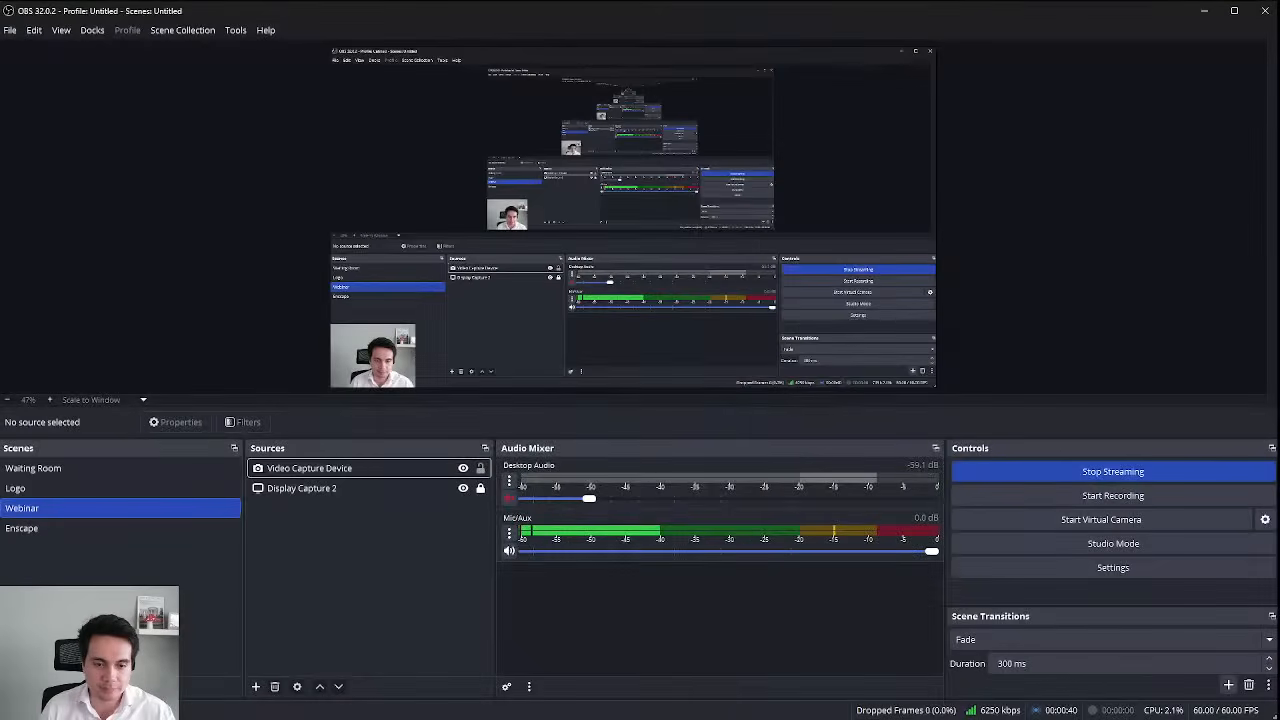
Switch to Media Player, play the architecture and urban planning video, and rewind it to the beginning.
{"action": "key", "text": "alt+Tab"}
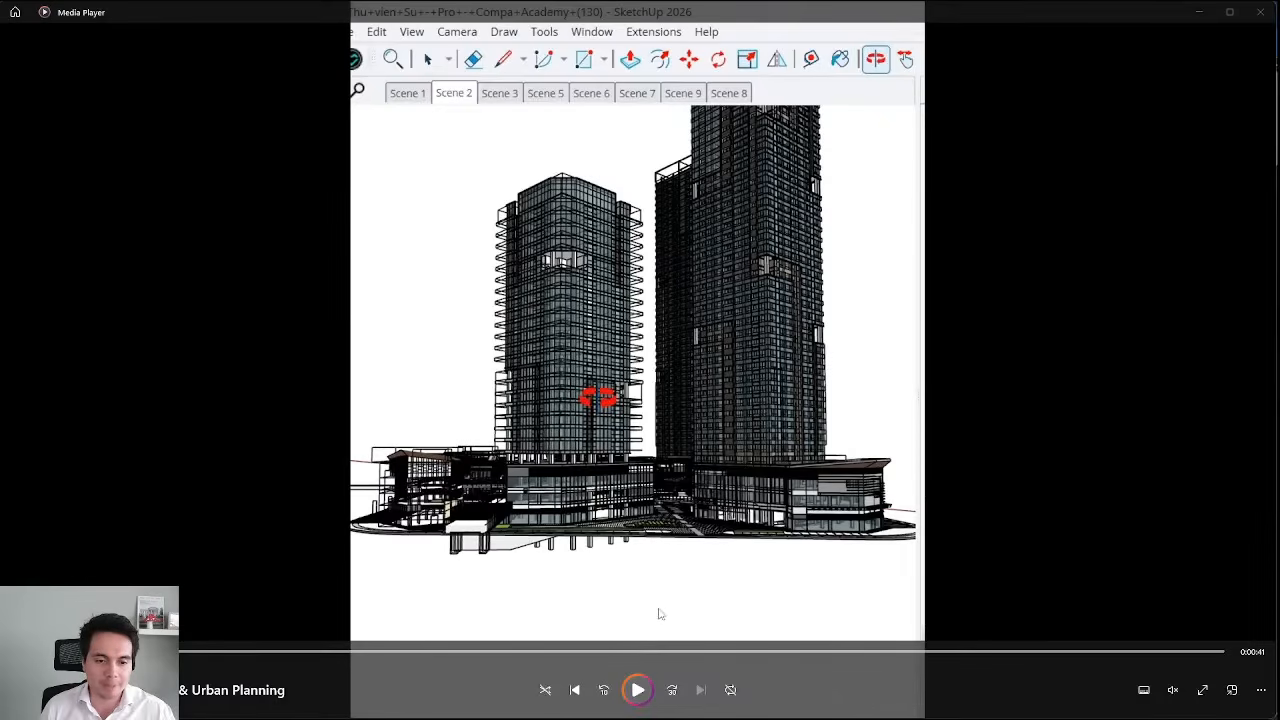
{"action": "left_click", "coordinate": [639, 690]}
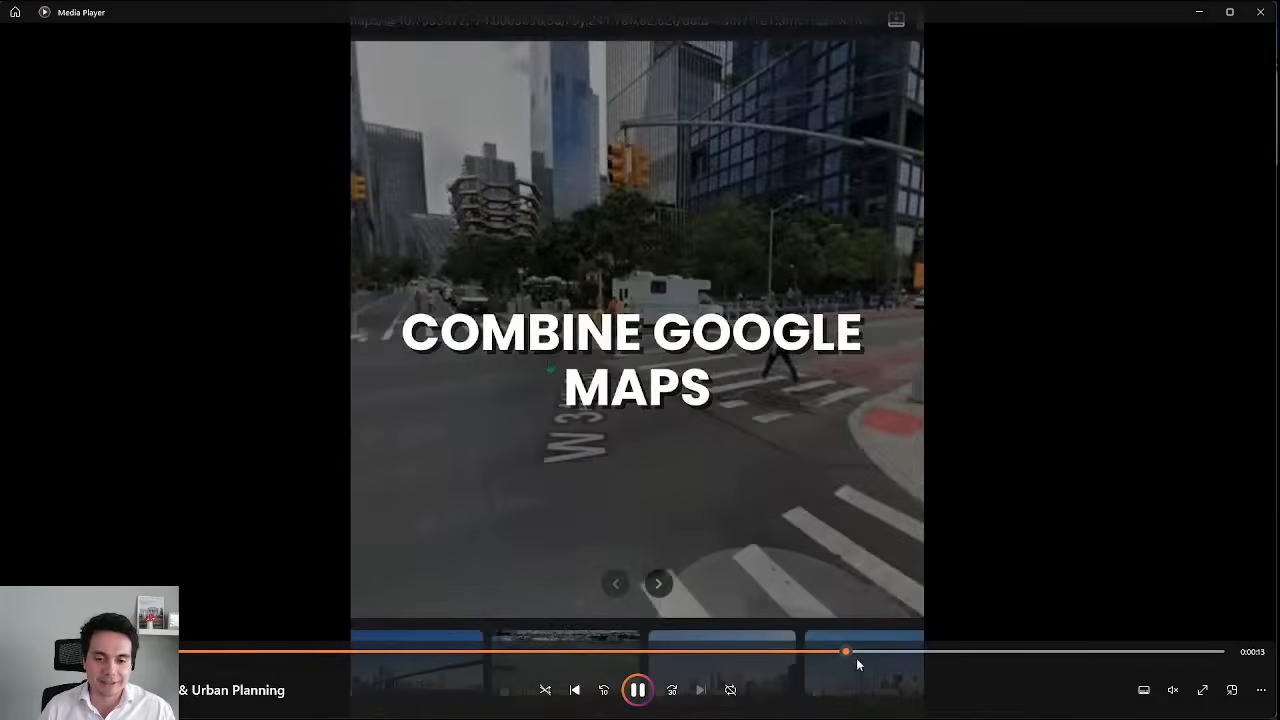
{"action": "left_click_drag", "start_coordinate": [846, 652], "coordinate": [150, 651]}
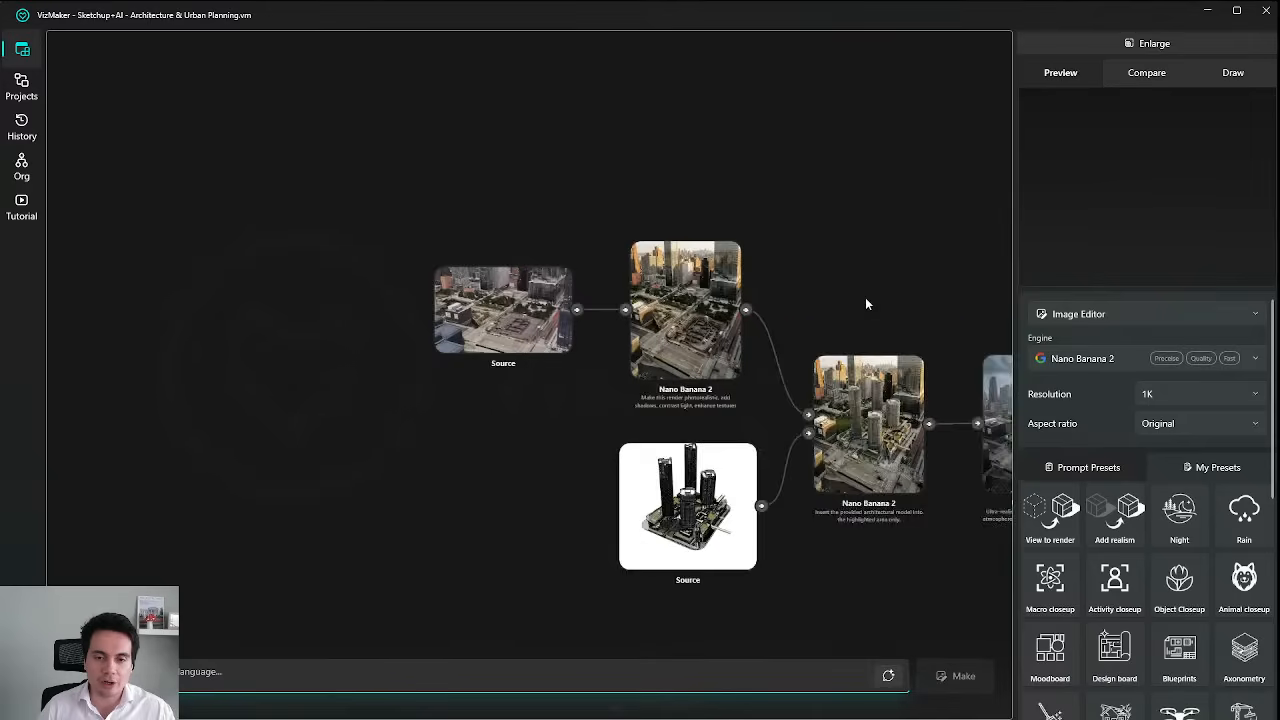
Examine how the aerial site photo, its photorealistic version and the four-tower model feed into the combined city render.
{"action": "scroll", "coordinate": [638, 290], "scroll_direction": "down", "scroll_amount": 3}
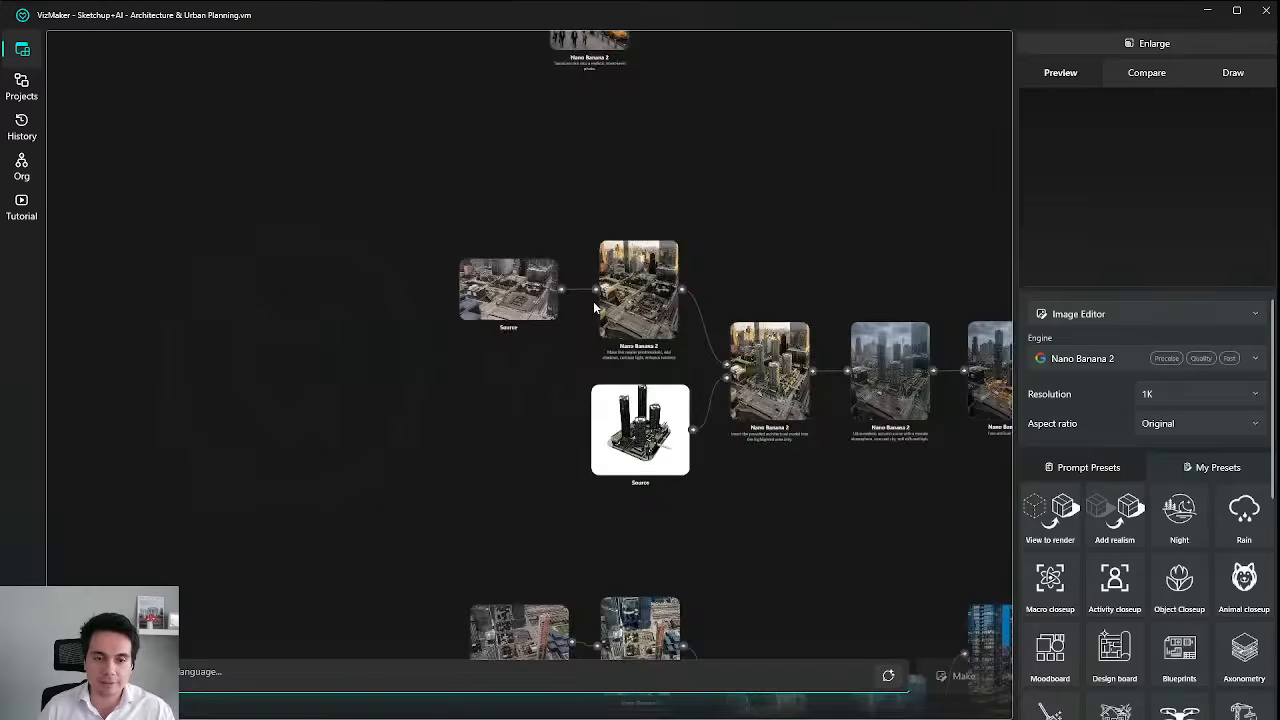
{"action": "scroll", "coordinate": [593, 301], "scroll_direction": "up", "scroll_amount": 5}
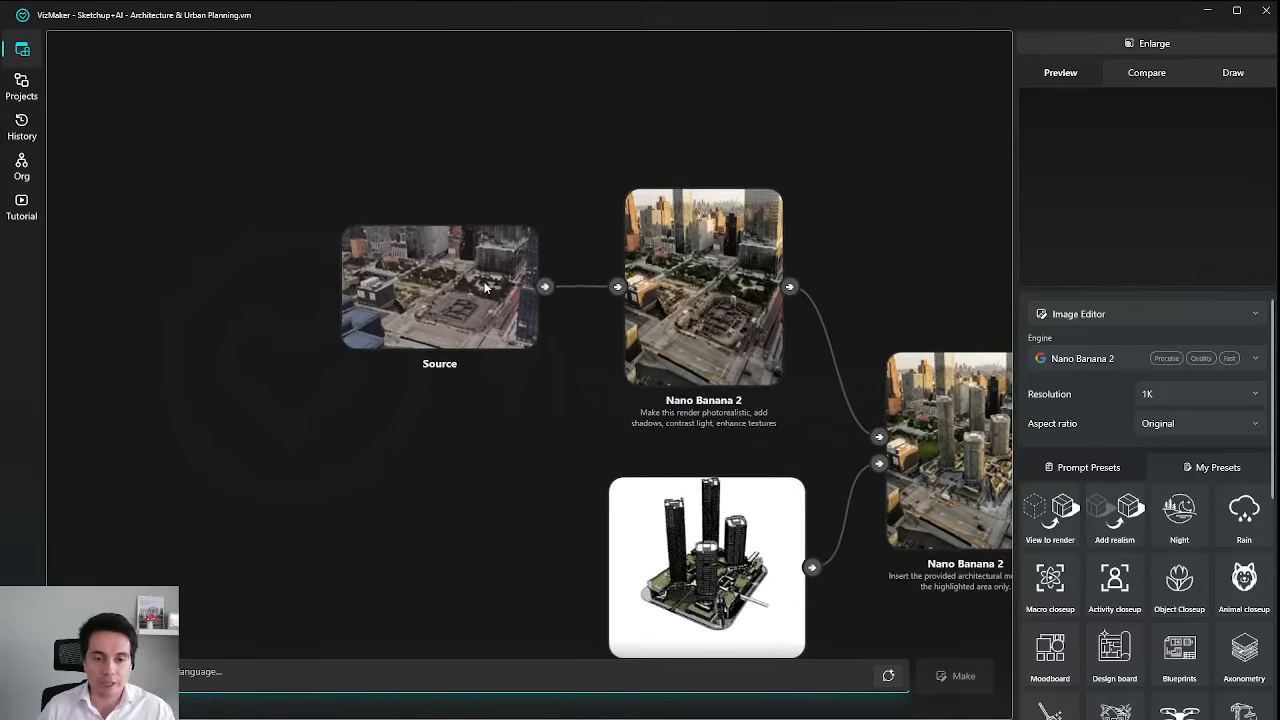
{"action": "mouse_move", "coordinate": [574, 243]}
{"action": "left_mouse_down"}
{"action": "mouse_move", "coordinate": [506, 246]}
{"action": "mouse_move", "coordinate": [551, 240]}
{"action": "mouse_move", "coordinate": [490, 231]}
{"action": "mouse_move", "coordinate": [568, 246]}
{"action": "left_mouse_up"}
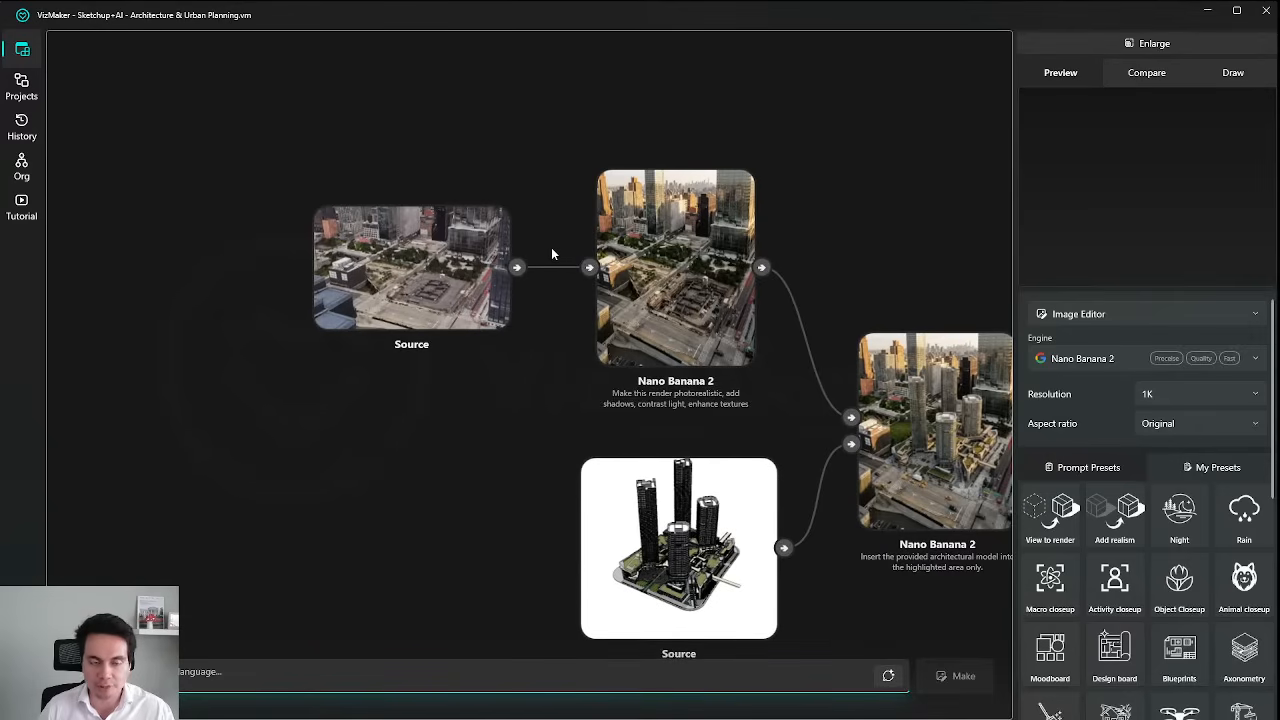
{"action": "scroll", "coordinate": [452, 238], "scroll_direction": "up", "scroll_amount": 2}
{"action": "scroll", "coordinate": [568, 281], "scroll_direction": "down", "scroll_amount": 4}
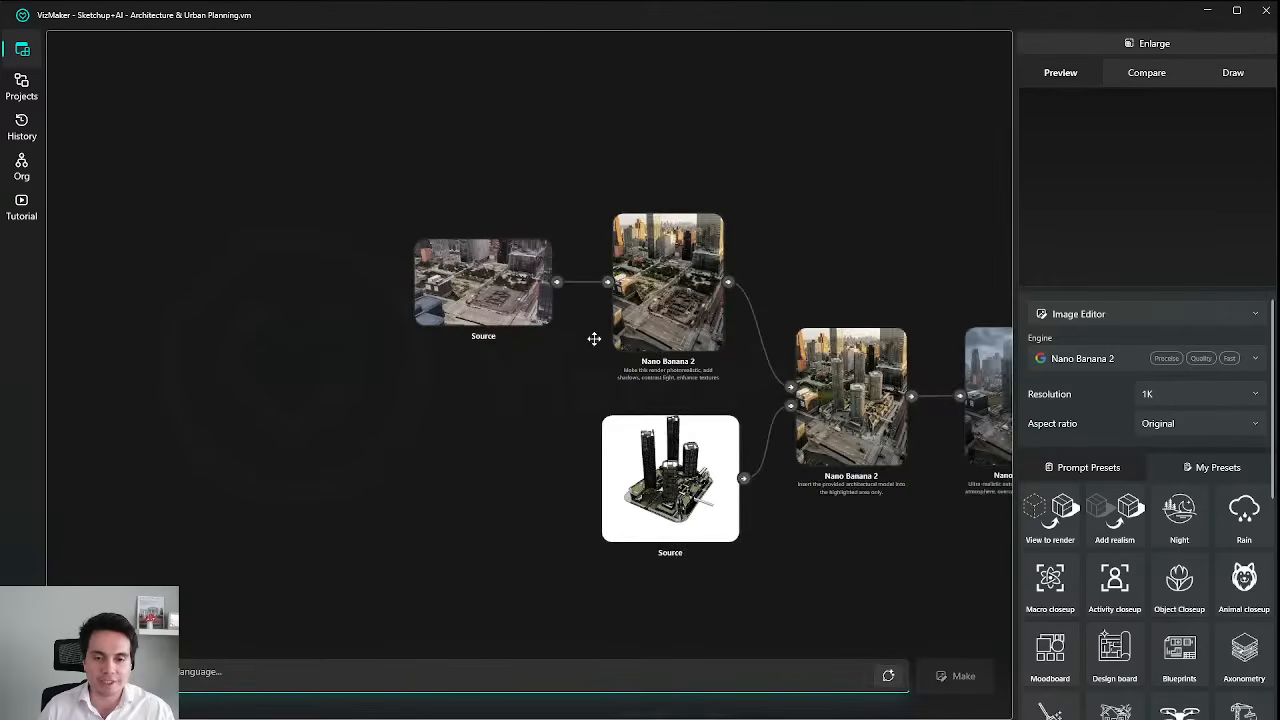
{"action": "left_click_drag", "start_coordinate": [594, 339], "coordinate": [514, 334]}
{"action": "scroll", "coordinate": [674, 374], "scroll_direction": "up", "scroll_amount": 2}
{"action": "left_click_drag", "start_coordinate": [680, 374], "coordinate": [621, 283]}
{"action": "scroll", "coordinate": [627, 341], "scroll_direction": "down", "scroll_amount": 3}
{"action": "left_click_drag", "start_coordinate": [512, 236], "coordinate": [410, 351]}
{"action": "scroll", "coordinate": [501, 284], "scroll_direction": "up", "scroll_amount": 3}
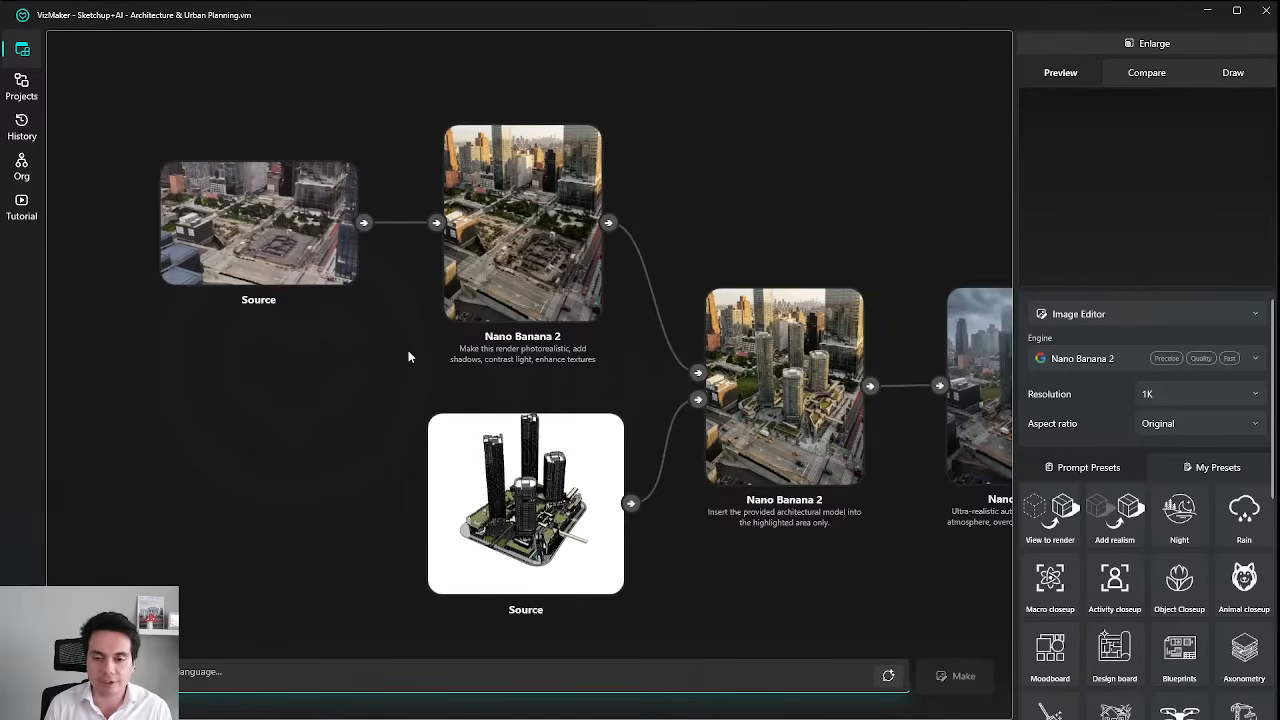
{"action": "scroll", "coordinate": [377, 364], "scroll_direction": "down", "scroll_amount": 3}
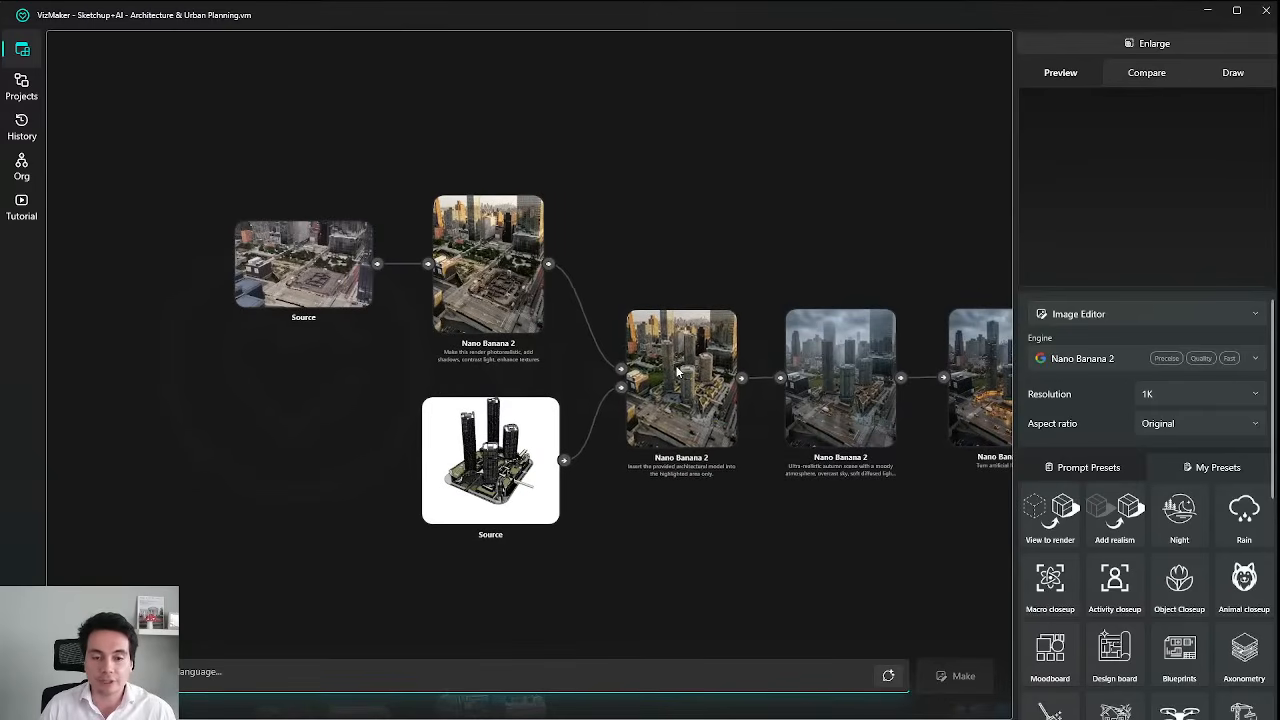
Survey all the image and video generation chains laid out across the project canvas.
{"action": "mouse_move", "coordinate": [784, 286]}
{"action": "left_mouse_down"}
{"action": "mouse_move", "coordinate": [731, 289]}
{"action": "mouse_move", "coordinate": [749, 297]}
{"action": "mouse_move", "coordinate": [699, 312]}
{"action": "mouse_move", "coordinate": [789, 294]}
{"action": "mouse_move", "coordinate": [686, 295]}
{"action": "mouse_move", "coordinate": [798, 299]}
{"action": "left_mouse_up"}
{"action": "scroll", "coordinate": [699, 308], "scroll_direction": "down", "scroll_amount": 3}
{"action": "scroll", "coordinate": [576, 320], "scroll_direction": "down", "scroll_amount": 3}
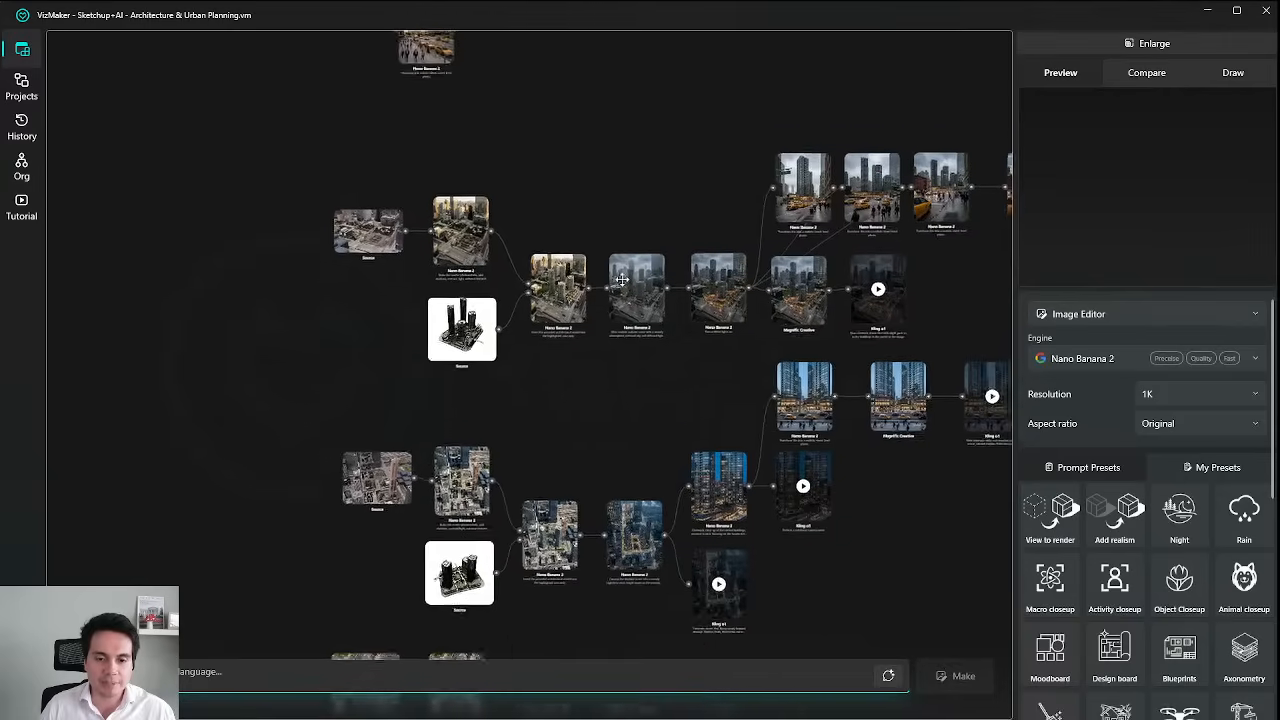
{"action": "left_click_drag", "start_coordinate": [618, 296], "coordinate": [461, 240]}
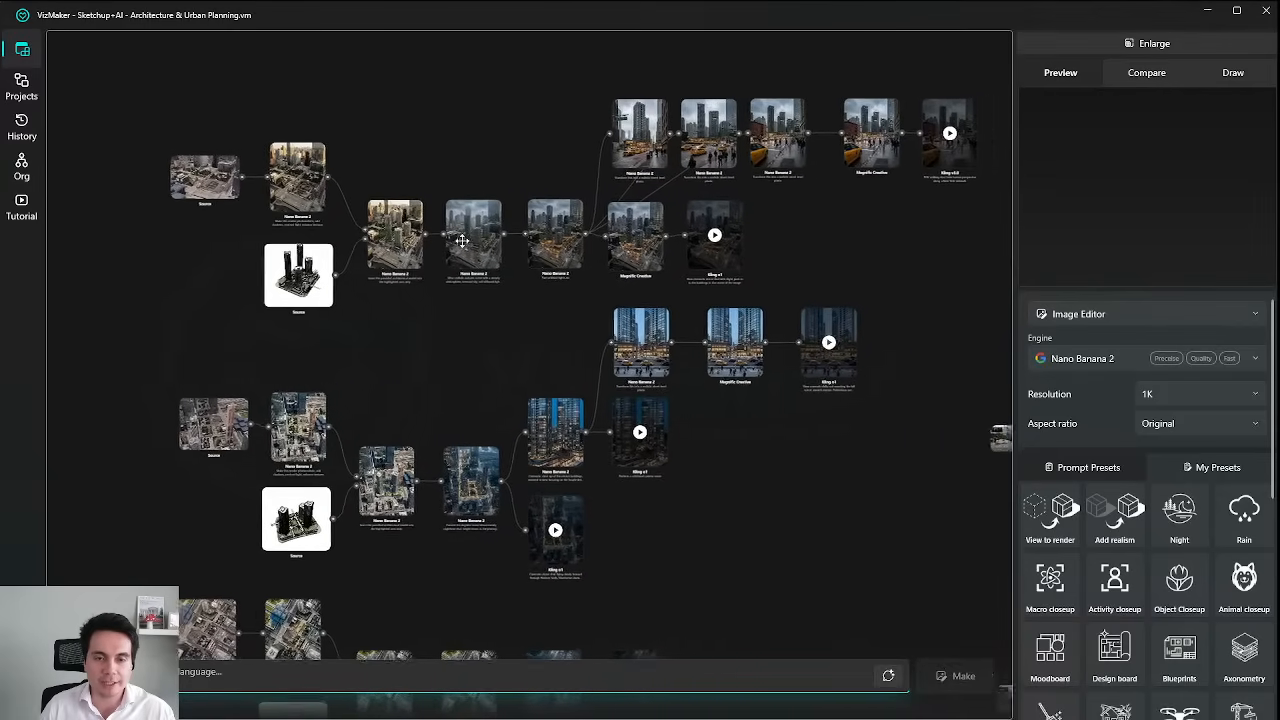
{"action": "scroll", "coordinate": [654, 297], "scroll_direction": "down", "scroll_amount": 3}
{"action": "left_click_drag", "start_coordinate": [680, 270], "coordinate": [687, 240]}
{"action": "scroll", "coordinate": [560, 190], "scroll_direction": "up", "scroll_amount": 10}
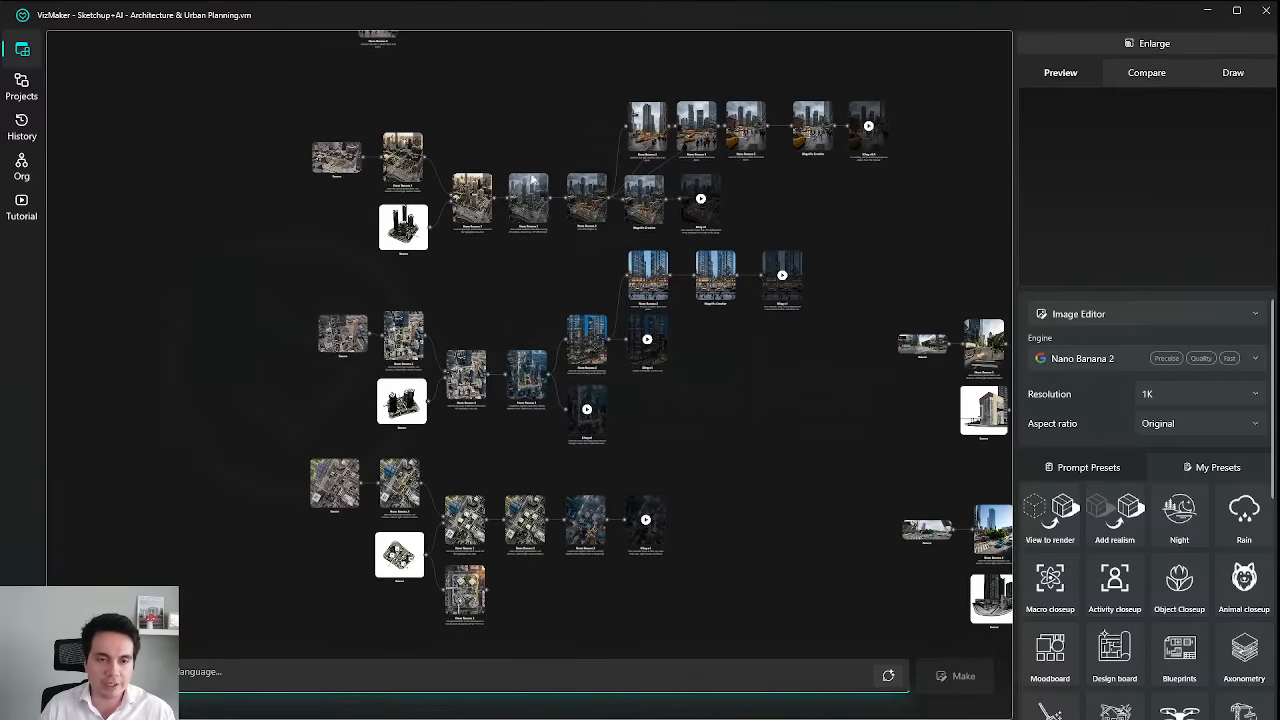
{"action": "scroll", "coordinate": [280, 212], "scroll_direction": "down", "scroll_amount": 6}
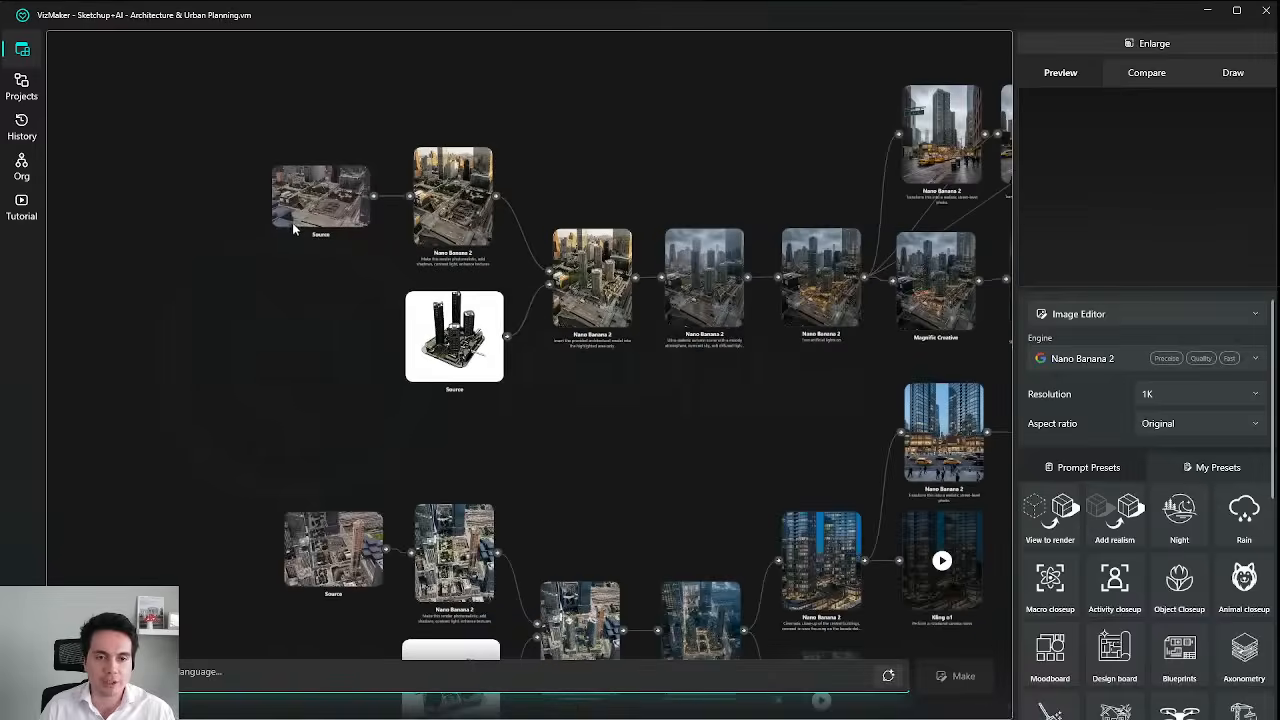
{"action": "left_click_drag", "start_coordinate": [470, 330], "coordinate": [437, 332]}
{"action": "scroll", "coordinate": [346, 172], "scroll_direction": "up", "scroll_amount": 4}
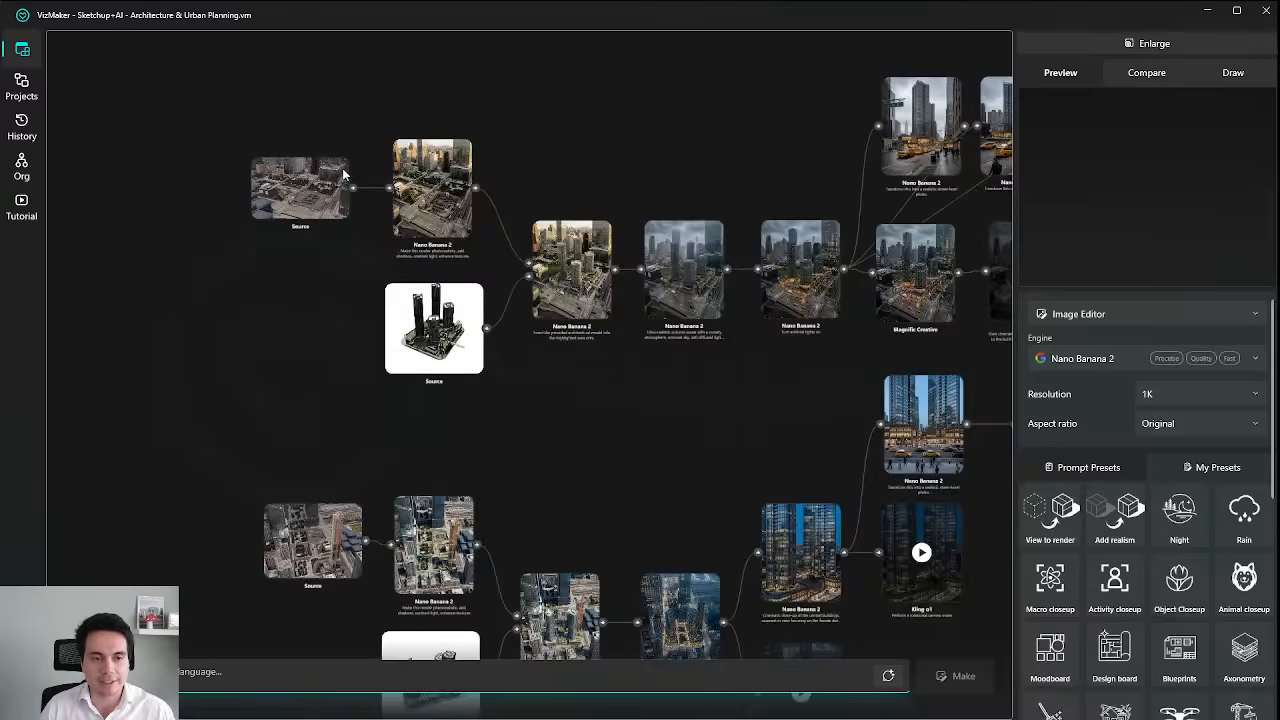
{"action": "scroll", "coordinate": [414, 230], "scroll_direction": "down", "scroll_amount": 4}
{"action": "left_click_drag", "start_coordinate": [561, 420], "coordinate": [458, 318]}
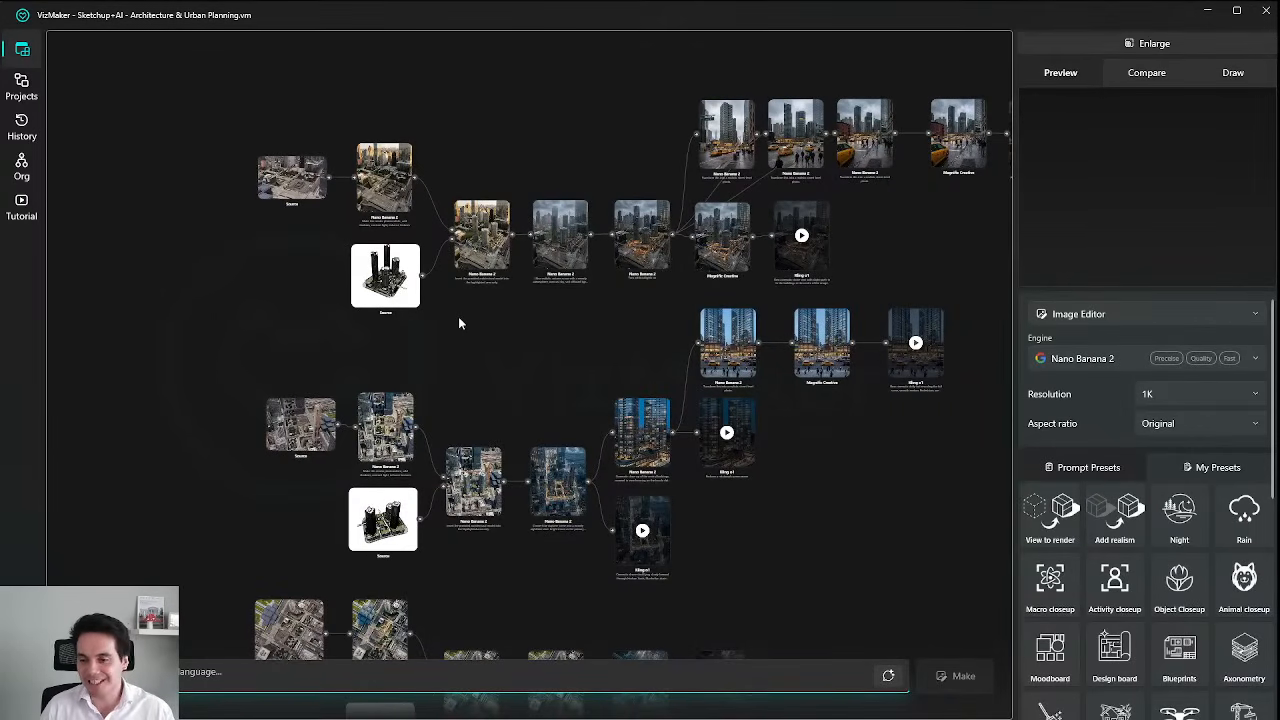
{"action": "left_click_drag", "start_coordinate": [514, 366], "coordinate": [539, 379]}
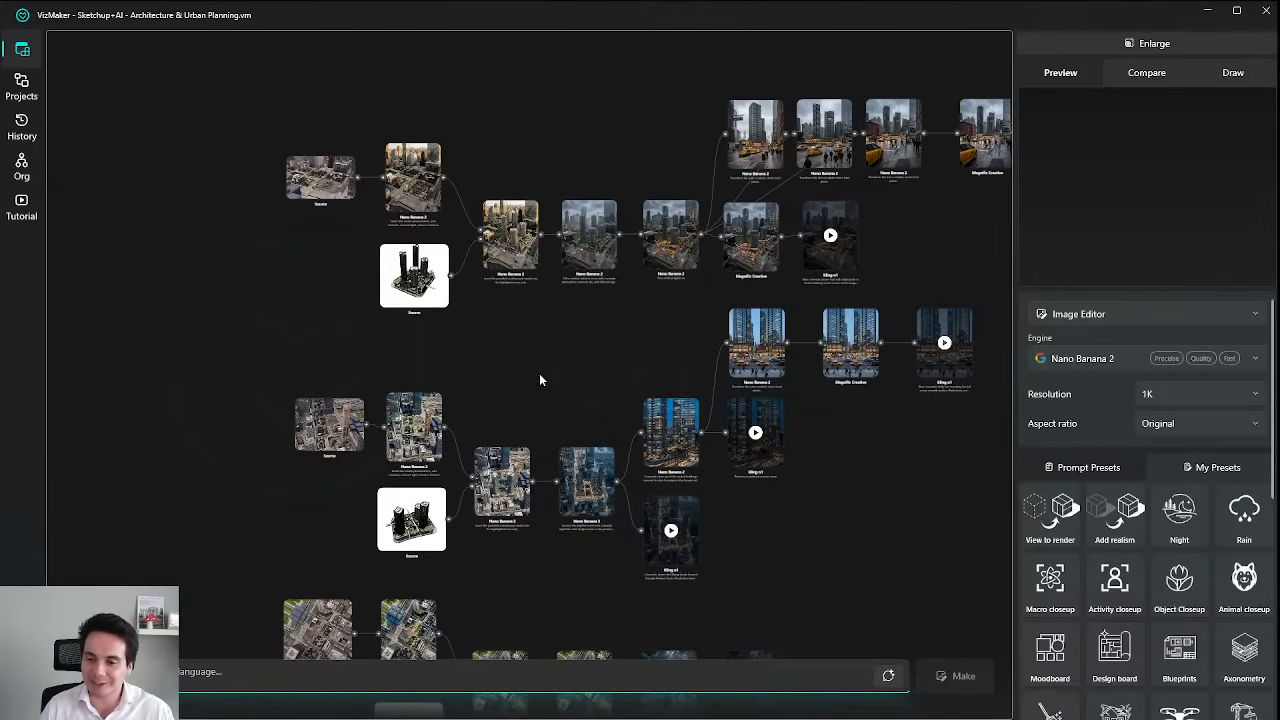
Compare the uppermost aerial chain's source images with its photorealistic and combined Nano Banana 2 renders.
{"action": "scroll", "coordinate": [418, 170], "scroll_direction": "up", "scroll_amount": 5}
{"action": "scroll", "coordinate": [606, 210], "scroll_direction": "down", "scroll_amount": 2}
{"action": "left_click_drag", "start_coordinate": [657, 236], "coordinate": [648, 215]}
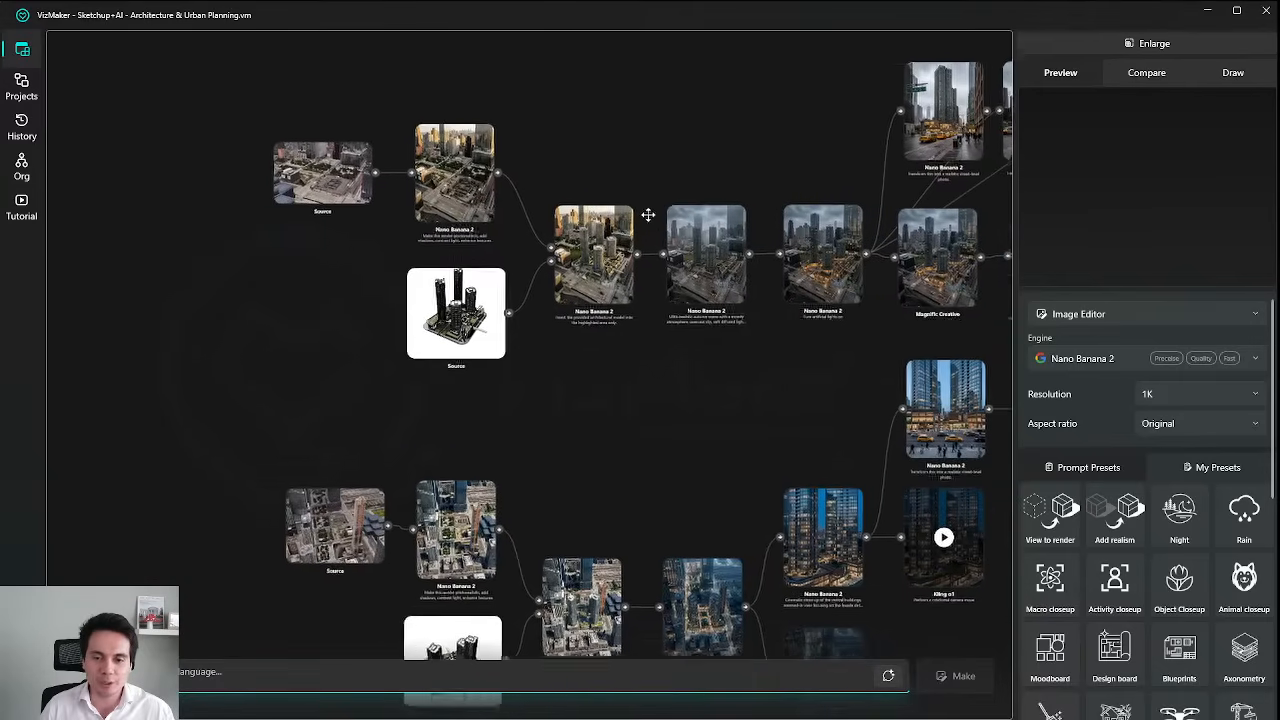
{"action": "scroll", "coordinate": [630, 190], "scroll_direction": "down", "scroll_amount": 4}
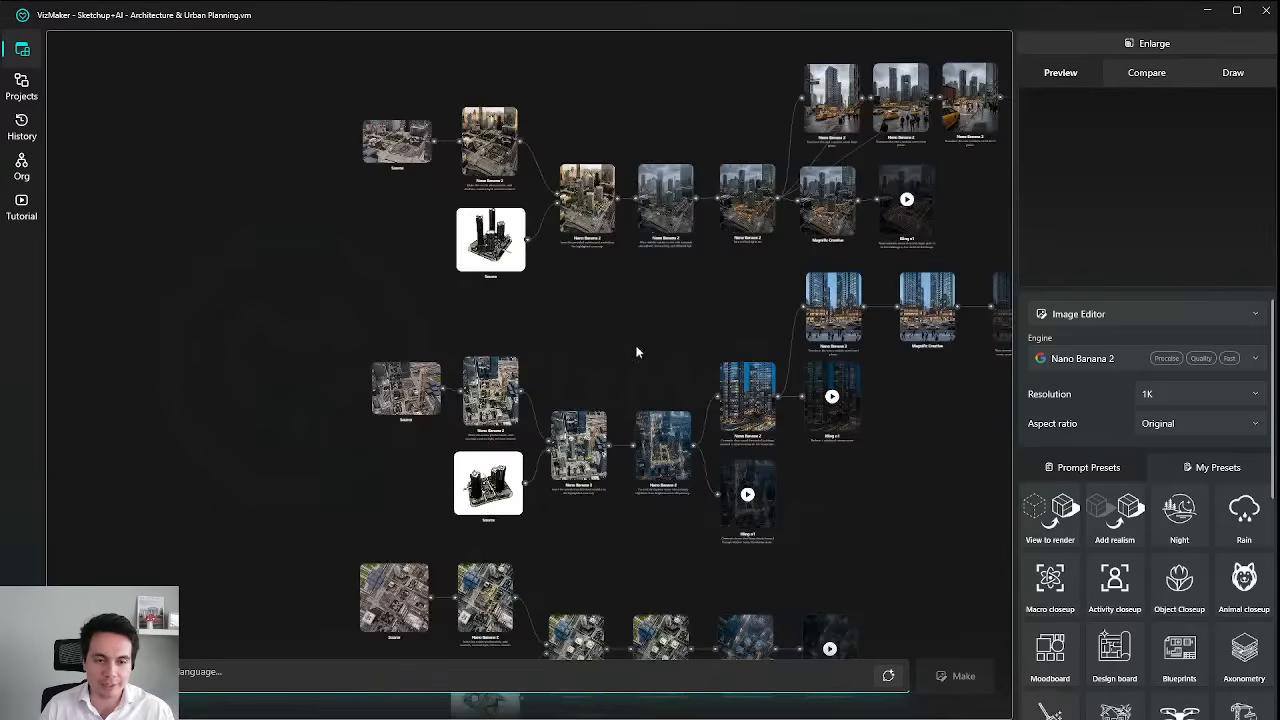
{"action": "left_click_drag", "start_coordinate": [637, 352], "coordinate": [615, 368]}
{"action": "scroll", "coordinate": [449, 106], "scroll_direction": "up", "scroll_amount": 5}
{"action": "left_click_drag", "start_coordinate": [495, 157], "coordinate": [521, 149]}
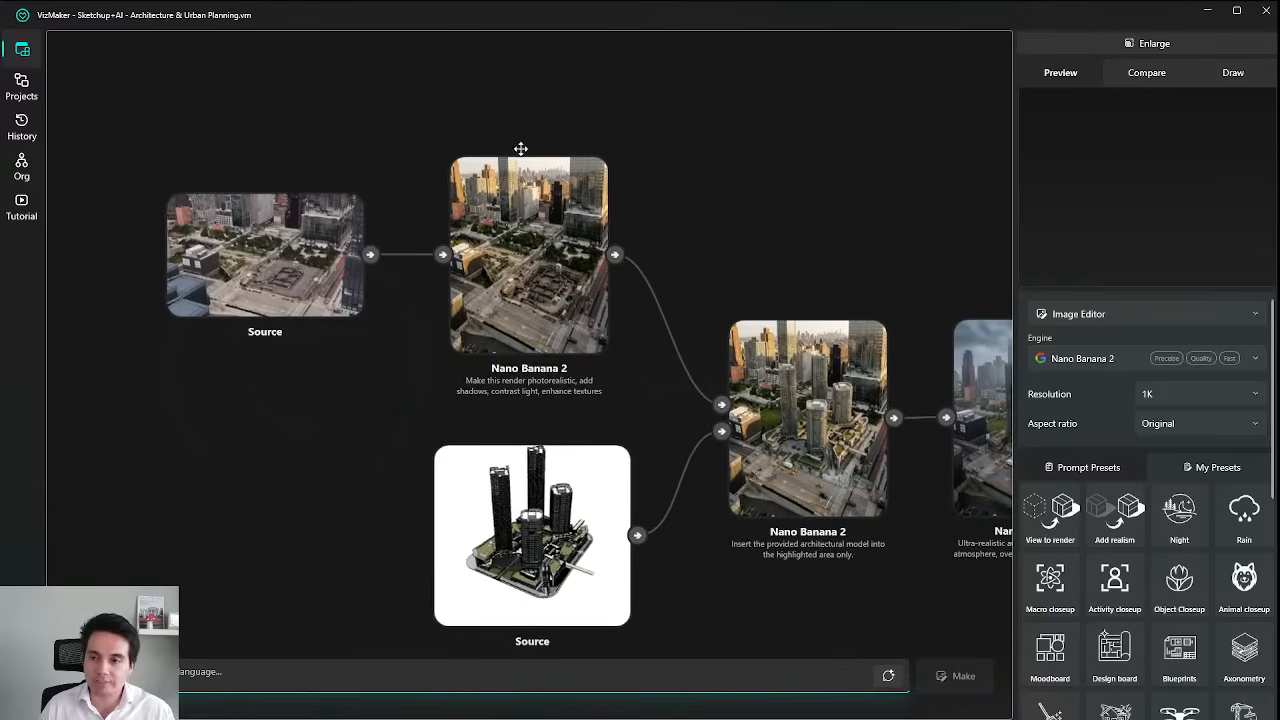
Select the four-tower model's source image beneath the photorealistic aerial render and preview it.
{"action": "left_click_drag", "start_coordinate": [637, 429], "coordinate": [660, 374]}
{"action": "scroll", "coordinate": [580, 455], "scroll_direction": "up", "scroll_amount": 2}
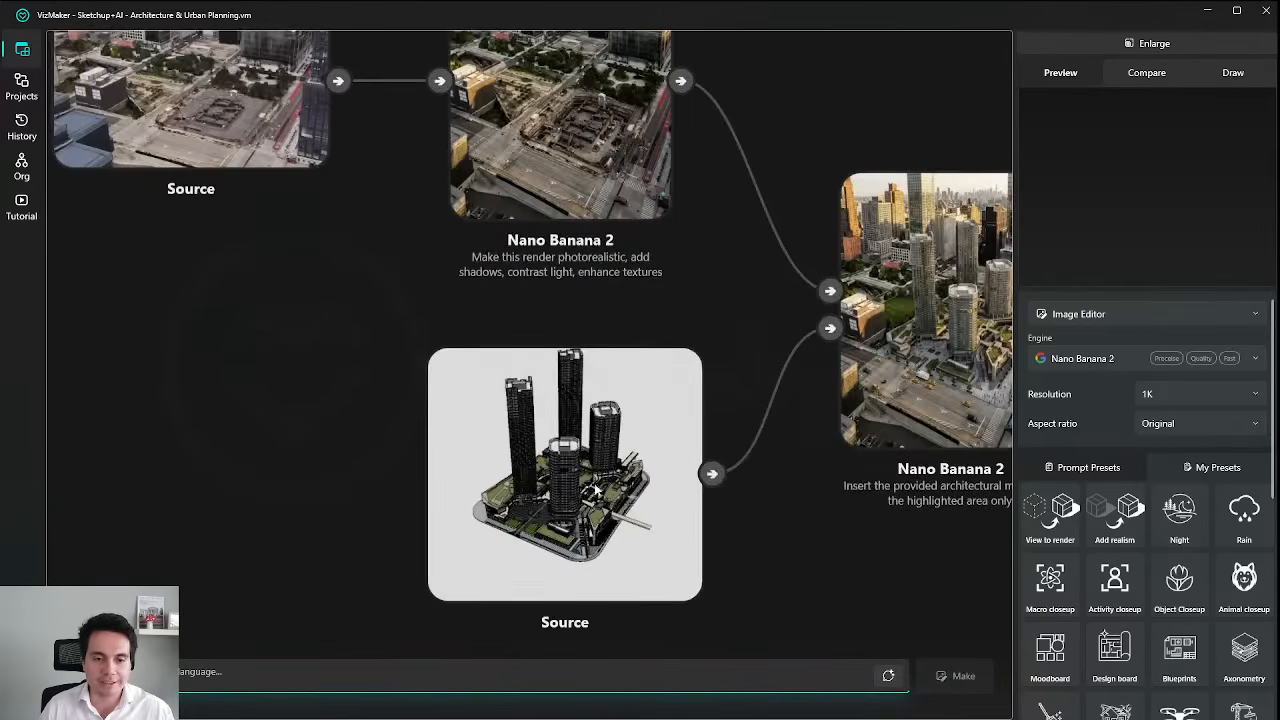
{"action": "left_click", "coordinate": [645, 437]}
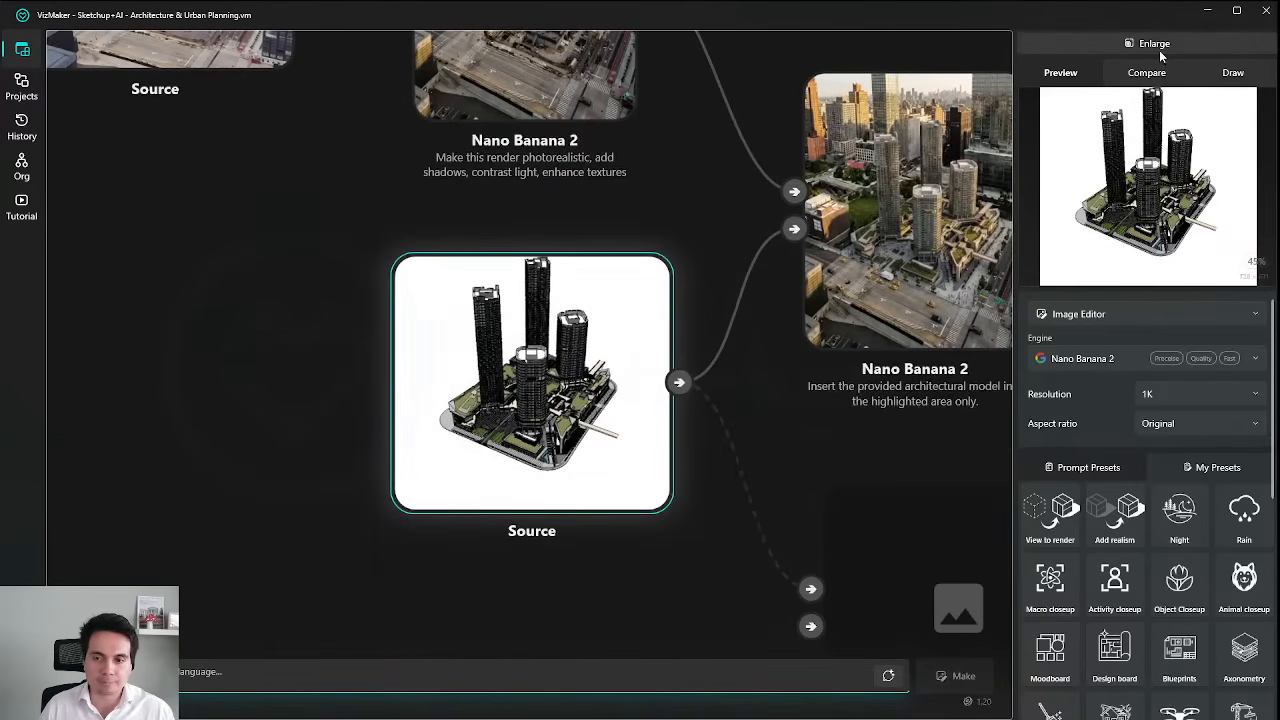
{"action": "left_click", "coordinate": [655, 167]}
{"action": "left_click_drag", "start_coordinate": [655, 167], "coordinate": [718, 380]}
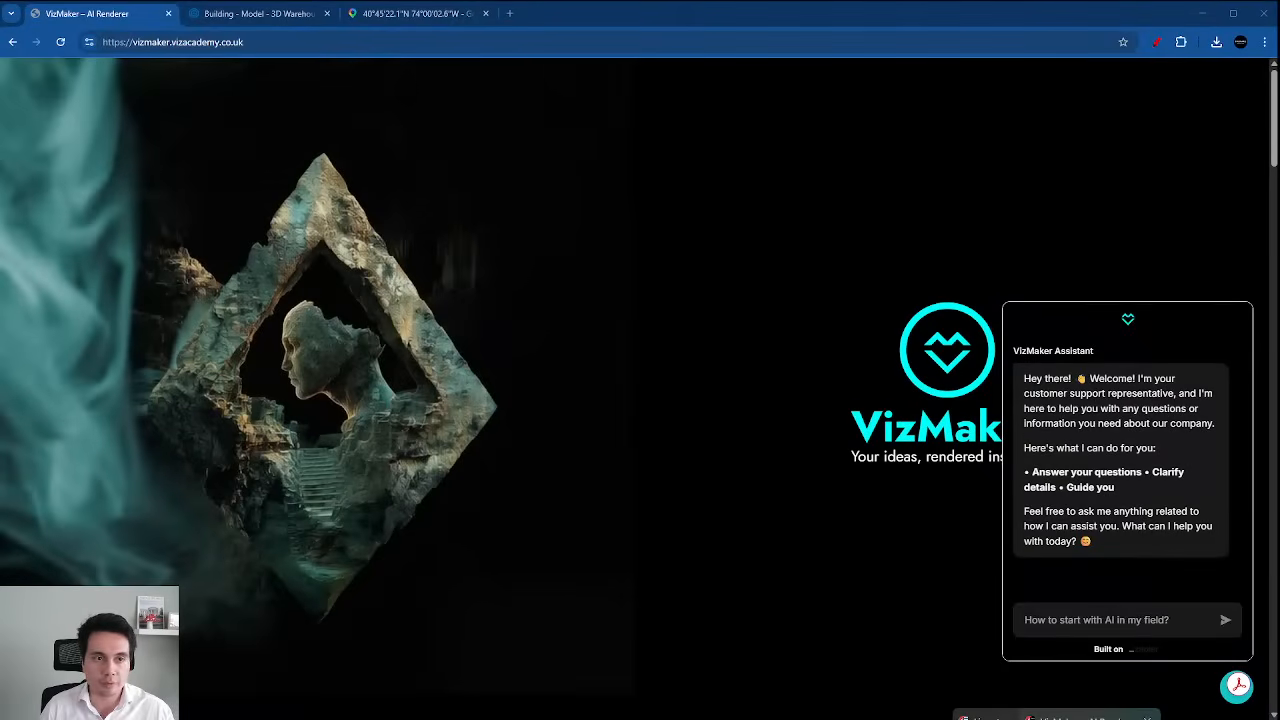
Switch to the browser and open the Building model page on 3D Warehouse.
{"action": "left_click", "coordinate": [1088, 716]}
{"action": "left_click", "coordinate": [228, 12]}
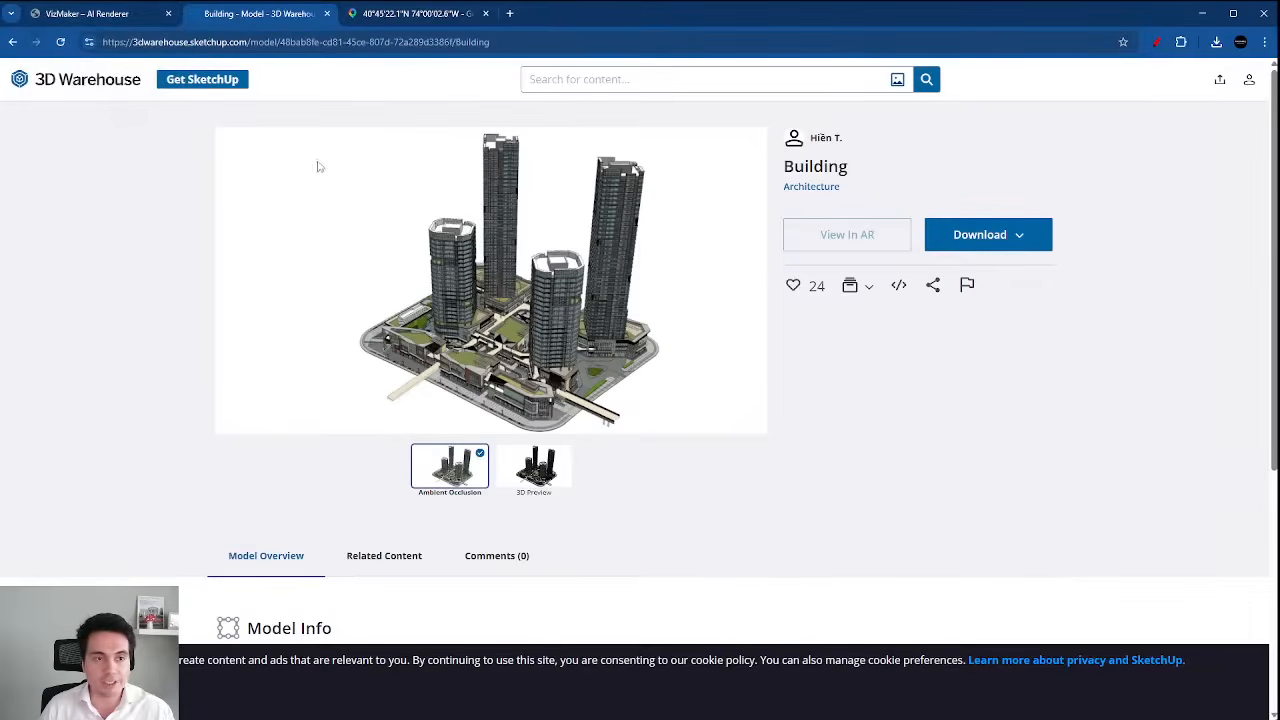
Open the VizMaker website and examine its Download section, including the supported programs and the e-mail field for receiving the app.
{"action": "left_click", "coordinate": [105, 15]}
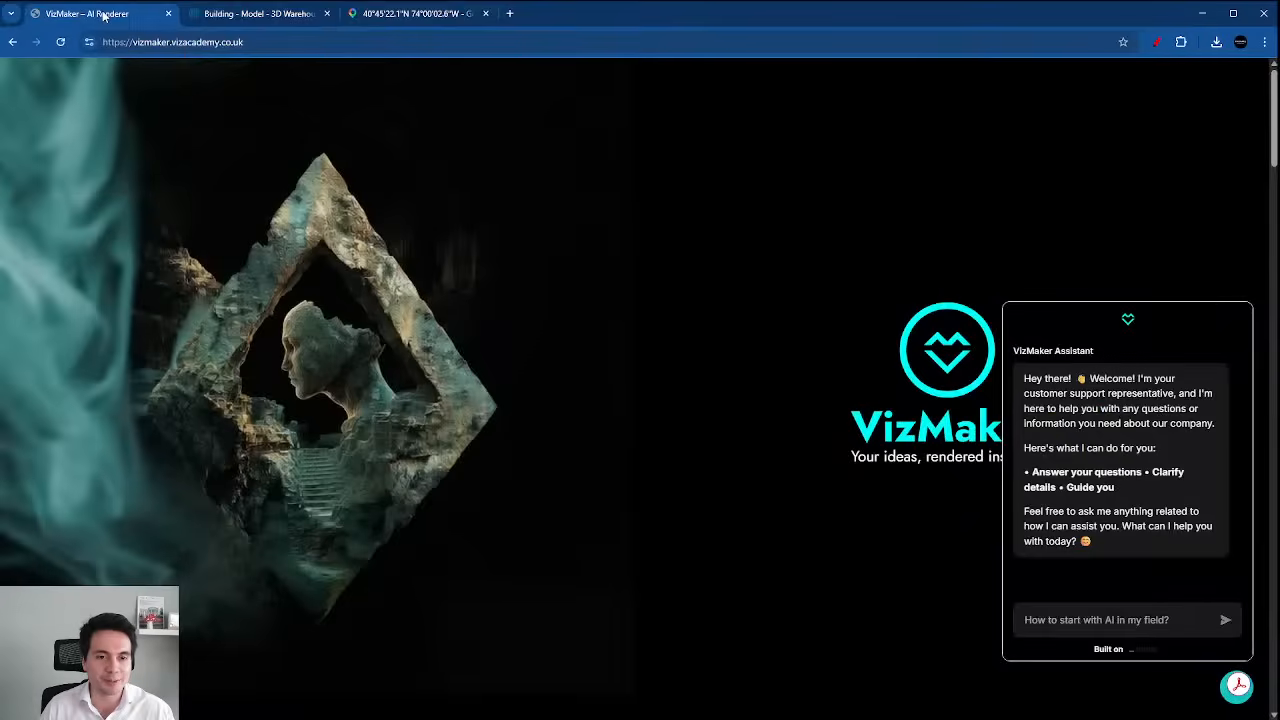
{"action": "scroll", "coordinate": [778, 258], "scroll_direction": "down", "scroll_amount": 4}
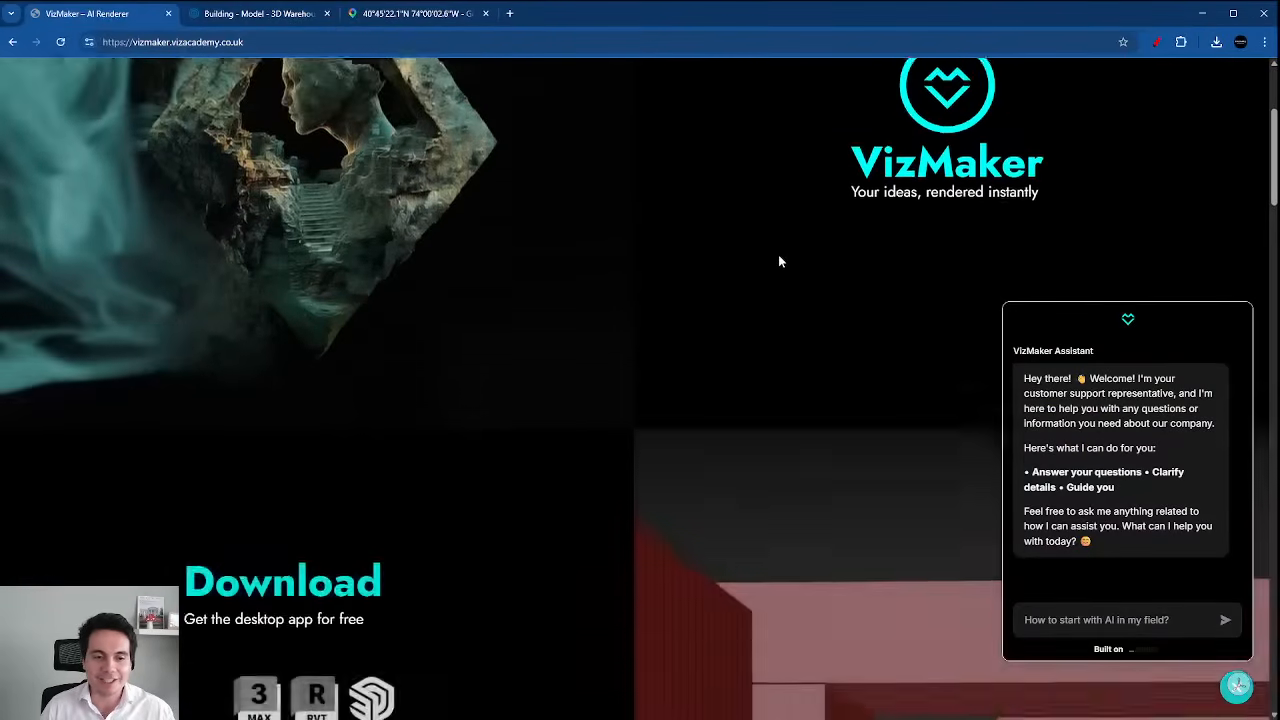
{"action": "scroll", "coordinate": [779, 260], "scroll_direction": "down", "scroll_amount": 1}
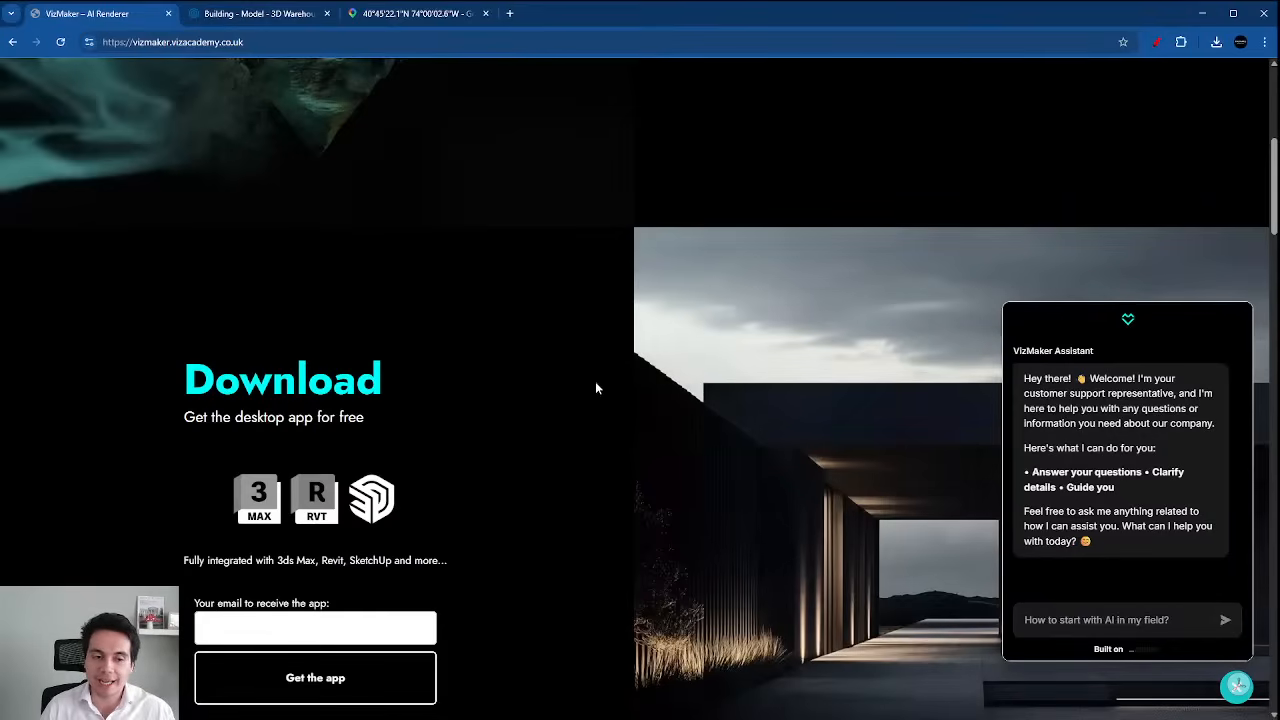
{"action": "scroll", "coordinate": [591, 387], "scroll_direction": "down", "scroll_amount": 2}
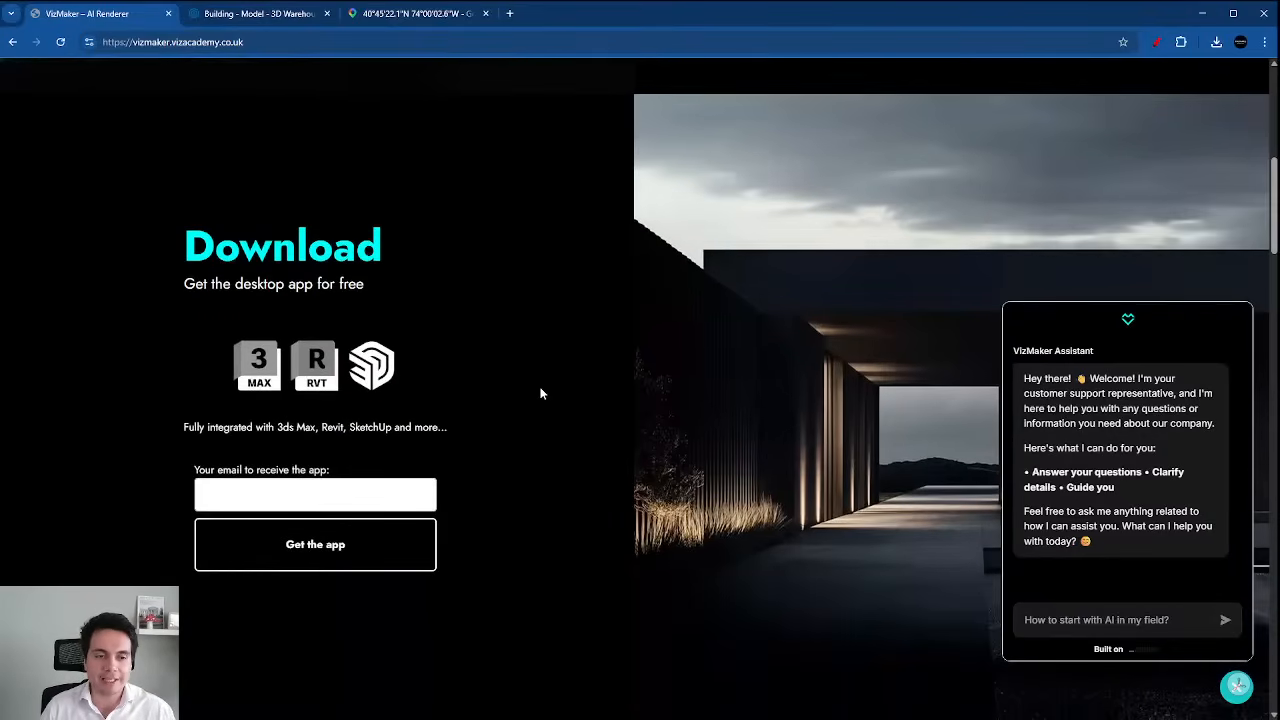
{"action": "scroll", "coordinate": [540, 388], "scroll_direction": "up", "scroll_amount": 2}
{"action": "scroll", "coordinate": [540, 388], "scroll_direction": "down", "scroll_amount": 2}
{"action": "scroll", "coordinate": [541, 388], "scroll_direction": "down", "scroll_amount": 2}
{"action": "scroll", "coordinate": [541, 388], "scroll_direction": "up", "scroll_amount": 2}
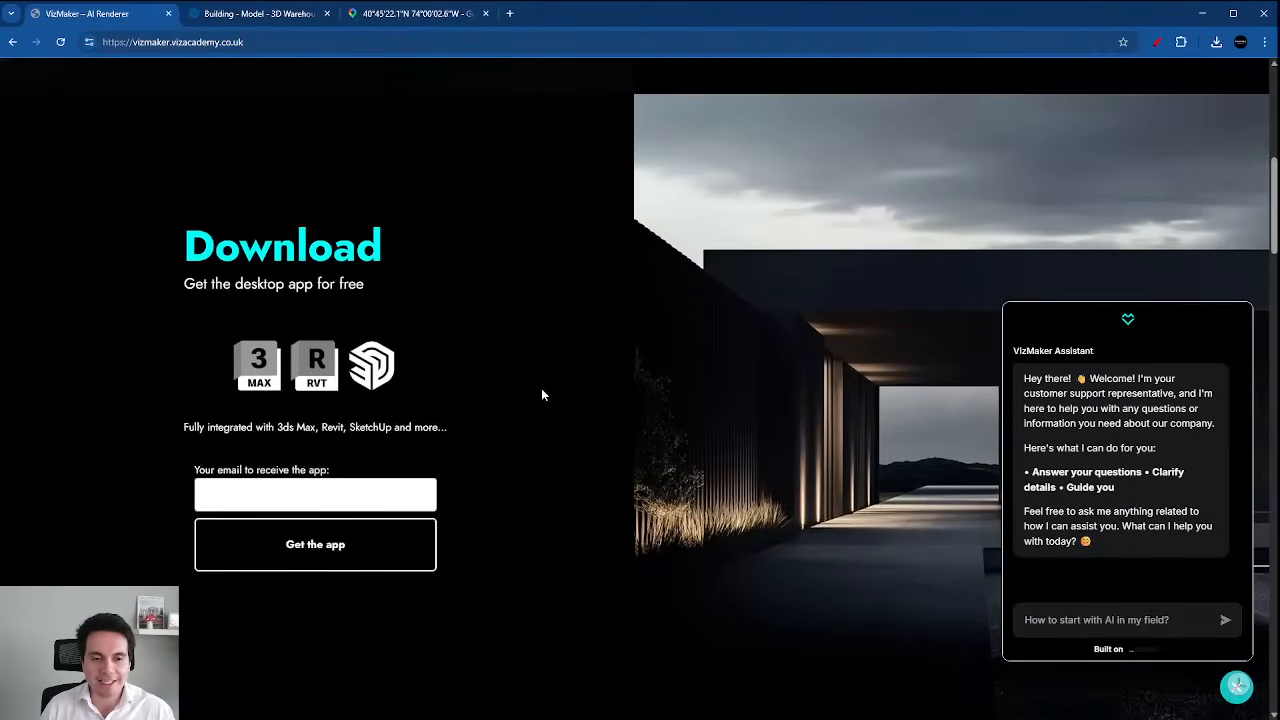
{"action": "scroll", "coordinate": [541, 395], "scroll_direction": "up", "scroll_amount": 1}
{"action": "scroll", "coordinate": [541, 395], "scroll_direction": "down", "scroll_amount": 2}
{"action": "scroll", "coordinate": [543, 395], "scroll_direction": "down", "scroll_amount": 6}
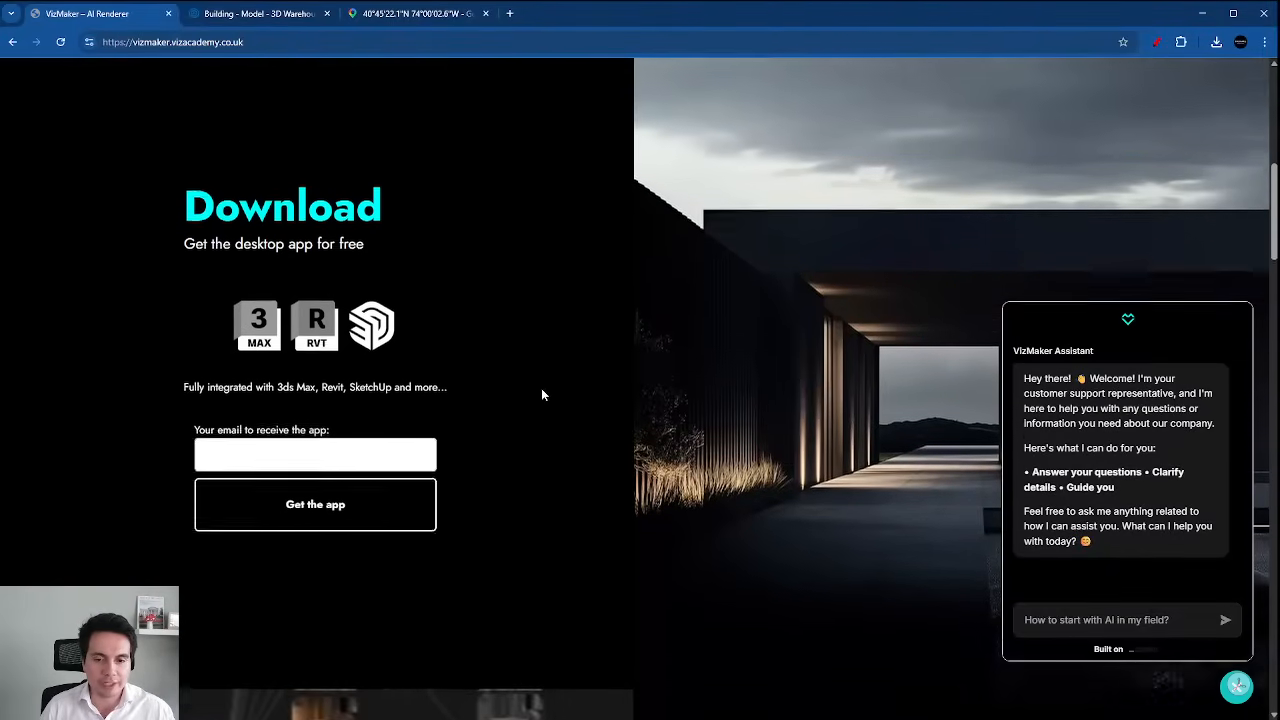
{"action": "scroll", "coordinate": [543, 394], "scroll_direction": "up", "scroll_amount": 5}
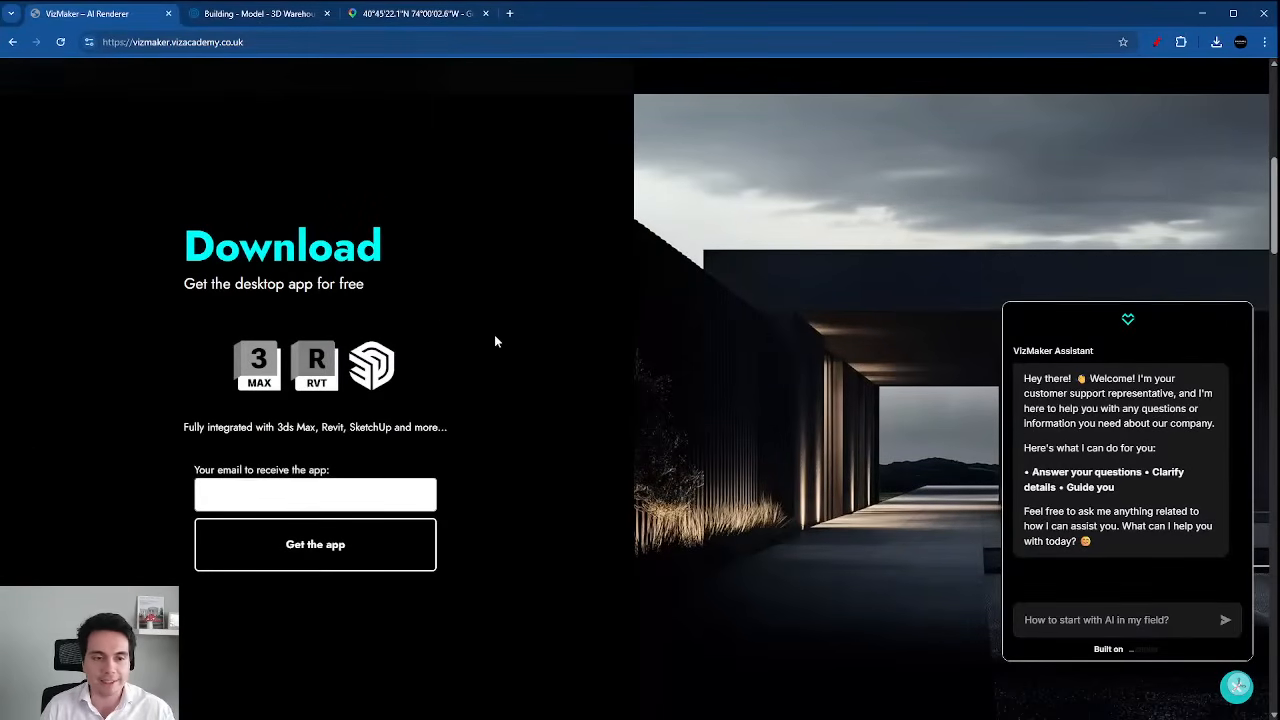
{"action": "scroll", "coordinate": [499, 335], "scroll_direction": "down", "scroll_amount": 2}
{"action": "scroll", "coordinate": [502, 330], "scroll_direction": "up", "scroll_amount": 2}
{"action": "left_click", "coordinate": [346, 491]}
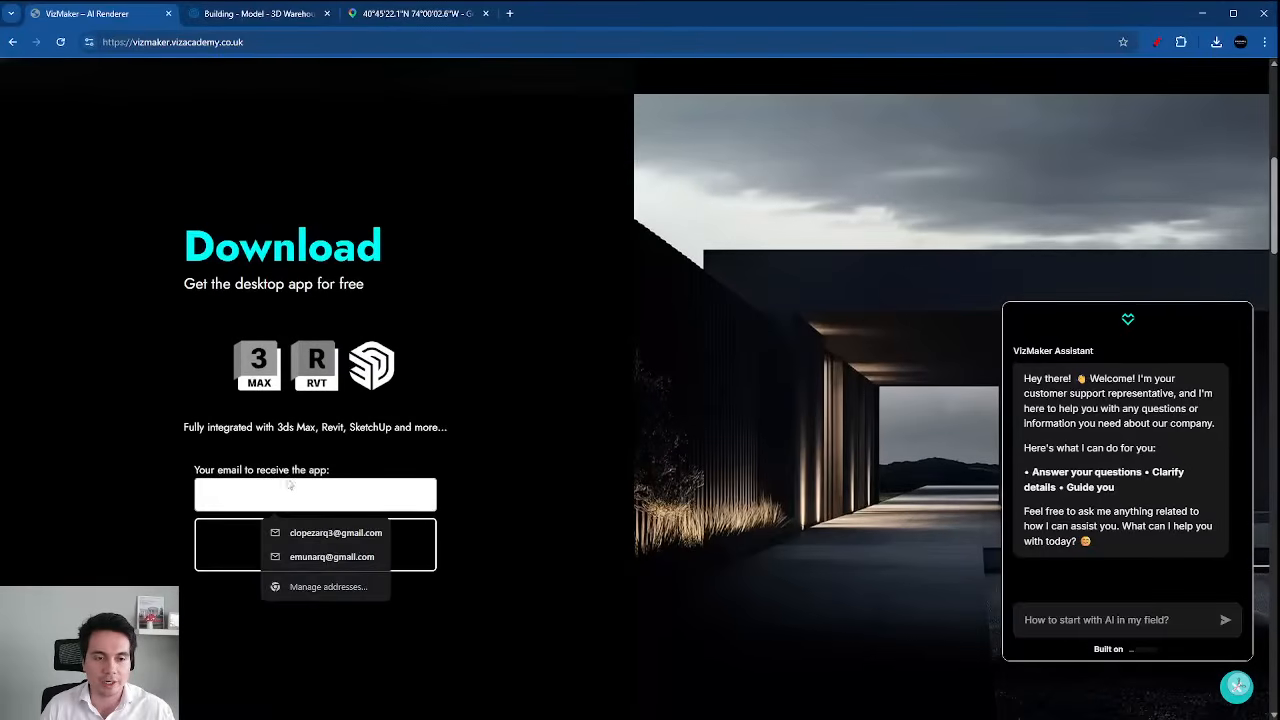
{"action": "left_click", "coordinate": [500, 410]}
Look through the VizMaker website's ArchViz section and the feature showcases that follow it.
{"action": "scroll", "coordinate": [546, 343], "scroll_direction": "down", "scroll_amount": 5}
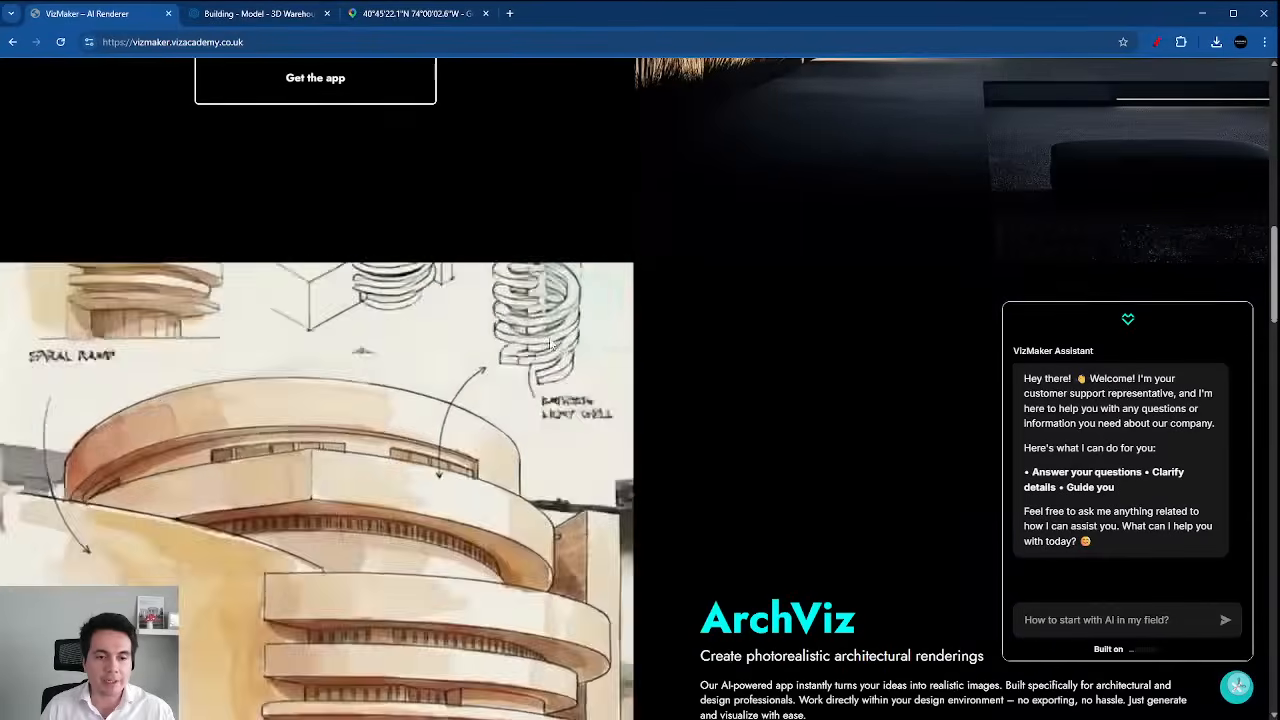
{"action": "scroll", "coordinate": [555, 355], "scroll_direction": "down", "scroll_amount": 1}
{"action": "scroll", "coordinate": [554, 369], "scroll_direction": "up", "scroll_amount": 3}
{"action": "scroll", "coordinate": [659, 375], "scroll_direction": "down", "scroll_amount": 4}
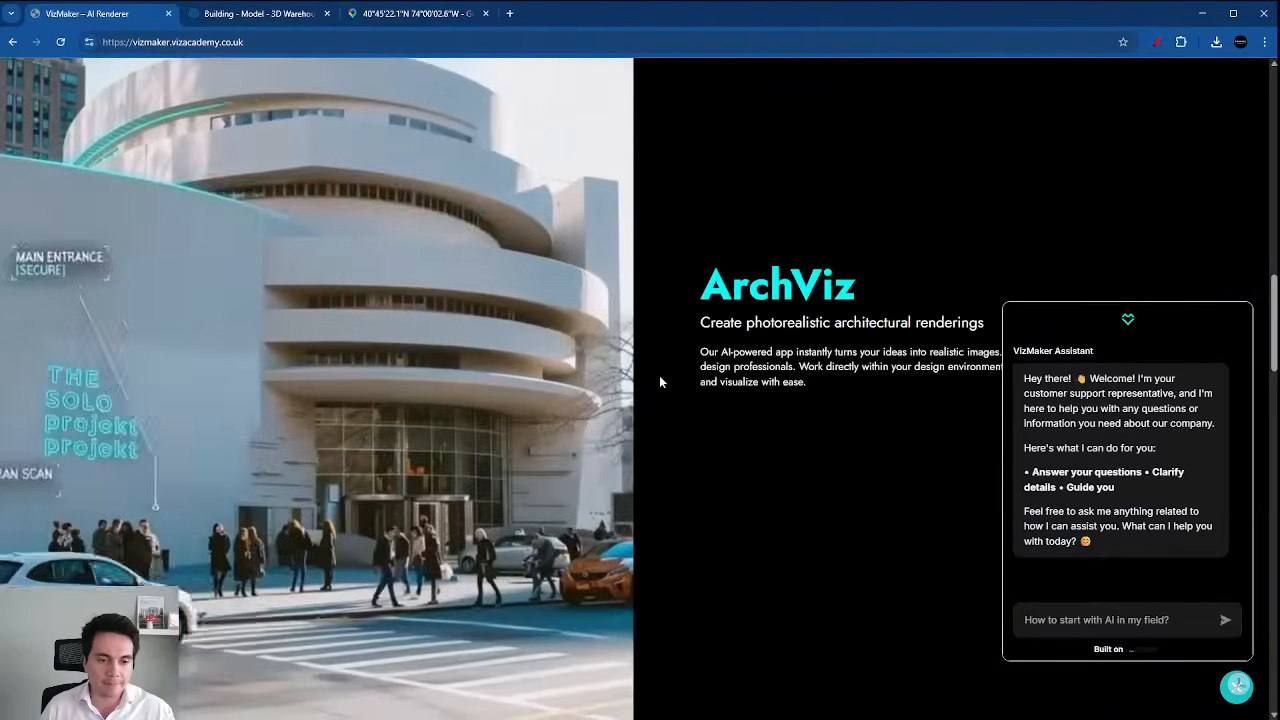
{"action": "scroll", "coordinate": [659, 375], "scroll_direction": "down", "scroll_amount": 5}
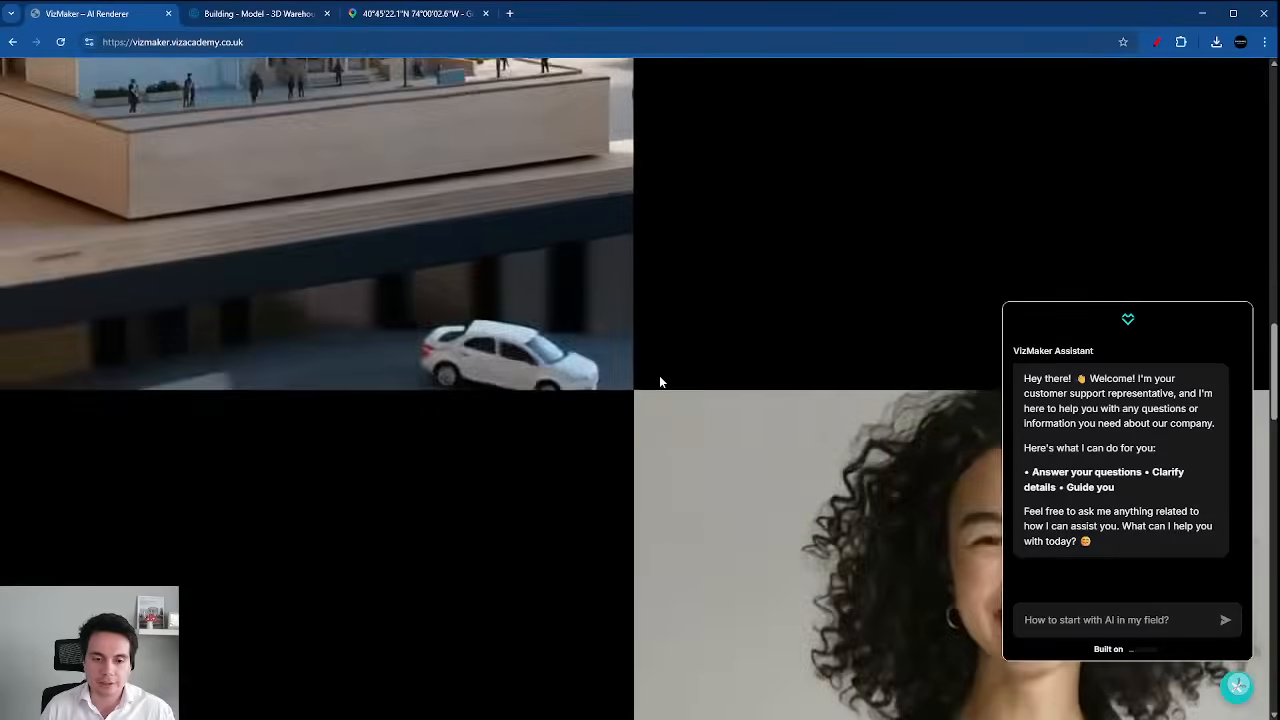
{"action": "scroll", "coordinate": [592, 410], "scroll_direction": "down", "scroll_amount": 1}
{"action": "scroll", "coordinate": [592, 400], "scroll_direction": "up", "scroll_amount": 2}
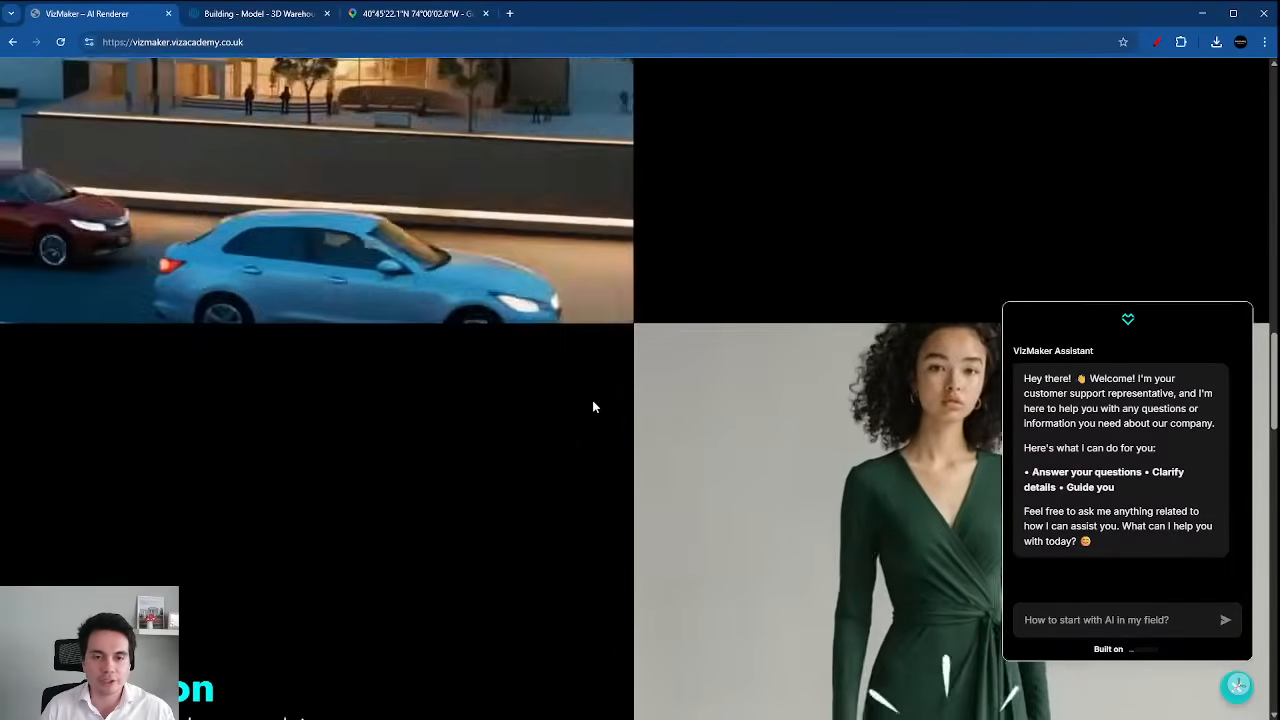
Look through the VizMaker website's Fashion, Versatile and Effortless sections down to the page footer.
{"action": "scroll", "coordinate": [592, 400], "scroll_direction": "down", "scroll_amount": 2}
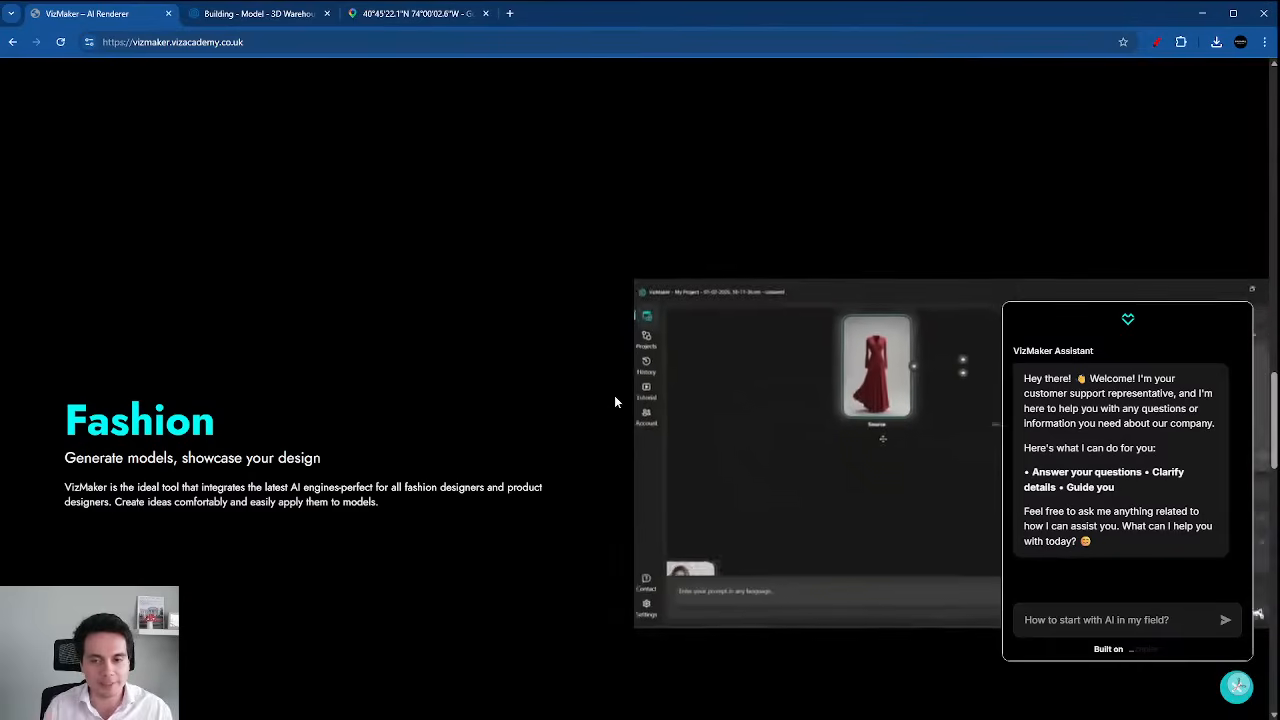
{"action": "scroll", "coordinate": [760, 300], "scroll_direction": "down", "scroll_amount": 2}
{"action": "scroll", "coordinate": [806, 256], "scroll_direction": "down", "scroll_amount": 5}
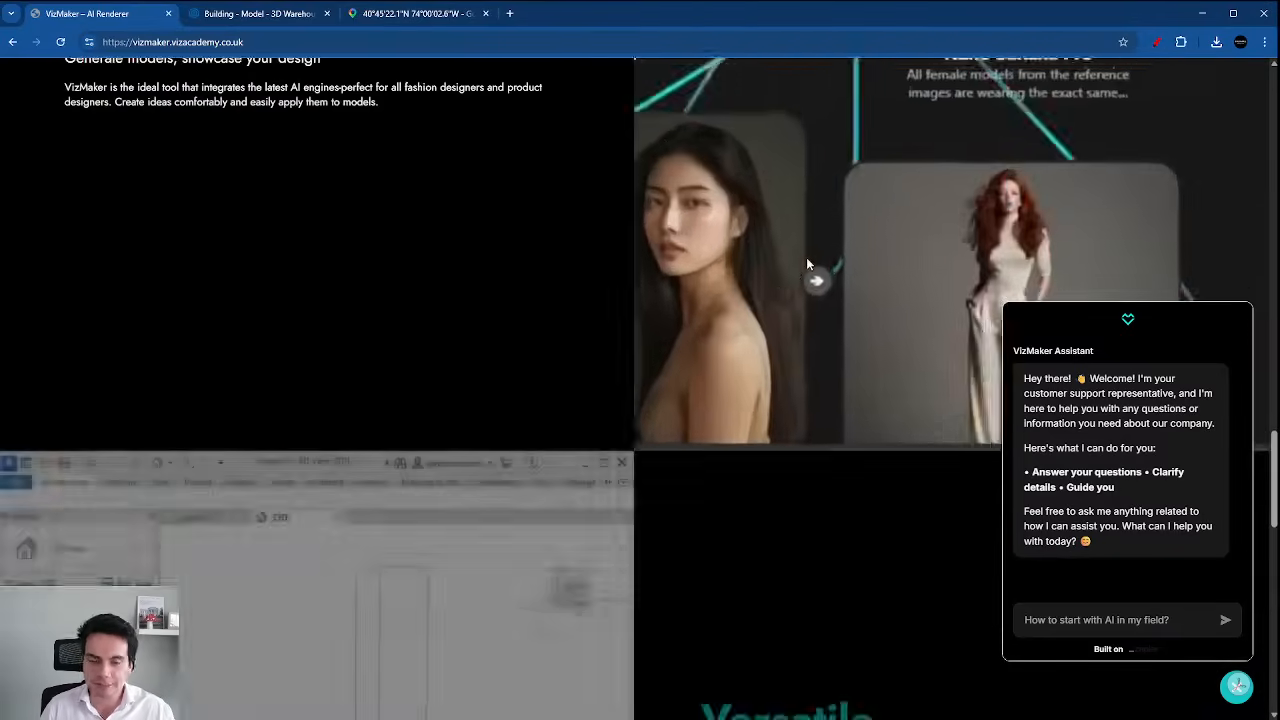
{"action": "scroll", "coordinate": [810, 380], "scroll_direction": "down", "scroll_amount": 5}
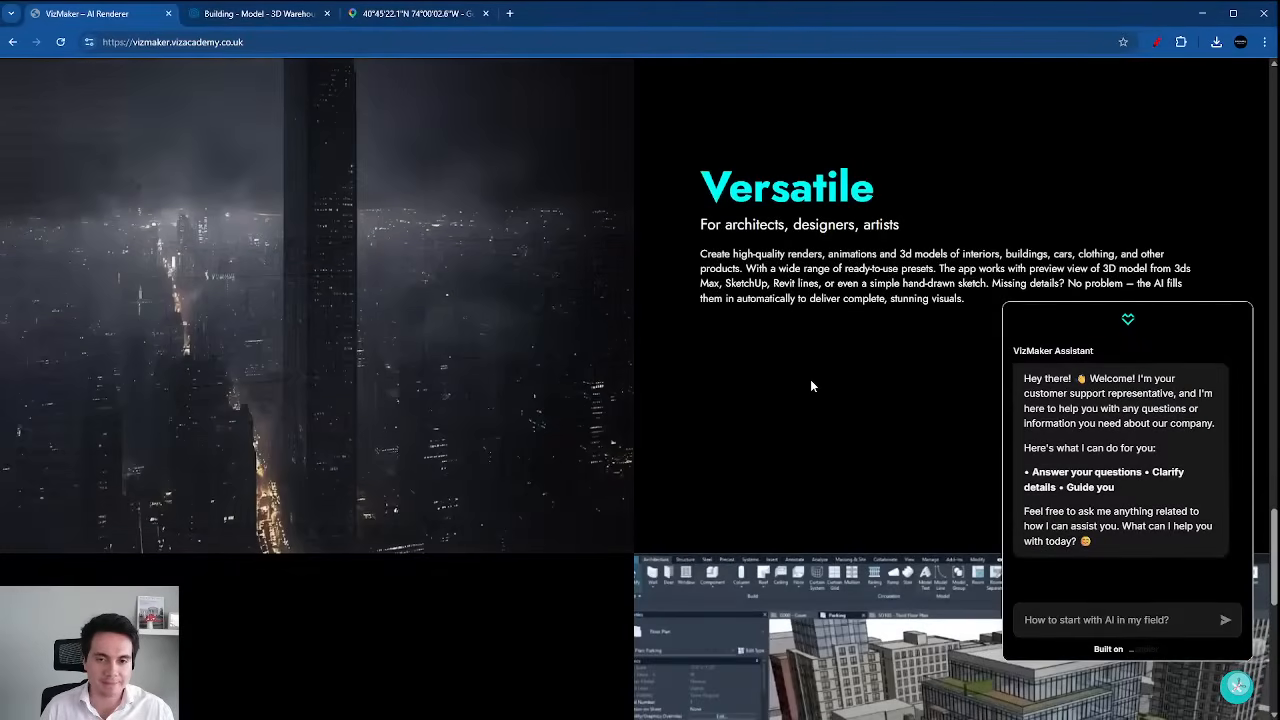
{"action": "scroll", "coordinate": [812, 387], "scroll_direction": "down", "scroll_amount": 3}
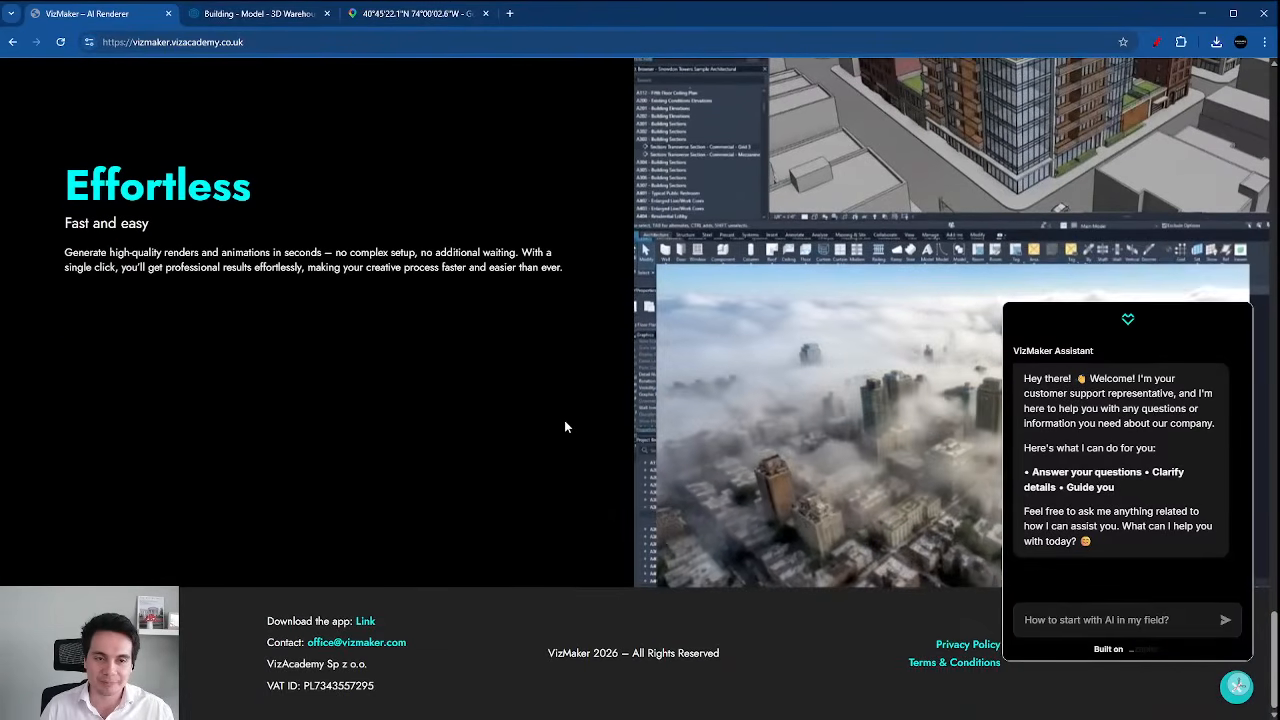
{"action": "scroll", "coordinate": [564, 426], "scroll_direction": "up", "scroll_amount": 3}
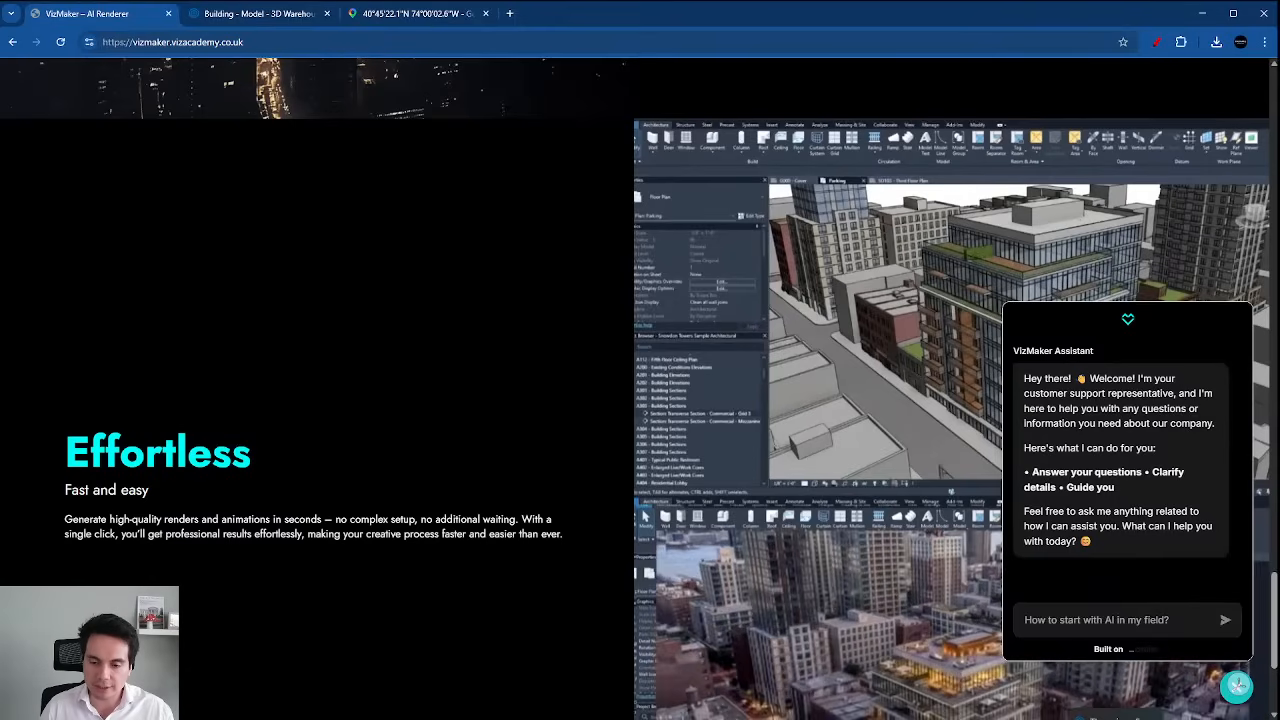
Switch to SketchUp and orbit the tower complex from ground level to an elevated overview of its plaza and green roofs.
{"action": "key", "text": "alt+Tab"}
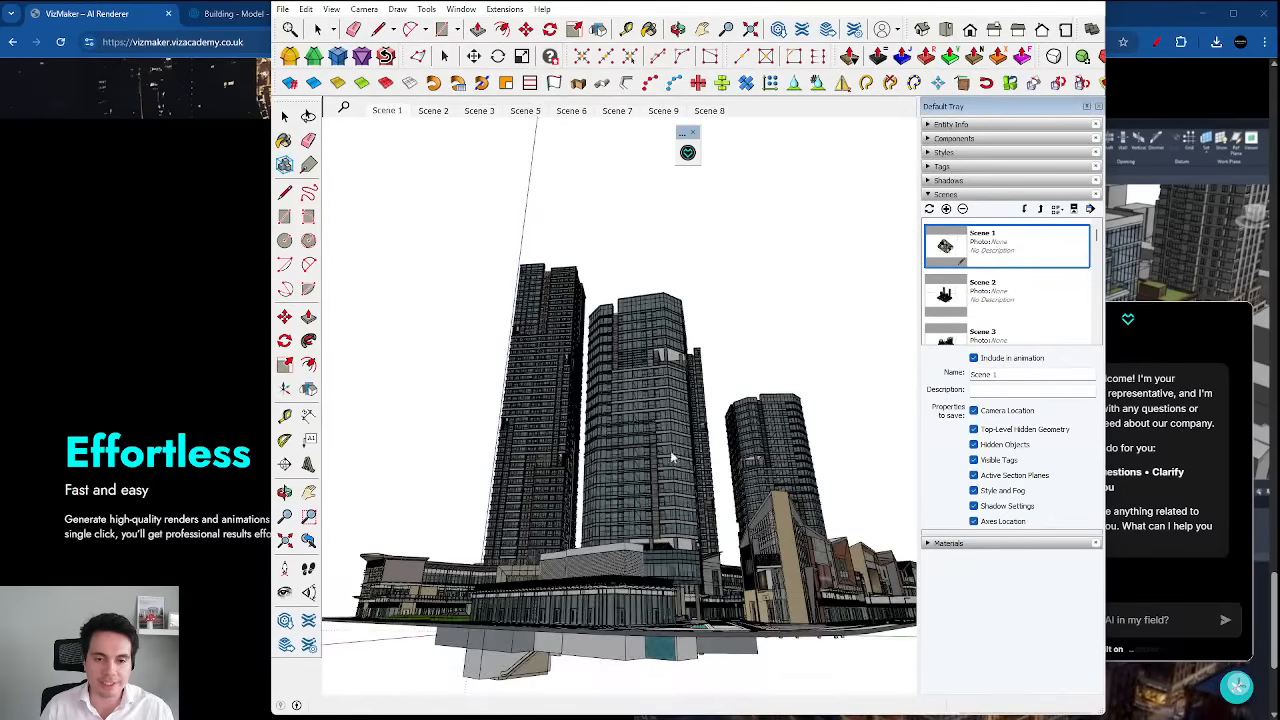
{"action": "left_click_drag", "start_coordinate": [670, 450], "coordinate": [605, 596]}
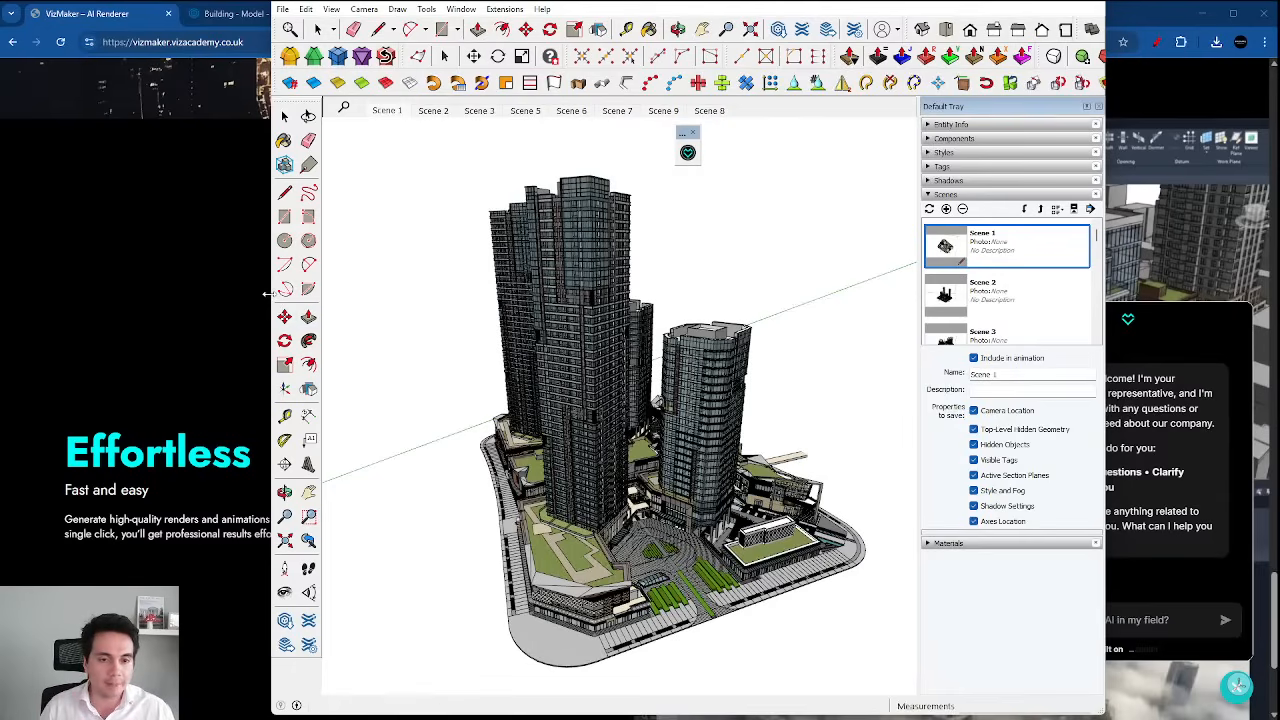
{"action": "left_click", "coordinate": [285, 492]}
{"action": "mouse_move", "coordinate": [700, 450]}
{"action": "left_mouse_down"}
{"action": "mouse_move", "coordinate": [755, 405]}
{"action": "mouse_move", "coordinate": [515, 520]}
{"action": "mouse_move", "coordinate": [683, 468]}
{"action": "left_mouse_up"}
{"action": "key", "text": "space"}
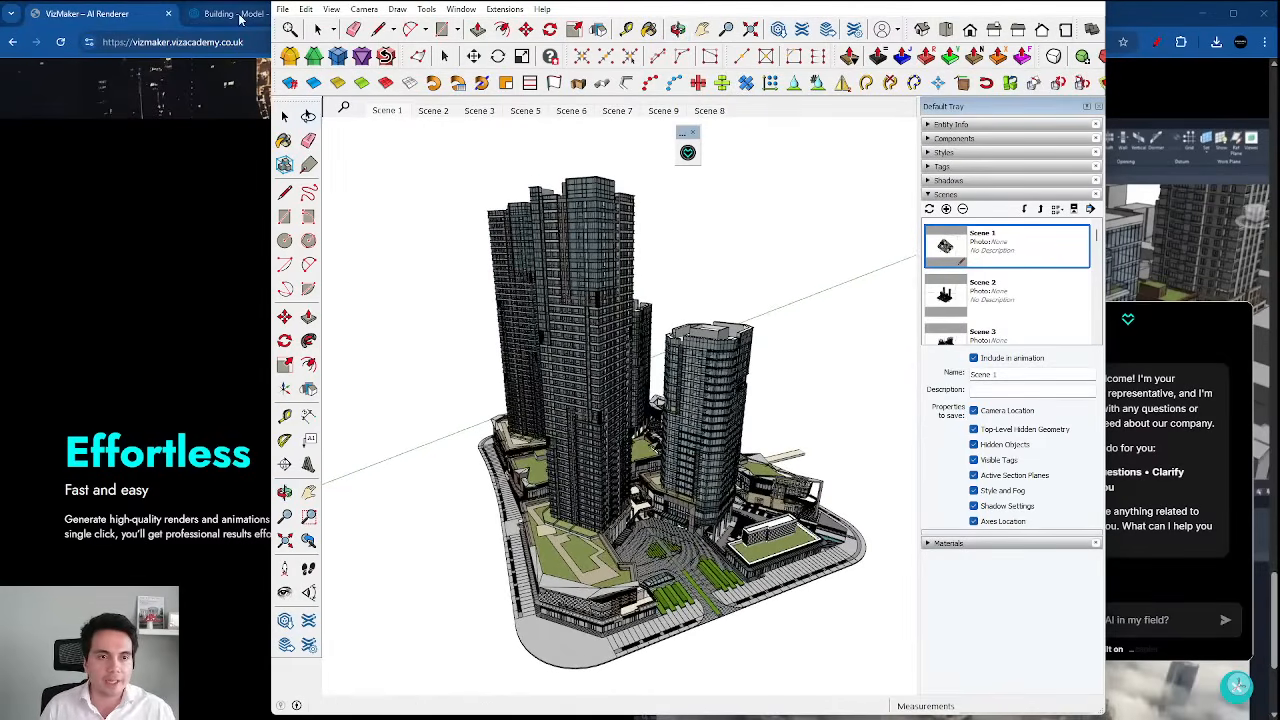
Switch to Google Maps in the browser and examine the vacant lot beside the 40°45'22.1"N 74°00'02.6"W marker from above.
{"action": "left_click", "coordinate": [240, 15]}
{"action": "left_click", "coordinate": [427, 14]}
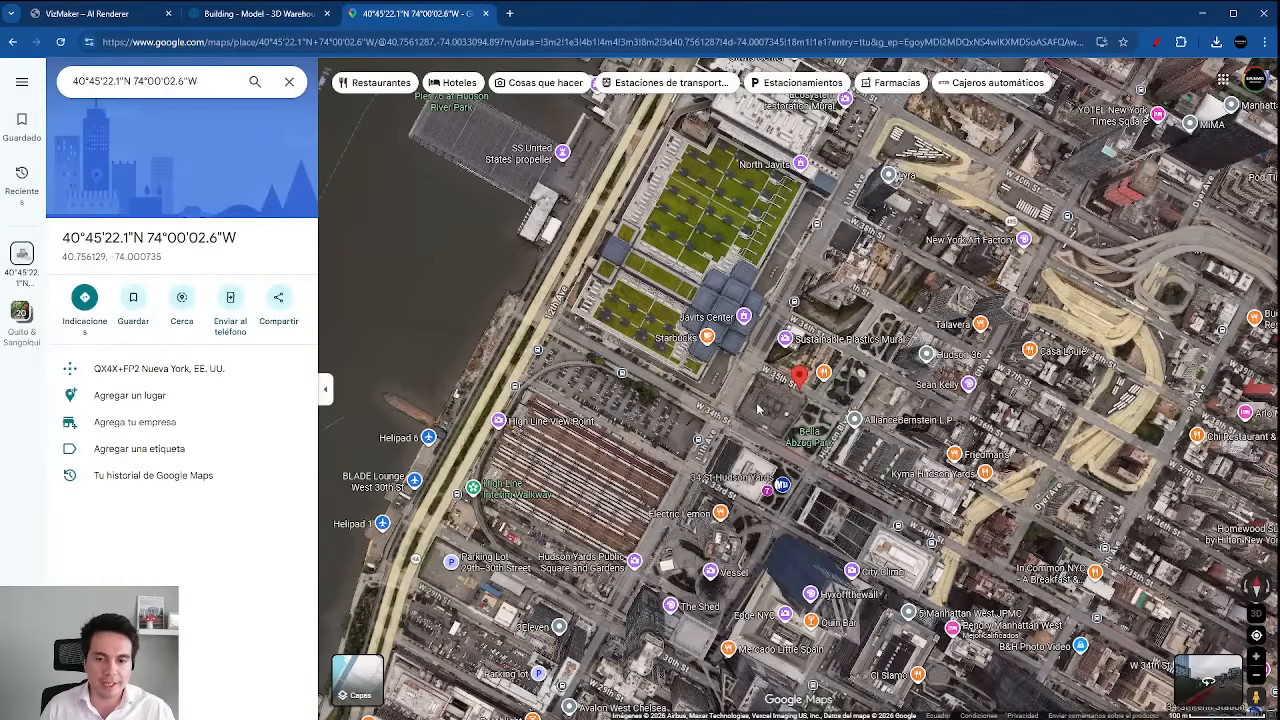
{"action": "left_click_drag", "start_coordinate": [758, 409], "coordinate": [730, 400]}
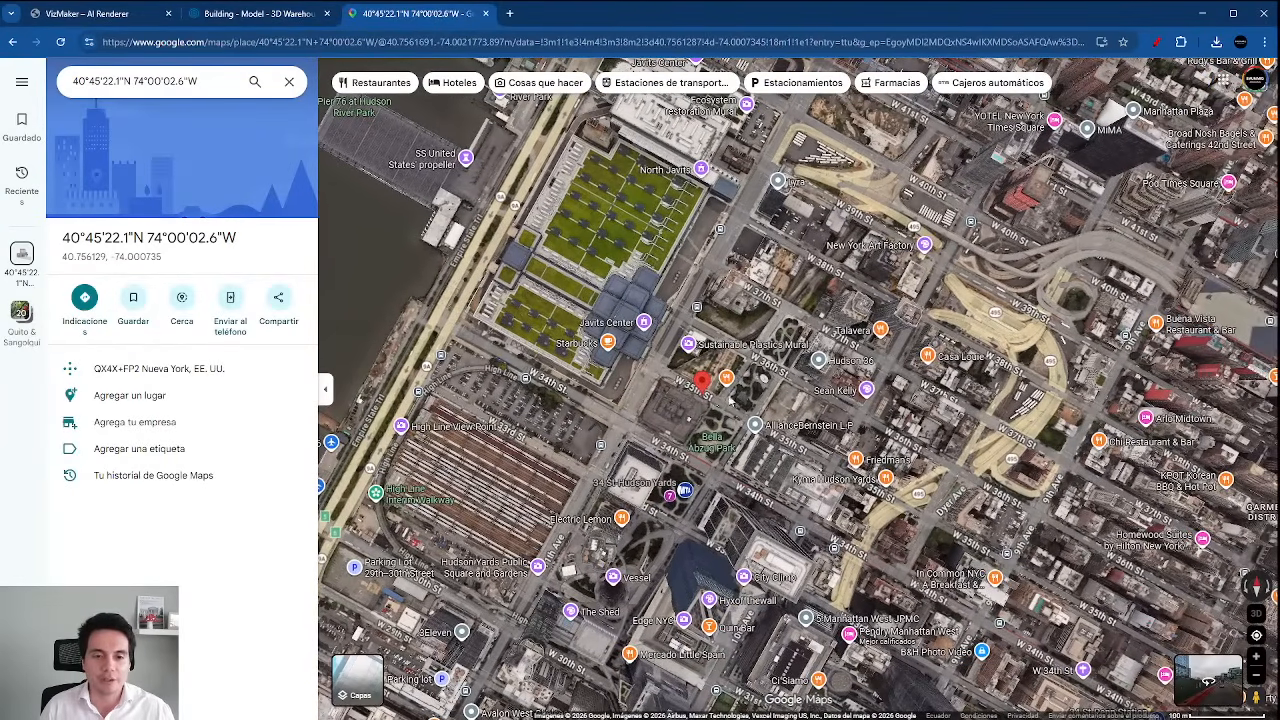
{"action": "scroll", "coordinate": [697, 390], "scroll_direction": "up", "scroll_amount": 3}
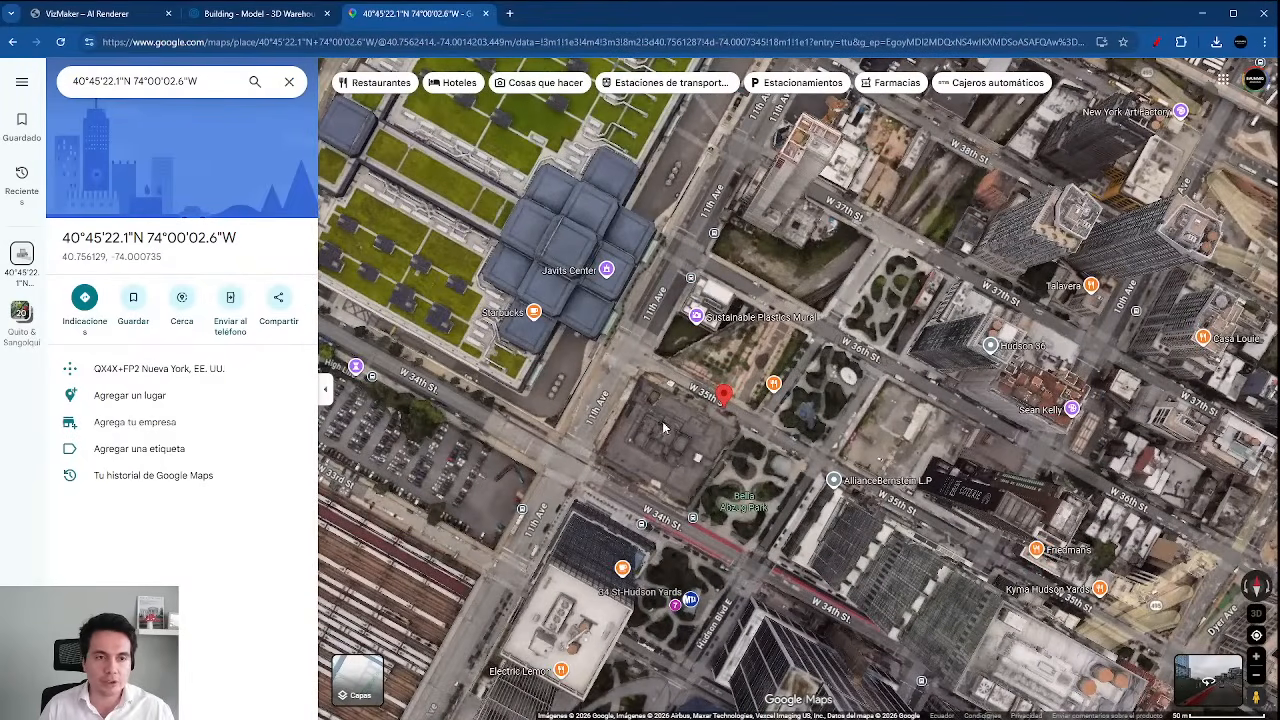
{"action": "left_click_drag", "start_coordinate": [688, 406], "coordinate": [682, 430]}
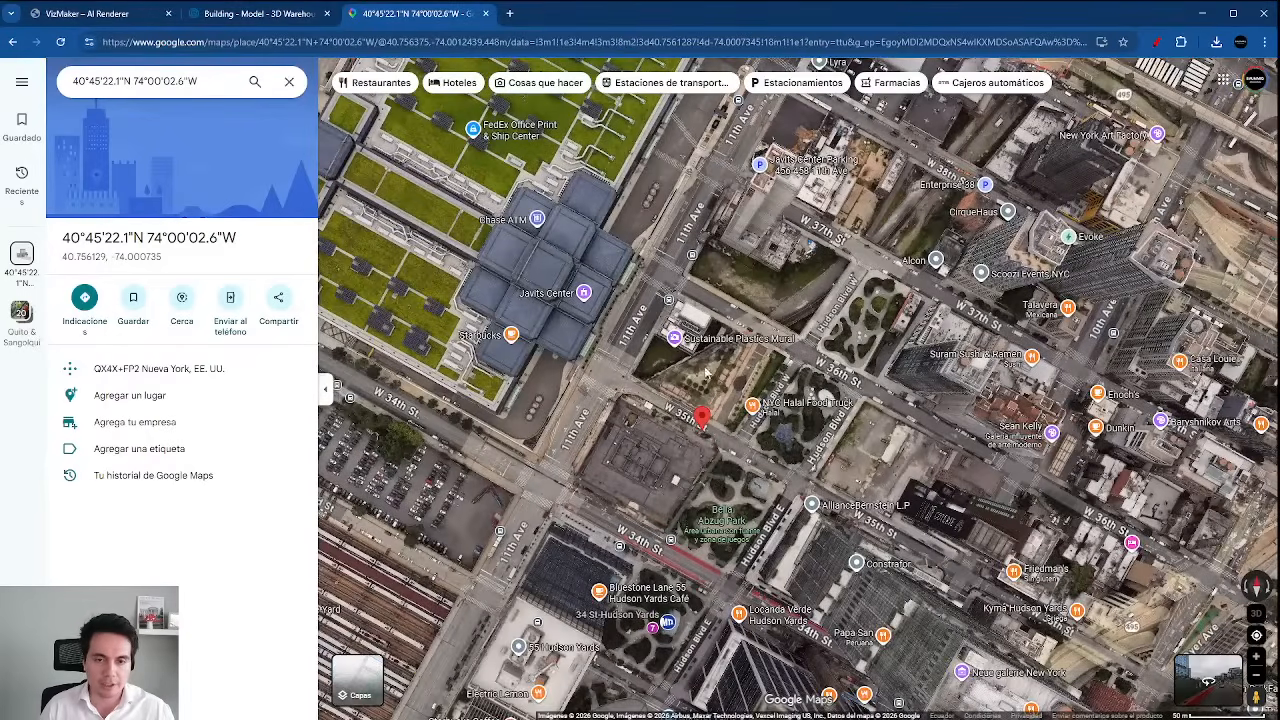
{"action": "left_click_drag", "start_coordinate": [706, 372], "coordinate": [692, 410]}
{"action": "left_click_drag", "start_coordinate": [655, 515], "coordinate": [643, 535]}
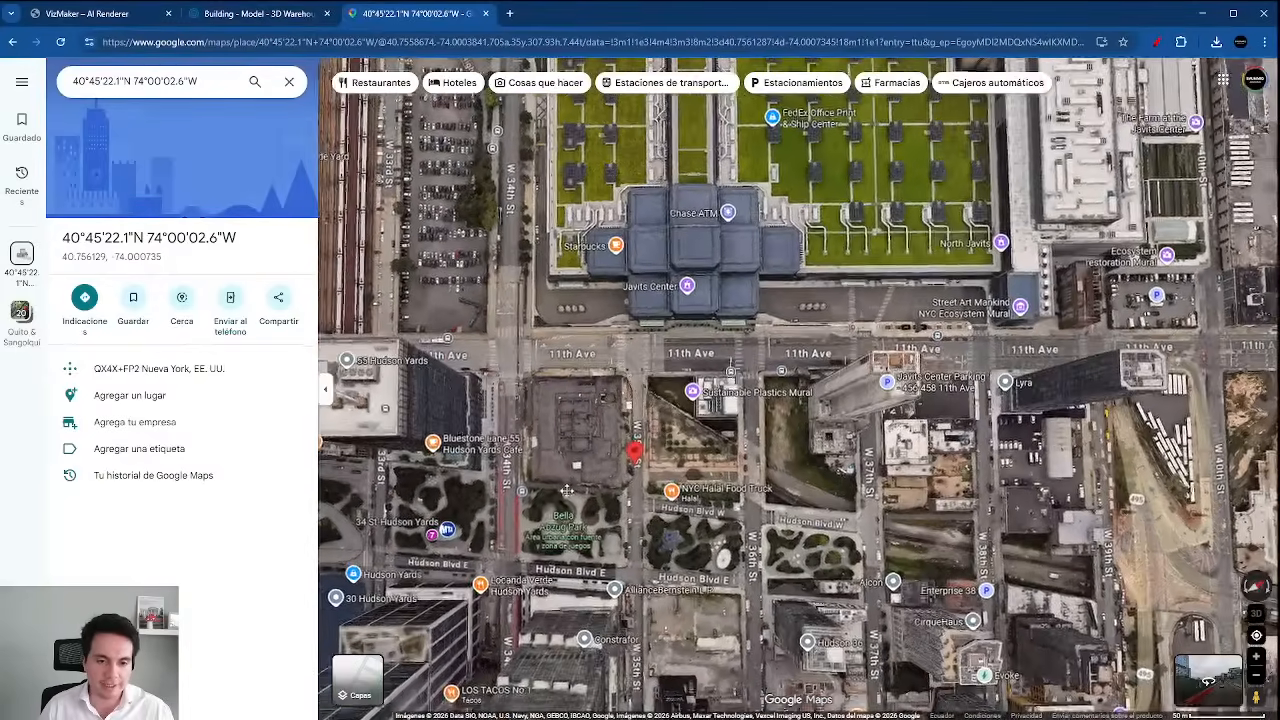
Examine the vacant lot and its surrounding skyscrapers in tilted 3D aerial views from several directions.
{"action": "left_click_drag", "start_coordinate": [577, 487], "coordinate": [935, 346]}
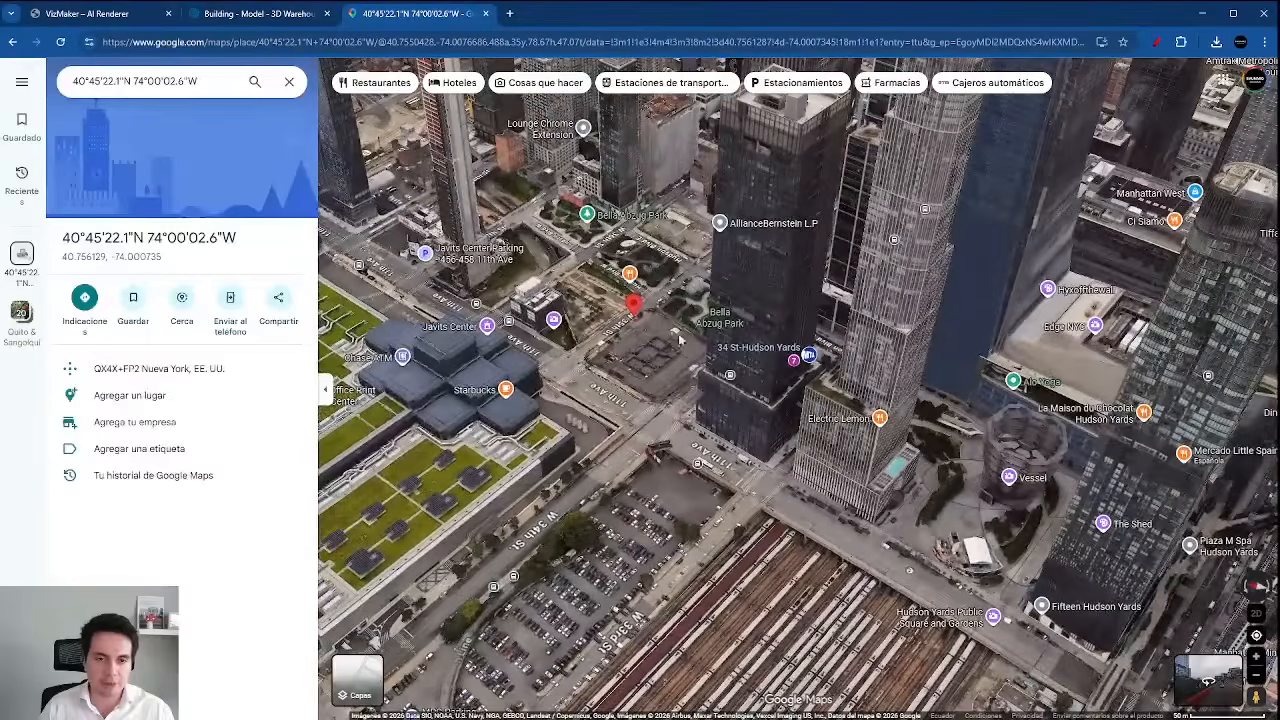
{"action": "left_click_drag", "start_coordinate": [679, 337], "coordinate": [716, 394]}
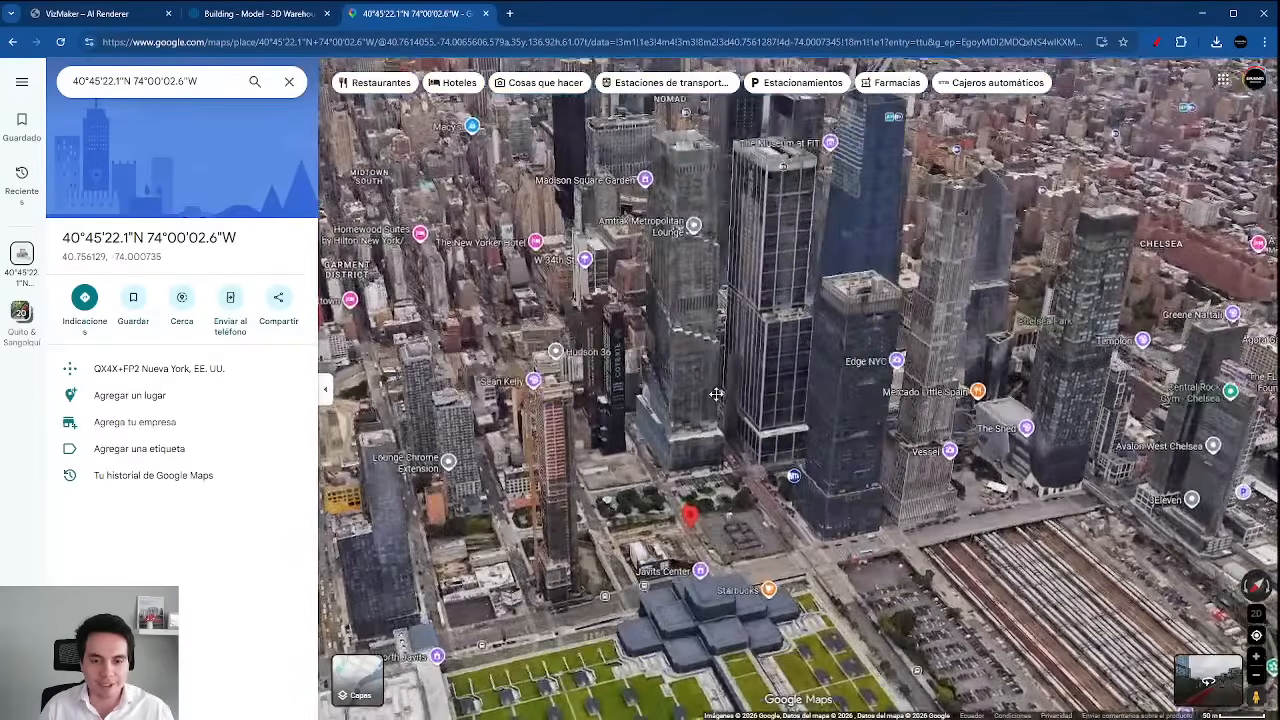
{"action": "scroll", "coordinate": [694, 513], "scroll_direction": "up", "scroll_amount": 3}
{"action": "left_click_drag", "start_coordinate": [754, 542], "coordinate": [710, 491]}
{"action": "scroll", "coordinate": [715, 494], "scroll_direction": "up", "scroll_amount": 1}
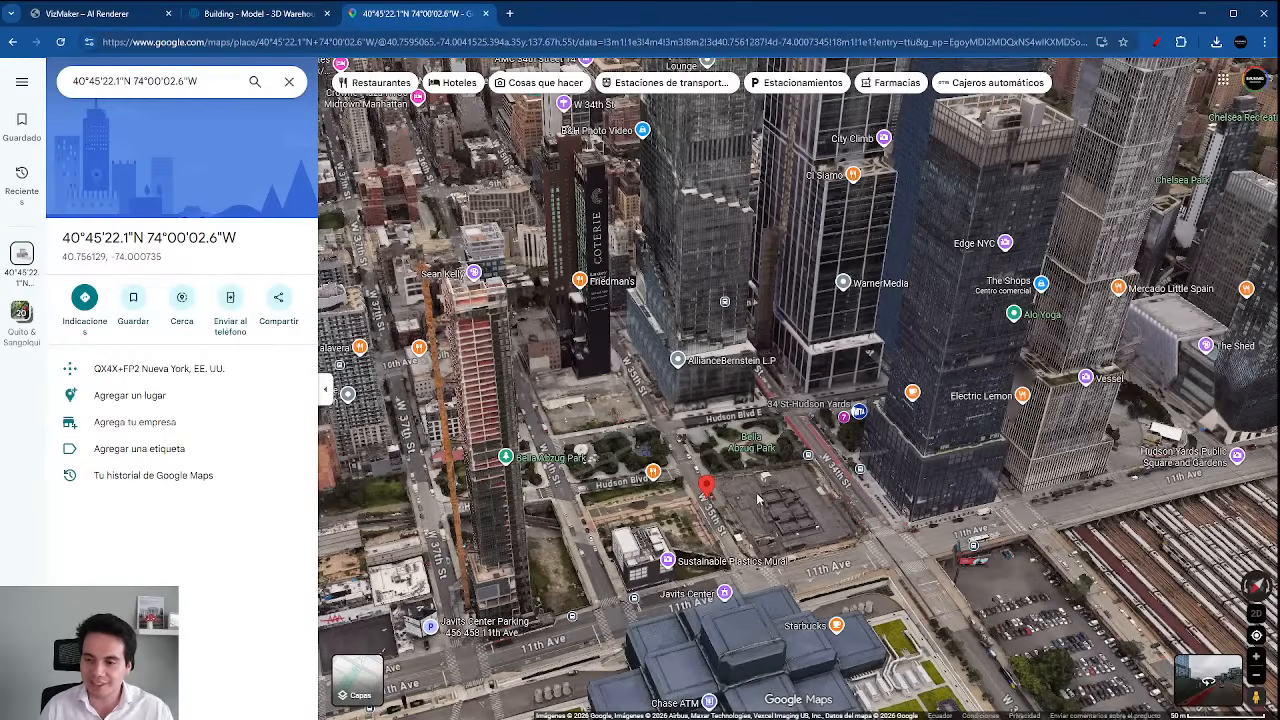
{"action": "mouse_move", "coordinate": [729, 461]}
{"action": "left_mouse_down"}
{"action": "mouse_move", "coordinate": [755, 456]}
{"action": "mouse_move", "coordinate": [750, 469]}
{"action": "left_mouse_up"}
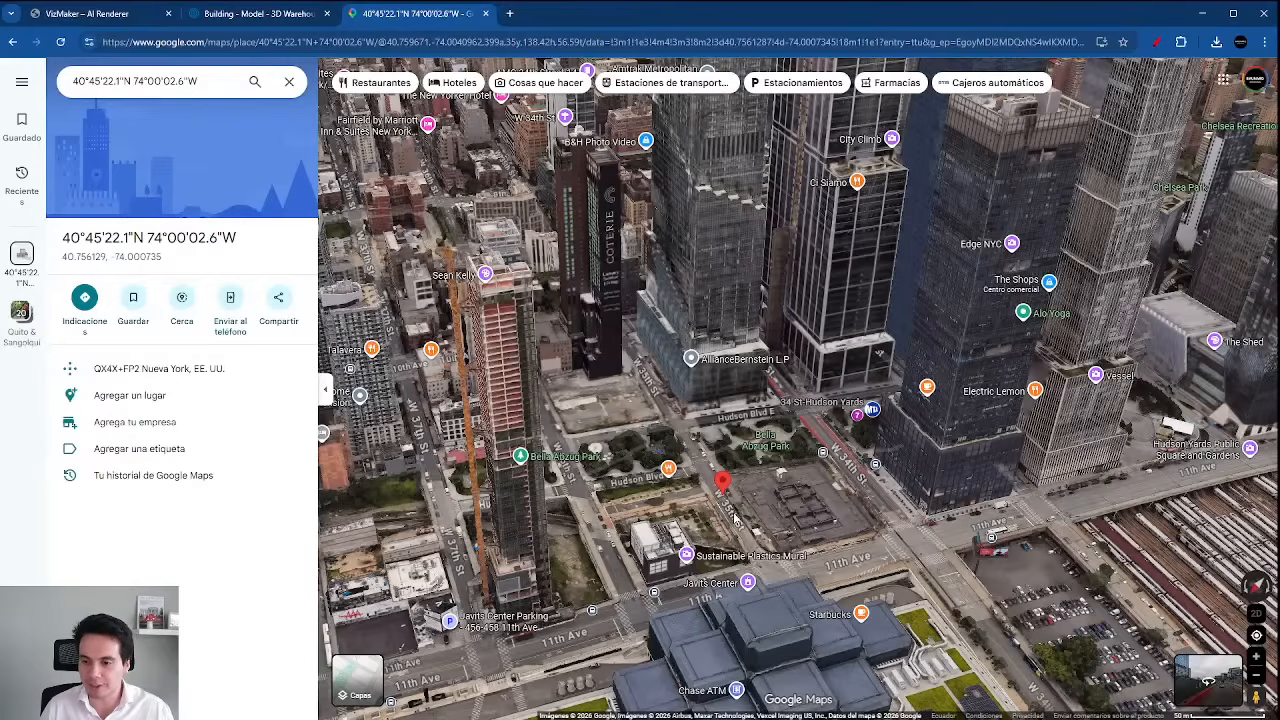
{"action": "left_click_drag", "start_coordinate": [741, 522], "coordinate": [783, 503]}
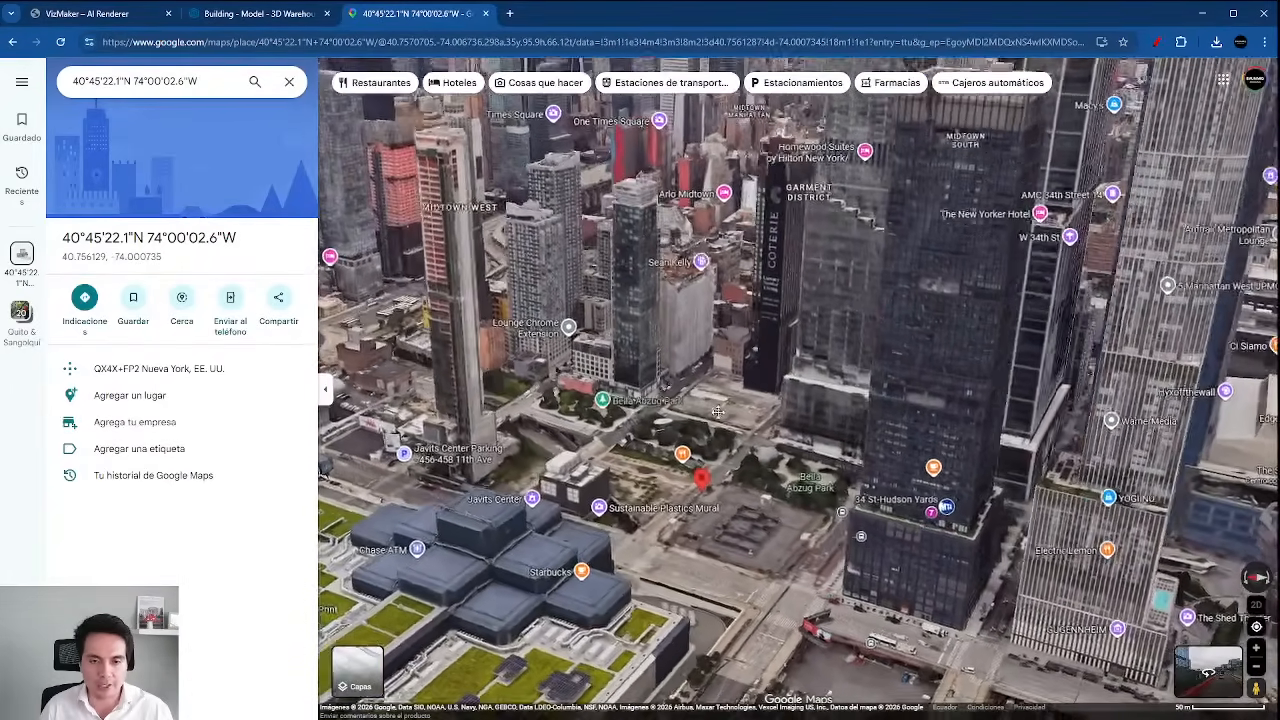
Frame an oblique aerial view of the vacant lot with the Javits Center in front and the Hudson Yards towers behind.
{"action": "scroll", "coordinate": [718, 411], "scroll_direction": "up", "scroll_amount": 2}
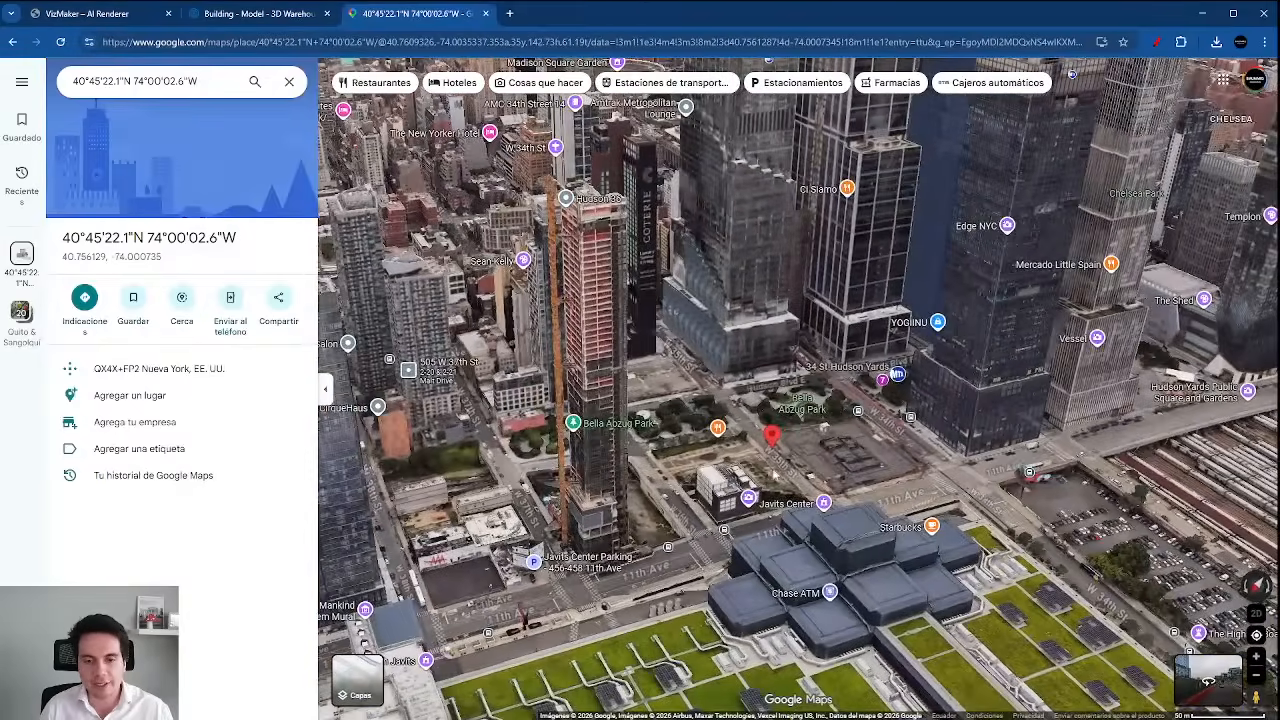
{"action": "left_click_drag", "start_coordinate": [775, 475], "coordinate": [789, 448]}
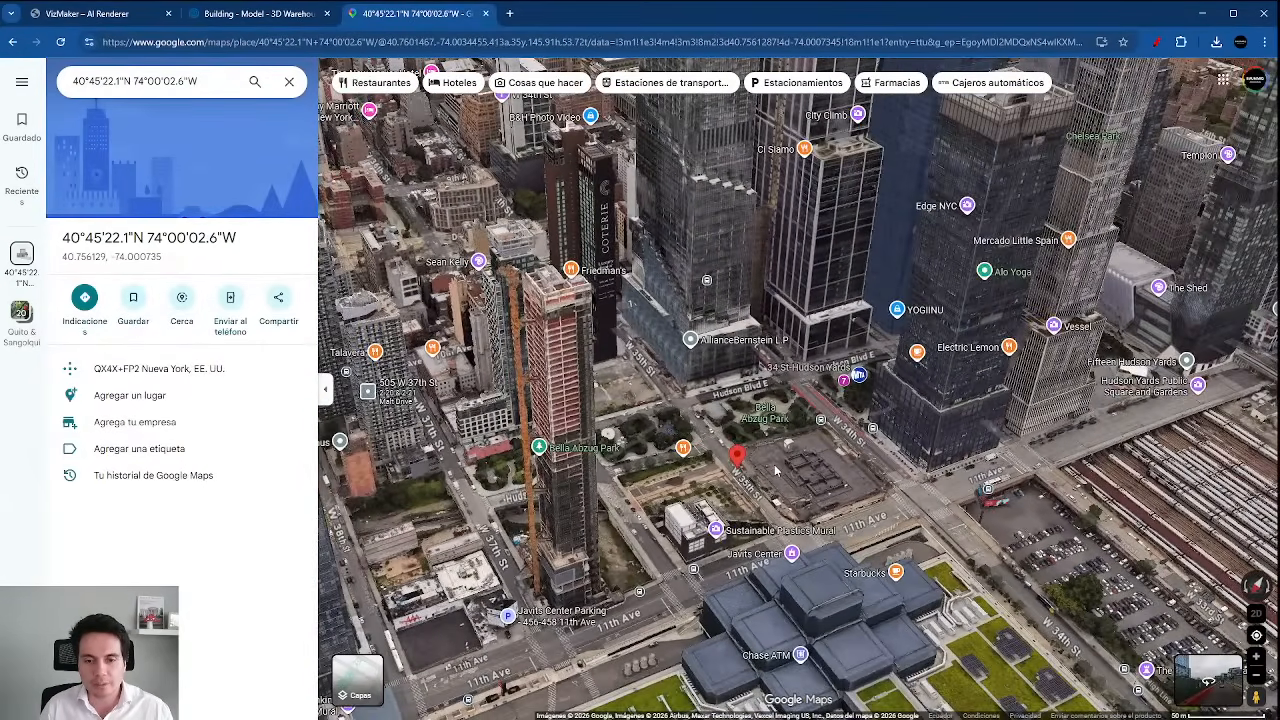
{"action": "left_click_drag", "start_coordinate": [775, 470], "coordinate": [768, 482]}
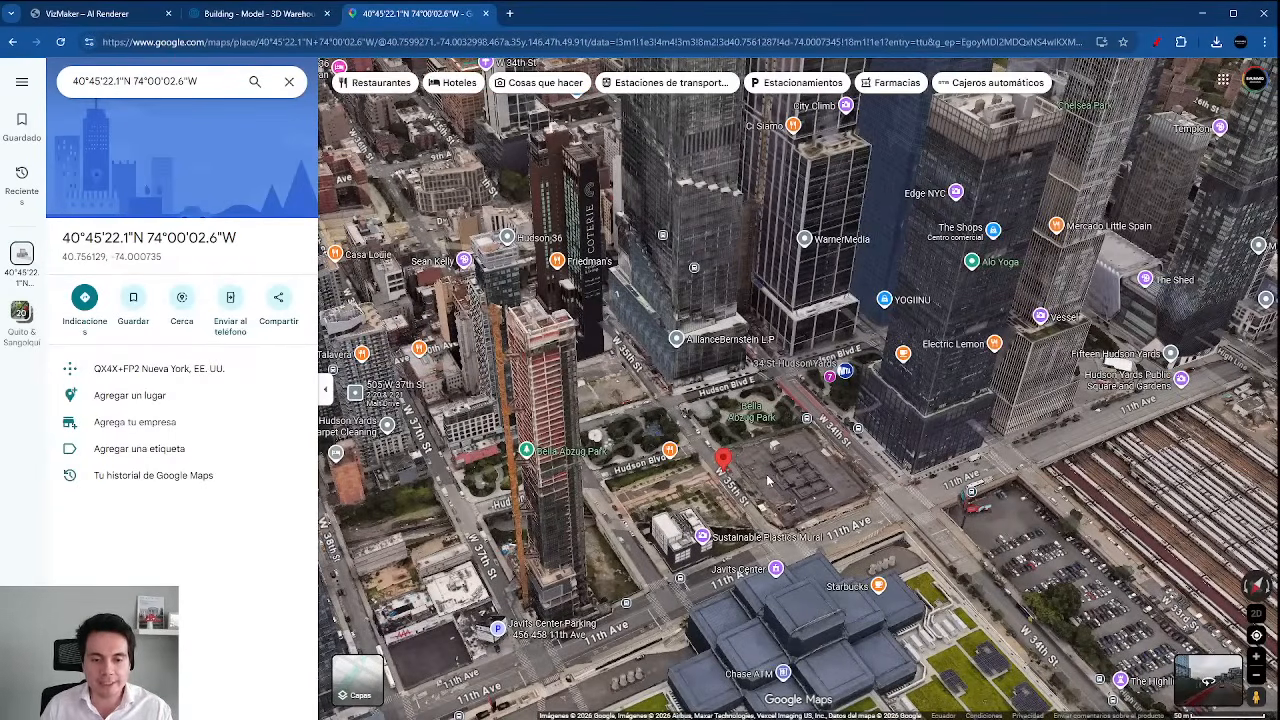
{"action": "left_click_drag", "start_coordinate": [768, 484], "coordinate": [801, 482]}
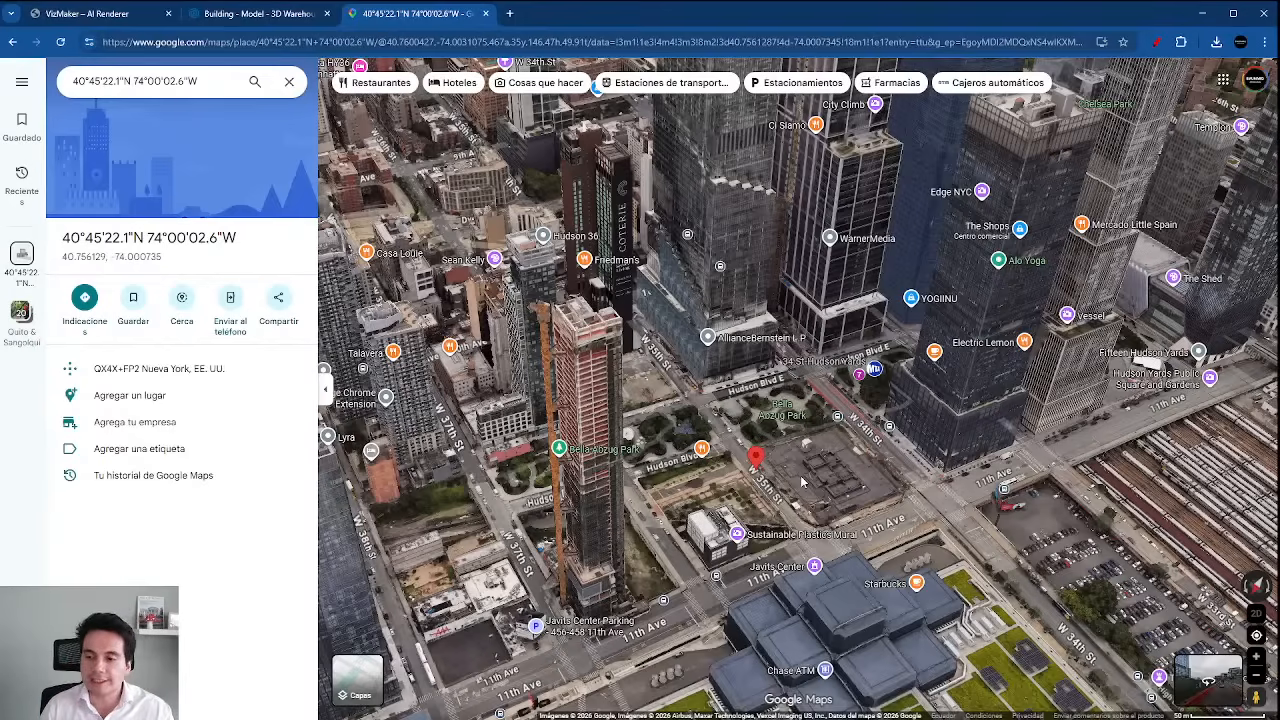
{"action": "left_click_drag", "start_coordinate": [825, 468], "coordinate": [775, 493]}
{"action": "left_click_drag", "start_coordinate": [825, 503], "coordinate": [834, 494]}
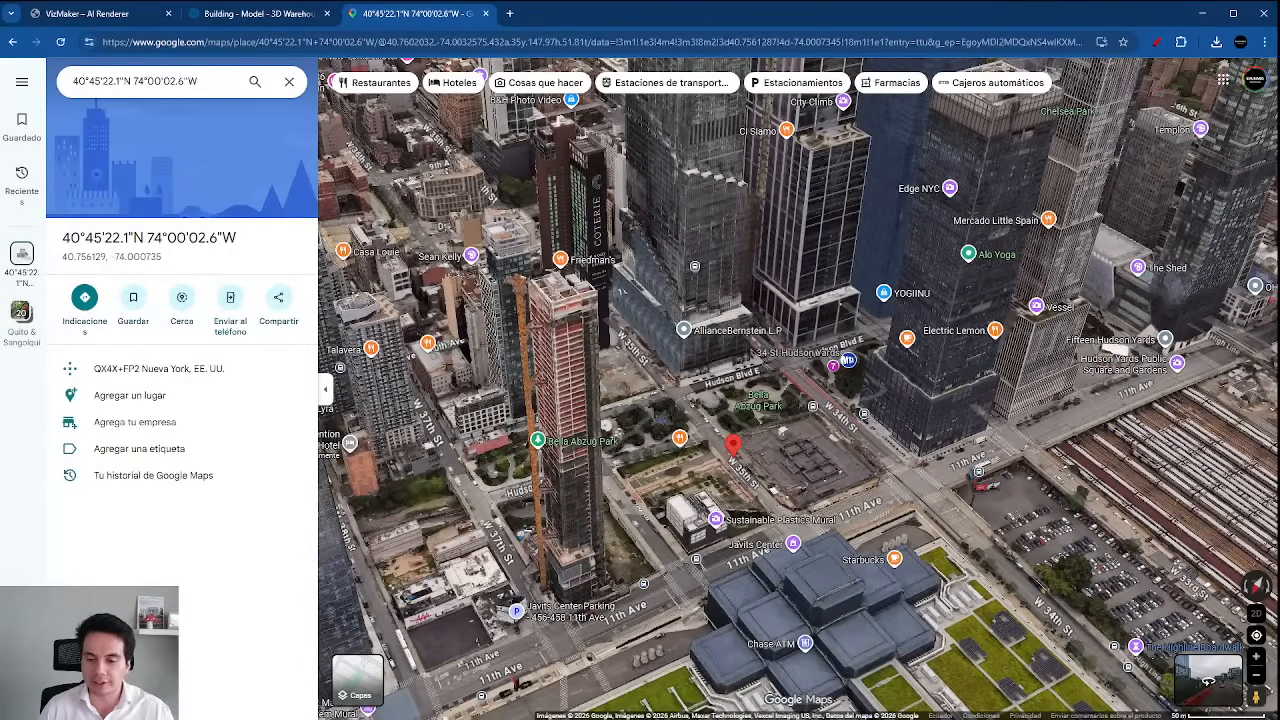
Switch to Google Earth Pro and go from the Street View at the crosswalk to an aerial 3D view of the lot.
{"action": "key", "text": "alt+Tab"}
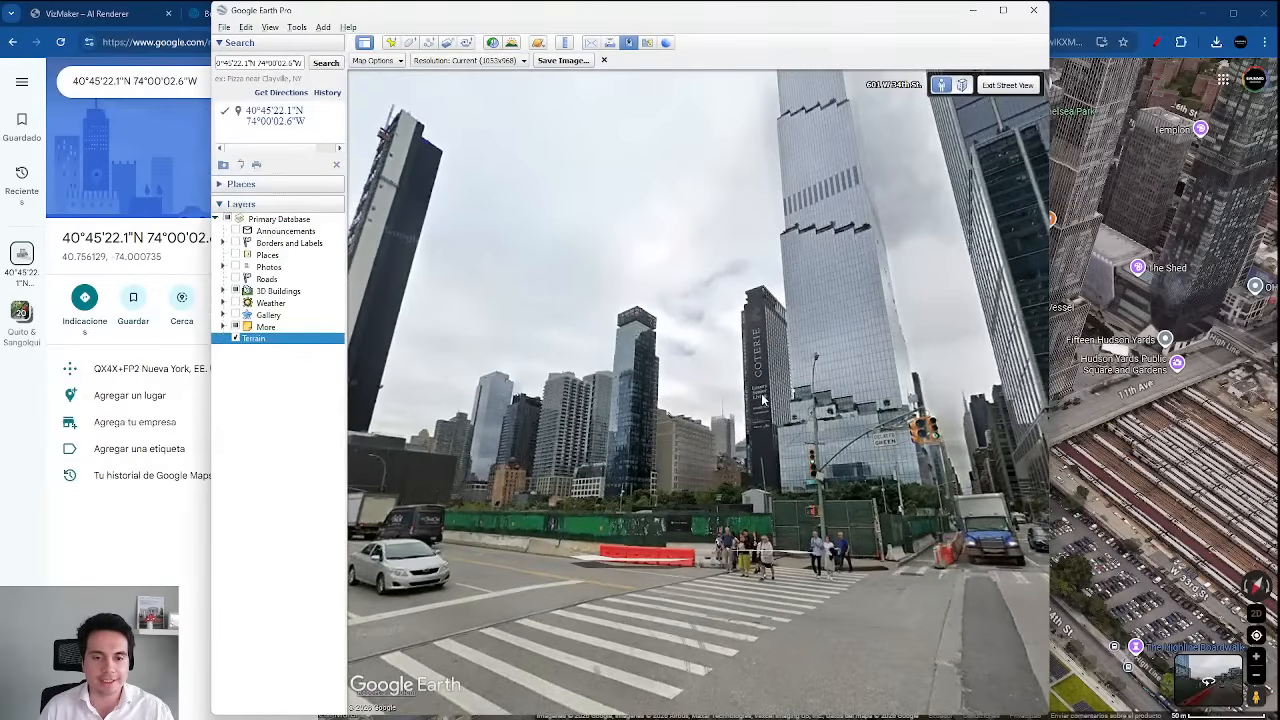
{"action": "left_click_drag", "start_coordinate": [660, 355], "coordinate": [679, 261]}
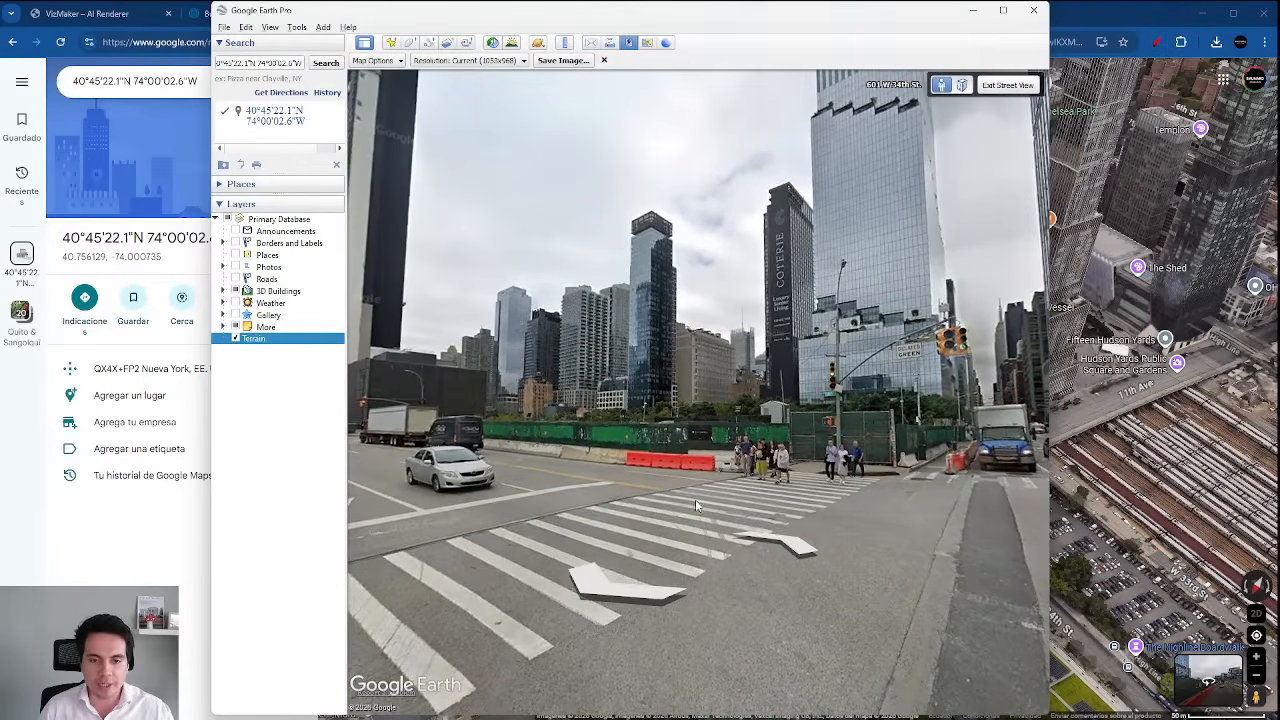
{"action": "scroll", "coordinate": [697, 505], "scroll_direction": "down", "scroll_amount": 8}
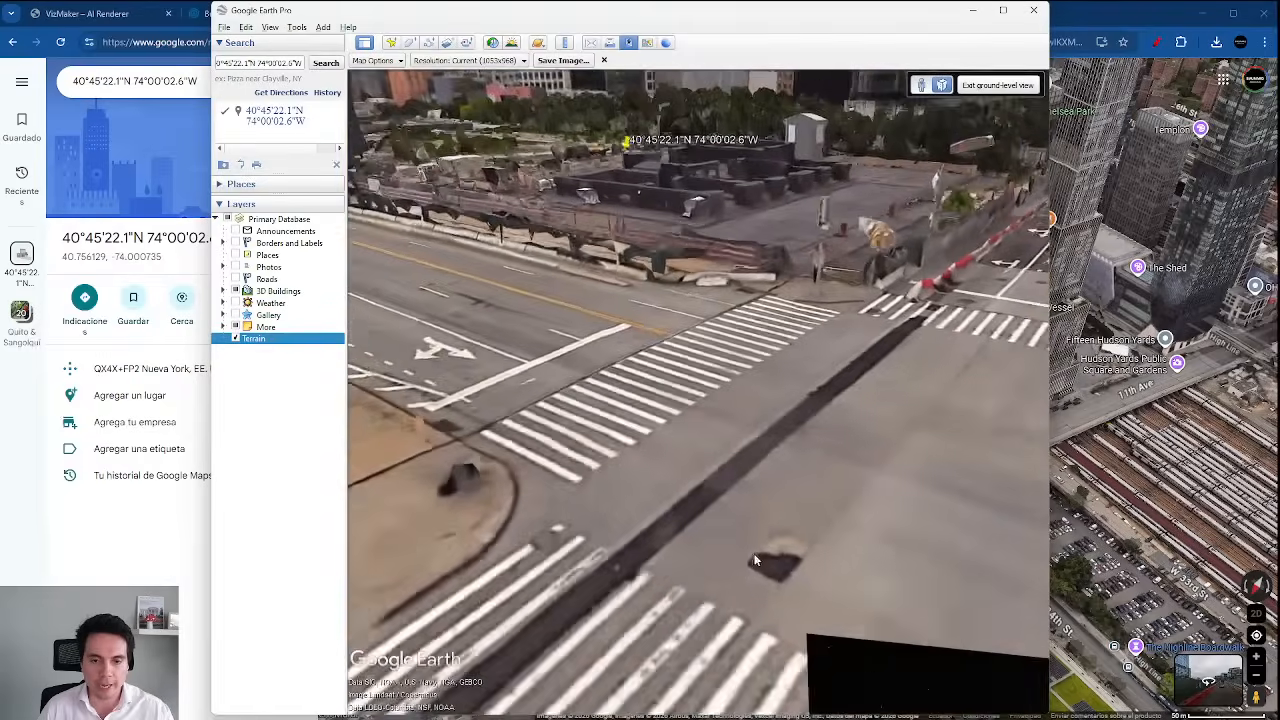
{"action": "scroll", "coordinate": [755, 560], "scroll_direction": "down", "scroll_amount": 5}
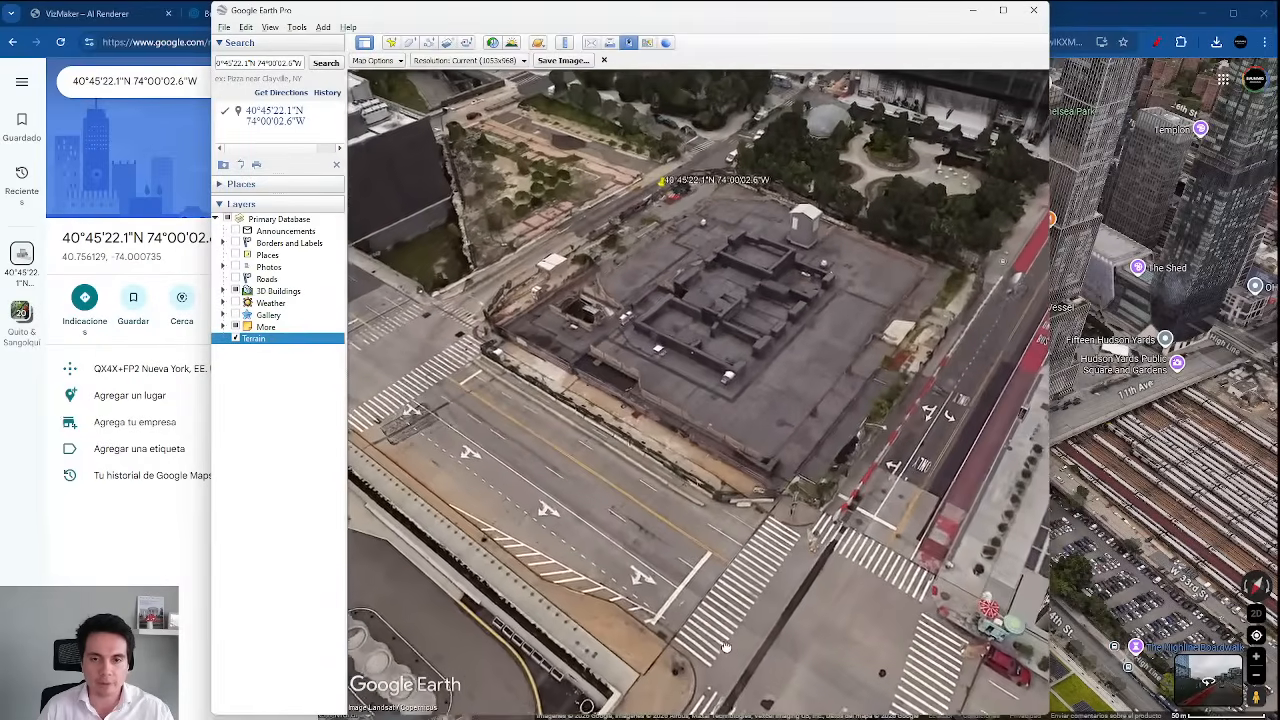
{"action": "scroll", "coordinate": [726, 647], "scroll_direction": "down", "scroll_amount": 5}
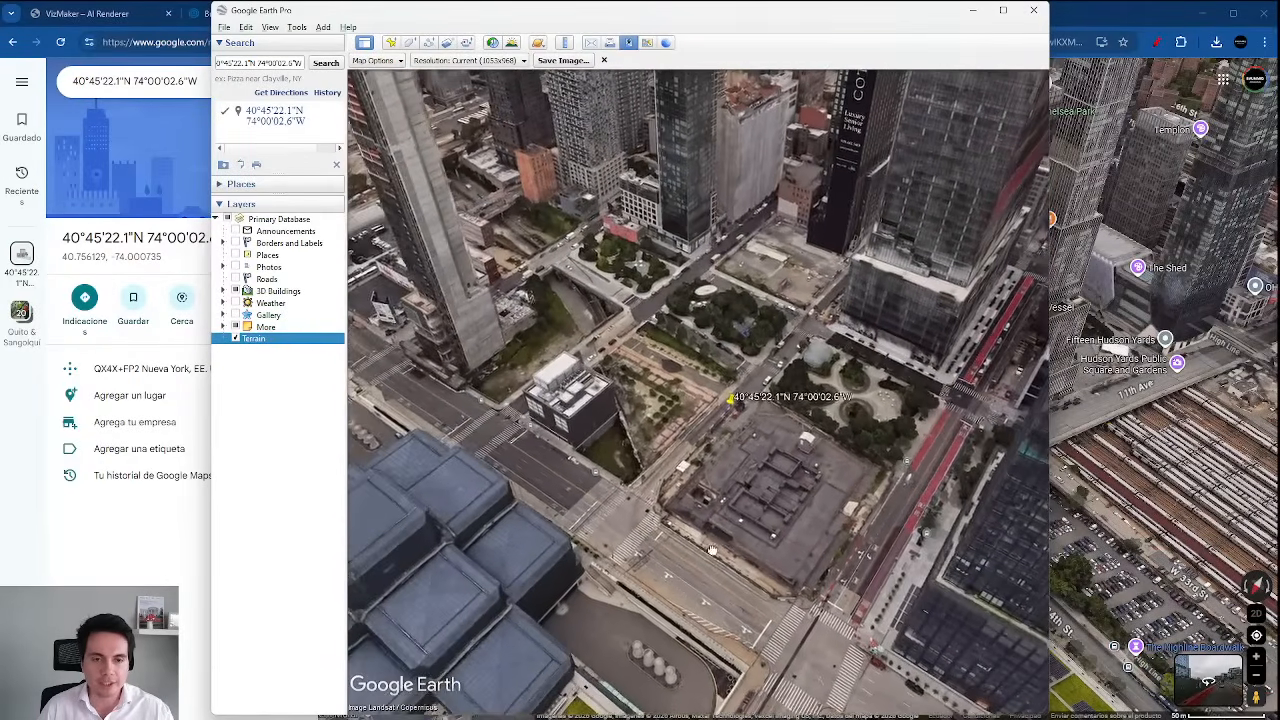
{"action": "scroll", "coordinate": [712, 550], "scroll_direction": "down", "scroll_amount": 3}
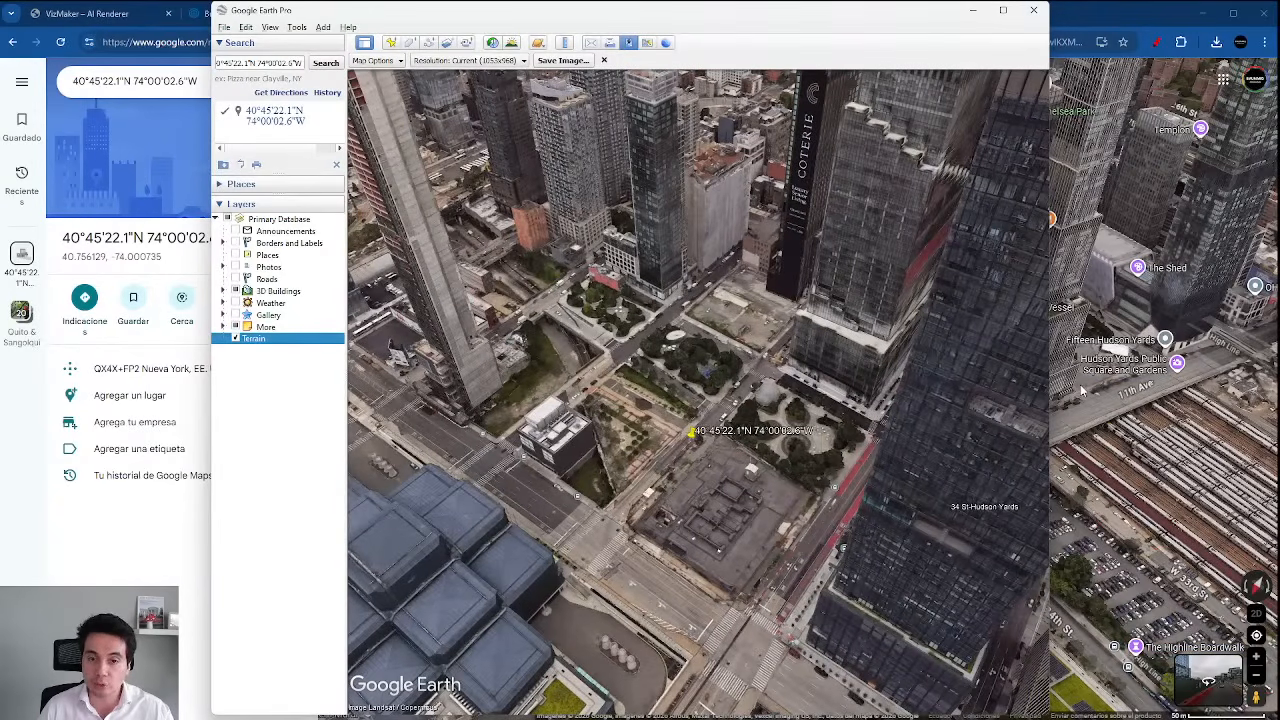
Rotate and reframe the Google Earth view to show the lot obliquely between the Javits Center roof and the towers behind.
{"action": "mouse_move", "coordinate": [679, 455]}
{"action": "left_mouse_down"}
{"action": "mouse_move", "coordinate": [682, 473]}
{"action": "mouse_move", "coordinate": [781, 492]}
{"action": "mouse_move", "coordinate": [641, 430]}
{"action": "mouse_move", "coordinate": [900, 432]}
{"action": "mouse_move", "coordinate": [820, 438]}
{"action": "left_mouse_up"}
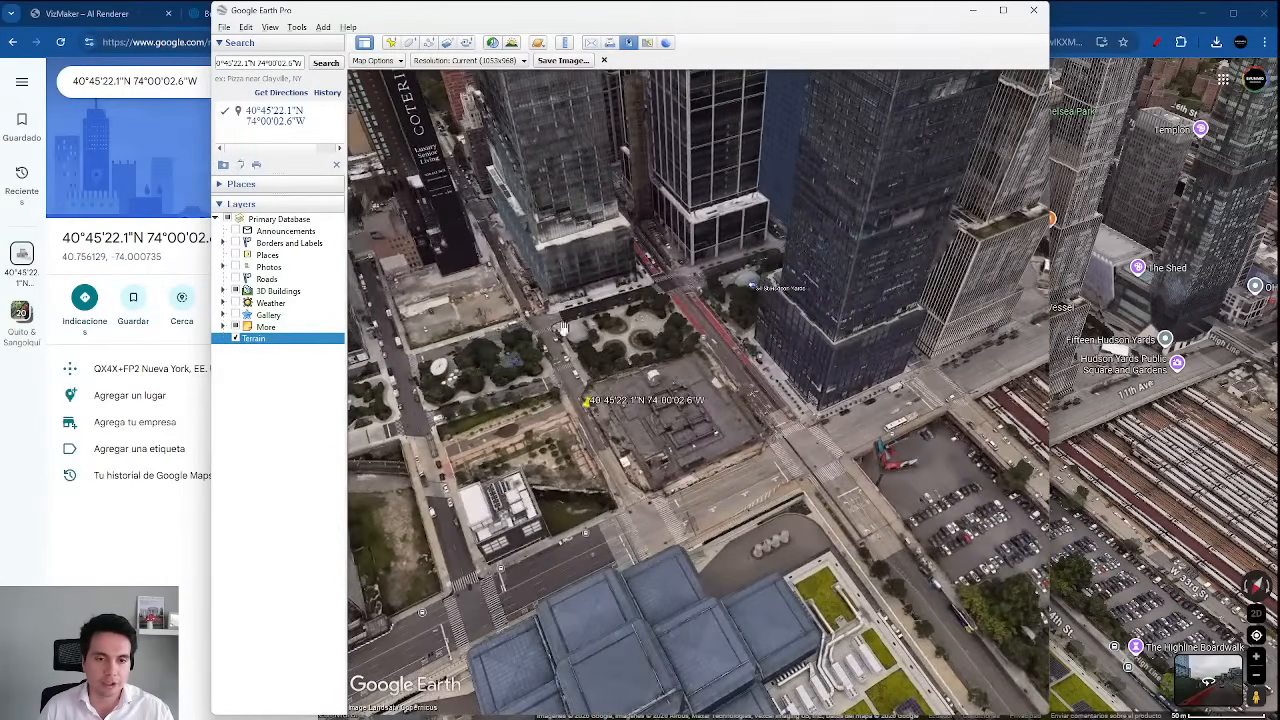
{"action": "left_click_drag", "start_coordinate": [598, 326], "coordinate": [722, 352]}
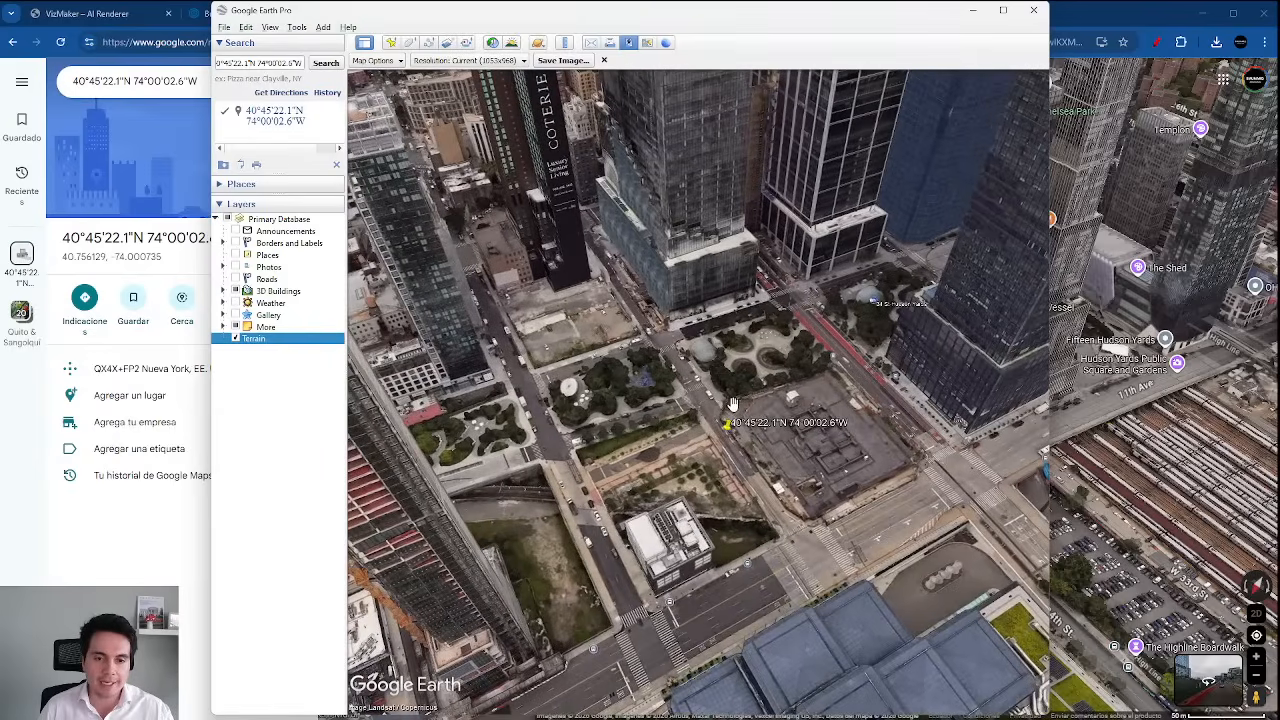
{"action": "scroll", "coordinate": [733, 404], "scroll_direction": "down", "scroll_amount": 4}
{"action": "scroll", "coordinate": [733, 404], "scroll_direction": "up", "scroll_amount": 1}
{"action": "mouse_move", "coordinate": [692, 421]}
{"action": "left_mouse_down"}
{"action": "mouse_move", "coordinate": [694, 388]}
{"action": "mouse_move", "coordinate": [679, 417]}
{"action": "left_mouse_up"}
{"action": "scroll", "coordinate": [681, 408], "scroll_direction": "up", "scroll_amount": 3}
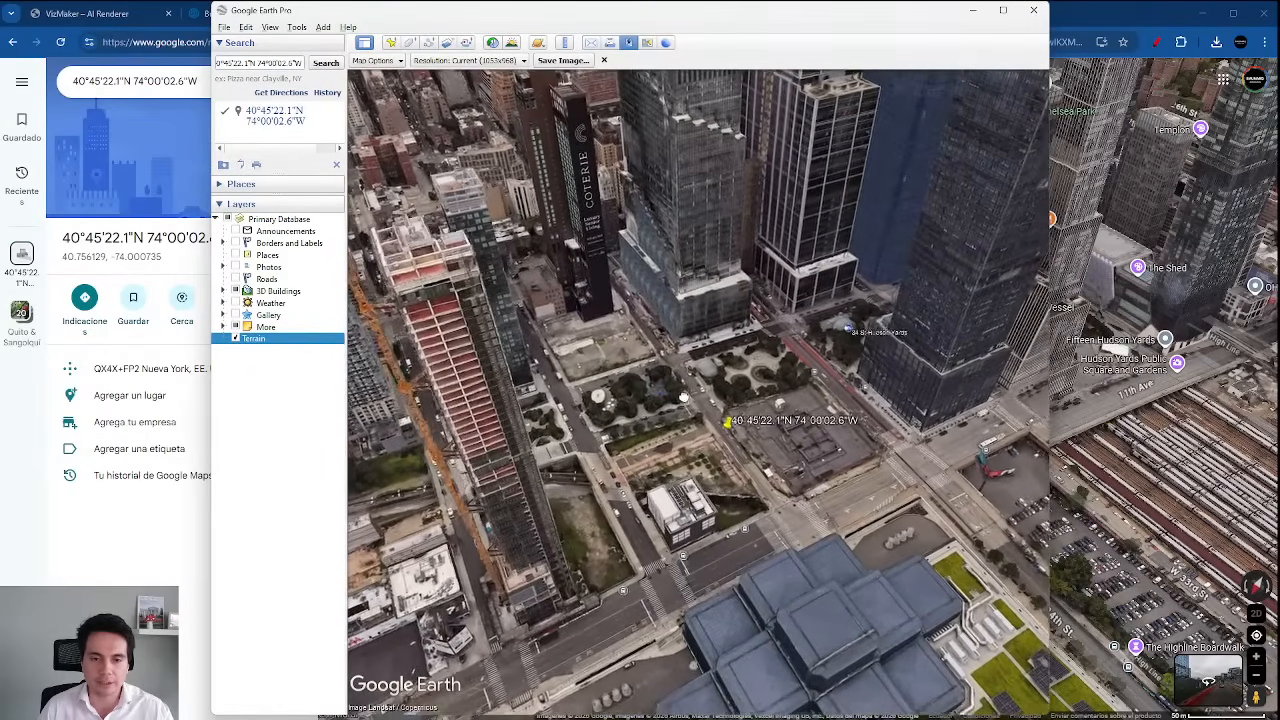
Switch to SketchUp and orbit the four-tower model to a near-top view showing its whole site layout.
{"action": "key", "text": "alt+Tab"}
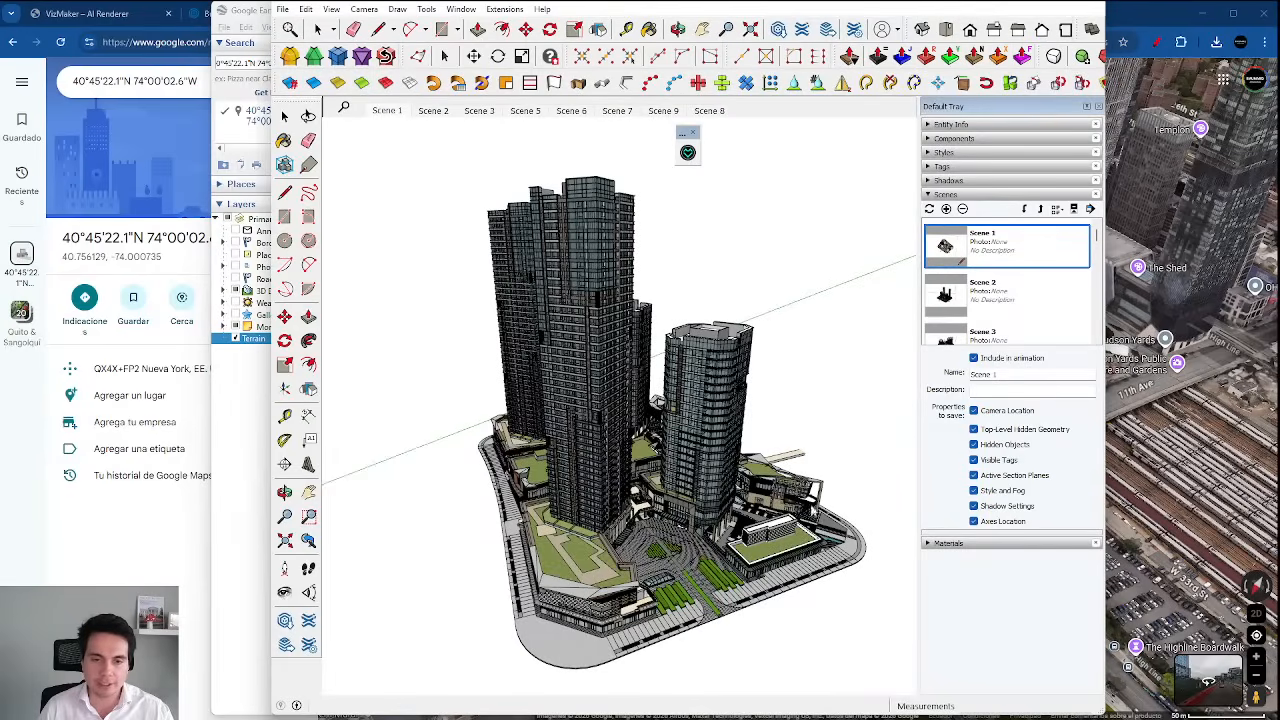
{"action": "mouse_move", "coordinate": [600, 430]}
{"action": "left_mouse_down"}
{"action": "mouse_move", "coordinate": [680, 390]}
{"action": "mouse_move", "coordinate": [695, 468]}
{"action": "mouse_move", "coordinate": [681, 437]}
{"action": "mouse_move", "coordinate": [794, 266]}
{"action": "mouse_move", "coordinate": [783, 380]}
{"action": "mouse_move", "coordinate": [828, 362]}
{"action": "mouse_move", "coordinate": [487, 465]}
{"action": "mouse_move", "coordinate": [335, 438]}
{"action": "left_mouse_up"}
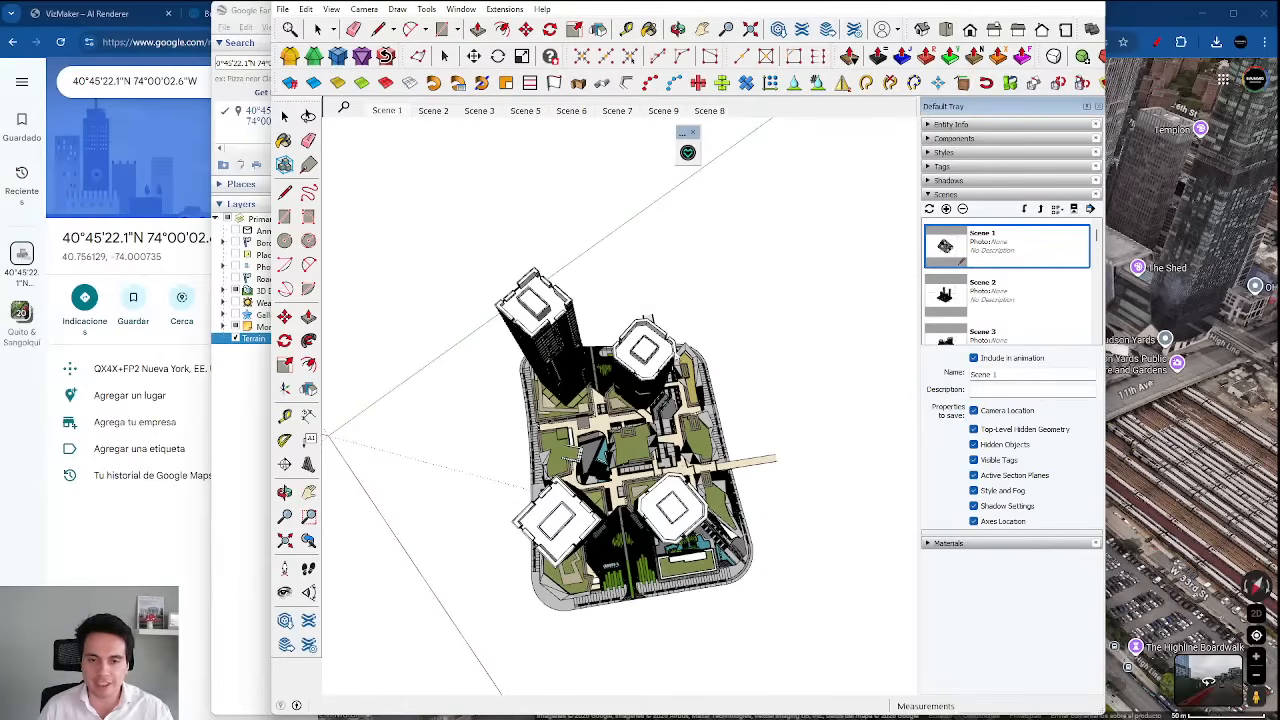
{"action": "left_click_drag", "start_coordinate": [335, 438], "coordinate": [499, 350]}
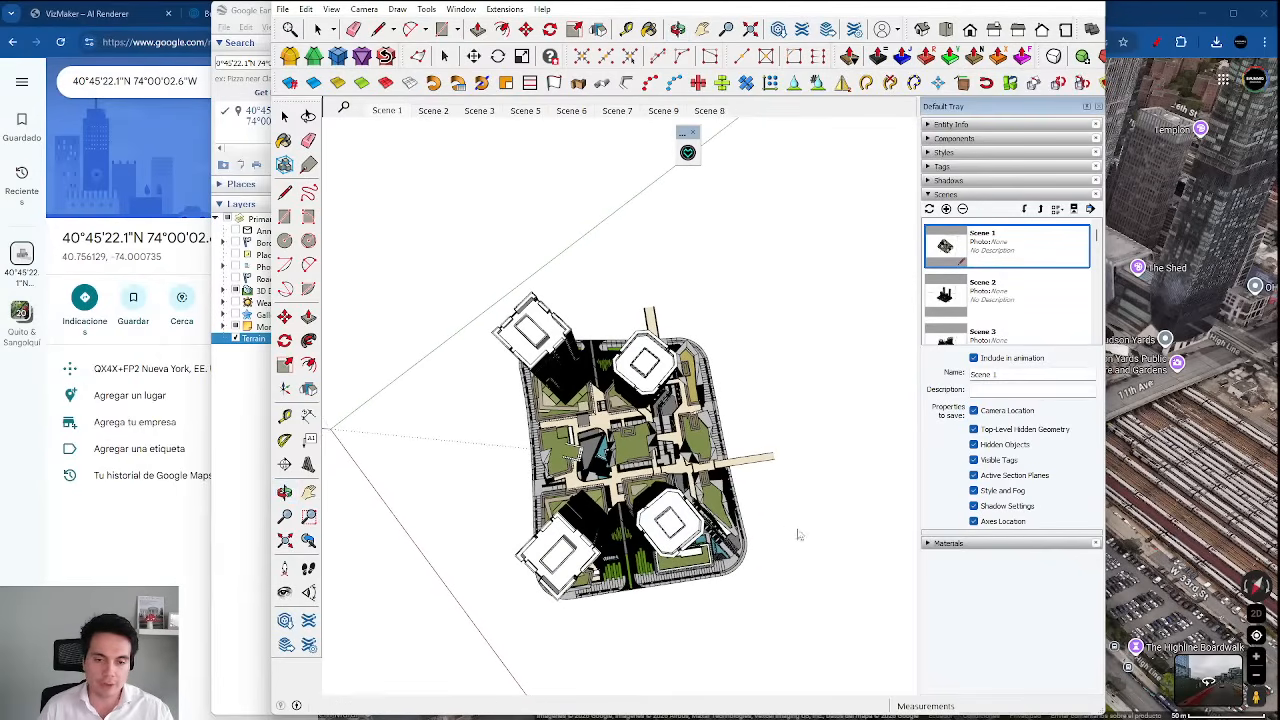
Orbit the SketchUp towers to an oblique view, switch to Google Earth Pro and reframe the lot from a similar oblique angle.
{"action": "mouse_move", "coordinate": [553, 555]}
{"action": "left_mouse_down"}
{"action": "mouse_move", "coordinate": [757, 257]}
{"action": "mouse_move", "coordinate": [793, 327]}
{"action": "left_mouse_up"}
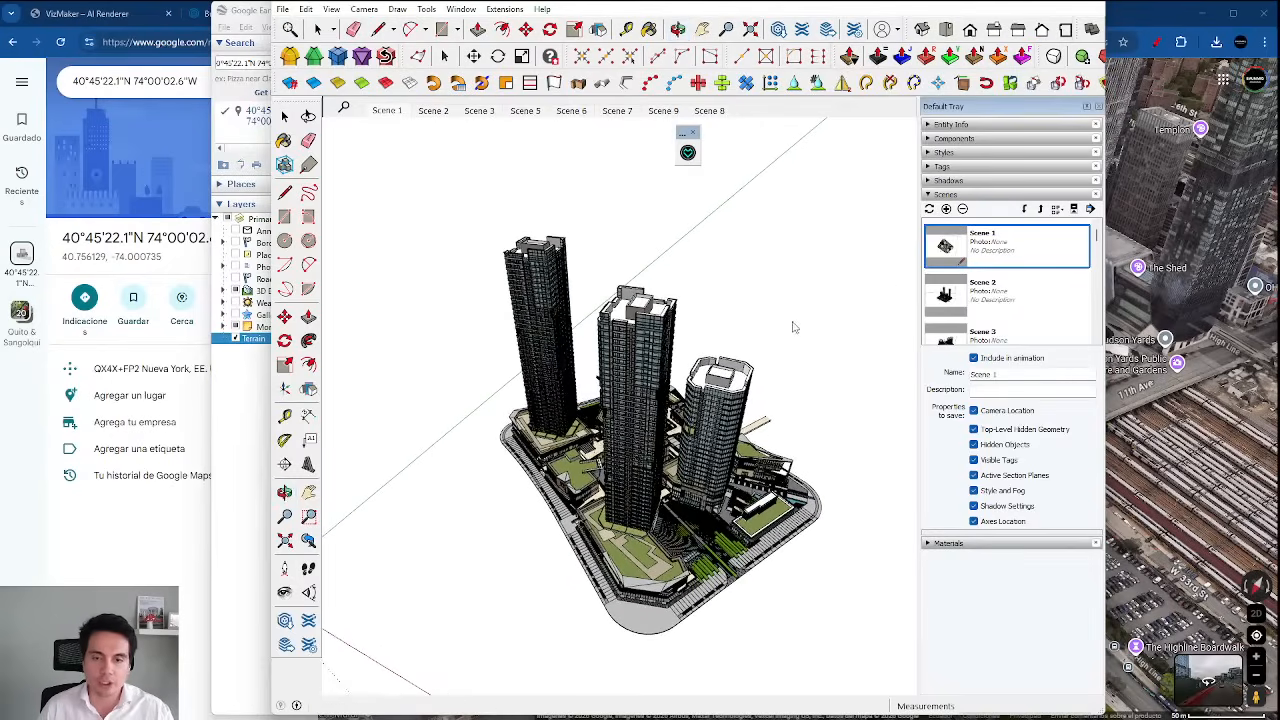
{"action": "left_click", "coordinate": [1142, 209]}
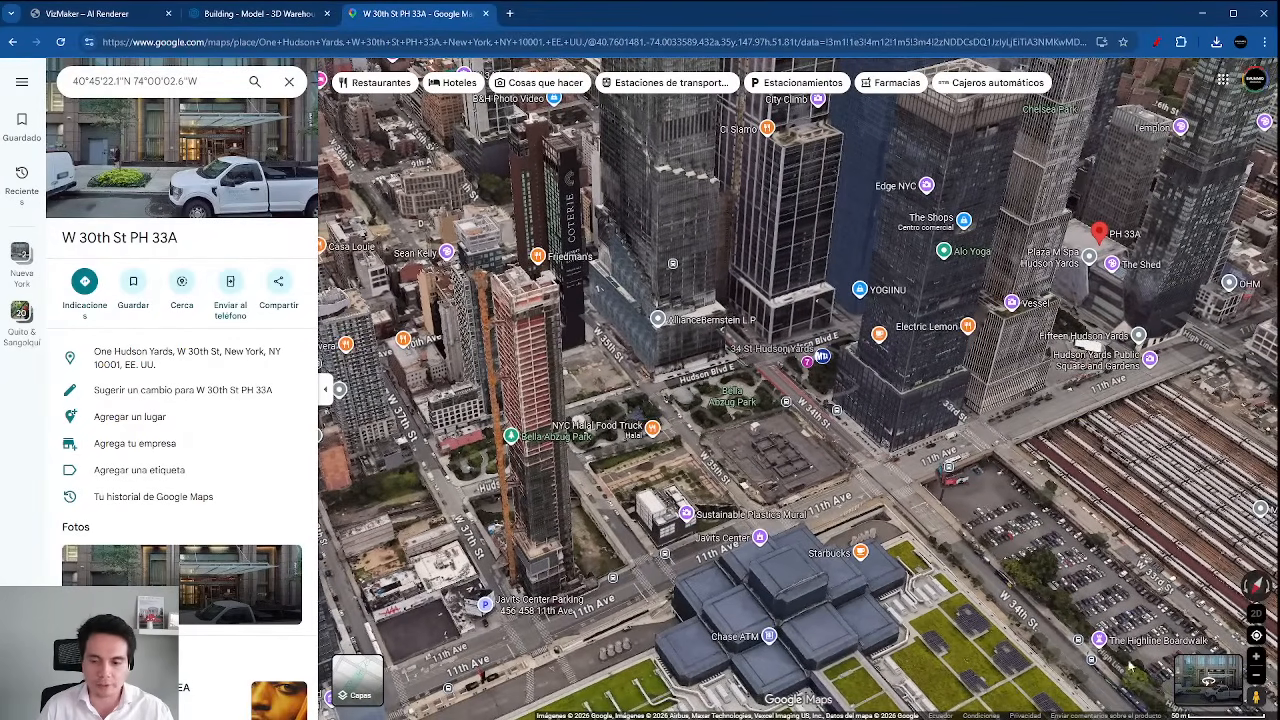
{"action": "key", "text": "alt+Tab"}
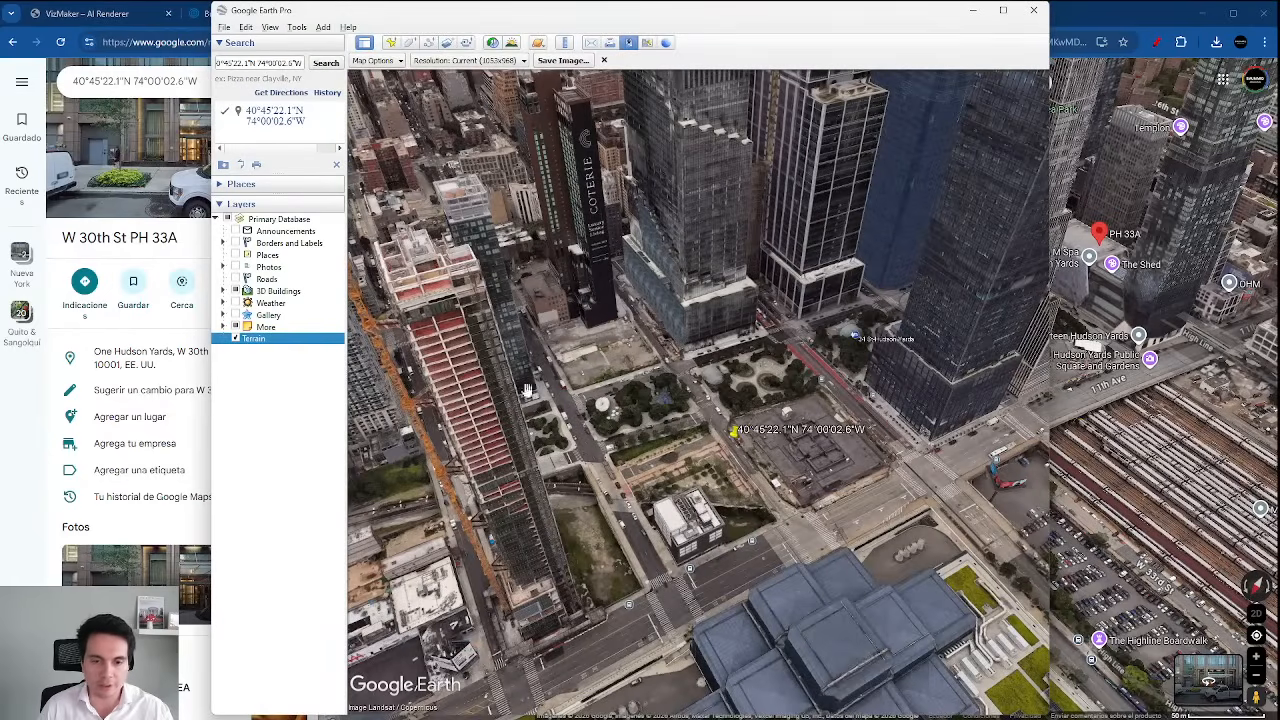
{"action": "scroll", "coordinate": [755, 486], "scroll_direction": "down", "scroll_amount": 2}
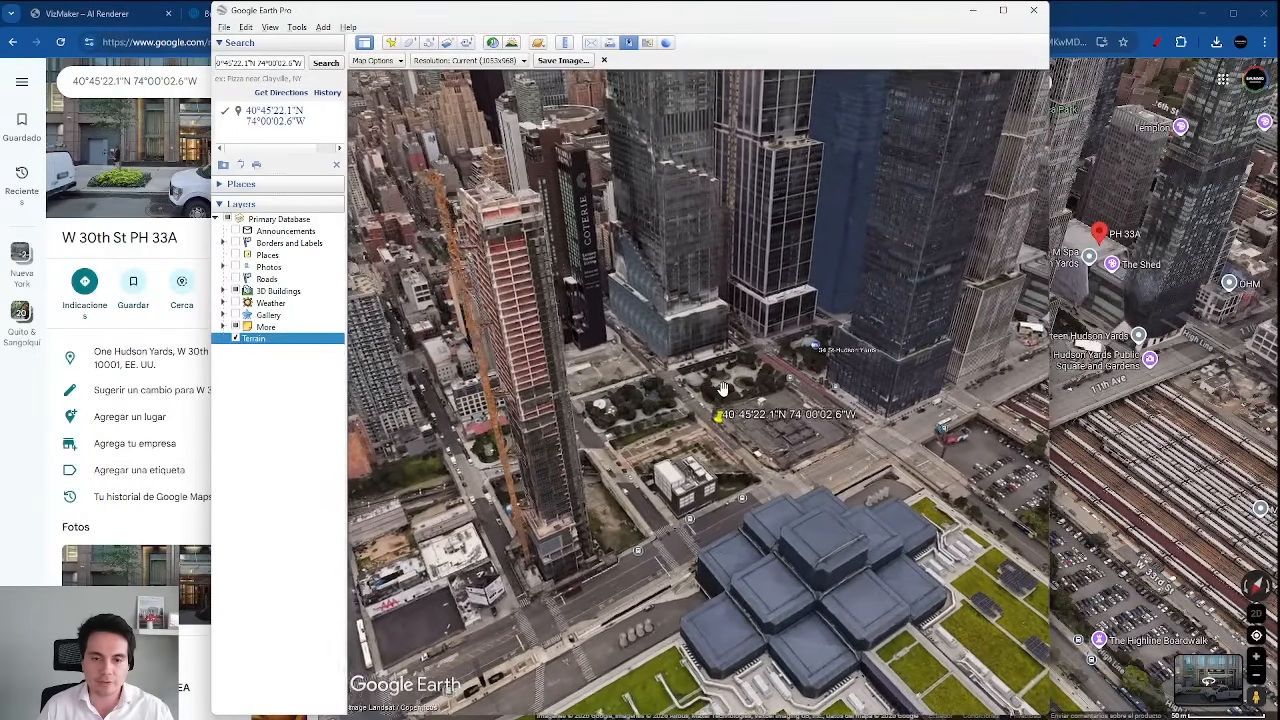
{"action": "scroll", "coordinate": [719, 400], "scroll_direction": "up", "scroll_amount": 2}
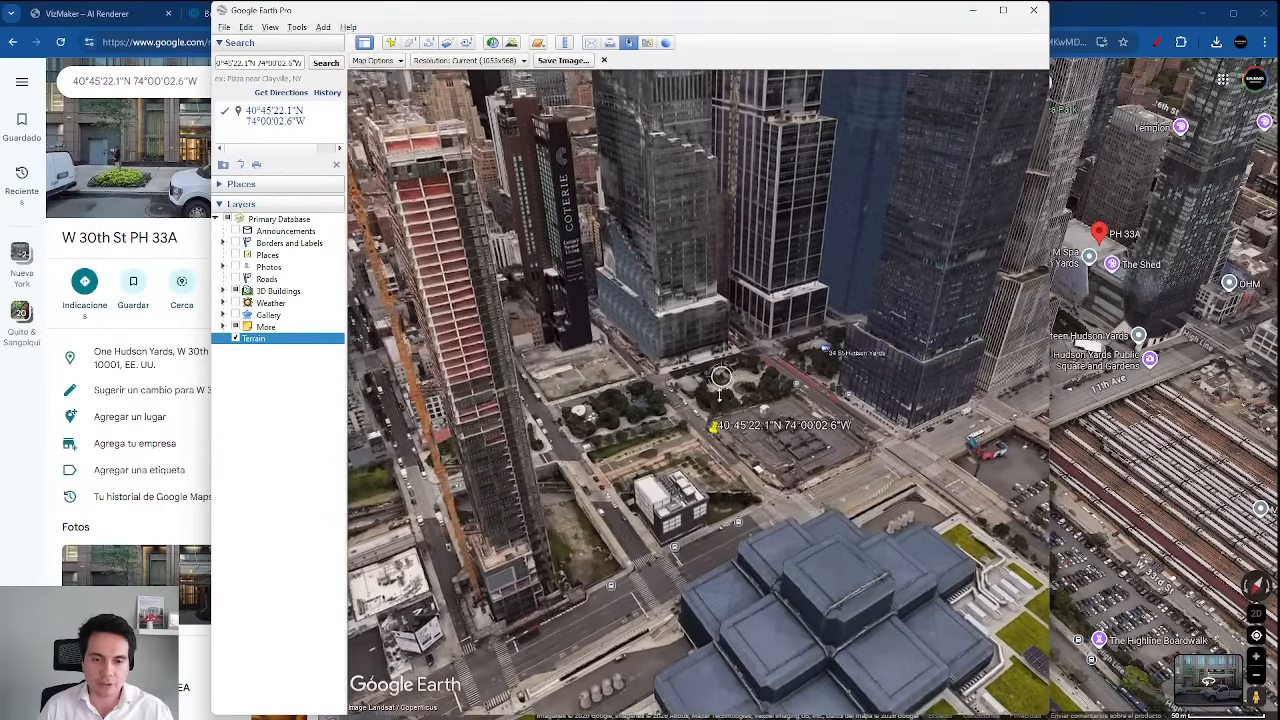
{"action": "scroll", "coordinate": [718, 382], "scroll_direction": "up", "scroll_amount": 3}
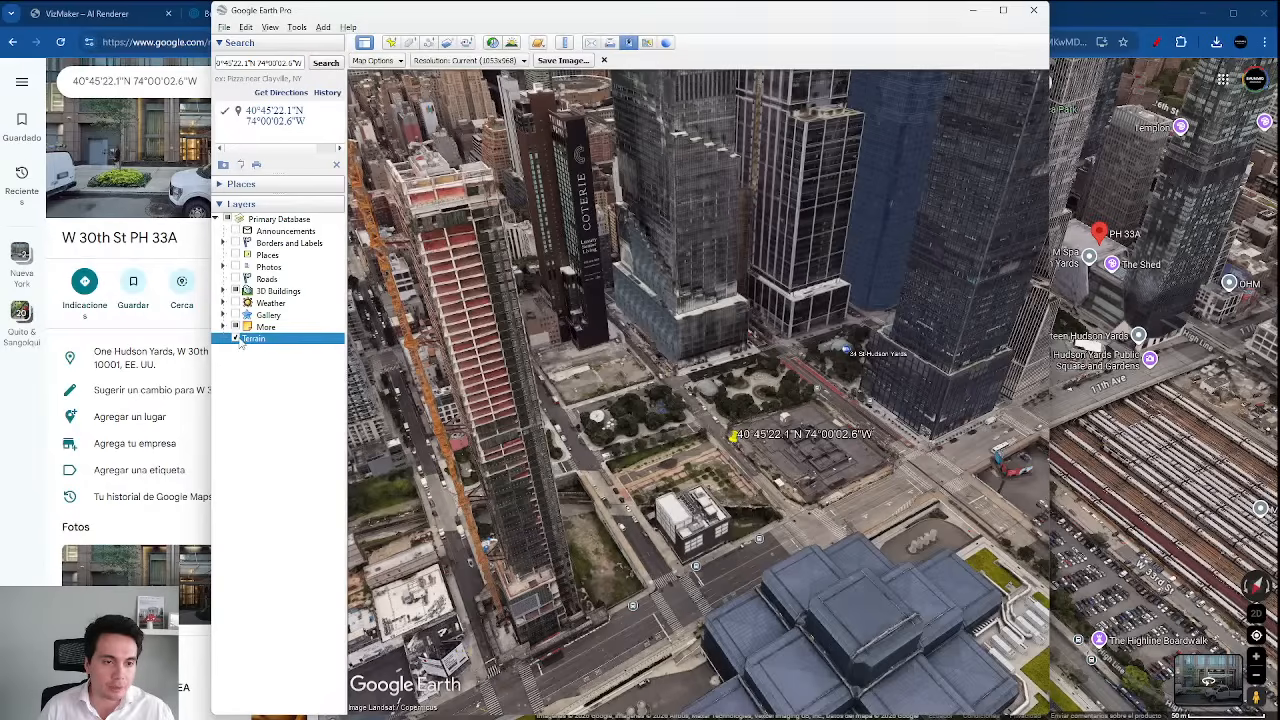
Try the Announcements, Borders and Labels, and Places layers, leaving those three hidden and the Photos layer turned on.
{"action": "left_click", "coordinate": [235, 231]}
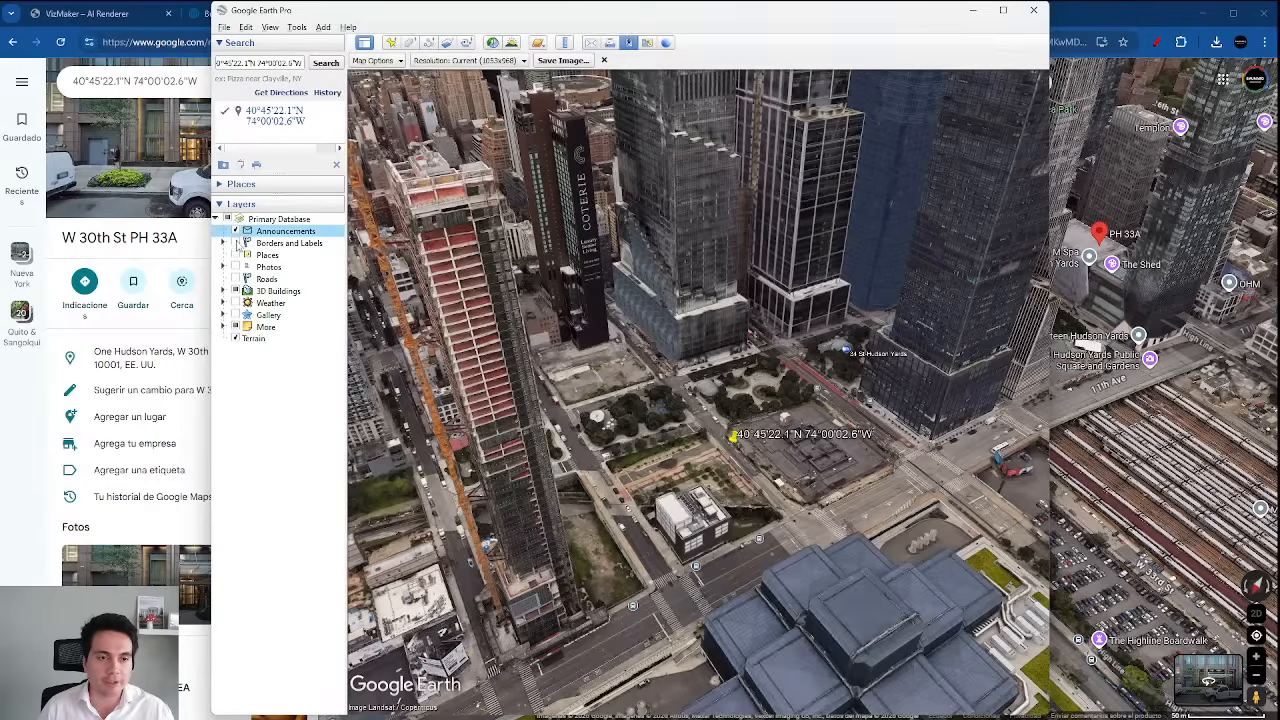
{"action": "left_click", "coordinate": [235, 243]}
{"action": "left_click", "coordinate": [235, 255]}
{"action": "left_click", "coordinate": [235, 267]}
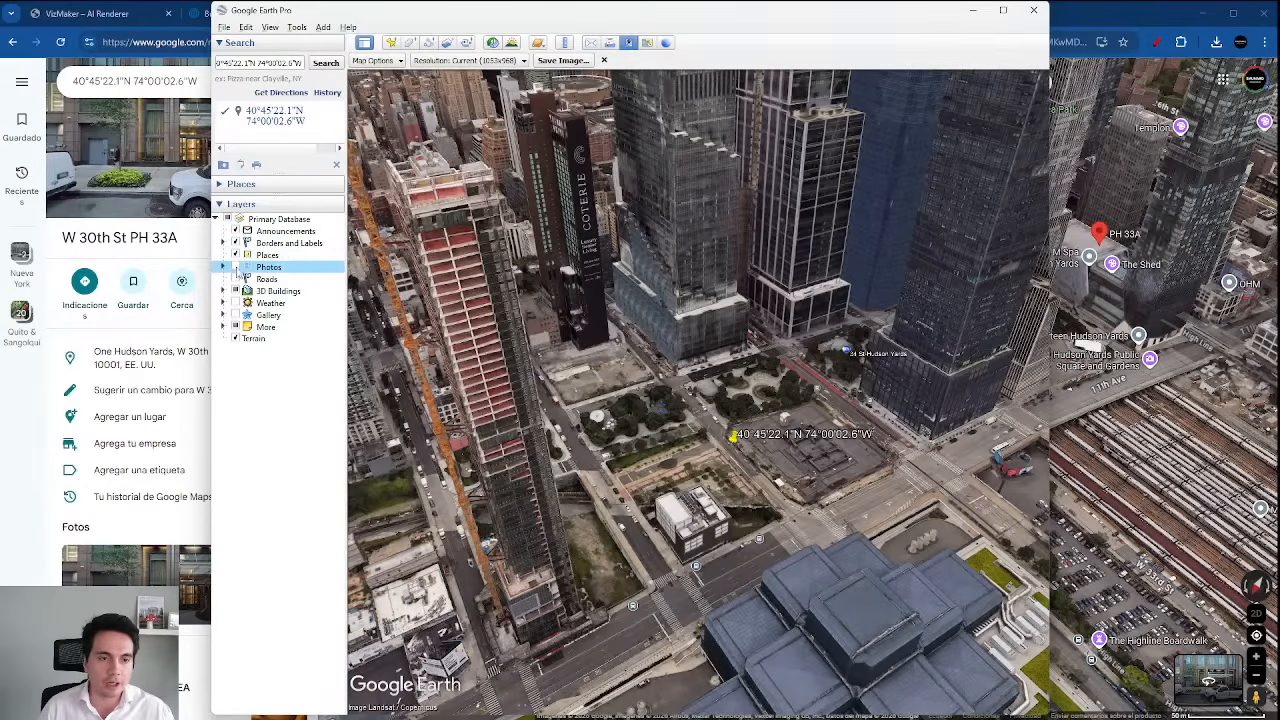
{"action": "left_click", "coordinate": [235, 255]}
{"action": "left_click", "coordinate": [235, 243]}
{"action": "left_click", "coordinate": [235, 231]}
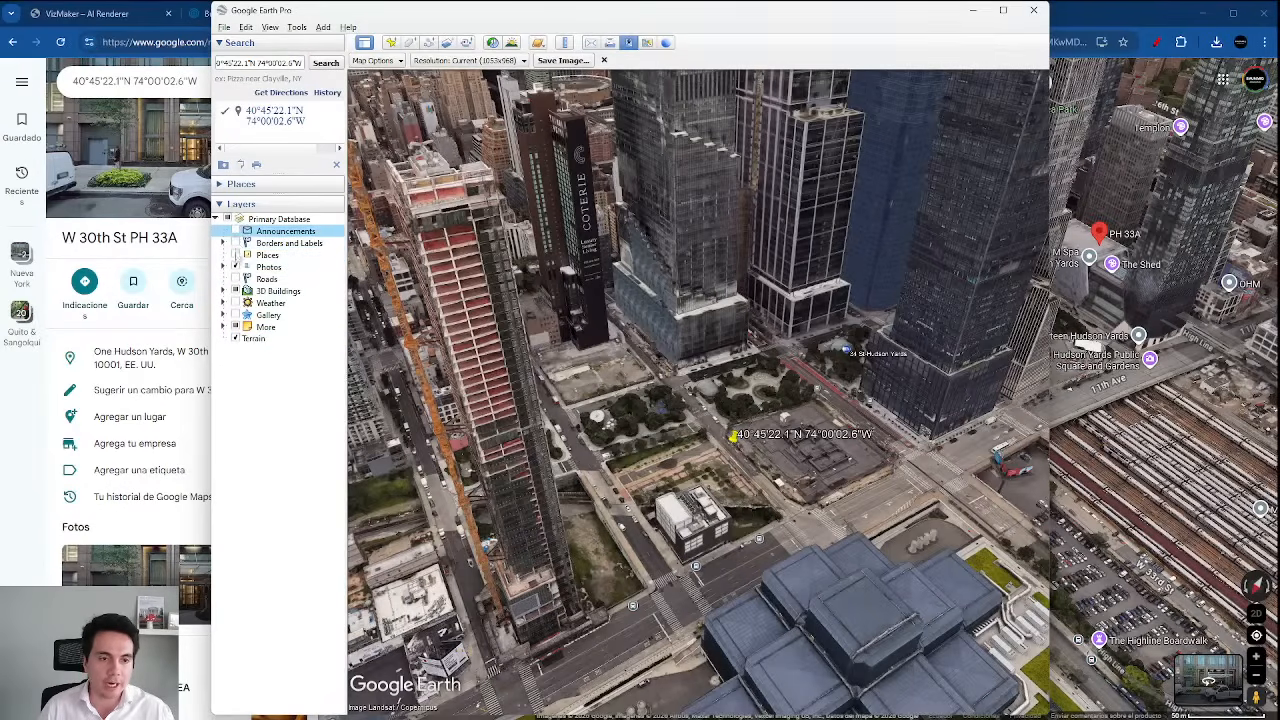
{"action": "left_click", "coordinate": [235, 255]}
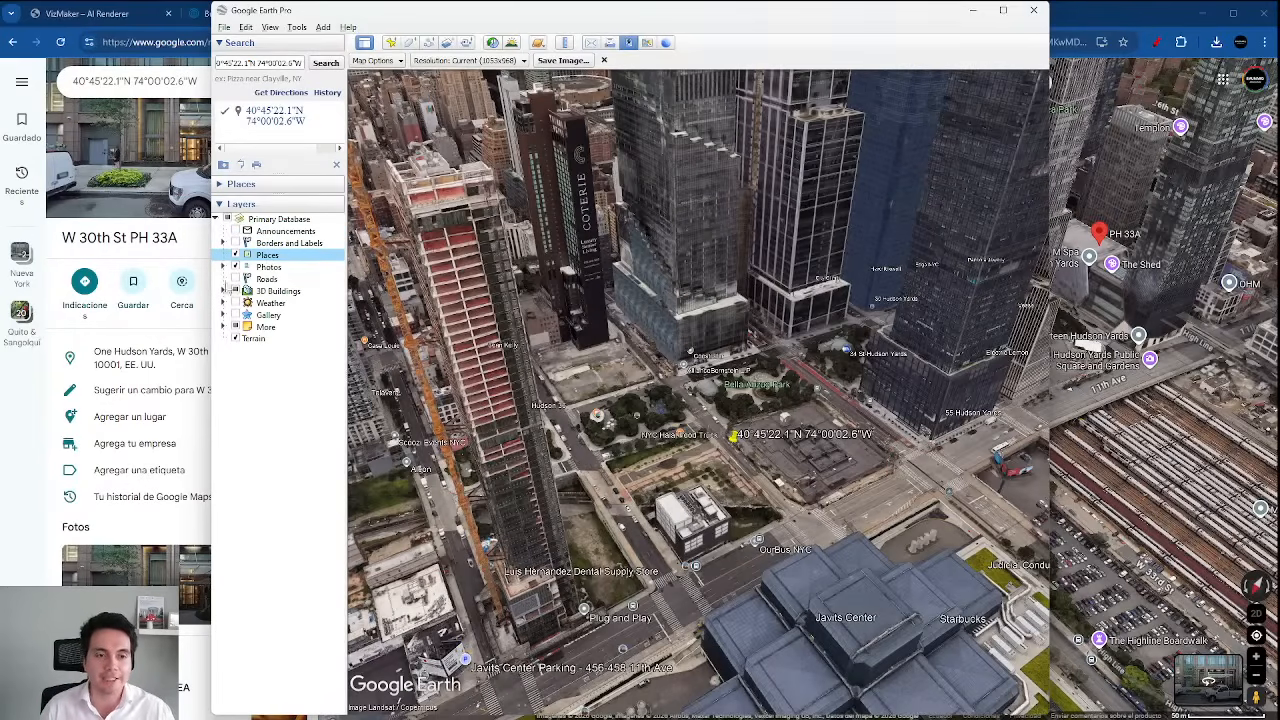
{"action": "left_click", "coordinate": [236, 256]}
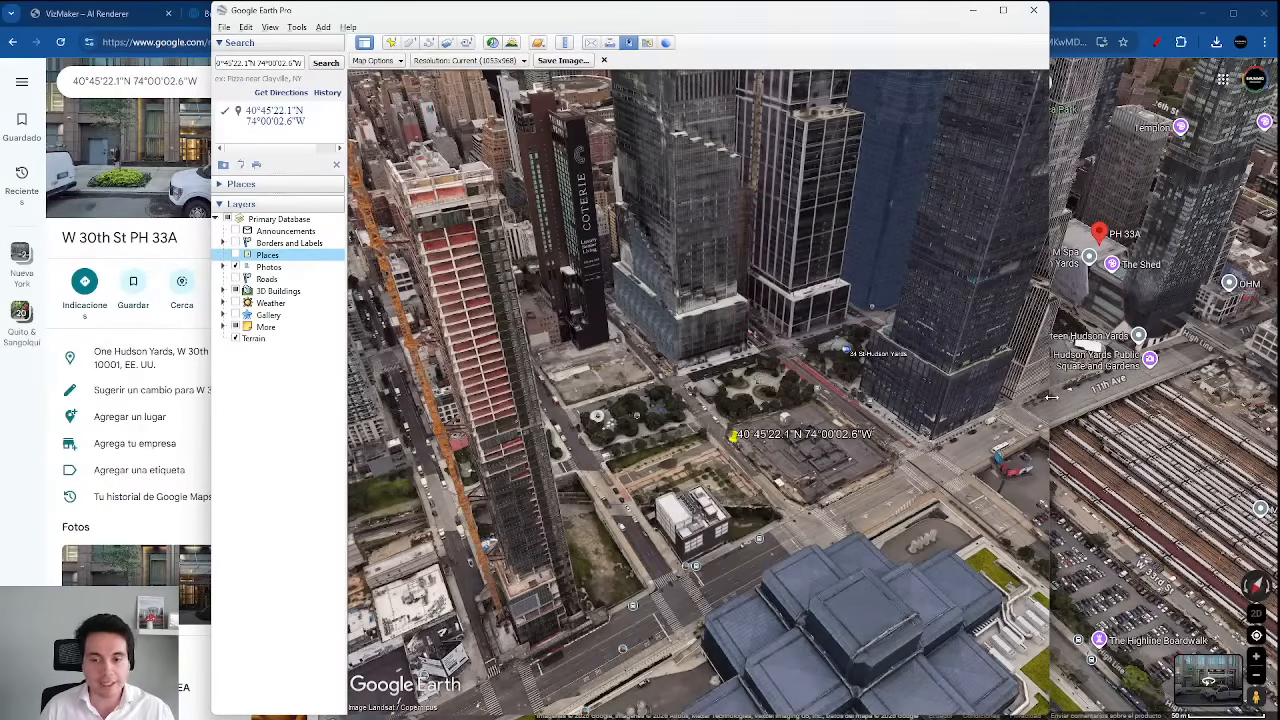
Narrow the Google Earth window so the captured view is slightly taller than it is wide.
{"action": "left_click_drag", "start_coordinate": [1050, 397], "coordinate": [917, 354]}
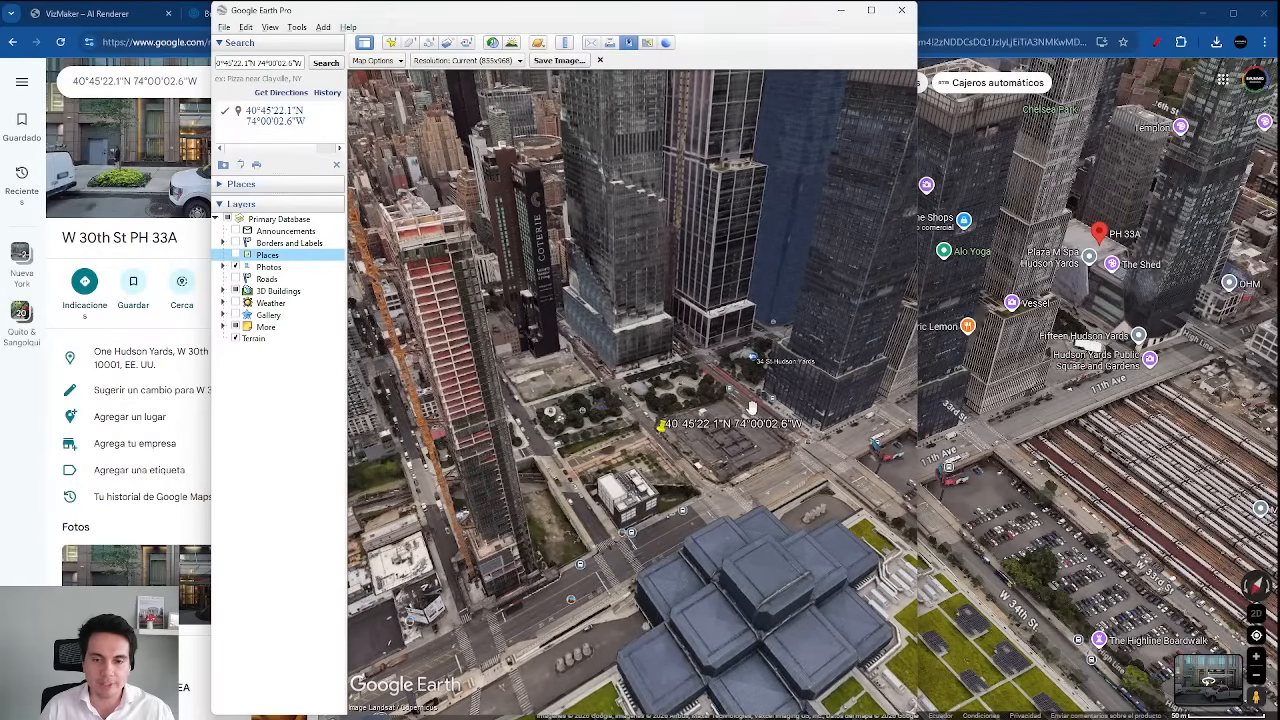
{"action": "left_click", "coordinate": [752, 408]}
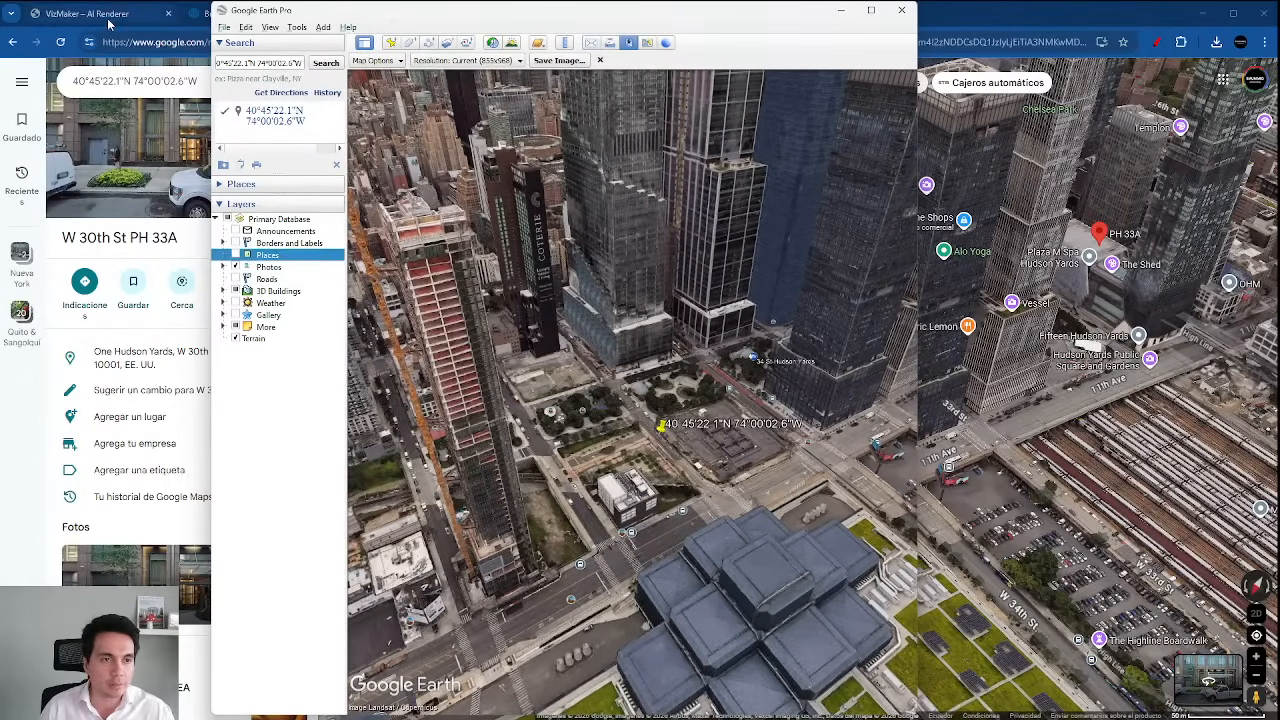
Switch to the VizMaker project and shift its canvas to an empty area away from the existing node chains.
{"action": "left_click", "coordinate": [108, 15]}
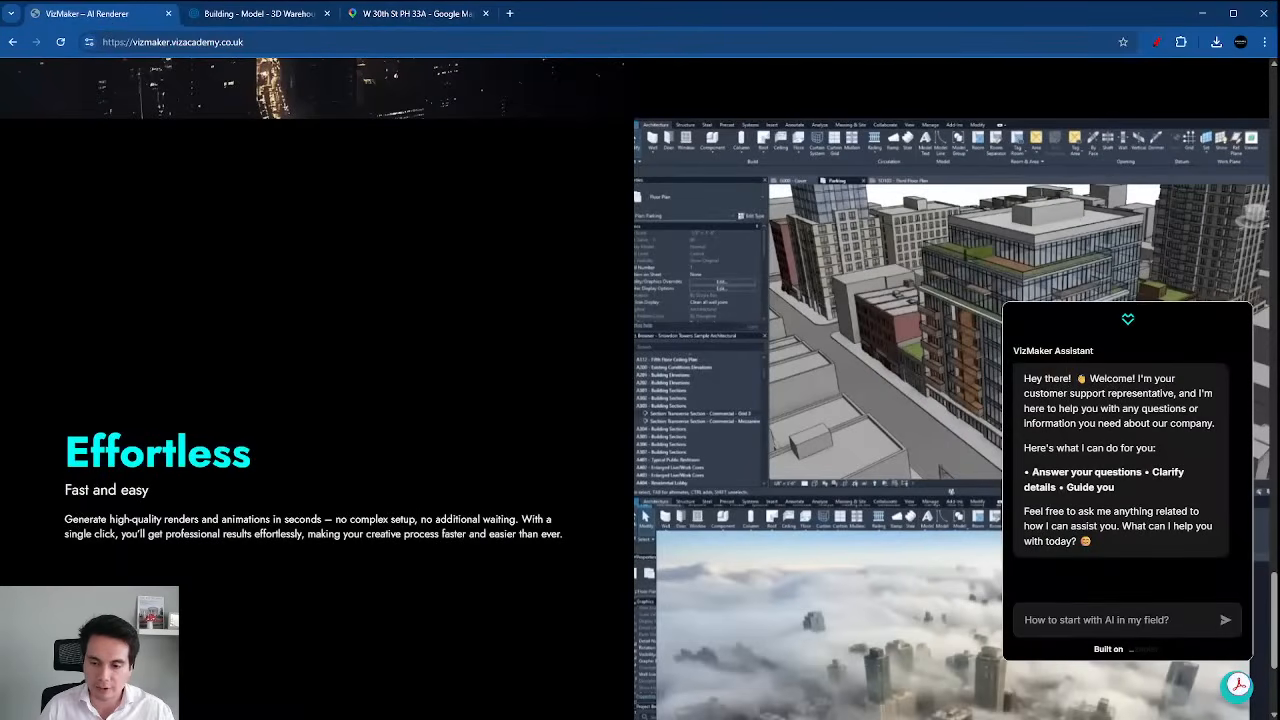
{"action": "mouse_move", "coordinate": [1204, 718]}
{"action": "left_click", "coordinate": [1120, 718]}
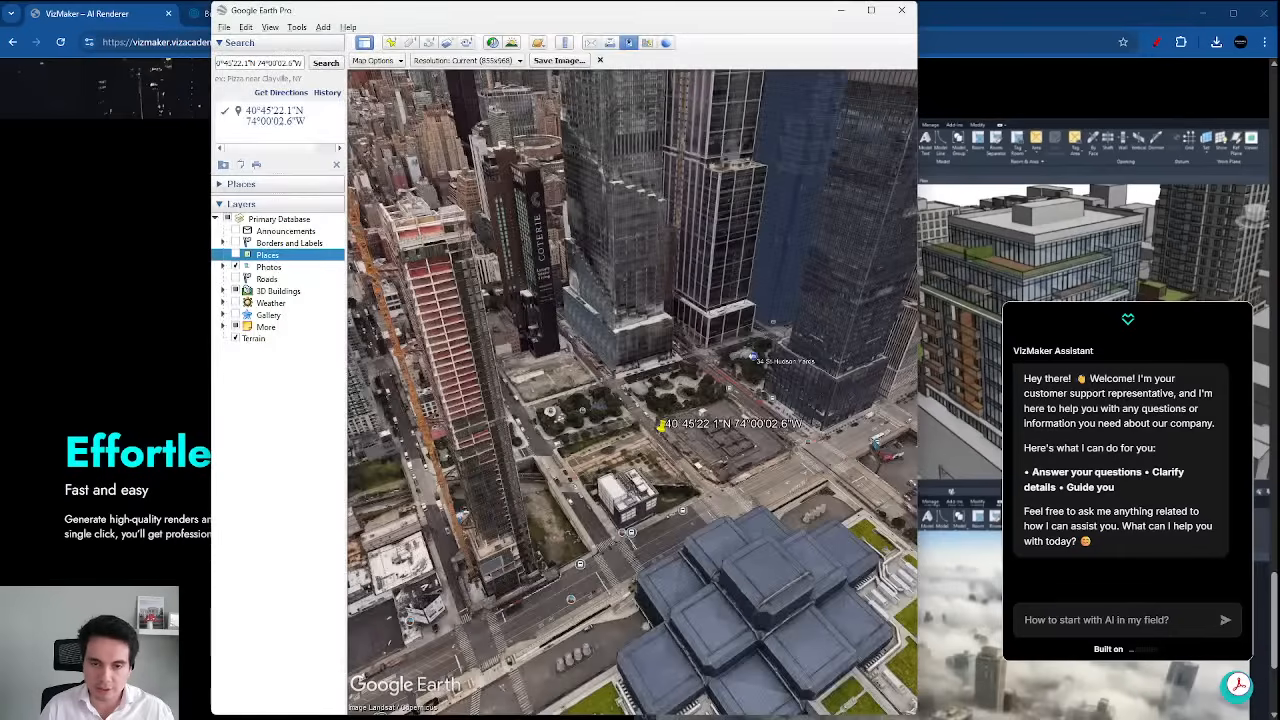
{"action": "left_click", "coordinate": [128, 25]}
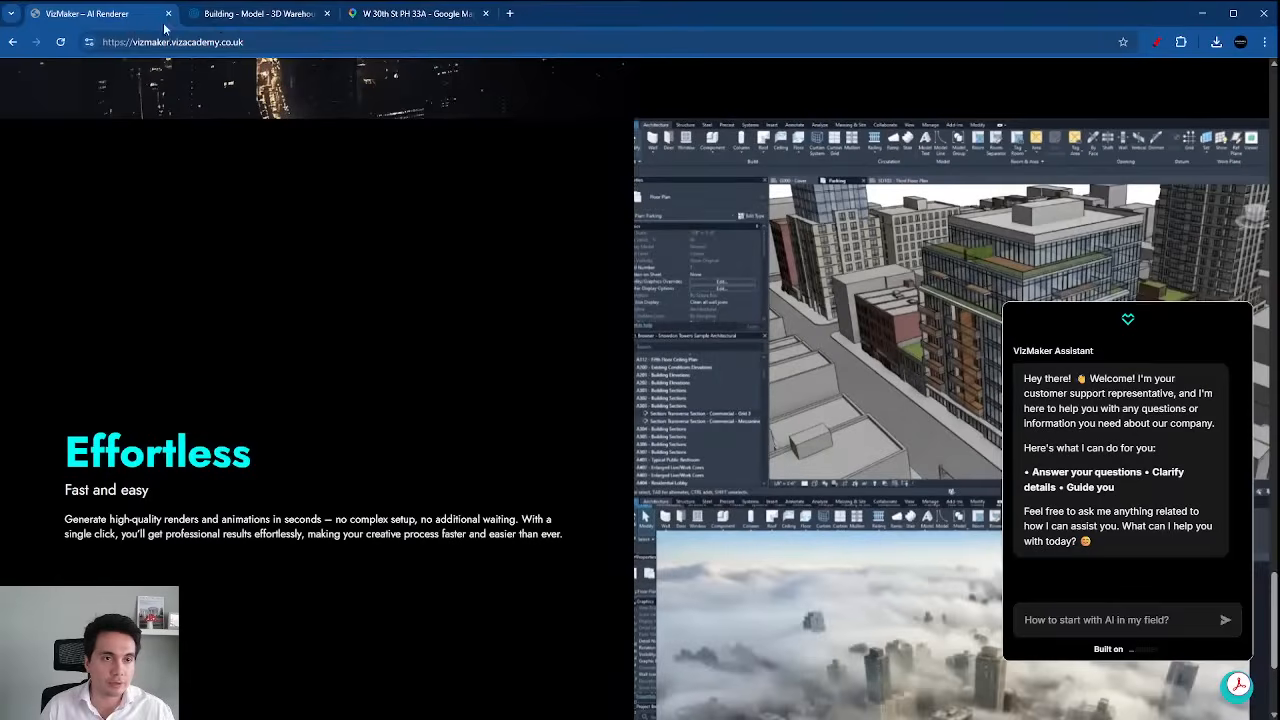
{"action": "left_click", "coordinate": [224, 15]}
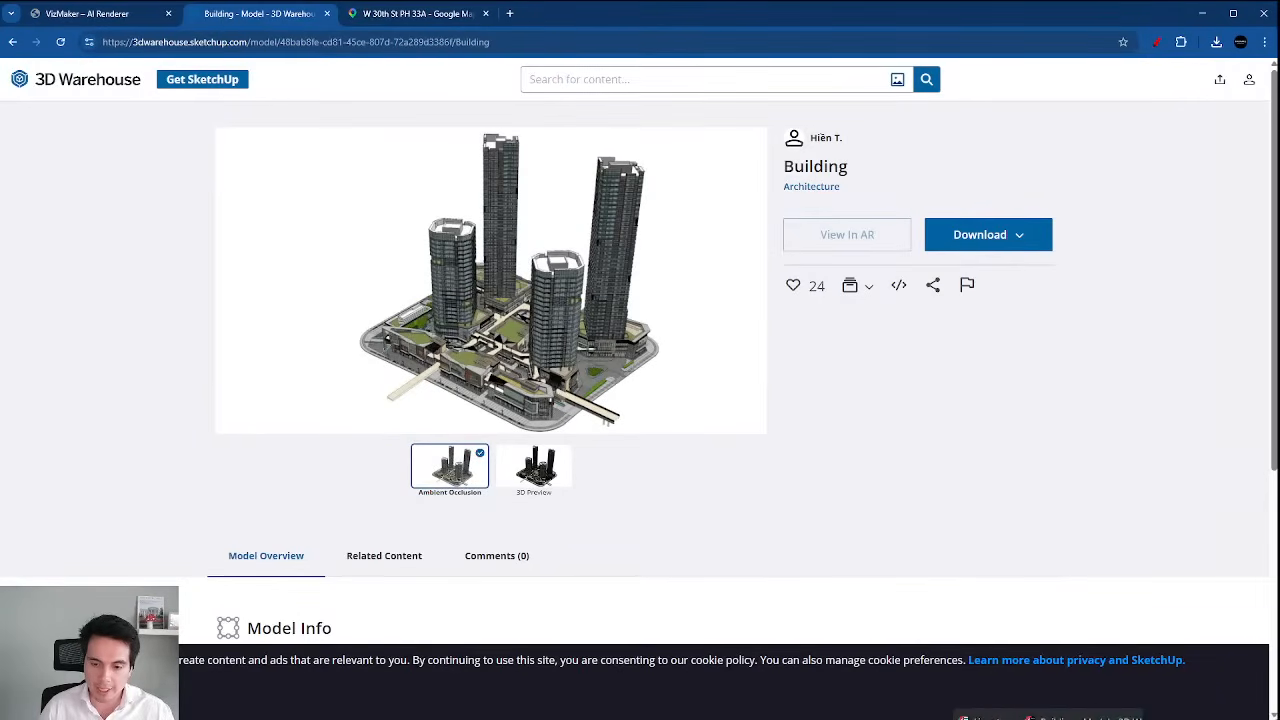
{"action": "left_click", "coordinate": [1030, 718]}
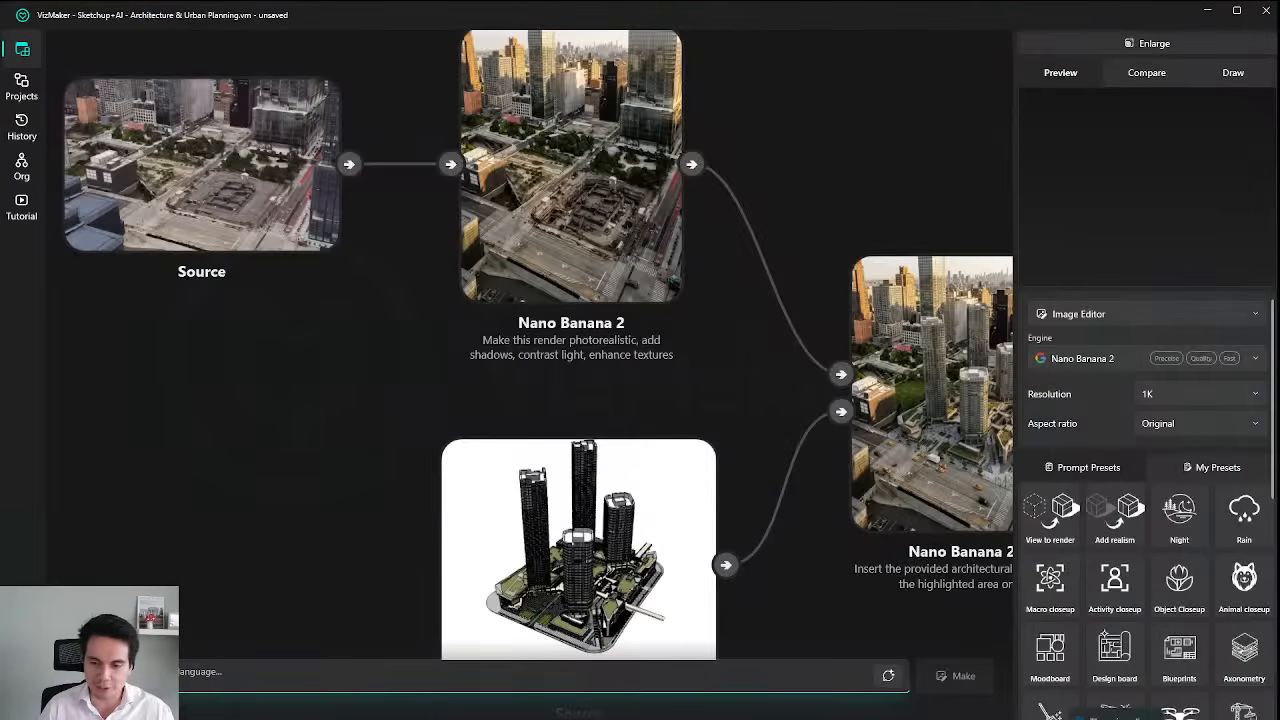
{"action": "left_click", "coordinate": [1172, 718]}
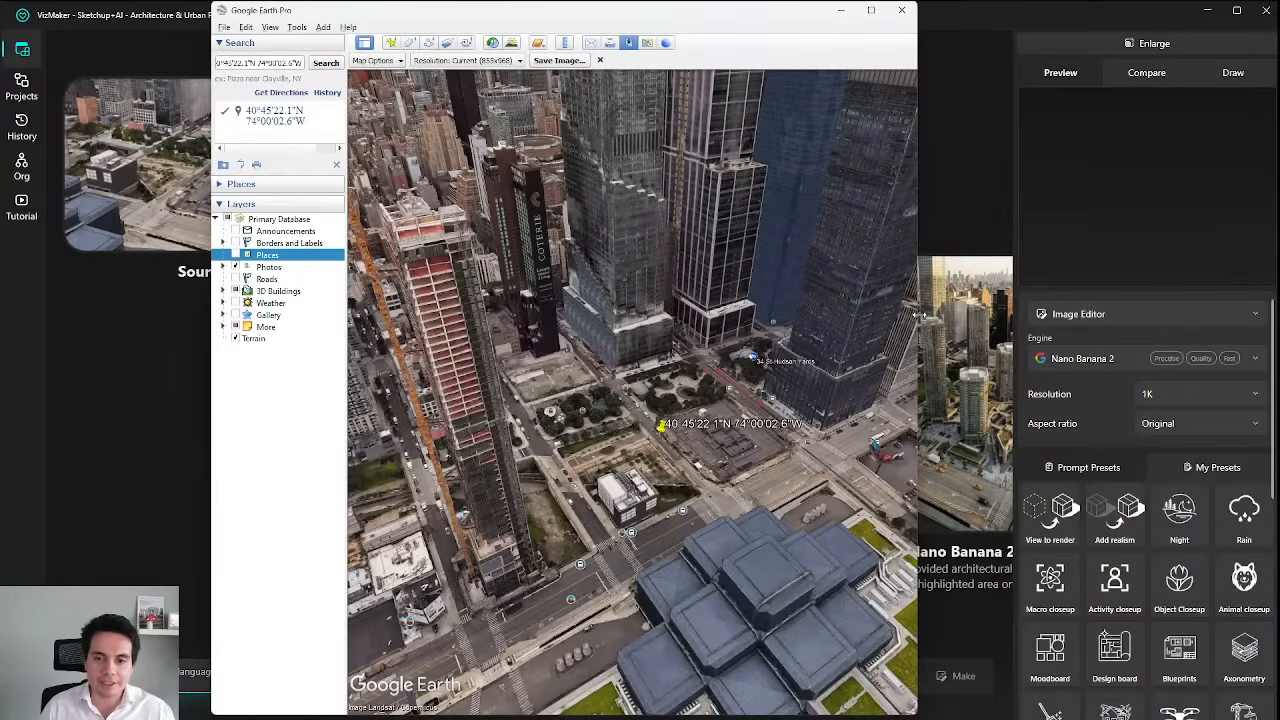
{"action": "scroll", "coordinate": [952, 386], "scroll_direction": "down", "scroll_amount": 8}
{"action": "left_click", "coordinate": [952, 386]}
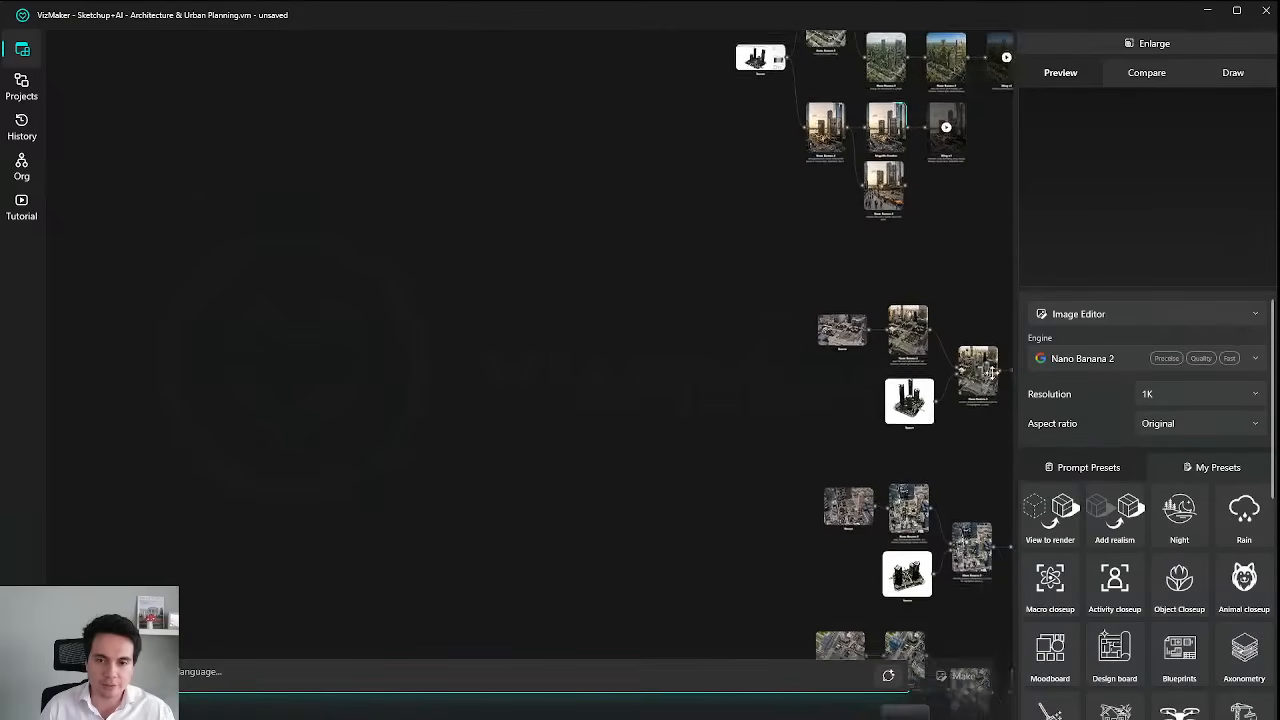
{"action": "left_click_drag", "start_coordinate": [741, 429], "coordinate": [952, 386]}
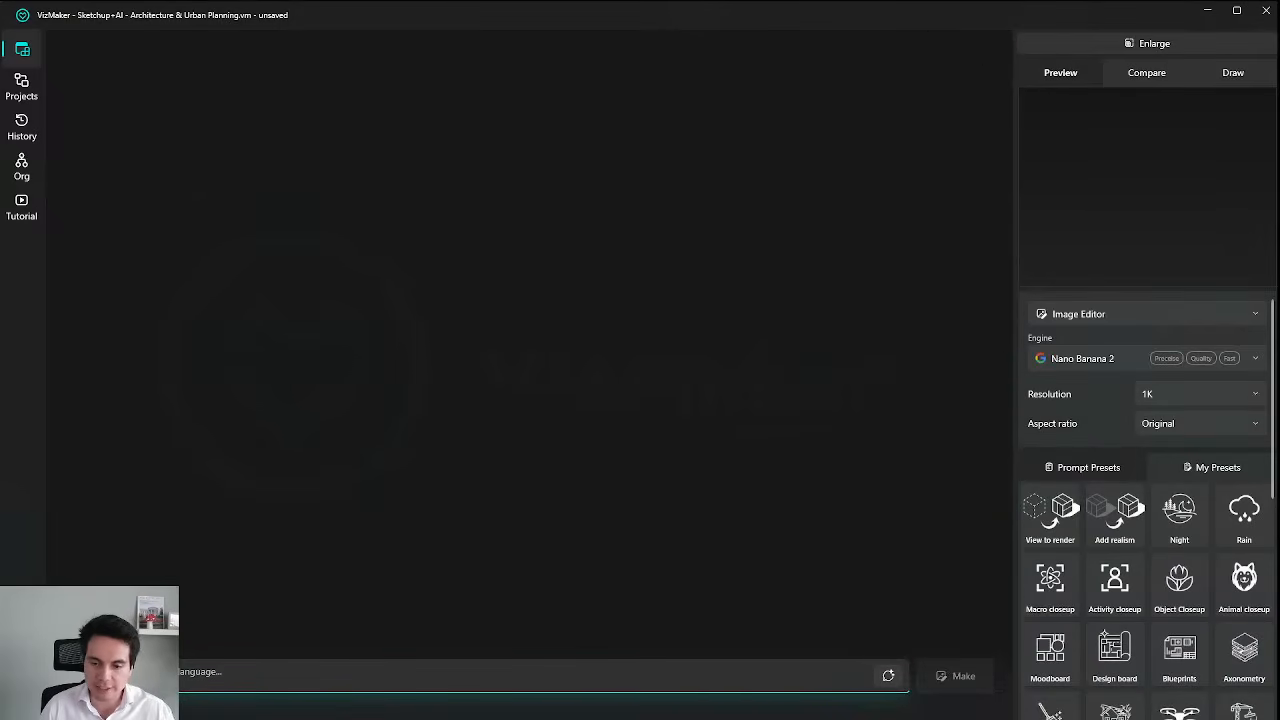
Return to Google Earth Pro, fine-tune the oblique framing of the lot and save the view as an image named SITE WEBINAR.
{"action": "key", "text": "alt+Tab"}
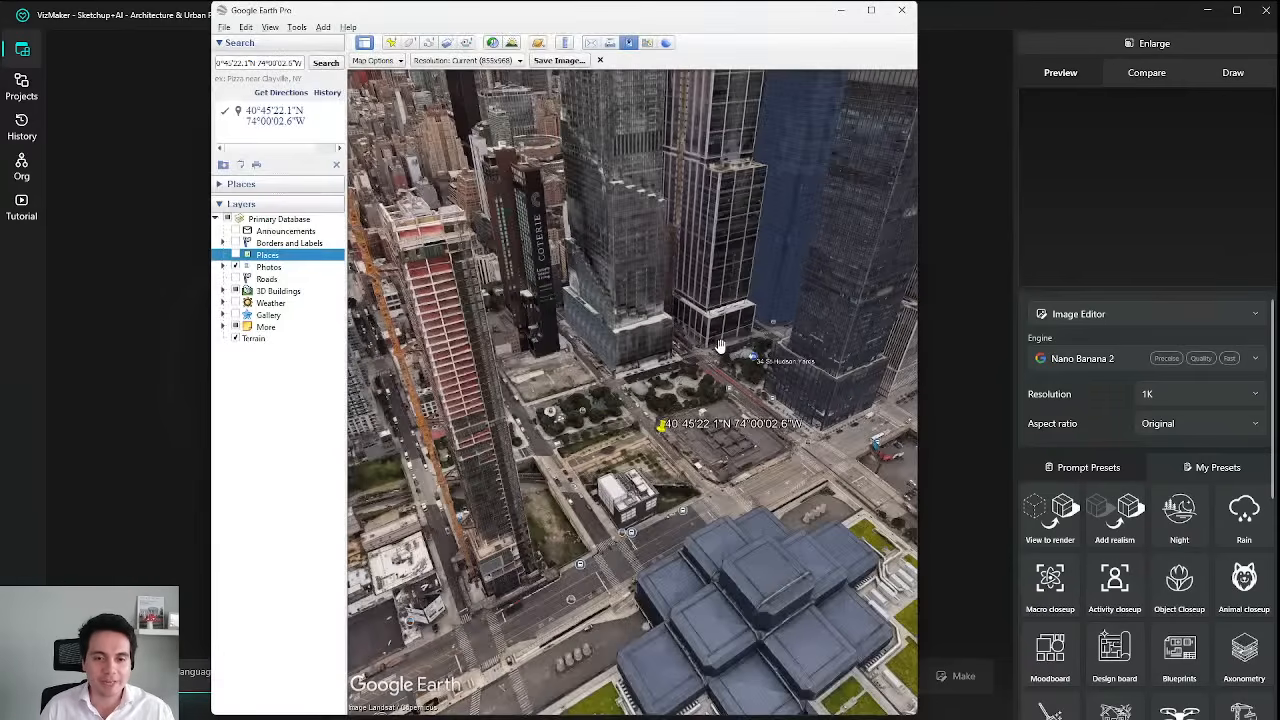
{"action": "left_click_drag", "start_coordinate": [720, 346], "coordinate": [728, 355]}
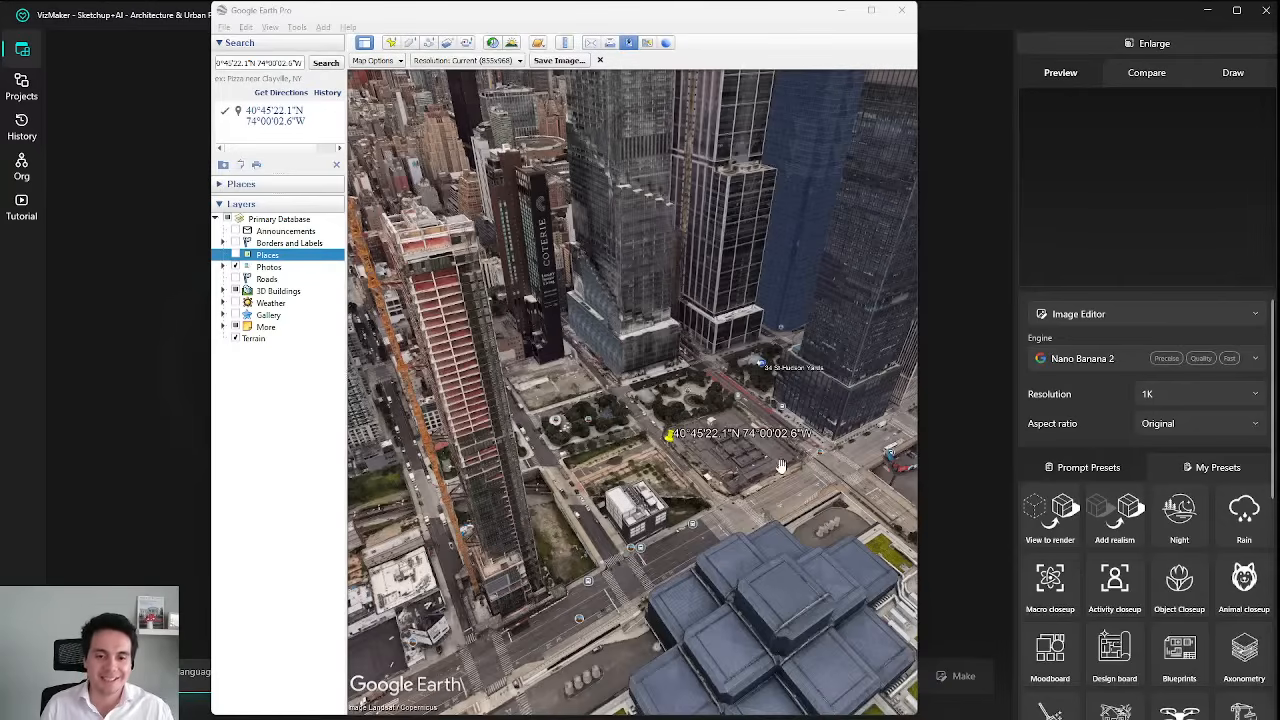
{"action": "left_click_drag", "start_coordinate": [782, 467], "coordinate": [776, 463]}
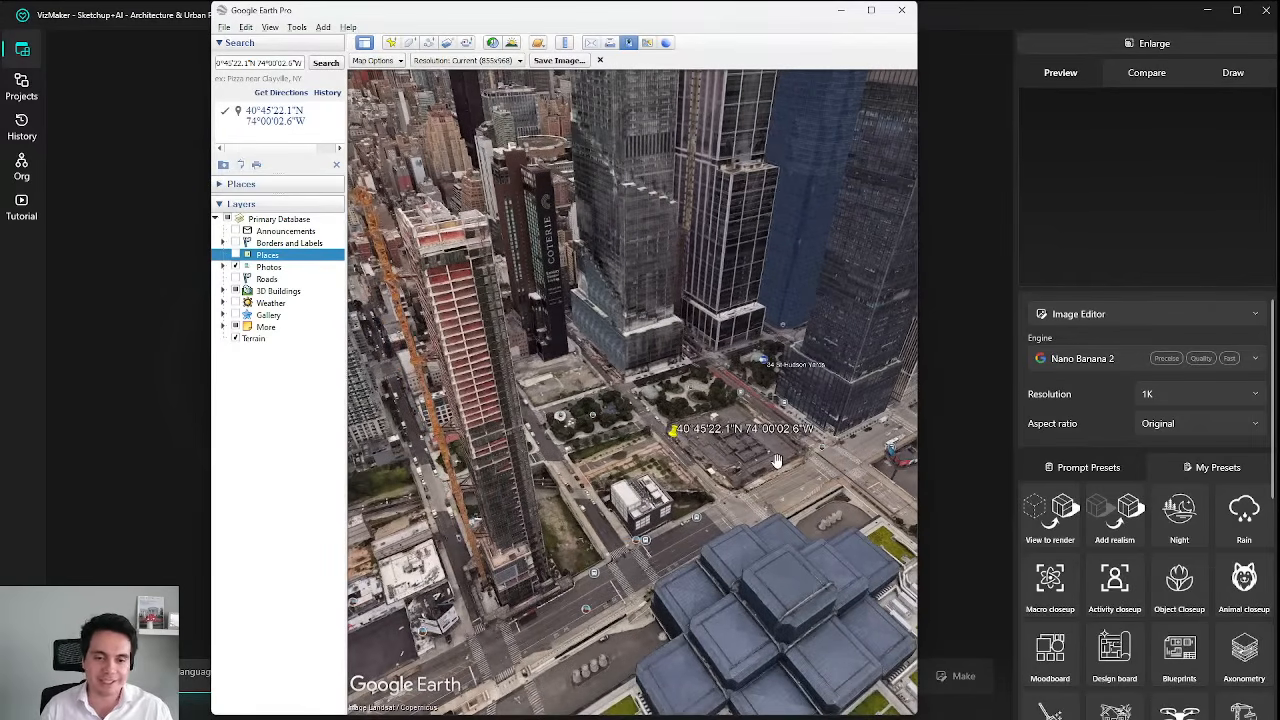
{"action": "left_click_drag", "start_coordinate": [777, 460], "coordinate": [758, 471]}
{"action": "left_click", "coordinate": [559, 60]}
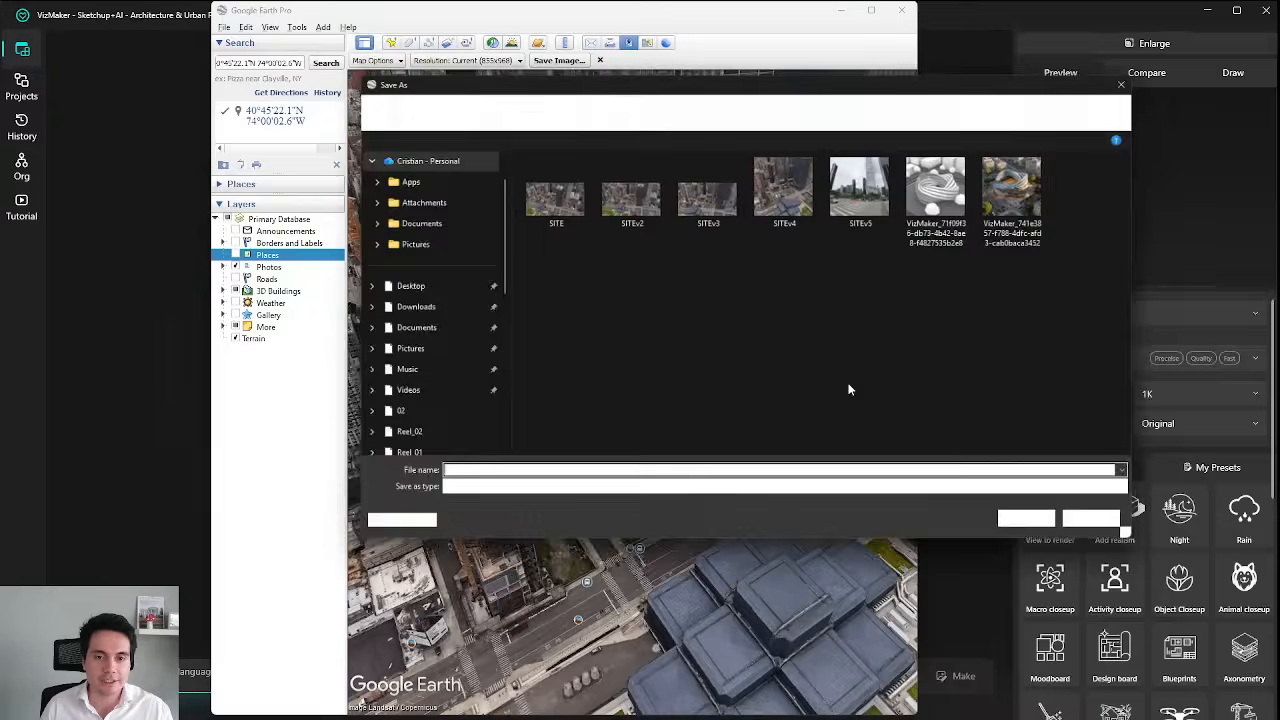
{"action": "left_click_drag", "start_coordinate": [730, 100], "coordinate": [1216, 145]}
{"action": "left_click_drag", "start_coordinate": [866, 336], "coordinate": [1249, 345]}
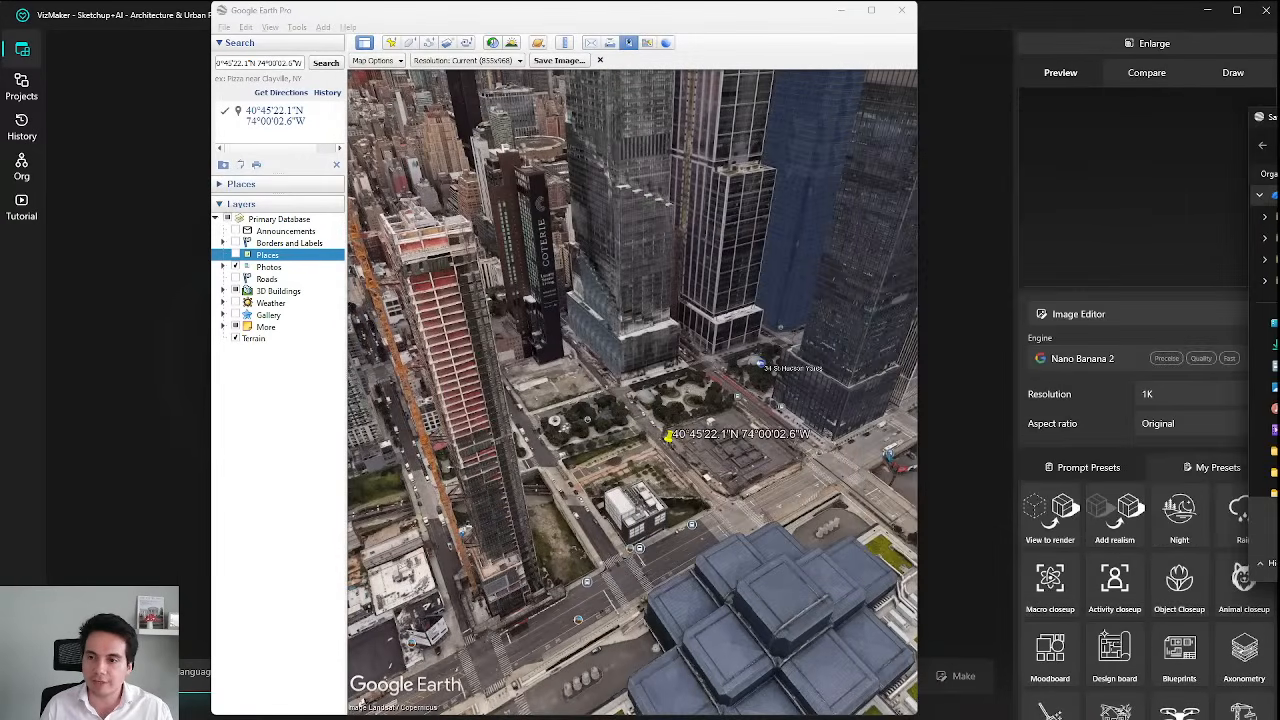
{"action": "key", "text": "Return"}
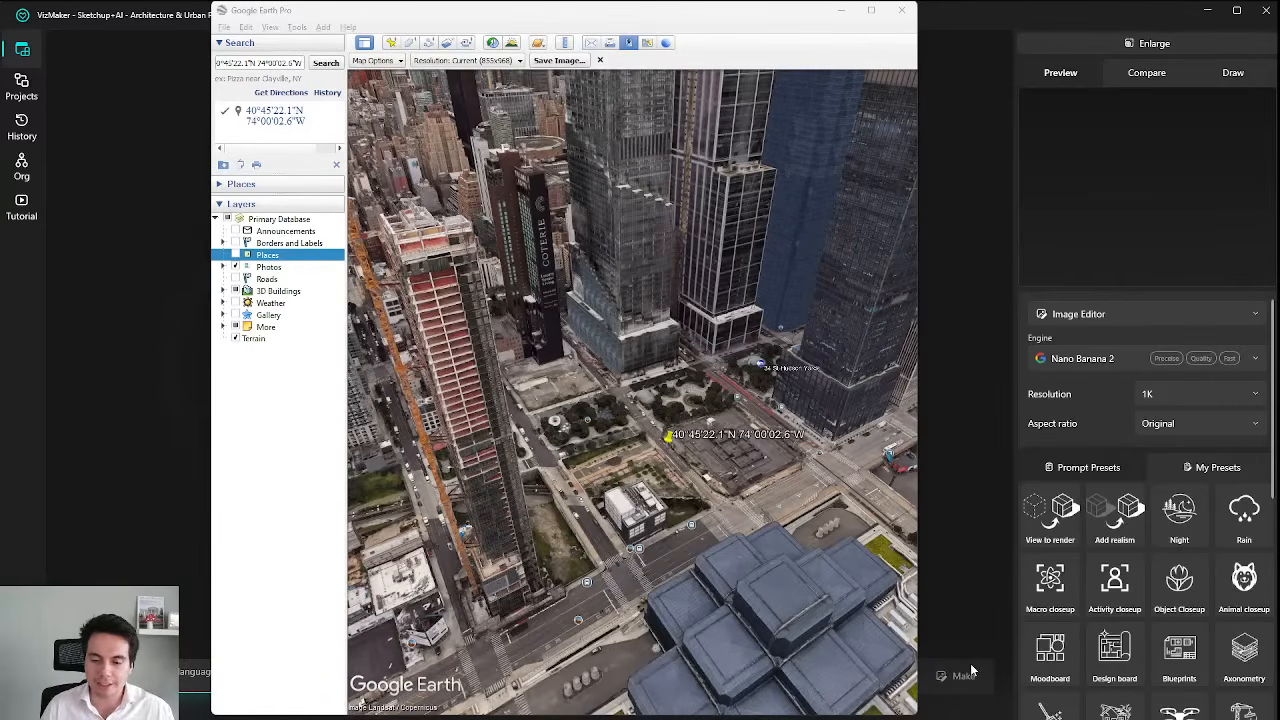
Switch to VizMaker and add the SITE WEBINAR image from the Livestream14 folder to the canvas as a source node.
{"action": "left_click_drag", "start_coordinate": [755, 521], "coordinate": [869, 651]}
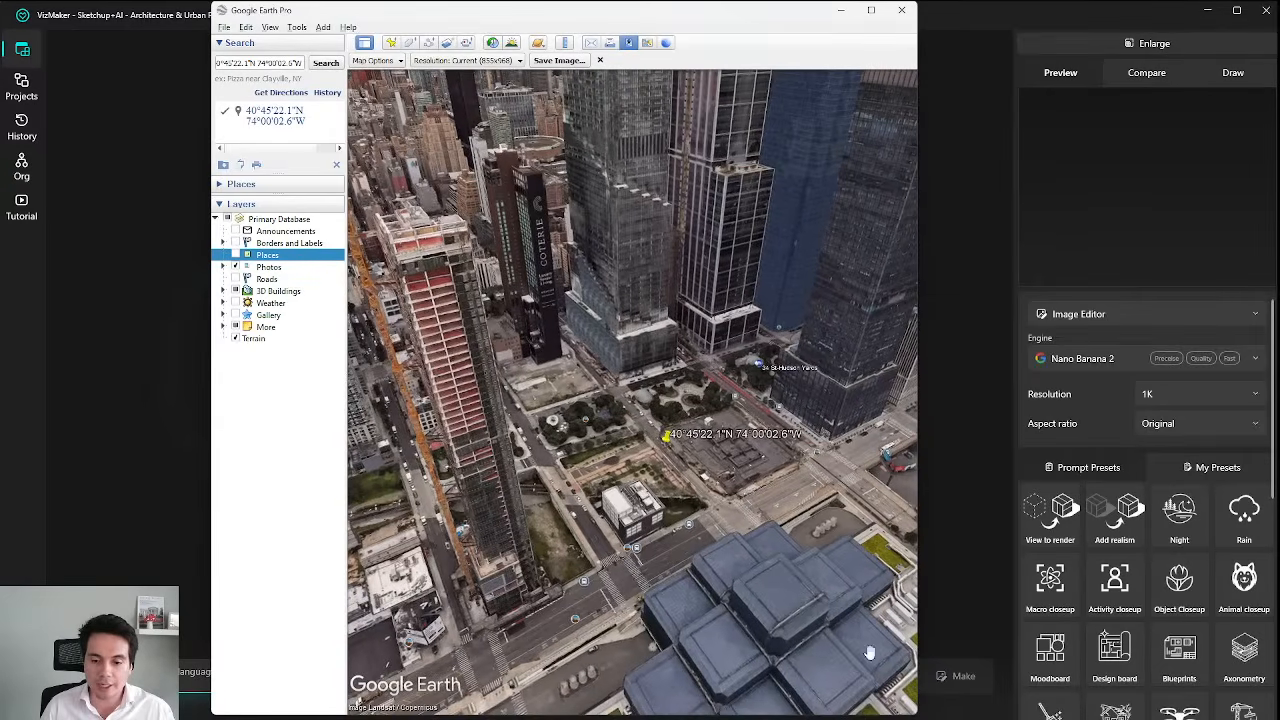
{"action": "key", "text": "alt+Tab"}
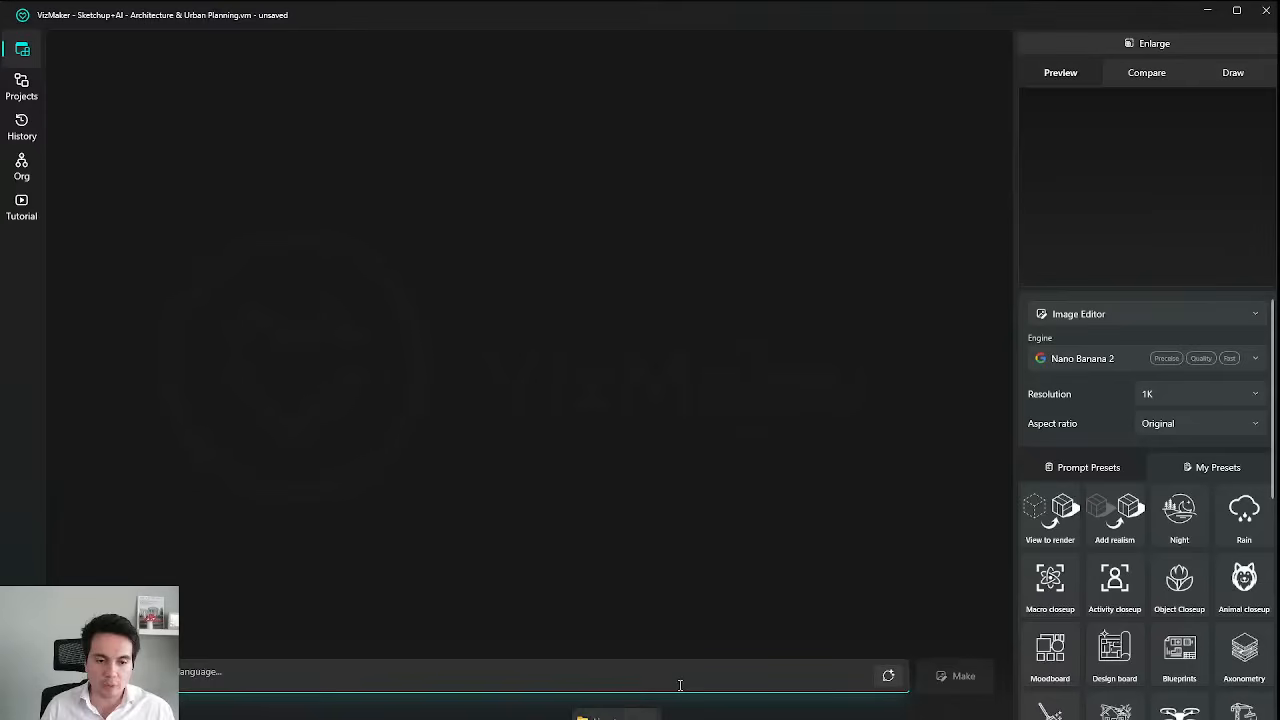
{"action": "left_click", "coordinate": [582, 716]}
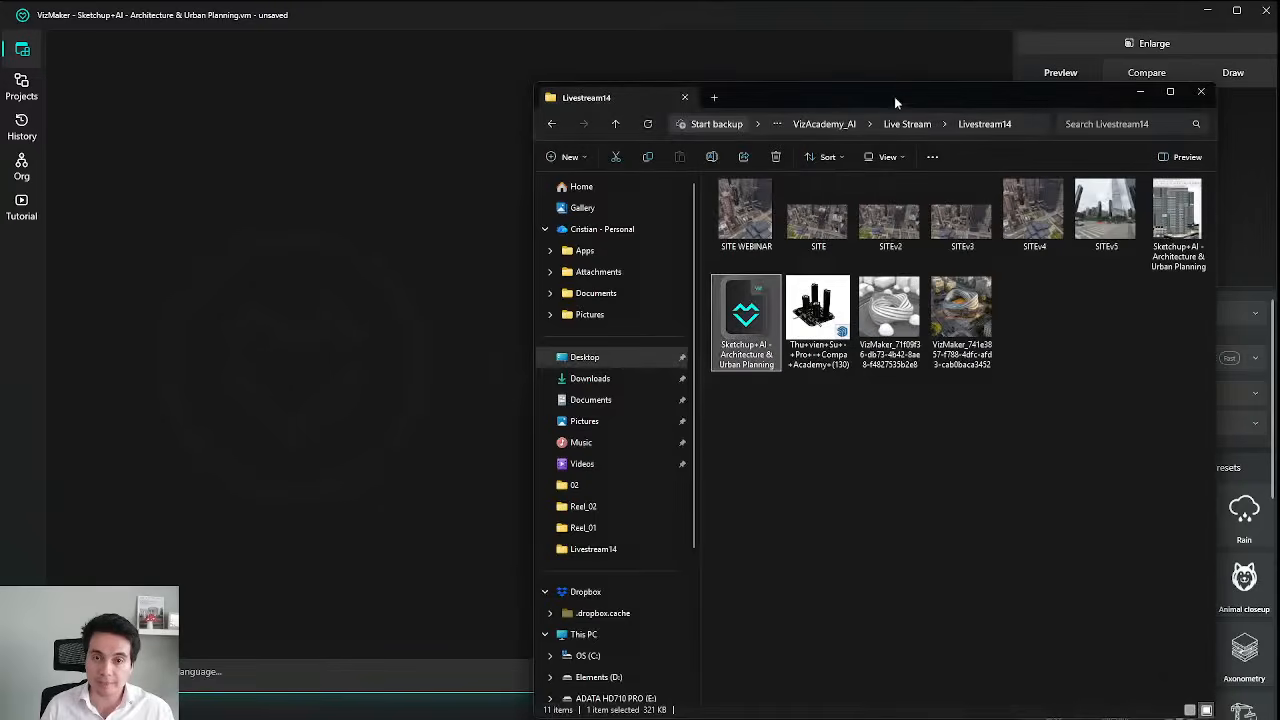
{"action": "left_click_drag", "start_coordinate": [894, 96], "coordinate": [1275, 62]}
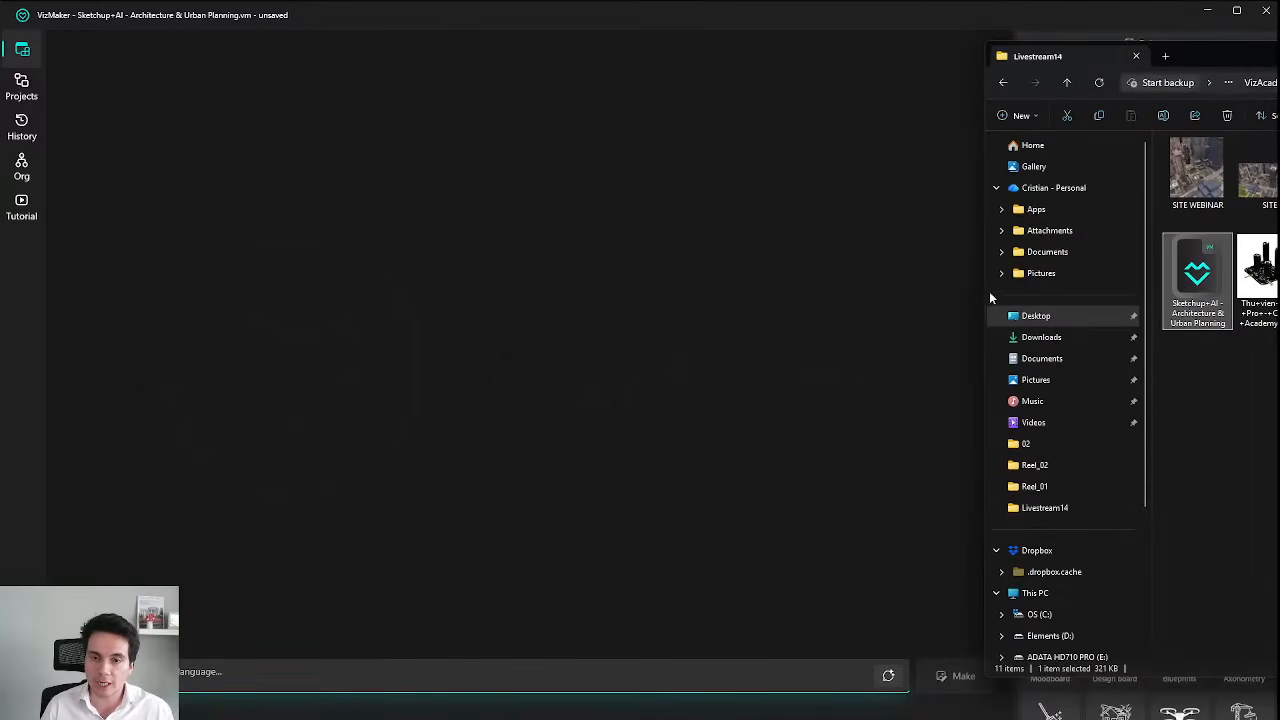
{"action": "left_click", "coordinate": [983, 289]}
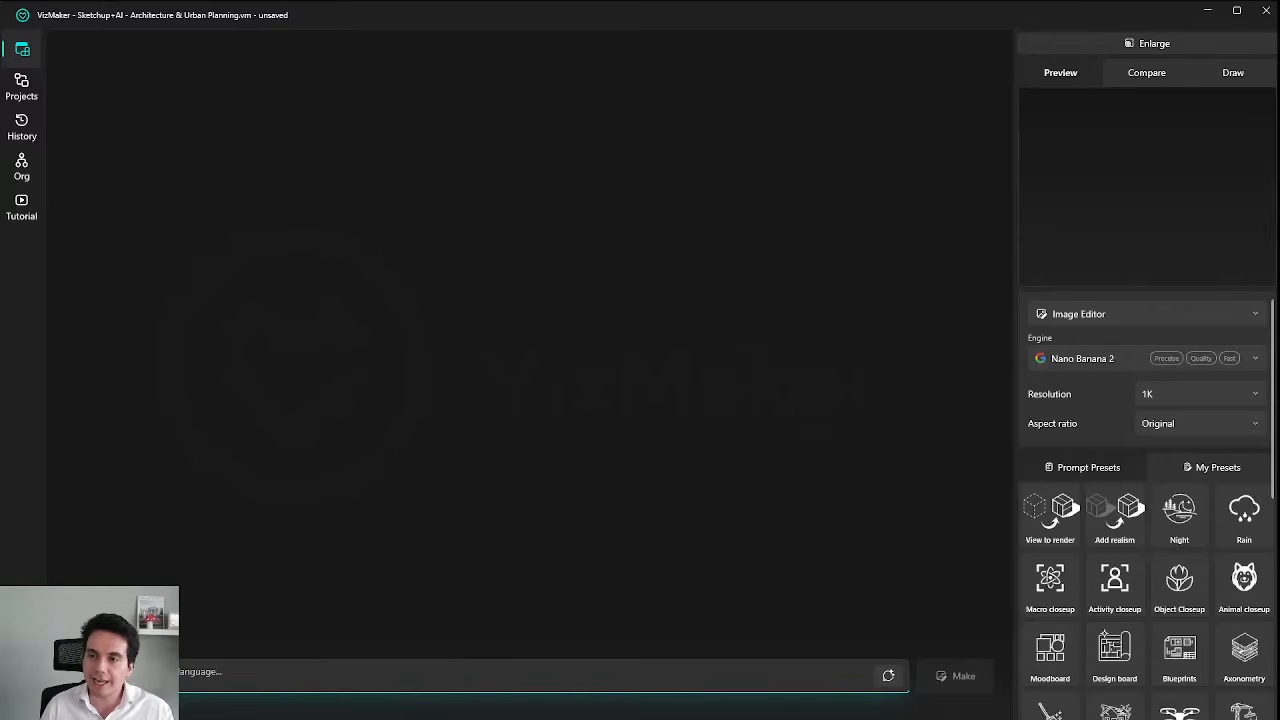
{"action": "left_click", "coordinate": [520, 329]}
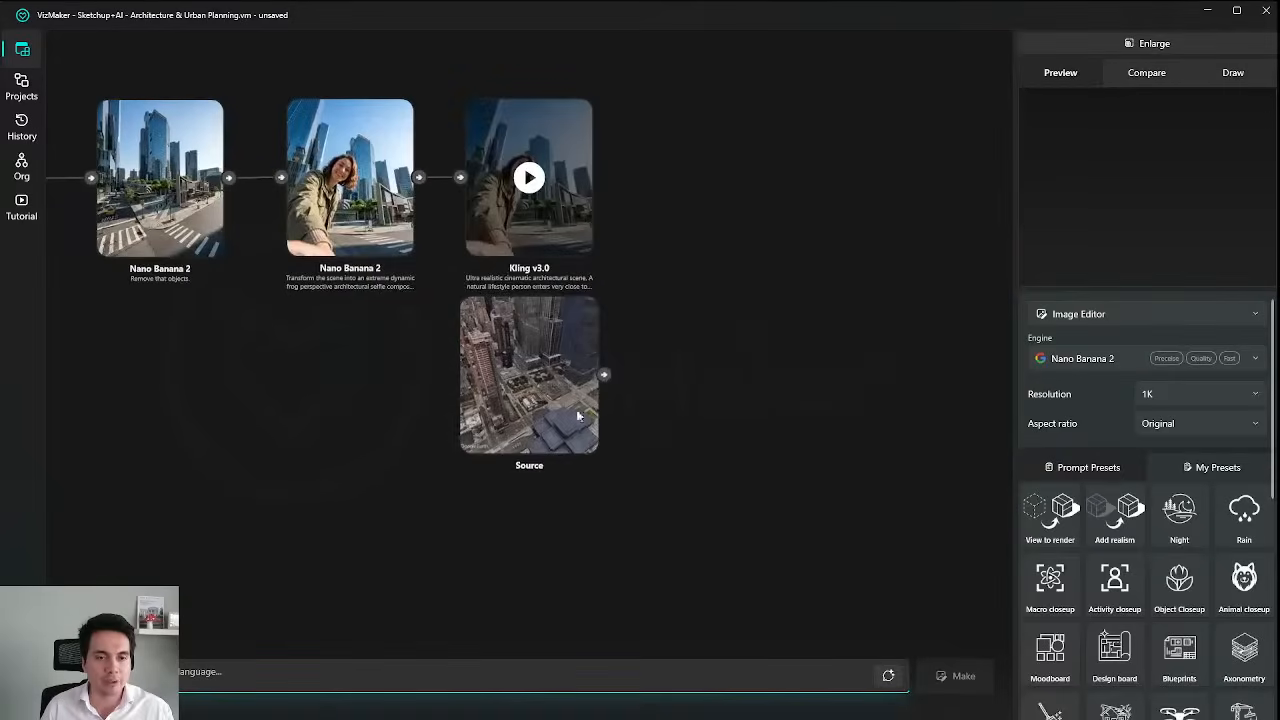
Move the new site source image away from the Kling v3.0 video node into empty canvas space.
{"action": "left_click_drag", "start_coordinate": [754, 257], "coordinate": [410, 463]}
{"action": "scroll", "coordinate": [410, 463], "scroll_direction": "up", "scroll_amount": 5}
{"action": "scroll", "coordinate": [548, 386], "scroll_direction": "right", "scroll_amount": 3}
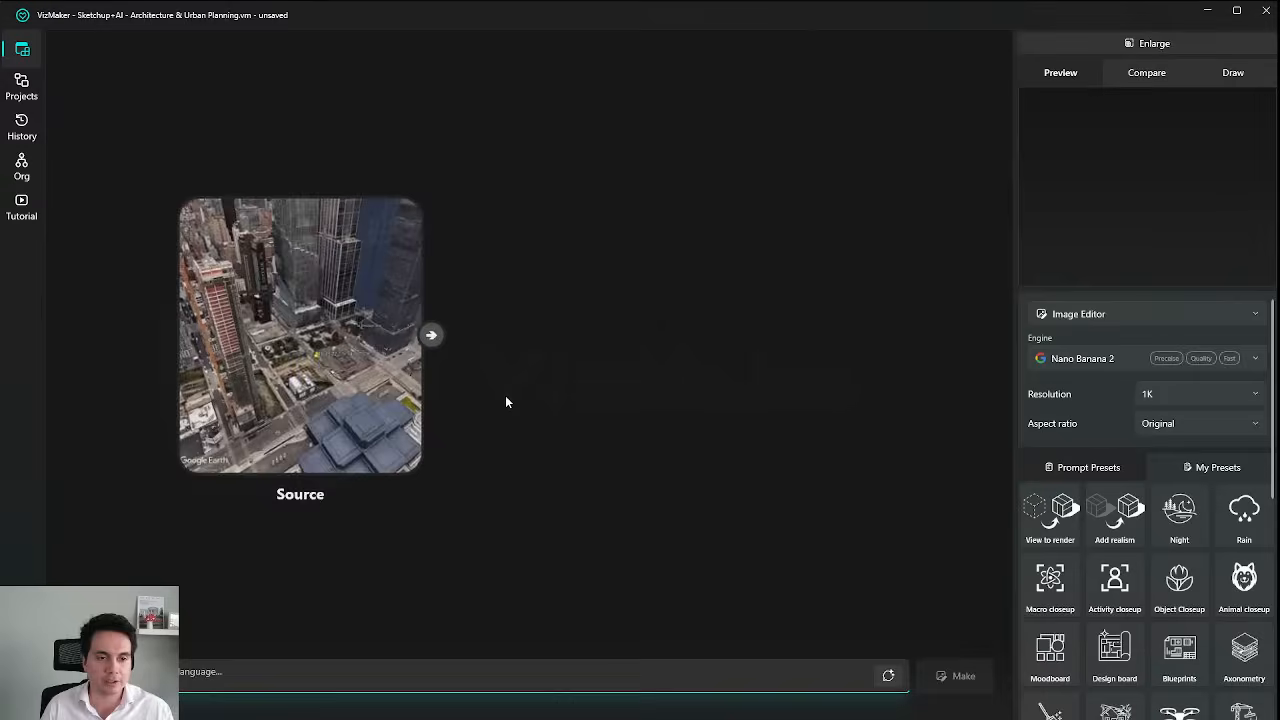
{"action": "scroll", "coordinate": [505, 395], "scroll_direction": "down", "scroll_amount": 1}
{"action": "scroll", "coordinate": [496, 395], "scroll_direction": "left", "scroll_amount": 2}
{"action": "scroll", "coordinate": [506, 369], "scroll_direction": "right", "scroll_amount": 2}
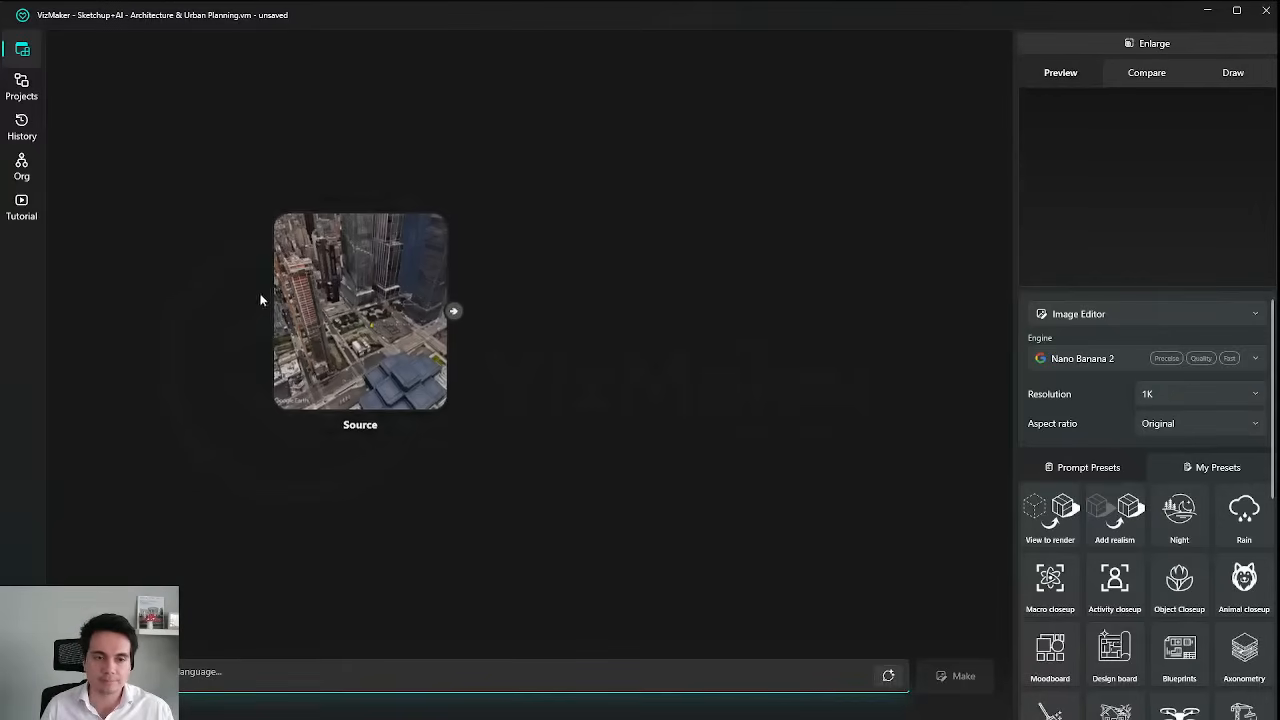
Review the available generation modes and keep Image Editor selected.
{"action": "scroll", "coordinate": [263, 297], "scroll_direction": "up", "scroll_amount": 2}
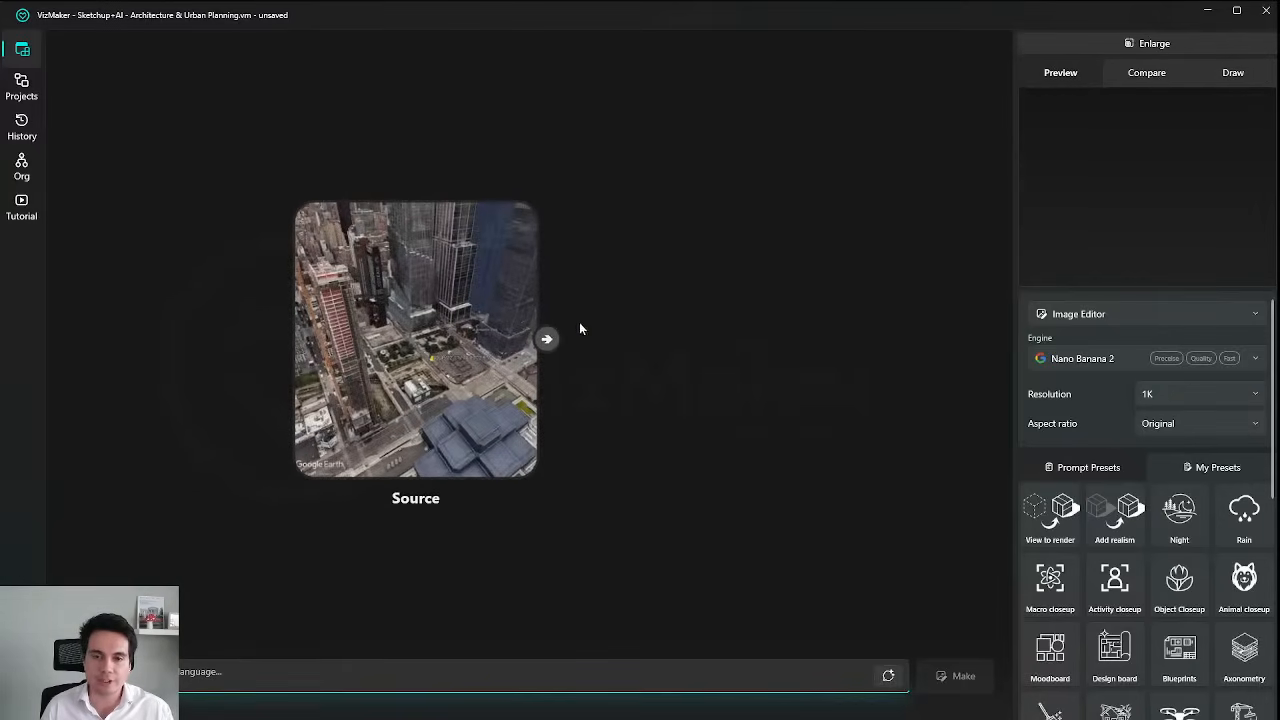
{"action": "left_click_drag", "start_coordinate": [758, 292], "coordinate": [734, 288]}
{"action": "mouse_move", "coordinate": [1230, 165]}
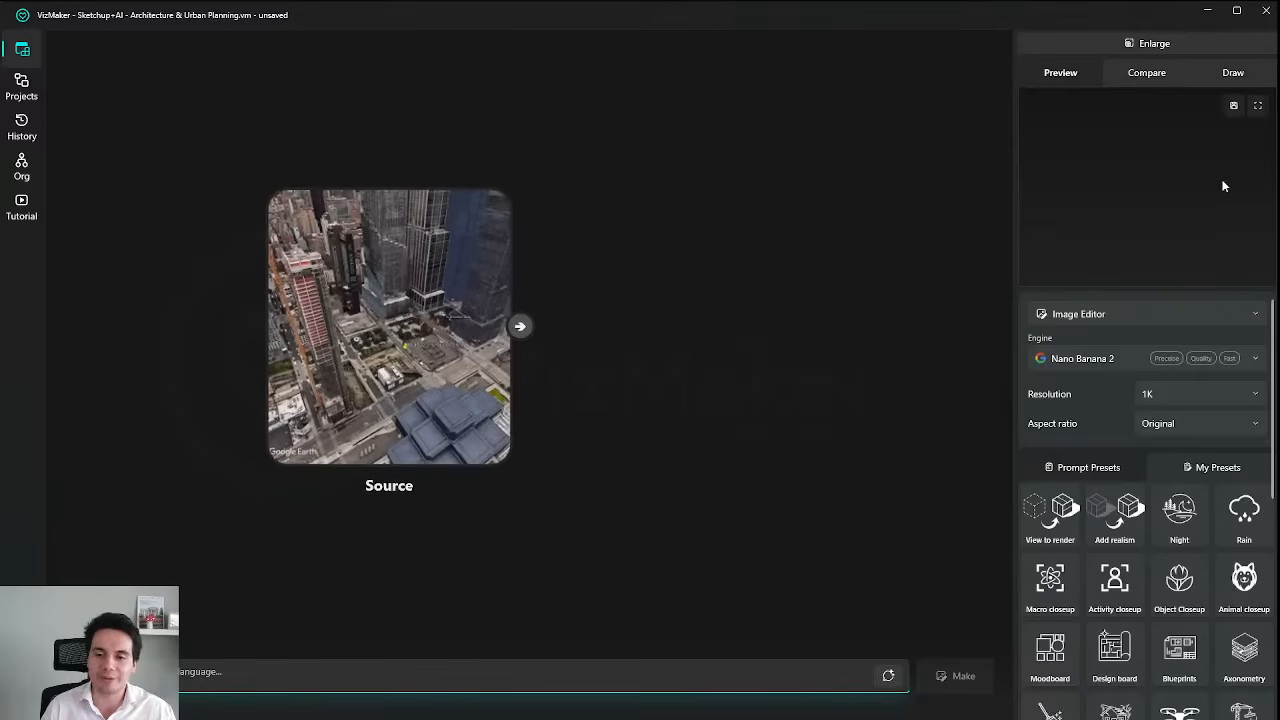
{"action": "left_click", "coordinate": [1124, 318]}
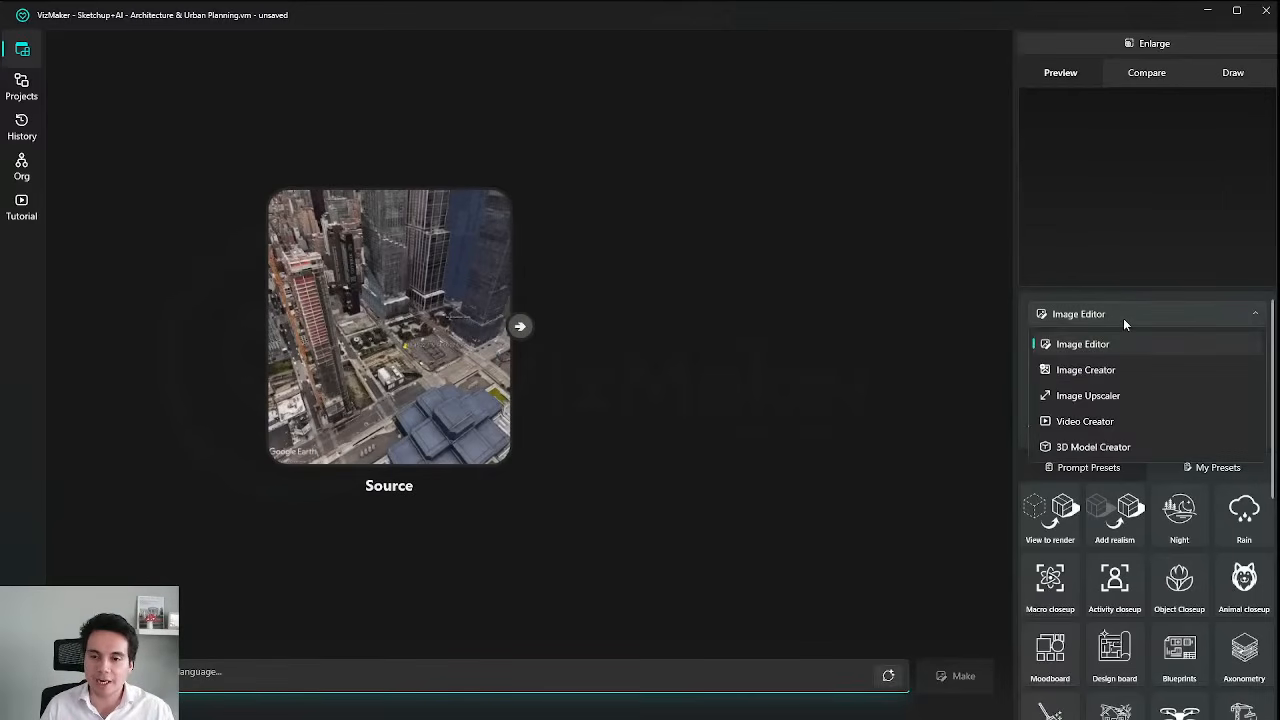
{"action": "left_click", "coordinate": [1124, 318]}
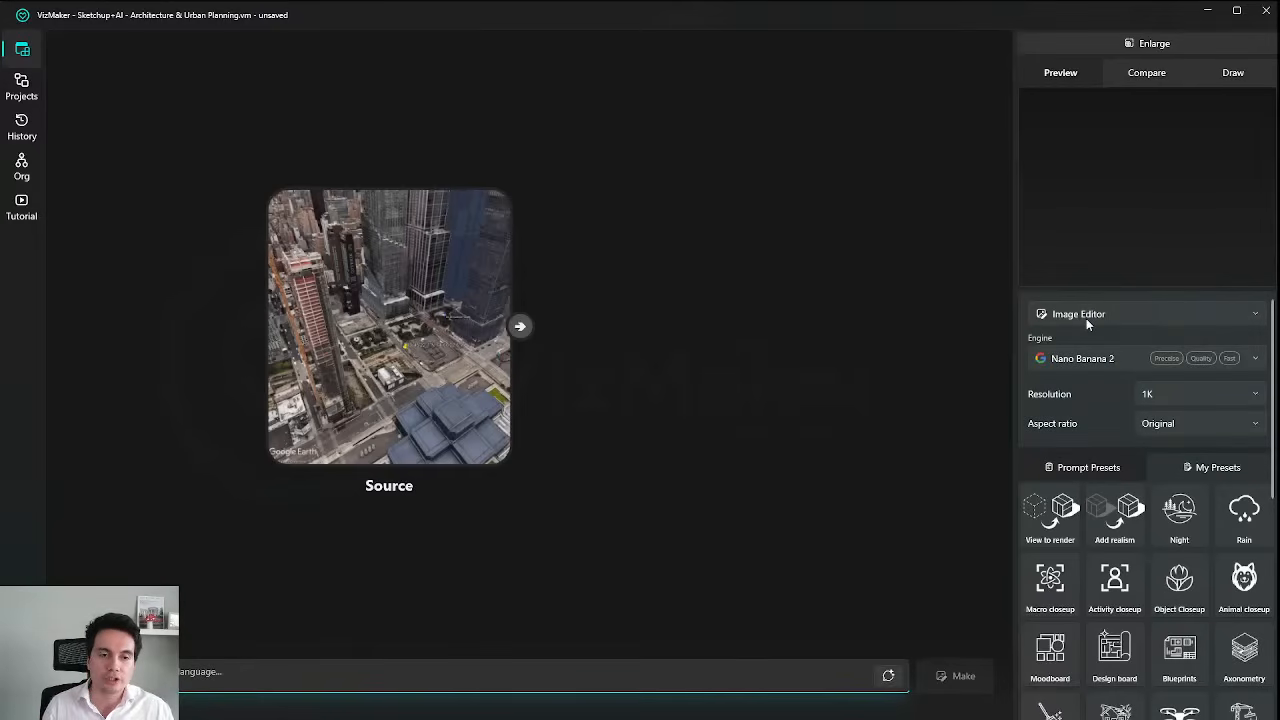
{"action": "left_click_drag", "start_coordinate": [411, 309], "coordinate": [444, 344]}
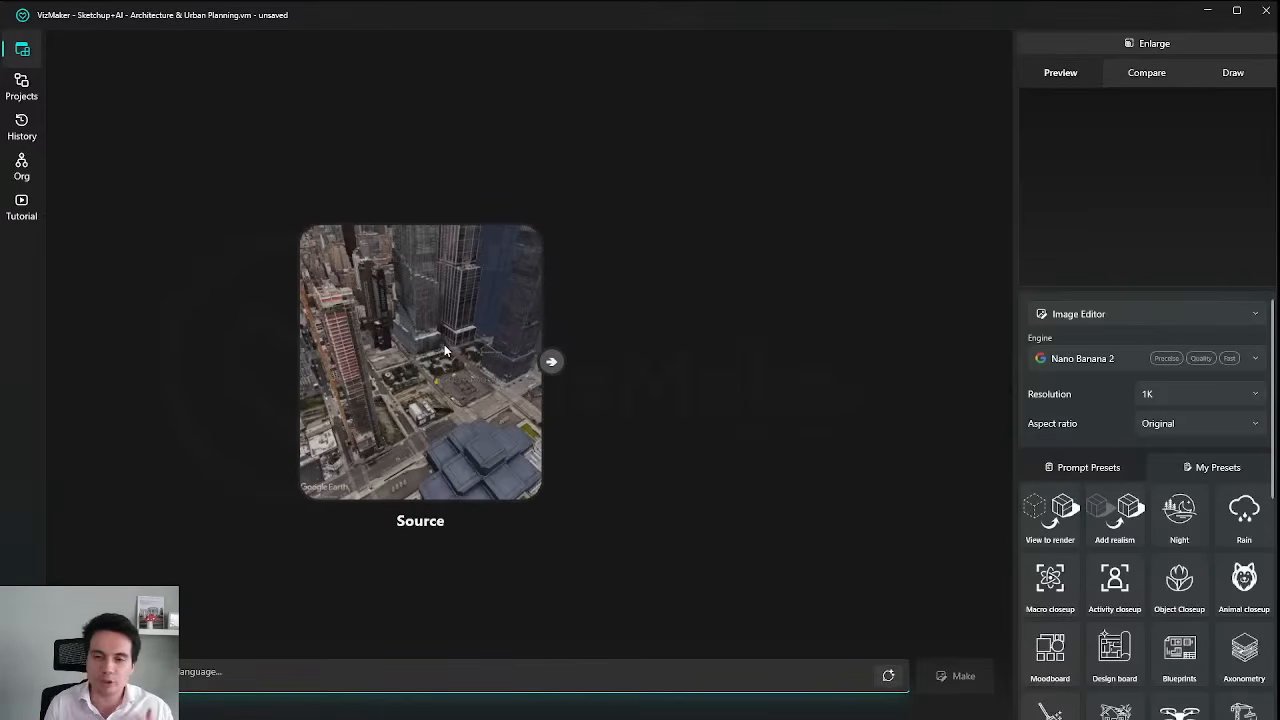
{"action": "left_click_drag", "start_coordinate": [440, 352], "coordinate": [519, 324]}
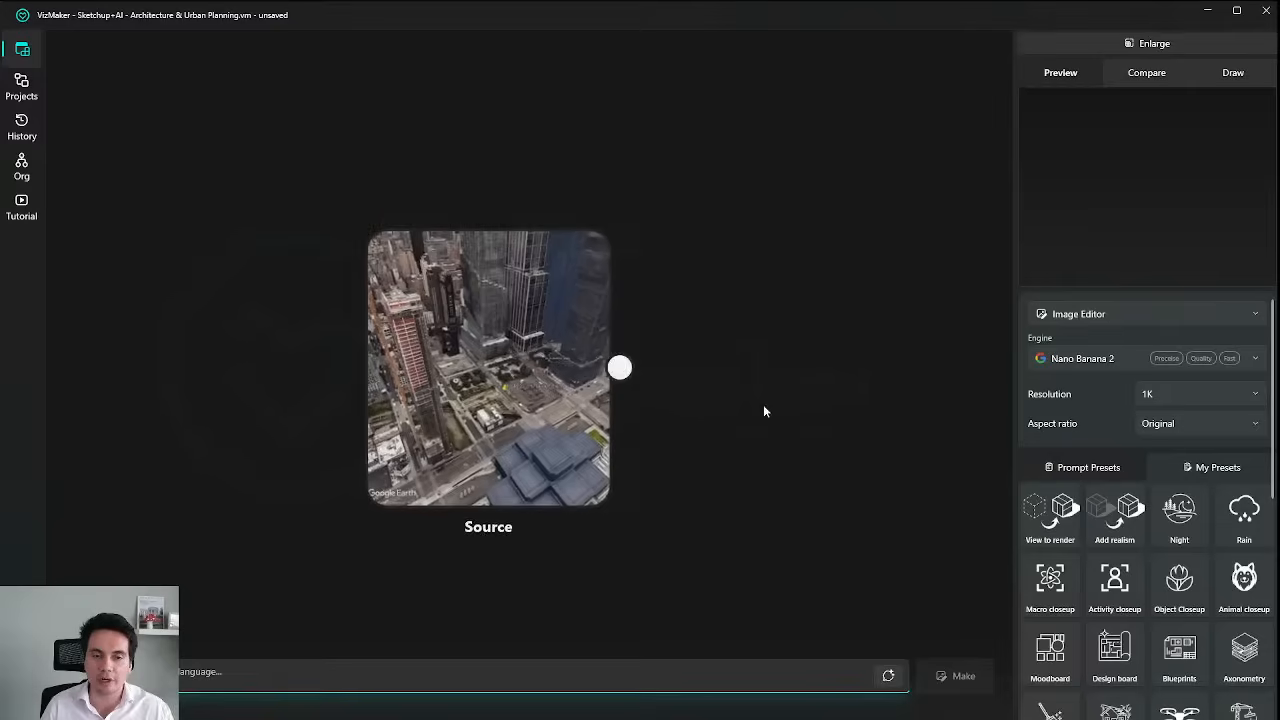
{"action": "left_click", "coordinate": [1126, 316]}
{"action": "left_click", "coordinate": [1112, 345]}
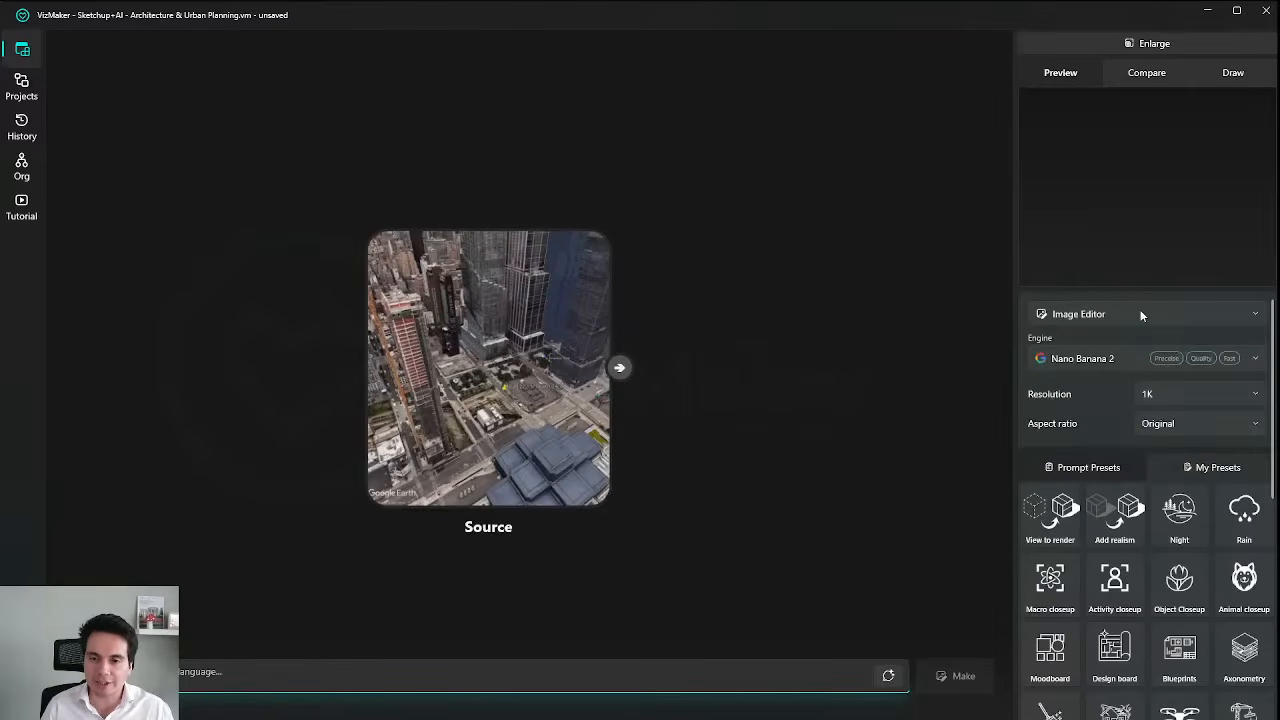
{"action": "left_click", "coordinate": [1140, 309]}
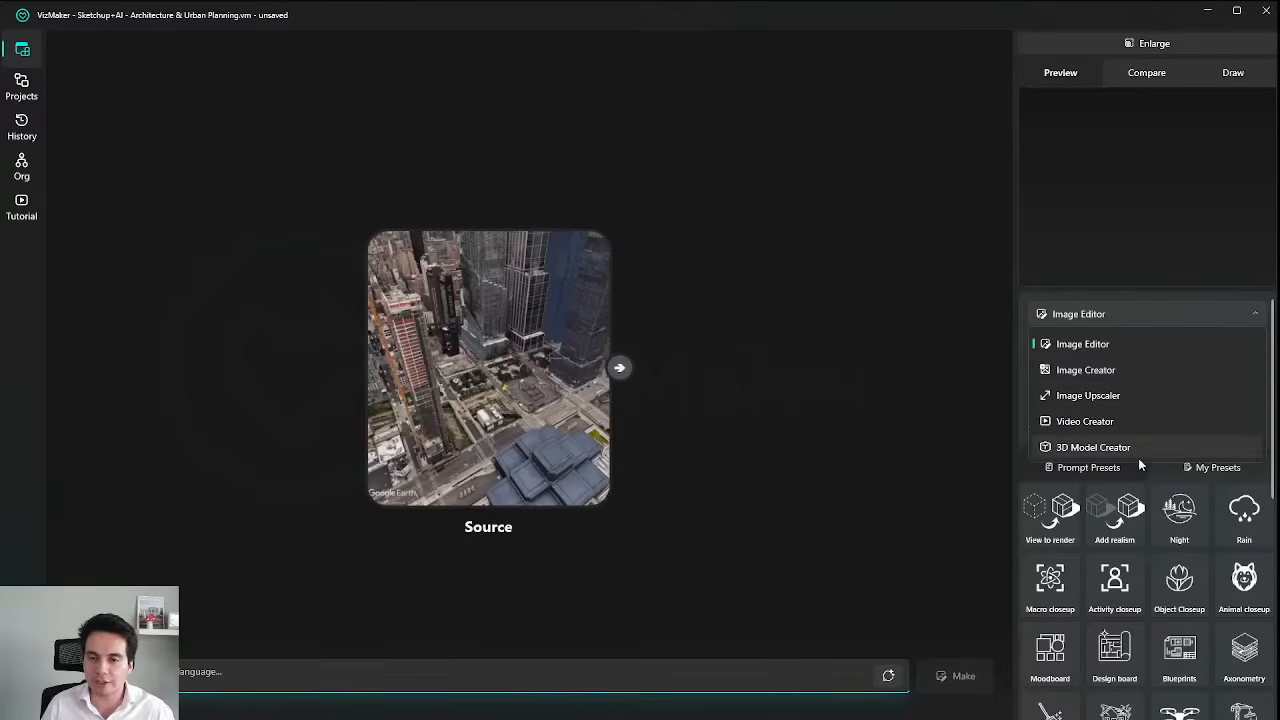
{"action": "left_click", "coordinate": [1130, 304]}
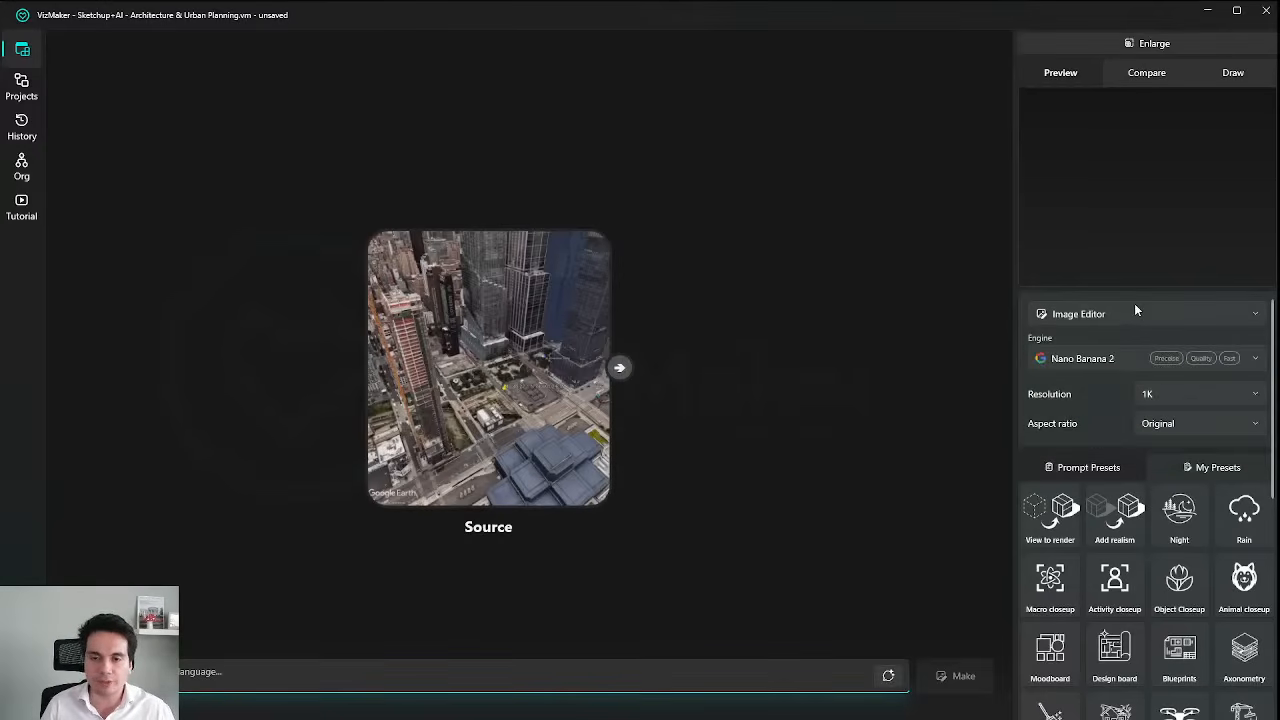
Review the available image engines and set the Image Editor engine to Nano Banana Pro.
{"action": "left_click", "coordinate": [1118, 362]}
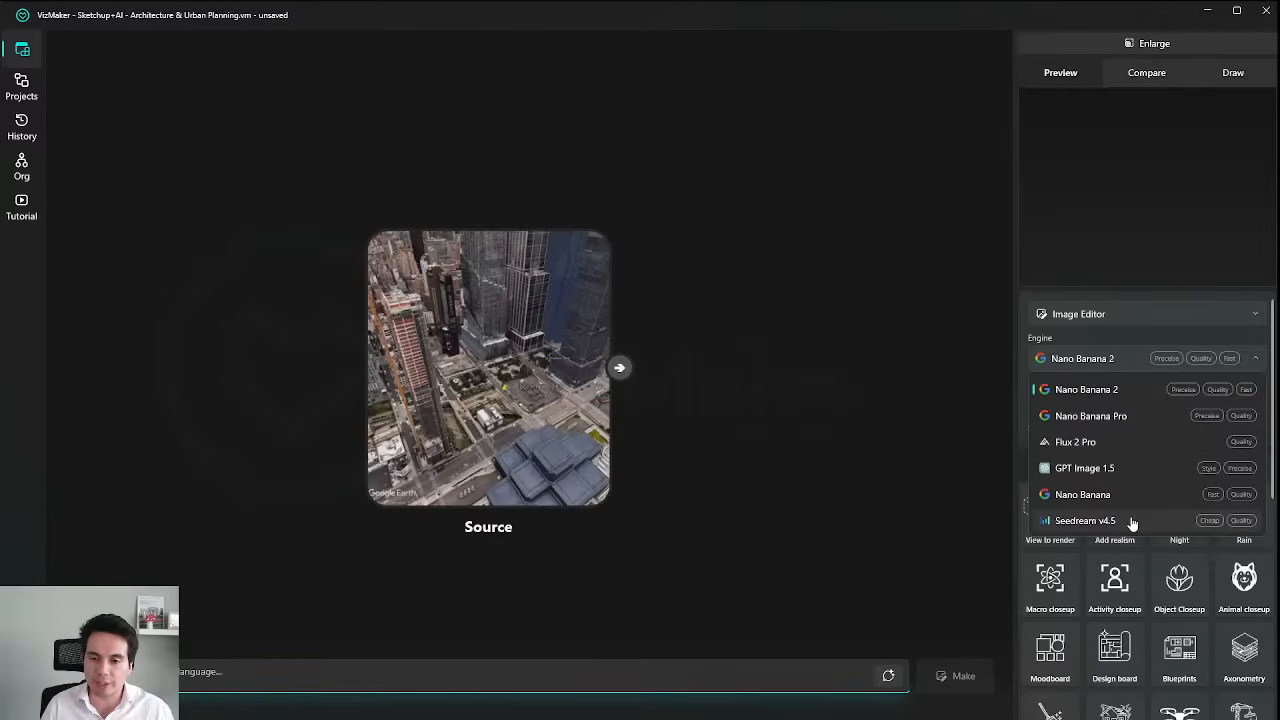
{"action": "left_click", "coordinate": [1124, 359]}
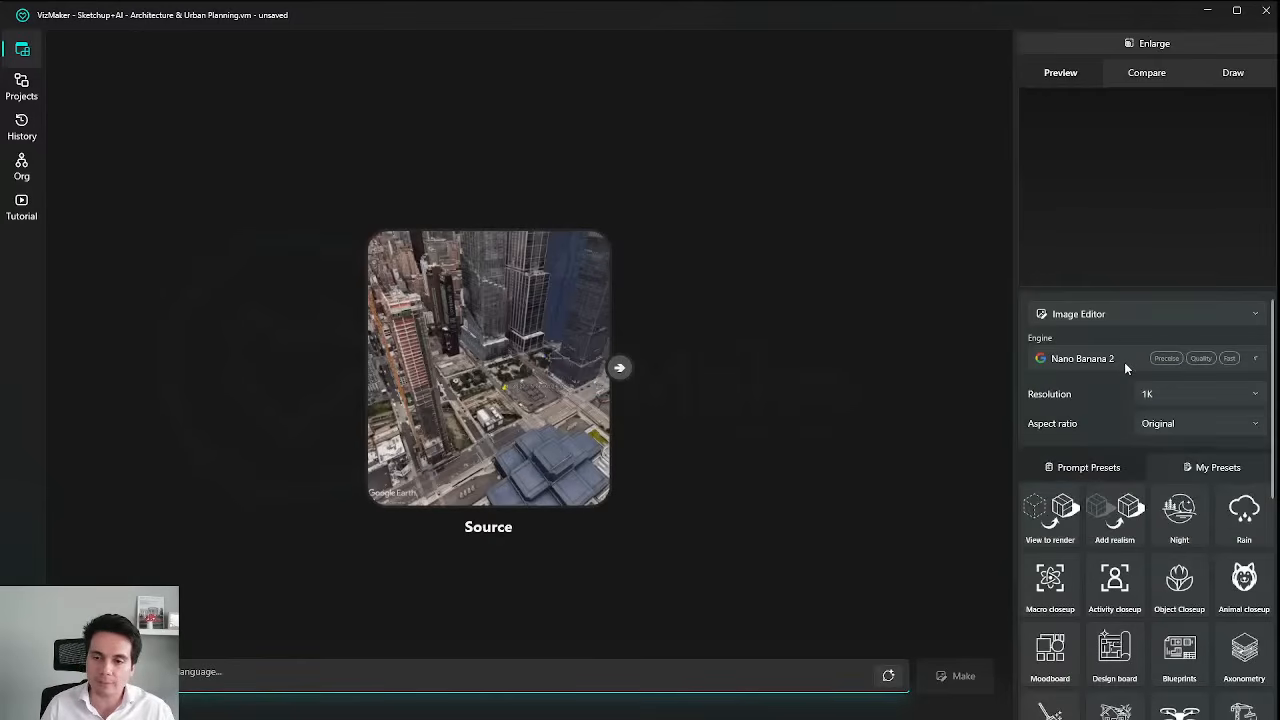
{"action": "left_click", "coordinate": [1125, 360]}
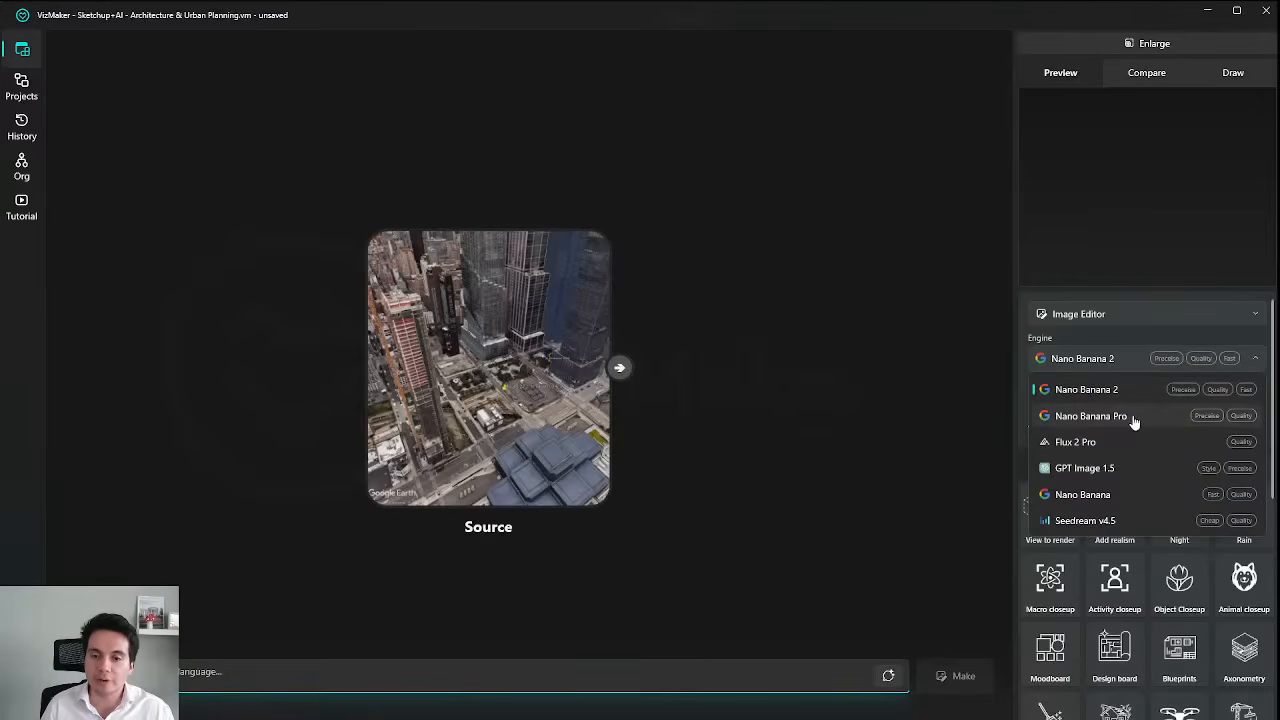
{"action": "left_click", "coordinate": [1134, 420]}
{"action": "left_click", "coordinate": [1128, 360]}
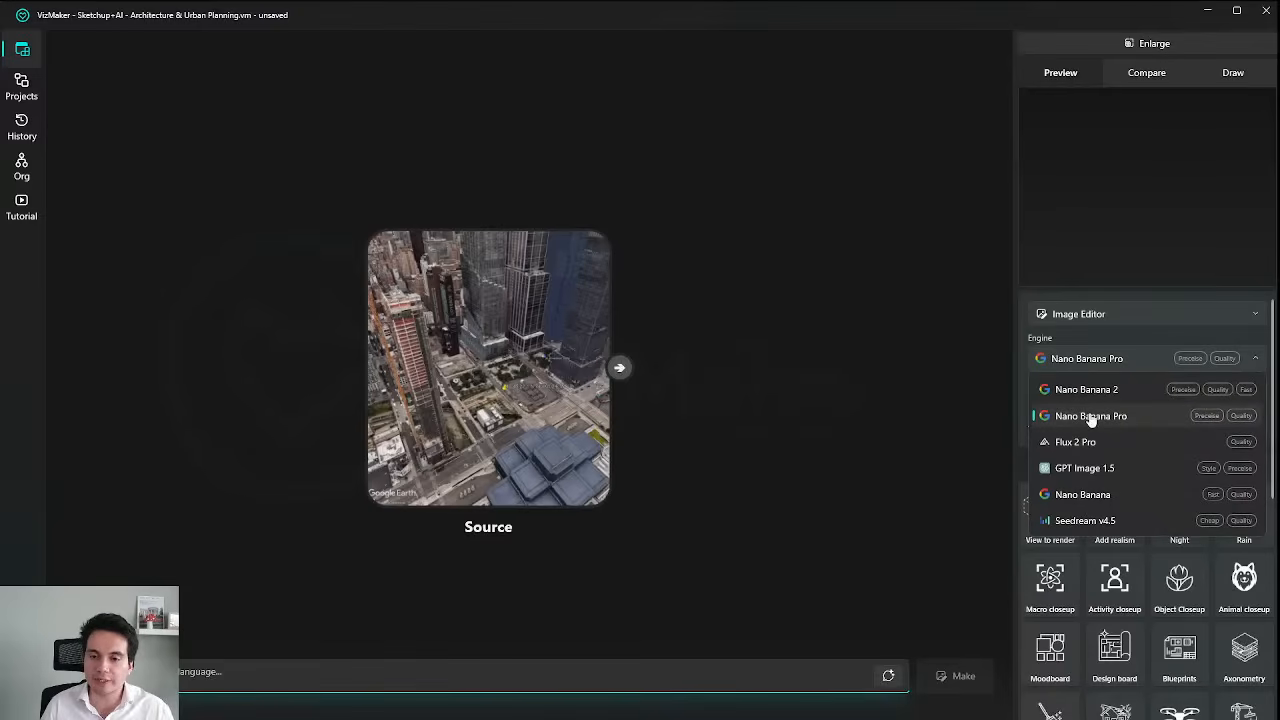
{"action": "left_click", "coordinate": [1120, 415]}
{"action": "left_click_drag", "start_coordinate": [745, 406], "coordinate": [632, 382]}
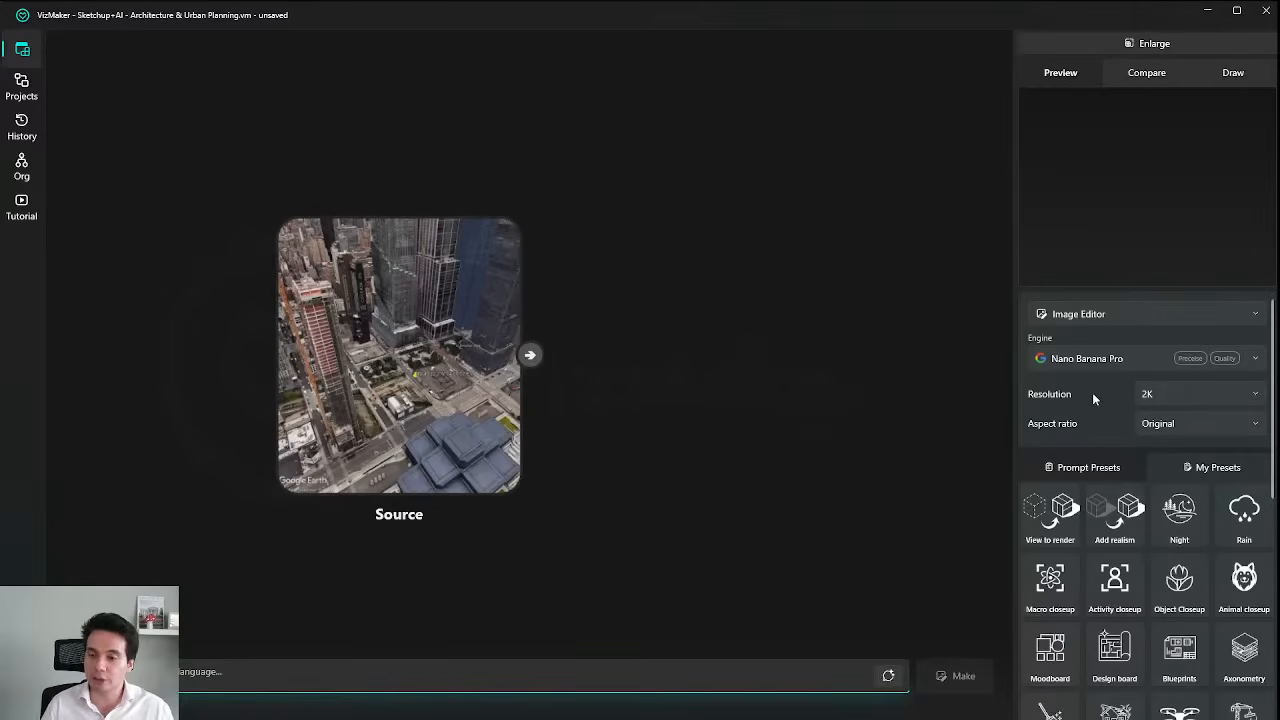
Choose 2K as the output resolution and set the aspect ratio to 3:4.
{"action": "left_click", "coordinate": [1179, 393]}
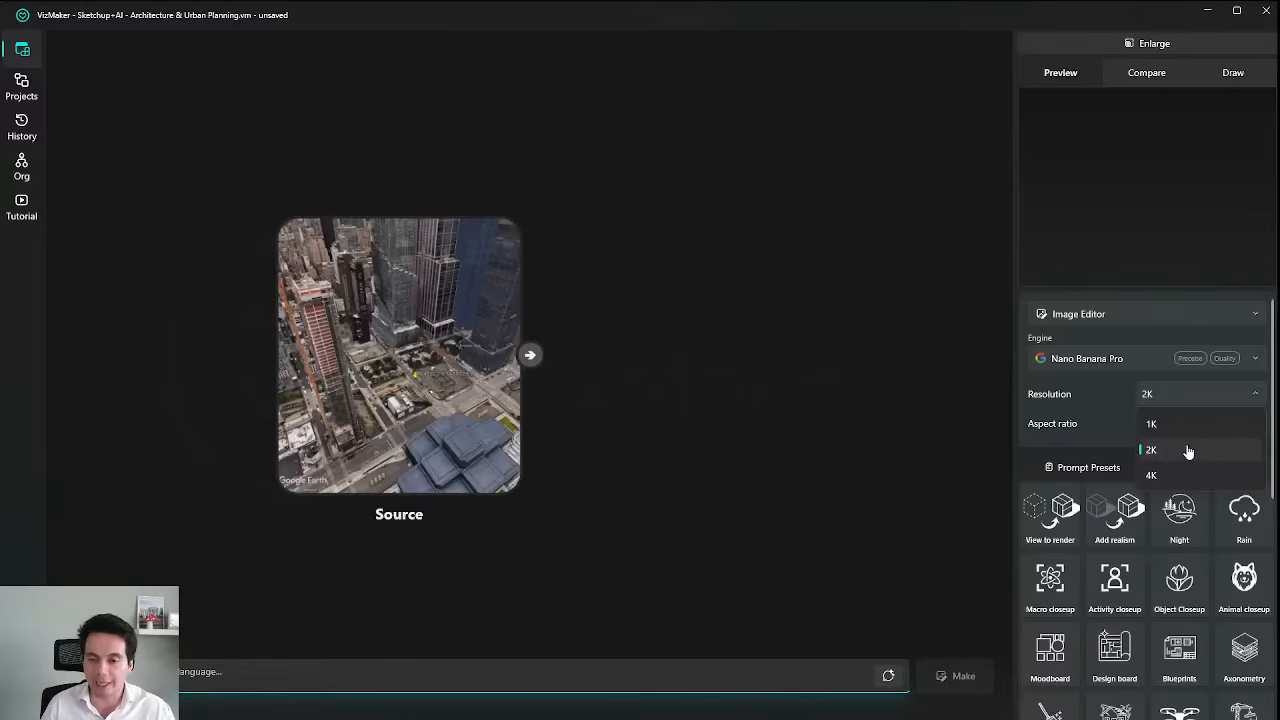
{"action": "left_click", "coordinate": [1172, 450]}
{"action": "left_click", "coordinate": [1158, 400]}
{"action": "left_click", "coordinate": [1156, 444]}
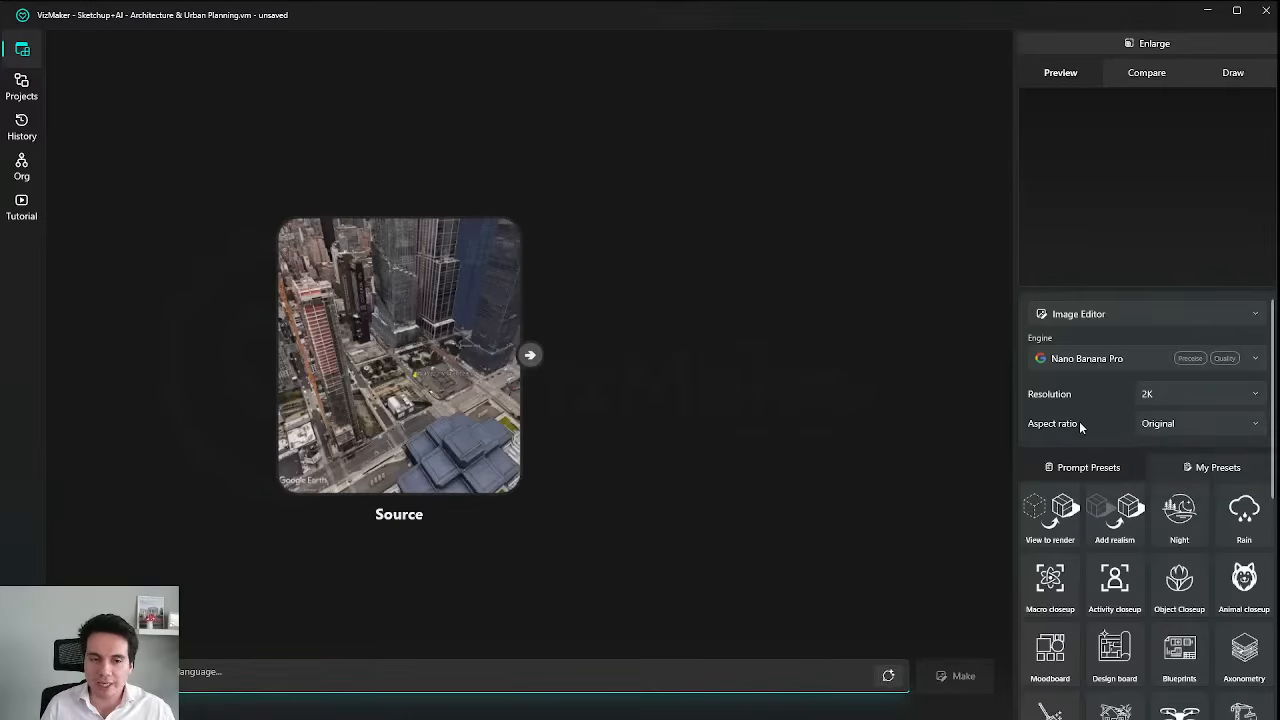
{"action": "left_click", "coordinate": [1163, 393]}
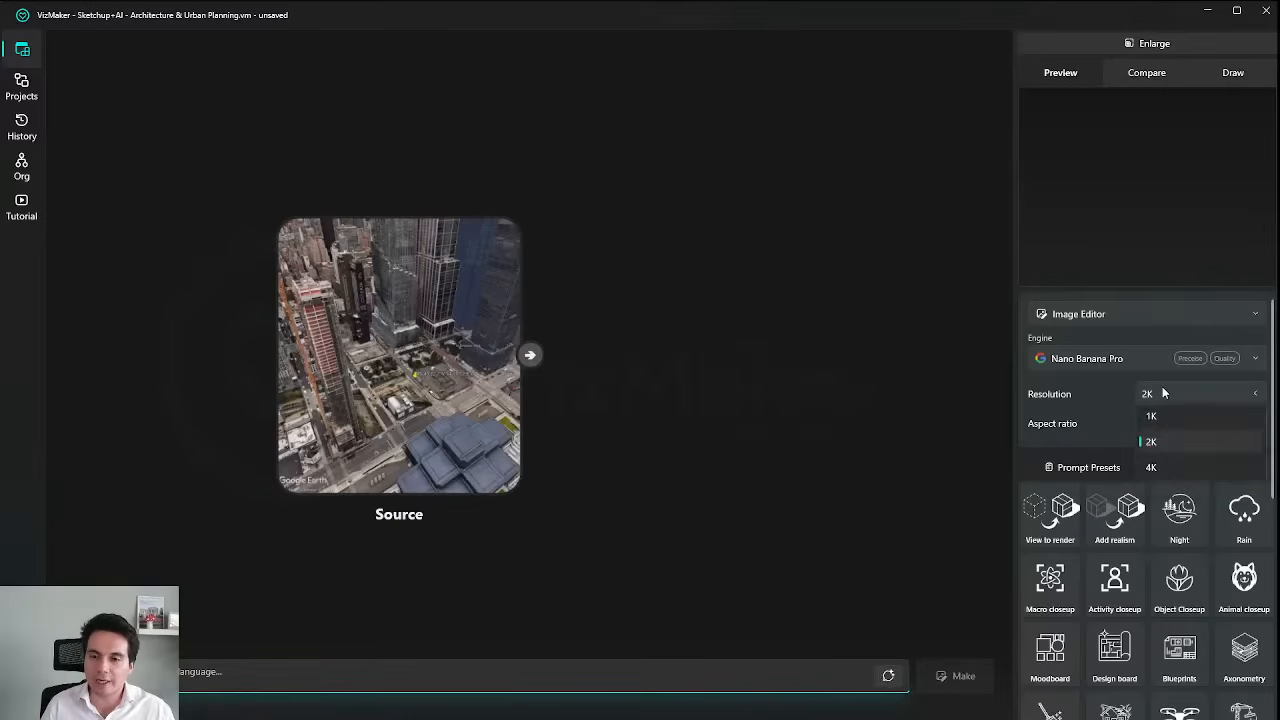
{"action": "left_click", "coordinate": [1179, 452]}
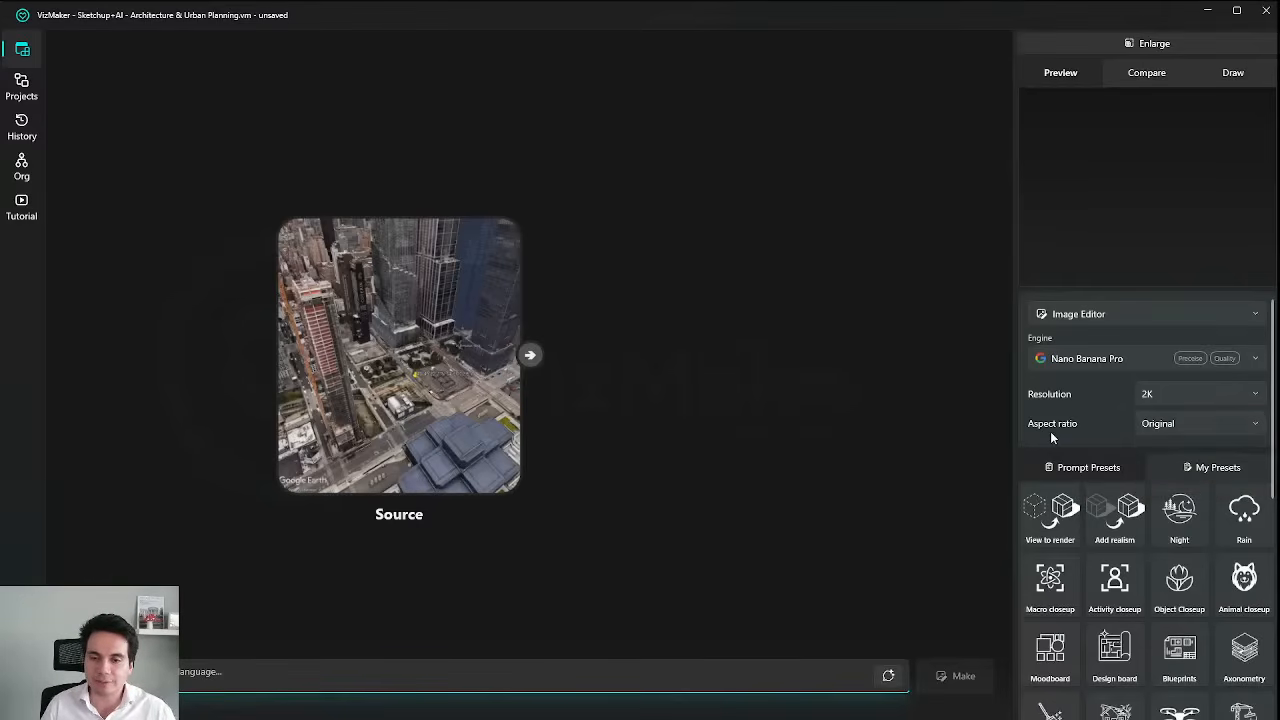
{"action": "left_click", "coordinate": [1184, 424]}
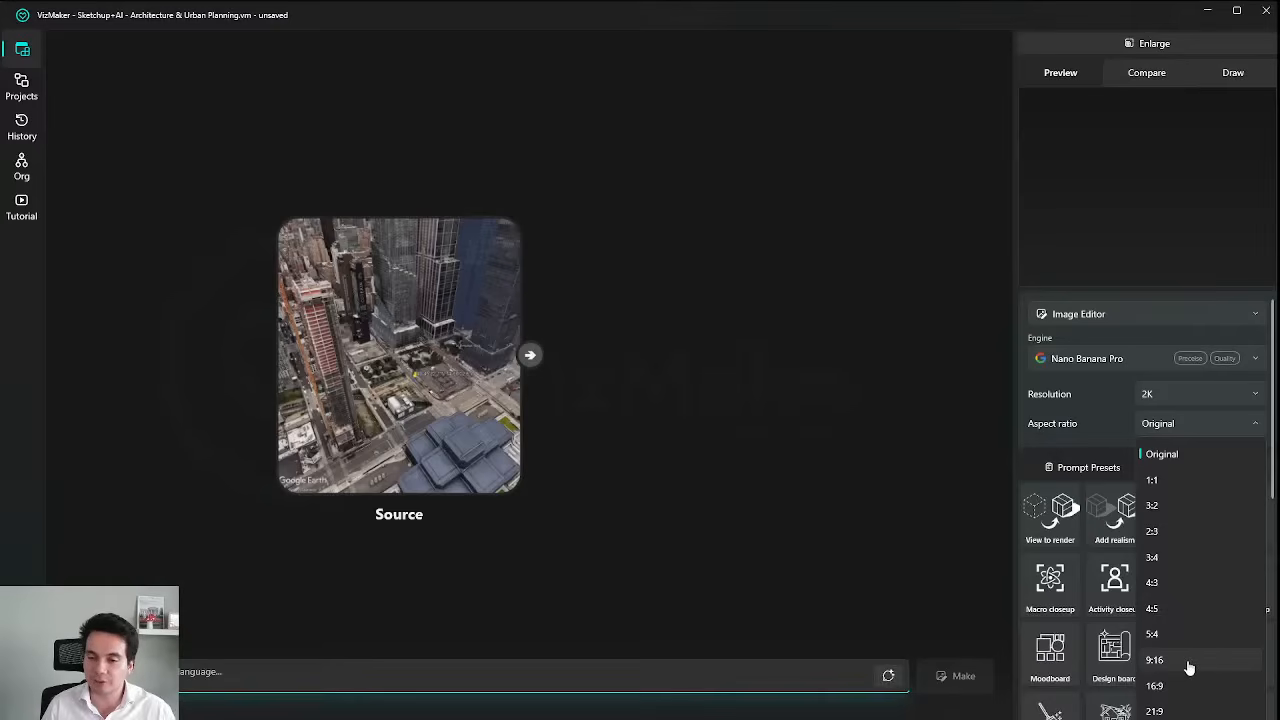
{"action": "left_click", "coordinate": [1184, 558]}
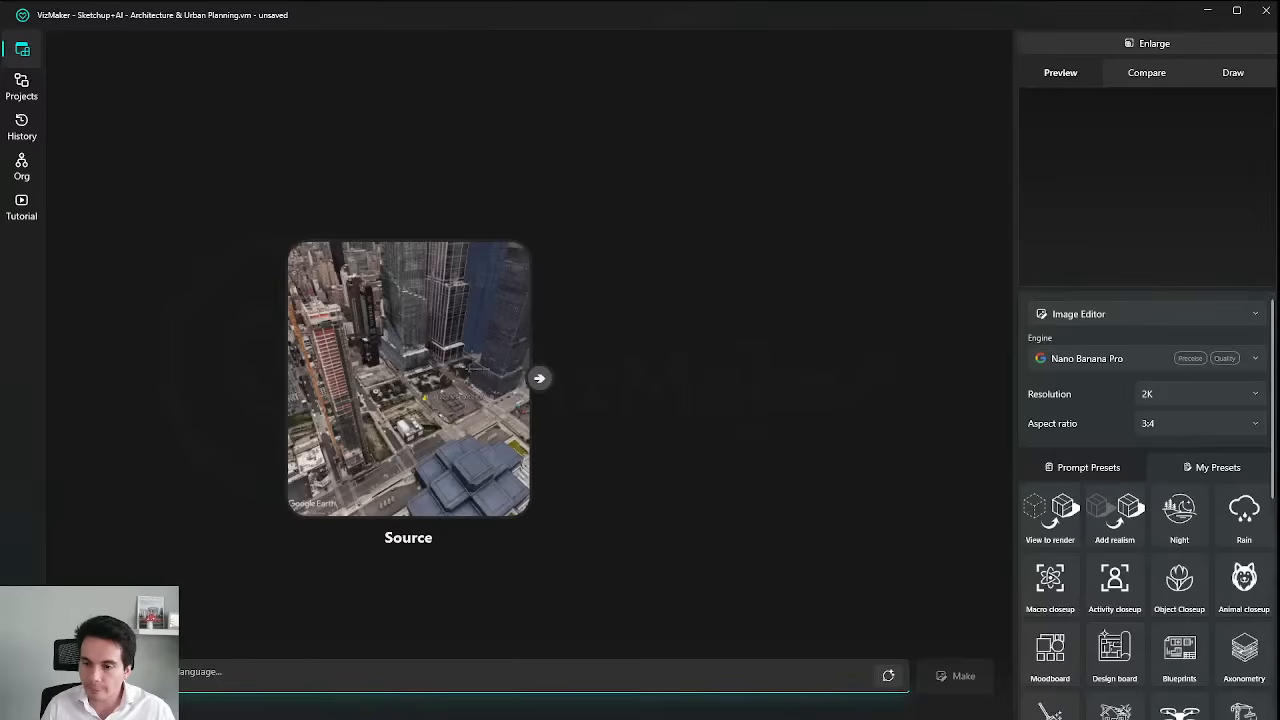
{"action": "mouse_move", "coordinate": [1278, 492]}
{"action": "left_mouse_down"}
{"action": "mouse_move", "coordinate": [1249, 492]}
{"action": "mouse_move", "coordinate": [1274, 492]}
{"action": "left_mouse_up"}
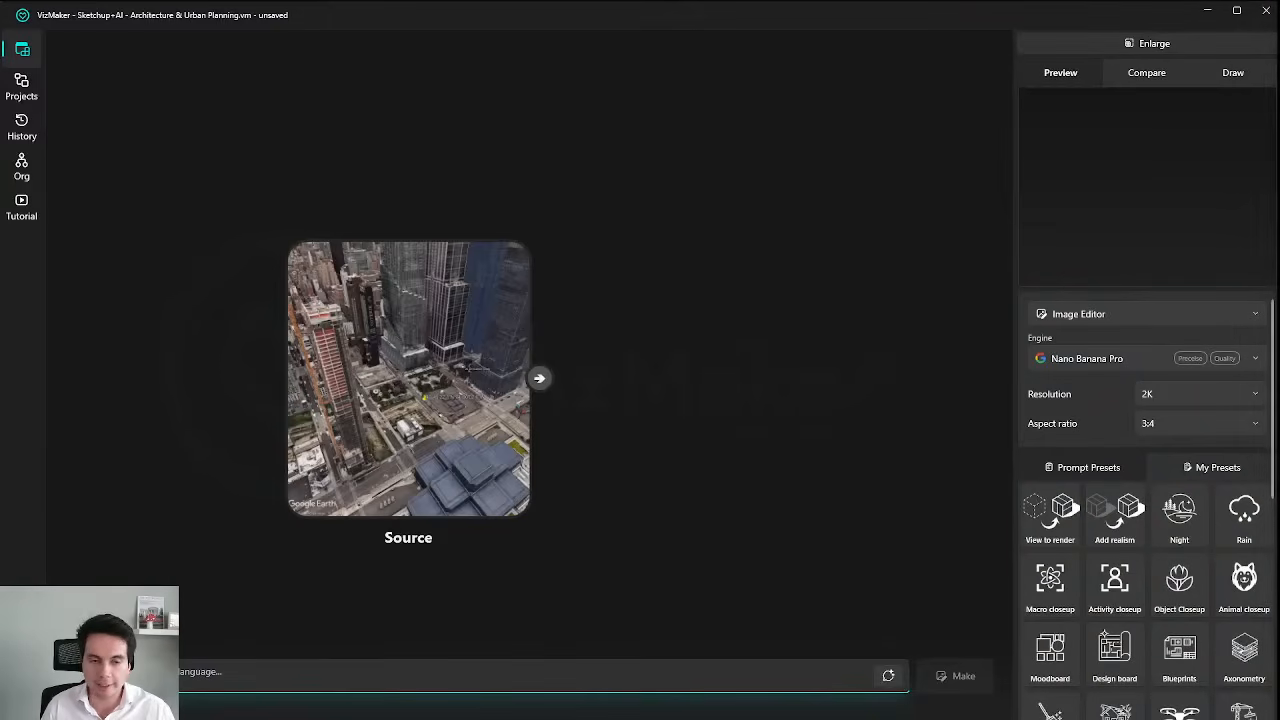
{"action": "left_click_drag", "start_coordinate": [670, 462], "coordinate": [716, 449]}
{"action": "scroll", "coordinate": [723, 397], "scroll_direction": "down", "scroll_amount": 3}
{"action": "left_click_drag", "start_coordinate": [600, 398], "coordinate": [479, 348]}
{"action": "scroll", "coordinate": [548, 392], "scroll_direction": "up", "scroll_amount": 4}
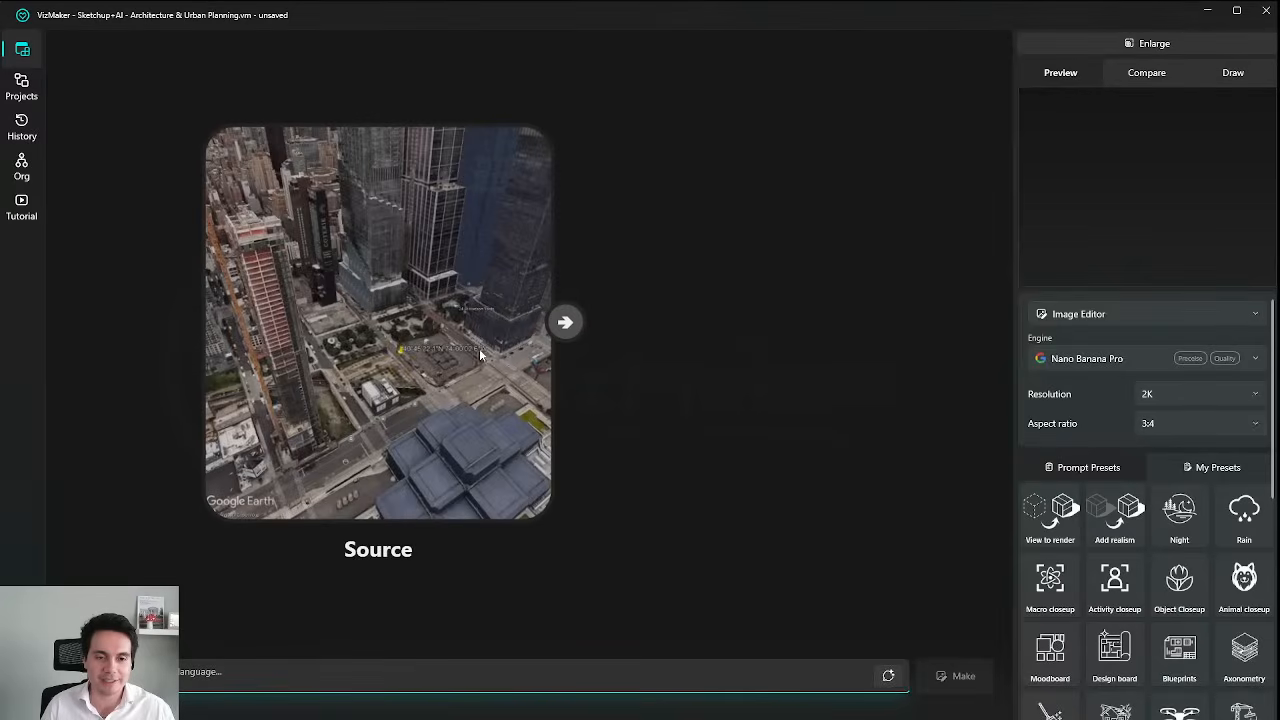
{"action": "left_click_drag", "start_coordinate": [707, 392], "coordinate": [681, 388]}
{"action": "scroll", "coordinate": [719, 399], "scroll_direction": "down", "scroll_amount": 2}
{"action": "left_click_drag", "start_coordinate": [600, 431], "coordinate": [571, 439]}
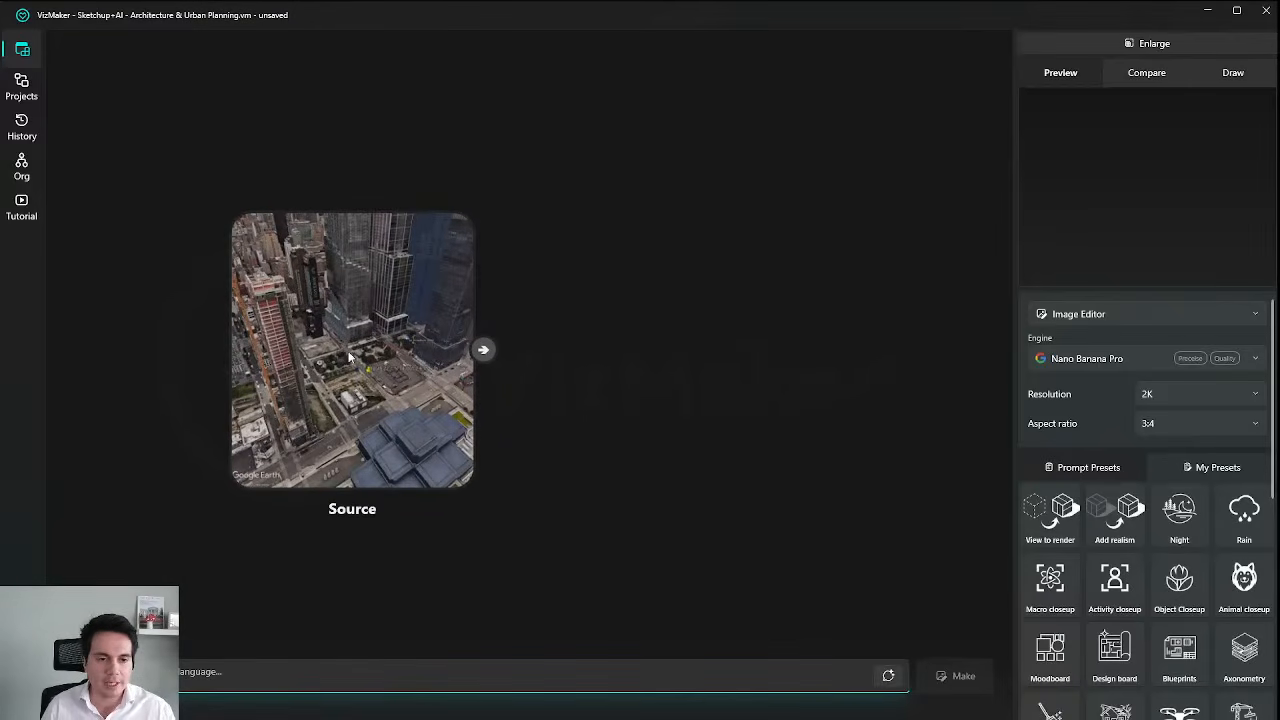
Select the site source image and arrange it level with its pending Nano Banana Pro node, slightly closer together.
{"action": "left_click", "coordinate": [374, 362]}
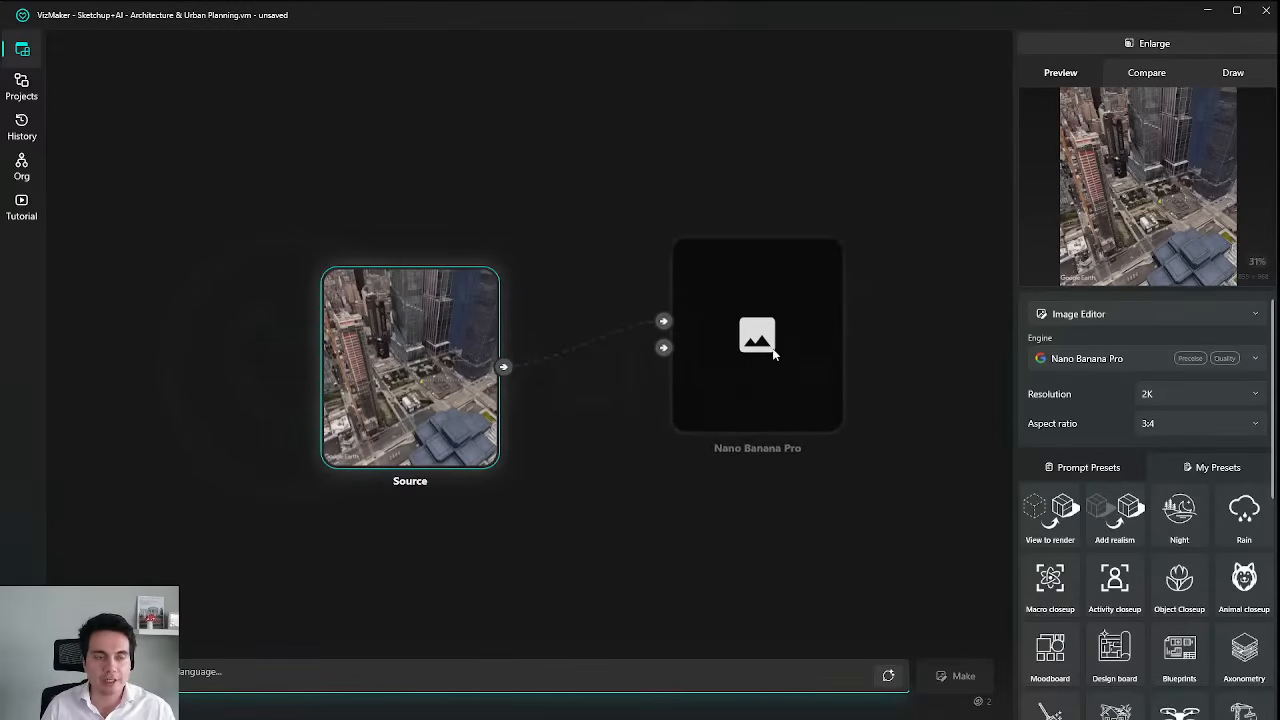
{"action": "left_click_drag", "start_coordinate": [761, 388], "coordinate": [776, 364]}
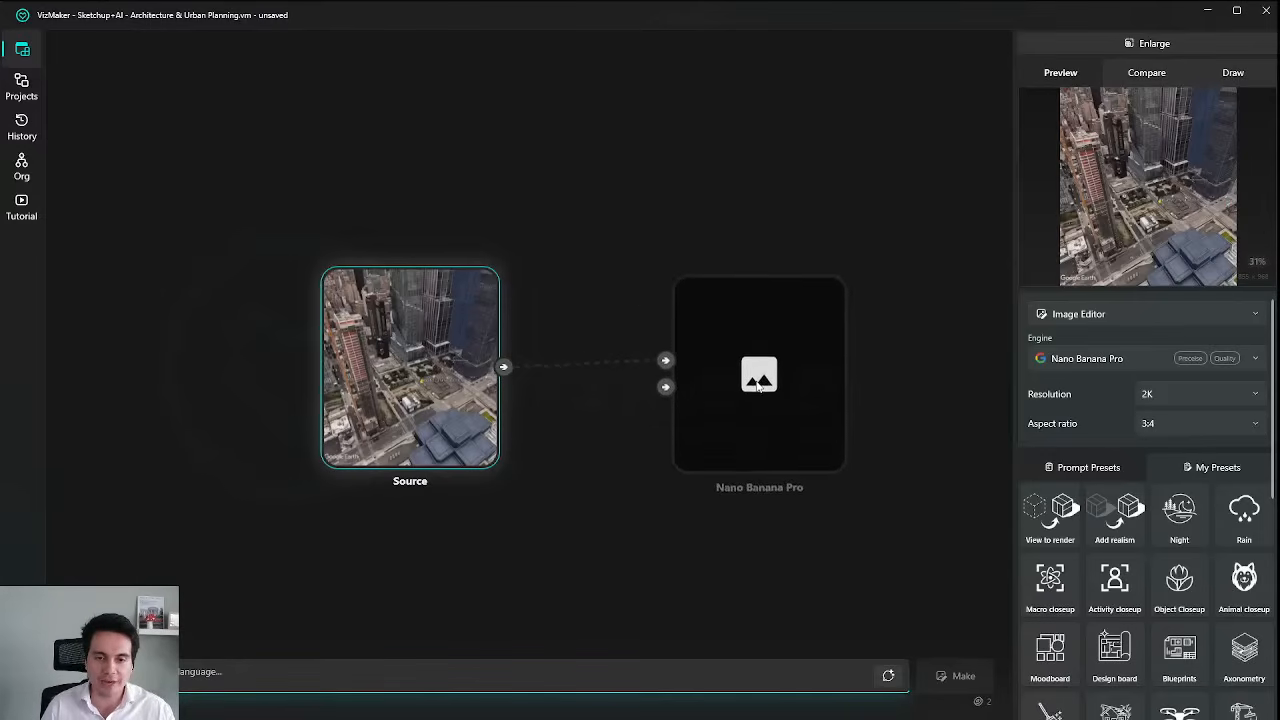
{"action": "scroll", "coordinate": [628, 433], "scroll_direction": "up", "scroll_amount": 2}
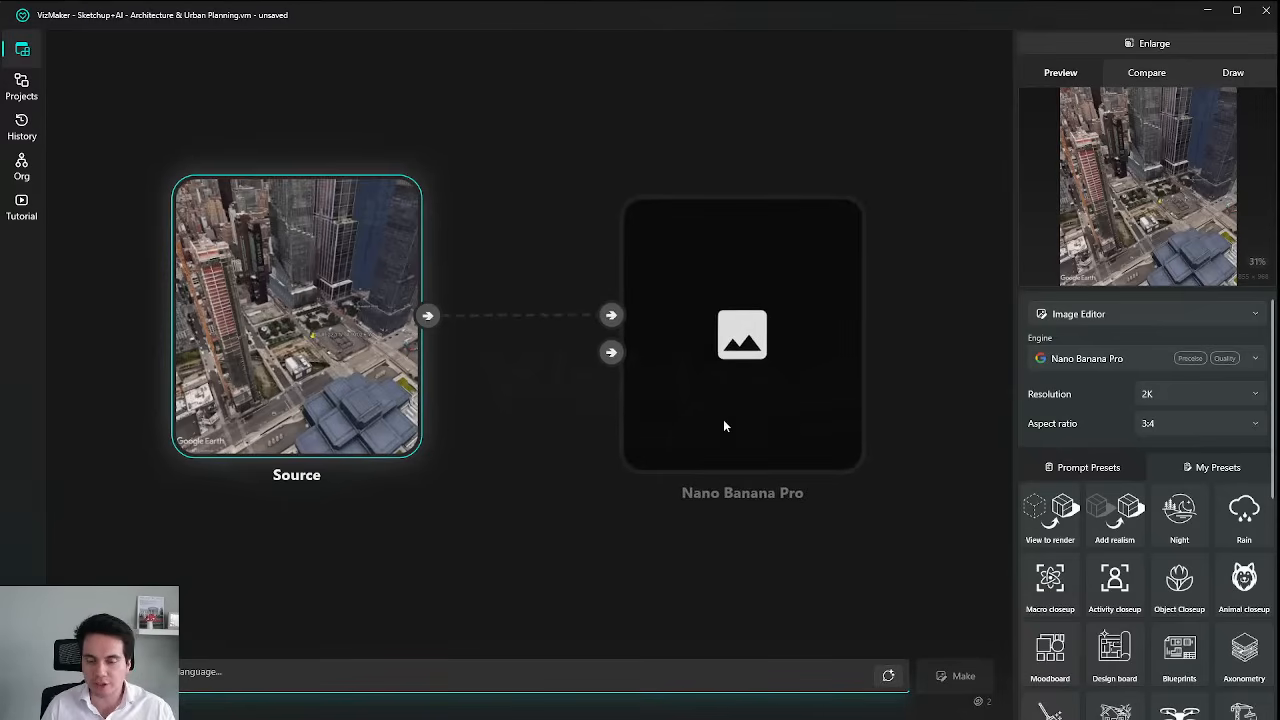
{"action": "left_click_drag", "start_coordinate": [323, 344], "coordinate": [342, 345]}
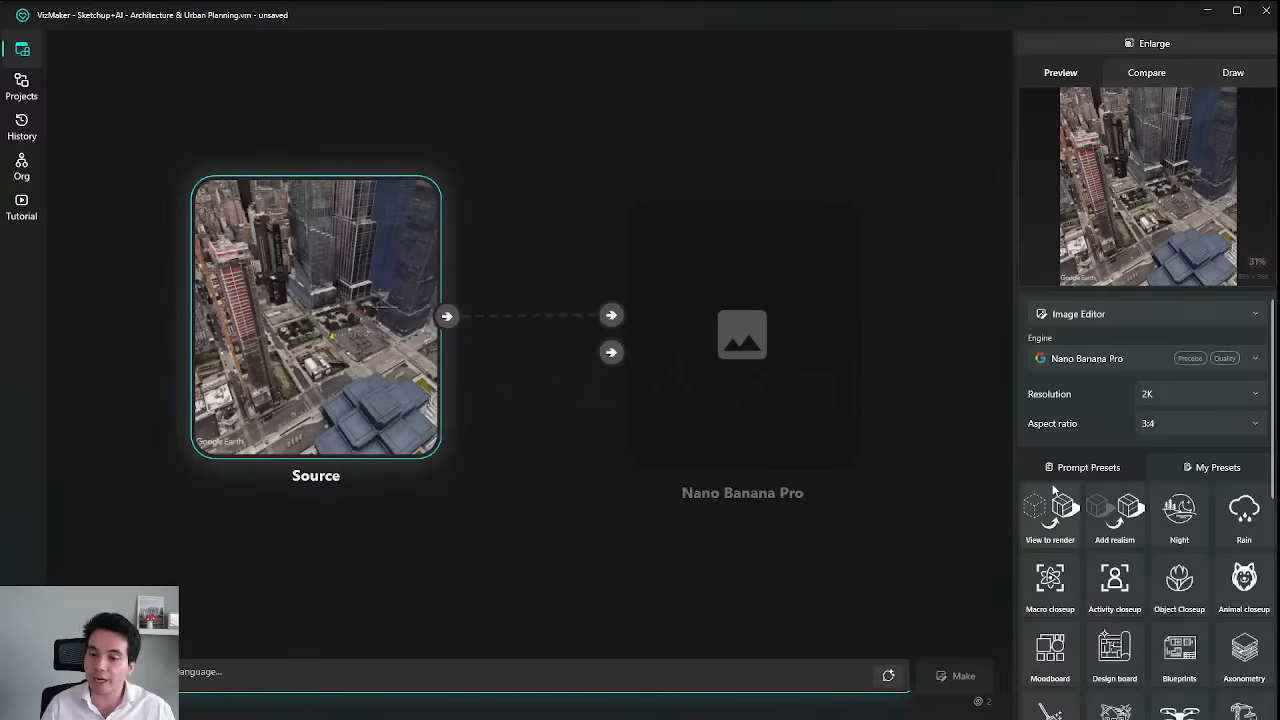
Apply the Add realism preset as the prompt for the site image and check its text.
{"action": "scroll", "coordinate": [1052, 490], "scroll_direction": "down", "scroll_amount": 1}
{"action": "scroll", "coordinate": [1060, 505], "scroll_direction": "up", "scroll_amount": 1}
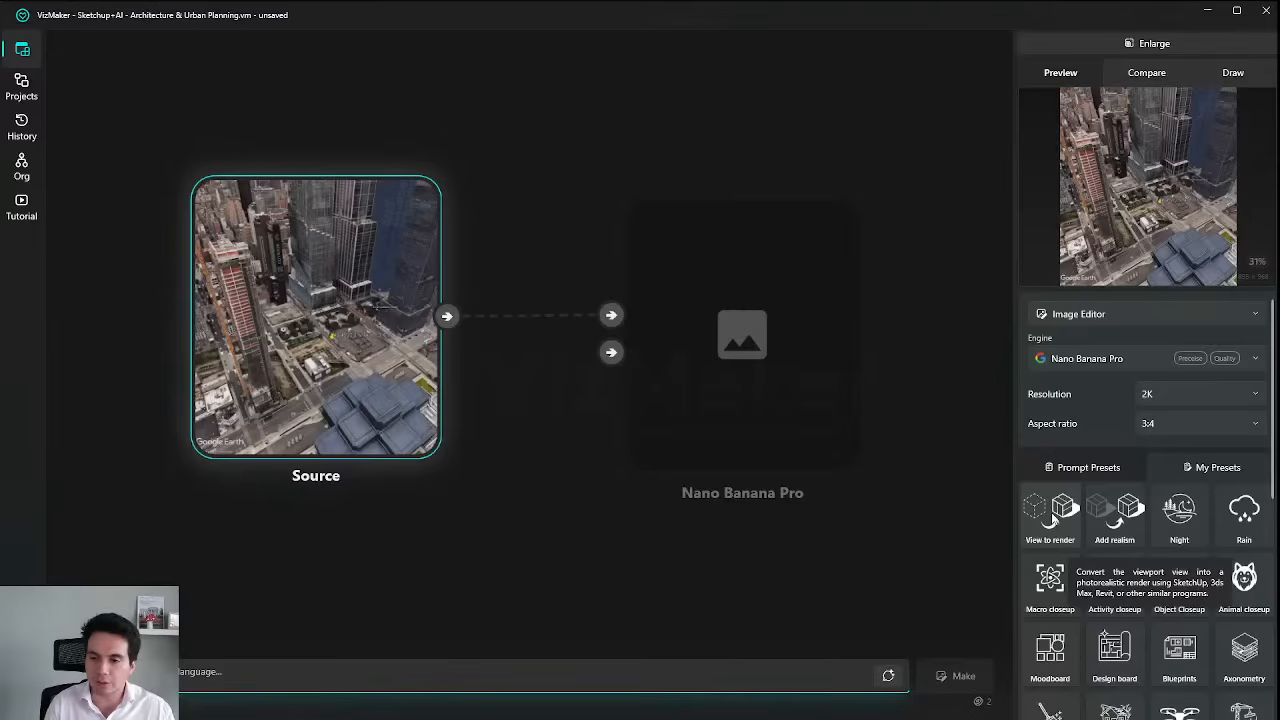
{"action": "left_click", "coordinate": [1115, 518]}
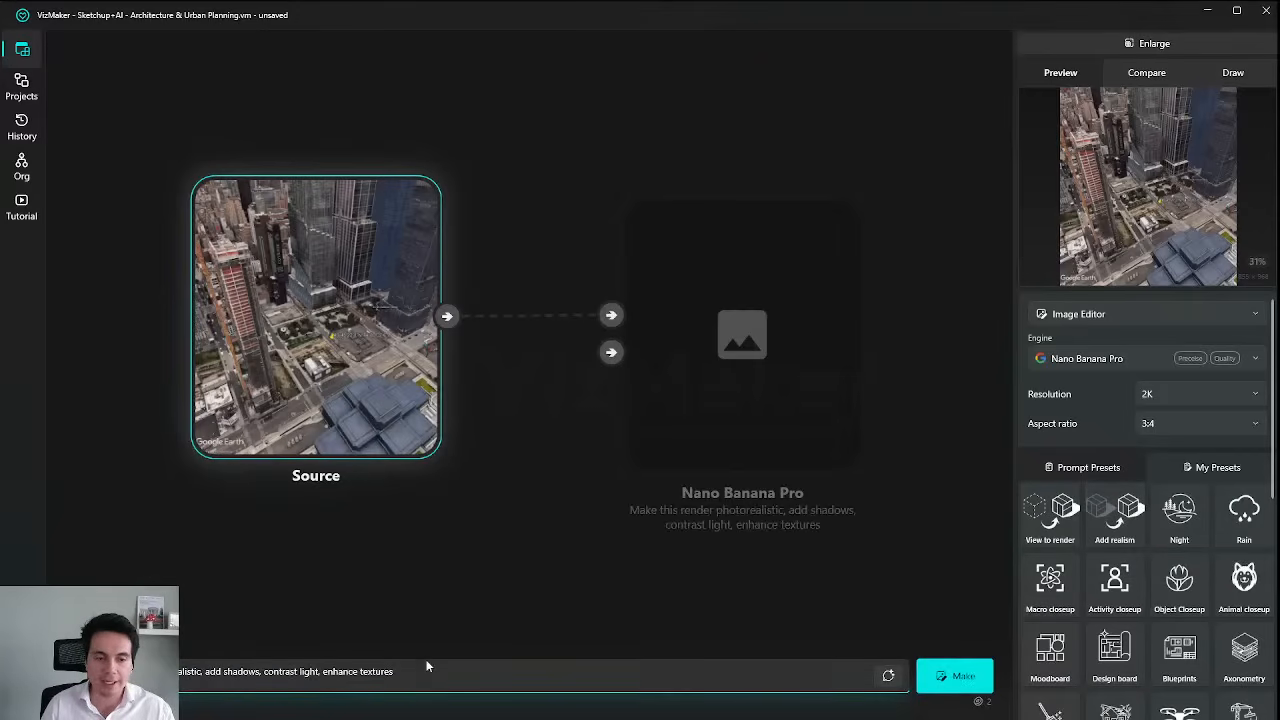
{"action": "left_click_drag", "start_coordinate": [429, 668], "coordinate": [150, 671]}
{"action": "left_click", "coordinate": [462, 669]}
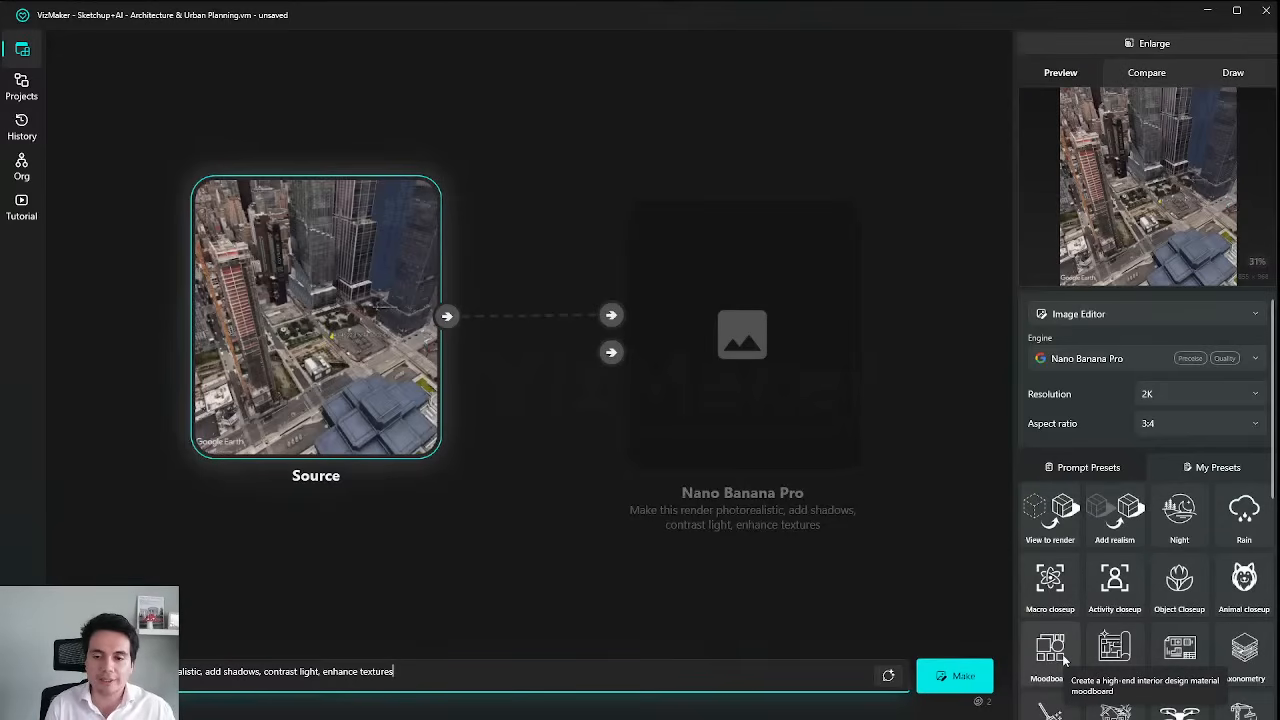
Generate the realism version of the site image and move its new Nano Banana Pro node higher than the source.
{"action": "scroll", "coordinate": [1160, 580], "scroll_direction": "down", "scroll_amount": 3}
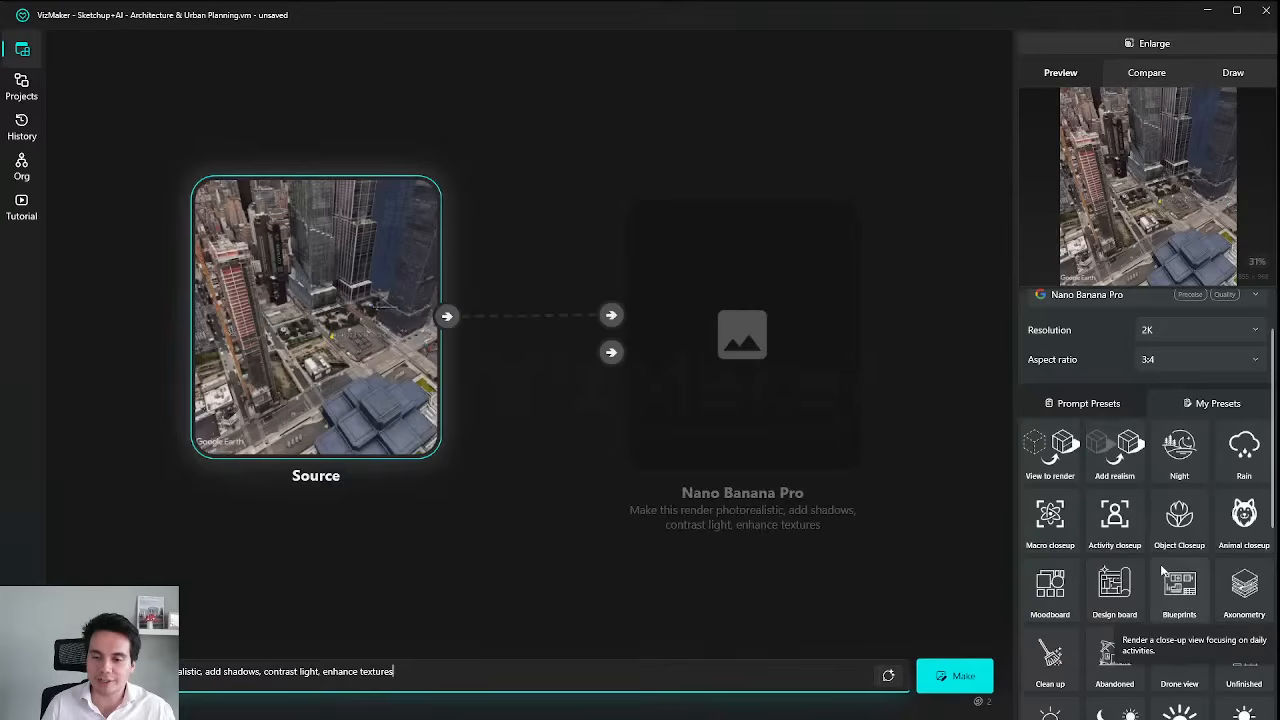
{"action": "scroll", "coordinate": [1176, 560], "scroll_direction": "up", "scroll_amount": 3}
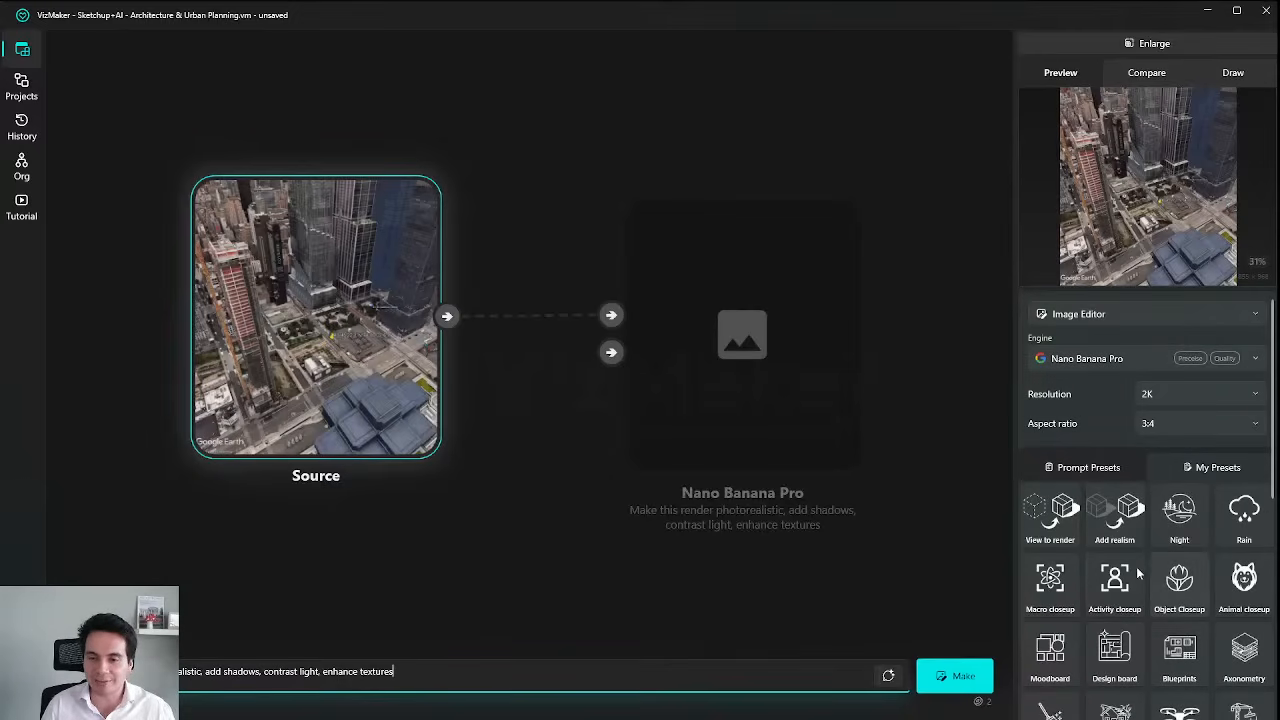
{"action": "scroll", "coordinate": [1140, 572], "scroll_direction": "down", "scroll_amount": 1}
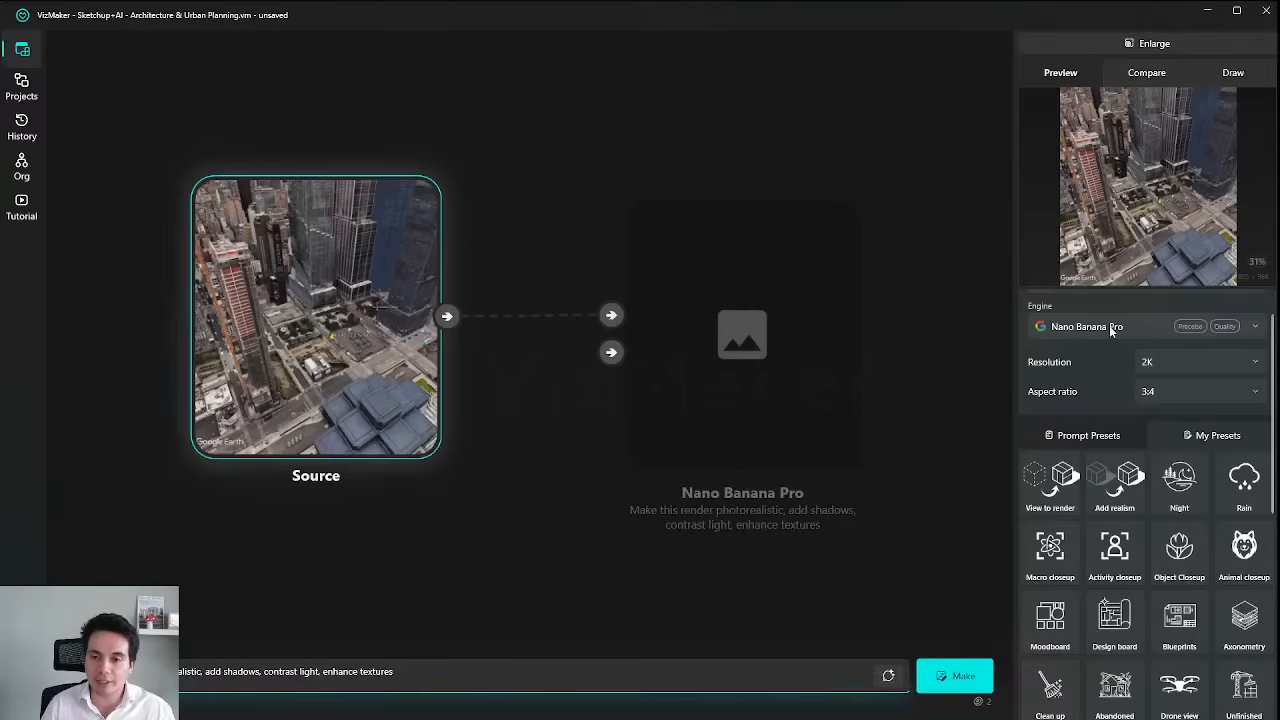
{"action": "left_click", "coordinate": [889, 677]}
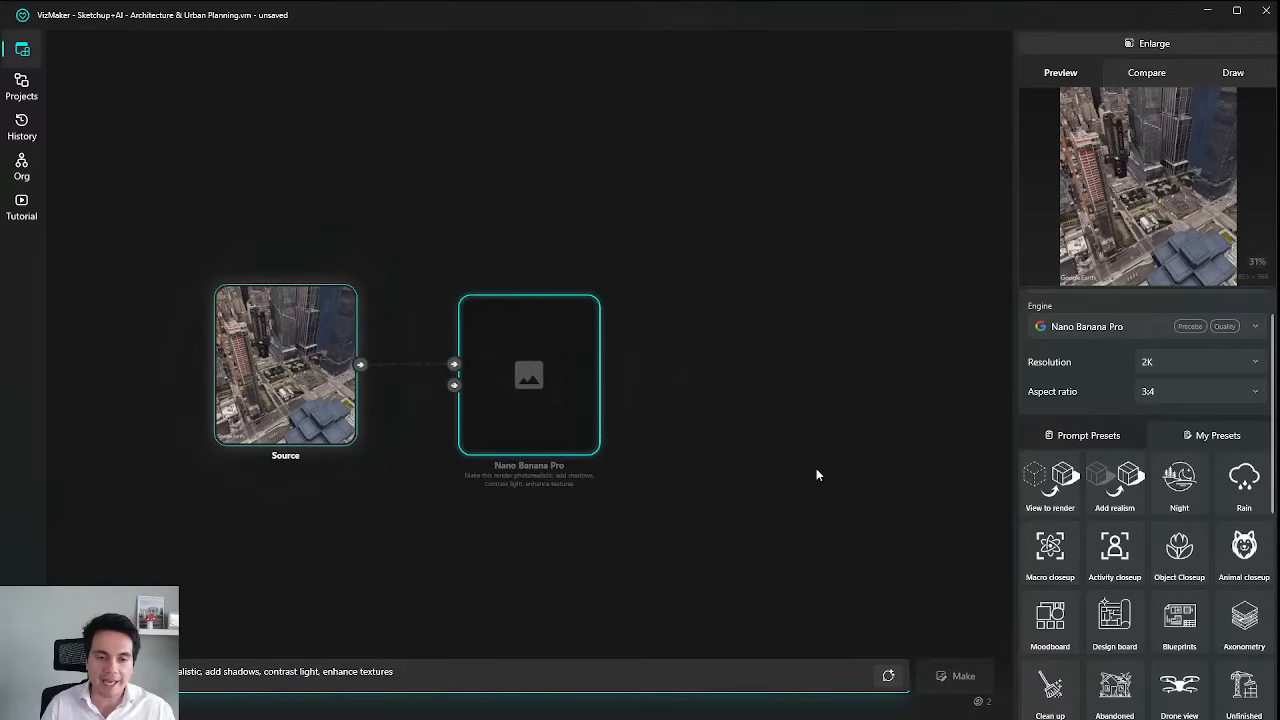
{"action": "left_click_drag", "start_coordinate": [560, 391], "coordinate": [630, 160]}
{"action": "left_click_drag", "start_coordinate": [468, 207], "coordinate": [600, 391]}
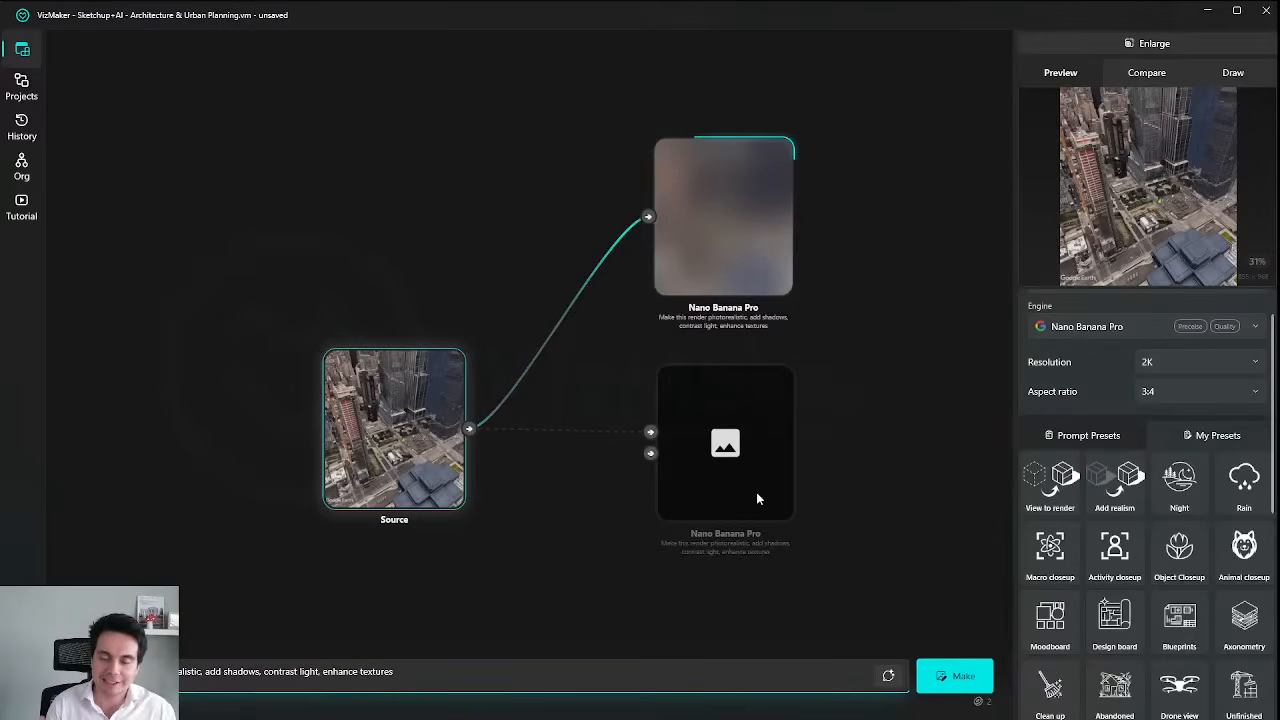
Generate two more realism versions of the site image with the same prompt and select all three result nodes together.
{"action": "left_click", "coordinate": [962, 677]}
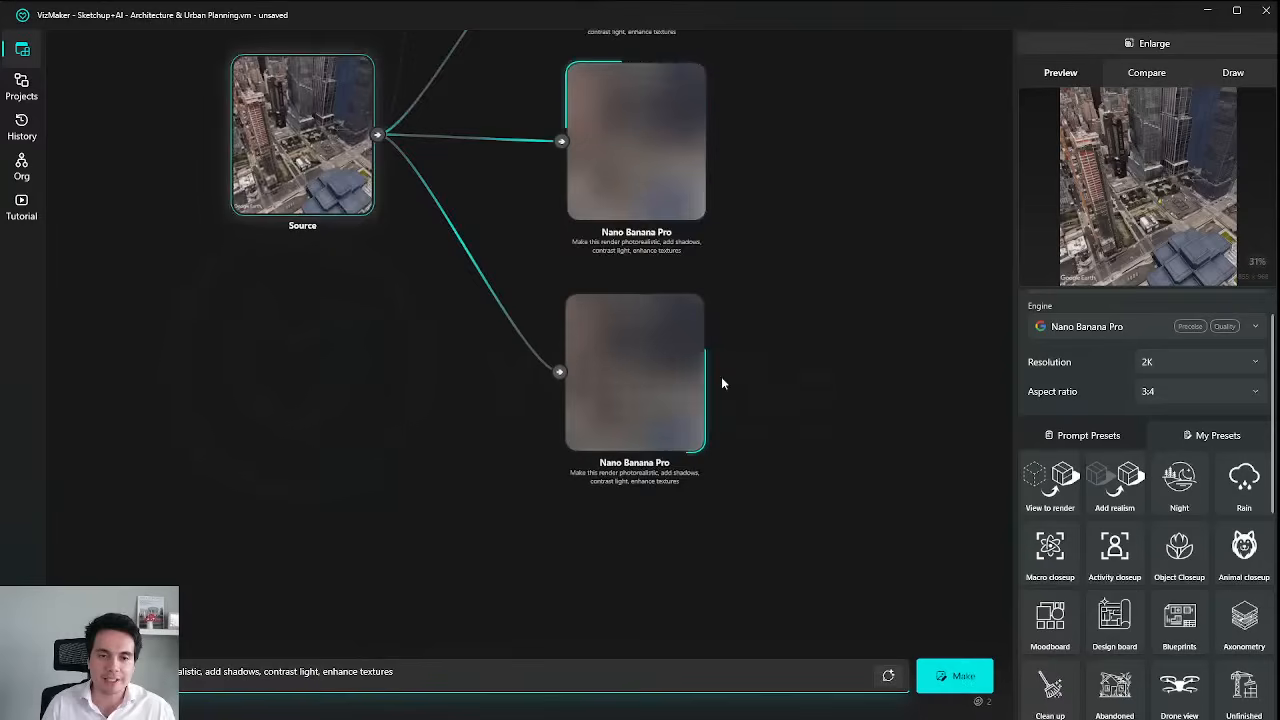
{"action": "scroll", "coordinate": [745, 350], "scroll_direction": "down", "scroll_amount": 5}
{"action": "left_click_drag", "start_coordinate": [767, 315], "coordinate": [753, 331]}
{"action": "left_click_drag", "start_coordinate": [740, 189], "coordinate": [453, 440]}
{"action": "left_click_drag", "start_coordinate": [716, 316], "coordinate": [665, 321]}
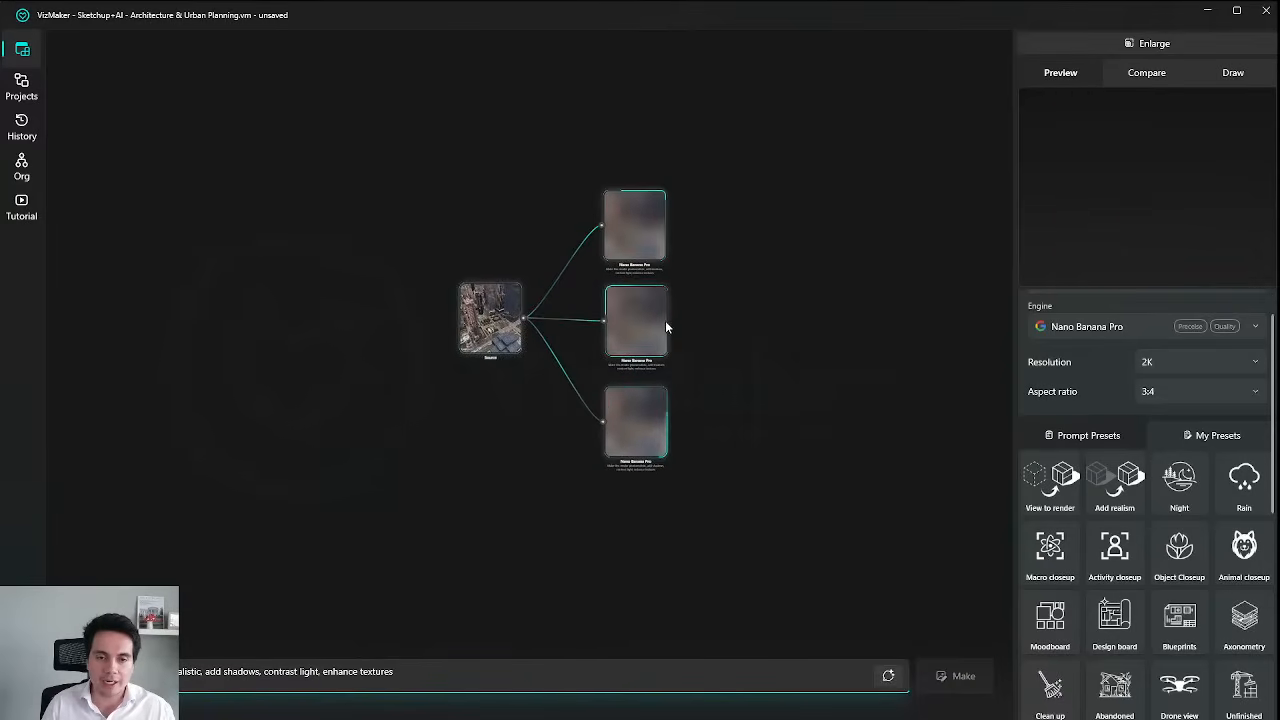
{"action": "left_click", "coordinate": [588, 277]}
{"action": "scroll", "coordinate": [587, 280], "scroll_direction": "up", "scroll_amount": 3}
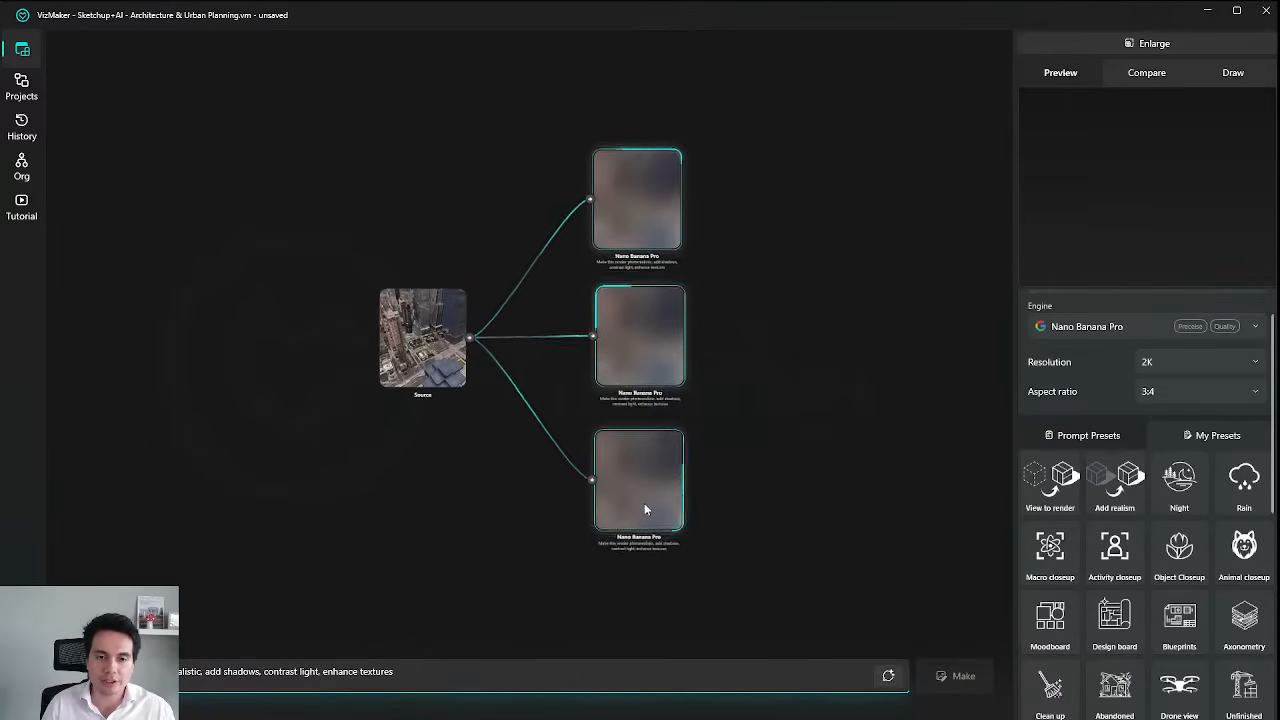
{"action": "scroll", "coordinate": [575, 385], "scroll_direction": "up", "scroll_amount": 2}
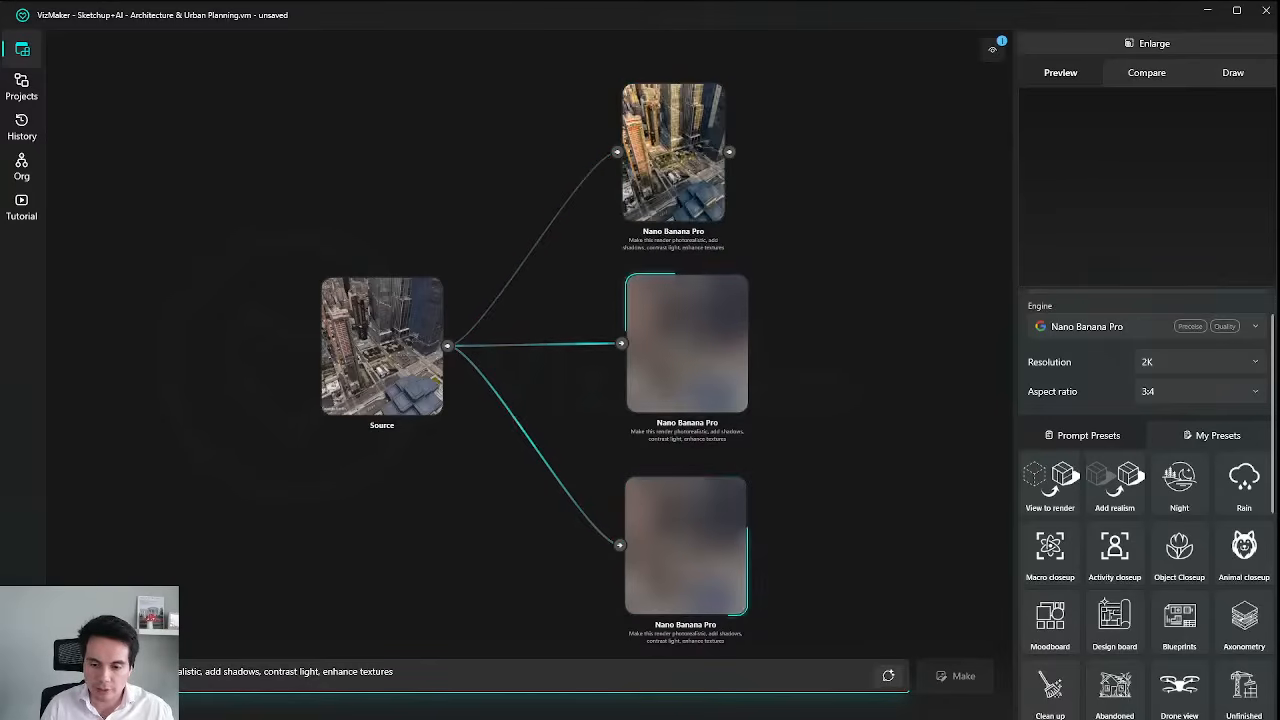
Switch to the browser, copy the page address of the 3D Warehouse Building model, and return to VizMaker.
{"action": "left_click", "coordinate": [1017, 717]}
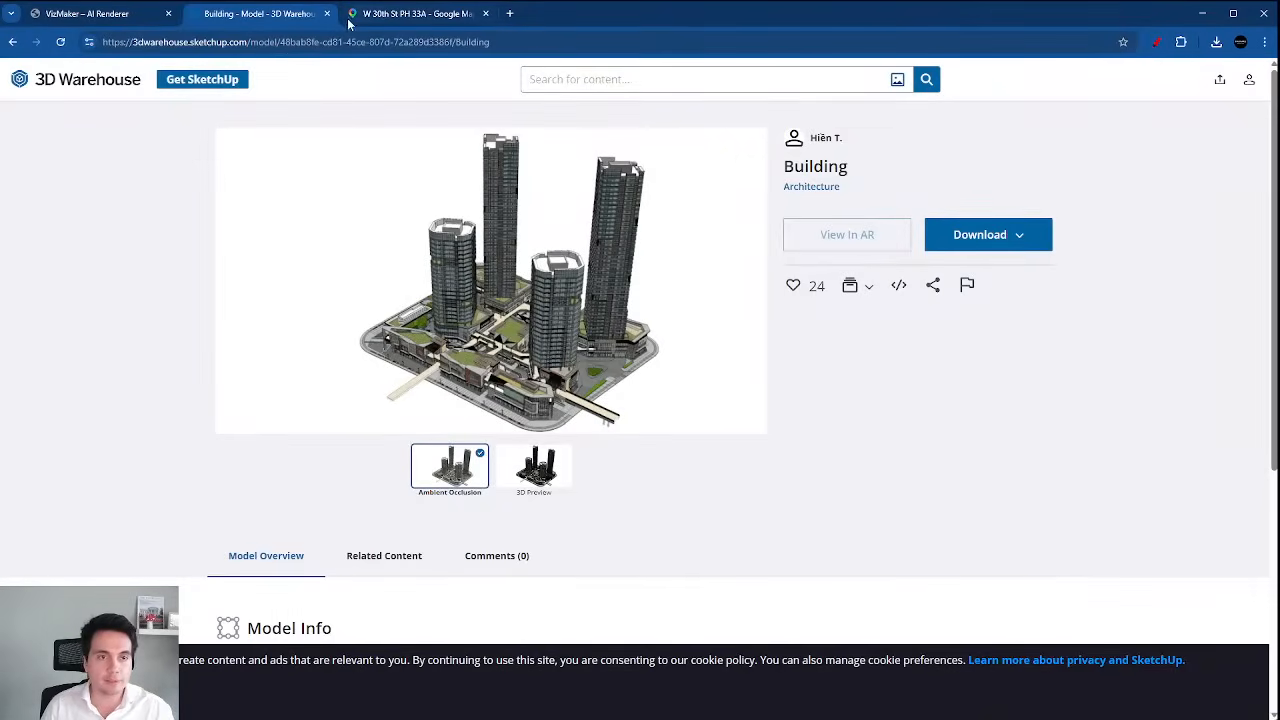
{"action": "left_click", "coordinate": [353, 42]}
{"action": "key", "text": "ctrl"}
{"action": "key", "text": "ctrl"}
{"action": "key", "text": "Escape"}
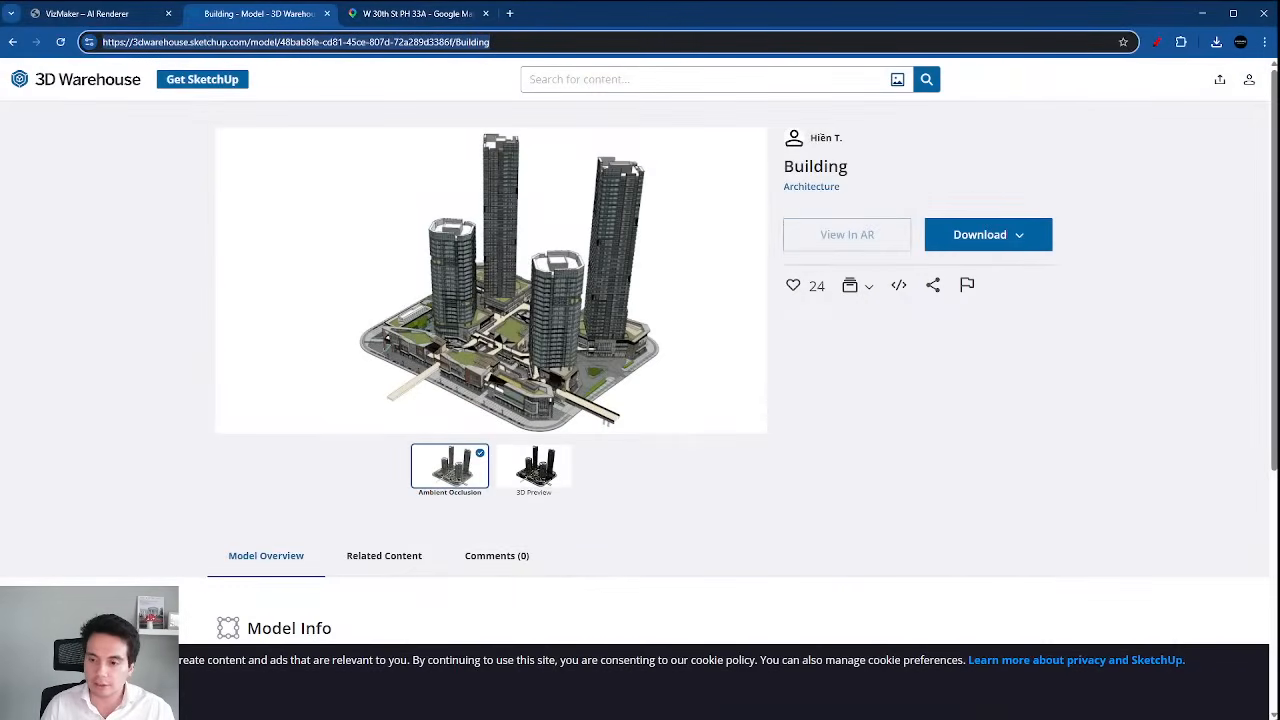
{"action": "key", "text": "alt+Tab"}
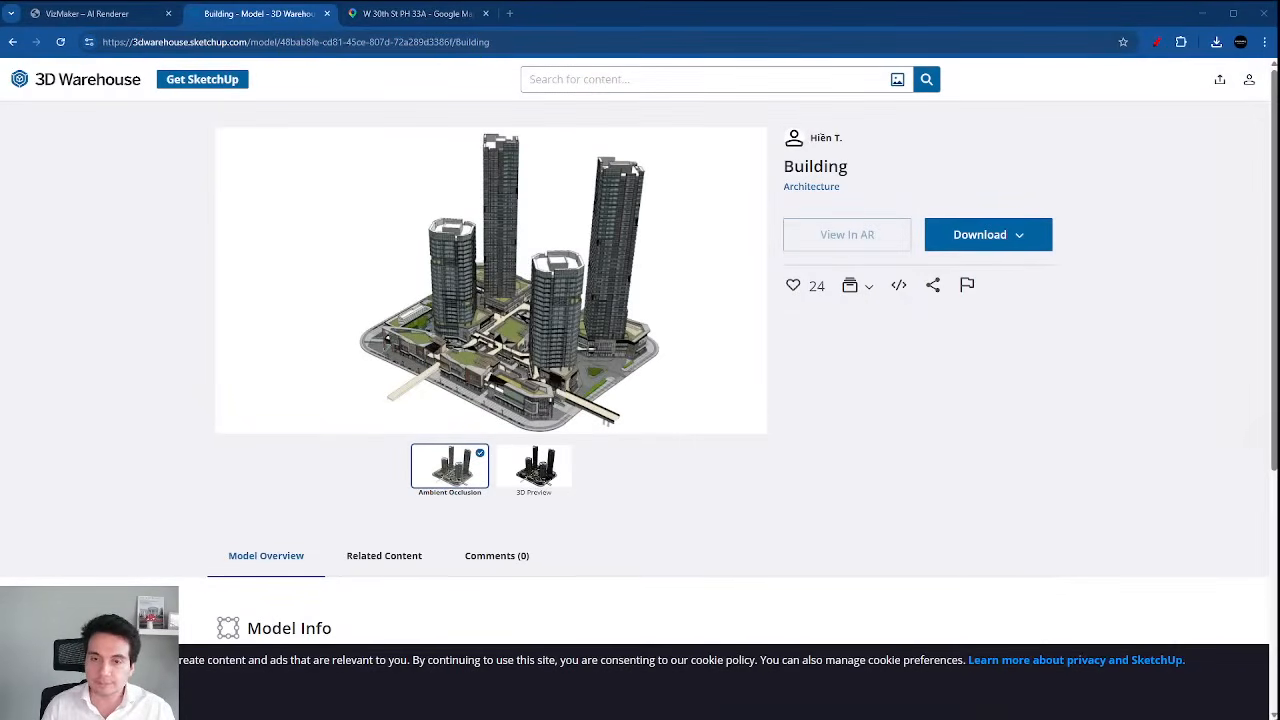
{"action": "left_click", "coordinate": [97, 14]}
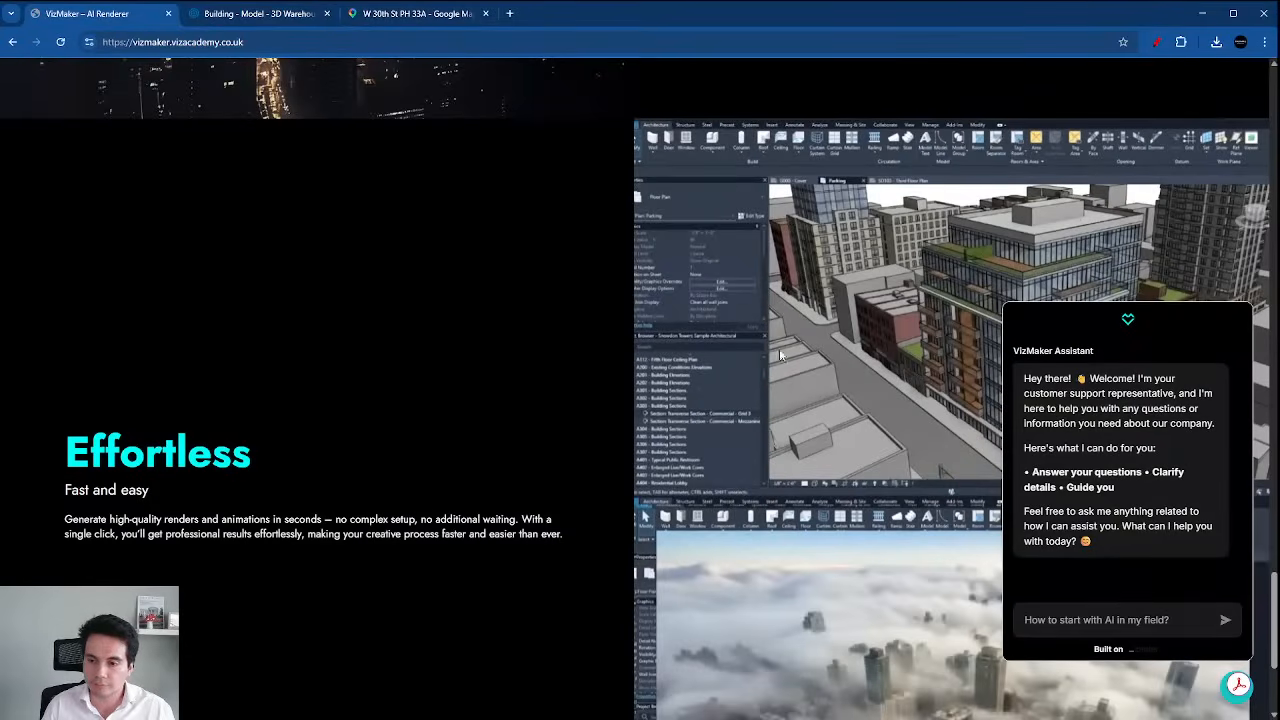
{"action": "key", "text": "alt+Tab"}
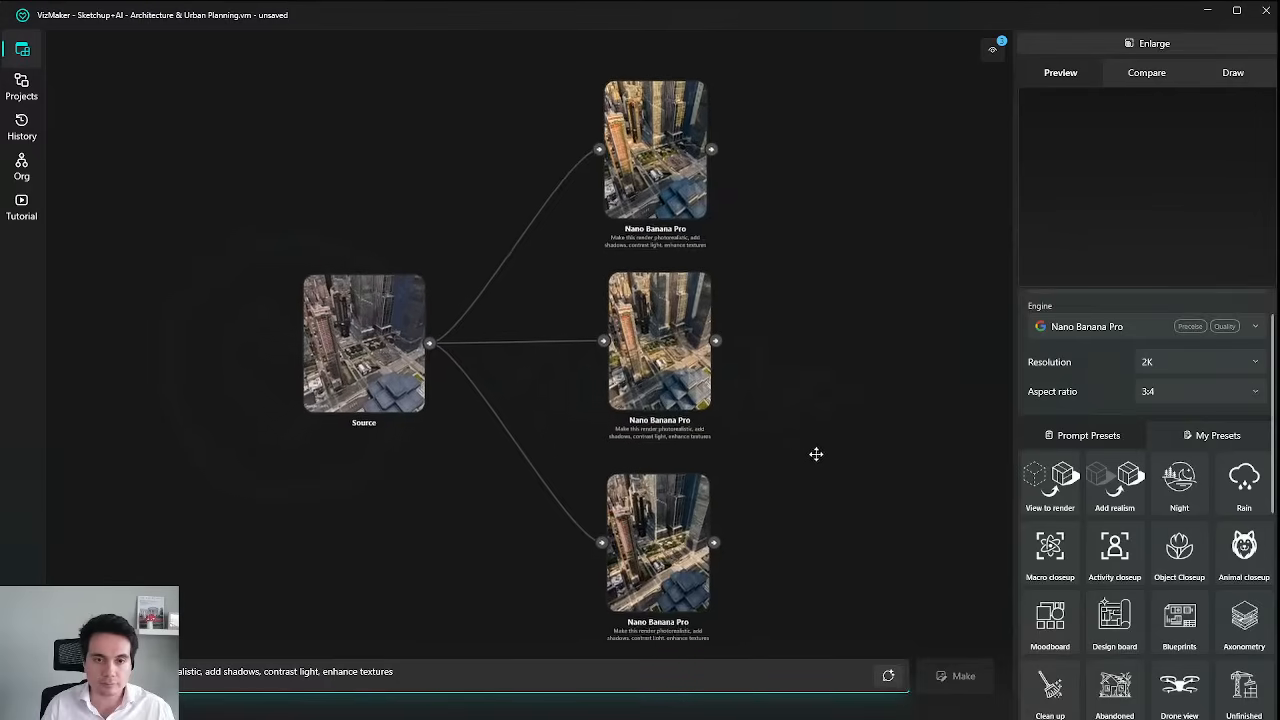
Examine the finished realism versions close up against the source image, looking at the lot and the surrounding towers.
{"action": "scroll", "coordinate": [648, 205], "scroll_direction": "up", "scroll_amount": 5}
{"action": "left_click", "coordinate": [648, 205]}
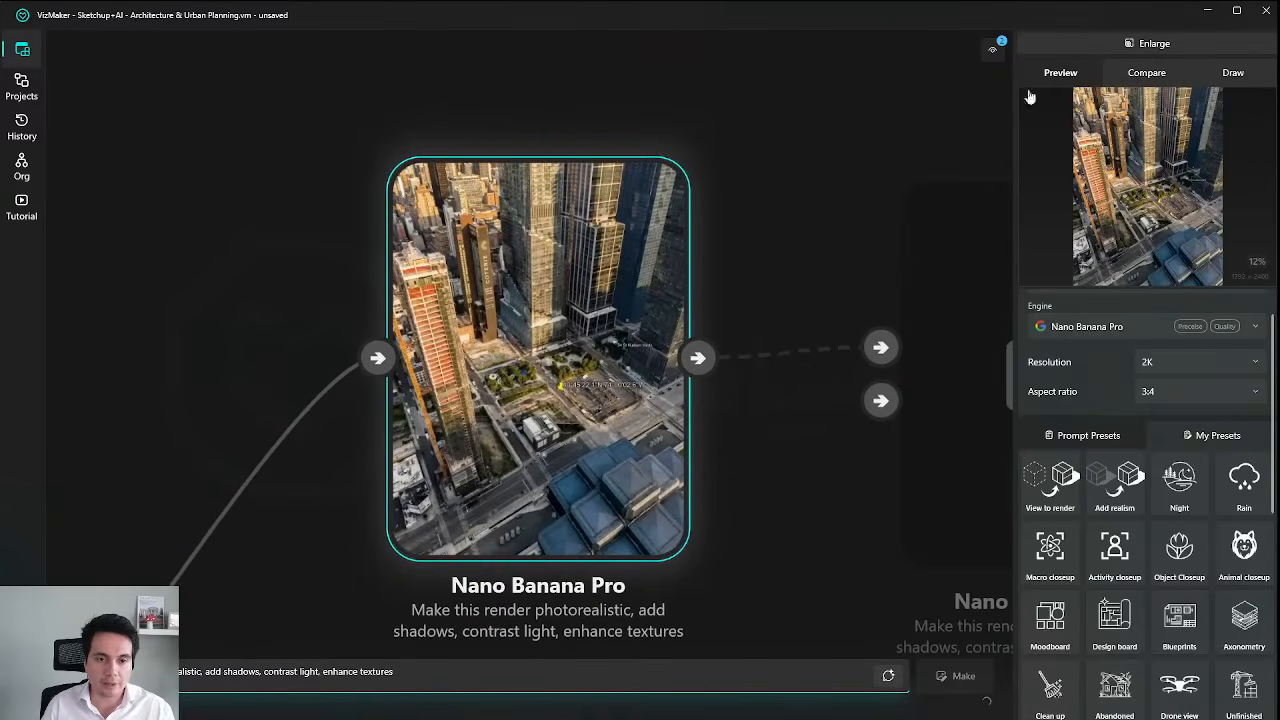
{"action": "scroll", "coordinate": [623, 380], "scroll_direction": "down", "scroll_amount": 5}
{"action": "left_click_drag", "start_coordinate": [624, 381], "coordinate": [660, 236]}
{"action": "scroll", "coordinate": [385, 425], "scroll_direction": "up", "scroll_amount": 5}
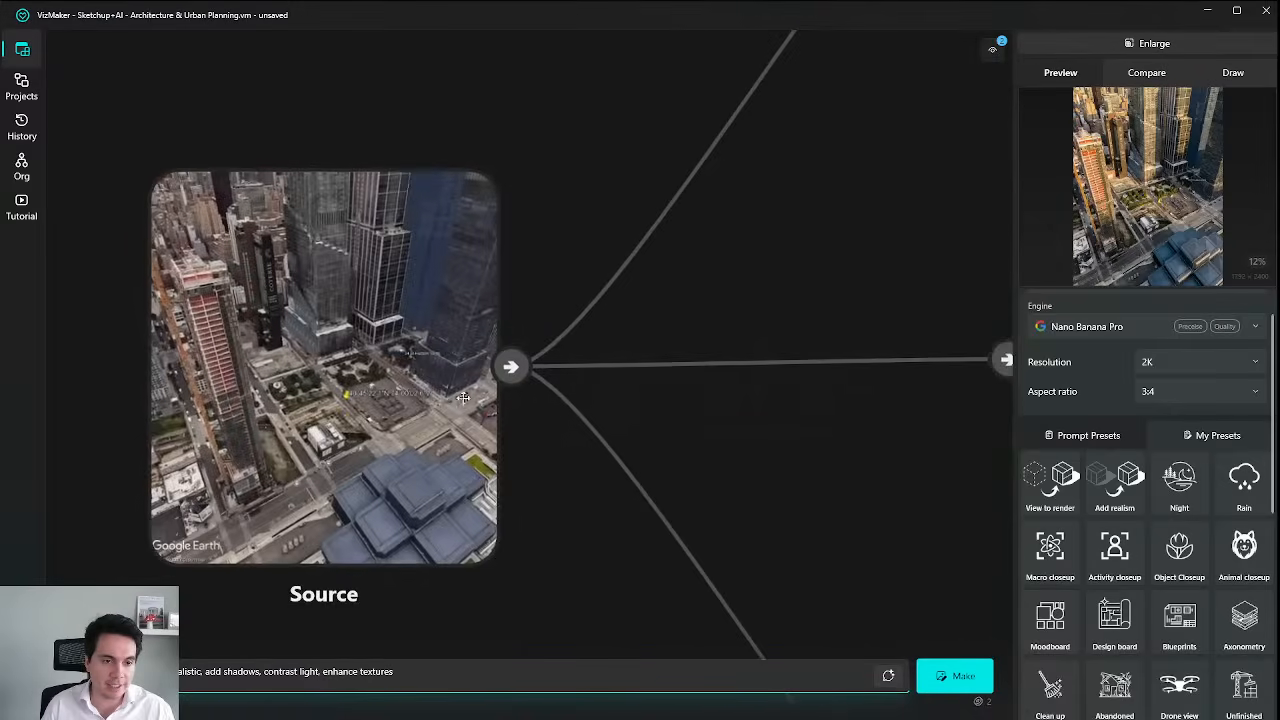
{"action": "scroll", "coordinate": [474, 370], "scroll_direction": "down", "scroll_amount": 7}
{"action": "left_click_drag", "start_coordinate": [704, 375], "coordinate": [687, 349]}
{"action": "left_click", "coordinate": [687, 345]}
{"action": "left_click_drag", "start_coordinate": [705, 195], "coordinate": [597, 521]}
{"action": "left_click_drag", "start_coordinate": [703, 385], "coordinate": [717, 403]}
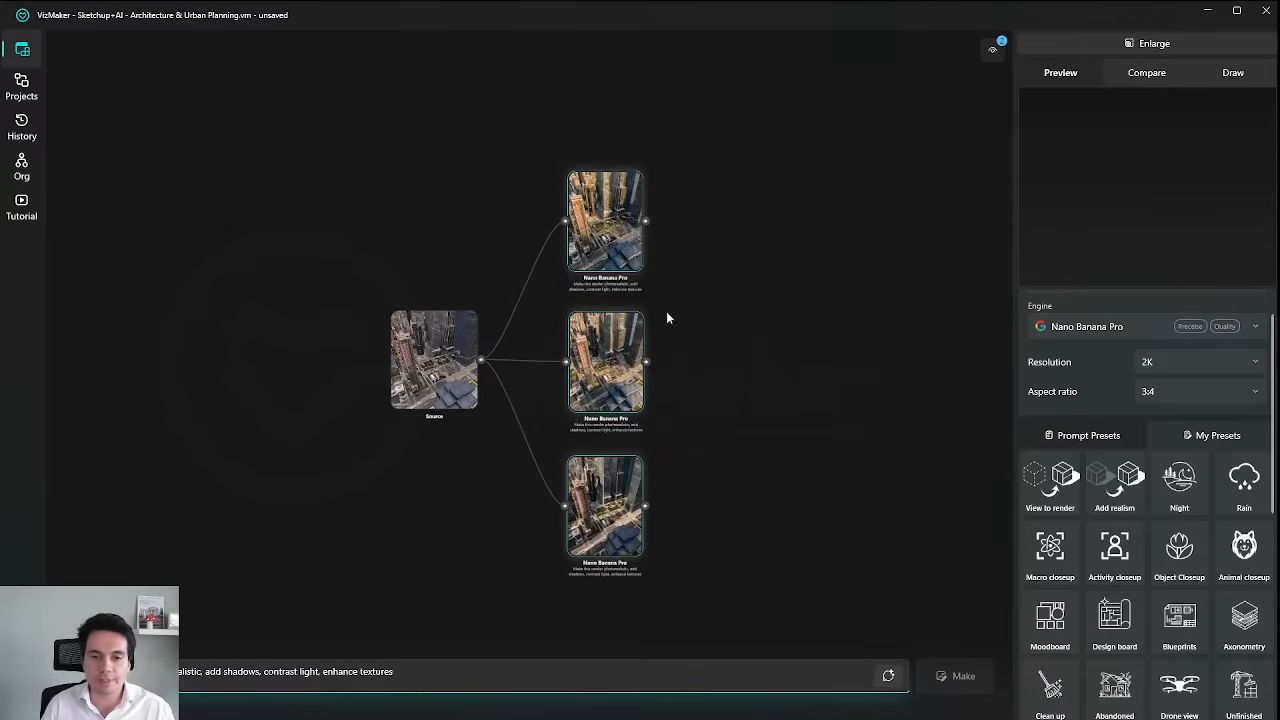
{"action": "left_click_drag", "start_coordinate": [584, 243], "coordinate": [614, 240]}
{"action": "left_click_drag", "start_coordinate": [547, 357], "coordinate": [532, 354]}
{"action": "scroll", "coordinate": [572, 232], "scroll_direction": "up", "scroll_amount": 3}
{"action": "left_click_drag", "start_coordinate": [574, 271], "coordinate": [586, 270]}
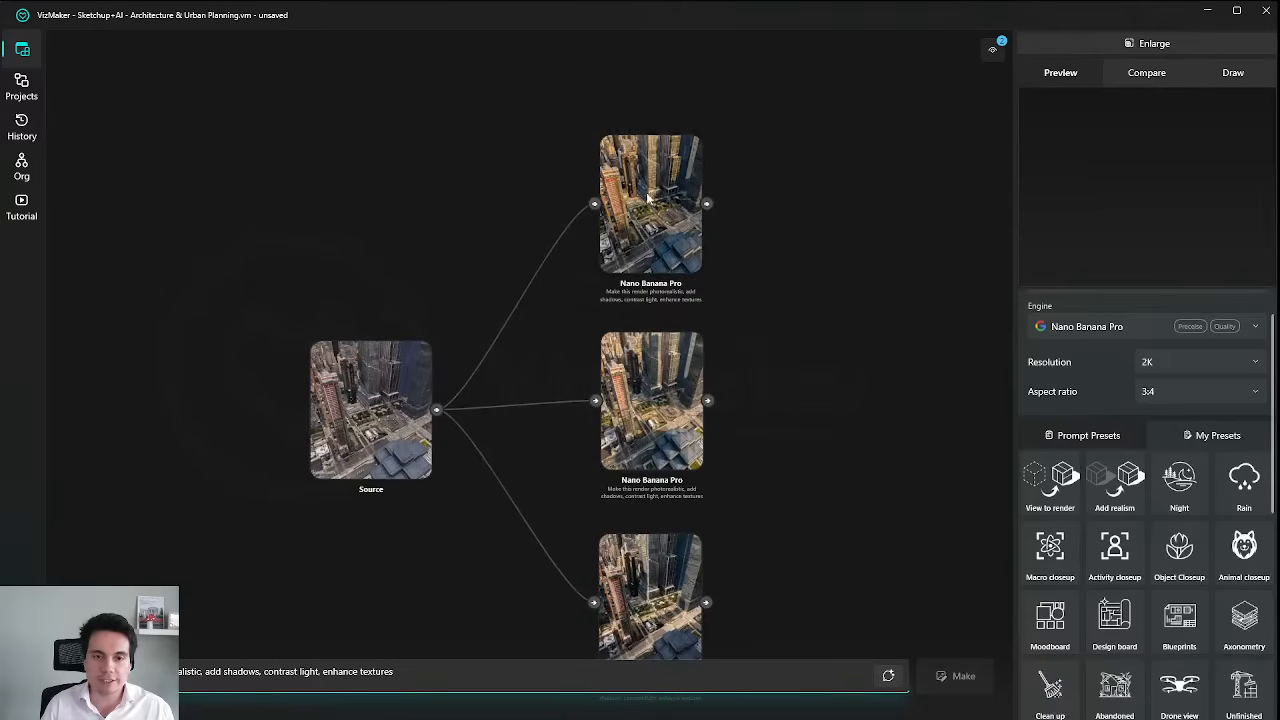
Set the top realism version as comparison image A and the middle version as comparison image B.
{"action": "left_click", "coordinate": [682, 182]}
{"action": "scroll", "coordinate": [706, 170], "scroll_direction": "up", "scroll_amount": 2}
{"action": "left_click_drag", "start_coordinate": [708, 170], "coordinate": [678, 242]}
{"action": "right_click", "coordinate": [601, 280]}
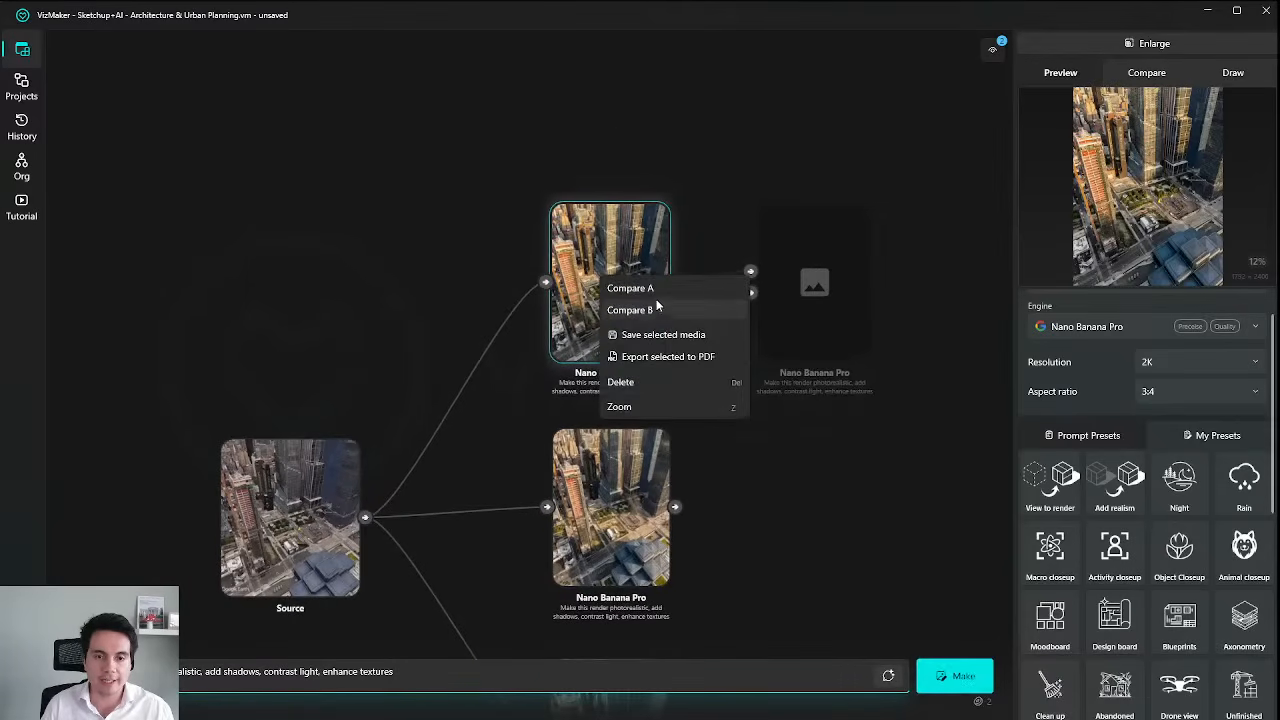
{"action": "left_click", "coordinate": [666, 290]}
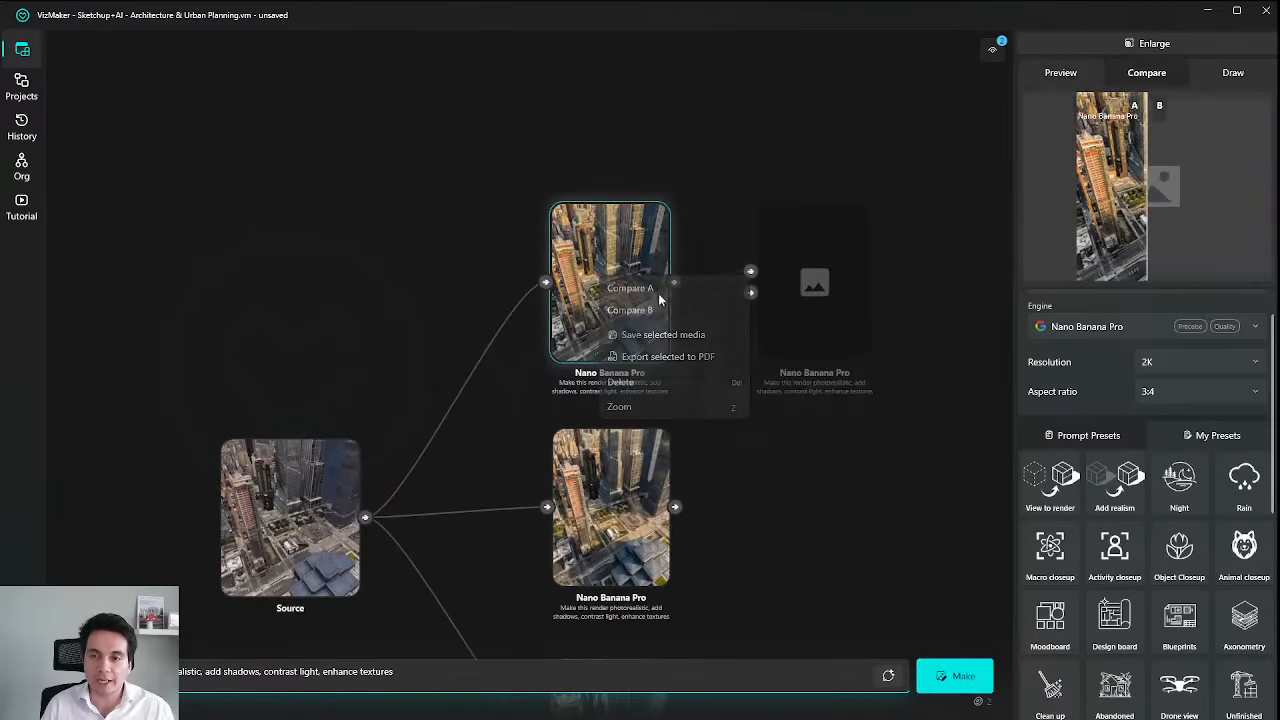
{"action": "left_click_drag", "start_coordinate": [558, 484], "coordinate": [585, 345]}
{"action": "scroll", "coordinate": [619, 354], "scroll_direction": "up", "scroll_amount": 5}
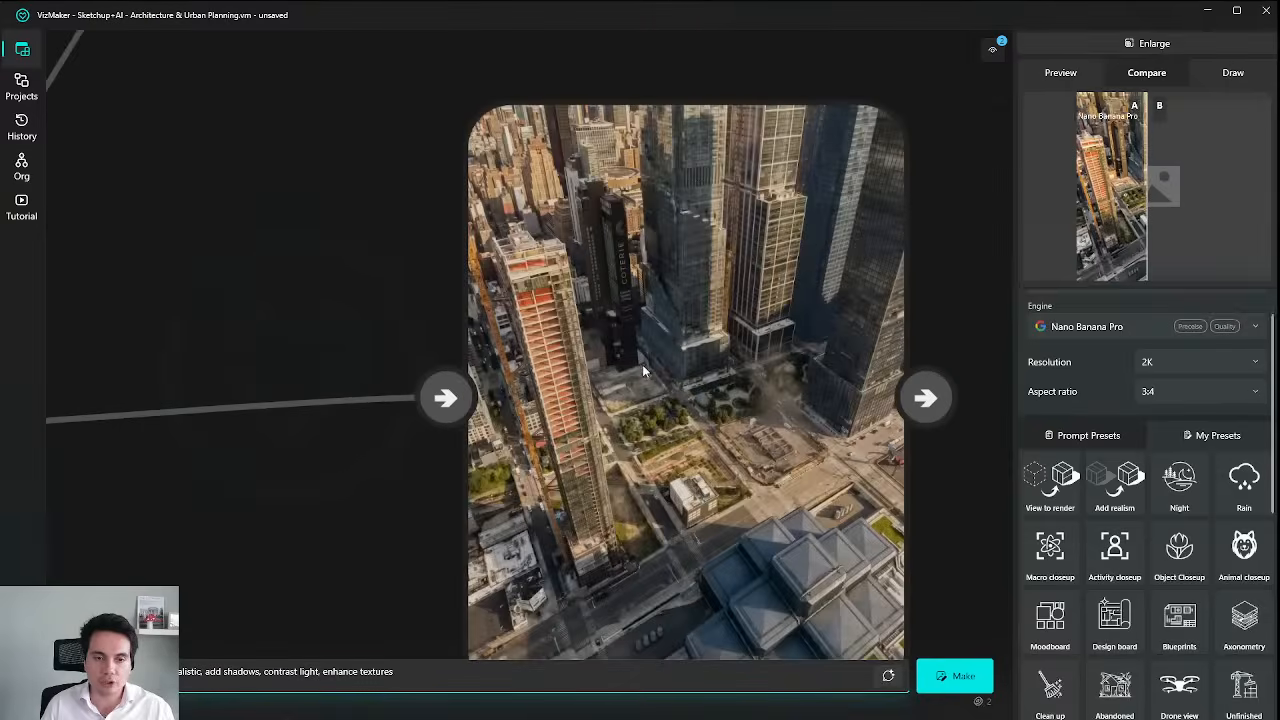
{"action": "scroll", "coordinate": [642, 365], "scroll_direction": "down", "scroll_amount": 4}
{"action": "left_click_drag", "start_coordinate": [694, 361], "coordinate": [665, 405]}
{"action": "right_click", "coordinate": [652, 386]}
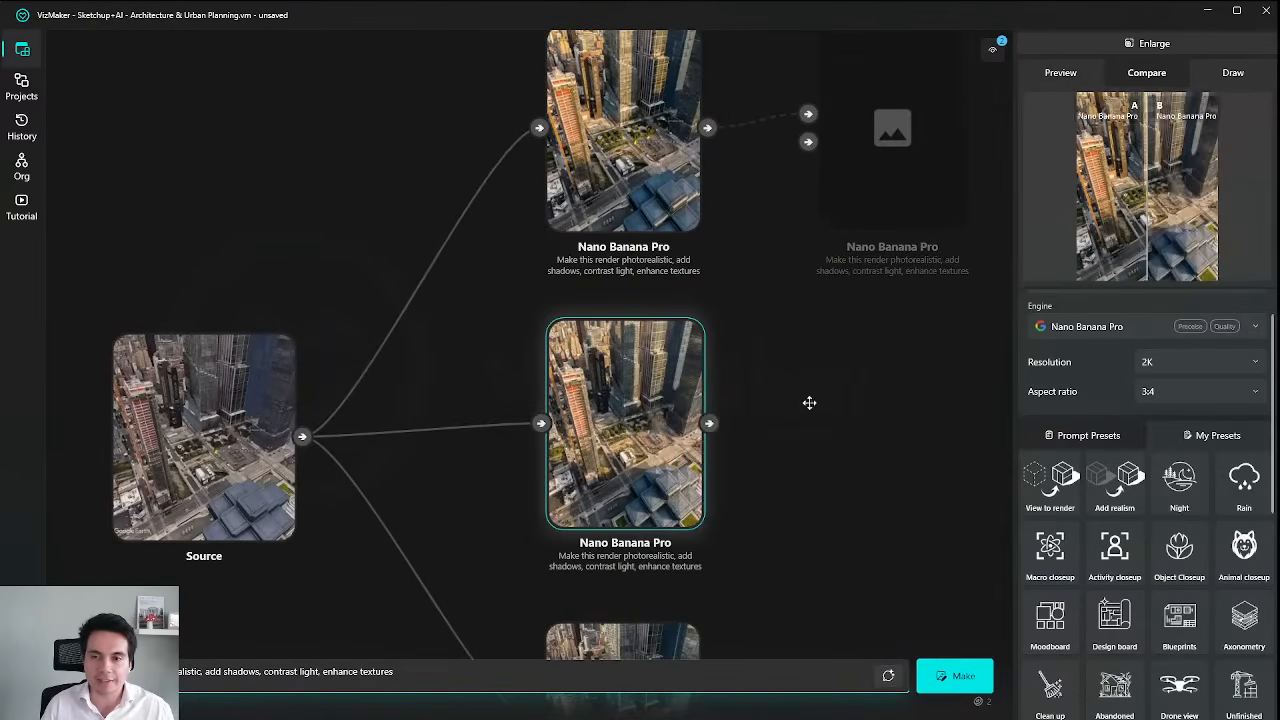
Compare the top and middle versions enlarged by sweeping the divider across the image, and return to the canvas.
{"action": "left_click", "coordinate": [1160, 44]}
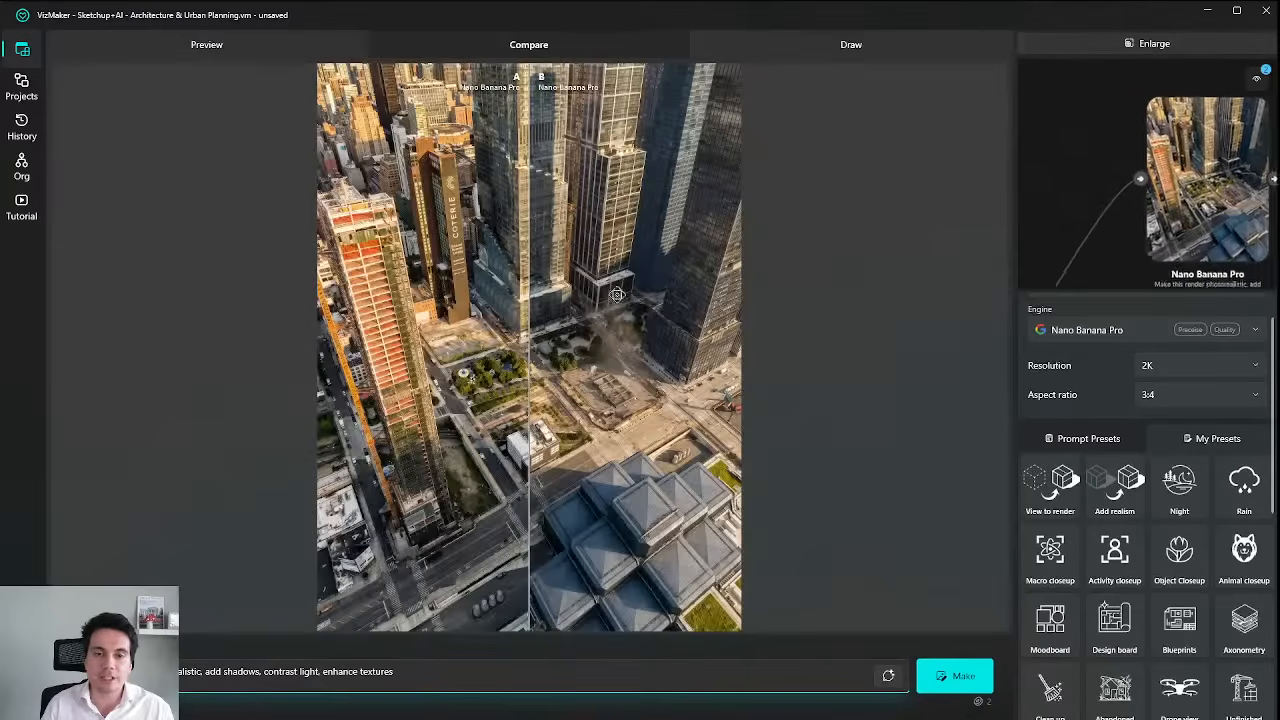
{"action": "left_click_drag", "start_coordinate": [530, 360], "coordinate": [470, 363]}
{"action": "left_click_drag", "start_coordinate": [375, 360], "coordinate": [273, 371]}
{"action": "left_click", "coordinate": [1161, 48]}
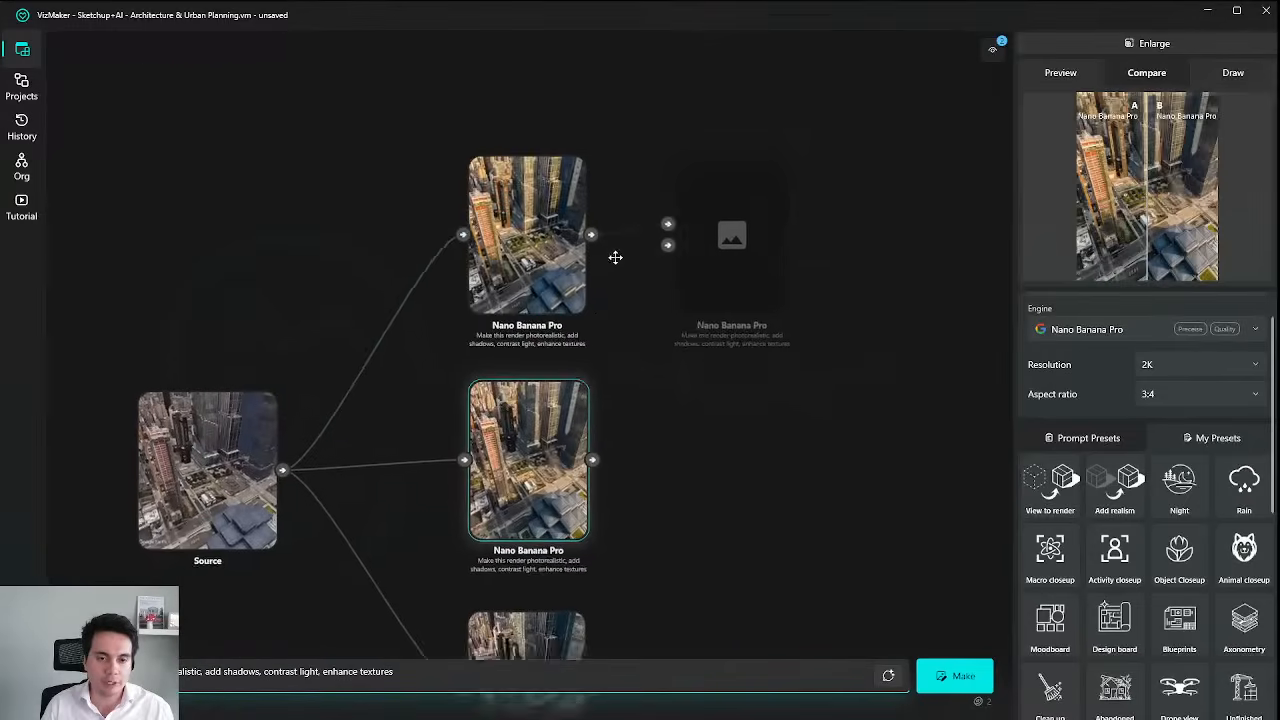
Inspect the bottom realism version in the enlarged preview and return to the canvas.
{"action": "left_click", "coordinate": [607, 494]}
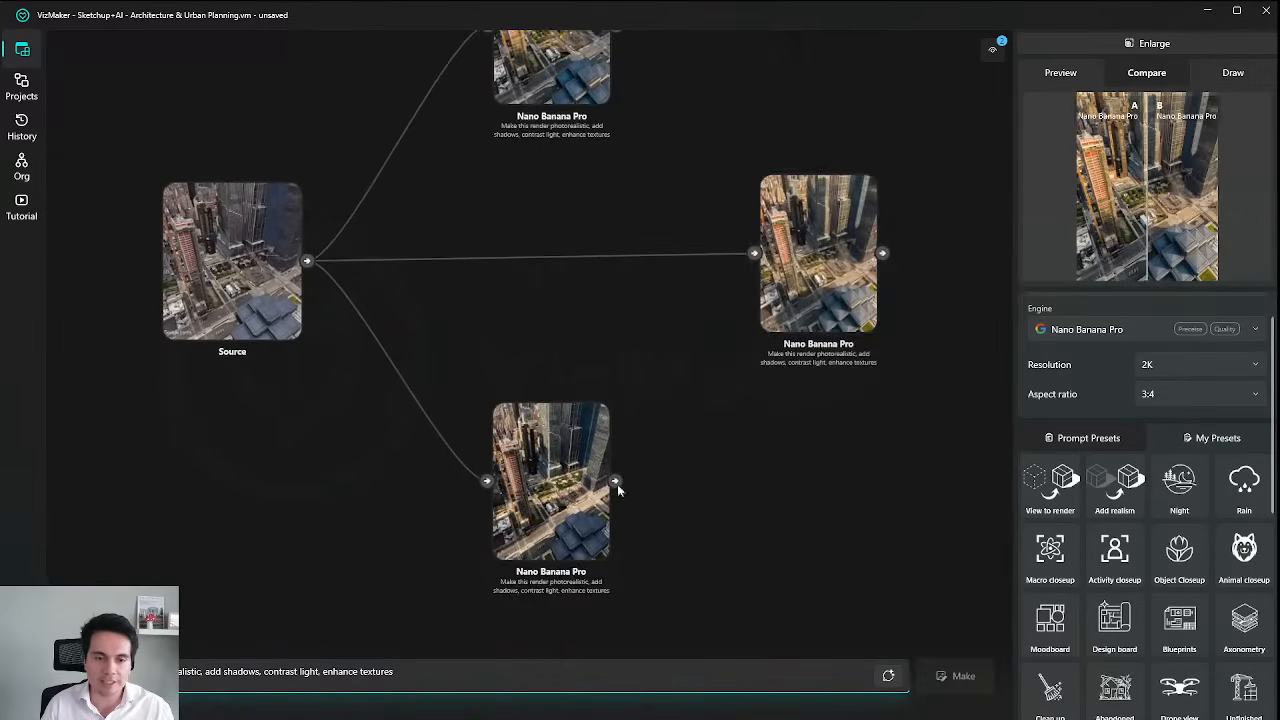
{"action": "left_click", "coordinate": [1172, 45]}
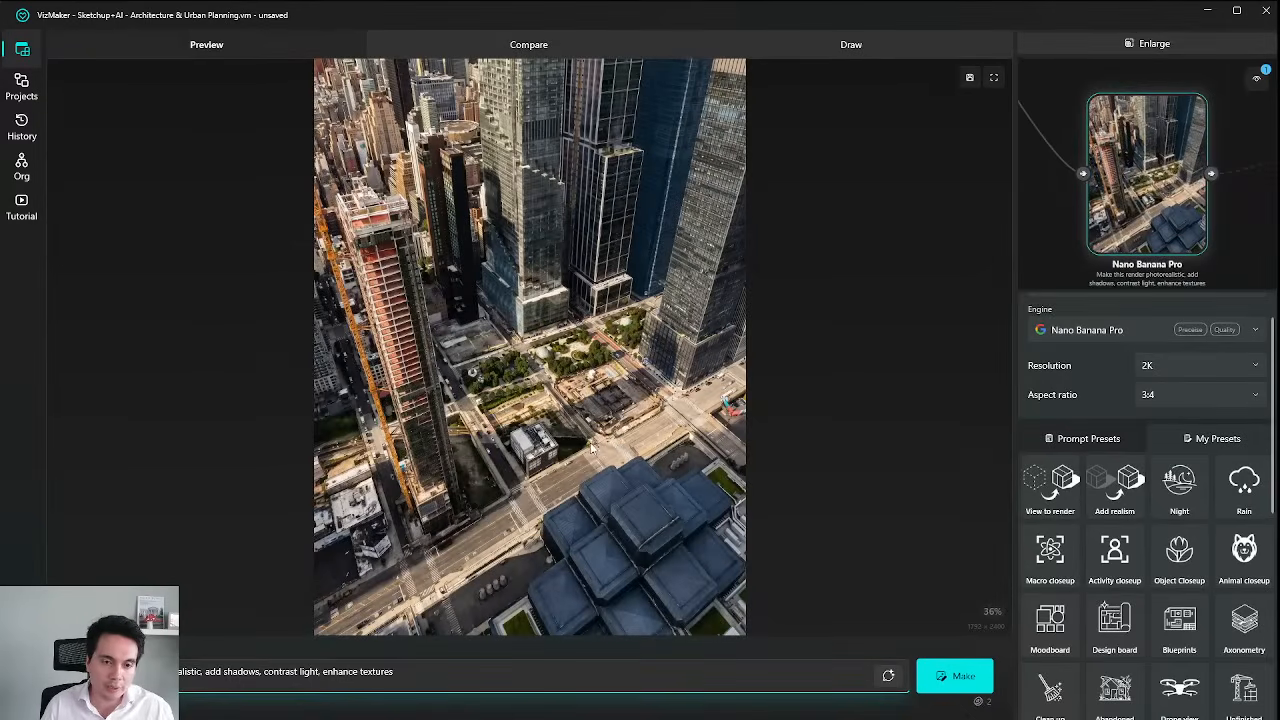
{"action": "left_click", "coordinate": [1208, 47]}
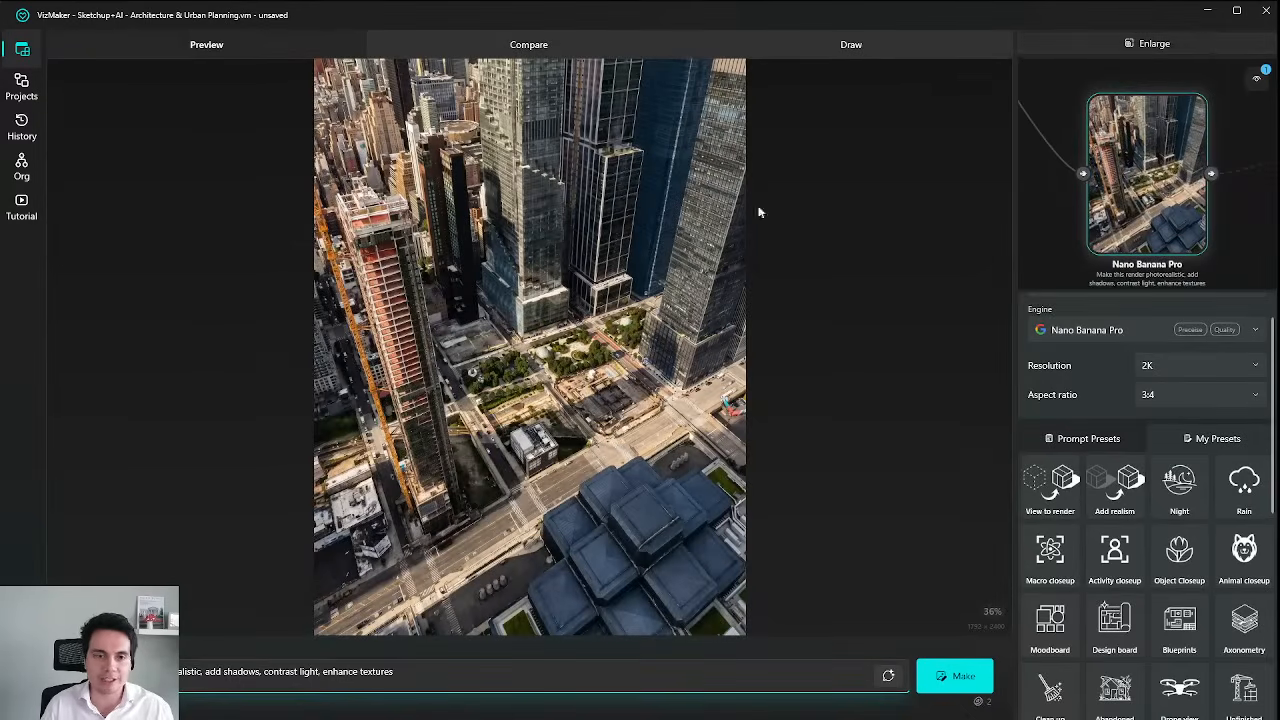
Bring the middle version back in line with the others and set it as comparison image A, with the bottom version as B.
{"action": "left_click_drag", "start_coordinate": [818, 220], "coordinate": [563, 227]}
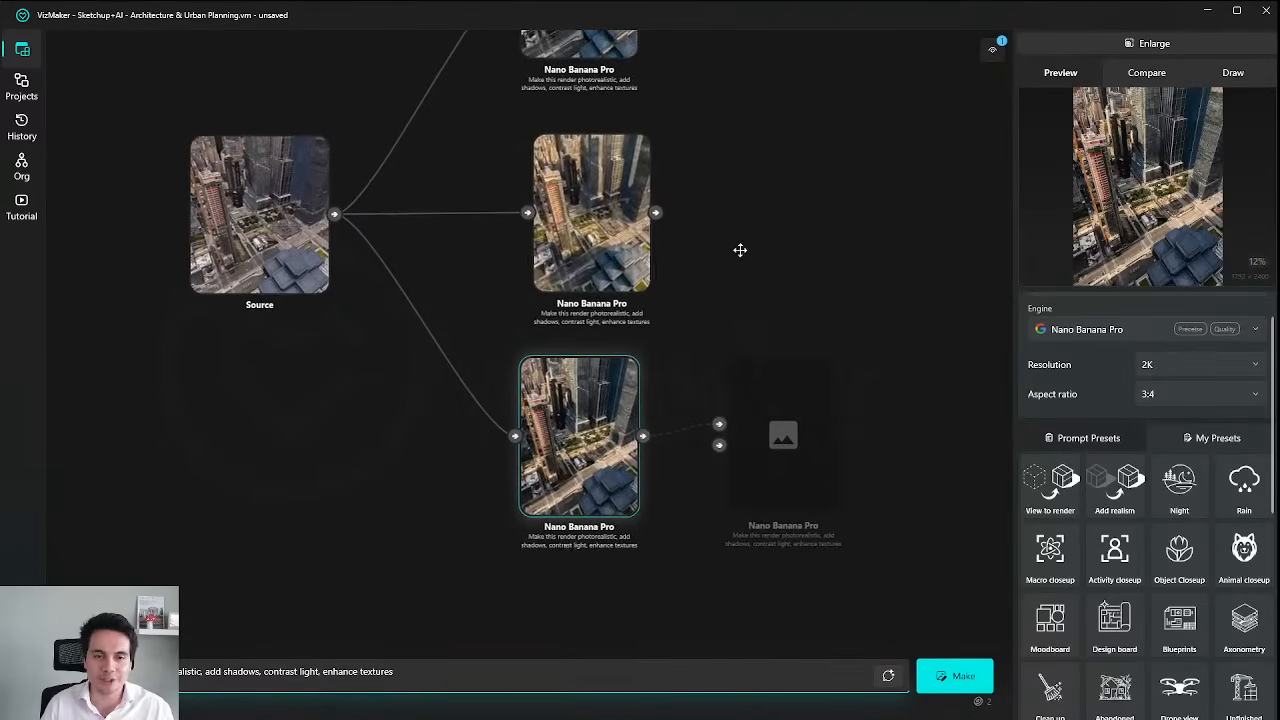
{"action": "left_click", "coordinate": [602, 232]}
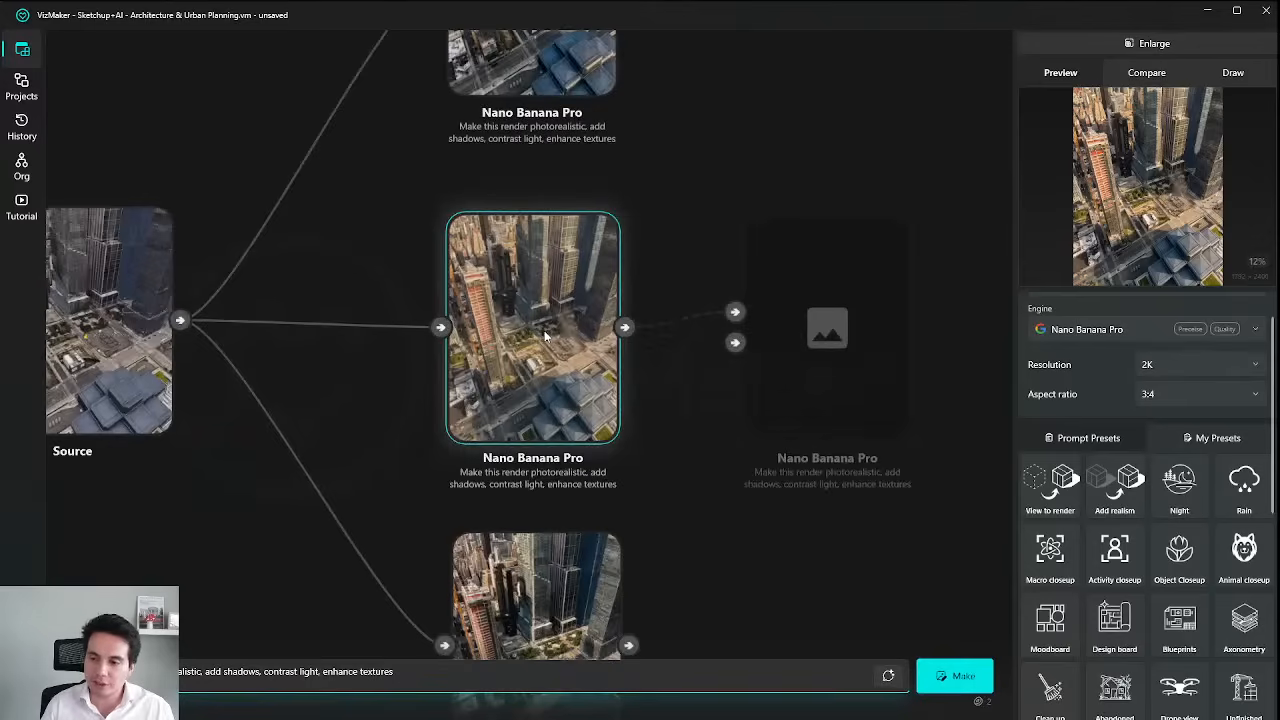
{"action": "left_click_drag", "start_coordinate": [537, 340], "coordinate": [598, 305]}
{"action": "scroll", "coordinate": [587, 268], "scroll_direction": "up", "scroll_amount": 3}
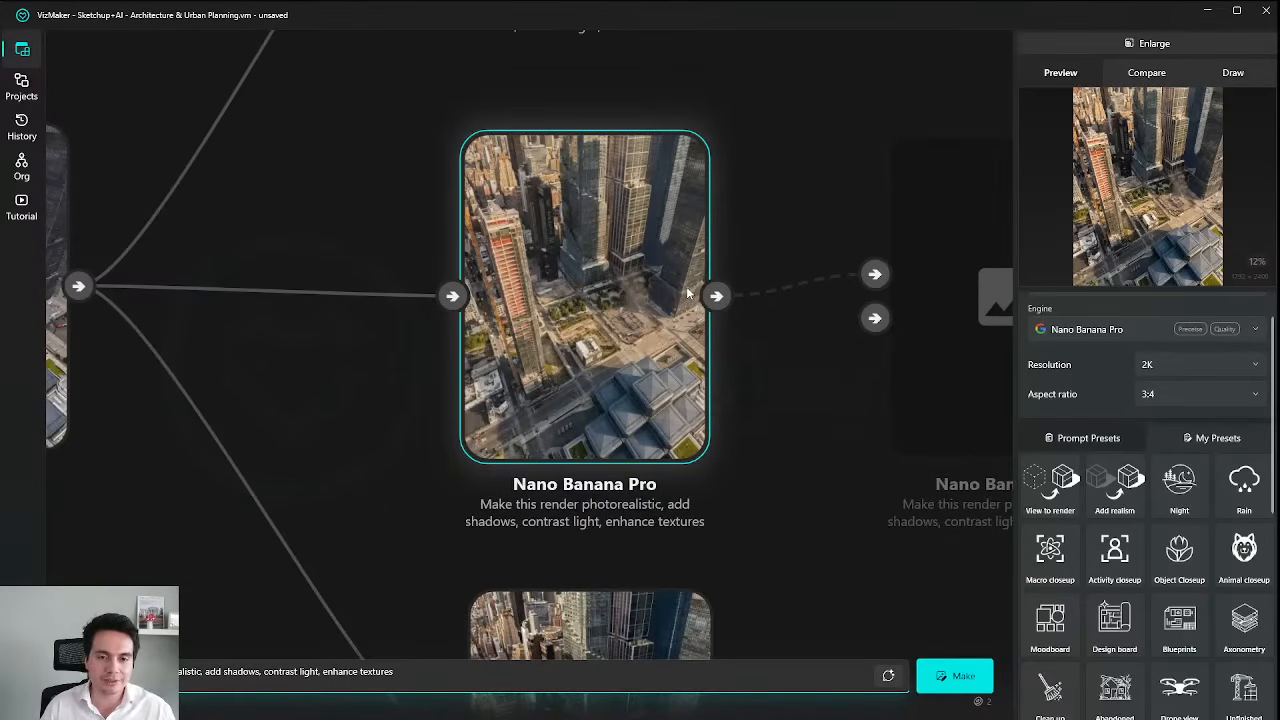
{"action": "right_click", "coordinate": [633, 280]}
{"action": "left_click", "coordinate": [693, 293]}
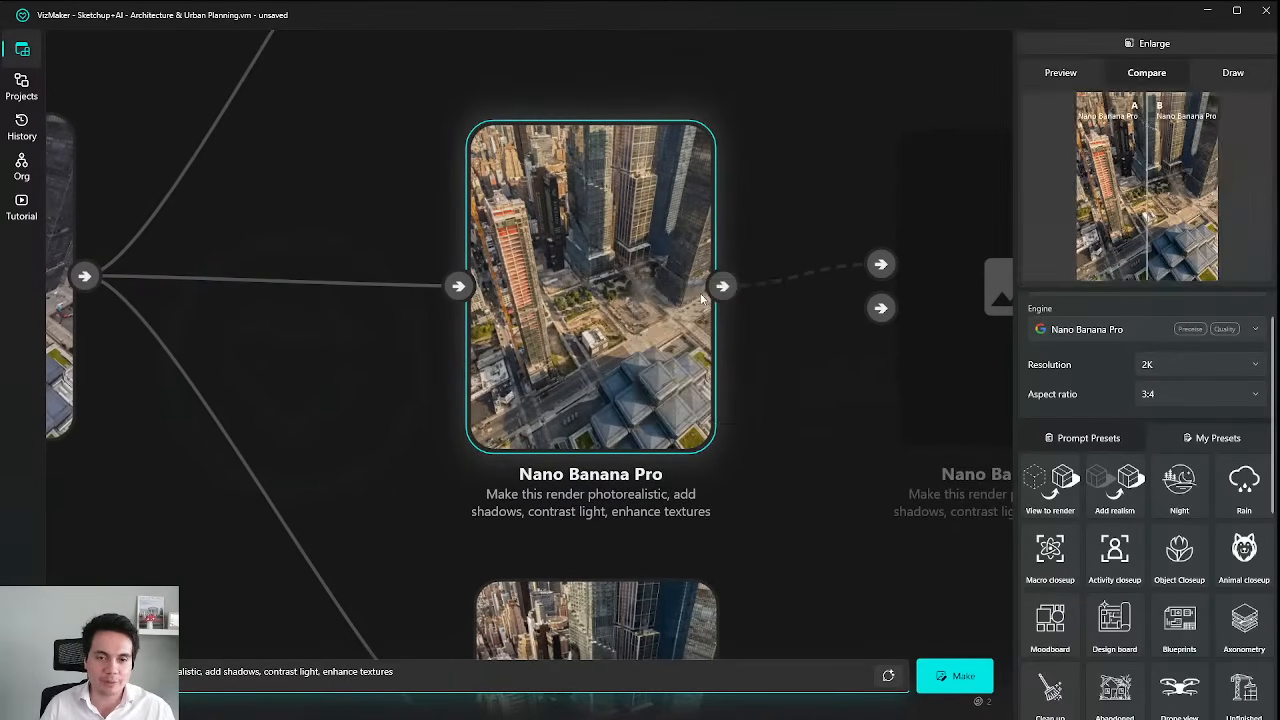
{"action": "scroll", "coordinate": [765, 440], "scroll_direction": "down", "scroll_amount": 2}
{"action": "left_click_drag", "start_coordinate": [768, 470], "coordinate": [730, 310]}
{"action": "scroll", "coordinate": [608, 432], "scroll_direction": "up", "scroll_amount": 3}
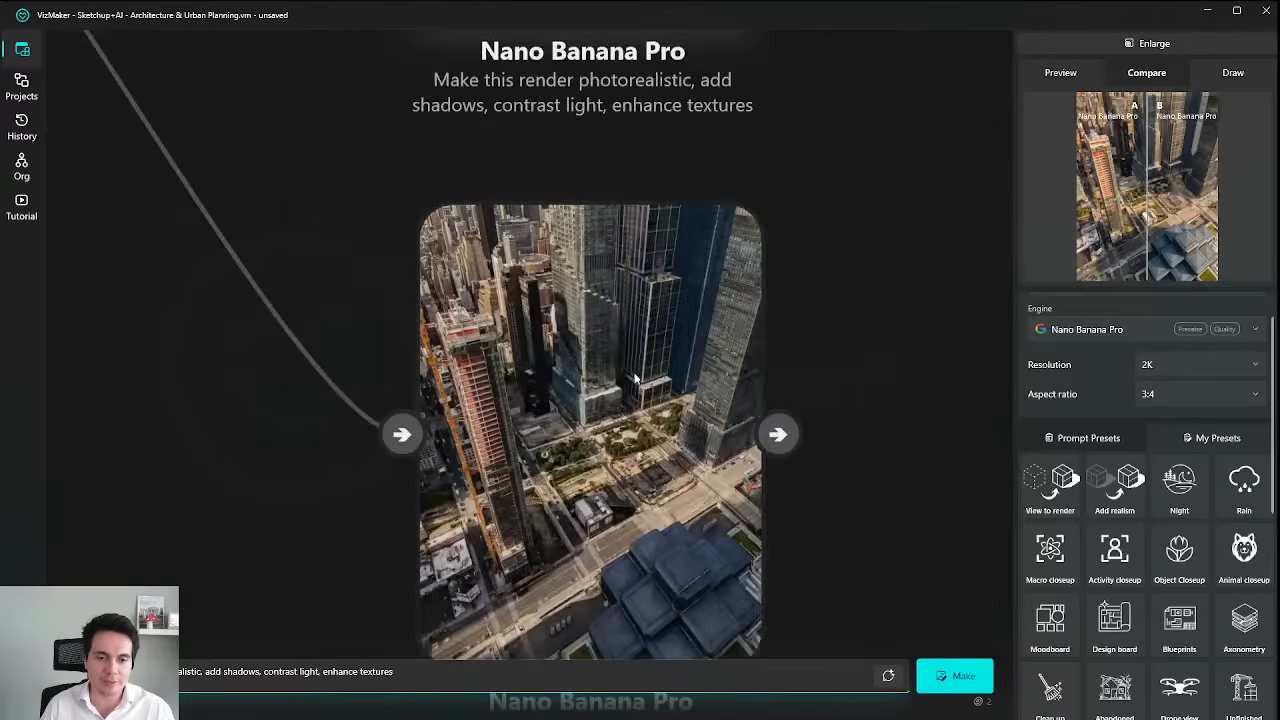
{"action": "right_click", "coordinate": [628, 367]}
{"action": "left_click", "coordinate": [690, 402]}
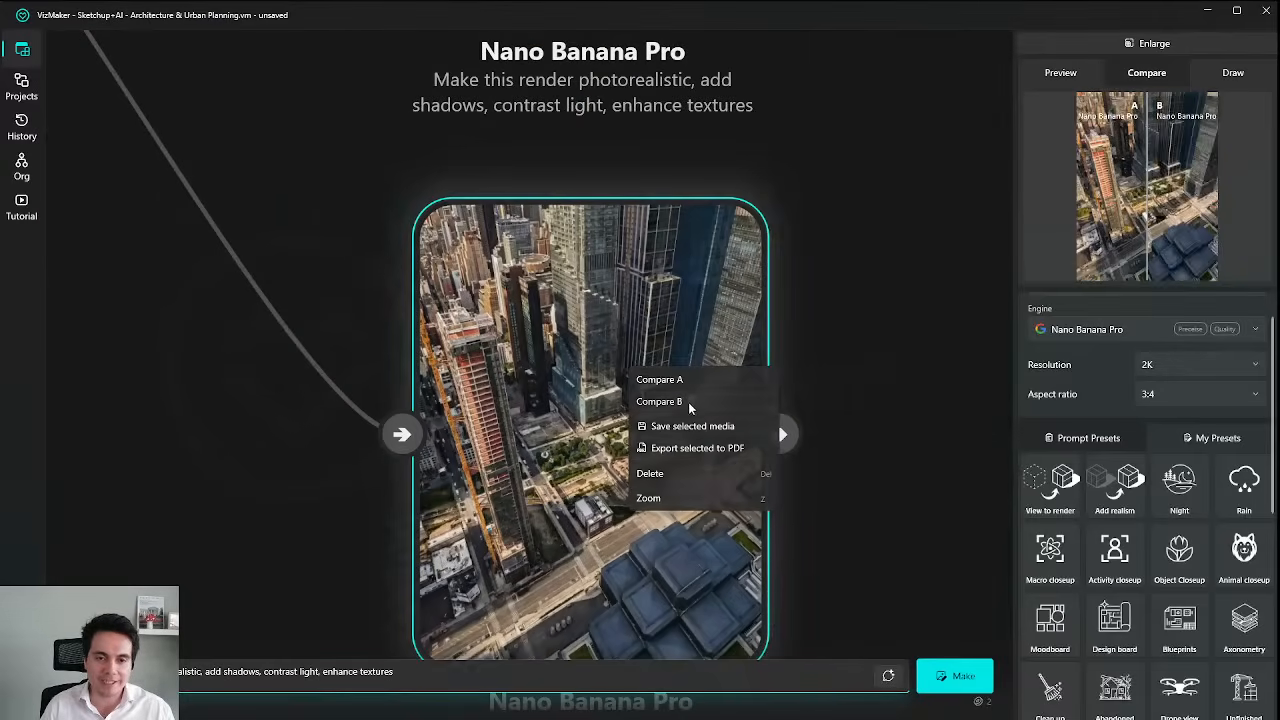
Compare the middle and bottom versions enlarged by sweeping the divider fully across, and return to the canvas.
{"action": "scroll", "coordinate": [815, 380], "scroll_direction": "down", "scroll_amount": 2}
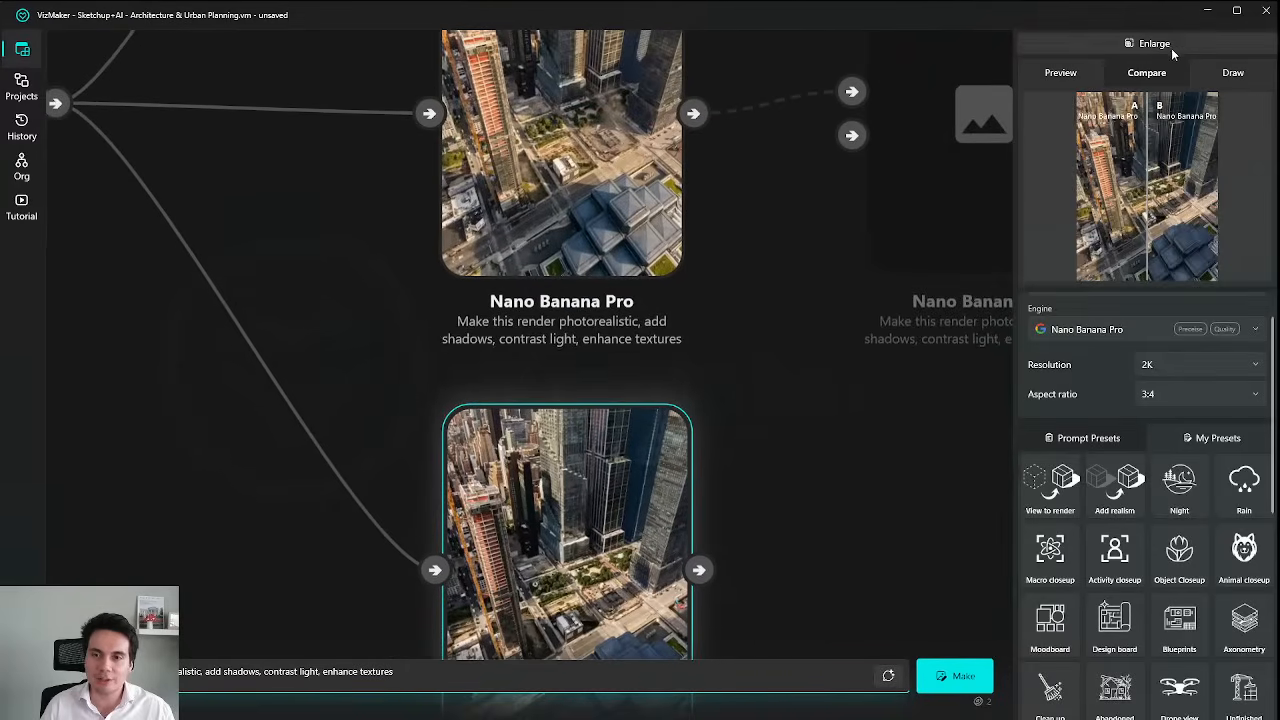
{"action": "left_click", "coordinate": [1169, 44]}
{"action": "left_click_drag", "start_coordinate": [781, 356], "coordinate": [199, 405]}
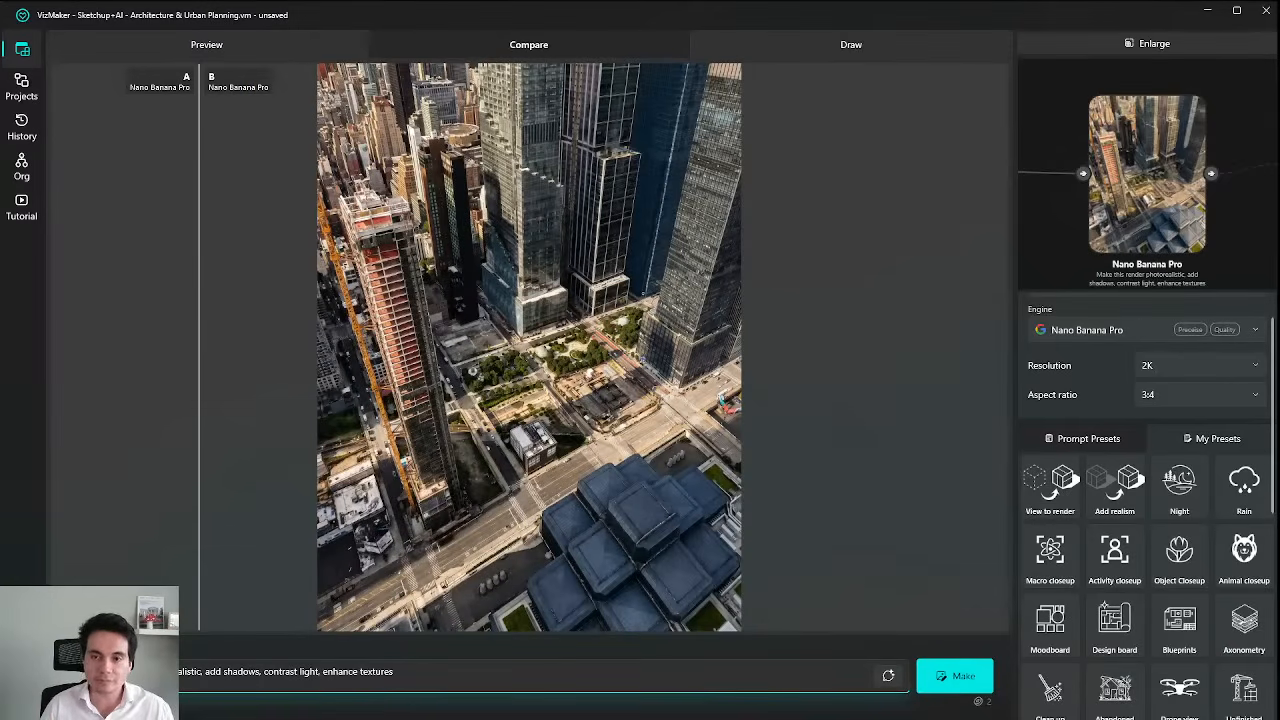
{"action": "left_click", "coordinate": [1163, 46]}
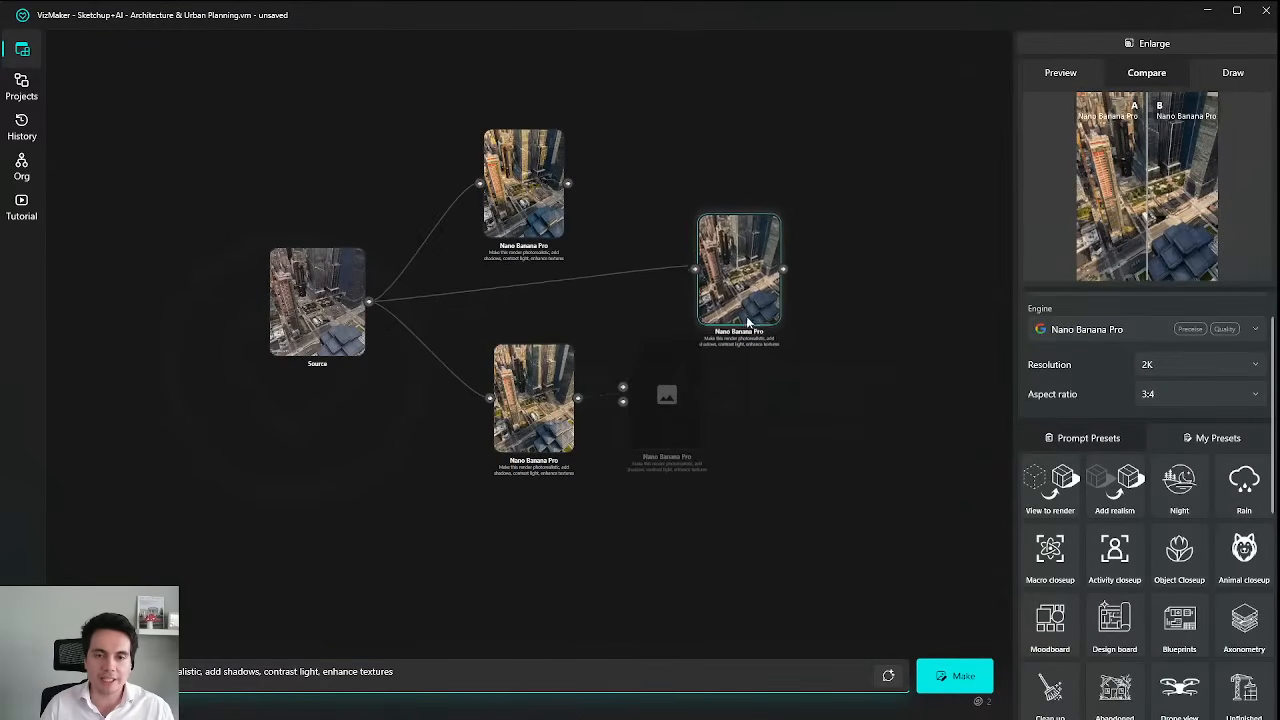
Delete the top and middle realism versions, keeping only the third version connected to the source.
{"action": "scroll", "coordinate": [564, 240], "scroll_direction": "up", "scroll_amount": 5}
{"action": "scroll", "coordinate": [633, 236], "scroll_direction": "down", "scroll_amount": 5}
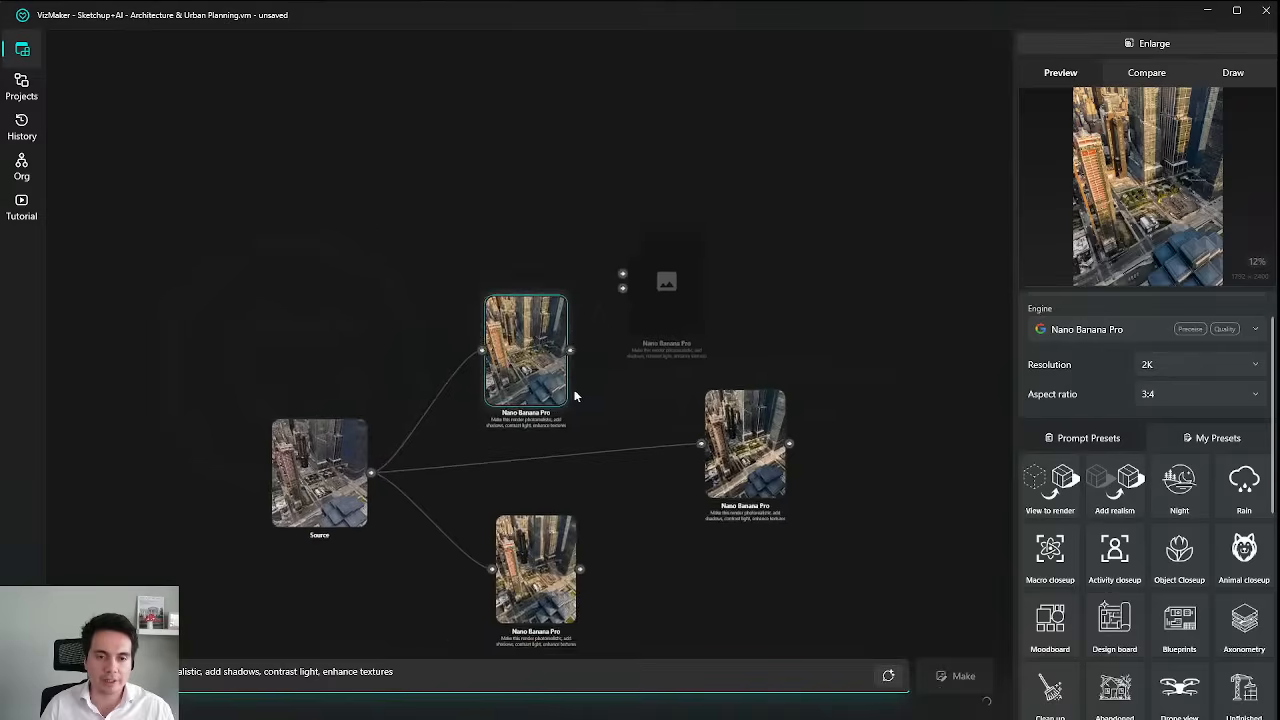
{"action": "key", "text": "Delete"}
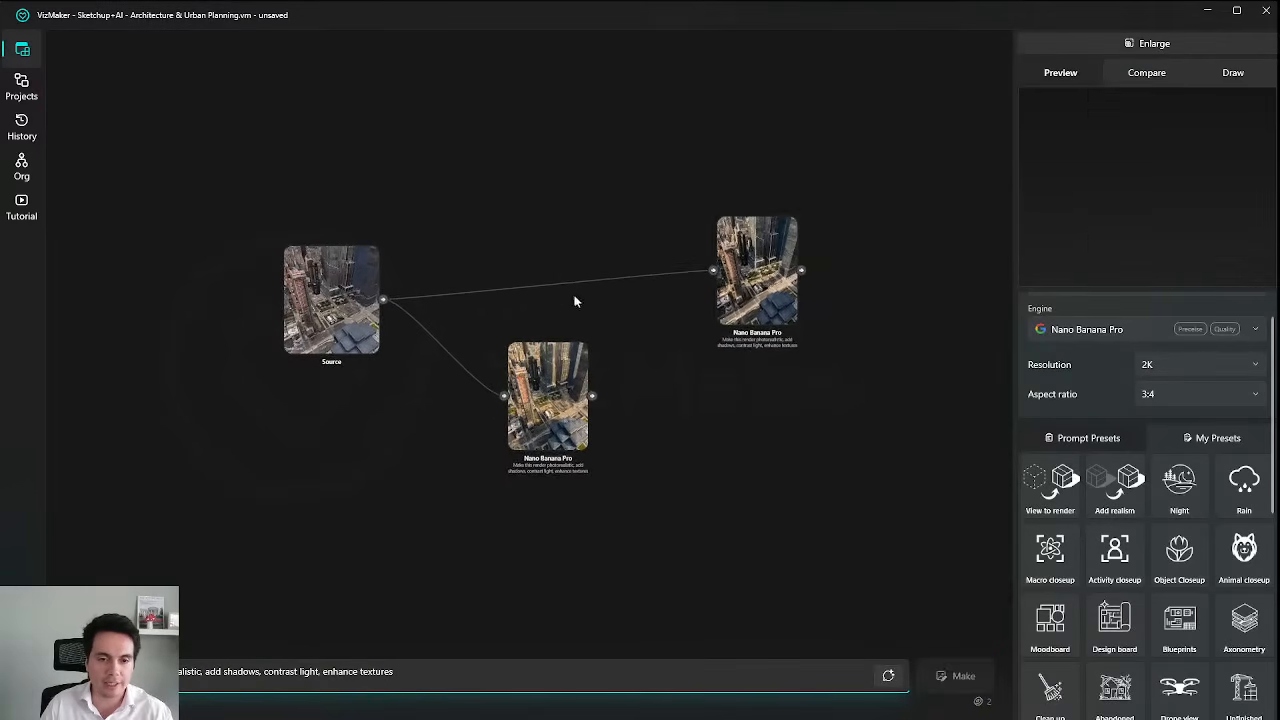
{"action": "left_click", "coordinate": [560, 380]}
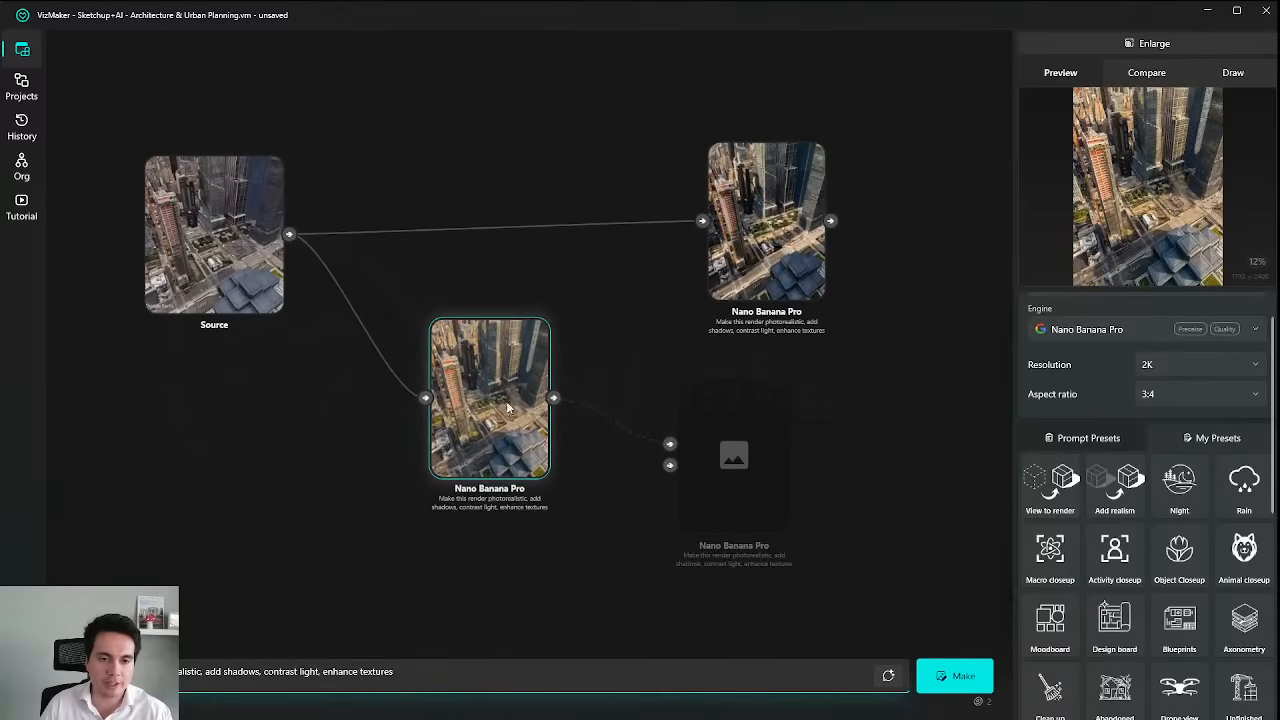
{"action": "key", "text": "Delete"}
{"action": "scroll", "coordinate": [580, 285], "scroll_direction": "up", "scroll_amount": 5}
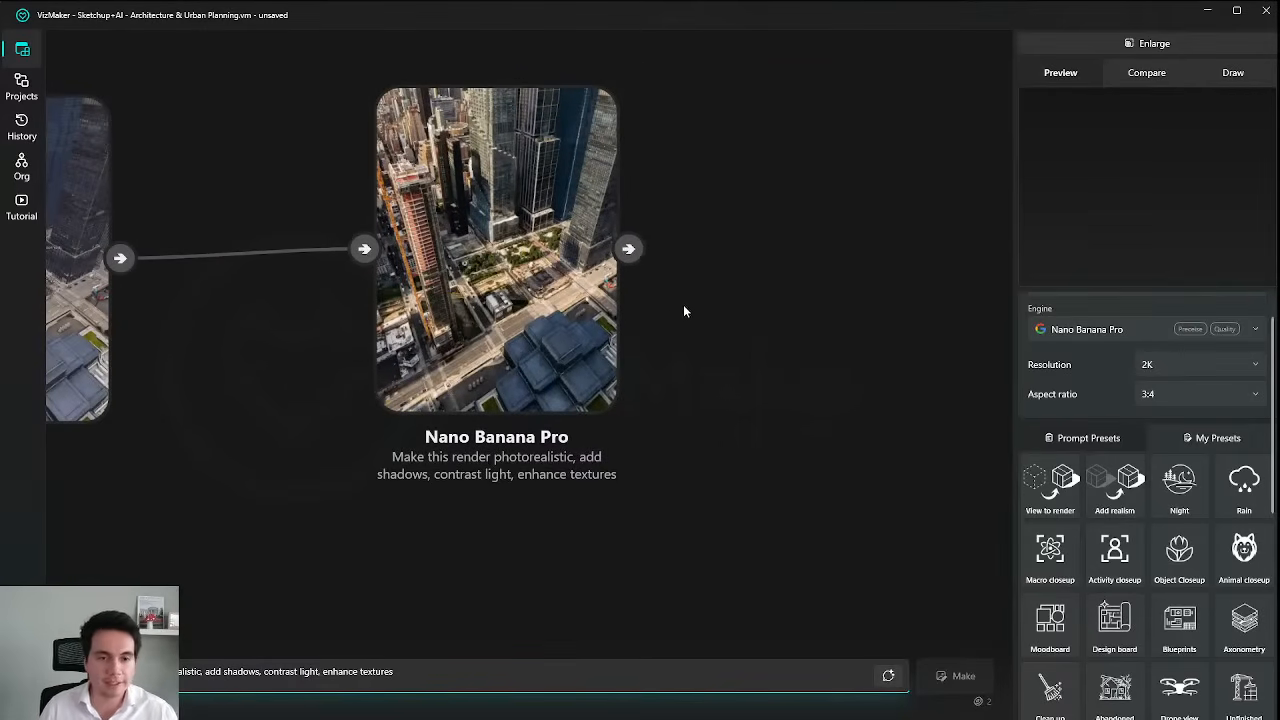
Select the kept enhanced version and delete the empty follow-up node that branches from it.
{"action": "left_click_drag", "start_coordinate": [683, 309], "coordinate": [746, 346]}
{"action": "scroll", "coordinate": [645, 362], "scroll_direction": "down", "scroll_amount": 4}
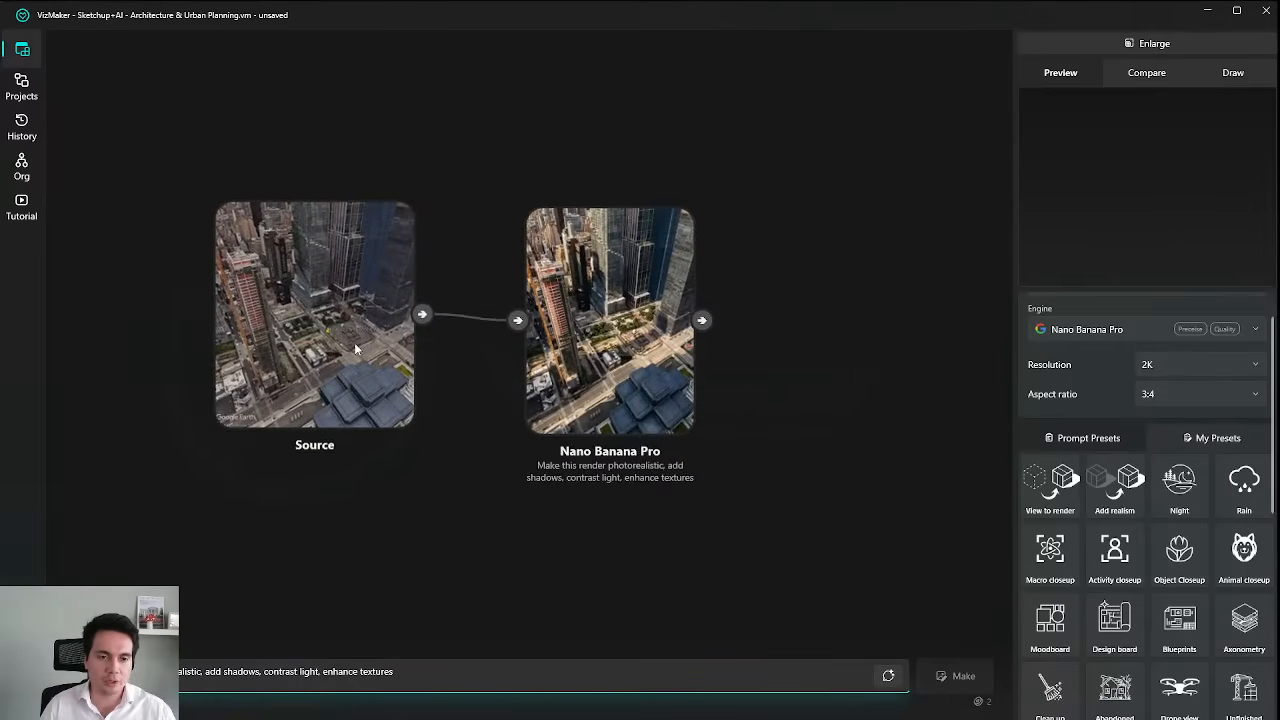
{"action": "scroll", "coordinate": [641, 313], "scroll_direction": "up", "scroll_amount": 4}
{"action": "left_click", "coordinate": [648, 336]}
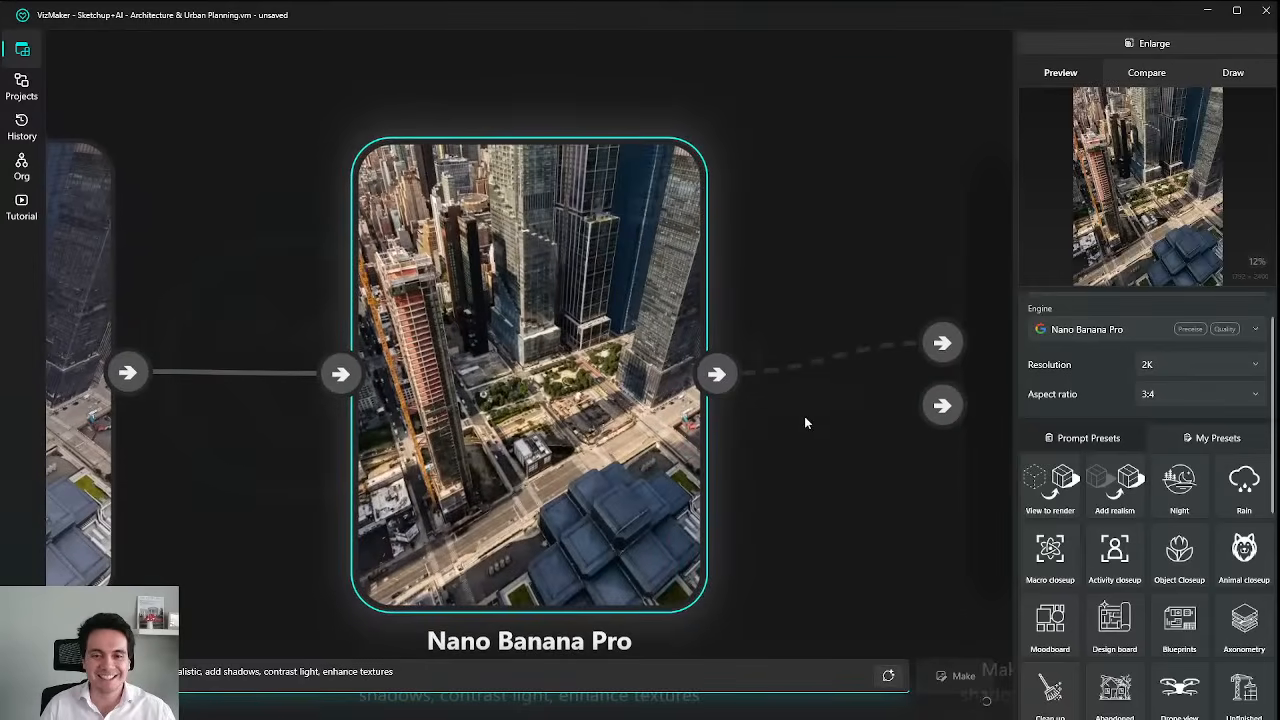
{"action": "scroll", "coordinate": [720, 370], "scroll_direction": "up", "scroll_amount": 2}
{"action": "scroll", "coordinate": [651, 337], "scroll_direction": "down", "scroll_amount": 2}
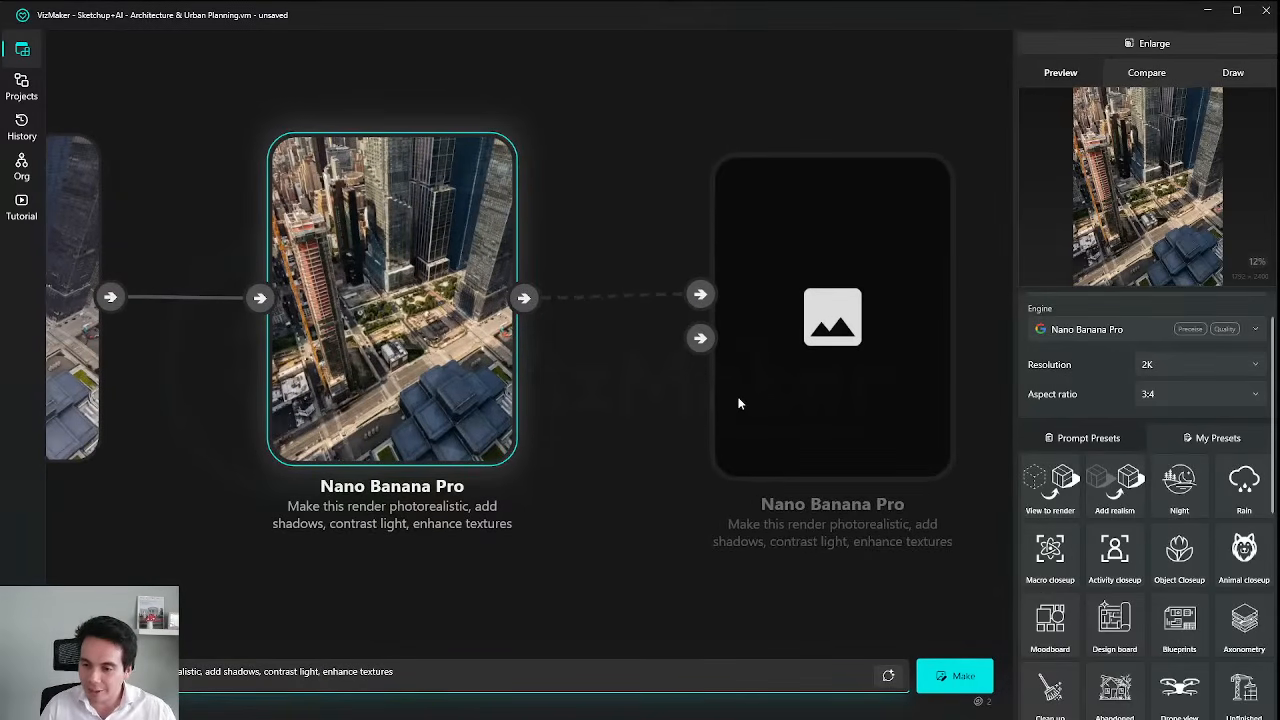
{"action": "left_click", "coordinate": [802, 353]}
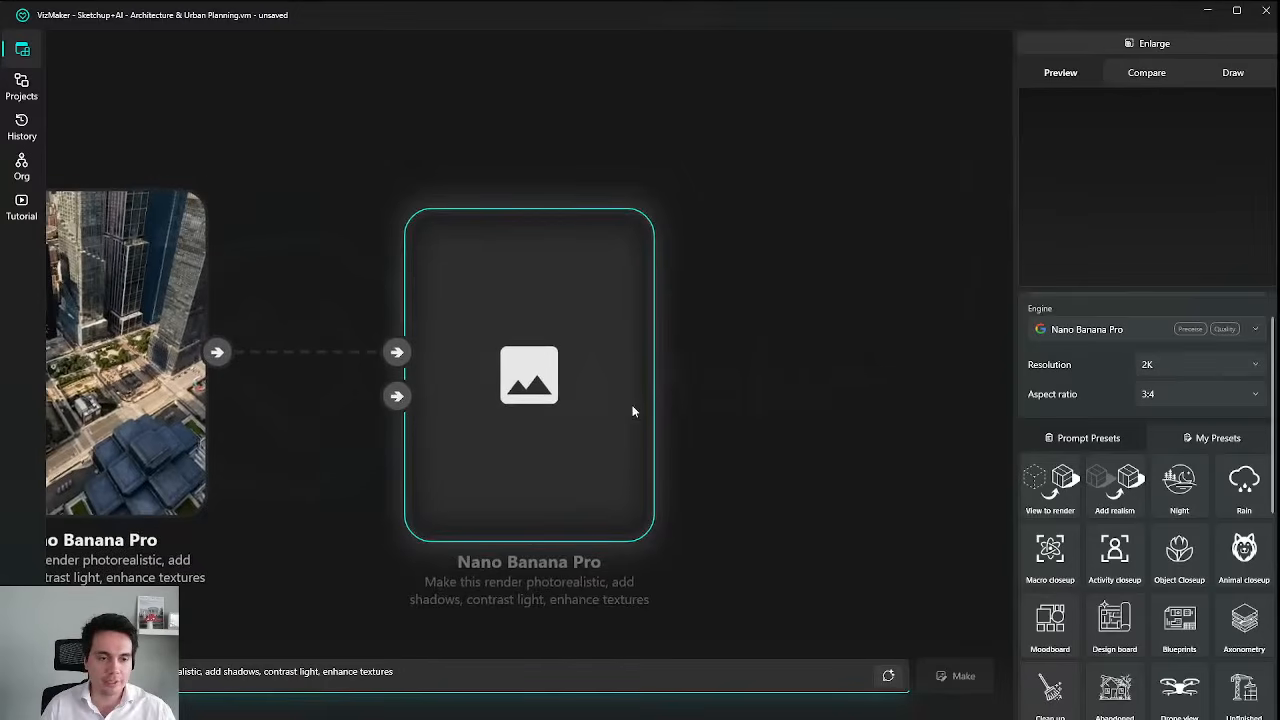
{"action": "key", "text": "Delete"}
Reselect the kept enhanced version and place its empty follow-up node above and to the right of it.
{"action": "left_click", "coordinate": [350, 330]}
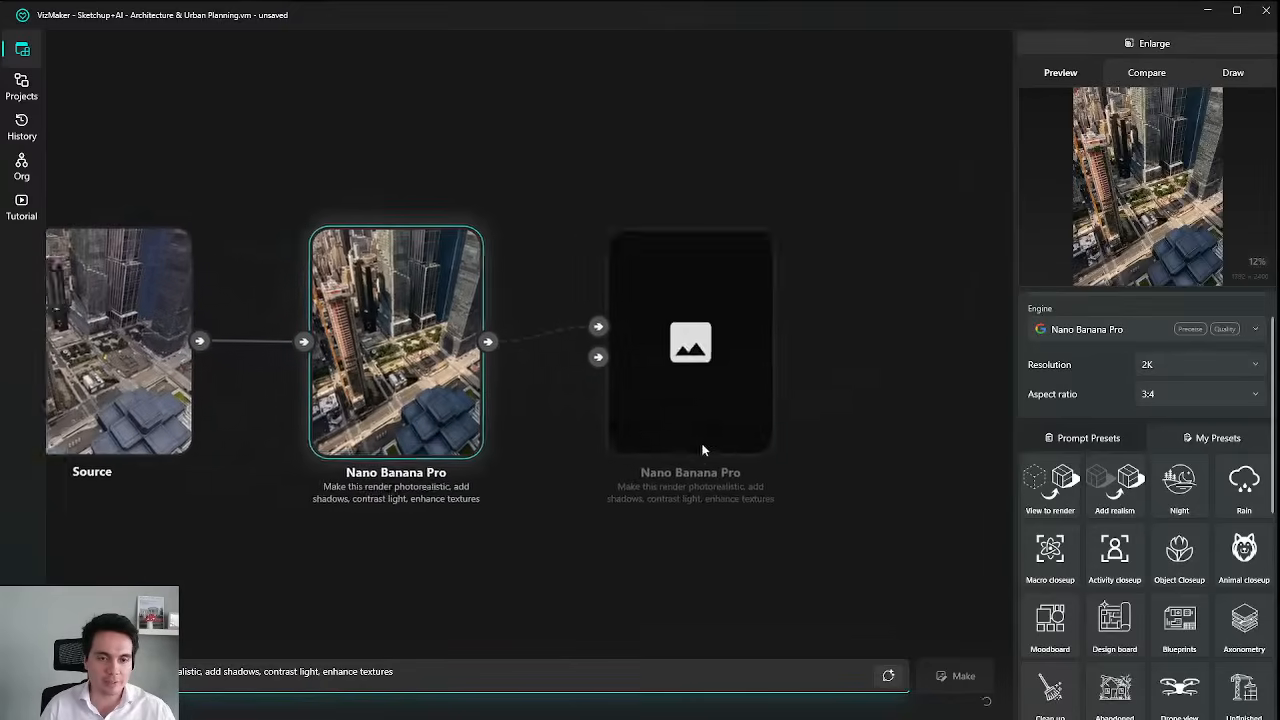
{"action": "left_click_drag", "start_coordinate": [680, 444], "coordinate": [549, 389]}
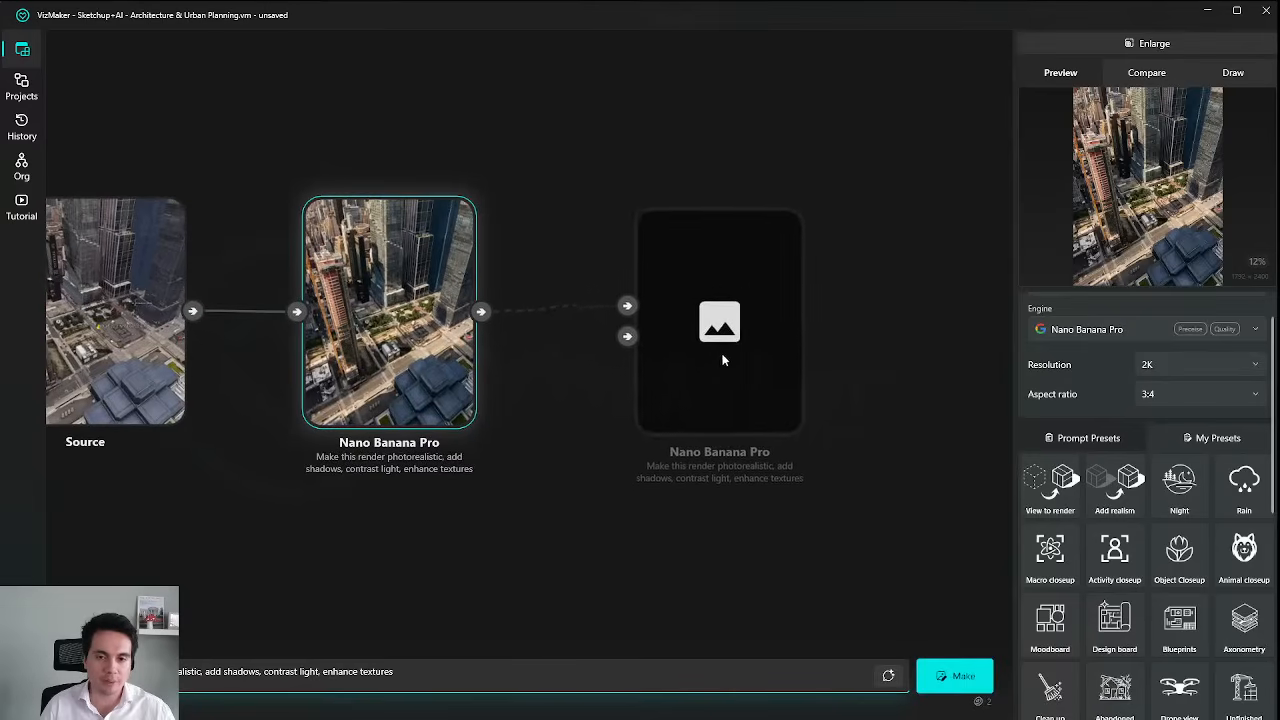
{"action": "left_click_drag", "start_coordinate": [698, 463], "coordinate": [689, 426]}
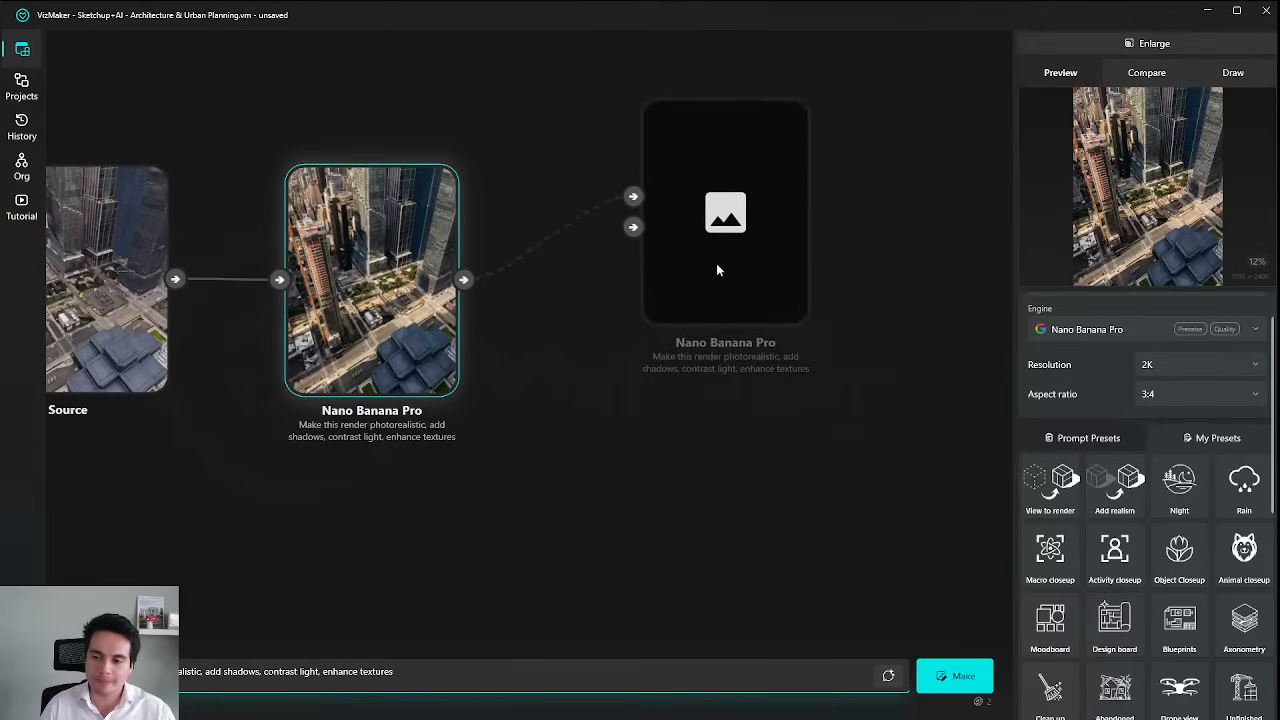
{"action": "left_click_drag", "start_coordinate": [529, 363], "coordinate": [608, 380]}
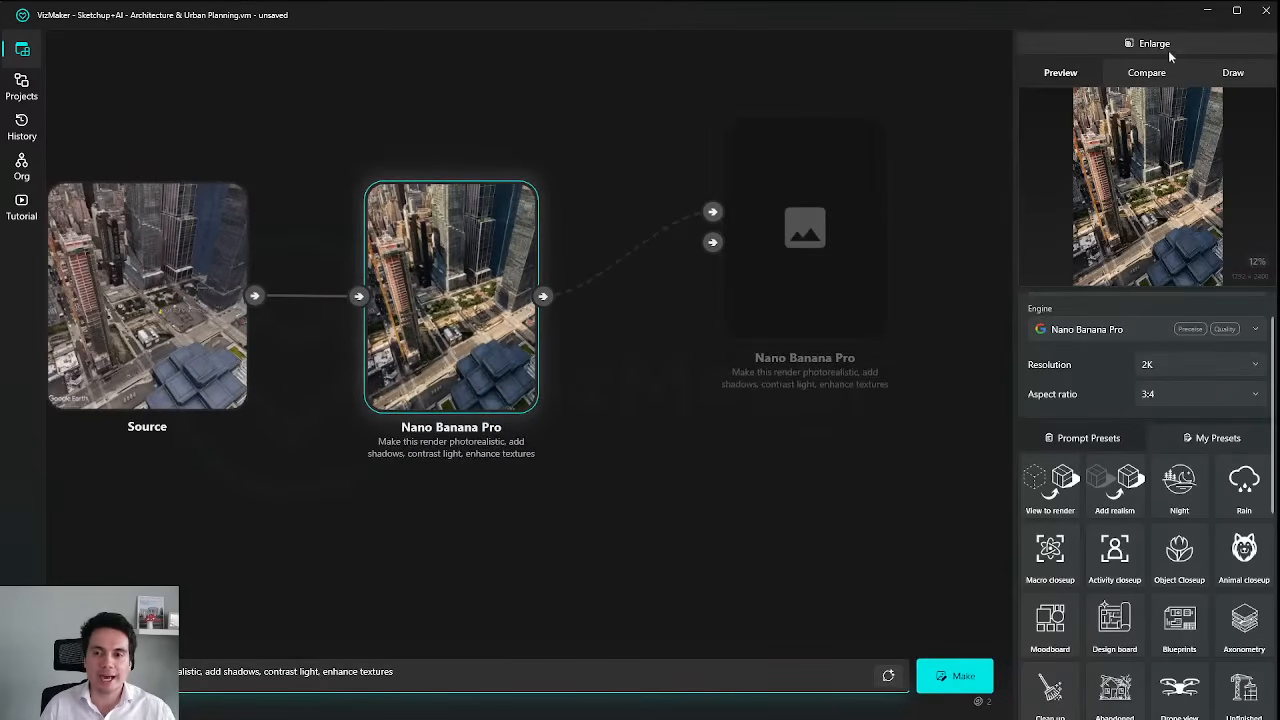
Enlarge the enhanced city image, orbit the SketchUp tower model to match its aerial angle, and move the VizMaker toolbar nearer the towers.
{"action": "left_click", "coordinate": [1135, 44]}
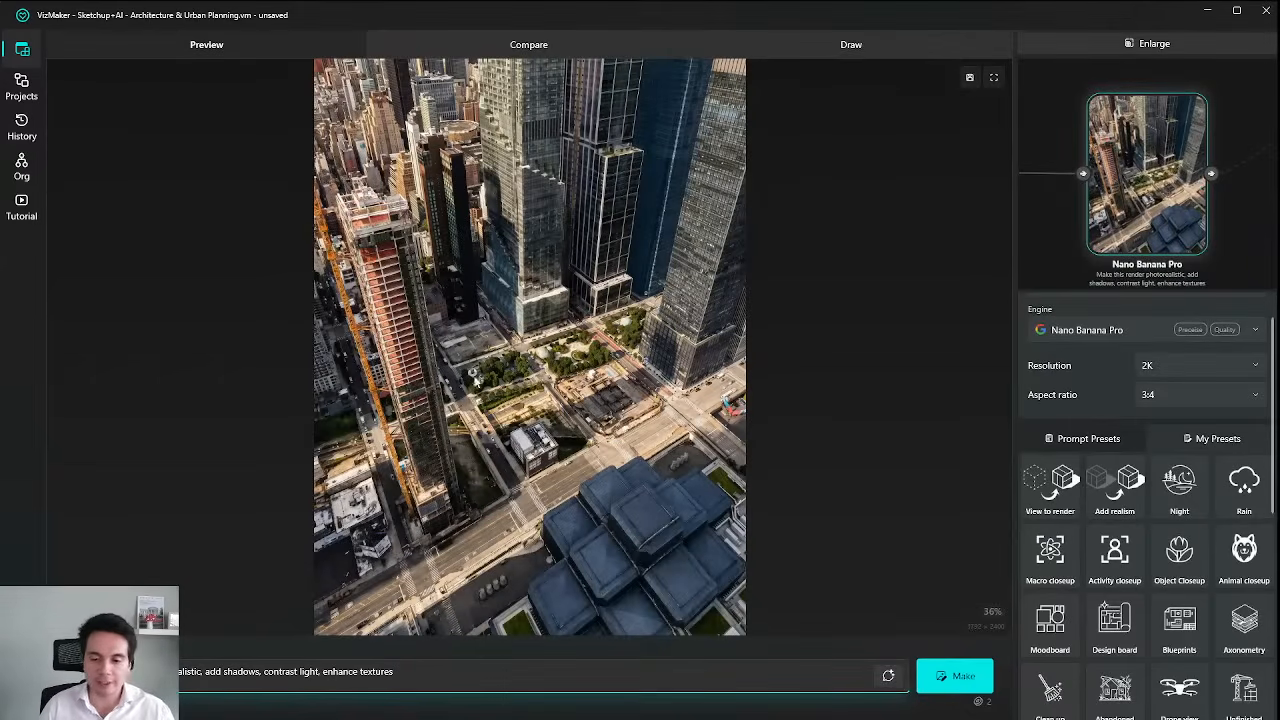
{"action": "key", "text": "alt+Tab"}
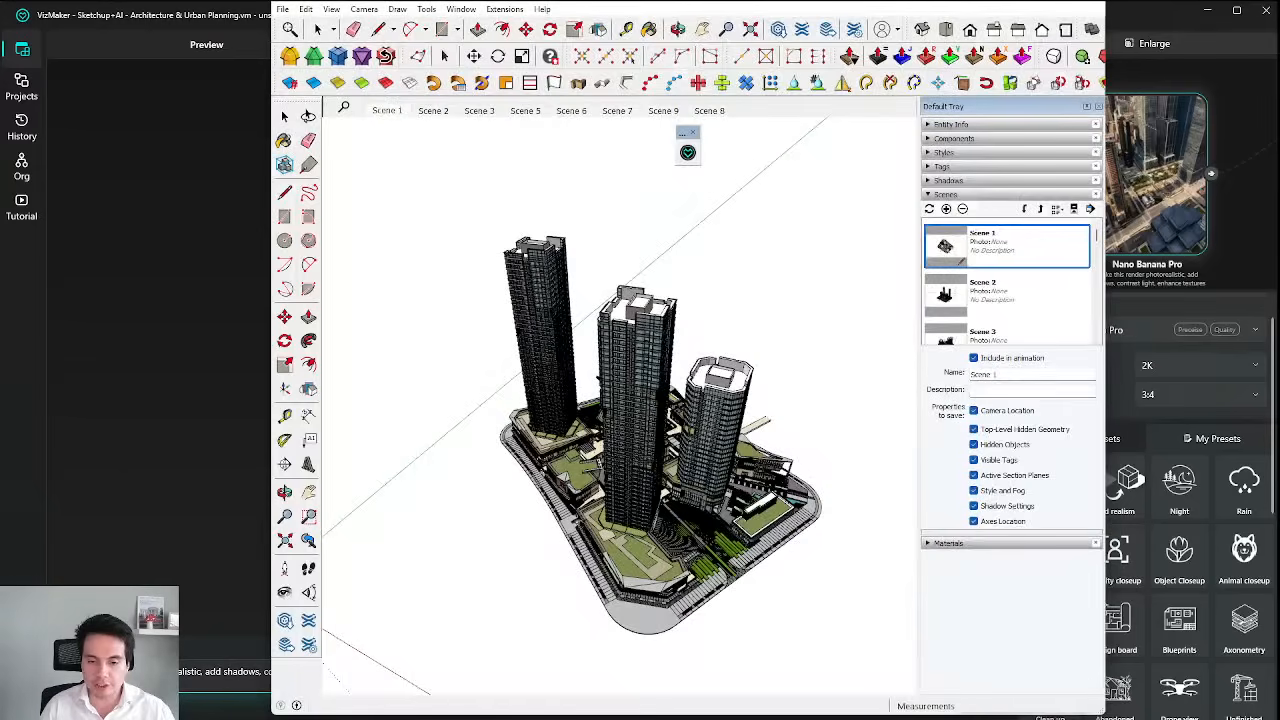
{"action": "left_click_drag", "start_coordinate": [688, 479], "coordinate": [696, 436]}
{"action": "mouse_move", "coordinate": [697, 490]}
{"action": "left_mouse_down"}
{"action": "mouse_move", "coordinate": [866, 431]}
{"action": "mouse_move", "coordinate": [601, 424]}
{"action": "mouse_move", "coordinate": [881, 508]}
{"action": "mouse_move", "coordinate": [696, 454]}
{"action": "left_mouse_up"}
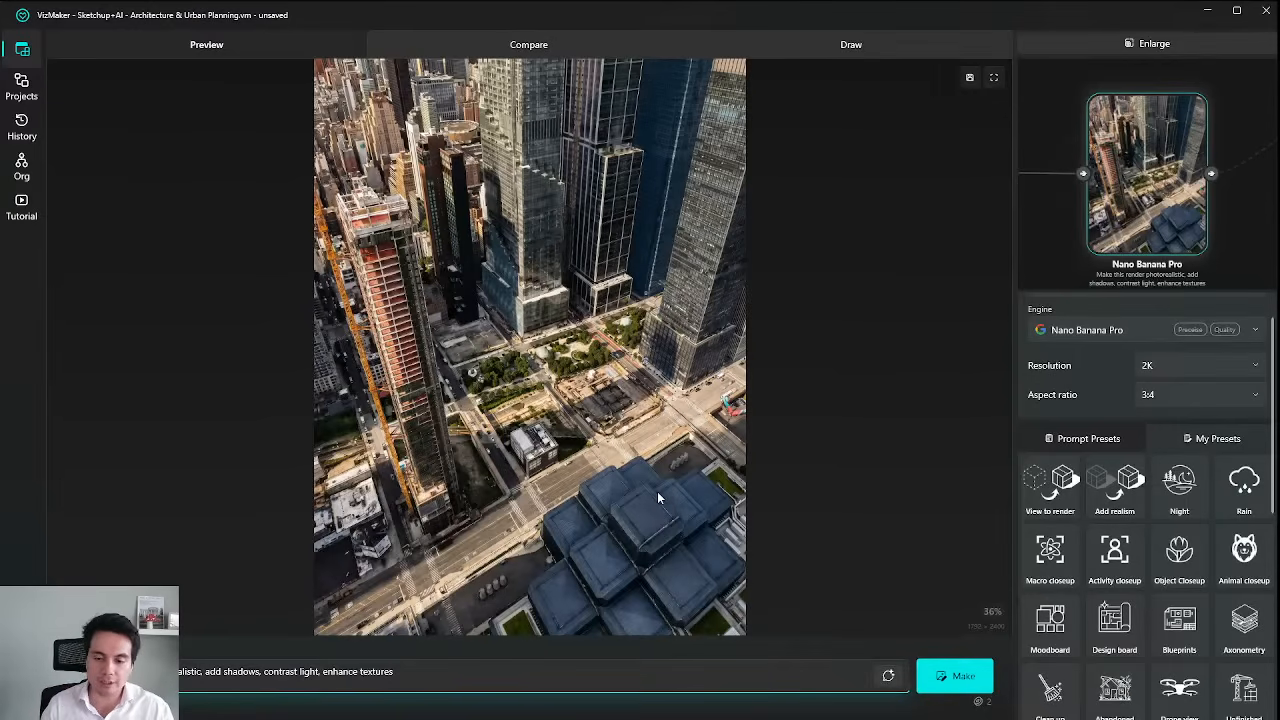
{"action": "key", "text": "alt+Tab"}
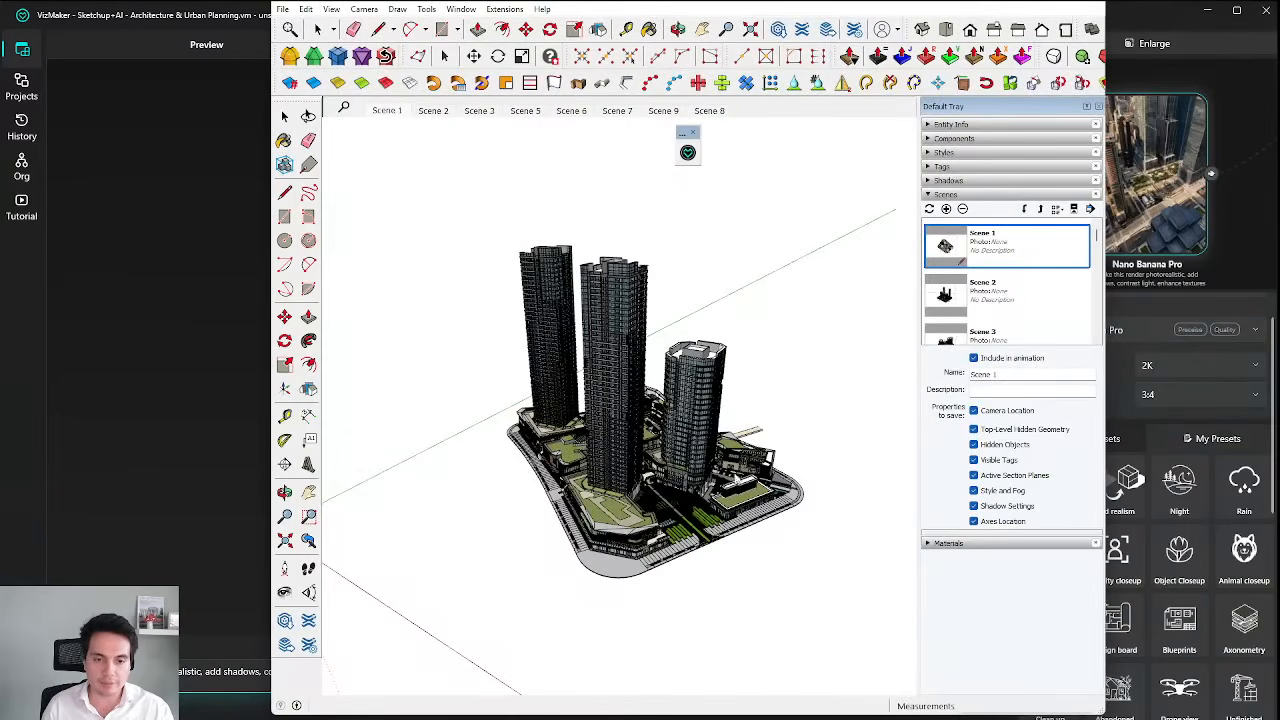
{"action": "mouse_move", "coordinate": [650, 513]}
{"action": "left_mouse_down"}
{"action": "mouse_move", "coordinate": [704, 489]}
{"action": "mouse_move", "coordinate": [722, 508]}
{"action": "mouse_move", "coordinate": [699, 493]}
{"action": "mouse_move", "coordinate": [718, 473]}
{"action": "mouse_move", "coordinate": [704, 469]}
{"action": "left_mouse_up"}
{"action": "scroll", "coordinate": [707, 490], "scroll_direction": "up", "scroll_amount": 1}
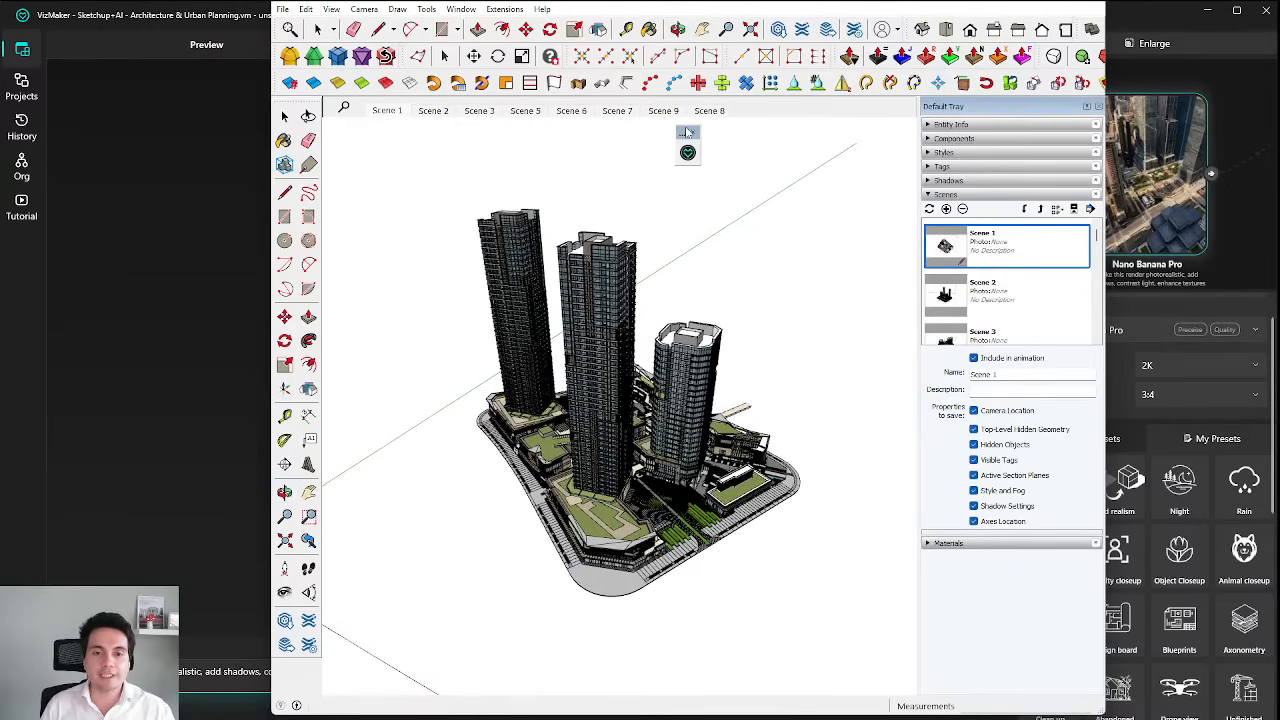
{"action": "left_click_drag", "start_coordinate": [687, 131], "coordinate": [610, 146]}
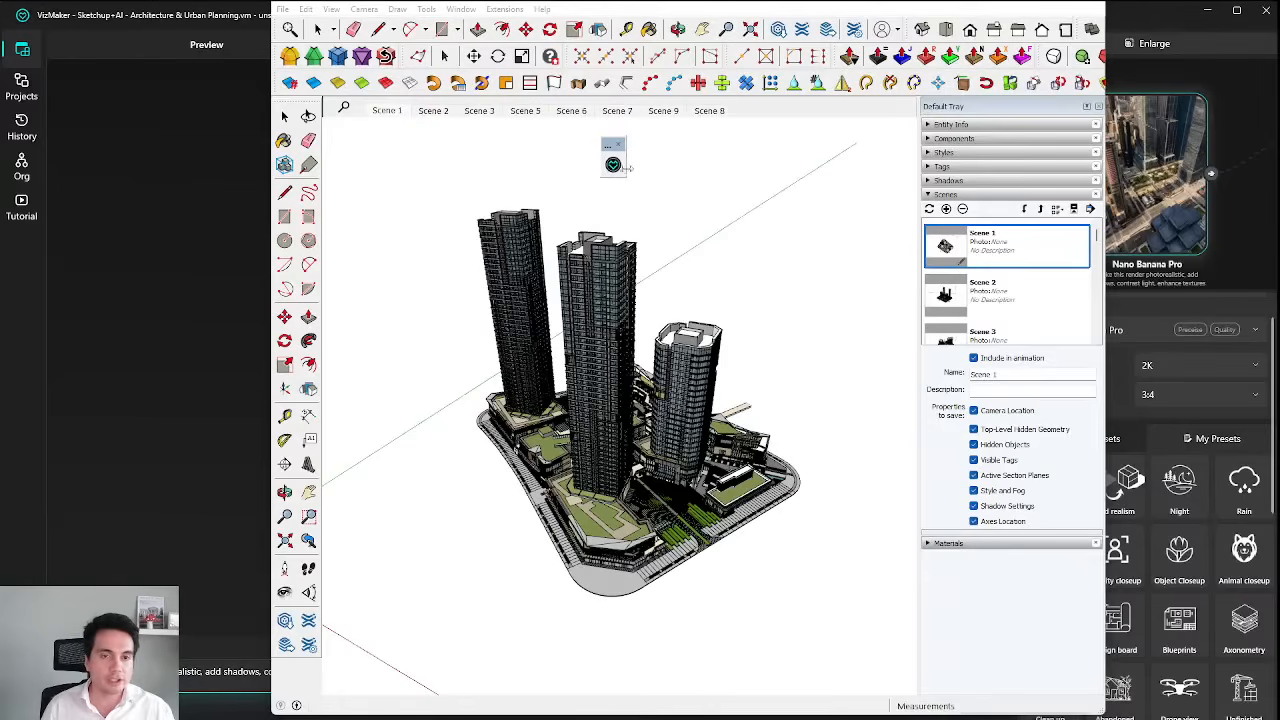
{"action": "left_click_drag", "start_coordinate": [609, 145], "coordinate": [635, 158]}
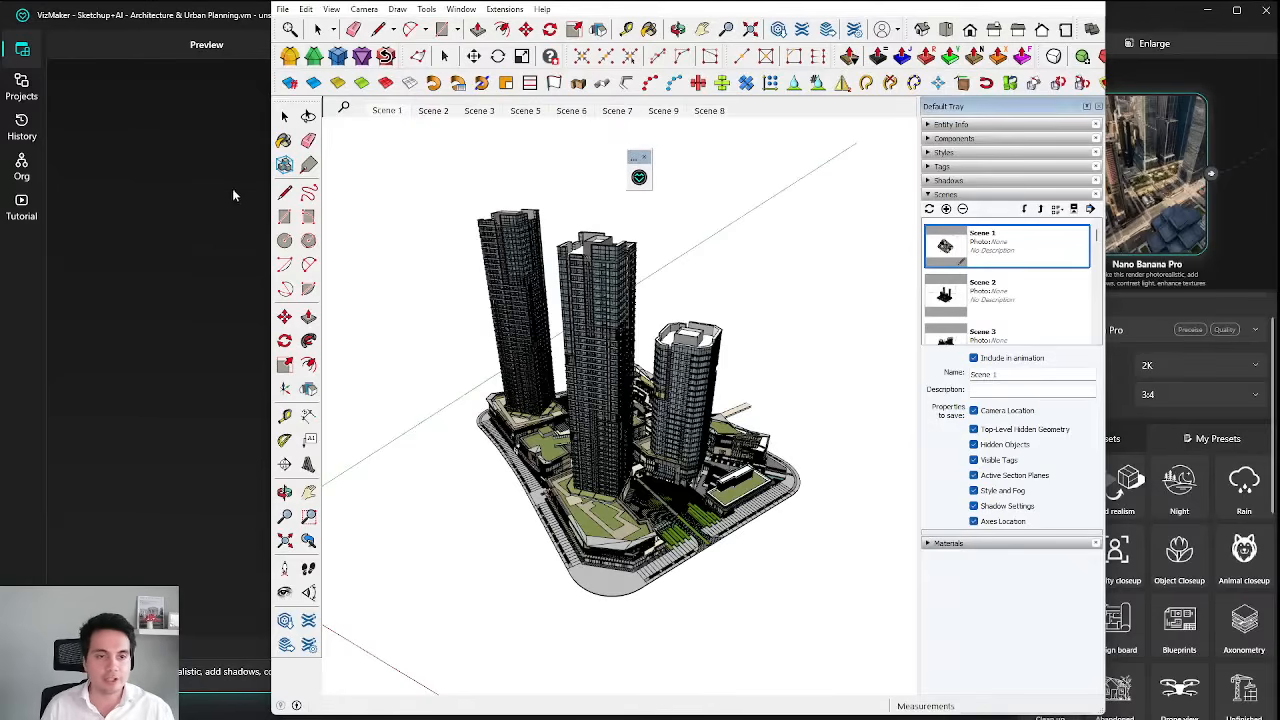
Review the plugin integrations for CAD and modelling programs in VizMaker's settings and close the list without changing anything.
{"action": "left_click", "coordinate": [232, 276]}
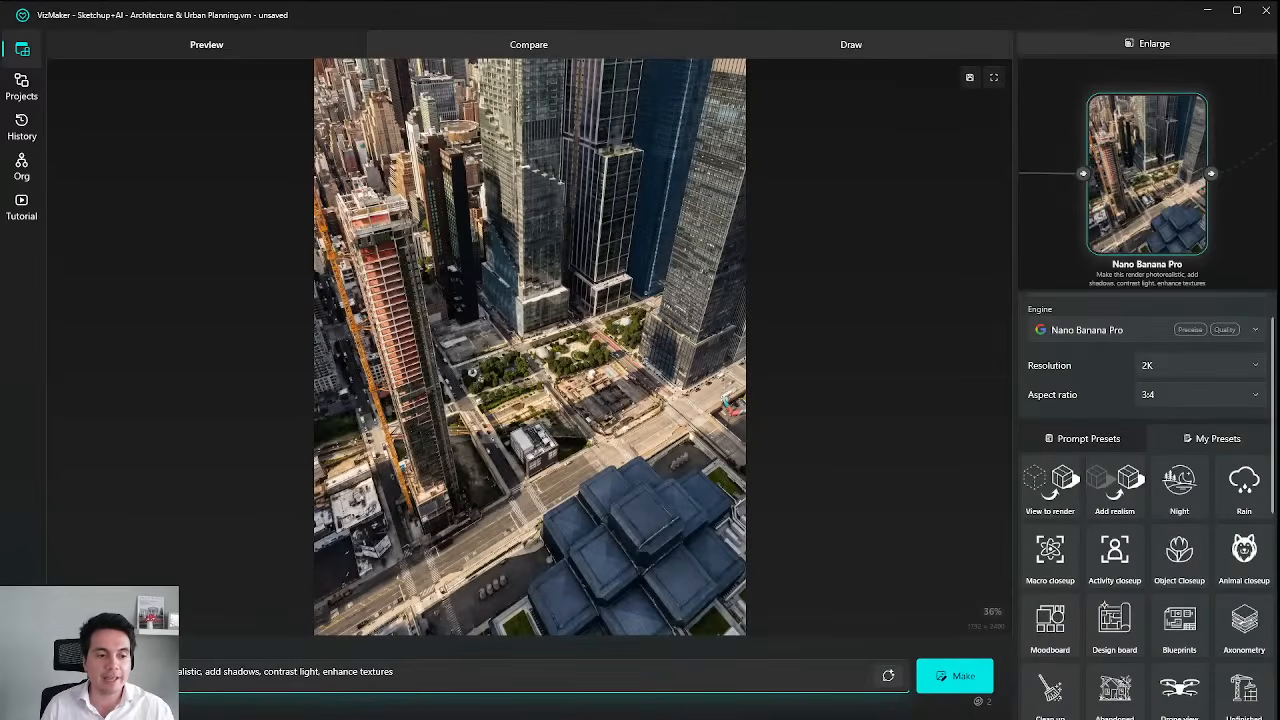
{"action": "left_click", "coordinate": [22, 696]}
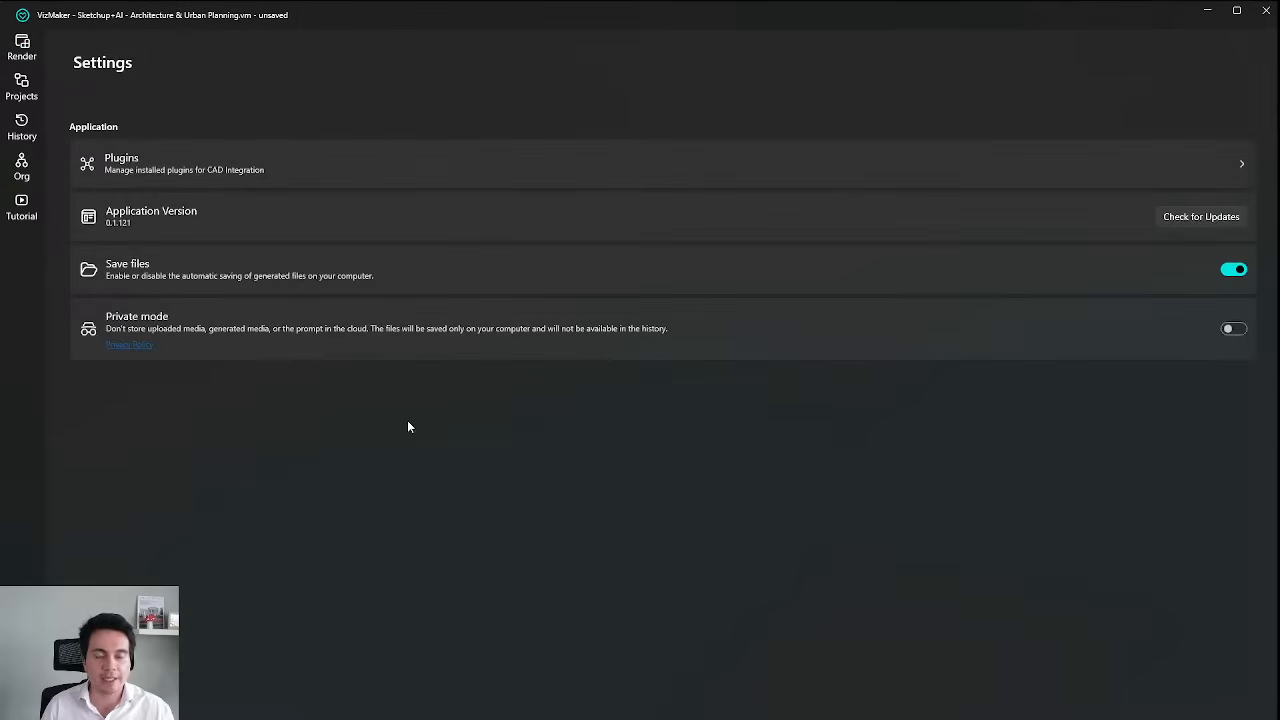
{"action": "left_click", "coordinate": [245, 168]}
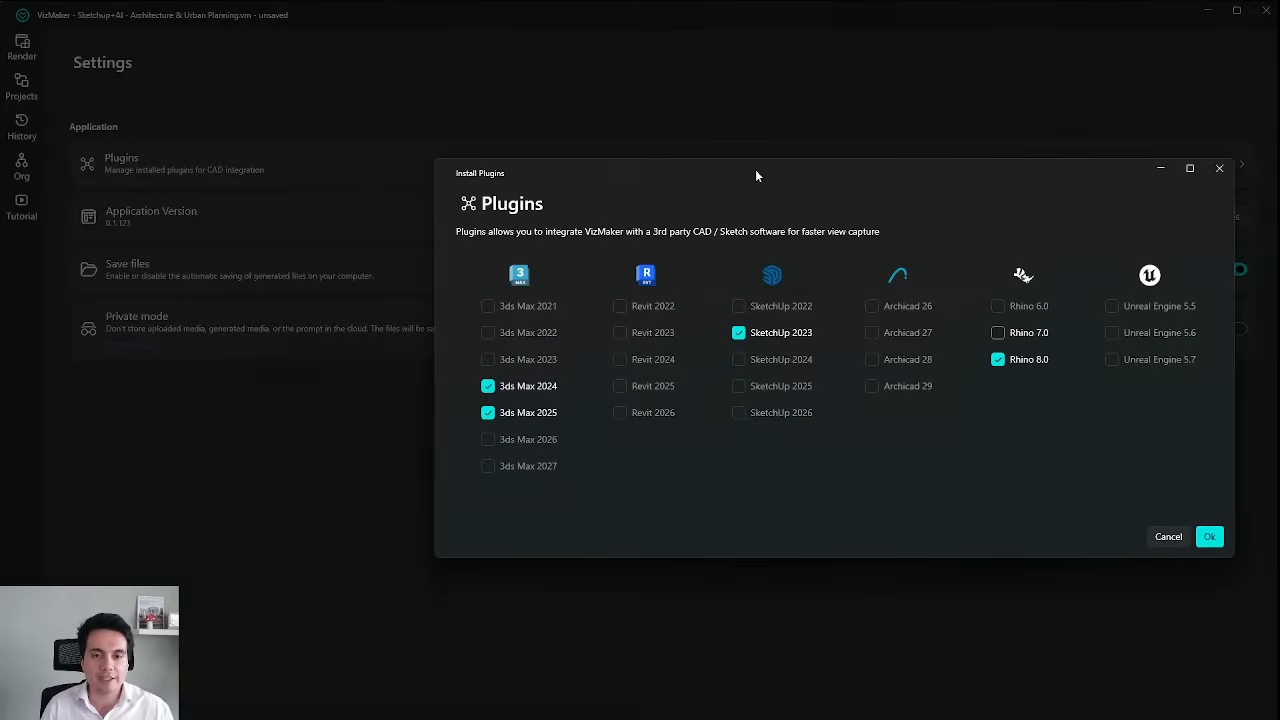
{"action": "left_click_drag", "start_coordinate": [755, 174], "coordinate": [641, 153]}
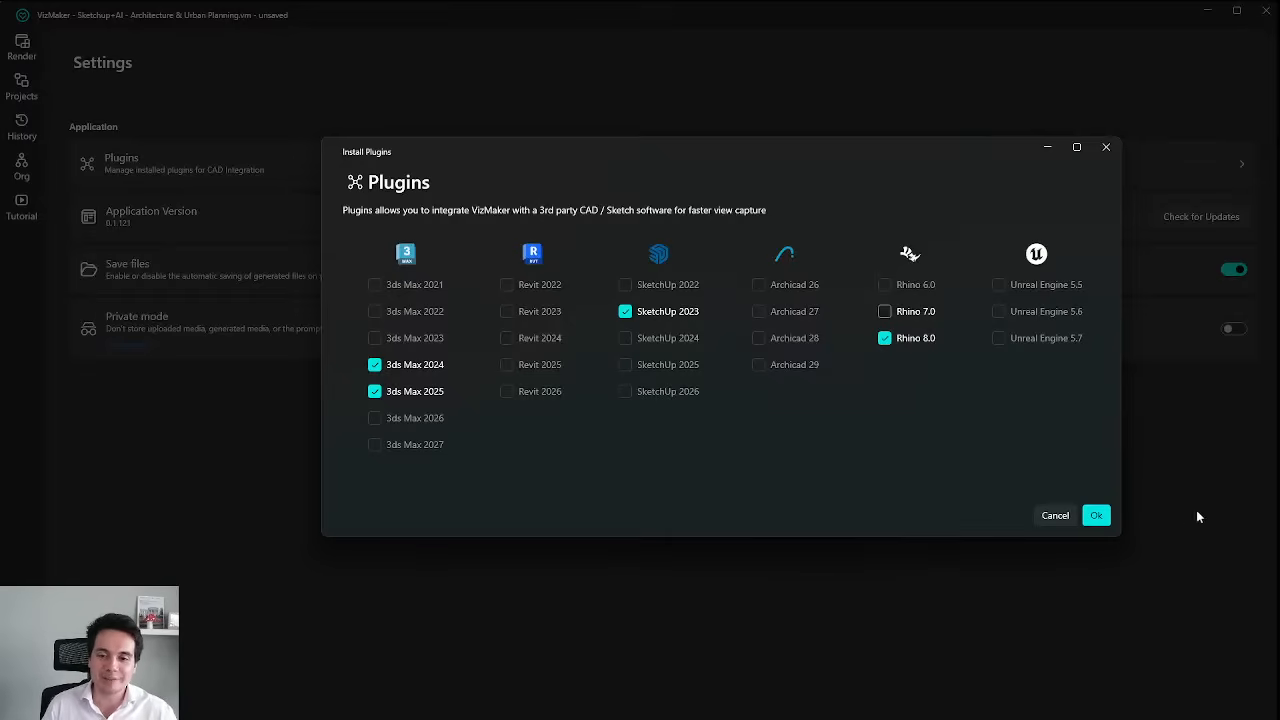
{"action": "left_click", "coordinate": [1056, 516]}
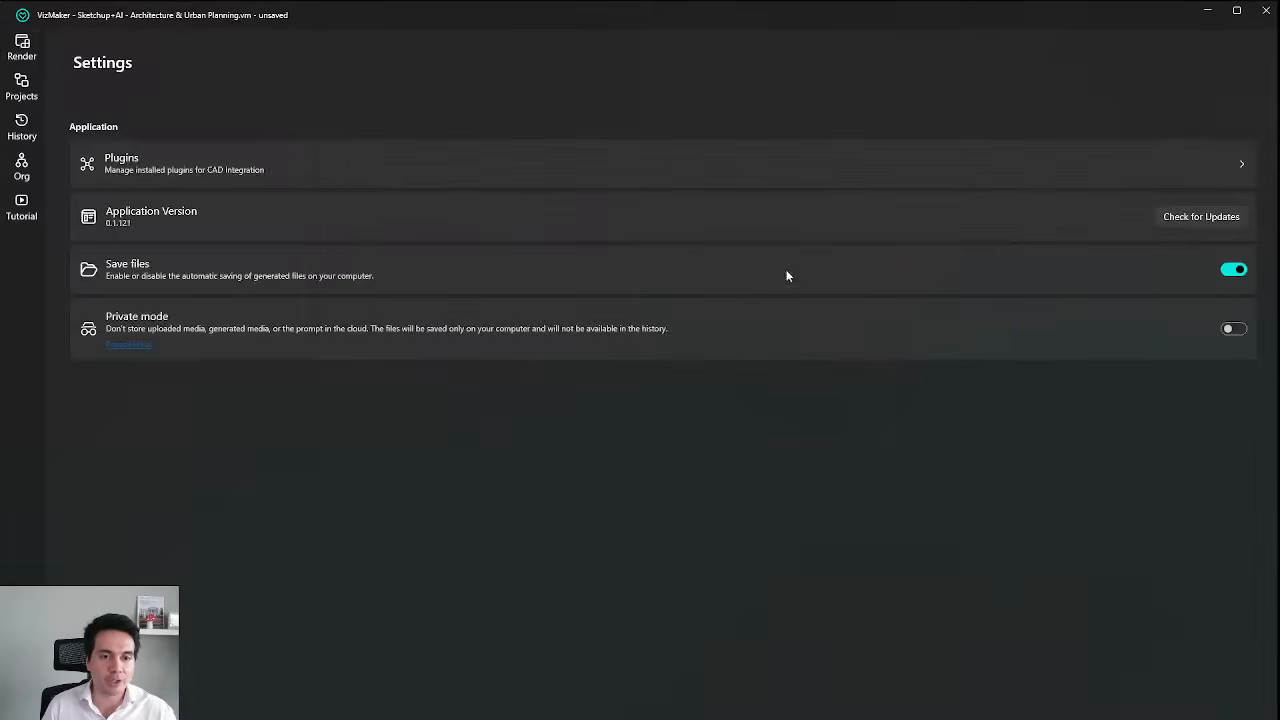
Switch to SketchUp and send the current viewport of the towers to VizMaker with the plugin.
{"action": "key", "text": "alt+Tab"}
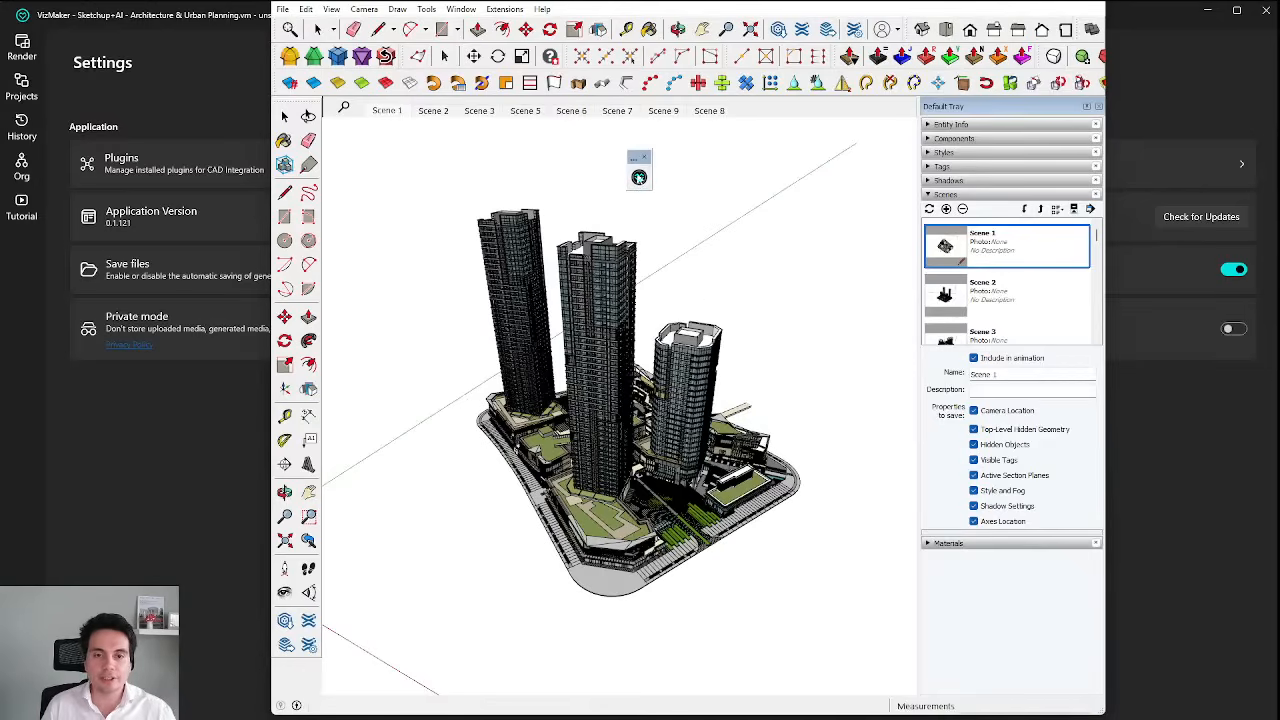
{"action": "left_click_drag", "start_coordinate": [639, 177], "coordinate": [675, 173]}
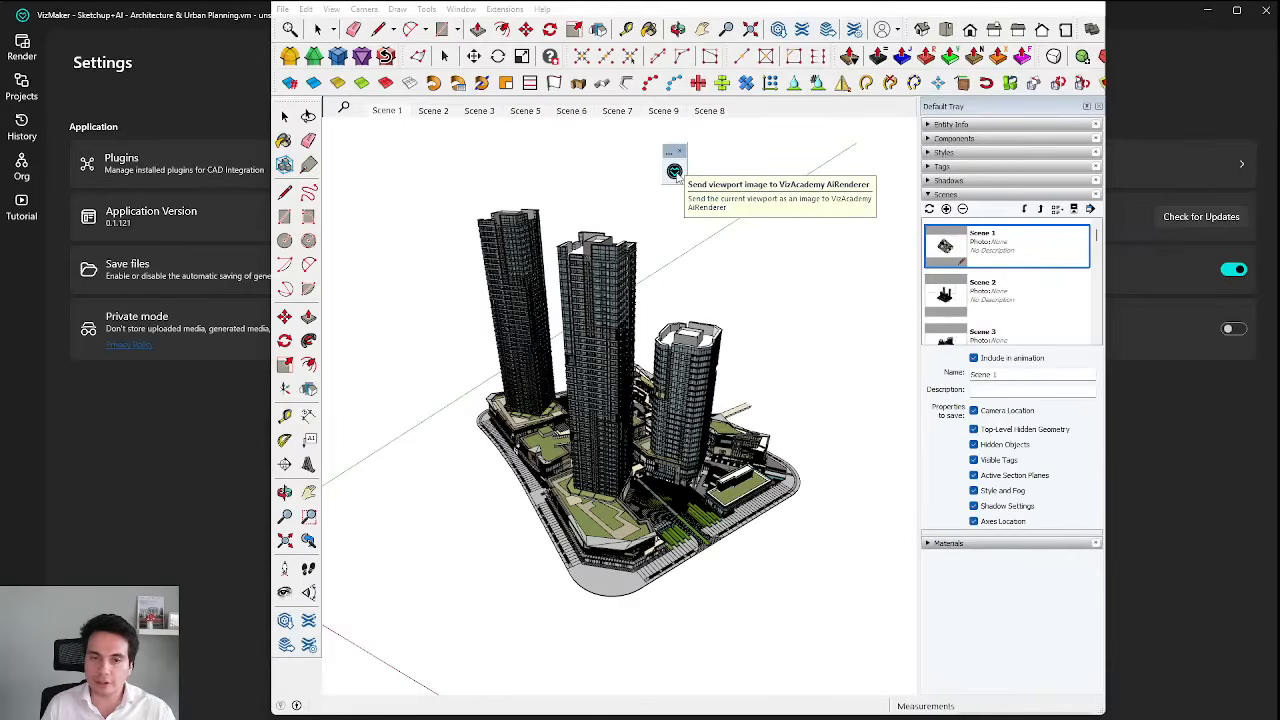
{"action": "left_click", "coordinate": [675, 173]}
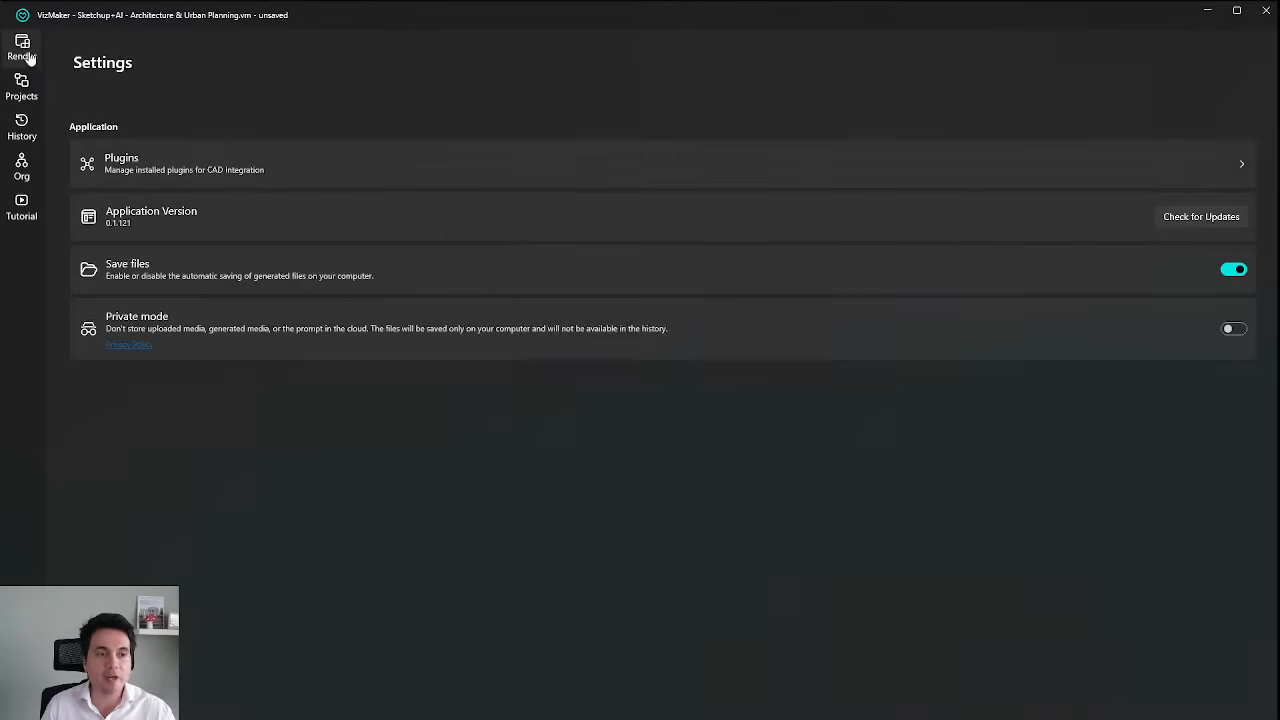
Return to the render canvas and paste the captured tower view as a new source node below the enhanced version.
{"action": "left_click", "coordinate": [27, 55]}
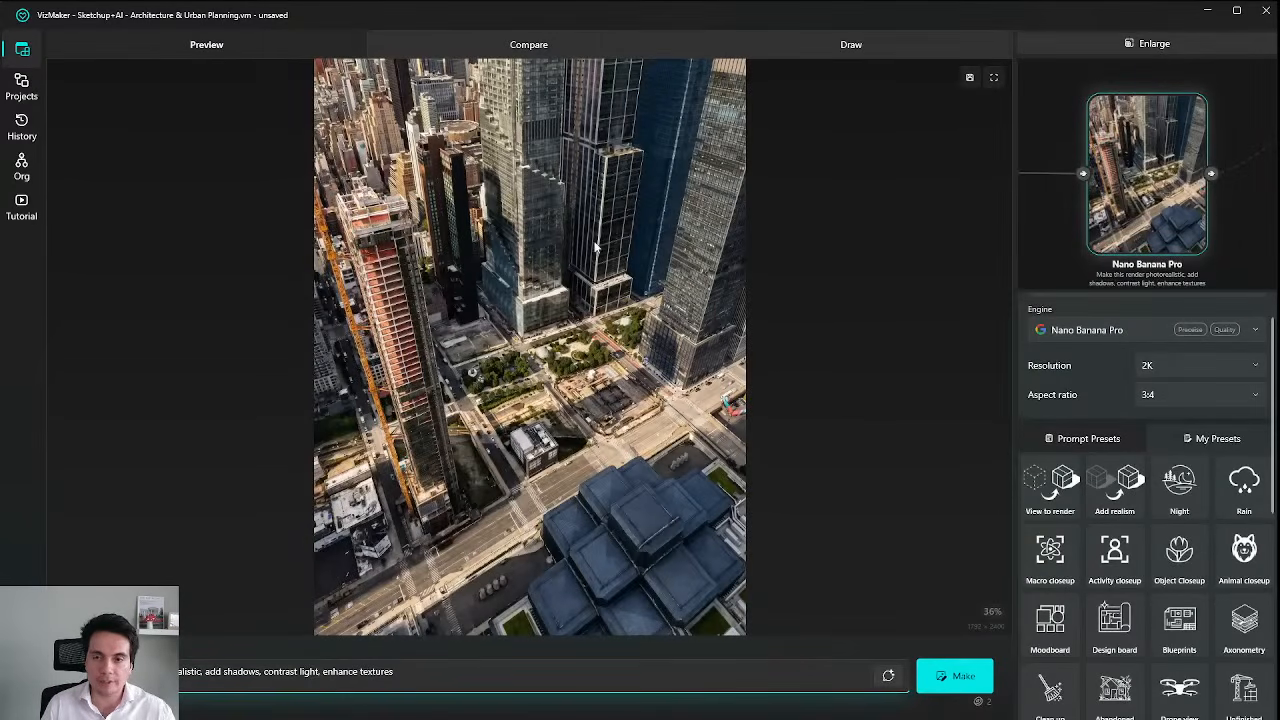
{"action": "left_click", "coordinate": [1143, 47]}
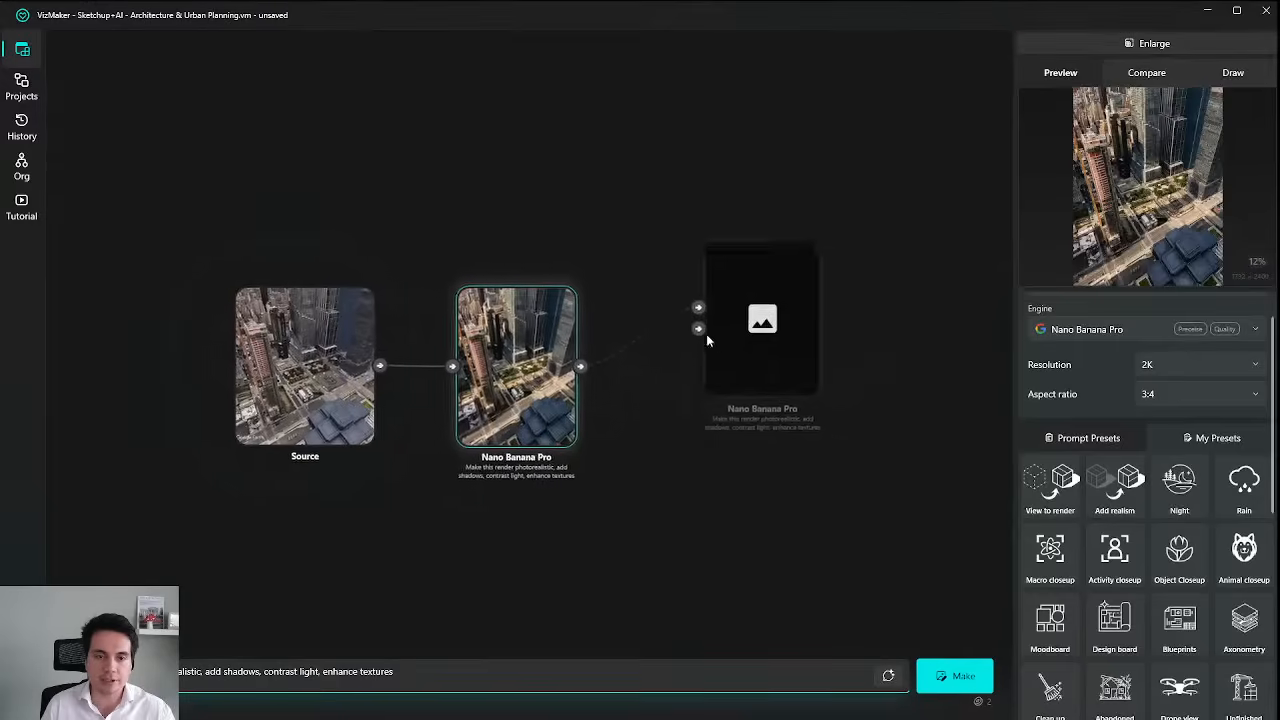
{"action": "scroll", "coordinate": [686, 206], "scroll_direction": "down", "scroll_amount": 4}
{"action": "scroll", "coordinate": [623, 360], "scroll_direction": "up", "scroll_amount": 4}
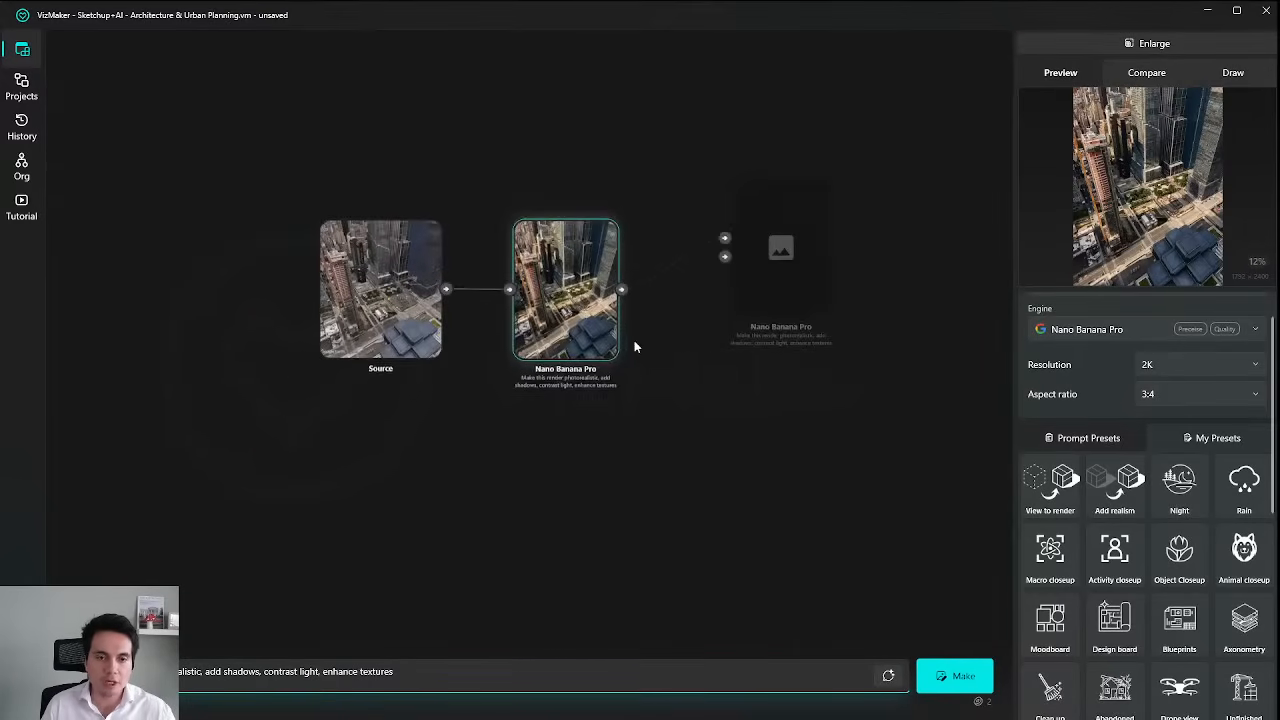
{"action": "scroll", "coordinate": [657, 397], "scroll_direction": "down", "scroll_amount": 2}
{"action": "scroll", "coordinate": [616, 379], "scroll_direction": "up", "scroll_amount": 5}
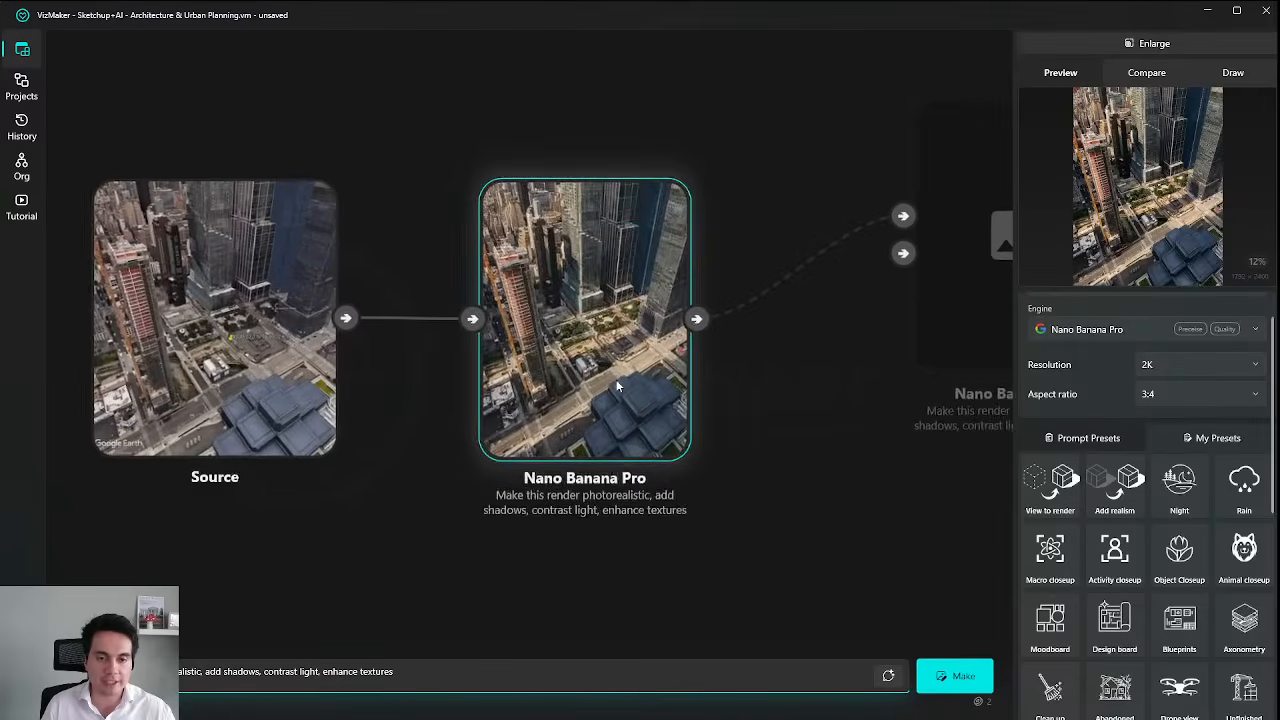
{"action": "scroll", "coordinate": [751, 411], "scroll_direction": "down", "scroll_amount": 3}
{"action": "left_click_drag", "start_coordinate": [714, 283], "coordinate": [677, 269]}
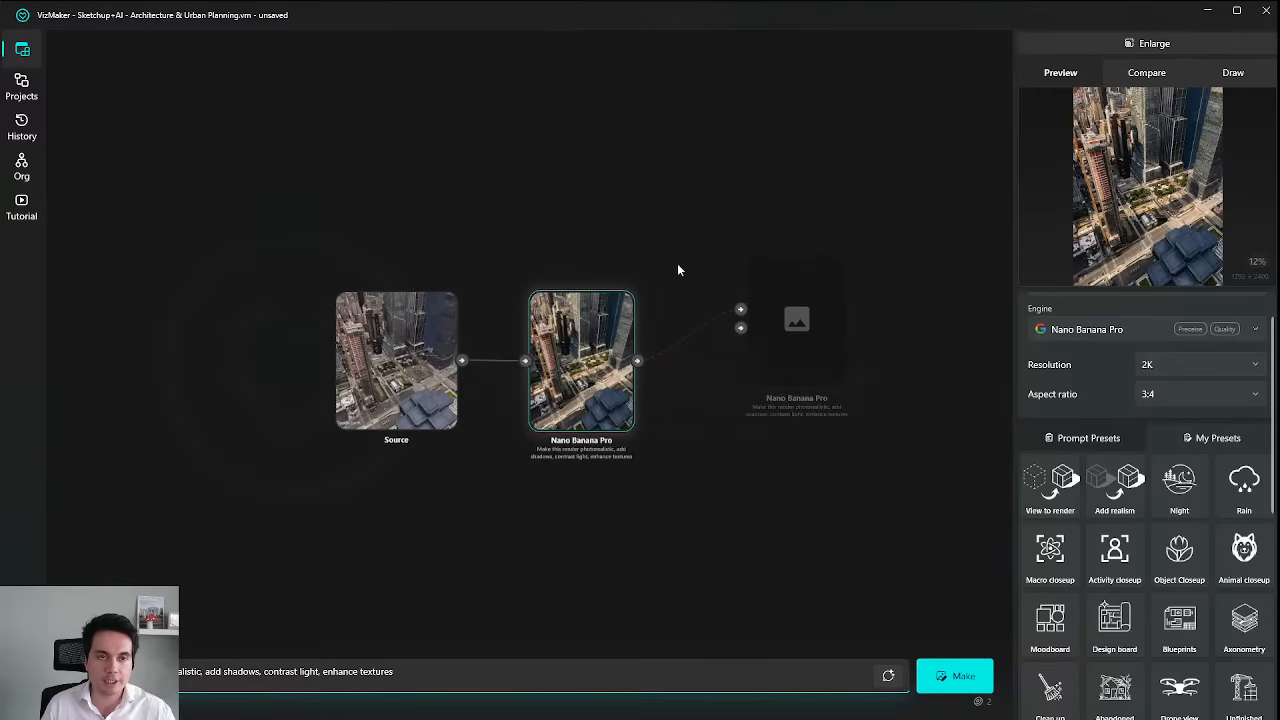
{"action": "scroll", "coordinate": [672, 260], "scroll_direction": "up", "scroll_amount": 2}
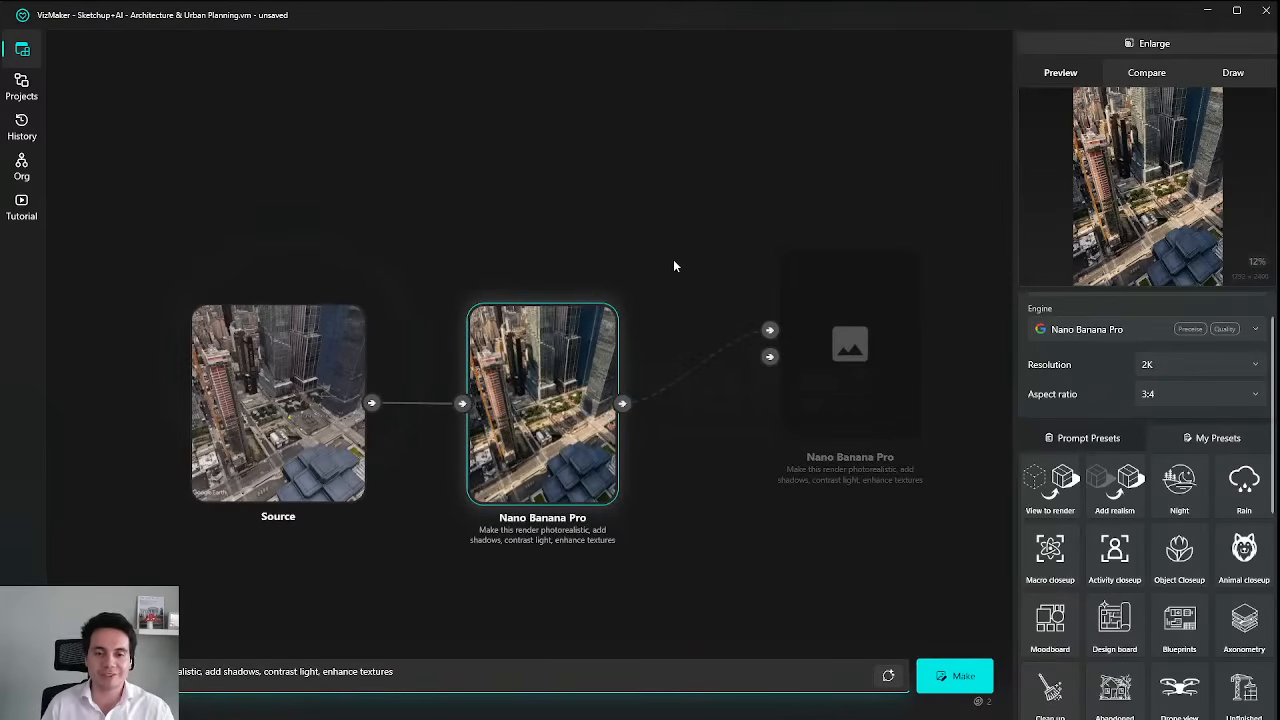
{"action": "scroll", "coordinate": [673, 266], "scroll_direction": "down", "scroll_amount": 2}
{"action": "left_click_drag", "start_coordinate": [691, 280], "coordinate": [594, 349]}
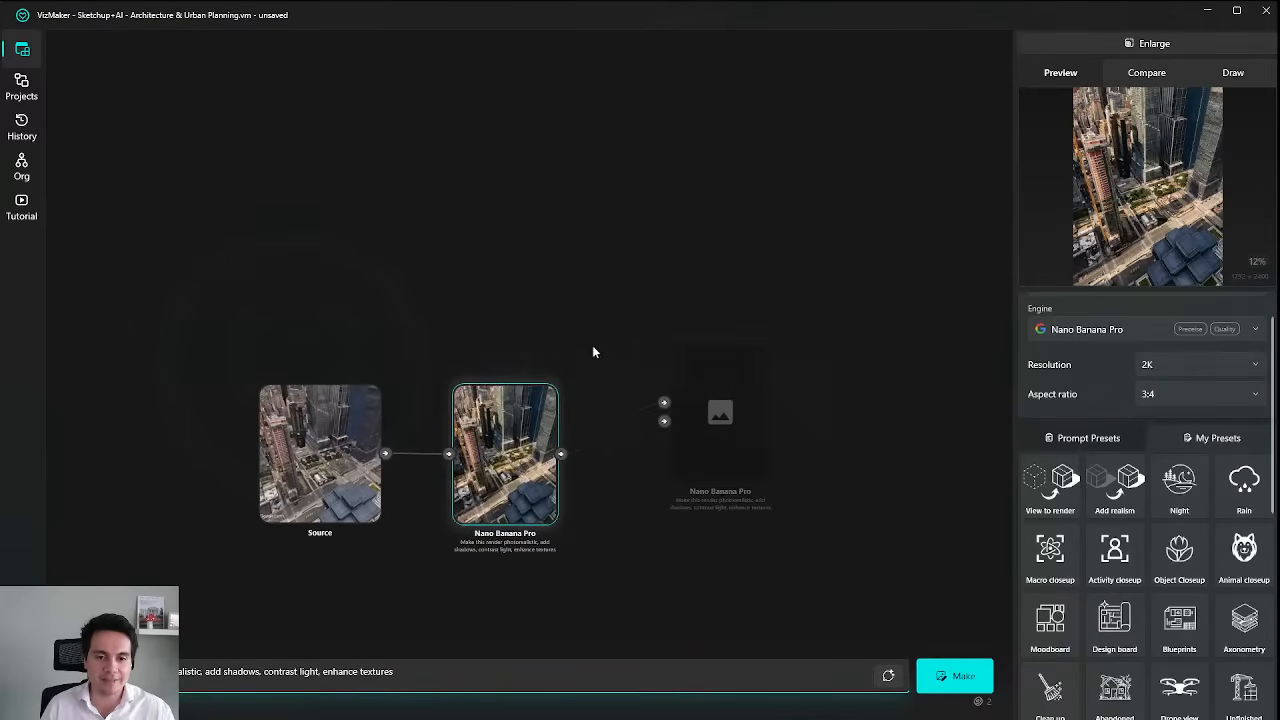
{"action": "key", "text": "ctrl+v"}
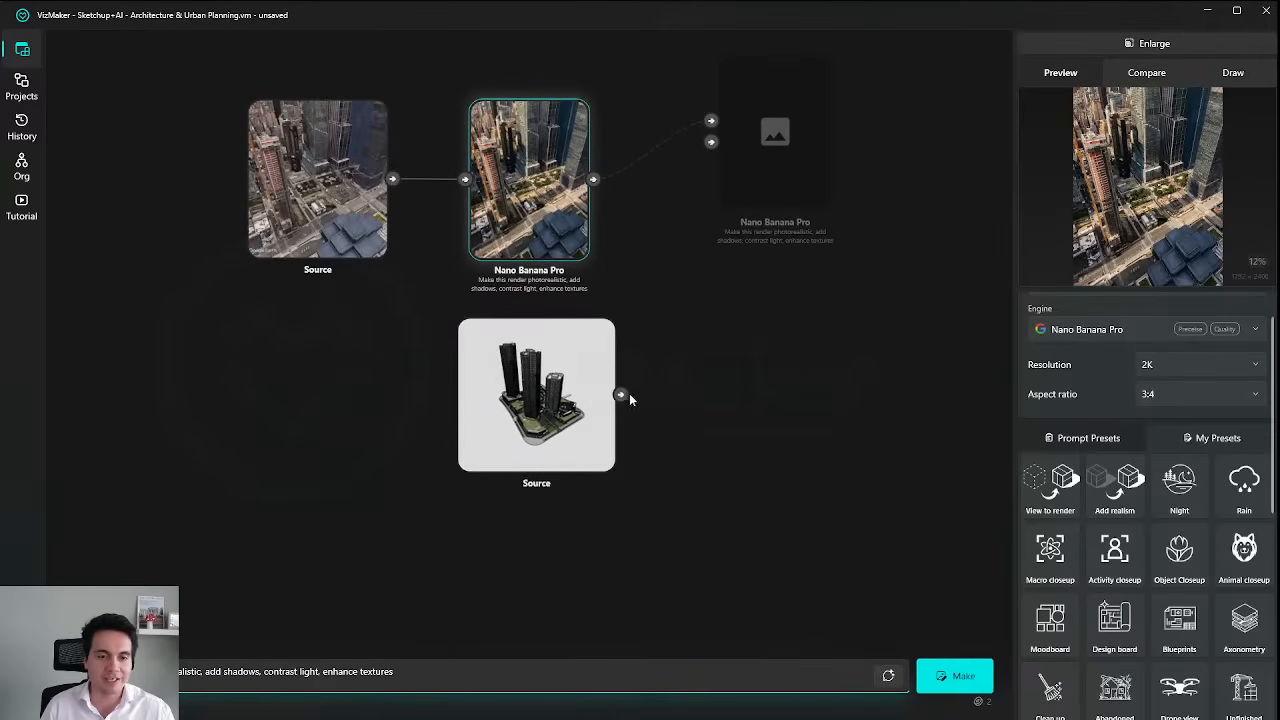
Move the empty follow-up node down between the two input images and align the tower source beneath the enhanced version.
{"action": "scroll", "coordinate": [558, 400], "scroll_direction": "up", "scroll_amount": 3}
{"action": "scroll", "coordinate": [558, 400], "scroll_direction": "down", "scroll_amount": 3}
{"action": "left_click_drag", "start_coordinate": [839, 175], "coordinate": [805, 301]}
{"action": "scroll", "coordinate": [690, 290], "scroll_direction": "up", "scroll_amount": 3}
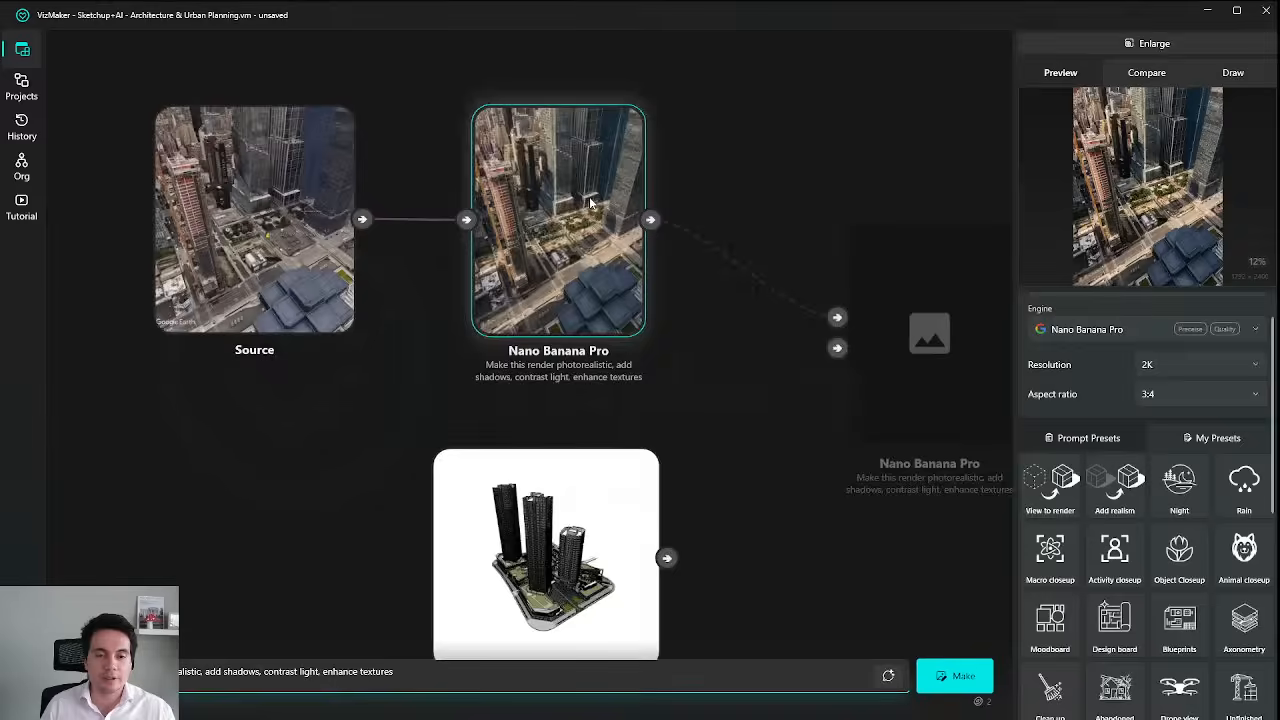
{"action": "left_click_drag", "start_coordinate": [625, 224], "coordinate": [565, 193]}
{"action": "mouse_move", "coordinate": [498, 233]}
{"action": "left_mouse_down"}
{"action": "mouse_move", "coordinate": [527, 233]}
{"action": "mouse_move", "coordinate": [508, 233]}
{"action": "left_mouse_up"}
{"action": "left_click_drag", "start_coordinate": [621, 440], "coordinate": [565, 385]}
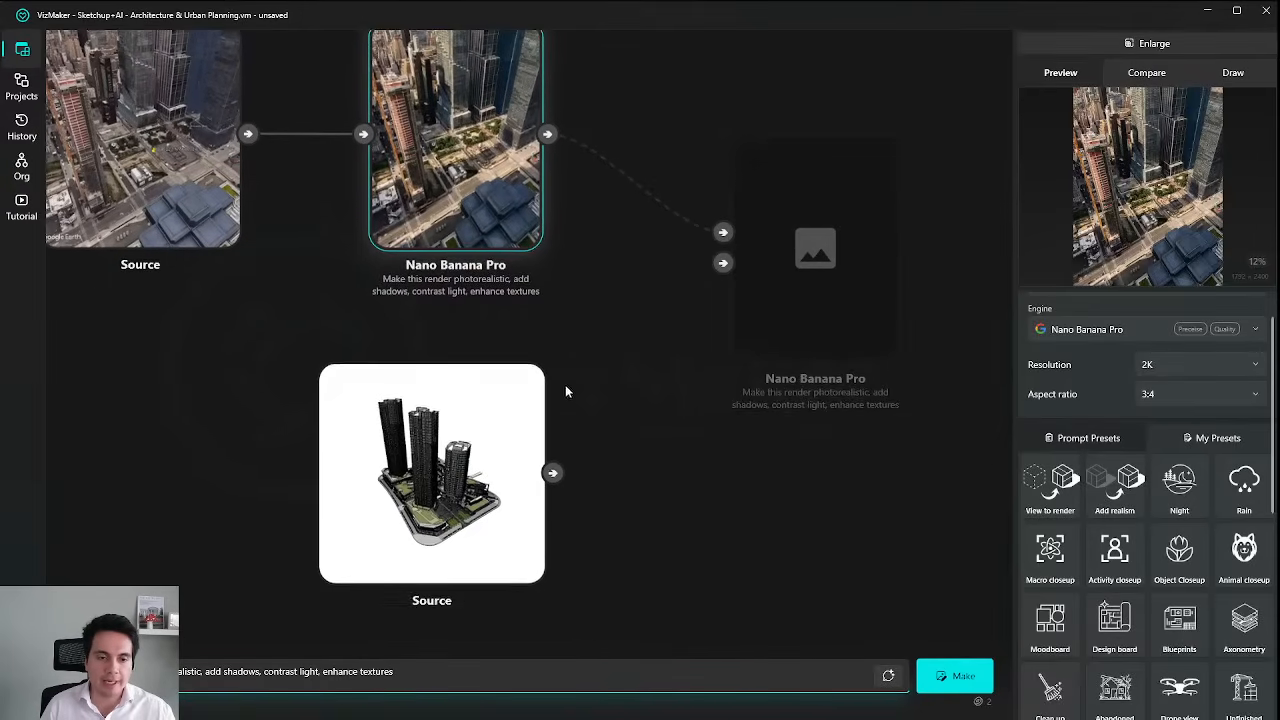
{"action": "mouse_move", "coordinate": [480, 471]}
{"action": "left_mouse_down"}
{"action": "mouse_move", "coordinate": [536, 438]}
{"action": "mouse_move", "coordinate": [492, 465]}
{"action": "mouse_move", "coordinate": [512, 441]}
{"action": "mouse_move", "coordinate": [505, 458]}
{"action": "mouse_move", "coordinate": [522, 451]}
{"action": "left_mouse_up"}
{"action": "left_click", "coordinate": [1130, 43]}
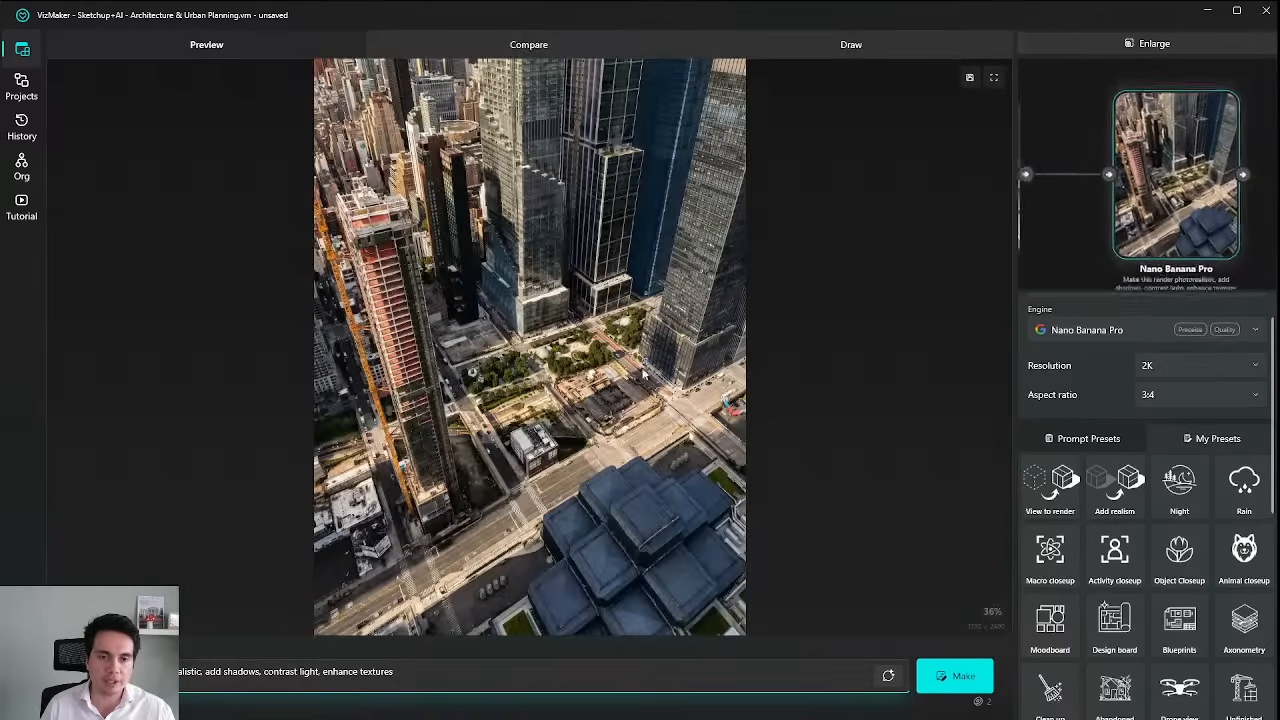
{"action": "left_click", "coordinate": [1128, 47]}
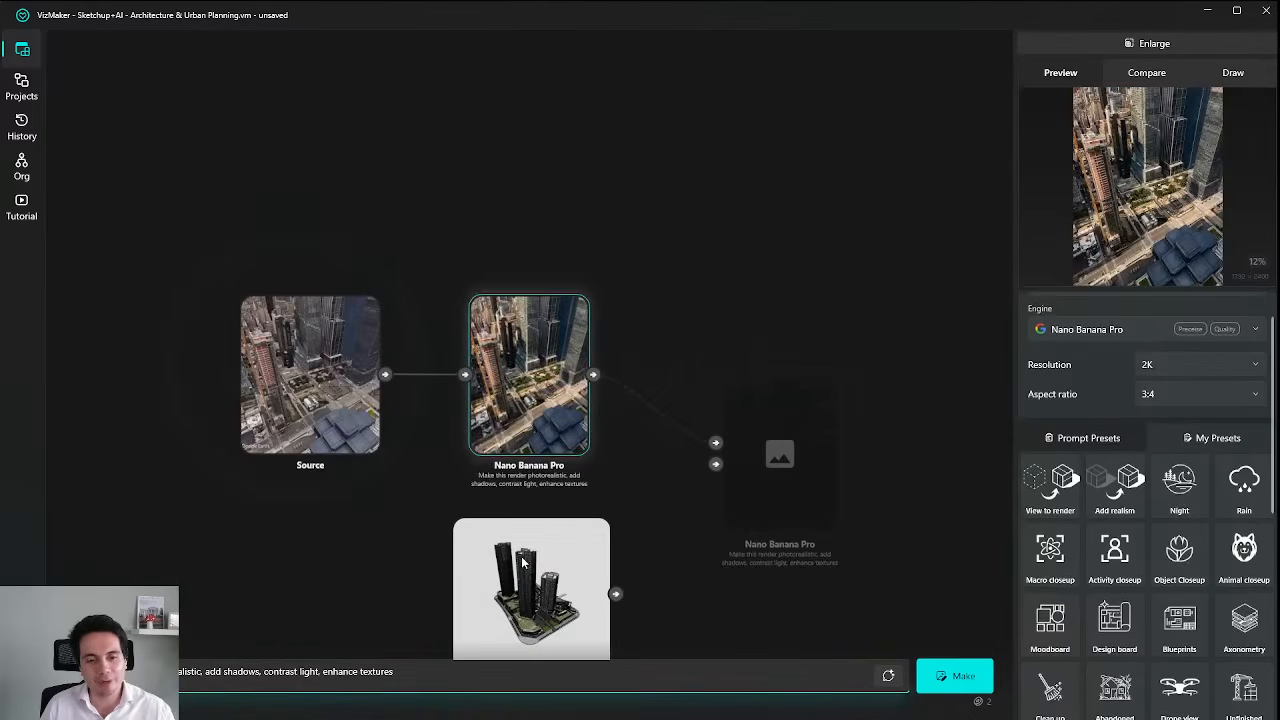
Check the tower source in the enlarged preview, return to the canvas, and select the enhanced aerial version above it.
{"action": "left_click", "coordinate": [1148, 43]}
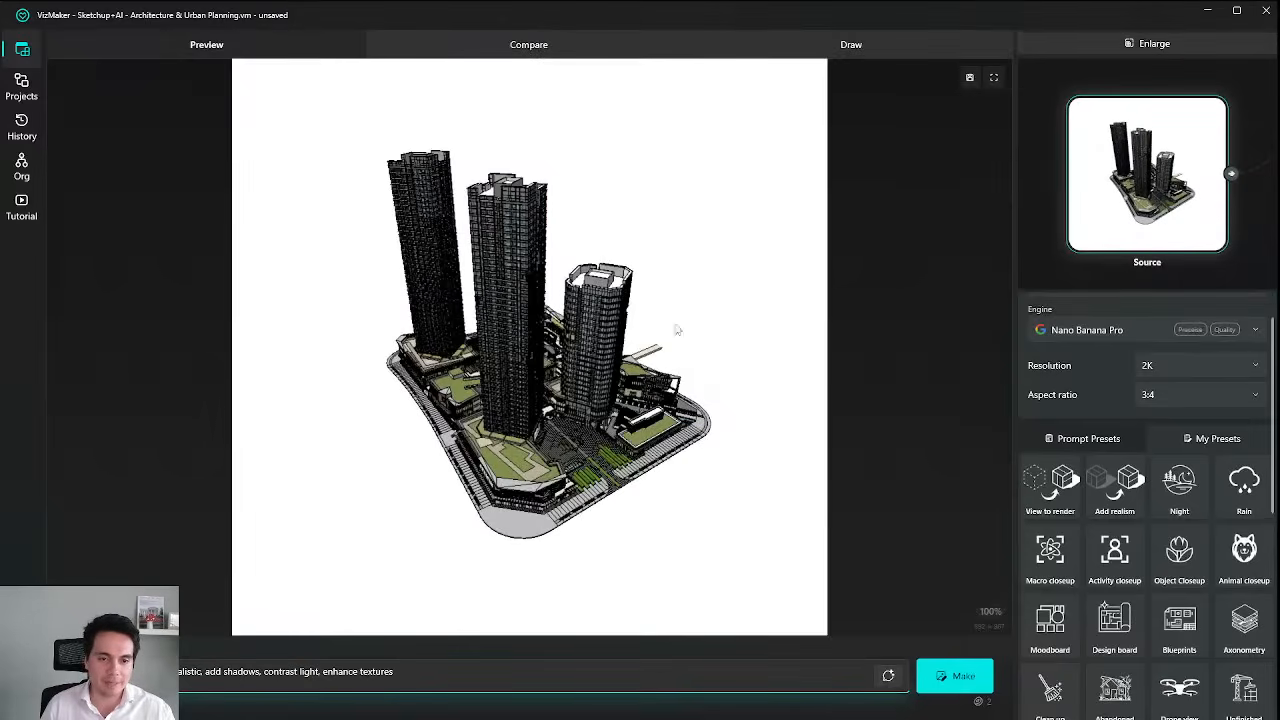
{"action": "left_click", "coordinate": [1195, 44]}
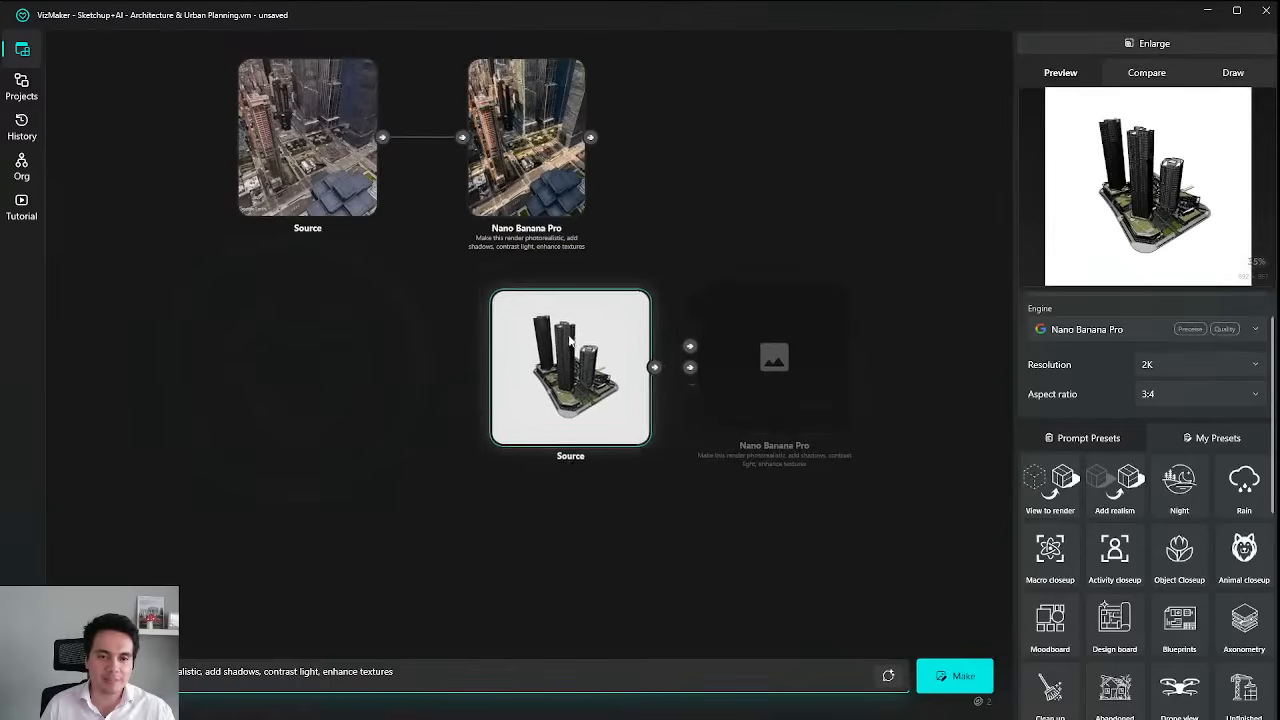
{"action": "left_click_drag", "start_coordinate": [765, 320], "coordinate": [777, 187]}
{"action": "left_click_drag", "start_coordinate": [664, 224], "coordinate": [663, 302]}
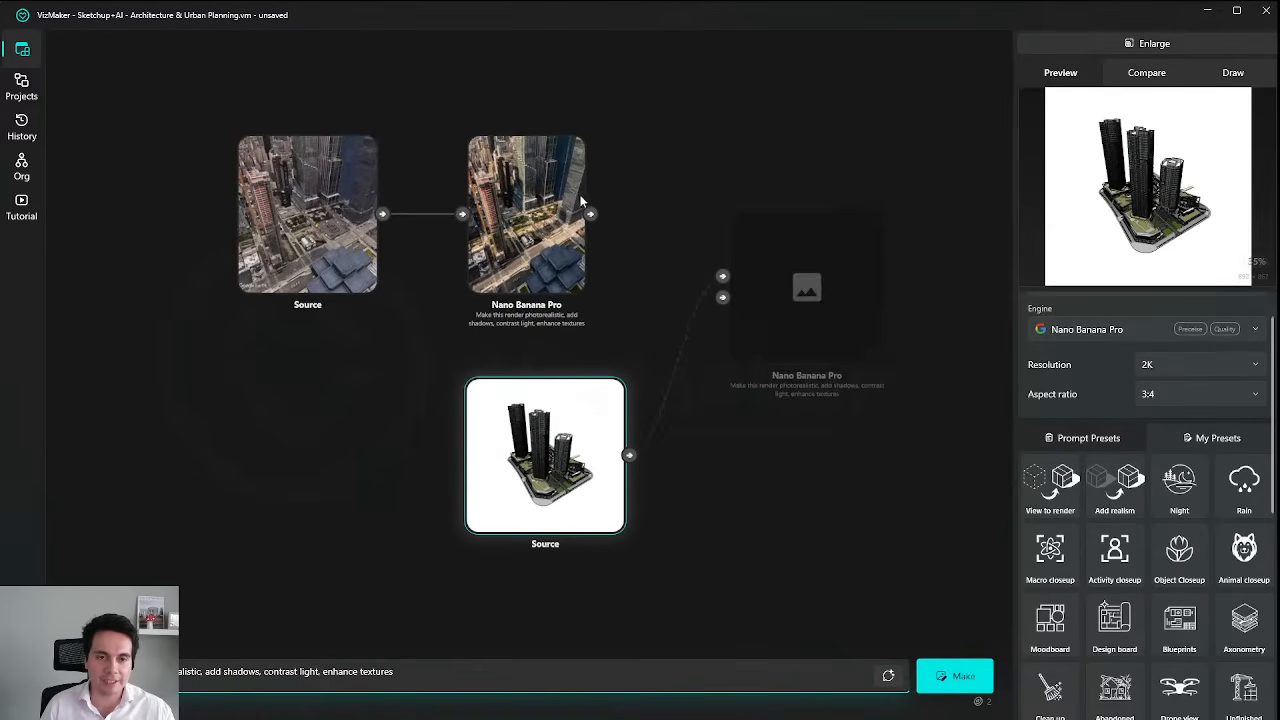
{"action": "left_click", "coordinate": [576, 203]}
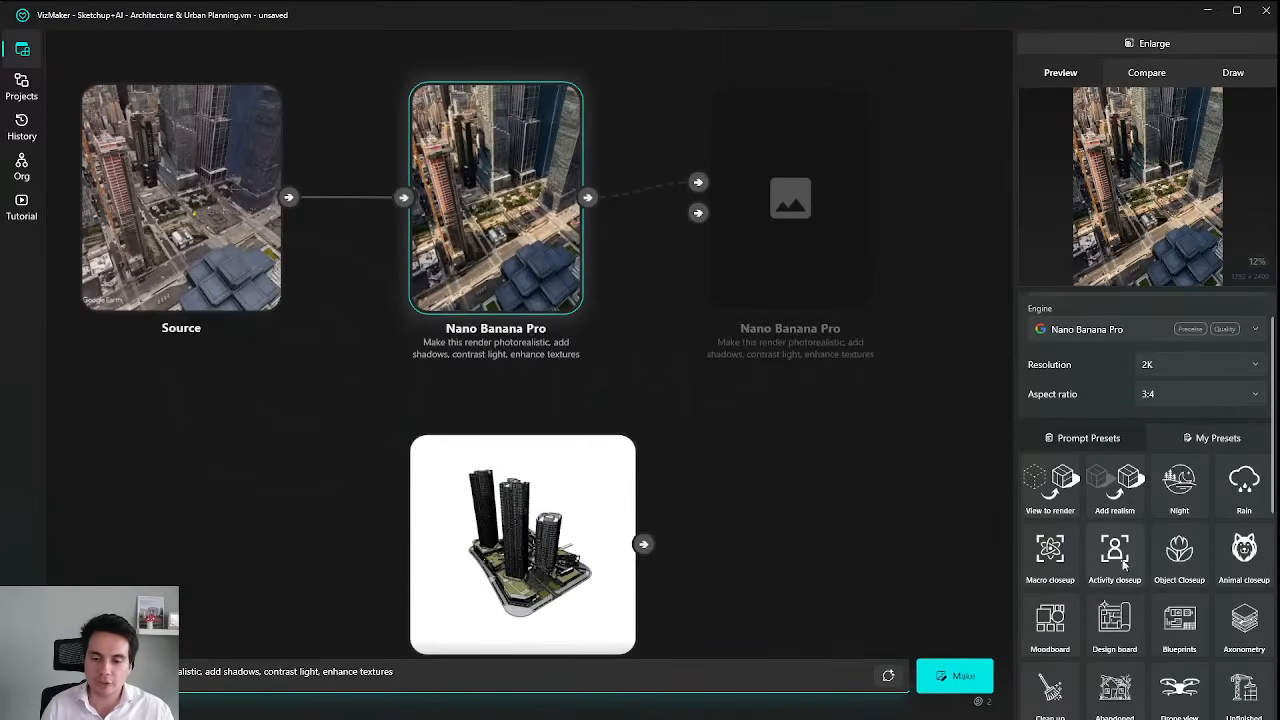
Switch to SketchUp and change the tower camera's field of view to a focal length of 43 mm.
{"action": "key", "text": "alt+Tab"}
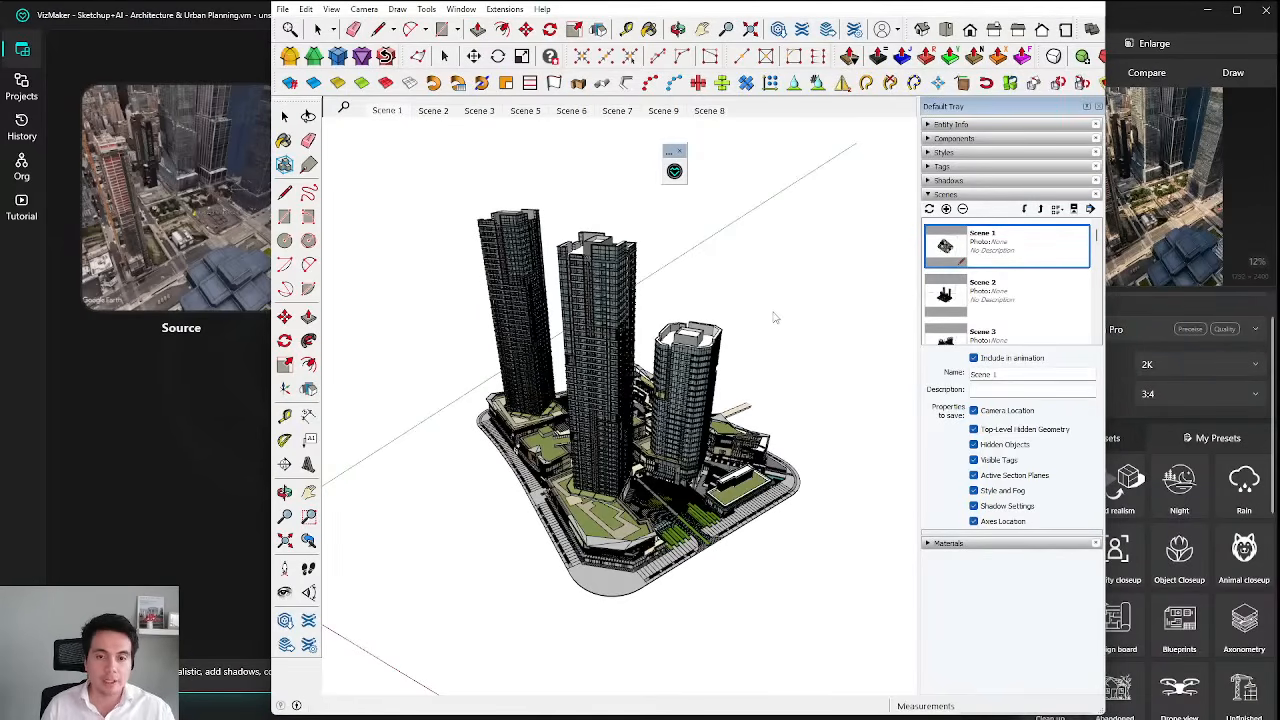
{"action": "key", "text": "z"}
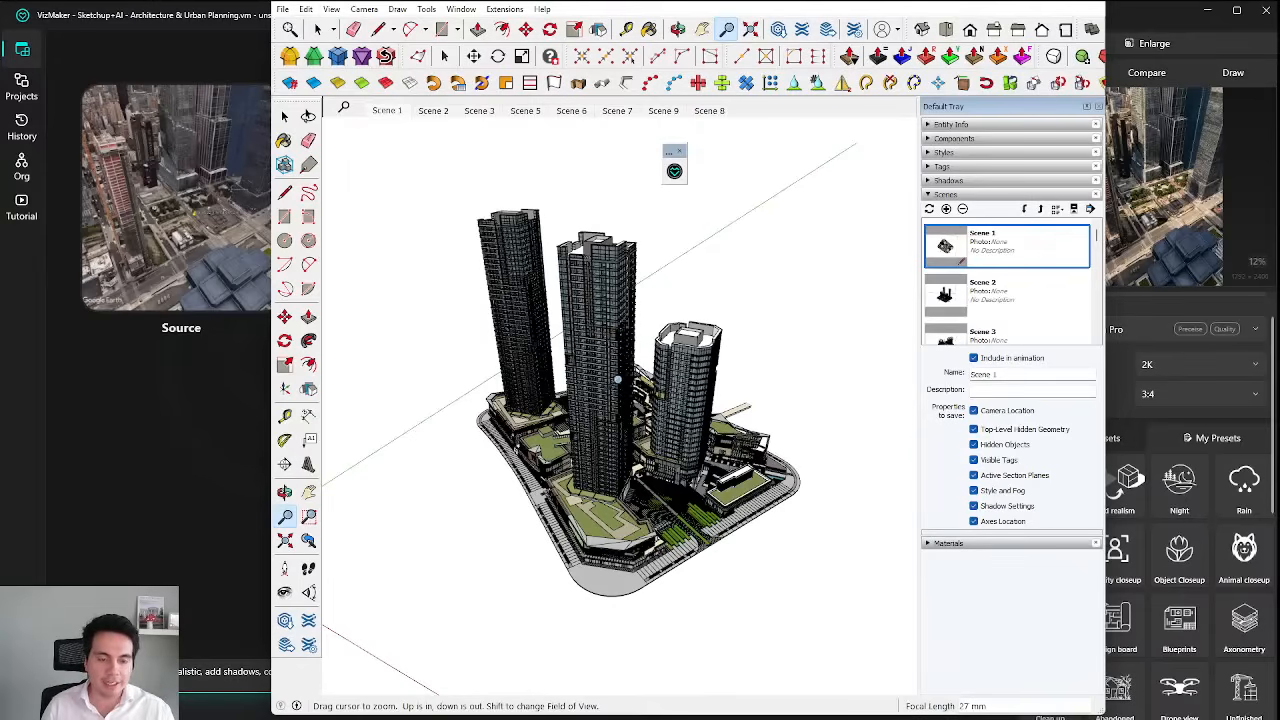
{"action": "left_click_drag", "start_coordinate": [603, 386], "coordinate": [604, 352]}
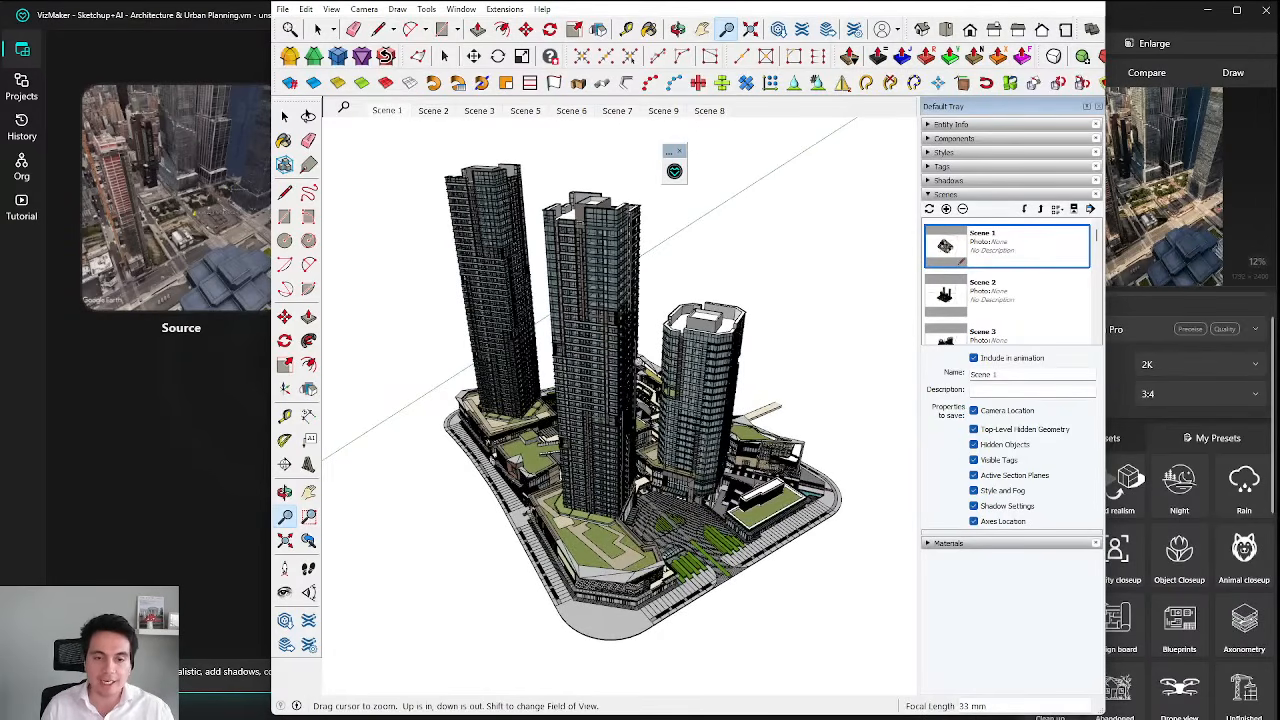
{"action": "left_click_drag", "start_coordinate": [681, 329], "coordinate": [684, 415]}
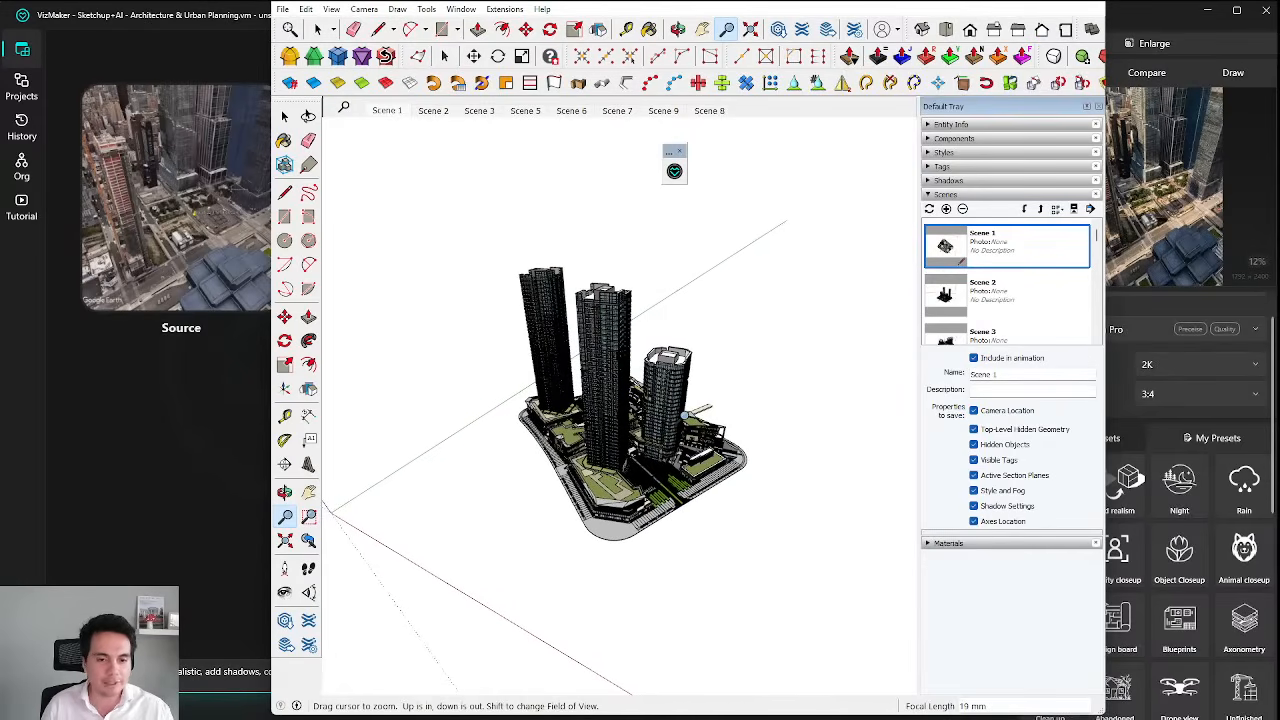
{"action": "left_click_drag", "start_coordinate": [684, 414], "coordinate": [672, 233]}
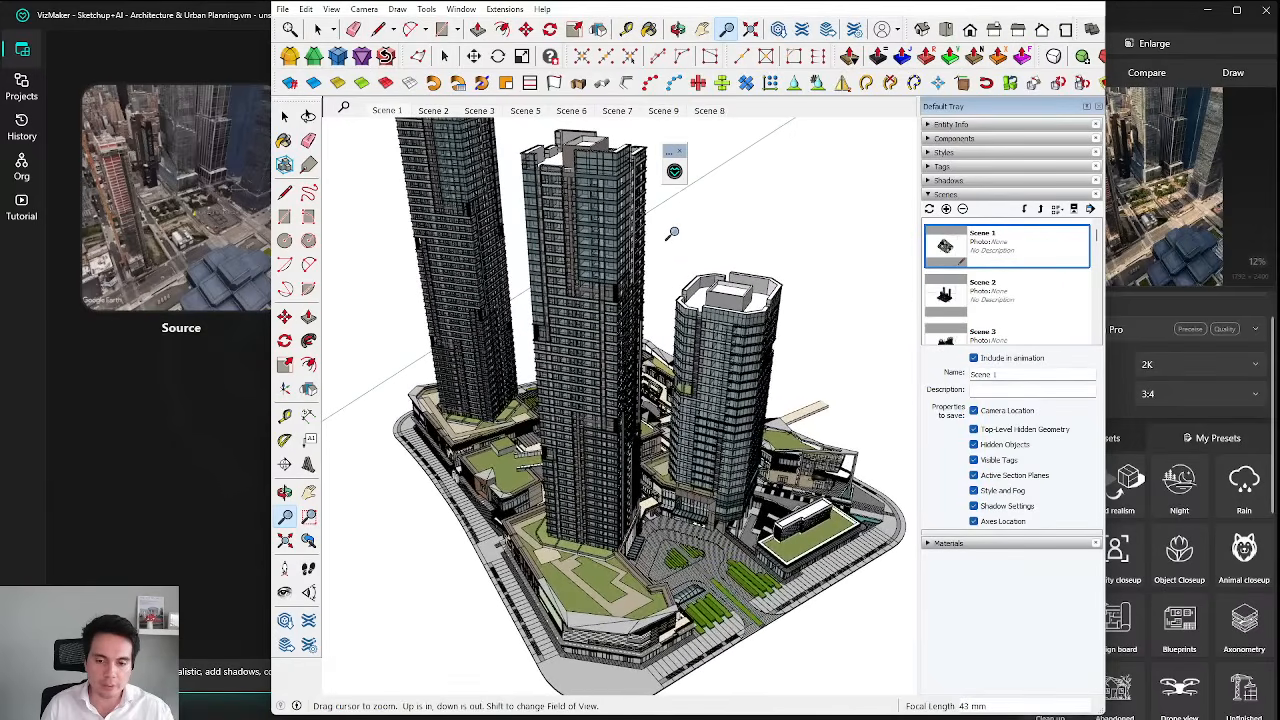
Reframe the towers from an elevated angle matching the aerial capture, keeping all three towers and the site base inside the viewport.
{"action": "scroll", "coordinate": [654, 484], "scroll_direction": "down", "scroll_amount": 2}
{"action": "left_click_drag", "start_coordinate": [640, 450], "coordinate": [667, 487]}
{"action": "scroll", "coordinate": [625, 462], "scroll_direction": "down", "scroll_amount": 1}
{"action": "scroll", "coordinate": [668, 485], "scroll_direction": "down", "scroll_amount": 1}
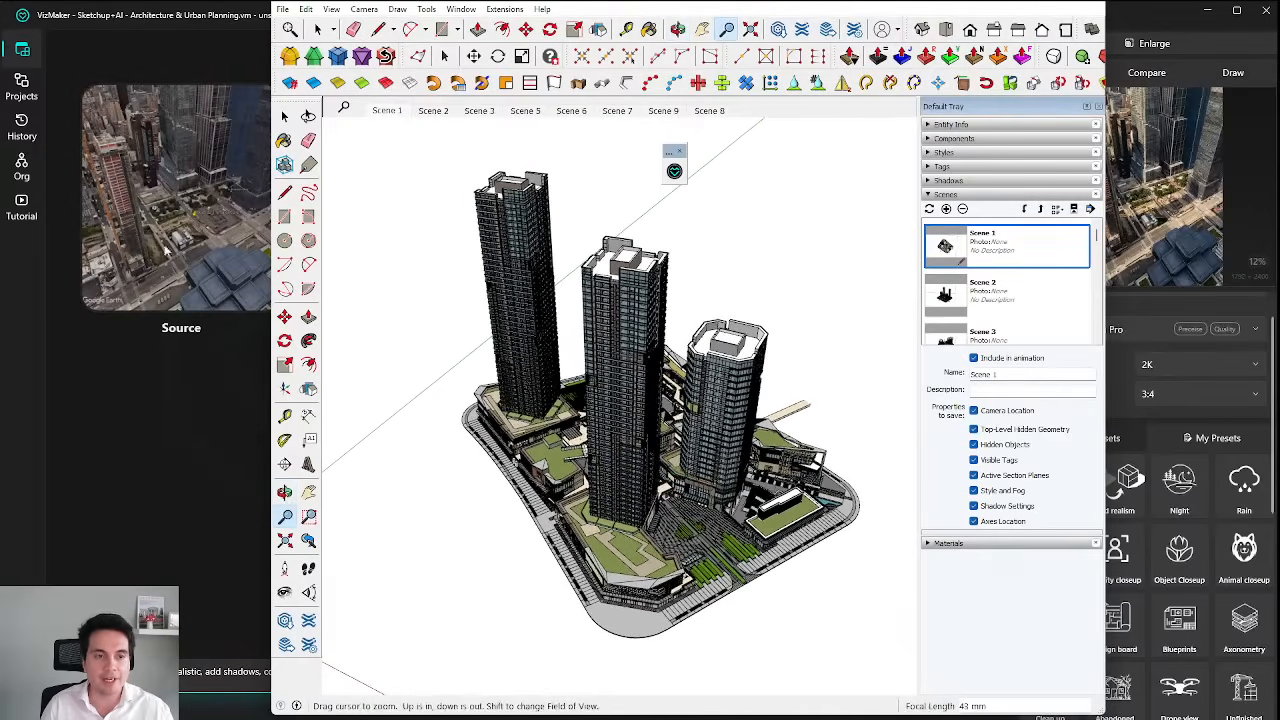
{"action": "left_click_drag", "start_coordinate": [560, 420], "coordinate": [585, 418]}
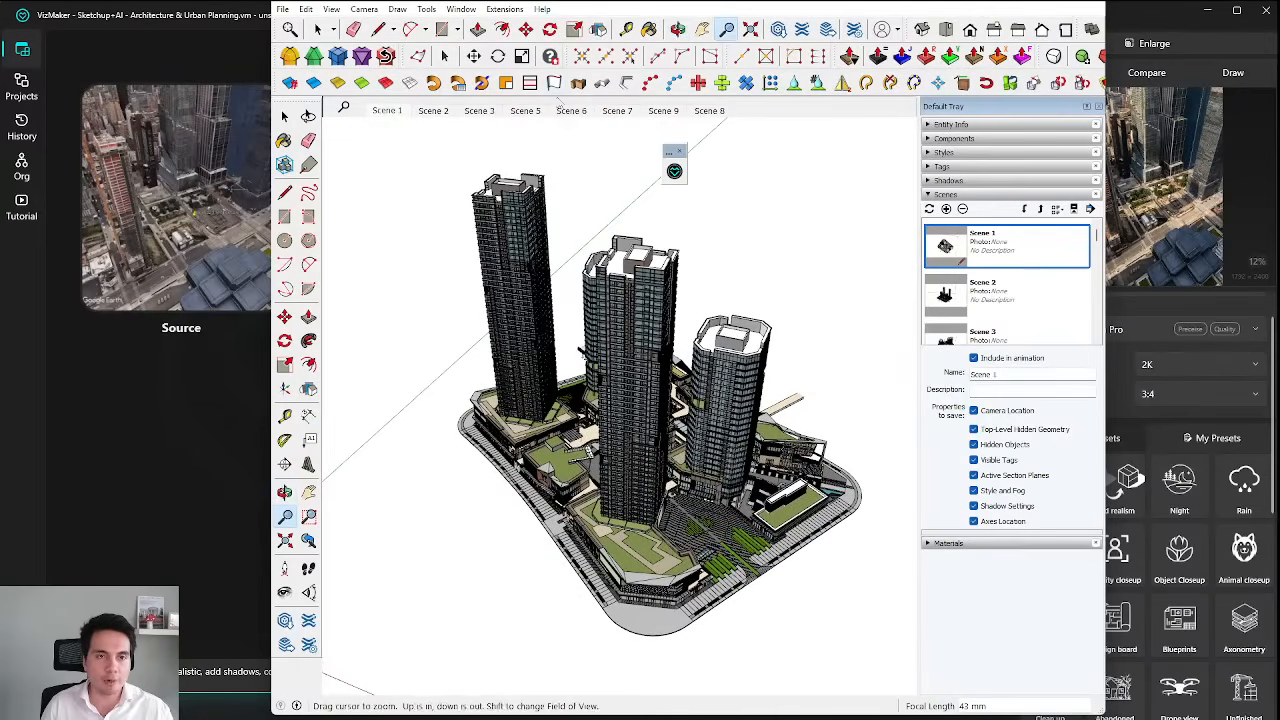
{"action": "mouse_move", "coordinate": [671, 449]}
{"action": "left_mouse_down"}
{"action": "mouse_move", "coordinate": [654, 448]}
{"action": "mouse_move", "coordinate": [667, 449]}
{"action": "mouse_move", "coordinate": [660, 432]}
{"action": "left_mouse_up"}
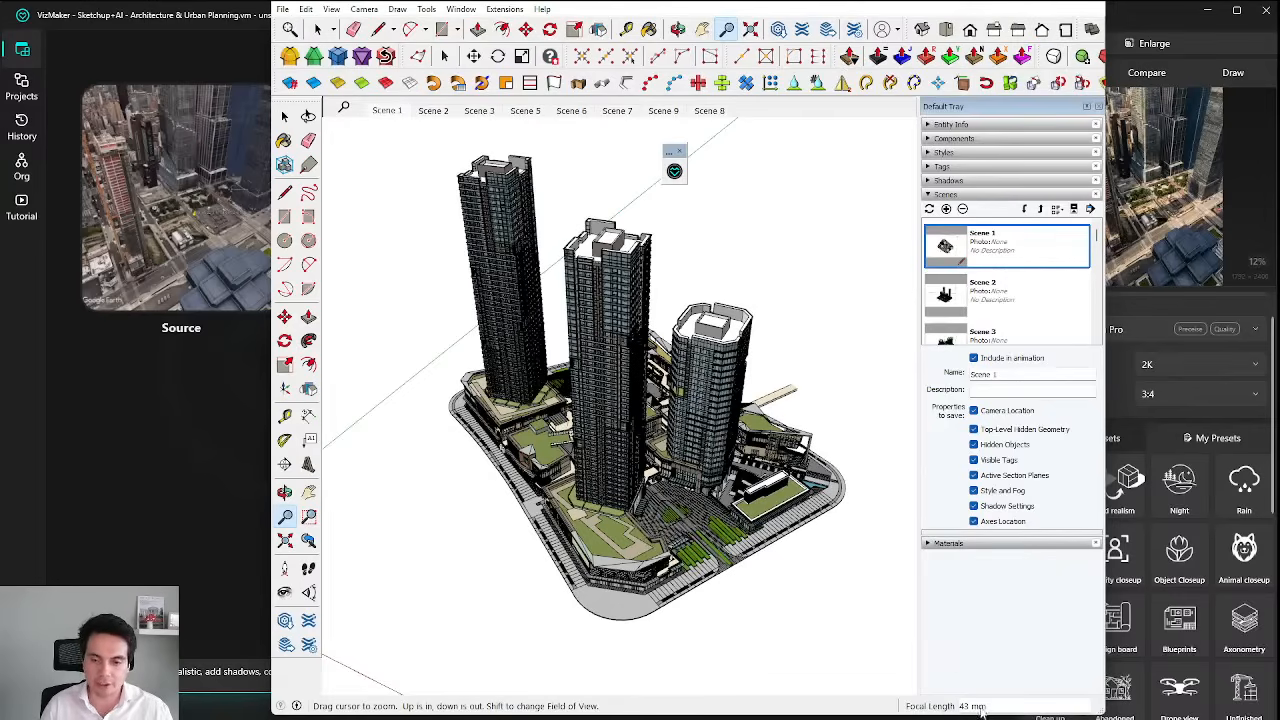
Send the 43 mm tower view to VizMaker with the plugin and return to the render canvas.
{"action": "left_click", "coordinate": [675, 172]}
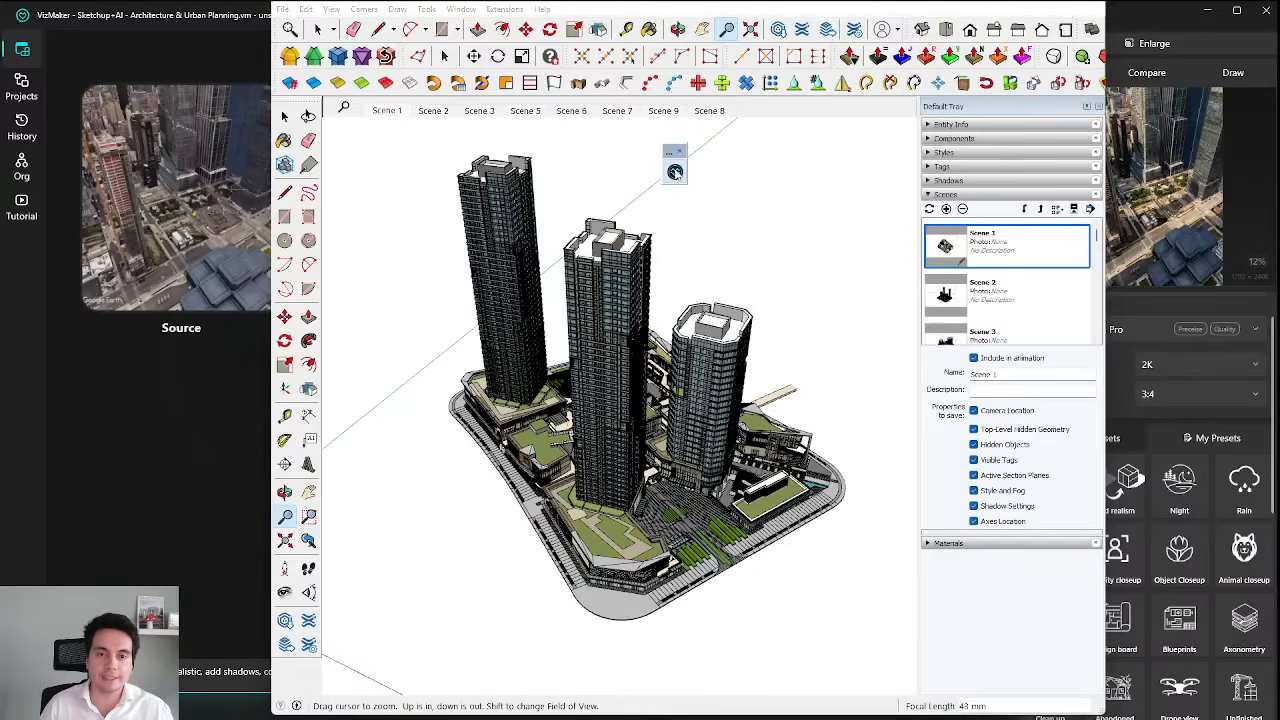
{"action": "left_click", "coordinate": [234, 371]}
{"action": "left_click_drag", "start_coordinate": [498, 557], "coordinate": [489, 570]}
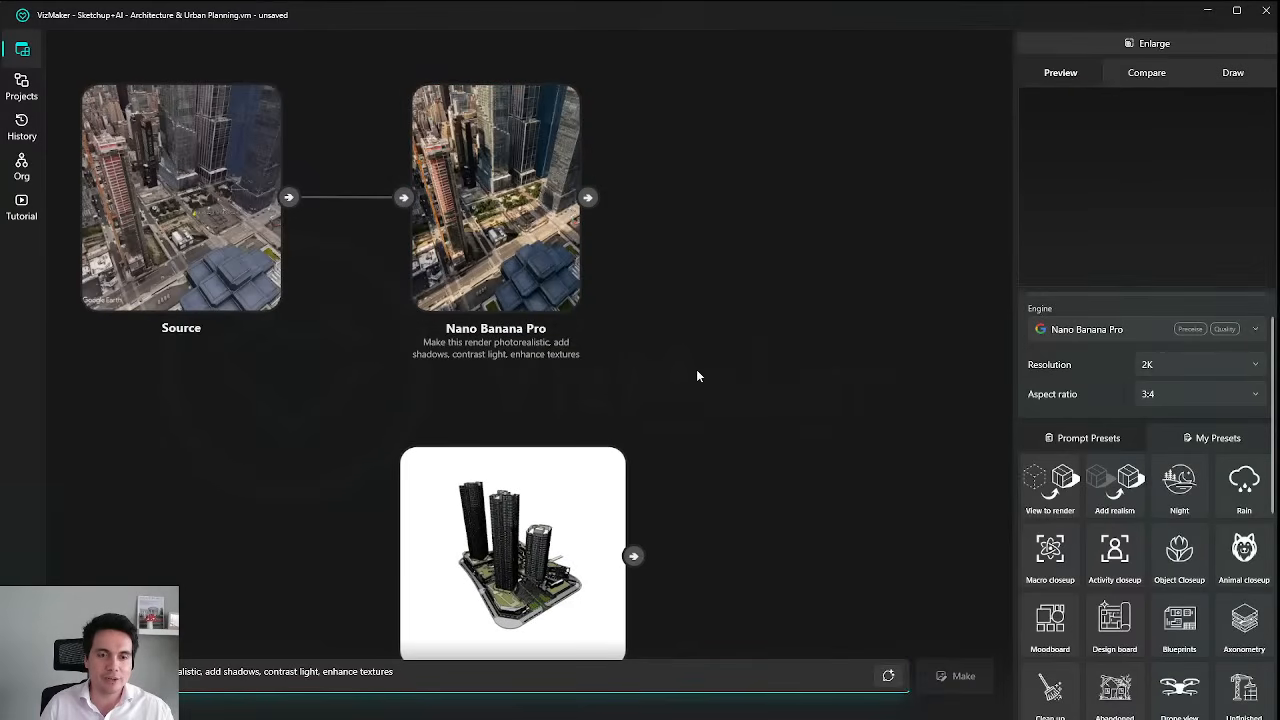
{"action": "scroll", "coordinate": [715, 340], "scroll_direction": "down", "scroll_amount": 5}
{"action": "scroll", "coordinate": [669, 250], "scroll_direction": "up", "scroll_amount": 3}
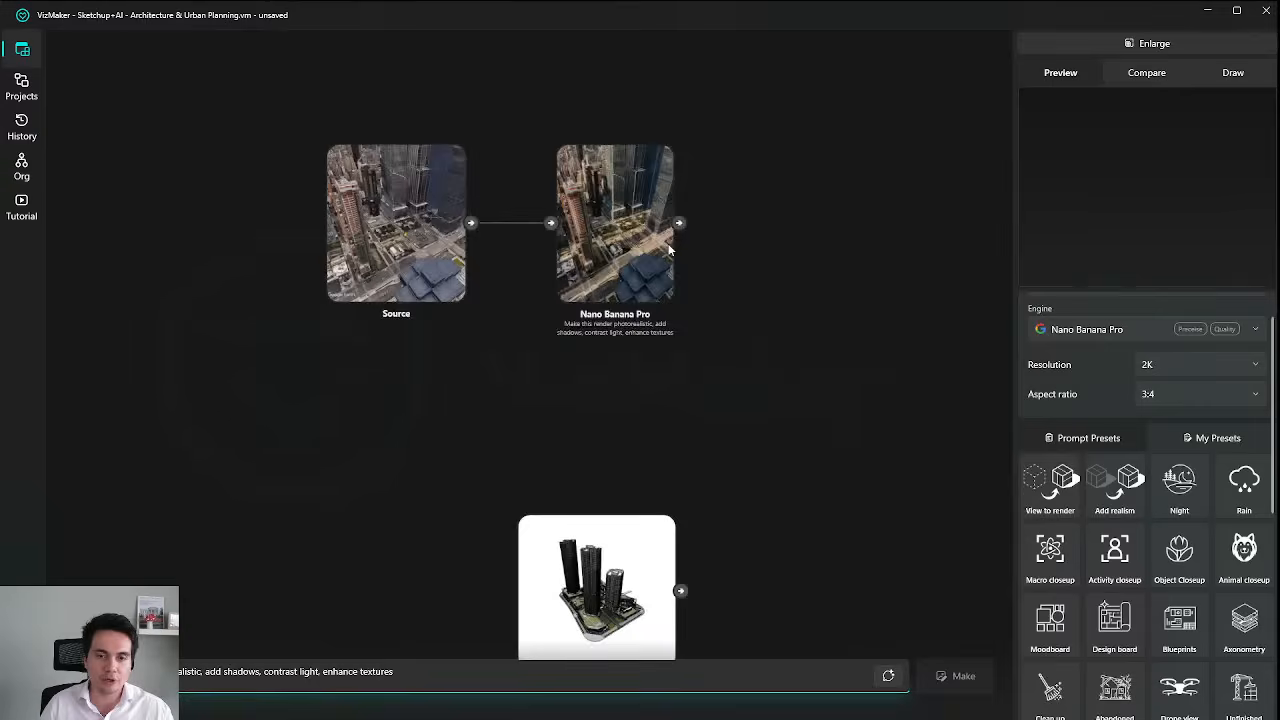
{"action": "scroll", "coordinate": [651, 249], "scroll_direction": "up", "scroll_amount": 4}
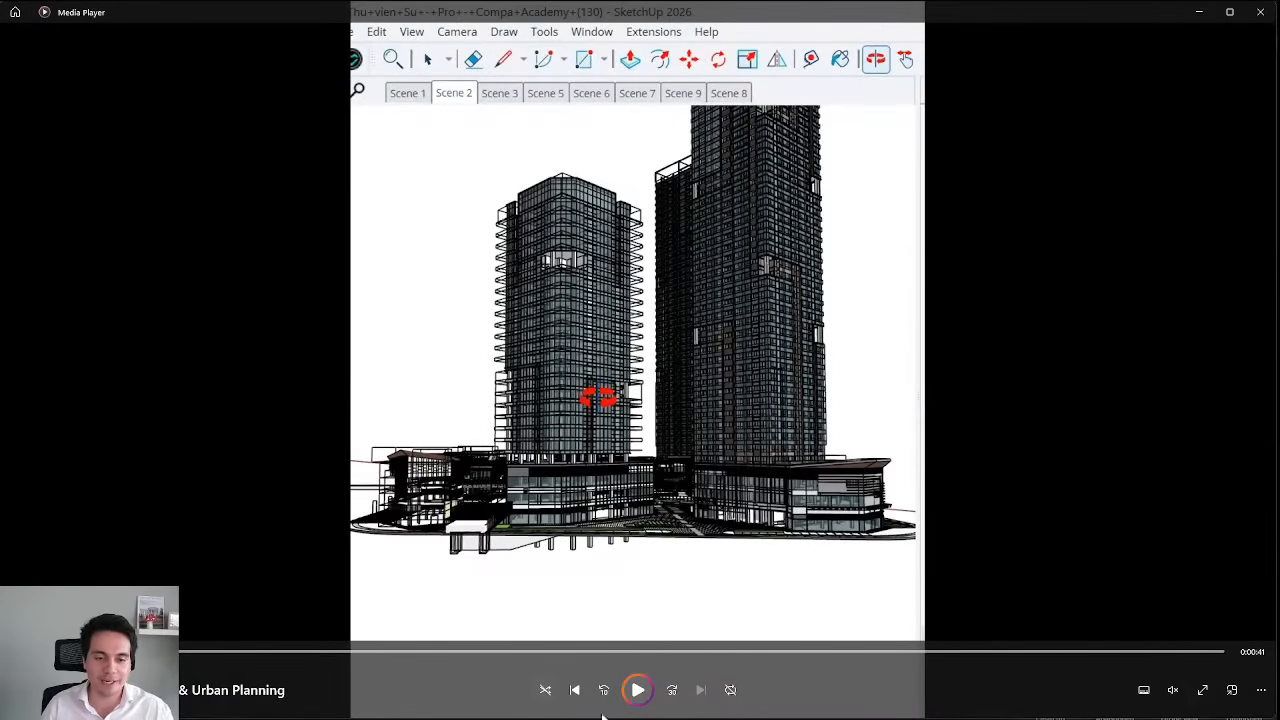
Play the reference video in Media Player, pausing it to examine the SketchUp towers and their rendered city views.
{"action": "left_click", "coordinate": [640, 691]}
{"action": "left_click", "coordinate": [645, 692]}
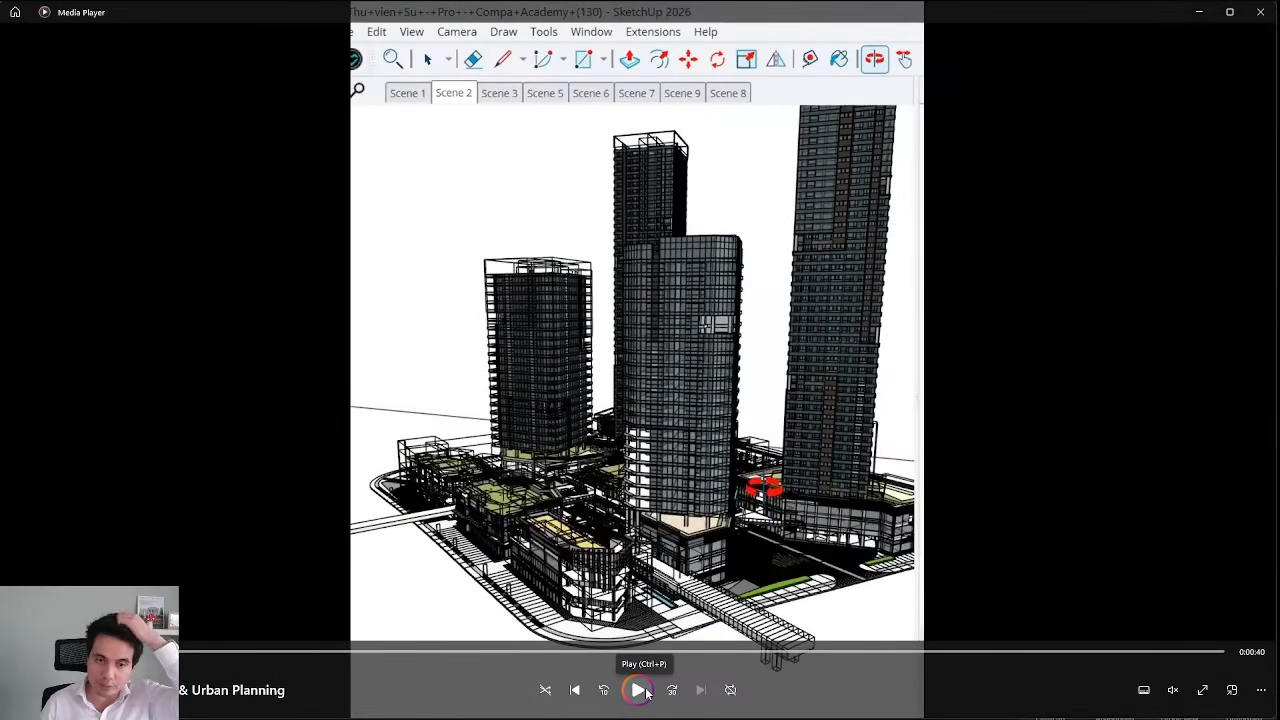
{"action": "left_click", "coordinate": [640, 690]}
{"action": "left_click", "coordinate": [640, 690]}
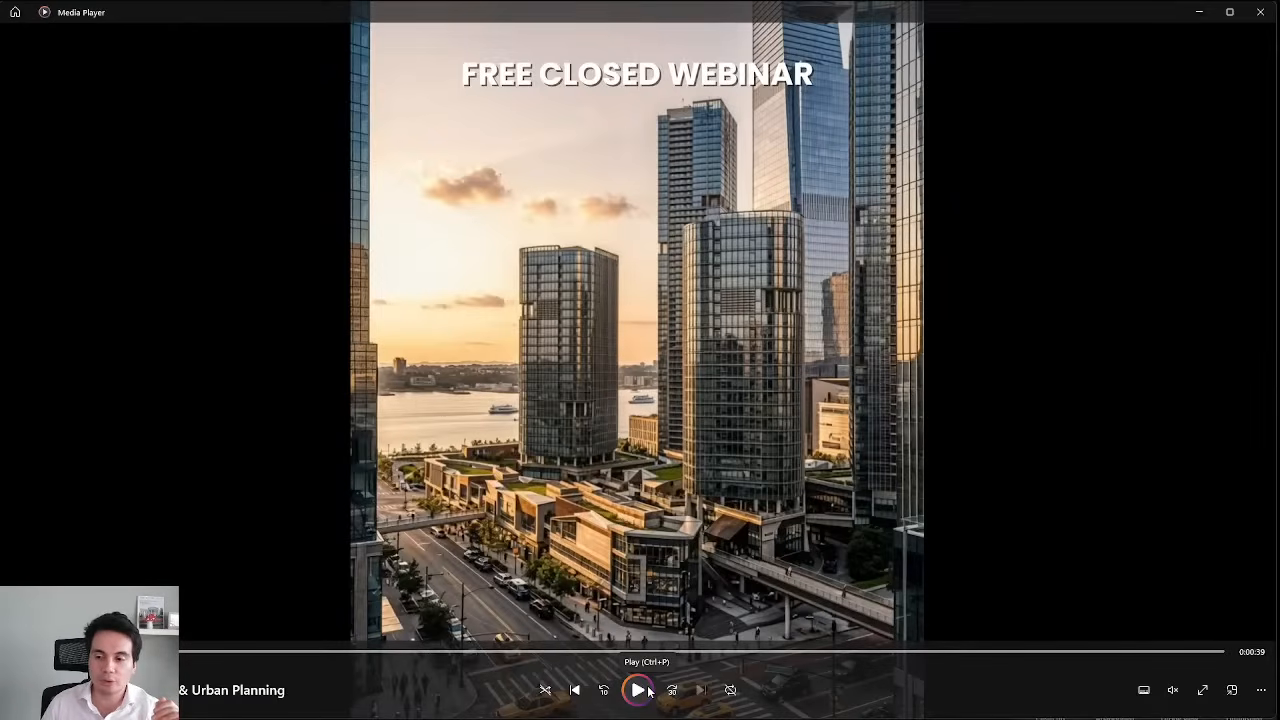
{"action": "left_click", "coordinate": [638, 690]}
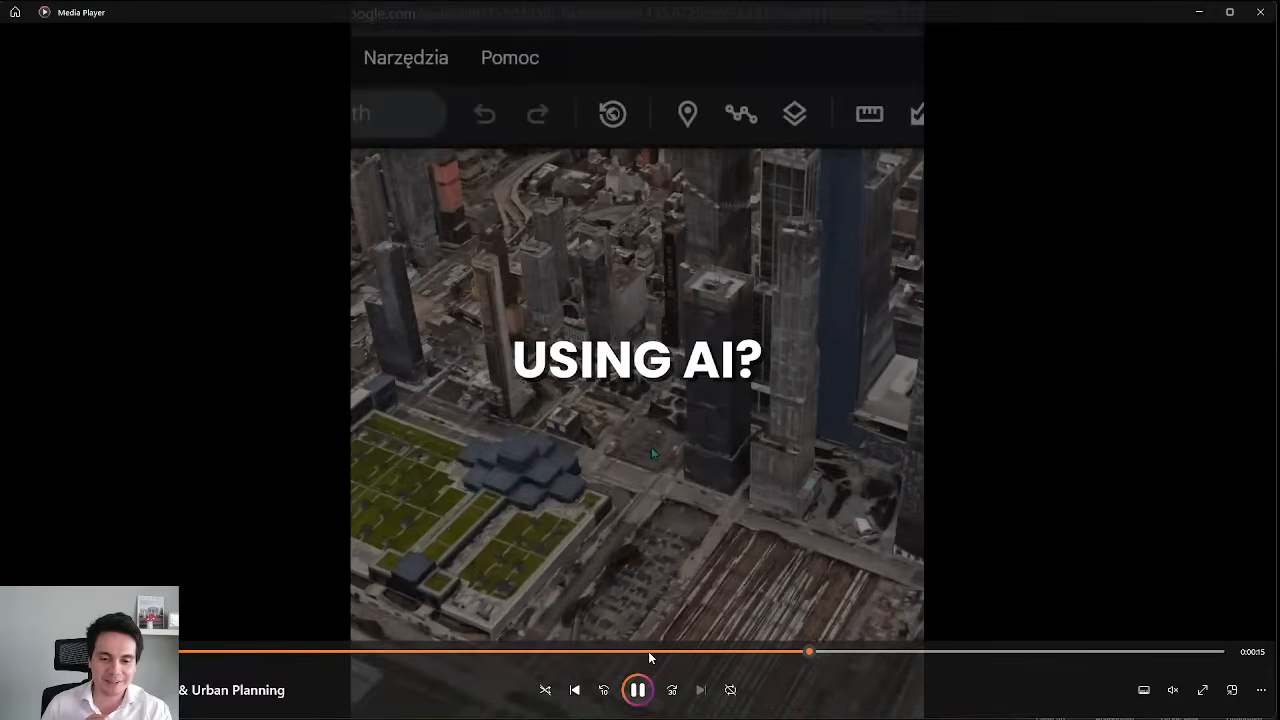
{"action": "left_click", "coordinate": [673, 697]}
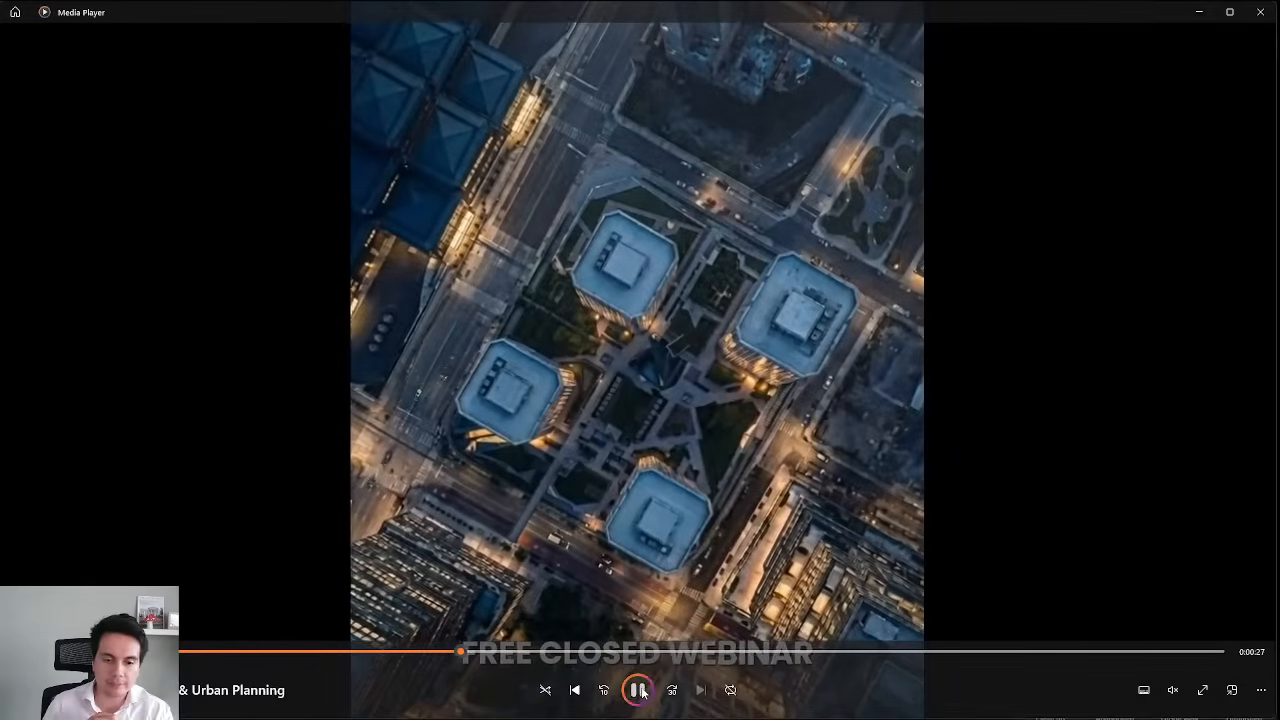
{"action": "left_click", "coordinate": [640, 690]}
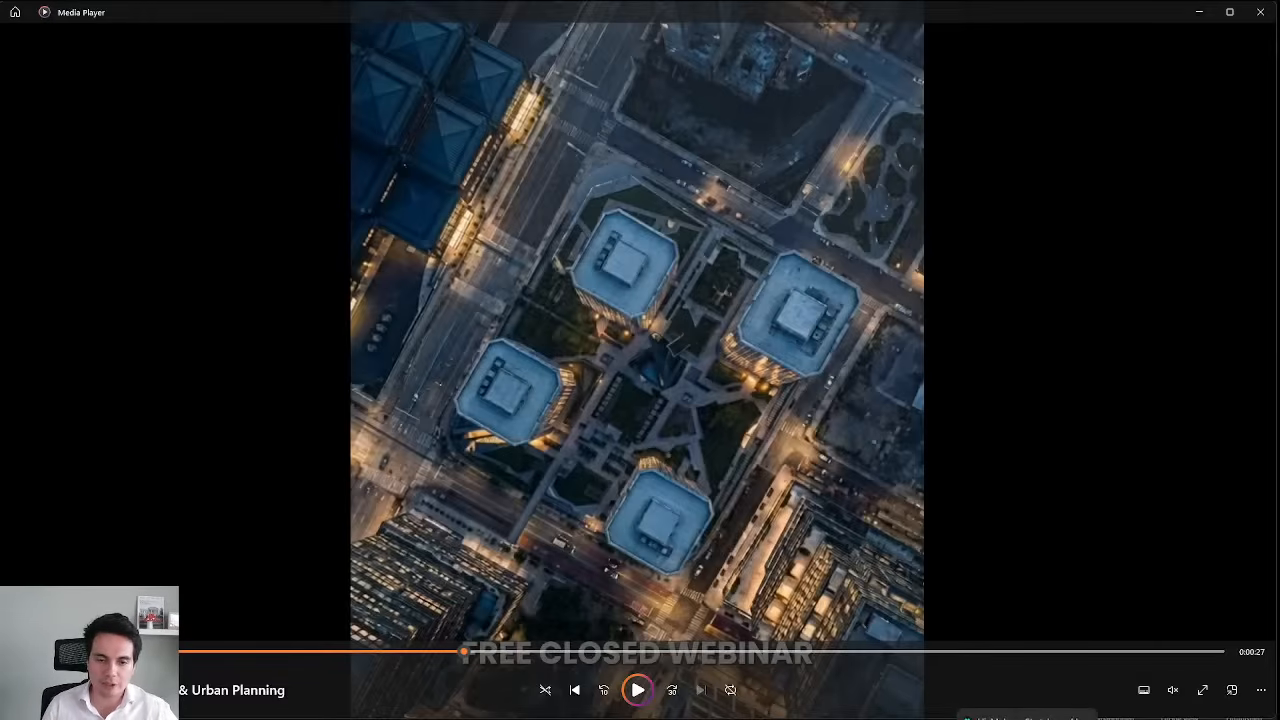
Return to VizMaker and nudge the enhanced aerial node slightly up and to the right above the tower sources.
{"action": "left_click", "coordinate": [988, 717]}
{"action": "left_click_drag", "start_coordinate": [711, 460], "coordinate": [715, 509]}
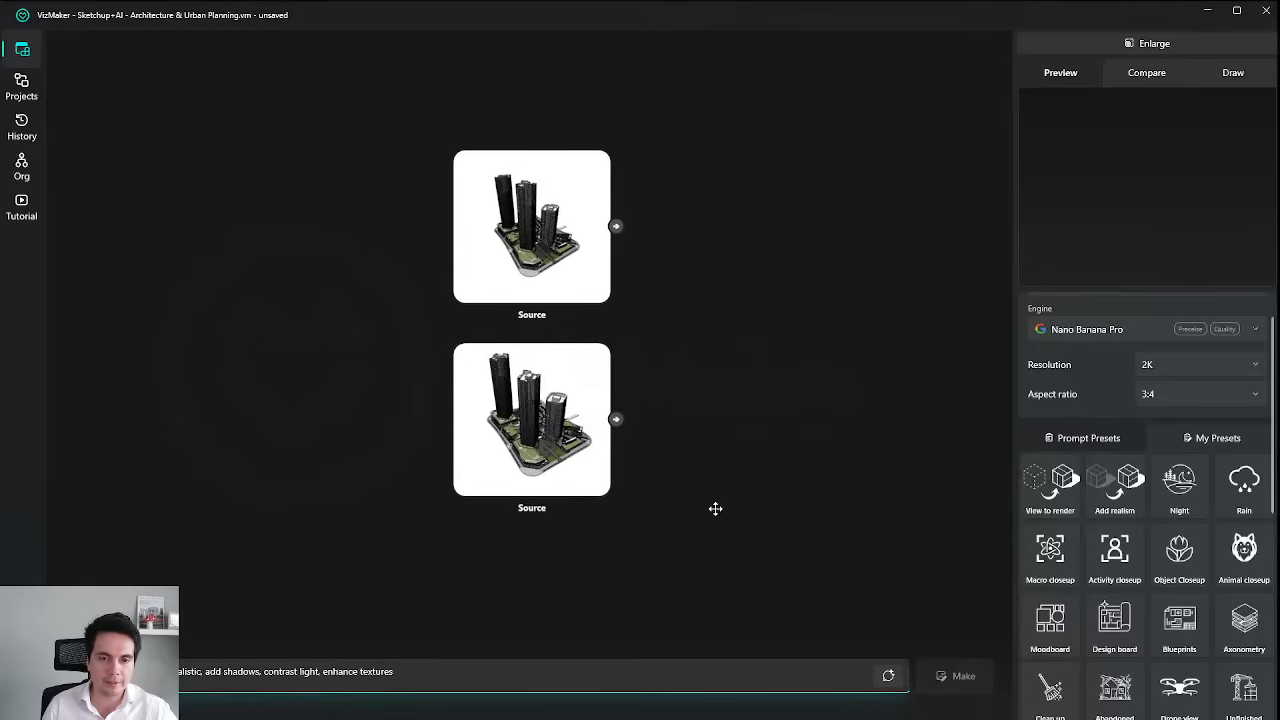
{"action": "scroll", "coordinate": [686, 424], "scroll_direction": "down", "scroll_amount": 3}
{"action": "scroll", "coordinate": [731, 374], "scroll_direction": "up", "scroll_amount": 2}
{"action": "left_click_drag", "start_coordinate": [745, 356], "coordinate": [585, 509]}
{"action": "scroll", "coordinate": [620, 225], "scroll_direction": "up", "scroll_amount": 3}
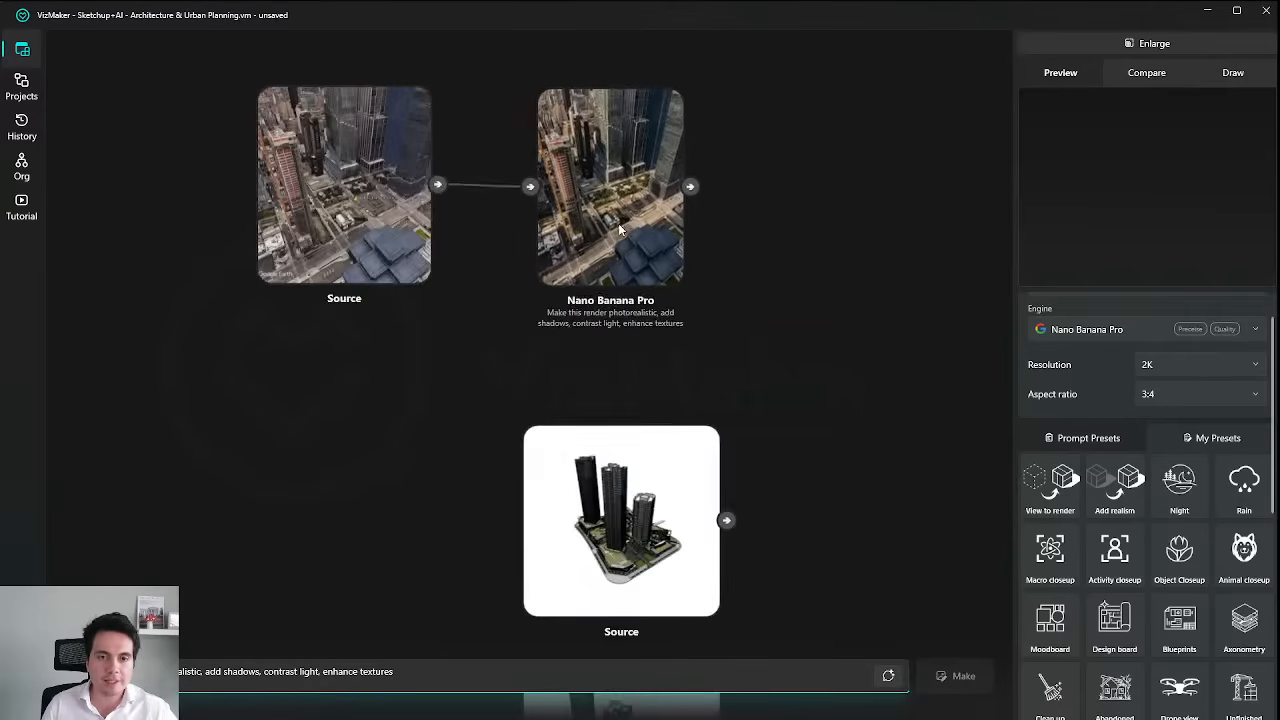
{"action": "left_click_drag", "start_coordinate": [620, 229], "coordinate": [627, 222]}
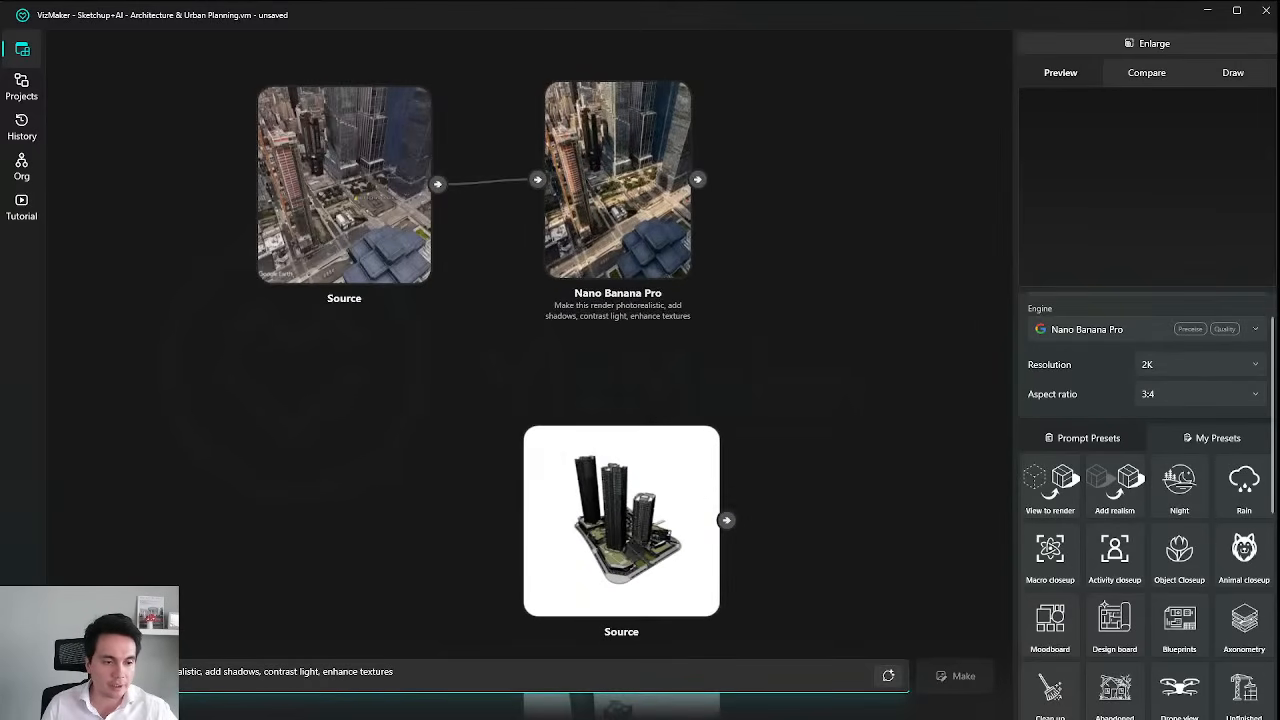
{"action": "left_click", "coordinate": [22, 690]}
{"action": "left_click", "coordinate": [22, 49]}
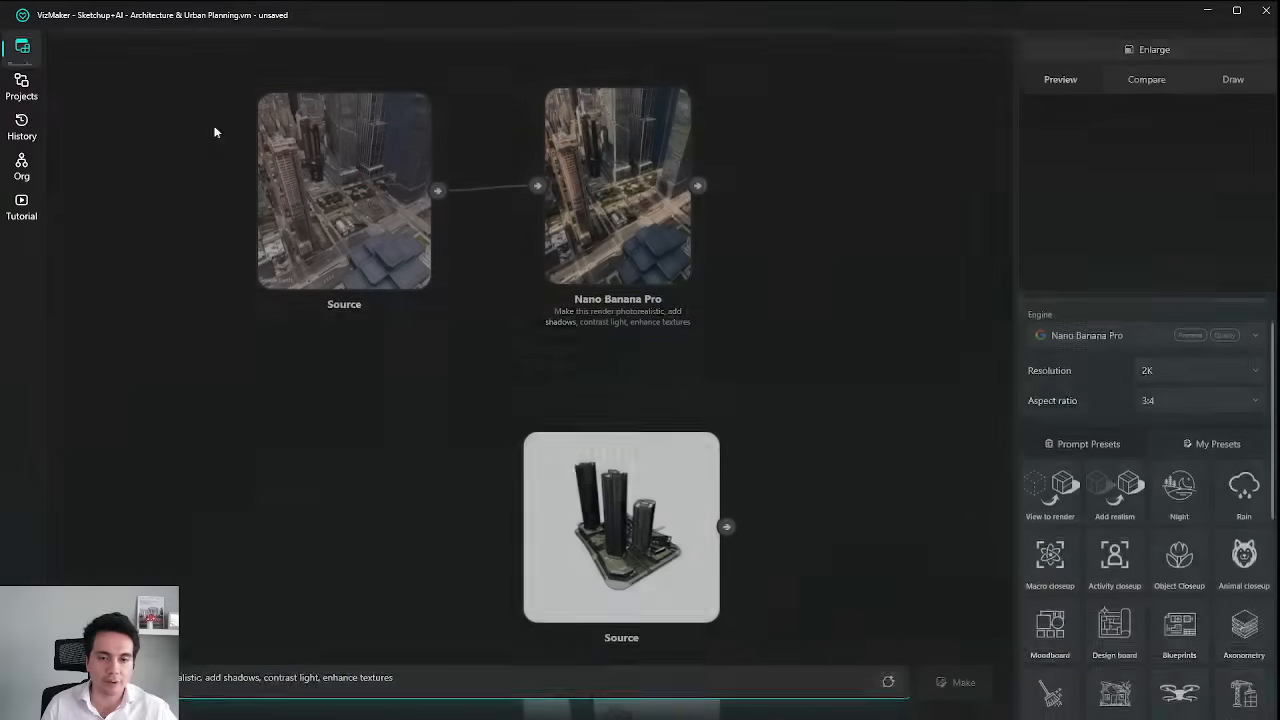
{"action": "scroll", "coordinate": [731, 314], "scroll_direction": "down", "scroll_amount": 3}
{"action": "scroll", "coordinate": [711, 294], "scroll_direction": "up", "scroll_amount": 2}
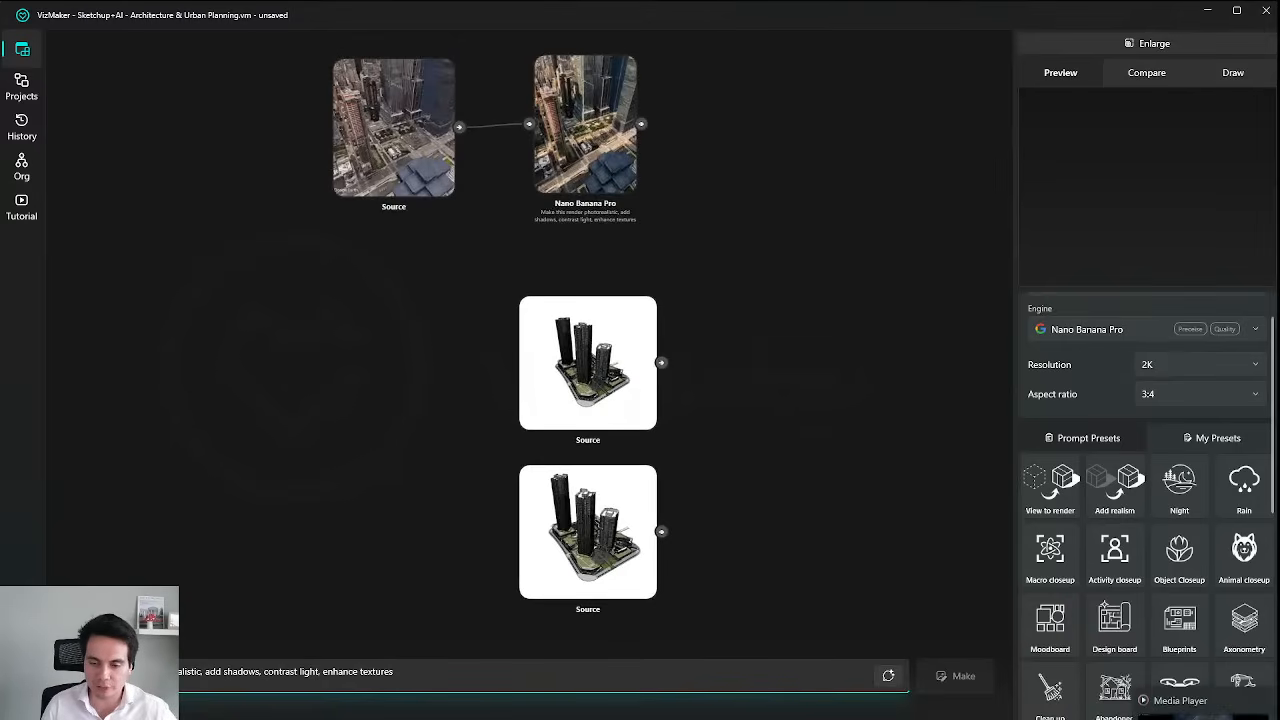
Switch to SketchUp and capture the whole tower viewport as a new screenshot with Snipping Tool.
{"action": "key", "text": "alt+Tab"}
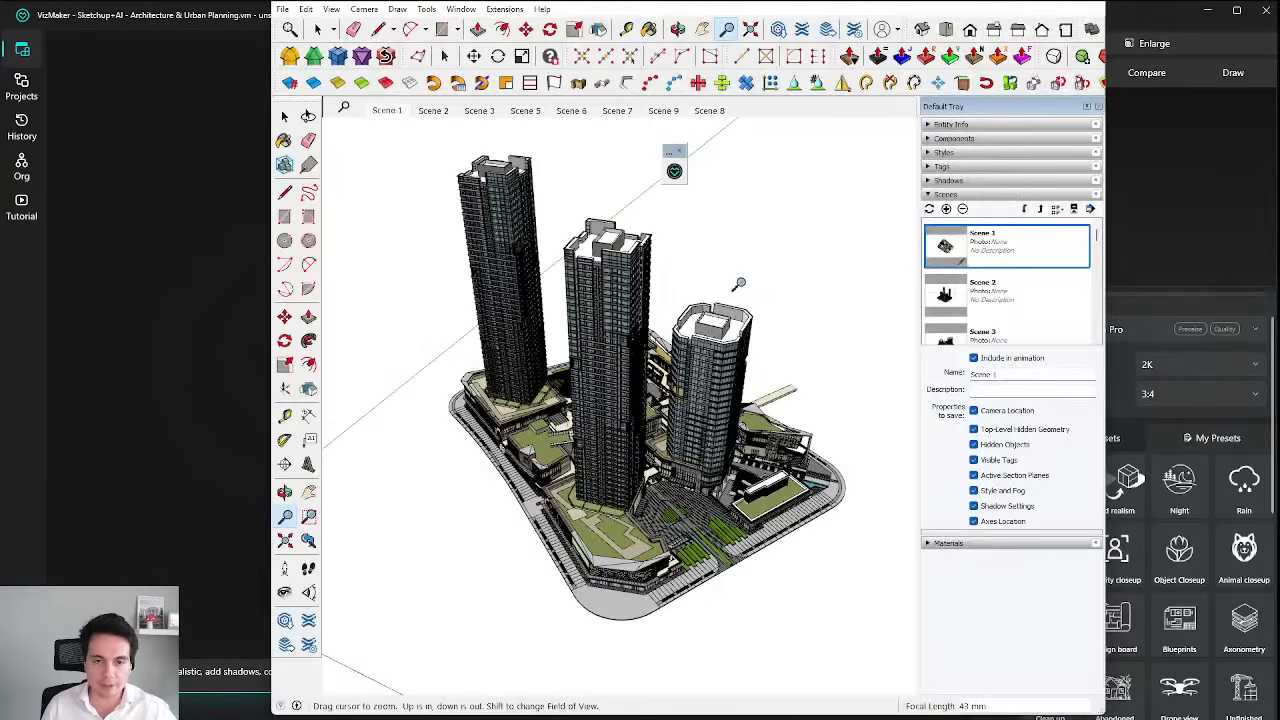
{"action": "mouse_move", "coordinate": [774, 294]}
{"action": "left_mouse_down"}
{"action": "mouse_move", "coordinate": [766, 266]}
{"action": "mouse_move", "coordinate": [771, 285]}
{"action": "left_mouse_up"}
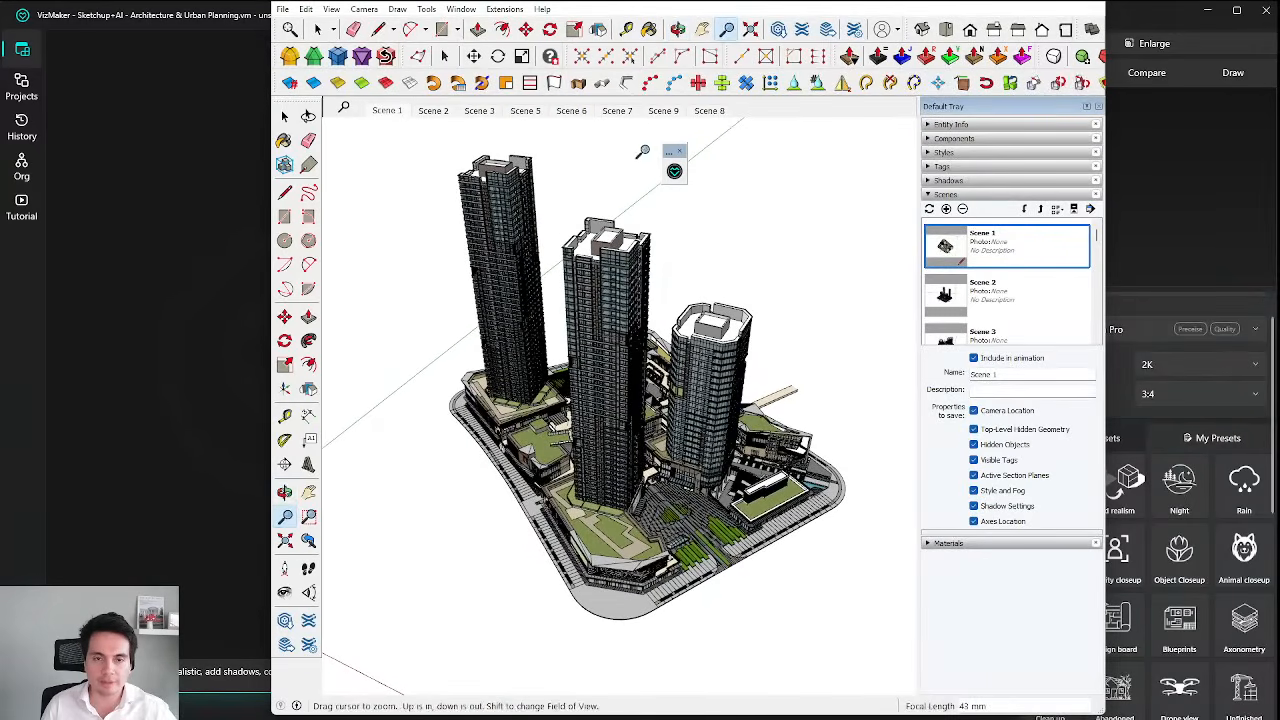
{"action": "key", "text": "super"}
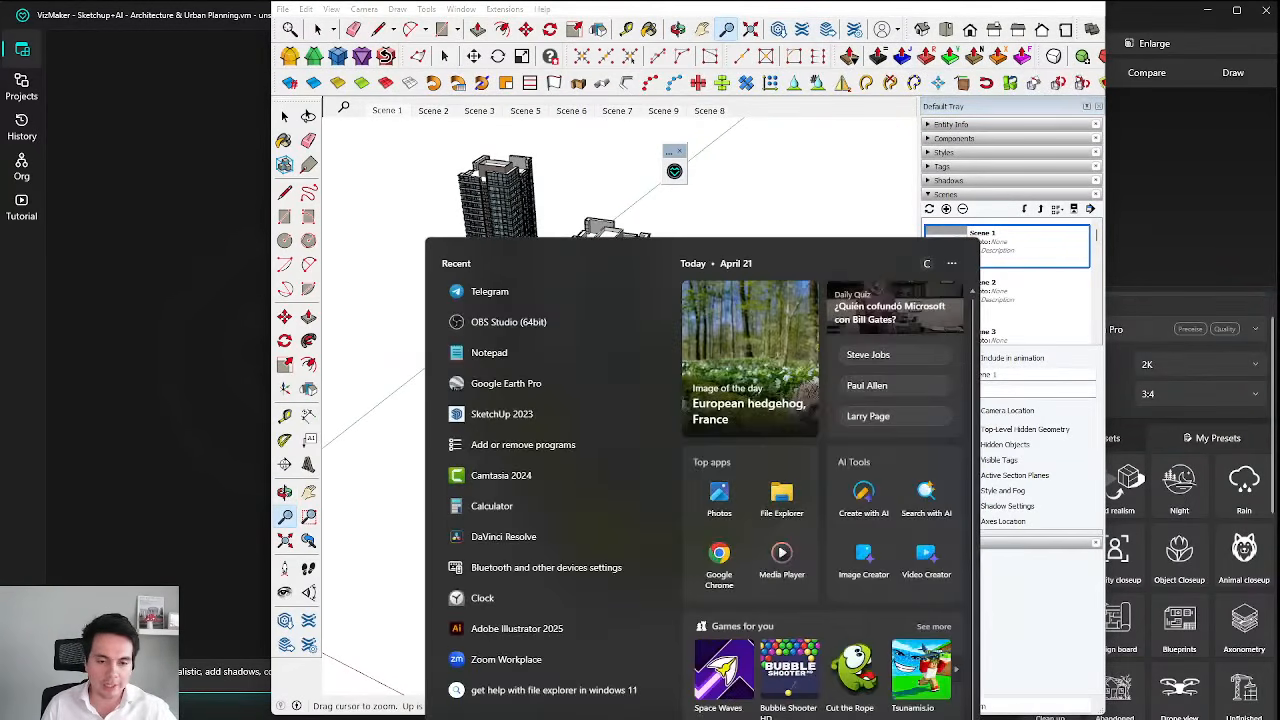
{"action": "type", "text": "sn"}
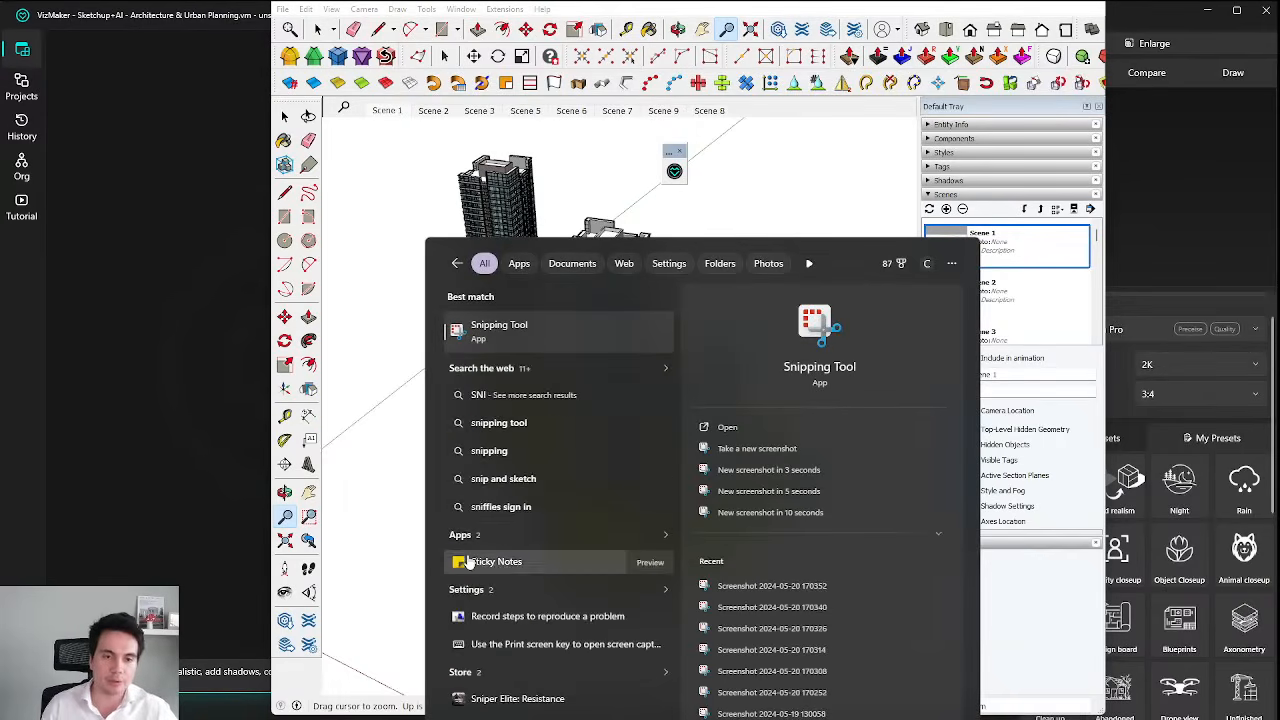
{"action": "left_click", "coordinate": [551, 328]}
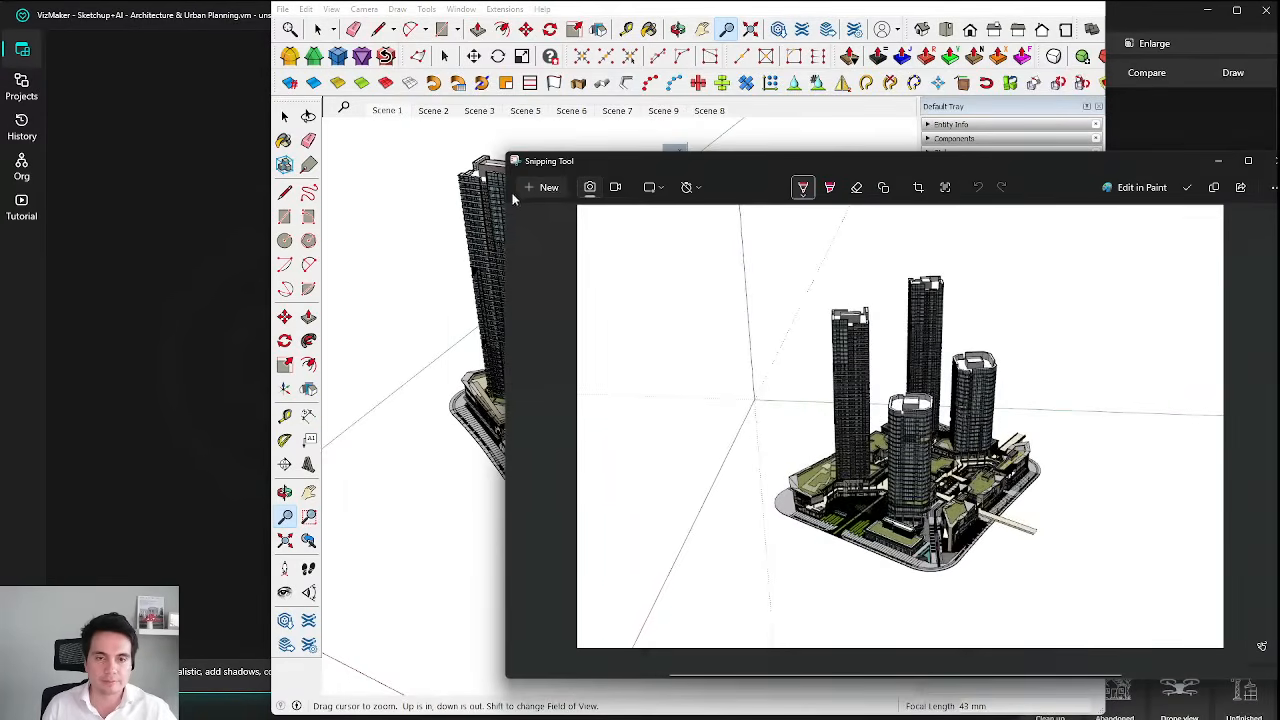
{"action": "left_click", "coordinate": [549, 187]}
{"action": "mouse_move", "coordinate": [320, 116]}
{"action": "left_mouse_down"}
{"action": "mouse_move", "coordinate": [940, 700]}
{"action": "mouse_move", "coordinate": [920, 703]}
{"action": "left_mouse_up"}
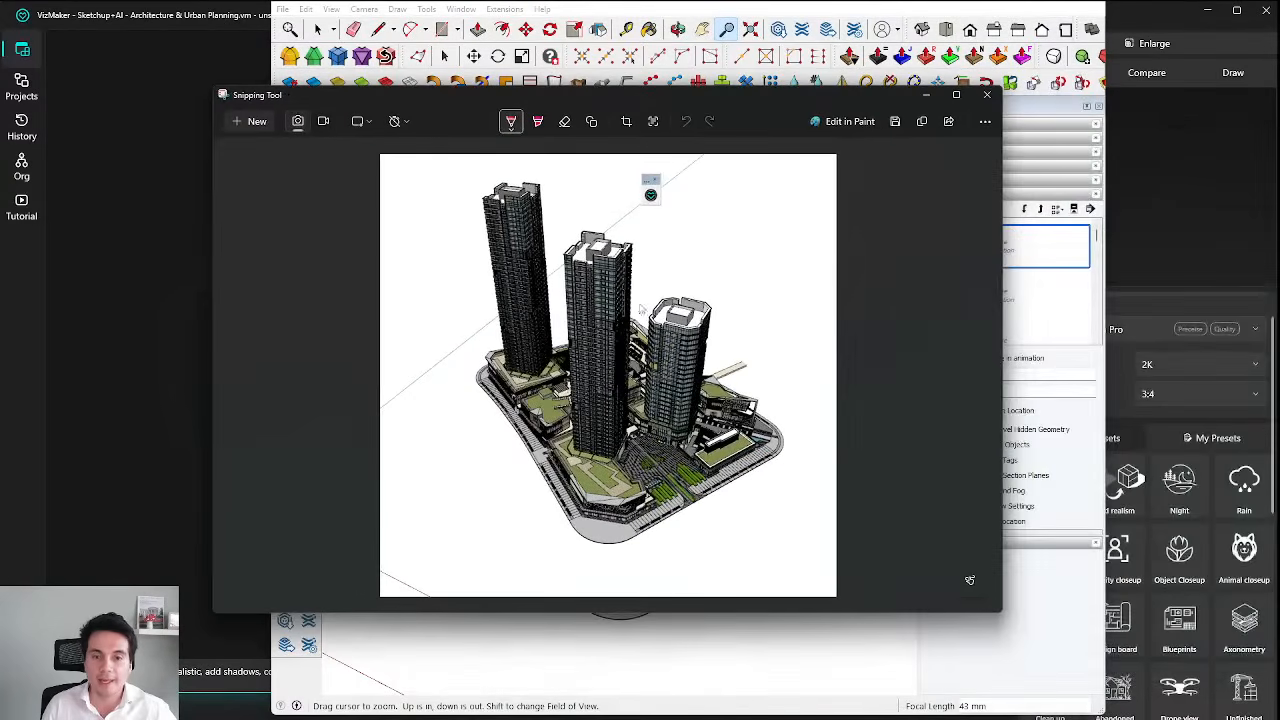
Copy the new tower screenshot, switch to VizMaker and paste it into the canvas as a source.
{"action": "left_click_drag", "start_coordinate": [756, 92], "coordinate": [897, 98]}
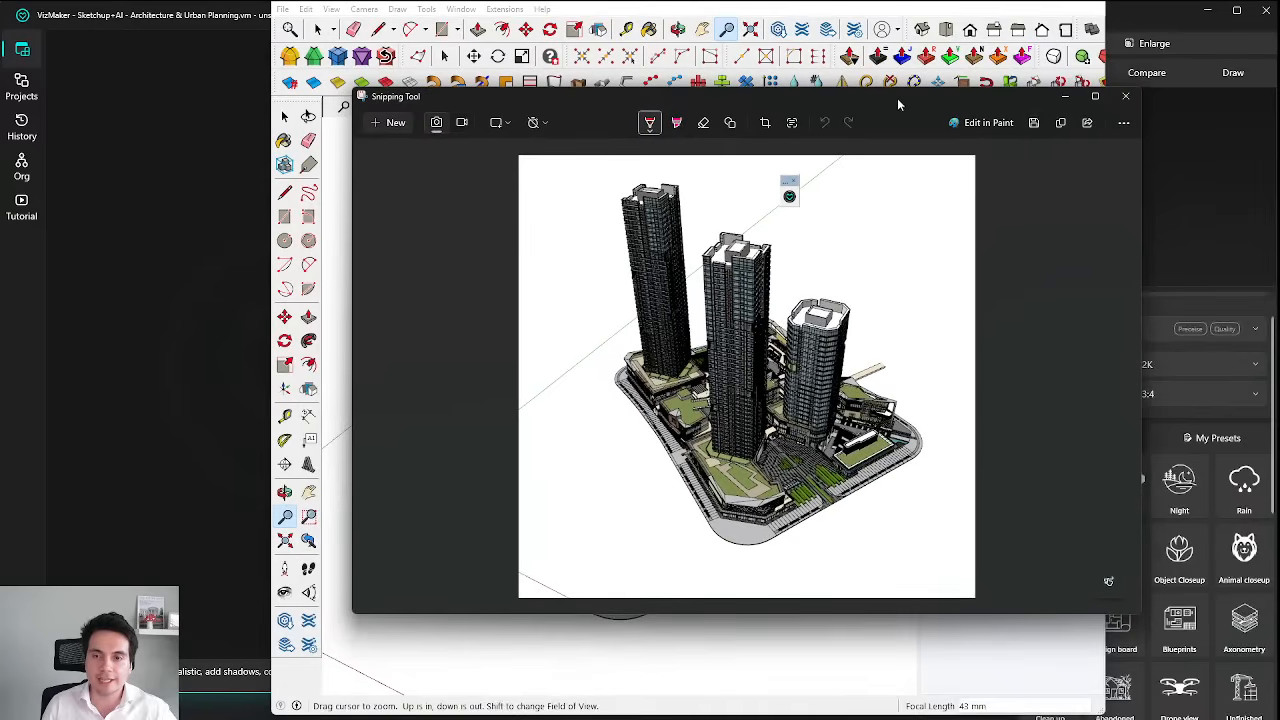
{"action": "left_click", "coordinate": [1061, 124]}
{"action": "left_click", "coordinate": [168, 486]}
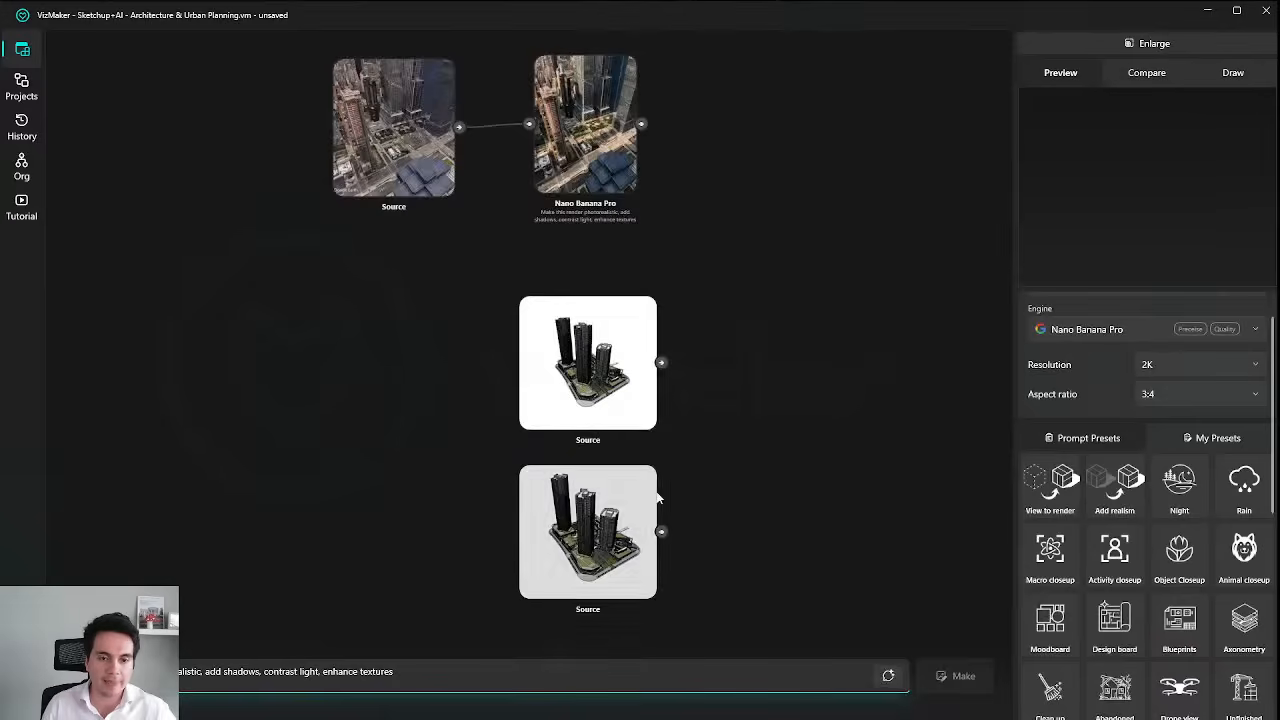
{"action": "left_click_drag", "start_coordinate": [720, 480], "coordinate": [694, 432]}
{"action": "right_click", "coordinate": [728, 360]}
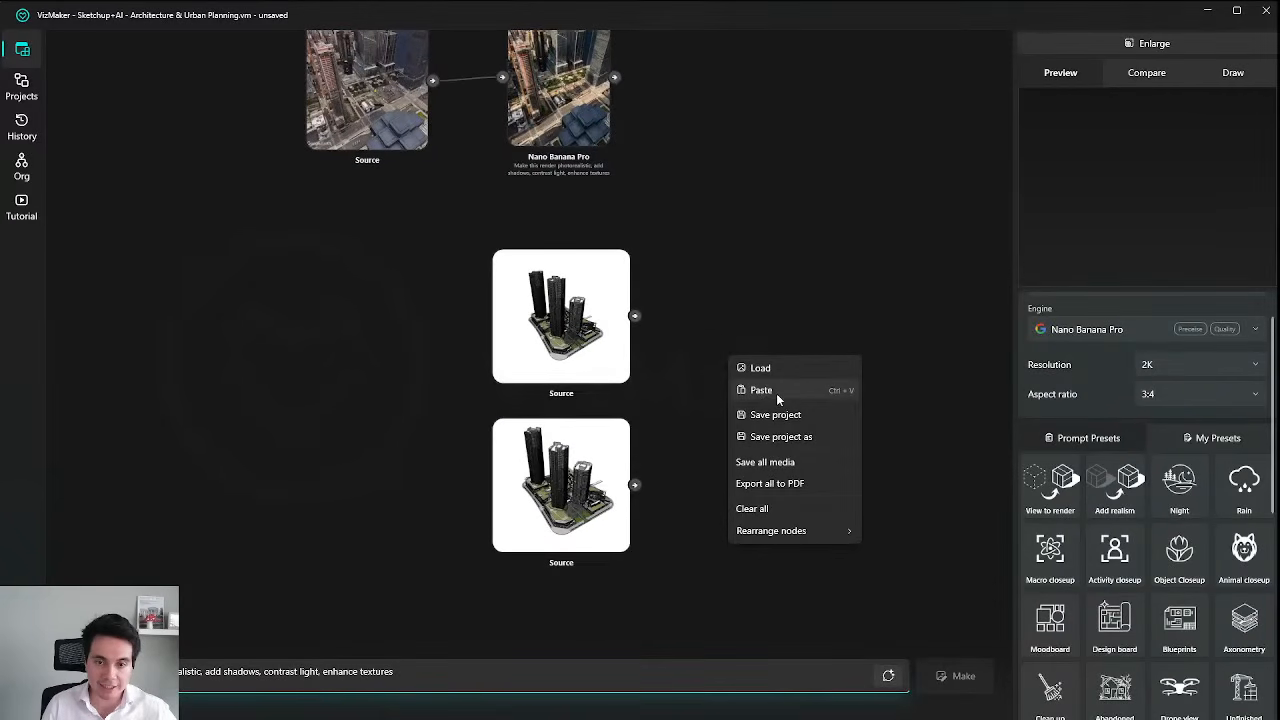
{"action": "left_click", "coordinate": [762, 390]}
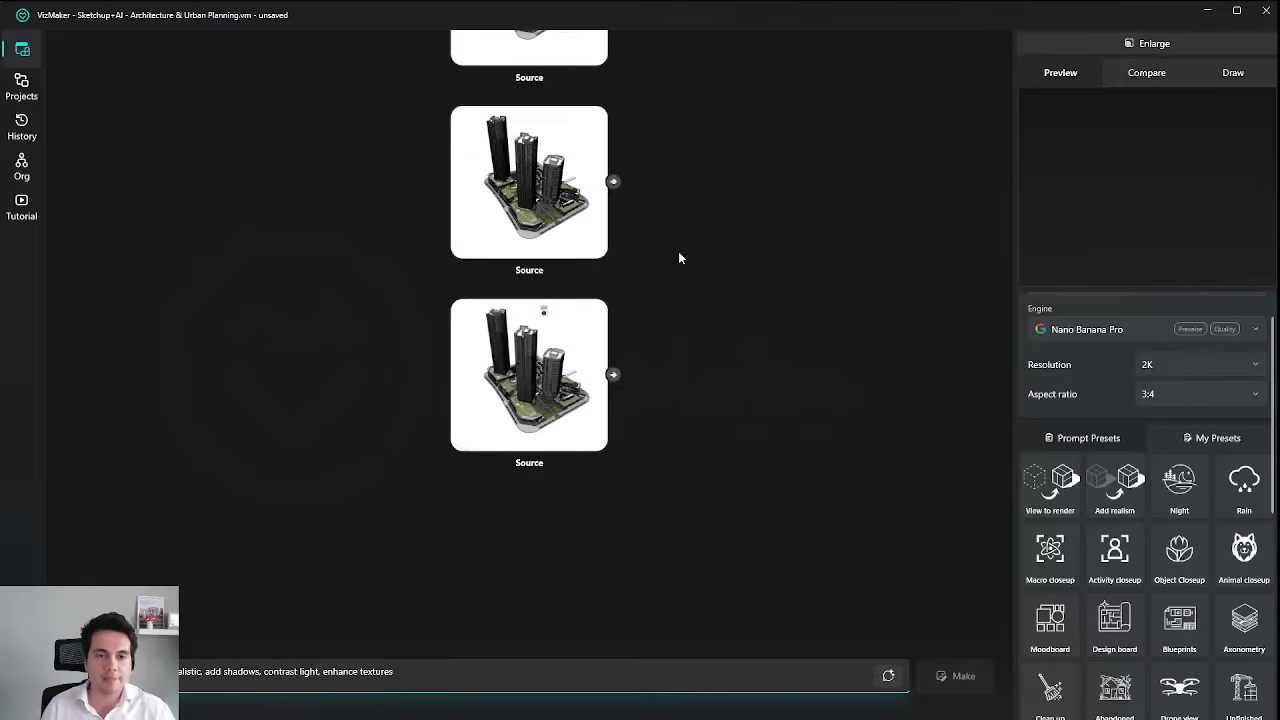
Examine the pasted tower screenshot up close and compare it with the plugin's closer tower view directly above it.
{"action": "left_click_drag", "start_coordinate": [679, 254], "coordinate": [766, 366]}
{"action": "scroll", "coordinate": [767, 363], "scroll_direction": "down", "scroll_amount": 3}
{"action": "left_click_drag", "start_coordinate": [788, 292], "coordinate": [770, 319]}
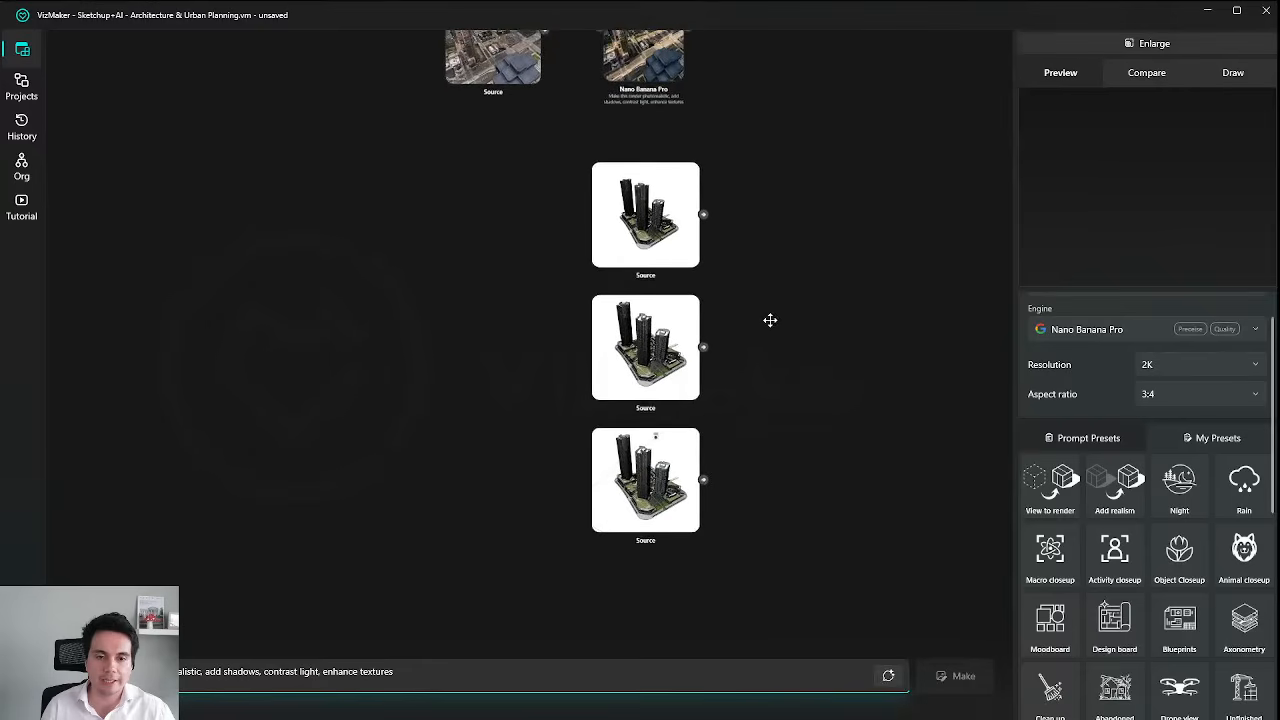
{"action": "scroll", "coordinate": [729, 434], "scroll_direction": "up", "scroll_amount": 6}
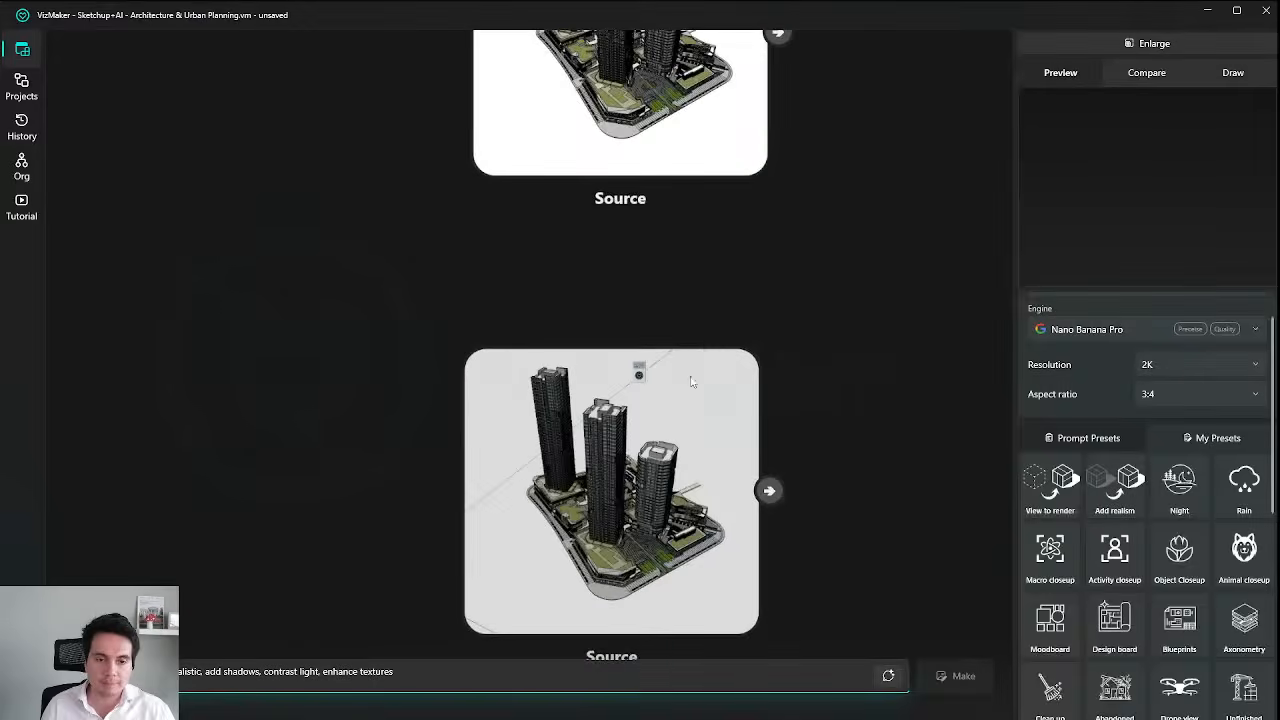
{"action": "left_click_drag", "start_coordinate": [691, 382], "coordinate": [688, 553]}
{"action": "scroll", "coordinate": [598, 229], "scroll_direction": "up", "scroll_amount": 3}
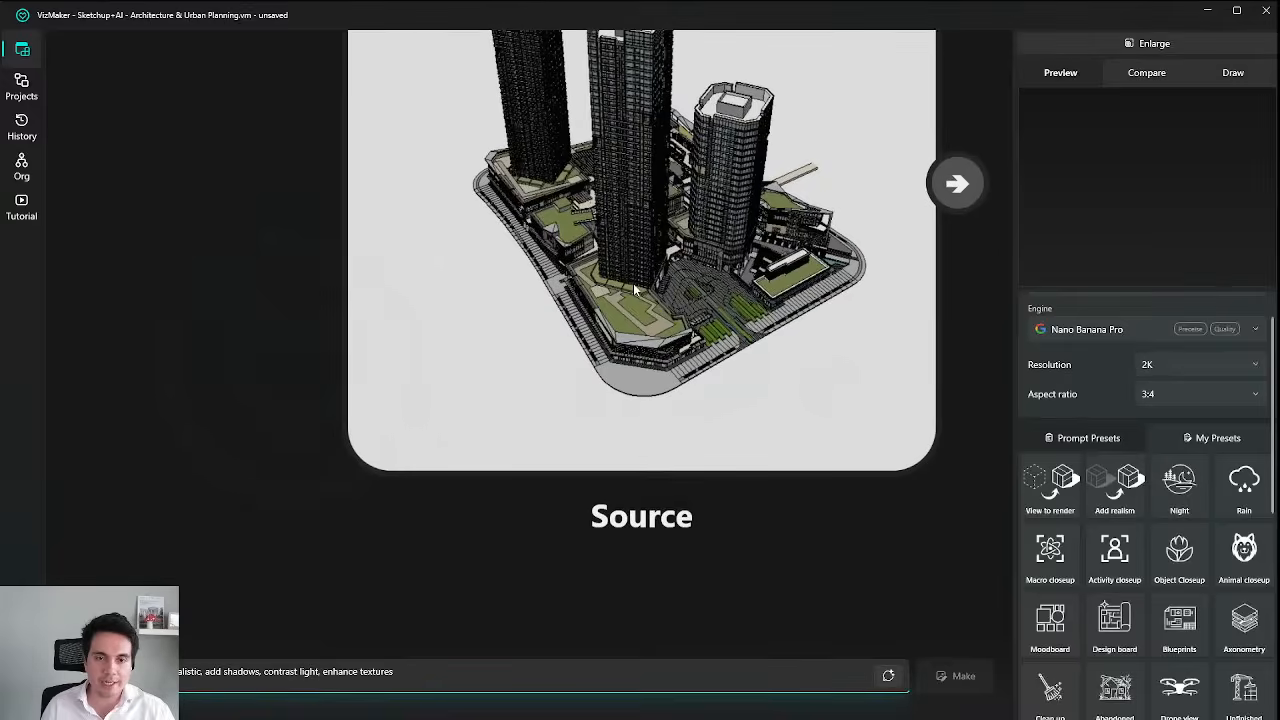
{"action": "scroll", "coordinate": [636, 290], "scroll_direction": "down", "scroll_amount": 4}
{"action": "left_click_drag", "start_coordinate": [681, 400], "coordinate": [671, 287]}
{"action": "scroll", "coordinate": [655, 488], "scroll_direction": "up", "scroll_amount": 4}
{"action": "left_click_drag", "start_coordinate": [665, 490], "coordinate": [676, 432]}
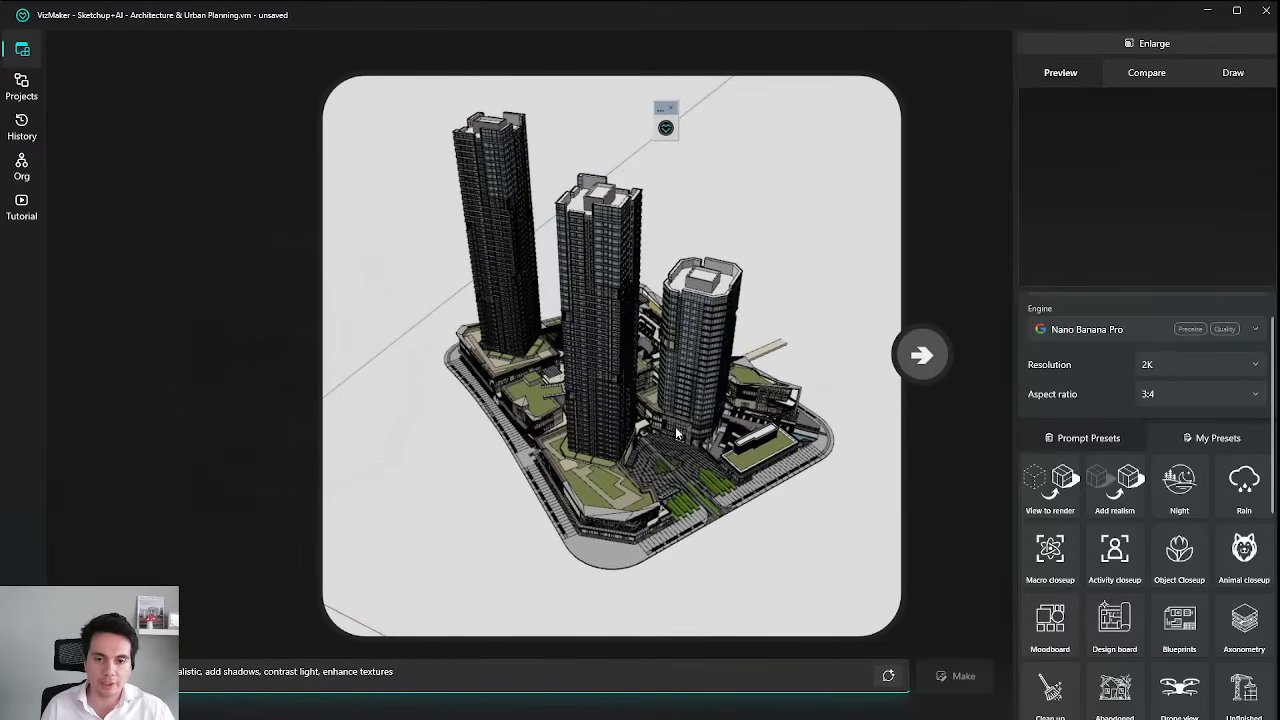
{"action": "scroll", "coordinate": [672, 432], "scroll_direction": "down", "scroll_amount": 5}
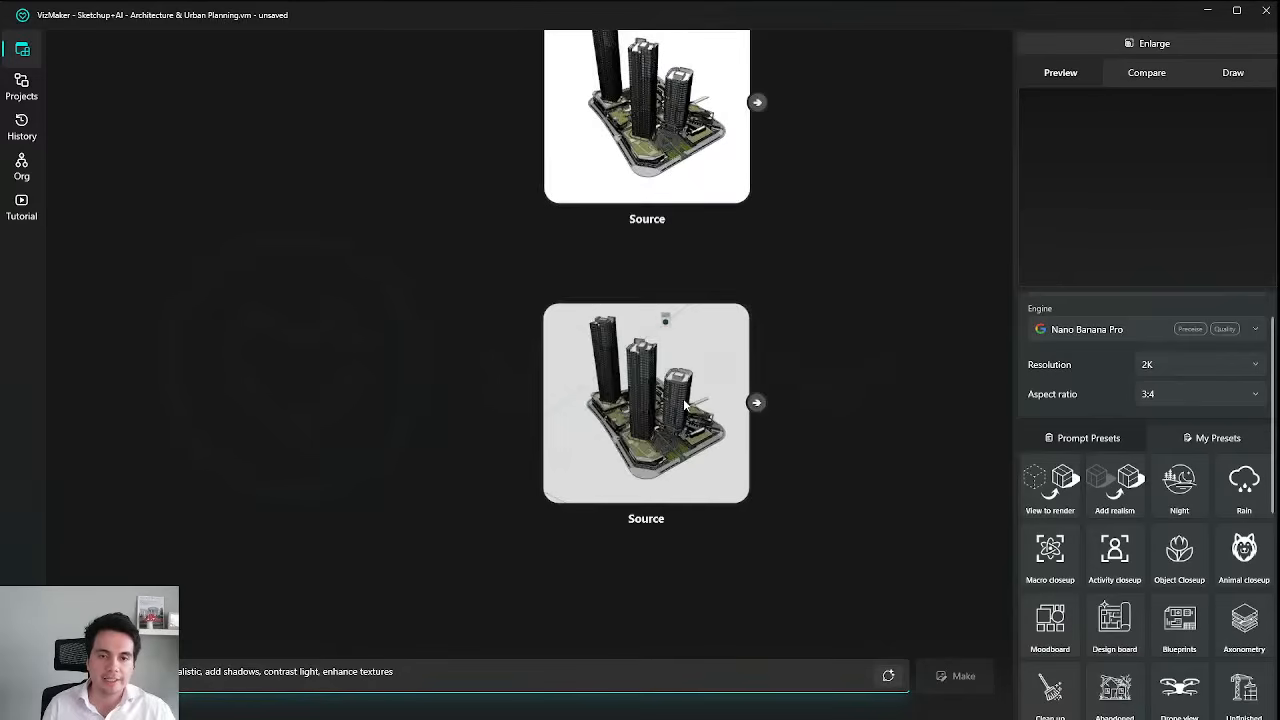
{"action": "scroll", "coordinate": [674, 437], "scroll_direction": "up", "scroll_amount": 5}
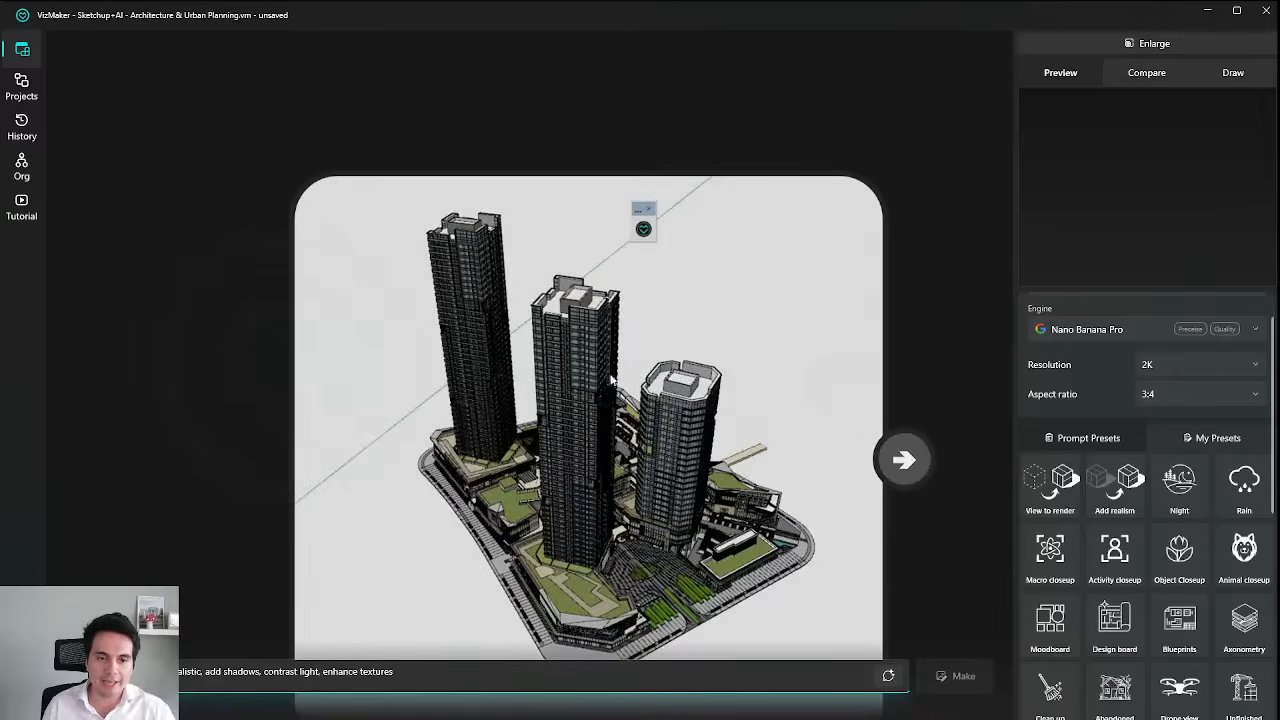
{"action": "scroll", "coordinate": [612, 380], "scroll_direction": "down", "scroll_amount": 5}
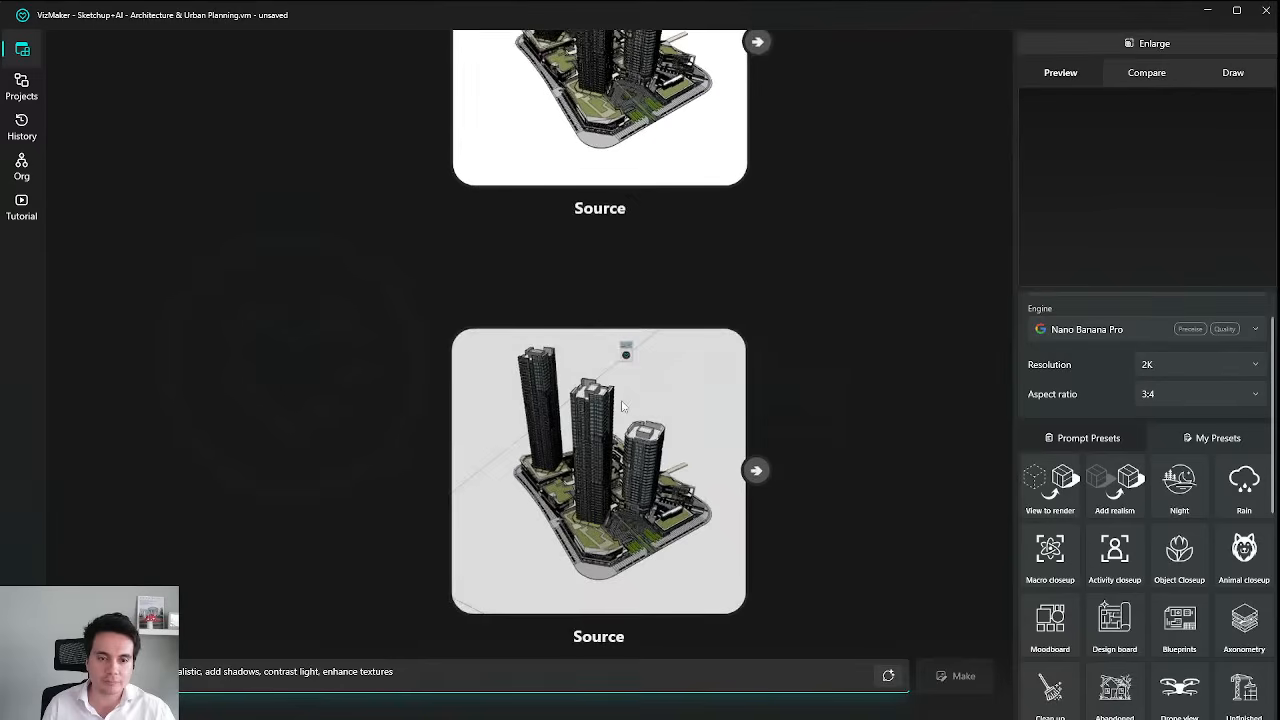
{"action": "scroll", "coordinate": [621, 405], "scroll_direction": "up", "scroll_amount": 5}
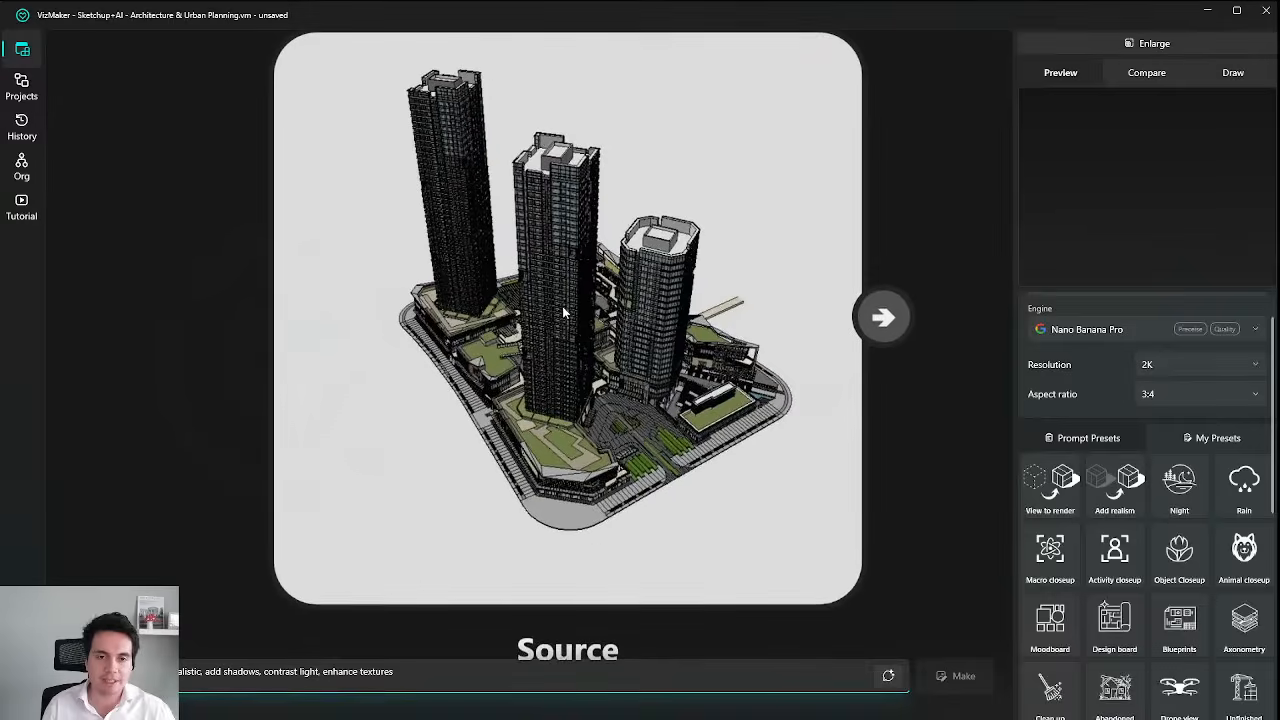
{"action": "scroll", "coordinate": [563, 311], "scroll_direction": "down", "scroll_amount": 3}
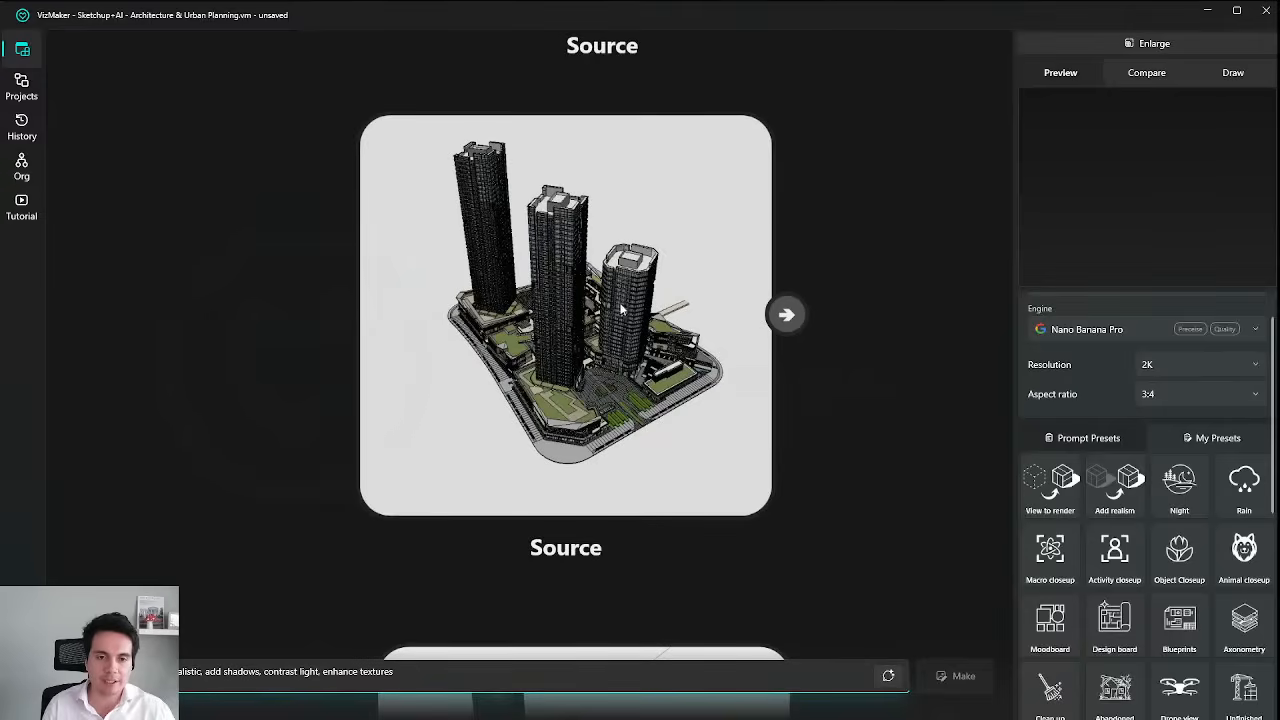
Compare the screenshot and the closer plugin view with the first, smaller-looking tower source beneath the enhanced aerial.
{"action": "mouse_move", "coordinate": [621, 307]}
{"action": "left_mouse_down"}
{"action": "mouse_move", "coordinate": [629, 315]}
{"action": "mouse_move", "coordinate": [608, 298]}
{"action": "left_mouse_up"}
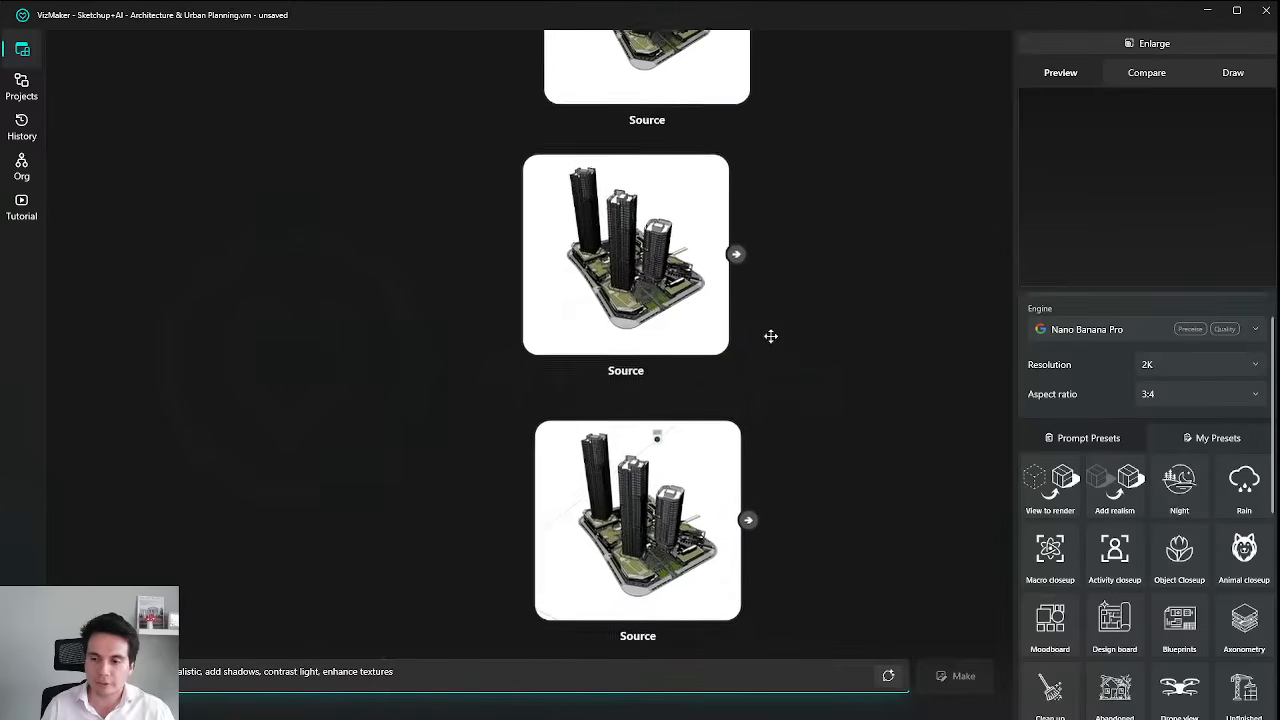
{"action": "left_click_drag", "start_coordinate": [770, 336], "coordinate": [770, 328]}
{"action": "scroll", "coordinate": [597, 430], "scroll_direction": "up", "scroll_amount": 2}
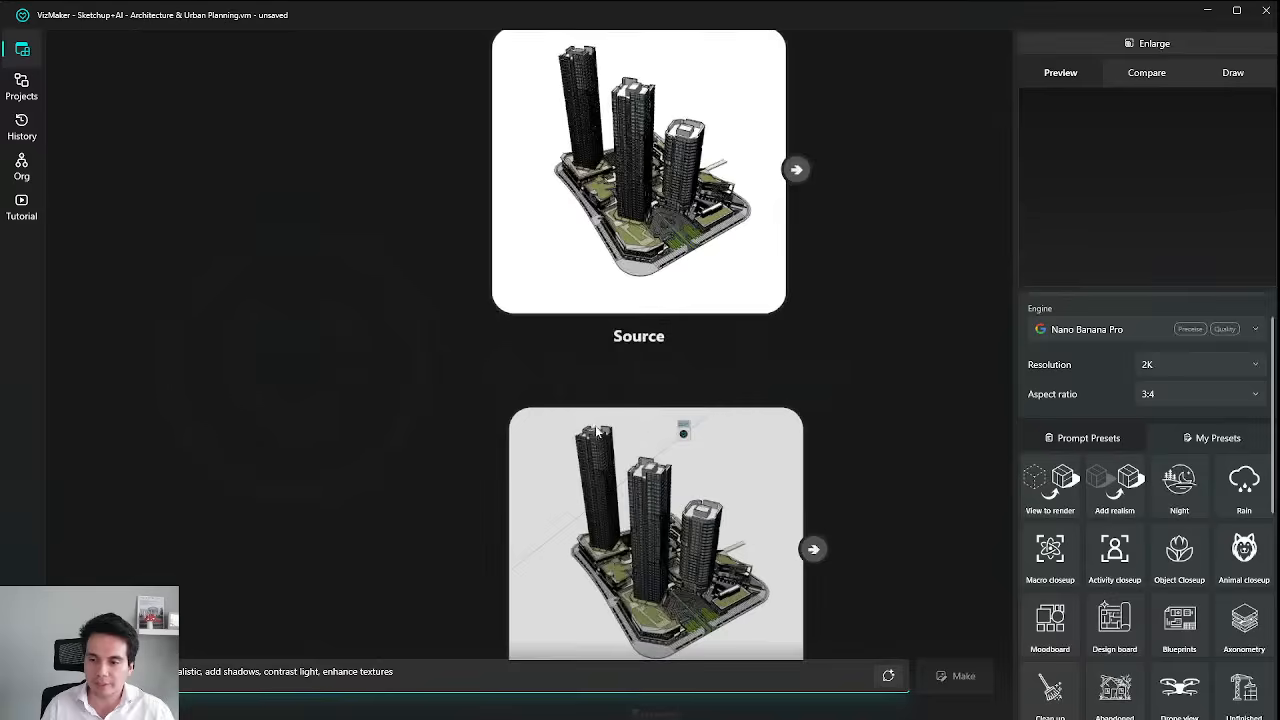
{"action": "left_click_drag", "start_coordinate": [585, 436], "coordinate": [598, 412]}
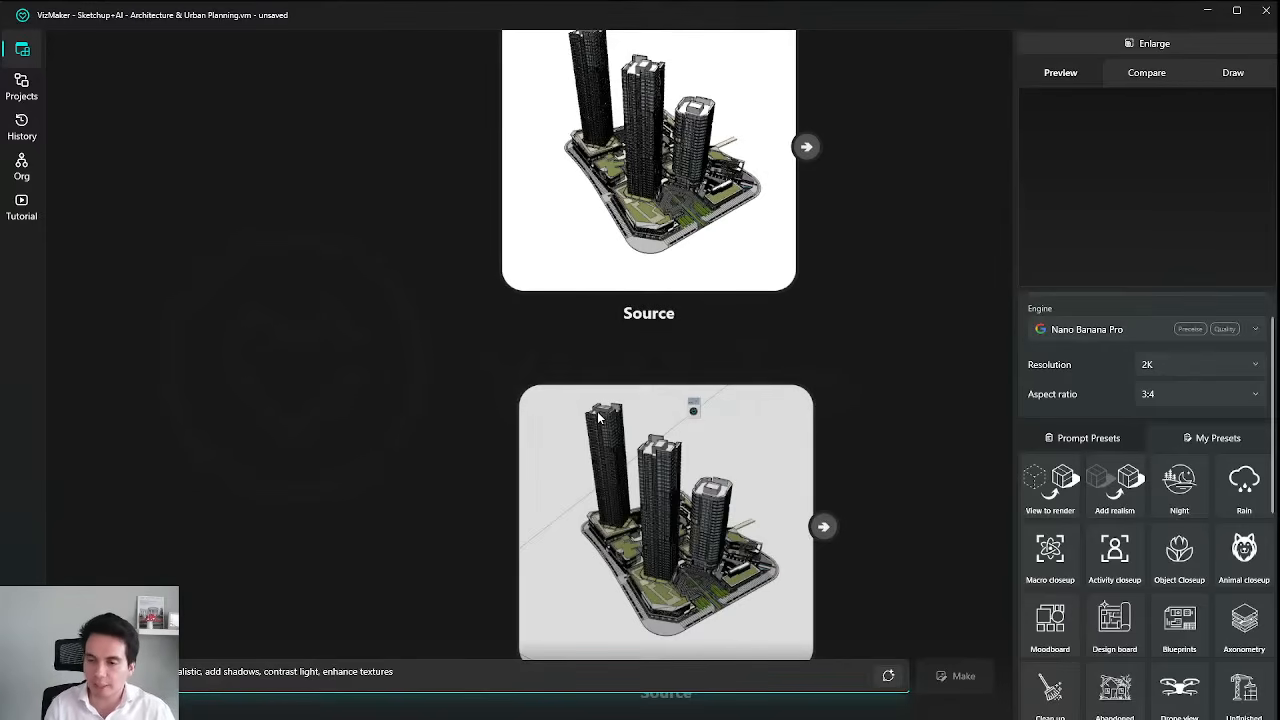
{"action": "scroll", "coordinate": [800, 360], "scroll_direction": "down", "scroll_amount": 5}
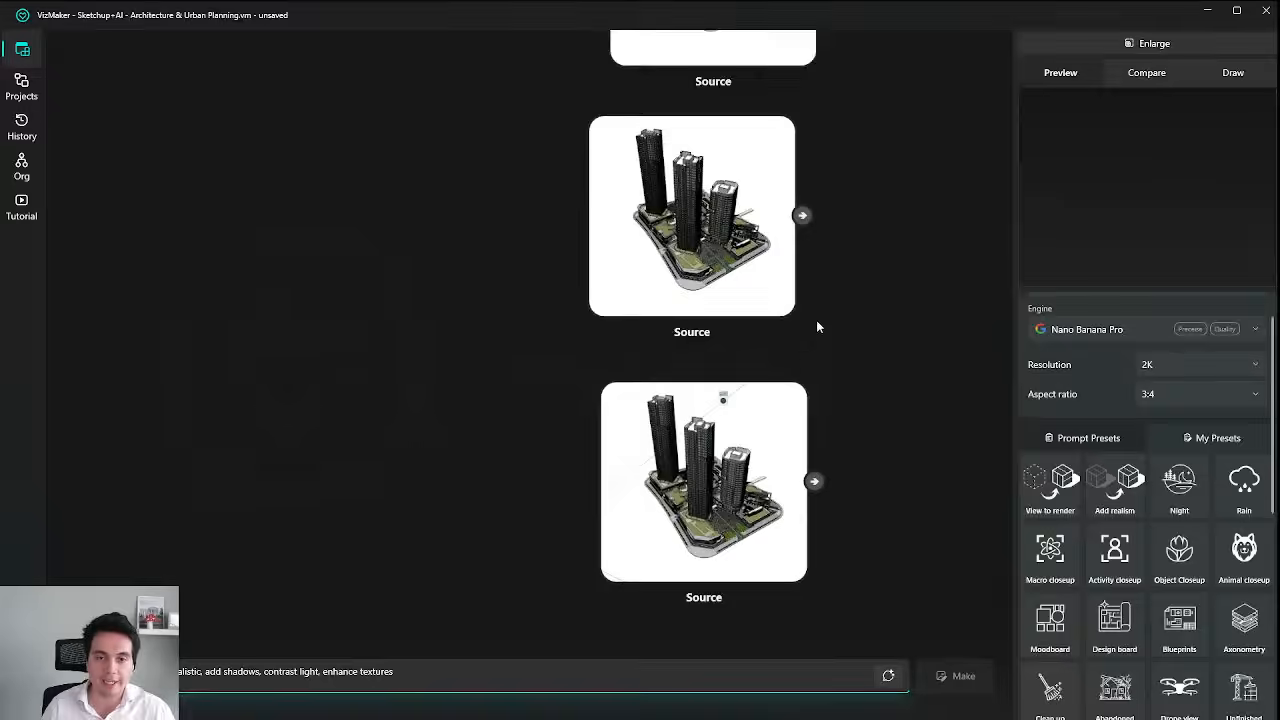
{"action": "left_click_drag", "start_coordinate": [857, 277], "coordinate": [789, 482]}
{"action": "scroll", "coordinate": [630, 205], "scroll_direction": "up", "scroll_amount": 5}
{"action": "left_click_drag", "start_coordinate": [589, 260], "coordinate": [552, 224]}
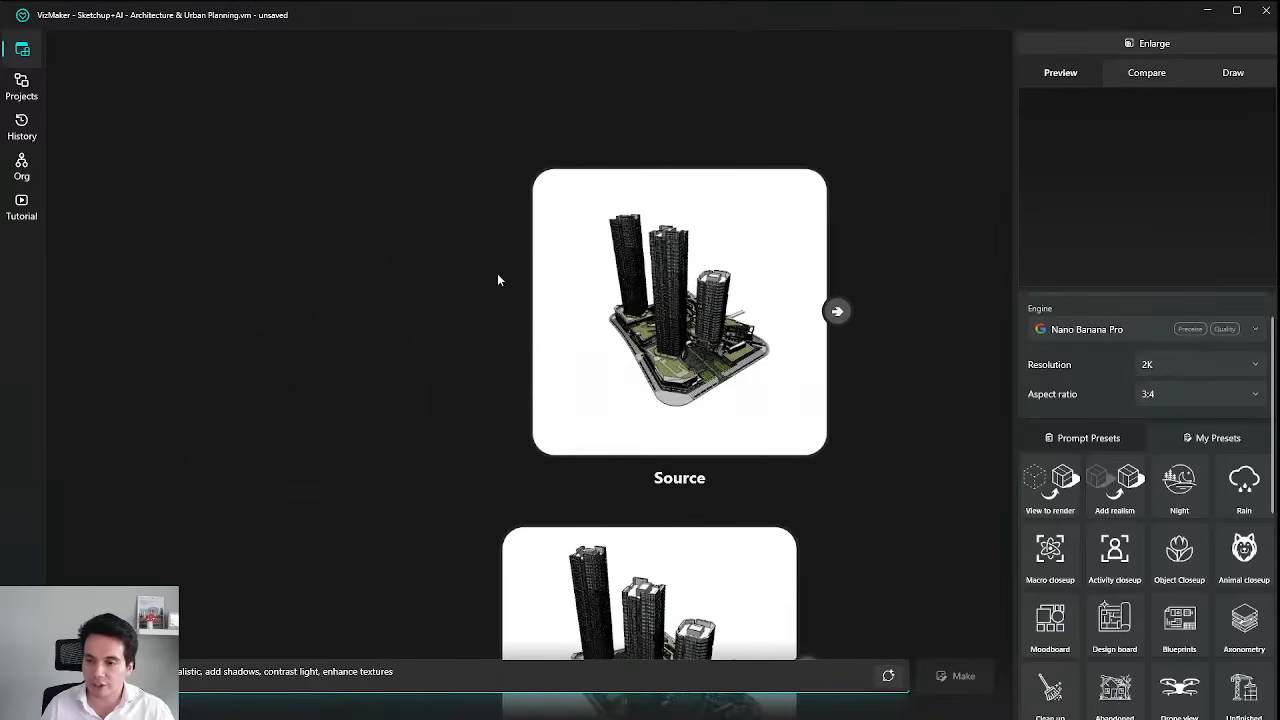
{"action": "left_click_drag", "start_coordinate": [676, 282], "coordinate": [673, 326]}
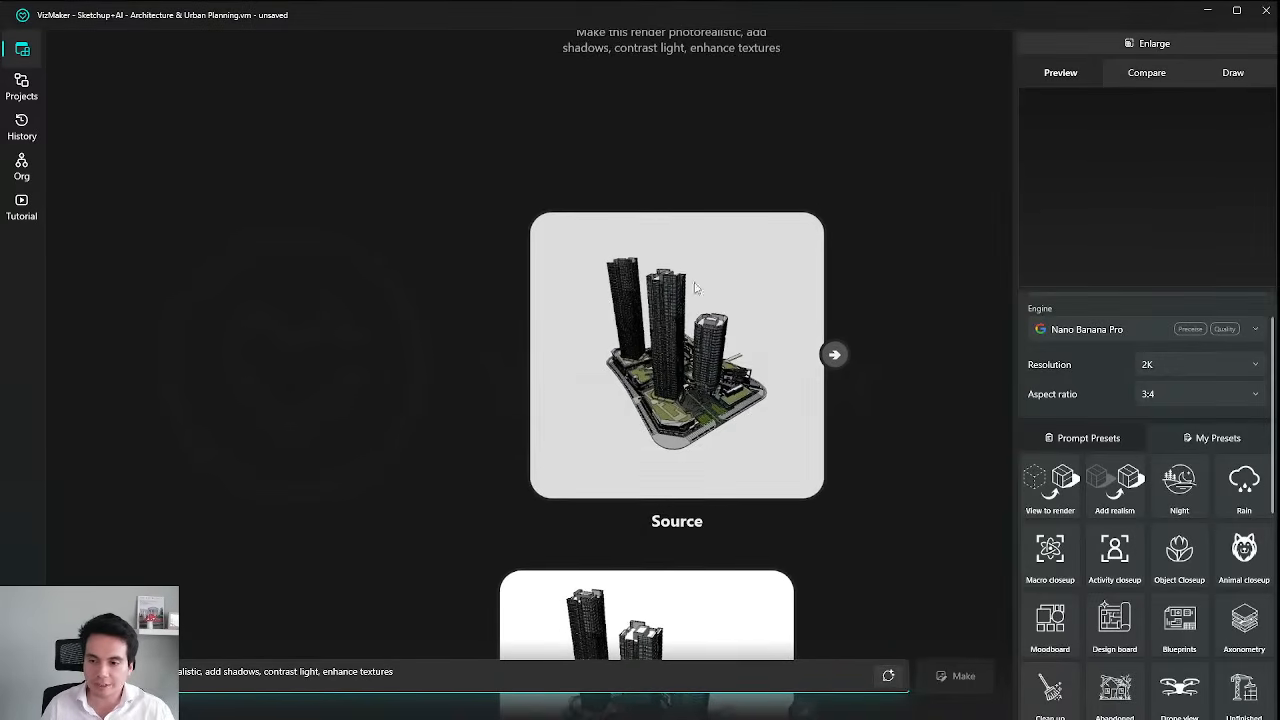
{"action": "scroll", "coordinate": [733, 273], "scroll_direction": "down", "scroll_amount": 5}
{"action": "left_click_drag", "start_coordinate": [791, 260], "coordinate": [750, 300]}
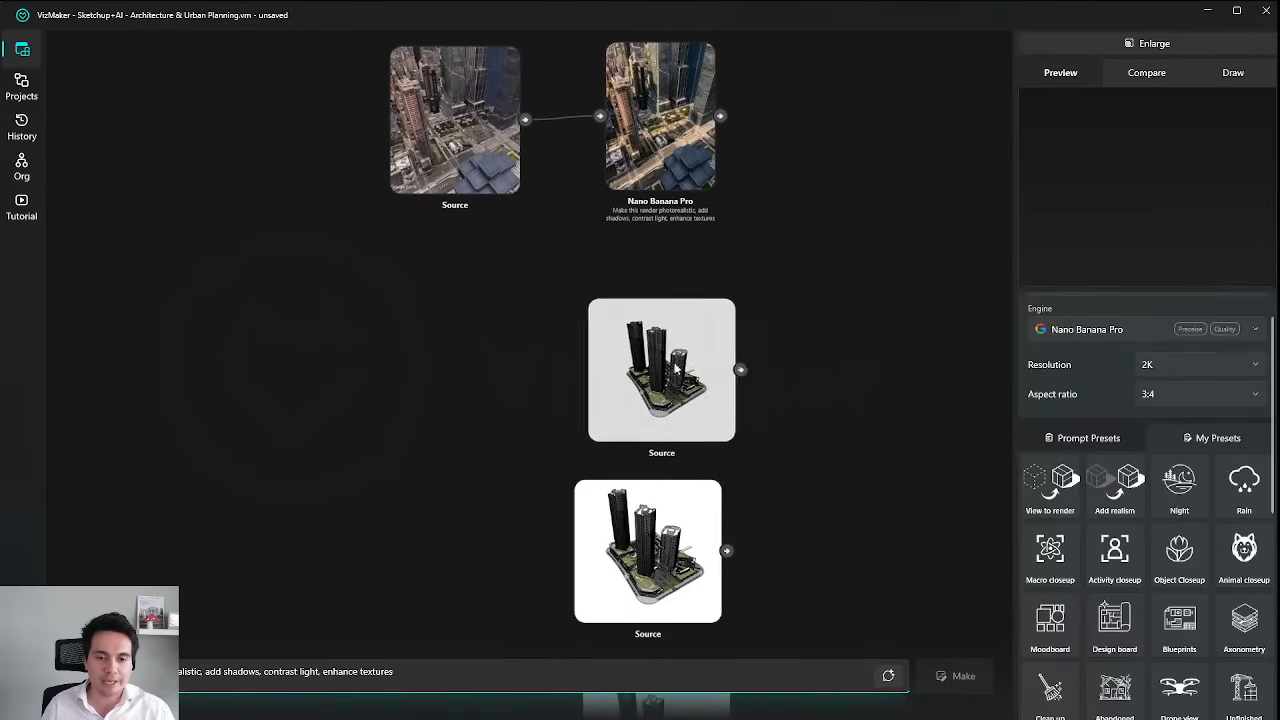
Move the smaller-looking tower source aside and place the closer tower view beneath the enhanced aerial.
{"action": "left_click_drag", "start_coordinate": [685, 400], "coordinate": [401, 377]}
{"action": "left_click_drag", "start_coordinate": [686, 603], "coordinate": [721, 397]}
{"action": "scroll", "coordinate": [695, 154], "scroll_direction": "up", "scroll_amount": 5}
{"action": "scroll", "coordinate": [783, 217], "scroll_direction": "down", "scroll_amount": 2}
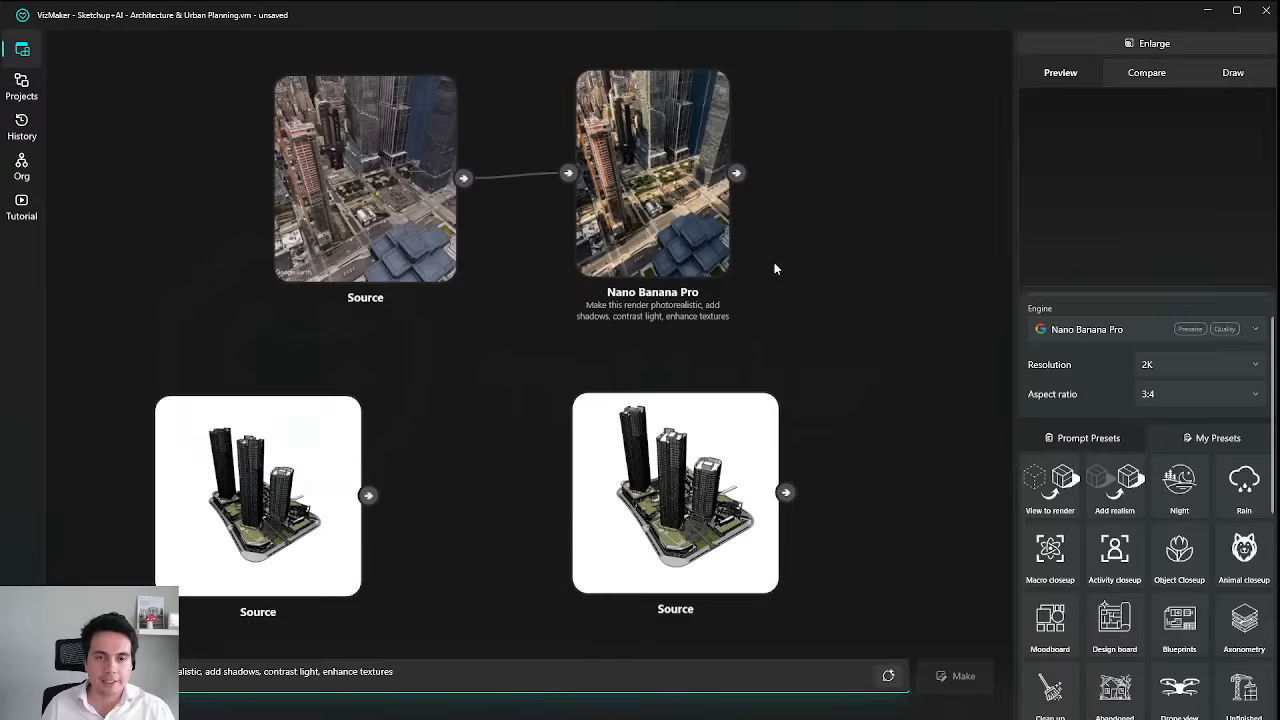
{"action": "left_click_drag", "start_coordinate": [774, 266], "coordinate": [711, 314]}
{"action": "left_click_drag", "start_coordinate": [441, 537], "coordinate": [624, 315]}
{"action": "scroll", "coordinate": [624, 315], "scroll_direction": "down", "scroll_amount": 3}
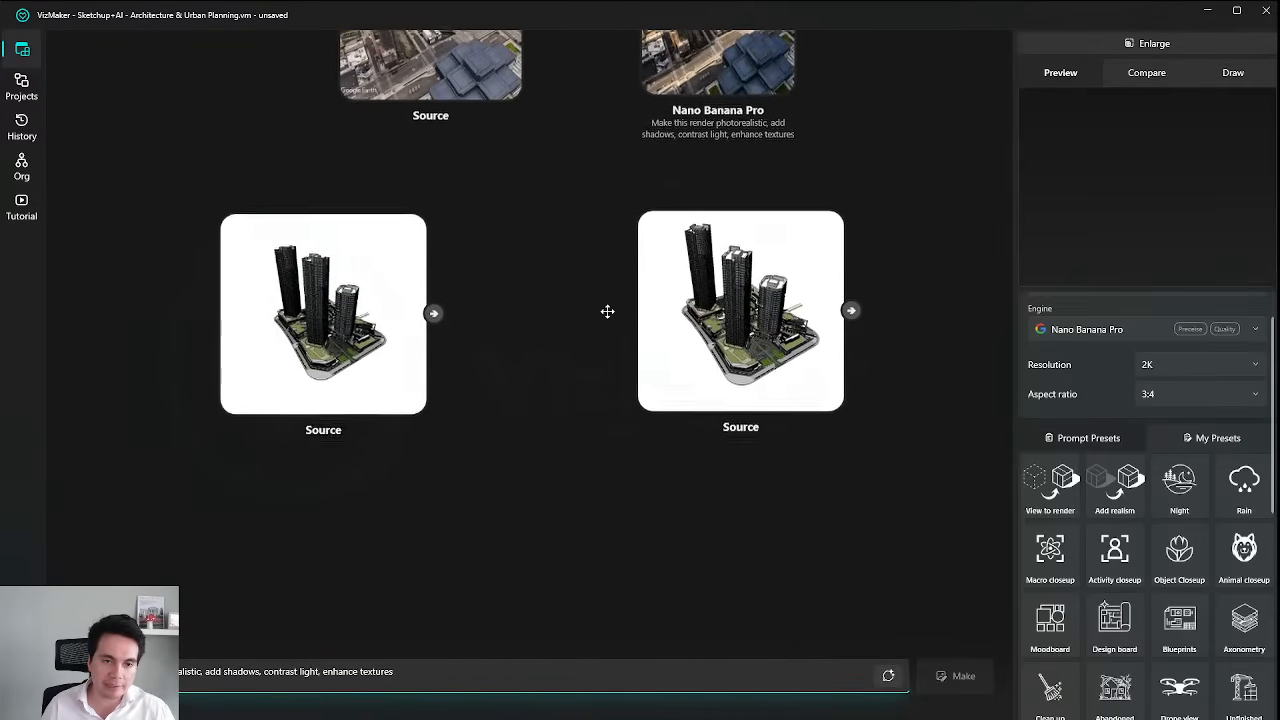
{"action": "left_click_drag", "start_coordinate": [663, 414], "coordinate": [700, 463]}
Place the smaller-looking tower source beneath the enhanced aerial and select the enhanced aerial node.
{"action": "scroll", "coordinate": [613, 312], "scroll_direction": "up", "scroll_amount": 3}
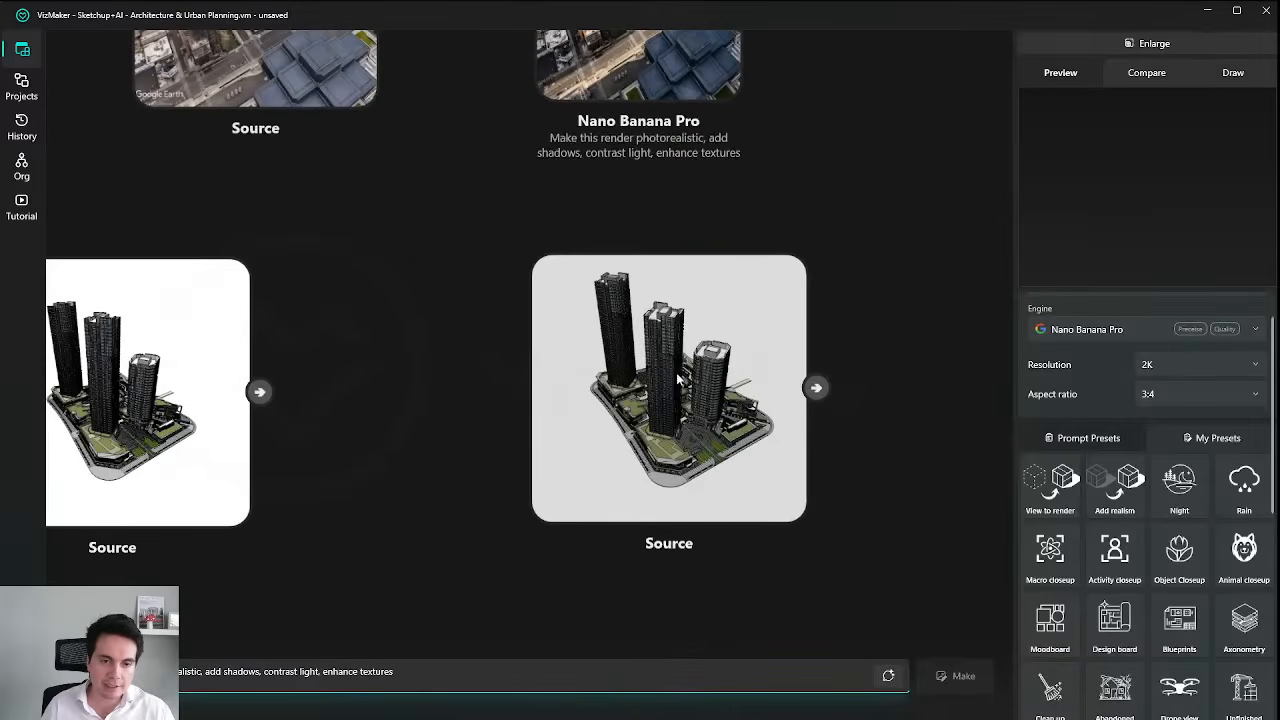
{"action": "scroll", "coordinate": [673, 386], "scroll_direction": "down", "scroll_amount": 2}
{"action": "left_click_drag", "start_coordinate": [610, 375], "coordinate": [582, 498]}
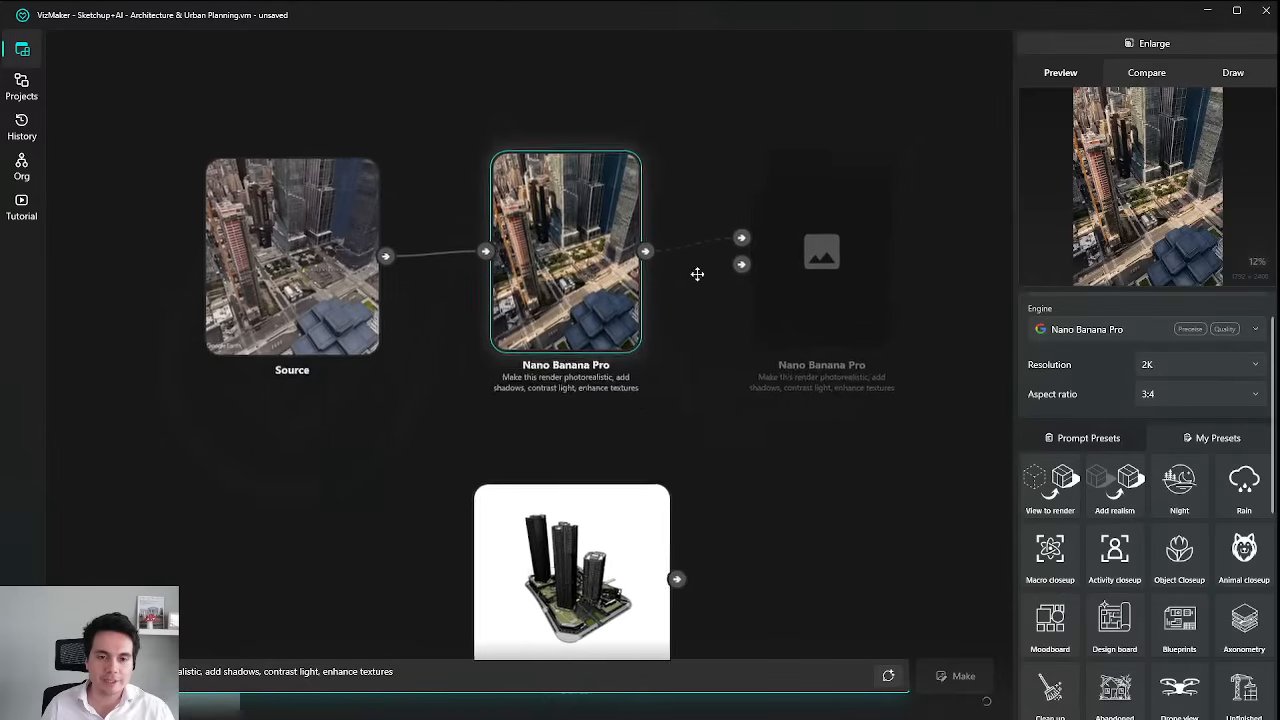
Move the empty output node down to the right of both images and nudge the enhanced aerial slightly up.
{"action": "left_click_drag", "start_coordinate": [793, 375], "coordinate": [860, 340]}
{"action": "scroll", "coordinate": [695, 337], "scroll_direction": "up", "scroll_amount": 2}
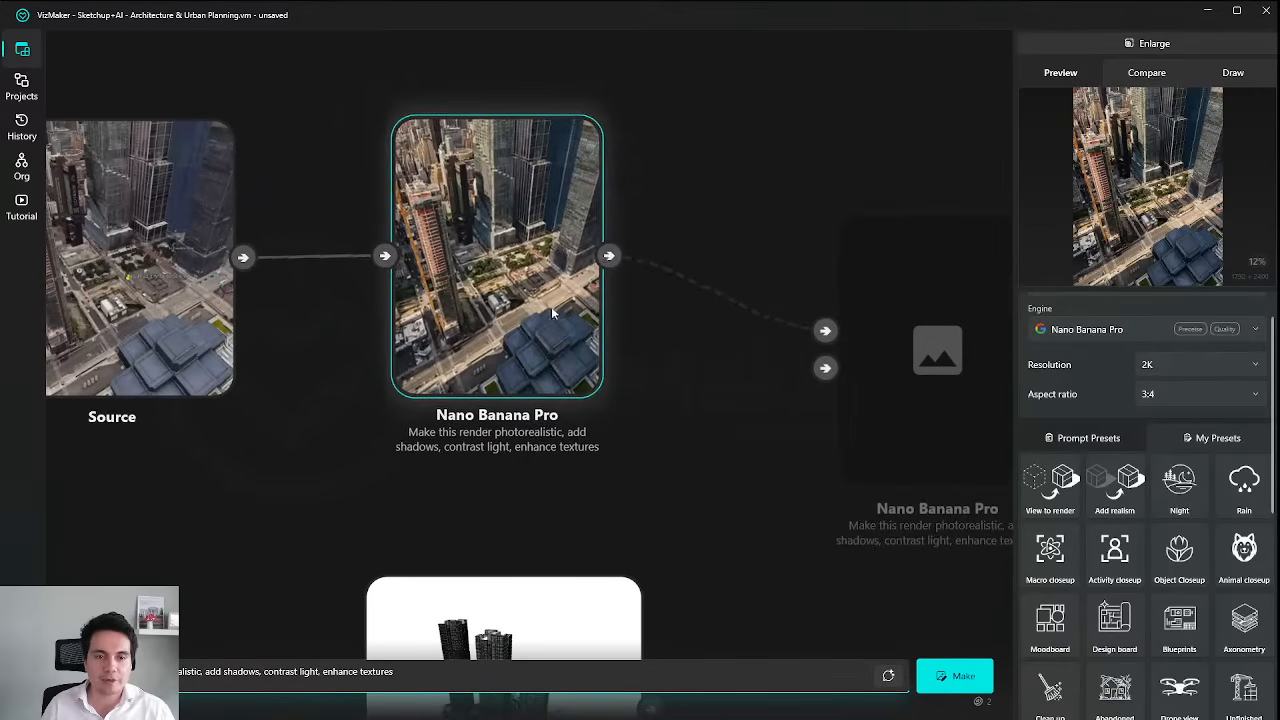
{"action": "mouse_move", "coordinate": [543, 303]}
{"action": "left_mouse_down"}
{"action": "mouse_move", "coordinate": [521, 292]}
{"action": "mouse_move", "coordinate": [527, 305]}
{"action": "left_mouse_up"}
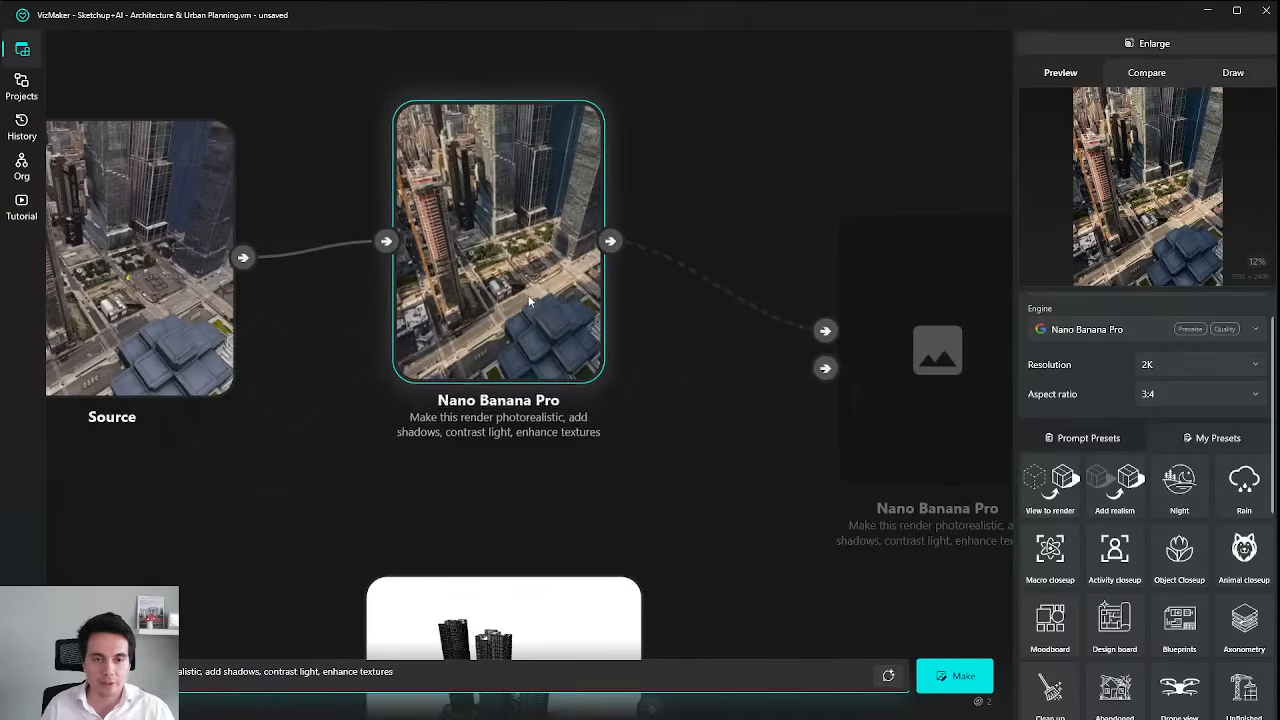
{"action": "scroll", "coordinate": [714, 336], "scroll_direction": "down", "scroll_amount": 2}
{"action": "left_click_drag", "start_coordinate": [714, 336], "coordinate": [621, 289]}
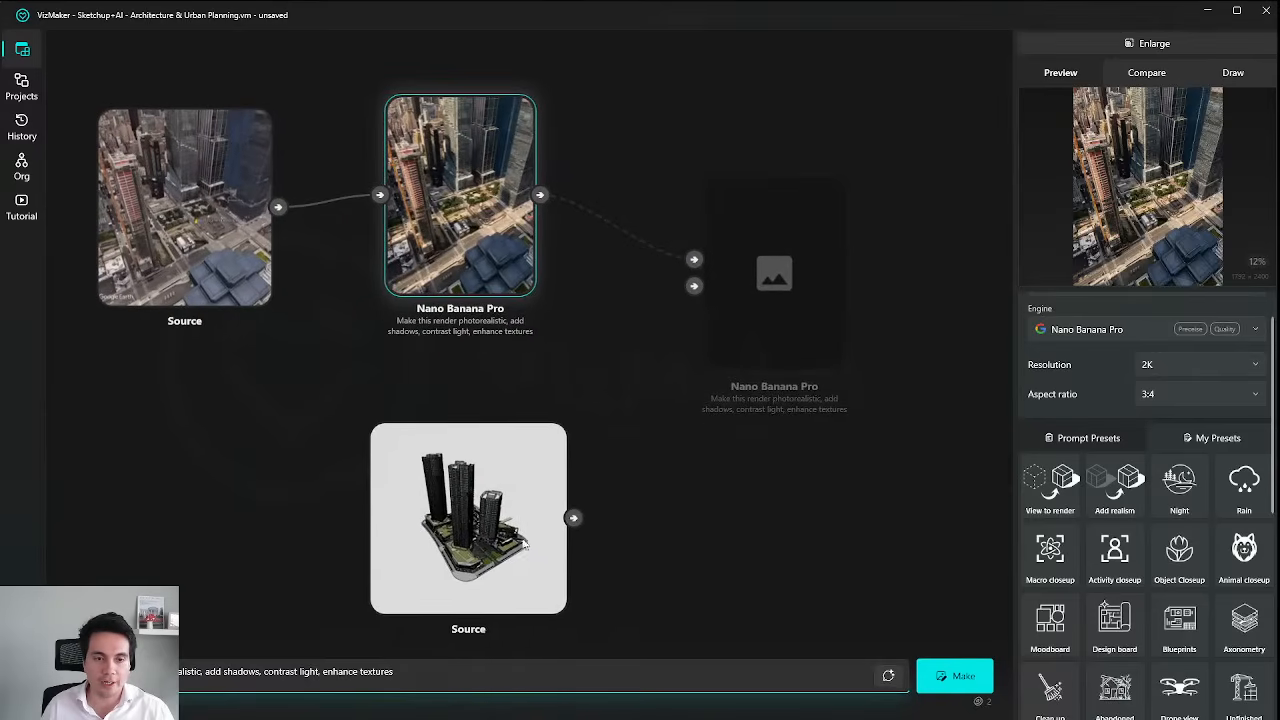
Enlarge the enhanced aerial's preview, examine the empty lot among the towers, and return to the node canvas.
{"action": "left_click", "coordinate": [1151, 45]}
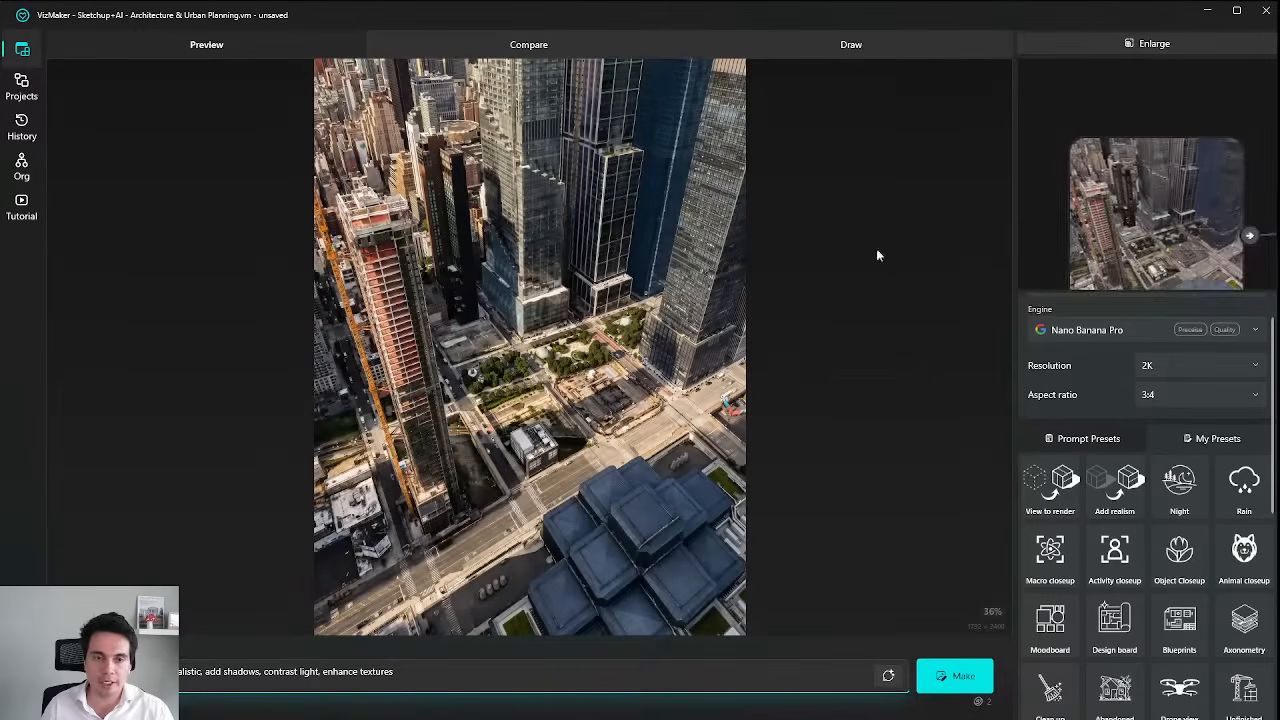
{"action": "scroll", "coordinate": [503, 327], "scroll_direction": "up", "scroll_amount": 3}
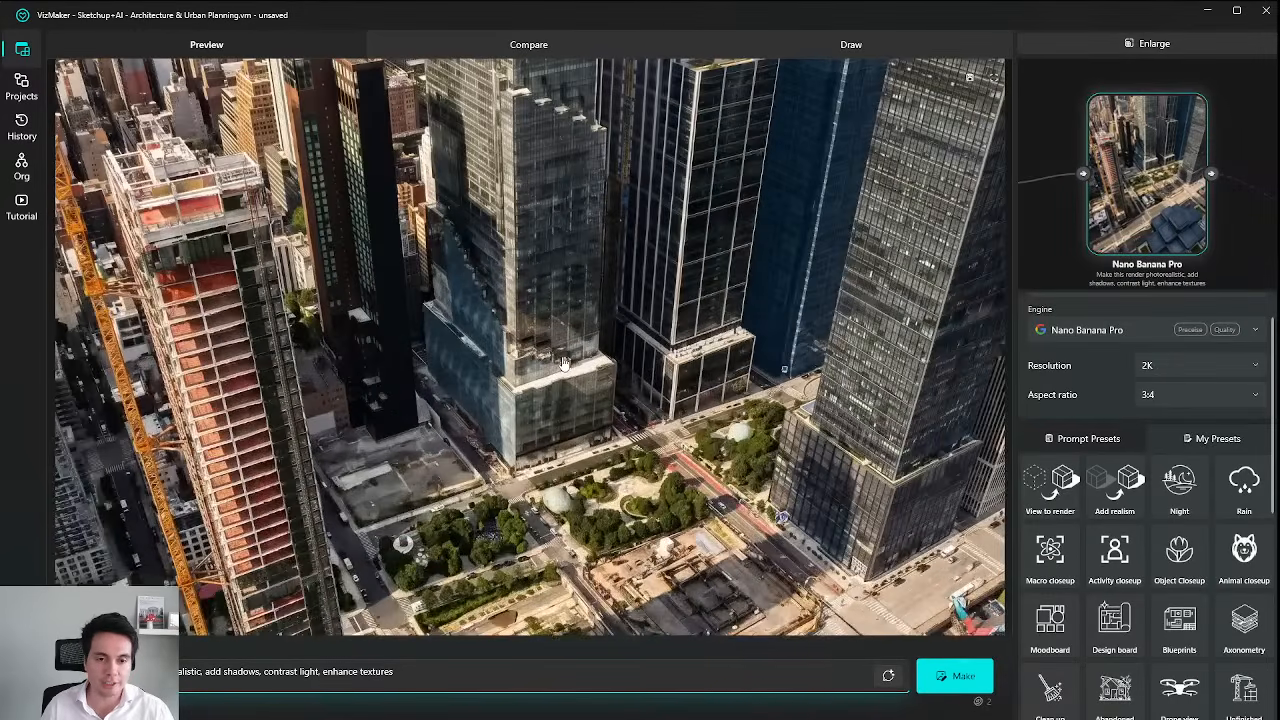
{"action": "scroll", "coordinate": [520, 310], "scroll_direction": "down", "scroll_amount": 3}
{"action": "scroll", "coordinate": [560, 290], "scroll_direction": "up", "scroll_amount": 2}
{"action": "scroll", "coordinate": [580, 280], "scroll_direction": "down", "scroll_amount": 2}
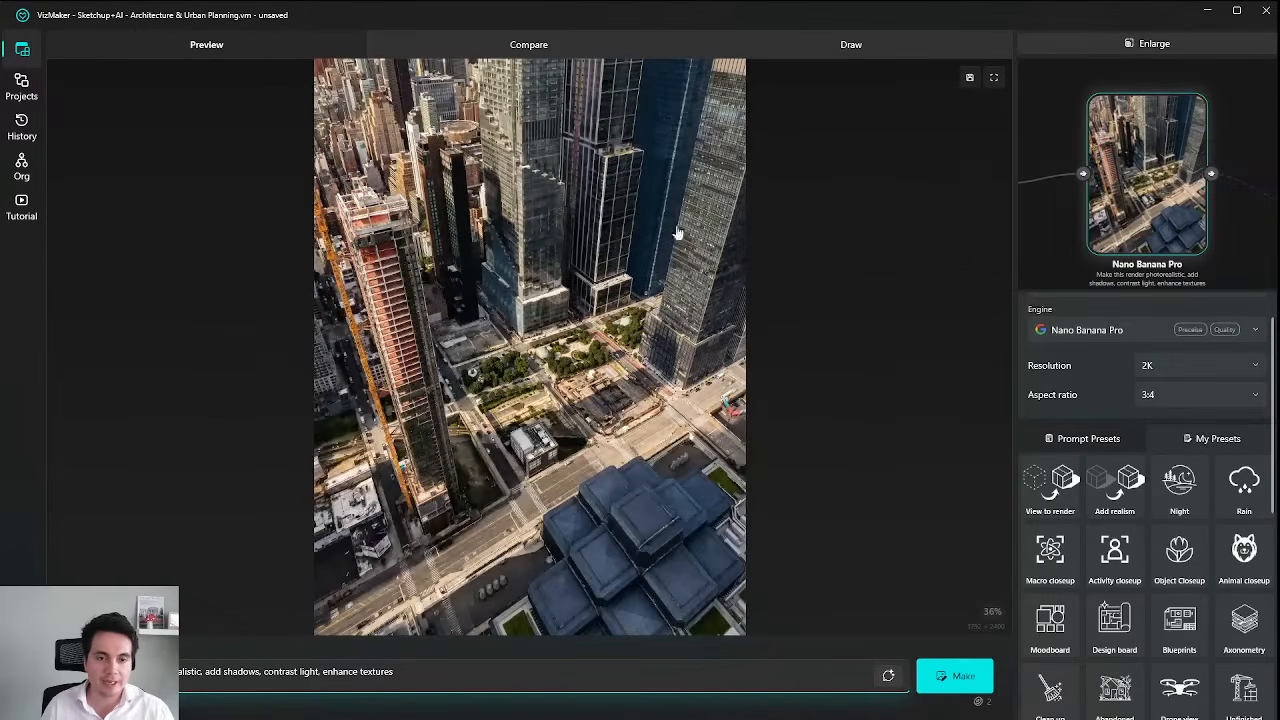
{"action": "left_click", "coordinate": [1135, 46]}
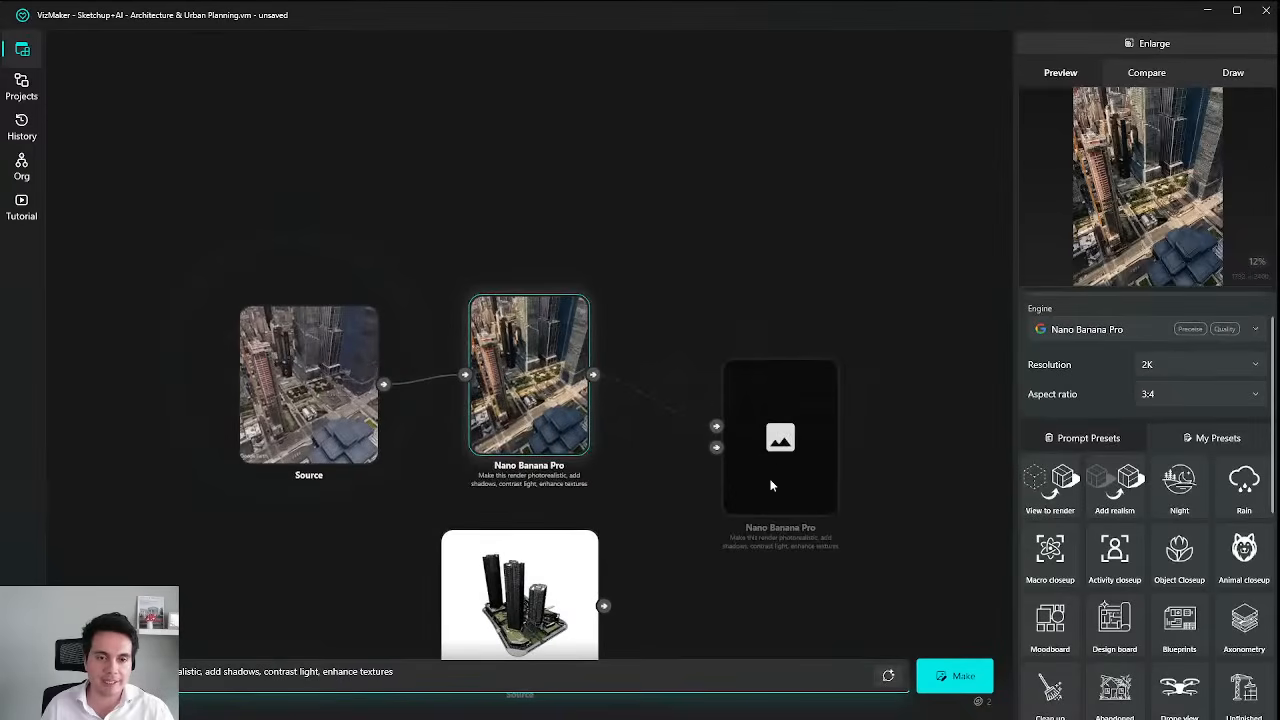
Examine the empty output node's two inputs and try starting a connection from the second one.
{"action": "scroll", "coordinate": [713, 515], "scroll_direction": "up", "scroll_amount": 3}
{"action": "left_click_drag", "start_coordinate": [651, 434], "coordinate": [649, 387]}
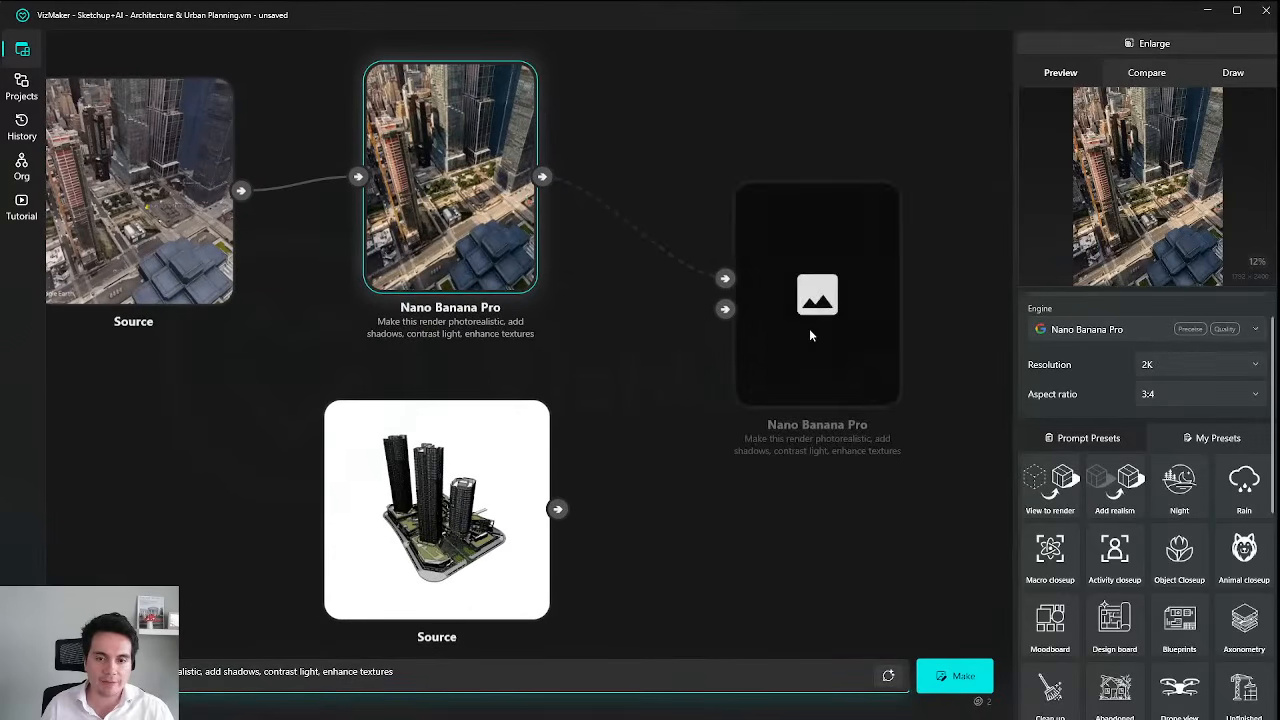
{"action": "scroll", "coordinate": [733, 320], "scroll_direction": "up", "scroll_amount": 5}
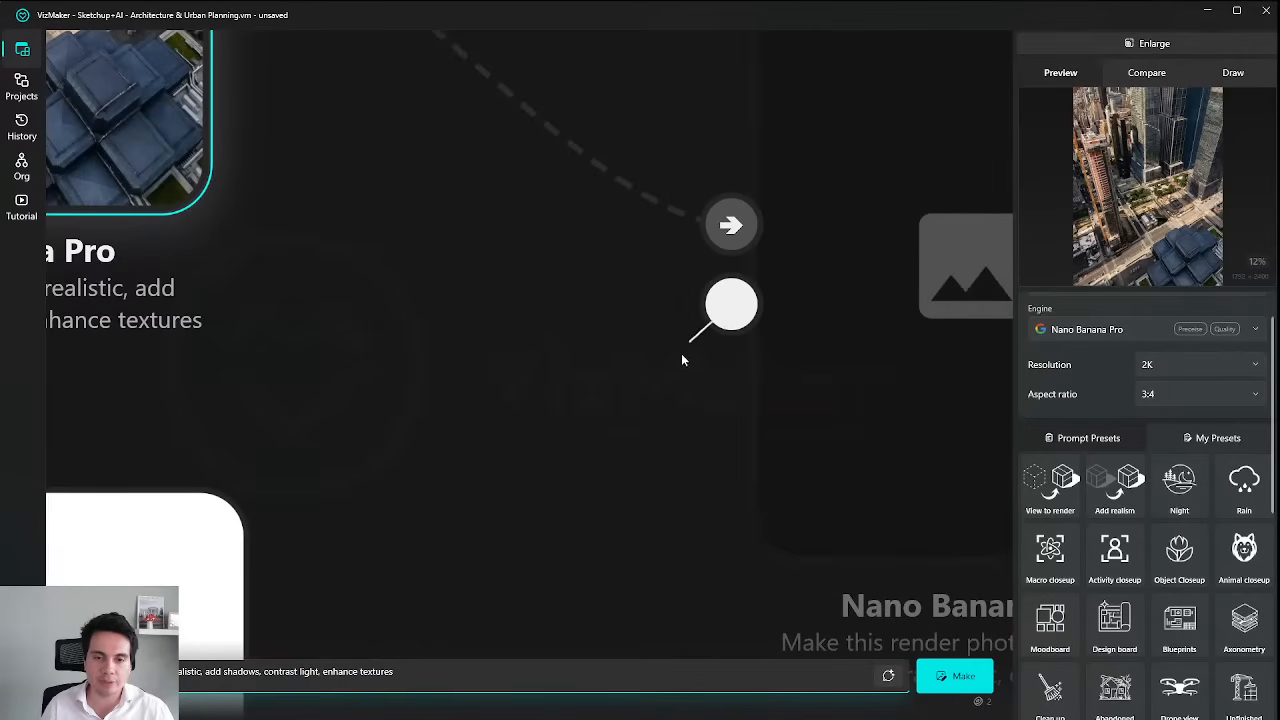
{"action": "scroll", "coordinate": [681, 360], "scroll_direction": "down", "scroll_amount": 2}
{"action": "scroll", "coordinate": [608, 315], "scroll_direction": "down", "scroll_amount": 3}
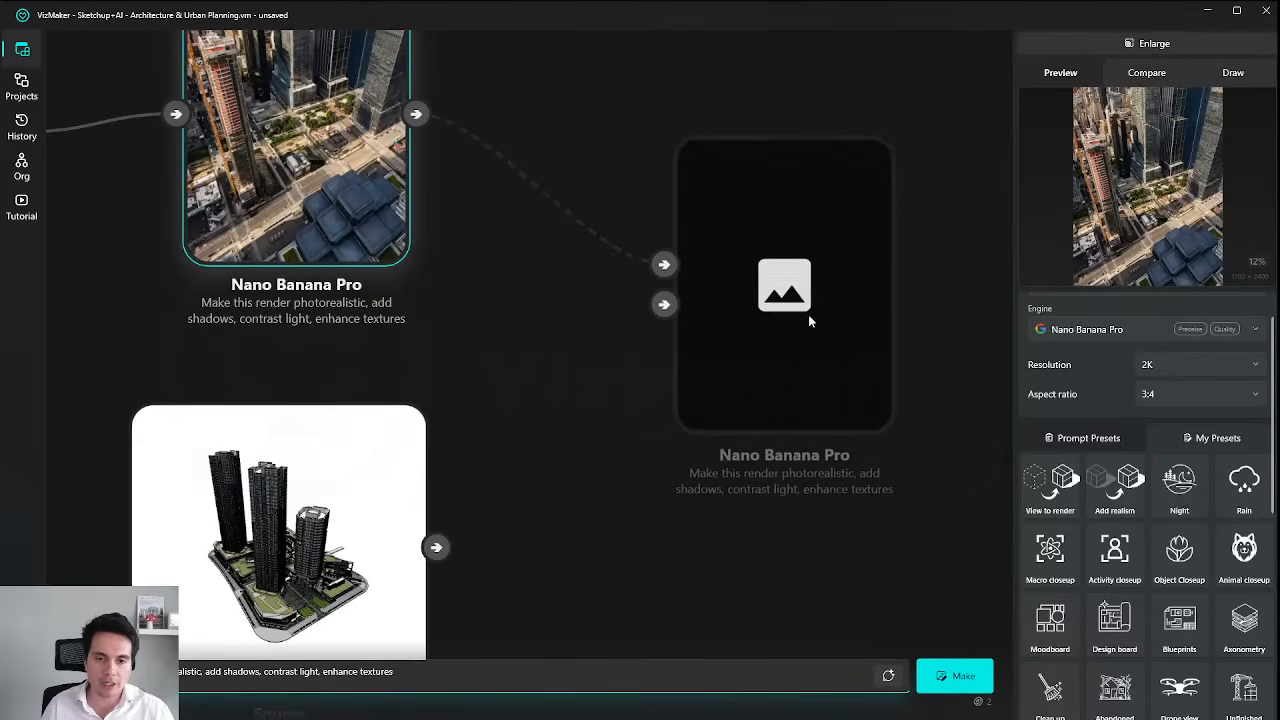
{"action": "scroll", "coordinate": [676, 290], "scroll_direction": "down", "scroll_amount": 2}
{"action": "scroll", "coordinate": [650, 325], "scroll_direction": "up", "scroll_amount": 3}
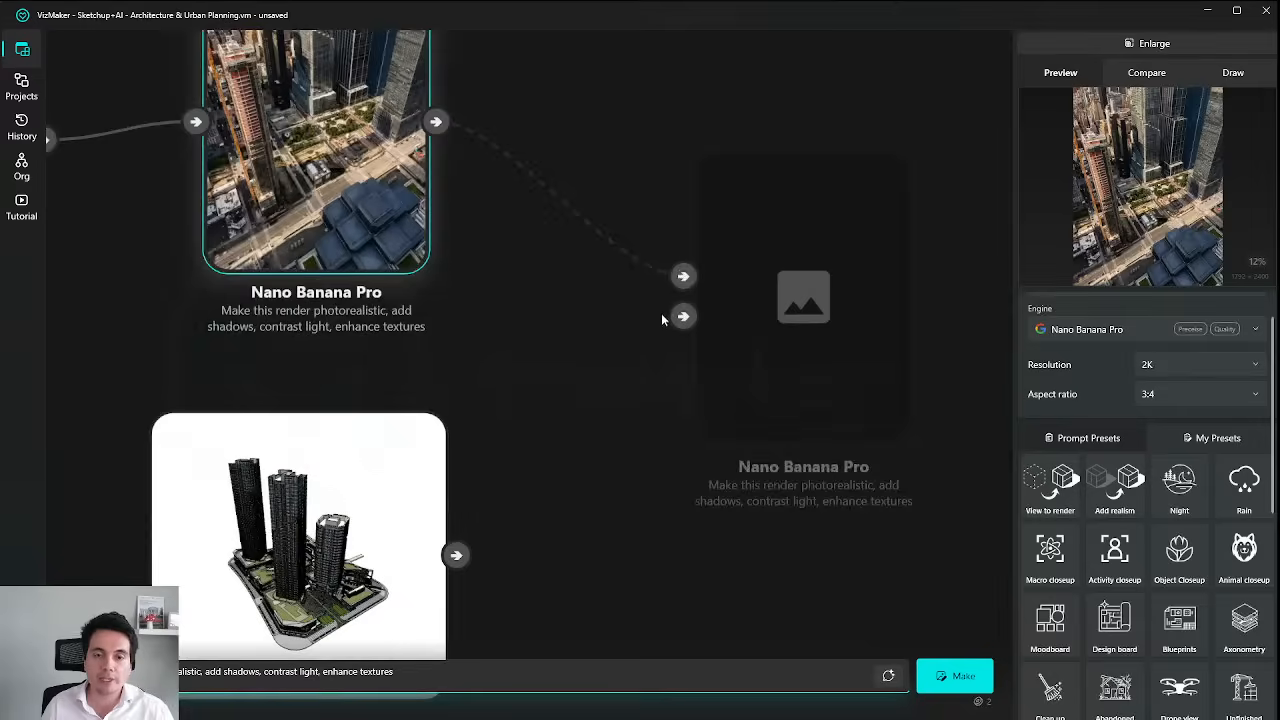
Connect the tower source beneath the enhanced aerial to the empty output node's second input.
{"action": "scroll", "coordinate": [655, 330], "scroll_direction": "down", "scroll_amount": 2}
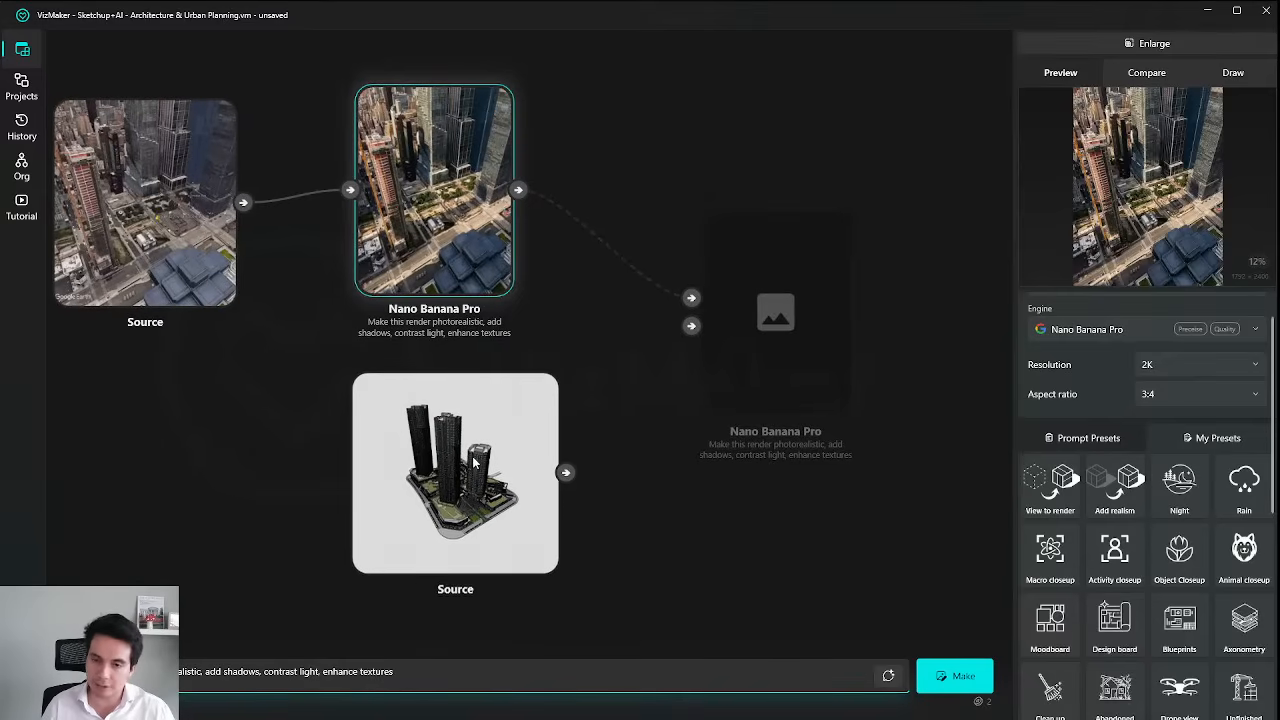
{"action": "left_click_drag", "start_coordinate": [586, 471], "coordinate": [775, 355]}
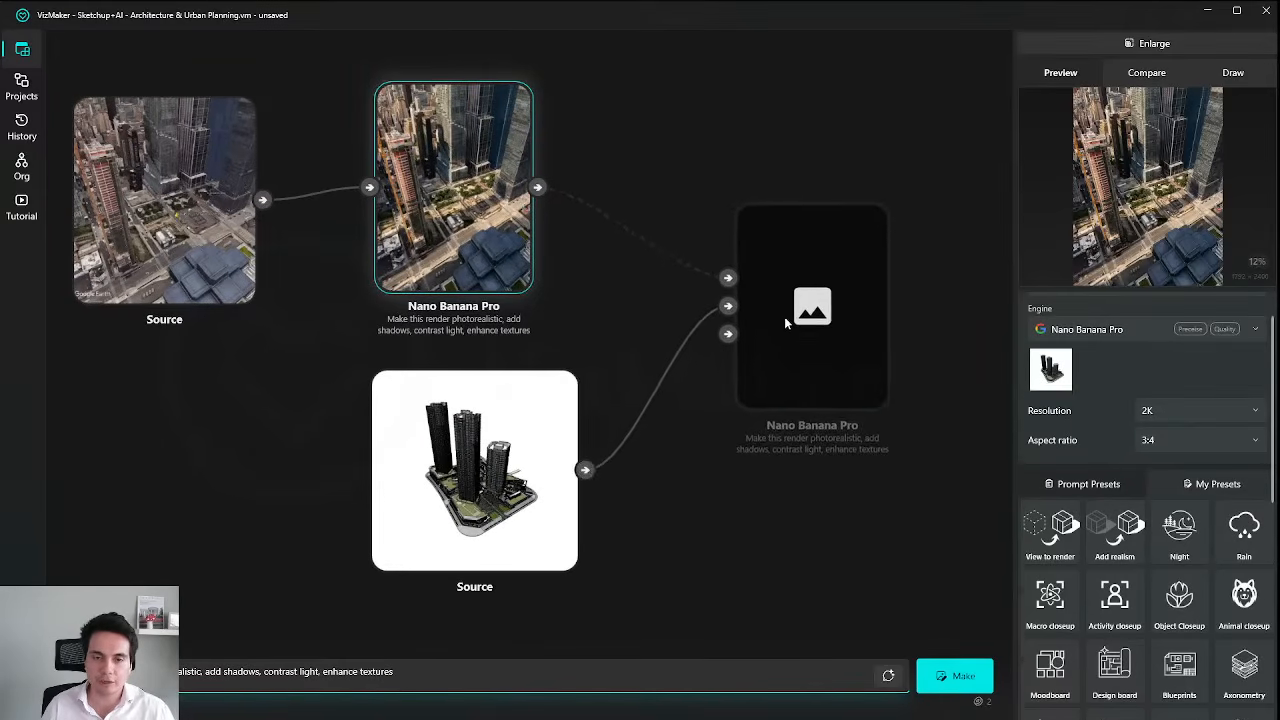
{"action": "left_click_drag", "start_coordinate": [639, 305], "coordinate": [592, 316]}
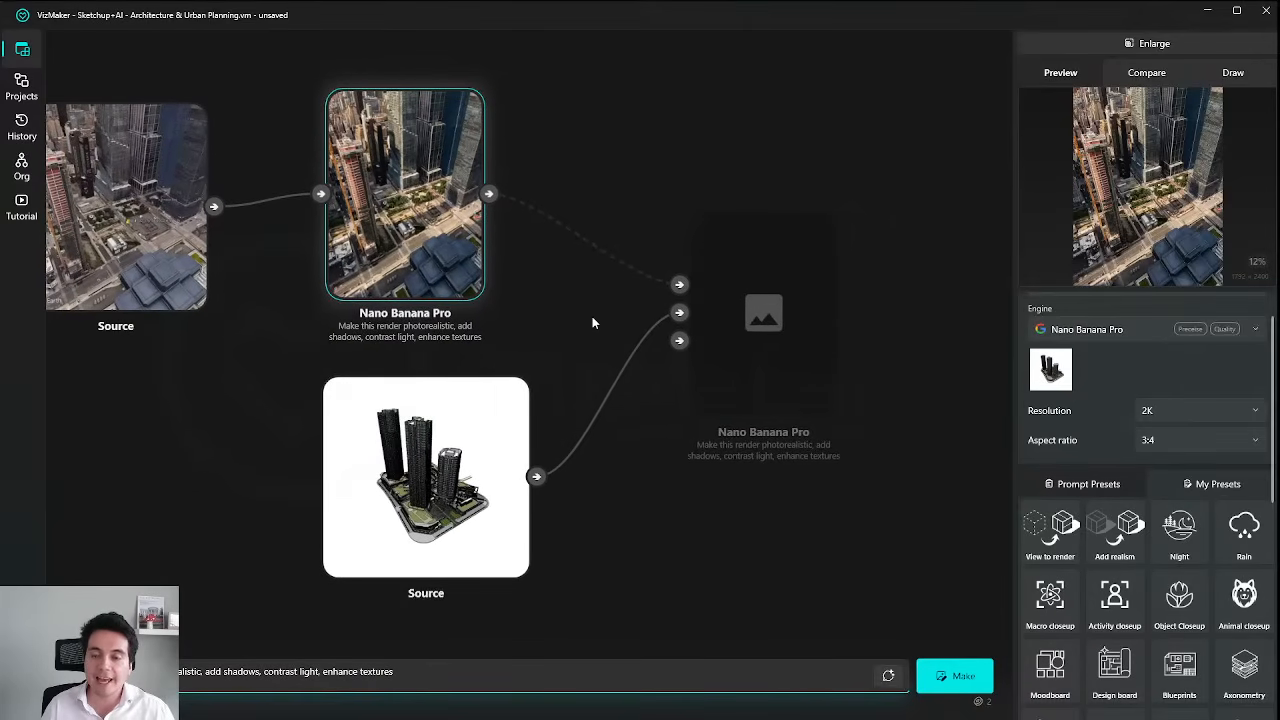
Set the output's engine to Nano Banana 2 with 2K resolution and a 3:4 aspect ratio.
{"action": "left_click", "coordinate": [1138, 329]}
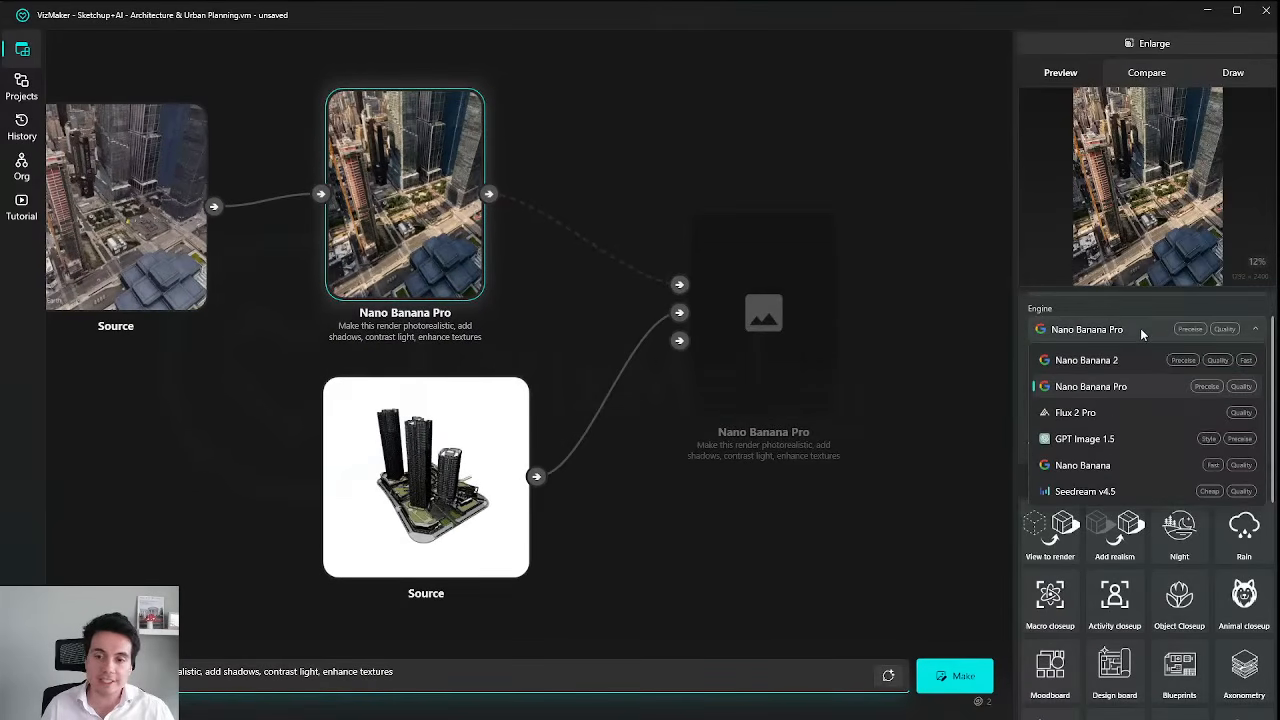
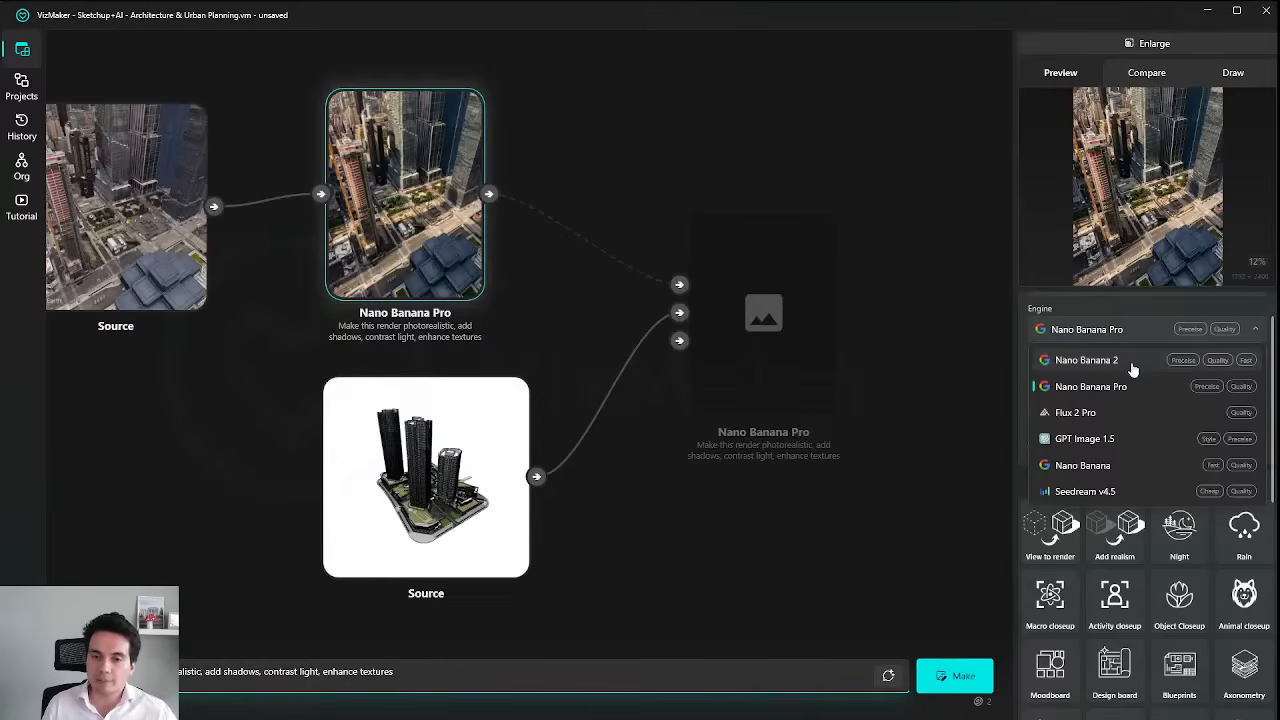
{"action": "left_click", "coordinate": [1136, 362]}
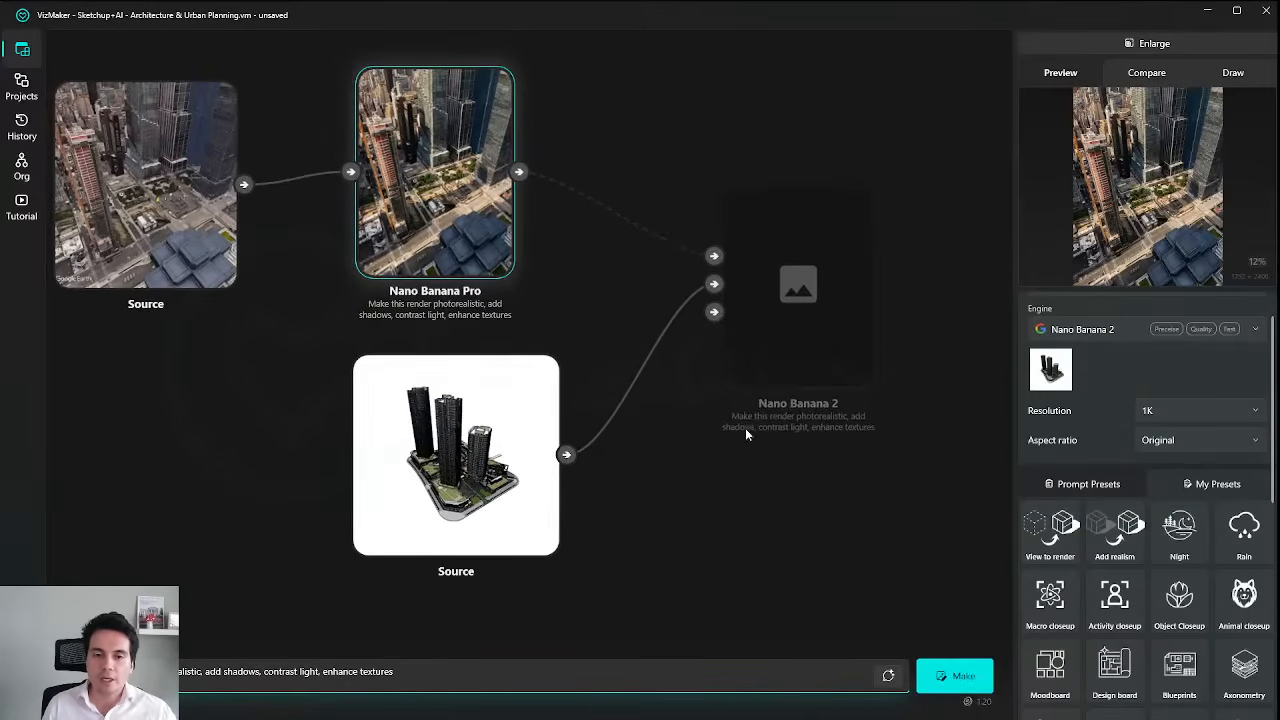
{"action": "left_click", "coordinate": [1160, 412]}
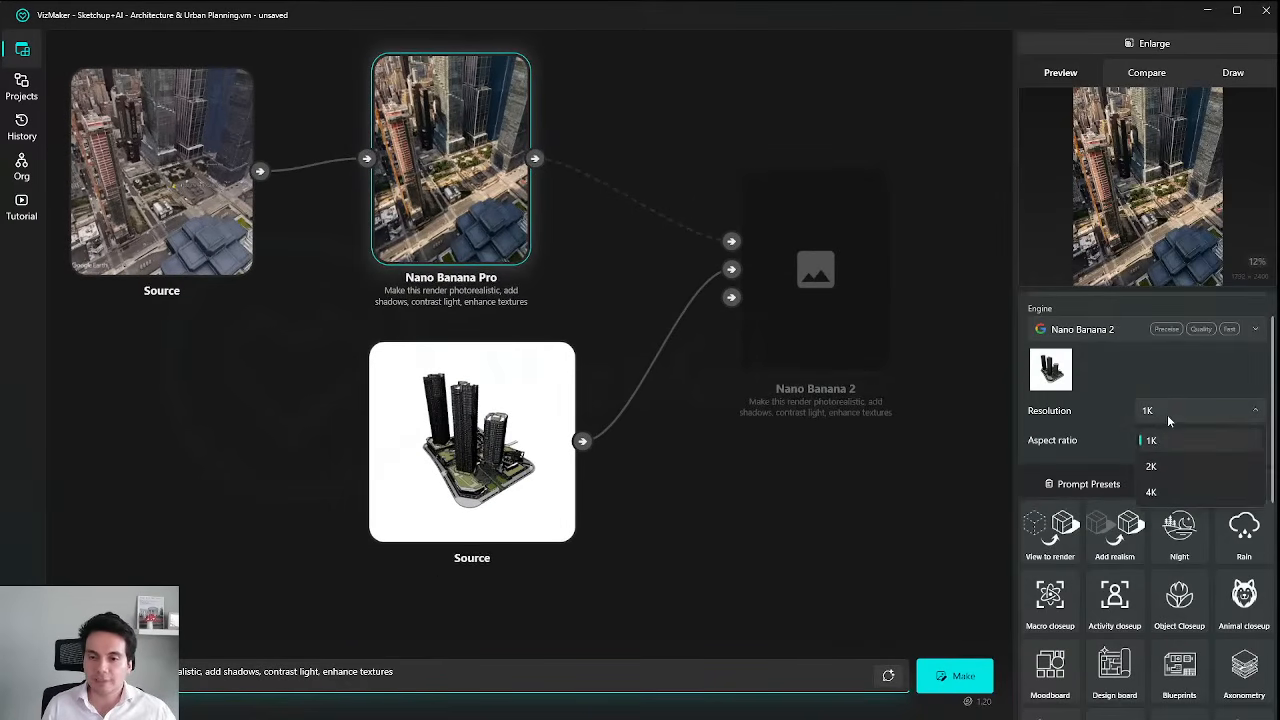
{"action": "left_click", "coordinate": [1155, 466]}
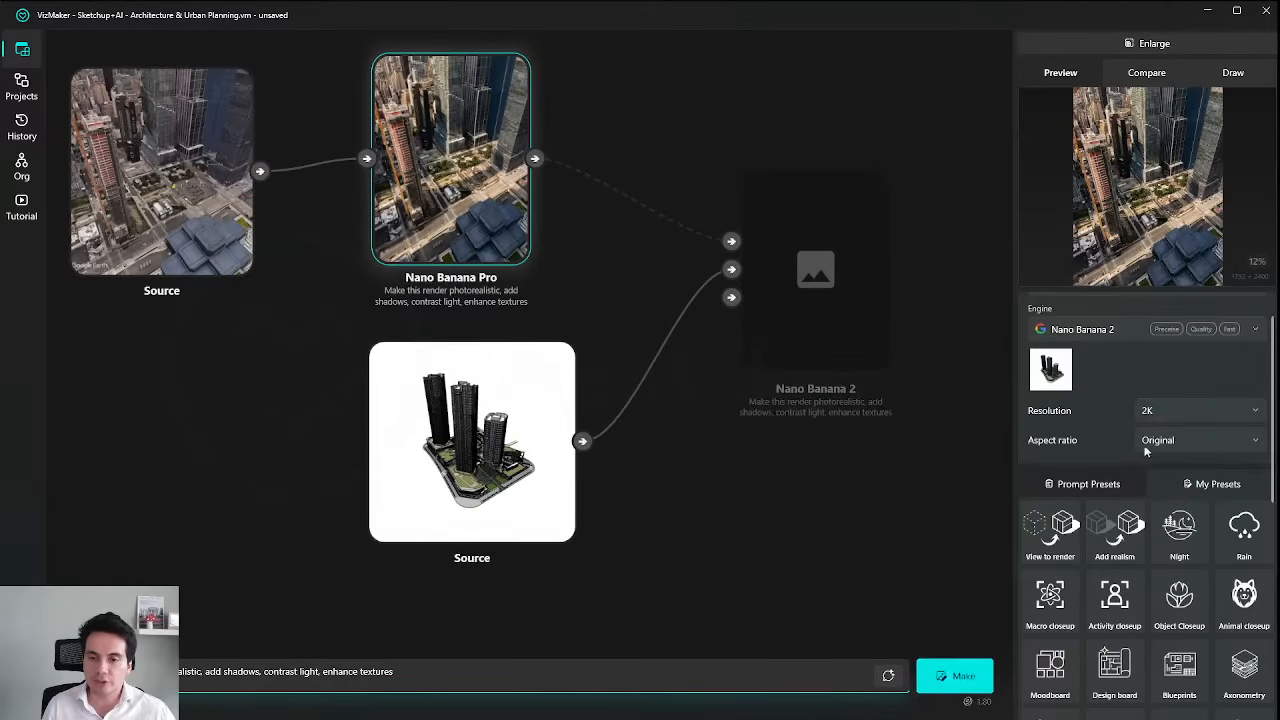
{"action": "left_click", "coordinate": [1176, 446]}
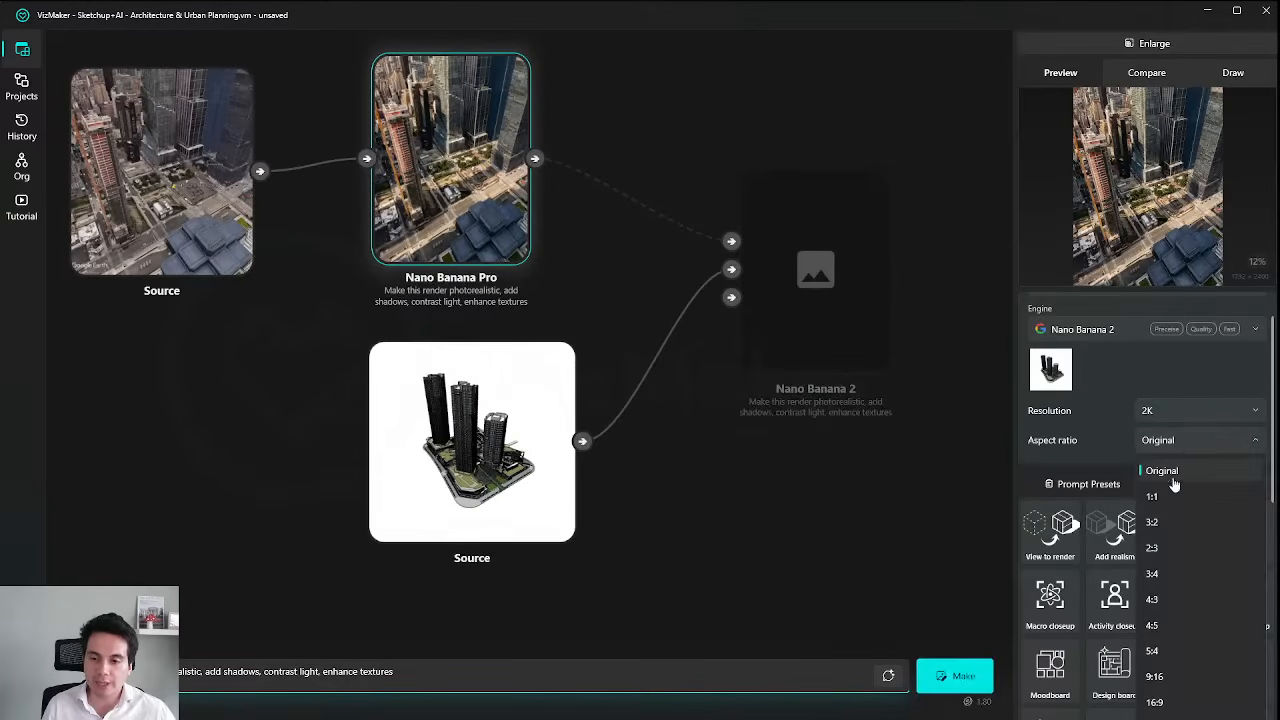
{"action": "left_click", "coordinate": [1160, 574]}
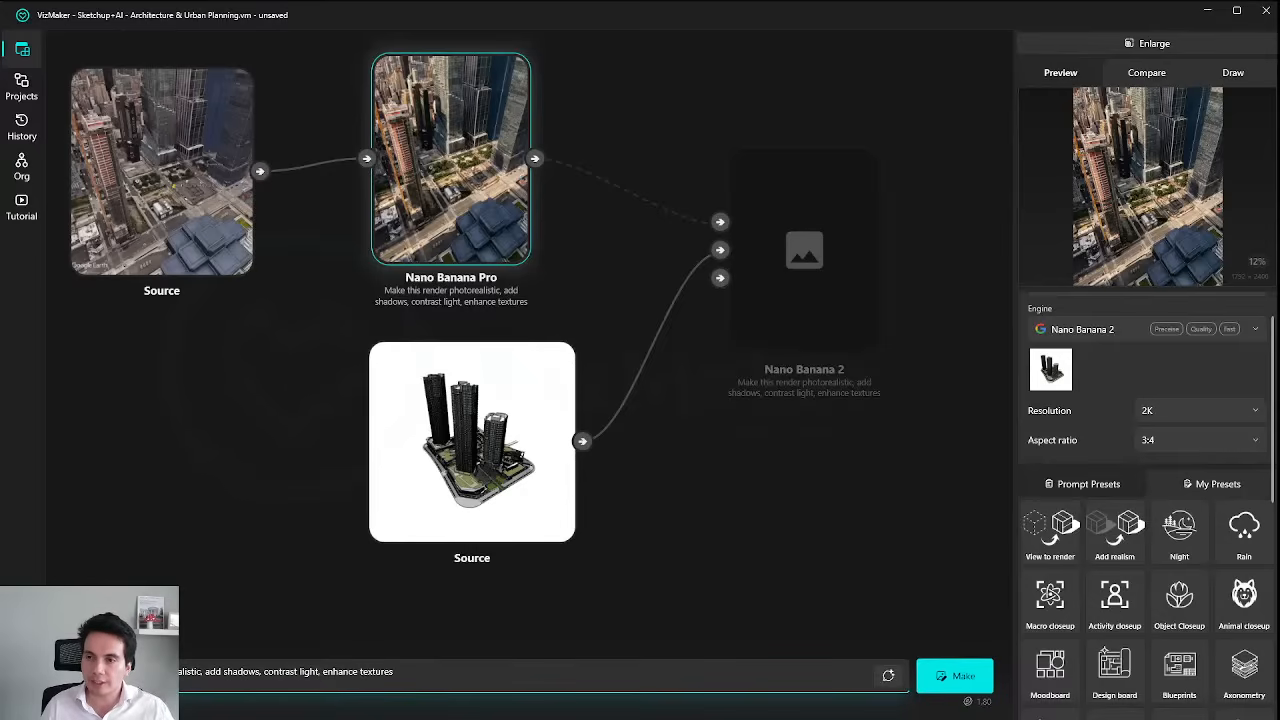
Bring the notes window over the canvas and highlight the prompt text under SITE TO RENDER + GOOGLE EARTH for reading.
{"action": "left_click_drag", "start_coordinate": [1279, 45], "coordinate": [1060, 38]}
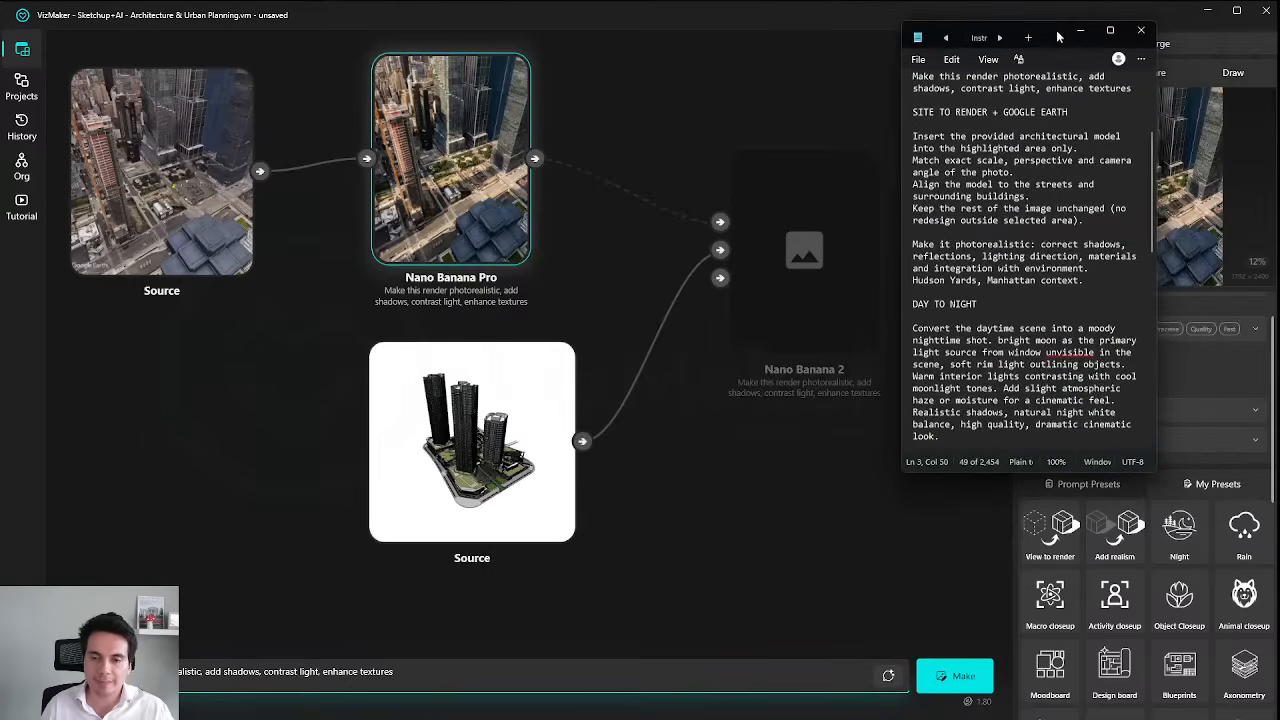
{"action": "left_click", "coordinate": [1071, 112]}
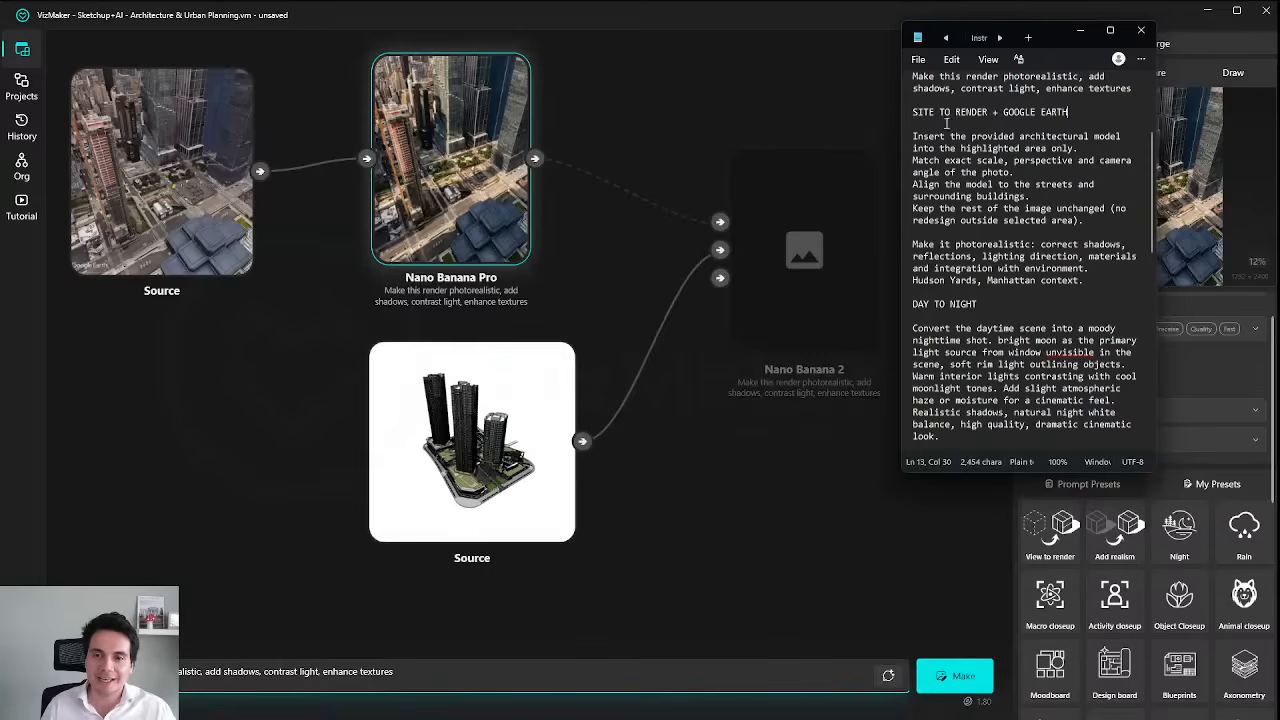
{"action": "left_click_drag", "start_coordinate": [1012, 22], "coordinate": [1012, 34]}
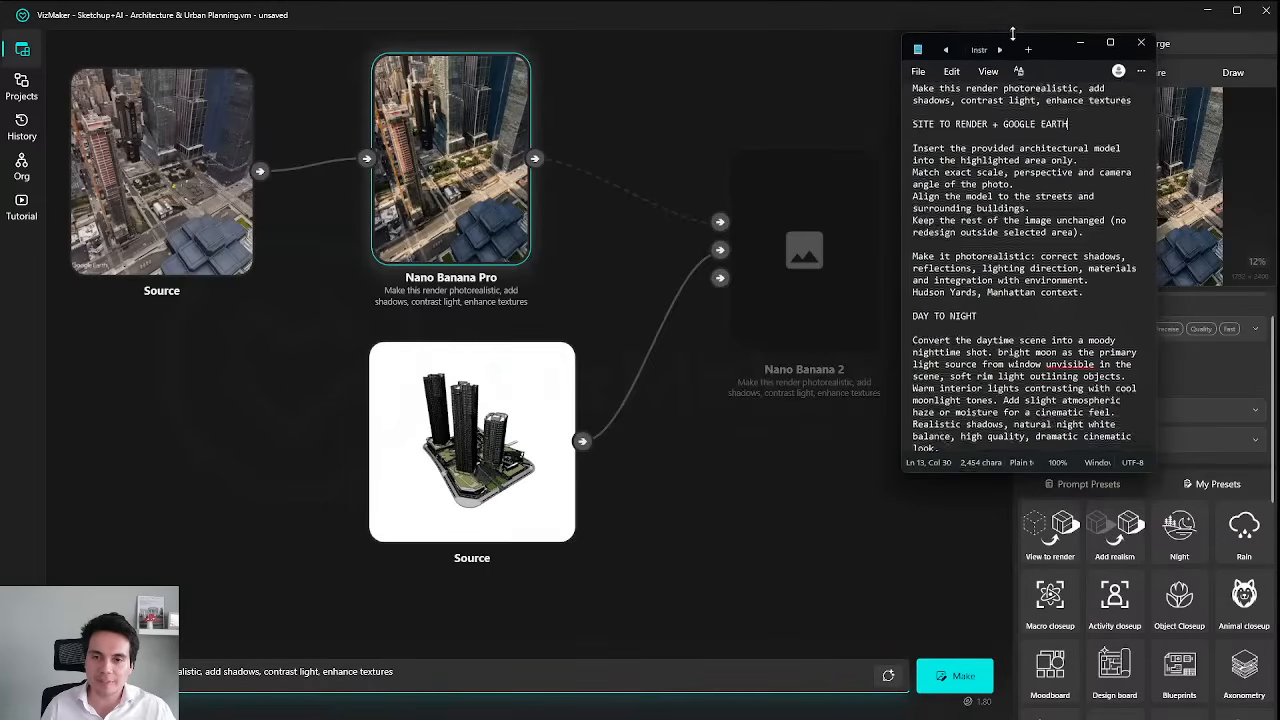
{"action": "scroll", "coordinate": [1049, 231], "scroll_direction": "down", "scroll_amount": 1}
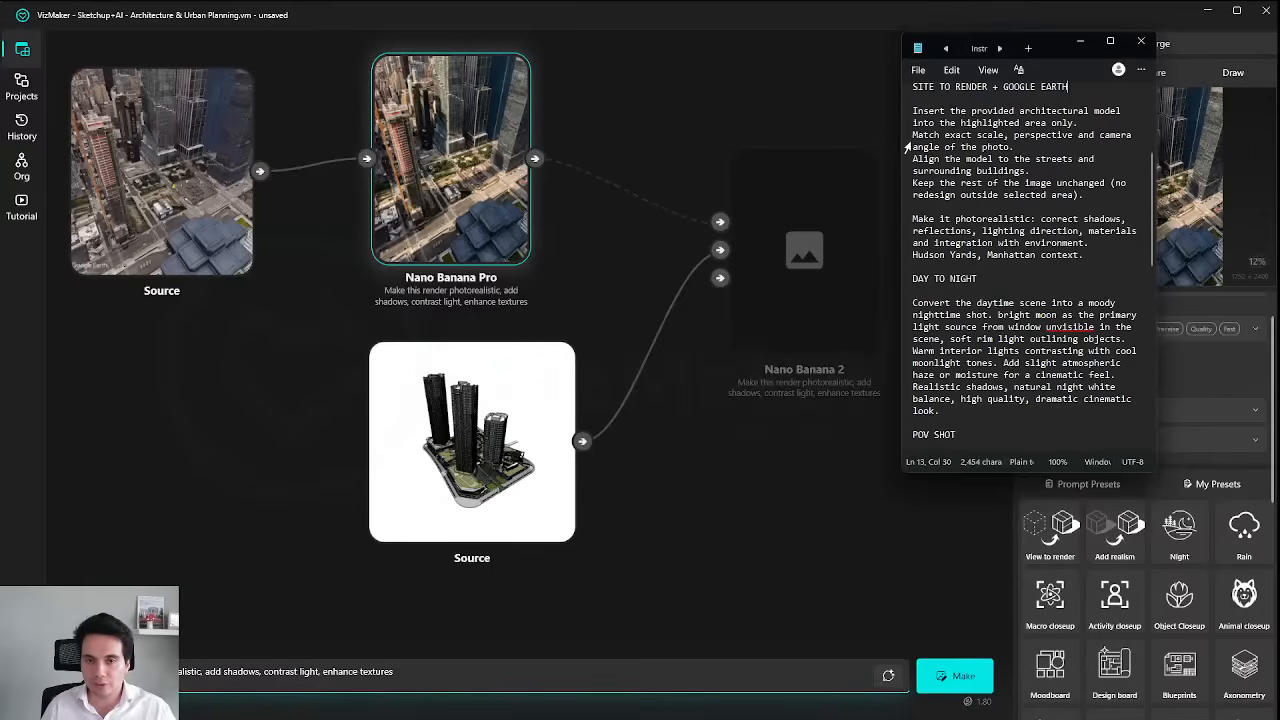
{"action": "left_click_drag", "start_coordinate": [913, 111], "coordinate": [1101, 257]}
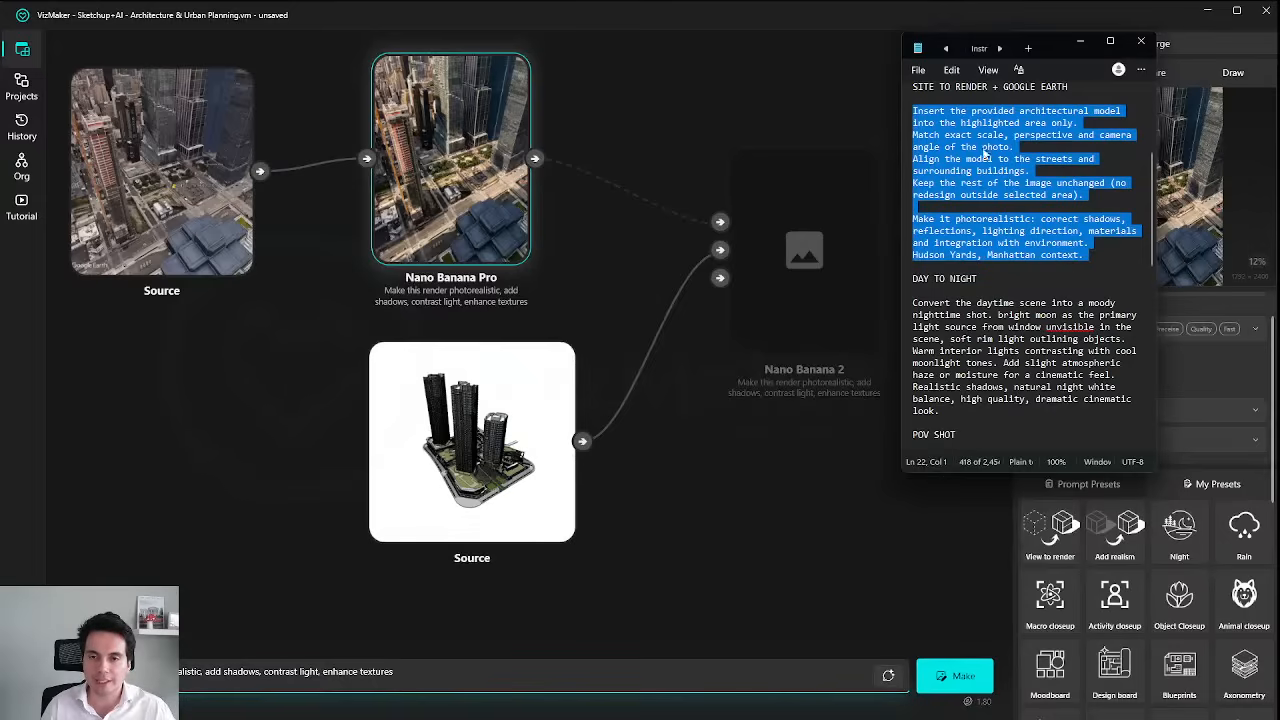
{"action": "left_click_drag", "start_coordinate": [1092, 256], "coordinate": [895, 121]}
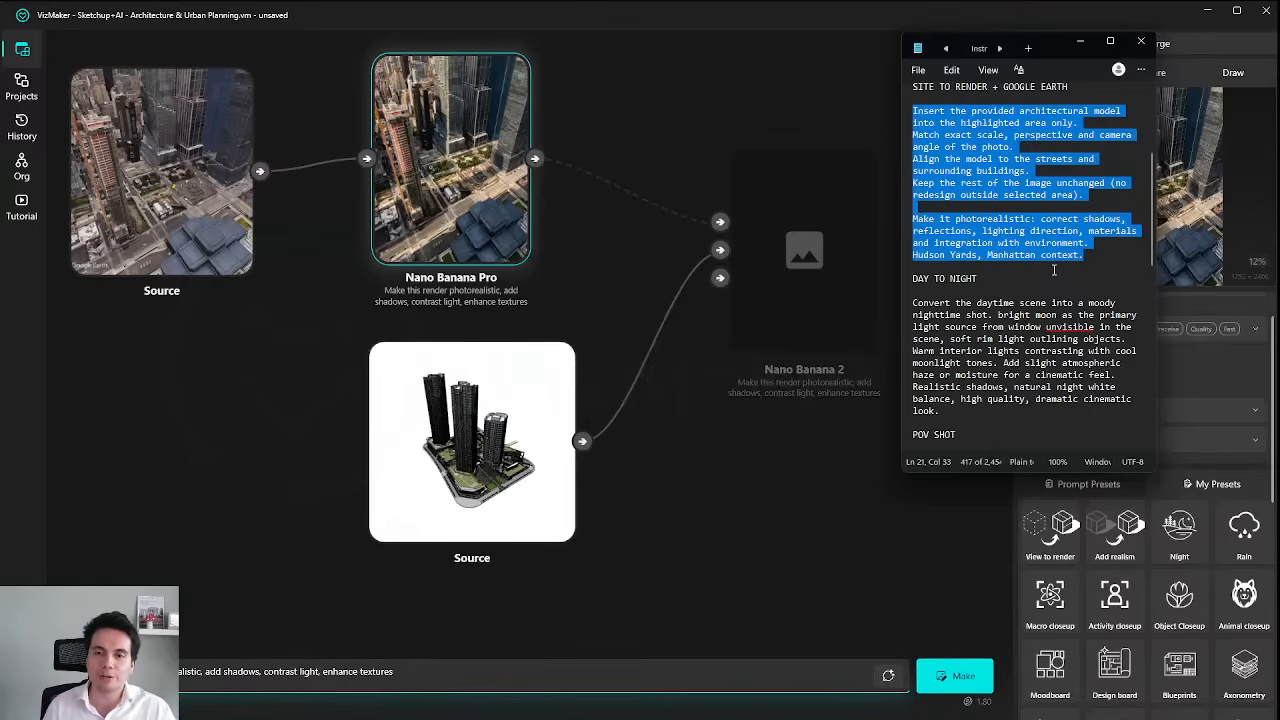
{"action": "left_click_drag", "start_coordinate": [1086, 257], "coordinate": [897, 121]}
{"action": "left_click", "coordinate": [897, 114]}
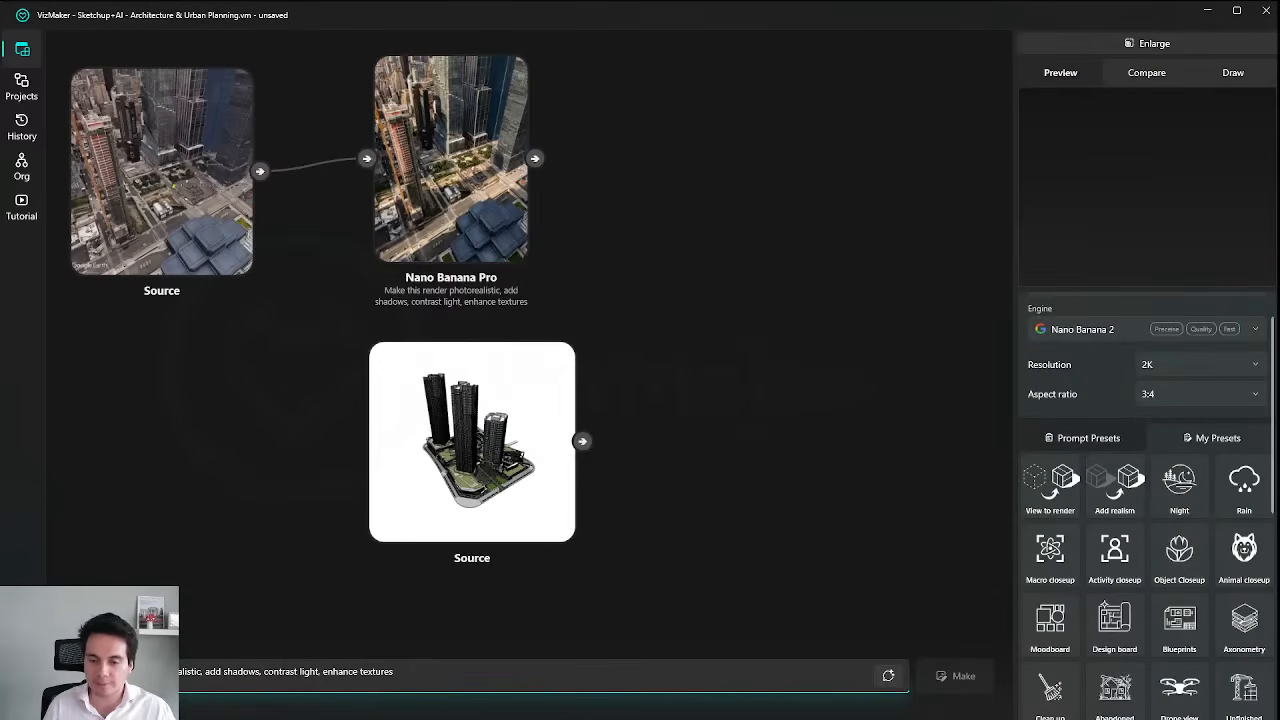
Return to the notes, highlight the "Make it photorealistic" paragraph and move the notes window clear of the render settings.
{"action": "key", "text": "alt+Tab"}
{"action": "left_click", "coordinate": [1036, 243]}
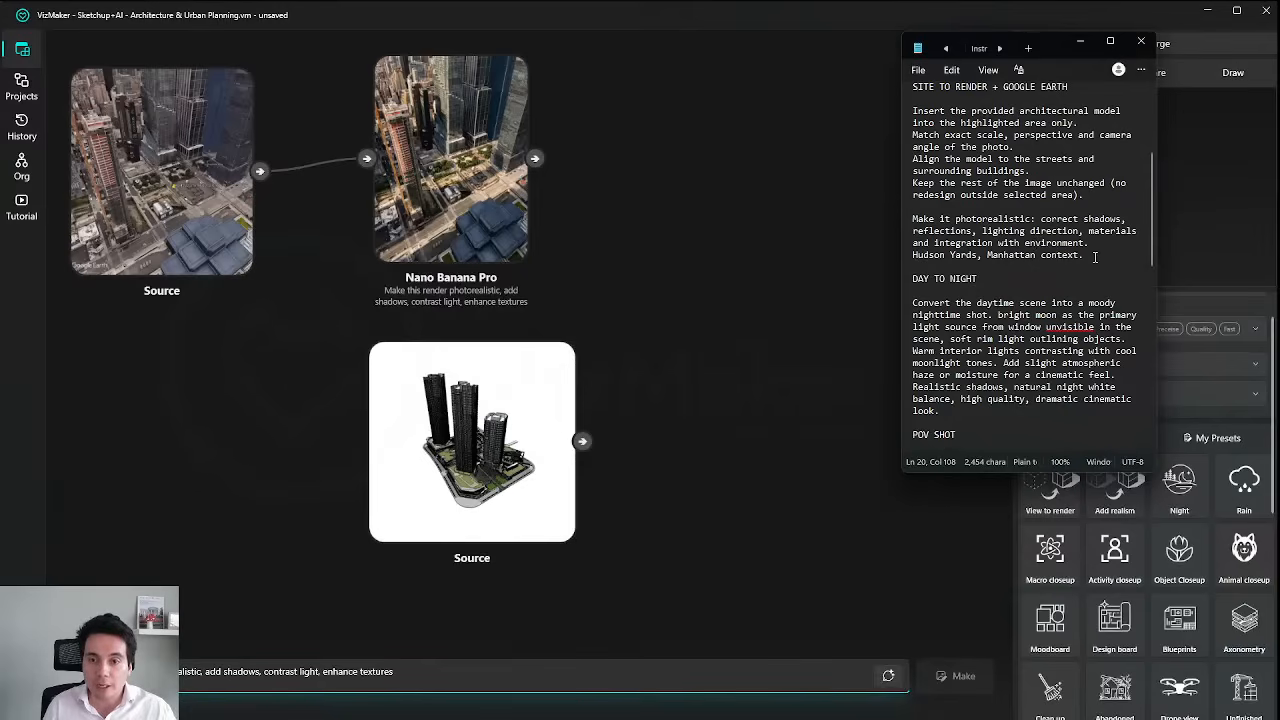
{"action": "left_click_drag", "start_coordinate": [906, 218], "coordinate": [1095, 262]}
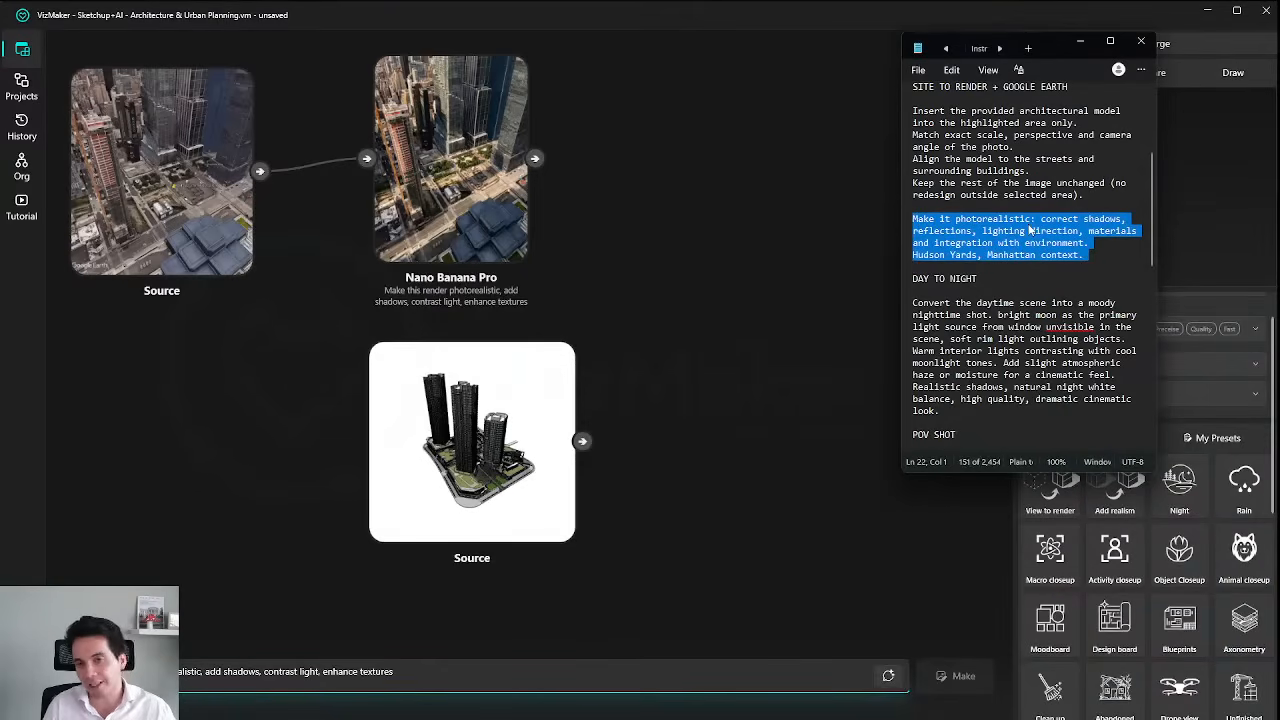
{"action": "left_click_drag", "start_coordinate": [1047, 47], "coordinate": [917, 90]}
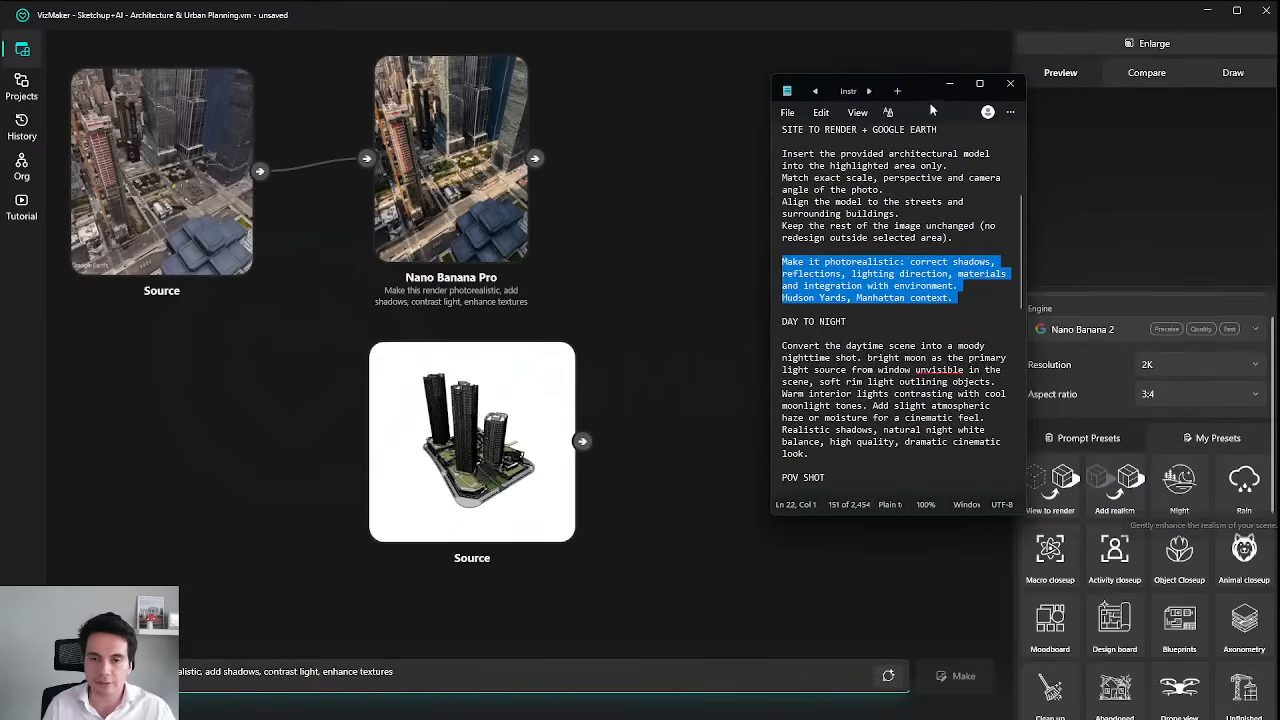
{"action": "left_click_drag", "start_coordinate": [923, 85], "coordinate": [886, 99]}
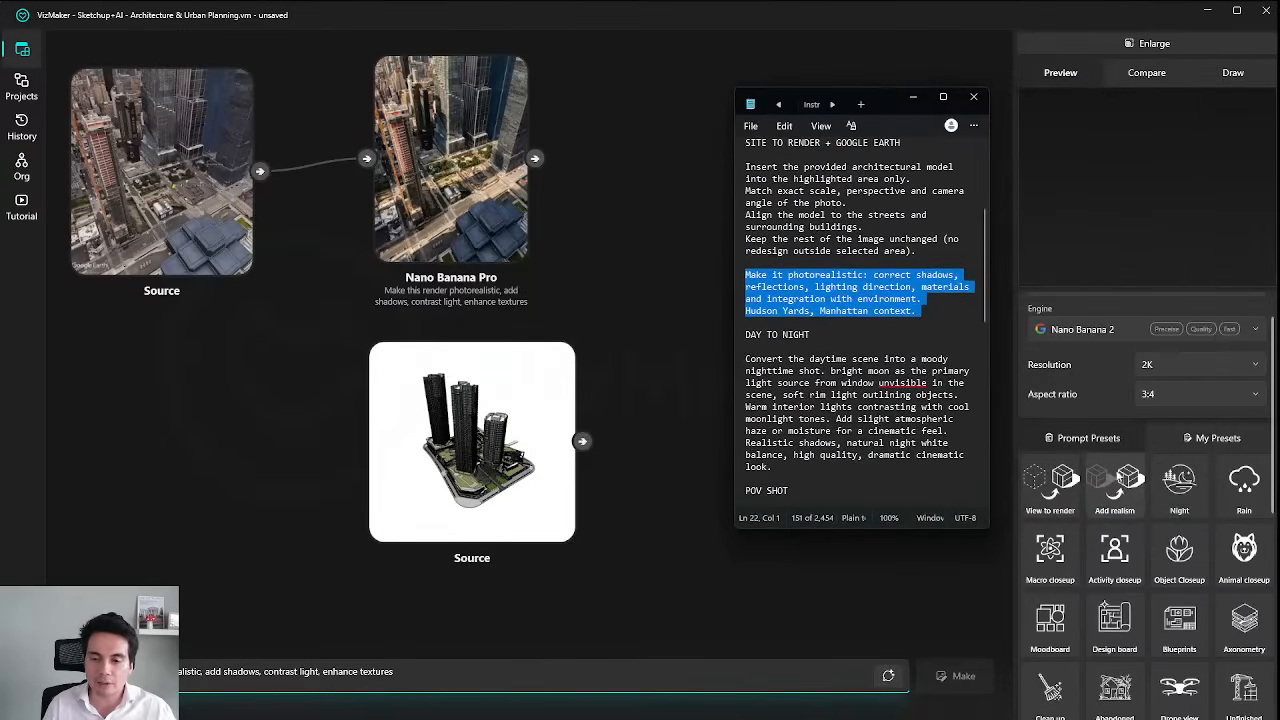
{"action": "scroll", "coordinate": [1135, 512], "scroll_direction": "down", "scroll_amount": 2}
{"action": "scroll", "coordinate": [1135, 518], "scroll_direction": "up", "scroll_amount": 2}
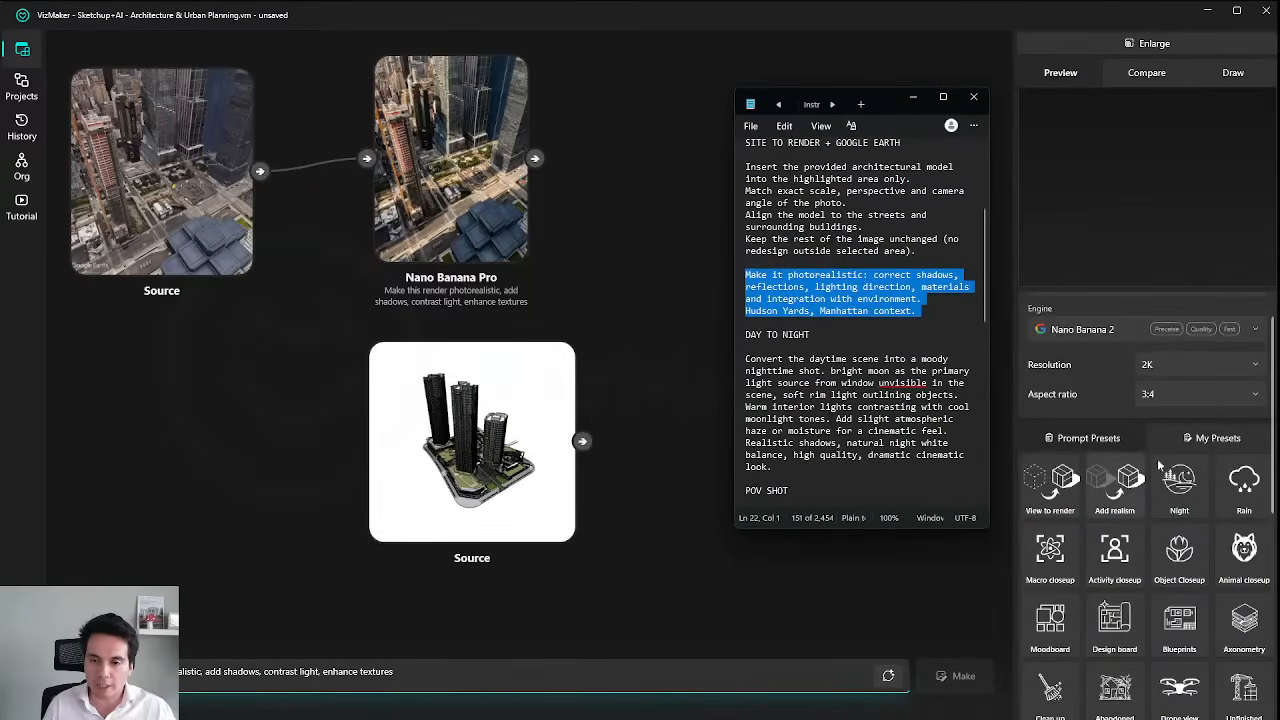
Copy the full SITE TO RENDER + GOOGLE EARTH prompt from the notes and replace VizMaker's current prompt with it.
{"action": "left_click", "coordinate": [798, 190]}
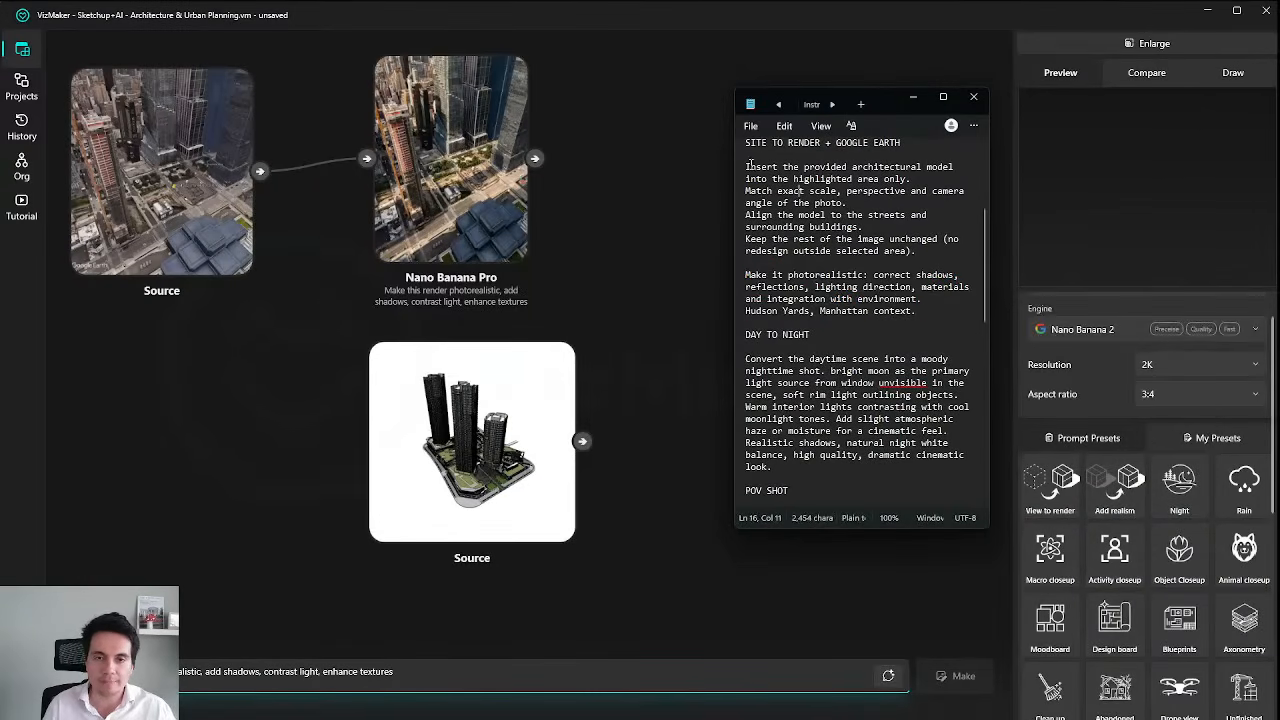
{"action": "left_click_drag", "start_coordinate": [746, 165], "coordinate": [922, 319]}
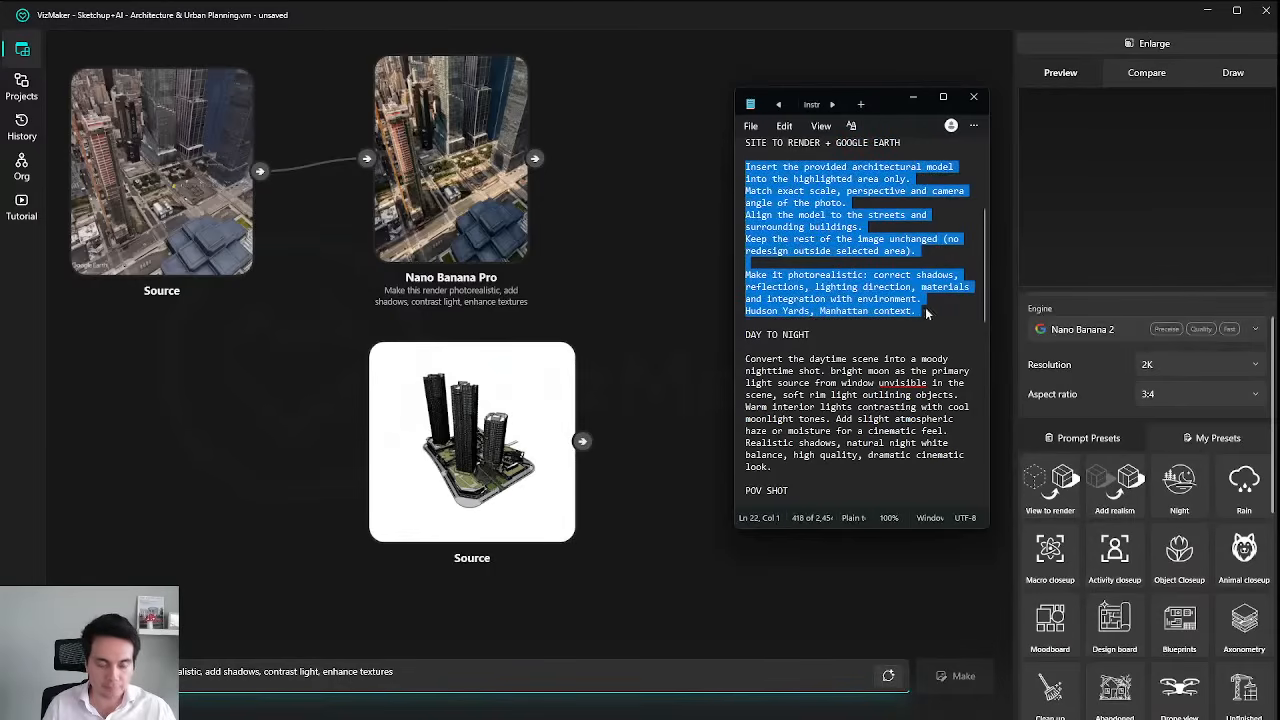
{"action": "left_click", "coordinate": [548, 675]}
{"action": "key", "text": "ctrl+a"}
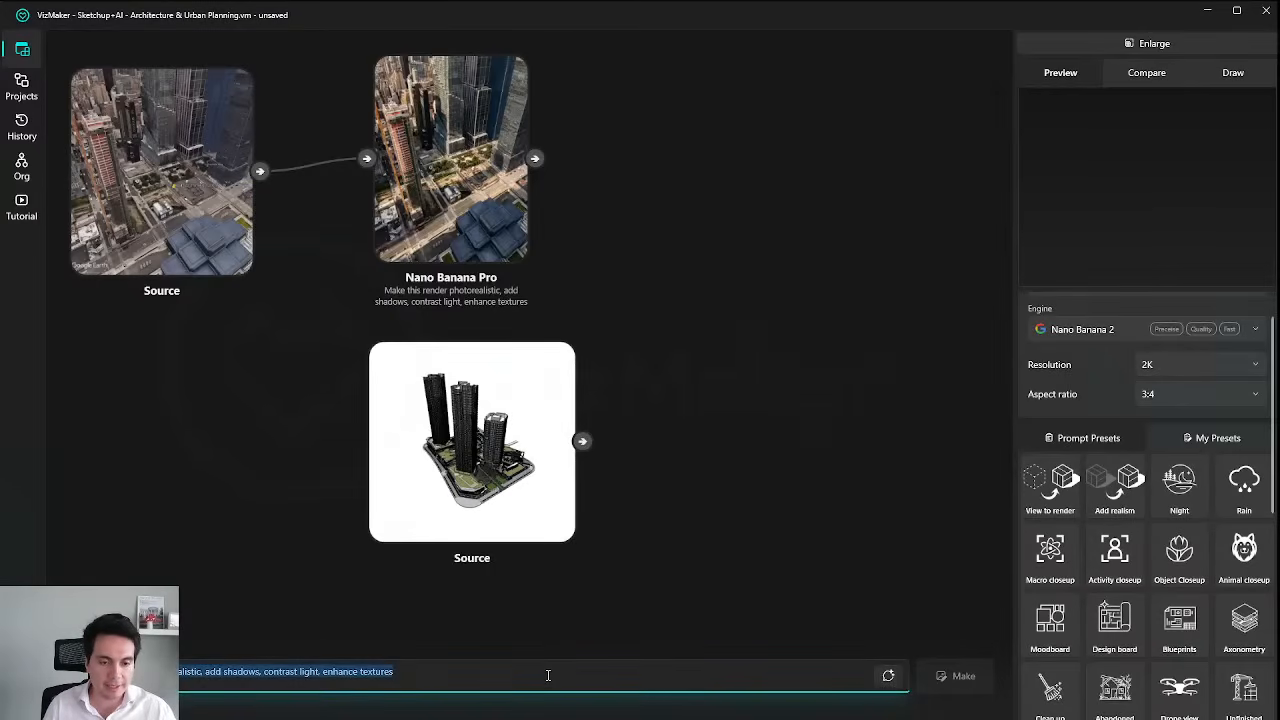
{"action": "key", "text": "ctrl+v"}
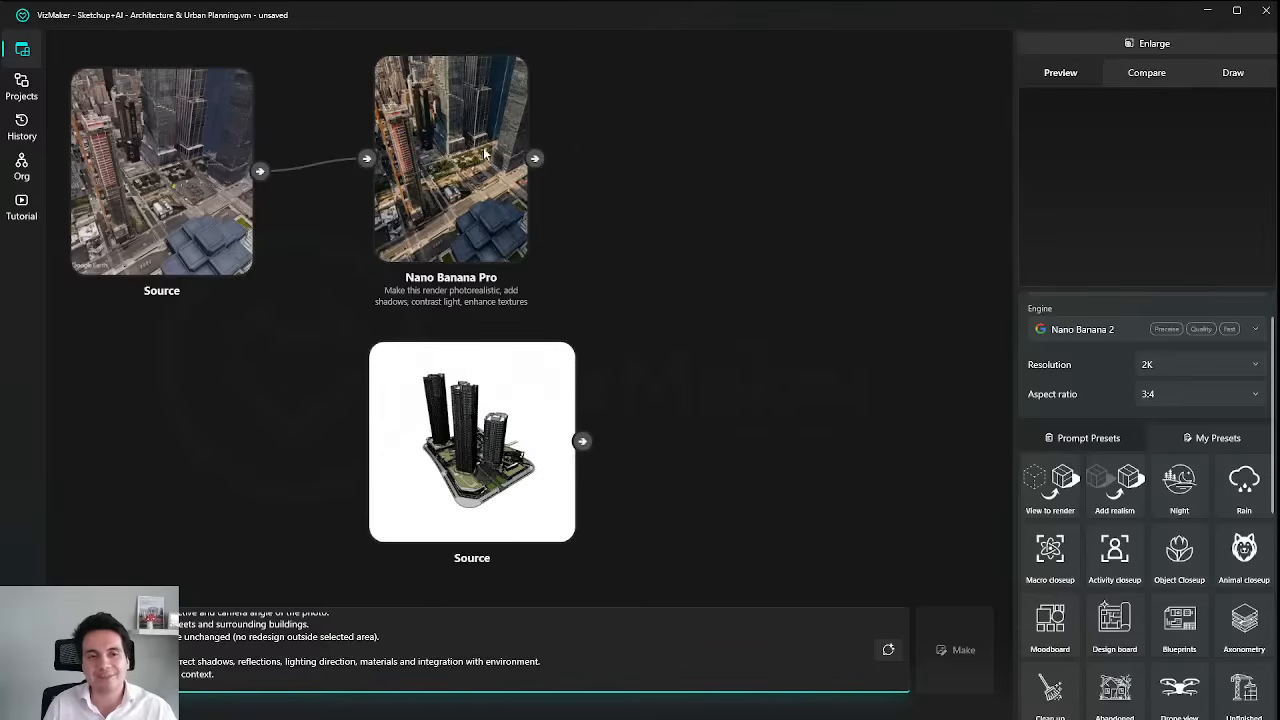
Nudge the enhanced aerial right, then select it and connect the tower source to the empty Nano Banana 2 node's second input.
{"action": "left_click_drag", "start_coordinate": [484, 152], "coordinate": [514, 151]}
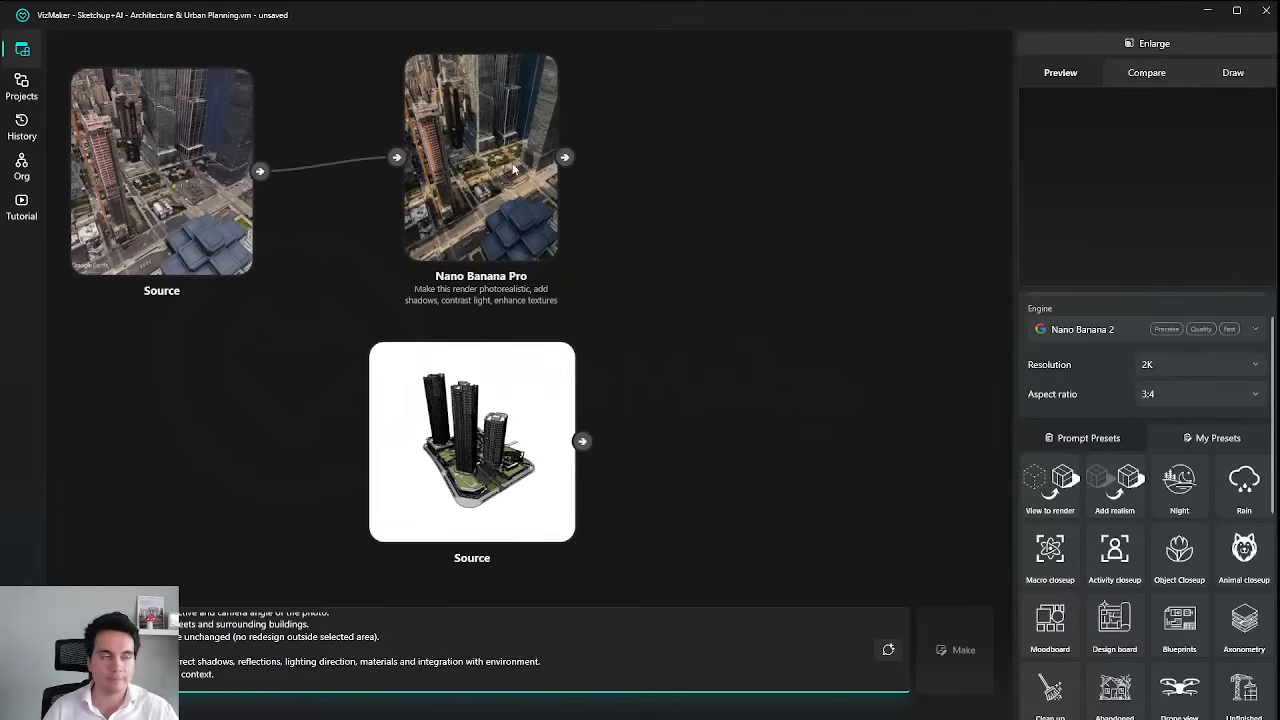
{"action": "left_click_drag", "start_coordinate": [657, 196], "coordinate": [686, 207]}
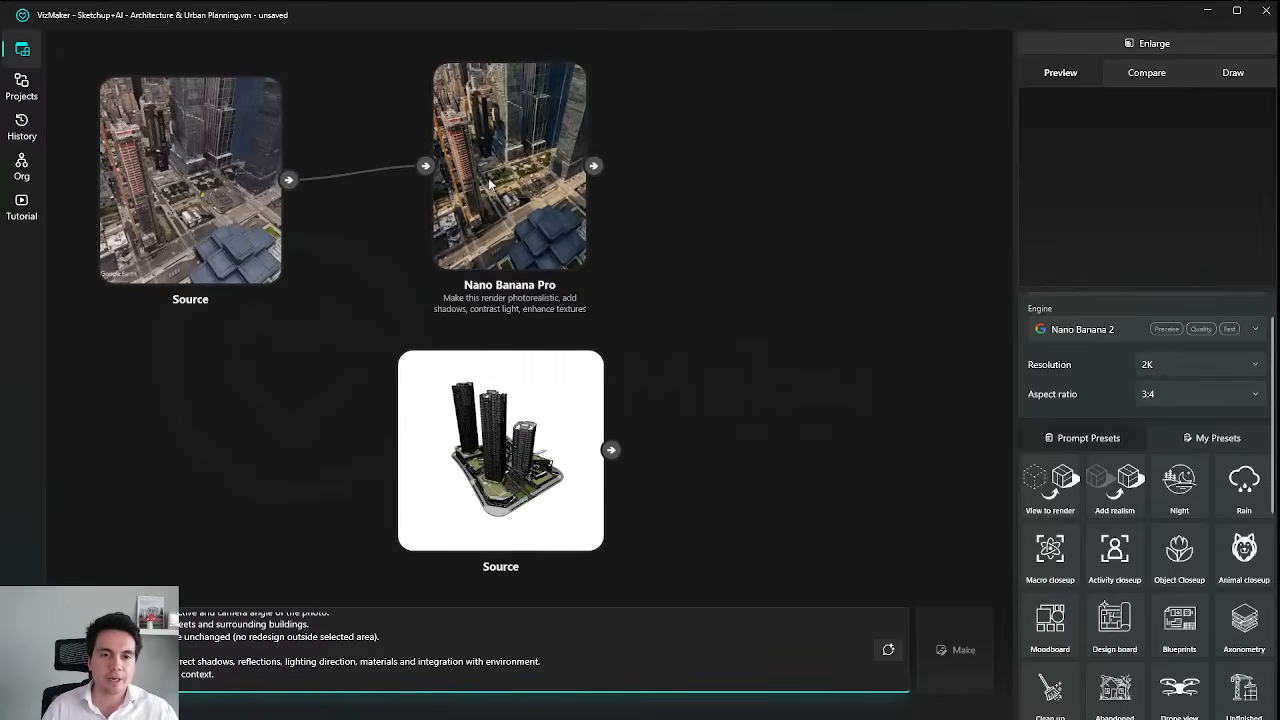
{"action": "left_click", "coordinate": [490, 182]}
{"action": "left_click_drag", "start_coordinate": [682, 360], "coordinate": [634, 249]}
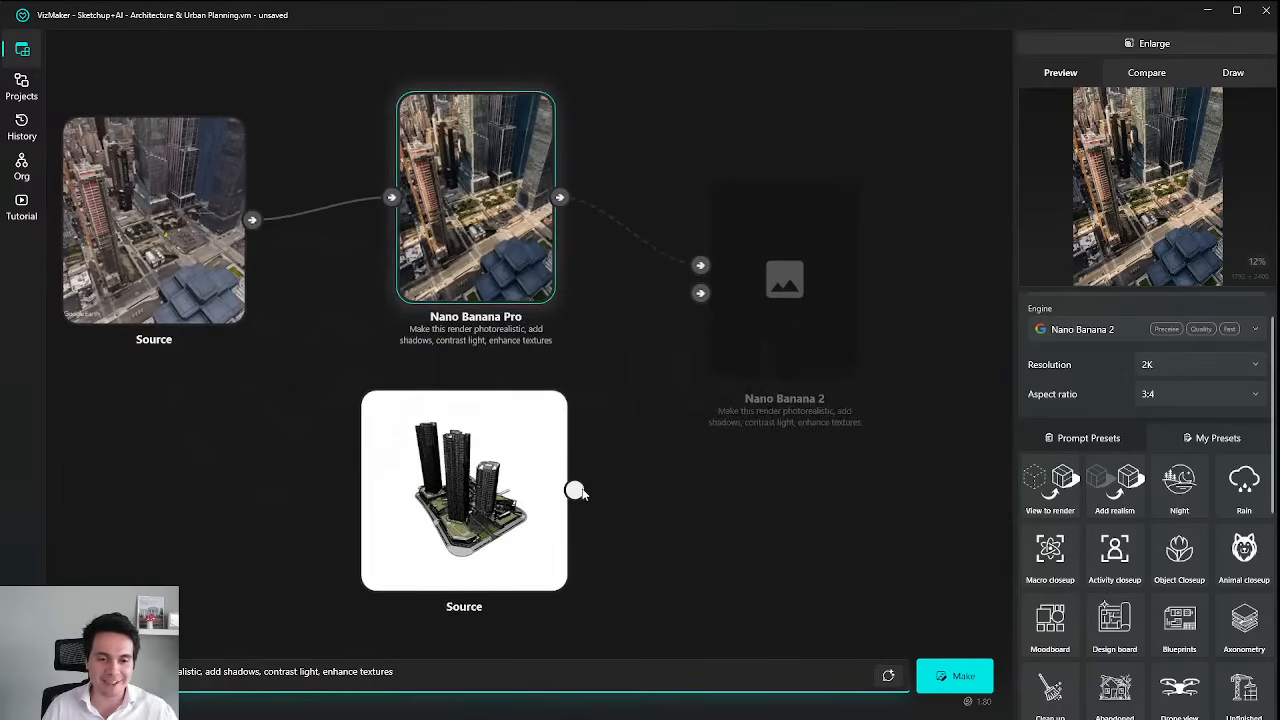
{"action": "left_click_drag", "start_coordinate": [587, 494], "coordinate": [701, 295]}
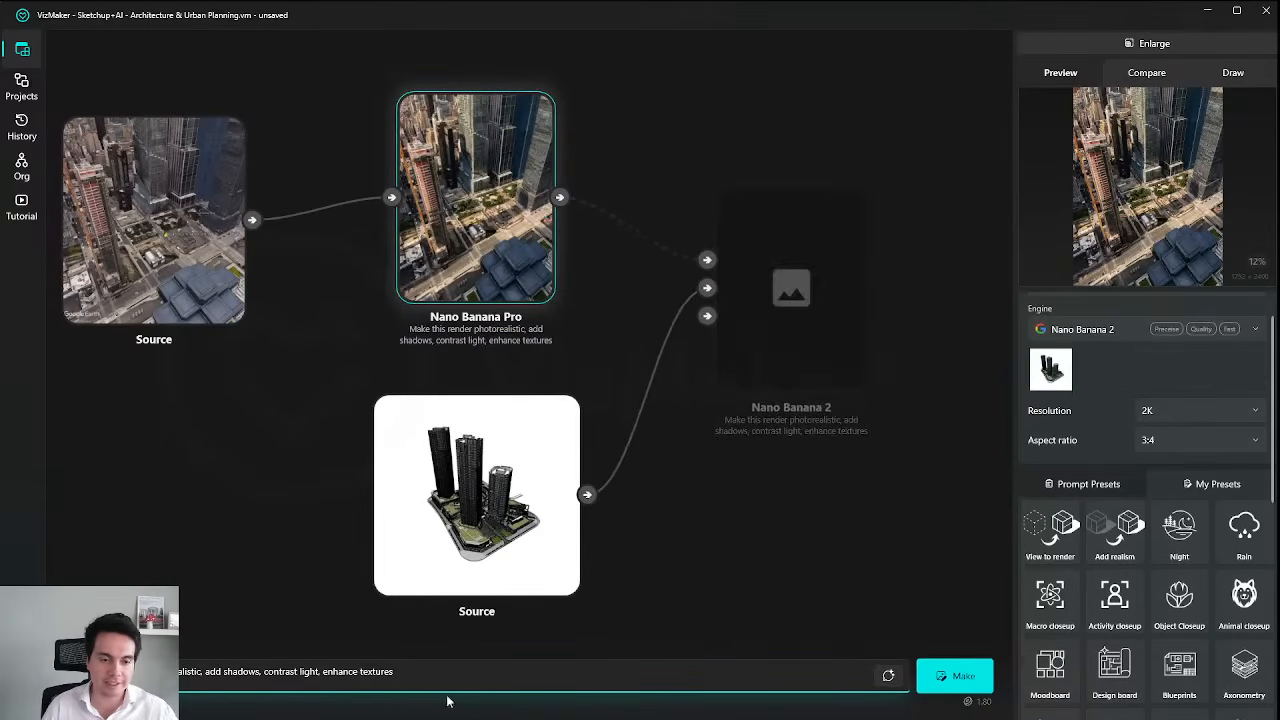
Replace the output's prompt with the copied "Insert the provided architectural model into the highlighted area only" text and generate the render.
{"action": "key", "text": "ctrl+a"}
{"action": "key", "text": "BackSpace"}
{"action": "key", "text": "ctrl+v"}
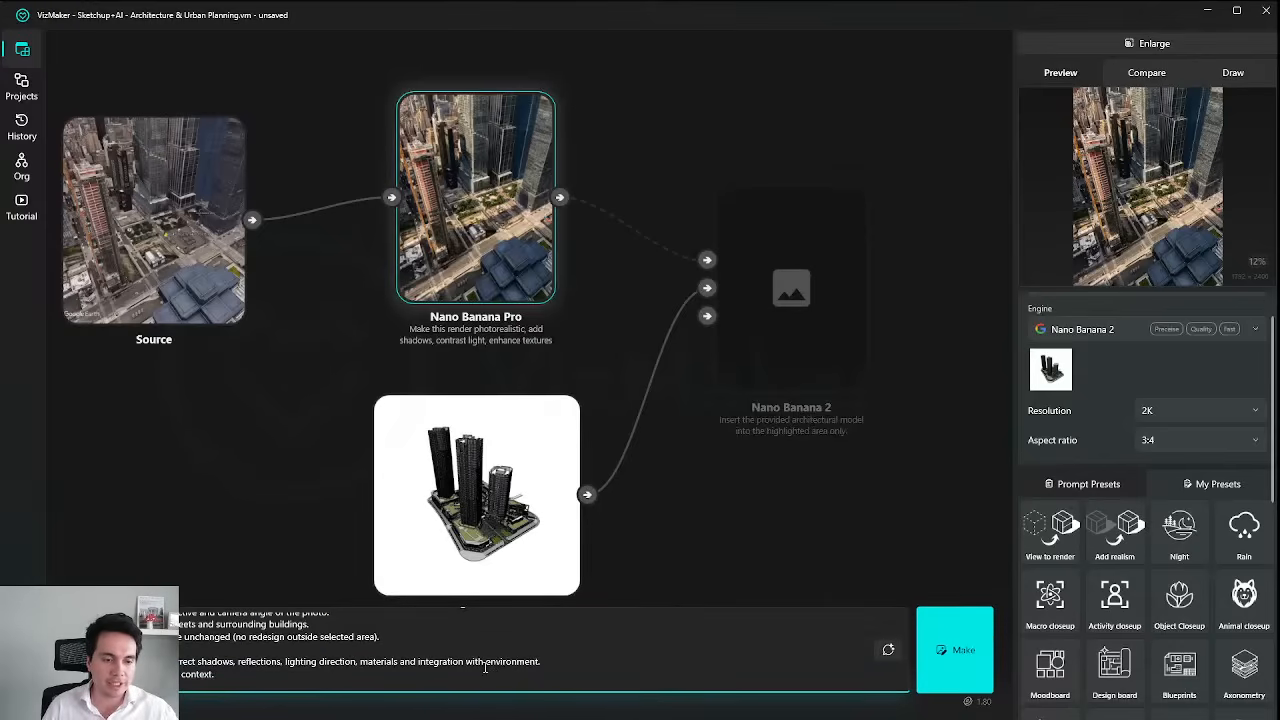
{"action": "scroll", "coordinate": [486, 668], "scroll_direction": "up", "scroll_amount": 1}
{"action": "scroll", "coordinate": [486, 668], "scroll_direction": "down", "scroll_amount": 1}
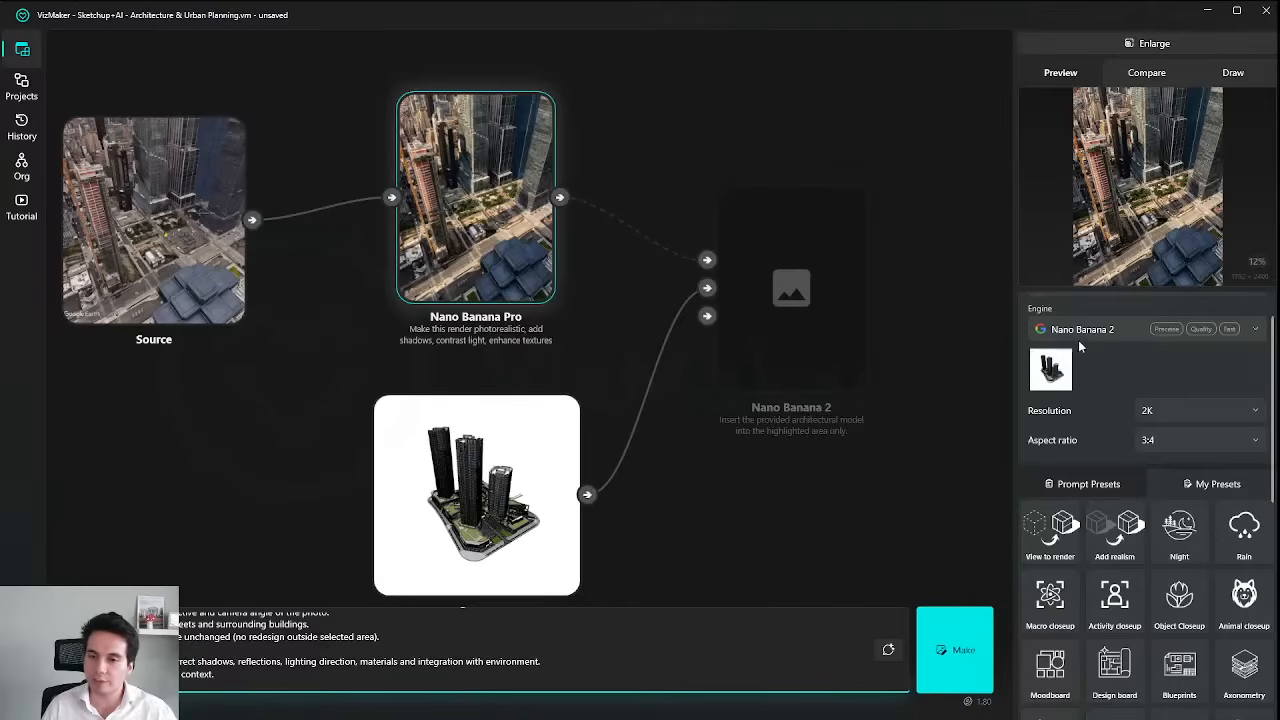
{"action": "left_click", "coordinate": [951, 645]}
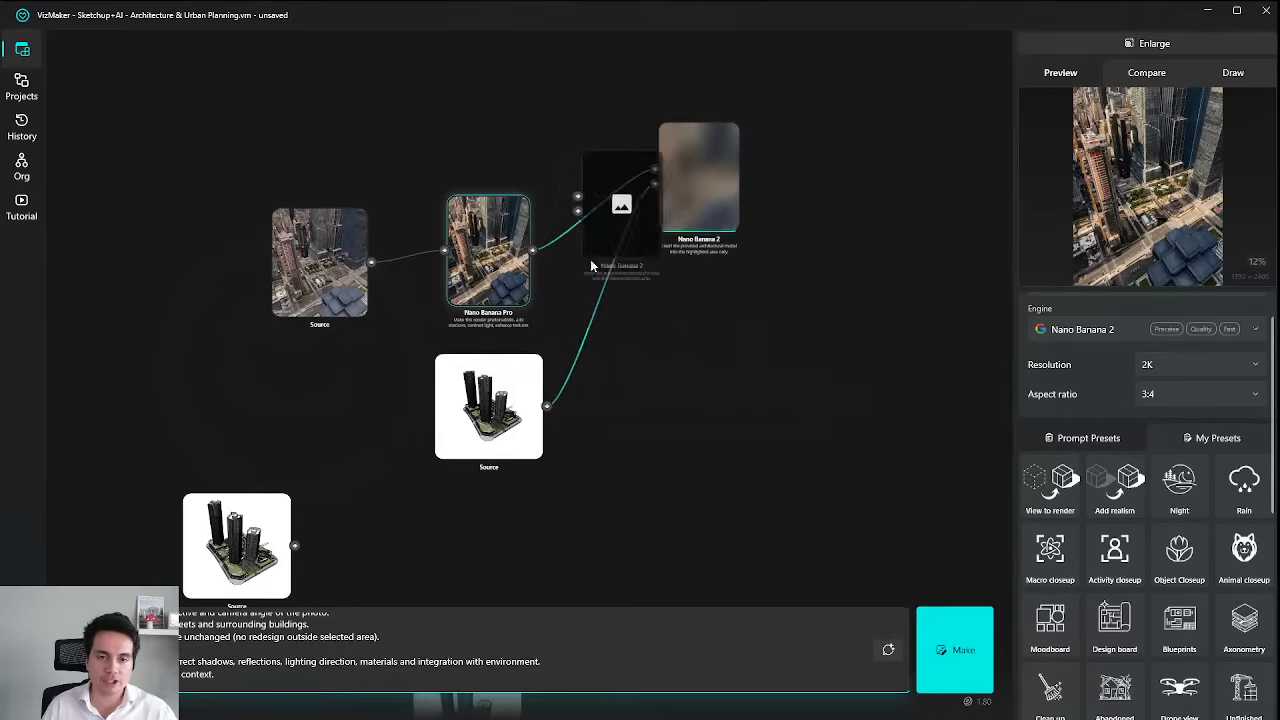
Connect the tower source to the new empty output node's second input and generate a second render with the same prompt.
{"action": "scroll", "coordinate": [613, 360], "scroll_direction": "up", "scroll_amount": 4}
{"action": "left_click_drag", "start_coordinate": [464, 441], "coordinate": [715, 288]}
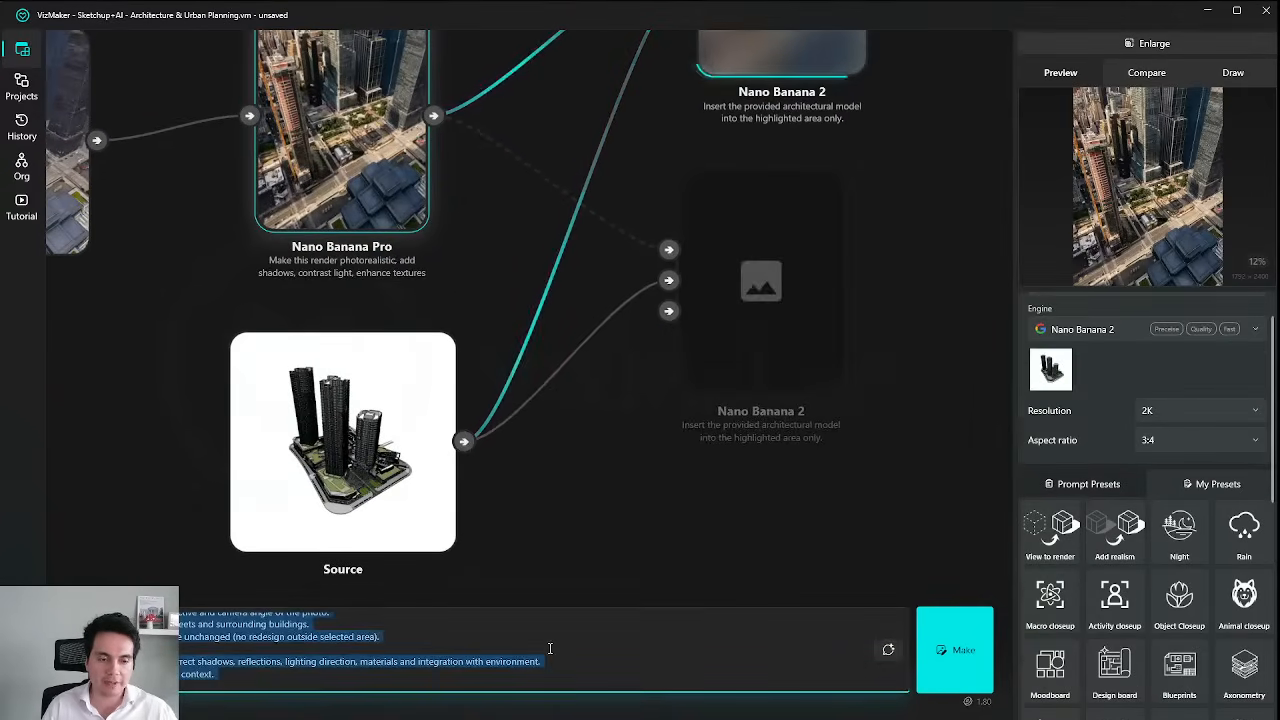
{"action": "left_click", "coordinate": [975, 660]}
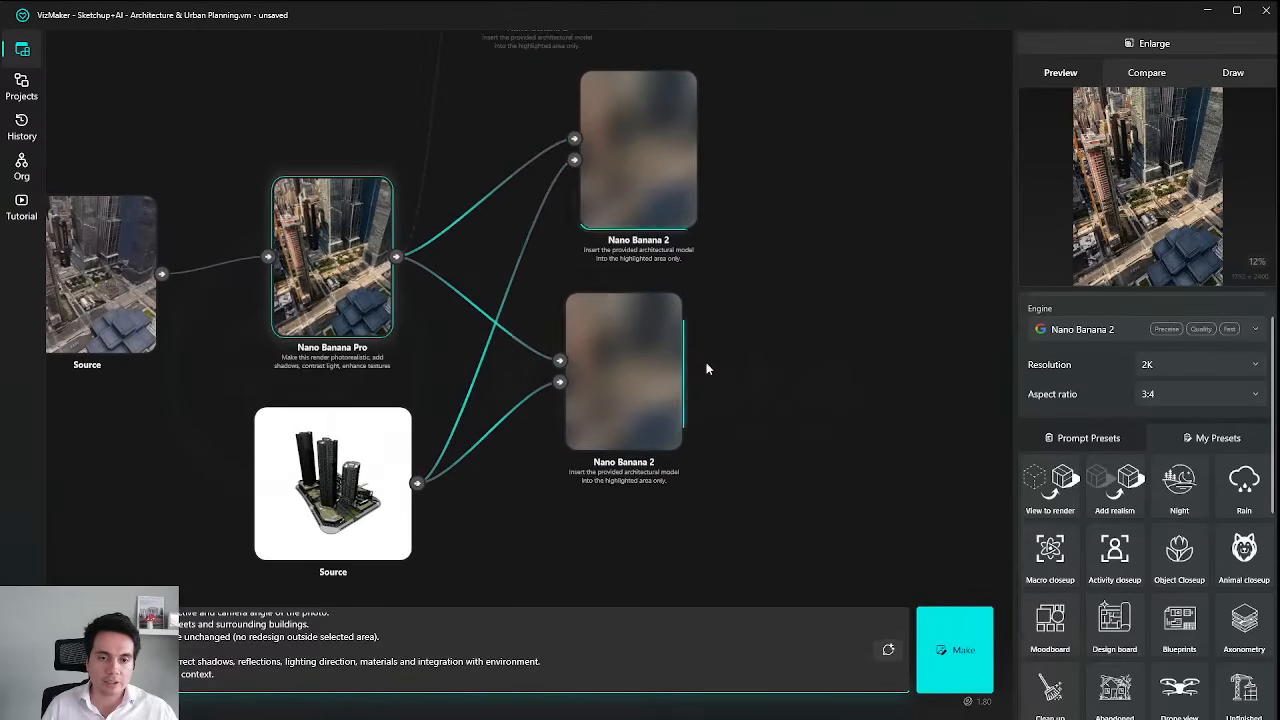
Connect the tower source to the new empty node's second input and generate a third Nano Banana 2 render with the insertion prompt.
{"action": "left_click_drag", "start_coordinate": [796, 156], "coordinate": [306, 449]}
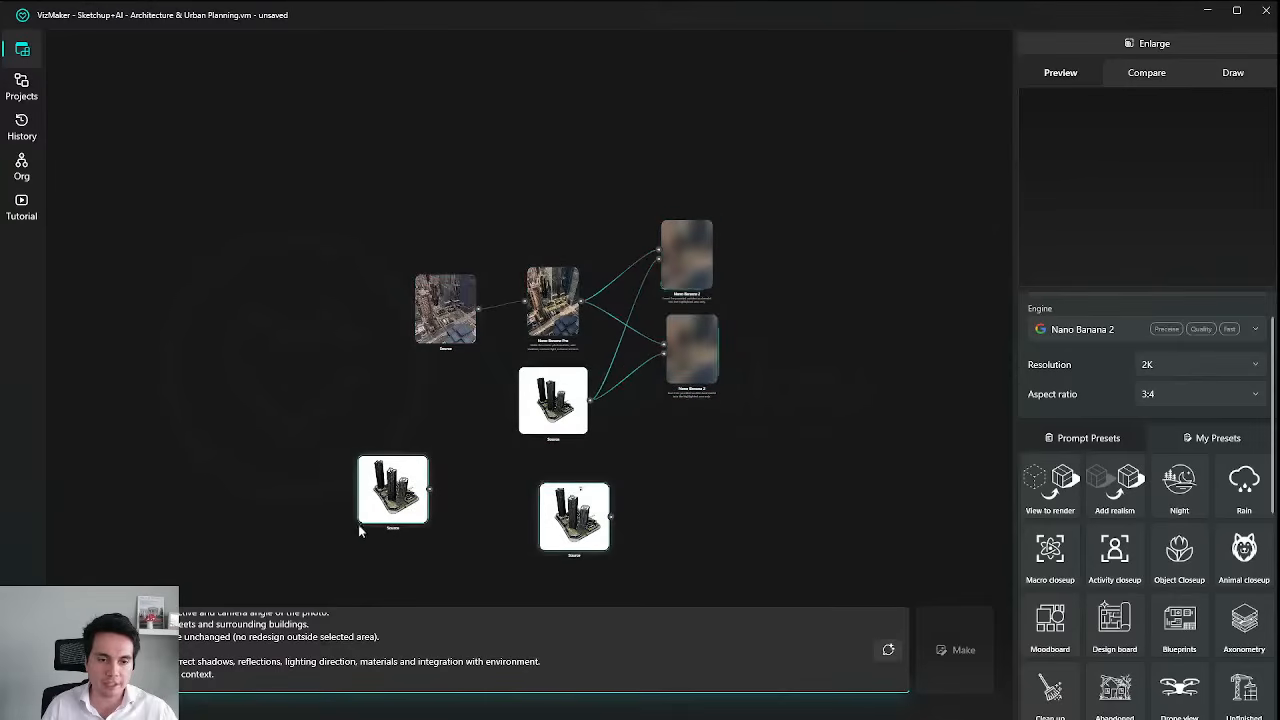
{"action": "left_click_drag", "start_coordinate": [363, 523], "coordinate": [113, 327]}
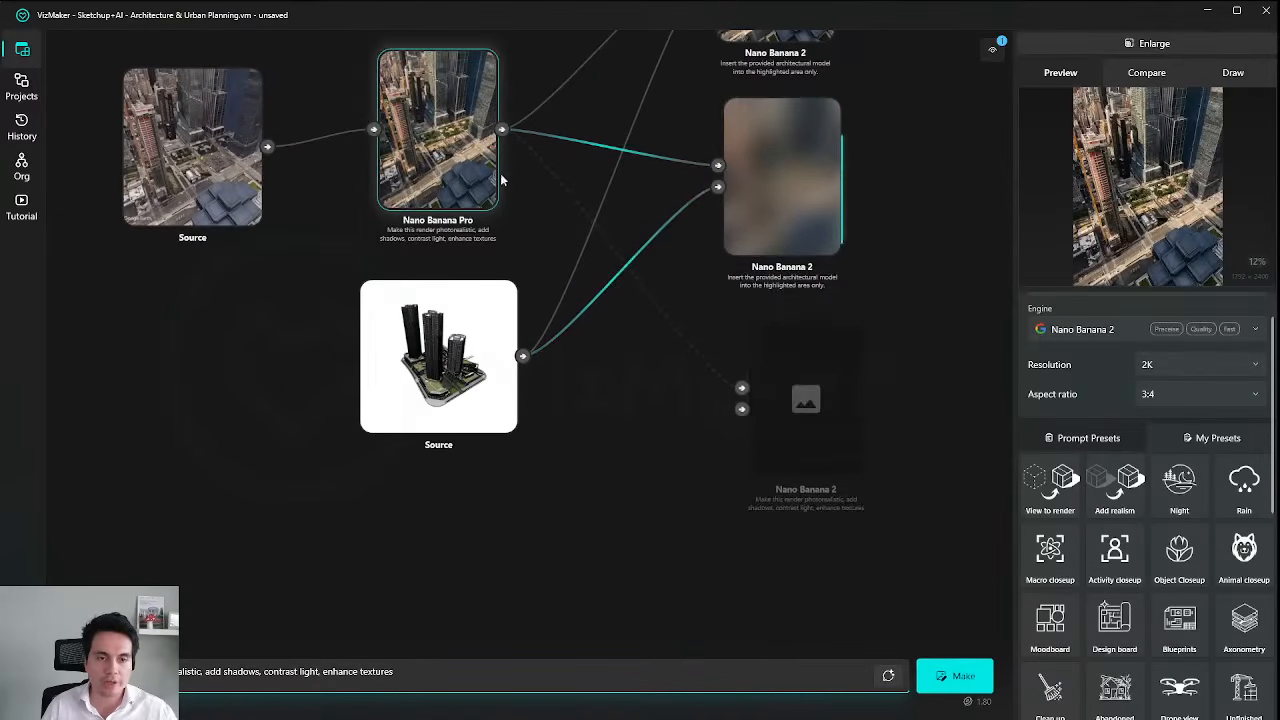
{"action": "left_click_drag", "start_coordinate": [522, 356], "coordinate": [741, 409]}
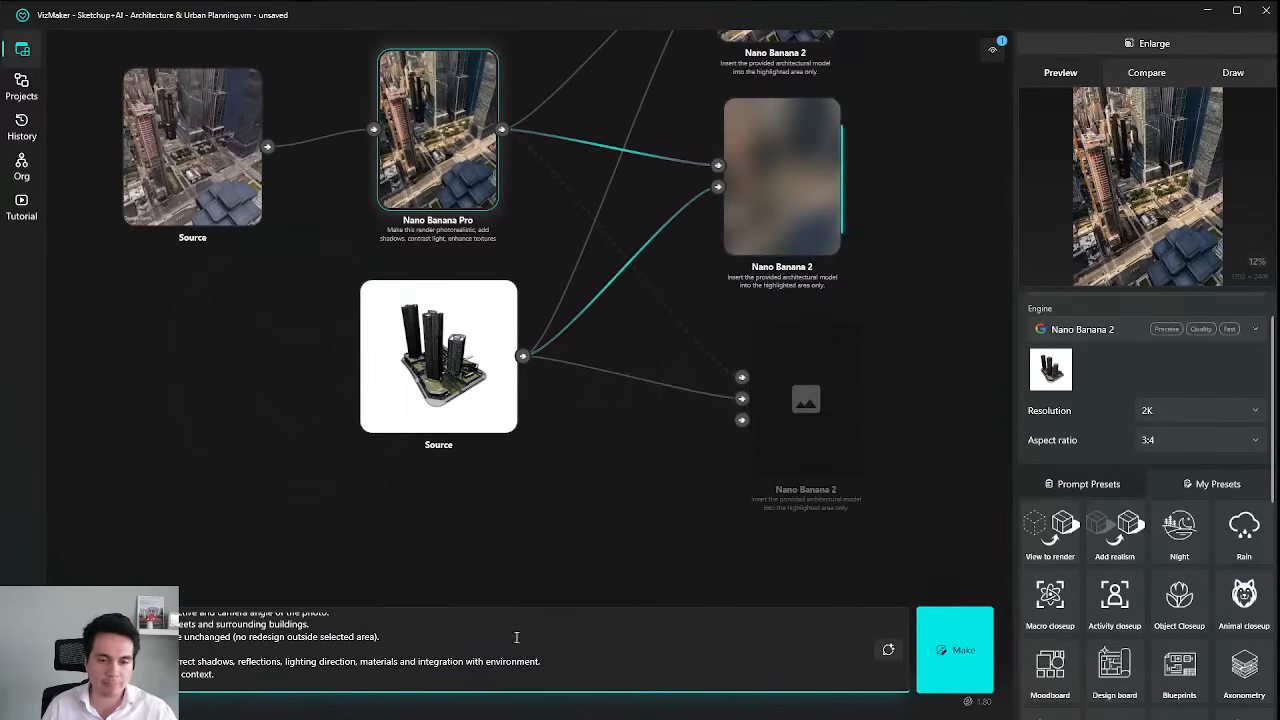
{"action": "left_click", "coordinate": [963, 655]}
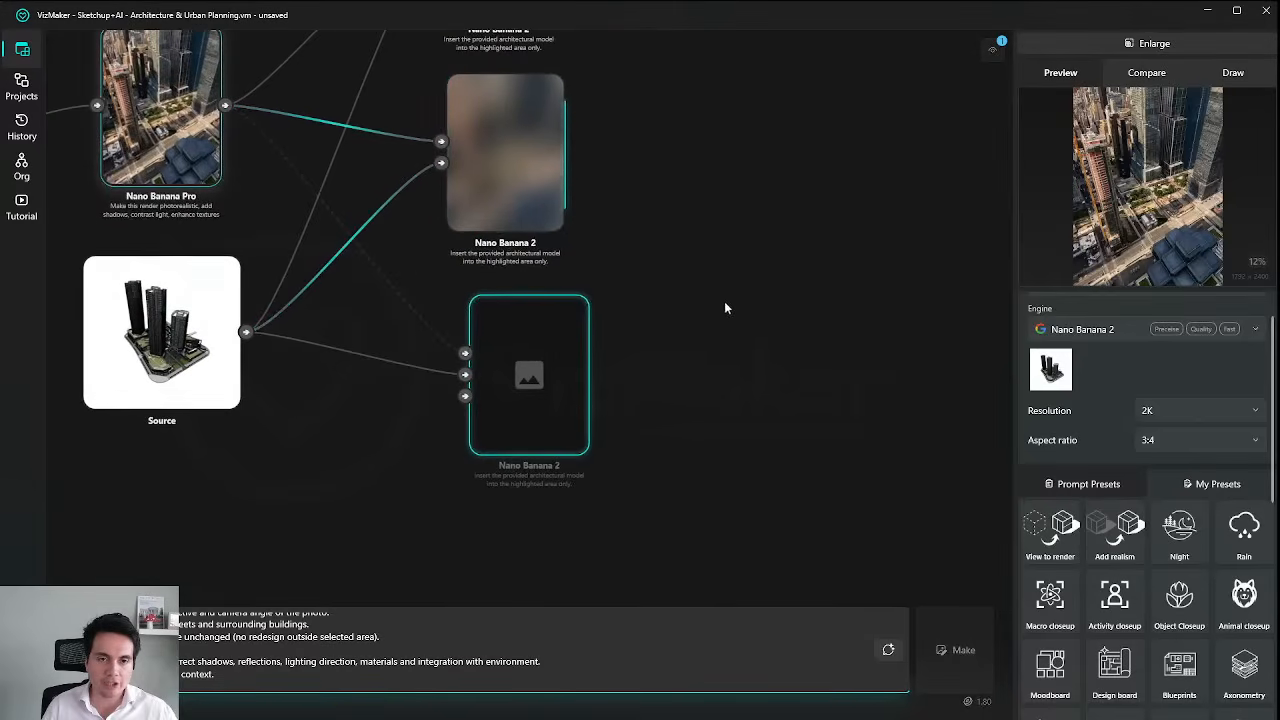
Examine the first two Nano Banana 2 renders up close, comparing how the towers sit on the lot.
{"action": "left_click_drag", "start_coordinate": [620, 237], "coordinate": [756, 421]}
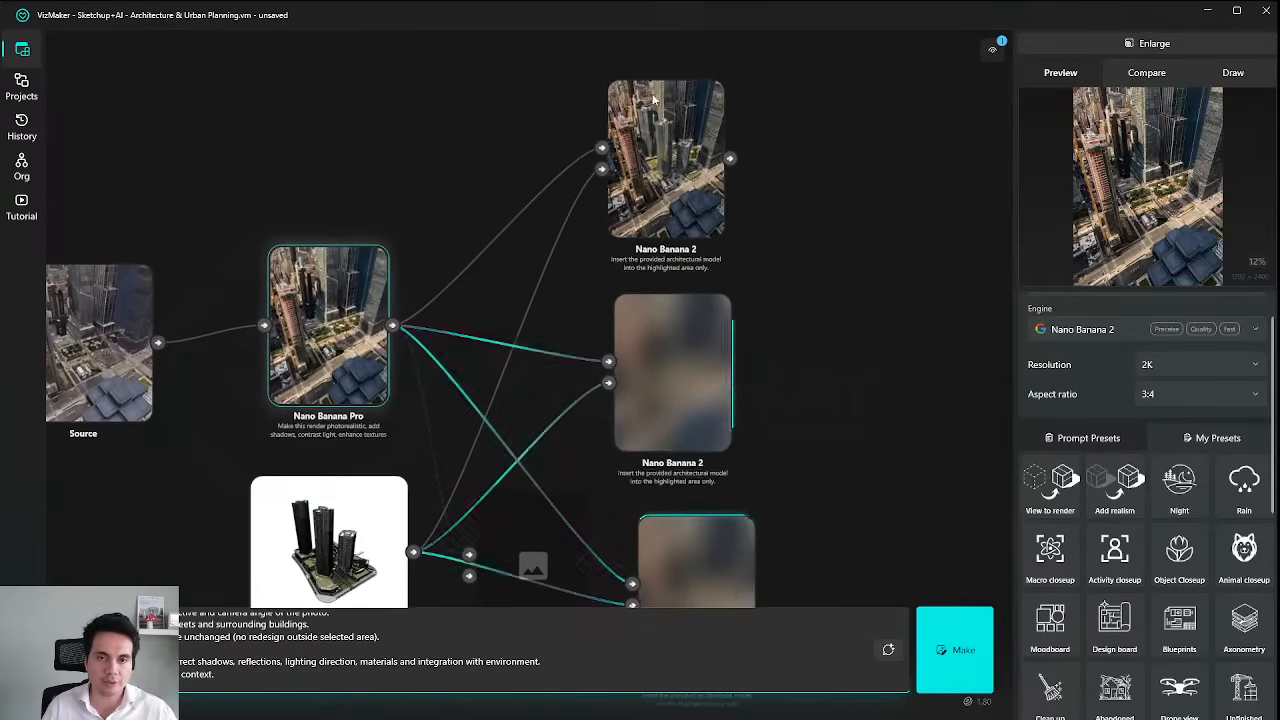
{"action": "scroll", "coordinate": [728, 184], "scroll_direction": "up", "scroll_amount": 3}
{"action": "left_click", "coordinate": [728, 184]}
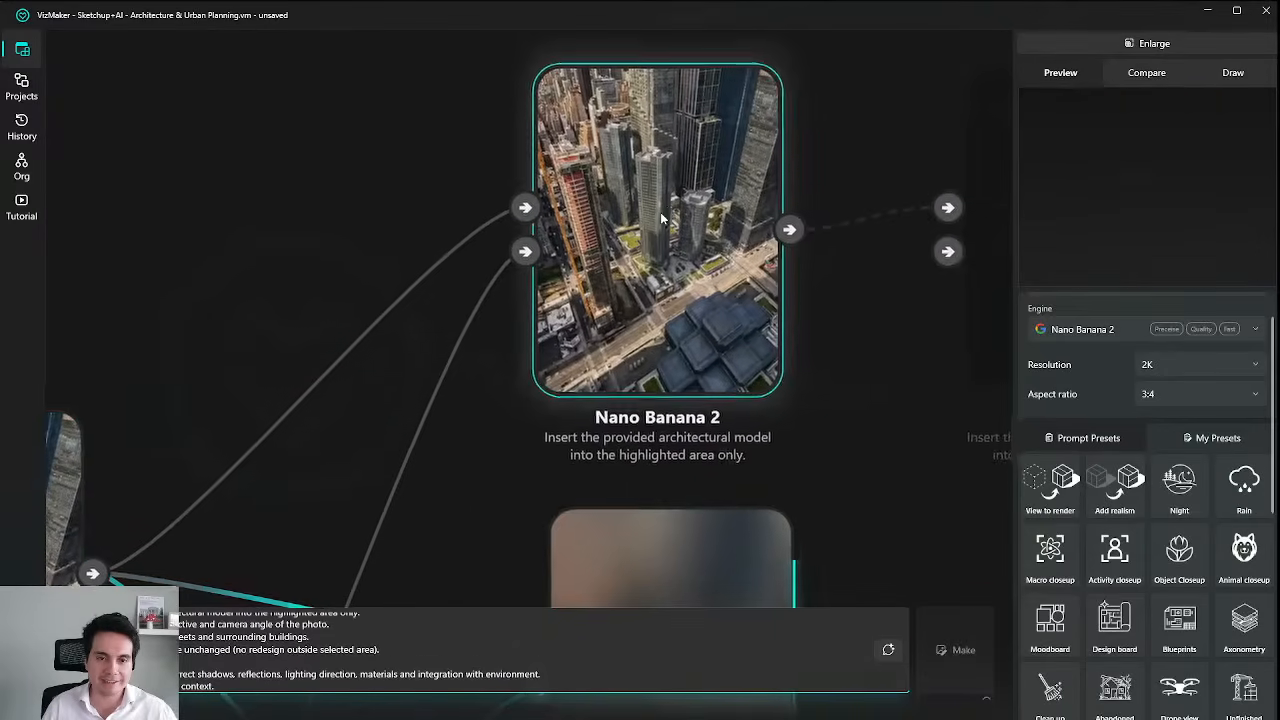
{"action": "scroll", "coordinate": [783, 175], "scroll_direction": "down", "scroll_amount": 5}
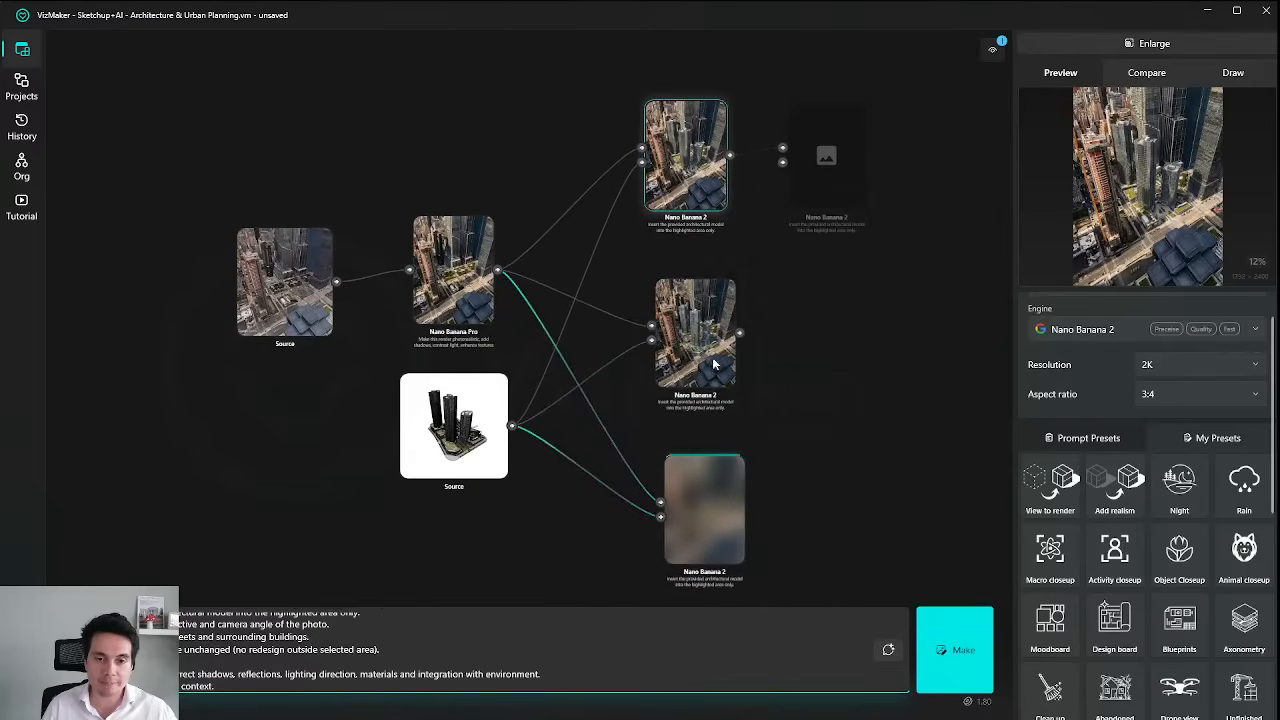
{"action": "scroll", "coordinate": [709, 345], "scroll_direction": "up", "scroll_amount": 5}
{"action": "scroll", "coordinate": [714, 248], "scroll_direction": "down", "scroll_amount": 5}
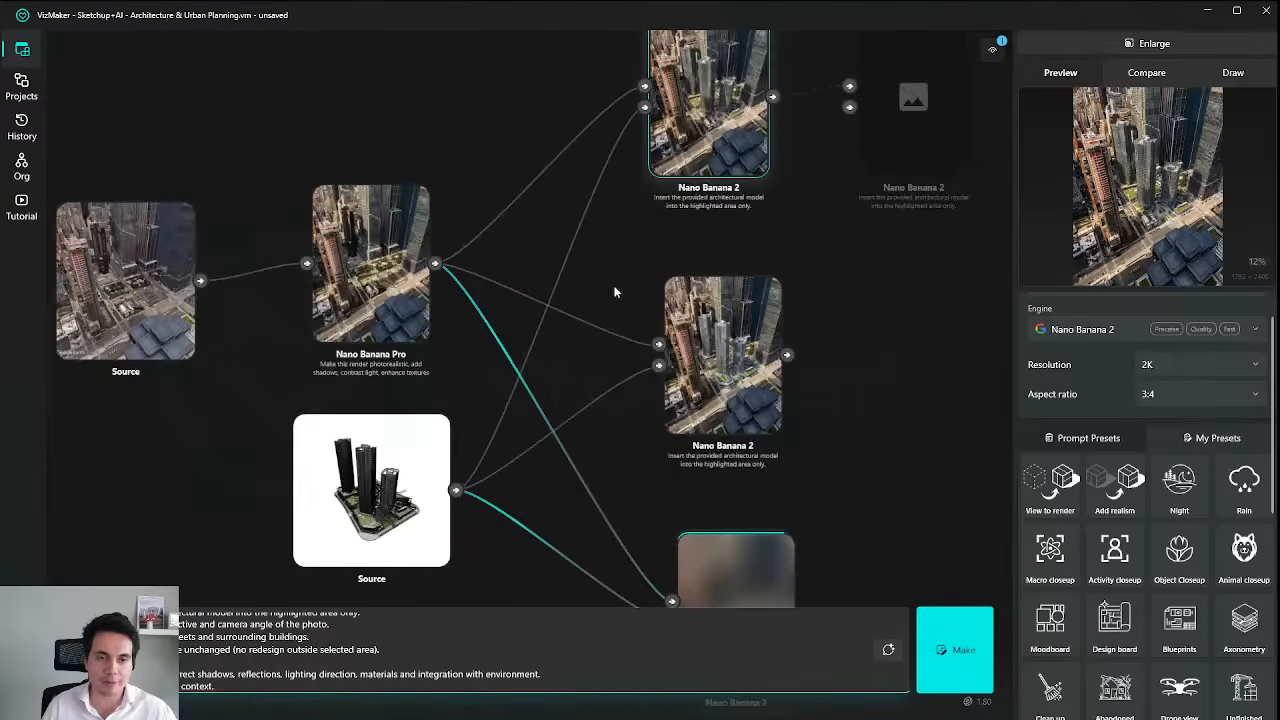
{"action": "scroll", "coordinate": [386, 186], "scroll_direction": "up", "scroll_amount": 3}
{"action": "scroll", "coordinate": [506, 229], "scroll_direction": "down", "scroll_amount": 2}
{"action": "scroll", "coordinate": [506, 337], "scroll_direction": "up", "scroll_amount": 5}
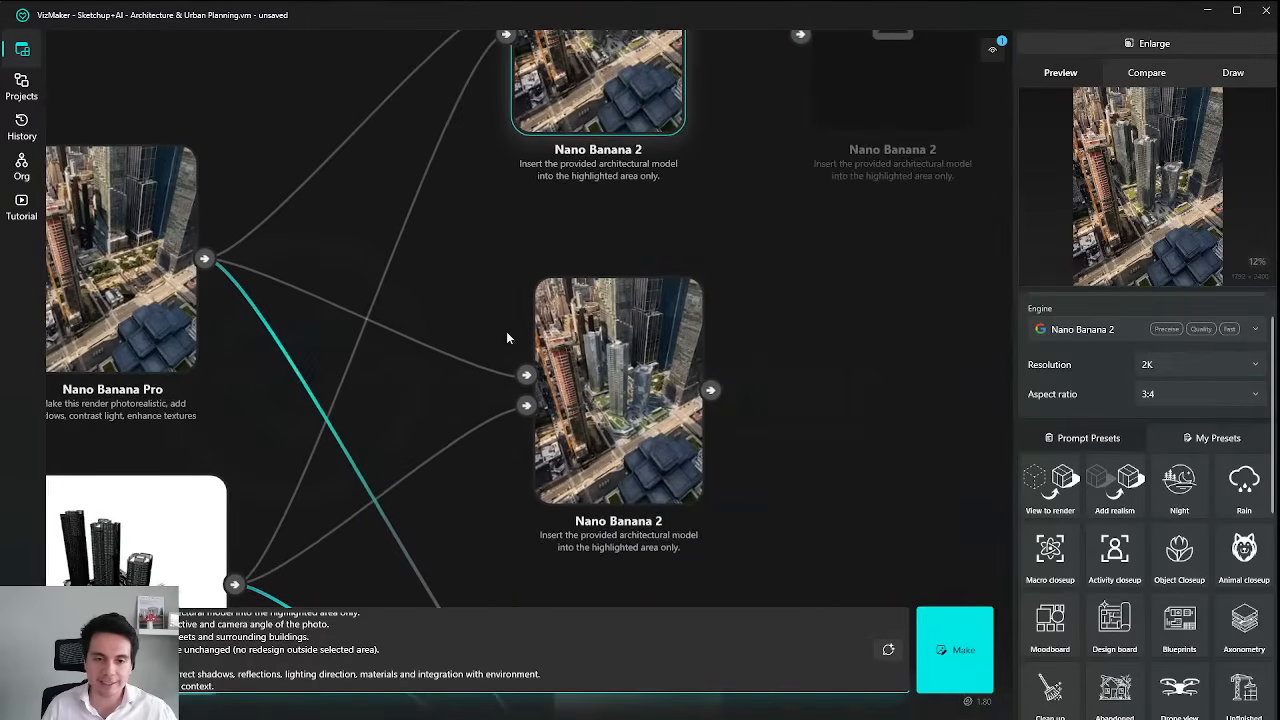
{"action": "scroll", "coordinate": [672, 382], "scroll_direction": "down", "scroll_amount": 3}
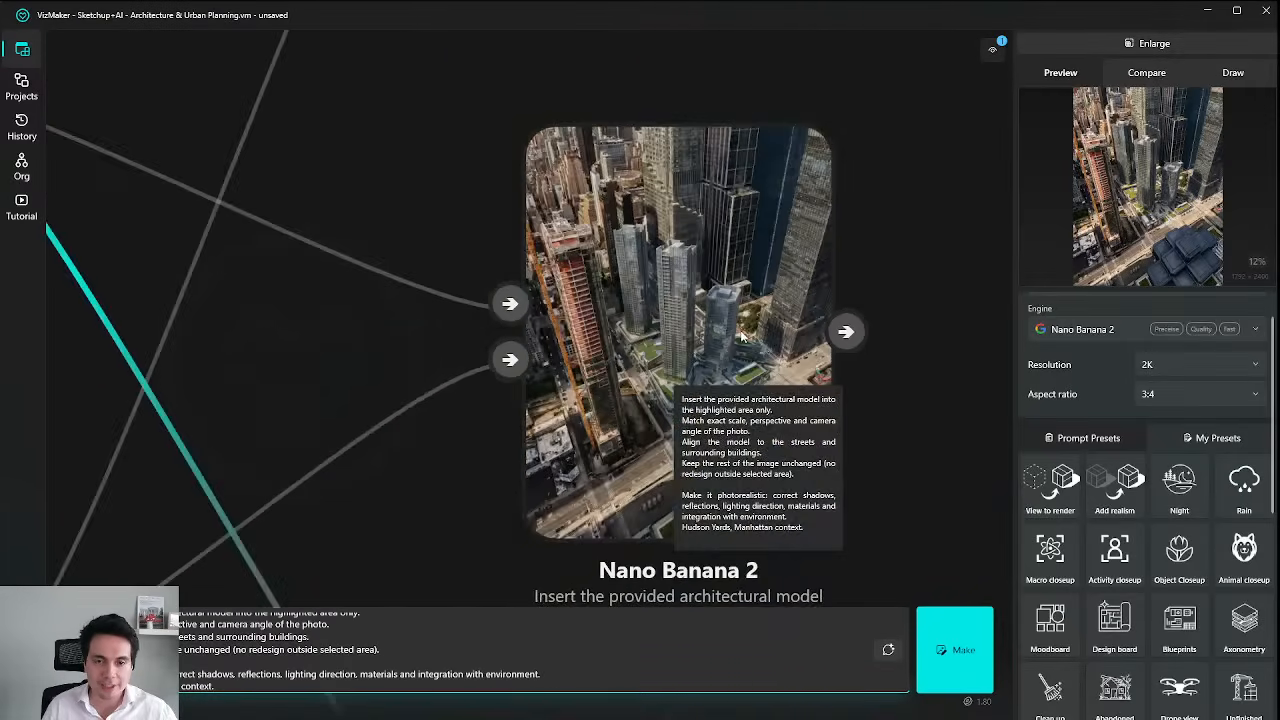
{"action": "scroll", "coordinate": [727, 284], "scroll_direction": "down", "scroll_amount": 5}
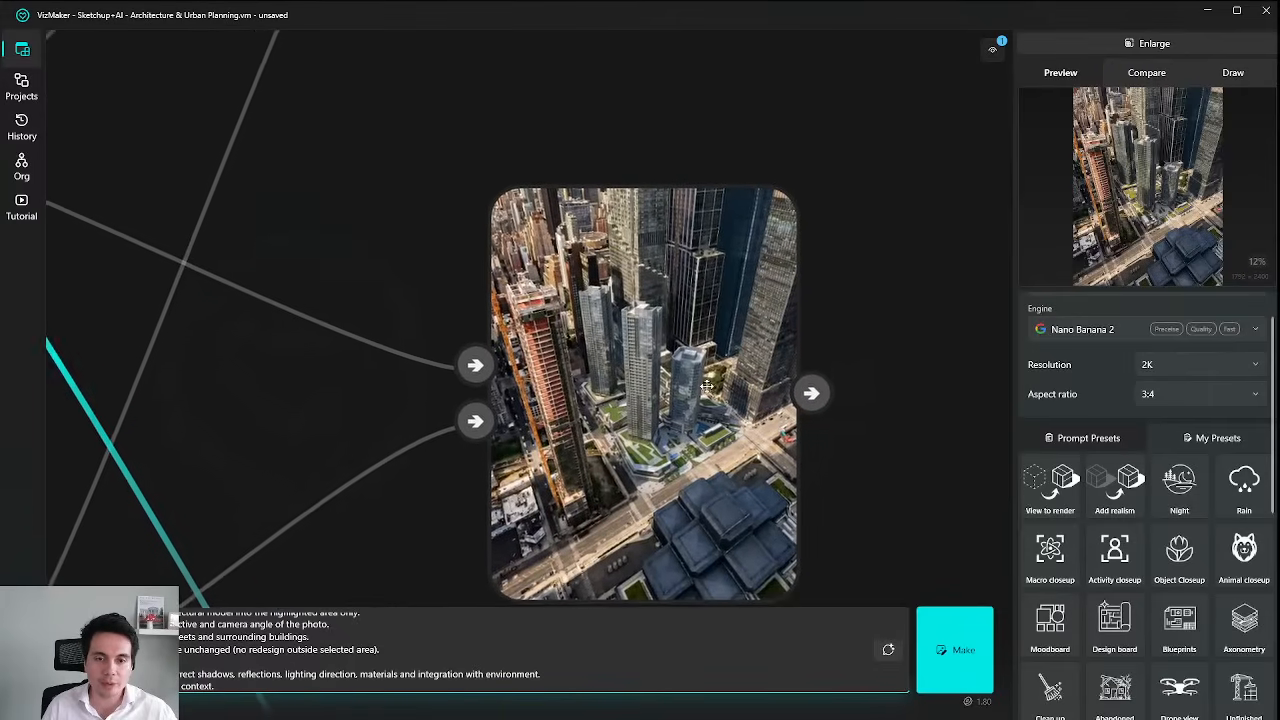
{"action": "scroll", "coordinate": [629, 226], "scroll_direction": "up", "scroll_amount": 5}
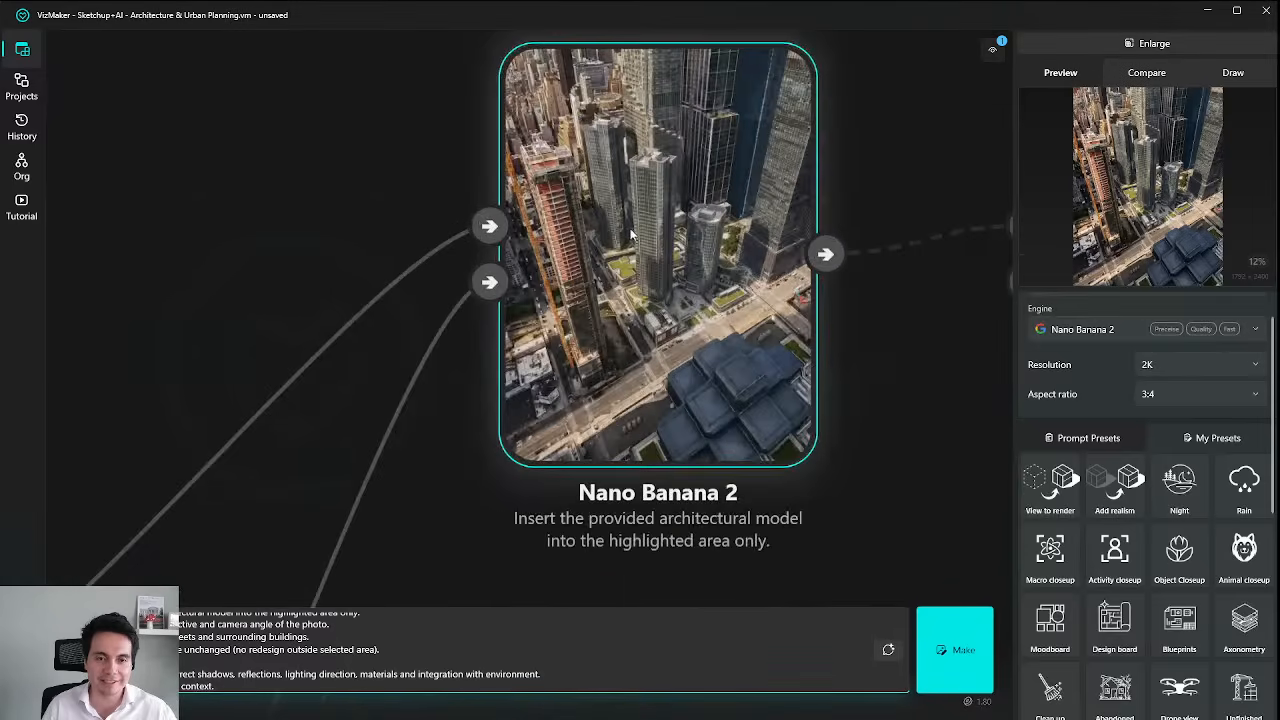
Select the enhanced Nano Banana Pro aerial and inspect it in the enlarged preview.
{"action": "scroll", "coordinate": [562, 424], "scroll_direction": "down", "scroll_amount": 2}
{"action": "left_click_drag", "start_coordinate": [510, 490], "coordinate": [700, 291]}
{"action": "left_click", "coordinate": [285, 350]}
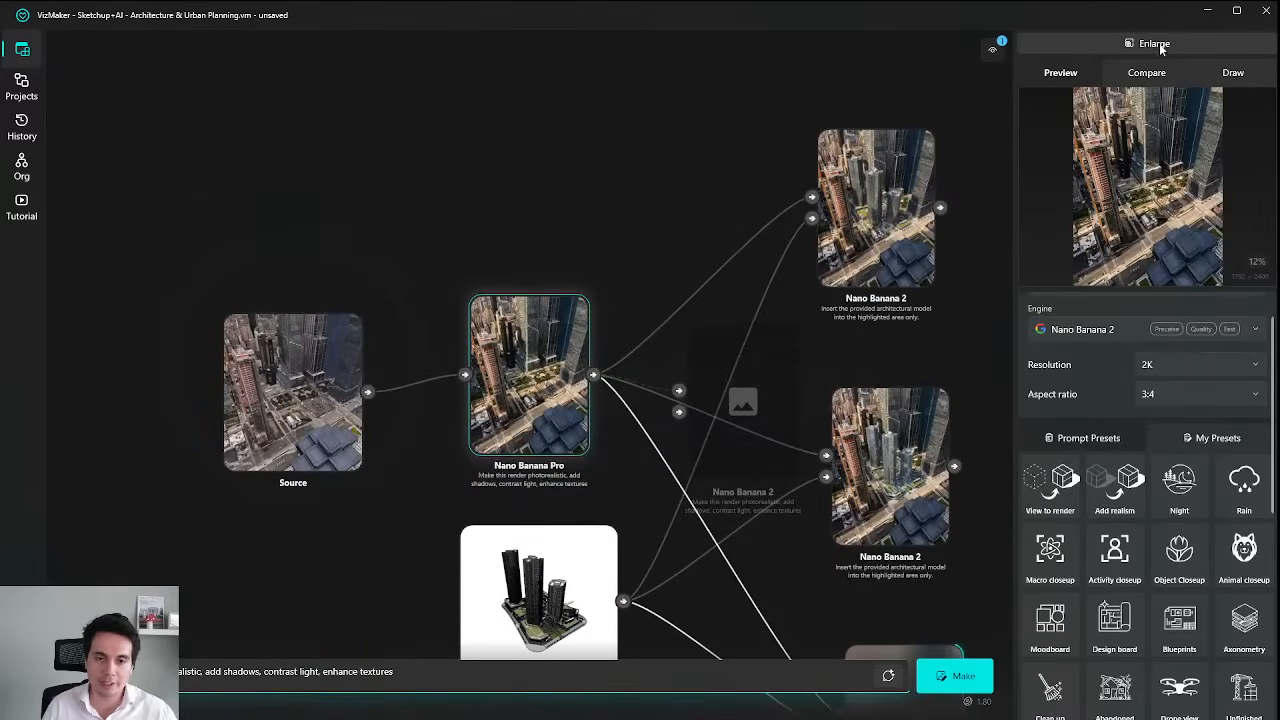
{"action": "left_click", "coordinate": [1157, 43]}
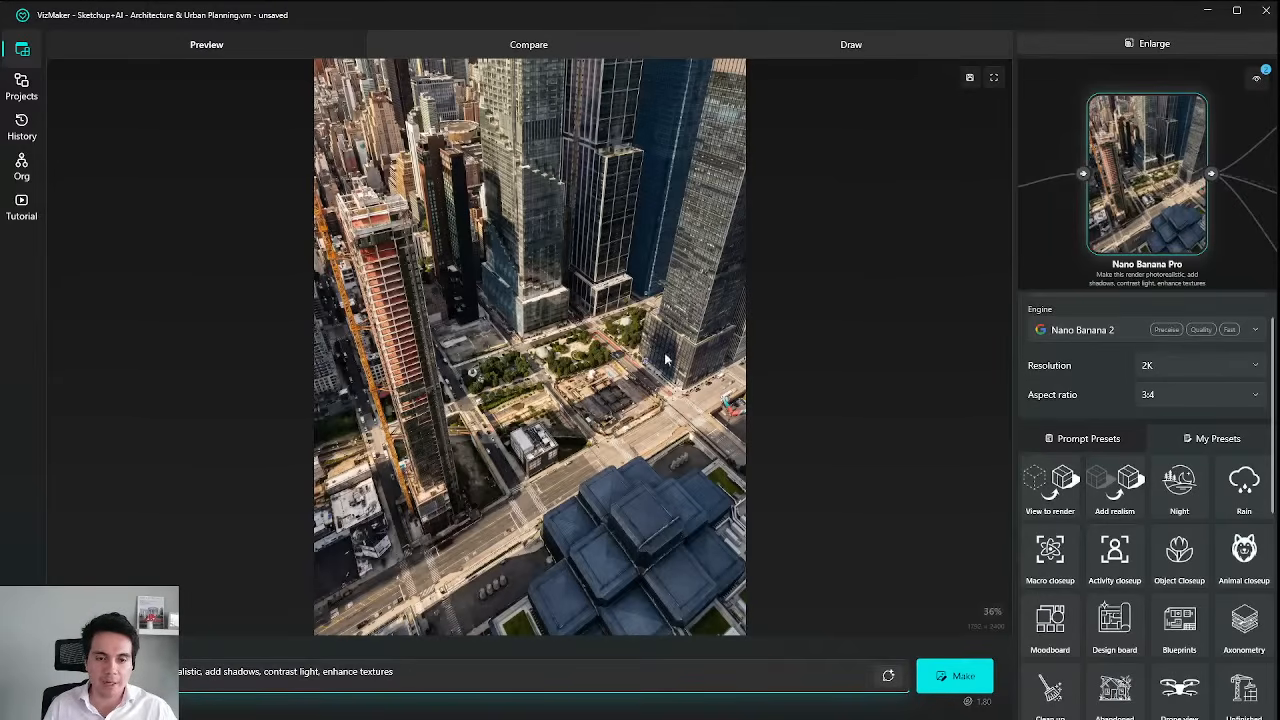
{"action": "left_click", "coordinate": [1145, 45]}
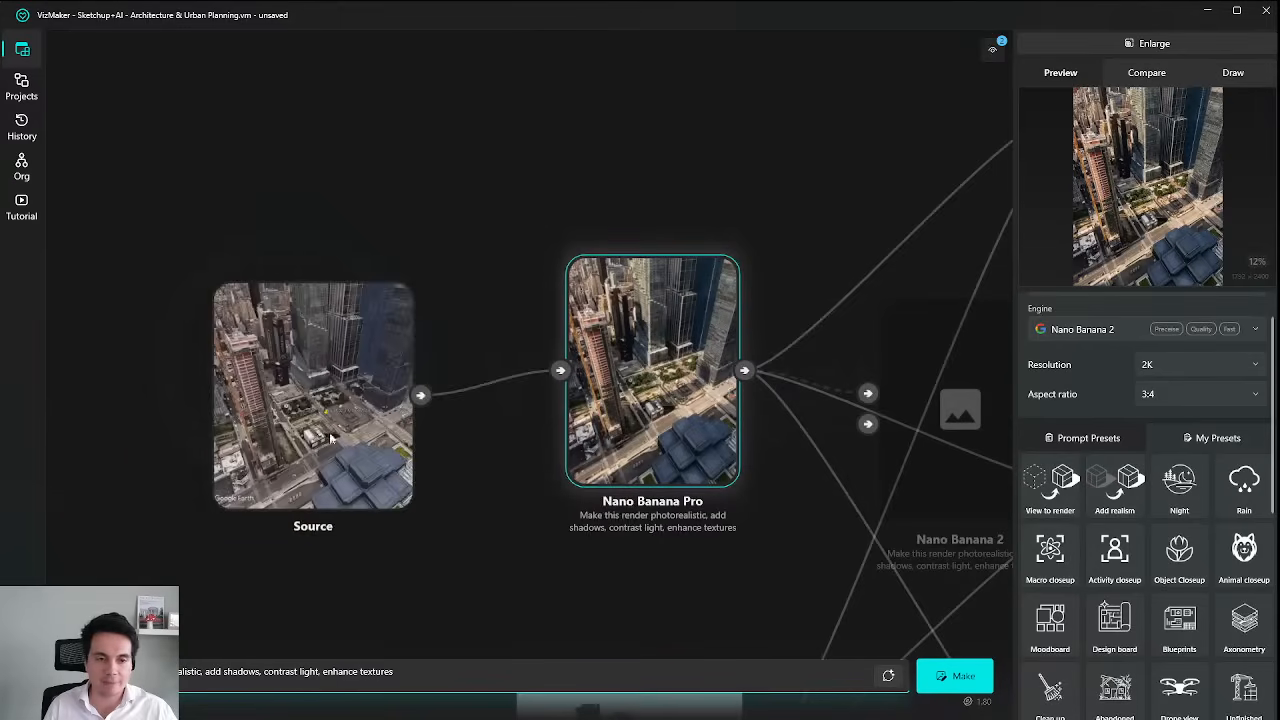
Move the Google Earth source and the enhanced aerial further left on the canvas, away from the render outputs.
{"action": "left_click_drag", "start_coordinate": [331, 438], "coordinate": [244, 433]}
{"action": "left_click_drag", "start_coordinate": [678, 409], "coordinate": [517, 392]}
{"action": "scroll", "coordinate": [600, 428], "scroll_direction": "up", "scroll_amount": 2}
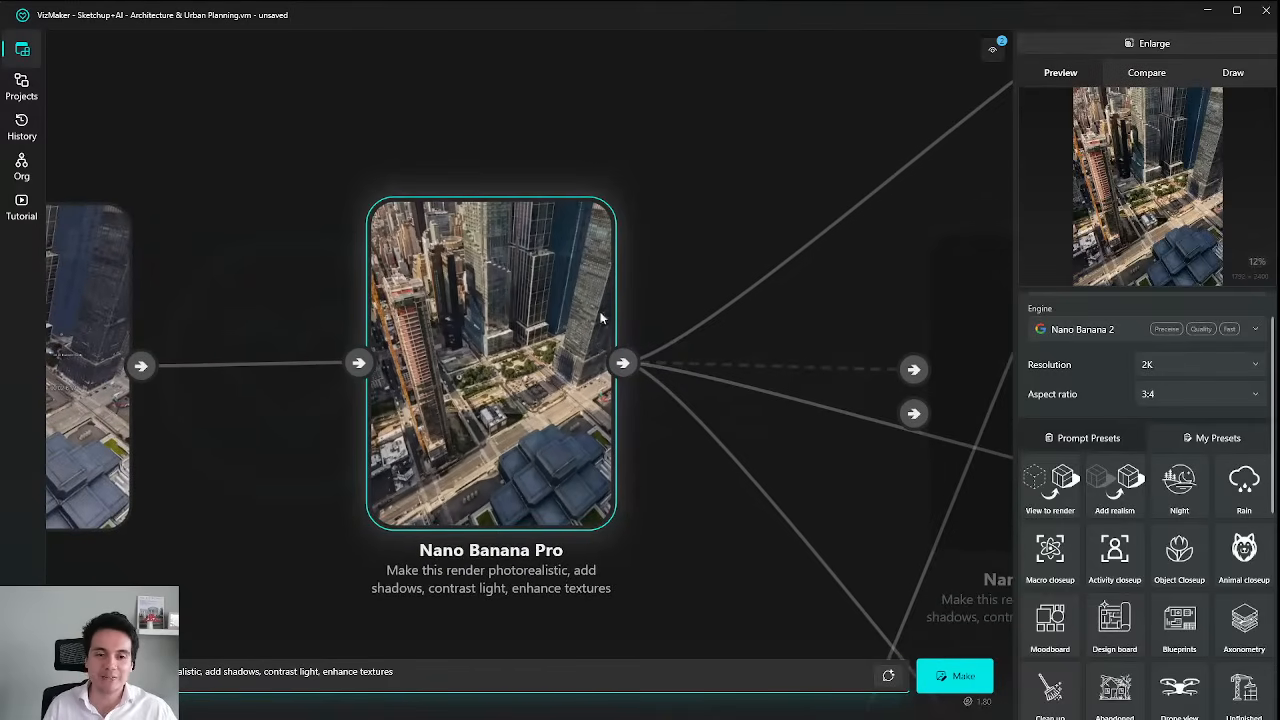
{"action": "left_click_drag", "start_coordinate": [601, 313], "coordinate": [632, 305]}
{"action": "scroll", "coordinate": [783, 269], "scroll_direction": "down", "scroll_amount": 2}
{"action": "left_click_drag", "start_coordinate": [777, 250], "coordinate": [757, 217]}
{"action": "scroll", "coordinate": [577, 267], "scroll_direction": "up", "scroll_amount": 2}
{"action": "left_click_drag", "start_coordinate": [577, 267], "coordinate": [569, 281]}
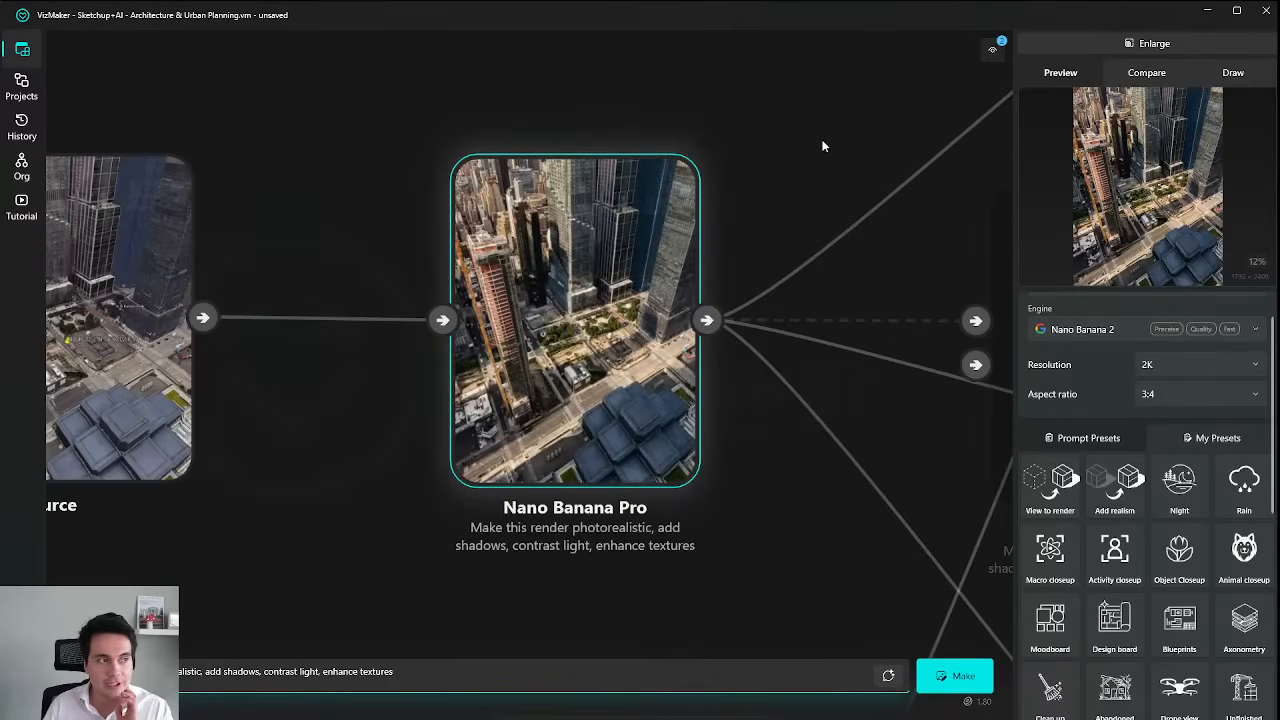
{"action": "left_click_drag", "start_coordinate": [645, 264], "coordinate": [632, 275]}
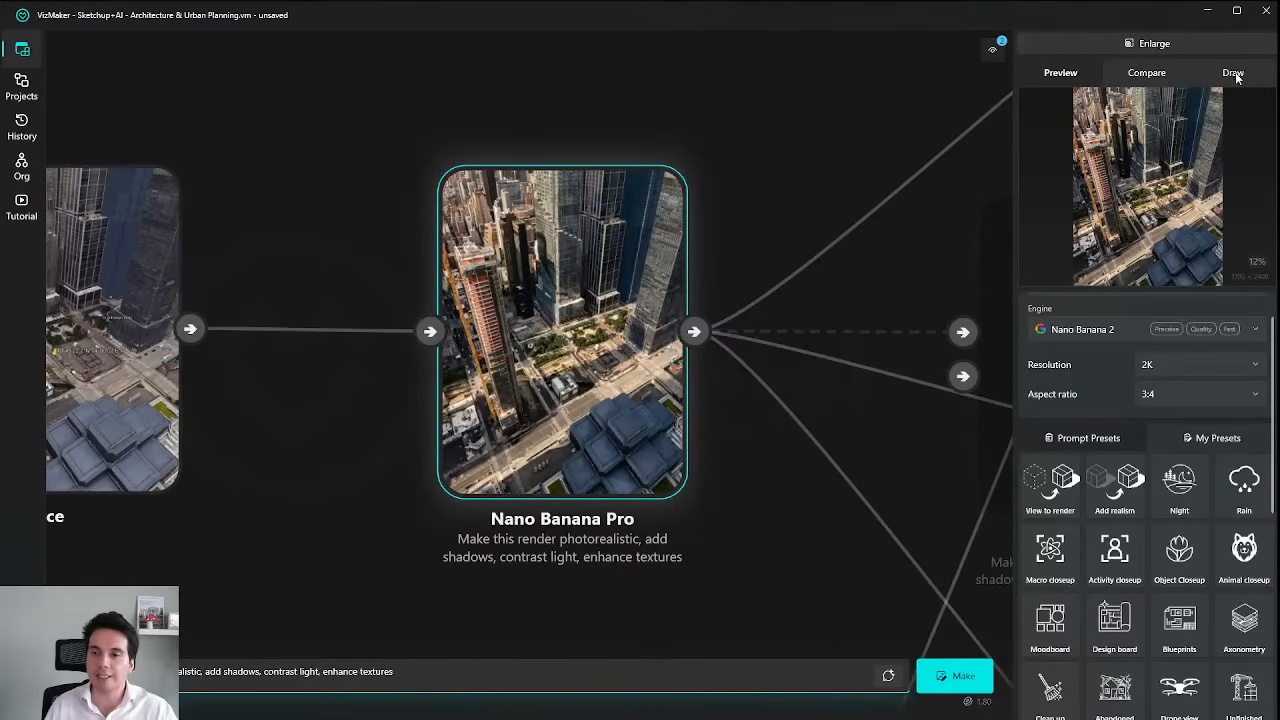
Draw a red outline around the empty lot on the enlarged enhanced aerial, then return to the node canvas.
{"action": "left_click", "coordinate": [1172, 45]}
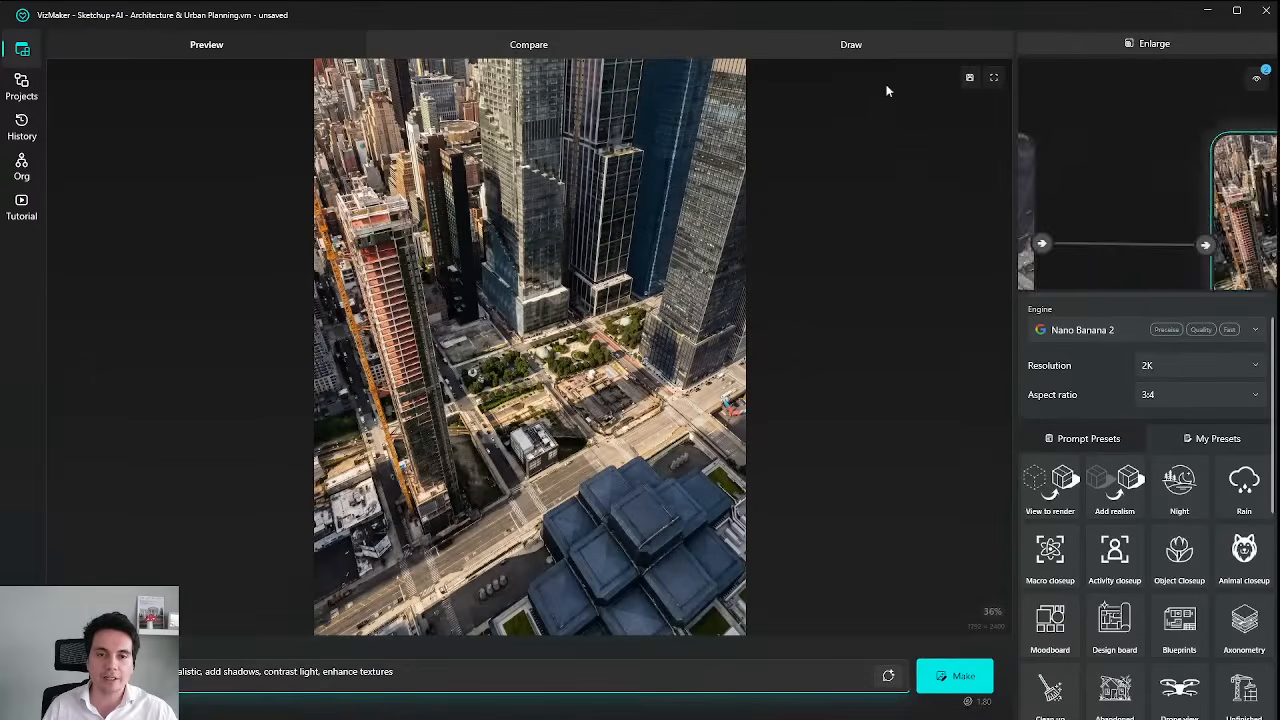
{"action": "left_click", "coordinate": [851, 44]}
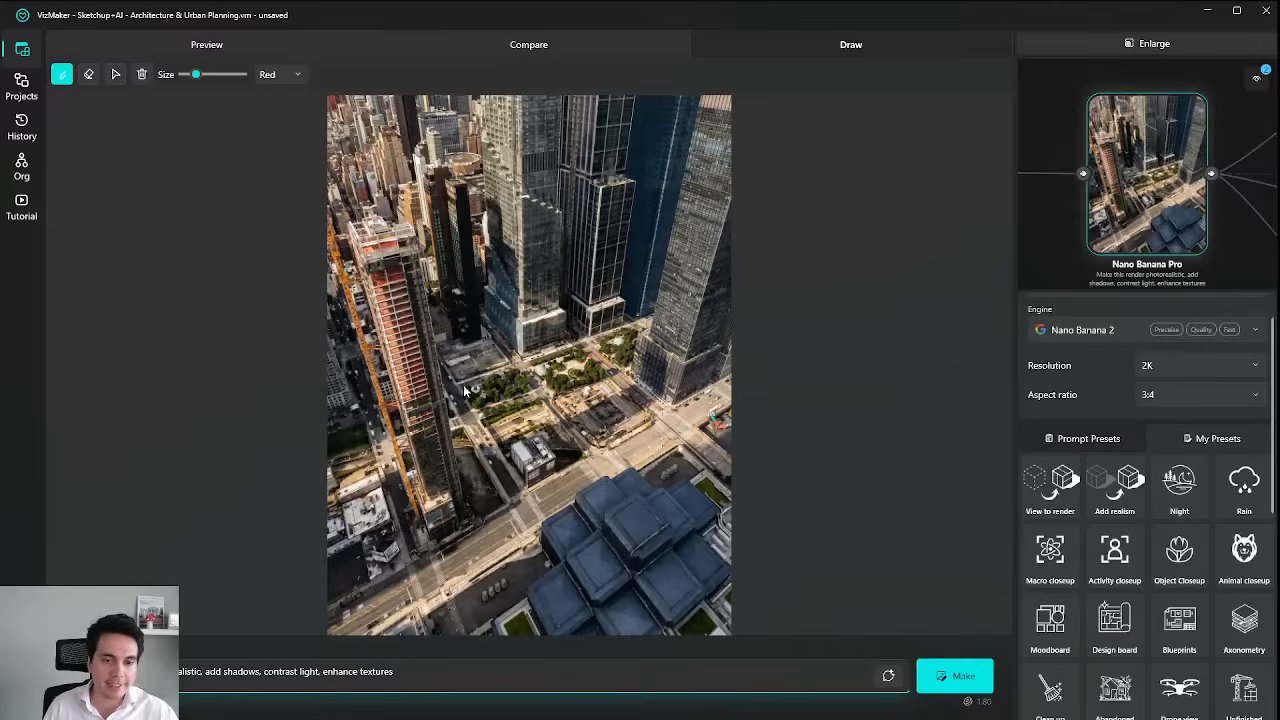
{"action": "mouse_move", "coordinate": [463, 384]}
{"action": "left_mouse_down"}
{"action": "mouse_move", "coordinate": [590, 342]}
{"action": "mouse_move", "coordinate": [668, 408]}
{"action": "mouse_move", "coordinate": [632, 442]}
{"action": "mouse_move", "coordinate": [518, 497]}
{"action": "mouse_move", "coordinate": [455, 374]}
{"action": "mouse_move", "coordinate": [592, 344]}
{"action": "mouse_move", "coordinate": [666, 414]}
{"action": "mouse_move", "coordinate": [555, 485]}
{"action": "left_mouse_up"}
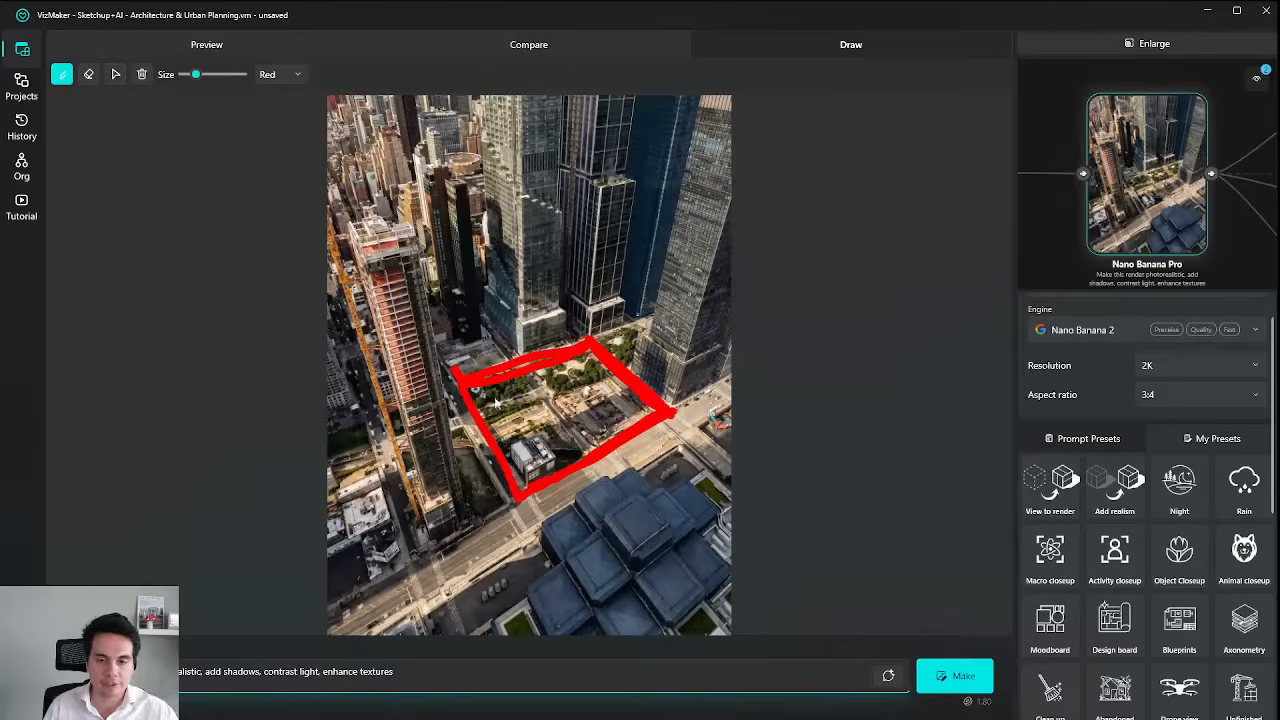
{"action": "left_click", "coordinate": [448, 667]}
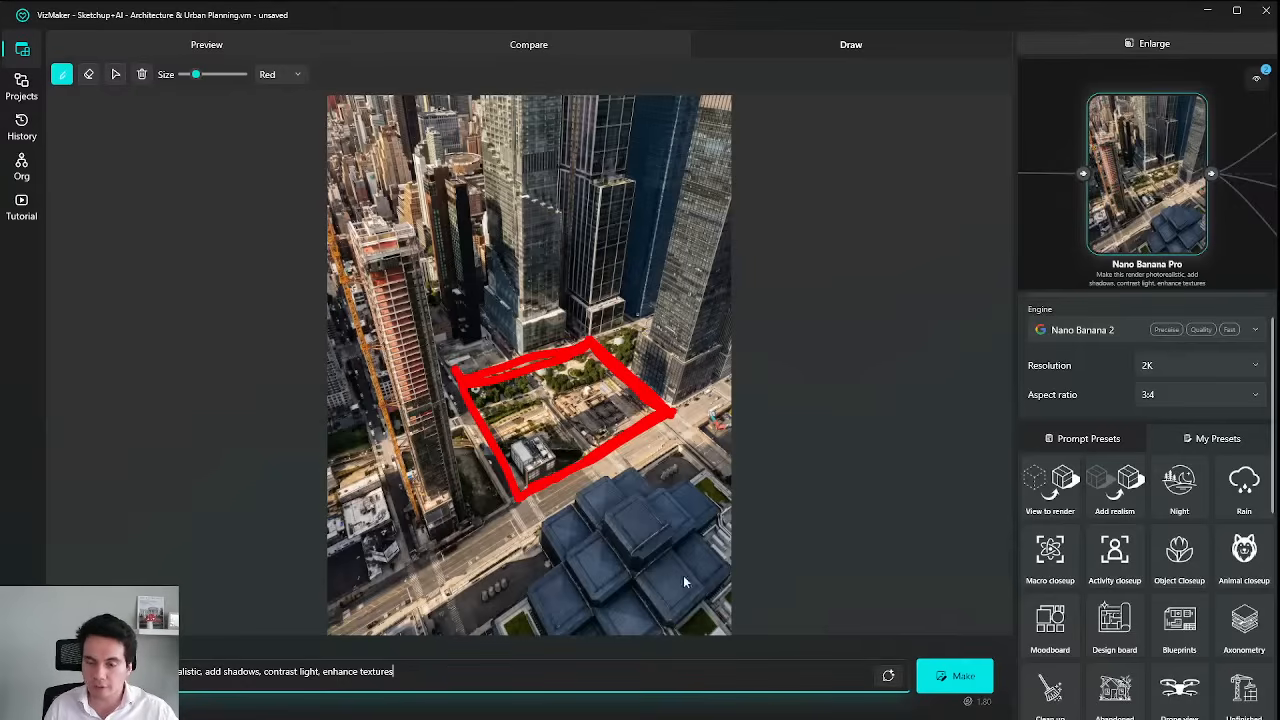
{"action": "left_click", "coordinate": [1158, 45]}
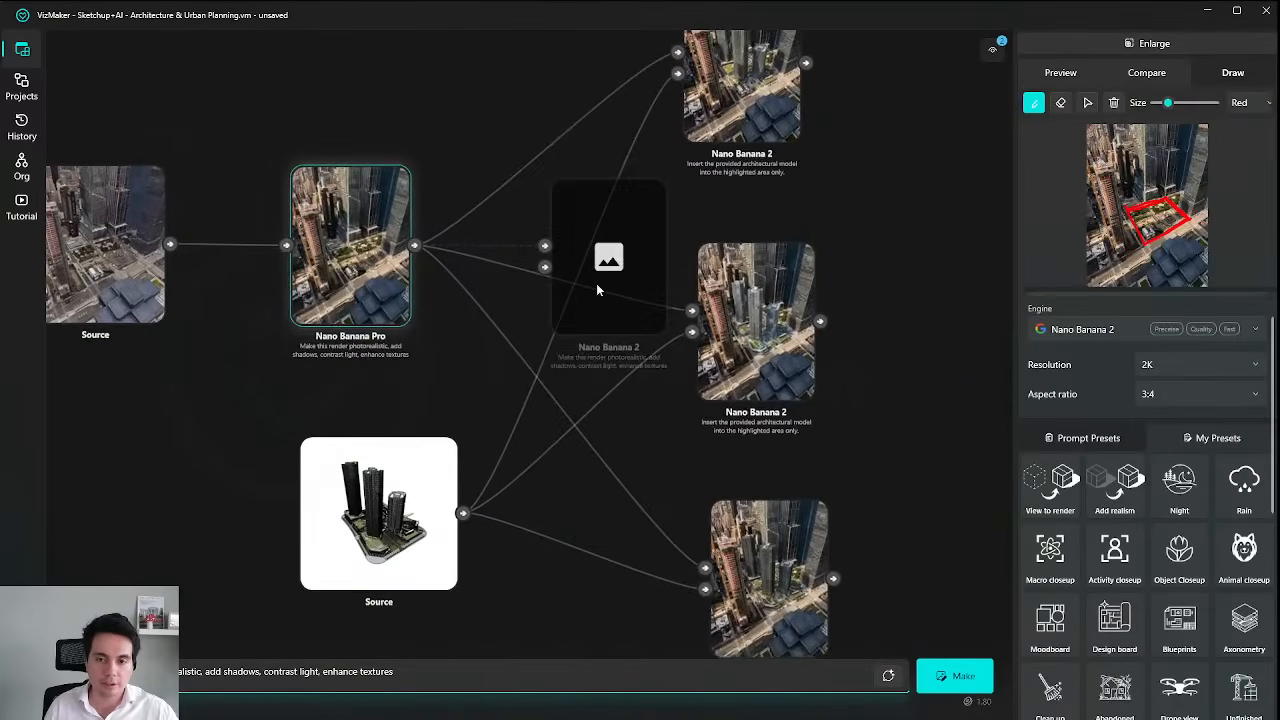
Inspect the second Nano Banana 2 render enlarged, then look over the third render on the canvas.
{"action": "left_click", "coordinate": [774, 314]}
{"action": "left_click", "coordinate": [1172, 46]}
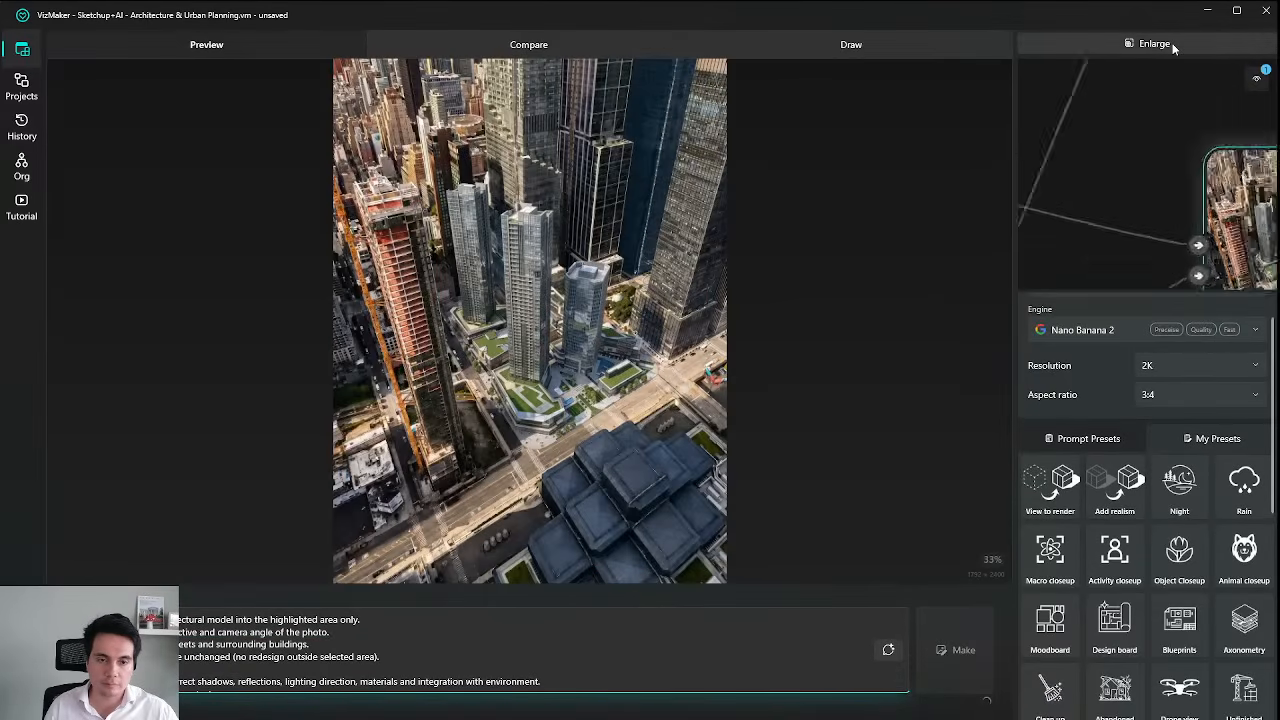
{"action": "left_click", "coordinate": [1172, 45]}
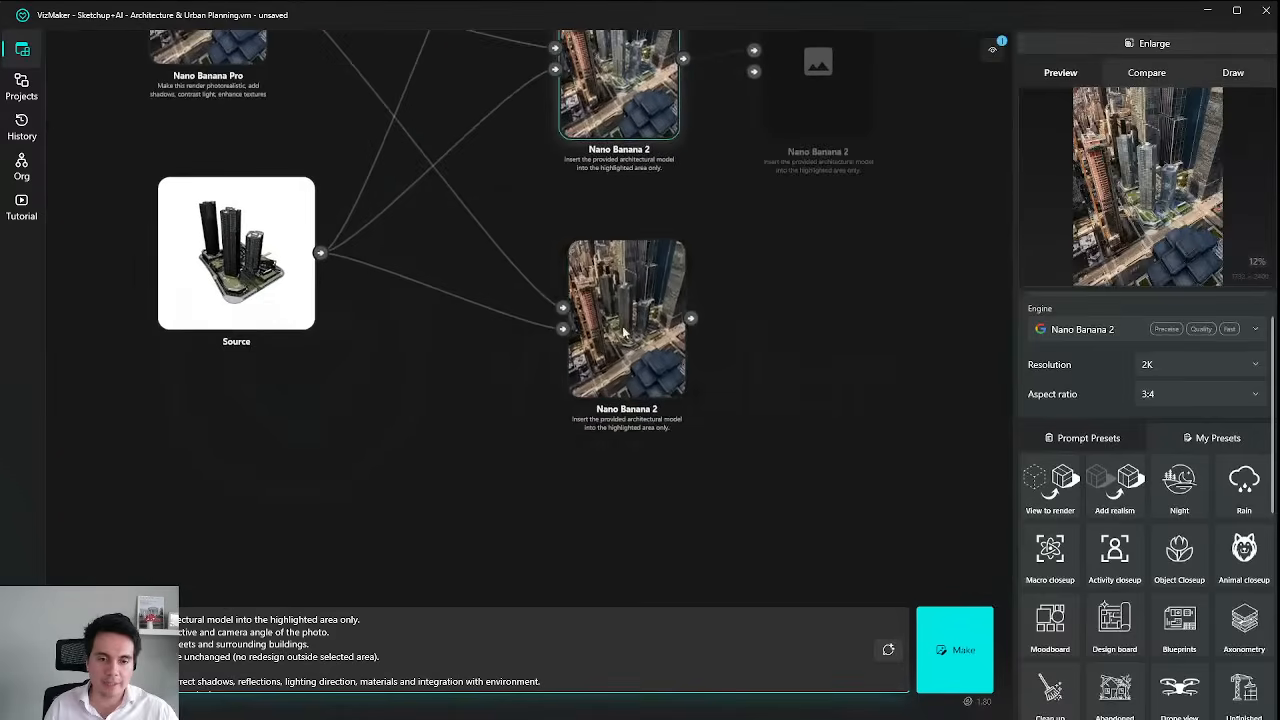
{"action": "scroll", "coordinate": [682, 337], "scroll_direction": "down", "scroll_amount": 5}
{"action": "left_click_drag", "start_coordinate": [700, 463], "coordinate": [731, 470]}
Enlarge the enhanced aerial, clear its markup and sketch three tower outlines in red over the empty lot.
{"action": "left_click", "coordinate": [374, 250]}
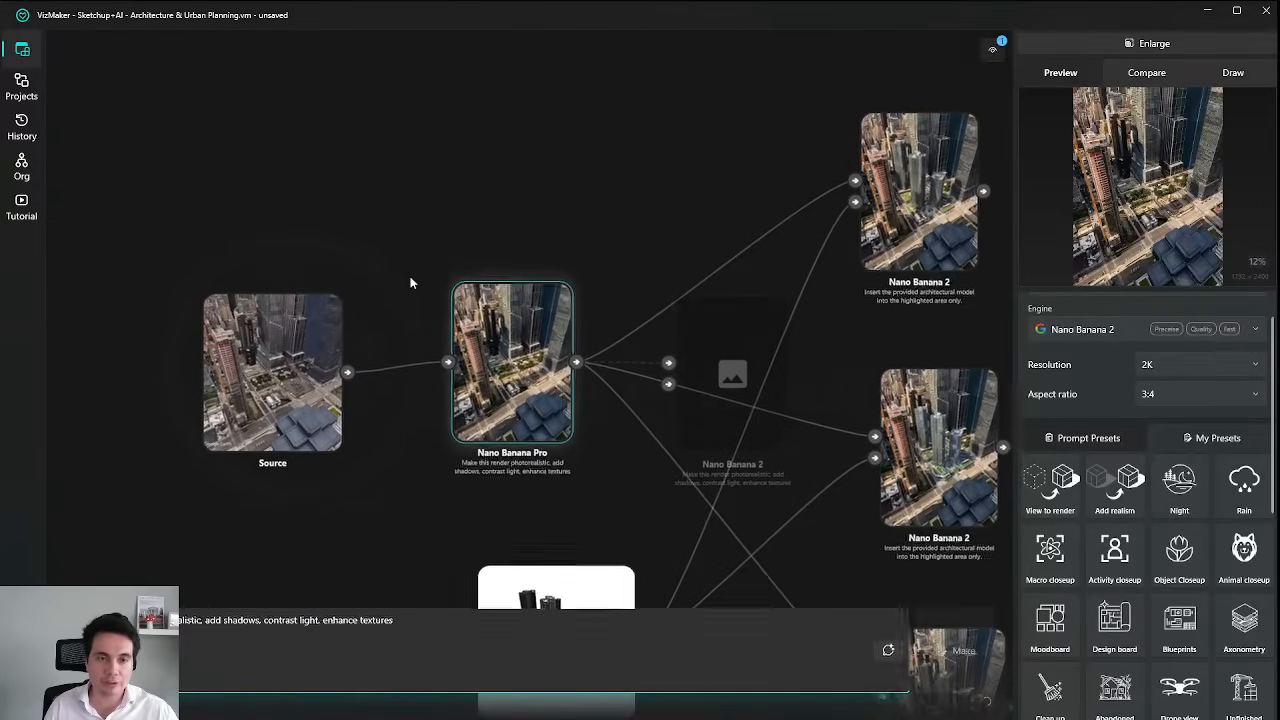
{"action": "left_click", "coordinate": [1100, 49]}
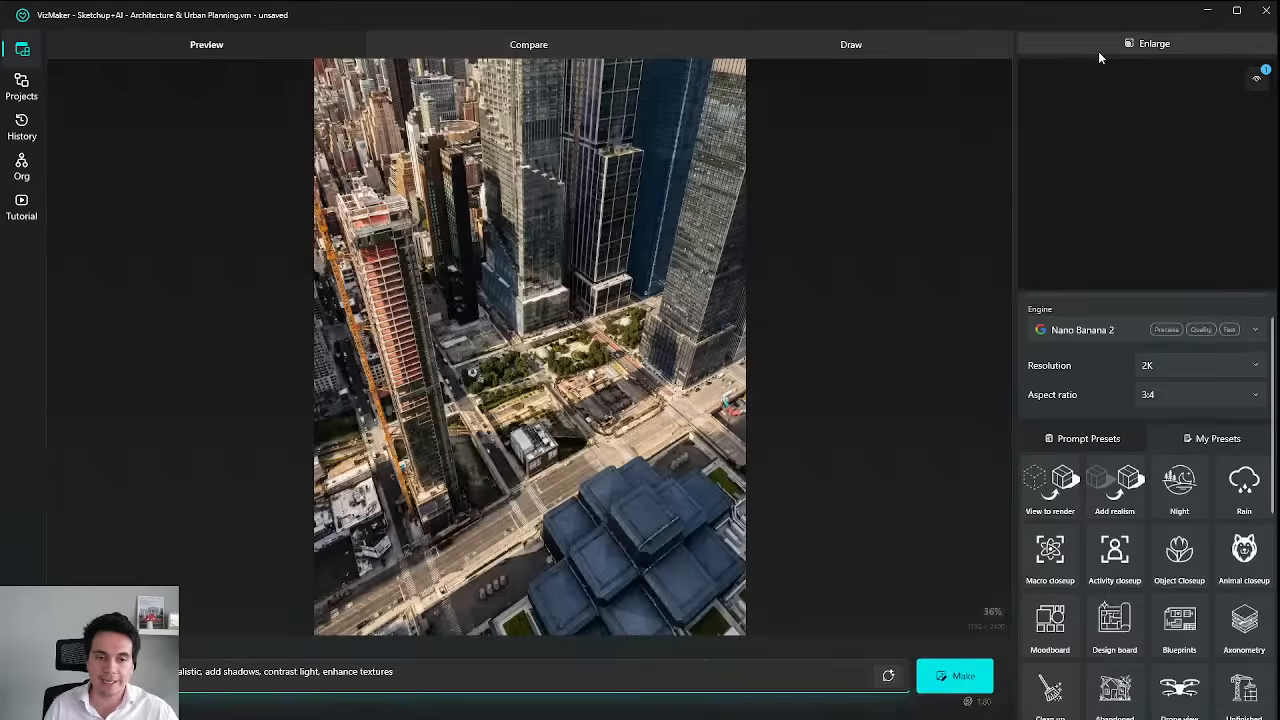
{"action": "left_click", "coordinate": [832, 45]}
{"action": "left_click", "coordinate": [142, 76]}
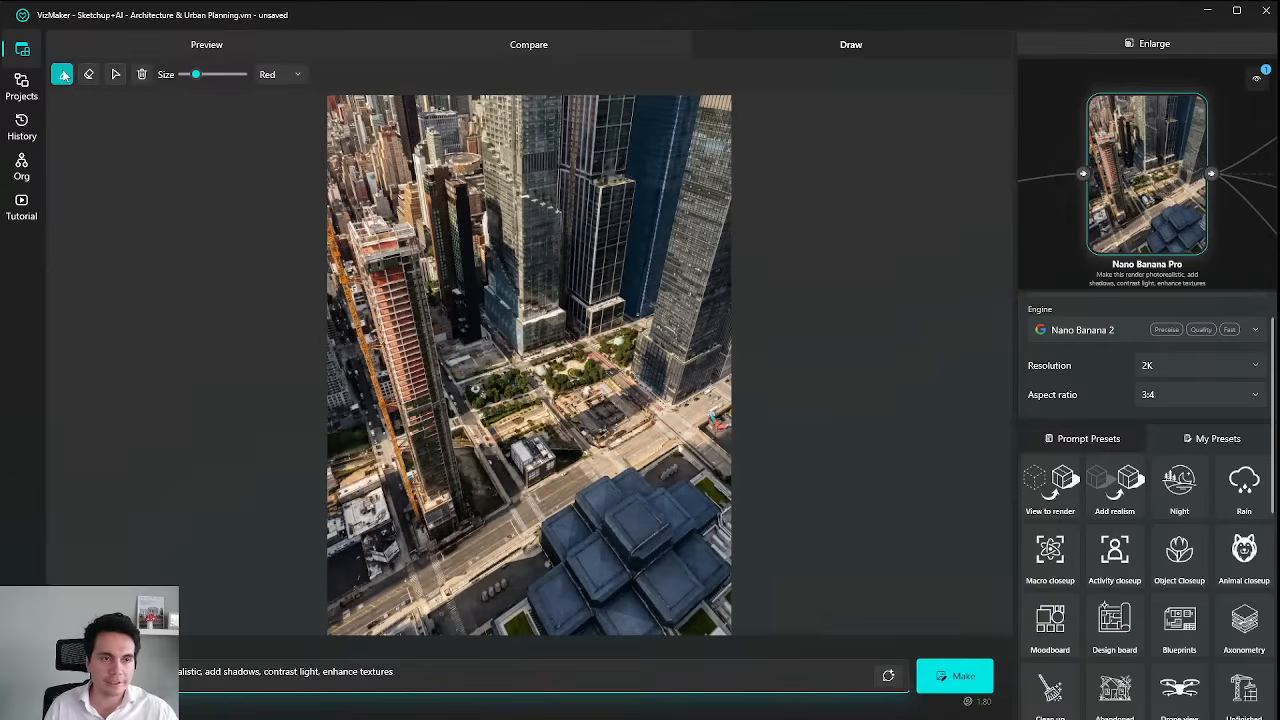
{"action": "mouse_move", "coordinate": [506, 444]}
{"action": "left_mouse_down"}
{"action": "mouse_move", "coordinate": [493, 262]}
{"action": "mouse_move", "coordinate": [549, 457]}
{"action": "mouse_move", "coordinate": [596, 350]}
{"action": "left_mouse_up"}
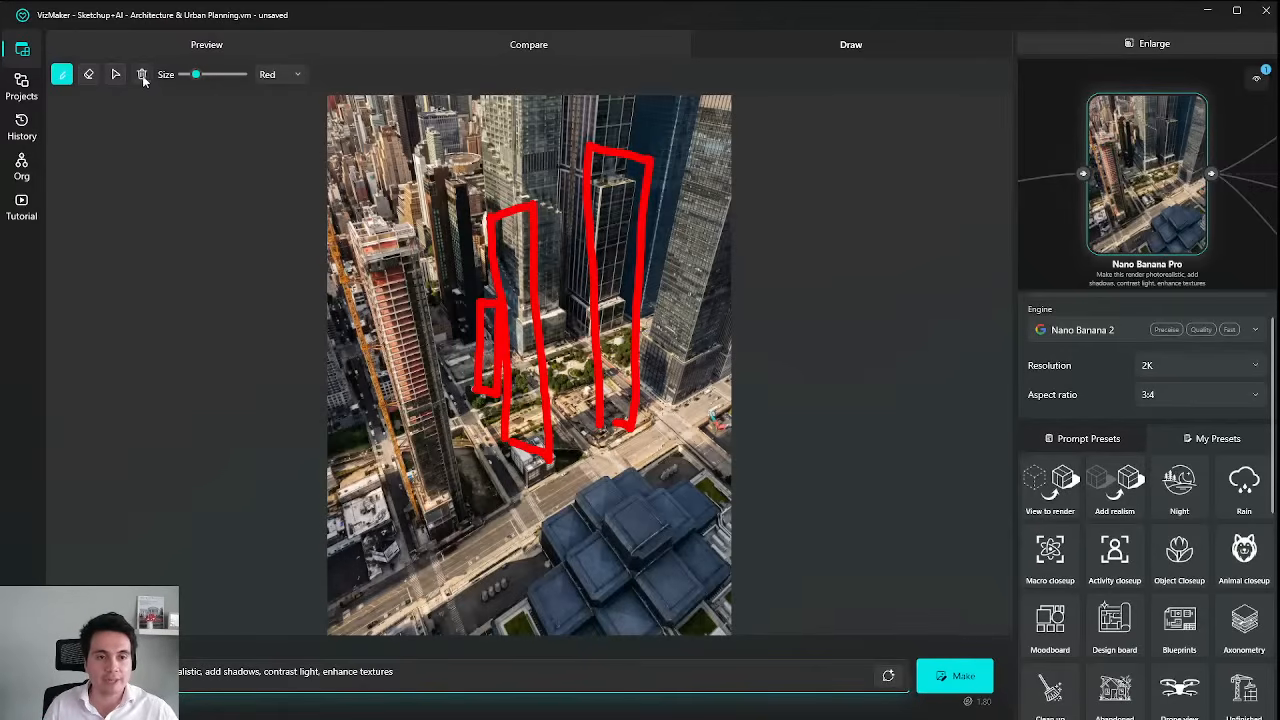
Switch to Google Earth Pro to examine the placemarked lot from closer angles, then return to VizMaker's preview of the aerial.
{"action": "key", "text": "alt+Tab"}
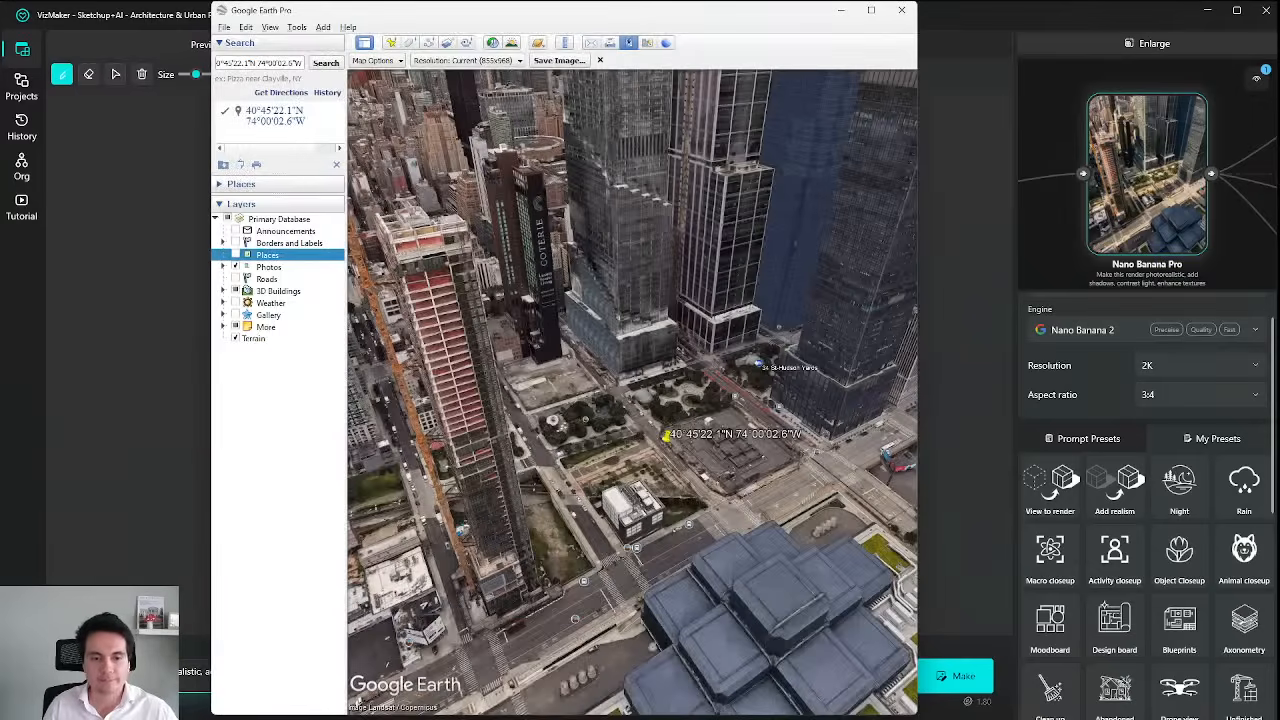
{"action": "scroll", "coordinate": [706, 475], "scroll_direction": "up", "scroll_amount": 4}
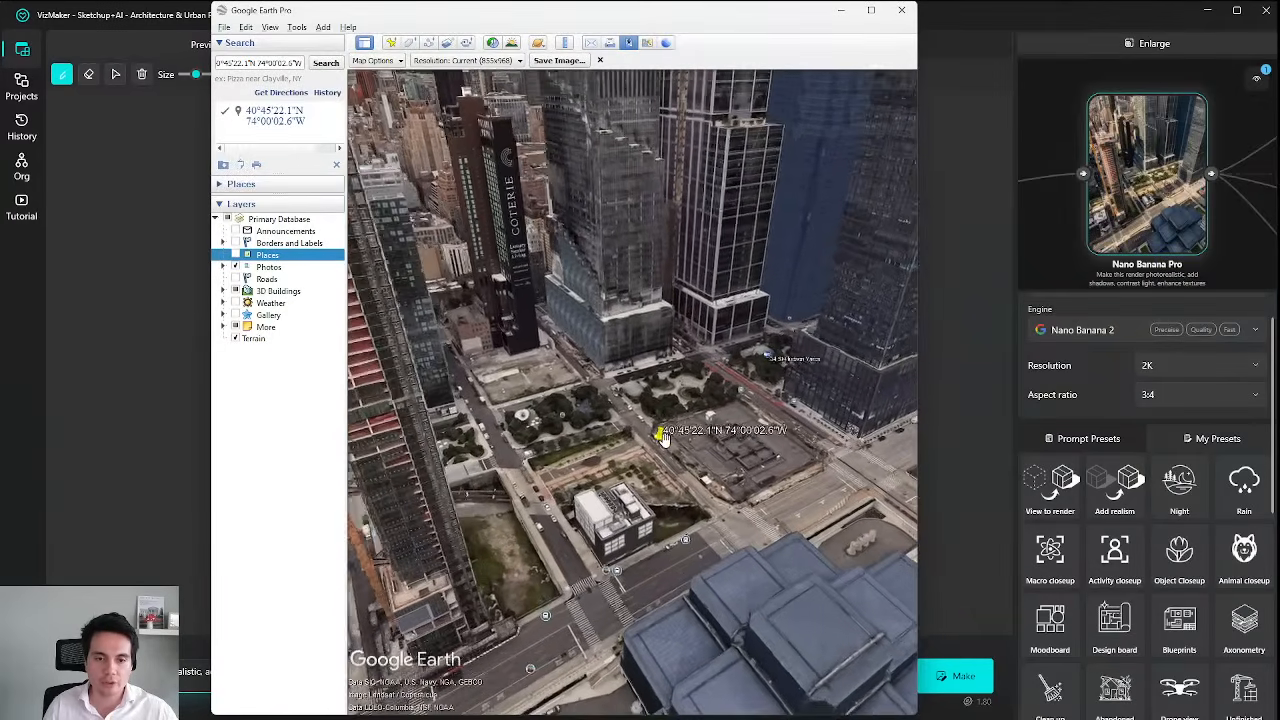
{"action": "scroll", "coordinate": [688, 490], "scroll_direction": "up", "scroll_amount": 3}
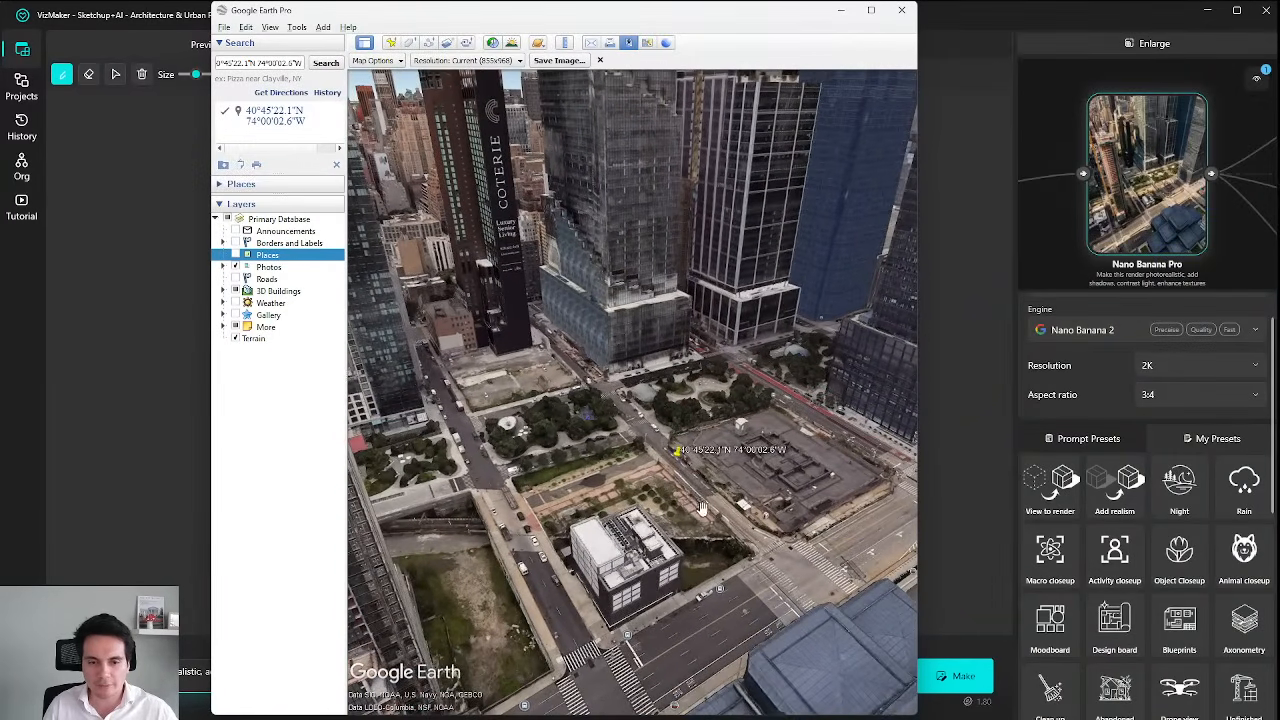
{"action": "scroll", "coordinate": [695, 462], "scroll_direction": "up", "scroll_amount": 3}
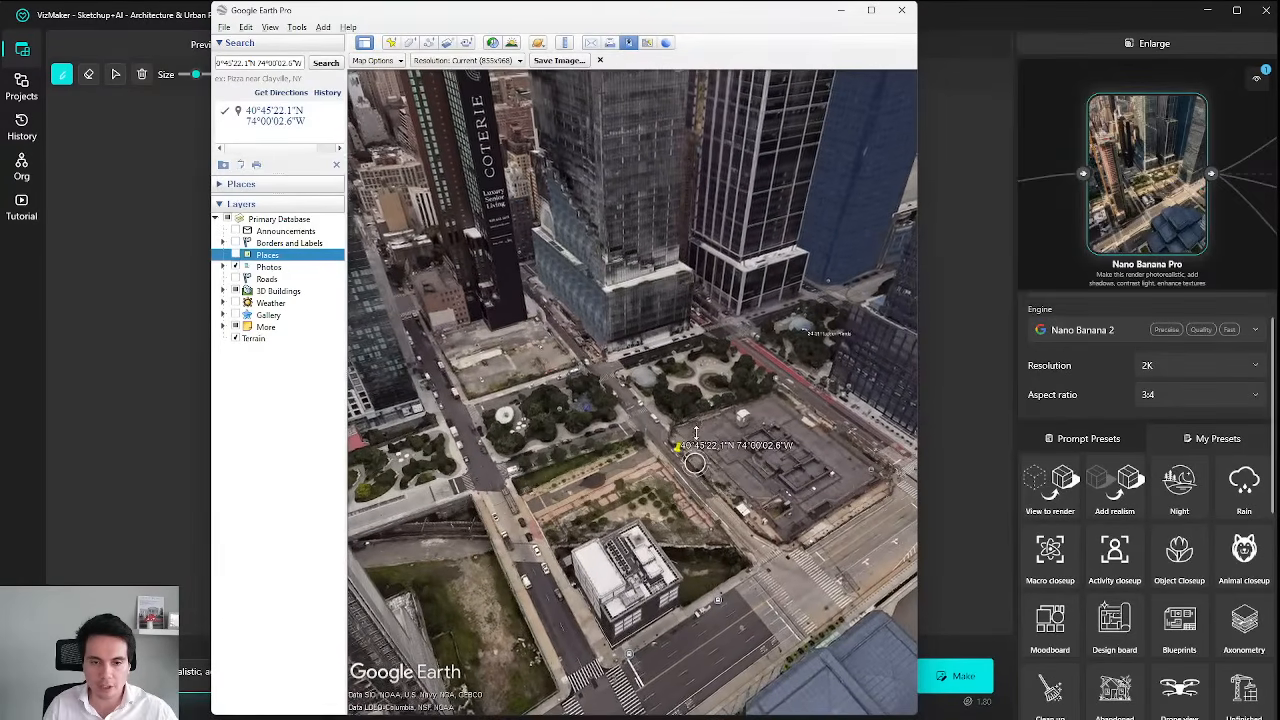
{"action": "scroll", "coordinate": [718, 516], "scroll_direction": "down", "scroll_amount": 2}
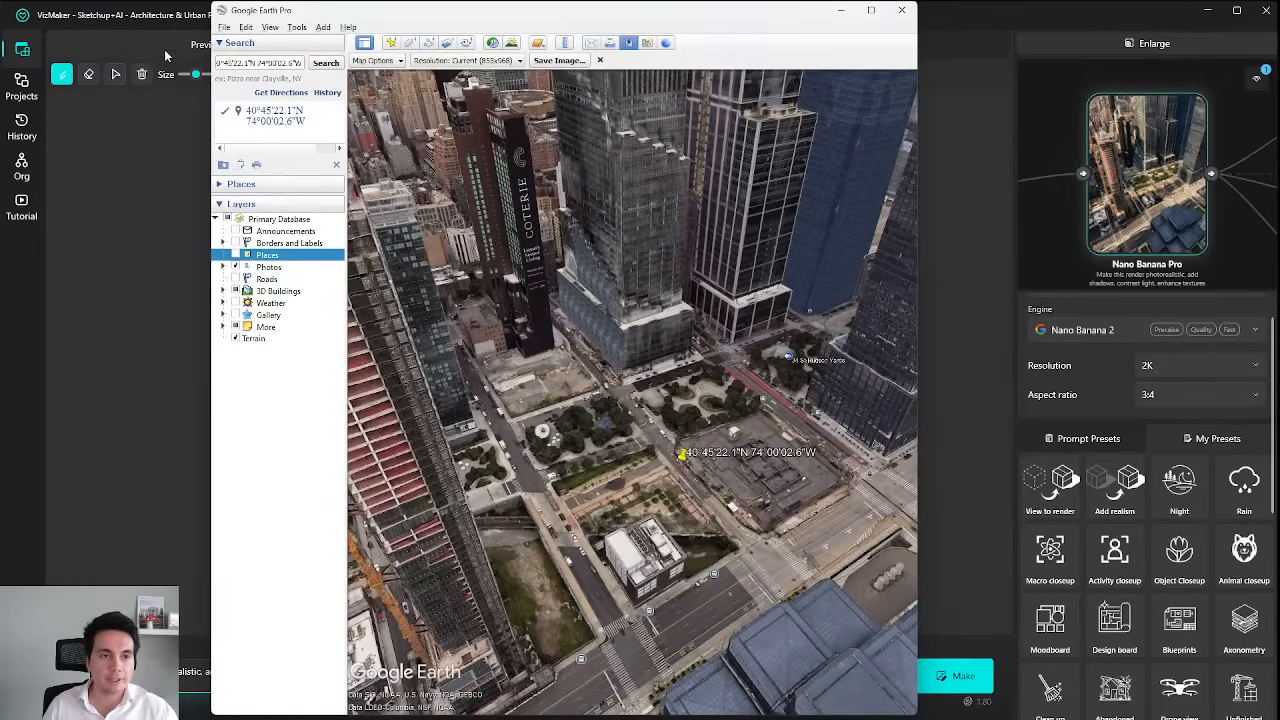
{"action": "left_click", "coordinate": [150, 40]}
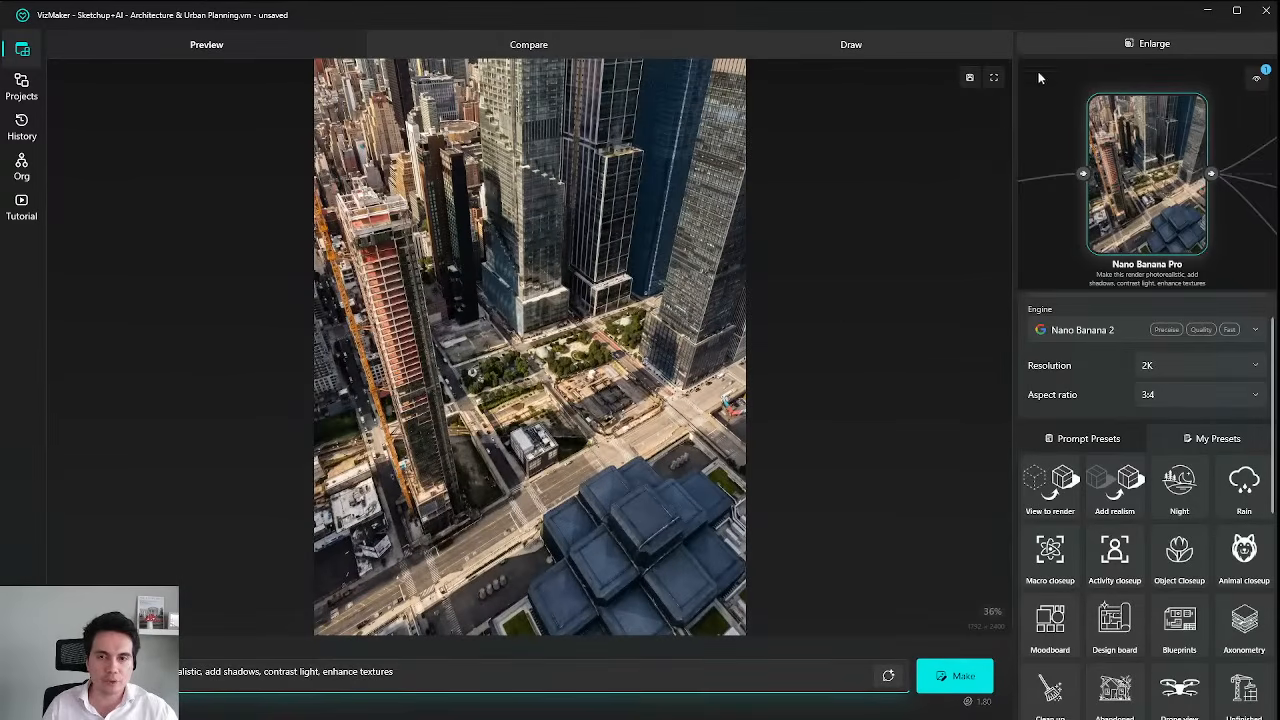
Return to the node canvas and examine the inserted towers in the three Nano Banana 2 renders up close.
{"action": "left_click", "coordinate": [1166, 46]}
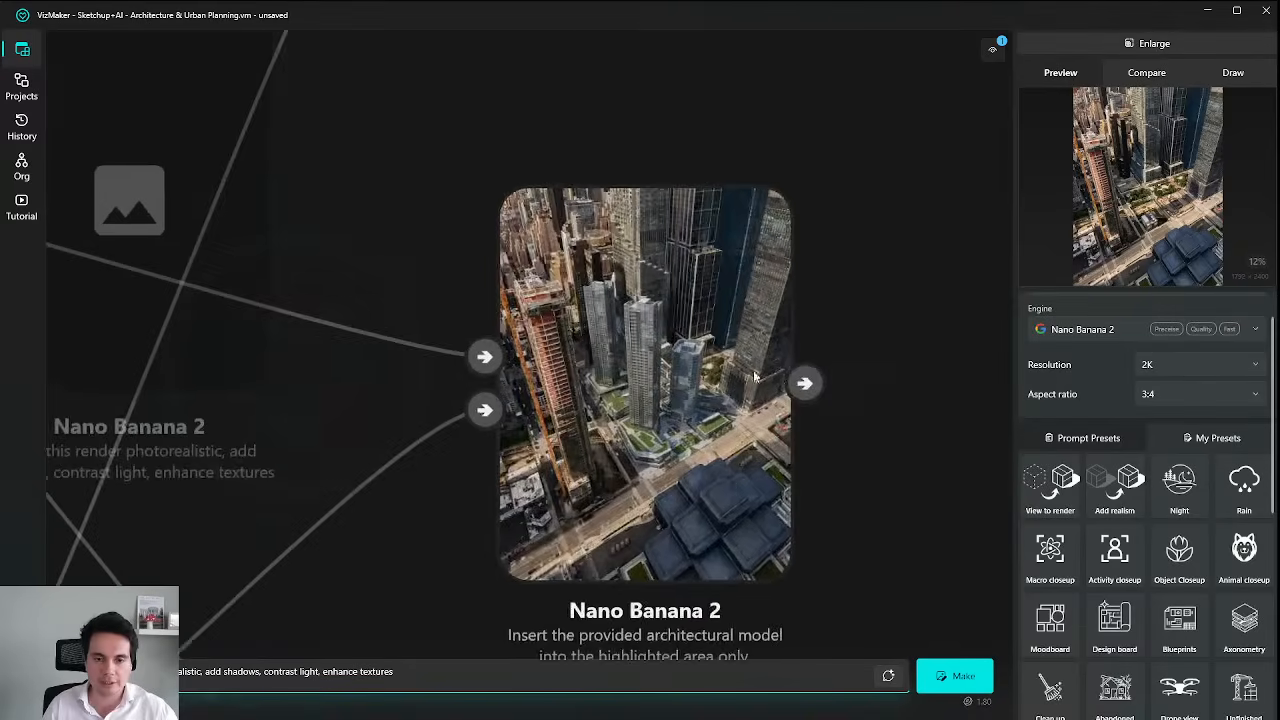
{"action": "scroll", "coordinate": [806, 306], "scroll_direction": "down", "scroll_amount": 3}
{"action": "left_click_drag", "start_coordinate": [815, 526], "coordinate": [778, 560]}
{"action": "scroll", "coordinate": [753, 396], "scroll_direction": "up", "scroll_amount": 4}
{"action": "scroll", "coordinate": [753, 398], "scroll_direction": "down", "scroll_amount": 4}
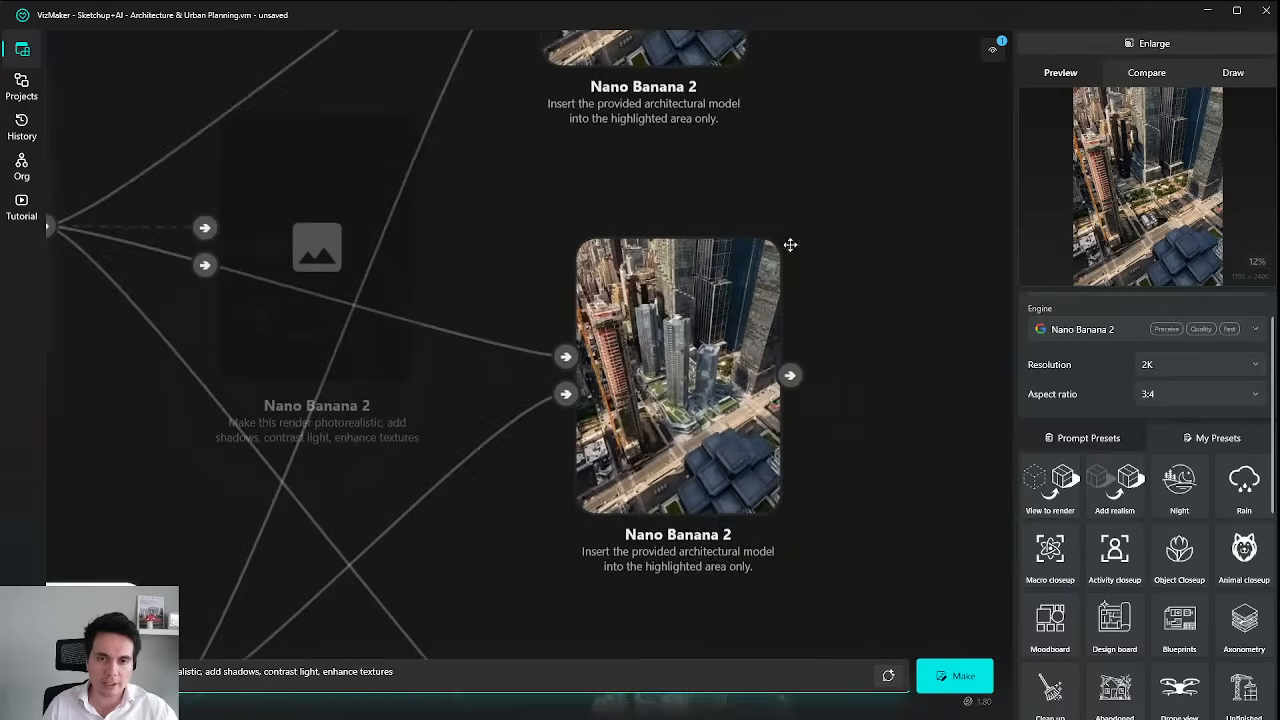
{"action": "left_click_drag", "start_coordinate": [791, 246], "coordinate": [806, 466]}
{"action": "scroll", "coordinate": [806, 466], "scroll_direction": "up", "scroll_amount": 3}
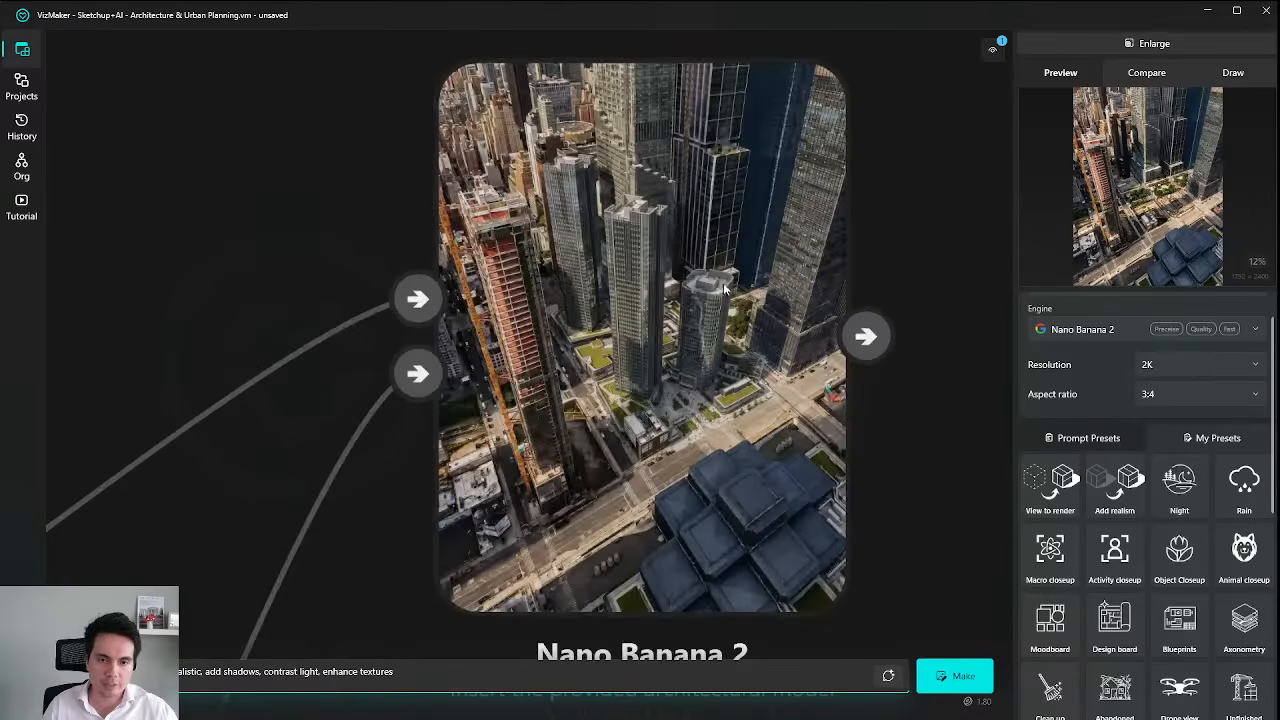
{"action": "scroll", "coordinate": [690, 291], "scroll_direction": "down", "scroll_amount": 1}
{"action": "scroll", "coordinate": [691, 292], "scroll_direction": "up", "scroll_amount": 3}
{"action": "mouse_move", "coordinate": [860, 324]}
{"action": "left_mouse_down"}
{"action": "mouse_move", "coordinate": [883, 252]}
{"action": "mouse_move", "coordinate": [852, 322]}
{"action": "left_mouse_up"}
{"action": "scroll", "coordinate": [662, 317], "scroll_direction": "up", "scroll_amount": 2}
{"action": "scroll", "coordinate": [699, 308], "scroll_direction": "down", "scroll_amount": 2}
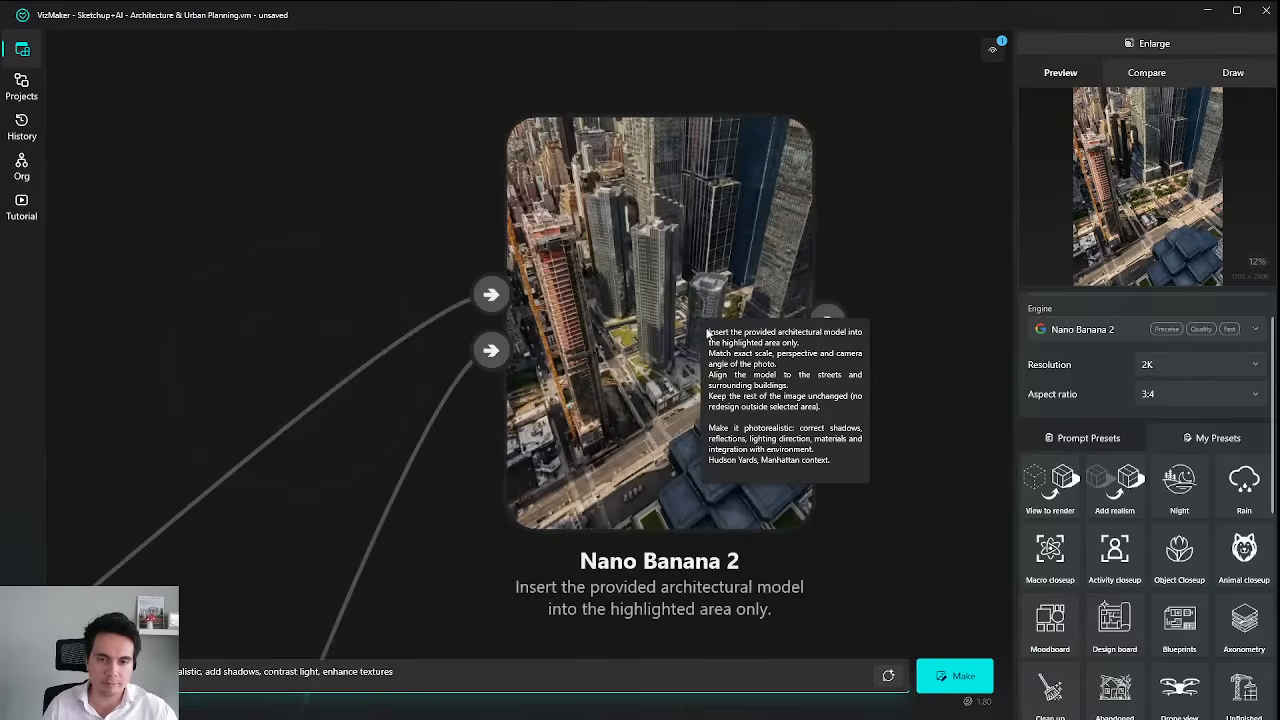
{"action": "left_click_drag", "start_coordinate": [682, 308], "coordinate": [622, 307]}
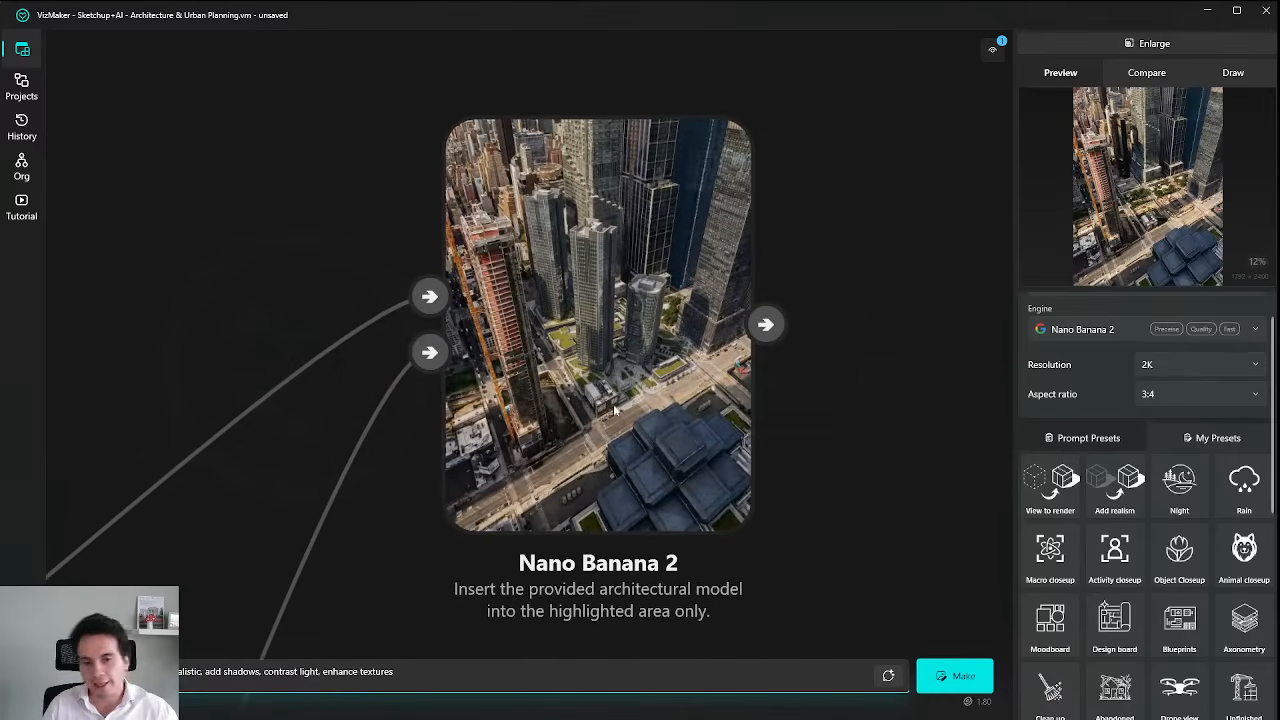
{"action": "scroll", "coordinate": [800, 354], "scroll_direction": "down", "scroll_amount": 5}
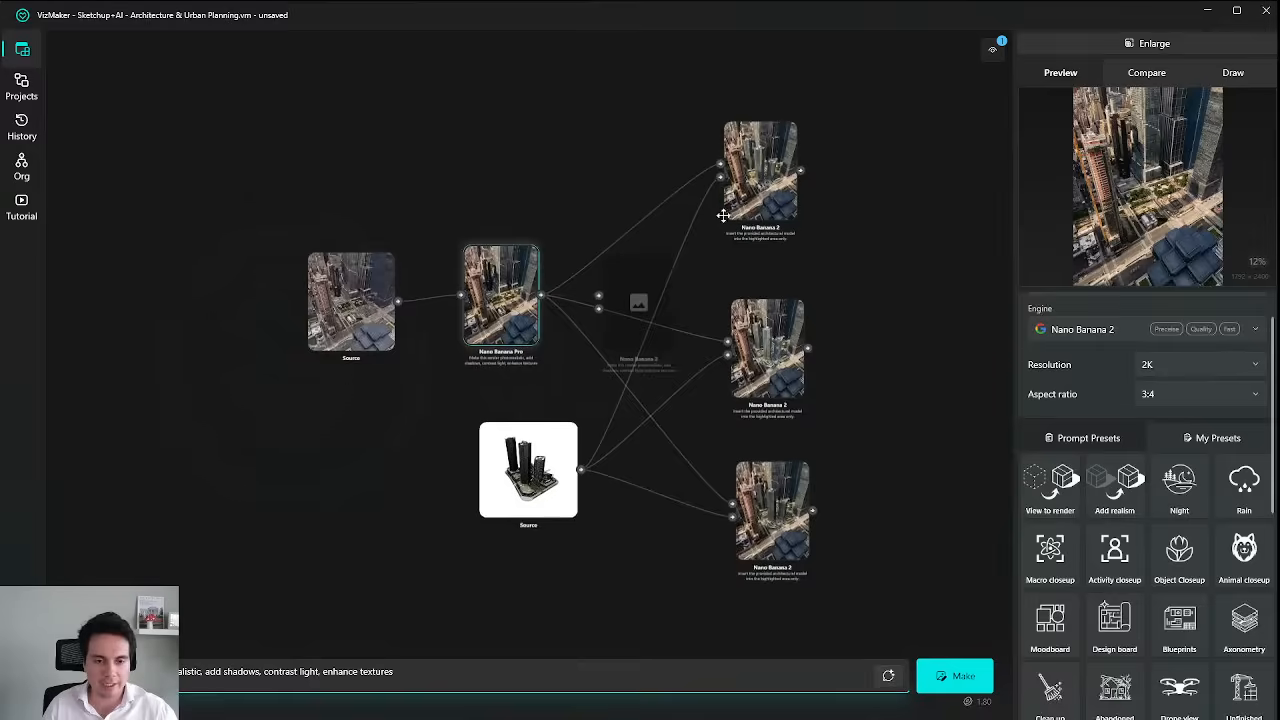
{"action": "scroll", "coordinate": [533, 227], "scroll_direction": "up", "scroll_amount": 3}
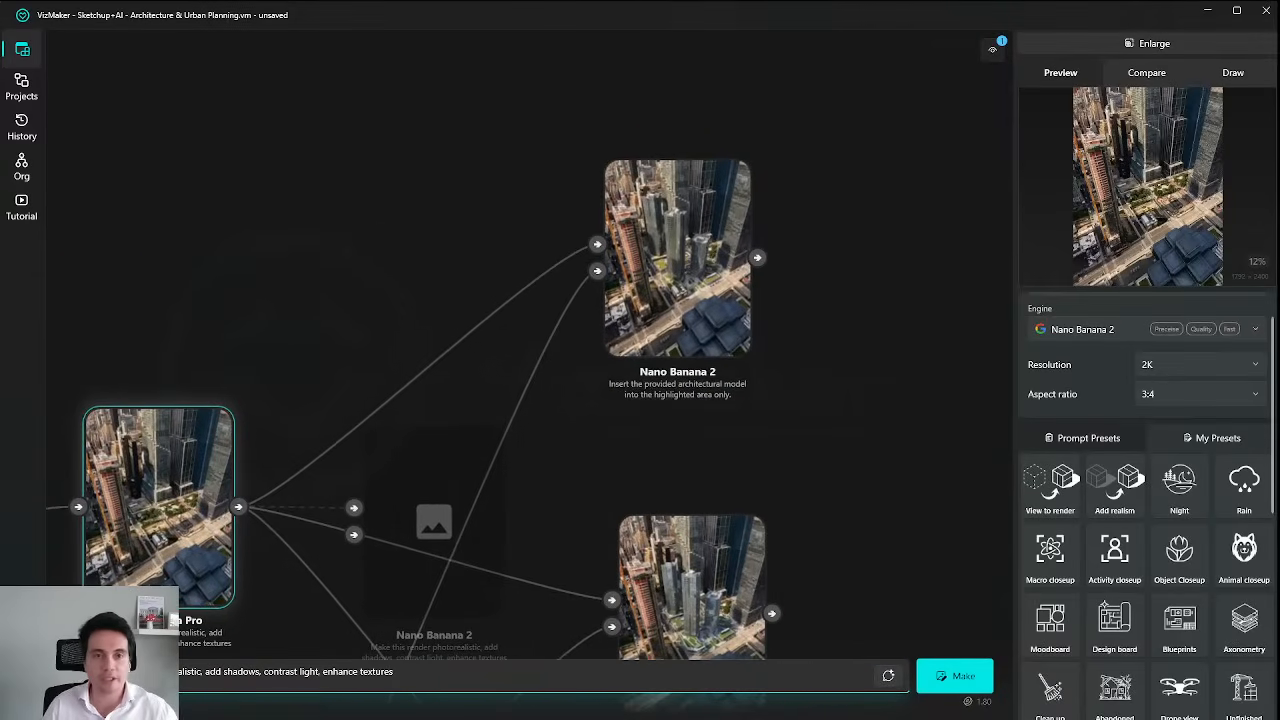
Switch to Google Earth Pro to study the lot at the 40°45'22.1"N 74°00'02.6"W placemark from above, then return to the Nano Banana 2 renders in VizMaker.
{"action": "key", "text": "alt+Tab"}
{"action": "key", "text": "alt+Tab"}
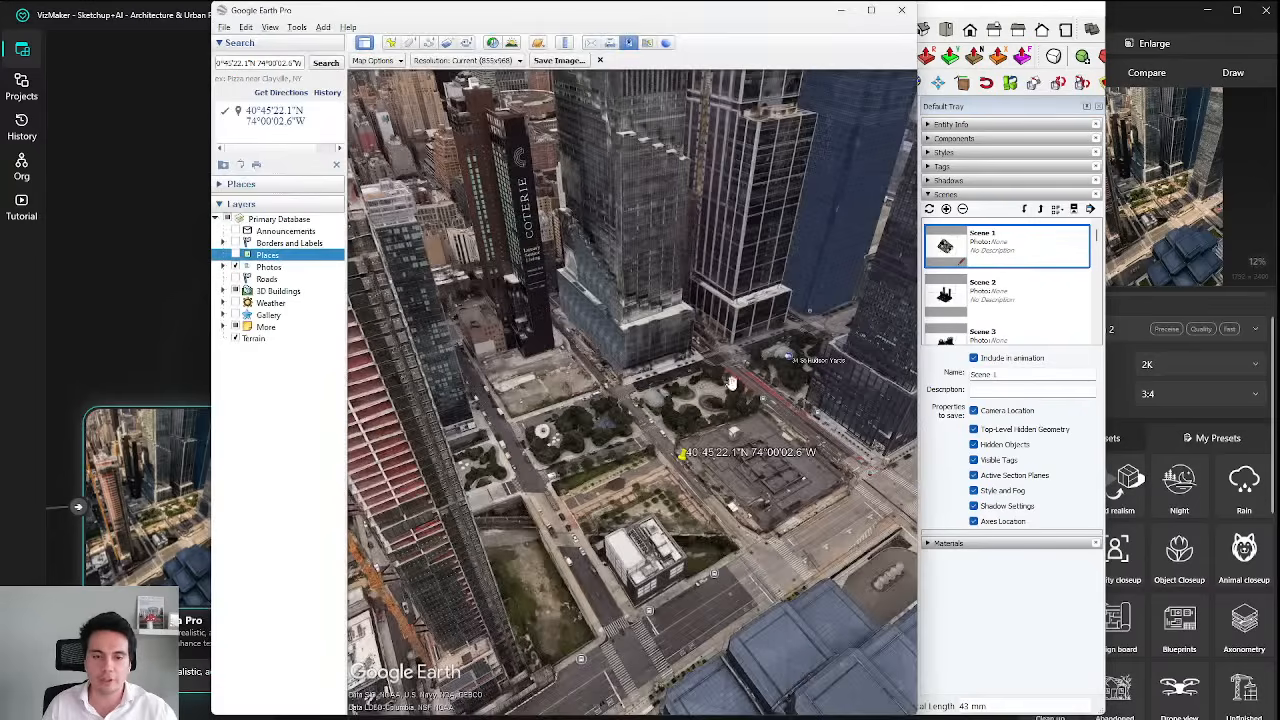
{"action": "scroll", "coordinate": [710, 450], "scroll_direction": "up", "scroll_amount": 2}
{"action": "scroll", "coordinate": [703, 444], "scroll_direction": "down", "scroll_amount": 3}
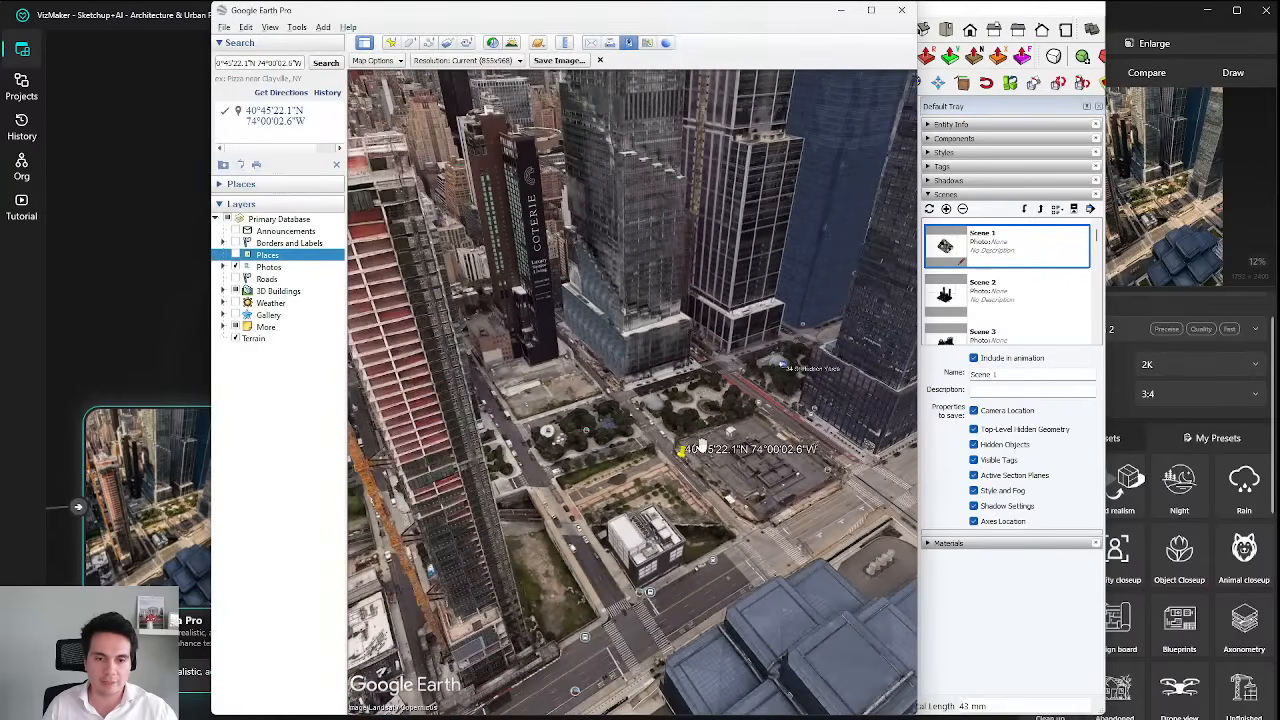
{"action": "scroll", "coordinate": [694, 436], "scroll_direction": "up", "scroll_amount": 2}
{"action": "scroll", "coordinate": [692, 427], "scroll_direction": "down", "scroll_amount": 2}
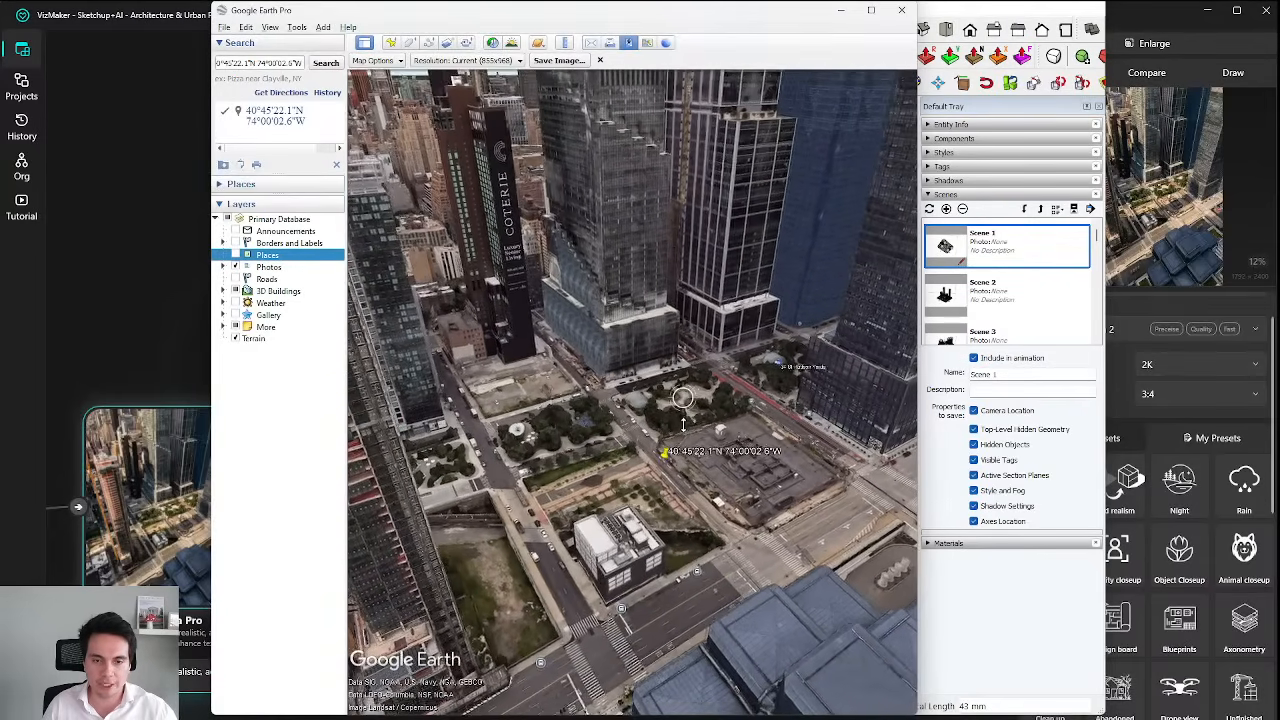
{"action": "scroll", "coordinate": [682, 398], "scroll_direction": "up", "scroll_amount": 1}
{"action": "scroll", "coordinate": [682, 398], "scroll_direction": "down", "scroll_amount": 1}
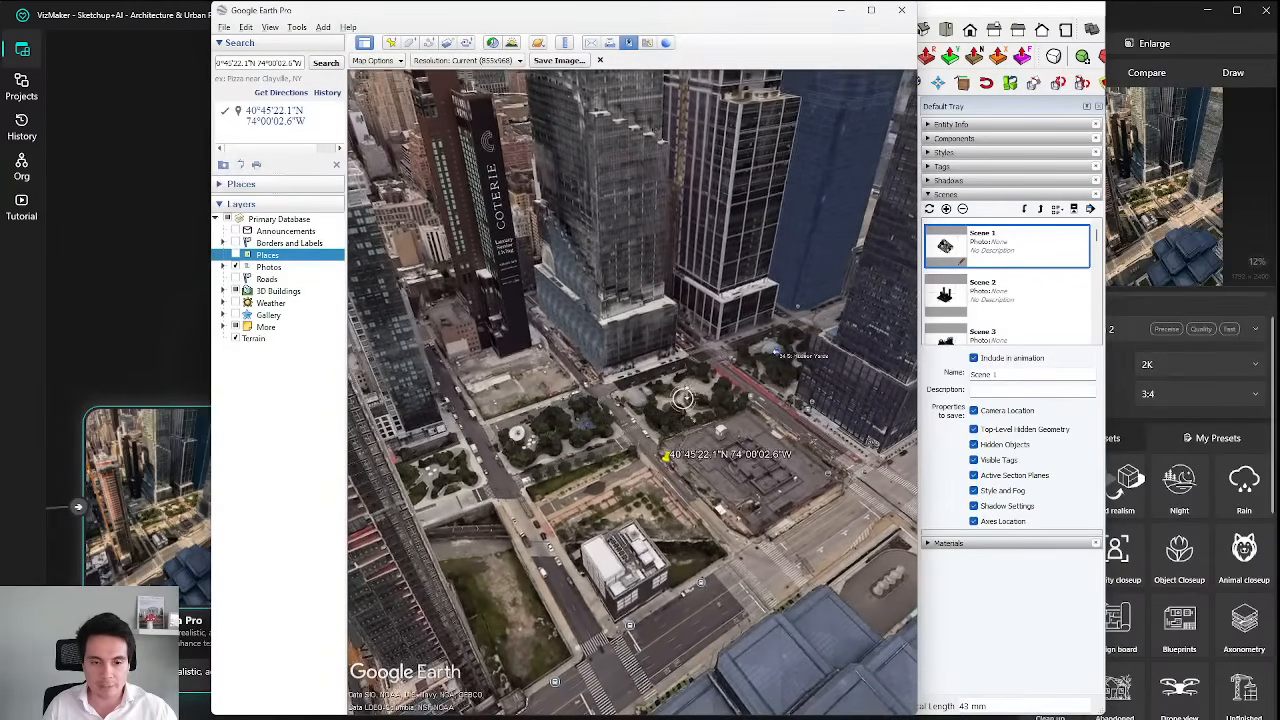
{"action": "scroll", "coordinate": [682, 398], "scroll_direction": "down", "scroll_amount": 1}
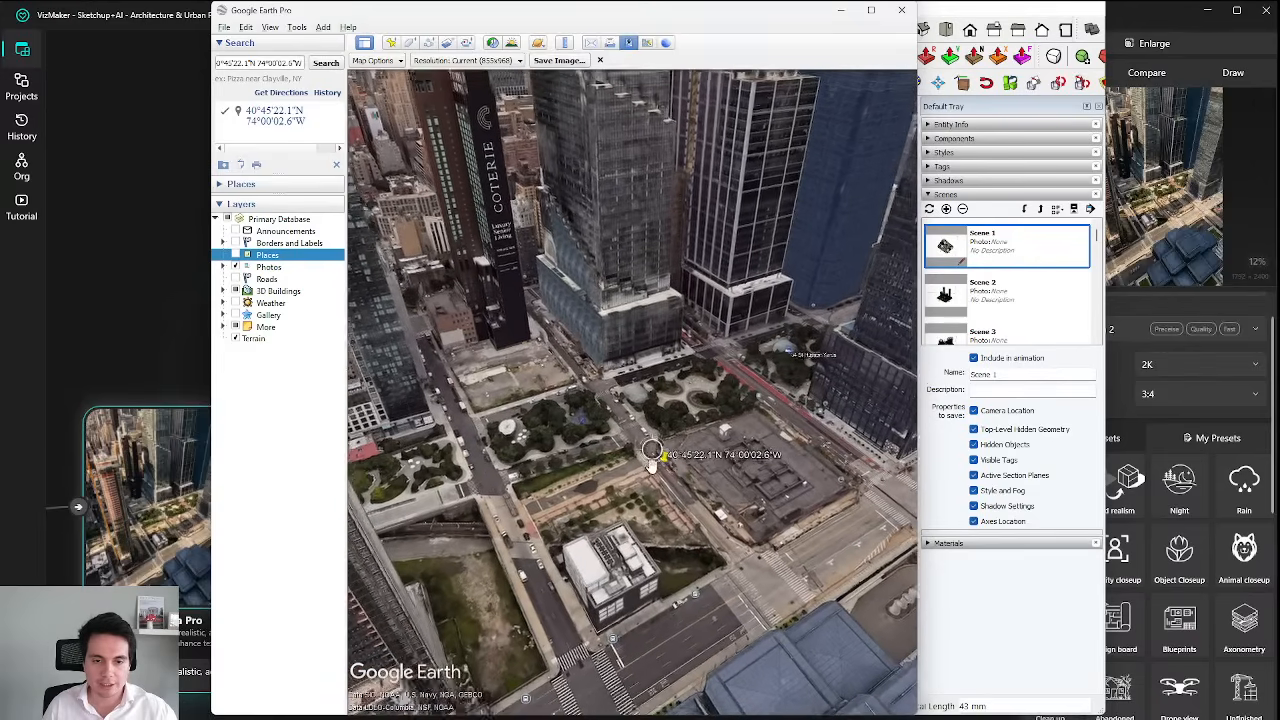
{"action": "scroll", "coordinate": [673, 425], "scroll_direction": "up", "scroll_amount": 1}
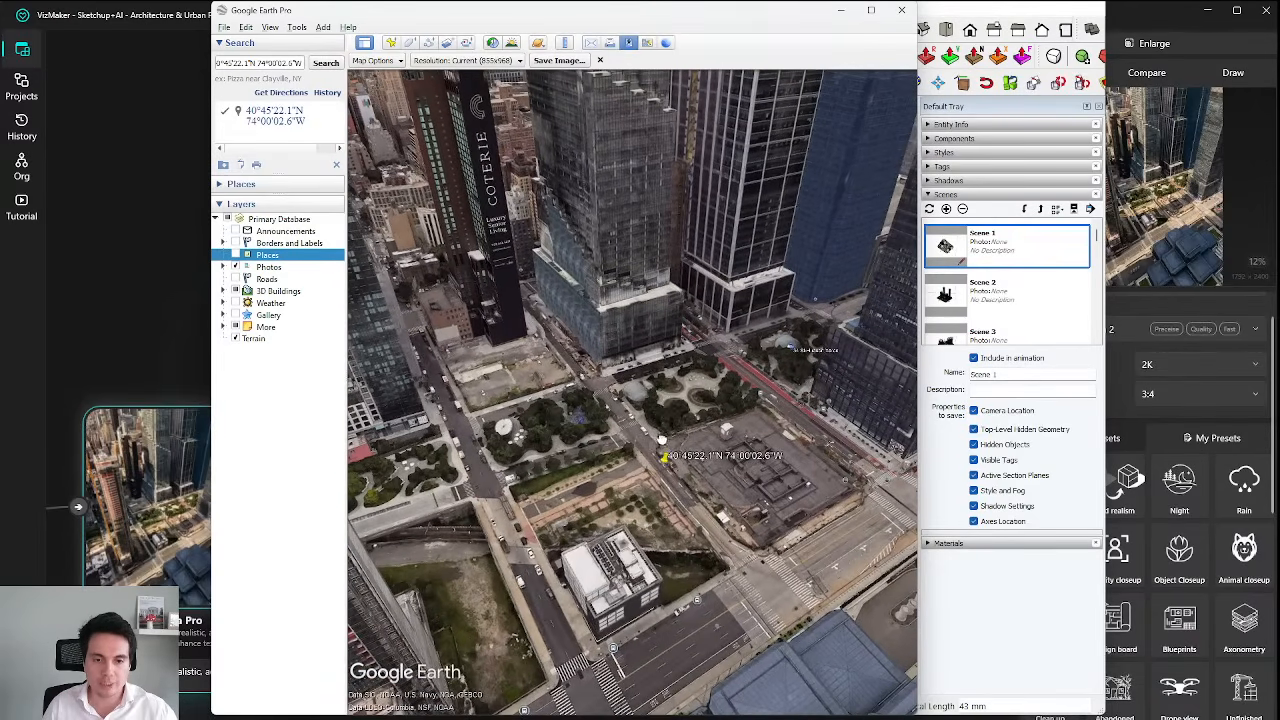
{"action": "left_click_drag", "start_coordinate": [661, 440], "coordinate": [660, 422]}
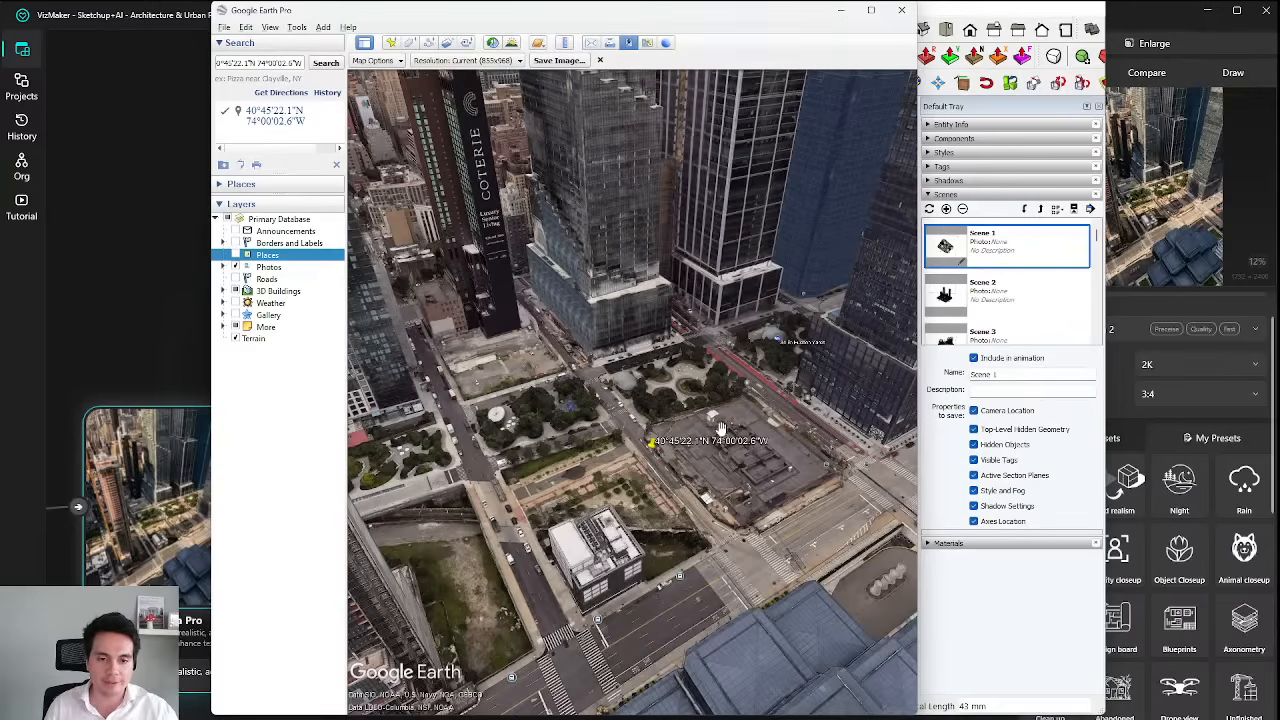
{"action": "left_click_drag", "start_coordinate": [720, 428], "coordinate": [666, 405]}
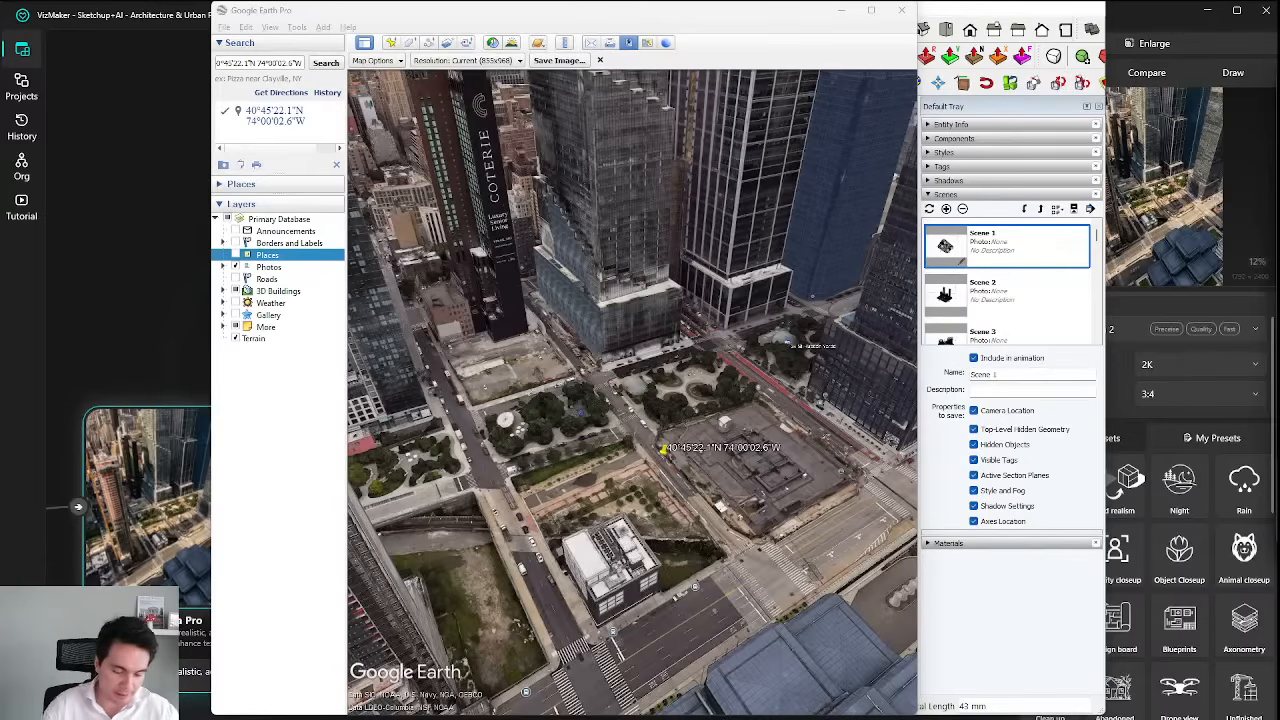
{"action": "left_click", "coordinate": [189, 292]}
{"action": "scroll", "coordinate": [786, 318], "scroll_direction": "down", "scroll_amount": 5}
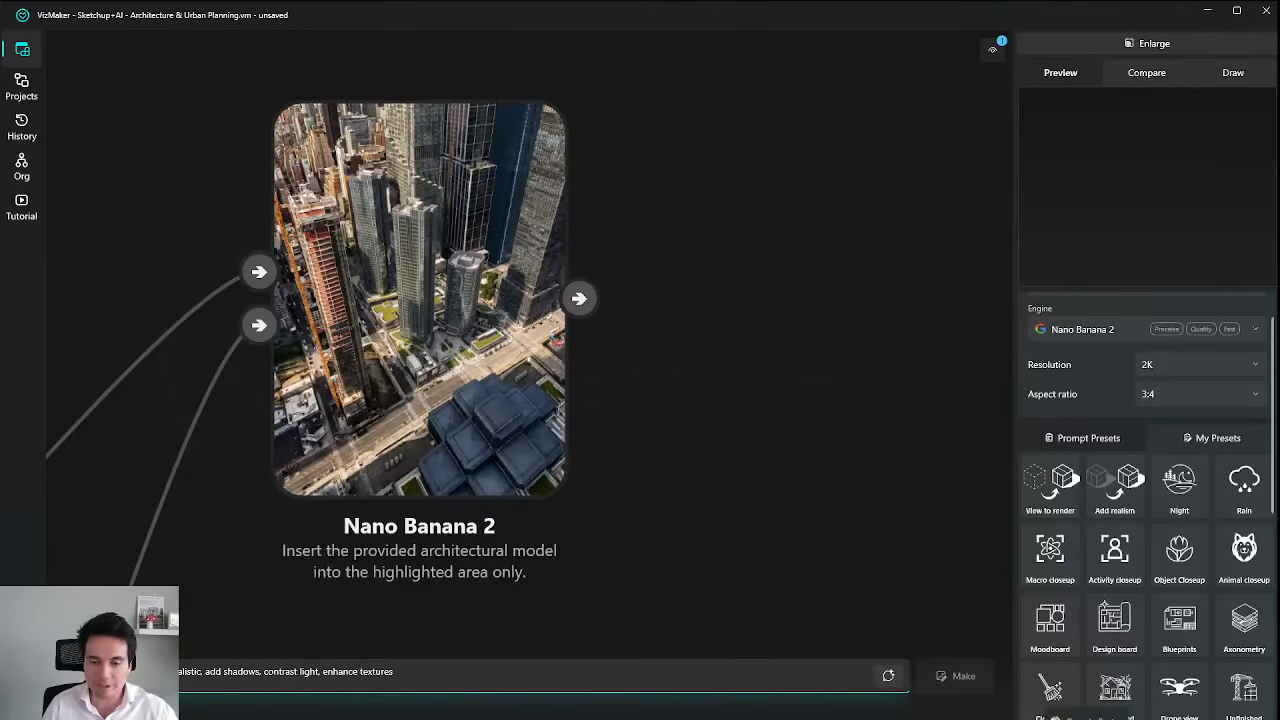
Switch to Google Earth Pro and descend to a ground-level view from the street intersection facing the placemarked lot.
{"action": "key", "text": "alt+Tab"}
{"action": "mouse_move", "coordinate": [782, 510]}
{"action": "left_mouse_down"}
{"action": "mouse_move", "coordinate": [770, 475]}
{"action": "mouse_move", "coordinate": [730, 440]}
{"action": "mouse_move", "coordinate": [660, 430]}
{"action": "mouse_move", "coordinate": [607, 443]}
{"action": "mouse_move", "coordinate": [790, 450]}
{"action": "mouse_move", "coordinate": [745, 488]}
{"action": "mouse_move", "coordinate": [645, 474]}
{"action": "mouse_move", "coordinate": [709, 479]}
{"action": "mouse_move", "coordinate": [681, 484]}
{"action": "left_mouse_up"}
{"action": "scroll", "coordinate": [681, 484], "scroll_direction": "up", "scroll_amount": 5}
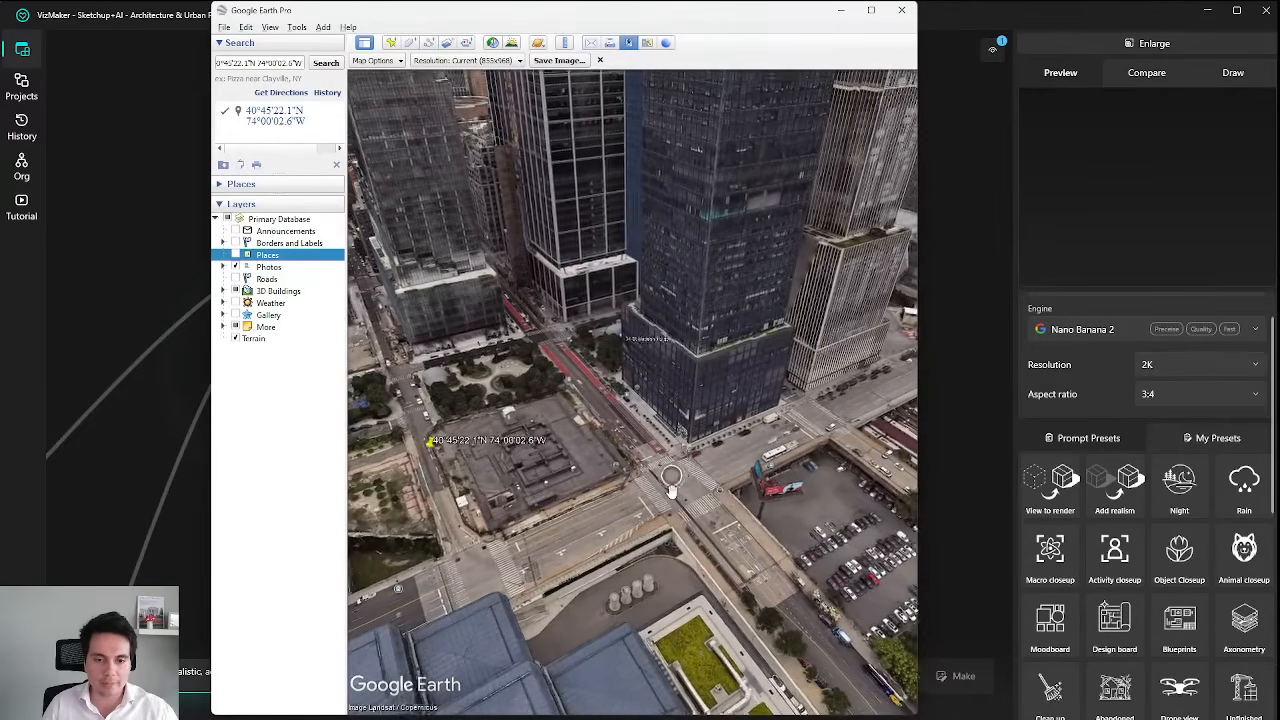
{"action": "scroll", "coordinate": [672, 488], "scroll_direction": "up", "scroll_amount": 3}
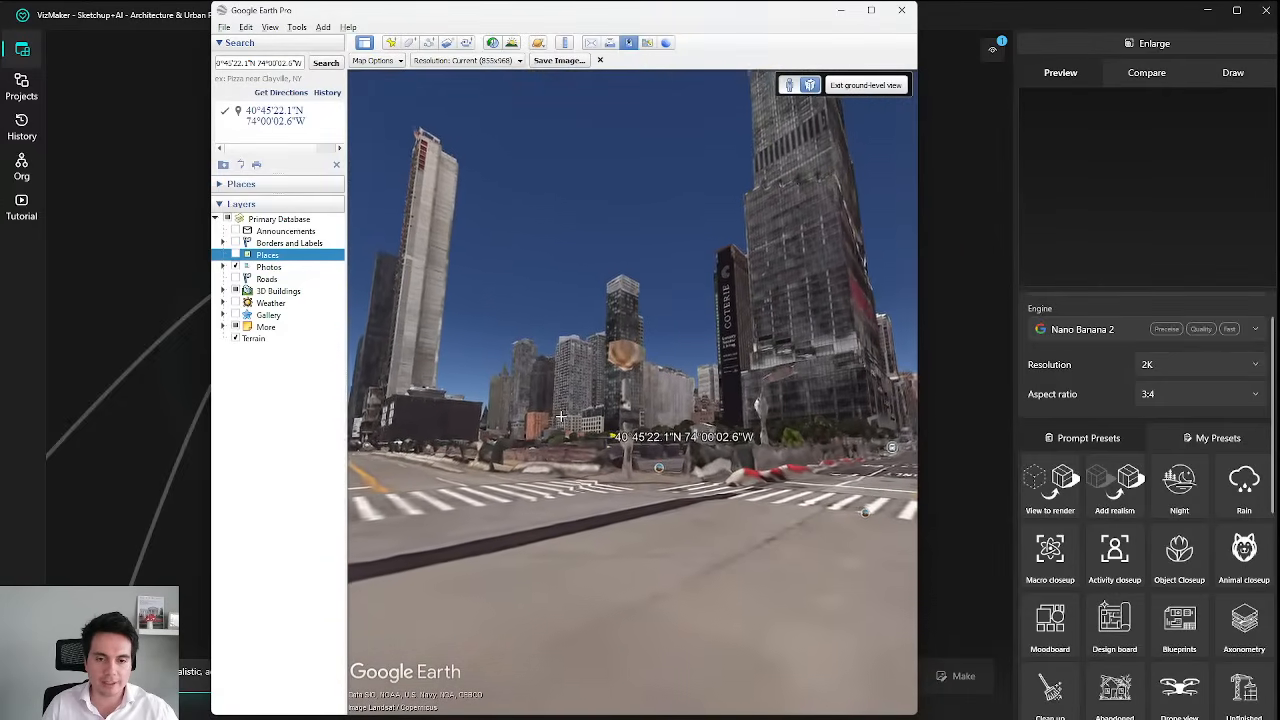
Examine the intersection around the marked coordinates from ground level and above to find a viewpoint facing the empty site.
{"action": "left_click_drag", "start_coordinate": [694, 441], "coordinate": [605, 383]}
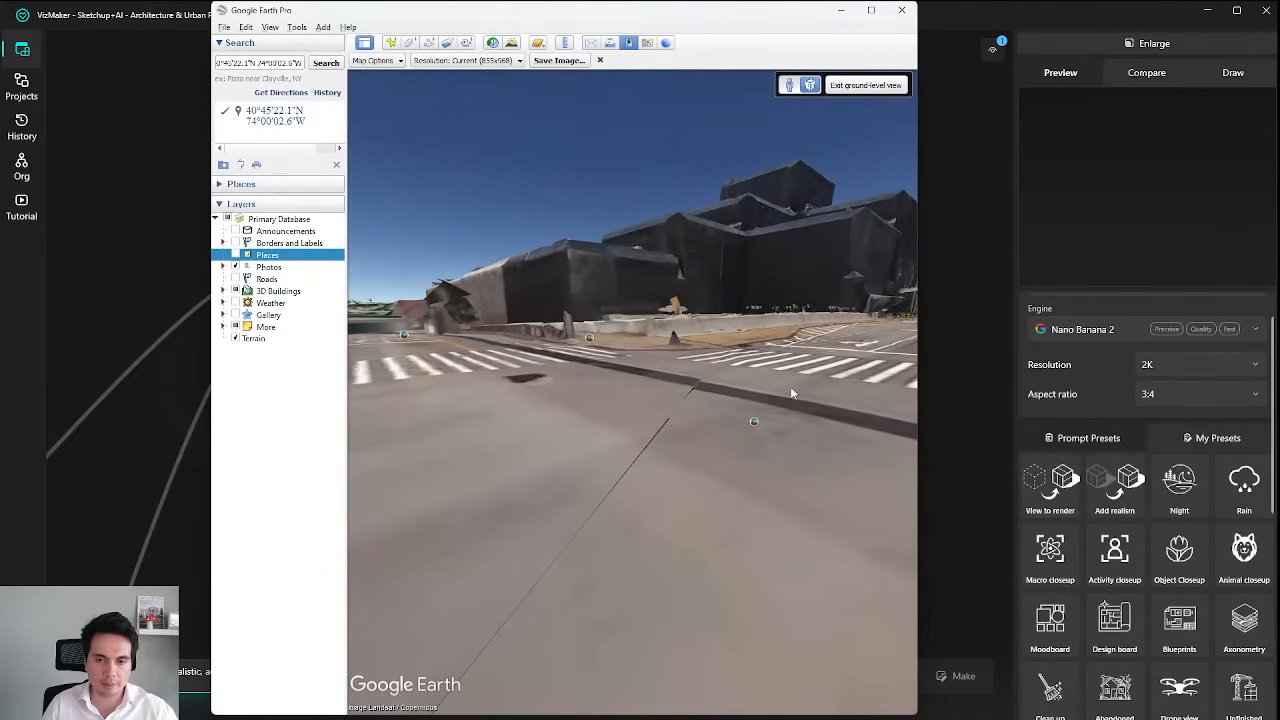
{"action": "scroll", "coordinate": [796, 383], "scroll_direction": "up", "scroll_amount": 5}
{"action": "left_click_drag", "start_coordinate": [796, 383], "coordinate": [357, 393]}
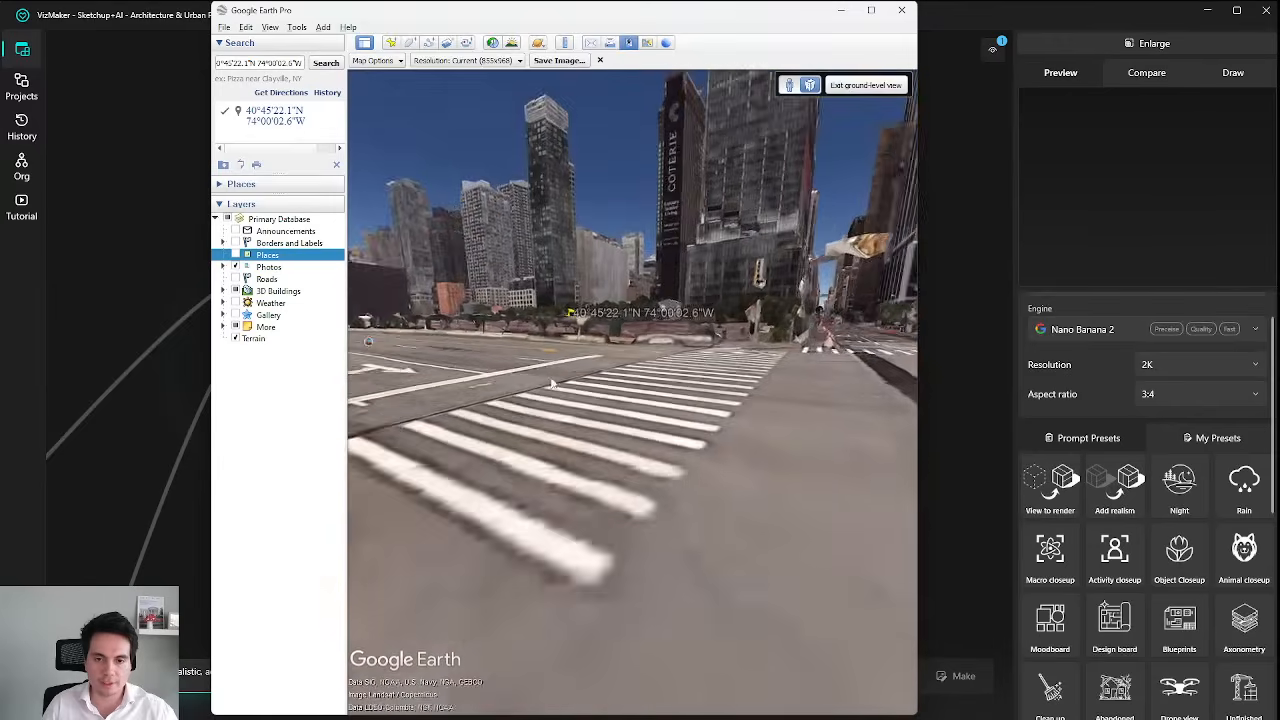
{"action": "left_click_drag", "start_coordinate": [652, 422], "coordinate": [729, 481]}
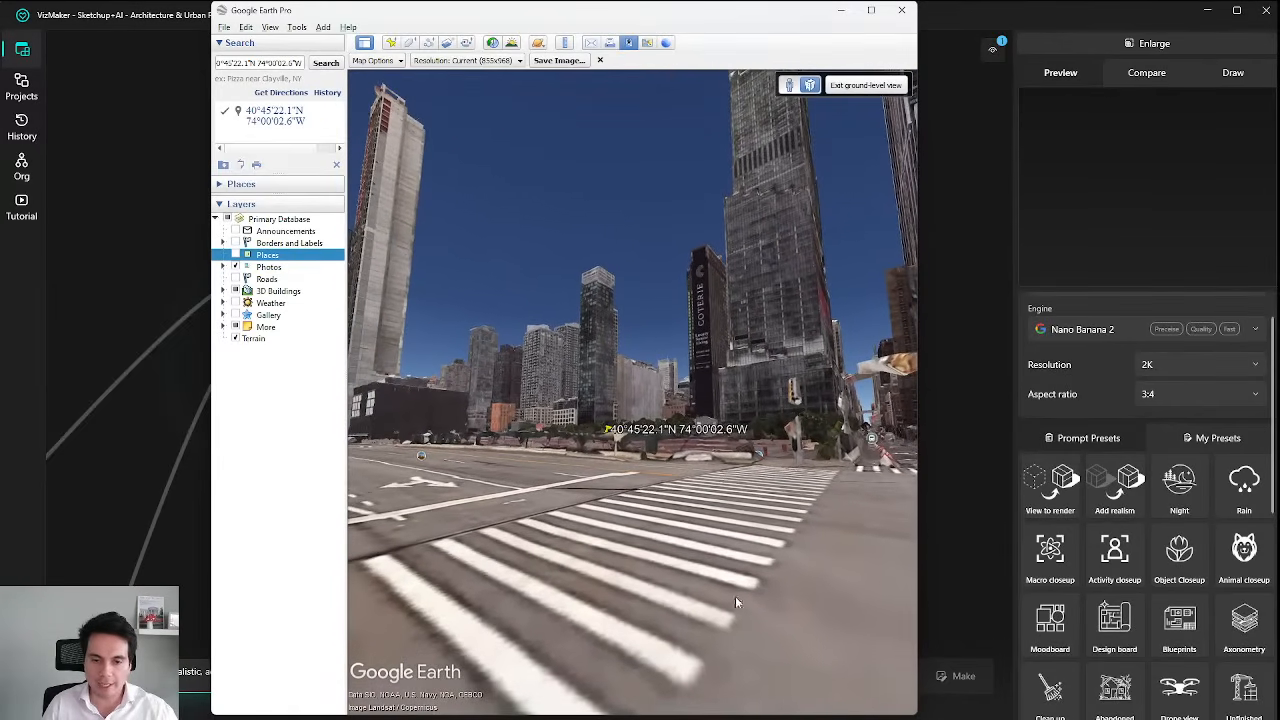
{"action": "left_click_drag", "start_coordinate": [744, 563], "coordinate": [731, 525]}
{"action": "left_click_drag", "start_coordinate": [724, 478], "coordinate": [850, 488]}
{"action": "scroll", "coordinate": [650, 447], "scroll_direction": "up", "scroll_amount": 3}
{"action": "left_click_drag", "start_coordinate": [420, 515], "coordinate": [579, 495]}
{"action": "left_click_drag", "start_coordinate": [765, 495], "coordinate": [520, 487]}
{"action": "left_click_drag", "start_coordinate": [750, 490], "coordinate": [618, 482]}
{"action": "left_click_drag", "start_coordinate": [400, 485], "coordinate": [697, 485]}
{"action": "scroll", "coordinate": [696, 496], "scroll_direction": "down", "scroll_amount": 10}
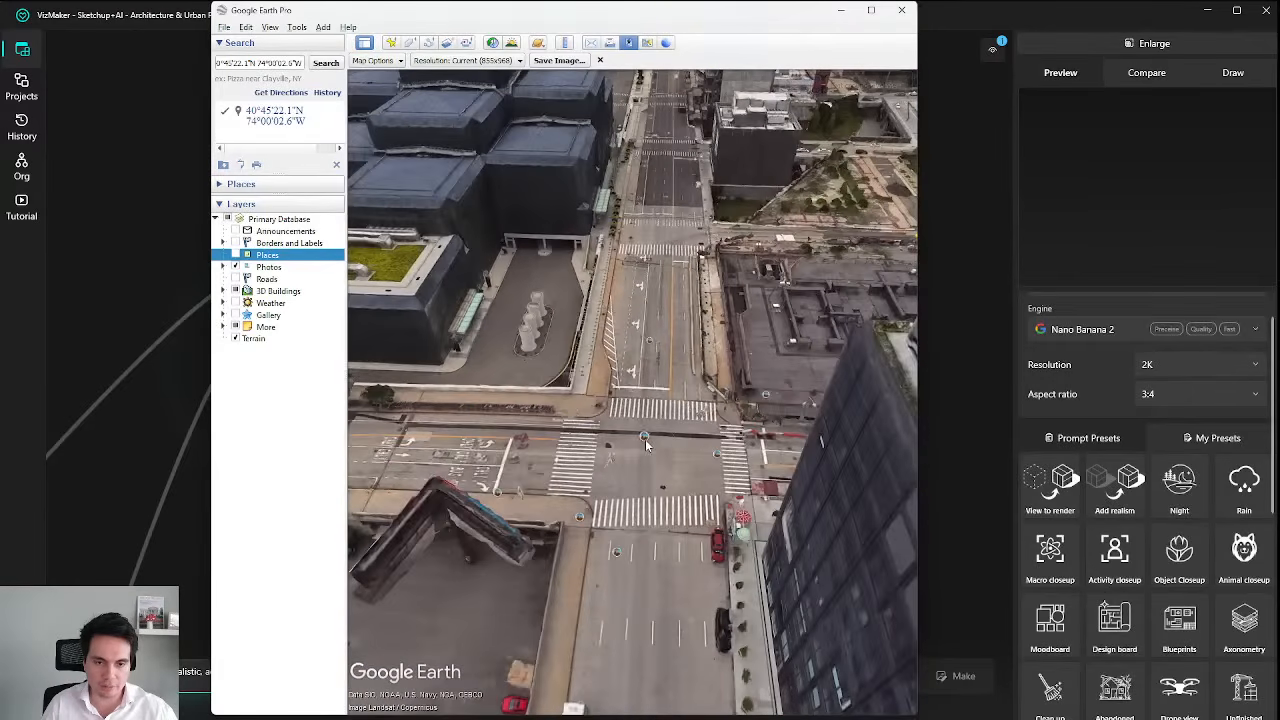
Open the photo markers at the intersection to view their pictures.
{"action": "left_click", "coordinate": [645, 439]}
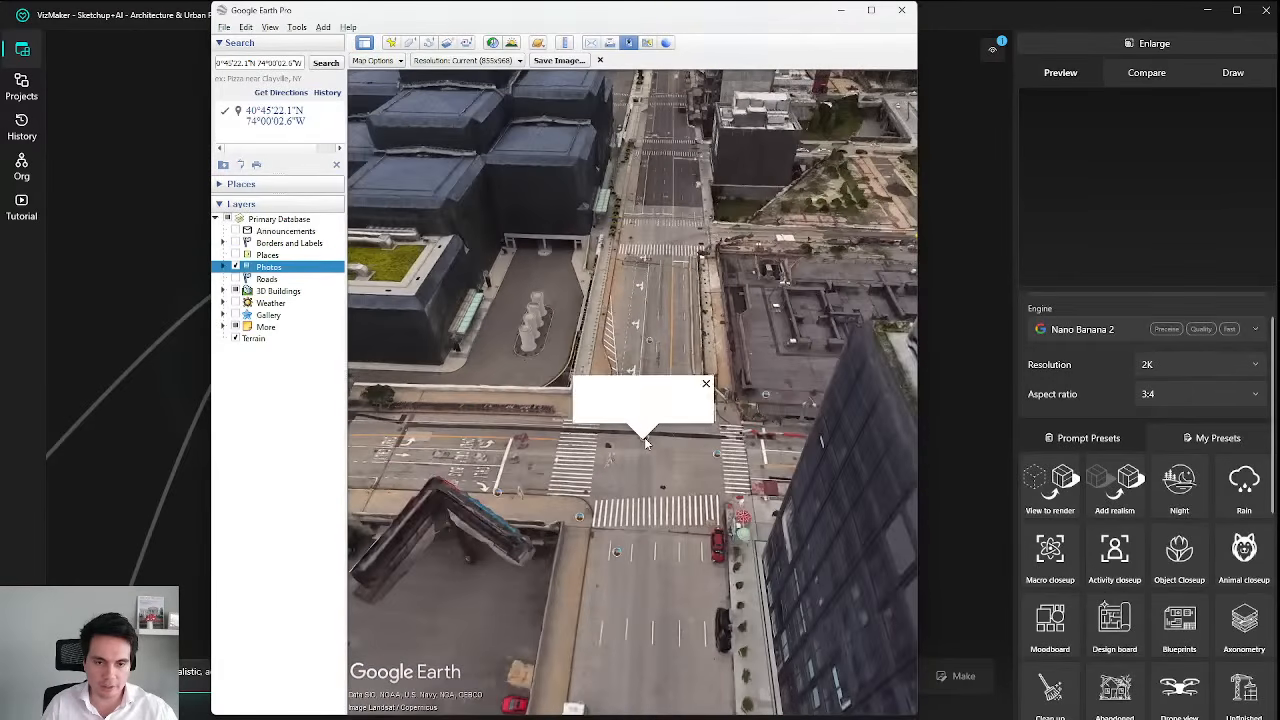
{"action": "left_click", "coordinate": [615, 470]}
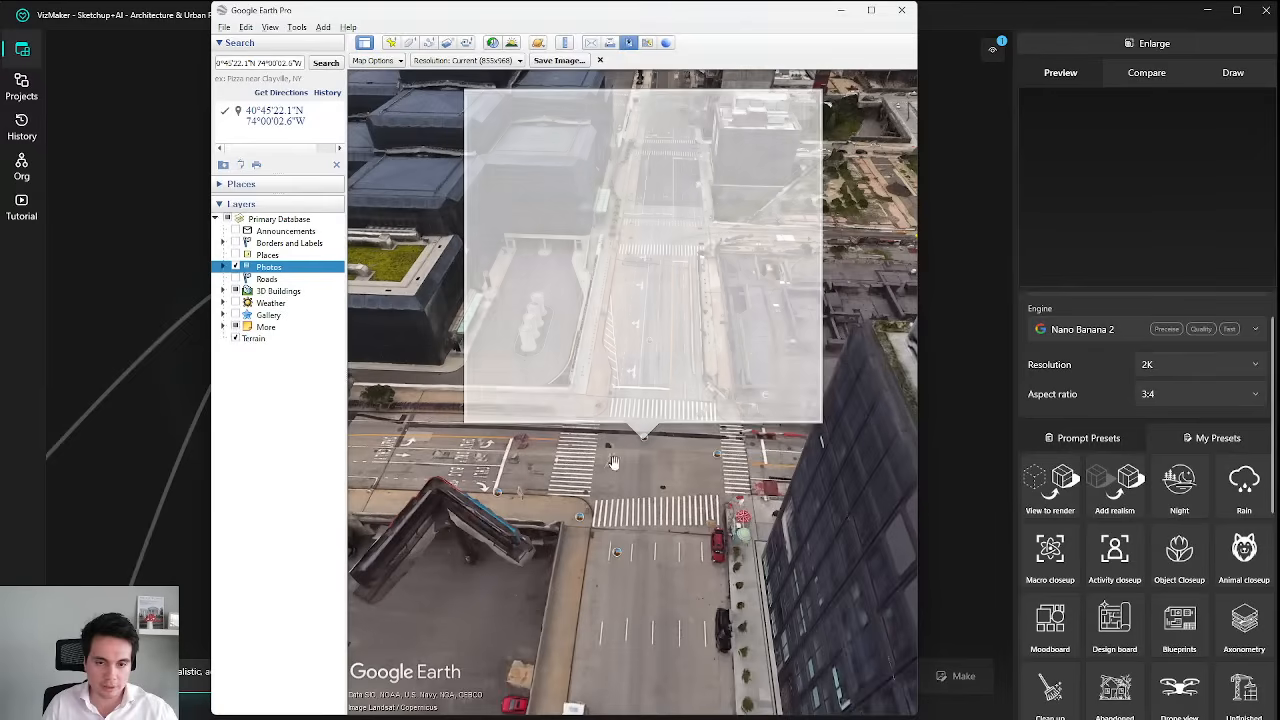
{"action": "left_click", "coordinate": [716, 460]}
{"action": "scroll", "coordinate": [716, 460], "scroll_direction": "down", "scroll_amount": 4}
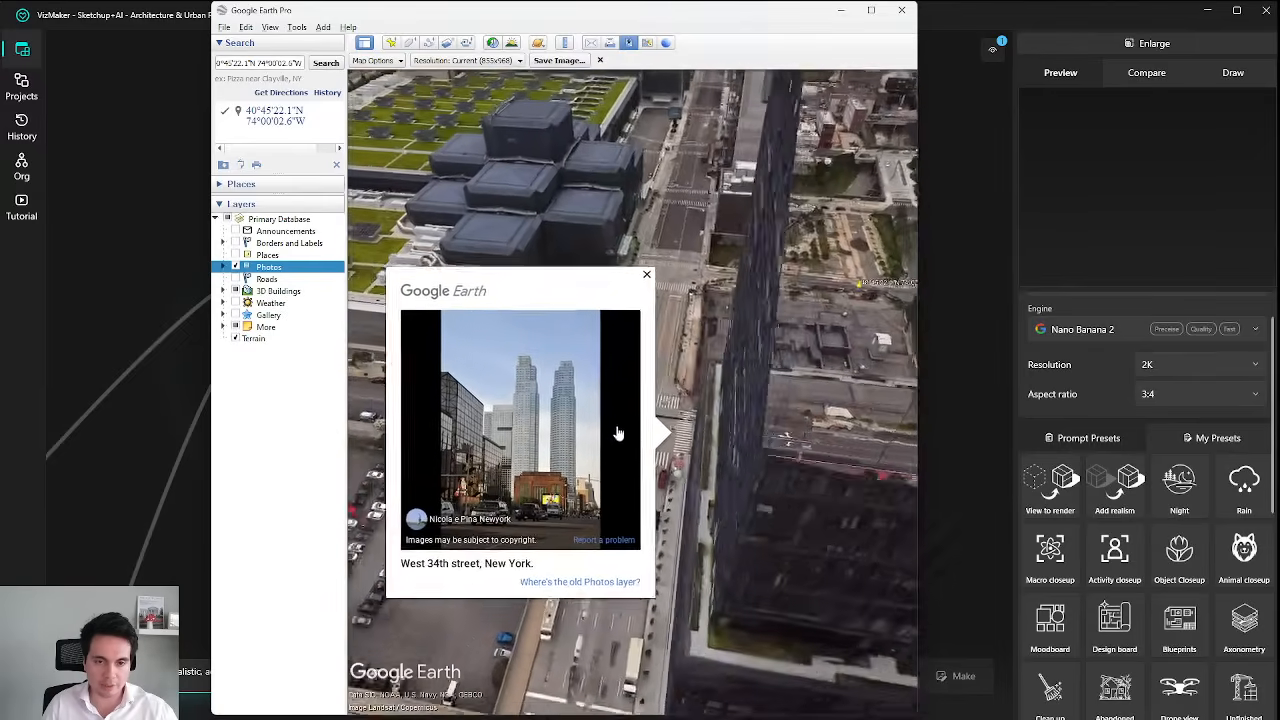
Enter Street View on West 34th Street and frame the fenced site and towers across the crosswalk, looking slightly upward.
{"action": "left_click_drag", "start_coordinate": [679, 409], "coordinate": [954, 551]}
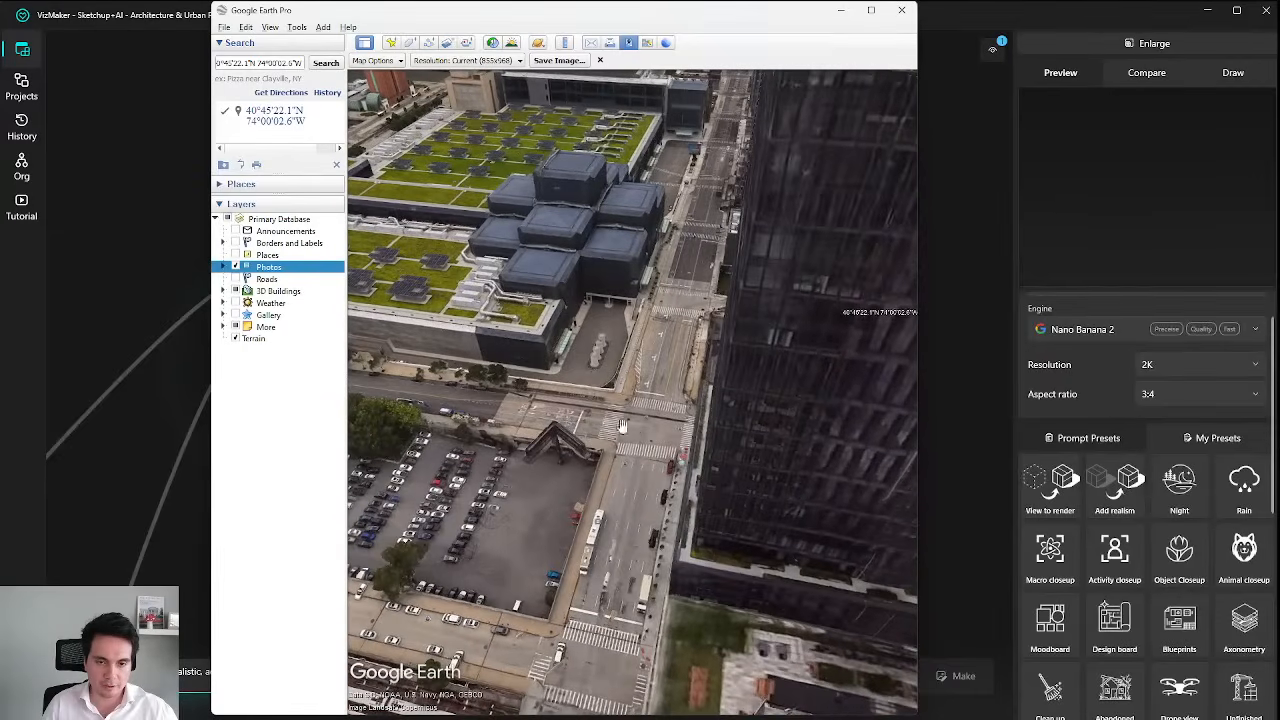
{"action": "double_click", "coordinate": [660, 420]}
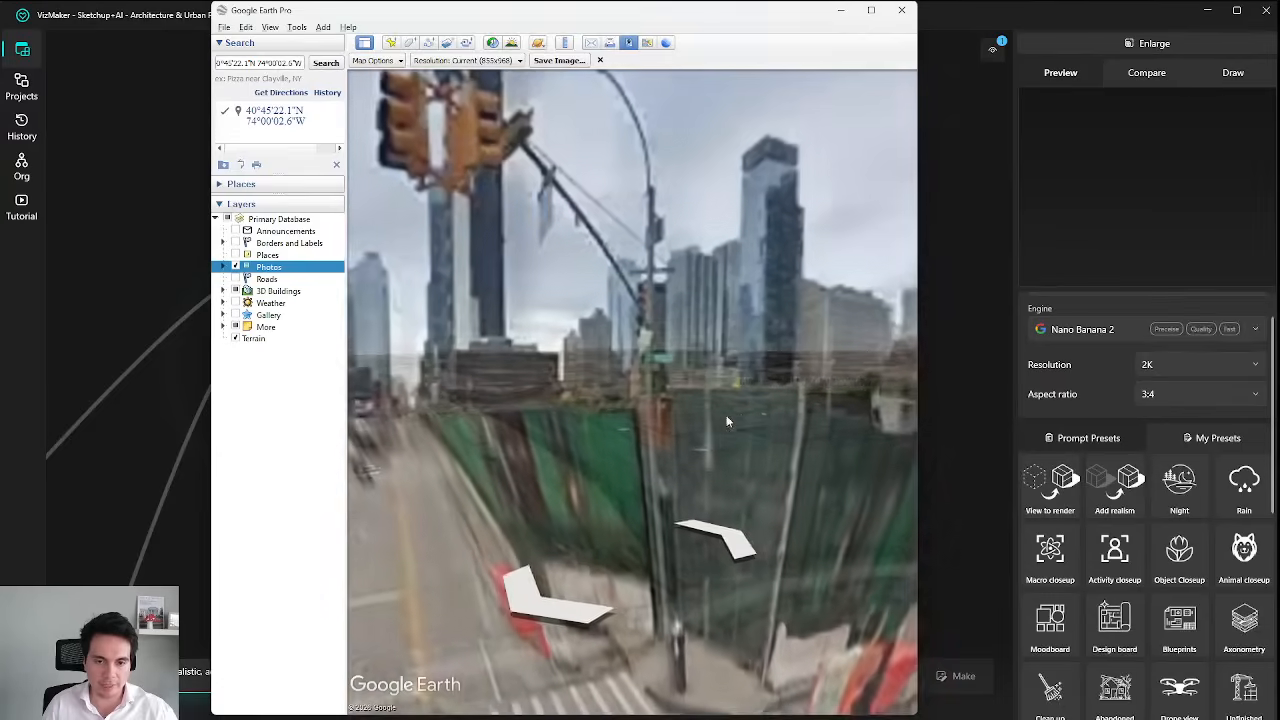
{"action": "left_click_drag", "start_coordinate": [557, 350], "coordinate": [745, 377]}
{"action": "left_click_drag", "start_coordinate": [631, 399], "coordinate": [655, 498]}
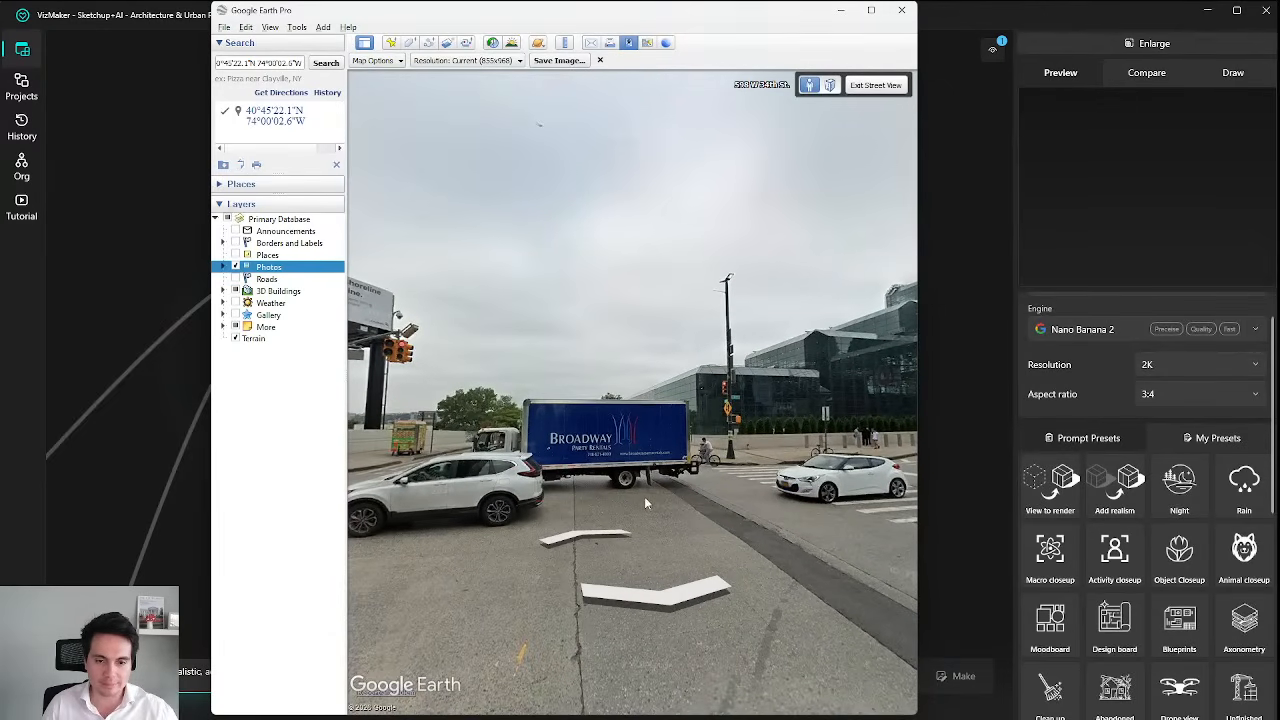
{"action": "double_click", "coordinate": [645, 496]}
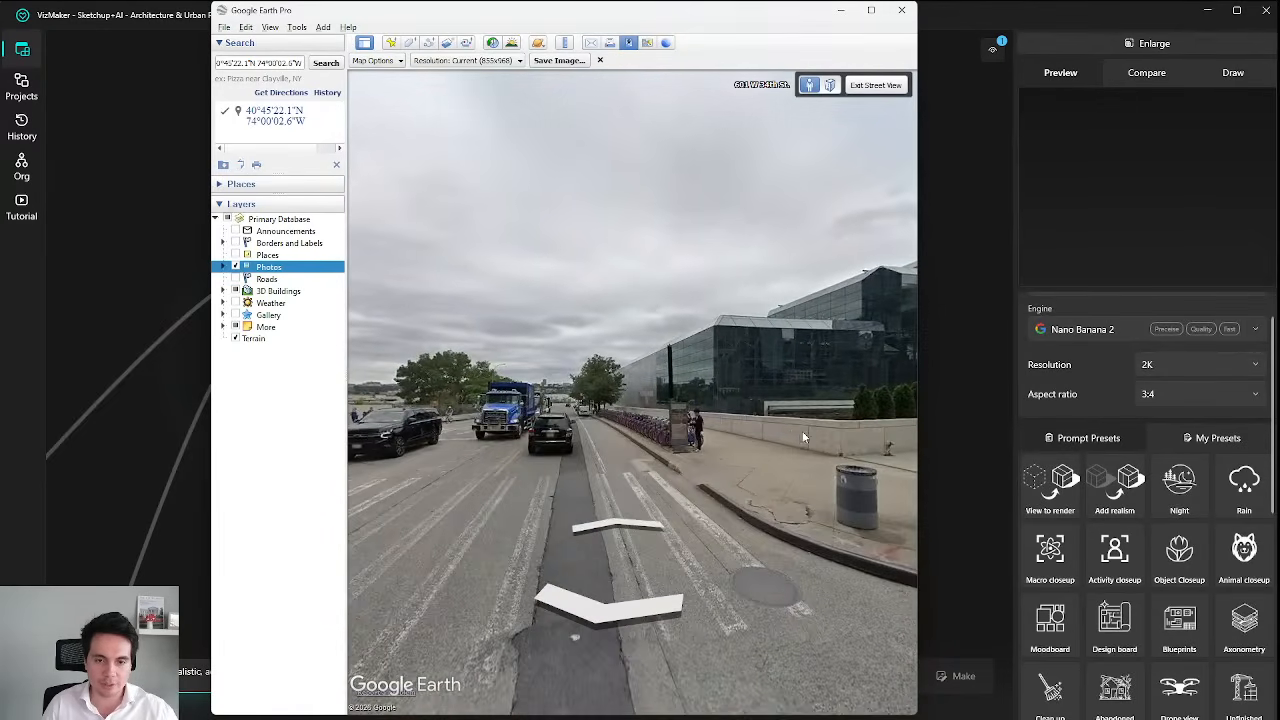
{"action": "left_click_drag", "start_coordinate": [802, 434], "coordinate": [798, 520]}
{"action": "left_click_drag", "start_coordinate": [805, 521], "coordinate": [786, 519]}
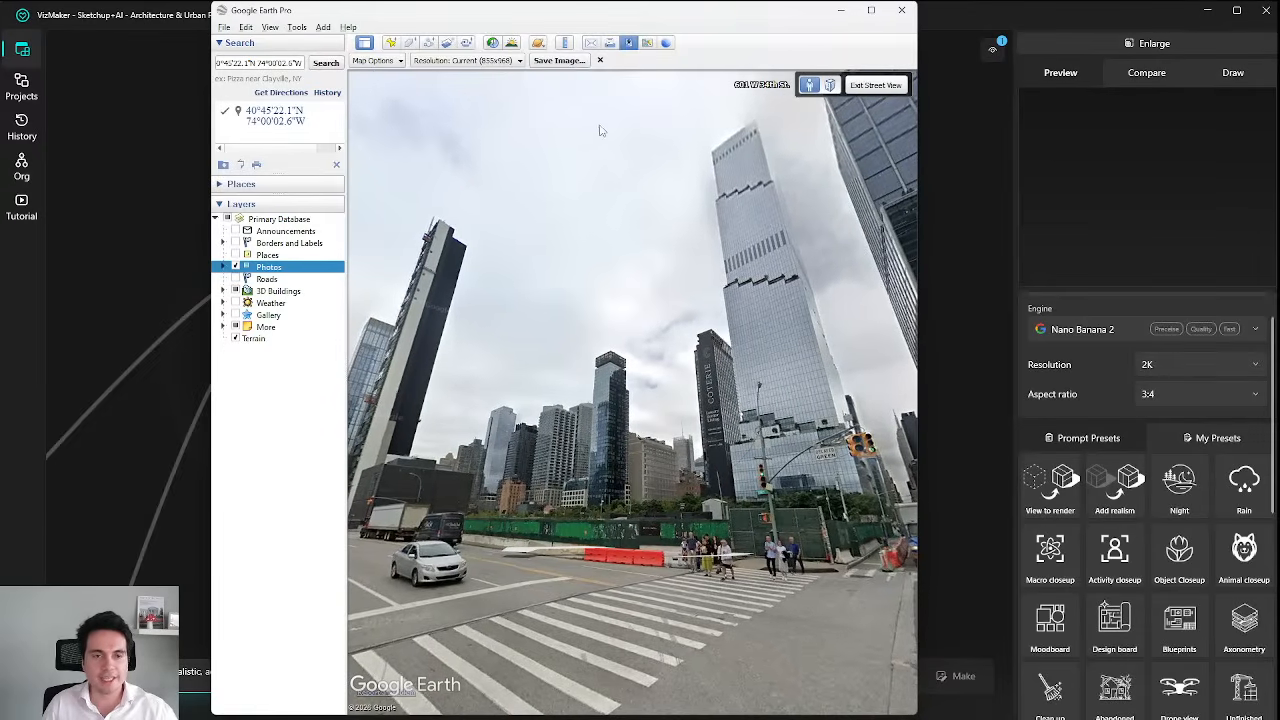
Fine-tune the Street View framing and save it as an image at the current resolution.
{"action": "left_click", "coordinate": [482, 62]}
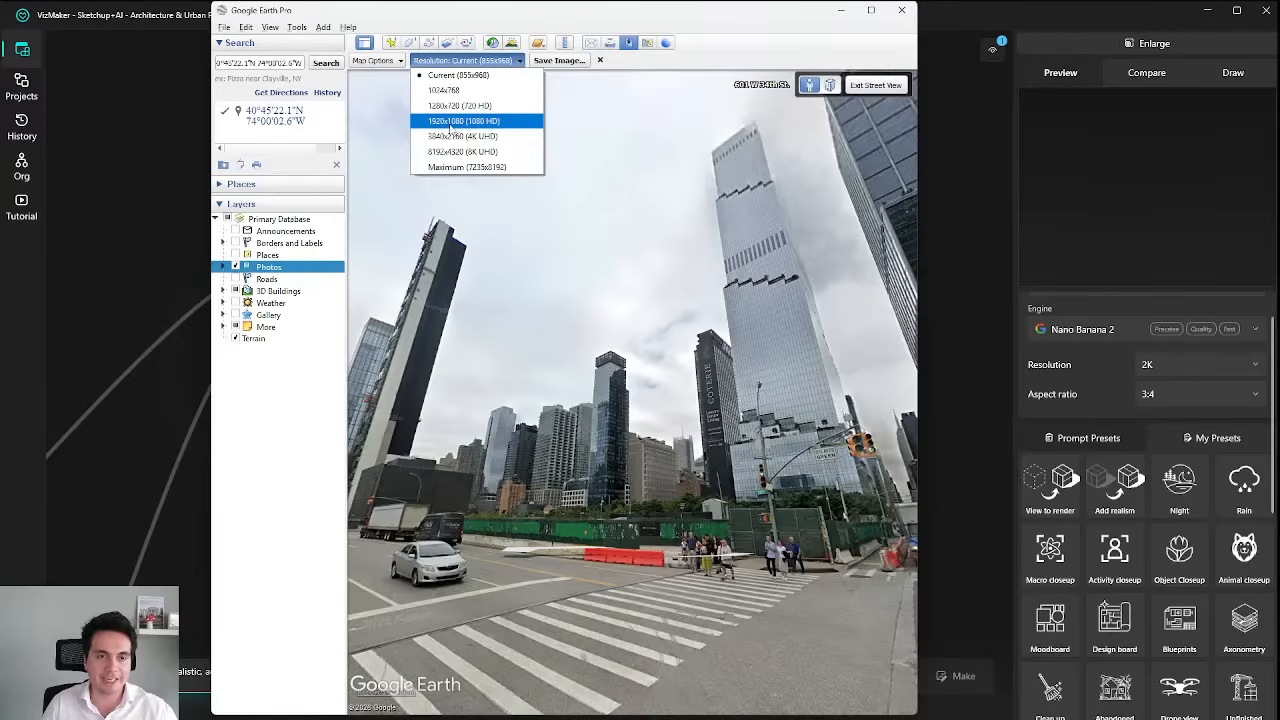
{"action": "left_click", "coordinate": [631, 66]}
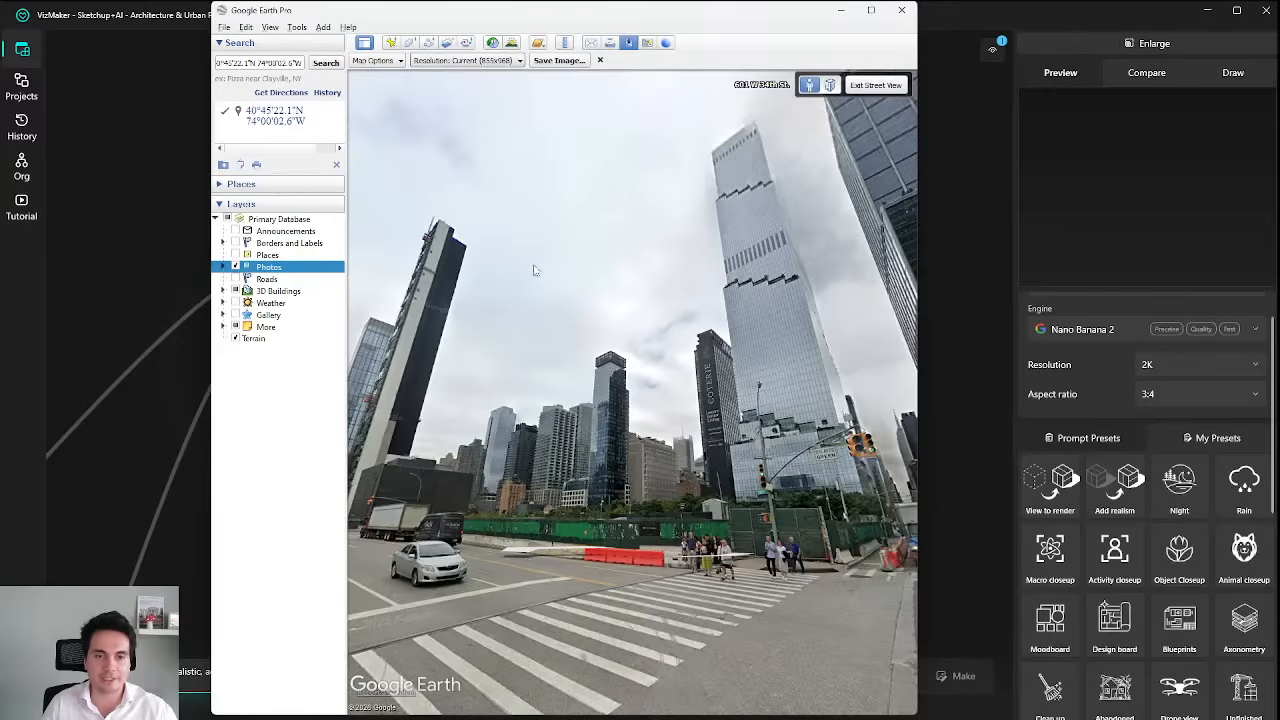
{"action": "left_click_drag", "start_coordinate": [649, 248], "coordinate": [657, 248]}
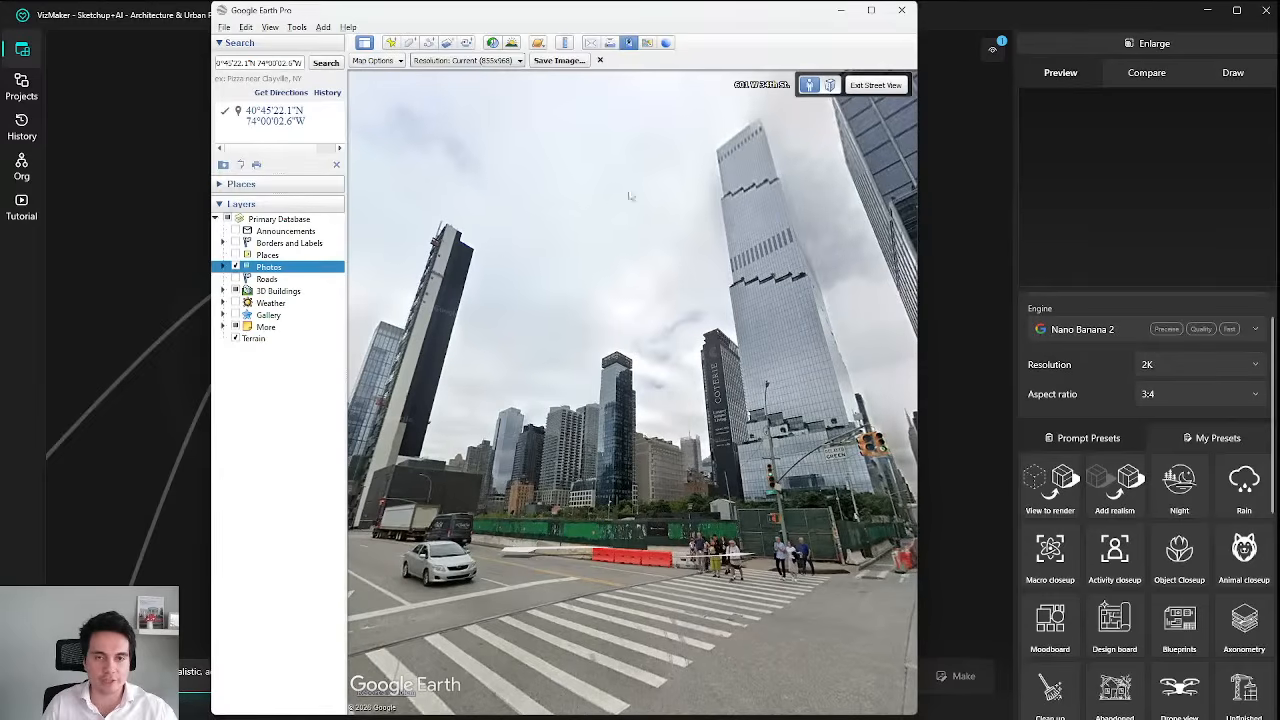
{"action": "left_click", "coordinate": [555, 61]}
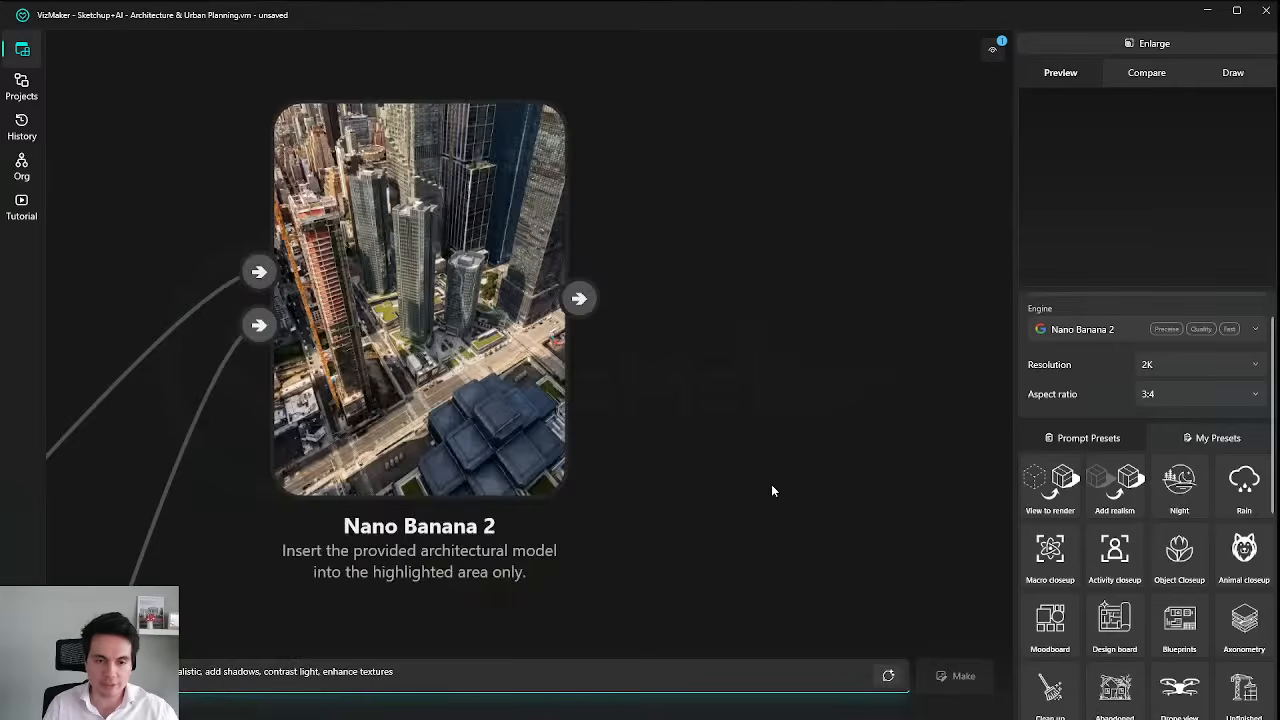
Switch to VizMaker, add the saved street image as a source node, and place it in empty canvas space below the others.
{"action": "scroll", "coordinate": [771, 484], "scroll_direction": "down", "scroll_amount": 5}
{"action": "scroll", "coordinate": [638, 302], "scroll_direction": "down", "scroll_amount": 5}
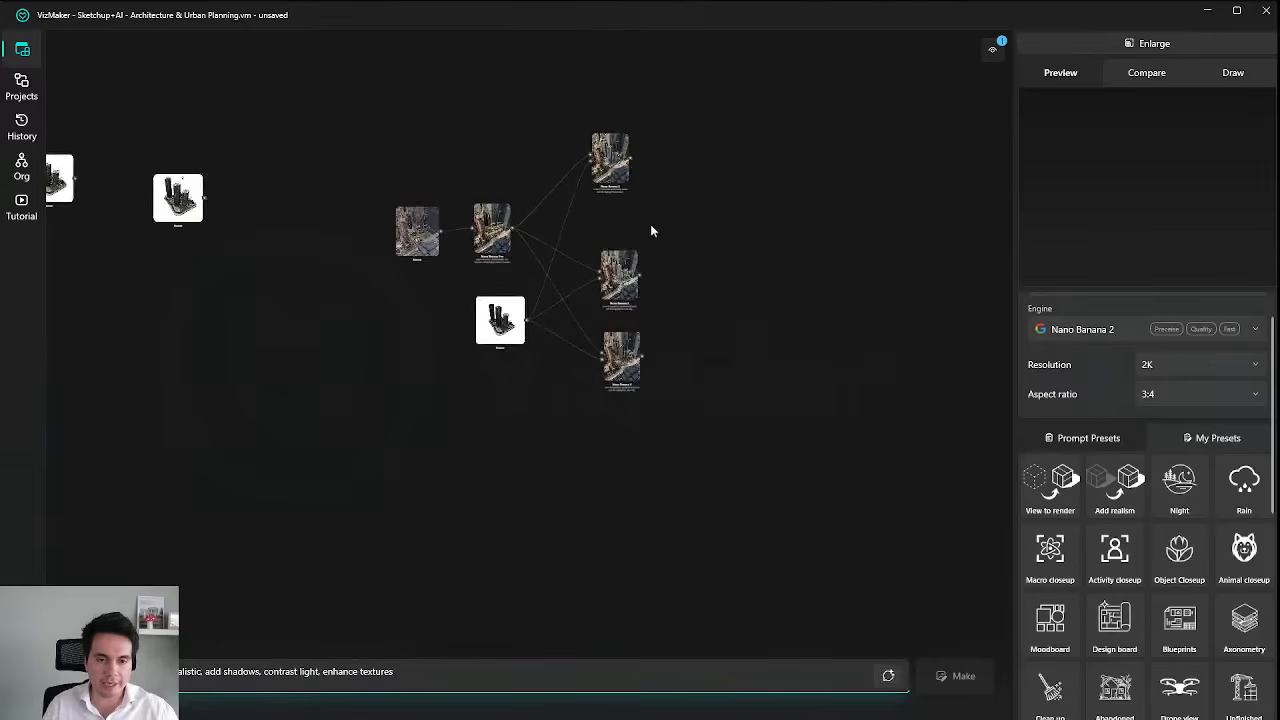
{"action": "scroll", "coordinate": [644, 317], "scroll_direction": "up", "scroll_amount": 5}
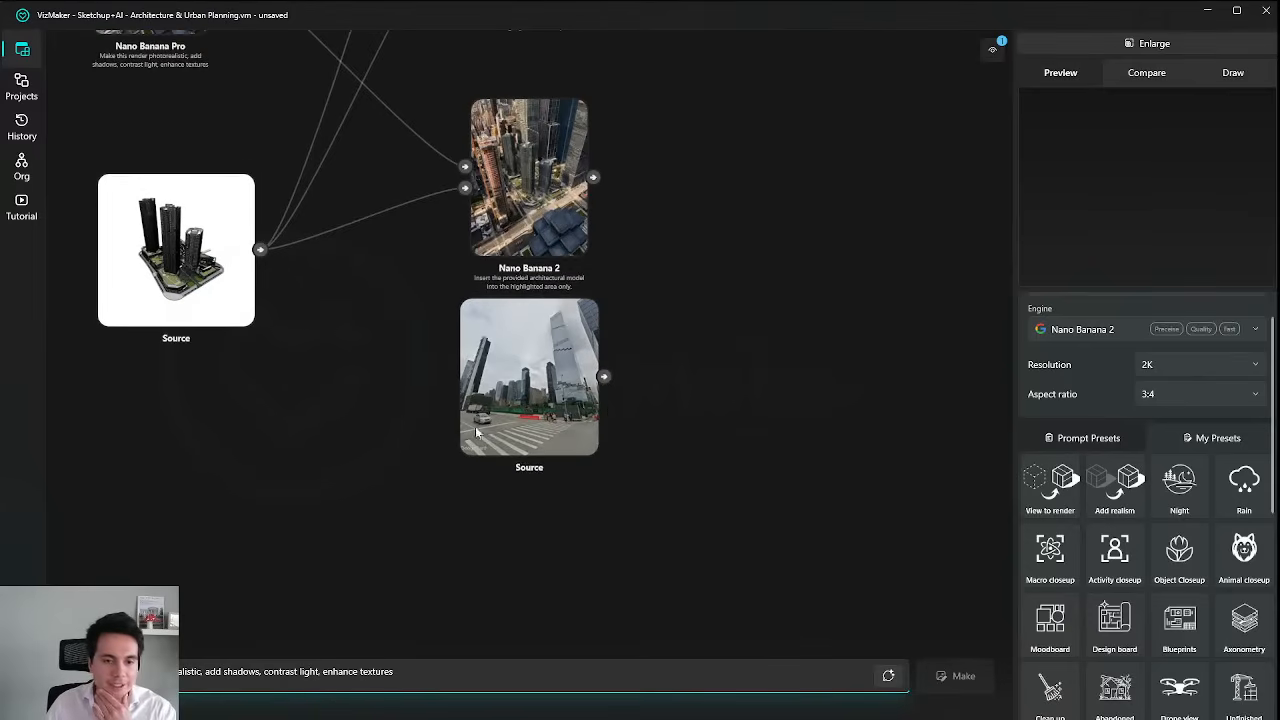
{"action": "left_click_drag", "start_coordinate": [360, 490], "coordinate": [720, 271]}
{"action": "left_click_drag", "start_coordinate": [583, 305], "coordinate": [323, 439]}
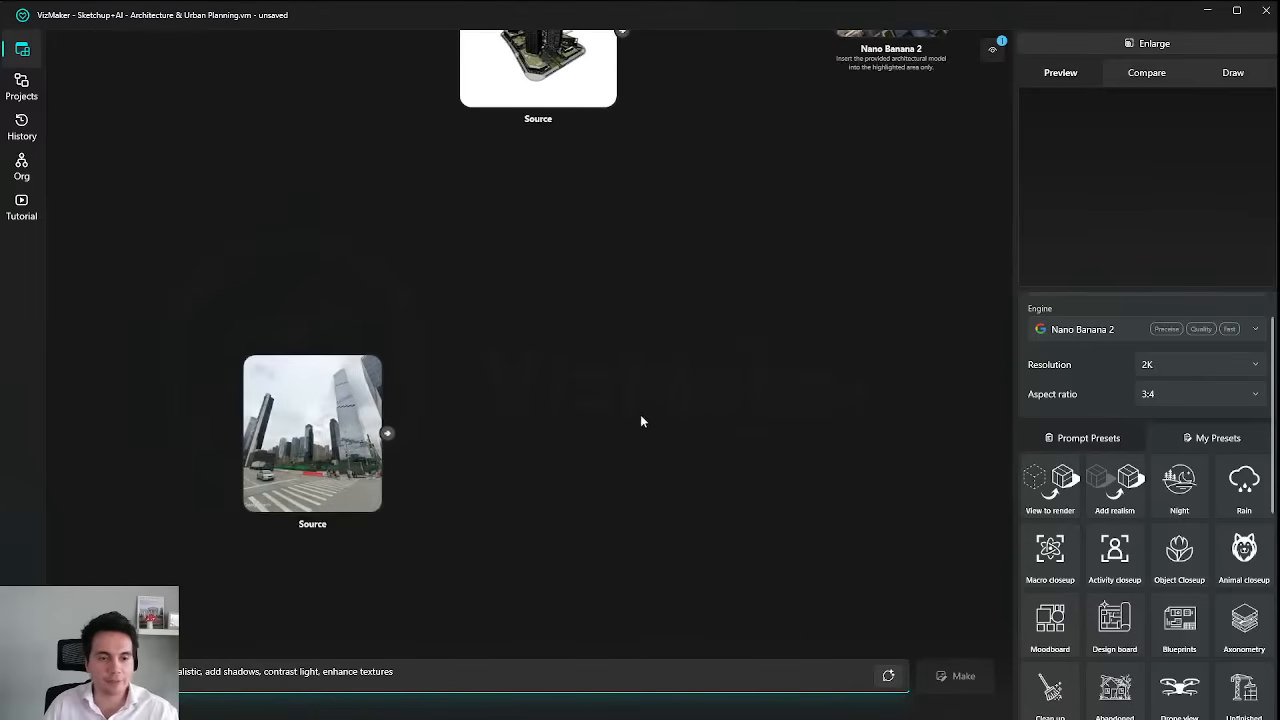
{"action": "scroll", "coordinate": [585, 401], "scroll_direction": "down", "scroll_amount": 4}
{"action": "left_click_drag", "start_coordinate": [552, 392], "coordinate": [585, 403]}
{"action": "scroll", "coordinate": [560, 412], "scroll_direction": "up", "scroll_amount": 6}
{"action": "left_click_drag", "start_coordinate": [567, 478], "coordinate": [640, 396]}
Select the street image source and inspect it in the enlarged preview.
{"action": "left_click", "coordinate": [393, 398]}
{"action": "left_click", "coordinate": [1170, 42]}
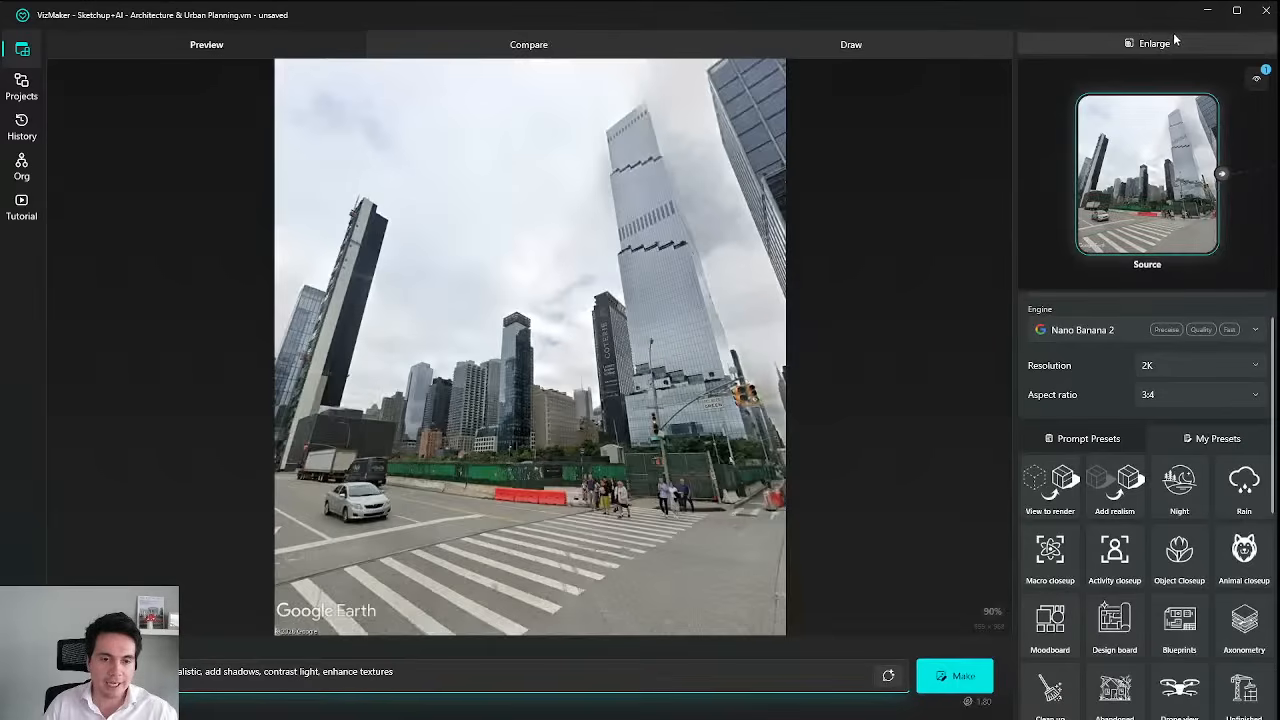
{"action": "left_click", "coordinate": [1152, 37]}
Reposition the street image source and its pending Nano Banana 2 node side by side with a gap between them.
{"action": "left_click_drag", "start_coordinate": [689, 371], "coordinate": [517, 366]}
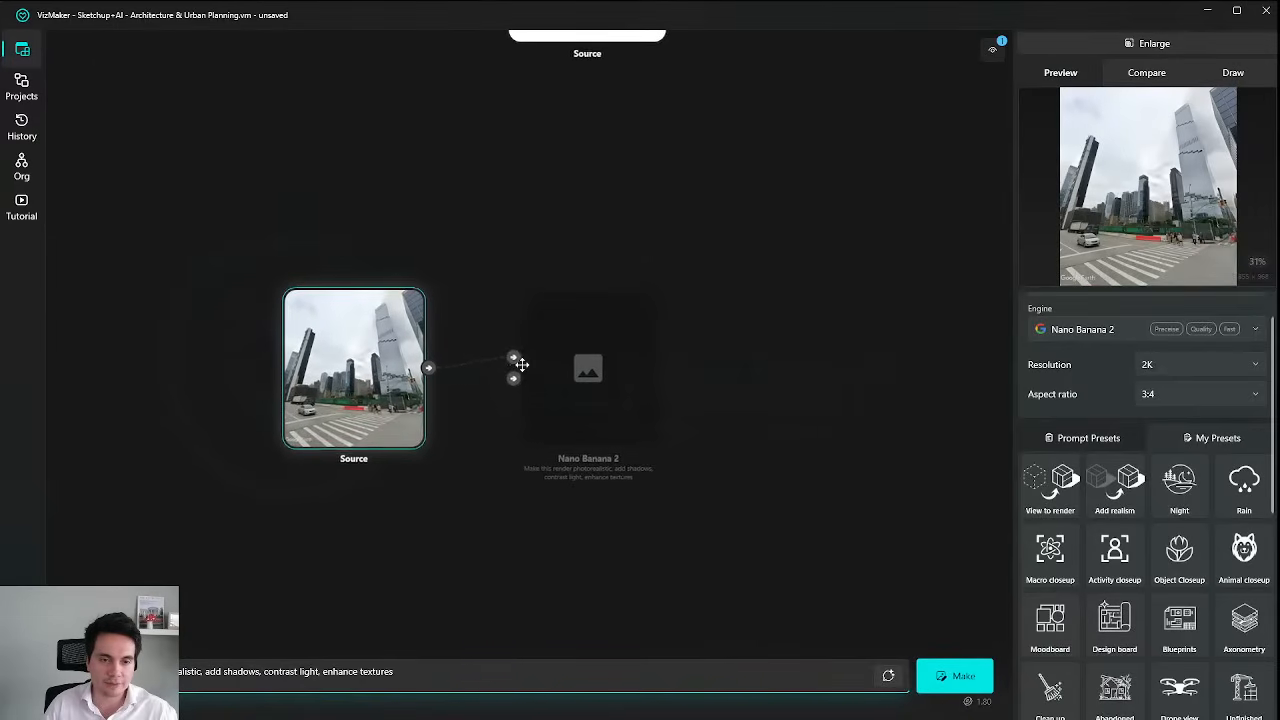
{"action": "left_click_drag", "start_coordinate": [640, 368], "coordinate": [671, 387]}
{"action": "left_click_drag", "start_coordinate": [321, 384], "coordinate": [369, 398]}
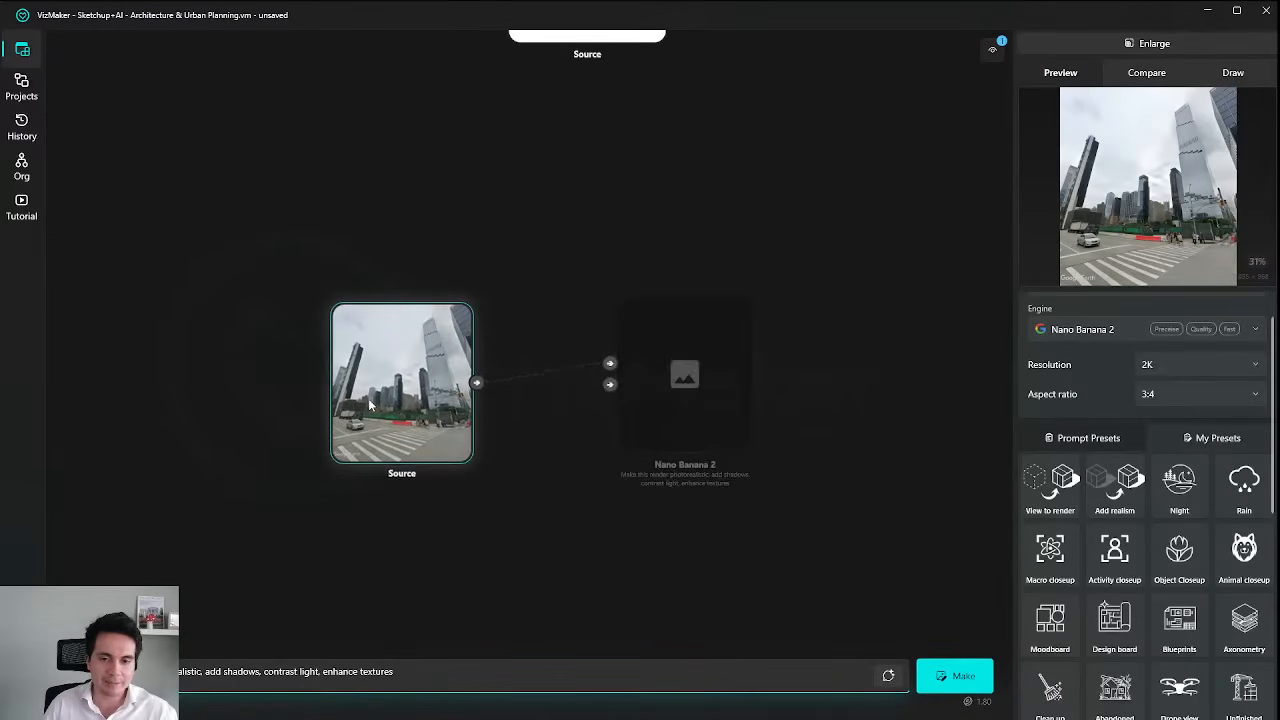
Review the canvas, comparing the new street image source with the earlier model sources and aerial composites.
{"action": "scroll", "coordinate": [519, 432], "scroll_direction": "up", "scroll_amount": 4}
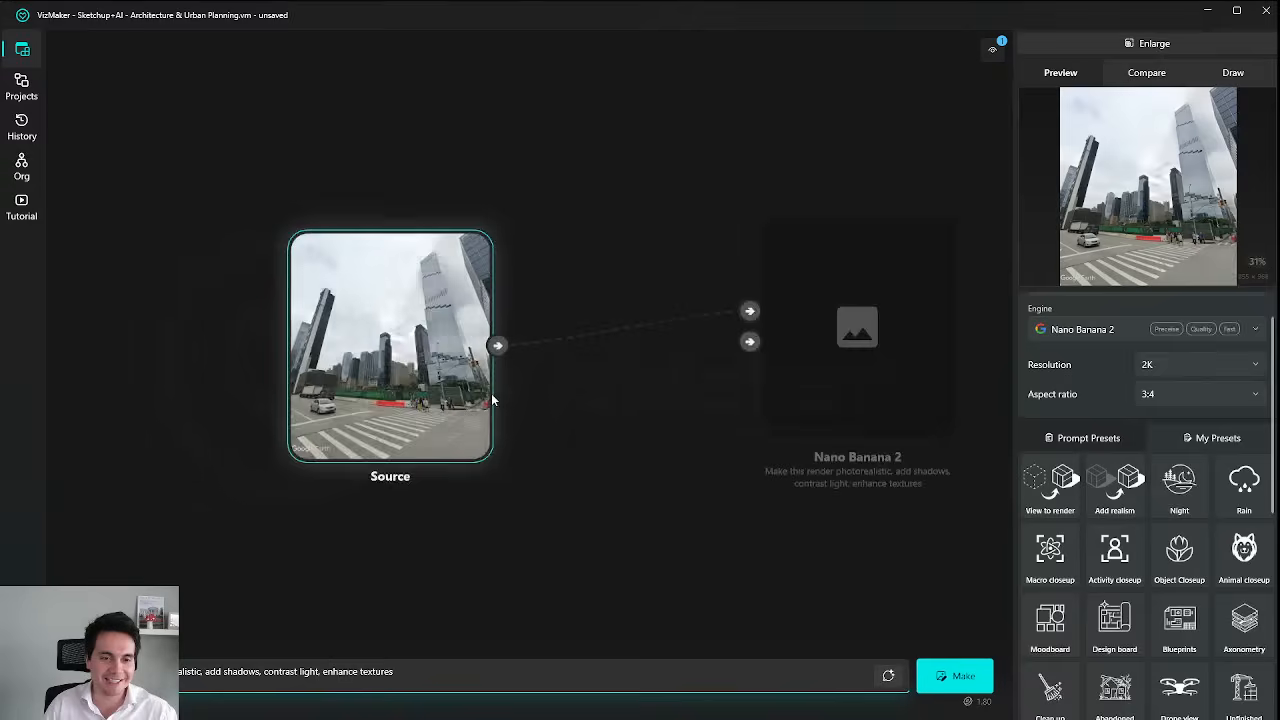
{"action": "left_click_drag", "start_coordinate": [517, 420], "coordinate": [447, 396]}
{"action": "scroll", "coordinate": [510, 385], "scroll_direction": "down", "scroll_amount": 4}
{"action": "scroll", "coordinate": [509, 426], "scroll_direction": "up", "scroll_amount": 2}
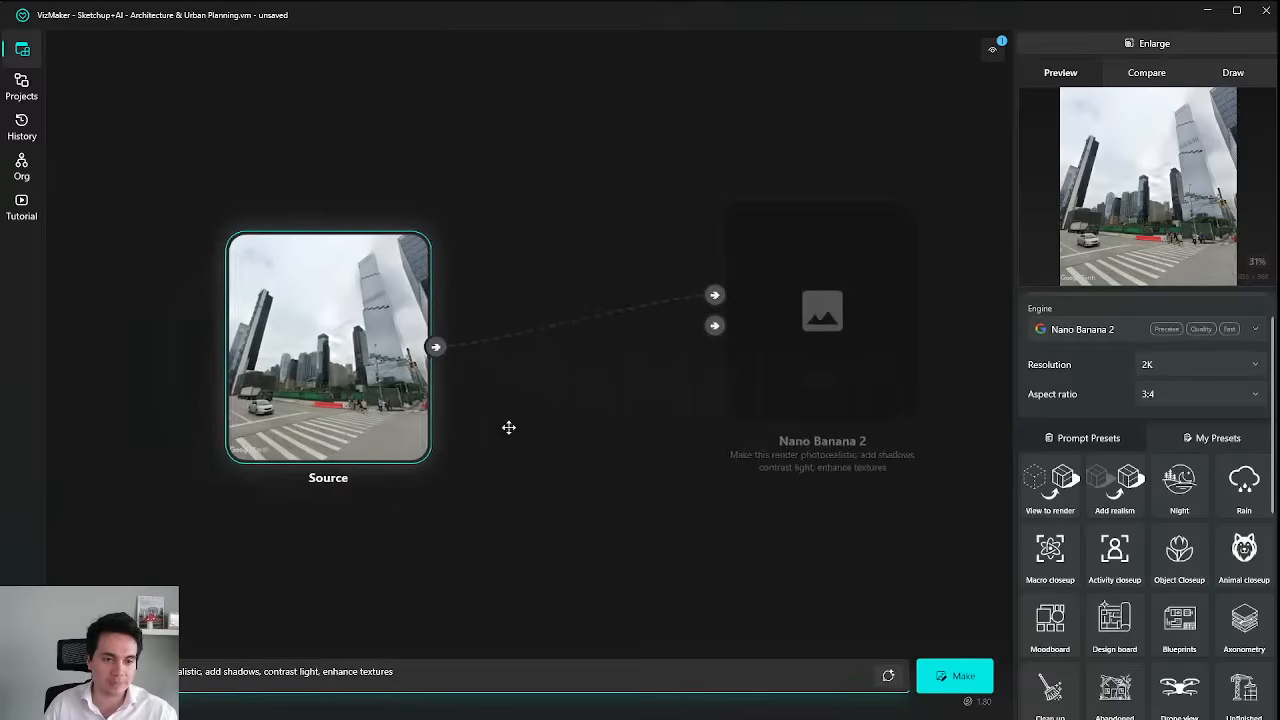
{"action": "scroll", "coordinate": [545, 467], "scroll_direction": "down", "scroll_amount": 4}
{"action": "scroll", "coordinate": [545, 467], "scroll_direction": "down", "scroll_amount": 2}
{"action": "left_click_drag", "start_coordinate": [588, 403], "coordinate": [551, 491]}
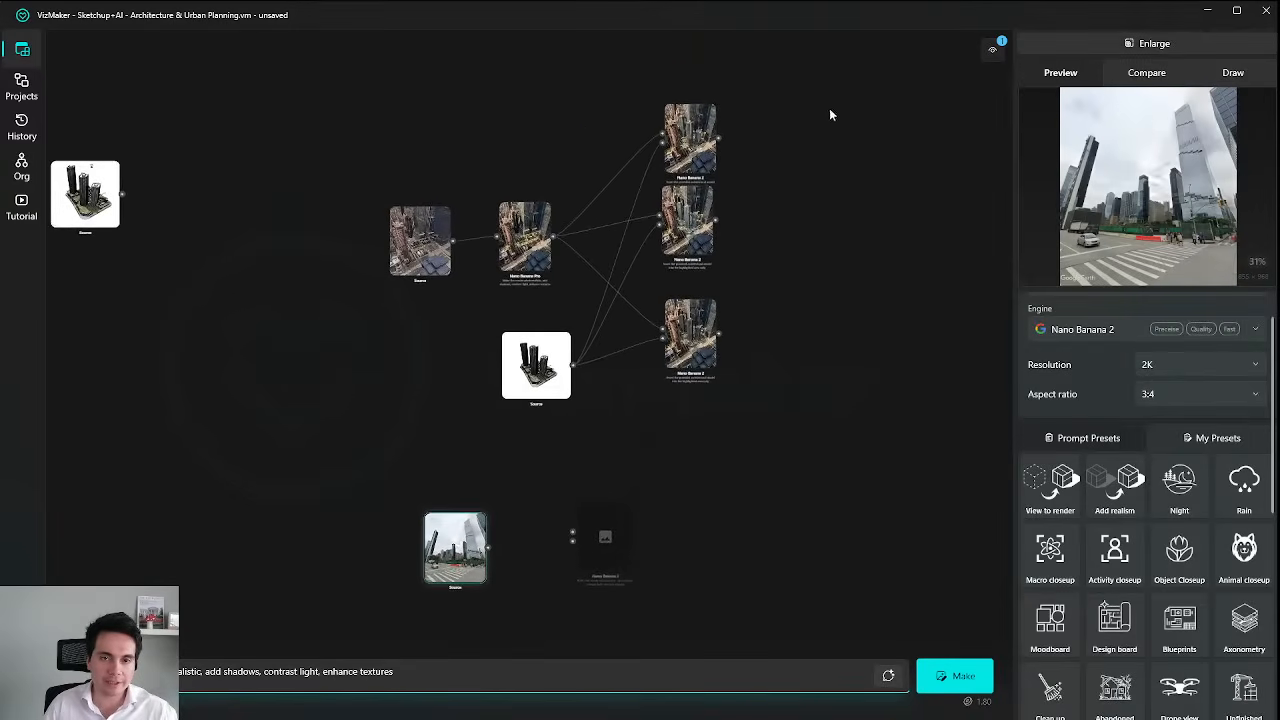
{"action": "left_click", "coordinate": [563, 373]}
{"action": "left_click_drag", "start_coordinate": [563, 373], "coordinate": [561, 313]}
{"action": "scroll", "coordinate": [472, 425], "scroll_direction": "up", "scroll_amount": 5}
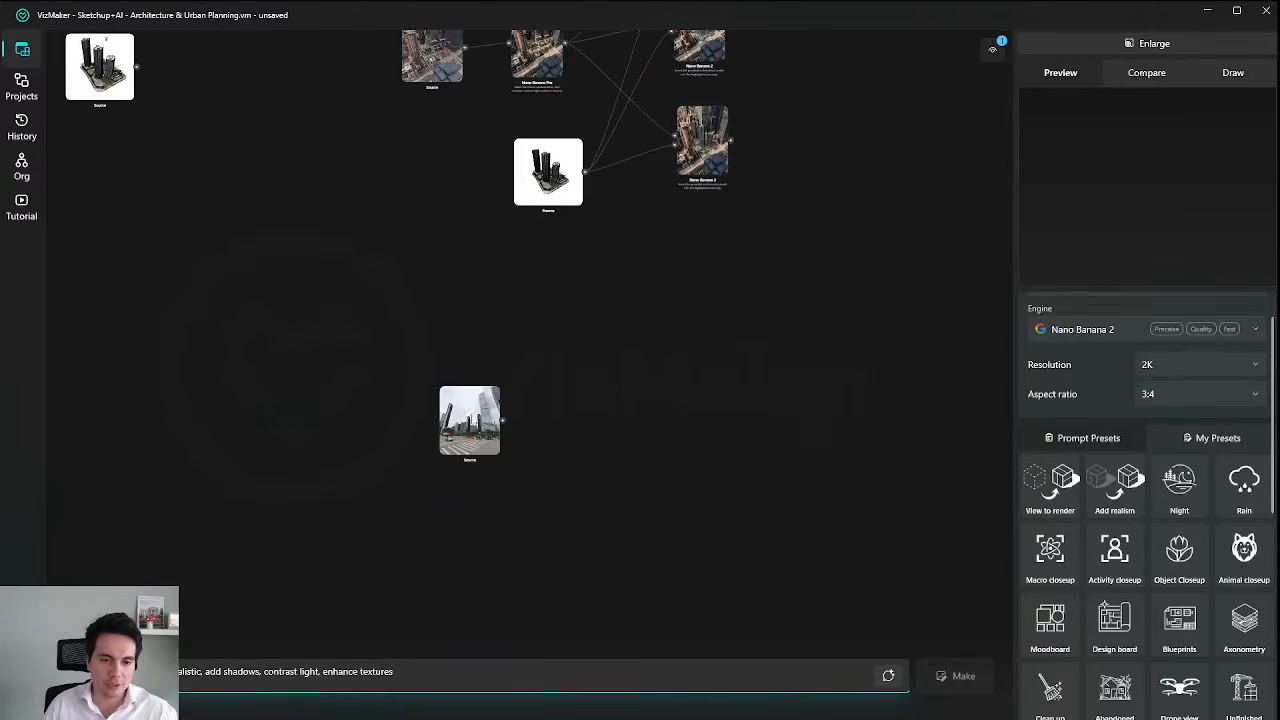
{"action": "scroll", "coordinate": [560, 435], "scroll_direction": "up", "scroll_amount": 2}
{"action": "scroll", "coordinate": [594, 440], "scroll_direction": "down", "scroll_amount": 2}
{"action": "left_click_drag", "start_coordinate": [594, 440], "coordinate": [543, 397]}
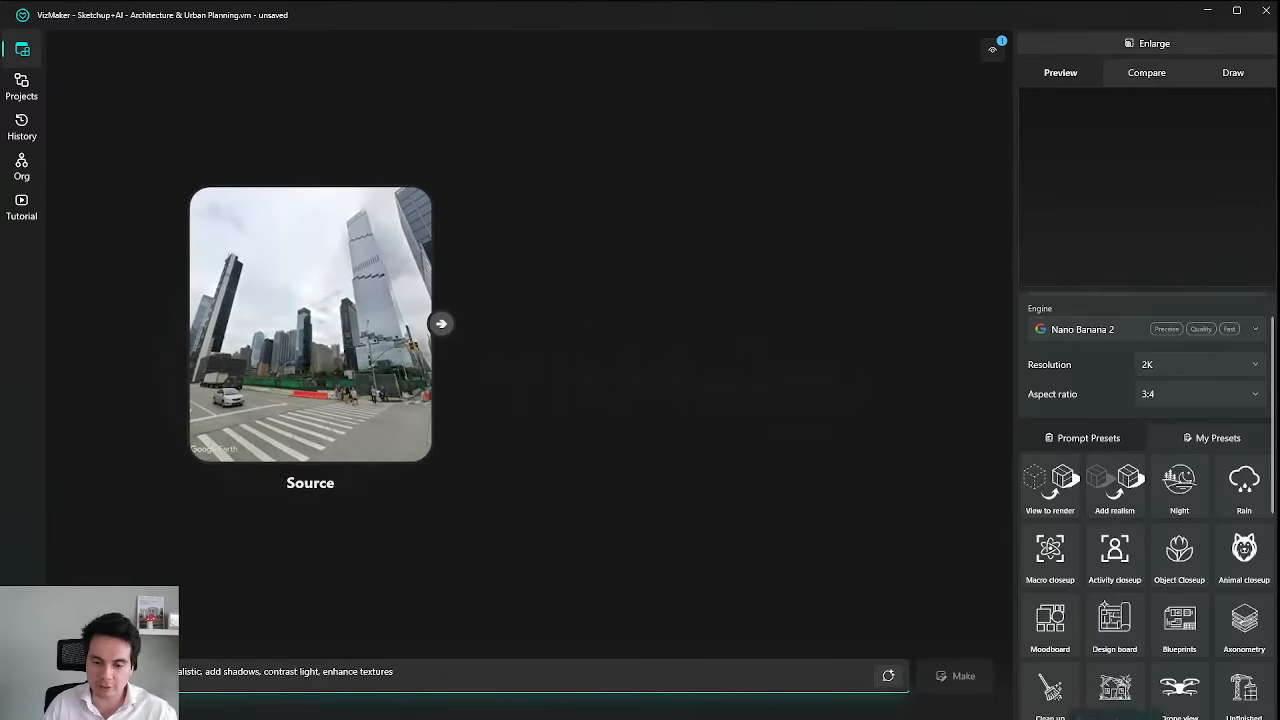
Switch to SketchUp and orbit the tower model to a low, near-horizontal view from the opposite side.
{"action": "key", "text": "alt+Tab"}
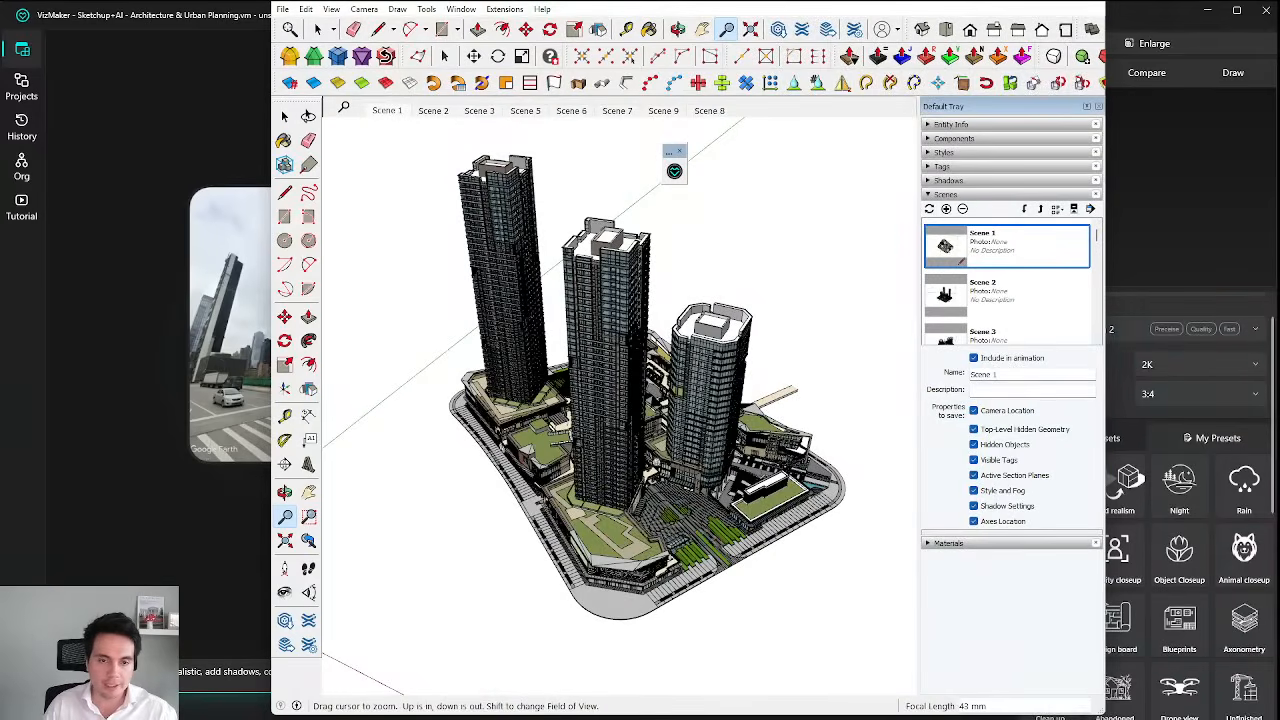
{"action": "scroll", "coordinate": [640, 380], "scroll_direction": "up", "scroll_amount": 2}
{"action": "key", "text": "o"}
{"action": "mouse_move", "coordinate": [620, 380]}
{"action": "left_mouse_down"}
{"action": "mouse_move", "coordinate": [655, 345]}
{"action": "mouse_move", "coordinate": [675, 375]}
{"action": "mouse_move", "coordinate": [675, 360]}
{"action": "mouse_move", "coordinate": [735, 368]}
{"action": "left_mouse_up"}
{"action": "key", "text": "z"}
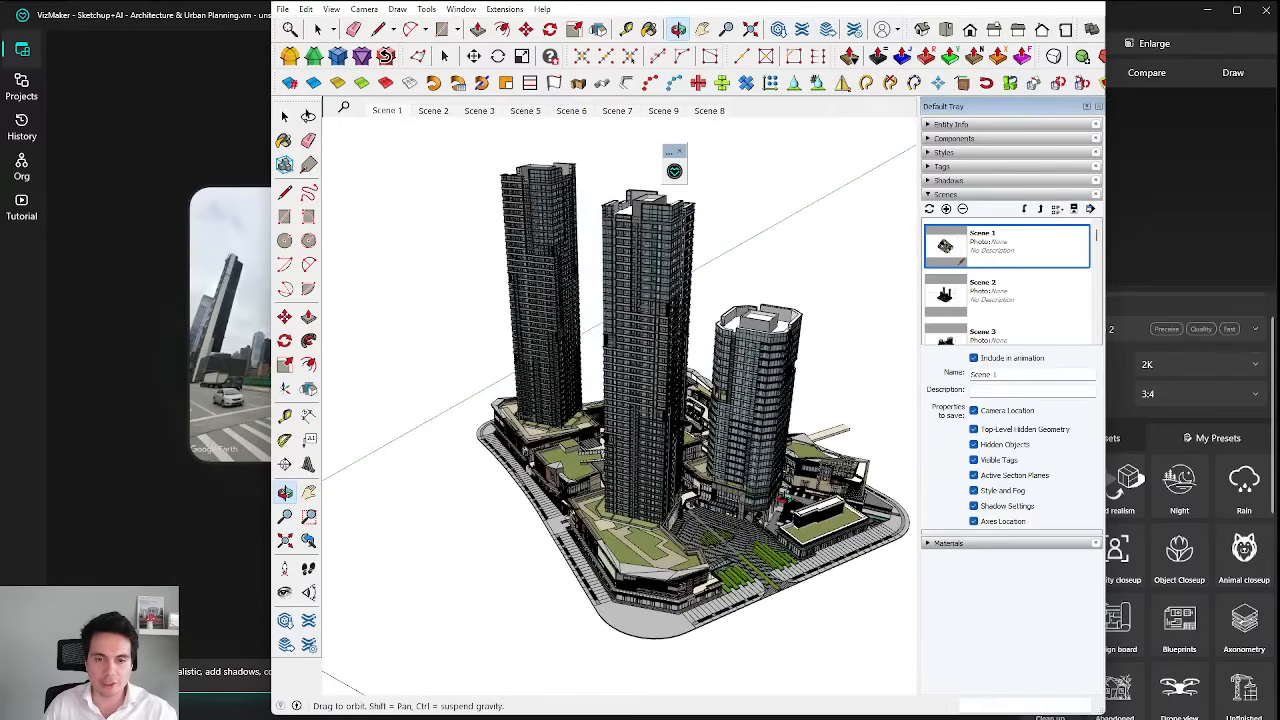
{"action": "left_click_drag", "start_coordinate": [684, 210], "coordinate": [384, 345]}
{"action": "key", "text": "z"}
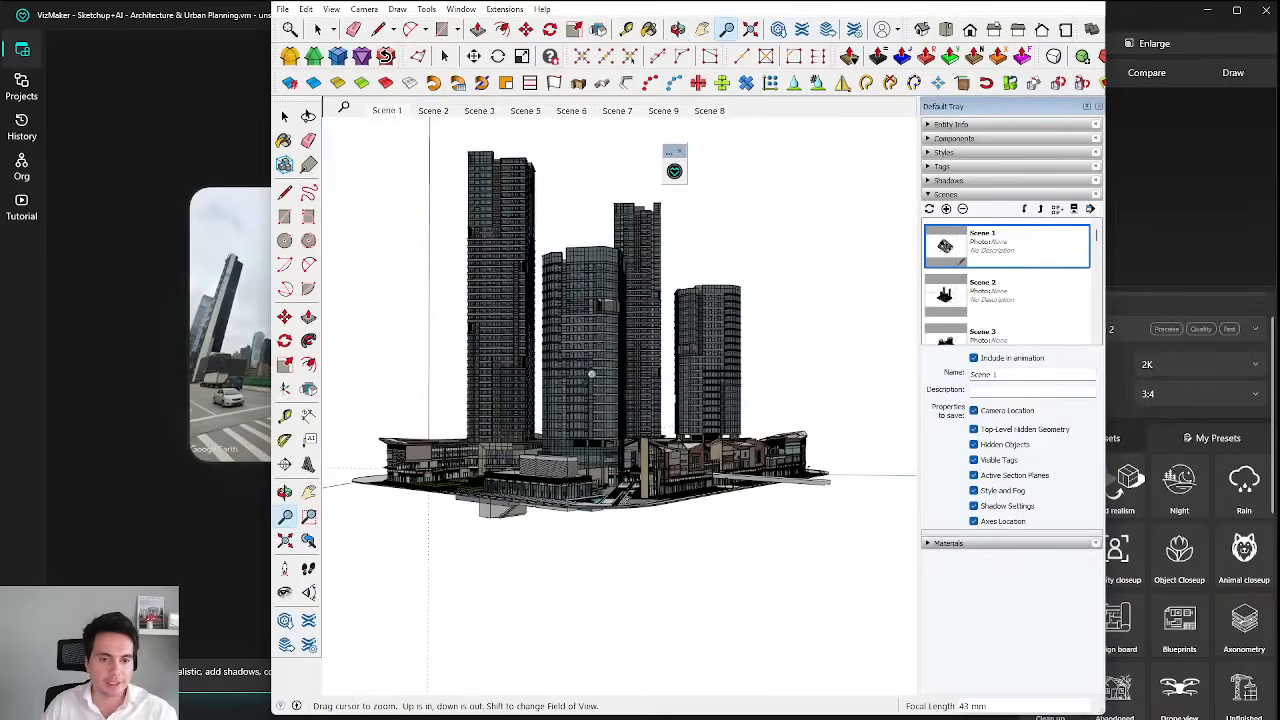
Bring the camera close to the podium for a street-level view looking up at the towers.
{"action": "left_click_drag", "start_coordinate": [591, 374], "coordinate": [692, 519]}
{"action": "scroll", "coordinate": [709, 365], "scroll_direction": "up", "scroll_amount": 2}
{"action": "key", "text": "z"}
{"action": "key", "text": "o"}
{"action": "key", "text": "z"}
{"action": "key", "text": "o"}
{"action": "key", "text": "z"}
{"action": "key", "text": "o"}
{"action": "key", "text": "z"}
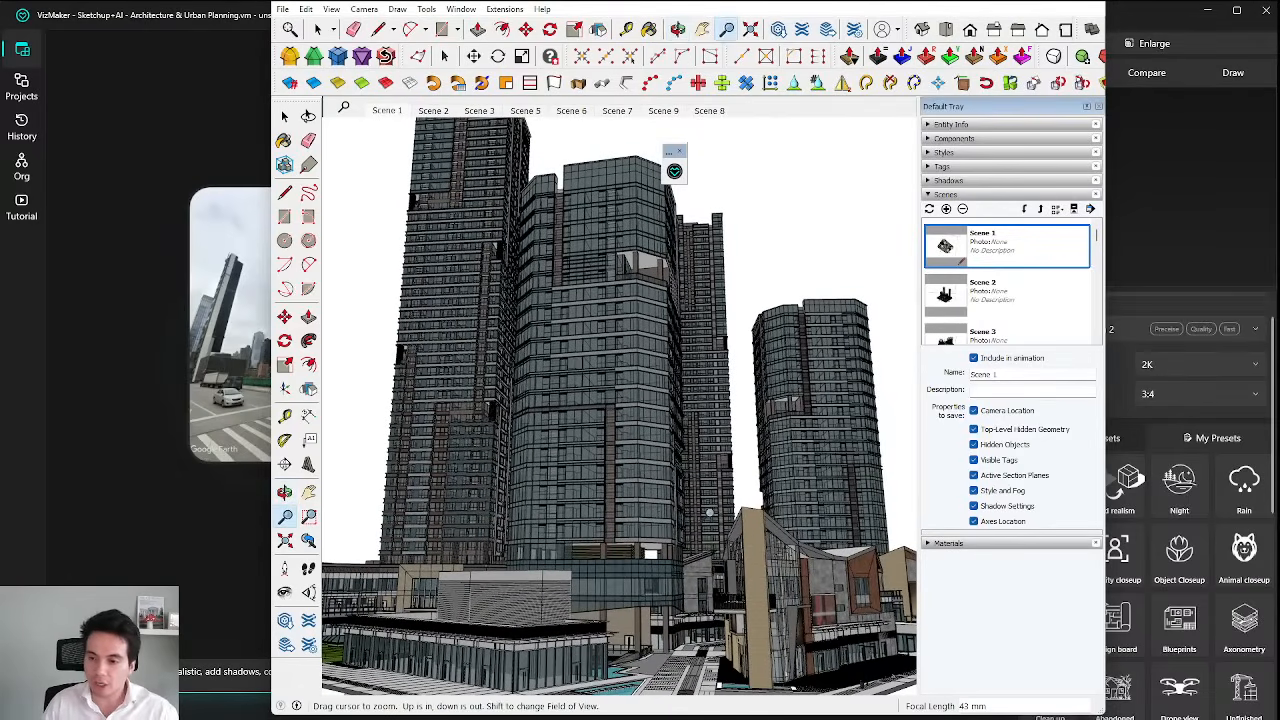
Orbit the tower model slightly to refine the low street-level angle looking up from the podium corner.
{"action": "key", "text": "o"}
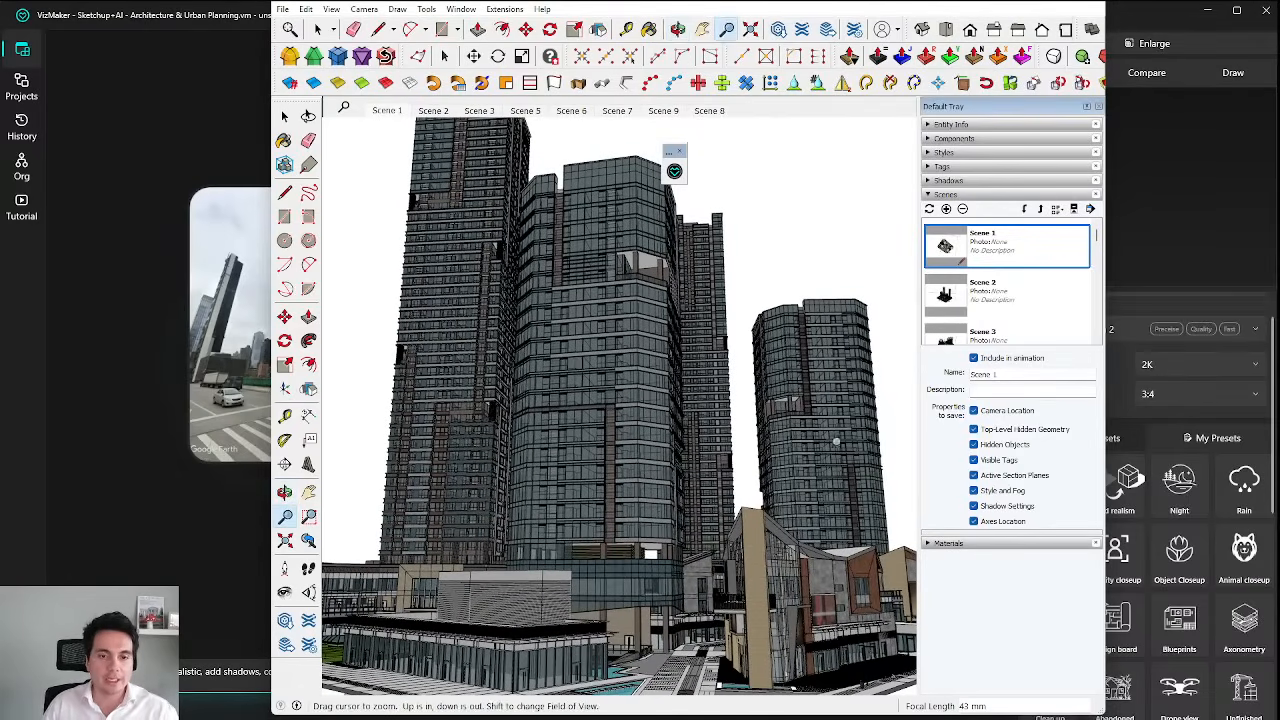
{"action": "left_click_drag", "start_coordinate": [676, 418], "coordinate": [688, 436]}
{"action": "key", "text": "z"}
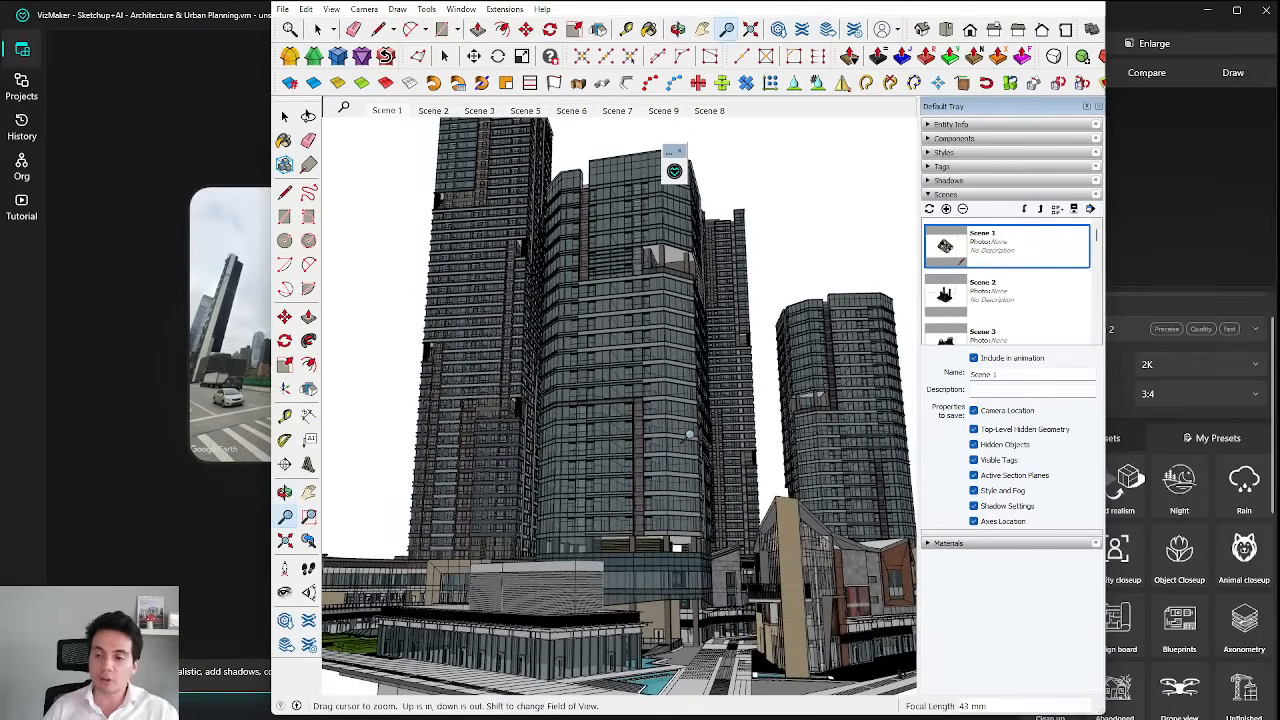
{"action": "key", "text": "o"}
{"action": "left_click_drag", "start_coordinate": [689, 434], "coordinate": [726, 452]}
{"action": "key", "text": "z"}
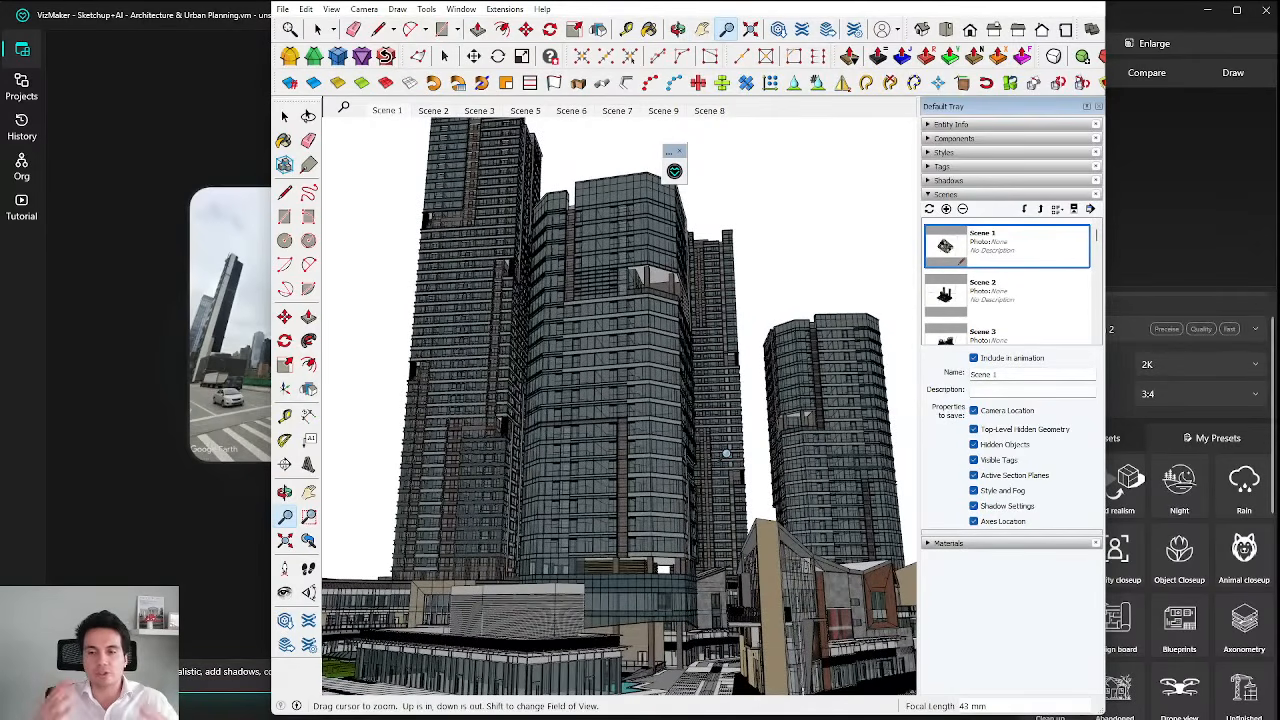
{"action": "left_click_drag", "start_coordinate": [688, 491], "coordinate": [692, 505]}
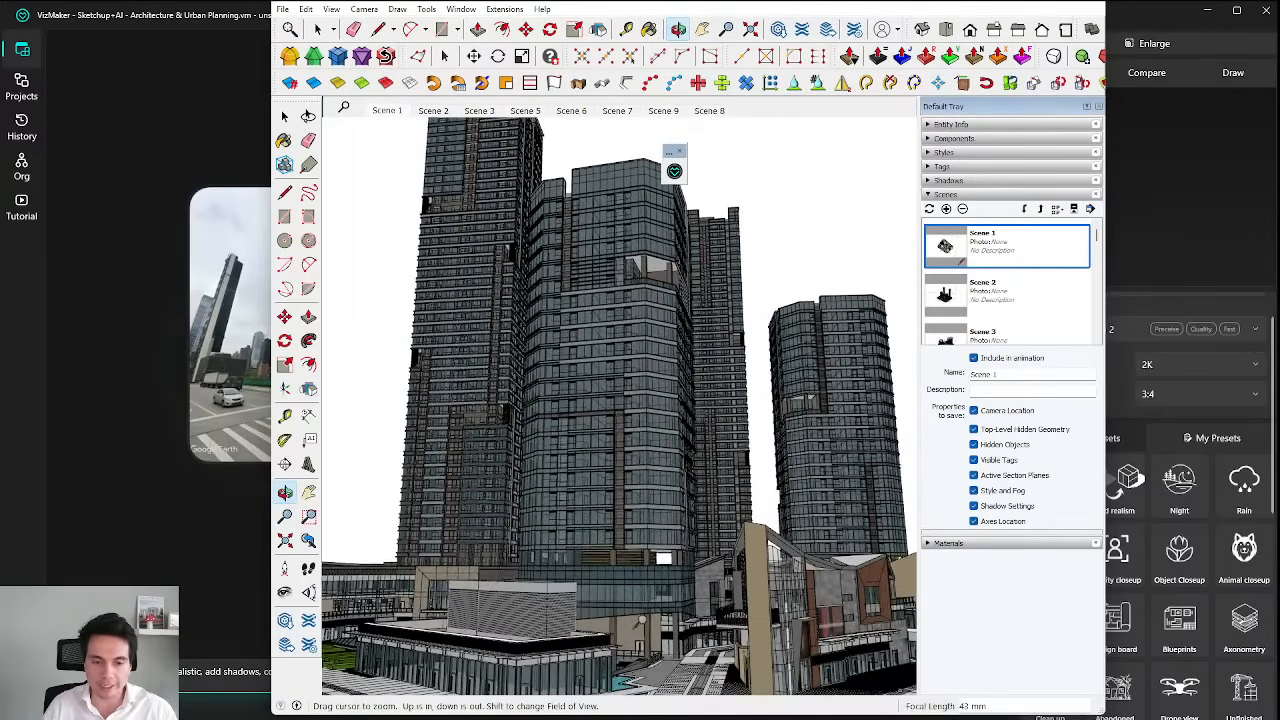
Widen the camera's field of view to a focal length of about 28 mm, framing the full towers and the plaza foreground.
{"action": "scroll", "coordinate": [687, 593], "scroll_direction": "up", "scroll_amount": 5}
{"action": "key", "text": "o"}
{"action": "left_click_drag", "start_coordinate": [687, 593], "coordinate": [733, 653]}
{"action": "key", "text": "z"}
{"action": "scroll", "coordinate": [750, 577], "scroll_direction": "down", "scroll_amount": 4}
{"action": "left_click_drag", "start_coordinate": [750, 577], "coordinate": [757, 643]}
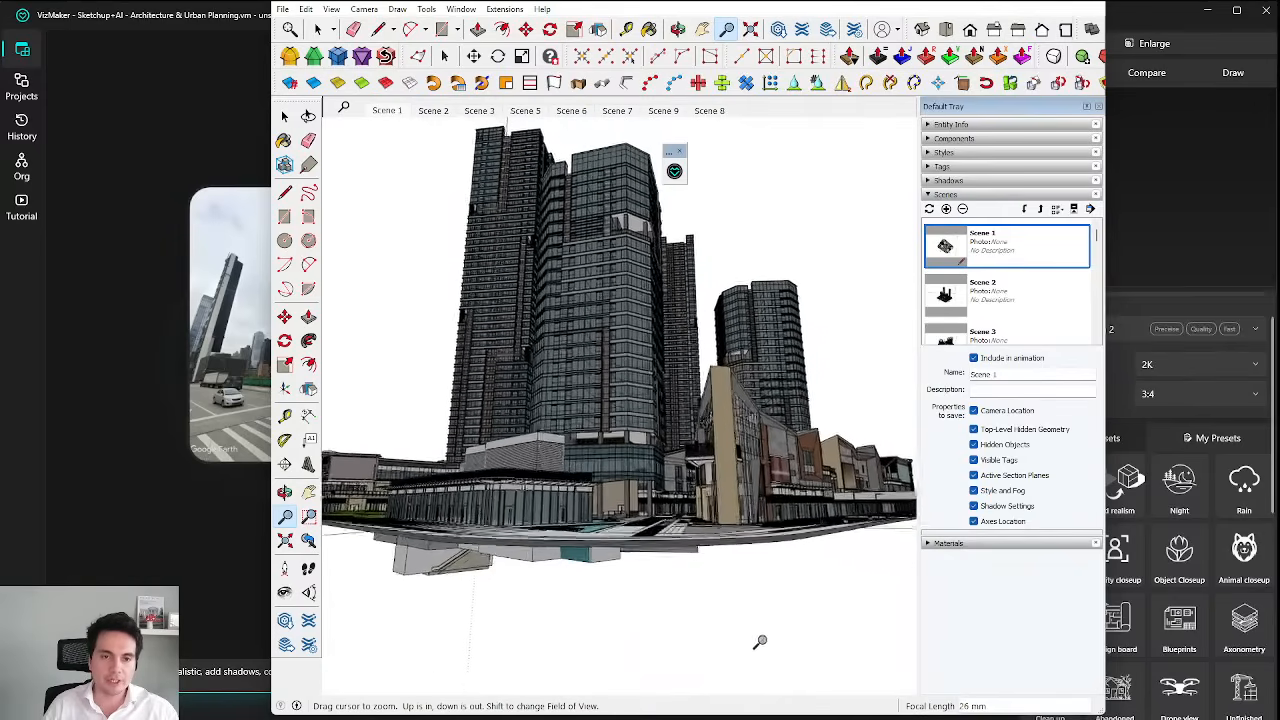
{"action": "left_click_drag", "start_coordinate": [677, 430], "coordinate": [681, 463]}
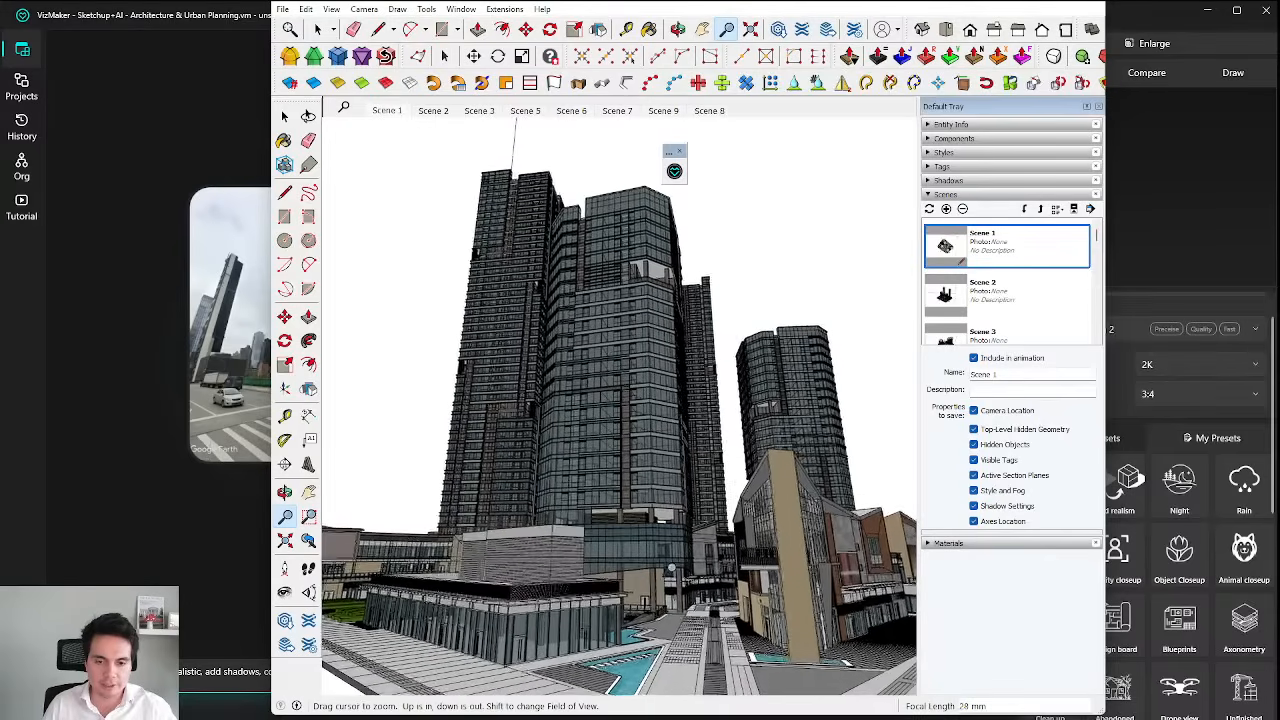
Lower the tower view nearer to eye level at a focal length of about 30 mm and send the viewport image to VizMaker.
{"action": "left_click_drag", "start_coordinate": [672, 568], "coordinate": [726, 511]}
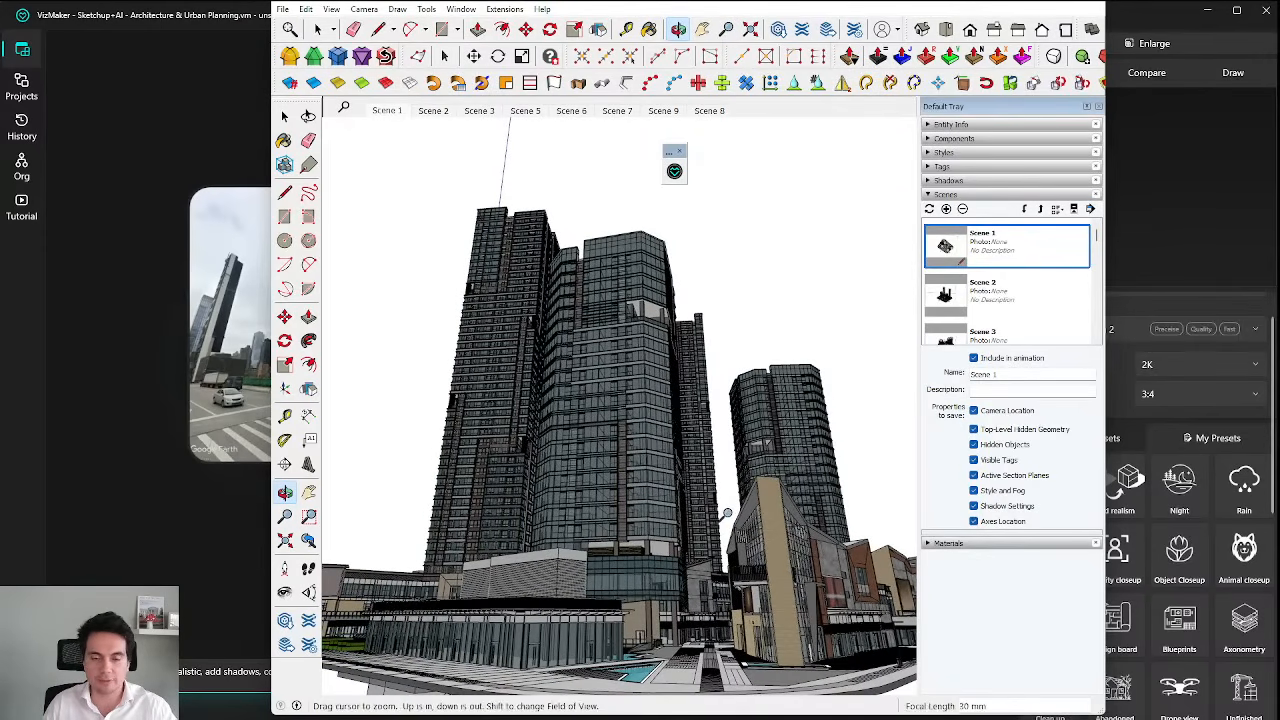
{"action": "key", "text": "z"}
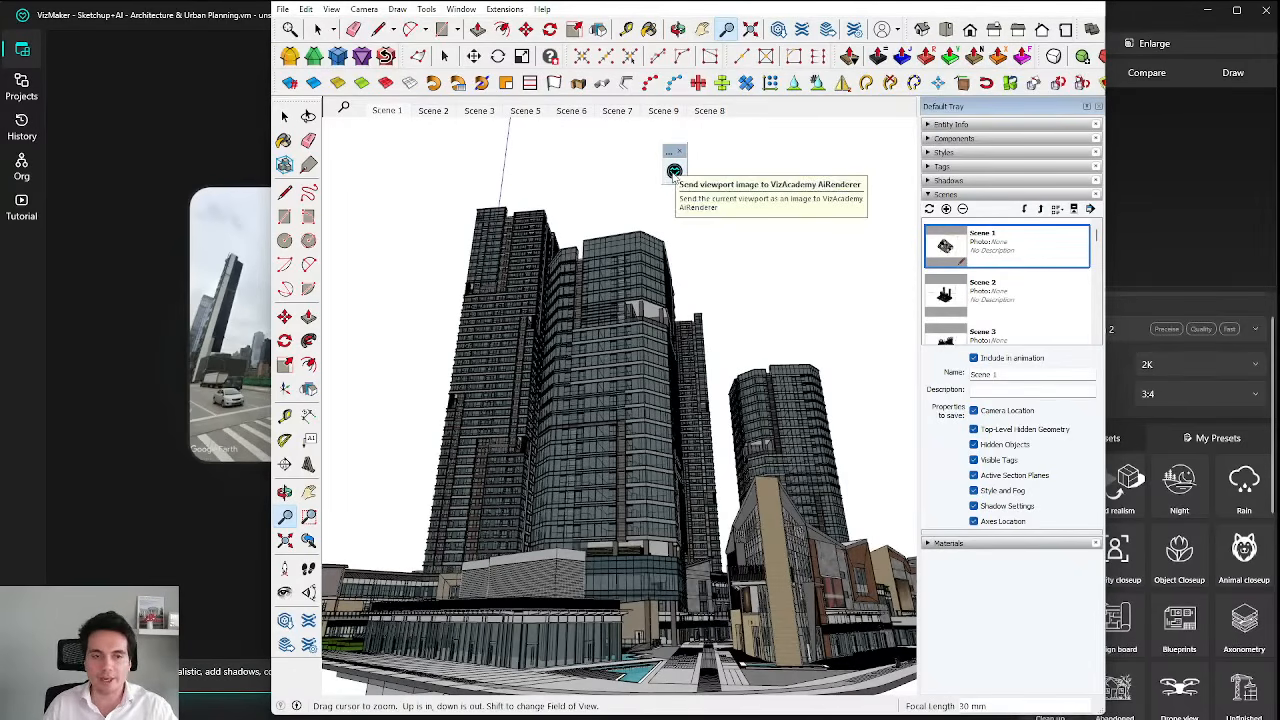
{"action": "left_click", "coordinate": [675, 172]}
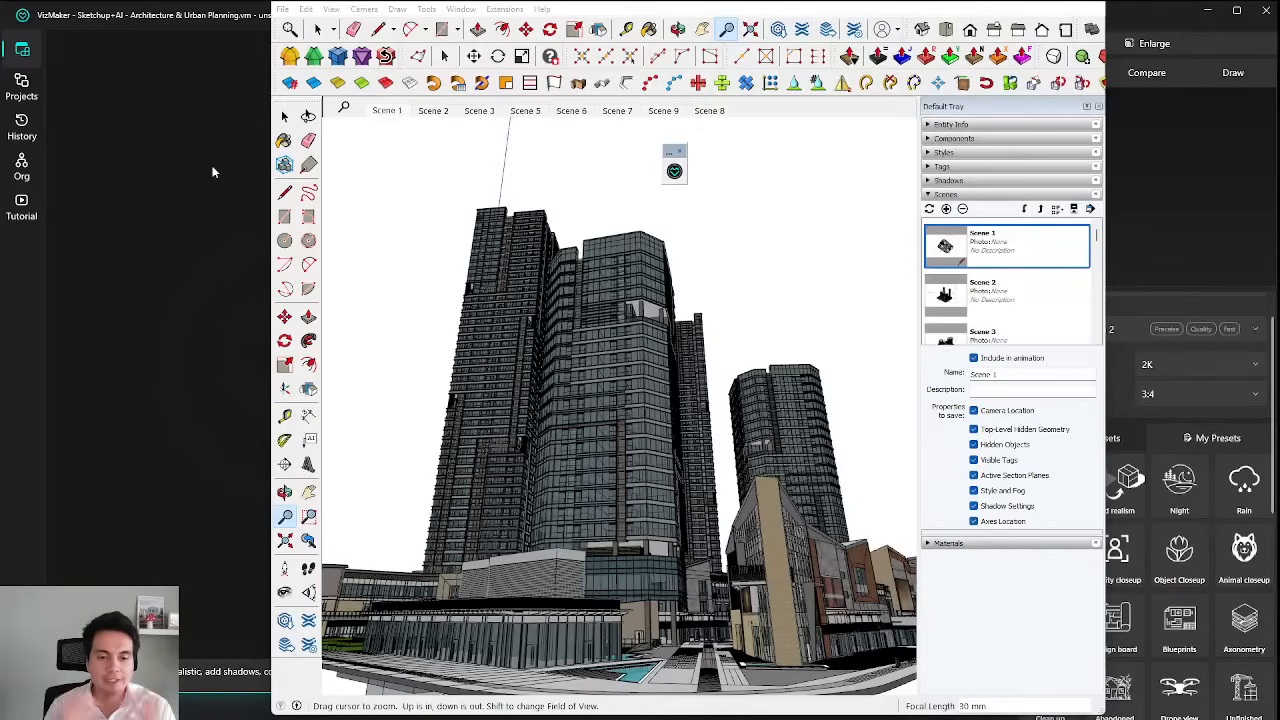
Switch to VizMaker and inspect the newly sent street-level tower source on the canvas.
{"action": "left_click", "coordinate": [235, 257]}
{"action": "left_click_drag", "start_coordinate": [615, 399], "coordinate": [626, 461]}
{"action": "scroll", "coordinate": [600, 406], "scroll_direction": "up", "scroll_amount": 4}
{"action": "scroll", "coordinate": [588, 440], "scroll_direction": "up", "scroll_amount": 2}
{"action": "scroll", "coordinate": [731, 363], "scroll_direction": "down", "scroll_amount": 6}
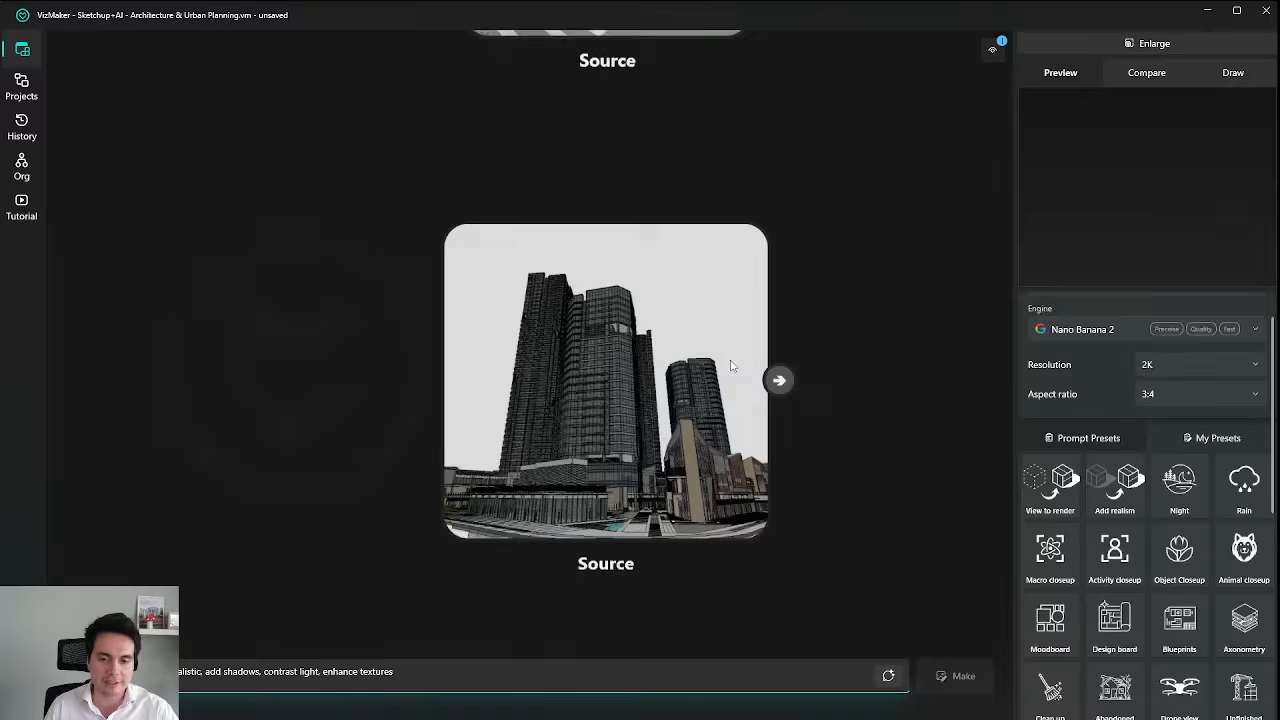
Stack the street image source above the tower source and place the pending Nano Banana 2 node beside them at mid-height.
{"action": "left_click_drag", "start_coordinate": [662, 428], "coordinate": [691, 428]}
{"action": "scroll", "coordinate": [686, 431], "scroll_direction": "up", "scroll_amount": 3}
{"action": "left_click", "coordinate": [511, 216]}
{"action": "left_click_drag", "start_coordinate": [574, 324], "coordinate": [580, 378]}
{"action": "left_click_drag", "start_coordinate": [692, 430], "coordinate": [658, 226]}
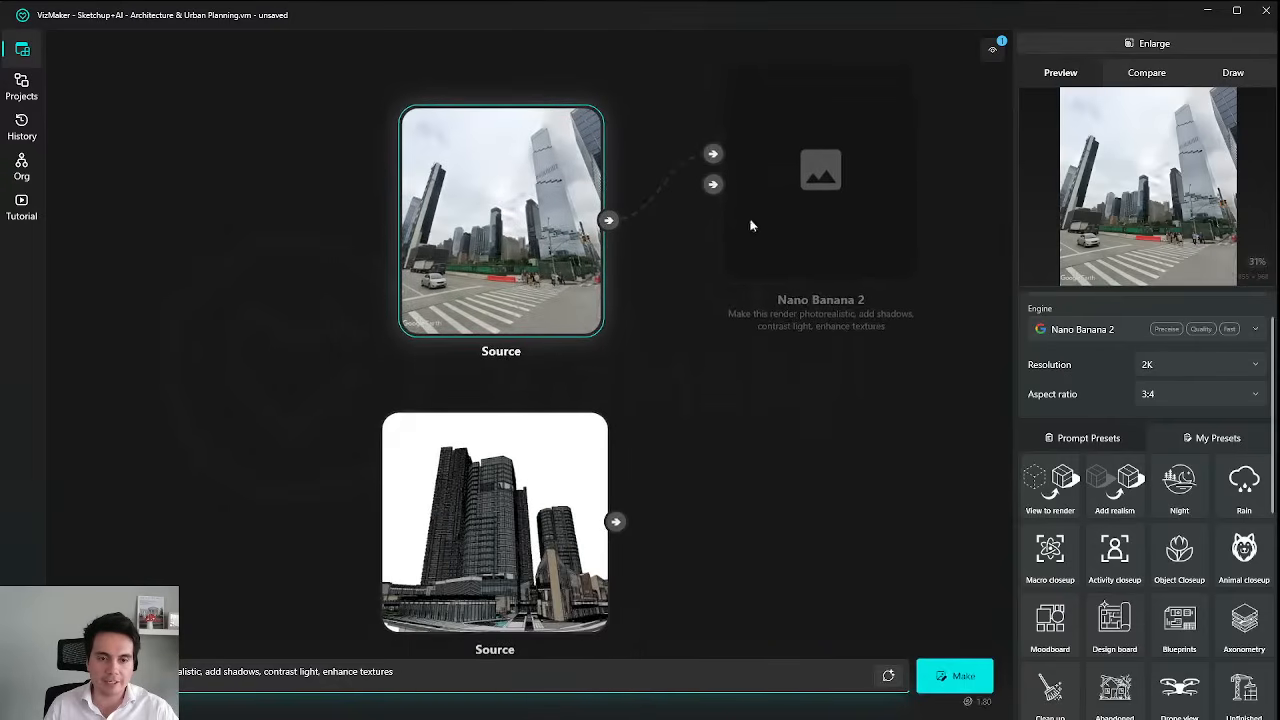
{"action": "left_click_drag", "start_coordinate": [791, 181], "coordinate": [833, 329]}
{"action": "mouse_move", "coordinate": [702, 393]}
{"action": "left_mouse_down"}
{"action": "mouse_move", "coordinate": [719, 374]}
{"action": "mouse_move", "coordinate": [707, 376]}
{"action": "left_mouse_up"}
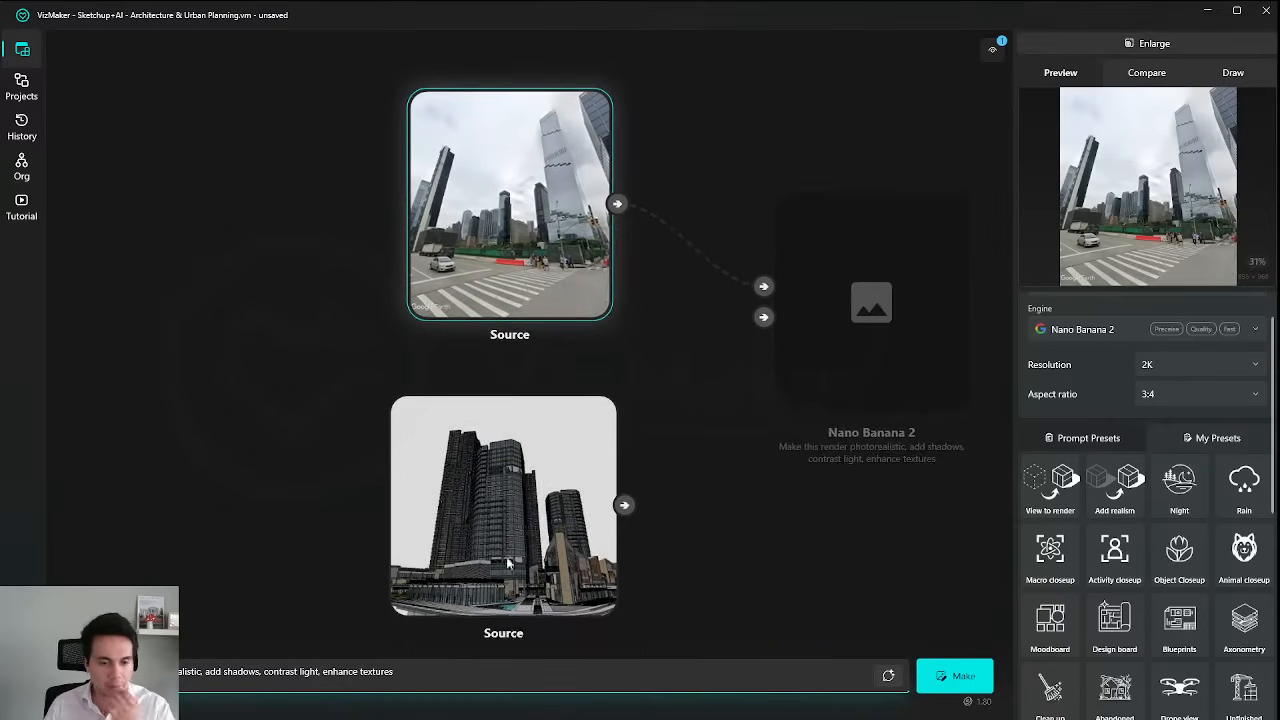
Examine the street image up close around the construction fence, crosswalk and surrounding towers.
{"action": "scroll", "coordinate": [519, 243], "scroll_direction": "up", "scroll_amount": 5}
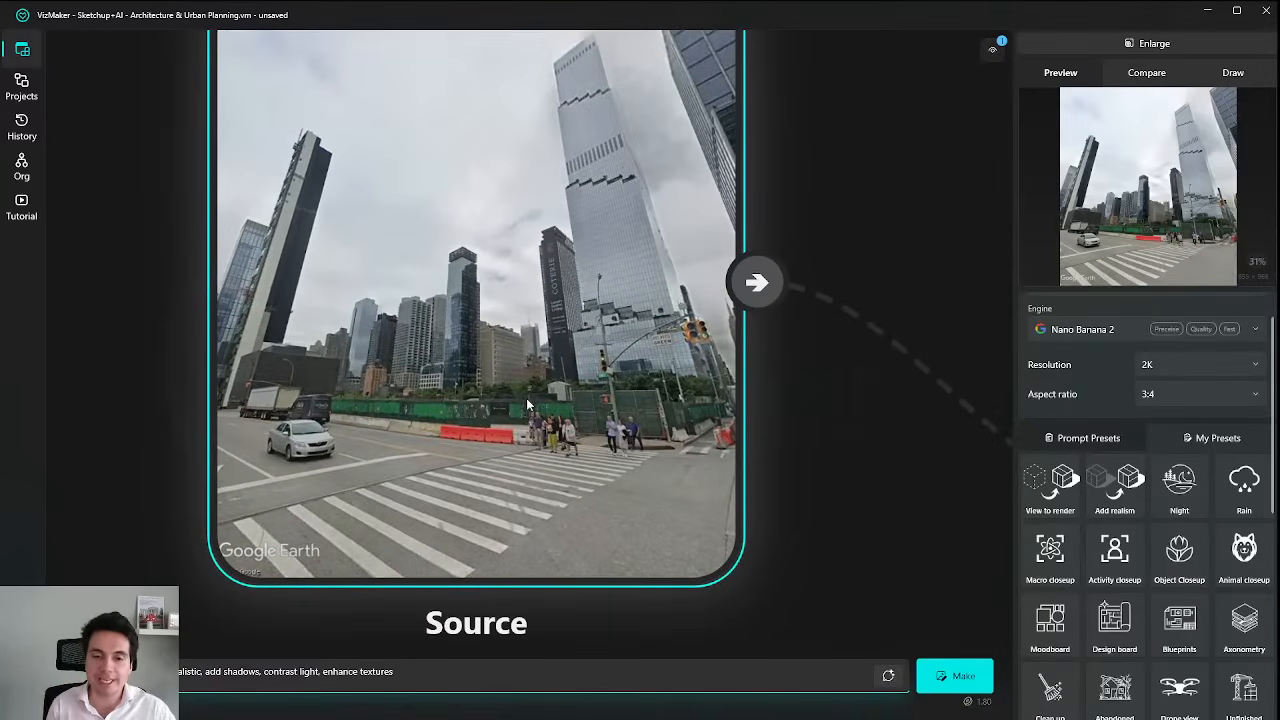
{"action": "scroll", "coordinate": [526, 398], "scroll_direction": "down", "scroll_amount": 3}
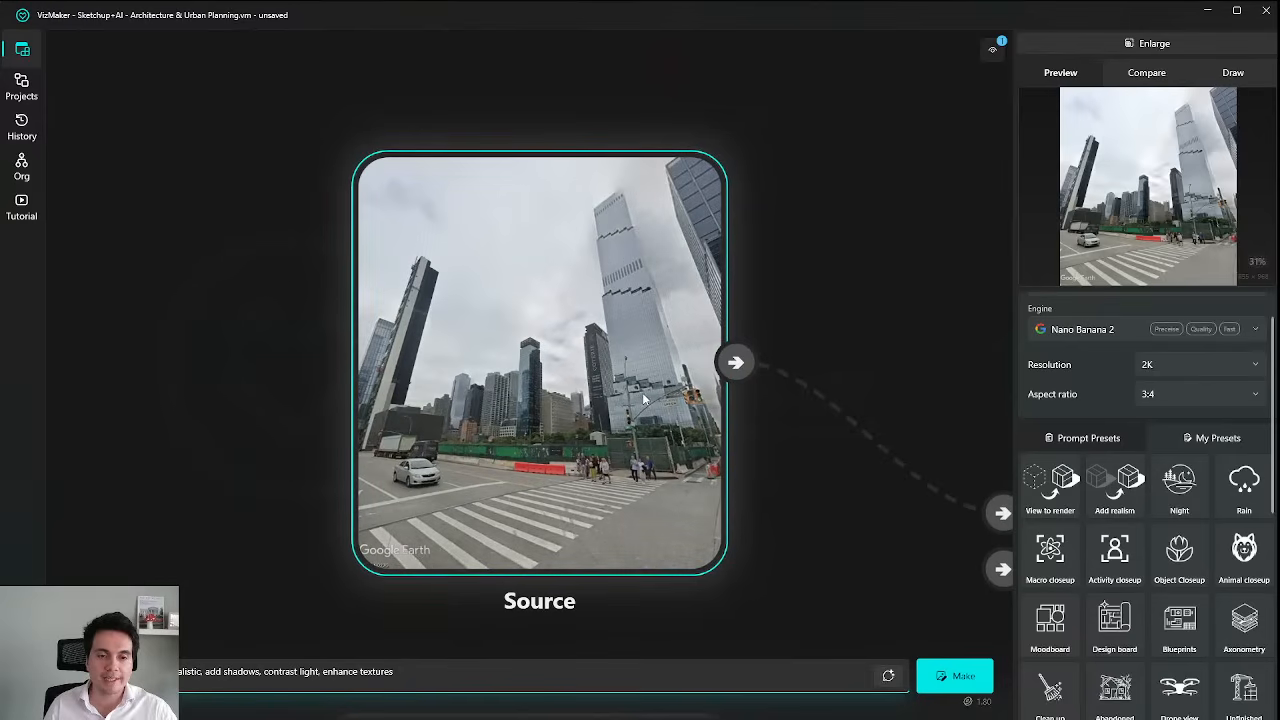
{"action": "scroll", "coordinate": [505, 440], "scroll_direction": "up", "scroll_amount": 2}
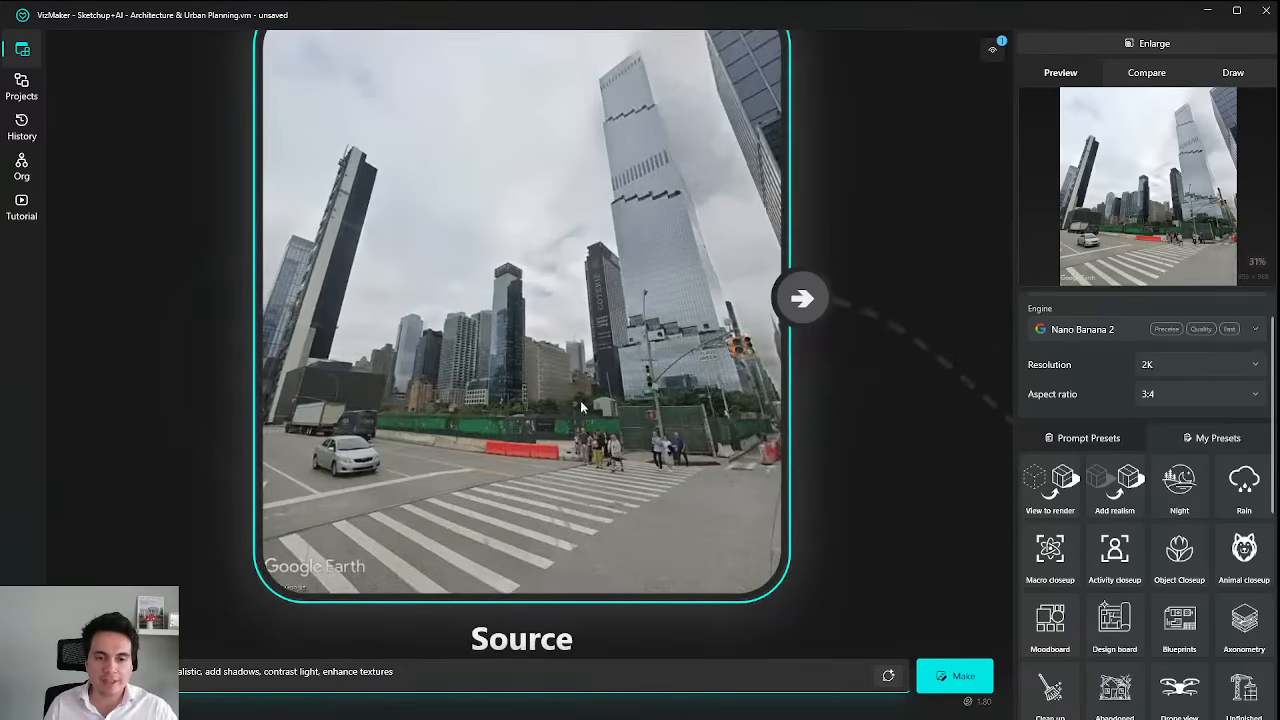
{"action": "scroll", "coordinate": [685, 456], "scroll_direction": "down", "scroll_amount": 4}
{"action": "left_click_drag", "start_coordinate": [673, 446], "coordinate": [517, 403]}
{"action": "scroll", "coordinate": [510, 393], "scroll_direction": "up", "scroll_amount": 2}
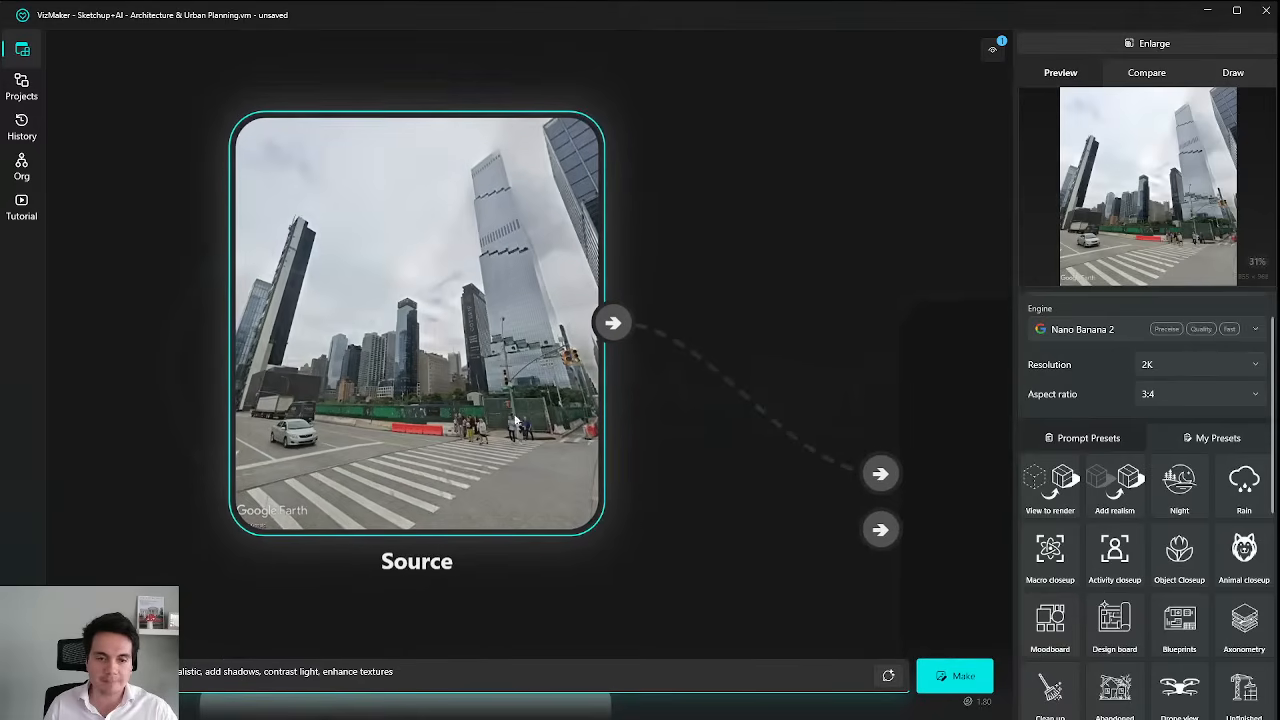
Switch the engine to Nano Banana Pro and move the pending node roughly level with the street image source.
{"action": "left_click", "coordinate": [1100, 330]}
{"action": "left_click", "coordinate": [1120, 387]}
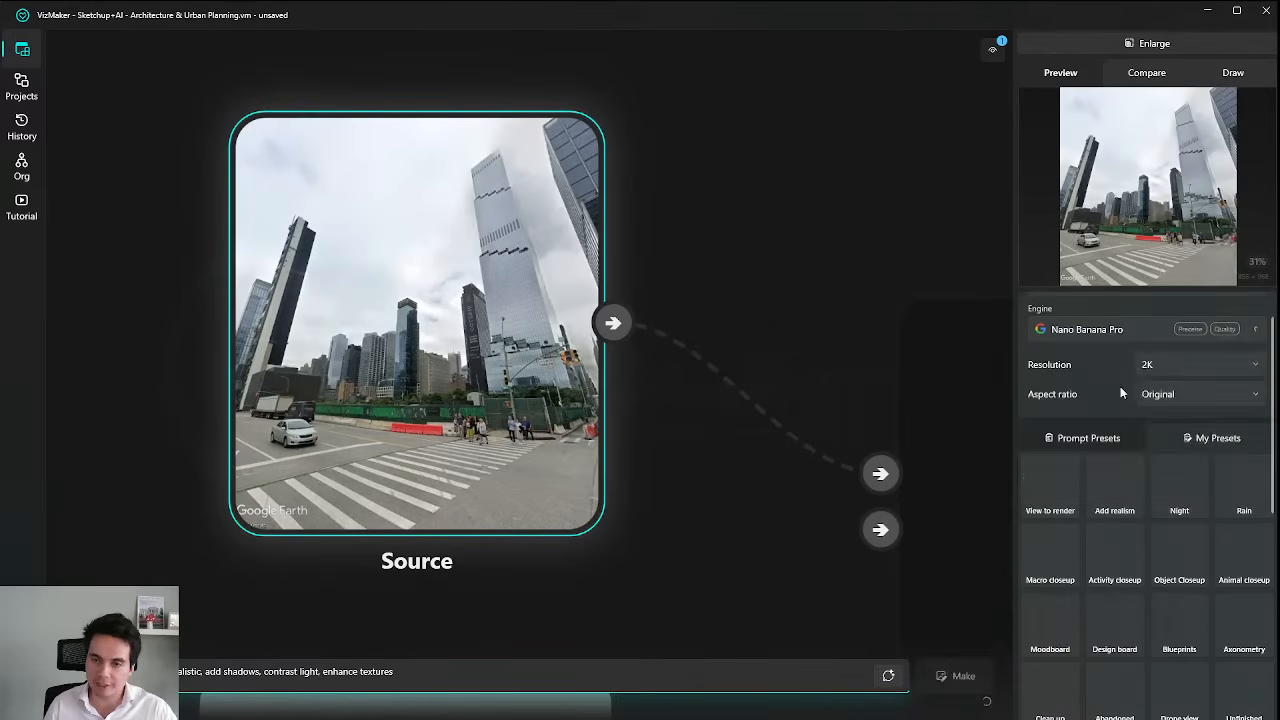
{"action": "left_click_drag", "start_coordinate": [745, 347], "coordinate": [621, 318]}
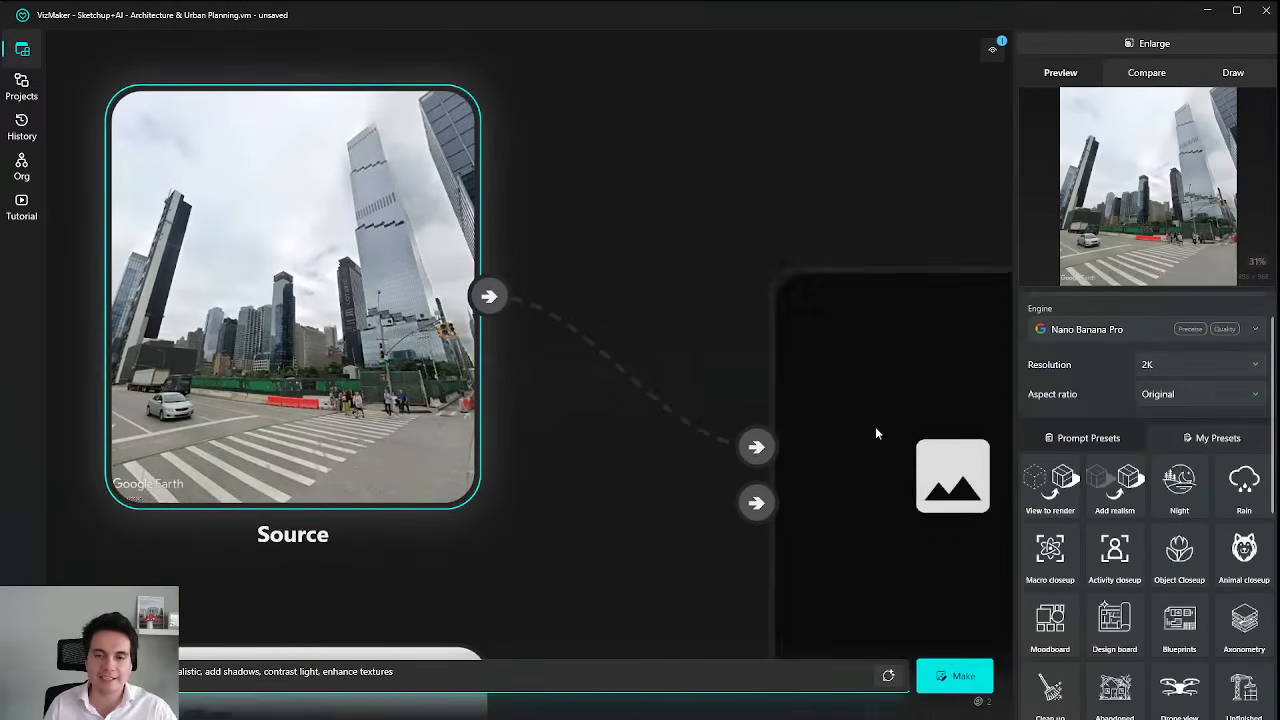
{"action": "left_click_drag", "start_coordinate": [876, 430], "coordinate": [936, 310]}
{"action": "scroll", "coordinate": [691, 335], "scroll_direction": "down", "scroll_amount": 2}
{"action": "left_click_drag", "start_coordinate": [691, 335], "coordinate": [631, 357]}
{"action": "scroll", "coordinate": [631, 357], "scroll_direction": "up", "scroll_amount": 2}
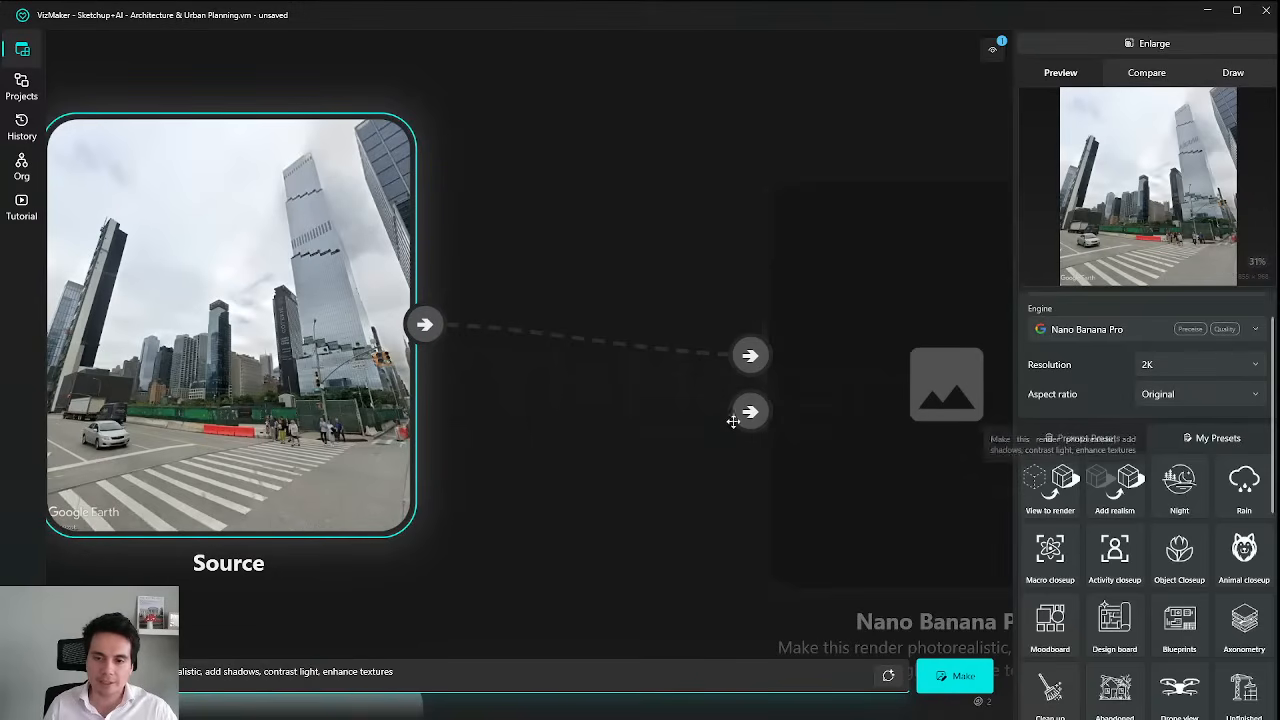
{"action": "left_click_drag", "start_coordinate": [575, 455], "coordinate": [650, 442]}
Clear the existing photorealism prompt for the street image.
{"action": "left_click", "coordinate": [469, 672]}
{"action": "key", "text": "ctrl+a"}
{"action": "key", "text": "BackSpace"}
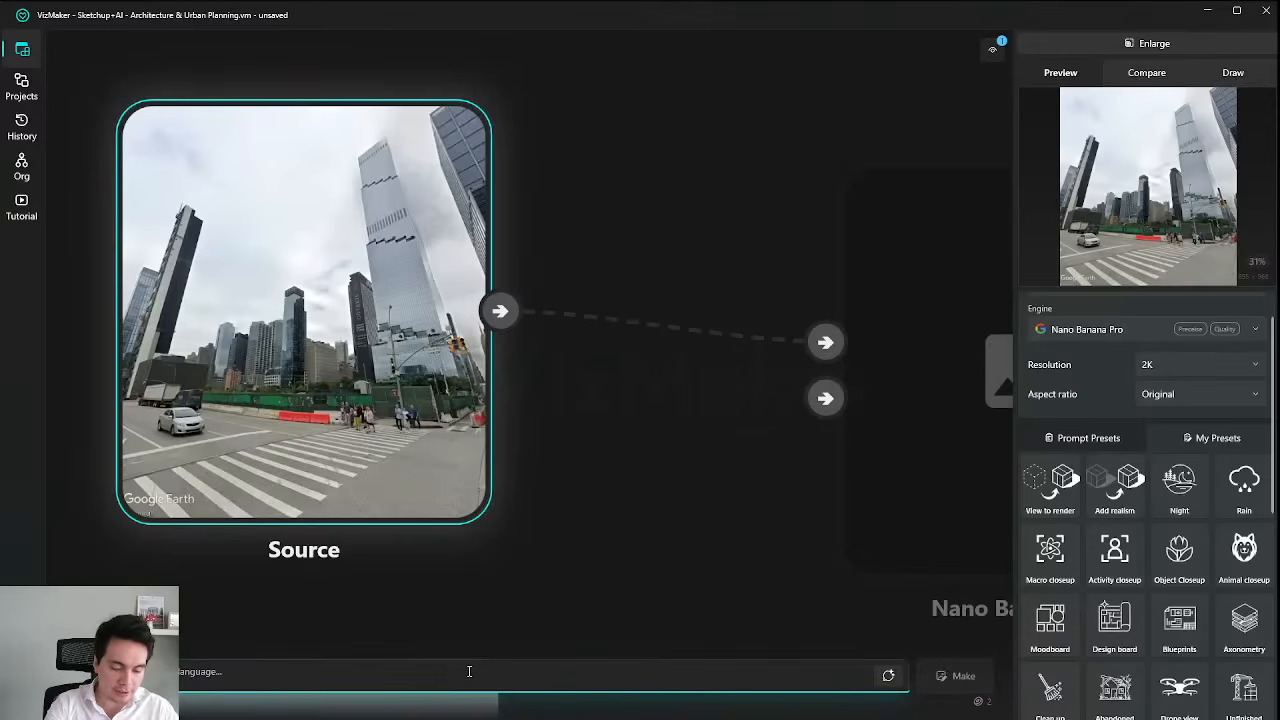
{"action": "type", "text": "REMOVE THE"}
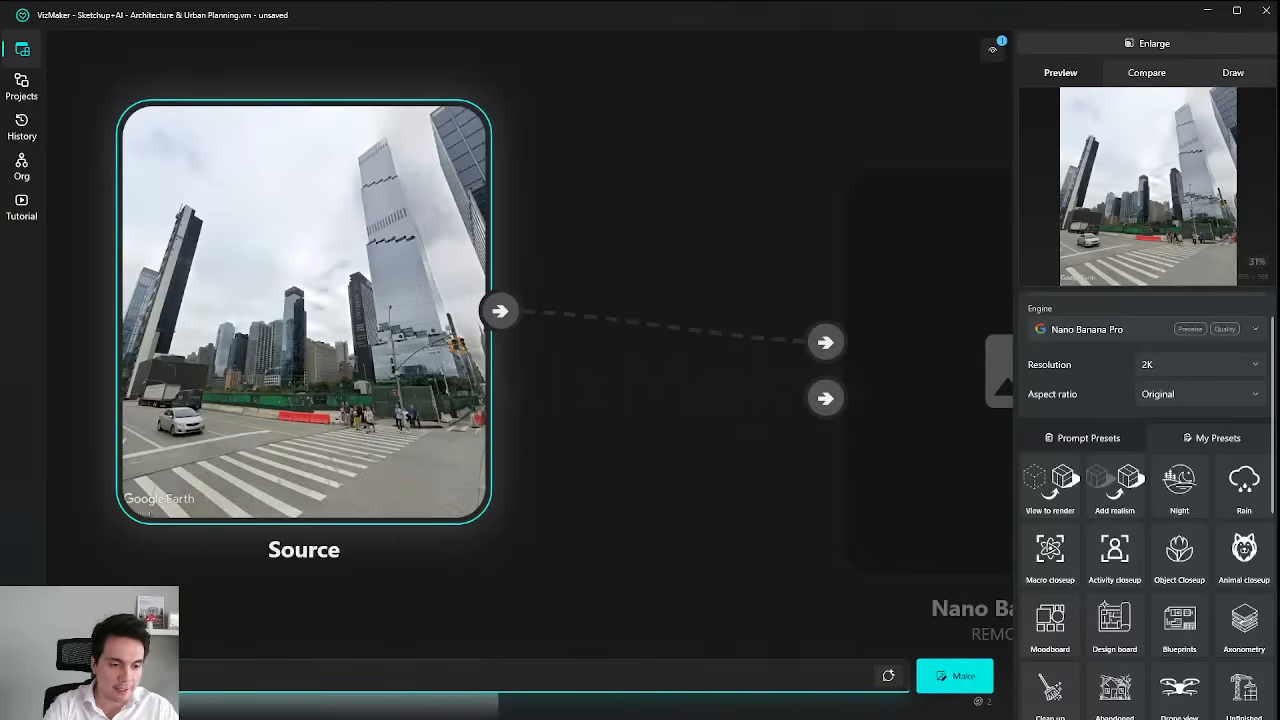
{"action": "key", "text": "ctrl+a"}
{"action": "key", "text": "BackSpace"}
Enter the prompt "remove the green boundary wall, leave emtpy lot, remove any text as well" for the street image.
{"action": "type", "text": "r"}
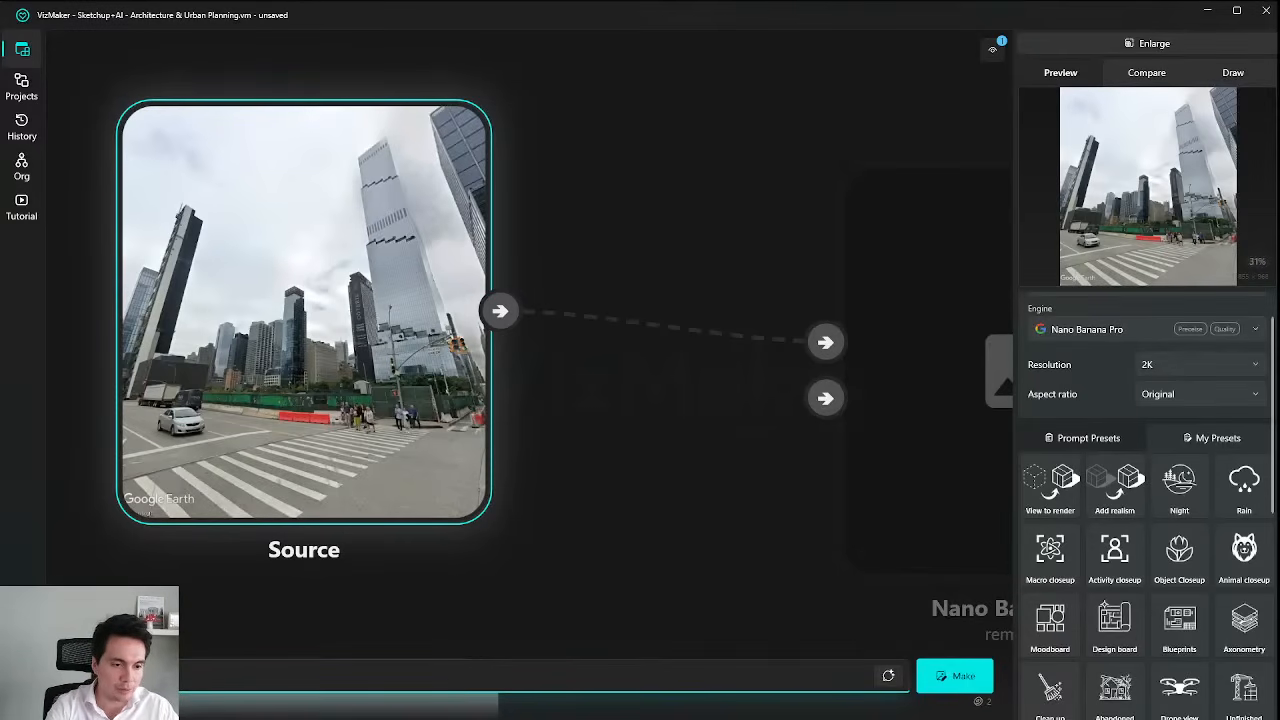
{"action": "type", "text": "emove the green boundary"}
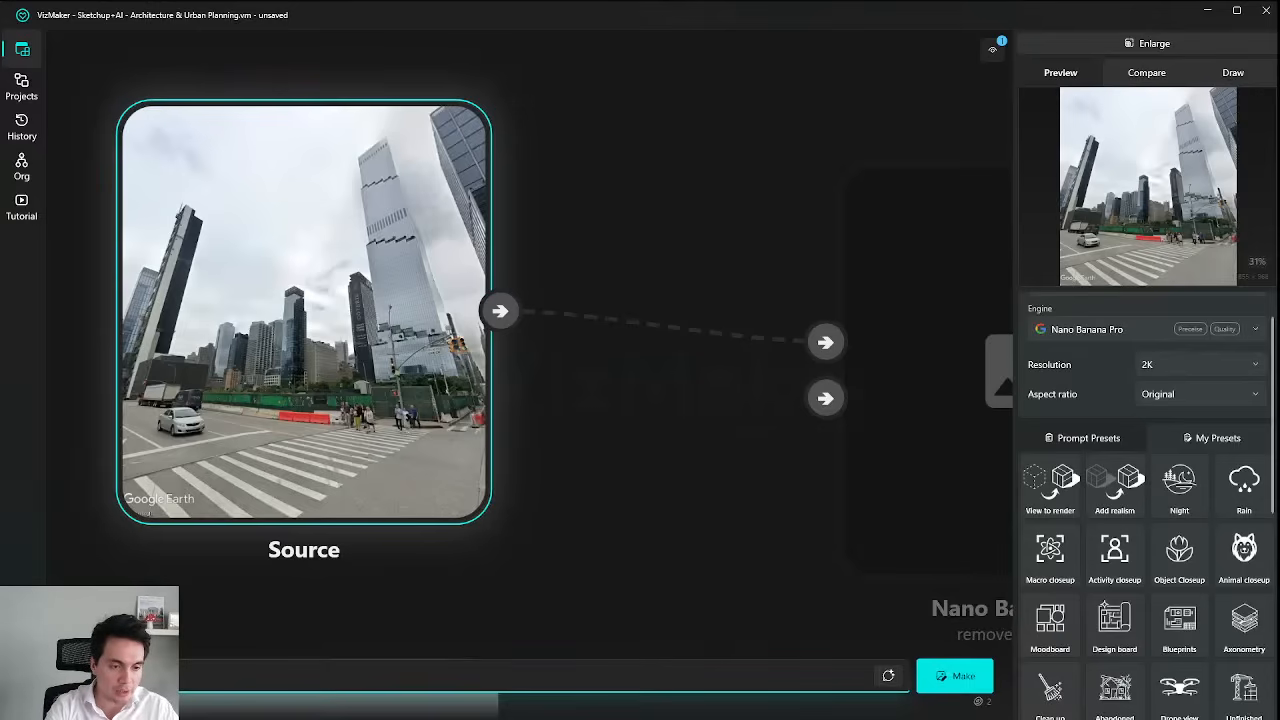
{"action": "type", "text": " wall"}
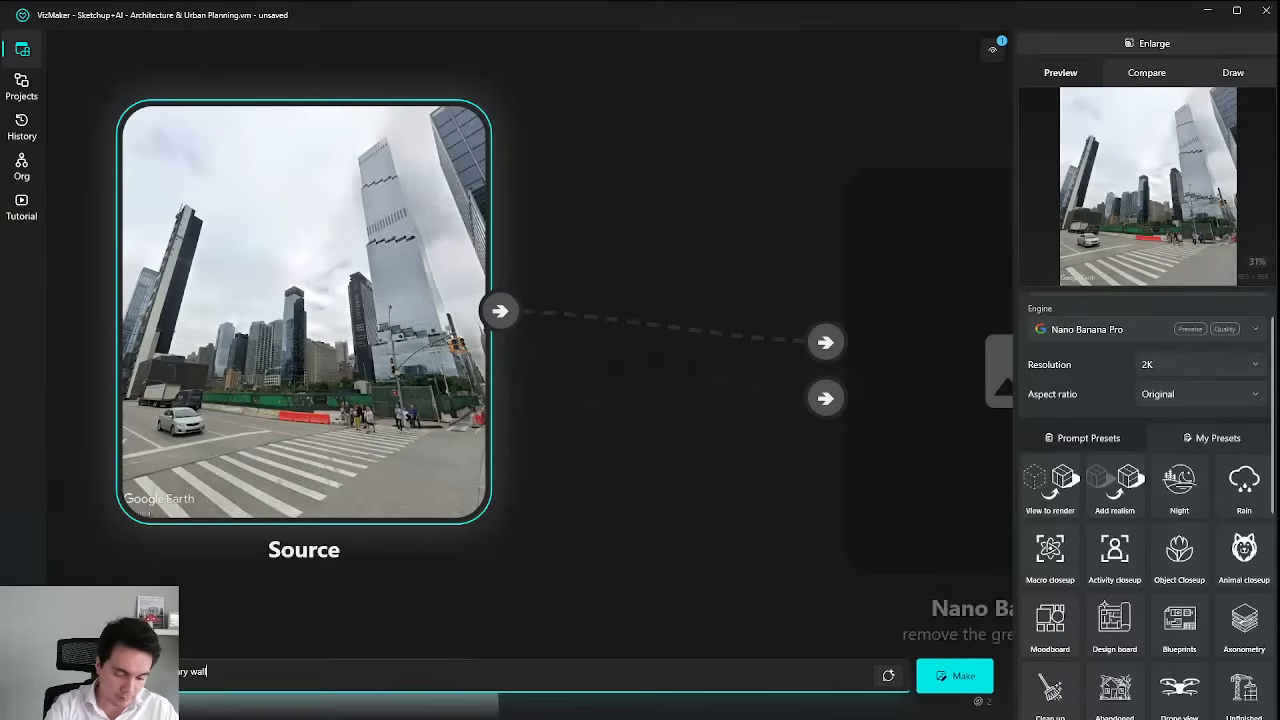
{"action": "type", "text": ", leav"}
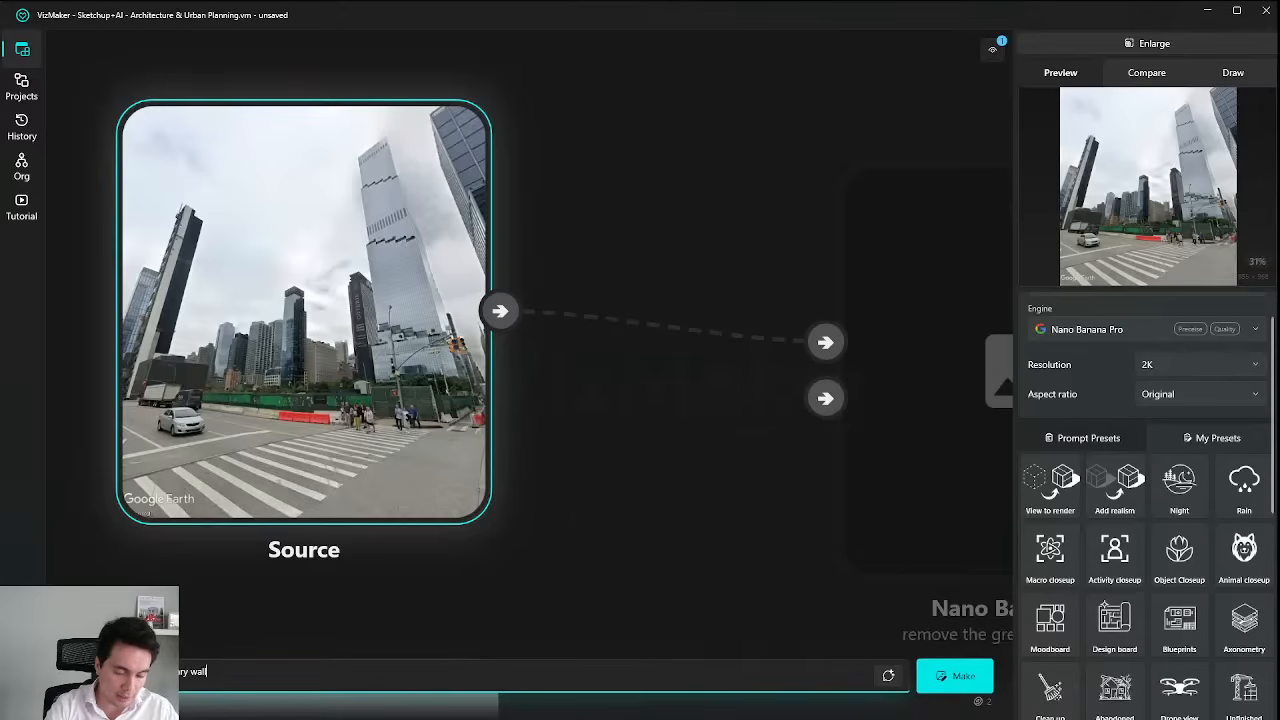
{"action": "type", "text": "e emtpy lot"}
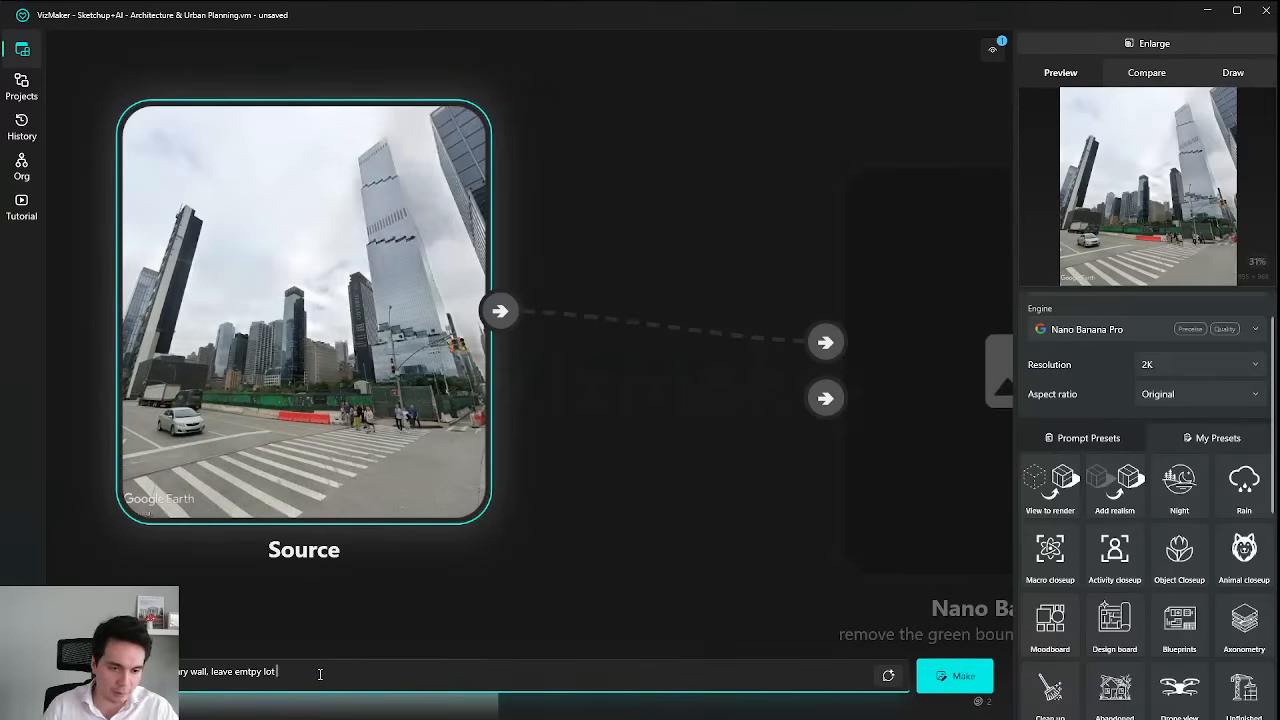
{"action": "key", "text": "BackSpace"}
{"action": "type", "text": ", remove any"}
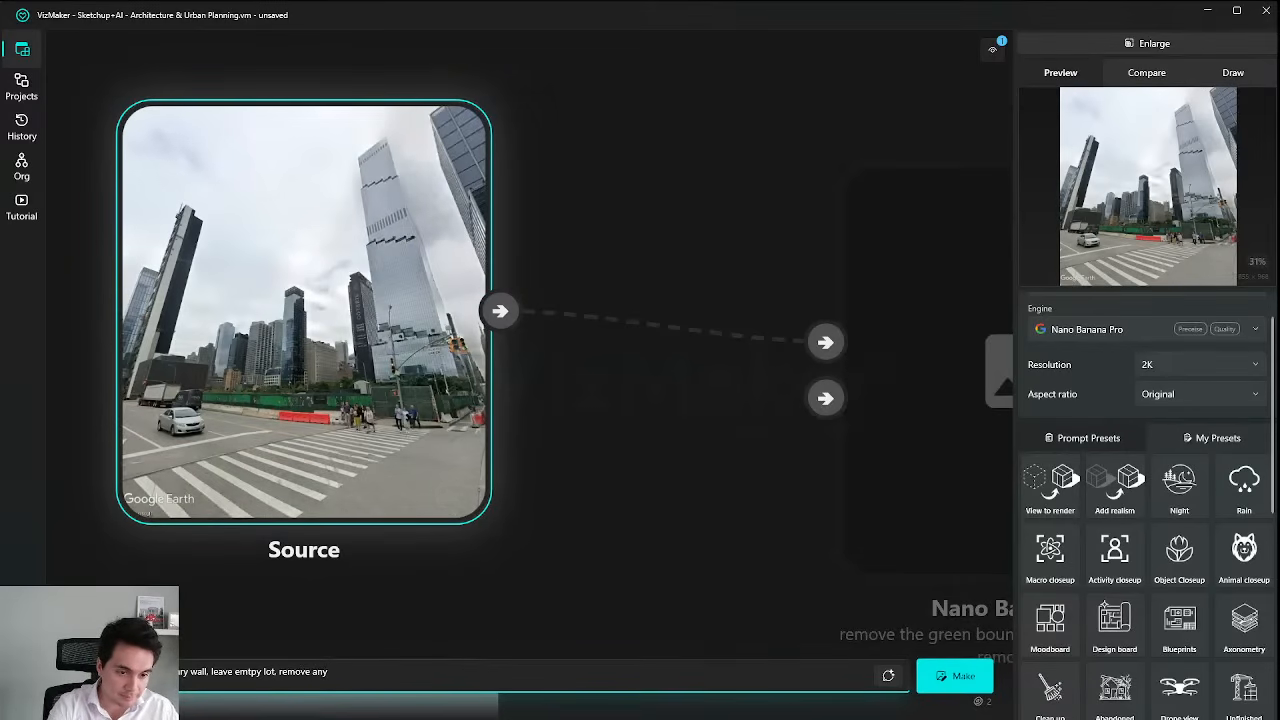
{"action": "type", "text": " text as we"}
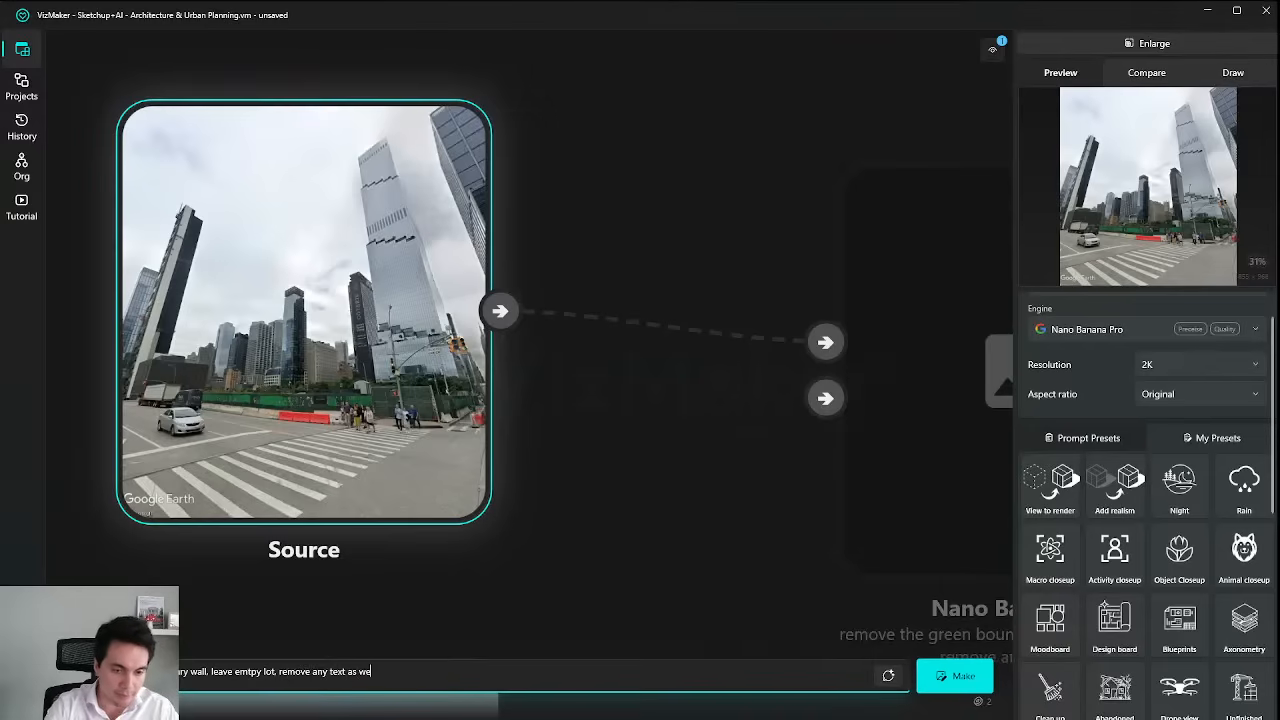
{"action": "type", "text": "ll"}
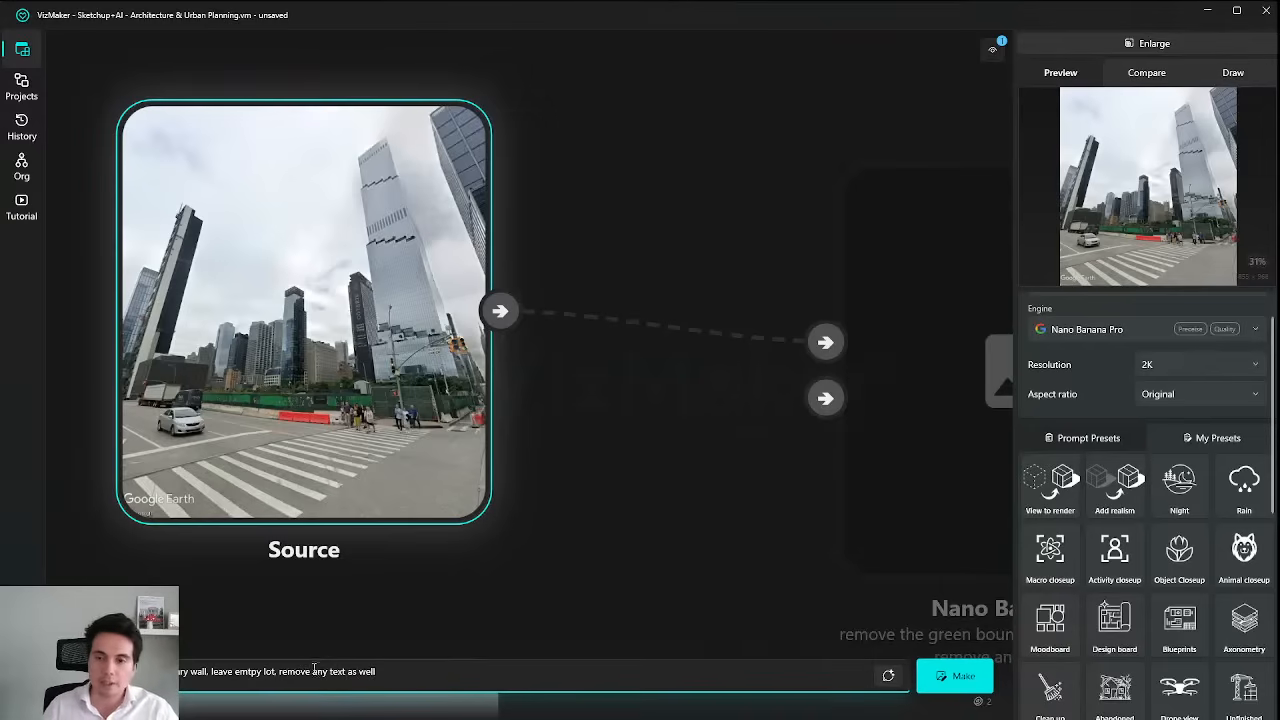
Generate three Nano Banana Pro variations of the cleaned-up street image from the same prompt.
{"action": "left_click", "coordinate": [958, 677]}
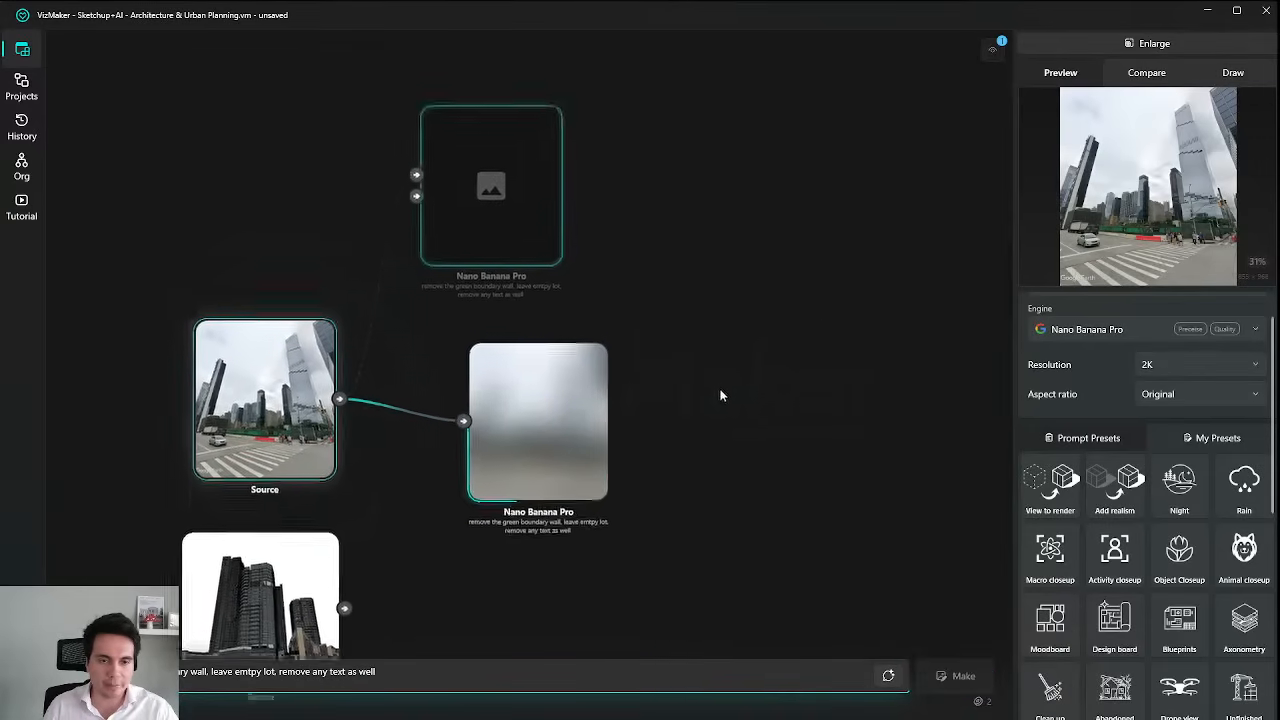
{"action": "key", "text": "ctrl+v"}
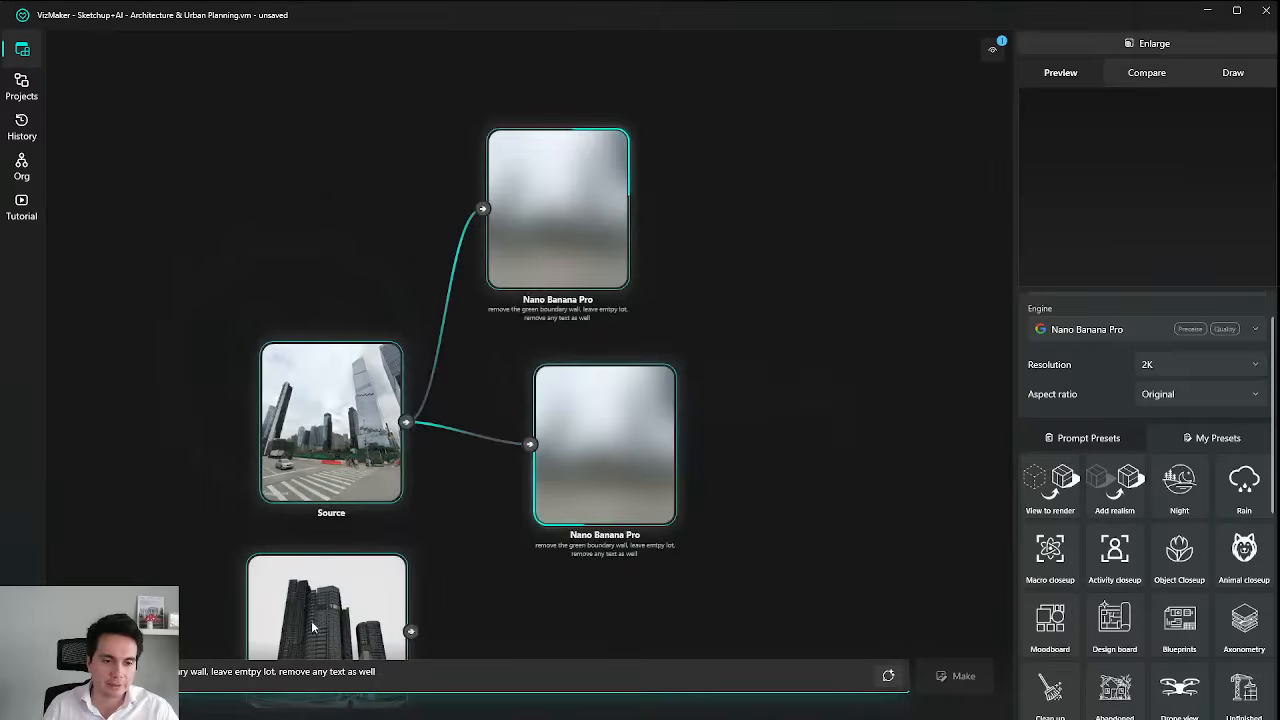
{"action": "left_click", "coordinate": [451, 212]}
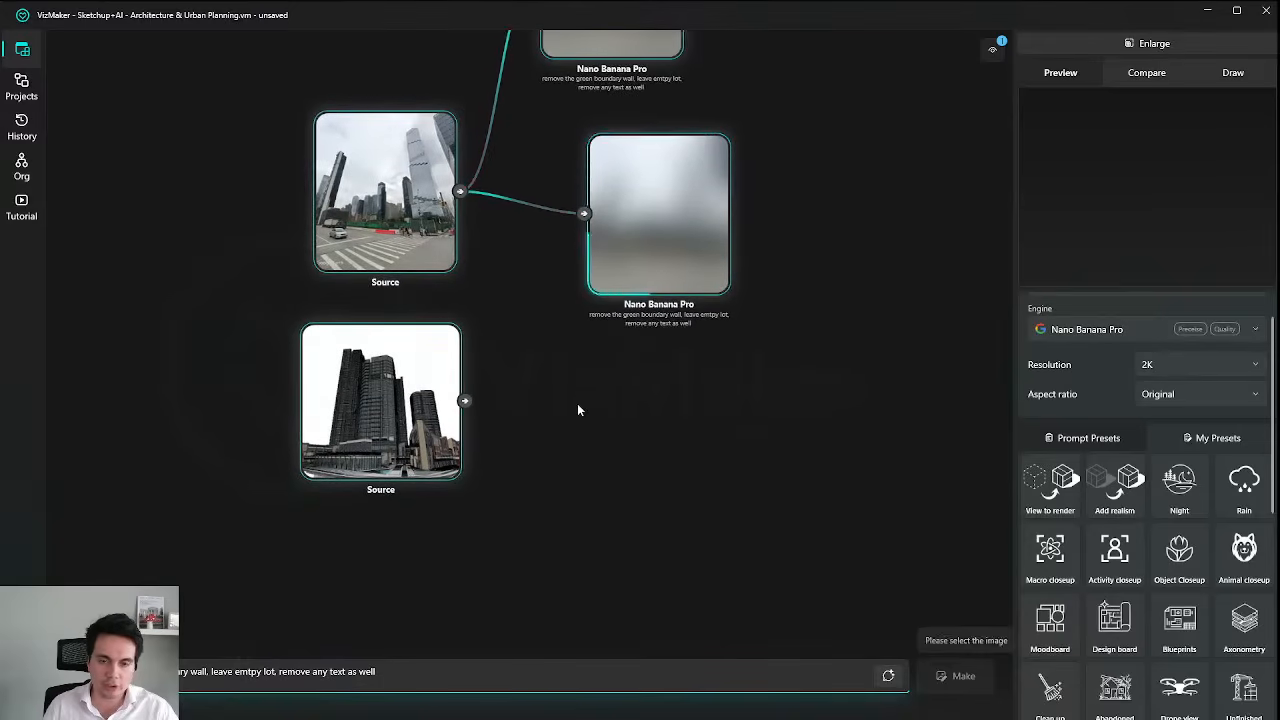
{"action": "left_click", "coordinate": [958, 677]}
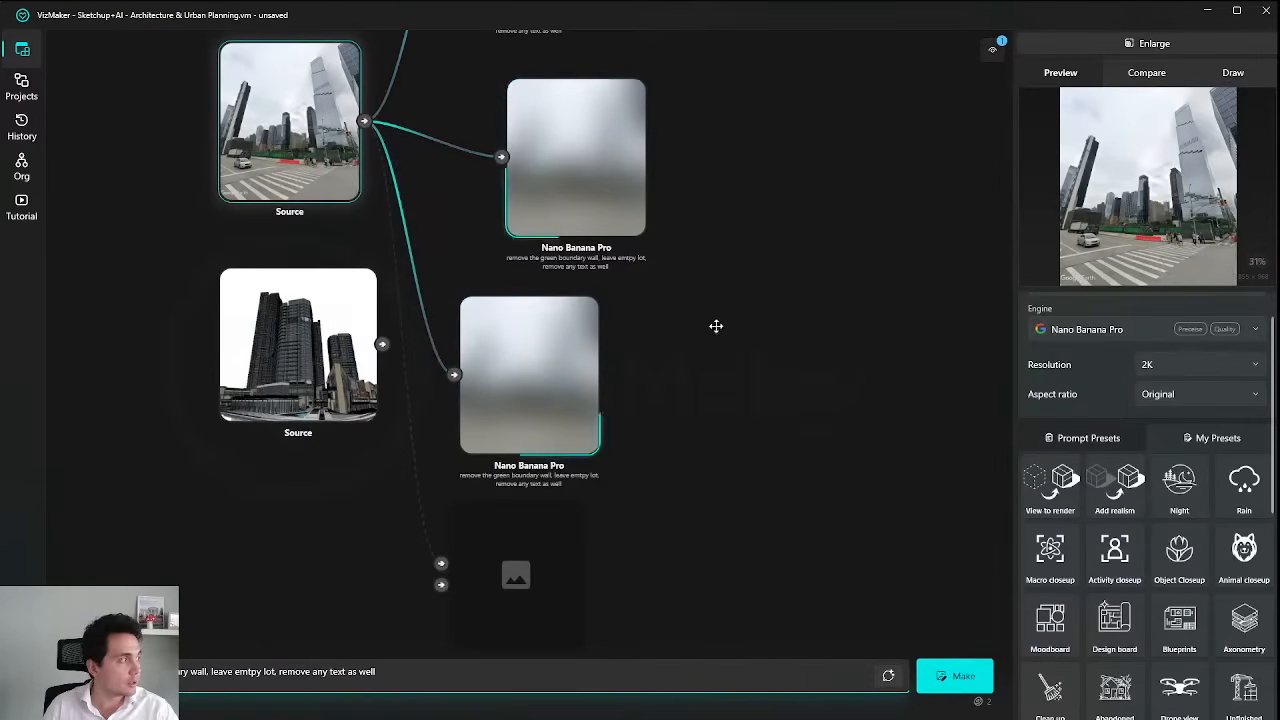
Arrange the three generating nodes in a column well away from the street source and move the tower source farther below it.
{"action": "left_click", "coordinate": [732, 189]}
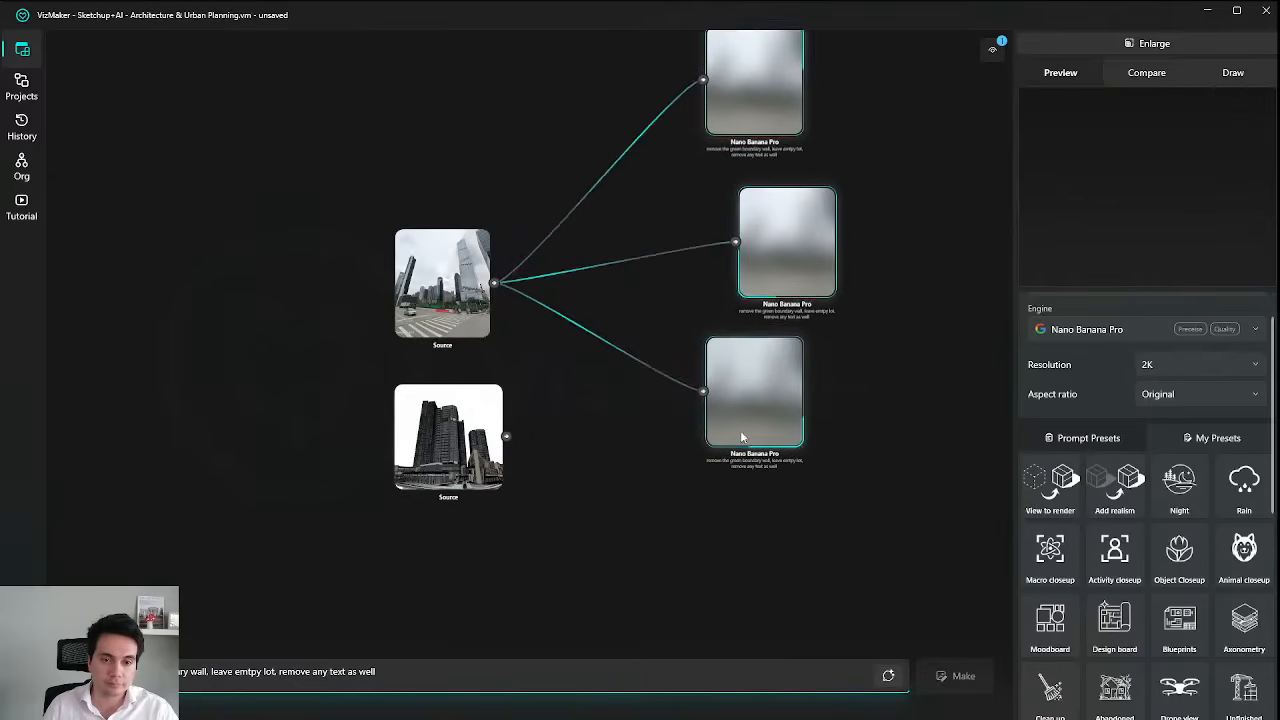
{"action": "scroll", "coordinate": [476, 535], "scroll_direction": "up", "scroll_amount": 3}
{"action": "scroll", "coordinate": [586, 437], "scroll_direction": "down", "scroll_amount": 3}
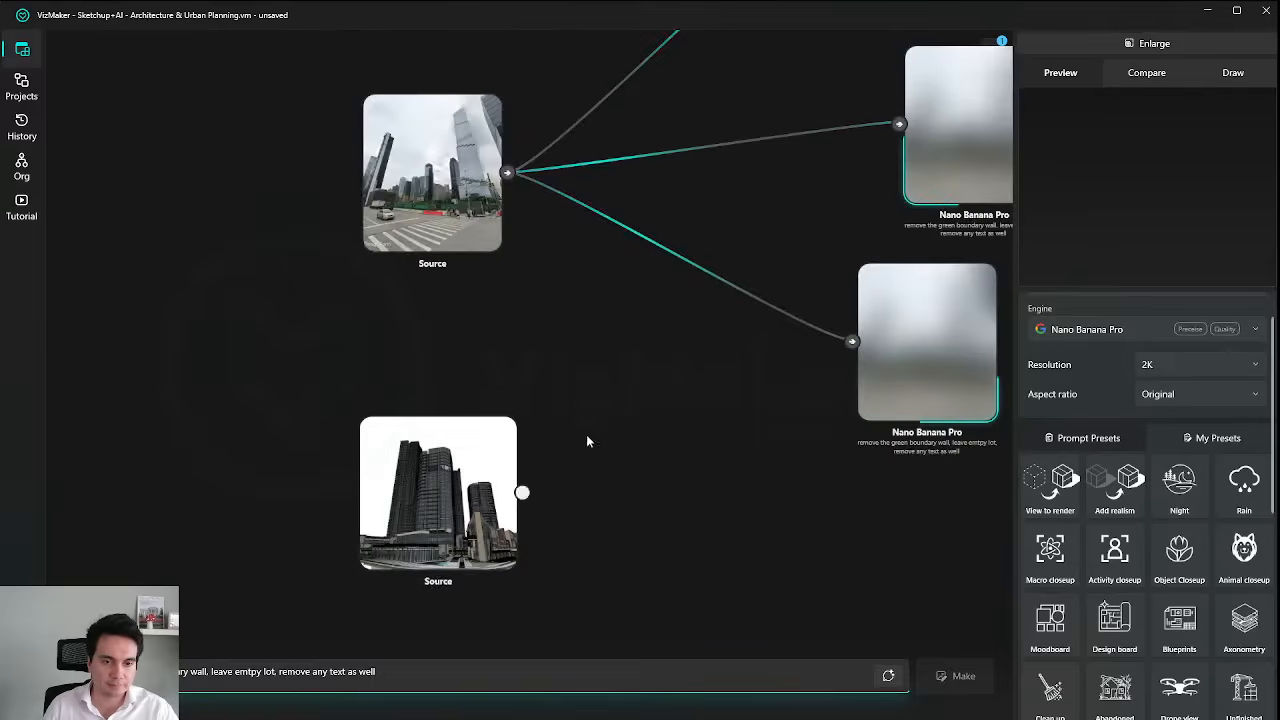
{"action": "scroll", "coordinate": [414, 574], "scroll_direction": "up", "scroll_amount": 3}
{"action": "left_click_drag", "start_coordinate": [414, 574], "coordinate": [402, 617]}
{"action": "scroll", "coordinate": [620, 286], "scroll_direction": "down", "scroll_amount": 3}
{"action": "scroll", "coordinate": [723, 157], "scroll_direction": "up", "scroll_amount": 3}
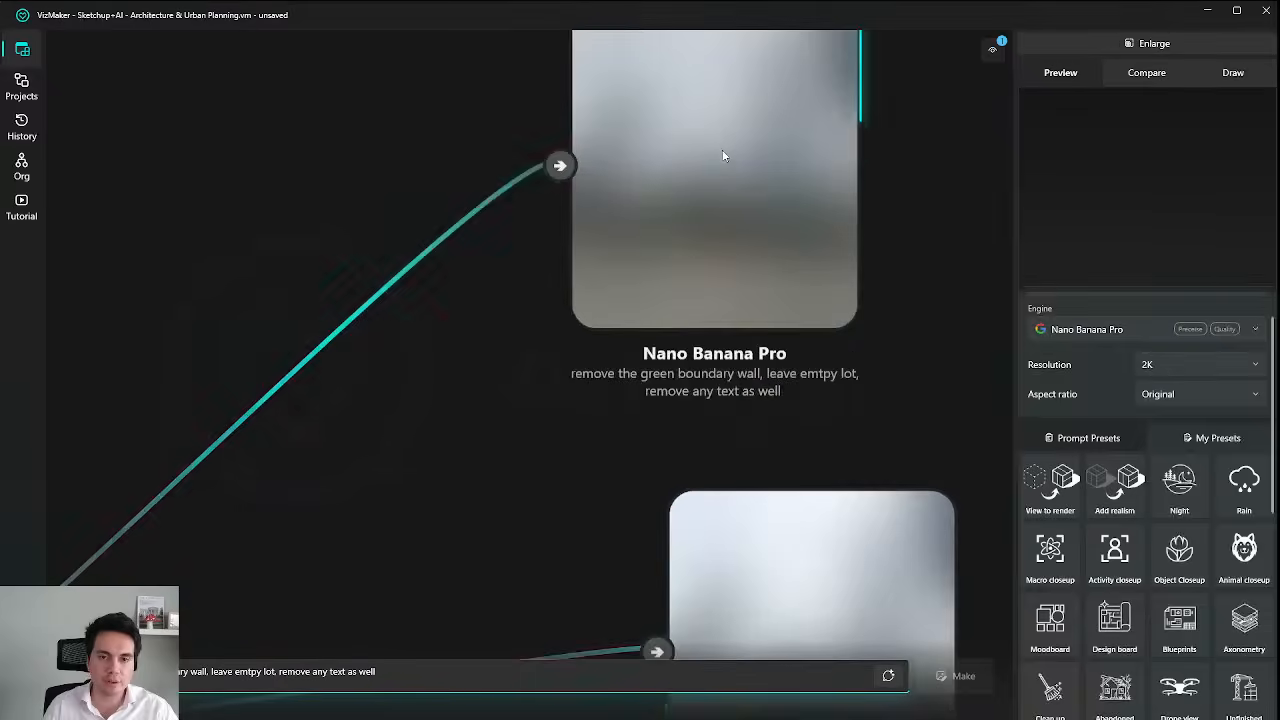
{"action": "scroll", "coordinate": [683, 292], "scroll_direction": "down", "scroll_amount": 3}
{"action": "scroll", "coordinate": [683, 292], "scroll_direction": "up", "scroll_amount": 3}
{"action": "left_click_drag", "start_coordinate": [684, 292], "coordinate": [642, 294]}
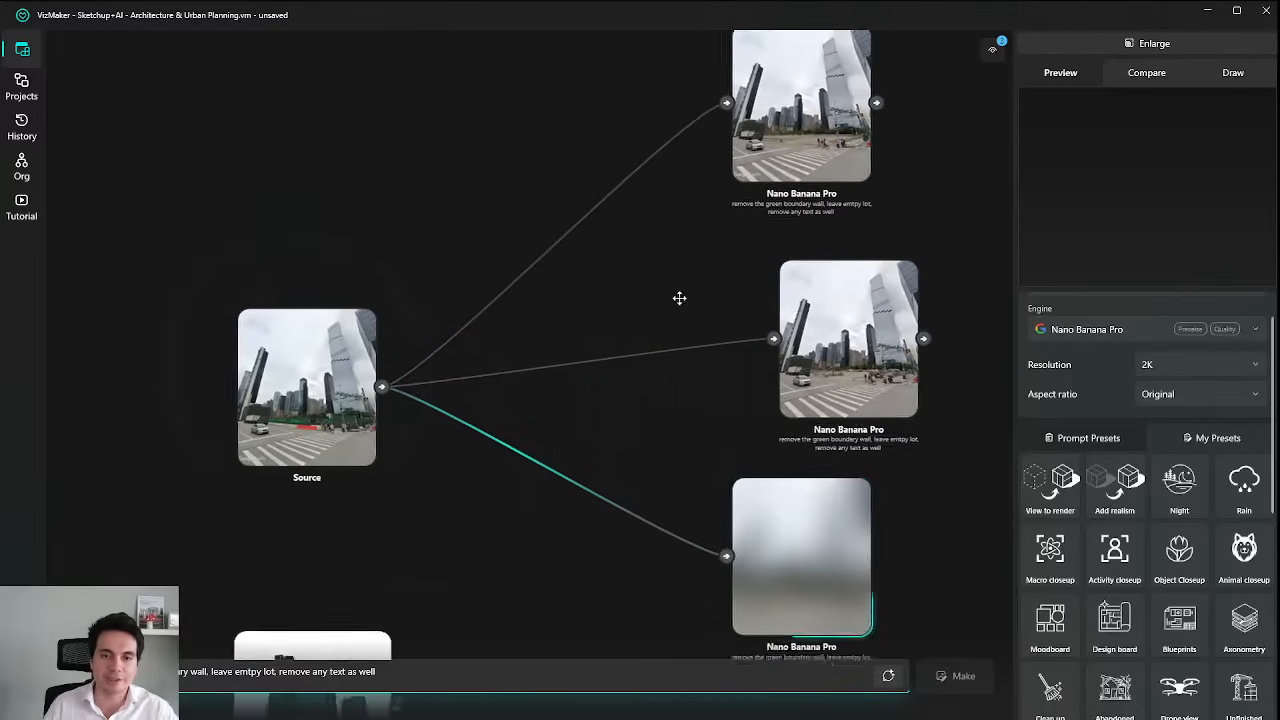
Examine each cleaned-up street variation up close, checking the empty lot and whether the wall and text are removed.
{"action": "double_click", "coordinate": [706, 426]}
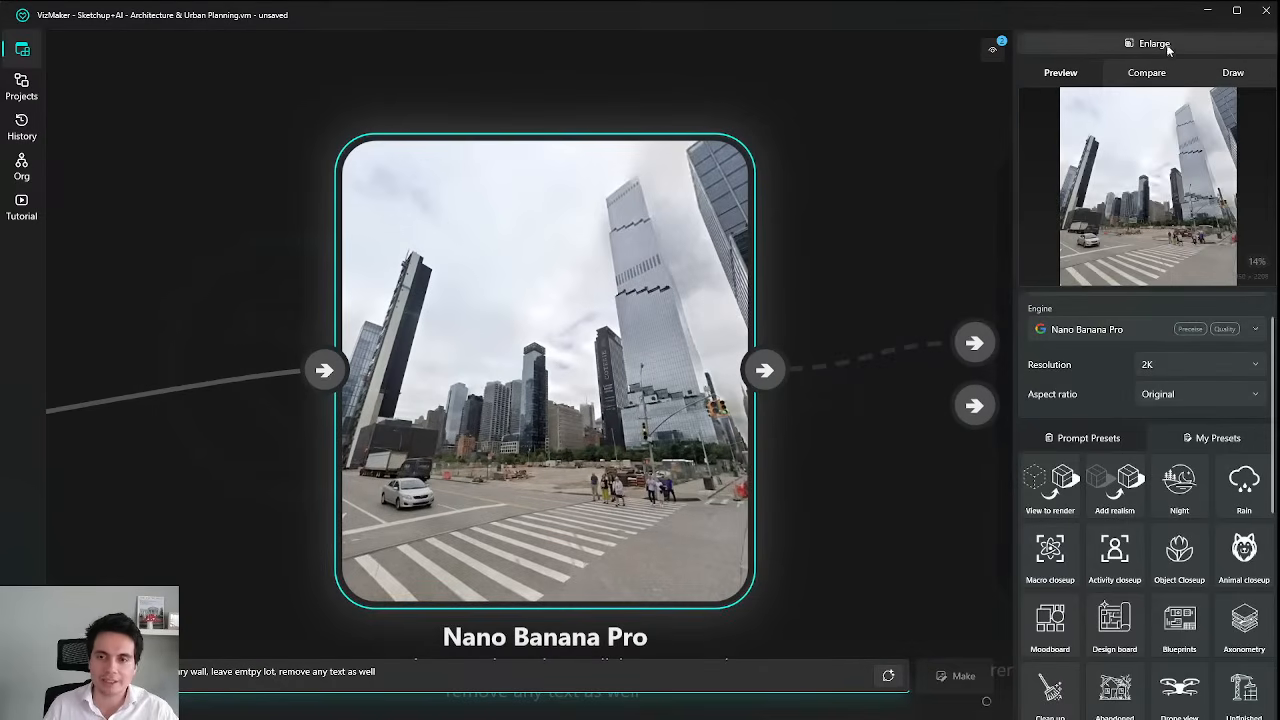
{"action": "left_click", "coordinate": [1154, 43]}
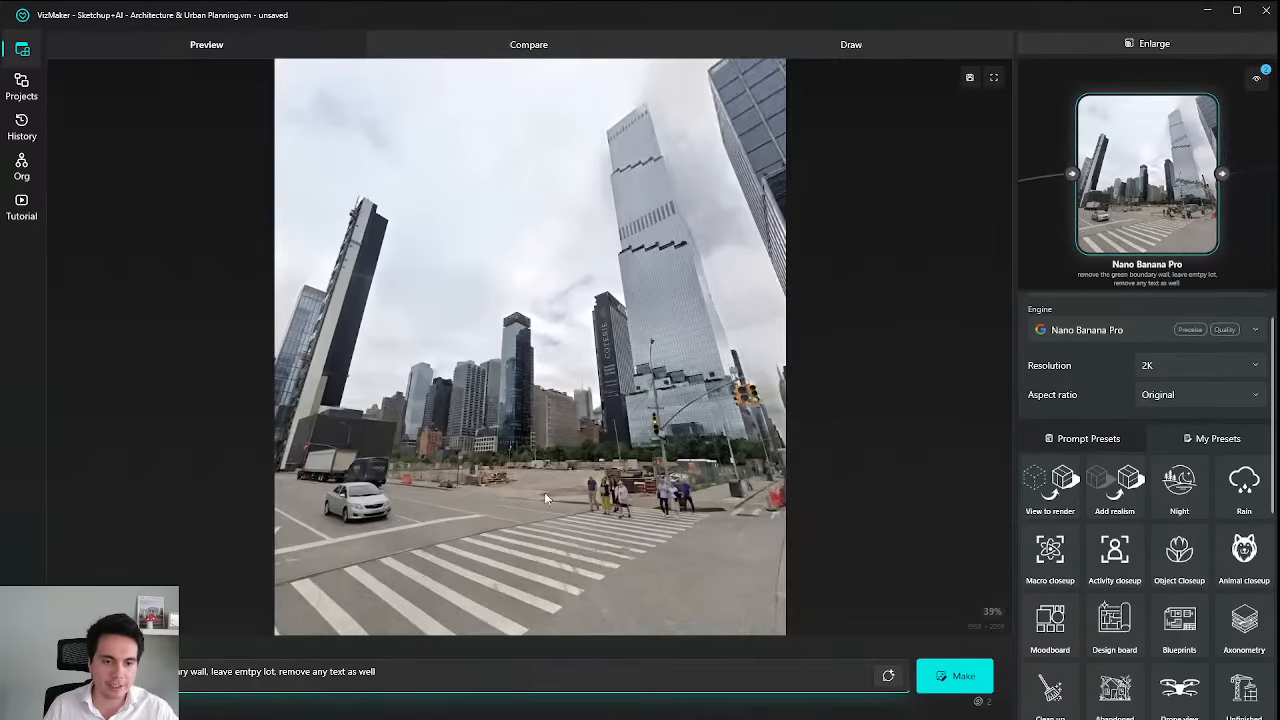
{"action": "scroll", "coordinate": [544, 492], "scroll_direction": "up", "scroll_amount": 2}
{"action": "scroll", "coordinate": [546, 502], "scroll_direction": "down", "scroll_amount": 2}
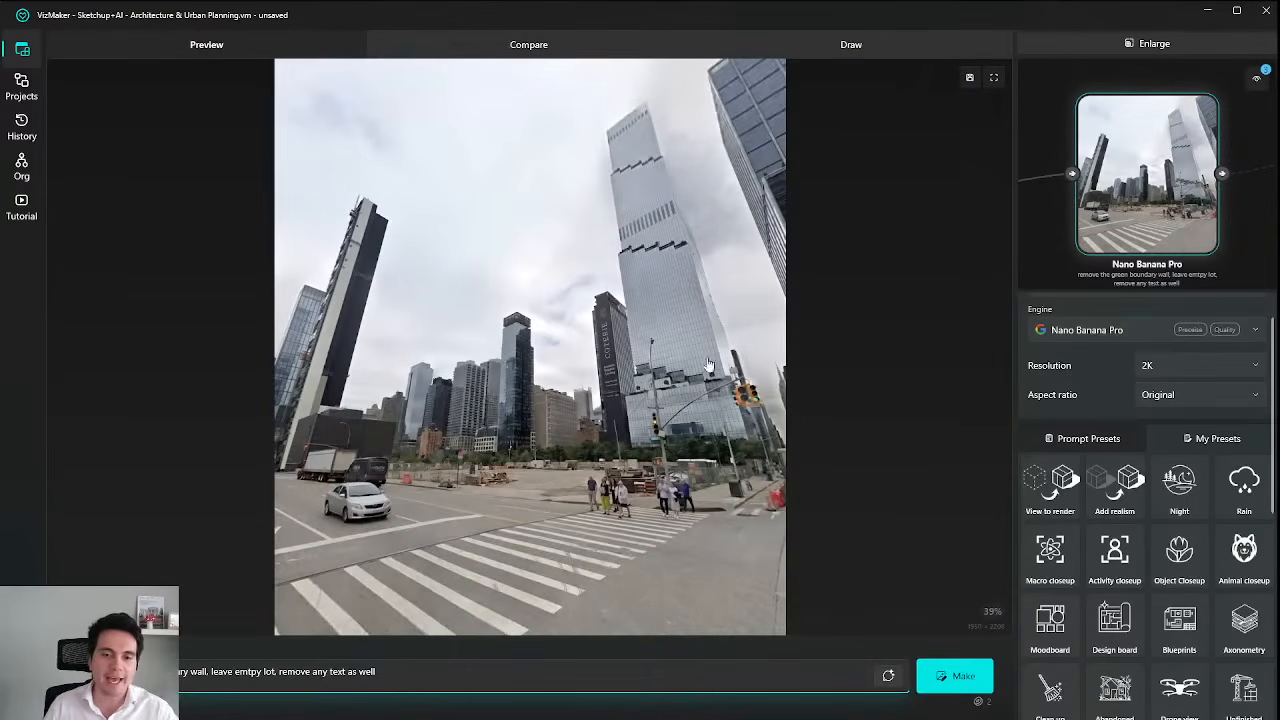
{"action": "key", "text": "Escape"}
{"action": "scroll", "coordinate": [711, 491], "scroll_direction": "up", "scroll_amount": 4}
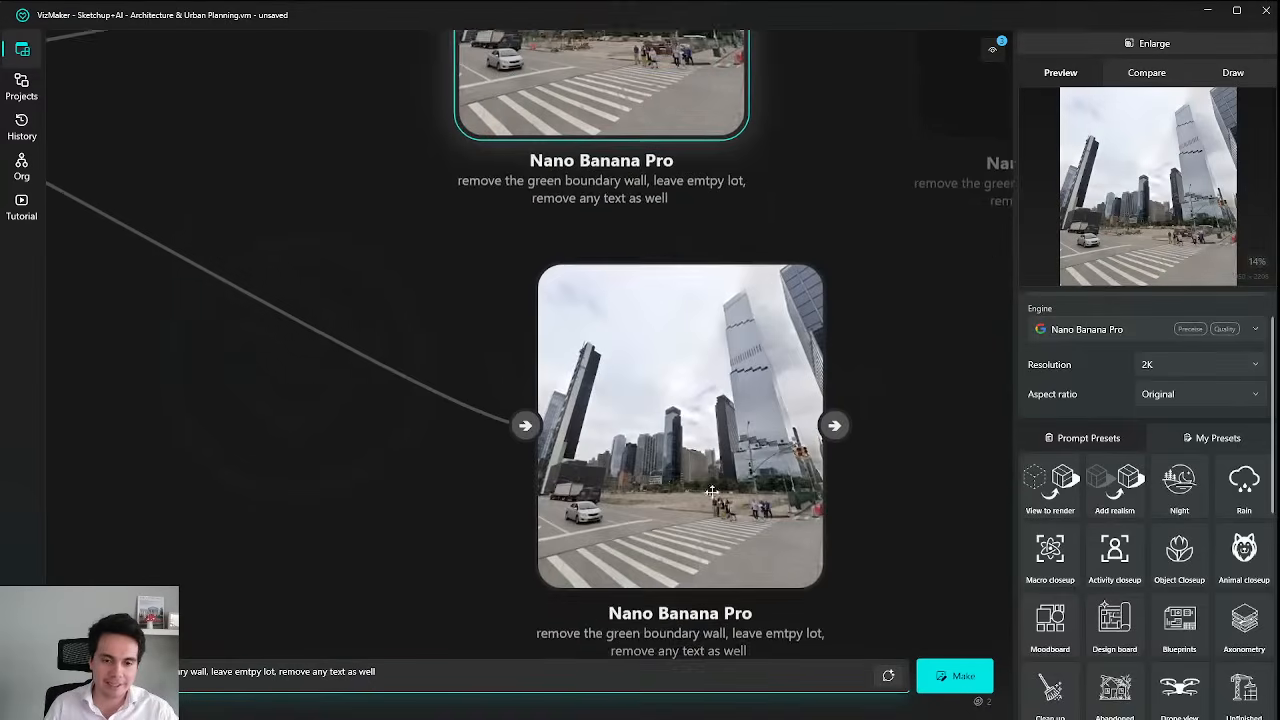
{"action": "left_click", "coordinate": [711, 491]}
{"action": "scroll", "coordinate": [711, 491], "scroll_direction": "down", "scroll_amount": 4}
{"action": "left_click", "coordinate": [1087, 43]}
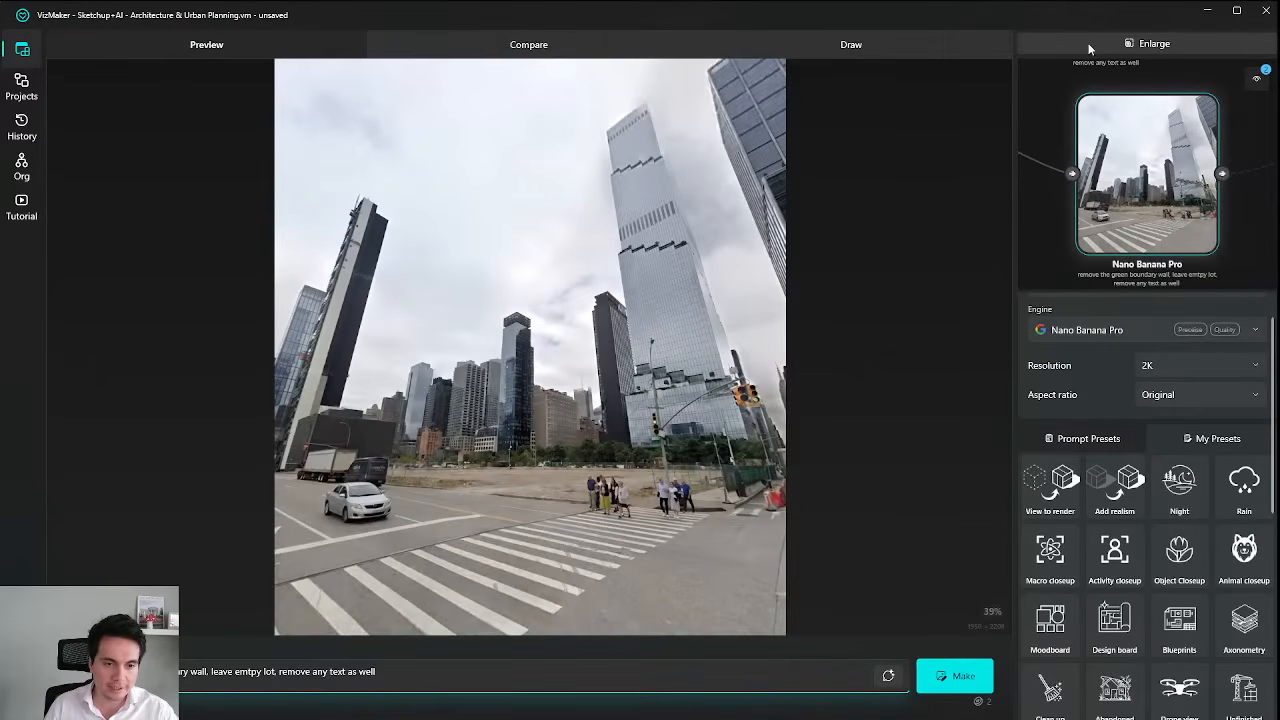
{"action": "left_click", "coordinate": [1088, 43]}
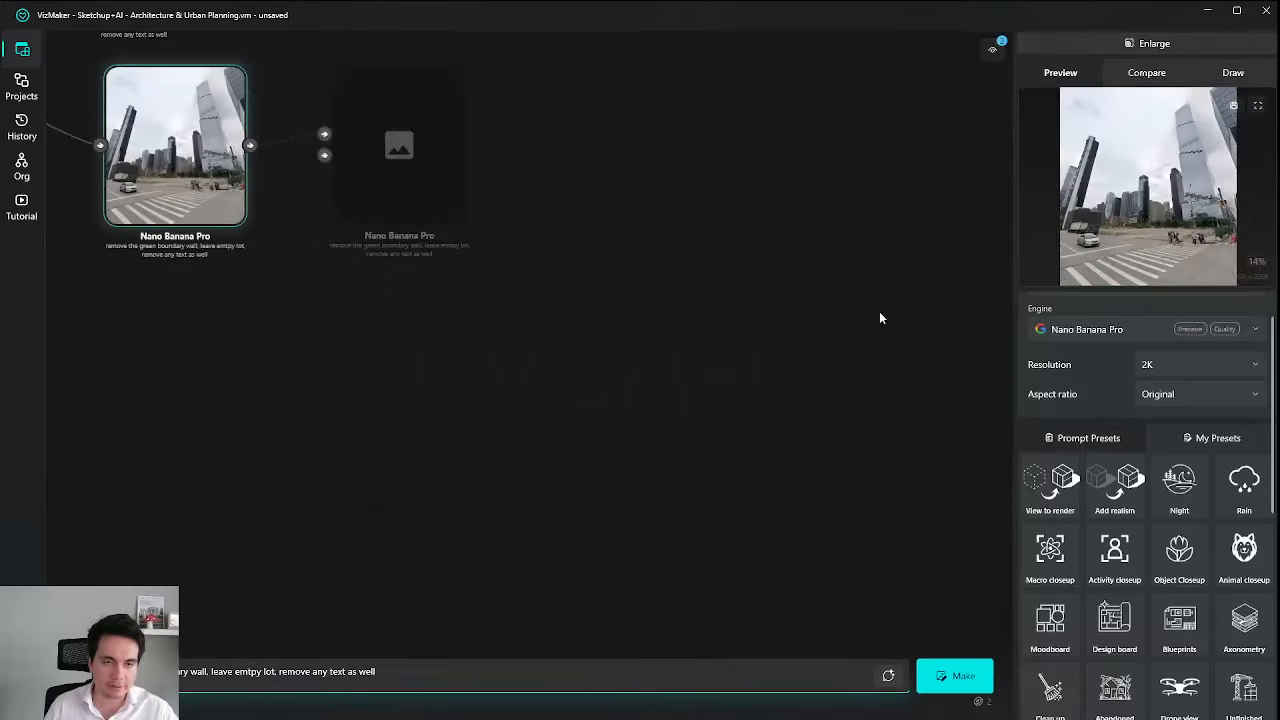
{"action": "scroll", "coordinate": [624, 246], "scroll_direction": "up", "scroll_amount": 3}
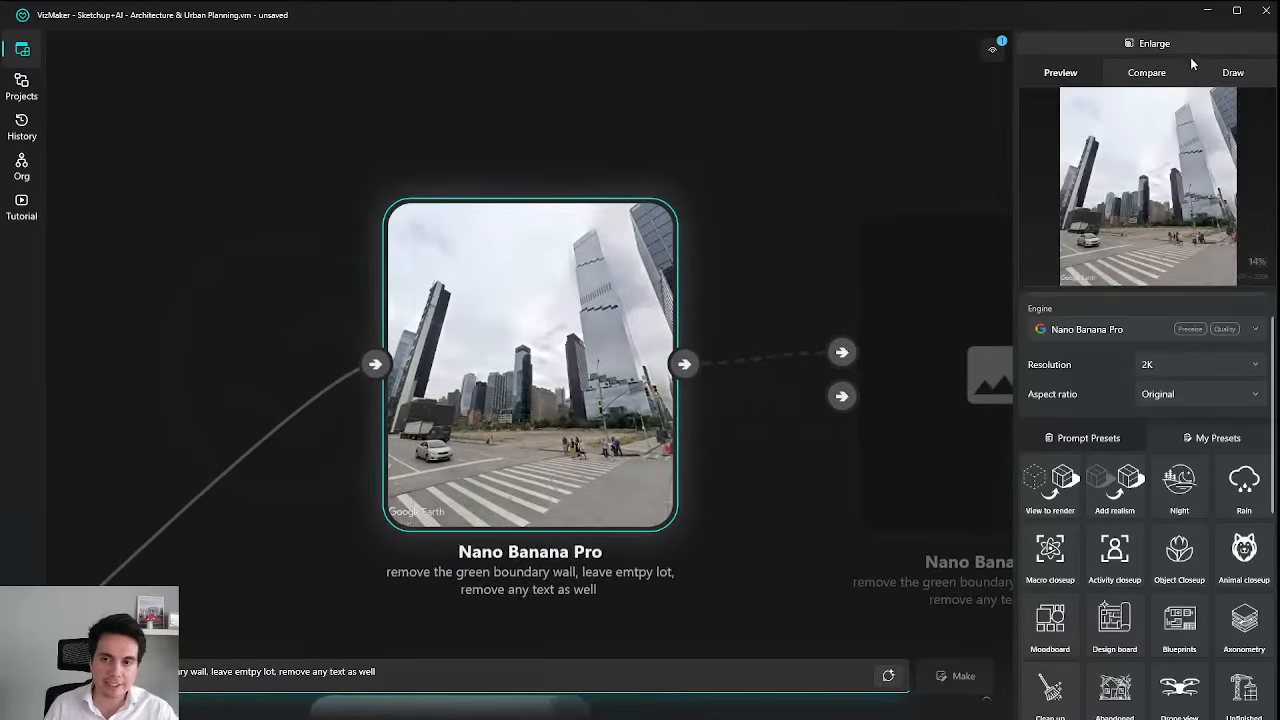
{"action": "scroll", "coordinate": [640, 242], "scroll_direction": "down", "scroll_amount": 3}
Compare the first street variation as A against the third variation as B.
{"action": "right_click", "coordinate": [645, 236]}
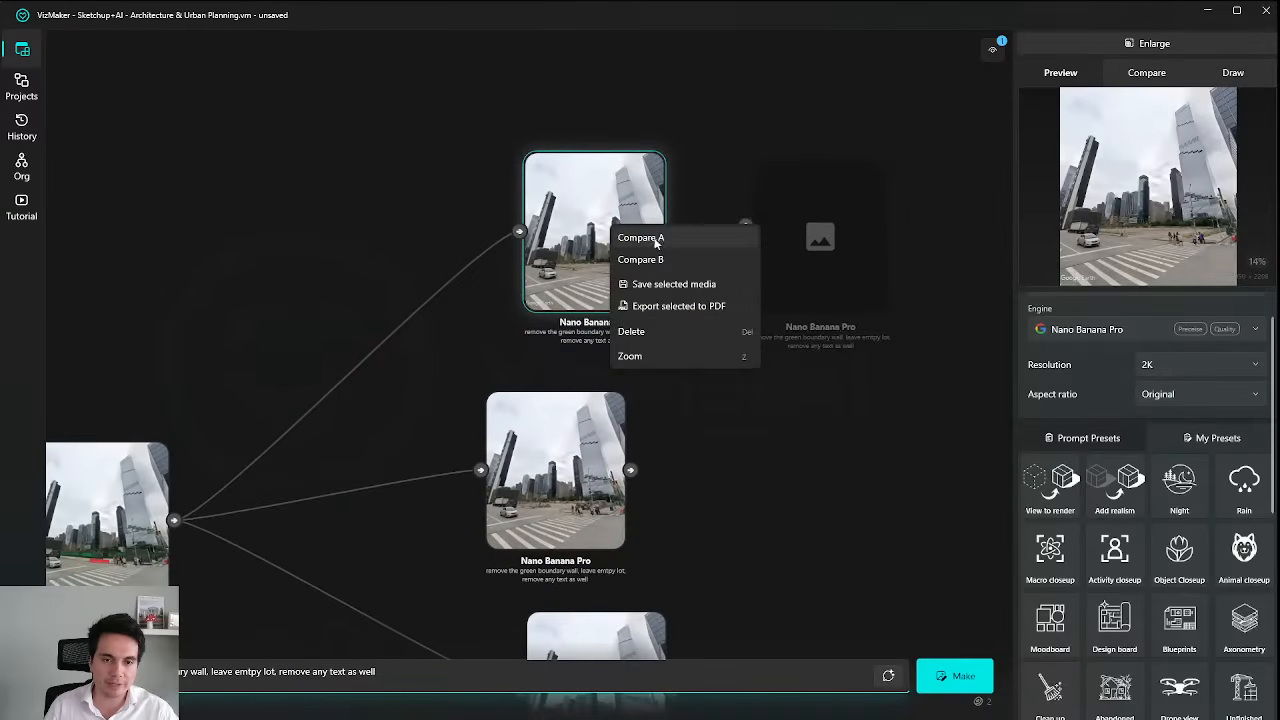
{"action": "left_click", "coordinate": [650, 240]}
{"action": "scroll", "coordinate": [603, 545], "scroll_direction": "down", "scroll_amount": 3}
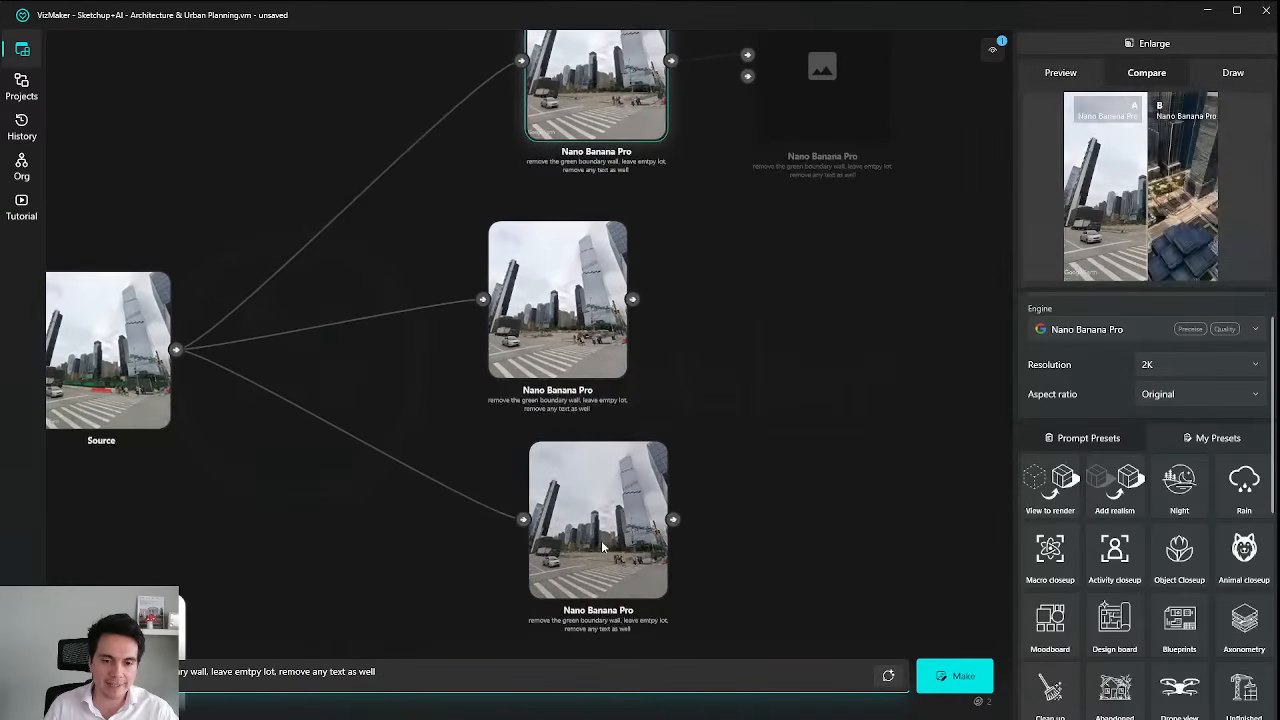
{"action": "left_click", "coordinate": [601, 541]}
{"action": "left_click_drag", "start_coordinate": [530, 387], "coordinate": [922, 222]}
{"action": "left_click", "coordinate": [1196, 42]}
Move the first two street variations close to the street source and keep the third variation apart on its own beyond them.
{"action": "scroll", "coordinate": [689, 323], "scroll_direction": "down", "scroll_amount": 4}
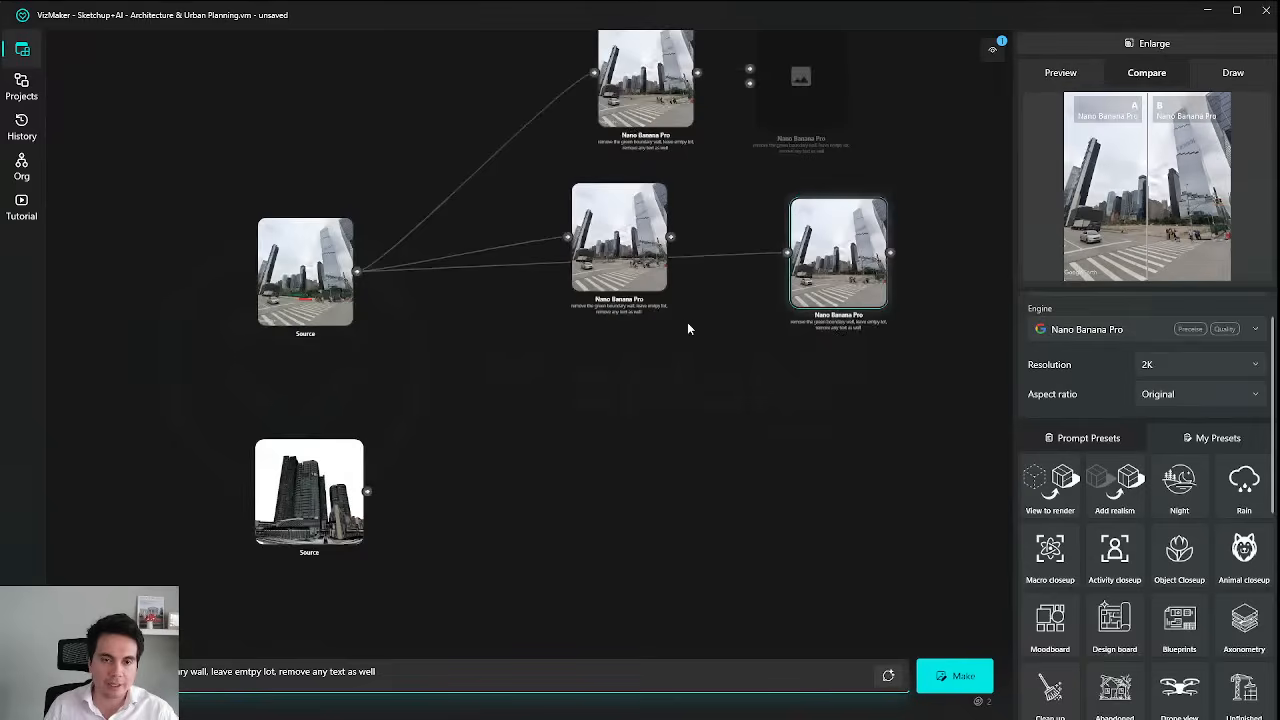
{"action": "left_click_drag", "start_coordinate": [687, 323], "coordinate": [674, 388]}
{"action": "left_click_drag", "start_coordinate": [605, 327], "coordinate": [495, 390]}
{"action": "left_click_drag", "start_coordinate": [583, 150], "coordinate": [488, 225]}
{"action": "left_click_drag", "start_coordinate": [625, 158], "coordinate": [459, 206]}
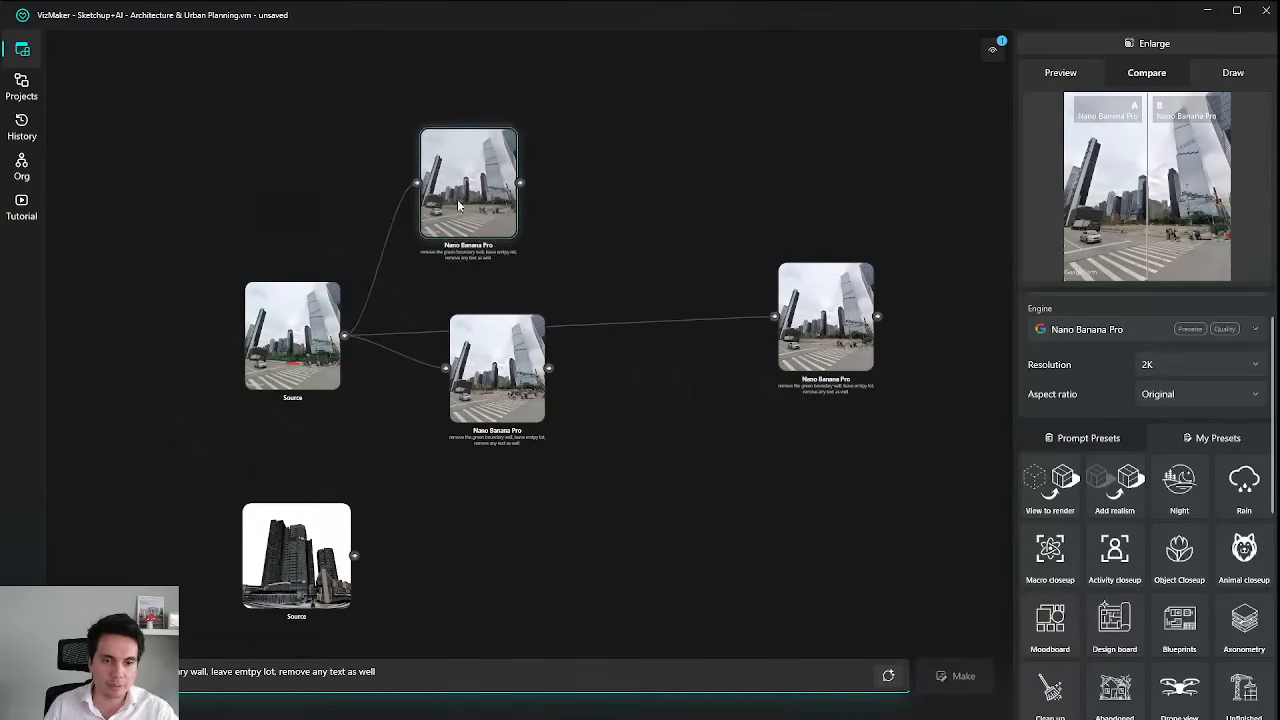
{"action": "left_click_drag", "start_coordinate": [489, 356], "coordinate": [434, 360]}
{"action": "left_click_drag", "start_coordinate": [822, 322], "coordinate": [653, 332]}
{"action": "left_click_drag", "start_coordinate": [551, 463], "coordinate": [559, 385]}
Place the tower source directly below the third street variation and select that variation as the base image.
{"action": "left_click_drag", "start_coordinate": [319, 482], "coordinate": [674, 407]}
{"action": "scroll", "coordinate": [696, 422], "scroll_direction": "up", "scroll_amount": 4}
{"action": "left_click", "coordinate": [625, 440]}
{"action": "left_click_drag", "start_coordinate": [768, 239], "coordinate": [672, 262]}
{"action": "left_click_drag", "start_coordinate": [518, 150], "coordinate": [518, 130]}
{"action": "left_click_drag", "start_coordinate": [559, 212], "coordinate": [573, 452]}
{"action": "left_click_drag", "start_coordinate": [537, 414], "coordinate": [525, 493]}
{"action": "left_click_drag", "start_coordinate": [567, 506], "coordinate": [591, 299]}
{"action": "left_click_drag", "start_coordinate": [782, 254], "coordinate": [790, 437]}
{"action": "left_click_drag", "start_coordinate": [590, 410], "coordinate": [553, 406]}
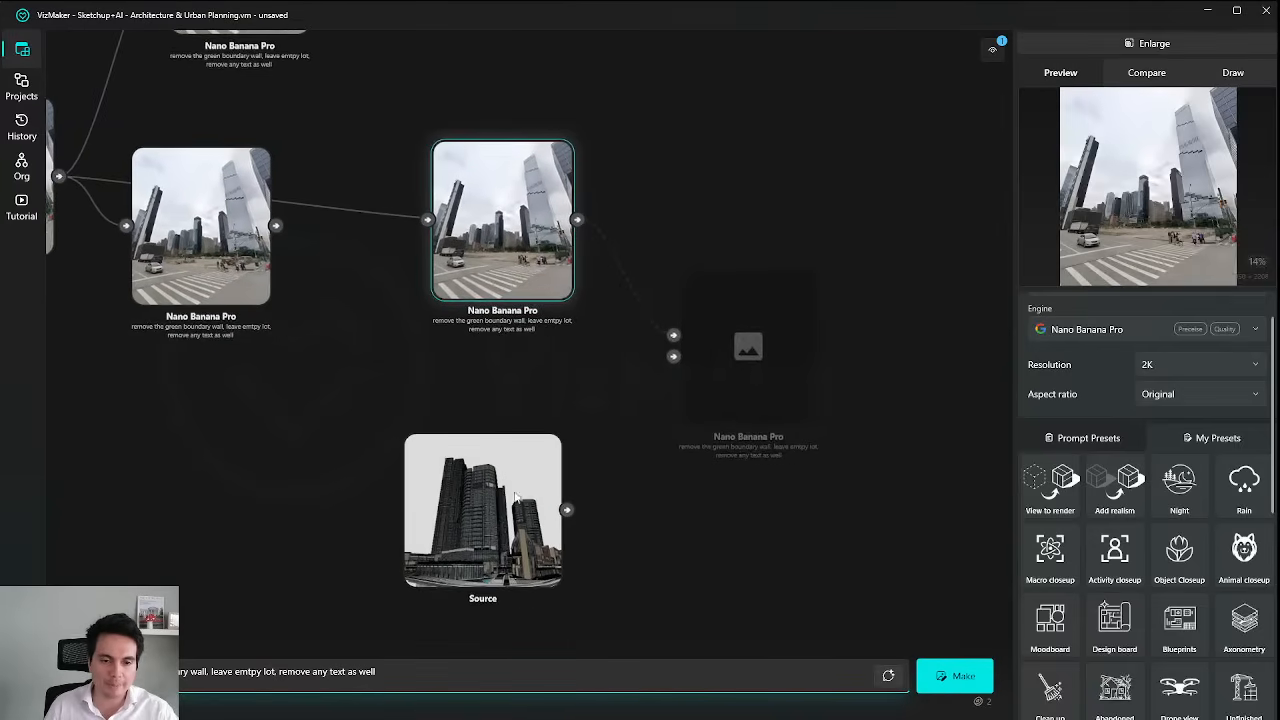
{"action": "left_click_drag", "start_coordinate": [515, 508], "coordinate": [530, 471]}
{"action": "left_click", "coordinate": [705, 537]}
{"action": "left_click", "coordinate": [557, 238]}
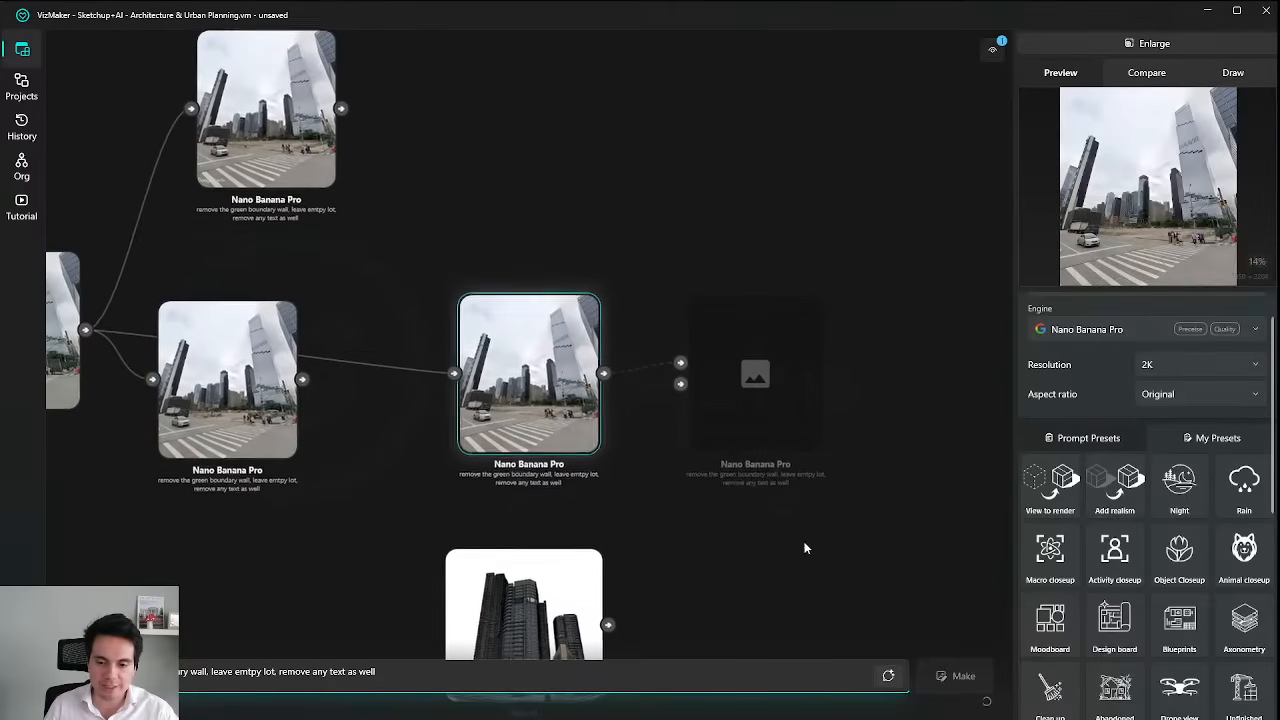
Switch to Notepad, copy the full prompt under "SITE TO RENDER + GOOGLE EARTH", and return to VizMaker.
{"action": "key", "text": "alt+Tab"}
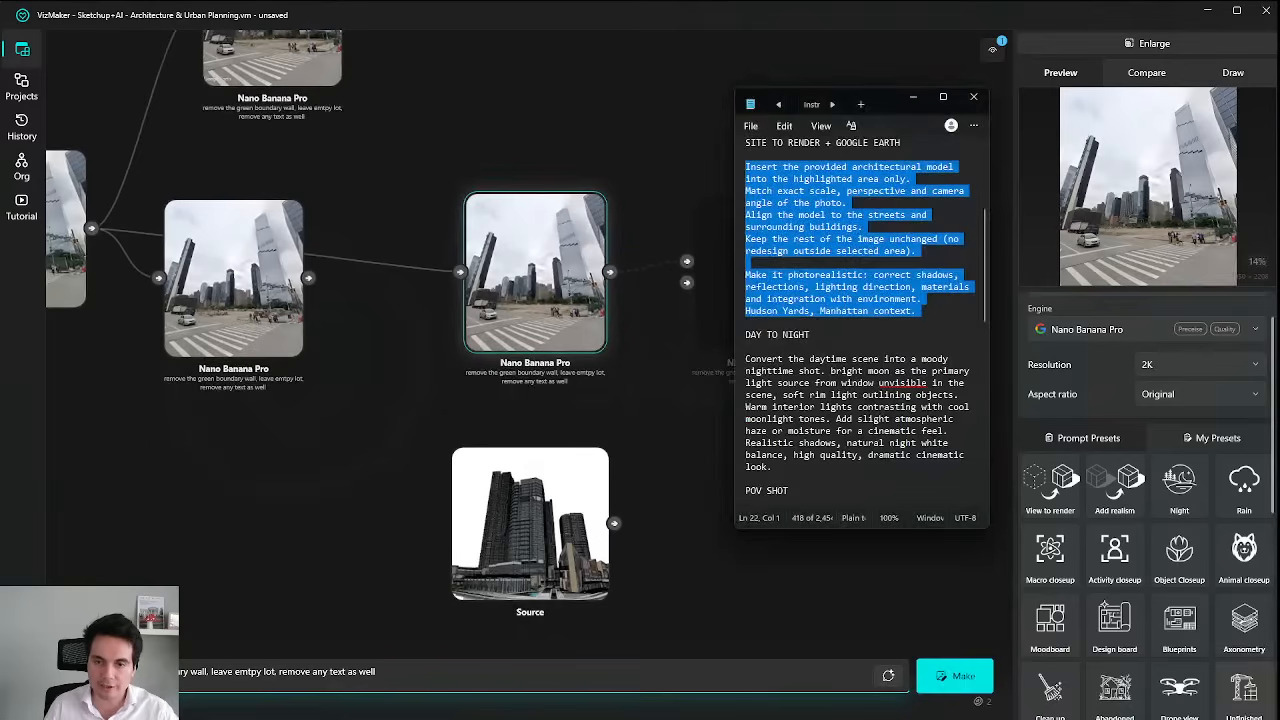
{"action": "left_click", "coordinate": [785, 166]}
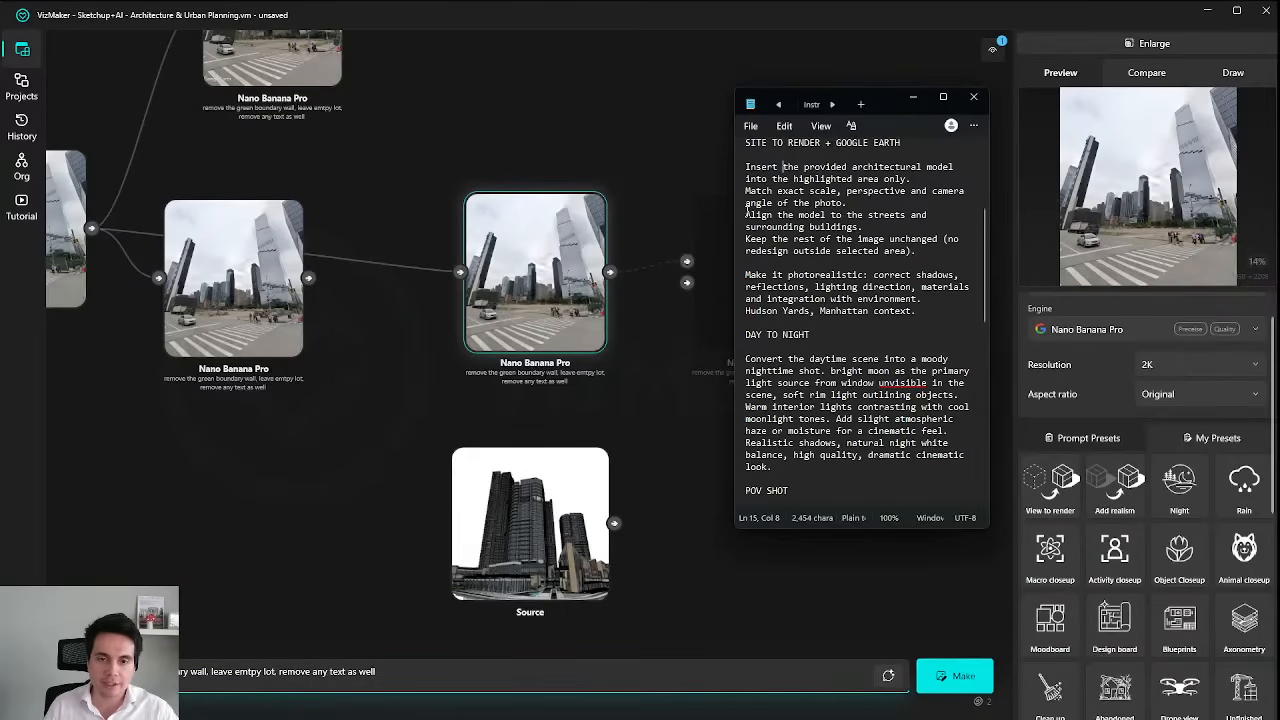
{"action": "left_click_drag", "start_coordinate": [746, 211], "coordinate": [904, 225]}
{"action": "left_click", "coordinate": [866, 251]}
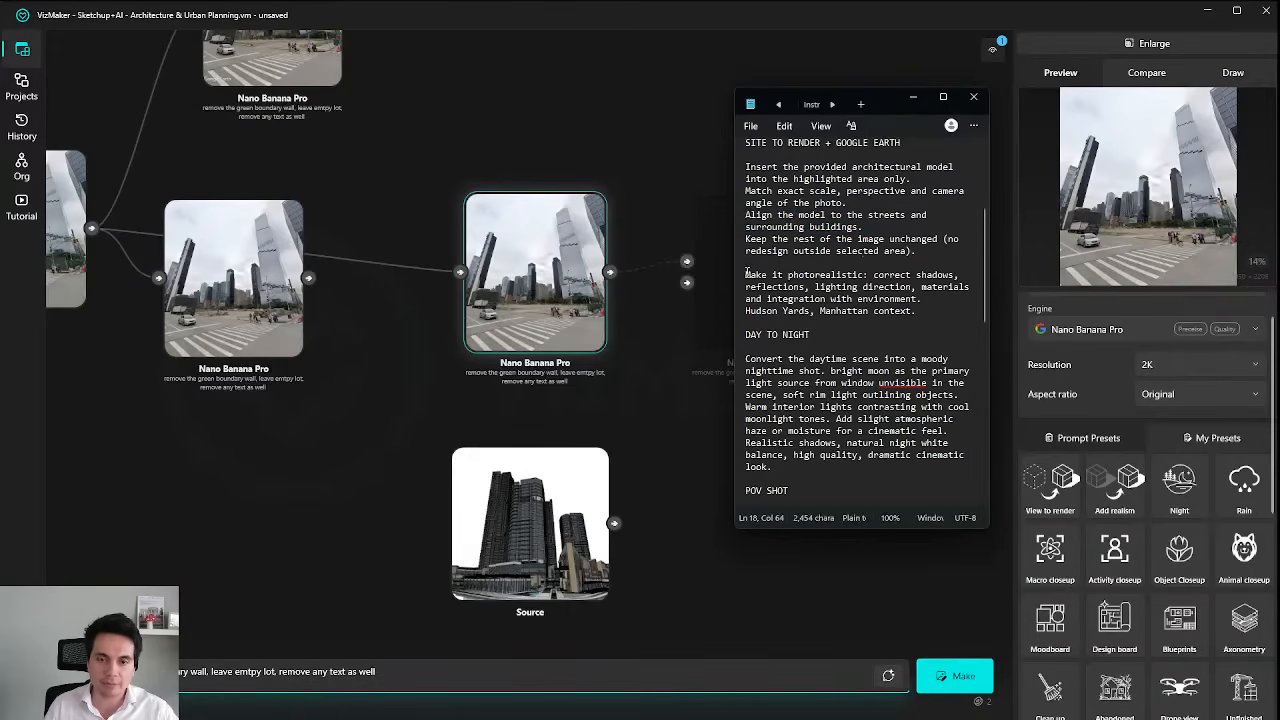
{"action": "left_click_drag", "start_coordinate": [741, 281], "coordinate": [940, 313]}
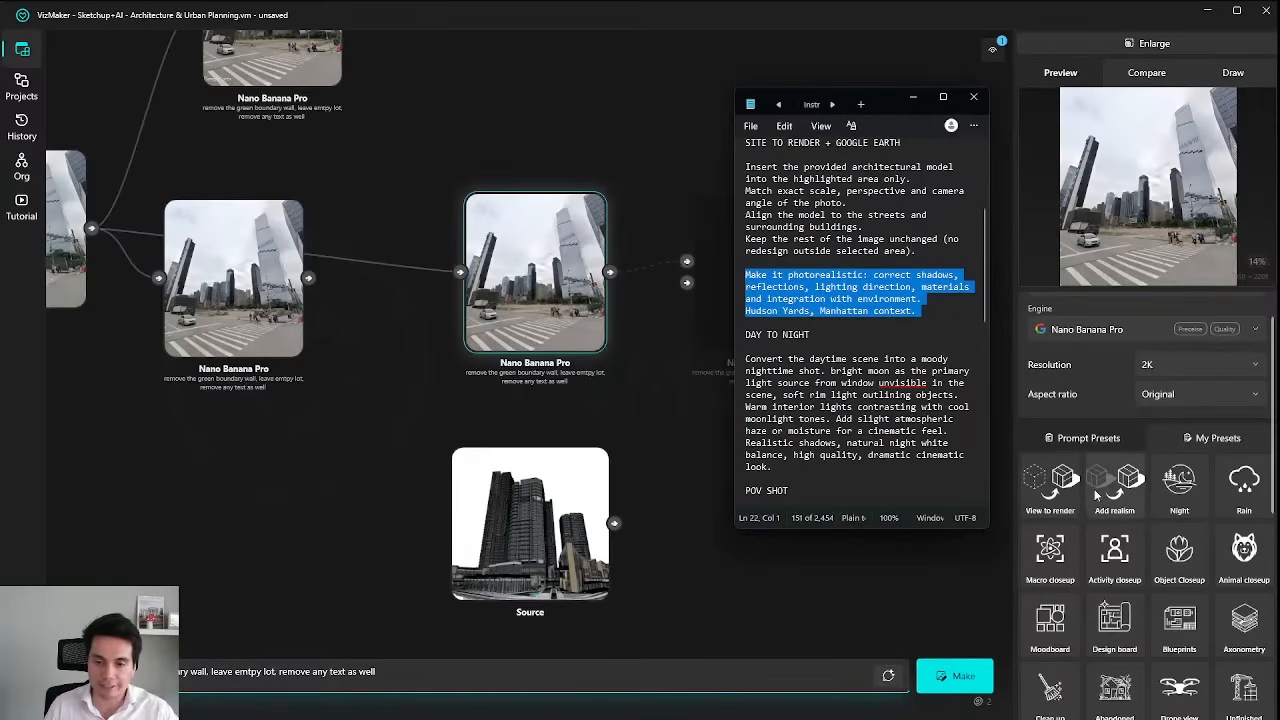
{"action": "left_click_drag", "start_coordinate": [918, 311], "coordinate": [727, 177]}
{"action": "left_click", "coordinate": [636, 350]}
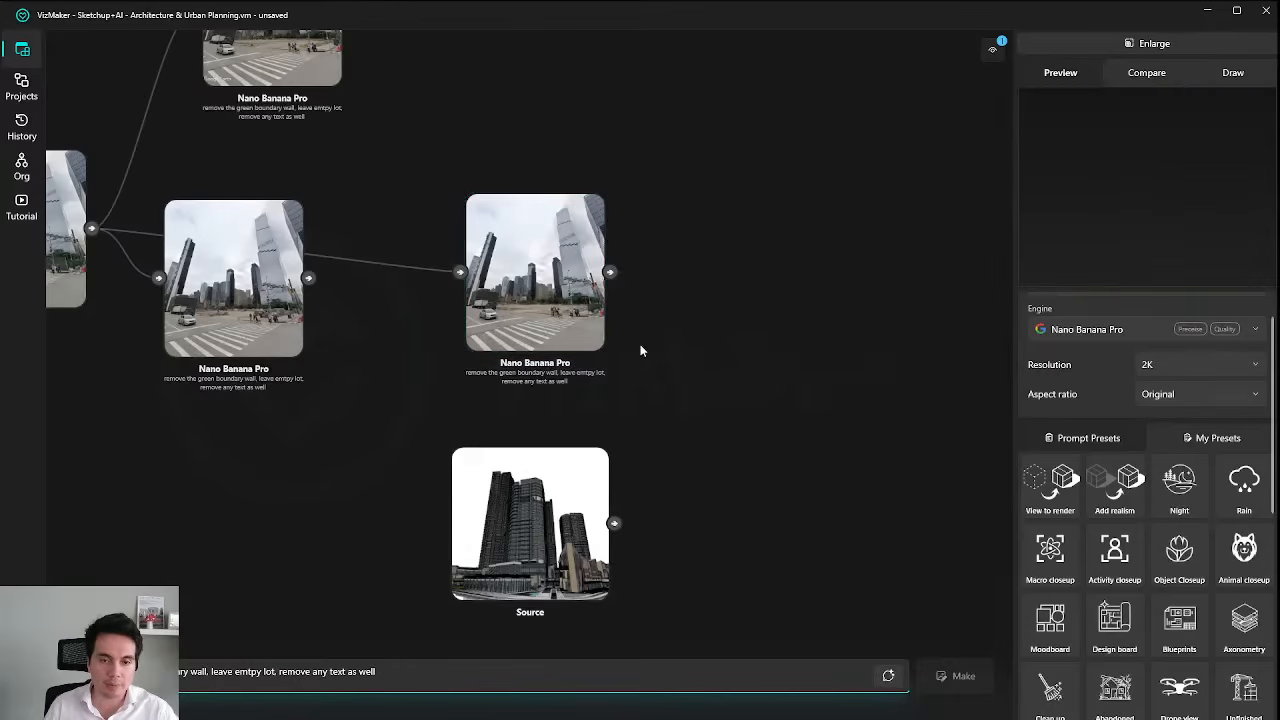
Open the third street variation in the enlarged view for drawing on it.
{"action": "left_click_drag", "start_coordinate": [648, 363], "coordinate": [631, 371]}
{"action": "left_click", "coordinate": [570, 328]}
{"action": "left_click_drag", "start_coordinate": [757, 375], "coordinate": [766, 449]}
{"action": "scroll", "coordinate": [638, 468], "scroll_direction": "up", "scroll_amount": 2}
{"action": "left_click_drag", "start_coordinate": [637, 470], "coordinate": [628, 406]}
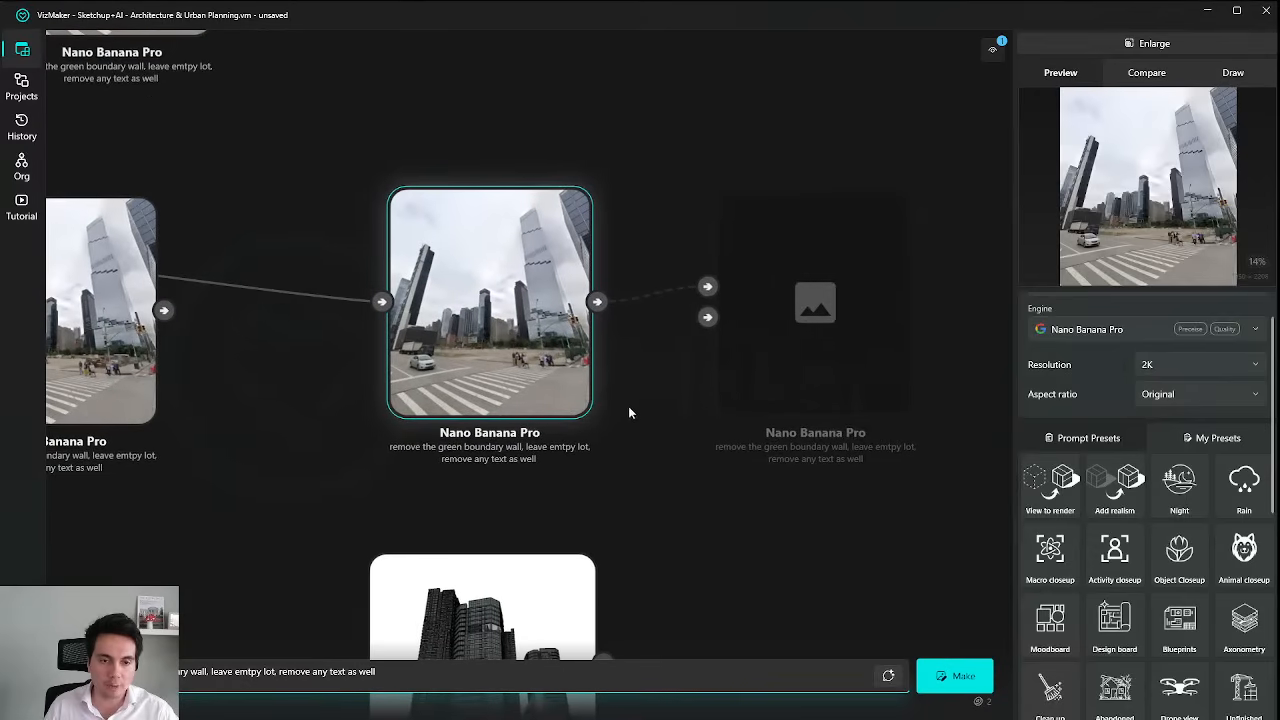
{"action": "left_click", "coordinate": [1158, 48]}
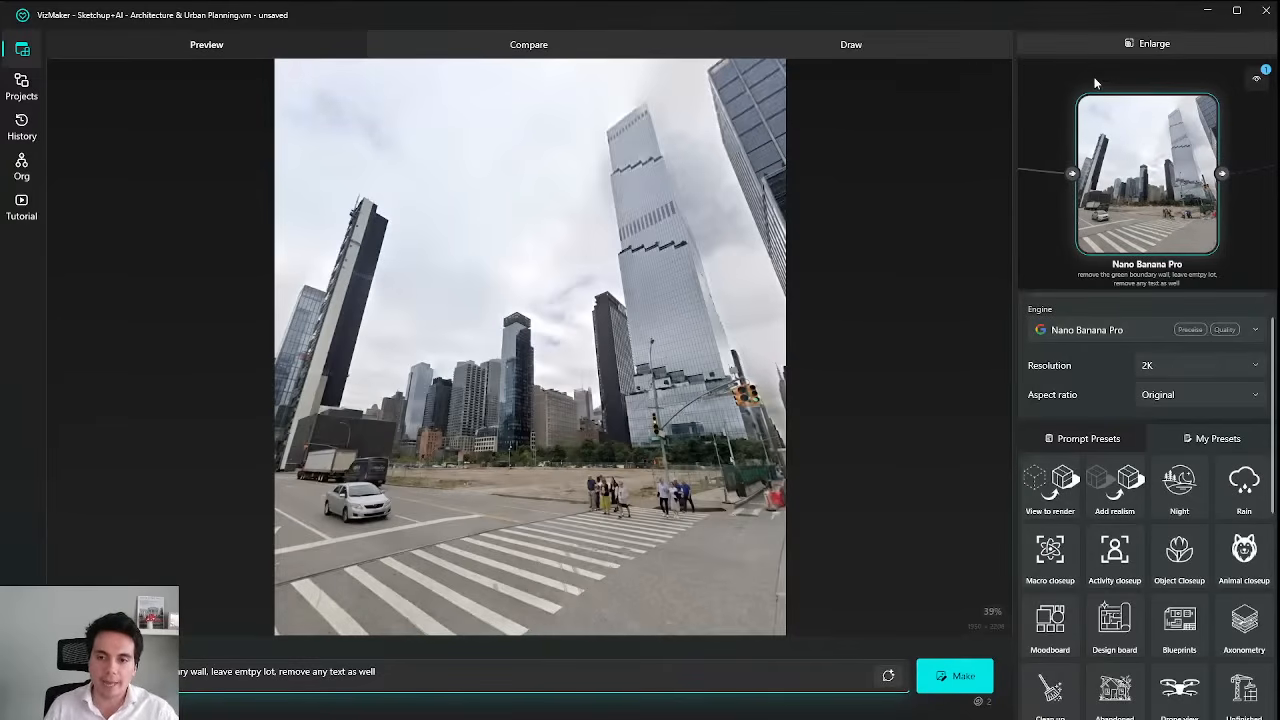
{"action": "left_click", "coordinate": [874, 47]}
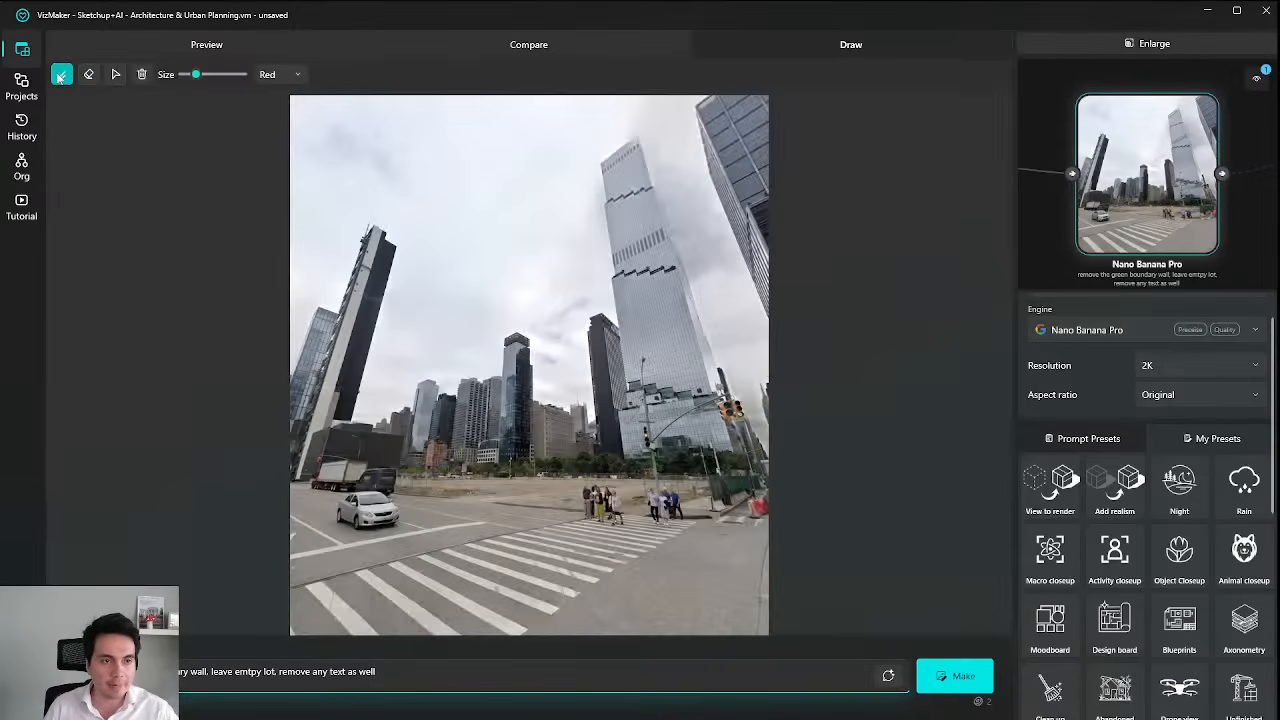
Outline the tower area with a closed red brush line, from the empty lot up to a peak in the sky.
{"action": "left_click", "coordinate": [62, 76]}
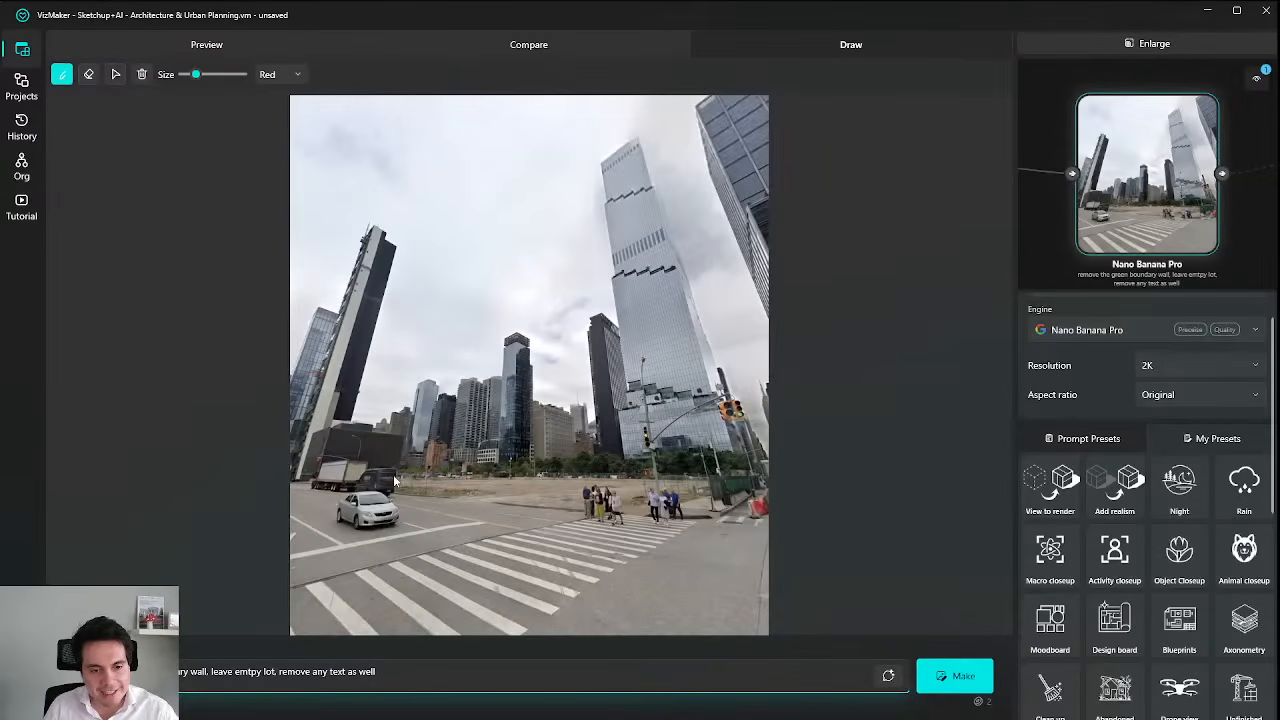
{"action": "mouse_move", "coordinate": [393, 476]}
{"action": "left_mouse_down"}
{"action": "mouse_move", "coordinate": [408, 296]}
{"action": "mouse_move", "coordinate": [553, 218]}
{"action": "left_mouse_up"}
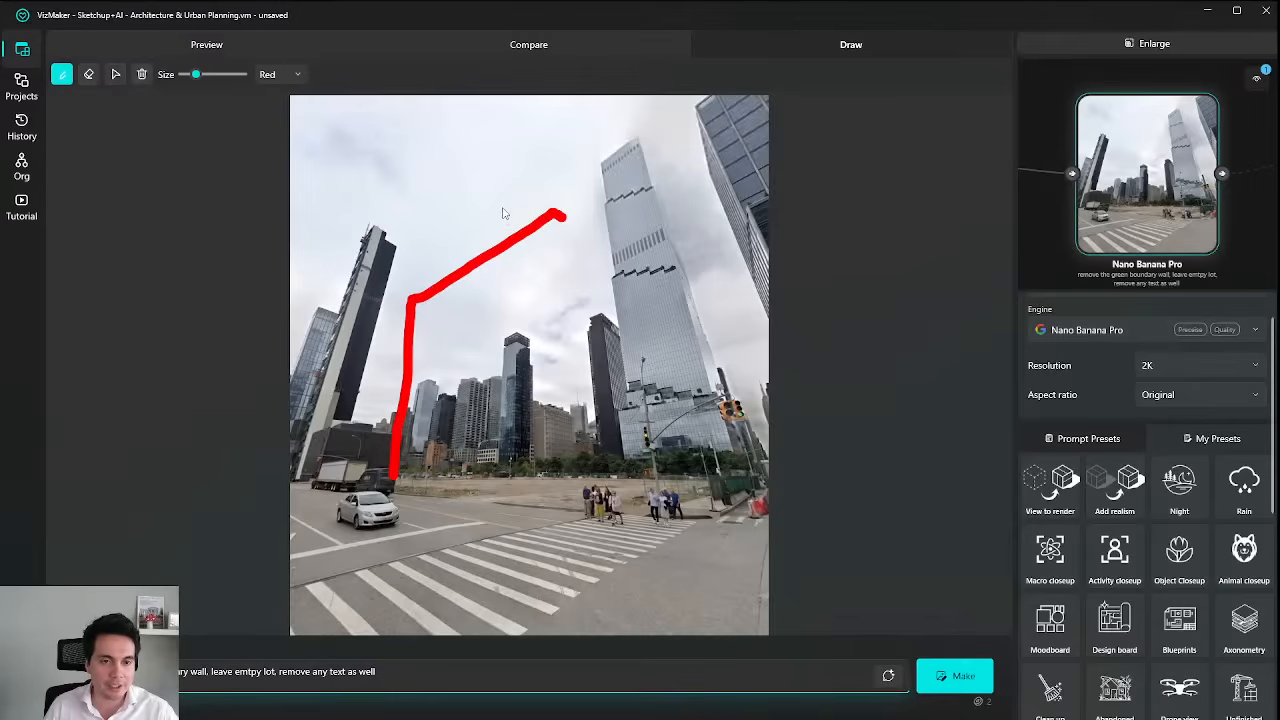
{"action": "left_click", "coordinate": [141, 76]}
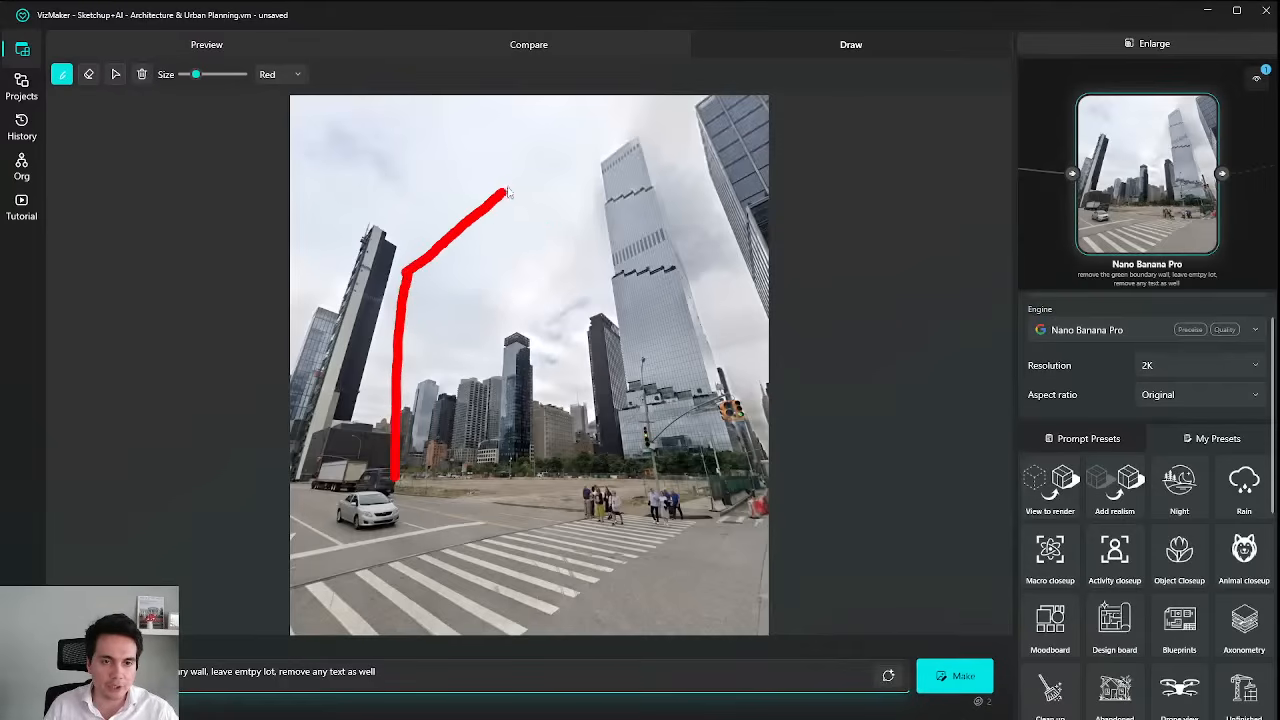
{"action": "left_click_drag", "start_coordinate": [645, 266], "coordinate": [660, 472]}
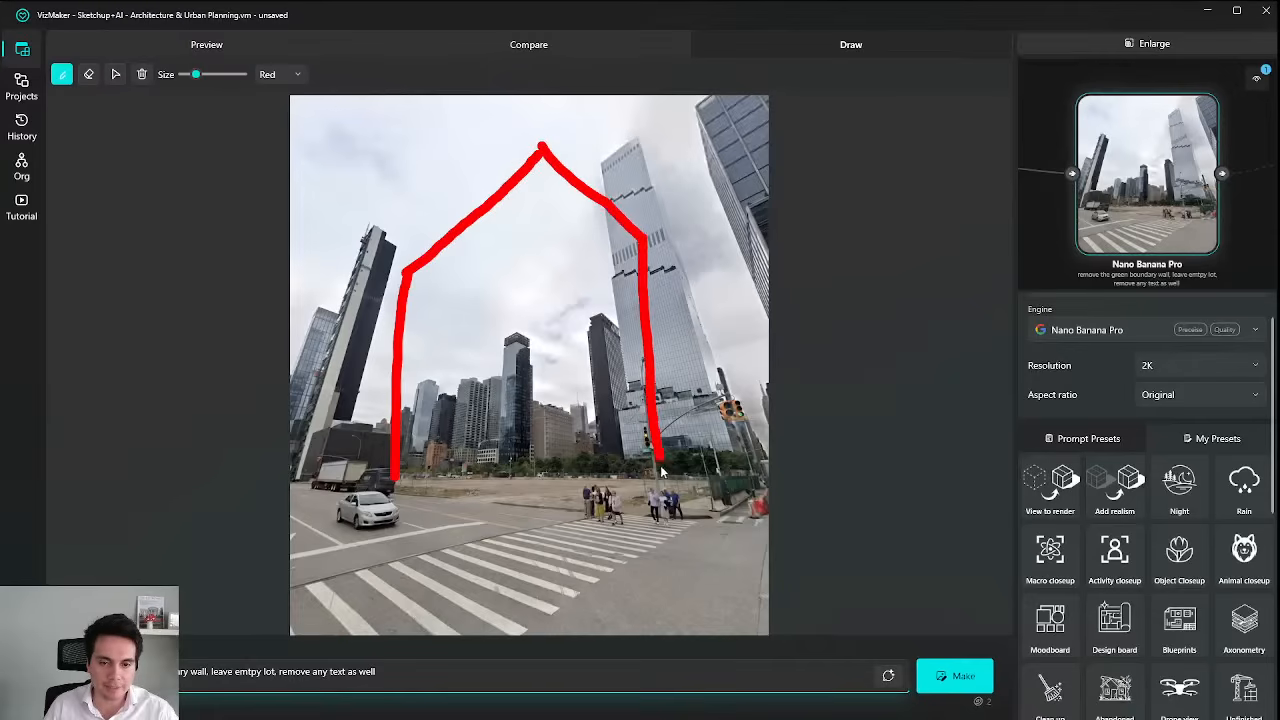
{"action": "left_click_drag", "start_coordinate": [516, 497], "coordinate": [402, 474]}
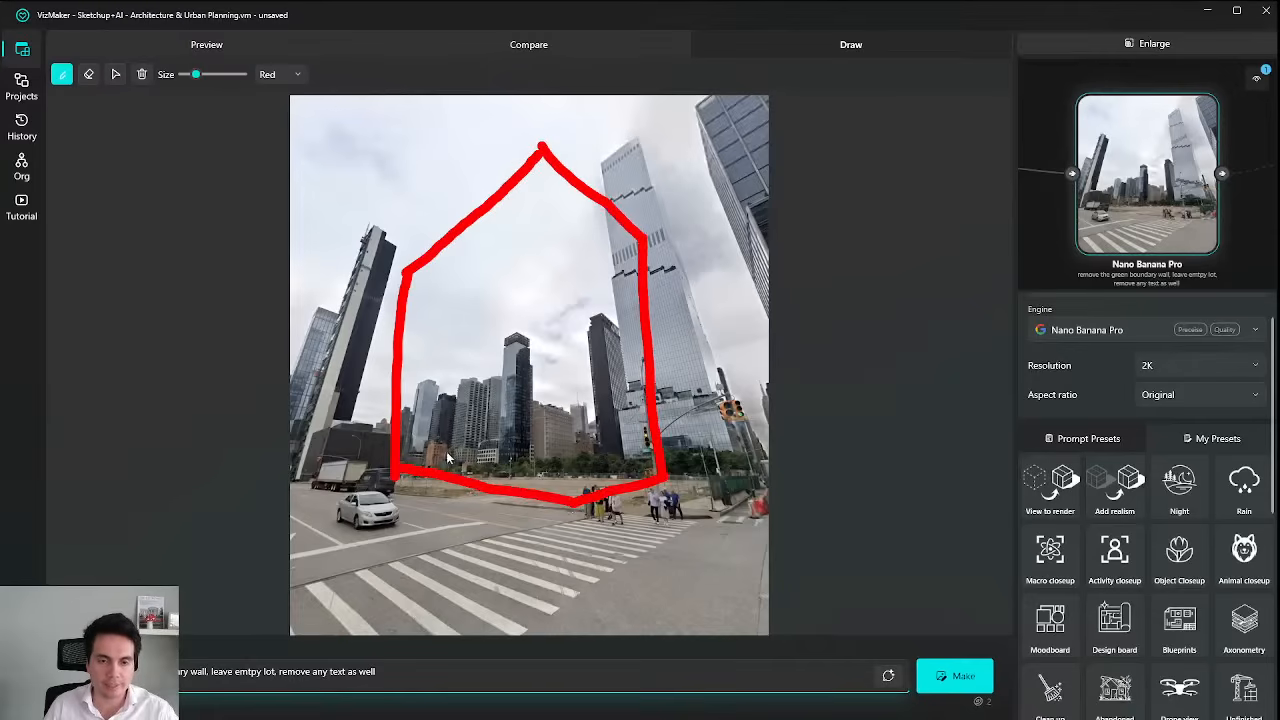
Return to the node canvas and connect the tower source to the pending node as a second input image.
{"action": "left_click", "coordinate": [1155, 44]}
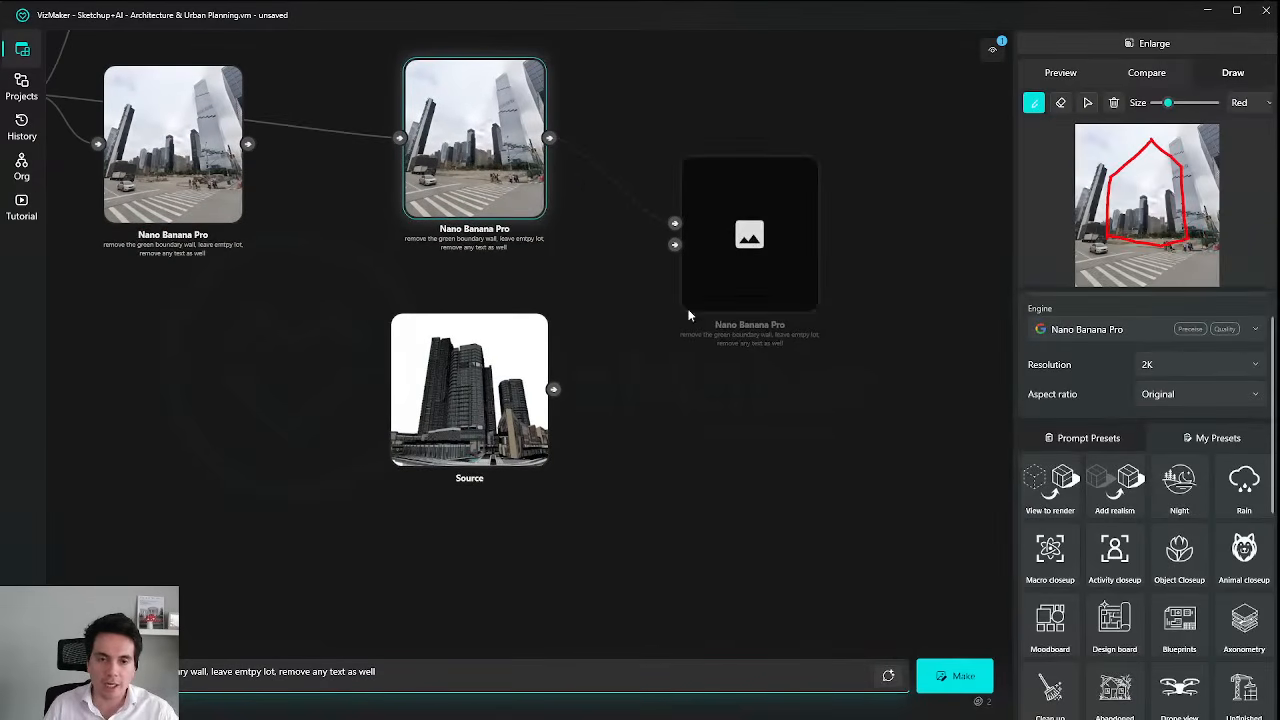
{"action": "scroll", "coordinate": [558, 405], "scroll_direction": "up", "scroll_amount": 3}
{"action": "left_click_drag", "start_coordinate": [498, 467], "coordinate": [677, 257]}
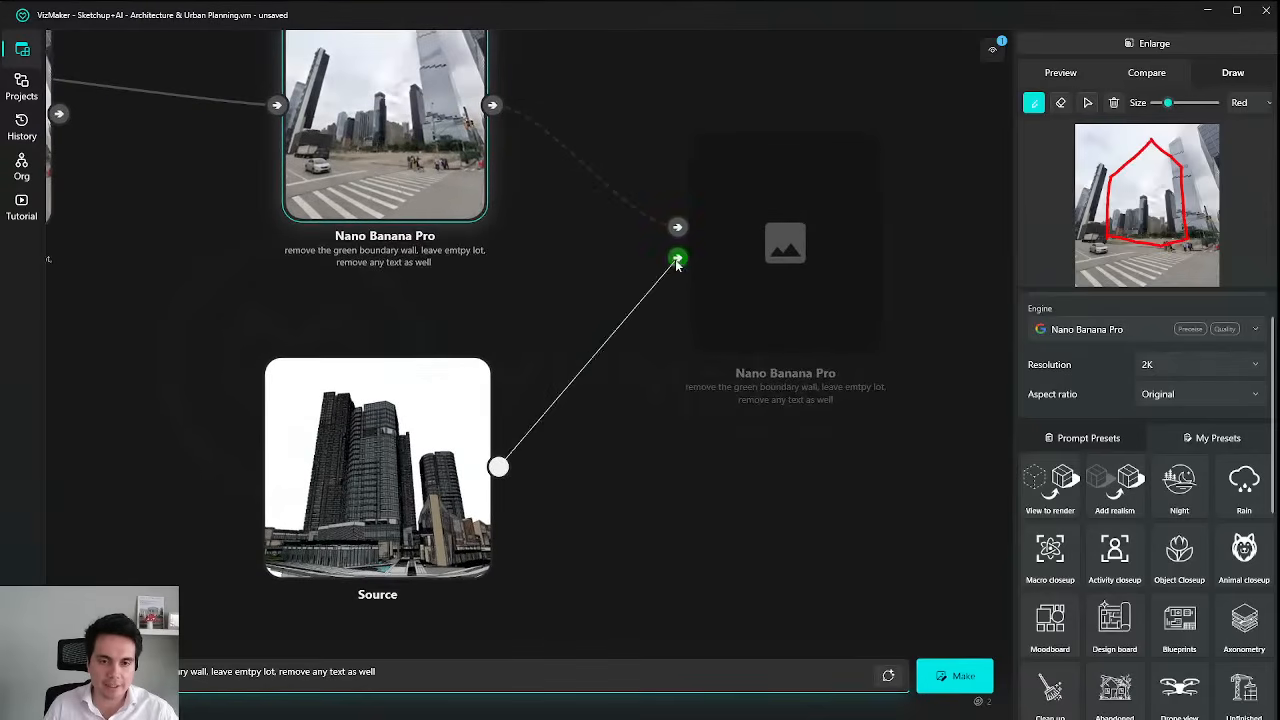
Replace the pending node's prompt with the copied "Insert the provided architectural model" text and set its engine to Nano Banana 2.
{"action": "key", "text": "ctrl+a"}
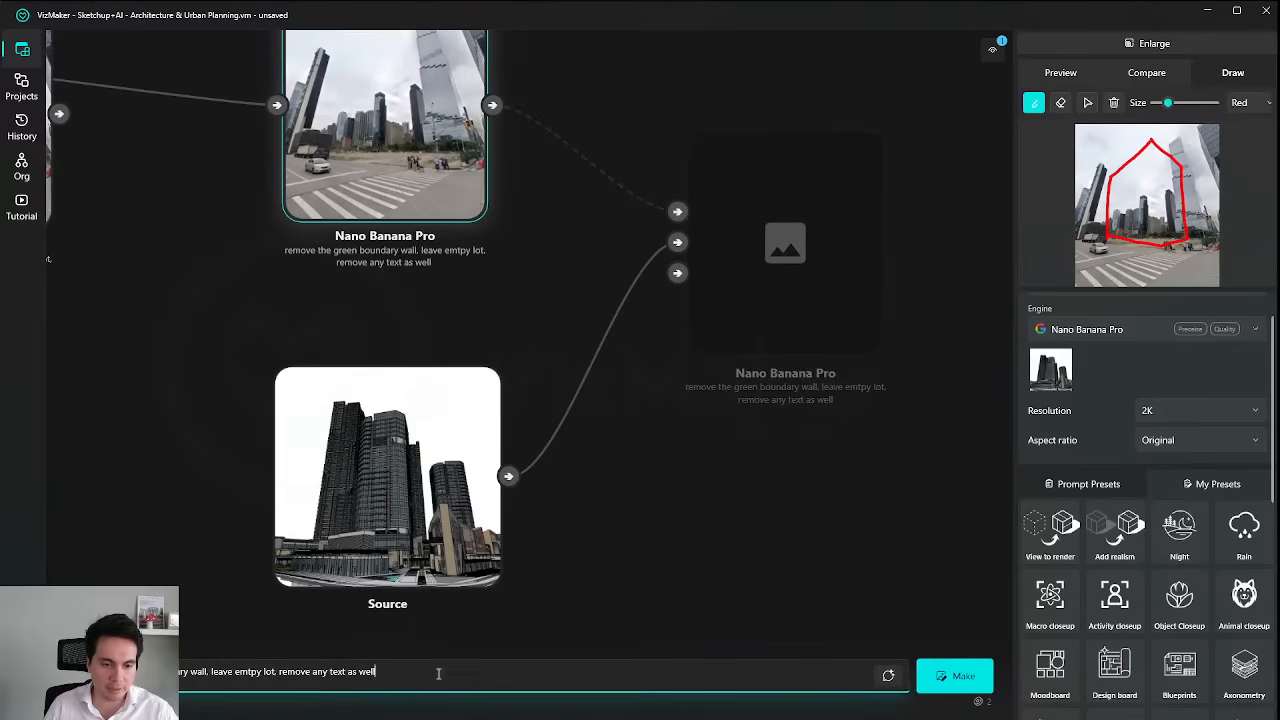
{"action": "key", "text": "ctrl+v"}
{"action": "scroll", "coordinate": [498, 660], "scroll_direction": "down", "scroll_amount": 1}
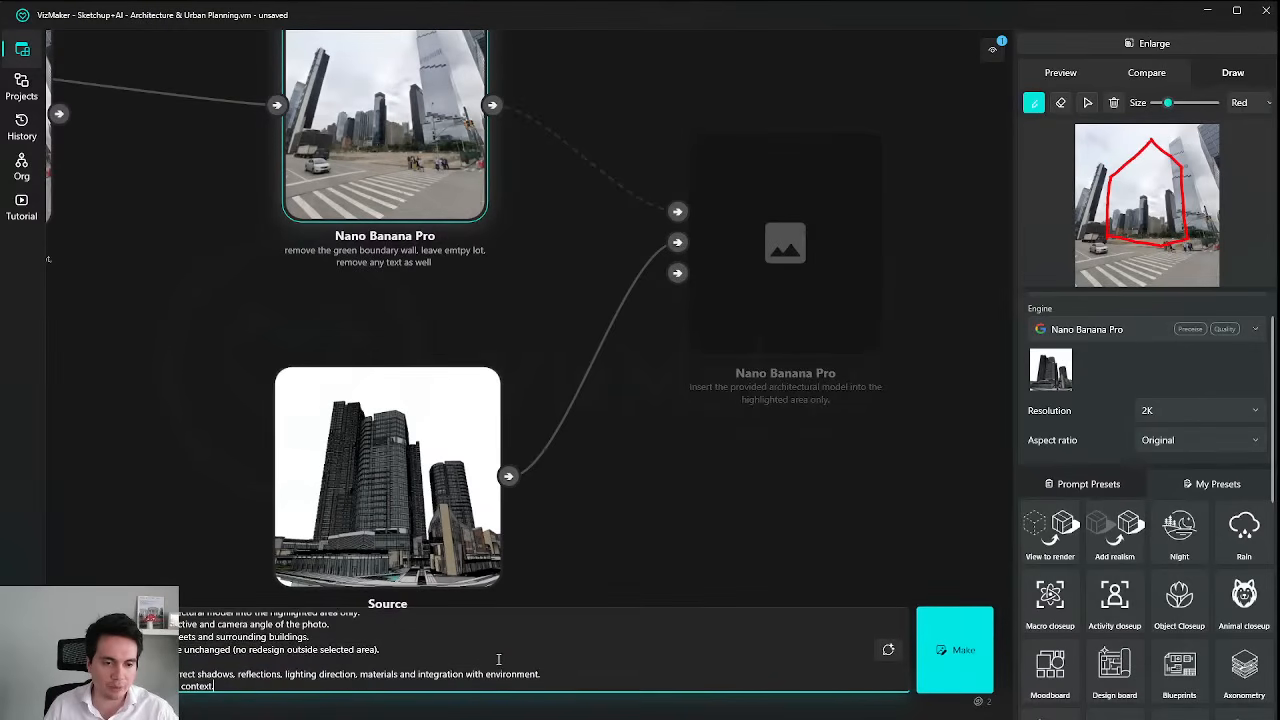
{"action": "scroll", "coordinate": [498, 661], "scroll_direction": "up", "scroll_amount": 1}
{"action": "scroll", "coordinate": [498, 662], "scroll_direction": "down", "scroll_amount": 1}
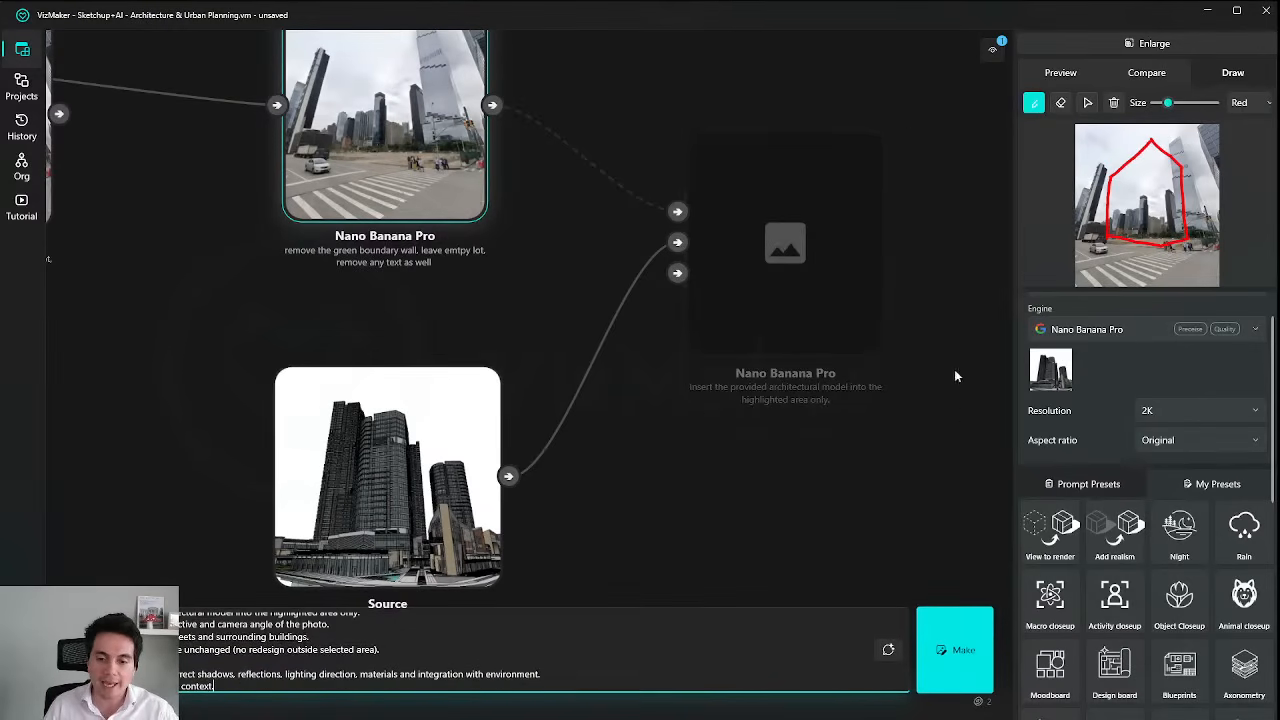
{"action": "left_click", "coordinate": [1133, 329]}
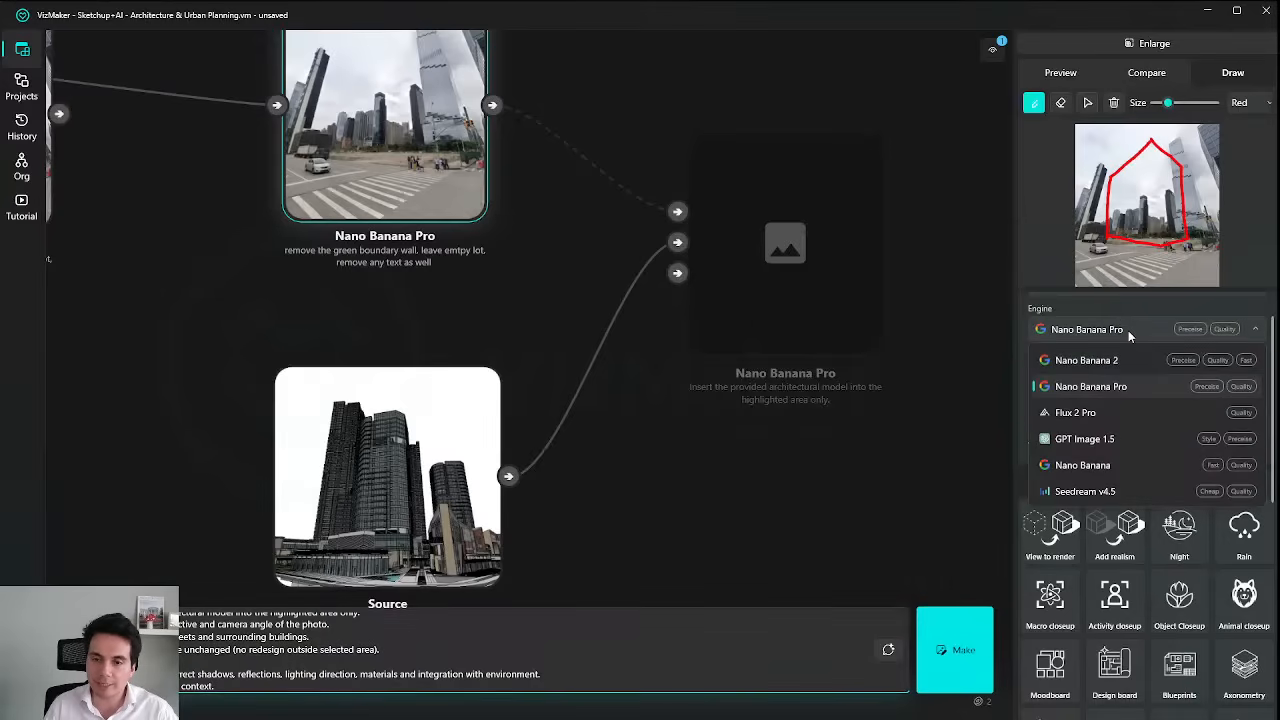
{"action": "left_click", "coordinate": [1131, 360]}
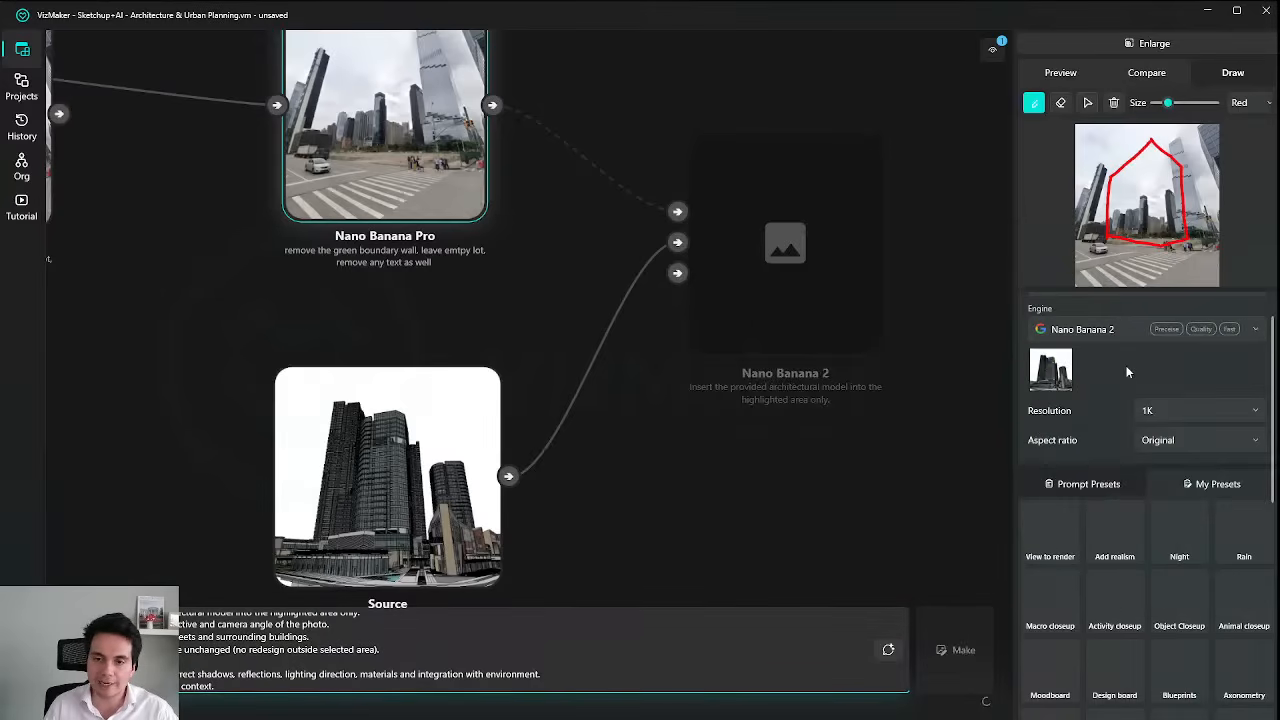
Set the pending node's resolution to 2K and aspect ratio to 3:4, and generate the composite of tower and marked street photo.
{"action": "left_click", "coordinate": [1170, 410]}
{"action": "left_click", "coordinate": [1165, 462]}
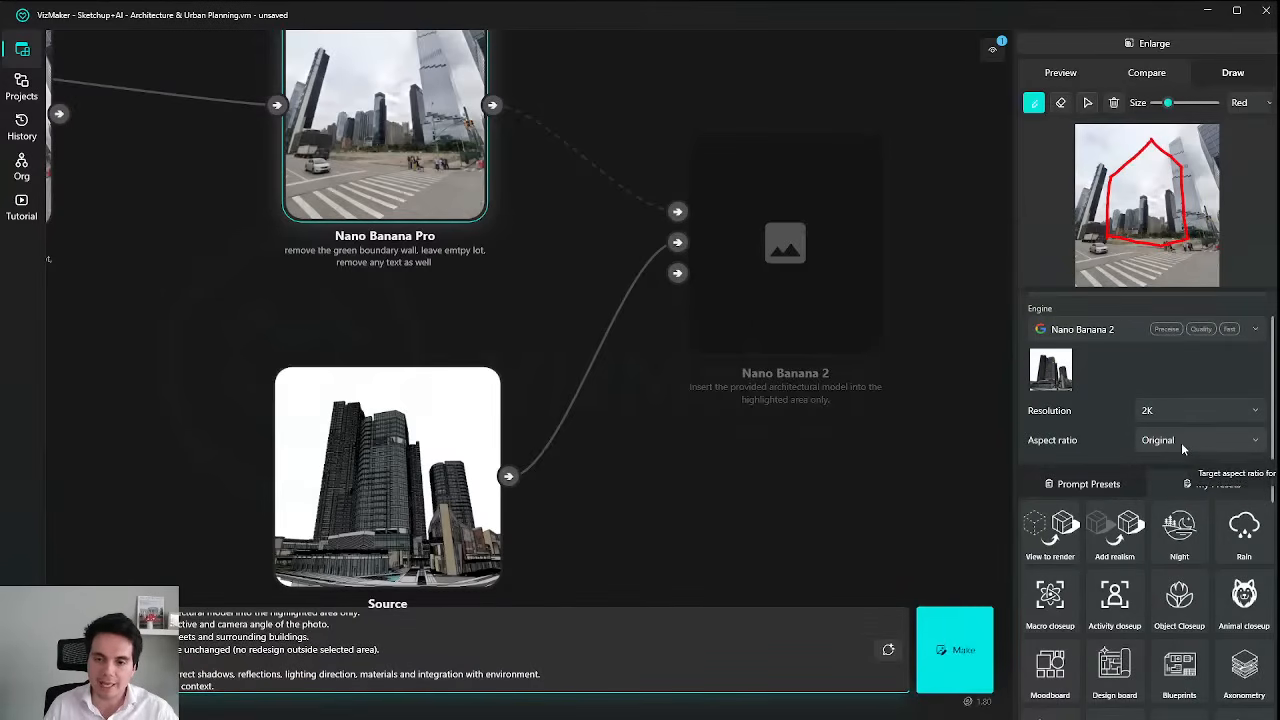
{"action": "left_click", "coordinate": [1180, 445]}
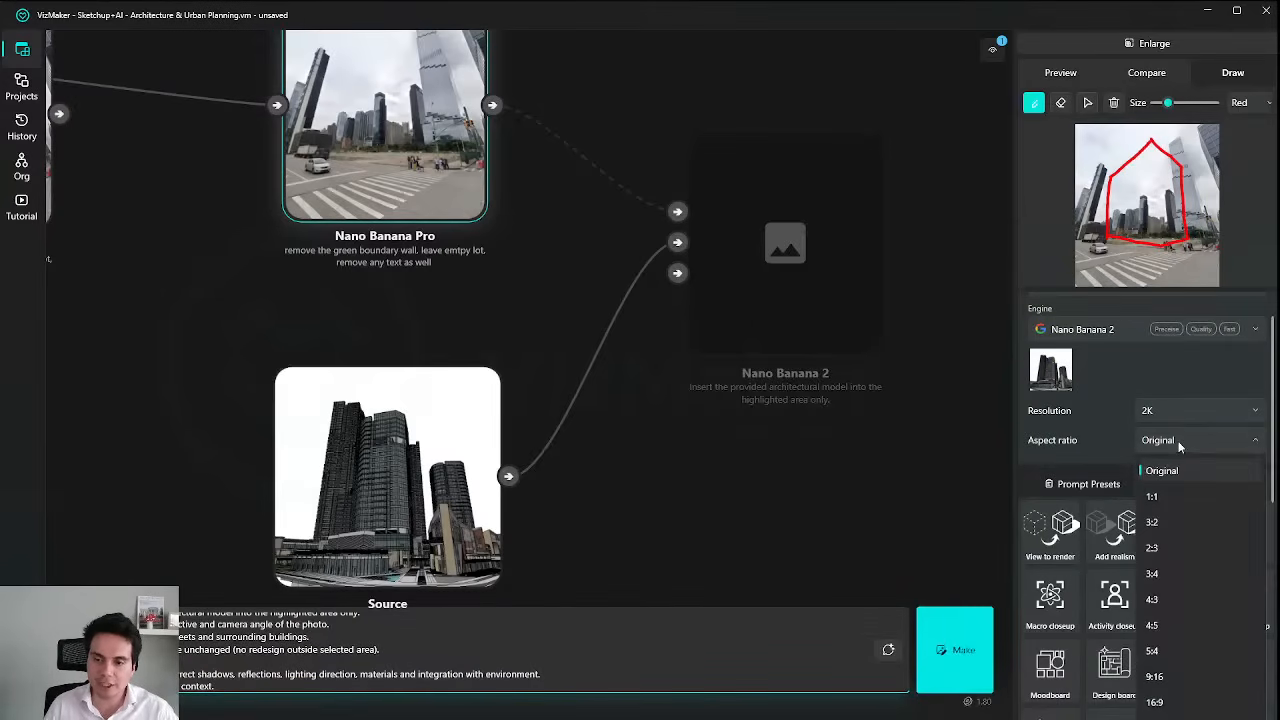
{"action": "left_click", "coordinate": [1152, 574]}
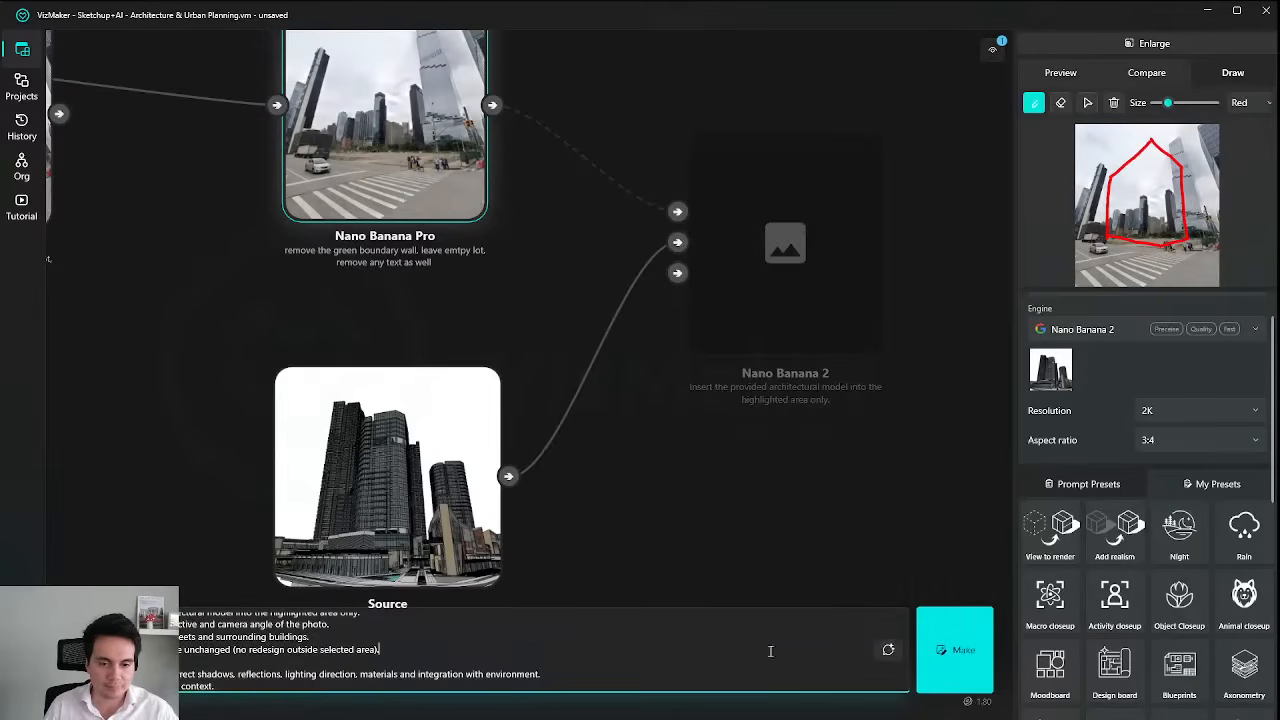
{"action": "left_click", "coordinate": [962, 655]}
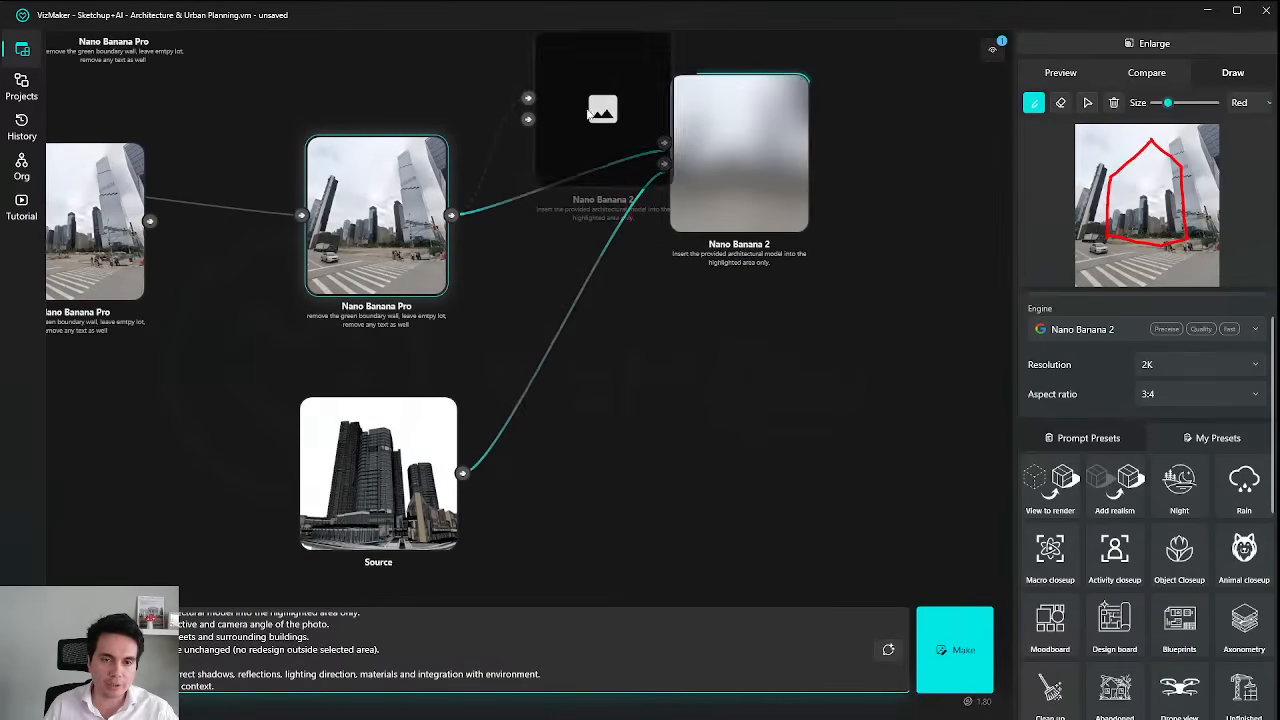
Place the new pending node below the first composite, connect the tower source to it, and generate a second composite.
{"action": "left_click_drag", "start_coordinate": [588, 113], "coordinate": [722, 366]}
{"action": "scroll", "coordinate": [509, 440], "scroll_direction": "up", "scroll_amount": 3}
{"action": "left_click_drag", "start_coordinate": [412, 467], "coordinate": [900, 280]}
{"action": "scroll", "coordinate": [690, 437], "scroll_direction": "down", "scroll_amount": 3}
{"action": "scroll", "coordinate": [683, 434], "scroll_direction": "up", "scroll_amount": 3}
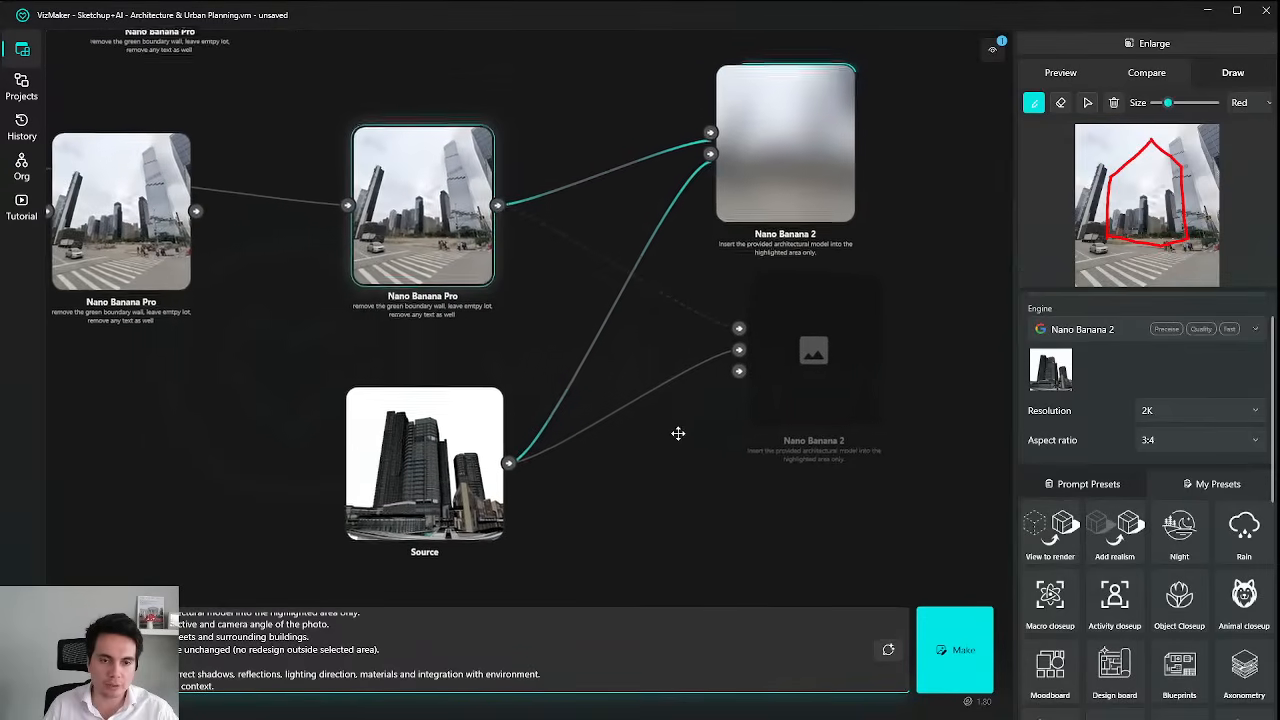
{"action": "left_click_drag", "start_coordinate": [678, 433], "coordinate": [658, 439]}
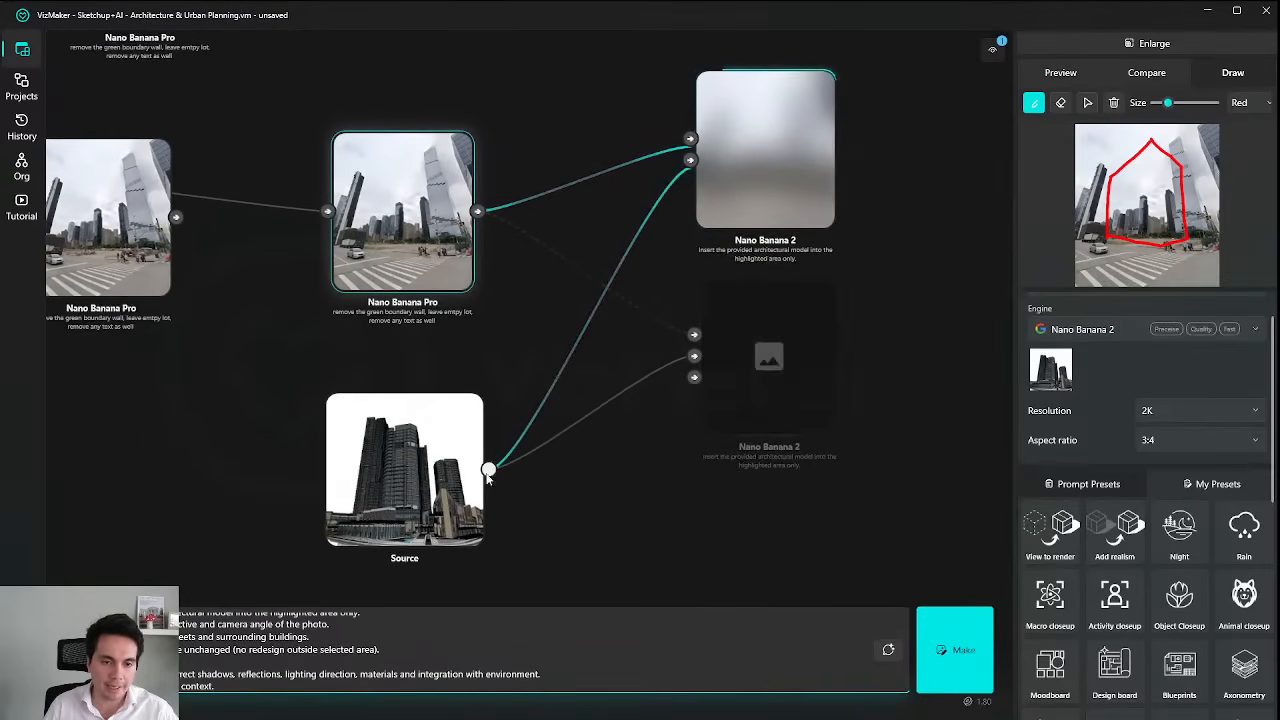
{"action": "left_click", "coordinate": [780, 330]}
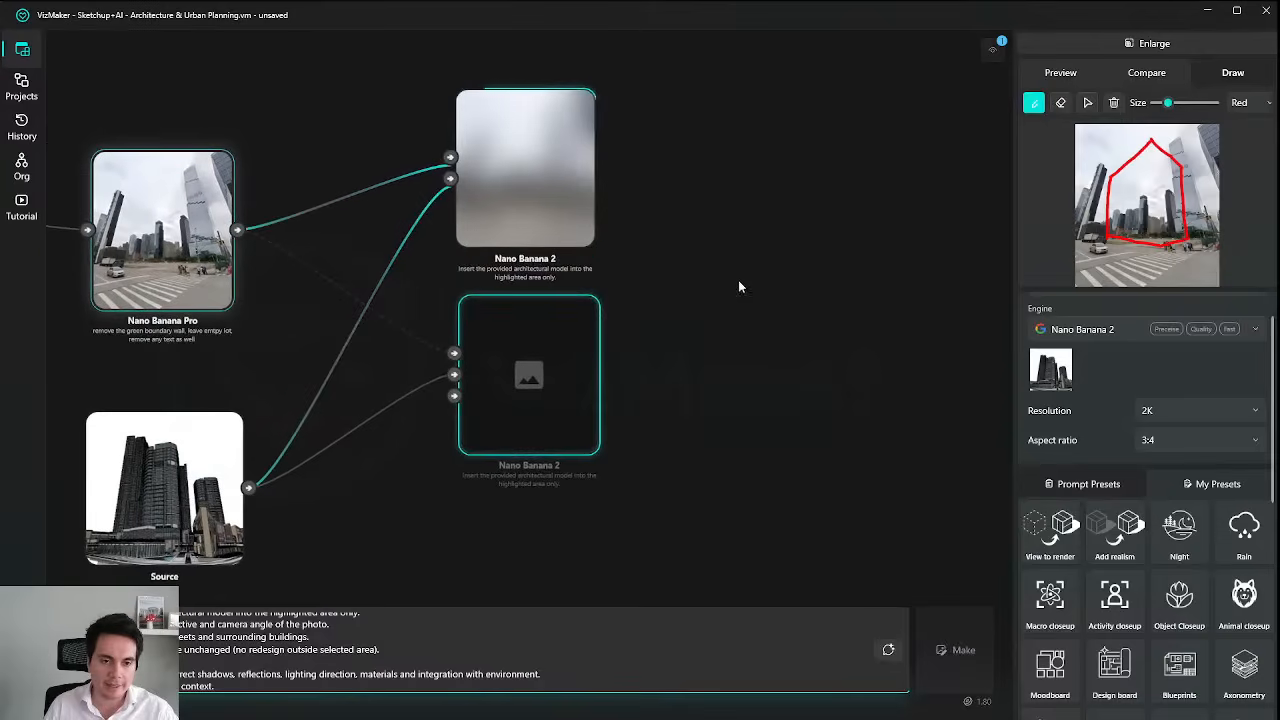
{"action": "key", "text": "ctrl+Return"}
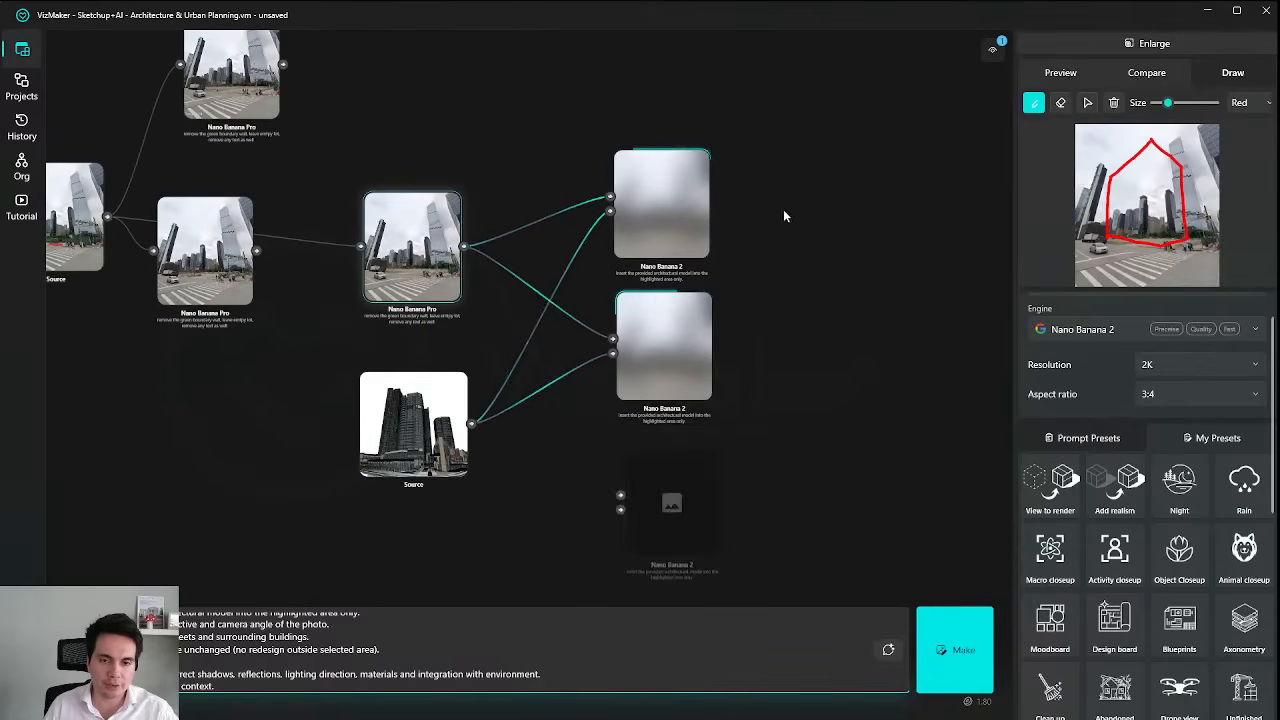
Switch the street variation to its unmarked preview, connect the tower source to its new pending node, and generate a third composite with the copied insertion prompt.
{"action": "left_click", "coordinate": [452, 262]}
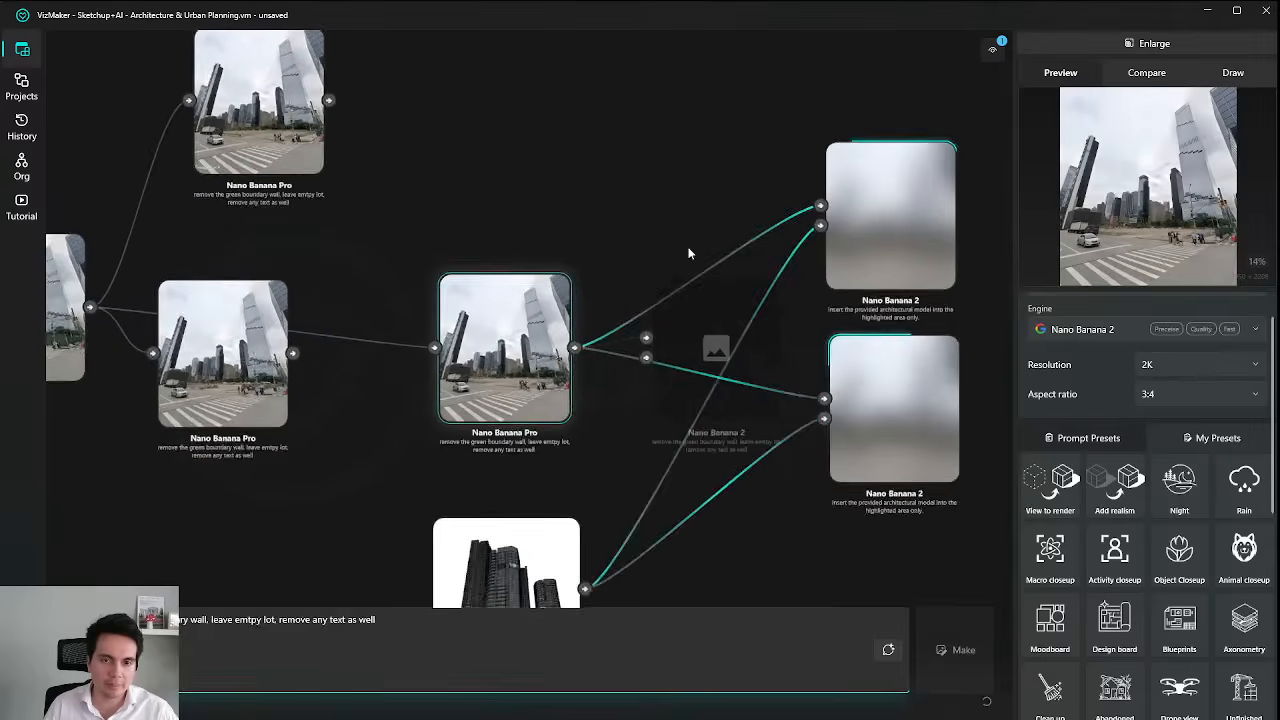
{"action": "left_click_drag", "start_coordinate": [617, 256], "coordinate": [757, 472]}
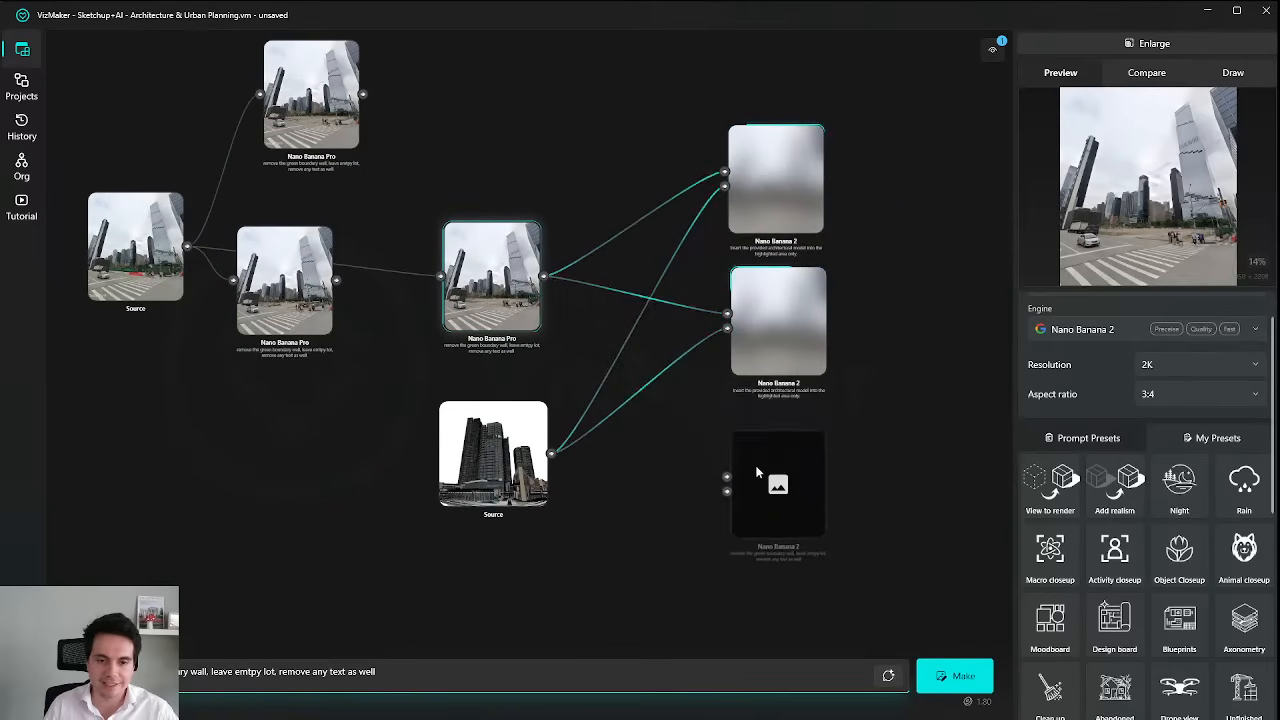
{"action": "left_click_drag", "start_coordinate": [511, 446], "coordinate": [766, 491]}
{"action": "left_click", "coordinate": [428, 663]}
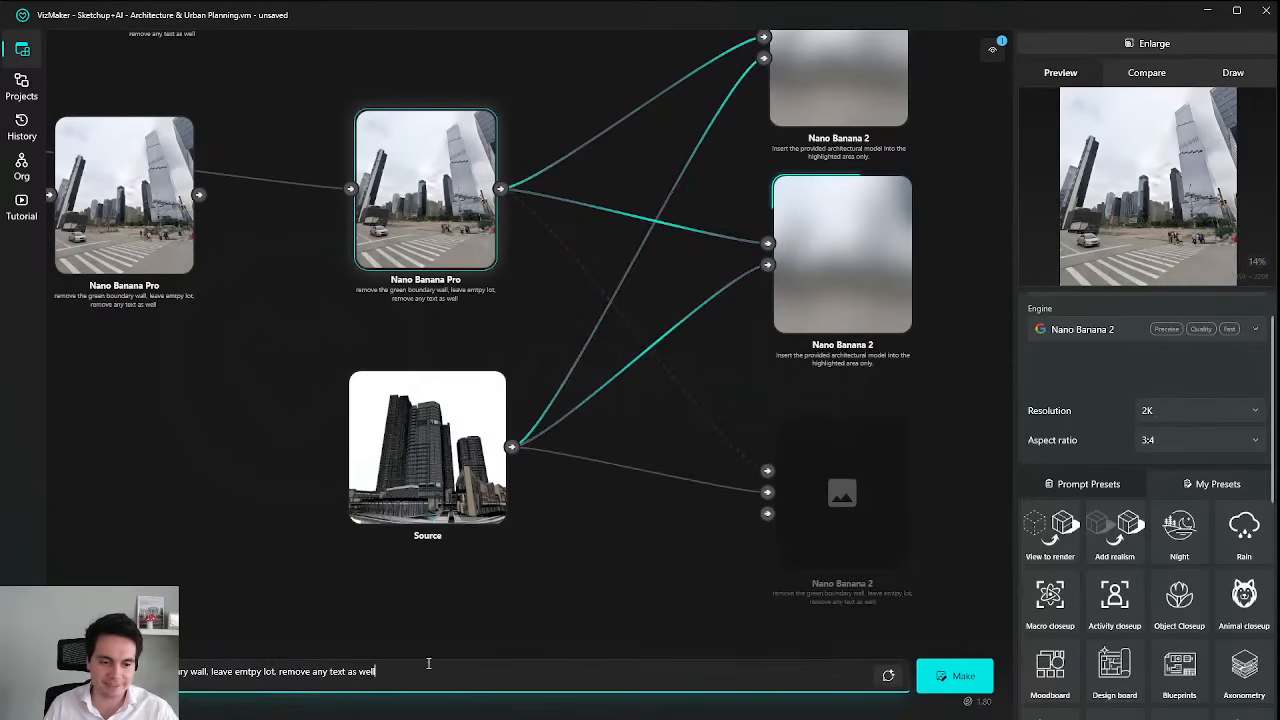
{"action": "key", "text": "ctrl+a"}
{"action": "key", "text": "ctrl+v"}
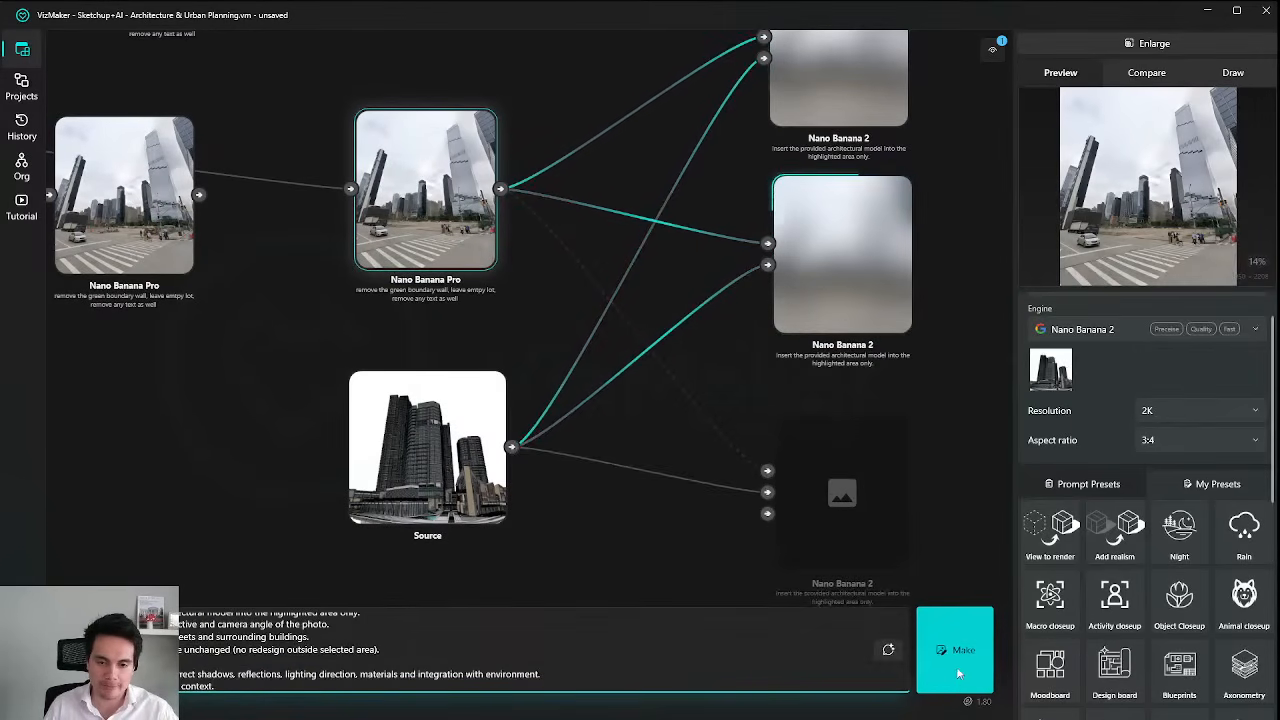
{"action": "left_click", "coordinate": [957, 675]}
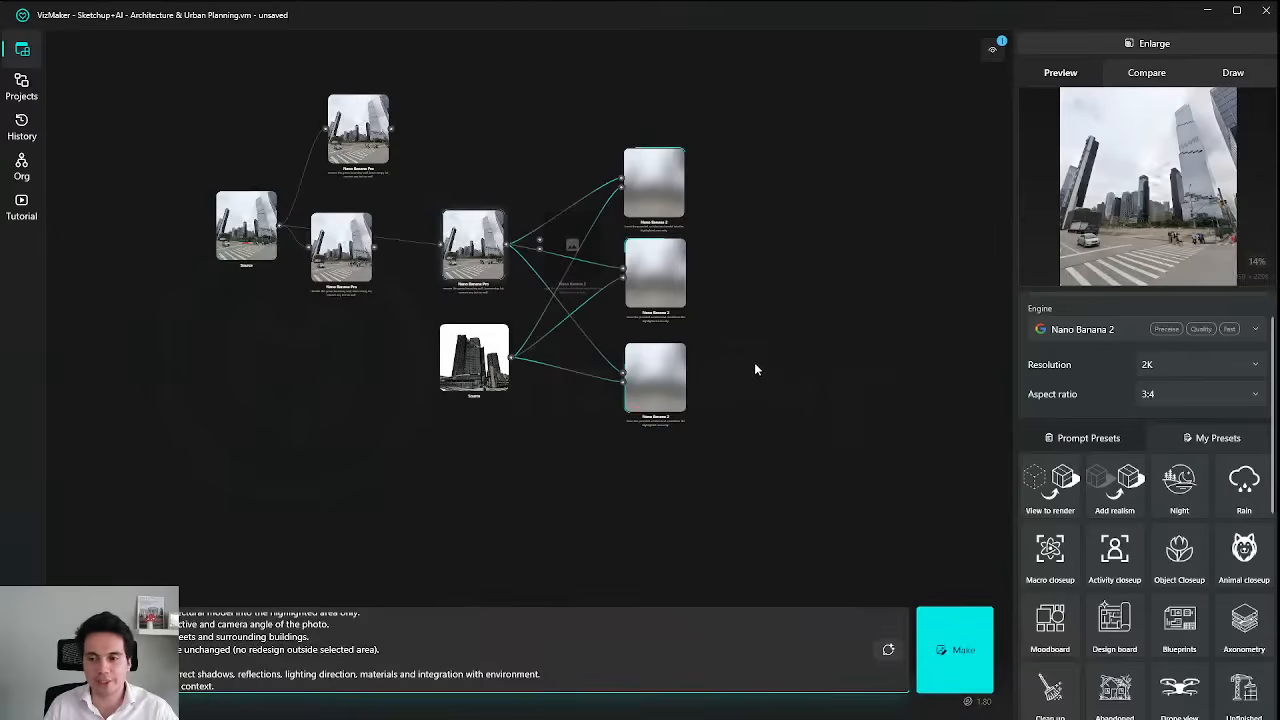
Examine how the towers sit in the first composite, on the canvas and in the enlarged preview.
{"action": "left_click_drag", "start_coordinate": [772, 172], "coordinate": [330, 365]}
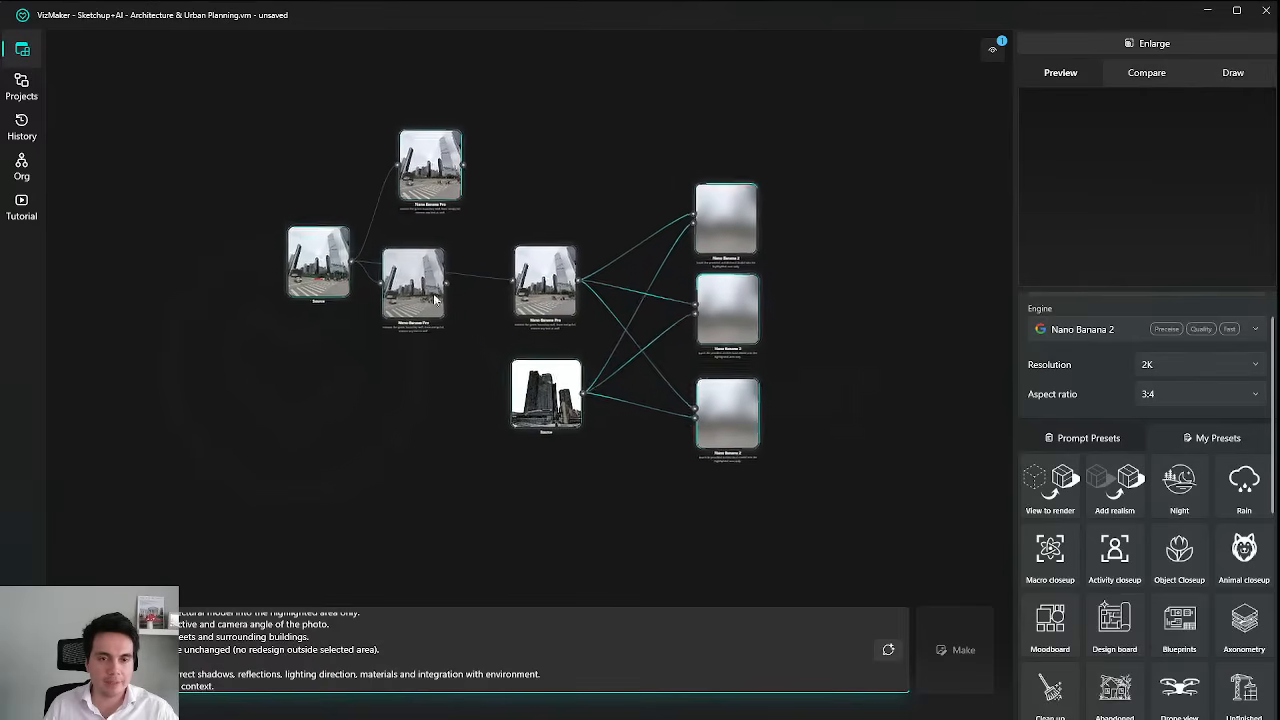
{"action": "scroll", "coordinate": [725, 367], "scroll_direction": "up", "scroll_amount": 3}
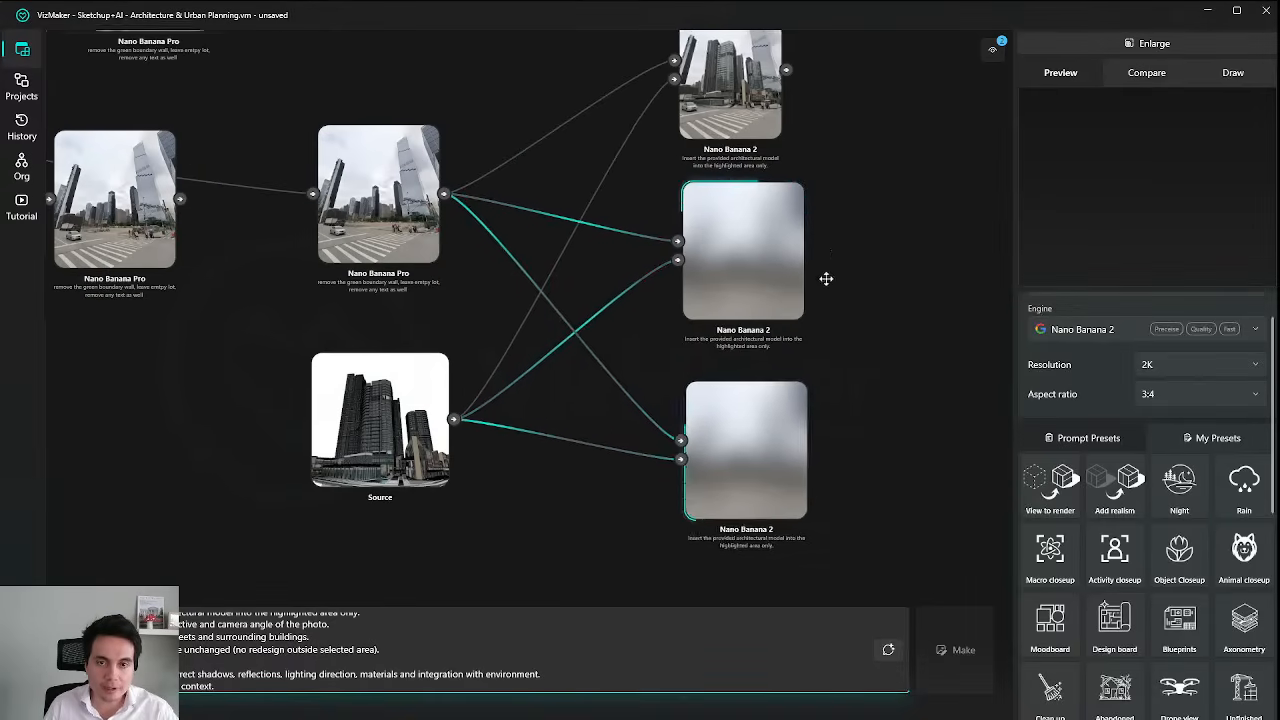
{"action": "left_click_drag", "start_coordinate": [826, 279], "coordinate": [780, 409]}
{"action": "scroll", "coordinate": [706, 212], "scroll_direction": "up", "scroll_amount": 5}
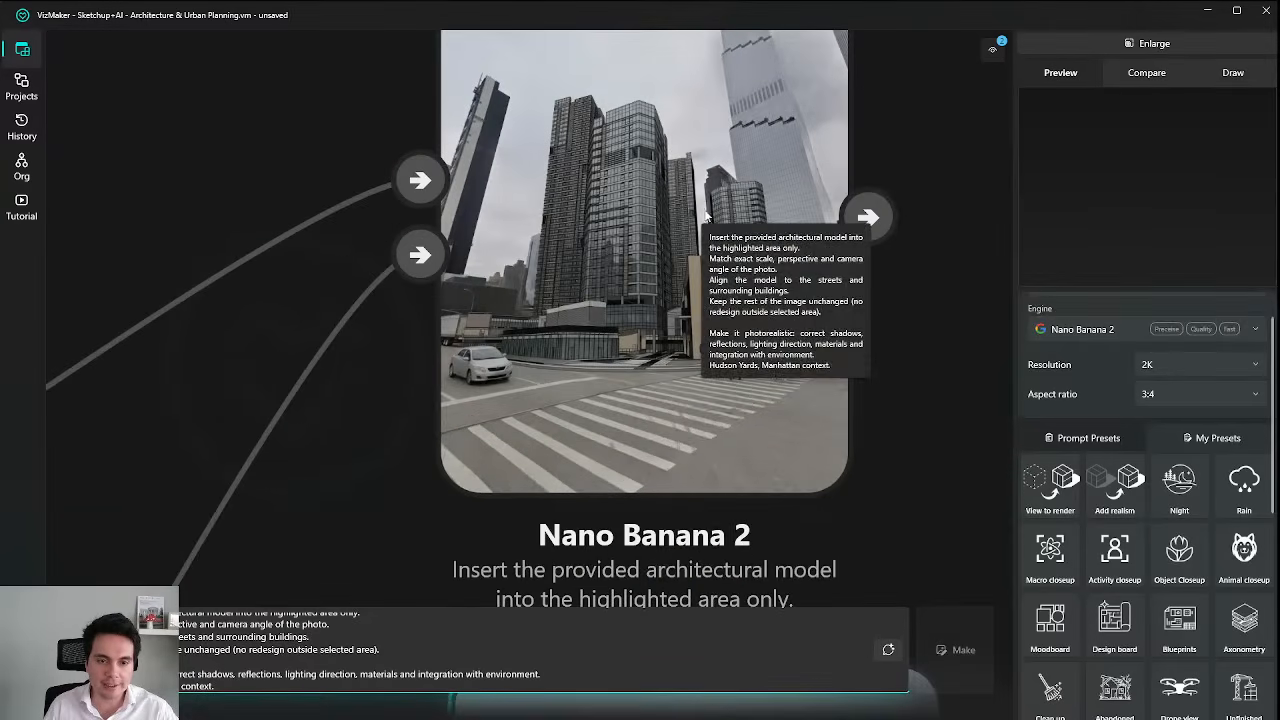
{"action": "scroll", "coordinate": [706, 214], "scroll_direction": "down", "scroll_amount": 4}
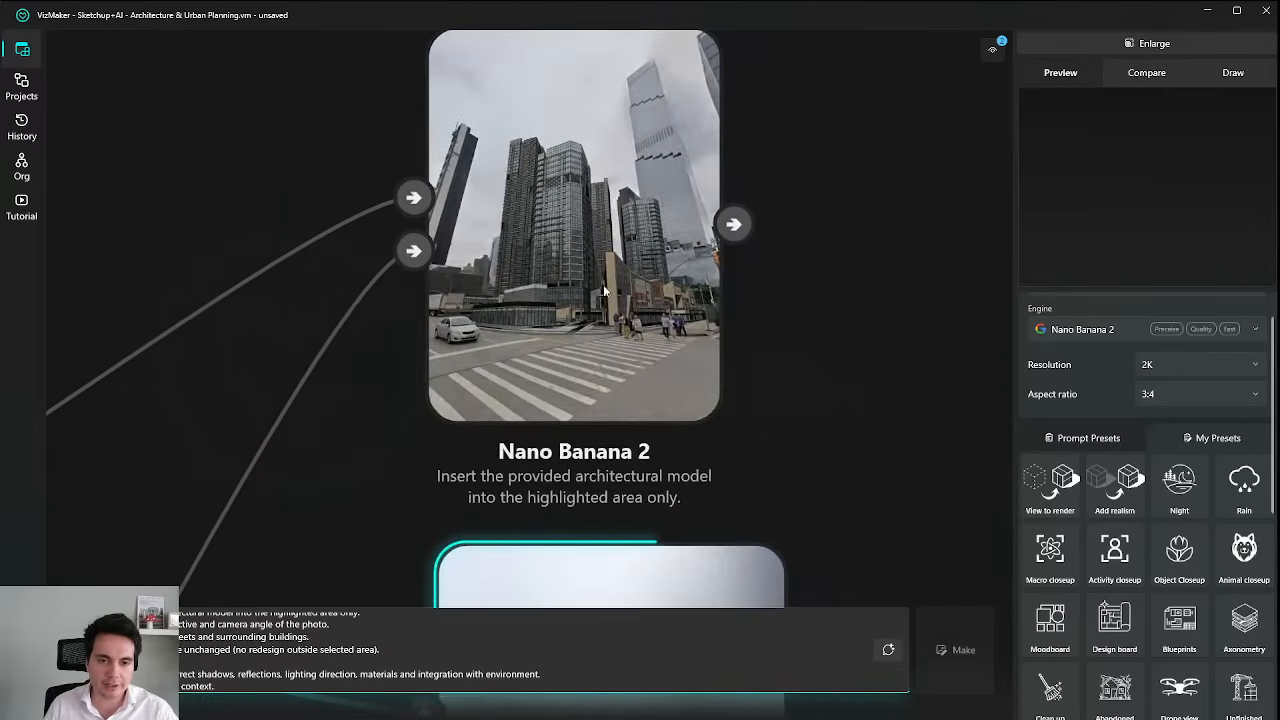
{"action": "left_click", "coordinate": [604, 291]}
{"action": "double_click", "coordinate": [595, 437]}
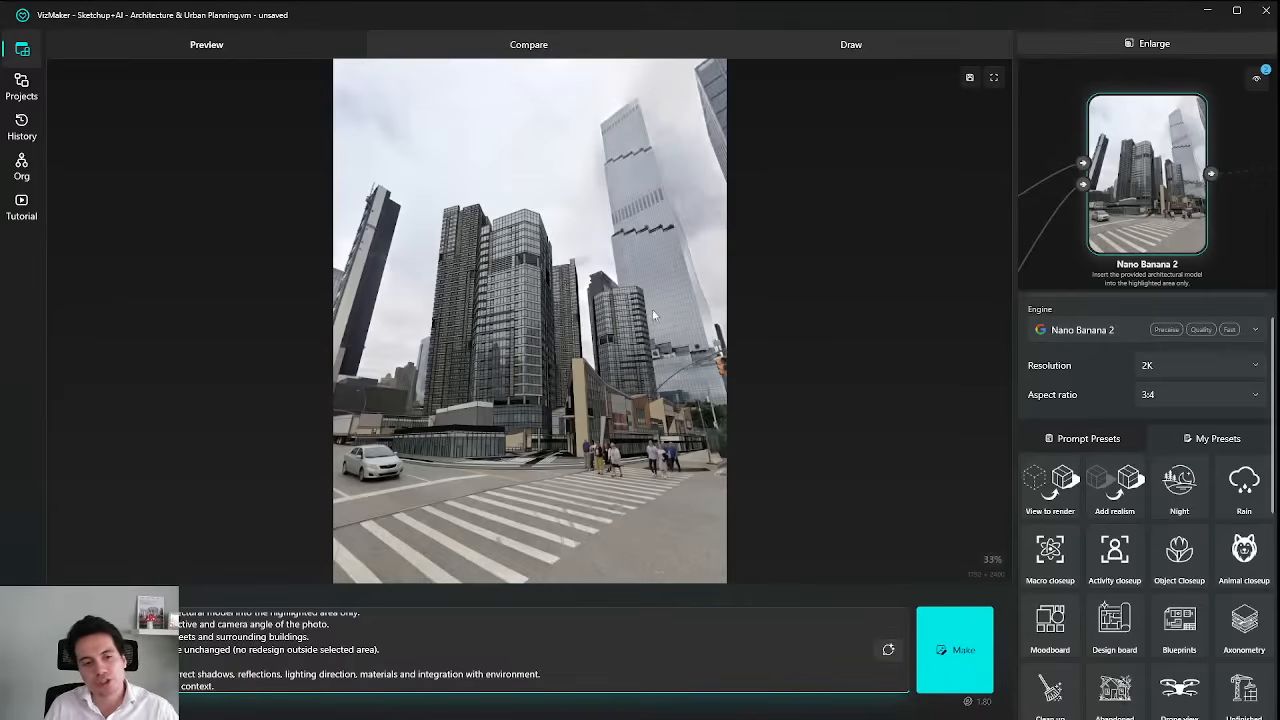
{"action": "left_click", "coordinate": [1155, 43]}
Inspect the second and third composites up close on the node canvas and compare their tower shapes and street level.
{"action": "scroll", "coordinate": [608, 378], "scroll_direction": "up", "scroll_amount": 5}
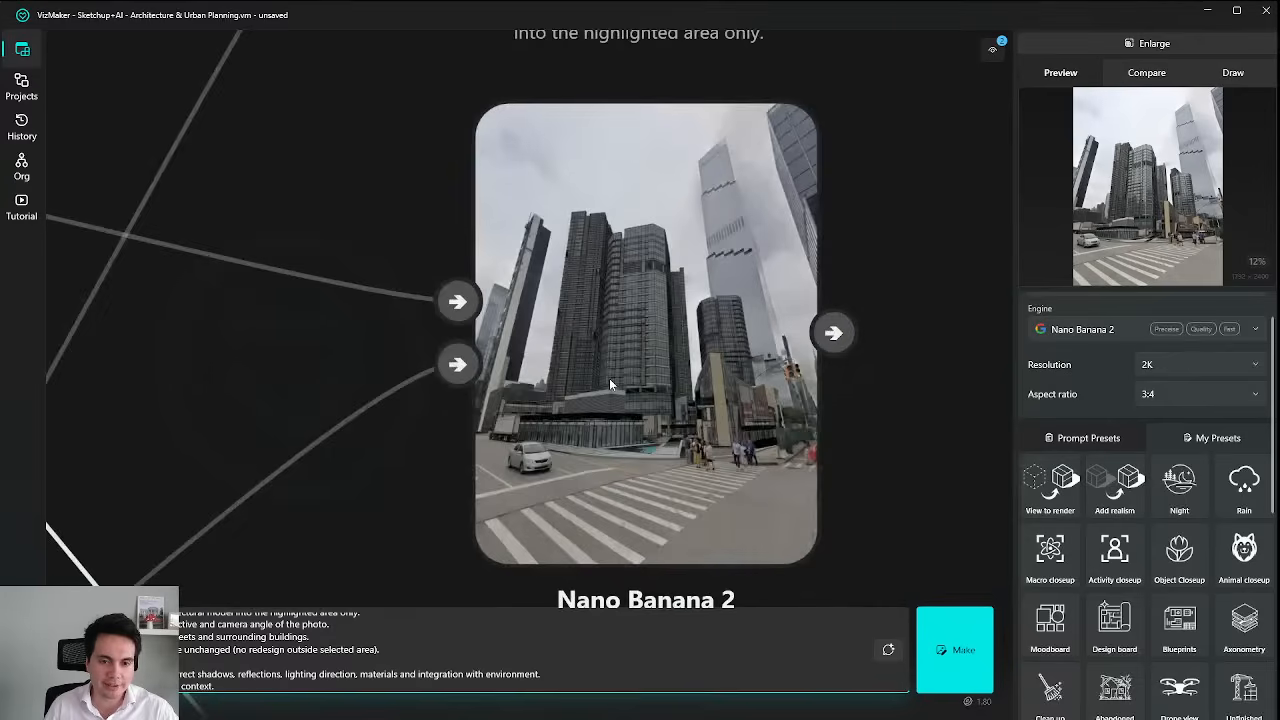
{"action": "scroll", "coordinate": [609, 378], "scroll_direction": "down", "scroll_amount": 5}
{"action": "scroll", "coordinate": [701, 217], "scroll_direction": "down", "scroll_amount": 6}
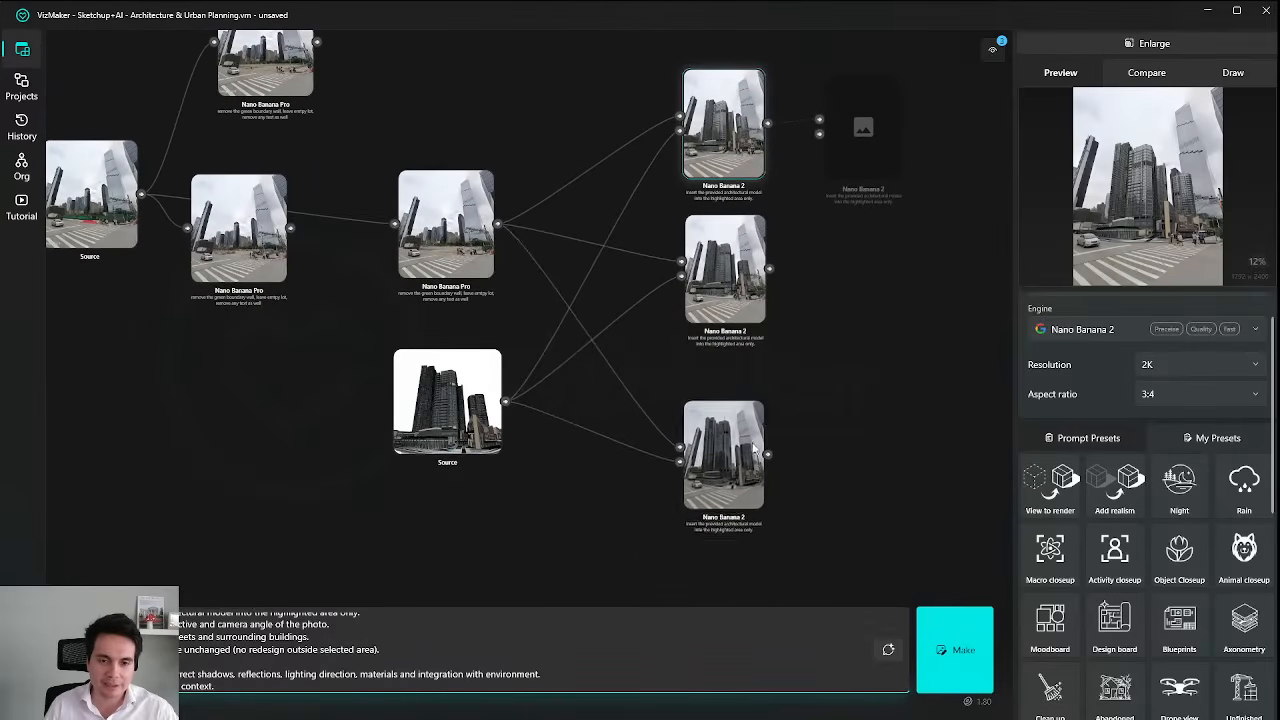
{"action": "scroll", "coordinate": [750, 300], "scroll_direction": "up", "scroll_amount": 5}
{"action": "scroll", "coordinate": [760, 368], "scroll_direction": "down", "scroll_amount": 3}
{"action": "scroll", "coordinate": [750, 380], "scroll_direction": "up", "scroll_amount": 5}
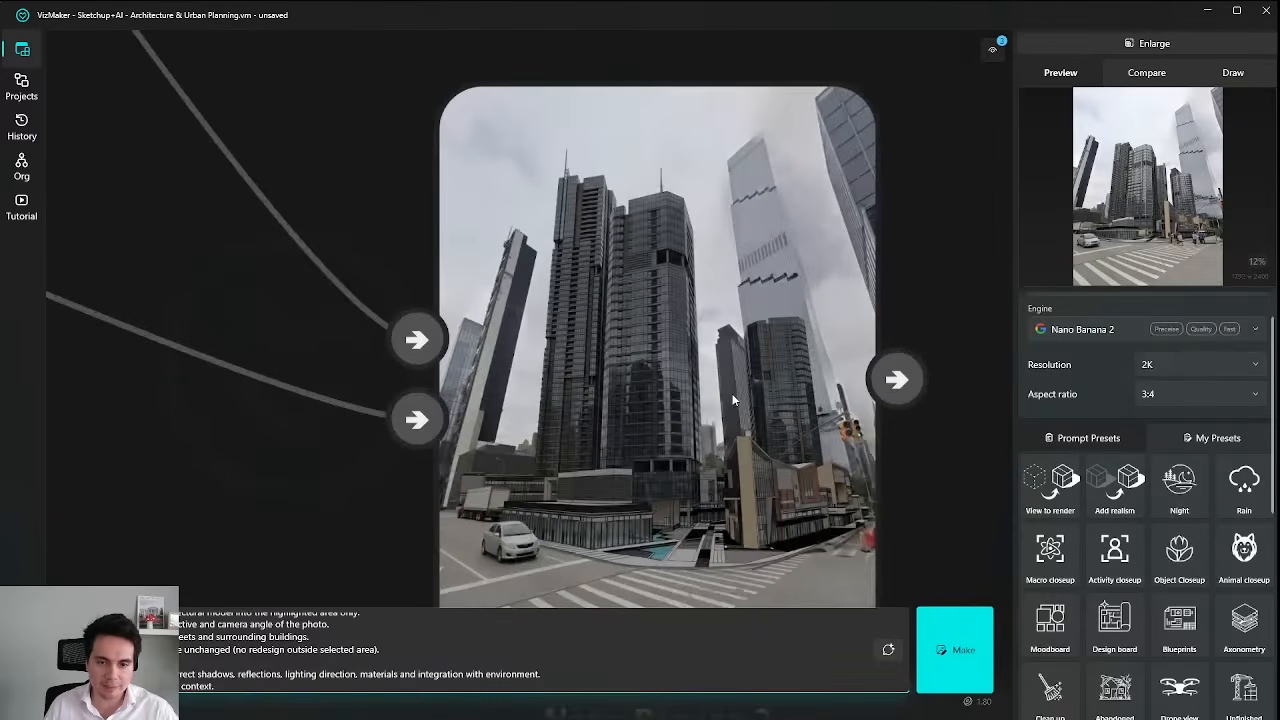
{"action": "scroll", "coordinate": [733, 400], "scroll_direction": "down", "scroll_amount": 5}
{"action": "scroll", "coordinate": [770, 326], "scroll_direction": "up", "scroll_amount": 3}
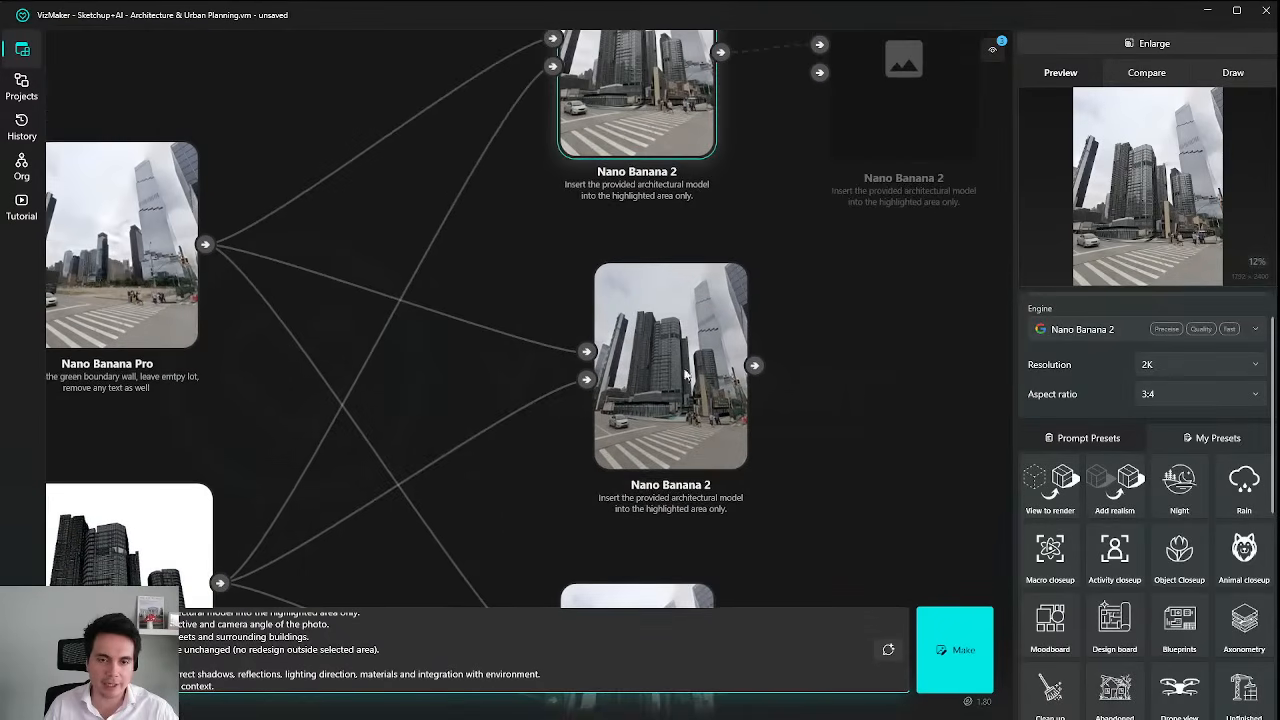
Check the second composite in the enlarged view against the red outline of the marked area, and return to the canvas.
{"action": "left_click", "coordinate": [1150, 43]}
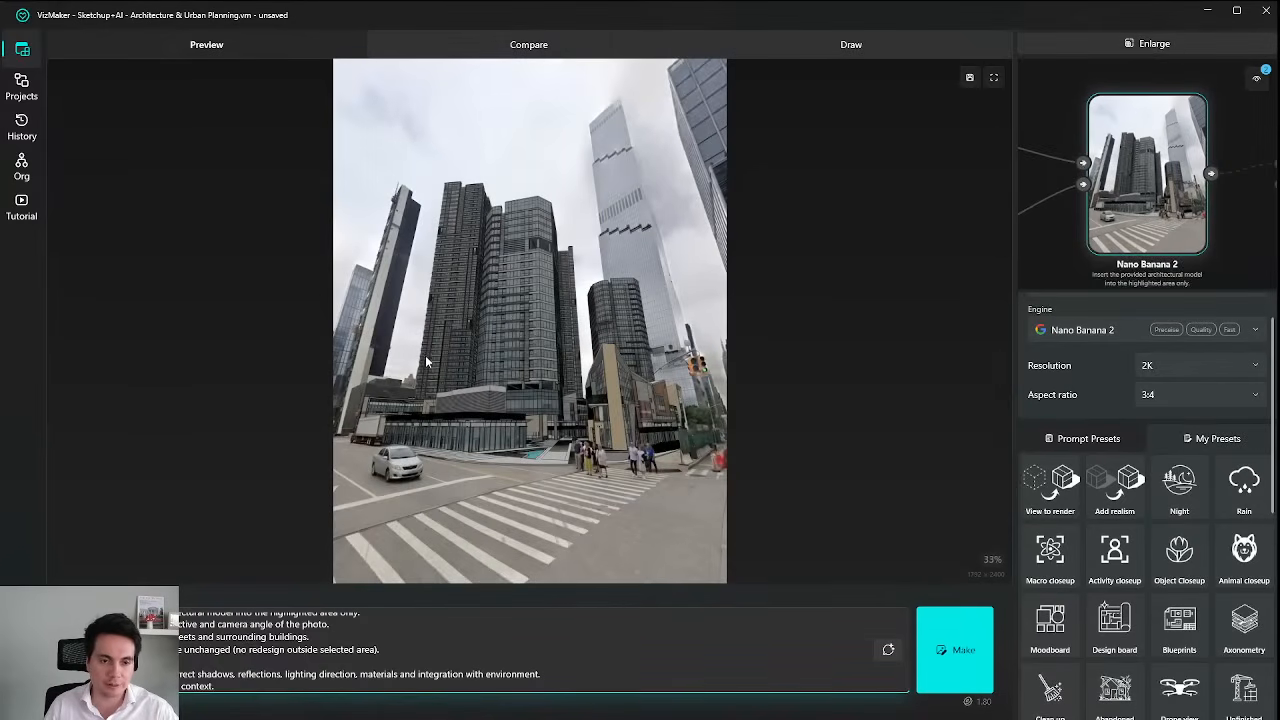
{"action": "left_click", "coordinate": [858, 44]}
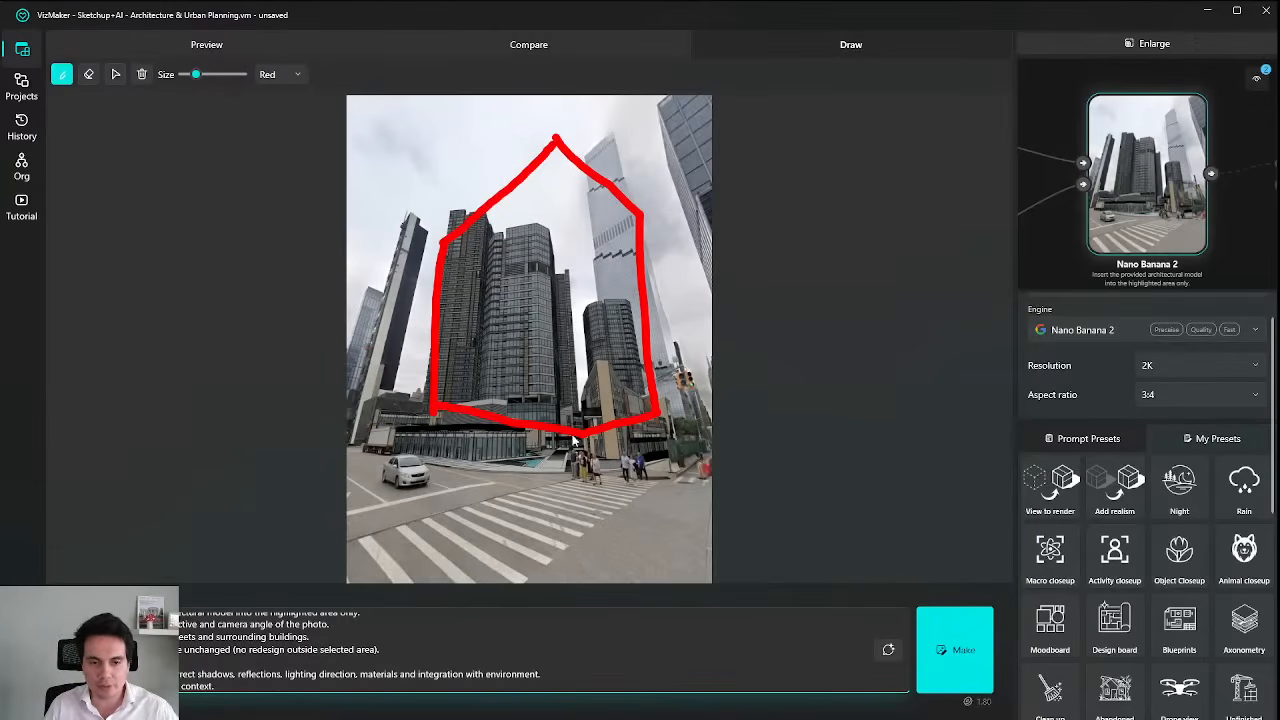
{"action": "left_click", "coordinate": [1056, 36]}
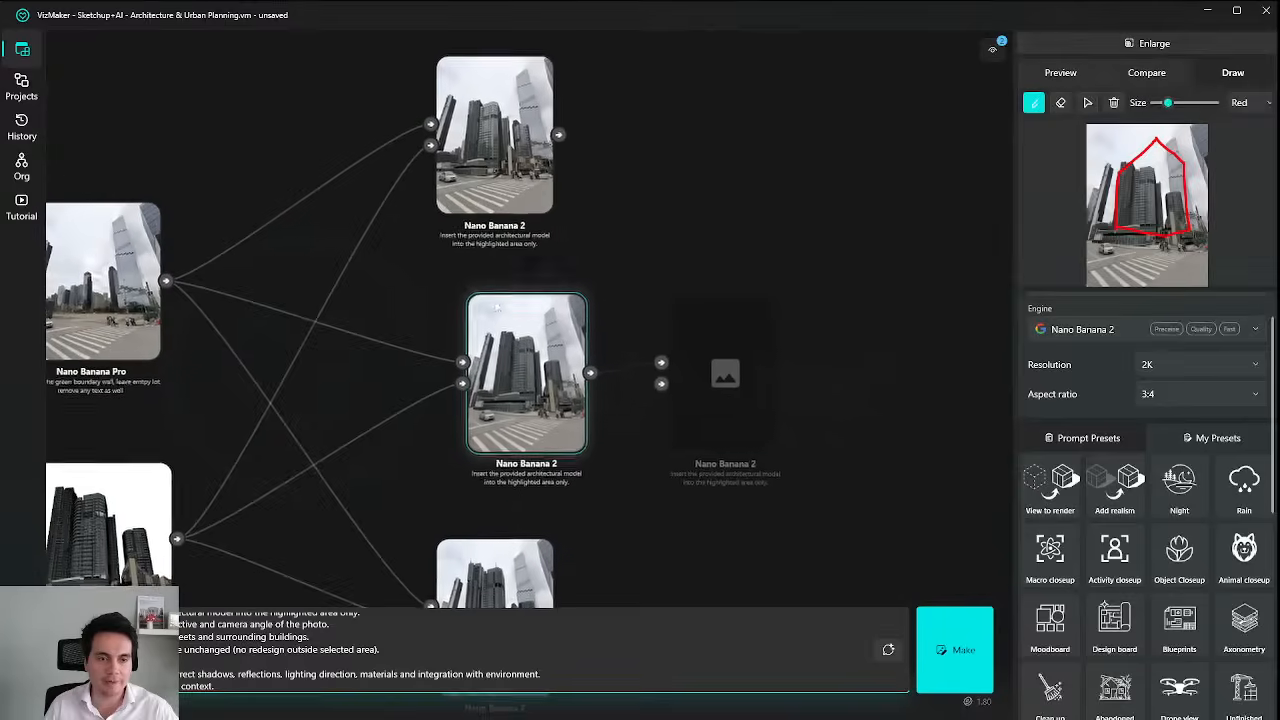
Select the three Nano Banana 2 composite nodes together and move them farther away from their input nodes.
{"action": "scroll", "coordinate": [543, 324], "scroll_direction": "up", "scroll_amount": 5}
{"action": "scroll", "coordinate": [543, 324], "scroll_direction": "down", "scroll_amount": 8}
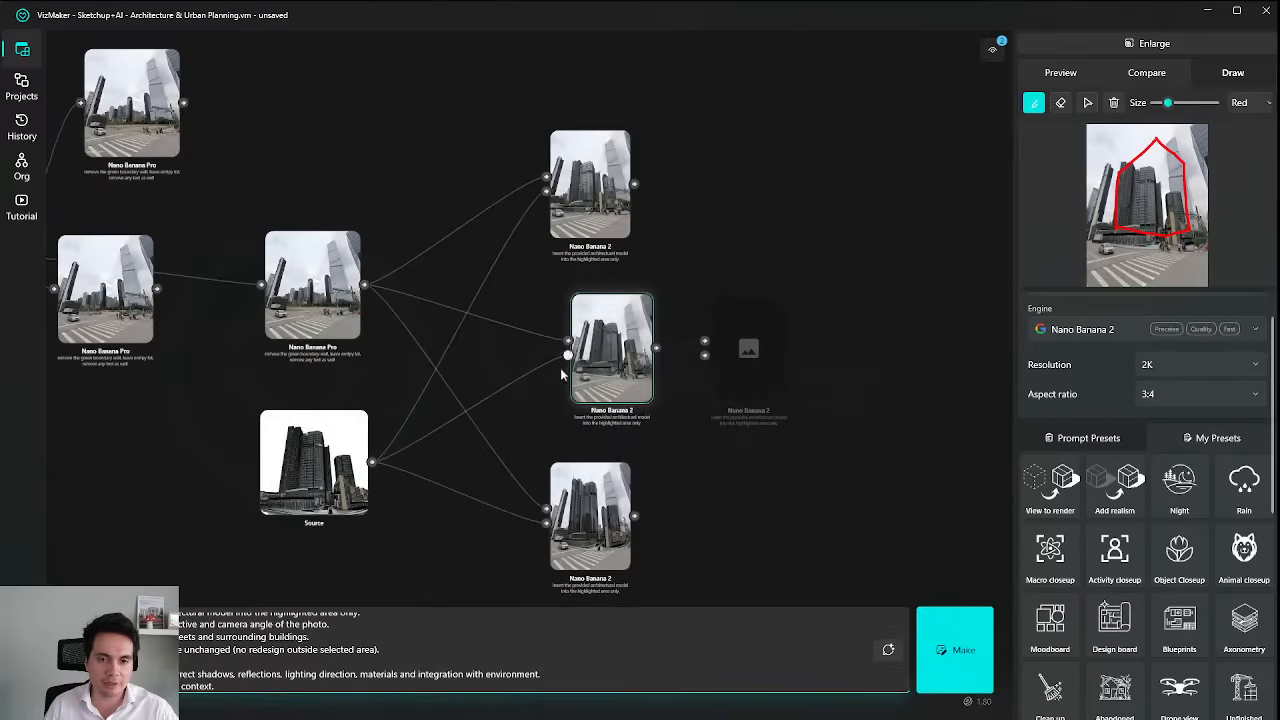
{"action": "left_click_drag", "start_coordinate": [768, 102], "coordinate": [575, 487]}
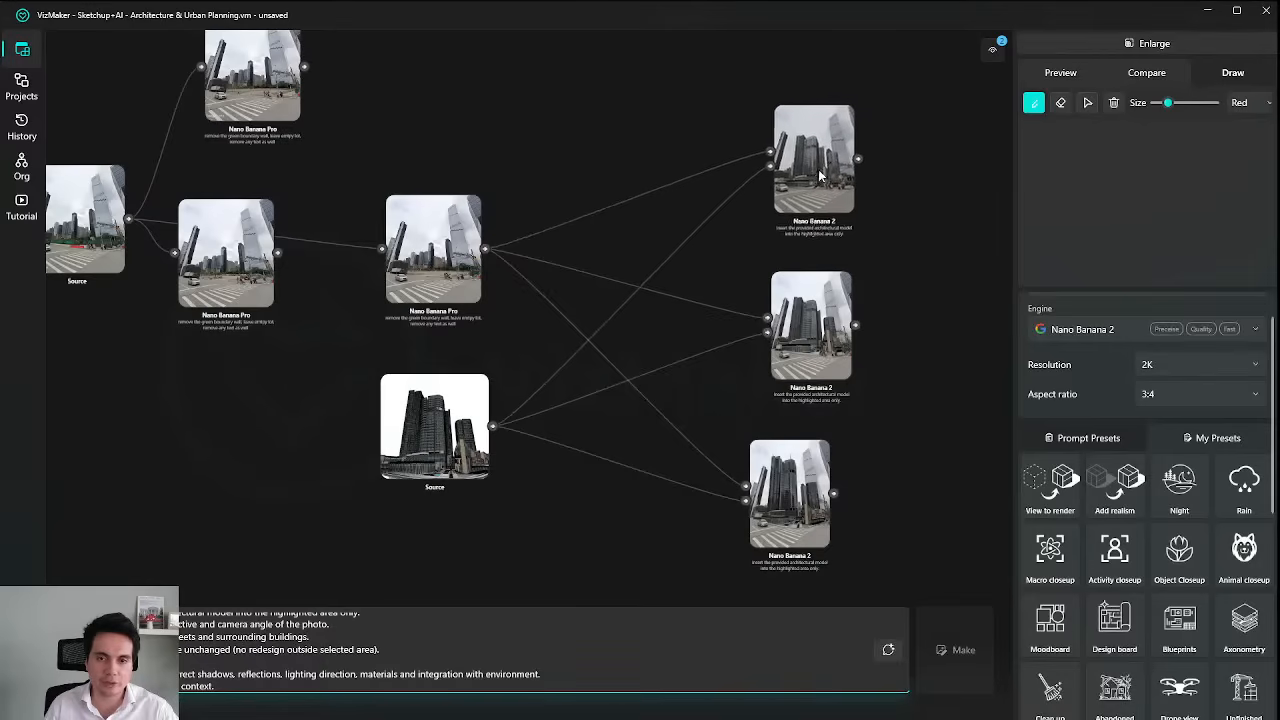
Compare the three composites on the canvas for tower placement, scale and integration with the street.
{"action": "scroll", "coordinate": [805, 152], "scroll_direction": "up", "scroll_amount": 5}
{"action": "scroll", "coordinate": [810, 155], "scroll_direction": "down", "scroll_amount": 5}
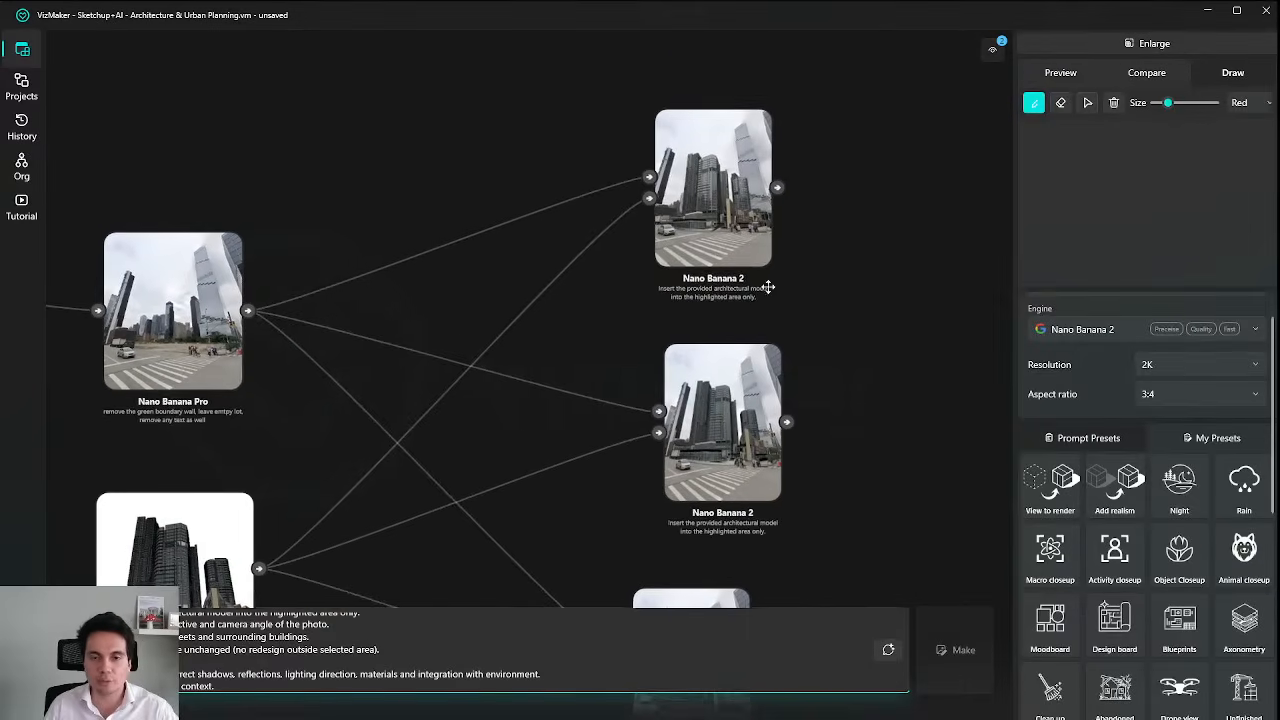
{"action": "scroll", "coordinate": [646, 292], "scroll_direction": "up", "scroll_amount": 5}
{"action": "scroll", "coordinate": [647, 285], "scroll_direction": "down", "scroll_amount": 4}
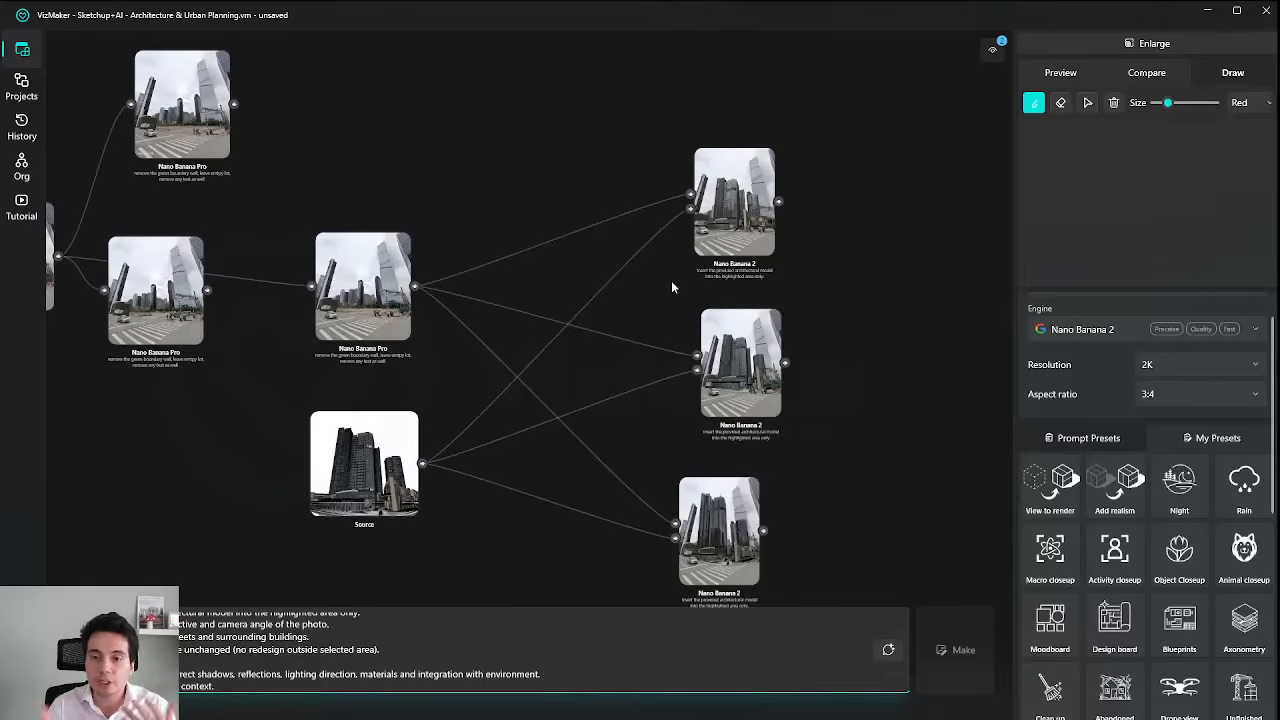
{"action": "scroll", "coordinate": [569, 309], "scroll_direction": "down", "scroll_amount": 5}
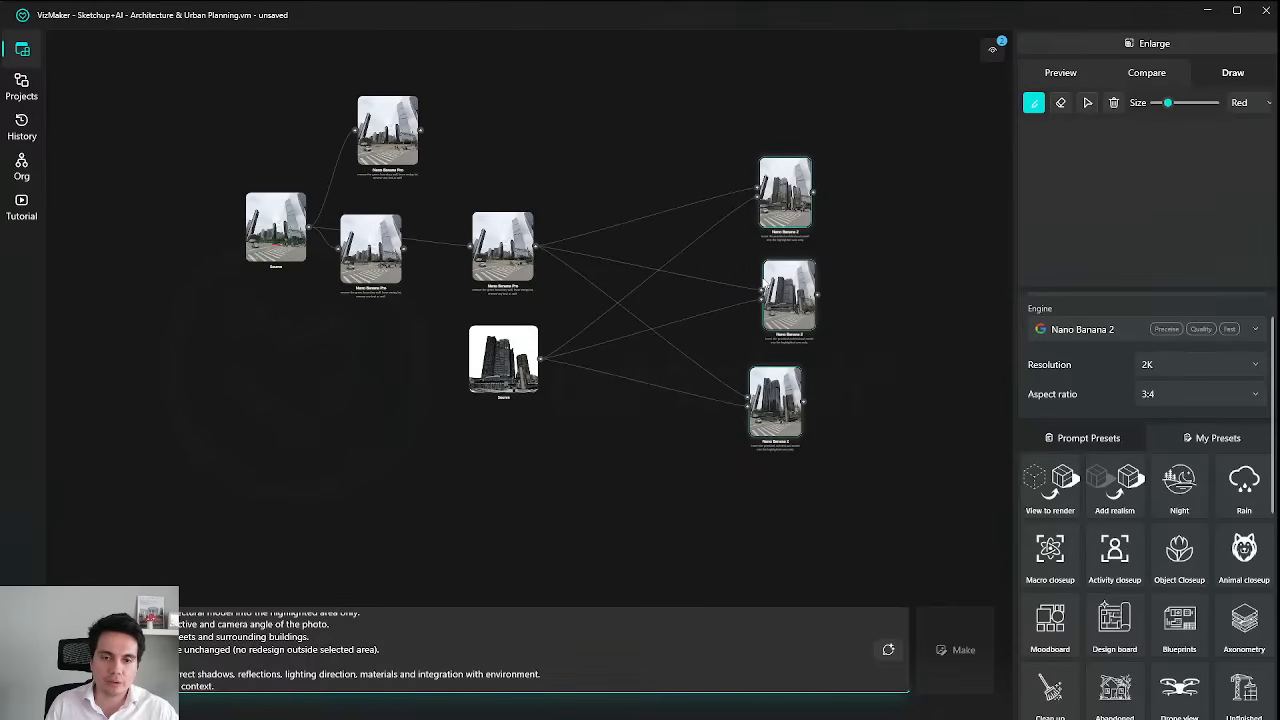
{"action": "scroll", "coordinate": [602, 264], "scroll_direction": "up", "scroll_amount": 5}
{"action": "scroll", "coordinate": [602, 264], "scroll_direction": "down", "scroll_amount": 3}
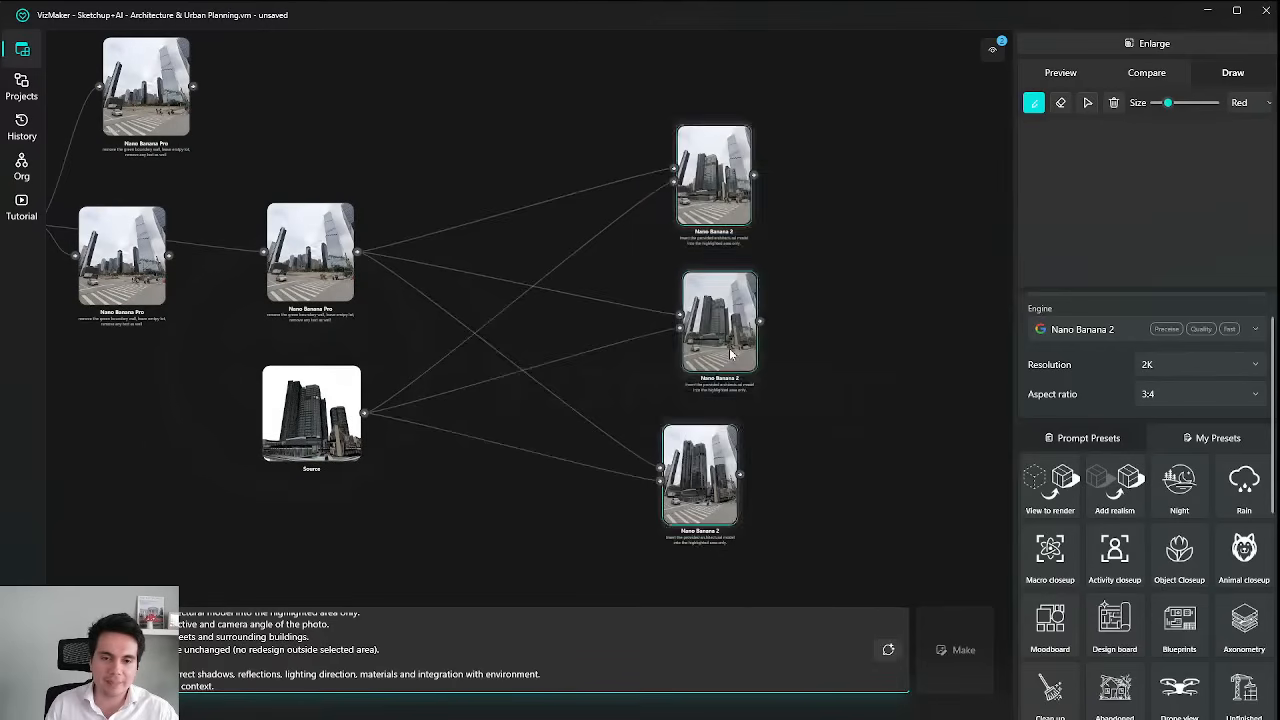
{"action": "scroll", "coordinate": [626, 213], "scroll_direction": "up", "scroll_amount": 5}
{"action": "scroll", "coordinate": [626, 213], "scroll_direction": "up", "scroll_amount": 2}
{"action": "scroll", "coordinate": [627, 210], "scroll_direction": "down", "scroll_amount": 4}
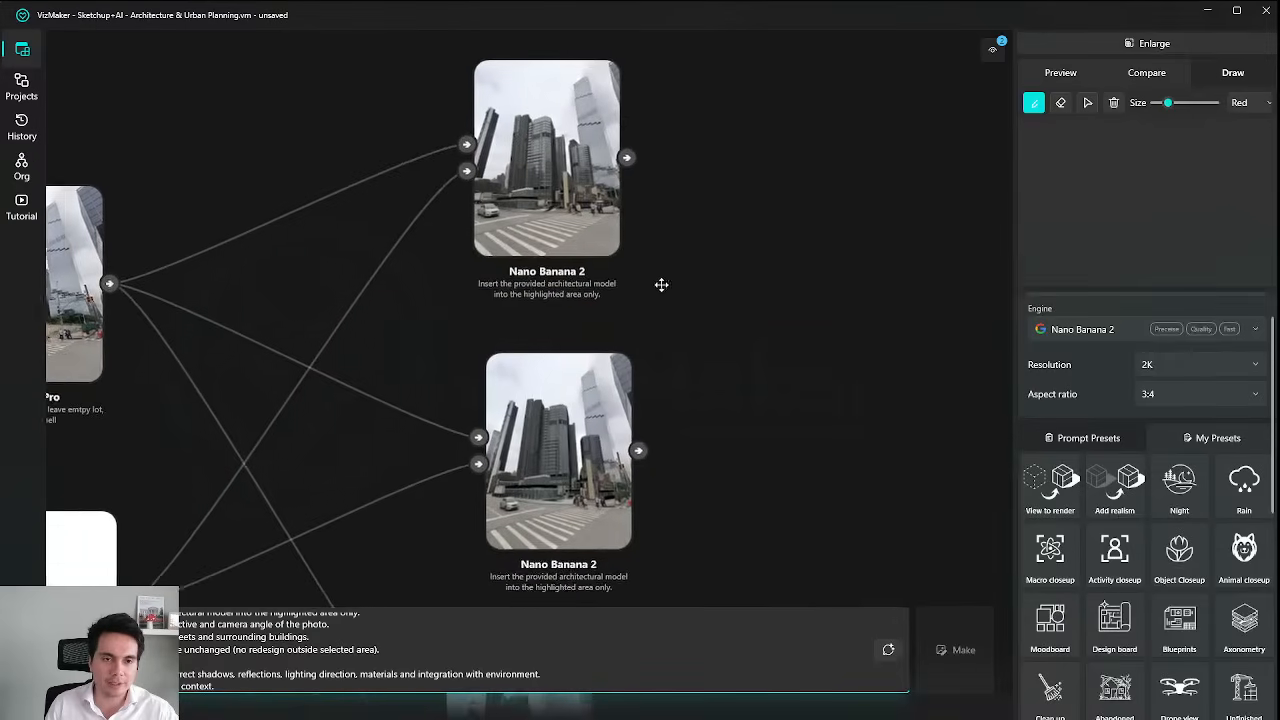
Select the second composite and apply the Add realism prompt preset to its pending node.
{"action": "left_click_drag", "start_coordinate": [610, 475], "coordinate": [686, 428]}
{"action": "left_click", "coordinate": [685, 417]}
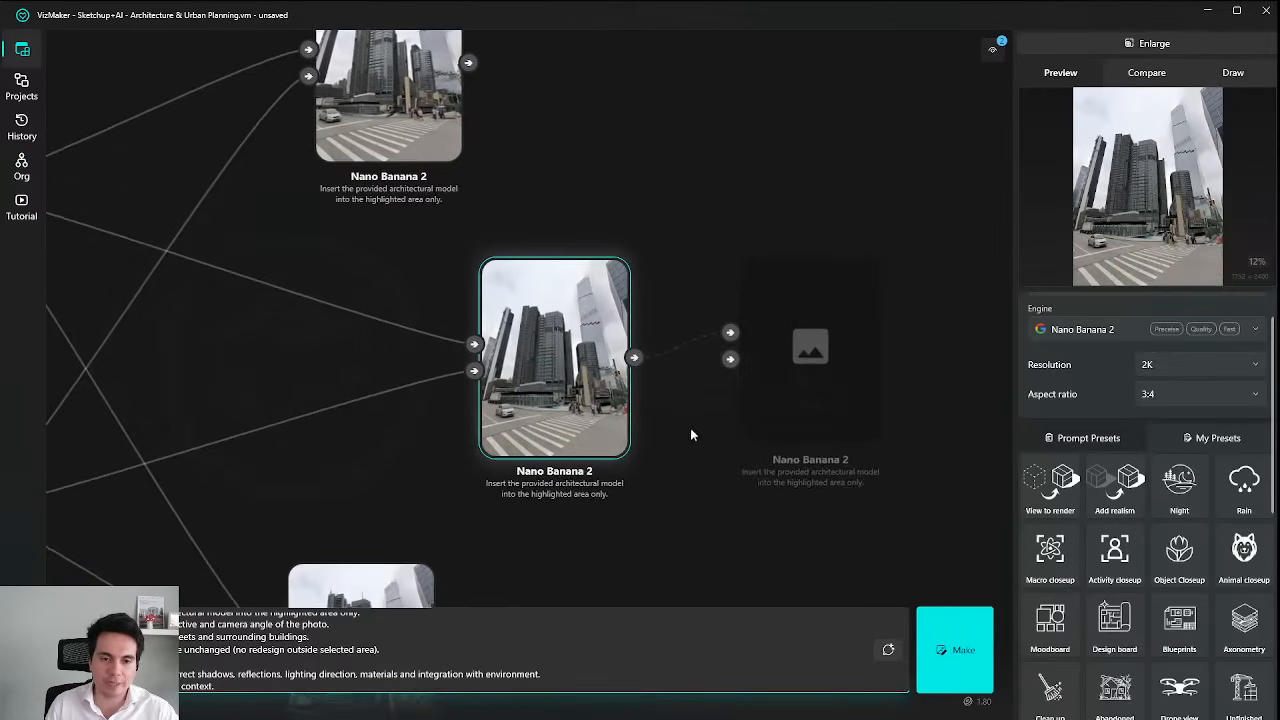
{"action": "scroll", "coordinate": [690, 428], "scroll_direction": "up", "scroll_amount": 3}
{"action": "scroll", "coordinate": [670, 430], "scroll_direction": "down", "scroll_amount": 3}
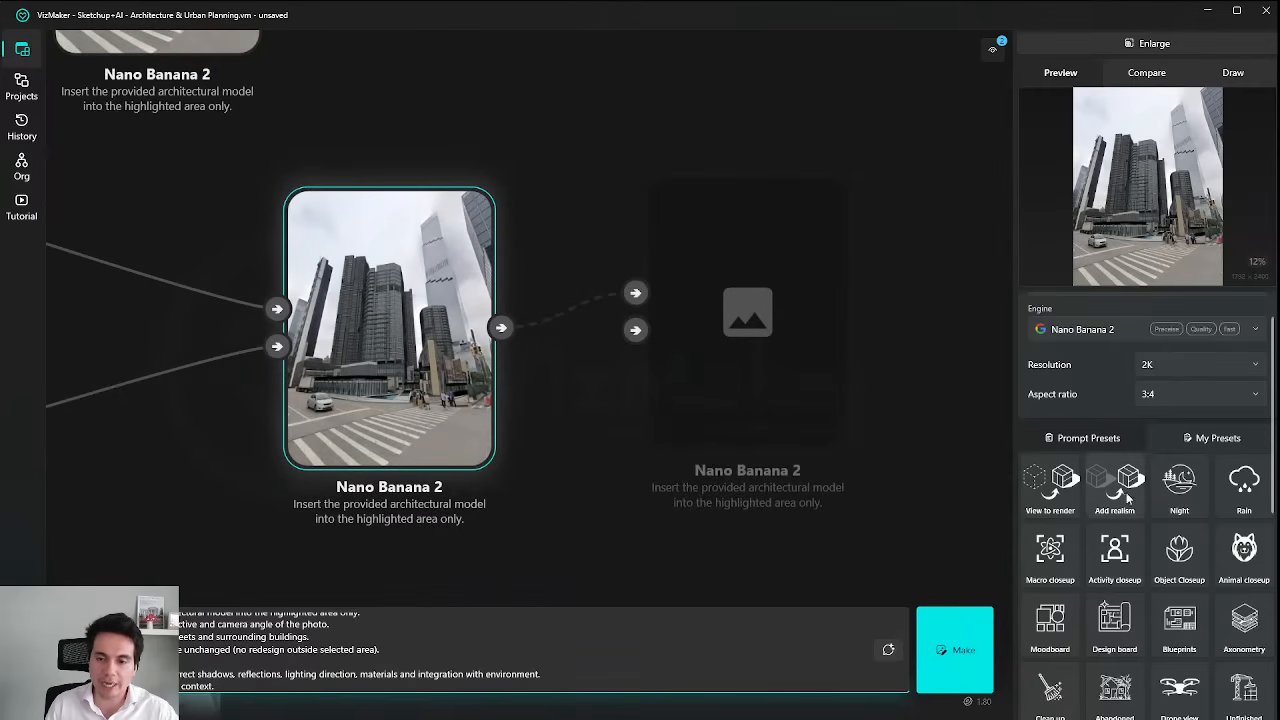
{"action": "left_click", "coordinate": [1133, 495]}
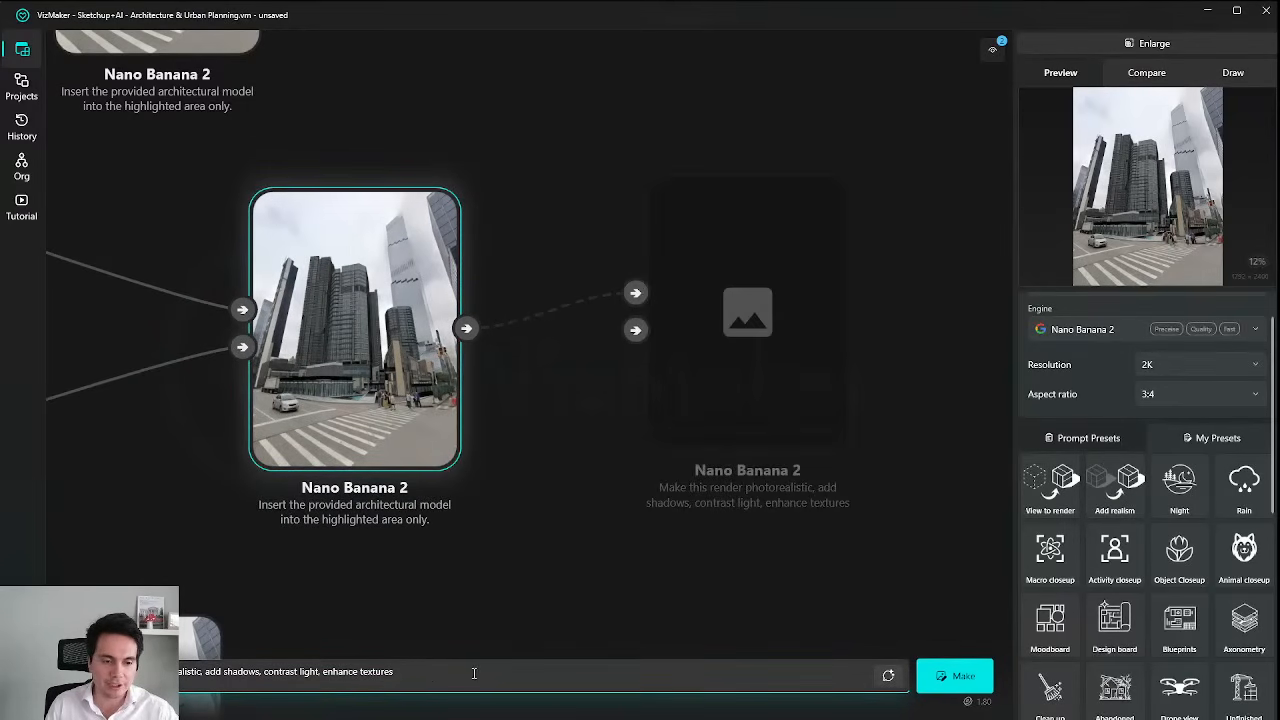
Generate three Nano Banana 2 realism variations of the second composite with the photorealistic shadows, contrast light and textures prompt.
{"action": "left_click_drag", "start_coordinate": [474, 673], "coordinate": [210, 681]}
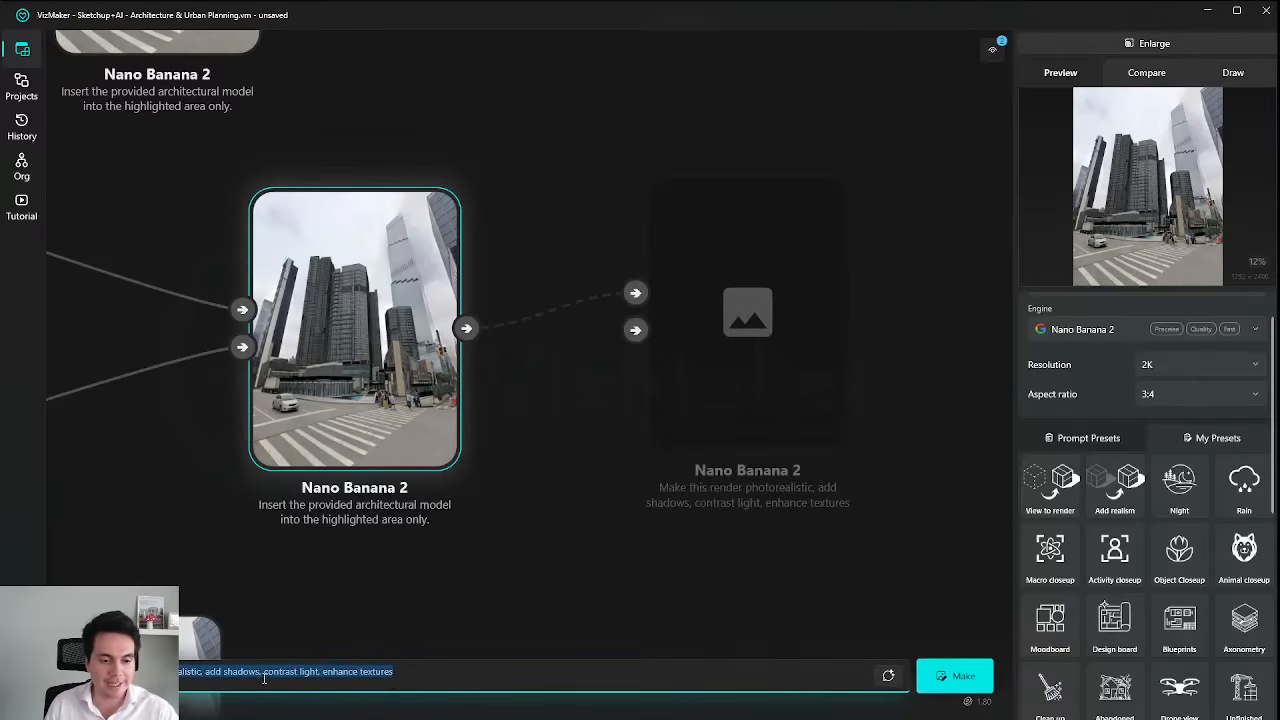
{"action": "left_click", "coordinate": [400, 672]}
{"action": "left_click_drag", "start_coordinate": [203, 665], "coordinate": [150, 667]}
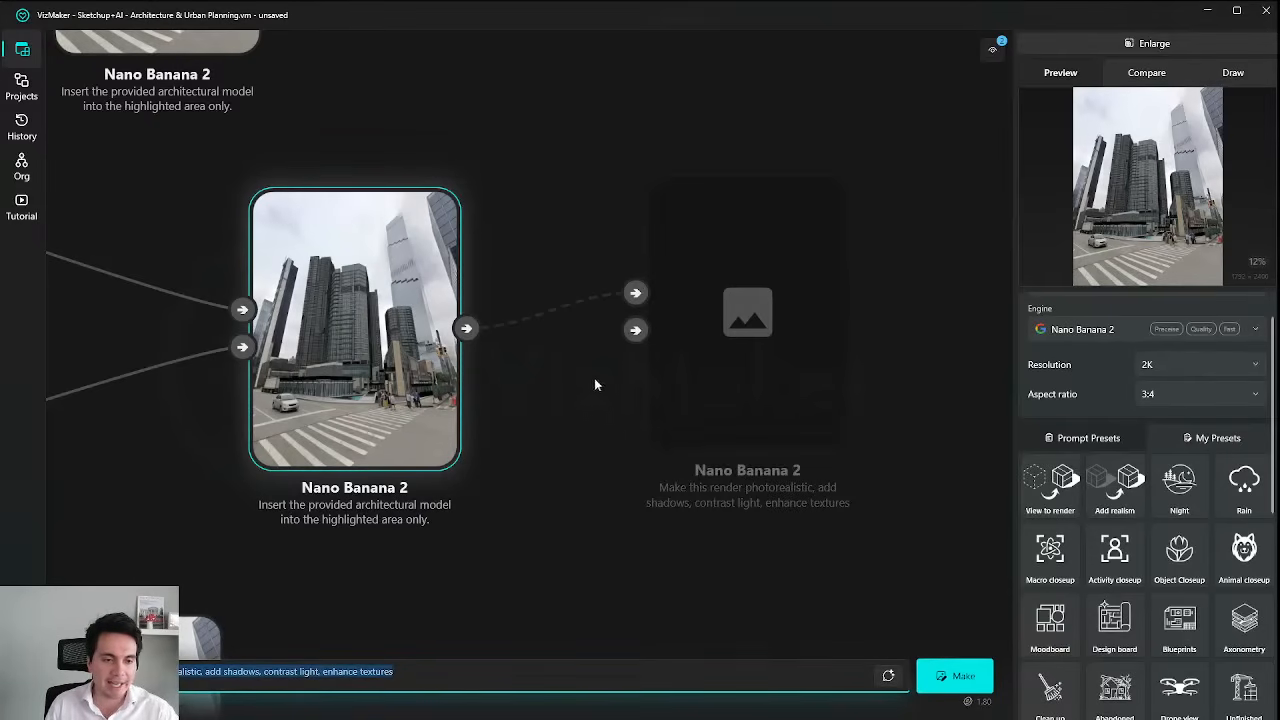
{"action": "left_click", "coordinate": [951, 677]}
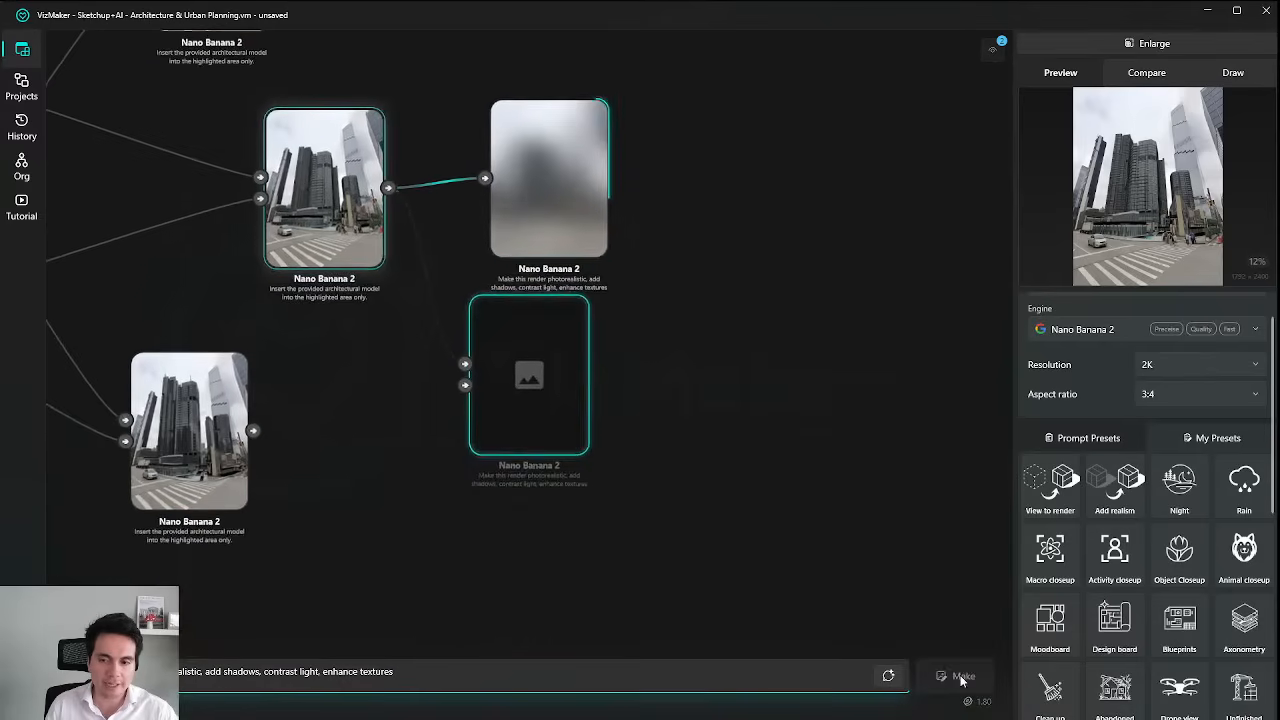
{"action": "left_click", "coordinate": [955, 676]}
{"action": "scroll", "coordinate": [750, 302], "scroll_direction": "down", "scroll_amount": 5}
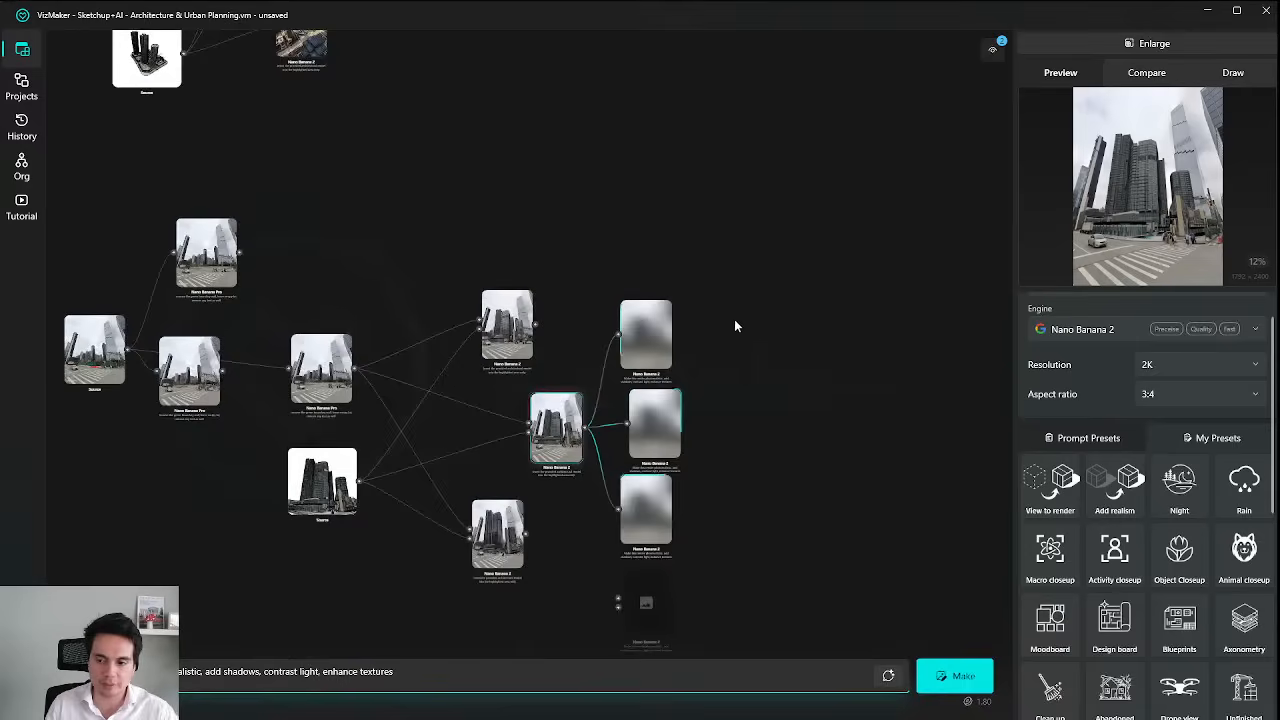
Delete the red outline drawn on the cleaned street photo in its enlarged Draw view, and return to the canvas.
{"action": "left_click_drag", "start_coordinate": [735, 340], "coordinate": [545, 583]}
{"action": "scroll", "coordinate": [708, 281], "scroll_direction": "up", "scroll_amount": 3}
{"action": "left_click_drag", "start_coordinate": [522, 455], "coordinate": [622, 455]}
{"action": "left_click_drag", "start_coordinate": [483, 395], "coordinate": [621, 292]}
{"action": "scroll", "coordinate": [532, 340], "scroll_direction": "up", "scroll_amount": 4}
{"action": "scroll", "coordinate": [572, 362], "scroll_direction": "down", "scroll_amount": 5}
{"action": "scroll", "coordinate": [459, 303], "scroll_direction": "up", "scroll_amount": 5}
{"action": "left_click", "coordinate": [335, 268]}
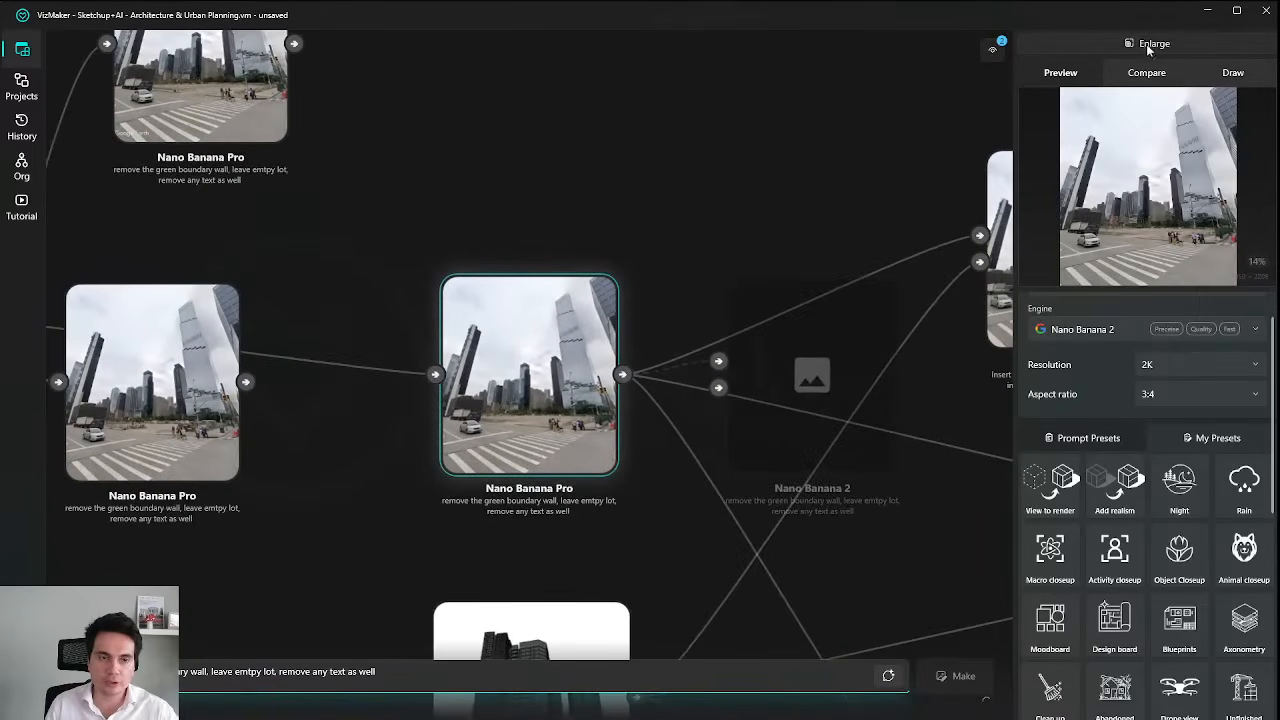
{"action": "left_click", "coordinate": [1146, 44]}
{"action": "left_click", "coordinate": [867, 42]}
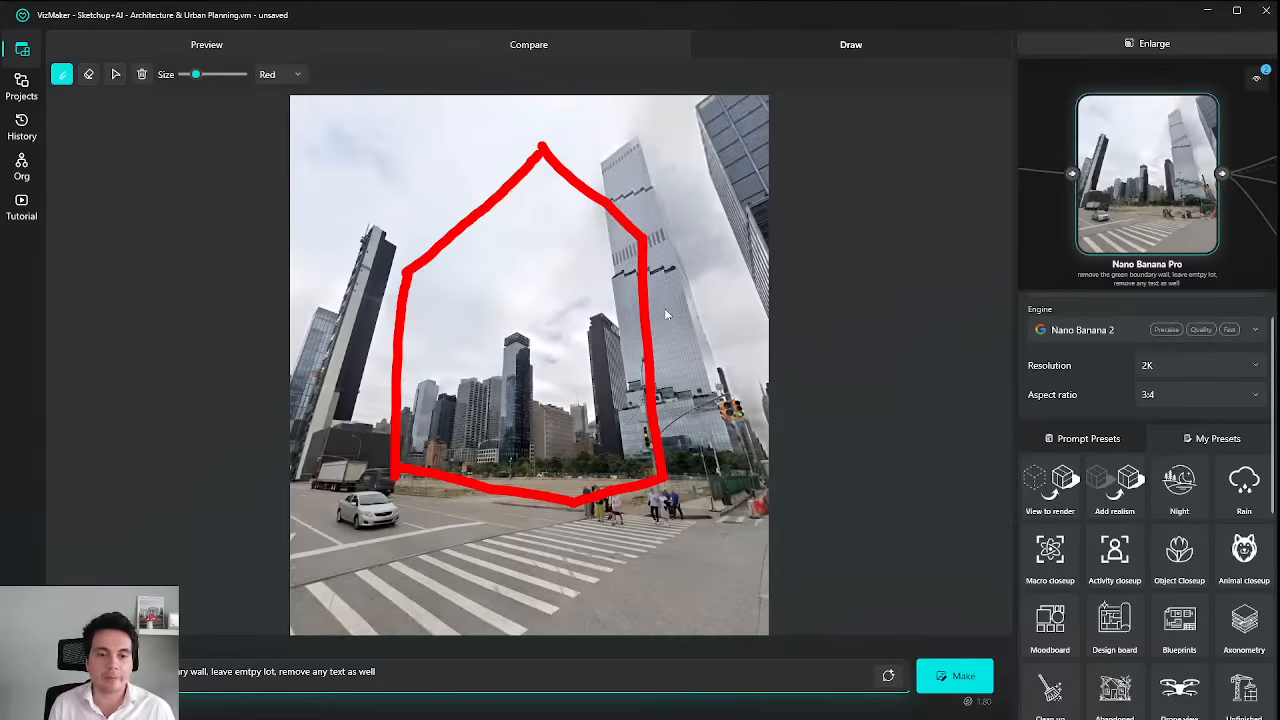
{"action": "left_click", "coordinate": [142, 75]}
{"action": "left_click", "coordinate": [1124, 50]}
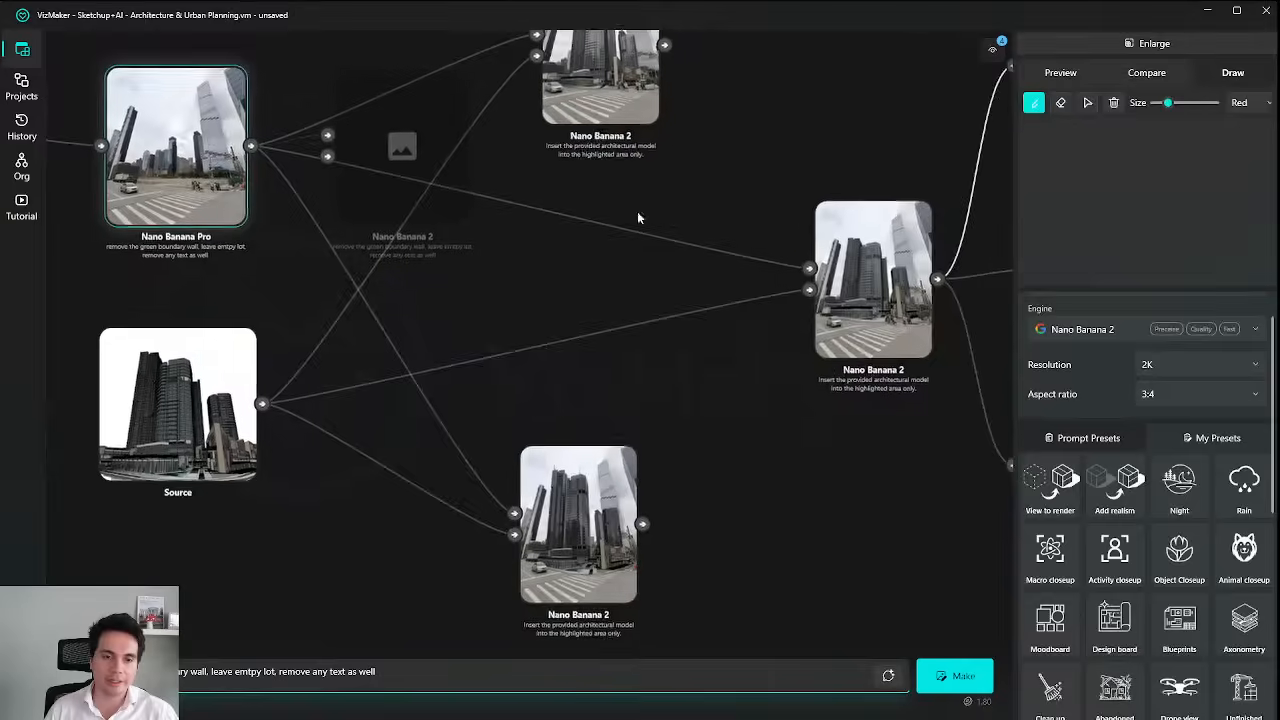
Move the cleaned photo's pending node clear of the other connections and link the SketchUp tower source to it as a second input.
{"action": "left_click_drag", "start_coordinate": [788, 354], "coordinate": [893, 124]}
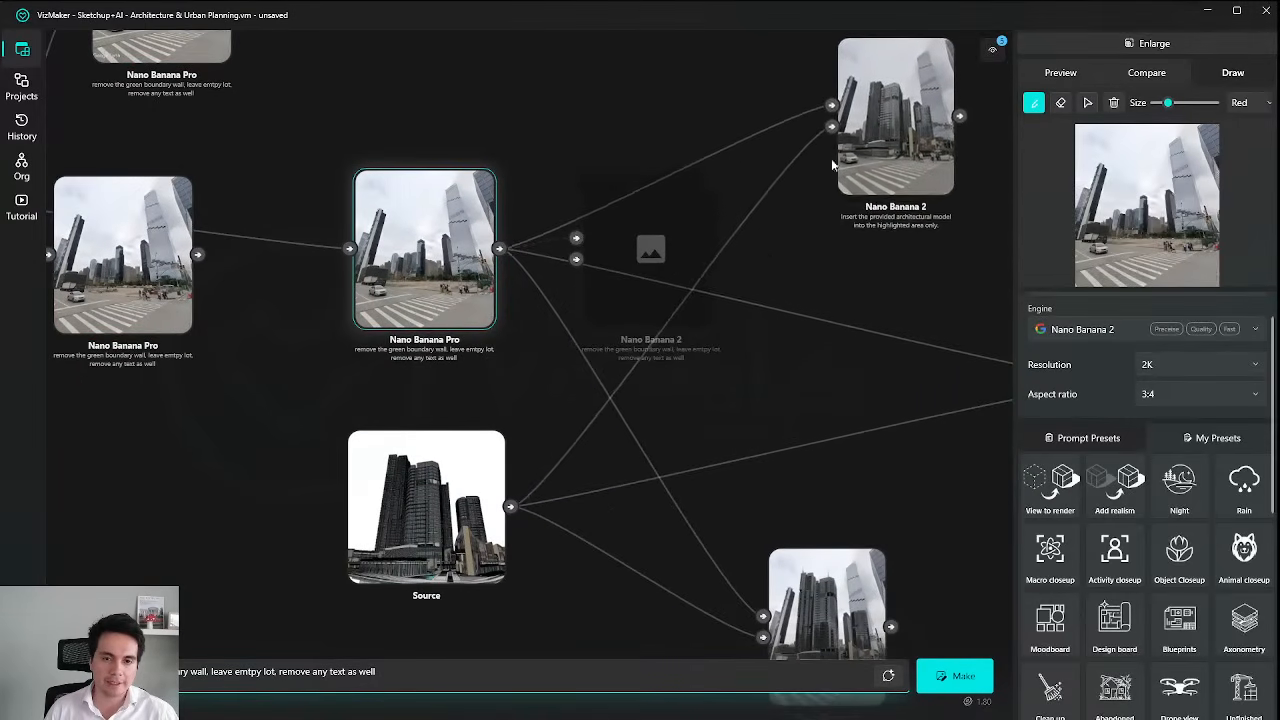
{"action": "left_click_drag", "start_coordinate": [648, 262], "coordinate": [766, 349]}
{"action": "scroll", "coordinate": [541, 473], "scroll_direction": "up", "scroll_amount": 2}
{"action": "left_click_drag", "start_coordinate": [498, 522], "coordinate": [760, 300]}
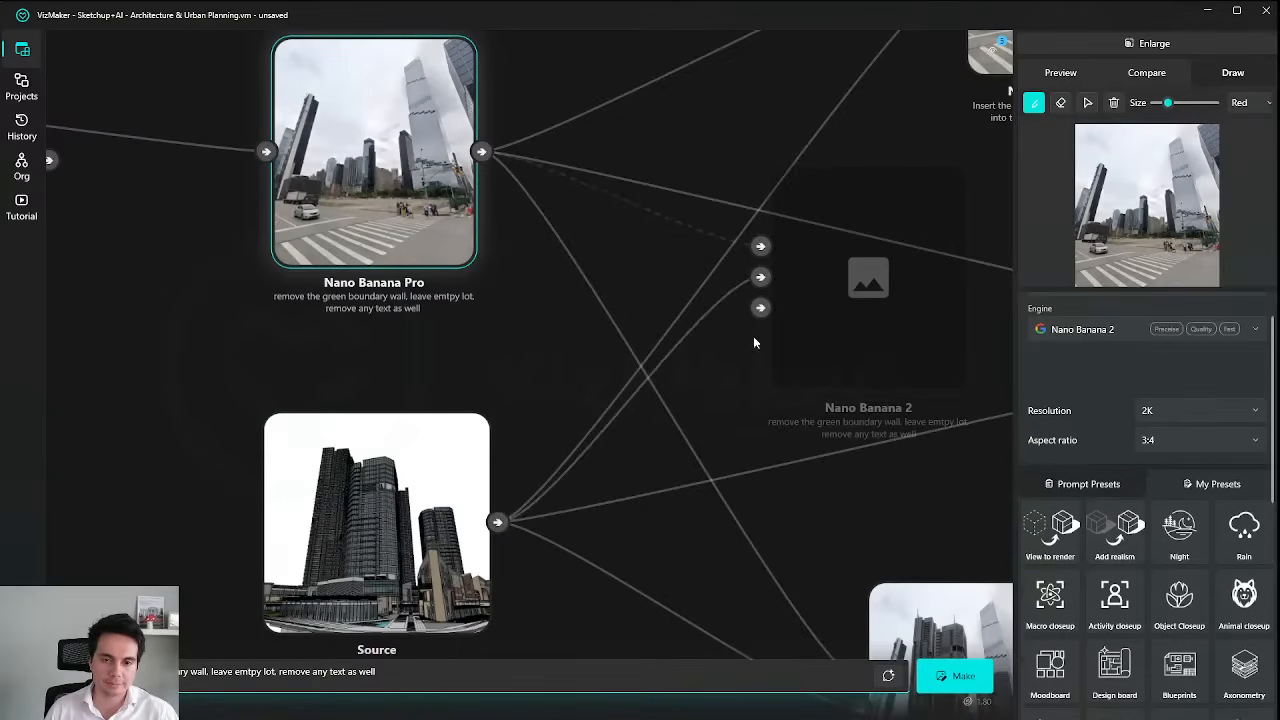
Replace the pending node's prompt with the copied instructions for inserting the architectural model into the highlighted area, and generate the image.
{"action": "key", "text": "ctrl+a"}
{"action": "key", "text": "ctrl+v"}
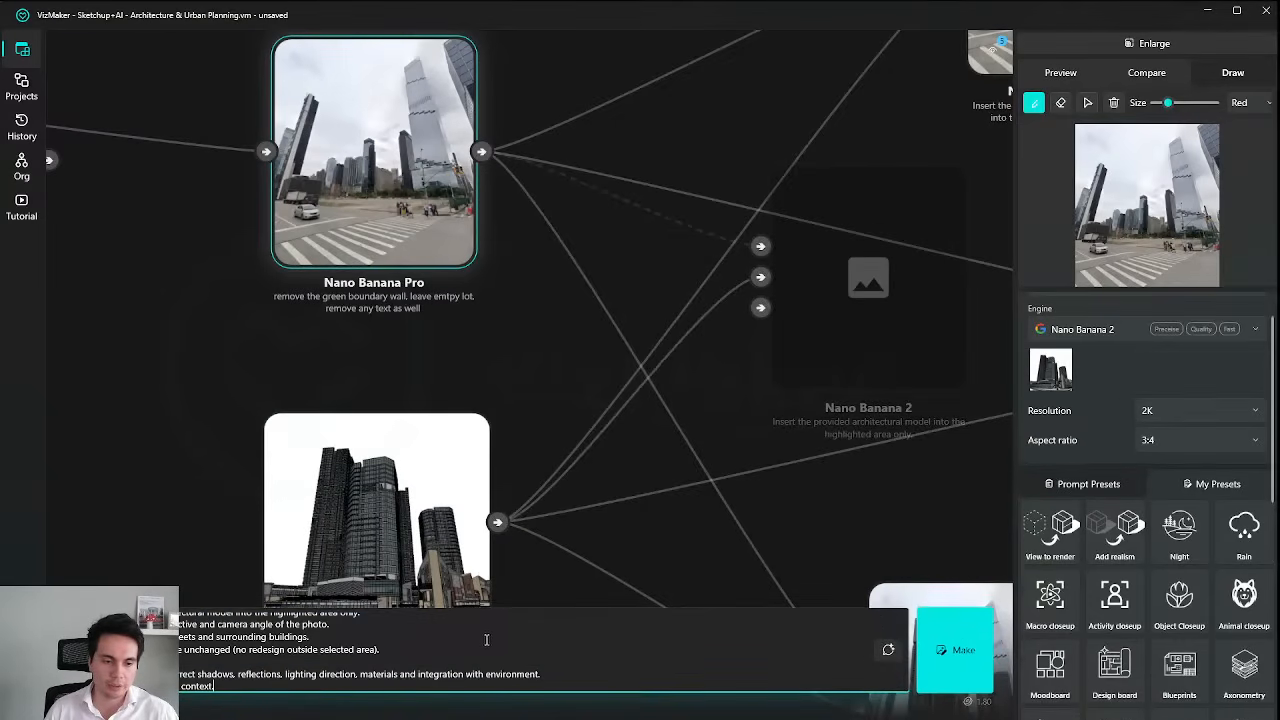
{"action": "left_click", "coordinate": [955, 650]}
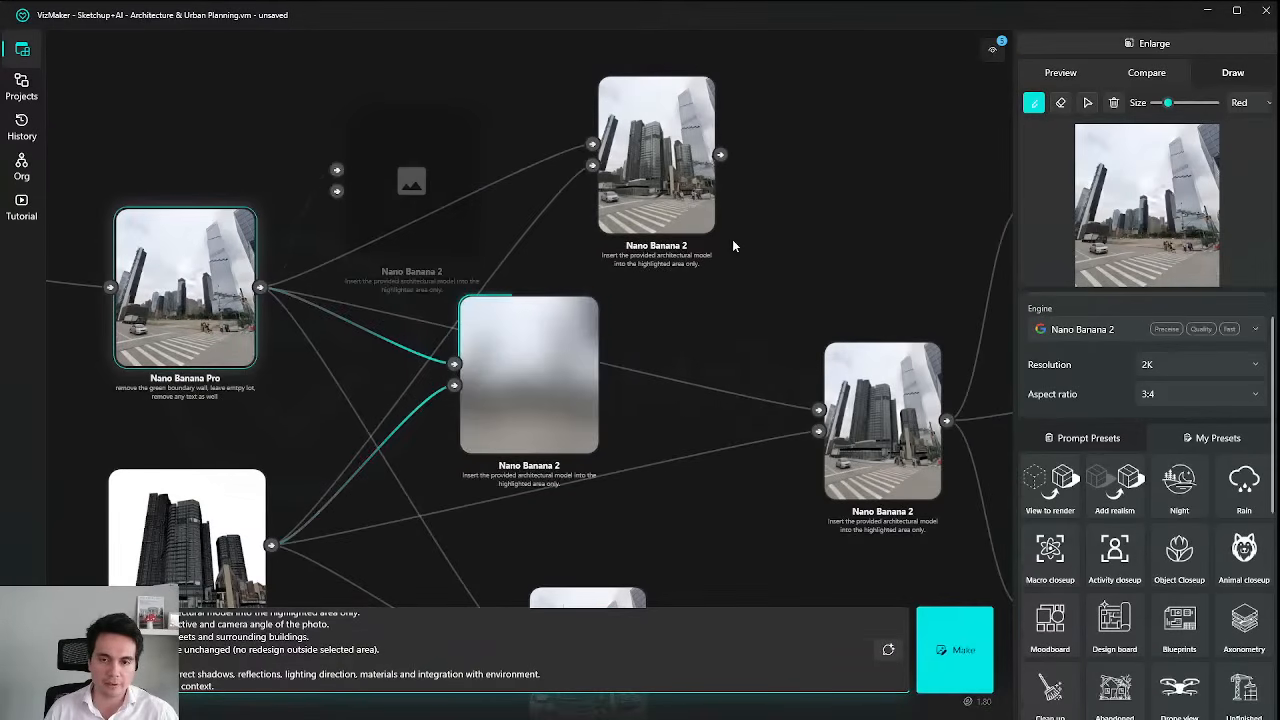
Inspect the first and second realism results in the enlarged preview for materials, lighting and street details, and return to the canvas.
{"action": "scroll", "coordinate": [732, 240], "scroll_direction": "down", "scroll_amount": 3}
{"action": "left_click_drag", "start_coordinate": [753, 268], "coordinate": [510, 228]}
{"action": "left_click", "coordinate": [729, 190]}
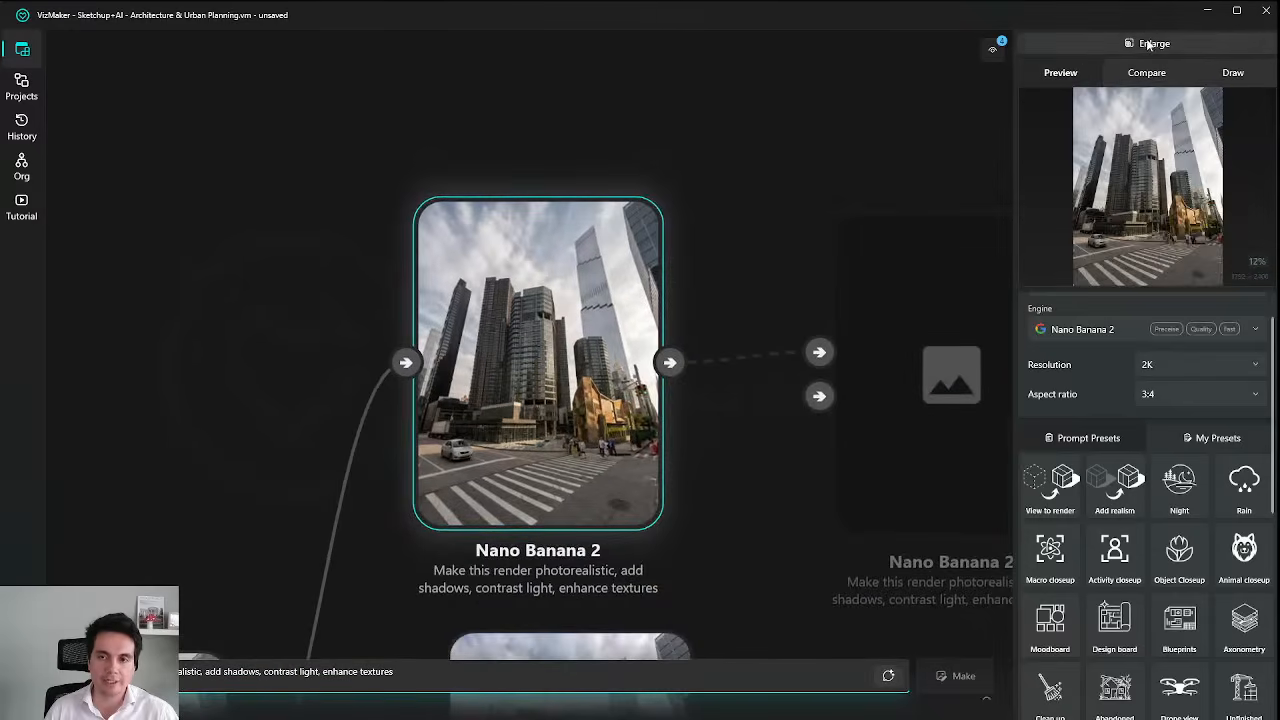
{"action": "left_click", "coordinate": [1152, 44]}
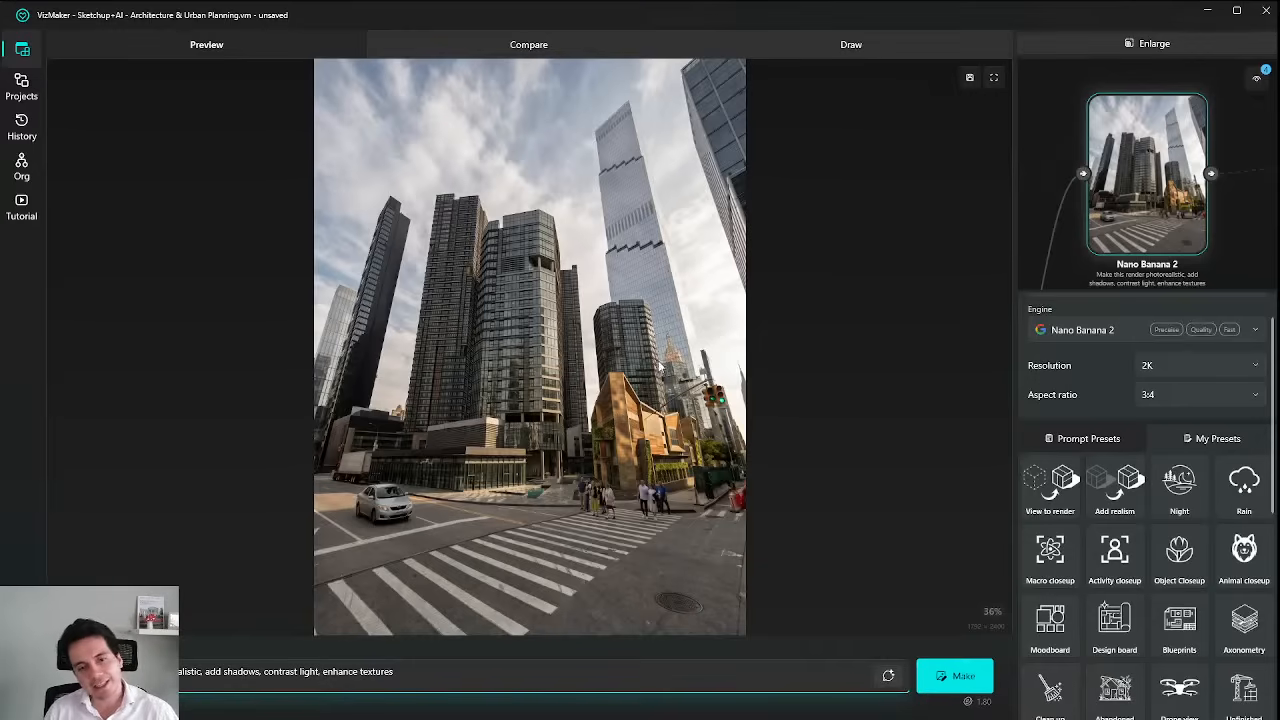
{"action": "left_click", "coordinate": [1150, 45]}
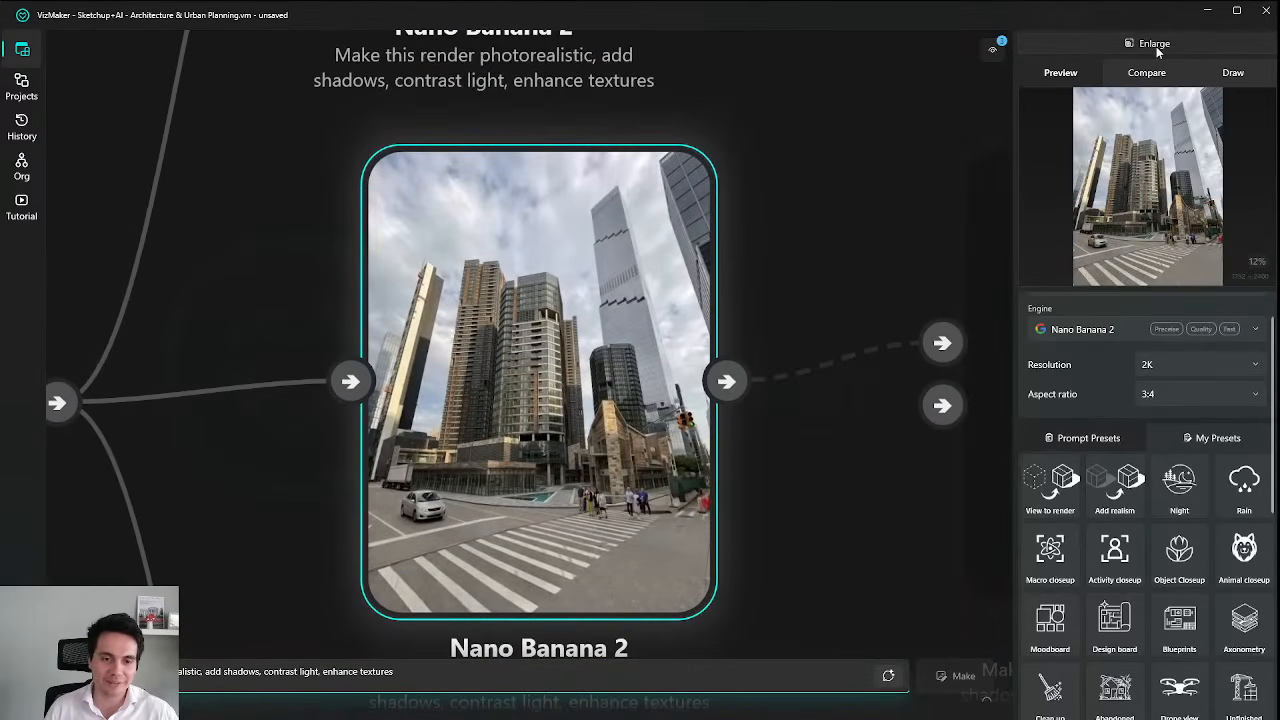
{"action": "left_click", "coordinate": [1156, 46]}
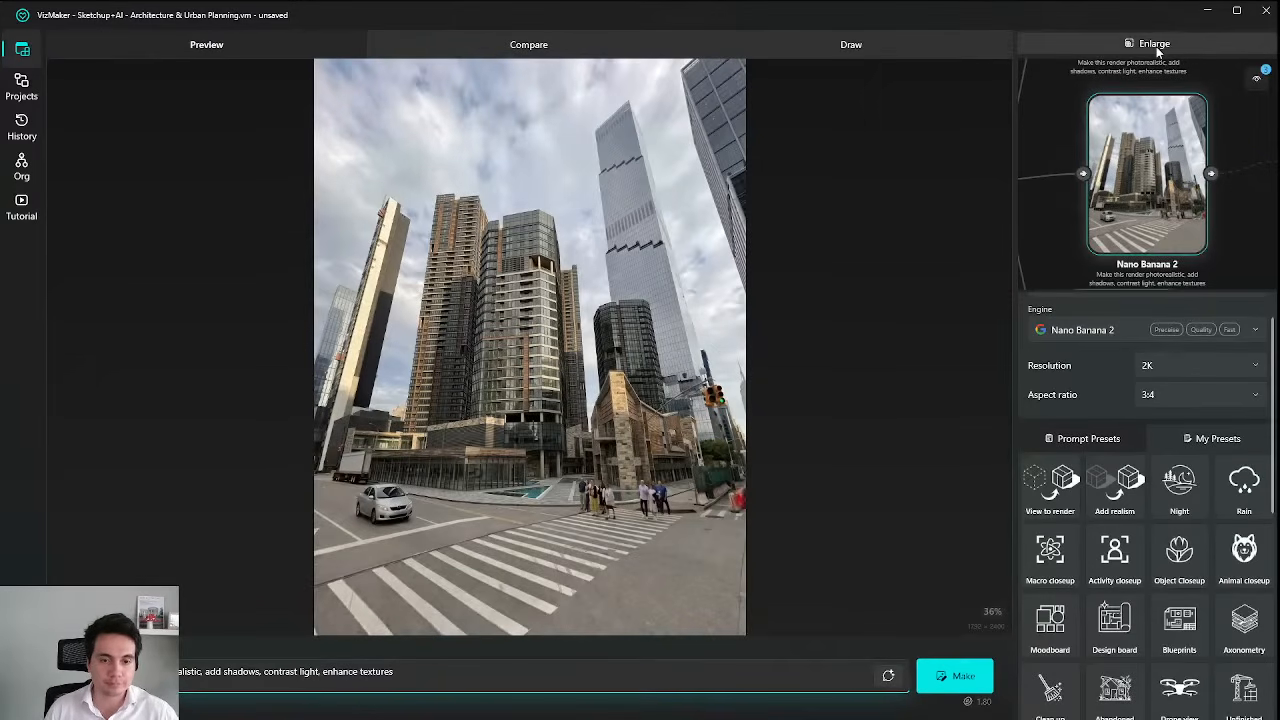
{"action": "left_click", "coordinate": [1156, 46]}
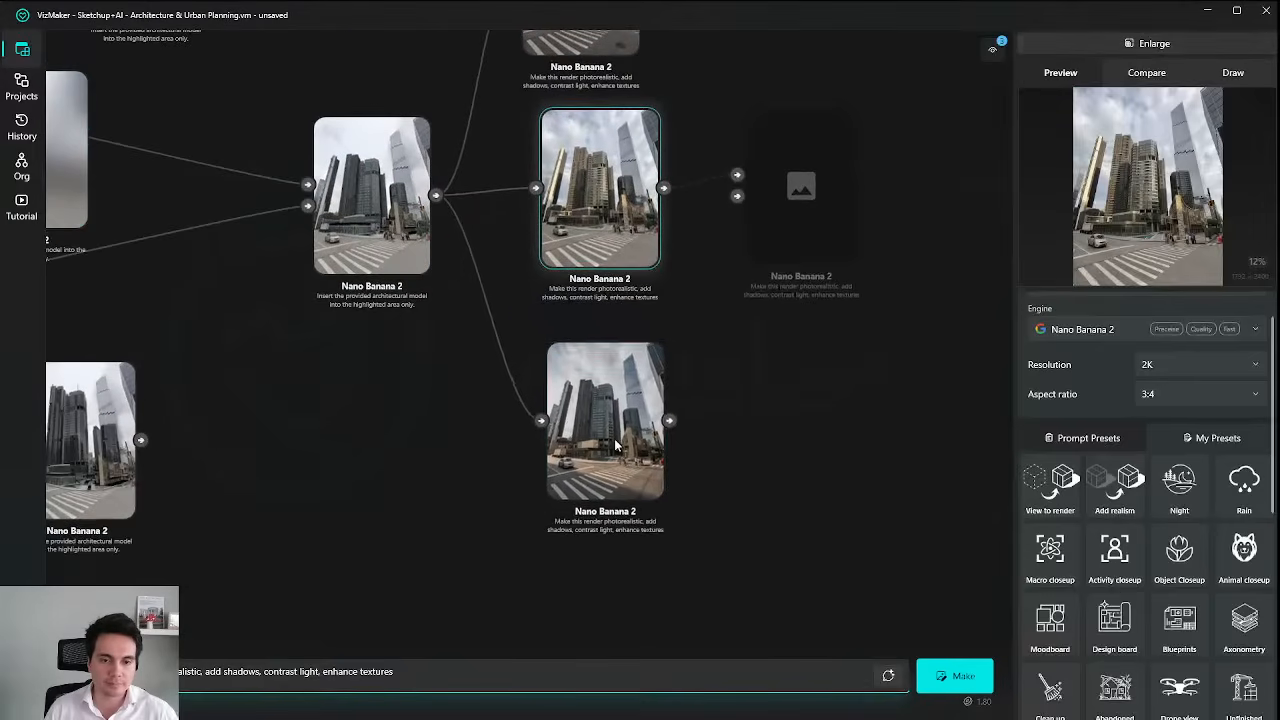
Compare the second realism result as A with the third as B in the enlarged comparison, and return to the canvas.
{"action": "left_click", "coordinate": [614, 438]}
{"action": "left_click_drag", "start_coordinate": [632, 213], "coordinate": [687, 329]}
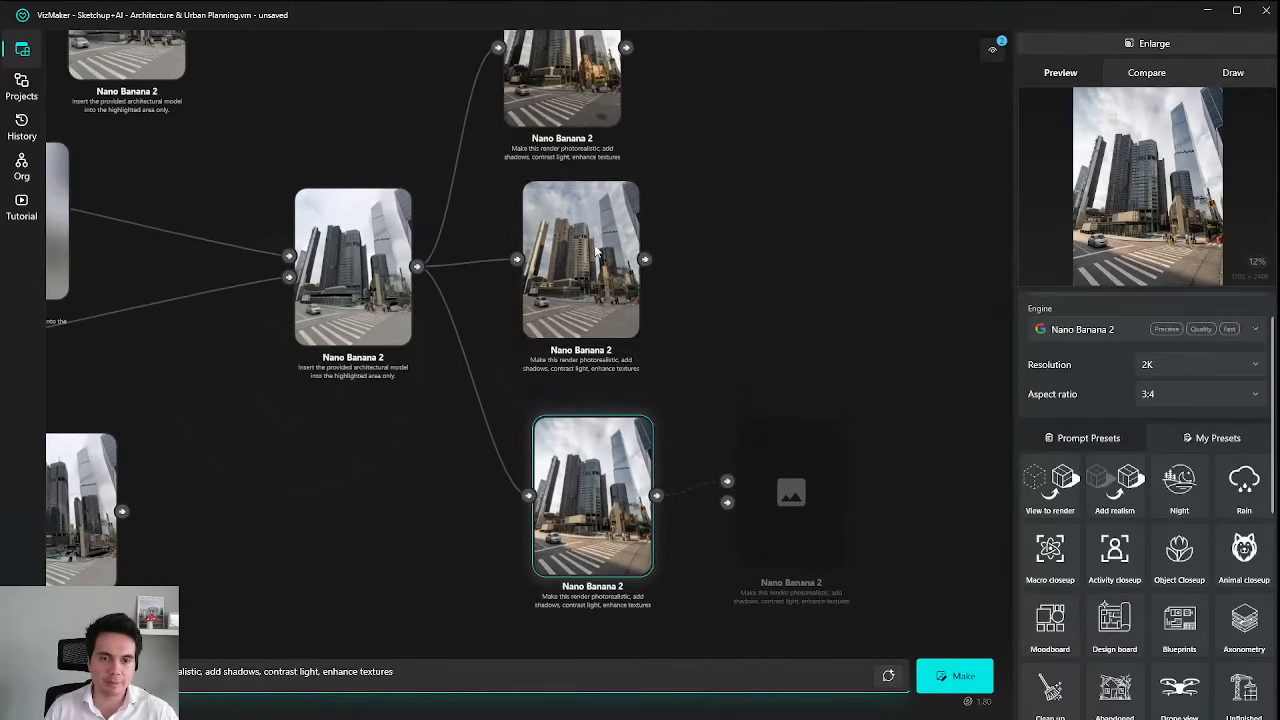
{"action": "right_click", "coordinate": [596, 247]}
{"action": "left_click", "coordinate": [656, 259]}
{"action": "right_click", "coordinate": [560, 515]}
{"action": "left_click", "coordinate": [625, 551]}
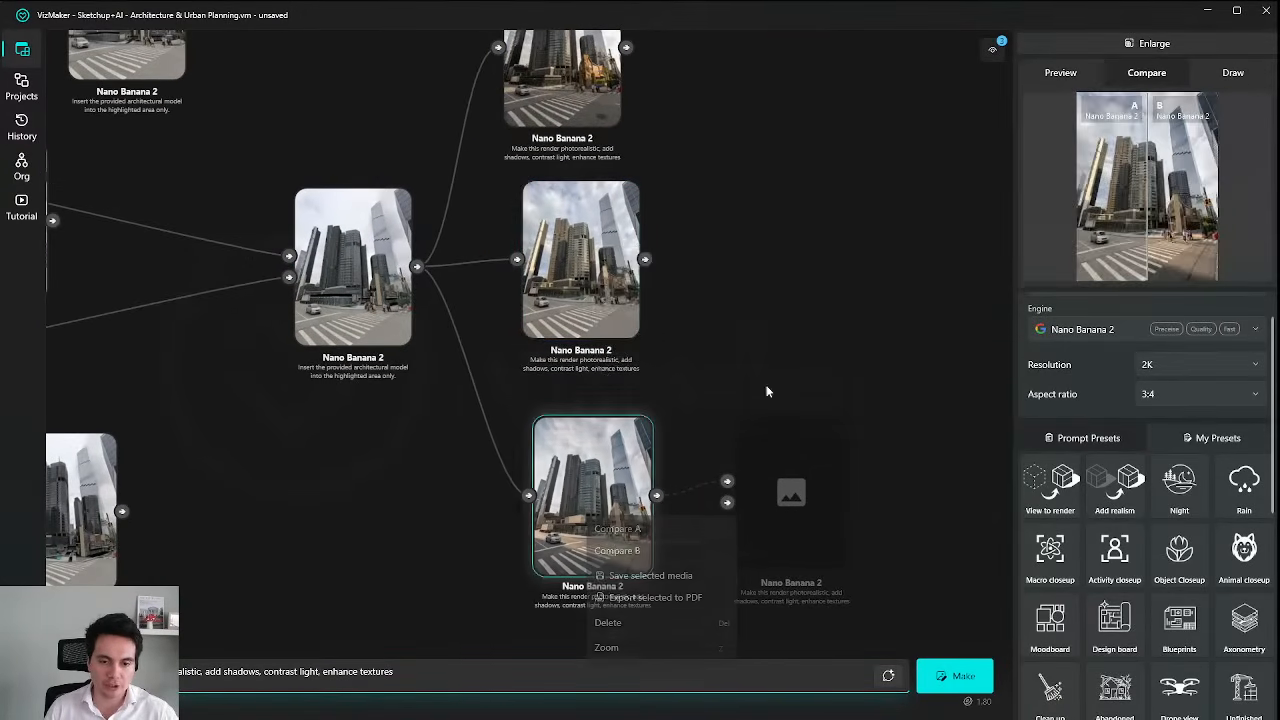
{"action": "left_click", "coordinate": [1096, 42]}
{"action": "left_click_drag", "start_coordinate": [522, 338], "coordinate": [941, 374]}
{"action": "left_click_drag", "start_coordinate": [752, 374], "coordinate": [920, 371]}
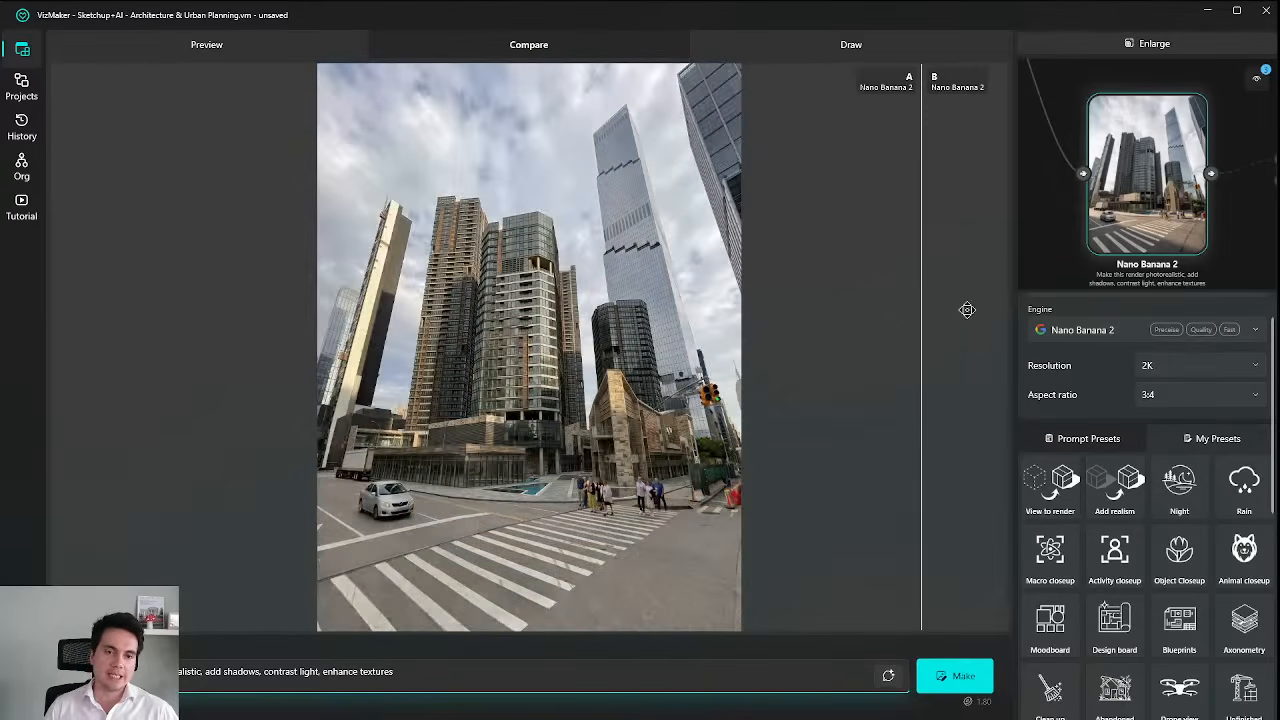
{"action": "left_click", "coordinate": [1171, 45]}
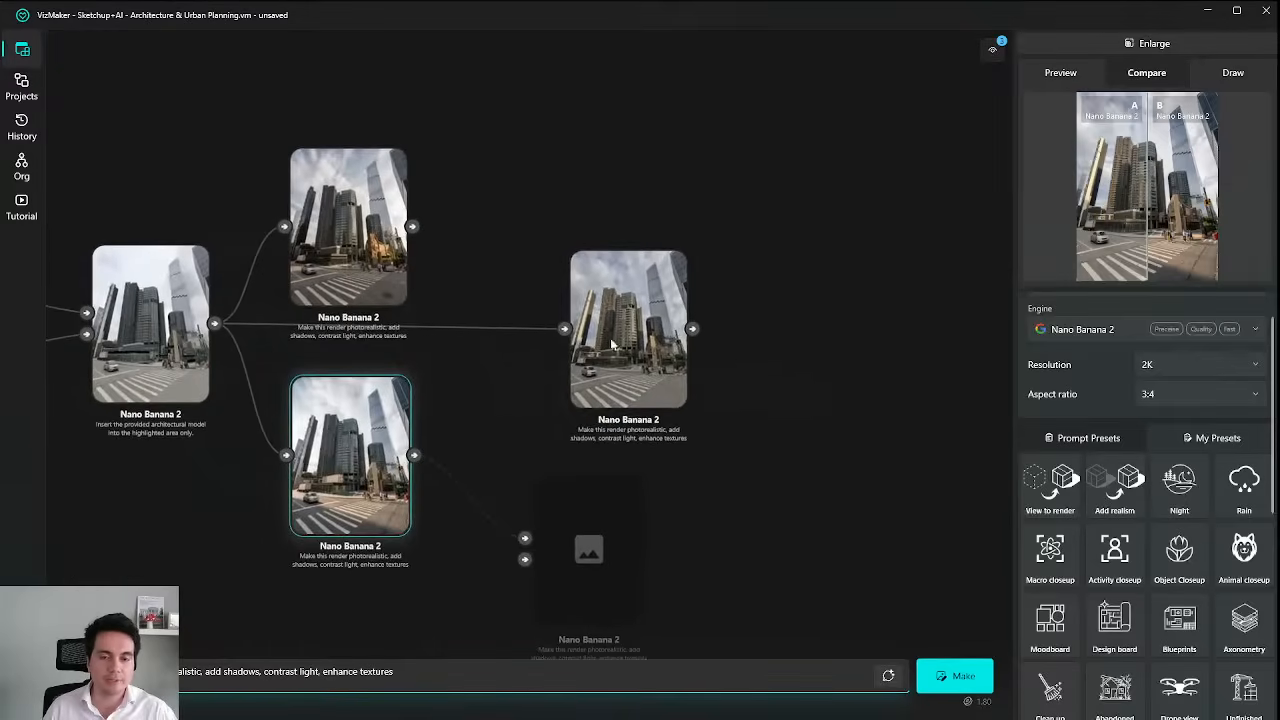
Sketch a red foreground tree on the second realism result, its trunk along the left edge and its canopy across the sky.
{"action": "left_click", "coordinate": [1090, 330]}
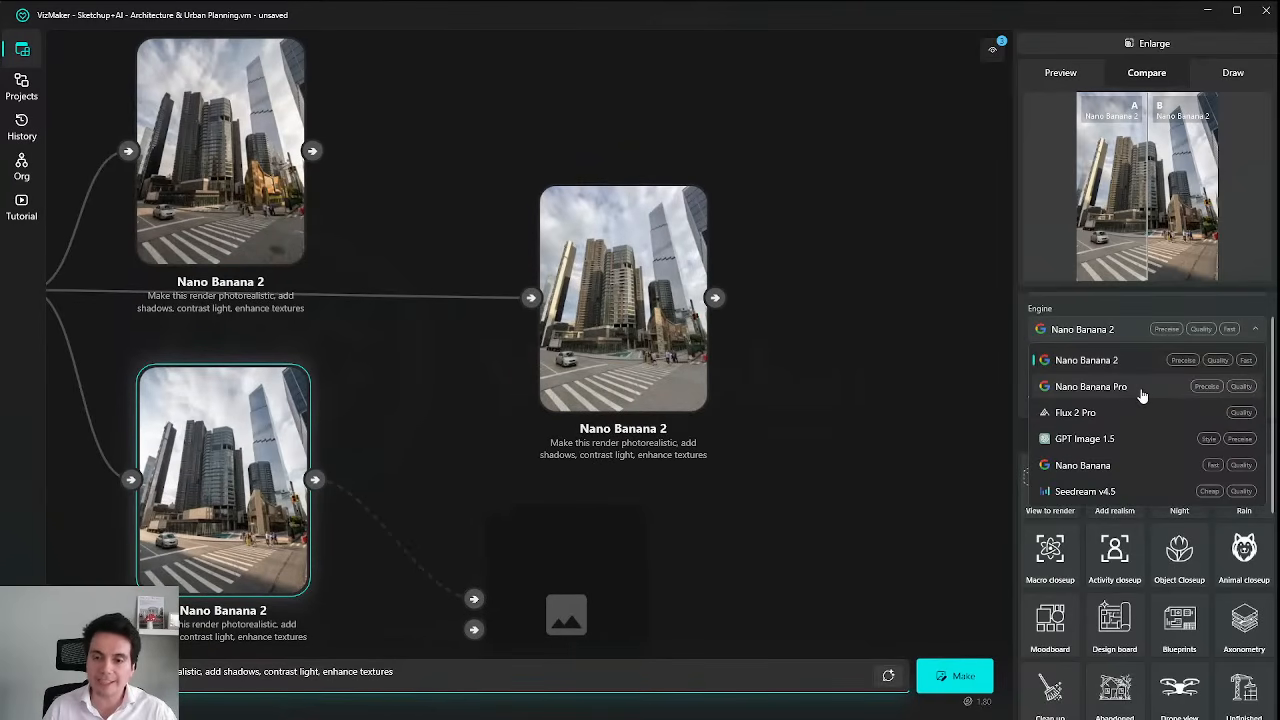
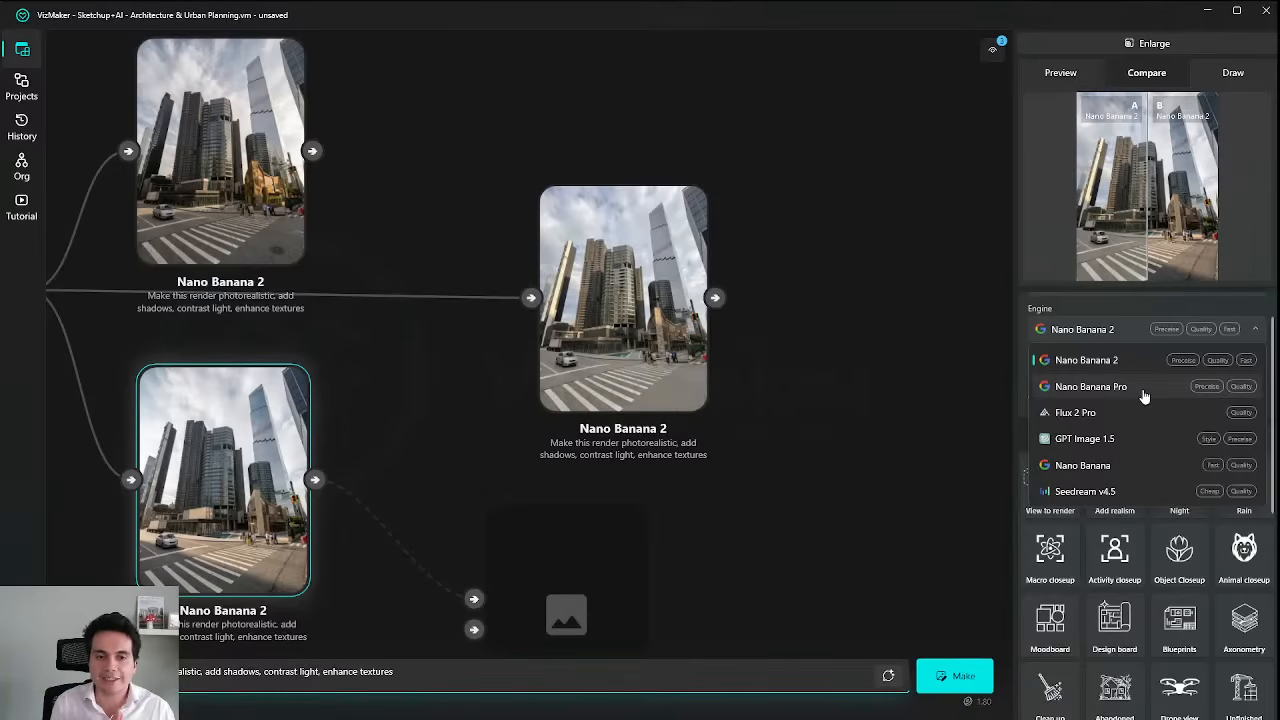
{"action": "left_click", "coordinate": [790, 282]}
{"action": "left_click", "coordinate": [660, 300]}
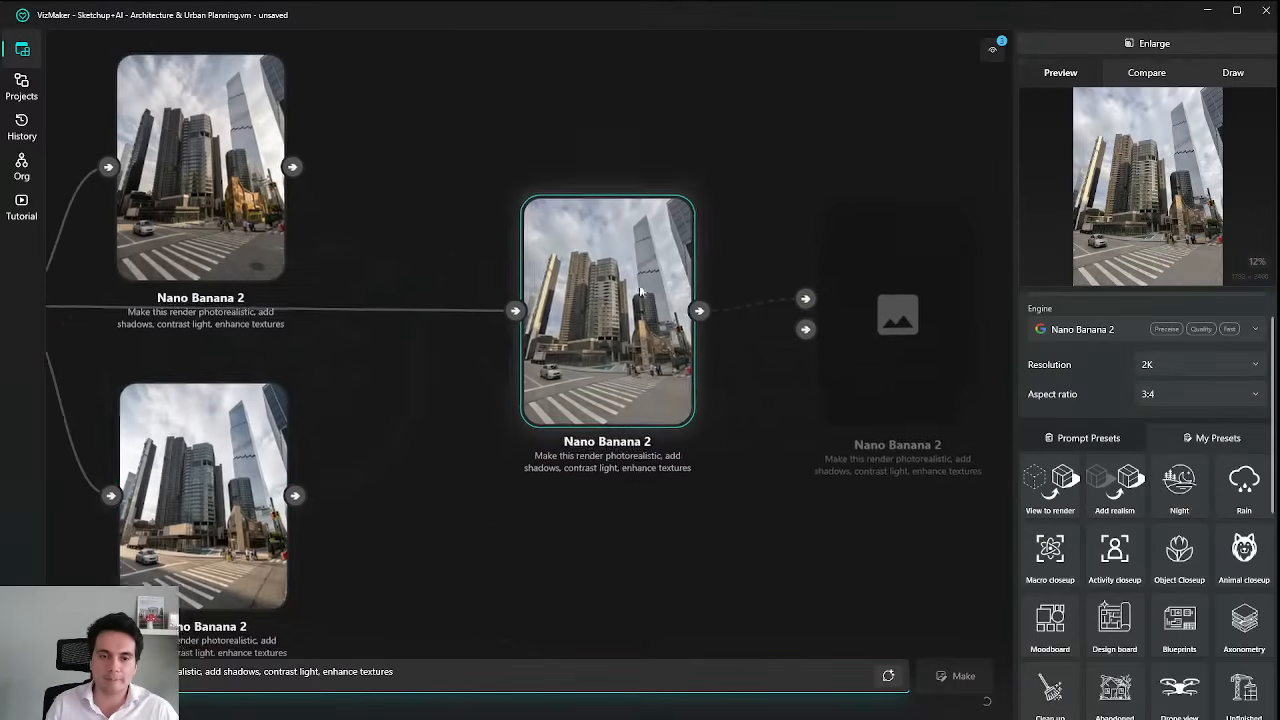
{"action": "left_click", "coordinate": [1155, 44]}
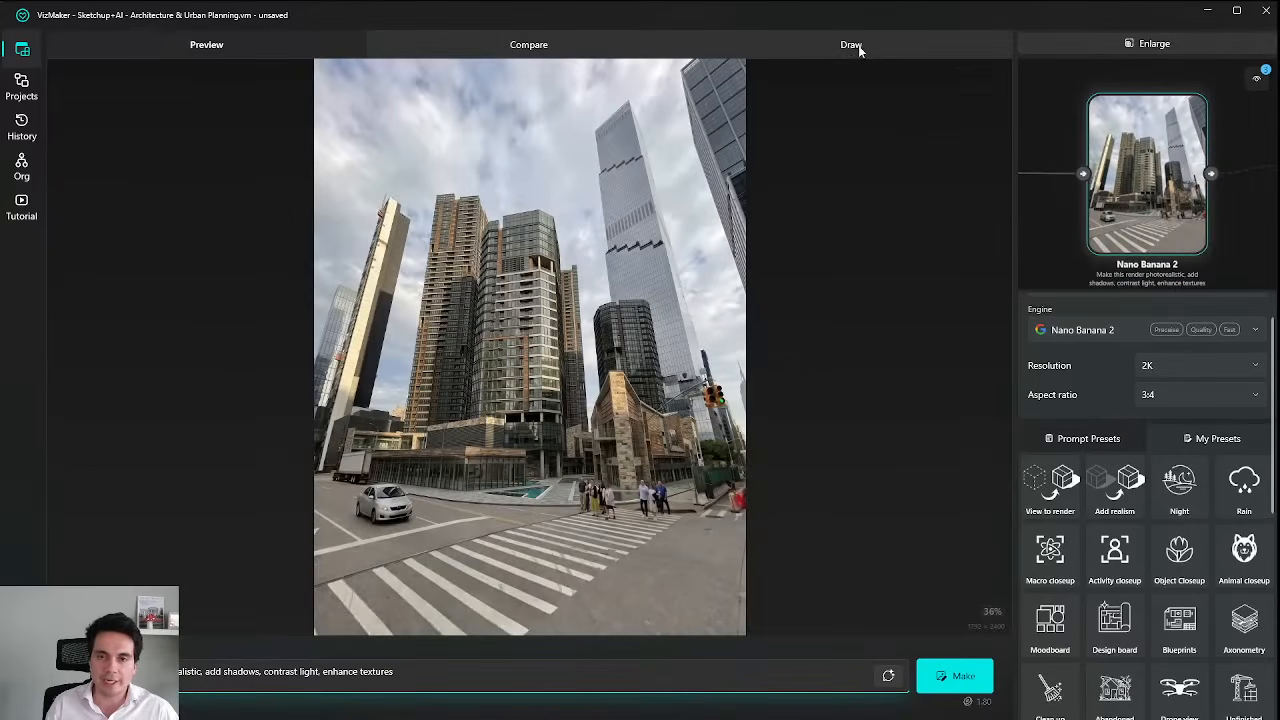
{"action": "left_click", "coordinate": [851, 45]}
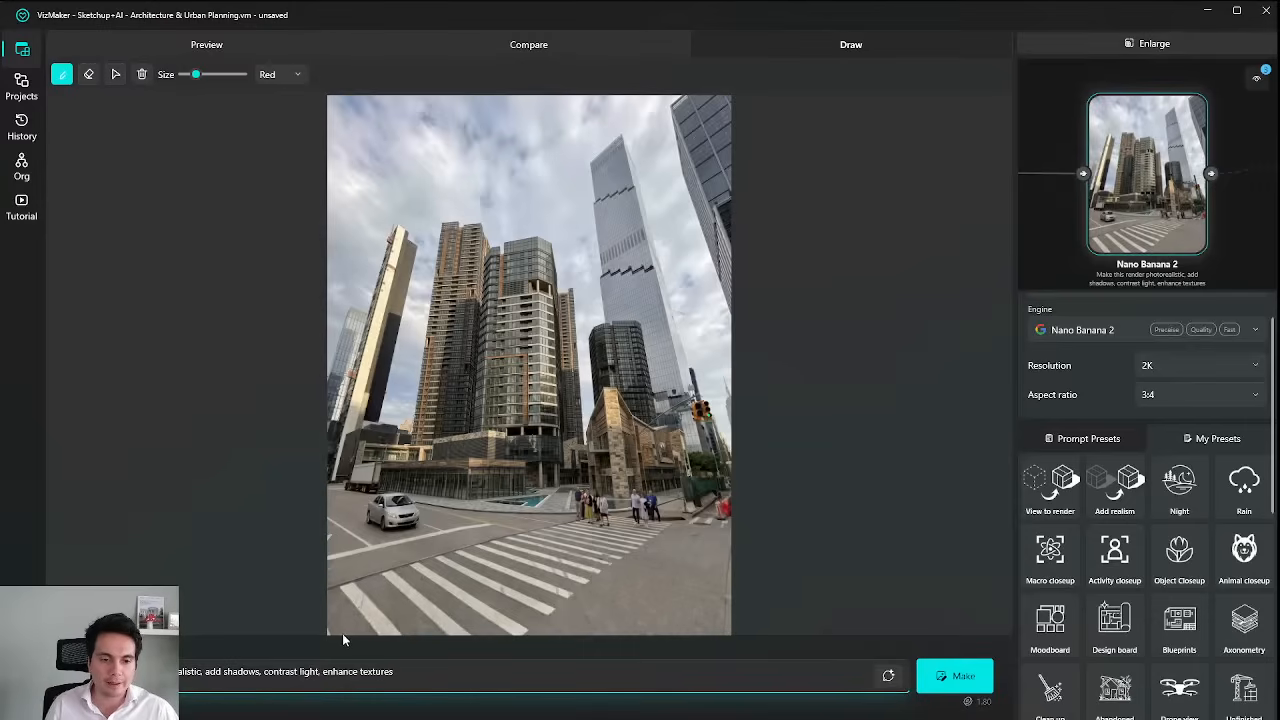
{"action": "mouse_move", "coordinate": [342, 633]}
{"action": "left_mouse_down"}
{"action": "mouse_move", "coordinate": [353, 242]}
{"action": "mouse_move", "coordinate": [603, 124]}
{"action": "mouse_move", "coordinate": [537, 96]}
{"action": "mouse_move", "coordinate": [345, 100]}
{"action": "mouse_move", "coordinate": [332, 150]}
{"action": "mouse_move", "coordinate": [332, 620]}
{"action": "mouse_move", "coordinate": [344, 216]}
{"action": "mouse_move", "coordinate": [360, 172]}
{"action": "mouse_move", "coordinate": [358, 205]}
{"action": "mouse_move", "coordinate": [372, 104]}
{"action": "mouse_move", "coordinate": [445, 170]}
{"action": "mouse_move", "coordinate": [570, 110]}
{"action": "mouse_move", "coordinate": [505, 105]}
{"action": "mouse_move", "coordinate": [319, 162]}
{"action": "left_mouse_up"}
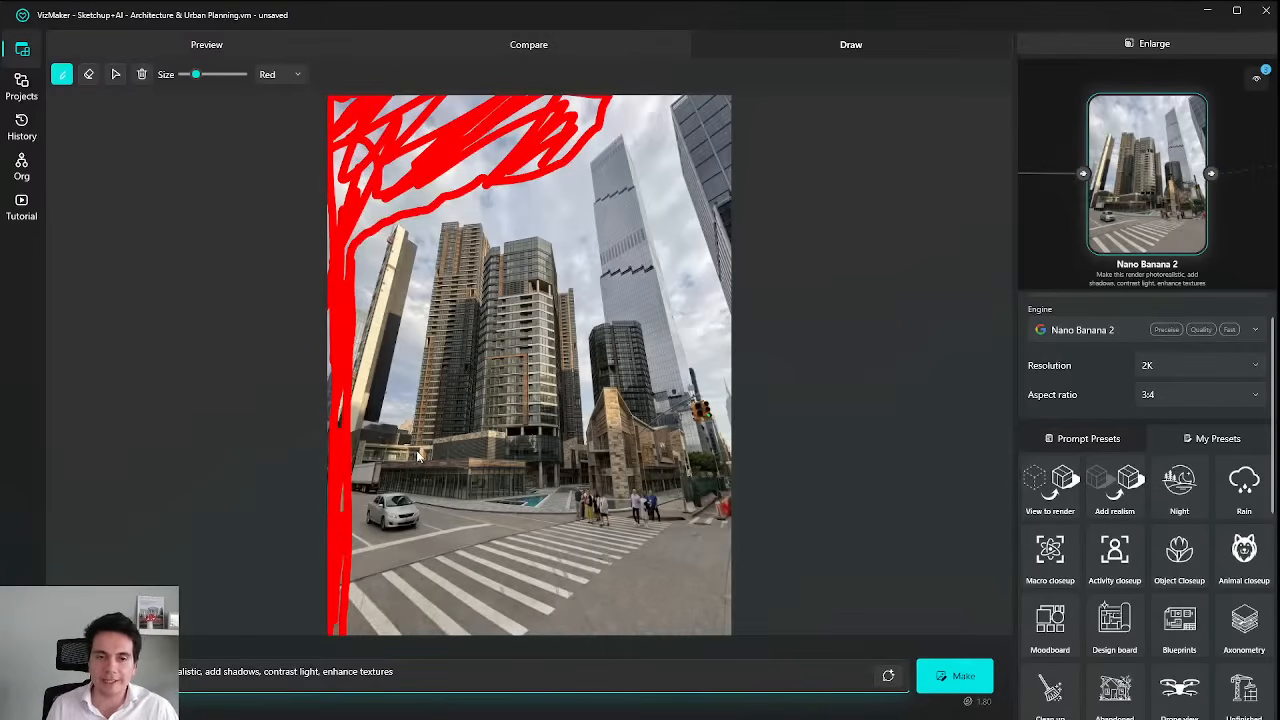
Replace the prompt with "place a tree on the marked area on the foreground for depth" and generate the image with Nano Banana 2.
{"action": "left_click", "coordinate": [478, 674]}
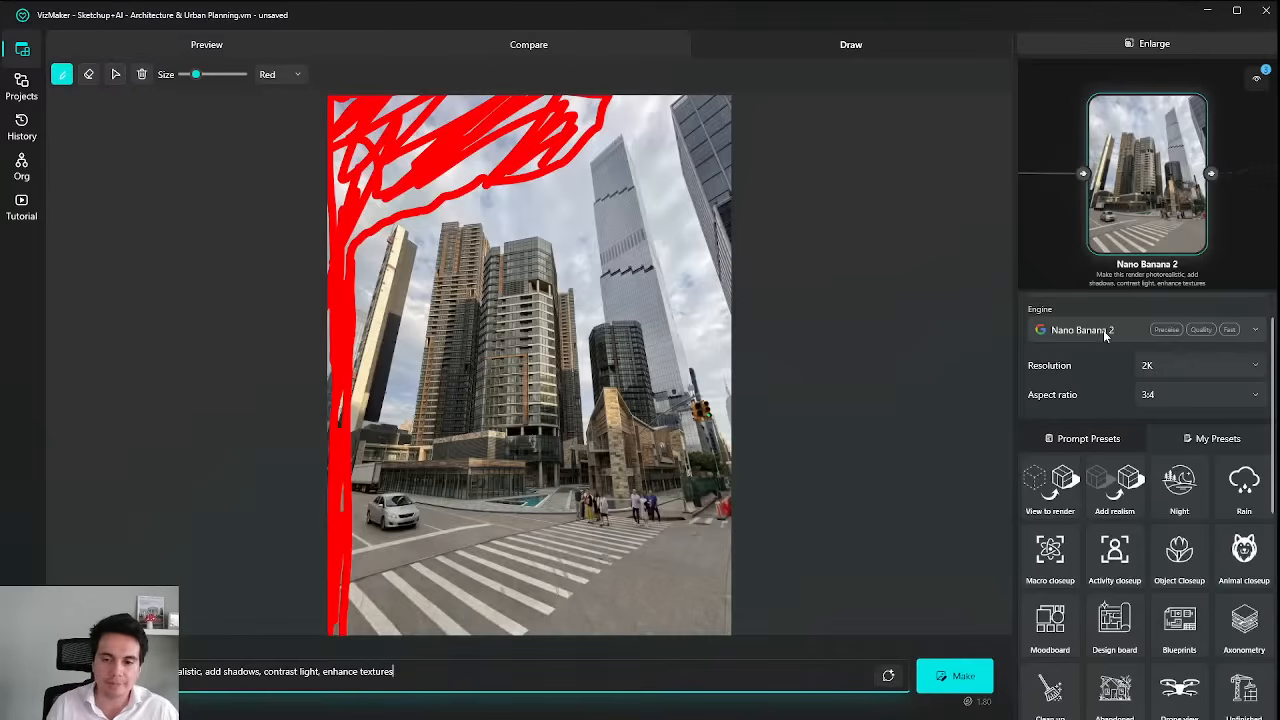
{"action": "key", "text": "ctrl+a"}
{"action": "key", "text": "BackSpace"}
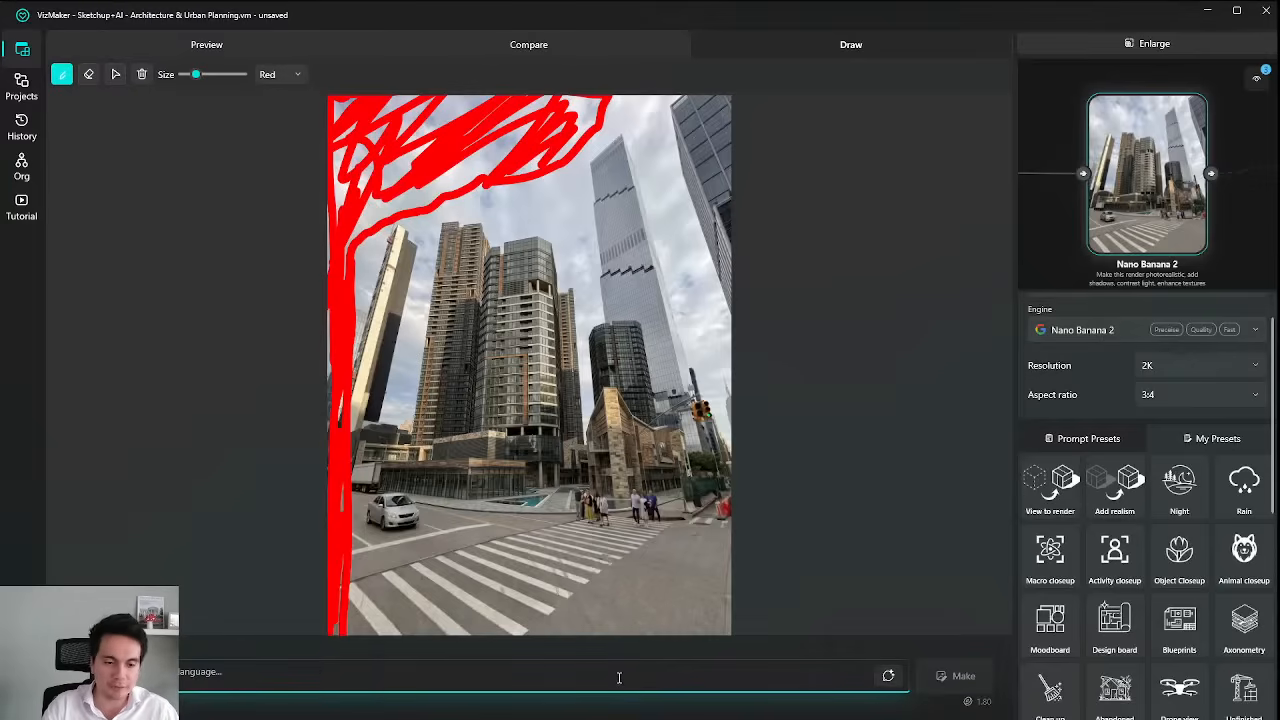
{"action": "type", "text": "Add"}
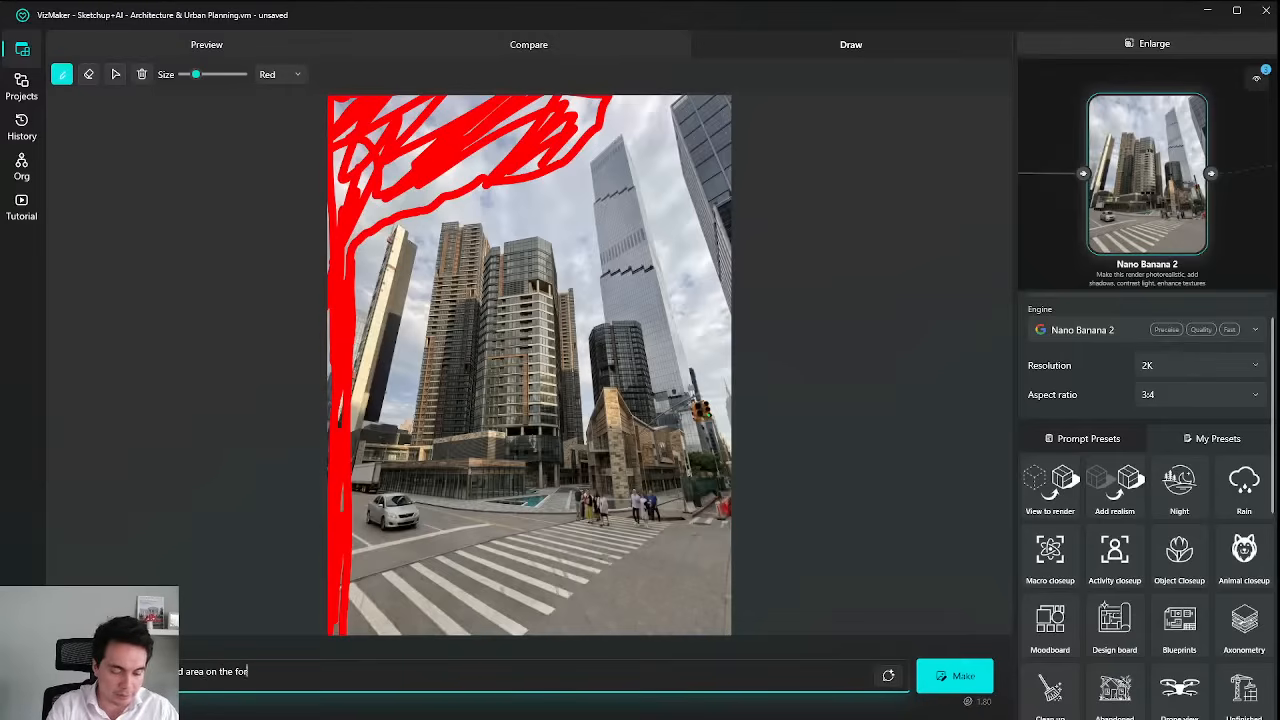
{"action": "type", "text": "ground f"}
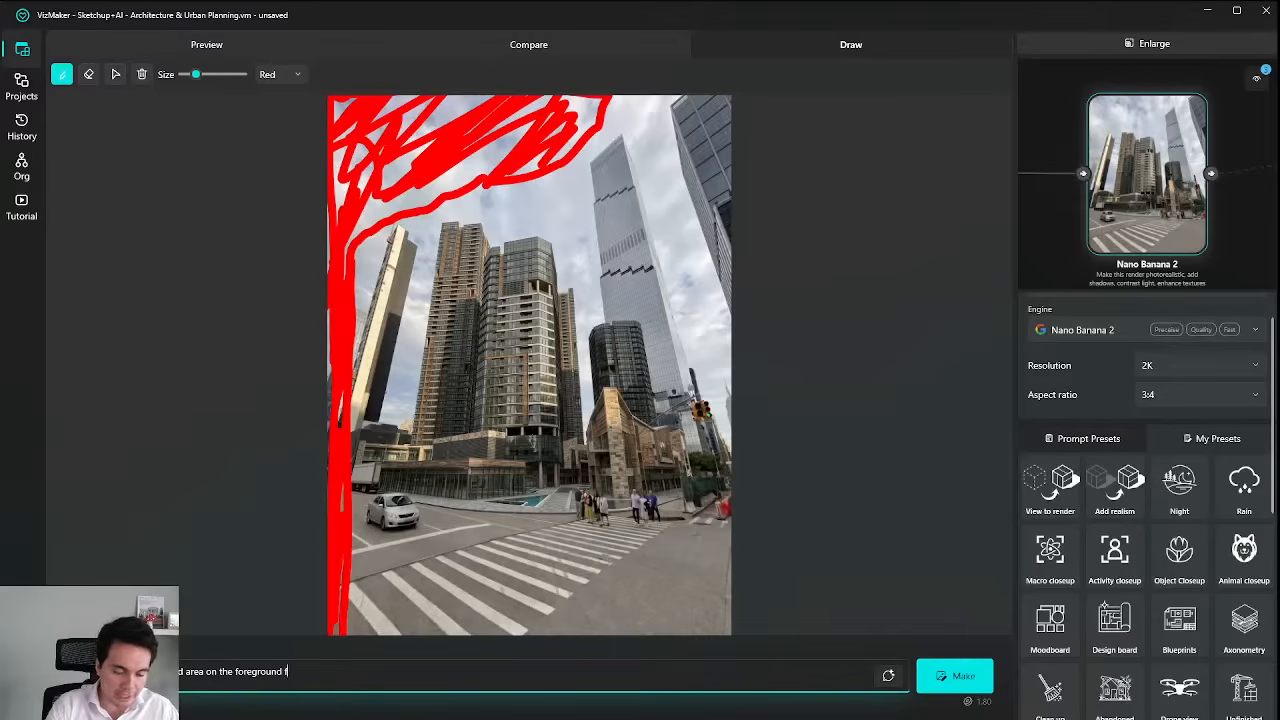
{"action": "type", "text": "or depyth"}
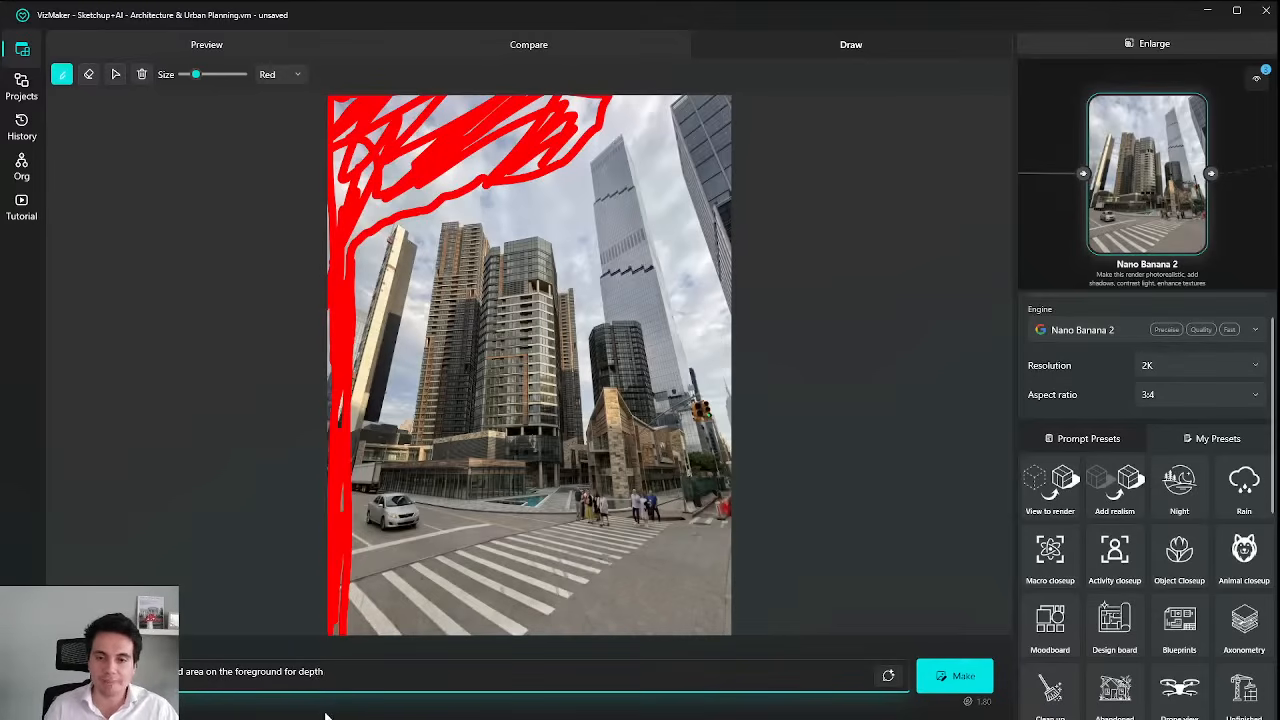
{"action": "left_click", "coordinate": [966, 678]}
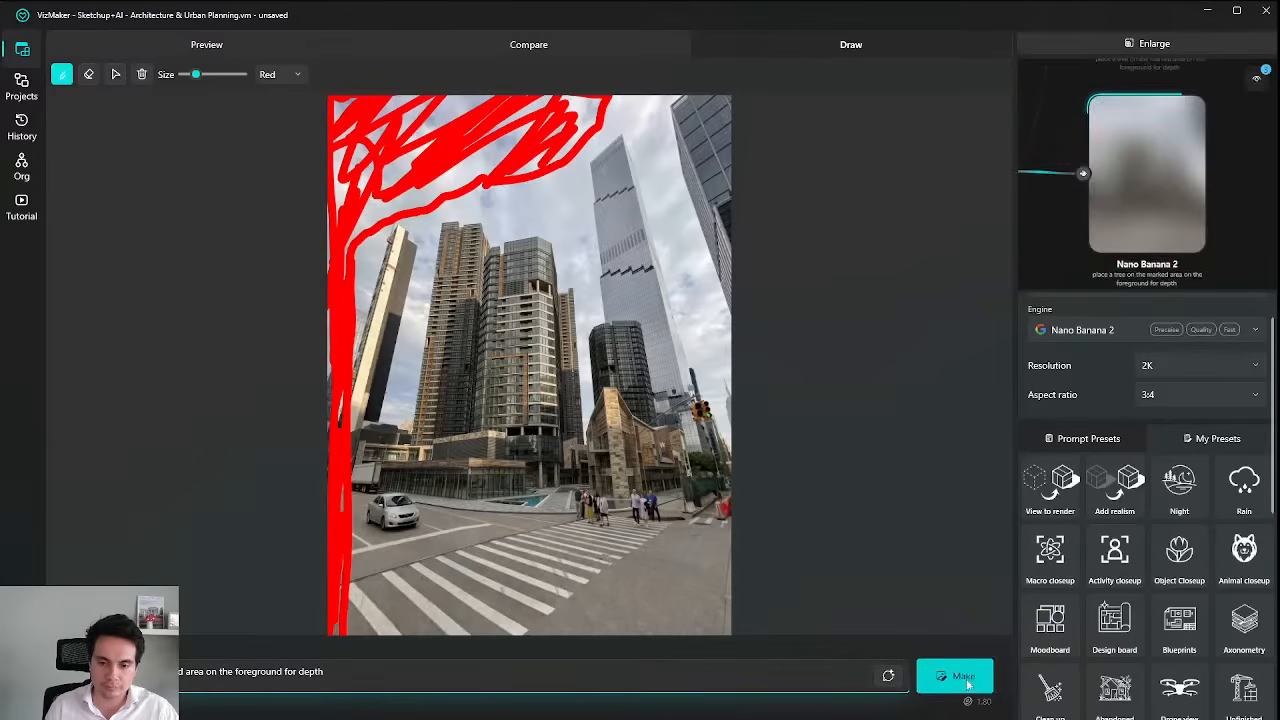
Switch the engine to Nano Banana Pro and generate another version of the marked tree edit.
{"action": "left_click", "coordinate": [1135, 329]}
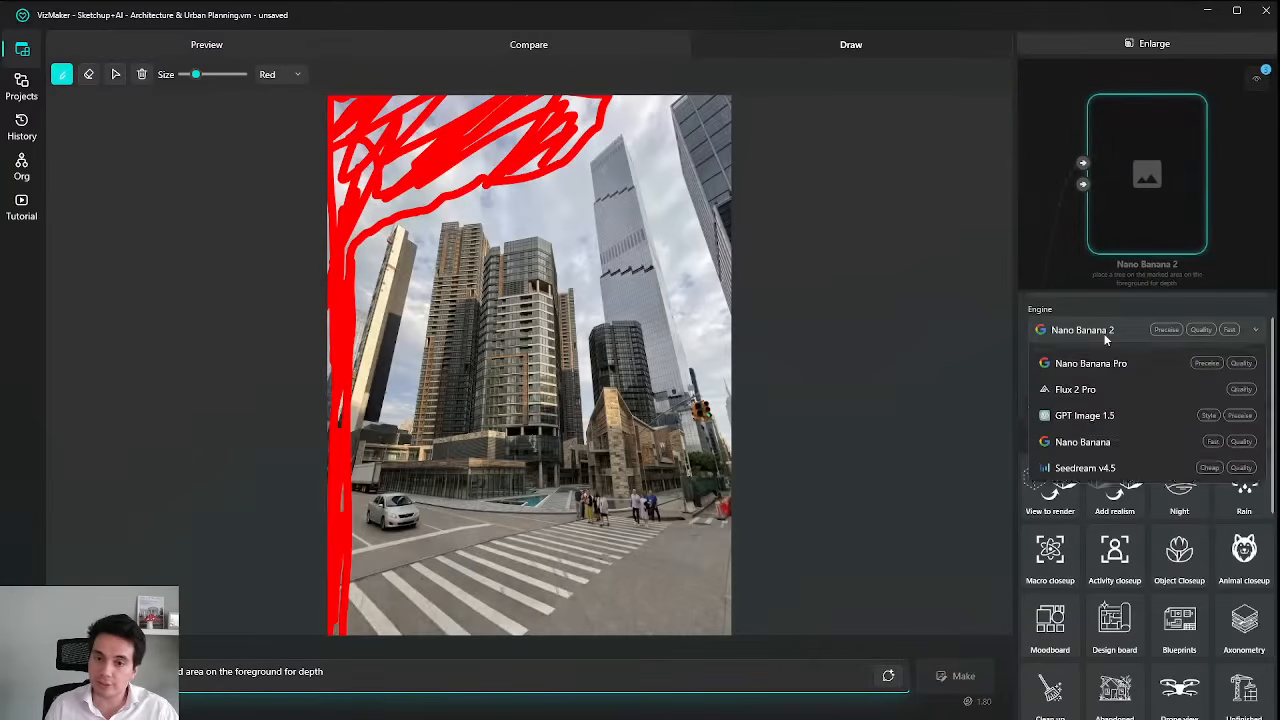
{"action": "left_click", "coordinate": [1130, 389]}
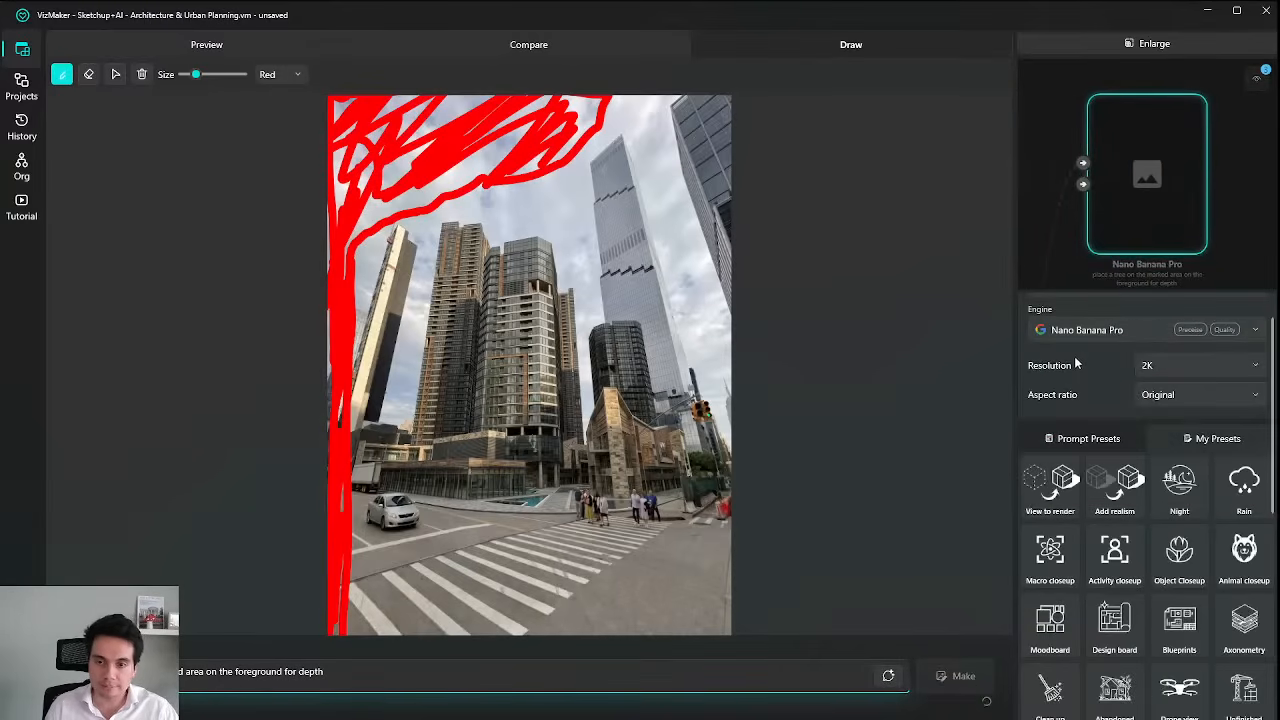
{"action": "left_click", "coordinate": [958, 682]}
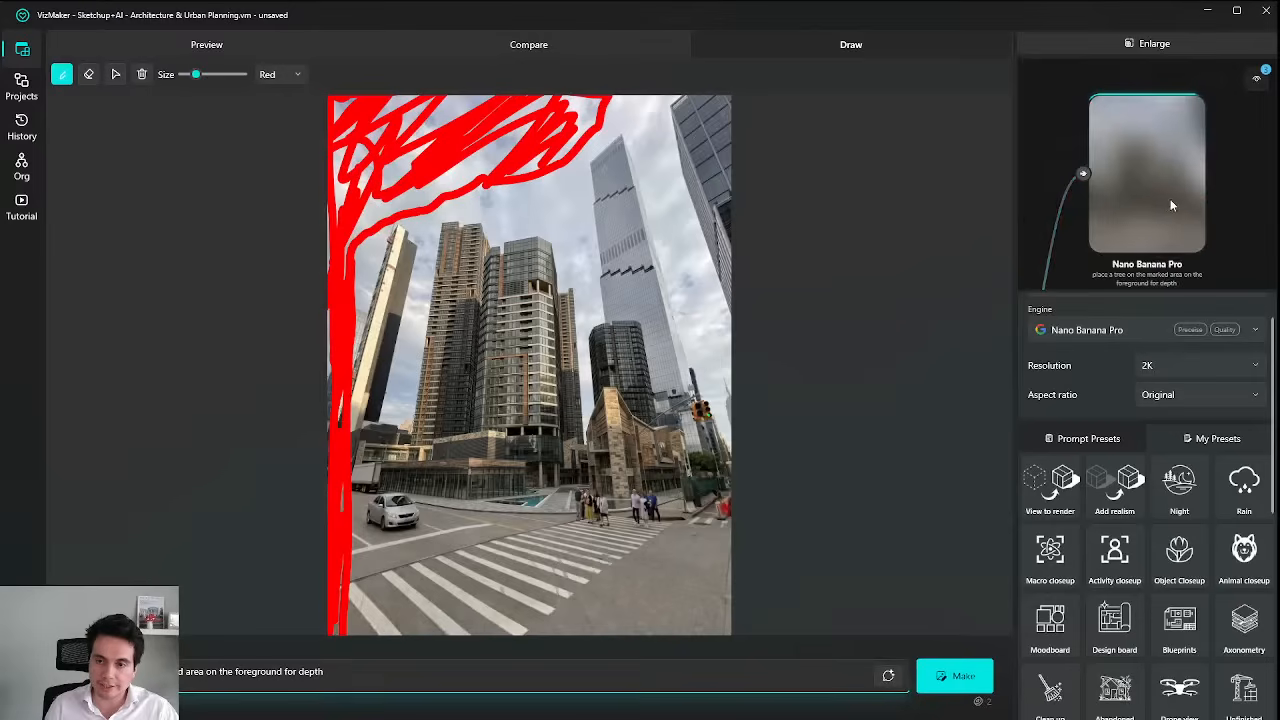
Return to the canvas and reposition the two generating tree results together to the right of the second realism result.
{"action": "scroll", "coordinate": [1182, 197], "scroll_direction": "down", "scroll_amount": 4}
{"action": "left_click_drag", "start_coordinate": [1178, 187], "coordinate": [1165, 104]}
{"action": "scroll", "coordinate": [1146, 187], "scroll_direction": "up", "scroll_amount": 5}
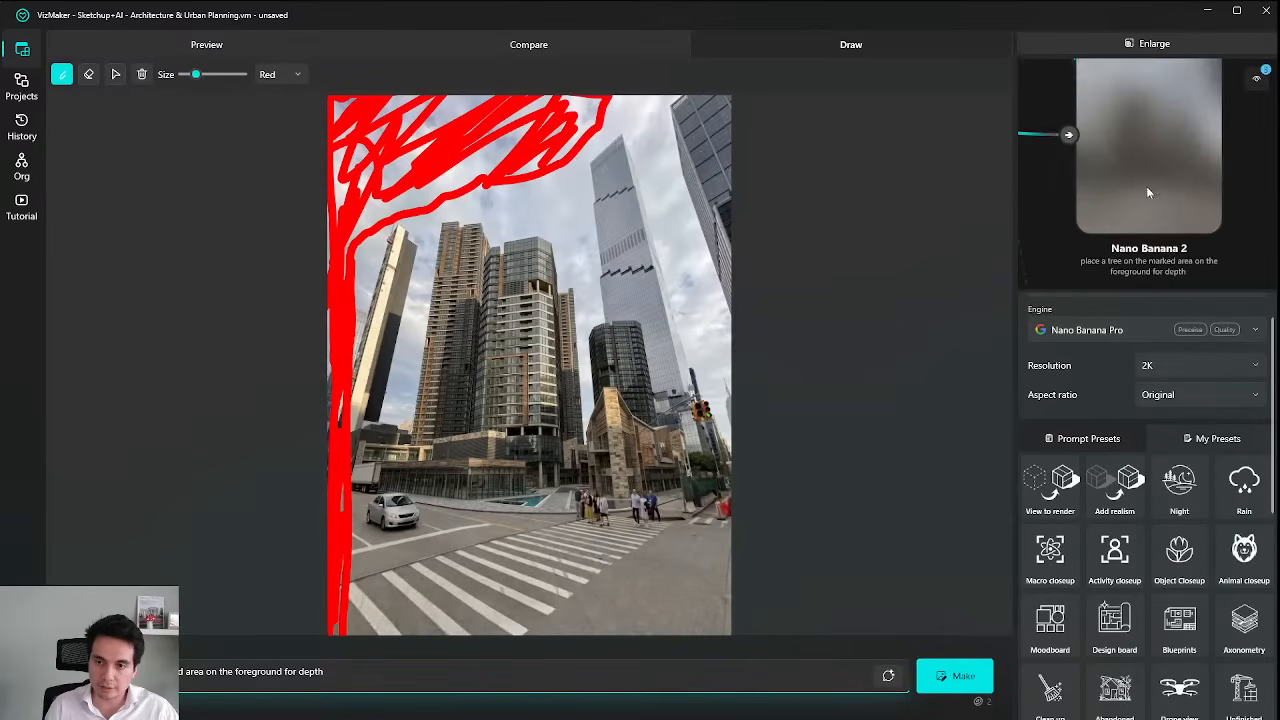
{"action": "scroll", "coordinate": [1154, 193], "scroll_direction": "down", "scroll_amount": 4}
{"action": "left_click", "coordinate": [1150, 44]}
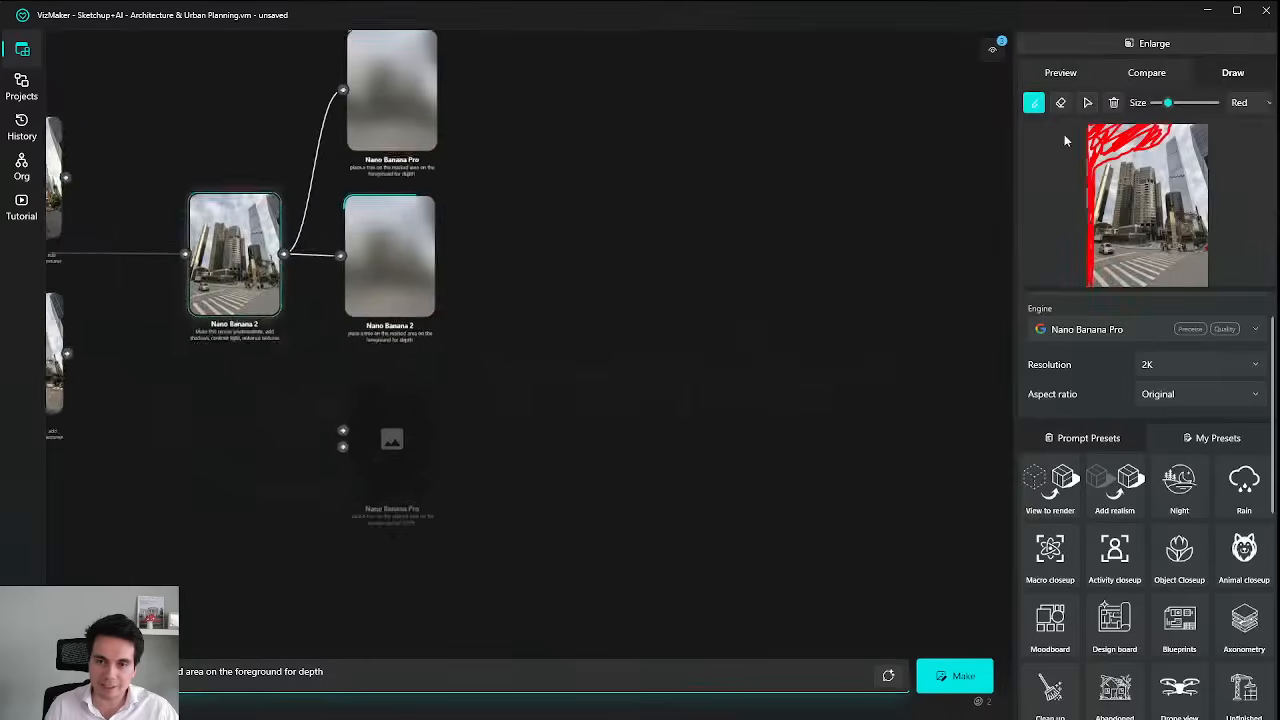
{"action": "left_click_drag", "start_coordinate": [785, 284], "coordinate": [725, 280]}
{"action": "left_click", "coordinate": [784, 202]}
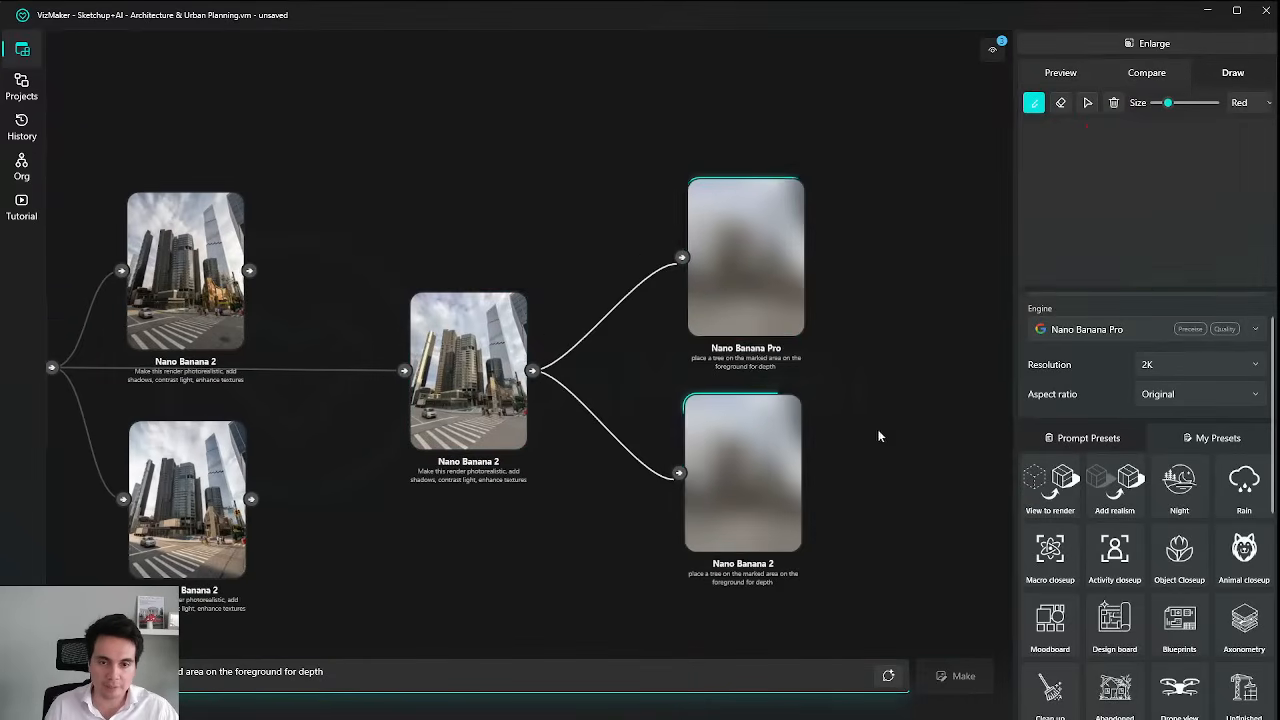
{"action": "scroll", "coordinate": [736, 420], "scroll_direction": "up", "scroll_amount": 5}
{"action": "scroll", "coordinate": [735, 405], "scroll_direction": "down", "scroll_amount": 5}
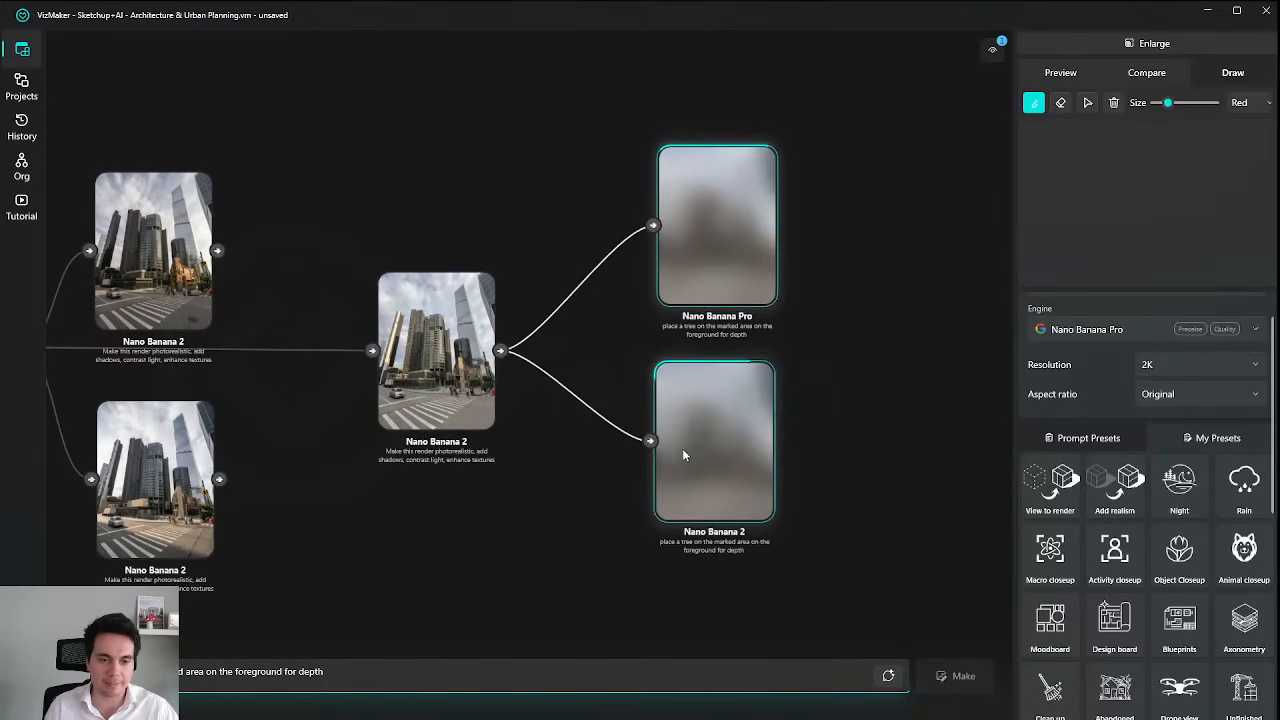
{"action": "scroll", "coordinate": [611, 318], "scroll_direction": "up", "scroll_amount": 6}
{"action": "scroll", "coordinate": [608, 335], "scroll_direction": "down", "scroll_amount": 4}
{"action": "left_click_drag", "start_coordinate": [870, 342], "coordinate": [642, 339]}
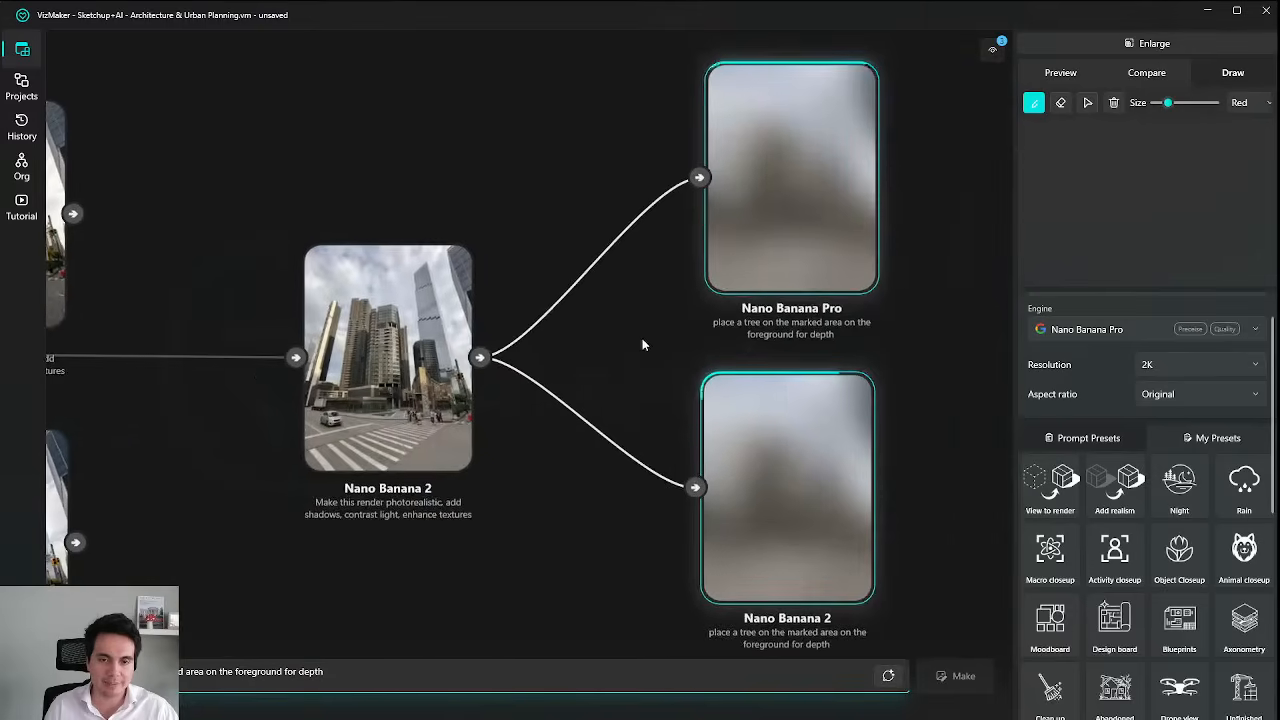
{"action": "scroll", "coordinate": [640, 340], "scroll_direction": "down", "scroll_amount": 2}
{"action": "left_click_drag", "start_coordinate": [876, 228], "coordinate": [727, 445]}
{"action": "left_click", "coordinate": [675, 516]}
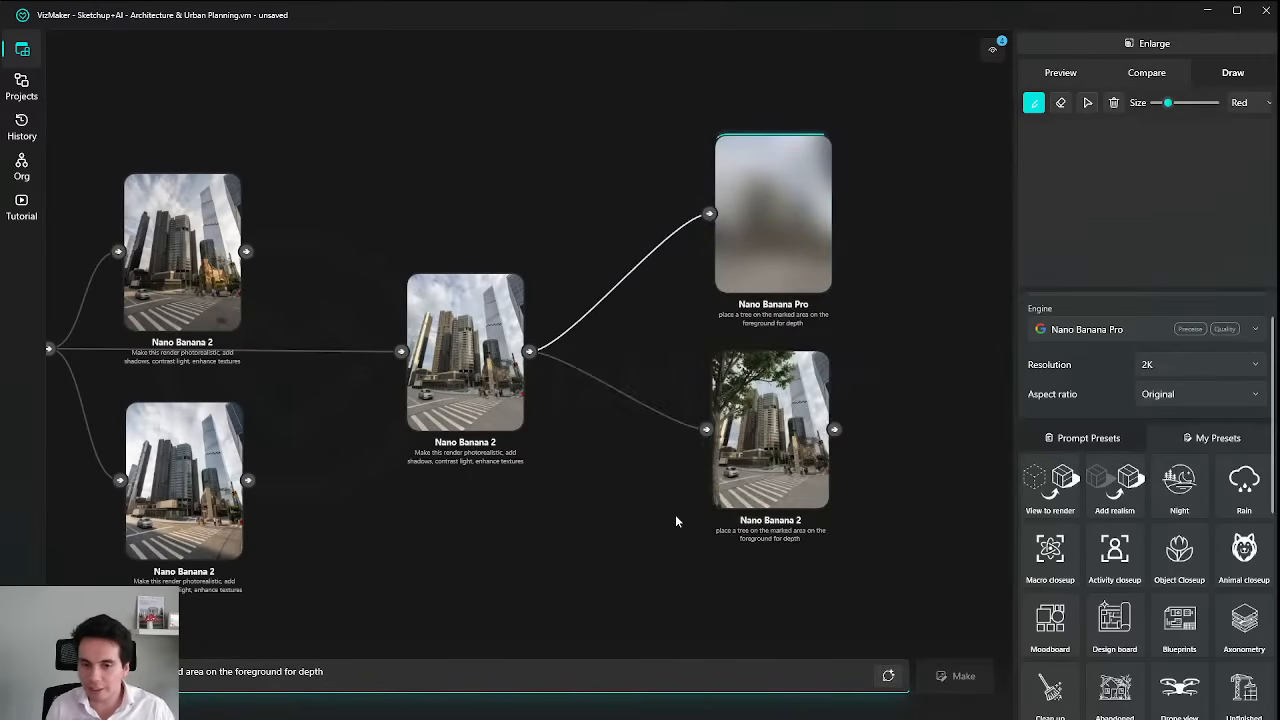
Inspect the Nano Banana 2 tree result in the enlarged preview, checking the tree and street detail, and return to the canvas.
{"action": "left_click", "coordinate": [816, 402]}
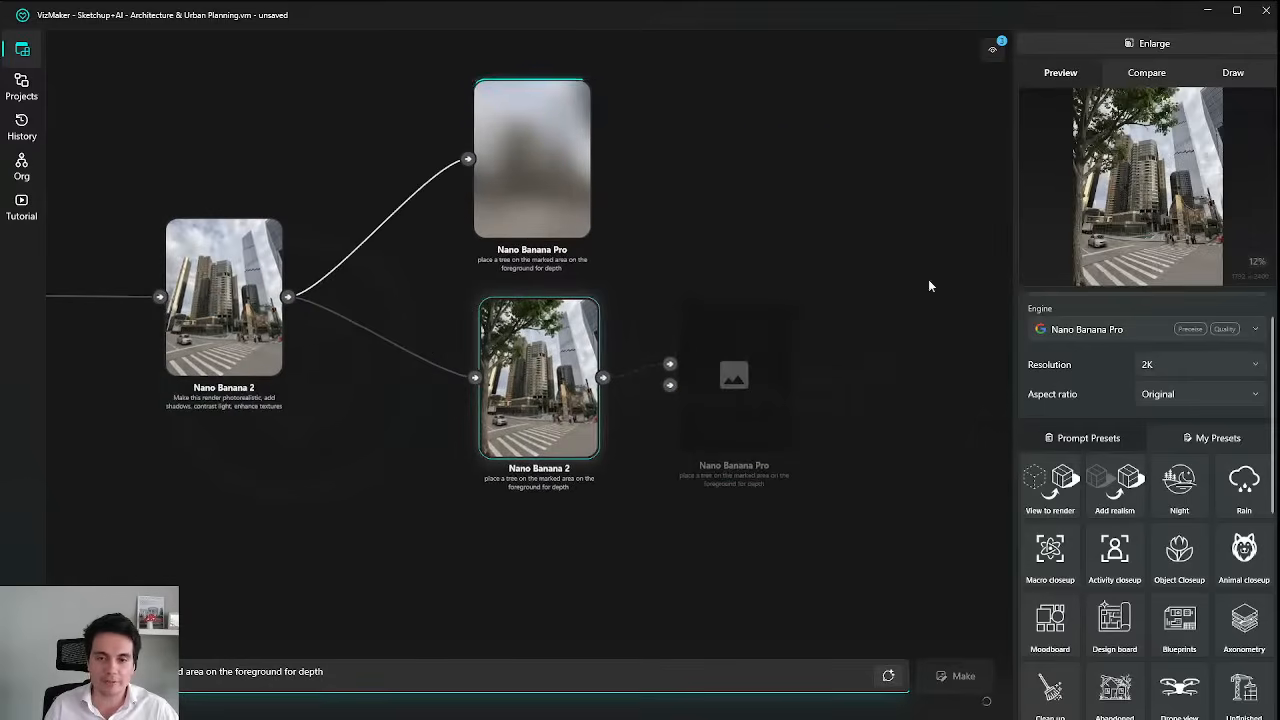
{"action": "left_click", "coordinate": [1086, 45]}
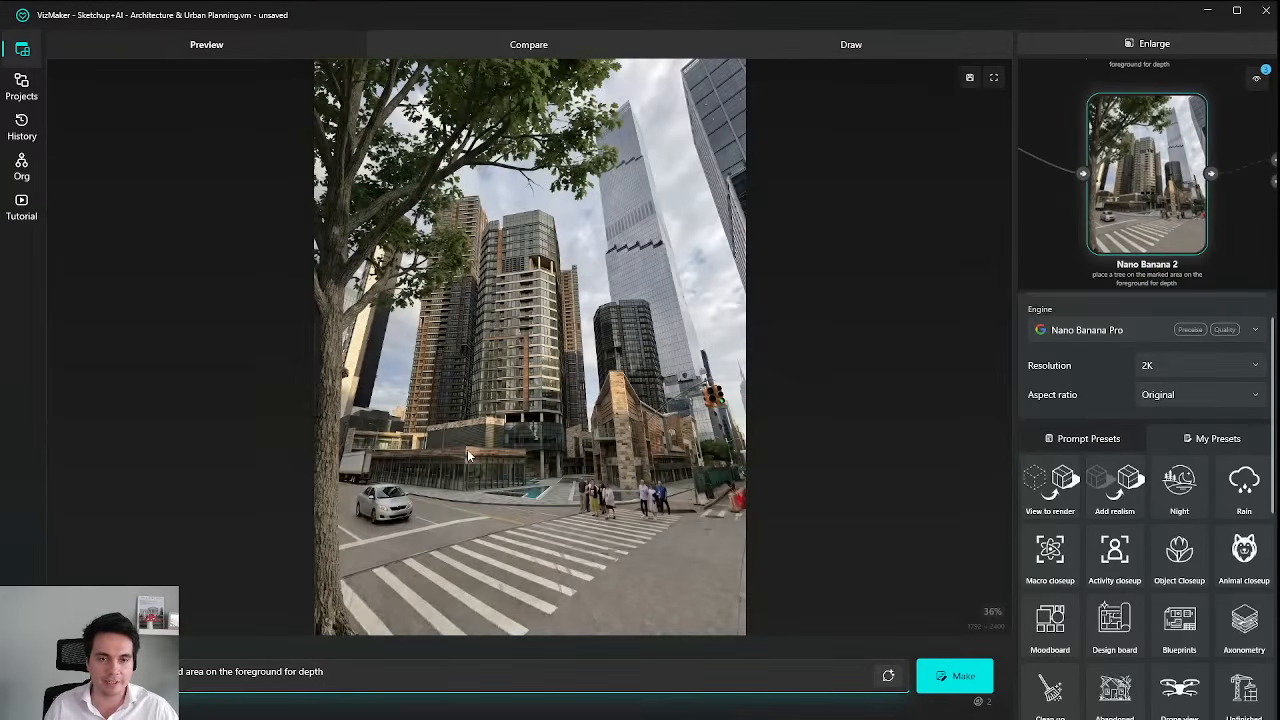
{"action": "scroll", "coordinate": [395, 320], "scroll_direction": "up", "scroll_amount": 2}
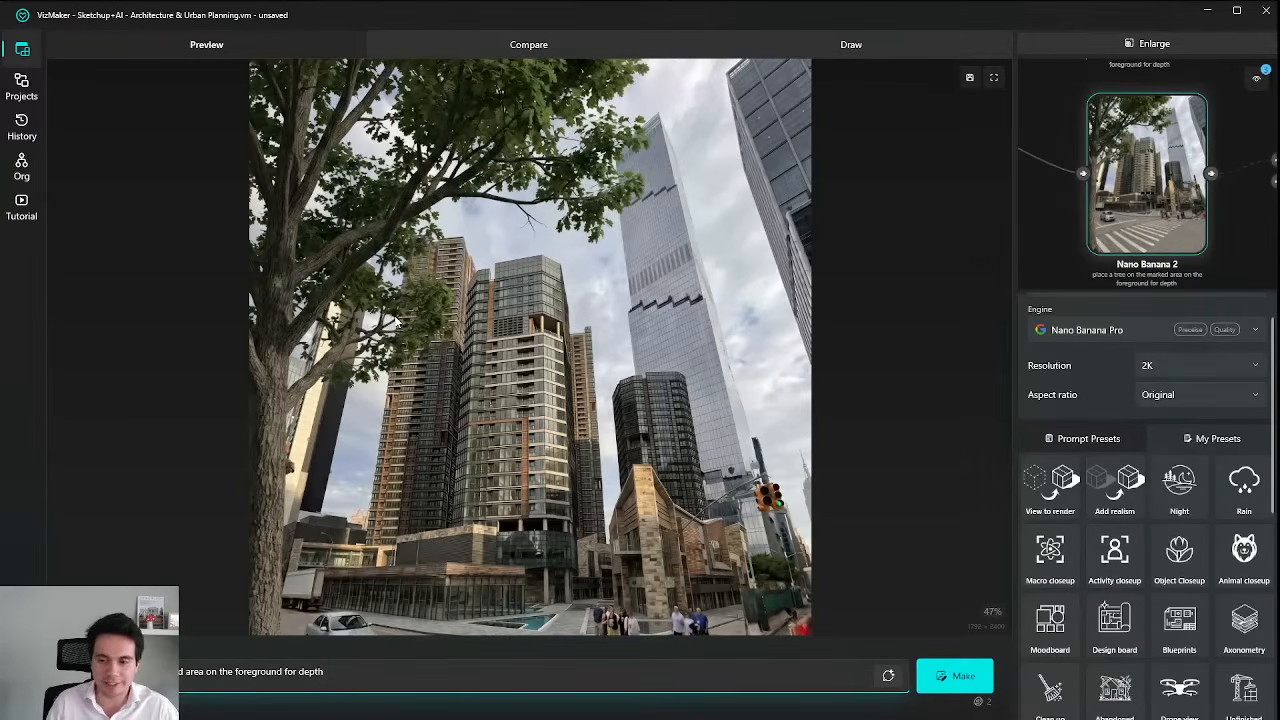
{"action": "scroll", "coordinate": [397, 320], "scroll_direction": "down", "scroll_amount": 2}
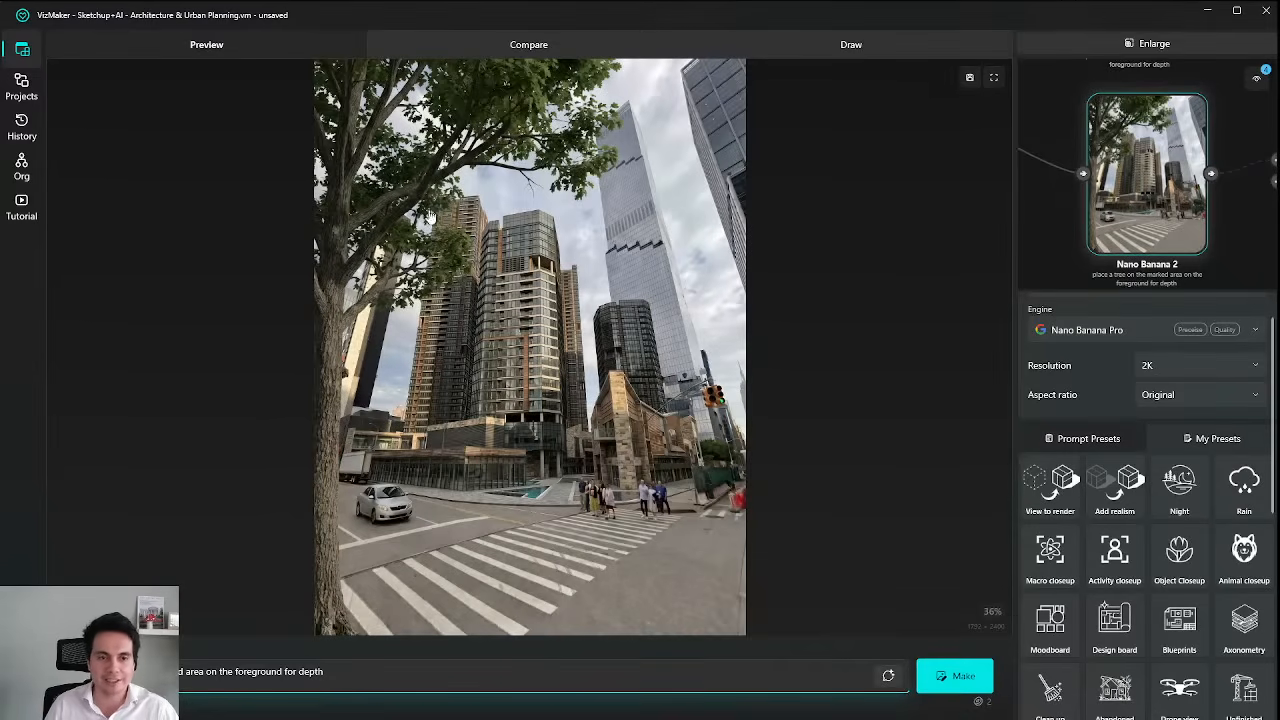
{"action": "left_click", "coordinate": [1120, 46]}
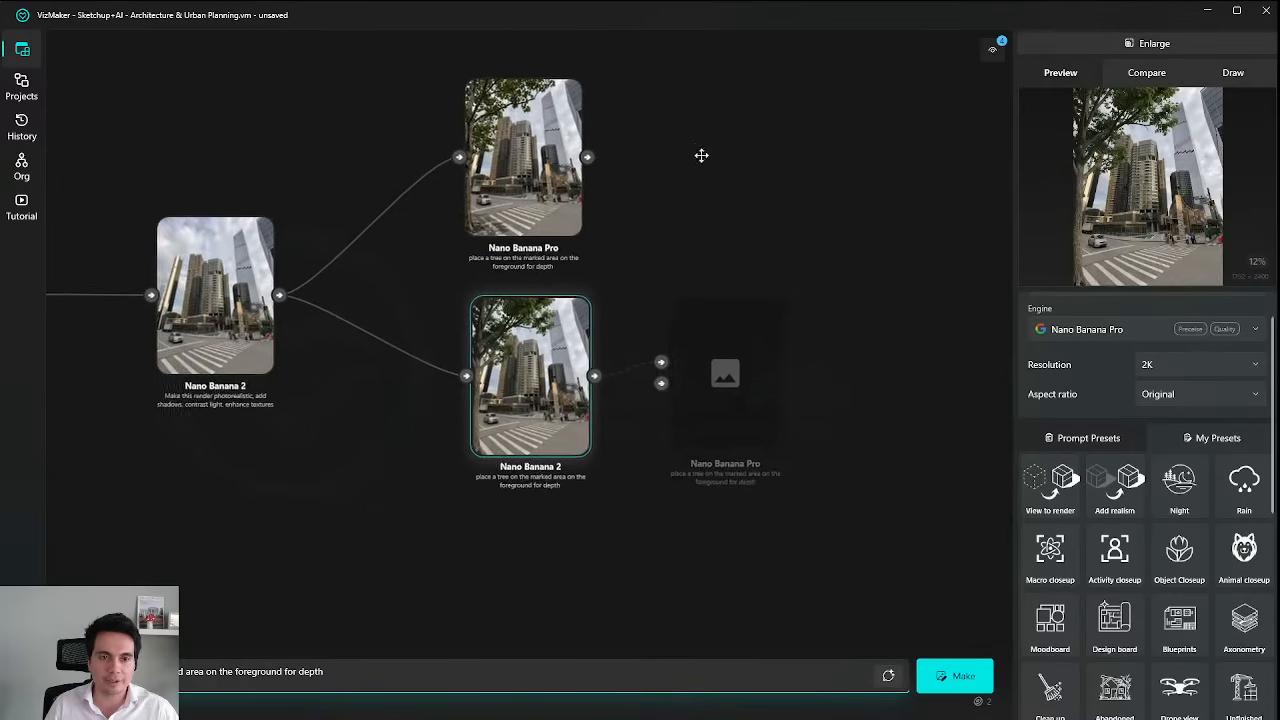
Inspect the Nano Banana Pro tree result in the enlarged preview, checking its foliage and ground shadow, and return to the canvas.
{"action": "left_click_drag", "start_coordinate": [701, 155], "coordinate": [747, 184]}
{"action": "scroll", "coordinate": [570, 178], "scroll_direction": "up", "scroll_amount": 5}
{"action": "left_click", "coordinate": [576, 206]}
{"action": "left_click", "coordinate": [1137, 48]}
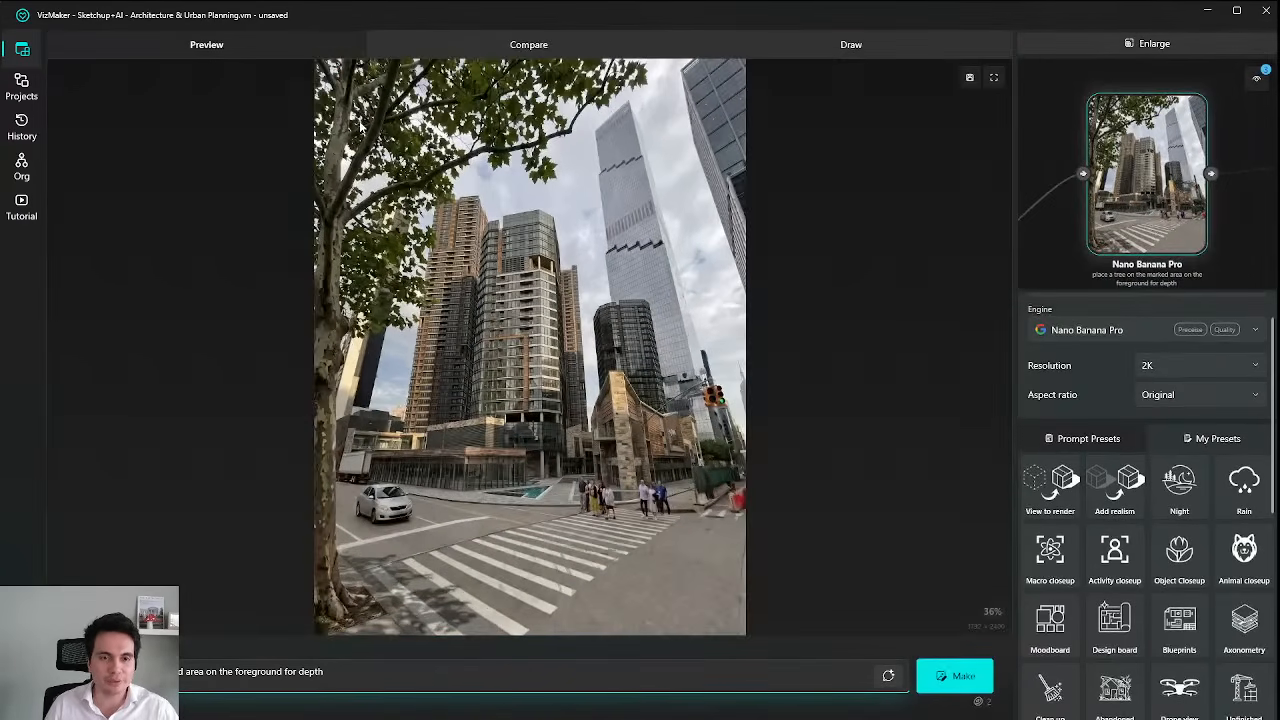
{"action": "scroll", "coordinate": [474, 416], "scroll_direction": "up", "scroll_amount": 5}
{"action": "scroll", "coordinate": [474, 416], "scroll_direction": "down", "scroll_amount": 5}
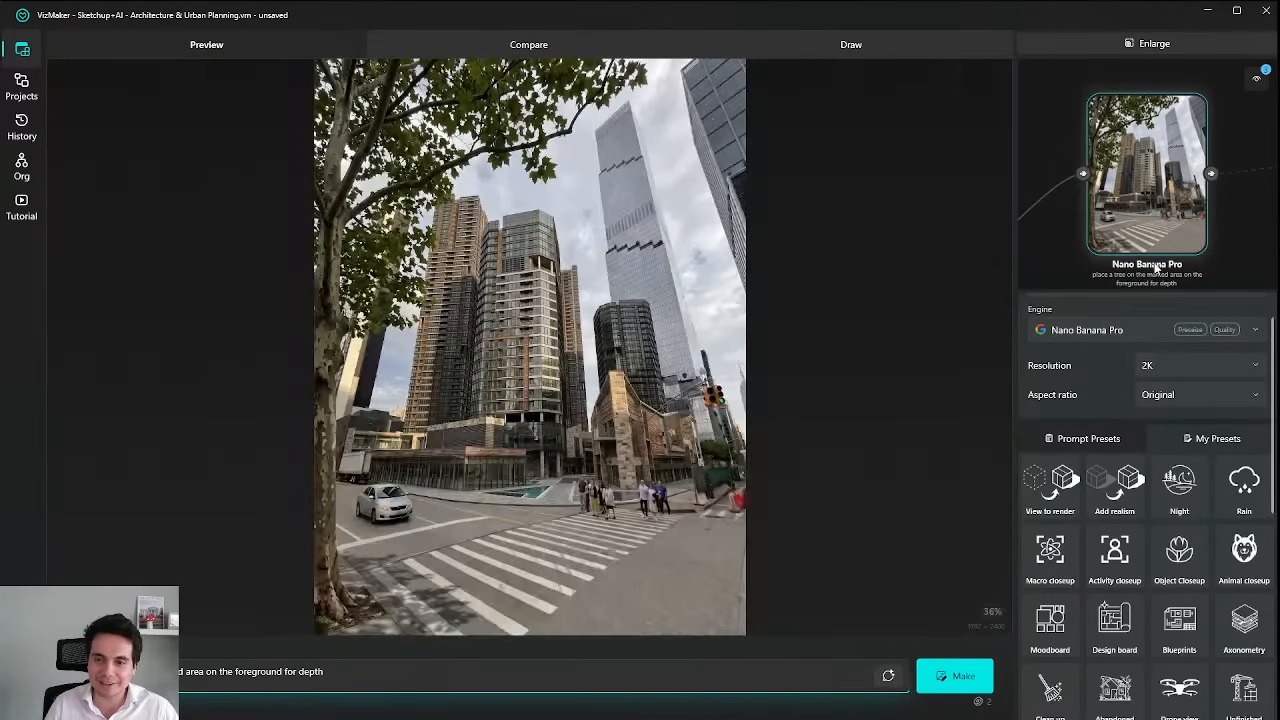
{"action": "mouse_move", "coordinate": [1188, 276]}
{"action": "left_mouse_down"}
{"action": "mouse_move", "coordinate": [1173, 264]}
{"action": "mouse_move", "coordinate": [1183, 268]}
{"action": "left_mouse_up"}
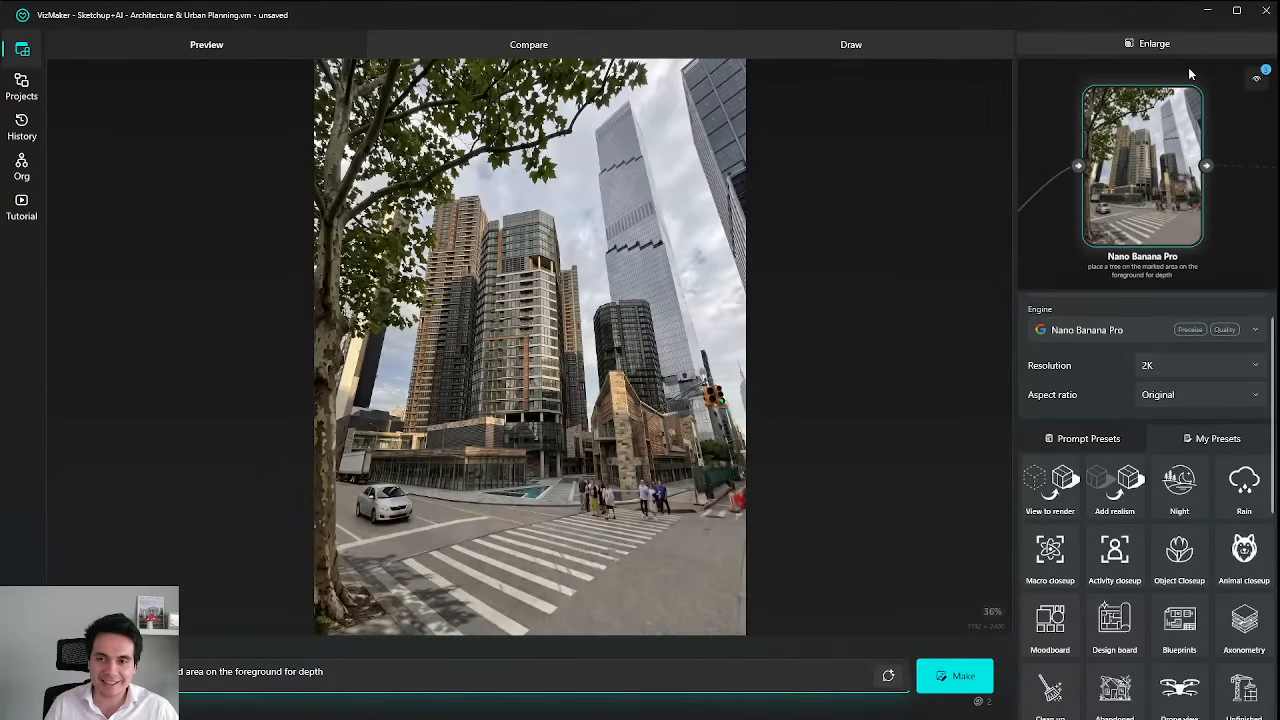
{"action": "left_click", "coordinate": [1093, 103]}
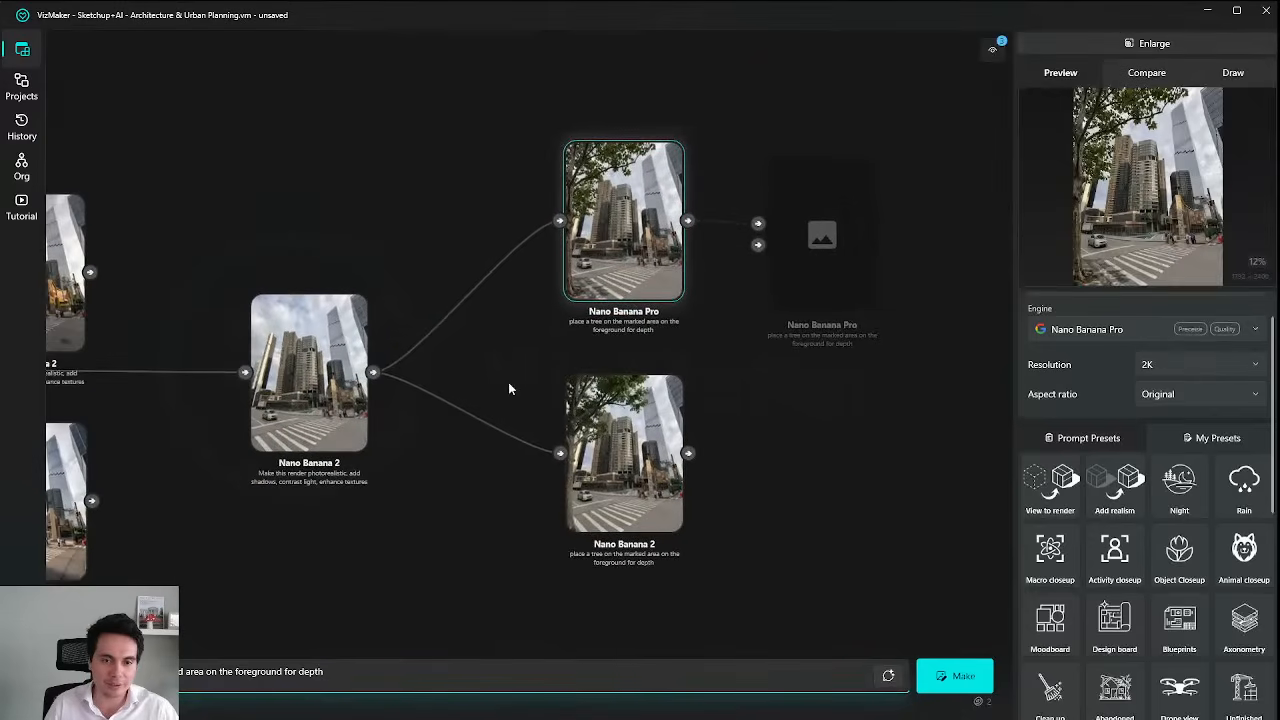
Select the second realism result, move its empty output node beside the tree results, and open its red tree sketch in the enlarged drawing view.
{"action": "left_click_drag", "start_coordinate": [509, 384], "coordinate": [524, 354]}
{"action": "scroll", "coordinate": [602, 464], "scroll_direction": "up", "scroll_amount": 7}
{"action": "scroll", "coordinate": [616, 466], "scroll_direction": "down", "scroll_amount": 5}
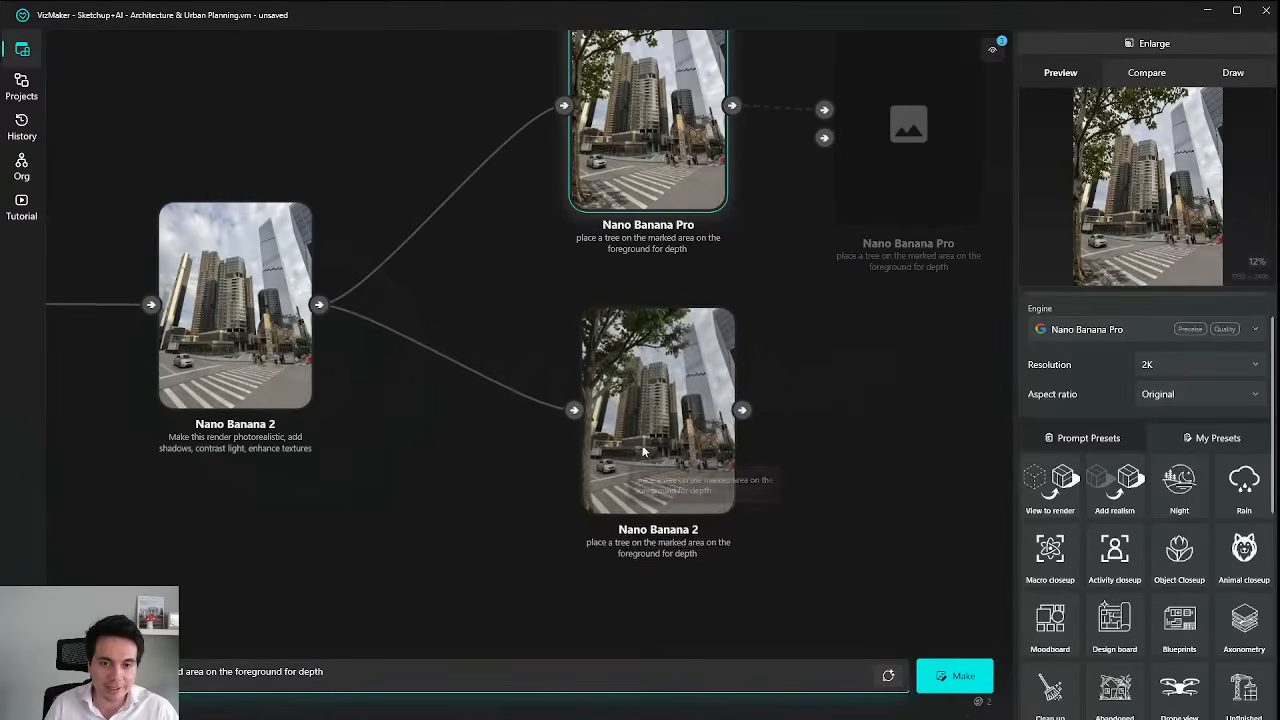
{"action": "scroll", "coordinate": [500, 360], "scroll_direction": "down", "scroll_amount": 3}
{"action": "left_click", "coordinate": [293, 347]}
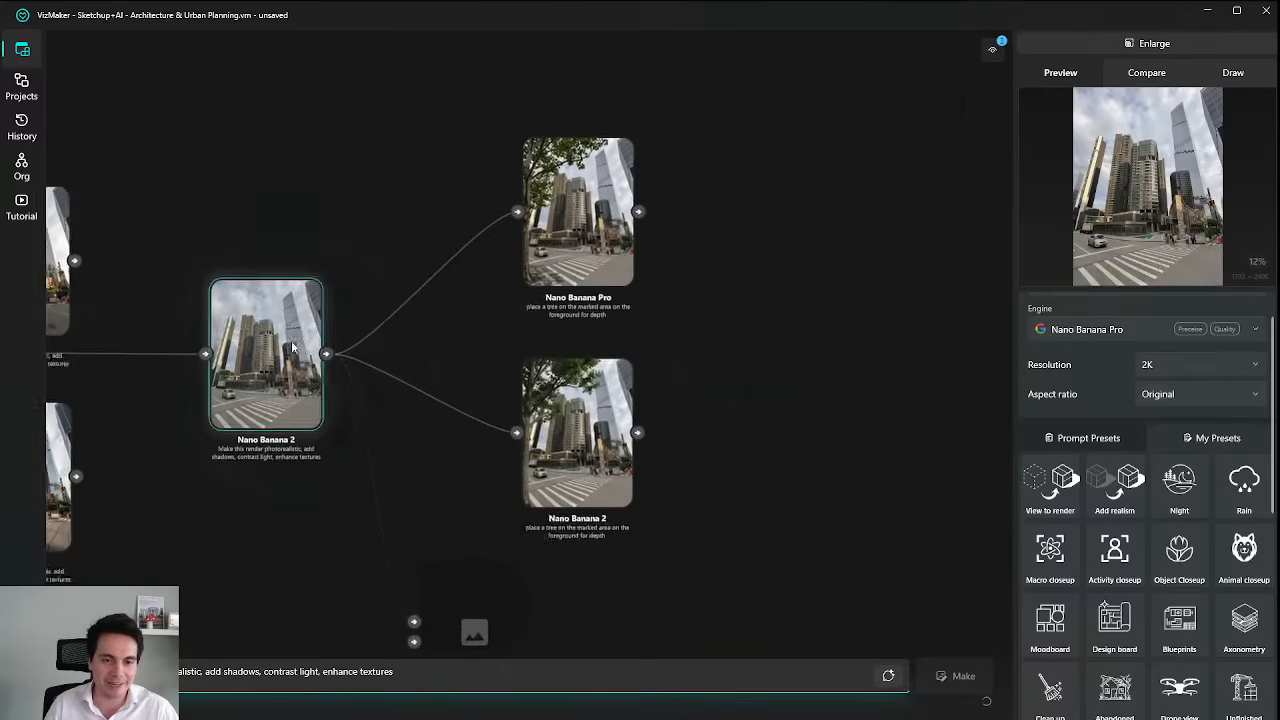
{"action": "scroll", "coordinate": [372, 415], "scroll_direction": "up", "scroll_amount": 1}
{"action": "left_click_drag", "start_coordinate": [372, 415], "coordinate": [463, 363]}
{"action": "left_click_drag", "start_coordinate": [574, 590], "coordinate": [873, 233]}
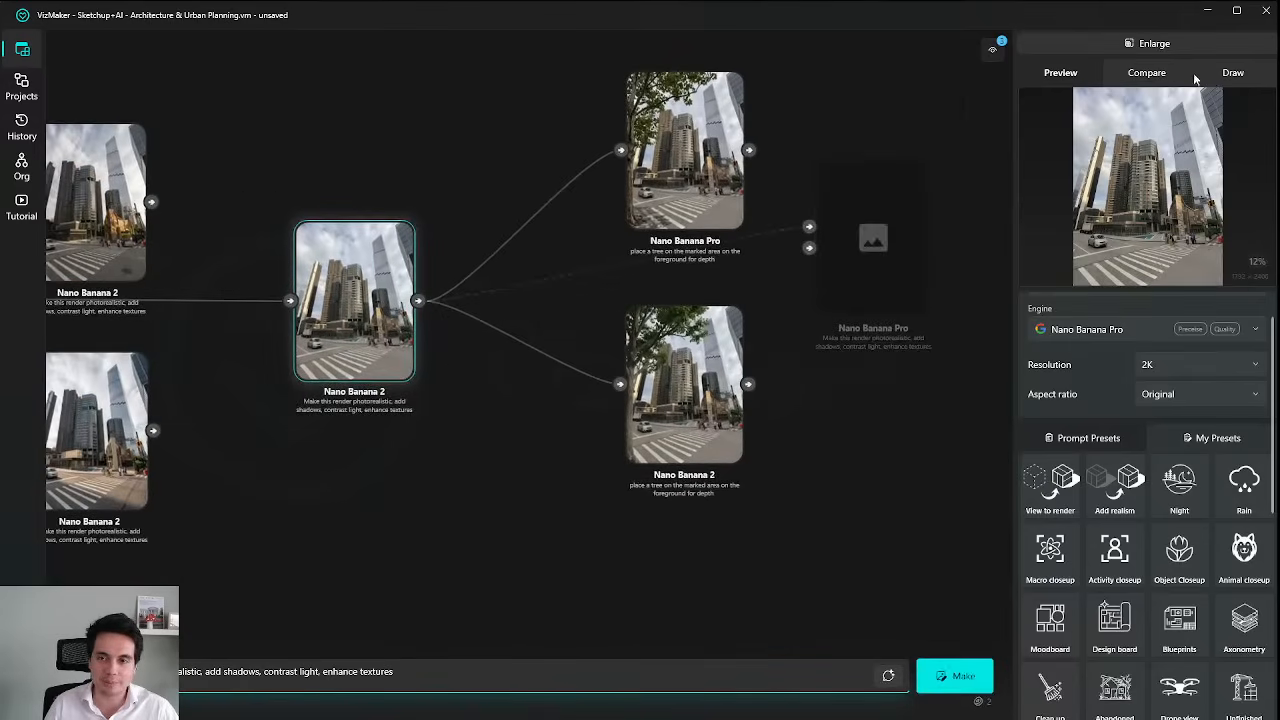
{"action": "left_click", "coordinate": [1186, 45]}
{"action": "left_click", "coordinate": [855, 47]}
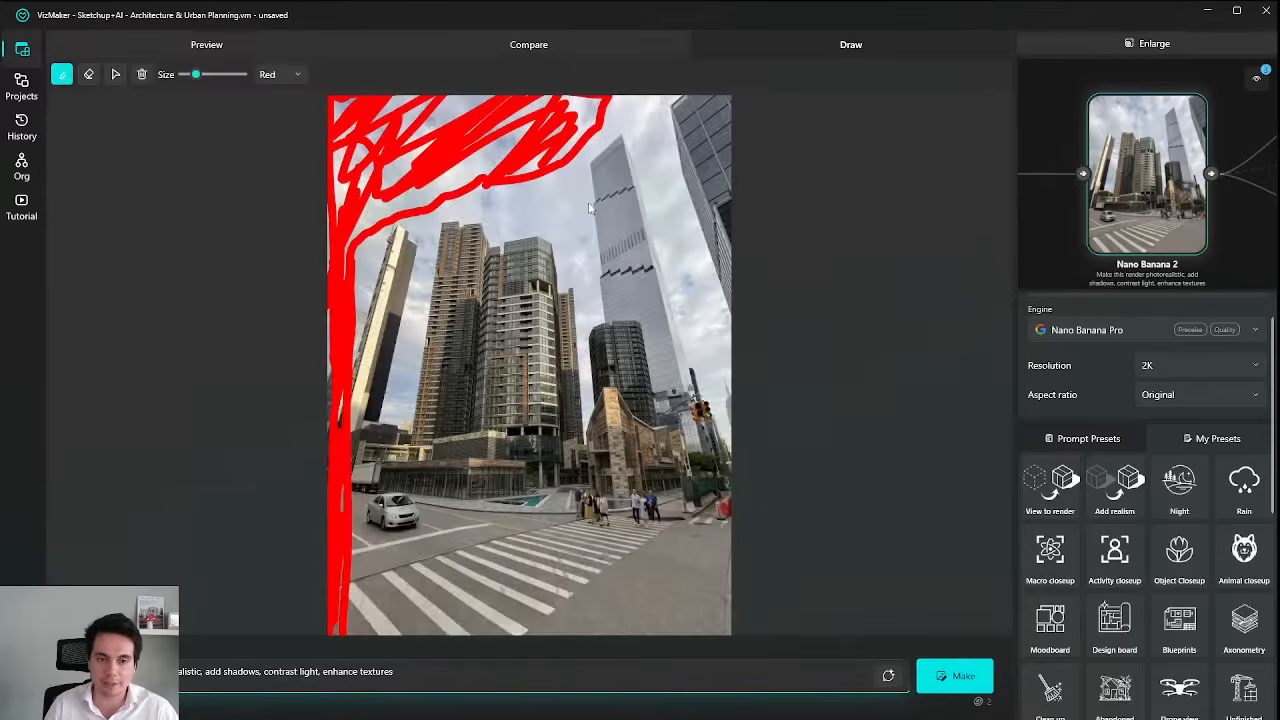
Replace the prompt with "place a tree on the foreground for depth" and generate the image with Nano Banana Pro.
{"action": "left_click", "coordinate": [1120, 330]}
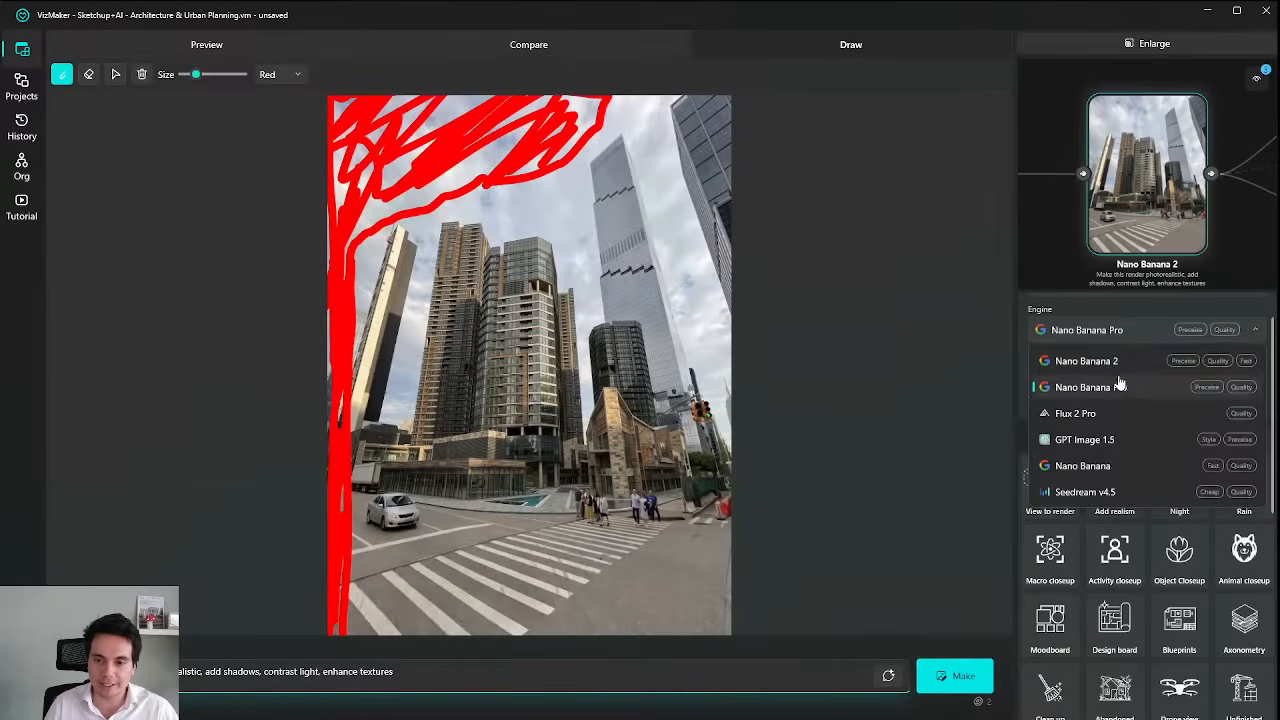
{"action": "left_click", "coordinate": [1120, 387]}
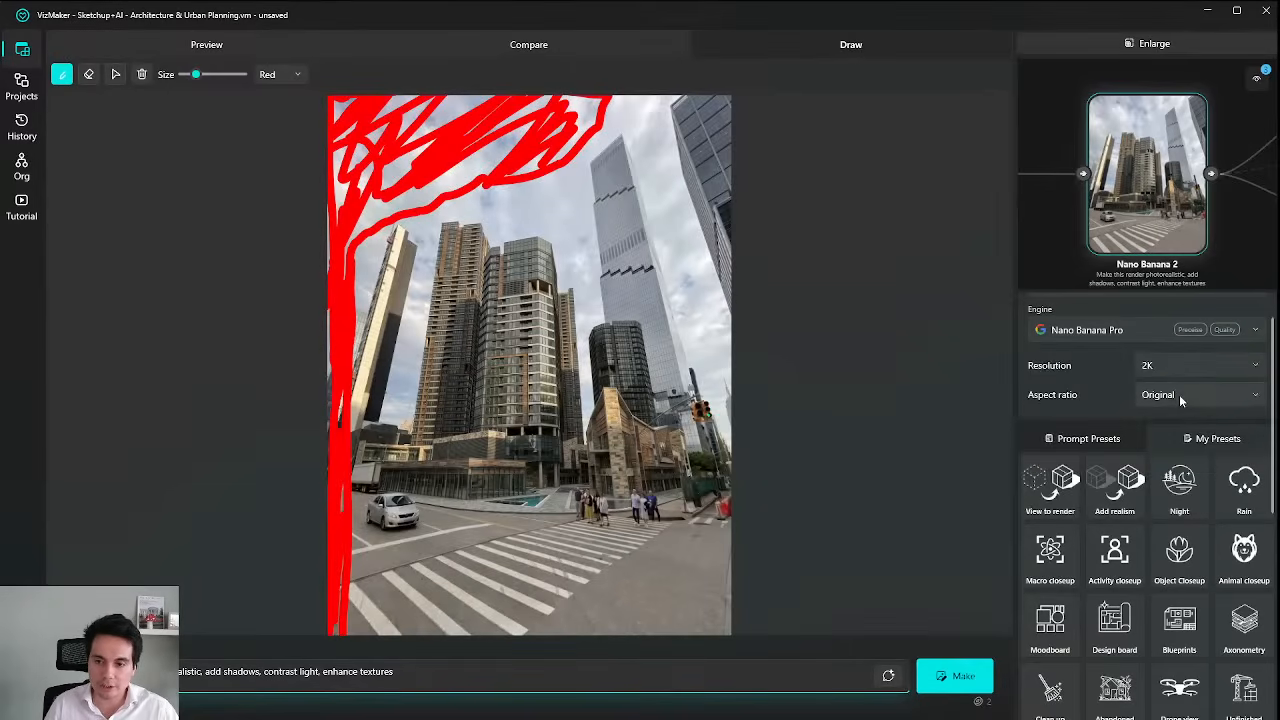
{"action": "left_click", "coordinate": [460, 677]}
{"action": "key", "text": "ctrl+a"}
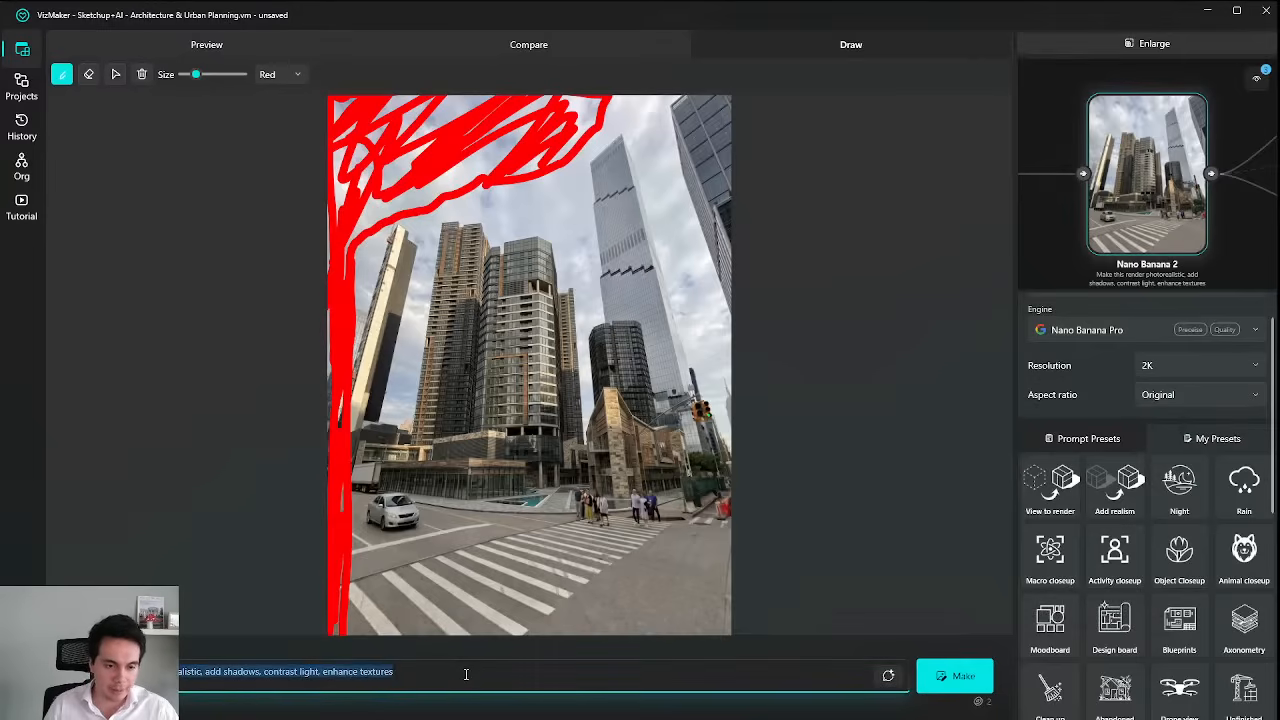
{"action": "key", "text": "BackSpace"}
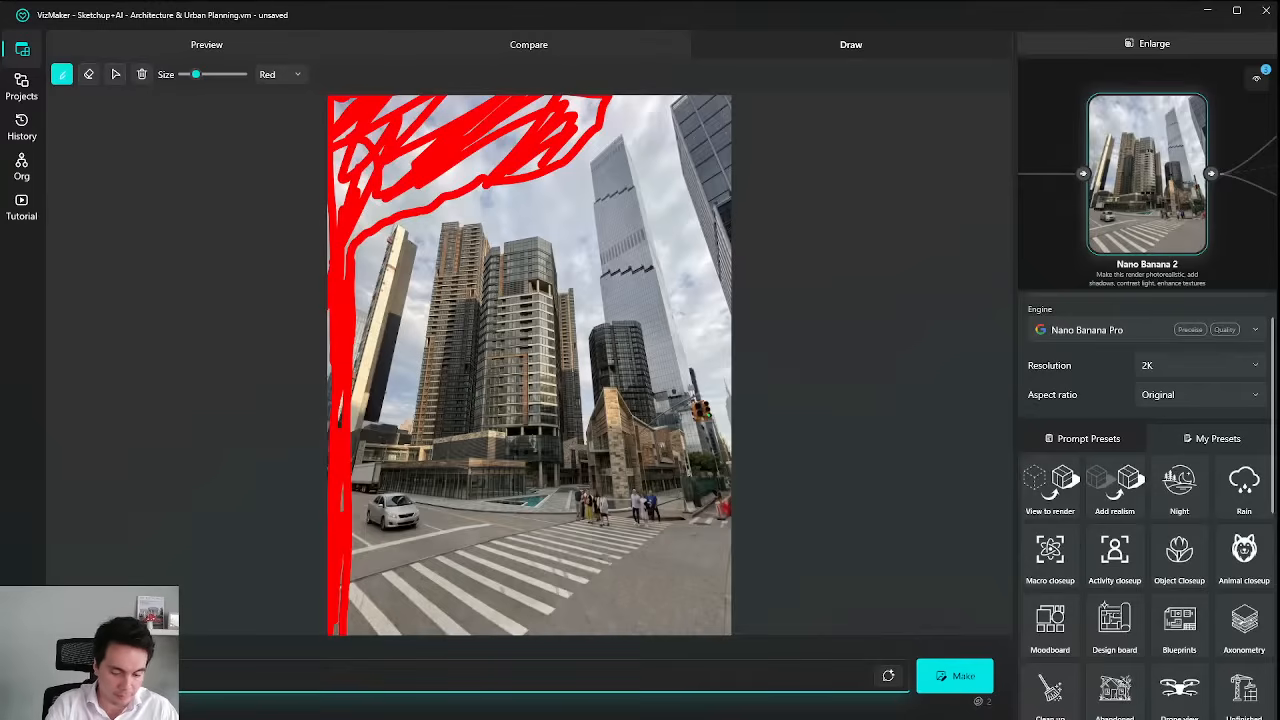
{"action": "type", "text": "ound for depth"}
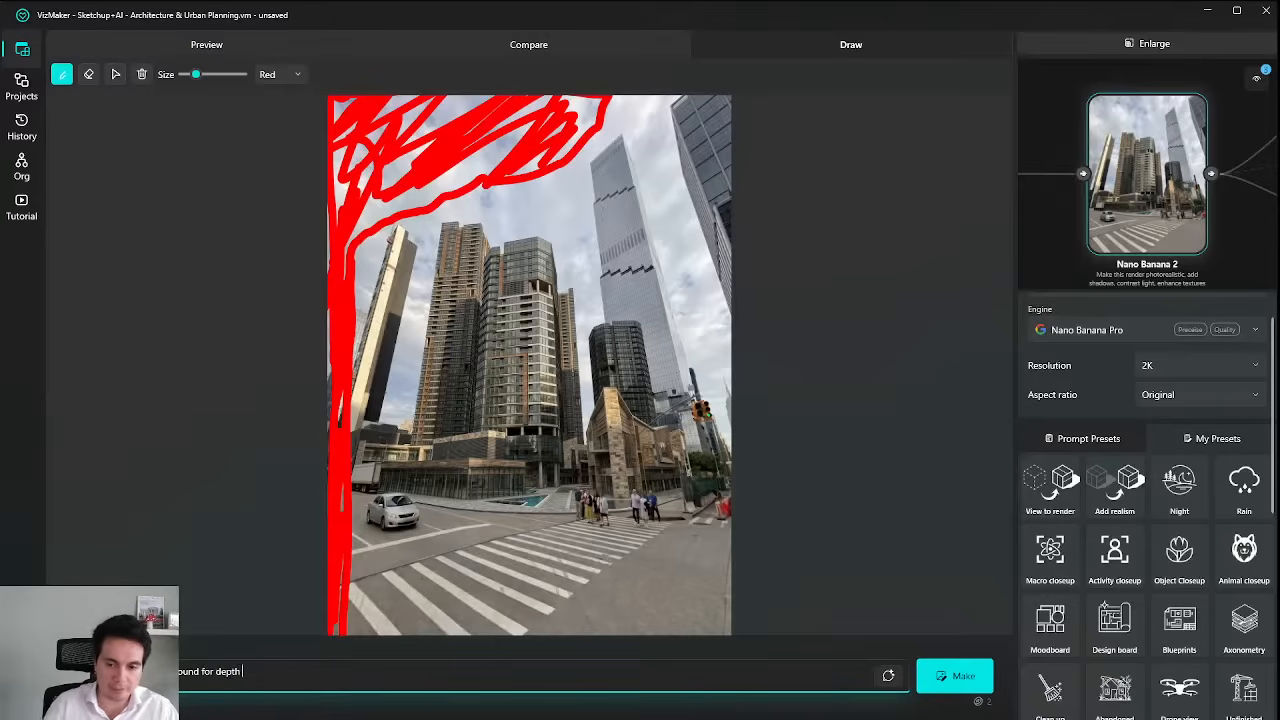
{"action": "left_click", "coordinate": [960, 678]}
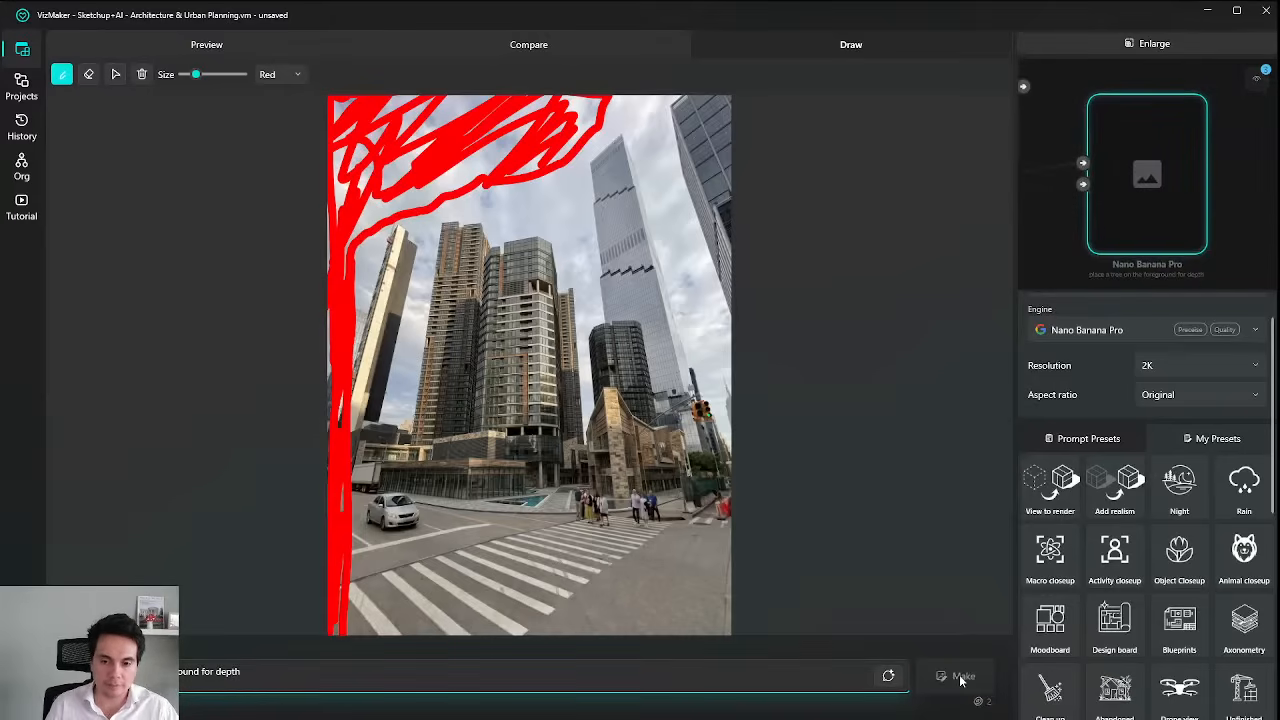
Append "on the marked area" to the prompt, generate another version, and return to the canvas.
{"action": "left_click", "coordinate": [574, 669]}
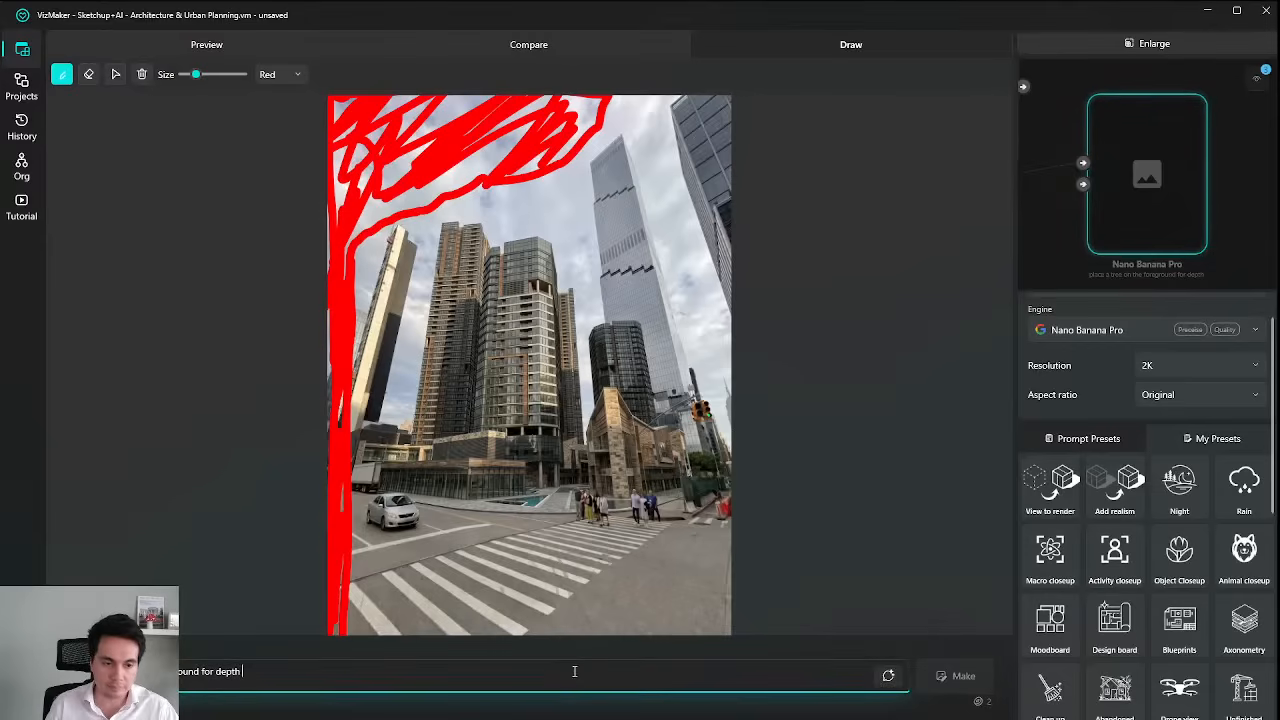
{"action": "type", "text": "on the marked area"}
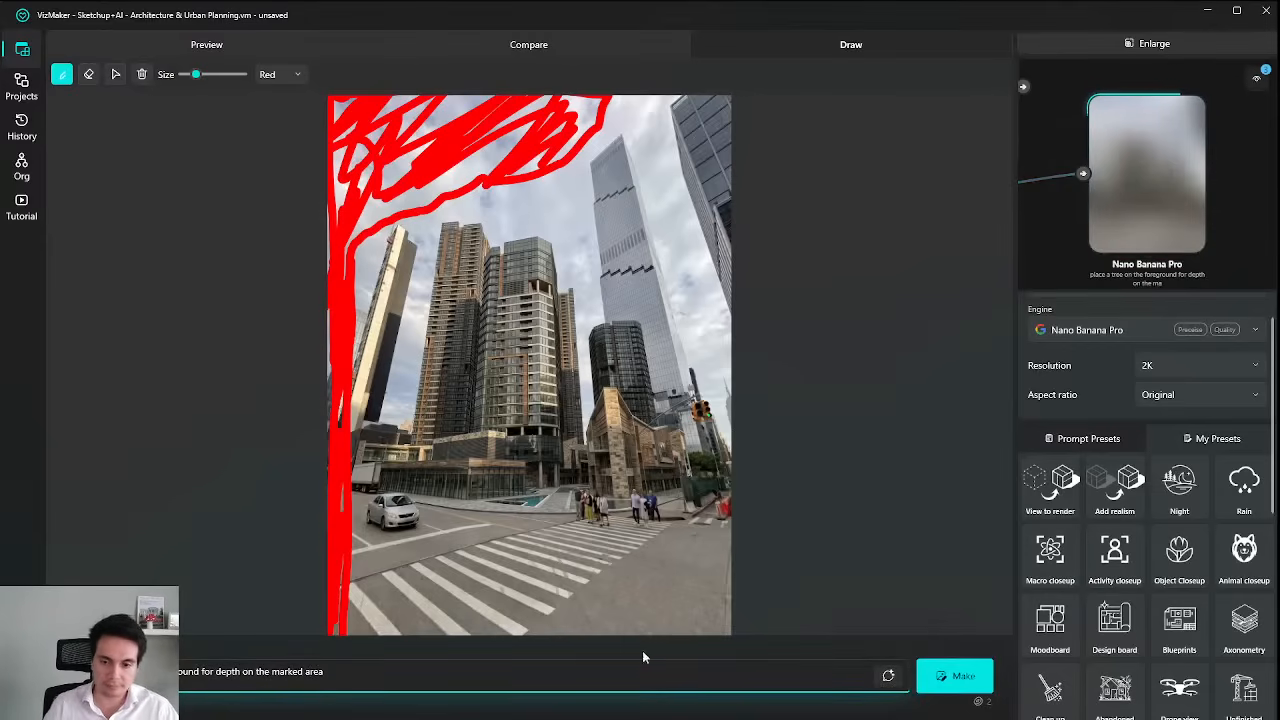
{"action": "left_click", "coordinate": [955, 676]}
{"action": "left_click", "coordinate": [1160, 45]}
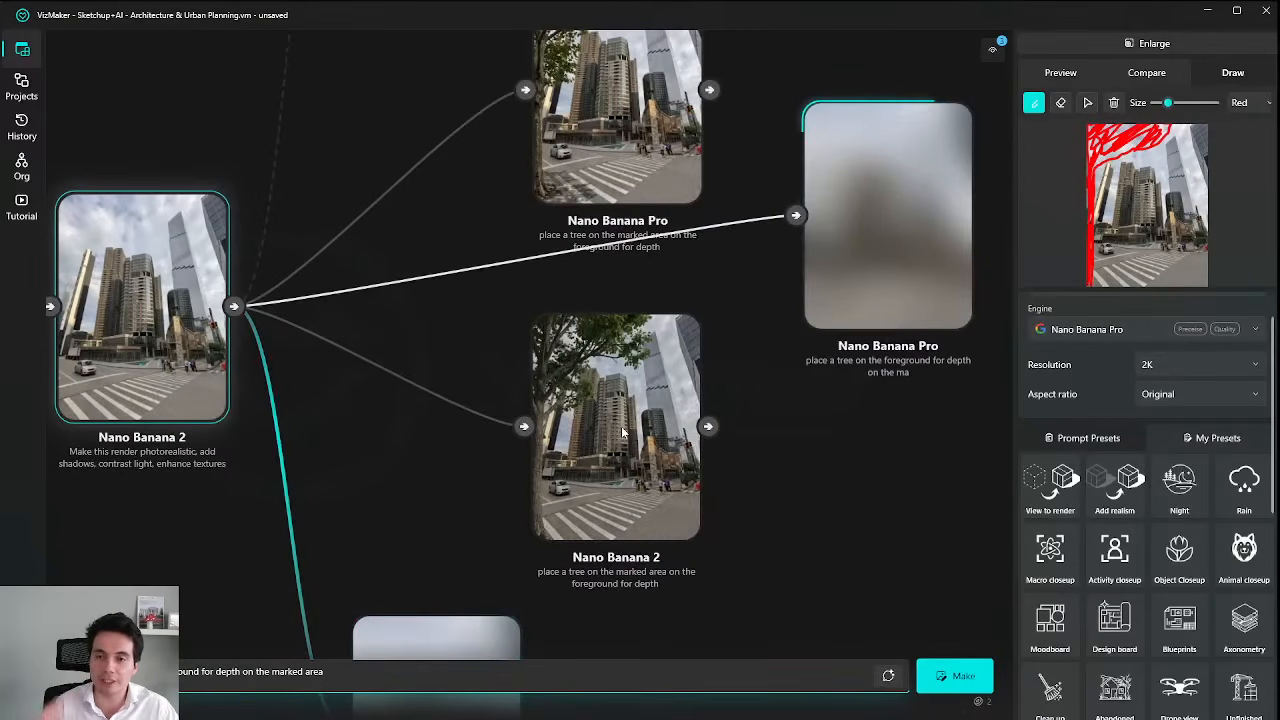
Open the first Nano Banana Pro tree result for enlarged drawing and clear the red tree sketch from it.
{"action": "left_click", "coordinate": [615, 150]}
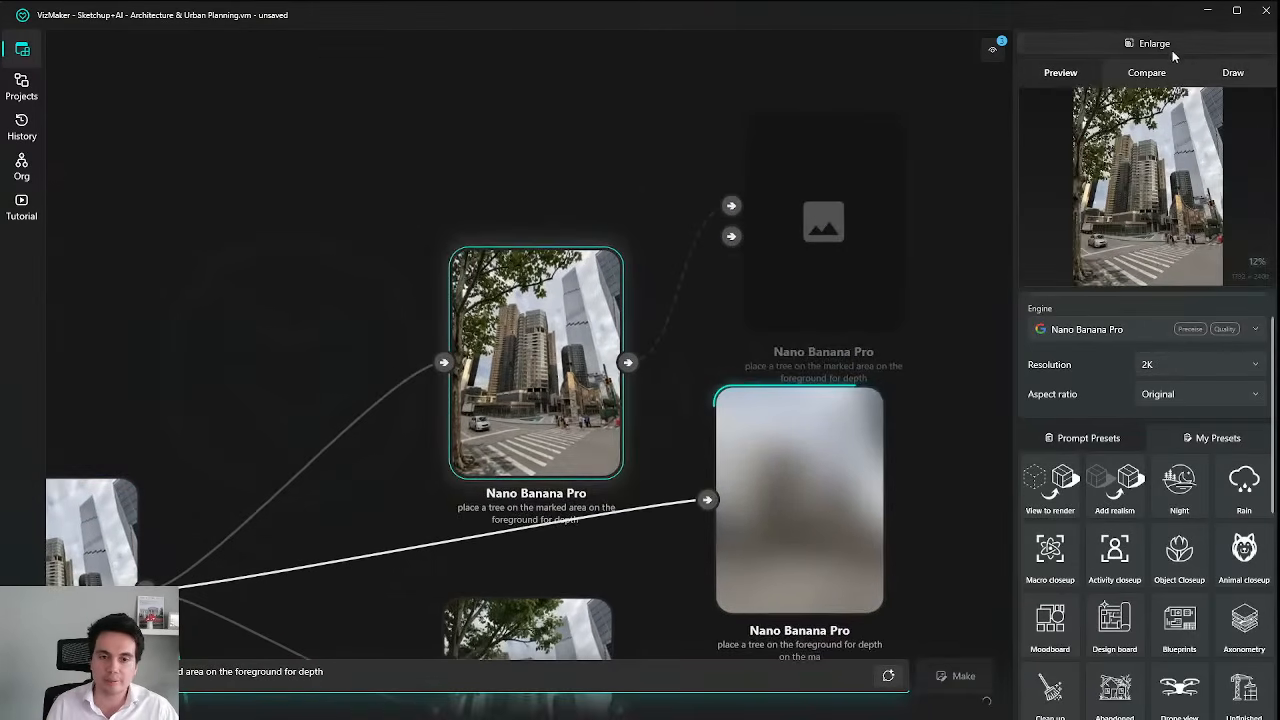
{"action": "left_click", "coordinate": [1190, 42]}
{"action": "left_click", "coordinate": [840, 44]}
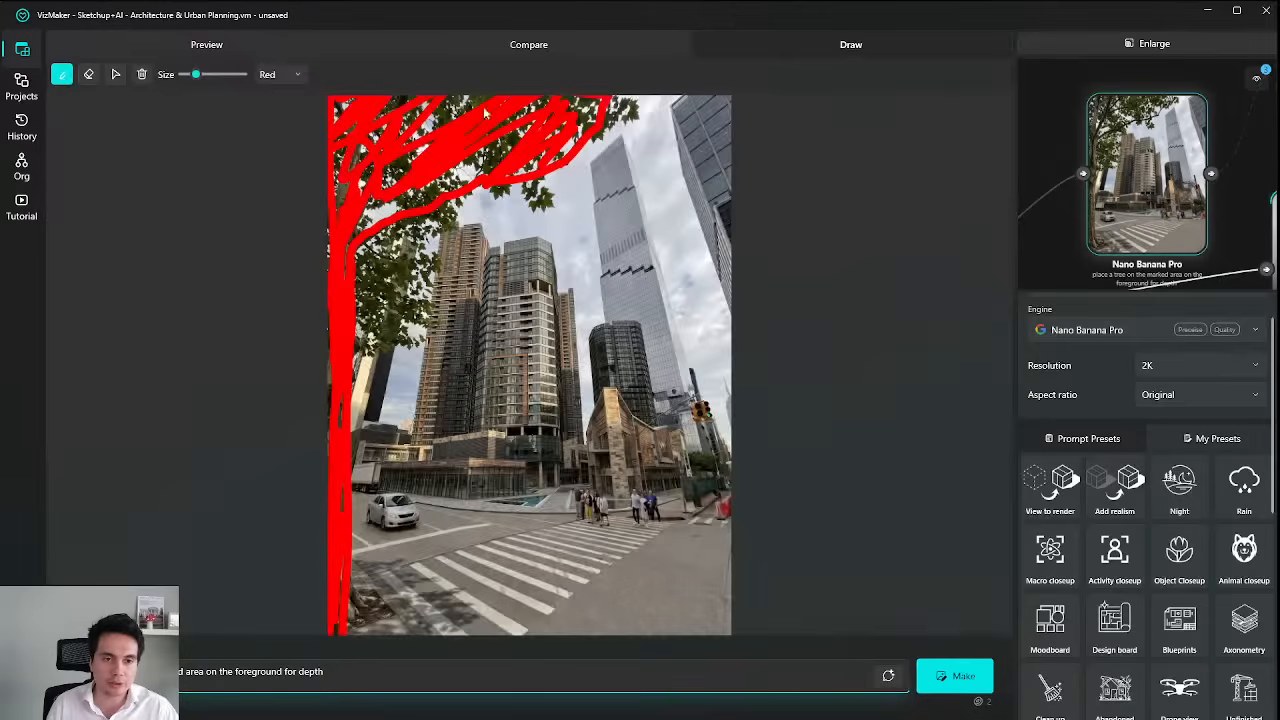
{"action": "left_click", "coordinate": [141, 74]}
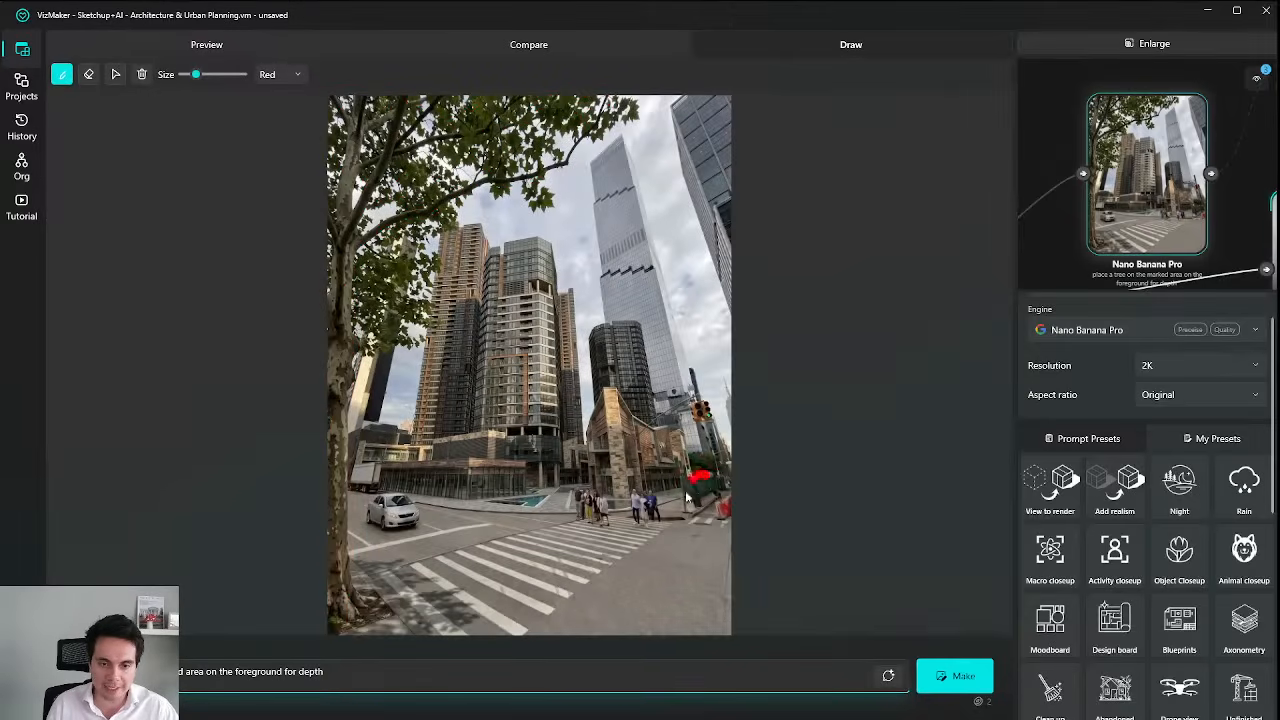
{"action": "mouse_move", "coordinate": [706, 468]}
{"action": "left_mouse_down"}
{"action": "mouse_move", "coordinate": [651, 611]}
{"action": "mouse_move", "coordinate": [688, 548]}
{"action": "mouse_move", "coordinate": [600, 518]}
{"action": "left_mouse_up"}
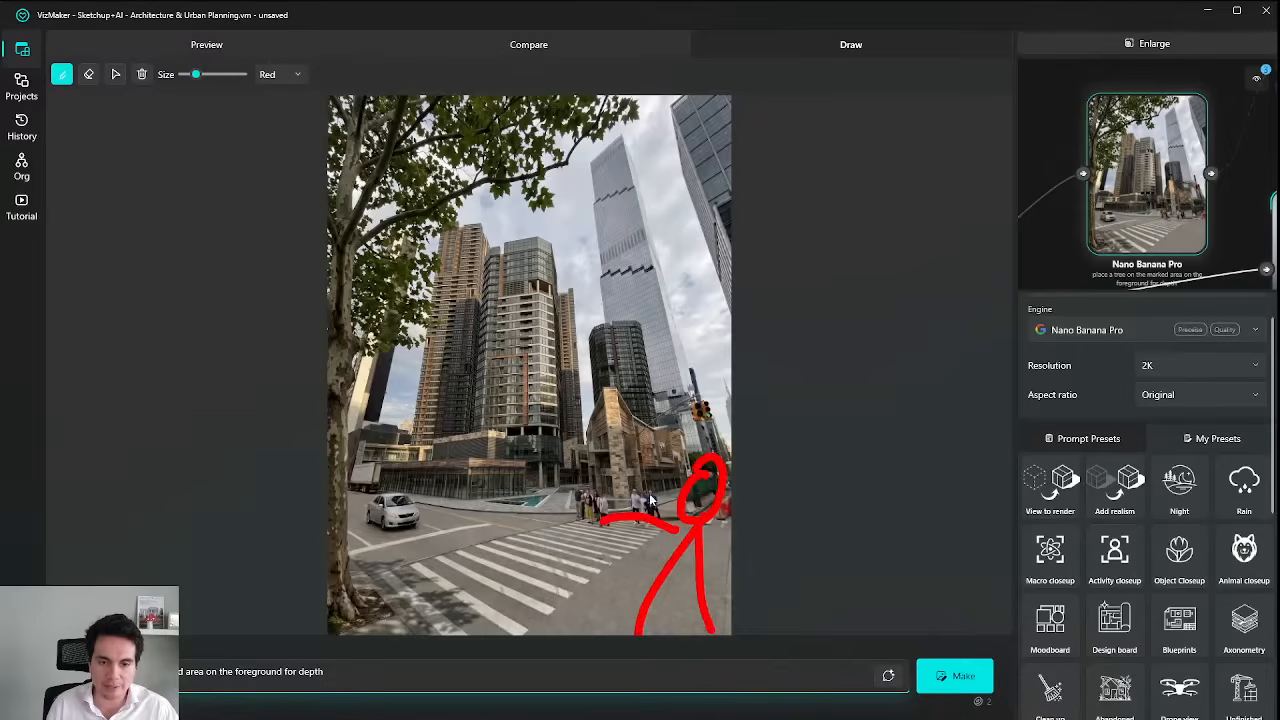
{"action": "left_click_drag", "start_coordinate": [578, 362], "coordinate": [655, 505]}
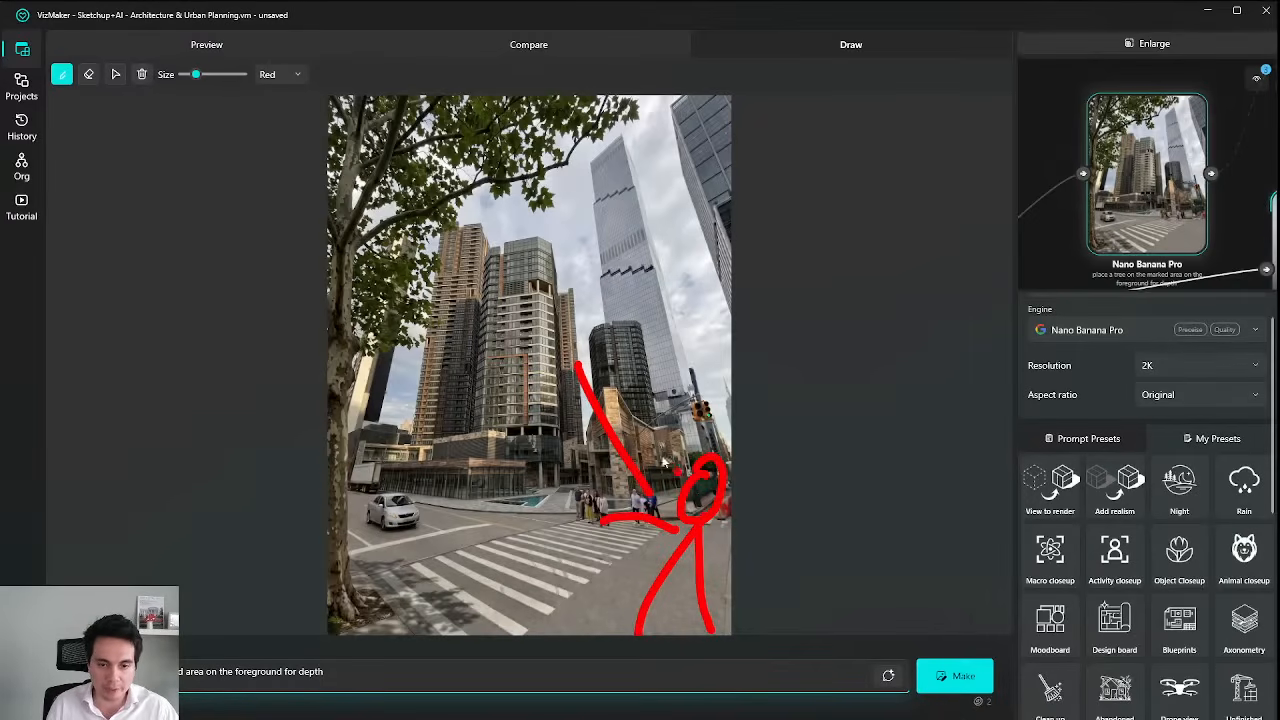
{"action": "mouse_move", "coordinate": [680, 480]}
{"action": "left_mouse_down"}
{"action": "mouse_move", "coordinate": [635, 410]}
{"action": "mouse_move", "coordinate": [543, 482]}
{"action": "left_mouse_up"}
{"action": "left_click_drag", "start_coordinate": [650, 455], "coordinate": [605, 372]}
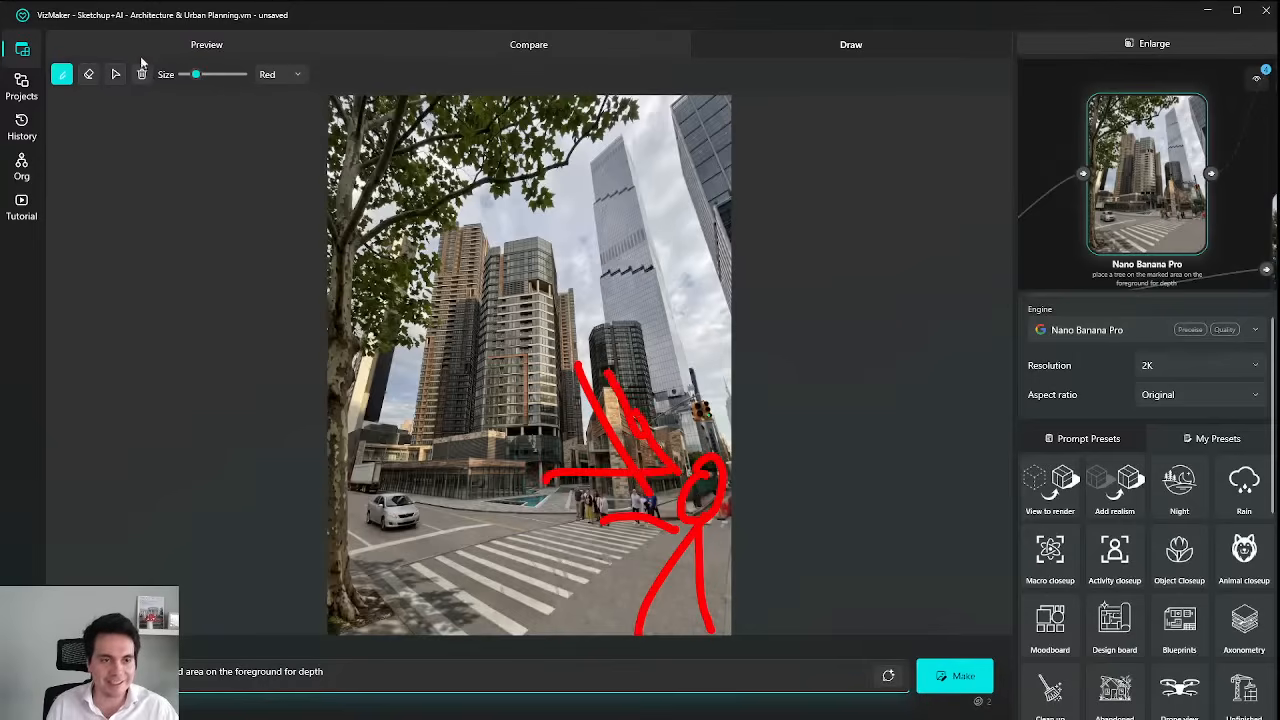
{"action": "left_click", "coordinate": [142, 75]}
Sketch a red stick figure and marks over the street corner in the tree result, check the engine choices, and return to the canvas.
{"action": "mouse_move", "coordinate": [699, 456]}
{"action": "left_mouse_down"}
{"action": "mouse_move", "coordinate": [705, 476]}
{"action": "mouse_move", "coordinate": [623, 632]}
{"action": "left_mouse_up"}
{"action": "left_click_drag", "start_coordinate": [692, 492], "coordinate": [703, 612]}
{"action": "mouse_move", "coordinate": [628, 392]}
{"action": "left_mouse_down"}
{"action": "mouse_move", "coordinate": [668, 460]}
{"action": "mouse_move", "coordinate": [608, 520]}
{"action": "left_mouse_up"}
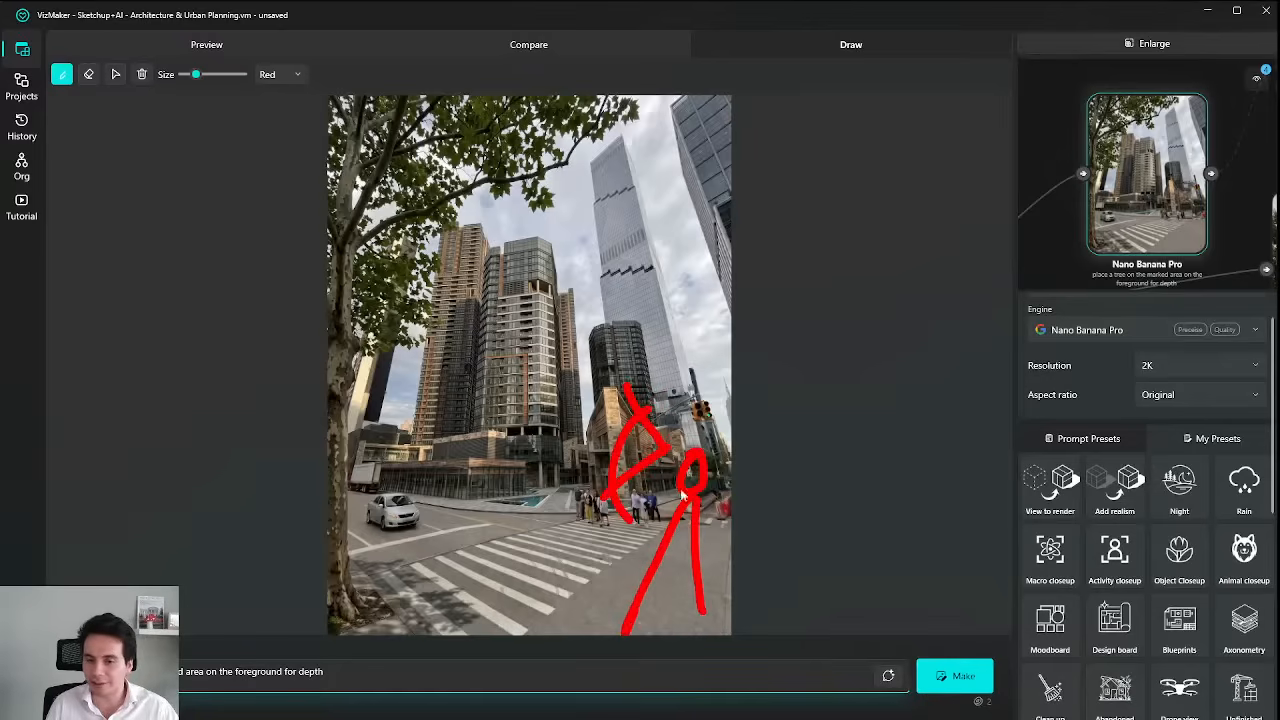
{"action": "left_click", "coordinate": [1146, 326]}
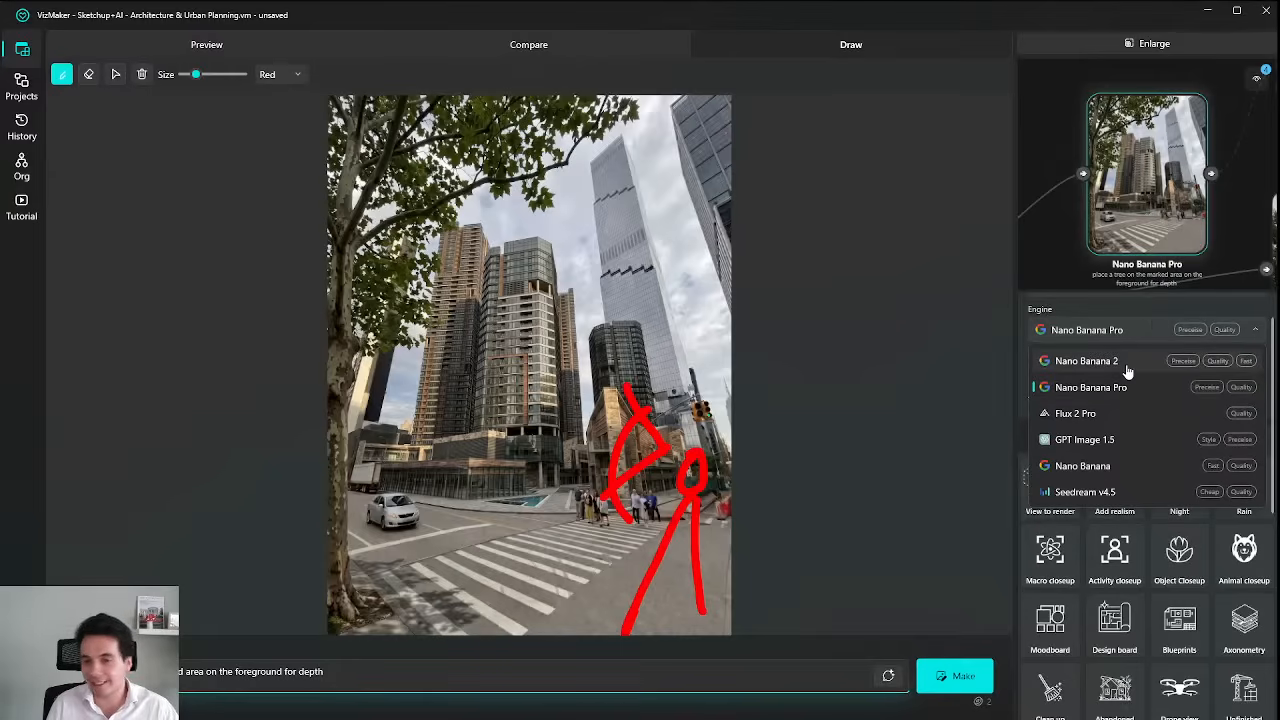
{"action": "left_click", "coordinate": [991, 334]}
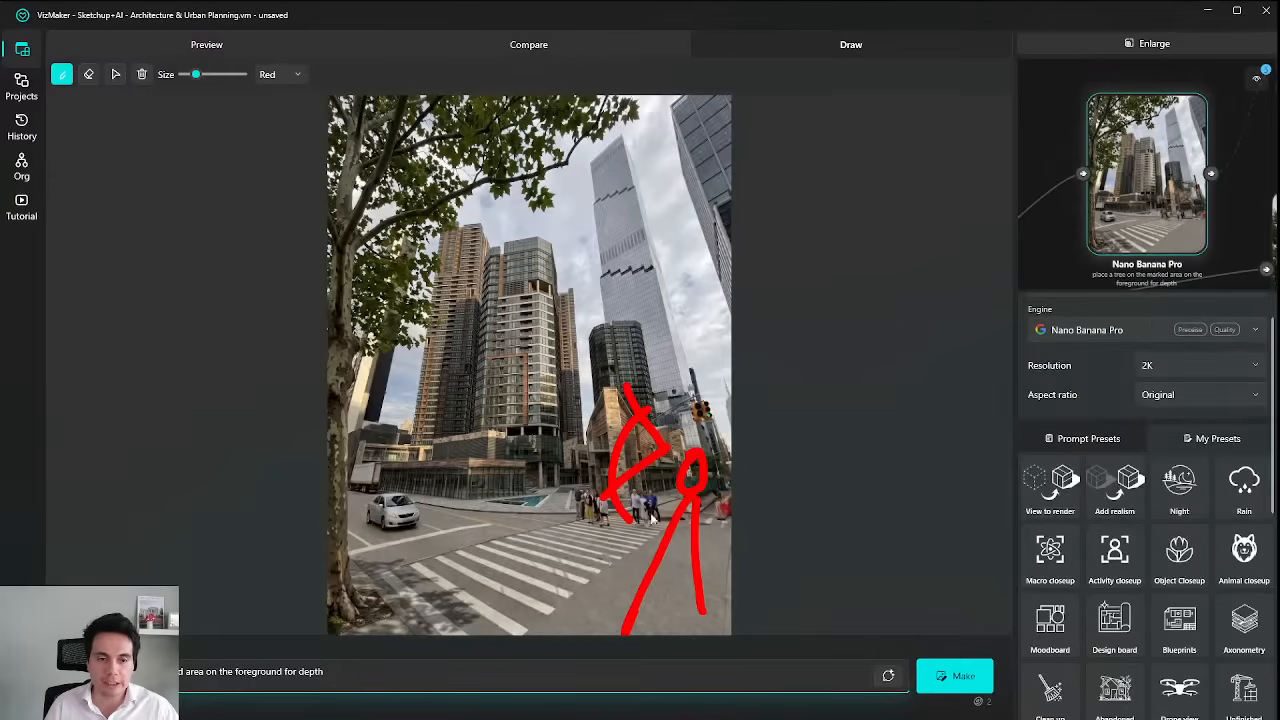
{"action": "left_click", "coordinate": [1129, 48]}
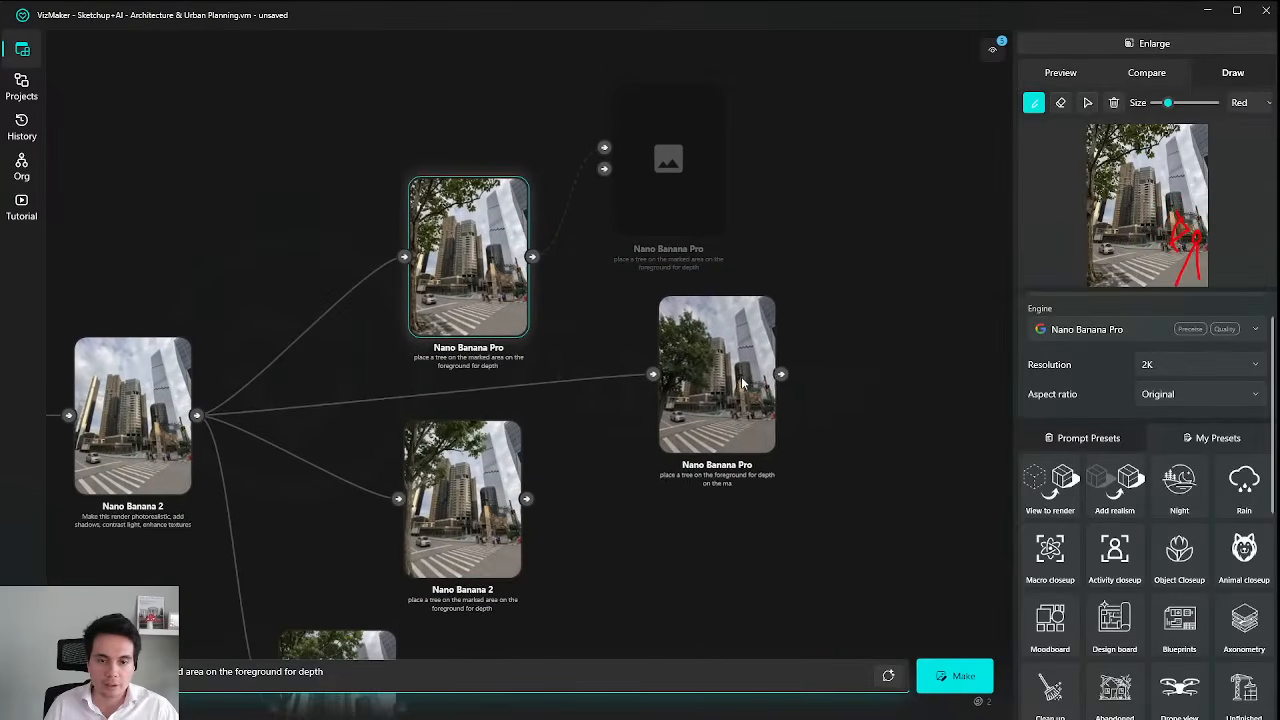
Open the separately placed Nano Banana Pro tree result for enlarged drawing, clear the red figure sketch, and return to the canvas.
{"action": "double_click", "coordinate": [745, 360]}
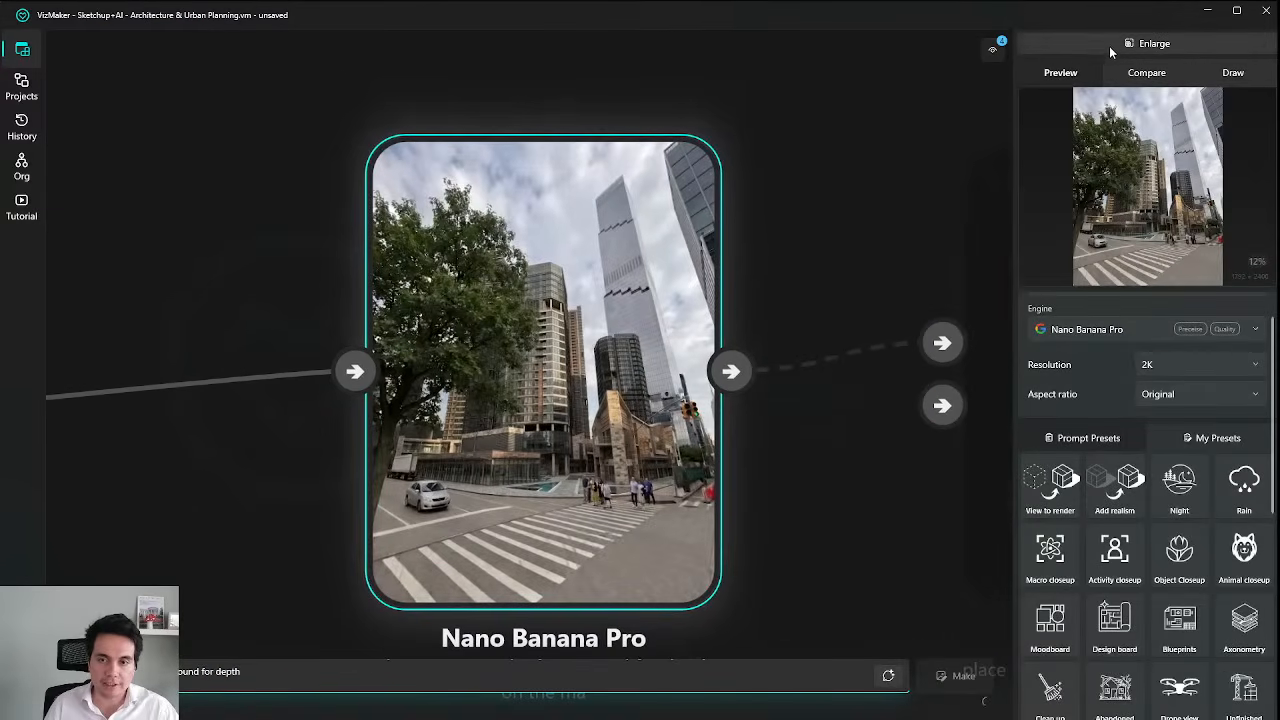
{"action": "left_click", "coordinate": [1109, 46]}
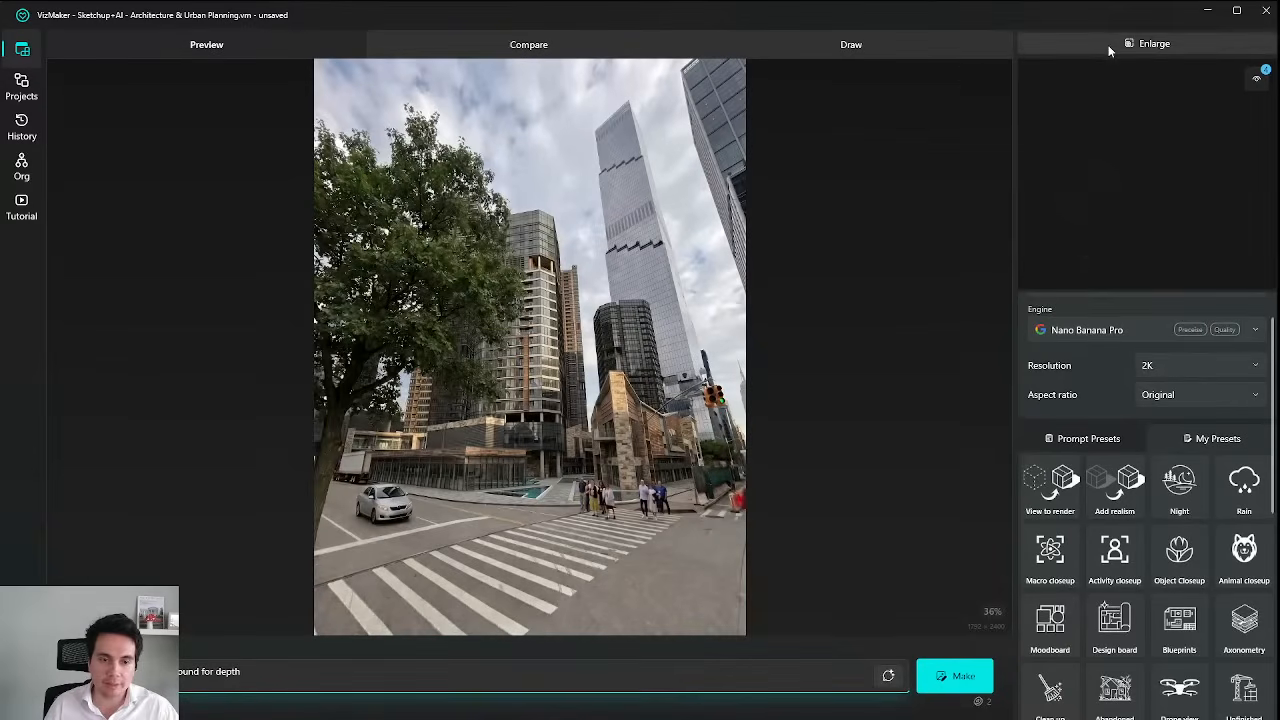
{"action": "left_click", "coordinate": [878, 40]}
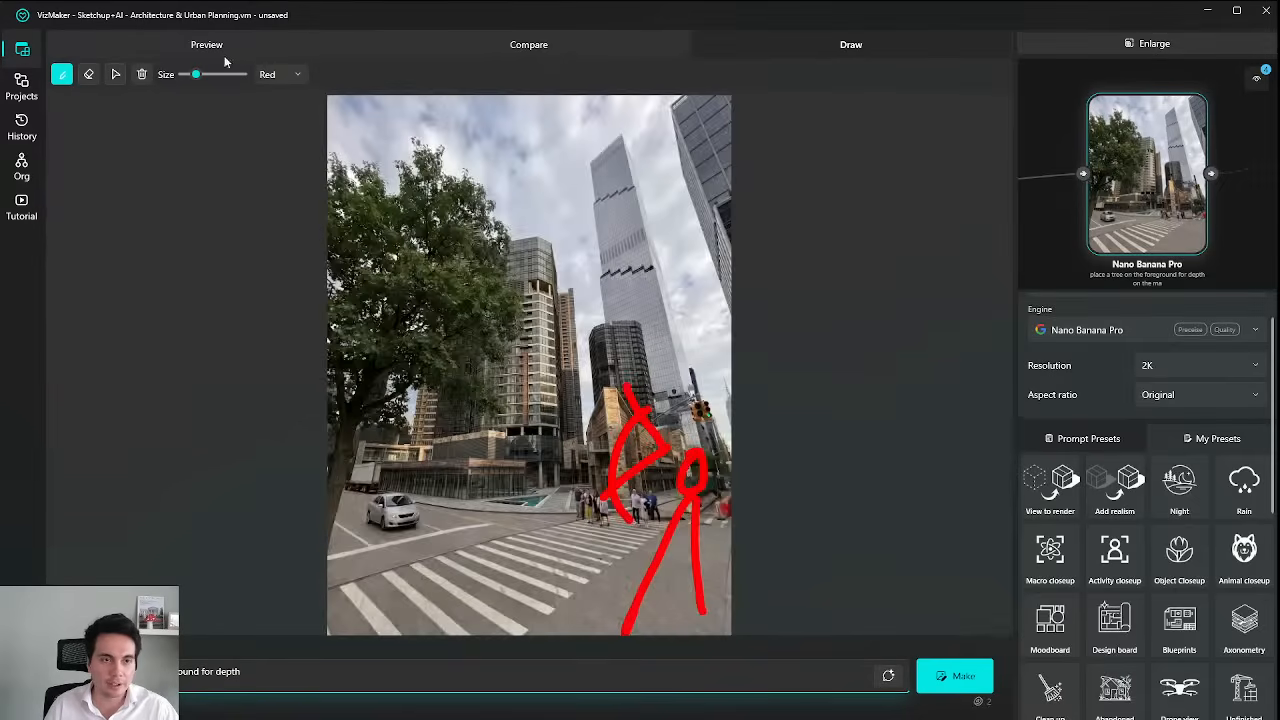
{"action": "left_click", "coordinate": [141, 74]}
{"action": "left_click", "coordinate": [1098, 44]}
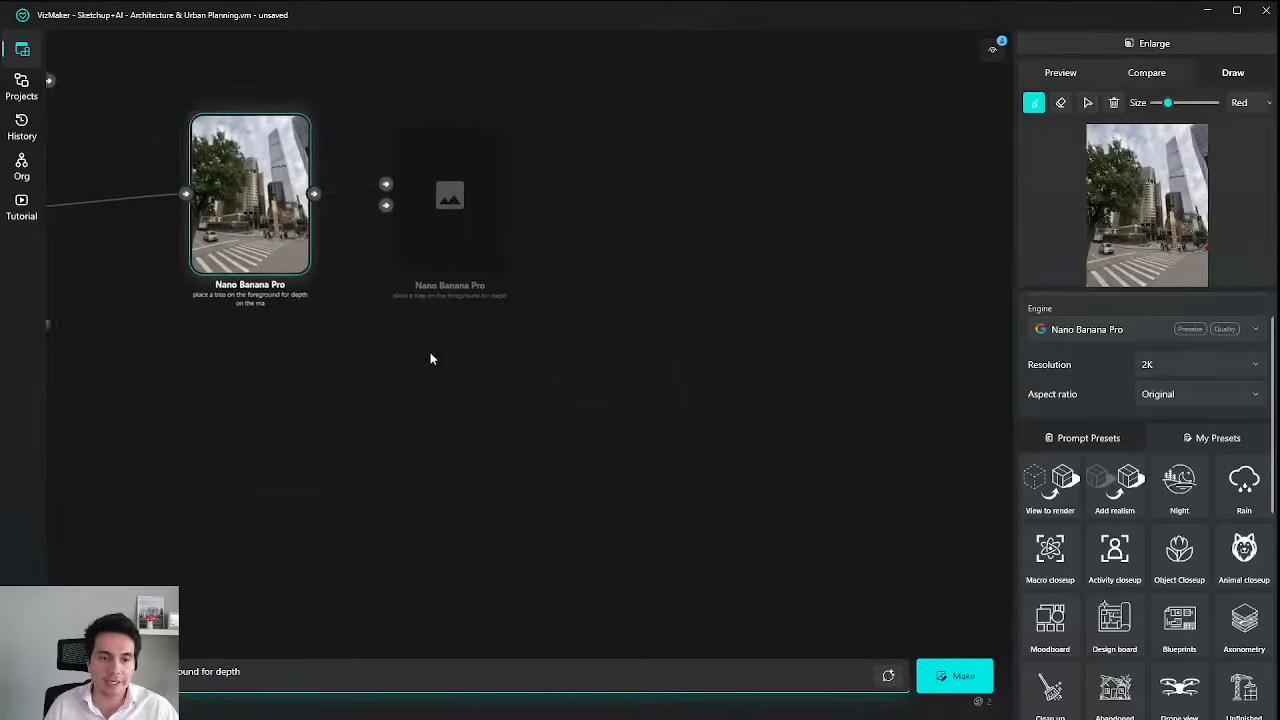
Move the lowest tree result into line beneath the other two stacked tree results.
{"action": "left_click_drag", "start_coordinate": [725, 283], "coordinate": [726, 300]}
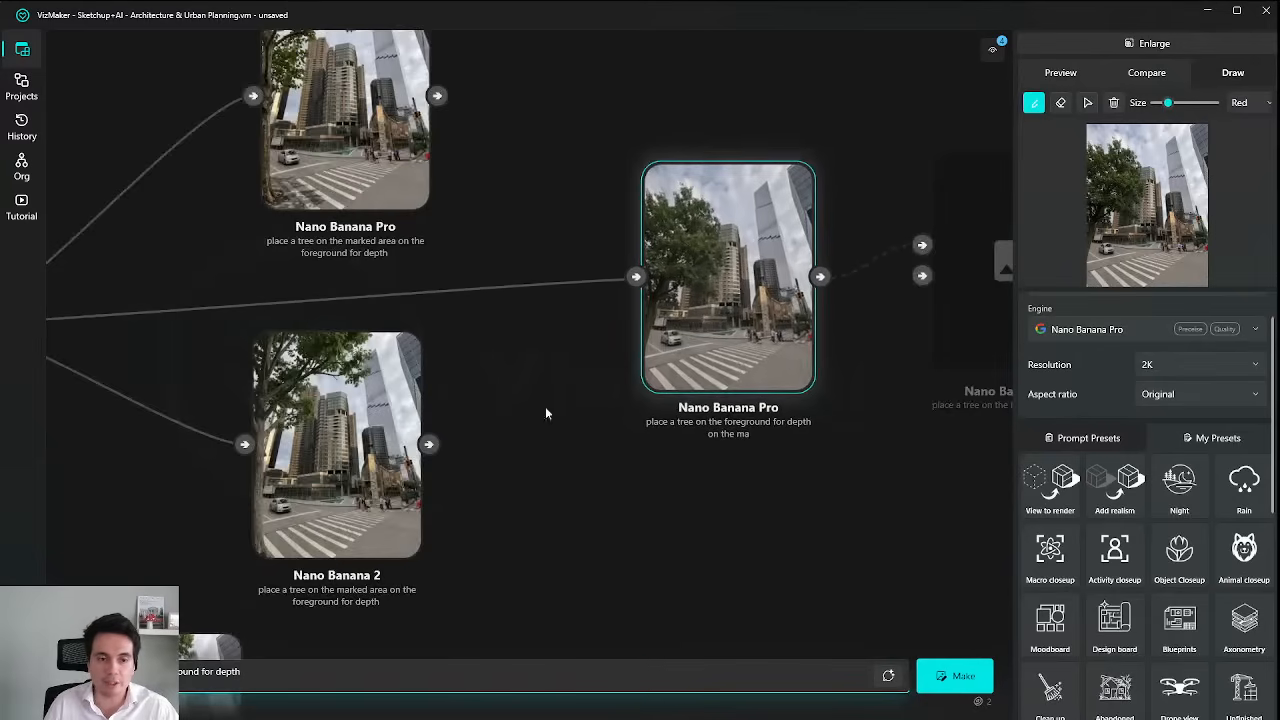
{"action": "left_click_drag", "start_coordinate": [446, 455], "coordinate": [586, 343]}
{"action": "scroll", "coordinate": [586, 343], "scroll_direction": "down", "scroll_amount": 5}
{"action": "left_click_drag", "start_coordinate": [555, 471], "coordinate": [581, 429]}
{"action": "left_click_drag", "start_coordinate": [450, 464], "coordinate": [557, 478]}
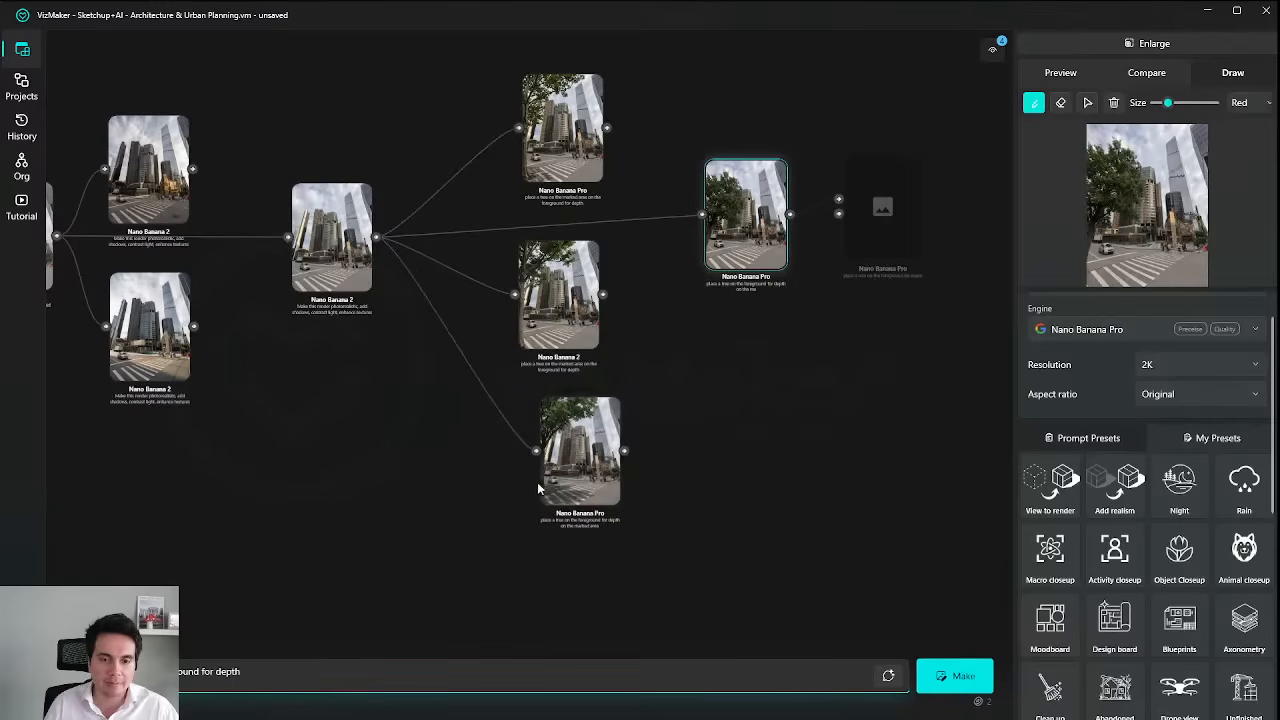
{"action": "scroll", "coordinate": [530, 482], "scroll_direction": "up", "scroll_amount": 2}
{"action": "left_click_drag", "start_coordinate": [590, 205], "coordinate": [574, 350]}
{"action": "scroll", "coordinate": [590, 365], "scroll_direction": "up", "scroll_amount": 6}
{"action": "scroll", "coordinate": [596, 372], "scroll_direction": "down", "scroll_amount": 10}
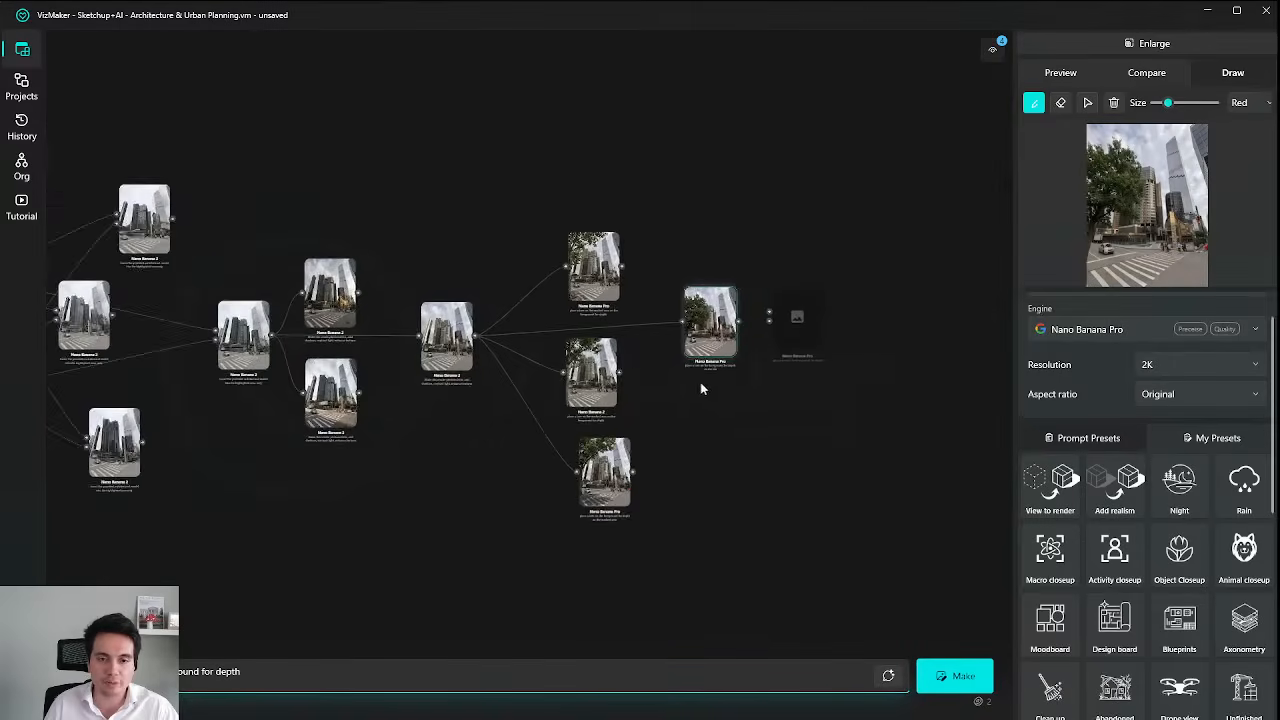
Select all four tree results branching from the last realism image and delete them from the canvas.
{"action": "left_click_drag", "start_coordinate": [700, 382], "coordinate": [605, 377]}
{"action": "left_click_drag", "start_coordinate": [768, 160], "coordinate": [465, 519]}
{"action": "left_click_drag", "start_coordinate": [504, 409], "coordinate": [494, 365]}
{"action": "scroll", "coordinate": [494, 365], "scroll_direction": "up", "scroll_amount": 3}
{"action": "left_click_drag", "start_coordinate": [834, 134], "coordinate": [531, 545]}
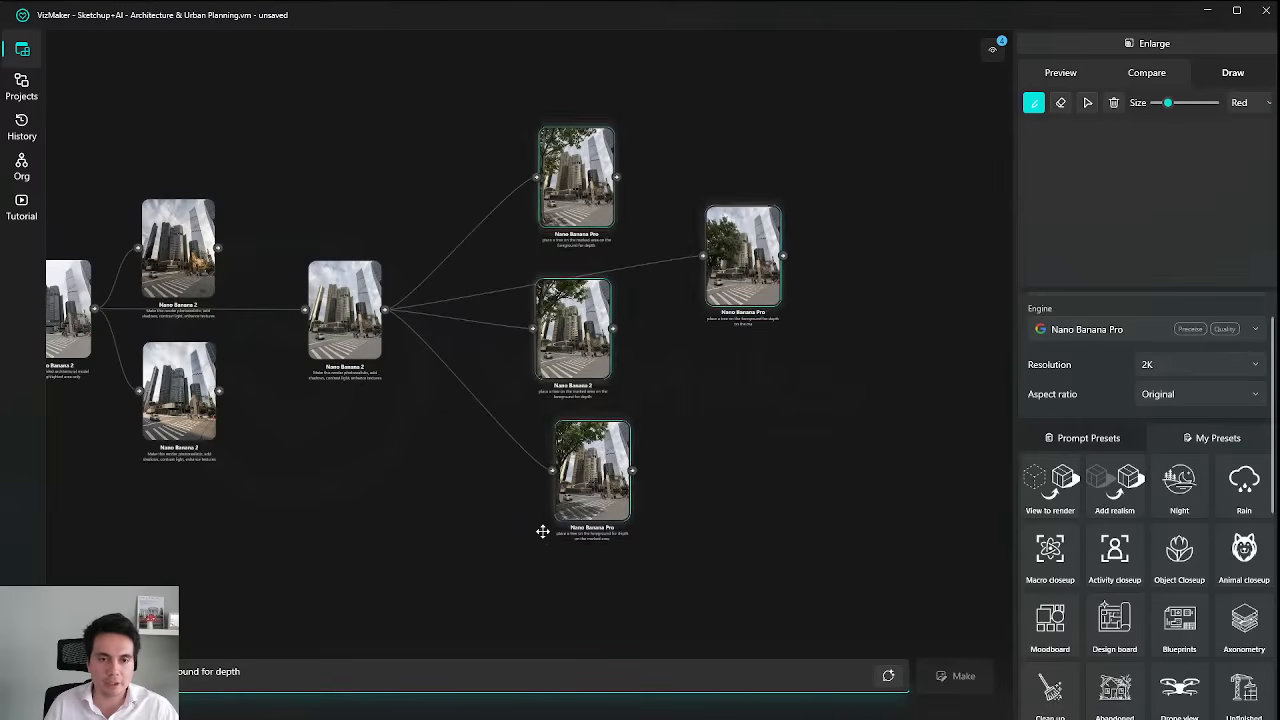
{"action": "left_click_drag", "start_coordinate": [836, 150], "coordinate": [593, 593]}
{"action": "key", "text": "Delete"}
{"action": "left_click_drag", "start_coordinate": [334, 323], "coordinate": [424, 308]}
{"action": "scroll", "coordinate": [424, 308], "scroll_direction": "up", "scroll_amount": 3}
{"action": "scroll", "coordinate": [424, 308], "scroll_direction": "up", "scroll_amount": 3}
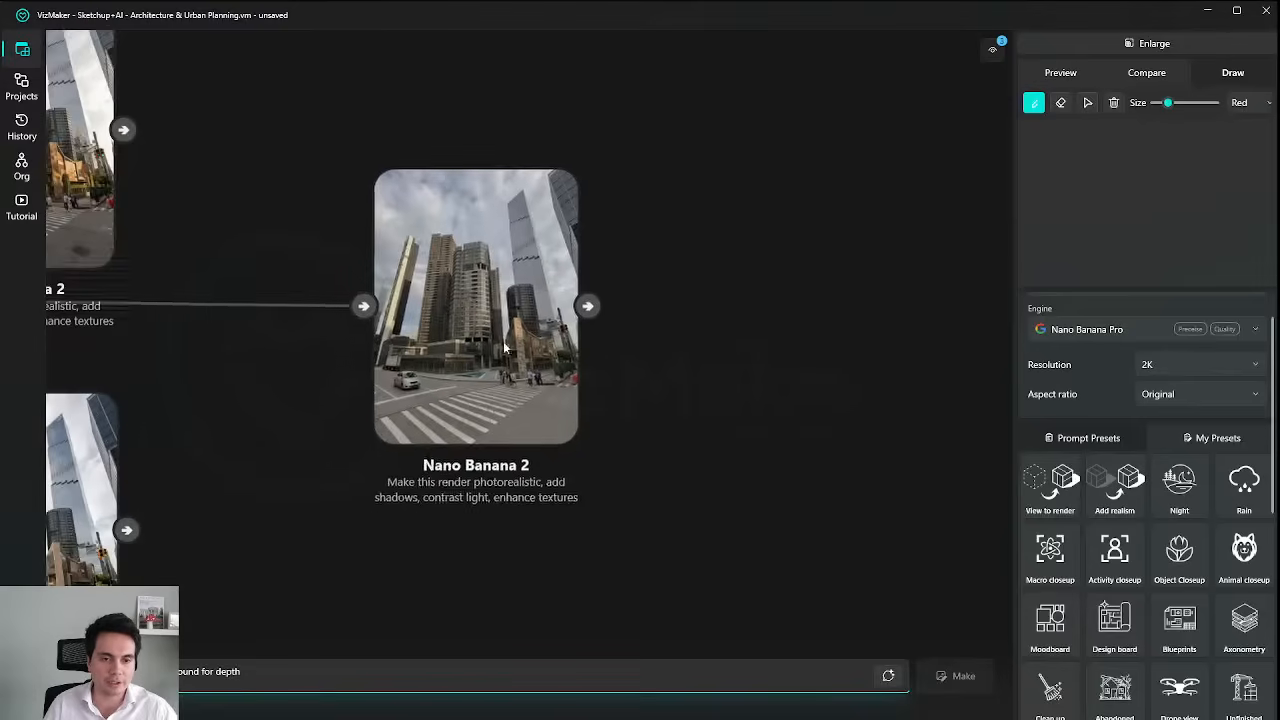
{"action": "left_click_drag", "start_coordinate": [749, 346], "coordinate": [523, 346]}
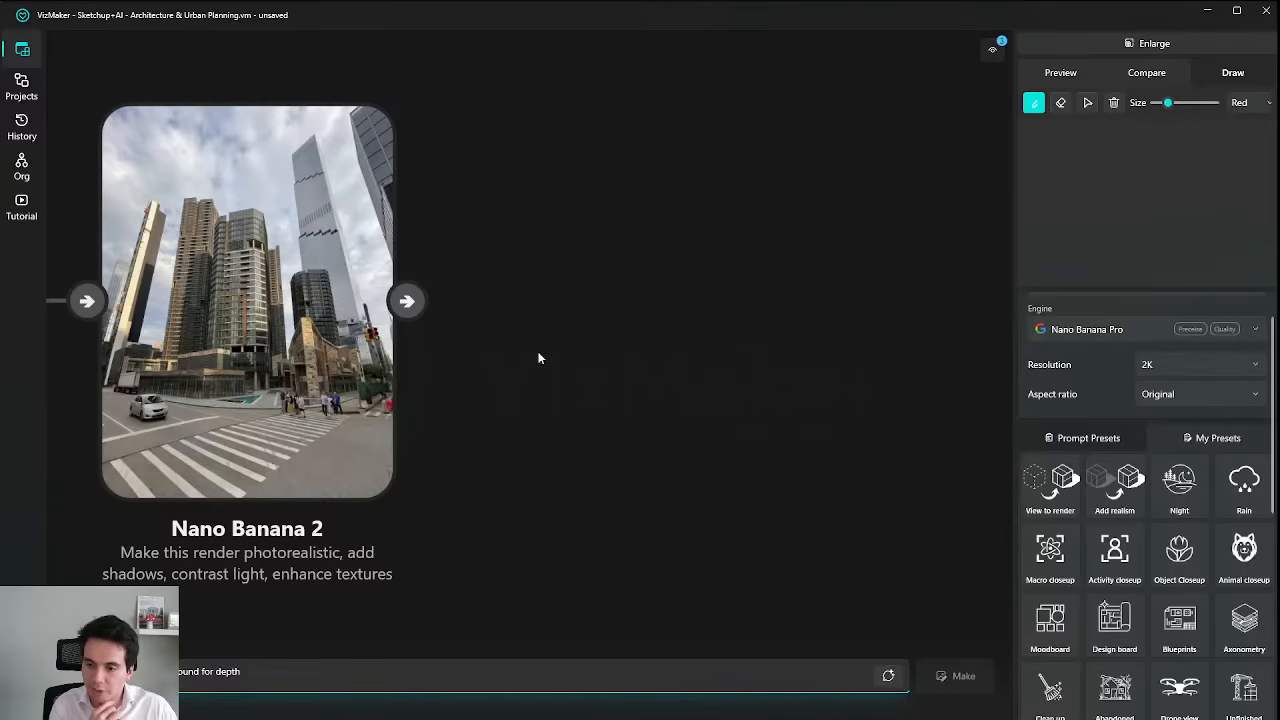
Examine the node workflow from the final realism result back to the cleared-lot photo and the source building model.
{"action": "scroll", "coordinate": [750, 346], "scroll_direction": "down", "scroll_amount": 6}
{"action": "left_click_drag", "start_coordinate": [307, 398], "coordinate": [638, 388]}
{"action": "scroll", "coordinate": [706, 402], "scroll_direction": "up", "scroll_amount": 3}
{"action": "scroll", "coordinate": [706, 402], "scroll_direction": "down", "scroll_amount": 5}
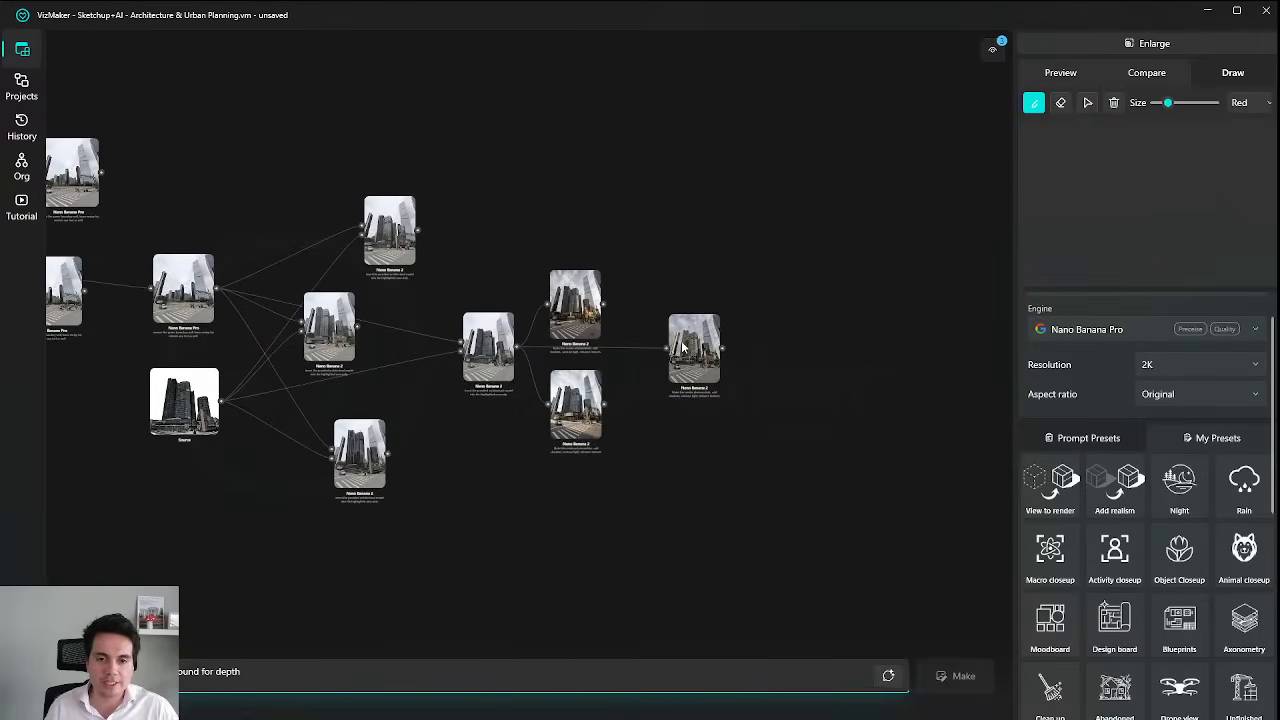
{"action": "scroll", "coordinate": [681, 344], "scroll_direction": "up", "scroll_amount": 5}
{"action": "scroll", "coordinate": [619, 431], "scroll_direction": "down", "scroll_amount": 5}
{"action": "left_click_drag", "start_coordinate": [391, 432], "coordinate": [840, 427]}
{"action": "scroll", "coordinate": [205, 332], "scroll_direction": "up", "scroll_amount": 5}
{"action": "left_click_drag", "start_coordinate": [208, 342], "coordinate": [453, 434]}
{"action": "scroll", "coordinate": [453, 434], "scroll_direction": "down", "scroll_amount": 3}
{"action": "left_click_drag", "start_coordinate": [730, 402], "coordinate": [679, 407]}
{"action": "left_click_drag", "start_coordinate": [866, 417], "coordinate": [492, 347]}
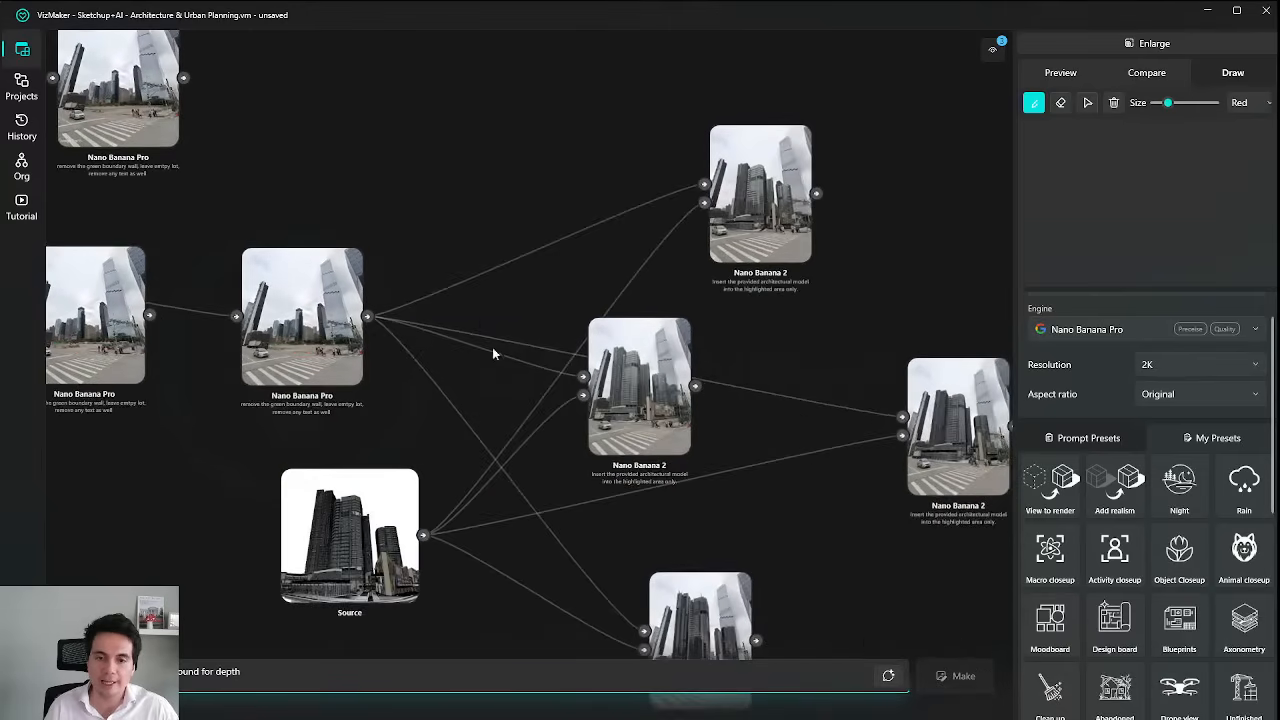
Move the middle composite result into line beneath the upper one and lower the source building model node.
{"action": "scroll", "coordinate": [492, 347], "scroll_direction": "down", "scroll_amount": 3}
{"action": "left_click_drag", "start_coordinate": [655, 401], "coordinate": [905, 387]}
{"action": "scroll", "coordinate": [557, 379], "scroll_direction": "up", "scroll_amount": 6}
{"action": "scroll", "coordinate": [738, 364], "scroll_direction": "down", "scroll_amount": 3}
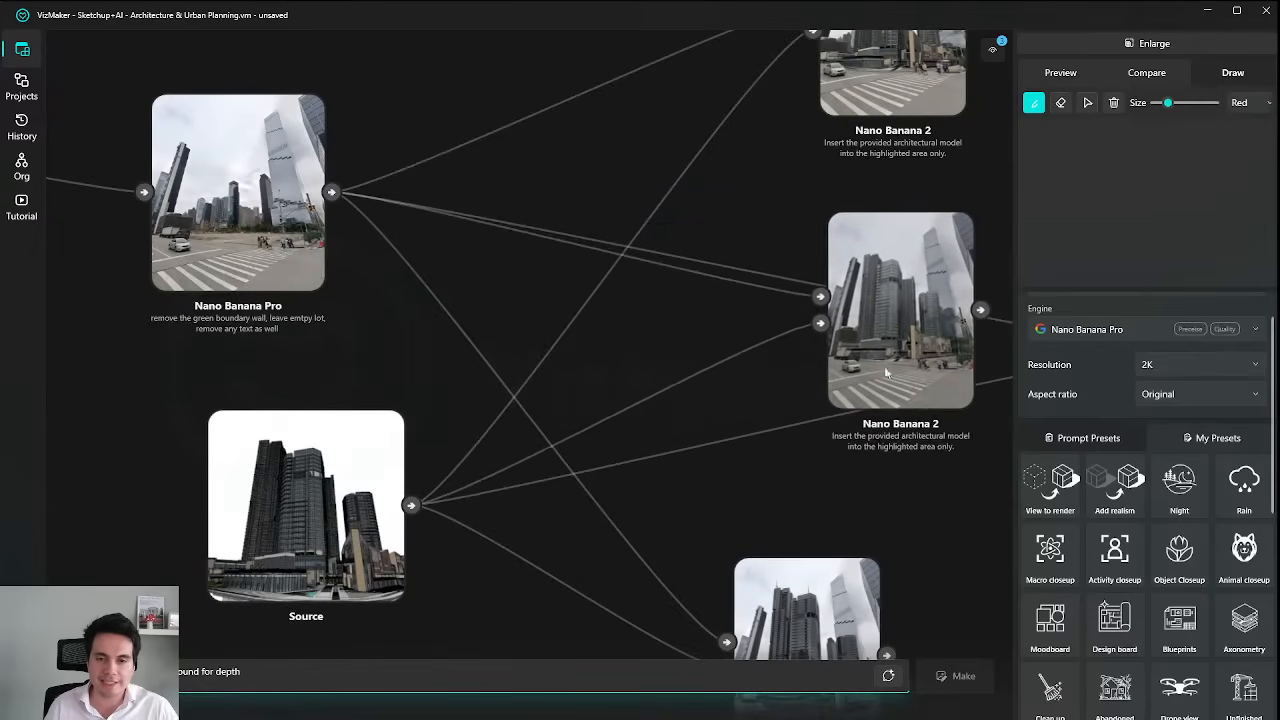
{"action": "left_click_drag", "start_coordinate": [360, 493], "coordinate": [340, 548]}
{"action": "scroll", "coordinate": [780, 374], "scroll_direction": "down", "scroll_amount": 3}
{"action": "left_click_drag", "start_coordinate": [782, 374], "coordinate": [458, 356]}
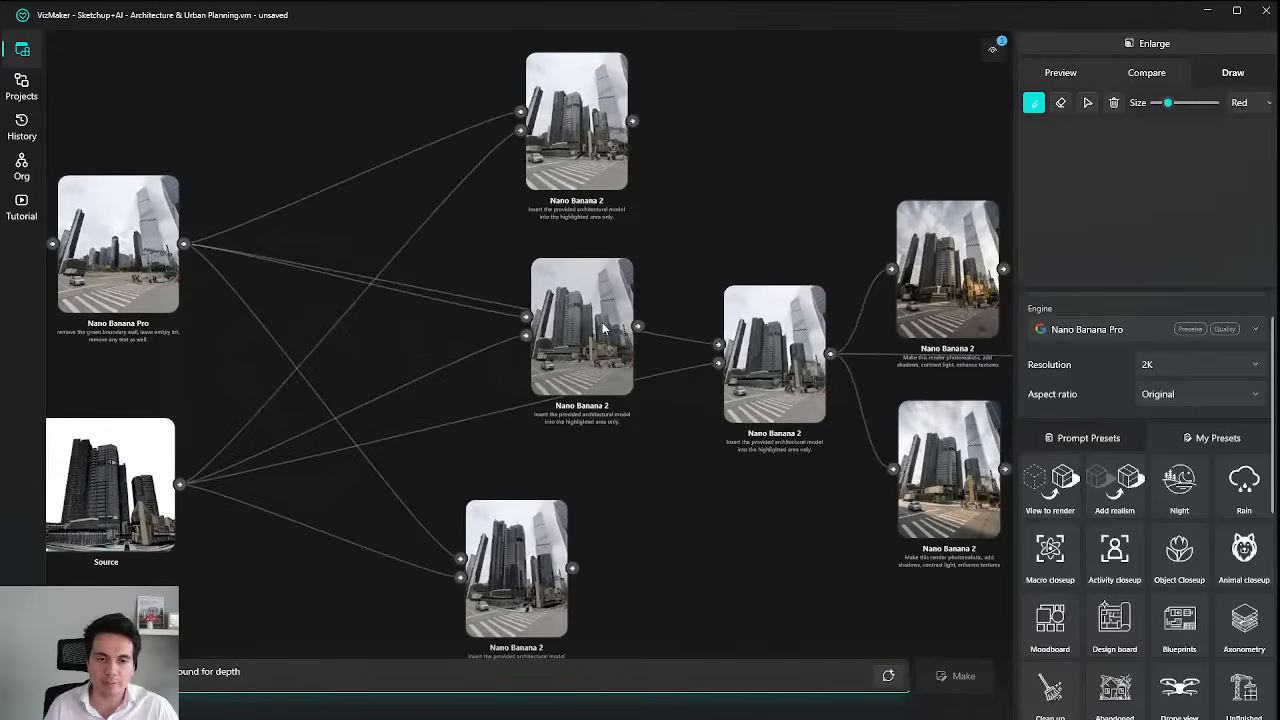
Shift the upper and middle composite results into one column above the lowest composite result.
{"action": "left_click_drag", "start_coordinate": [608, 325], "coordinate": [546, 315]}
{"action": "scroll", "coordinate": [497, 321], "scroll_direction": "up", "scroll_amount": 6}
{"action": "scroll", "coordinate": [637, 354], "scroll_direction": "down", "scroll_amount": 8}
{"action": "left_click_drag", "start_coordinate": [435, 238], "coordinate": [322, 200]}
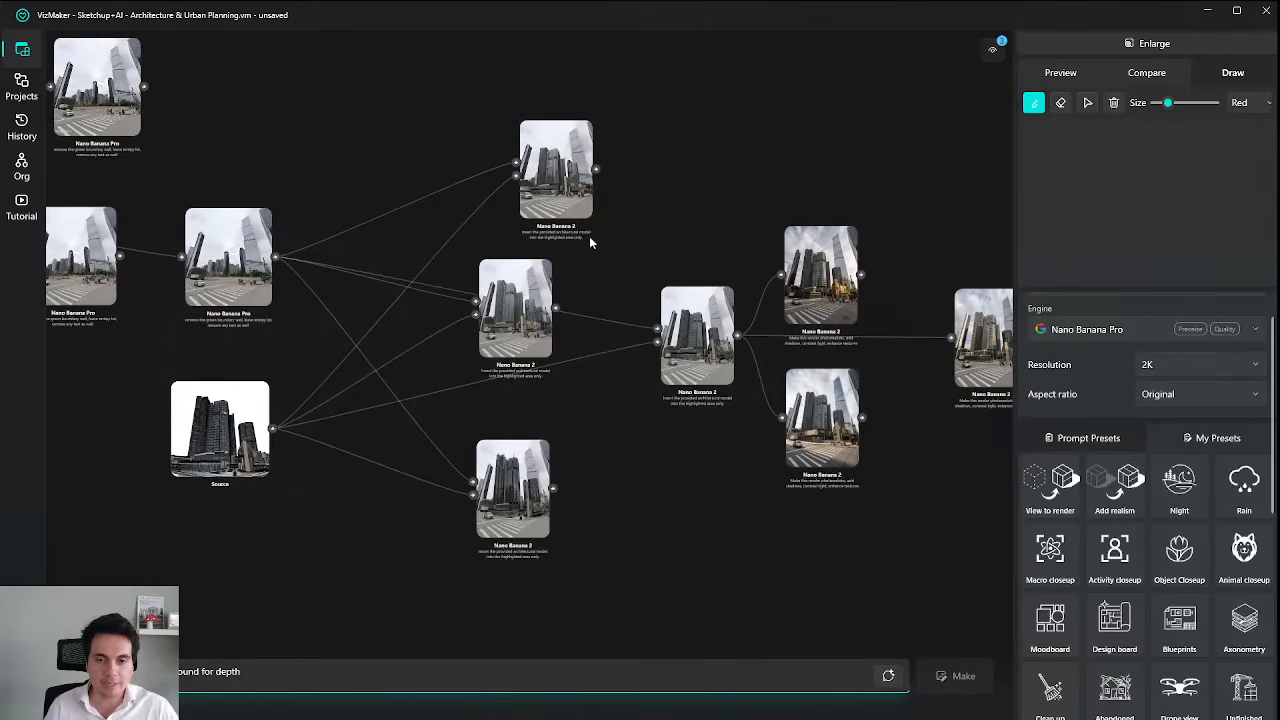
{"action": "left_click_drag", "start_coordinate": [555, 188], "coordinate": [497, 170]}
{"action": "left_click_drag", "start_coordinate": [514, 309], "coordinate": [499, 326]}
{"action": "left_click_drag", "start_coordinate": [638, 293], "coordinate": [795, 341]}
{"action": "scroll", "coordinate": [415, 299], "scroll_direction": "up", "scroll_amount": 4}
{"action": "scroll", "coordinate": [795, 341], "scroll_direction": "down", "scroll_amount": 4}
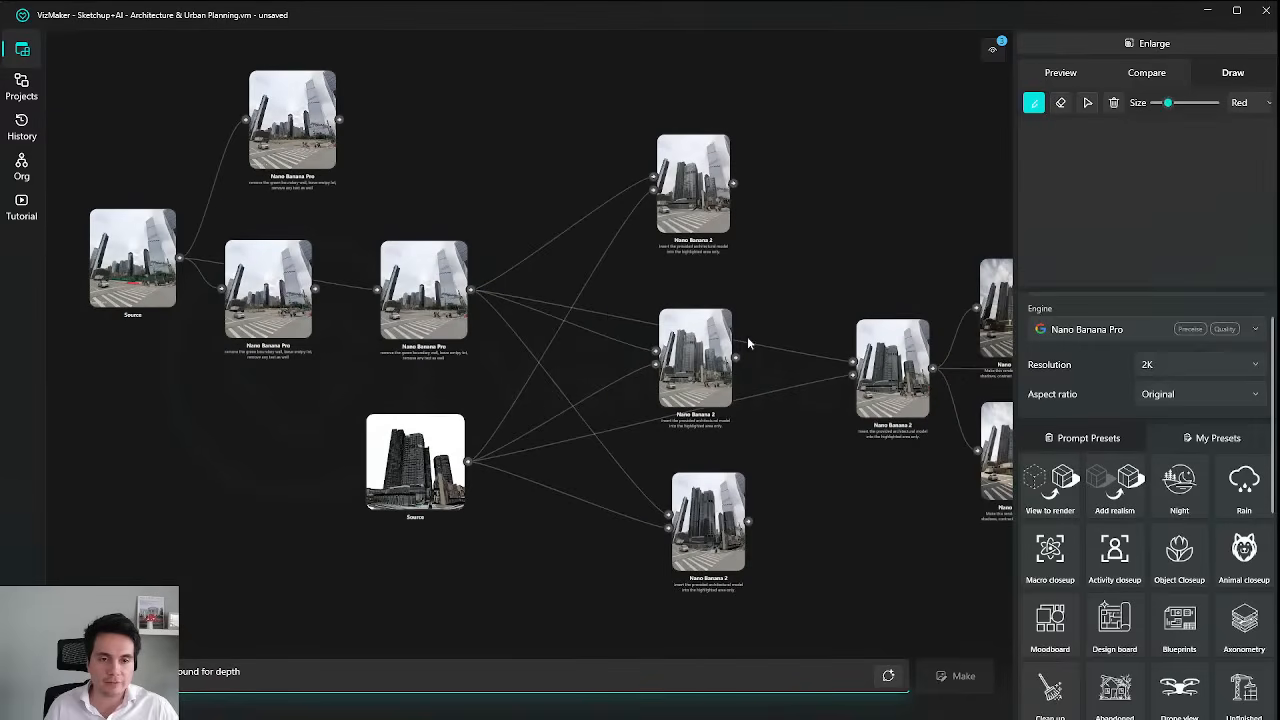
{"action": "left_click_drag", "start_coordinate": [643, 336], "coordinate": [740, 352]}
Select the final Nano Banana 2 realism result, inspect it in the enlarged preview, and return to the canvas.
{"action": "mouse_move", "coordinate": [352, 261]}
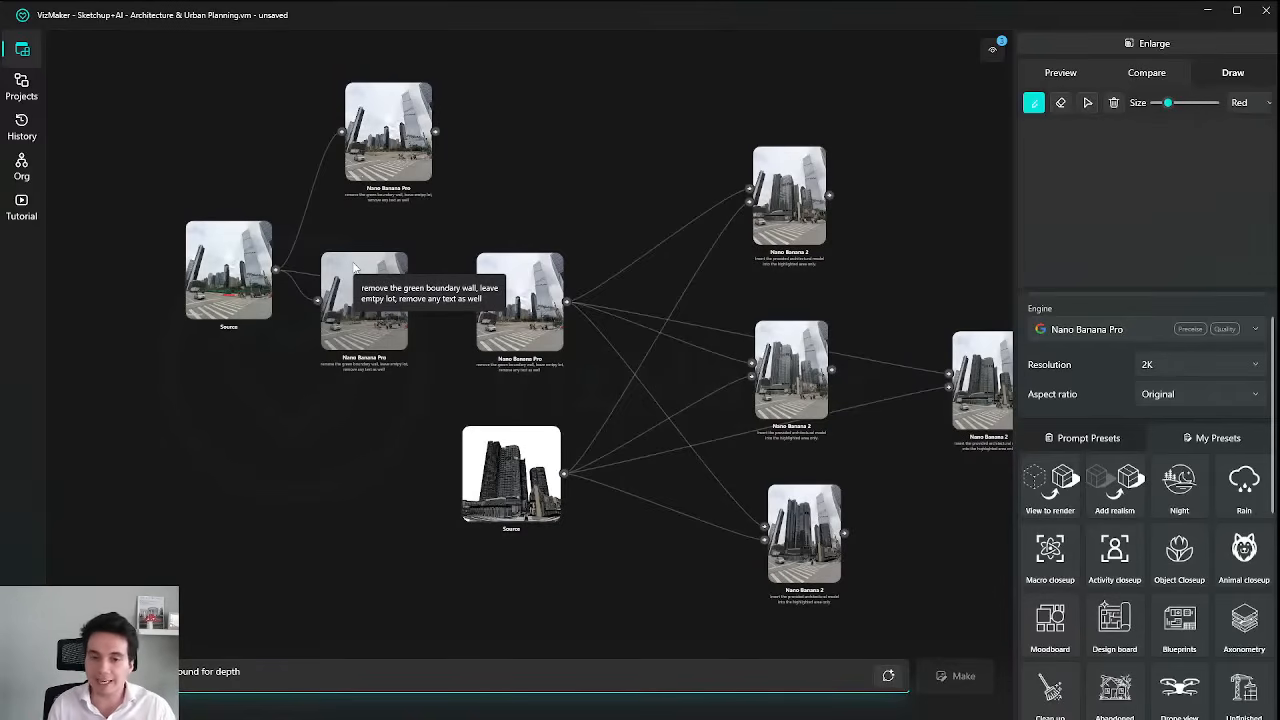
{"action": "left_click_drag", "start_coordinate": [662, 340], "coordinate": [238, 269]}
{"action": "scroll", "coordinate": [775, 348], "scroll_direction": "up", "scroll_amount": 5}
{"action": "left_click_drag", "start_coordinate": [775, 348], "coordinate": [474, 383]}
{"action": "scroll", "coordinate": [615, 400], "scroll_direction": "down", "scroll_amount": 2}
{"action": "left_click", "coordinate": [676, 298]}
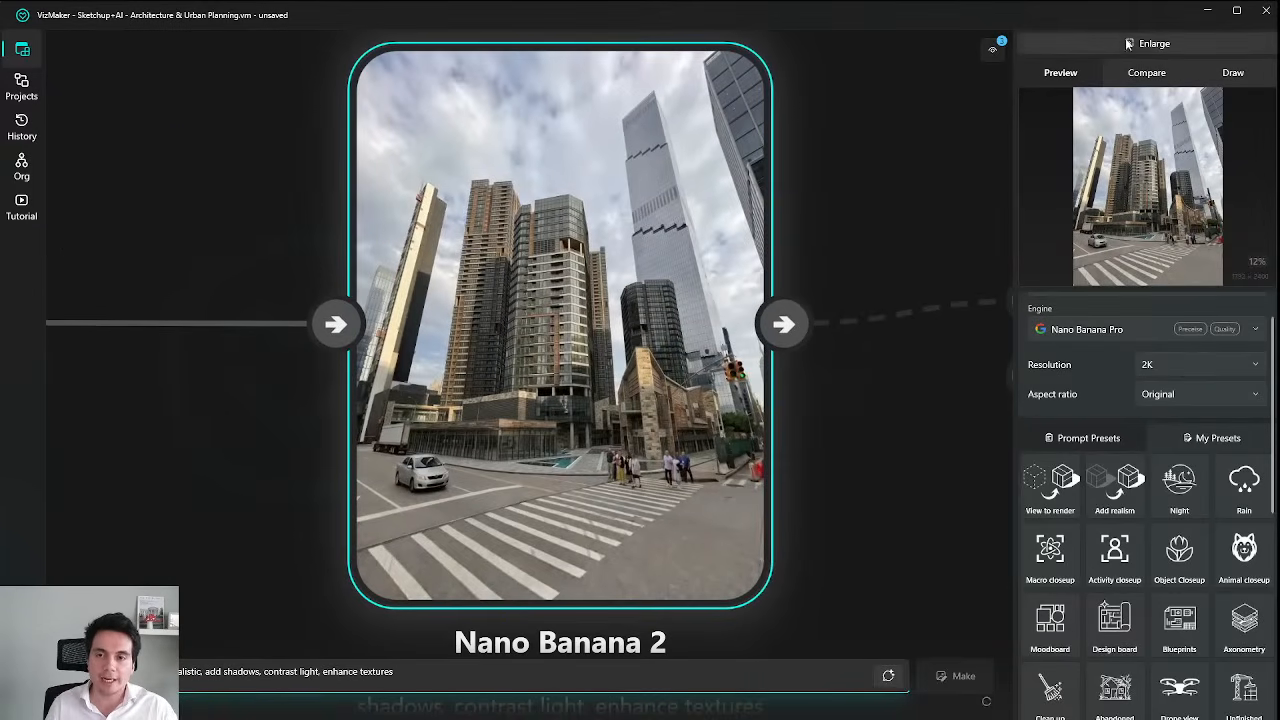
{"action": "left_click", "coordinate": [1127, 43]}
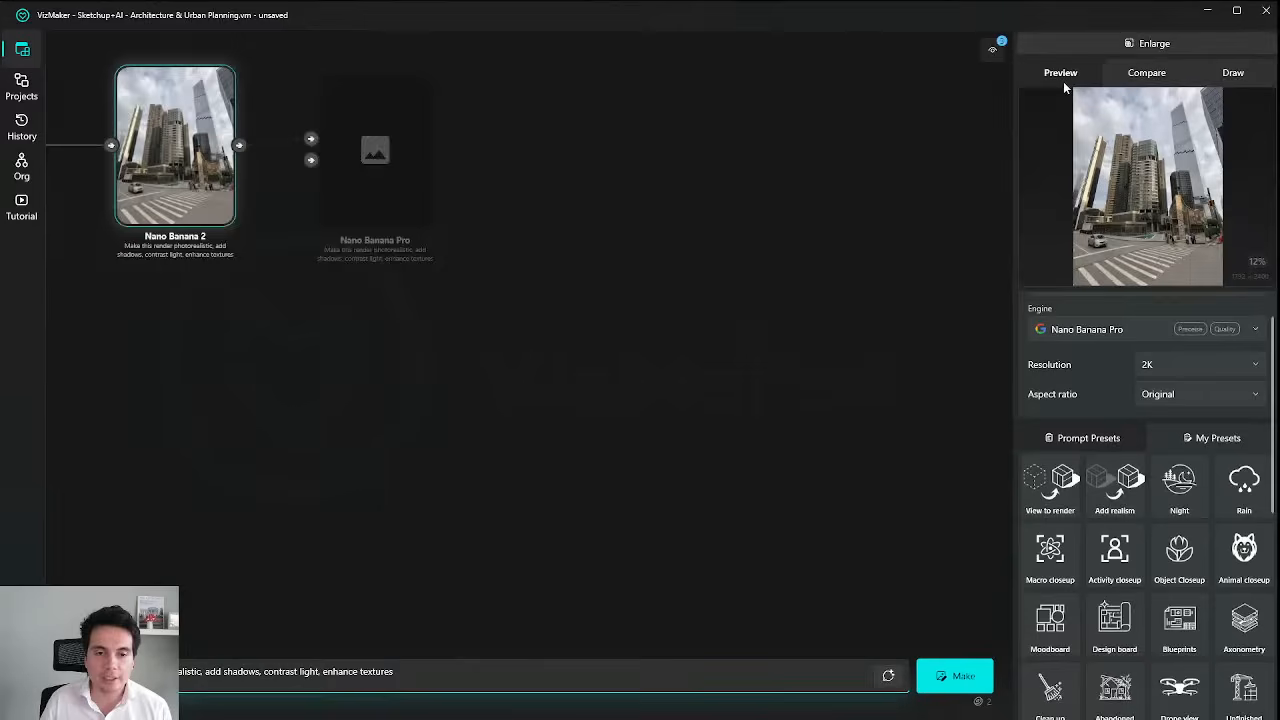
{"action": "left_click", "coordinate": [1150, 43]}
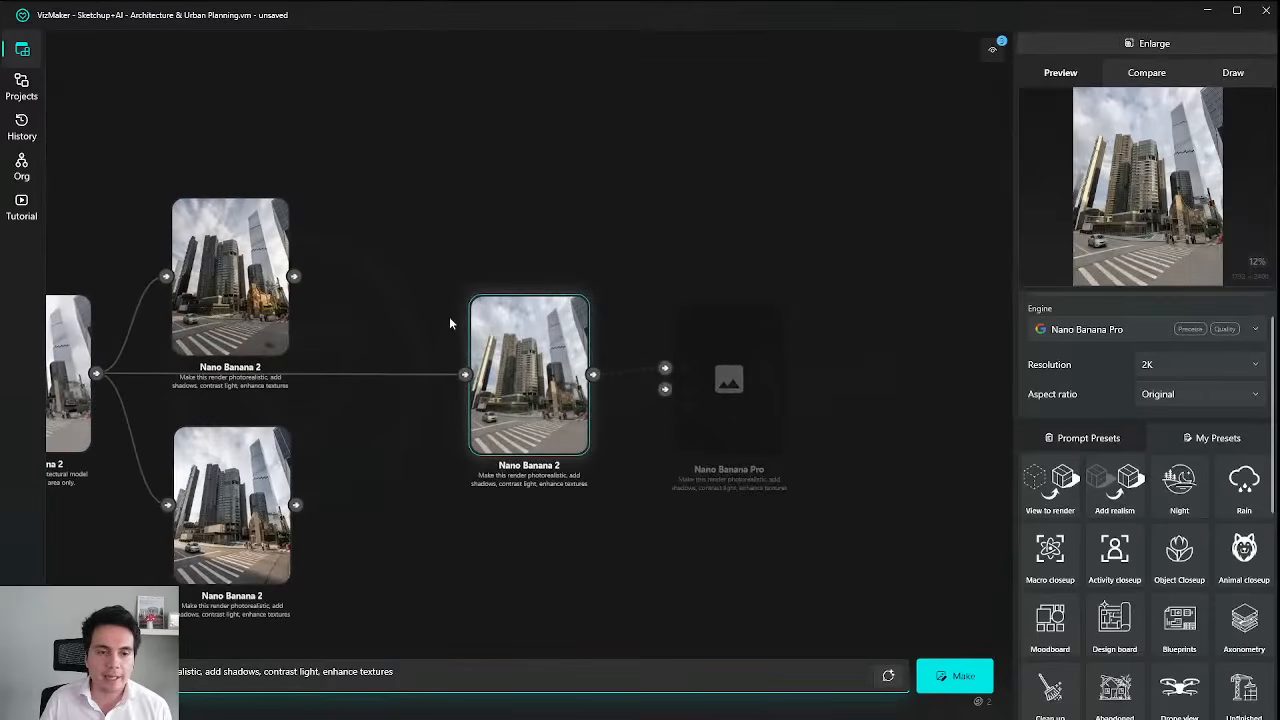
Move the final realism result closer to the two earlier realism results, toggling the enlarged view before returning to the canvas.
{"action": "left_click_drag", "start_coordinate": [519, 369], "coordinate": [466, 361]}
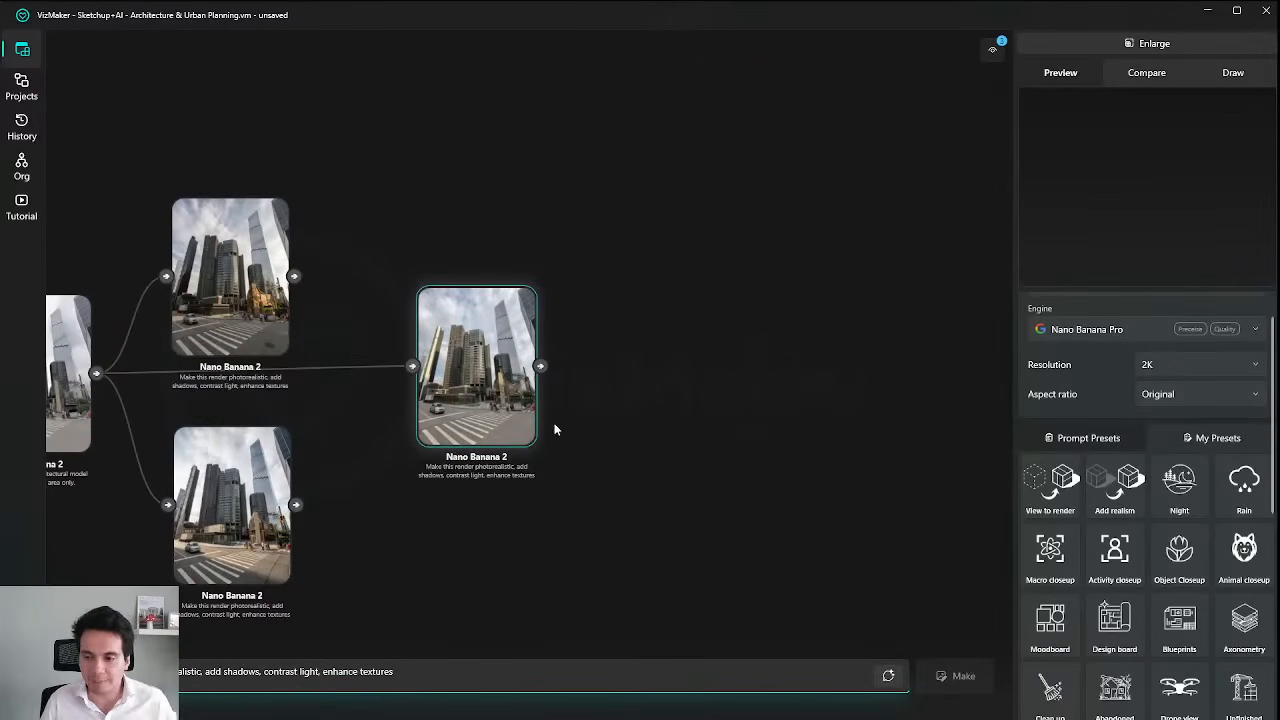
{"action": "scroll", "coordinate": [500, 396], "scroll_direction": "up", "scroll_amount": 5}
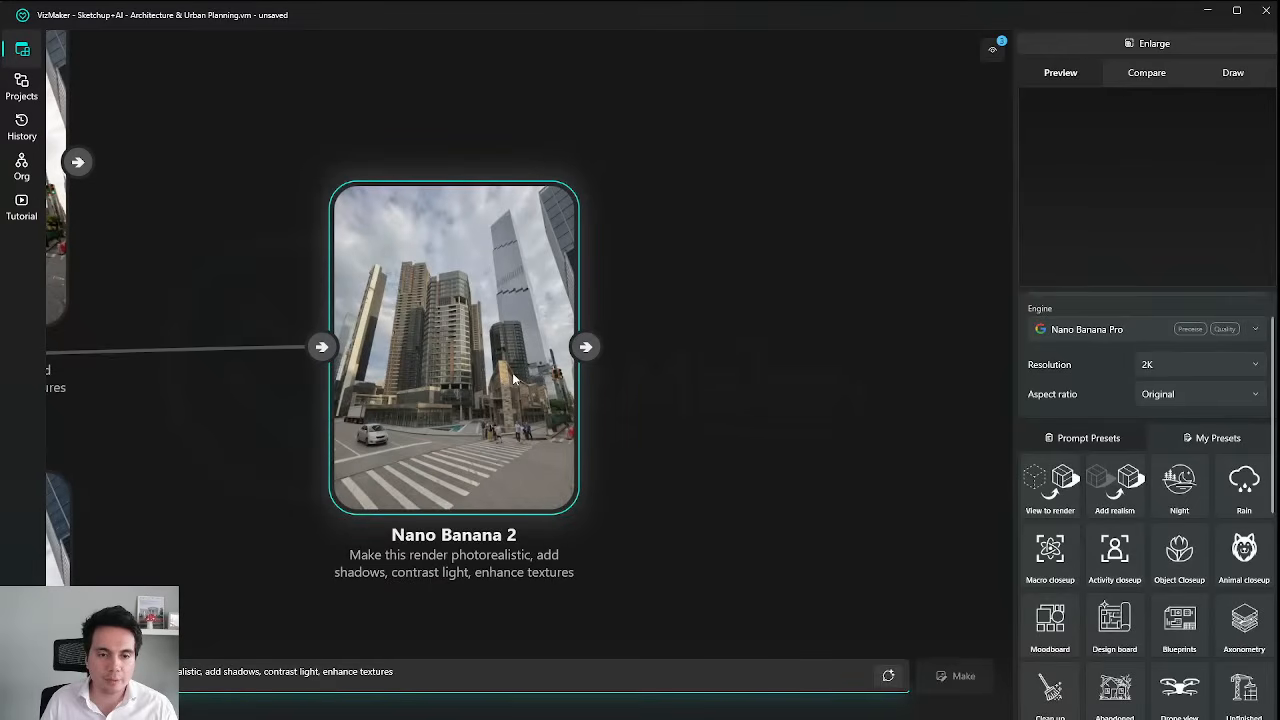
{"action": "left_click_drag", "start_coordinate": [660, 433], "coordinate": [641, 414]}
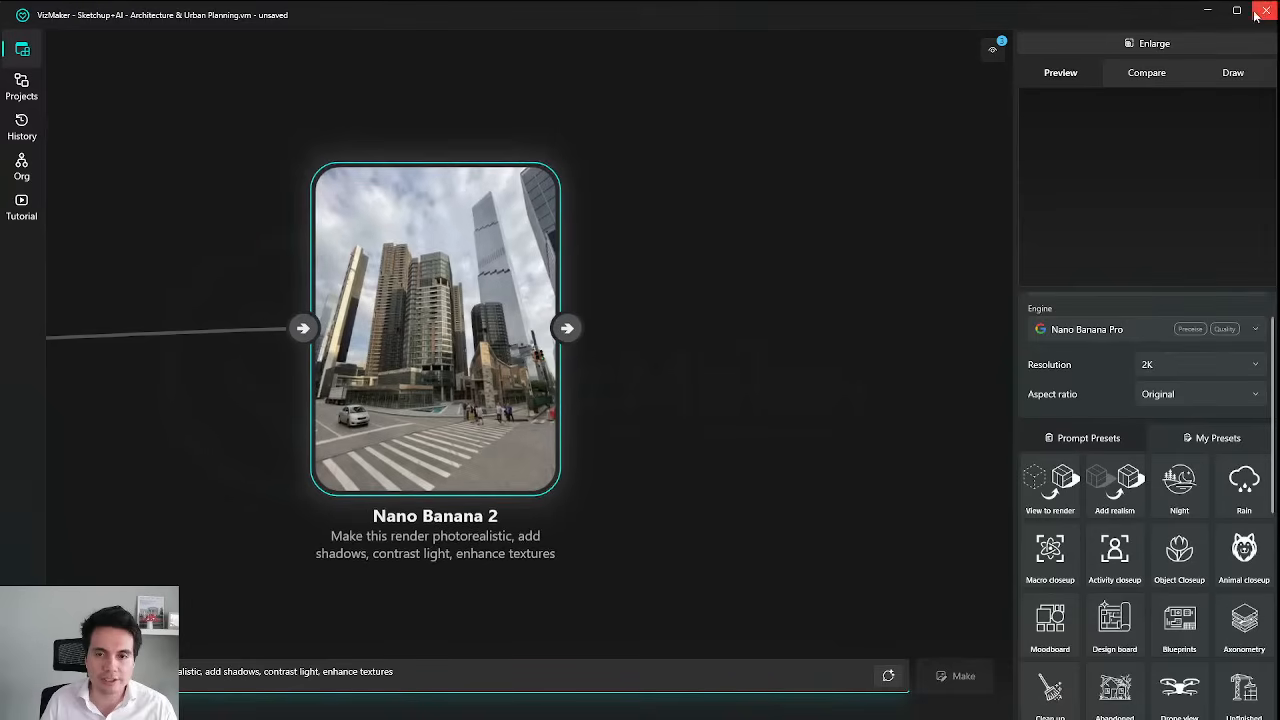
{"action": "left_click", "coordinate": [1178, 44]}
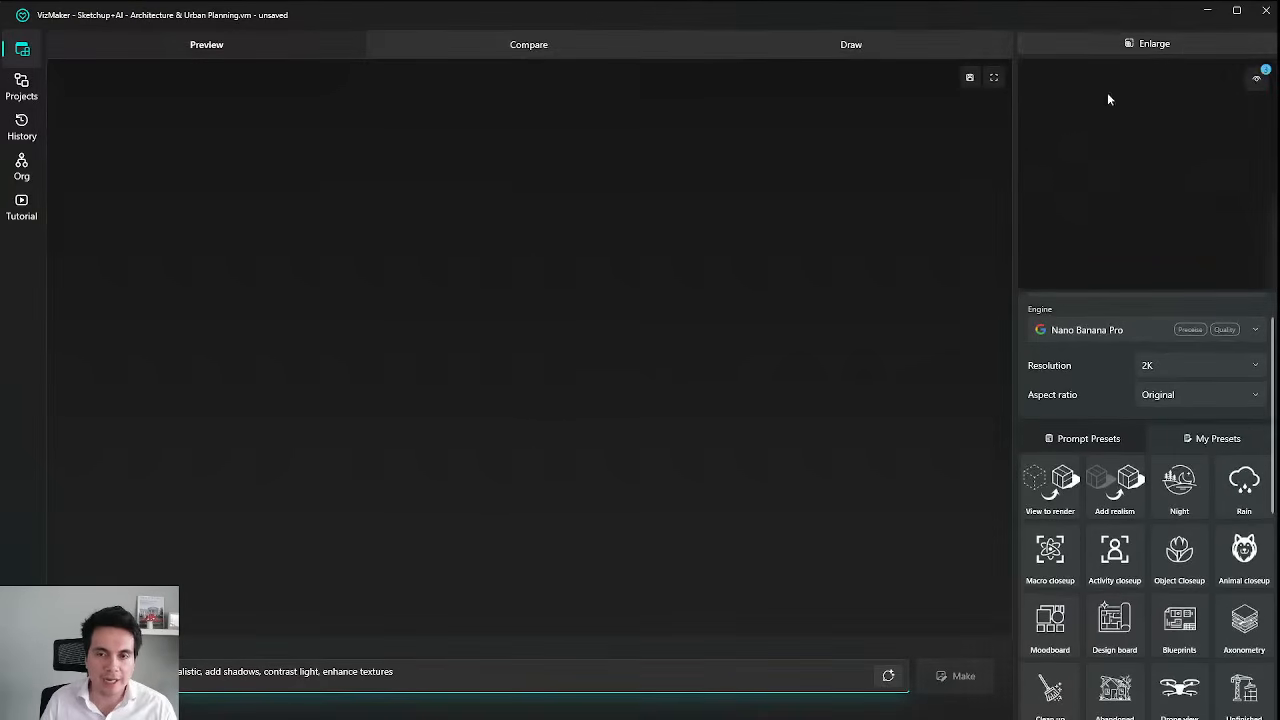
{"action": "left_click", "coordinate": [1133, 44]}
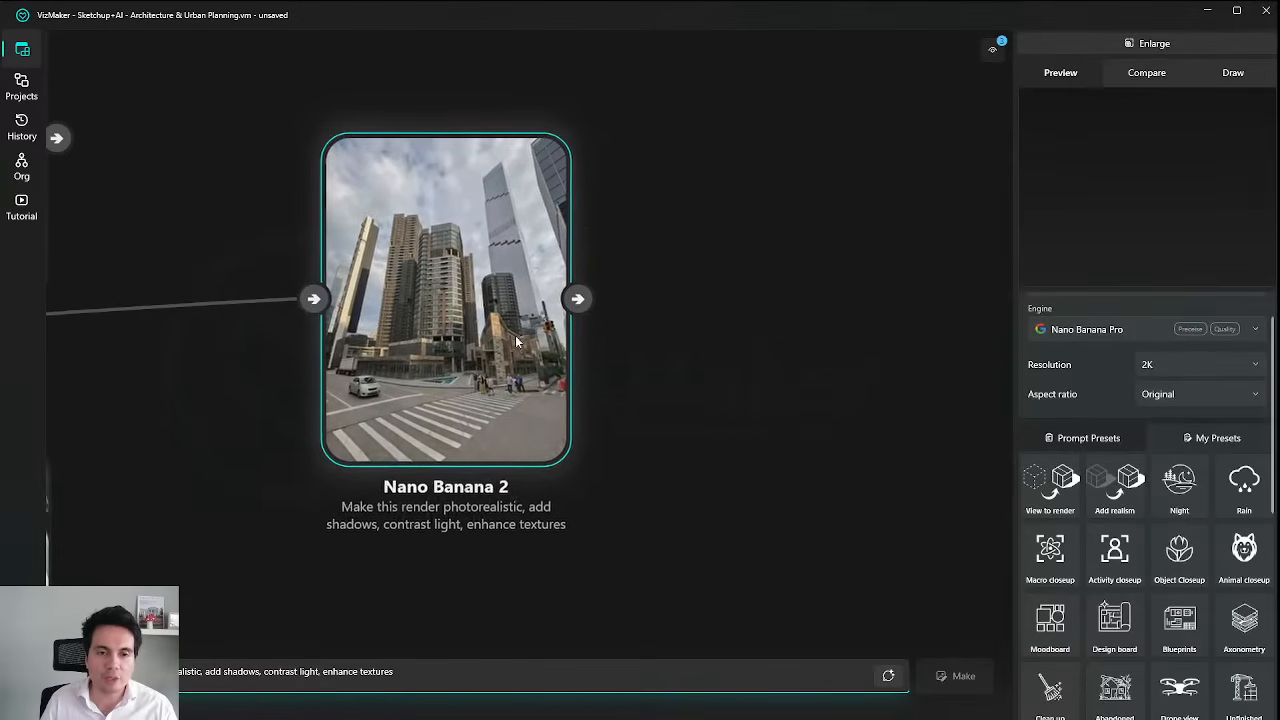
Set the image editing engine to Nano Banana 2 and switch the final result's operation to Image Upscaler.
{"action": "left_click", "coordinate": [1110, 332]}
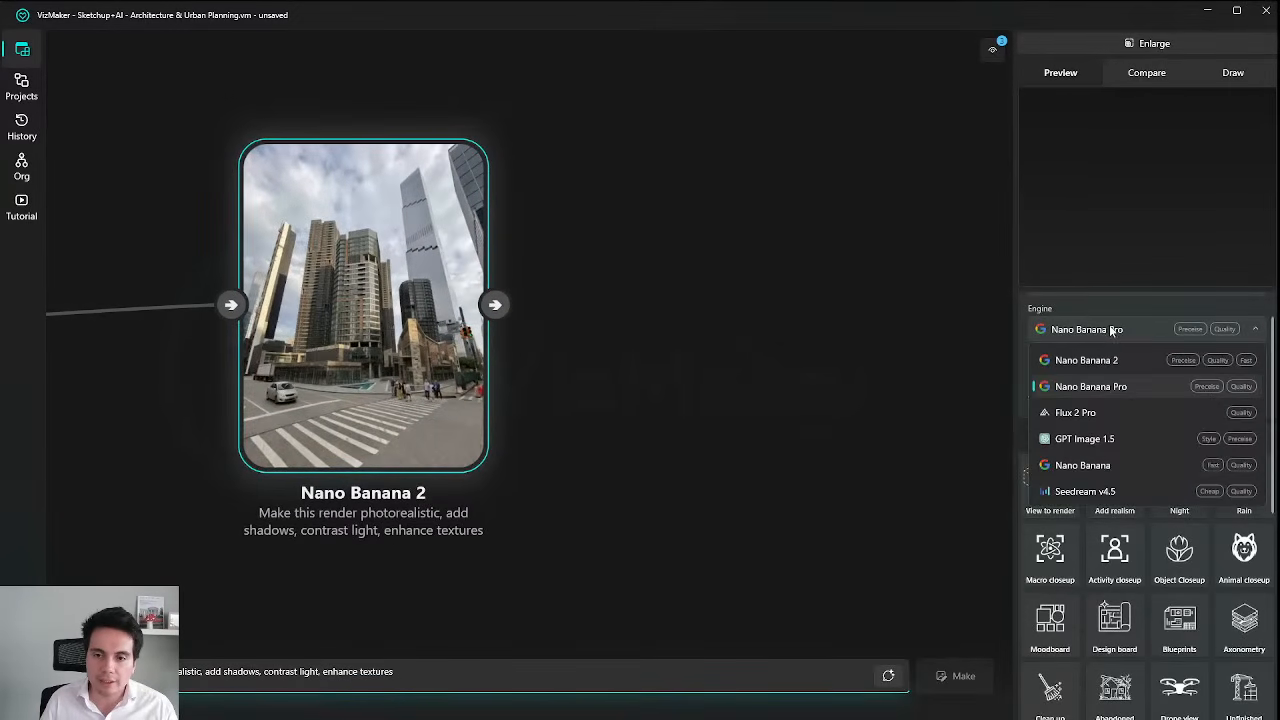
{"action": "left_click", "coordinate": [1087, 360]}
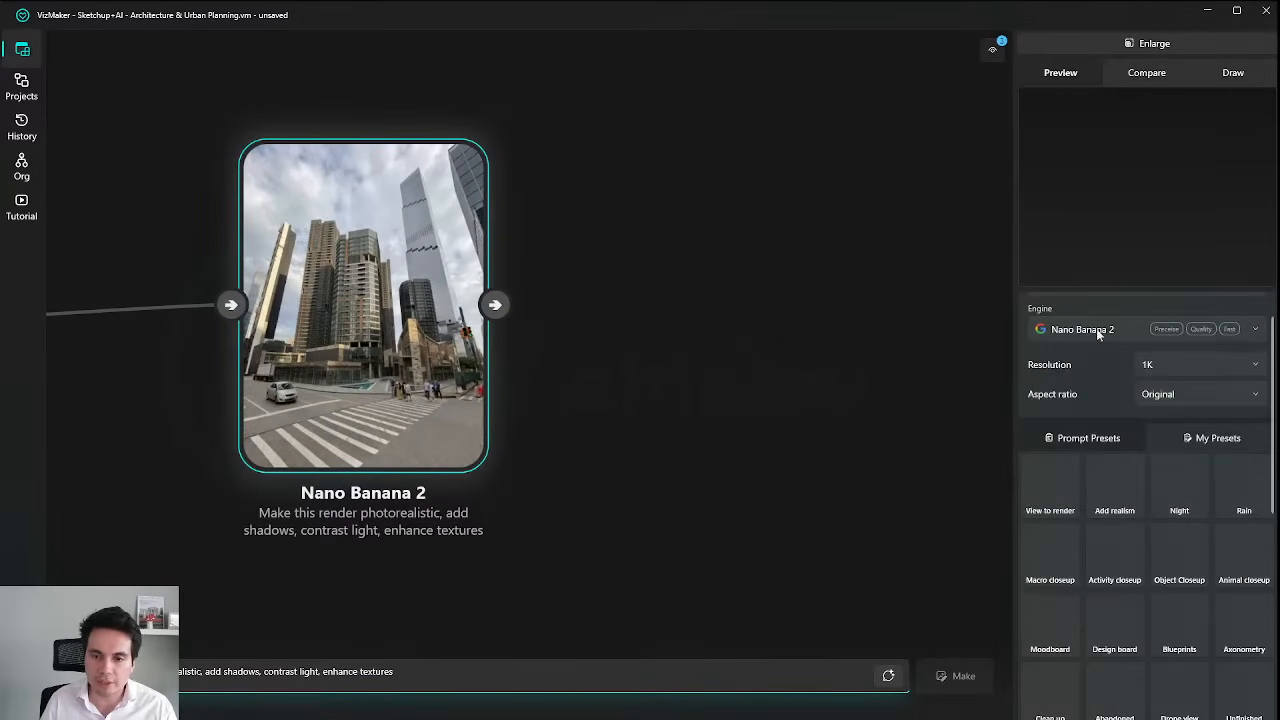
{"action": "left_click", "coordinate": [1121, 314]}
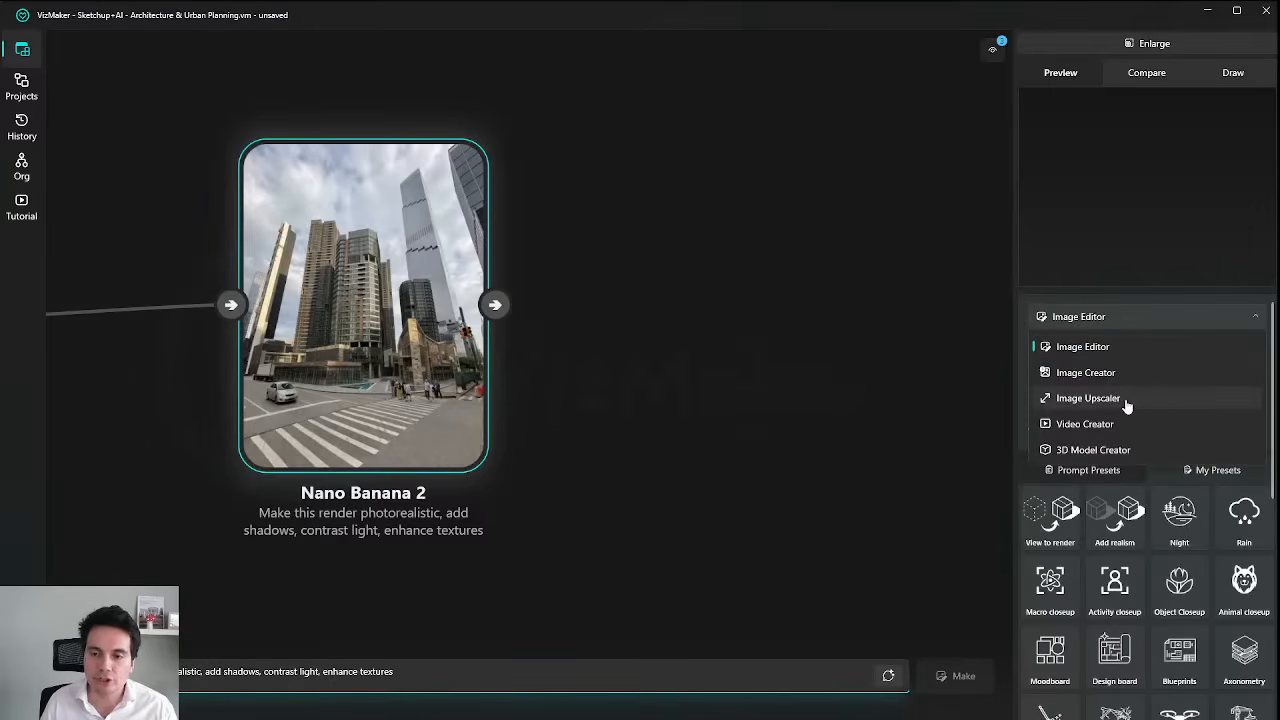
{"action": "left_click", "coordinate": [1088, 398]}
Review the available upscaling engines and choose Magnific Creative for the final street-view result.
{"action": "left_click", "coordinate": [1134, 363]}
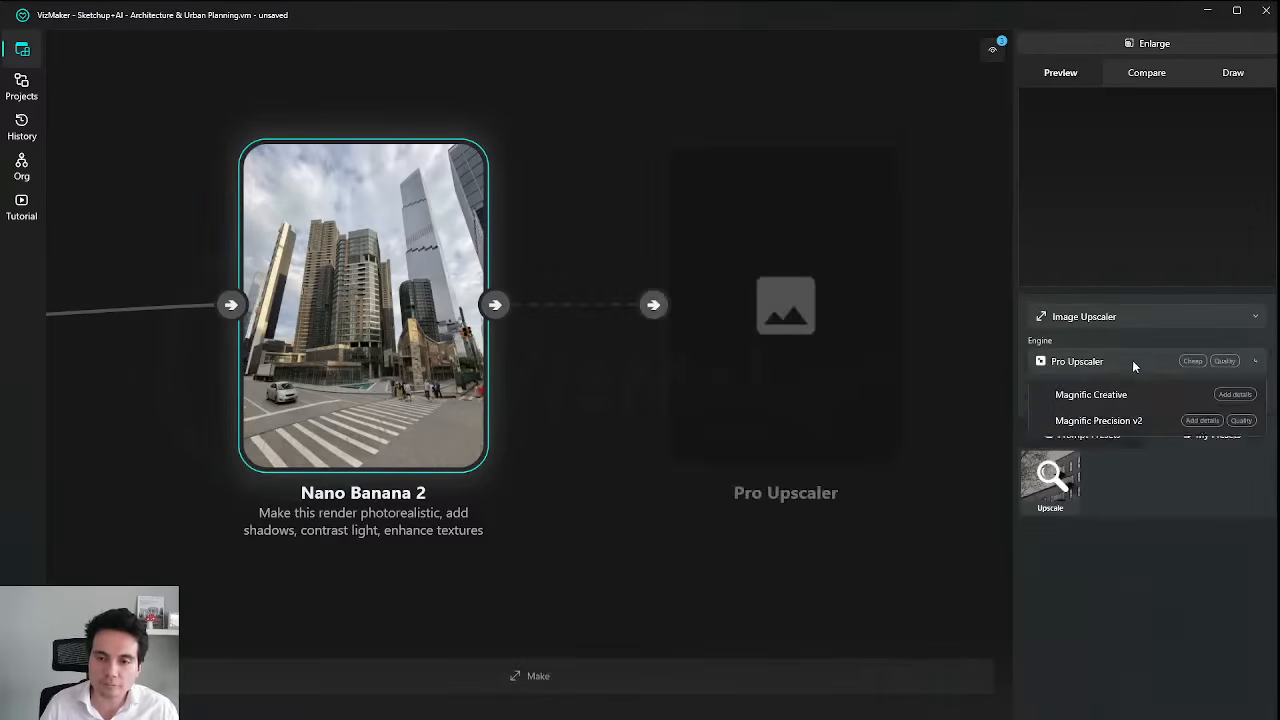
{"action": "left_click", "coordinate": [1114, 318]}
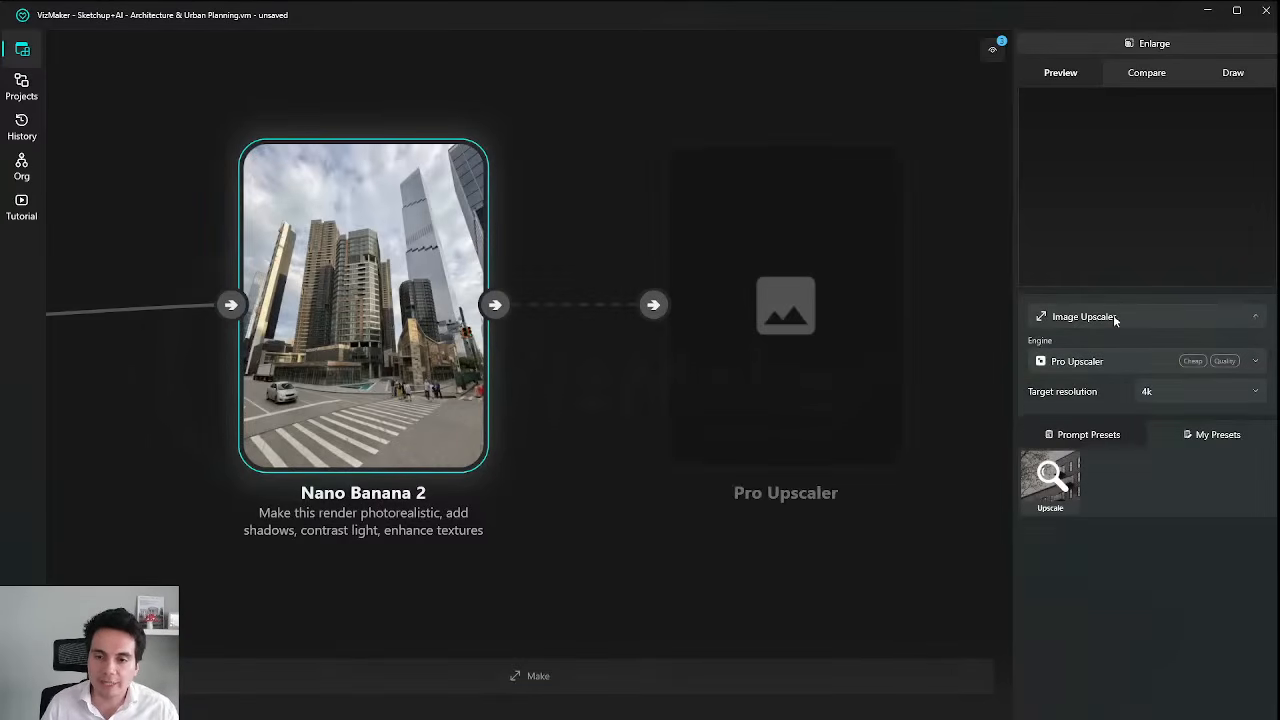
{"action": "left_click", "coordinate": [1117, 362]}
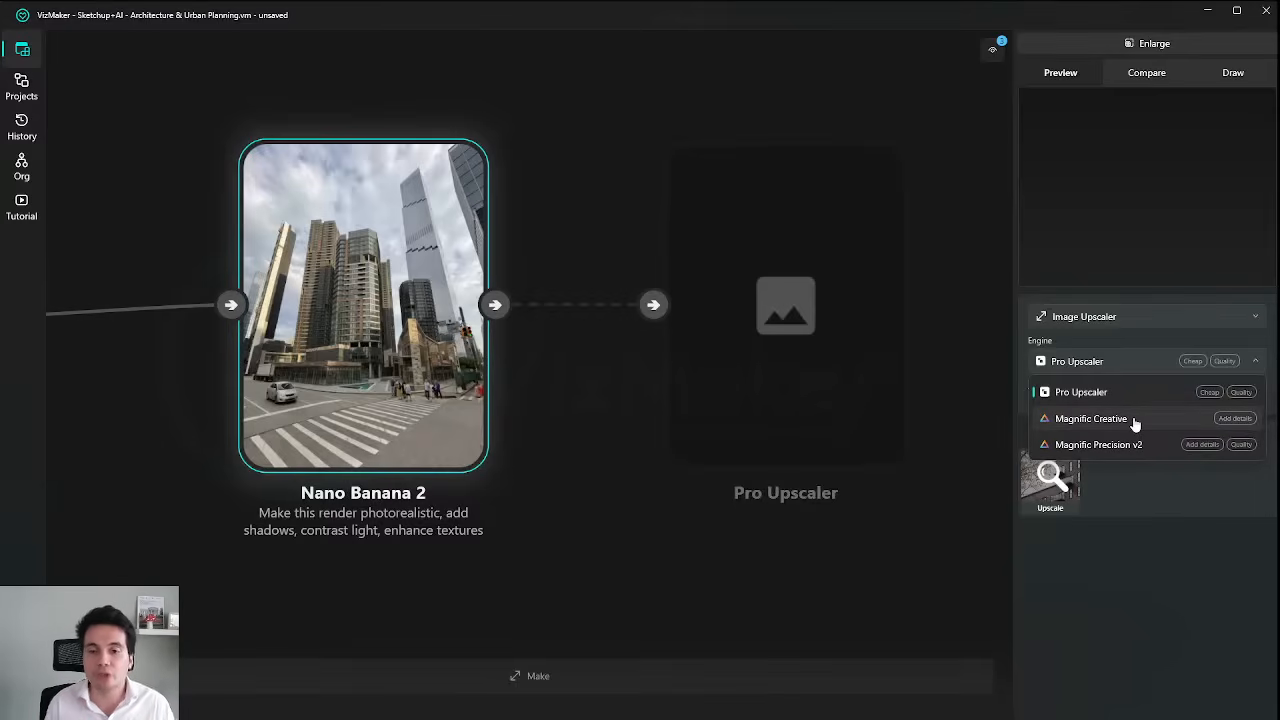
{"action": "left_click", "coordinate": [1134, 421]}
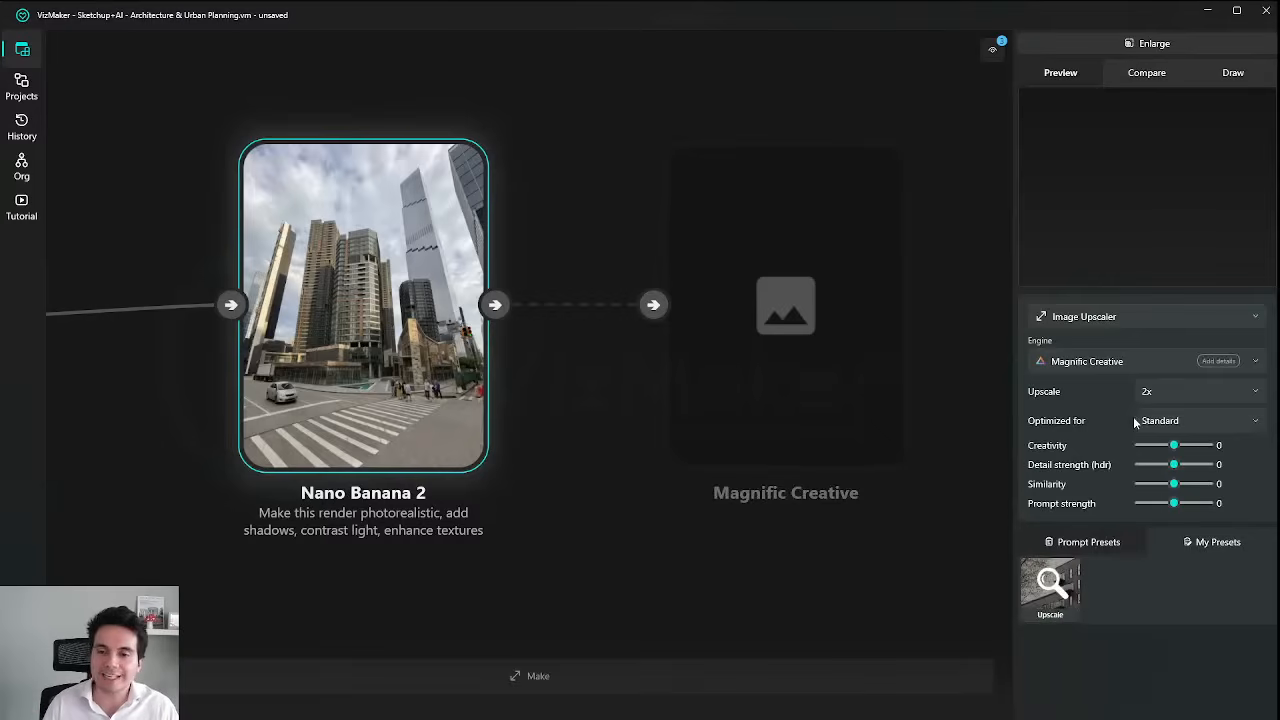
{"action": "scroll", "coordinate": [814, 326], "scroll_direction": "down", "scroll_amount": 2}
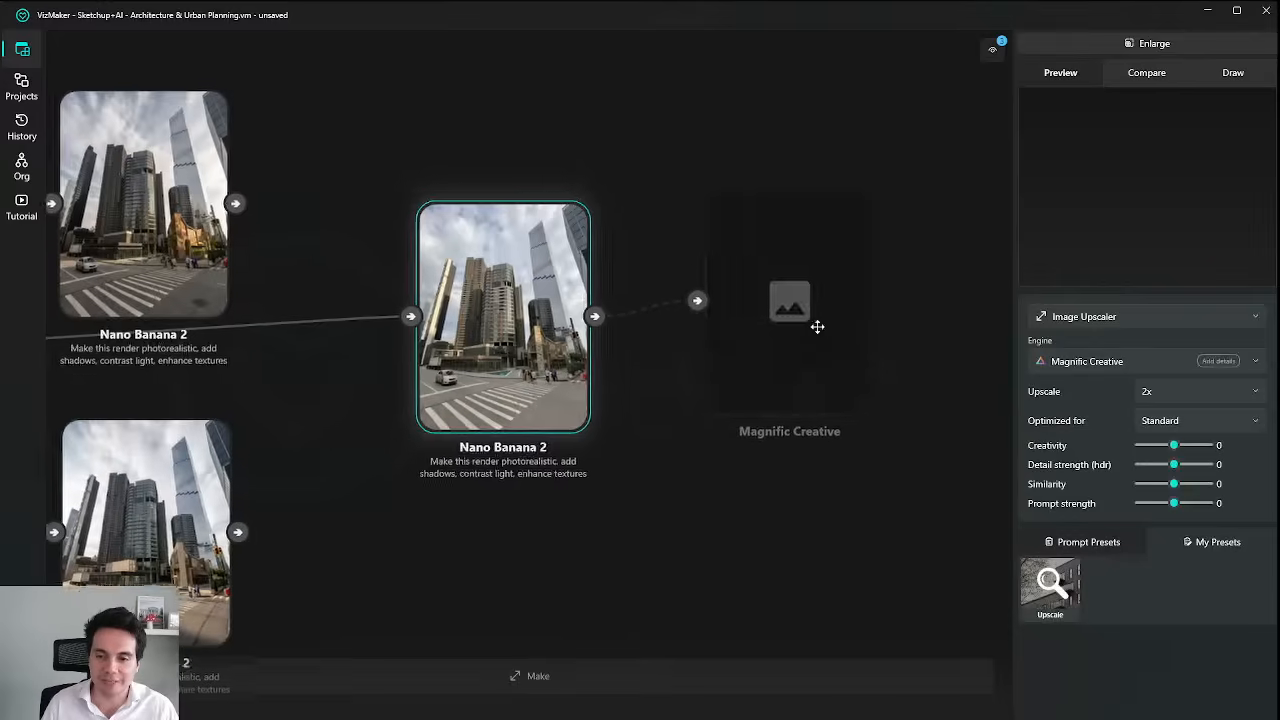
{"action": "scroll", "coordinate": [786, 334], "scroll_direction": "up", "scroll_amount": 2}
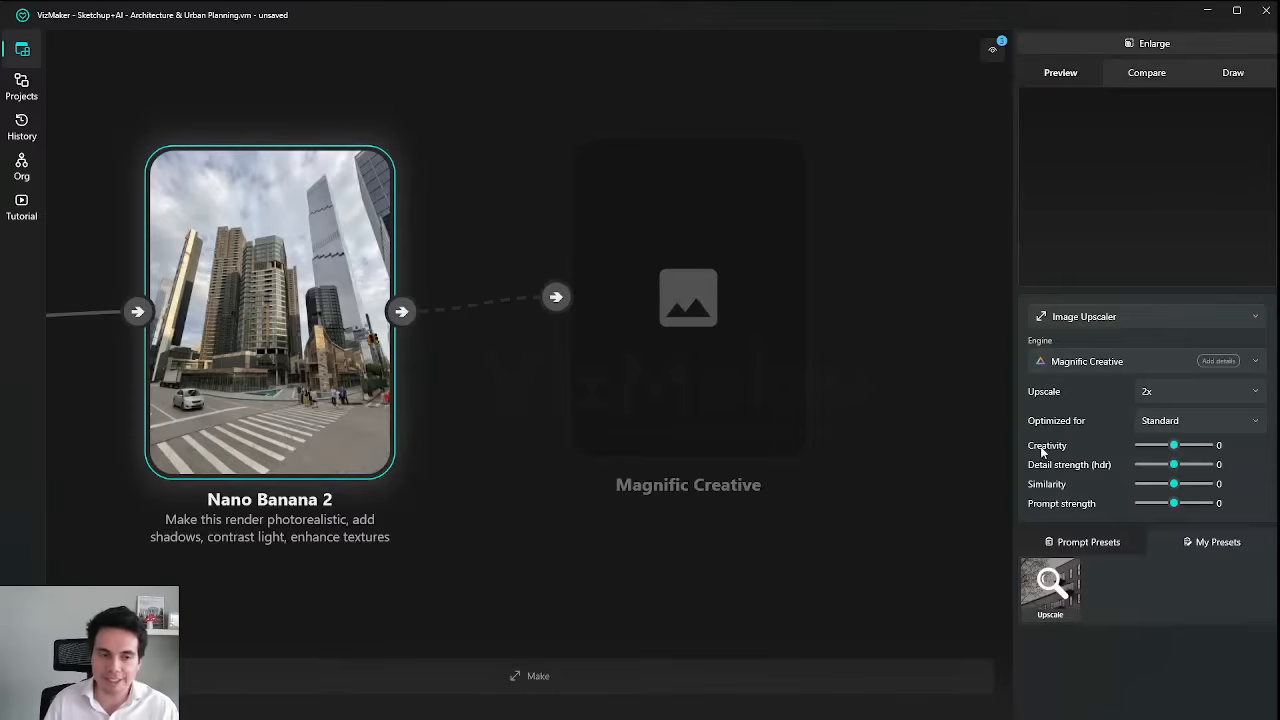
Set the upscaler's Creativity to 2 and Detail strength (hdr) to 1, keeping Similarity at 0.
{"action": "mouse_move", "coordinate": [1181, 449]}
{"action": "left_mouse_down"}
{"action": "mouse_move", "coordinate": [1206, 452]}
{"action": "mouse_move", "coordinate": [1189, 450]}
{"action": "left_mouse_up"}
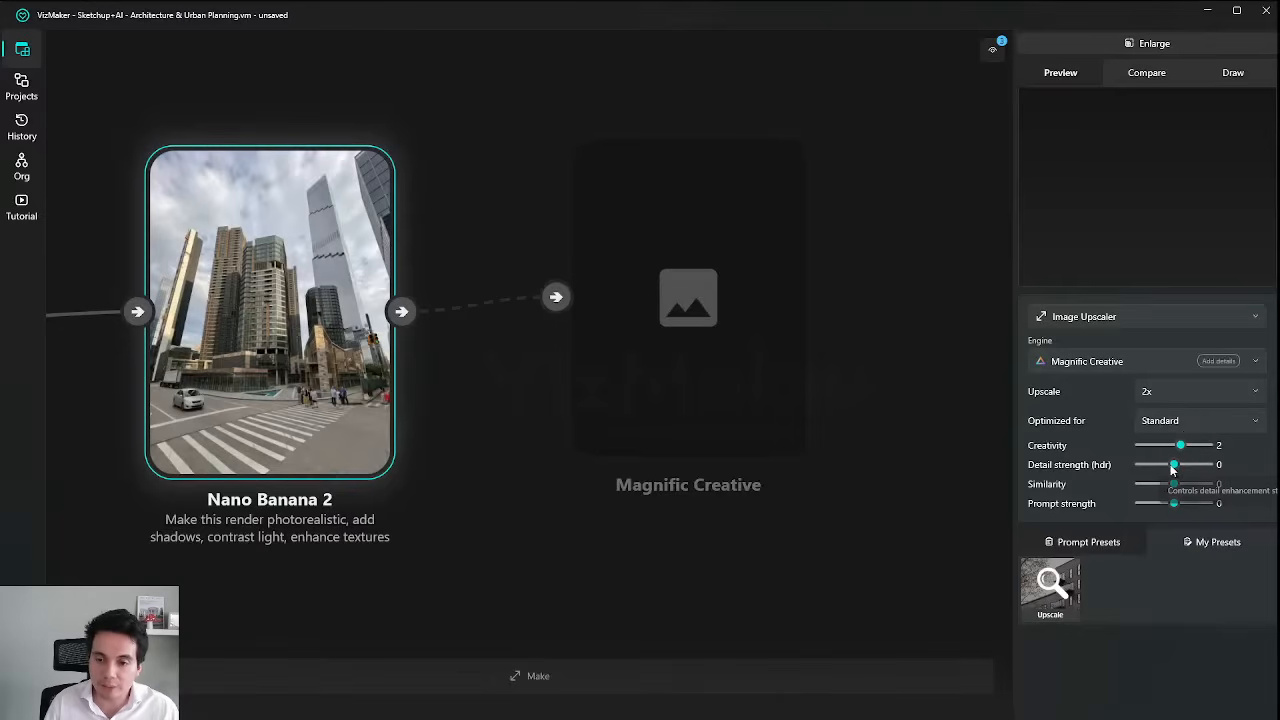
{"action": "mouse_move", "coordinate": [1173, 467]}
{"action": "left_mouse_down"}
{"action": "mouse_move", "coordinate": [1212, 465]}
{"action": "mouse_move", "coordinate": [1183, 468]}
{"action": "left_mouse_up"}
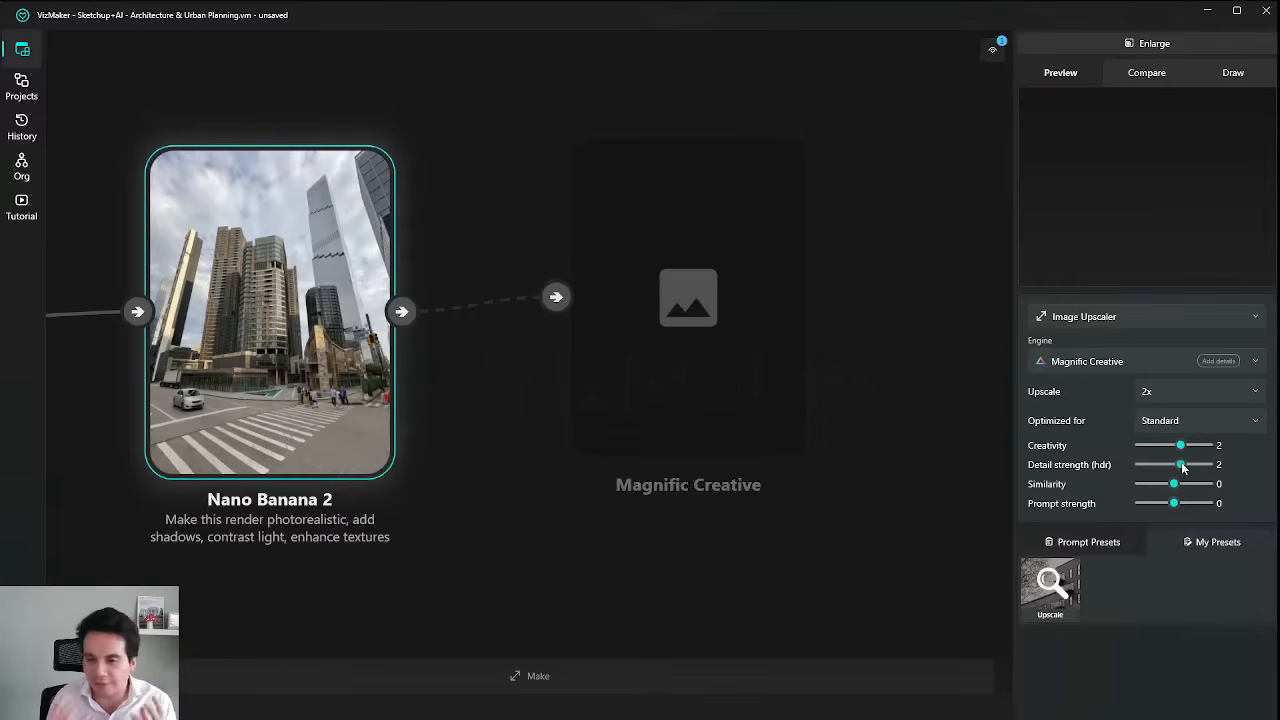
{"action": "left_click_drag", "start_coordinate": [1183, 467], "coordinate": [1177, 466]}
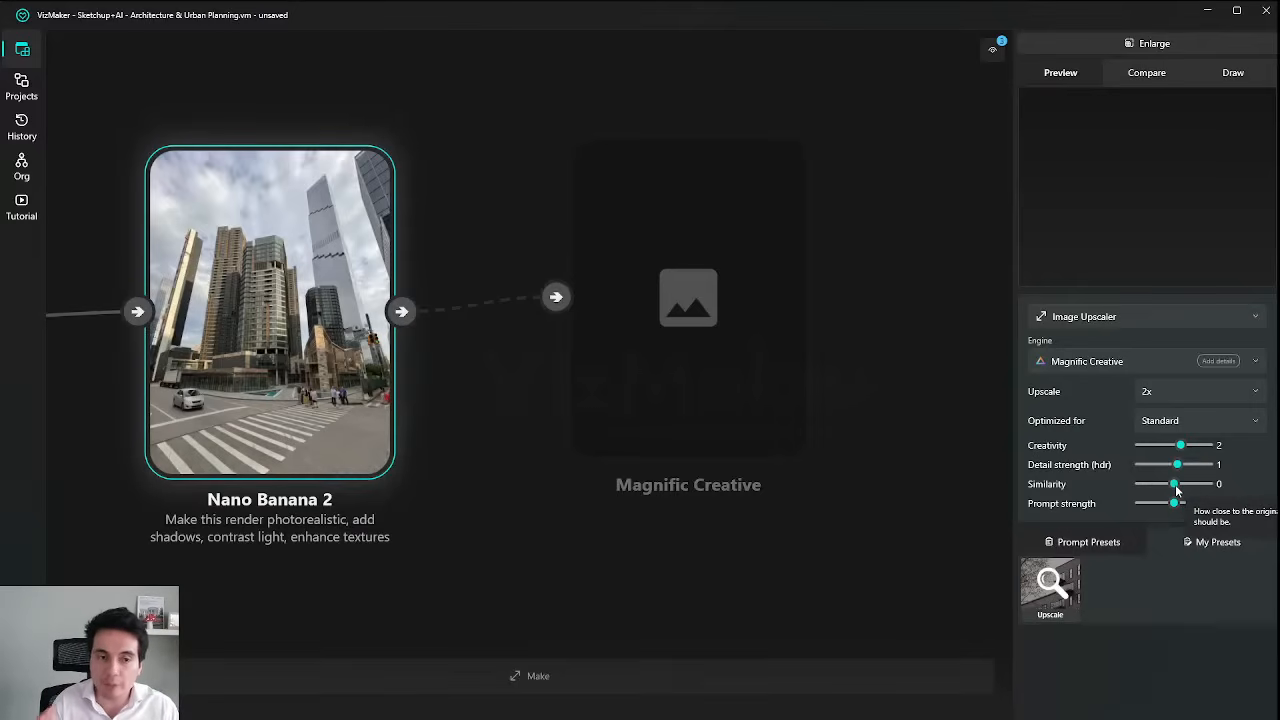
{"action": "mouse_move", "coordinate": [1176, 486]}
{"action": "left_mouse_down"}
{"action": "mouse_move", "coordinate": [1188, 487]}
{"action": "mouse_move", "coordinate": [1176, 488]}
{"action": "left_mouse_up"}
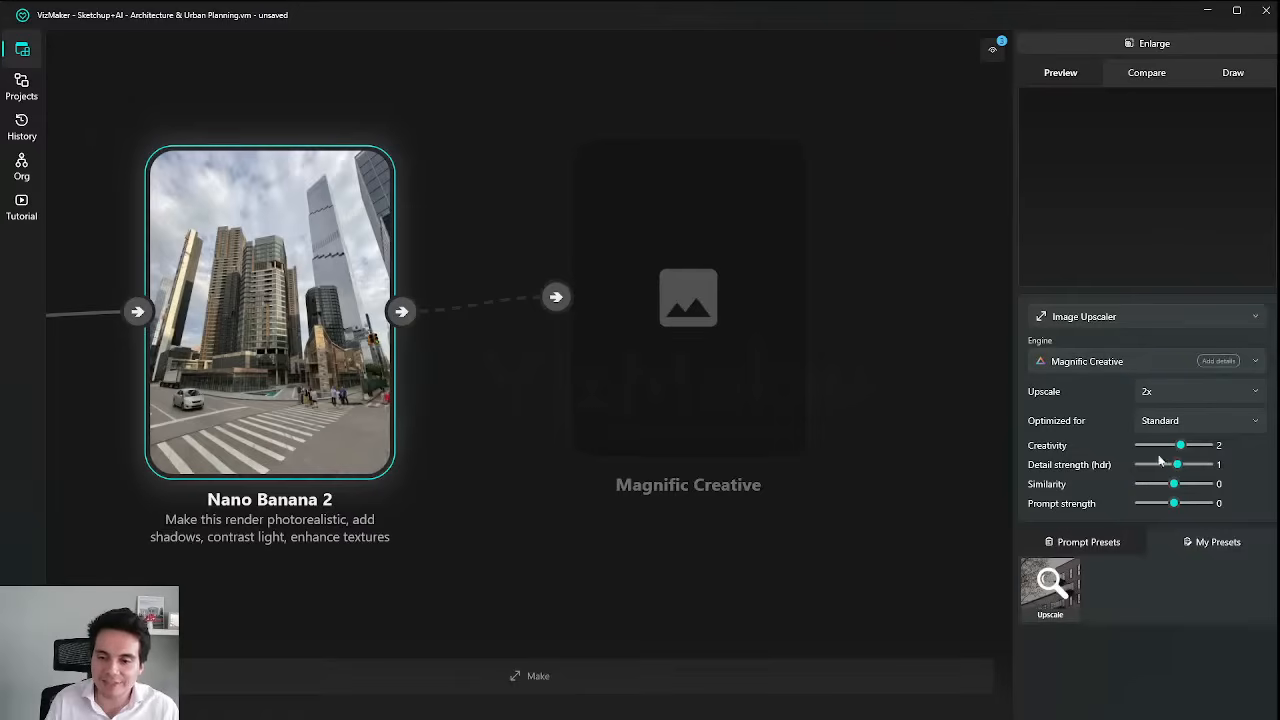
{"action": "left_click_drag", "start_coordinate": [1175, 484], "coordinate": [1176, 488]}
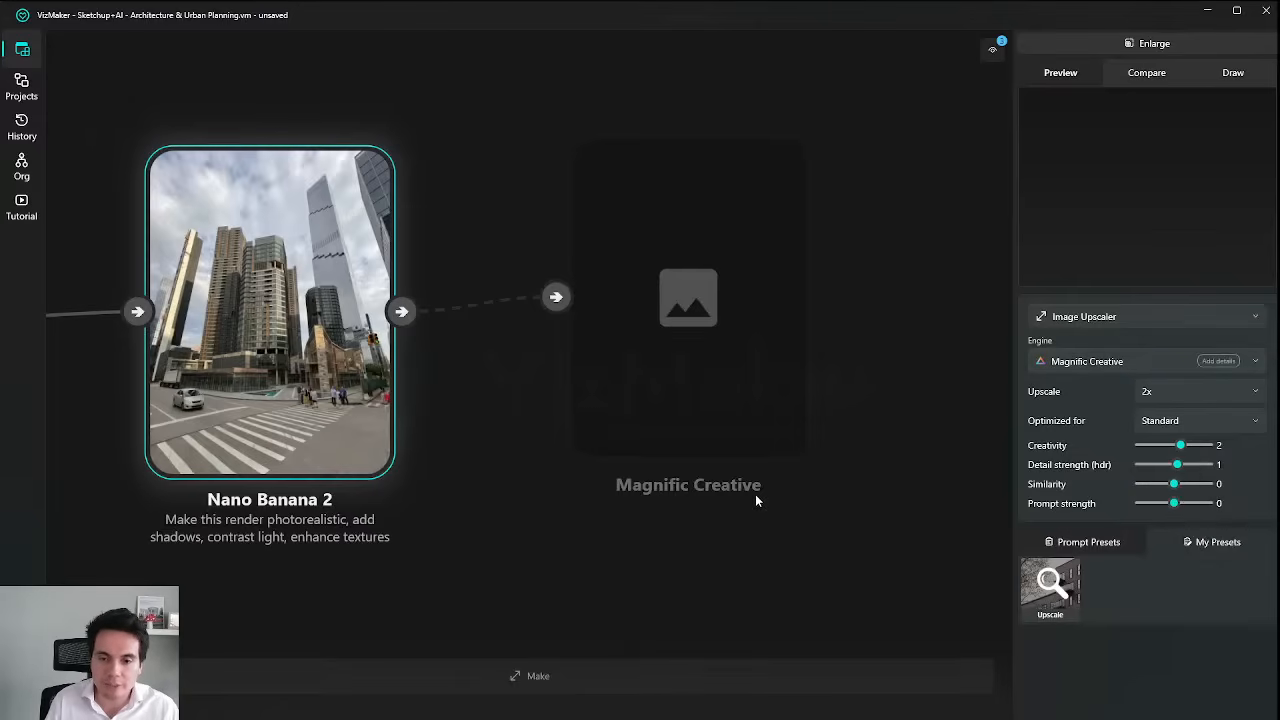
Reselect the final Nano Banana 2 realism result and start its 2x Magnific Creative upscale optimized for Standard.
{"action": "left_click_drag", "start_coordinate": [753, 497], "coordinate": [811, 491]}
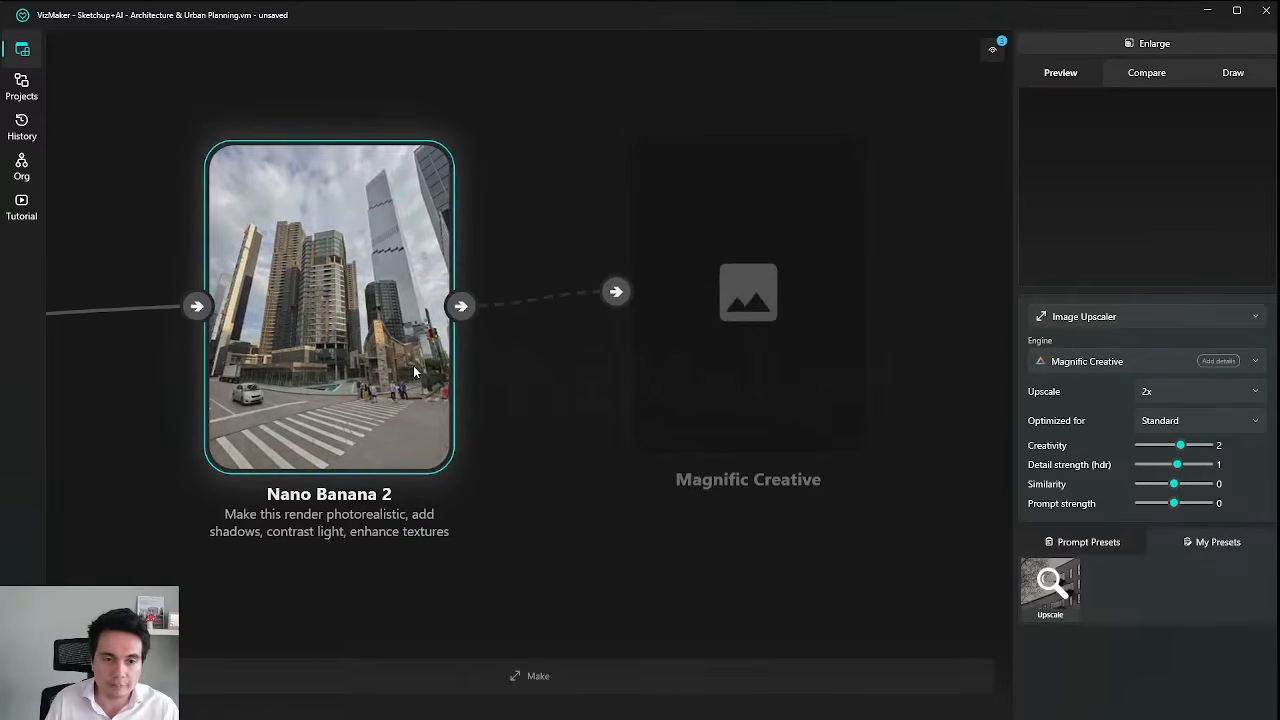
{"action": "left_click_drag", "start_coordinate": [750, 386], "coordinate": [771, 378]}
{"action": "left_click_drag", "start_coordinate": [382, 374], "coordinate": [379, 376]}
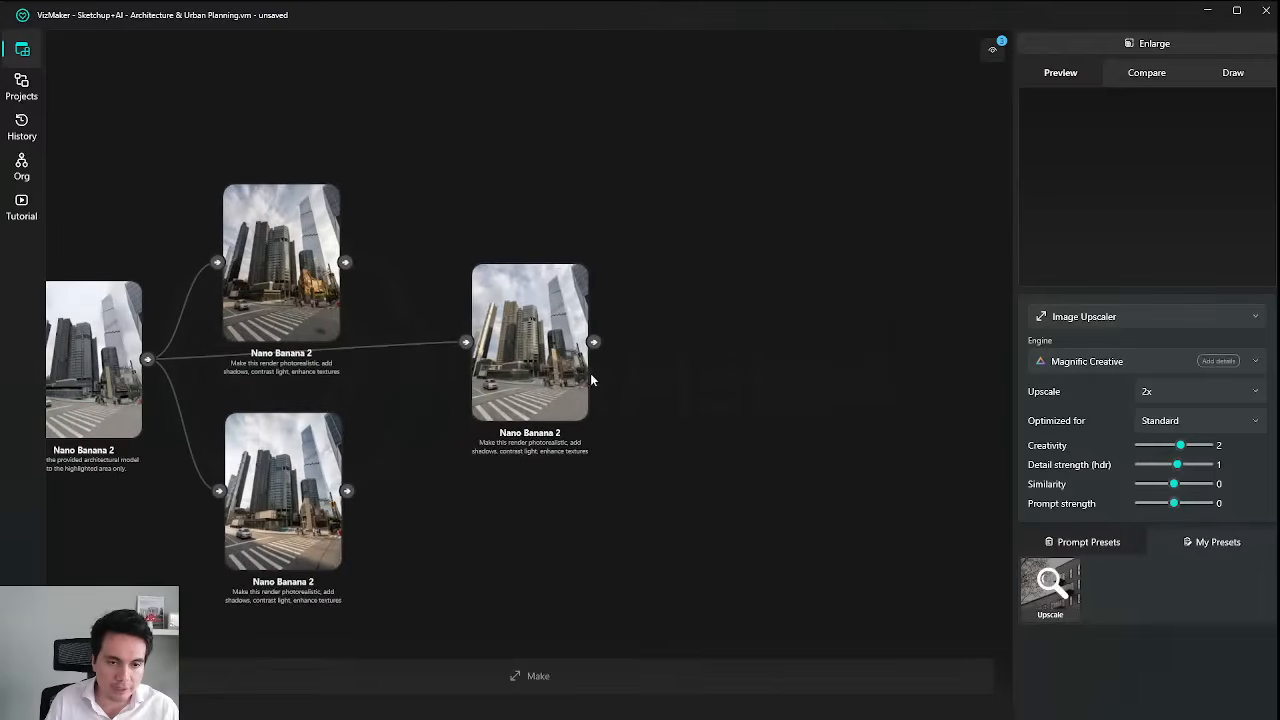
{"action": "left_click", "coordinate": [589, 377]}
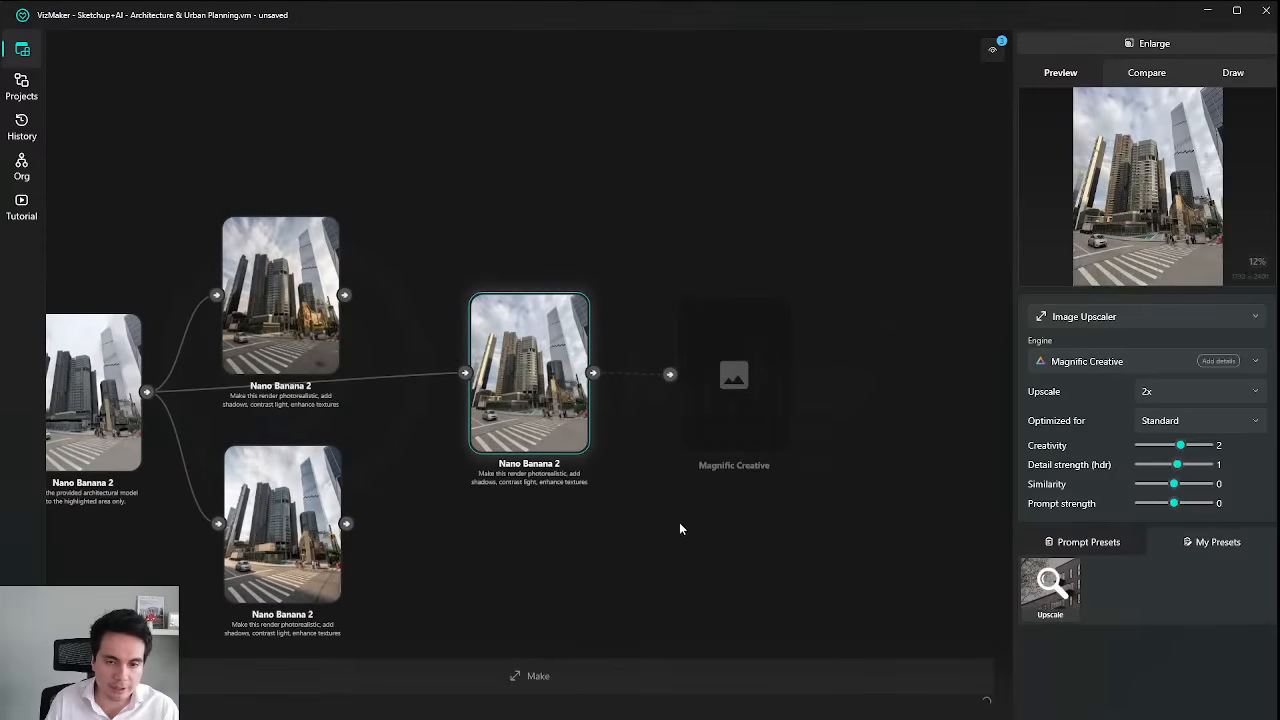
{"action": "scroll", "coordinate": [680, 522], "scroll_direction": "up", "scroll_amount": 4}
{"action": "left_click_drag", "start_coordinate": [680, 519], "coordinate": [692, 532]}
{"action": "left_click", "coordinate": [572, 690]}
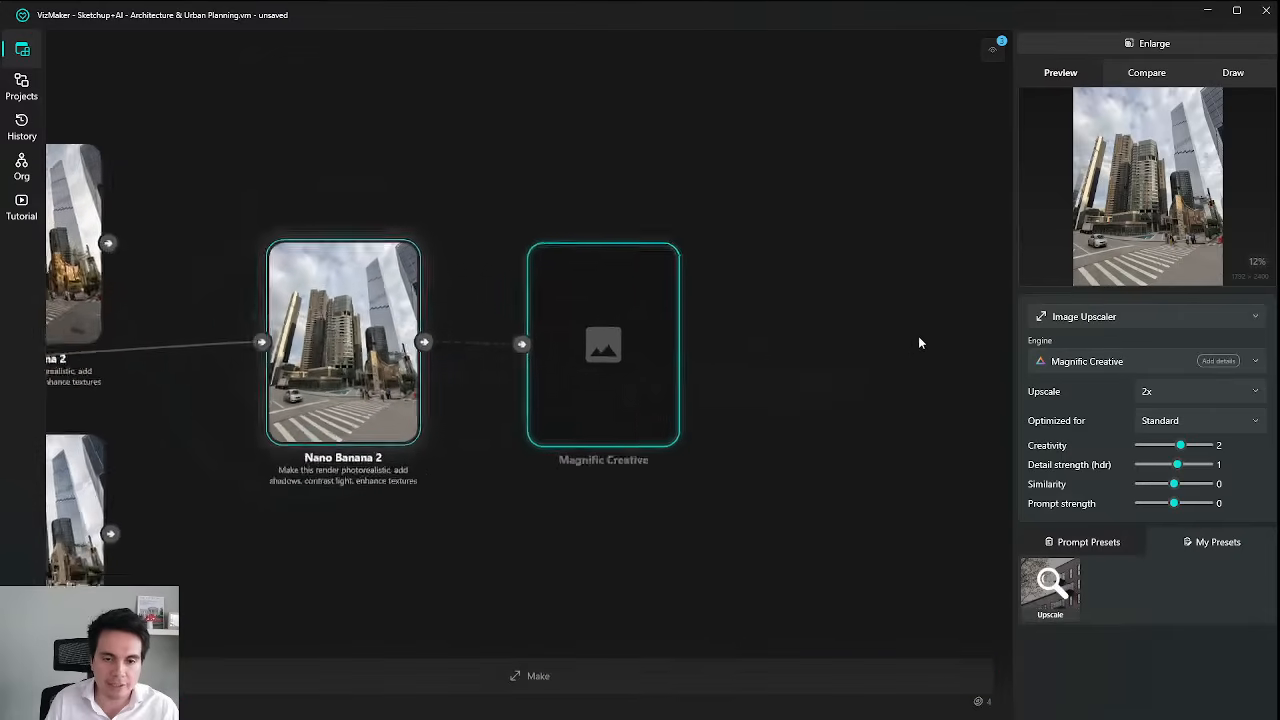
Move the new Magnific Creative result closer to its Nano Banana 2 source image.
{"action": "left_click_drag", "start_coordinate": [536, 348], "coordinate": [577, 352]}
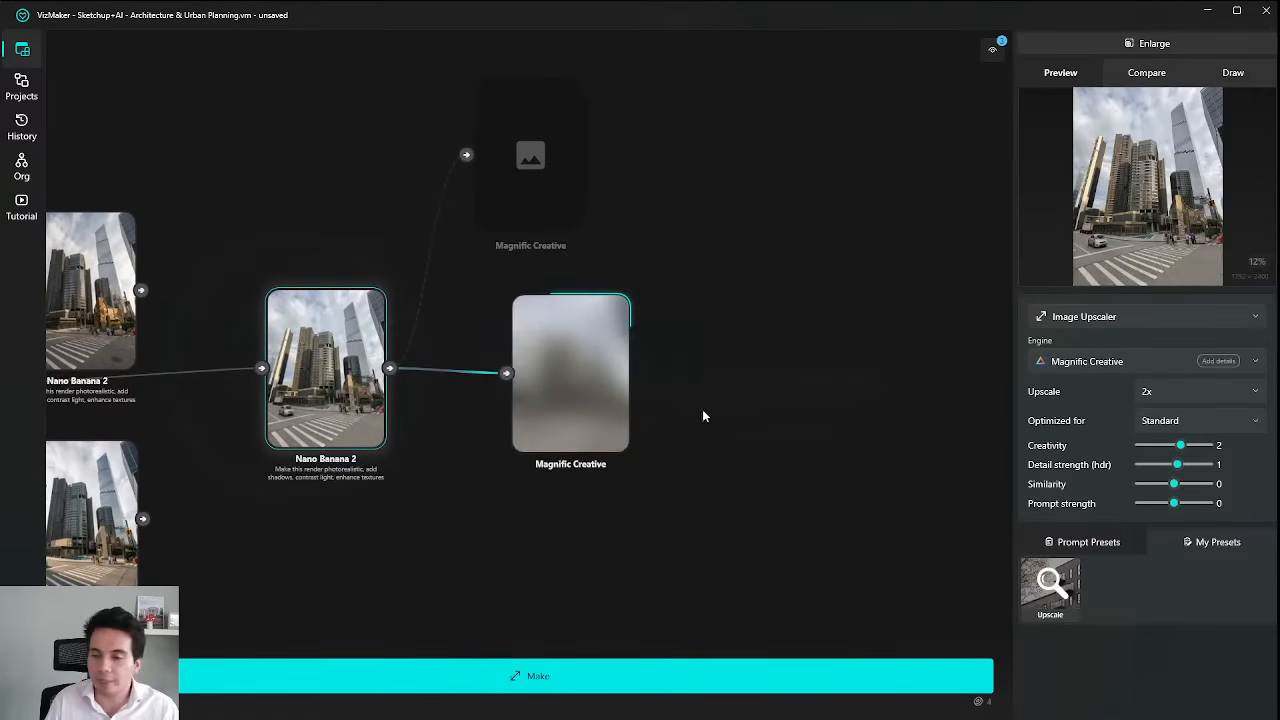
{"action": "left_click_drag", "start_coordinate": [702, 411], "coordinate": [729, 369]}
{"action": "scroll", "coordinate": [576, 326], "scroll_direction": "up", "scroll_amount": 3}
{"action": "left_click_drag", "start_coordinate": [601, 350], "coordinate": [553, 350]}
{"action": "scroll", "coordinate": [794, 368], "scroll_direction": "down", "scroll_amount": 4}
{"action": "left_click_drag", "start_coordinate": [741, 396], "coordinate": [691, 360]}
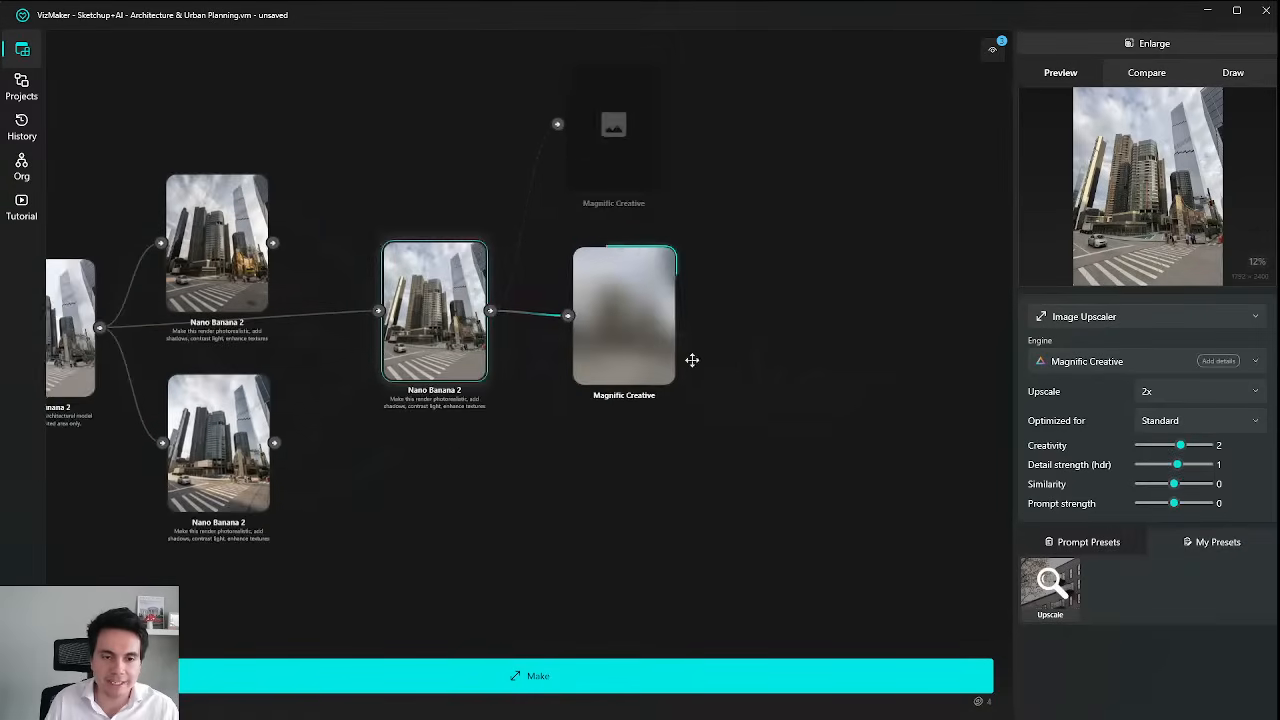
Inspect the source realism image on the canvas and in the enlarged preview, and return to the canvas.
{"action": "scroll", "coordinate": [680, 366], "scroll_direction": "up", "scroll_amount": 2}
{"action": "left_click_drag", "start_coordinate": [481, 331], "coordinate": [643, 347]}
{"action": "scroll", "coordinate": [570, 360], "scroll_direction": "down", "scroll_amount": 4}
{"action": "scroll", "coordinate": [534, 340], "scroll_direction": "up", "scroll_amount": 3}
{"action": "left_click_drag", "start_coordinate": [651, 395], "coordinate": [649, 392]}
{"action": "scroll", "coordinate": [527, 357], "scroll_direction": "up", "scroll_amount": 3}
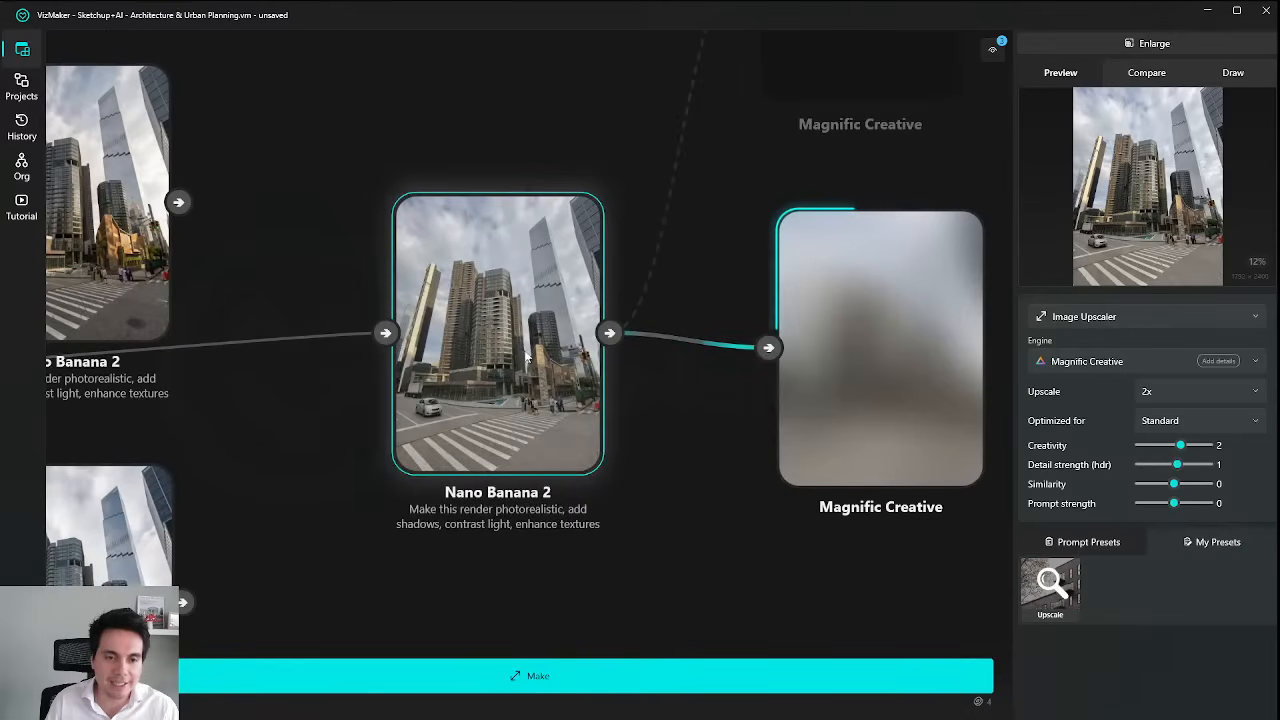
{"action": "left_click", "coordinate": [1170, 43]}
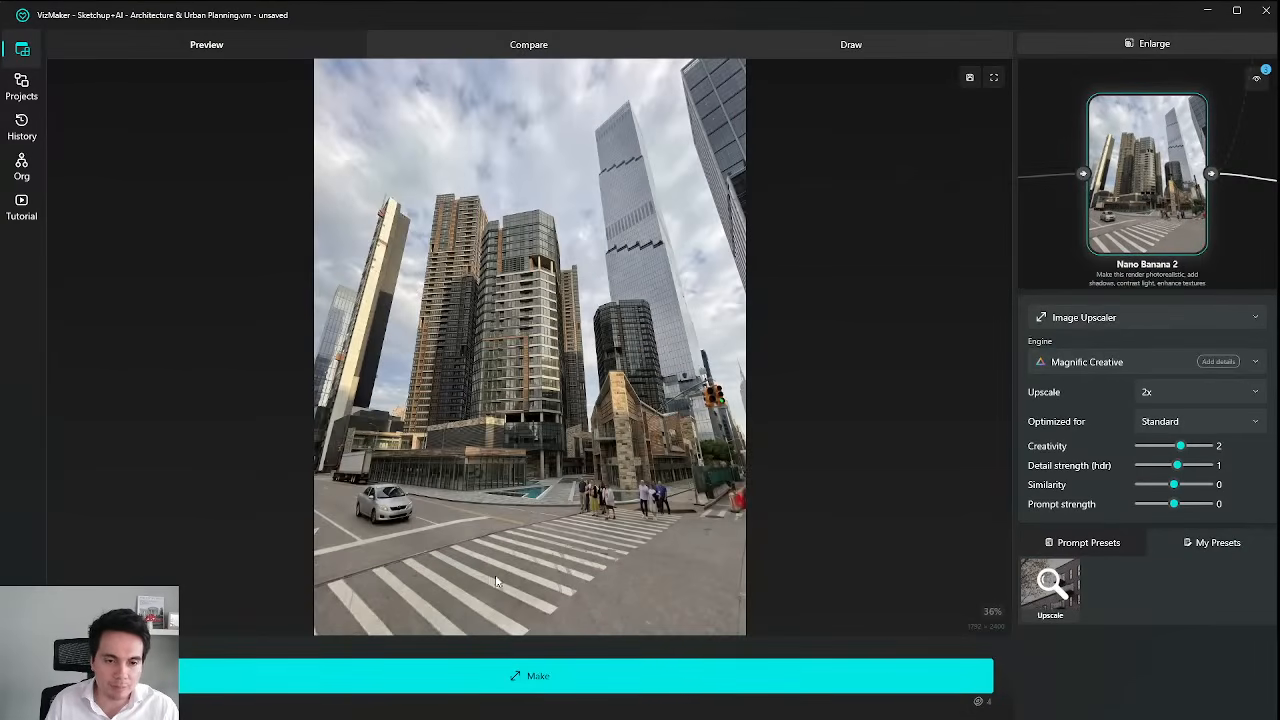
{"action": "left_click", "coordinate": [1145, 44]}
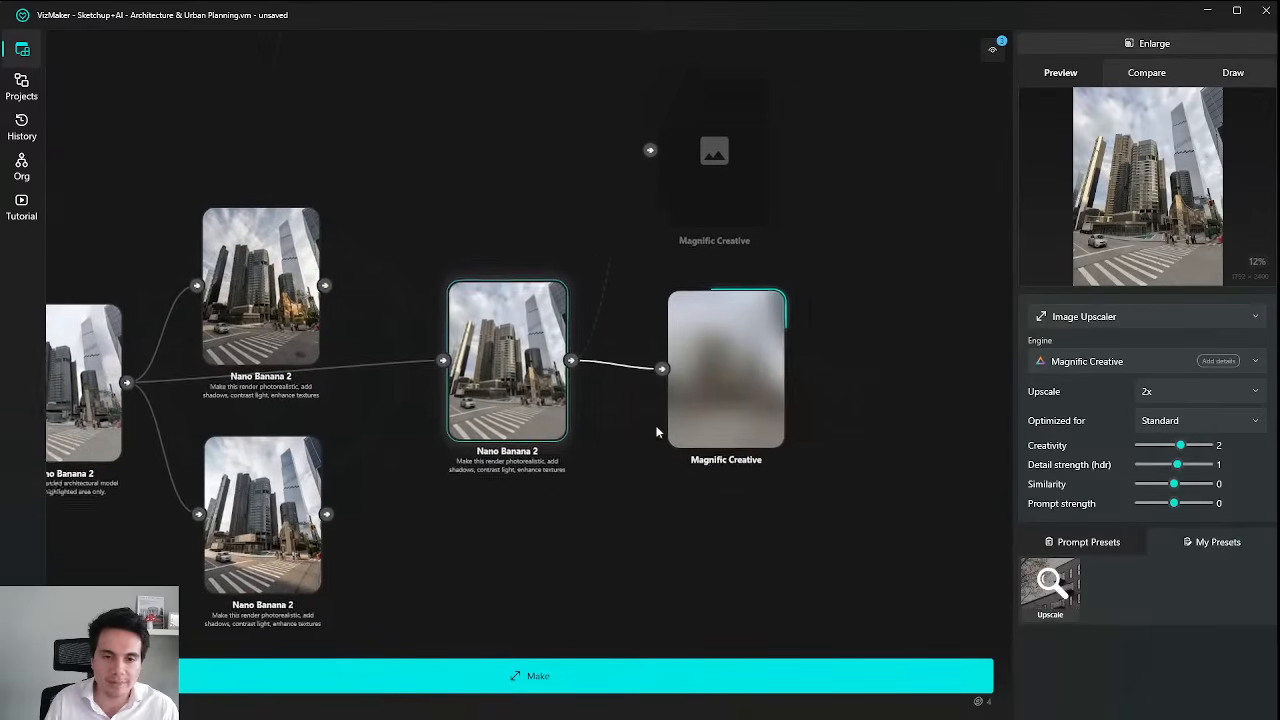
Move the Magnific Creative result farther from its source and place the pending upscale placeholder below their connection.
{"action": "left_click_drag", "start_coordinate": [613, 385], "coordinate": [723, 385]}
{"action": "left_click_drag", "start_coordinate": [614, 178], "coordinate": [680, 178]}
{"action": "left_click_drag", "start_coordinate": [531, 300], "coordinate": [525, 251]}
{"action": "left_click_drag", "start_coordinate": [712, 320], "coordinate": [739, 308]}
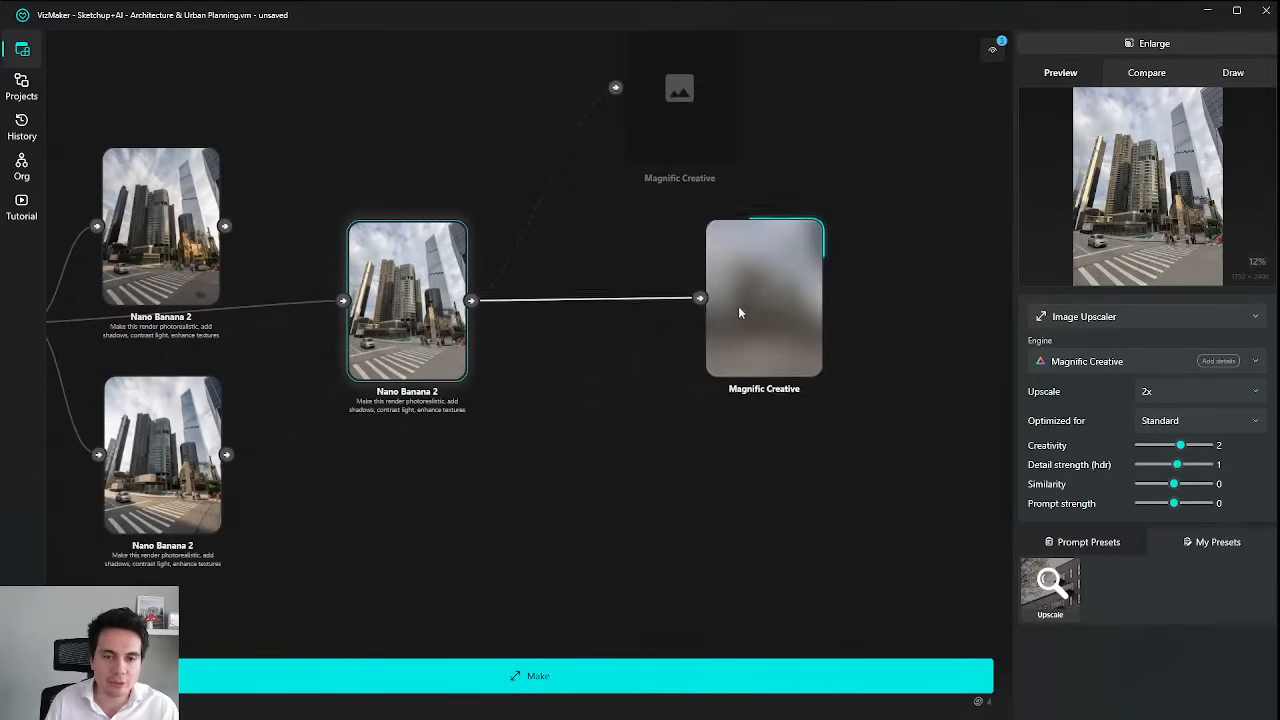
{"action": "left_click", "coordinate": [600, 322]}
{"action": "scroll", "coordinate": [425, 320], "scroll_direction": "up", "scroll_amount": 3}
{"action": "left_click_drag", "start_coordinate": [430, 332], "coordinate": [420, 325]}
{"action": "left_click_drag", "start_coordinate": [564, 407], "coordinate": [474, 431]}
{"action": "left_click_drag", "start_coordinate": [613, 335], "coordinate": [708, 564]}
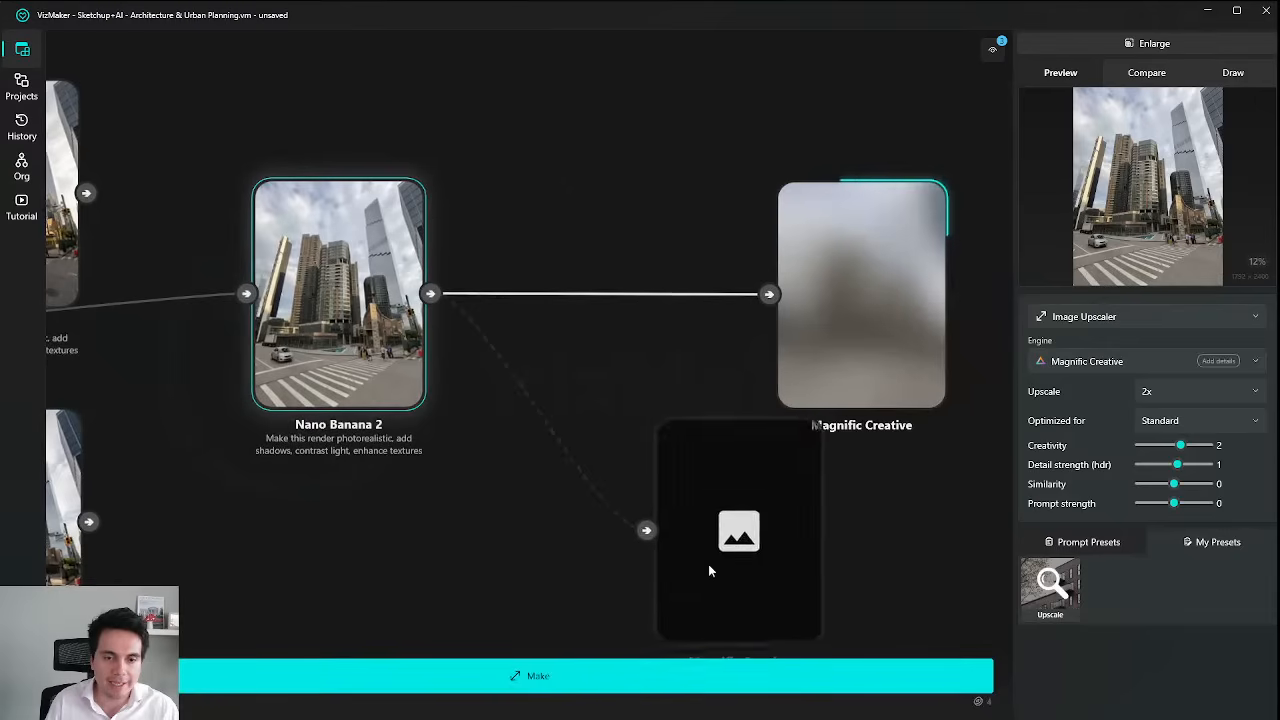
{"action": "left_click_drag", "start_coordinate": [618, 496], "coordinate": [578, 396]}
{"action": "left_click_drag", "start_coordinate": [686, 461], "coordinate": [640, 357]}
{"action": "scroll", "coordinate": [699, 412], "scroll_direction": "down", "scroll_amount": 4}
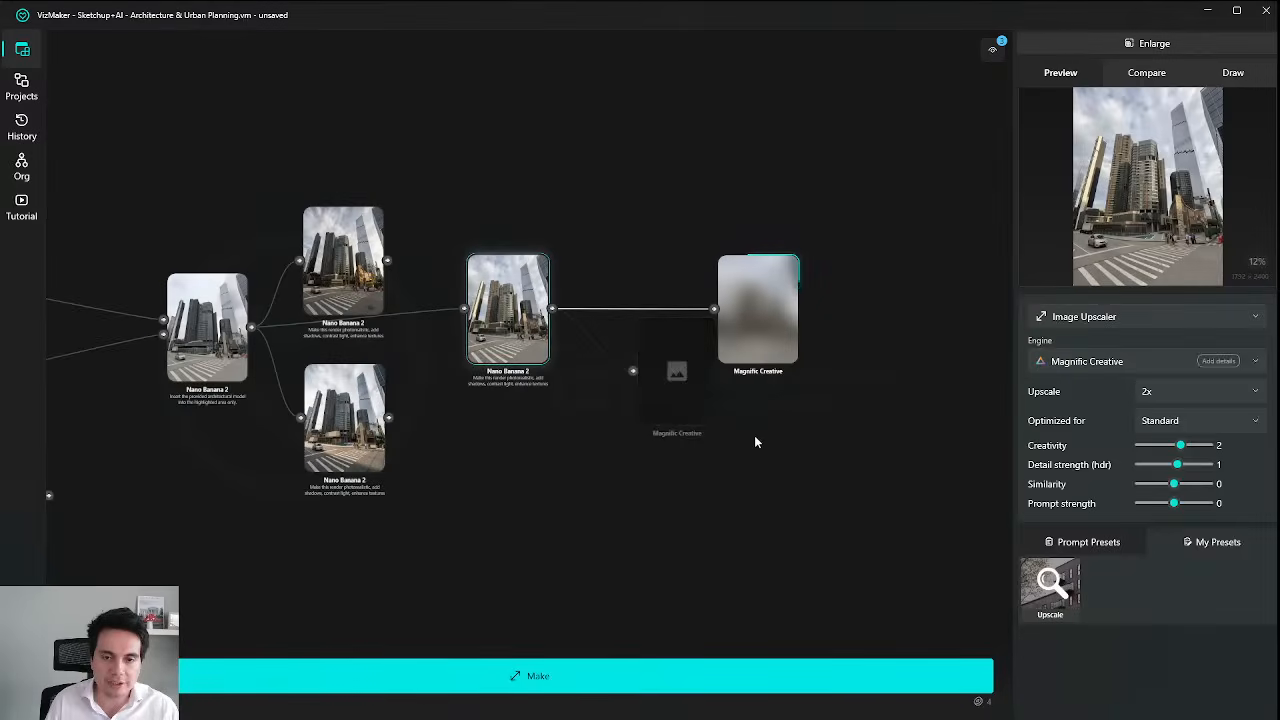
Clear the selection and bring the Magnific Creative result back beside its source image, roughly level with it.
{"action": "left_click", "coordinate": [754, 436]}
{"action": "left_click_drag", "start_coordinate": [746, 338], "coordinate": [662, 343]}
{"action": "scroll", "coordinate": [636, 350], "scroll_direction": "up", "scroll_amount": 4}
{"action": "left_click_drag", "start_coordinate": [617, 383], "coordinate": [686, 409]}
{"action": "left_click_drag", "start_coordinate": [784, 382], "coordinate": [740, 376]}
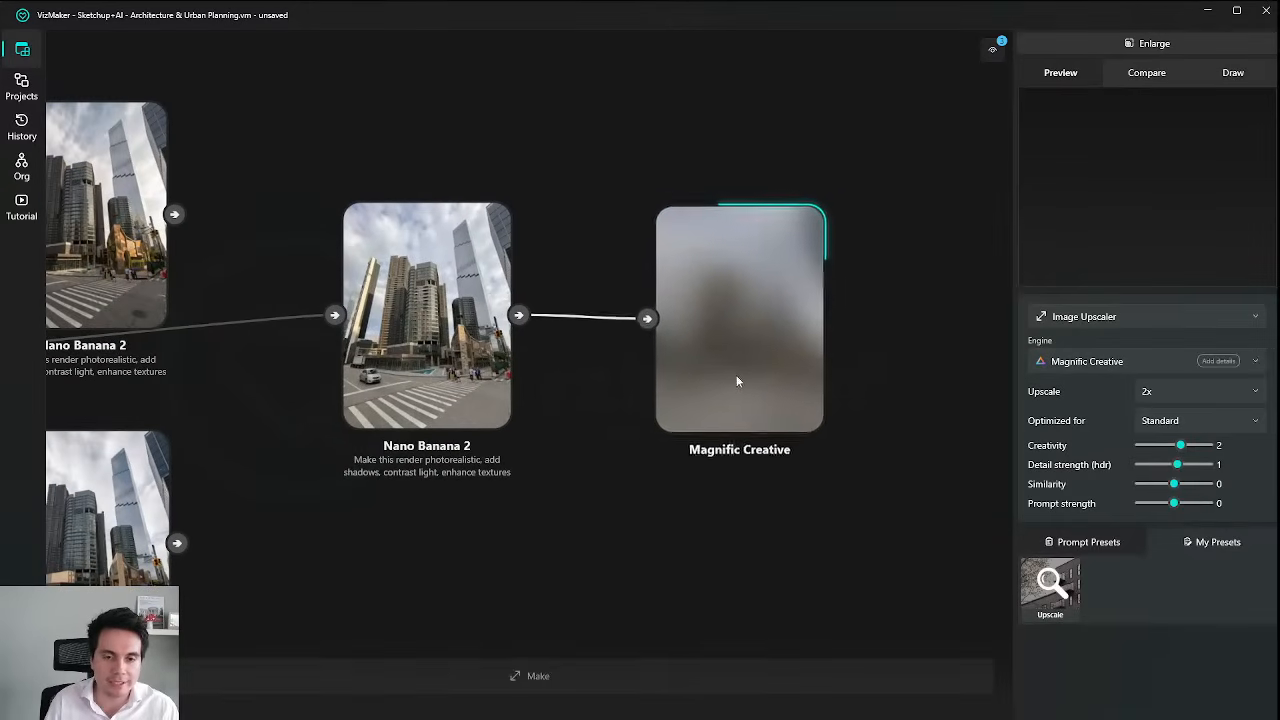
{"action": "left_click_drag", "start_coordinate": [851, 397], "coordinate": [755, 396]}
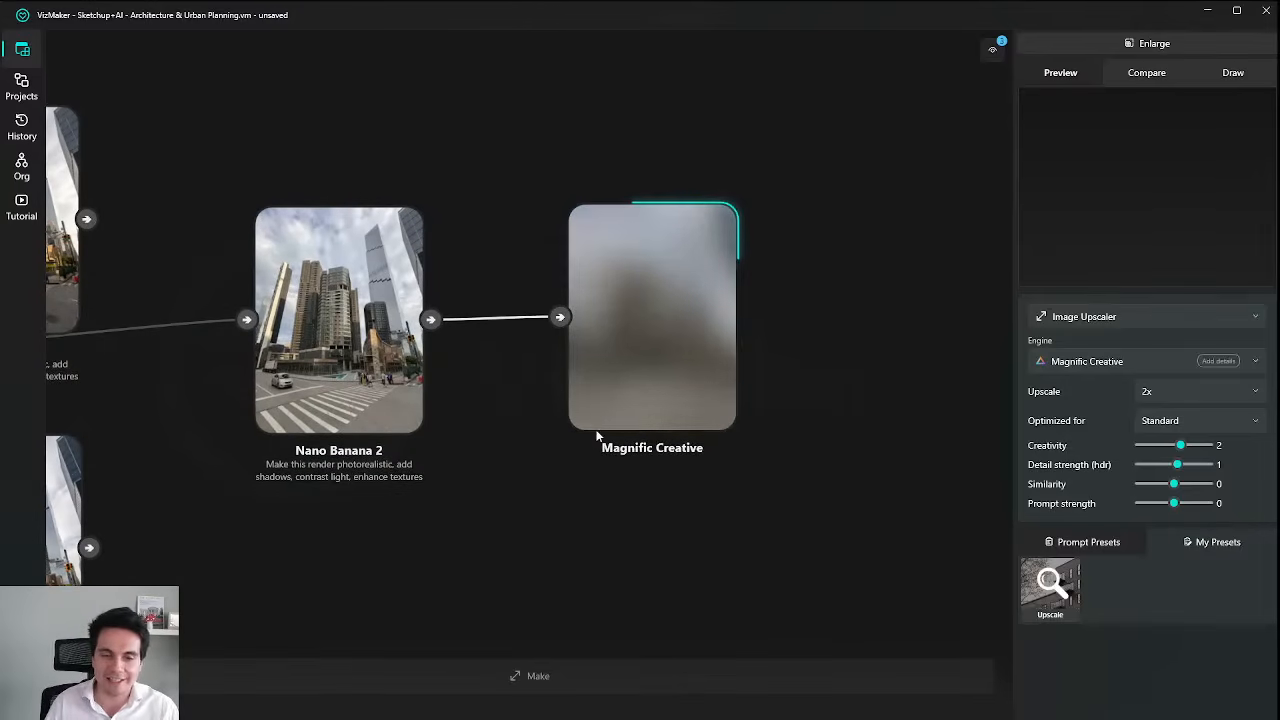
{"action": "left_click_drag", "start_coordinate": [743, 497], "coordinate": [790, 522]}
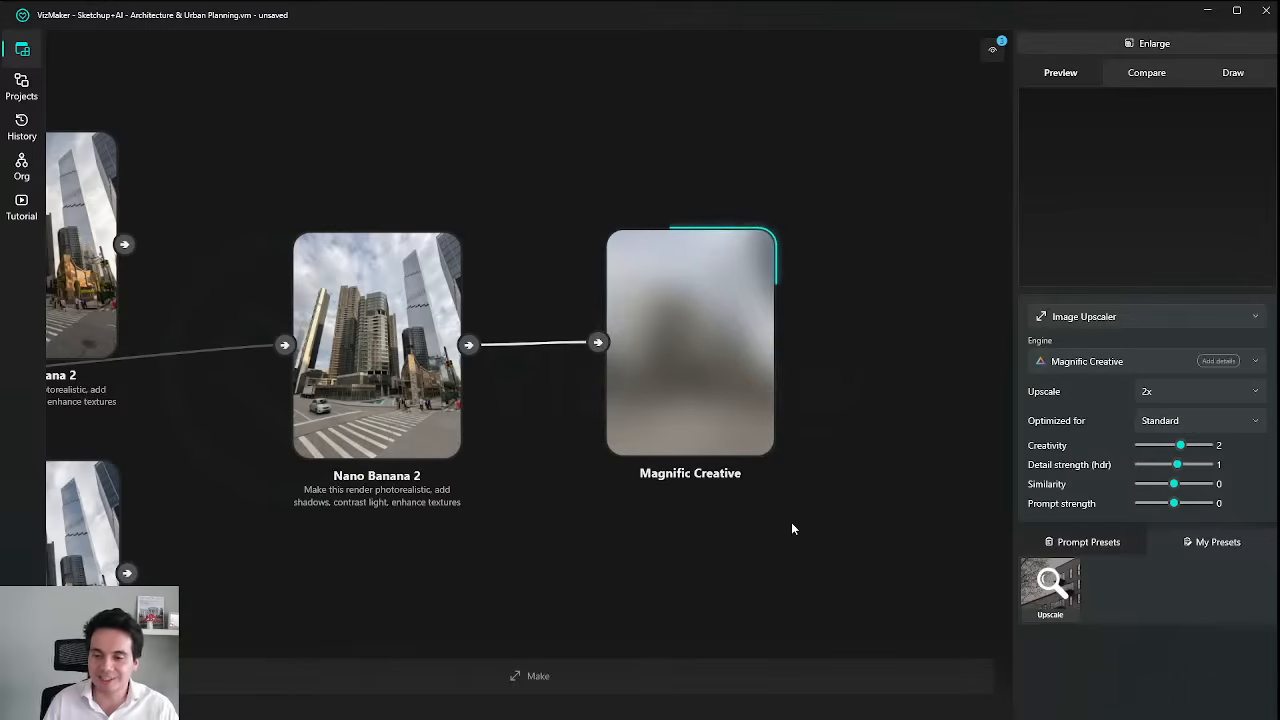
Look over the complete street-photo workflow, move on to the aerial branch, and check its Nano Banana 2 composite result.
{"action": "scroll", "coordinate": [814, 430], "scroll_direction": "down", "scroll_amount": 3}
{"action": "left_click_drag", "start_coordinate": [791, 486], "coordinate": [814, 468]}
{"action": "scroll", "coordinate": [814, 468], "scroll_direction": "down", "scroll_amount": 5}
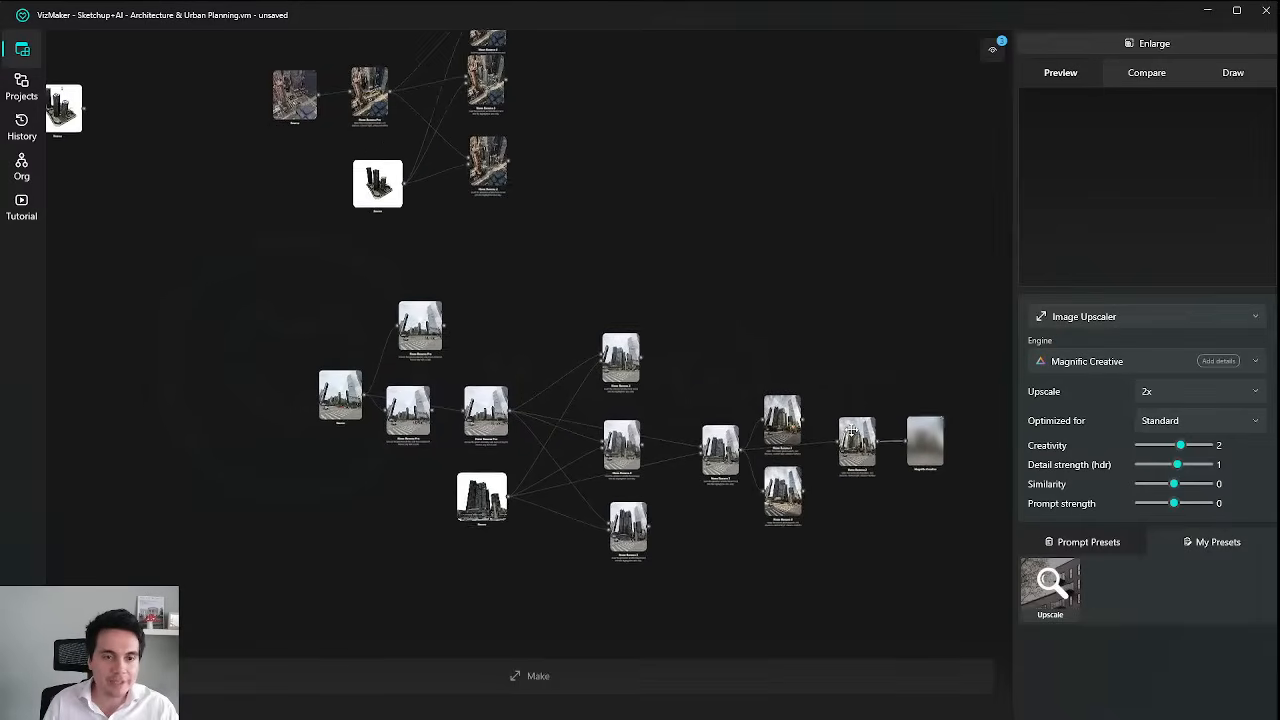
{"action": "scroll", "coordinate": [712, 385], "scroll_direction": "up", "scroll_amount": 3}
{"action": "scroll", "coordinate": [785, 389], "scroll_direction": "up", "scroll_amount": 5}
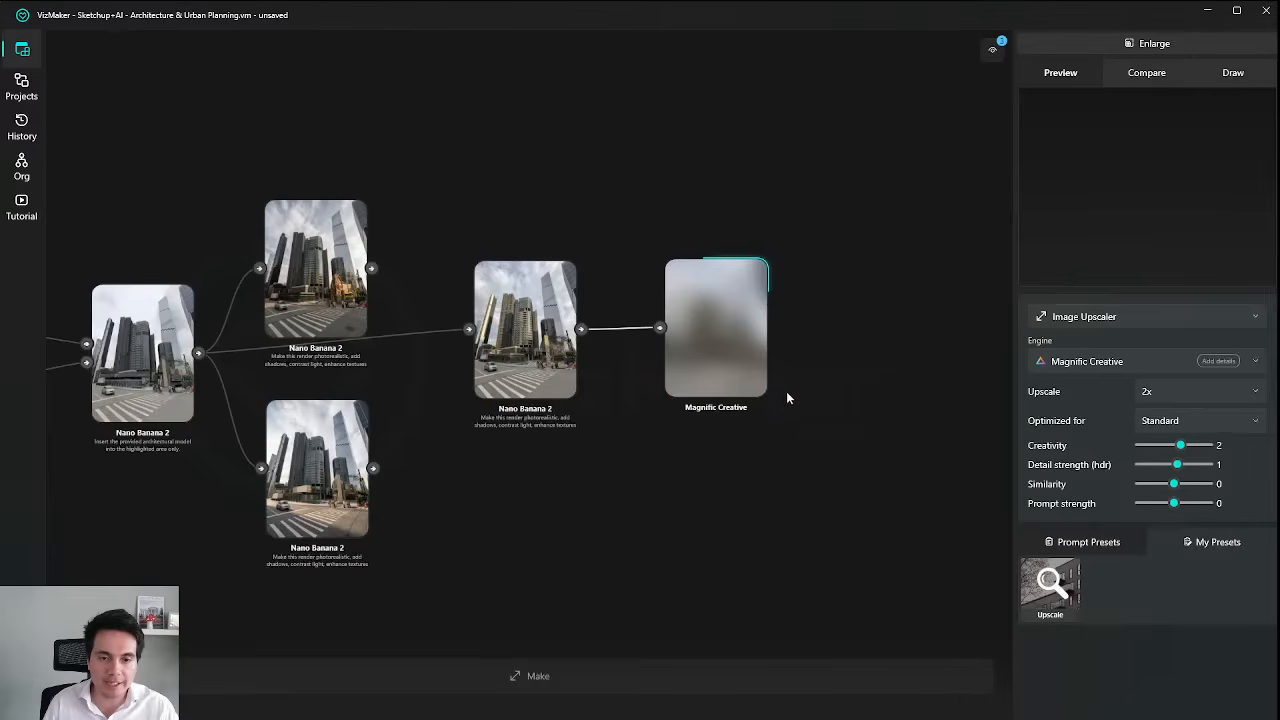
{"action": "scroll", "coordinate": [697, 391], "scroll_direction": "down", "scroll_amount": 5}
{"action": "left_click_drag", "start_coordinate": [569, 289], "coordinate": [686, 389]}
{"action": "left_click_drag", "start_coordinate": [517, 277], "coordinate": [634, 500]}
{"action": "scroll", "coordinate": [526, 221], "scroll_direction": "up", "scroll_amount": 5}
{"action": "scroll", "coordinate": [675, 197], "scroll_direction": "down", "scroll_amount": 3}
{"action": "left_click_drag", "start_coordinate": [597, 205], "coordinate": [799, 399]}
{"action": "left_click_drag", "start_coordinate": [601, 341], "coordinate": [585, 214]}
{"action": "left_click_drag", "start_coordinate": [601, 571], "coordinate": [565, 490]}
{"action": "scroll", "coordinate": [840, 373], "scroll_direction": "up", "scroll_amount": 5}
{"action": "left_click_drag", "start_coordinate": [899, 467], "coordinate": [837, 416]}
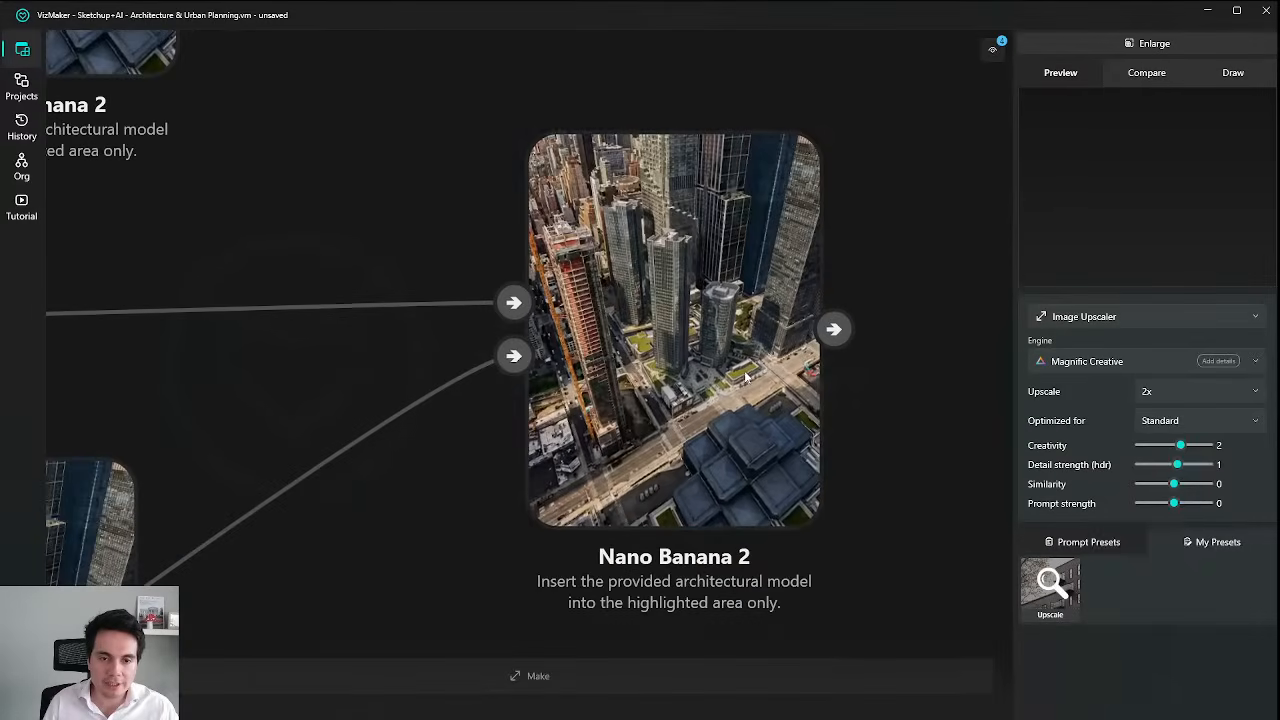
{"action": "left_click", "coordinate": [749, 370]}
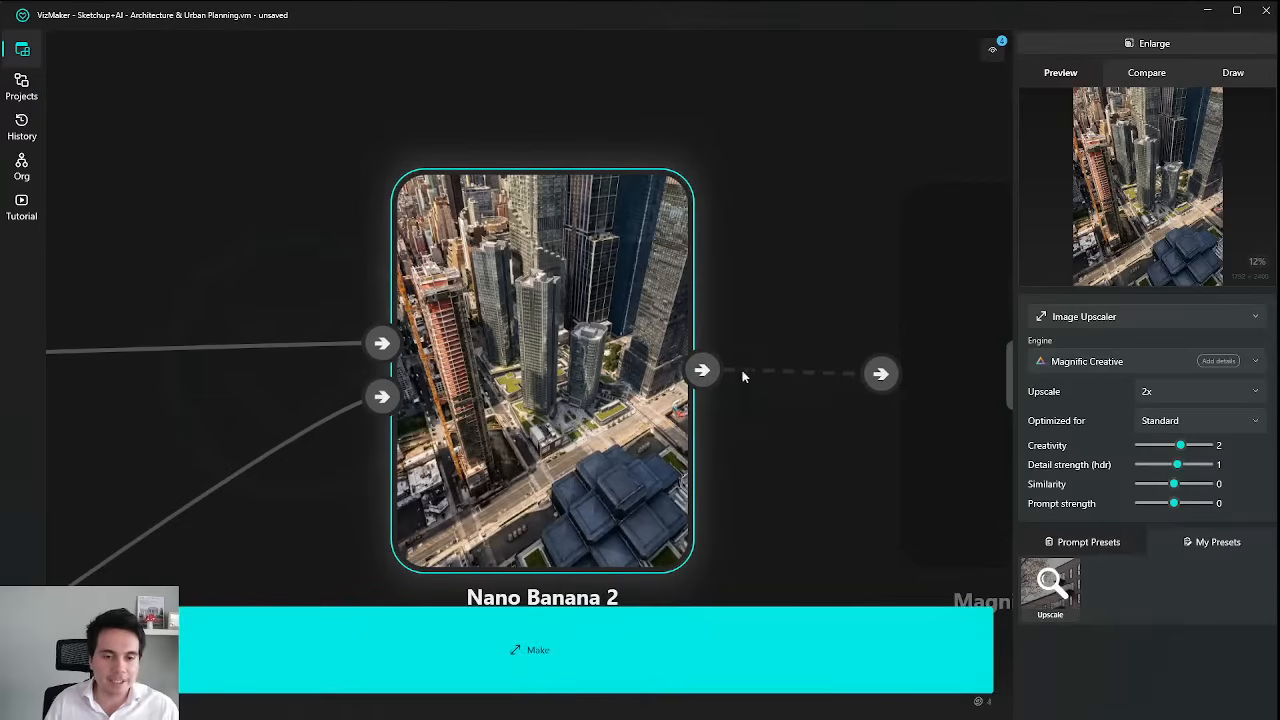
{"action": "left_click", "coordinate": [705, 300]}
Review the surrounding workflow branches and return to the aerial Nano Banana 2 composite.
{"action": "scroll", "coordinate": [708, 306], "scroll_direction": "down", "scroll_amount": 5}
{"action": "left_click_drag", "start_coordinate": [726, 310], "coordinate": [346, 246]}
{"action": "left_click_drag", "start_coordinate": [524, 449], "coordinate": [612, 445]}
{"action": "left_click_drag", "start_coordinate": [427, 264], "coordinate": [934, 416]}
{"action": "left_click_drag", "start_coordinate": [780, 420], "coordinate": [384, 323]}
{"action": "left_click_drag", "start_coordinate": [505, 292], "coordinate": [582, 306]}
{"action": "left_click_drag", "start_coordinate": [135, 440], "coordinate": [136, 392]}
{"action": "scroll", "coordinate": [684, 342], "scroll_direction": "up", "scroll_amount": 3}
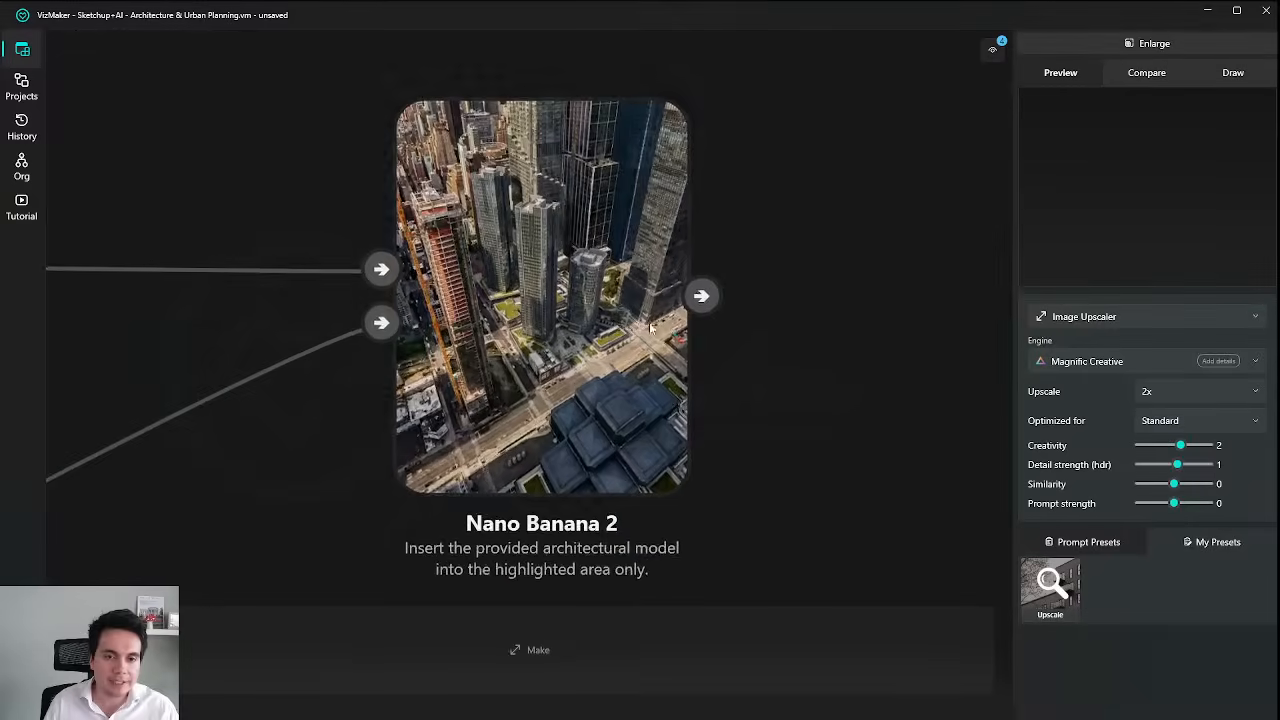
{"action": "left_click_drag", "start_coordinate": [643, 342], "coordinate": [733, 381]}
{"action": "left_click_drag", "start_coordinate": [808, 417], "coordinate": [698, 429]}
{"action": "scroll", "coordinate": [657, 371], "scroll_direction": "down", "scroll_amount": 5}
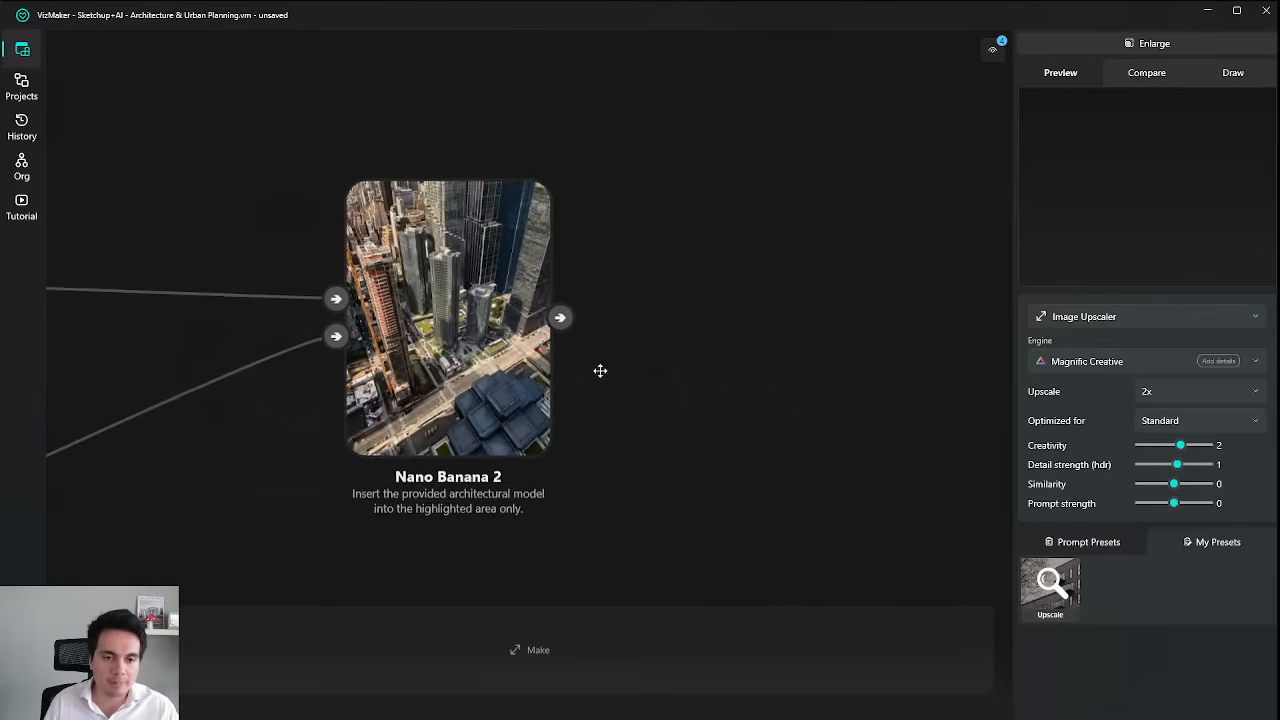
Select the aerial Nano Banana 2 composite and switch its operation from Image Upscaler to Image Editor.
{"action": "left_click", "coordinate": [455, 345]}
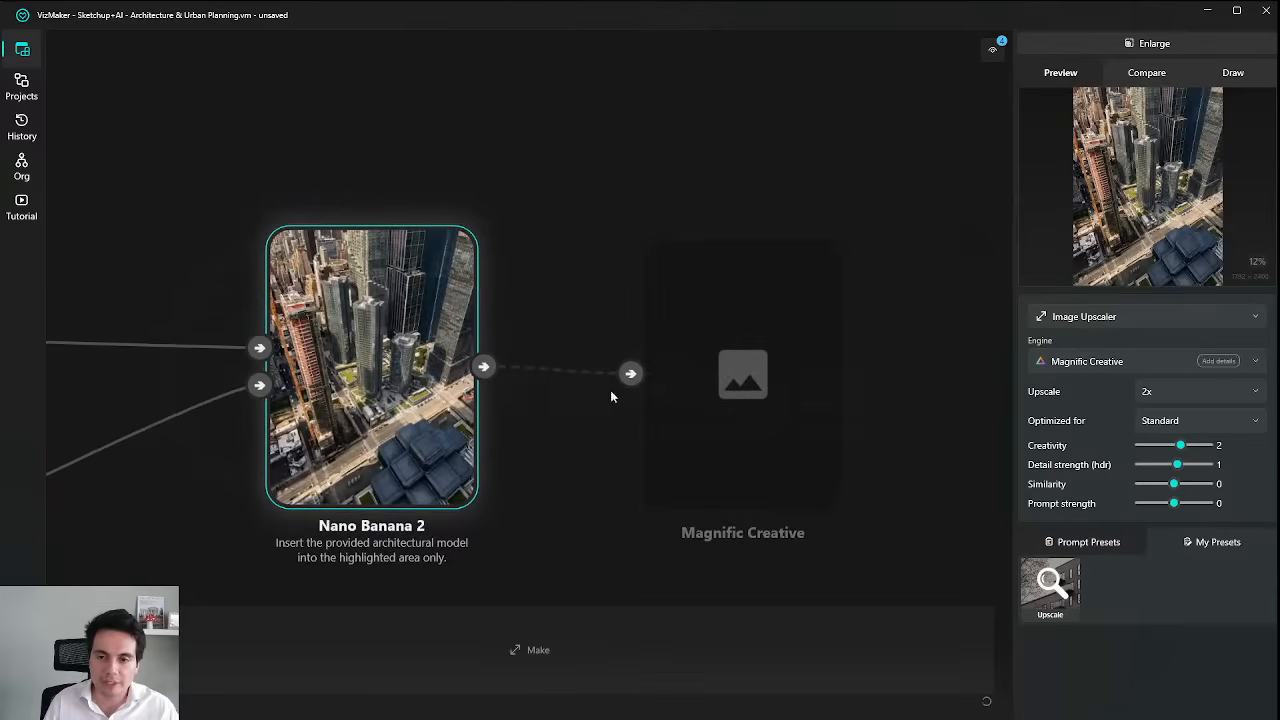
{"action": "left_click", "coordinate": [1137, 314]}
{"action": "left_click", "coordinate": [1125, 347]}
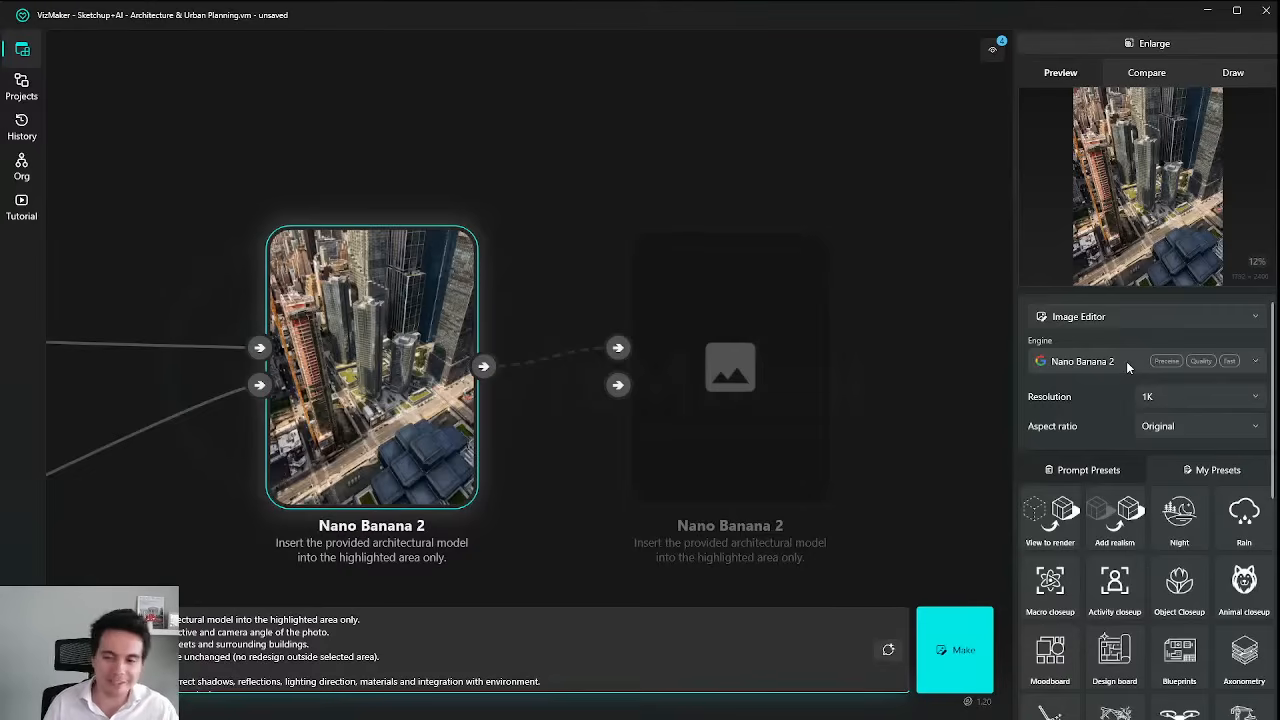
{"action": "scroll", "coordinate": [694, 350], "scroll_direction": "down", "scroll_amount": 1}
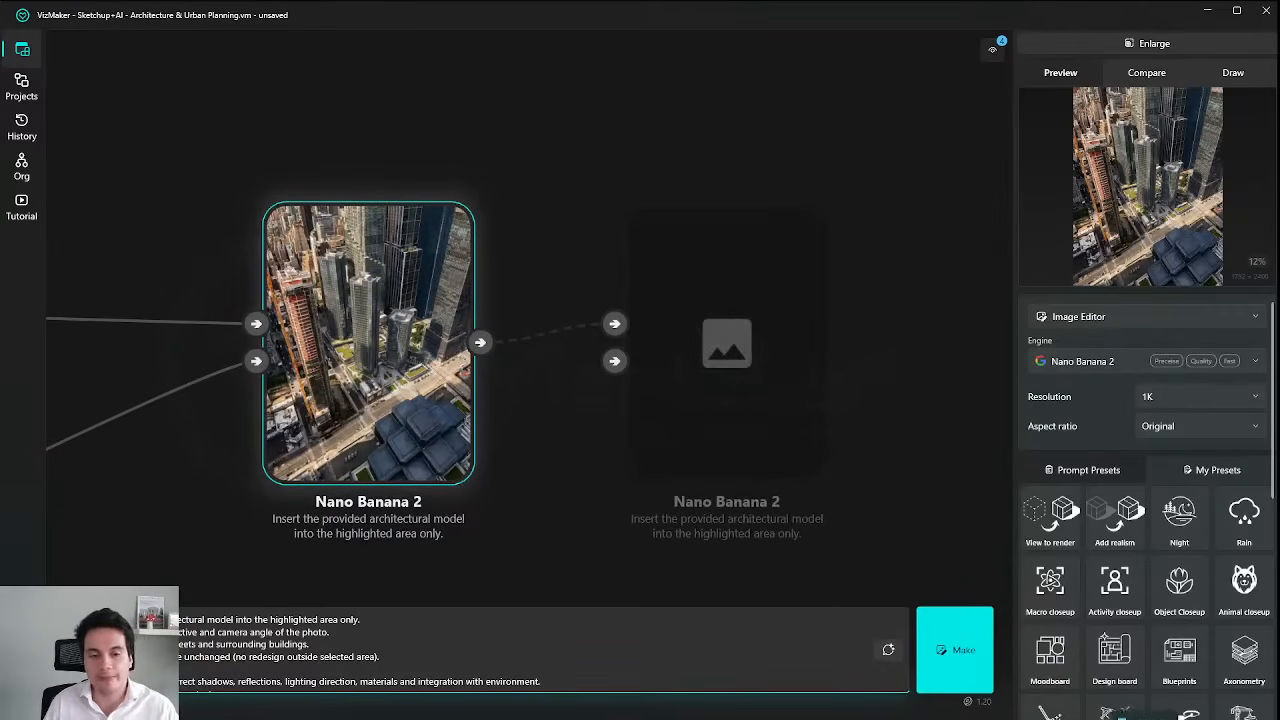
Switch to the Notepad prompt notes and copy the full text under the POV SHOT heading.
{"action": "key", "text": "alt+Tab"}
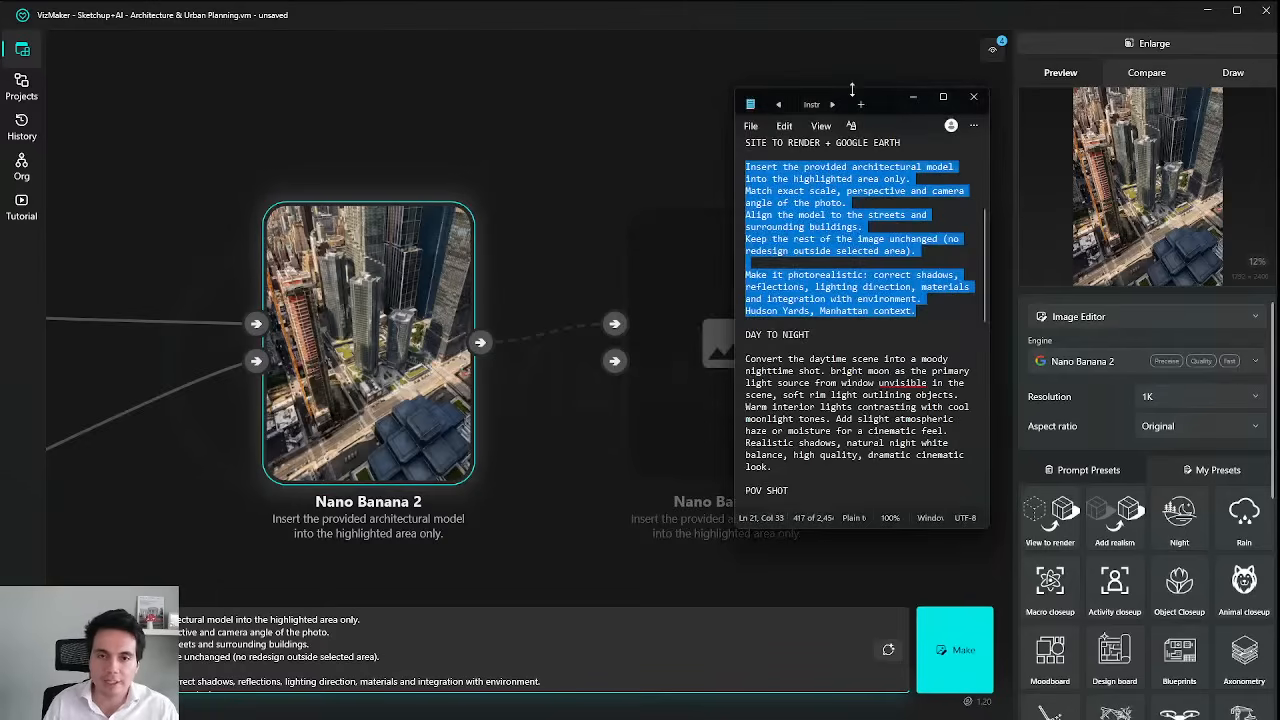
{"action": "left_click", "coordinate": [912, 97]}
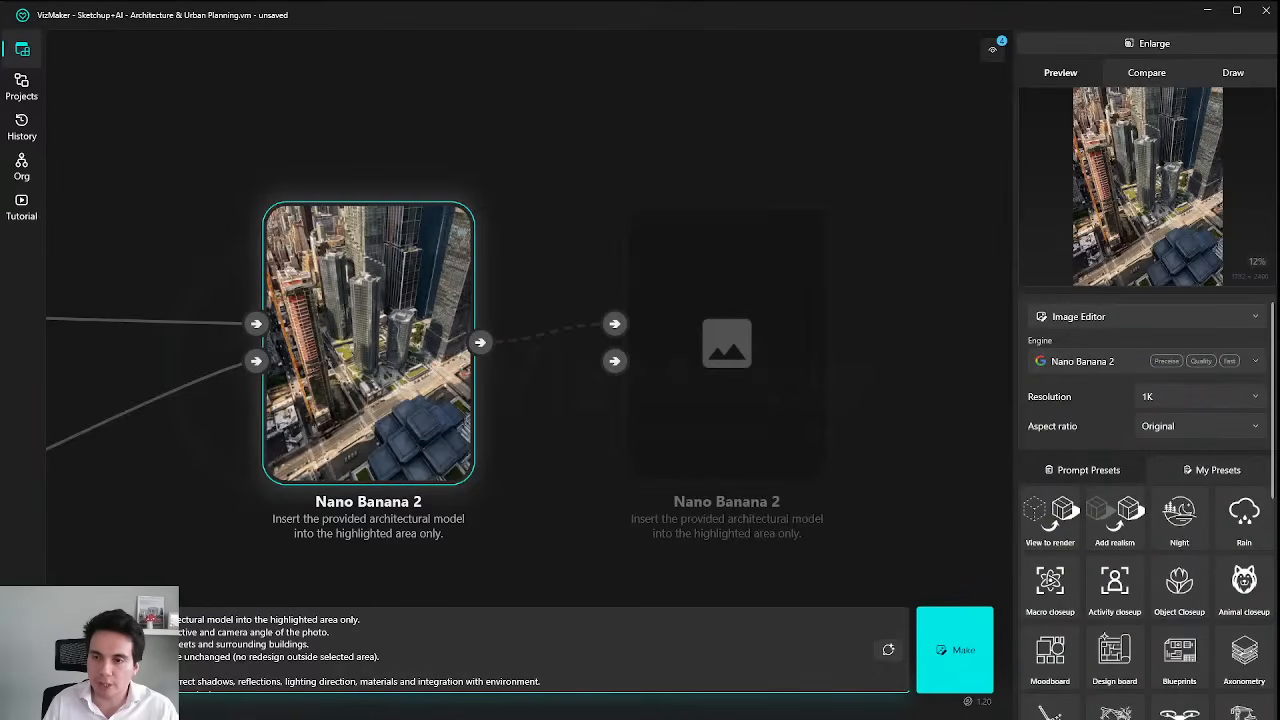
{"action": "key", "text": "alt+Tab"}
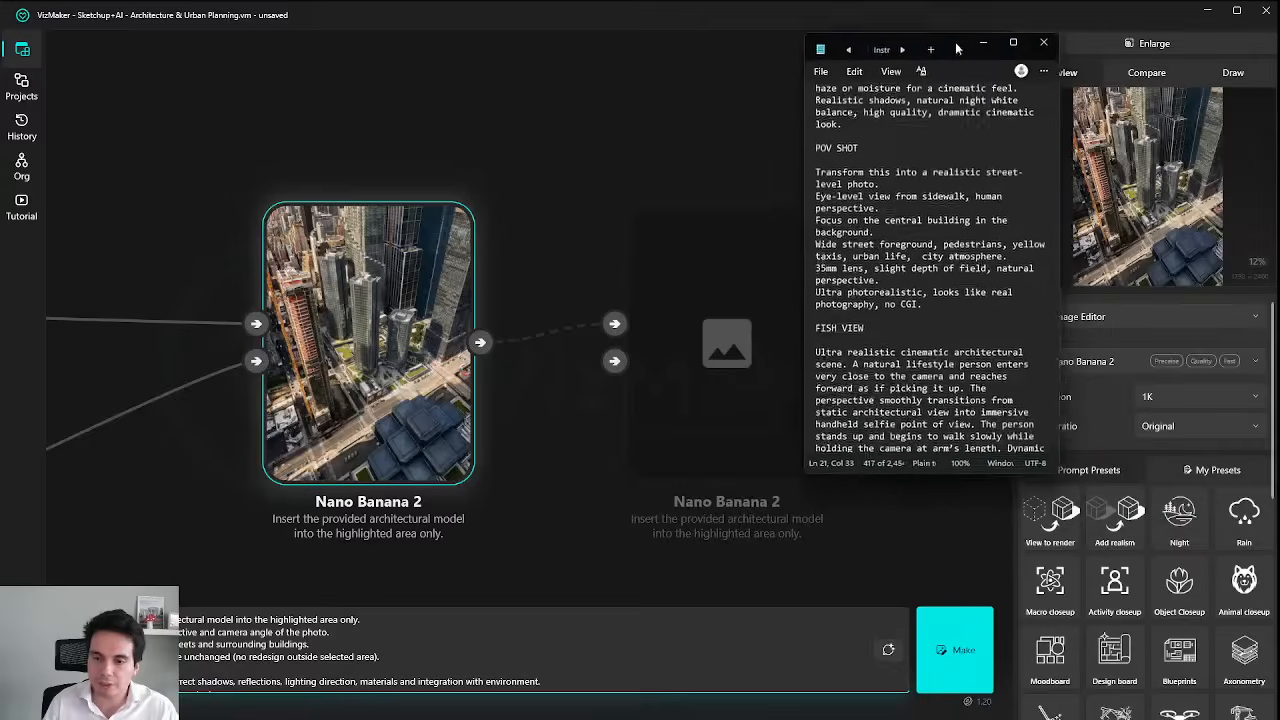
{"action": "left_click_drag", "start_coordinate": [1200, 44], "coordinate": [935, 33]}
{"action": "left_click_drag", "start_coordinate": [801, 147], "coordinate": [963, 262]}
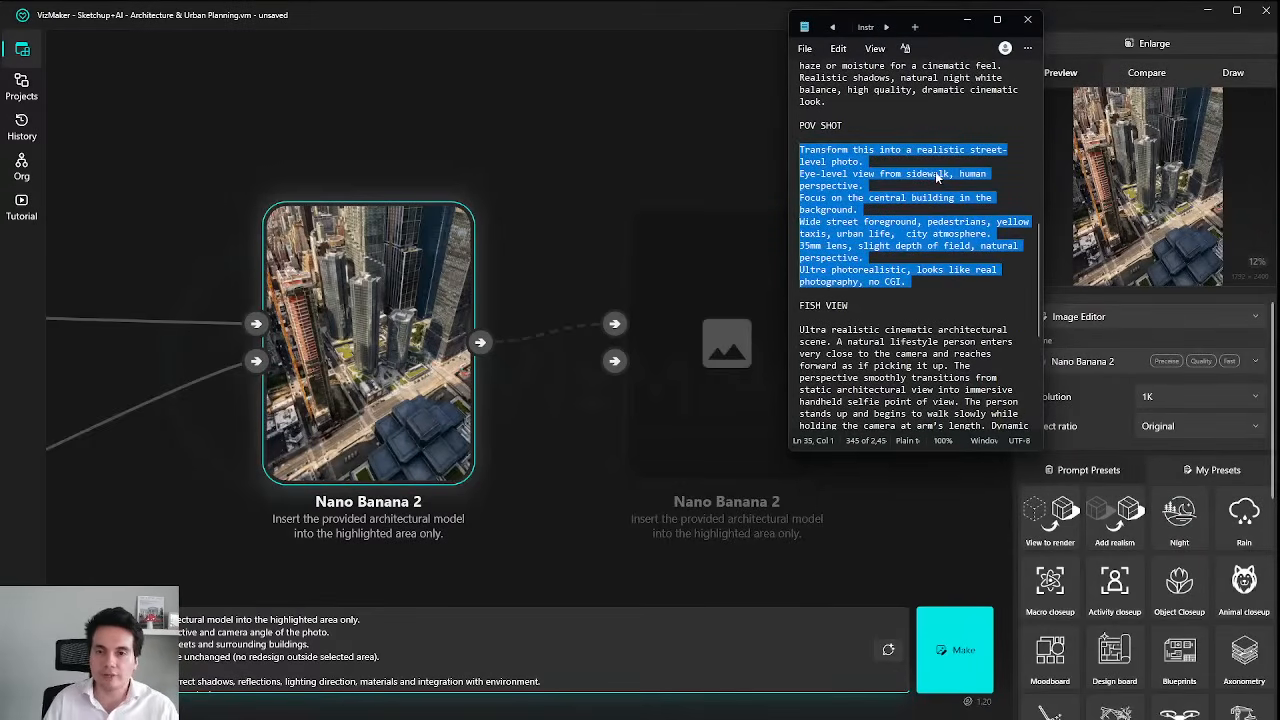
{"action": "left_click", "coordinate": [885, 160]}
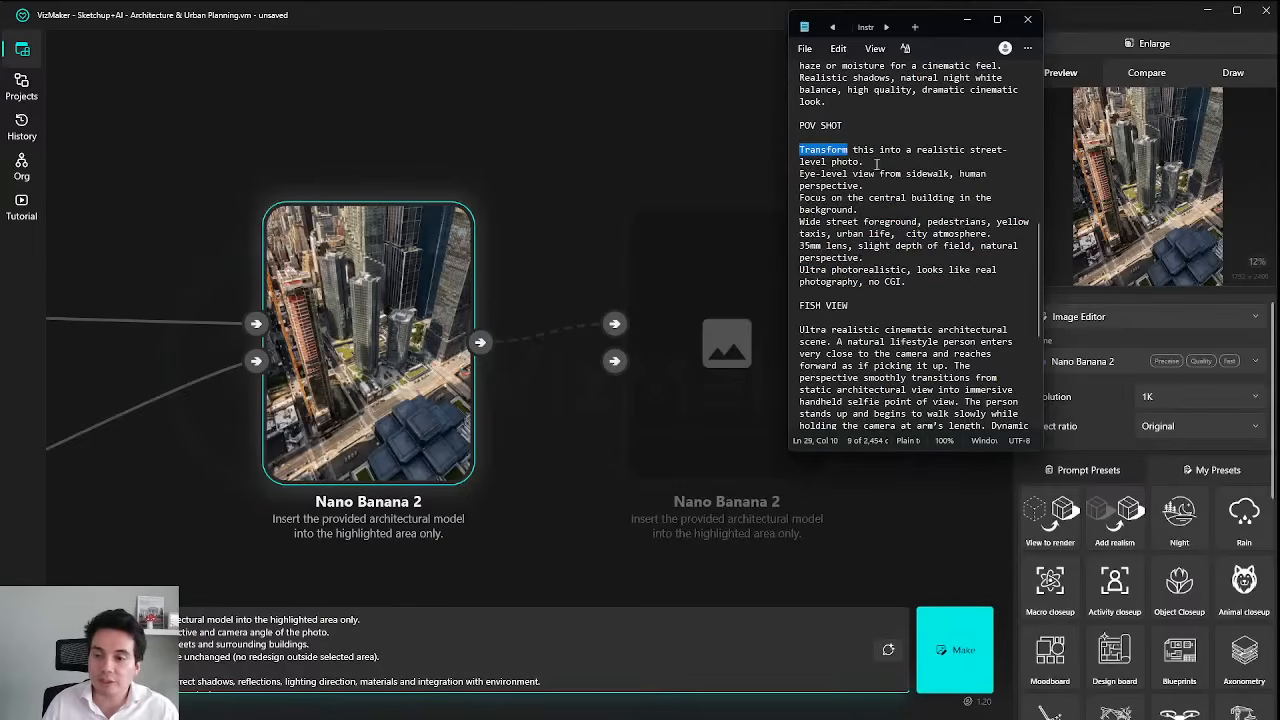
{"action": "left_click_drag", "start_coordinate": [916, 282], "coordinate": [786, 153]}
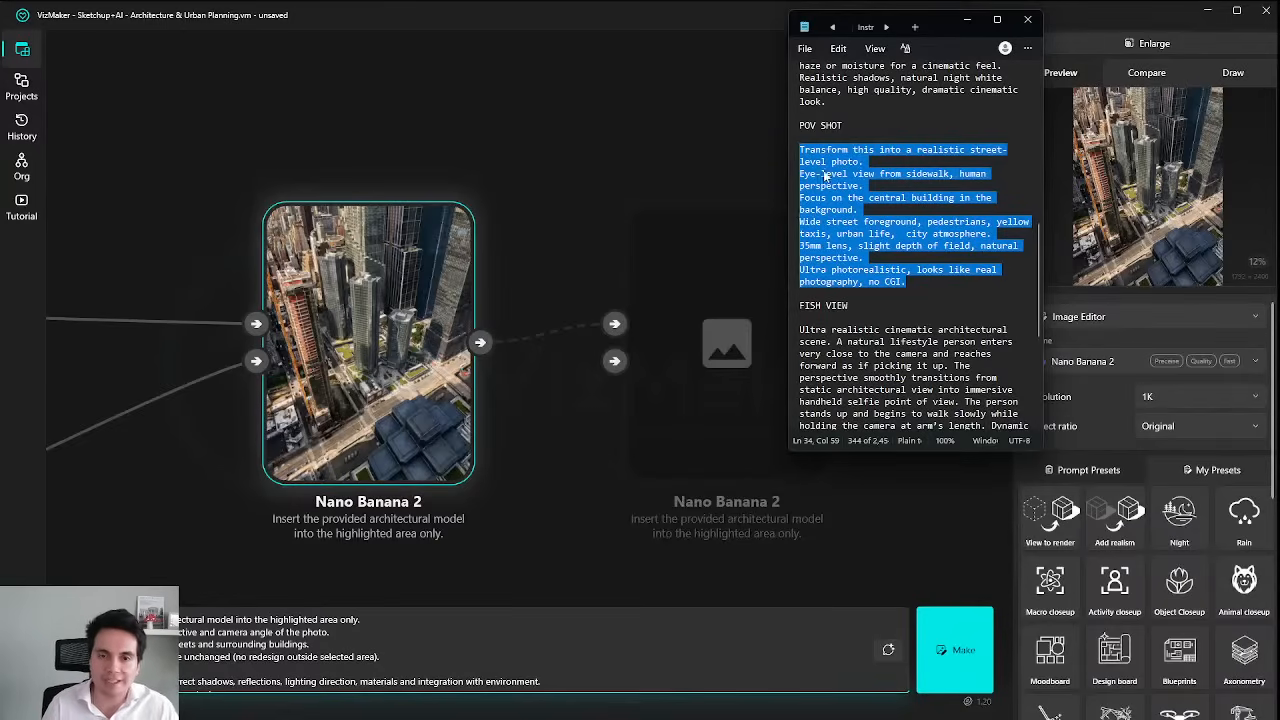
{"action": "left_click", "coordinate": [825, 182]}
{"action": "left_click_drag", "start_coordinate": [851, 149], "coordinate": [955, 236]}
{"action": "key", "text": "ctrl+c"}
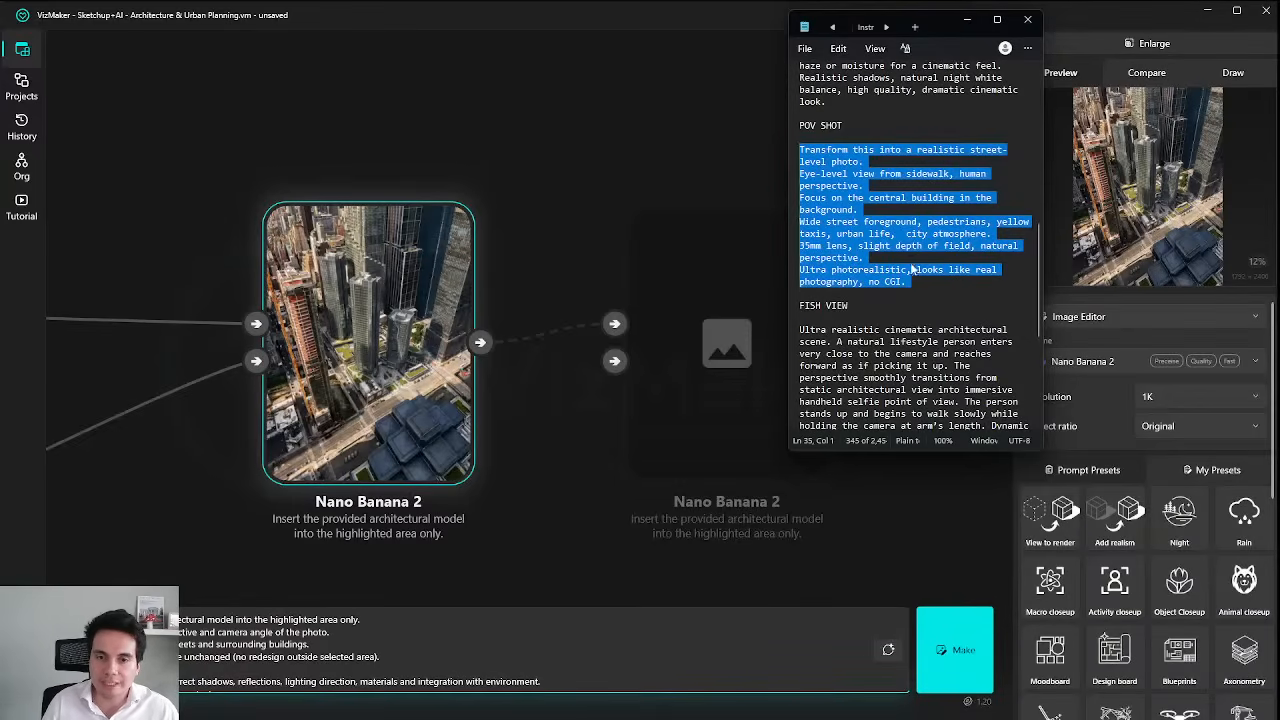
{"action": "left_click", "coordinate": [914, 282]}
{"action": "left_click_drag", "start_coordinate": [904, 282], "coordinate": [797, 178]}
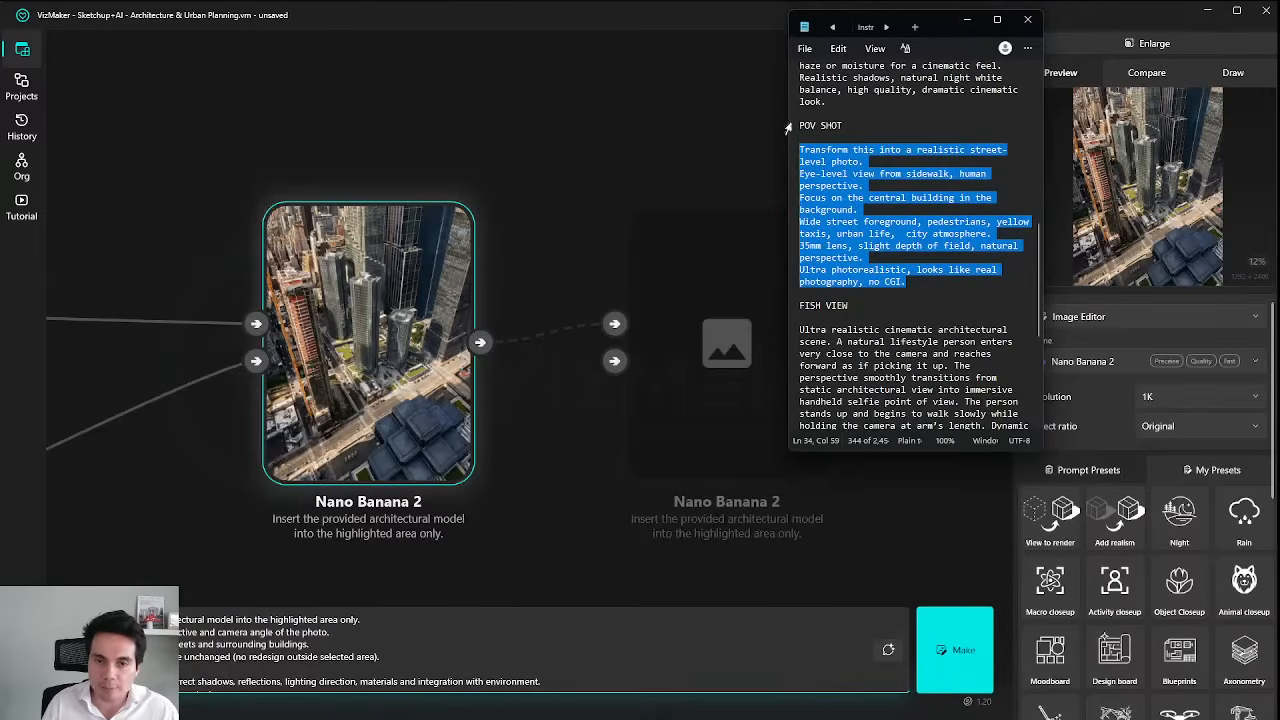
Replace the aerial composite's prompt in VizMaker with the copied POV SHOT text and set the resolution to 2K.
{"action": "left_click", "coordinate": [966, 19]}
{"action": "key", "text": "ctrl+a"}
{"action": "key", "text": "ctrl+v"}
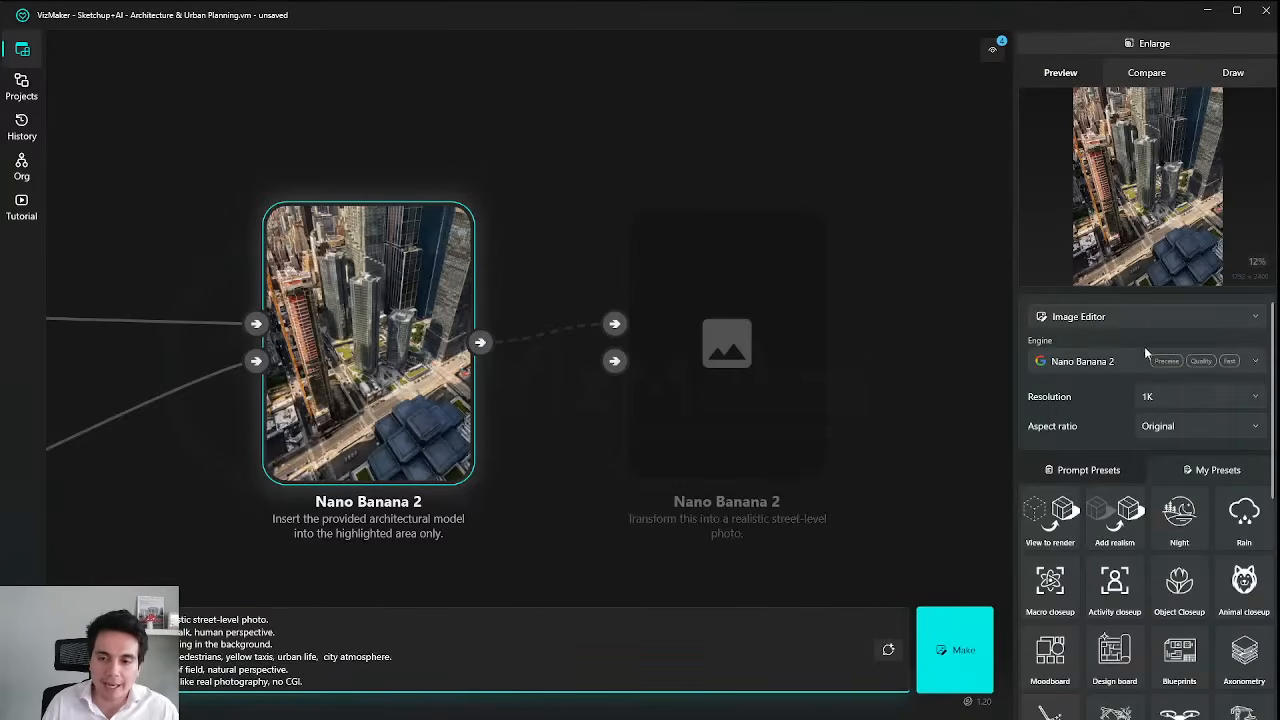
{"action": "left_click", "coordinate": [1165, 396]}
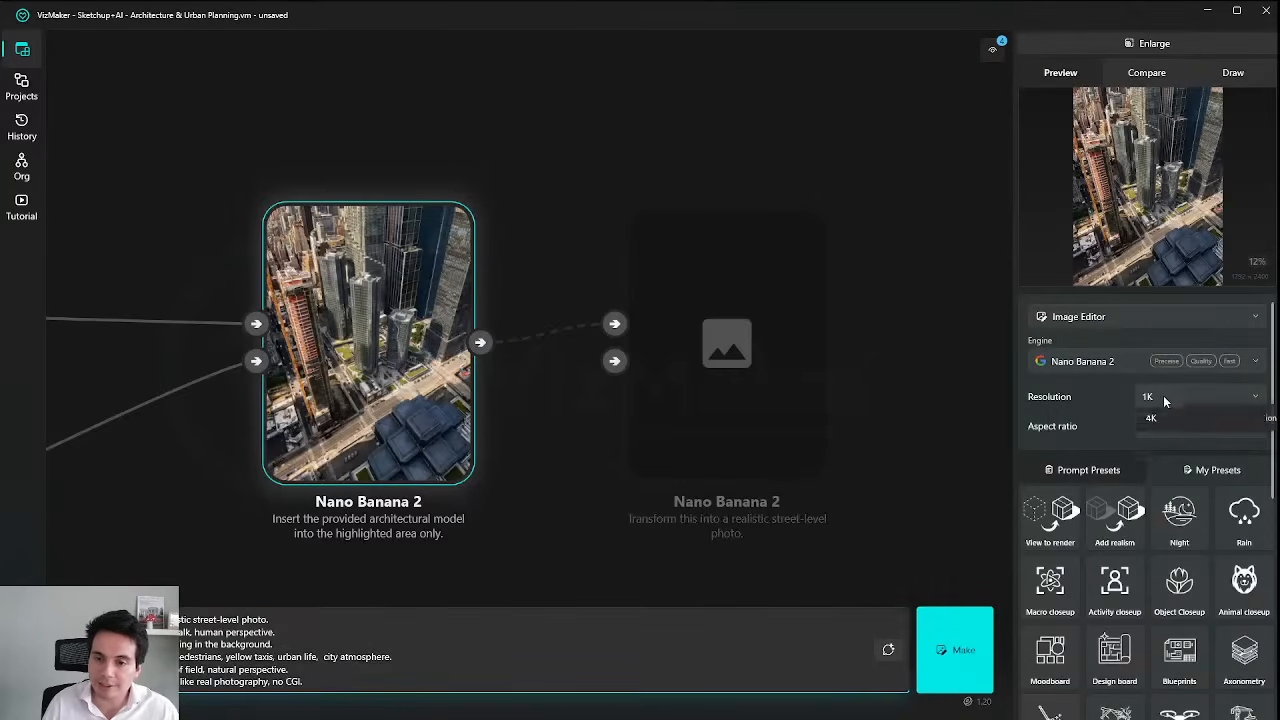
{"action": "left_click", "coordinate": [1165, 453]}
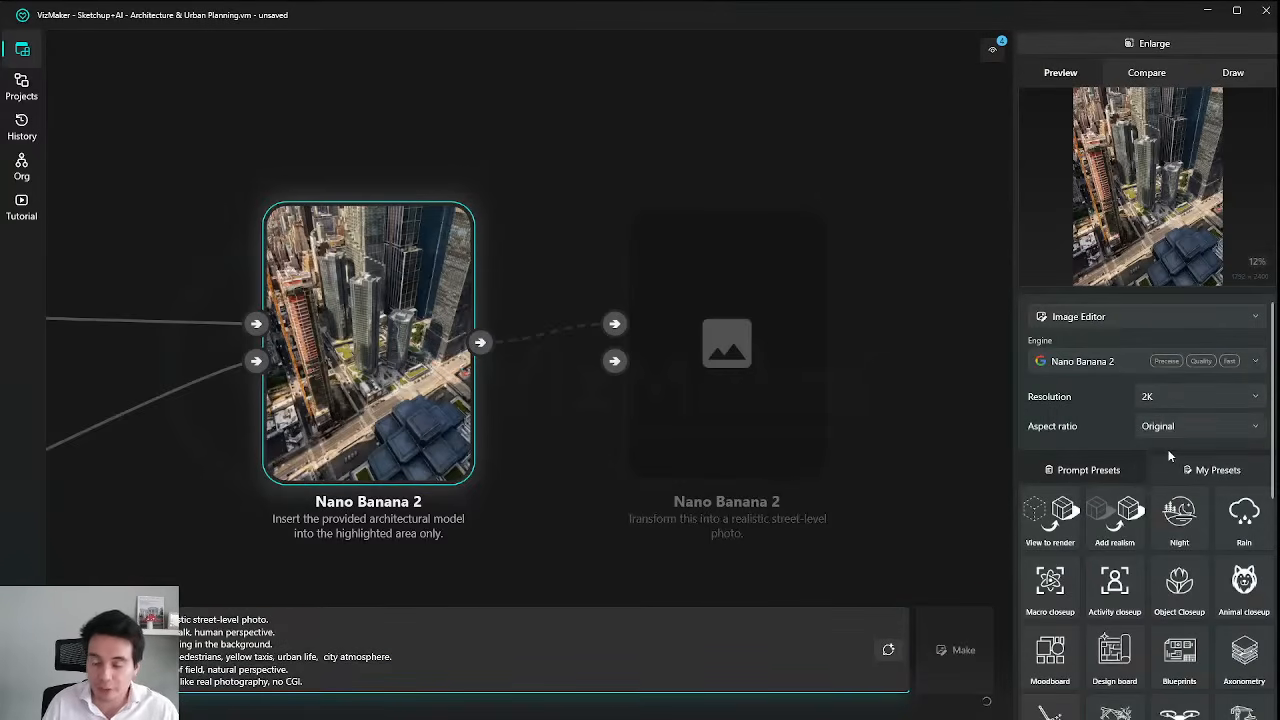
Generate three street-level variations from the aerial Nano Banana 2 composite.
{"action": "left_click", "coordinate": [955, 650]}
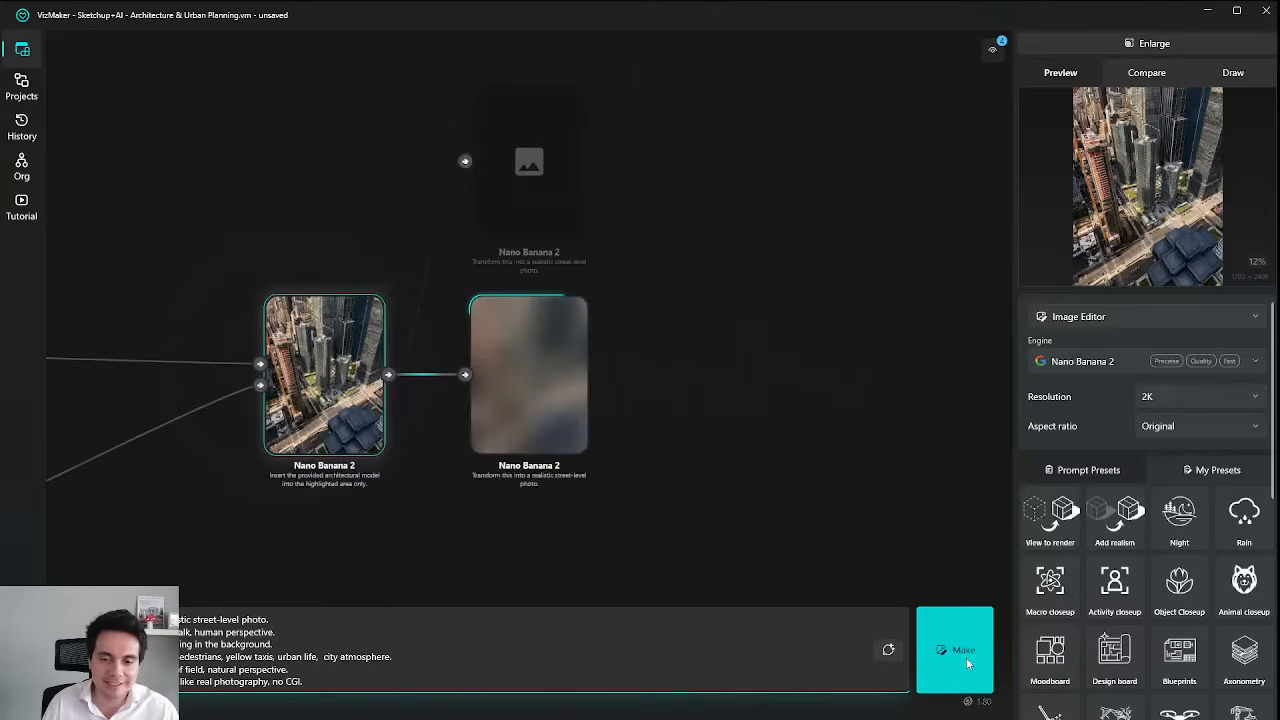
{"action": "left_click", "coordinate": [966, 658]}
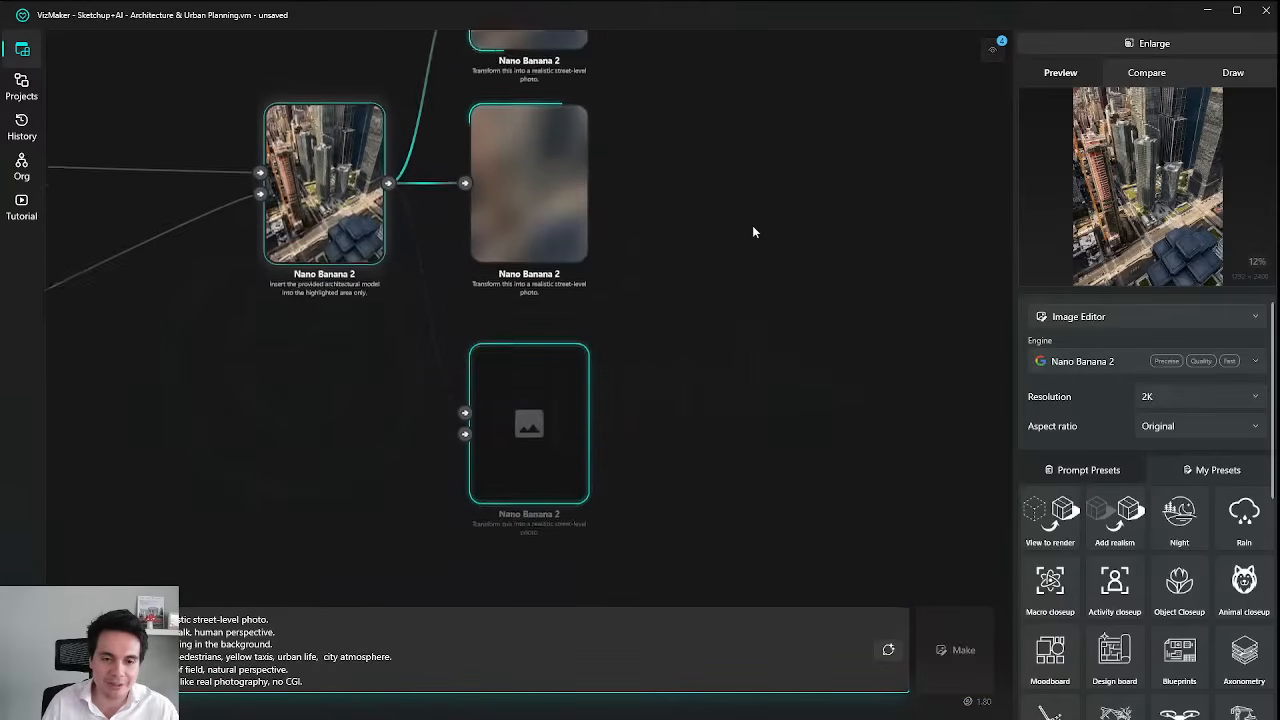
{"action": "scroll", "coordinate": [725, 317], "scroll_direction": "down", "scroll_amount": 5}
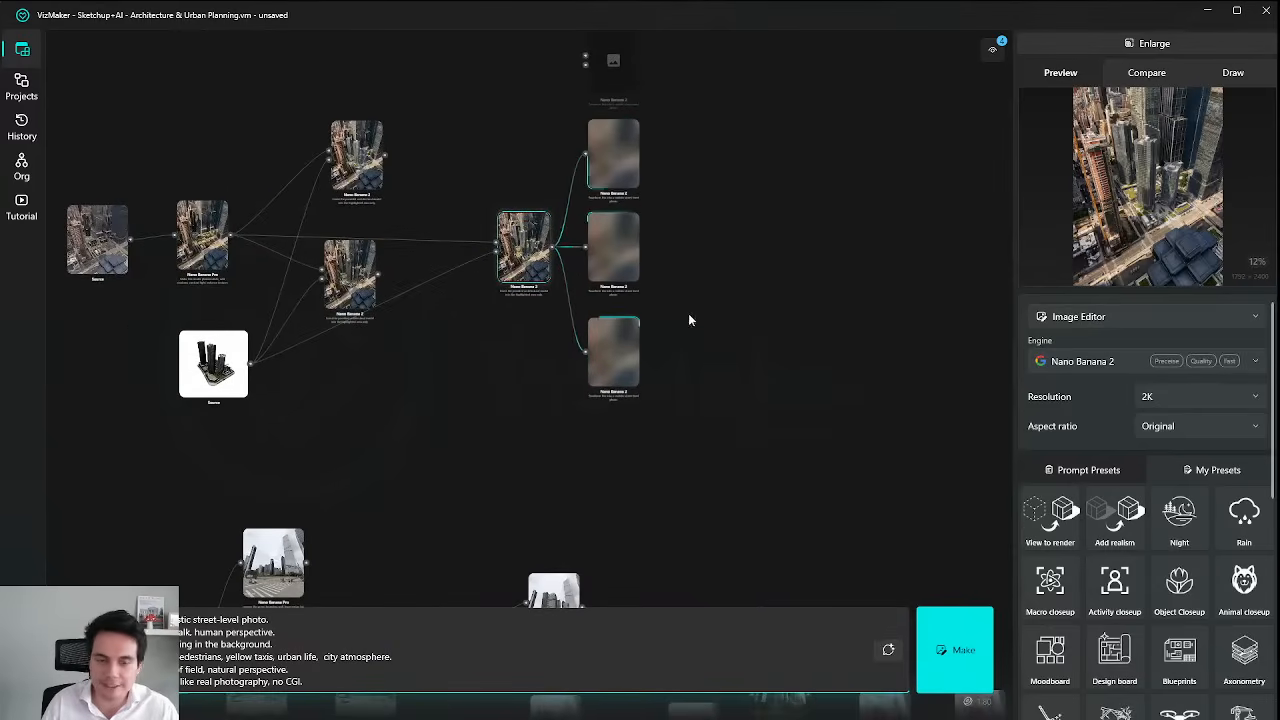
Select the Magnific Creative result in the street-photo branch and clear its prompt.
{"action": "left_click_drag", "start_coordinate": [606, 336], "coordinate": [668, 368]}
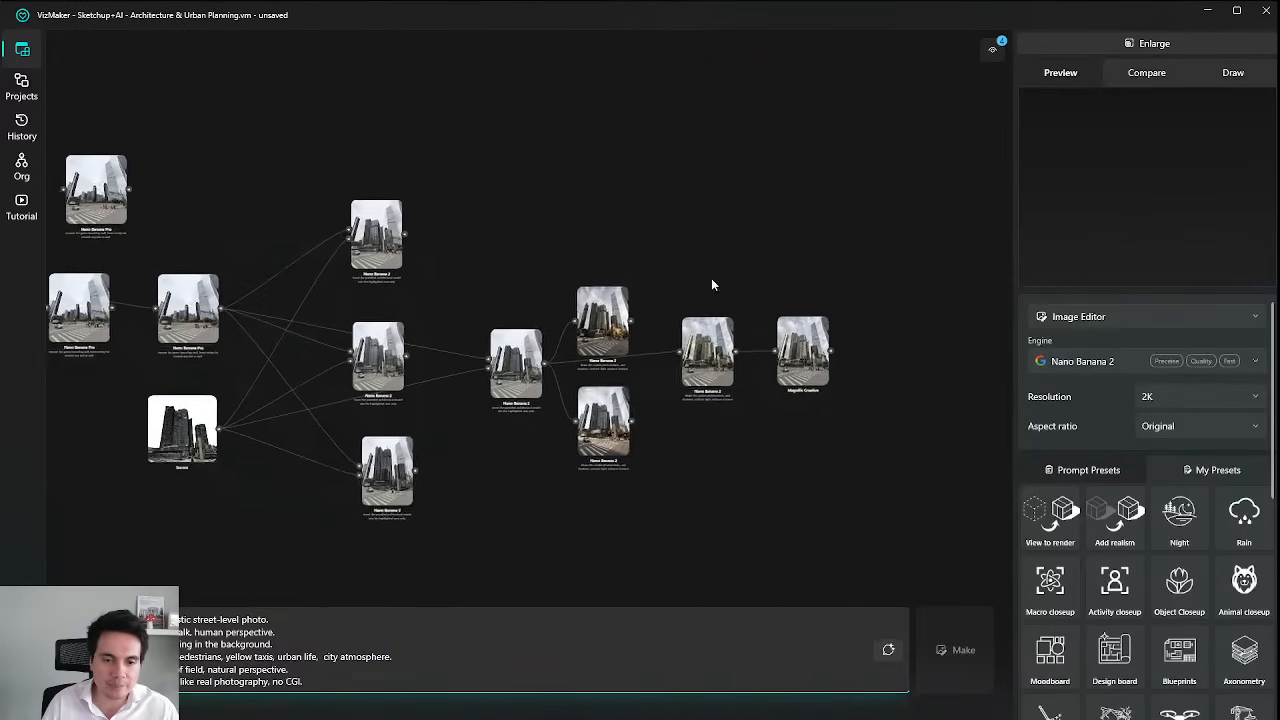
{"action": "left_click", "coordinate": [738, 300]}
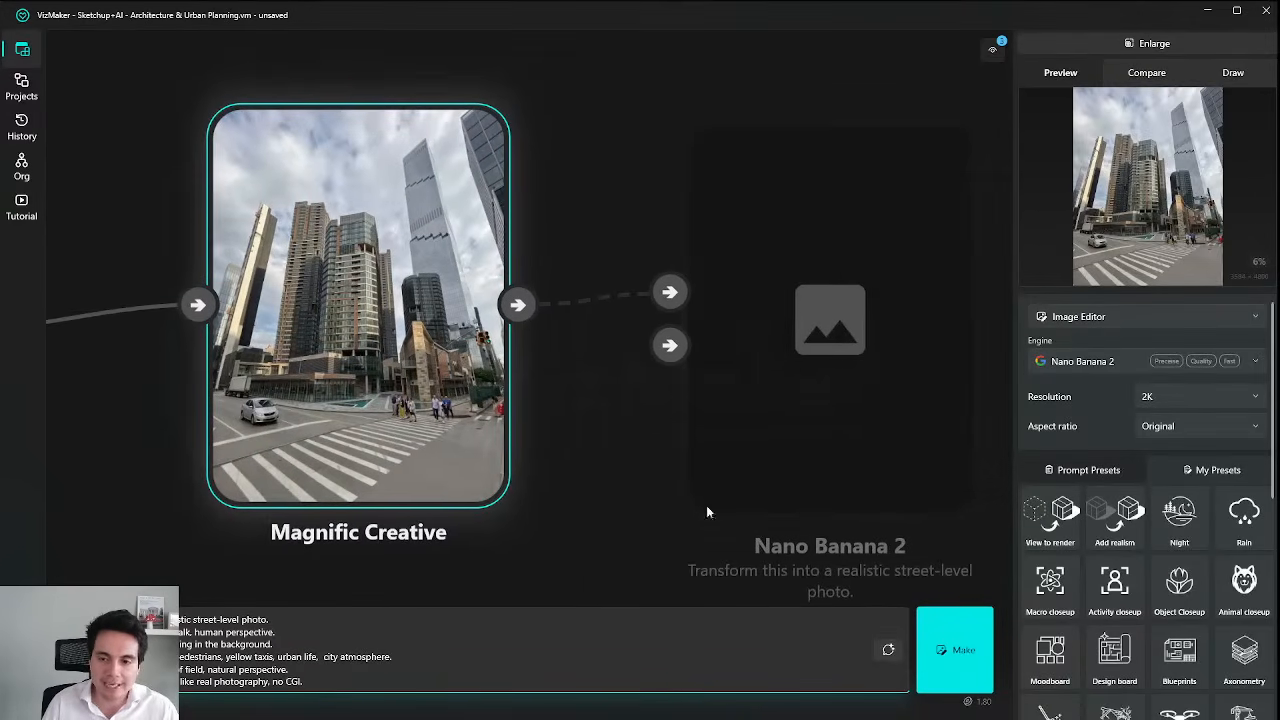
{"action": "left_click", "coordinate": [462, 683]}
{"action": "key", "text": "Escape"}
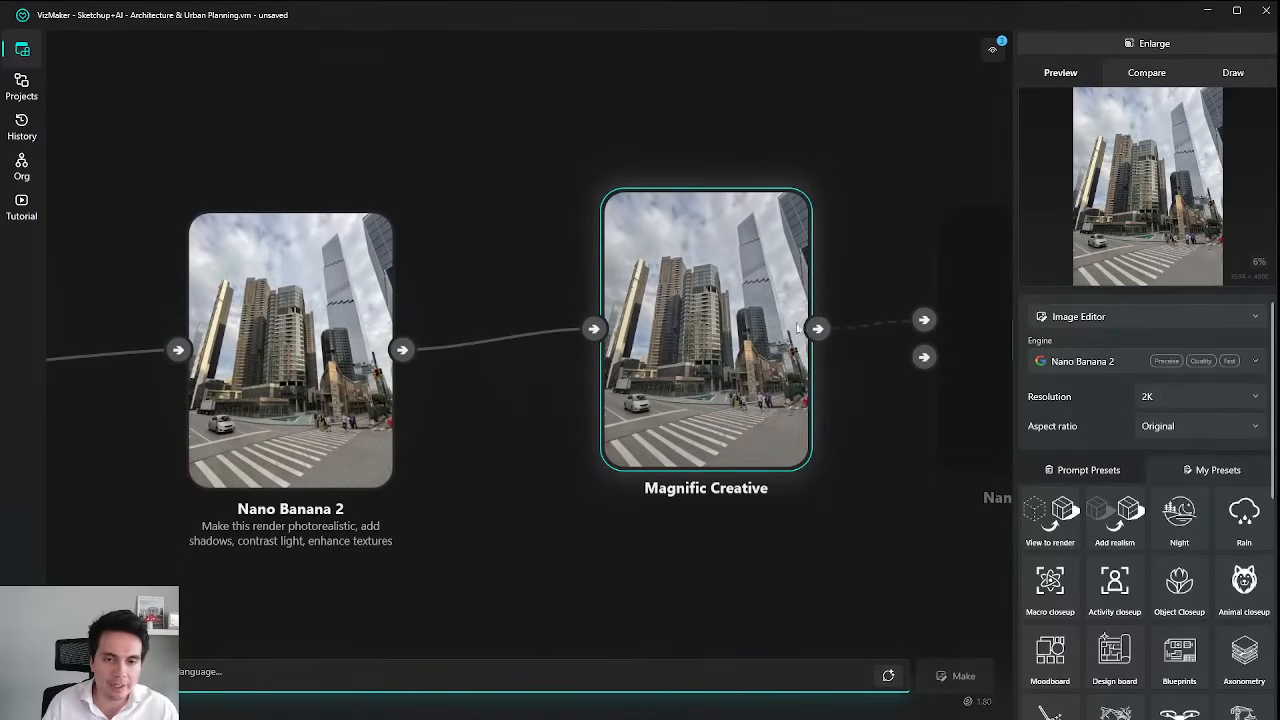
Set up an enlarged comparison with the Magnific Creative result as A and its Nano Banana 2 source as B.
{"action": "right_click", "coordinate": [693, 298]}
{"action": "left_click", "coordinate": [736, 312]}
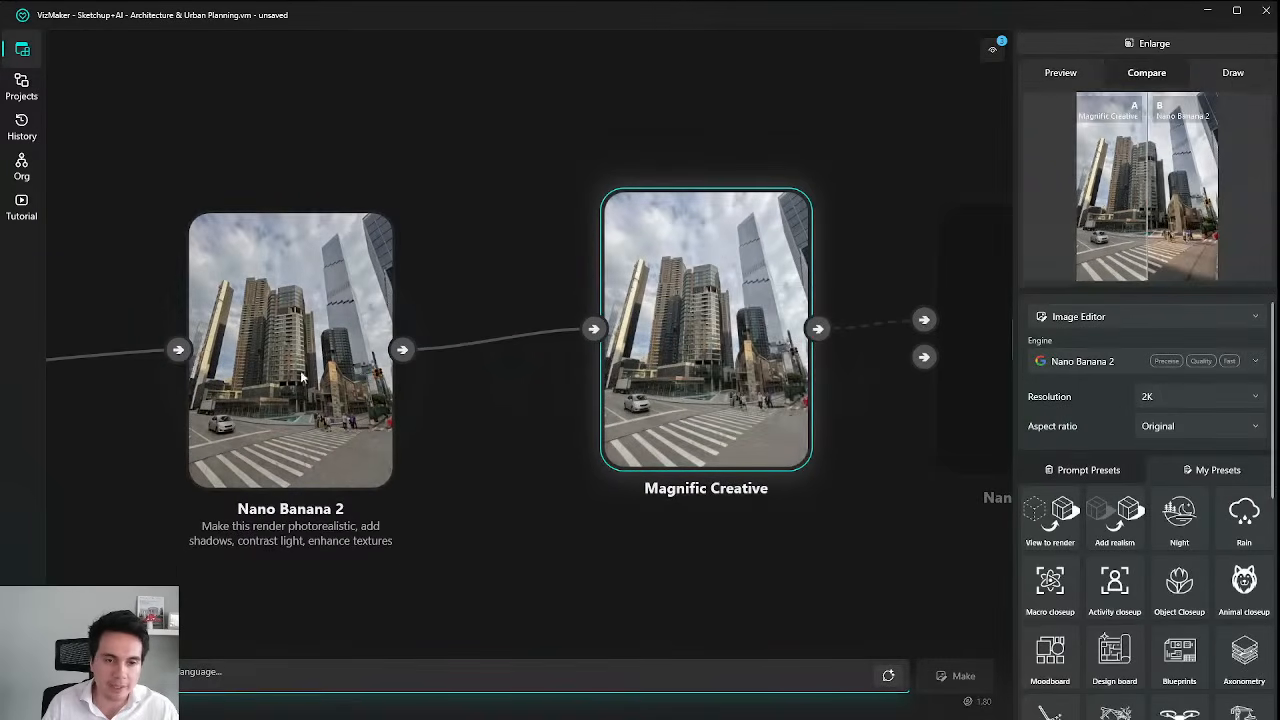
{"action": "right_click", "coordinate": [312, 330]}
{"action": "left_click", "coordinate": [330, 356]}
{"action": "left_click", "coordinate": [1155, 44]}
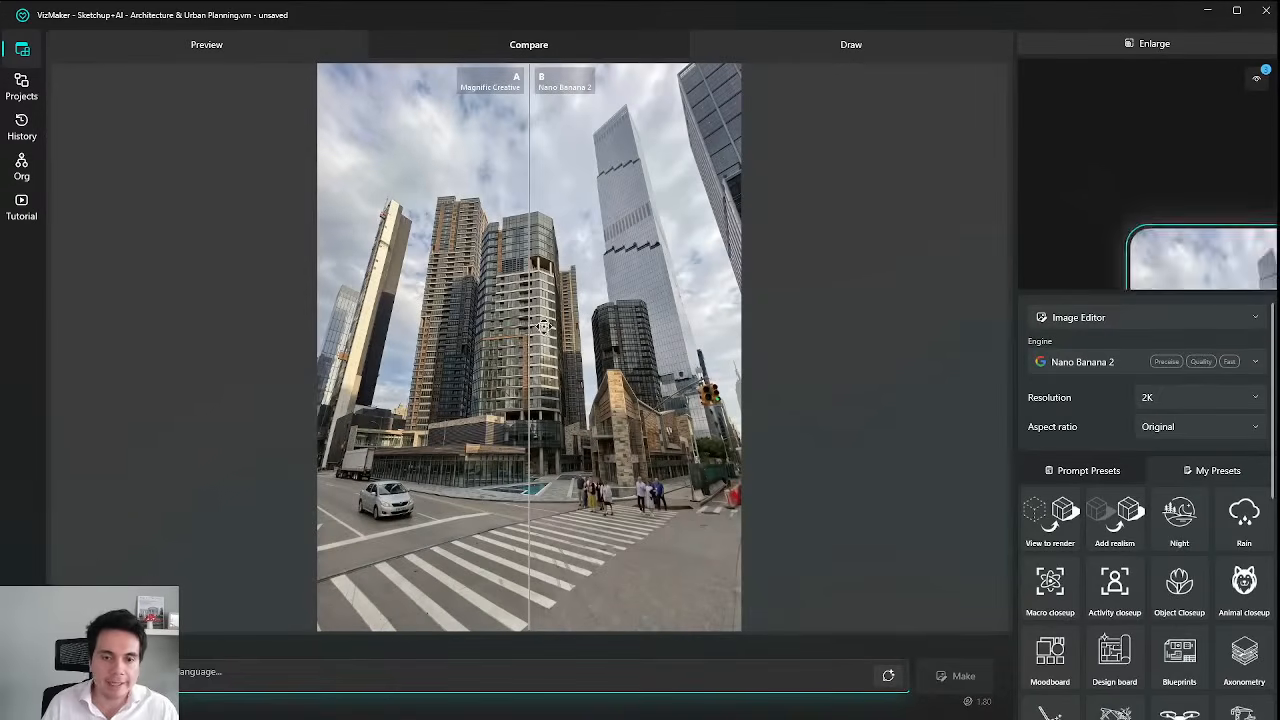
Compare the towers, plaza, pedestrians, crosswalk and vehicles between the upscaled image and its source, shifting the divider across them.
{"action": "scroll", "coordinate": [469, 343], "scroll_direction": "up", "scroll_amount": 4}
{"action": "scroll", "coordinate": [469, 343], "scroll_direction": "up", "scroll_amount": 3}
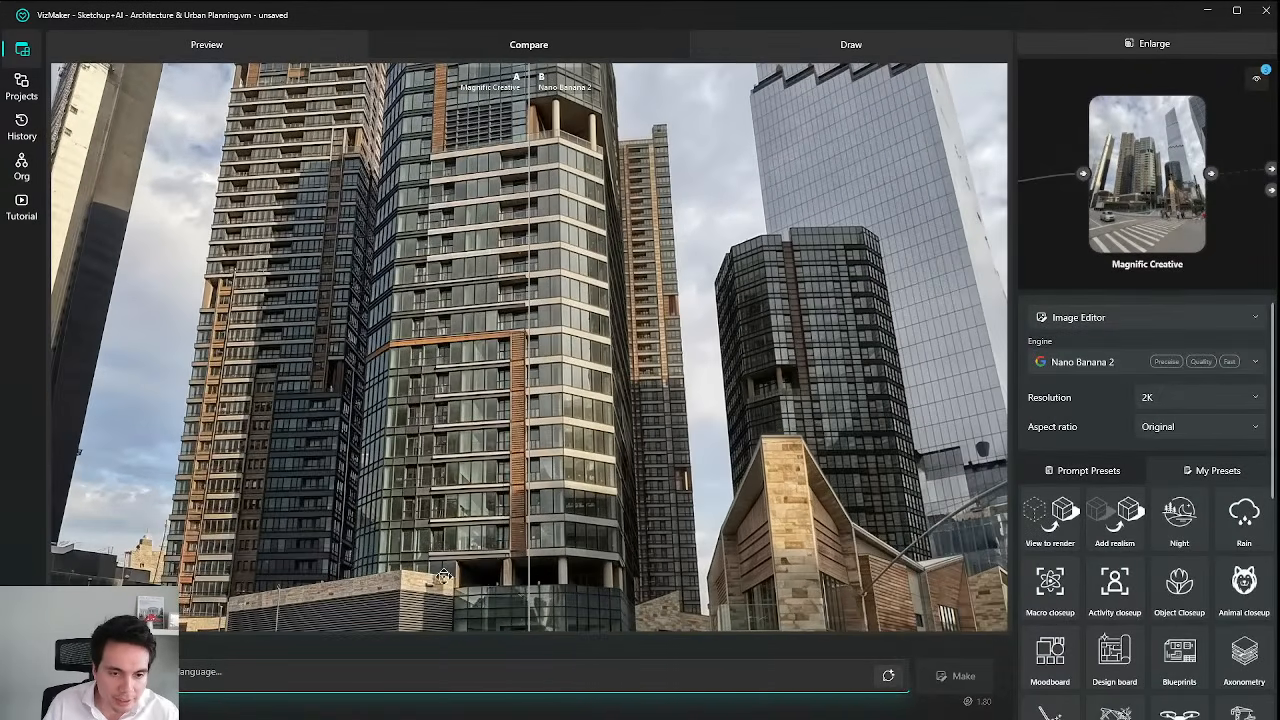
{"action": "left_click_drag", "start_coordinate": [513, 520], "coordinate": [513, 239]}
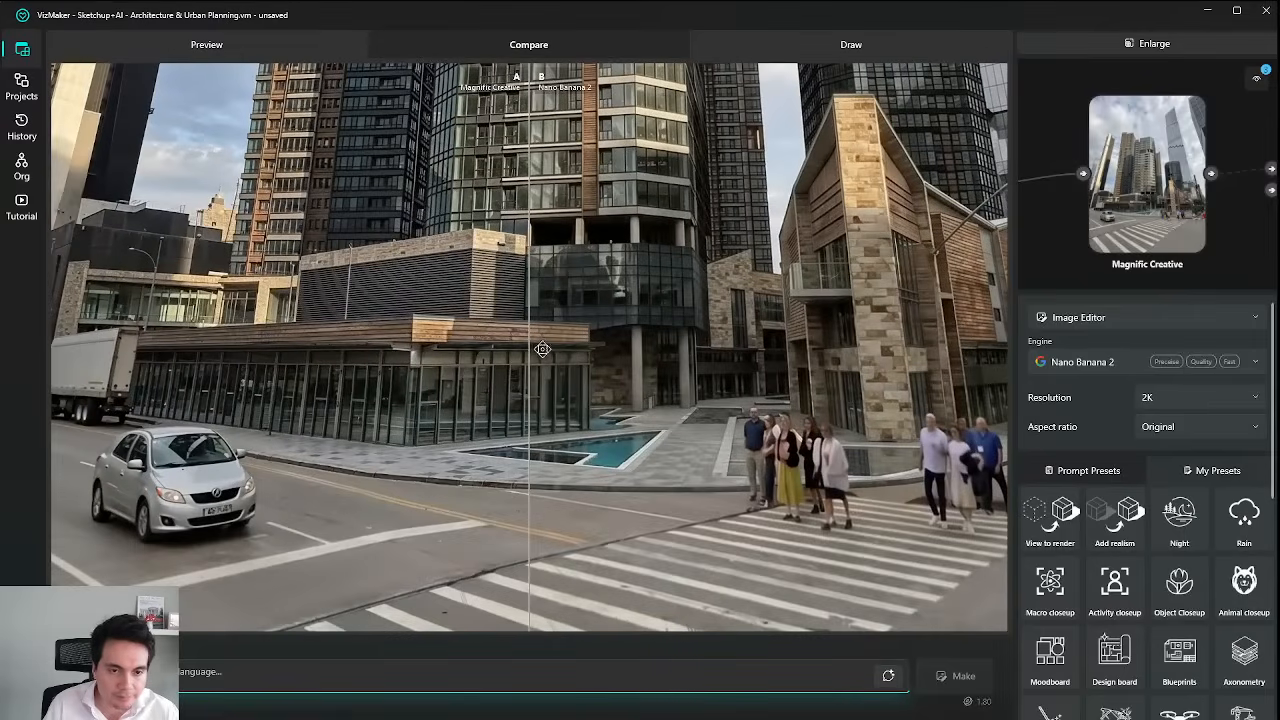
{"action": "left_click_drag", "start_coordinate": [531, 346], "coordinate": [833, 430]}
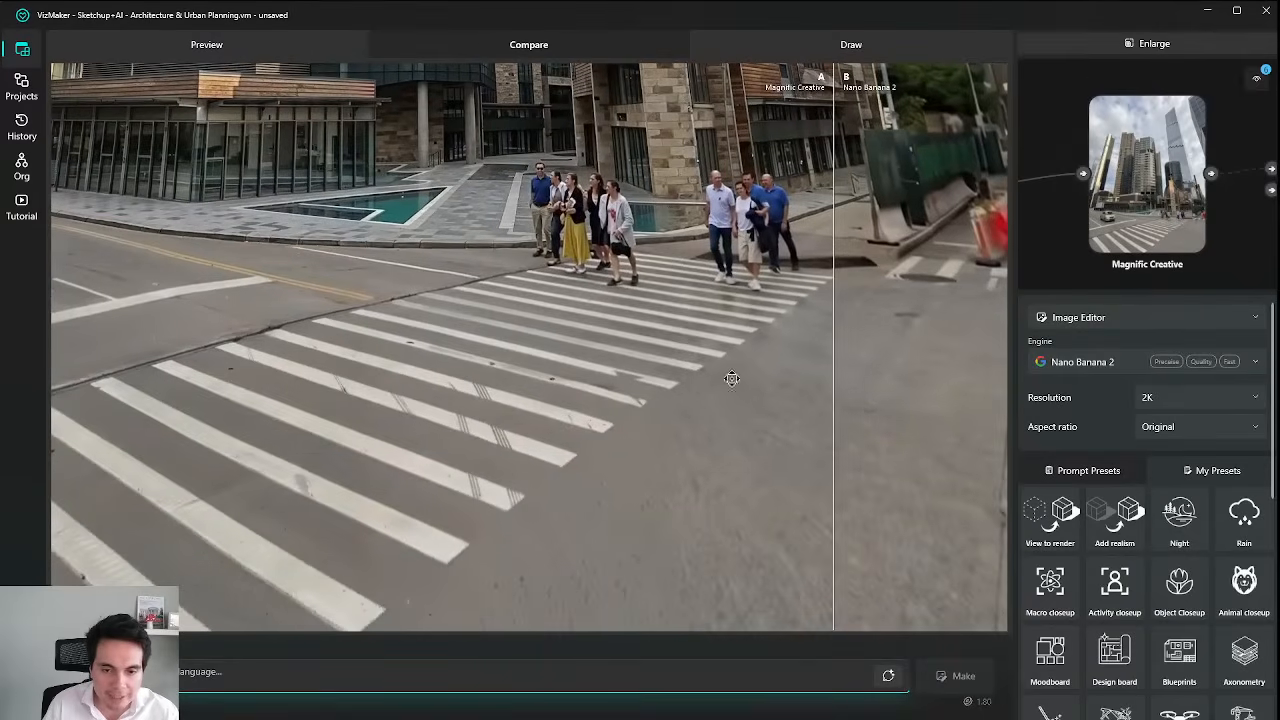
{"action": "left_click_drag", "start_coordinate": [833, 430], "coordinate": [894, 400]}
{"action": "left_click_drag", "start_coordinate": [586, 154], "coordinate": [571, 404]}
{"action": "mouse_move", "coordinate": [896, 397]}
{"action": "left_mouse_down"}
{"action": "mouse_move", "coordinate": [1012, 406]}
{"action": "mouse_move", "coordinate": [872, 395]}
{"action": "left_mouse_up"}
{"action": "left_click_drag", "start_coordinate": [335, 592], "coordinate": [351, 425]}
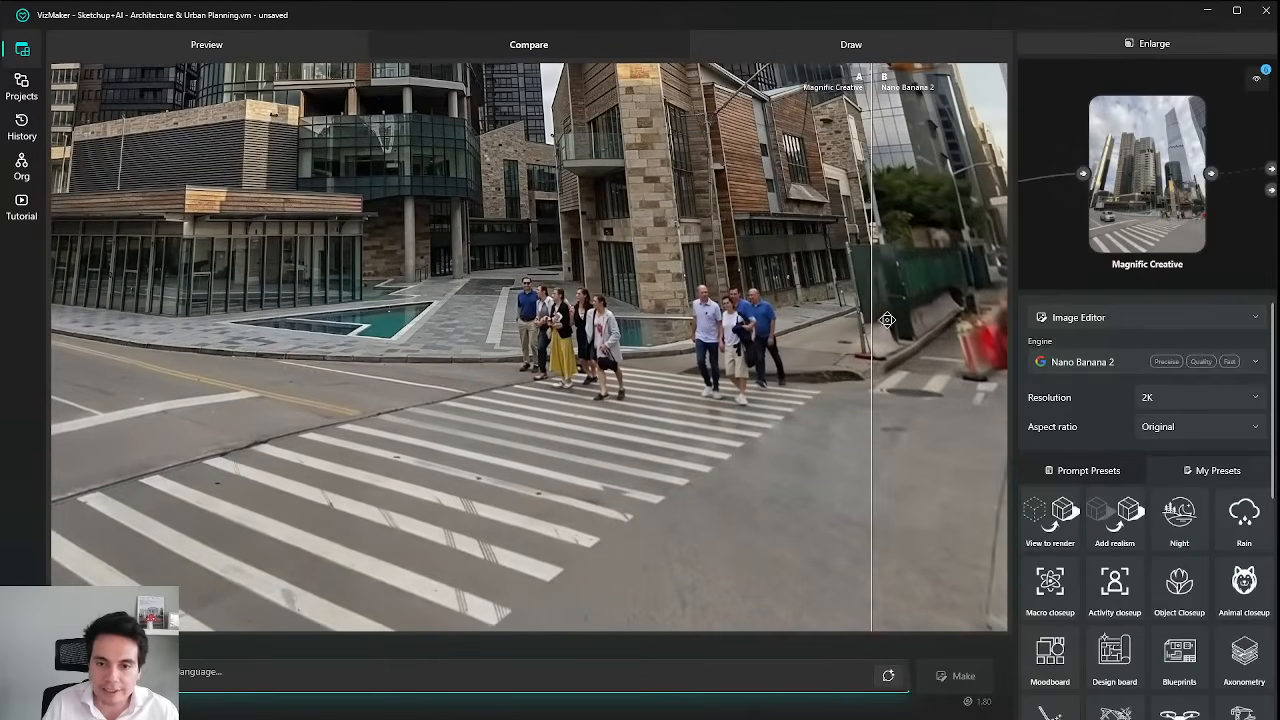
{"action": "mouse_move", "coordinate": [905, 319]}
{"action": "left_mouse_down"}
{"action": "mouse_move", "coordinate": [986, 328]}
{"action": "mouse_move", "coordinate": [916, 333]}
{"action": "left_mouse_up"}
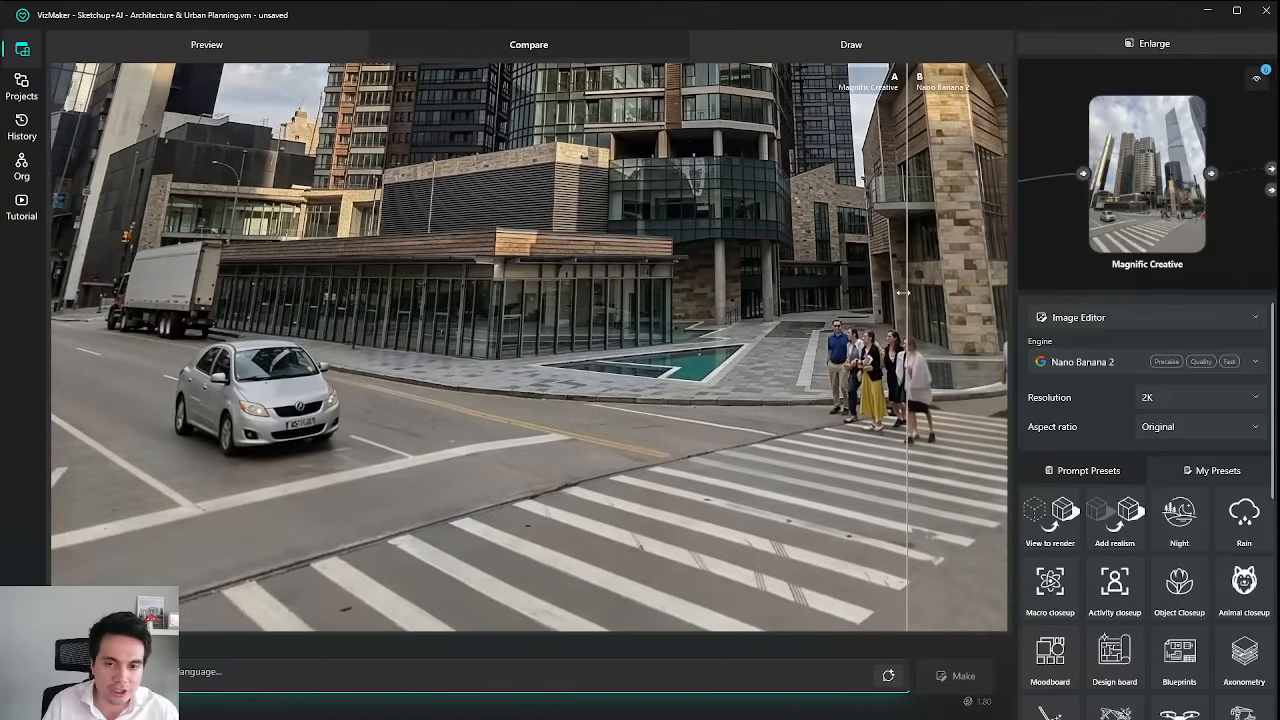
{"action": "left_click_drag", "start_coordinate": [905, 299], "coordinate": [462, 320]}
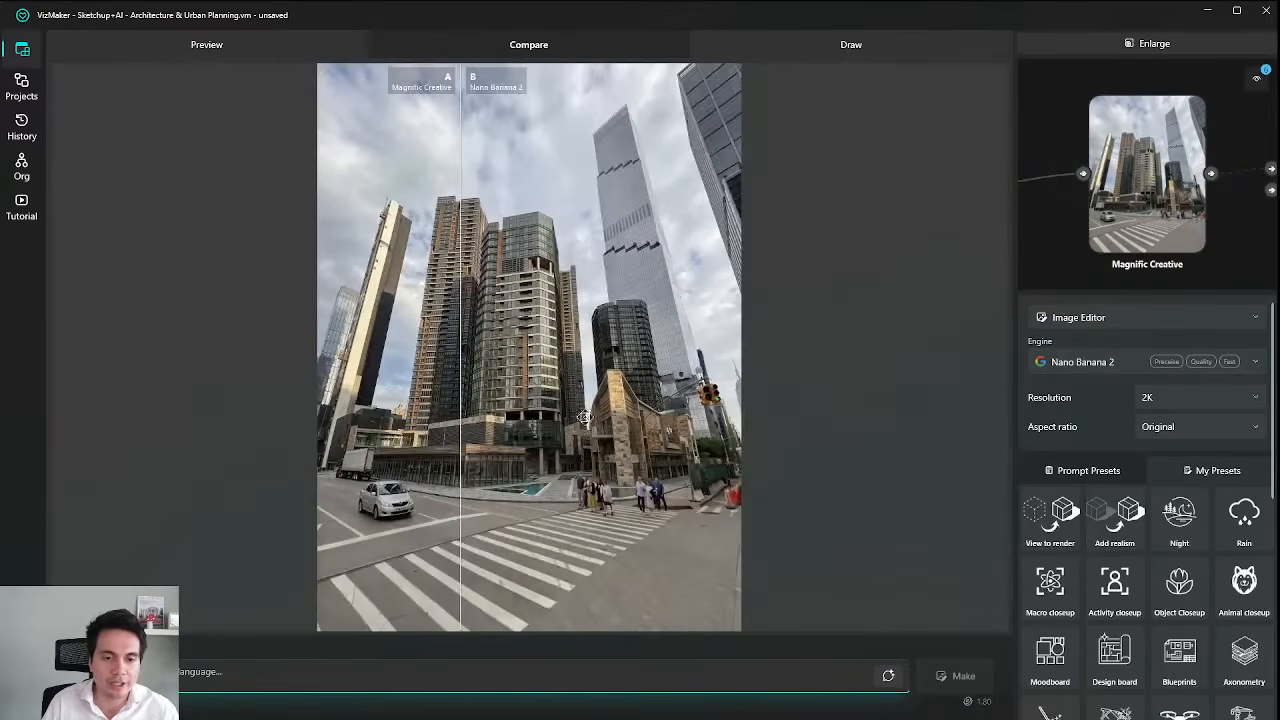
{"action": "left_click_drag", "start_coordinate": [462, 369], "coordinate": [634, 470]}
{"action": "left_click_drag", "start_coordinate": [847, 484], "coordinate": [700, 398]}
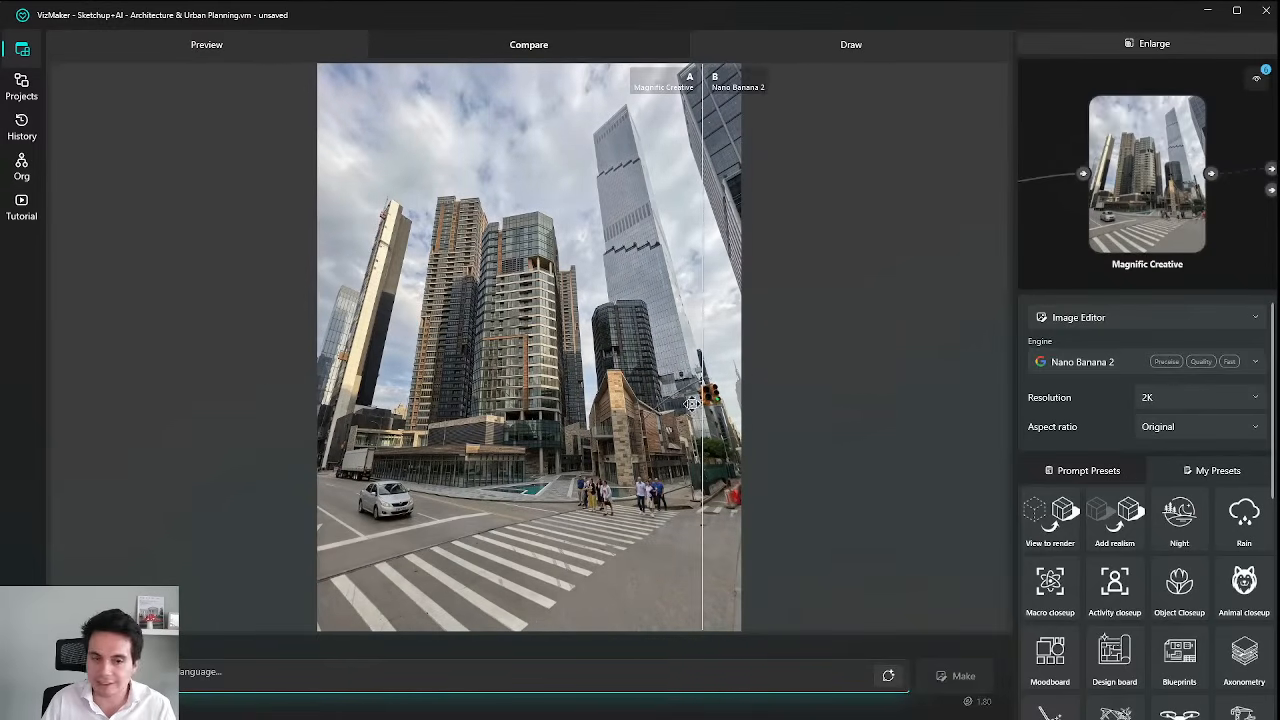
Close the enlarged comparison and move the Magnific Creative result farther from its source image, roughly level with it.
{"action": "left_click", "coordinate": [1185, 46]}
{"action": "left_click_drag", "start_coordinate": [593, 375], "coordinate": [632, 401]}
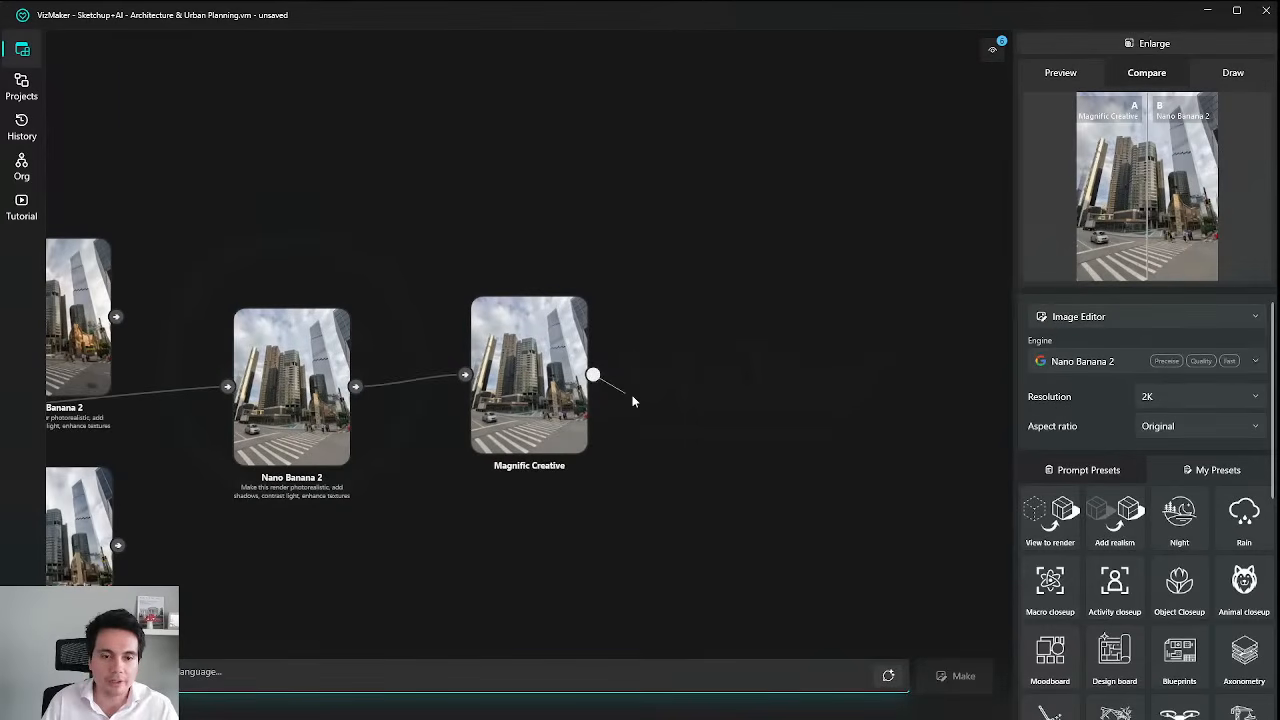
{"action": "scroll", "coordinate": [645, 324], "scroll_direction": "down", "scroll_amount": 6}
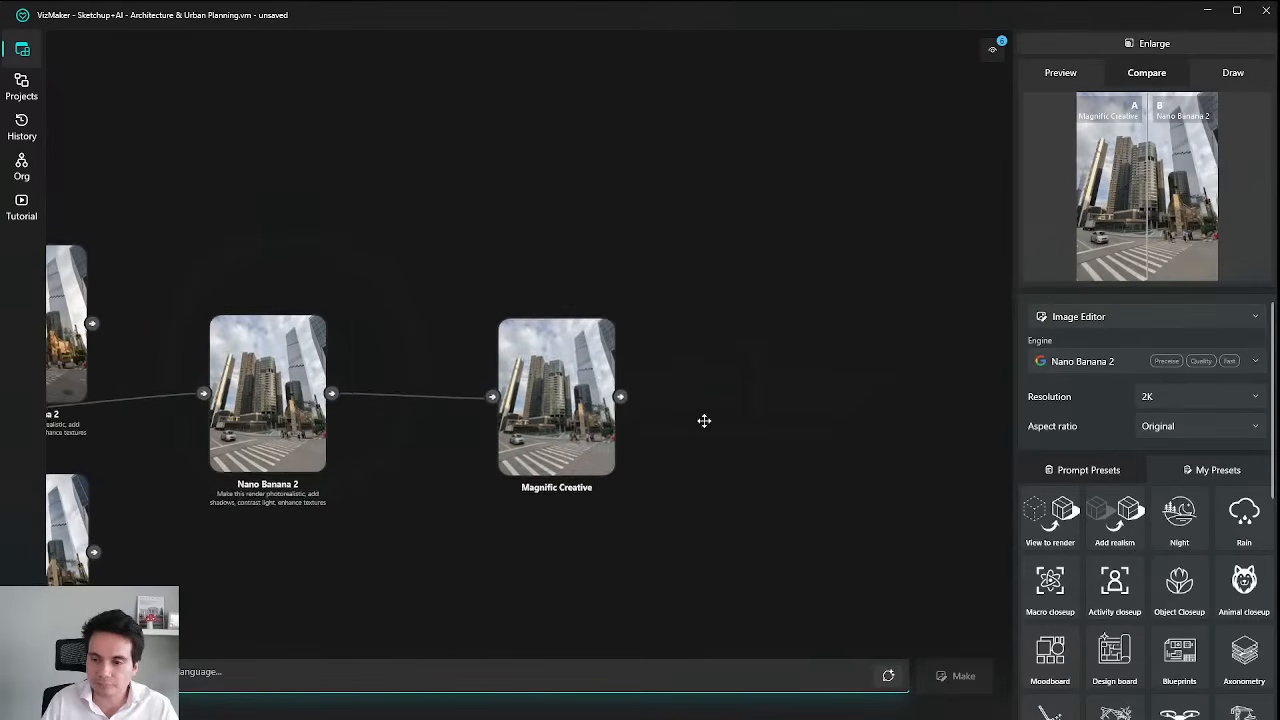
Return to the aerial branch, select the middle street-level result, and review it alongside the other generated variations.
{"action": "left_click_drag", "start_coordinate": [519, 131], "coordinate": [670, 259]}
{"action": "scroll", "coordinate": [500, 229], "scroll_direction": "up", "scroll_amount": 5}
{"action": "scroll", "coordinate": [584, 150], "scroll_direction": "up", "scroll_amount": 6}
{"action": "scroll", "coordinate": [586, 159], "scroll_direction": "down", "scroll_amount": 5}
{"action": "scroll", "coordinate": [565, 281], "scroll_direction": "up", "scroll_amount": 2}
{"action": "scroll", "coordinate": [564, 281], "scroll_direction": "up", "scroll_amount": 2}
{"action": "left_click", "coordinate": [614, 296]}
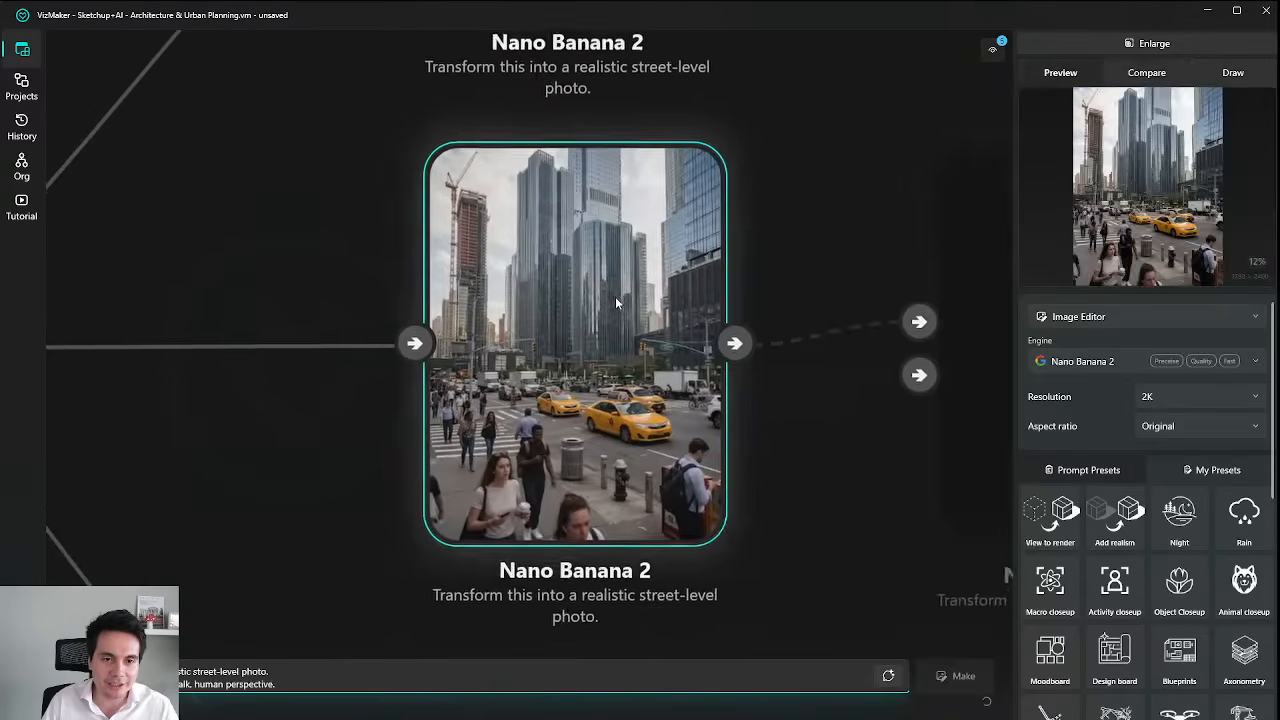
{"action": "left_click_drag", "start_coordinate": [638, 378], "coordinate": [654, 15]}
{"action": "left_click_drag", "start_coordinate": [667, 408], "coordinate": [686, 479]}
{"action": "left_click_drag", "start_coordinate": [700, 287], "coordinate": [712, 535]}
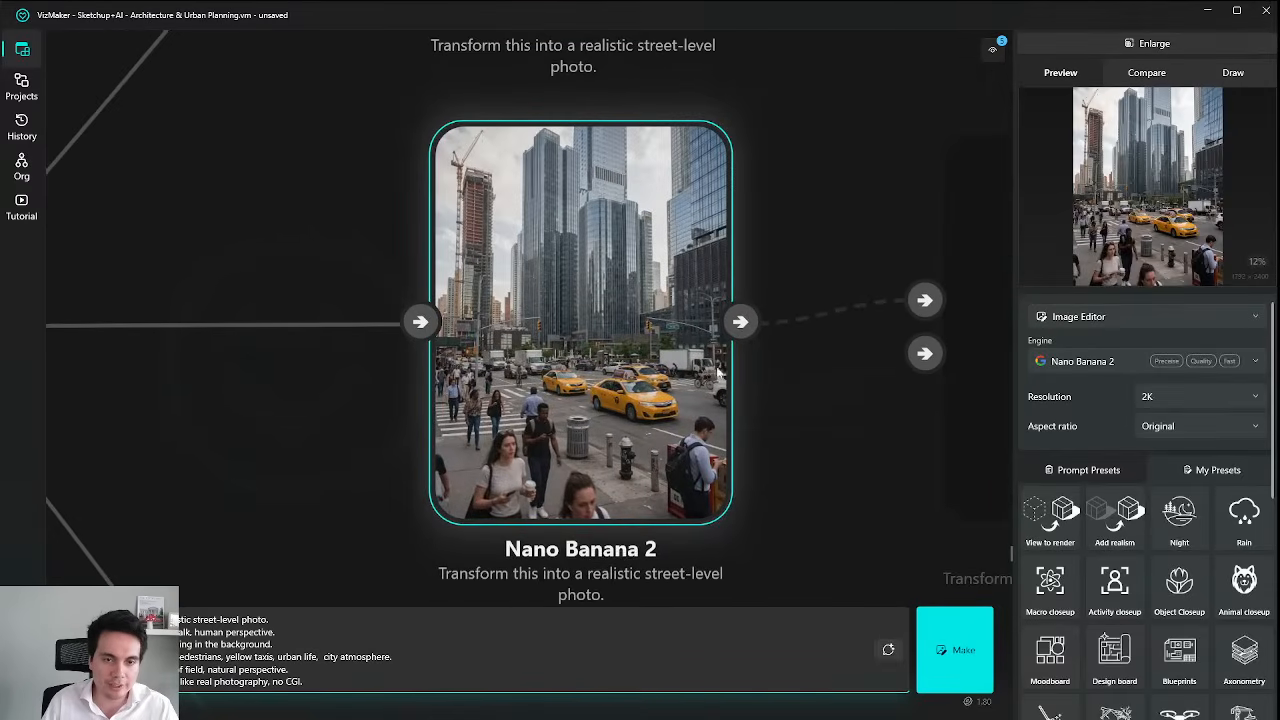
Inspect the middle street-level result enlarged, checking the taxis, pedestrians and towers, and return to the node canvas.
{"action": "left_click", "coordinate": [1180, 45]}
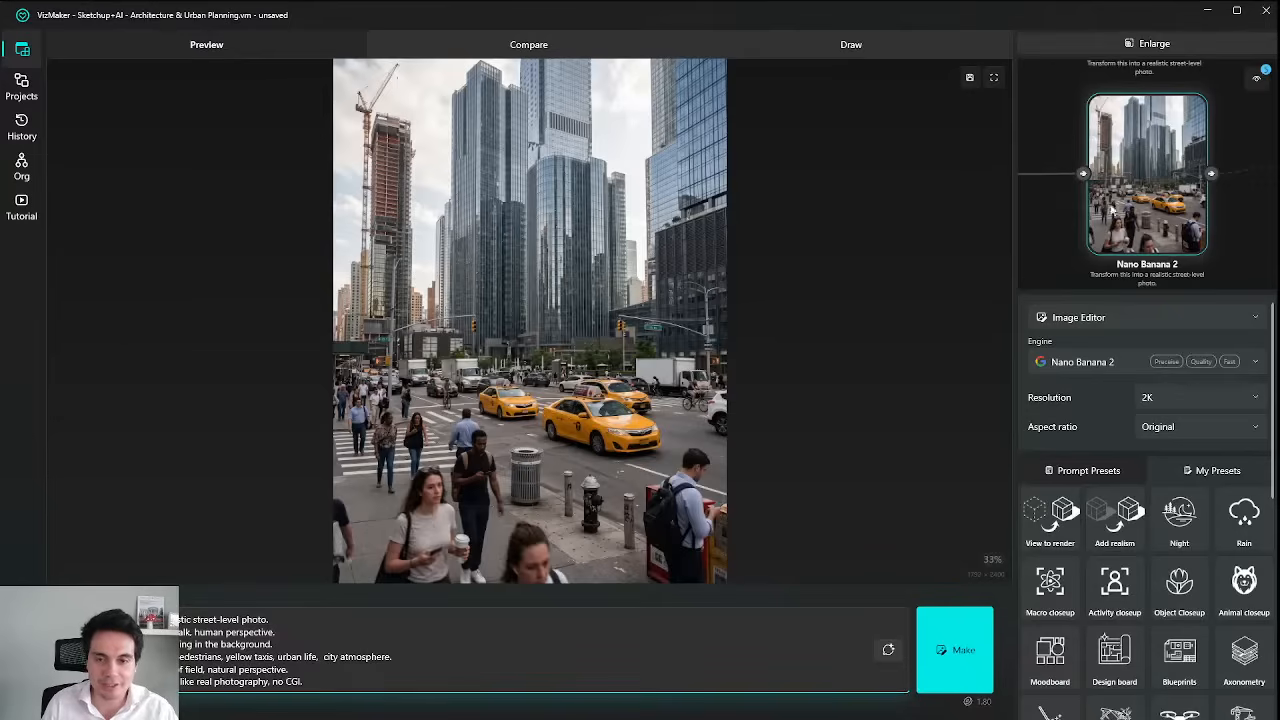
{"action": "scroll", "coordinate": [491, 498], "scroll_direction": "up", "scroll_amount": 3}
{"action": "left_click_drag", "start_coordinate": [491, 498], "coordinate": [521, 416]}
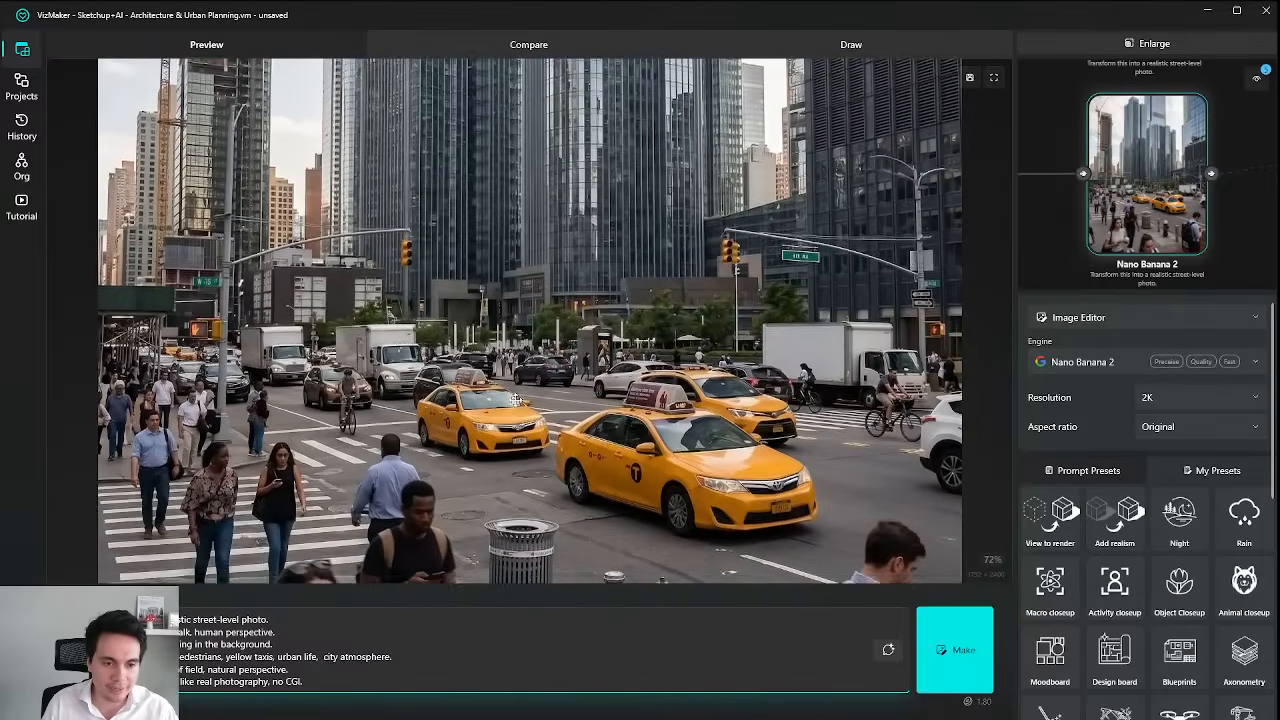
{"action": "scroll", "coordinate": [522, 417], "scroll_direction": "down", "scroll_amount": 3}
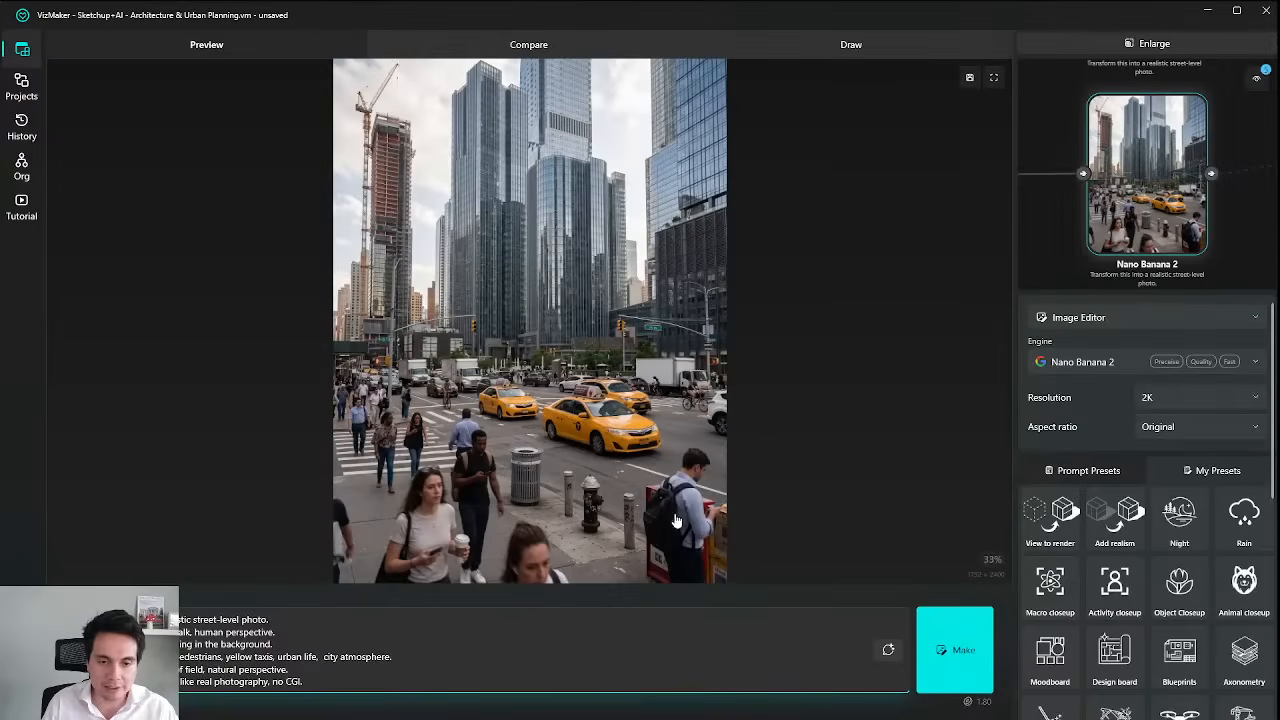
{"action": "scroll", "coordinate": [421, 543], "scroll_direction": "up", "scroll_amount": 3}
{"action": "scroll", "coordinate": [543, 468], "scroll_direction": "down", "scroll_amount": 3}
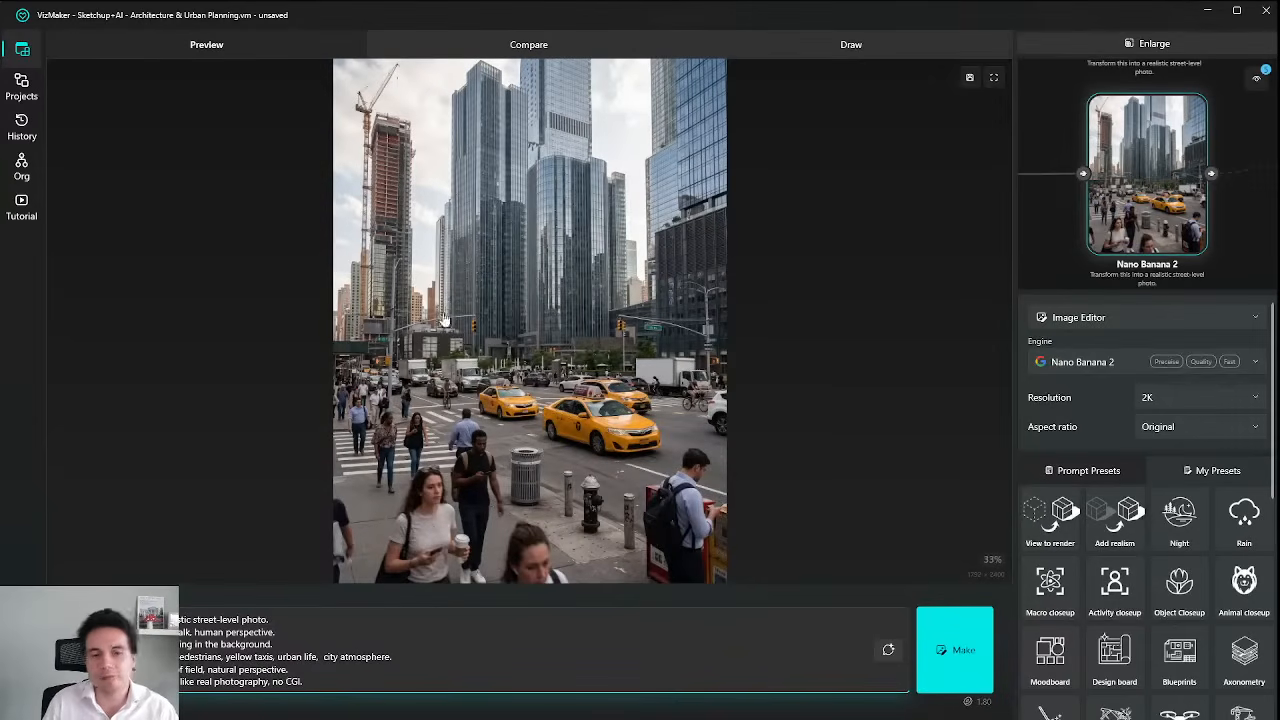
{"action": "left_click", "coordinate": [1113, 40]}
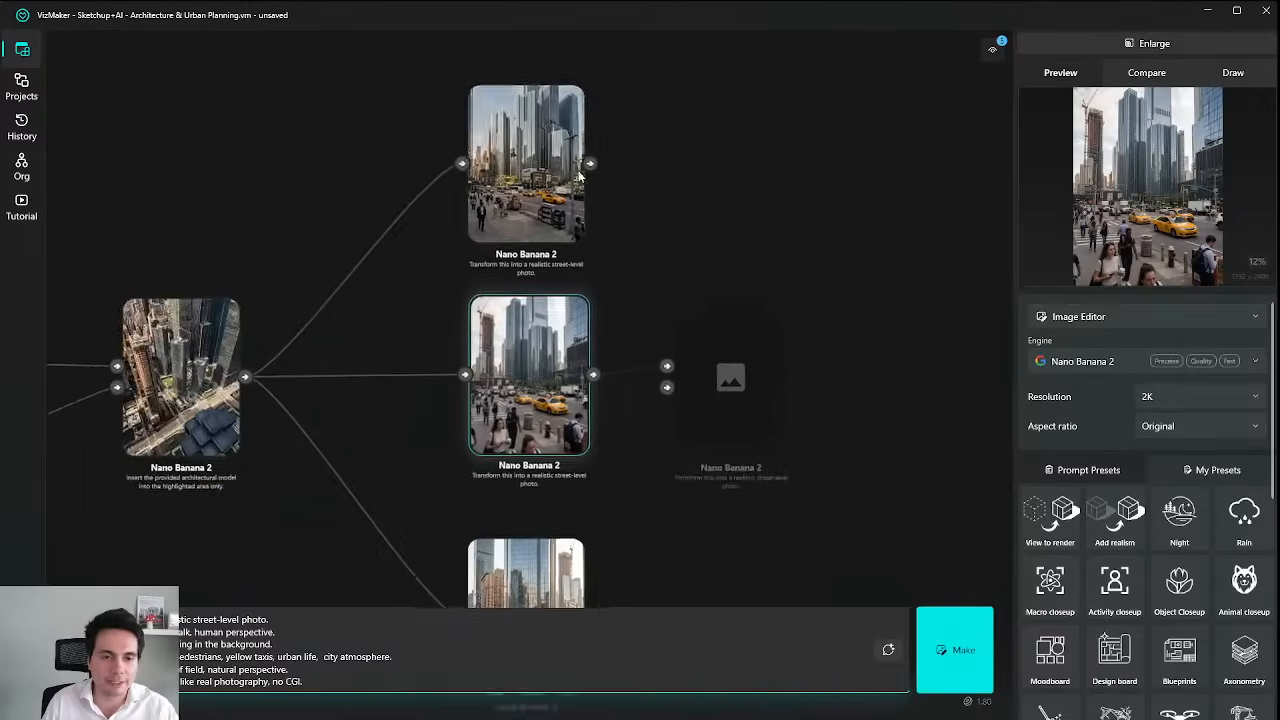
Return to the street-photo branch and select the Magnific Creative upscaled image as the source for a new edit.
{"action": "left_click_drag", "start_coordinate": [697, 381], "coordinate": [663, 286]}
{"action": "scroll", "coordinate": [748, 490], "scroll_direction": "up", "scroll_amount": 5}
{"action": "left_click_drag", "start_coordinate": [785, 414], "coordinate": [718, 386]}
{"action": "scroll", "coordinate": [780, 398], "scroll_direction": "up", "scroll_amount": 2}
{"action": "scroll", "coordinate": [780, 398], "scroll_direction": "up", "scroll_amount": 3}
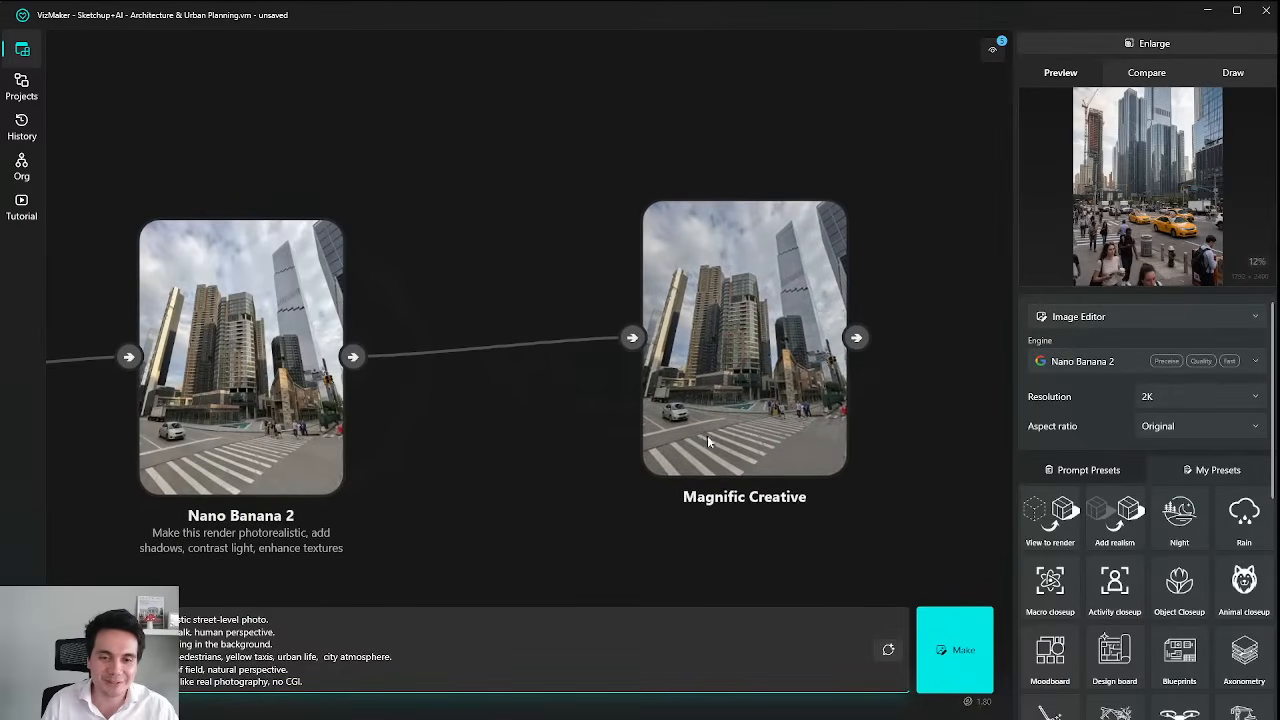
{"action": "left_click_drag", "start_coordinate": [841, 414], "coordinate": [686, 390]}
{"action": "scroll", "coordinate": [584, 373], "scroll_direction": "up", "scroll_amount": 2}
{"action": "left_click", "coordinate": [580, 375]}
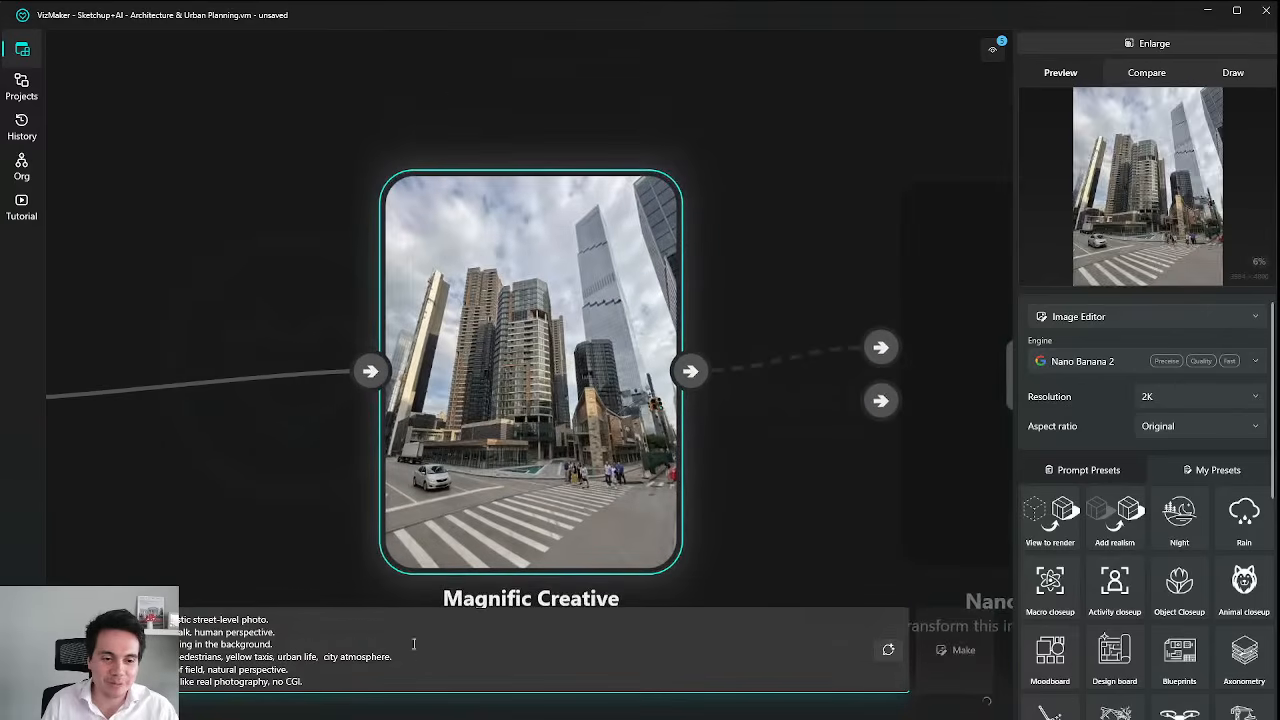
Replace the prompt with "add a few people walking on the street" and generate two variations with Nano Banana 2 at 2K.
{"action": "left_click", "coordinate": [415, 659]}
{"action": "key", "text": "ctrl+a"}
{"action": "key", "text": "BackSpace"}
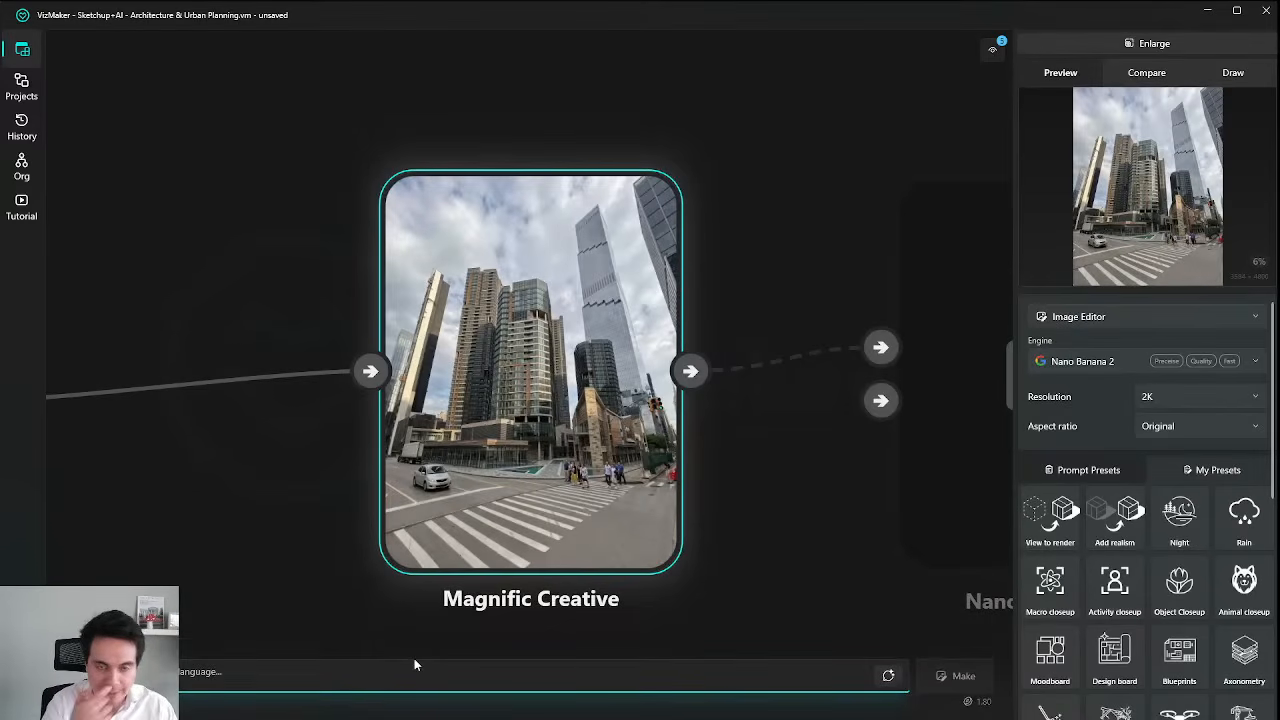
{"action": "type", "text": "ma"}
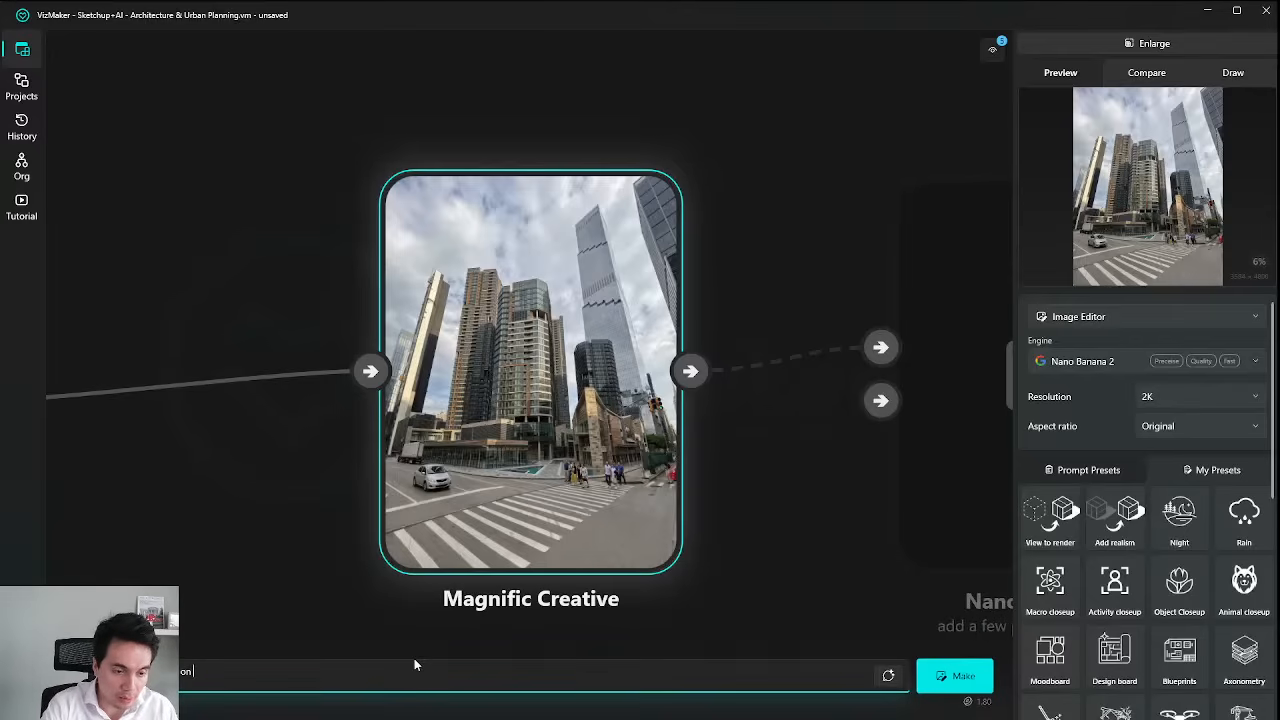
{"action": "type", "text": "the"}
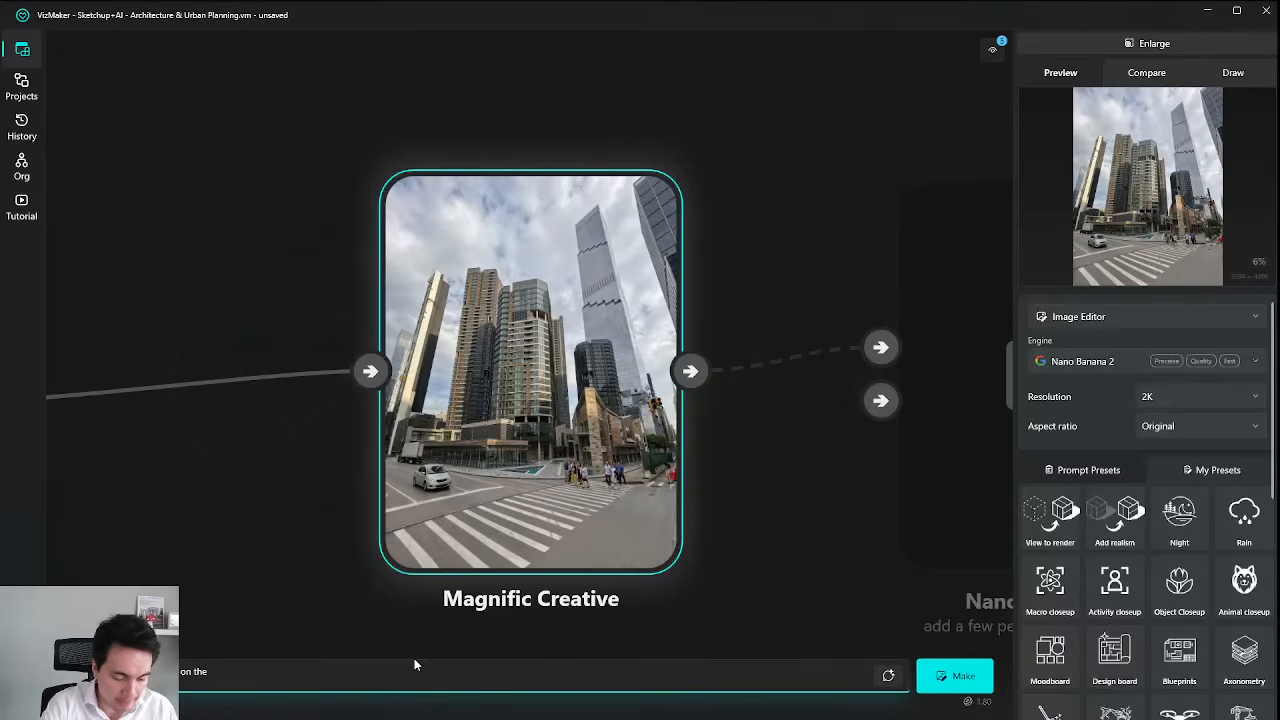
{"action": "type", "text": " street"}
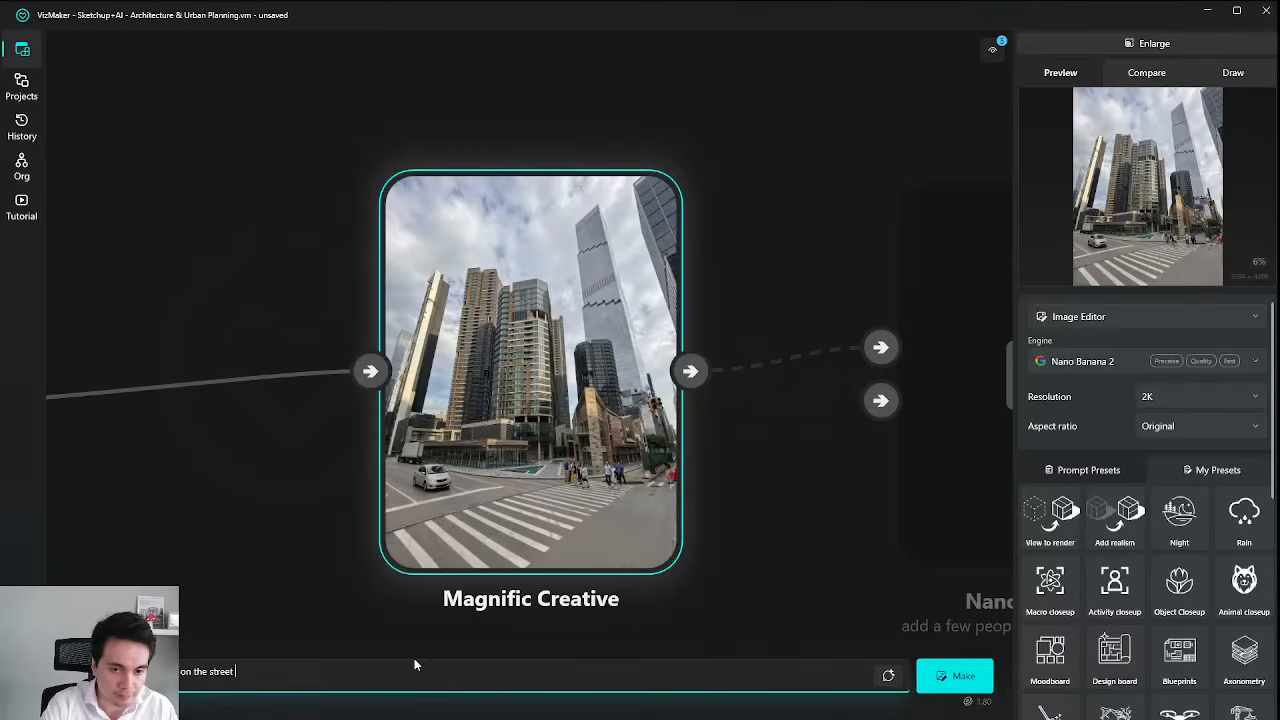
{"action": "key", "text": "BackSpace"}
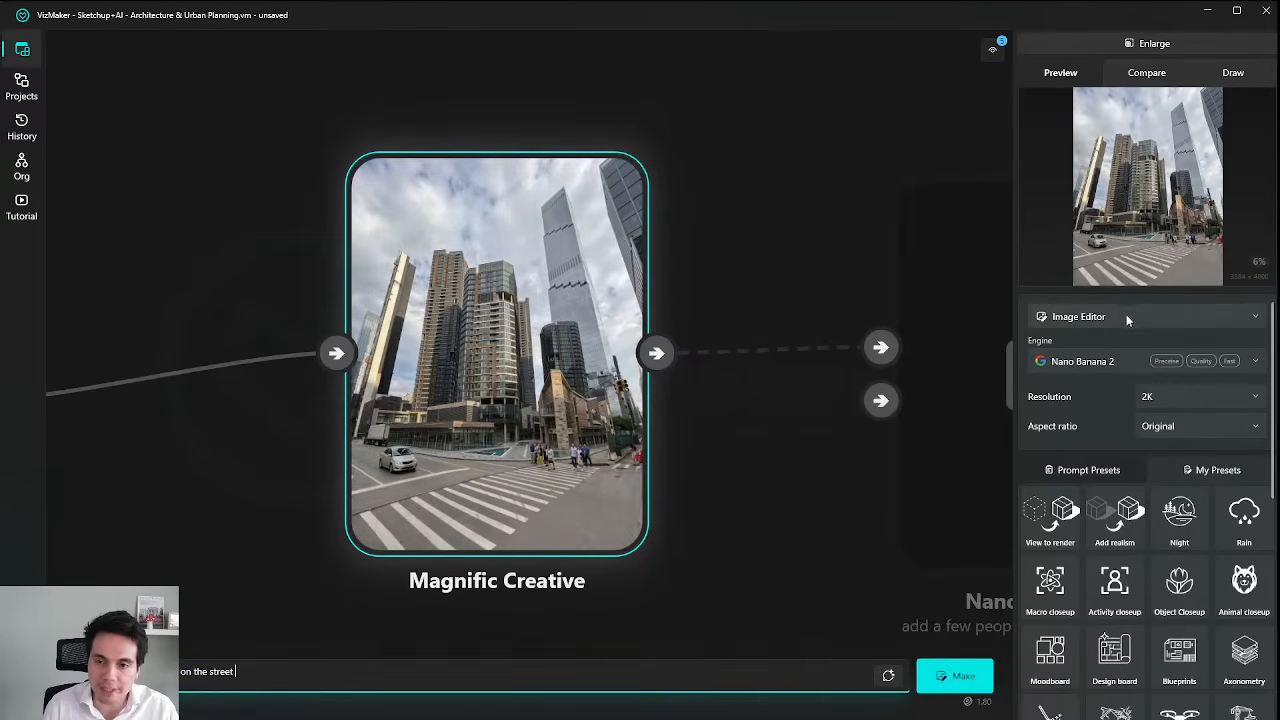
{"action": "left_click", "coordinate": [932, 690]}
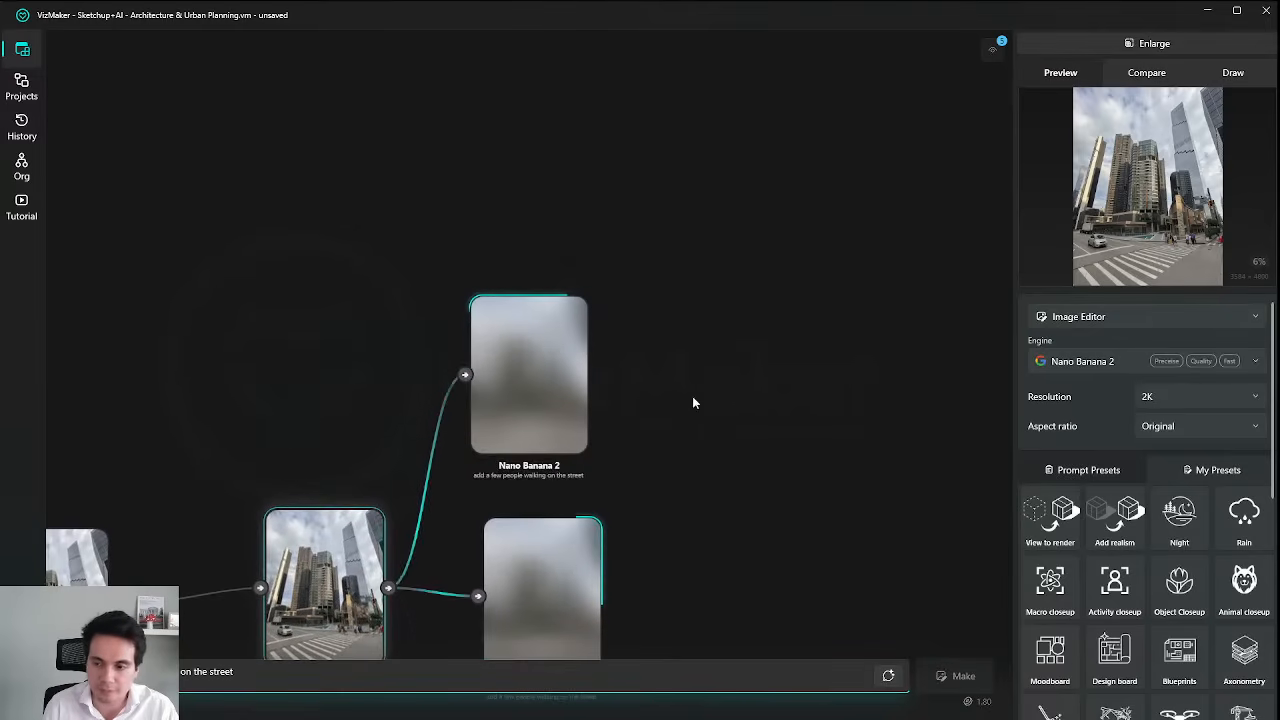
Arrange the two pending people variations beside the Magnific Creative image, one above and one below its level.
{"action": "left_click", "coordinate": [726, 245]}
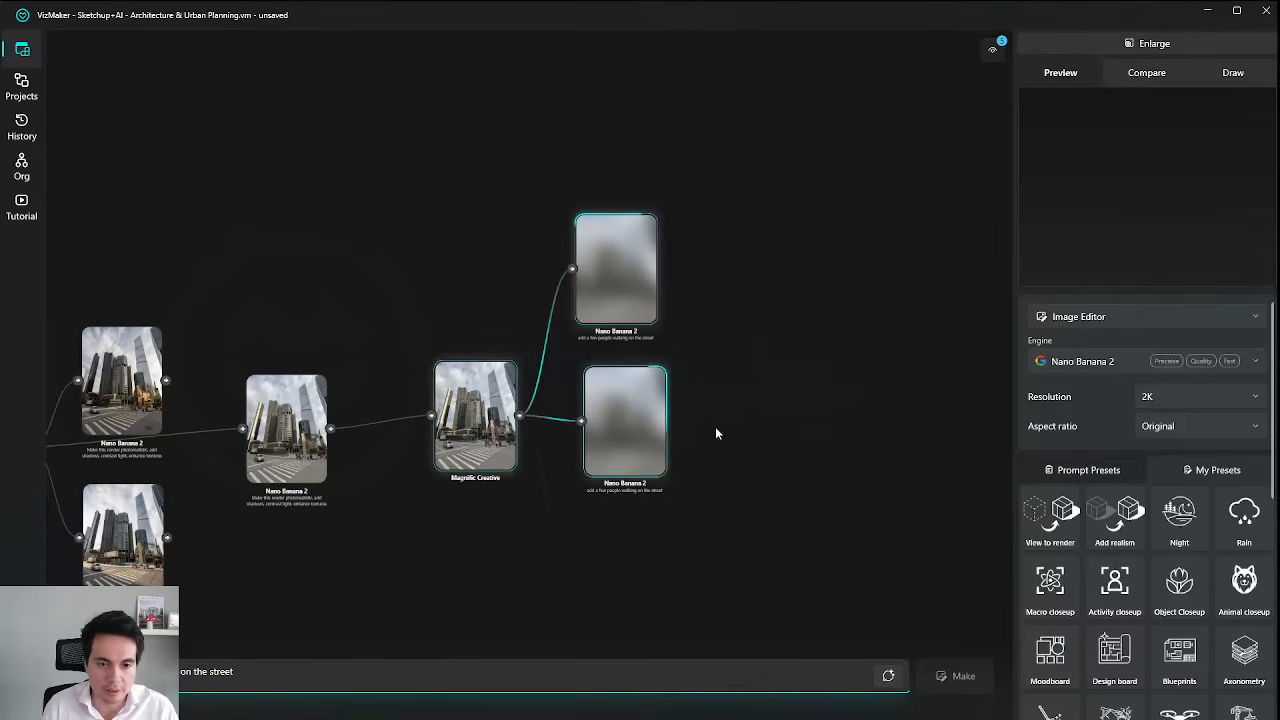
{"action": "scroll", "coordinate": [668, 405], "scroll_direction": "down", "scroll_amount": 3}
{"action": "scroll", "coordinate": [668, 405], "scroll_direction": "down", "scroll_amount": 3}
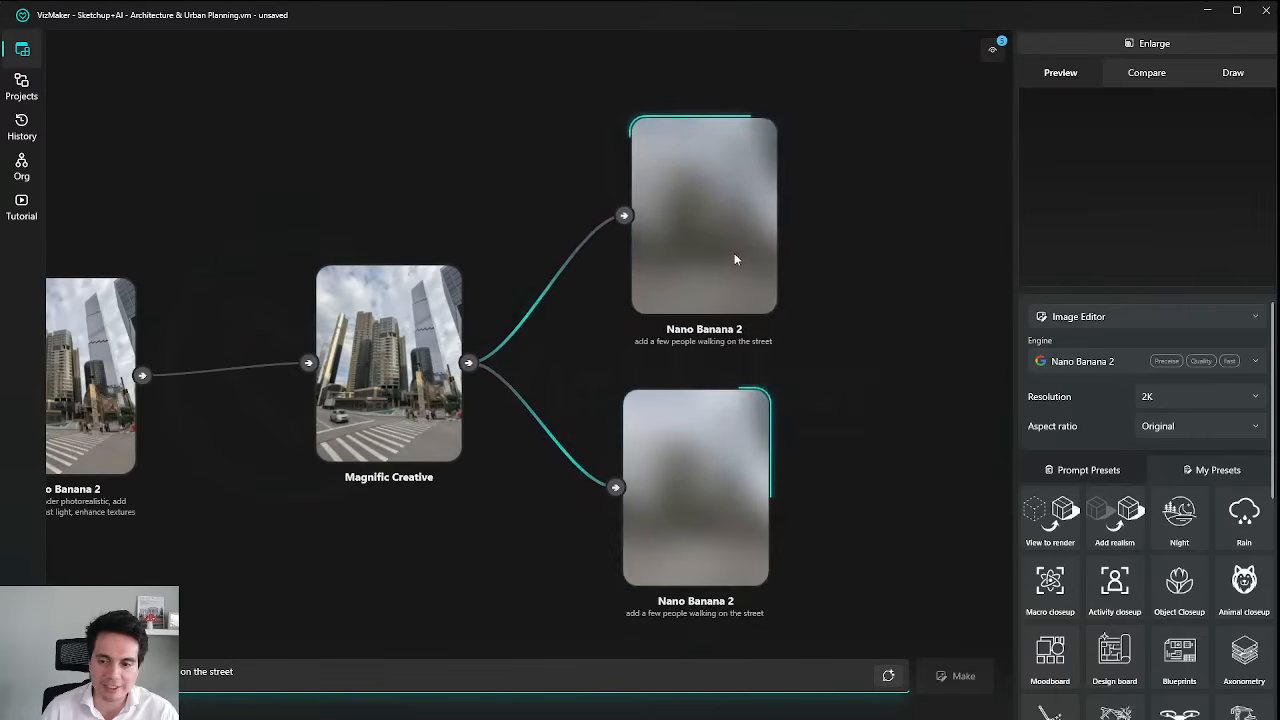
{"action": "scroll", "coordinate": [380, 372], "scroll_direction": "up", "scroll_amount": 5}
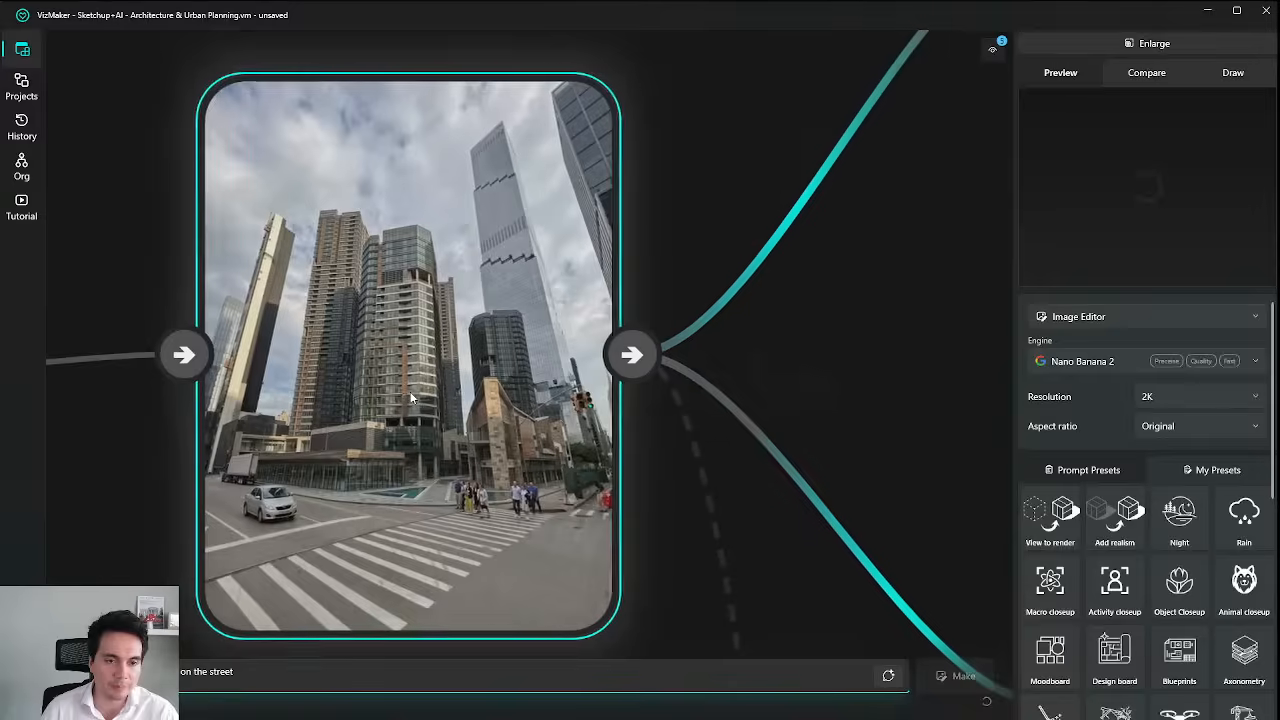
{"action": "scroll", "coordinate": [644, 383], "scroll_direction": "down", "scroll_amount": 5}
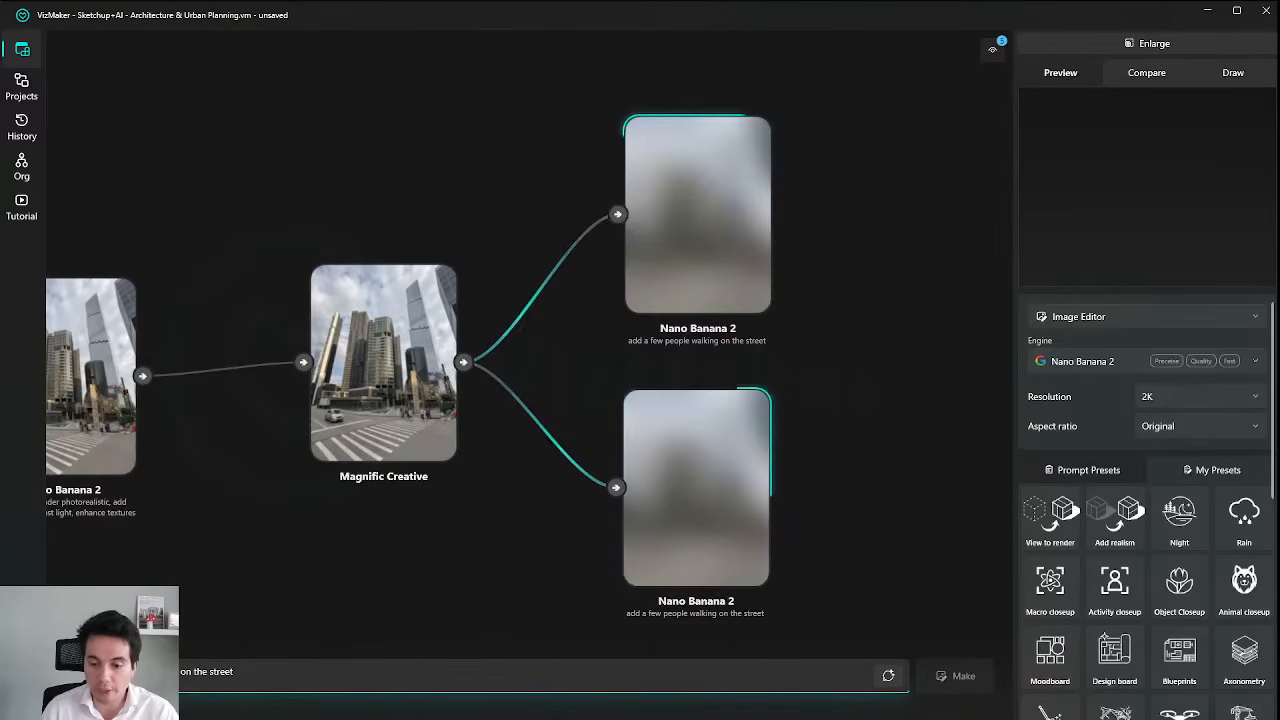
Switch to SketchUp and orbit the four-tower site to a near-vertical aerial view with a 30 mm focal length.
{"action": "key", "text": "alt+Tab"}
{"action": "left_click_drag", "start_coordinate": [723, 413], "coordinate": [722, 680]}
{"action": "key", "text": "z"}
{"action": "left_click_drag", "start_coordinate": [722, 600], "coordinate": [722, 680]}
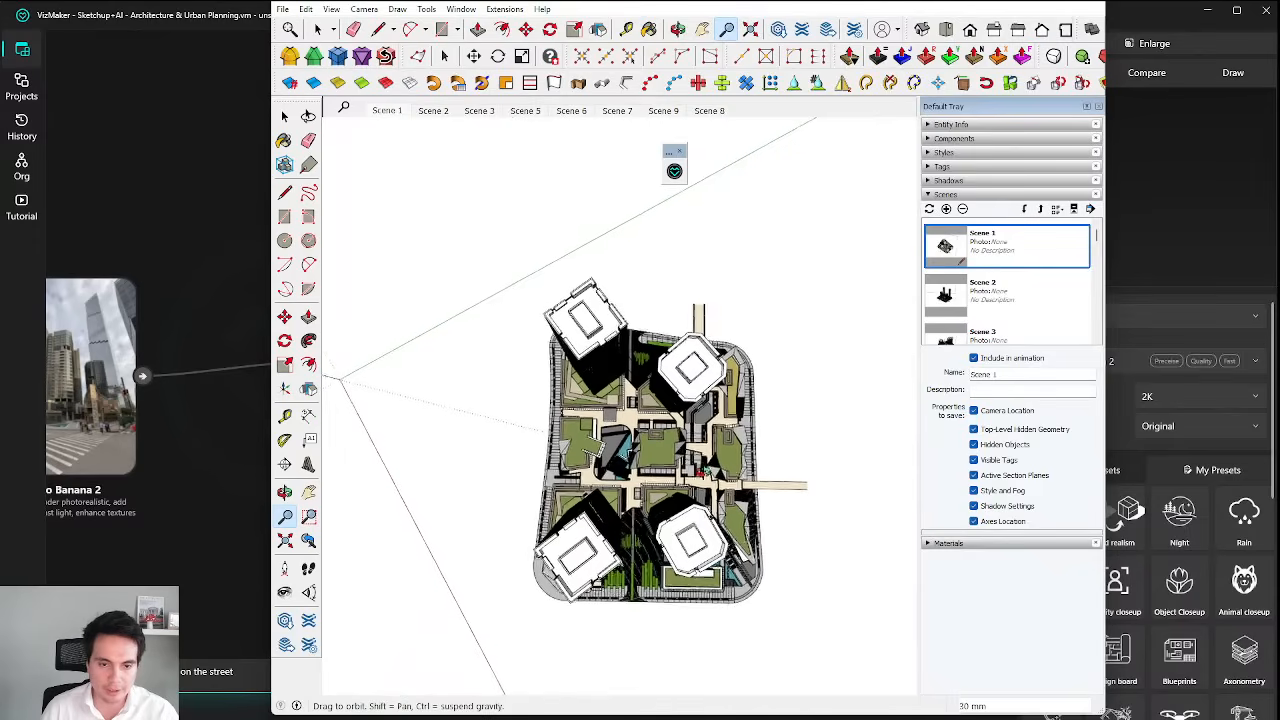
{"action": "scroll", "coordinate": [658, 470], "scroll_direction": "up", "scroll_amount": 3}
{"action": "scroll", "coordinate": [657, 472], "scroll_direction": "down", "scroll_amount": 3}
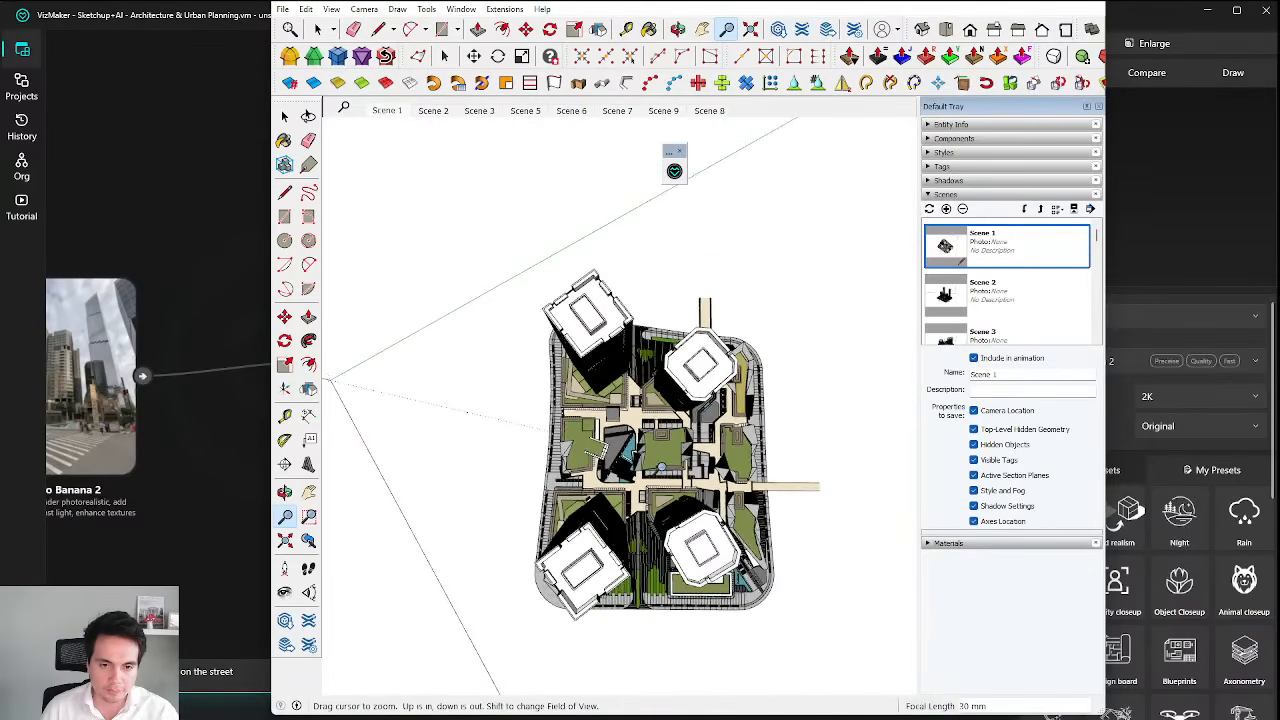
{"action": "key", "text": "o"}
{"action": "left_click_drag", "start_coordinate": [660, 468], "coordinate": [674, 452]}
{"action": "key", "text": "z"}
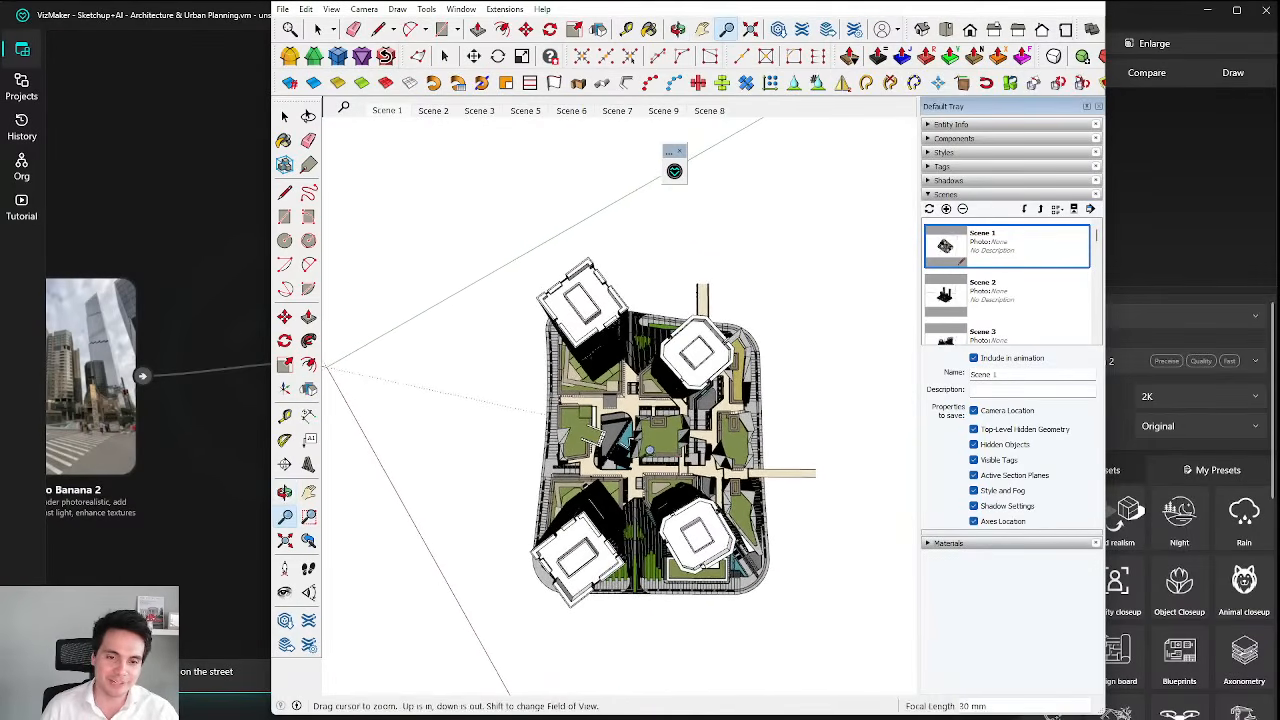
Frame the whole site from above at a 24 mm focal length and send the view to VizMaker.
{"action": "scroll", "coordinate": [660, 450], "scroll_direction": "up", "scroll_amount": 5}
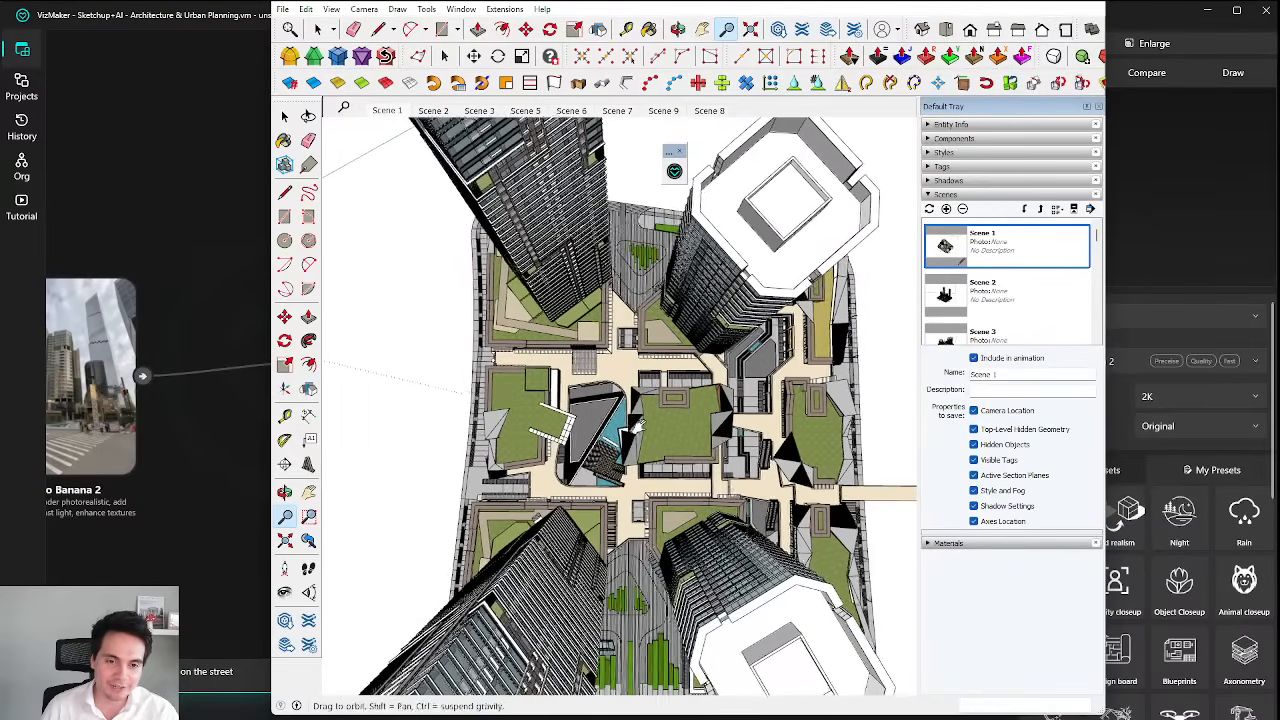
{"action": "scroll", "coordinate": [615, 420], "scroll_direction": "up", "scroll_amount": 2}
{"action": "mouse_move", "coordinate": [655, 407]}
{"action": "left_mouse_down"}
{"action": "mouse_move", "coordinate": [660, 490]}
{"action": "mouse_move", "coordinate": [662, 453]}
{"action": "mouse_move", "coordinate": [650, 450]}
{"action": "mouse_move", "coordinate": [648, 468]}
{"action": "mouse_move", "coordinate": [641, 452]}
{"action": "mouse_move", "coordinate": [655, 443]}
{"action": "mouse_move", "coordinate": [647, 411]}
{"action": "left_mouse_up"}
{"action": "scroll", "coordinate": [661, 453], "scroll_direction": "down", "scroll_amount": 5}
{"action": "key", "text": "z"}
{"action": "key", "text": "z"}
{"action": "scroll", "coordinate": [655, 424], "scroll_direction": "down", "scroll_amount": 1}
{"action": "scroll", "coordinate": [656, 421], "scroll_direction": "up", "scroll_amount": 1}
{"action": "left_click", "coordinate": [675, 172]}
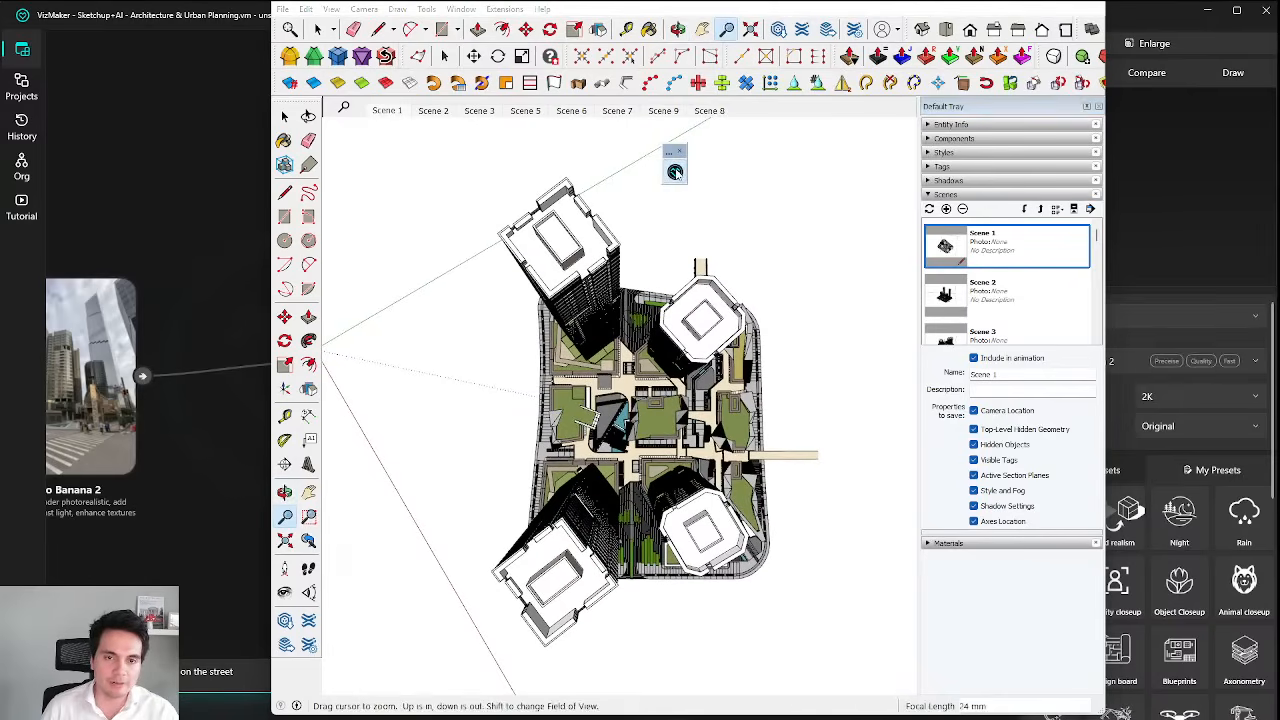
{"action": "left_click", "coordinate": [188, 250]}
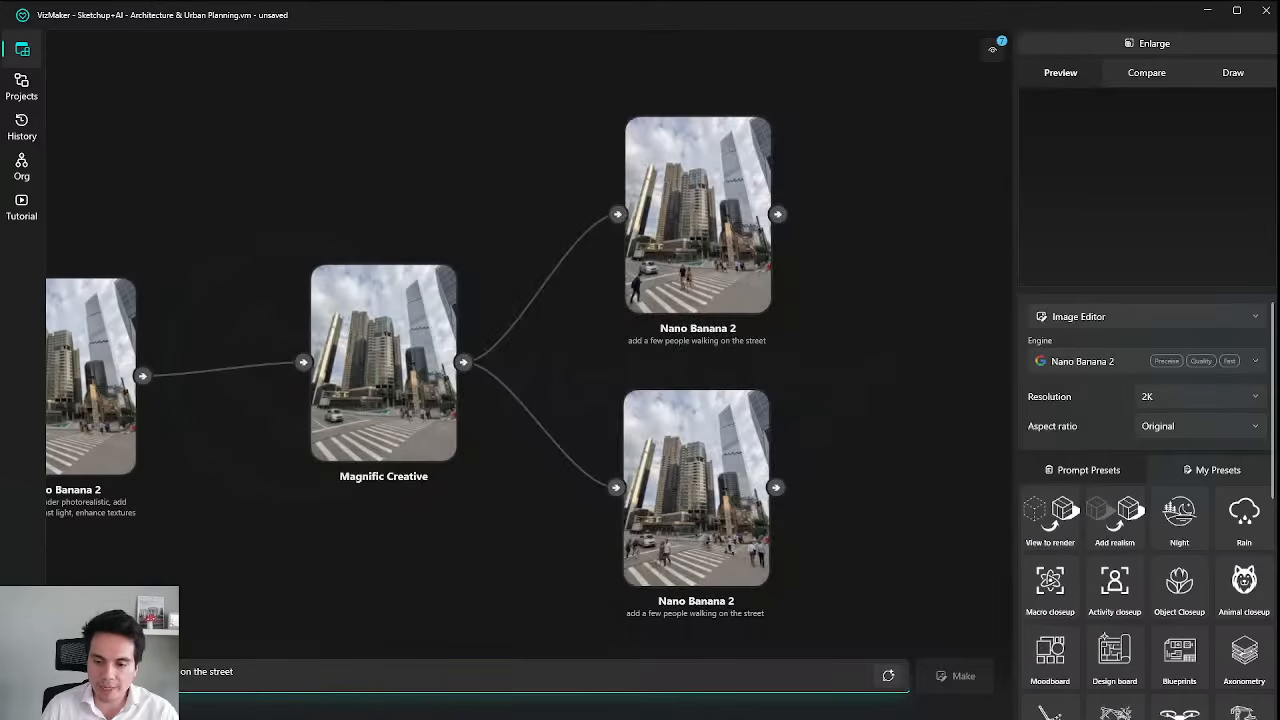
Switch to Google Earth Pro, leave Street View, and turn the camera to look straight down on the vacant lot.
{"action": "key", "text": "alt+Tab"}
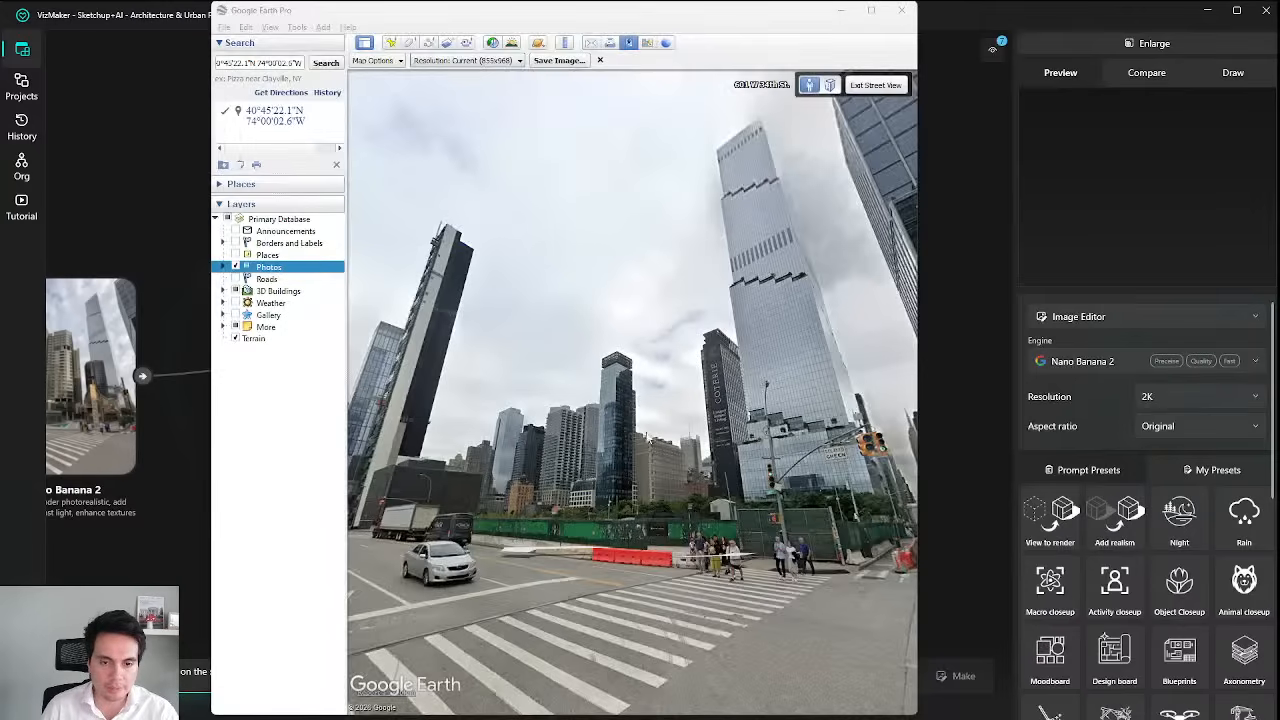
{"action": "scroll", "coordinate": [670, 484], "scroll_direction": "down", "scroll_amount": 3}
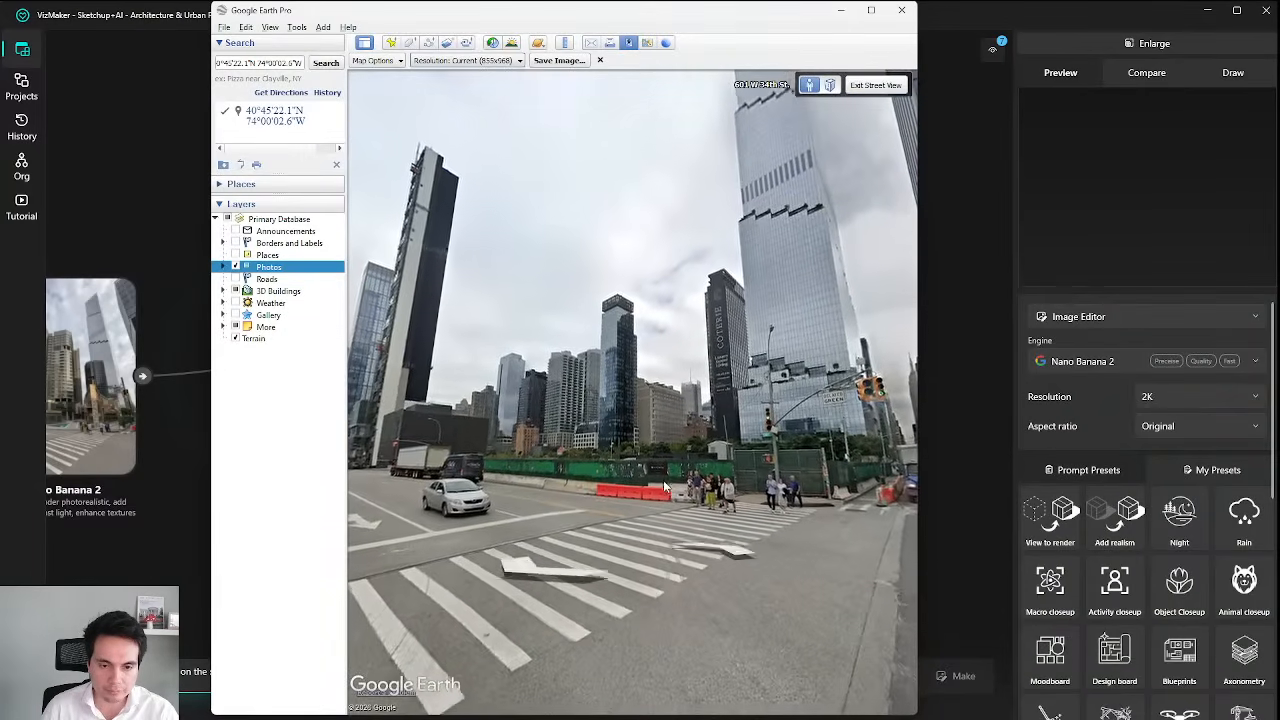
{"action": "scroll", "coordinate": [641, 515], "scroll_direction": "down", "scroll_amount": 3}
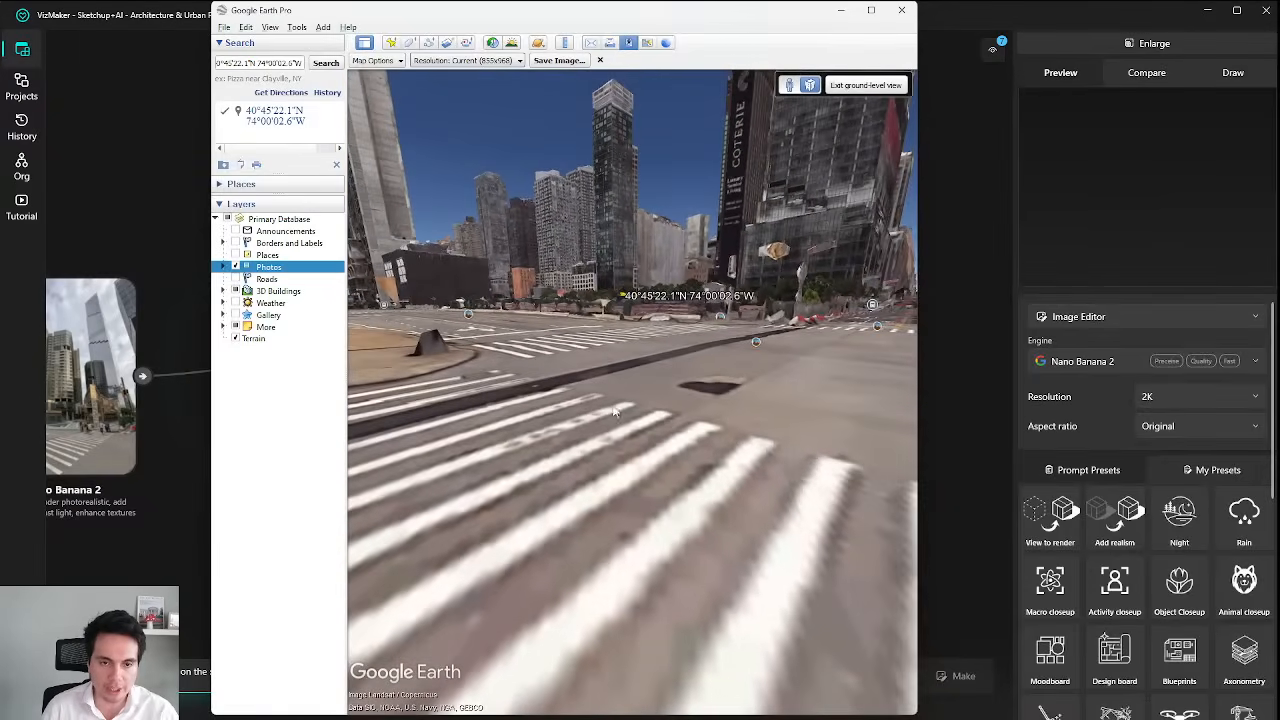
{"action": "mouse_move", "coordinate": [684, 545]}
{"action": "left_mouse_down"}
{"action": "mouse_move", "coordinate": [617, 454]}
{"action": "mouse_move", "coordinate": [667, 530]}
{"action": "left_mouse_up"}
{"action": "scroll", "coordinate": [675, 606], "scroll_direction": "down", "scroll_amount": 5}
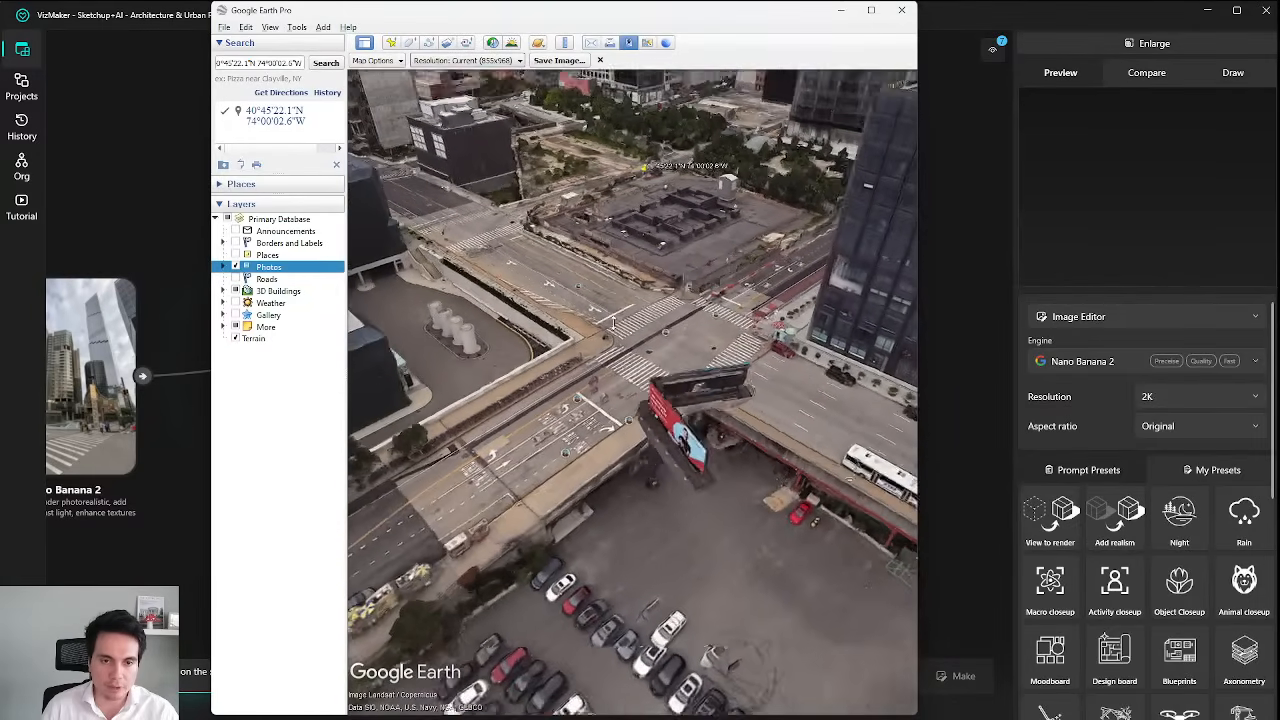
{"action": "left_click_drag", "start_coordinate": [614, 323], "coordinate": [643, 383]}
{"action": "left_click_drag", "start_coordinate": [685, 478], "coordinate": [718, 477]}
{"action": "left_click_drag", "start_coordinate": [652, 440], "coordinate": [672, 368]}
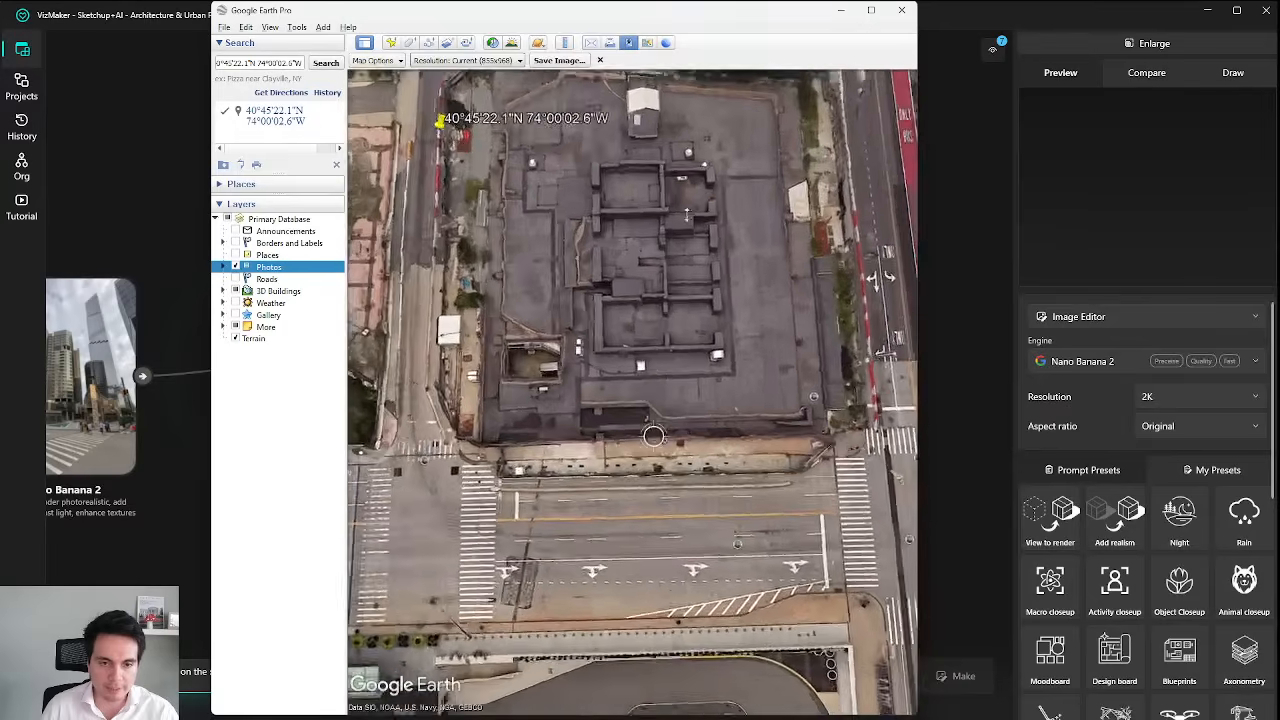
Widen the overhead view to take in the surrounding blocks and center it on the vacant lot and adjoining park.
{"action": "scroll", "coordinate": [677, 366], "scroll_direction": "down", "scroll_amount": 4}
{"action": "scroll", "coordinate": [662, 389], "scroll_direction": "down", "scroll_amount": 3}
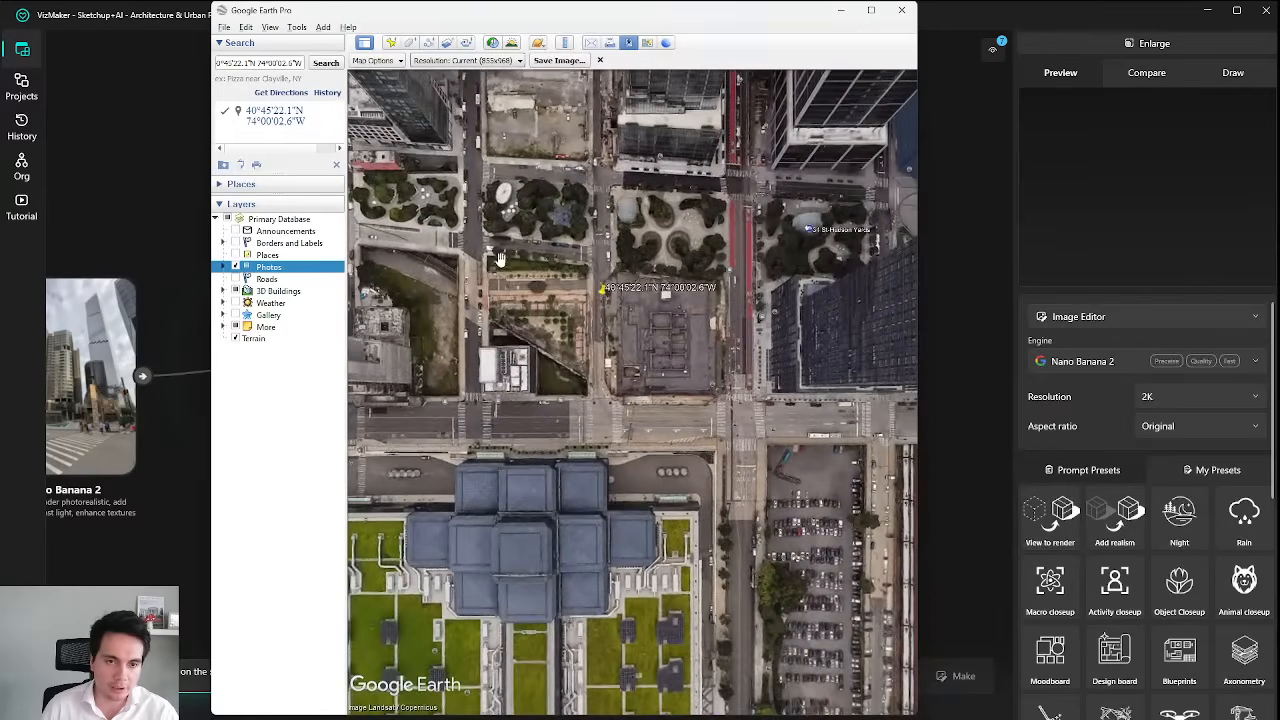
{"action": "scroll", "coordinate": [539, 254], "scroll_direction": "up", "scroll_amount": 3}
{"action": "scroll", "coordinate": [539, 242], "scroll_direction": "down", "scroll_amount": 1}
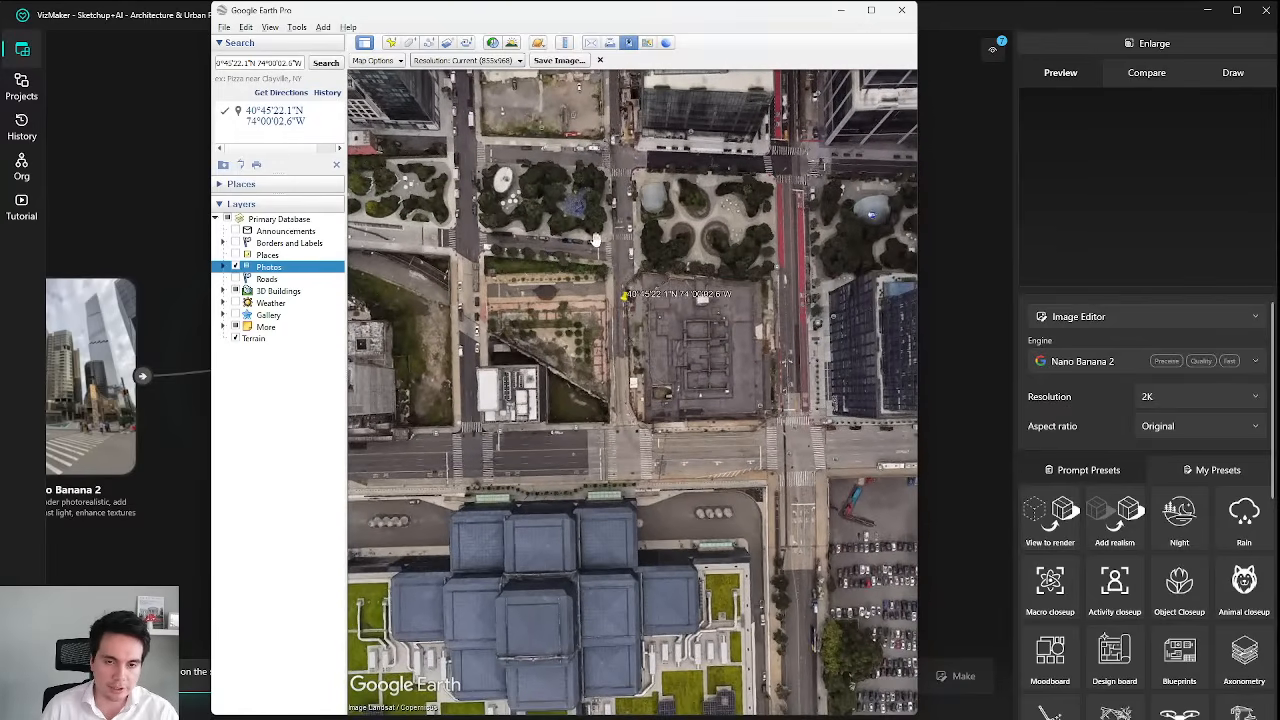
{"action": "scroll", "coordinate": [580, 236], "scroll_direction": "up", "scroll_amount": 1}
{"action": "left_click_drag", "start_coordinate": [588, 225], "coordinate": [604, 261]}
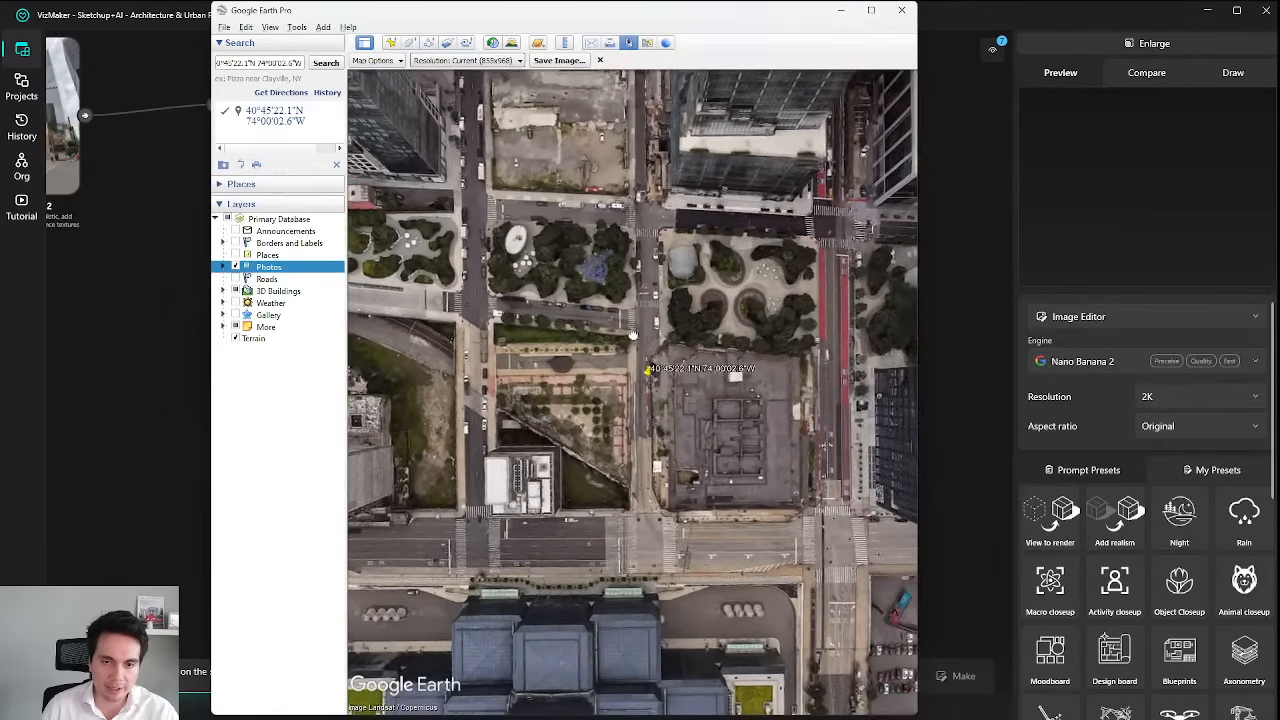
{"action": "left_click_drag", "start_coordinate": [722, 342], "coordinate": [612, 329]}
{"action": "scroll", "coordinate": [612, 329], "scroll_direction": "up", "scroll_amount": 1}
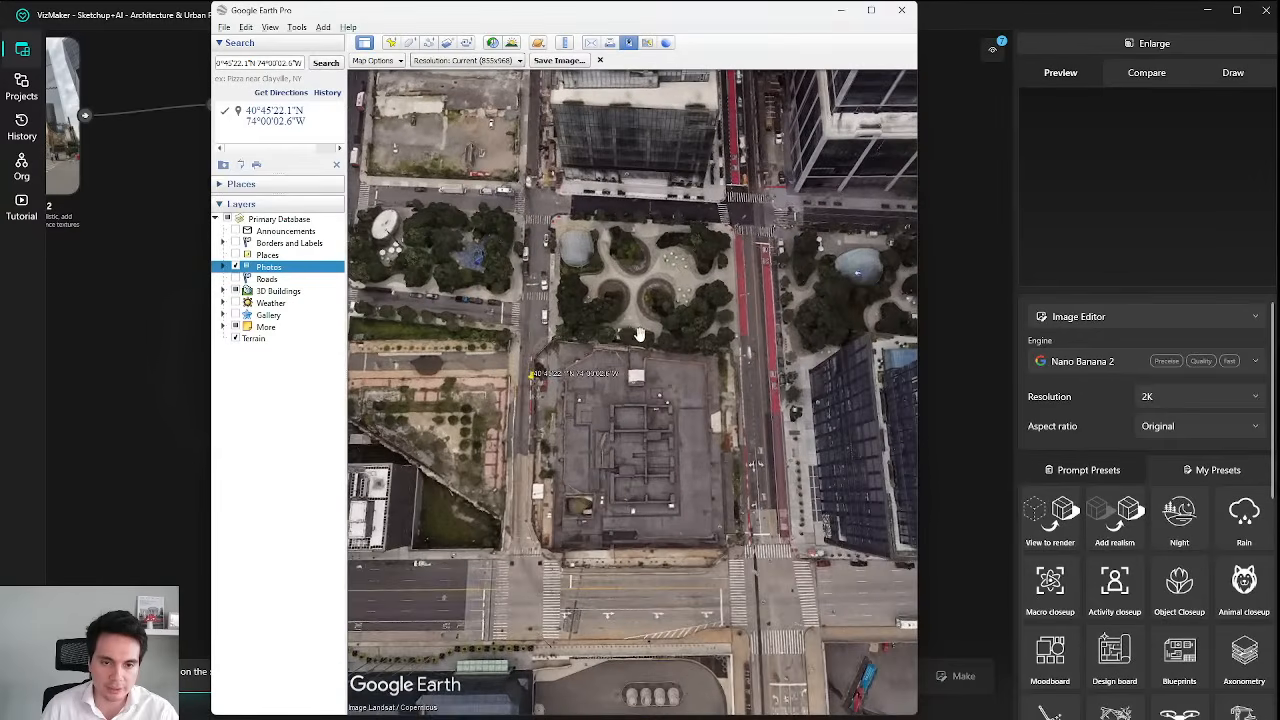
{"action": "scroll", "coordinate": [638, 333], "scroll_direction": "up", "scroll_amount": 1}
{"action": "scroll", "coordinate": [604, 491], "scroll_direction": "up", "scroll_amount": 1}
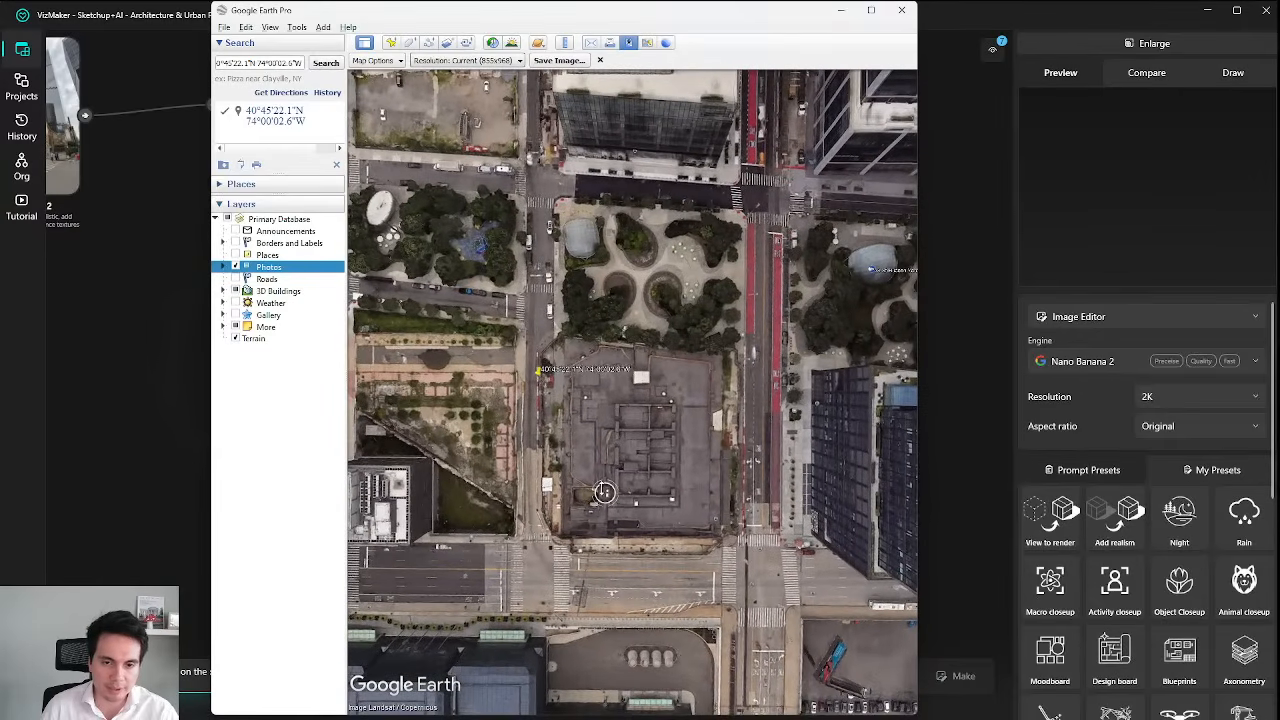
Reframe the overhead view to include the neighboring towers and blue-roofed building, and start saving it as an image.
{"action": "left_click_drag", "start_coordinate": [645, 486], "coordinate": [829, 463]}
{"action": "scroll", "coordinate": [678, 464], "scroll_direction": "down", "scroll_amount": 1}
{"action": "scroll", "coordinate": [675, 463], "scroll_direction": "up", "scroll_amount": 1}
{"action": "left_click_drag", "start_coordinate": [688, 449], "coordinate": [689, 448]}
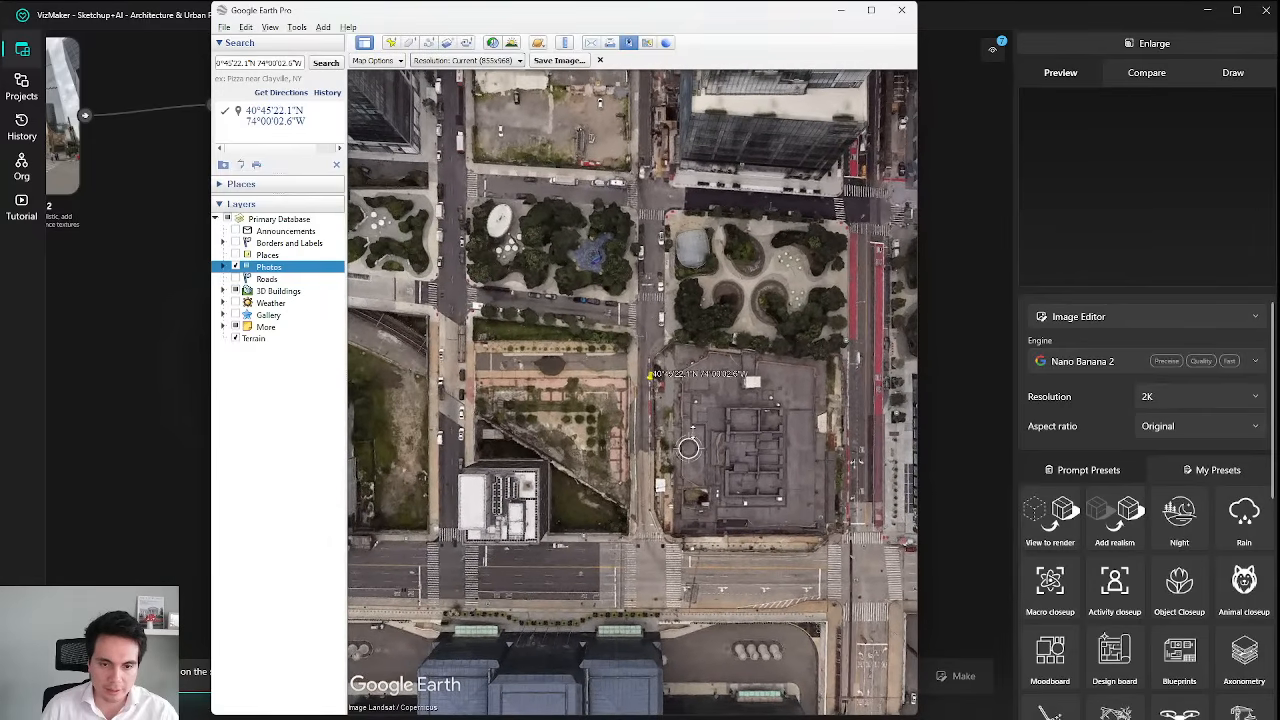
{"action": "mouse_move", "coordinate": [698, 329]}
{"action": "left_mouse_down"}
{"action": "mouse_move", "coordinate": [736, 324]}
{"action": "mouse_move", "coordinate": [684, 317]}
{"action": "left_mouse_up"}
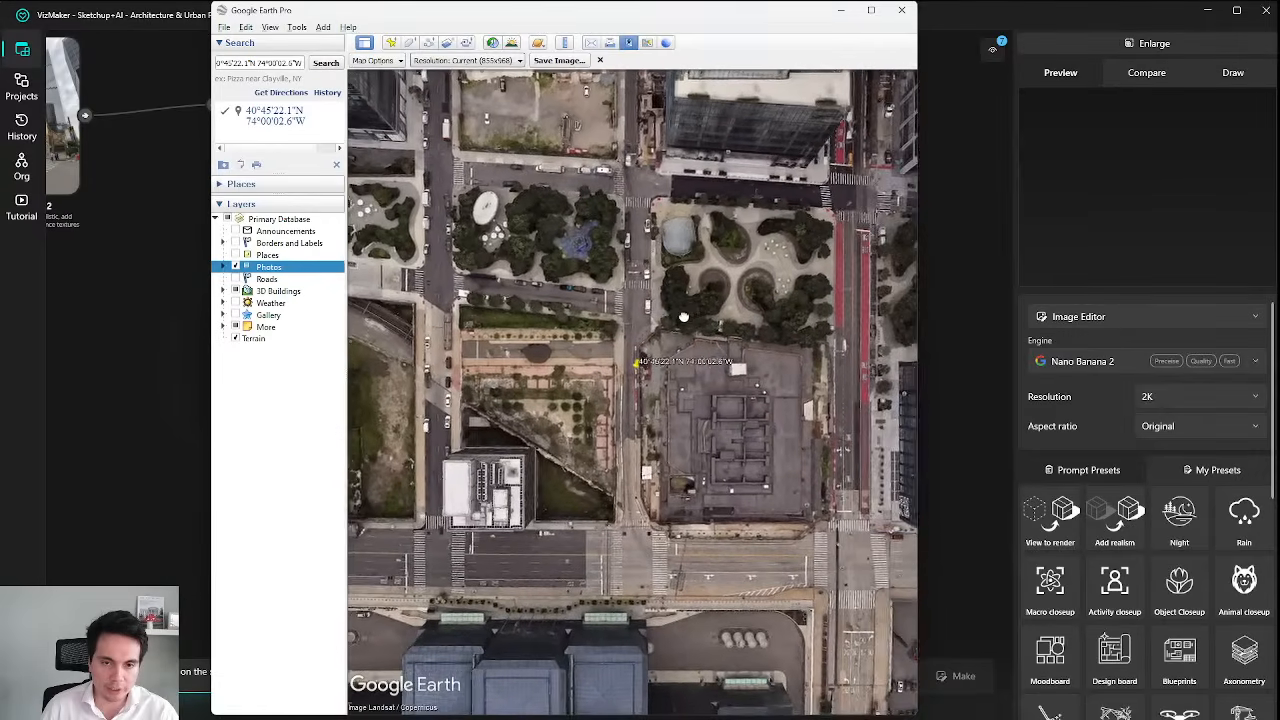
{"action": "scroll", "coordinate": [710, 490], "scroll_direction": "down", "scroll_amount": 1}
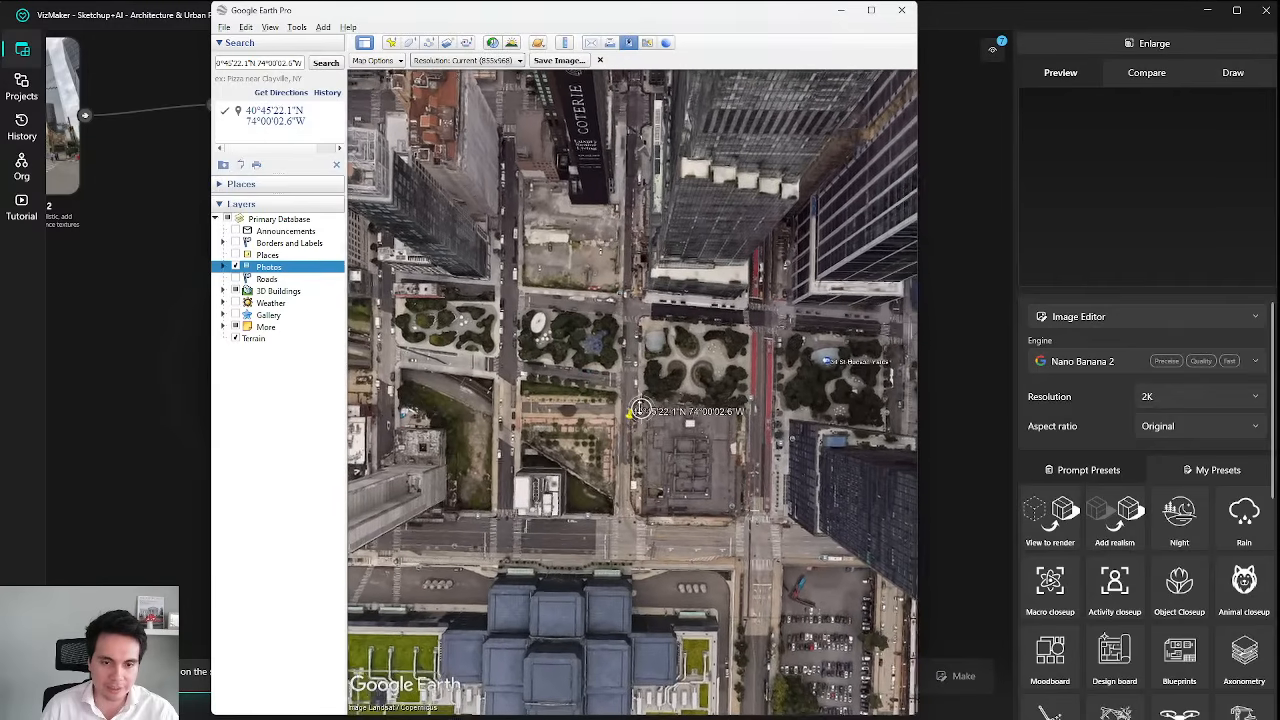
{"action": "left_click_drag", "start_coordinate": [613, 392], "coordinate": [616, 357]}
{"action": "scroll", "coordinate": [627, 390], "scroll_direction": "down", "scroll_amount": 1}
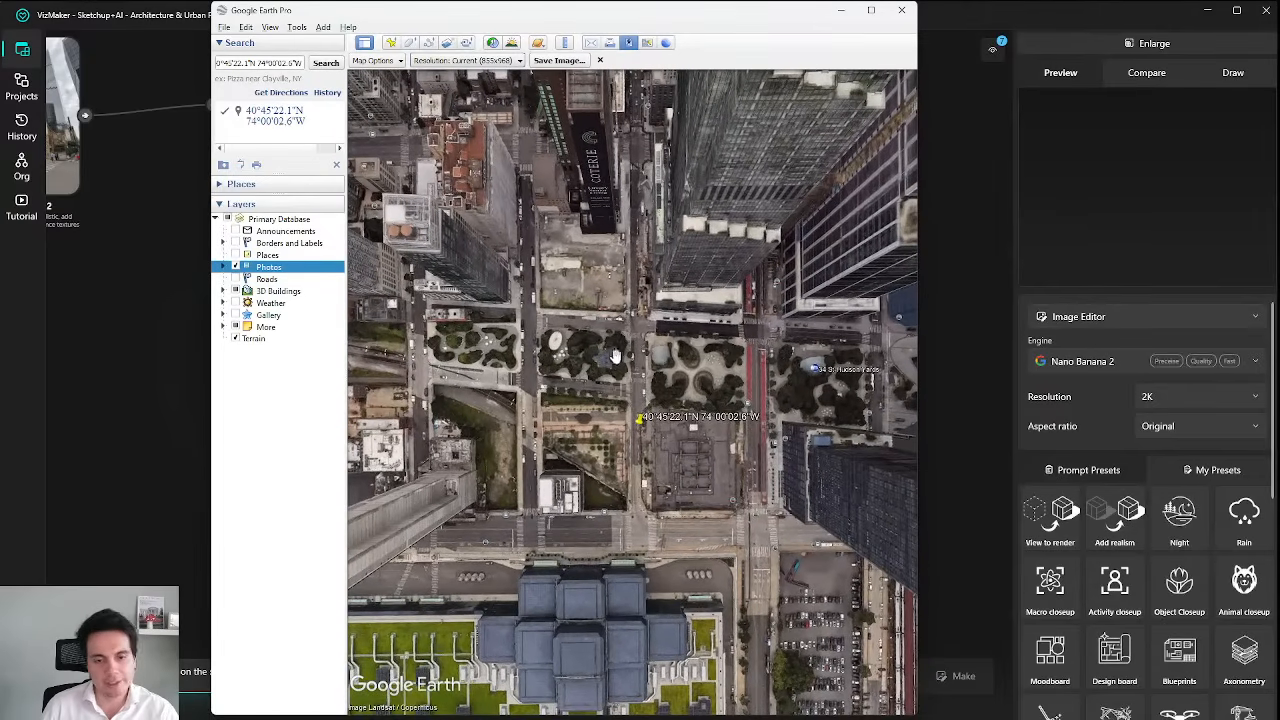
{"action": "scroll", "coordinate": [617, 431], "scroll_direction": "up", "scroll_amount": 1}
{"action": "left_click_drag", "start_coordinate": [617, 431], "coordinate": [631, 340]}
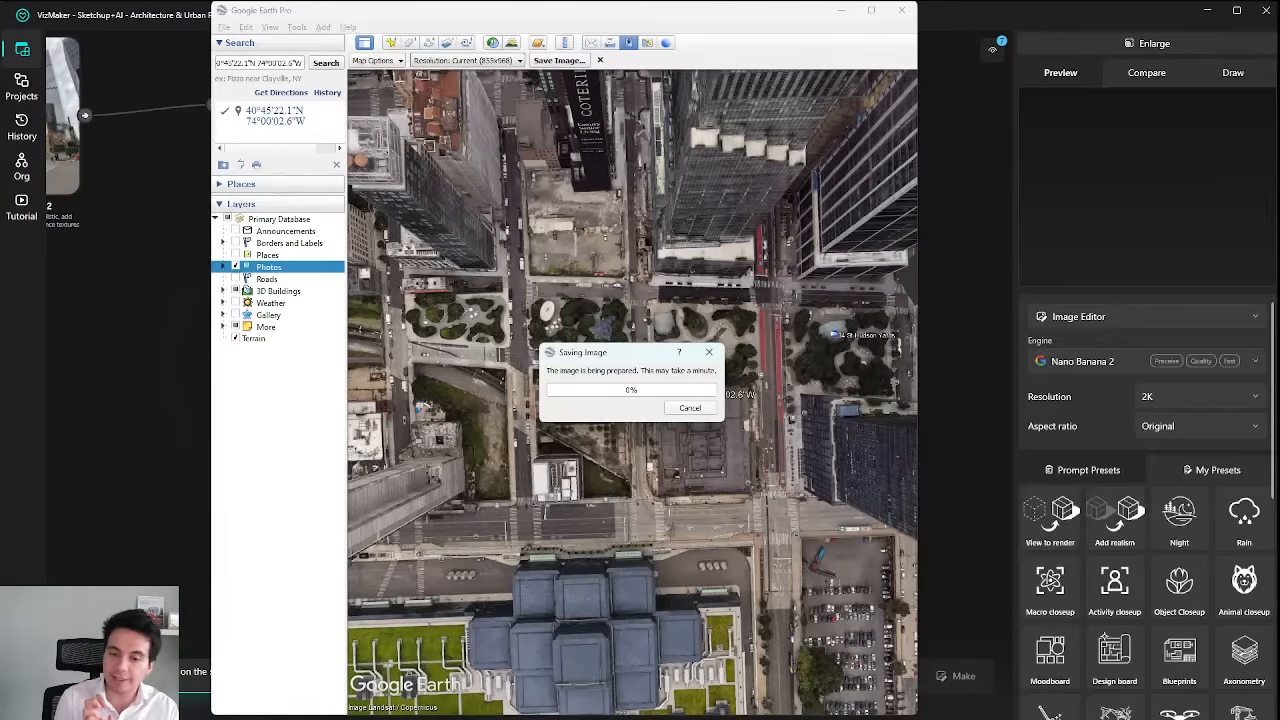
Check the aerial view of the four towers in SketchUp and return to Google Earth Pro's image export.
{"action": "key", "text": "alt+Tab"}
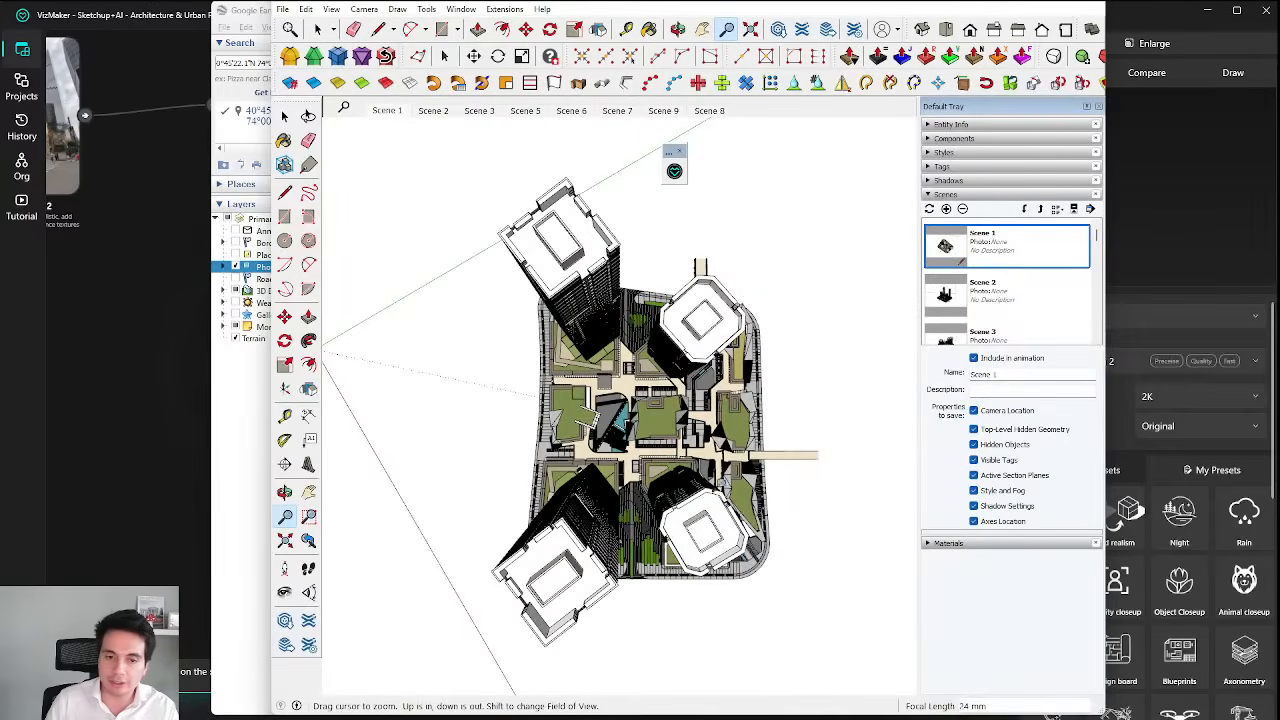
{"action": "left_click_drag", "start_coordinate": [604, 362], "coordinate": [578, 356]}
{"action": "key", "text": "z"}
{"action": "key", "text": "alt+Tab"}
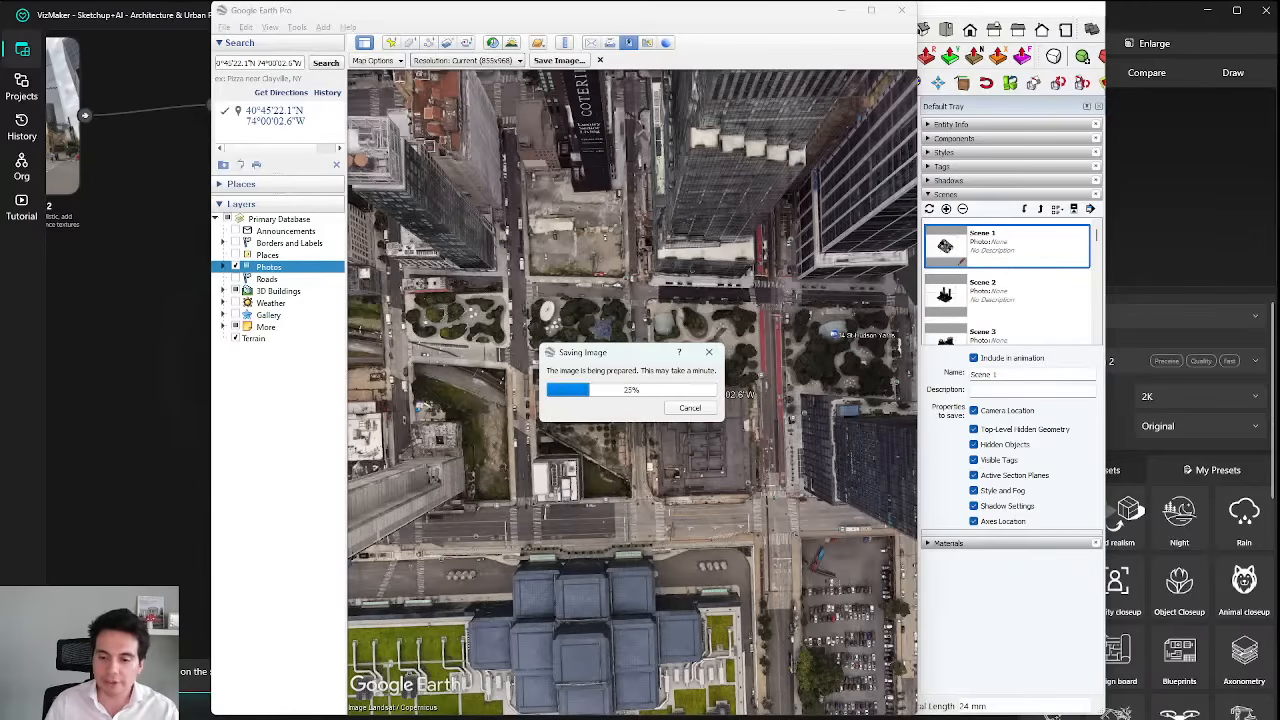
Switch to SketchUp and examine the four towers and their podium from several low viewpoints.
{"action": "key", "text": "alt+Tab"}
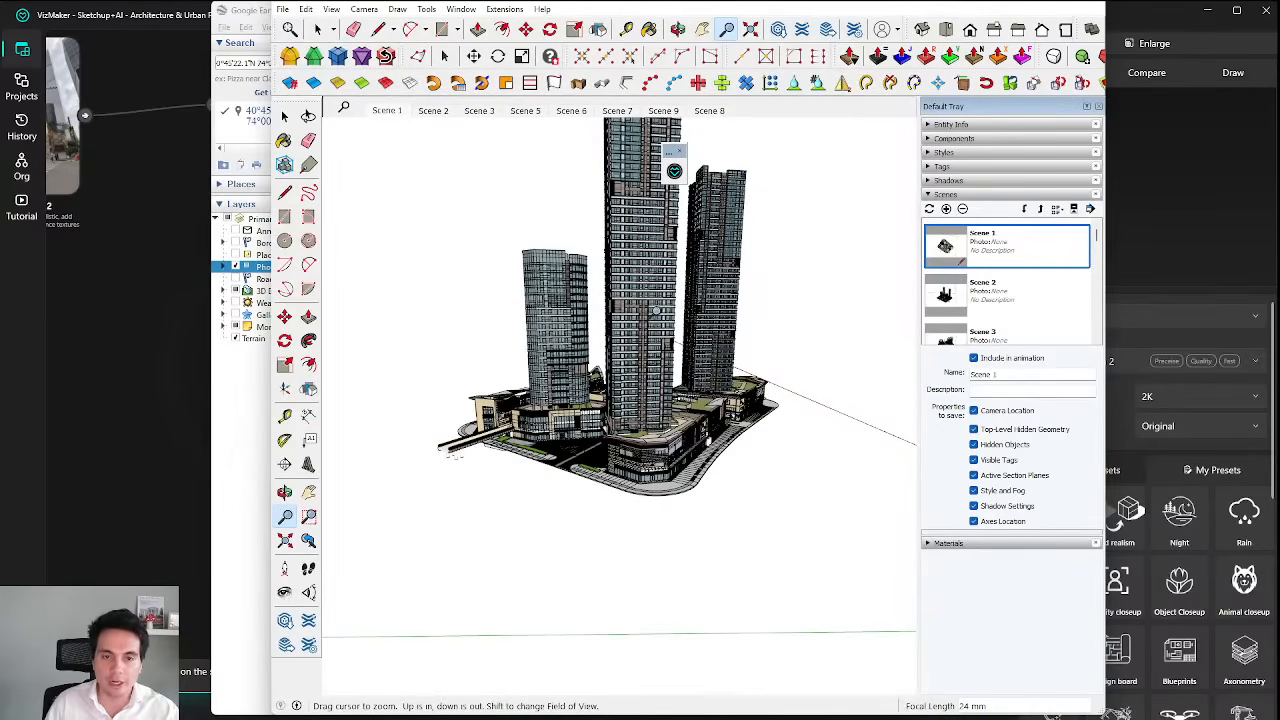
{"action": "left_click_drag", "start_coordinate": [668, 297], "coordinate": [685, 290]}
{"action": "scroll", "coordinate": [685, 292], "scroll_direction": "up", "scroll_amount": 3}
{"action": "left_click_drag", "start_coordinate": [666, 402], "coordinate": [943, 453]}
{"action": "scroll", "coordinate": [860, 460], "scroll_direction": "down", "scroll_amount": 2}
{"action": "left_click_drag", "start_coordinate": [860, 460], "coordinate": [648, 545]}
{"action": "key", "text": "z"}
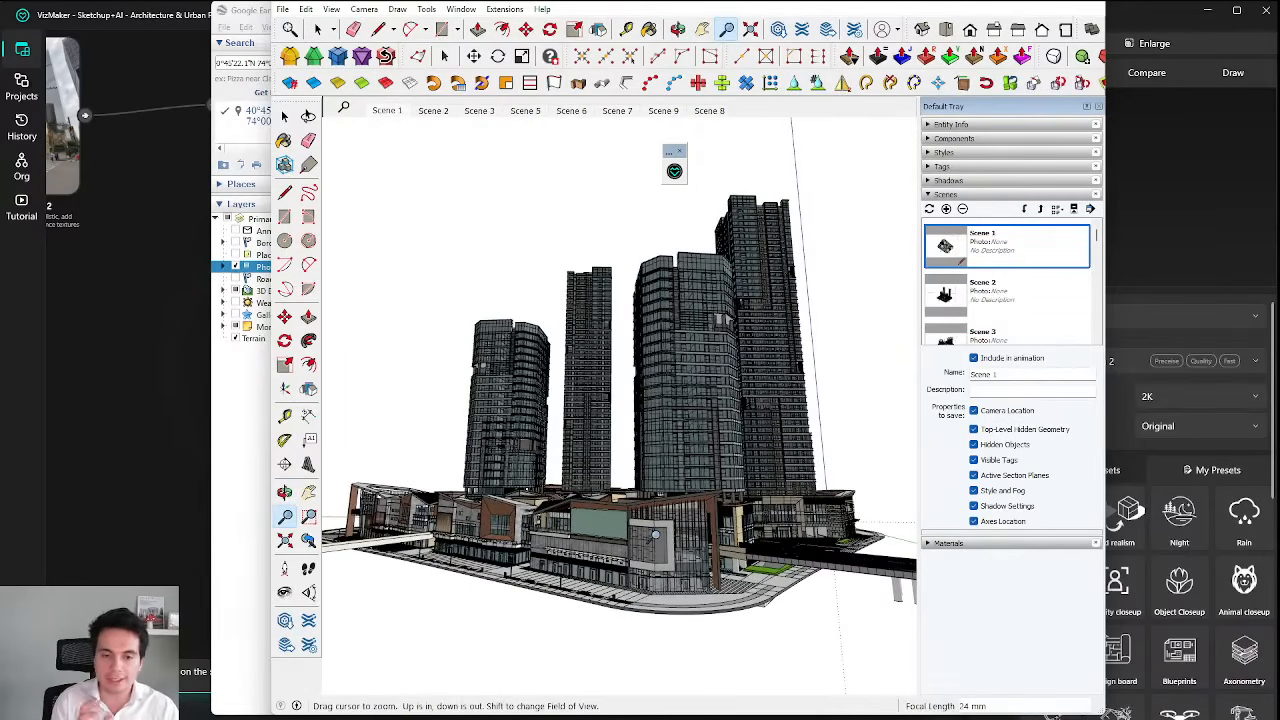
{"action": "scroll", "coordinate": [680, 545], "scroll_direction": "up", "scroll_amount": 10}
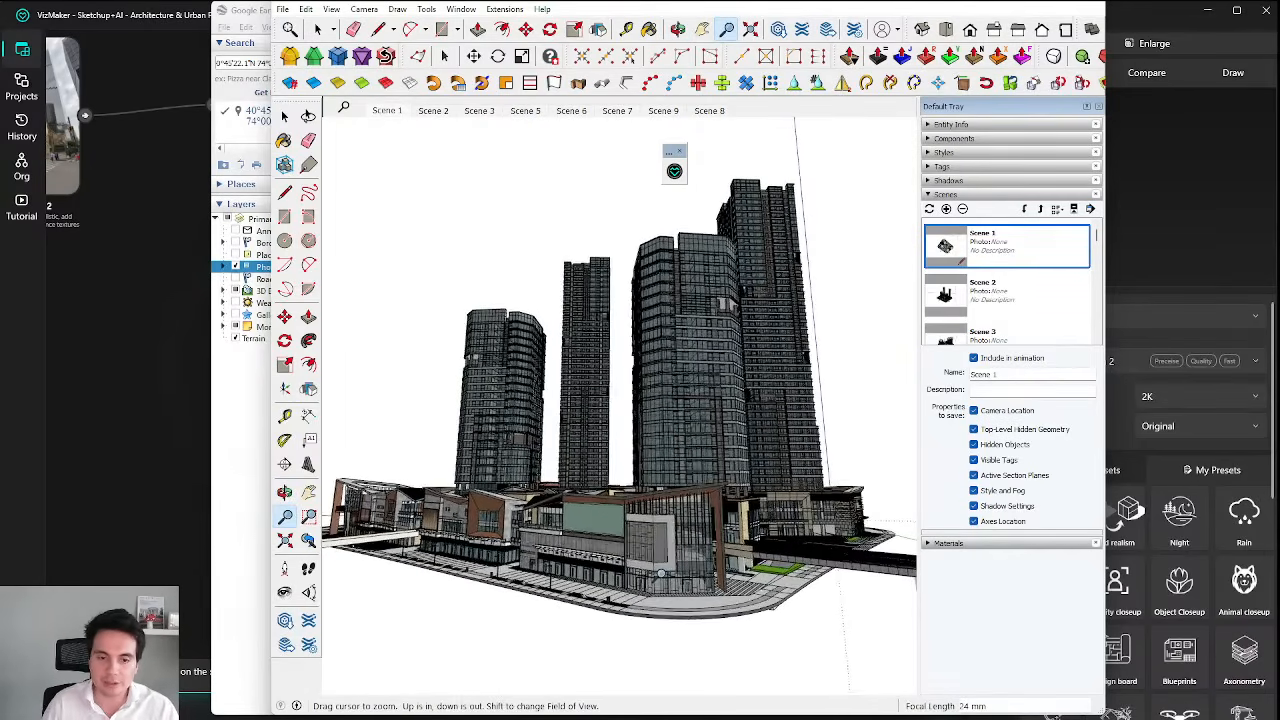
Inspect the podium buildings, footbridges and tower facades from raised and closer viewpoints.
{"action": "left_click_drag", "start_coordinate": [706, 560], "coordinate": [715, 670]}
{"action": "scroll", "coordinate": [620, 400], "scroll_direction": "down", "scroll_amount": 5}
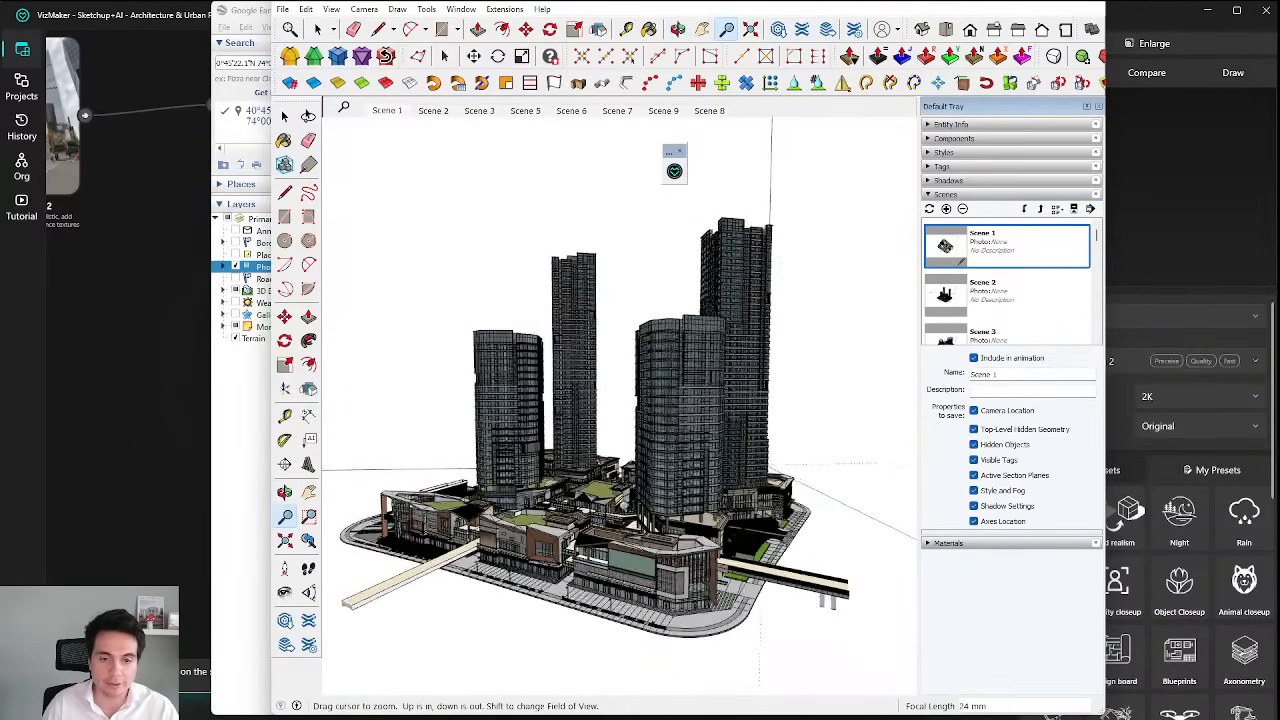
{"action": "left_click_drag", "start_coordinate": [620, 400], "coordinate": [560, 406]}
{"action": "scroll", "coordinate": [679, 490], "scroll_direction": "down", "scroll_amount": 1}
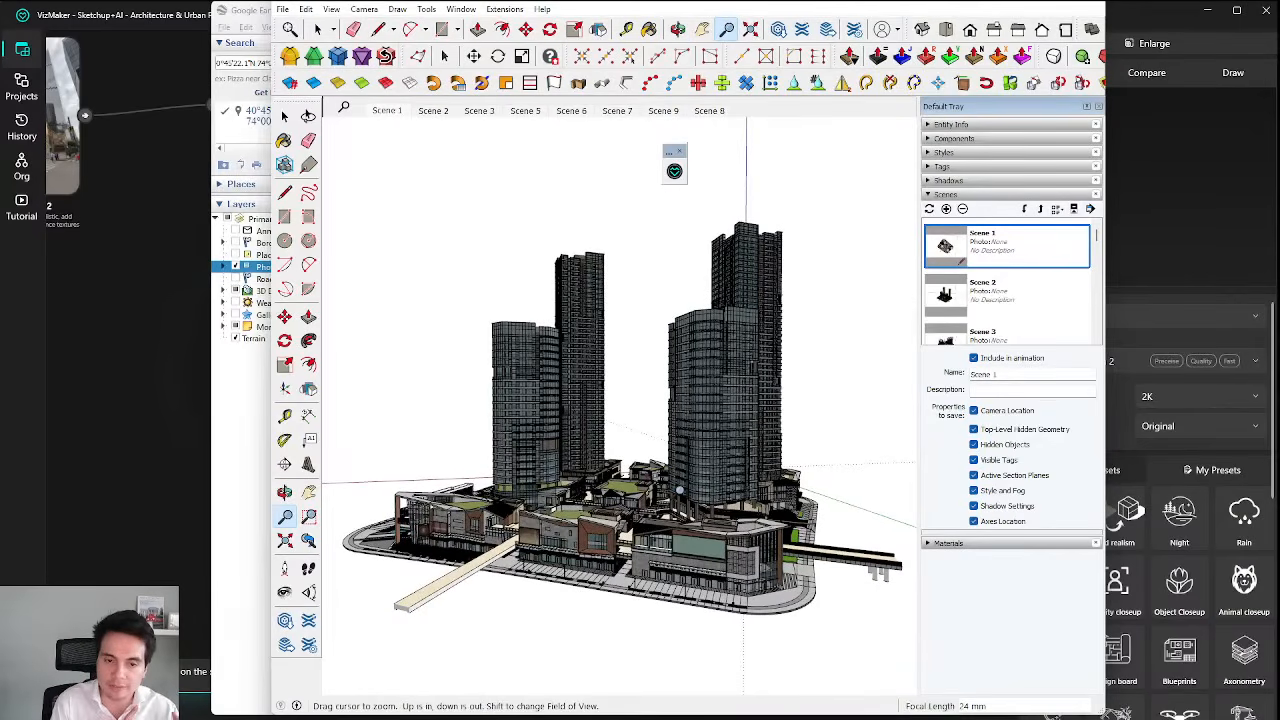
{"action": "scroll", "coordinate": [620, 400], "scroll_direction": "up", "scroll_amount": 3}
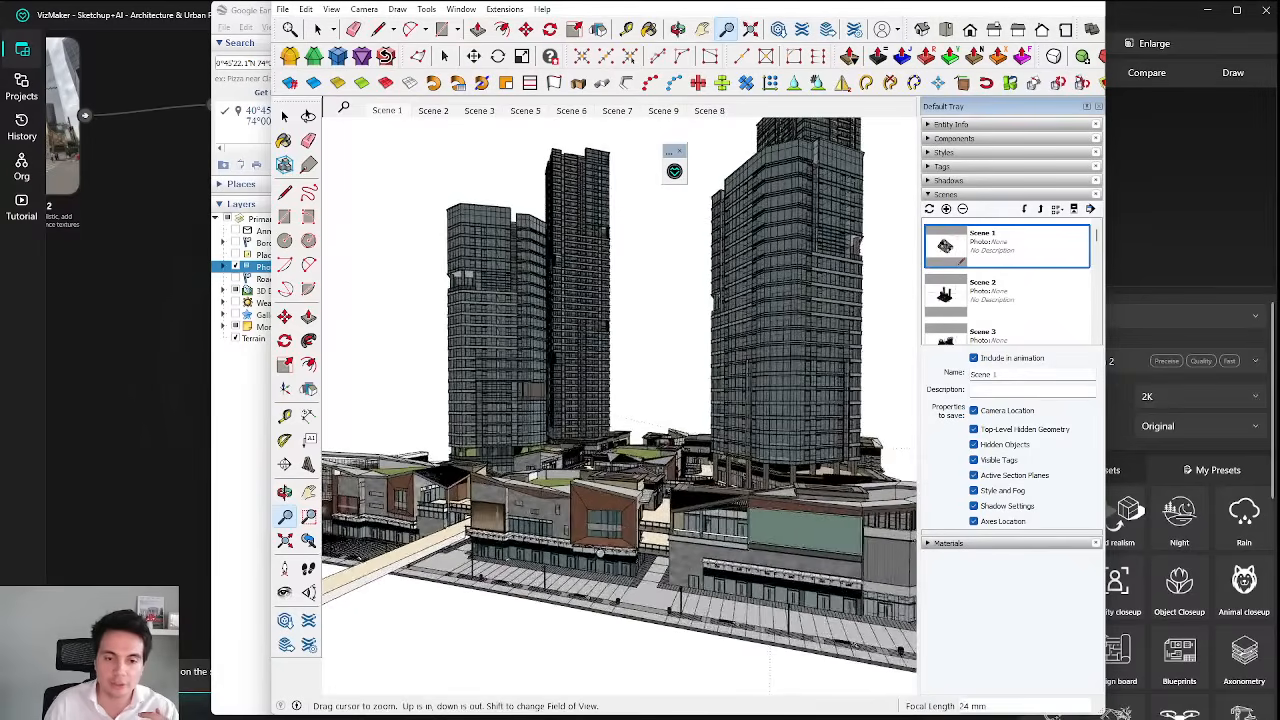
{"action": "left_click_drag", "start_coordinate": [620, 400], "coordinate": [620, 345]}
{"action": "left_click_drag", "start_coordinate": [569, 493], "coordinate": [677, 466]}
{"action": "key", "text": "z"}
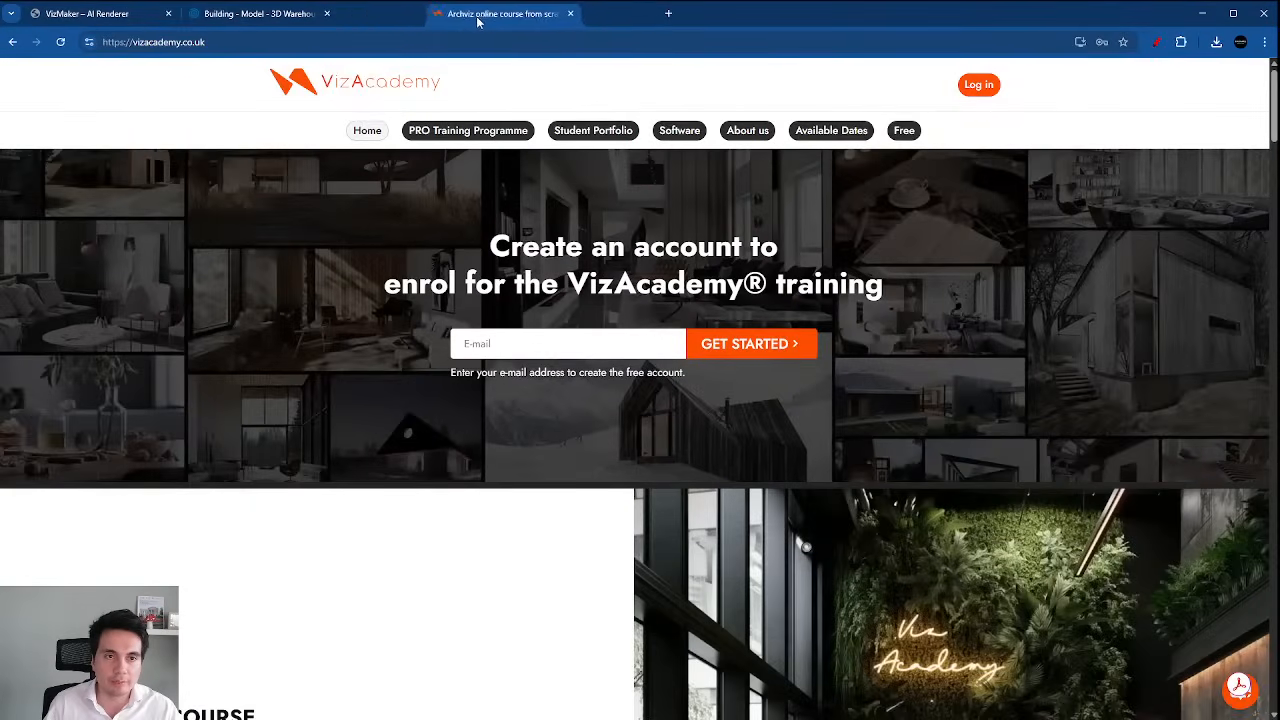
Show the VizAcademy site in the browser, place its tab before Google Maps, and view the homepage's ArchViz course section.
{"action": "mouse_move", "coordinate": [475, 22]}
{"action": "left_mouse_down"}
{"action": "mouse_move", "coordinate": [527, 22]}
{"action": "mouse_move", "coordinate": [452, 95]}
{"action": "mouse_move", "coordinate": [533, 67]}
{"action": "mouse_move", "coordinate": [522, 65]}
{"action": "mouse_move", "coordinate": [523, 14]}
{"action": "left_mouse_up"}
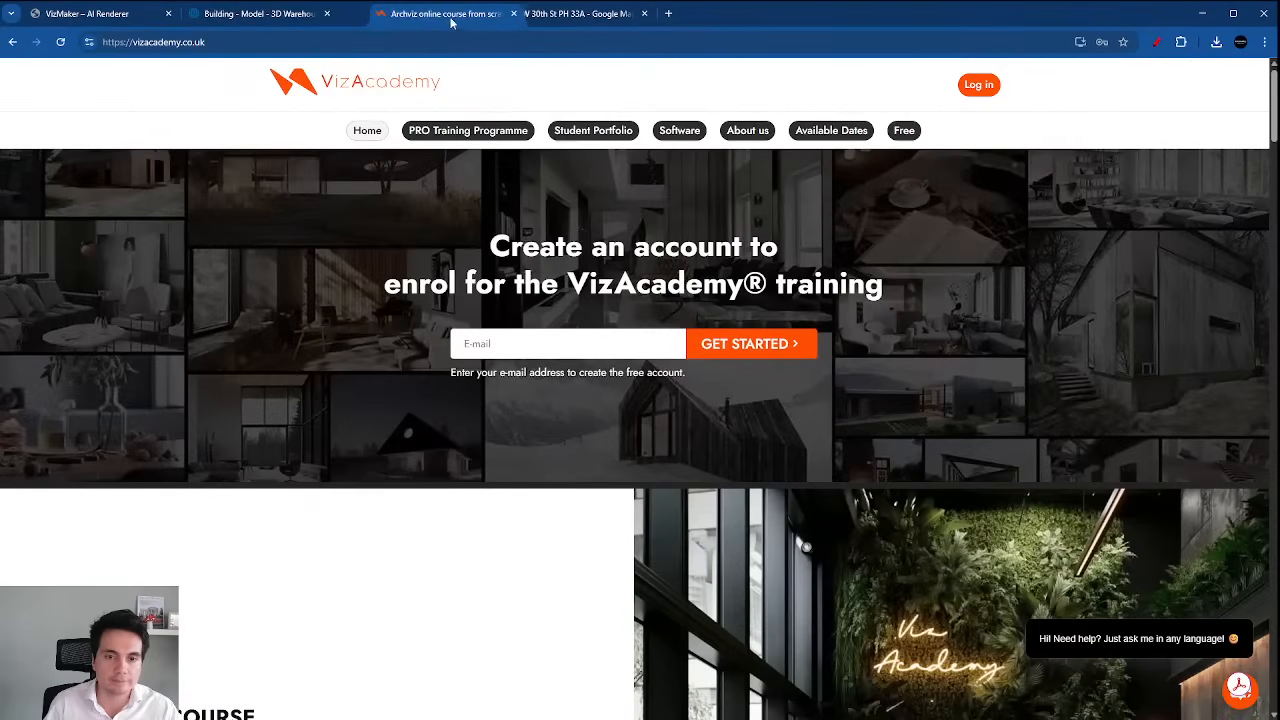
{"action": "scroll", "coordinate": [735, 268], "scroll_direction": "down", "scroll_amount": 2}
{"action": "scroll", "coordinate": [735, 268], "scroll_direction": "up", "scroll_amount": 2}
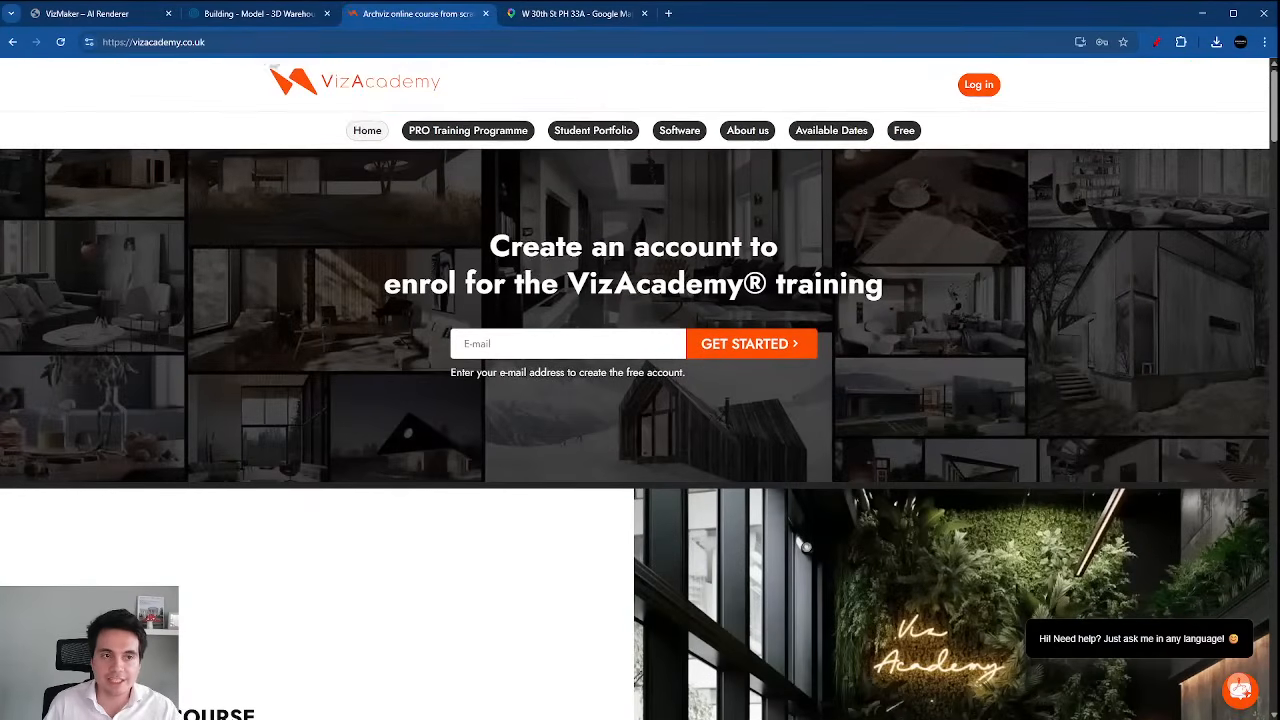
{"action": "scroll", "coordinate": [397, 211], "scroll_direction": "down", "scroll_amount": 2}
{"action": "scroll", "coordinate": [412, 213], "scroll_direction": "down", "scroll_amount": 2}
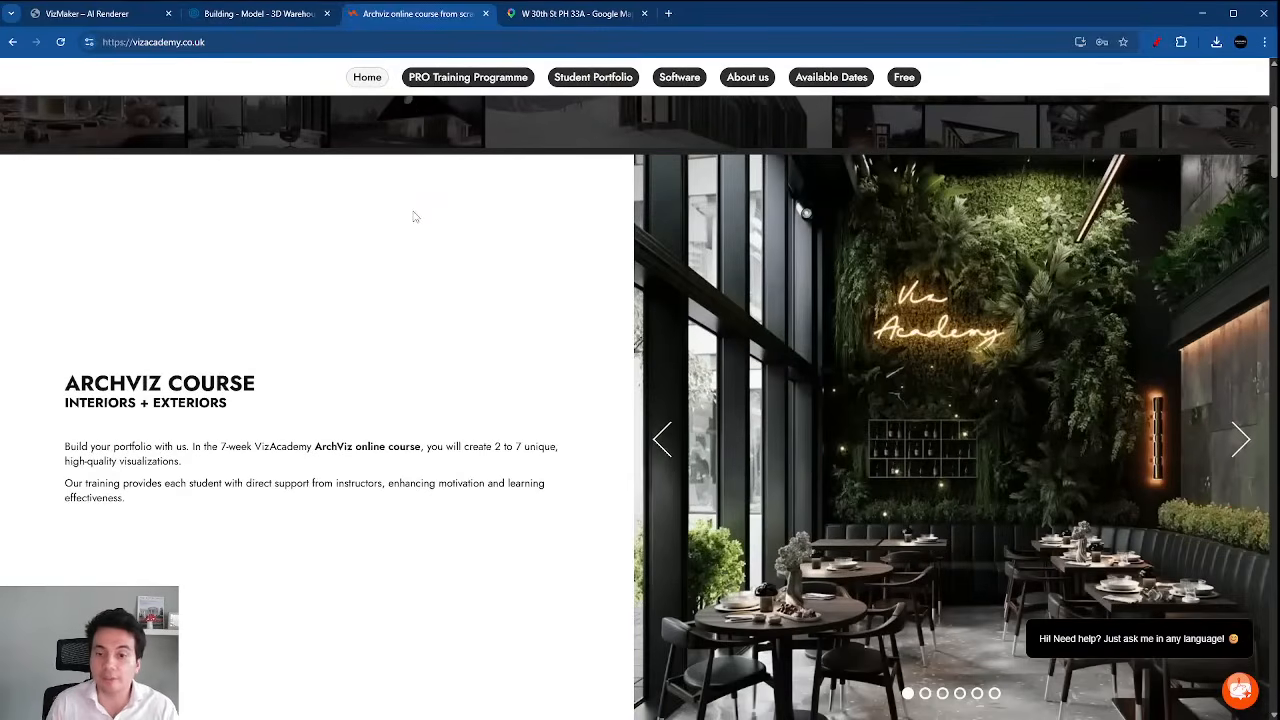
{"action": "scroll", "coordinate": [415, 217], "scroll_direction": "down", "scroll_amount": 1}
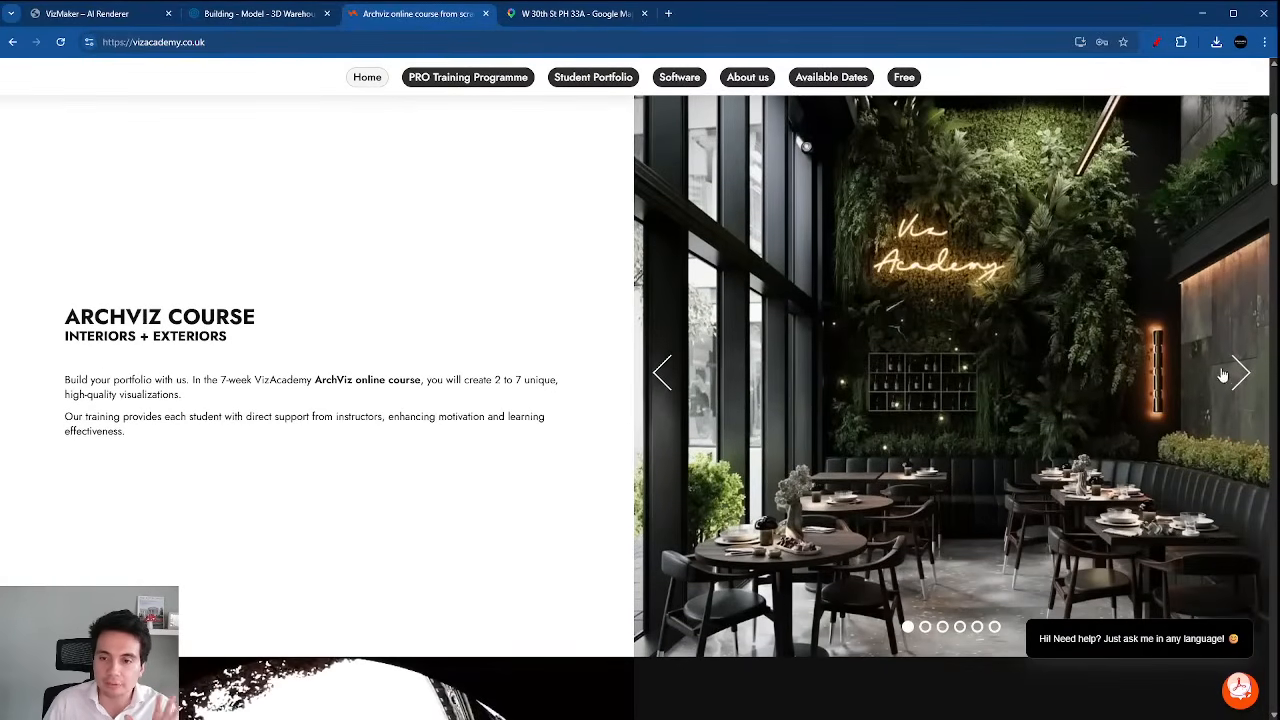
Look through the ArchViz course's sample renders and the Animation and AI Free Course sections, ending back at the page header.
{"action": "left_click", "coordinate": [1247, 375]}
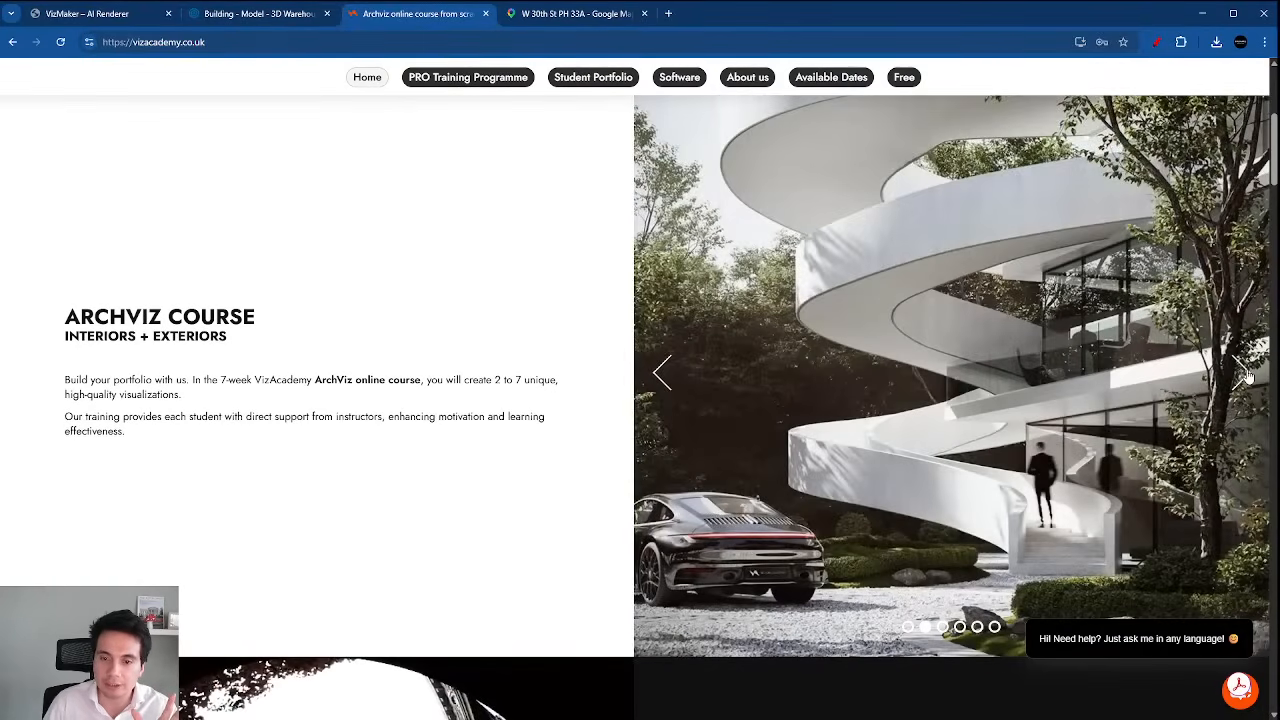
{"action": "left_click", "coordinate": [1245, 375]}
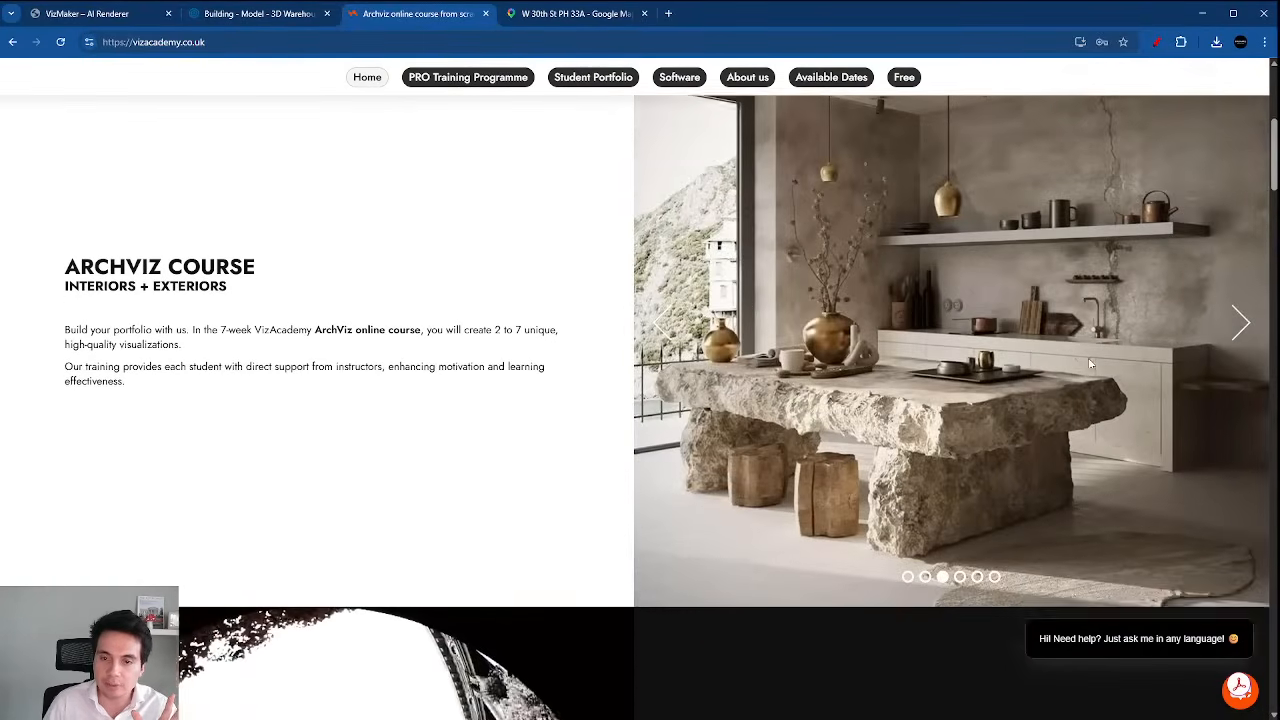
{"action": "scroll", "coordinate": [748, 352], "scroll_direction": "down", "scroll_amount": 2}
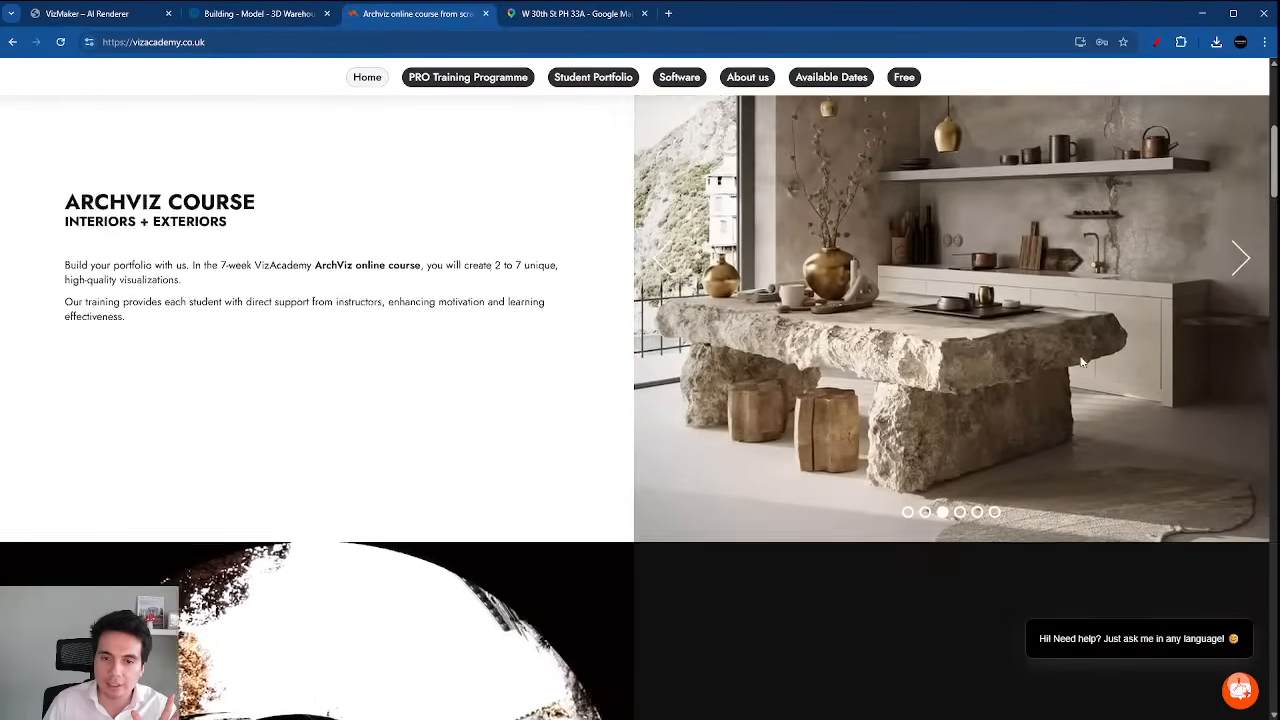
{"action": "scroll", "coordinate": [748, 352], "scroll_direction": "up", "scroll_amount": 2}
{"action": "scroll", "coordinate": [765, 348], "scroll_direction": "down", "scroll_amount": 7}
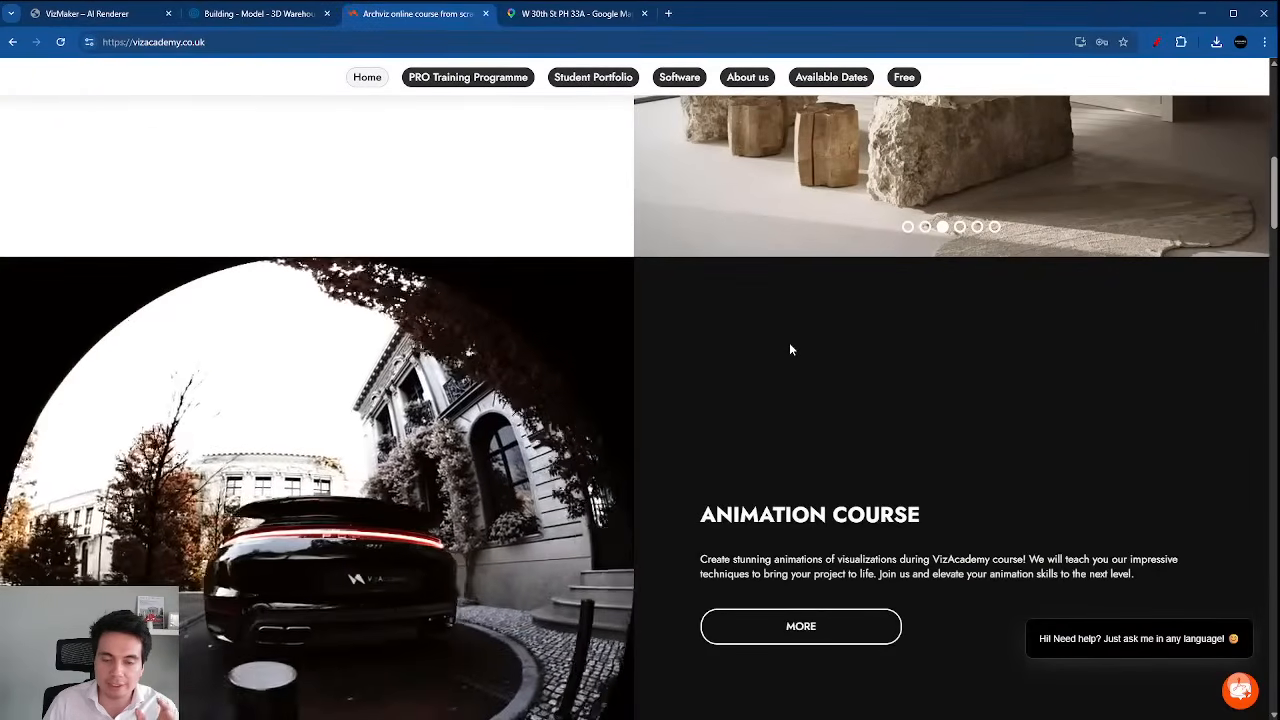
{"action": "scroll", "coordinate": [790, 349], "scroll_direction": "down", "scroll_amount": 1}
{"action": "scroll", "coordinate": [789, 349], "scroll_direction": "down", "scroll_amount": 9}
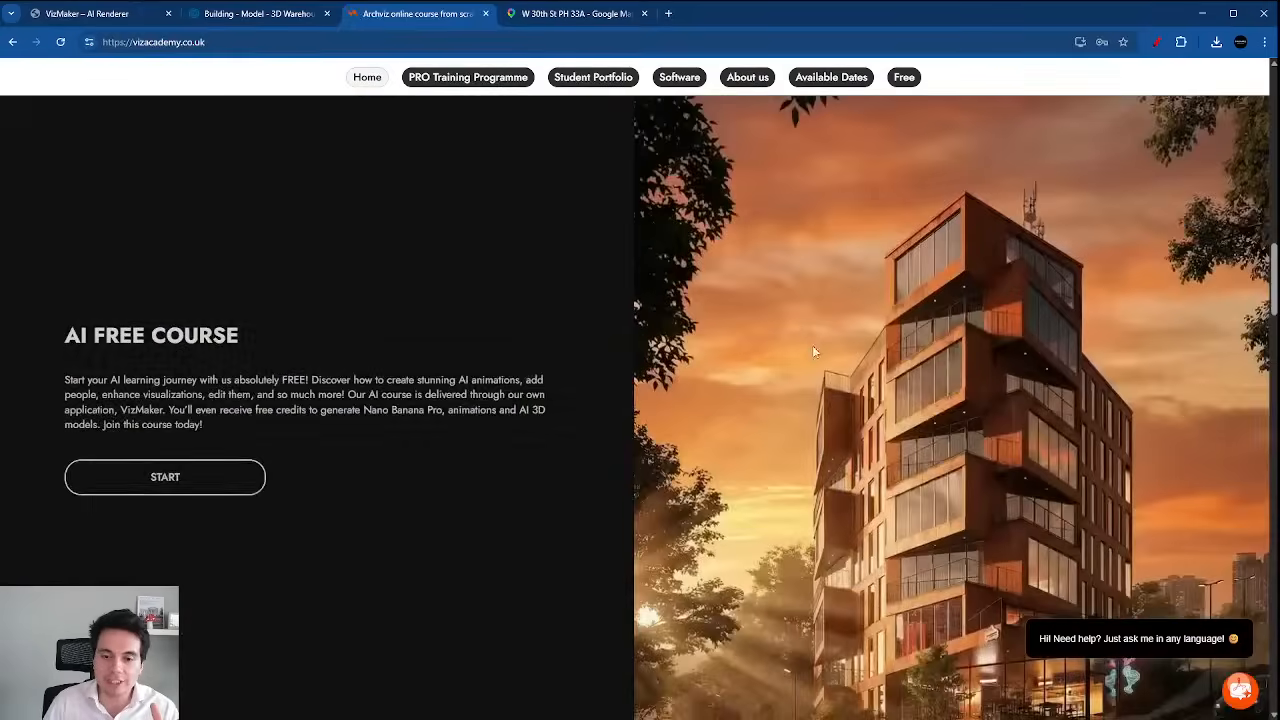
{"action": "scroll", "coordinate": [815, 346], "scroll_direction": "up", "scroll_amount": 15}
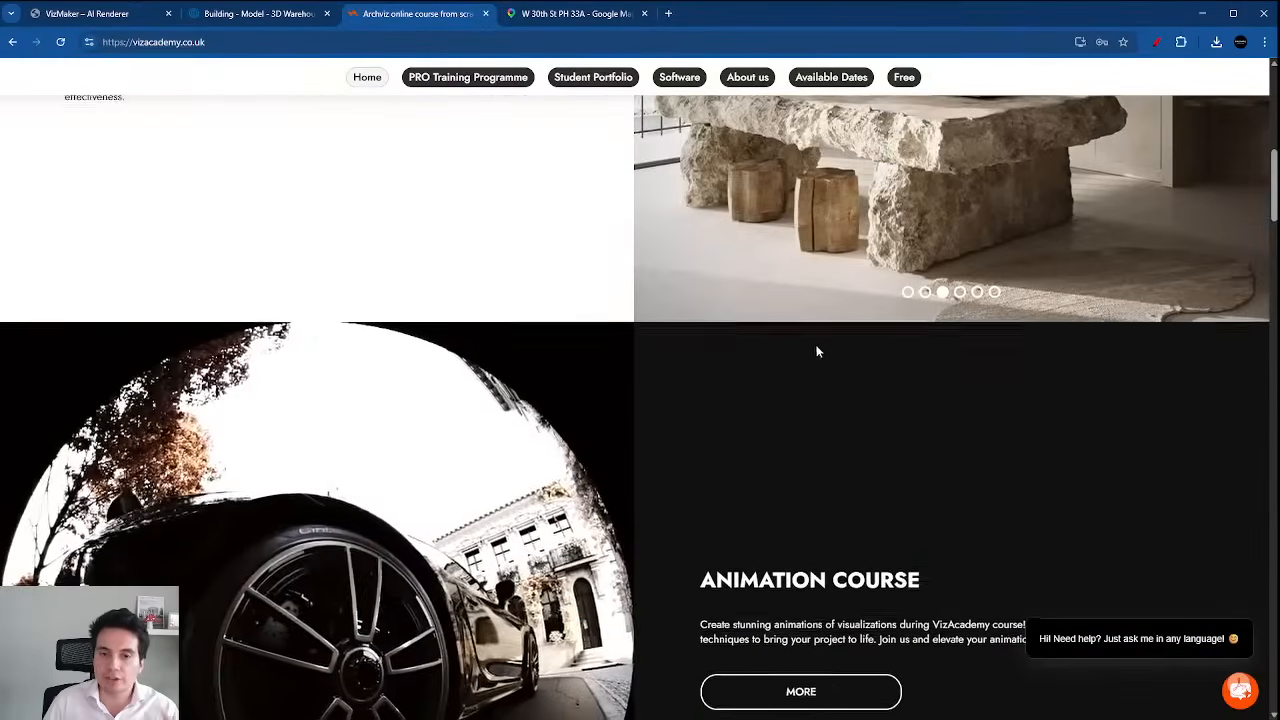
{"action": "scroll", "coordinate": [821, 350], "scroll_direction": "up", "scroll_amount": 5}
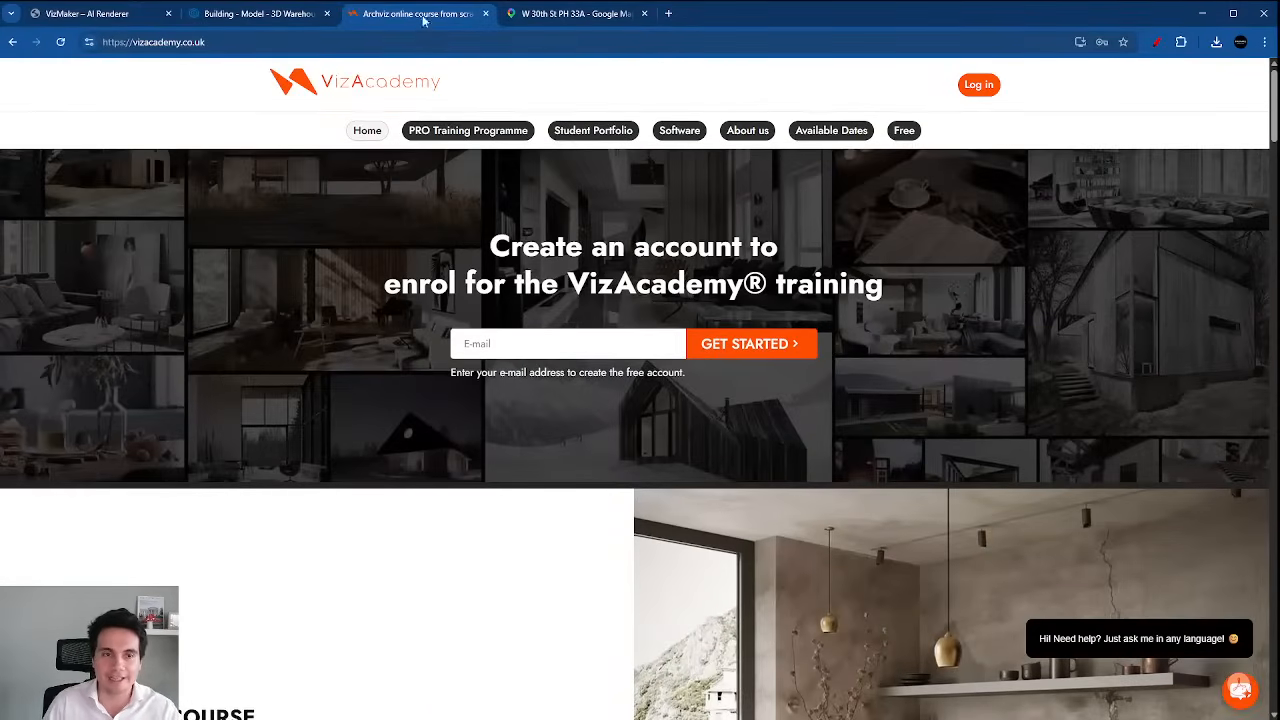
Switch to VizMaker and move the top-down model source below the perspective model source near the start of the node graph.
{"action": "left_click_drag", "start_coordinate": [425, 14], "coordinate": [177, 12]}
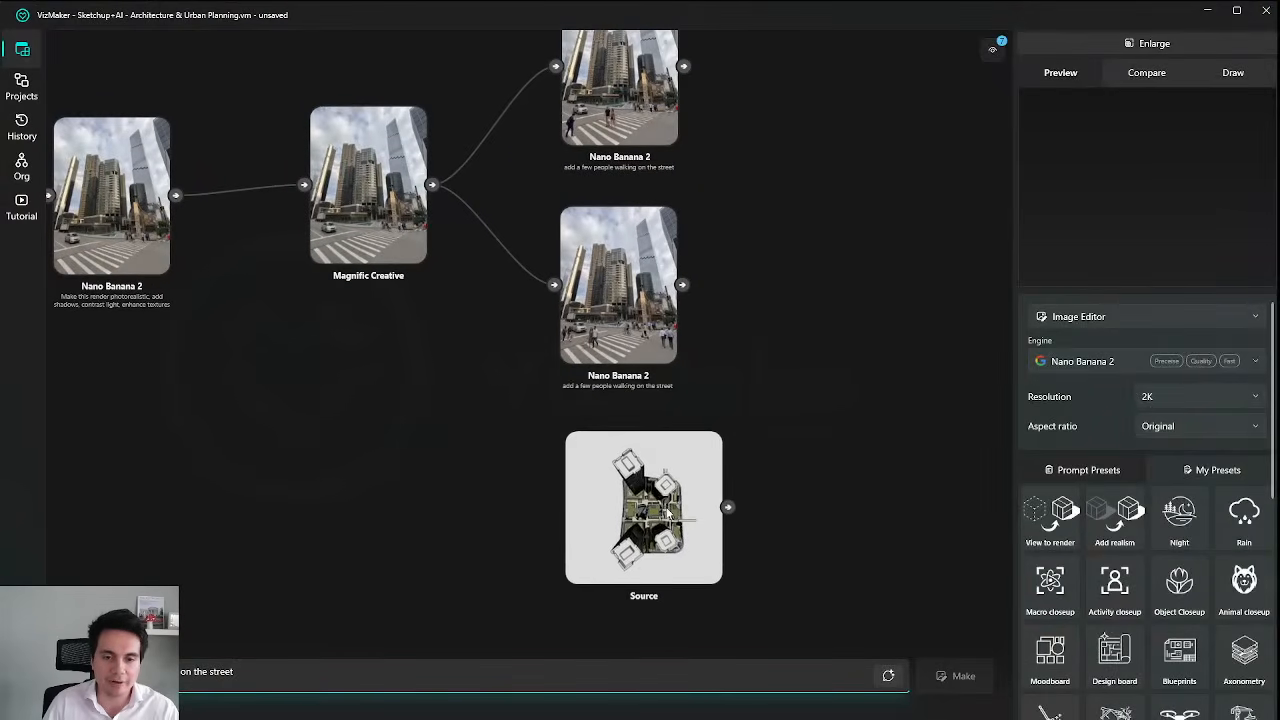
{"action": "scroll", "coordinate": [852, 374], "scroll_direction": "down", "scroll_amount": 5}
{"action": "left_click_drag", "start_coordinate": [852, 374], "coordinate": [956, 317]}
{"action": "left_click_drag", "start_coordinate": [857, 384], "coordinate": [159, 493]}
{"action": "left_click_drag", "start_coordinate": [261, 459], "coordinate": [711, 402]}
{"action": "left_click_drag", "start_coordinate": [611, 432], "coordinate": [450, 483]}
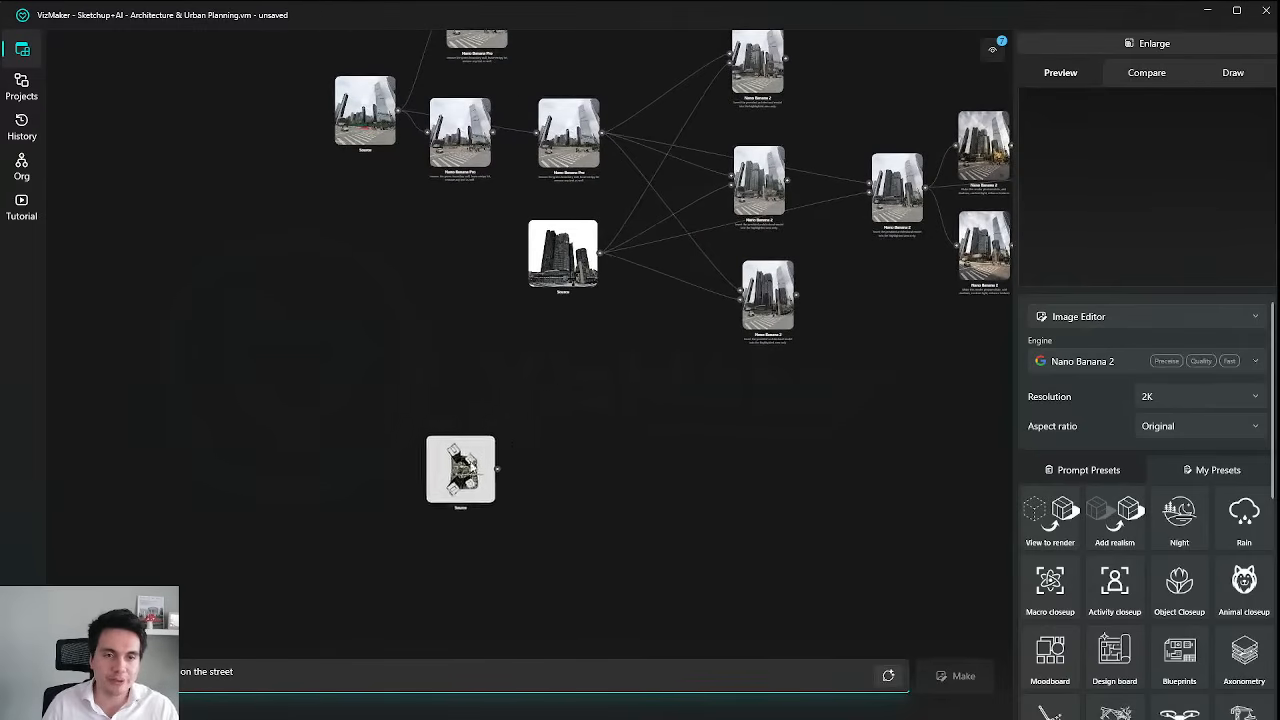
{"action": "left_click_drag", "start_coordinate": [546, 434], "coordinate": [580, 436]}
{"action": "scroll", "coordinate": [500, 465], "scroll_direction": "up", "scroll_amount": 5}
{"action": "left_click_drag", "start_coordinate": [500, 465], "coordinate": [461, 353]}
{"action": "scroll", "coordinate": [555, 375], "scroll_direction": "down", "scroll_amount": 4}
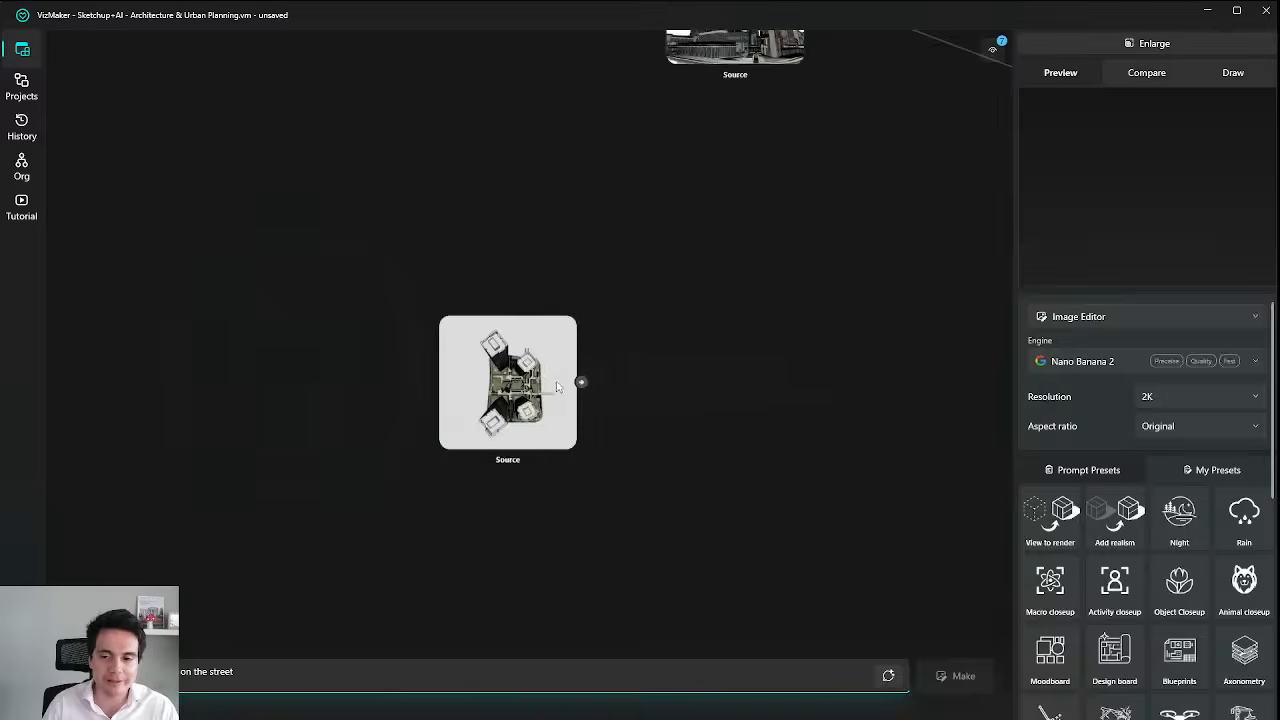
Examine the upper Nano Banana Pro empty-lot image and its prompt for removing the green boundary wall.
{"action": "left_click_drag", "start_coordinate": [644, 246], "coordinate": [580, 514]}
{"action": "scroll", "coordinate": [516, 300], "scroll_direction": "down", "scroll_amount": 3}
{"action": "left_click_drag", "start_coordinate": [522, 284], "coordinate": [558, 368]}
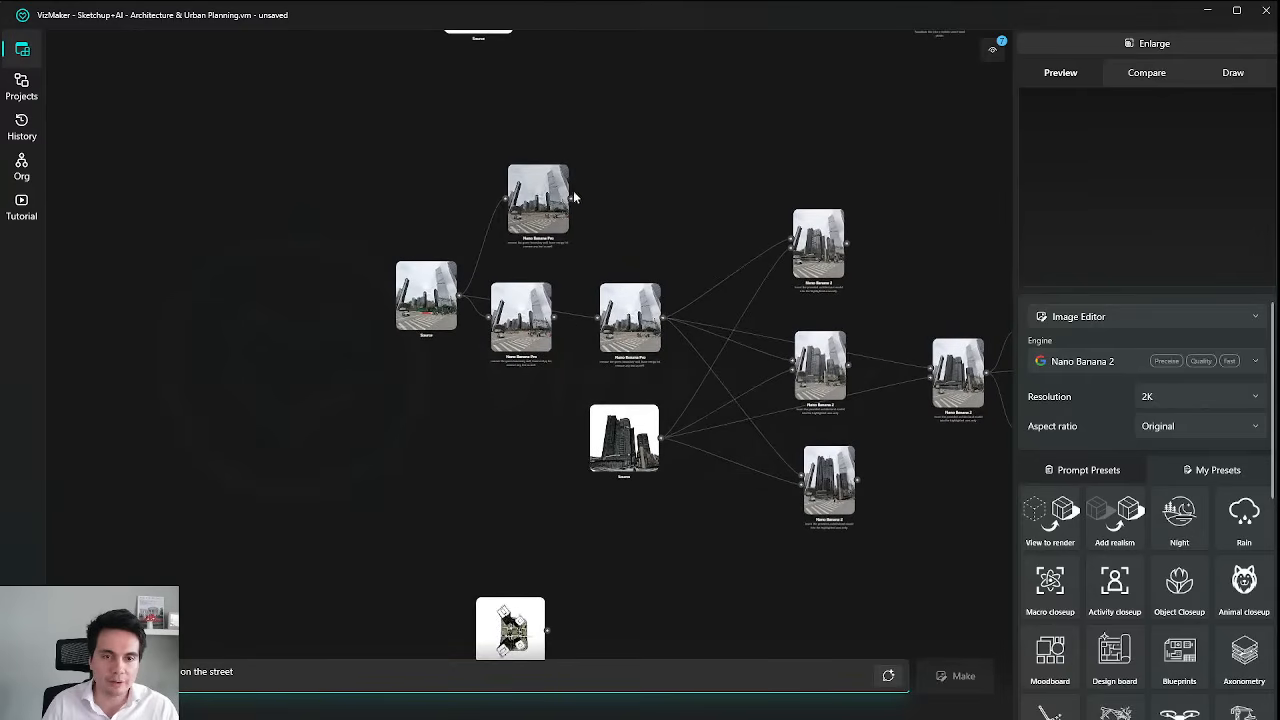
{"action": "left_click_drag", "start_coordinate": [573, 198], "coordinate": [593, 197]}
{"action": "left_click_drag", "start_coordinate": [544, 310], "coordinate": [576, 338]}
{"action": "scroll", "coordinate": [555, 201], "scroll_direction": "up", "scroll_amount": 8}
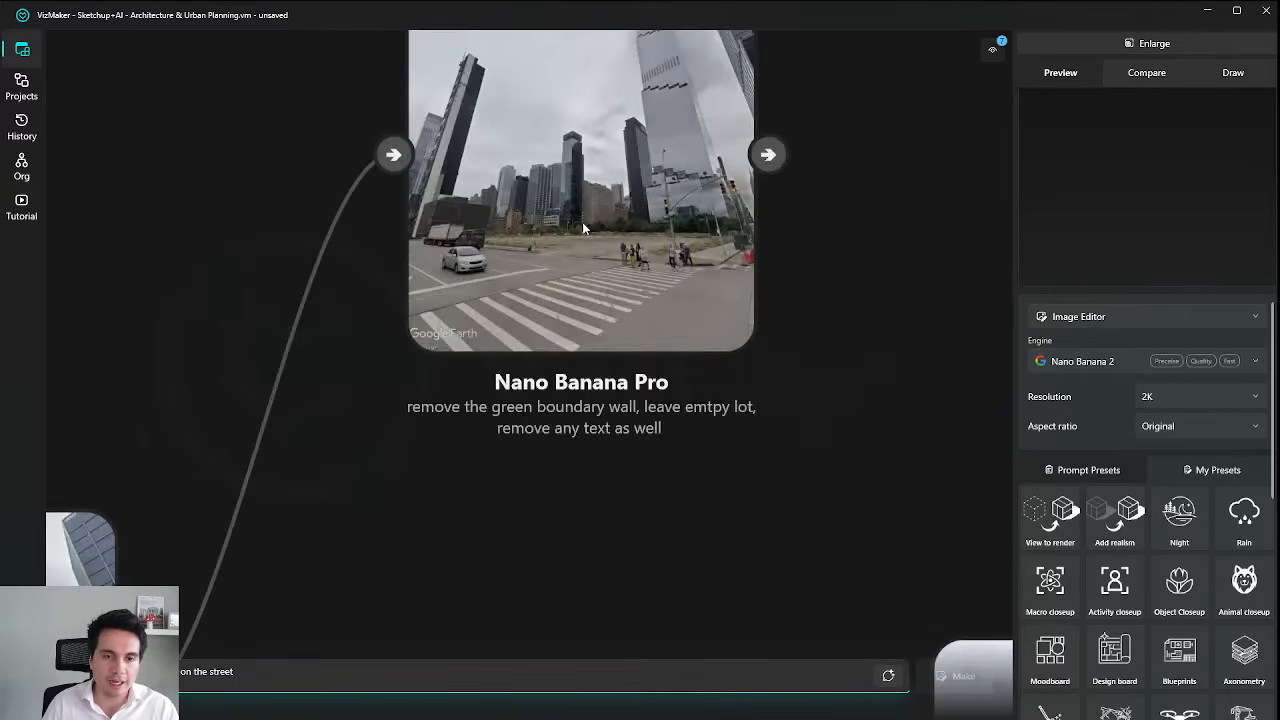
Examine the earlier street-view and aerial node groups and select the aerial result with the inserted architectural model.
{"action": "scroll", "coordinate": [643, 303], "scroll_direction": "down", "scroll_amount": 8}
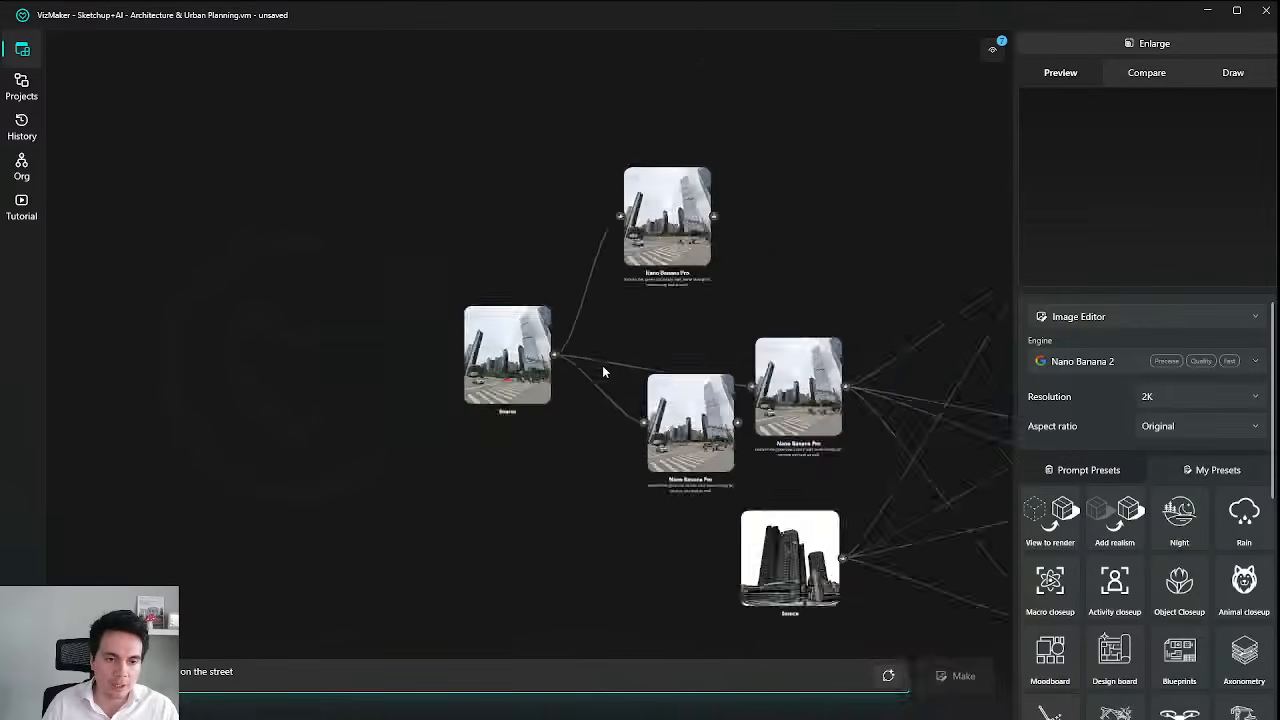
{"action": "scroll", "coordinate": [534, 246], "scroll_direction": "up", "scroll_amount": 6}
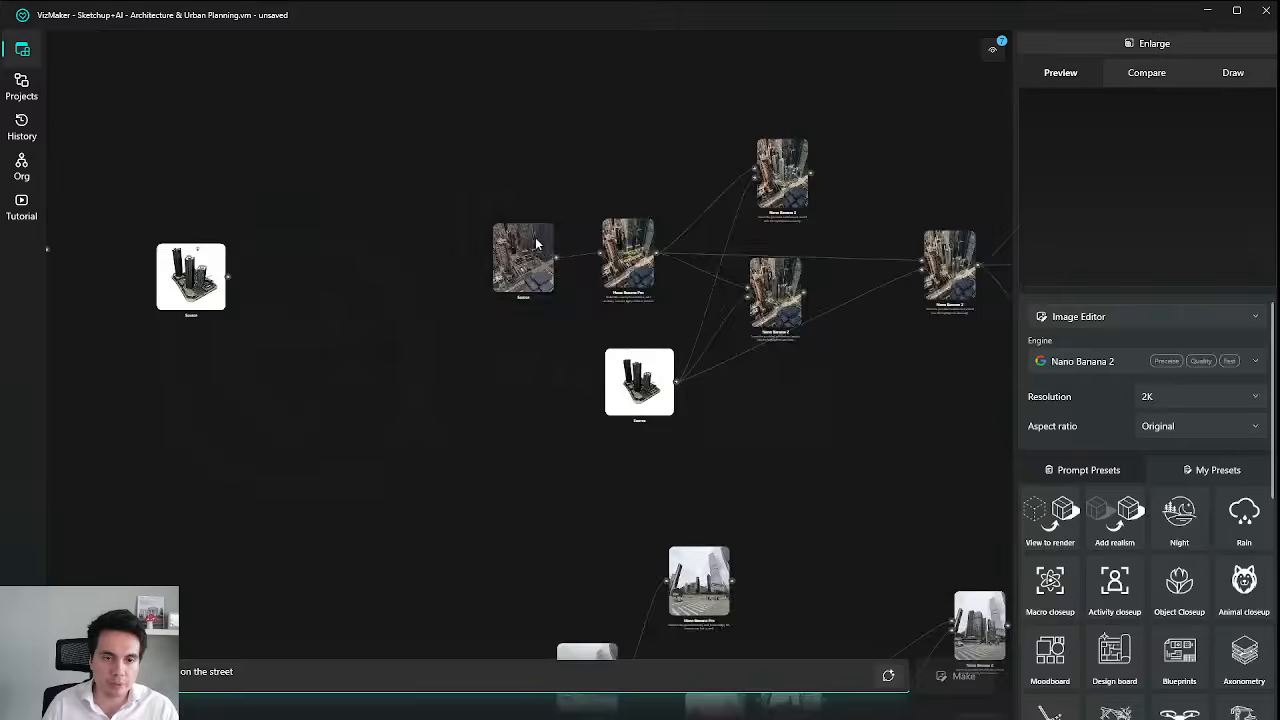
{"action": "left_click", "coordinate": [617, 292]}
{"action": "left_click_drag", "start_coordinate": [627, 276], "coordinate": [722, 394]}
{"action": "scroll", "coordinate": [640, 380], "scroll_direction": "down", "scroll_amount": 6}
{"action": "scroll", "coordinate": [795, 297], "scroll_direction": "up", "scroll_amount": 6}
{"action": "left_click", "coordinate": [700, 285]}
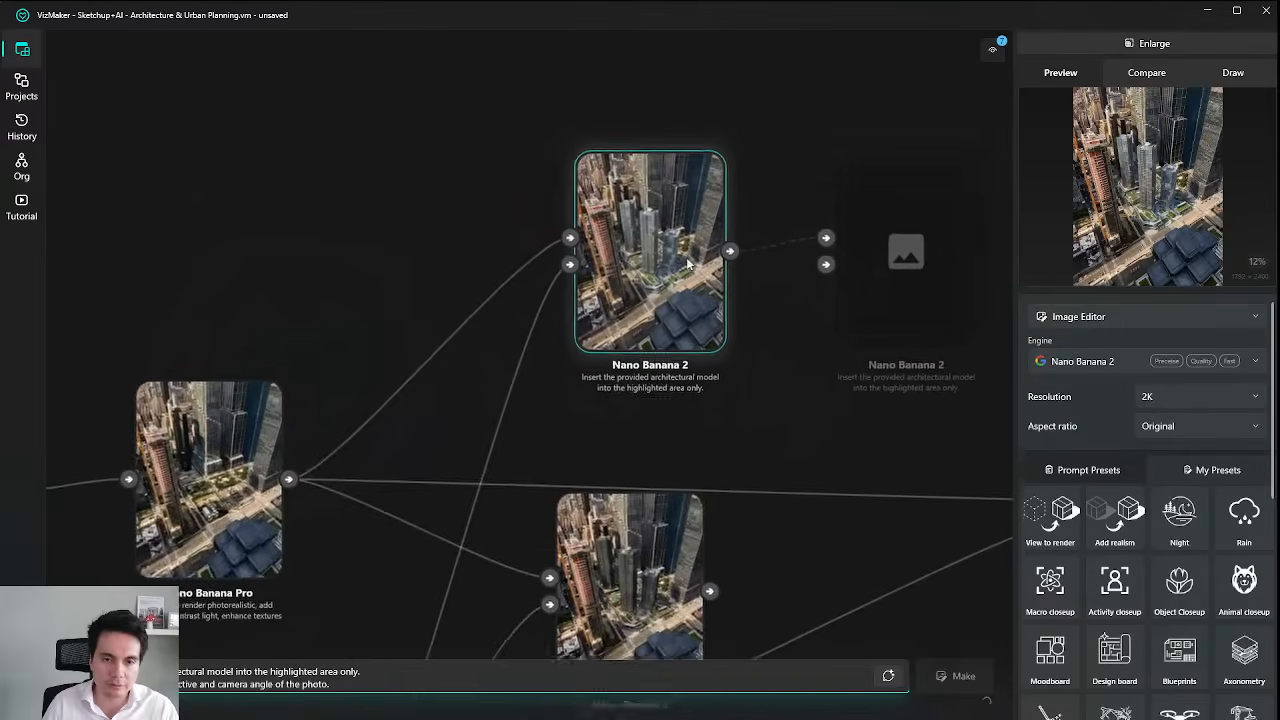
Select the enhanced aerial Nano Banana Pro node to look up its photorealistic render prompt.
{"action": "left_click_drag", "start_coordinate": [700, 285], "coordinate": [578, 411]}
{"action": "left_click", "coordinate": [451, 645]}
{"action": "key", "text": "ctrl+a"}
{"action": "left_click_drag", "start_coordinate": [209, 371], "coordinate": [533, 207]}
{"action": "left_click", "coordinate": [419, 457]}
{"action": "left_click_drag", "start_coordinate": [419, 457], "coordinate": [536, 389]}
{"action": "scroll", "coordinate": [503, 516], "scroll_direction": "down", "scroll_amount": 6}
{"action": "left_click_drag", "start_coordinate": [523, 514], "coordinate": [532, 183]}
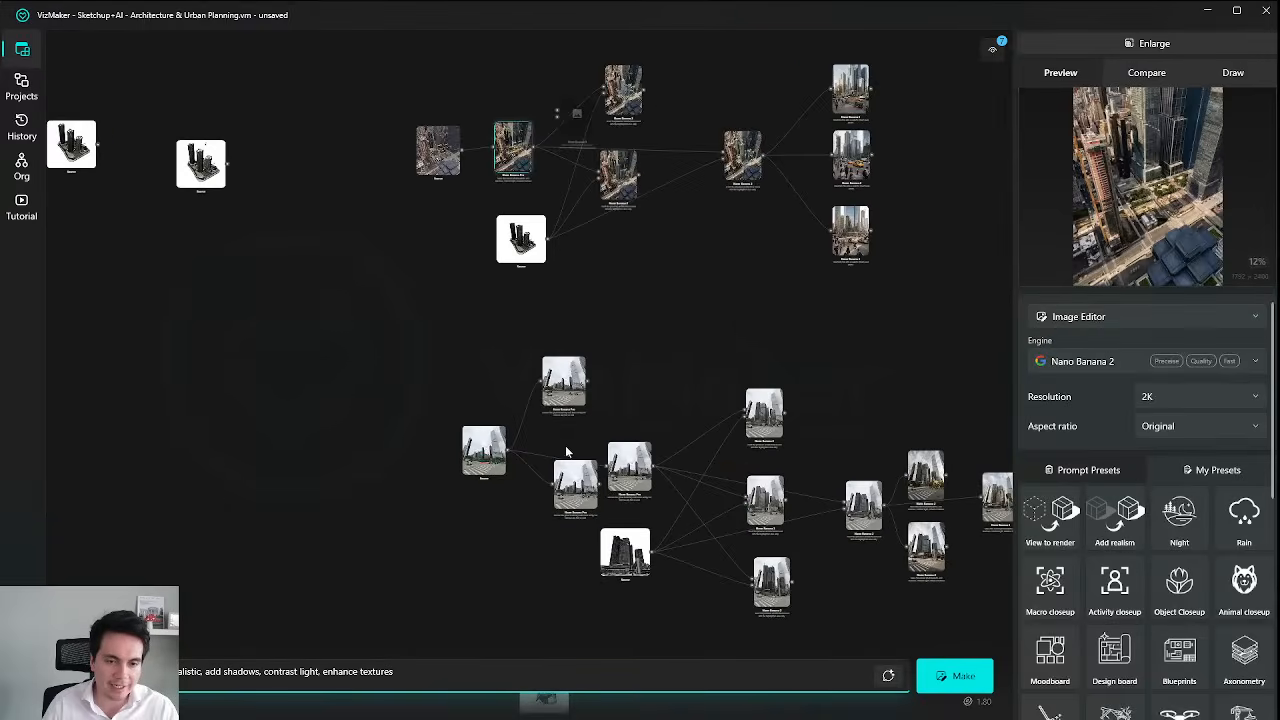
Locate the top-view model source on the canvas and move the Notepad prompt window out of the way.
{"action": "left_click_drag", "start_coordinate": [566, 451], "coordinate": [557, 193]}
{"action": "scroll", "coordinate": [547, 456], "scroll_direction": "up", "scroll_amount": 6}
{"action": "left_click_drag", "start_coordinate": [560, 390], "coordinate": [486, 430]}
{"action": "left_click_drag", "start_coordinate": [620, 405], "coordinate": [544, 443]}
{"action": "key", "text": "alt+Tab"}
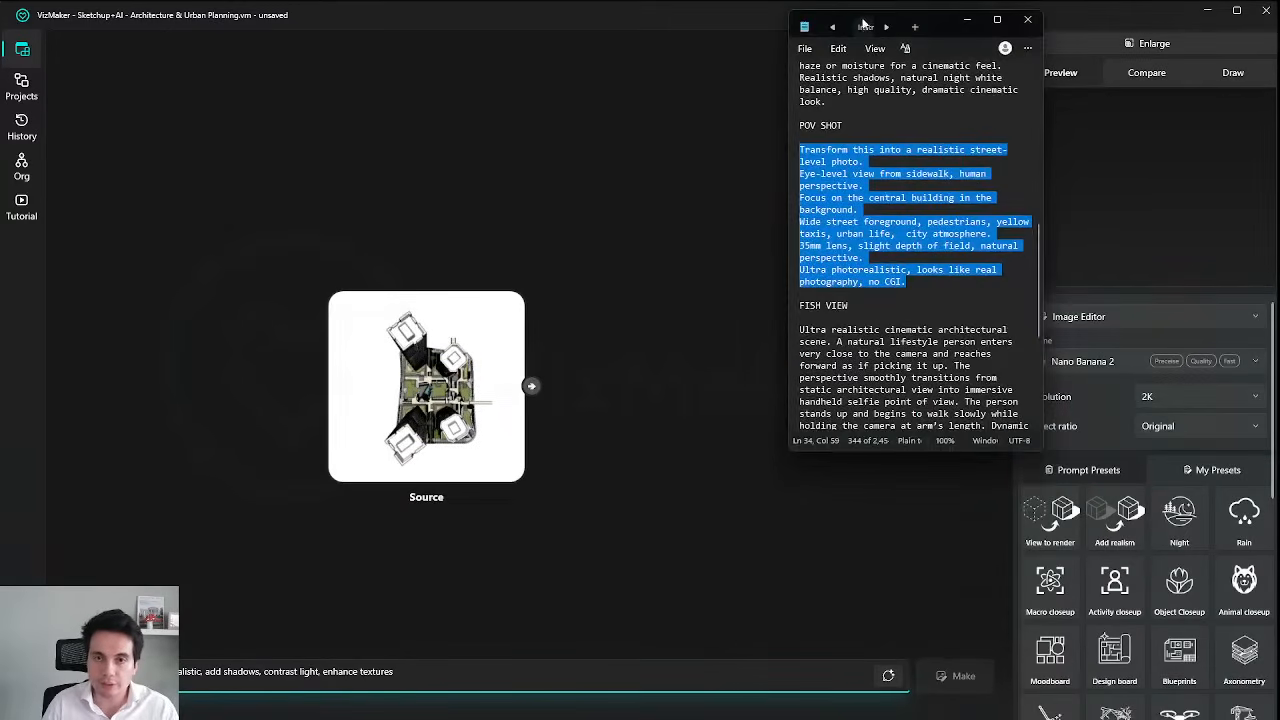
{"action": "left_click_drag", "start_coordinate": [944, 22], "coordinate": [1279, 98]}
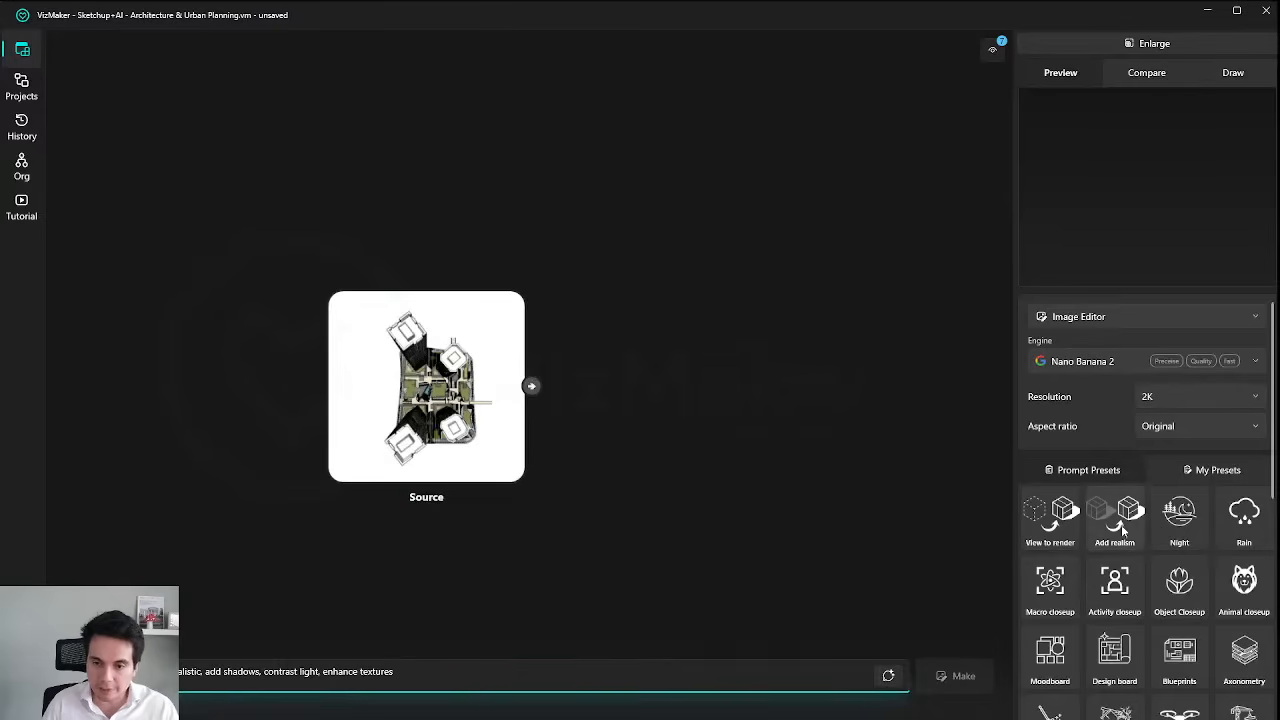
Move the top-view model source node lower on the canvas, clear of the street-view nodes.
{"action": "triple_click", "coordinate": [523, 678]}
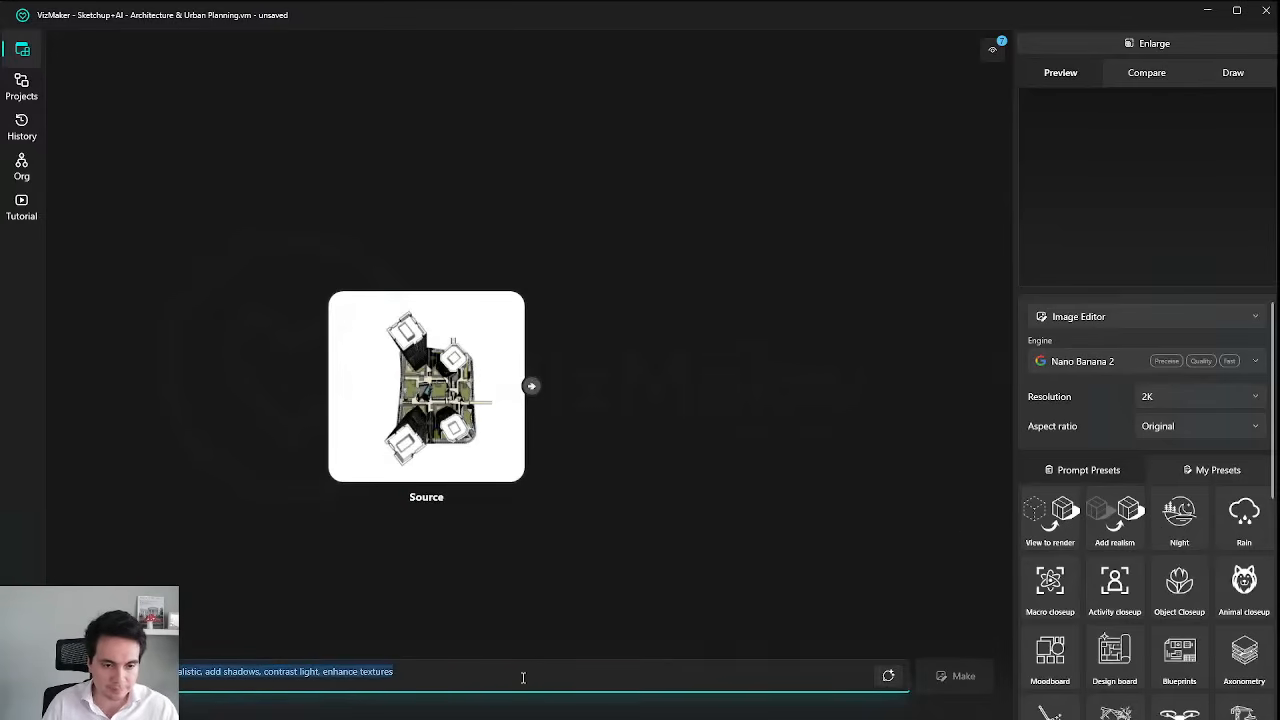
{"action": "left_click", "coordinate": [523, 678]}
{"action": "left_click", "coordinate": [449, 427]}
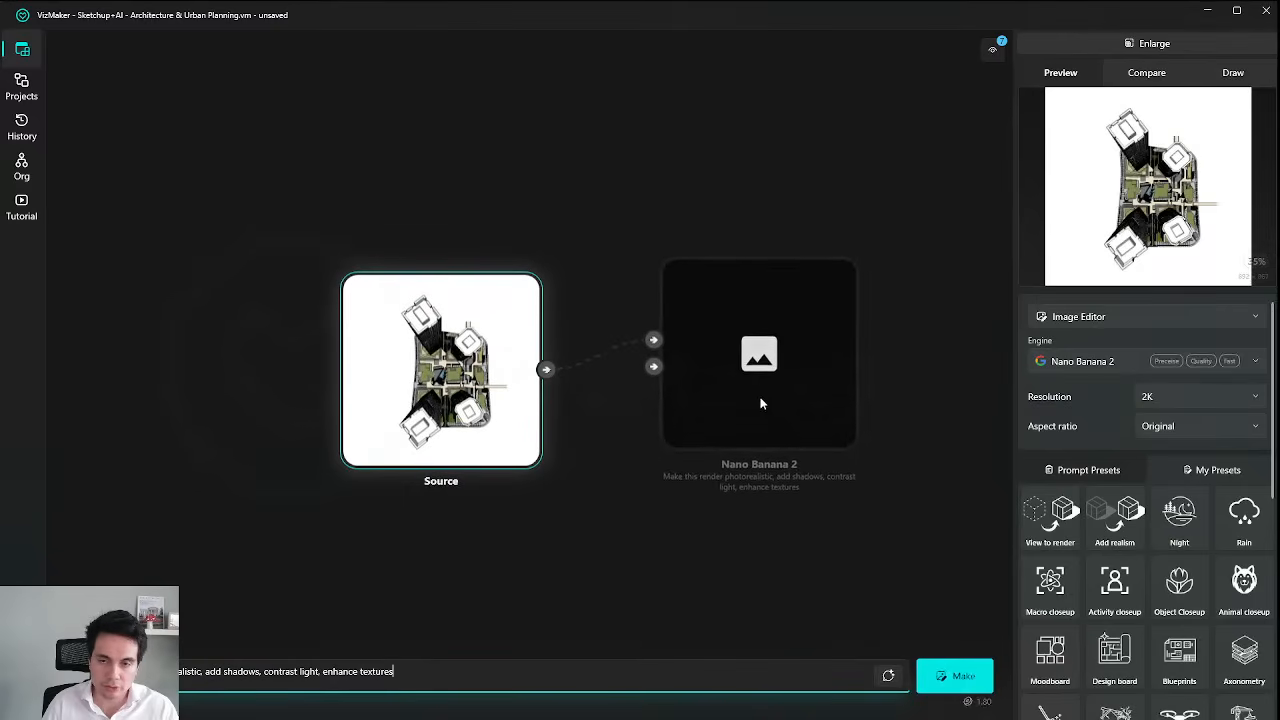
{"action": "scroll", "coordinate": [634, 441], "scroll_direction": "down", "scroll_amount": 5}
{"action": "left_click_drag", "start_coordinate": [705, 374], "coordinate": [623, 401]}
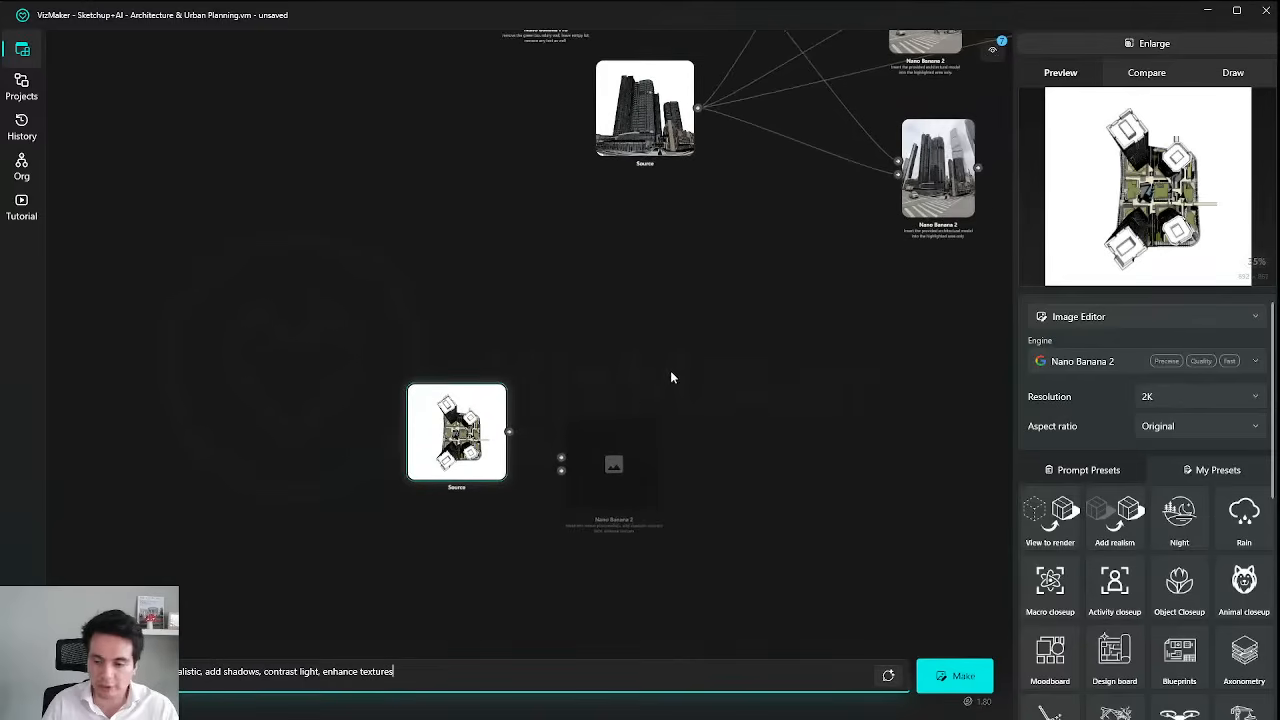
{"action": "left_click", "coordinate": [671, 373]}
{"action": "left_click_drag", "start_coordinate": [457, 432], "coordinate": [466, 560]}
{"action": "left_click_drag", "start_coordinate": [638, 483], "coordinate": [593, 463]}
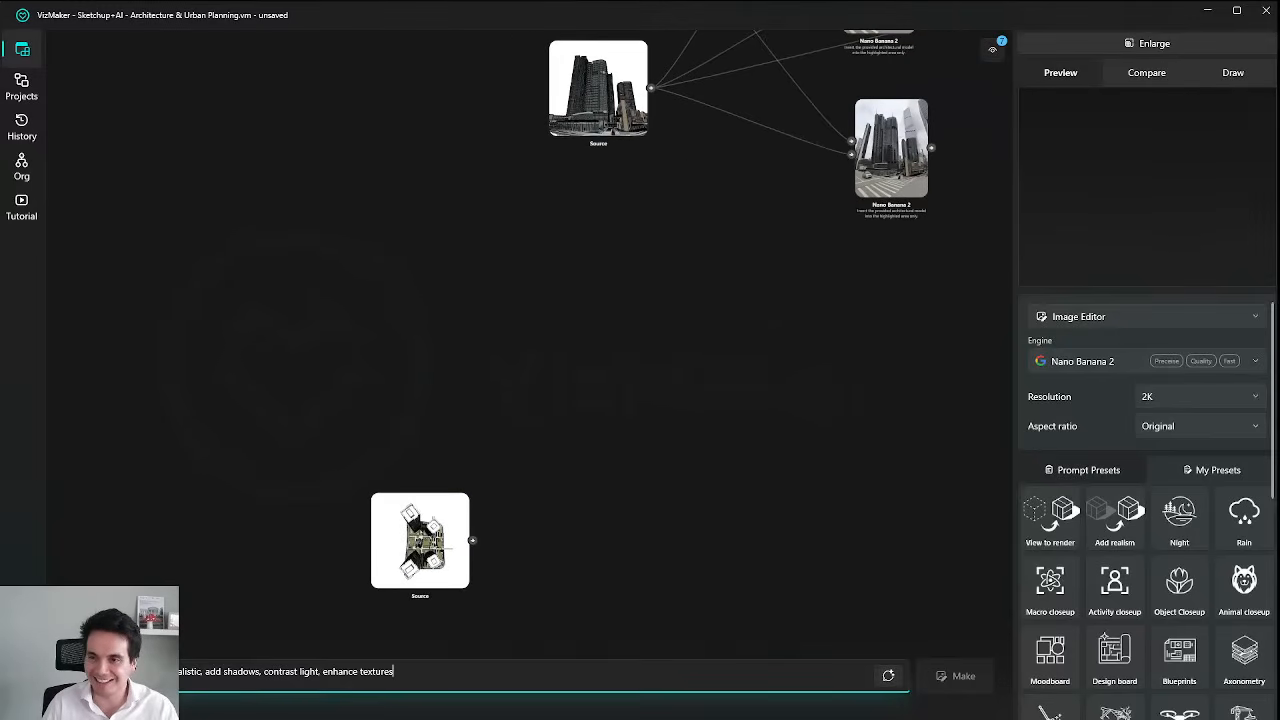
Switch to File Explorer and bring the top-down aerial site image onto the VizMaker canvas as a source.
{"action": "key", "text": "alt+Tab"}
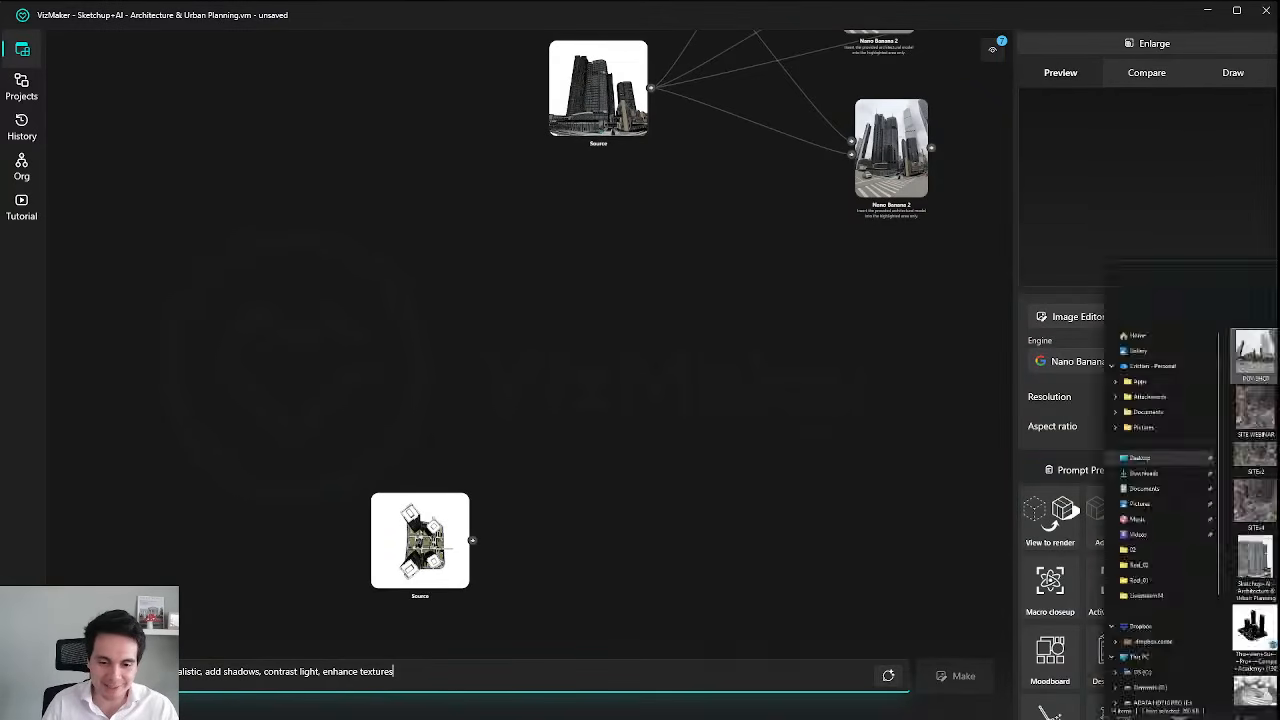
{"action": "key", "text": "alt+Tab"}
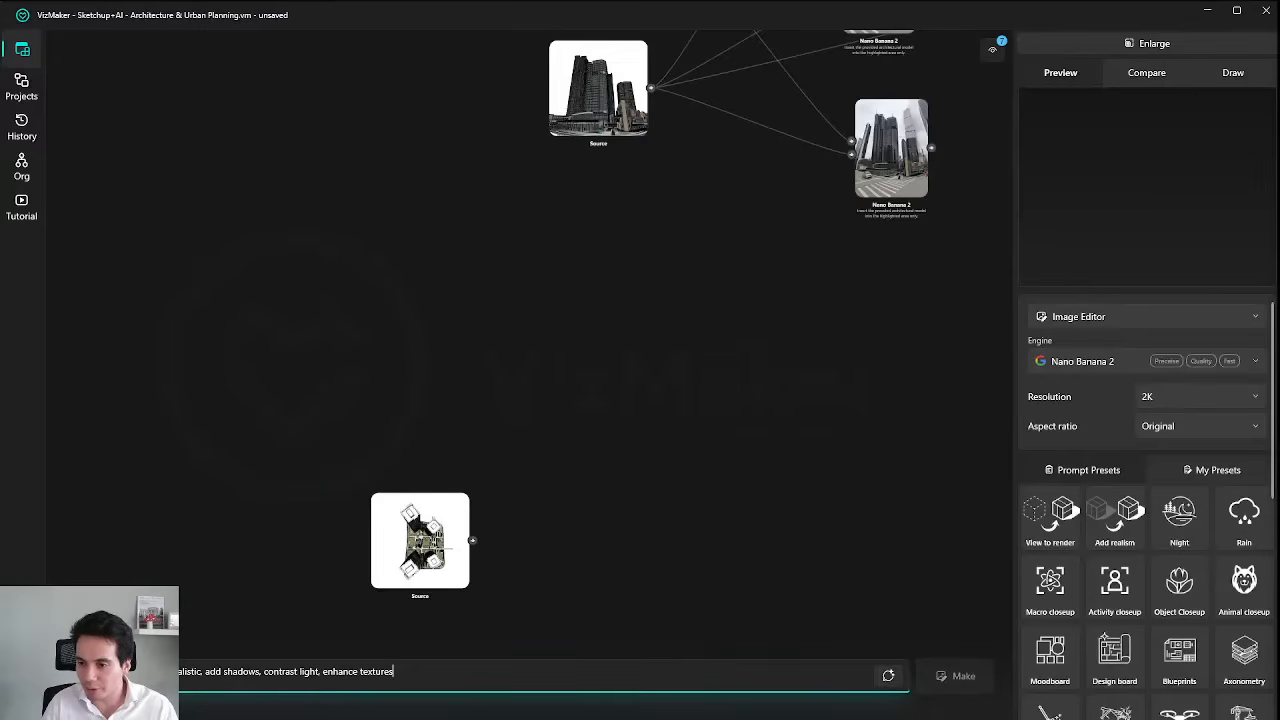
{"action": "left_click_drag", "start_coordinate": [1007, 418], "coordinate": [682, 411]}
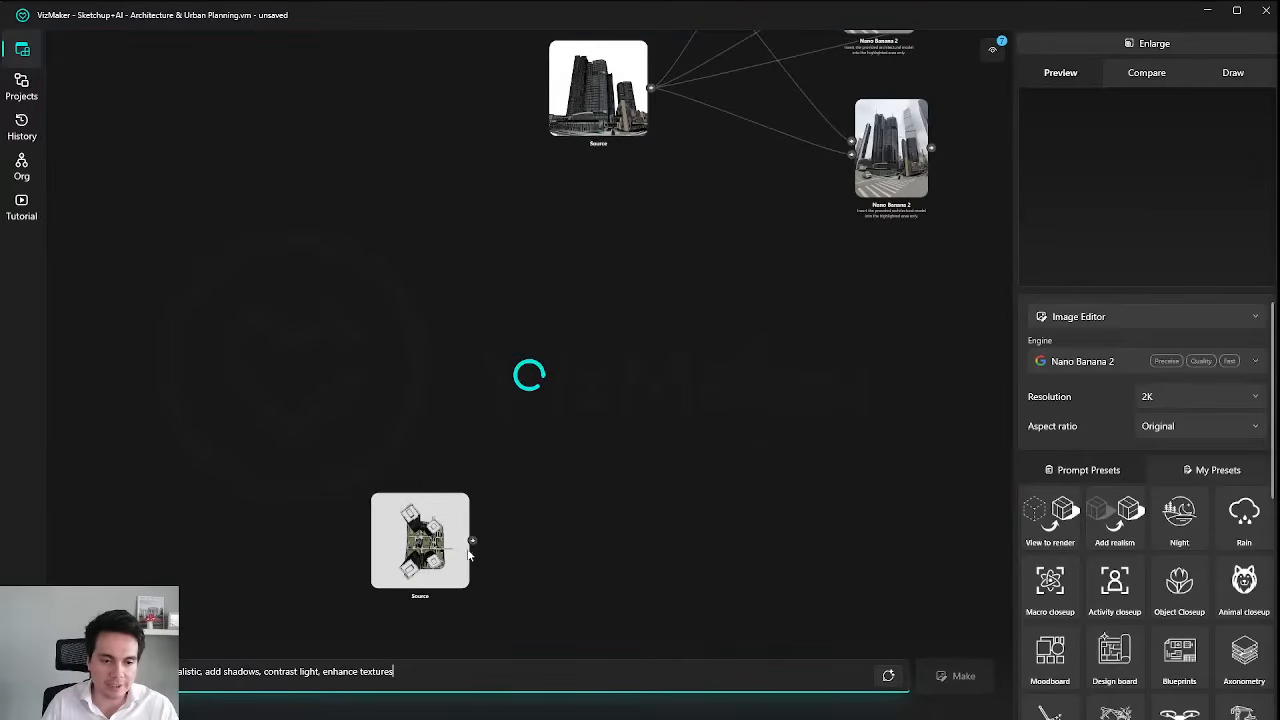
Arrange the two top-view sources together, with the aerial site image above the model image.
{"action": "left_click_drag", "start_coordinate": [436, 560], "coordinate": [553, 542]}
{"action": "scroll", "coordinate": [532, 558], "scroll_direction": "up", "scroll_amount": 5}
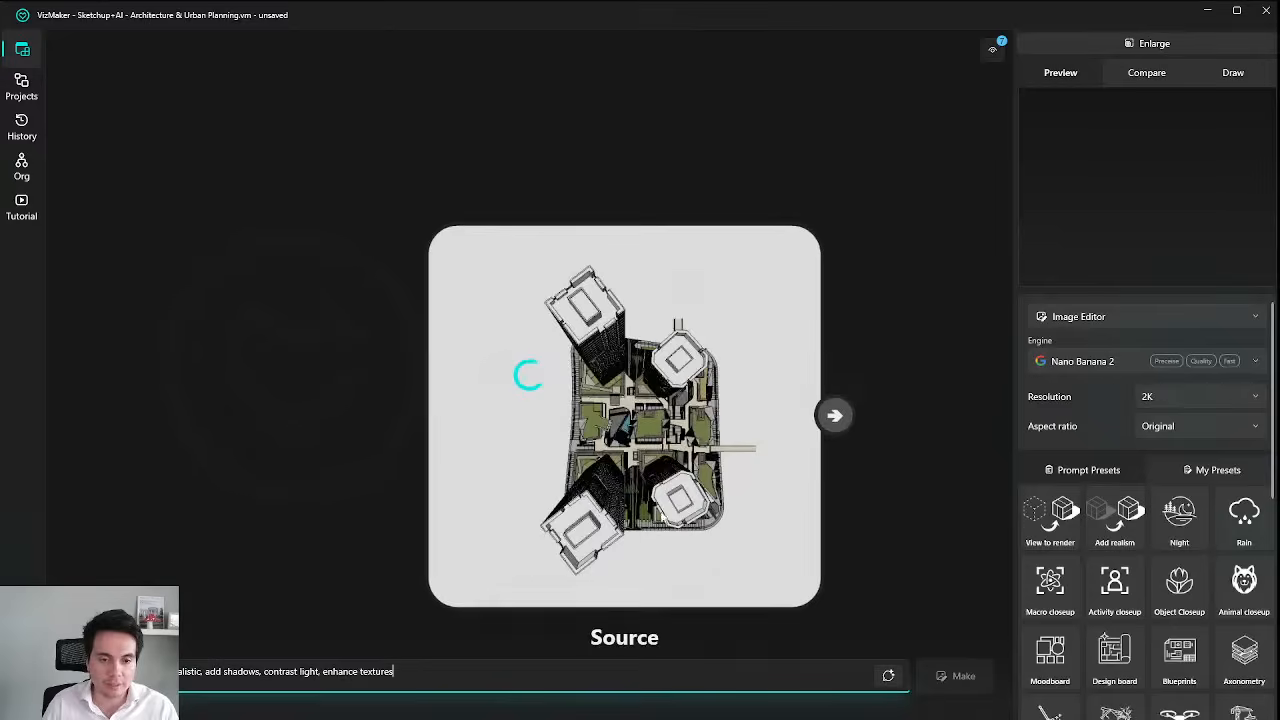
{"action": "scroll", "coordinate": [648, 530], "scroll_direction": "down", "scroll_amount": 2}
{"action": "left_click_drag", "start_coordinate": [684, 508], "coordinate": [544, 365]}
{"action": "scroll", "coordinate": [645, 530], "scroll_direction": "down", "scroll_amount": 2}
{"action": "left_click_drag", "start_coordinate": [623, 499], "coordinate": [640, 466]}
{"action": "scroll", "coordinate": [600, 418], "scroll_direction": "up", "scroll_amount": 4}
{"action": "scroll", "coordinate": [637, 441], "scroll_direction": "down", "scroll_amount": 5}
Try the View to render preset on the top-view model source.
{"action": "left_click", "coordinate": [1067, 516]}
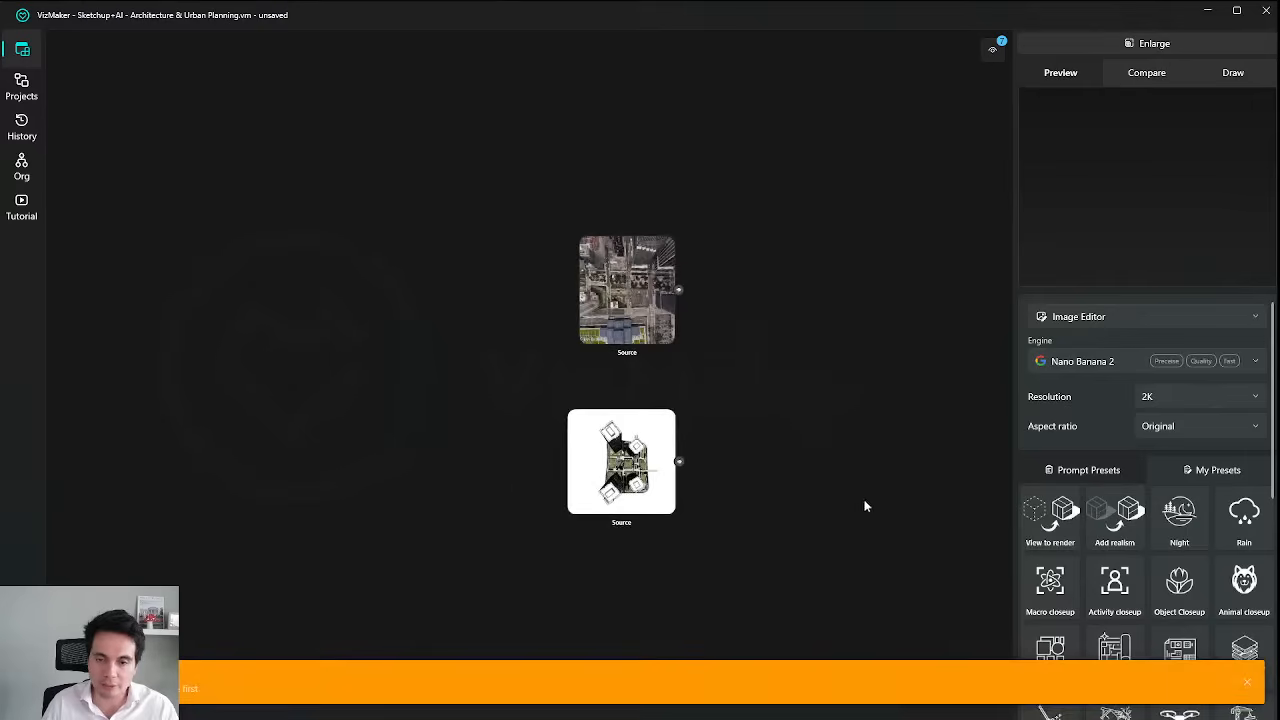
{"action": "left_click", "coordinate": [606, 470]}
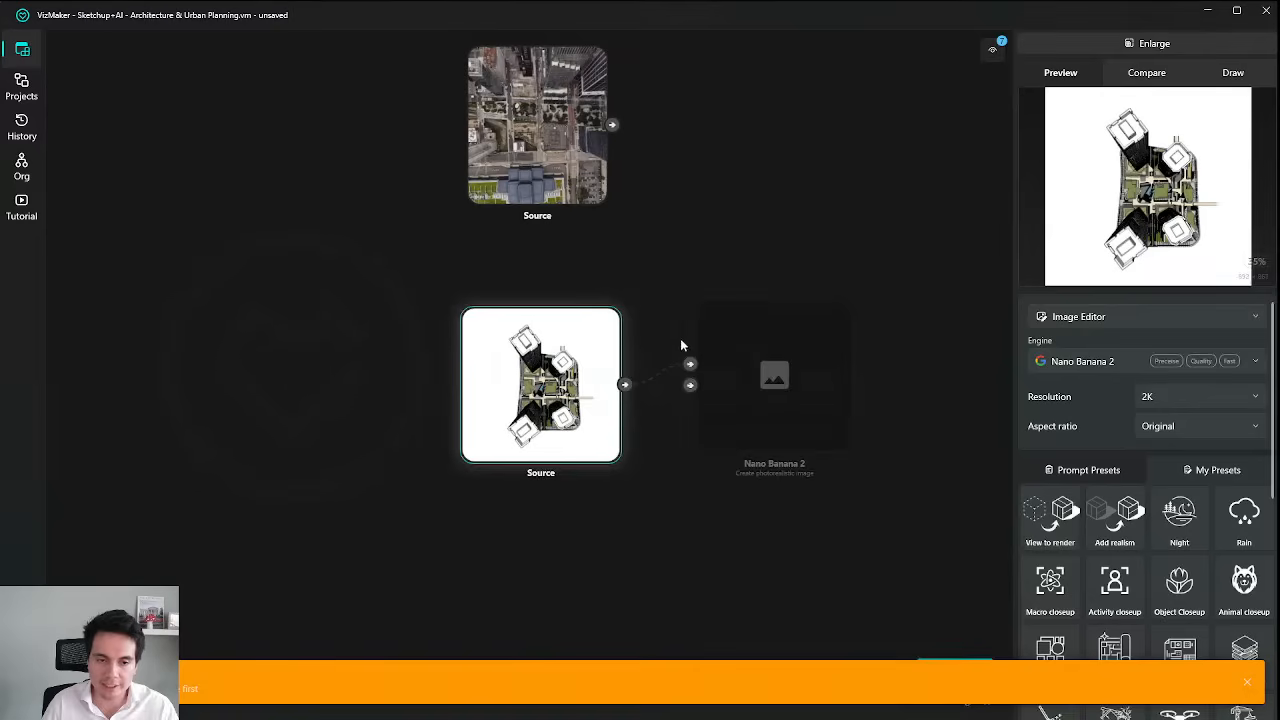
{"action": "left_click_drag", "start_coordinate": [724, 176], "coordinate": [708, 300]}
{"action": "left_click", "coordinate": [770, 277]}
Apply the Add realism preset to the aerial site source and set the engine to Nano Banana Pro.
{"action": "left_click", "coordinate": [514, 260]}
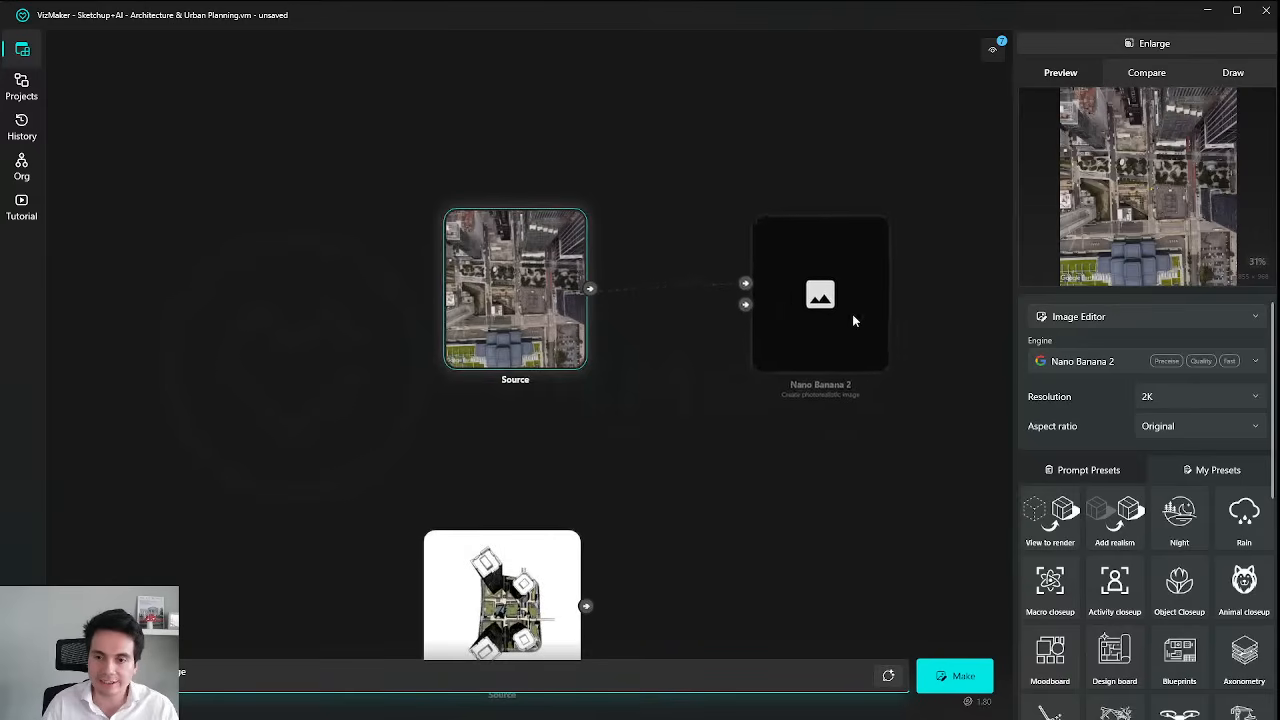
{"action": "left_click", "coordinate": [1116, 528]}
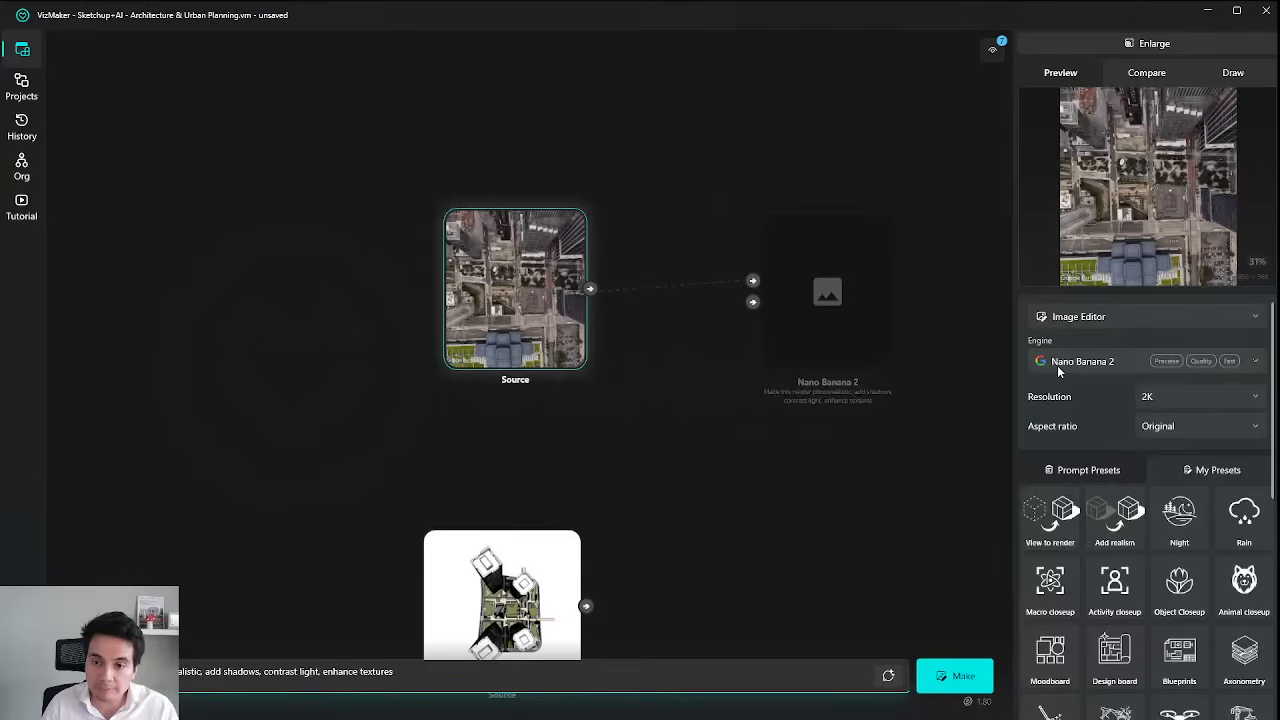
{"action": "left_click", "coordinate": [1090, 364]}
{"action": "scroll", "coordinate": [1110, 400], "scroll_direction": "up", "scroll_amount": 2}
{"action": "left_click", "coordinate": [1128, 420]}
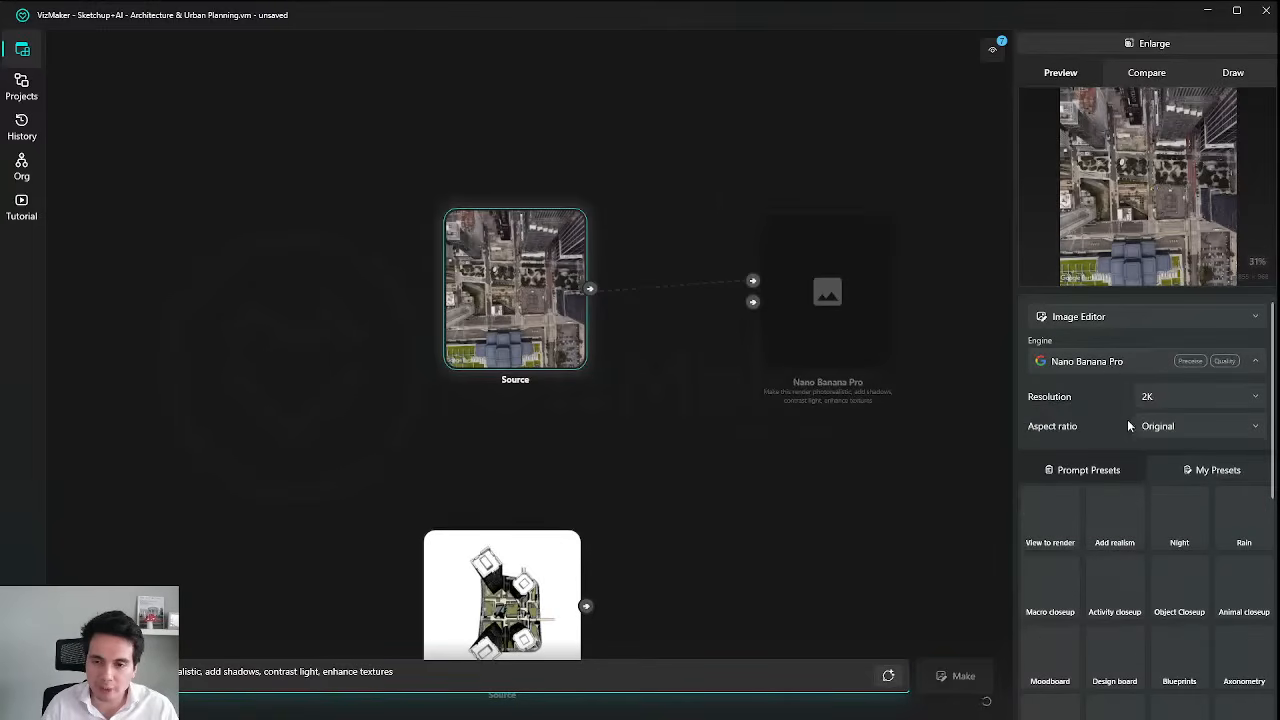
Place the output node beside the aerial site source and generate three photorealistic versions of it.
{"action": "left_click_drag", "start_coordinate": [826, 316], "coordinate": [852, 338]}
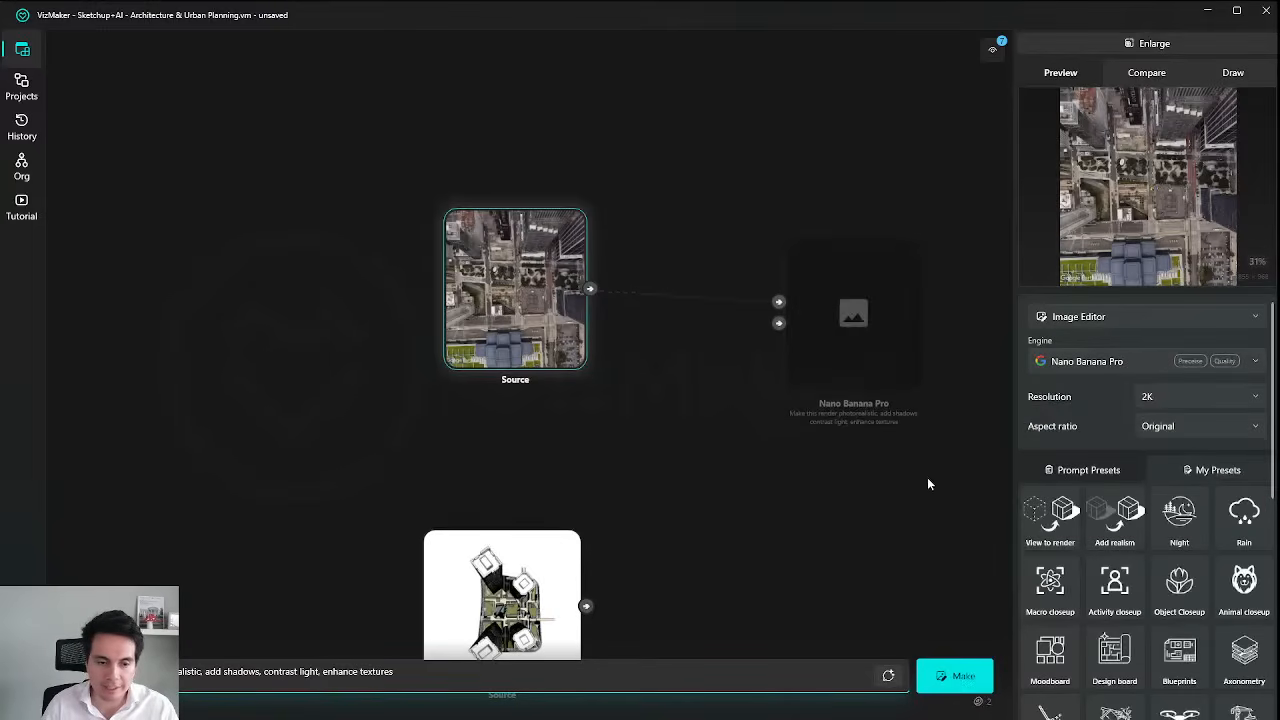
{"action": "left_click", "coordinate": [957, 676]}
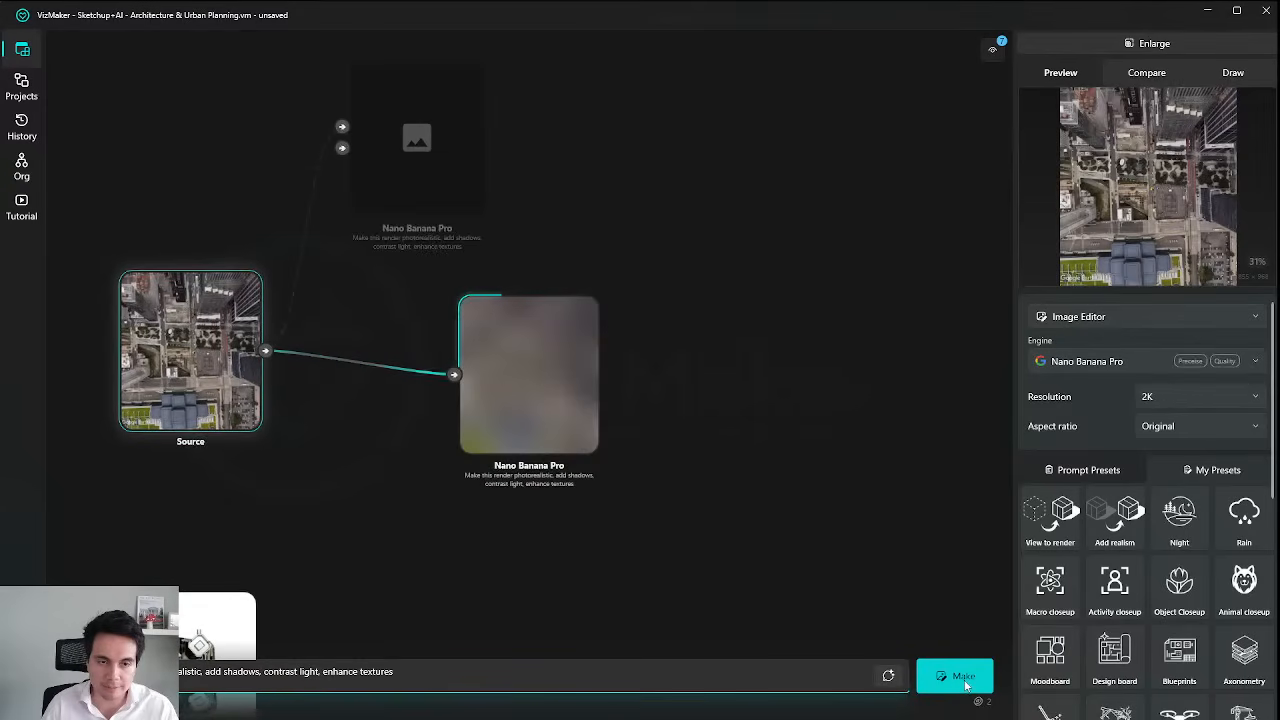
{"action": "key", "text": "ctrl+v"}
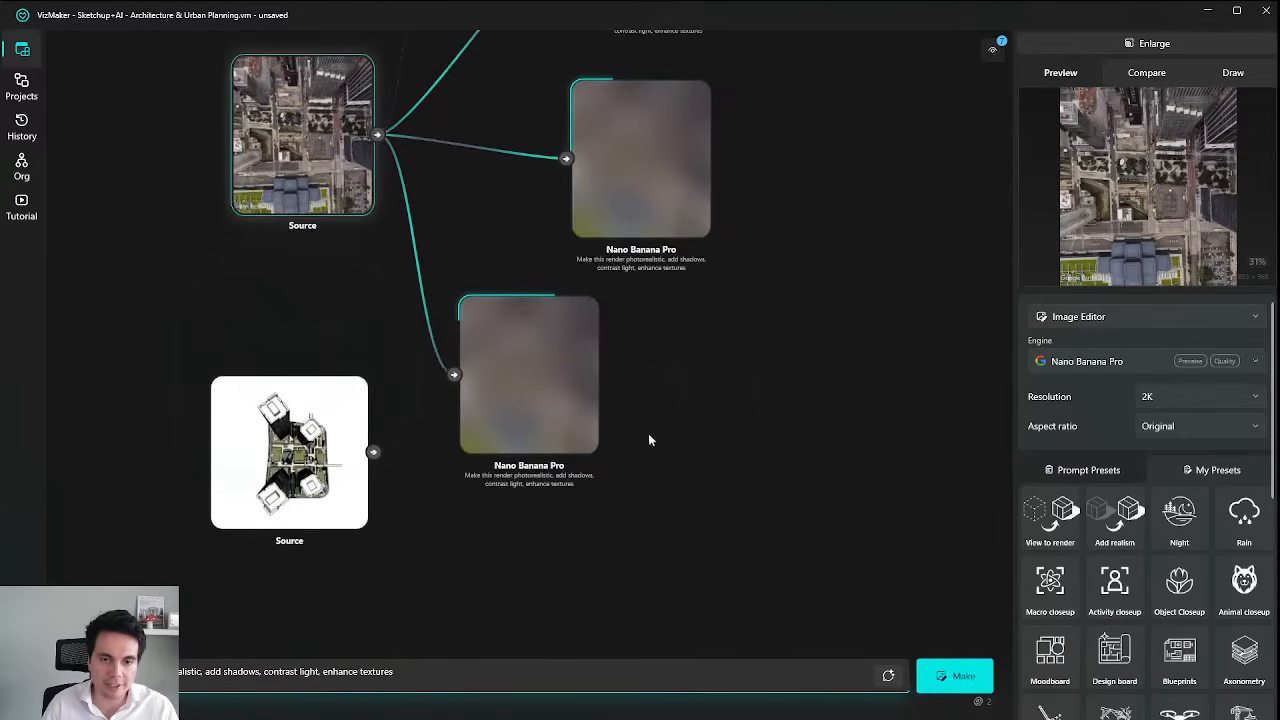
{"action": "left_click", "coordinate": [832, 134]}
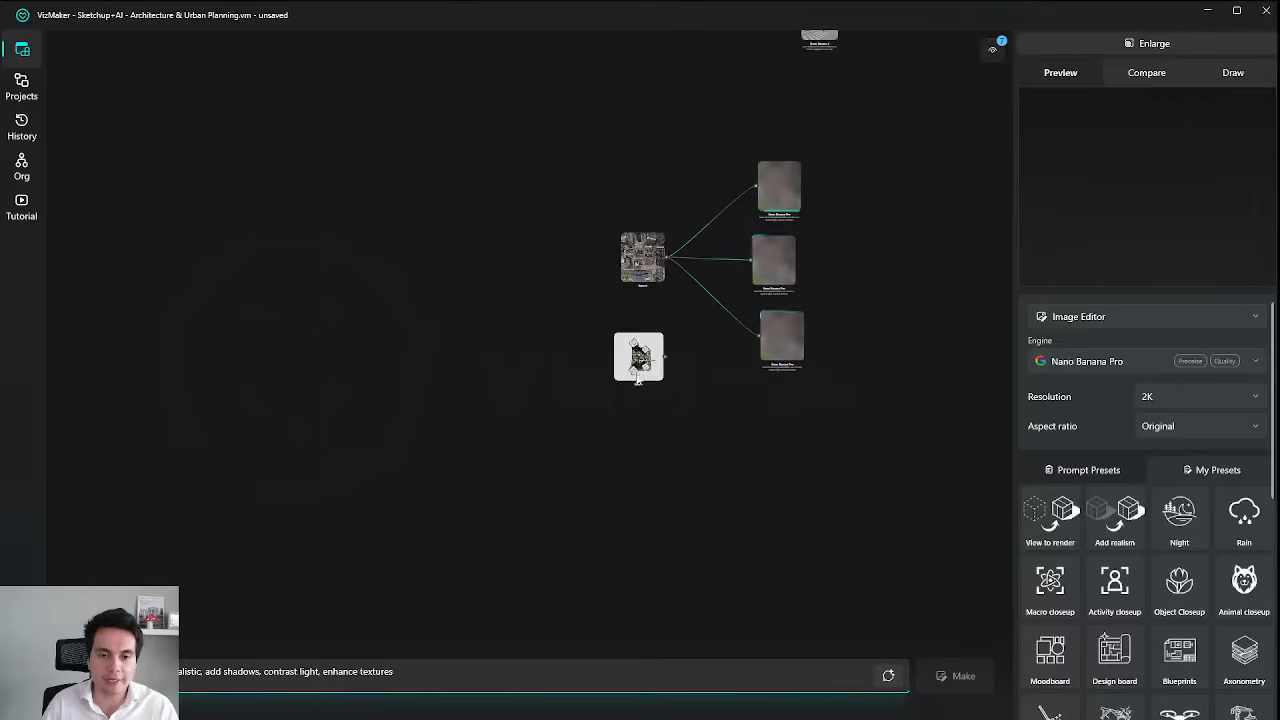
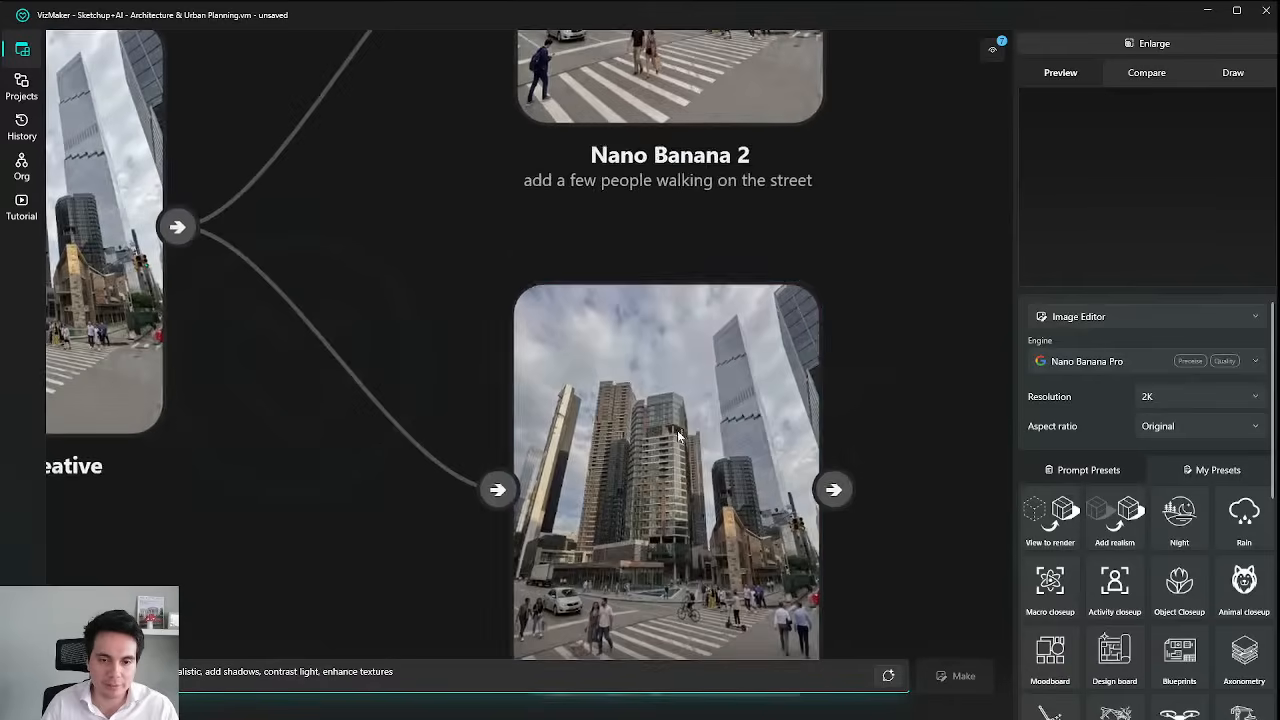
Examine both street-view results with added pedestrians at enlarged size and return to the node canvas.
{"action": "left_click", "coordinate": [677, 430]}
{"action": "left_click", "coordinate": [1150, 43]}
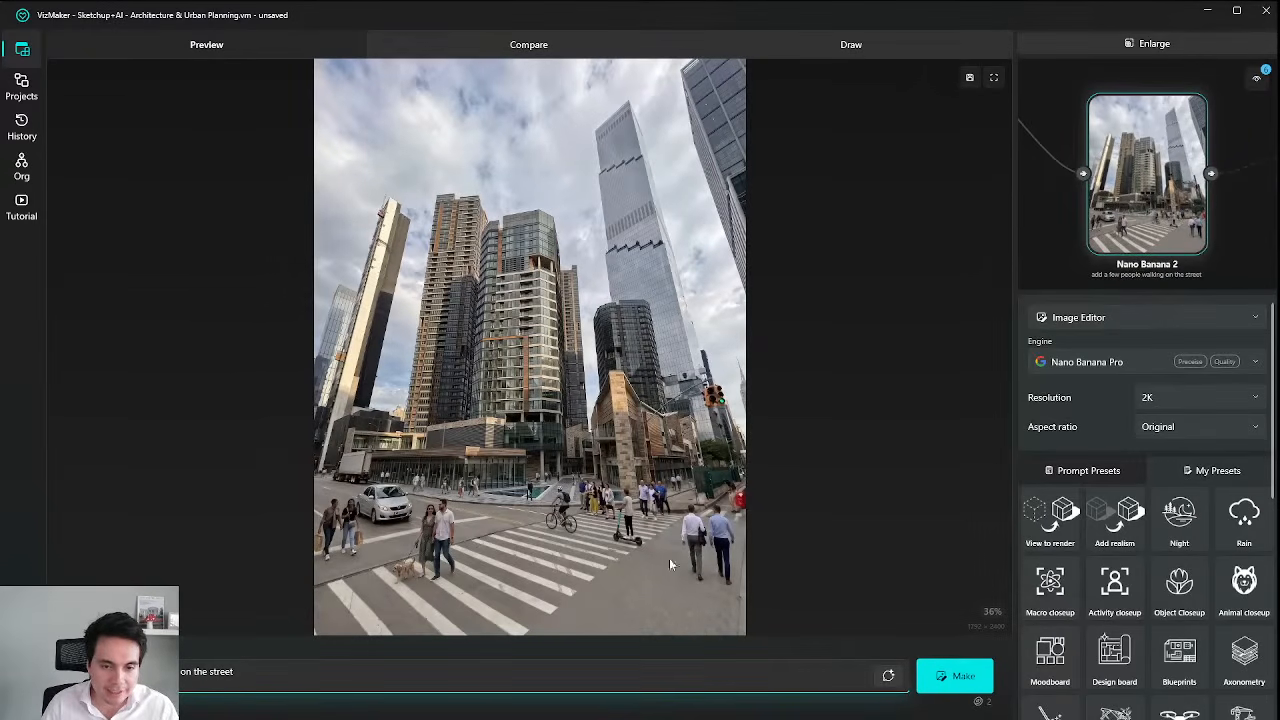
{"action": "left_click", "coordinate": [1083, 46]}
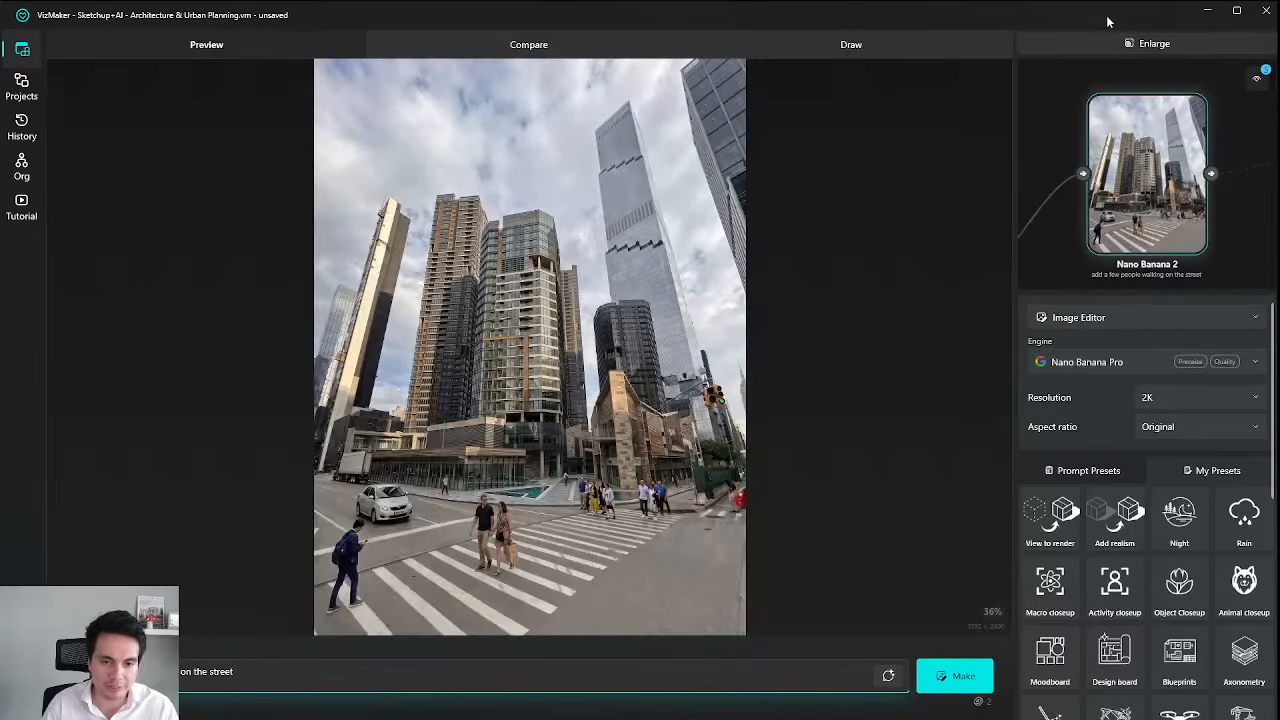
{"action": "left_click", "coordinate": [1160, 44]}
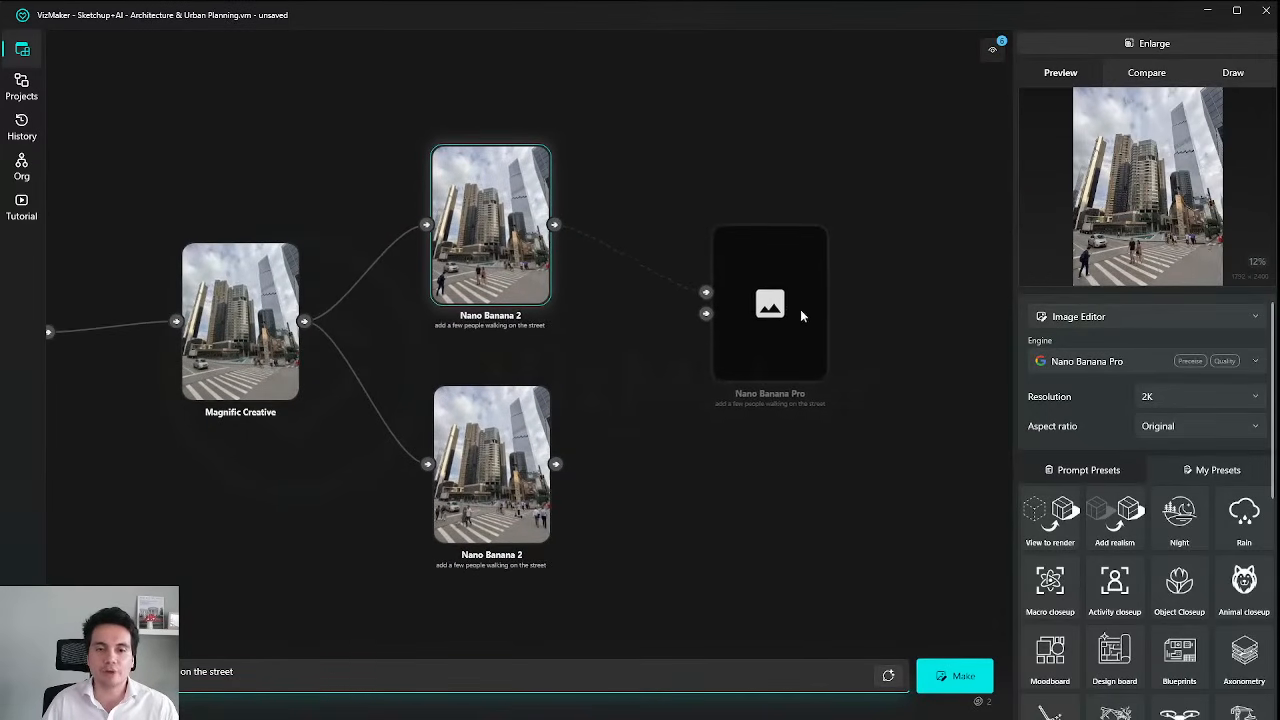
Generate a winter version of the upper street-view pedestrian image with the Winter preset, placing the output beside it.
{"action": "scroll", "coordinate": [612, 216], "scroll_direction": "up", "scroll_amount": 3}
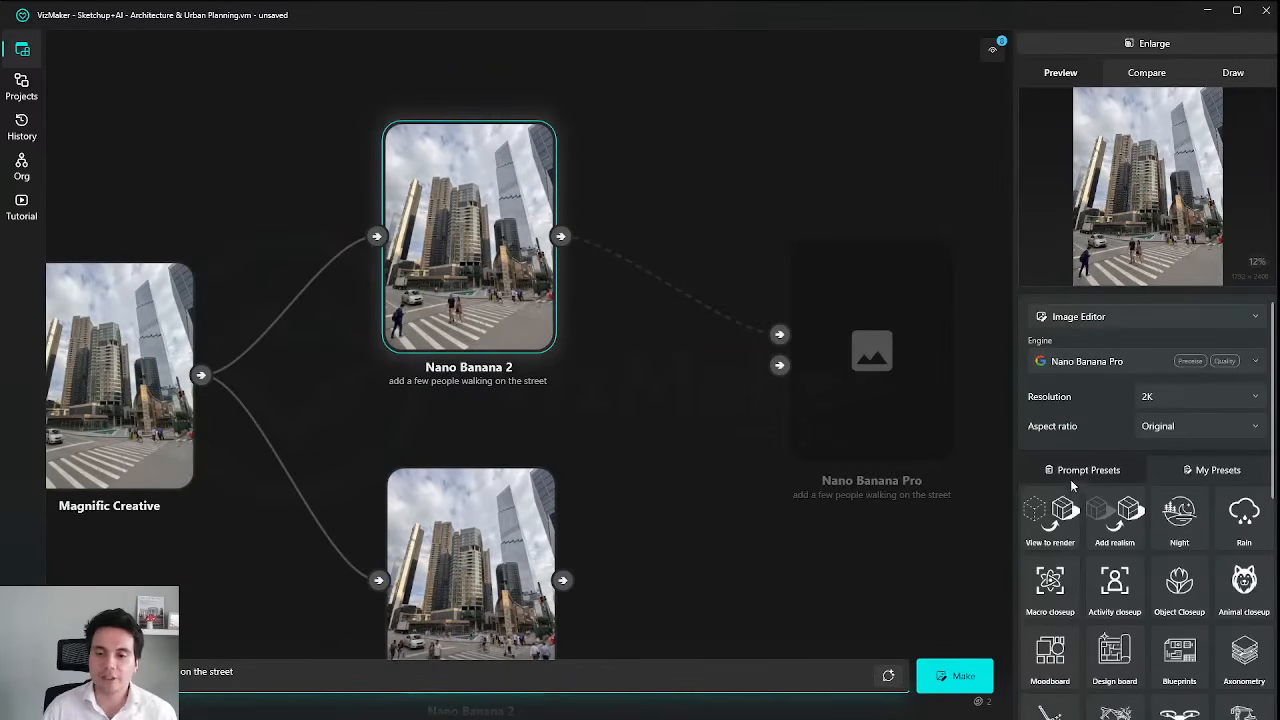
{"action": "scroll", "coordinate": [1190, 530], "scroll_direction": "down", "scroll_amount": 3}
{"action": "scroll", "coordinate": [1203, 553], "scroll_direction": "down", "scroll_amount": 7}
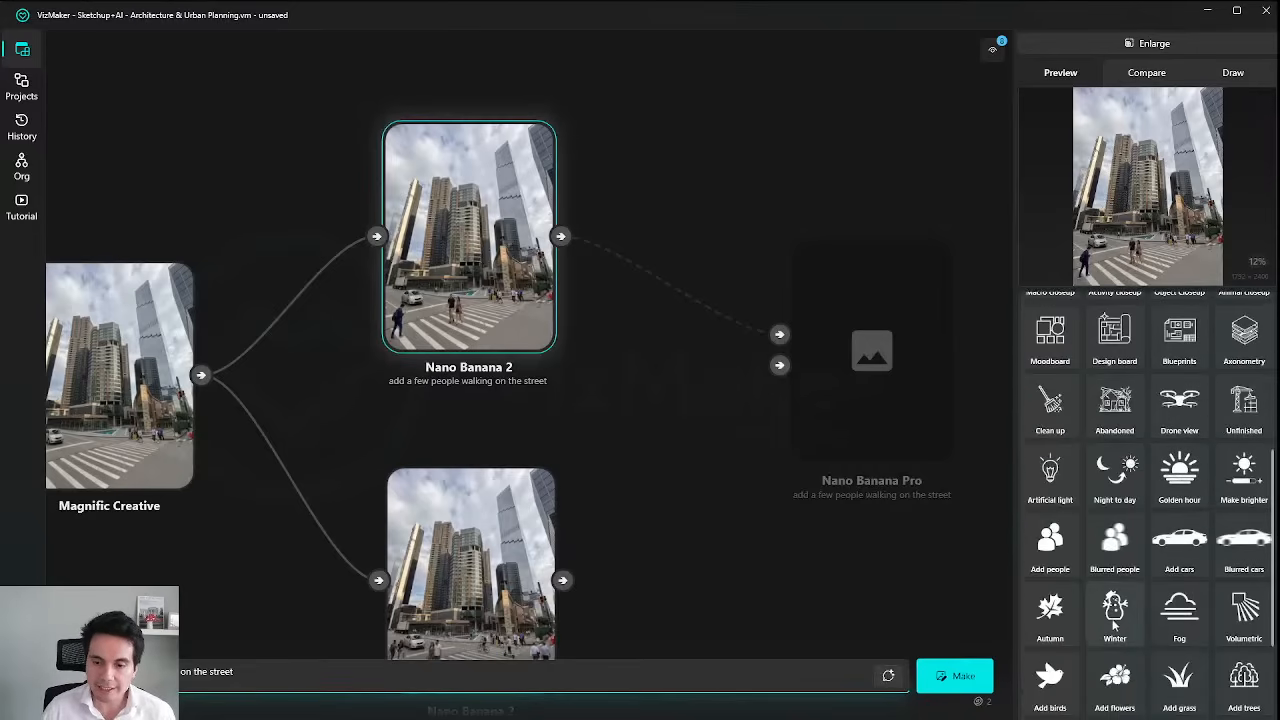
{"action": "left_click", "coordinate": [967, 686]}
{"action": "left_click_drag", "start_coordinate": [525, 400], "coordinate": [581, 306]}
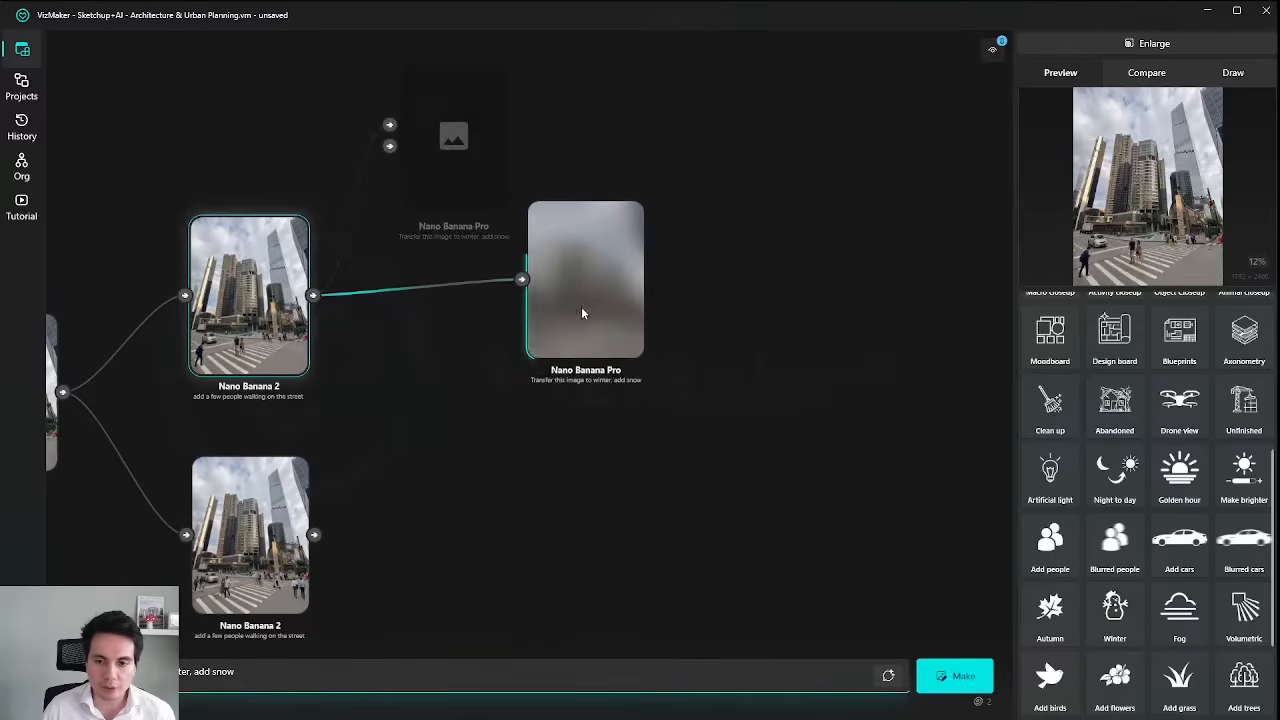
Generate an autumn version of the upper street-view pedestrian image with the Autumn preset, placing the output above it.
{"action": "left_click", "coordinate": [1050, 612]}
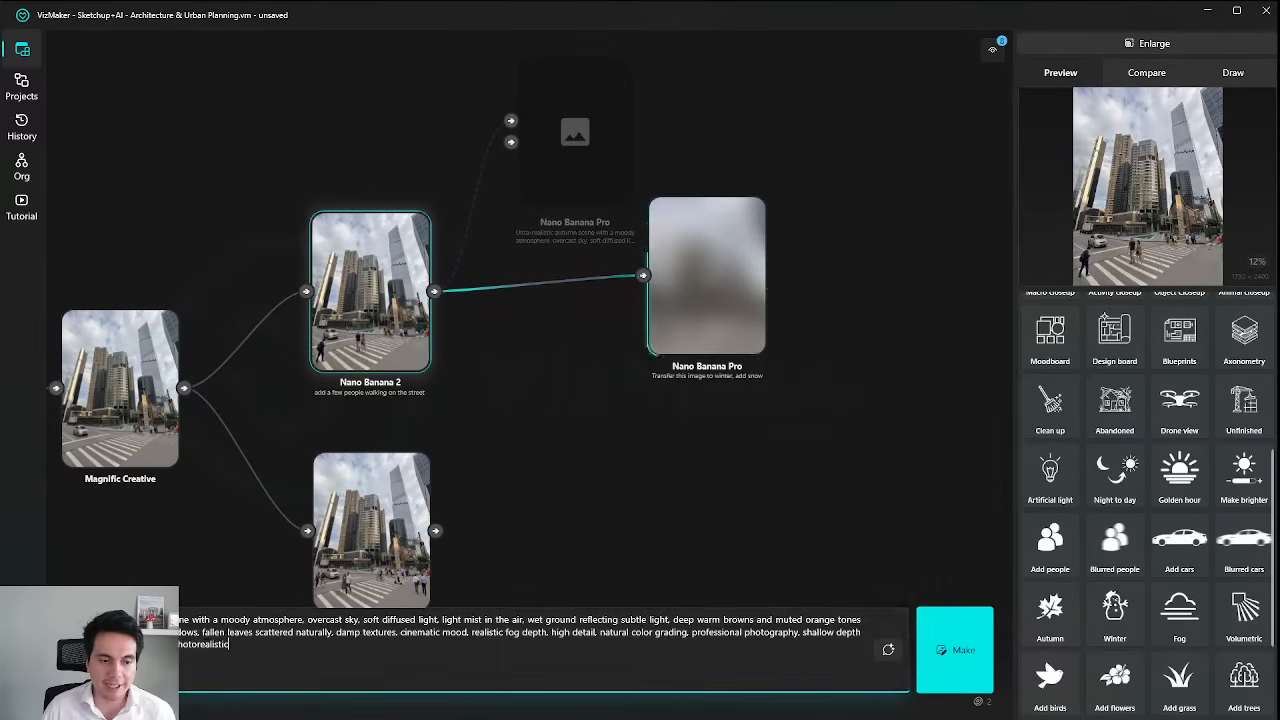
{"action": "key", "text": "ctrl+a"}
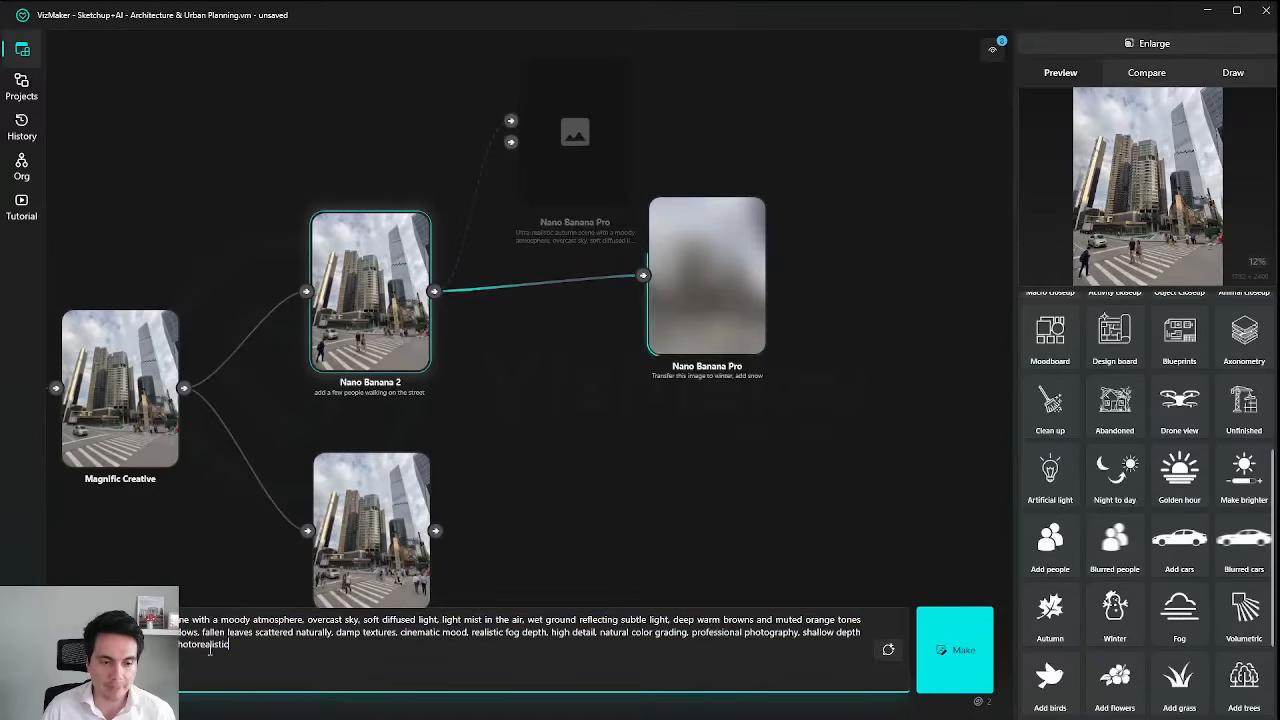
{"action": "left_click_drag", "start_coordinate": [748, 277], "coordinate": [771, 235]}
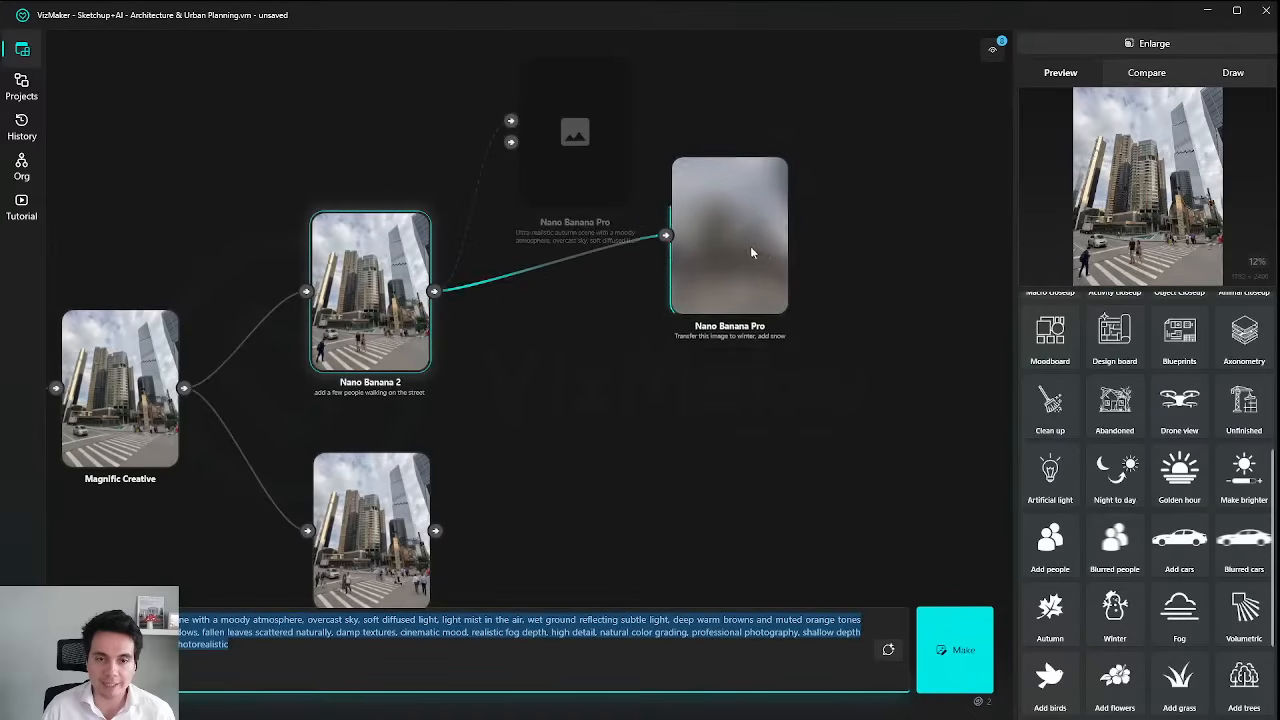
{"action": "left_click_drag", "start_coordinate": [619, 210], "coordinate": [551, 180]}
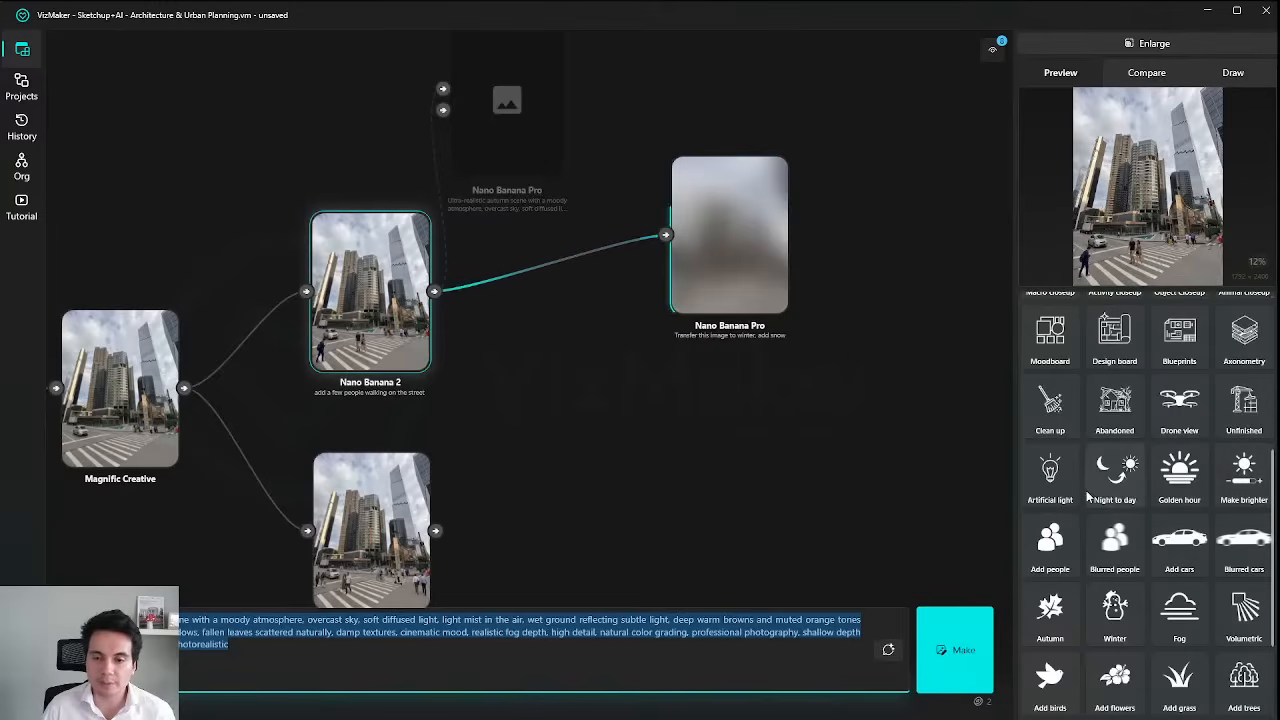
{"action": "left_click", "coordinate": [296, 647]}
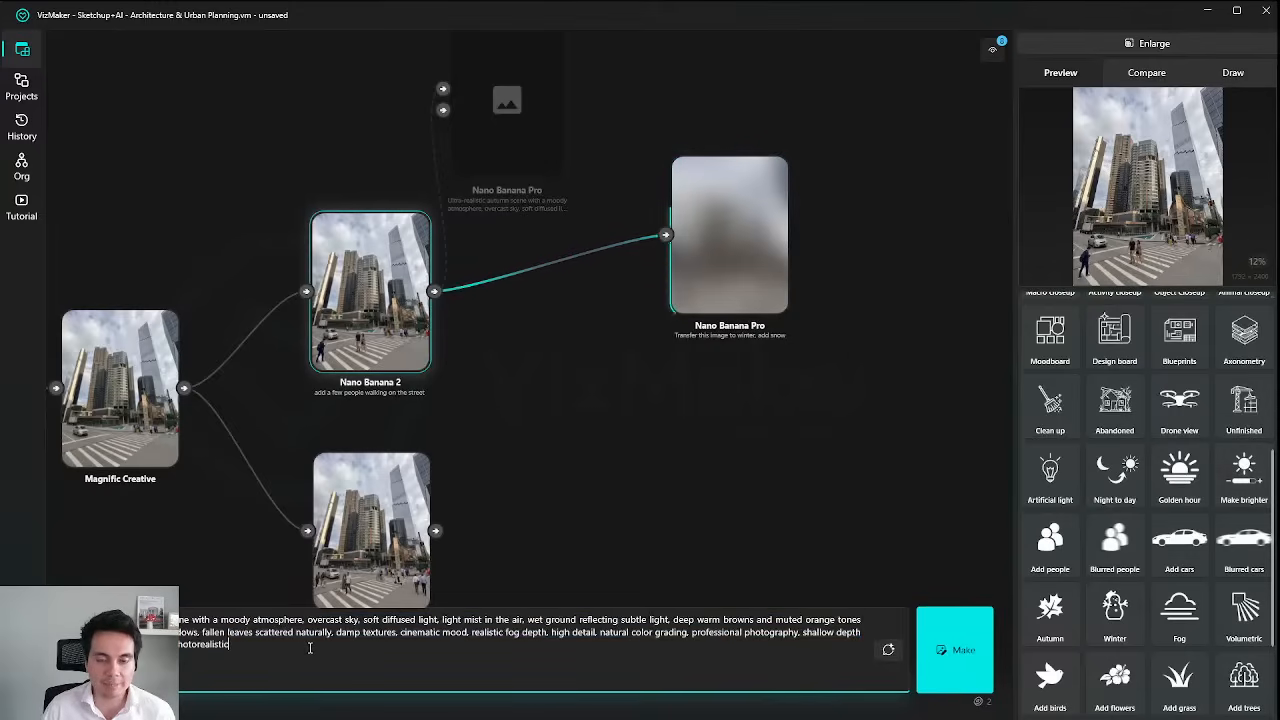
{"action": "left_click", "coordinate": [973, 656]}
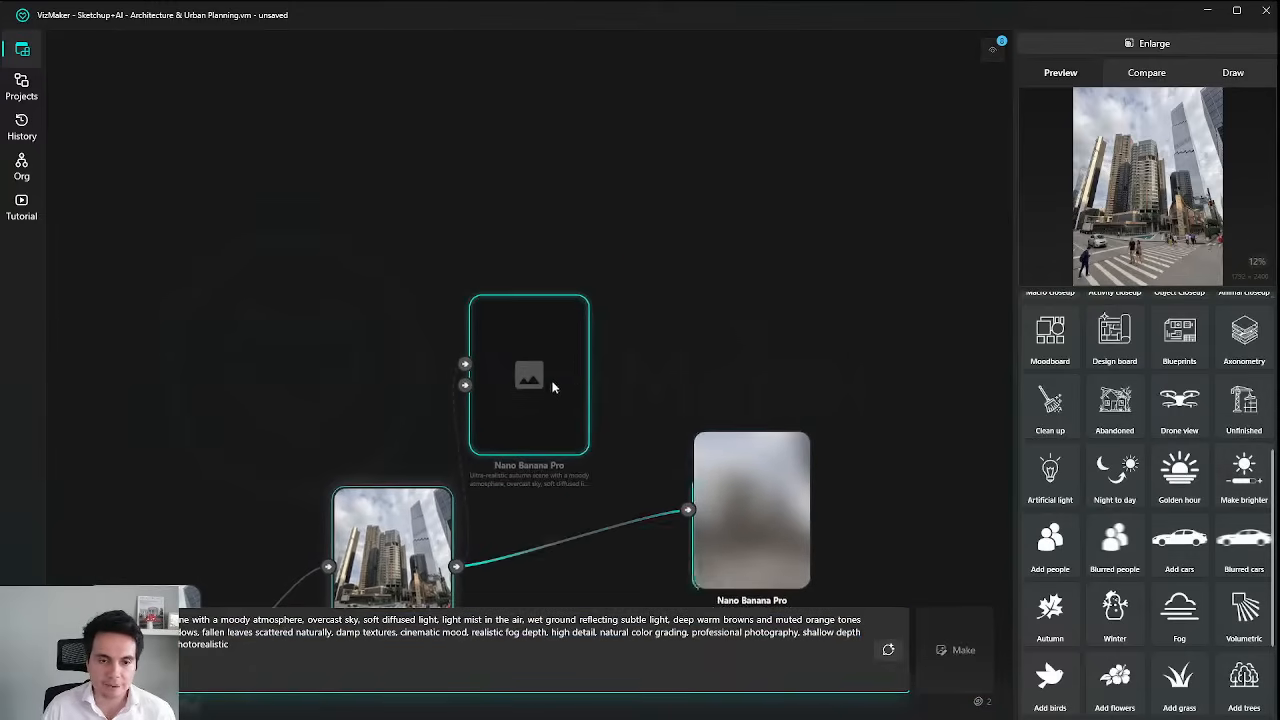
Examine the winter street-view result at enlarged size, checking the pedestrians, snowy street, vehicles, trees and towers, and return to the node canvas.
{"action": "scroll", "coordinate": [768, 282], "scroll_direction": "down", "scroll_amount": 4}
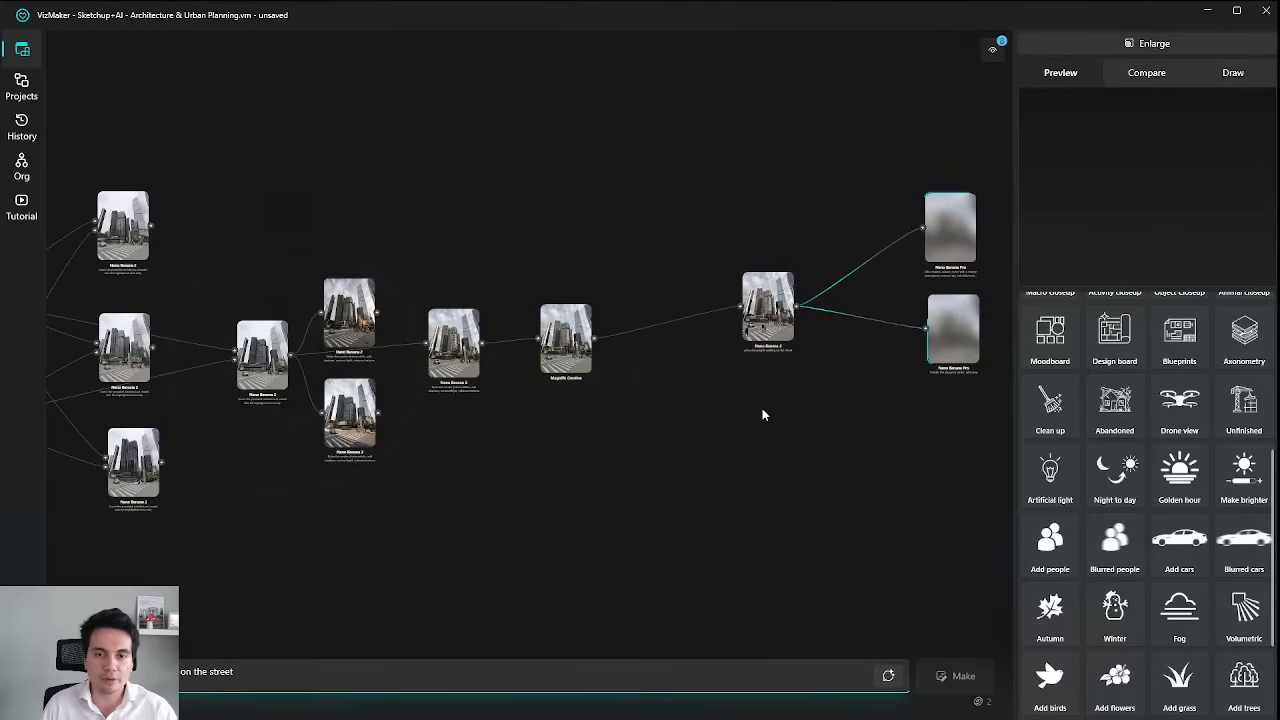
{"action": "left_click_drag", "start_coordinate": [943, 206], "coordinate": [634, 391]}
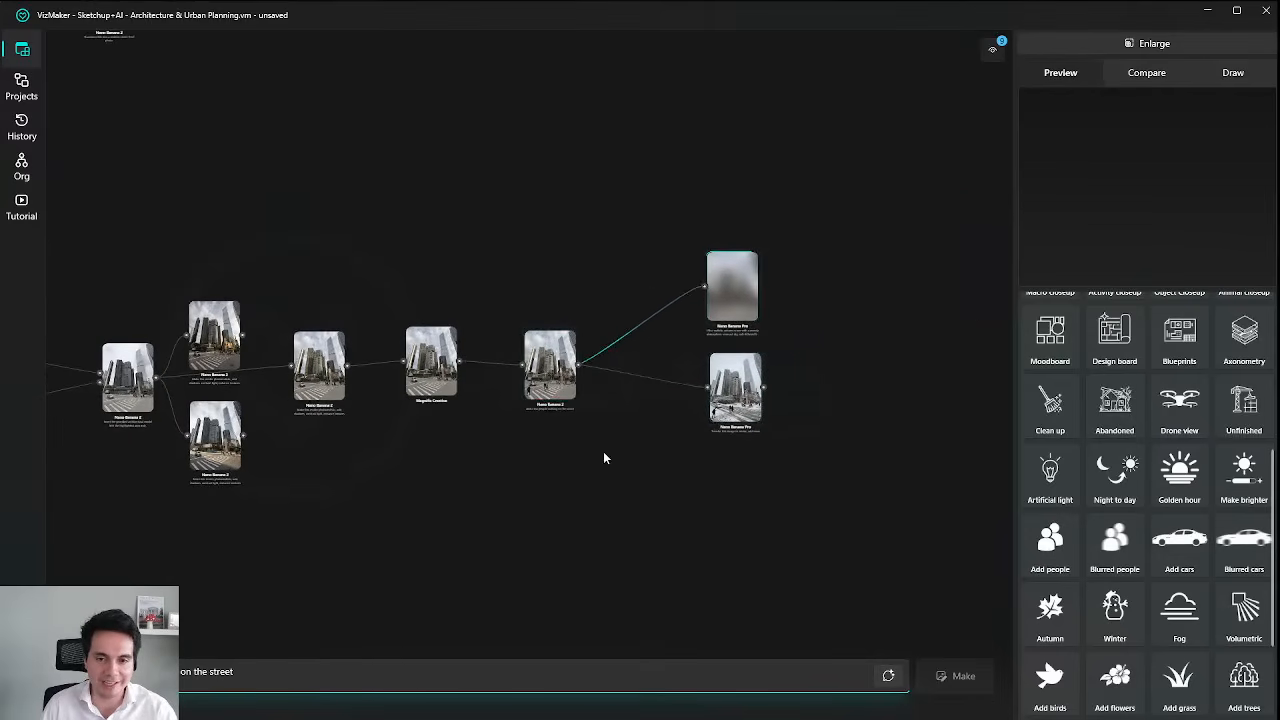
{"action": "left_click", "coordinate": [1147, 43]}
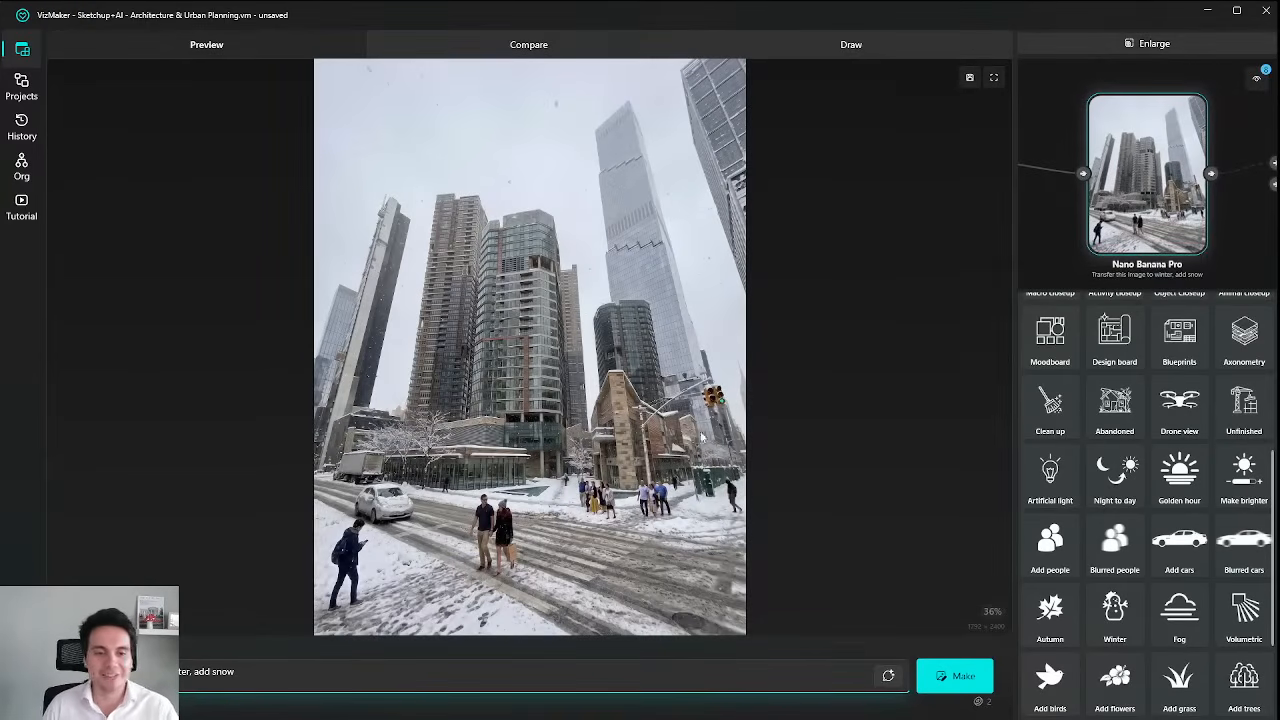
{"action": "scroll", "coordinate": [437, 518], "scroll_direction": "up", "scroll_amount": 5}
{"action": "left_click_drag", "start_coordinate": [432, 517], "coordinate": [550, 338]}
{"action": "scroll", "coordinate": [638, 468], "scroll_direction": "down", "scroll_amount": 5}
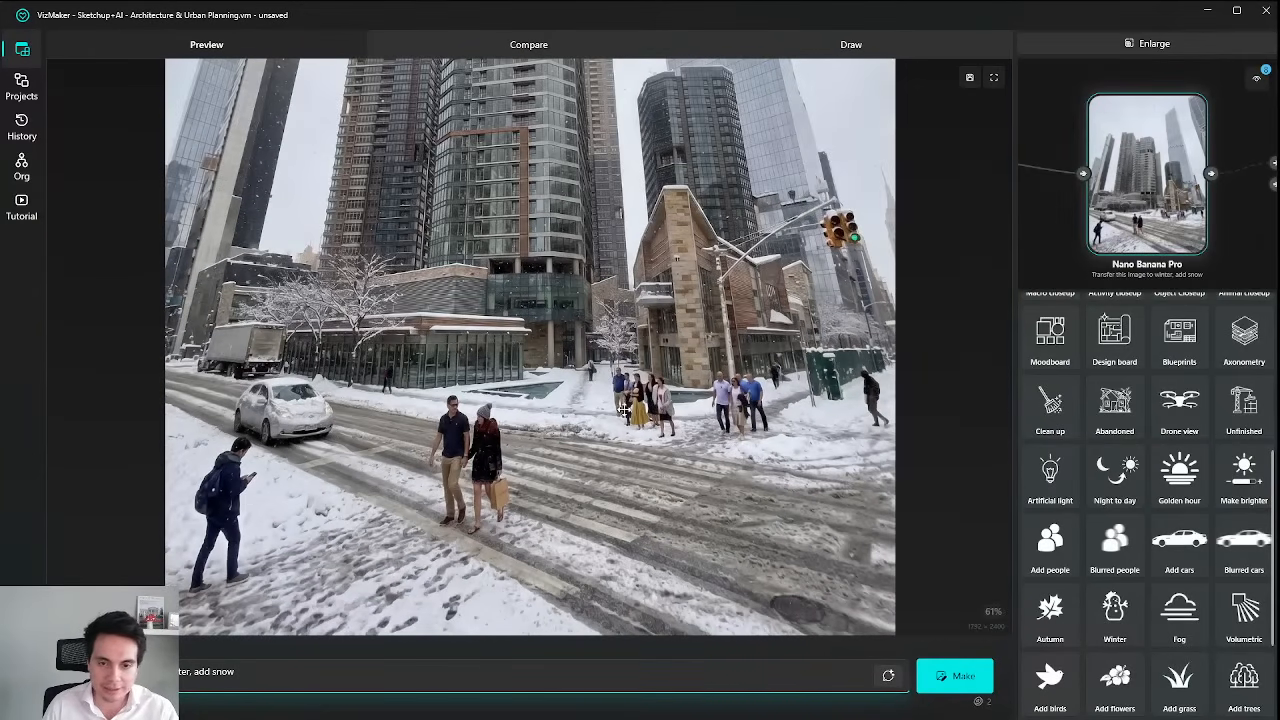
{"action": "scroll", "coordinate": [740, 468], "scroll_direction": "up", "scroll_amount": 4}
{"action": "left_click_drag", "start_coordinate": [645, 530], "coordinate": [581, 268]}
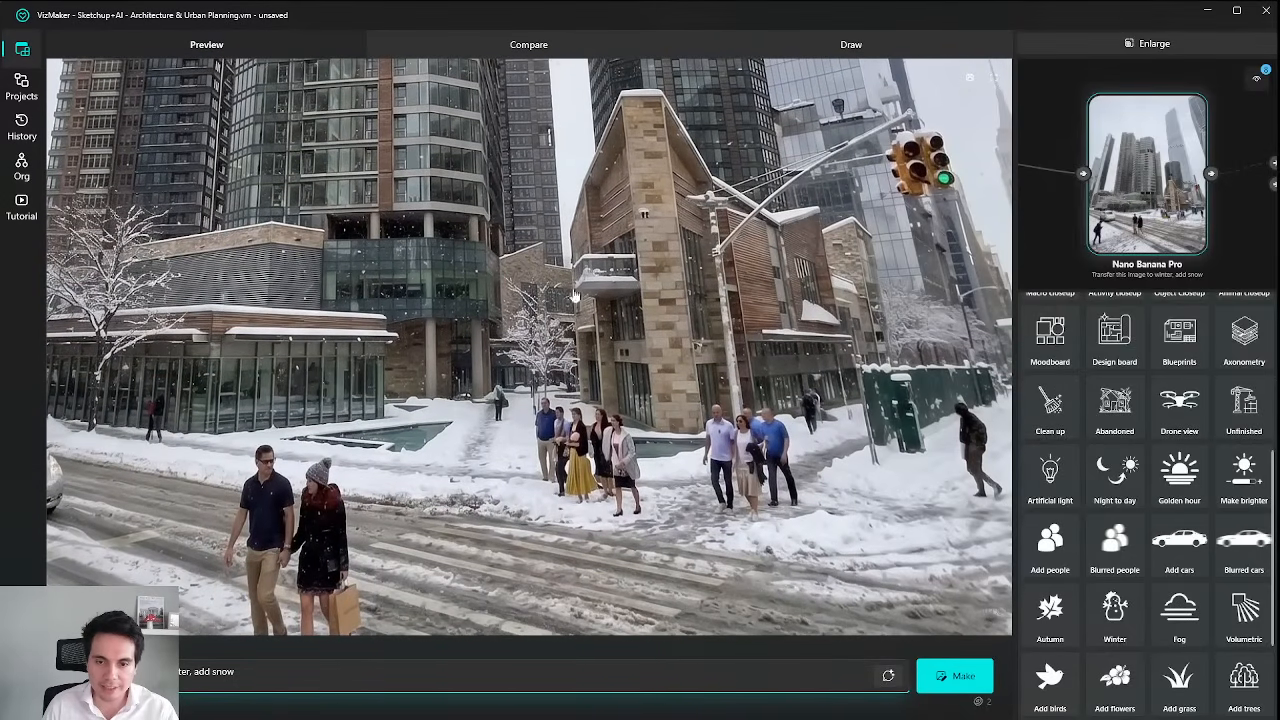
{"action": "left_click_drag", "start_coordinate": [547, 403], "coordinate": [813, 393]}
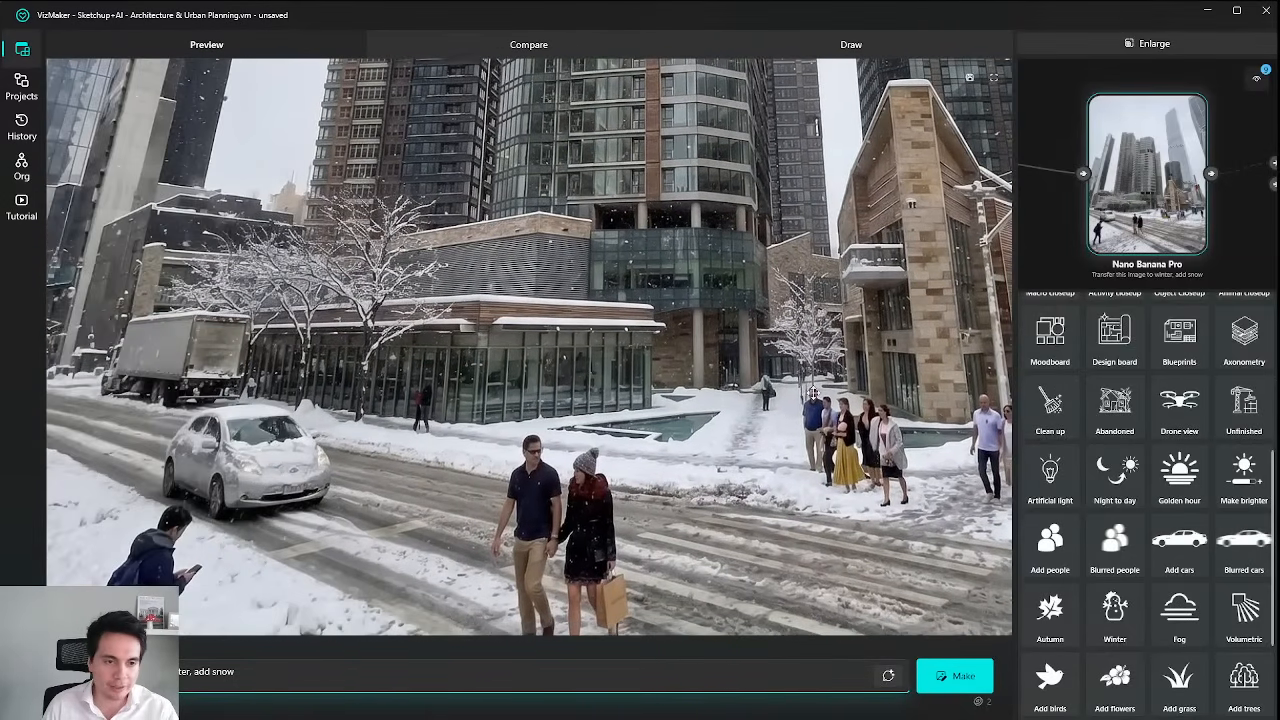
{"action": "scroll", "coordinate": [153, 373], "scroll_direction": "up", "scroll_amount": 2}
{"action": "left_click_drag", "start_coordinate": [167, 498], "coordinate": [357, 345]}
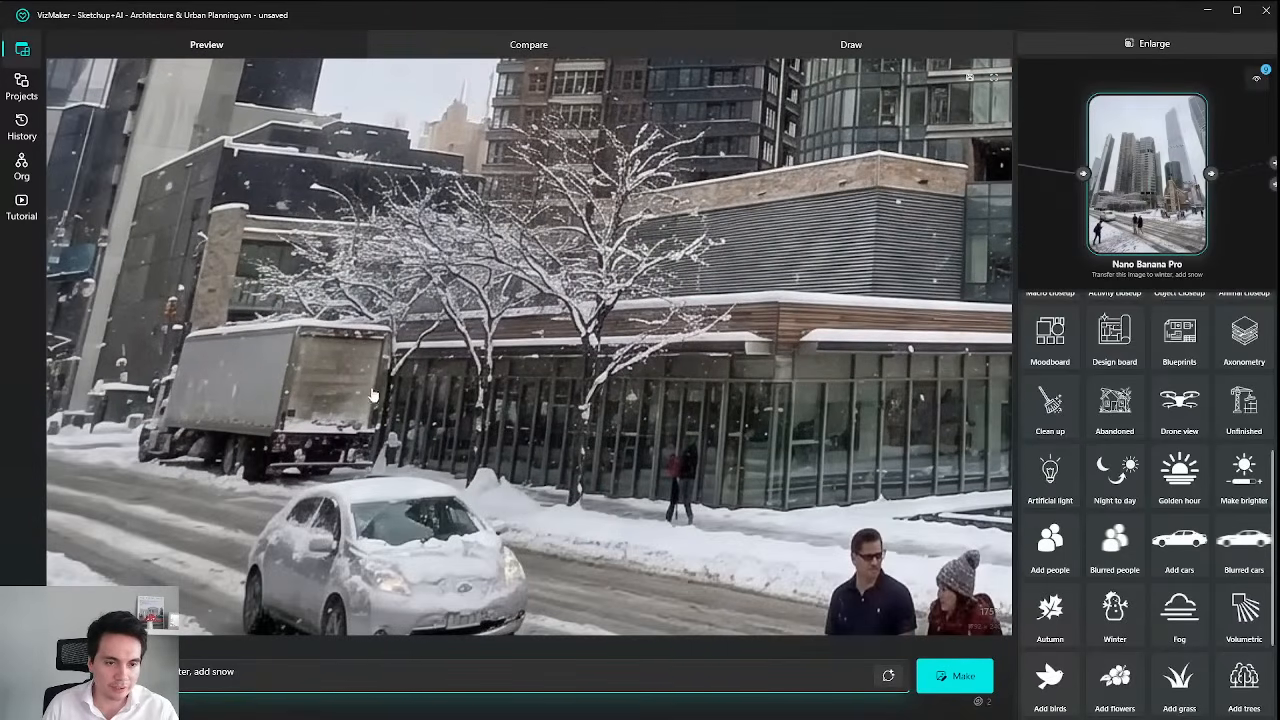
{"action": "scroll", "coordinate": [420, 410], "scroll_direction": "down", "scroll_amount": 2}
{"action": "scroll", "coordinate": [150, 404], "scroll_direction": "up", "scroll_amount": 3}
{"action": "scroll", "coordinate": [350, 330], "scroll_direction": "down", "scroll_amount": 4}
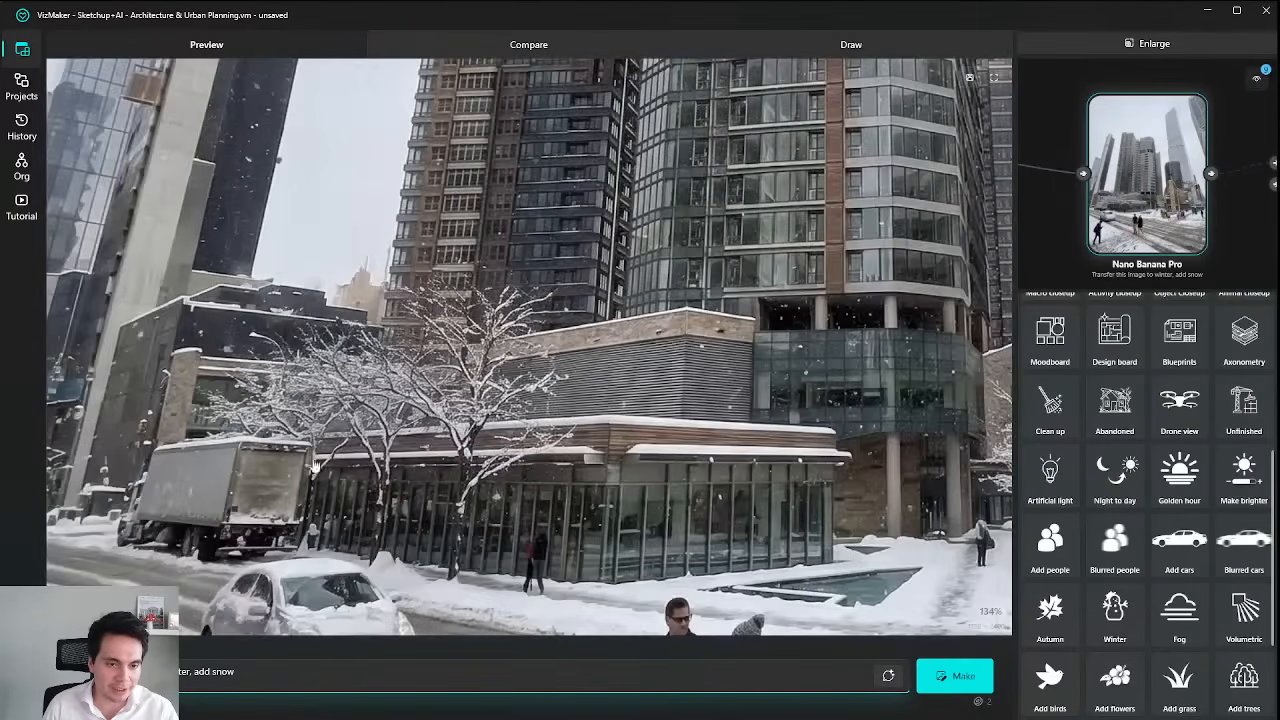
{"action": "scroll", "coordinate": [536, 254], "scroll_direction": "up", "scroll_amount": 3}
{"action": "scroll", "coordinate": [540, 265], "scroll_direction": "down", "scroll_amount": 4}
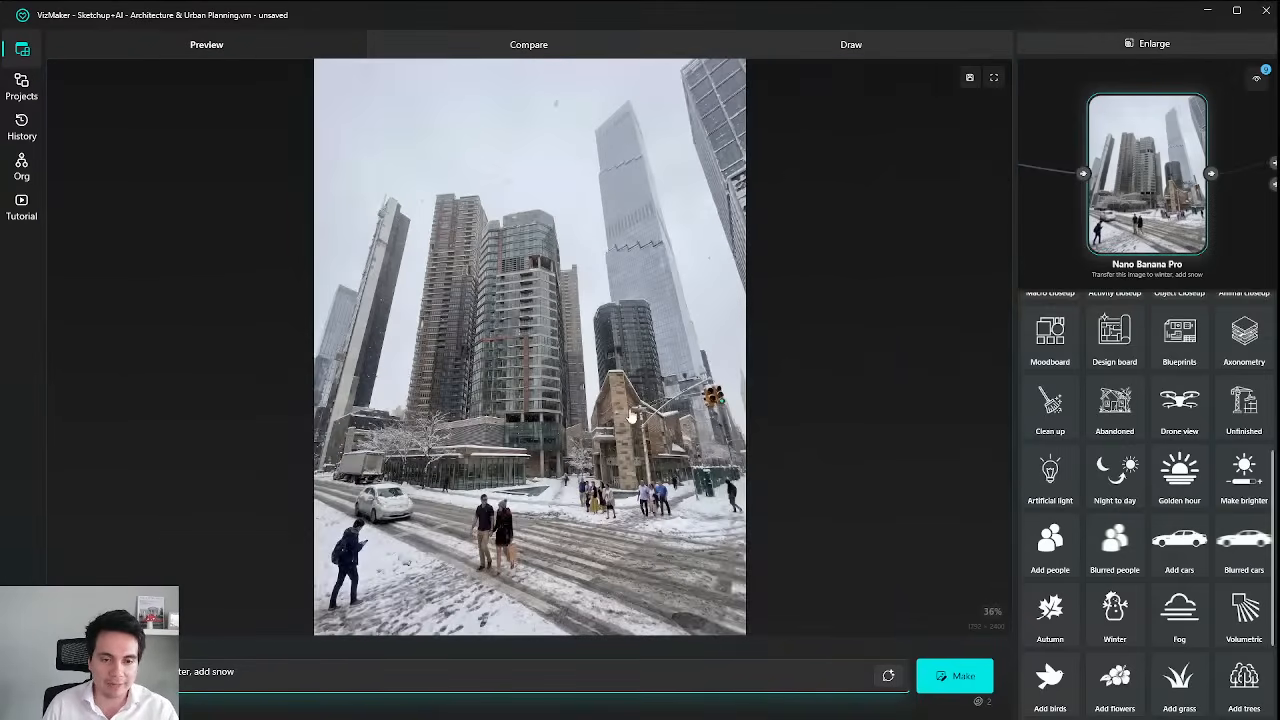
{"action": "scroll", "coordinate": [490, 400], "scroll_direction": "up", "scroll_amount": 3}
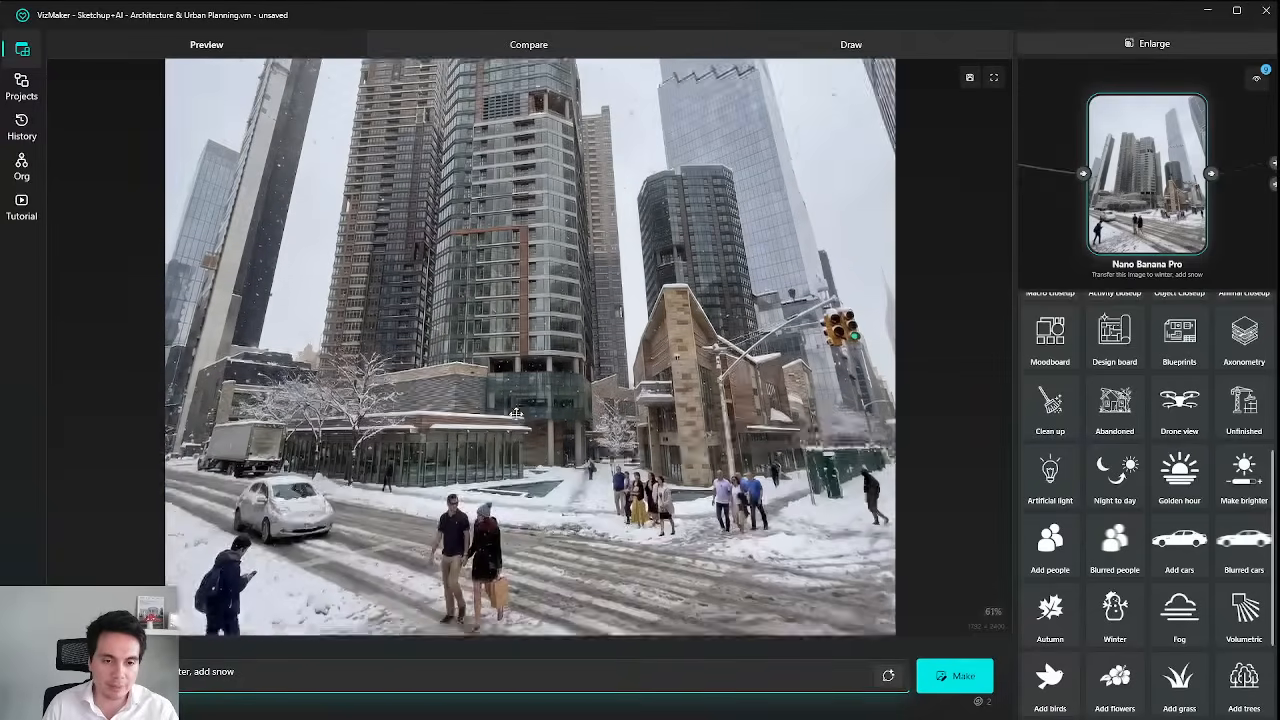
{"action": "scroll", "coordinate": [499, 345], "scroll_direction": "down", "scroll_amount": 1}
{"action": "scroll", "coordinate": [499, 345], "scroll_direction": "down", "scroll_amount": 2}
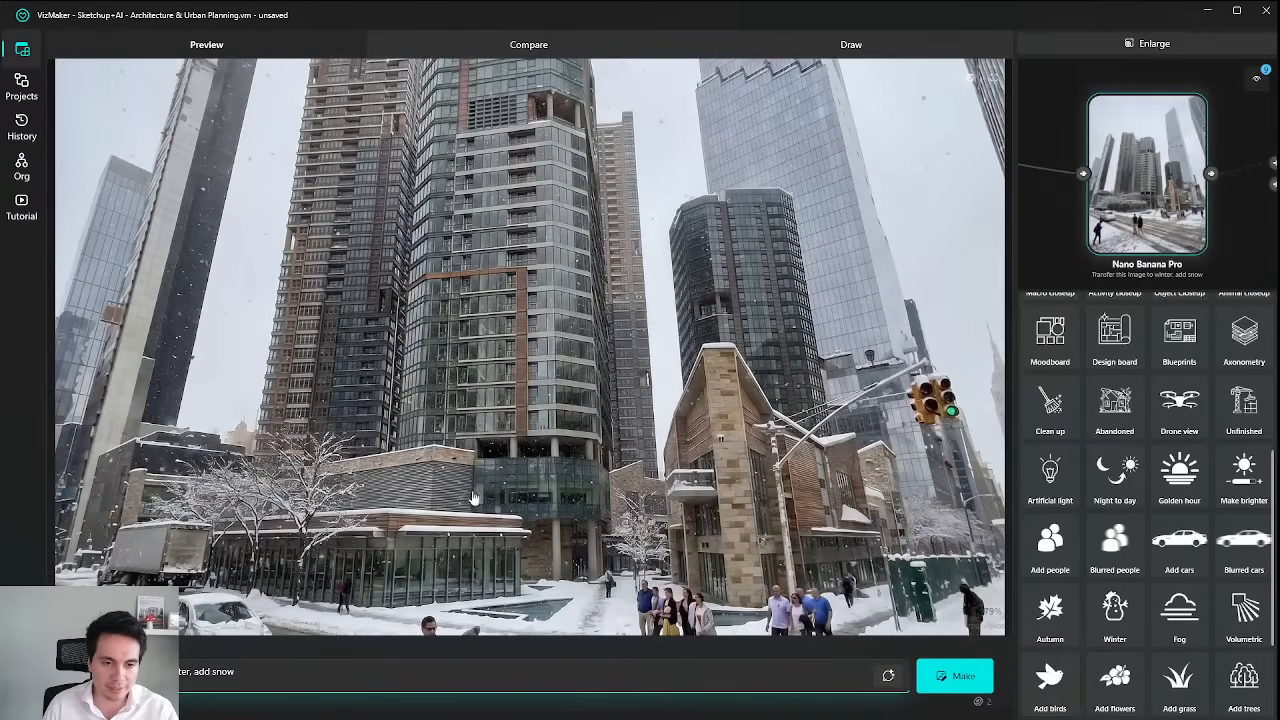
{"action": "left_click", "coordinate": [1155, 44]}
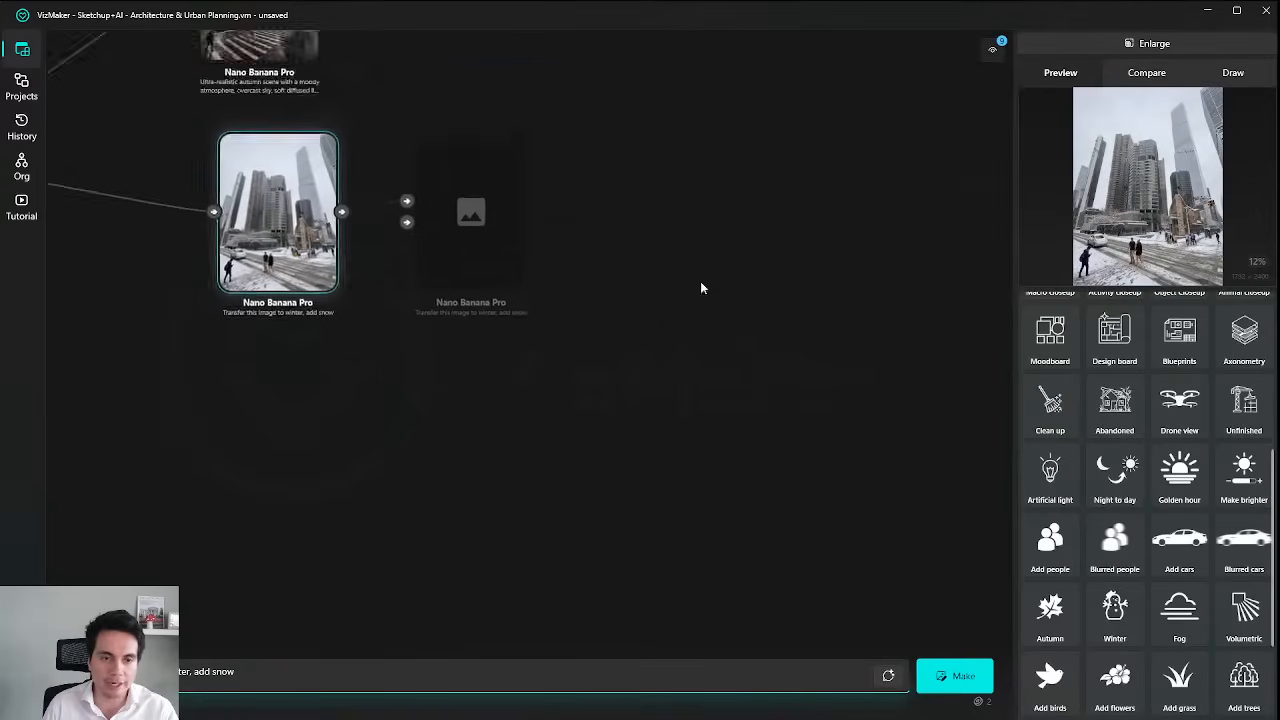
Examine the autumn street-view result at enlarged size, checking the wet crosswalk, fallen leaves and misty towers, and return to the node canvas.
{"action": "left_click", "coordinate": [624, 278]}
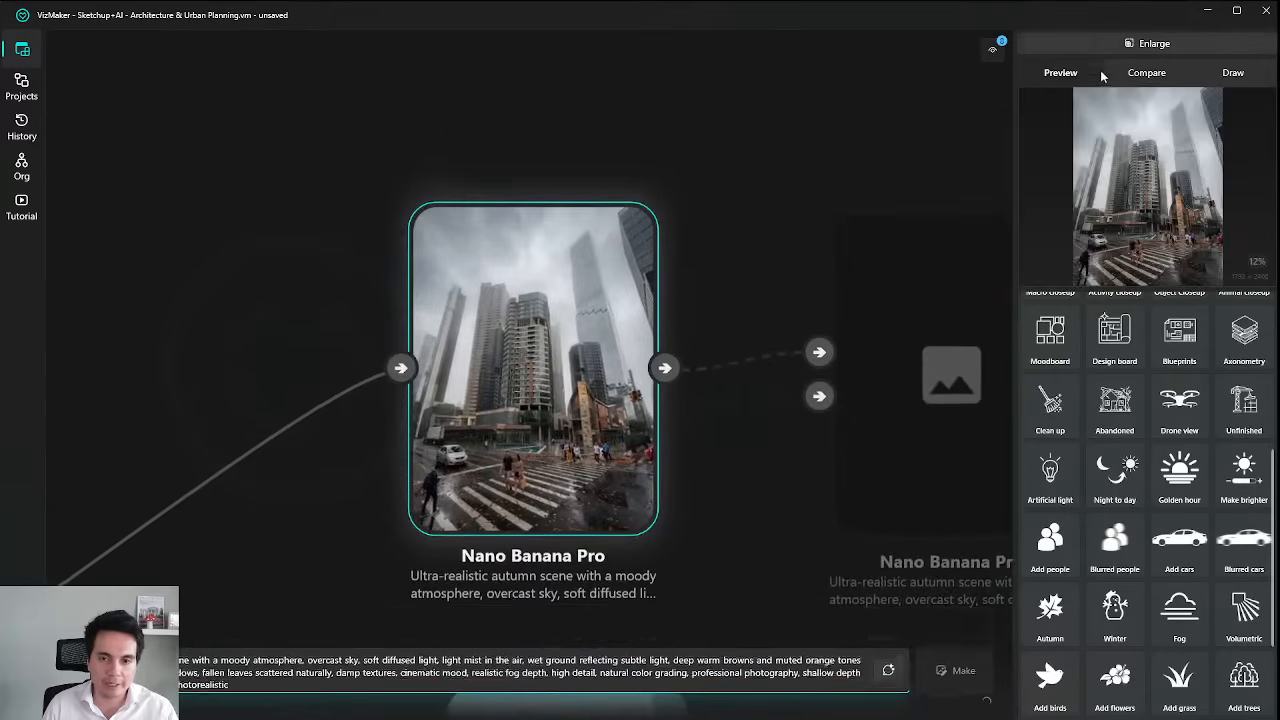
{"action": "left_click", "coordinate": [1127, 45]}
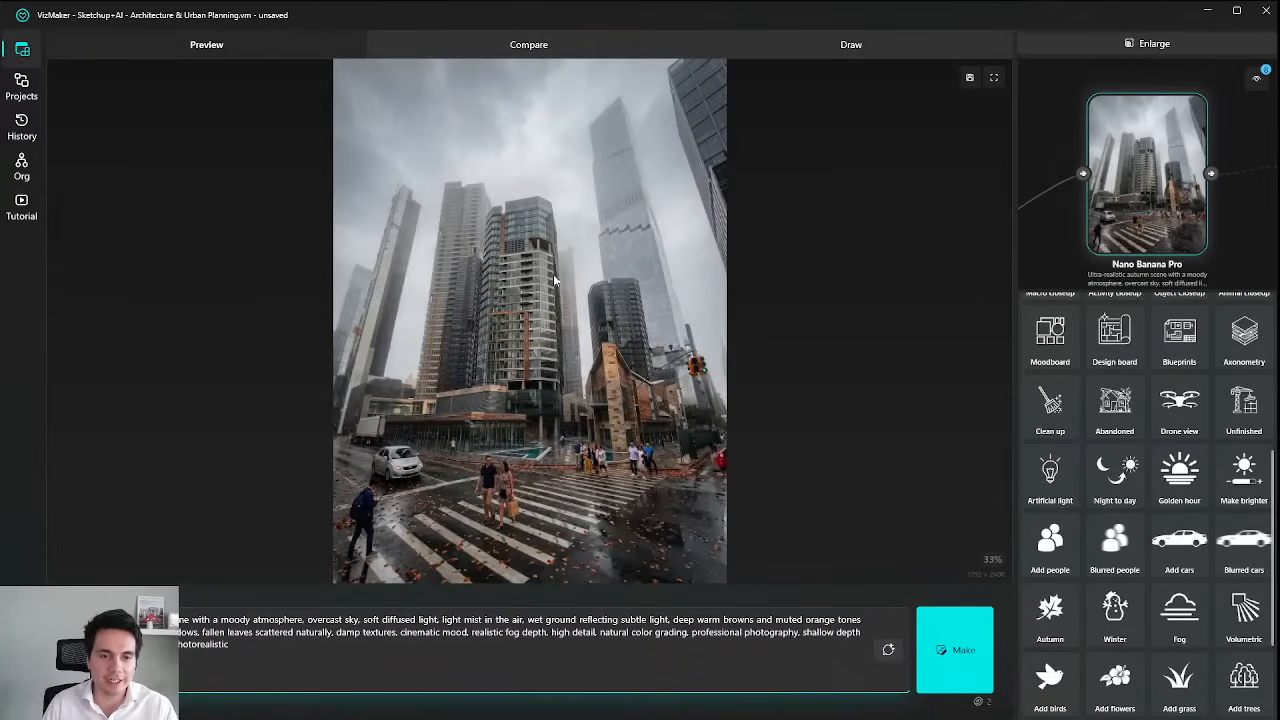
{"action": "scroll", "coordinate": [532, 301], "scroll_direction": "up", "scroll_amount": 3}
{"action": "scroll", "coordinate": [531, 302], "scroll_direction": "down", "scroll_amount": 3}
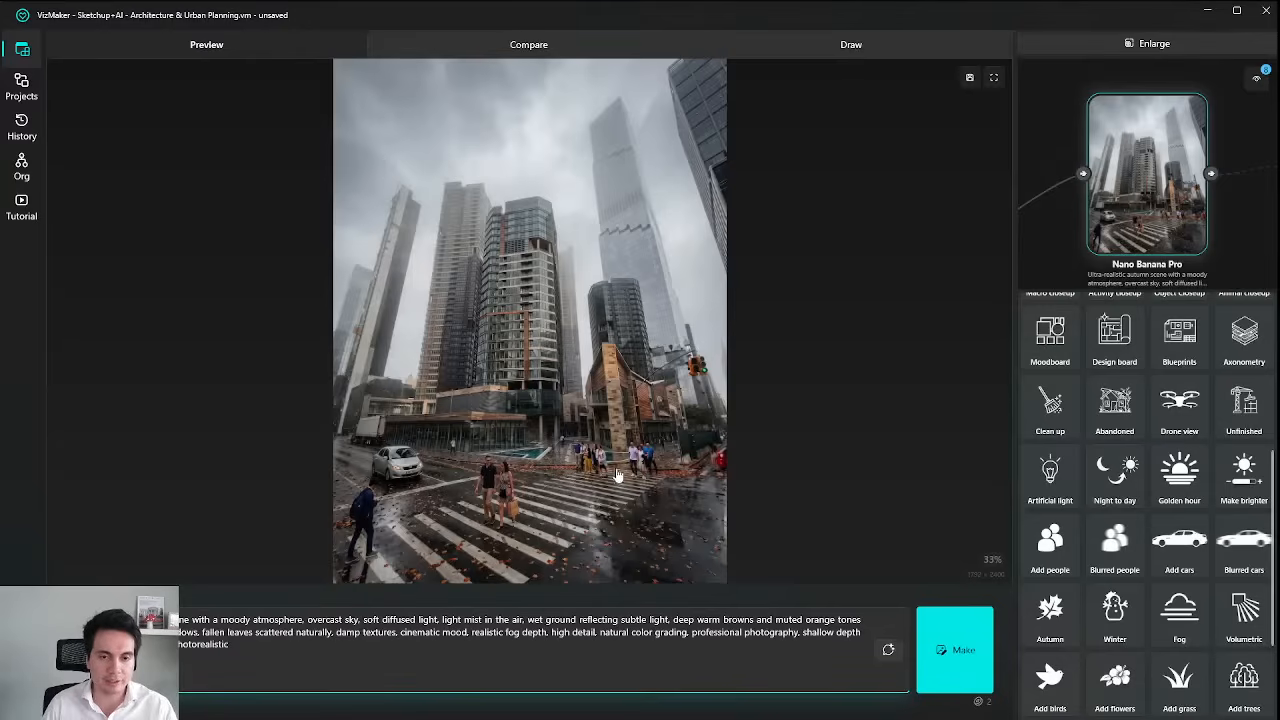
{"action": "scroll", "coordinate": [556, 362], "scroll_direction": "up", "scroll_amount": 3}
{"action": "scroll", "coordinate": [556, 362], "scroll_direction": "down", "scroll_amount": 1}
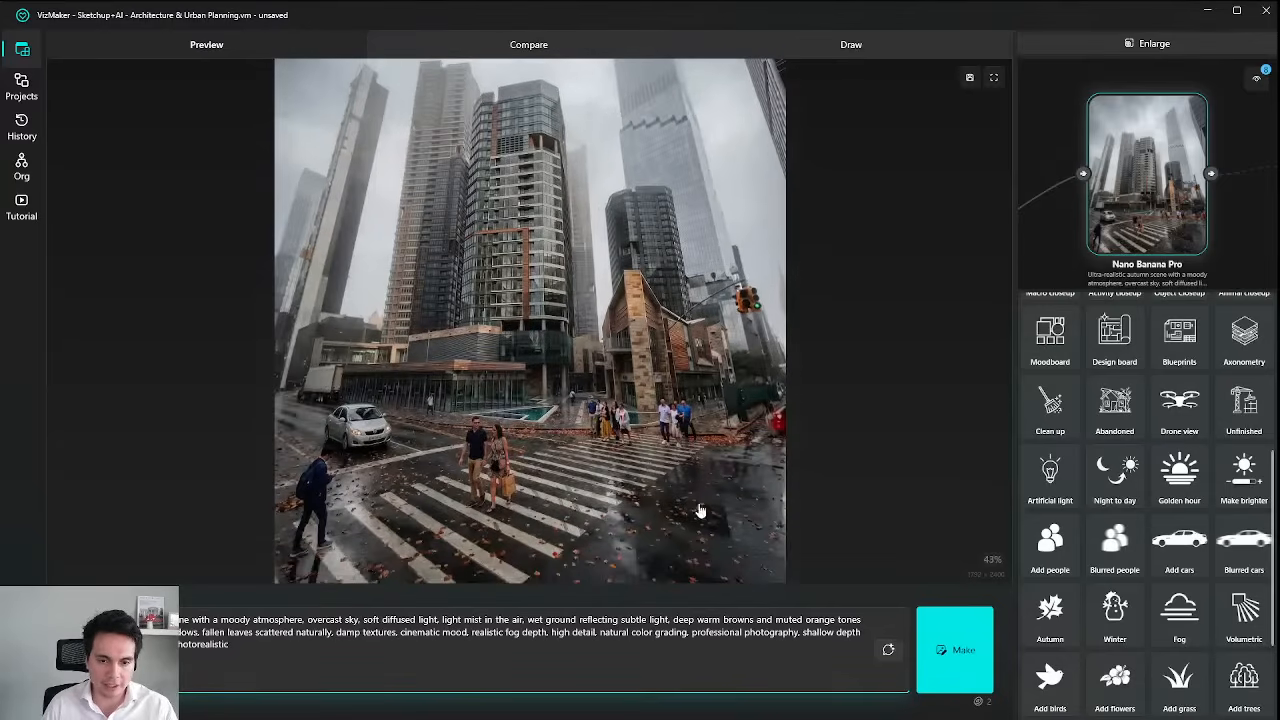
{"action": "scroll", "coordinate": [602, 505], "scroll_direction": "down", "scroll_amount": 1}
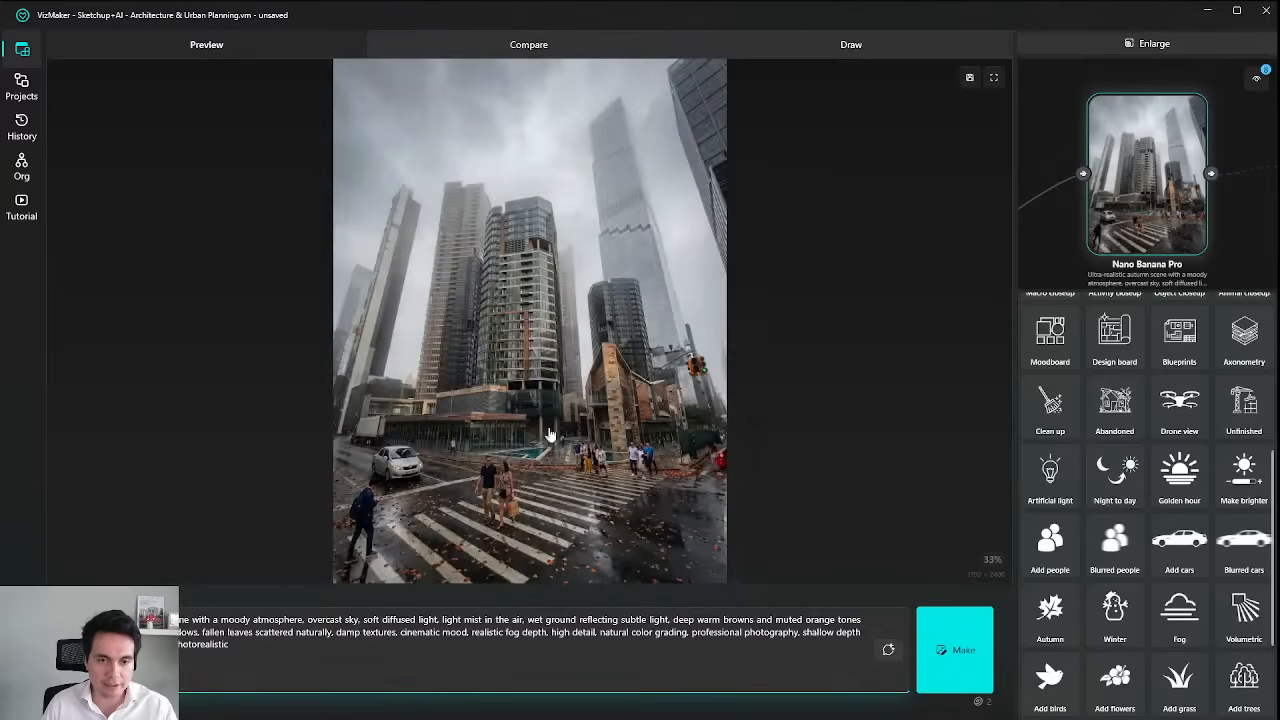
{"action": "scroll", "coordinate": [548, 433], "scroll_direction": "up", "scroll_amount": 4}
{"action": "scroll", "coordinate": [576, 346], "scroll_direction": "down", "scroll_amount": 1}
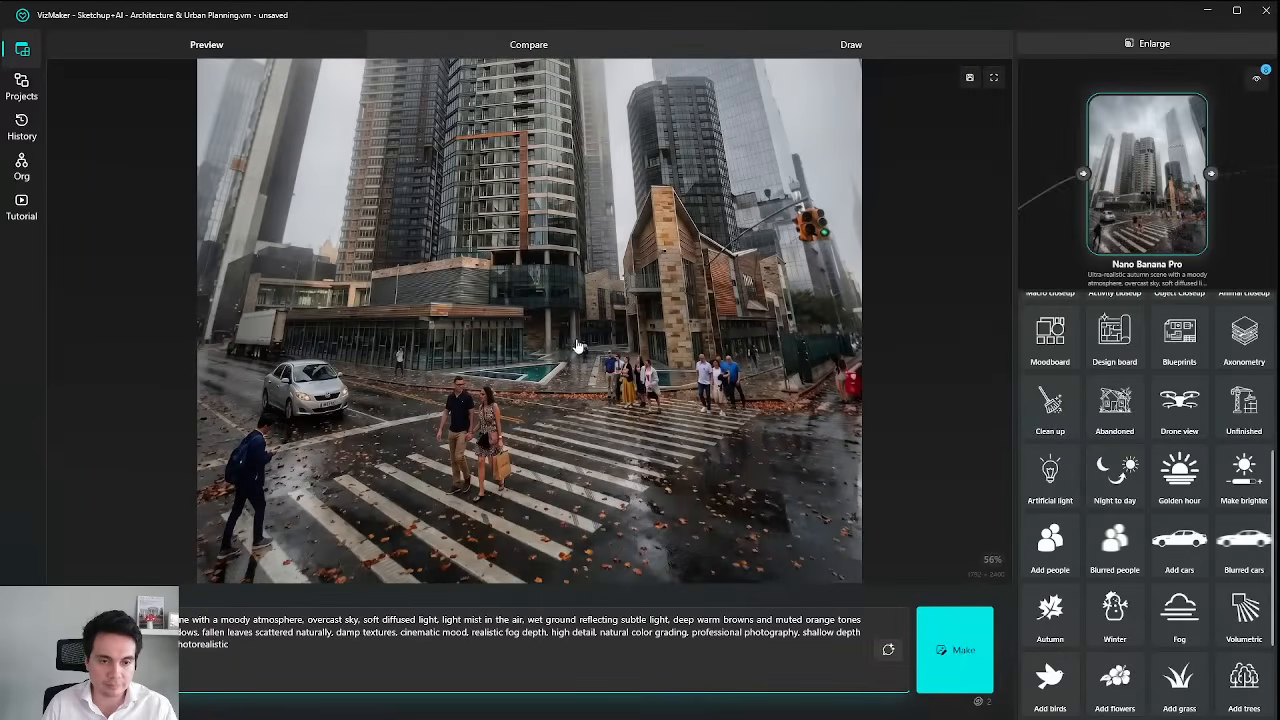
{"action": "scroll", "coordinate": [576, 346], "scroll_direction": "down", "scroll_amount": 2}
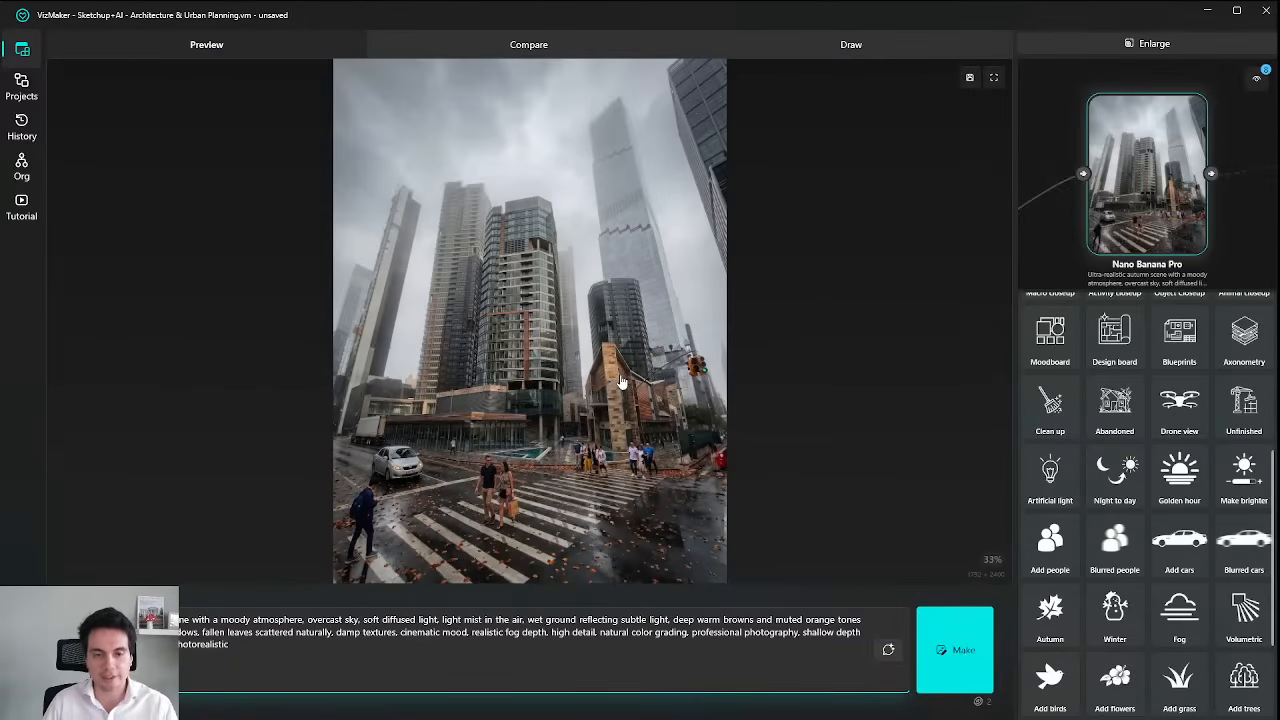
{"action": "left_click", "coordinate": [1172, 46]}
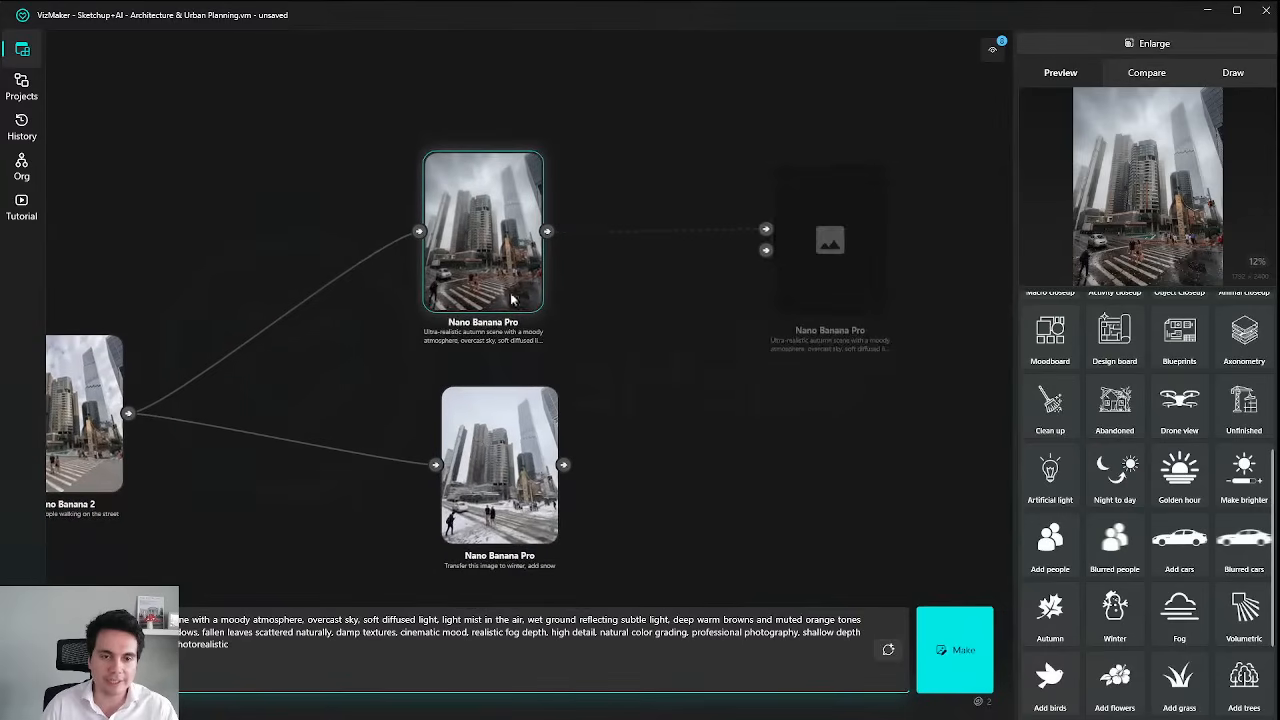
Rearrange the seasonal results beside the street-view pedestrian image, with the winter node above the autumn node.
{"action": "left_click_drag", "start_coordinate": [496, 287], "coordinate": [703, 380]}
{"action": "left_click_drag", "start_coordinate": [512, 468], "coordinate": [439, 205]}
{"action": "left_click_drag", "start_coordinate": [692, 345], "coordinate": [627, 400]}
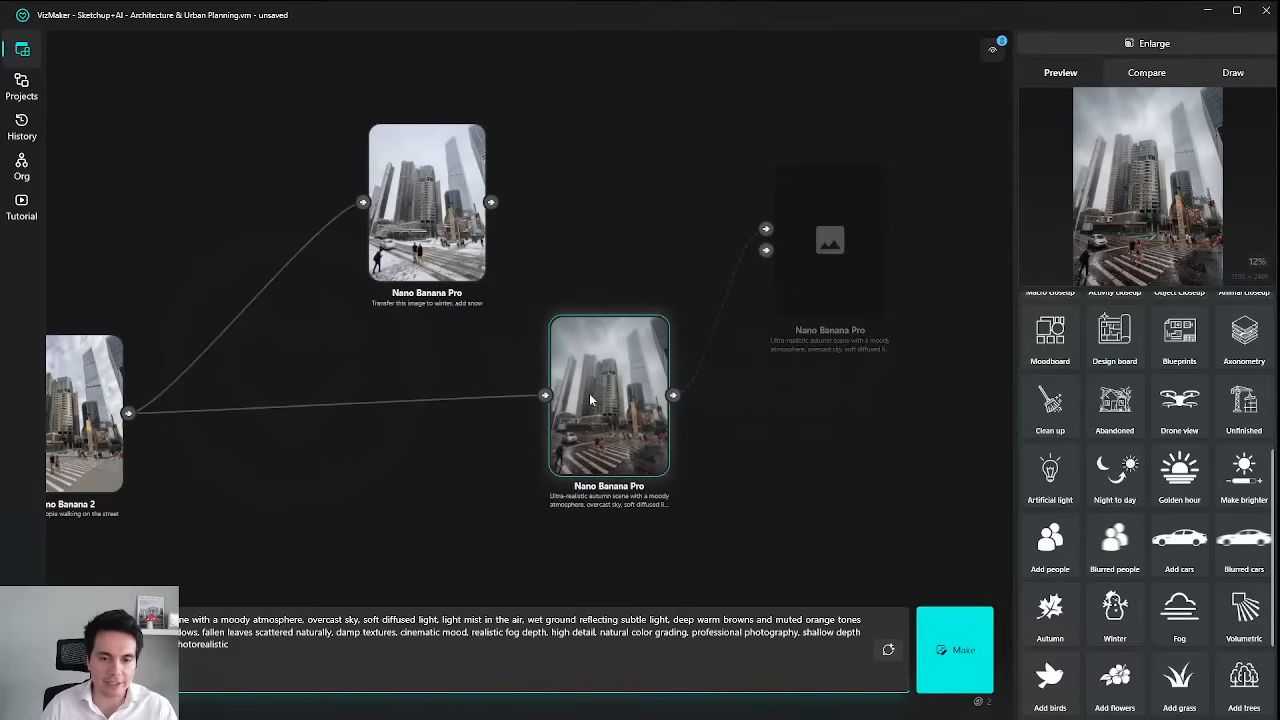
{"action": "left_click_drag", "start_coordinate": [433, 237], "coordinate": [355, 408]}
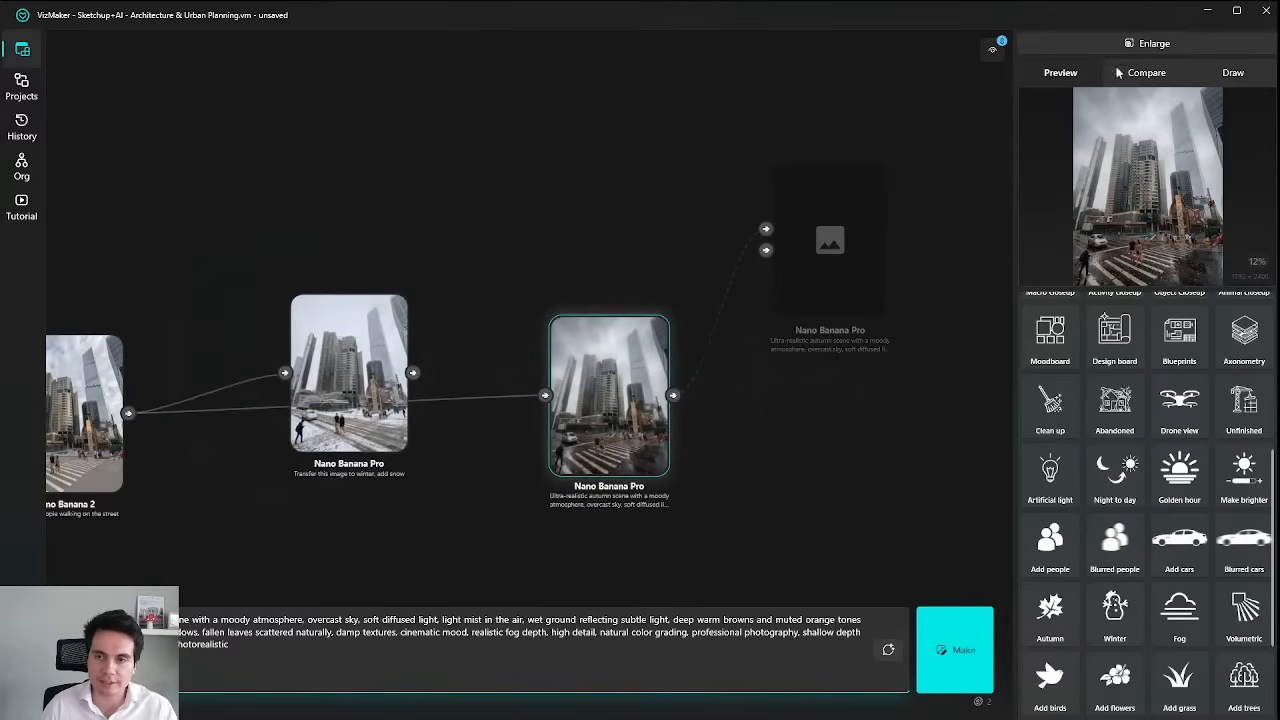
{"action": "left_click", "coordinate": [1150, 43]}
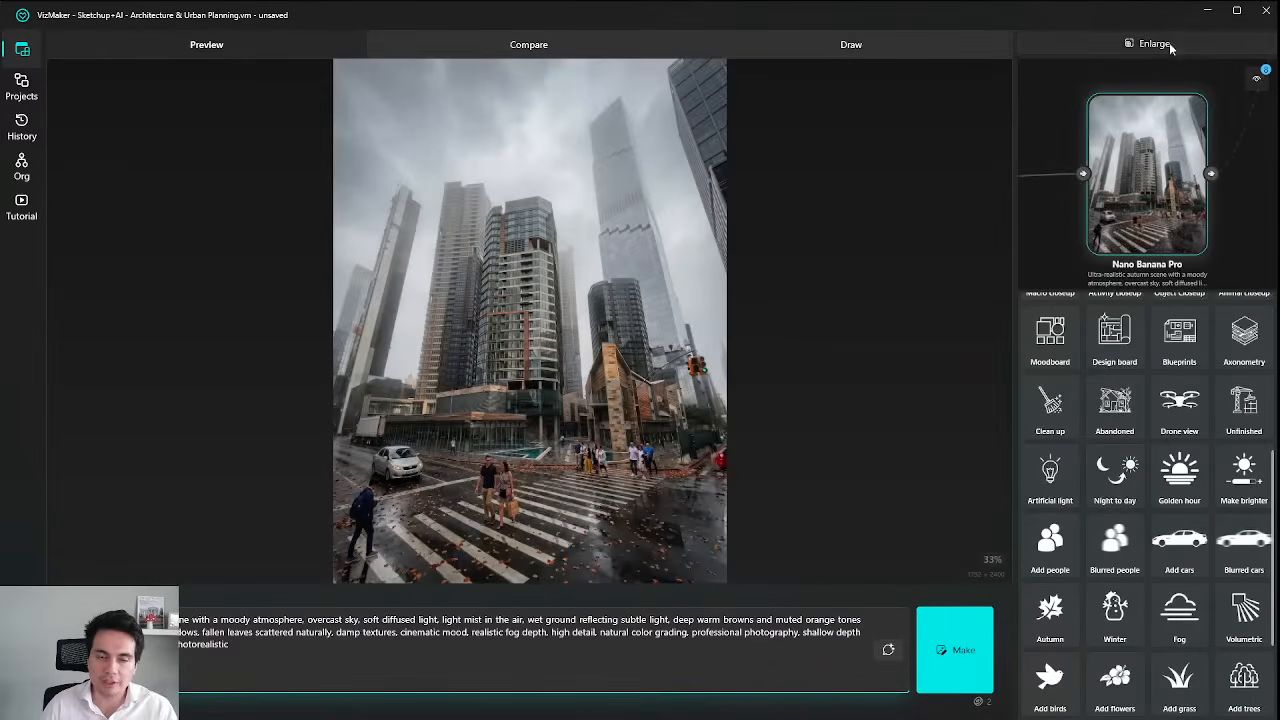
{"action": "left_click", "coordinate": [1080, 43]}
{"action": "left_click_drag", "start_coordinate": [685, 167], "coordinate": [701, 159]}
{"action": "left_click_drag", "start_coordinate": [560, 260], "coordinate": [729, 41]}
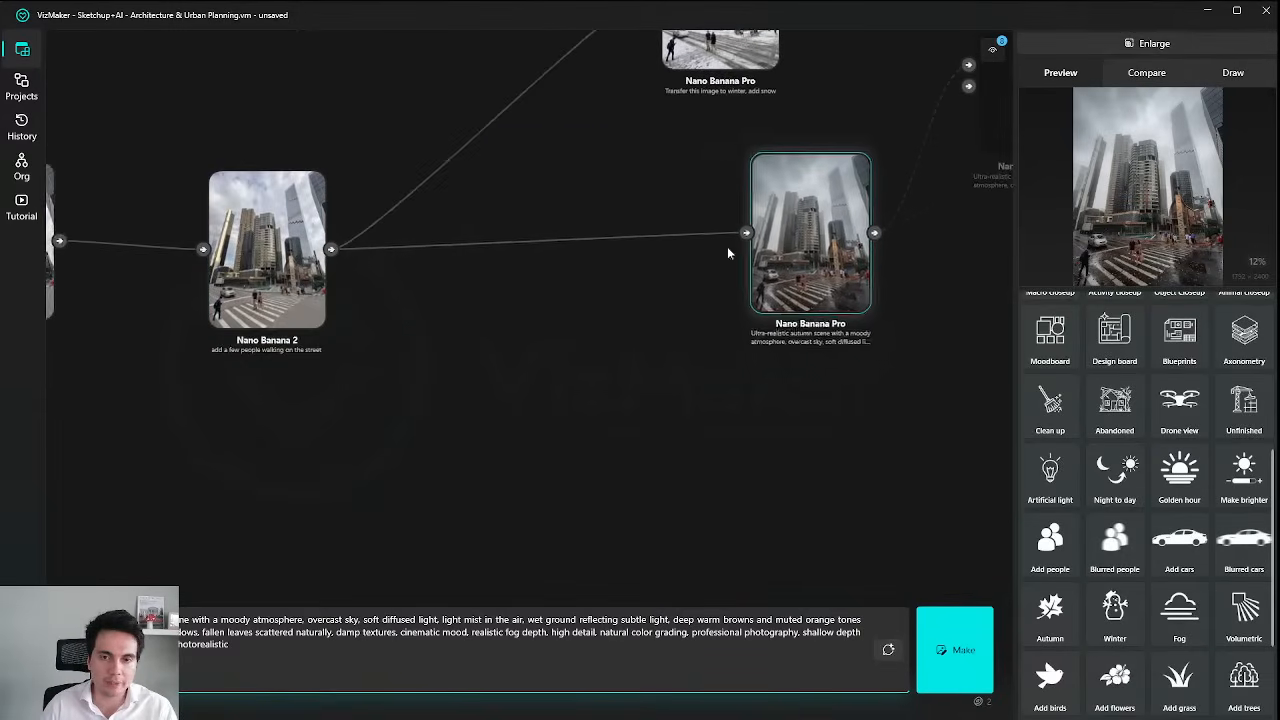
{"action": "left_click_drag", "start_coordinate": [785, 255], "coordinate": [517, 303]}
{"action": "left_click_drag", "start_coordinate": [700, 50], "coordinate": [567, 89]}
Generate two nighttime versions of the street-view pedestrian image with the Night preset, placing the outputs beyond the autumn result.
{"action": "left_click", "coordinate": [273, 268]}
{"action": "left_click_drag", "start_coordinate": [378, 428], "coordinate": [372, 396]}
{"action": "left_click_drag", "start_coordinate": [468, 457], "coordinate": [870, 253]}
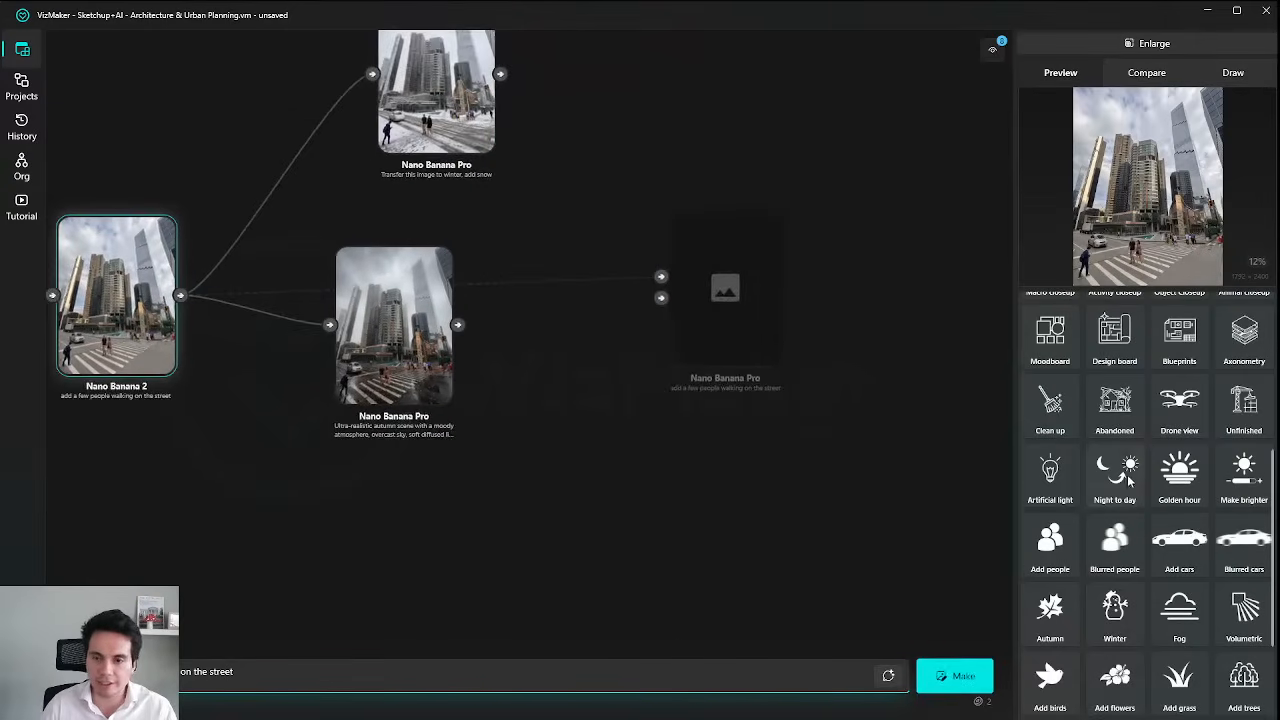
{"action": "scroll", "coordinate": [1137, 481], "scroll_direction": "up", "scroll_amount": 3}
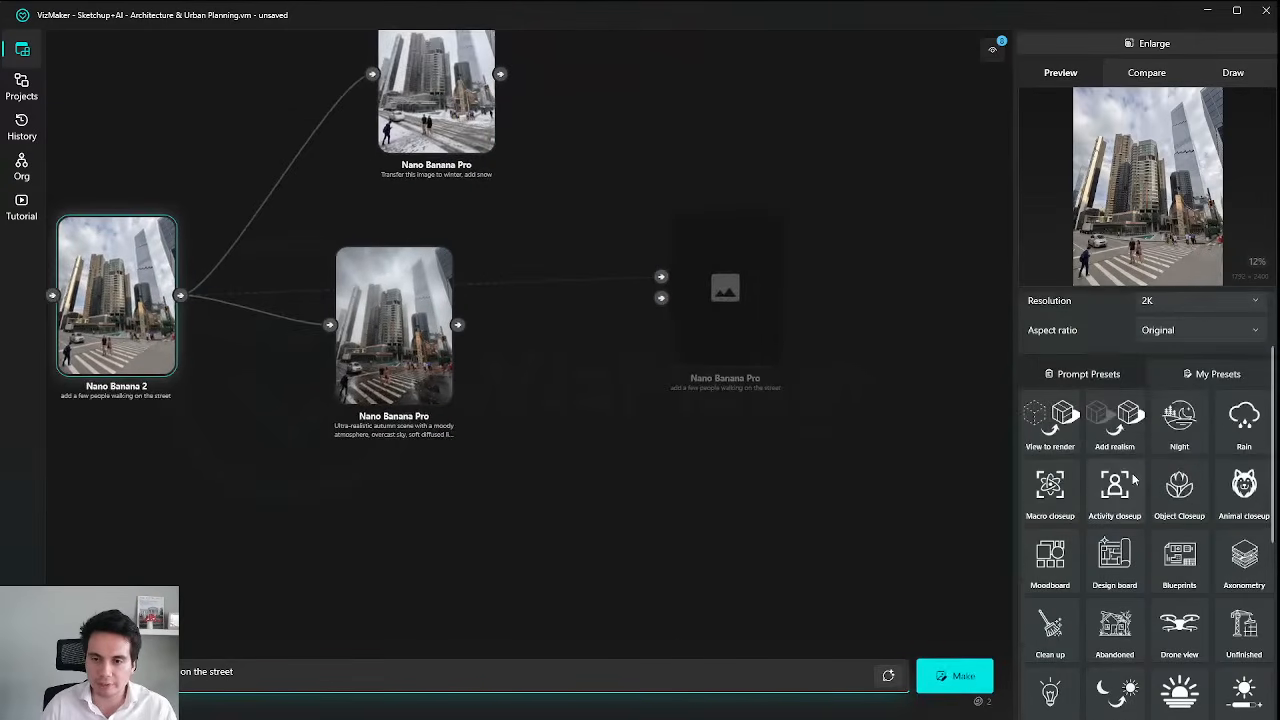
{"action": "left_click", "coordinate": [1179, 455]}
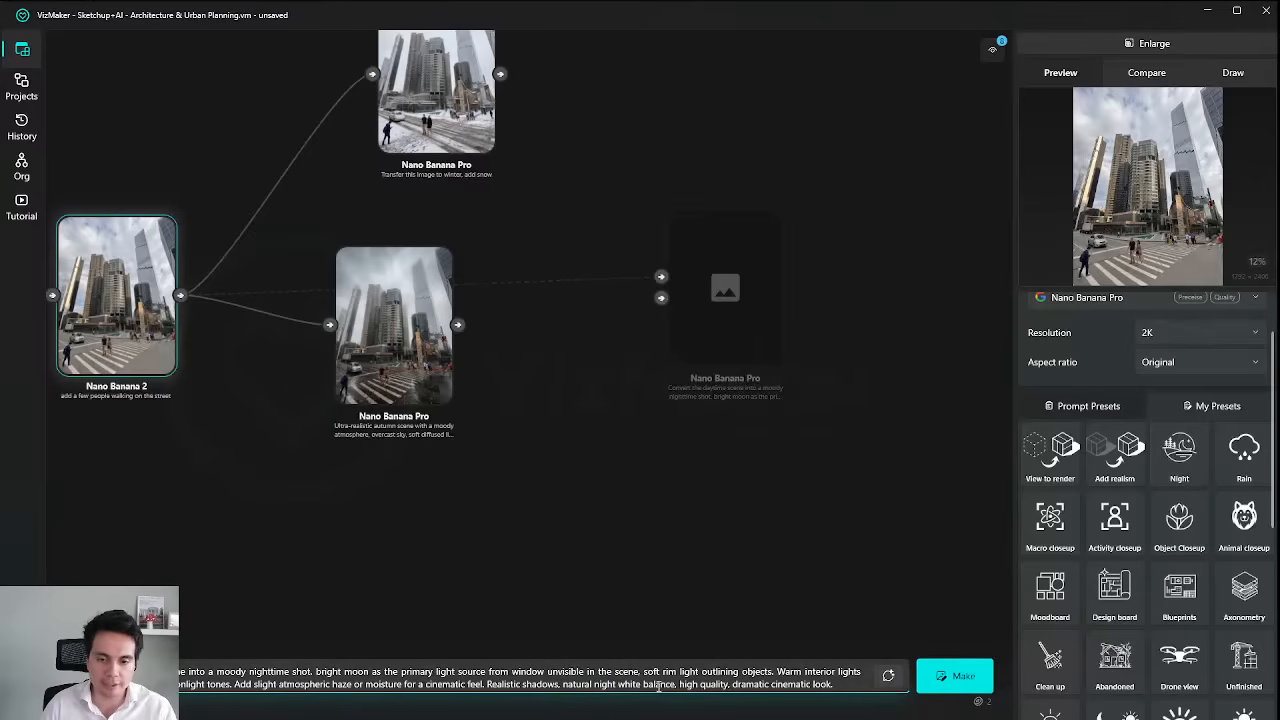
{"action": "left_click", "coordinate": [962, 677]}
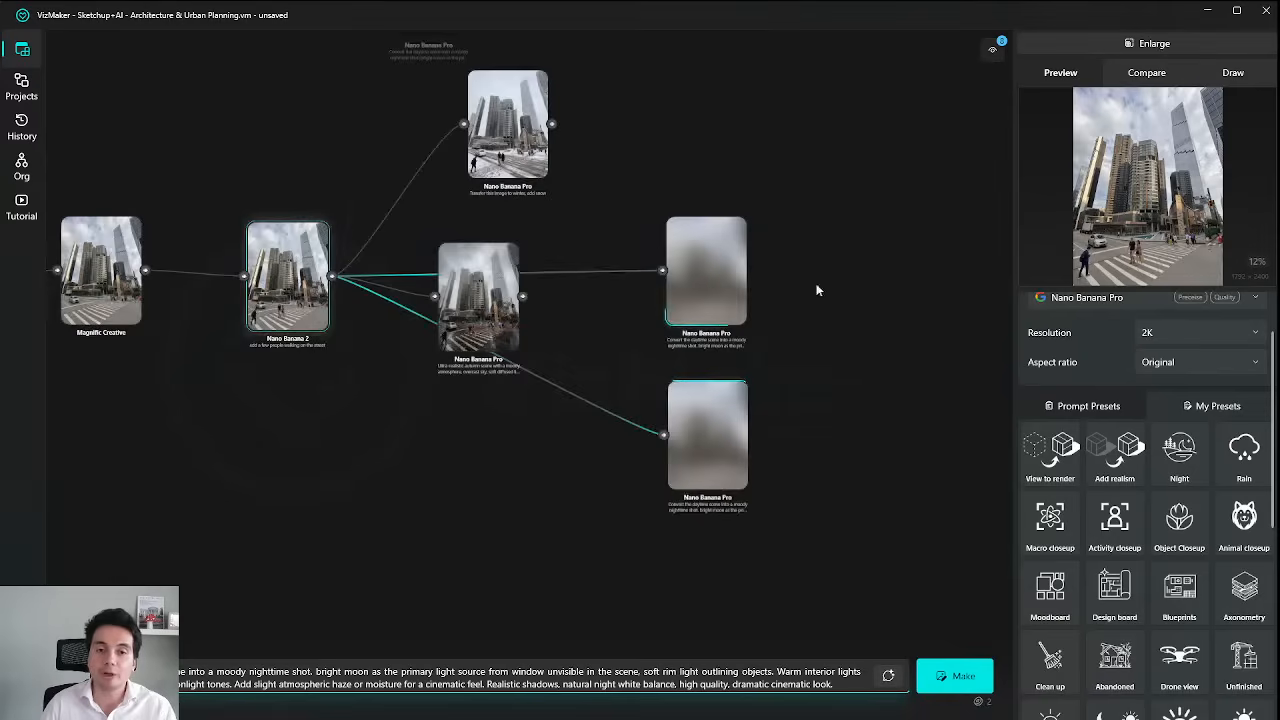
Move the middle photorealistic top-view result farther from the source image, past the other two results.
{"action": "left_click_drag", "start_coordinate": [806, 224], "coordinate": [679, 305]}
{"action": "left_click", "coordinate": [711, 399]}
{"action": "scroll", "coordinate": [708, 399], "scroll_direction": "down", "scroll_amount": 5}
{"action": "left_click_drag", "start_coordinate": [686, 497], "coordinate": [747, 311]}
{"action": "left_click_drag", "start_coordinate": [460, 405], "coordinate": [749, 366]}
{"action": "scroll", "coordinate": [446, 381], "scroll_direction": "up", "scroll_amount": 7}
{"action": "left_click_drag", "start_coordinate": [590, 185], "coordinate": [564, 419]}
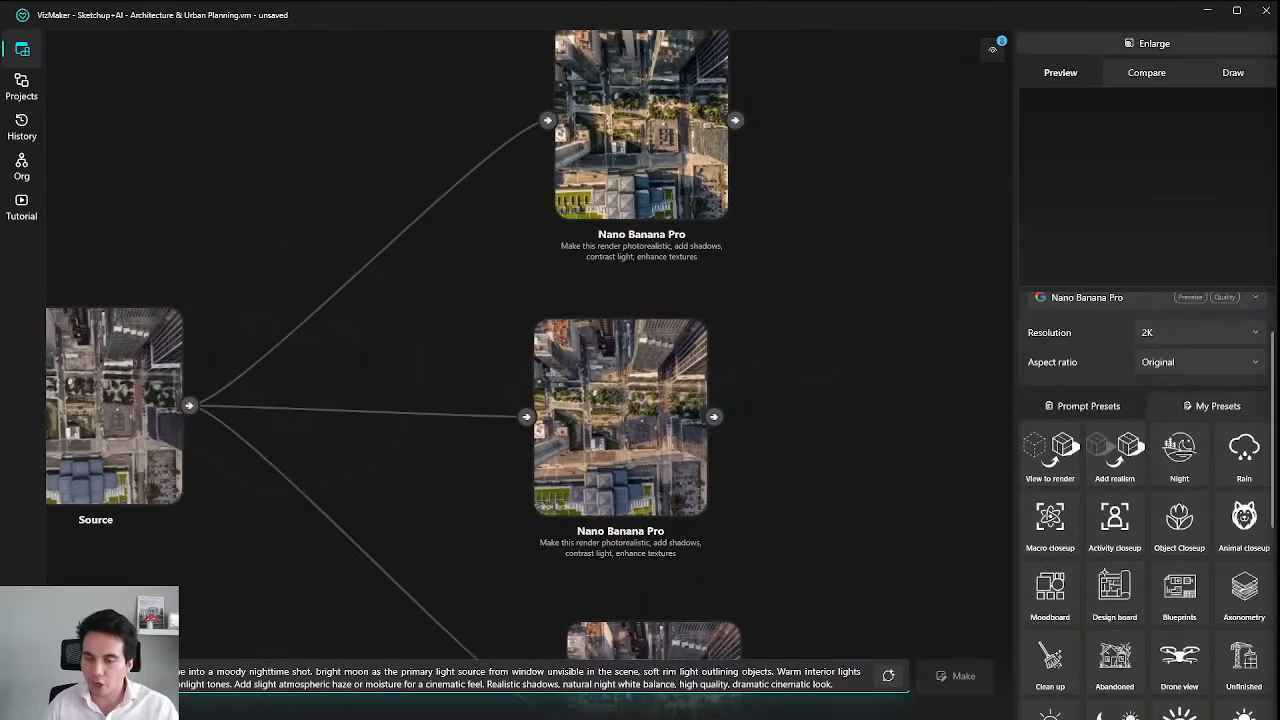
{"action": "scroll", "coordinate": [620, 405], "scroll_direction": "right", "scroll_amount": 2}
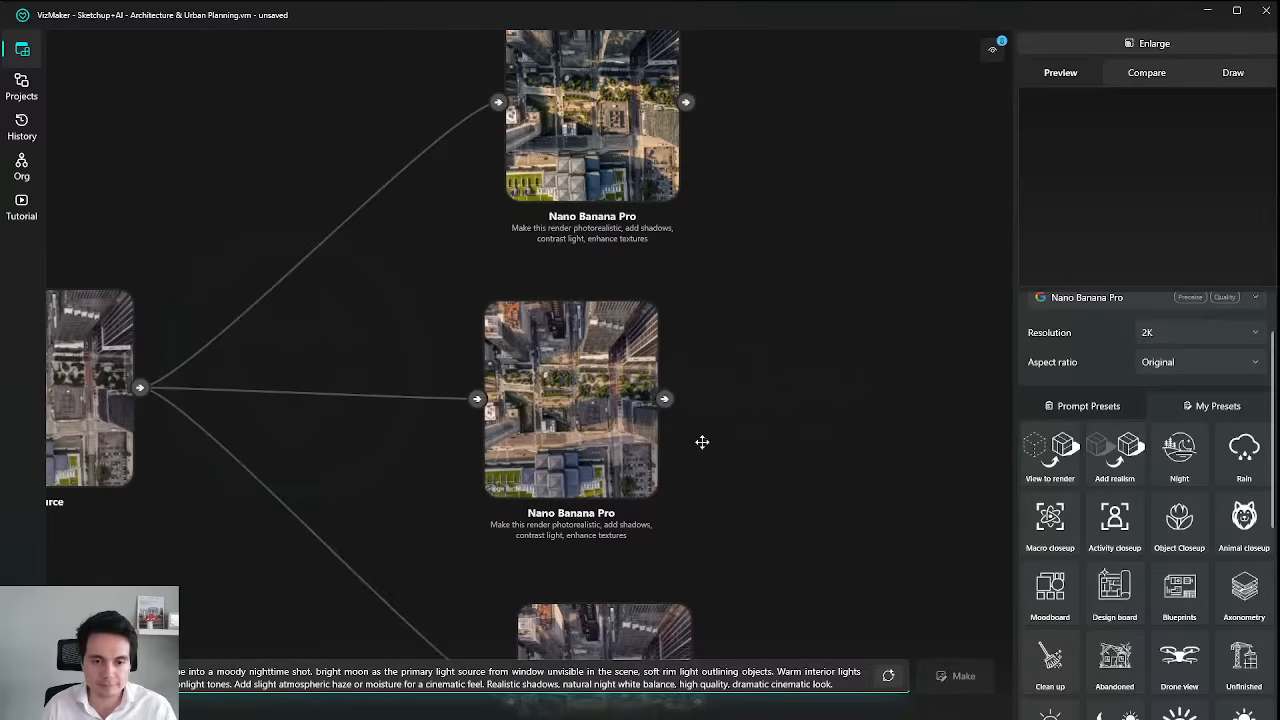
{"action": "scroll", "coordinate": [772, 370], "scroll_direction": "down", "scroll_amount": 3}
{"action": "scroll", "coordinate": [772, 370], "scroll_direction": "right", "scroll_amount": 1}
{"action": "left_click_drag", "start_coordinate": [630, 294], "coordinate": [764, 302]}
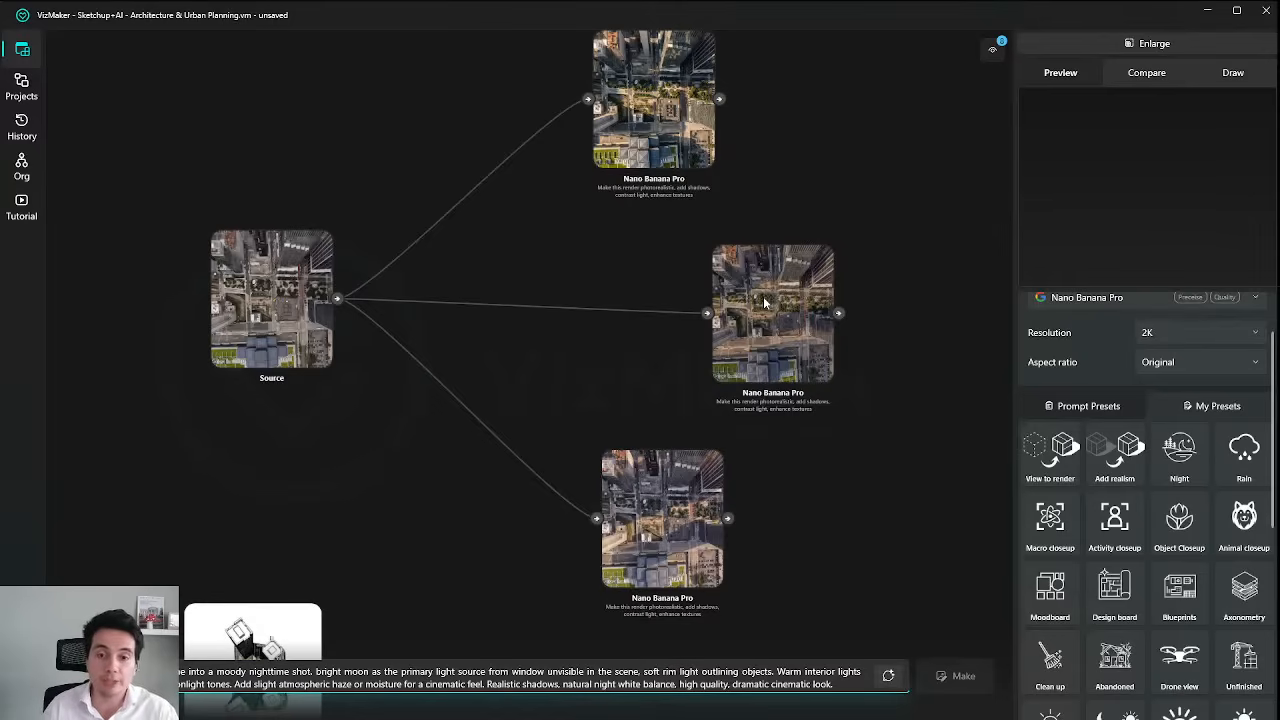
{"action": "left_click_drag", "start_coordinate": [764, 302], "coordinate": [840, 296]}
{"action": "left_click_drag", "start_coordinate": [701, 278], "coordinate": [734, 296]}
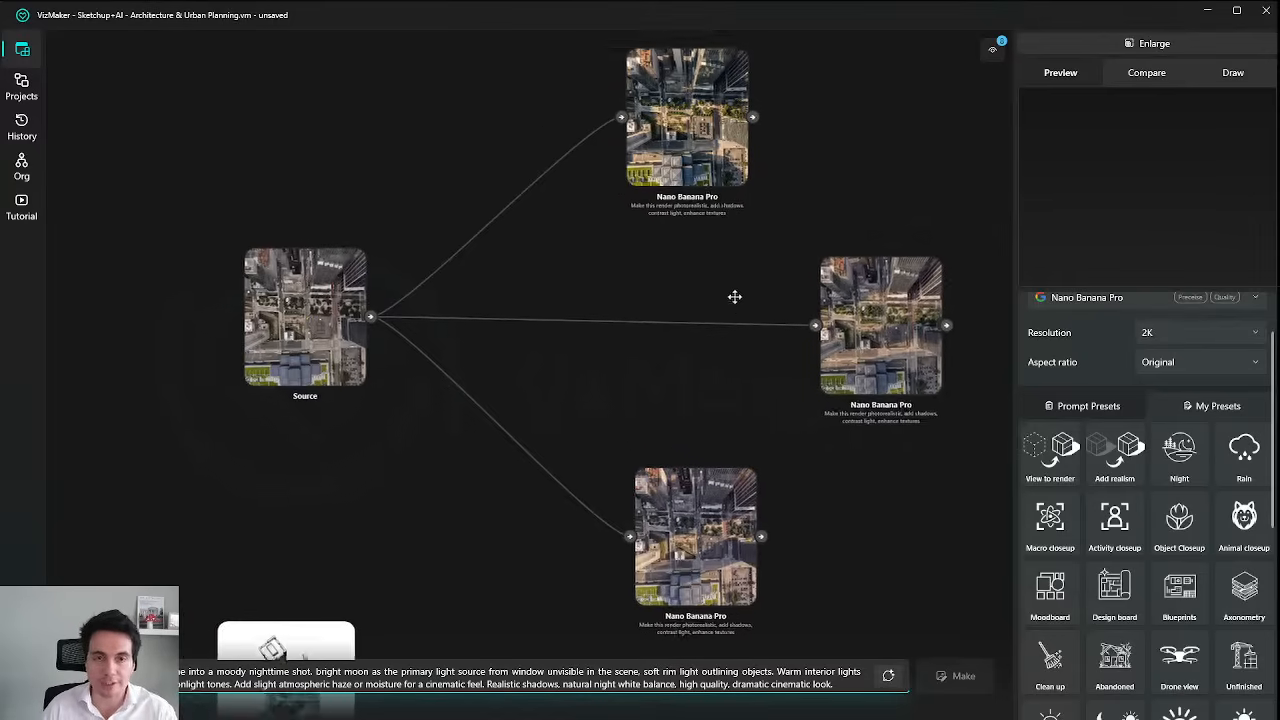
Bring the upper and lower top-view results closer together between the source image and the outer result.
{"action": "left_click_drag", "start_coordinate": [688, 140], "coordinate": [628, 178]}
{"action": "left_click_drag", "start_coordinate": [697, 555], "coordinate": [627, 440]}
{"action": "left_click_drag", "start_coordinate": [654, 196], "coordinate": [651, 237]}
{"action": "left_click_drag", "start_coordinate": [874, 376], "coordinate": [829, 366]}
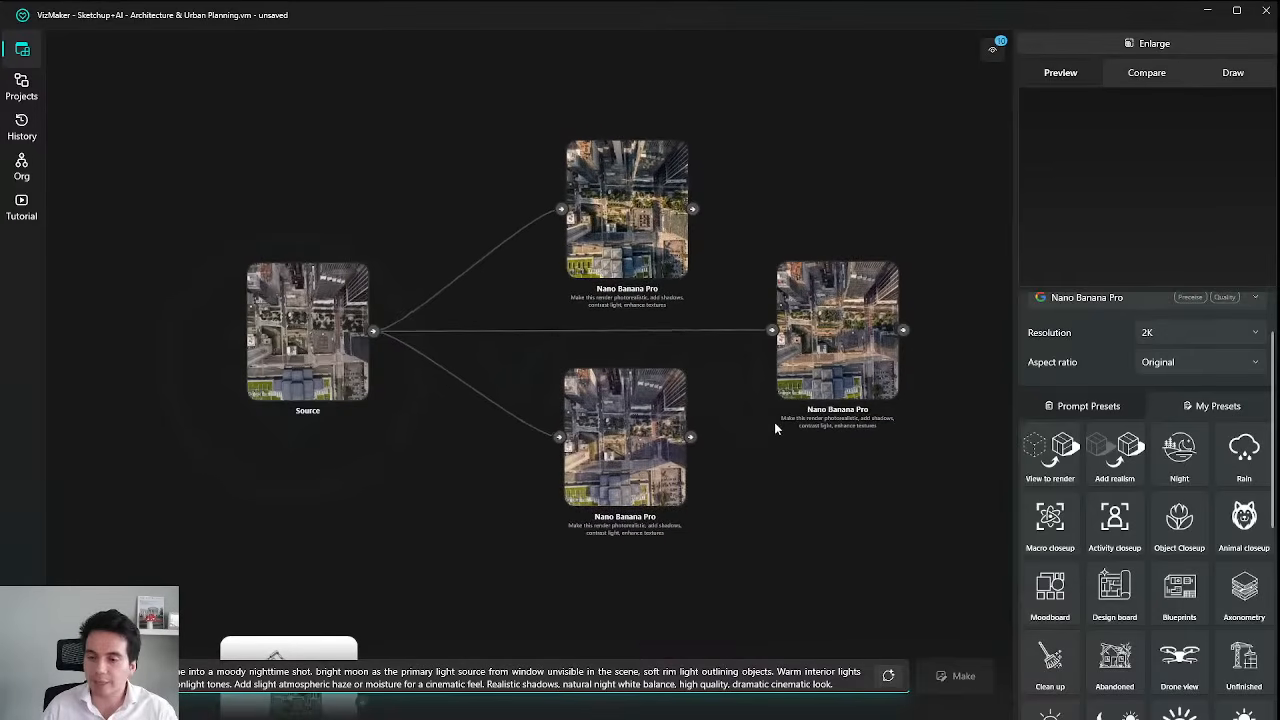
Place the warm, sunlit top-view result beyond the other two, examine it at enlarged size and return to the node canvas.
{"action": "scroll", "coordinate": [750, 390], "scroll_direction": "up", "scroll_amount": 5}
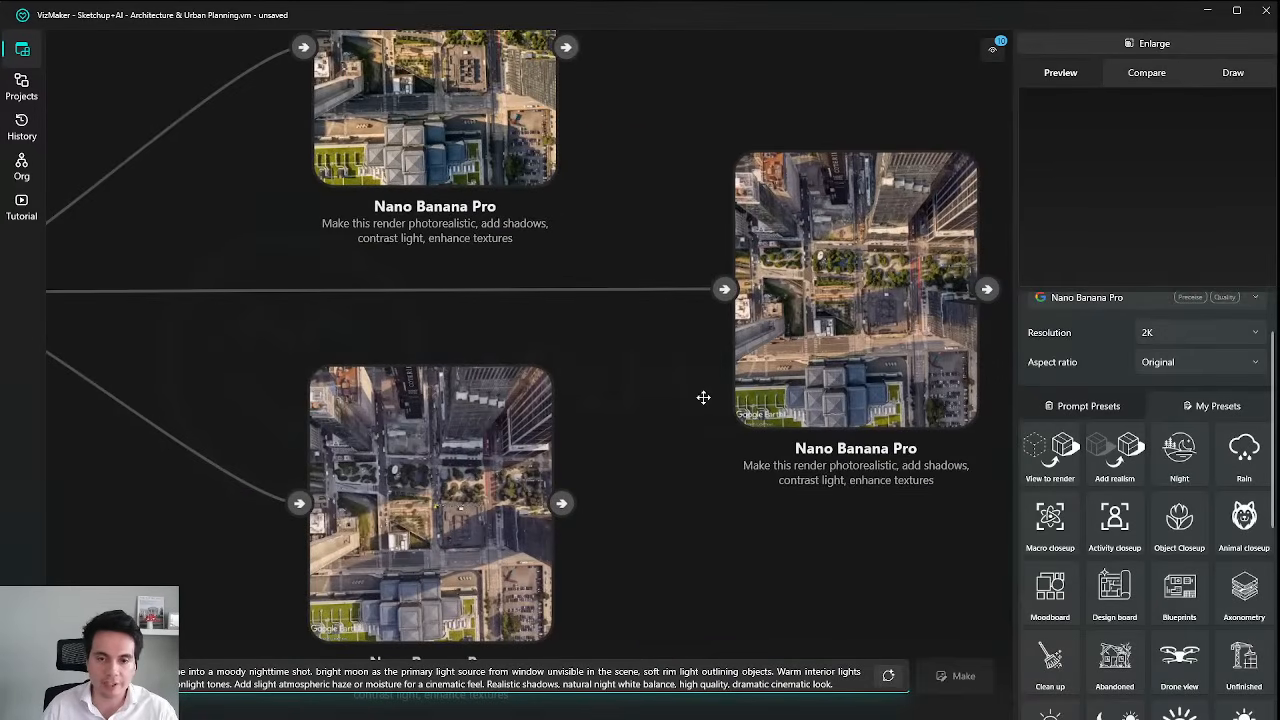
{"action": "scroll", "coordinate": [703, 397], "scroll_direction": "down", "scroll_amount": 3}
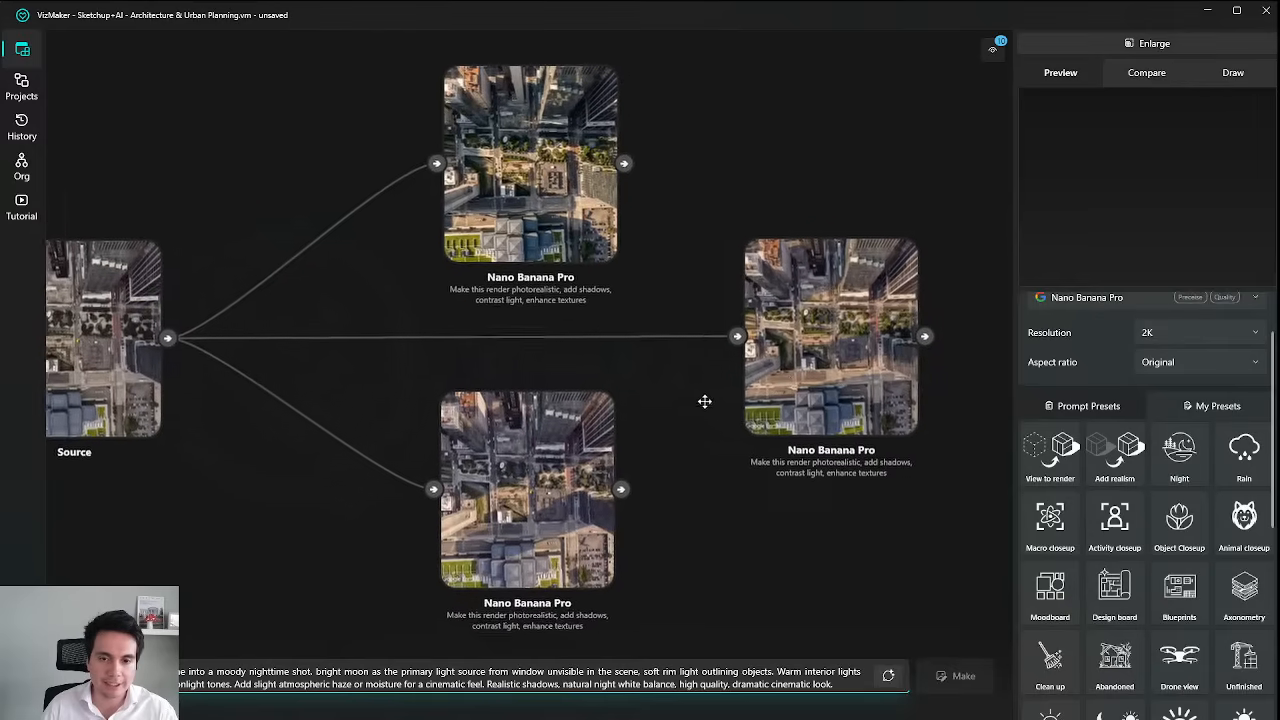
{"action": "scroll", "coordinate": [705, 401], "scroll_direction": "up", "scroll_amount": 5}
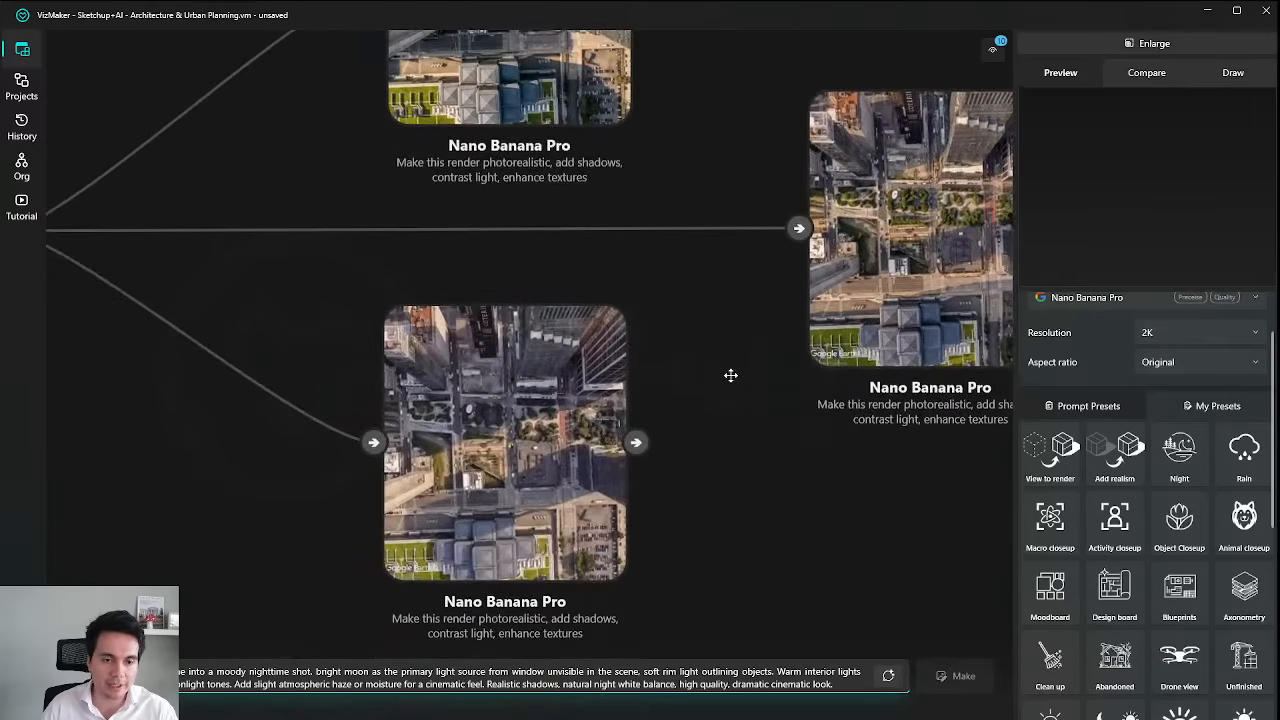
{"action": "scroll", "coordinate": [731, 375], "scroll_direction": "down", "scroll_amount": 5}
{"action": "mouse_move", "coordinate": [746, 323]}
{"action": "left_mouse_down"}
{"action": "mouse_move", "coordinate": [522, 262]}
{"action": "mouse_move", "coordinate": [530, 205]}
{"action": "mouse_move", "coordinate": [740, 318]}
{"action": "left_mouse_up"}
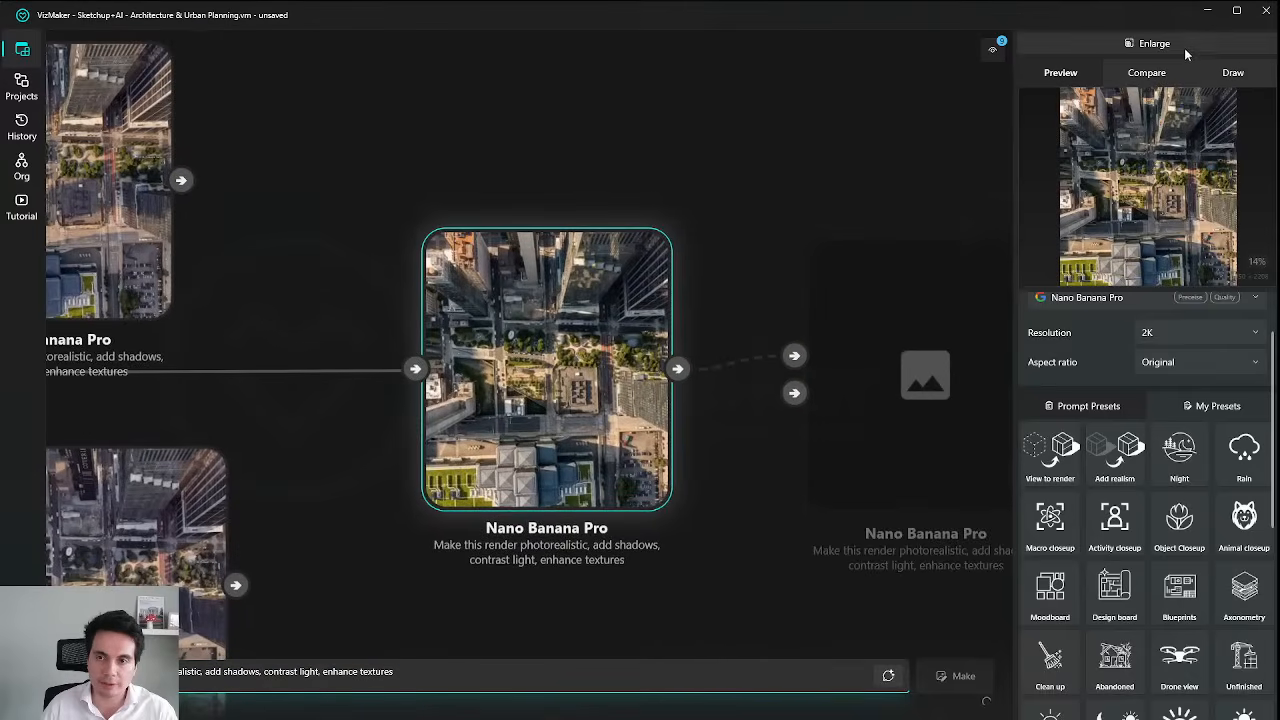
{"action": "left_click", "coordinate": [1182, 48]}
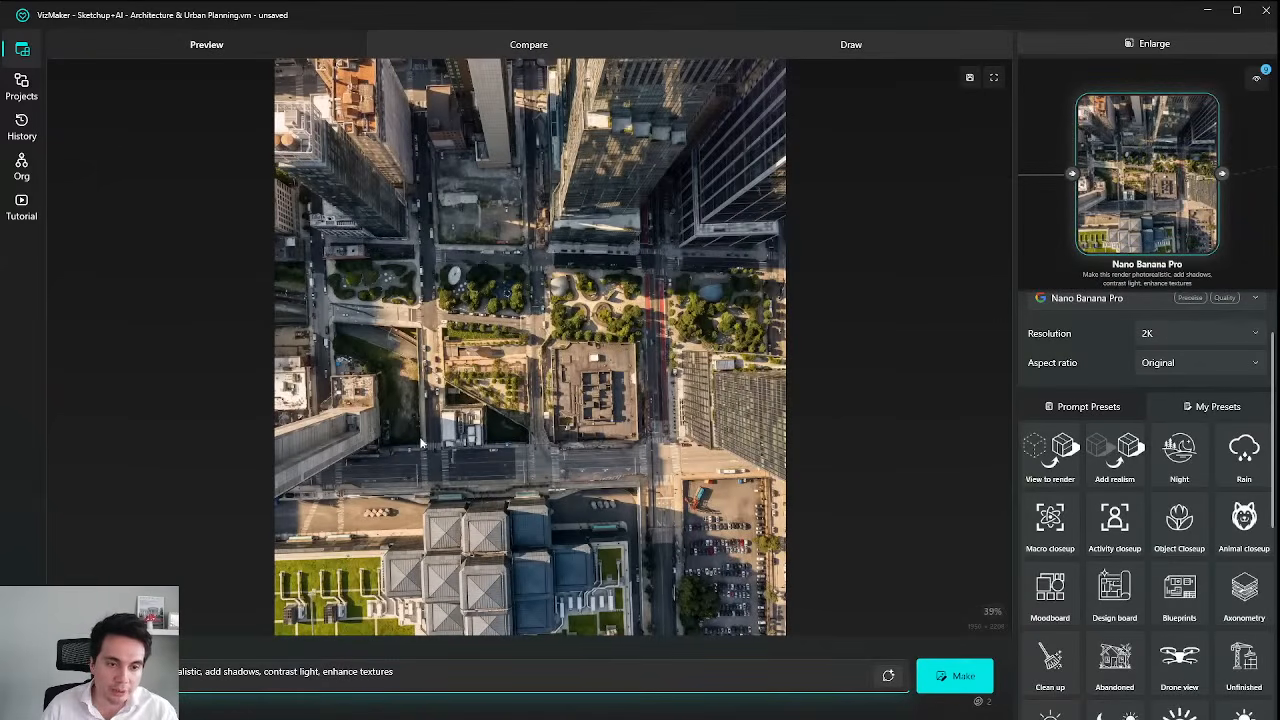
{"action": "left_click", "coordinate": [1138, 45]}
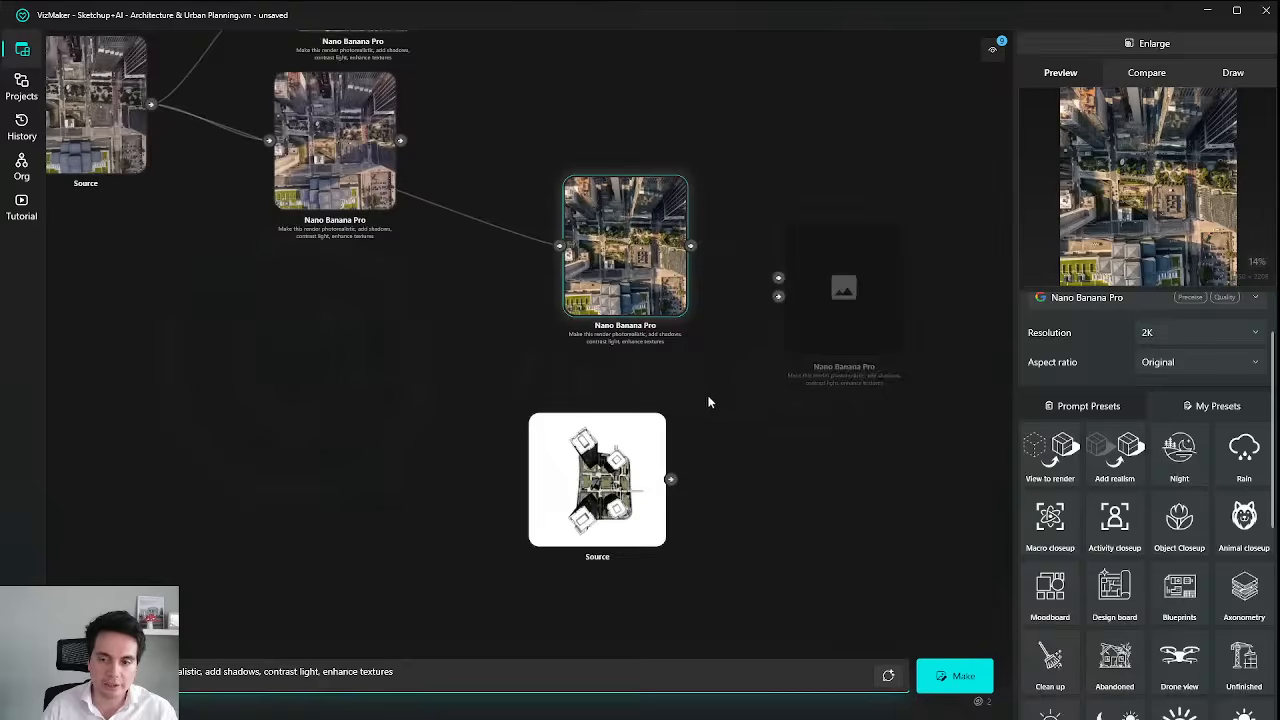
Connect the white-background tower plan as an additional input and replace the prompt with instructions to insert the architectural model into the highlighted area only.
{"action": "left_click_drag", "start_coordinate": [600, 530], "coordinate": [754, 270]}
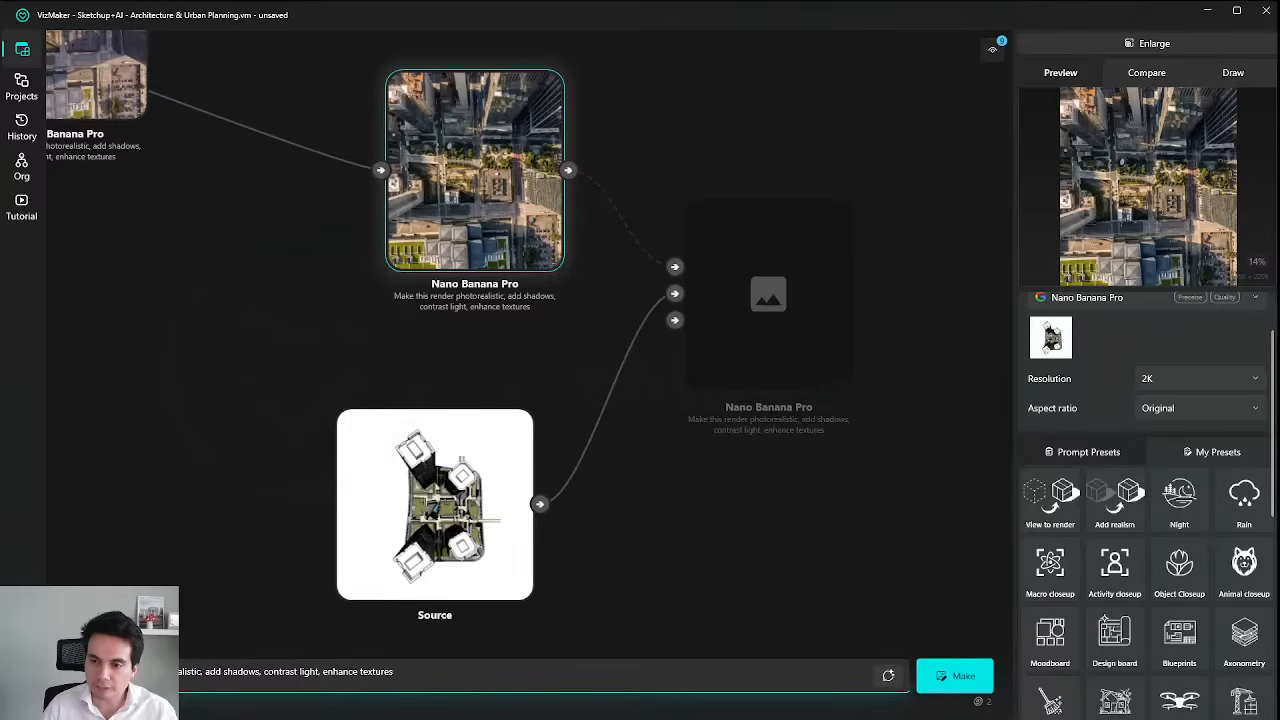
{"action": "left_click_drag", "start_coordinate": [435, 505], "coordinate": [481, 503]}
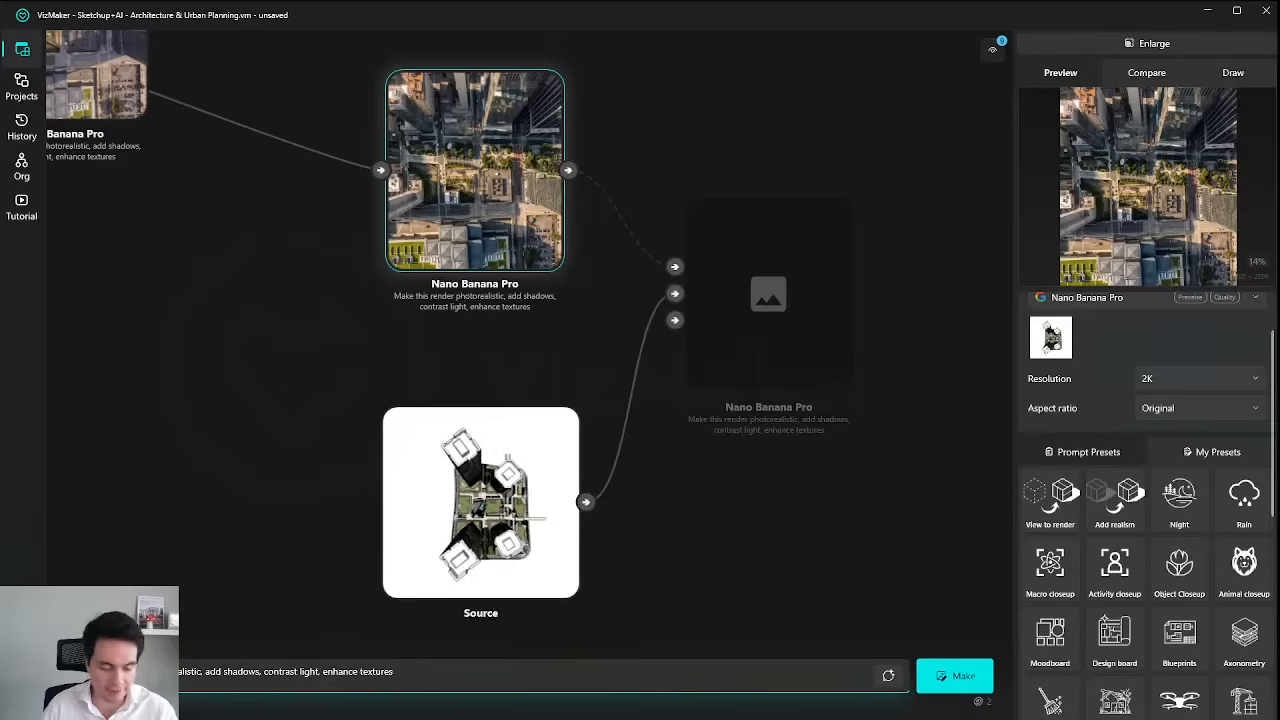
{"action": "left_click", "coordinate": [503, 671]}
{"action": "key", "text": "ctrl+a"}
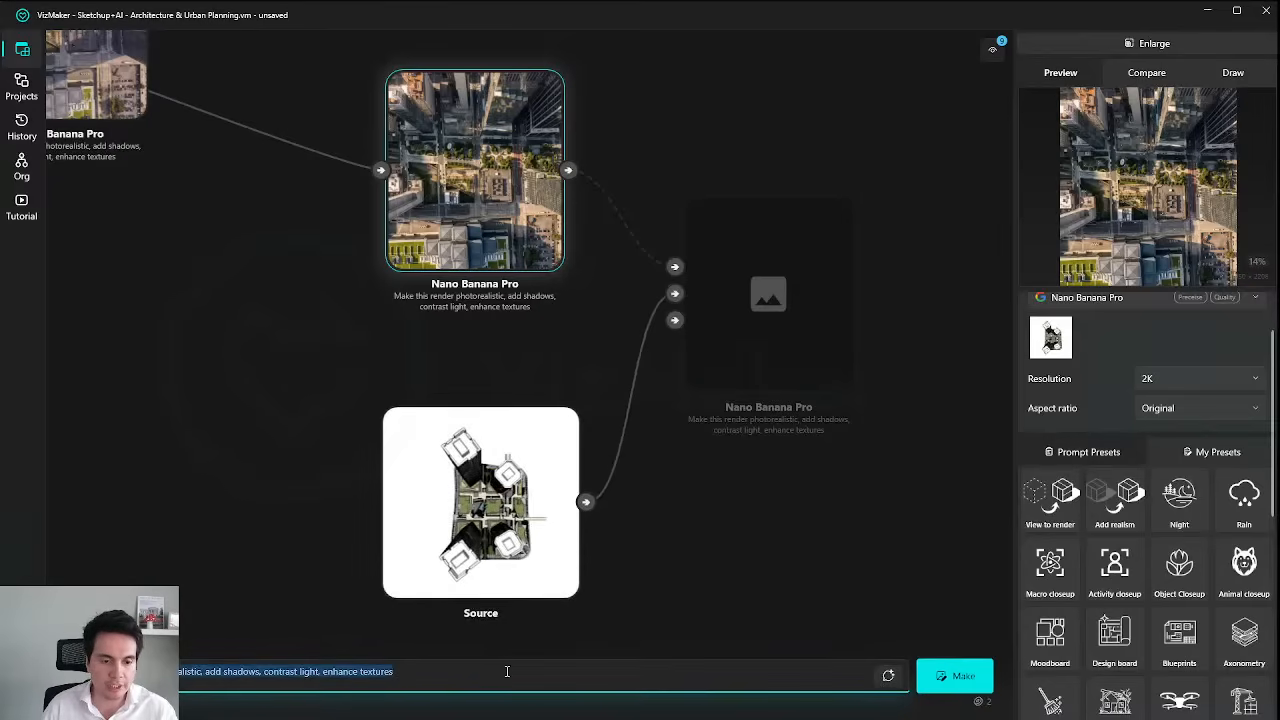
{"action": "key", "text": "ctrl+v"}
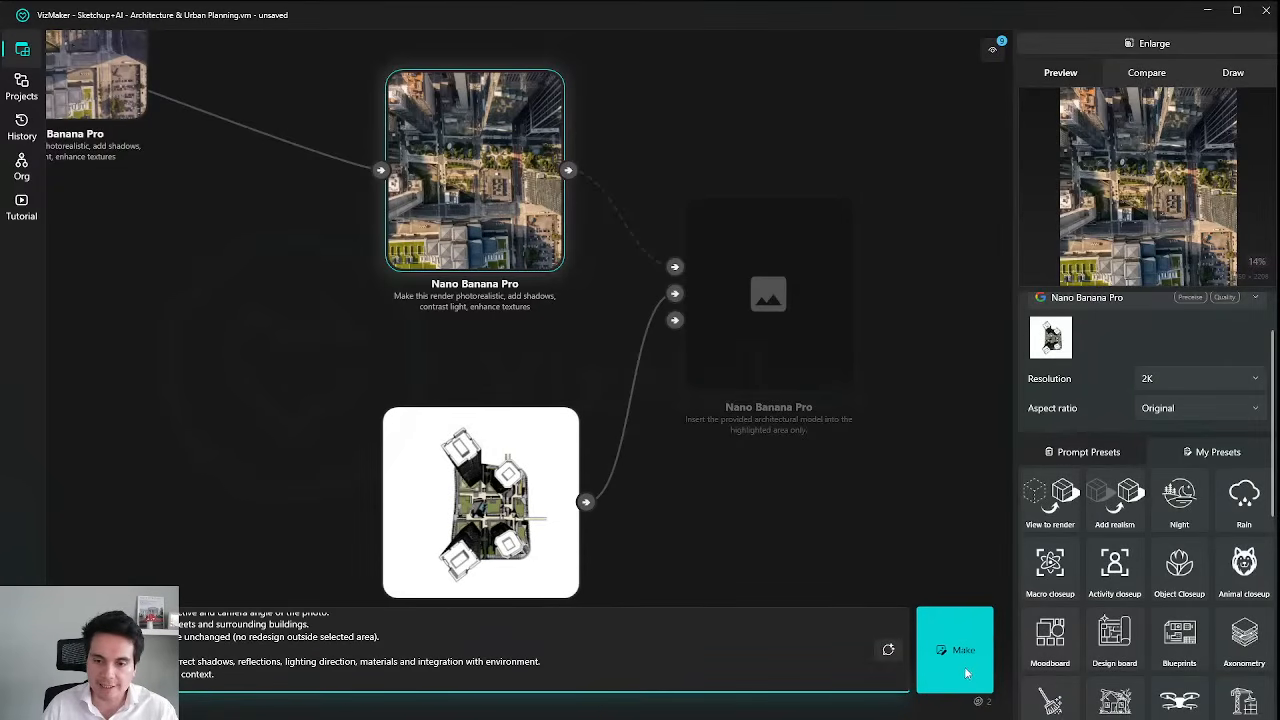
Switch the engine to Nano Banana 2 and generate three model-insertion versions from the sunlit top-view image.
{"action": "scroll", "coordinate": [1110, 332], "scroll_direction": "up", "scroll_amount": 1}
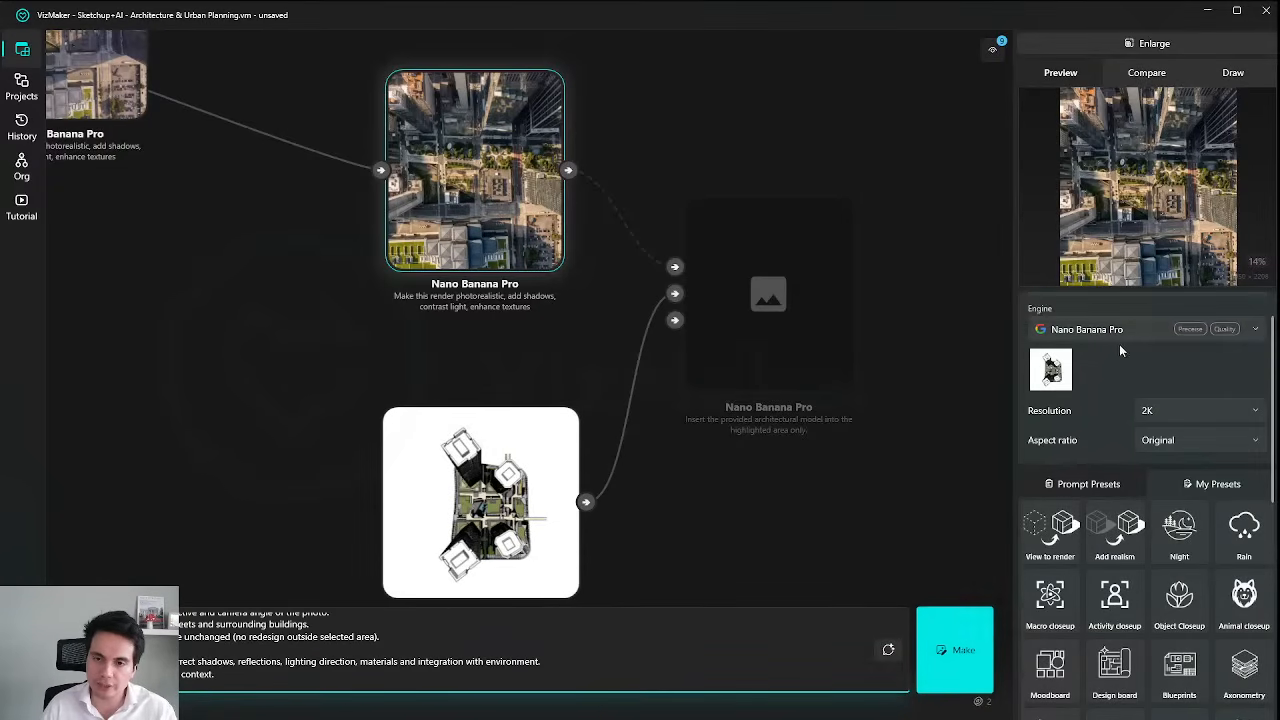
{"action": "left_click", "coordinate": [1130, 331]}
{"action": "left_click", "coordinate": [1125, 358]}
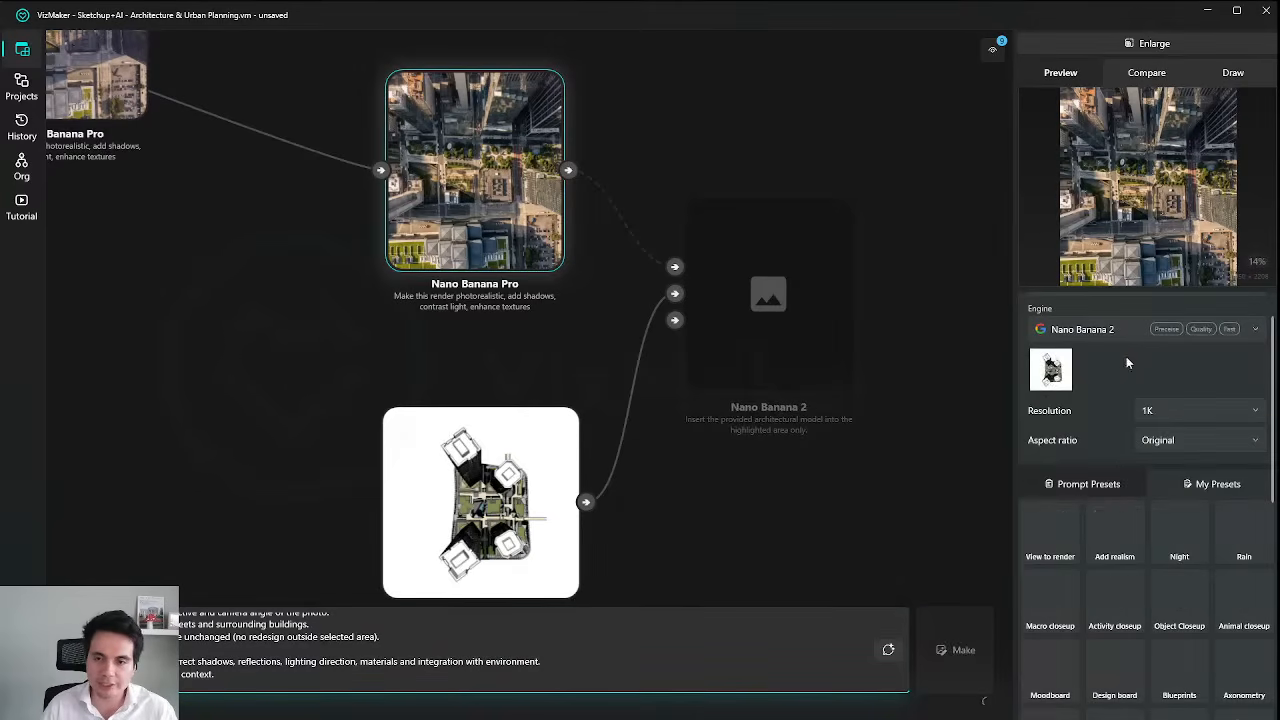
{"action": "left_click", "coordinate": [970, 659]}
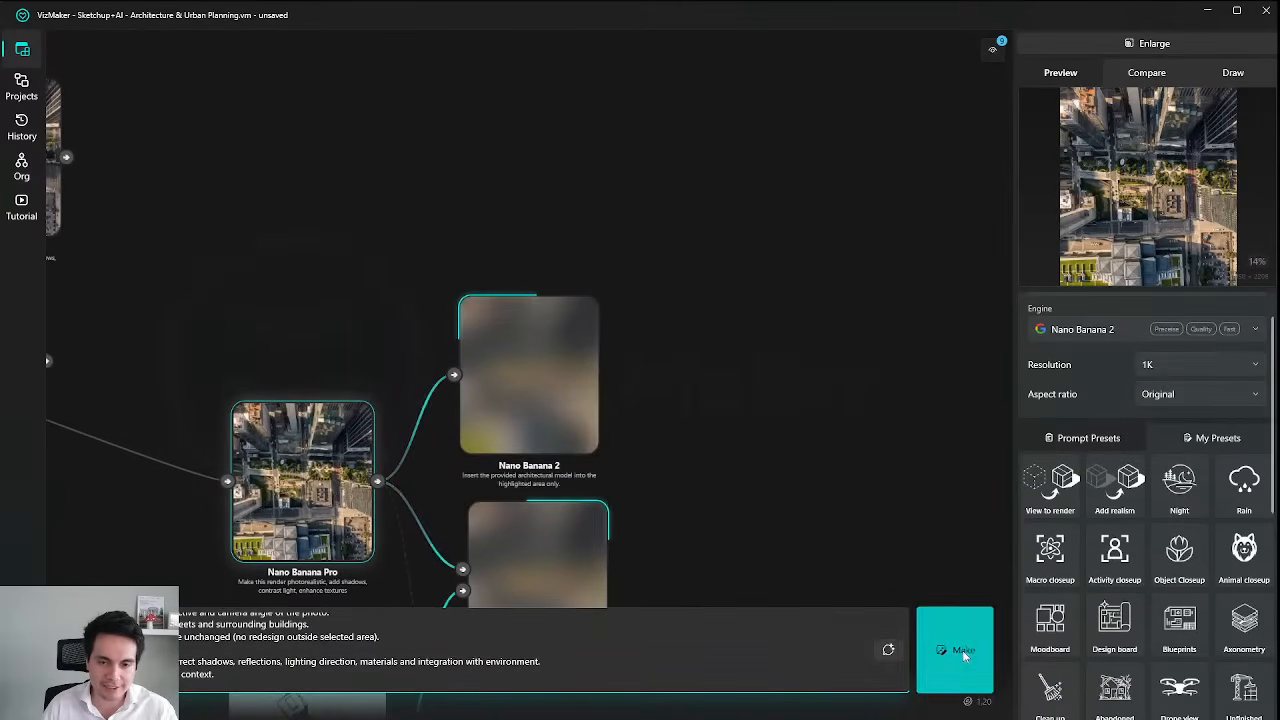
{"action": "left_click", "coordinate": [957, 652]}
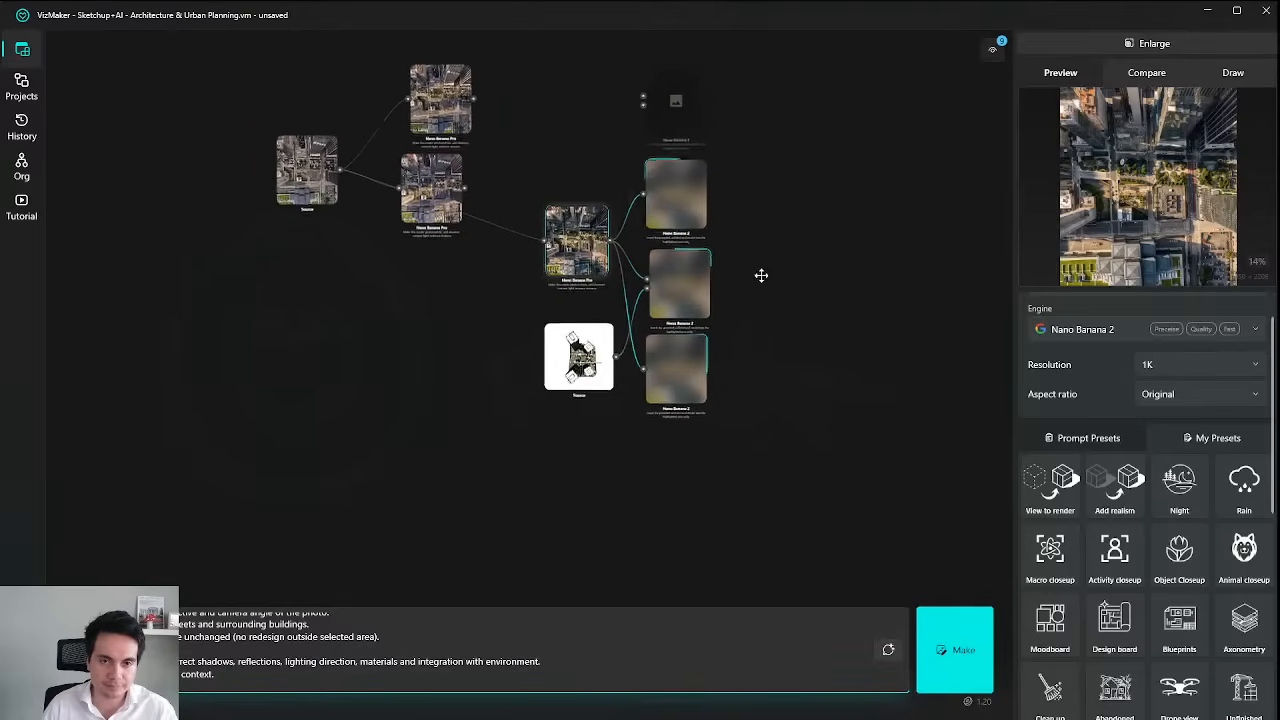
{"action": "scroll", "coordinate": [654, 218], "scroll_direction": "up", "scroll_amount": 5}
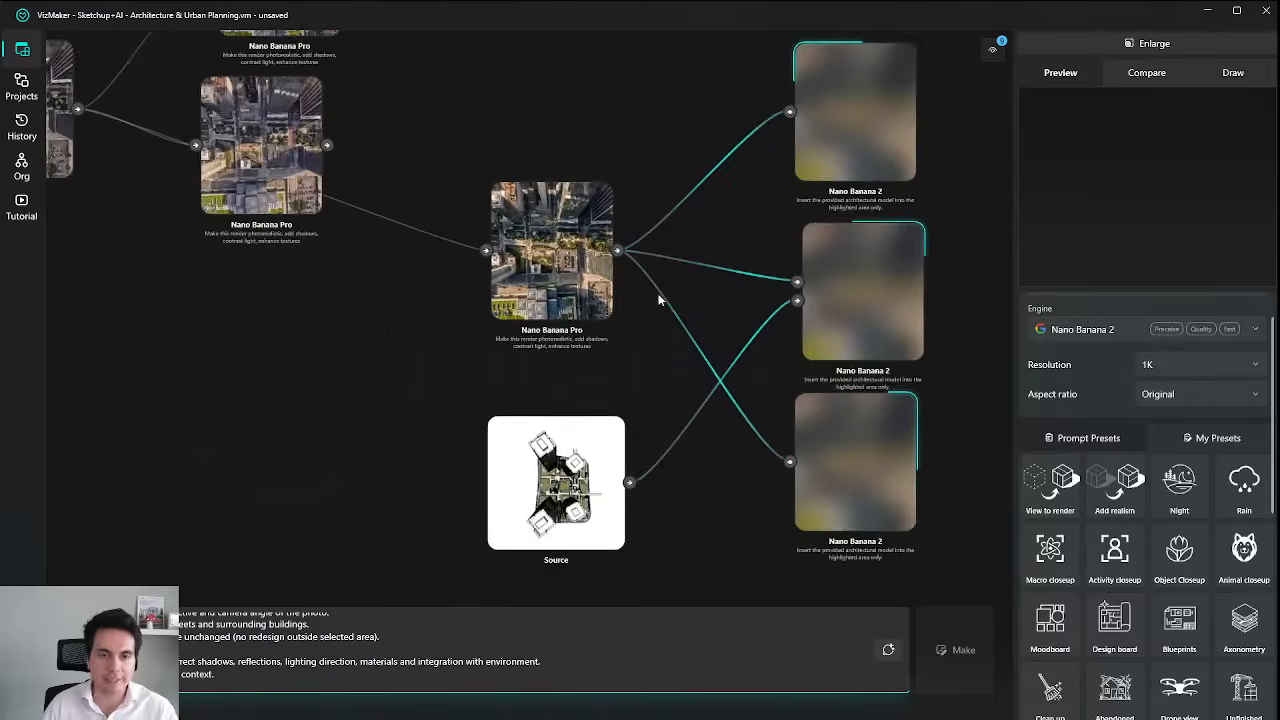
{"action": "scroll", "coordinate": [724, 395], "scroll_direction": "down", "scroll_amount": 2}
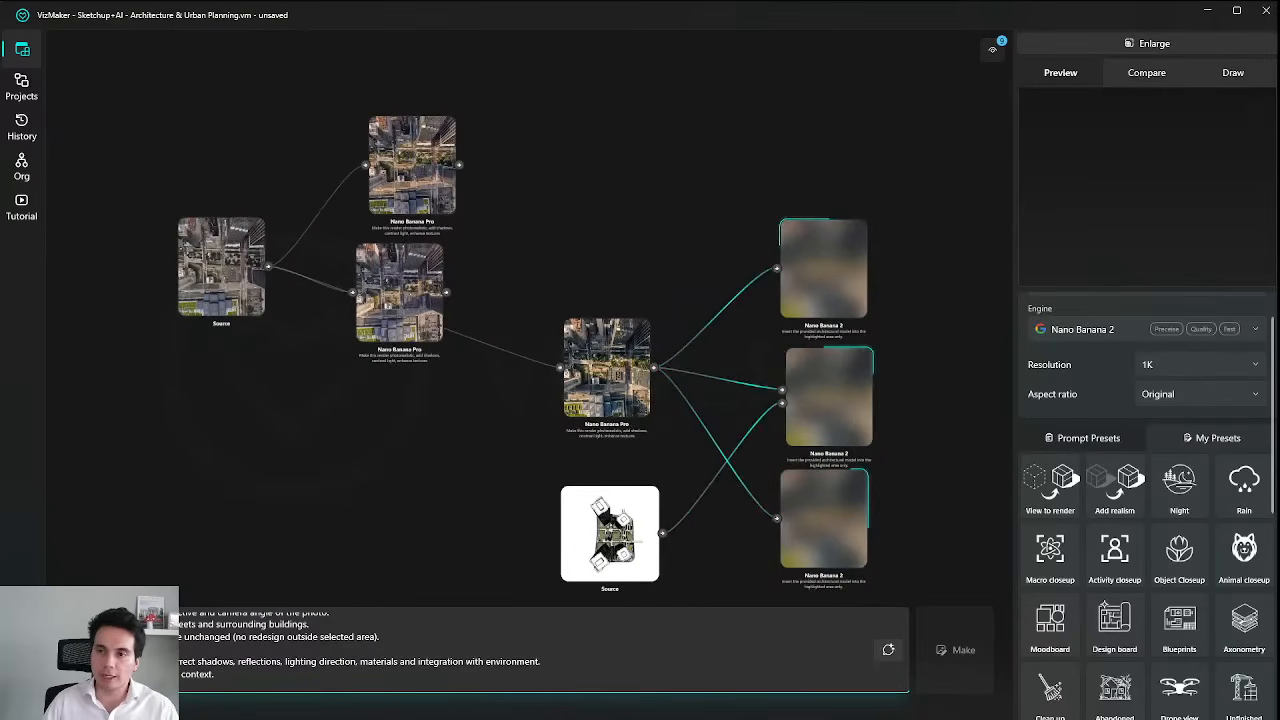
{"action": "left_click_drag", "start_coordinate": [660, 325], "coordinate": [651, 355]}
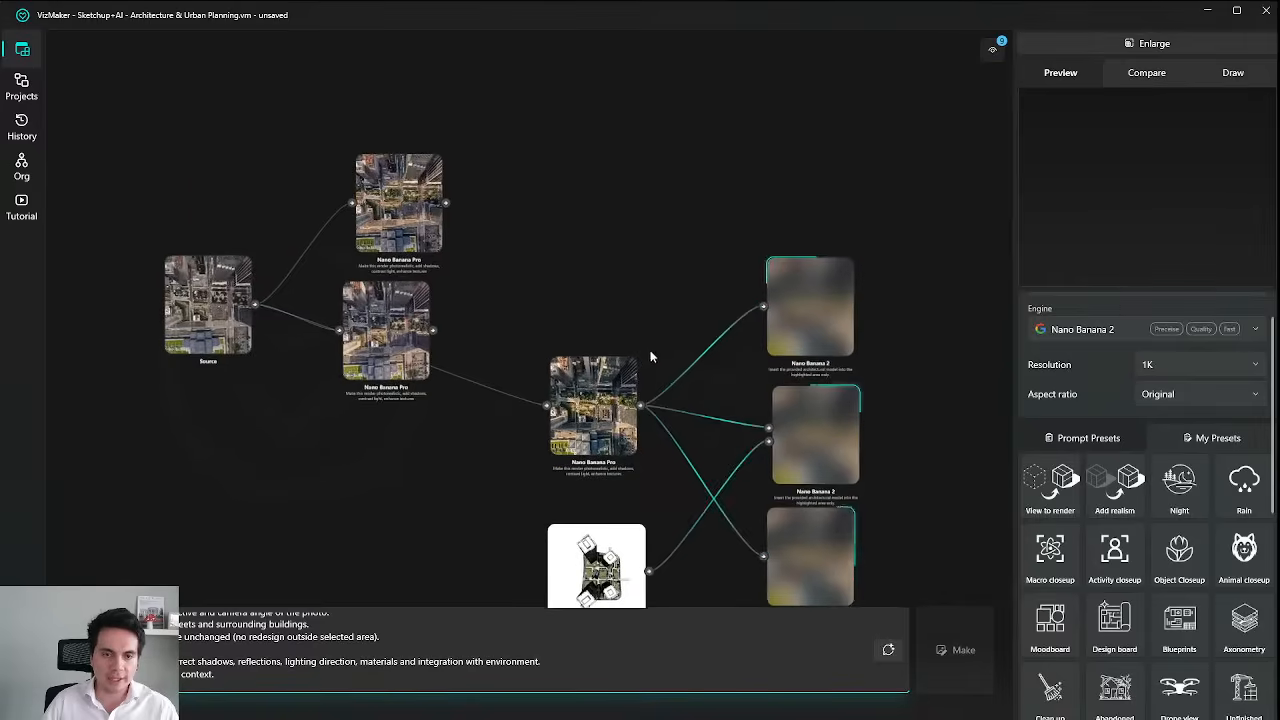
Review the seasonal and night street-view branch on the canvas, and examine the three realistic street-level results generated from the aerial composite.
{"action": "scroll", "coordinate": [655, 350], "scroll_direction": "down", "scroll_amount": 3}
{"action": "left_click_drag", "start_coordinate": [700, 282], "coordinate": [660, 420]}
{"action": "left_click_drag", "start_coordinate": [782, 296], "coordinate": [753, 319]}
{"action": "left_click_drag", "start_coordinate": [872, 202], "coordinate": [519, 388]}
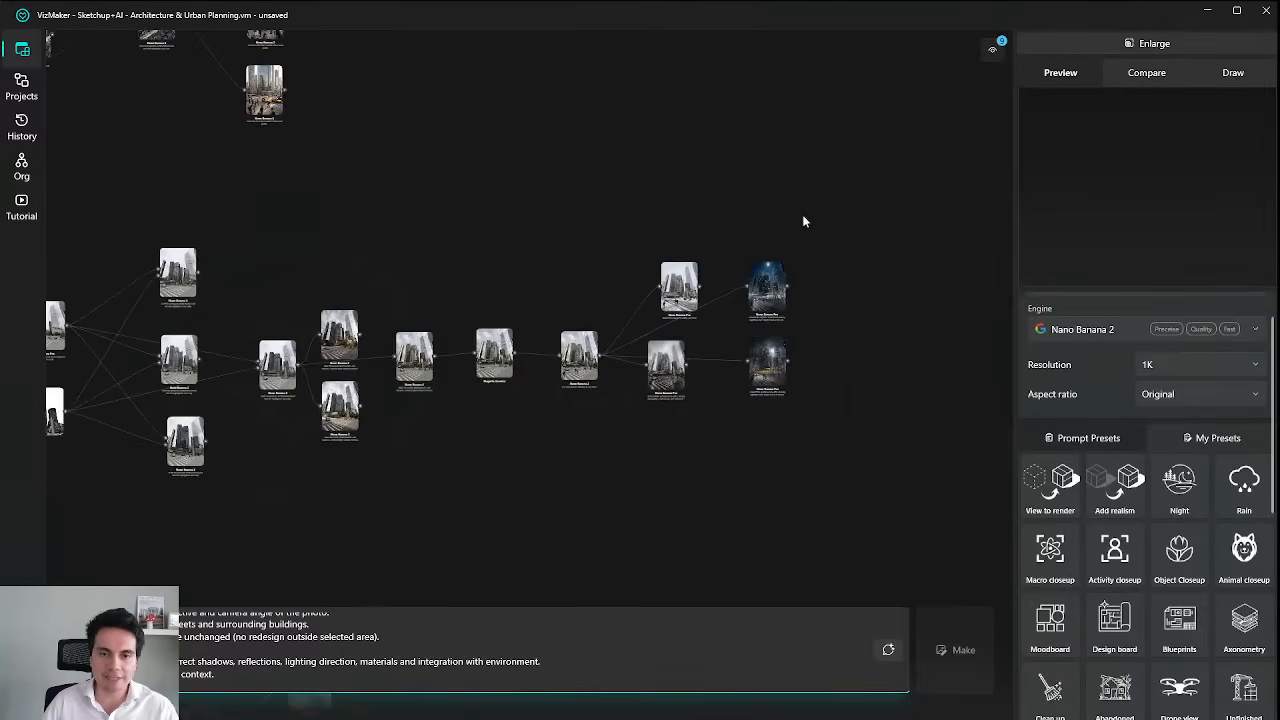
{"action": "left_click_drag", "start_coordinate": [802, 214], "coordinate": [826, 312]}
{"action": "left_click_drag", "start_coordinate": [403, 148], "coordinate": [615, 318]}
{"action": "scroll", "coordinate": [515, 240], "scroll_direction": "up", "scroll_amount": 5}
{"action": "scroll", "coordinate": [634, 180], "scroll_direction": "down", "scroll_amount": 4}
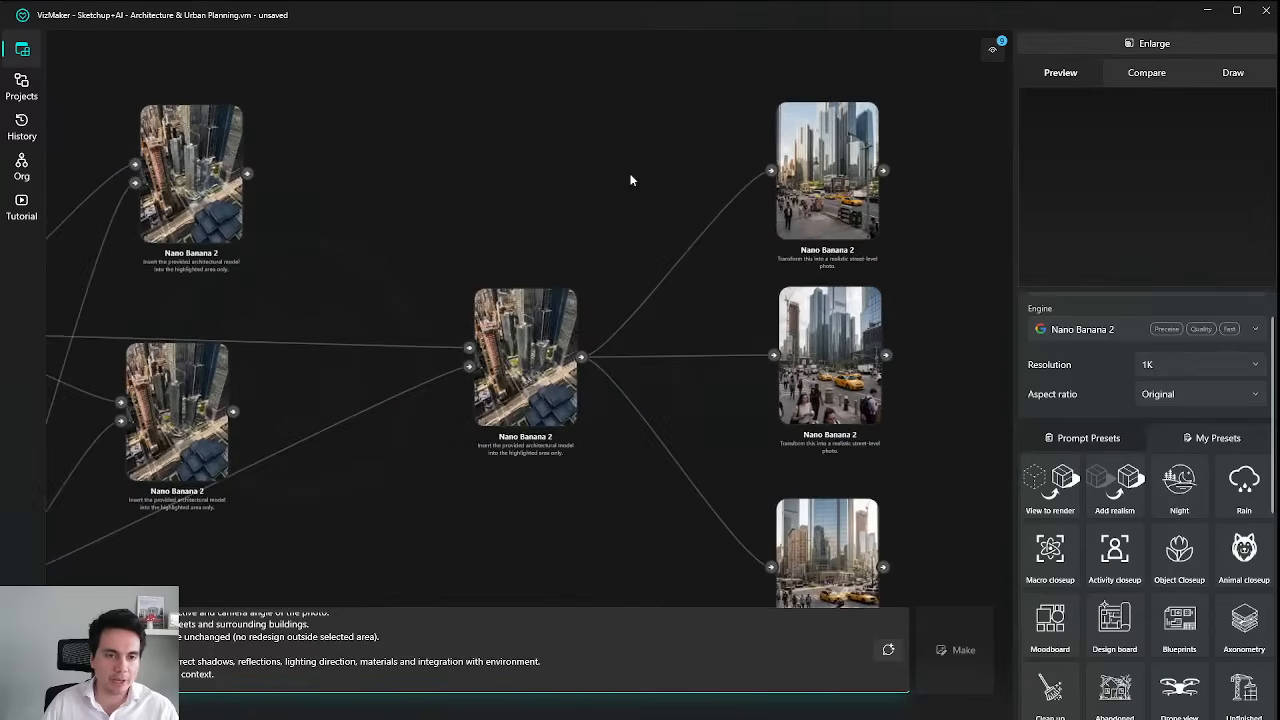
{"action": "scroll", "coordinate": [580, 177], "scroll_direction": "up", "scroll_amount": 2}
{"action": "left_click_drag", "start_coordinate": [572, 189], "coordinate": [599, 187]}
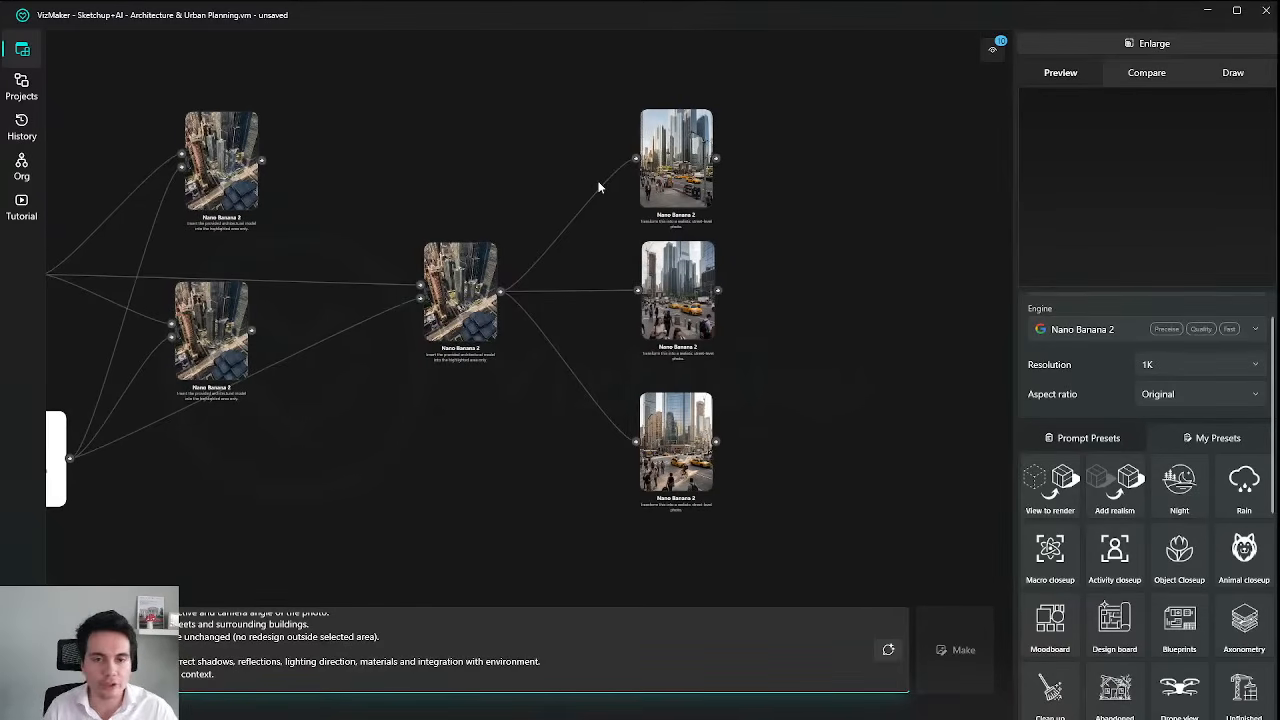
{"action": "scroll", "coordinate": [774, 286], "scroll_direction": "down", "scroll_amount": 4}
{"action": "scroll", "coordinate": [677, 176], "scroll_direction": "up", "scroll_amount": 6}
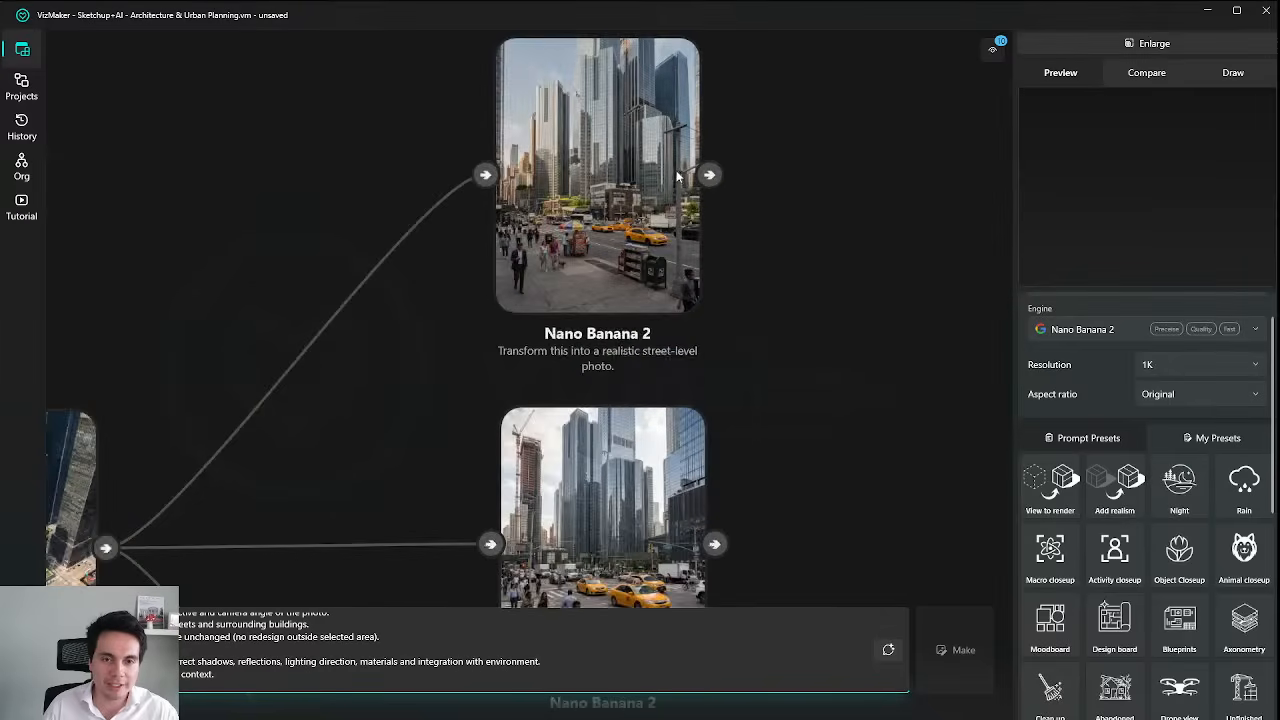
{"action": "left_click_drag", "start_coordinate": [771, 277], "coordinate": [783, 117]}
{"action": "scroll", "coordinate": [806, 383], "scroll_direction": "down", "scroll_amount": 3}
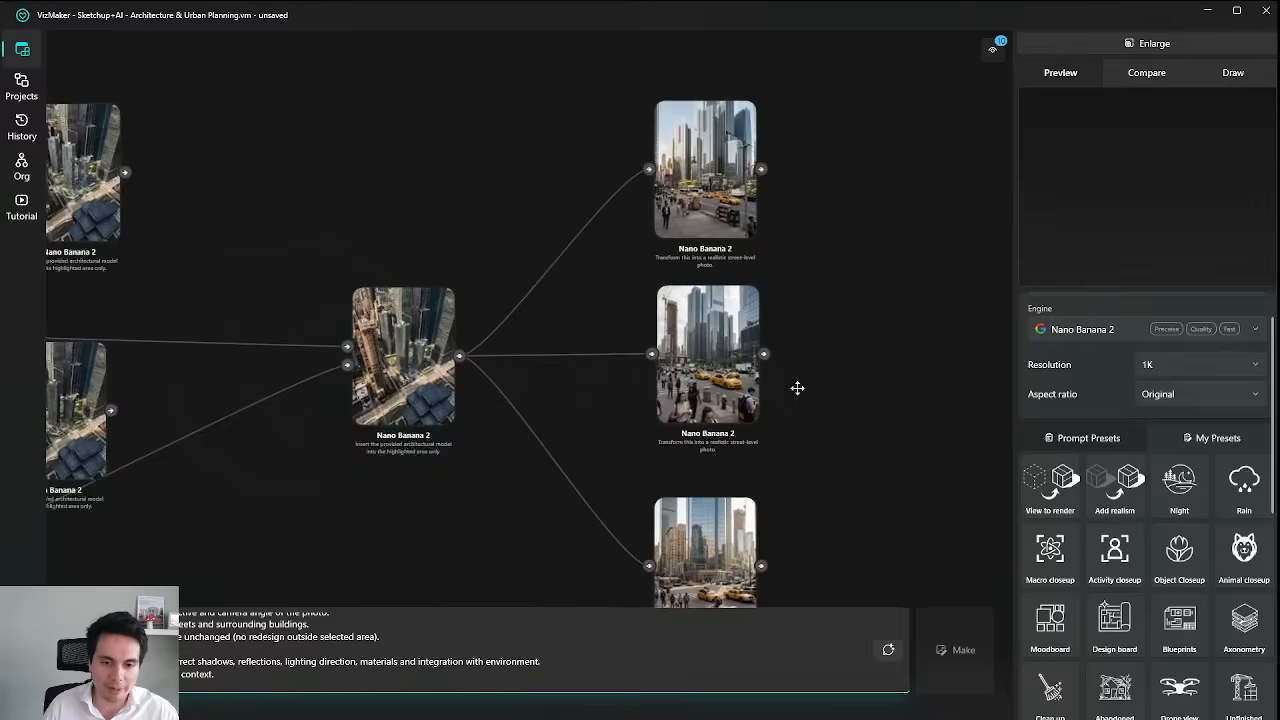
Move the middle street-level result beyond the other two and stack those two closer together beside the aerial composite.
{"action": "left_click_drag", "start_coordinate": [797, 388], "coordinate": [706, 372]}
{"action": "left_click_drag", "start_coordinate": [618, 332], "coordinate": [853, 337]}
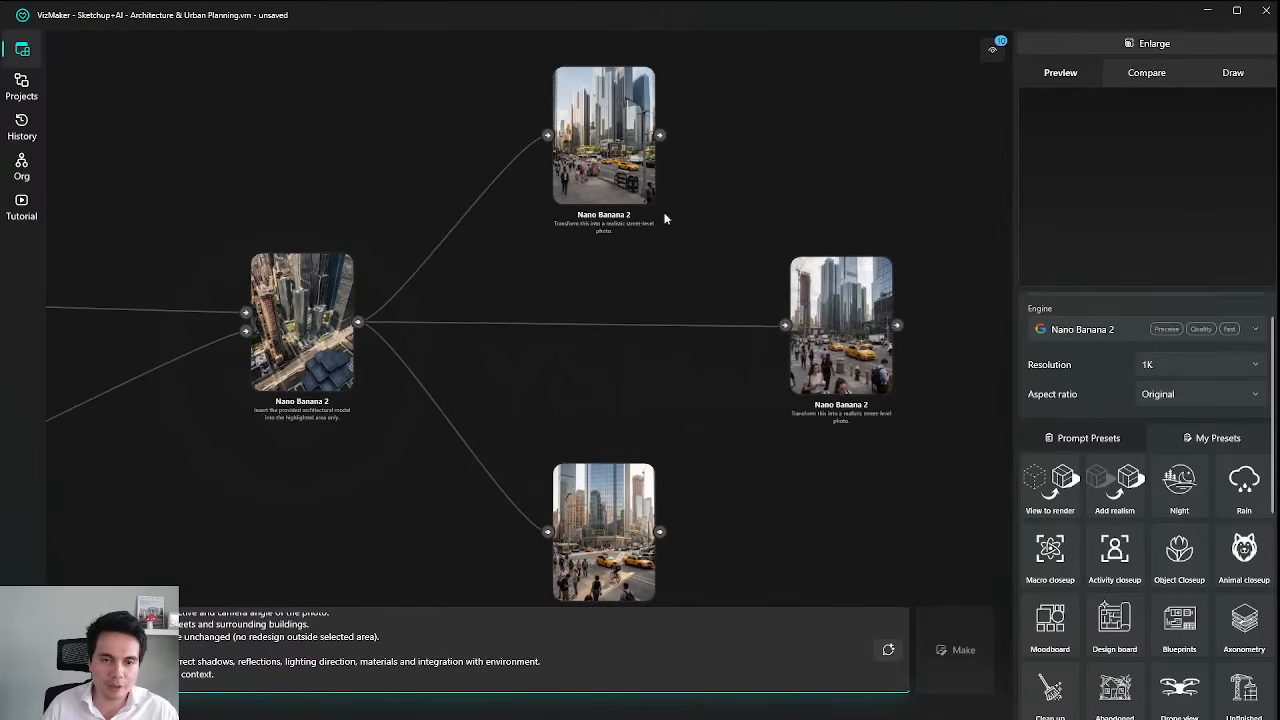
{"action": "left_click_drag", "start_coordinate": [630, 172], "coordinate": [606, 271]}
{"action": "left_click_drag", "start_coordinate": [607, 505], "coordinate": [573, 386]}
{"action": "left_click_drag", "start_coordinate": [592, 256], "coordinate": [564, 238]}
{"action": "left_click_drag", "start_coordinate": [862, 296], "coordinate": [755, 246]}
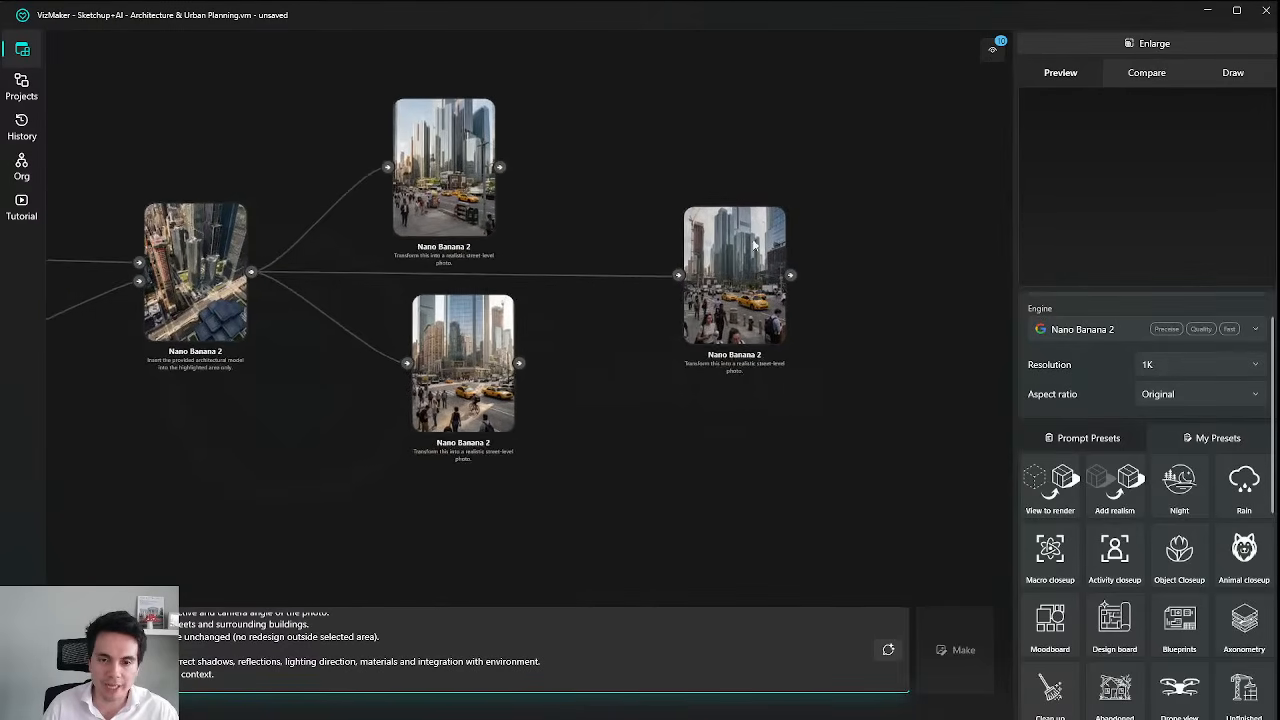
Examine the outer street-level result at enlarged size, checking the towers, taxis and pedestrians, and return to the node canvas.
{"action": "double_click", "coordinate": [755, 246]}
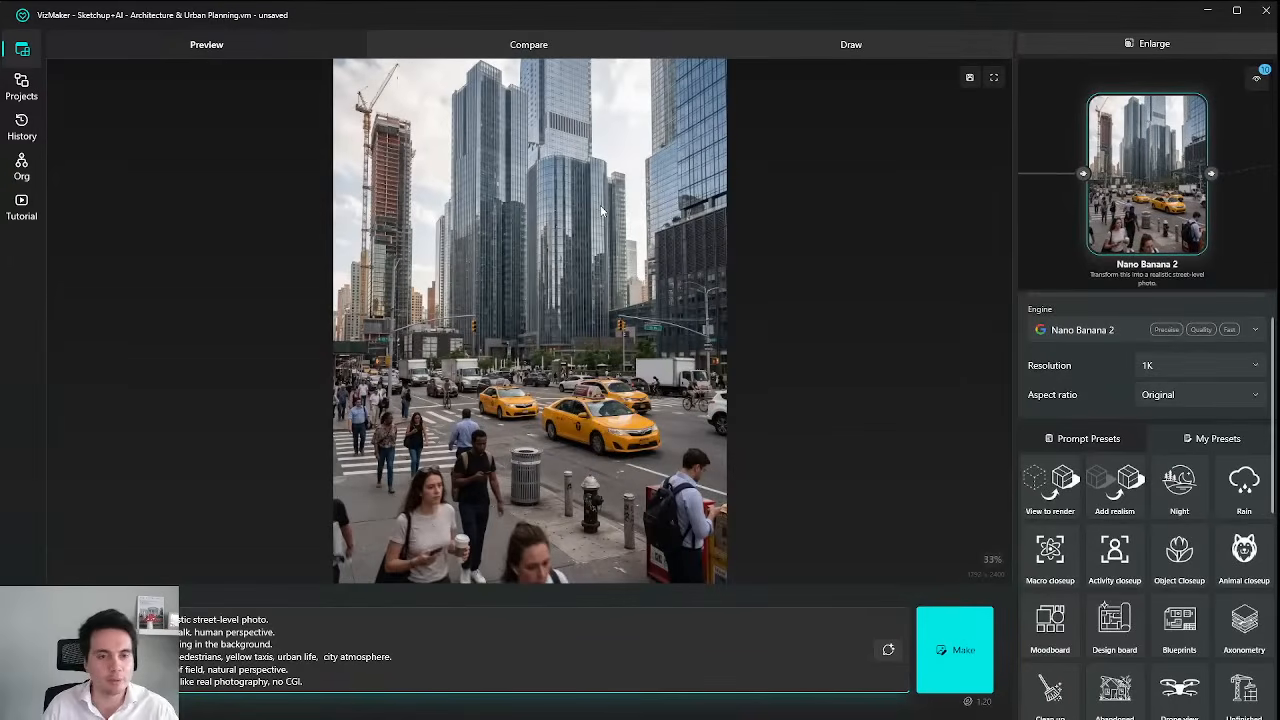
{"action": "left_click", "coordinate": [1143, 46]}
{"action": "left_click_drag", "start_coordinate": [257, 408], "coordinate": [628, 597]}
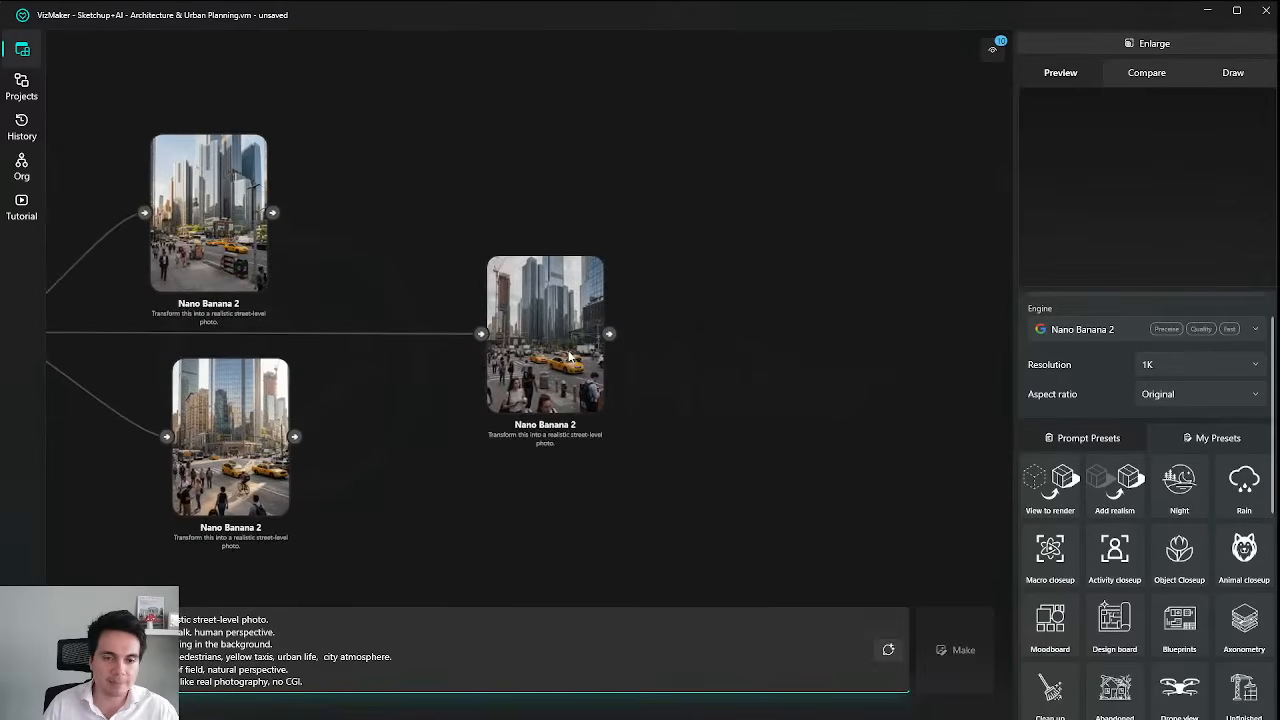
Select the outer street-level image and set up a video from it with Video Creator and the Kling o1 engine.
{"action": "left_click", "coordinate": [570, 355]}
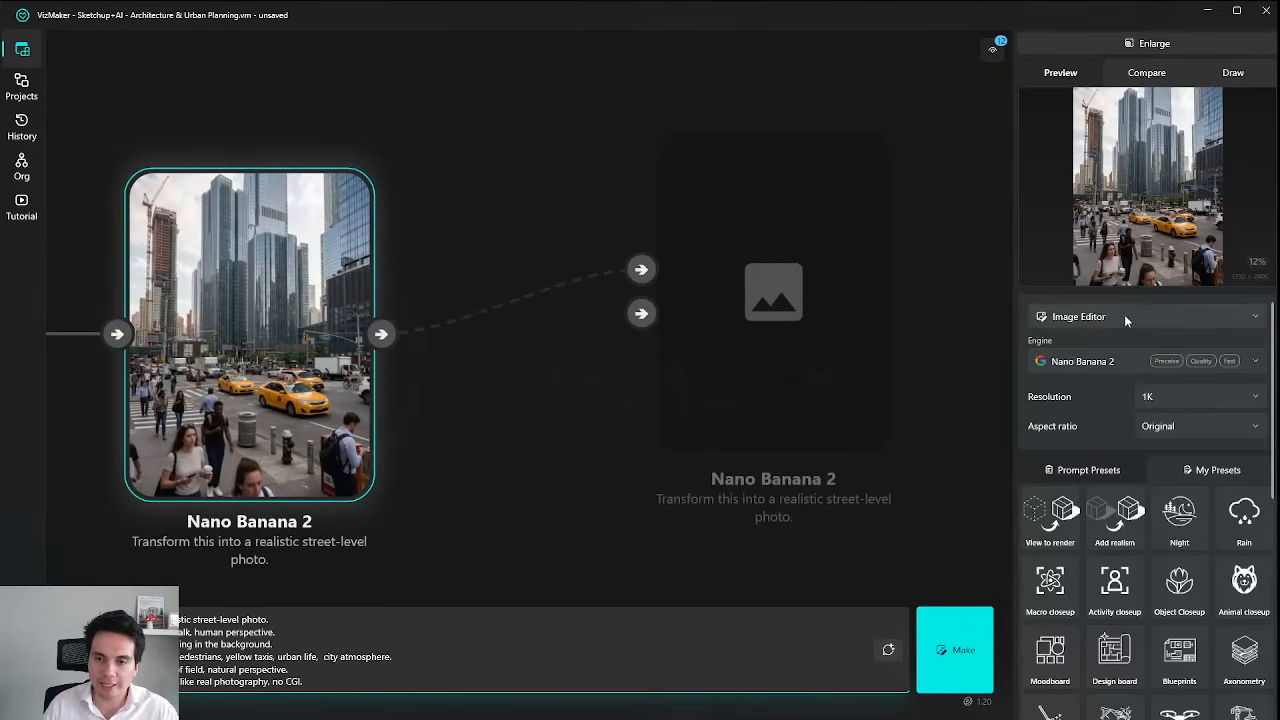
{"action": "left_click", "coordinate": [1126, 318]}
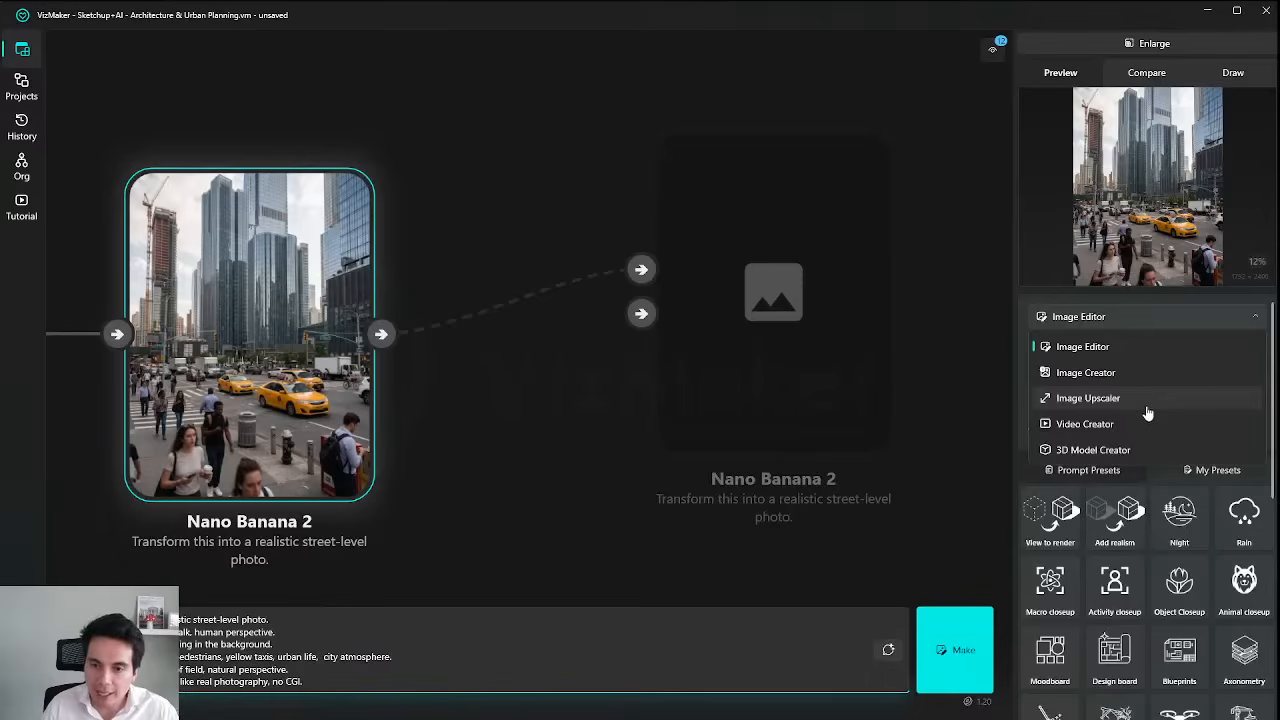
{"action": "left_click", "coordinate": [1098, 424]}
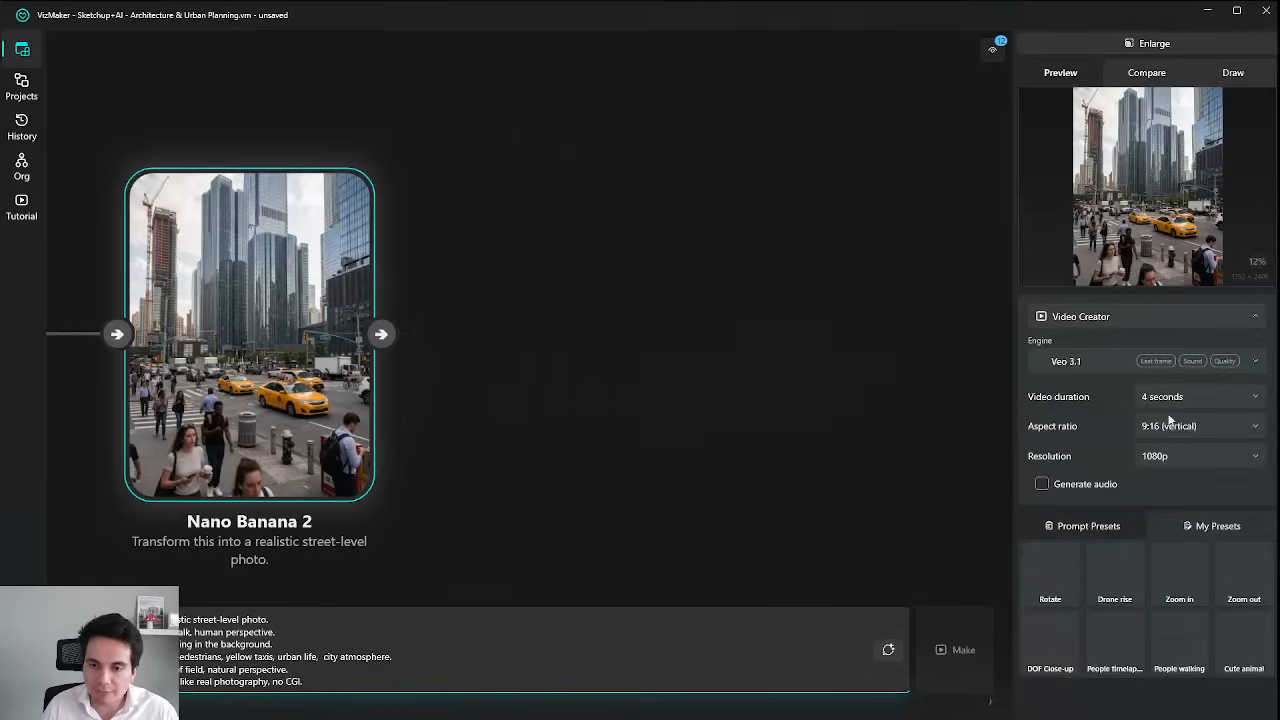
{"action": "left_click", "coordinate": [1108, 367]}
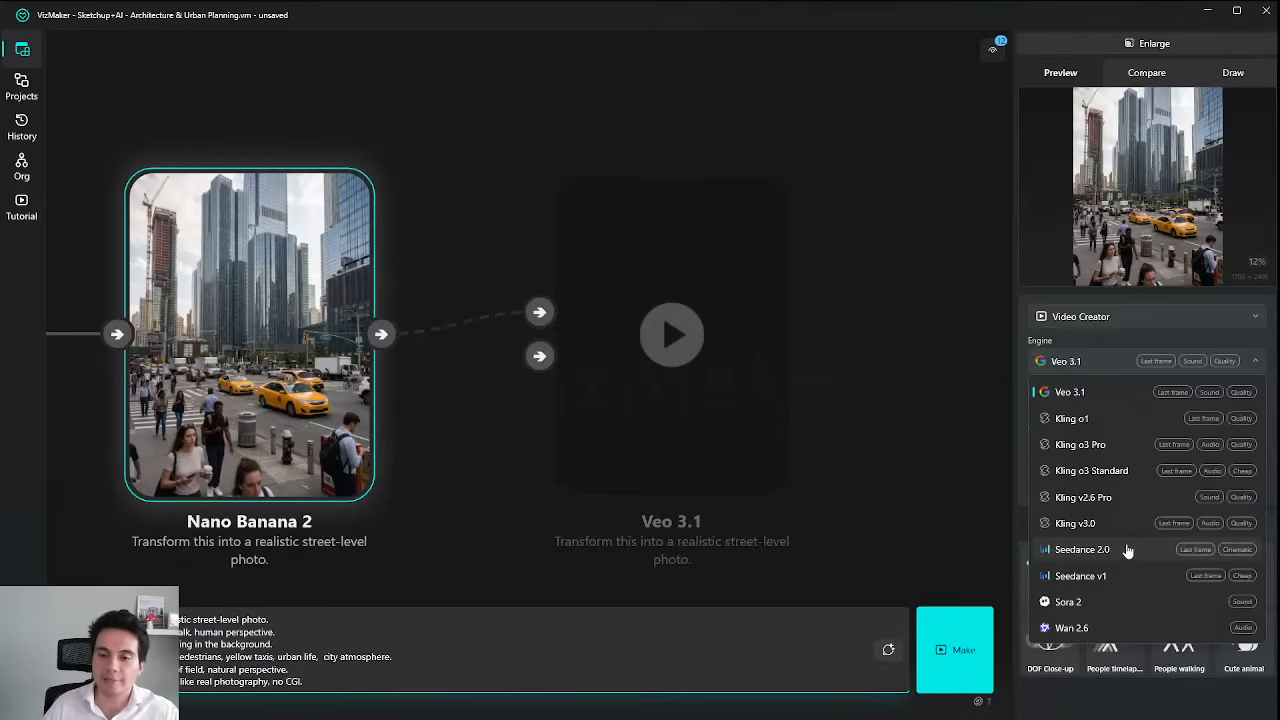
{"action": "left_click", "coordinate": [1137, 424]}
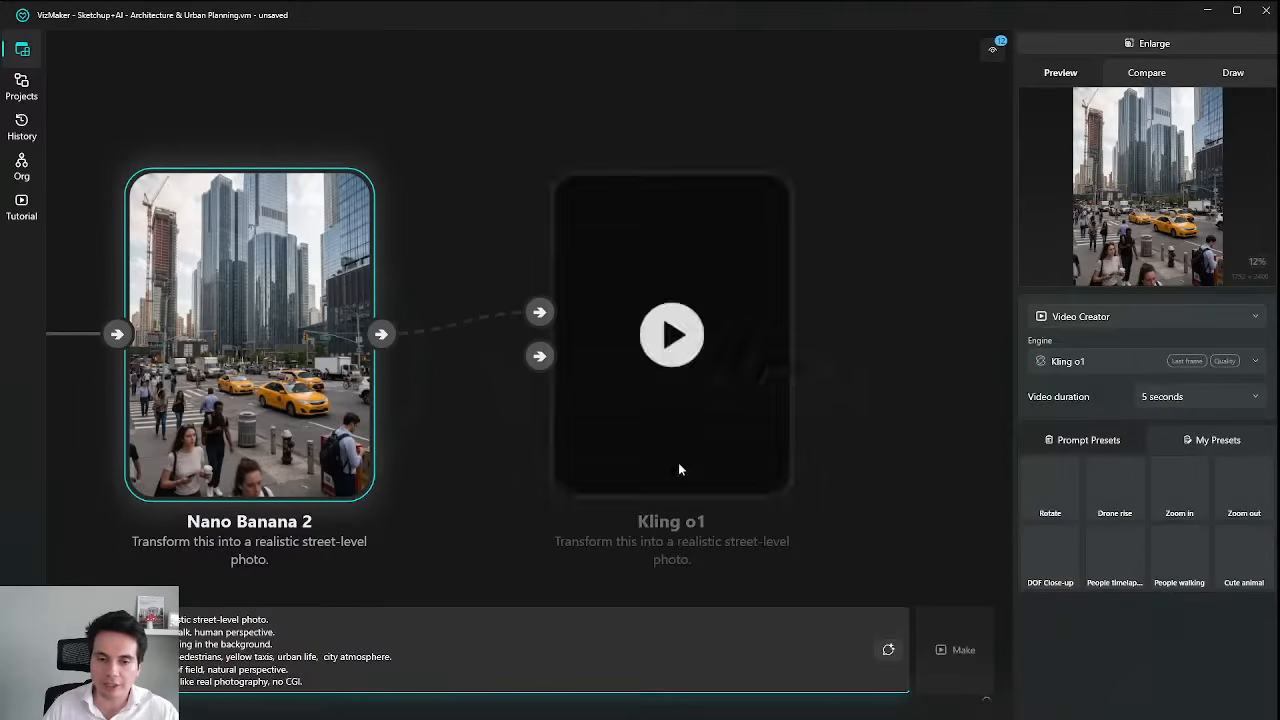
{"action": "left_click", "coordinate": [416, 631]}
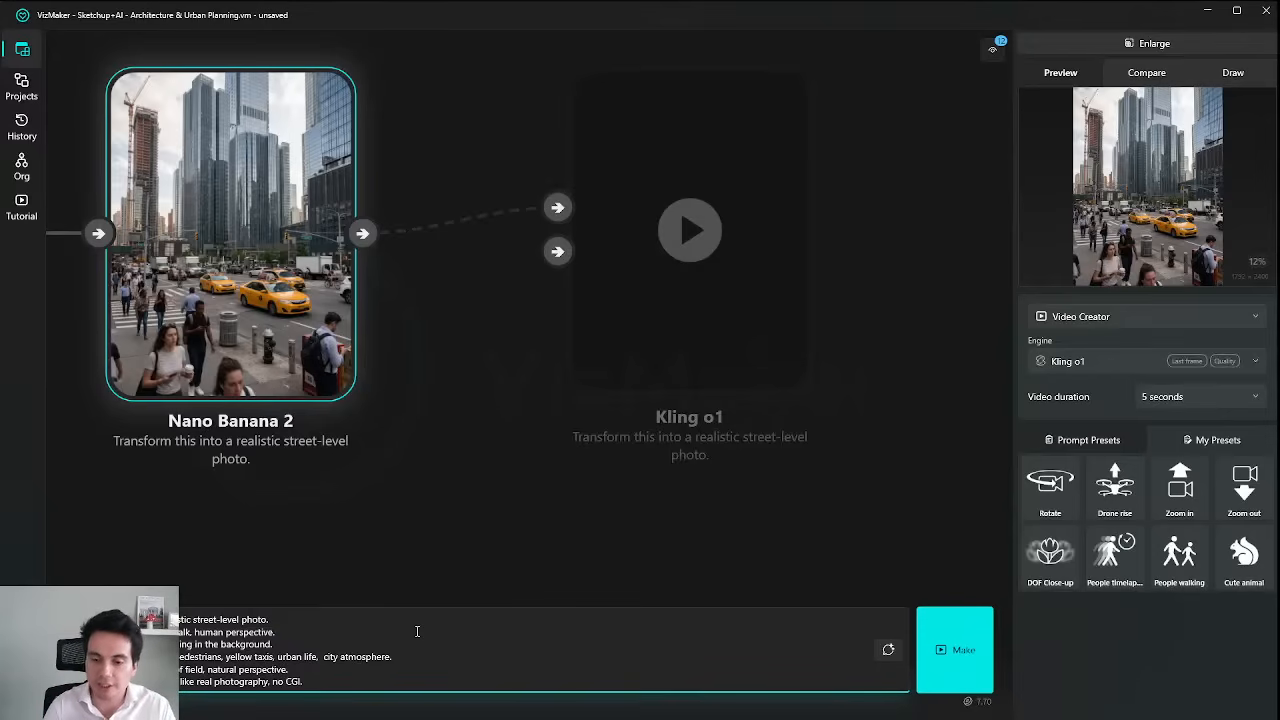
{"action": "left_click_drag", "start_coordinate": [690, 504], "coordinate": [721, 523]}
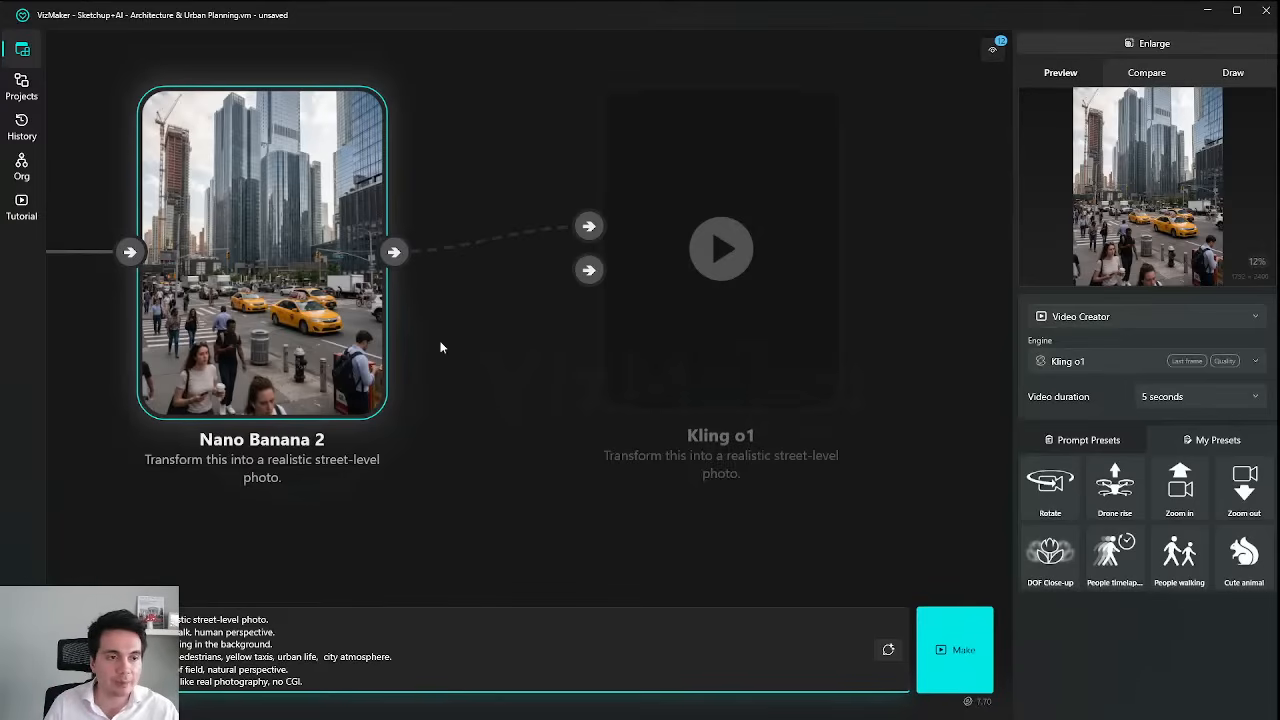
Check the organization page and the account's credits and subscription plans, and return to the node canvas.
{"action": "left_click", "coordinate": [24, 170]}
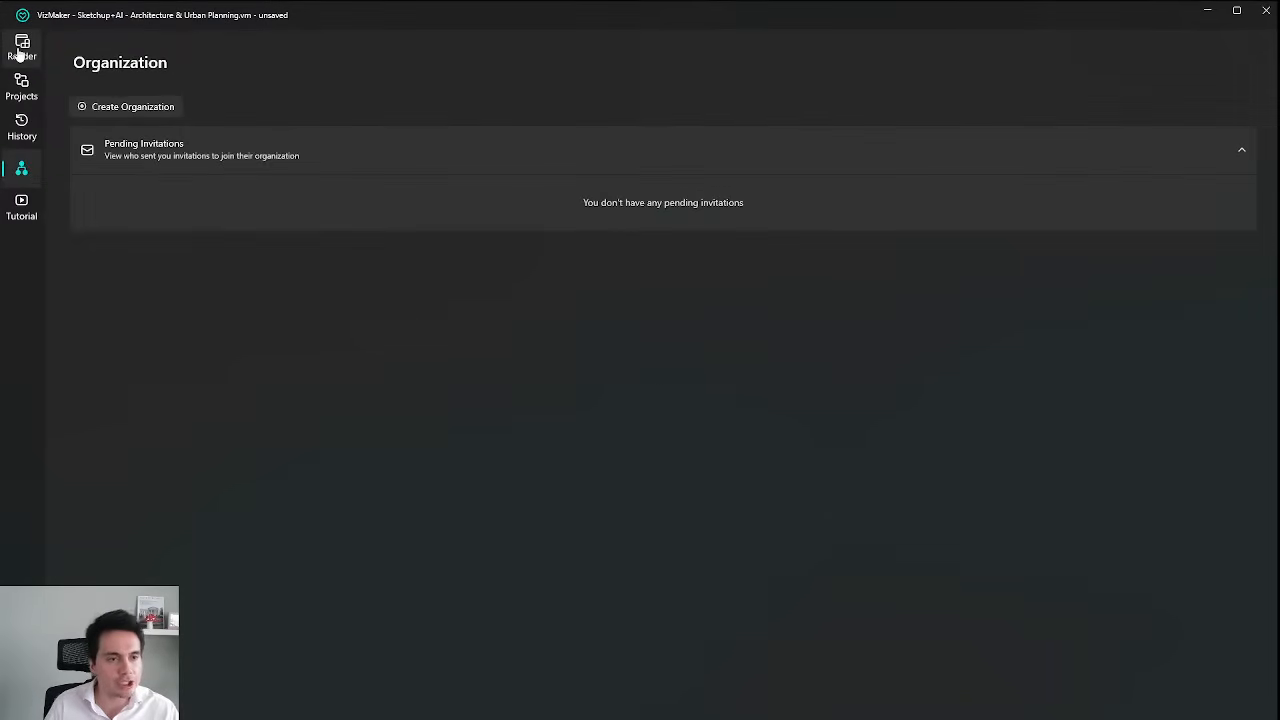
{"action": "left_click", "coordinate": [22, 656]}
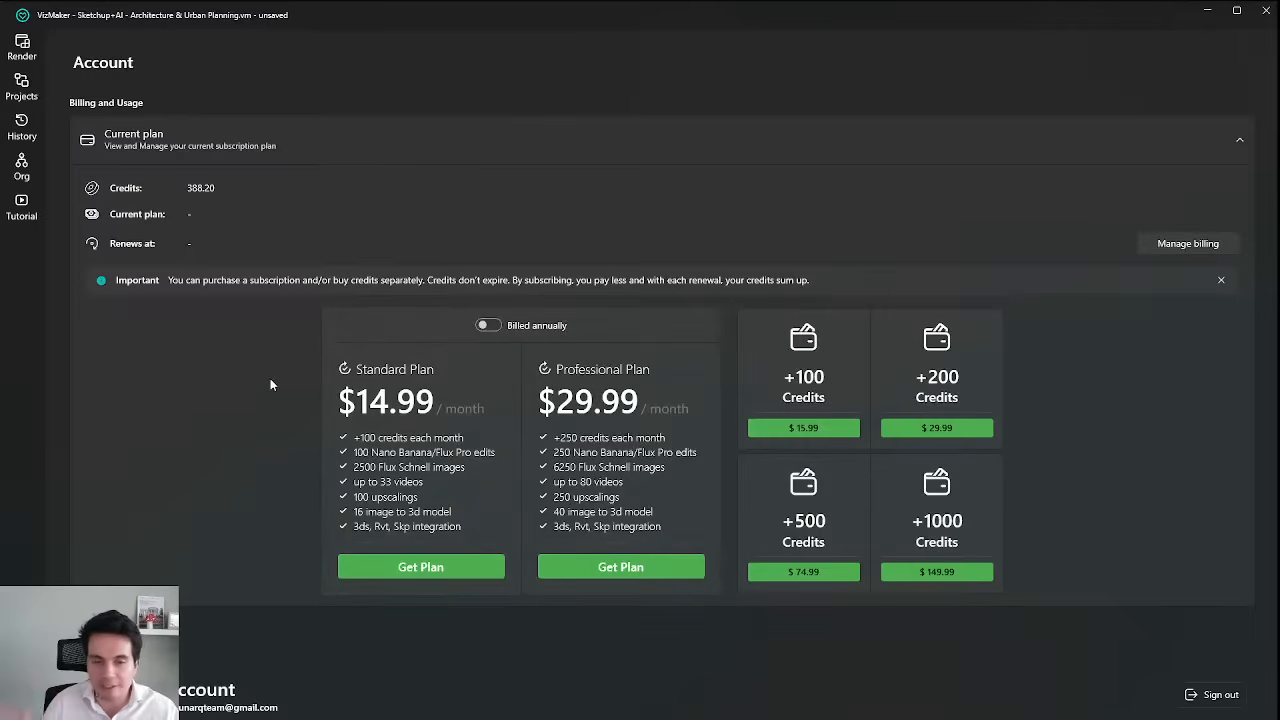
{"action": "left_click", "coordinate": [22, 47]}
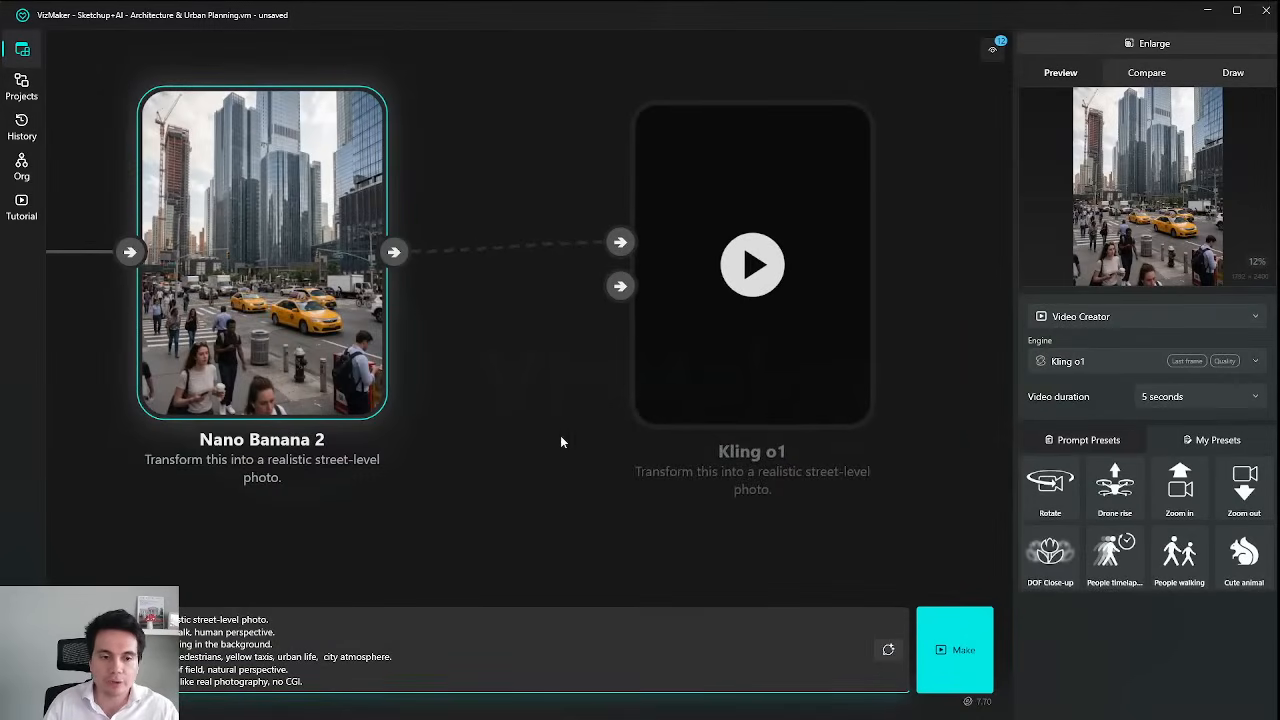
Clear the entire street-level photo prompt from the pending Kling o1 video node.
{"action": "scroll", "coordinate": [557, 444], "scroll_direction": "down", "scroll_amount": 2}
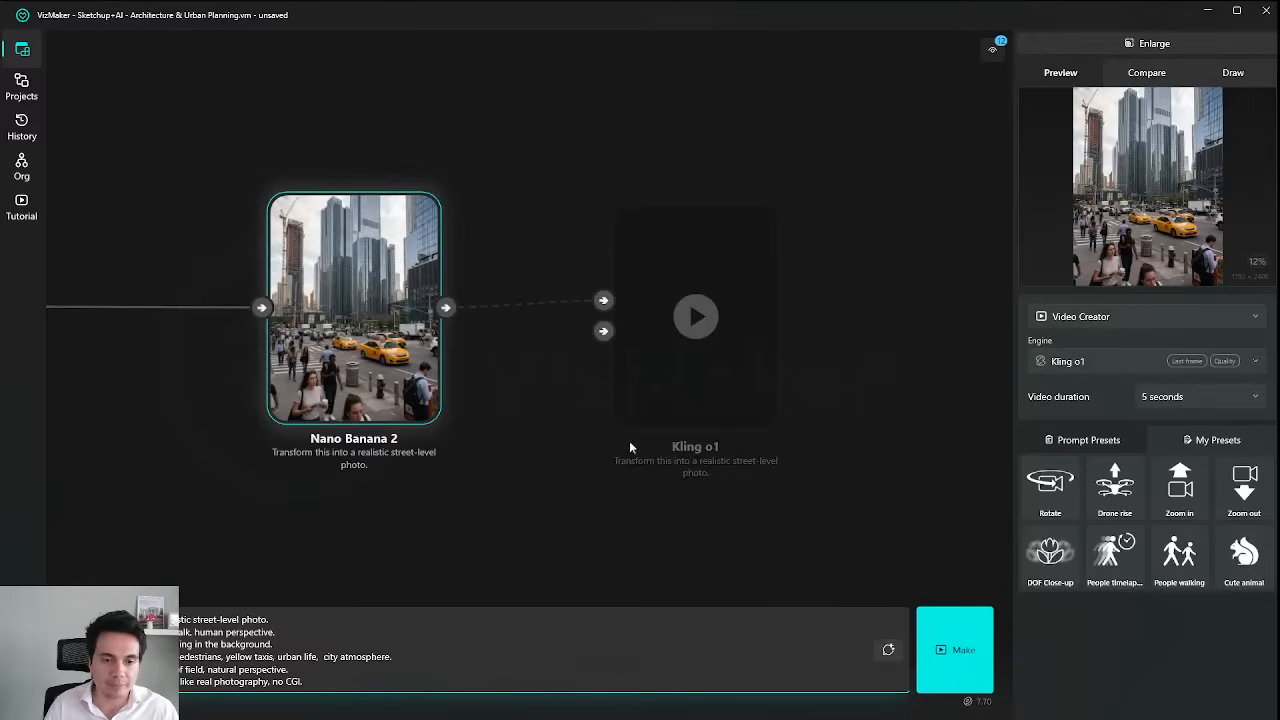
{"action": "left_click_drag", "start_coordinate": [534, 417], "coordinate": [574, 394]}
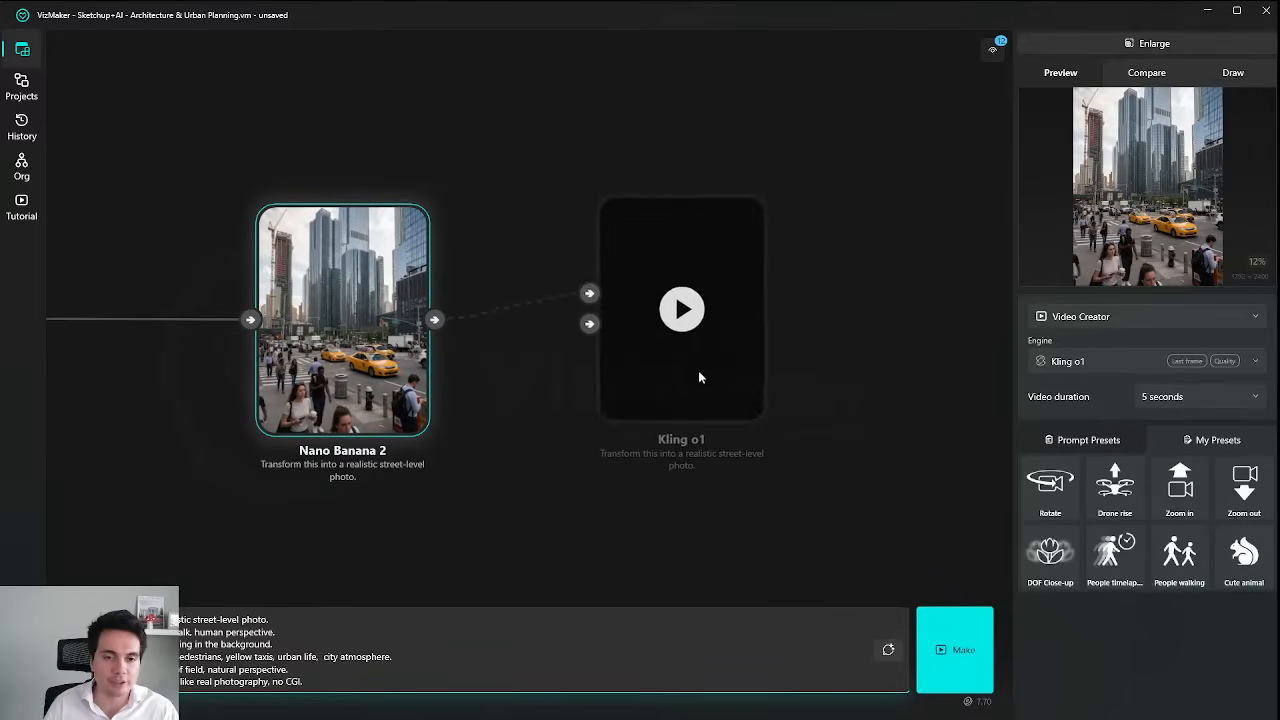
{"action": "left_click", "coordinate": [366, 645]}
{"action": "key", "text": "ctrl+a"}
{"action": "key", "text": "BackSpace"}
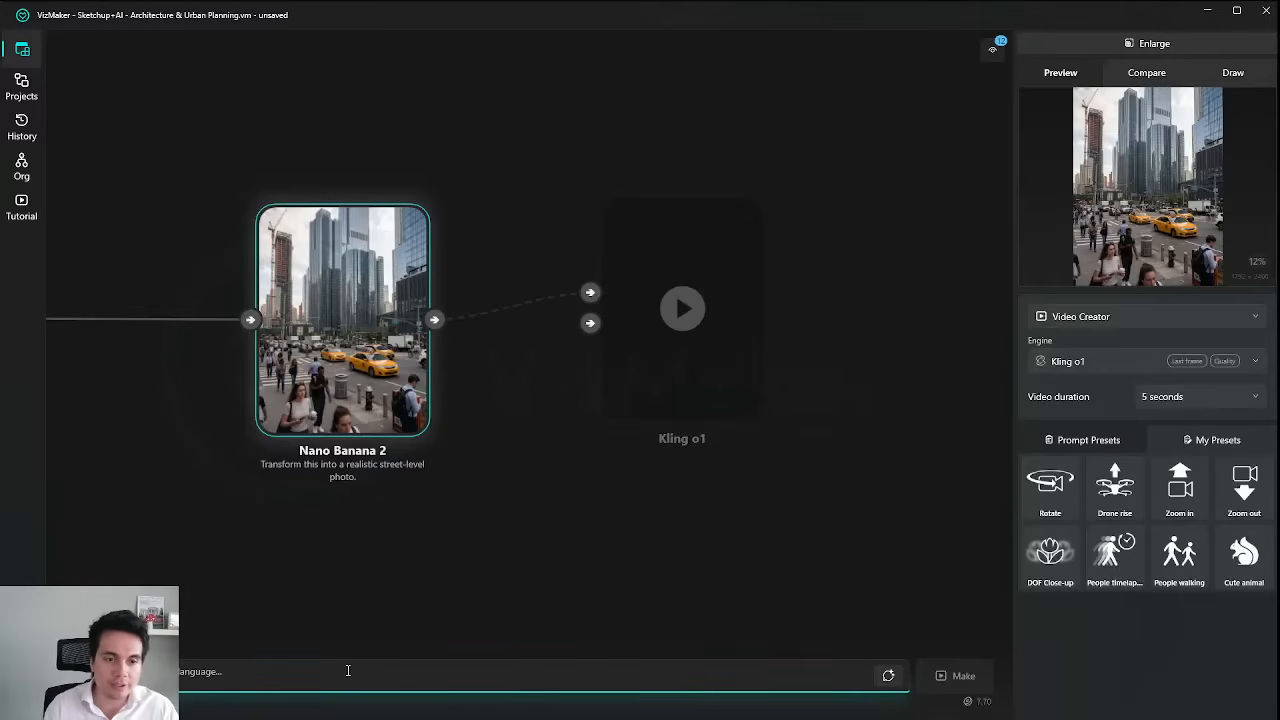
Examine the video's source street-level image at enlarged size, and return to the node canvas.
{"action": "left_click", "coordinate": [1152, 43]}
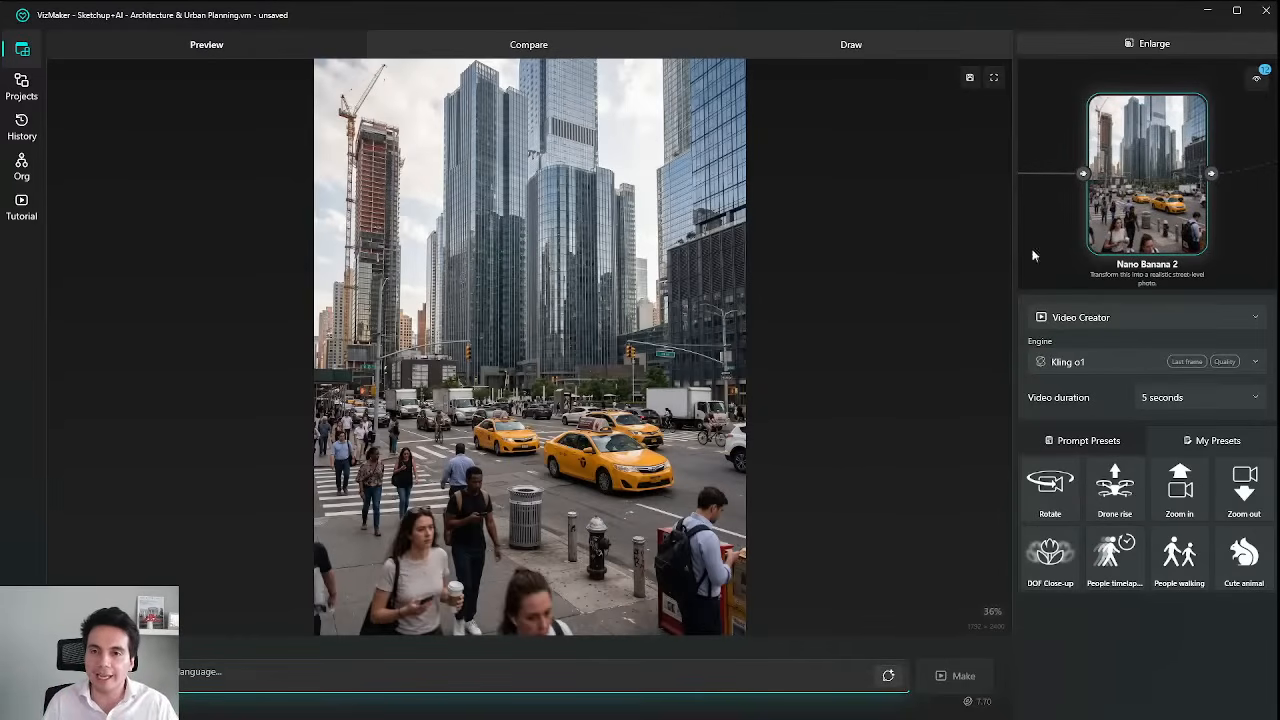
{"action": "left_click", "coordinate": [1138, 48]}
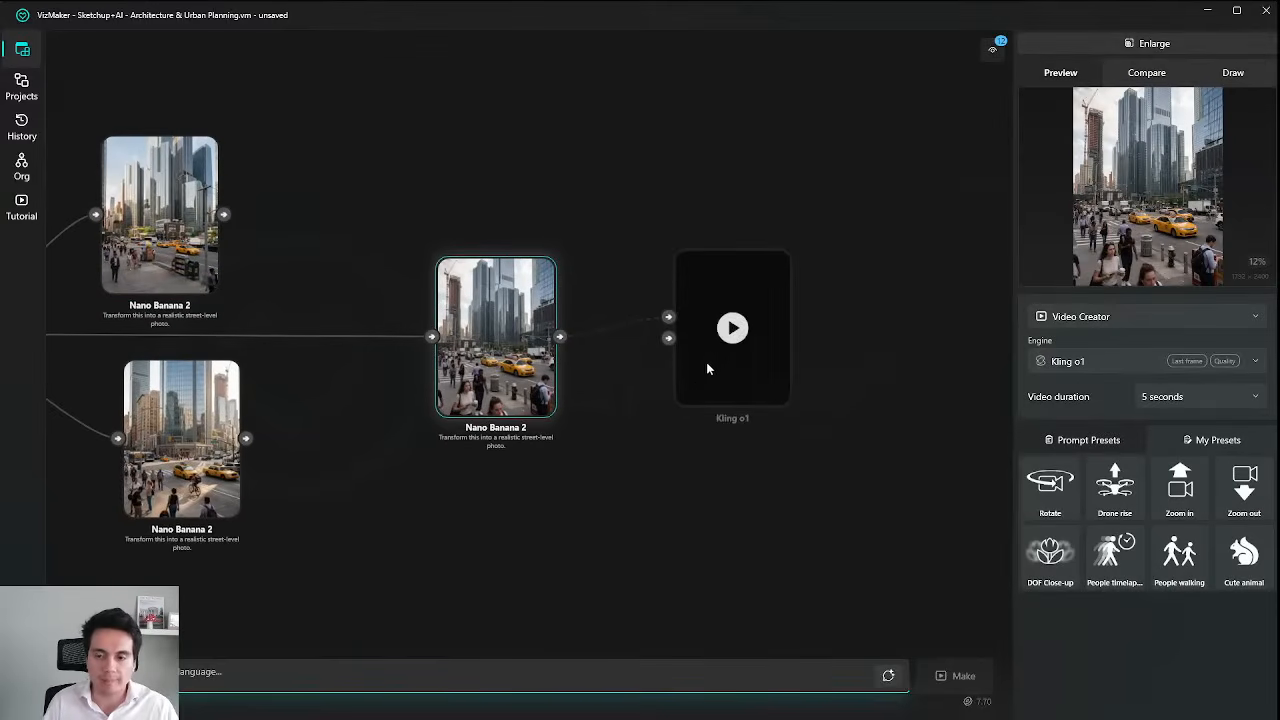
{"action": "scroll", "coordinate": [645, 398], "scroll_direction": "up", "scroll_amount": 2}
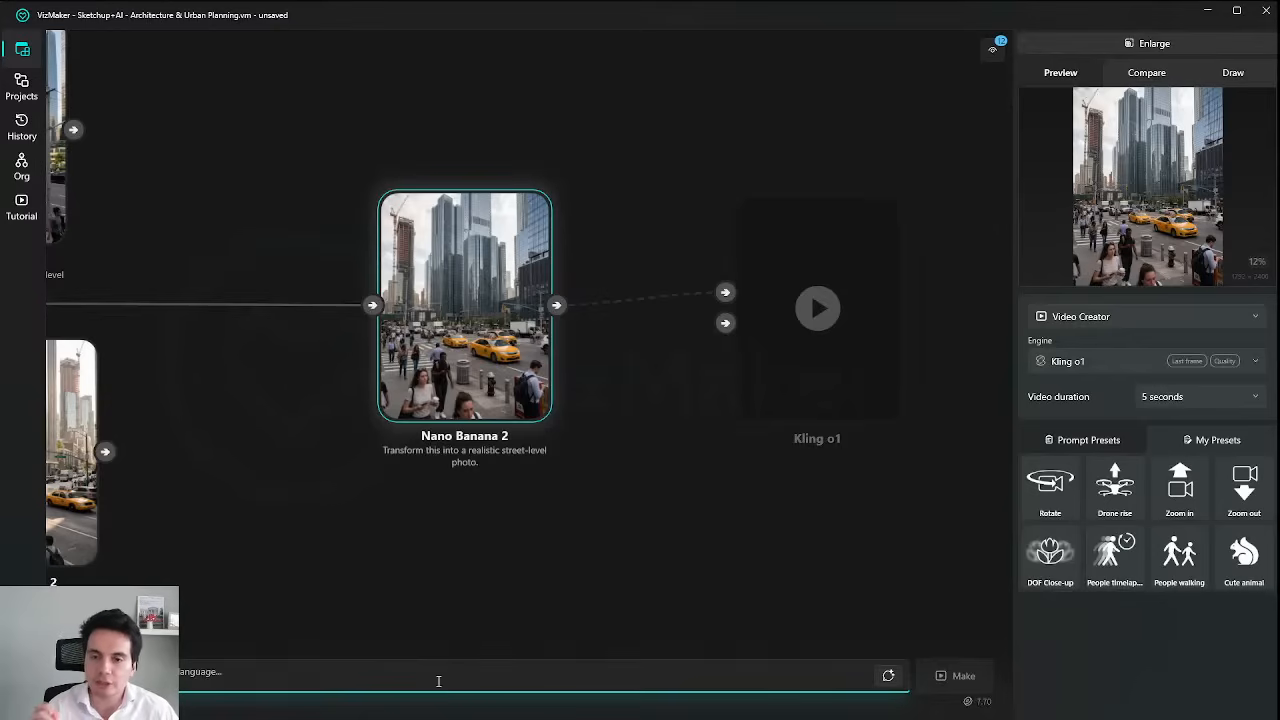
Review the available video engines, including Veo, Kling and Seedance, and keep Kling o1 selected.
{"action": "left_click", "coordinate": [1120, 364]}
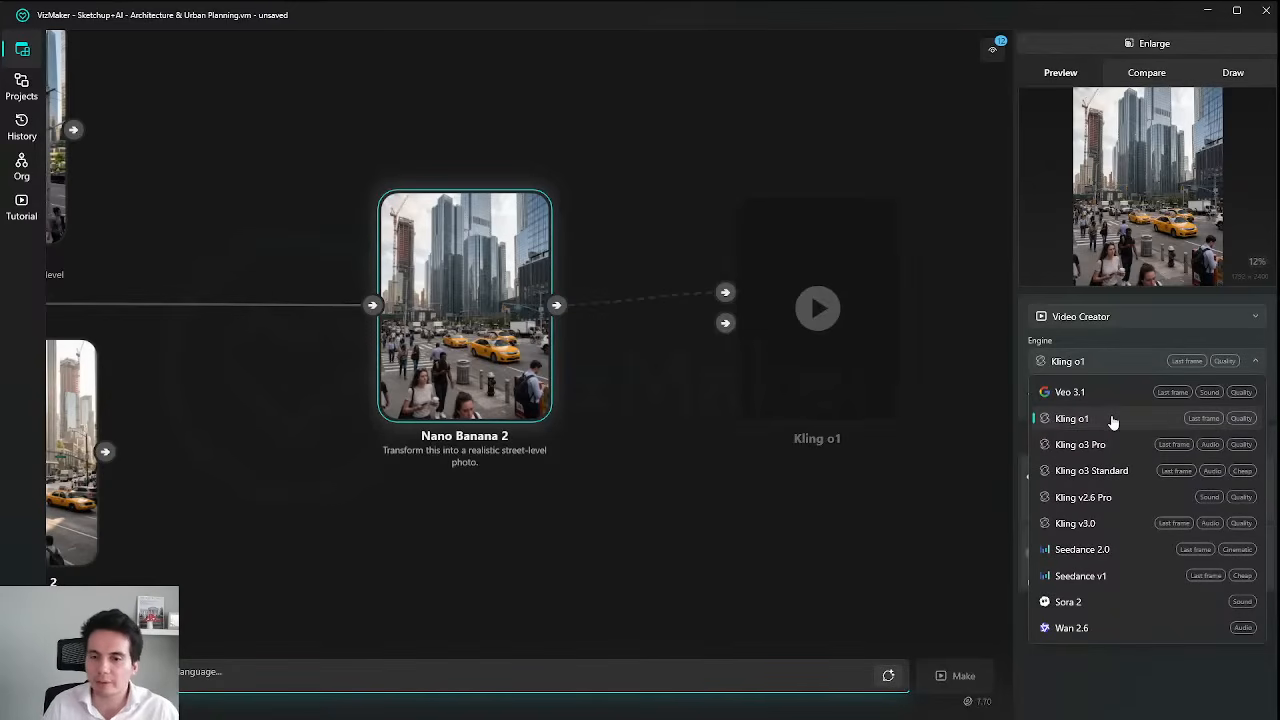
{"action": "left_click", "coordinate": [1111, 420]}
{"action": "left_click", "coordinate": [1116, 361]}
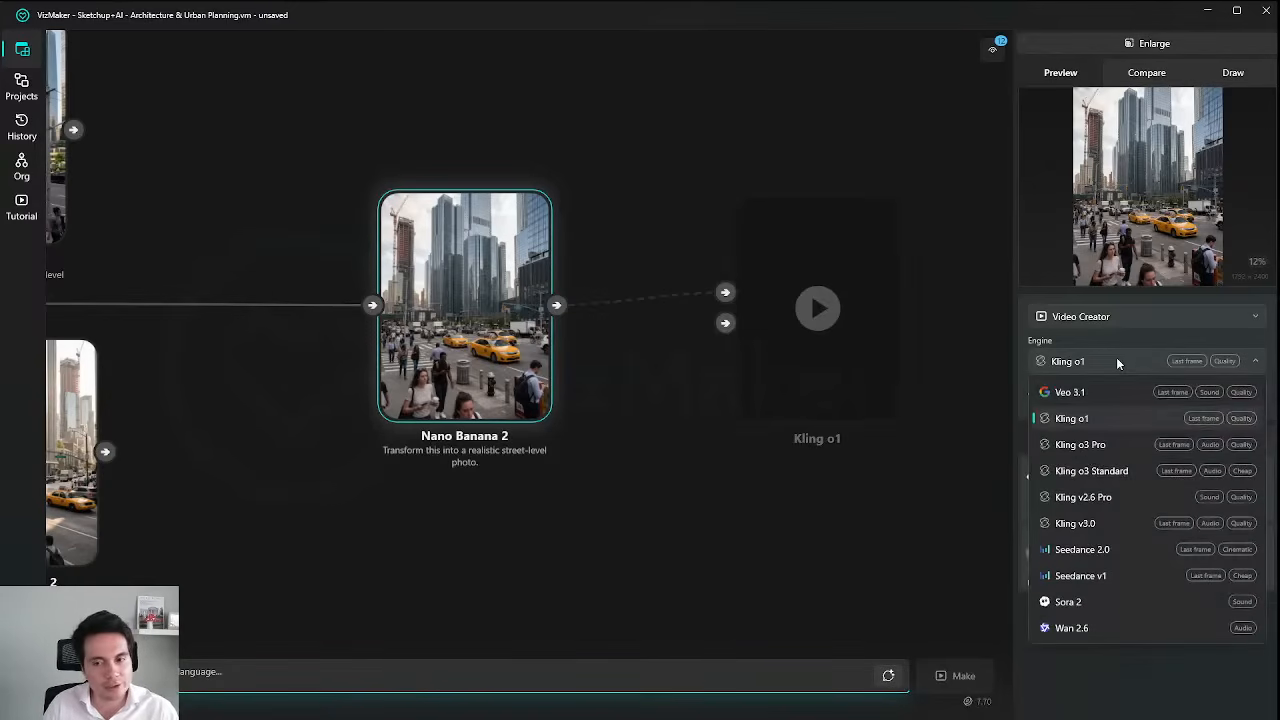
{"action": "left_click", "coordinate": [1100, 420]}
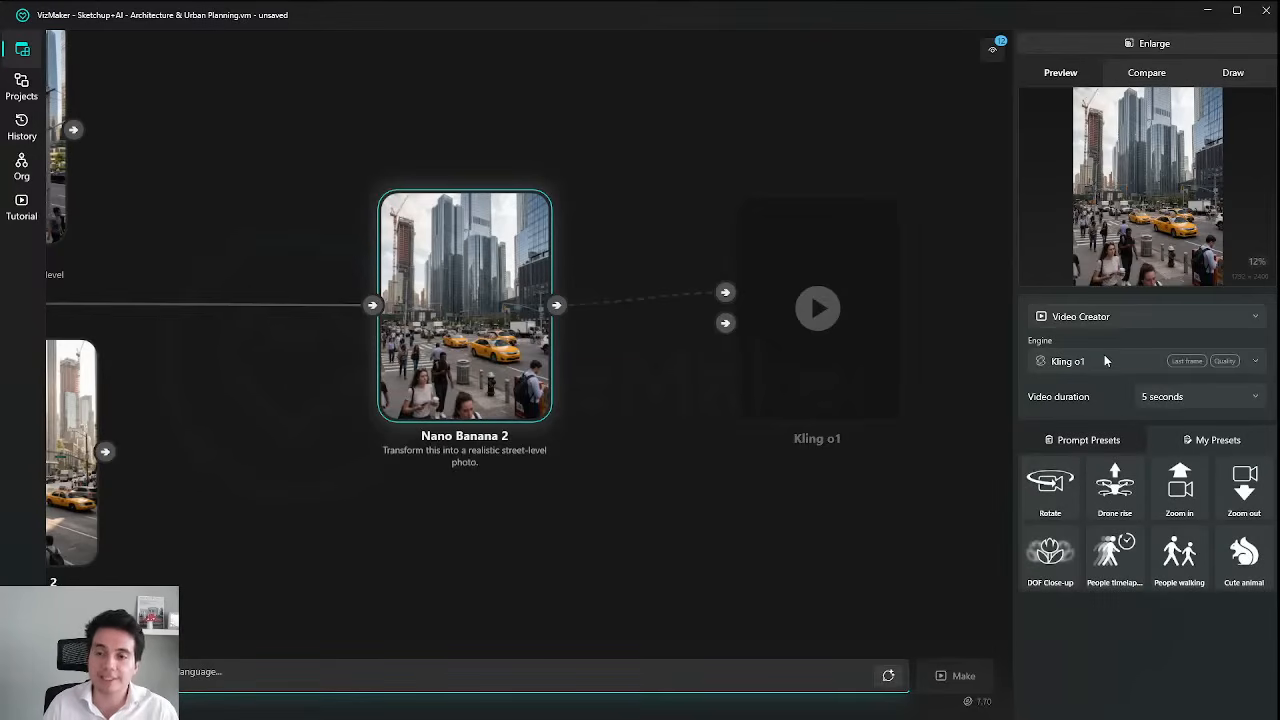
{"action": "left_click", "coordinate": [1104, 360]}
{"action": "left_click", "coordinate": [1102, 358]}
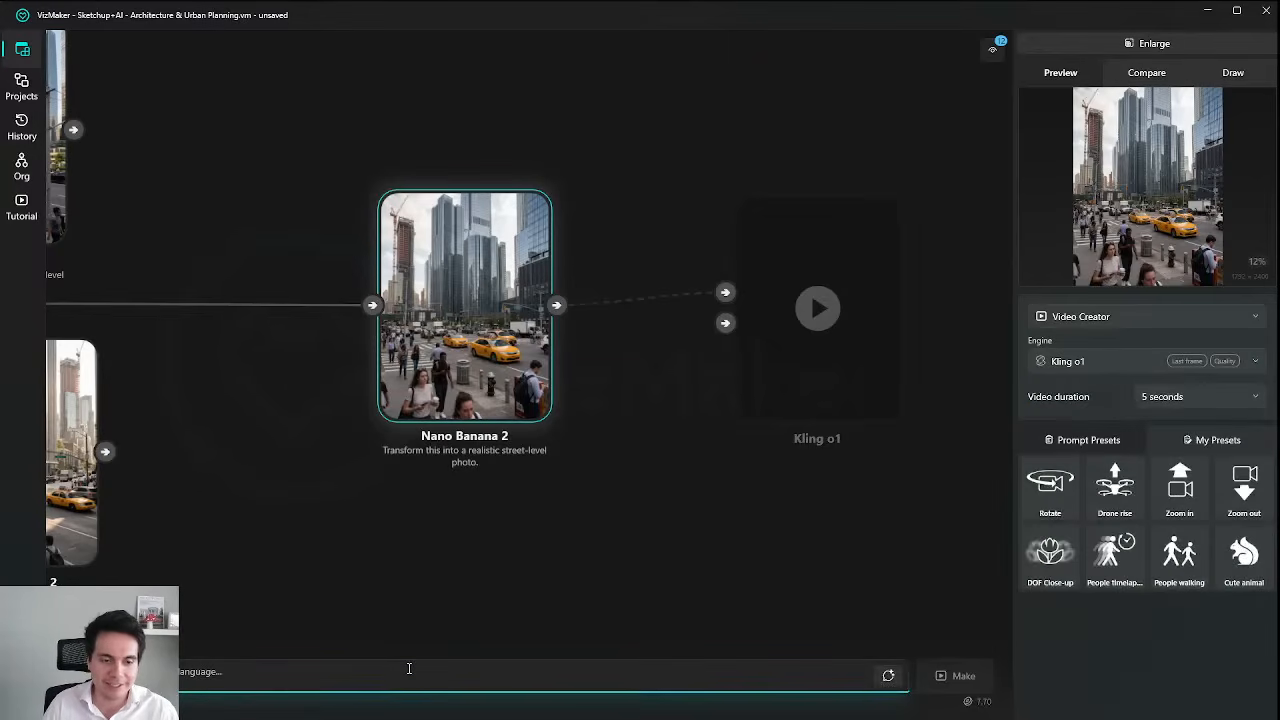
{"action": "left_click", "coordinate": [1104, 362]}
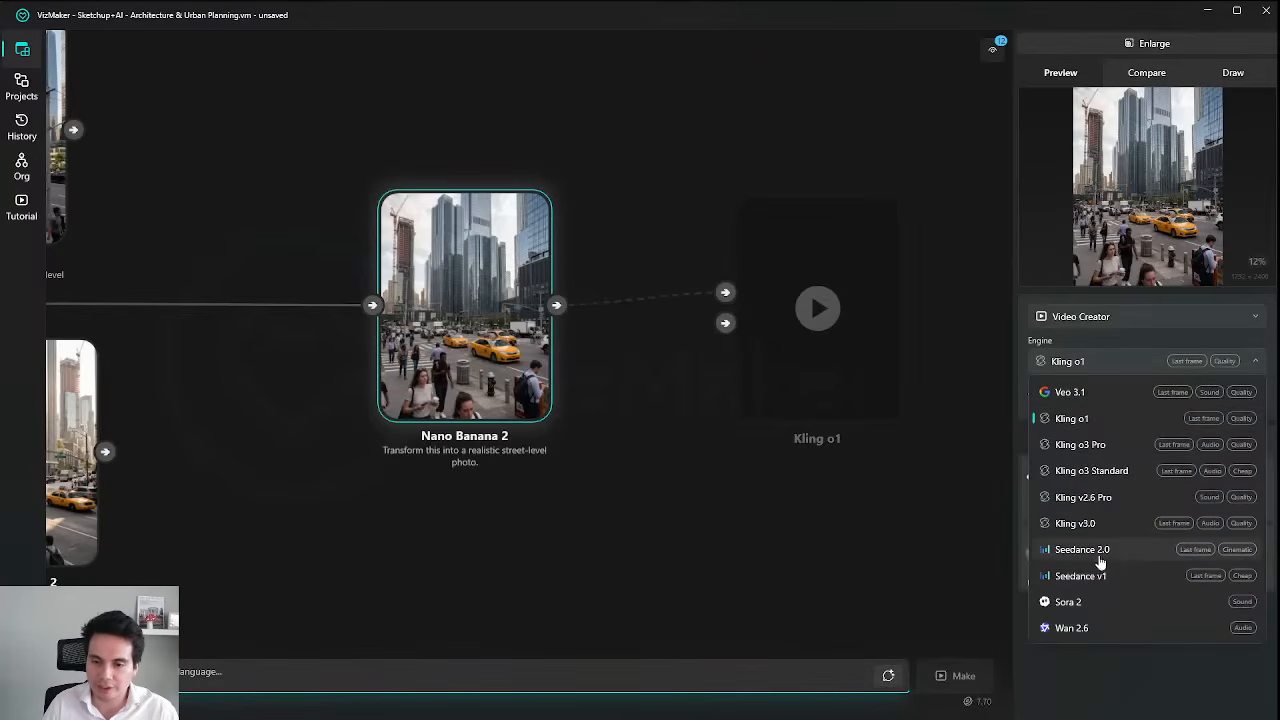
{"action": "left_click", "coordinate": [1097, 420]}
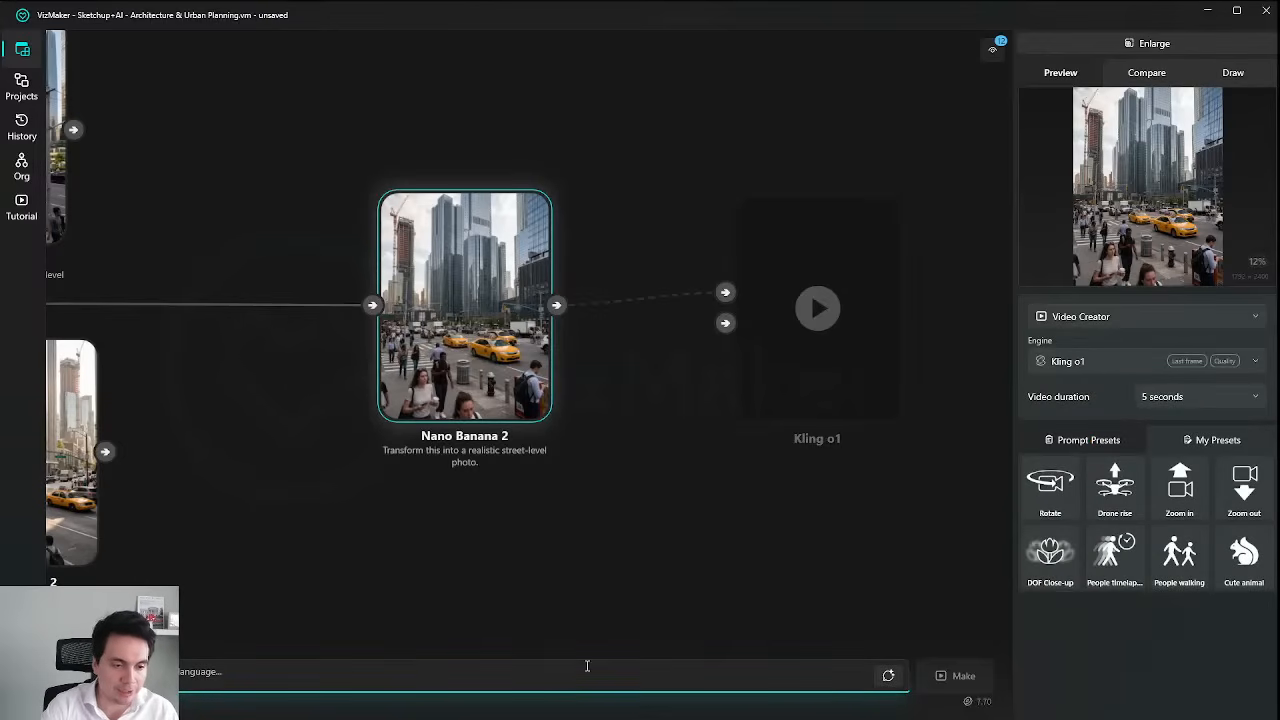
Write the video prompt "camera zoom in slowly, people walking naturally" for the Kling o1 node.
{"action": "type", "text": "camera"}
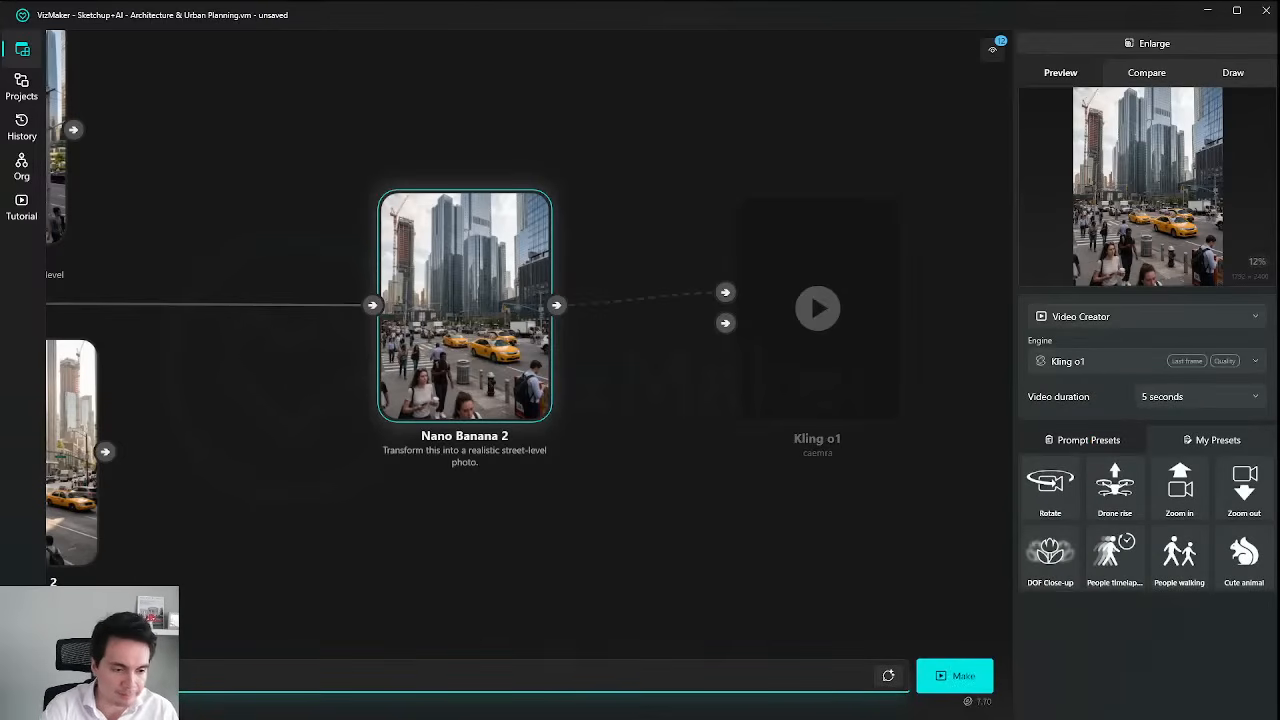
{"action": "key", "text": "BackSpace"}
{"action": "key", "text": "BackSpace"}
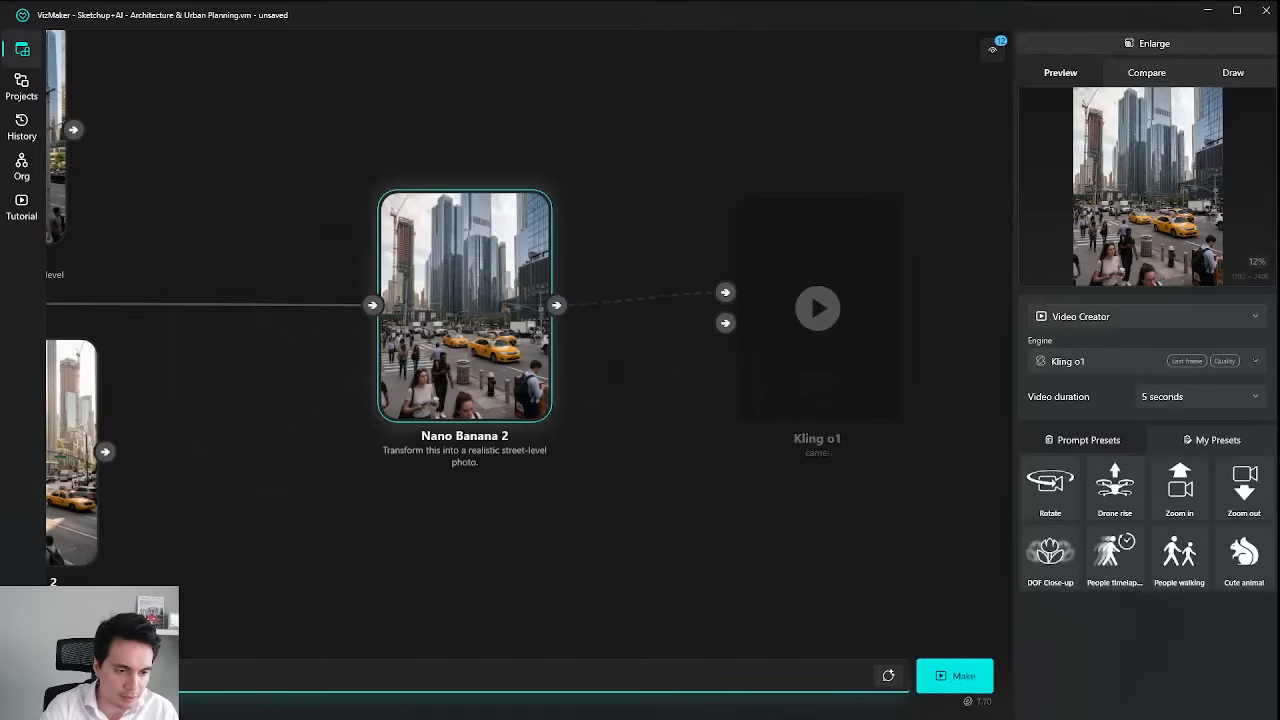
{"action": "type", "text": "a zoom in"}
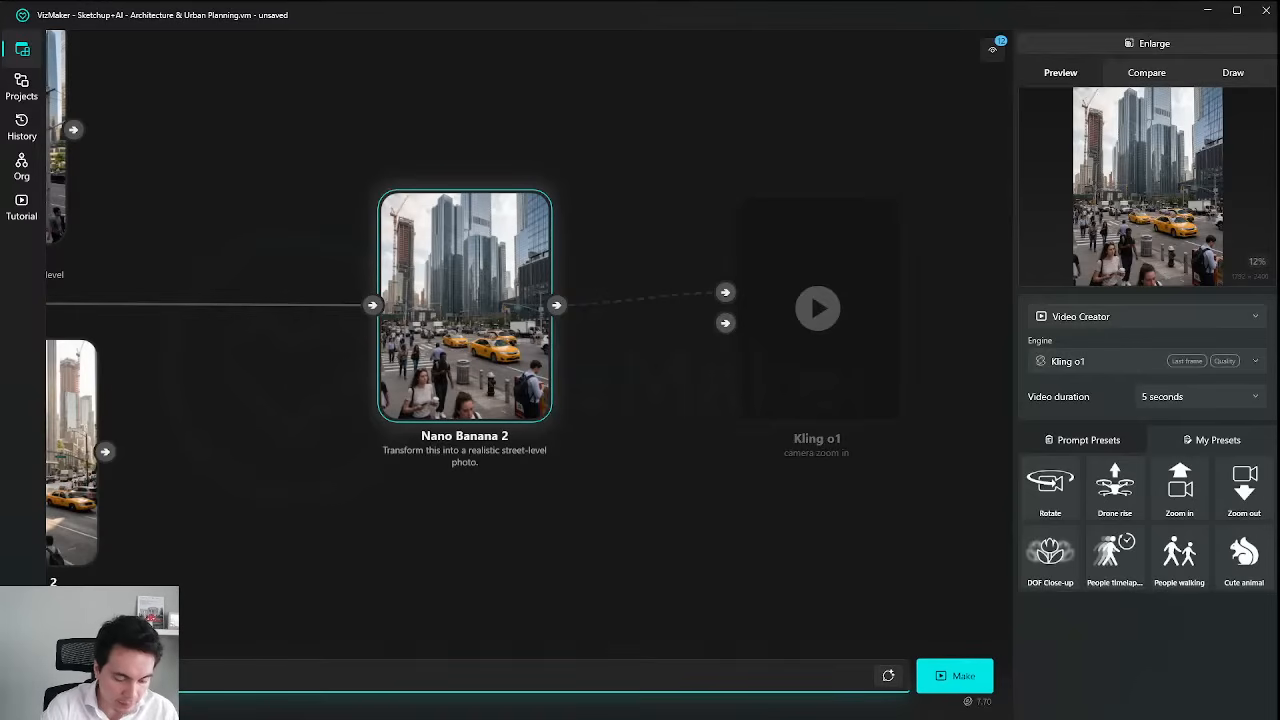
{"action": "type", "text": " slowly."}
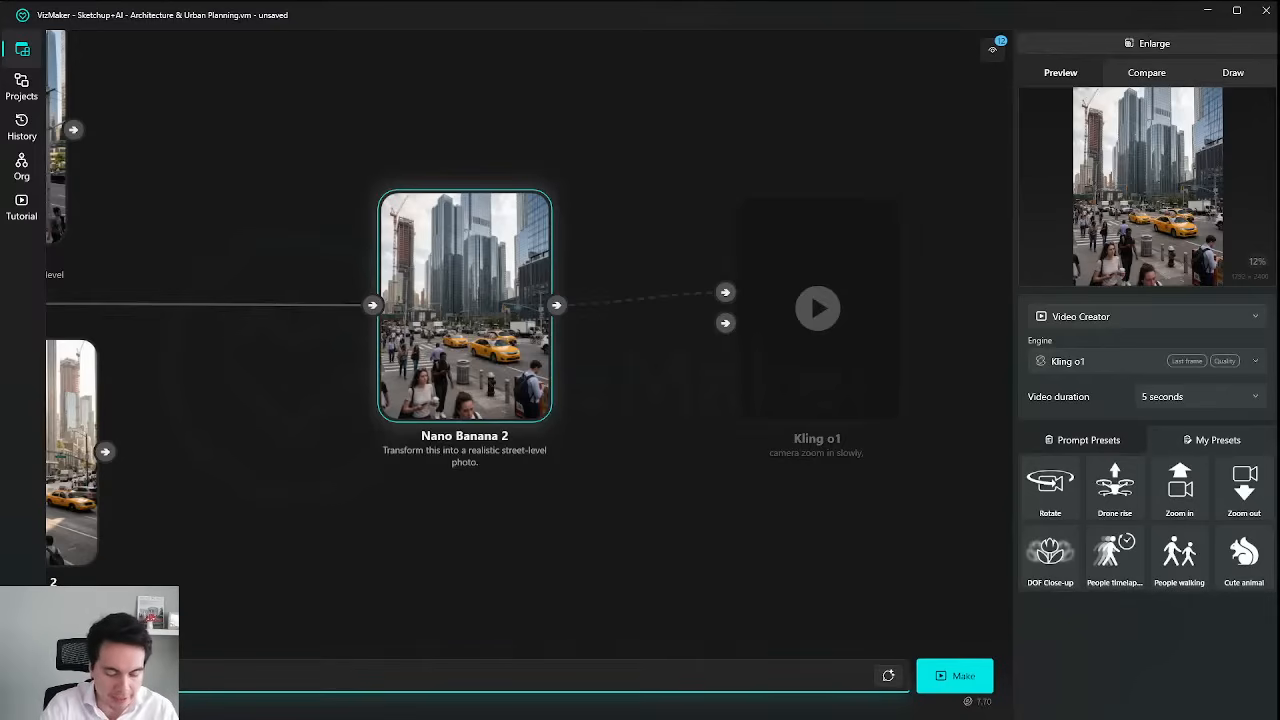
{"action": "key", "text": "BackSpace"}
{"action": "type", "text": ", people walking na"}
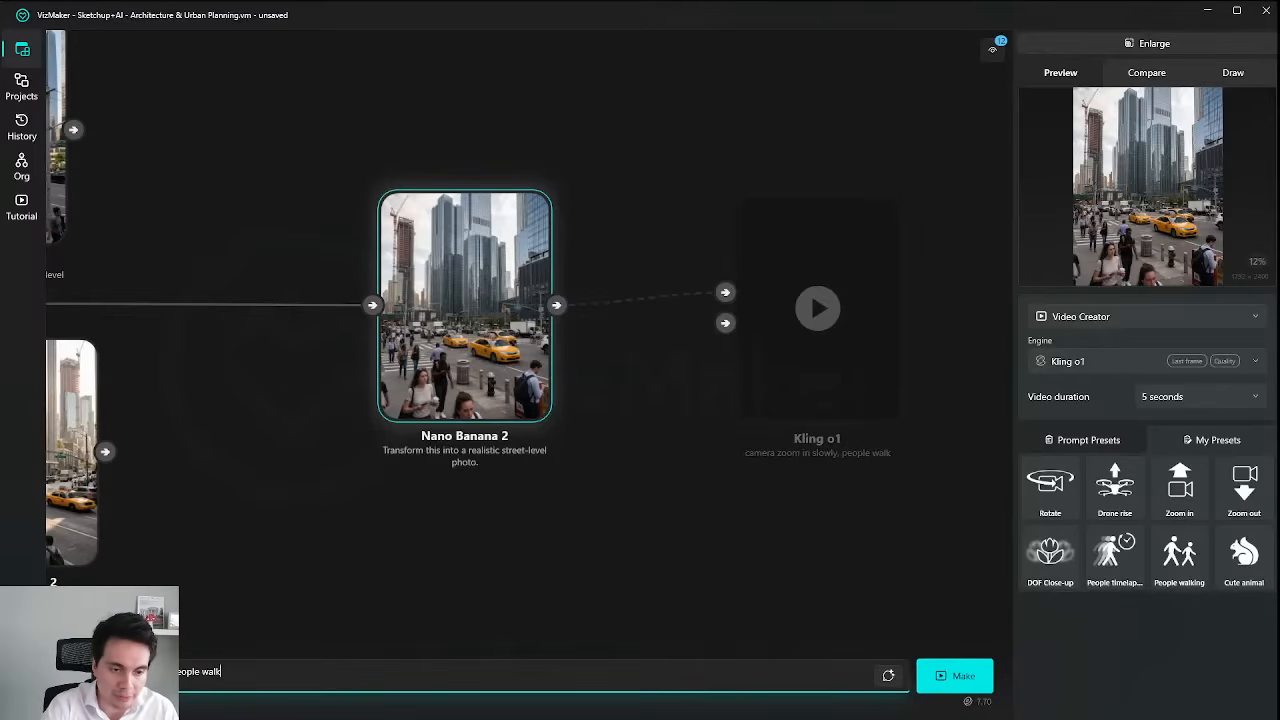
{"action": "type", "text": "turally"}
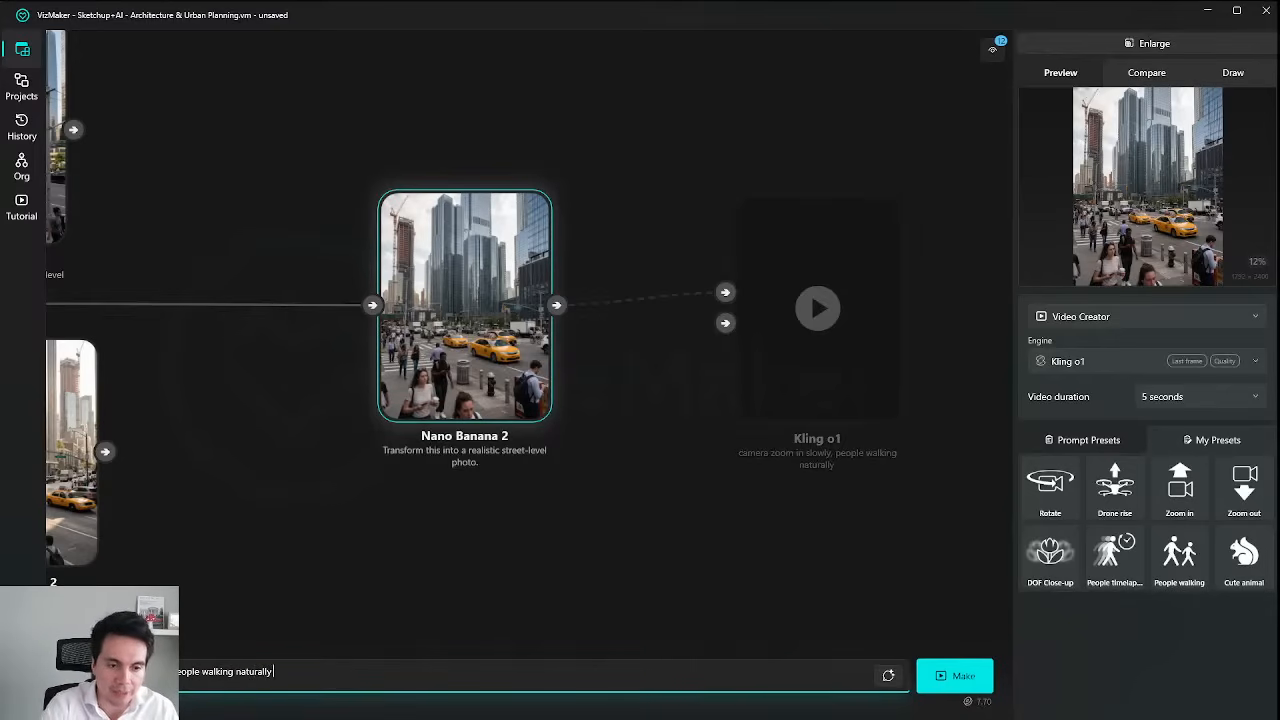
{"action": "type", "text": "."}
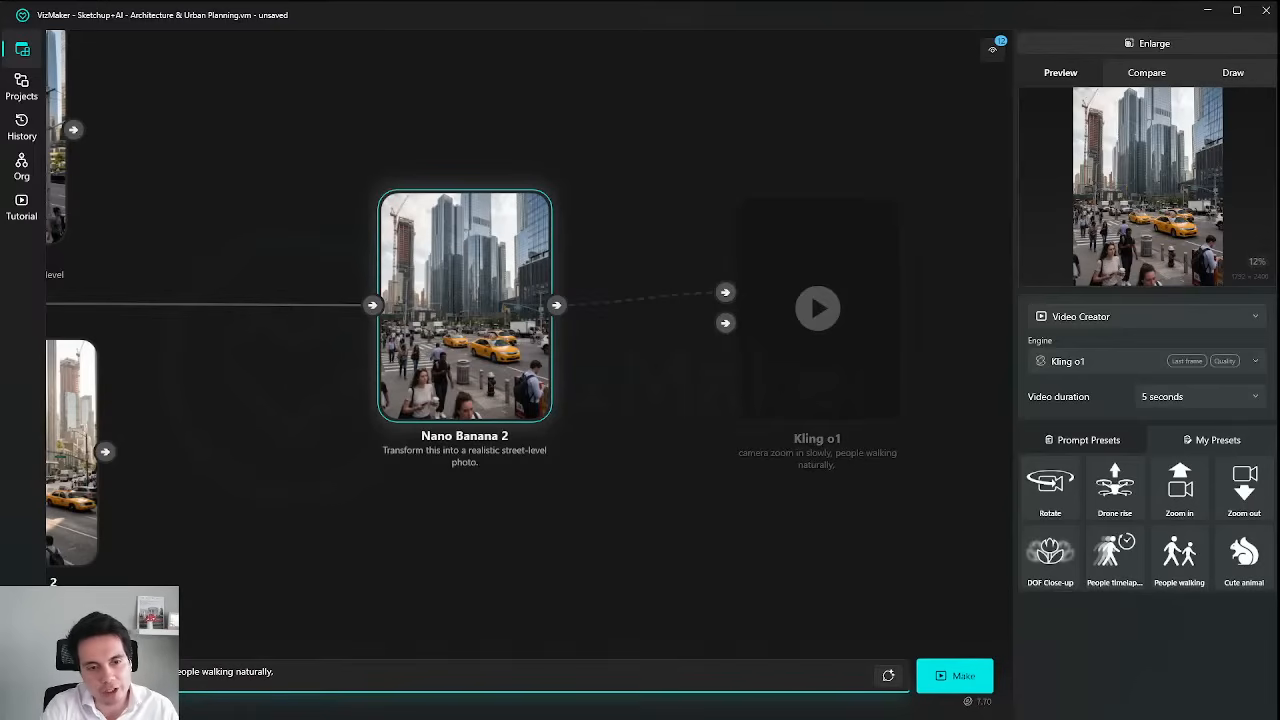
Extend the prompt with ", cars moving slowly" and generate the video from the street-level image.
{"action": "key", "text": "BackSpace"}
{"action": "type", "text": ", cara "}
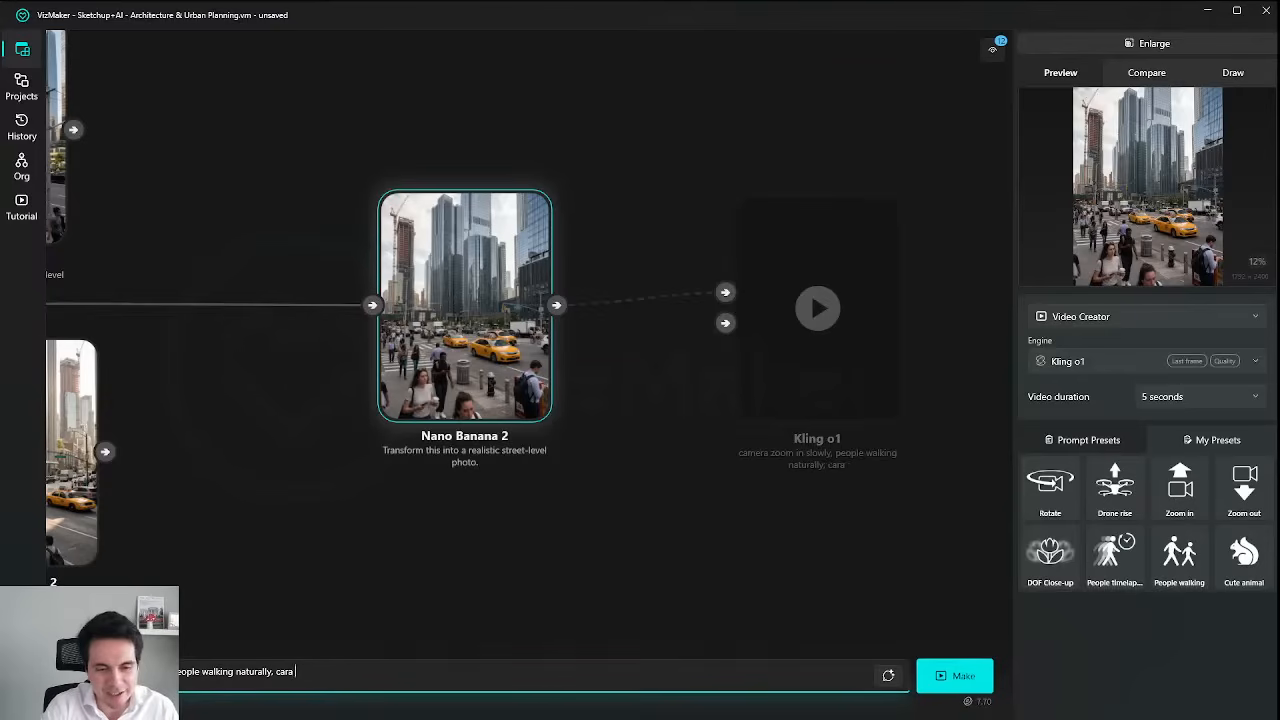
{"action": "type", "text": "moving slowly"}
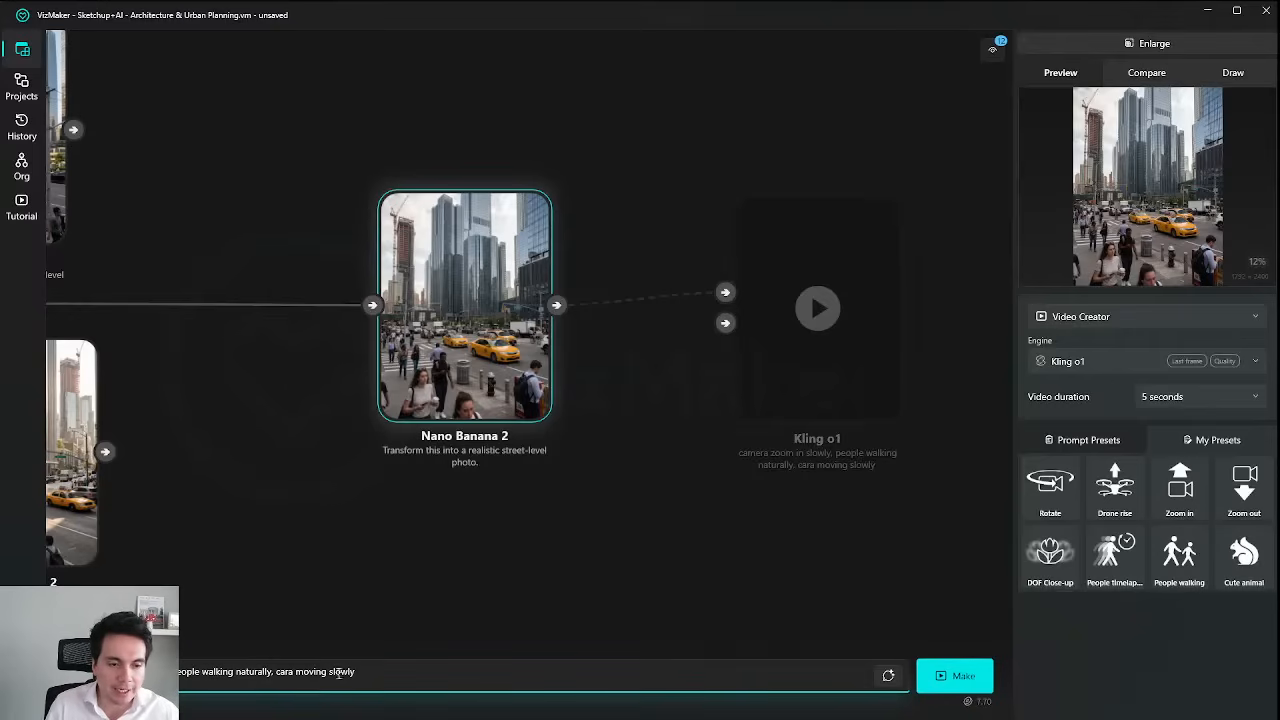
{"action": "left_click", "coordinate": [295, 671]}
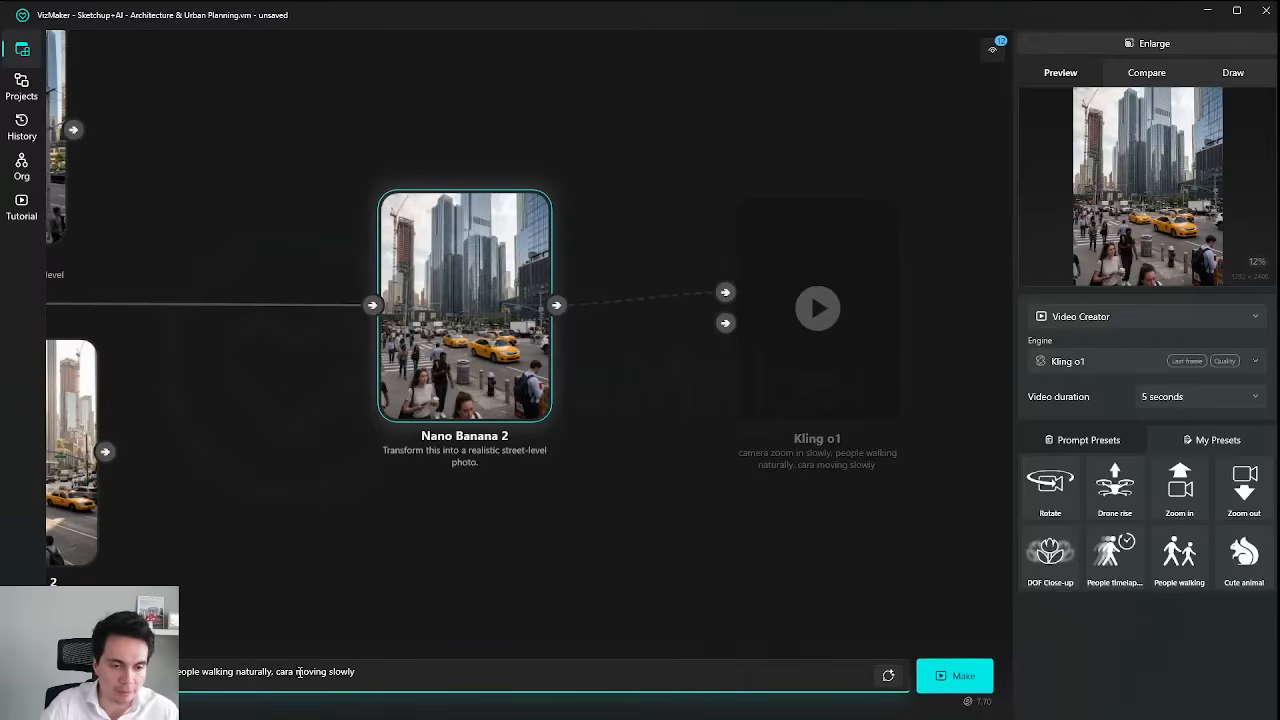
{"action": "key", "text": "BackSpace"}
{"action": "type", "text": "s"}
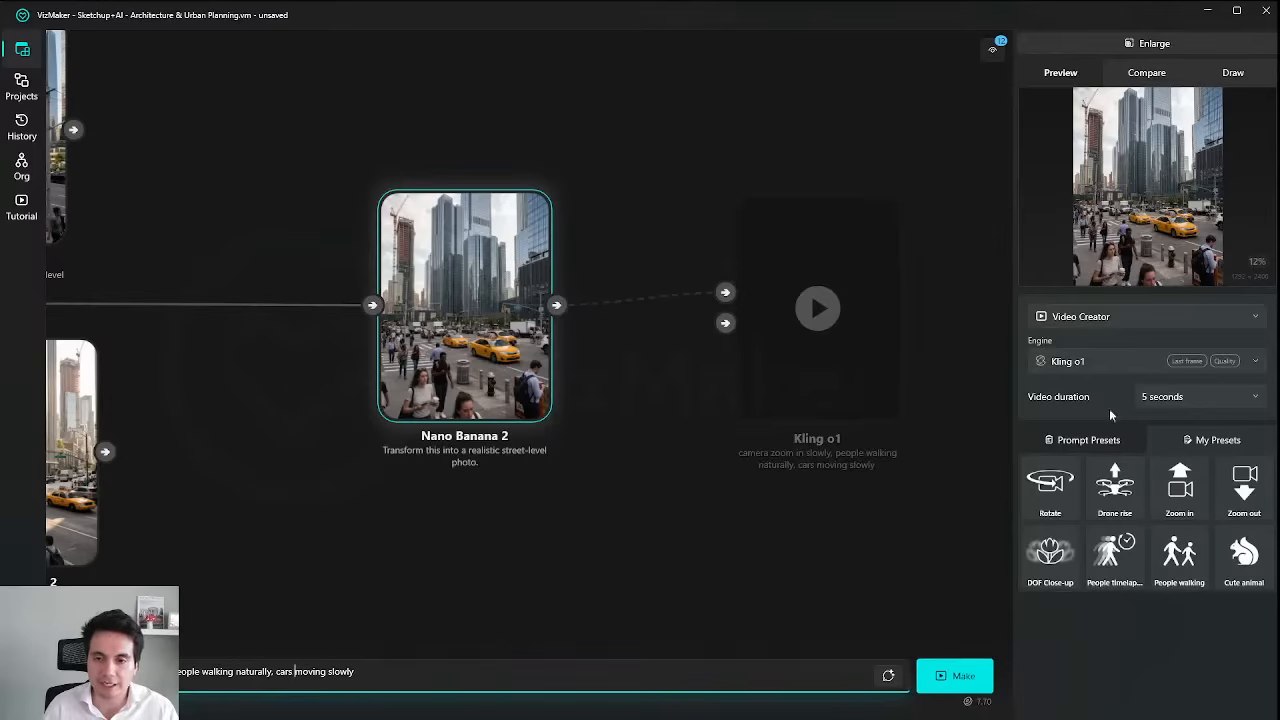
{"action": "left_click", "coordinate": [966, 664]}
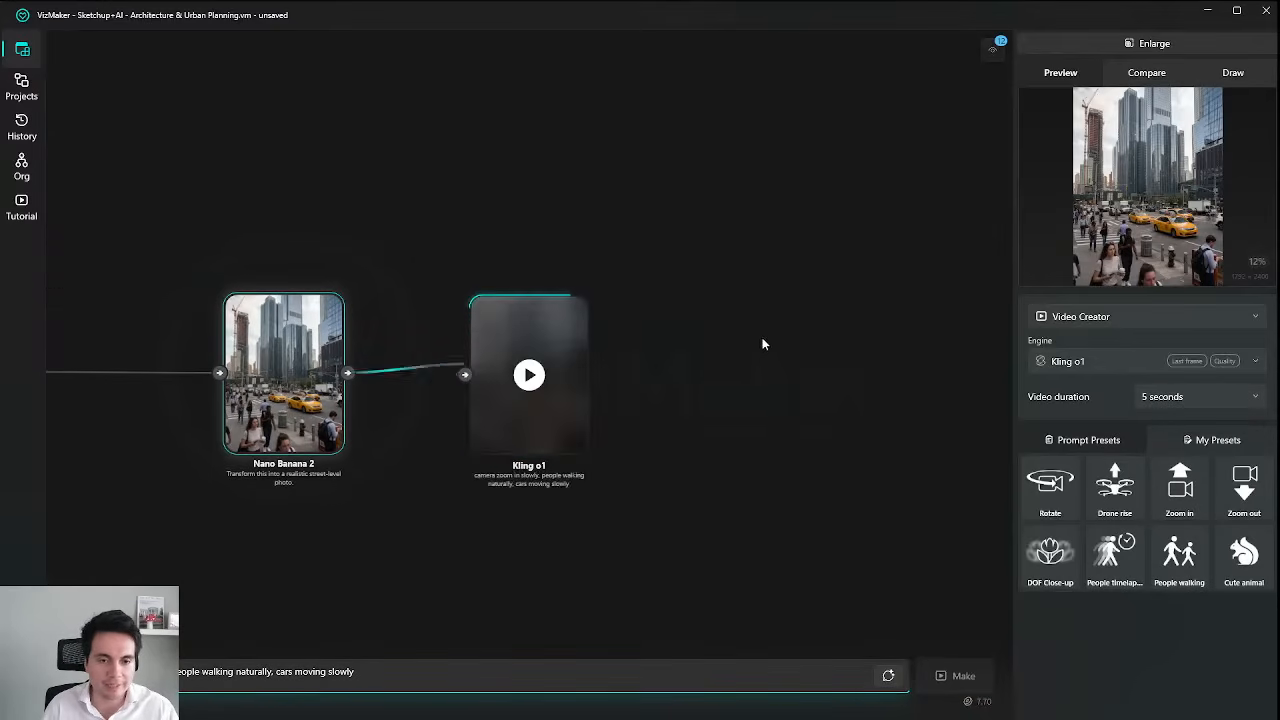
Locate the top-view image with the towers inserted, examine it at enlarged size, and return to the node canvas.
{"action": "scroll", "coordinate": [760, 324], "scroll_direction": "down", "scroll_amount": 5}
{"action": "left_click_drag", "start_coordinate": [649, 486], "coordinate": [764, 206]}
{"action": "scroll", "coordinate": [740, 300], "scroll_direction": "down", "scroll_amount": 2}
{"action": "left_click_drag", "start_coordinate": [776, 316], "coordinate": [639, 187]}
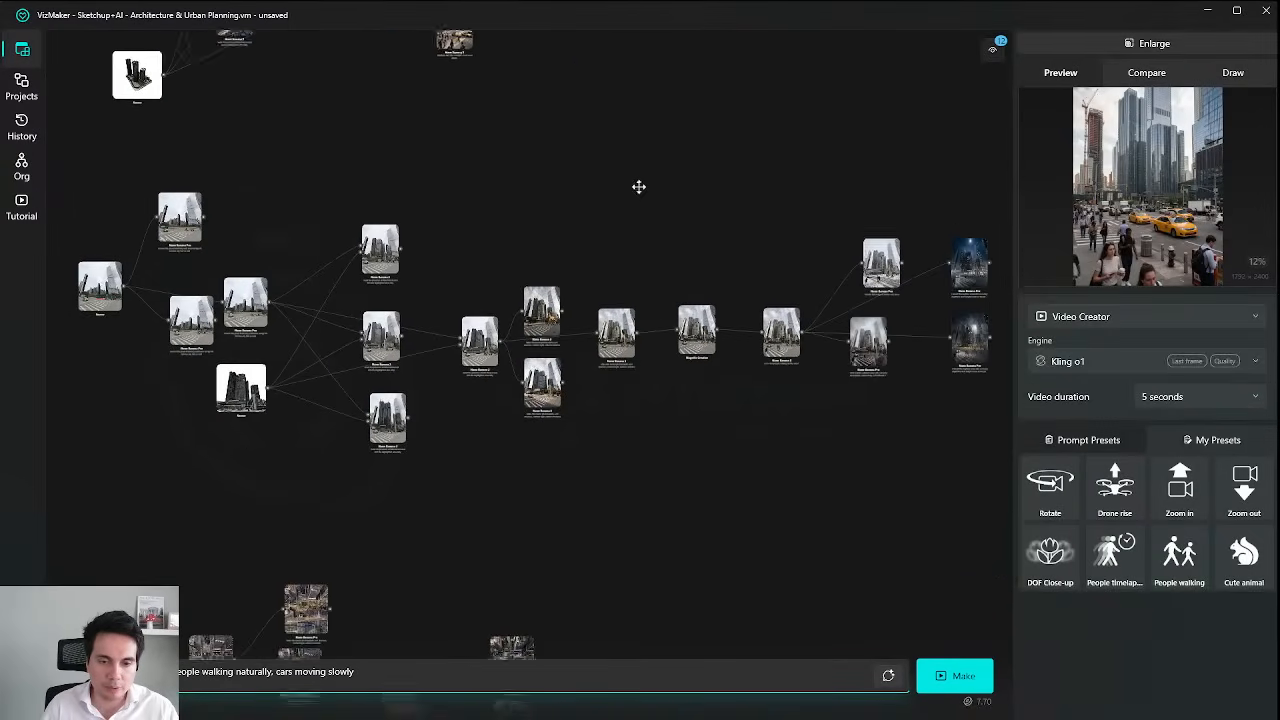
{"action": "left_click_drag", "start_coordinate": [540, 604], "coordinate": [651, 214]}
{"action": "scroll", "coordinate": [642, 334], "scroll_direction": "up", "scroll_amount": 6}
{"action": "left_click_drag", "start_coordinate": [680, 334], "coordinate": [718, 169]}
{"action": "scroll", "coordinate": [640, 184], "scroll_direction": "up", "scroll_amount": 3}
{"action": "scroll", "coordinate": [640, 184], "scroll_direction": "down", "scroll_amount": 3}
{"action": "left_click_drag", "start_coordinate": [656, 483], "coordinate": [684, 658]}
{"action": "left_click_drag", "start_coordinate": [690, 335], "coordinate": [981, 276]}
{"action": "left_click_drag", "start_coordinate": [985, 300], "coordinate": [731, 284]}
{"action": "scroll", "coordinate": [590, 405], "scroll_direction": "up", "scroll_amount": 3}
{"action": "scroll", "coordinate": [598, 370], "scroll_direction": "down", "scroll_amount": 6}
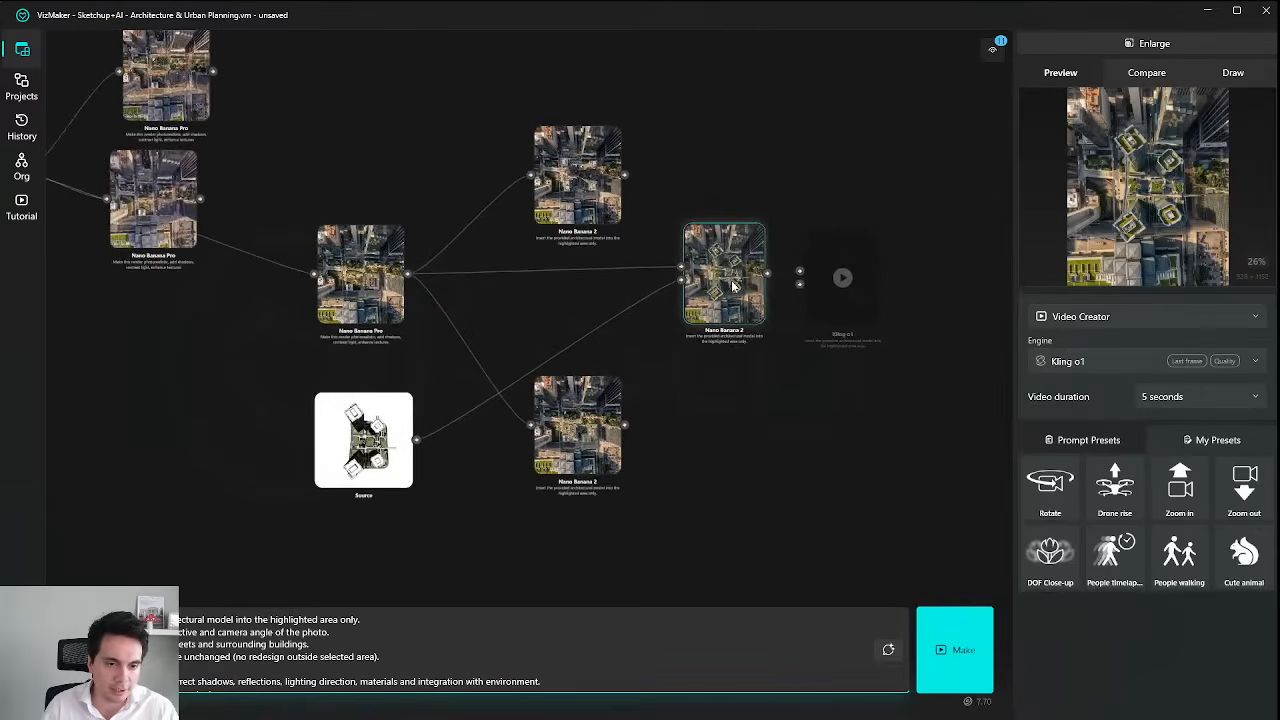
{"action": "scroll", "coordinate": [736, 278], "scroll_direction": "up", "scroll_amount": 6}
{"action": "left_click", "coordinate": [1127, 48]}
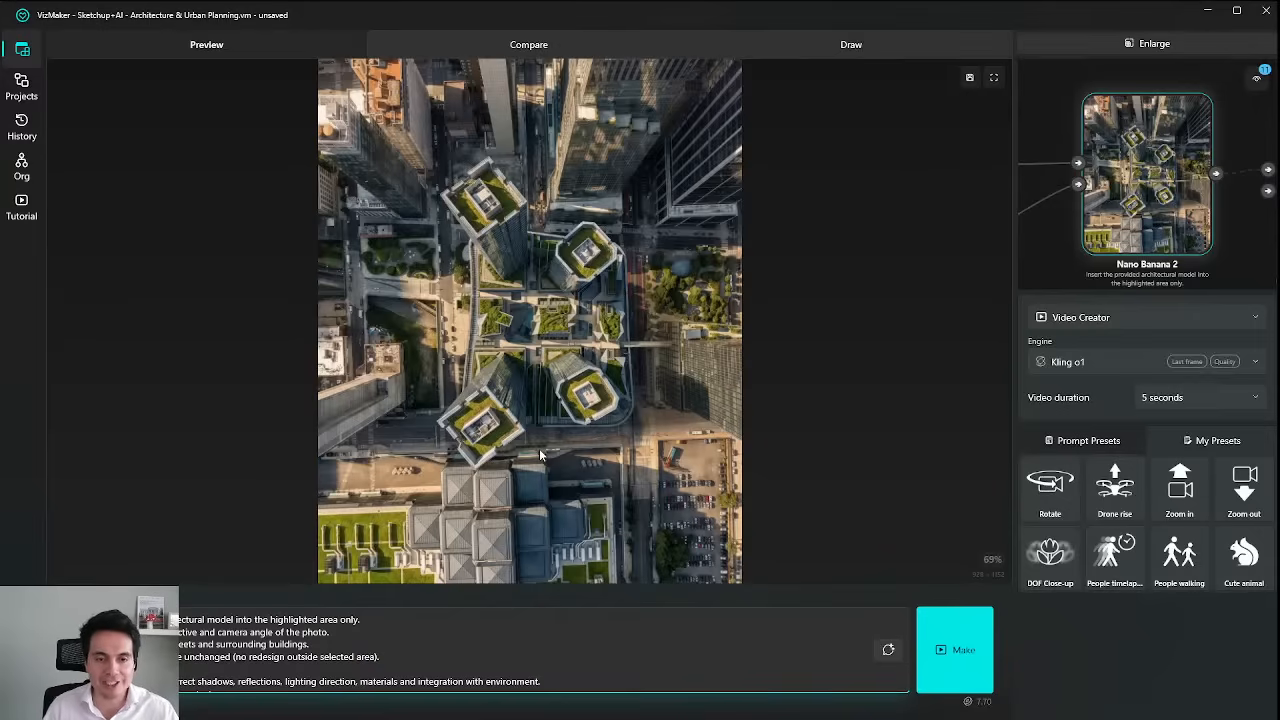
{"action": "left_click", "coordinate": [1141, 43]}
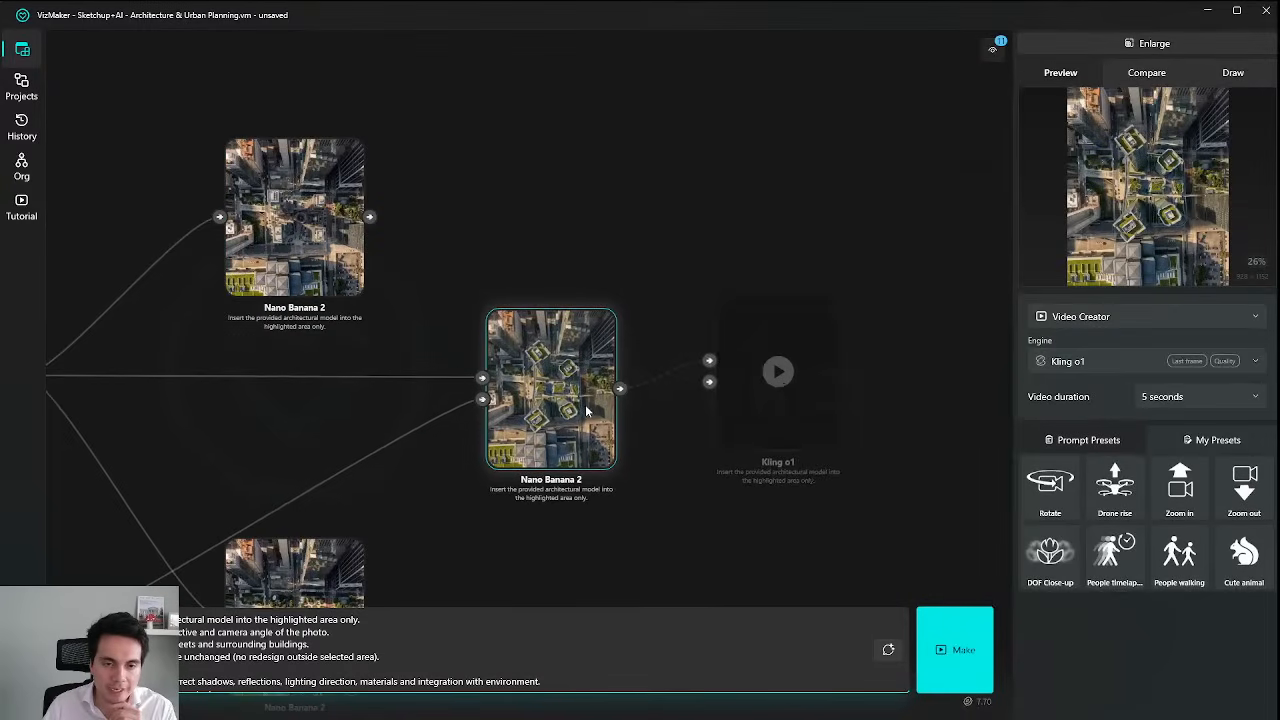
Generate night versions of the top-view tower image using the Image Editor with Nano Banana 2 and the Night preset.
{"action": "left_click", "coordinate": [1105, 317]}
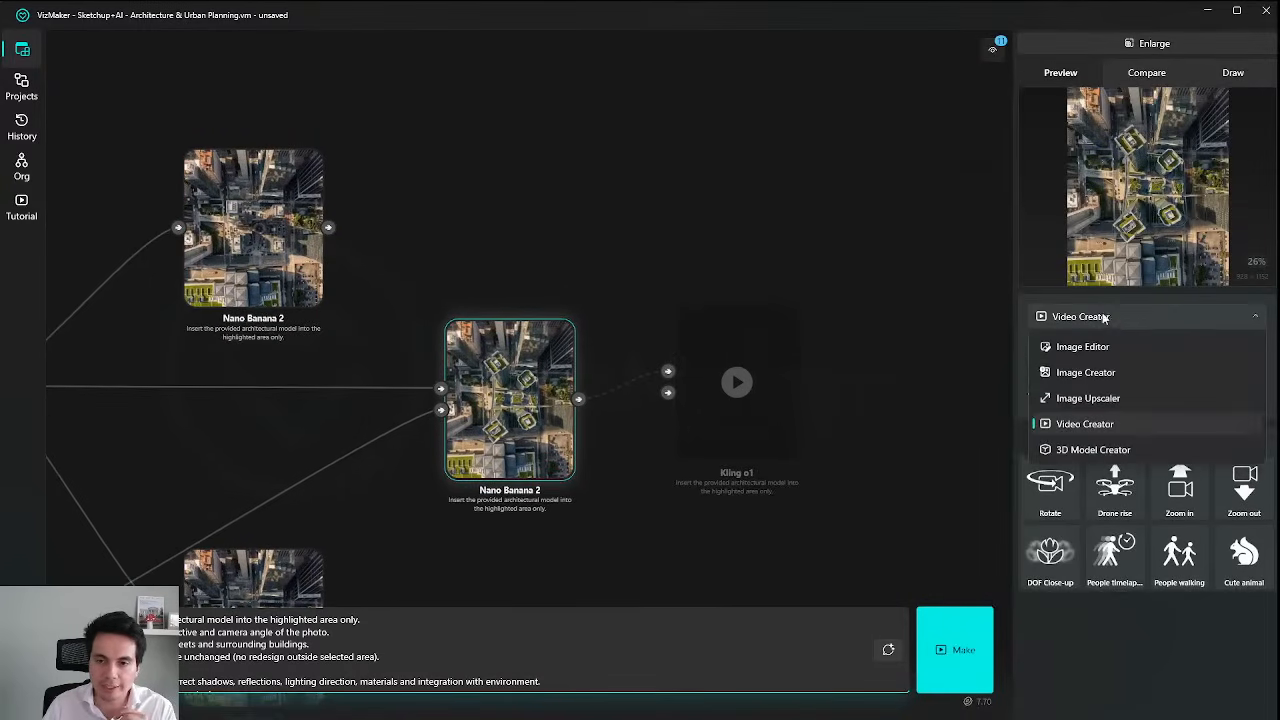
{"action": "left_click", "coordinate": [1120, 315]}
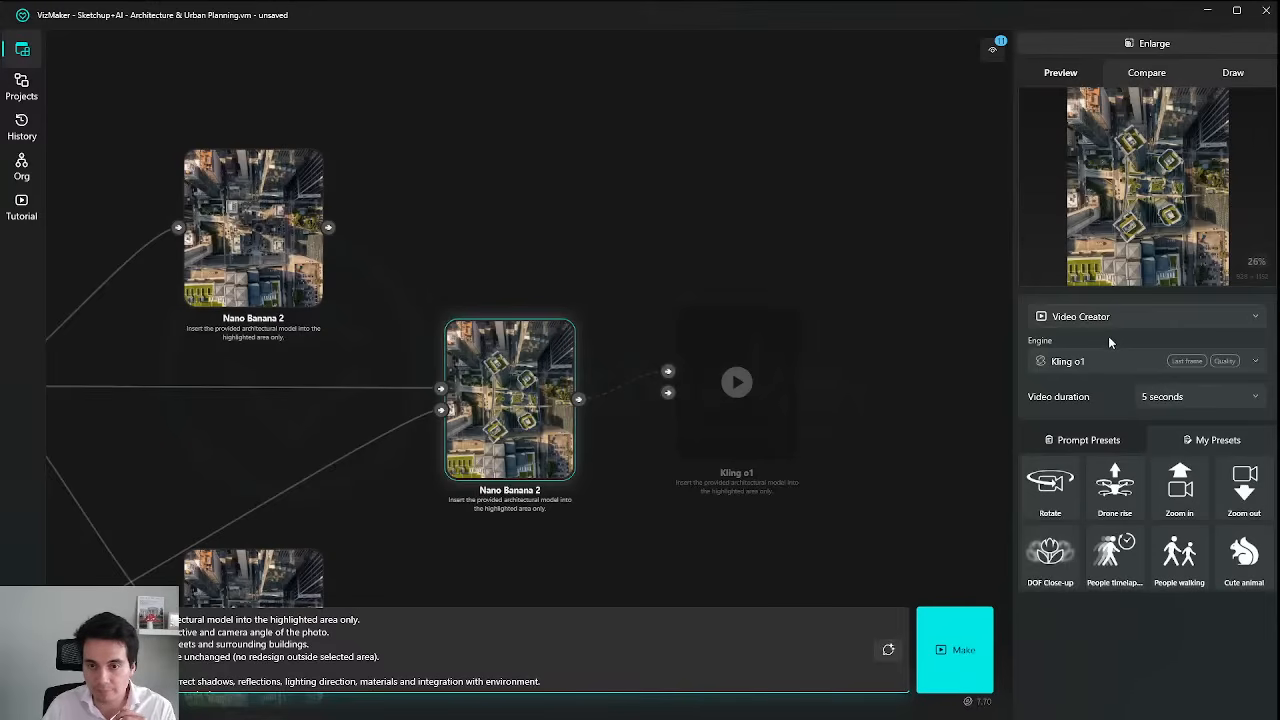
{"action": "left_click", "coordinate": [1116, 319]}
{"action": "left_click", "coordinate": [1105, 346]}
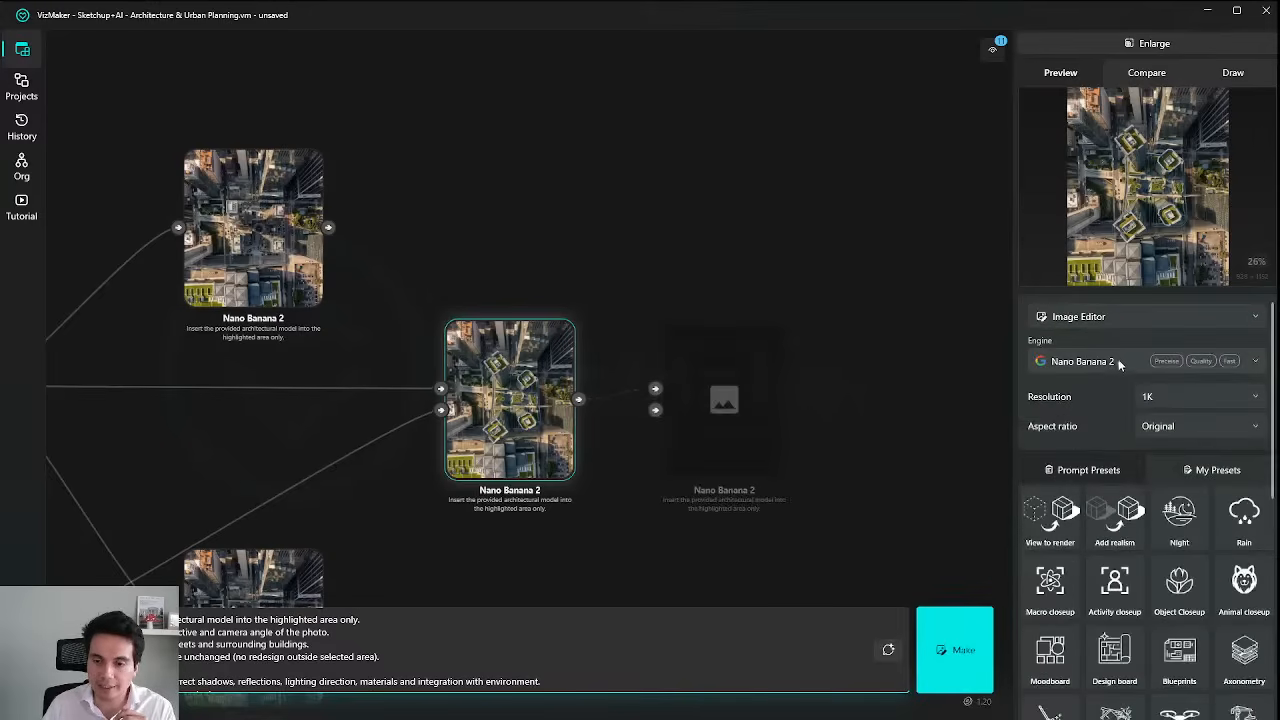
{"action": "left_click", "coordinate": [1179, 513]}
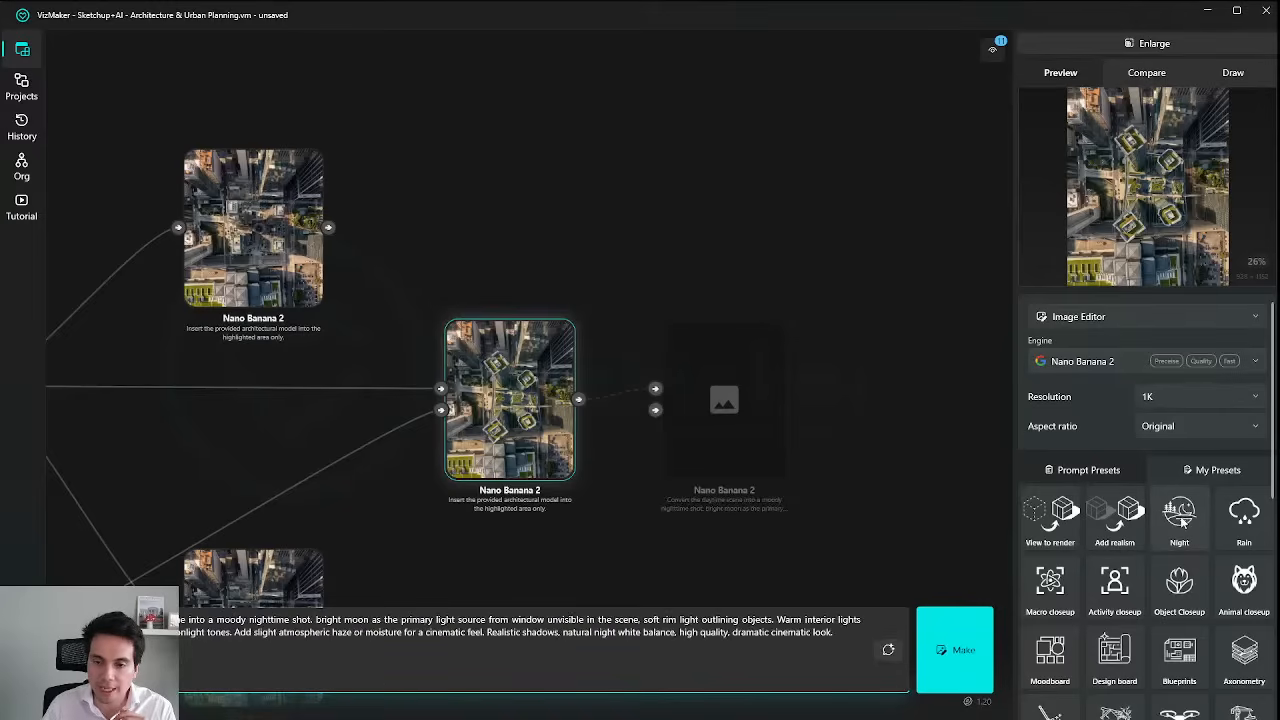
{"action": "left_click", "coordinate": [973, 647]}
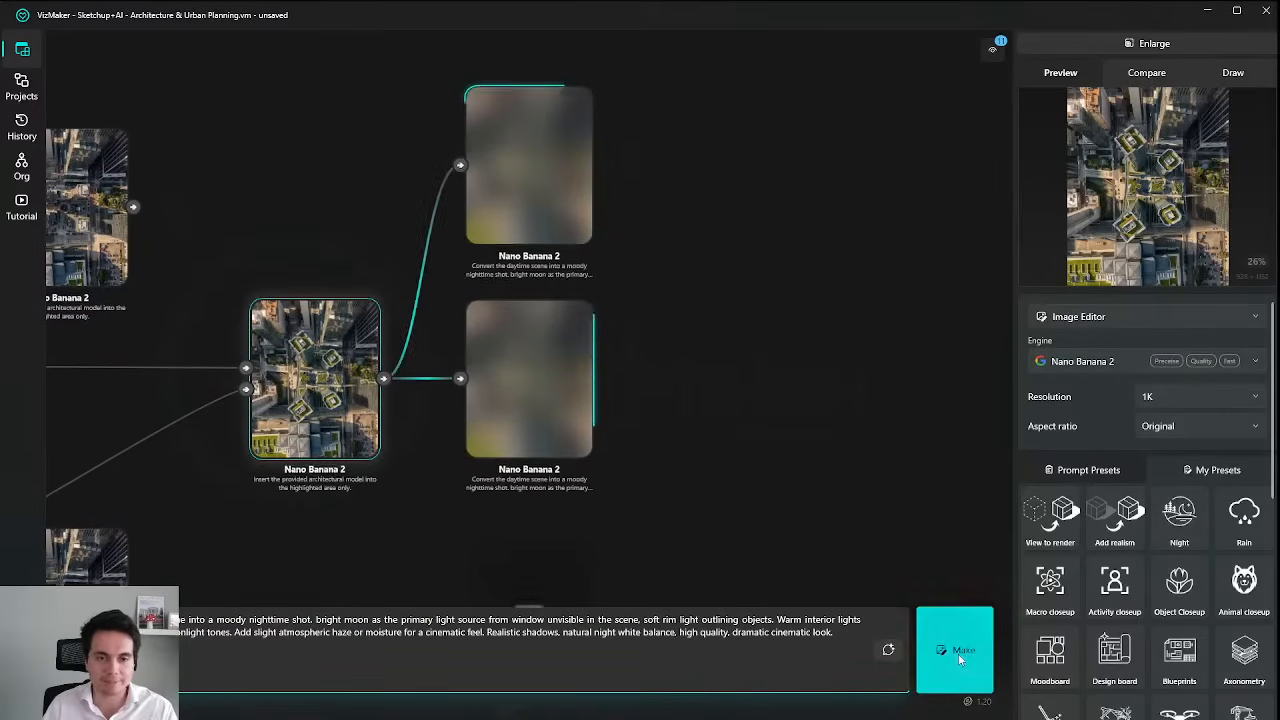
Compare the two night street-view images, examine the cloudy moonlit one at enlarged size, and return to the node canvas.
{"action": "scroll", "coordinate": [749, 429], "scroll_direction": "down", "scroll_amount": 8}
{"action": "scroll", "coordinate": [718, 362], "scroll_direction": "up", "scroll_amount": 10}
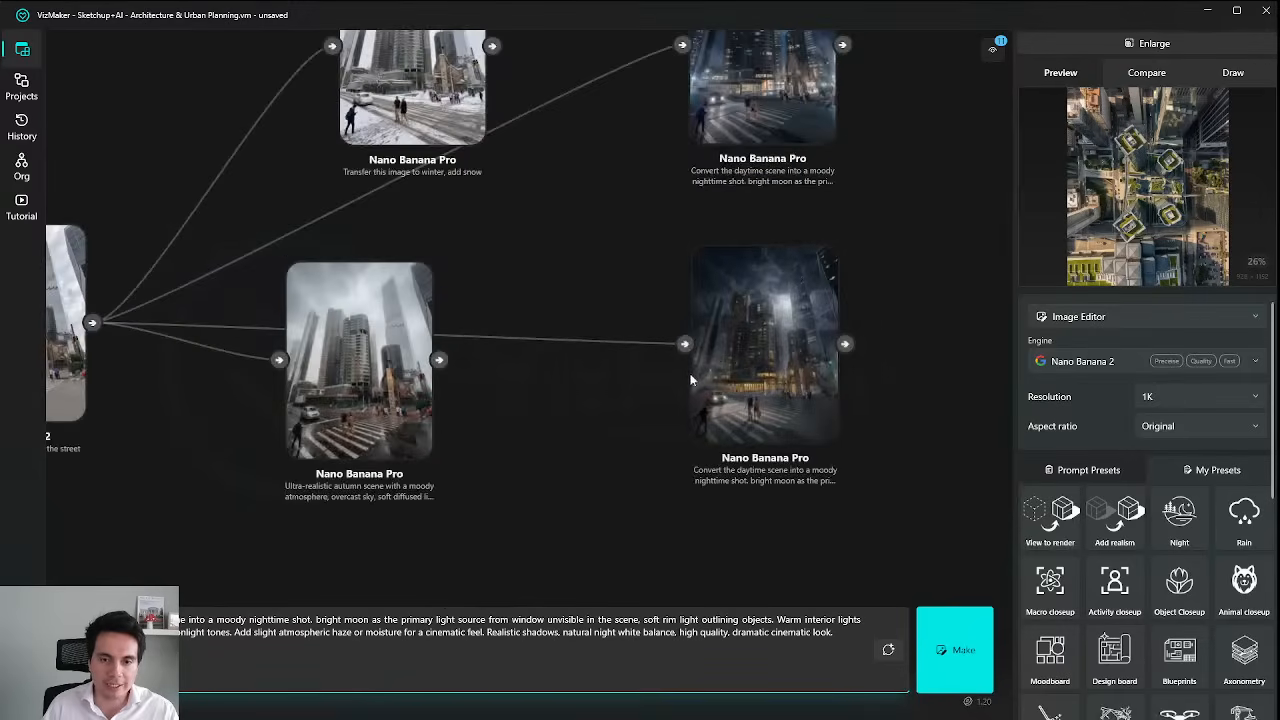
{"action": "scroll", "coordinate": [862, 402], "scroll_direction": "down", "scroll_amount": 2}
{"action": "scroll", "coordinate": [863, 400], "scroll_direction": "down", "scroll_amount": 2}
{"action": "left_click_drag", "start_coordinate": [868, 262], "coordinate": [806, 423]}
{"action": "scroll", "coordinate": [801, 198], "scroll_direction": "up", "scroll_amount": 5}
{"action": "scroll", "coordinate": [771, 322], "scroll_direction": "down", "scroll_amount": 4}
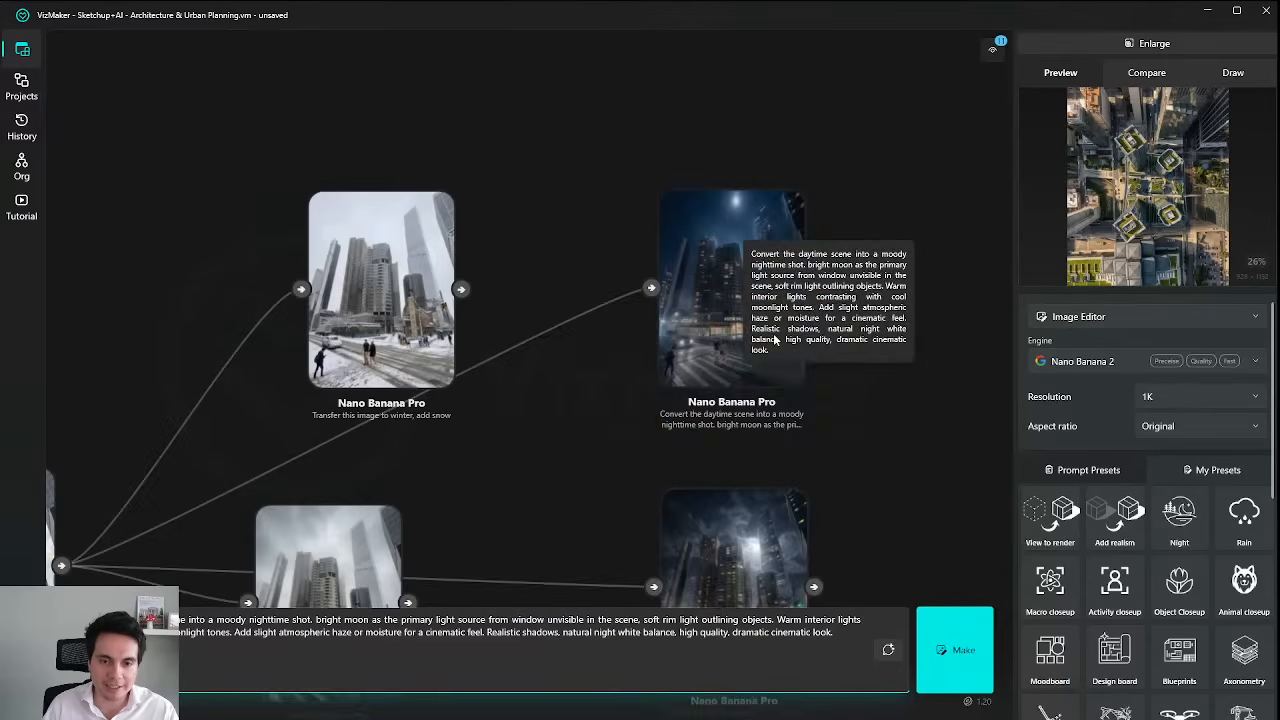
{"action": "scroll", "coordinate": [755, 420], "scroll_direction": "up", "scroll_amount": 6}
{"action": "left_click_drag", "start_coordinate": [762, 590], "coordinate": [675, 411]}
{"action": "left_click", "coordinate": [690, 395]}
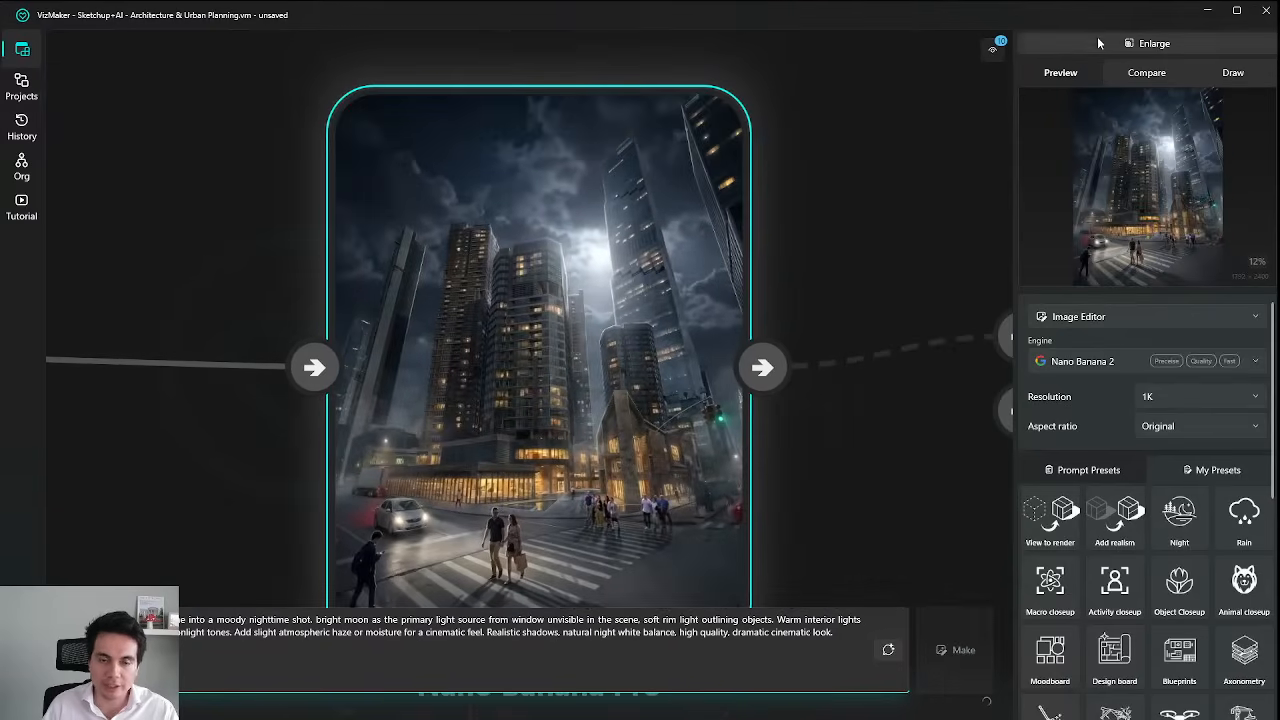
{"action": "left_click", "coordinate": [1099, 36]}
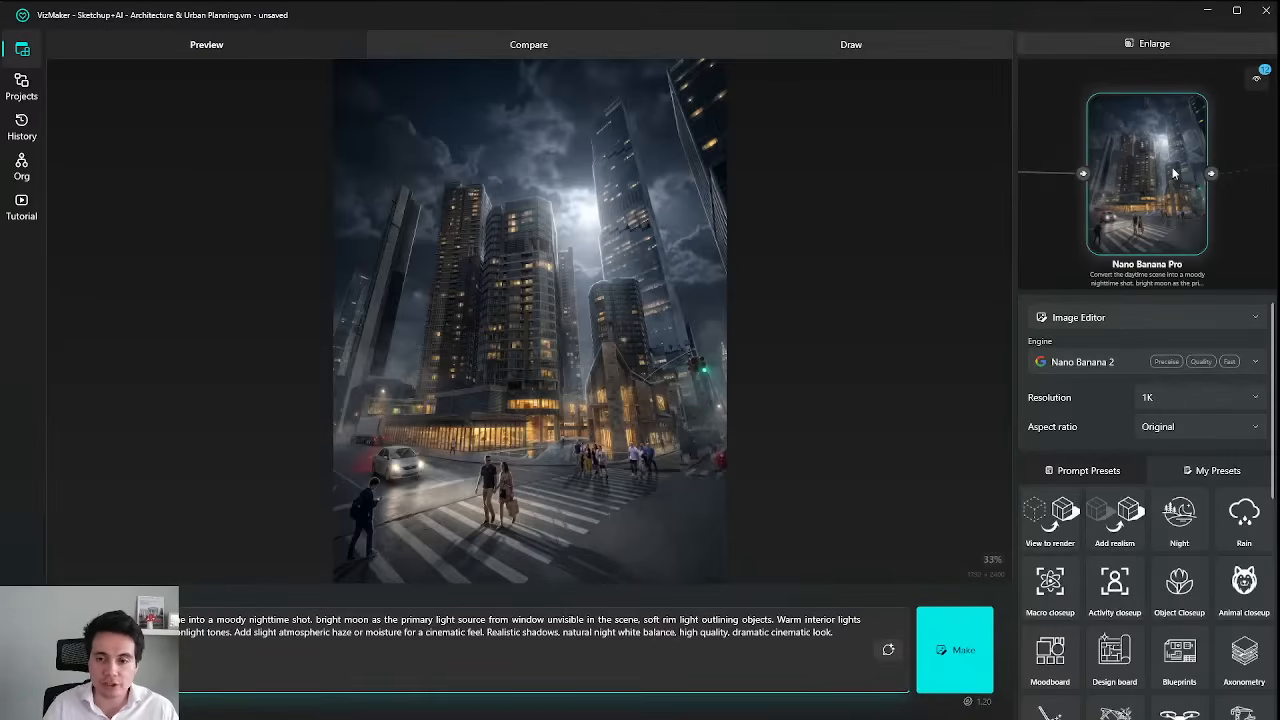
{"action": "left_click", "coordinate": [1105, 330]}
{"action": "left_click", "coordinate": [1107, 323]}
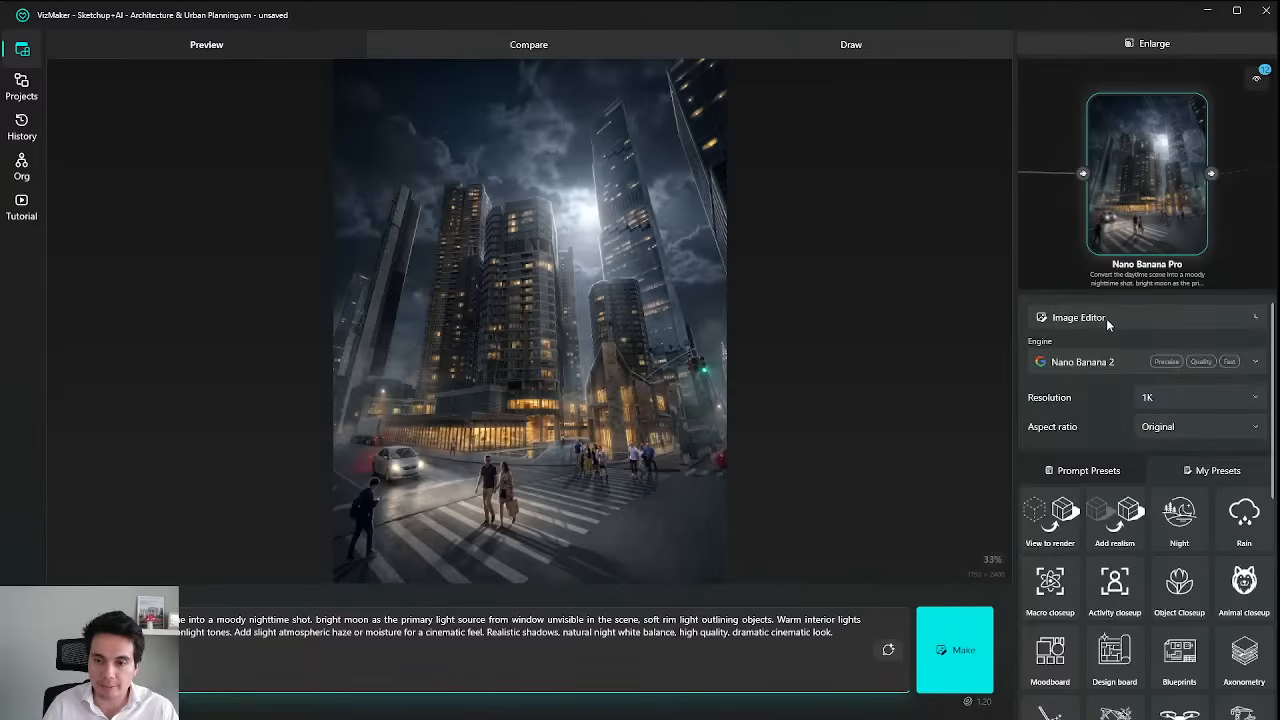
{"action": "left_click", "coordinate": [1180, 48]}
Play the Kling o1 street-level video at enlarged size, and return to the node canvas.
{"action": "scroll", "coordinate": [742, 390], "scroll_direction": "down", "scroll_amount": 4}
{"action": "left_click_drag", "start_coordinate": [572, 214], "coordinate": [736, 454]}
{"action": "left_click_drag", "start_coordinate": [555, 275], "coordinate": [717, 400]}
{"action": "left_click_drag", "start_coordinate": [517, 180], "coordinate": [689, 314]}
{"action": "scroll", "coordinate": [565, 350], "scroll_direction": "up", "scroll_amount": 8}
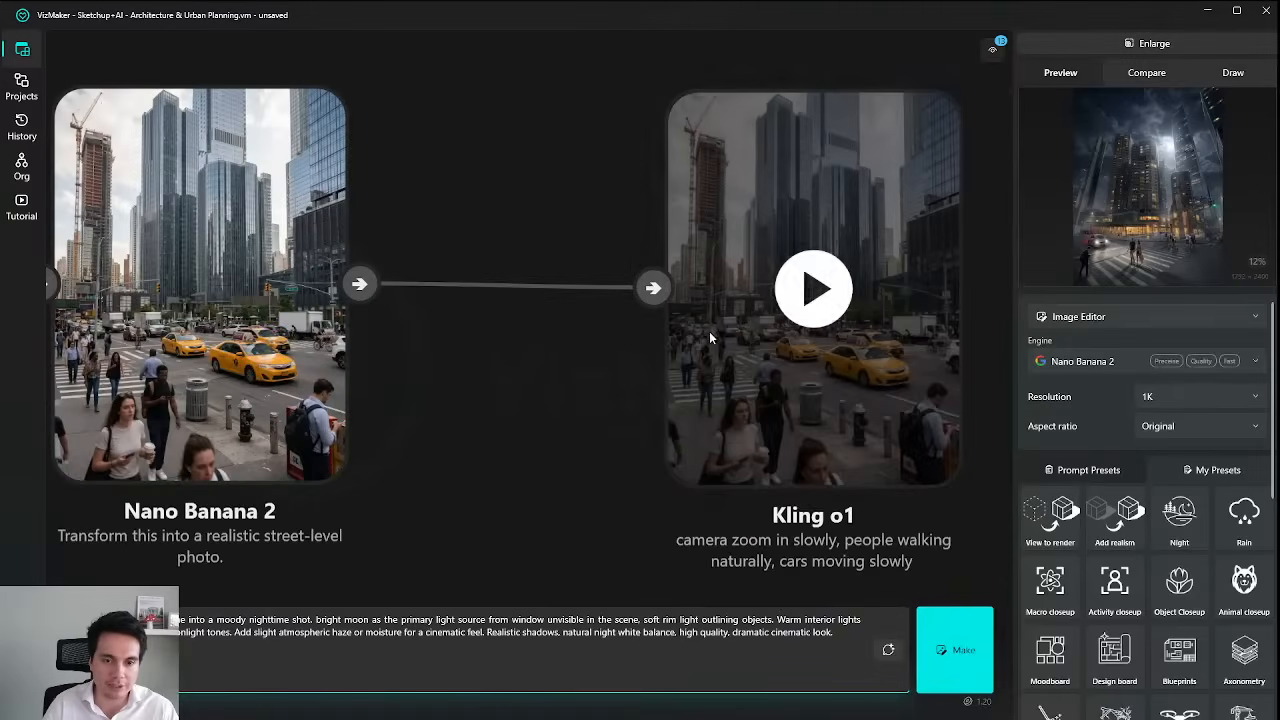
{"action": "left_click", "coordinate": [750, 328]}
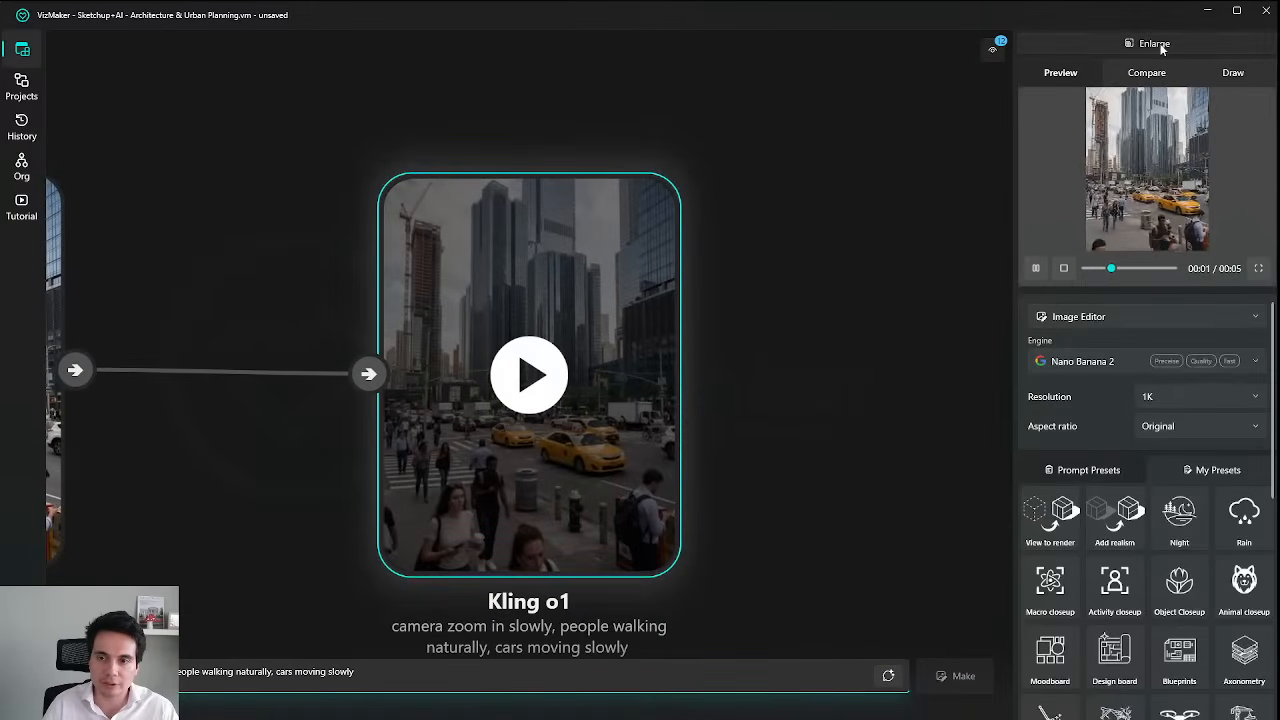
{"action": "left_click", "coordinate": [1155, 44]}
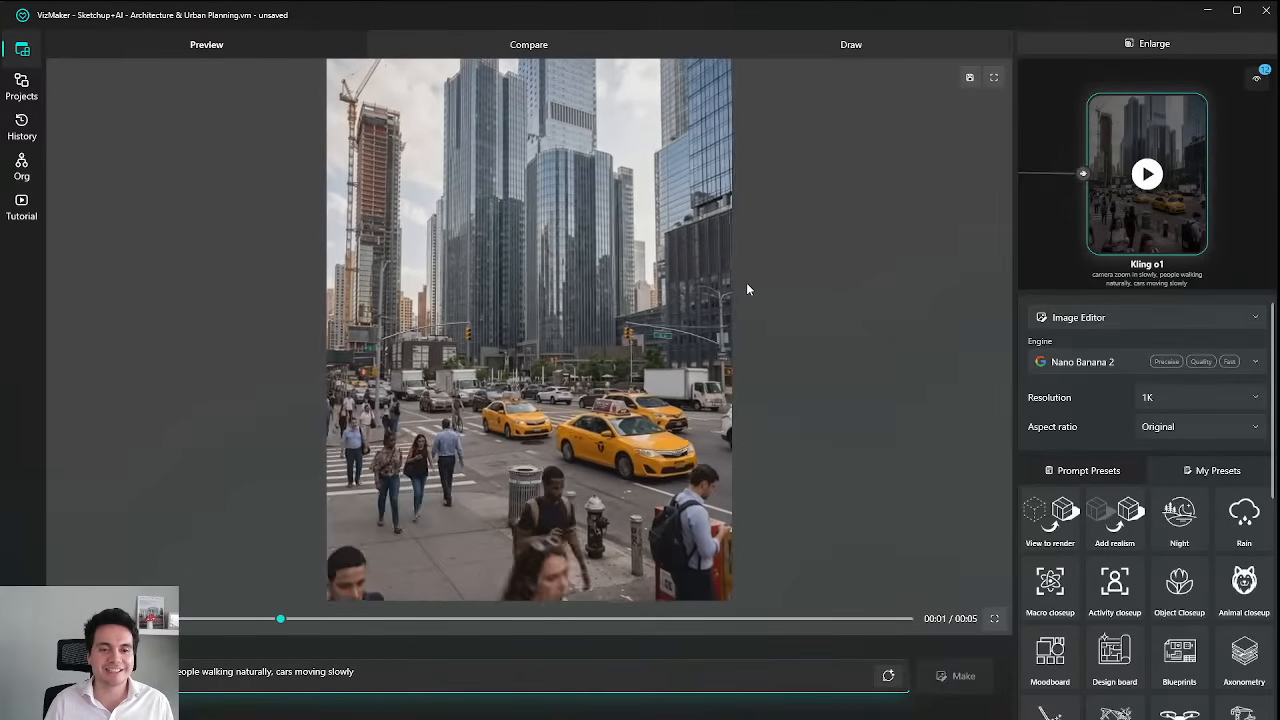
{"action": "left_click", "coordinate": [1135, 43]}
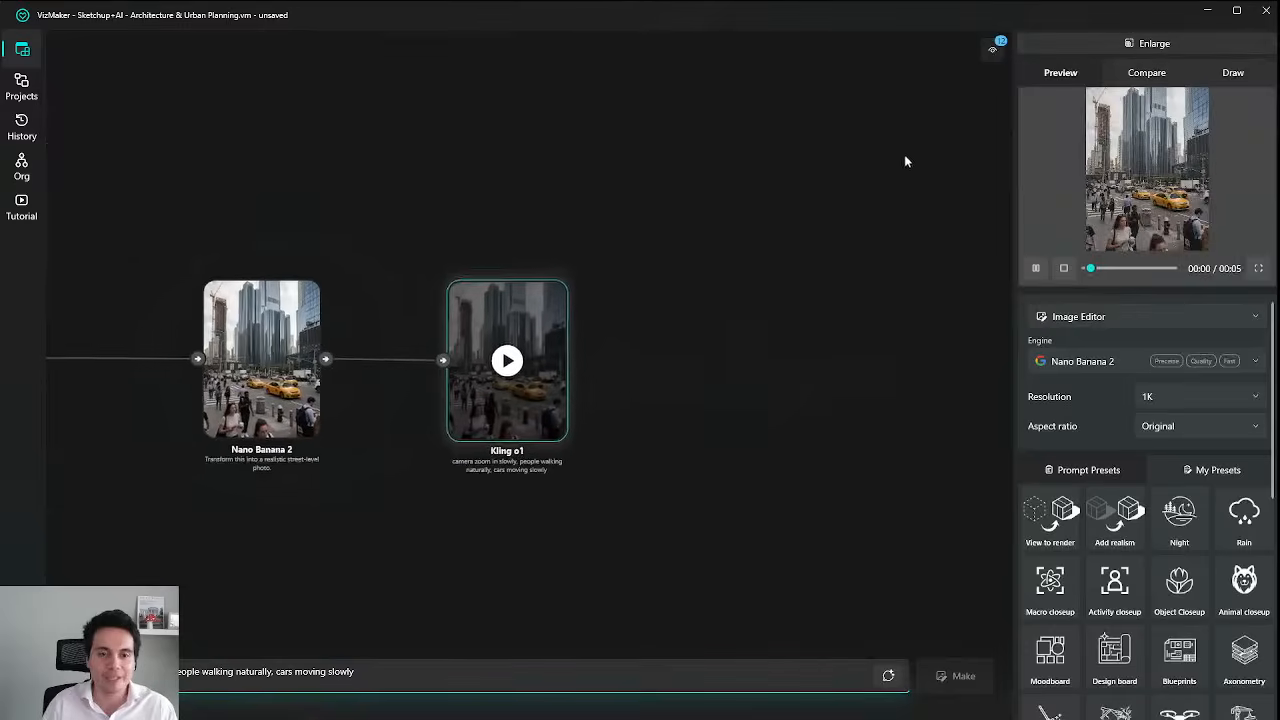
Review the node canvas from the street-level video and aerial images through to the winter, autumn and night street views.
{"action": "left_click_drag", "start_coordinate": [619, 413], "coordinate": [726, 429]}
{"action": "scroll", "coordinate": [677, 310], "scroll_direction": "up", "scroll_amount": 5}
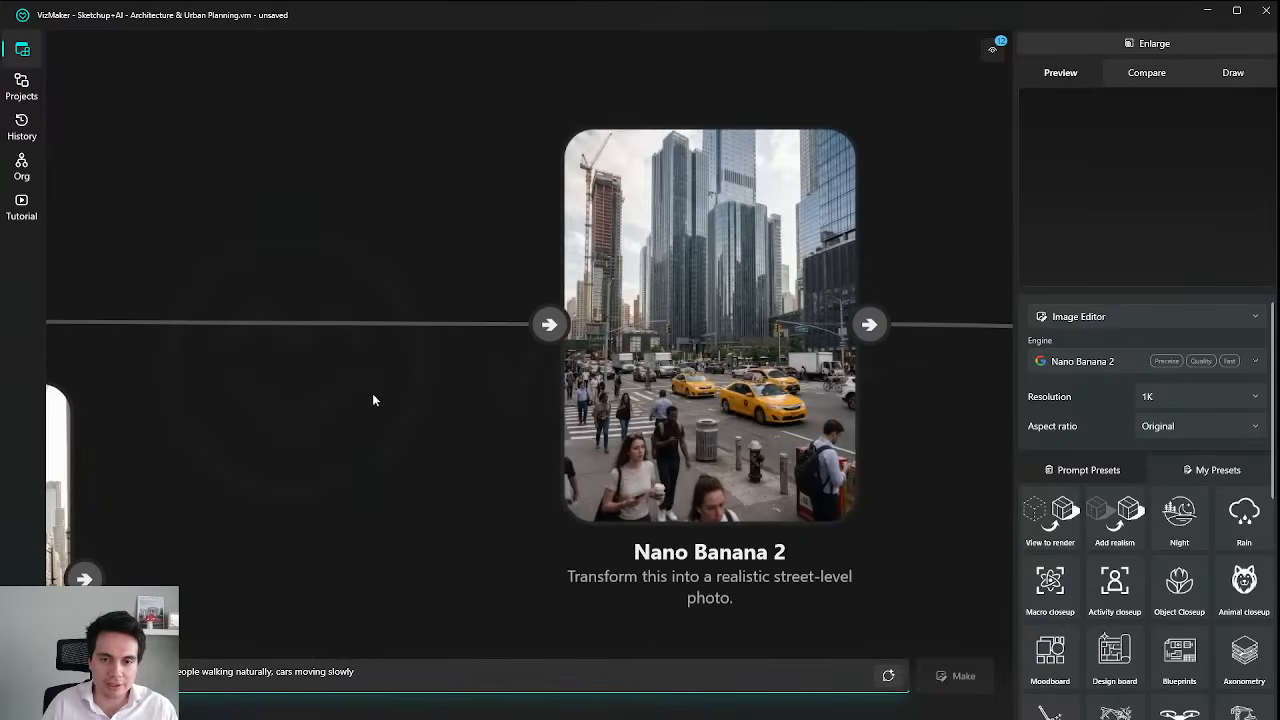
{"action": "scroll", "coordinate": [372, 394], "scroll_direction": "down", "scroll_amount": 3}
{"action": "mouse_move", "coordinate": [357, 381]}
{"action": "left_mouse_down"}
{"action": "mouse_move", "coordinate": [641, 398]}
{"action": "mouse_move", "coordinate": [546, 374]}
{"action": "mouse_move", "coordinate": [588, 366]}
{"action": "left_mouse_up"}
{"action": "left_click_drag", "start_coordinate": [480, 353], "coordinate": [649, 347]}
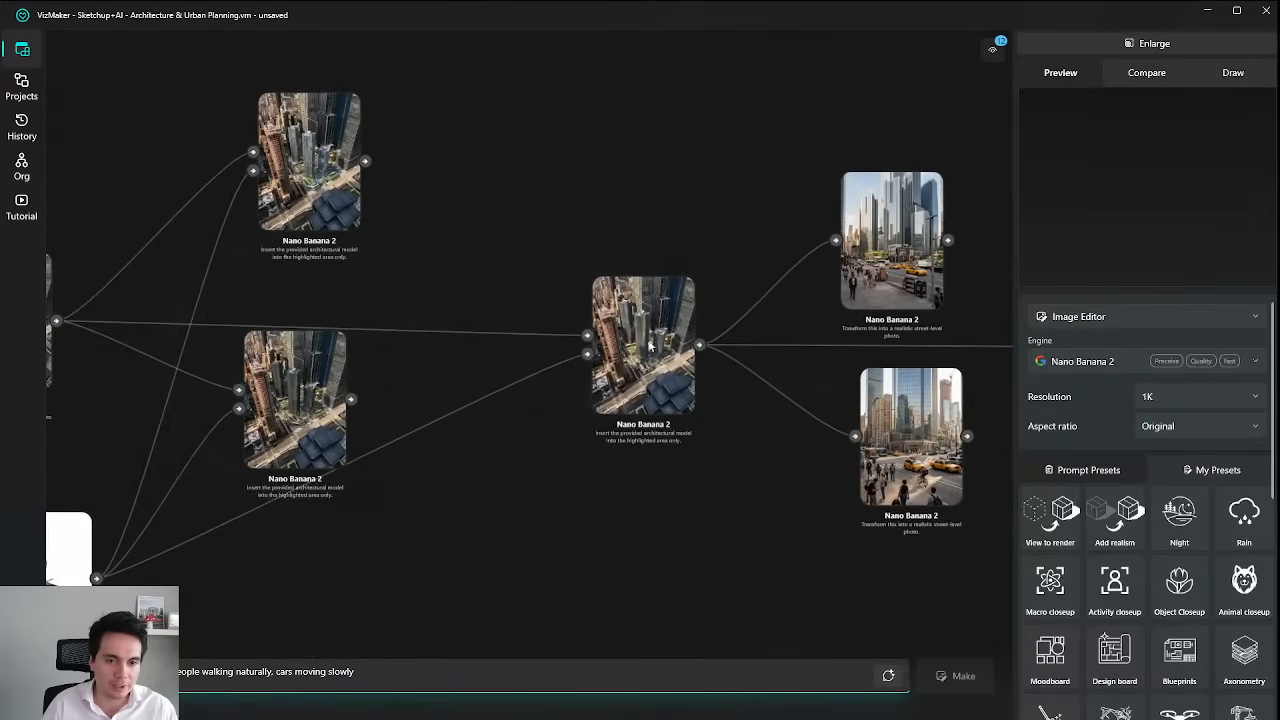
{"action": "scroll", "coordinate": [644, 351], "scroll_direction": "up", "scroll_amount": 7}
{"action": "scroll", "coordinate": [643, 352], "scroll_direction": "down", "scroll_amount": 10}
{"action": "mouse_move", "coordinate": [684, 430]}
{"action": "left_mouse_down"}
{"action": "mouse_move", "coordinate": [651, 191]}
{"action": "mouse_move", "coordinate": [668, 105]}
{"action": "left_mouse_up"}
{"action": "mouse_move", "coordinate": [737, 380]}
{"action": "left_mouse_down"}
{"action": "mouse_move", "coordinate": [731, 343]}
{"action": "mouse_move", "coordinate": [700, 320]}
{"action": "mouse_move", "coordinate": [444, 295]}
{"action": "left_mouse_up"}
{"action": "scroll", "coordinate": [960, 408], "scroll_direction": "up", "scroll_amount": 5}
{"action": "left_click_drag", "start_coordinate": [960, 408], "coordinate": [43, 370]}
{"action": "scroll", "coordinate": [318, 405], "scroll_direction": "up", "scroll_amount": 2}
{"action": "scroll", "coordinate": [677, 431], "scroll_direction": "down", "scroll_amount": 3}
{"action": "left_click_drag", "start_coordinate": [677, 431], "coordinate": [547, 449]}
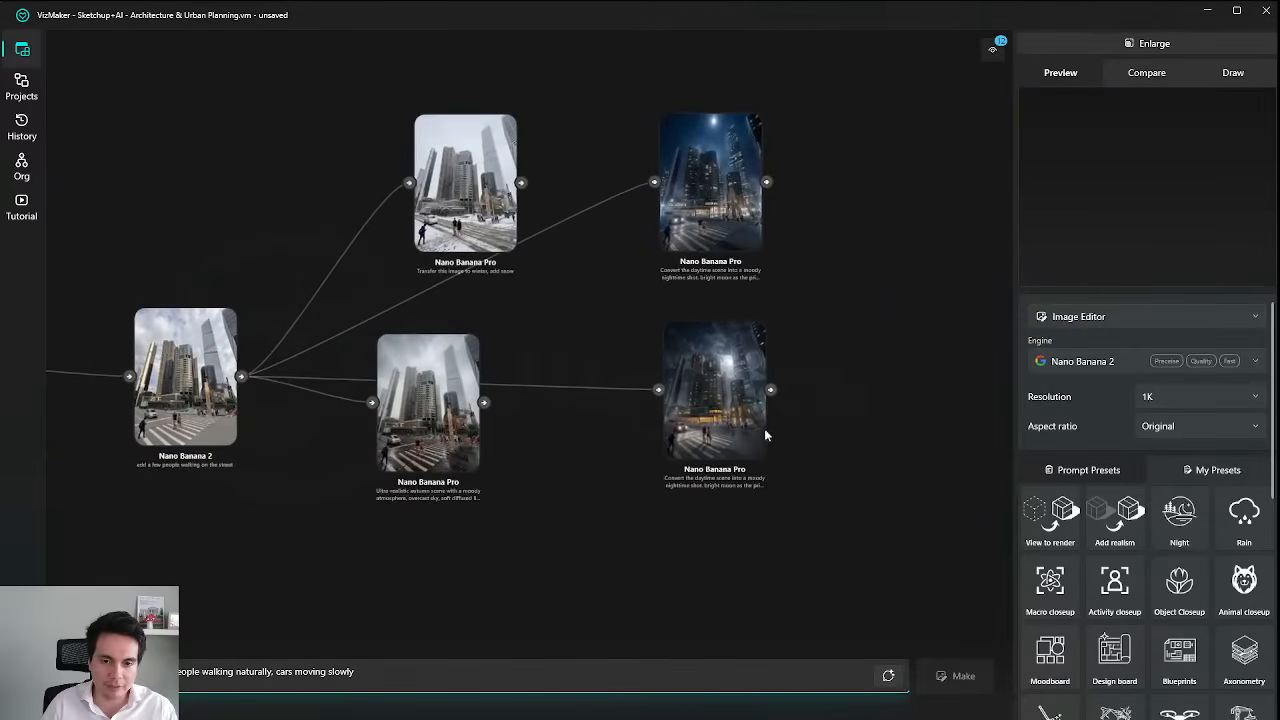
Rearrange the street-view branch, placing the autumn image node lowest and the cloudy night image node between it and the winter node.
{"action": "left_click_drag", "start_coordinate": [741, 540], "coordinate": [896, 525]}
{"action": "left_click_drag", "start_coordinate": [590, 400], "coordinate": [627, 600]}
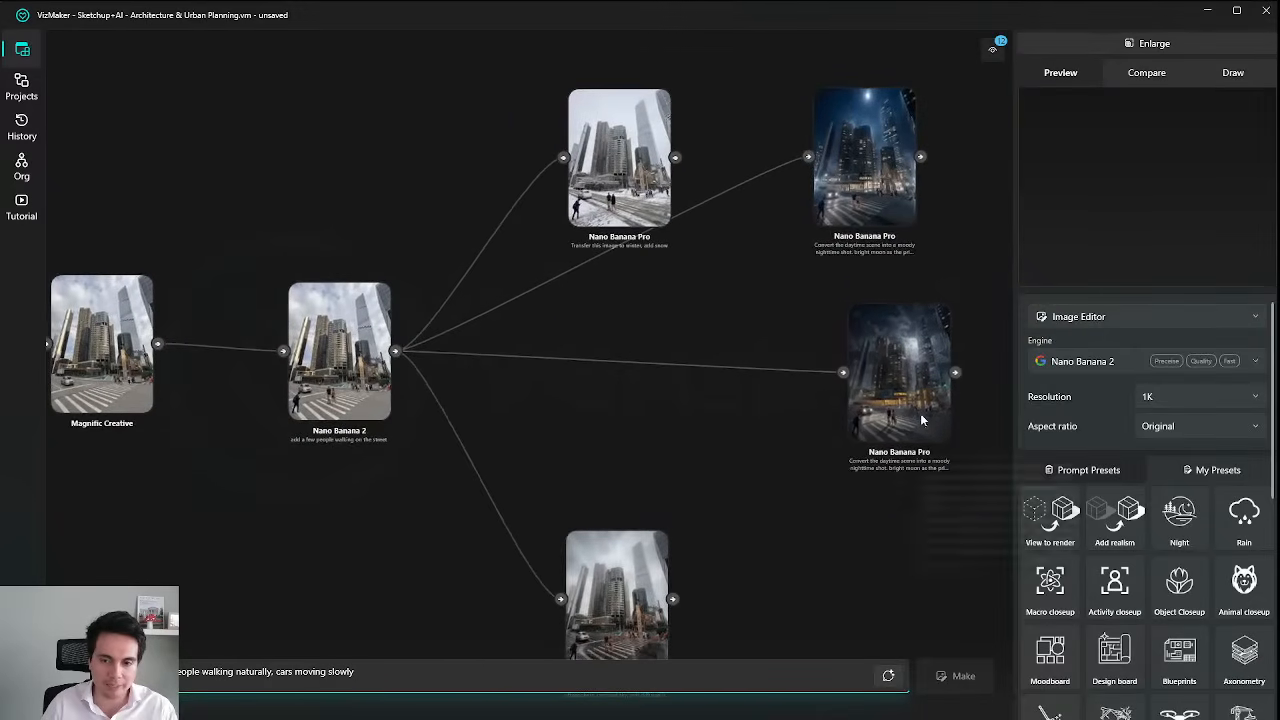
{"action": "left_click_drag", "start_coordinate": [800, 480], "coordinate": [810, 365]}
{"action": "left_click_drag", "start_coordinate": [941, 281], "coordinate": [690, 245]}
Select the rainy autumn street image and set its next node to Video Creator with the Kling o1 engine.
{"action": "scroll", "coordinate": [650, 480], "scroll_direction": "up", "scroll_amount": 3}
{"action": "left_click", "coordinate": [620, 379]}
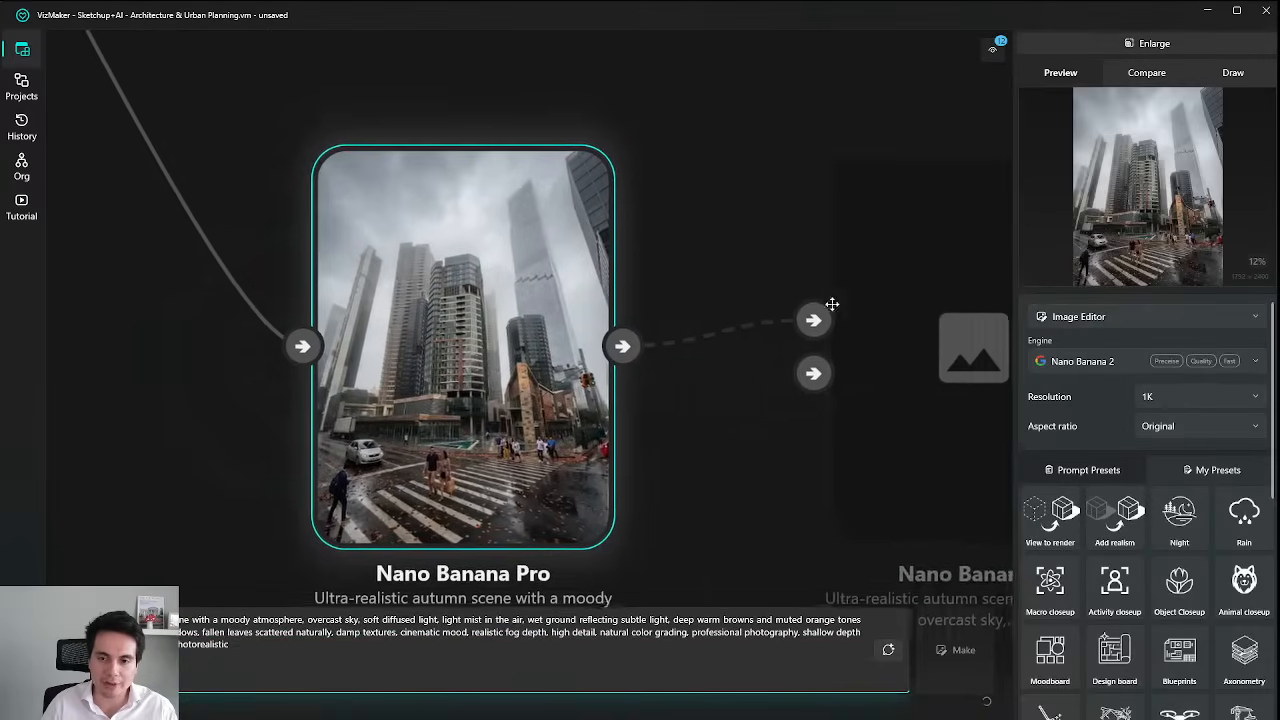
{"action": "scroll", "coordinate": [760, 290], "scroll_direction": "down", "scroll_amount": 1}
{"action": "scroll", "coordinate": [741, 267], "scroll_direction": "up", "scroll_amount": 2}
{"action": "scroll", "coordinate": [526, 355], "scroll_direction": "down", "scroll_amount": 4}
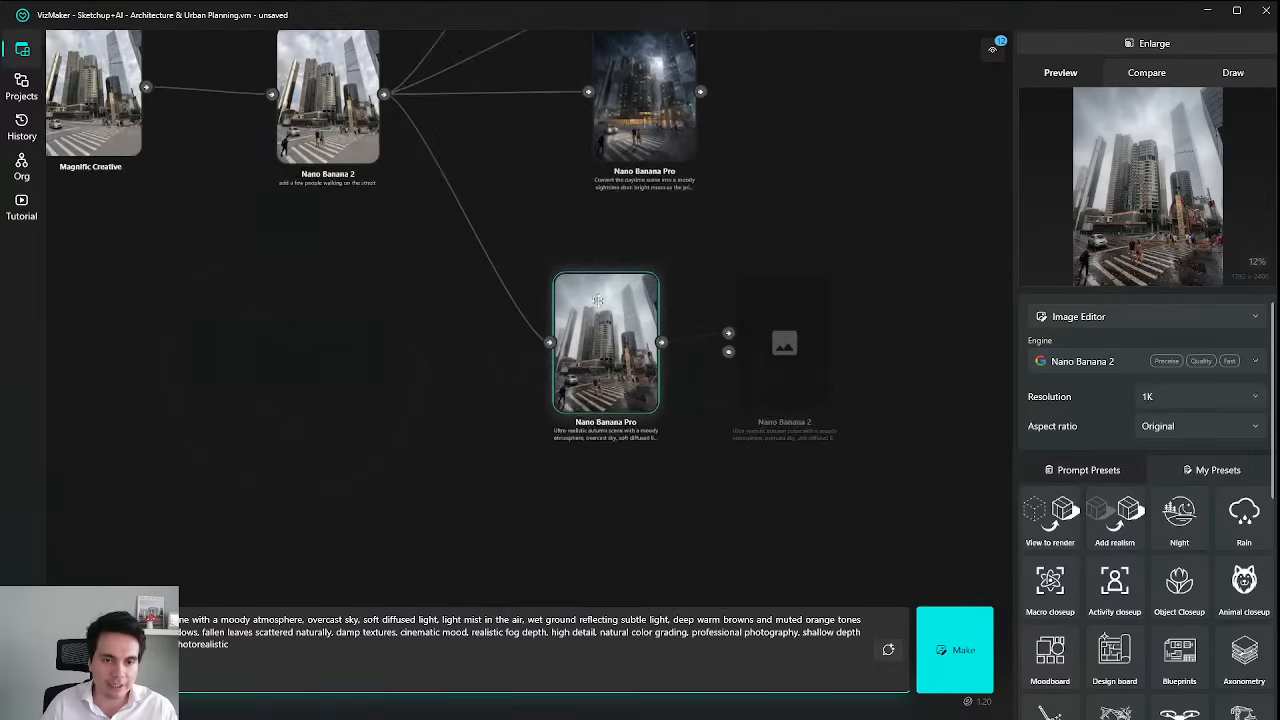
{"action": "scroll", "coordinate": [580, 377], "scroll_direction": "up", "scroll_amount": 1}
{"action": "double_click", "coordinate": [596, 430]}
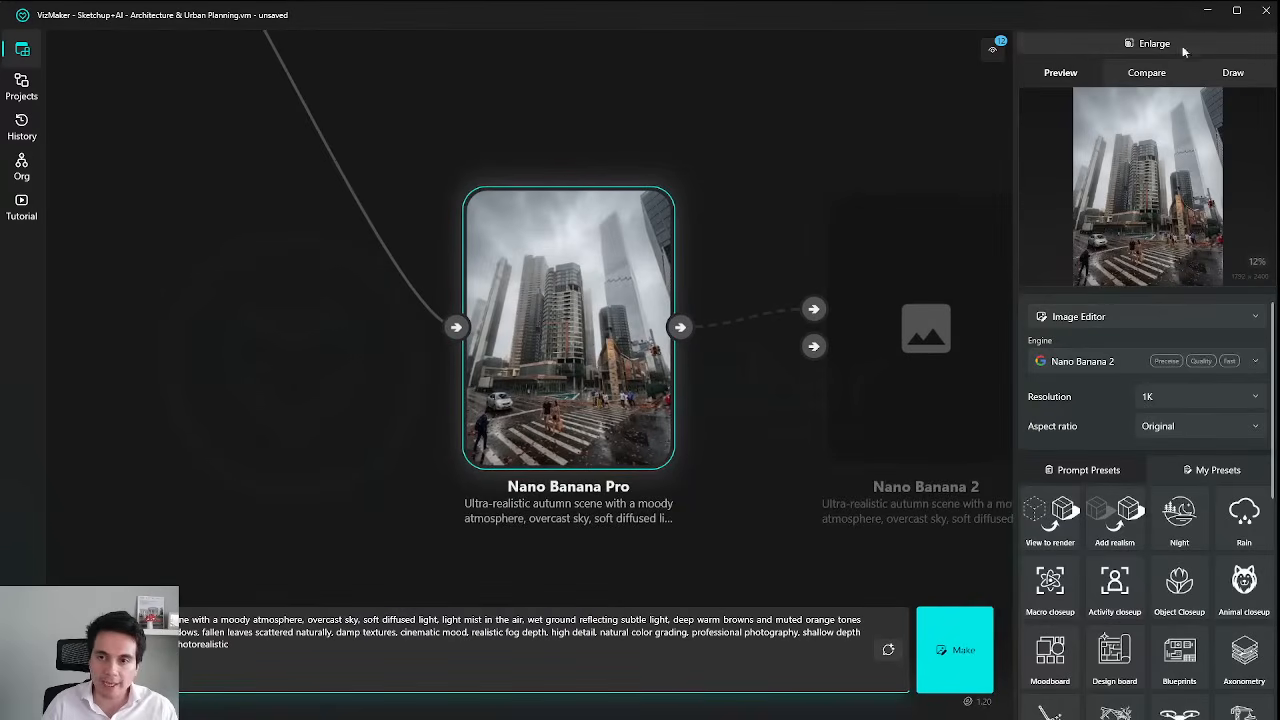
{"action": "left_click", "coordinate": [1118, 319]}
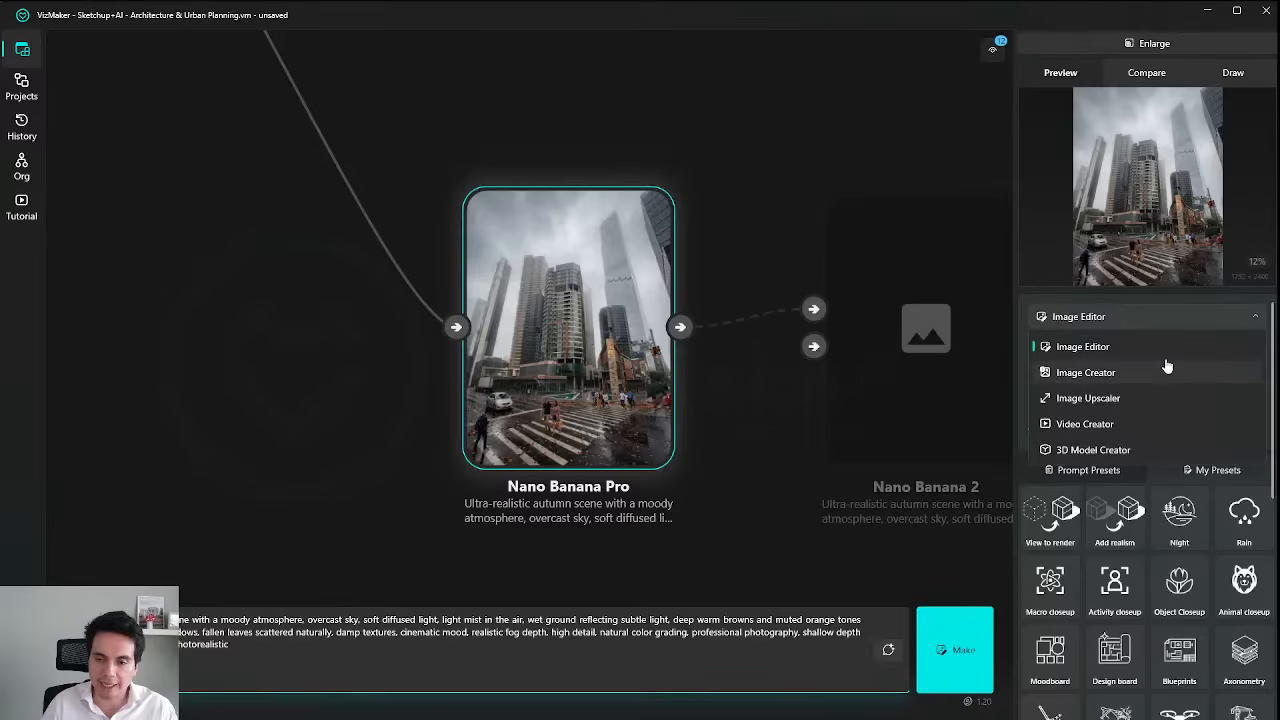
{"action": "left_click", "coordinate": [1101, 432]}
{"action": "left_click", "coordinate": [1084, 361]}
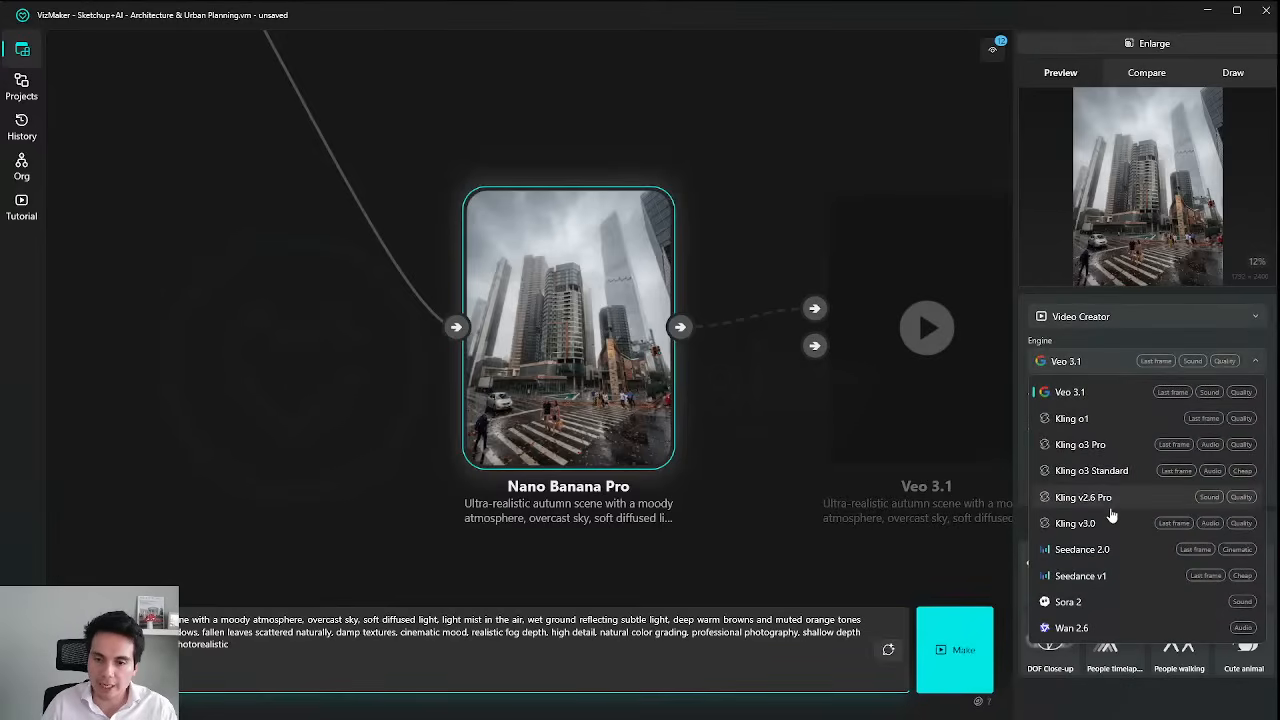
{"action": "left_click", "coordinate": [1090, 418]}
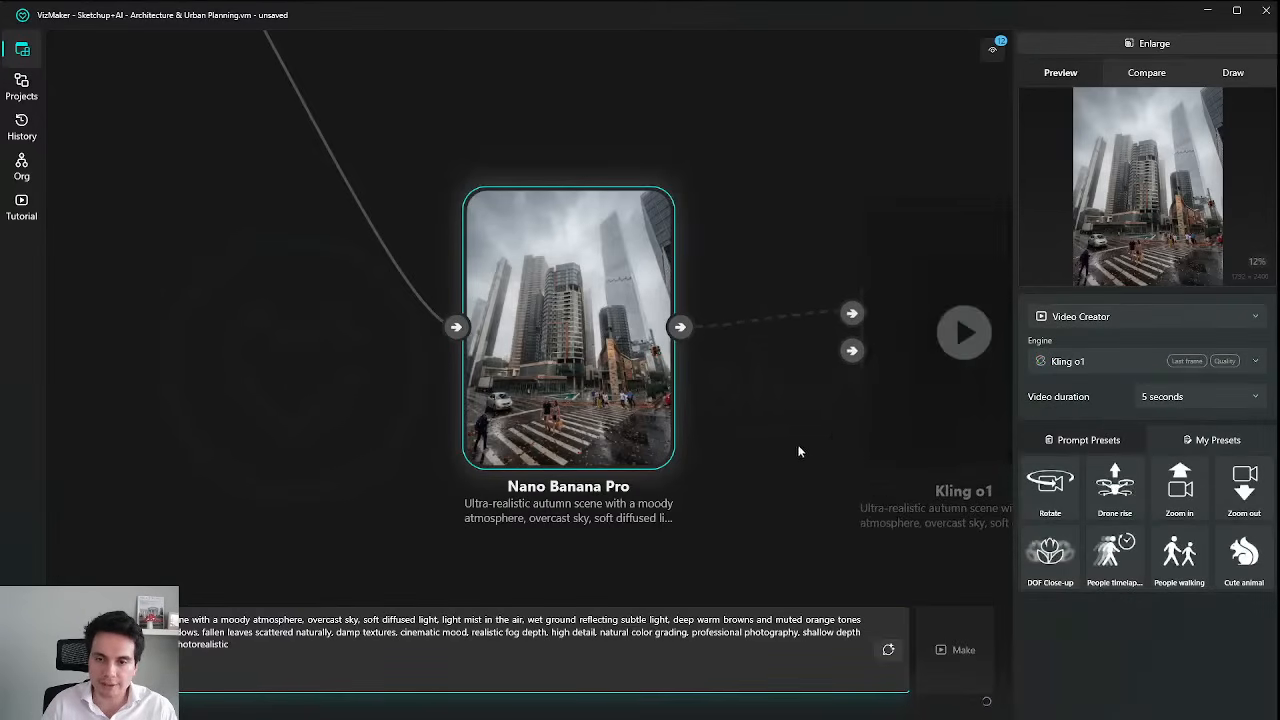
{"action": "left_click", "coordinate": [1108, 361]}
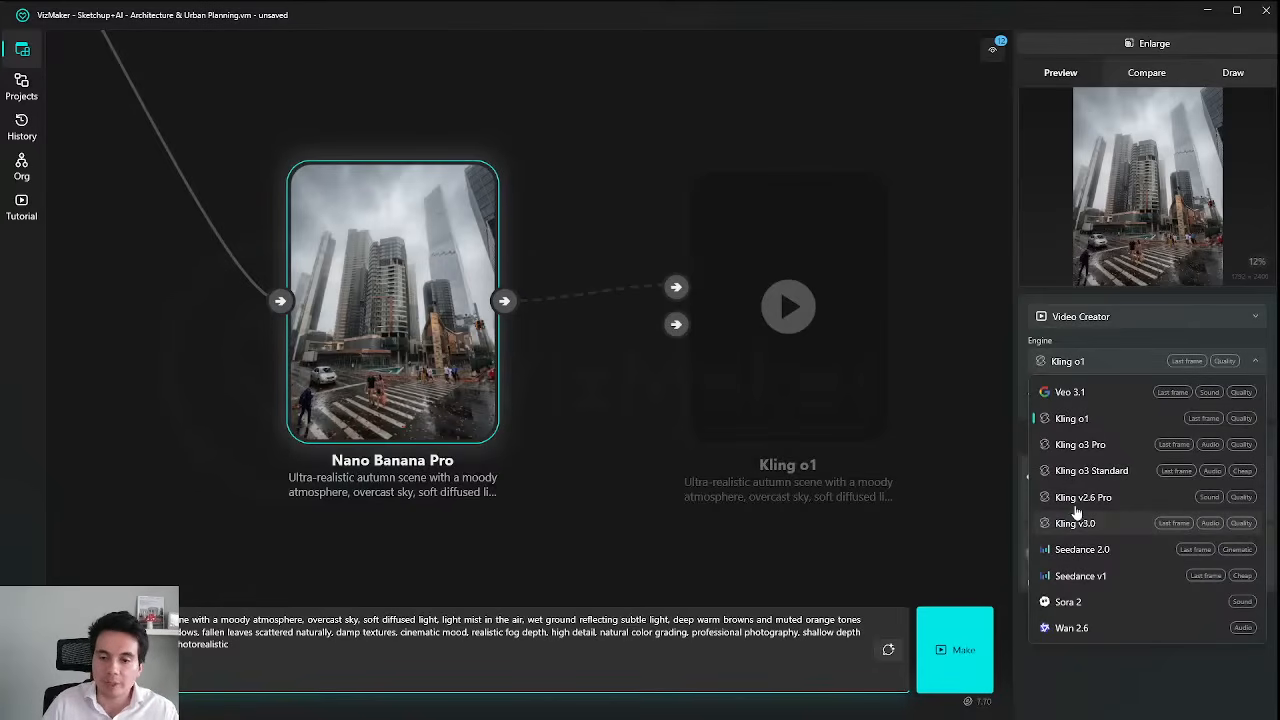
{"action": "left_click", "coordinate": [1100, 420]}
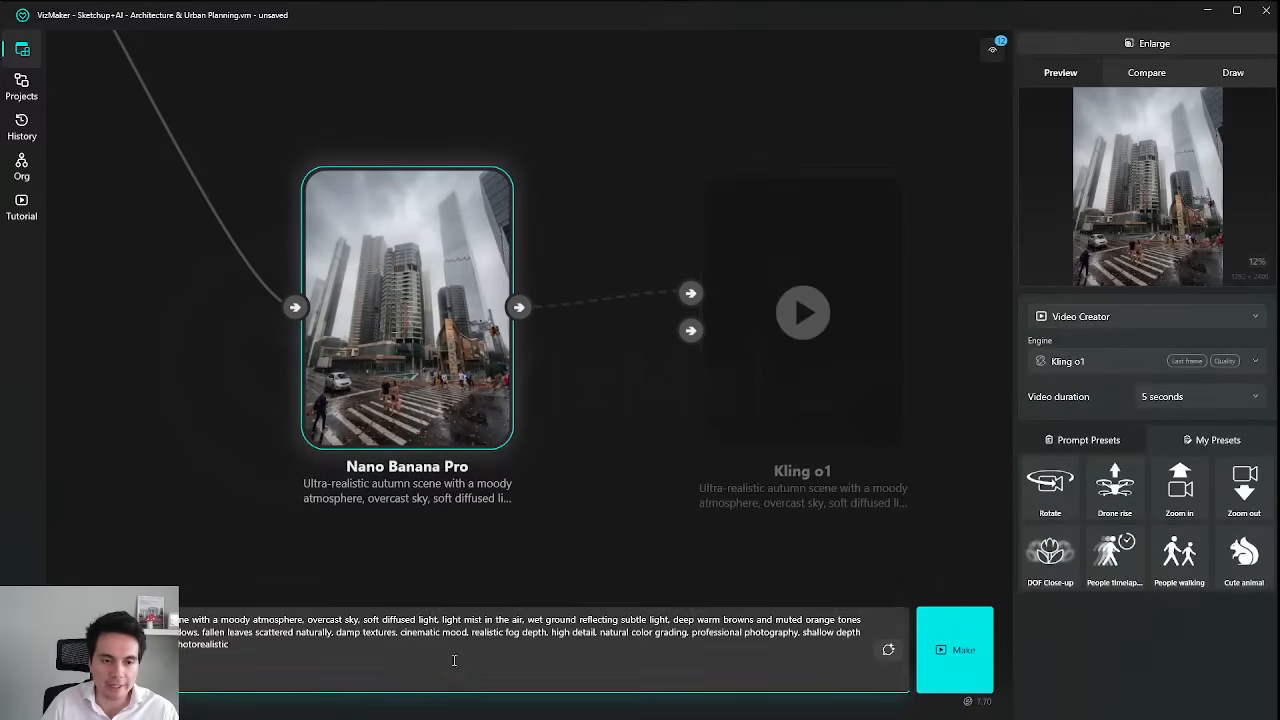
{"action": "key", "text": "ctrl+a"}
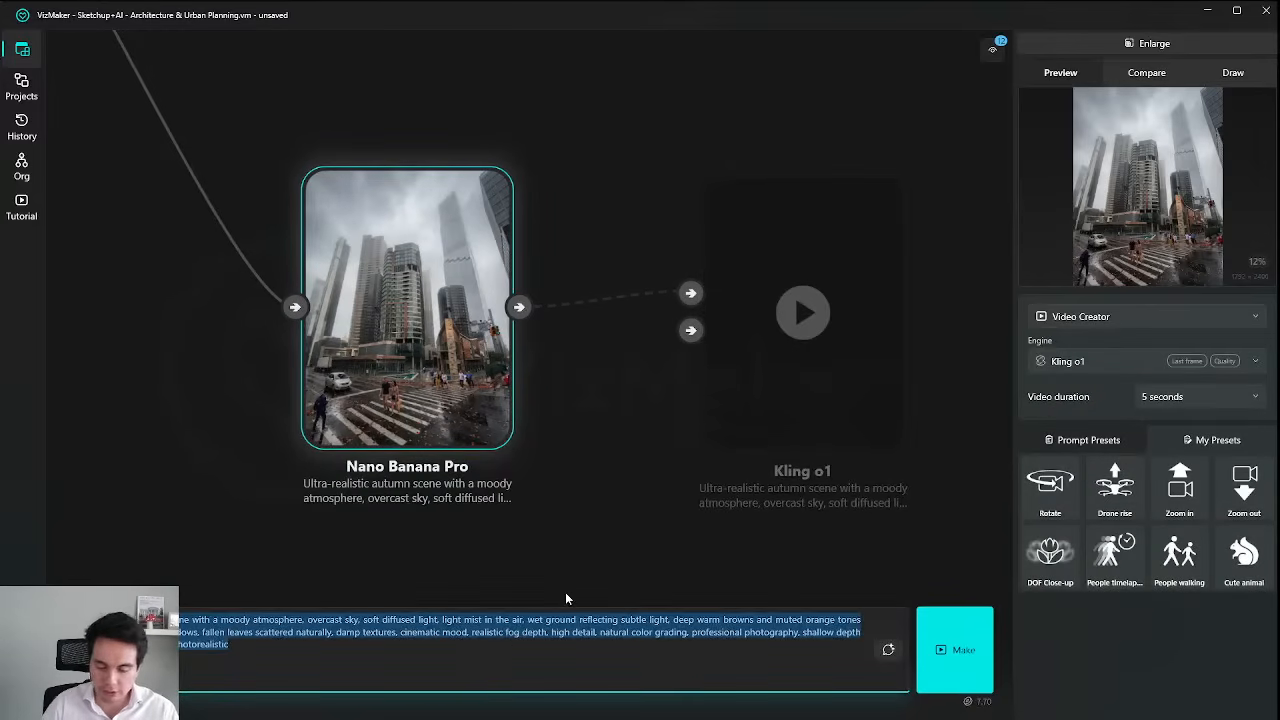
{"action": "key", "text": "BackSpace"}
{"action": "left_click", "coordinate": [688, 452]}
{"action": "scroll", "coordinate": [594, 349], "scroll_direction": "down", "scroll_amount": 5}
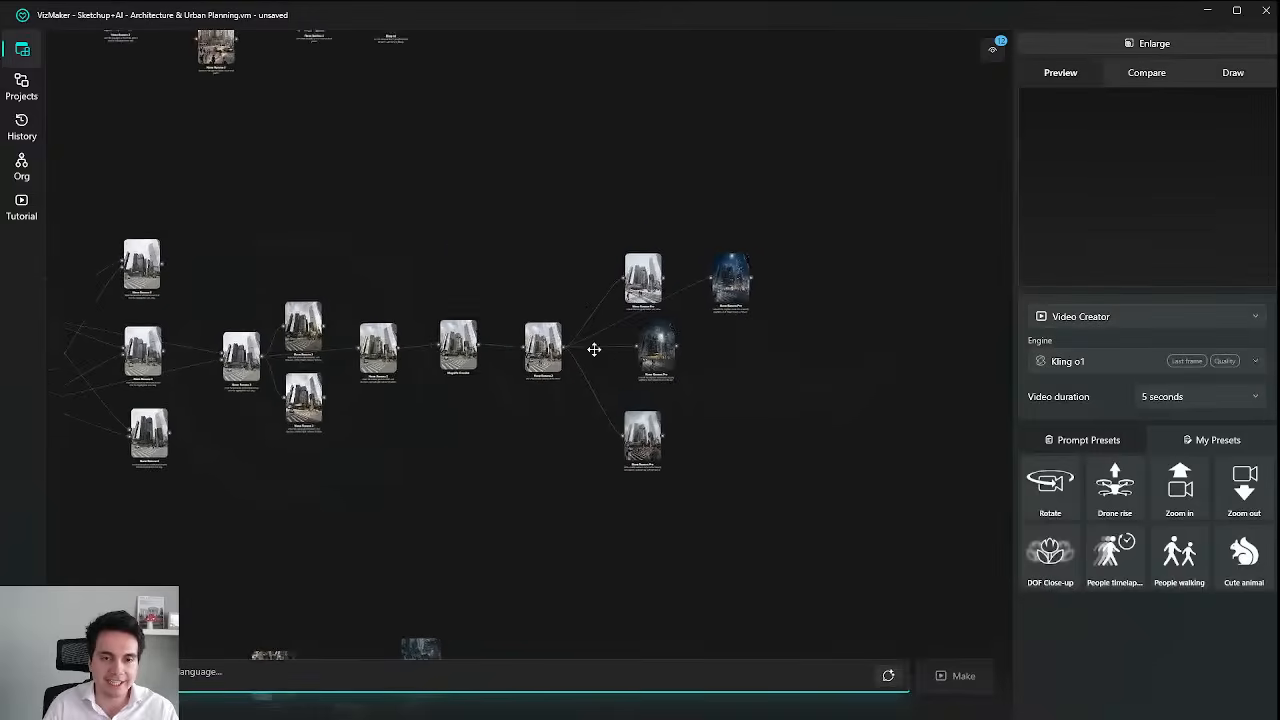
Replace the rainy autumn street image's video prompt with "camera zoom in, people walking naturally, cars passing by slowly".
{"action": "left_click", "coordinate": [643, 437]}
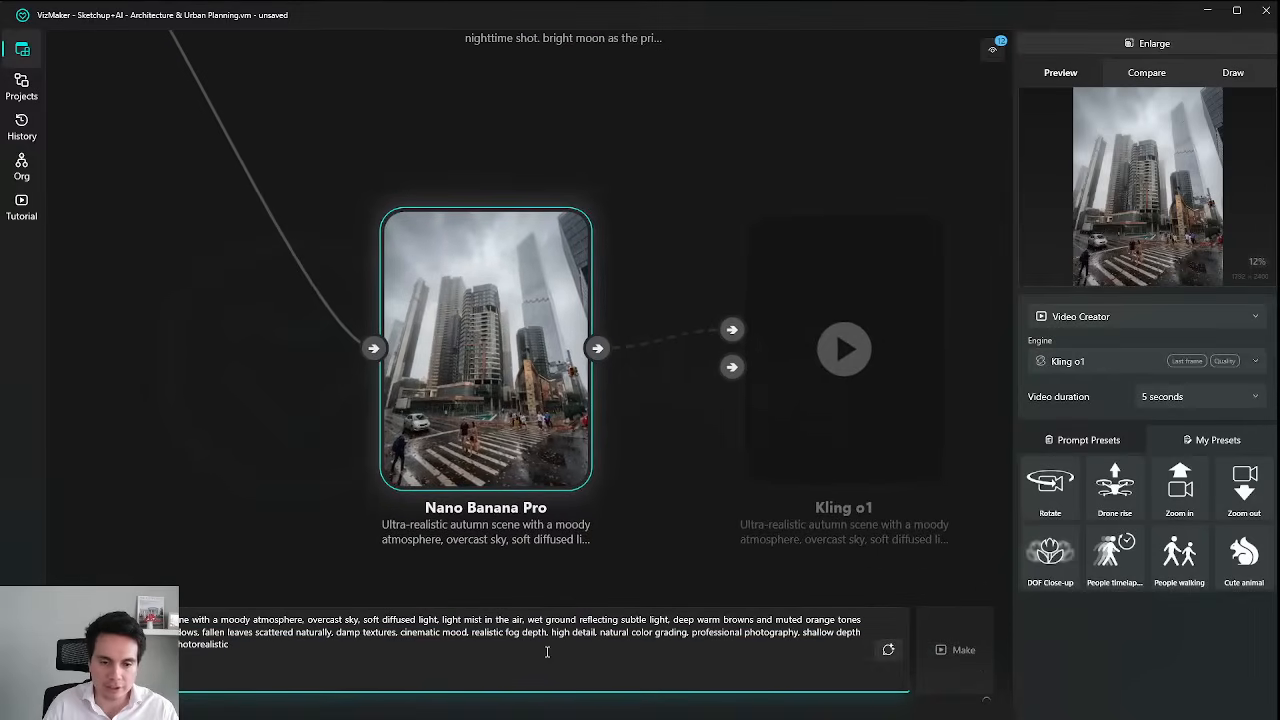
{"action": "key", "text": "ctrl+a"}
{"action": "key", "text": "BackSpace"}
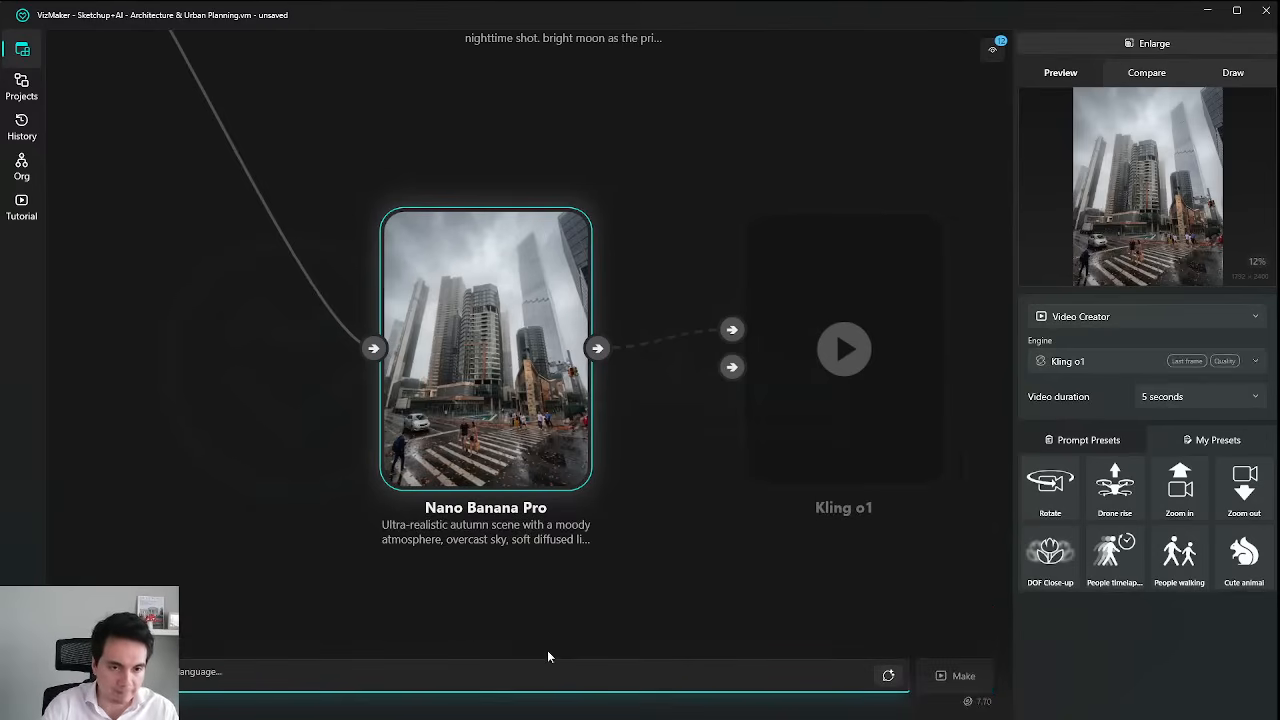
{"action": "type", "text": "camera zoom in. p"}
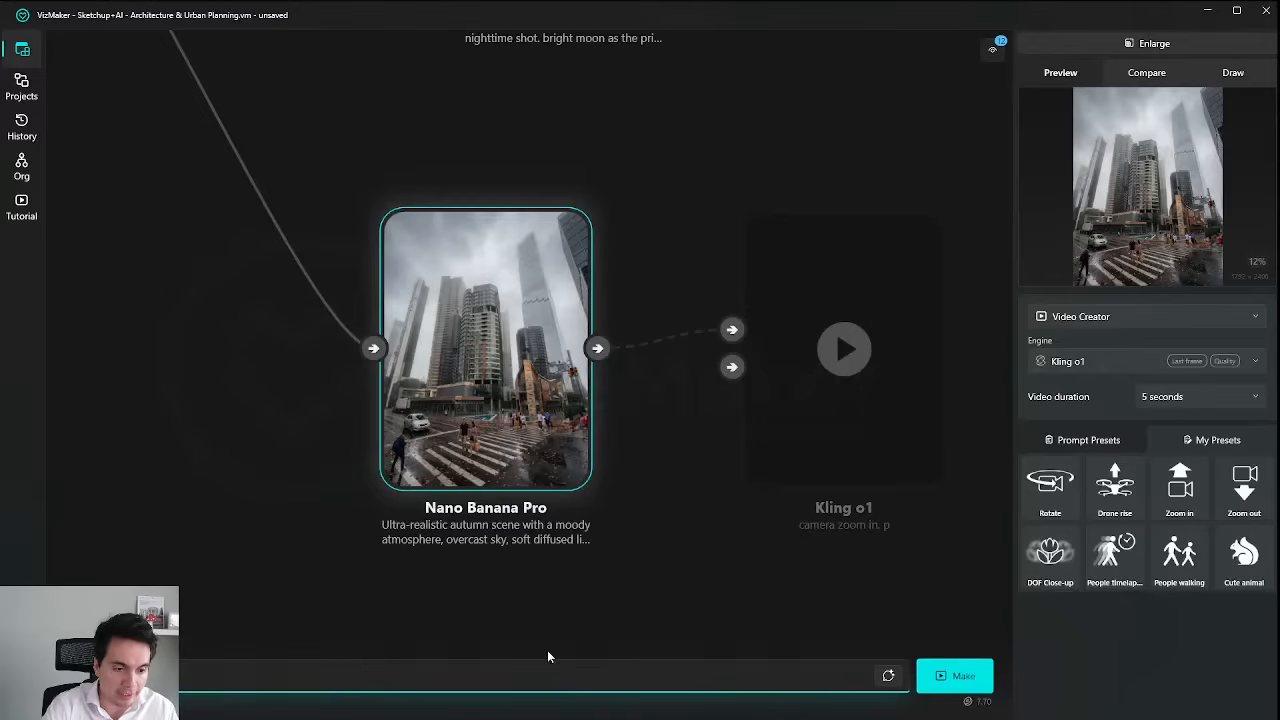
{"action": "type", "text": "eople walking nat"}
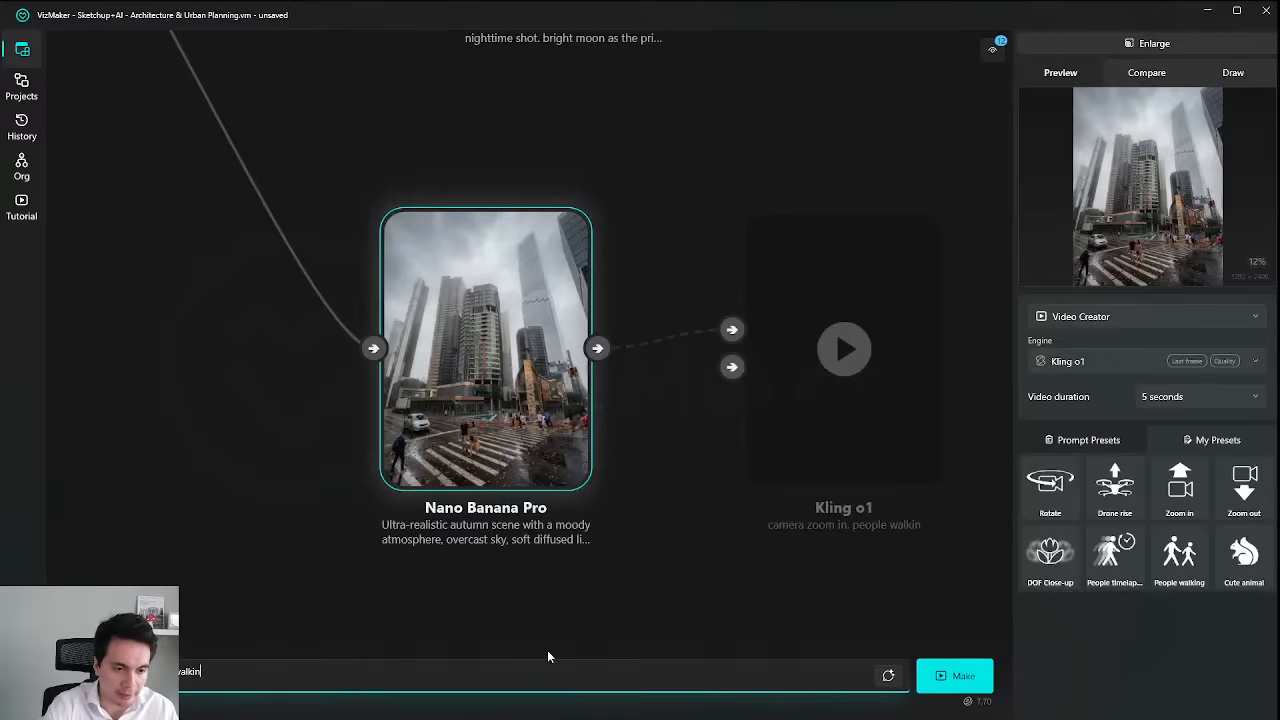
{"action": "type", "text": "ur"}
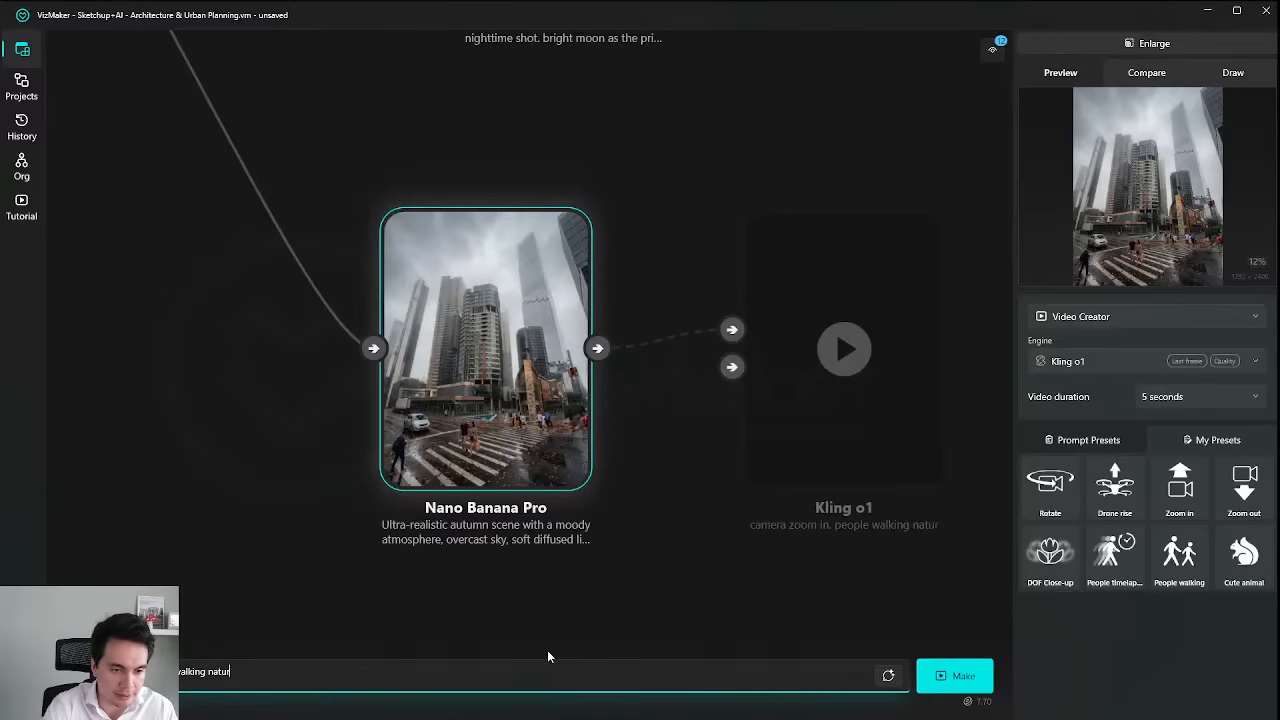
{"action": "type", "text": "ally, cars passing by slowly"}
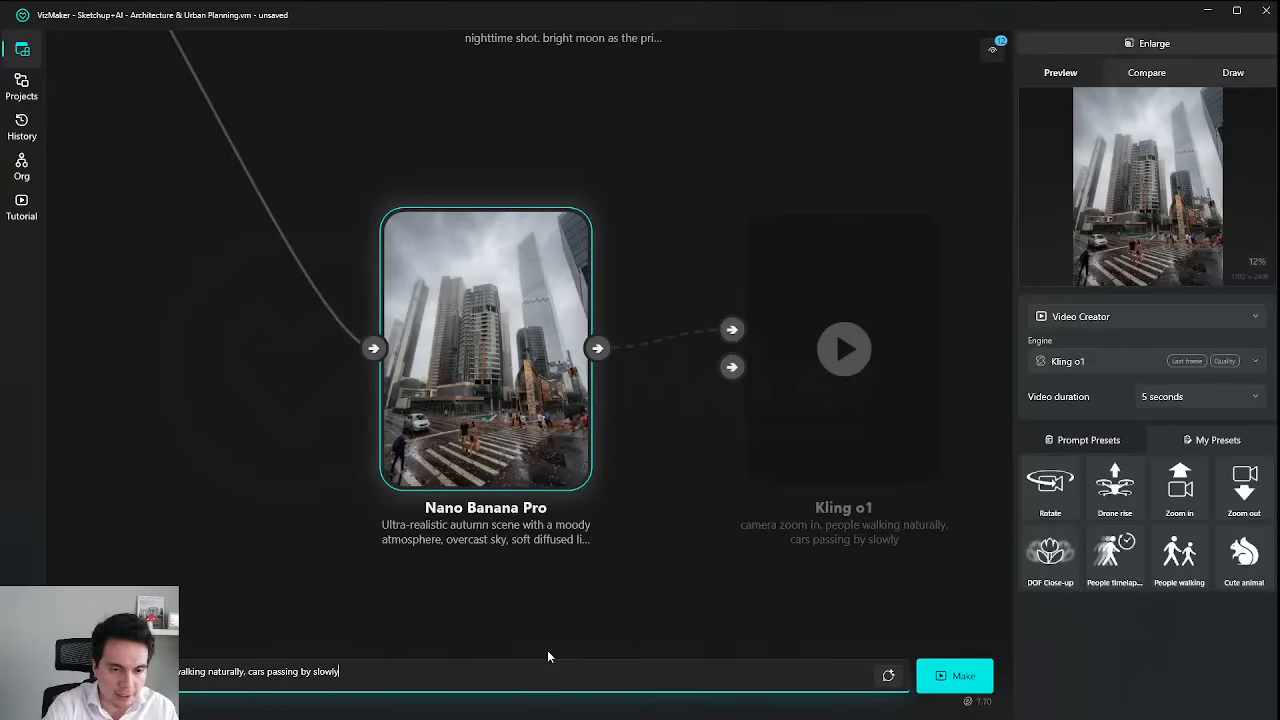
Shorten the prompt to "camera zoom in, people walking naturally" and generate the Kling o1 video.
{"action": "key", "text": "BackSpace"}
{"action": "key", "text": "BackSpace"}
{"action": "key", "text": "BackSpace"}
{"action": "key", "text": "BackSpace"}
{"action": "key", "text": "BackSpace"}
{"action": "key", "text": "BackSpace"}
{"action": "key", "text": "BackSpace"}
{"action": "key", "text": "BackSpace"}
{"action": "key", "text": "BackSpace"}
{"action": "key", "text": "BackSpace"}
{"action": "key", "text": "BackSpace"}
{"action": "key", "text": "BackSpace"}
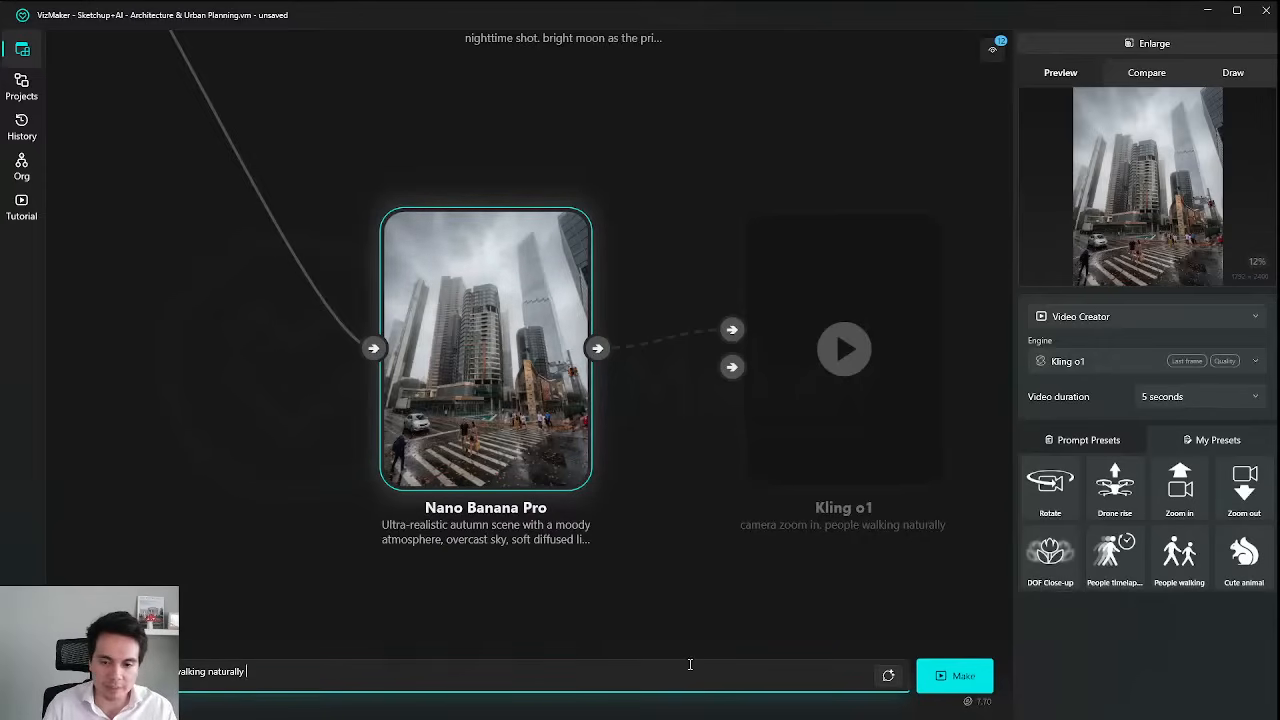
{"action": "left_click", "coordinate": [958, 672]}
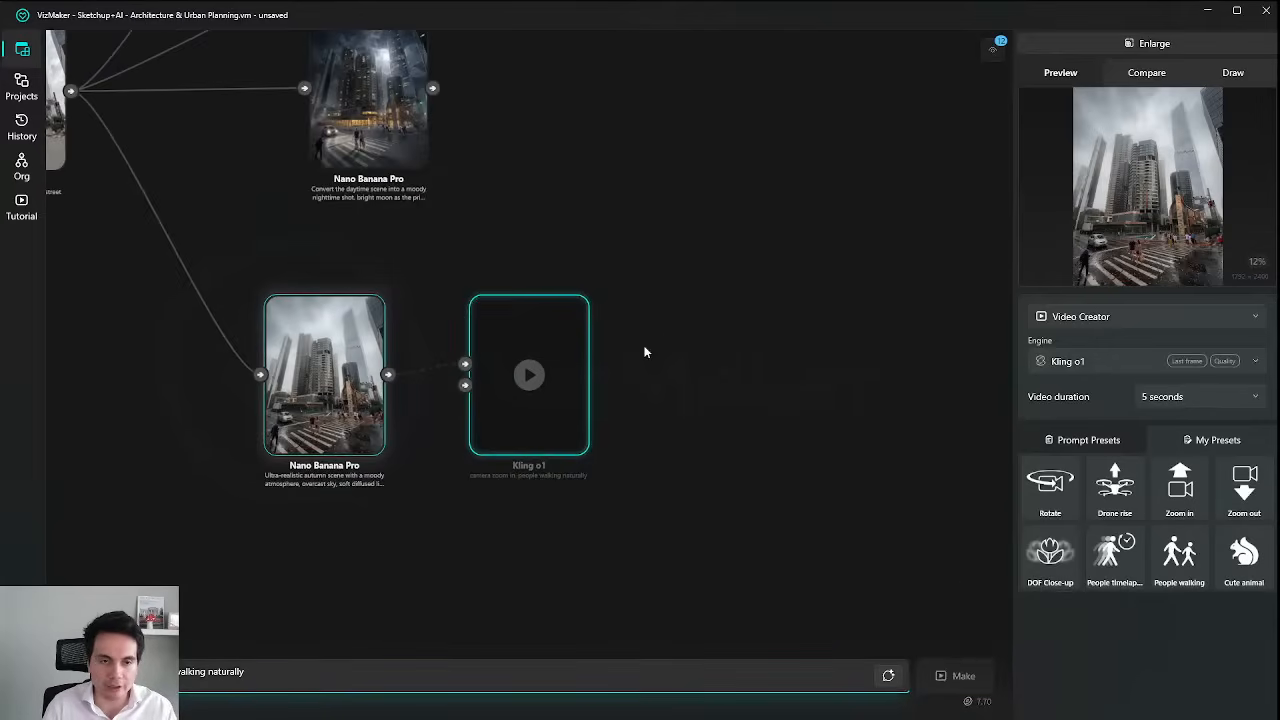
Review the Kling o1 video durations, switch the engine to Seedance 2.0 and check its duration choices.
{"action": "left_click", "coordinate": [1185, 398]}
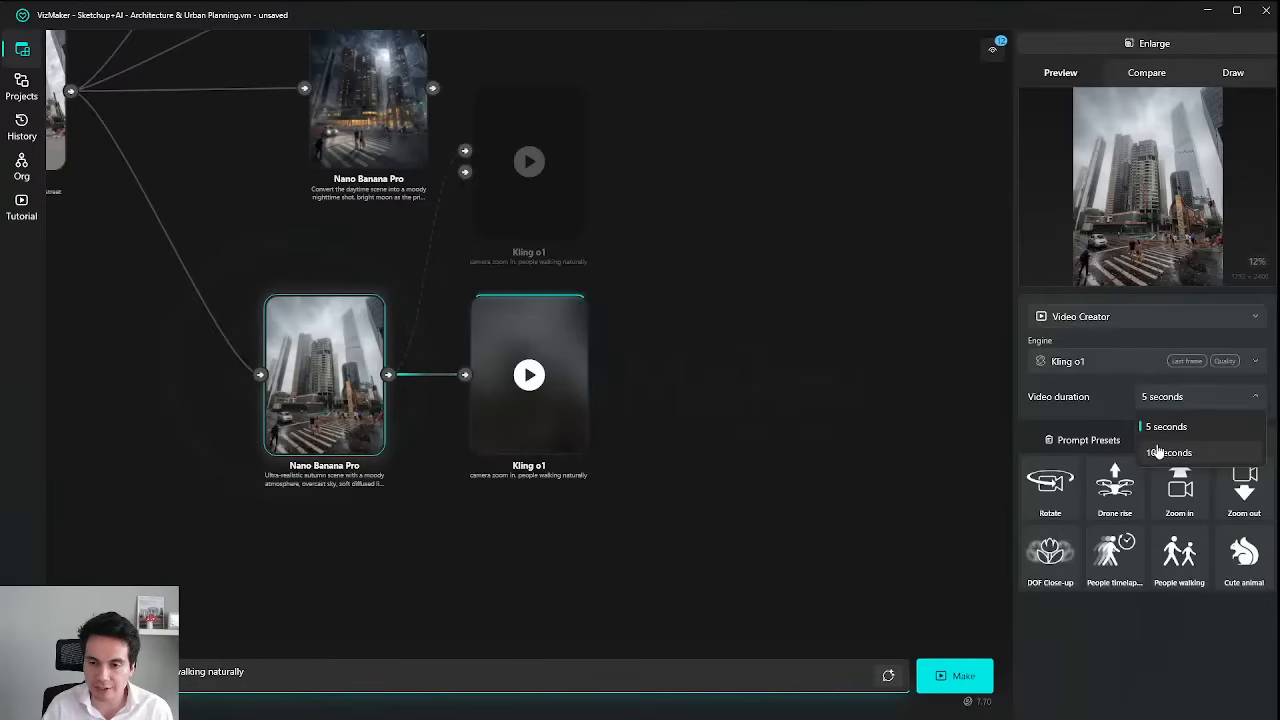
{"action": "left_click", "coordinate": [1092, 397]}
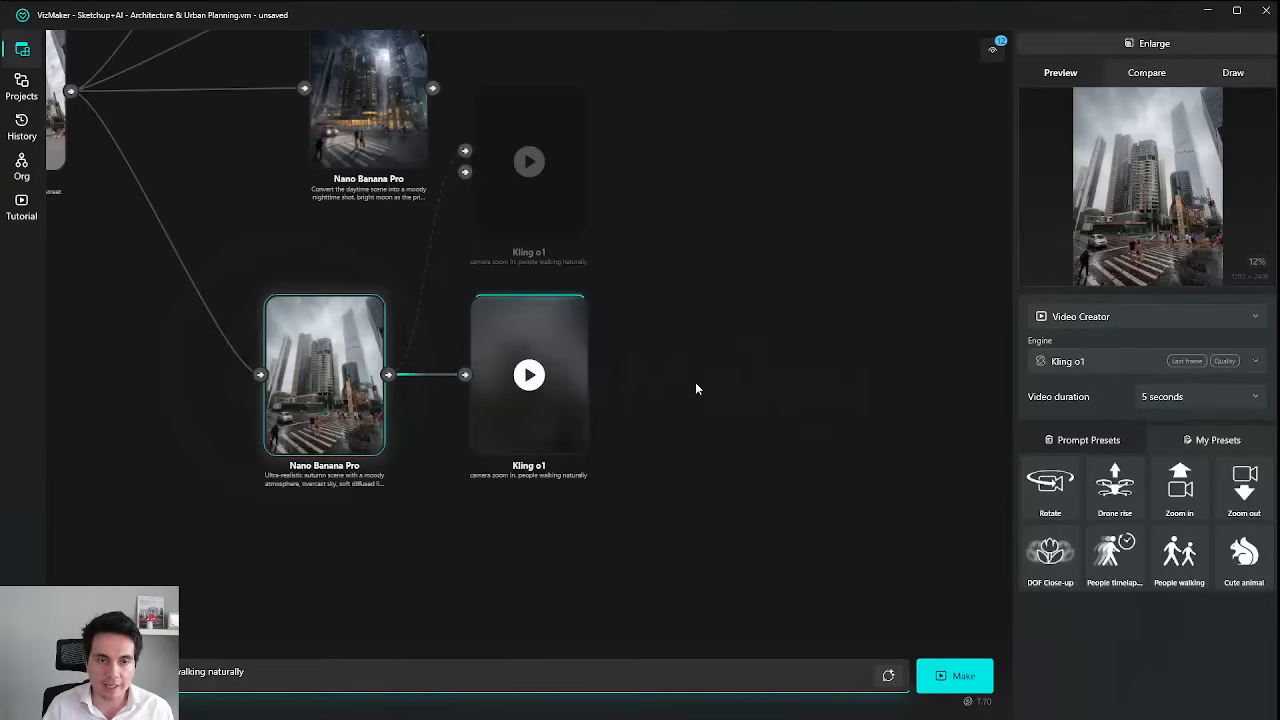
{"action": "left_click_drag", "start_coordinate": [697, 388], "coordinate": [764, 432]}
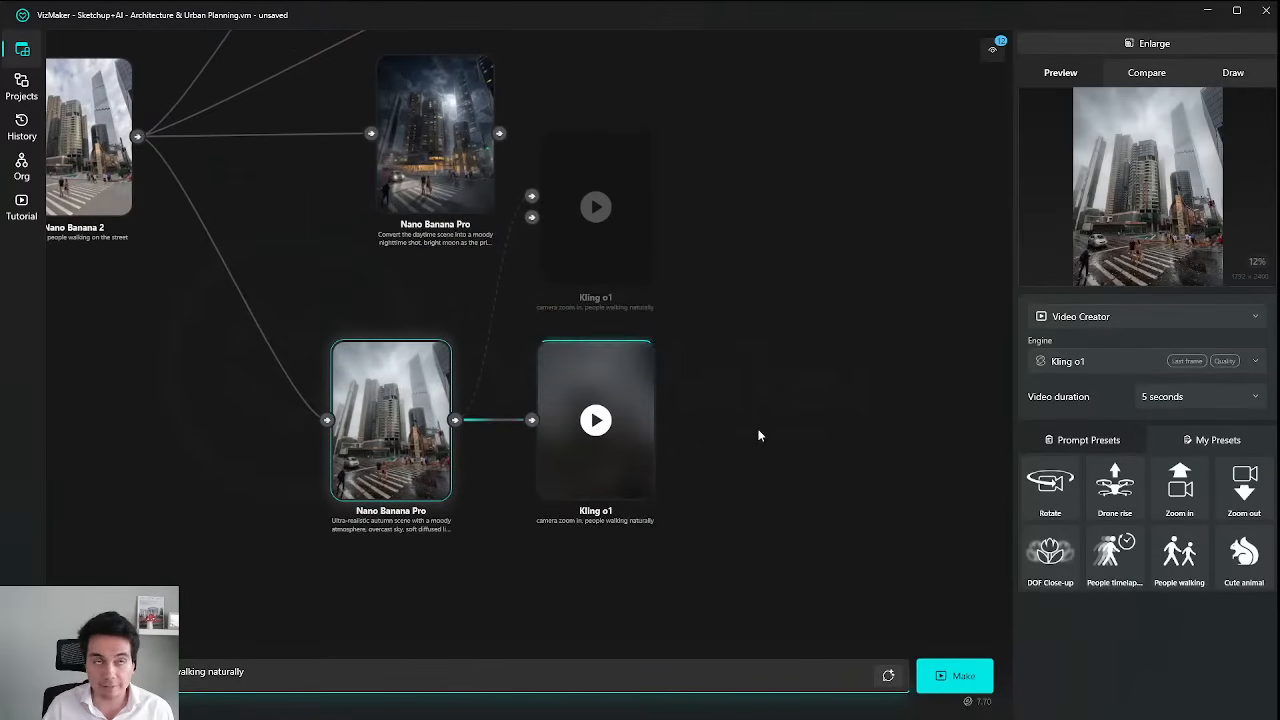
{"action": "left_click", "coordinate": [1100, 362]}
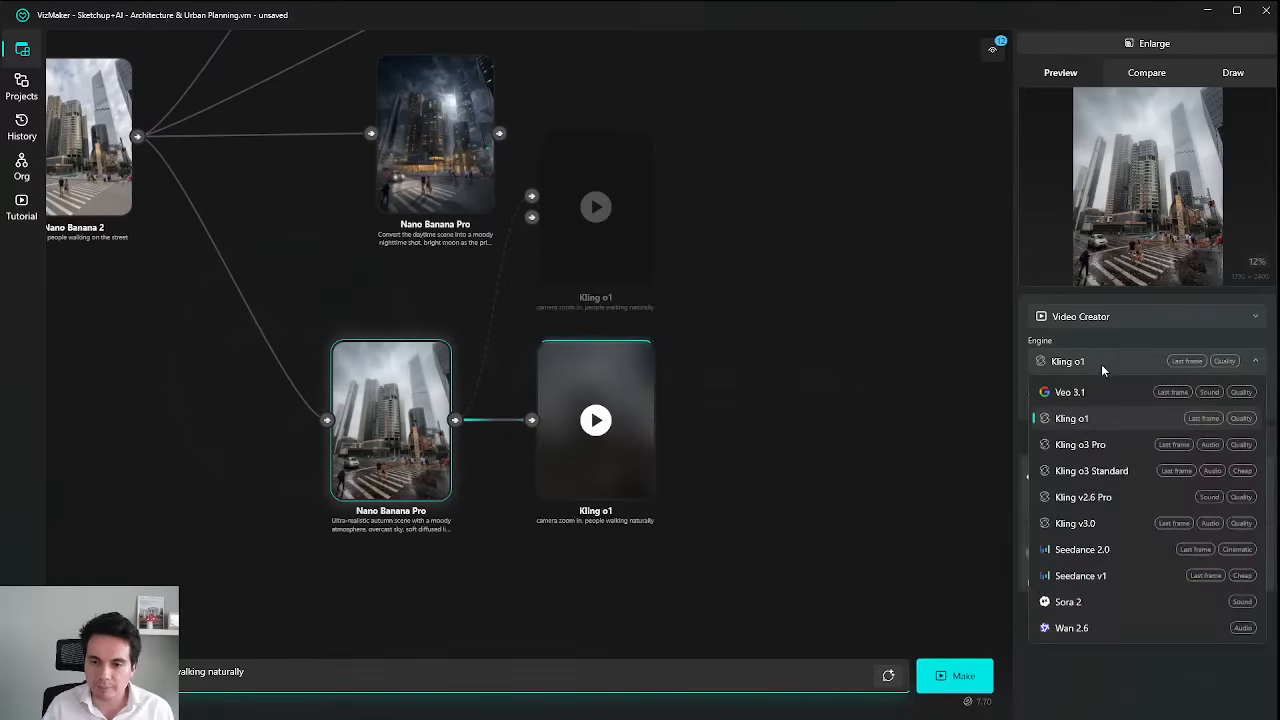
{"action": "left_click", "coordinate": [1124, 563]}
{"action": "left_click", "coordinate": [1168, 398]}
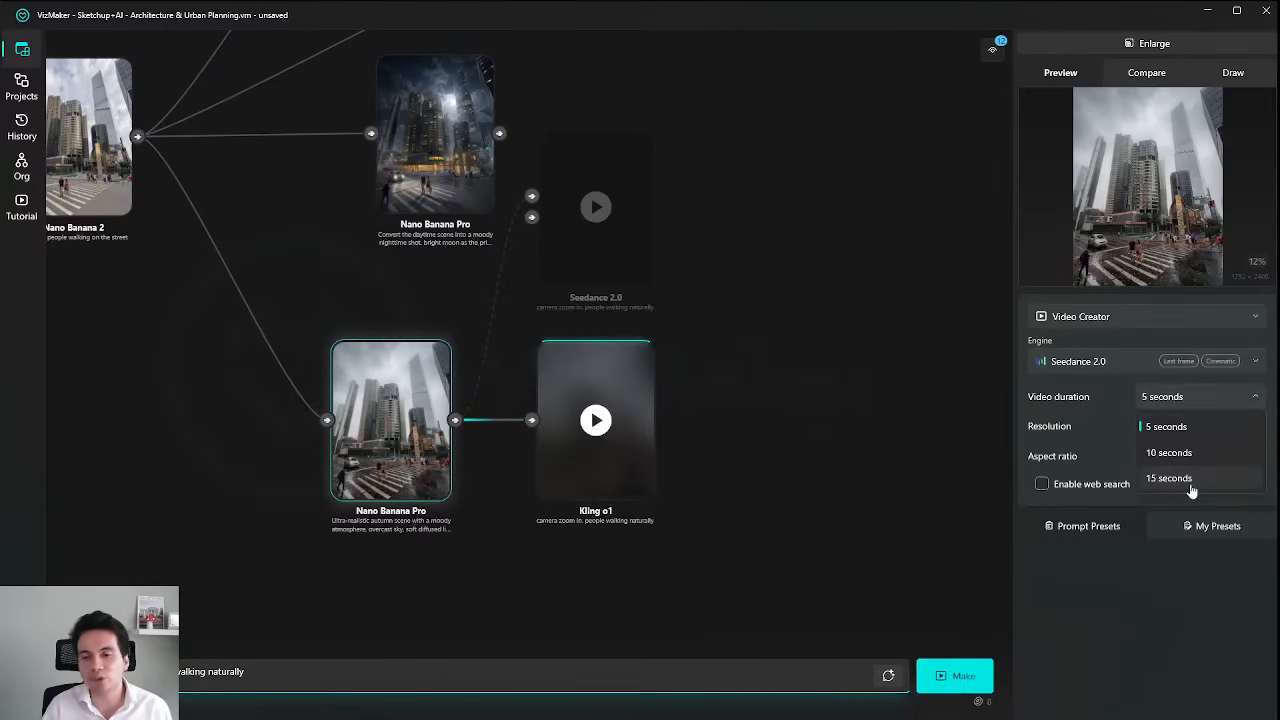
{"action": "left_click", "coordinate": [1109, 419]}
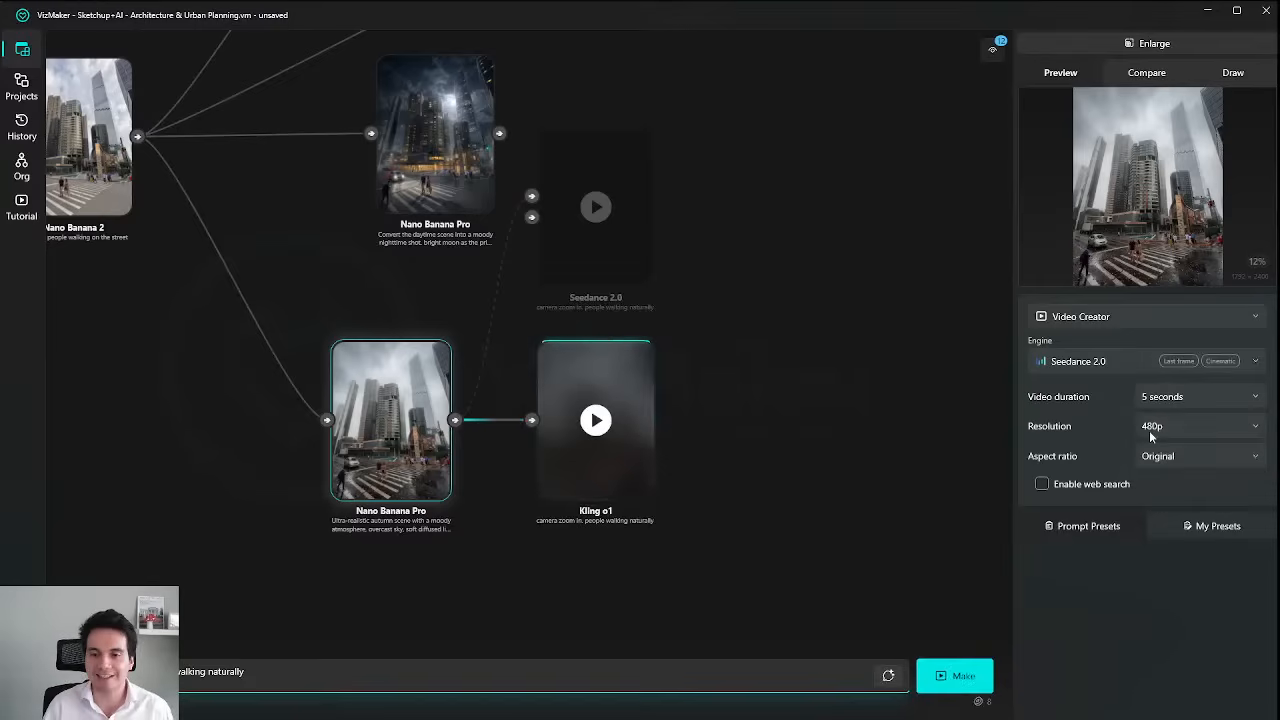
Set the Seedance 2.0 resolution to 1080p, keep the Original aspect ratio, and look over the available engines.
{"action": "left_click", "coordinate": [1164, 427]}
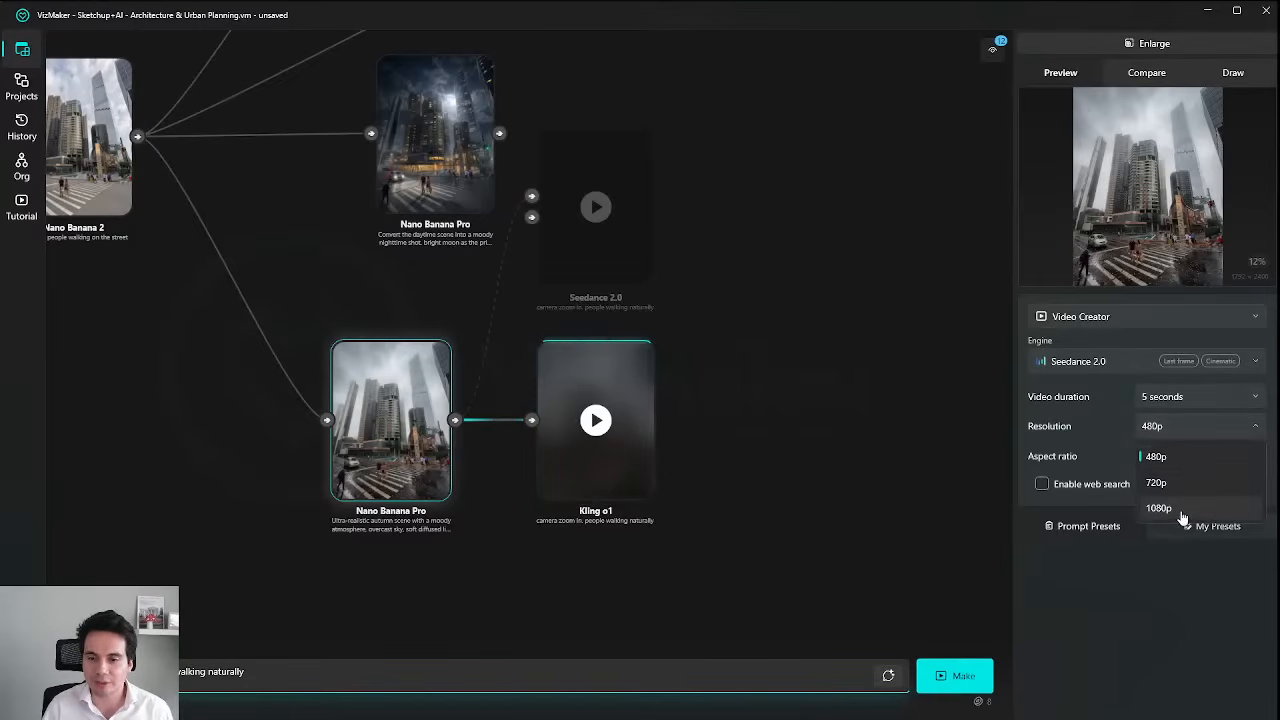
{"action": "left_click", "coordinate": [1160, 508]}
{"action": "left_click", "coordinate": [1166, 456]}
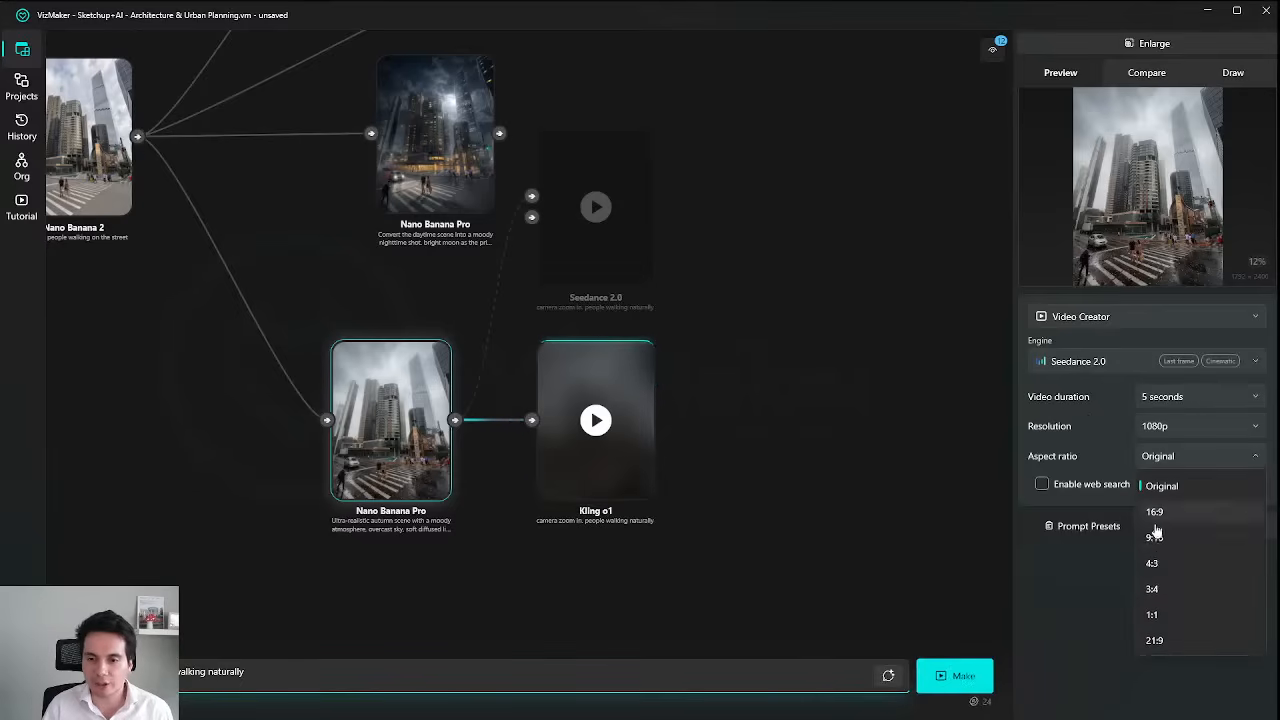
{"action": "left_click", "coordinate": [1103, 457]}
{"action": "left_click", "coordinate": [1202, 459]}
{"action": "left_click", "coordinate": [1174, 489]}
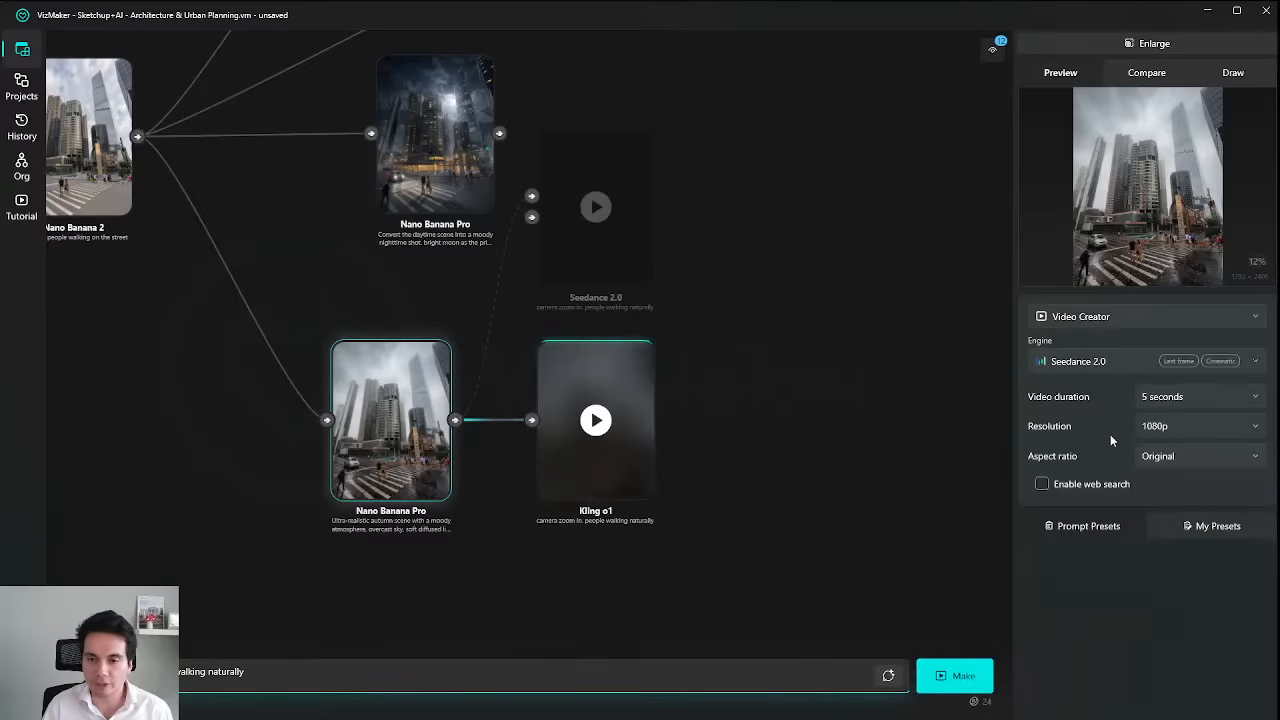
{"action": "left_click", "coordinate": [1105, 362]}
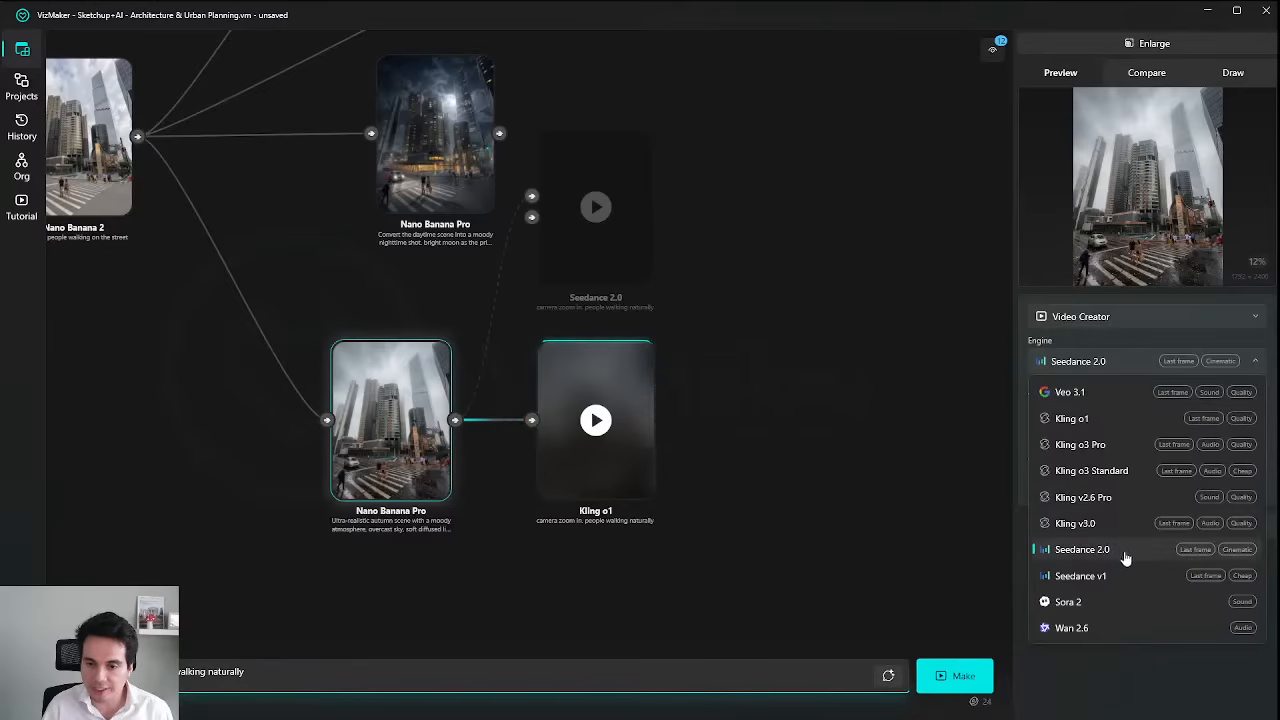
{"action": "left_click", "coordinate": [1102, 358]}
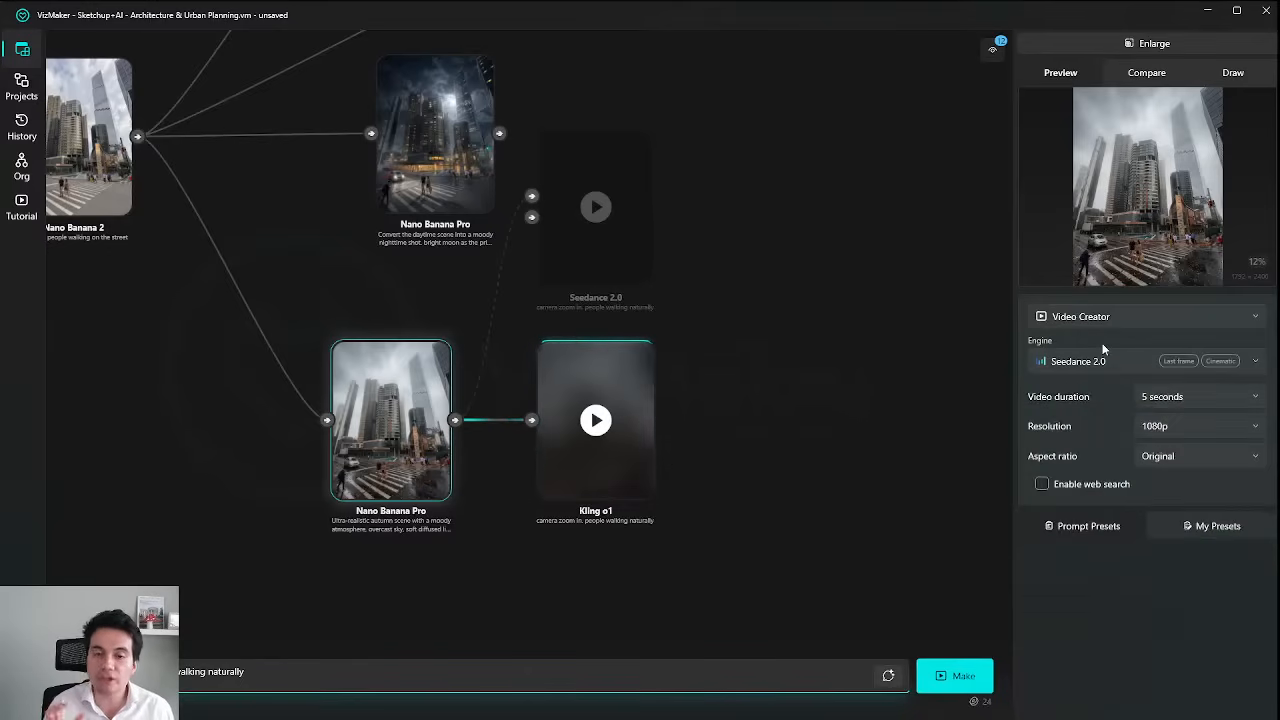
Inspect the upper night top-view image of the towers at enlarged size, and return to the node canvas.
{"action": "left_click", "coordinate": [777, 446]}
{"action": "scroll", "coordinate": [777, 446], "scroll_direction": "down", "scroll_amount": 5}
{"action": "left_click_drag", "start_coordinate": [770, 375], "coordinate": [928, 156]}
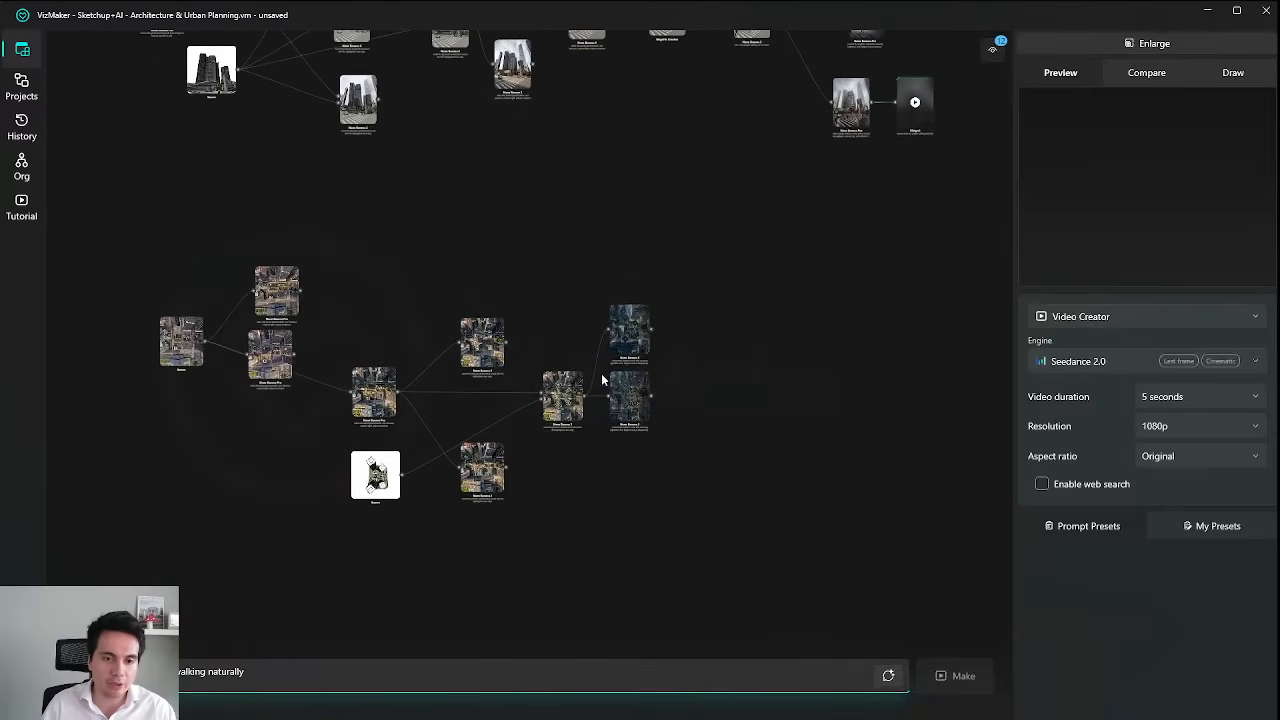
{"action": "scroll", "coordinate": [580, 394], "scroll_direction": "up", "scroll_amount": 6}
{"action": "left_click_drag", "start_coordinate": [612, 376], "coordinate": [506, 492]}
{"action": "left_click", "coordinate": [647, 289]}
{"action": "left_click", "coordinate": [1156, 43]}
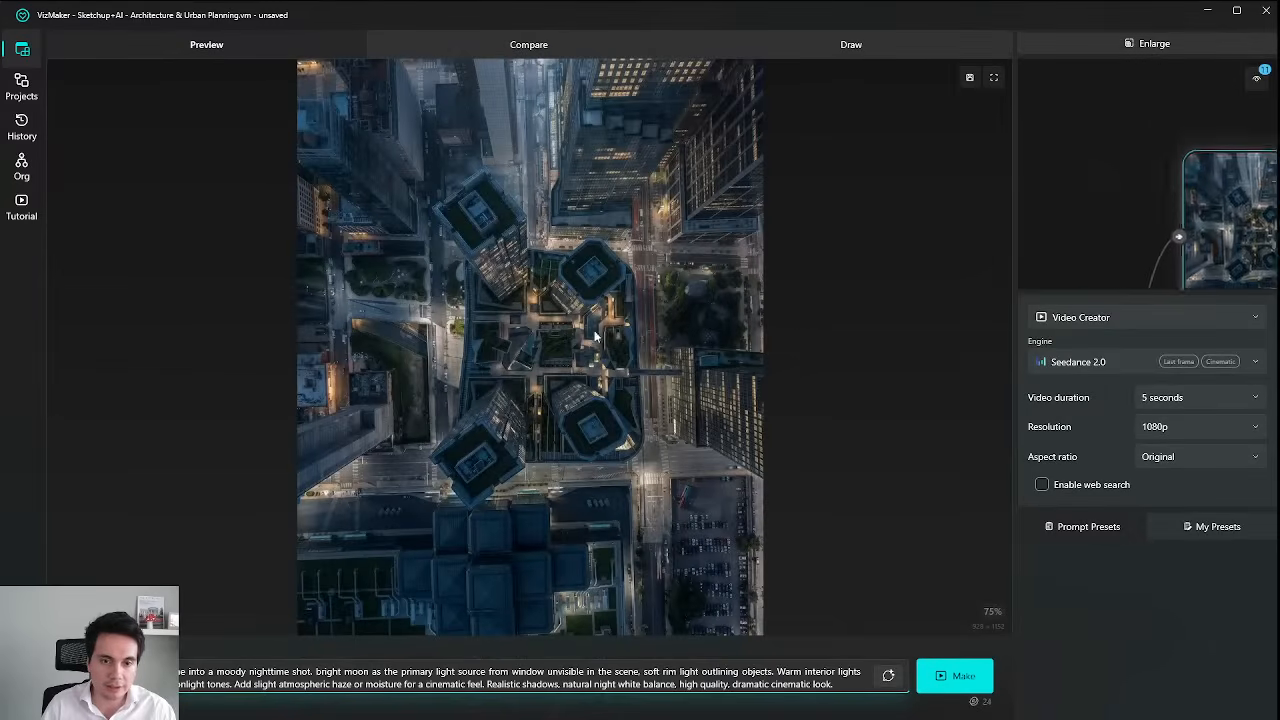
{"action": "left_click", "coordinate": [1110, 42]}
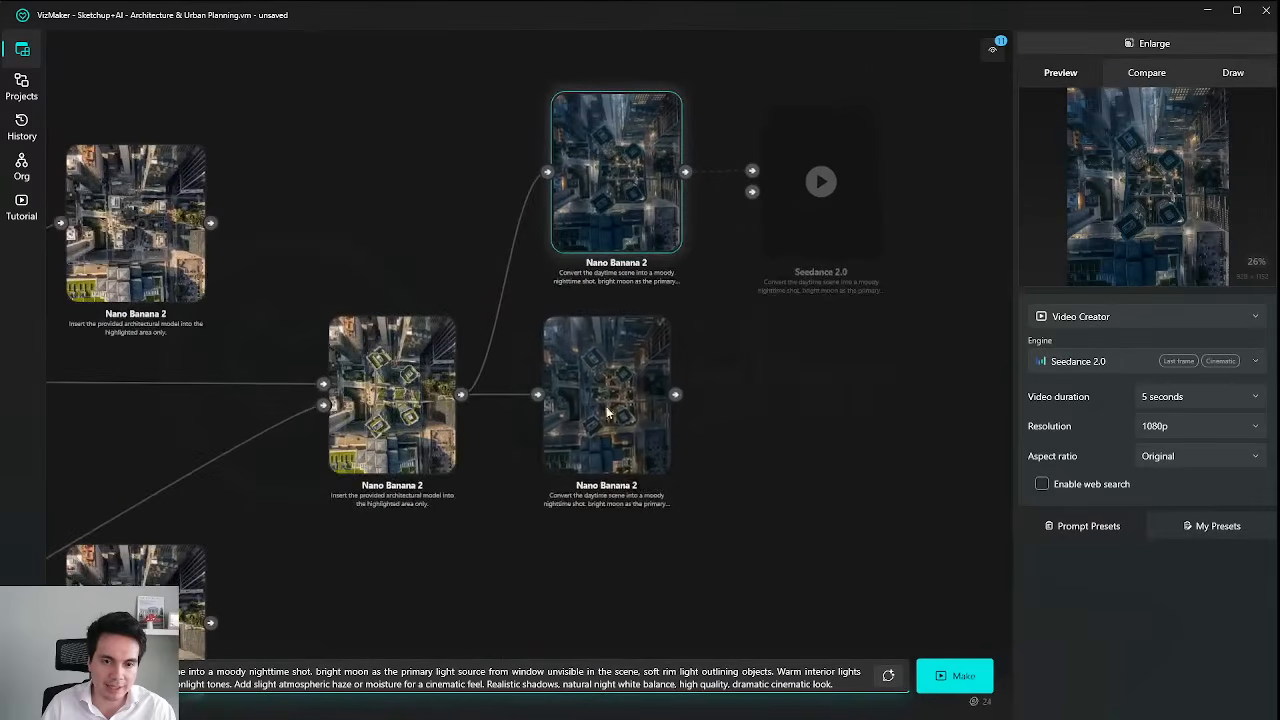
Inspect the lower night top-view image at enlarged size for its building lighting, and return to the node canvas.
{"action": "left_click", "coordinate": [1166, 43]}
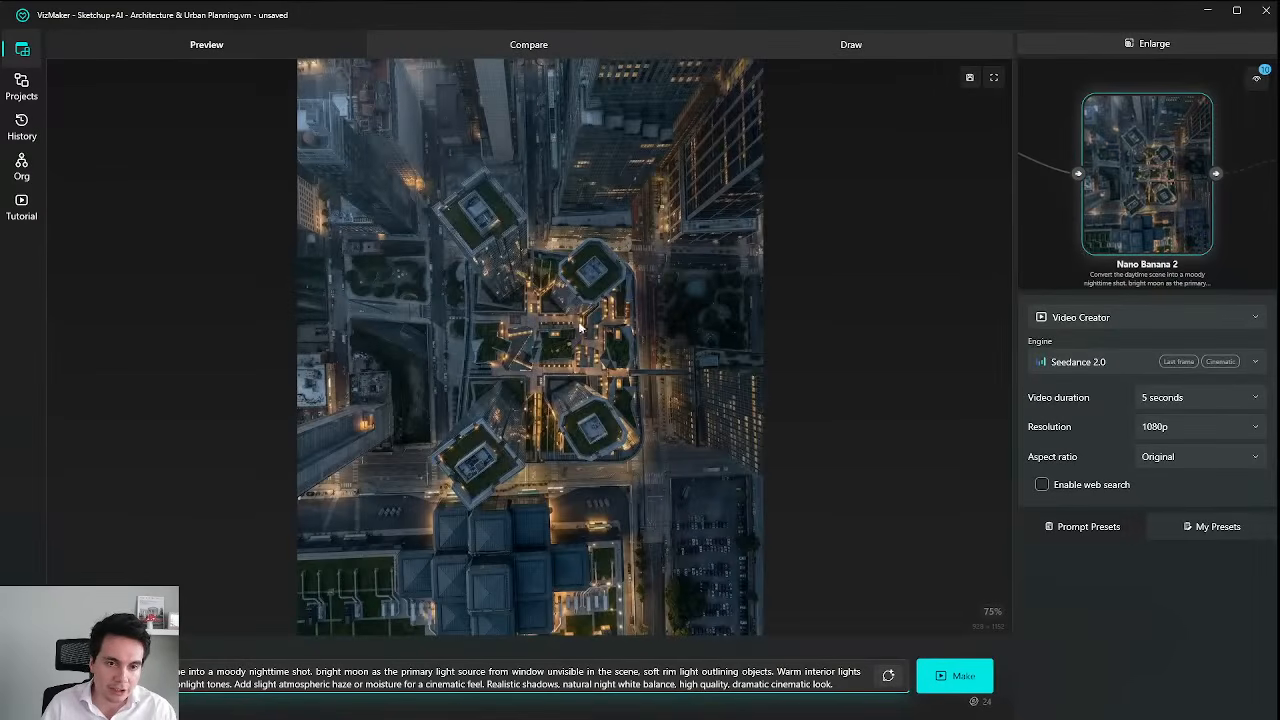
{"action": "left_click", "coordinate": [1189, 48]}
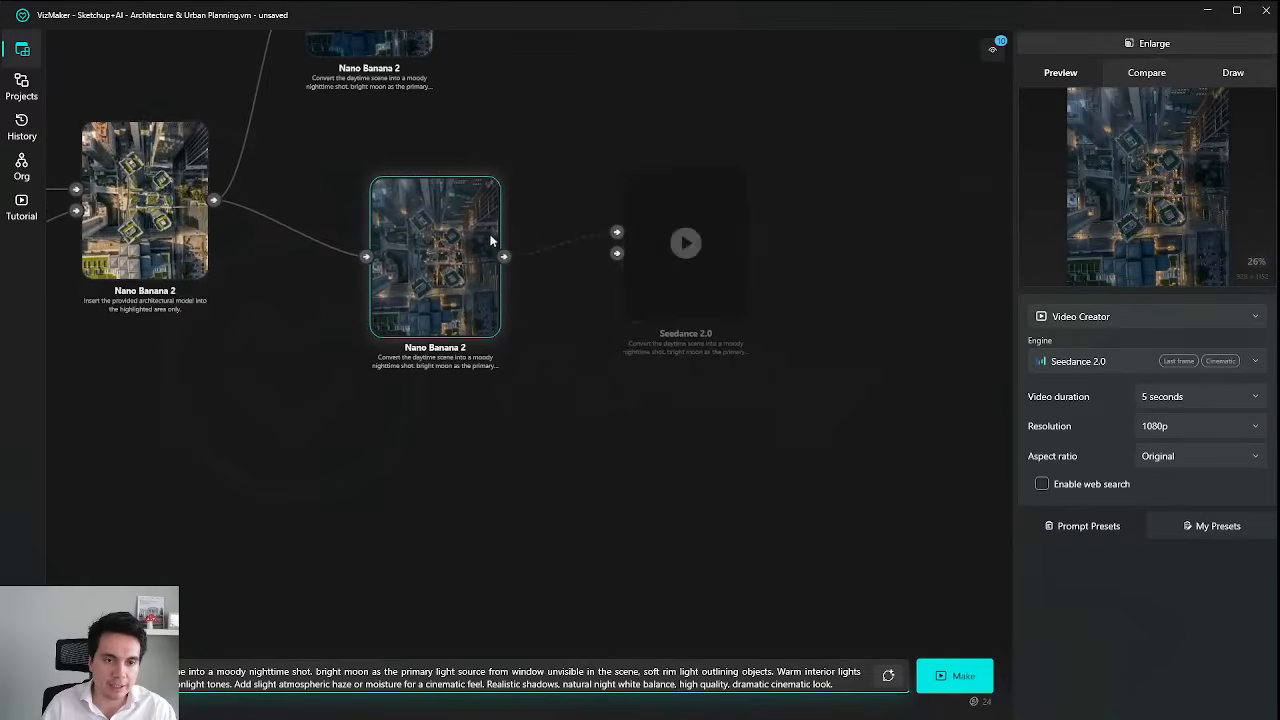
{"action": "left_click", "coordinate": [1177, 48]}
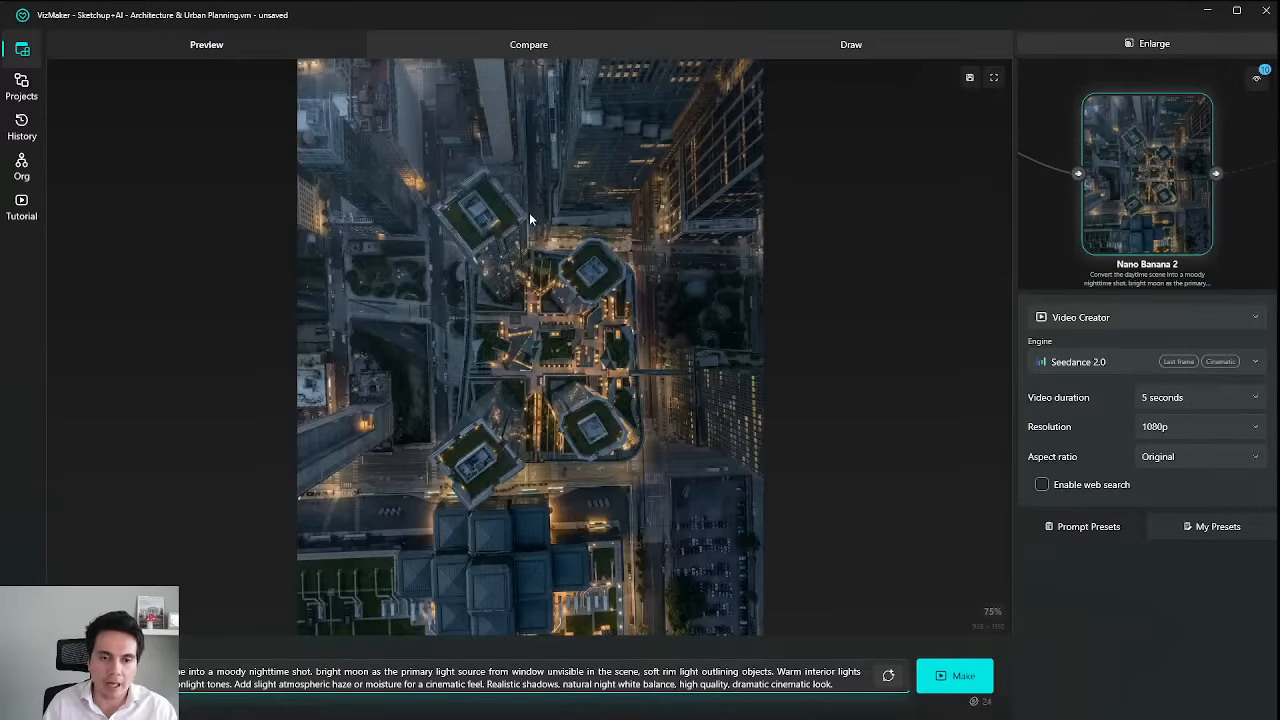
{"action": "left_click", "coordinate": [1159, 43]}
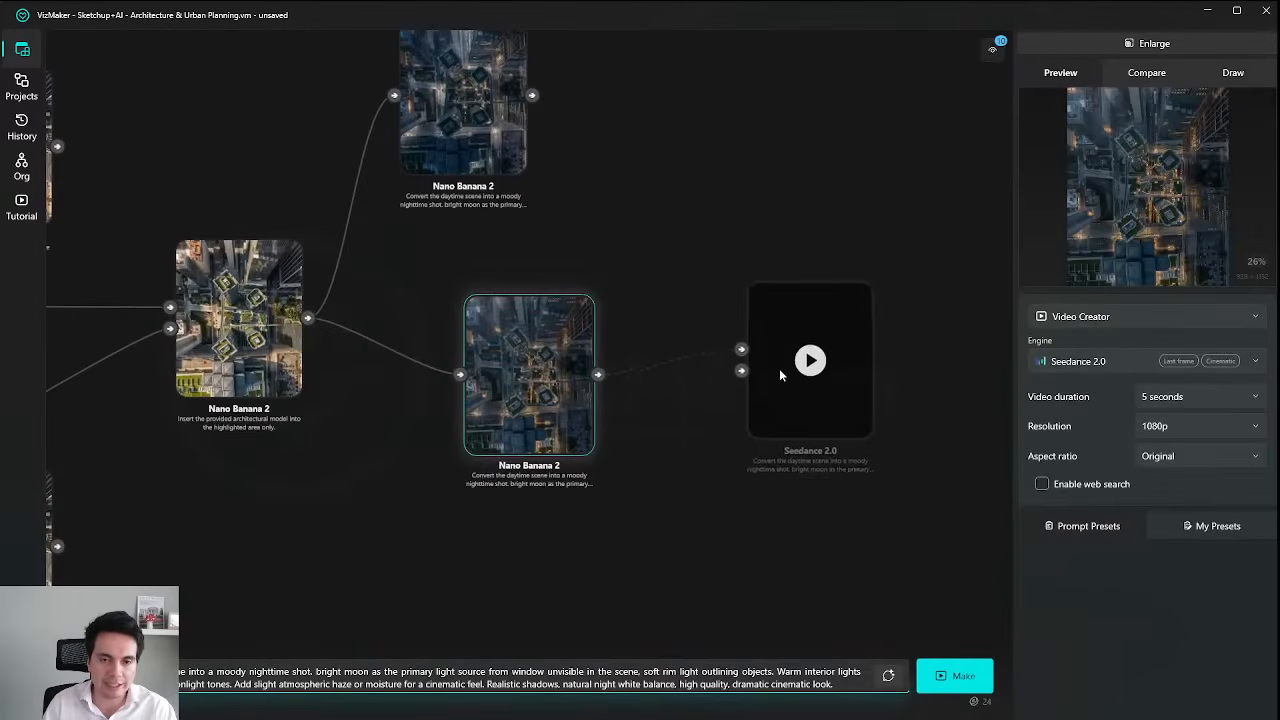
Set the lower night top-view image's next node to Image Editor with the prompt "turn the interior artificial lights on, this is a top view".
{"action": "scroll", "coordinate": [690, 405], "scroll_direction": "up", "scroll_amount": 3}
{"action": "left_click", "coordinate": [1092, 317]}
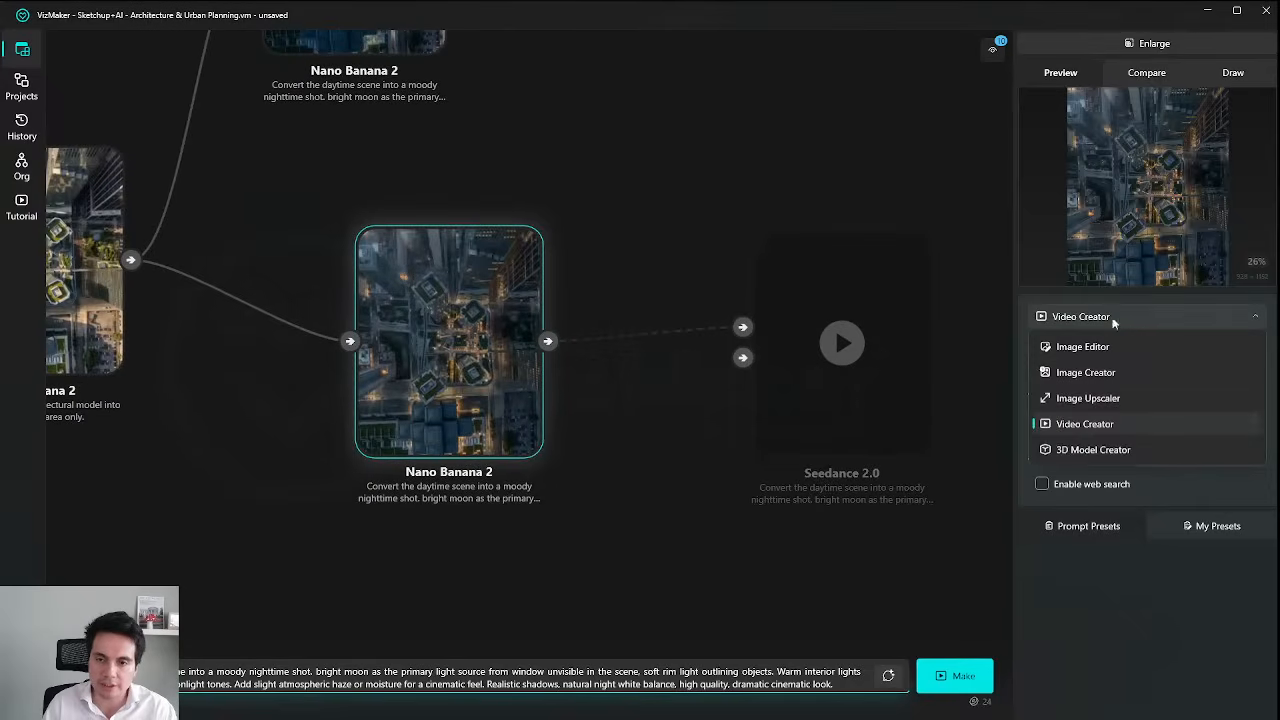
{"action": "left_click", "coordinate": [1102, 355]}
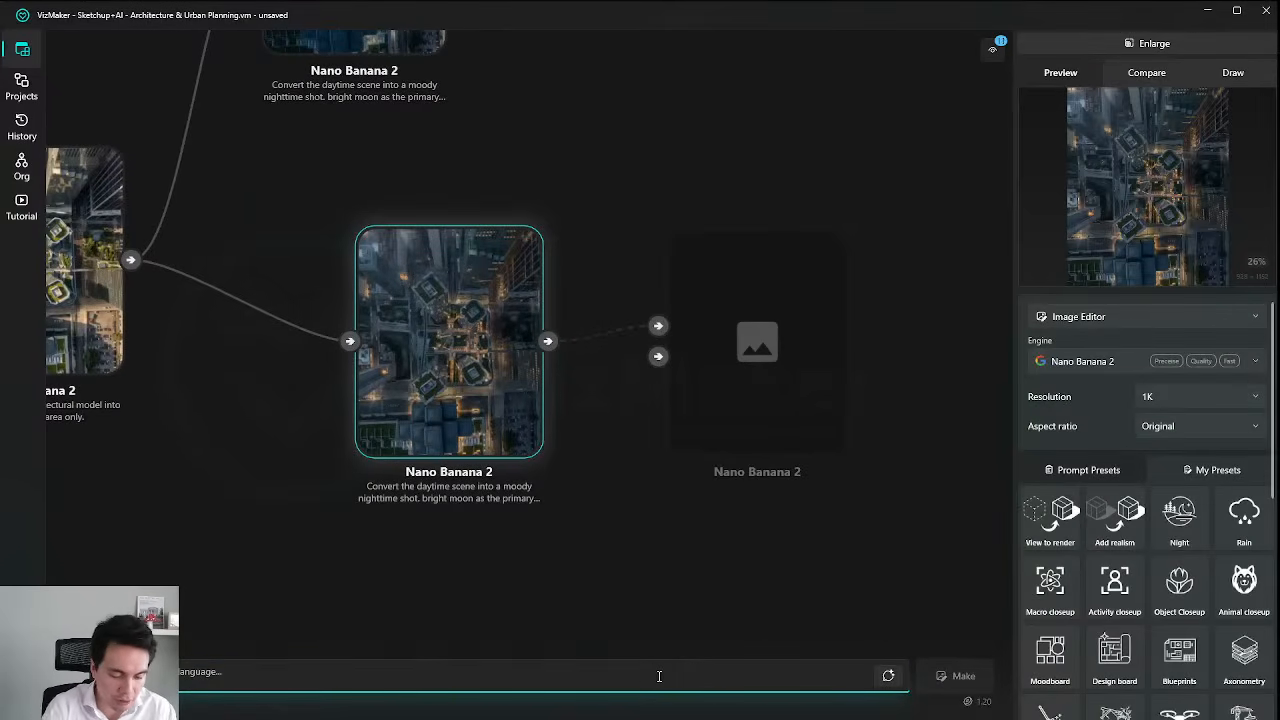
{"action": "type", "text": "turn the interior artificial lights on, this is a top view"}
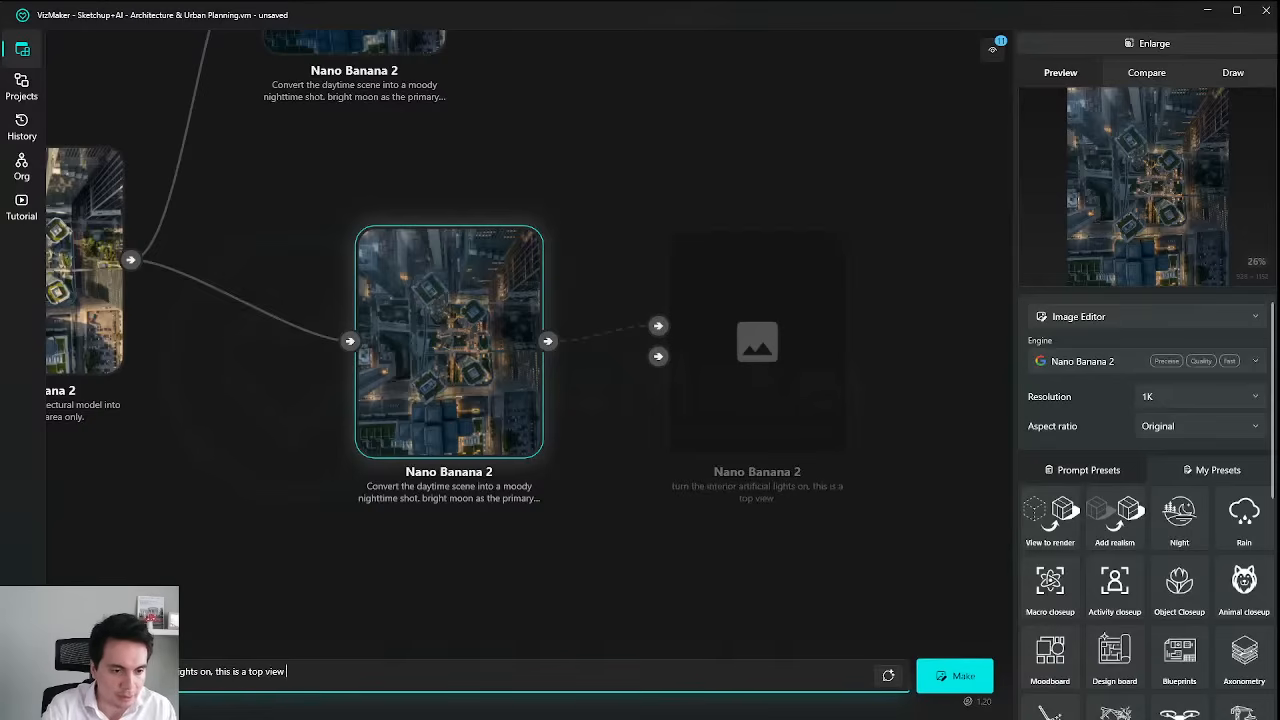
Set the resolution to 2K and the aspect ratio to 3:4, and generate multiple variations of the lit night top view.
{"action": "left_click", "coordinate": [1179, 390]}
{"action": "left_click", "coordinate": [1205, 437]}
{"action": "left_click", "coordinate": [1195, 427]}
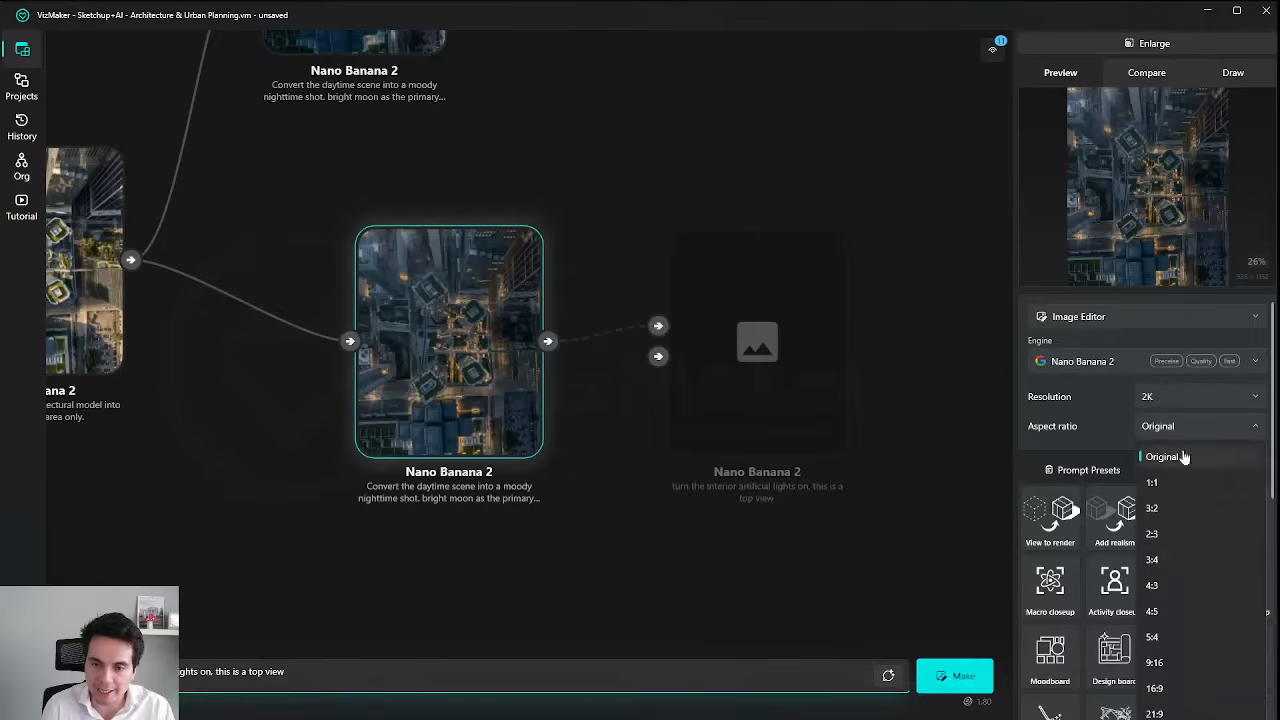
{"action": "left_click", "coordinate": [1172, 577]}
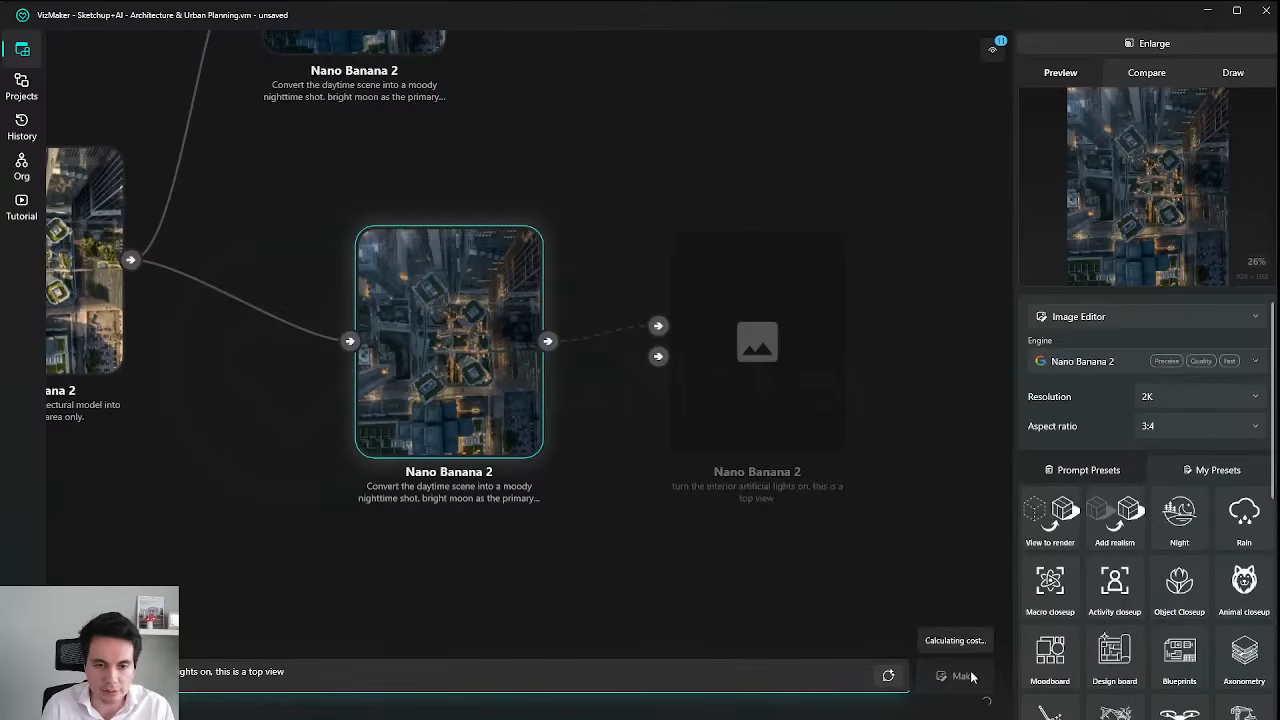
{"action": "left_click", "coordinate": [963, 676]}
{"action": "left_click", "coordinate": [965, 677]}
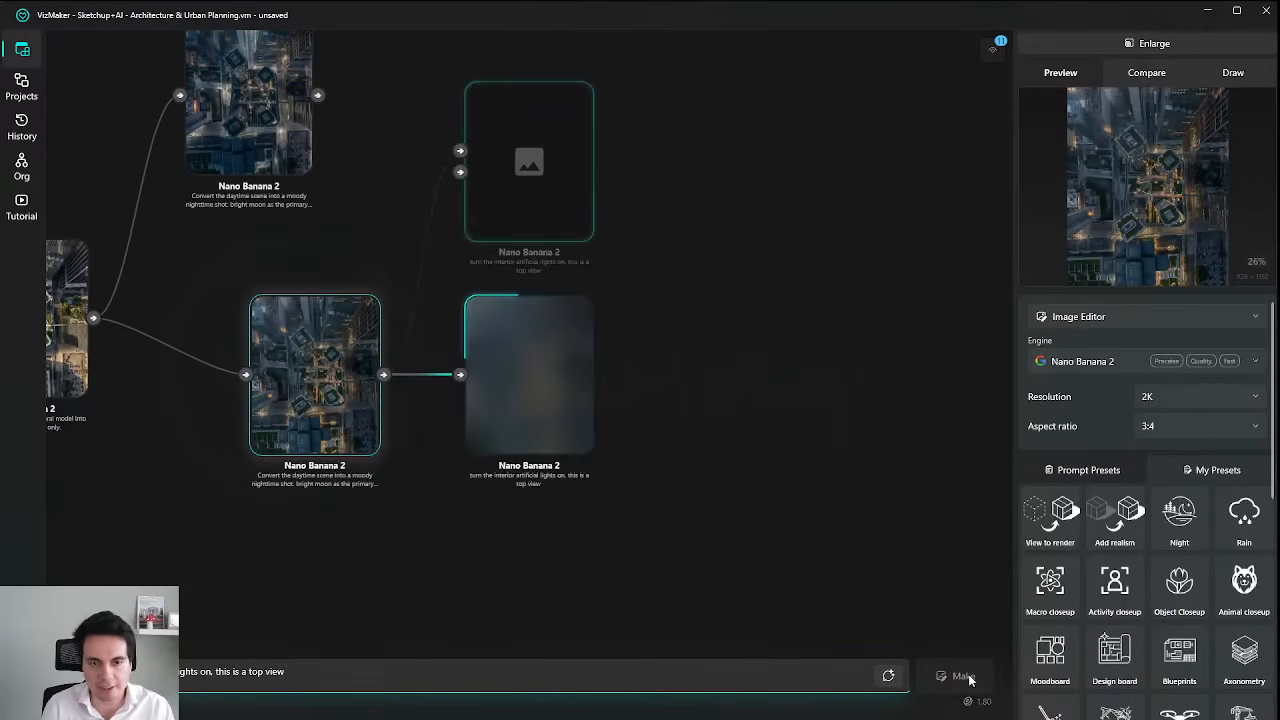
{"action": "left_click", "coordinate": [965, 677]}
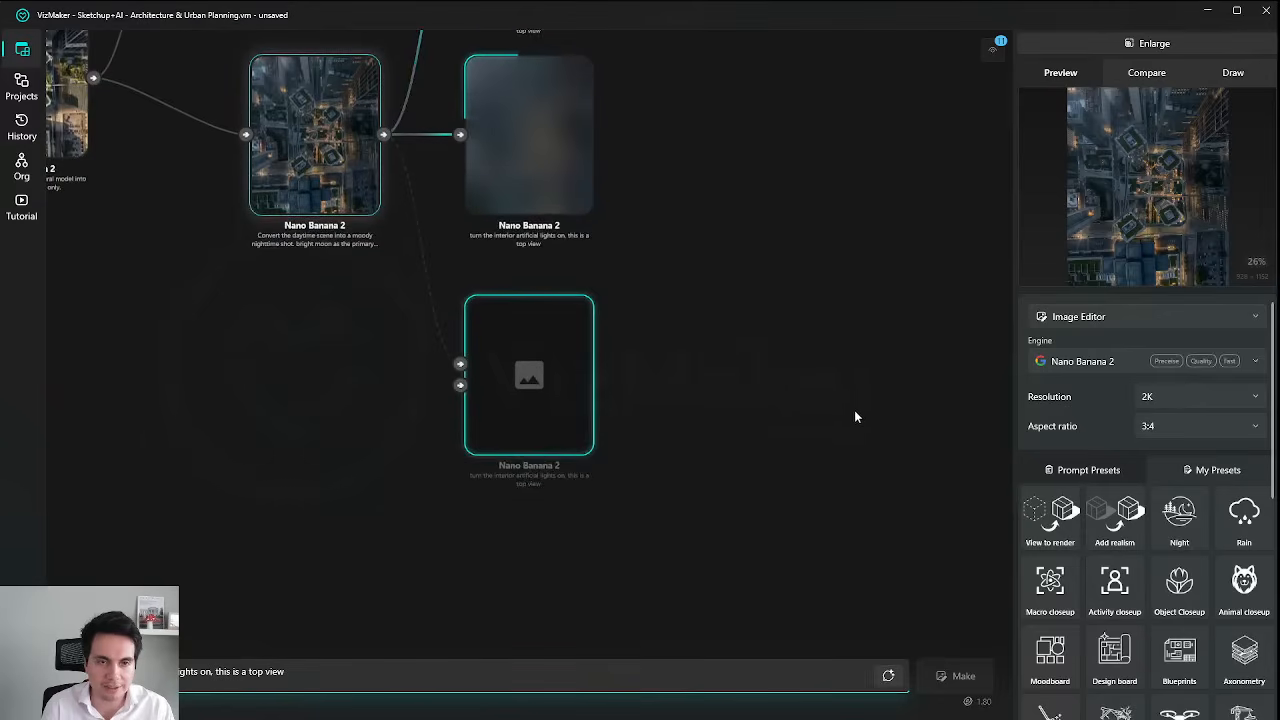
Play the autumn street Kling o1 video at enlarged size.
{"action": "left_click_drag", "start_coordinate": [800, 394], "coordinate": [735, 598]}
{"action": "scroll", "coordinate": [689, 166], "scroll_direction": "down", "scroll_amount": 6}
{"action": "left_click_drag", "start_coordinate": [689, 166], "coordinate": [688, 322]}
{"action": "left_click_drag", "start_coordinate": [699, 126], "coordinate": [643, 343]}
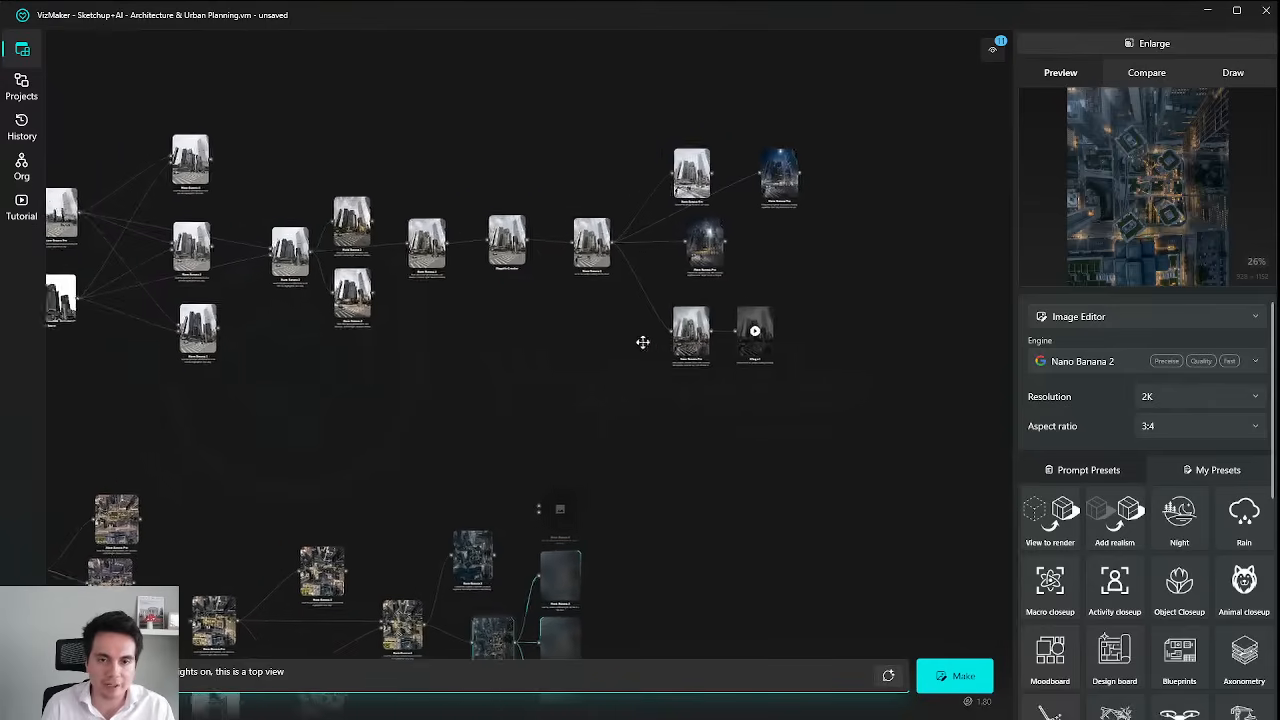
{"action": "scroll", "coordinate": [775, 331], "scroll_direction": "up", "scroll_amount": 8}
{"action": "left_click", "coordinate": [712, 328]}
{"action": "left_click", "coordinate": [1177, 44]}
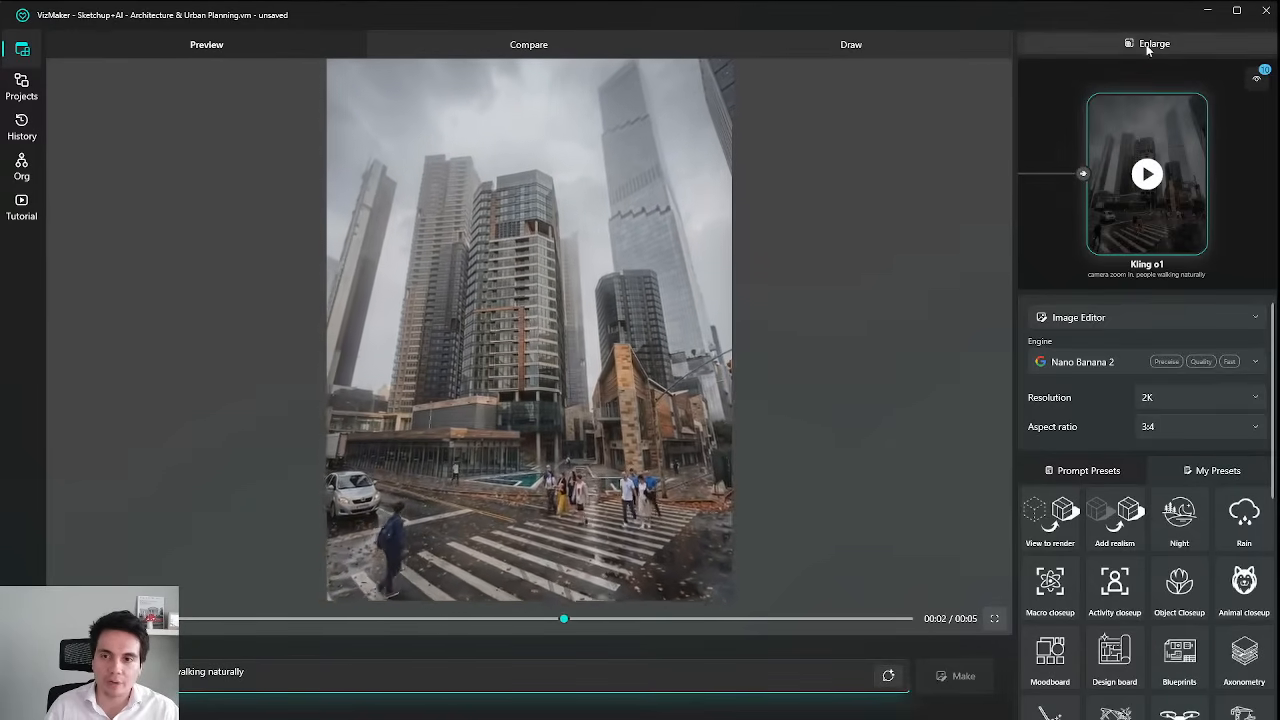
Close the enlarged video and examine the node branches of the street, top-view and aerial images.
{"action": "left_click", "coordinate": [1147, 50]}
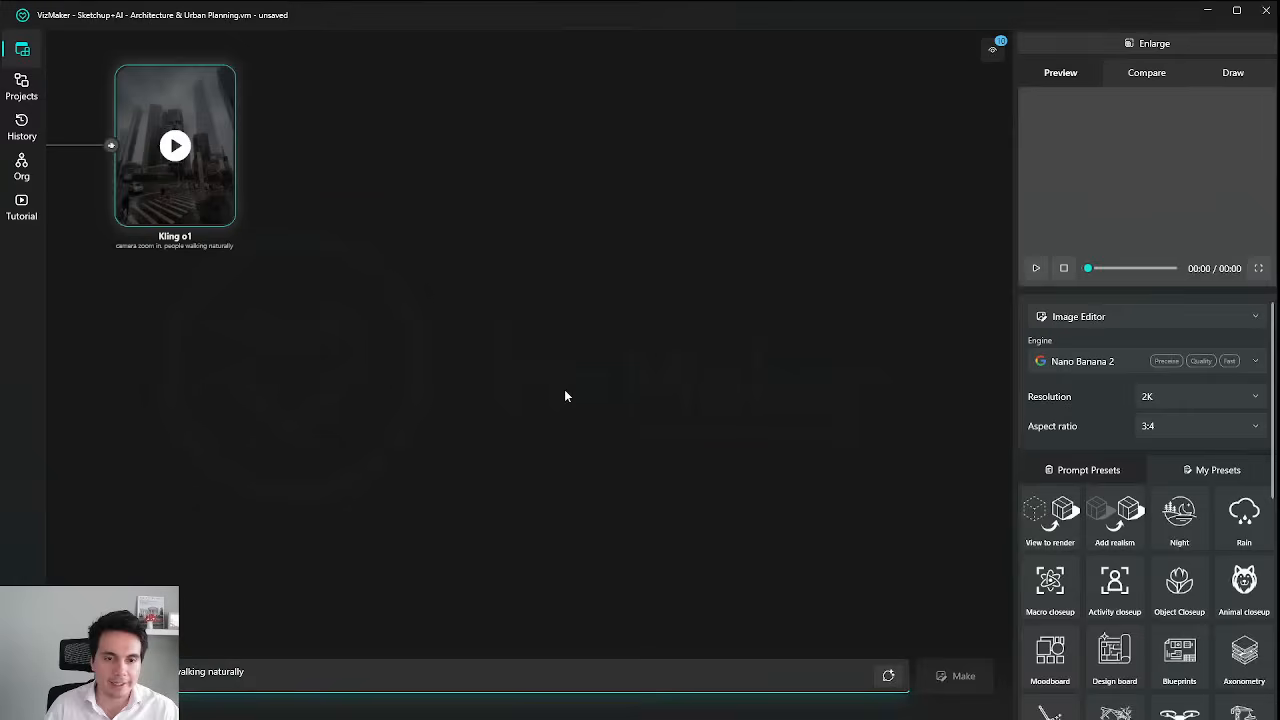
{"action": "scroll", "coordinate": [688, 365], "scroll_direction": "down", "scroll_amount": 5}
{"action": "left_click_drag", "start_coordinate": [686, 360], "coordinate": [720, 462]}
{"action": "scroll", "coordinate": [749, 425], "scroll_direction": "down", "scroll_amount": 3}
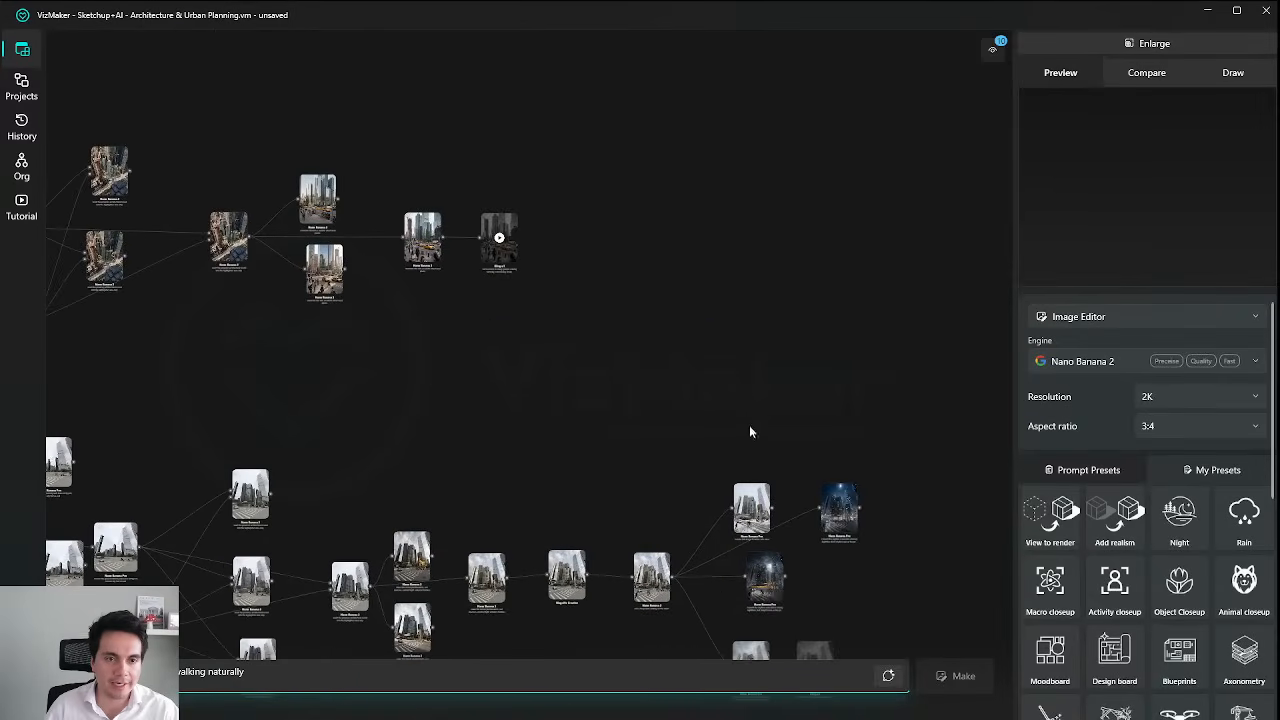
{"action": "scroll", "coordinate": [600, 430], "scroll_direction": "up", "scroll_amount": 5}
{"action": "scroll", "coordinate": [507, 428], "scroll_direction": "down", "scroll_amount": 5}
{"action": "scroll", "coordinate": [634, 363], "scroll_direction": "up", "scroll_amount": 5}
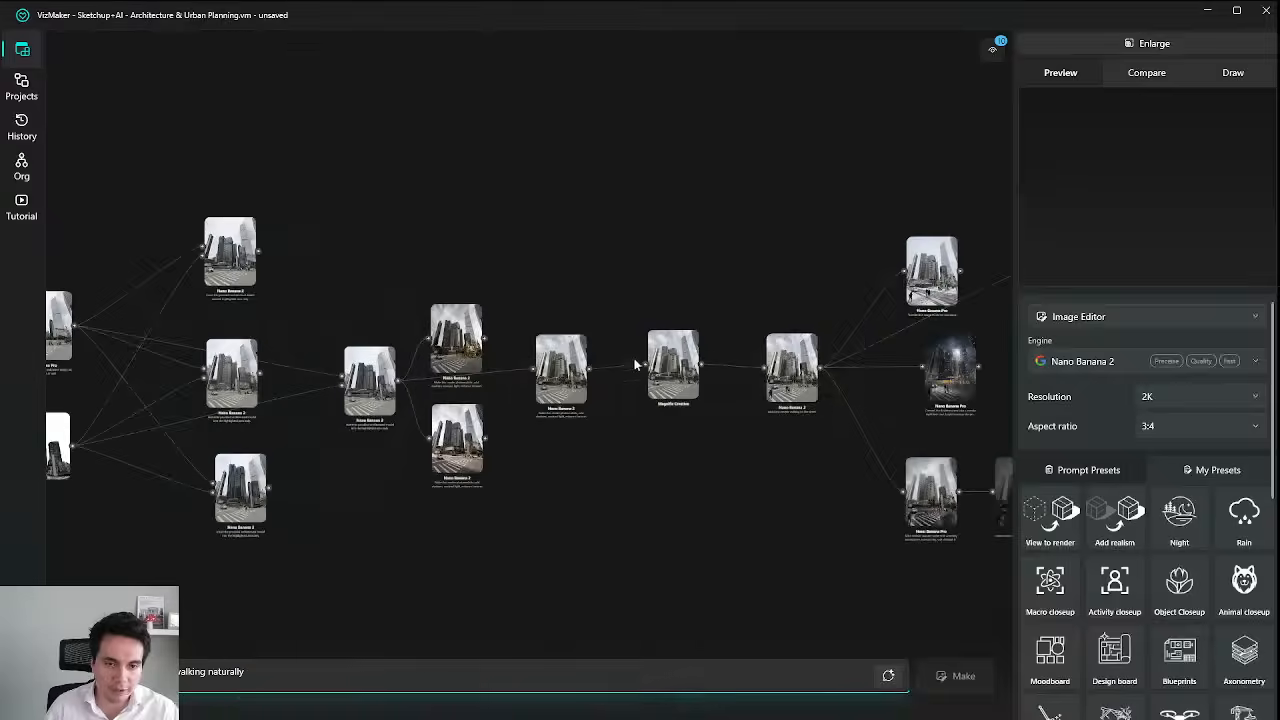
{"action": "scroll", "coordinate": [649, 257], "scroll_direction": "down", "scroll_amount": 5}
{"action": "scroll", "coordinate": [617, 420], "scroll_direction": "up", "scroll_amount": 6}
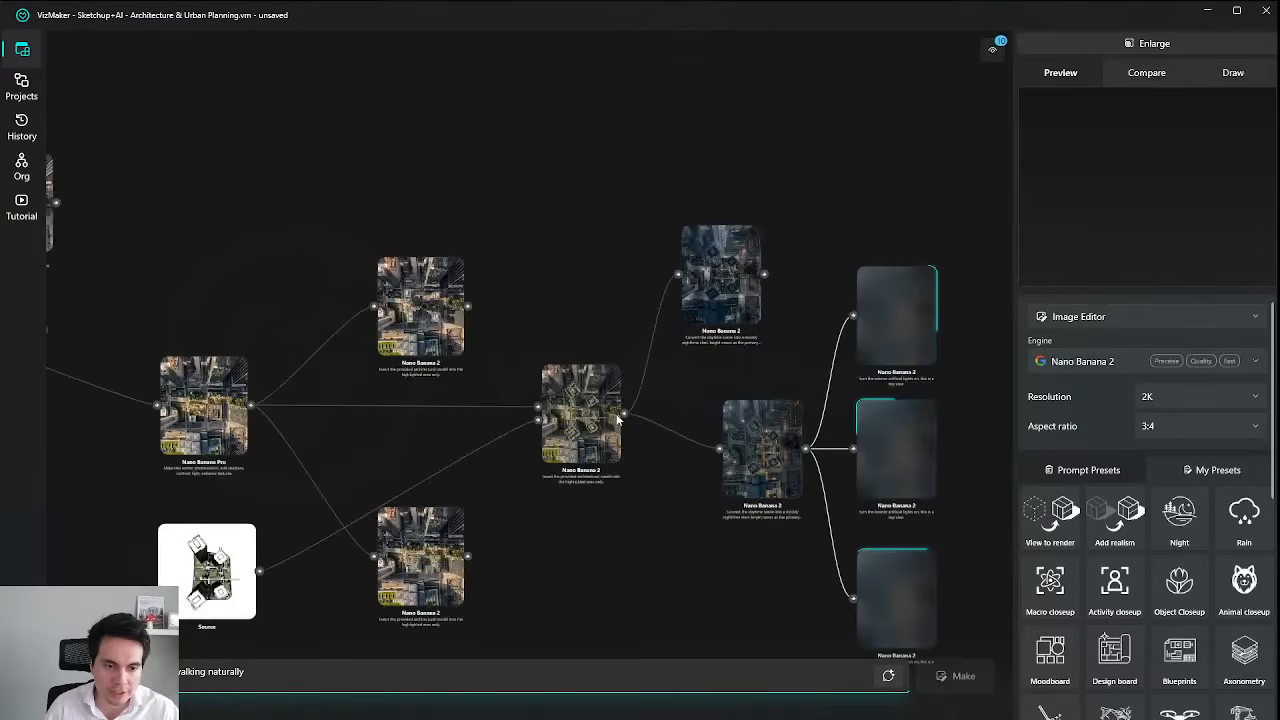
{"action": "scroll", "coordinate": [668, 374], "scroll_direction": "down", "scroll_amount": 5}
{"action": "scroll", "coordinate": [464, 245], "scroll_direction": "up", "scroll_amount": 6}
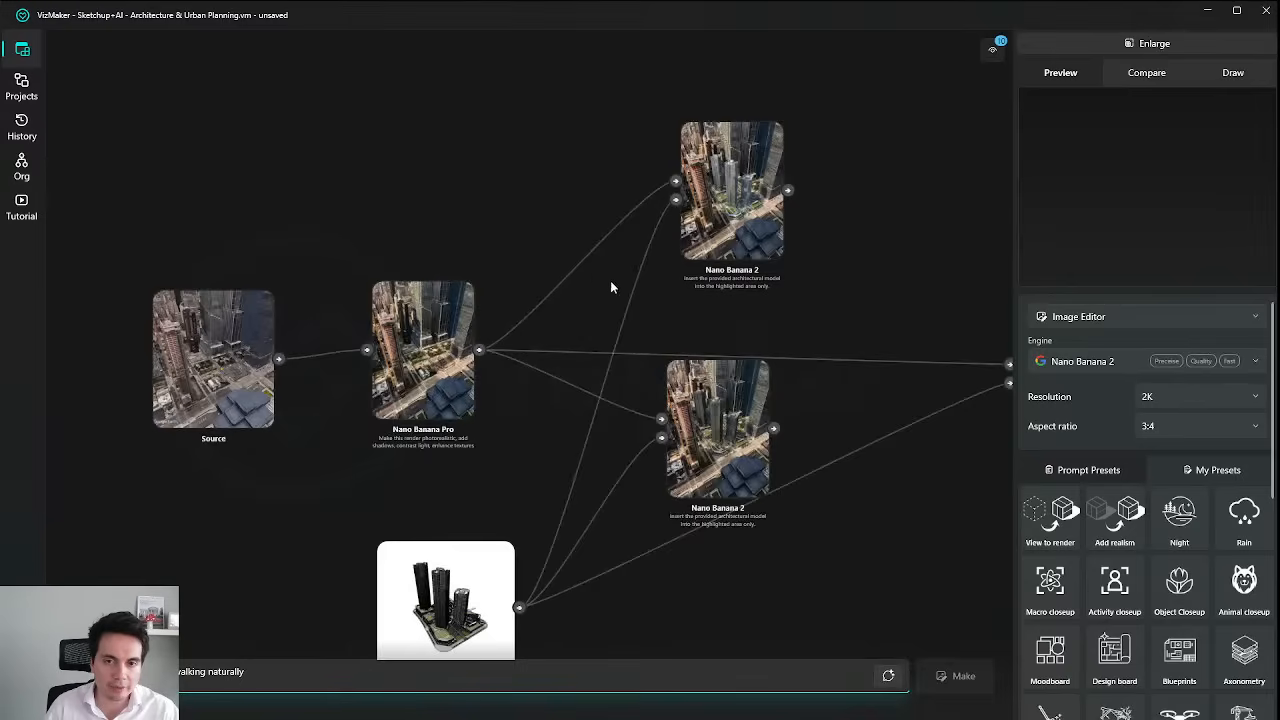
{"action": "scroll", "coordinate": [612, 287], "scroll_direction": "down", "scroll_amount": 2}
{"action": "left_click_drag", "start_coordinate": [615, 285], "coordinate": [386, 306]}
{"action": "scroll", "coordinate": [386, 306], "scroll_direction": "down", "scroll_amount": 4}
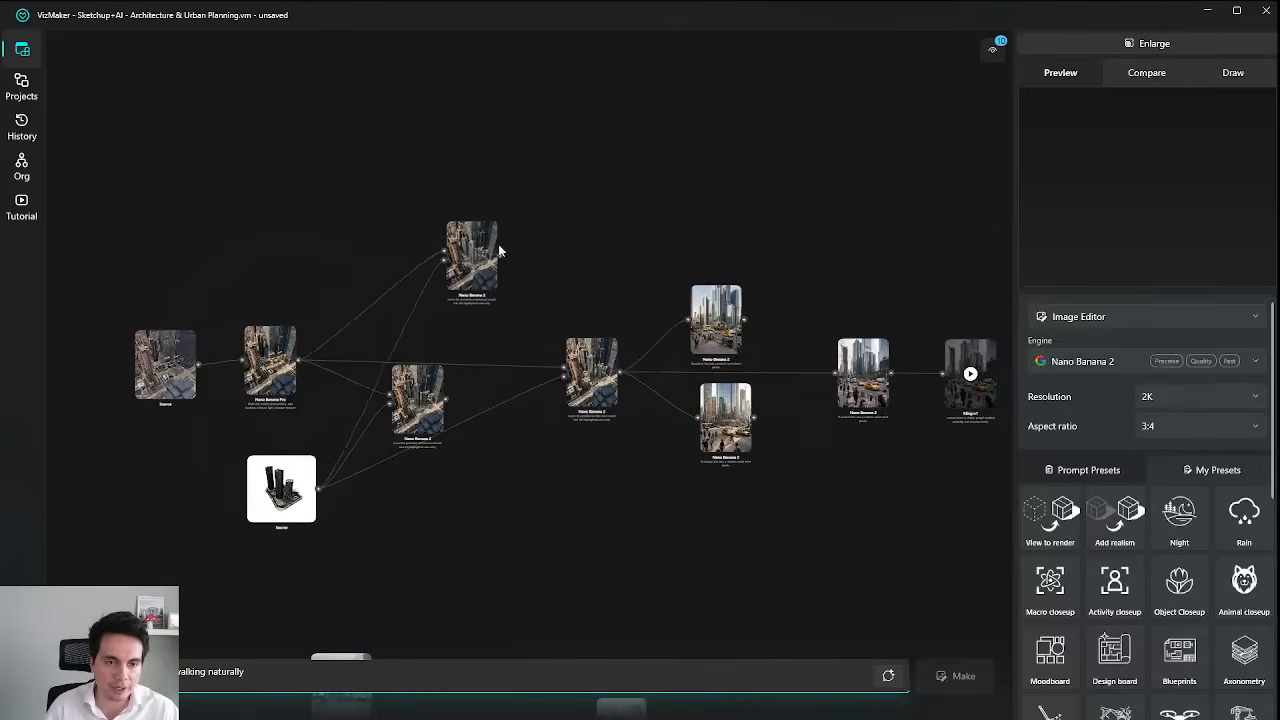
{"action": "scroll", "coordinate": [499, 251], "scroll_direction": "up", "scroll_amount": 3}
{"action": "scroll", "coordinate": [499, 251], "scroll_direction": "down", "scroll_amount": 3}
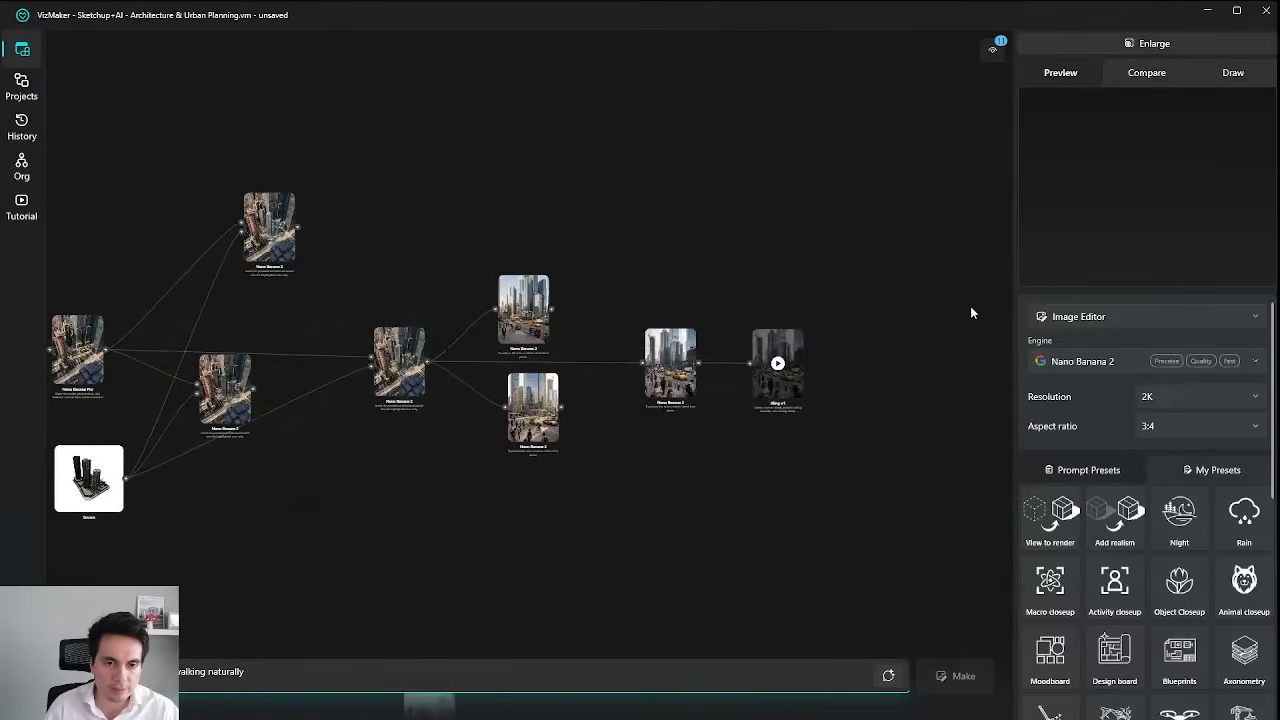
Copy the realistic street-level photo prompt from the upper yellow-taxi street image.
{"action": "left_click_drag", "start_coordinate": [962, 278], "coordinate": [534, 470]}
{"action": "scroll", "coordinate": [500, 455], "scroll_direction": "up", "scroll_amount": 4}
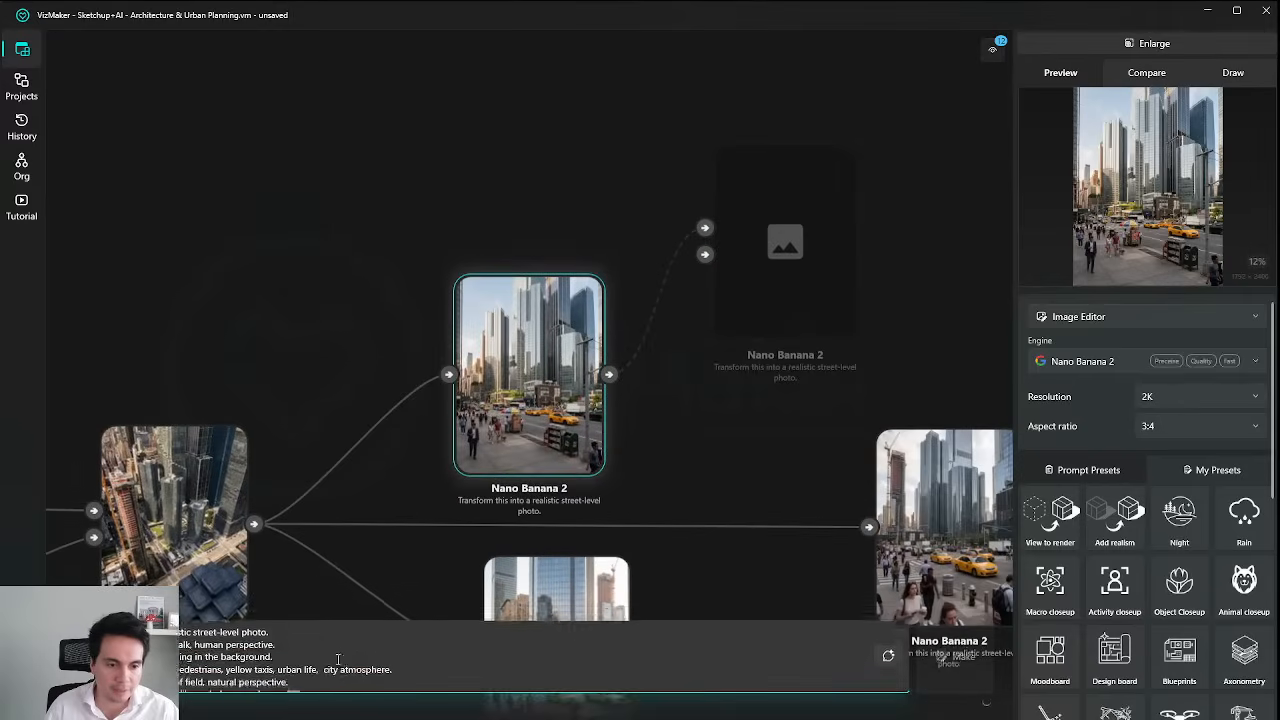
{"action": "left_click", "coordinate": [338, 672]}
{"action": "key", "text": "ctrl+a"}
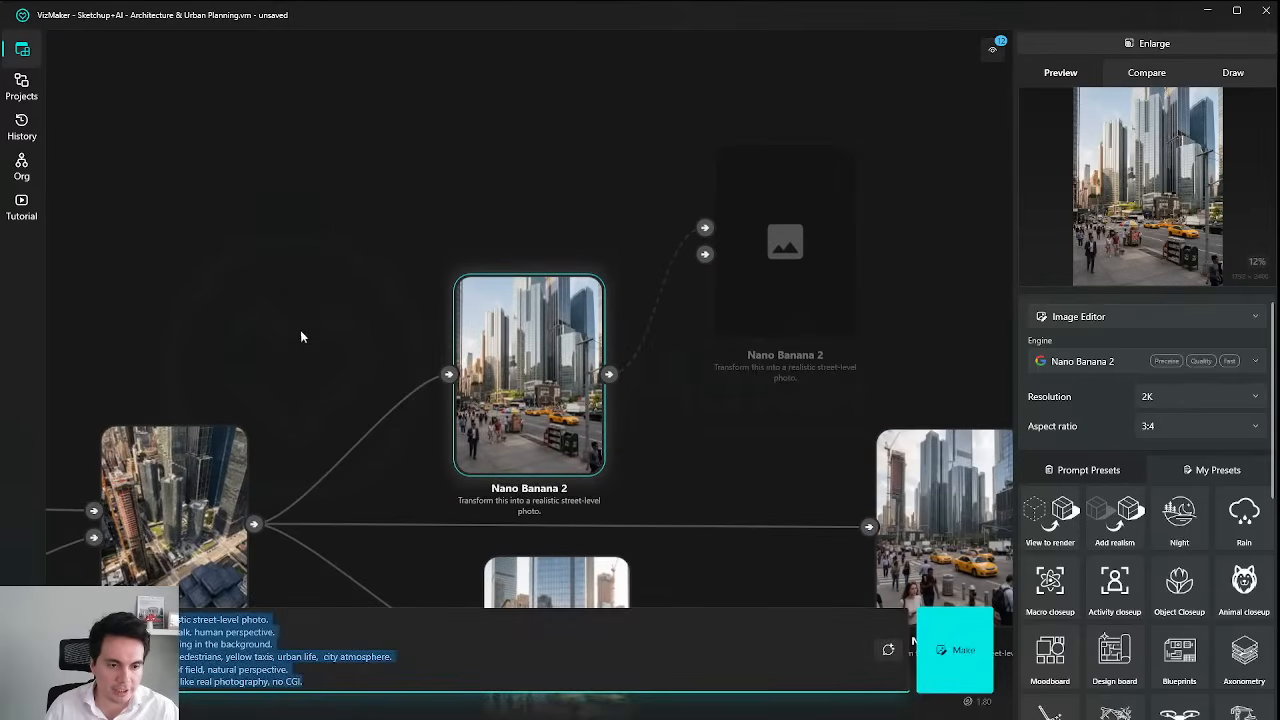
{"action": "scroll", "coordinate": [300, 337], "scroll_direction": "down", "scroll_amount": 2}
{"action": "left_click_drag", "start_coordinate": [447, 410], "coordinate": [347, 400]}
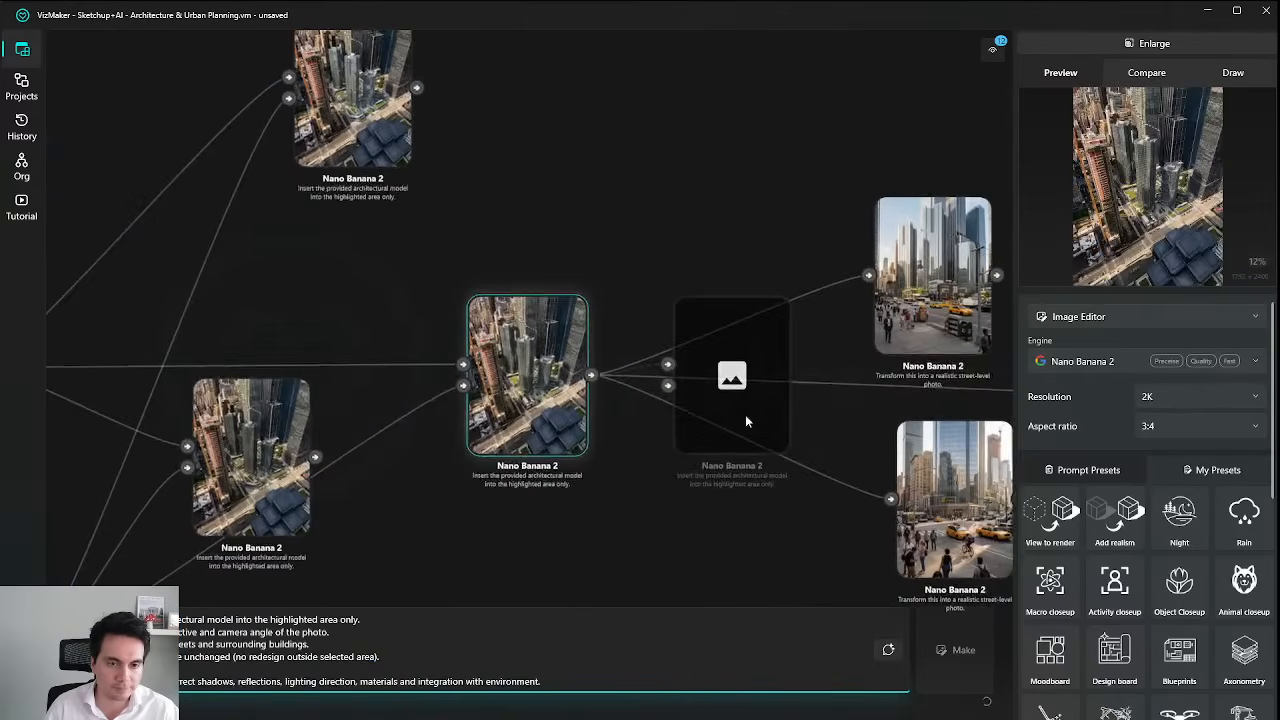
Give the combined aerial tower image's next node the copied street-level photo prompt and generate multiple variations at 2K and 3:4.
{"action": "left_click_drag", "start_coordinate": [745, 420], "coordinate": [960, 85]}
{"action": "left_click_drag", "start_coordinate": [723, 257], "coordinate": [587, 342]}
{"action": "left_click", "coordinate": [428, 670]}
{"action": "key", "text": "ctrl+a"}
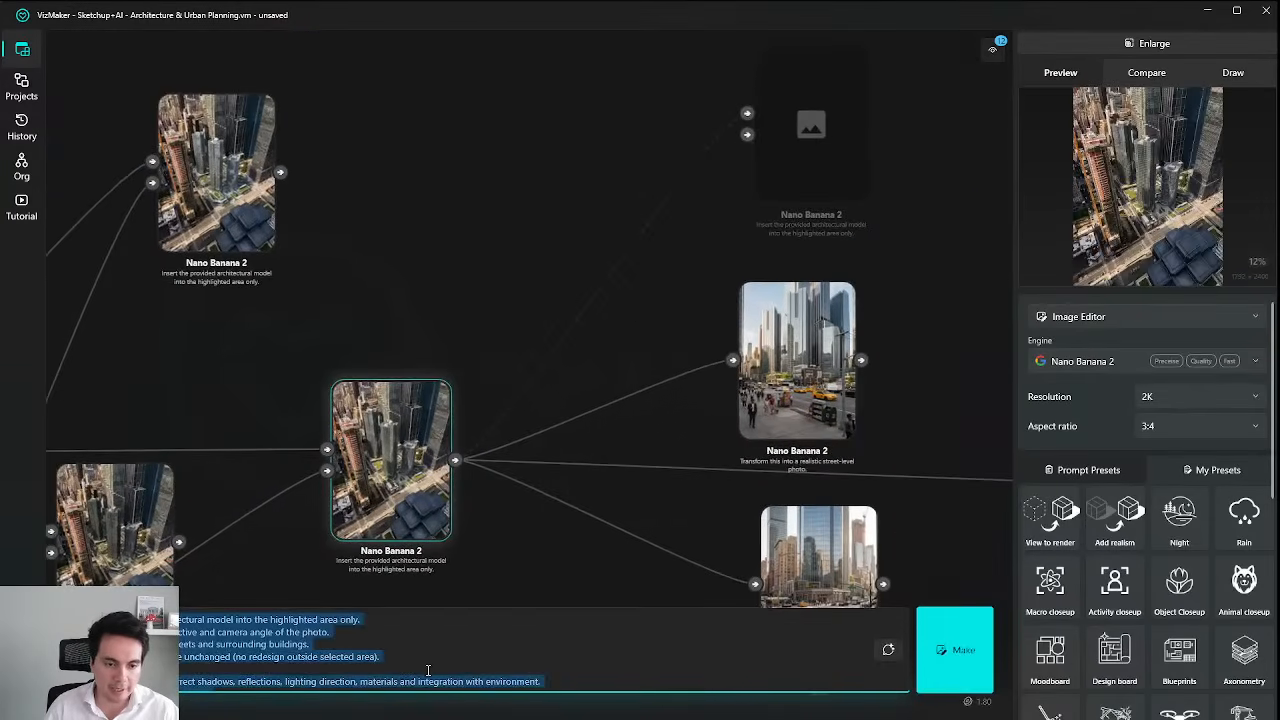
{"action": "key", "text": "ctrl+v"}
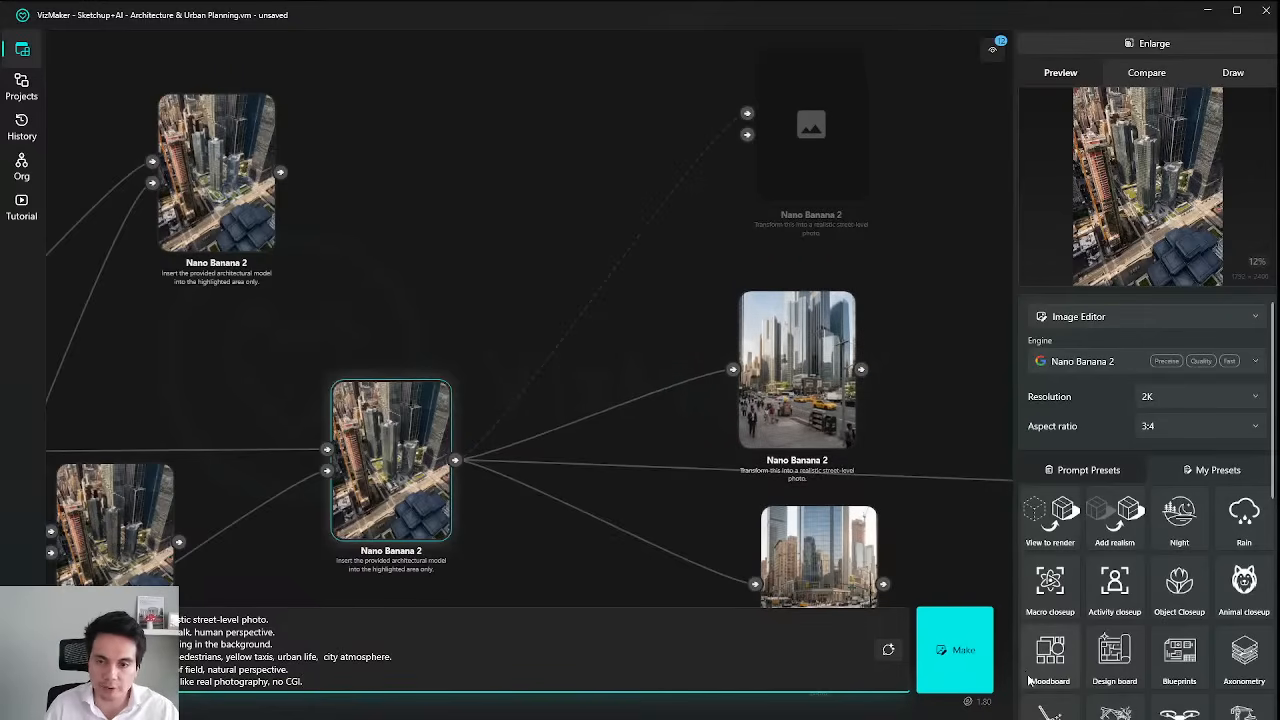
{"action": "left_click", "coordinate": [976, 658]}
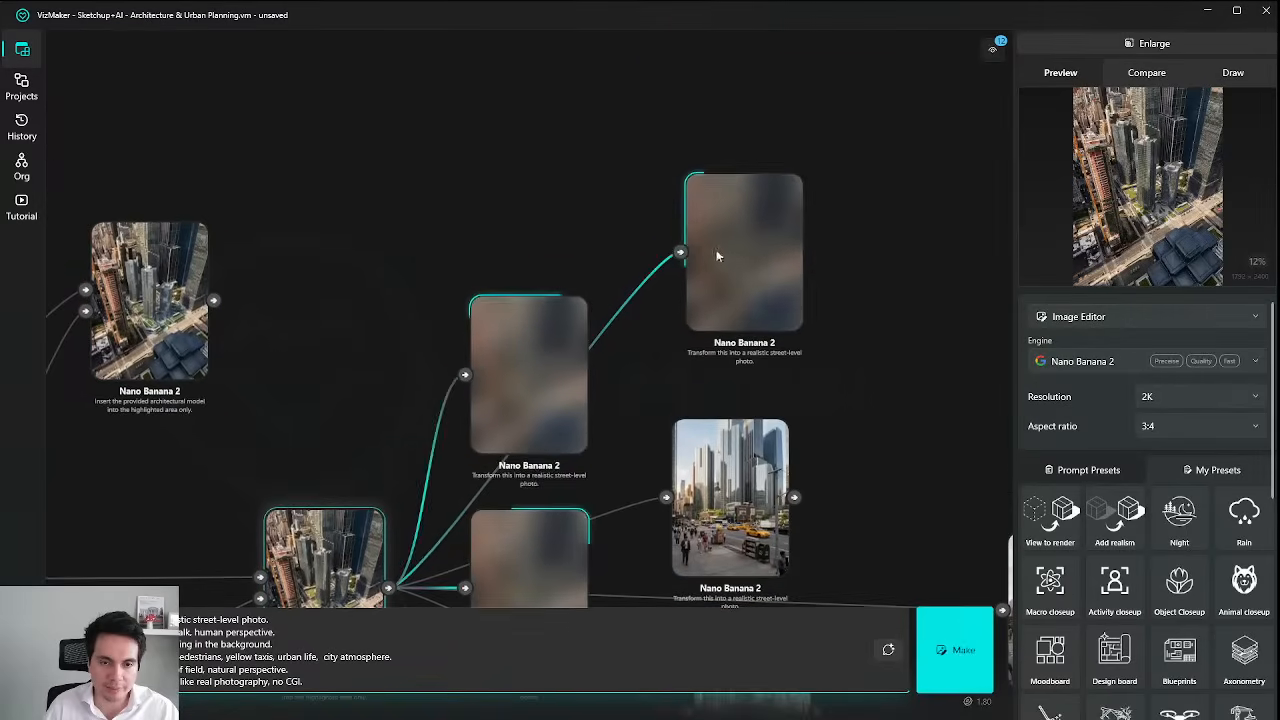
Arrange the newly generating street-level image nodes beyond the Kling o1 video in the aerial branch.
{"action": "scroll", "coordinate": [571, 224], "scroll_direction": "down", "scroll_amount": 5}
{"action": "scroll", "coordinate": [571, 224], "scroll_direction": "down", "scroll_amount": 3}
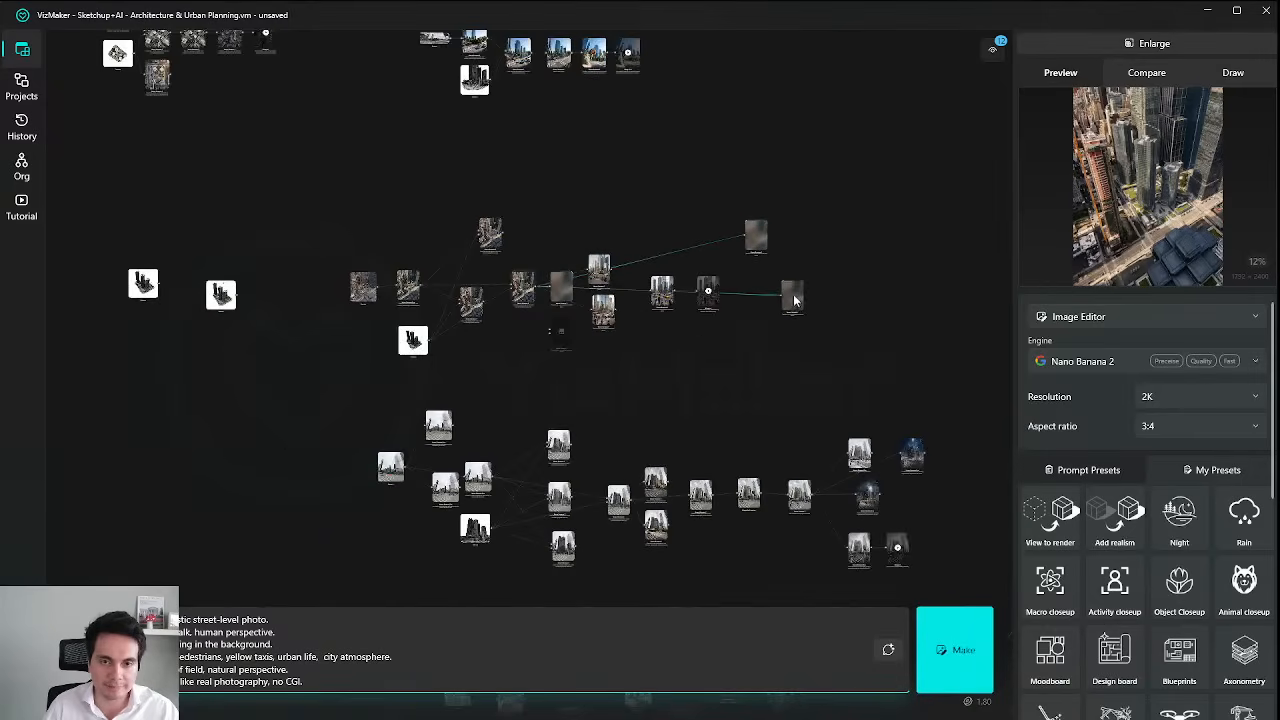
{"action": "left_click_drag", "start_coordinate": [820, 208], "coordinate": [268, 386]}
{"action": "scroll", "coordinate": [724, 406], "scroll_direction": "up", "scroll_amount": 5}
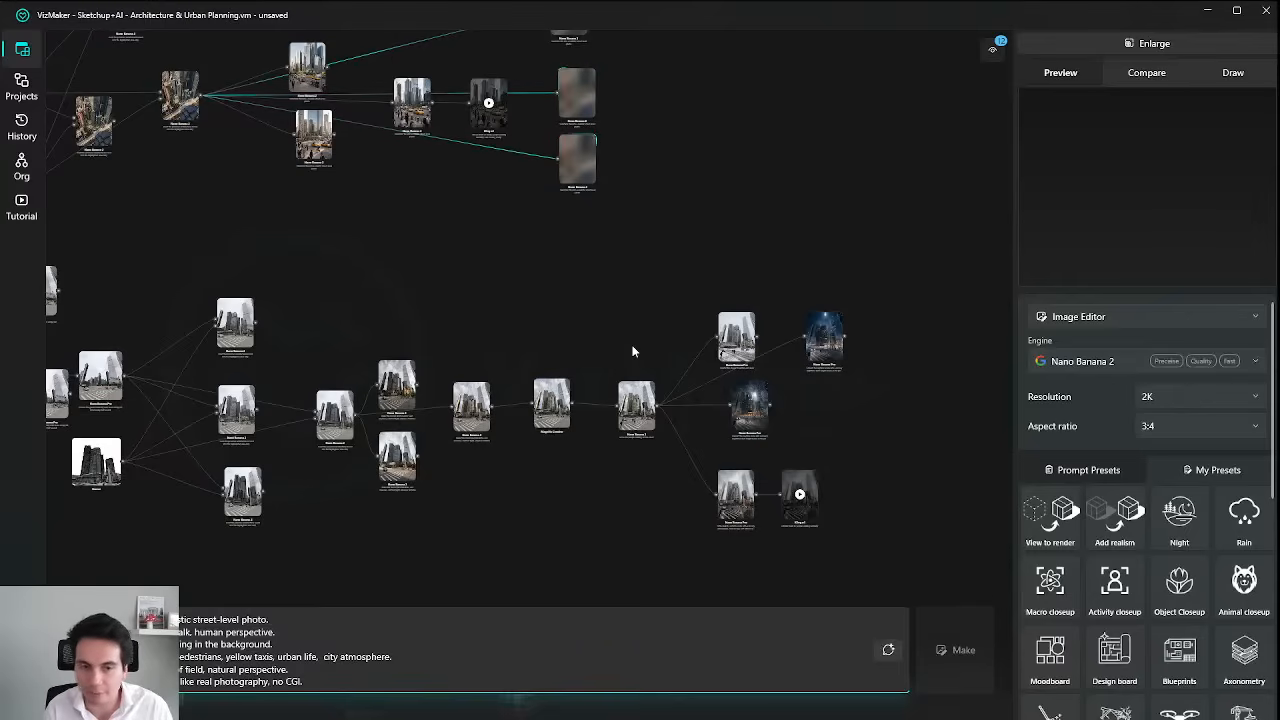
Examine the street-view branch from its source photo through the boundary-wall removal and model-insertion images.
{"action": "scroll", "coordinate": [240, 363], "scroll_direction": "down", "scroll_amount": 3}
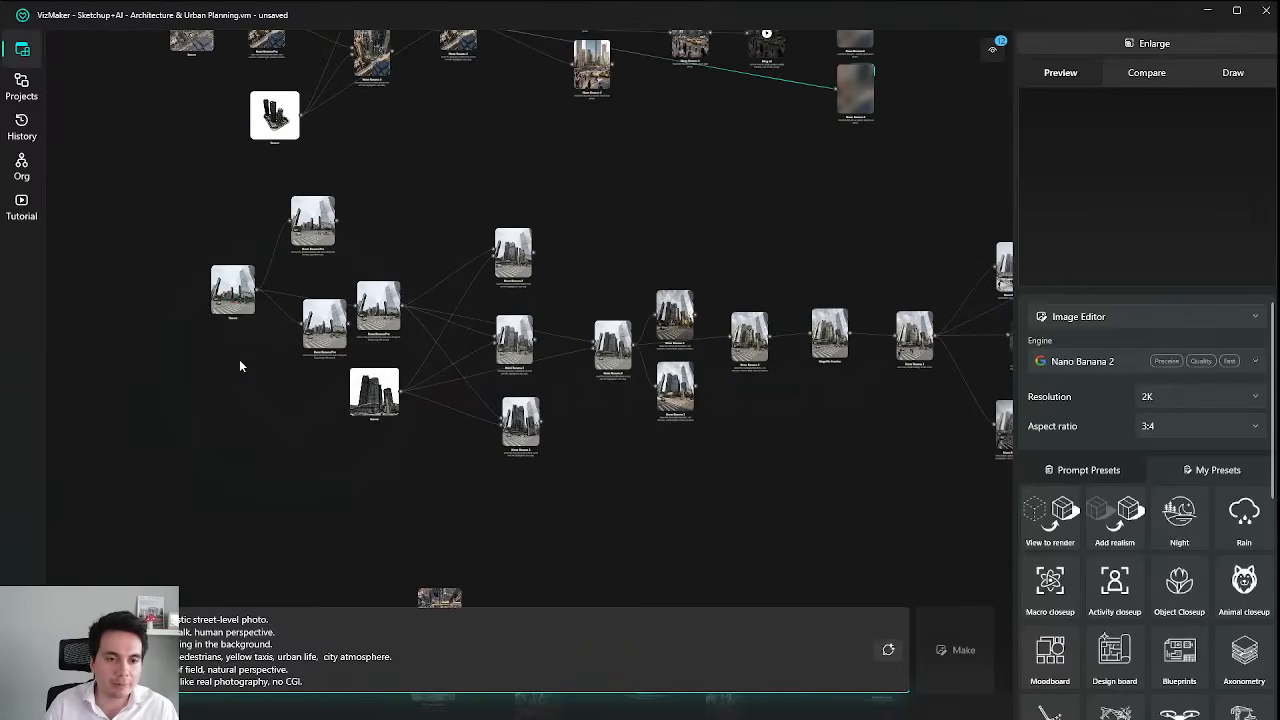
{"action": "scroll", "coordinate": [426, 391], "scroll_direction": "up", "scroll_amount": 5}
{"action": "scroll", "coordinate": [494, 397], "scroll_direction": "down", "scroll_amount": 4}
{"action": "scroll", "coordinate": [546, 382], "scroll_direction": "right", "scroll_amount": 10}
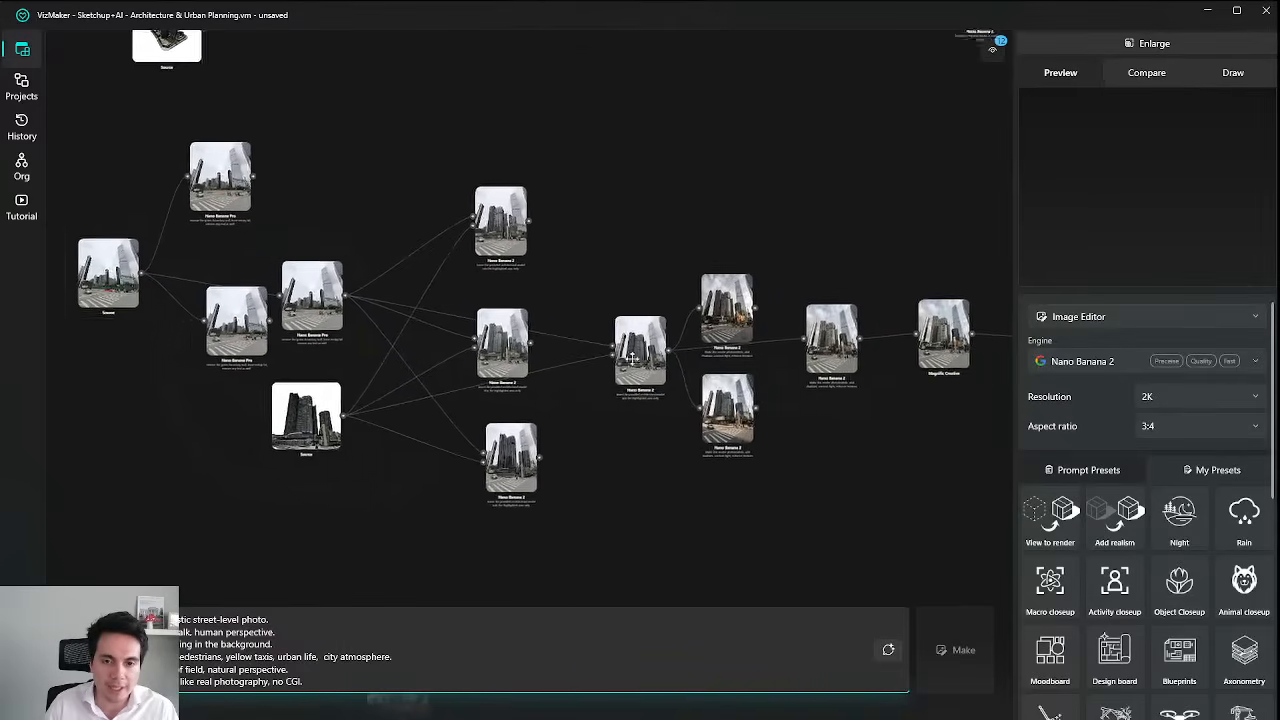
{"action": "scroll", "coordinate": [185, 274], "scroll_direction": "left", "scroll_amount": 6}
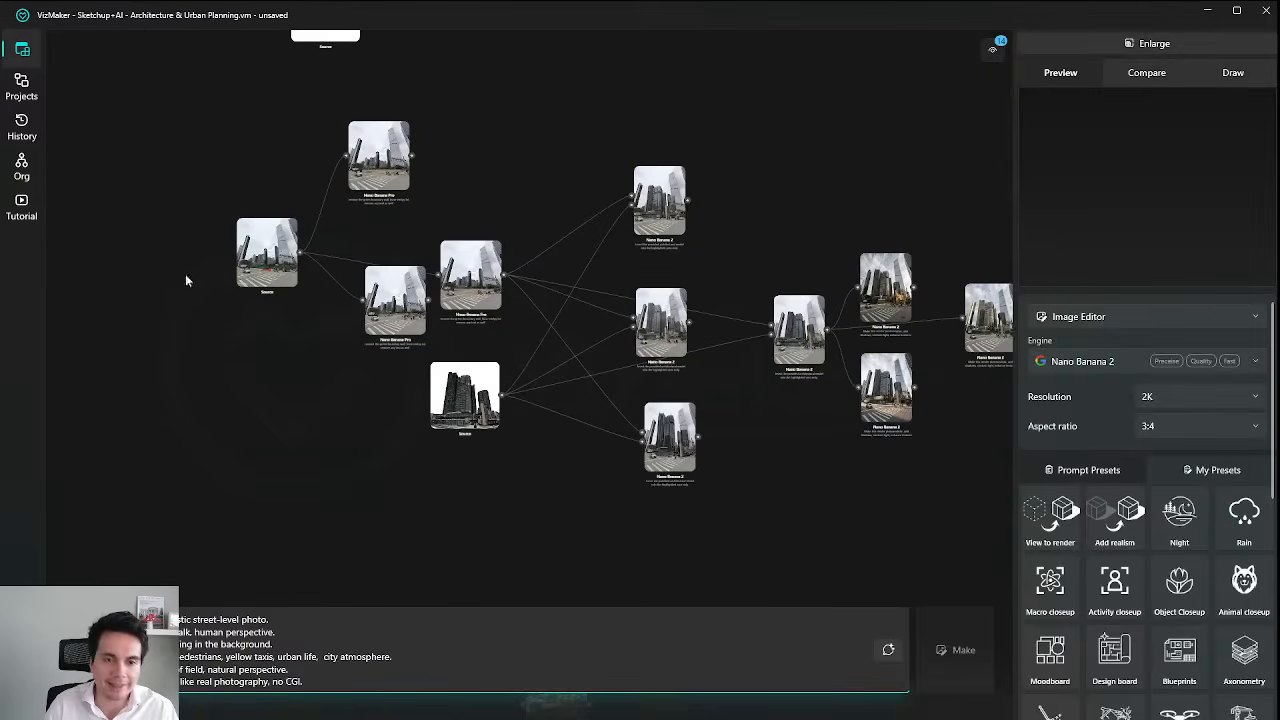
{"action": "scroll", "coordinate": [308, 270], "scroll_direction": "up", "scroll_amount": 5}
{"action": "scroll", "coordinate": [368, 336], "scroll_direction": "down", "scroll_amount": 3}
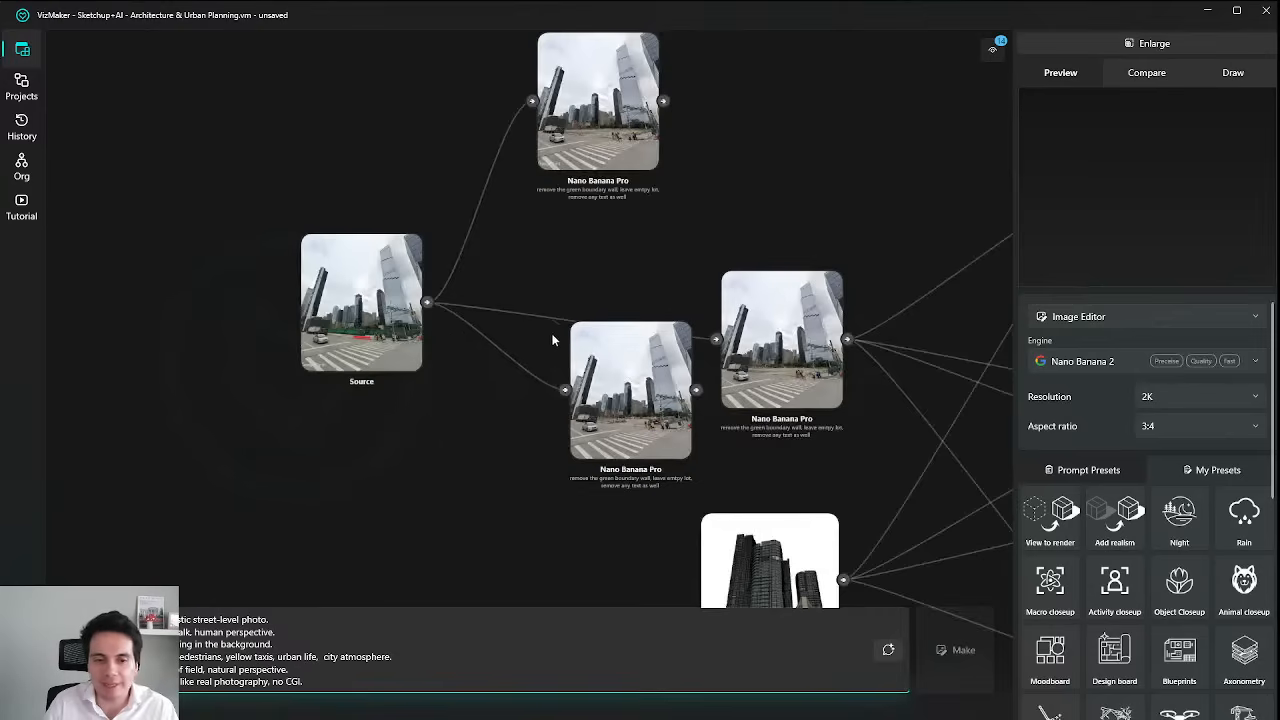
{"action": "scroll", "coordinate": [557, 337], "scroll_direction": "right", "scroll_amount": 4}
{"action": "left_click_drag", "start_coordinate": [627, 318], "coordinate": [617, 334]}
{"action": "scroll", "coordinate": [617, 334], "scroll_direction": "down", "scroll_amount": 5}
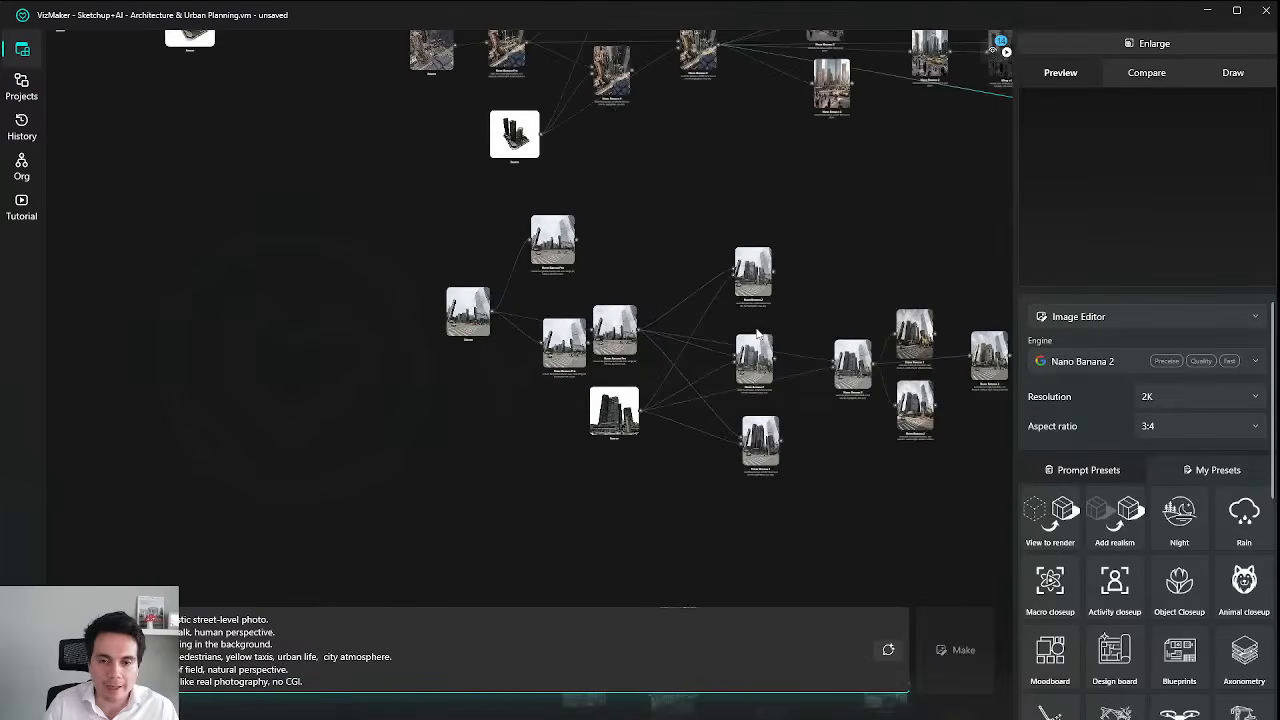
Examine the Magnific Creative street image and the neighbouring Nano Banana 2 versions, including the one with added people.
{"action": "scroll", "coordinate": [764, 330], "scroll_direction": "up", "scroll_amount": 7}
{"action": "scroll", "coordinate": [738, 375], "scroll_direction": "up", "scroll_amount": 4}
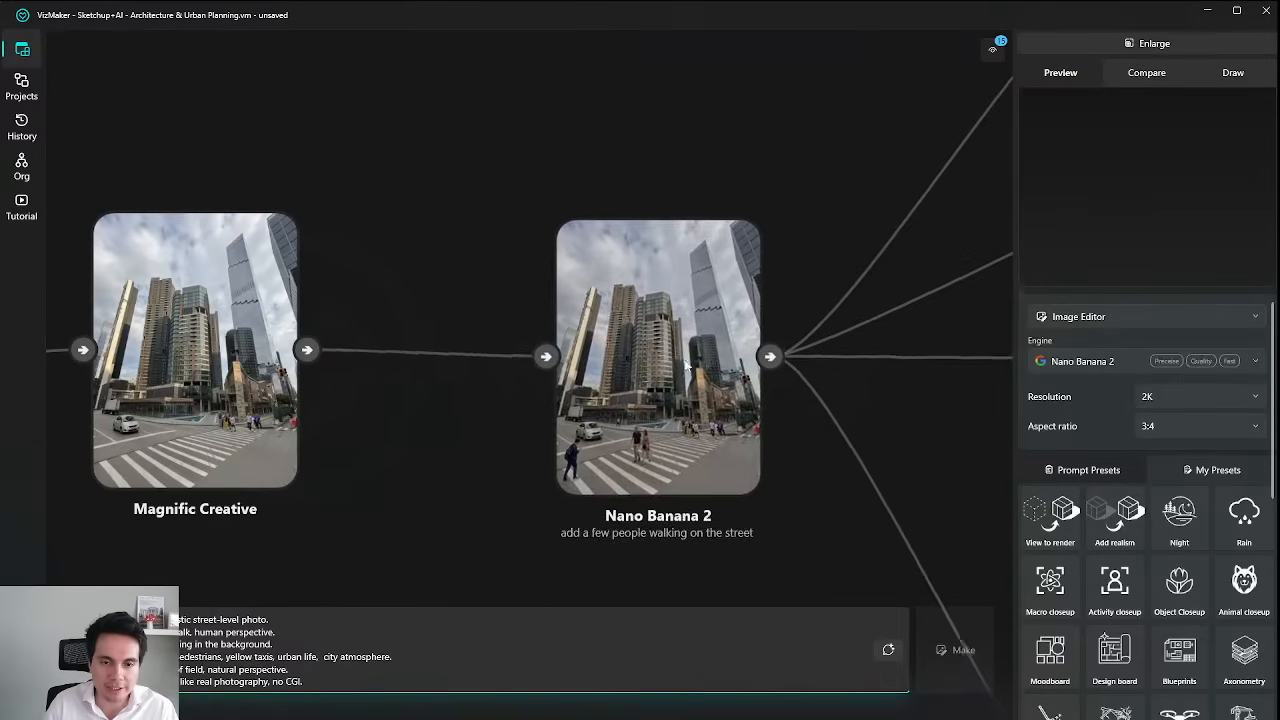
{"action": "scroll", "coordinate": [720, 310], "scroll_direction": "down", "scroll_amount": 5}
{"action": "scroll", "coordinate": [870, 335], "scroll_direction": "left", "scroll_amount": 3}
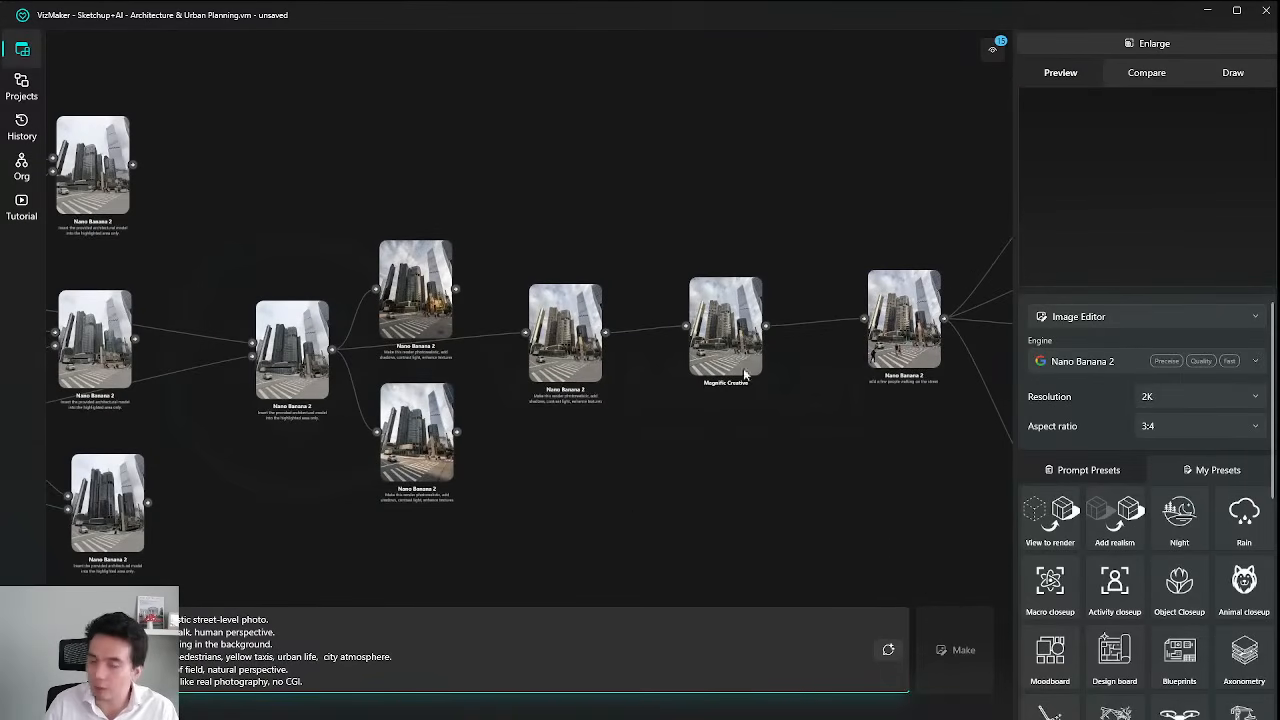
{"action": "scroll", "coordinate": [700, 330], "scroll_direction": "up", "scroll_amount": 5}
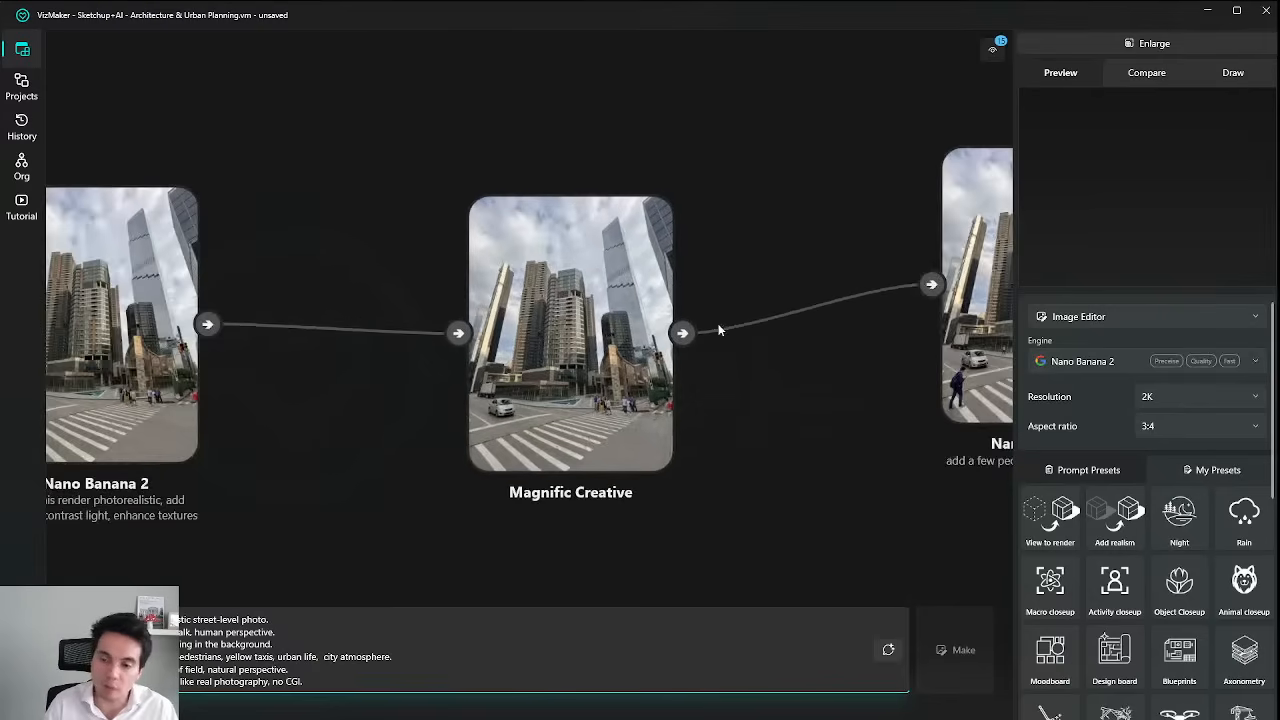
{"action": "scroll", "coordinate": [718, 329], "scroll_direction": "down", "scroll_amount": 5}
Inspect the golden-lit middle variation of the night top view at enlarged size, and return to the node canvas.
{"action": "scroll", "coordinate": [708, 434], "scroll_direction": "down", "scroll_amount": 5}
{"action": "scroll", "coordinate": [640, 300], "scroll_direction": "up", "scroll_amount": 4}
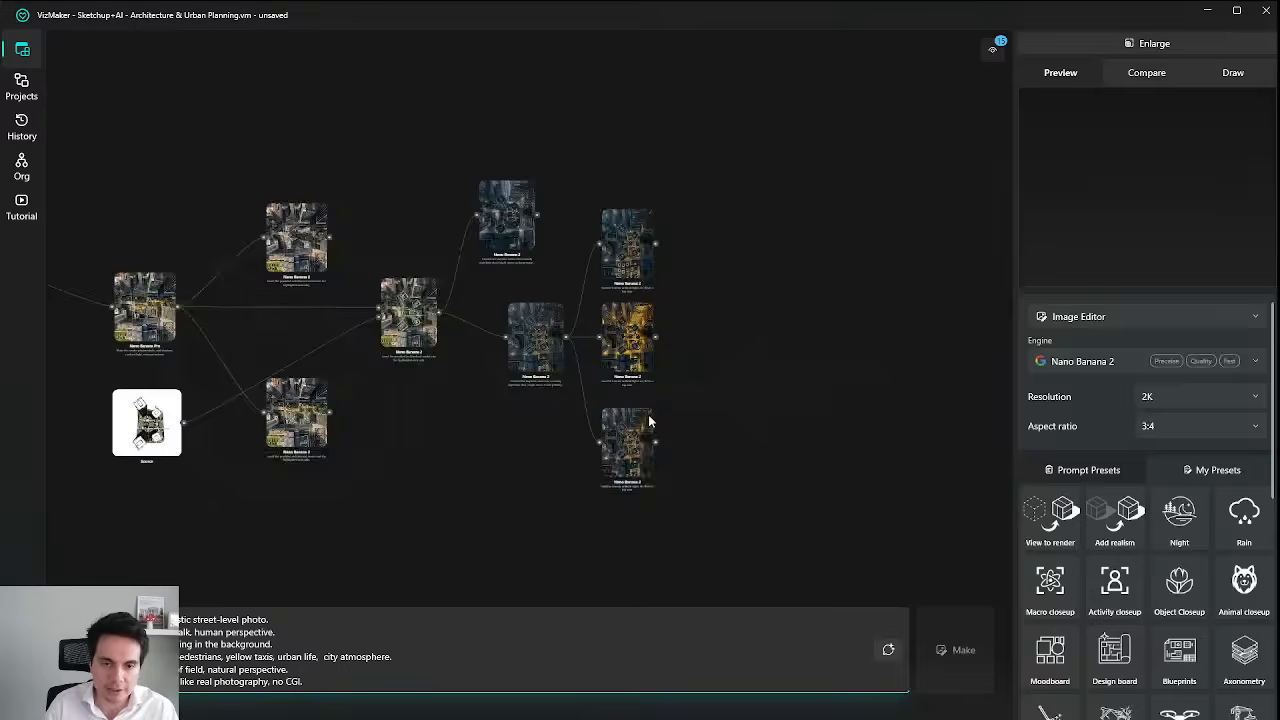
{"action": "scroll", "coordinate": [650, 421], "scroll_direction": "up", "scroll_amount": 5}
{"action": "left_click_drag", "start_coordinate": [697, 432], "coordinate": [709, 411]}
{"action": "left_click_drag", "start_coordinate": [686, 217], "coordinate": [721, 417]}
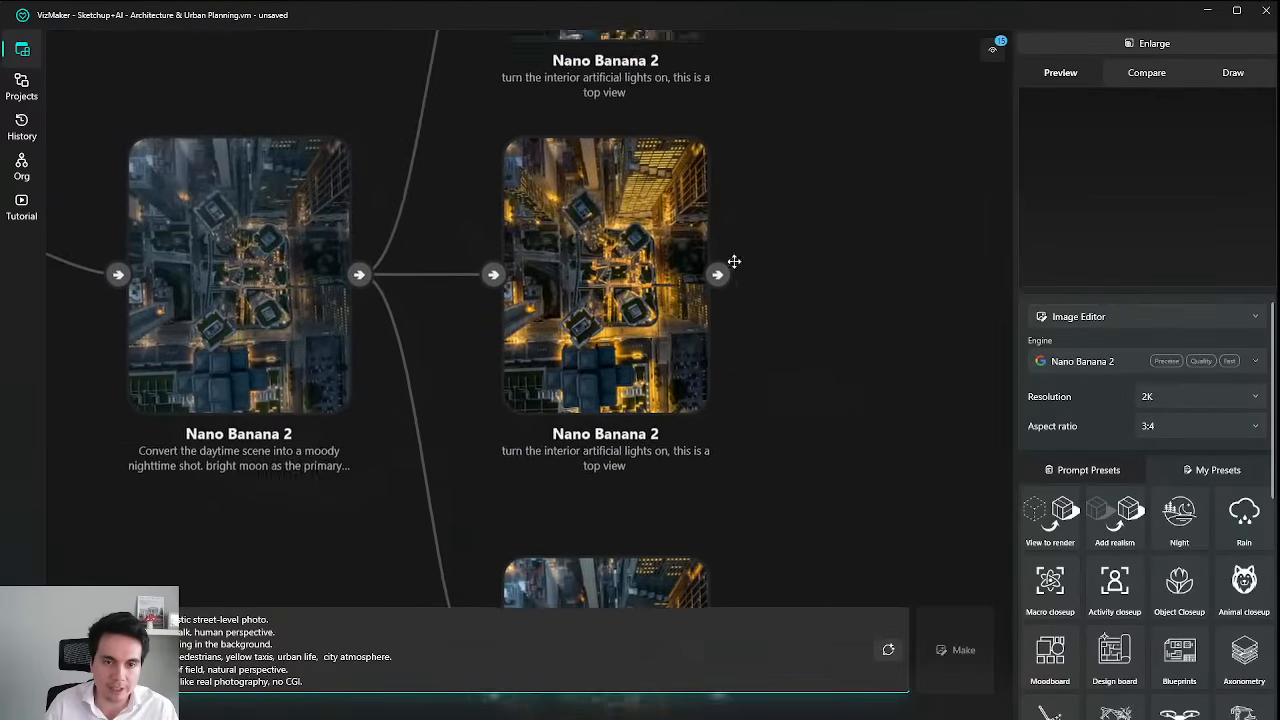
{"action": "mouse_move", "coordinate": [734, 262]}
{"action": "left_mouse_down"}
{"action": "mouse_move", "coordinate": [752, 294]}
{"action": "mouse_move", "coordinate": [743, 357]}
{"action": "mouse_move", "coordinate": [724, 245]}
{"action": "left_mouse_up"}
{"action": "left_click", "coordinate": [665, 238]}
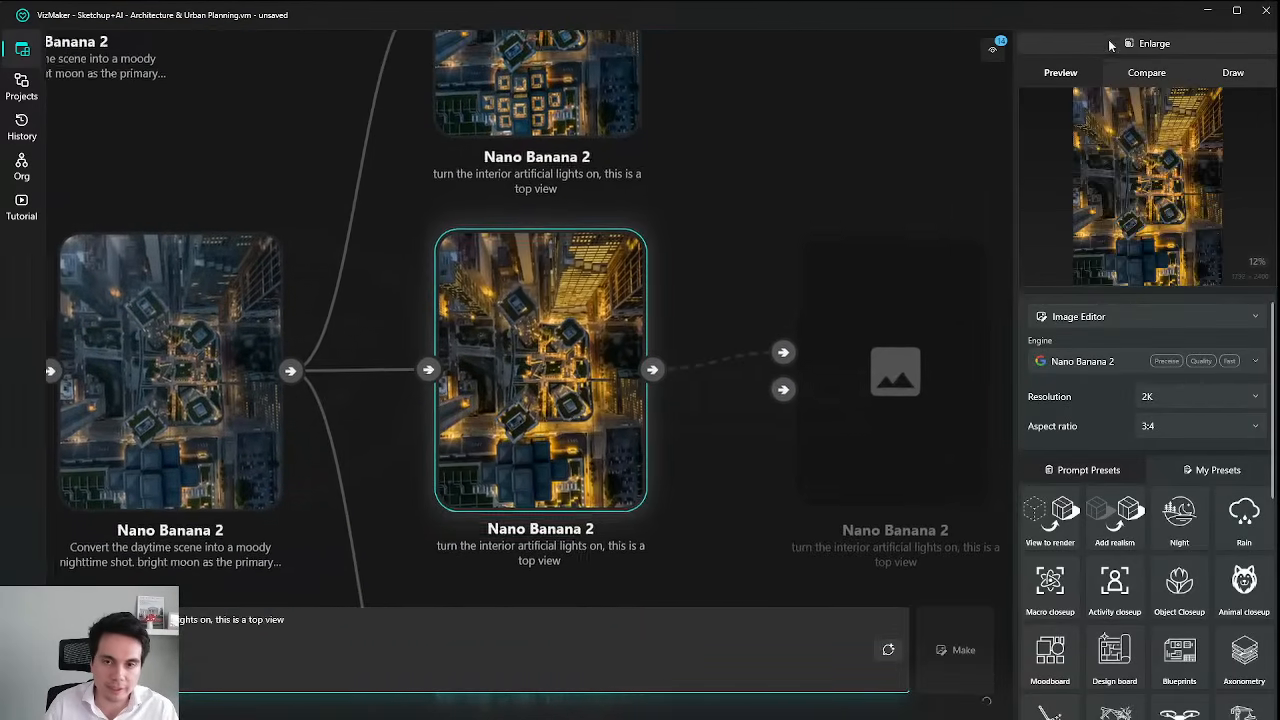
{"action": "left_click", "coordinate": [1124, 44]}
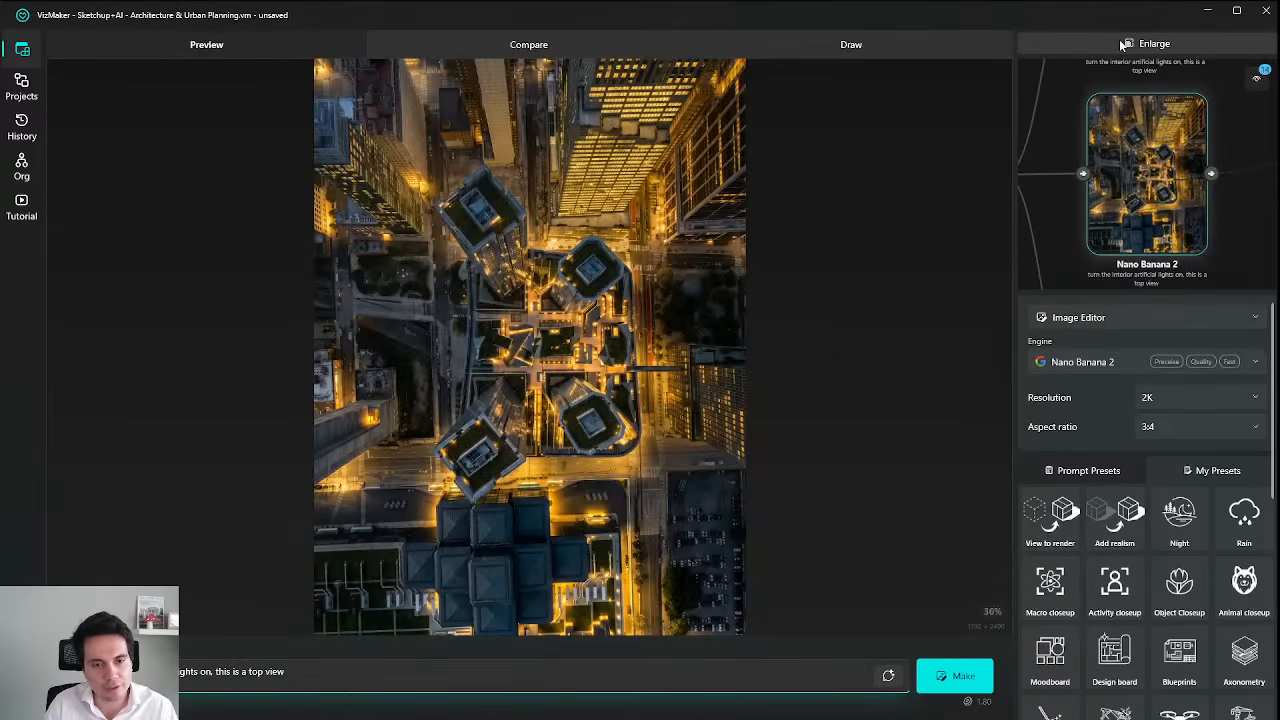
{"action": "left_click", "coordinate": [1124, 44]}
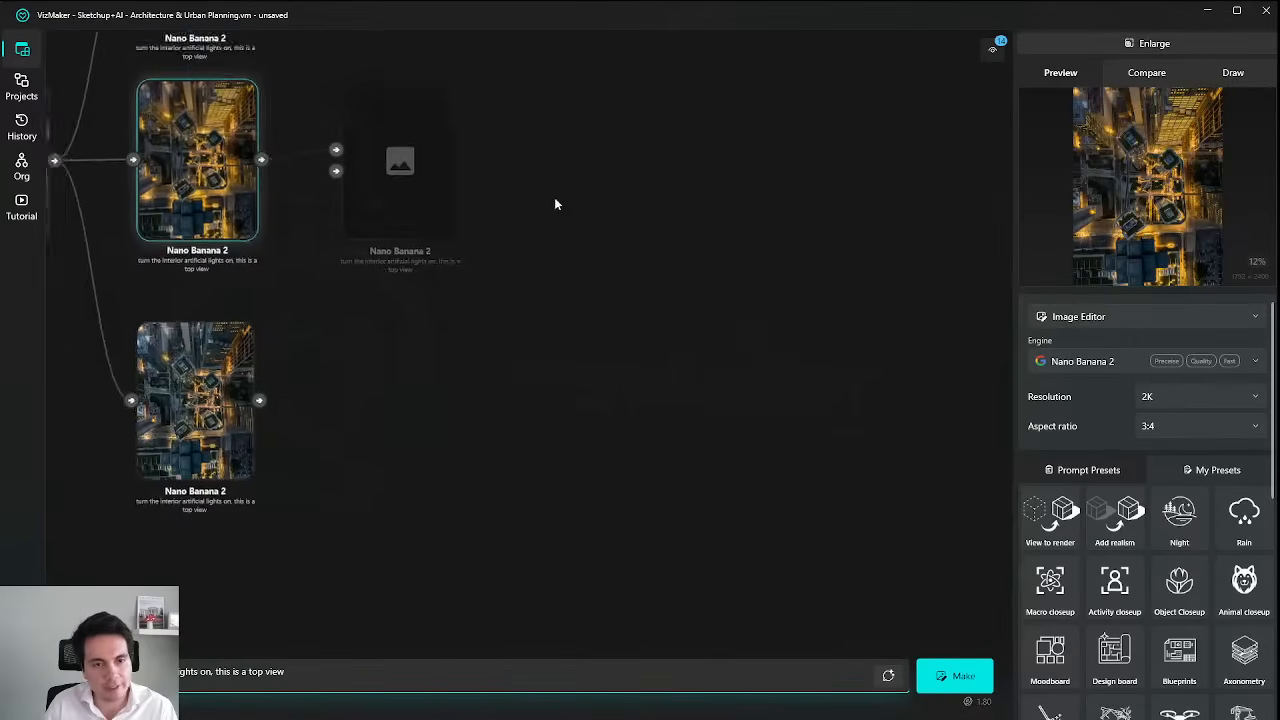
Copy the interior-lights prompt from the golden-lit middle night top-view variation.
{"action": "scroll", "coordinate": [646, 237], "scroll_direction": "up", "scroll_amount": 3}
{"action": "scroll", "coordinate": [530, 347], "scroll_direction": "up", "scroll_amount": 3}
{"action": "left_click_drag", "start_coordinate": [530, 347], "coordinate": [580, 345]}
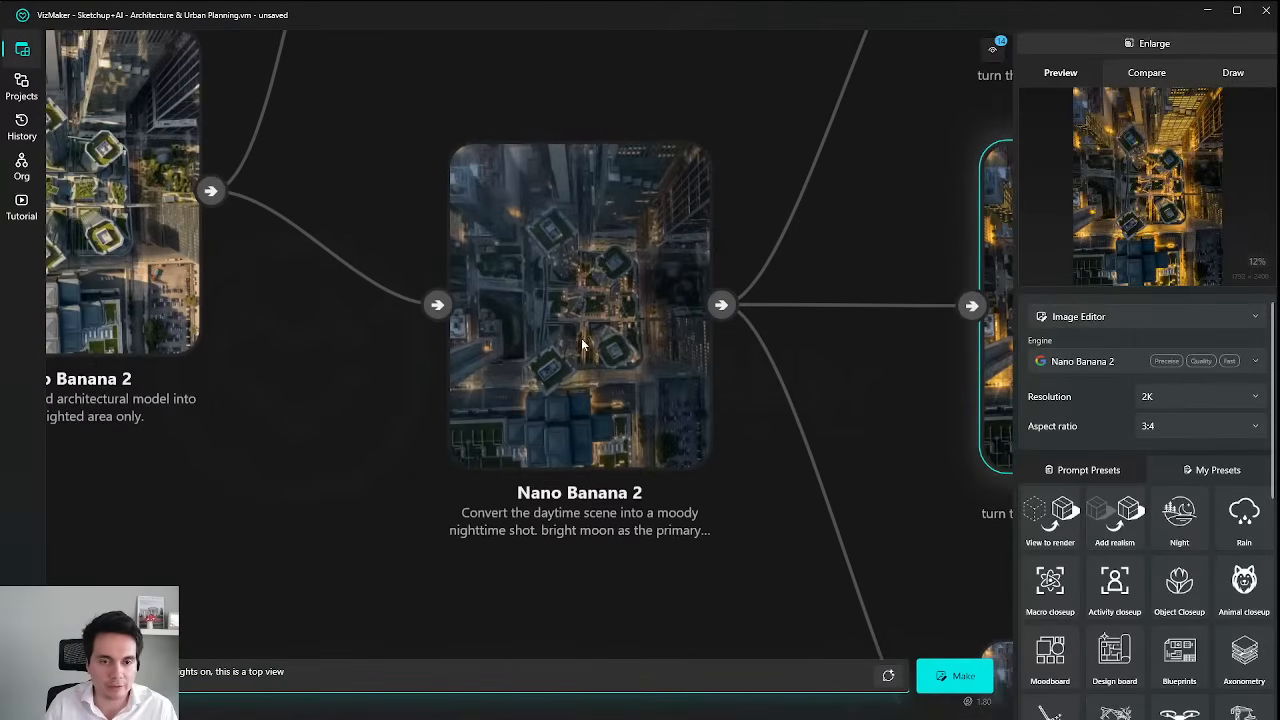
{"action": "left_click", "coordinate": [604, 315]}
{"action": "left_click", "coordinate": [970, 370]}
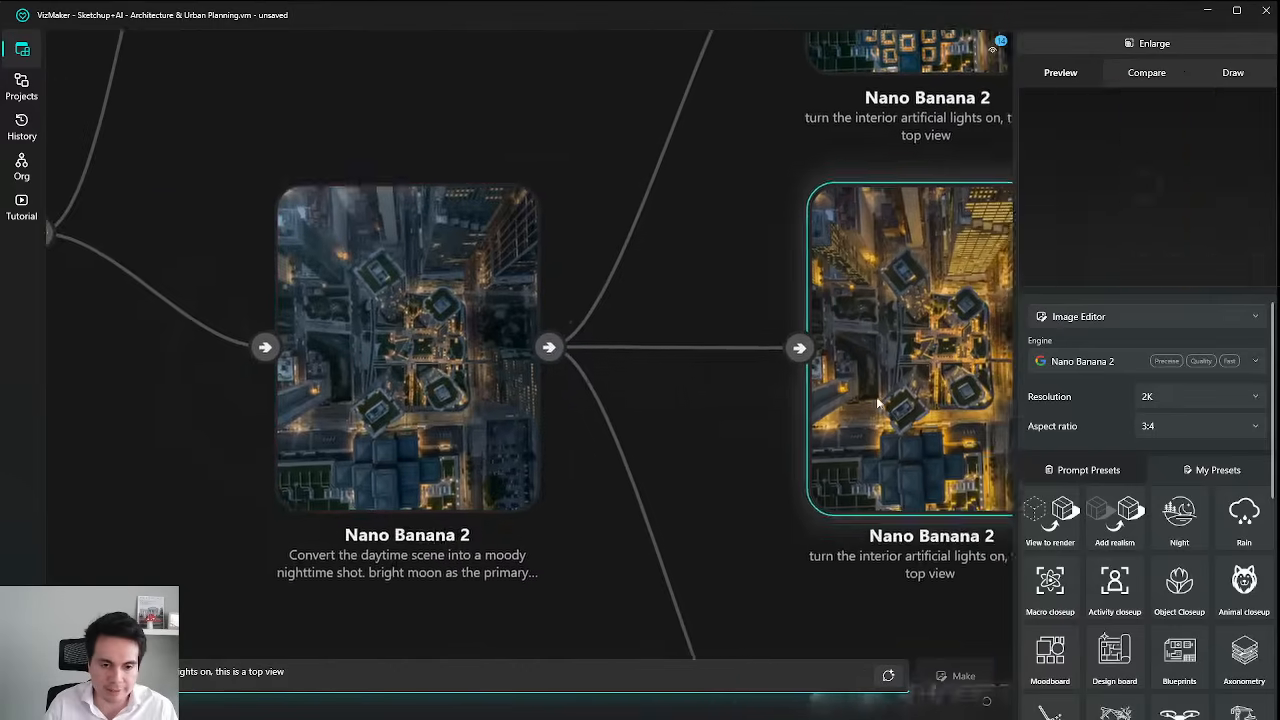
{"action": "left_click_drag", "start_coordinate": [250, 482], "coordinate": [564, 456]}
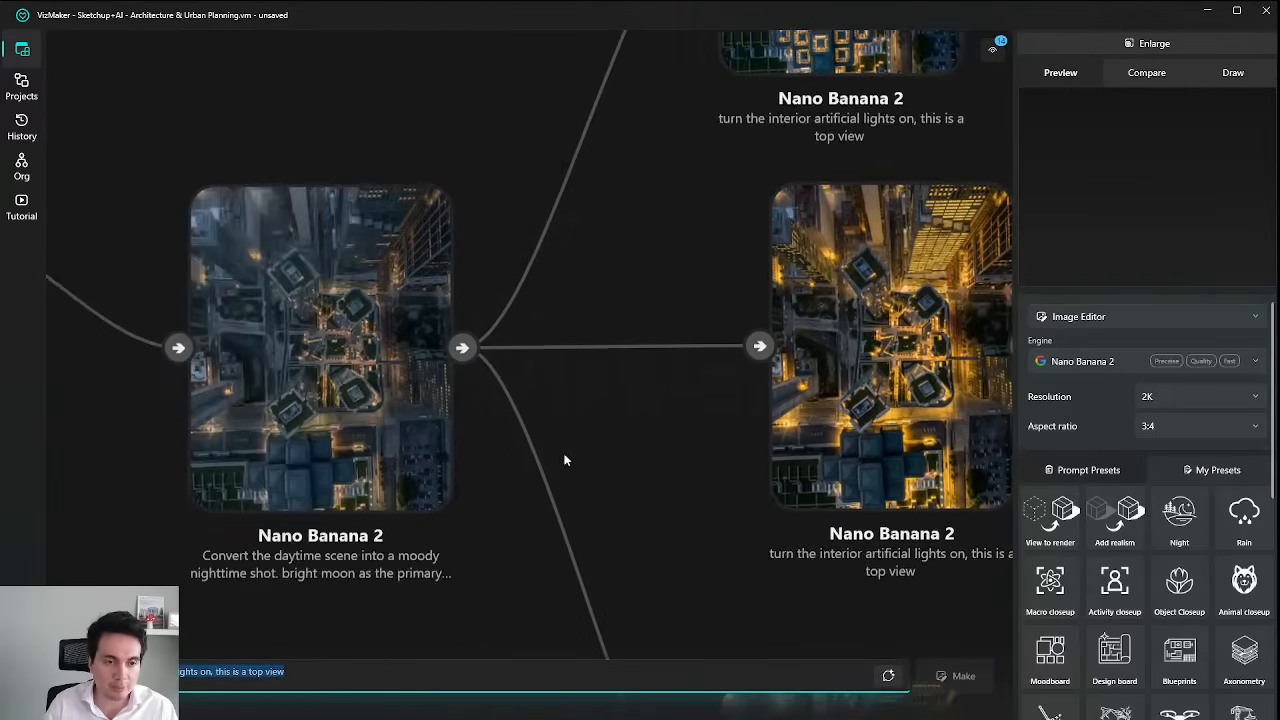
From the unlit night top view, generate variations with the prompt "turn the interior artificial lights on from the 4 buildings on the center area, this is a top view".
{"action": "left_click", "coordinate": [382, 345]}
{"action": "left_click", "coordinate": [518, 681]}
{"action": "key", "text": "ctrl+a"}
{"action": "key", "text": "ctrl+v"}
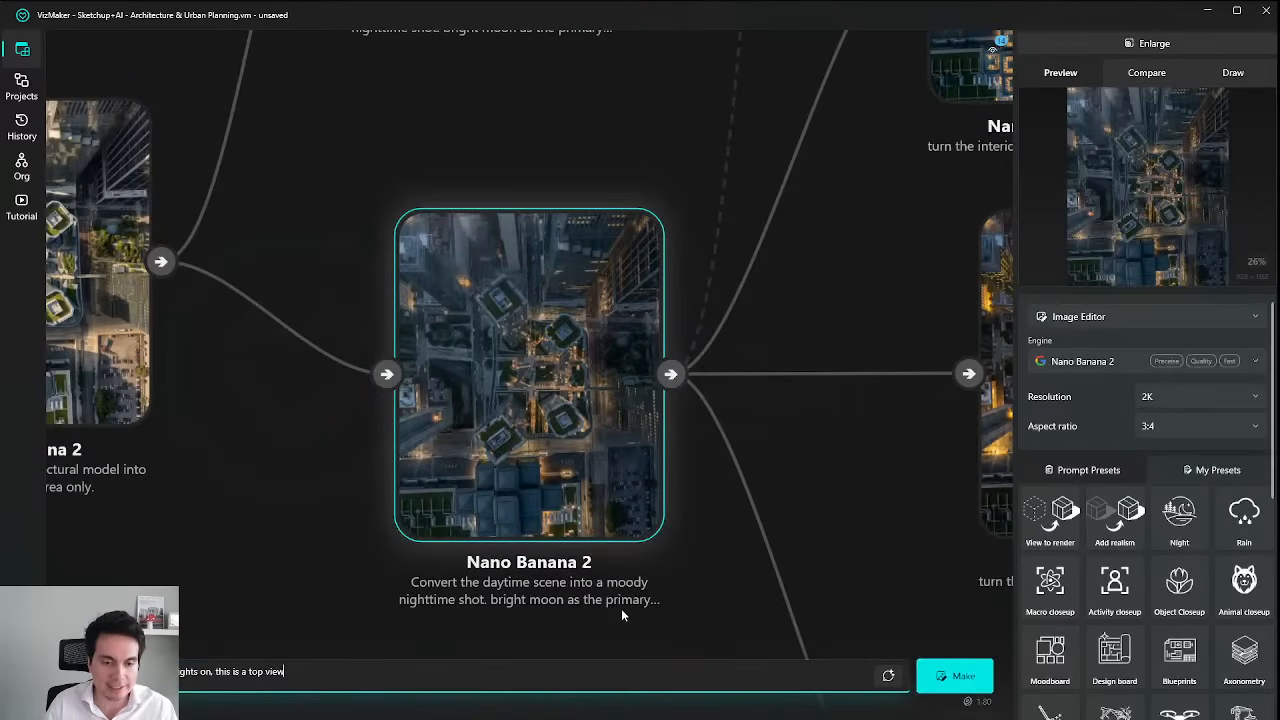
{"action": "scroll", "coordinate": [567, 487], "scroll_direction": "down", "scroll_amount": 2}
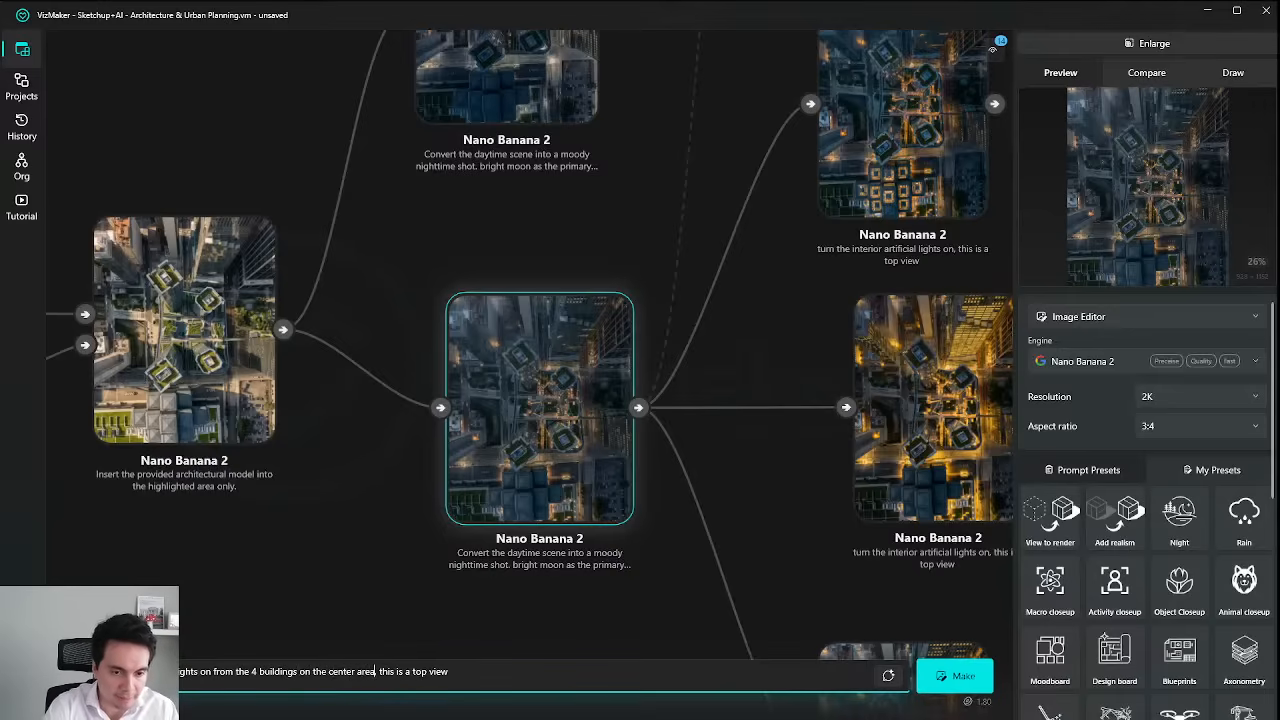
{"action": "left_click", "coordinate": [952, 679]}
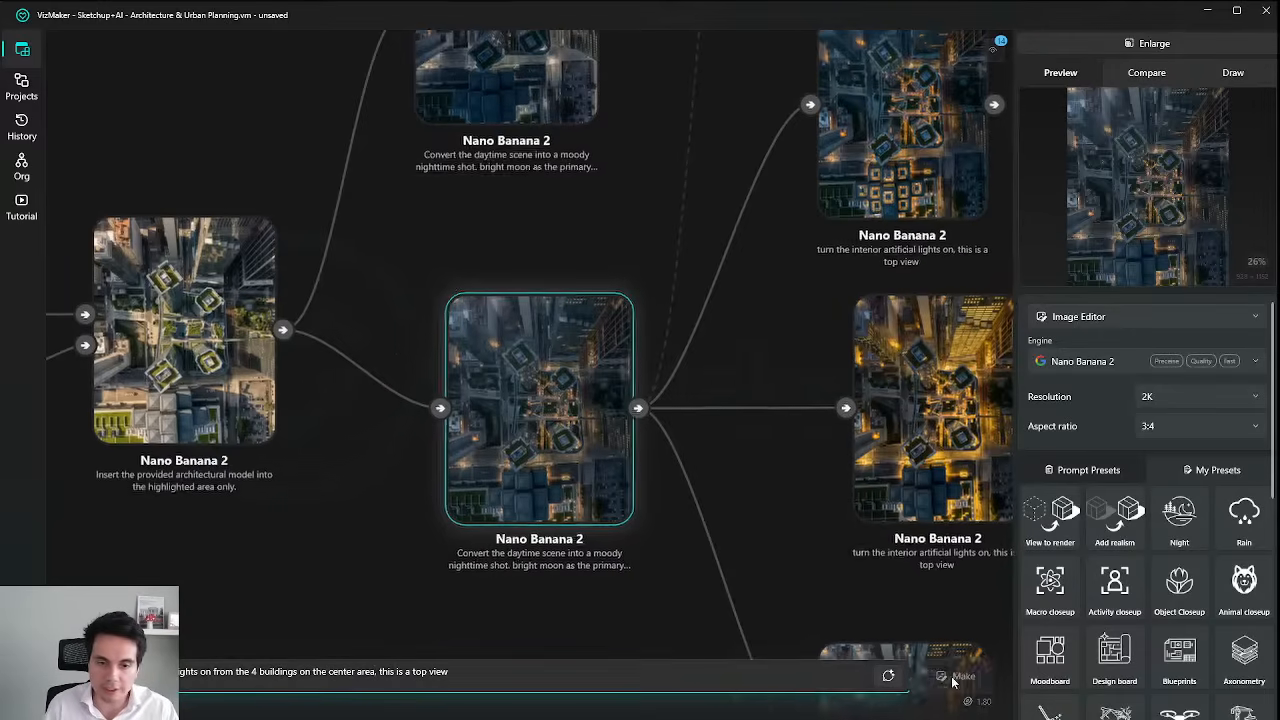
{"action": "left_click", "coordinate": [953, 681]}
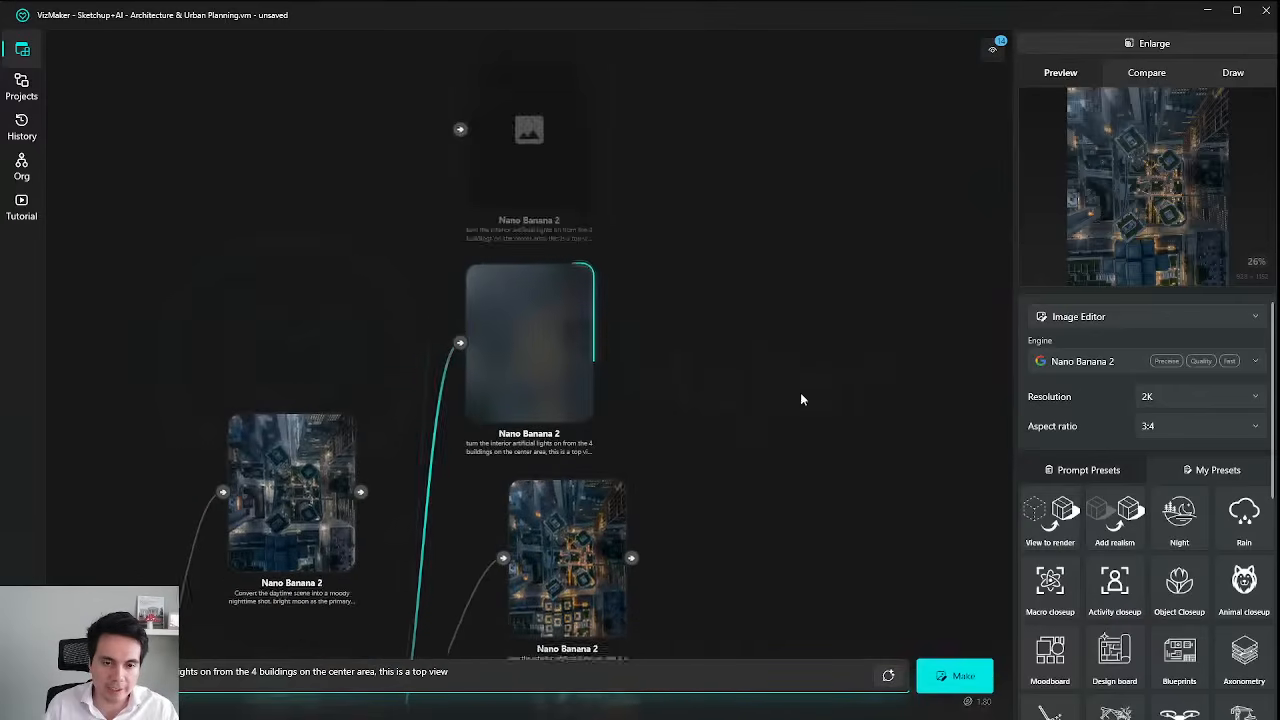
Generate another interior-lights variation of the night top view and line up the three pending results in a column beyond the earlier ones.
{"action": "left_click", "coordinate": [971, 681]}
{"action": "scroll", "coordinate": [614, 270], "scroll_direction": "down", "scroll_amount": 5}
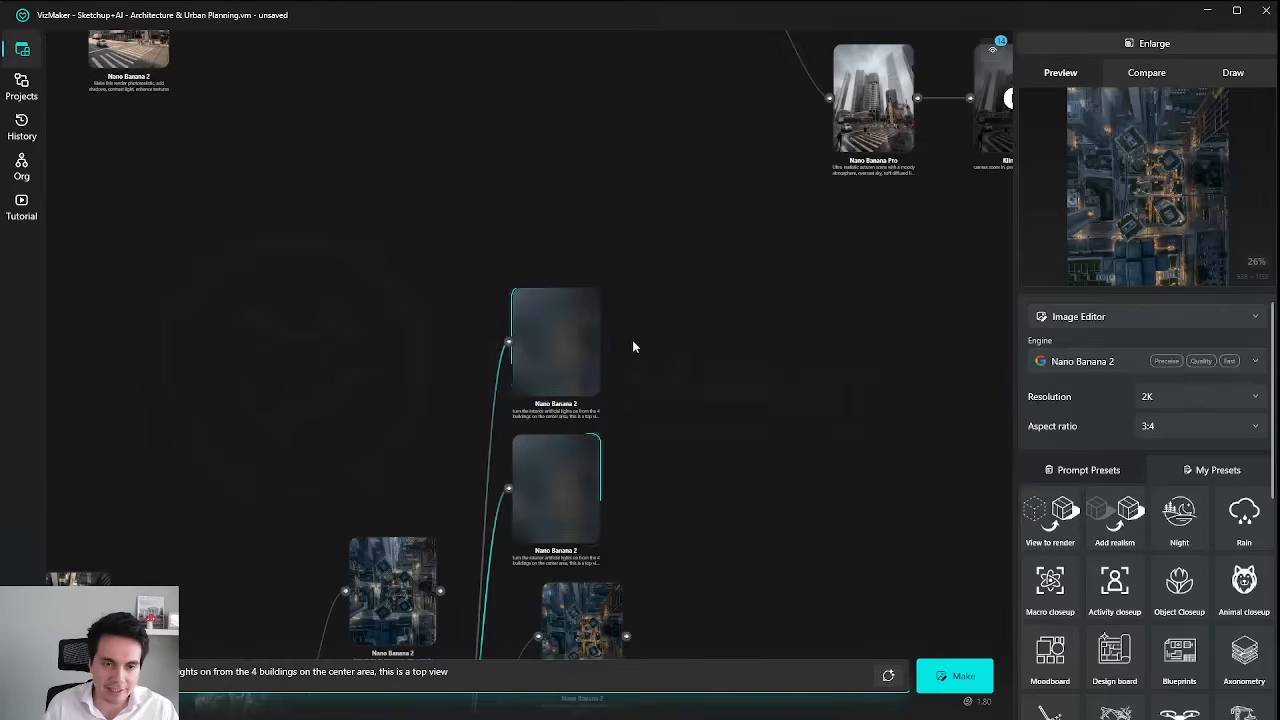
{"action": "left_click_drag", "start_coordinate": [632, 340], "coordinate": [743, 456]}
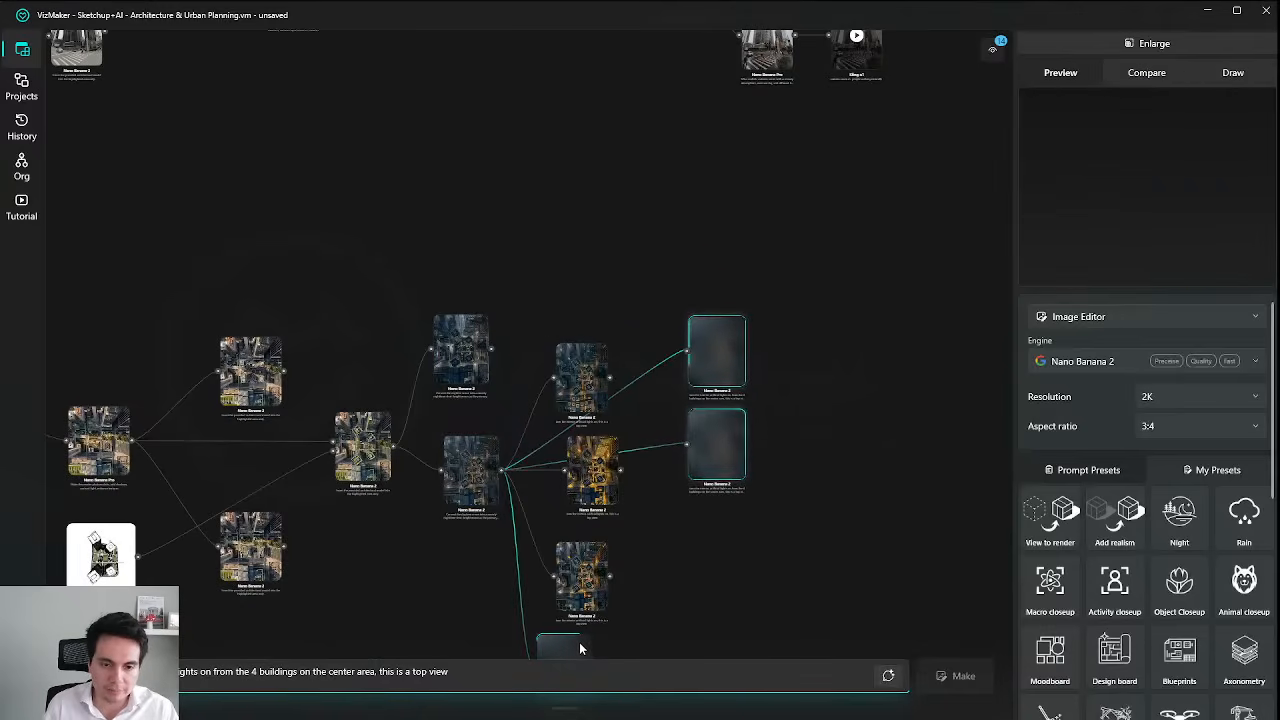
{"action": "left_click_drag", "start_coordinate": [575, 650], "coordinate": [732, 527]}
{"action": "scroll", "coordinate": [546, 430], "scroll_direction": "up", "scroll_amount": 3}
Realign the three earlier lit night top-view variations into an evenly spaced column on the canvas.
{"action": "left_click_drag", "start_coordinate": [629, 343], "coordinate": [588, 335]}
{"action": "left_click_drag", "start_coordinate": [690, 536], "coordinate": [646, 520]}
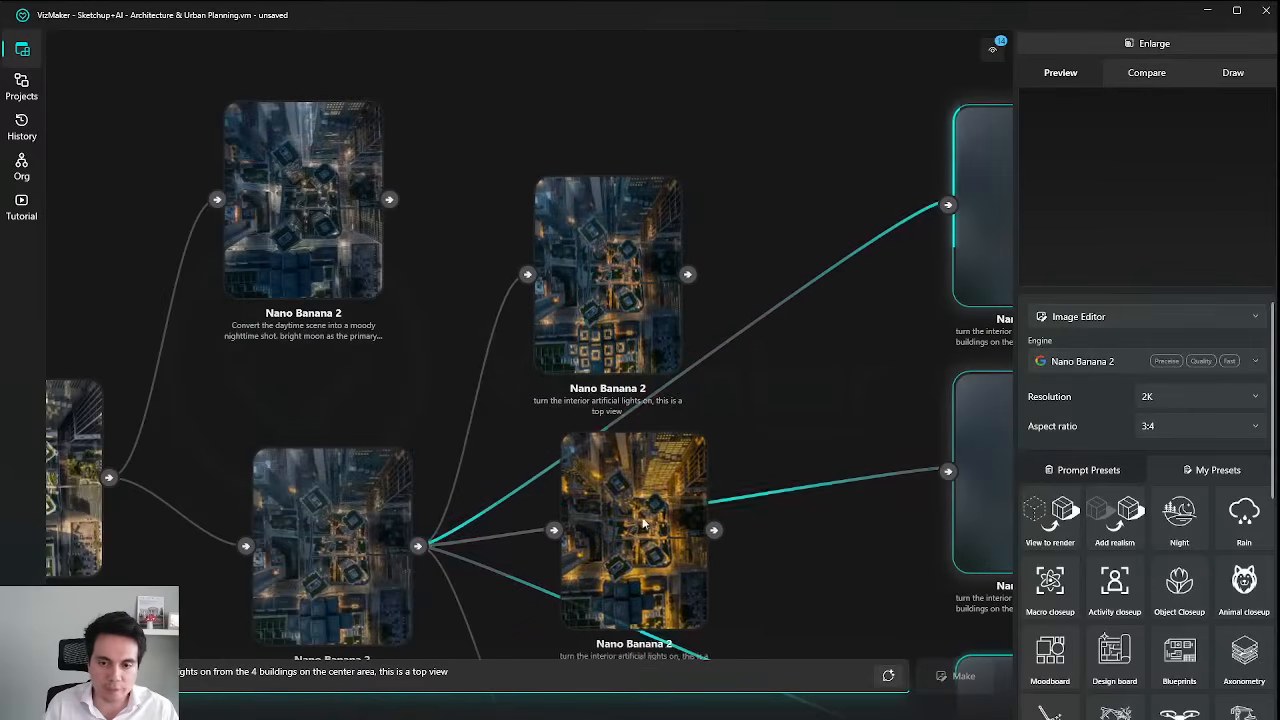
{"action": "left_click_drag", "start_coordinate": [644, 697], "coordinate": [637, 552]}
{"action": "scroll", "coordinate": [730, 494], "scroll_direction": "down", "scroll_amount": 1}
{"action": "scroll", "coordinate": [730, 494], "scroll_direction": "down", "scroll_amount": 5}
Space out the seasonal and night street-view branches, moving the Kling o1 video node farther from its source image.
{"action": "left_click_drag", "start_coordinate": [862, 174], "coordinate": [718, 390]}
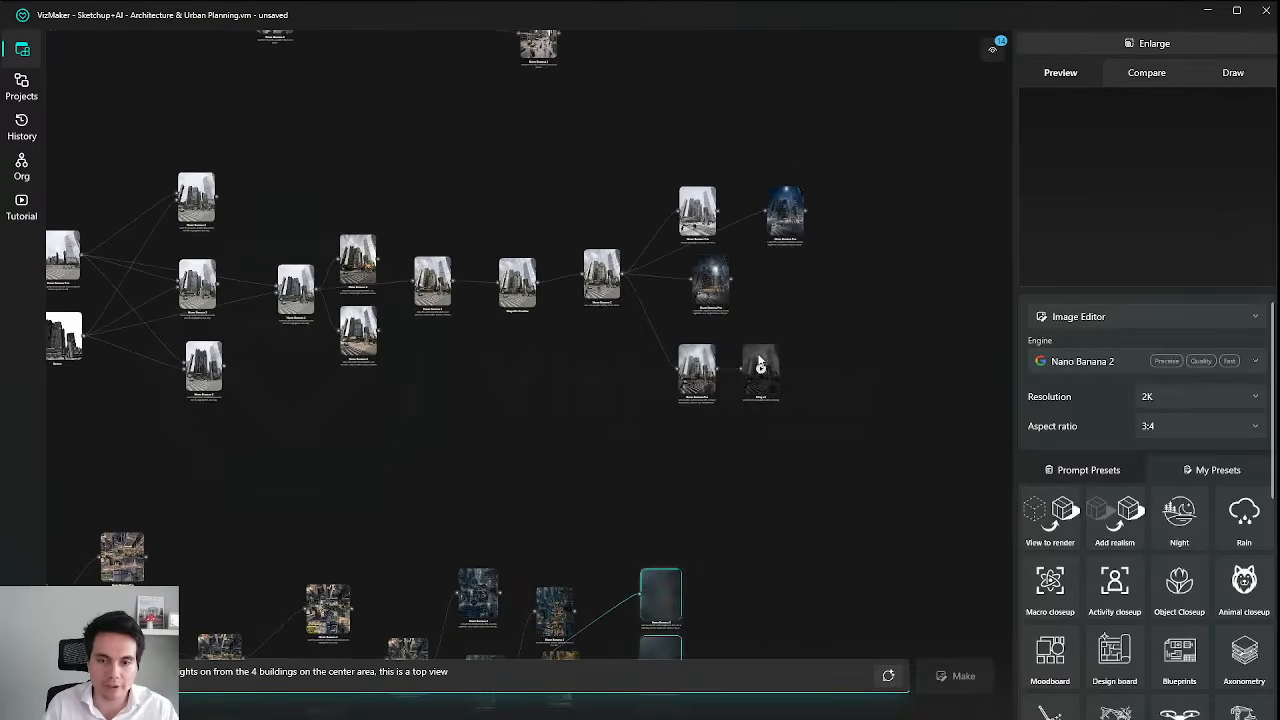
{"action": "scroll", "coordinate": [758, 361], "scroll_direction": "up", "scroll_amount": 8}
{"action": "scroll", "coordinate": [767, 384], "scroll_direction": "down", "scroll_amount": 5}
{"action": "left_click_drag", "start_coordinate": [777, 330], "coordinate": [765, 380]}
{"action": "left_click_drag", "start_coordinate": [757, 444], "coordinate": [862, 432]}
{"action": "left_click_drag", "start_coordinate": [799, 278], "coordinate": [860, 414]}
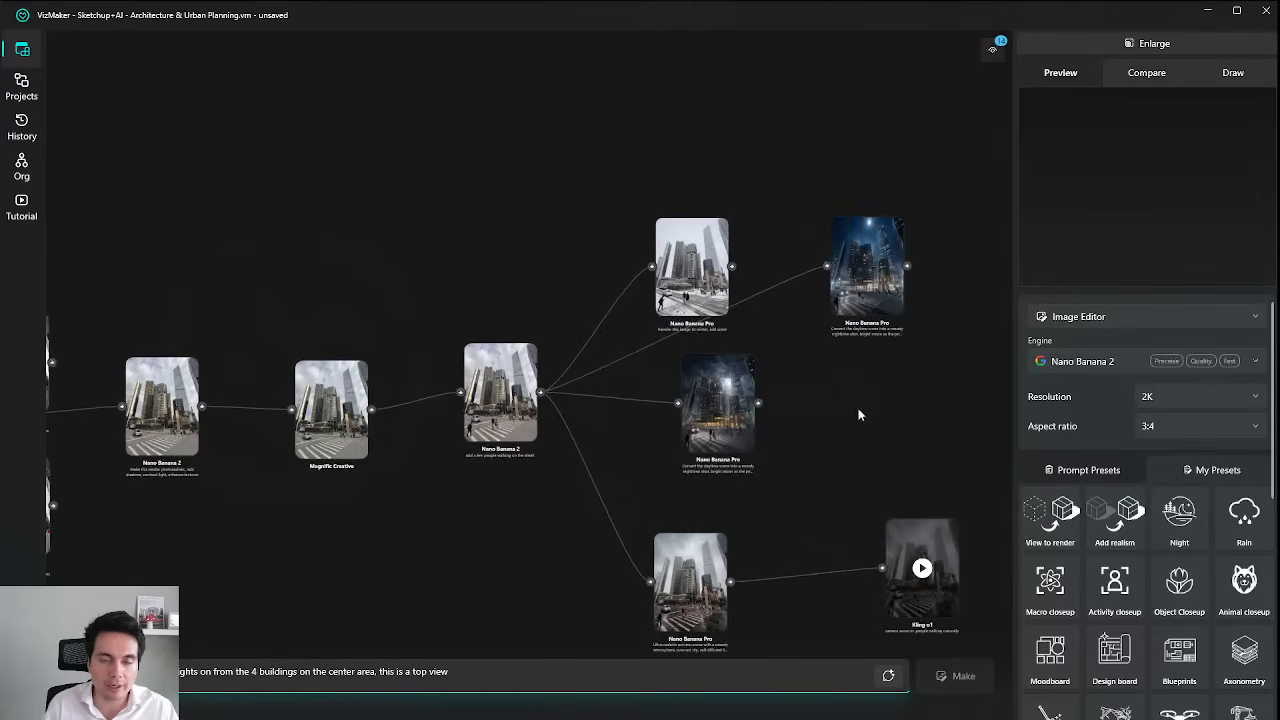
Inspect the uppermost realistic street-level variation at enlarged size, and return to the node canvas.
{"action": "scroll", "coordinate": [860, 414], "scroll_direction": "down", "scroll_amount": 3}
{"action": "left_click_drag", "start_coordinate": [620, 182], "coordinate": [700, 349]}
{"action": "left_click_drag", "start_coordinate": [724, 158], "coordinate": [740, 384]}
{"action": "scroll", "coordinate": [697, 232], "scroll_direction": "up", "scroll_amount": 8}
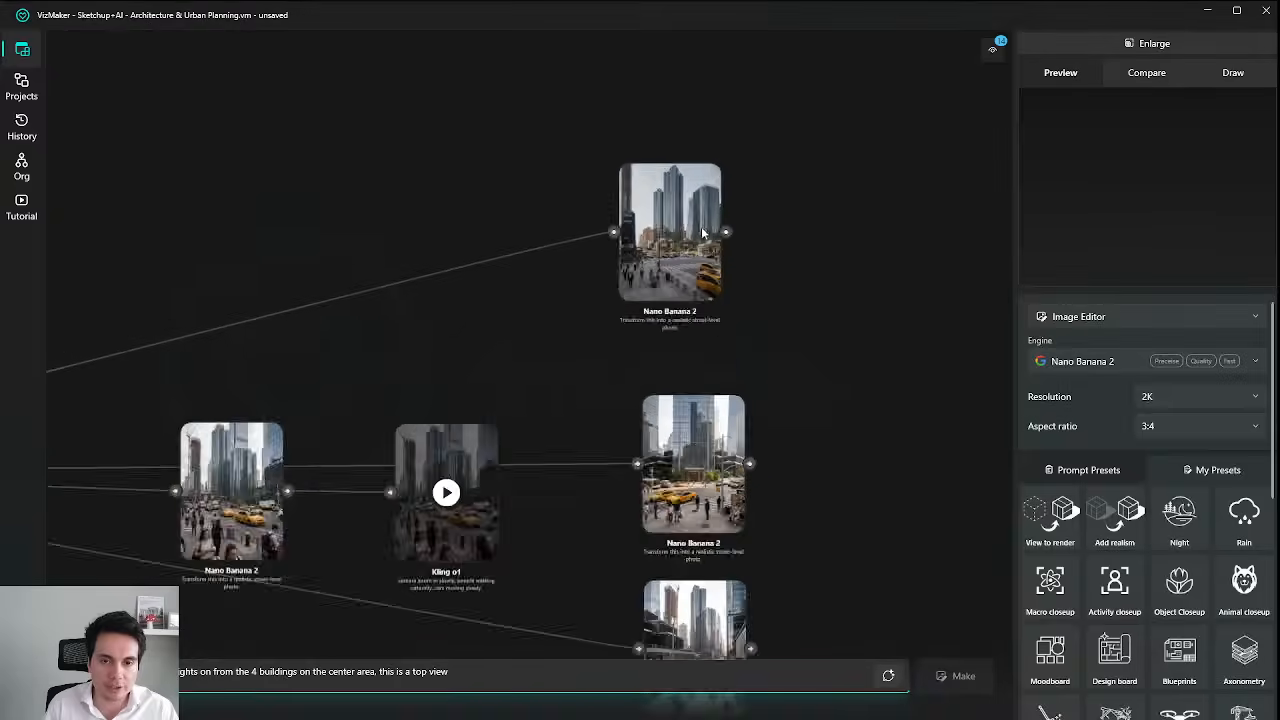
{"action": "left_click_drag", "start_coordinate": [846, 353], "coordinate": [865, 440]}
{"action": "left_click", "coordinate": [709, 324]}
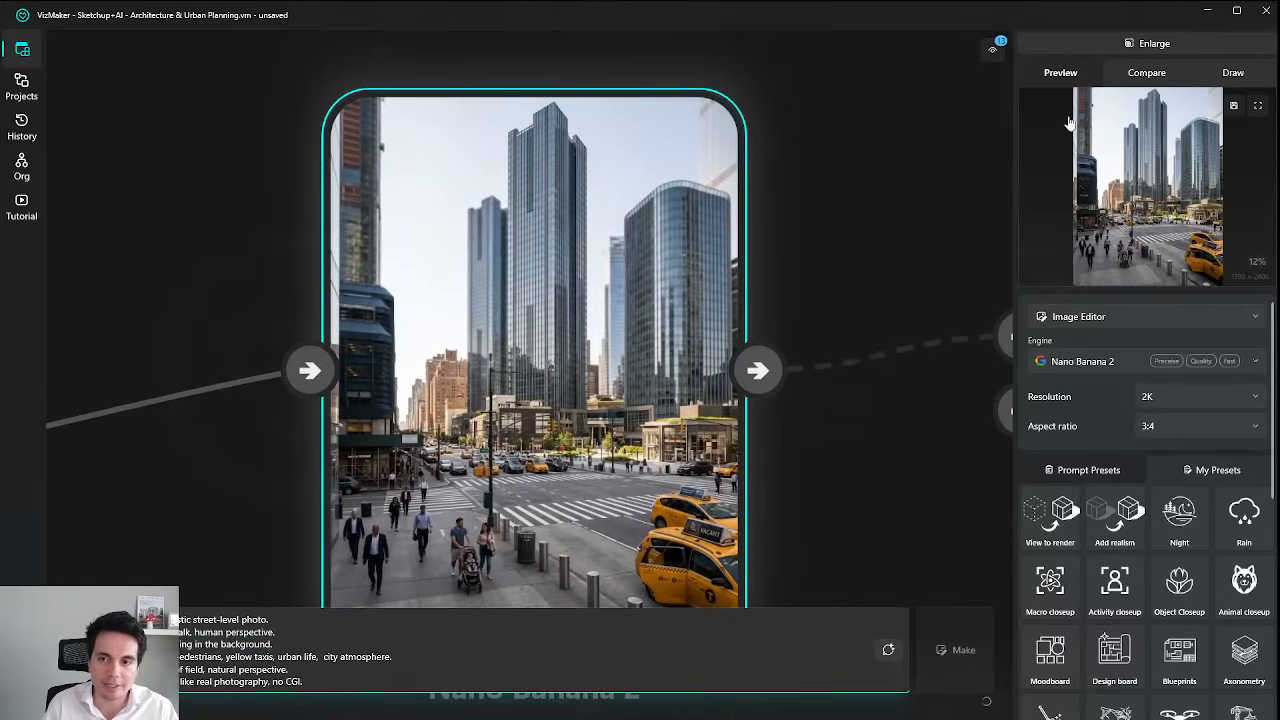
{"action": "left_click", "coordinate": [1115, 44]}
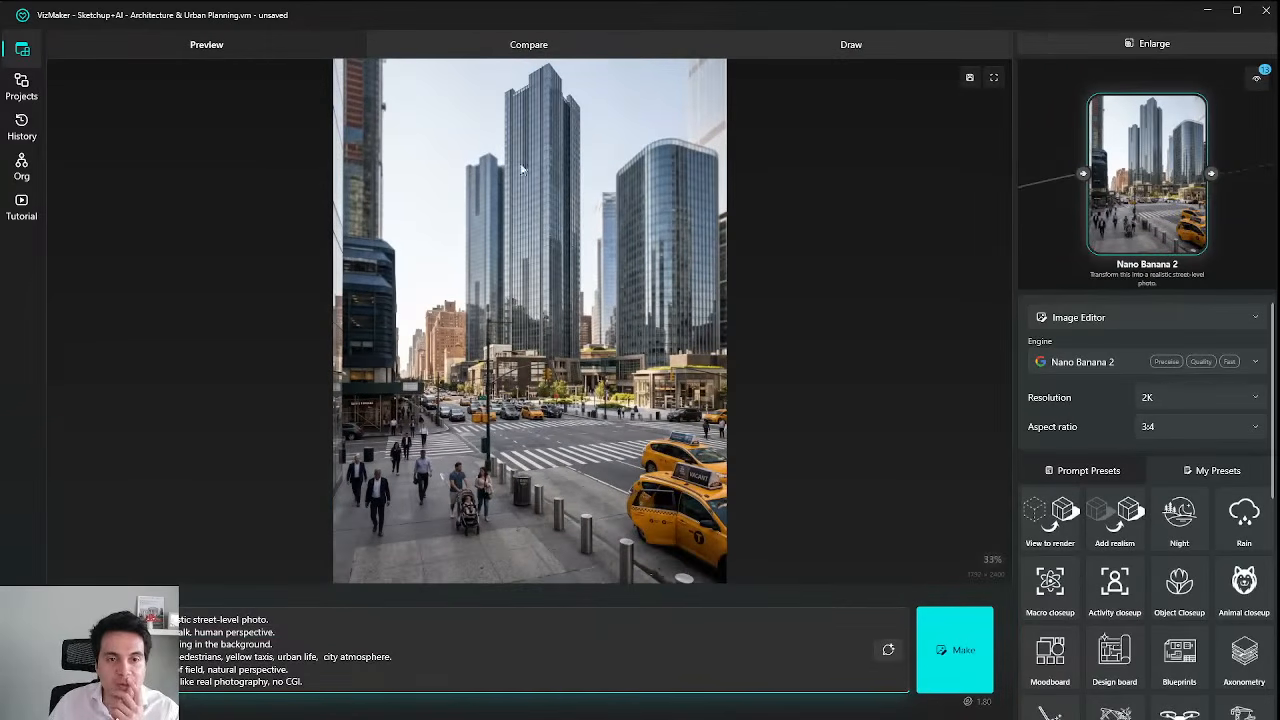
{"action": "left_click", "coordinate": [1155, 43]}
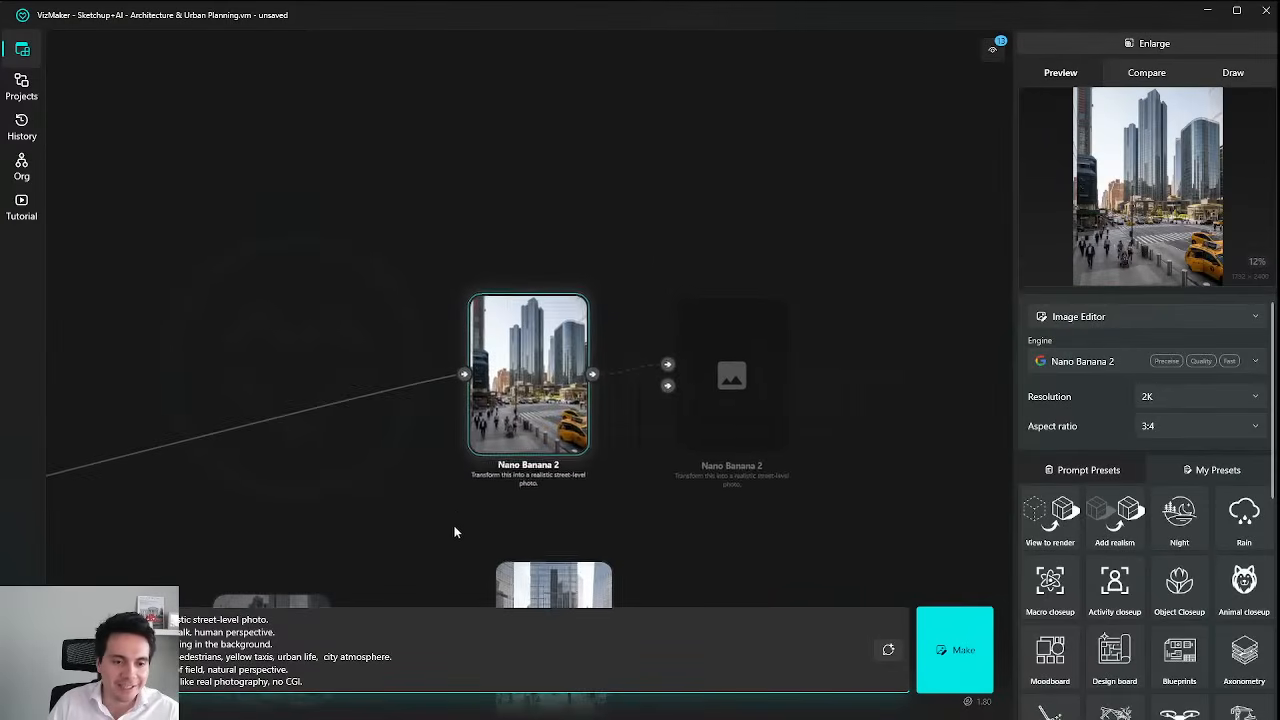
Inspect the lowest street-level variation, with the intersection and sidewalk pedestrians, at enlarged size, and return to the node canvas.
{"action": "scroll", "coordinate": [648, 268], "scroll_direction": "down", "scroll_amount": 4}
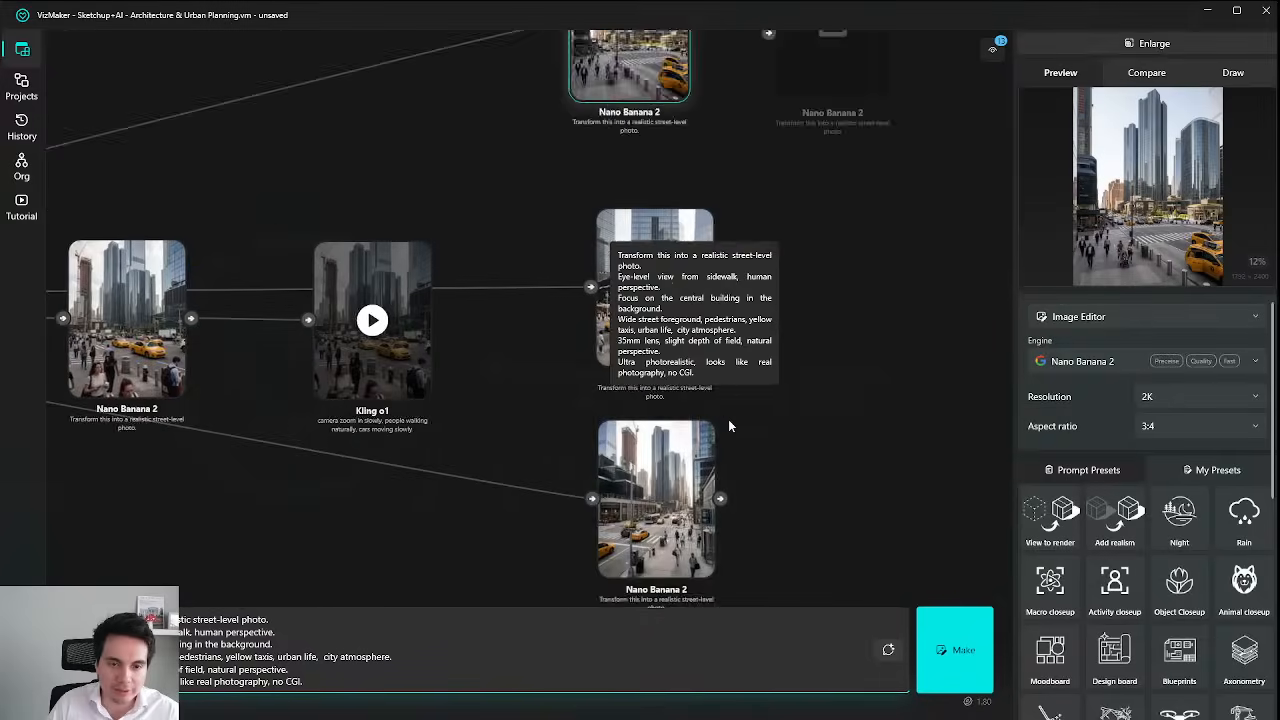
{"action": "left_click_drag", "start_coordinate": [722, 522], "coordinate": [708, 408]}
{"action": "scroll", "coordinate": [659, 409], "scroll_direction": "up", "scroll_amount": 6}
{"action": "left_click_drag", "start_coordinate": [874, 436], "coordinate": [826, 374]}
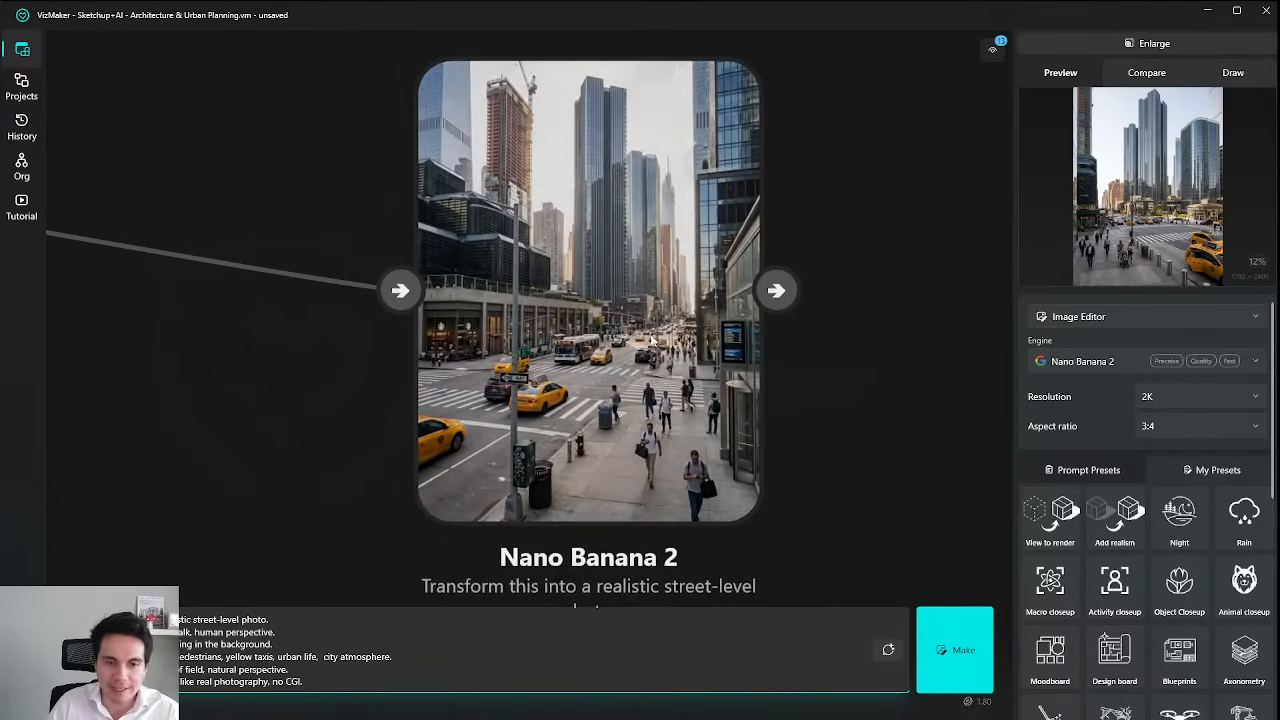
{"action": "left_click", "coordinate": [680, 382]}
{"action": "left_click", "coordinate": [955, 650]}
{"action": "left_click", "coordinate": [1166, 44]}
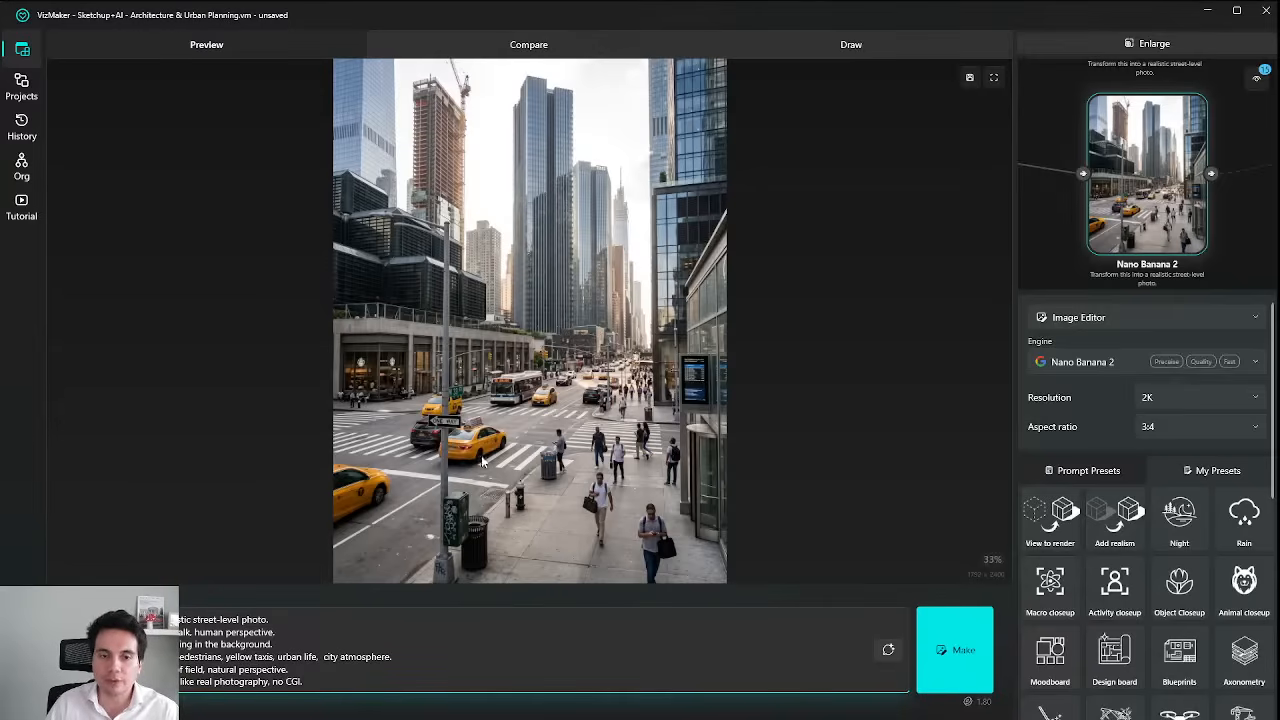
{"action": "scroll", "coordinate": [616, 222], "scroll_direction": "up", "scroll_amount": 1}
{"action": "scroll", "coordinate": [616, 222], "scroll_direction": "down", "scroll_amount": 1}
{"action": "left_click", "coordinate": [1147, 46]}
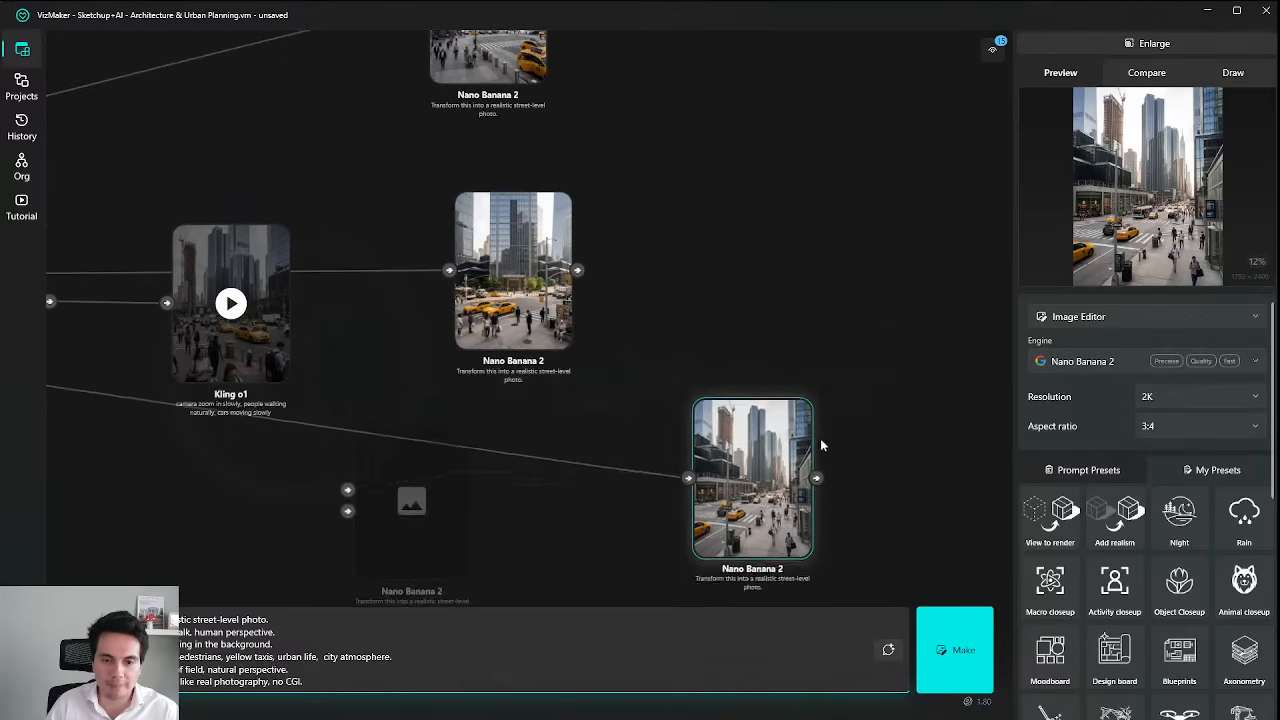
Set up a video output from the lowest street-level variation, using Video Creator with the Kling o1 engine.
{"action": "left_click_drag", "start_coordinate": [820, 440], "coordinate": [870, 360]}
{"action": "scroll", "coordinate": [916, 410], "scroll_direction": "up", "scroll_amount": 4}
{"action": "left_click_drag", "start_coordinate": [916, 410], "coordinate": [628, 408]}
{"action": "left_click", "coordinate": [640, 395]}
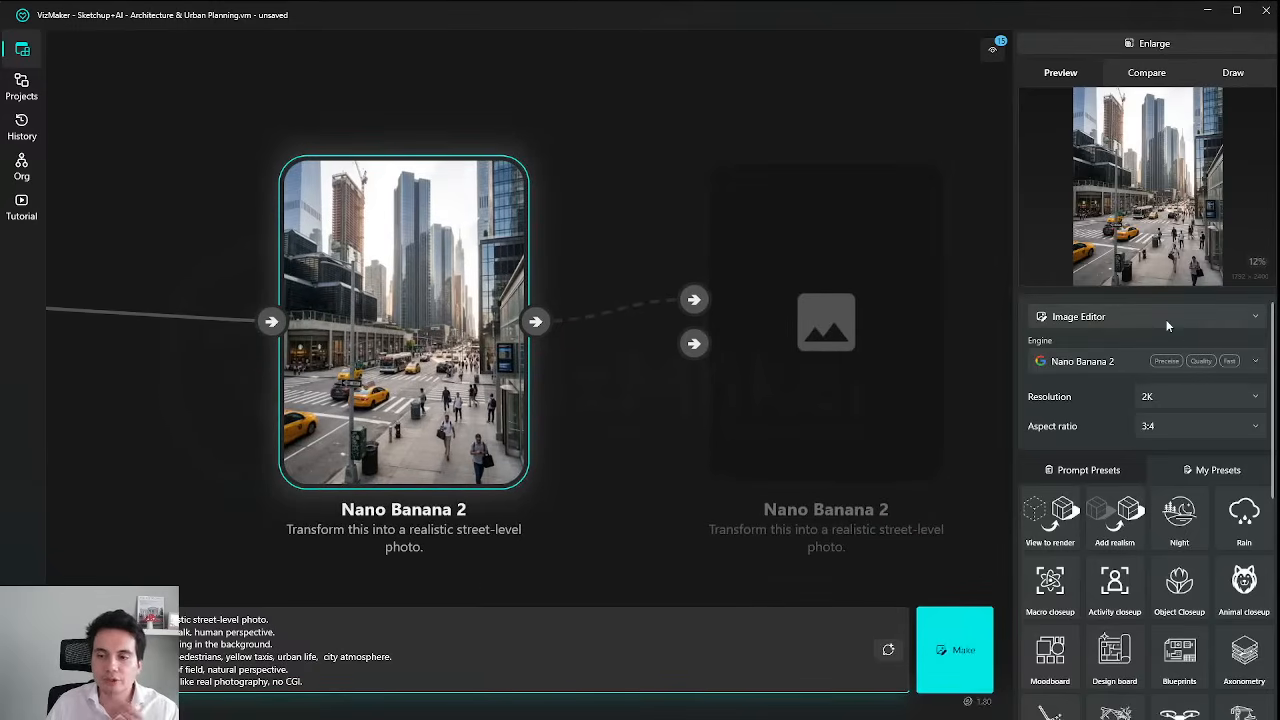
{"action": "left_click", "coordinate": [1166, 318]}
{"action": "left_click", "coordinate": [1165, 320]}
{"action": "left_click", "coordinate": [1166, 318]}
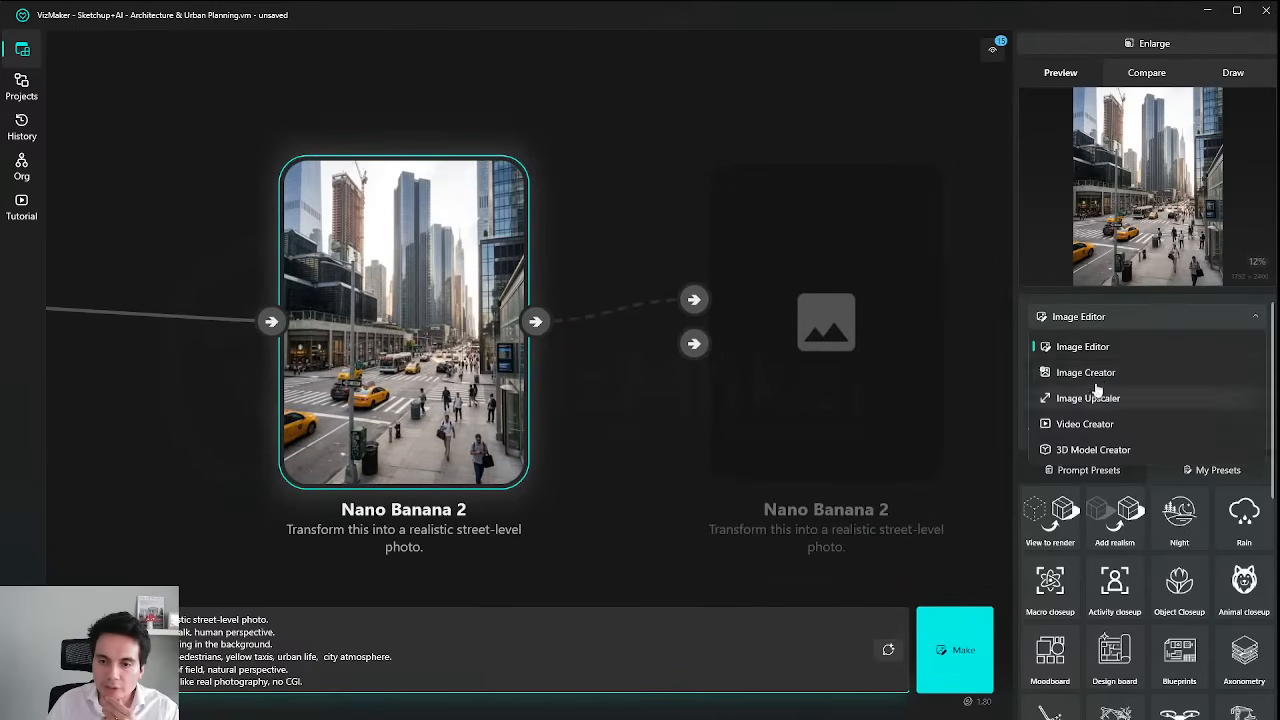
{"action": "left_click", "coordinate": [1110, 425]}
{"action": "left_click", "coordinate": [1114, 361]}
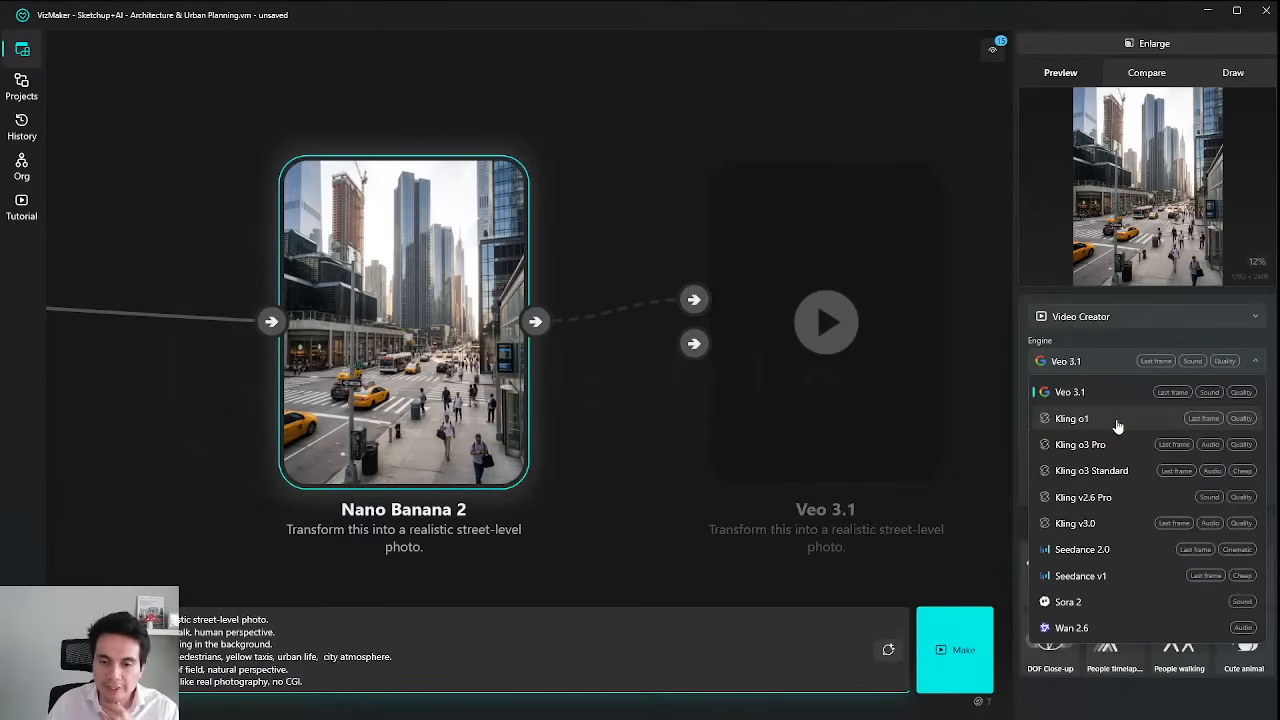
{"action": "left_click", "coordinate": [1117, 422]}
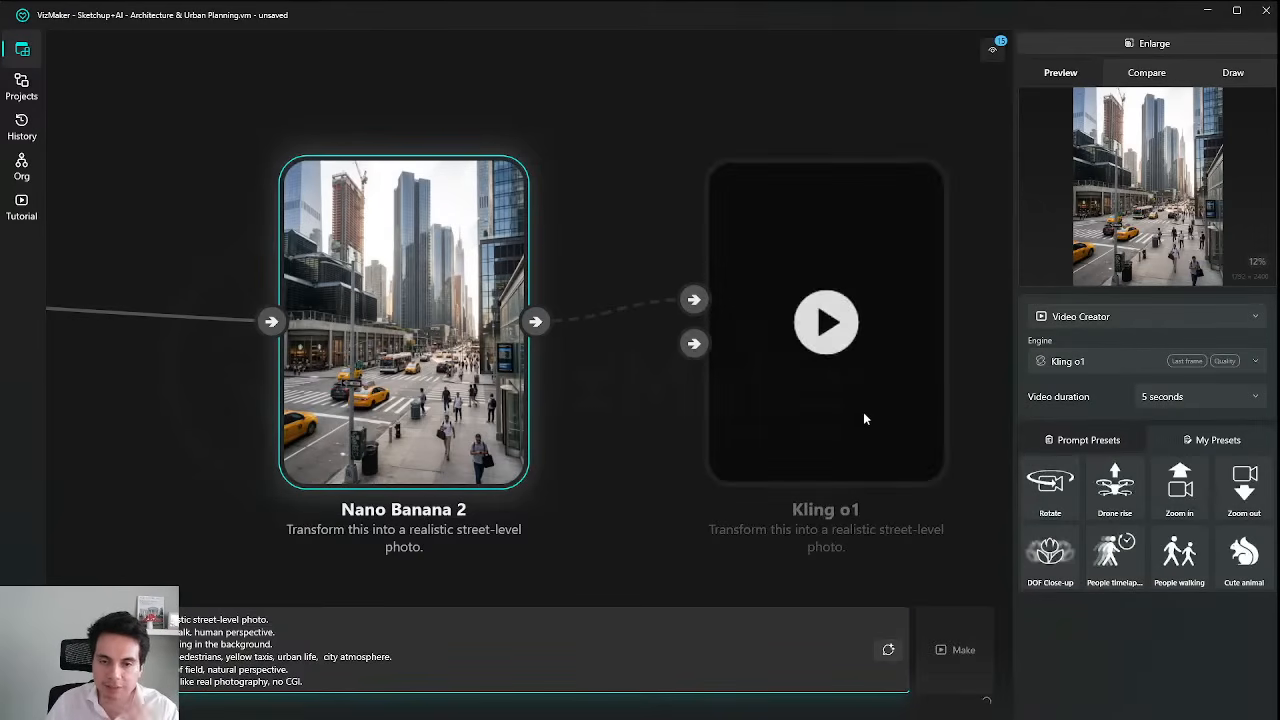
{"action": "left_click", "coordinate": [1089, 361]}
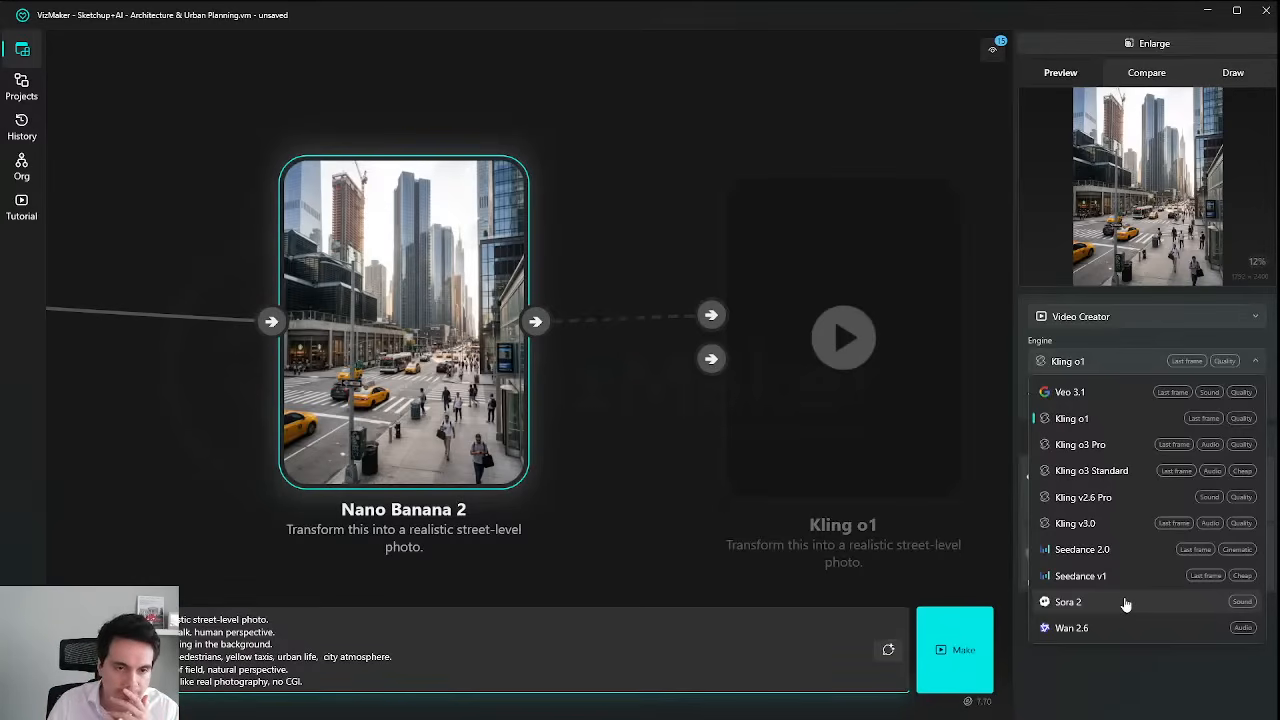
{"action": "left_click", "coordinate": [795, 270]}
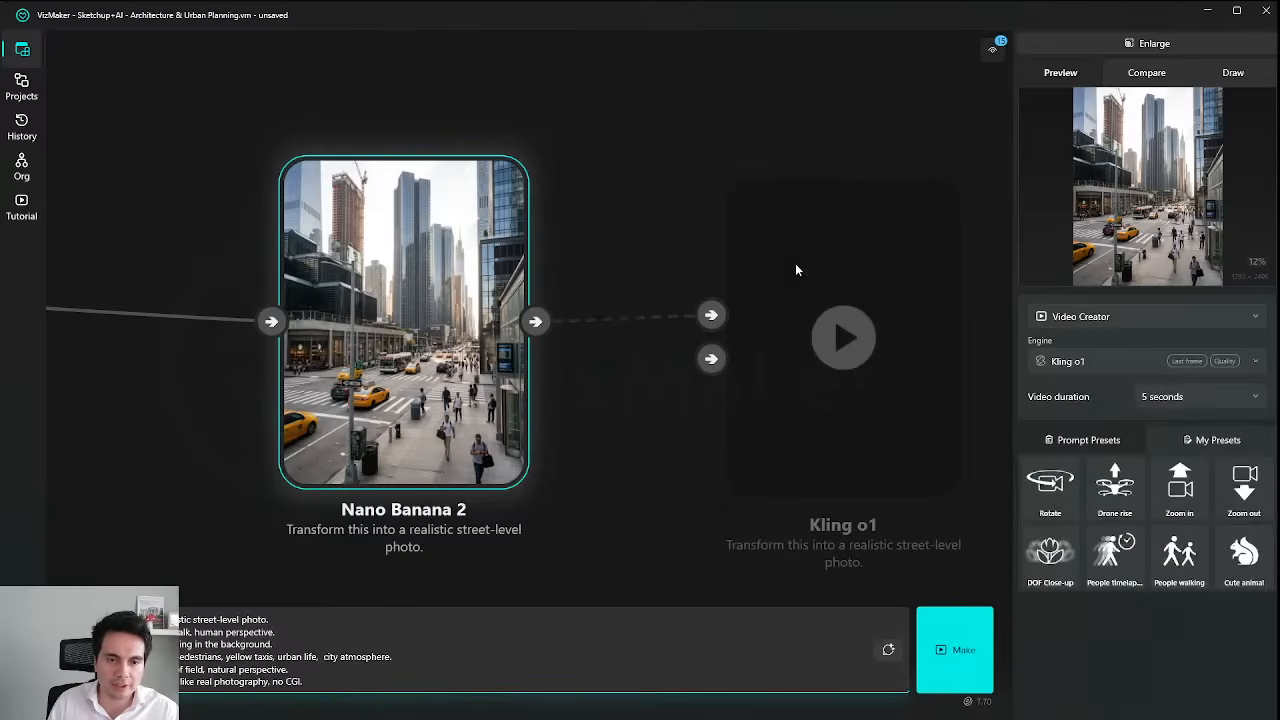
Move the selected street-level intersection image into the empty canvas space between the two street-view groups.
{"action": "scroll", "coordinate": [706, 371], "scroll_direction": "down", "scroll_amount": 5}
{"action": "left_click_drag", "start_coordinate": [706, 371], "coordinate": [691, 229]}
{"action": "scroll", "coordinate": [691, 229], "scroll_direction": "down", "scroll_amount": 3}
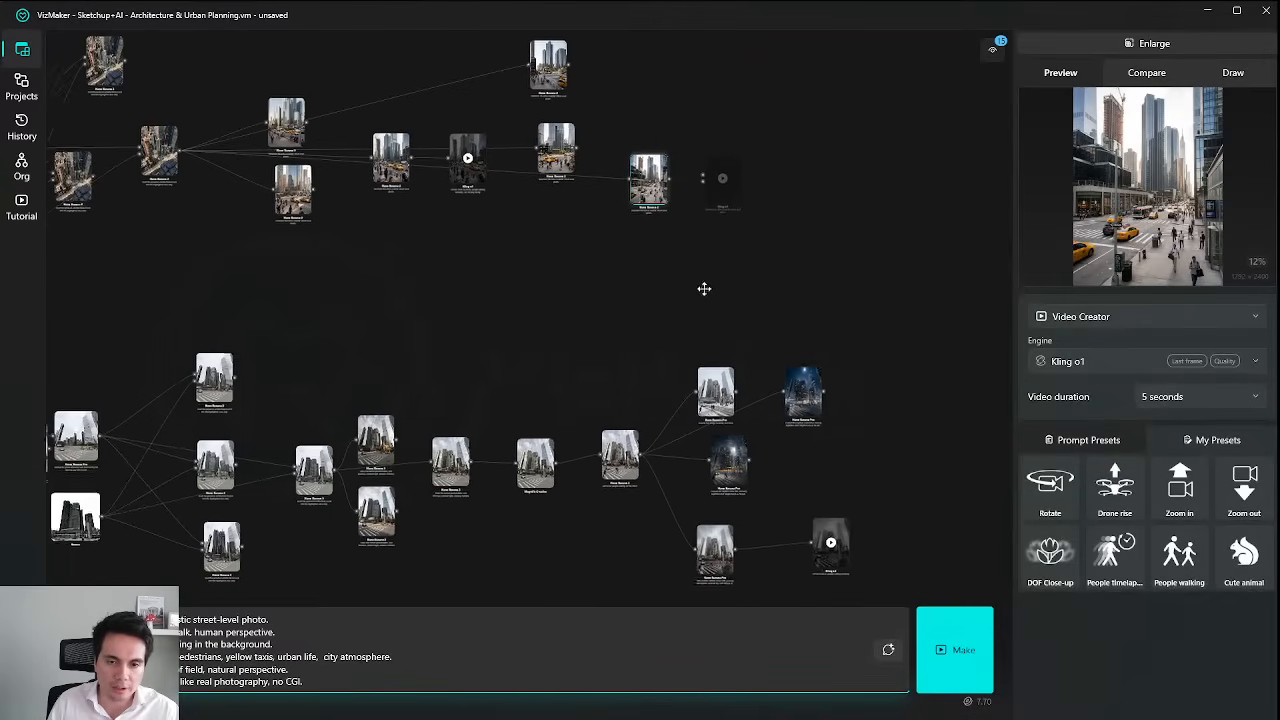
{"action": "scroll", "coordinate": [766, 528], "scroll_direction": "up", "scroll_amount": 5}
{"action": "scroll", "coordinate": [675, 494], "scroll_direction": "down", "scroll_amount": 3}
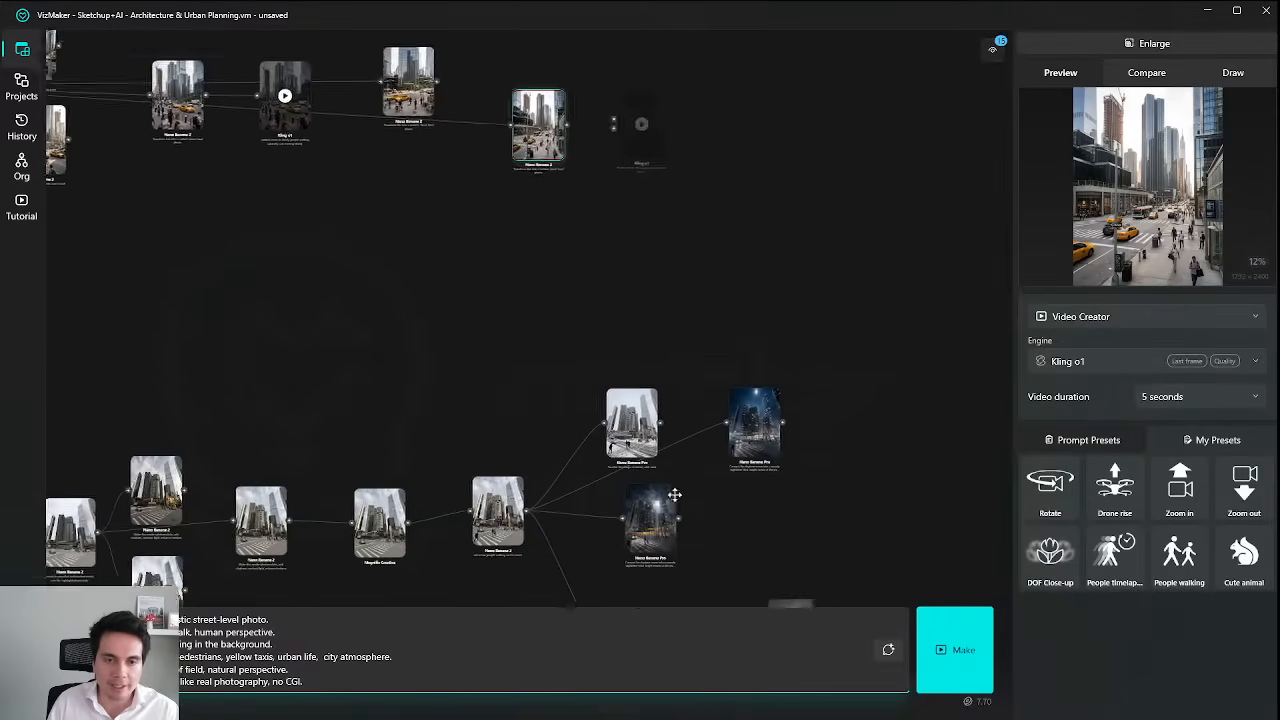
{"action": "scroll", "coordinate": [660, 243], "scroll_direction": "up", "scroll_amount": 2}
{"action": "left_click_drag", "start_coordinate": [558, 191], "coordinate": [622, 345]}
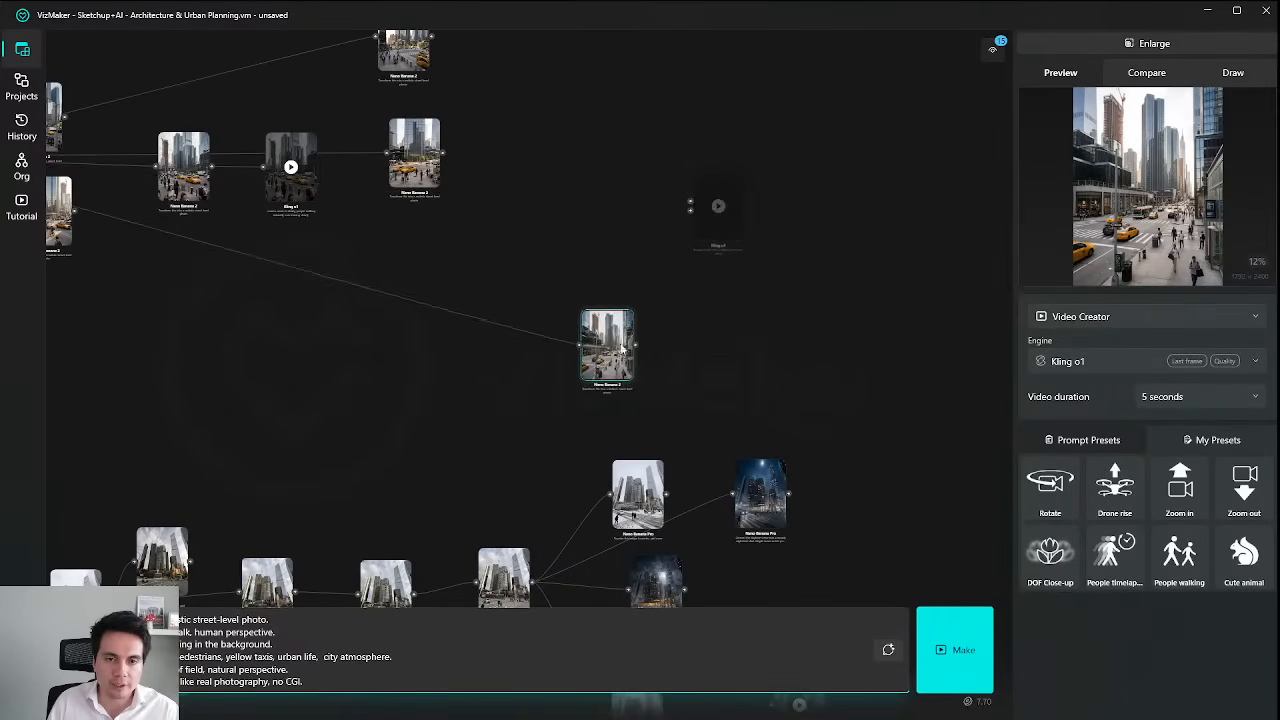
{"action": "scroll", "coordinate": [680, 346], "scroll_direction": "up", "scroll_amount": 3}
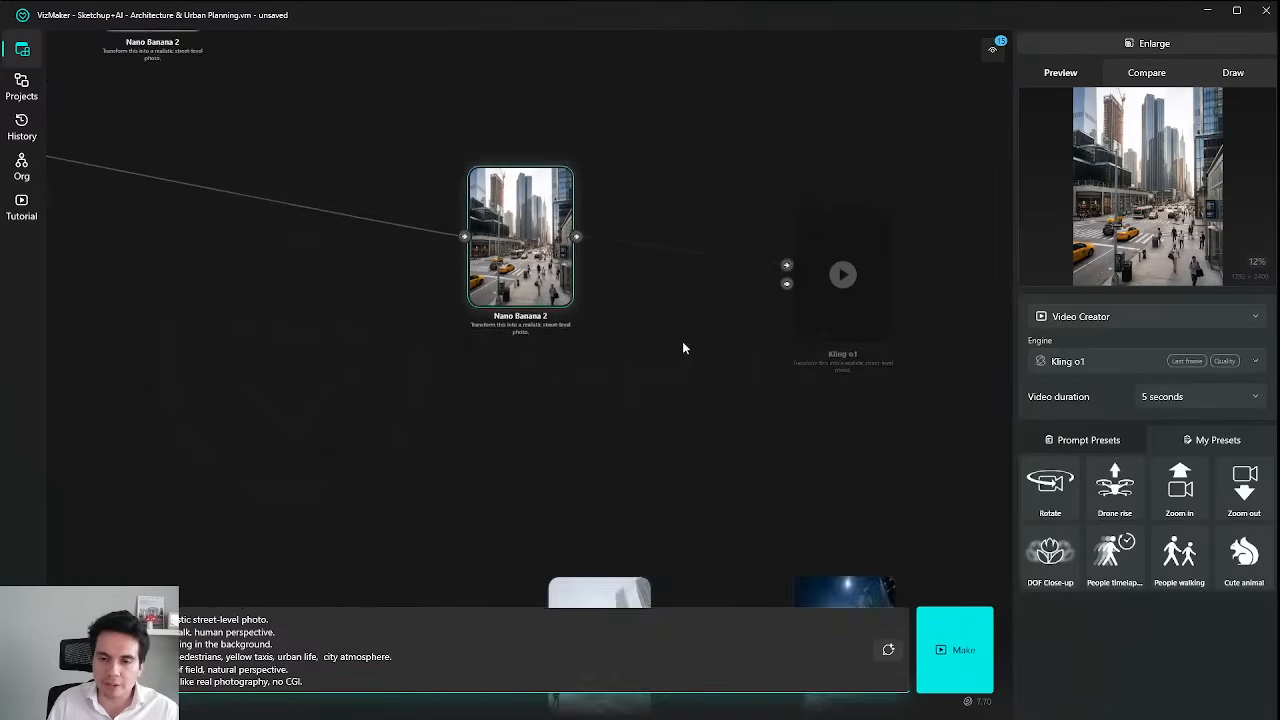
Review the description of the Kling o1 engine among the video engines and keep it selected.
{"action": "left_click", "coordinate": [1095, 362]}
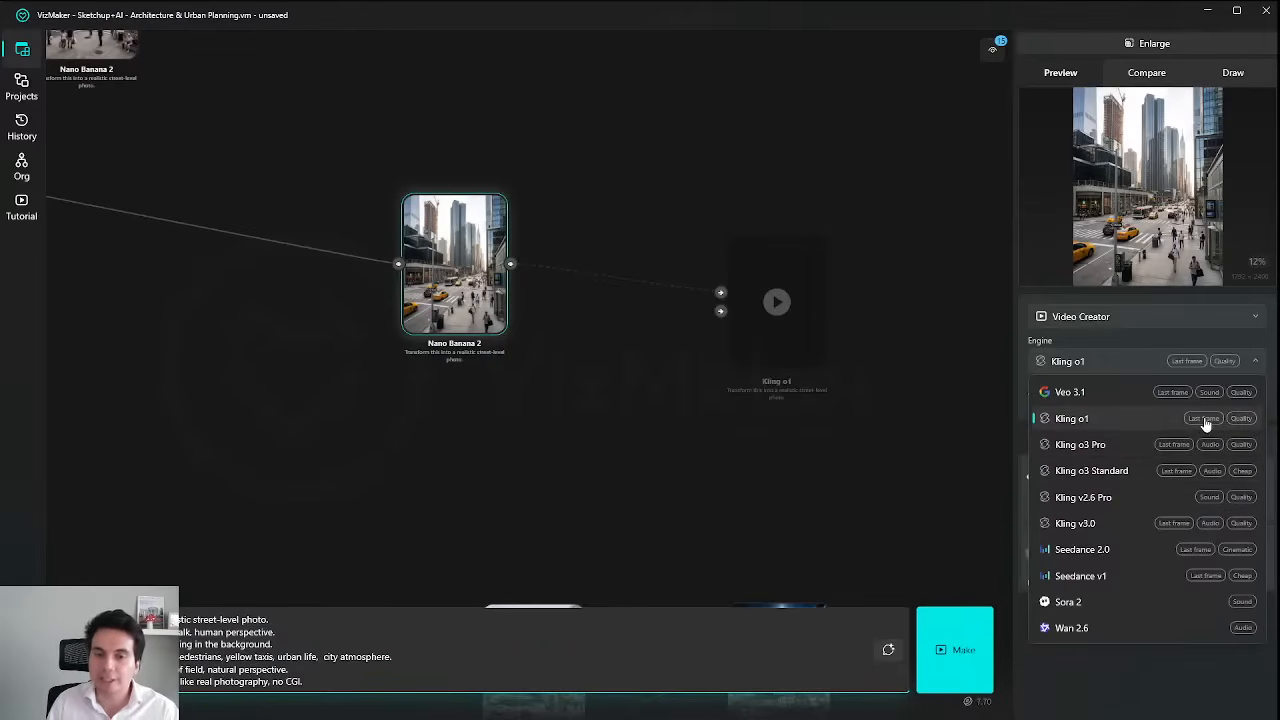
{"action": "mouse_move", "coordinate": [1206, 425]}
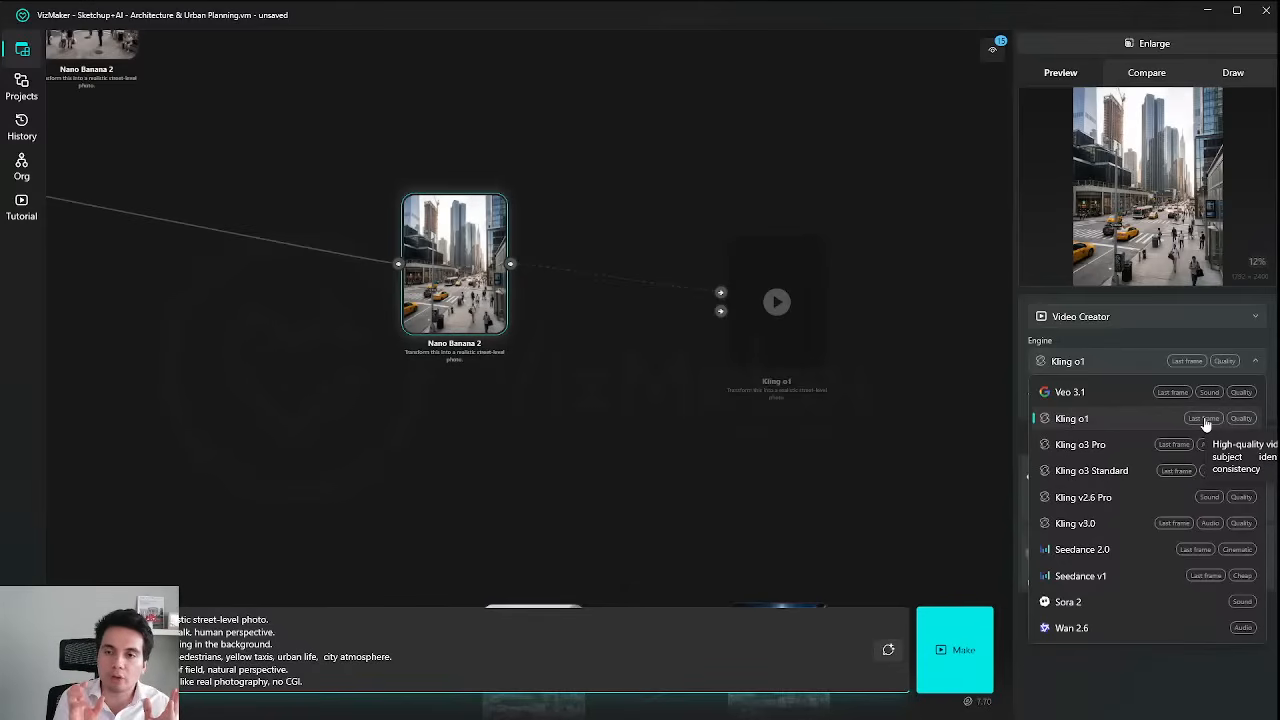
{"action": "left_click", "coordinate": [1205, 425]}
Move the daylight top view with the inserted towers above the night variations, inspect it at enlarged size, and return to the canvas.
{"action": "scroll", "coordinate": [601, 360], "scroll_direction": "down", "scroll_amount": 5}
{"action": "left_click_drag", "start_coordinate": [651, 320], "coordinate": [677, 173]}
{"action": "scroll", "coordinate": [831, 337], "scroll_direction": "down", "scroll_amount": 3}
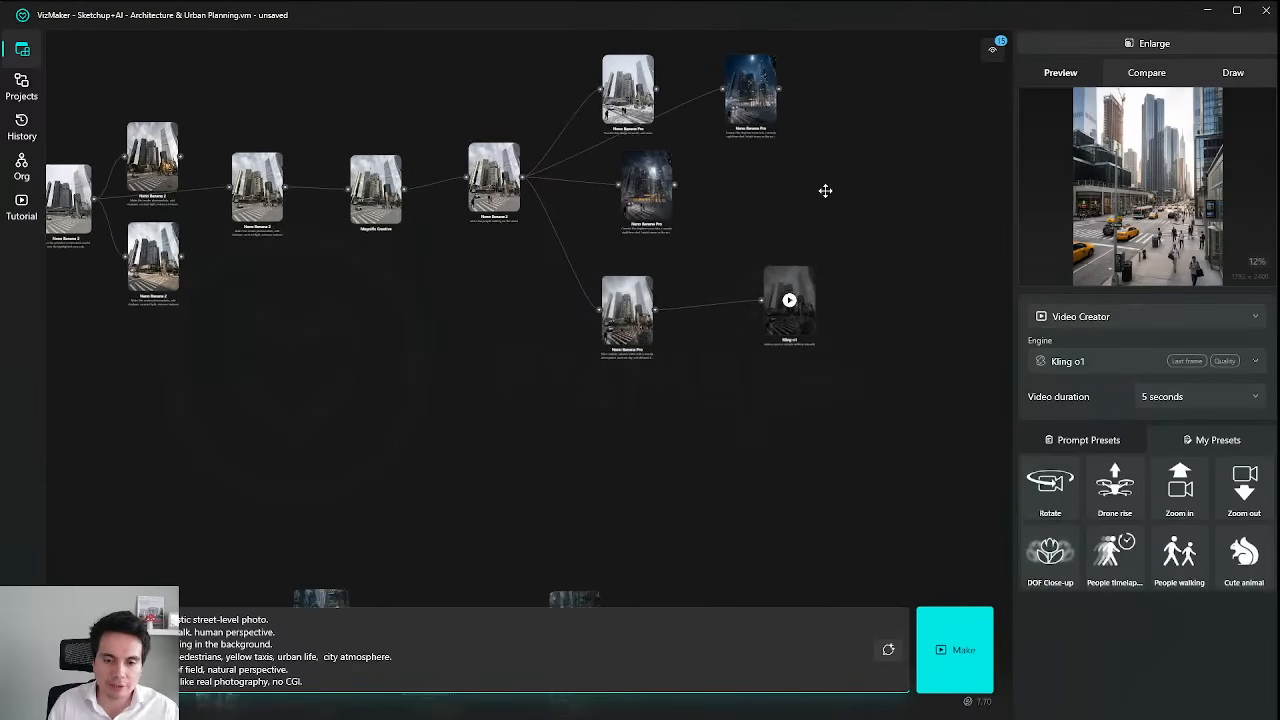
{"action": "scroll", "coordinate": [825, 190], "scroll_direction": "down", "scroll_amount": 4}
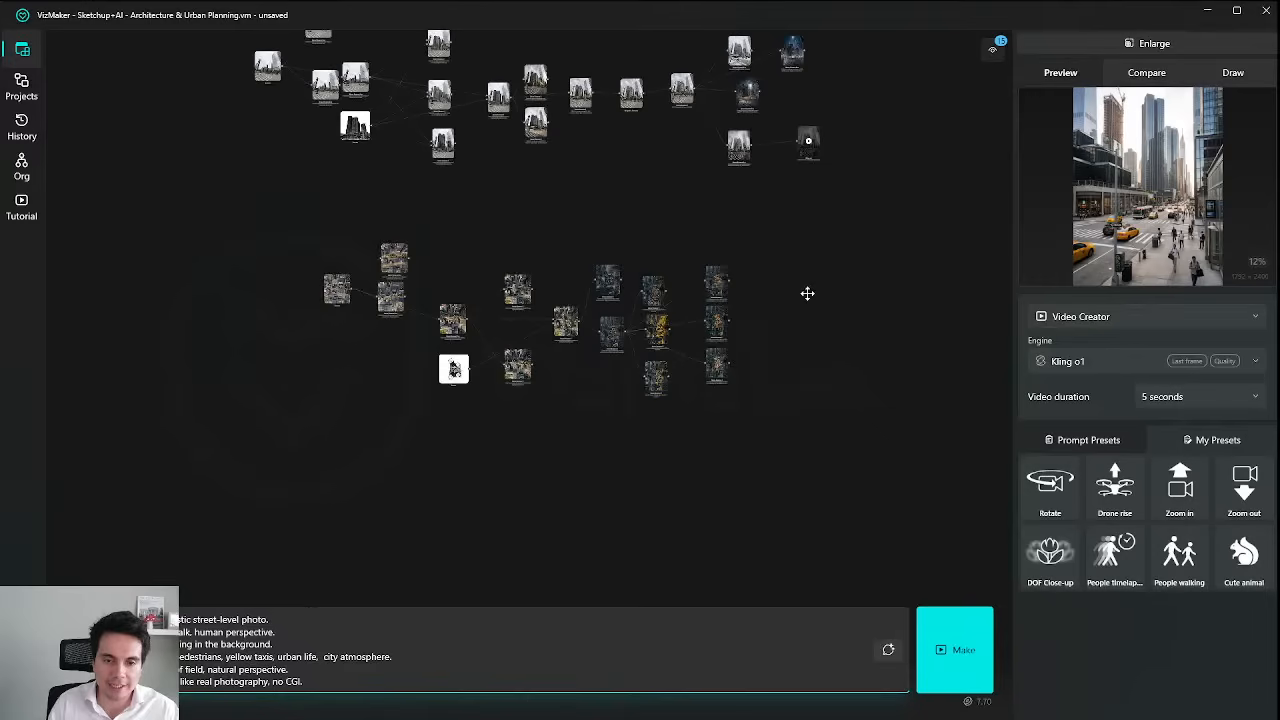
{"action": "scroll", "coordinate": [690, 298], "scroll_direction": "up", "scroll_amount": 10}
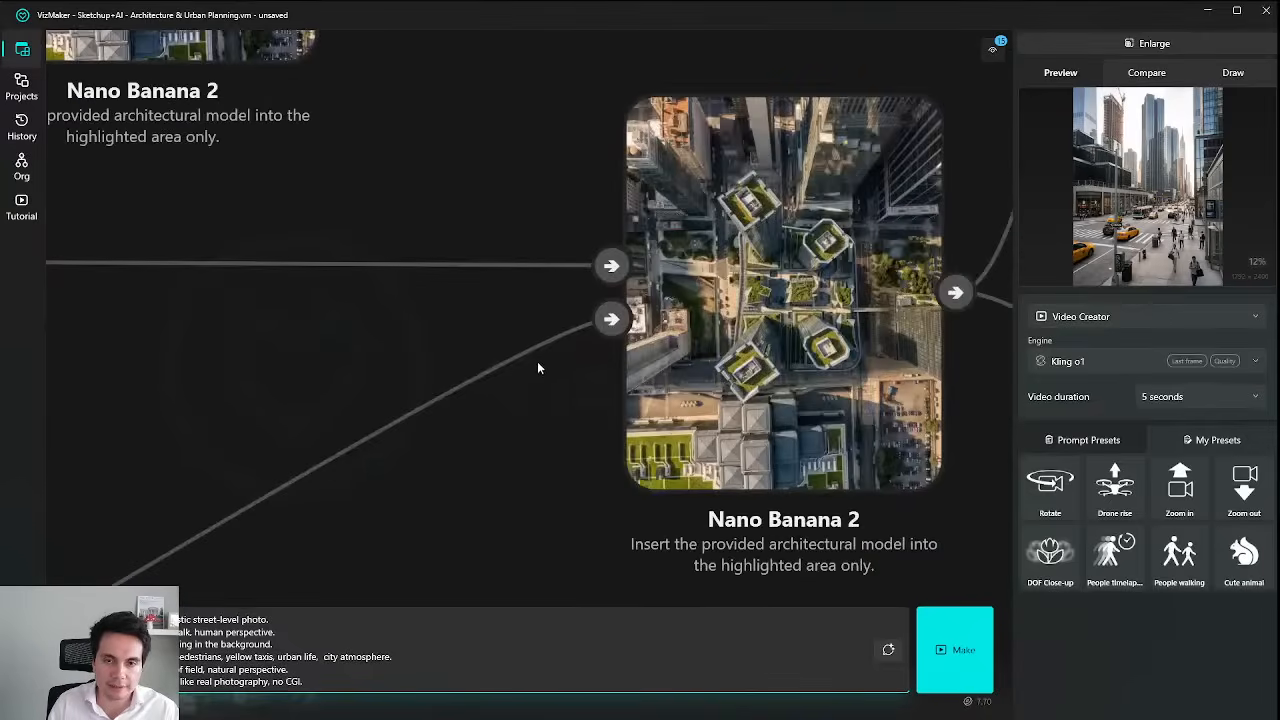
{"action": "scroll", "coordinate": [537, 368], "scroll_direction": "down", "scroll_amount": 10}
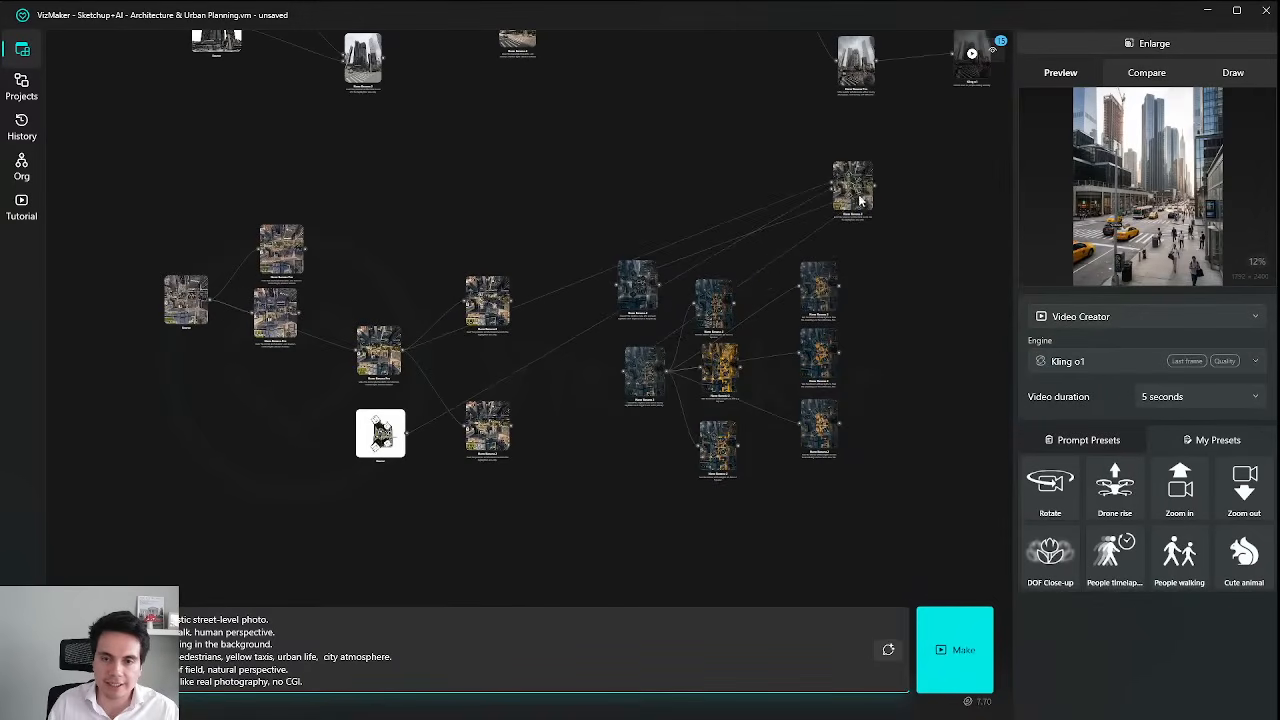
{"action": "double_click", "coordinate": [852, 190]}
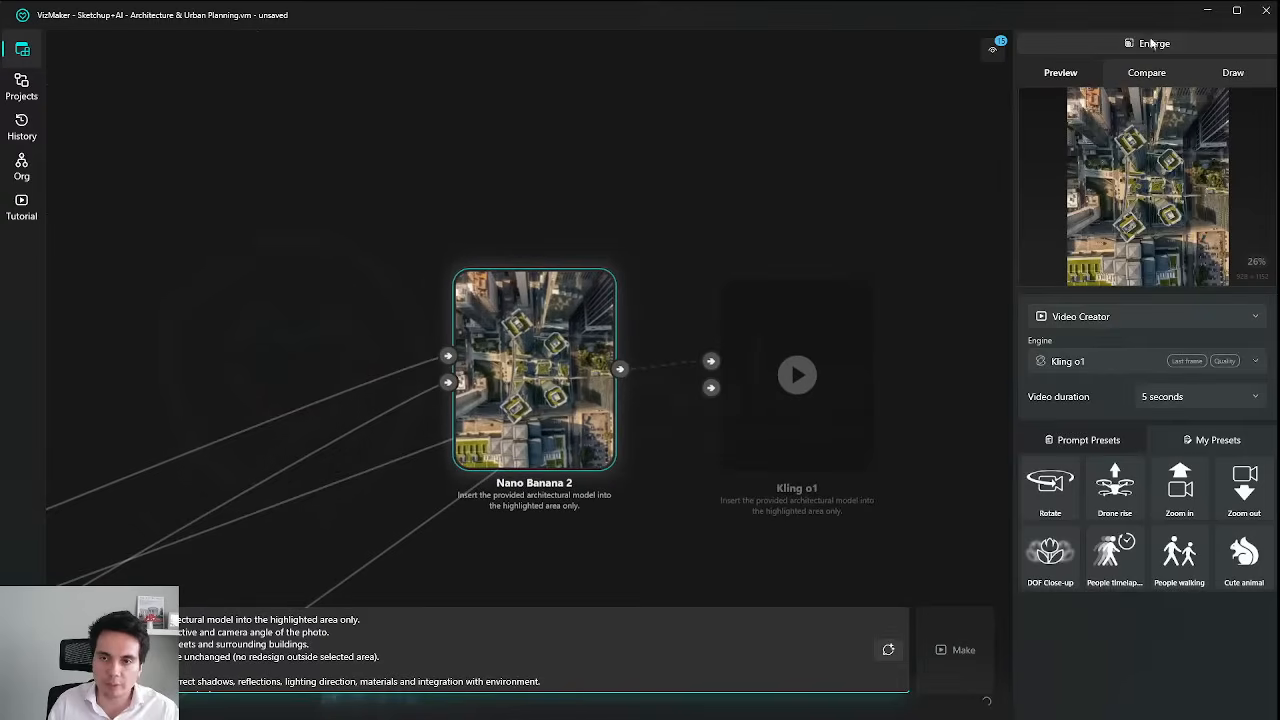
{"action": "left_click", "coordinate": [1152, 43]}
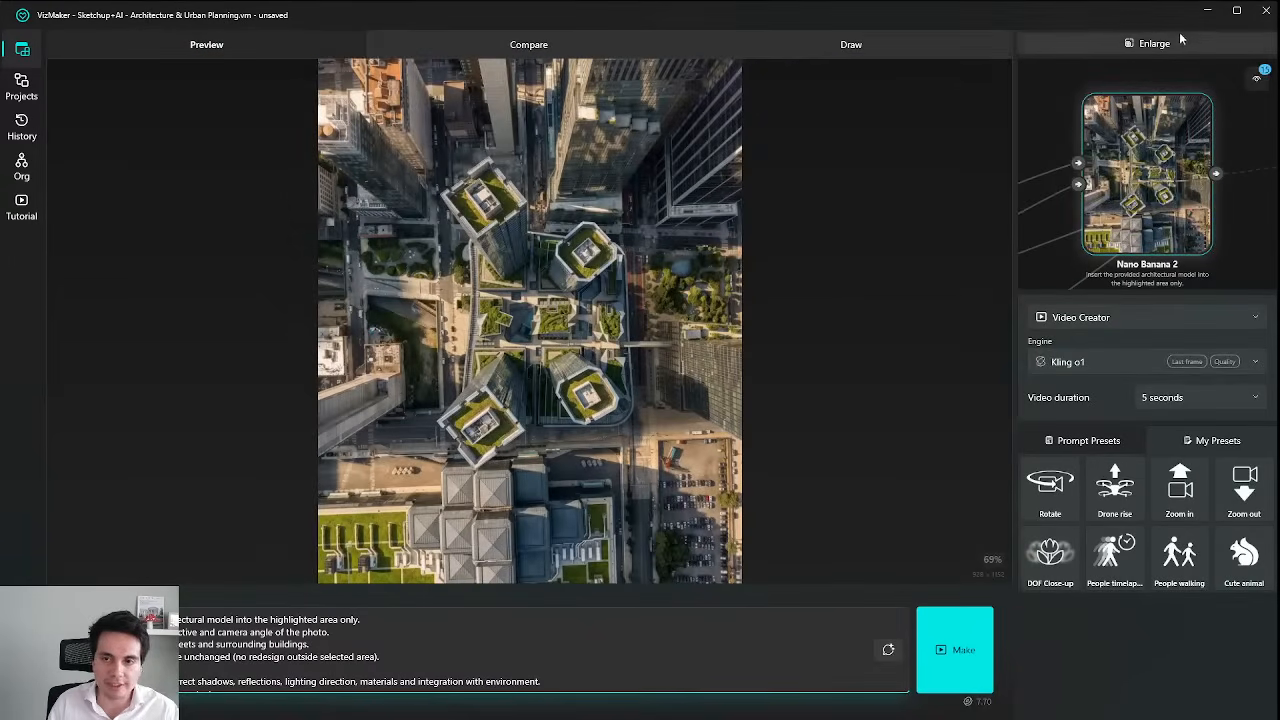
{"action": "left_click", "coordinate": [1181, 38]}
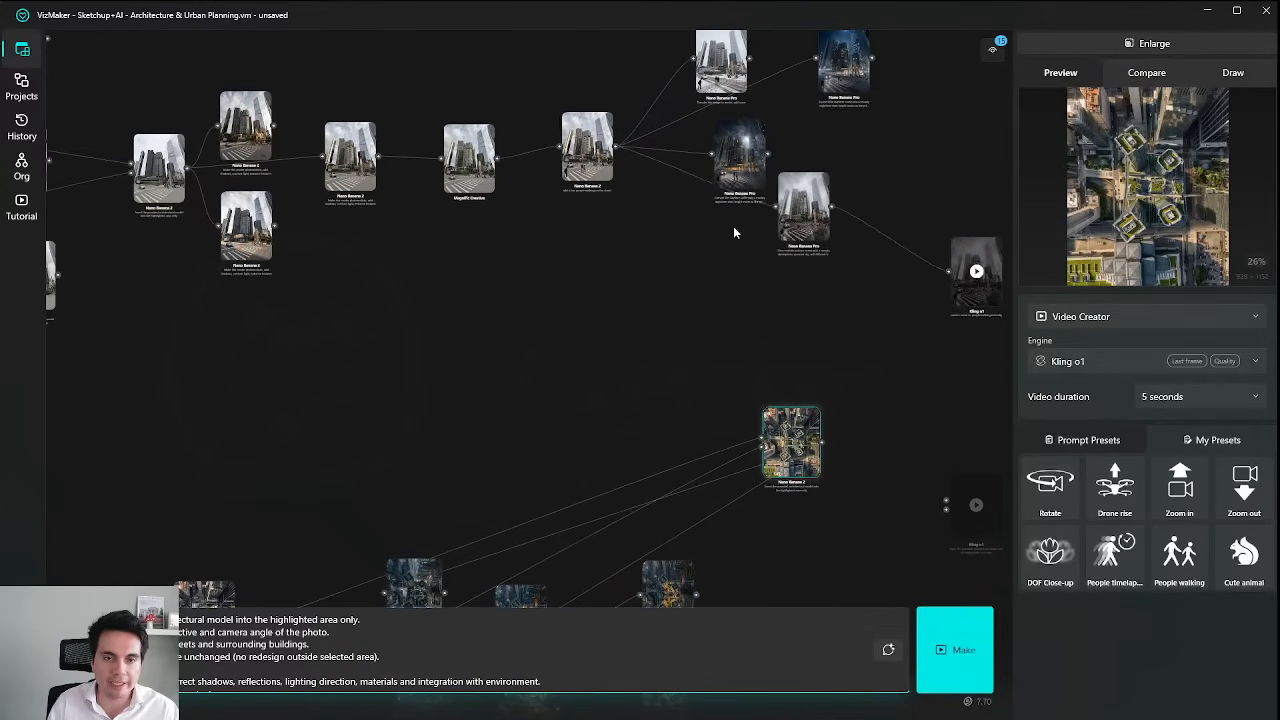
Place the street view with added people directly above the daylight top view, and inspect it at enlarged size.
{"action": "scroll", "coordinate": [771, 358], "scroll_direction": "up", "scroll_amount": 5}
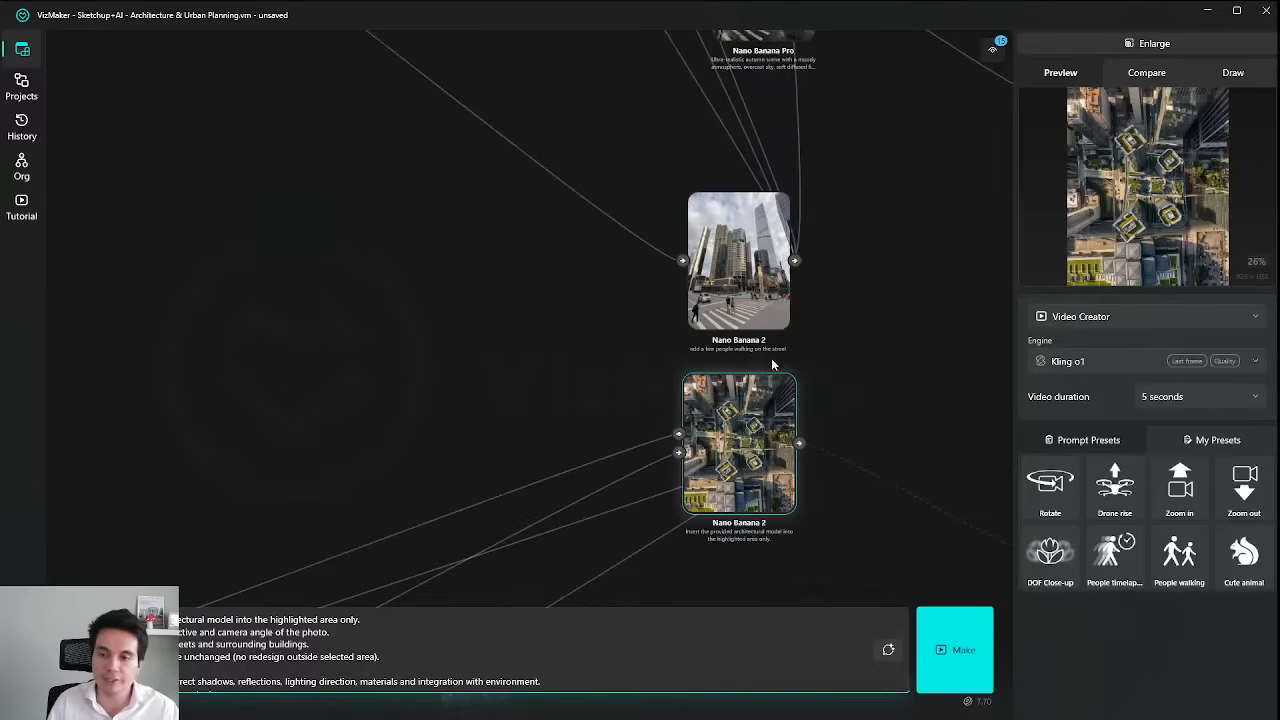
{"action": "left_click", "coordinate": [1168, 43]}
{"action": "left_click", "coordinate": [1160, 43]}
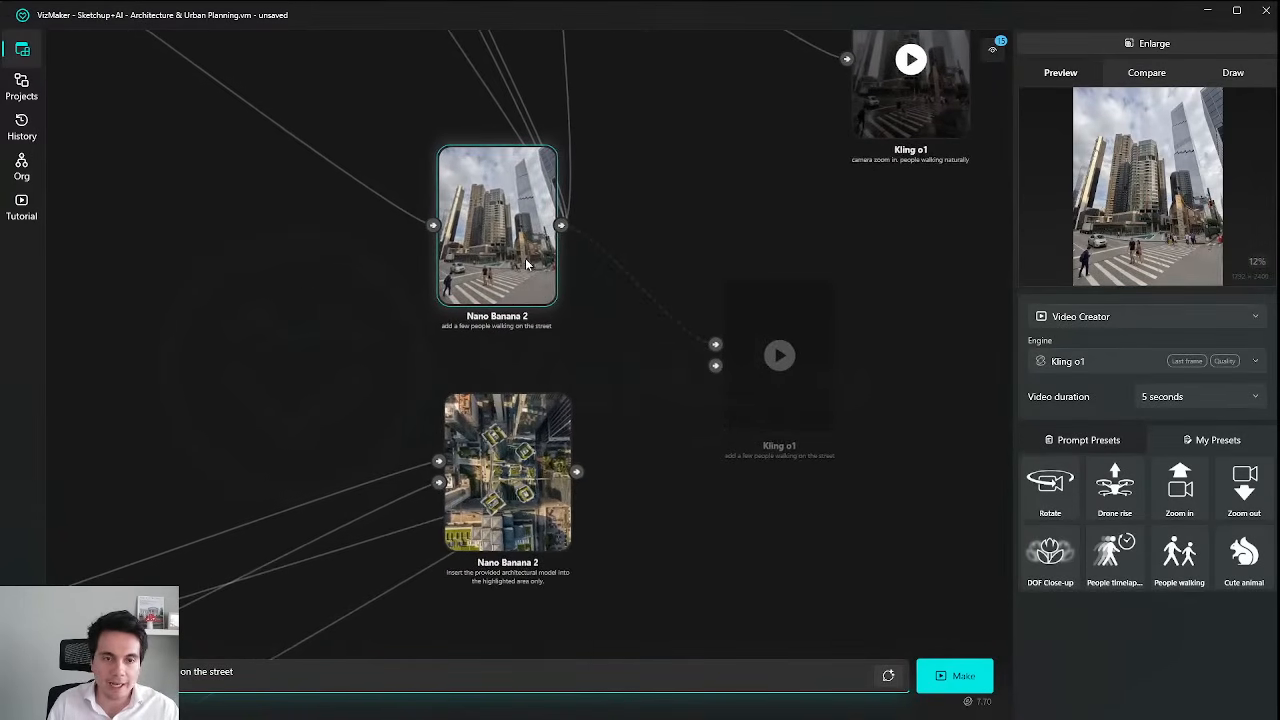
{"action": "left_click", "coordinate": [1122, 45]}
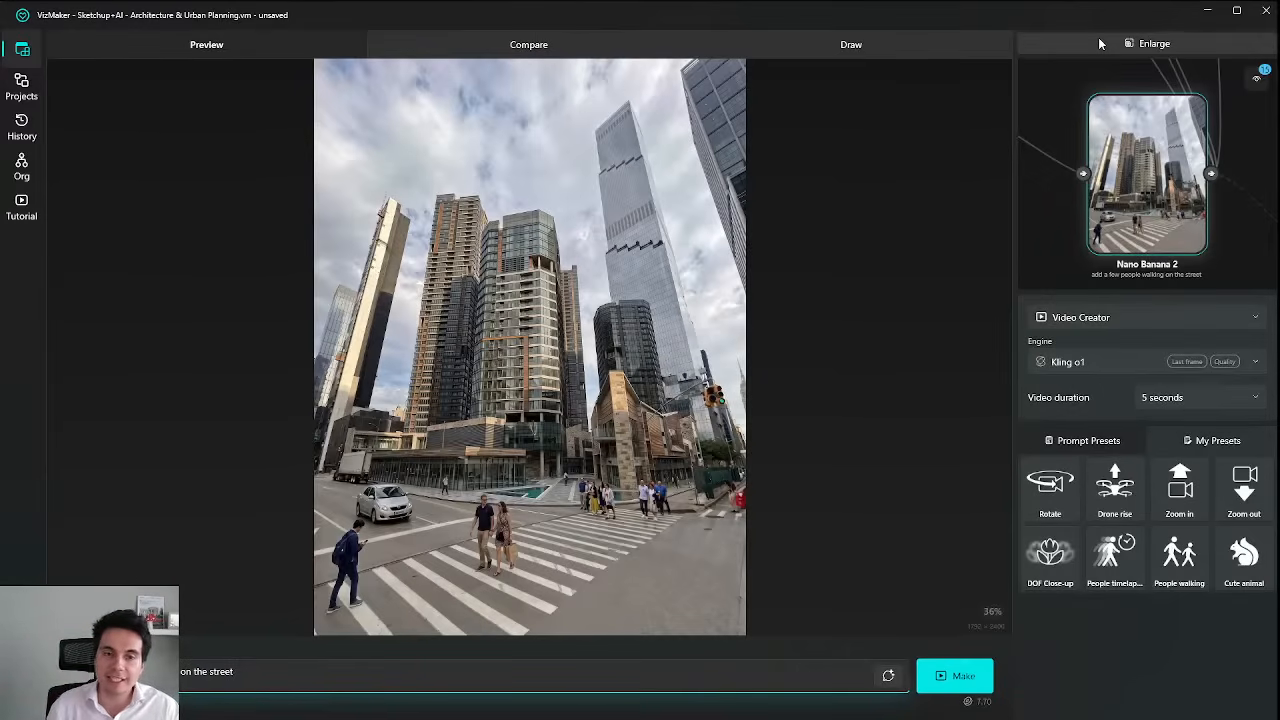
Return to the canvas and connect the daylight top view's output to the pending Kling o1 video as its last frame.
{"action": "left_click", "coordinate": [1155, 43]}
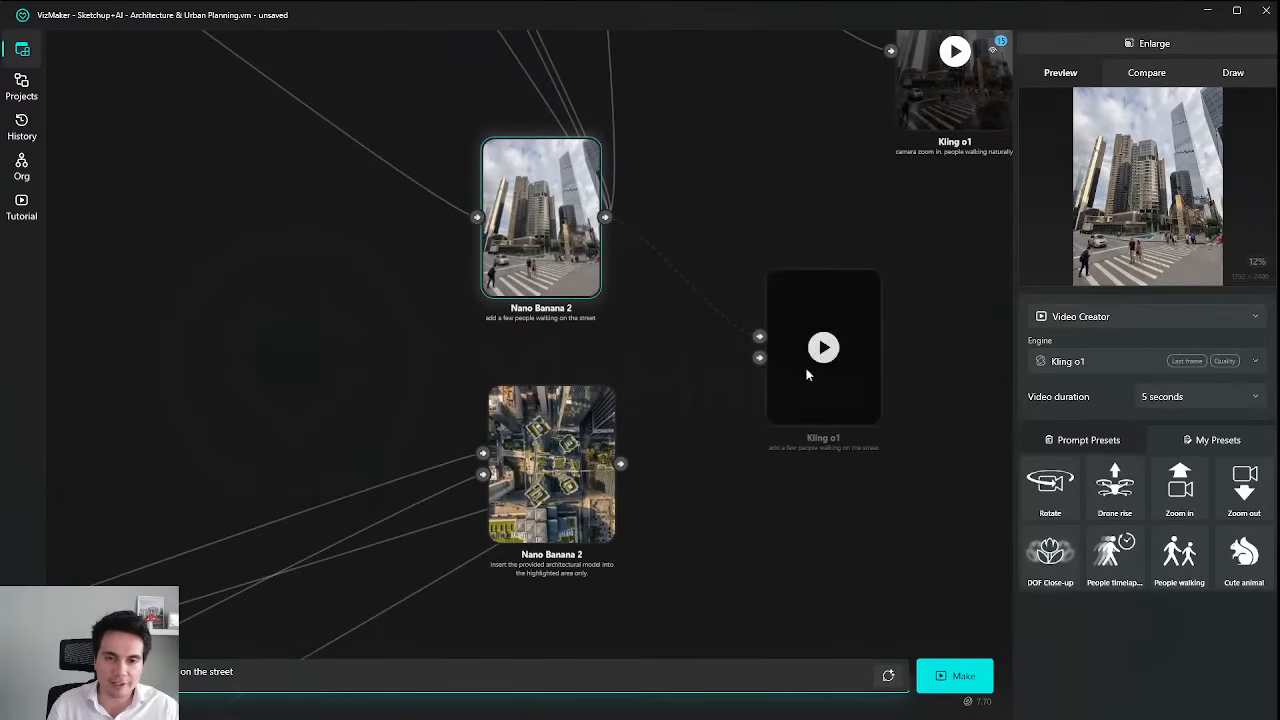
{"action": "scroll", "coordinate": [737, 423], "scroll_direction": "up", "scroll_amount": 5}
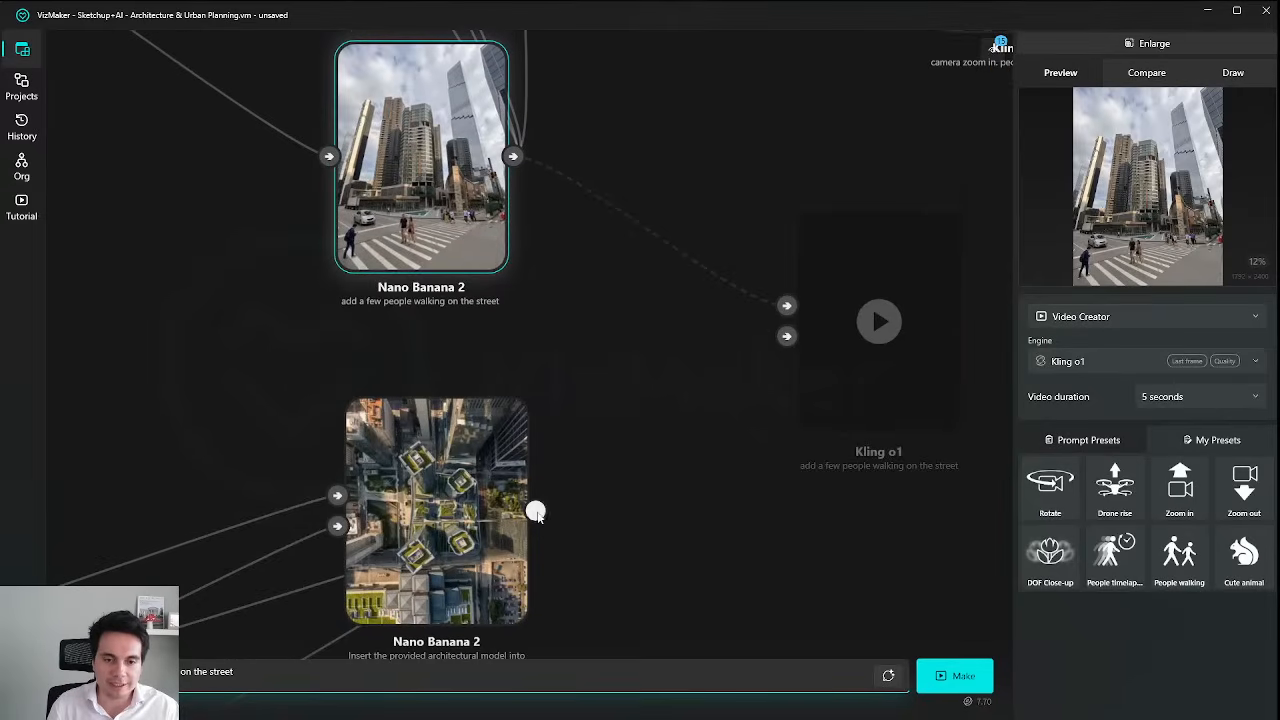
{"action": "left_click_drag", "start_coordinate": [536, 512], "coordinate": [786, 336]}
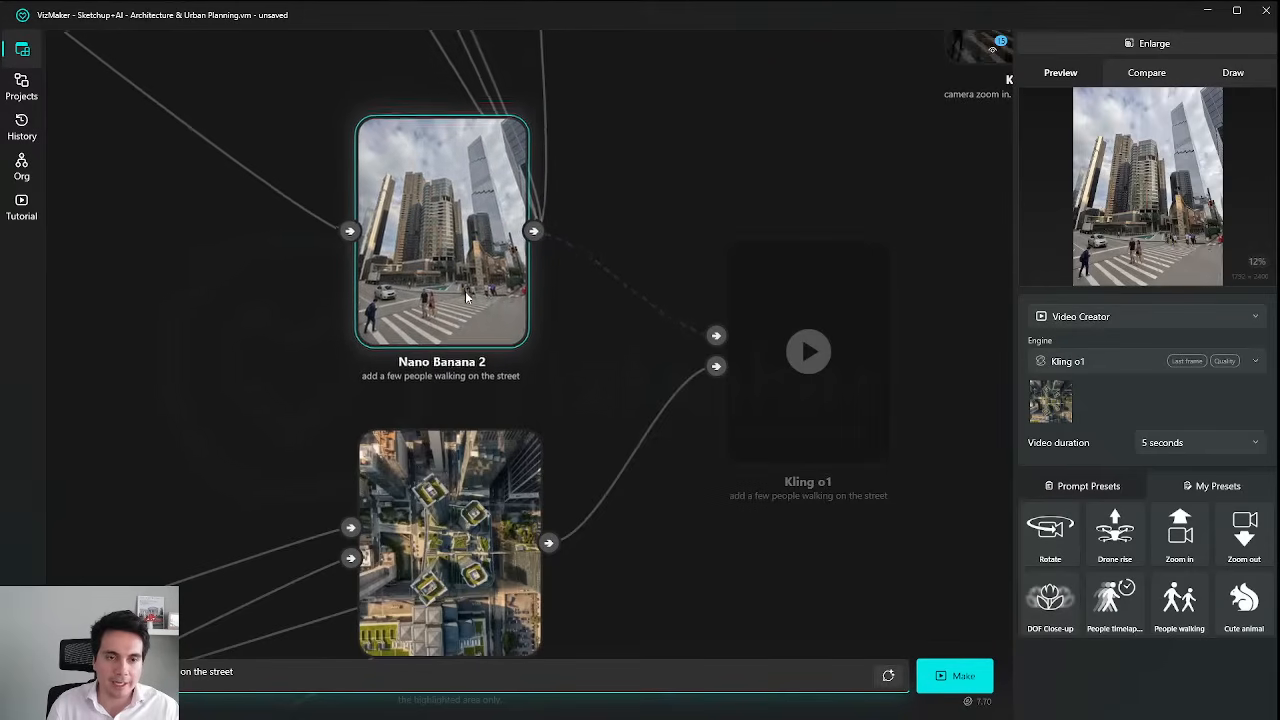
Examine the street view with people and the daylight top view as the start and end frames of the video.
{"action": "left_click_drag", "start_coordinate": [467, 297], "coordinate": [466, 252]}
{"action": "scroll", "coordinate": [420, 200], "scroll_direction": "up", "scroll_amount": 5}
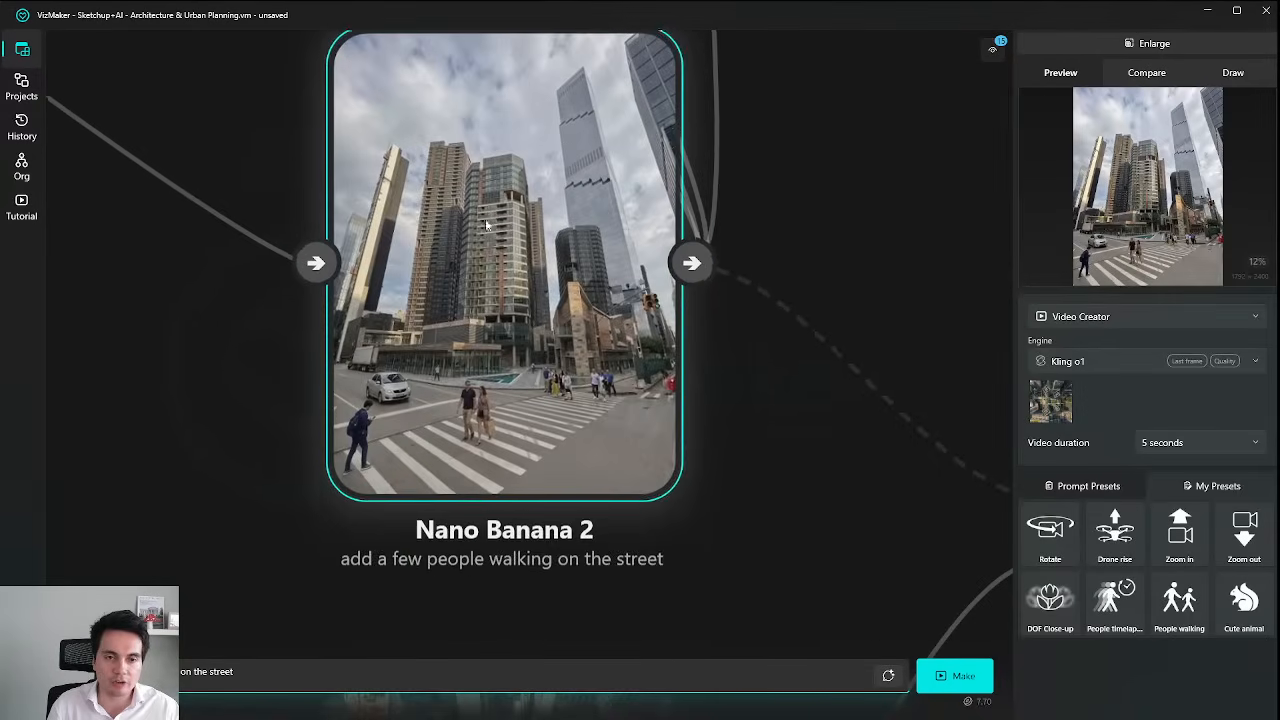
{"action": "scroll", "coordinate": [486, 225], "scroll_direction": "down", "scroll_amount": 1}
{"action": "scroll", "coordinate": [594, 279], "scroll_direction": "down", "scroll_amount": 3}
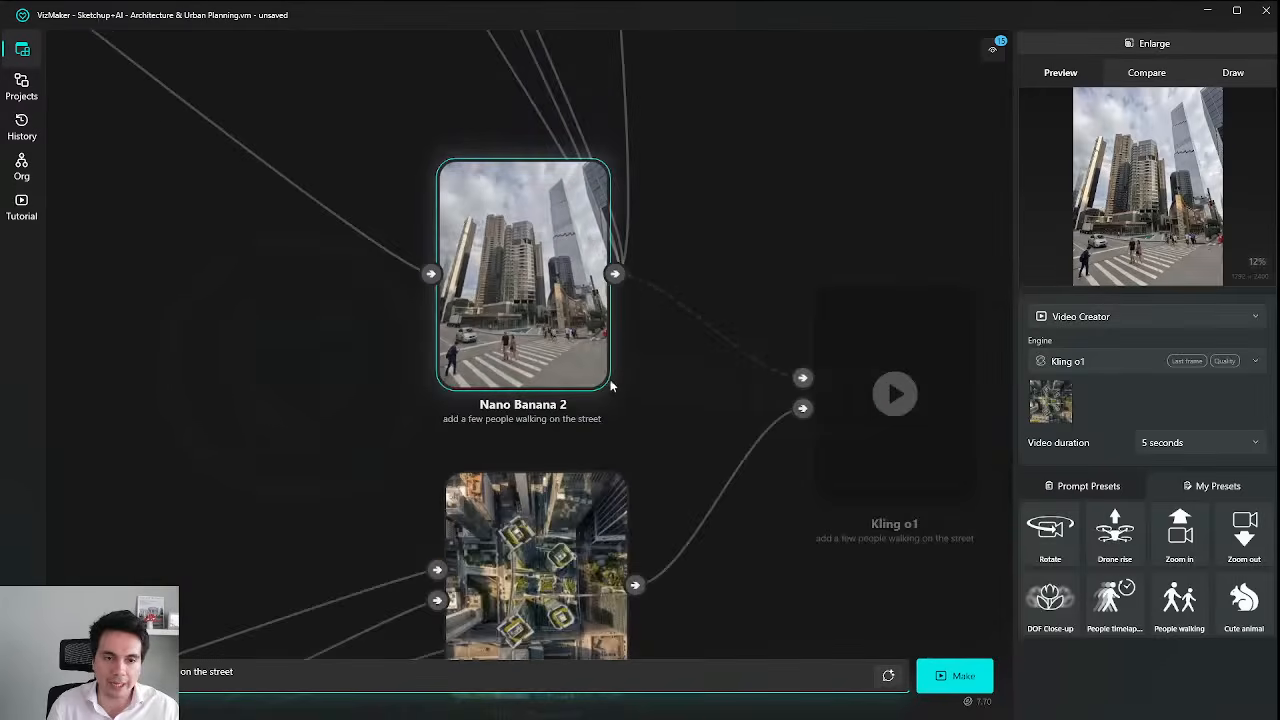
{"action": "left_click_drag", "start_coordinate": [625, 430], "coordinate": [600, 304]}
{"action": "scroll", "coordinate": [529, 449], "scroll_direction": "up", "scroll_amount": 3}
{"action": "left_click_drag", "start_coordinate": [544, 451], "coordinate": [544, 428]}
{"action": "scroll", "coordinate": [544, 428], "scroll_direction": "down", "scroll_amount": 3}
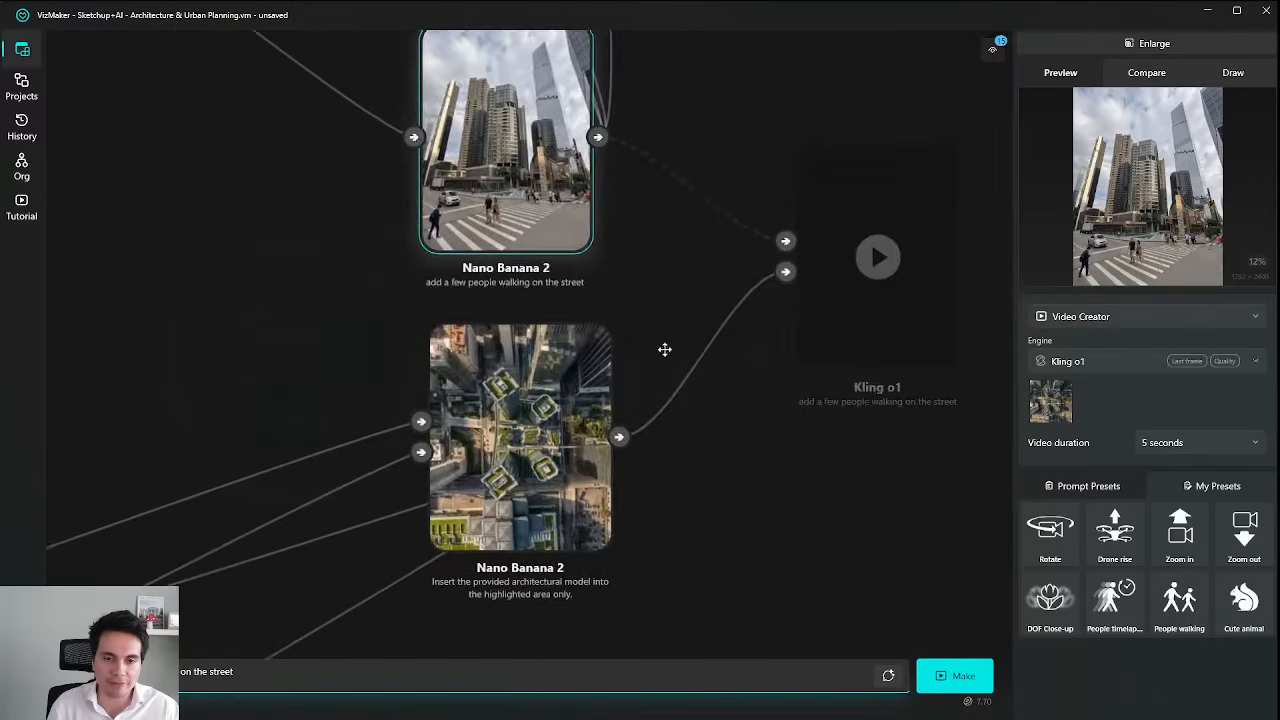
{"action": "left_click_drag", "start_coordinate": [665, 349], "coordinate": [642, 414]}
Replace the video prompt with "camera orbits to the left slowly focusd on the current towers".
{"action": "left_click", "coordinate": [474, 689]}
{"action": "key", "text": "ctrl+a"}
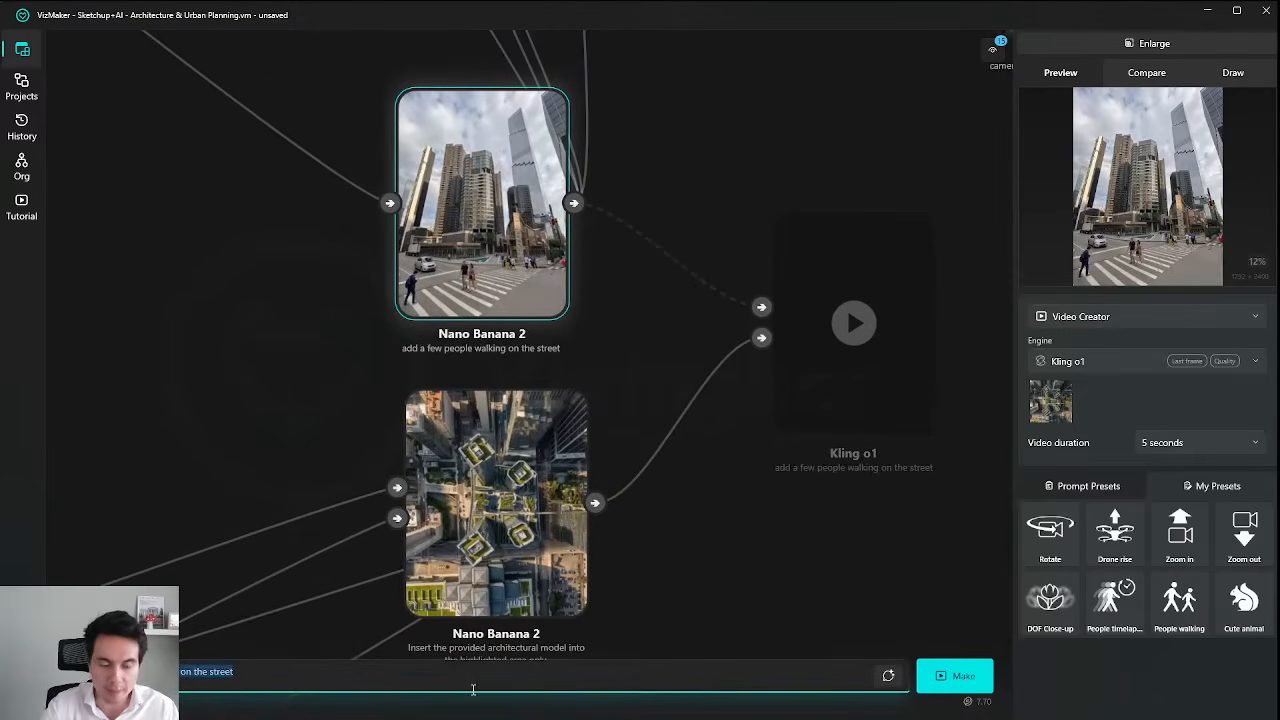
{"action": "key", "text": "BackSpace"}
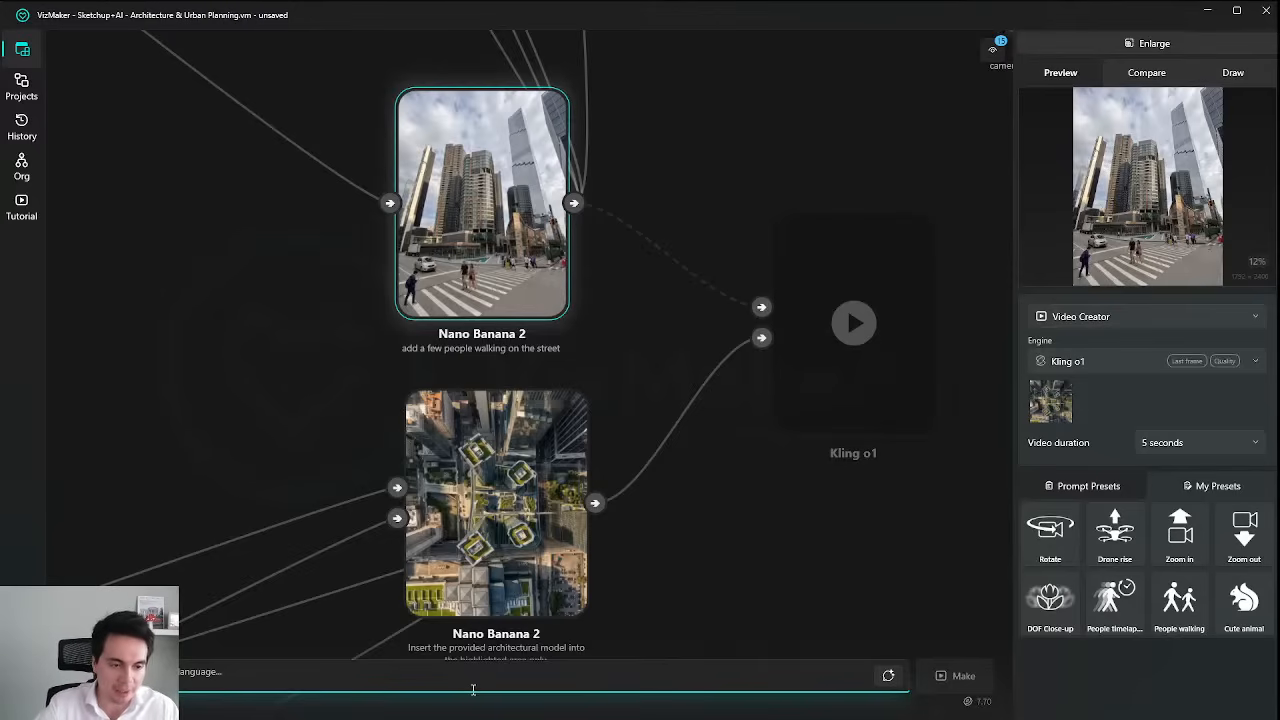
{"action": "type", "text": "camera"}
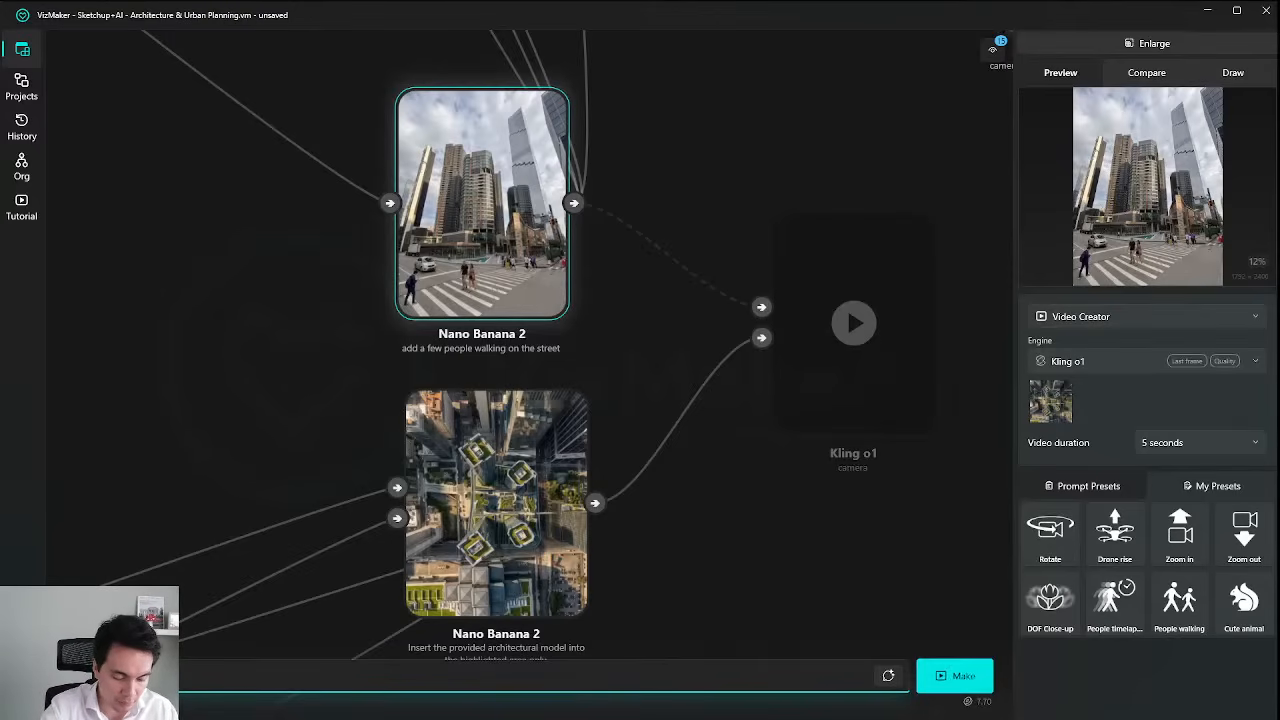
{"action": "type", "text": " orbits to the l"}
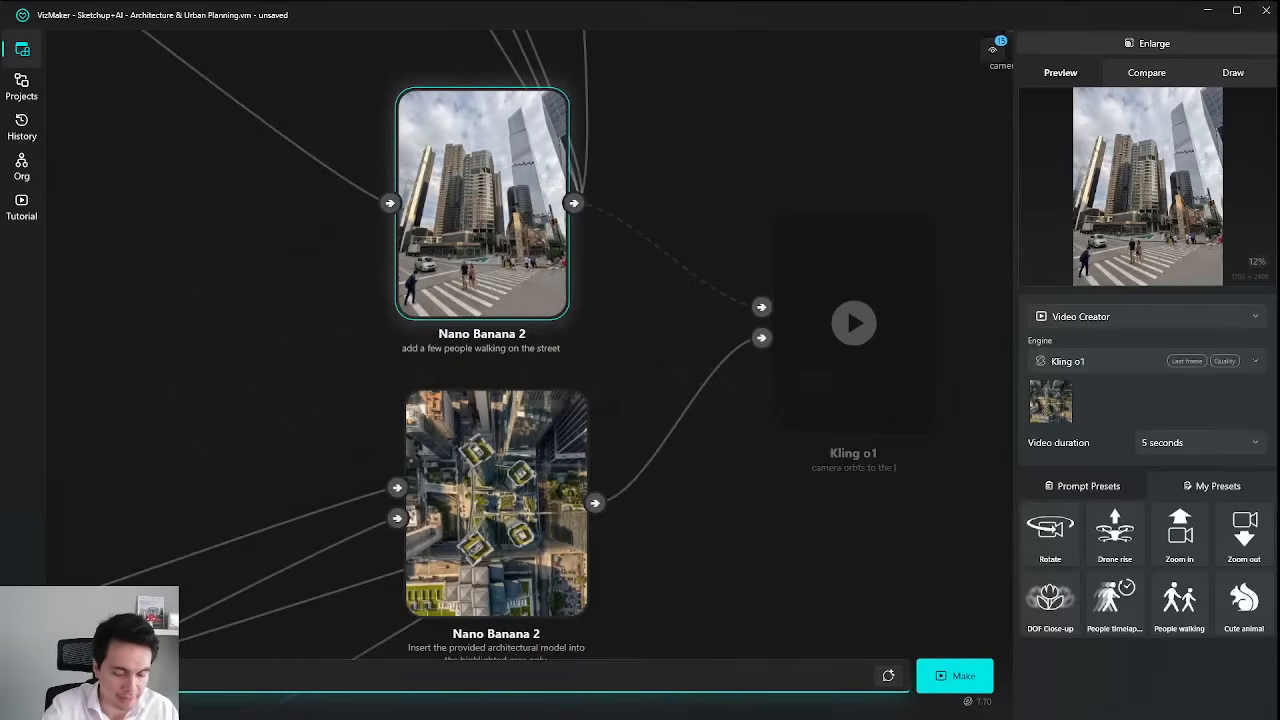
{"action": "type", "text": "eft slowly"}
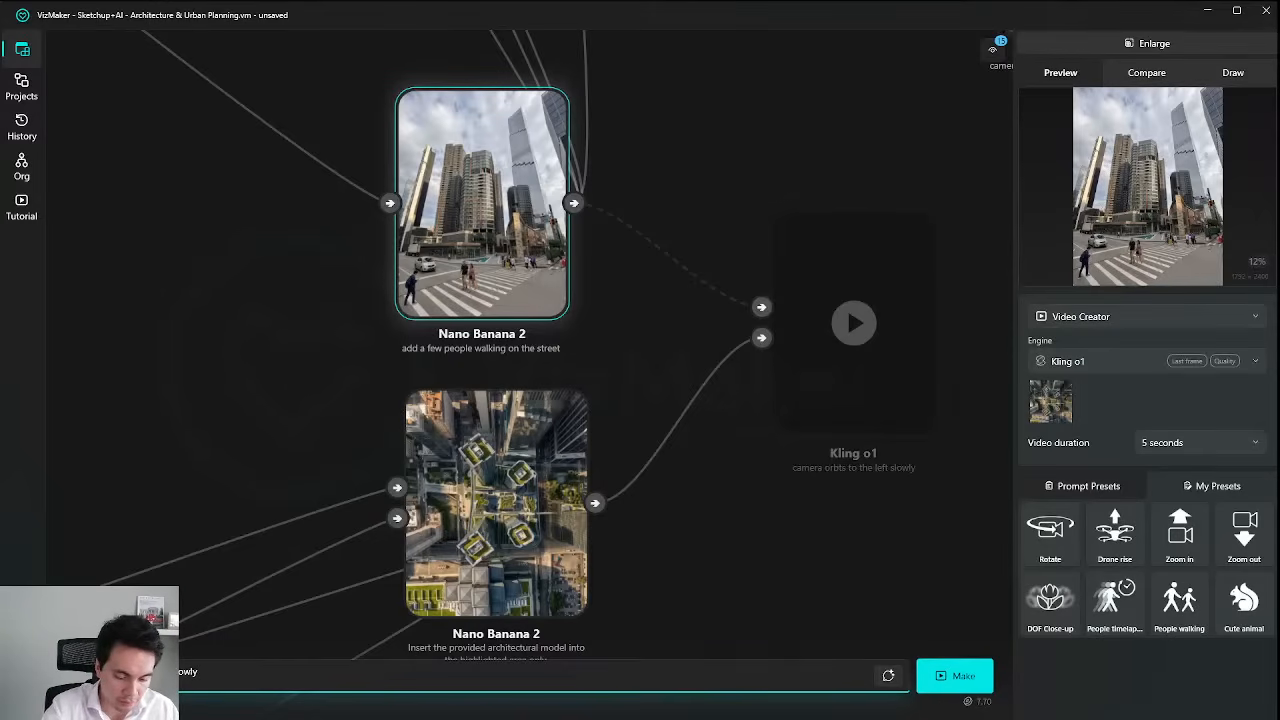
{"action": "type", "text": " focusd on the "}
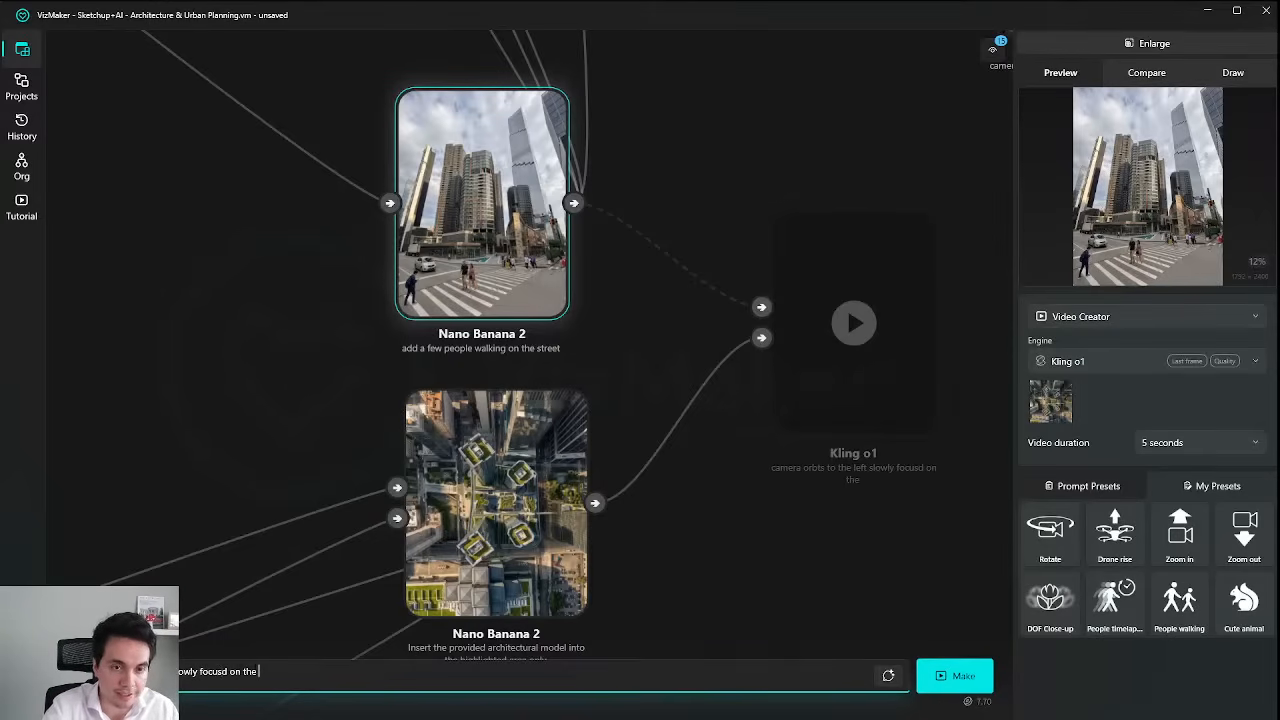
{"action": "type", "text": "curre"}
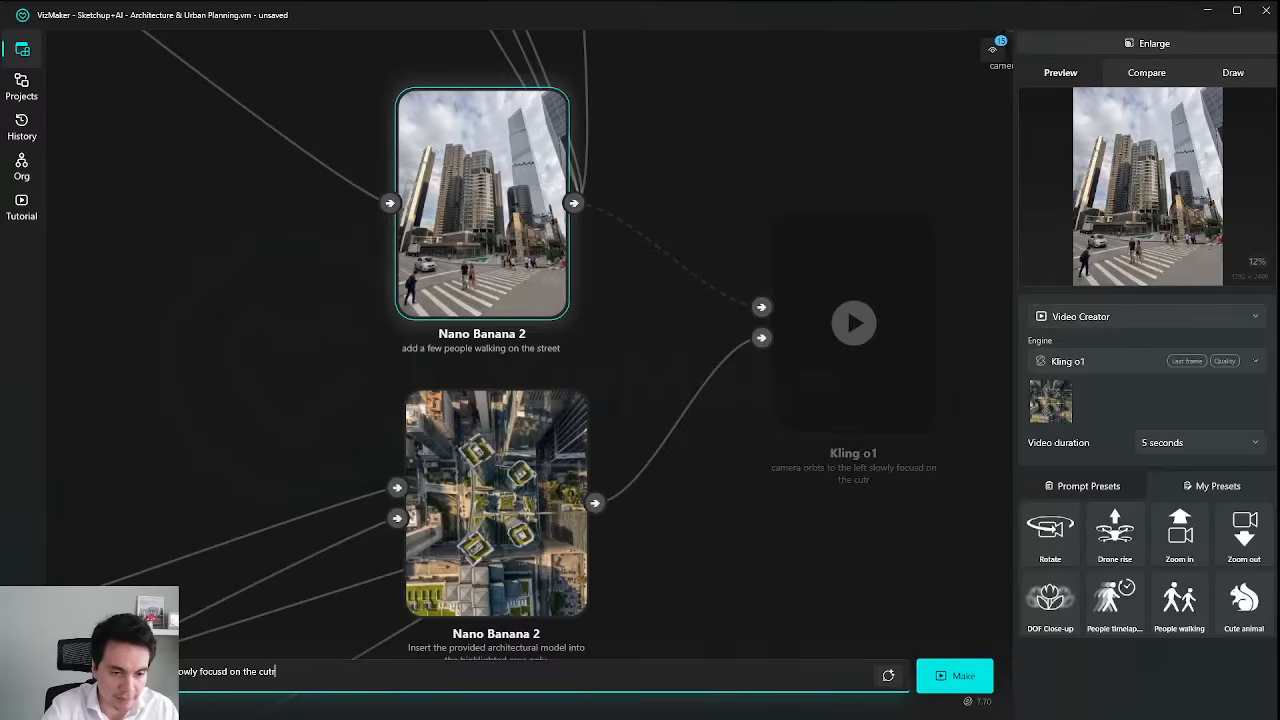
{"action": "type", "text": "nt towers"}
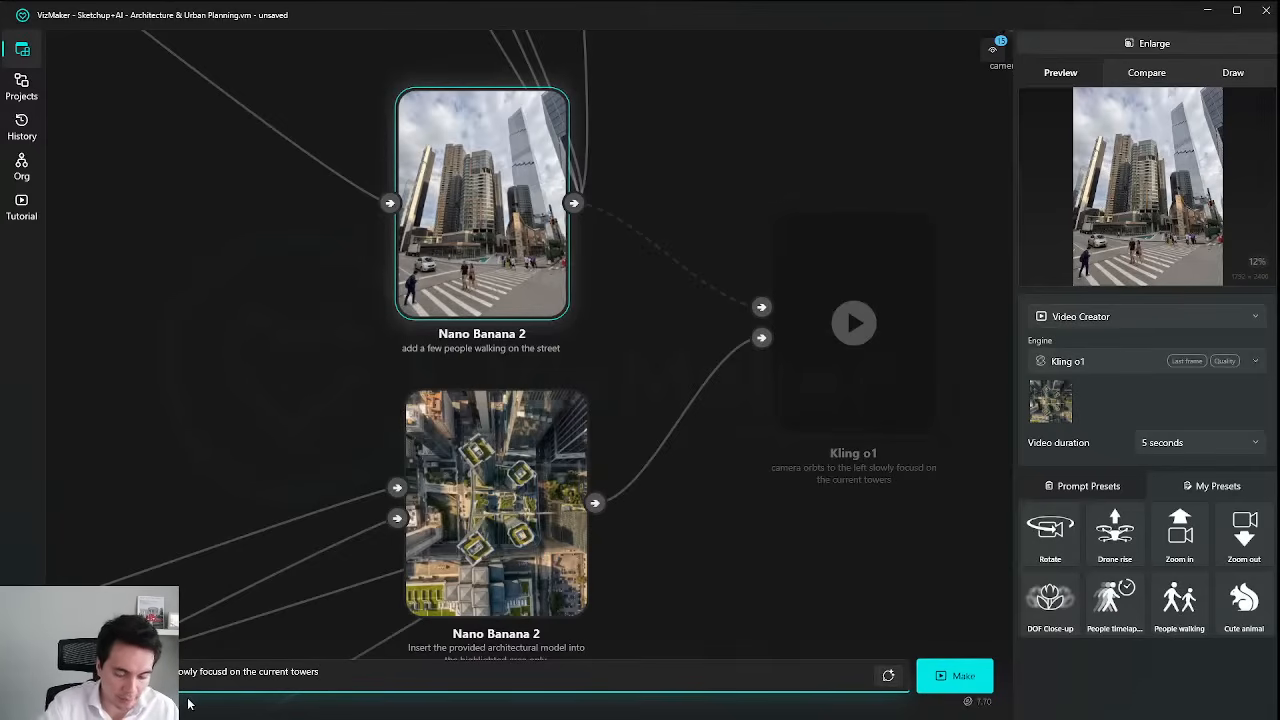
Insert "while moving to a top view" into the prompt, remove "slowly", and correct "focusd" to "focused".
{"action": "type", "text": "wihile mo"}
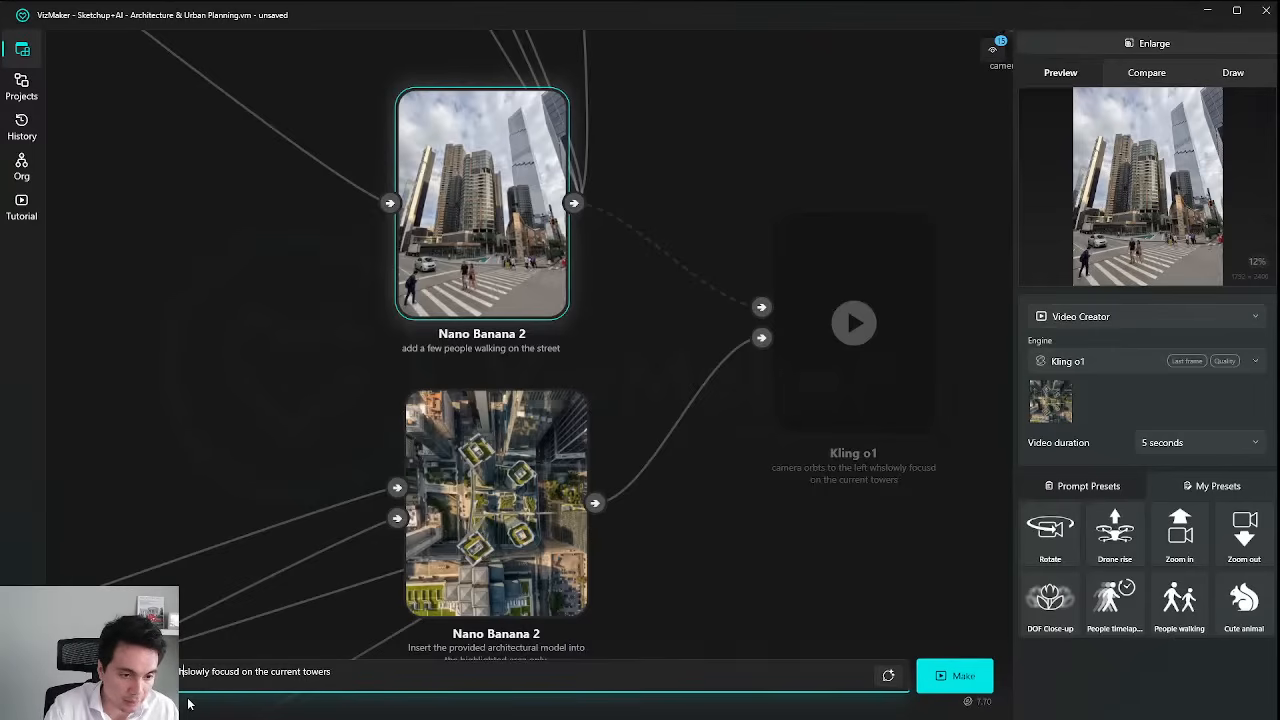
{"action": "type", "text": "ving to a top "}
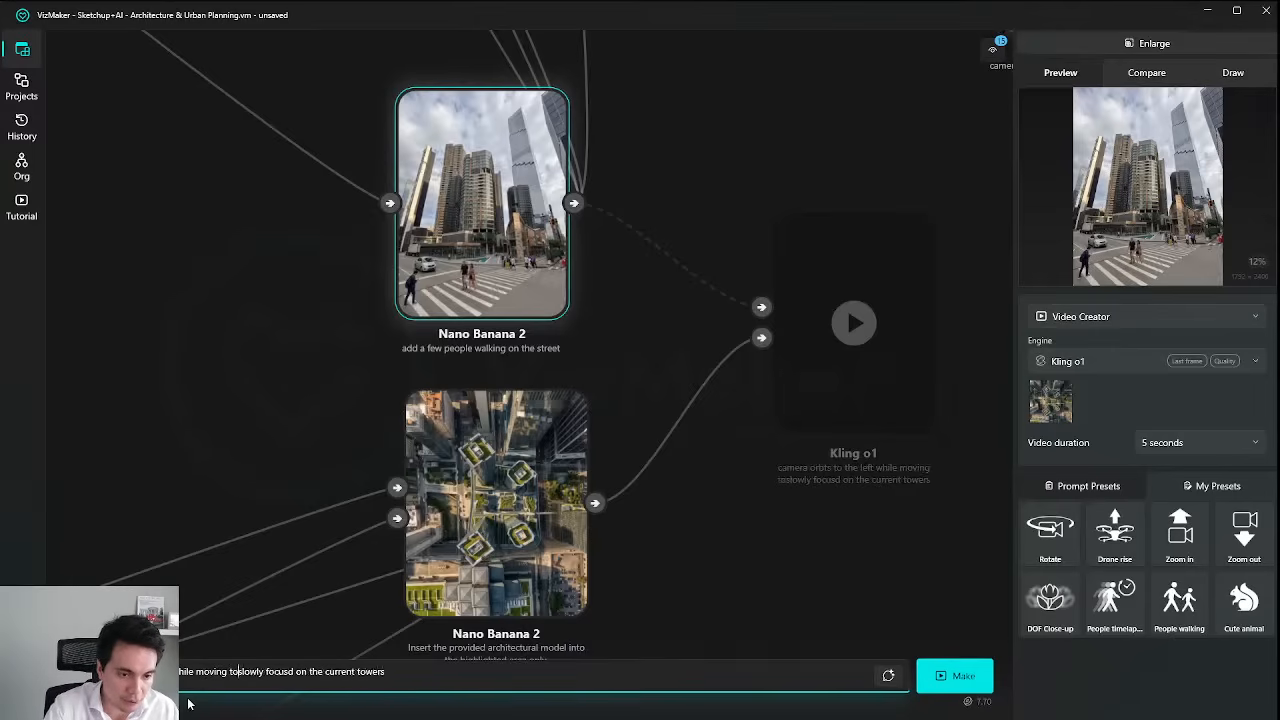
{"action": "type", "text": "view"}
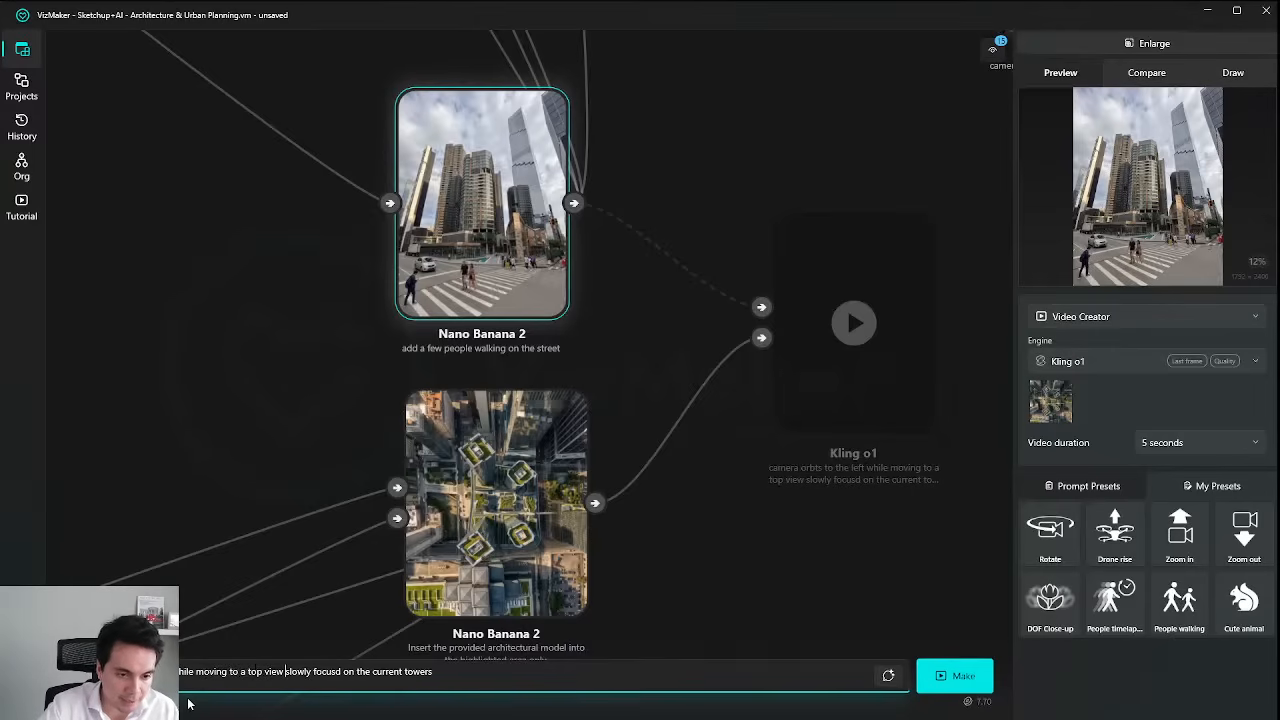
{"action": "key", "text": "Delete"}
{"action": "key", "text": "Delete"}
{"action": "key", "text": "Delete"}
{"action": "key", "text": "Delete"}
{"action": "key", "text": "Delete"}
{"action": "key", "text": "Delete"}
{"action": "key", "text": "Delete"}
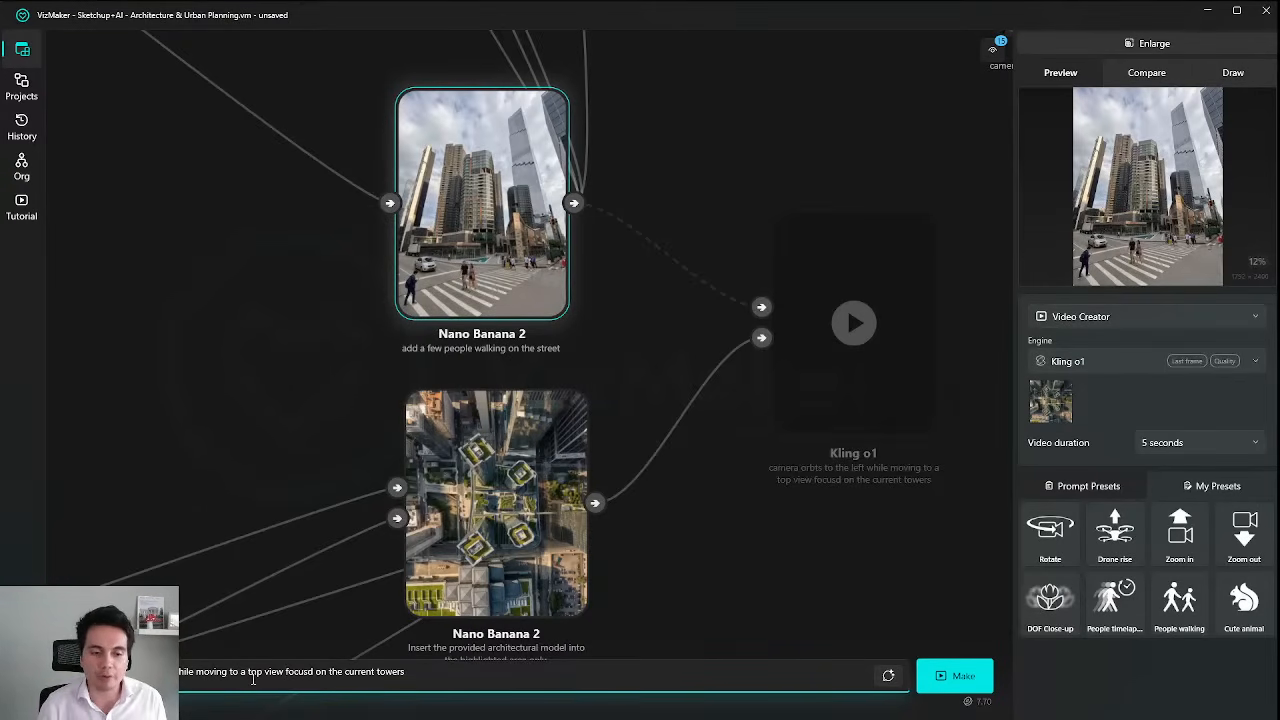
{"action": "left_click", "coordinate": [310, 673]}
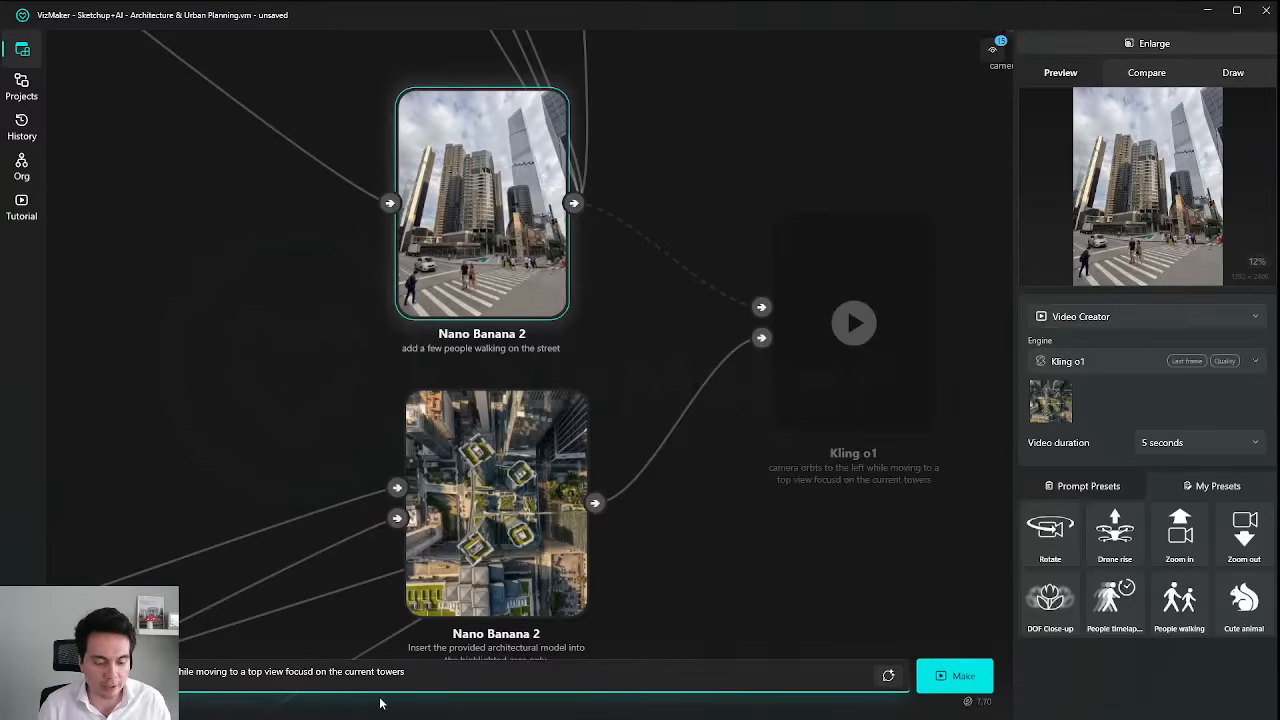
{"action": "type", "text": "ed"}
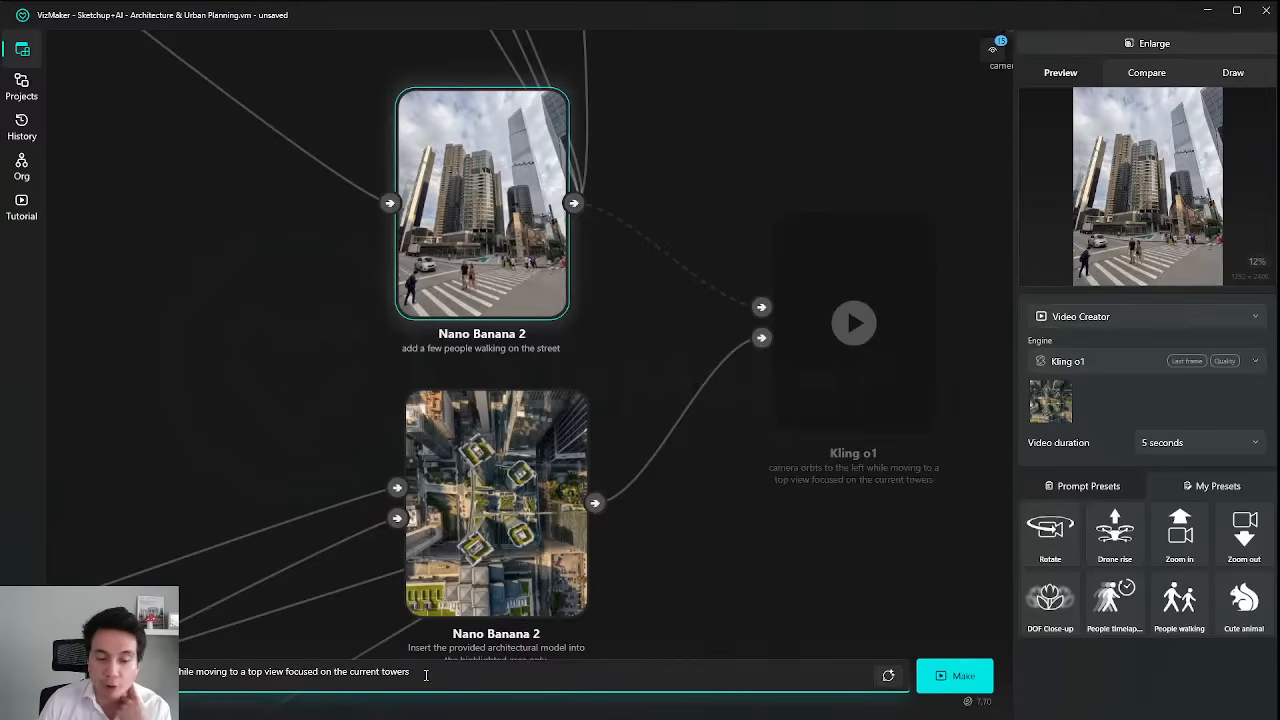
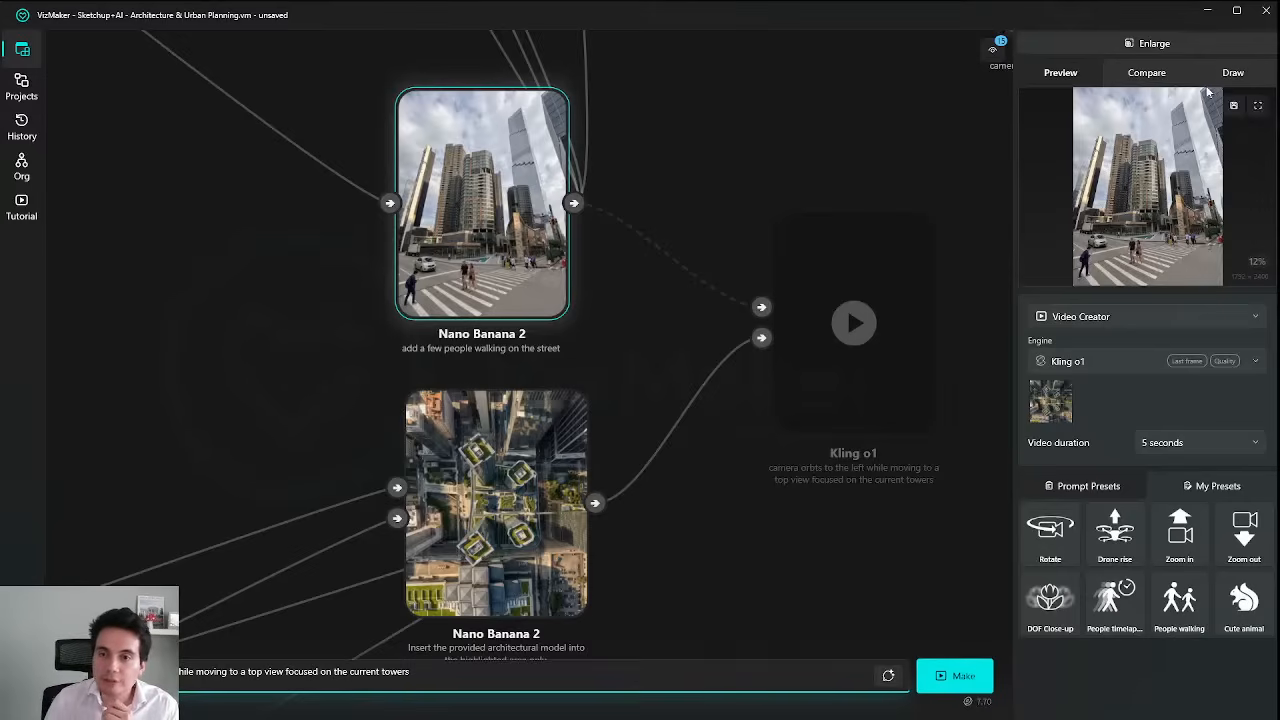
Outline the central tower cluster in red on the enlarged street view, and clear the drawing.
{"action": "left_click_drag", "start_coordinate": [627, 226], "coordinate": [712, 273]}
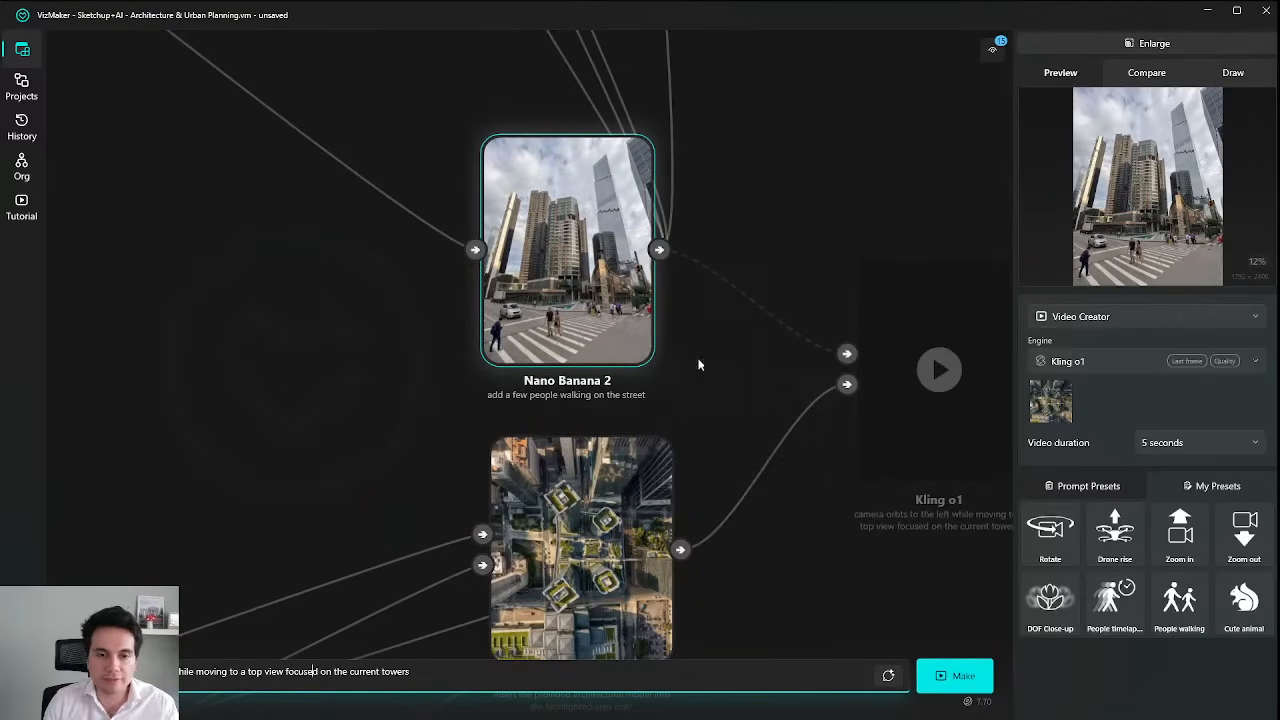
{"action": "scroll", "coordinate": [705, 390], "scroll_direction": "down", "scroll_amount": 5}
{"action": "scroll", "coordinate": [725, 365], "scroll_direction": "up", "scroll_amount": 3}
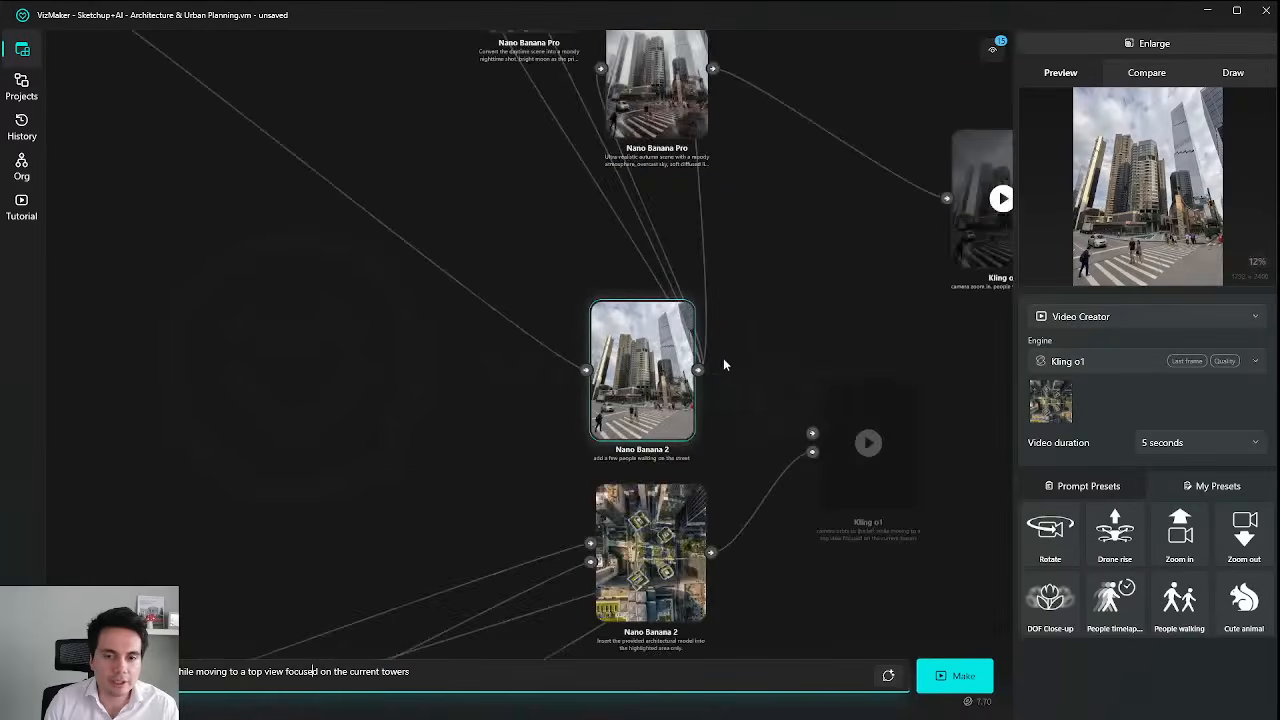
{"action": "scroll", "coordinate": [723, 358], "scroll_direction": "down", "scroll_amount": 3}
{"action": "scroll", "coordinate": [728, 345], "scroll_direction": "up", "scroll_amount": 6}
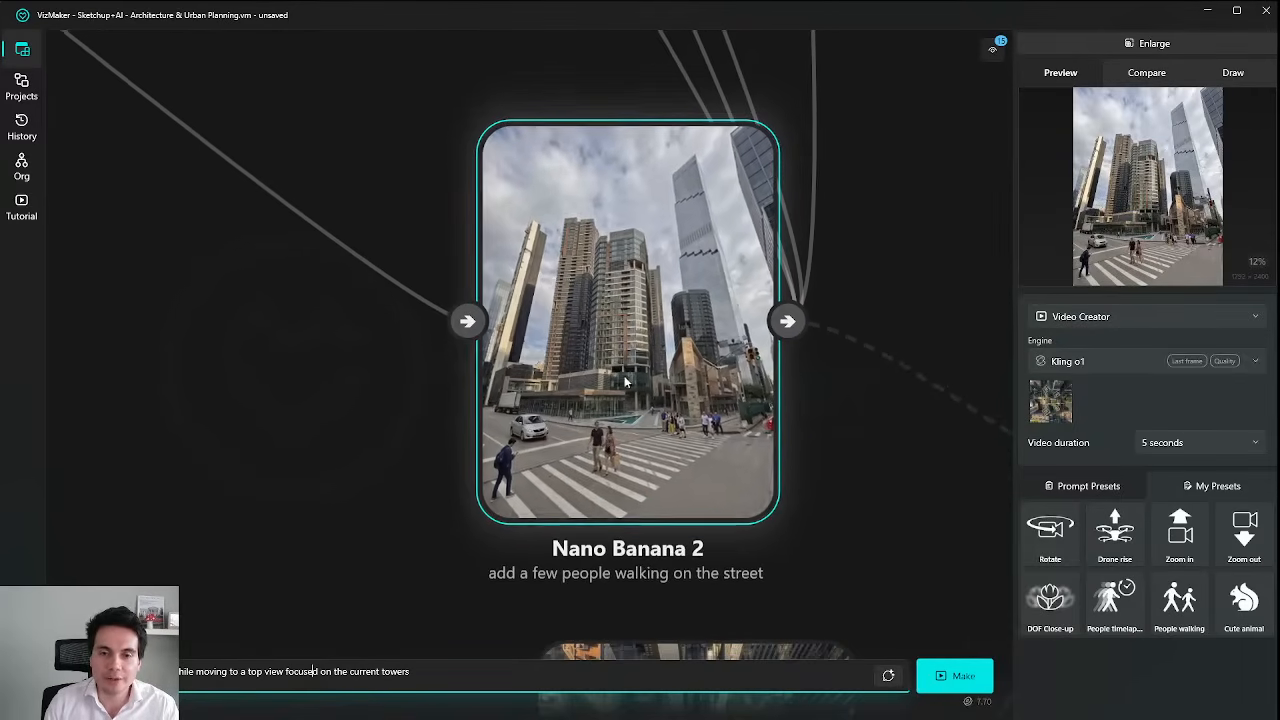
{"action": "left_click", "coordinate": [1134, 44]}
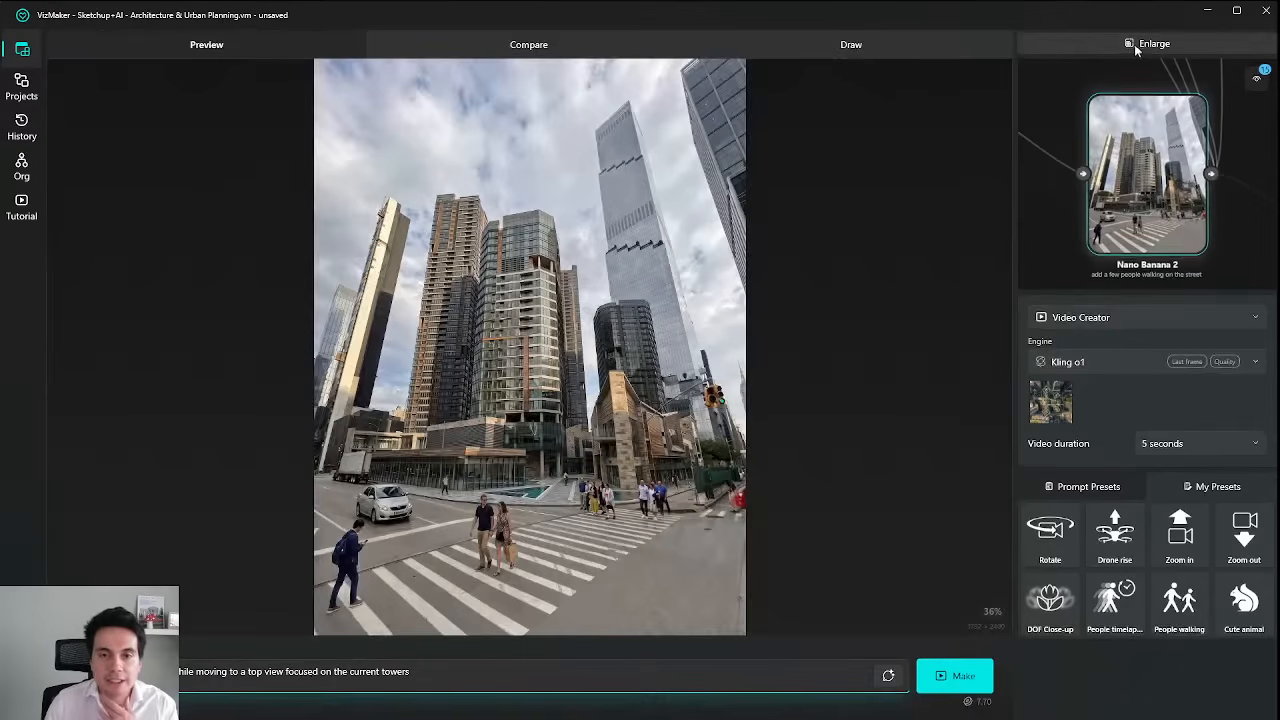
{"action": "left_click", "coordinate": [853, 47]}
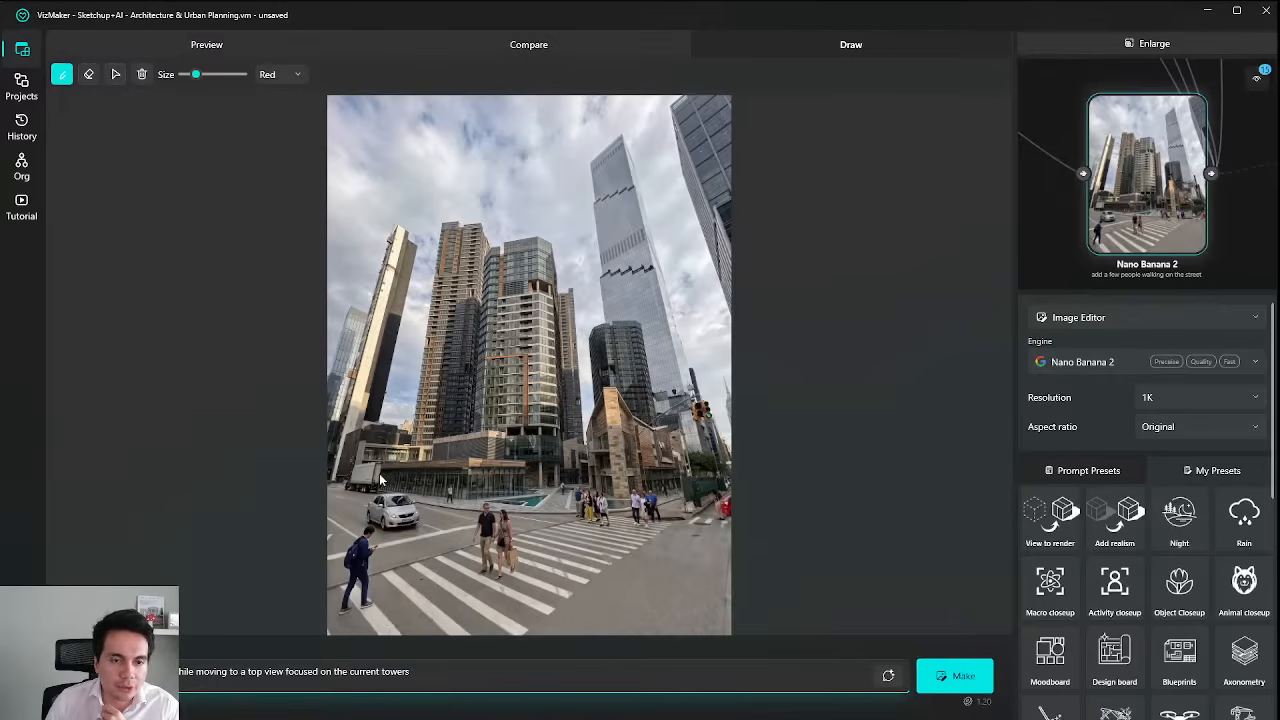
{"action": "mouse_move", "coordinate": [380, 478]}
{"action": "left_mouse_down"}
{"action": "mouse_move", "coordinate": [396, 290]}
{"action": "mouse_move", "coordinate": [430, 210]}
{"action": "mouse_move", "coordinate": [565, 258]}
{"action": "mouse_move", "coordinate": [668, 325]}
{"action": "mouse_move", "coordinate": [410, 488]}
{"action": "mouse_move", "coordinate": [380, 420]}
{"action": "left_mouse_up"}
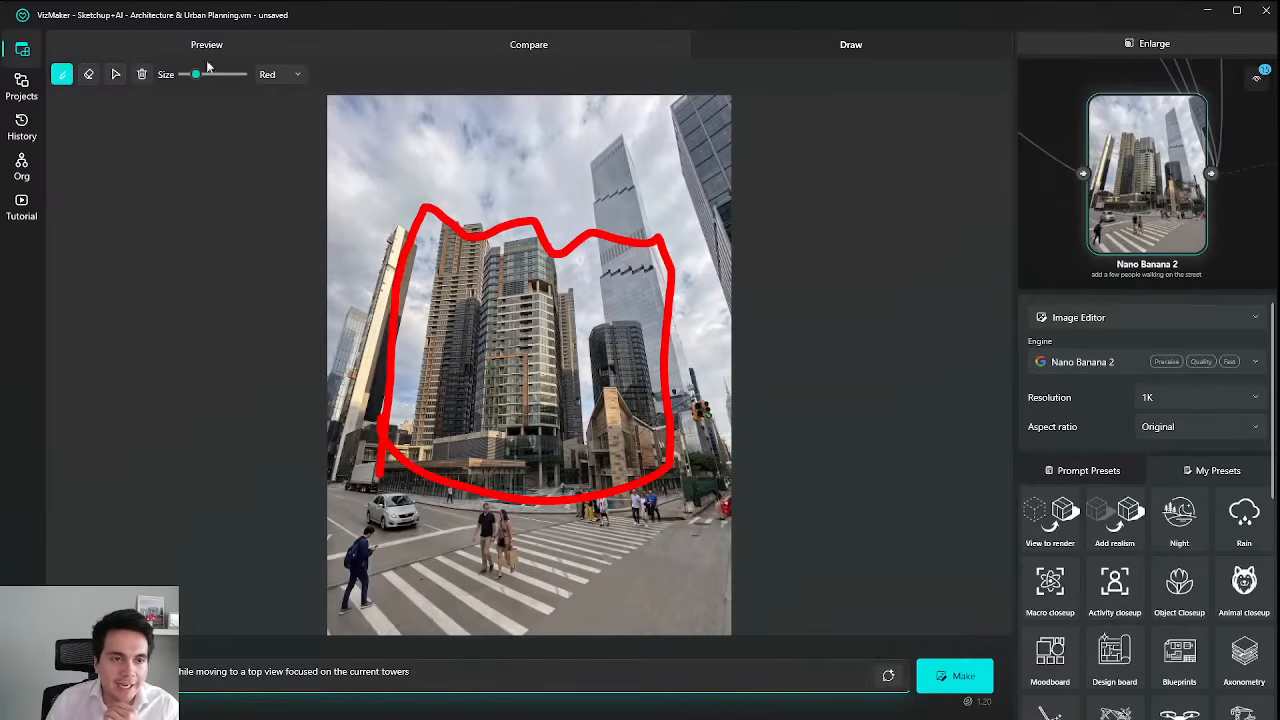
{"action": "left_click", "coordinate": [142, 76]}
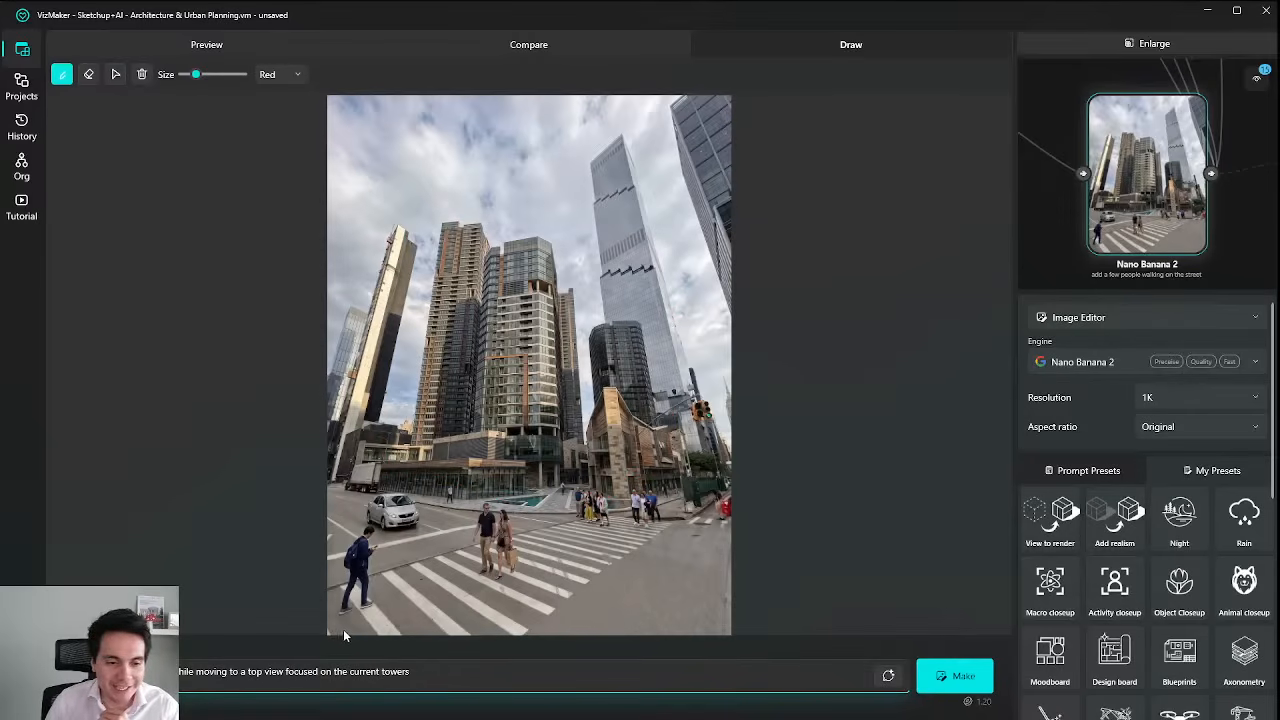
Sketch freehand red lines along the street view's left edge and sky, clear them, and return to the canvas.
{"action": "mouse_move", "coordinate": [343, 629]}
{"action": "left_mouse_down"}
{"action": "mouse_move", "coordinate": [346, 432]}
{"action": "mouse_move", "coordinate": [393, 245]}
{"action": "mouse_move", "coordinate": [522, 182]}
{"action": "mouse_move", "coordinate": [568, 106]}
{"action": "mouse_move", "coordinate": [438, 98]}
{"action": "mouse_move", "coordinate": [580, 106]}
{"action": "mouse_move", "coordinate": [346, 255]}
{"action": "mouse_move", "coordinate": [340, 626]}
{"action": "left_mouse_up"}
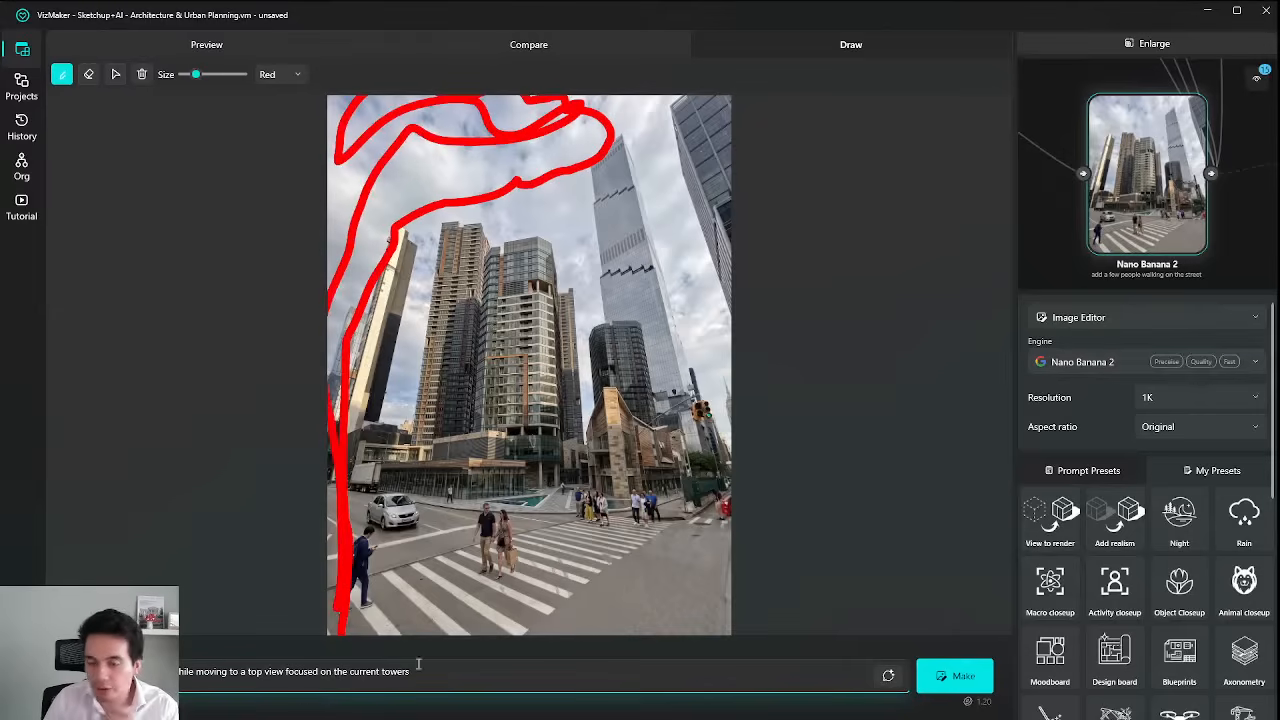
{"action": "mouse_move", "coordinate": [400, 186]}
{"action": "left_mouse_down"}
{"action": "mouse_move", "coordinate": [600, 128]}
{"action": "mouse_move", "coordinate": [348, 240]}
{"action": "mouse_move", "coordinate": [334, 332]}
{"action": "left_mouse_up"}
{"action": "left_click", "coordinate": [142, 76]}
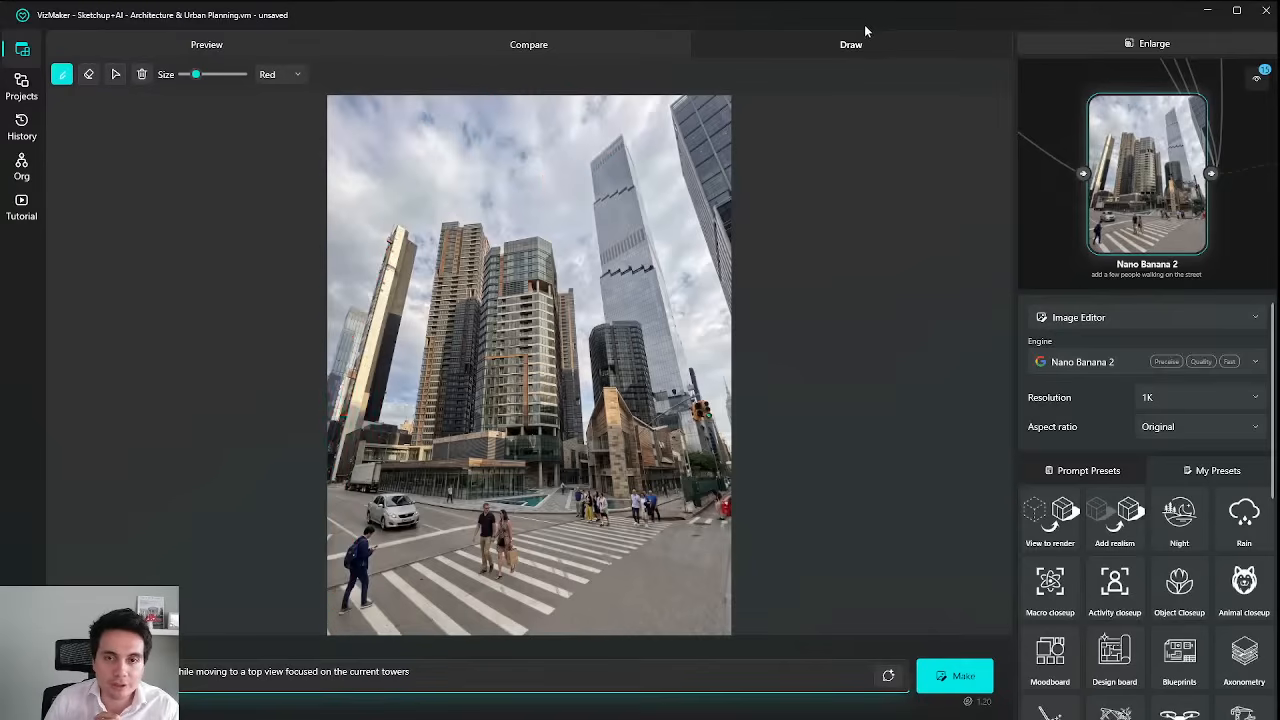
{"action": "left_click", "coordinate": [264, 40]}
{"action": "left_click", "coordinate": [789, 389]}
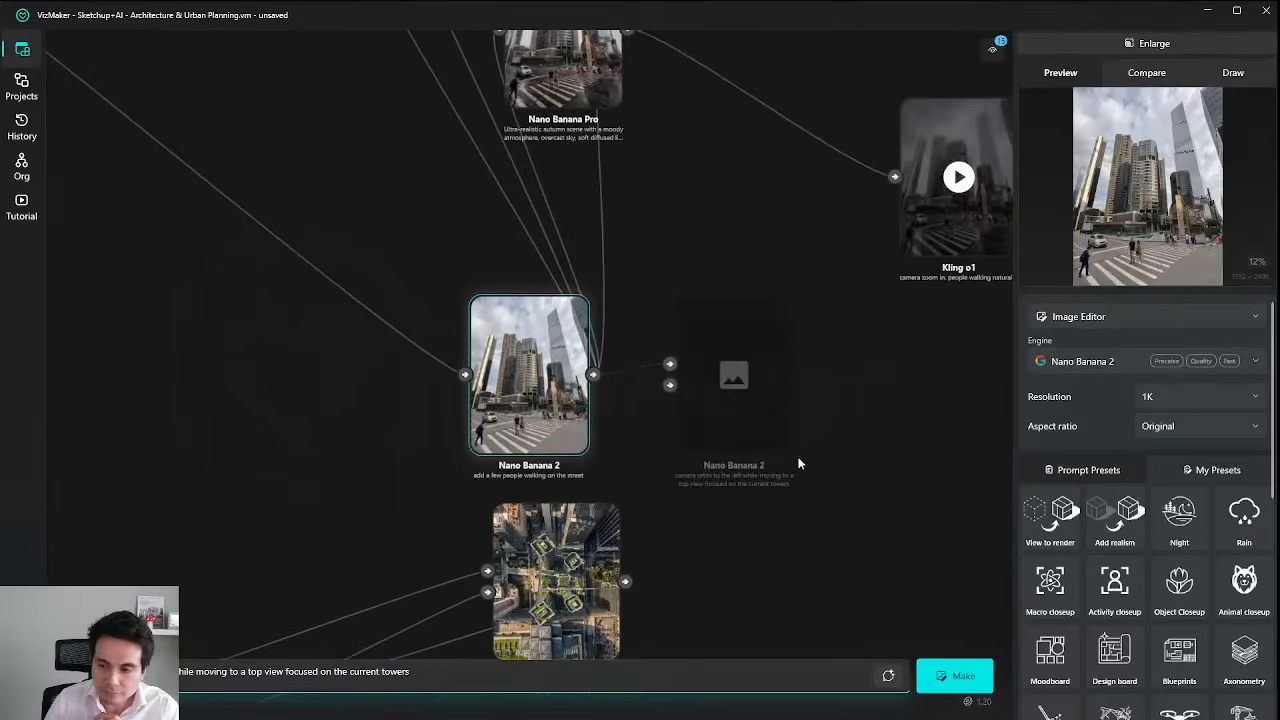
Align the daylight top view beneath the street view and place the pending output node between them, farther to the right.
{"action": "left_click_drag", "start_coordinate": [714, 349], "coordinate": [773, 349]}
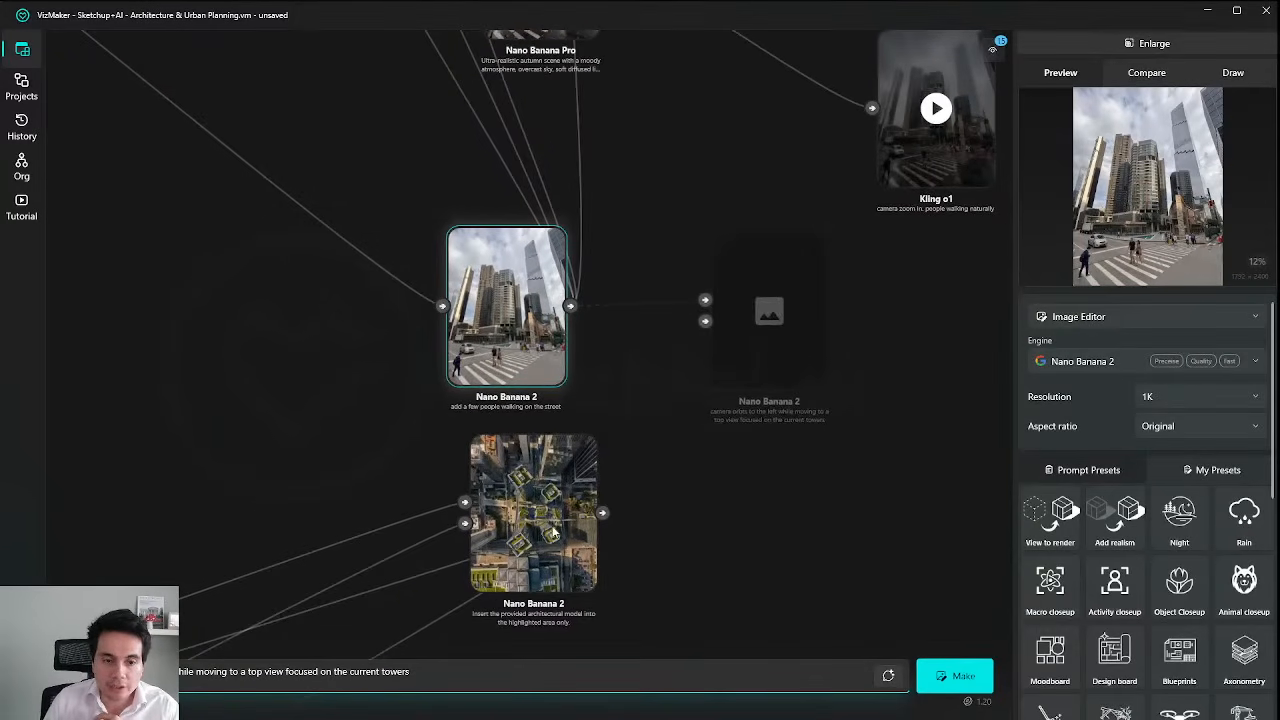
{"action": "left_click_drag", "start_coordinate": [569, 528], "coordinate": [540, 552]}
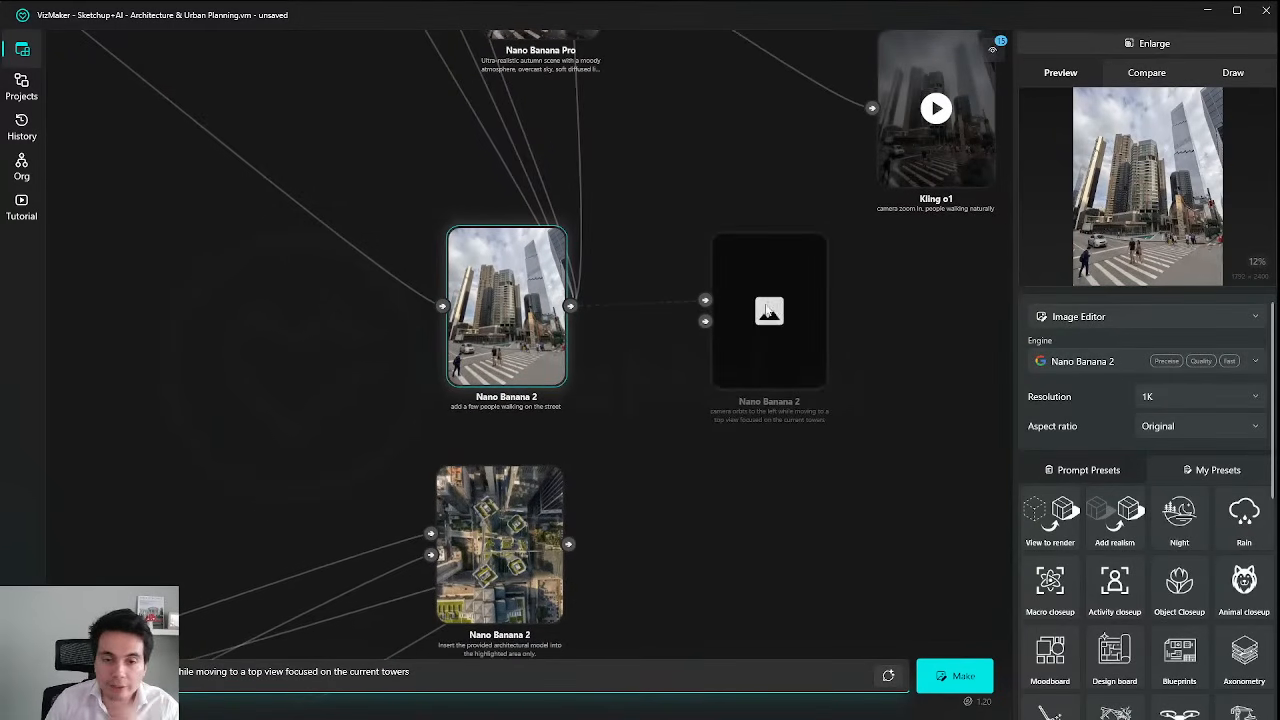
{"action": "left_click_drag", "start_coordinate": [759, 320], "coordinate": [789, 408]}
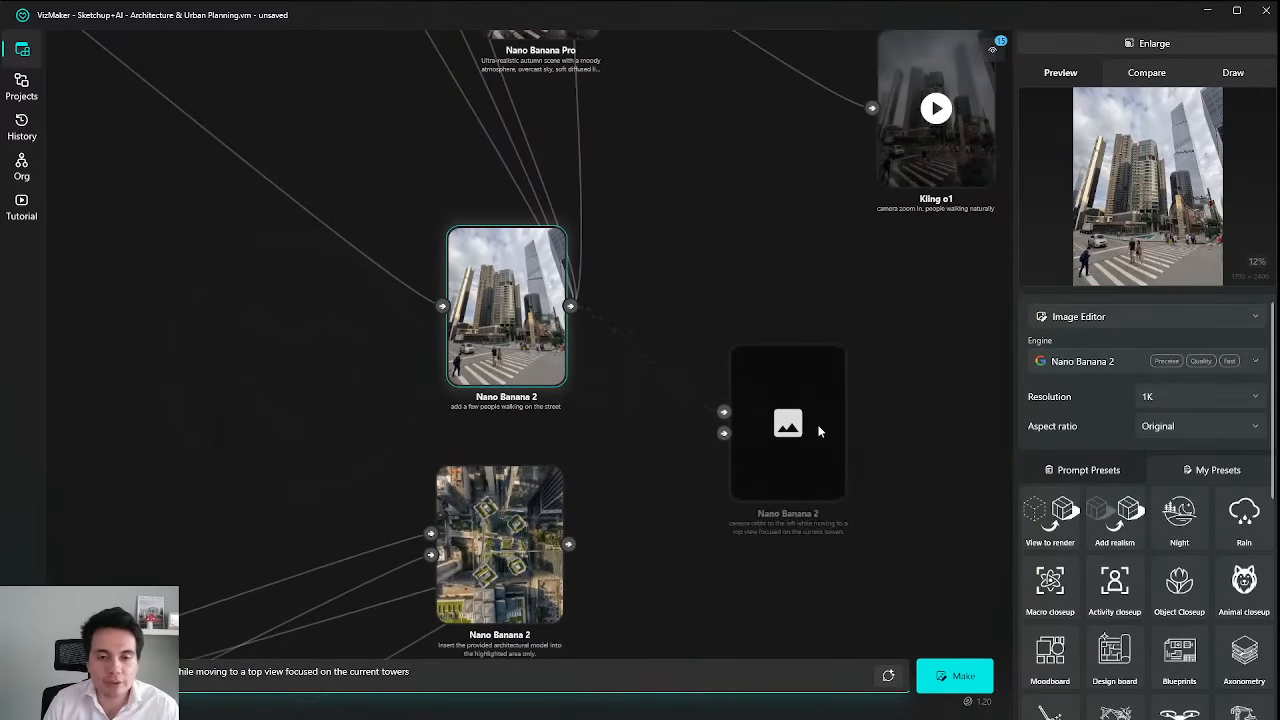
{"action": "scroll", "coordinate": [657, 377], "scroll_direction": "down", "scroll_amount": 4}
{"action": "scroll", "coordinate": [648, 390], "scroll_direction": "up", "scroll_amount": 3}
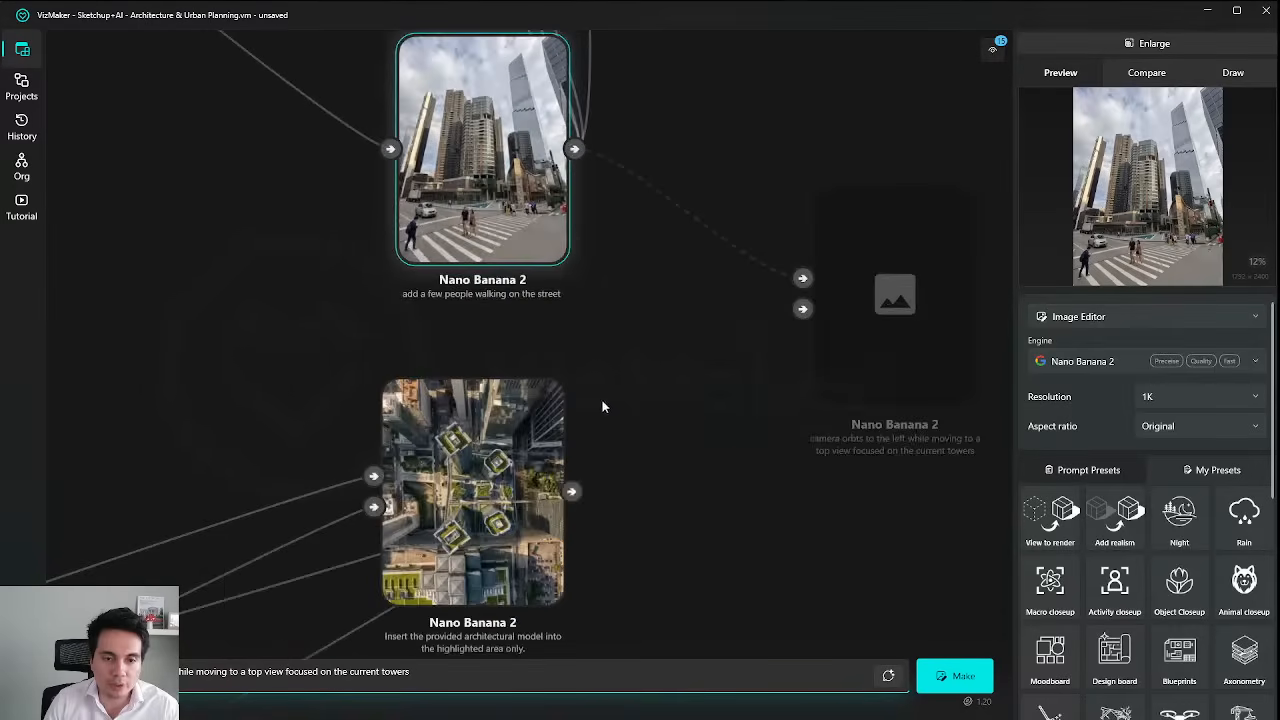
Switch the pending output to a Video Creator using Kling o1 with a 5-second duration, and move its node between the street and top views.
{"action": "left_click_drag", "start_coordinate": [571, 491], "coordinate": [669, 323]}
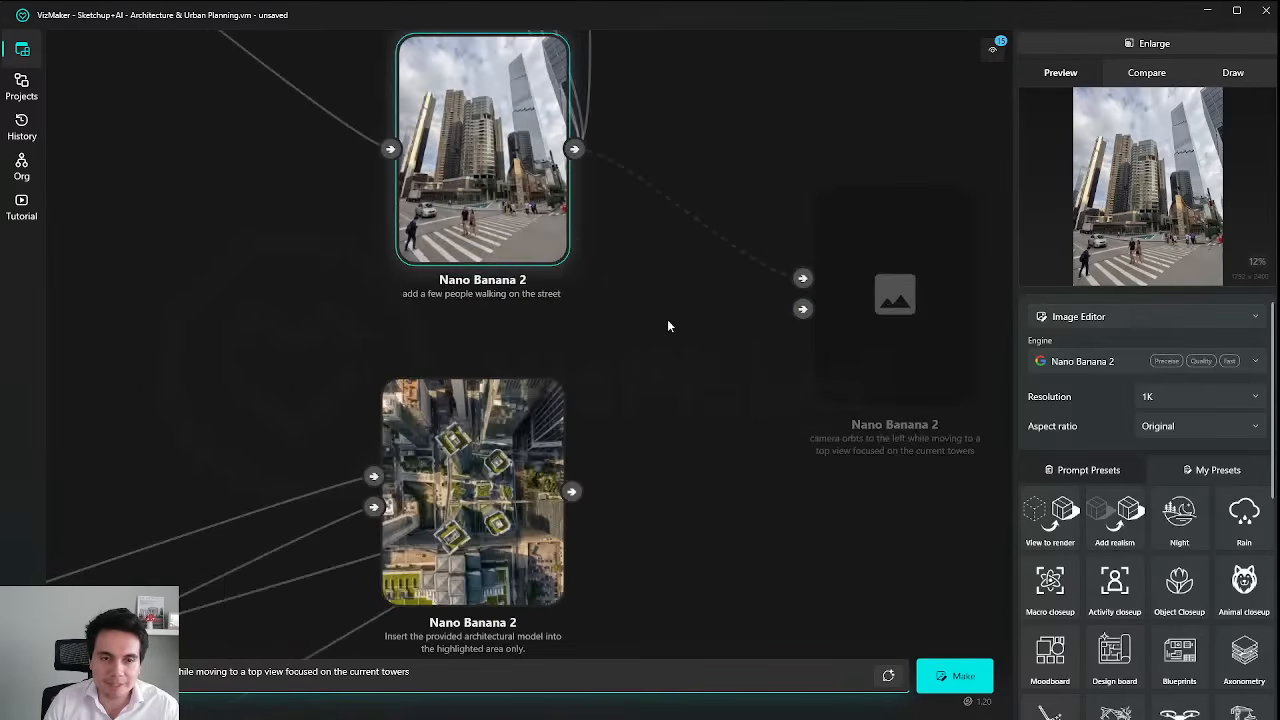
{"action": "scroll", "coordinate": [663, 326], "scroll_direction": "down", "scroll_amount": 3}
{"action": "scroll", "coordinate": [663, 326], "scroll_direction": "up", "scroll_amount": 3}
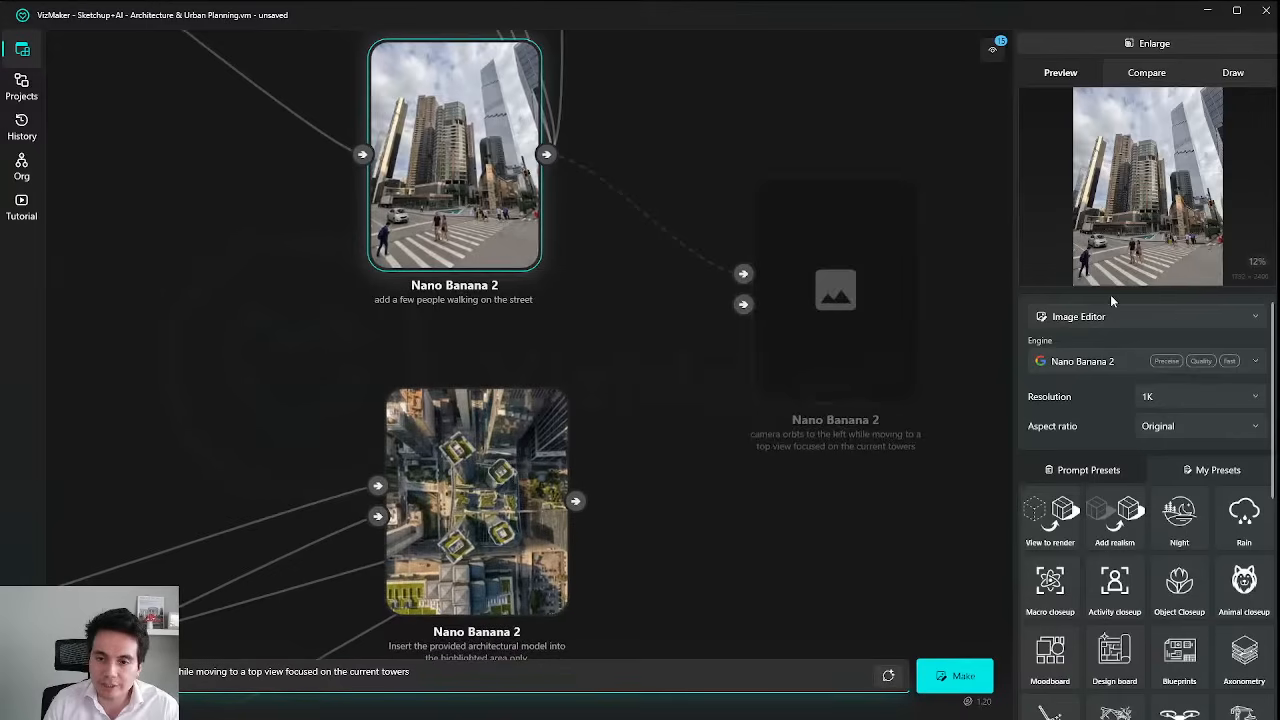
{"action": "left_click", "coordinate": [1103, 318]}
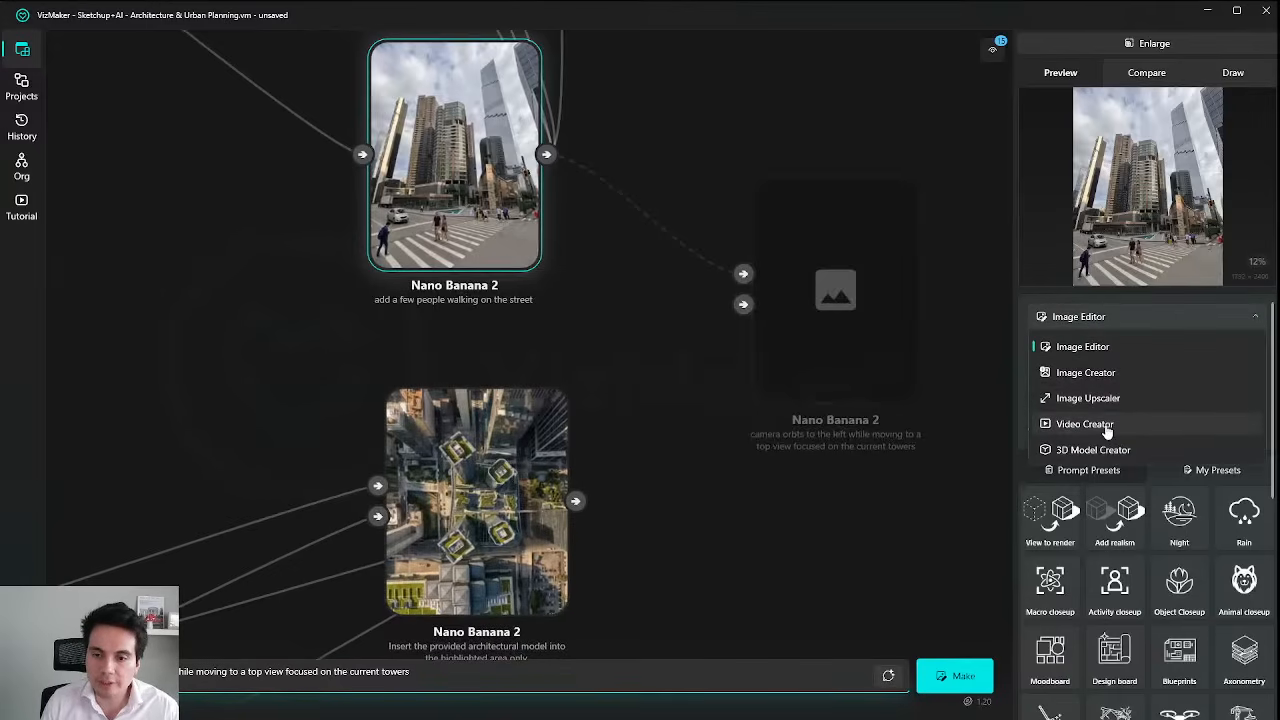
{"action": "left_click", "coordinate": [1110, 423]}
{"action": "left_click", "coordinate": [1097, 361]}
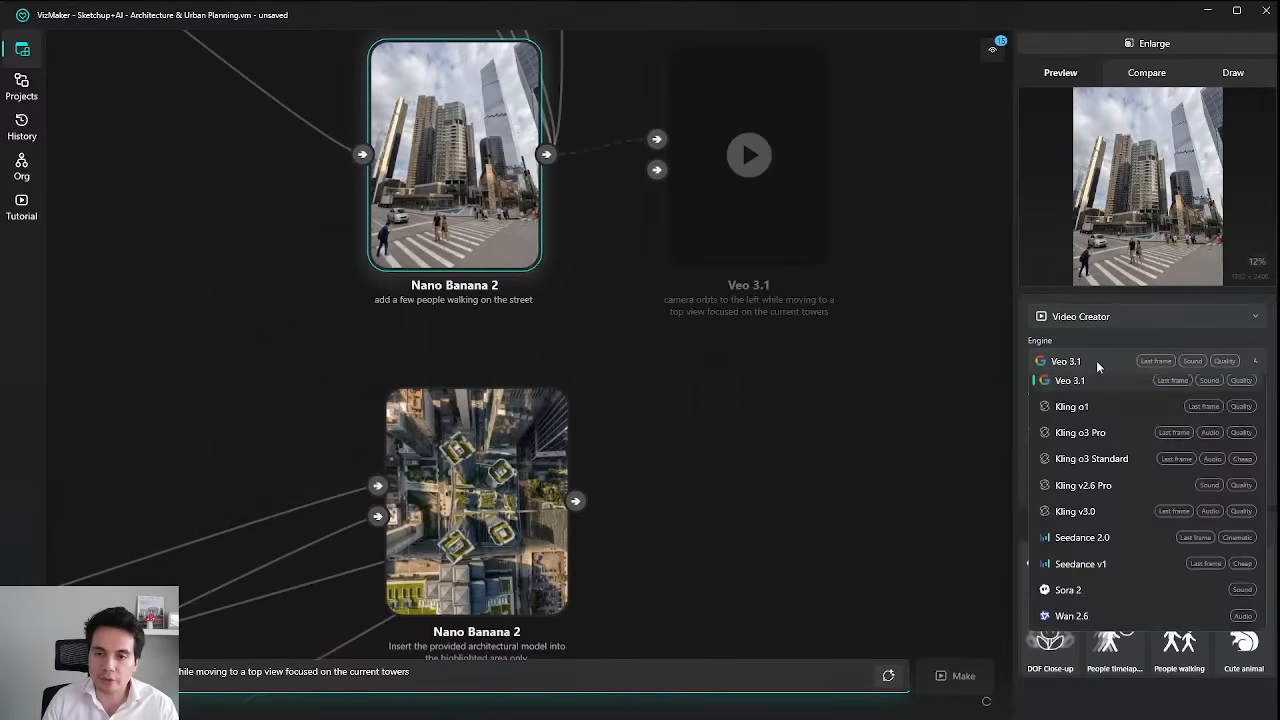
{"action": "left_click", "coordinate": [1109, 423]}
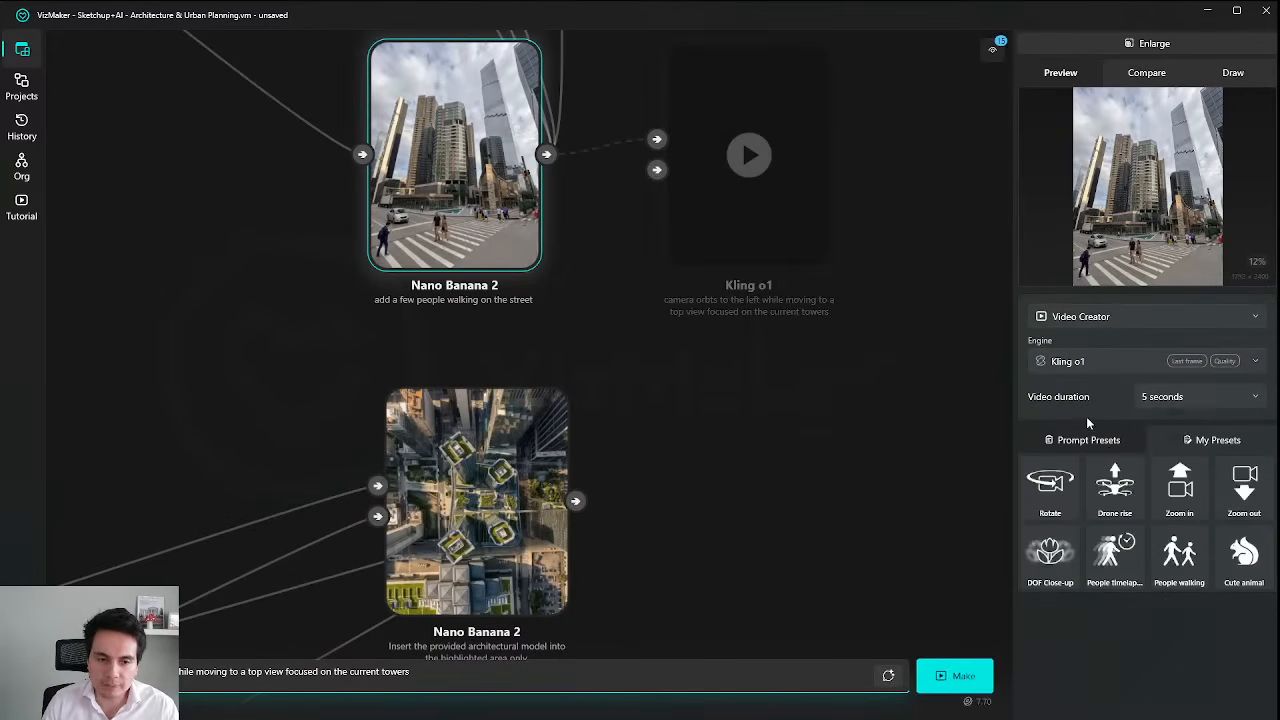
{"action": "left_click", "coordinate": [1180, 396]}
{"action": "left_click", "coordinate": [1165, 423]}
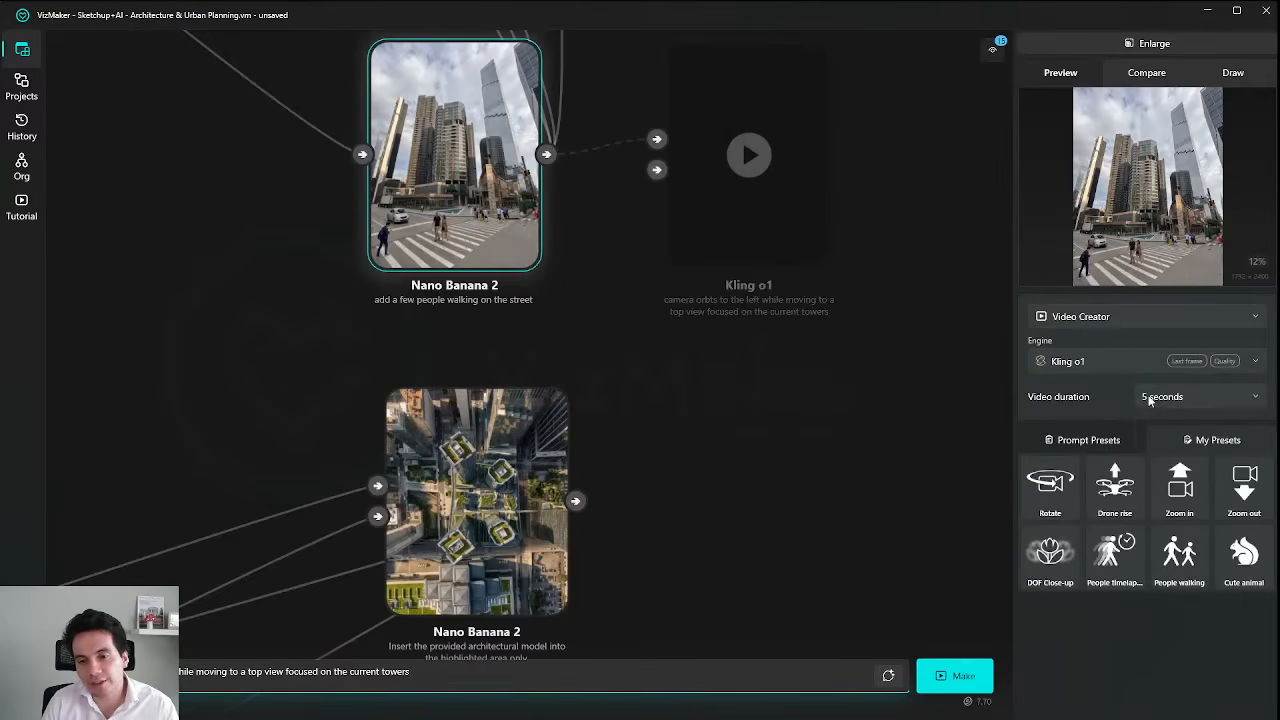
{"action": "left_click", "coordinate": [627, 672]}
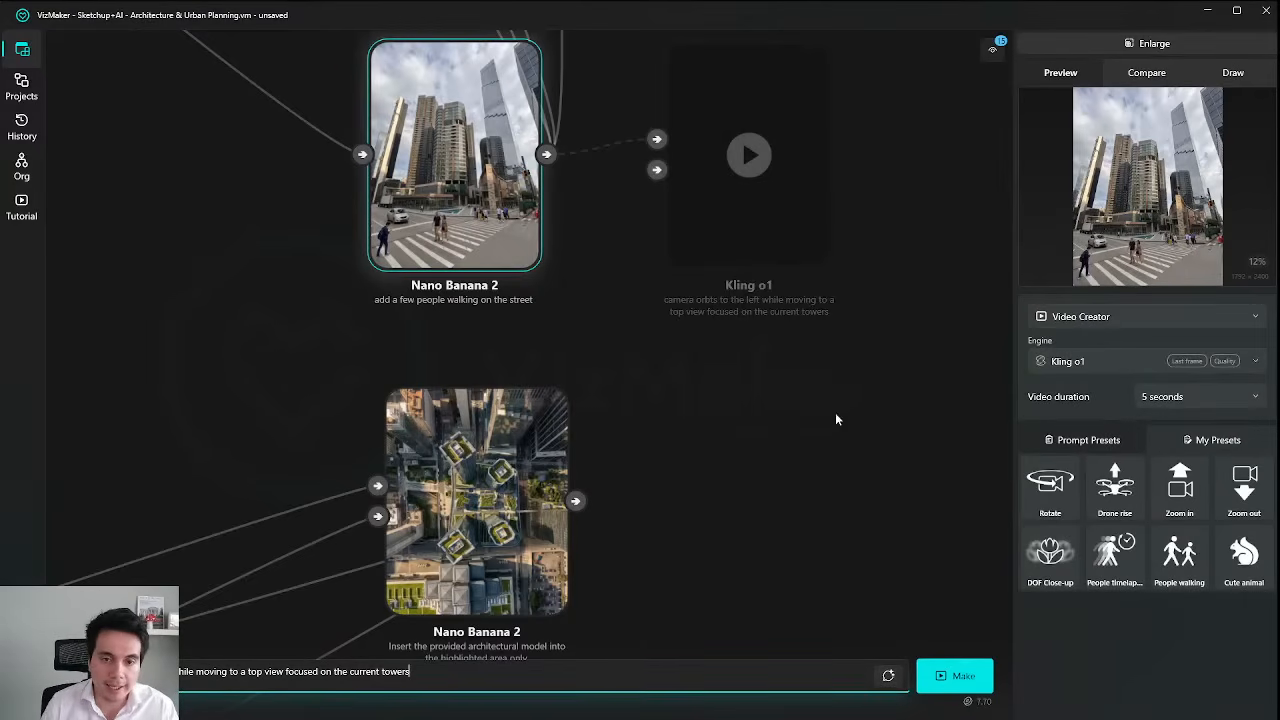
{"action": "left_click_drag", "start_coordinate": [734, 230], "coordinate": [821, 343]}
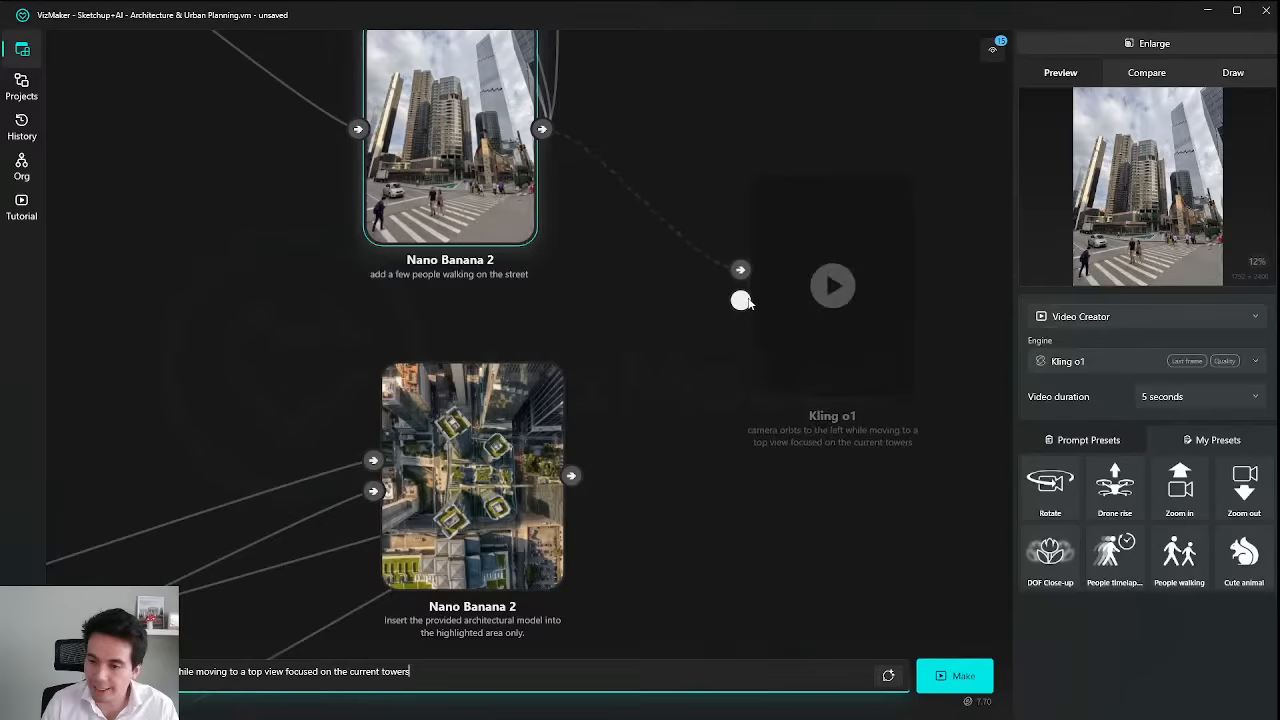
Try the Sora 2 engine on the pending video, and switch back to Kling o1.
{"action": "left_click", "coordinate": [1108, 317]}
{"action": "left_click", "coordinate": [1108, 318]}
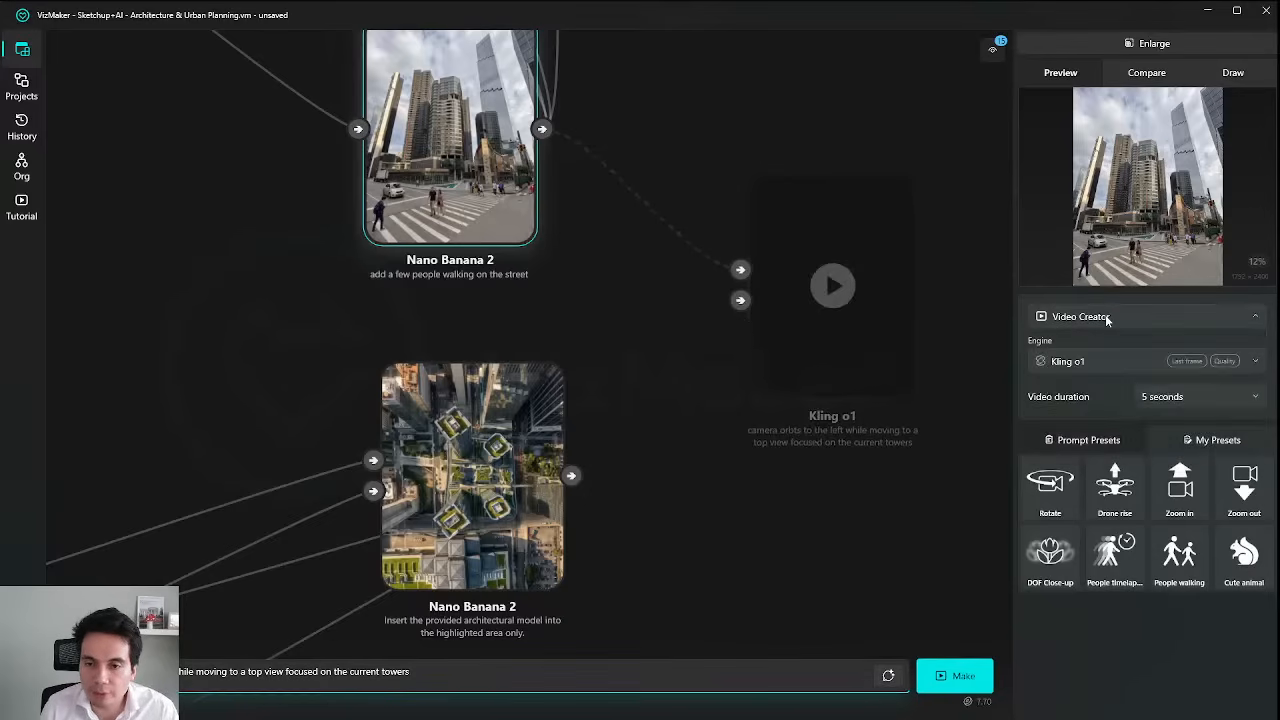
{"action": "left_click", "coordinate": [1113, 358]}
{"action": "left_click", "coordinate": [1102, 608]}
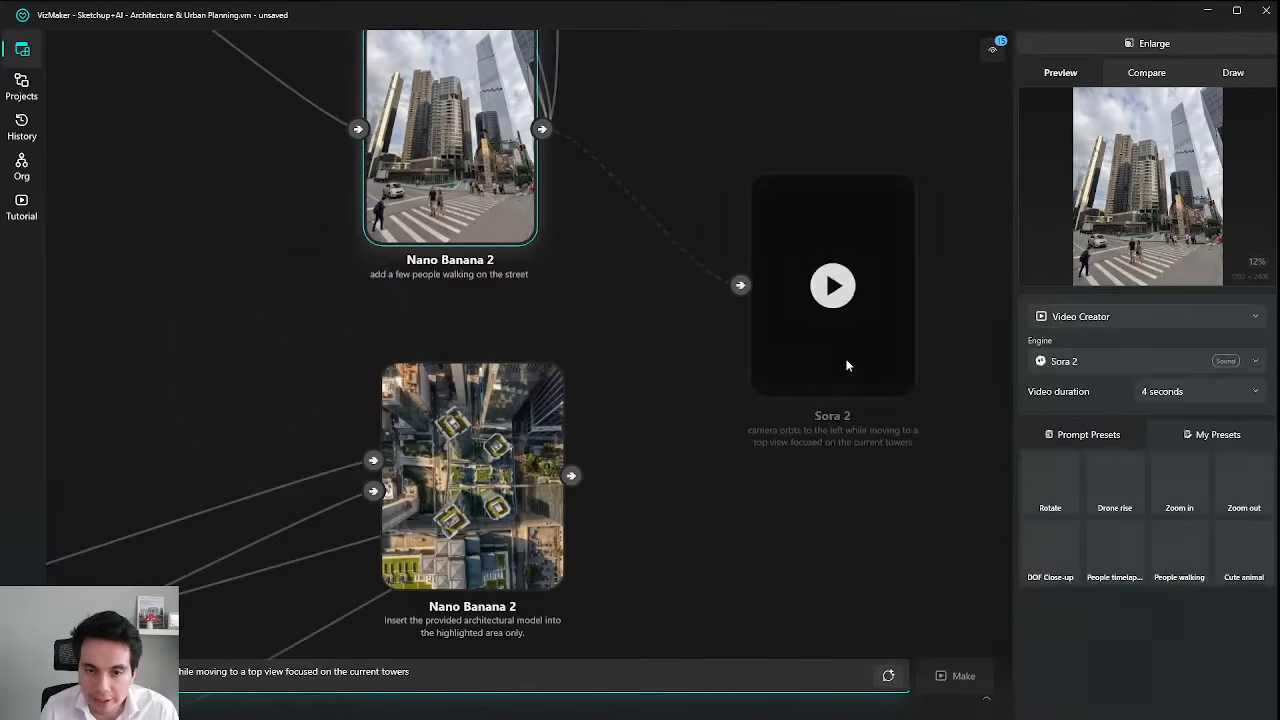
{"action": "left_click_drag", "start_coordinate": [836, 341], "coordinate": [868, 343]}
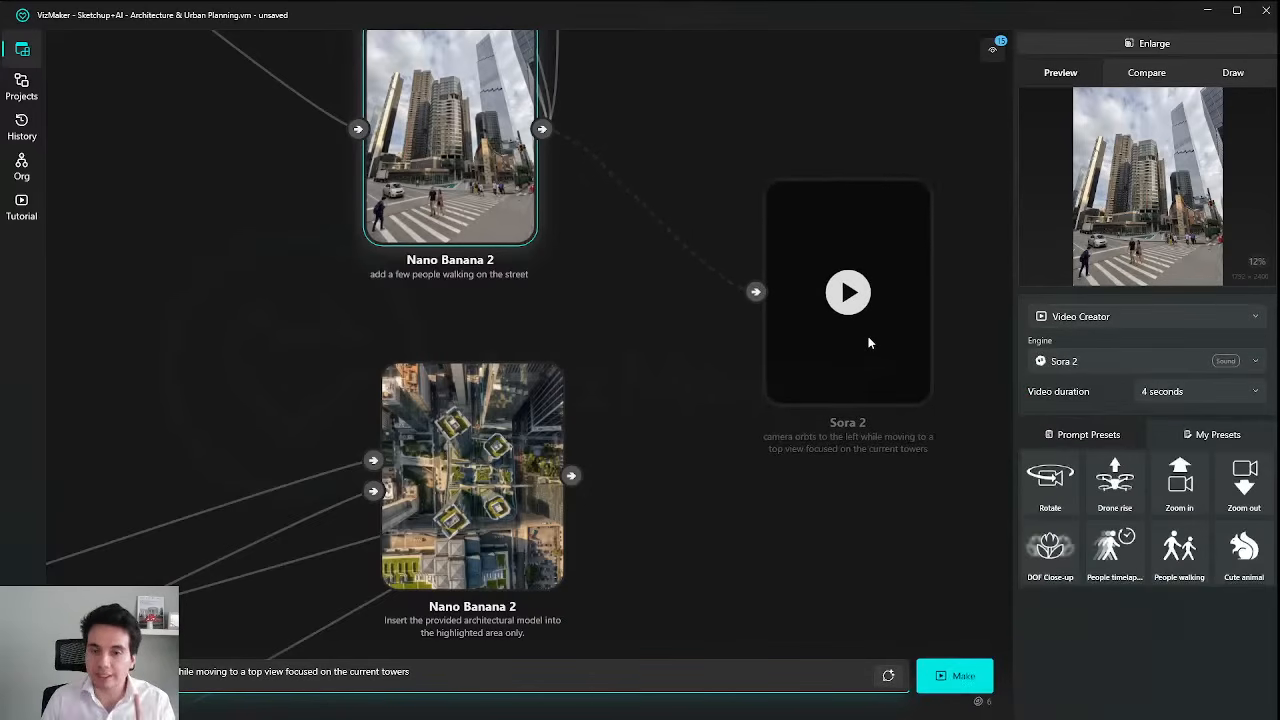
{"action": "left_click", "coordinate": [1109, 362]}
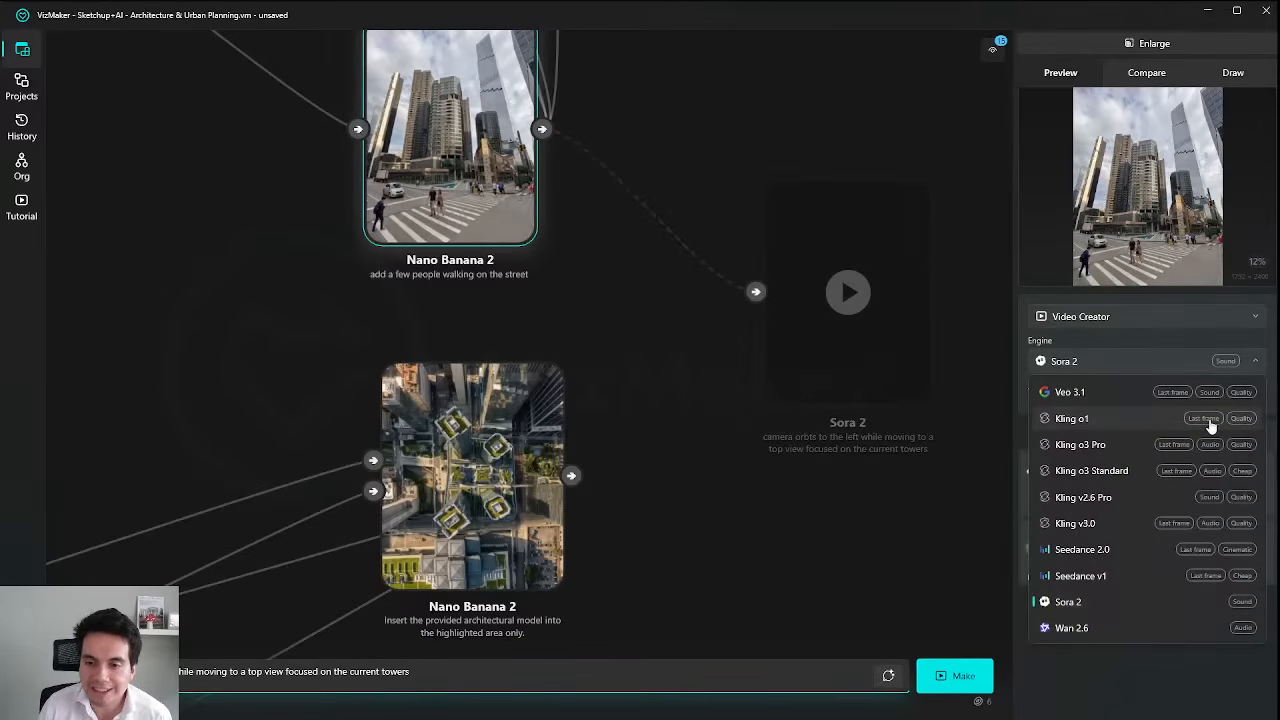
{"action": "left_click", "coordinate": [1135, 421]}
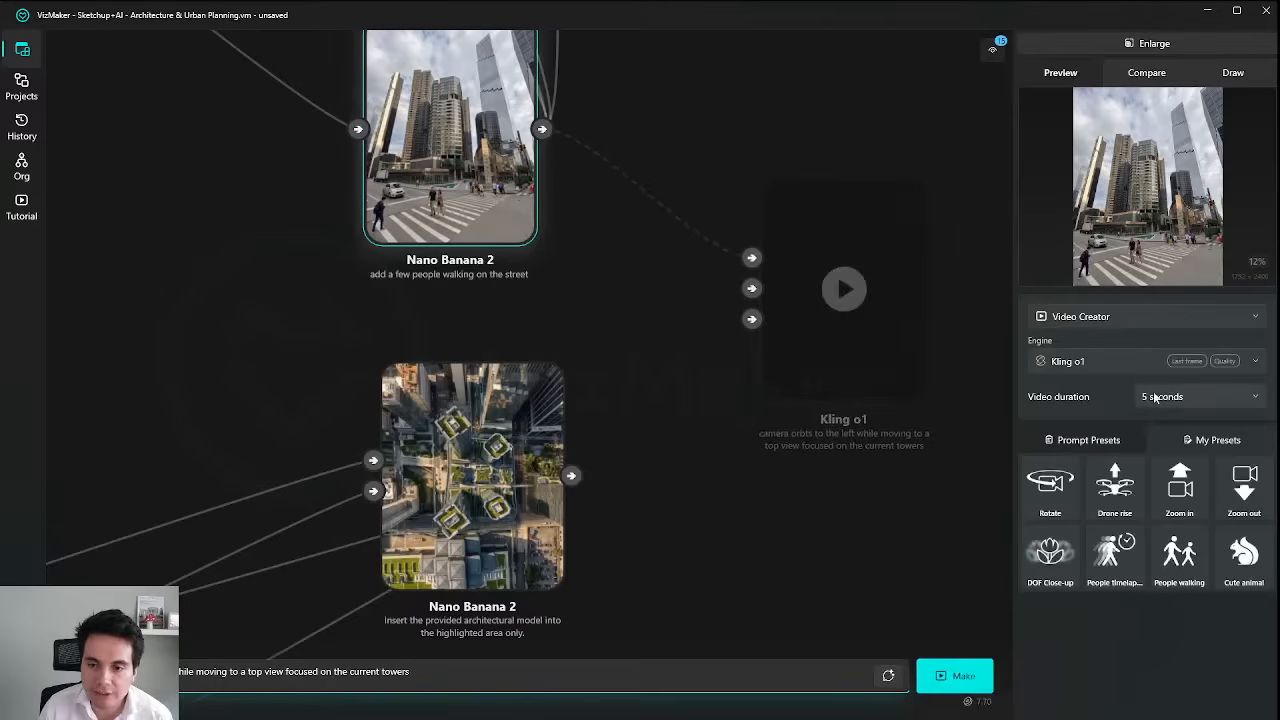
Connect the daylight top view to the pending Kling o1 video as its second frame, and tighten the gap beneath the street view.
{"action": "left_click_drag", "start_coordinate": [571, 475], "coordinate": [752, 290]}
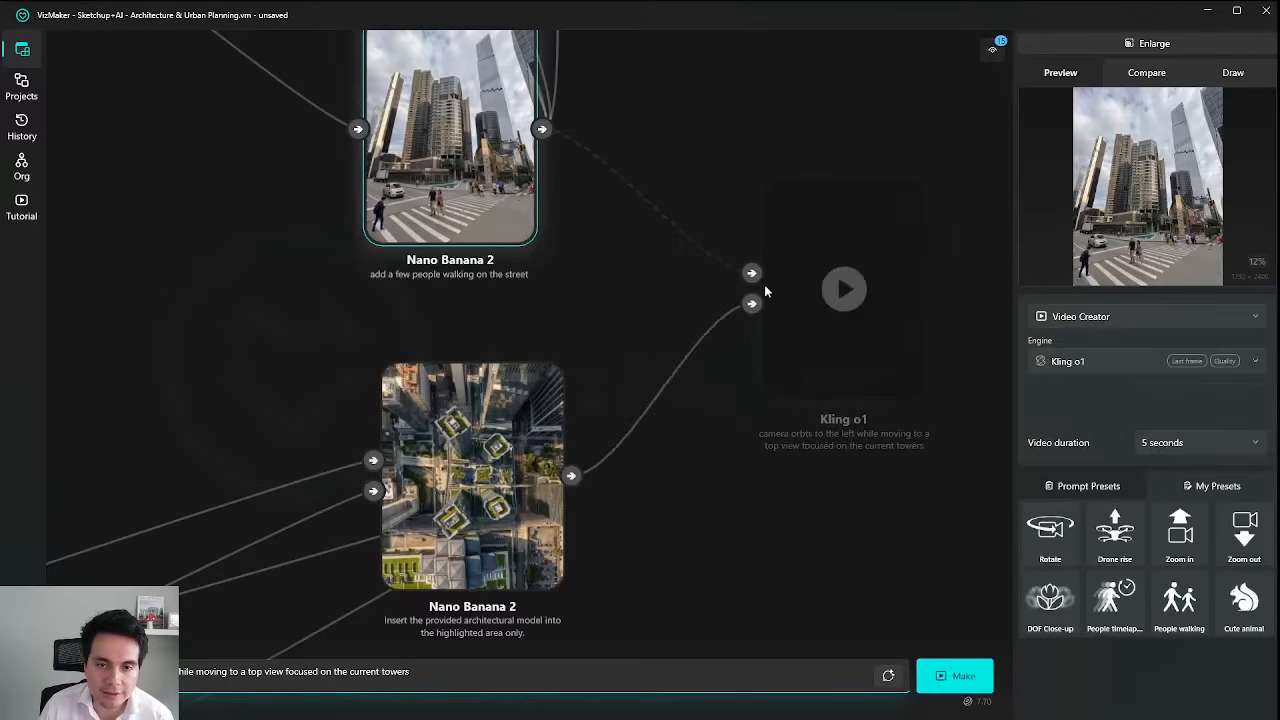
{"action": "left_click", "coordinate": [506, 673]}
{"action": "left_click_drag", "start_coordinate": [476, 200], "coordinate": [486, 233]}
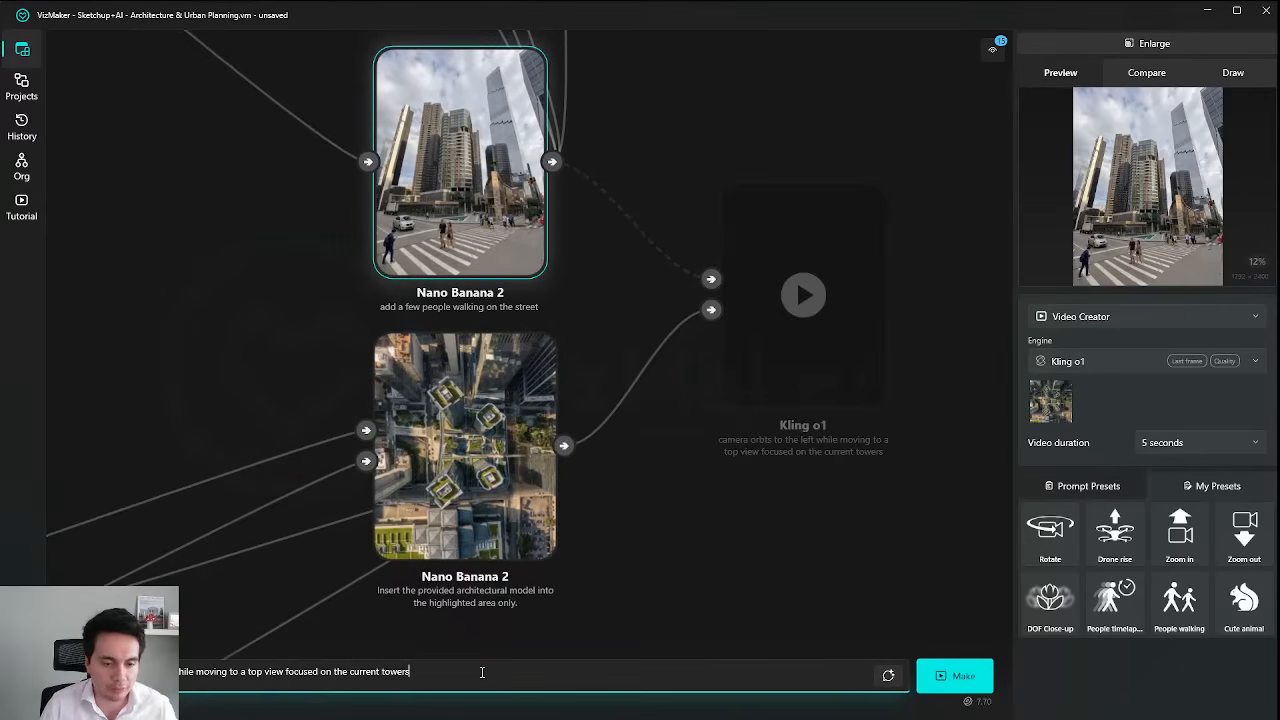
{"action": "key", "text": "ctrl+a"}
{"action": "key", "text": "BackSpace"}
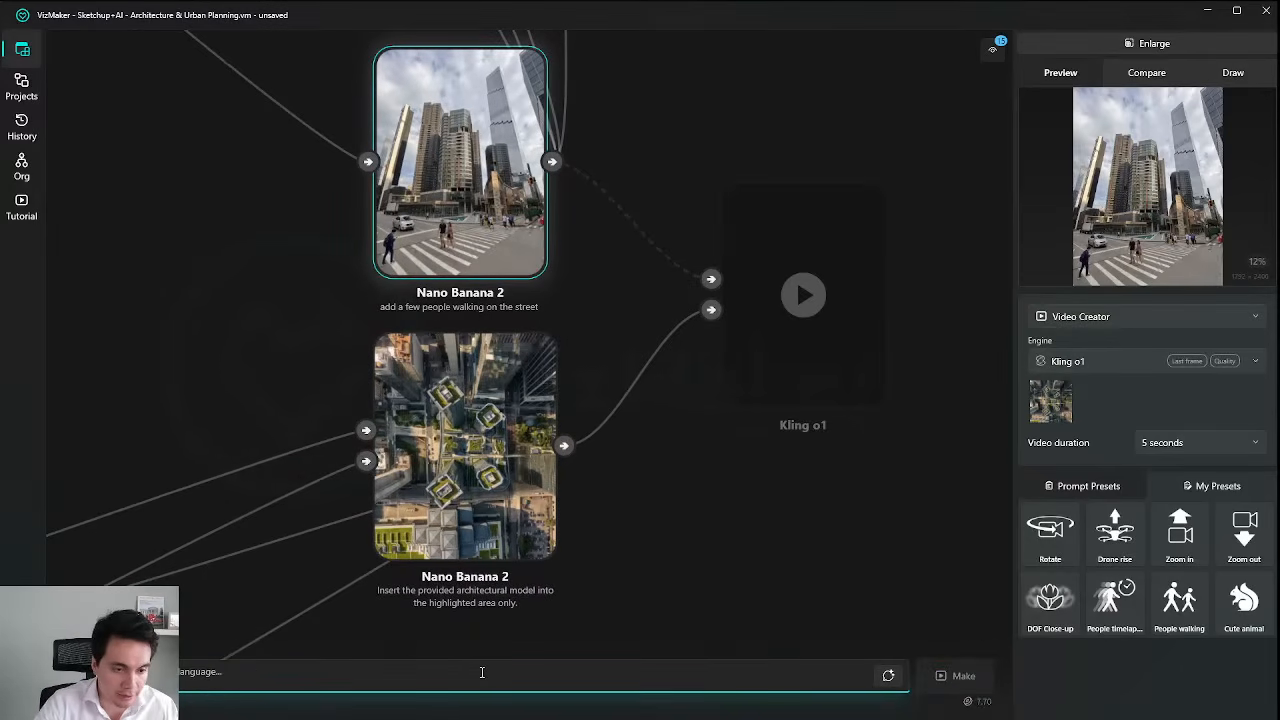
{"action": "key", "text": "ctrl+z"}
{"action": "left_click", "coordinate": [481, 672]}
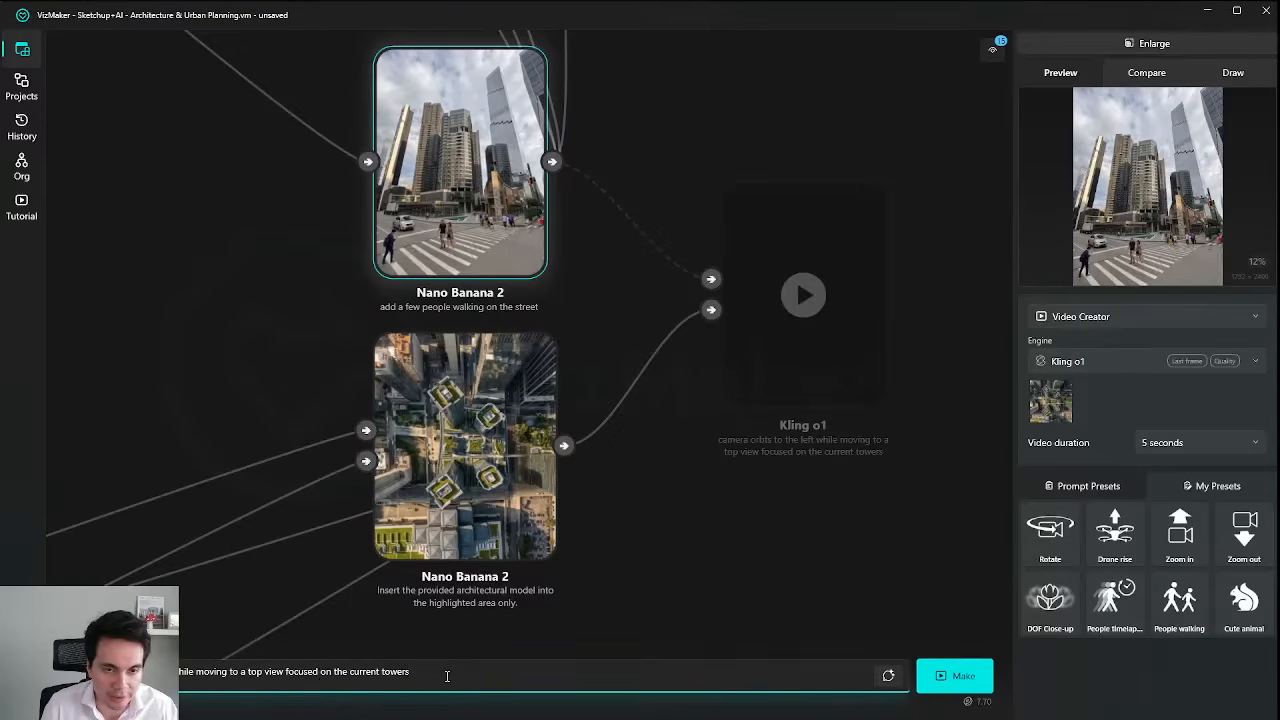
Generate the street-to-top-view orbit video, and place its node farther to the right of the two source images.
{"action": "left_click", "coordinate": [952, 675]}
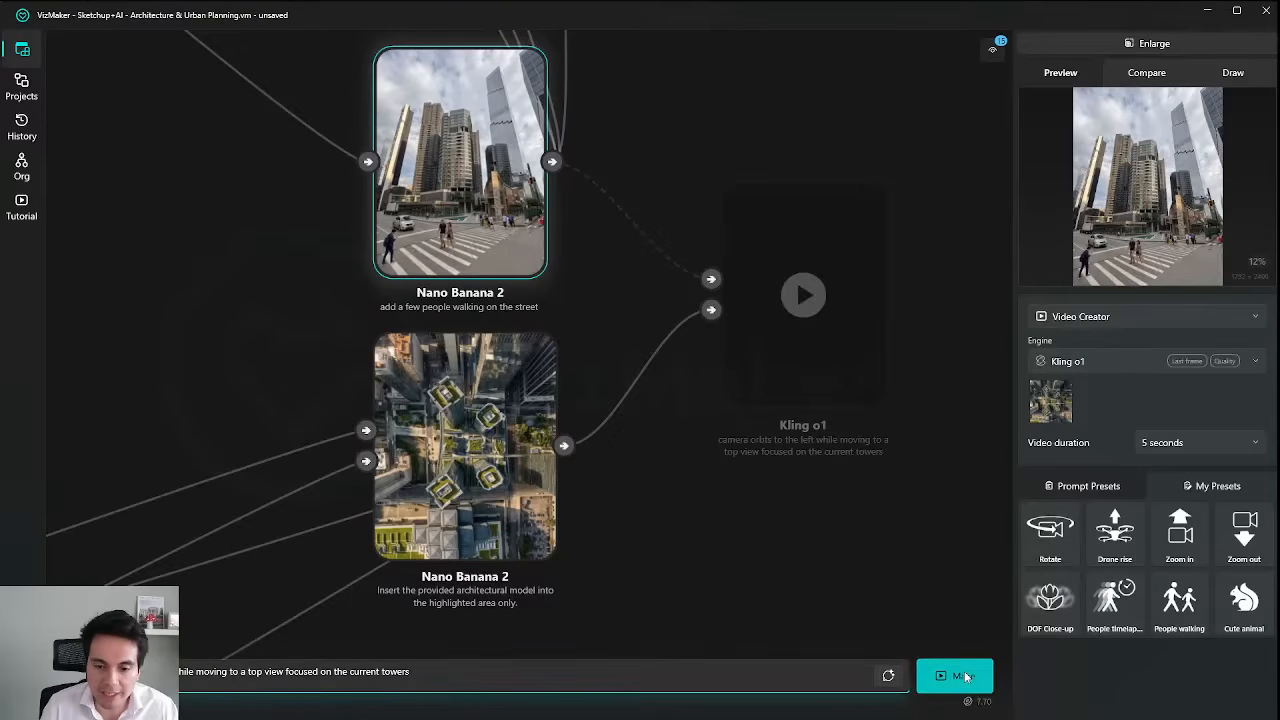
{"action": "scroll", "coordinate": [760, 357], "scroll_direction": "down", "scroll_amount": 3}
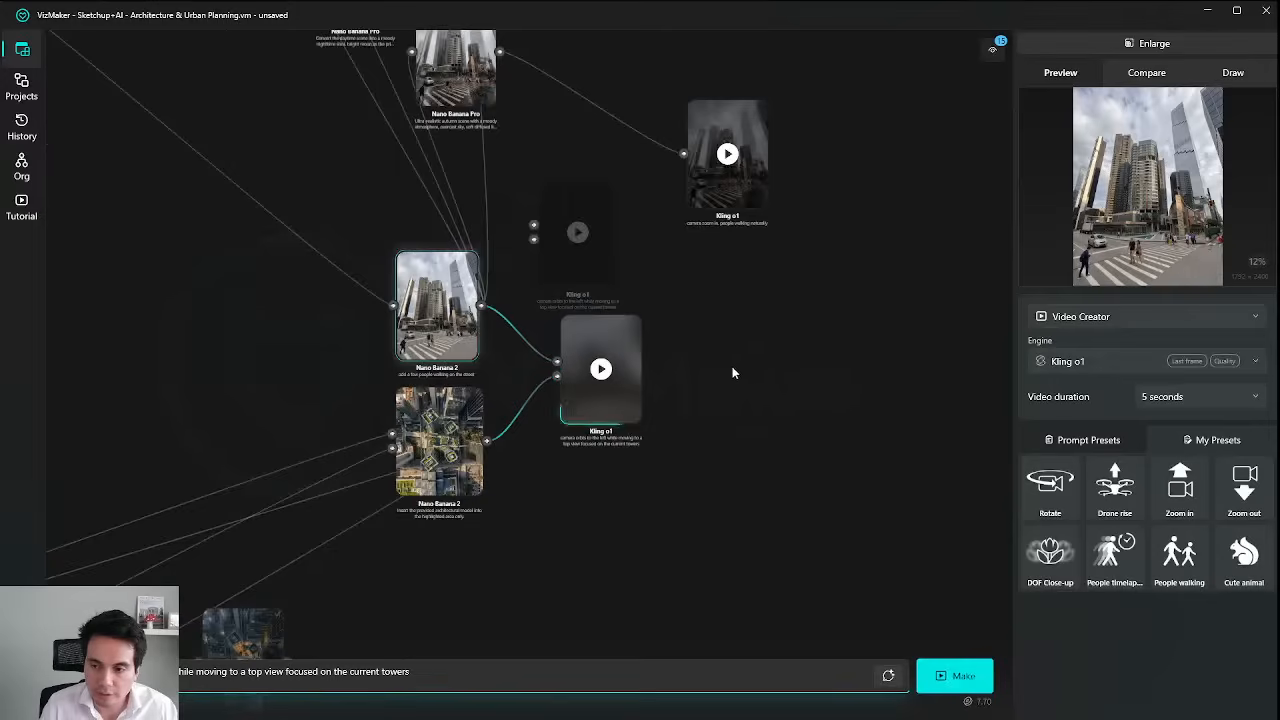
{"action": "left_click_drag", "start_coordinate": [694, 365], "coordinate": [765, 334]}
{"action": "scroll", "coordinate": [765, 334], "scroll_direction": "up", "scroll_amount": 3}
{"action": "left_click_drag", "start_coordinate": [630, 341], "coordinate": [757, 290]}
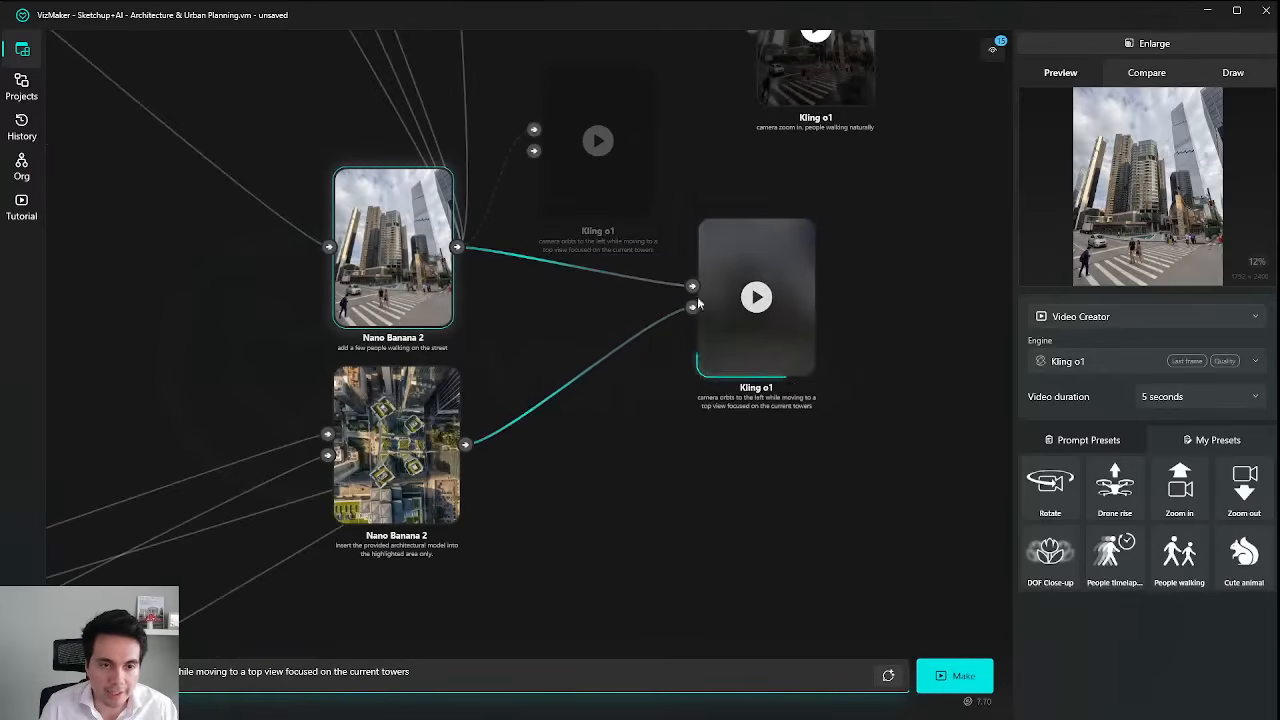
Generate a second orbit video beneath the first, with the daylight top view connected as its second frame.
{"action": "left_click_drag", "start_coordinate": [591, 203], "coordinate": [750, 547]}
{"action": "left_click_drag", "start_coordinate": [758, 329], "coordinate": [761, 296]}
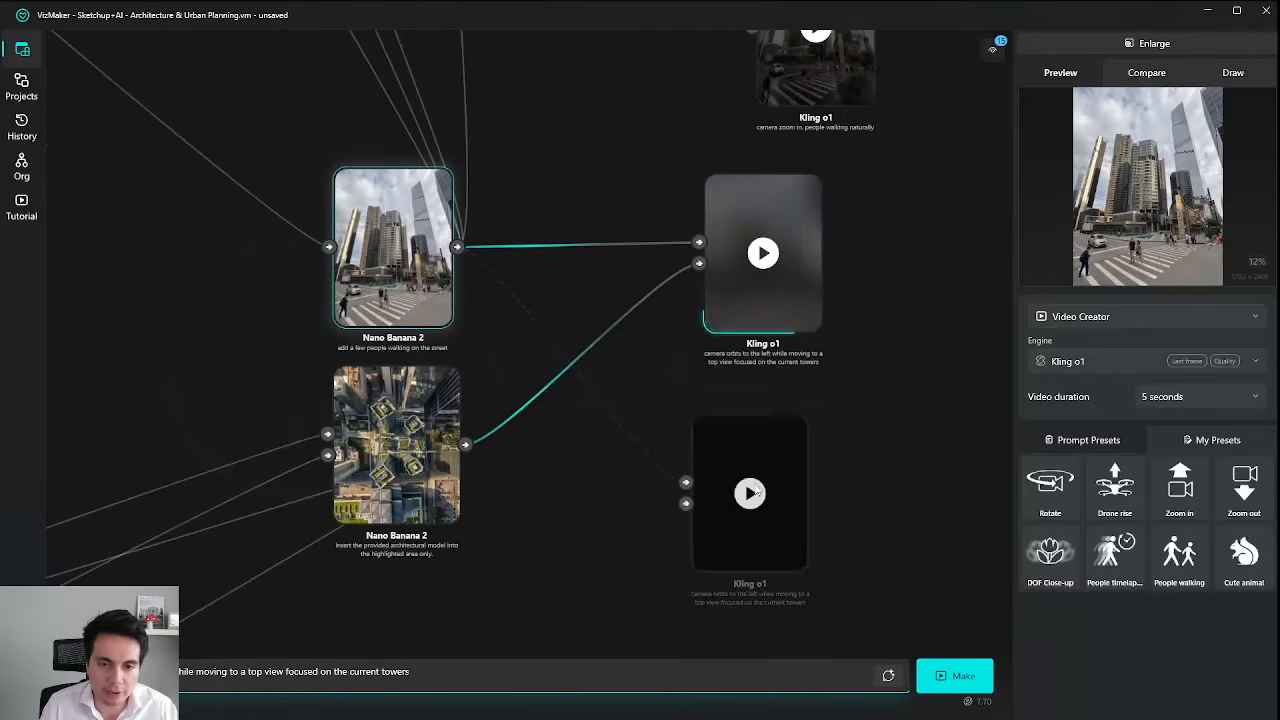
{"action": "left_click_drag", "start_coordinate": [755, 485], "coordinate": [768, 457]}
{"action": "left_click_drag", "start_coordinate": [476, 448], "coordinate": [703, 468]}
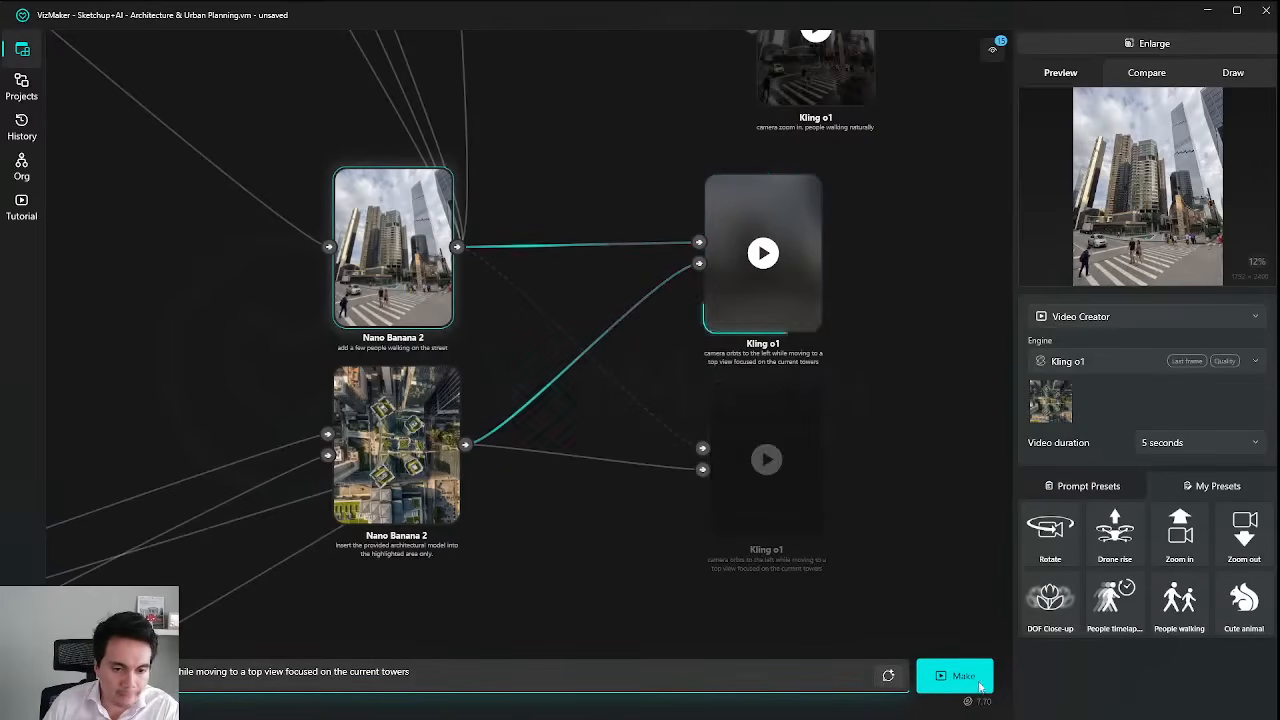
{"action": "left_click", "coordinate": [946, 684]}
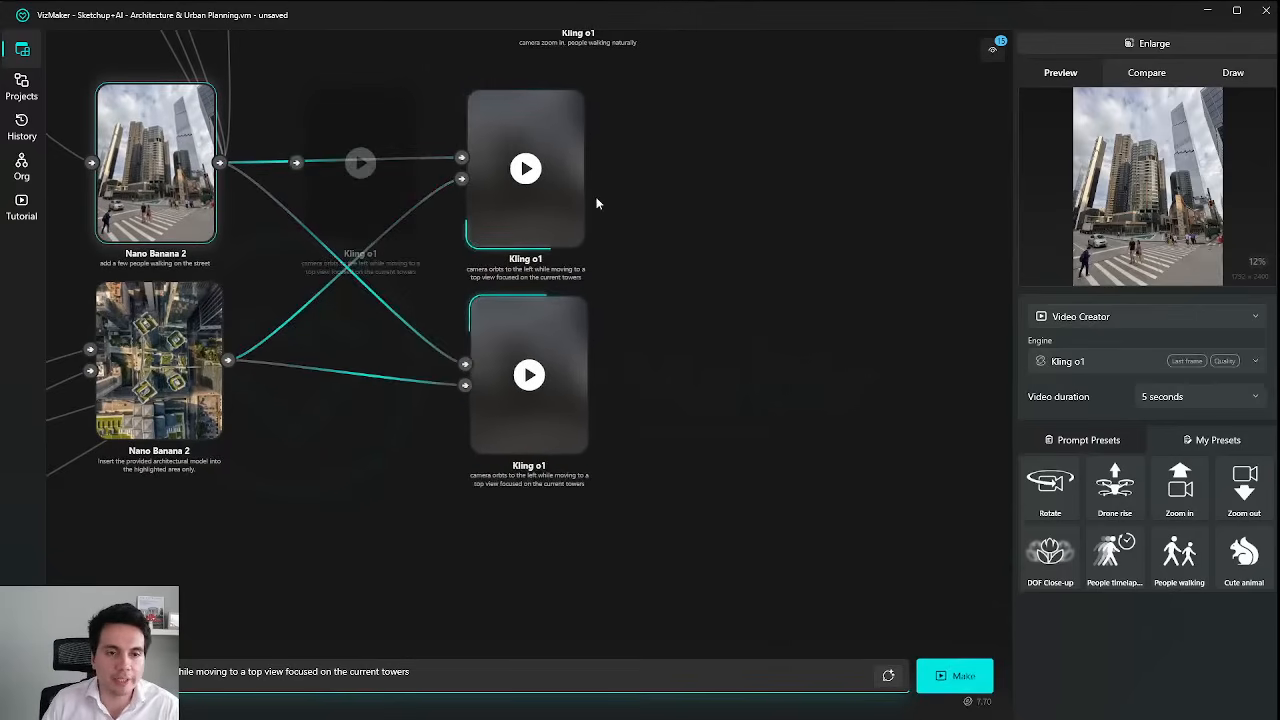
Reposition the street view, top view and their two orbit videos together as a group below the seasonal images.
{"action": "left_click_drag", "start_coordinate": [292, 500], "coordinate": [125, 515]}
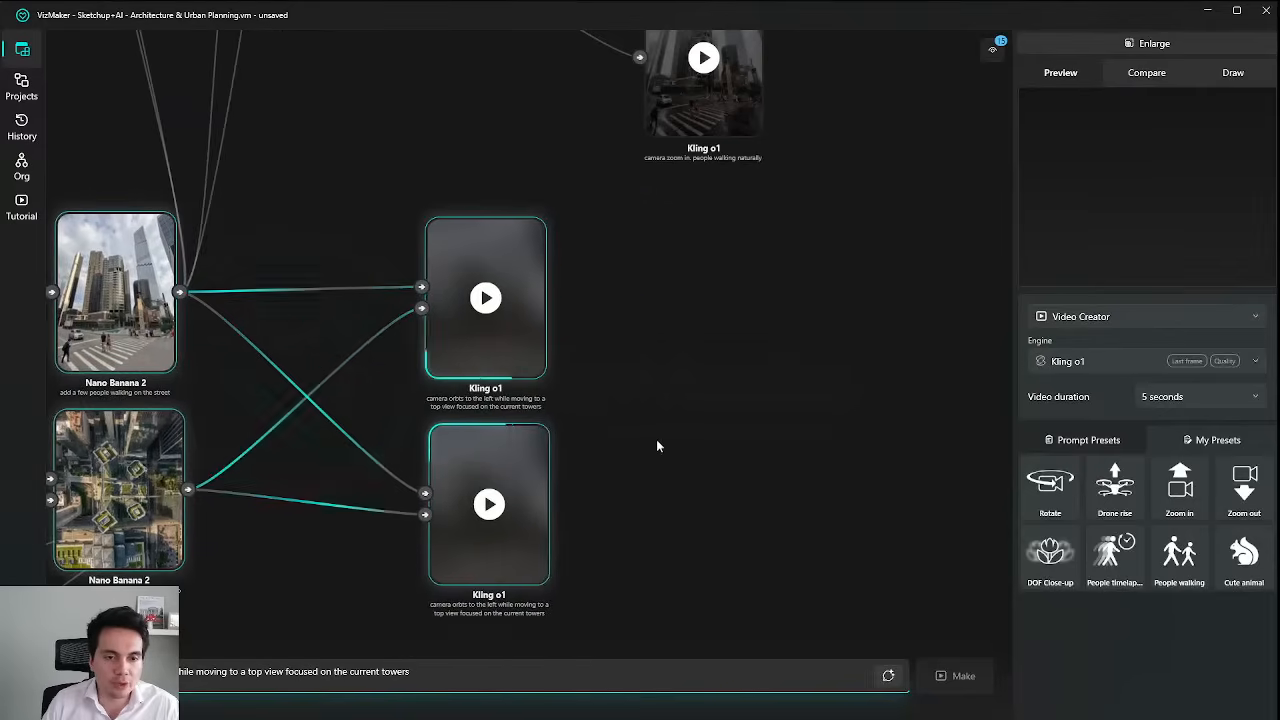
{"action": "scroll", "coordinate": [687, 440], "scroll_direction": "down", "scroll_amount": 5}
{"action": "left_click_drag", "start_coordinate": [737, 406], "coordinate": [740, 446]}
{"action": "scroll", "coordinate": [680, 352], "scroll_direction": "up", "scroll_amount": 6}
{"action": "left_click_drag", "start_coordinate": [720, 360], "coordinate": [640, 240]}
{"action": "scroll", "coordinate": [740, 338], "scroll_direction": "down", "scroll_amount": 6}
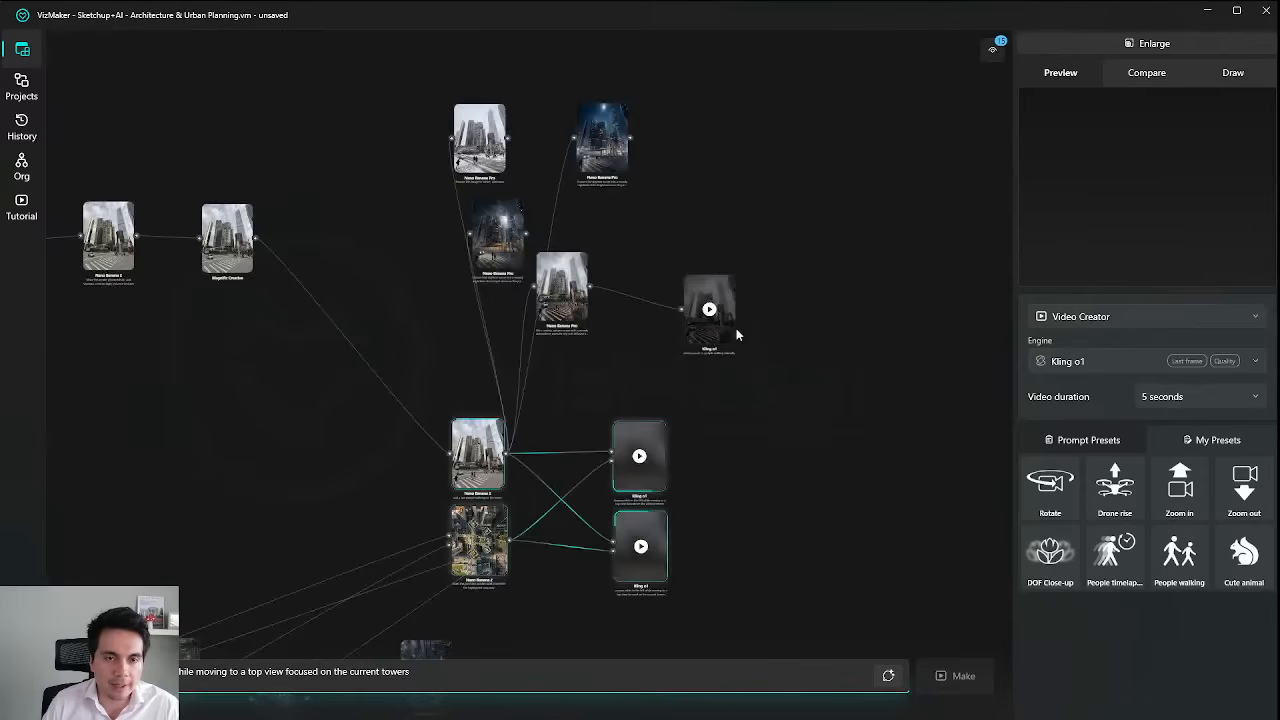
Select the street-level photo with yellow taxis as the video source, and apply the People timelapse prompt preset.
{"action": "left_click_drag", "start_coordinate": [736, 330], "coordinate": [817, 460]}
{"action": "left_click_drag", "start_coordinate": [754, 366], "coordinate": [798, 451]}
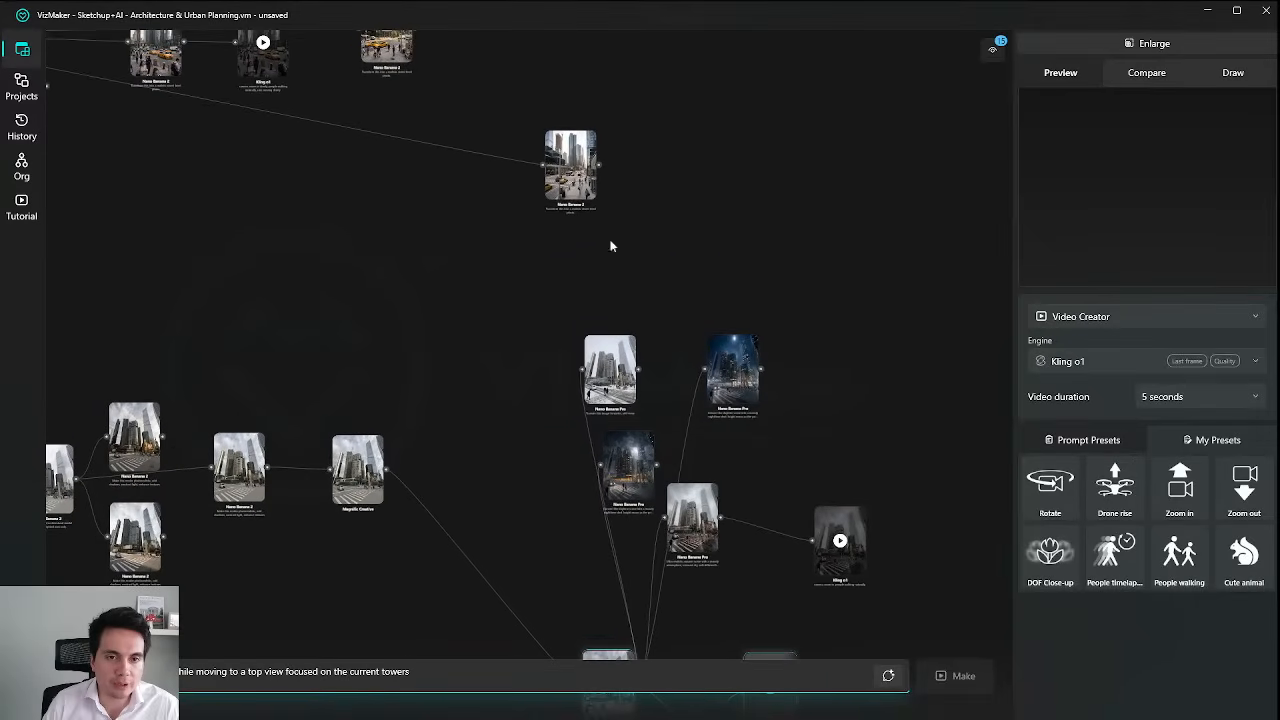
{"action": "scroll", "coordinate": [600, 200], "scroll_direction": "up", "scroll_amount": 6}
{"action": "left_click_drag", "start_coordinate": [770, 183], "coordinate": [513, 293]}
{"action": "left_click", "coordinate": [512, 293]}
{"action": "left_click_drag", "start_coordinate": [795, 365], "coordinate": [840, 440]}
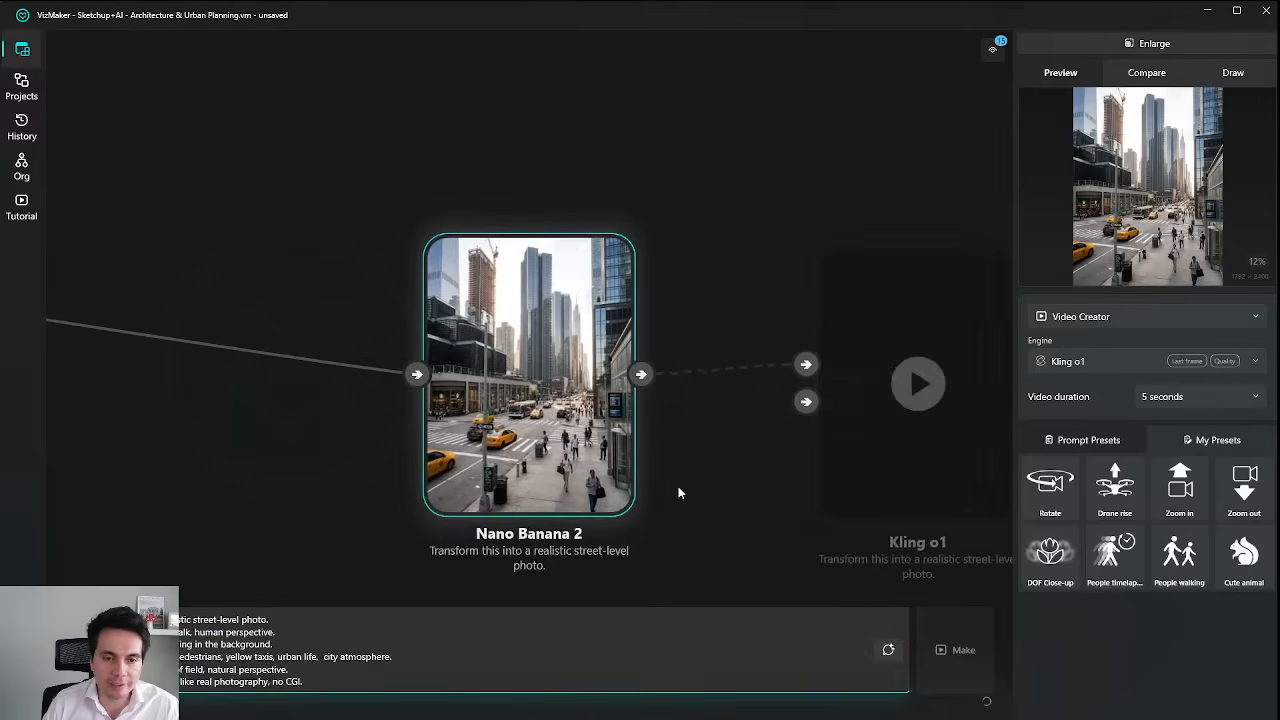
{"action": "left_click_drag", "start_coordinate": [678, 486], "coordinate": [574, 449]}
{"action": "left_click", "coordinate": [456, 669]}
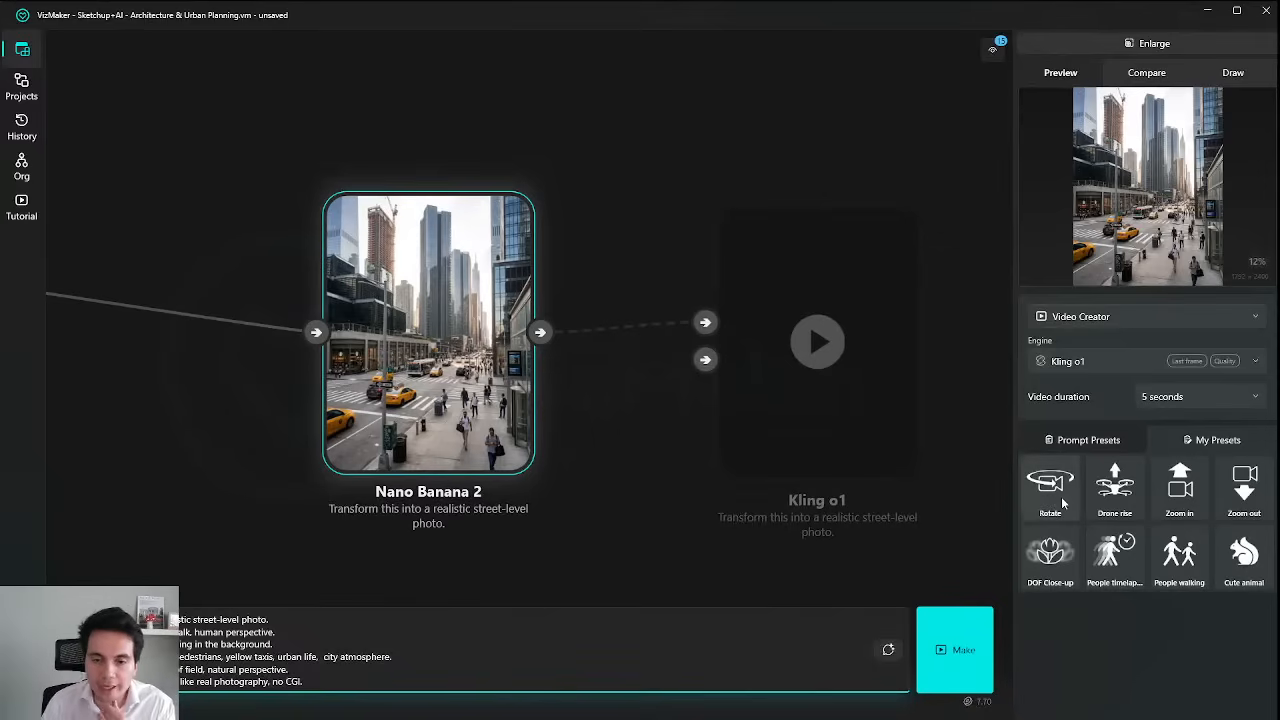
{"action": "left_click", "coordinate": [1140, 572]}
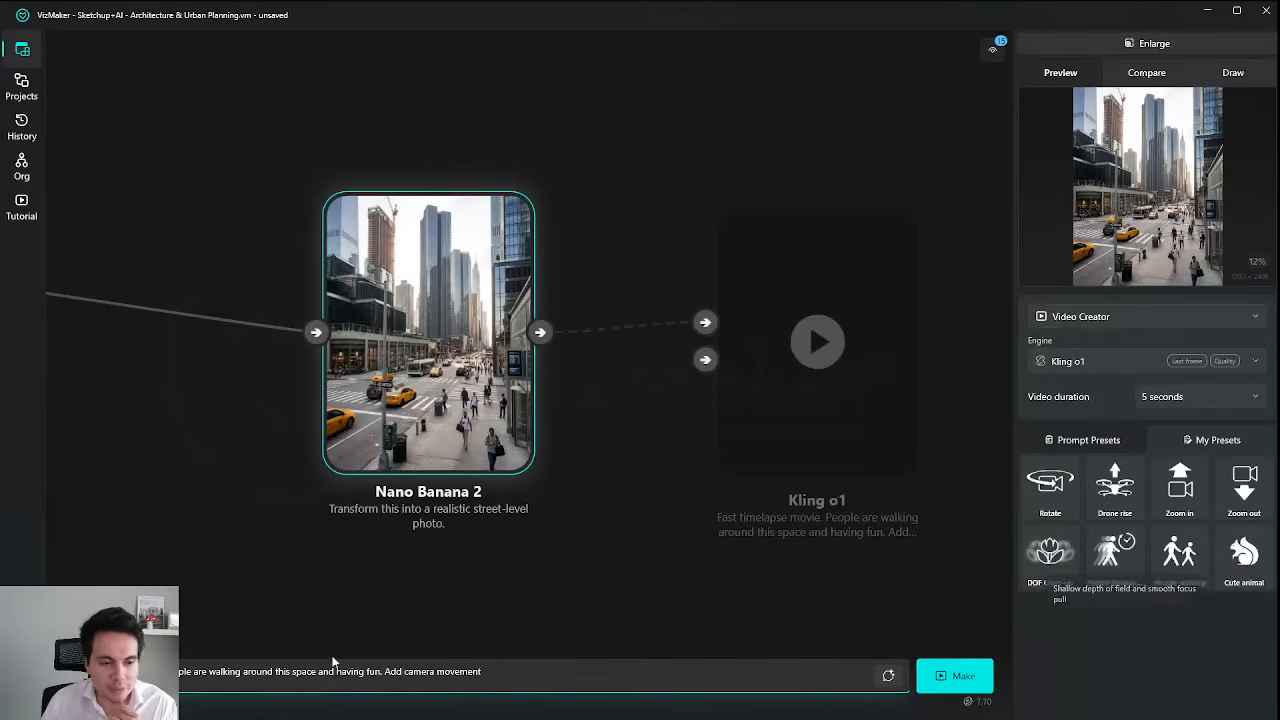
Generate the 5-second Kling o1 timelapse video from the taxi street photo with the preset prompt.
{"action": "key", "text": "ctrl+a"}
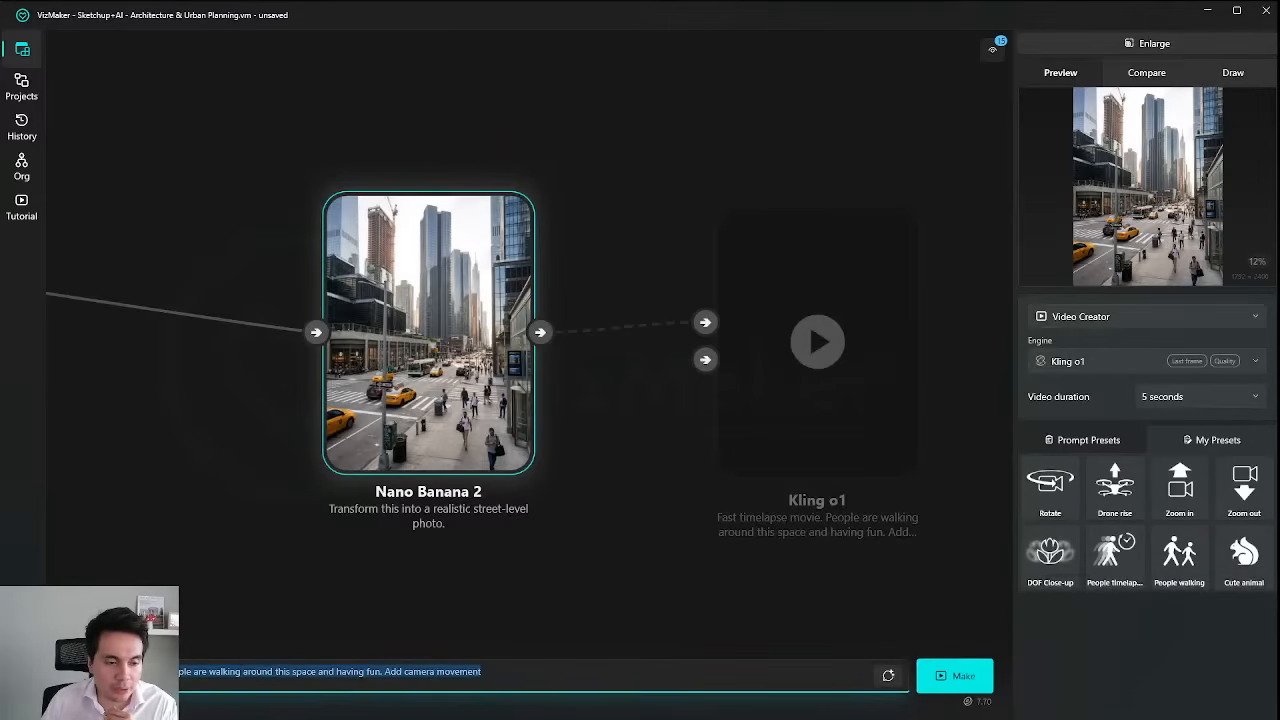
{"action": "left_click", "coordinate": [522, 672]}
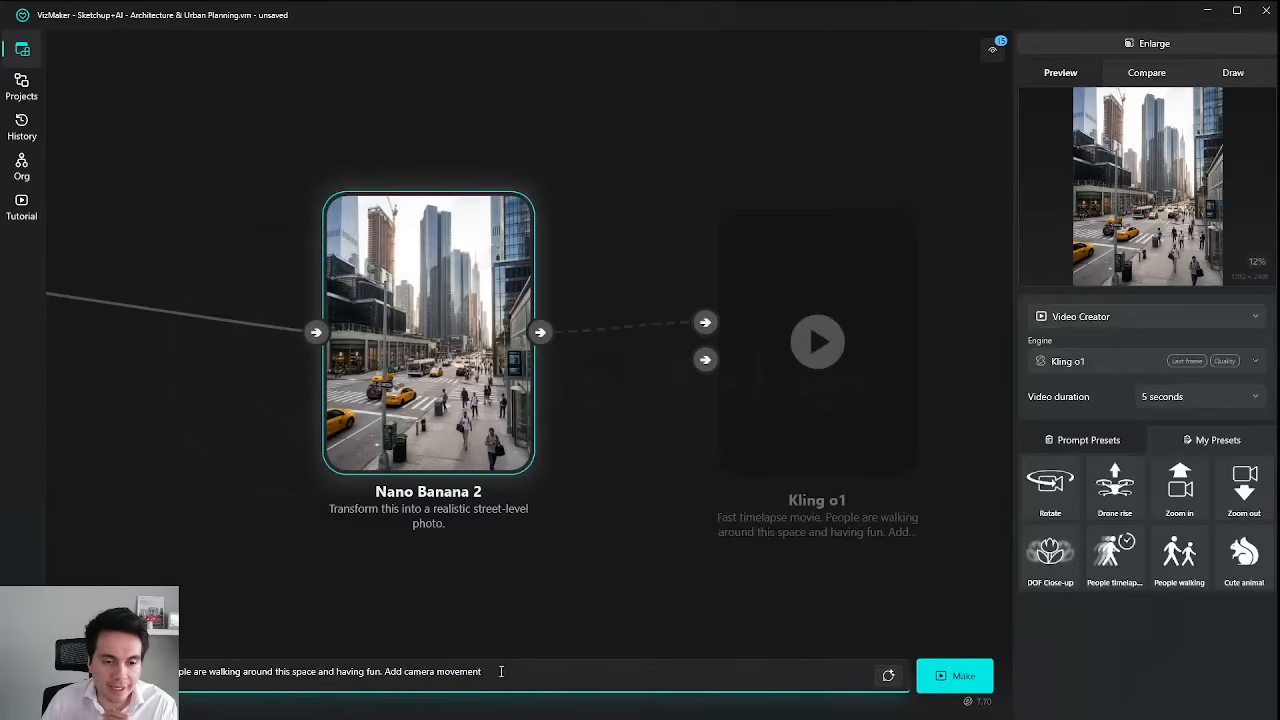
{"action": "key", "text": "ctrl+a"}
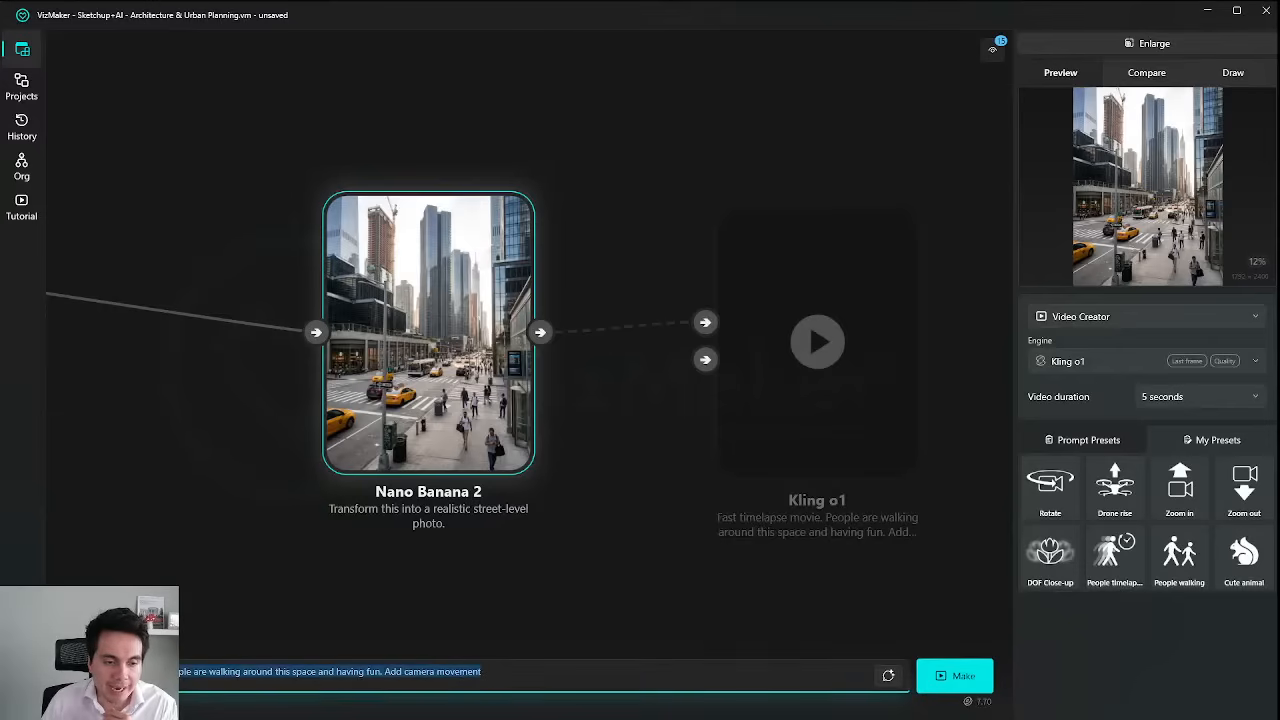
{"action": "left_click", "coordinate": [510, 679]}
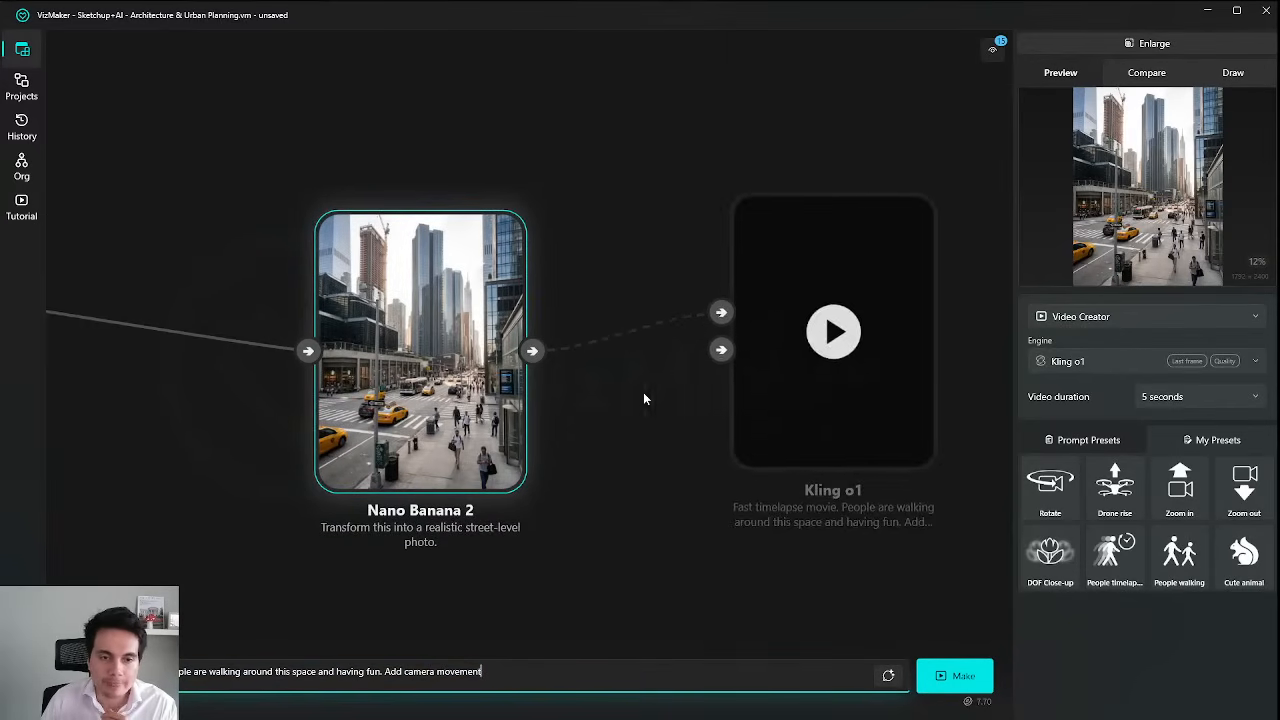
{"action": "left_click", "coordinate": [955, 677]}
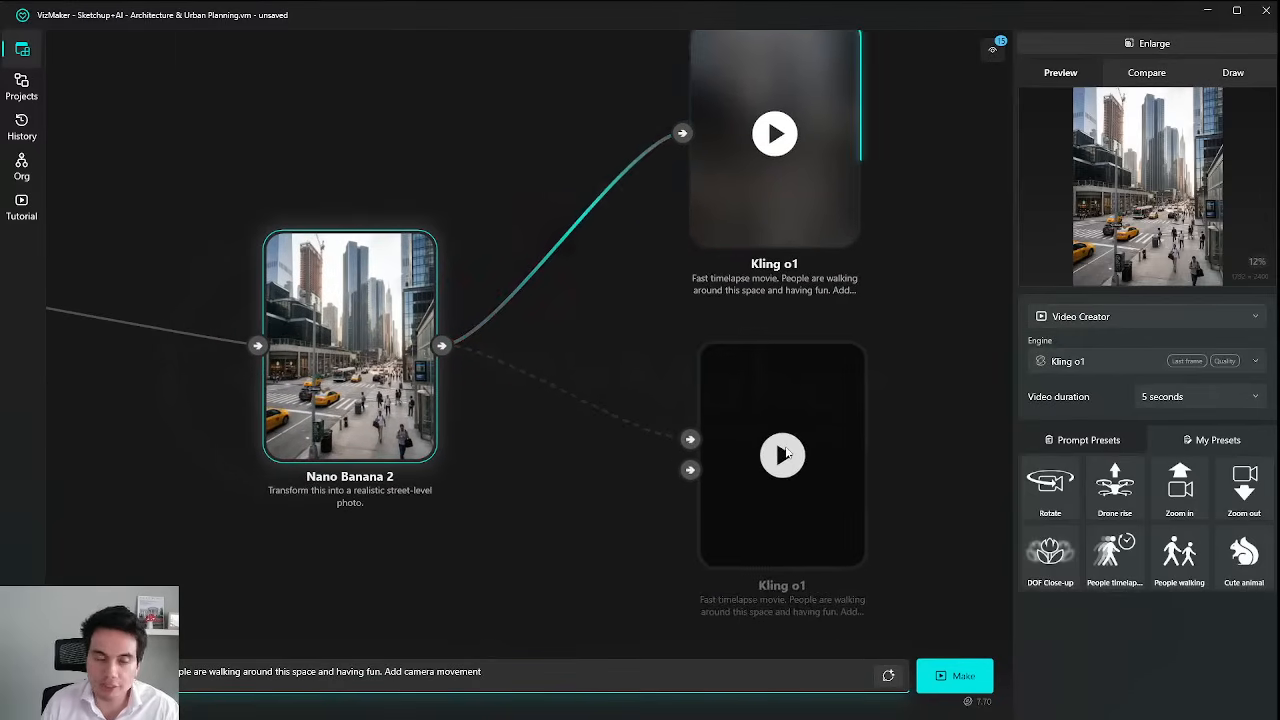
Generate a Kling o1 video from the taxi photo with the prompt "camera zooms in focused on the glass door, people walking naturally. Cars moving slowly".
{"action": "left_click", "coordinate": [535, 675]}
{"action": "key", "text": "ctrl+a"}
{"action": "key", "text": "BackSpace"}
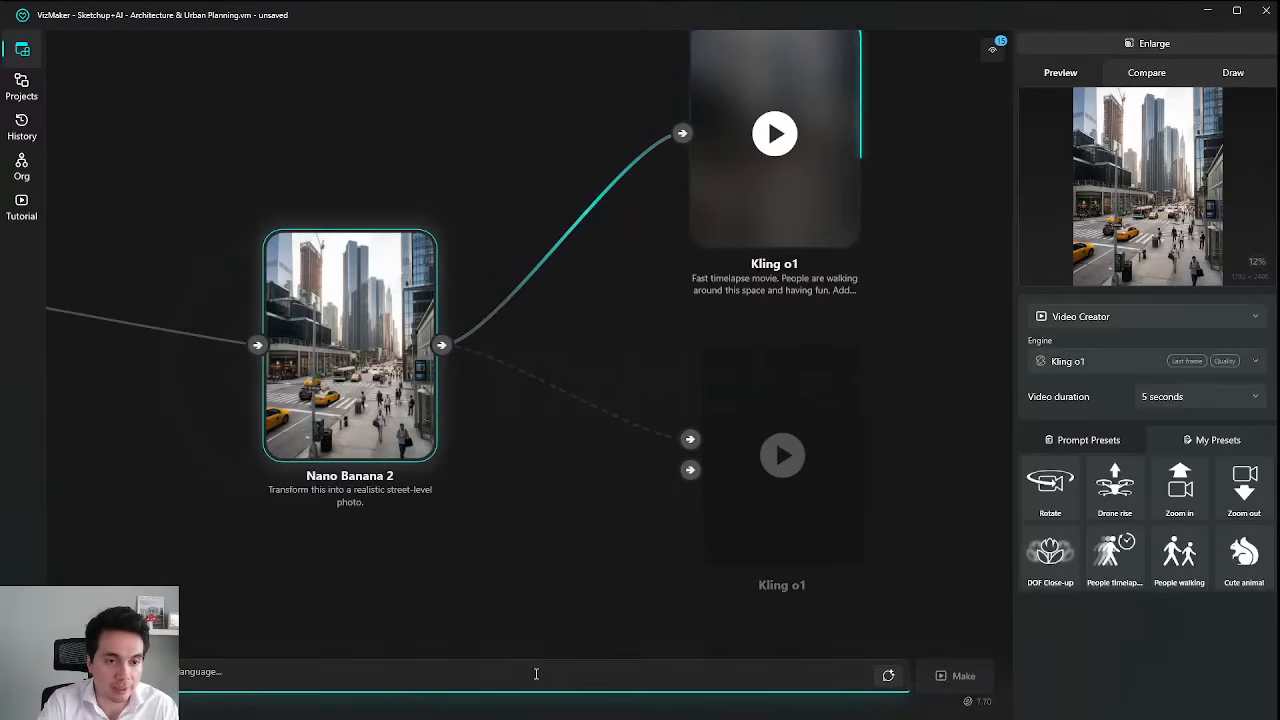
{"action": "type", "text": "camera zooms in fo"}
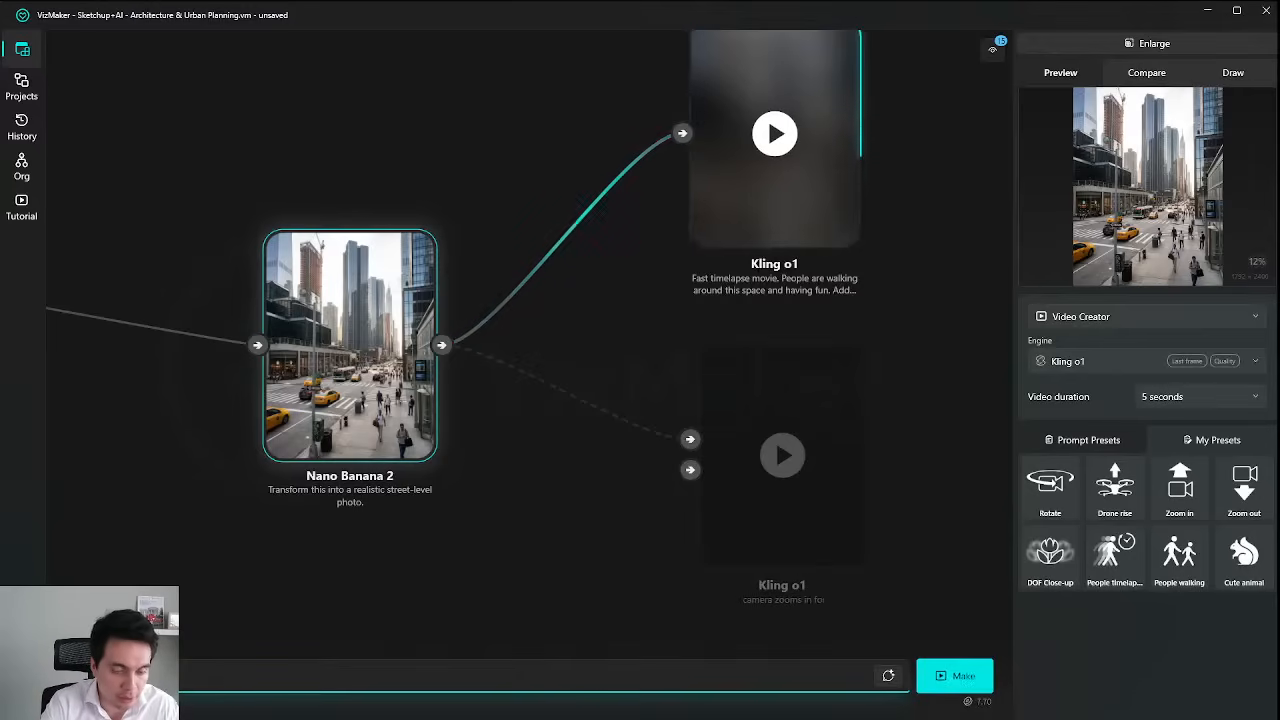
{"action": "key", "text": "BackSpace"}
{"action": "key", "text": "BackSpace"}
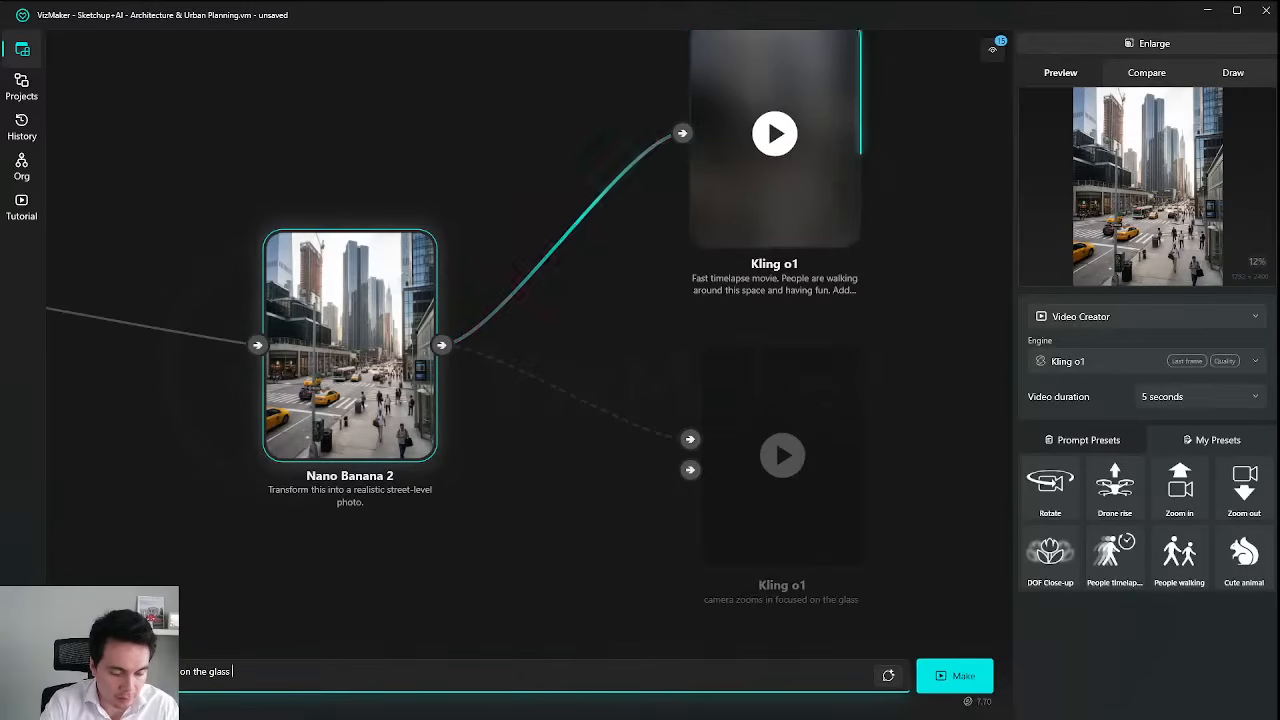
{"action": "type", "text": "movi"}
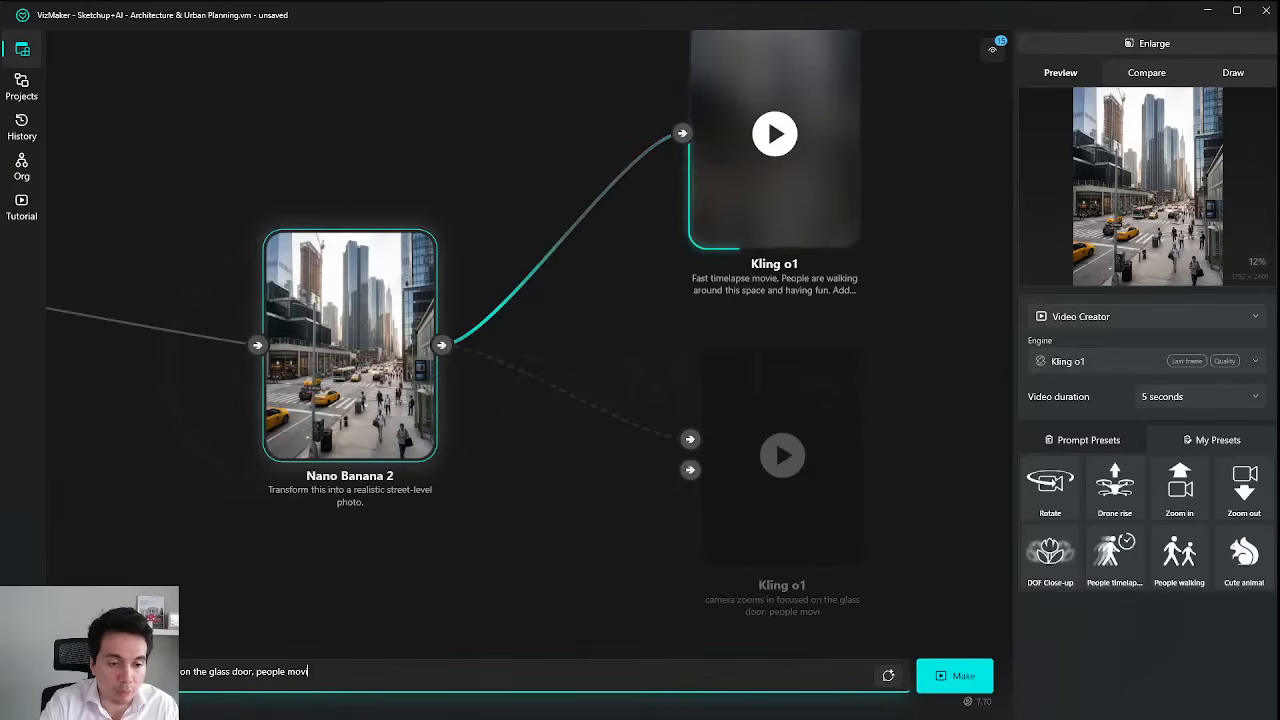
{"action": "key", "text": "BackSpace"}
{"action": "key", "text": "BackSpace"}
{"action": "key", "text": "BackSpace"}
{"action": "key", "text": "BackSpace"}
{"action": "type", "text": "walking naturally"}
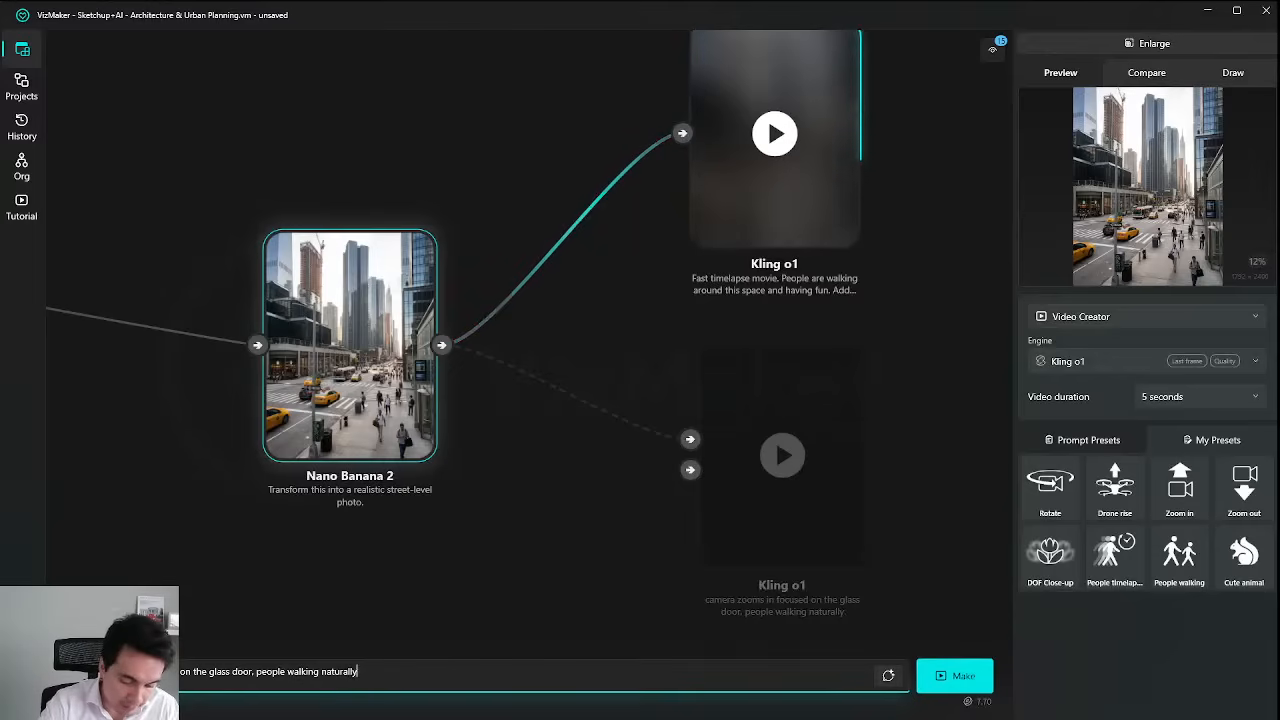
{"action": "type", "text": ". Cars moving slowly"}
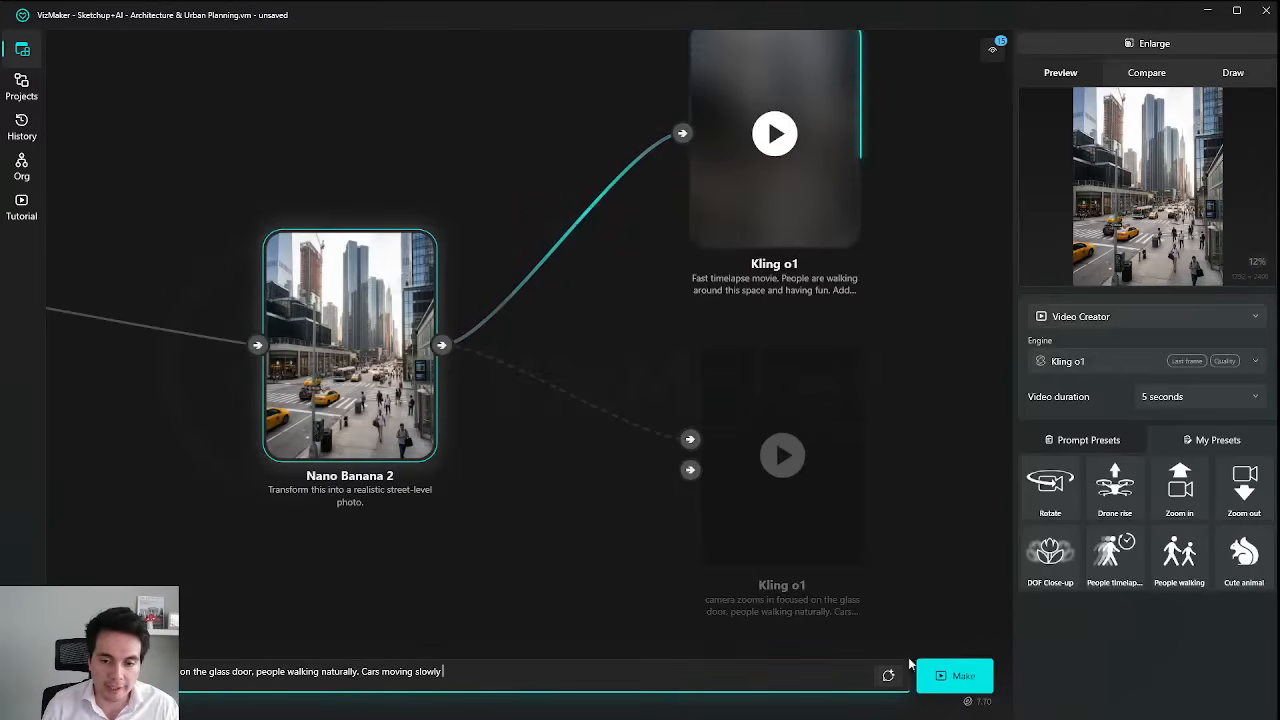
{"action": "left_click", "coordinate": [946, 679]}
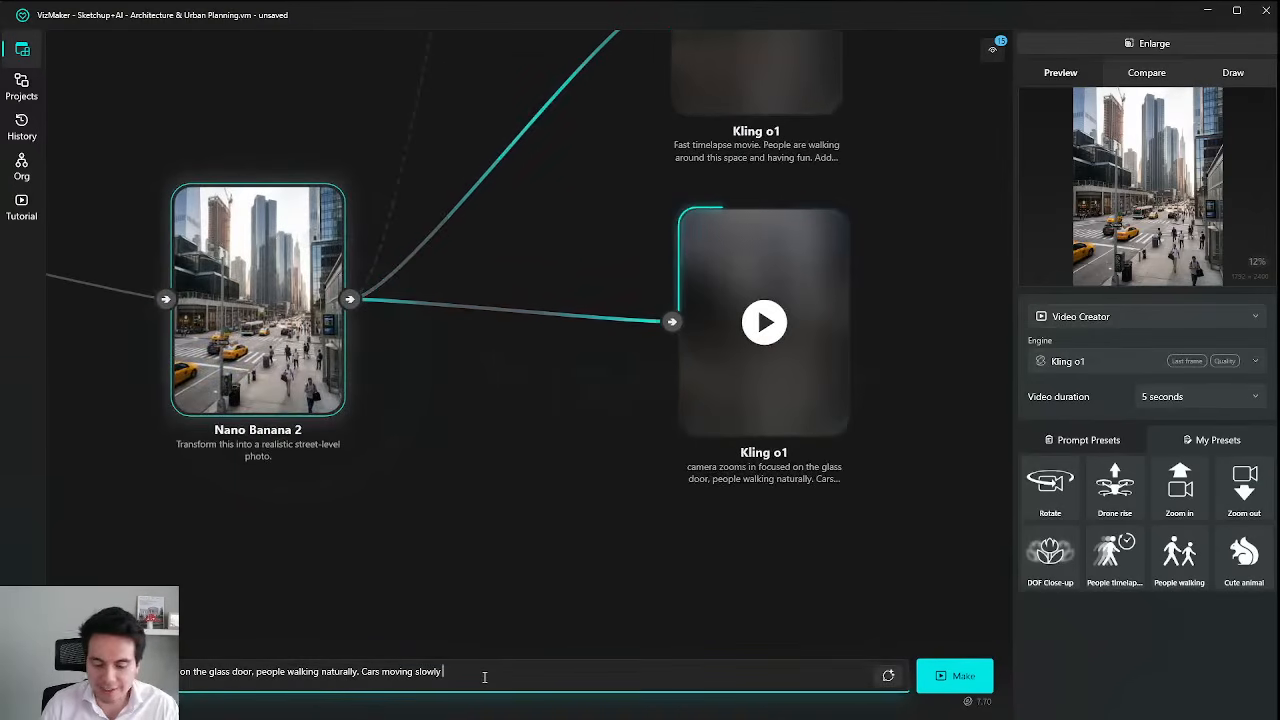
Generate another 5-second Kling o1 video from the taxi street photo with the prompt "timelapse day to night, car light trails".
{"action": "key", "text": "ctrl+a"}
{"action": "key", "text": "BackSpace"}
{"action": "type", "text": "c"}
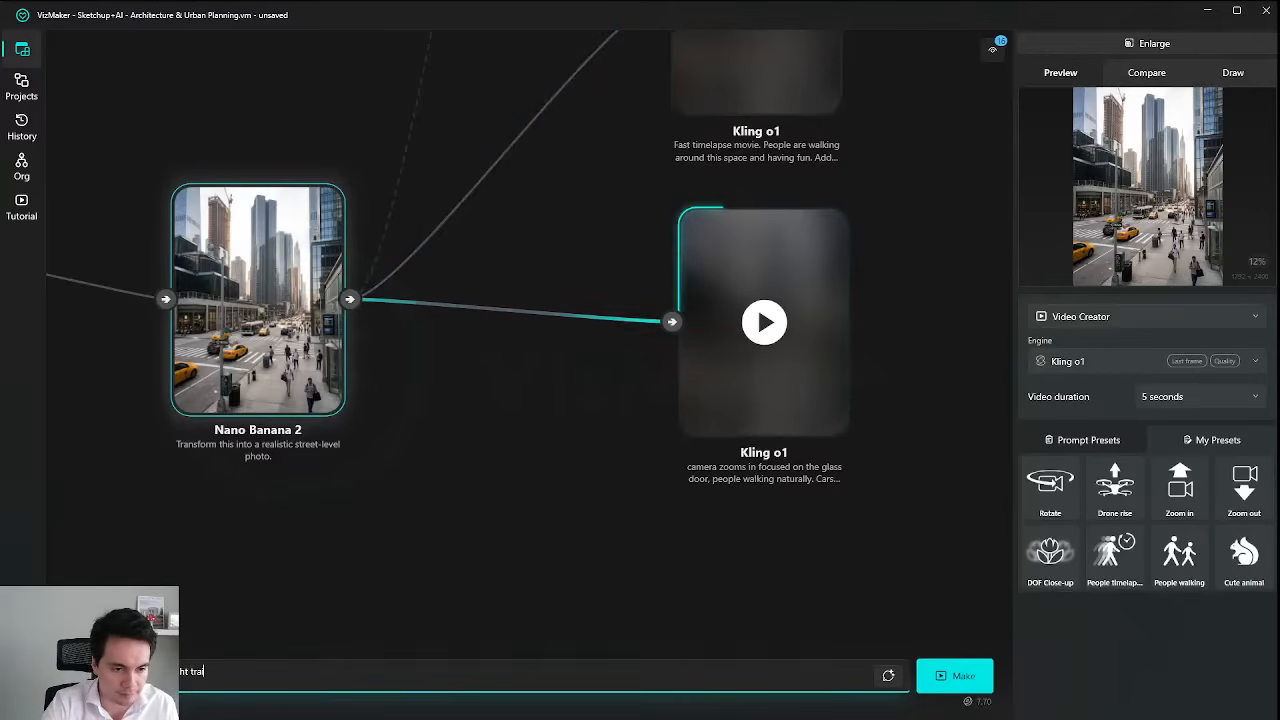
{"action": "type", "text": "ils"}
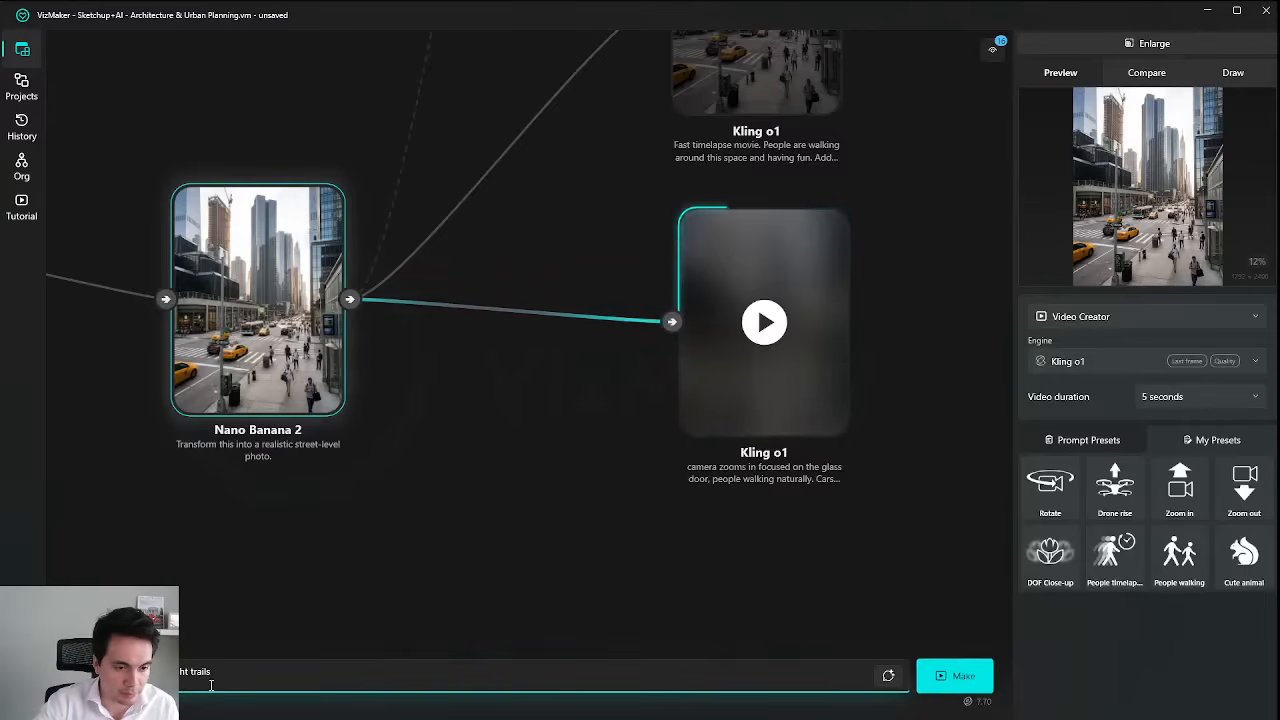
{"action": "left_click", "coordinate": [183, 671]}
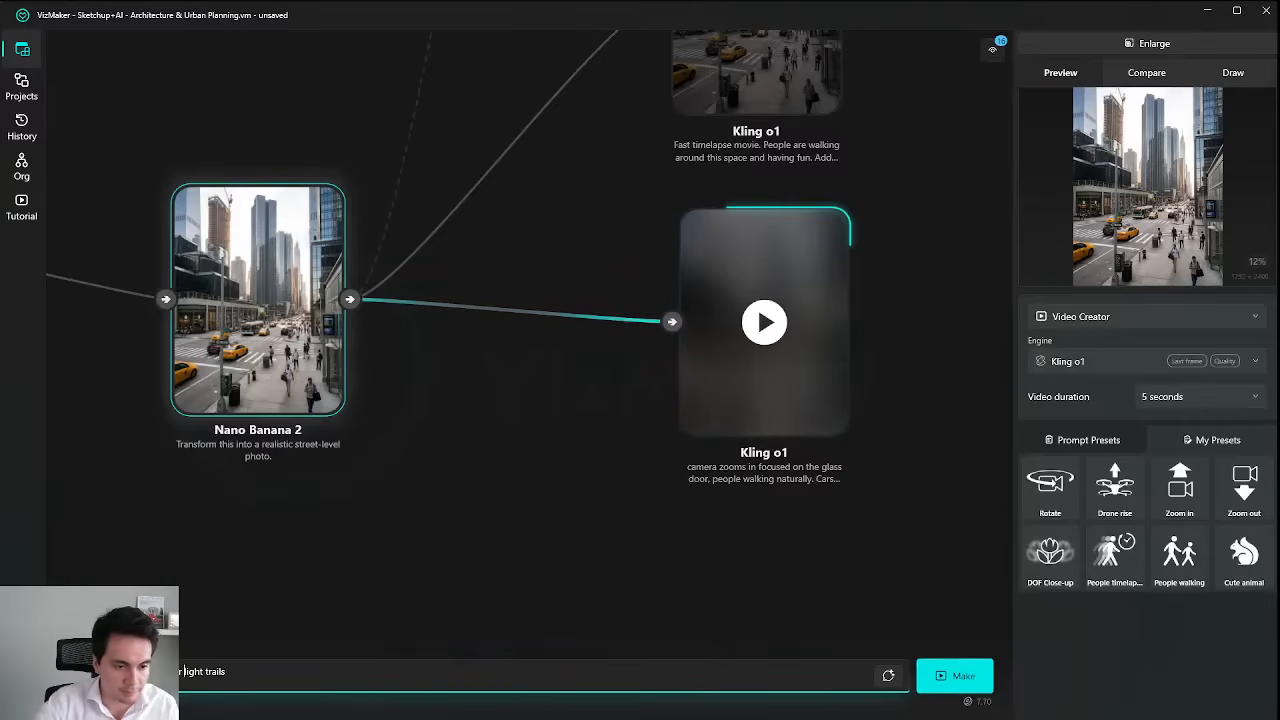
{"action": "left_click", "coordinate": [958, 676]}
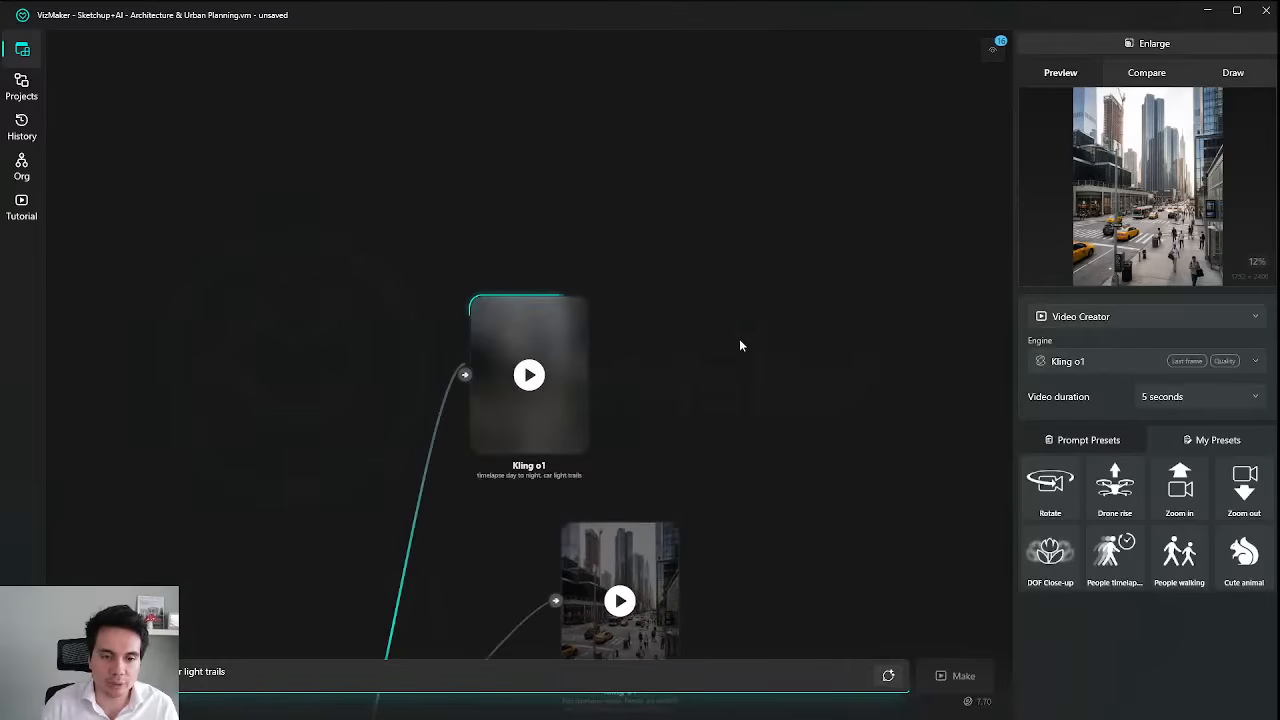
Play the people timelapse video enlarged, and move its node down beside the seasonal and night images.
{"action": "left_click", "coordinate": [1134, 50]}
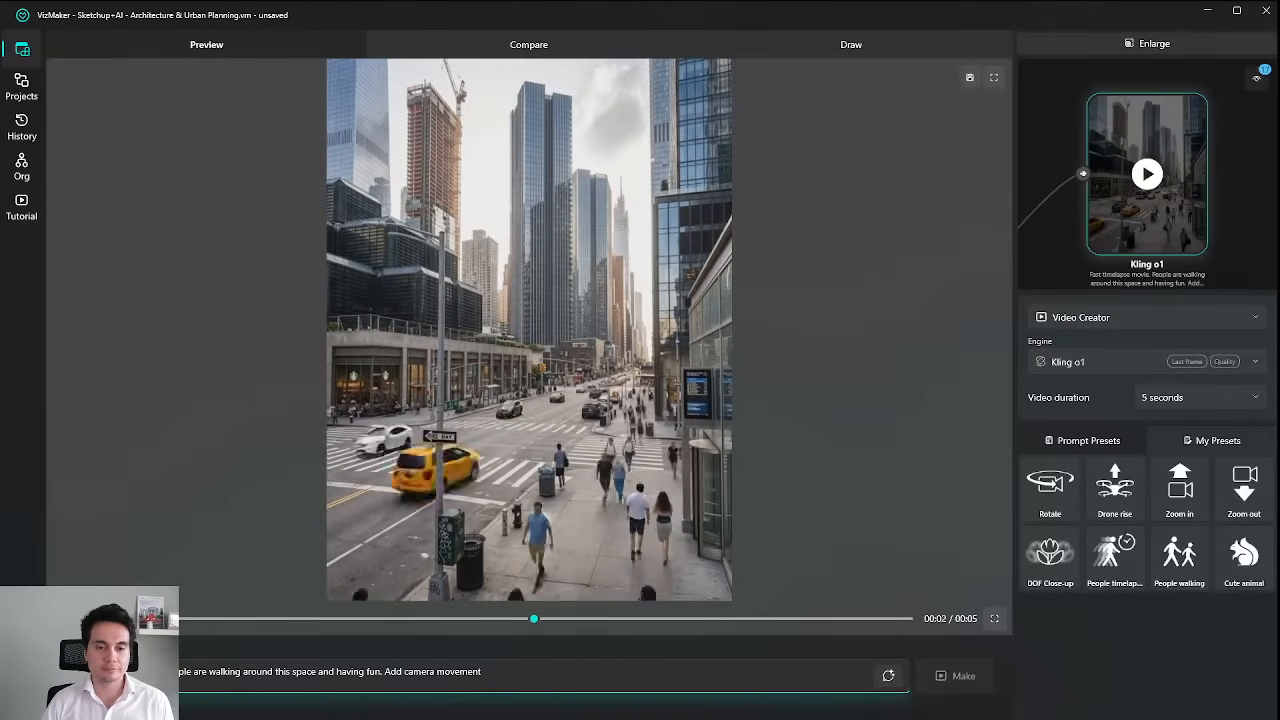
{"action": "left_click", "coordinate": [1155, 56]}
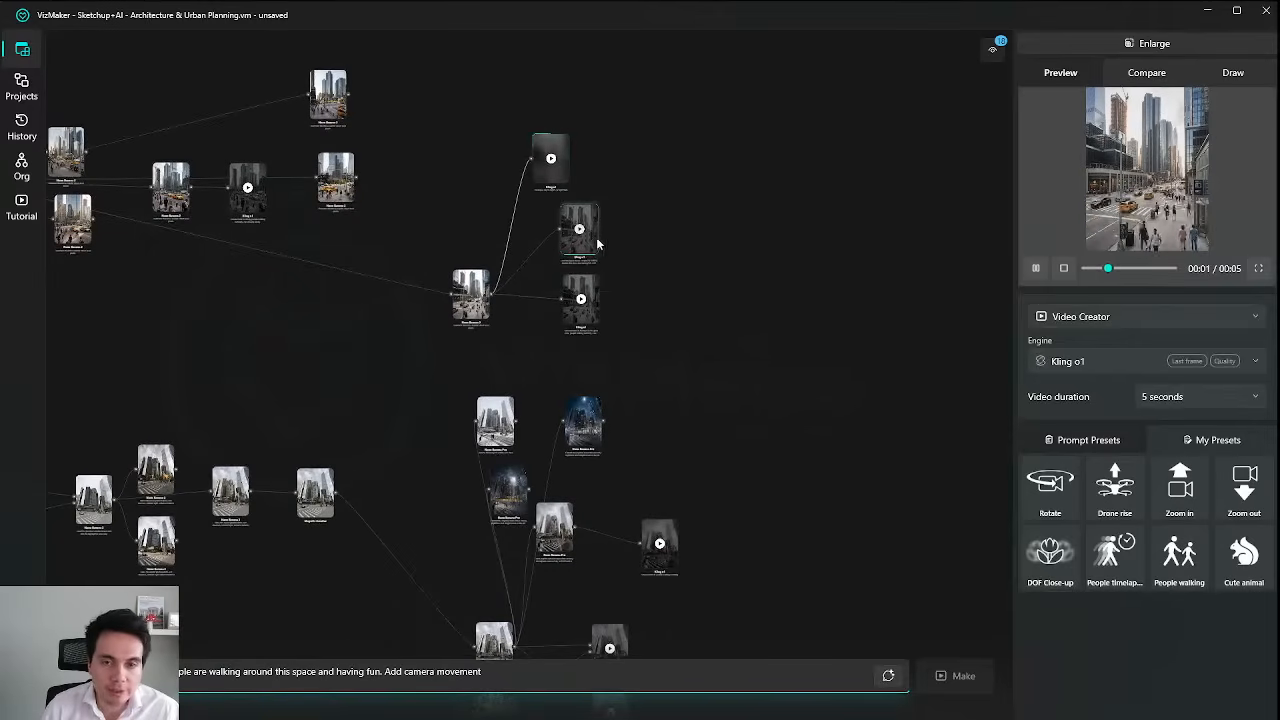
{"action": "left_click_drag", "start_coordinate": [598, 244], "coordinate": [724, 387]}
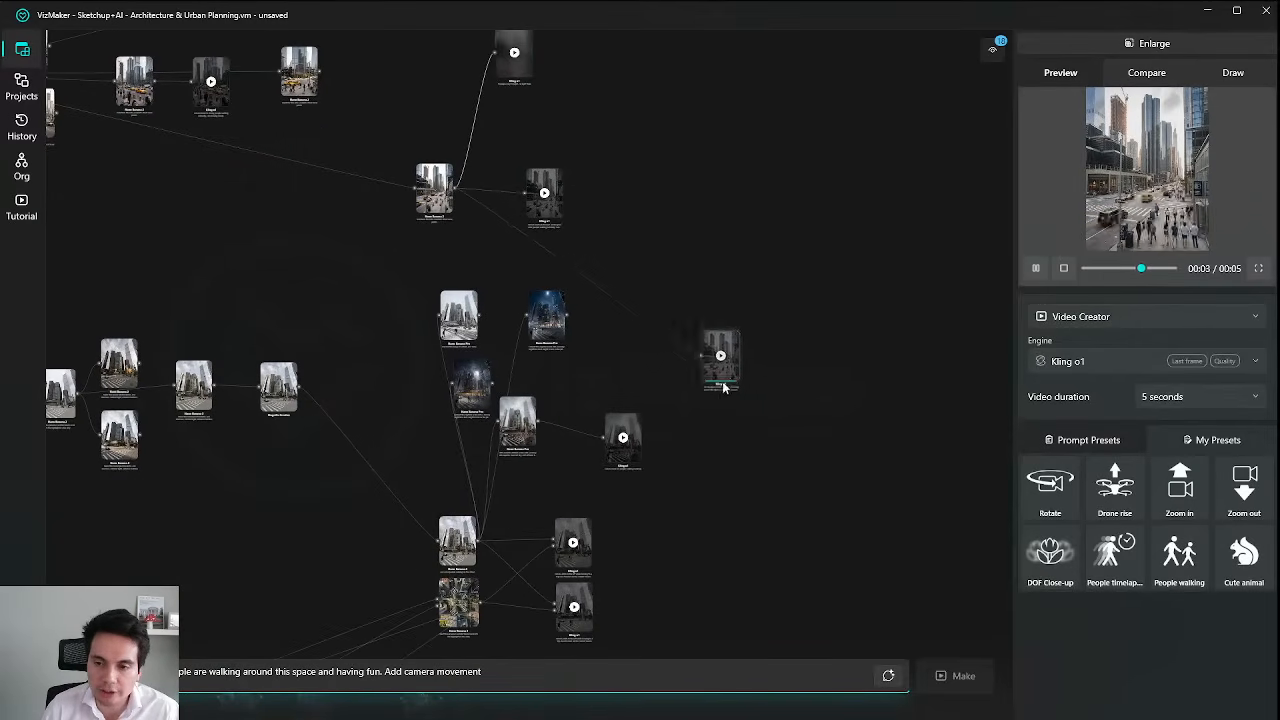
Move the autumn scene's zoom-in video directly beneath the people timelapse video.
{"action": "scroll", "coordinate": [686, 403], "scroll_direction": "up", "scroll_amount": 6}
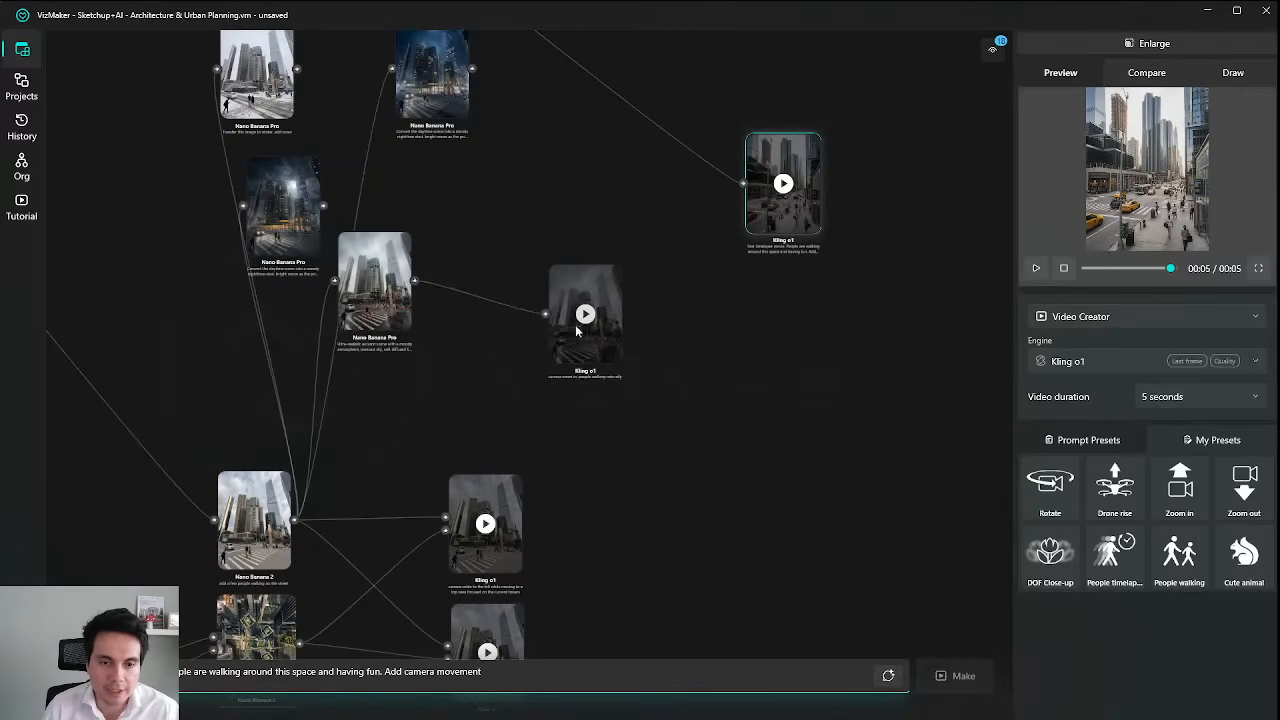
{"action": "left_click_drag", "start_coordinate": [576, 332], "coordinate": [775, 343]}
{"action": "left_click_drag", "start_coordinate": [712, 387], "coordinate": [530, 456]}
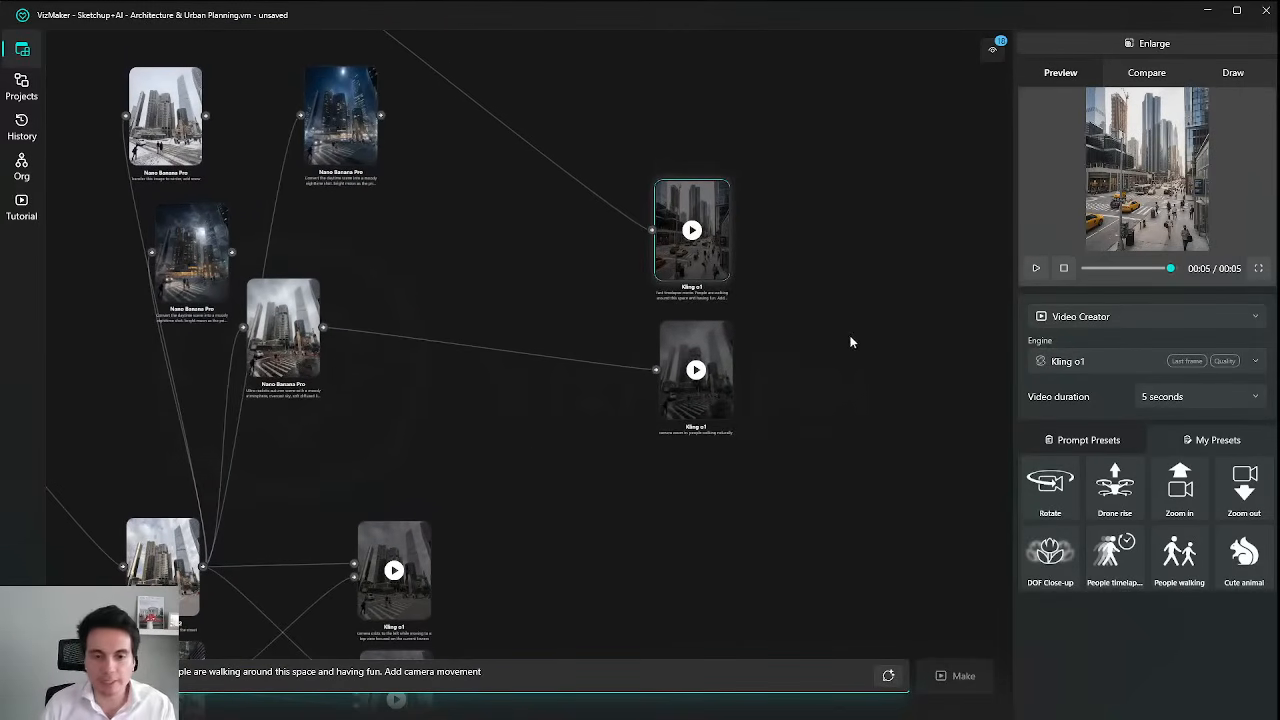
{"action": "left_click_drag", "start_coordinate": [791, 344], "coordinate": [803, 374]}
{"action": "scroll", "coordinate": [803, 374], "scroll_direction": "down", "scroll_amount": 3}
{"action": "left_click_drag", "start_coordinate": [714, 257], "coordinate": [677, 211]}
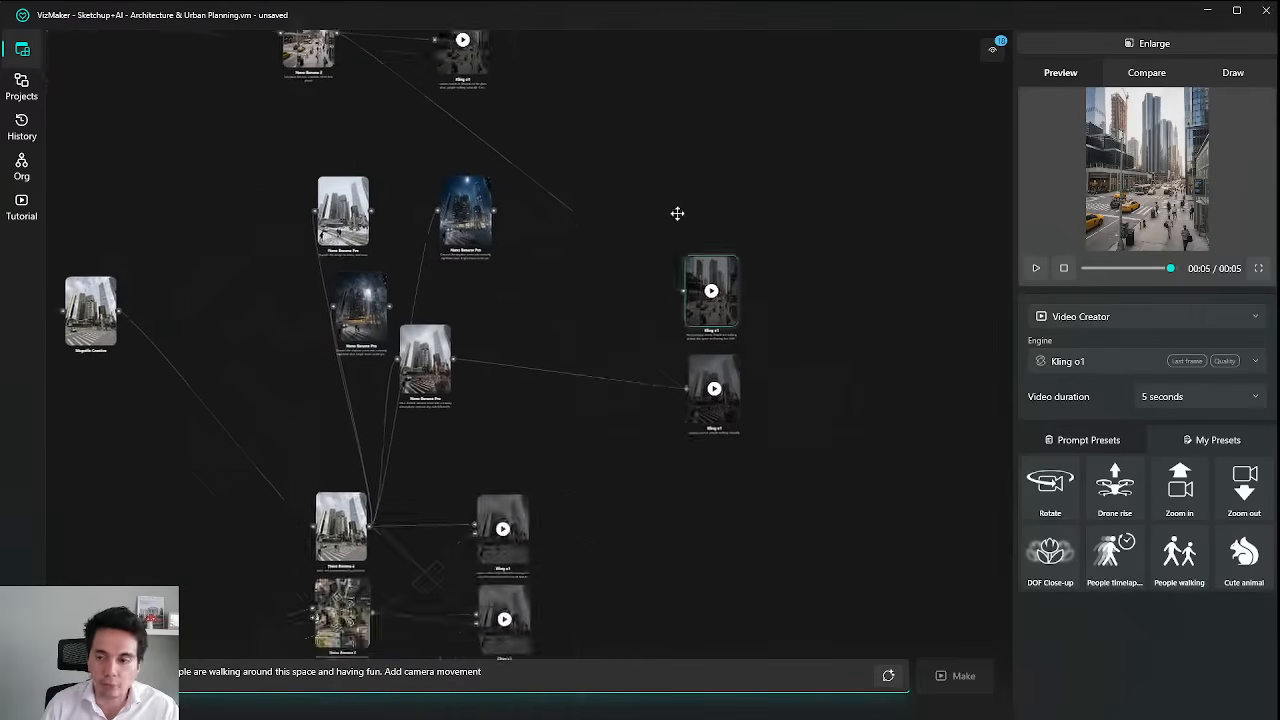
{"action": "scroll", "coordinate": [700, 358], "scroll_direction": "up", "scroll_amount": 3}
{"action": "left_click_drag", "start_coordinate": [700, 358], "coordinate": [651, 343]}
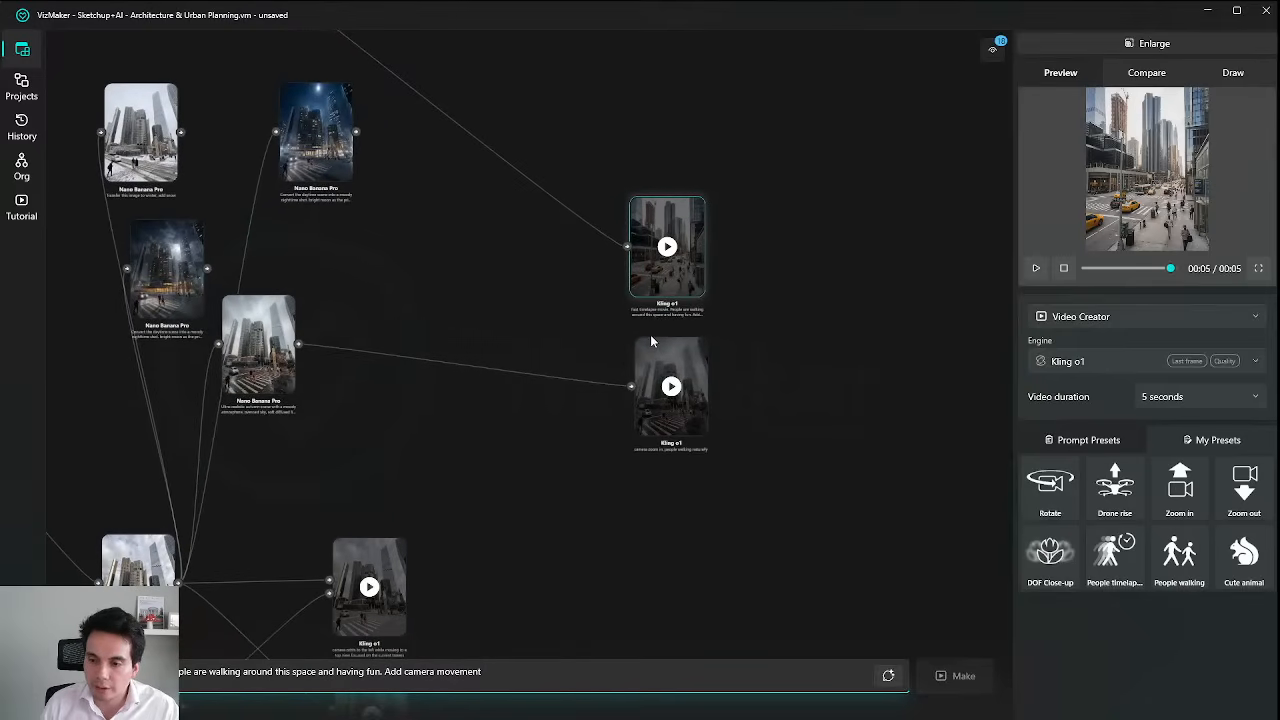
{"action": "scroll", "coordinate": [651, 343], "scroll_direction": "up", "scroll_amount": 2}
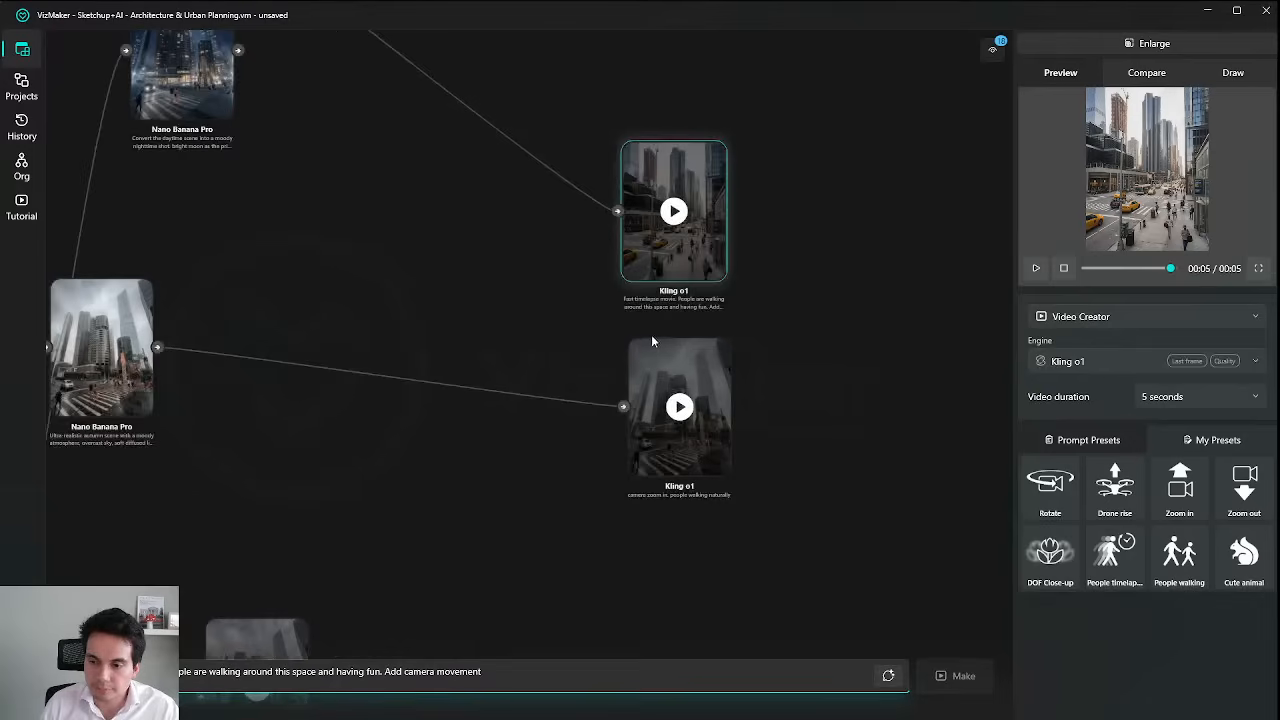
{"action": "left_click_drag", "start_coordinate": [651, 343], "coordinate": [663, 363]}
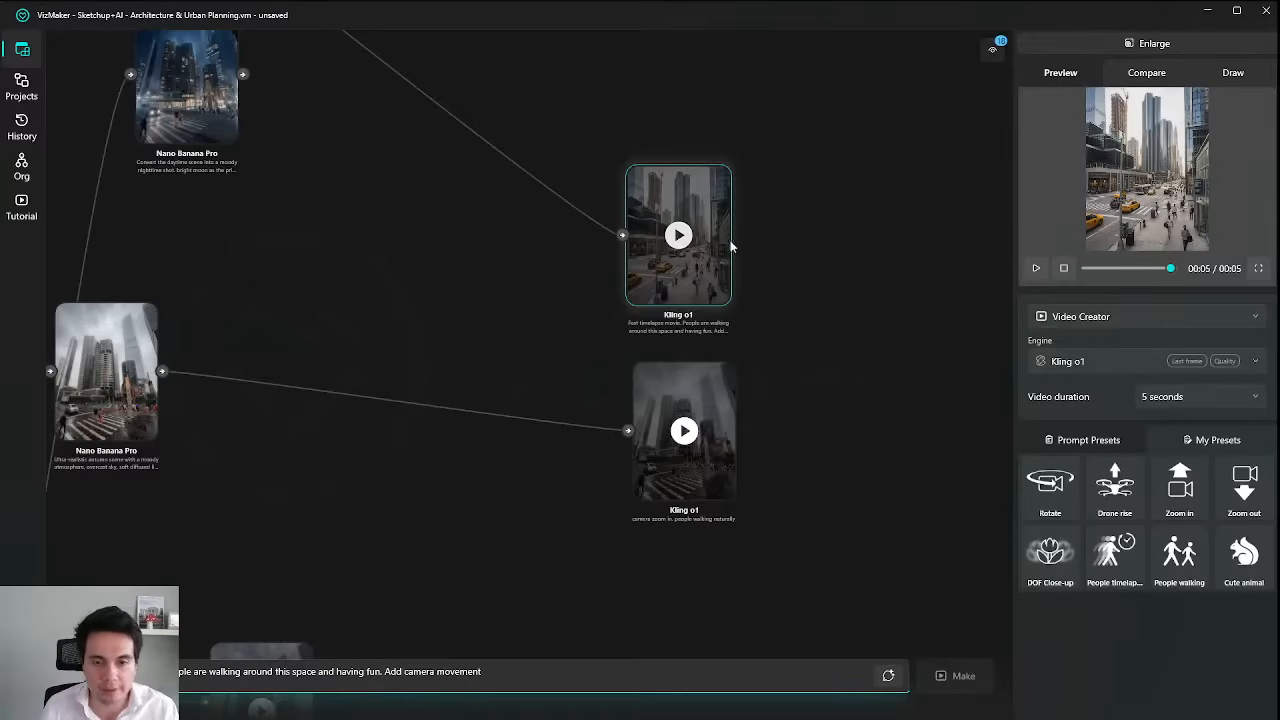
Shift the people timelapse video and the autumn zoom-in video closer to the seasonal images, keeping them stacked.
{"action": "left_click_drag", "start_coordinate": [690, 265], "coordinate": [623, 231]}
{"action": "left_click_drag", "start_coordinate": [700, 450], "coordinate": [631, 430]}
{"action": "left_click", "coordinate": [786, 400]}
{"action": "scroll", "coordinate": [786, 400], "scroll_direction": "down", "scroll_amount": 5}
{"action": "left_click_drag", "start_coordinate": [723, 434], "coordinate": [743, 355]}
{"action": "scroll", "coordinate": [691, 457], "scroll_direction": "up", "scroll_amount": 2}
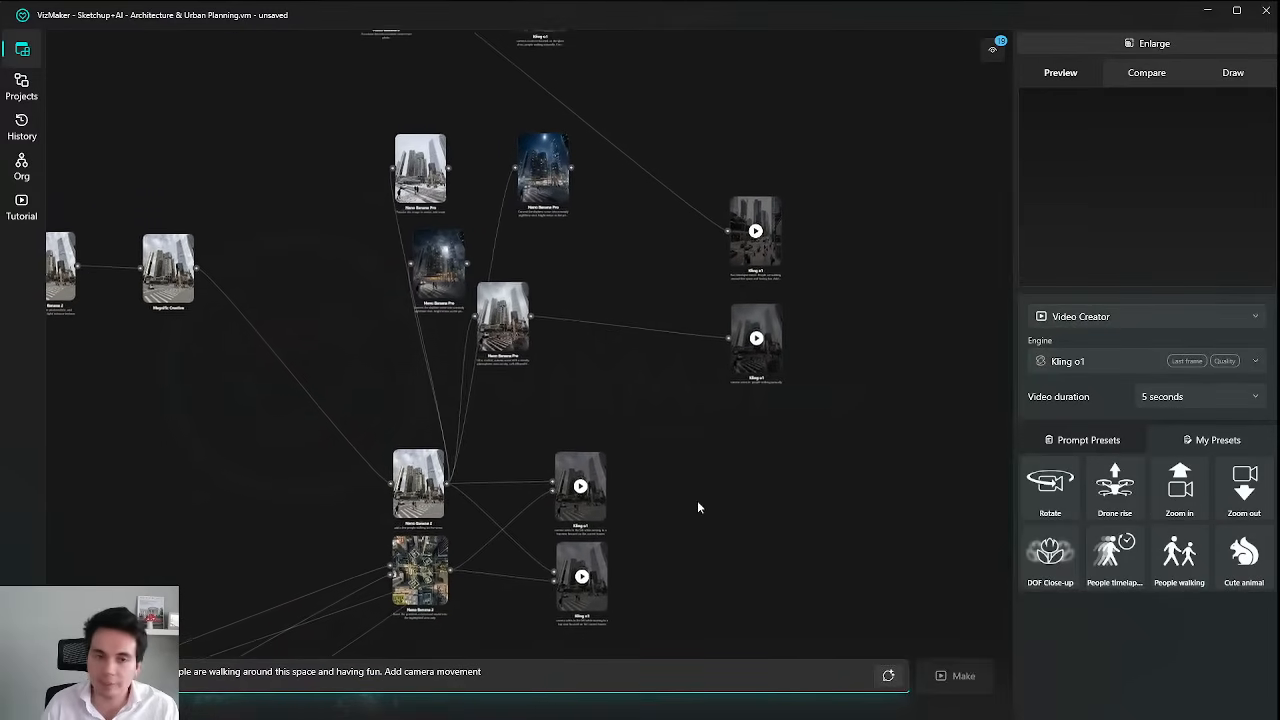
Reposition the day-to-night timelapse video and the glass-door zoom video beside the taxi street photo.
{"action": "scroll", "coordinate": [666, 254], "scroll_direction": "down", "scroll_amount": 3}
{"action": "scroll", "coordinate": [580, 168], "scroll_direction": "up", "scroll_amount": 5}
{"action": "scroll", "coordinate": [734, 223], "scroll_direction": "down", "scroll_amount": 3}
{"action": "left_click_drag", "start_coordinate": [734, 223], "coordinate": [720, 374]}
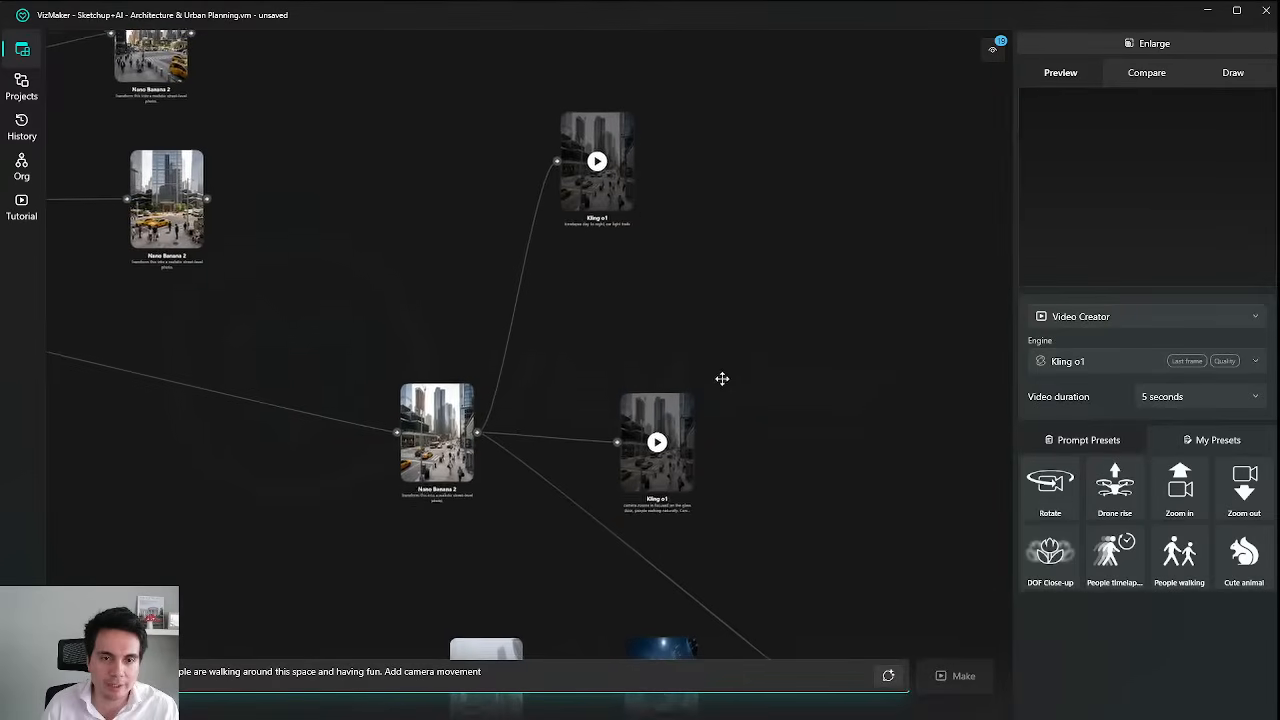
{"action": "left_click_drag", "start_coordinate": [630, 210], "coordinate": [716, 276]}
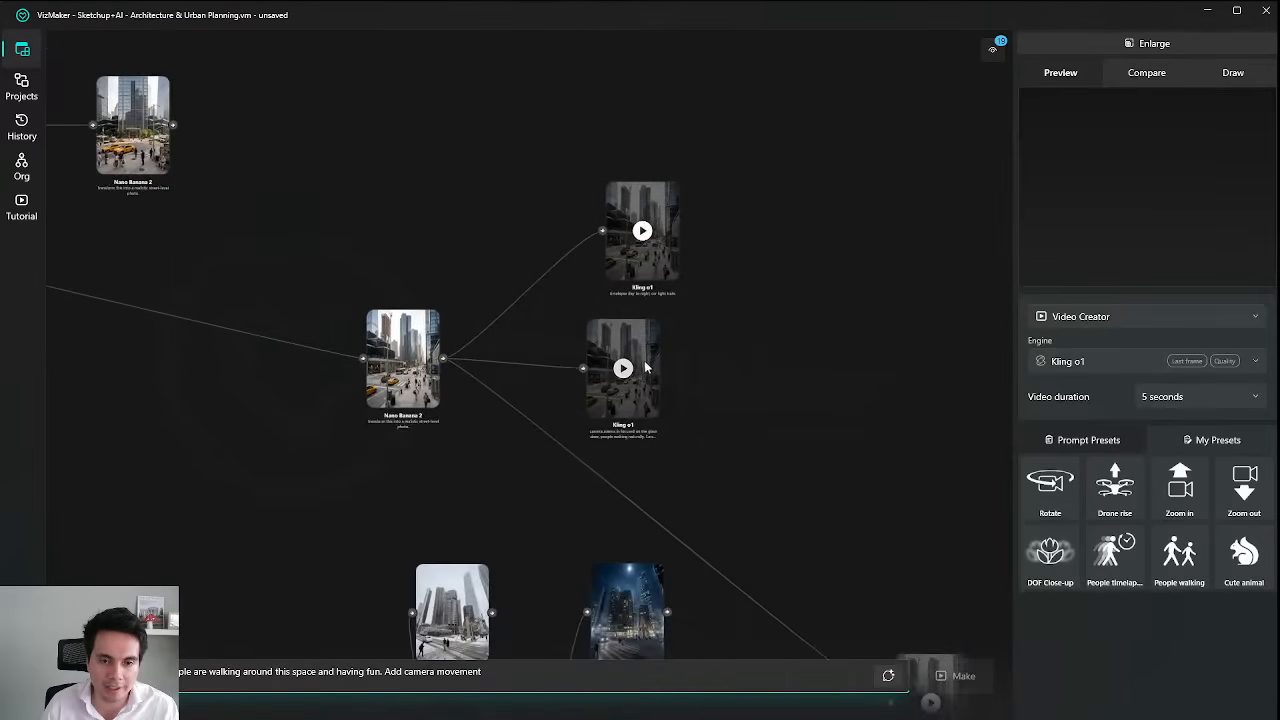
{"action": "left_click_drag", "start_coordinate": [620, 363], "coordinate": [672, 423]}
Align the day-to-night timelapse video above the glass-door zoom video, and play it enlarged.
{"action": "scroll", "coordinate": [683, 282], "scroll_direction": "up", "scroll_amount": 3}
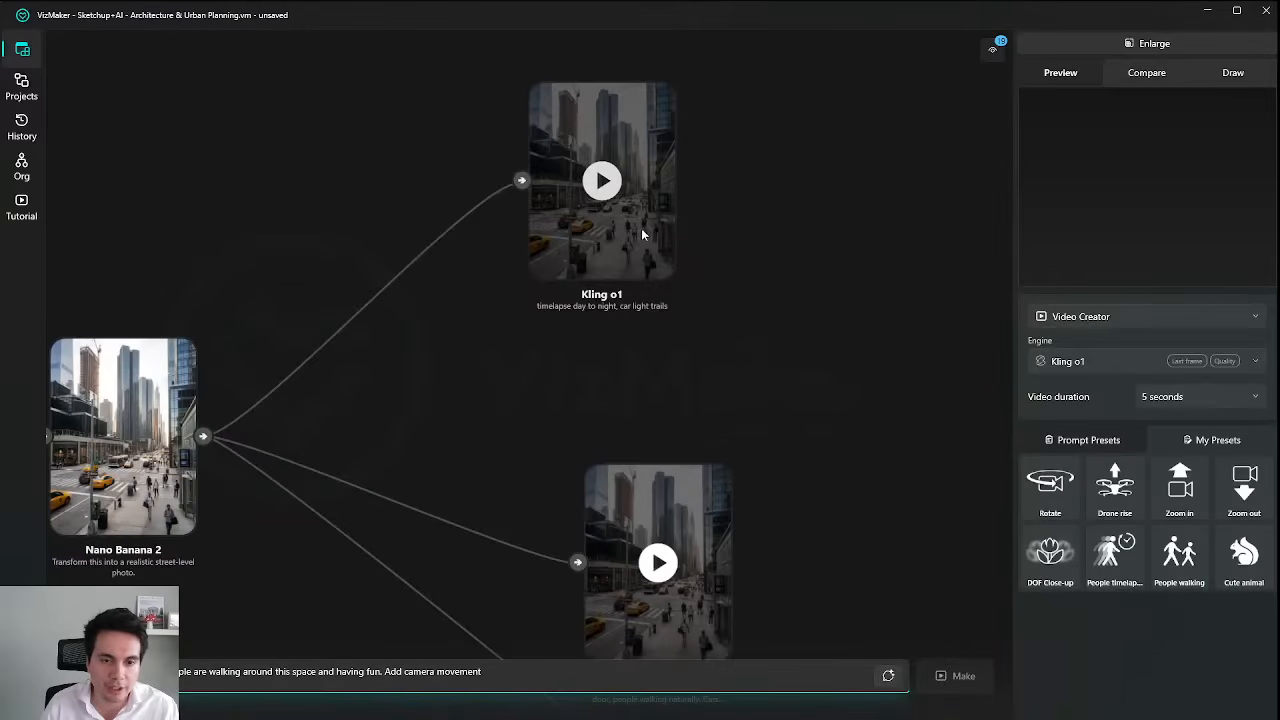
{"action": "left_click_drag", "start_coordinate": [640, 240], "coordinate": [674, 282]}
{"action": "left_click", "coordinate": [1140, 44]}
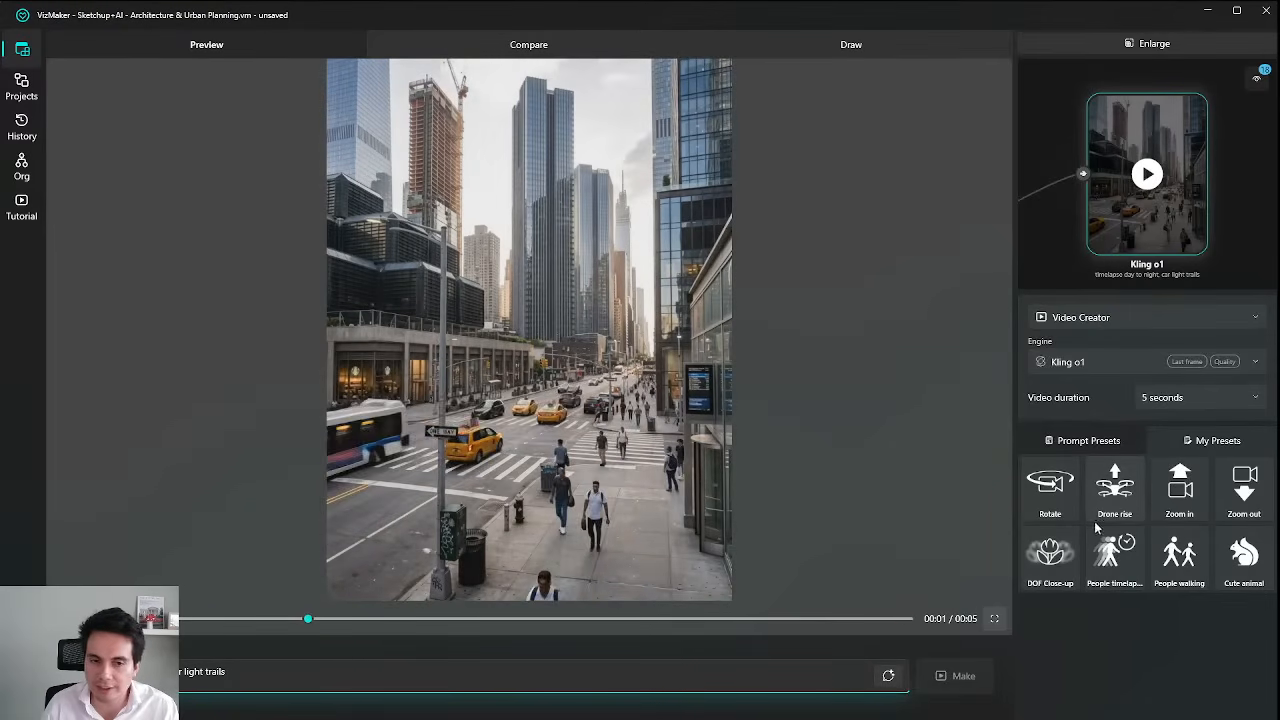
{"action": "left_click", "coordinate": [1154, 43]}
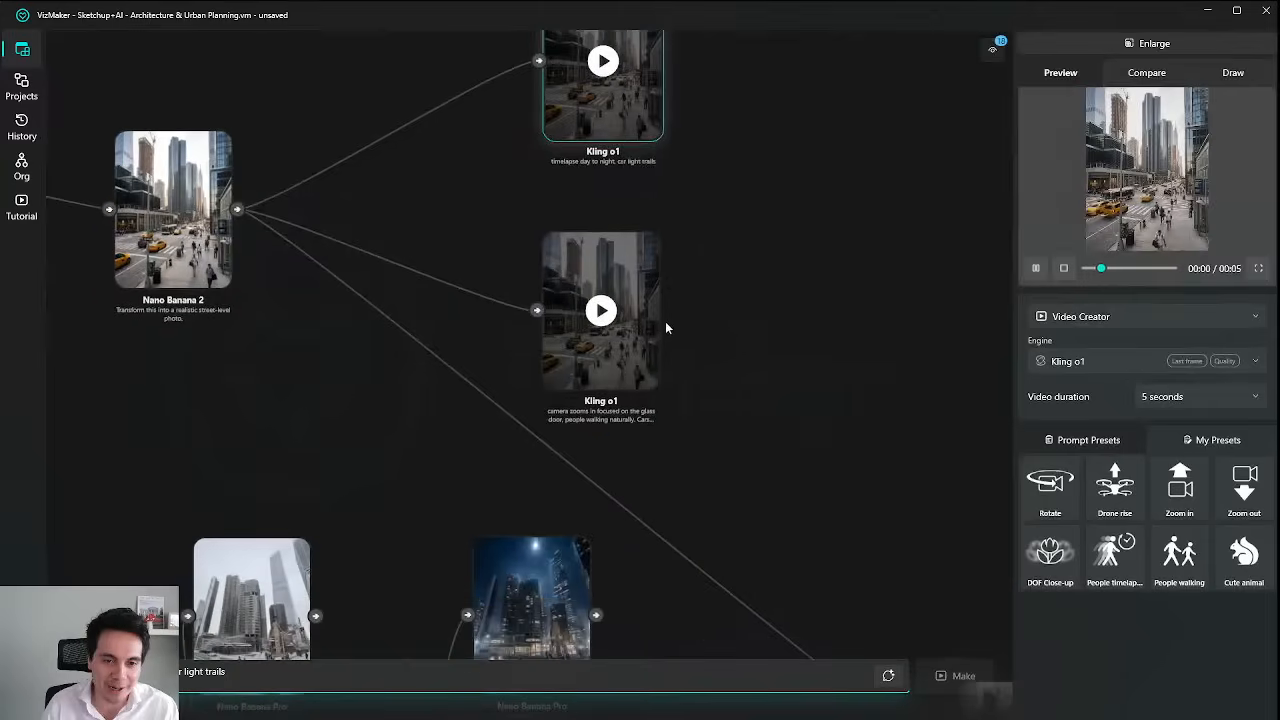
Move the glass-door zoom video farther from the taxi street photo, and play it enlarged.
{"action": "scroll", "coordinate": [760, 350], "scroll_direction": "down", "scroll_amount": 3}
{"action": "scroll", "coordinate": [729, 329], "scroll_direction": "up", "scroll_amount": 8}
{"action": "scroll", "coordinate": [739, 405], "scroll_direction": "down", "scroll_amount": 5}
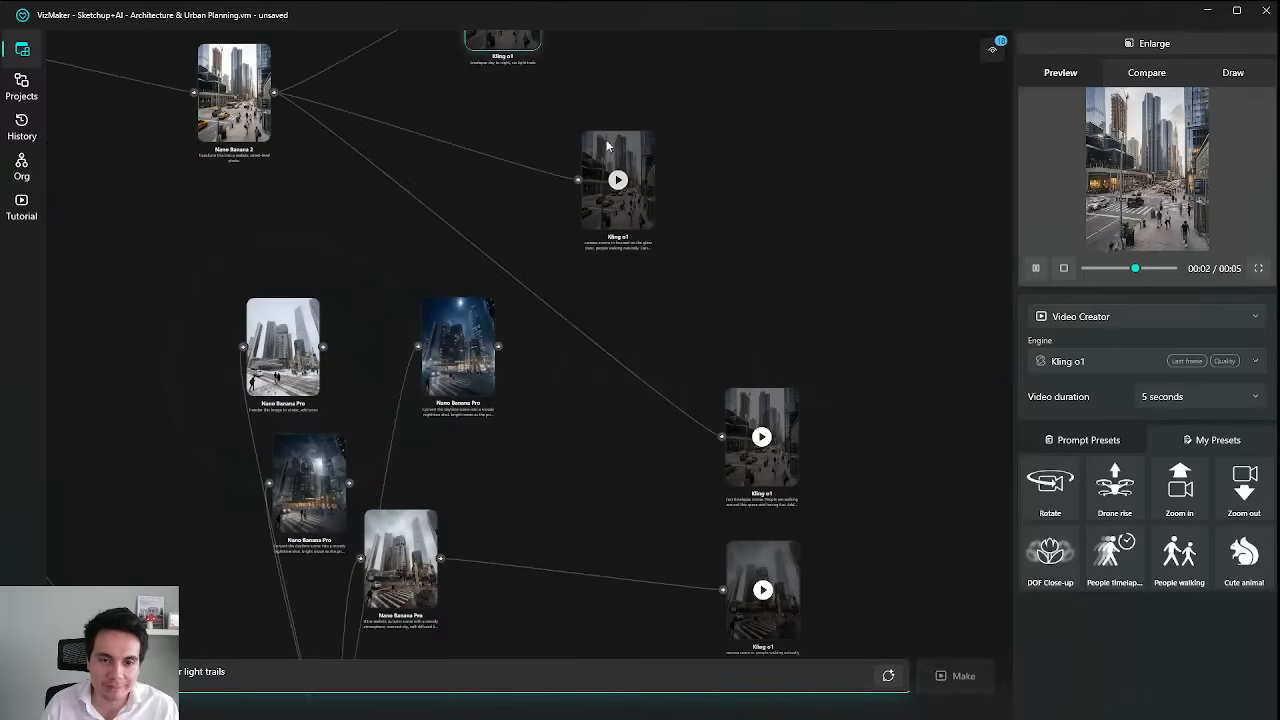
{"action": "left_click", "coordinate": [608, 175]}
{"action": "left_click", "coordinate": [1175, 50]}
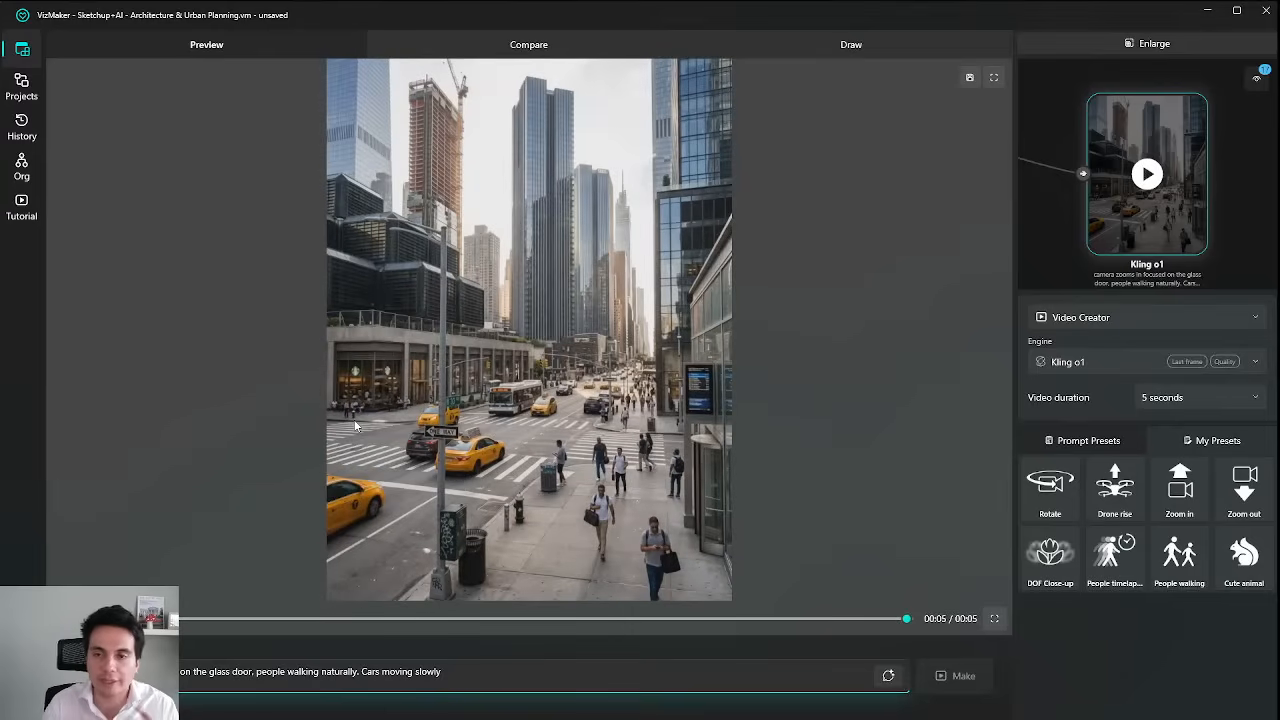
{"action": "left_click", "coordinate": [1150, 46]}
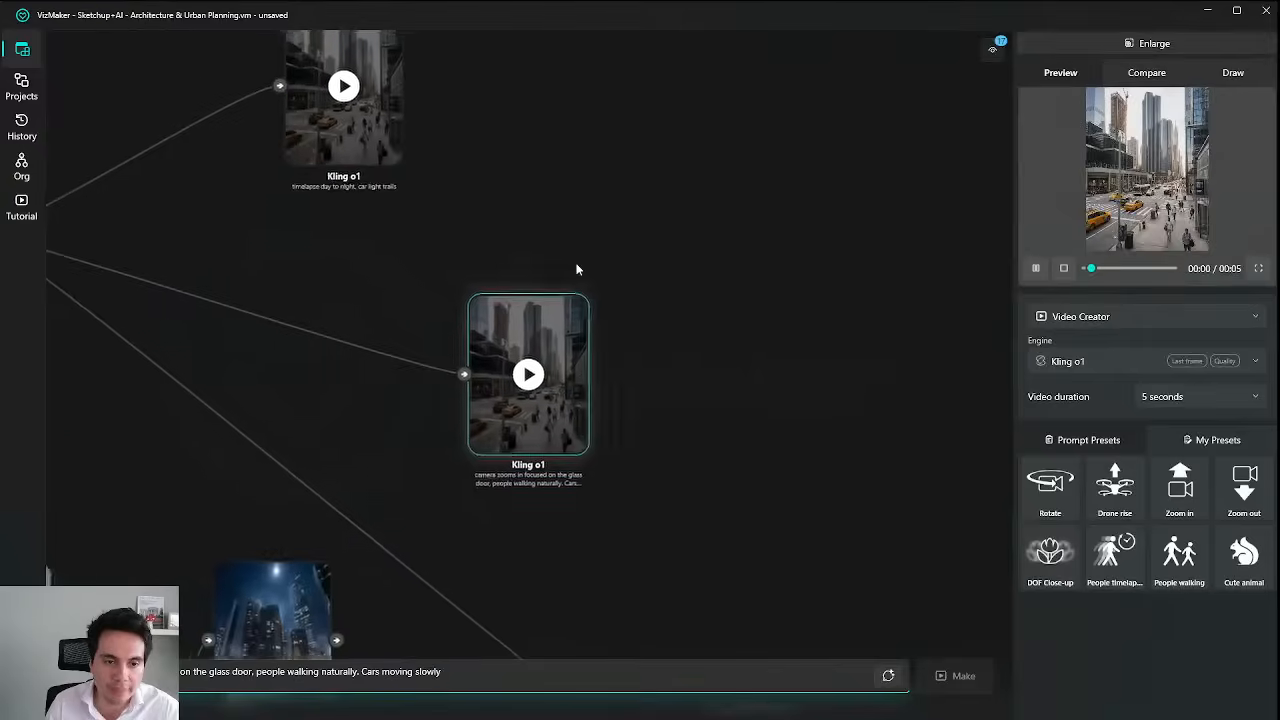
Select the people timelapse video and play it again.
{"action": "left_click_drag", "start_coordinate": [638, 499], "coordinate": [629, 392]}
{"action": "double_click", "coordinate": [636, 391]}
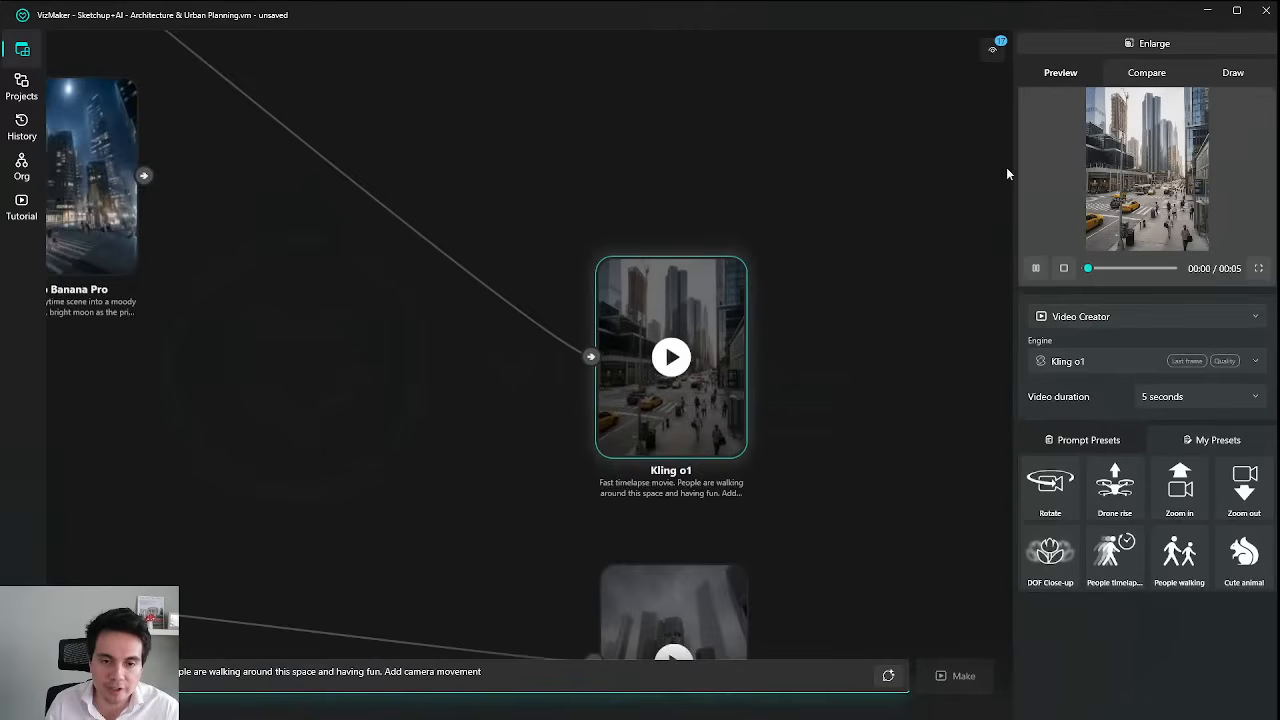
Play the Kling o1 fast timelapse street video in the enlarged preview, then return to the node canvas.
{"action": "left_click", "coordinate": [1153, 48]}
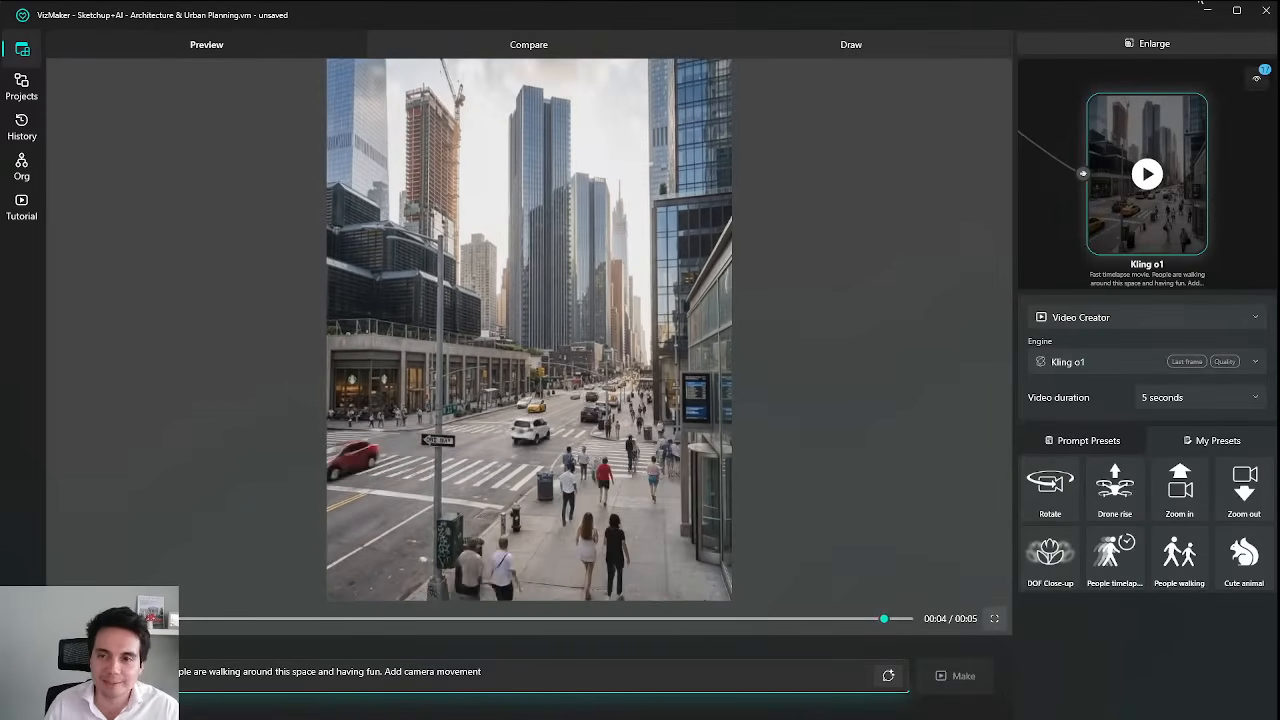
{"action": "left_click", "coordinate": [1180, 42]}
Preview the upper Kling o1 video whose camera orbits from the street to a top view of the towers.
{"action": "scroll", "coordinate": [706, 260], "scroll_direction": "down", "scroll_amount": 5}
{"action": "left_click_drag", "start_coordinate": [634, 394], "coordinate": [780, 120]}
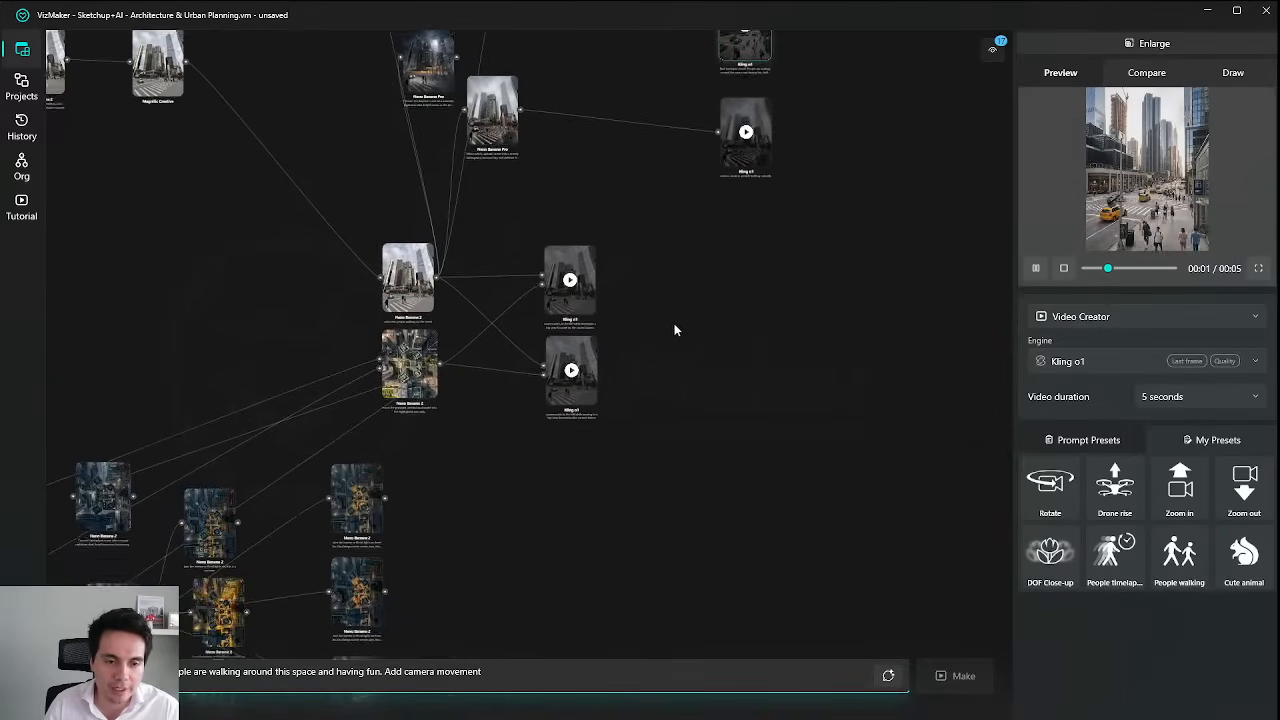
{"action": "left_click_drag", "start_coordinate": [656, 342], "coordinate": [731, 368]}
{"action": "scroll", "coordinate": [612, 319], "scroll_direction": "up", "scroll_amount": 5}
{"action": "left_click", "coordinate": [758, 287]}
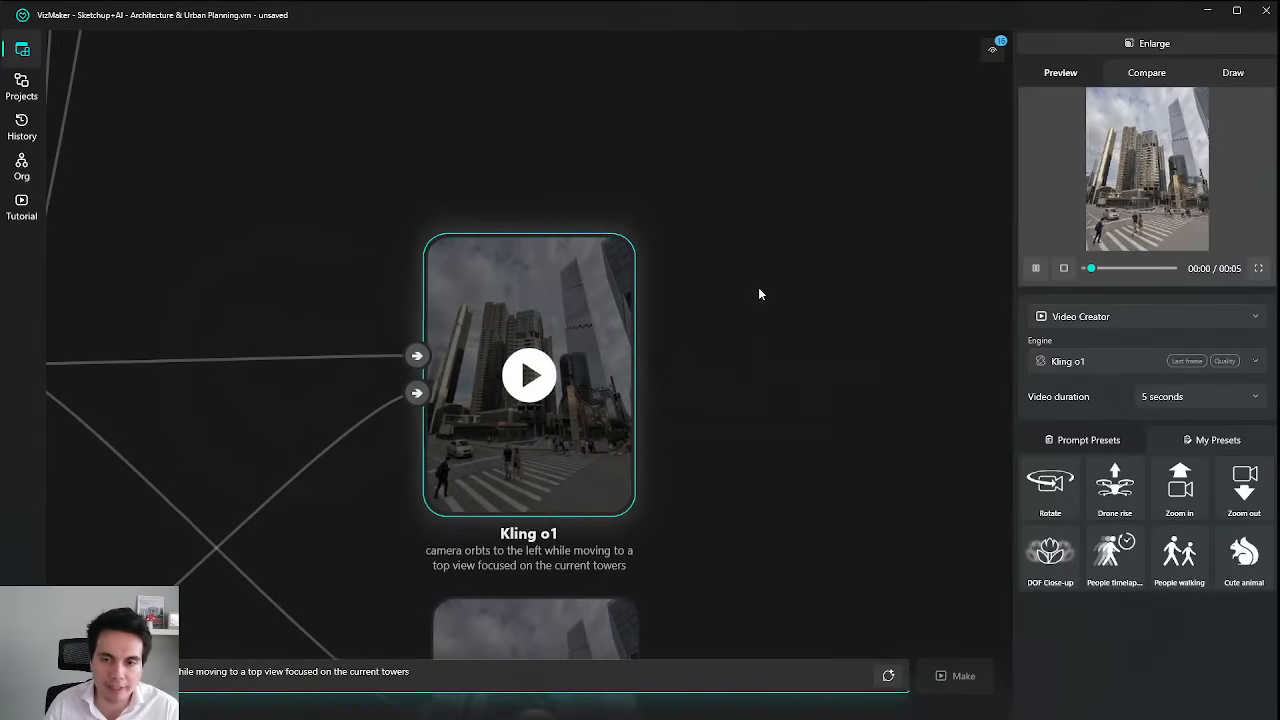
{"action": "left_click_drag", "start_coordinate": [783, 400], "coordinate": [795, 362]}
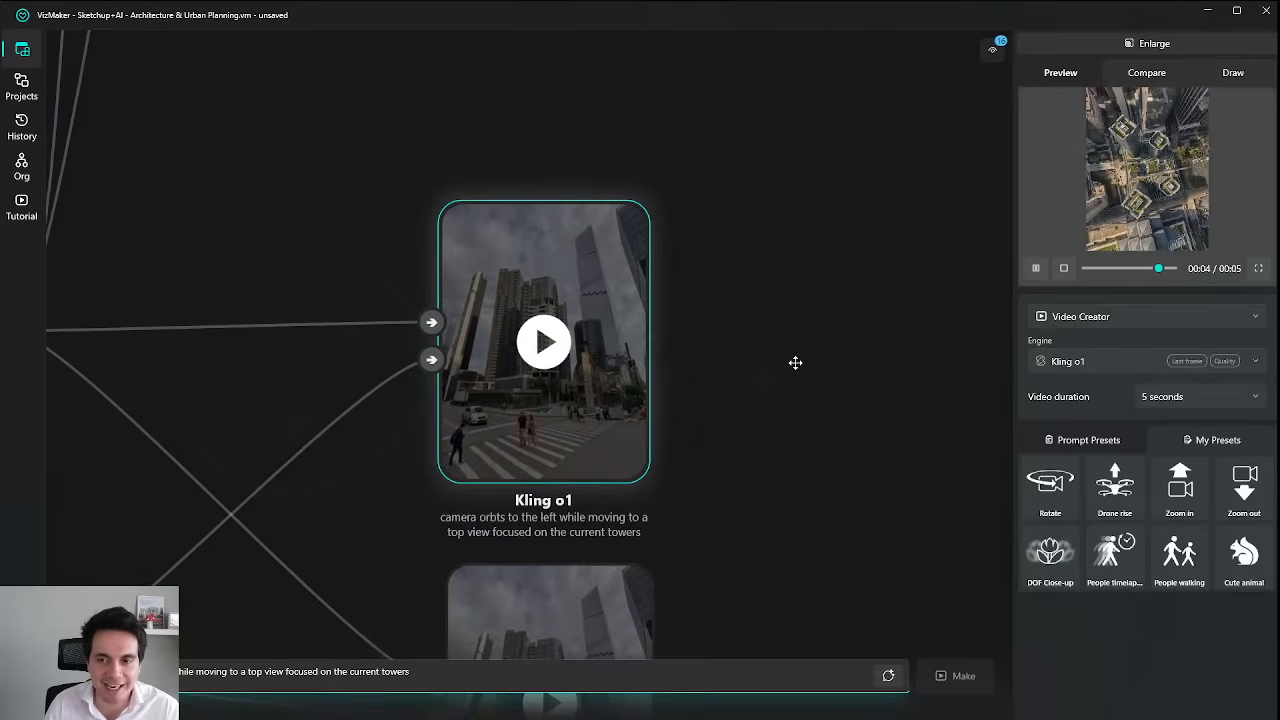
Play the lower Kling o1 orbit video in the enlarged preview and return to the node canvas.
{"action": "left_click_drag", "start_coordinate": [679, 453], "coordinate": [758, 202]}
{"action": "left_click", "coordinate": [645, 449]}
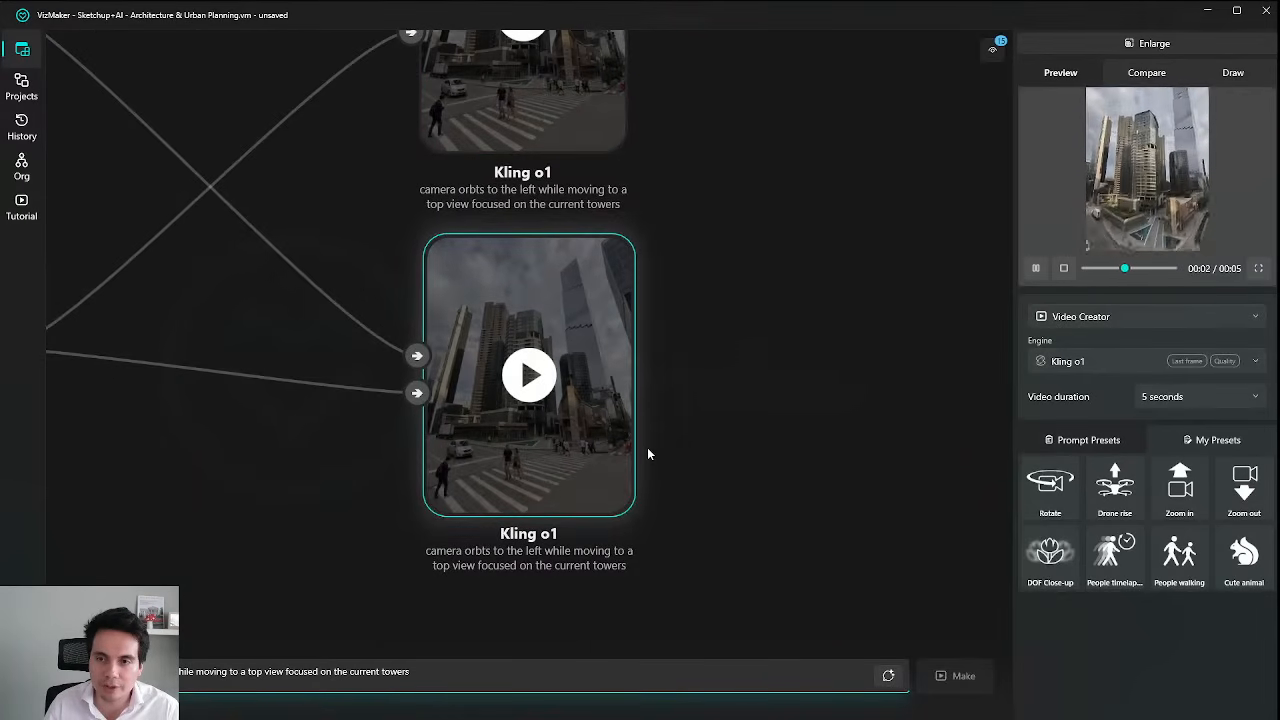
{"action": "left_click", "coordinate": [1147, 43]}
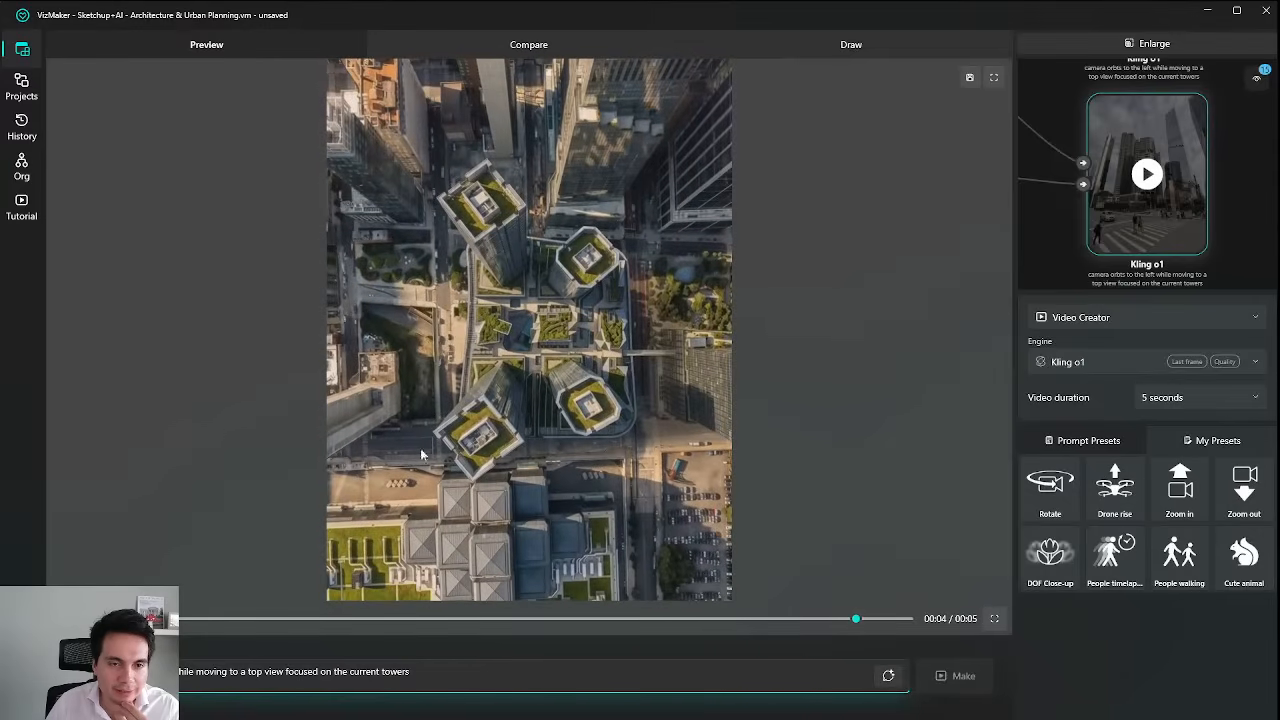
{"action": "left_click", "coordinate": [1173, 44]}
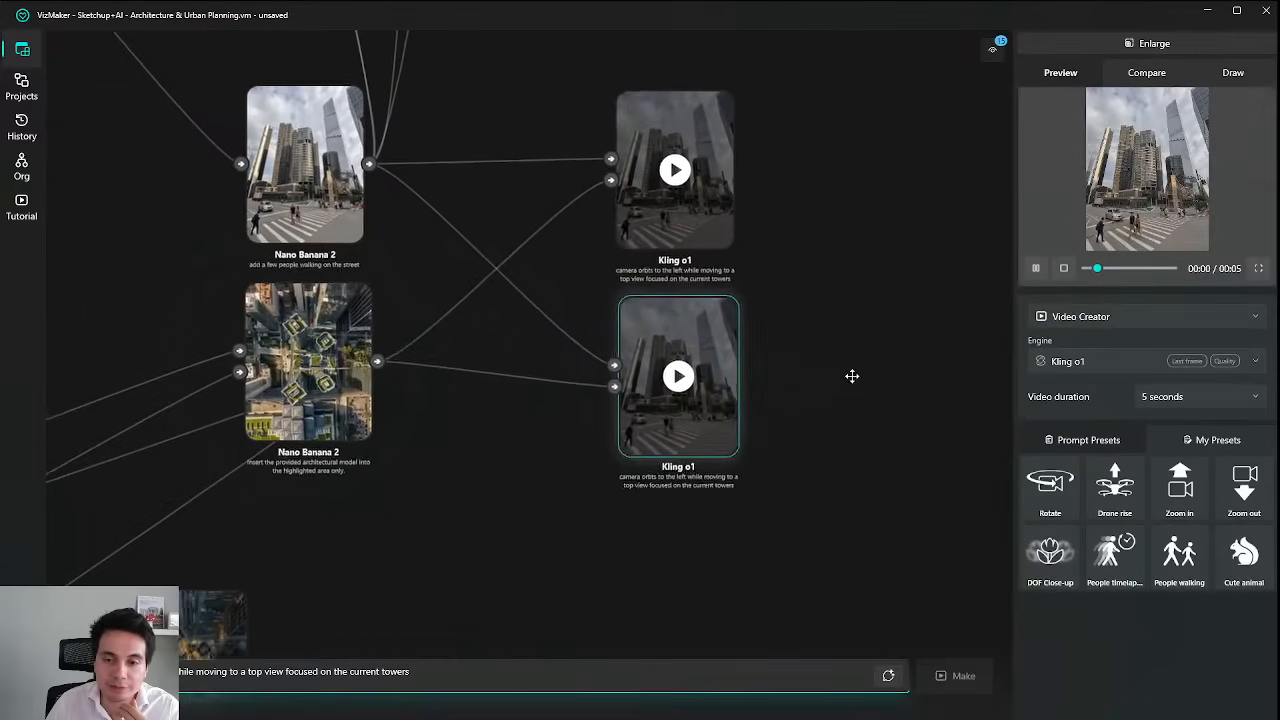
Place a new video node below the Kling o1 orbit videos, linking the street image and the daytime top-view image to it.
{"action": "left_click_drag", "start_coordinate": [693, 441], "coordinate": [691, 444]}
{"action": "left_click_drag", "start_coordinate": [717, 439], "coordinate": [777, 286]}
{"action": "left_click_drag", "start_coordinate": [625, 427], "coordinate": [540, 337]}
{"action": "left_click", "coordinate": [382, 262]}
{"action": "left_click_drag", "start_coordinate": [573, 290], "coordinate": [836, 573]}
{"action": "left_click_drag", "start_coordinate": [474, 456], "coordinate": [456, 377]}
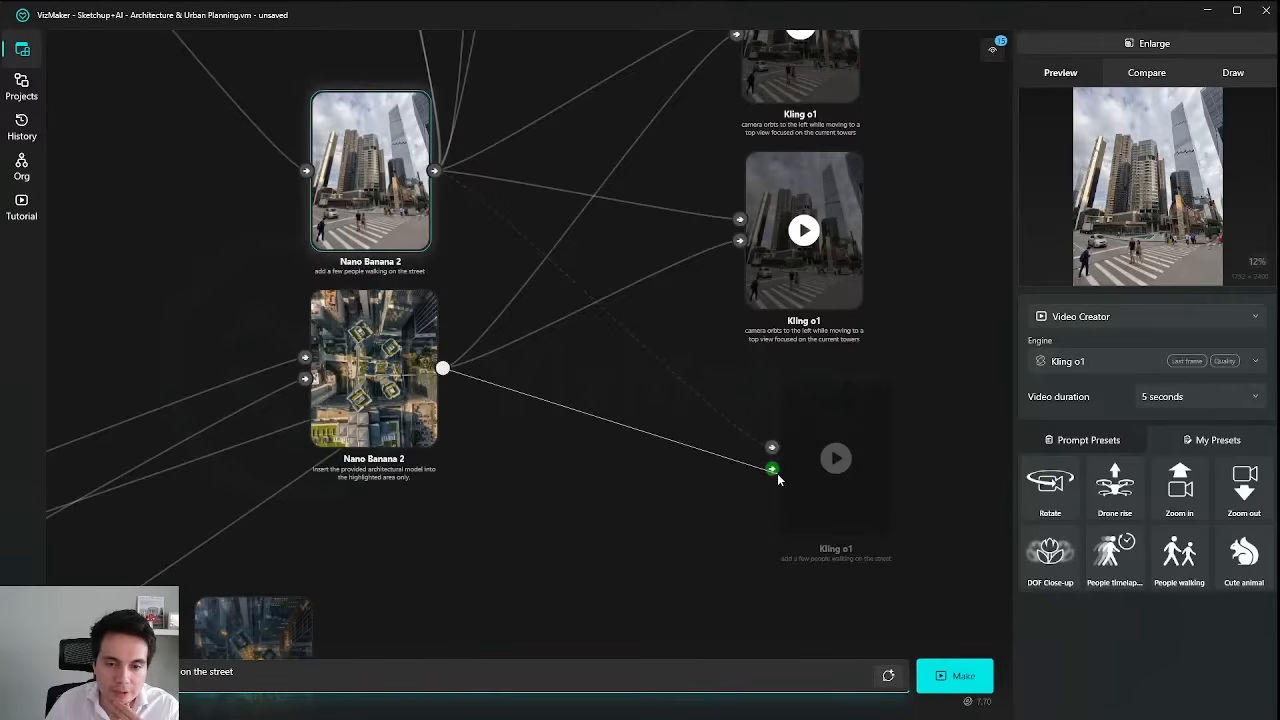
{"action": "left_click_drag", "start_coordinate": [777, 473], "coordinate": [777, 473]}
Set the video engine to Seedance 2.0 and copy the camera orbit prompt from the lower Kling o1 video.
{"action": "left_click", "coordinate": [1113, 364]}
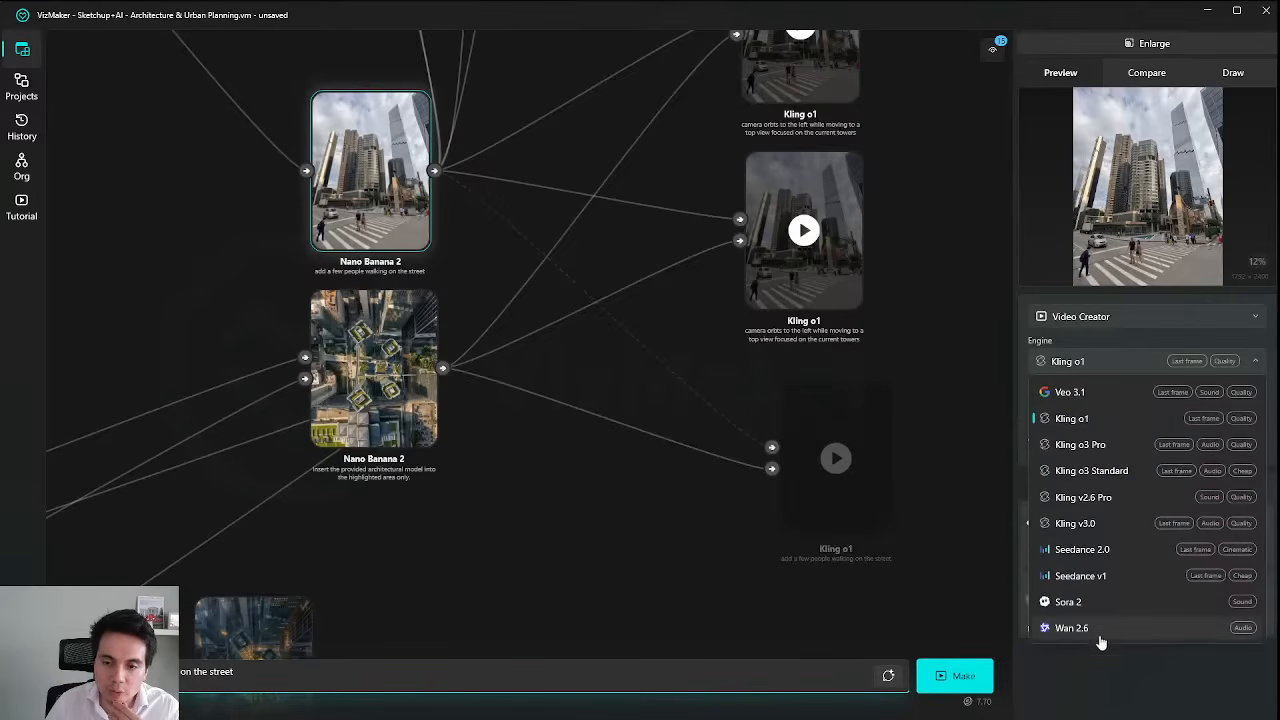
{"action": "left_click", "coordinate": [1128, 546]}
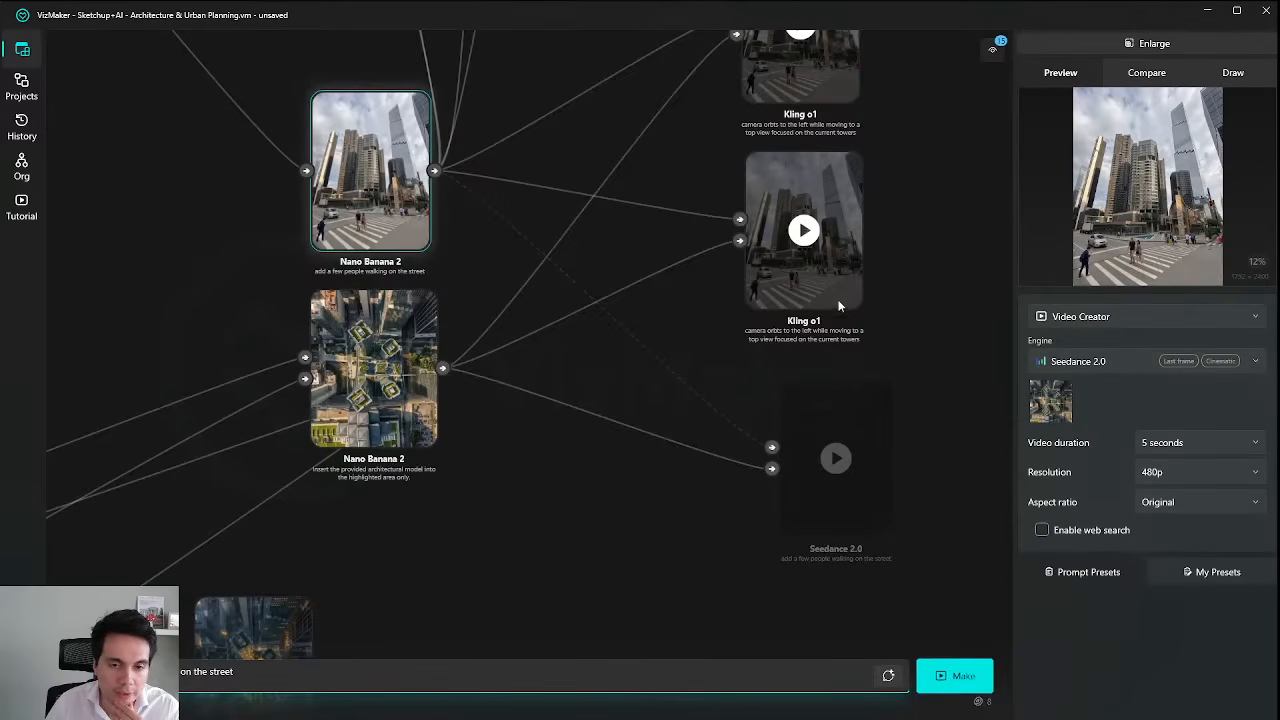
{"action": "left_click", "coordinate": [826, 277]}
{"action": "key", "text": "ctrl+a"}
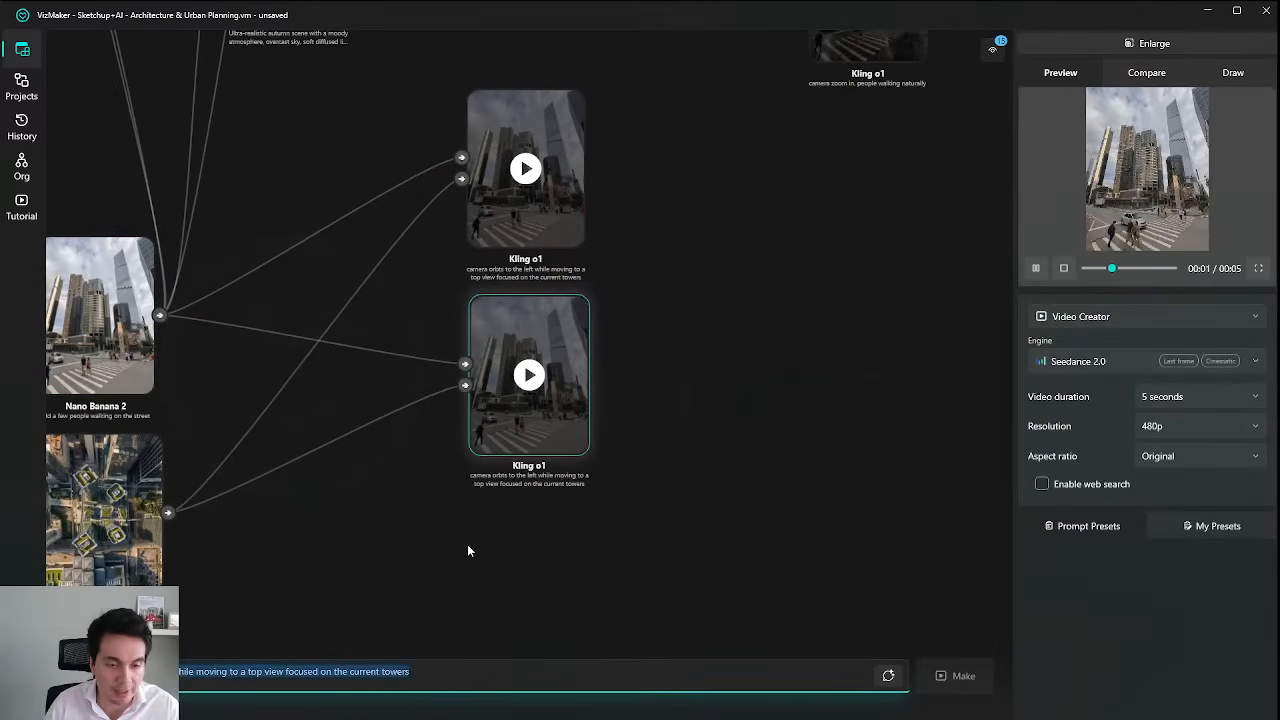
Connect the daytime top-view image as the second input of the street image's new Seedance 2.0 video node.
{"action": "left_click_drag", "start_coordinate": [410, 556], "coordinate": [635, 439]}
{"action": "left_click_drag", "start_coordinate": [776, 408], "coordinate": [877, 500]}
{"action": "left_click_drag", "start_coordinate": [478, 395], "coordinate": [785, 496]}
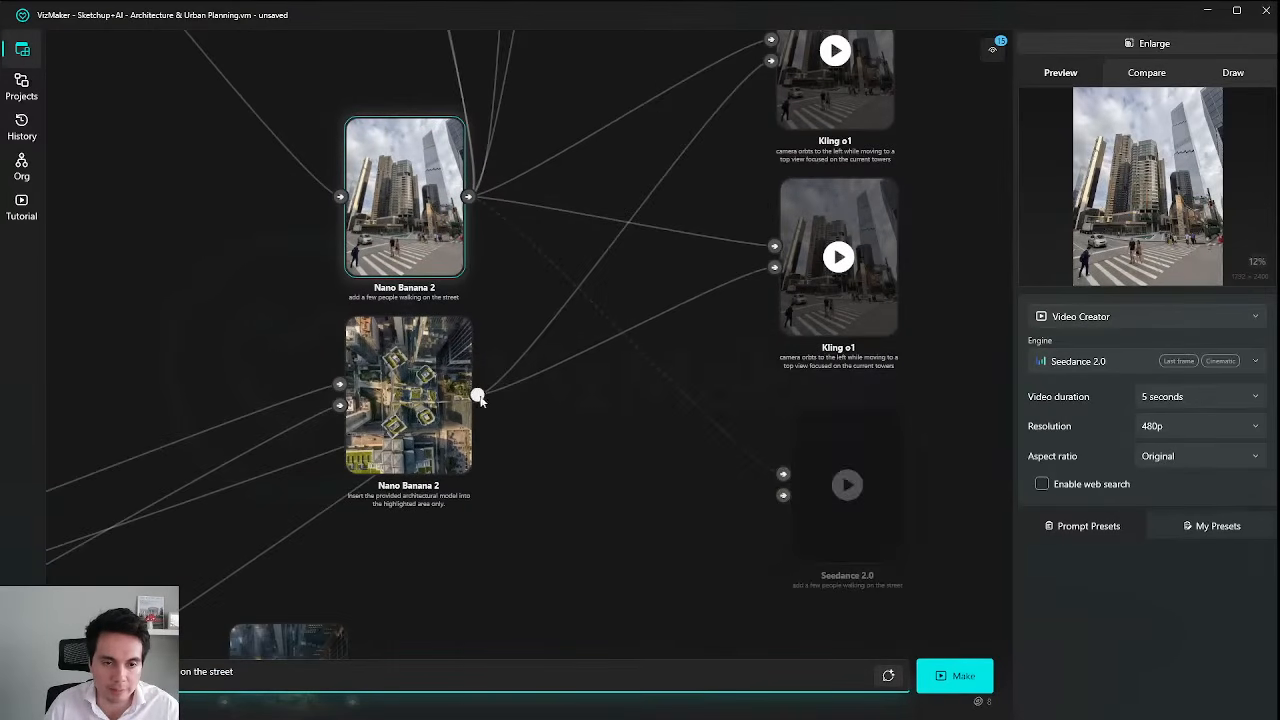
{"action": "left_click_drag", "start_coordinate": [477, 396], "coordinate": [784, 495]}
Generate the Seedance 2.0 video with the prompt "camera orbits to the left while moving to a top view focused on the current towers".
{"action": "type", "text": "camera orbits to the left while moving to a top view focused on the current towers"}
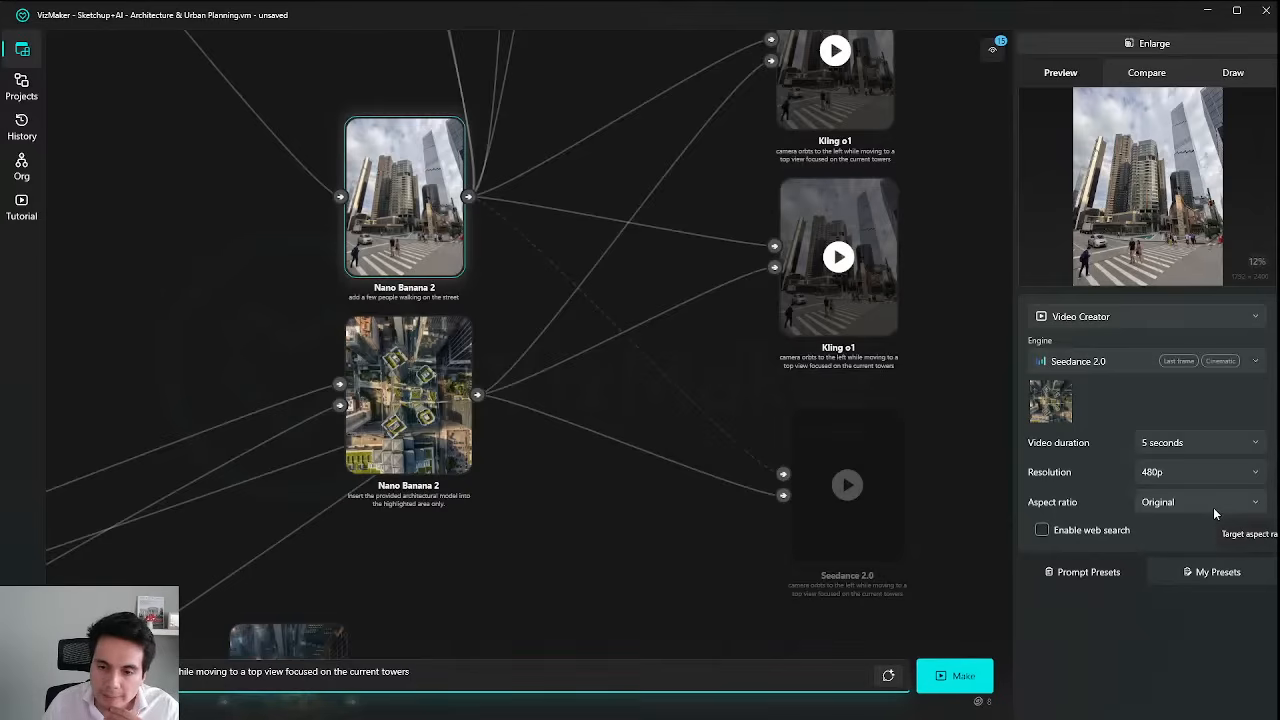
{"action": "left_click", "coordinate": [960, 678]}
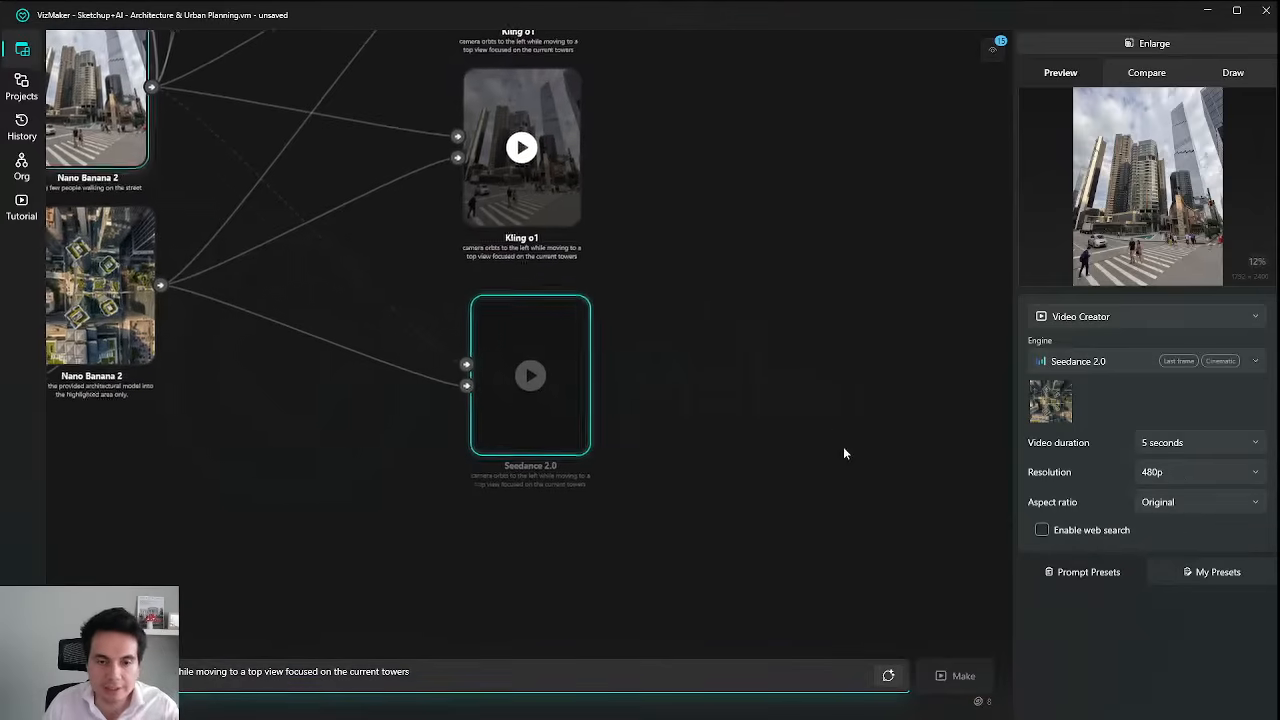
Examine the lowest night top-view image with the four lit central buildings in the enlarged preview, then return to the canvas.
{"action": "scroll", "coordinate": [829, 466], "scroll_direction": "down", "scroll_amount": 4}
{"action": "scroll", "coordinate": [795, 320], "scroll_direction": "down", "scroll_amount": 2}
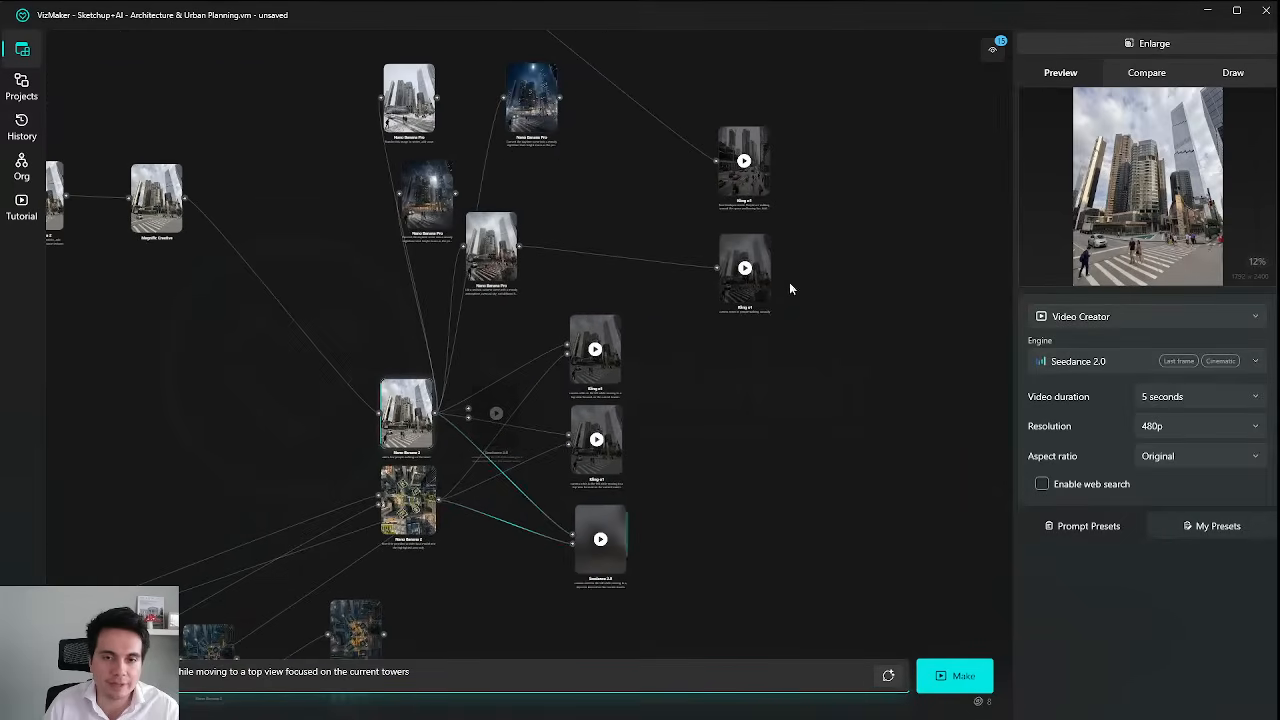
{"action": "scroll", "coordinate": [780, 350], "scroll_direction": "up", "scroll_amount": 5}
{"action": "scroll", "coordinate": [774, 400], "scroll_direction": "down", "scroll_amount": 3}
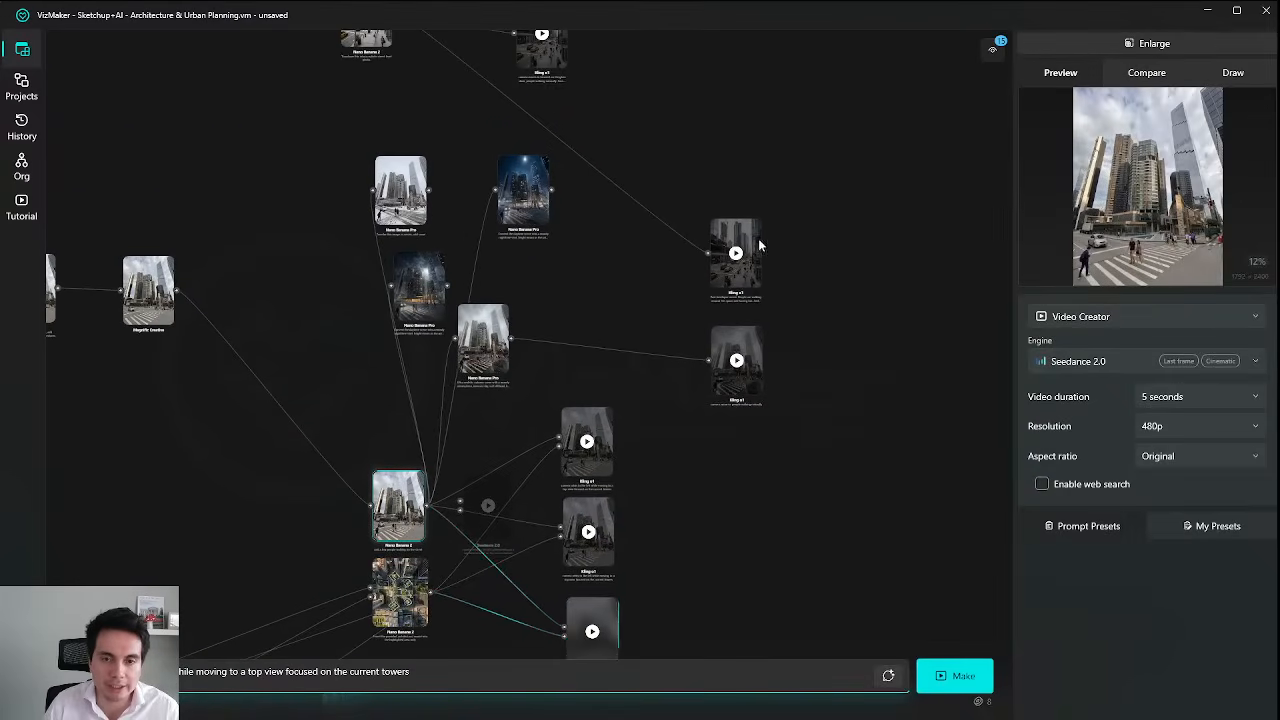
{"action": "scroll", "coordinate": [657, 363], "scroll_direction": "down", "scroll_amount": 4}
{"action": "scroll", "coordinate": [655, 340], "scroll_direction": "up", "scroll_amount": 6}
{"action": "scroll", "coordinate": [655, 340], "scroll_direction": "up", "scroll_amount": 6}
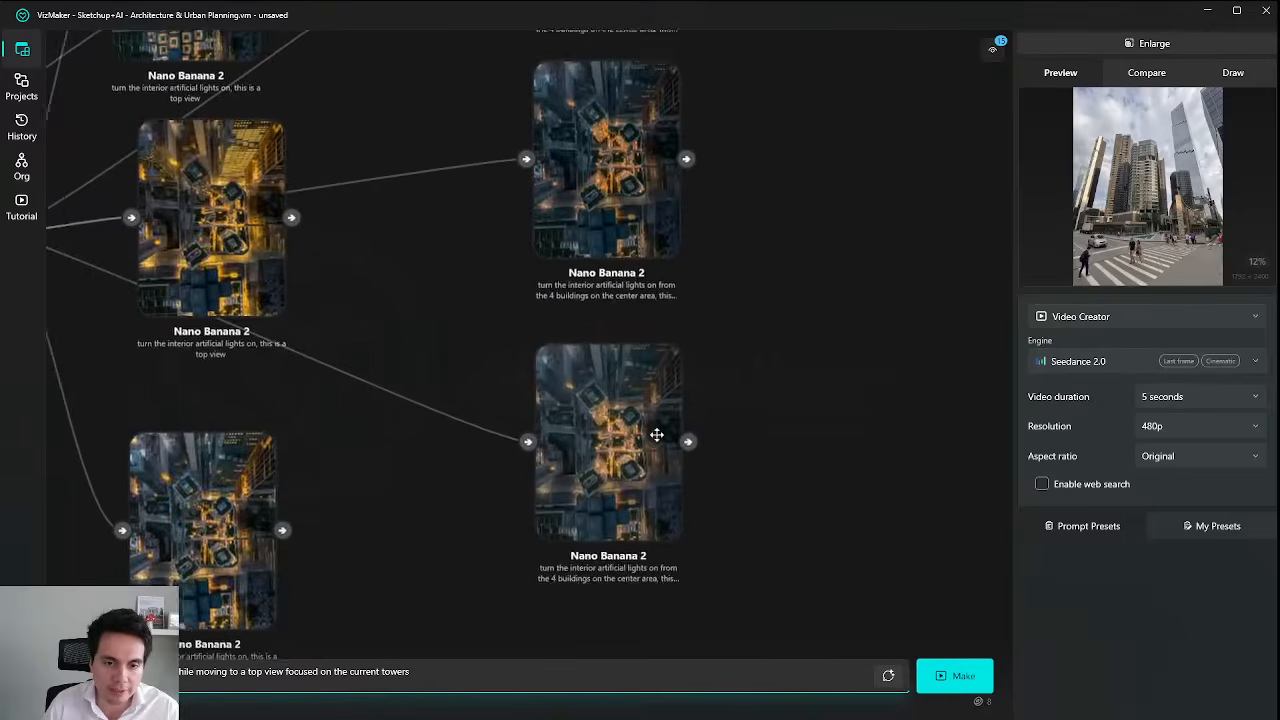
{"action": "scroll", "coordinate": [648, 414], "scroll_direction": "down", "scroll_amount": 3}
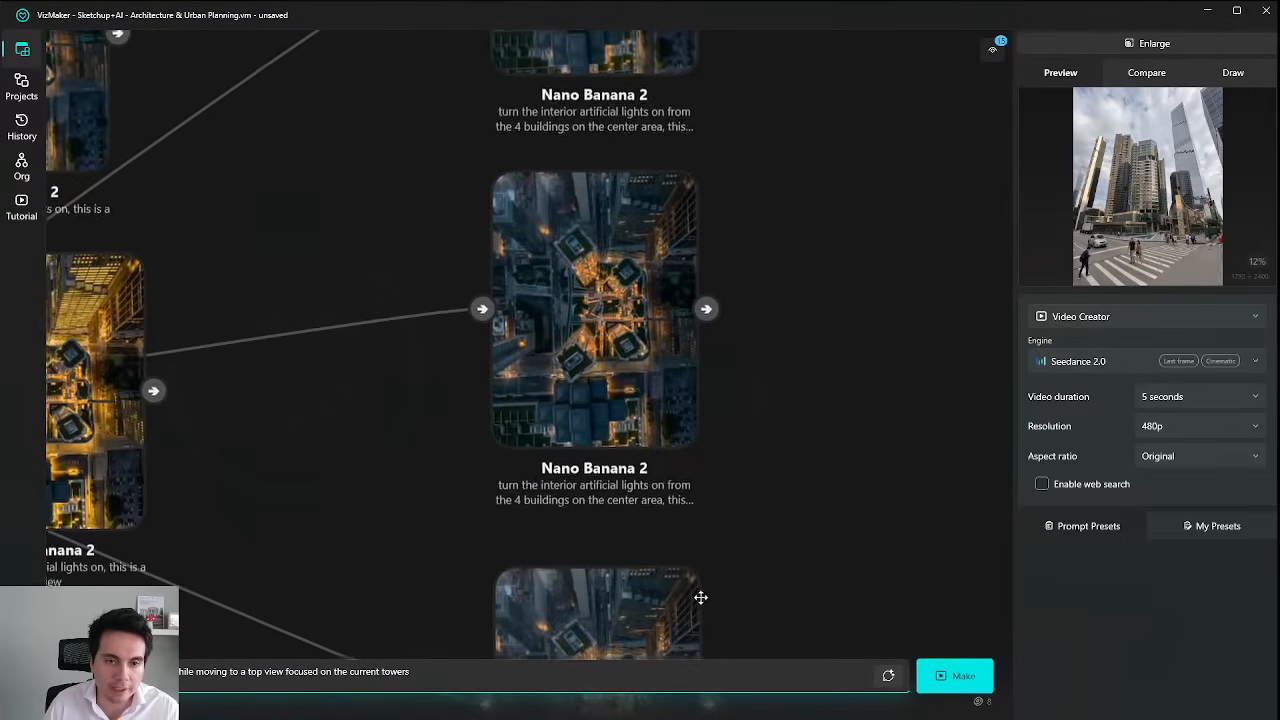
{"action": "scroll", "coordinate": [740, 480], "scroll_direction": "up", "scroll_amount": 3}
{"action": "scroll", "coordinate": [756, 487], "scroll_direction": "up", "scroll_amount": 3}
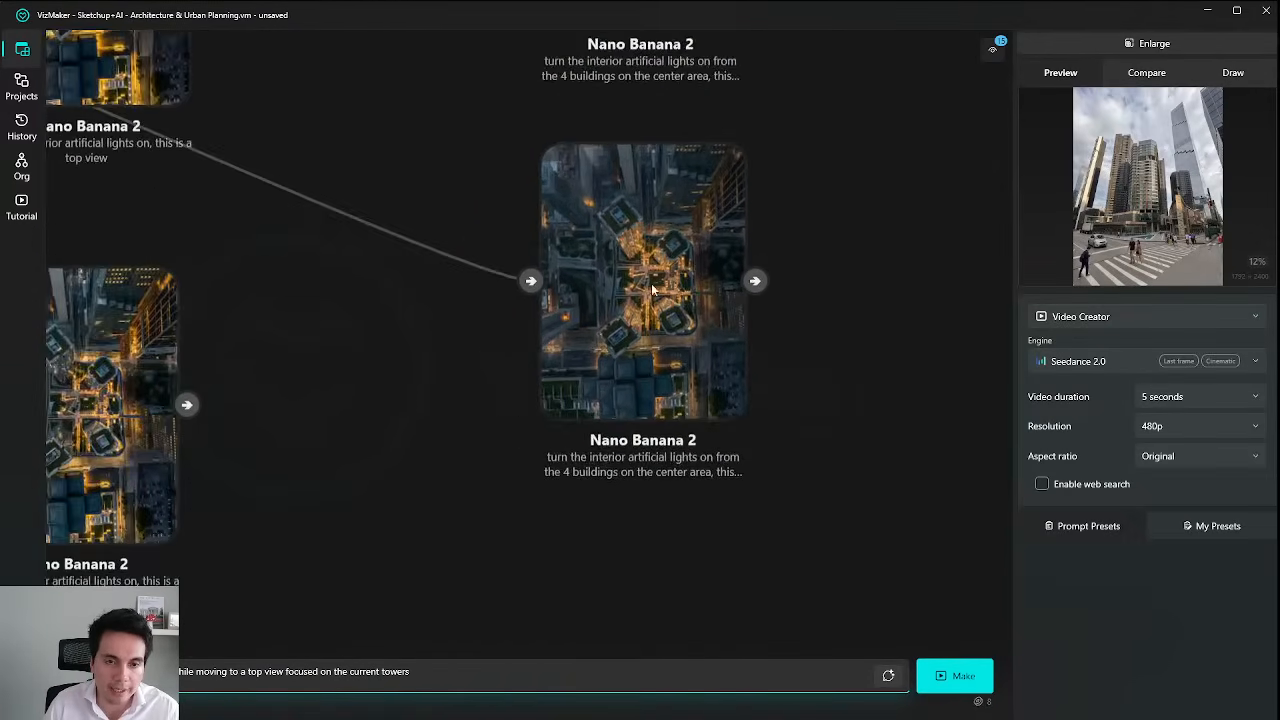
{"action": "scroll", "coordinate": [645, 296], "scroll_direction": "up", "scroll_amount": 3}
{"action": "left_click", "coordinate": [645, 296]}
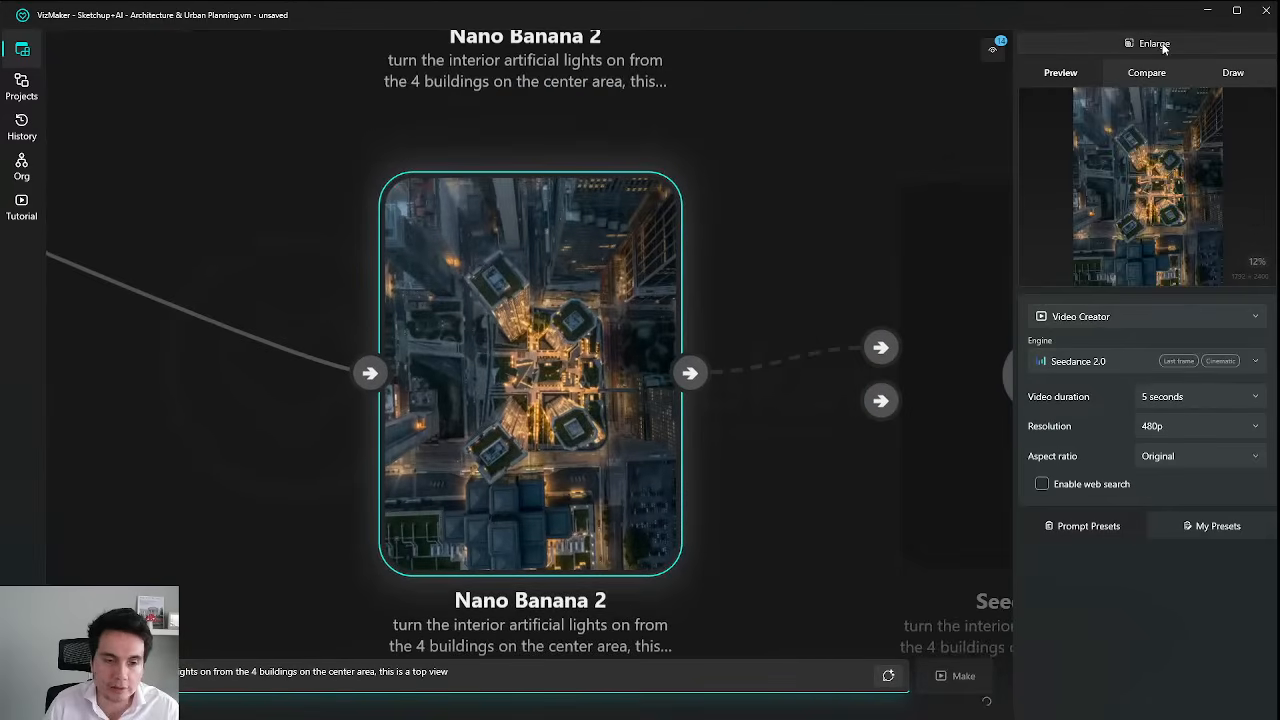
{"action": "left_click", "coordinate": [645, 296]}
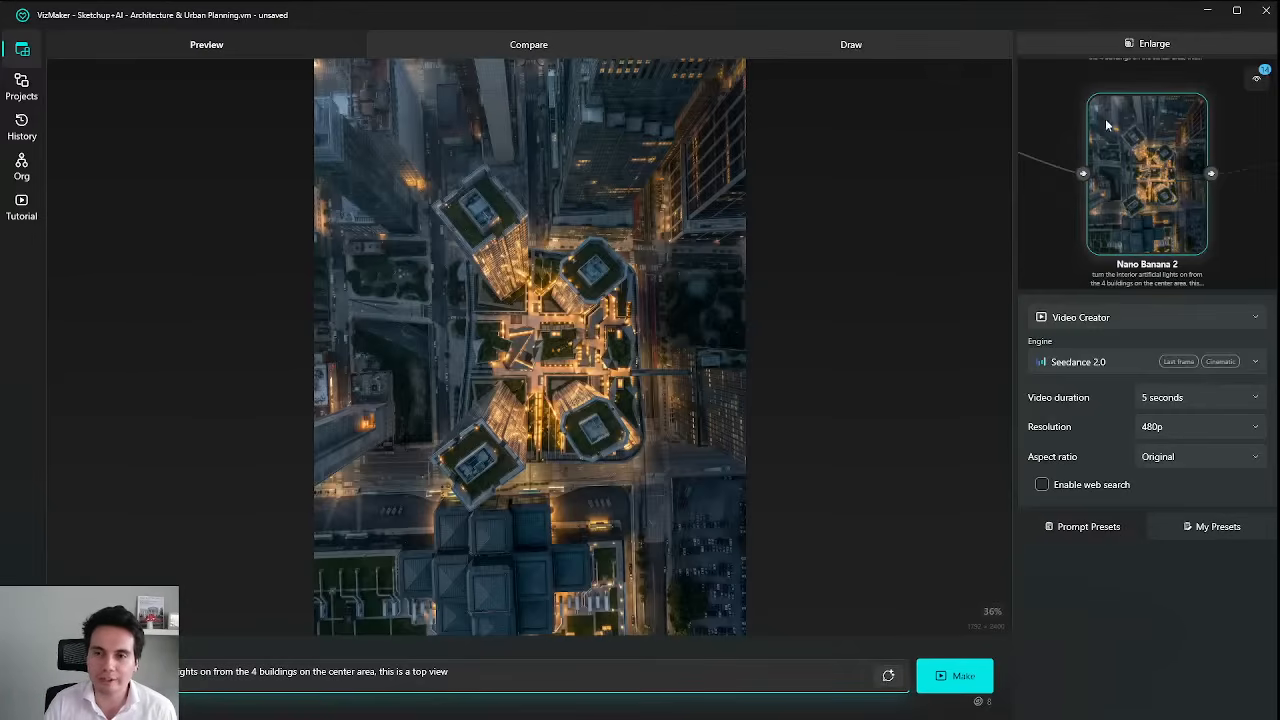
{"action": "left_click", "coordinate": [1137, 47]}
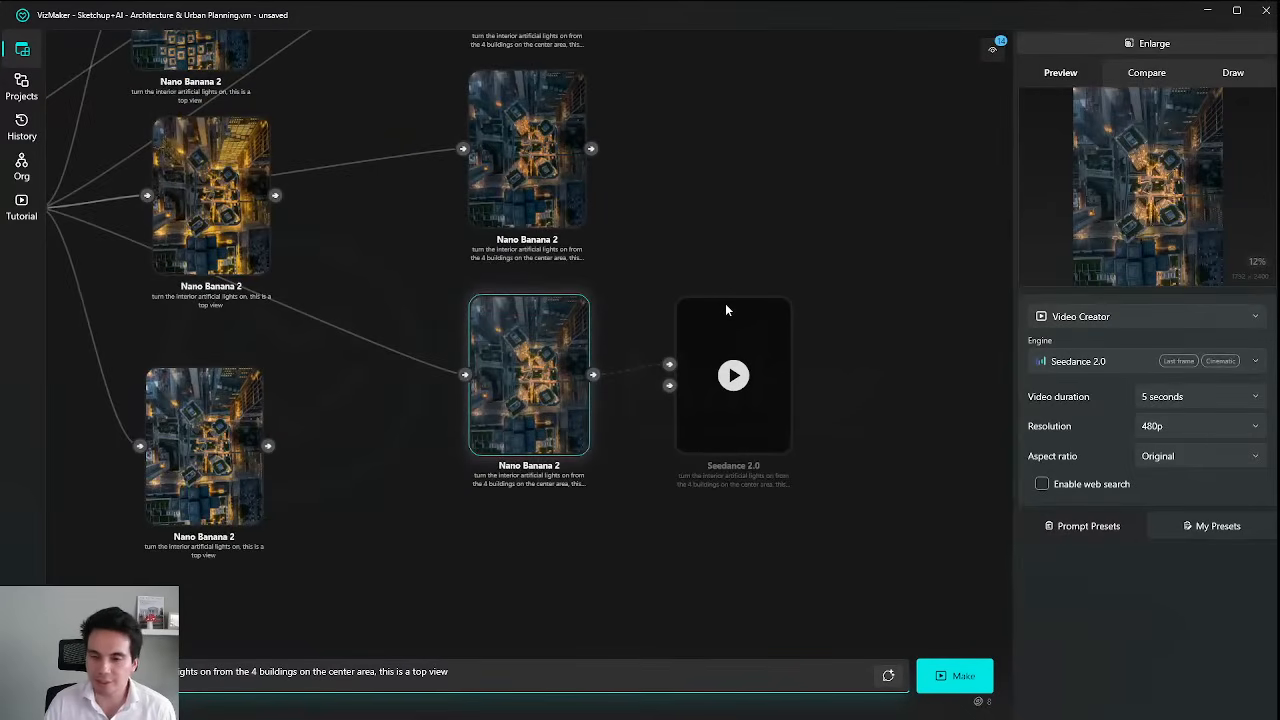
Check the generation progress of the Seedance 2.0 video and look over the neighbouring video nodes.
{"action": "left_click_drag", "start_coordinate": [660, 143], "coordinate": [660, 294]}
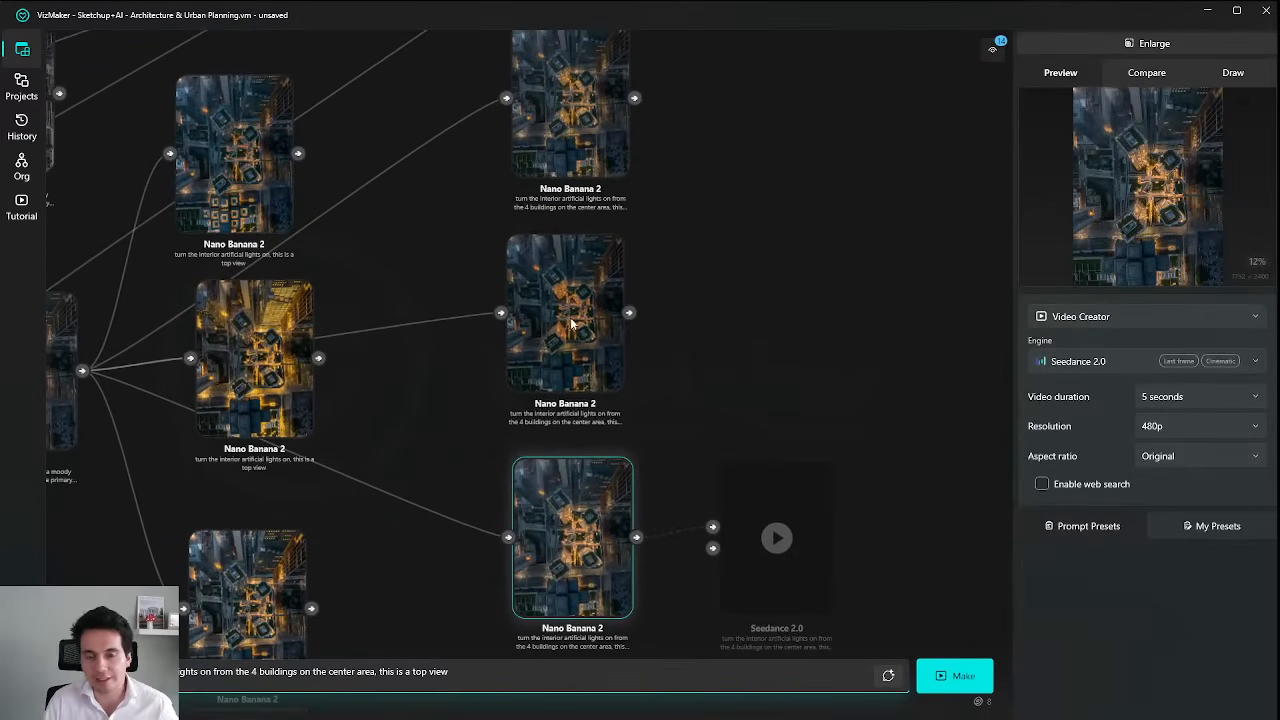
{"action": "scroll", "coordinate": [774, 312], "scroll_direction": "down", "scroll_amount": 5}
{"action": "scroll", "coordinate": [706, 331], "scroll_direction": "up", "scroll_amount": 5}
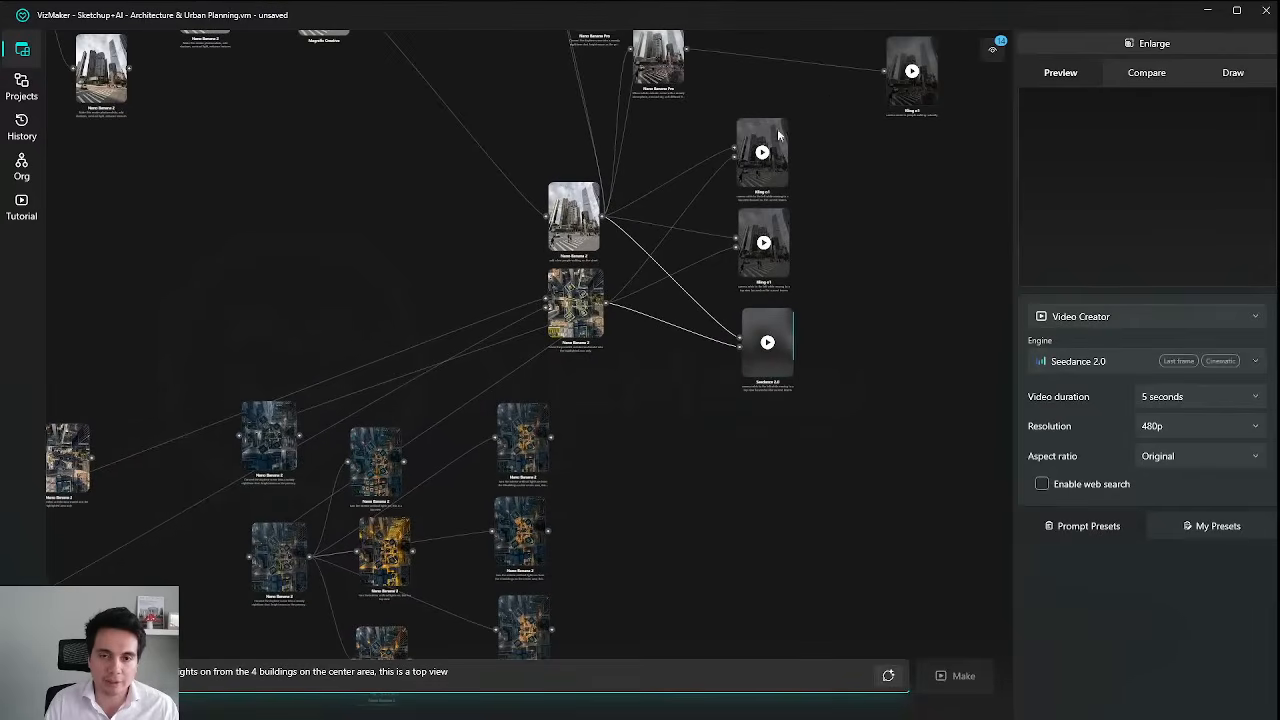
{"action": "scroll", "coordinate": [785, 157], "scroll_direction": "up", "scroll_amount": 2}
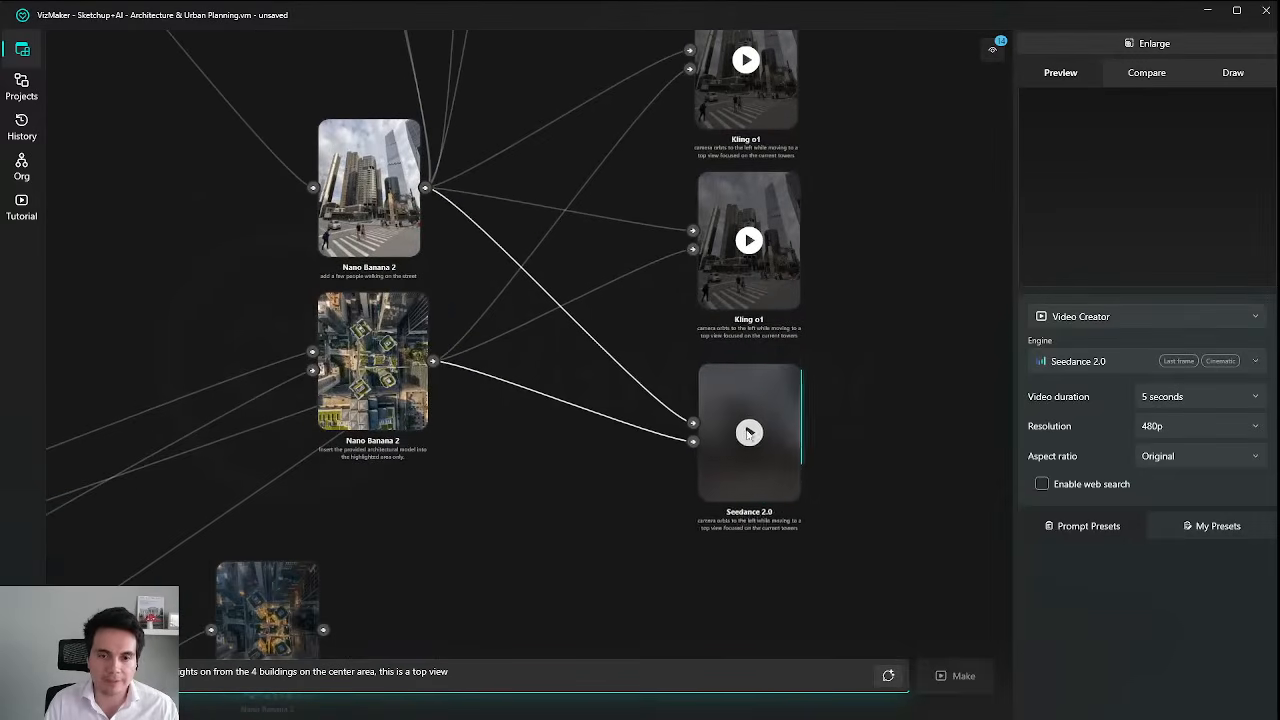
{"action": "left_click_drag", "start_coordinate": [825, 317], "coordinate": [791, 294]}
{"action": "scroll", "coordinate": [731, 403], "scroll_direction": "up", "scroll_amount": 4}
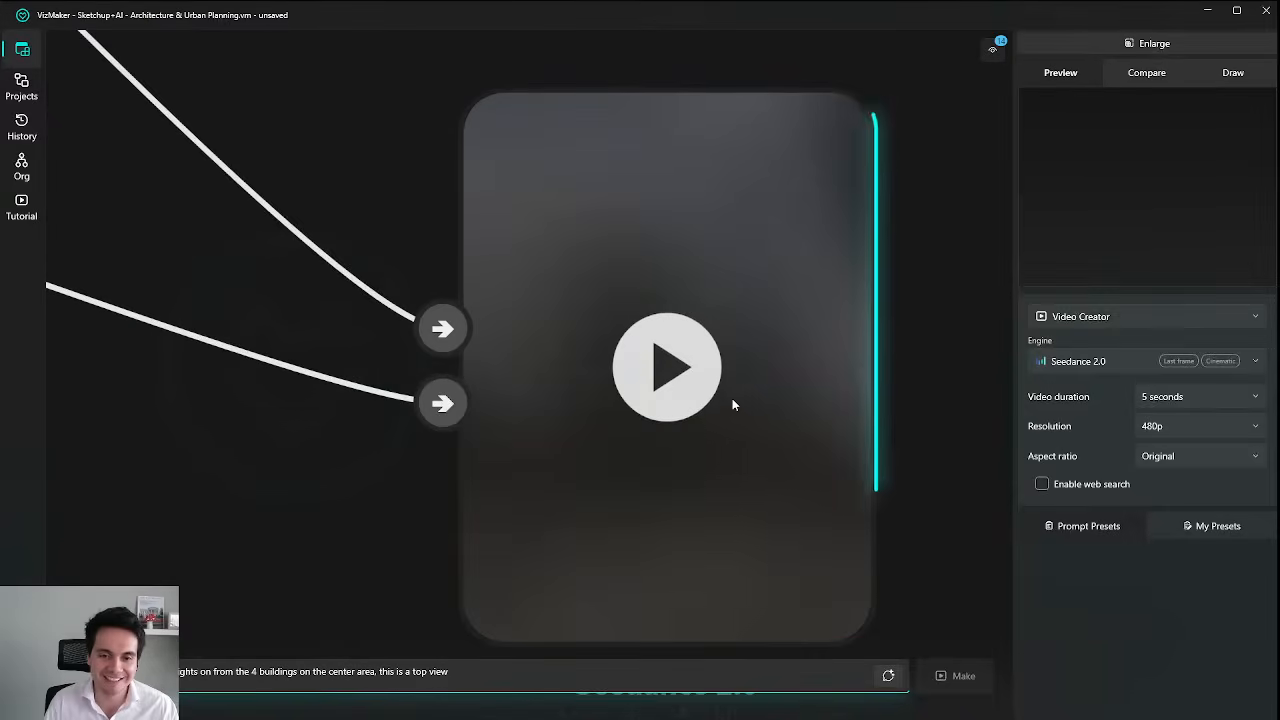
{"action": "scroll", "coordinate": [731, 403], "scroll_direction": "down", "scroll_amount": 5}
{"action": "scroll", "coordinate": [803, 397], "scroll_direction": "down", "scroll_amount": 3}
{"action": "scroll", "coordinate": [790, 330], "scroll_direction": "up", "scroll_amount": 5}
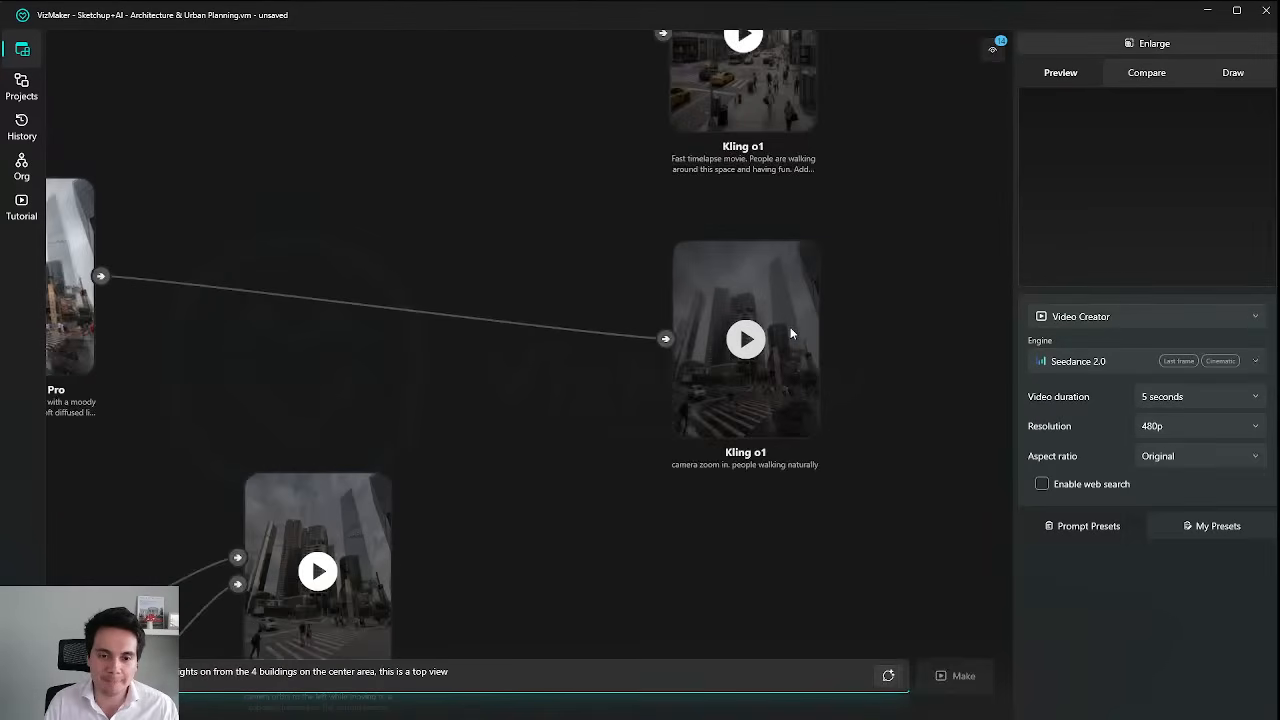
Move the timelapse and zoom-in Kling o1 videos down beside the orbit videos and space them apart vertically.
{"action": "scroll", "coordinate": [820, 325], "scroll_direction": "down", "scroll_amount": 2}
{"action": "scroll", "coordinate": [820, 325], "scroll_direction": "down", "scroll_amount": 3}
{"action": "left_click_drag", "start_coordinate": [777, 483], "coordinate": [751, 371]}
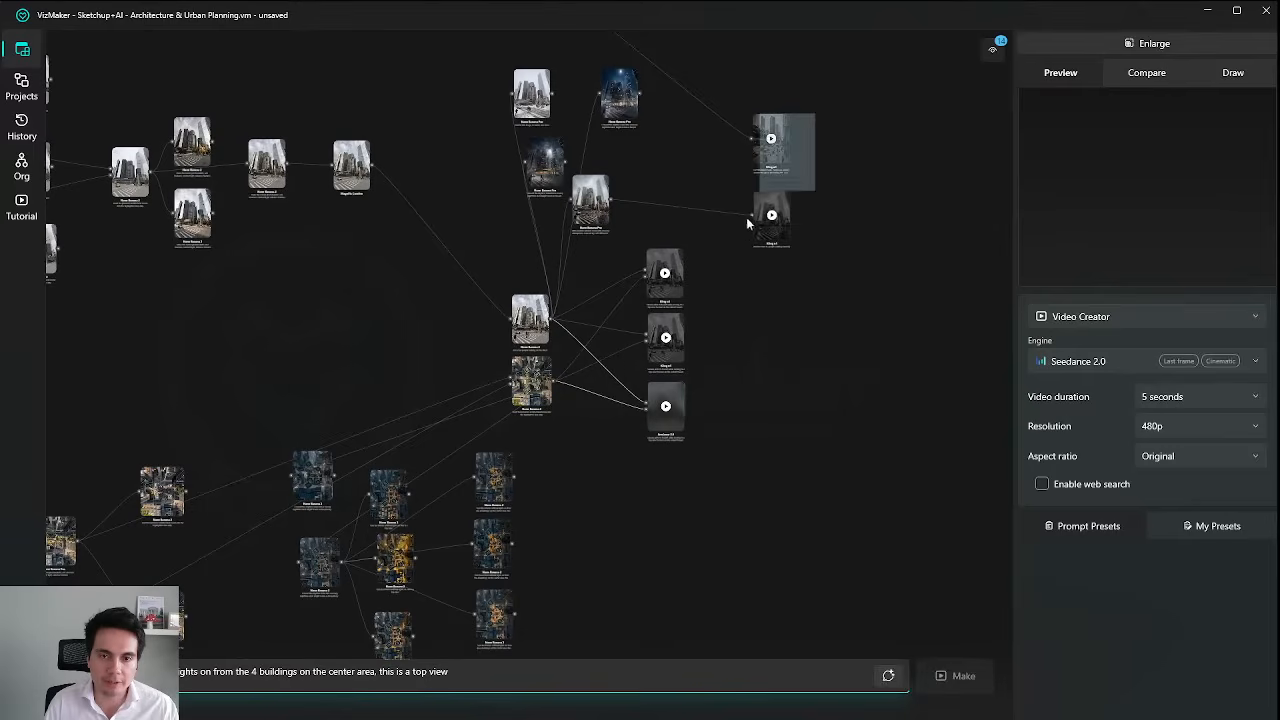
{"action": "left_click_drag", "start_coordinate": [770, 285], "coordinate": [773, 366]}
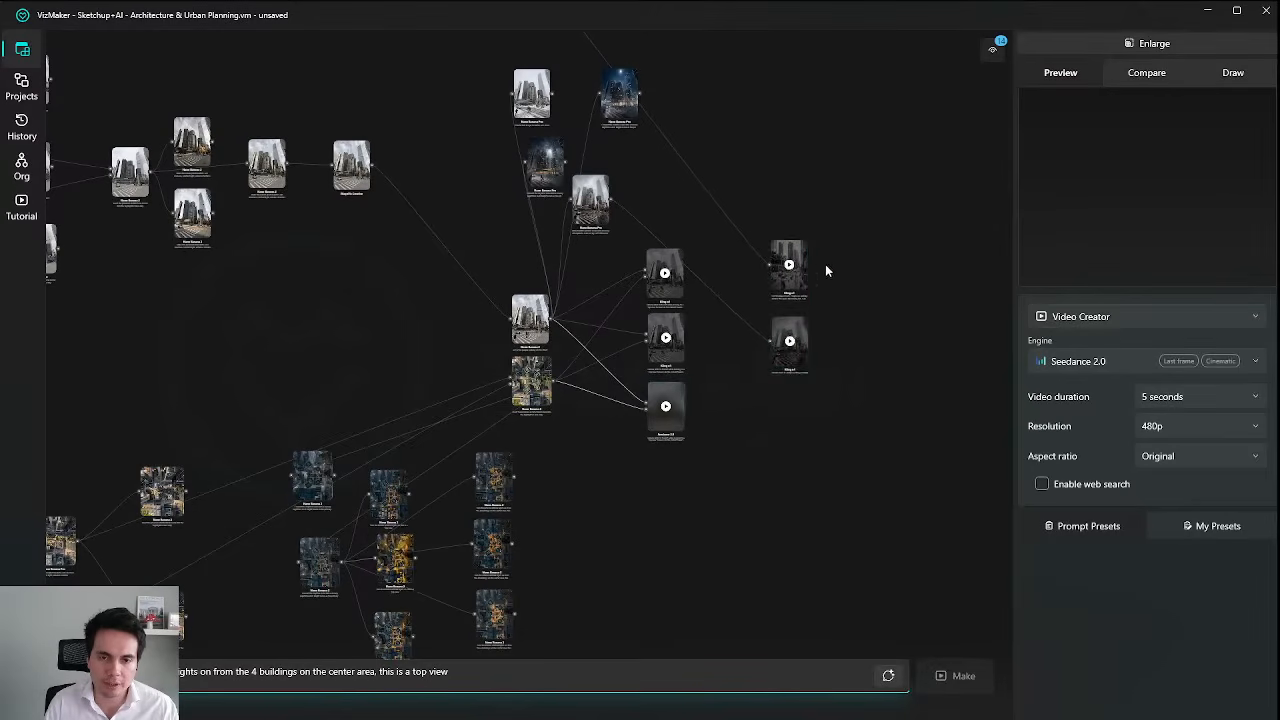
{"action": "left_click_drag", "start_coordinate": [790, 268], "coordinate": [790, 252]}
{"action": "left_click_drag", "start_coordinate": [795, 335], "coordinate": [795, 325]}
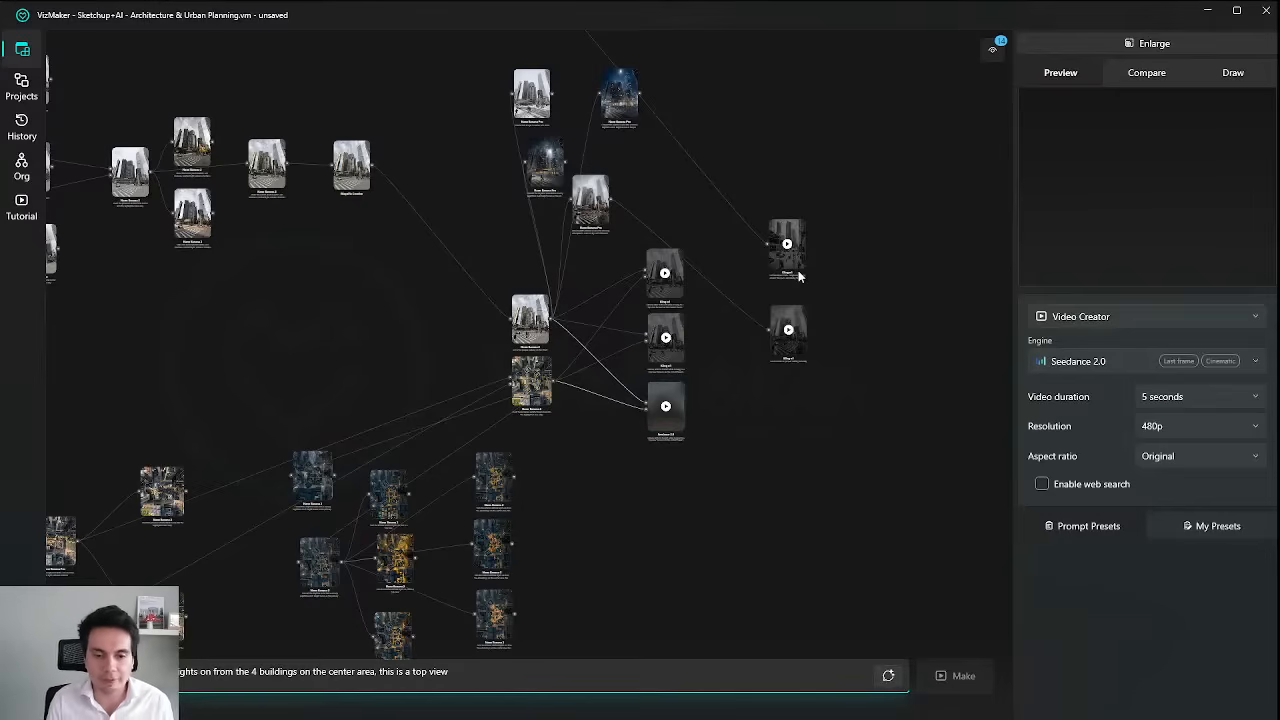
{"action": "left_click_drag", "start_coordinate": [797, 262], "coordinate": [793, 237]}
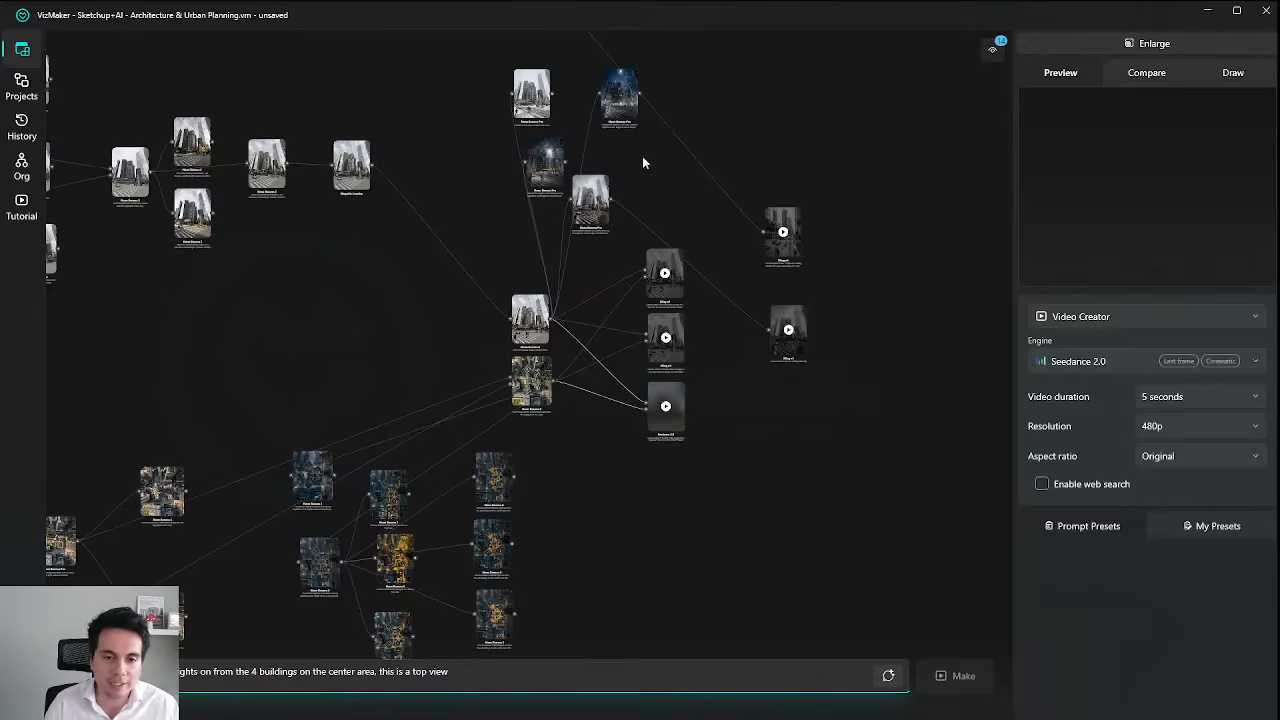
Select the three night top-view images with the four lit central buildings and move them farther right as a group.
{"action": "scroll", "coordinate": [620, 471], "scroll_direction": "up", "scroll_amount": 5}
{"action": "left_click_drag", "start_coordinate": [485, 195], "coordinate": [605, 582]}
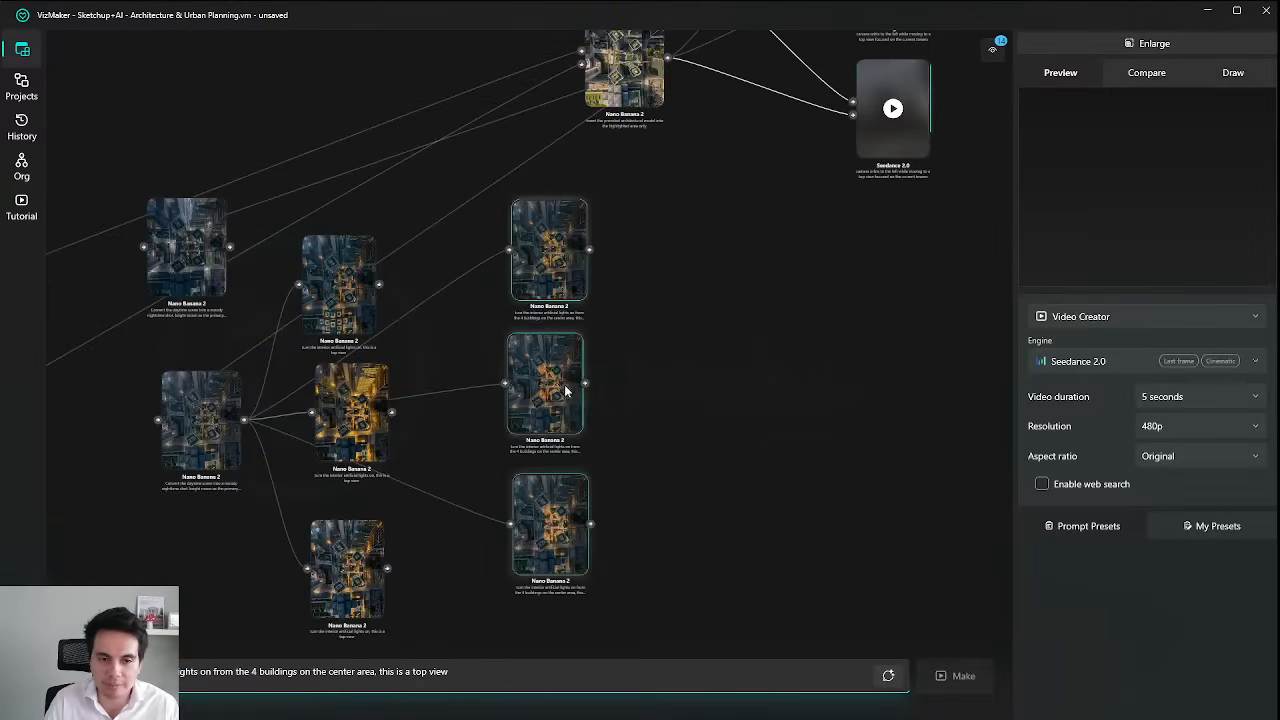
{"action": "left_click_drag", "start_coordinate": [564, 384], "coordinate": [738, 398]}
Inspect the night top-view images and separate the topmost one by moving it far to the right of the other two.
{"action": "scroll", "coordinate": [577, 403], "scroll_direction": "down", "scroll_amount": 2}
{"action": "scroll", "coordinate": [508, 316], "scroll_direction": "up", "scroll_amount": 5}
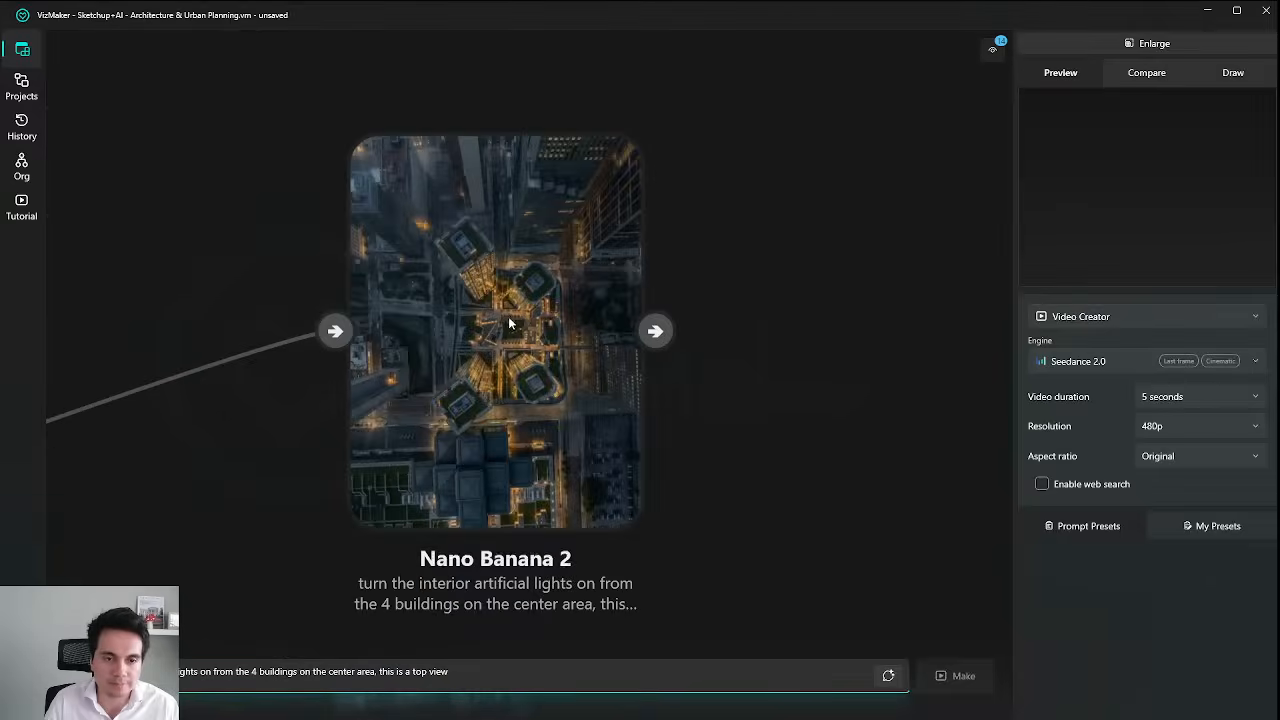
{"action": "scroll", "coordinate": [511, 318], "scroll_direction": "down", "scroll_amount": 6}
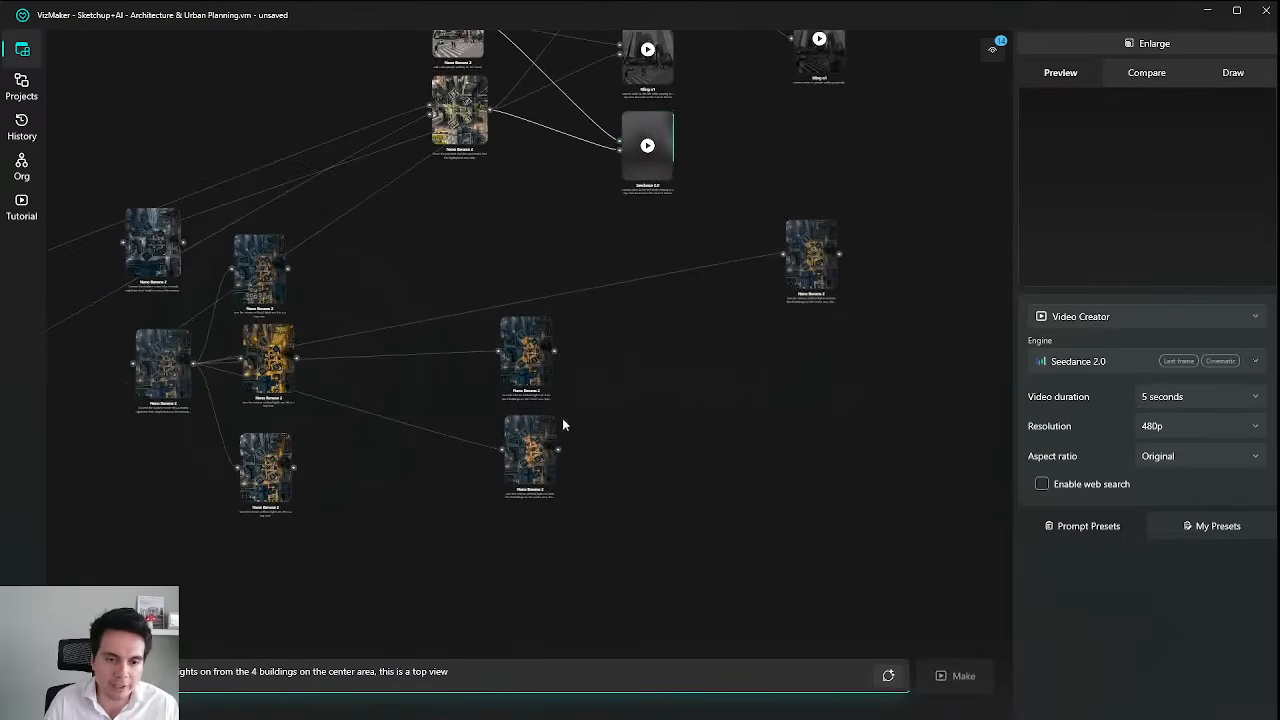
{"action": "scroll", "coordinate": [562, 418], "scroll_direction": "up", "scroll_amount": 5}
{"action": "scroll", "coordinate": [530, 449], "scroll_direction": "down", "scroll_amount": 2}
{"action": "scroll", "coordinate": [530, 449], "scroll_direction": "down", "scroll_amount": 3}
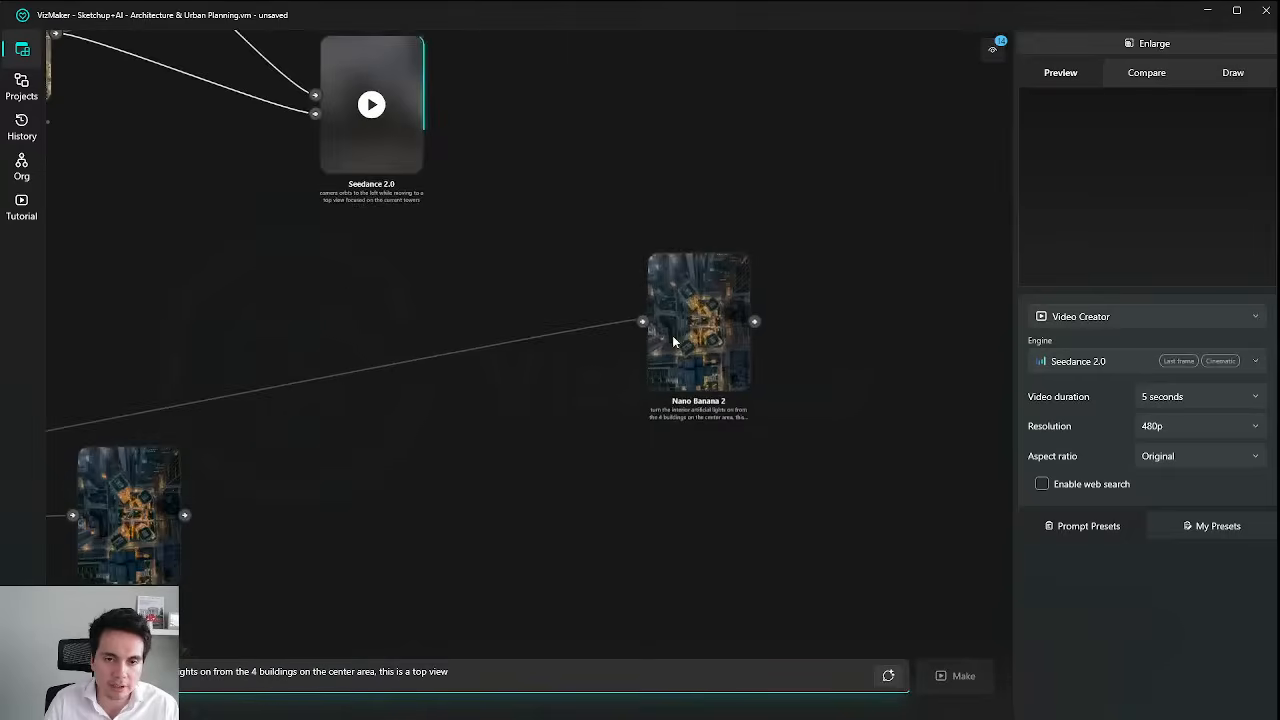
Select the separated night top-view image as the video source and inspect it at enlarged size.
{"action": "scroll", "coordinate": [672, 335], "scroll_direction": "up", "scroll_amount": 6}
{"action": "left_click", "coordinate": [735, 319]}
{"action": "left_click", "coordinate": [1154, 43]}
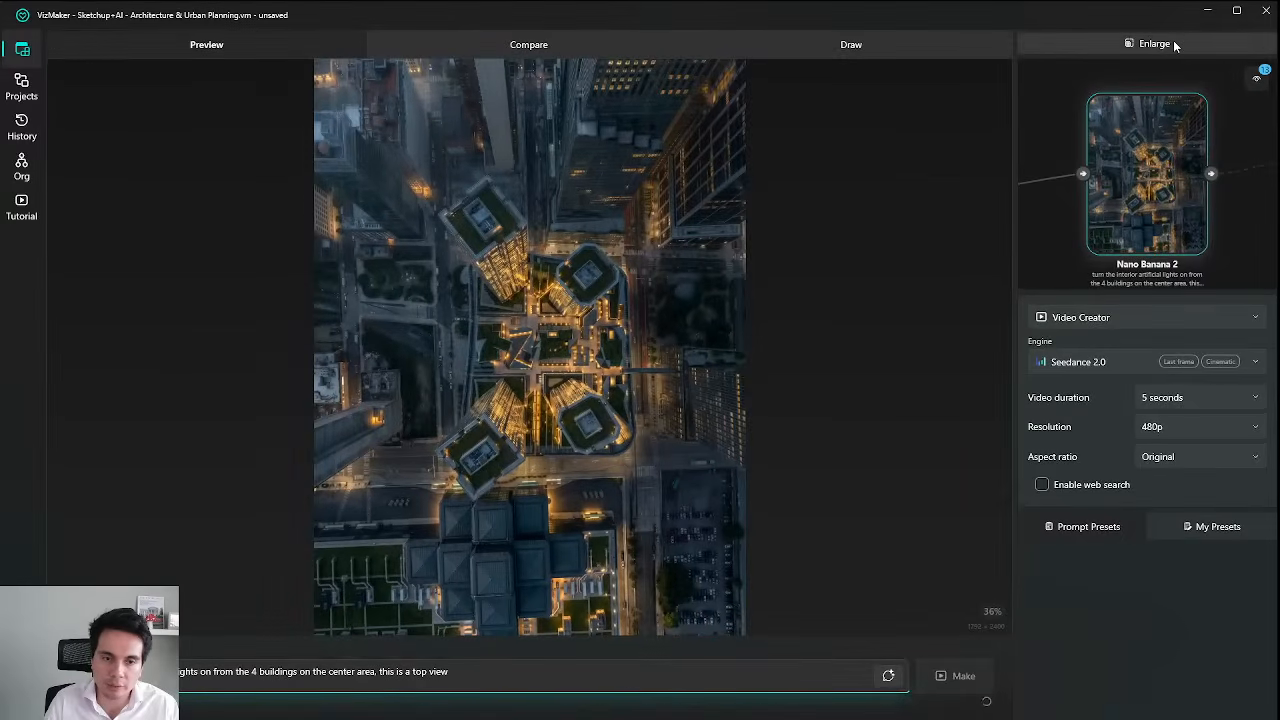
{"action": "left_click", "coordinate": [1165, 48]}
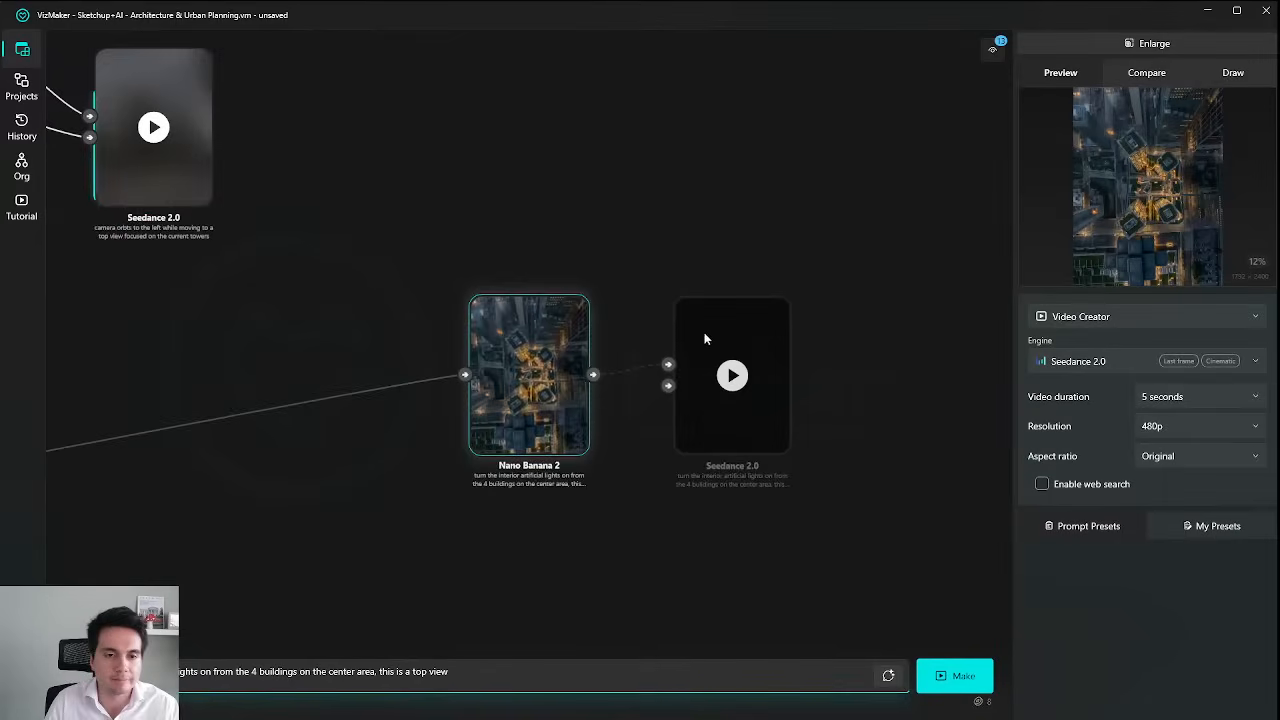
Move the pending video node a little farther from the selected night top-view image.
{"action": "scroll", "coordinate": [616, 337], "scroll_direction": "down", "scroll_amount": 4}
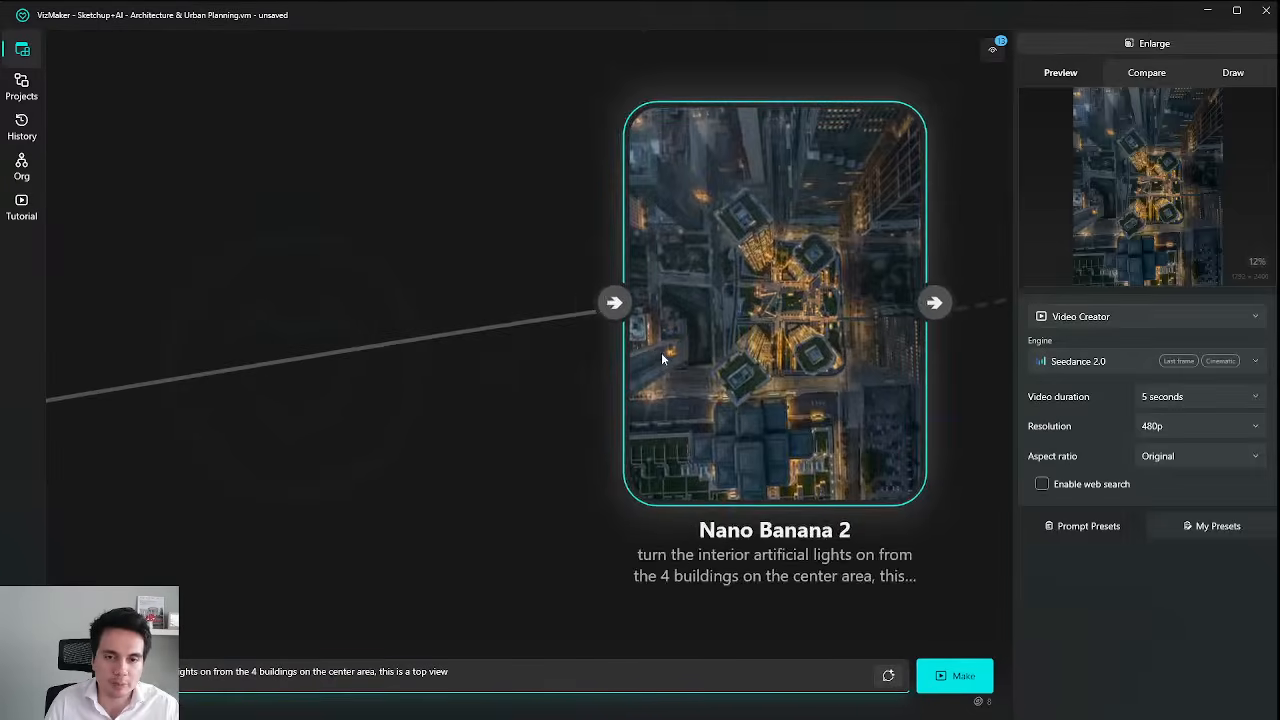
{"action": "scroll", "coordinate": [620, 340], "scroll_direction": "up", "scroll_amount": 6}
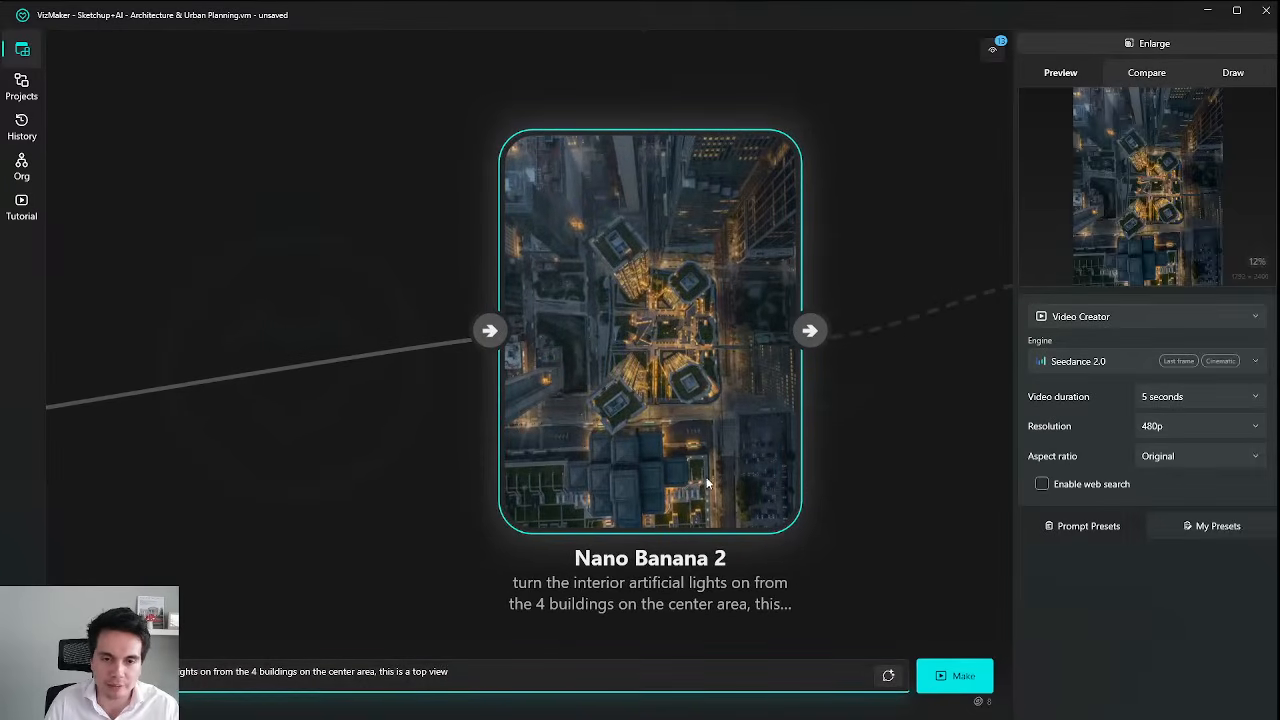
{"action": "left_click_drag", "start_coordinate": [860, 494], "coordinate": [773, 507]}
{"action": "left_click_drag", "start_coordinate": [643, 440], "coordinate": [618, 429]}
{"action": "scroll", "coordinate": [753, 451], "scroll_direction": "down", "scroll_amount": 5}
{"action": "left_click_drag", "start_coordinate": [756, 440], "coordinate": [634, 466]}
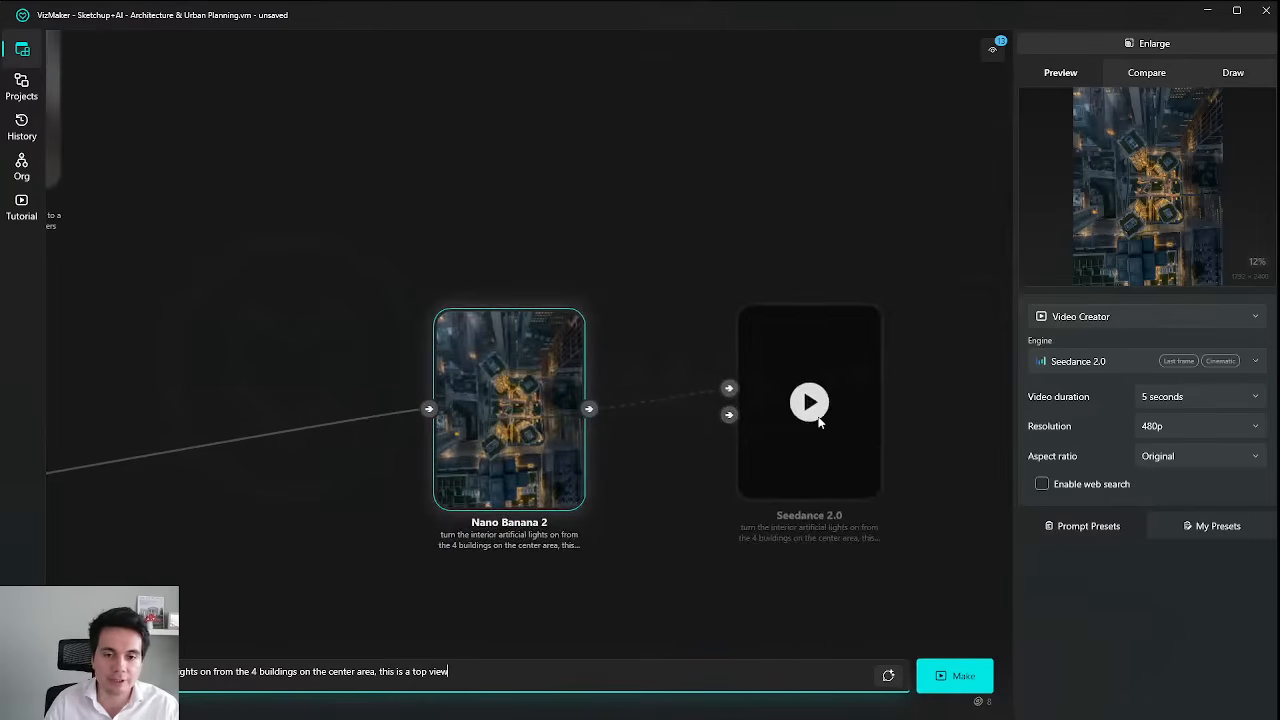
{"action": "left_click_drag", "start_coordinate": [818, 423], "coordinate": [835, 387]}
{"action": "scroll", "coordinate": [727, 362], "scroll_direction": "down", "scroll_amount": 5}
{"action": "left_click_drag", "start_coordinate": [642, 330], "coordinate": [704, 478]}
{"action": "left_click_drag", "start_coordinate": [738, 217], "coordinate": [686, 105]}
{"action": "scroll", "coordinate": [646, 424], "scroll_direction": "up", "scroll_amount": 5}
Clear the old lighting prompt and switch the video engine to Kling o1.
{"action": "key", "text": "ctrl+a"}
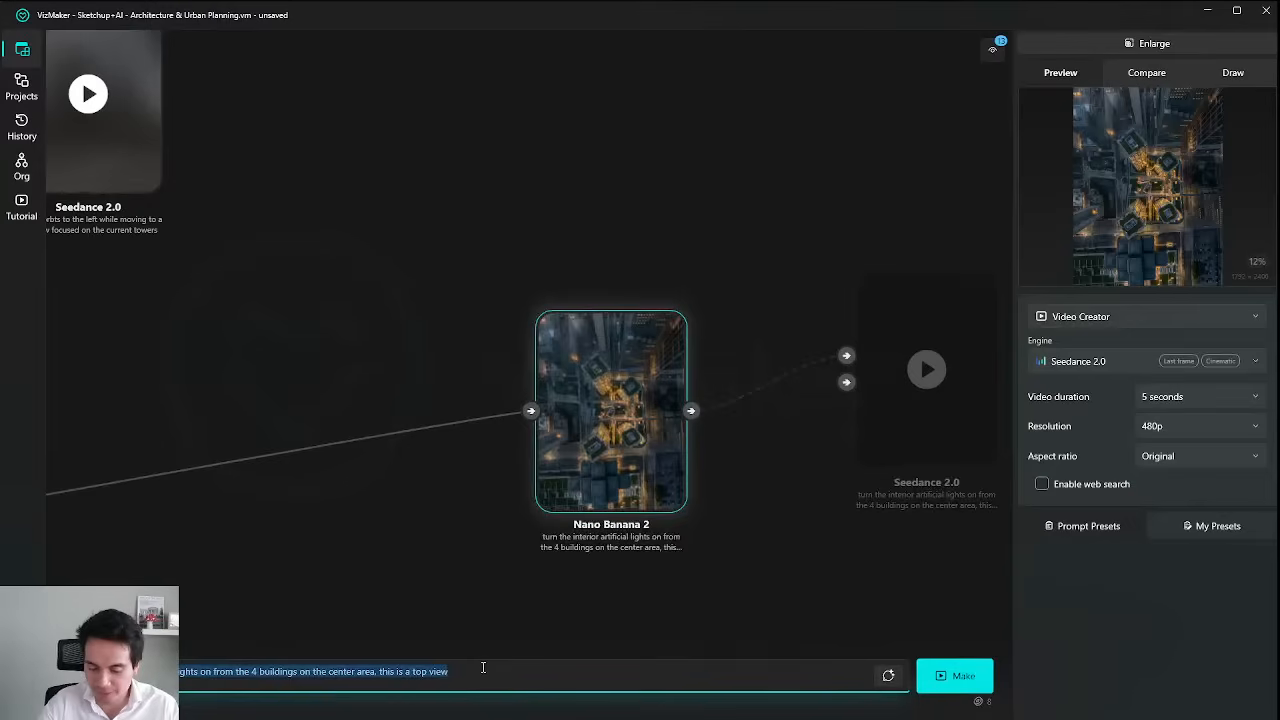
{"action": "key", "text": "BackSpace"}
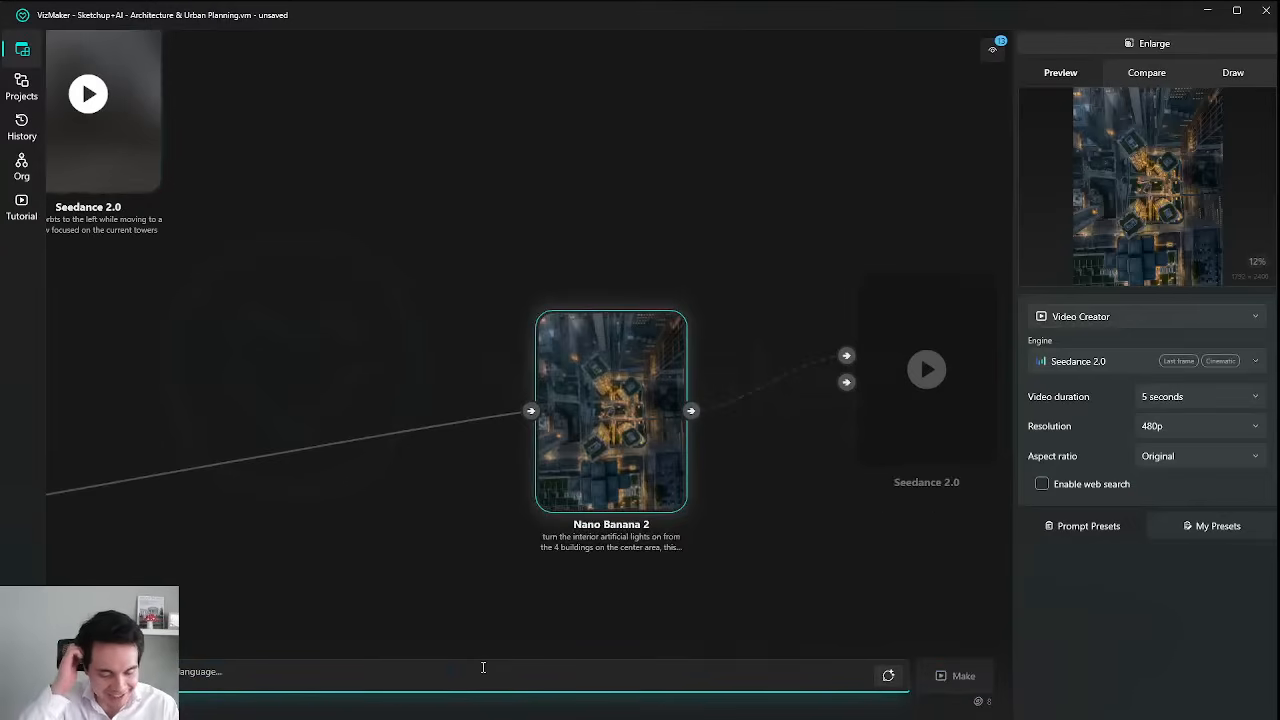
{"action": "left_click", "coordinate": [1100, 362]}
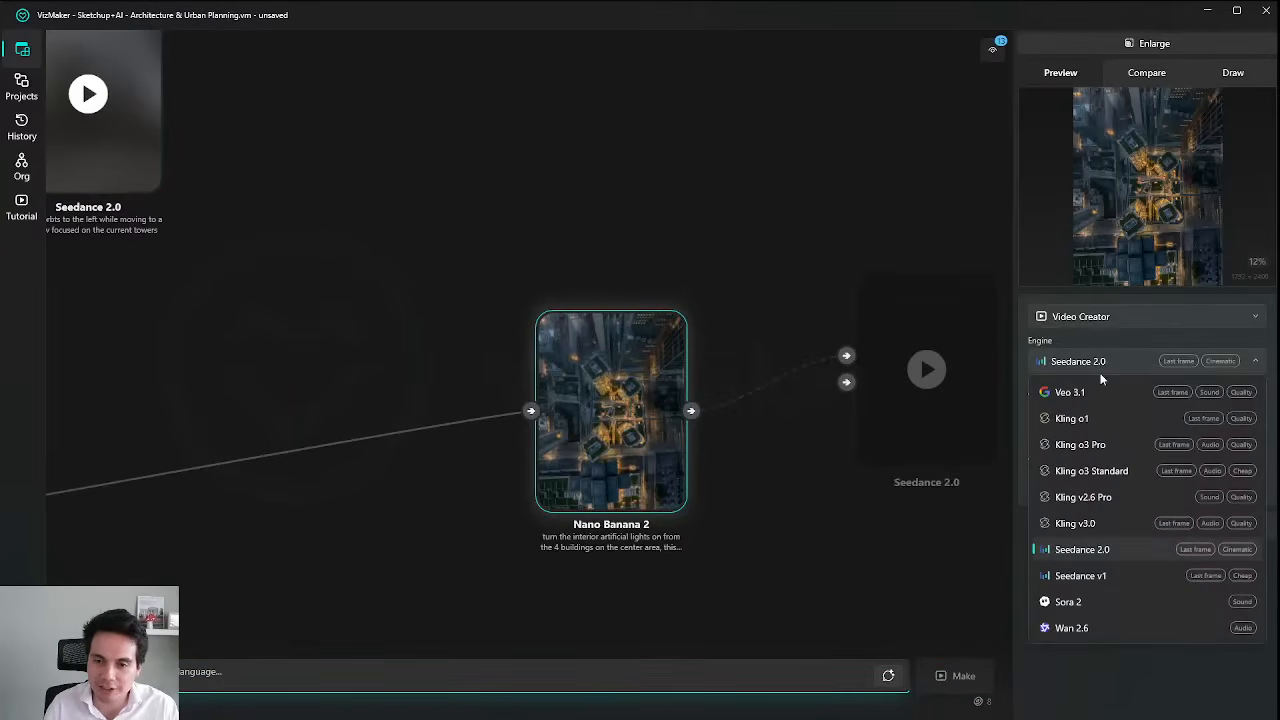
{"action": "left_click", "coordinate": [1132, 422]}
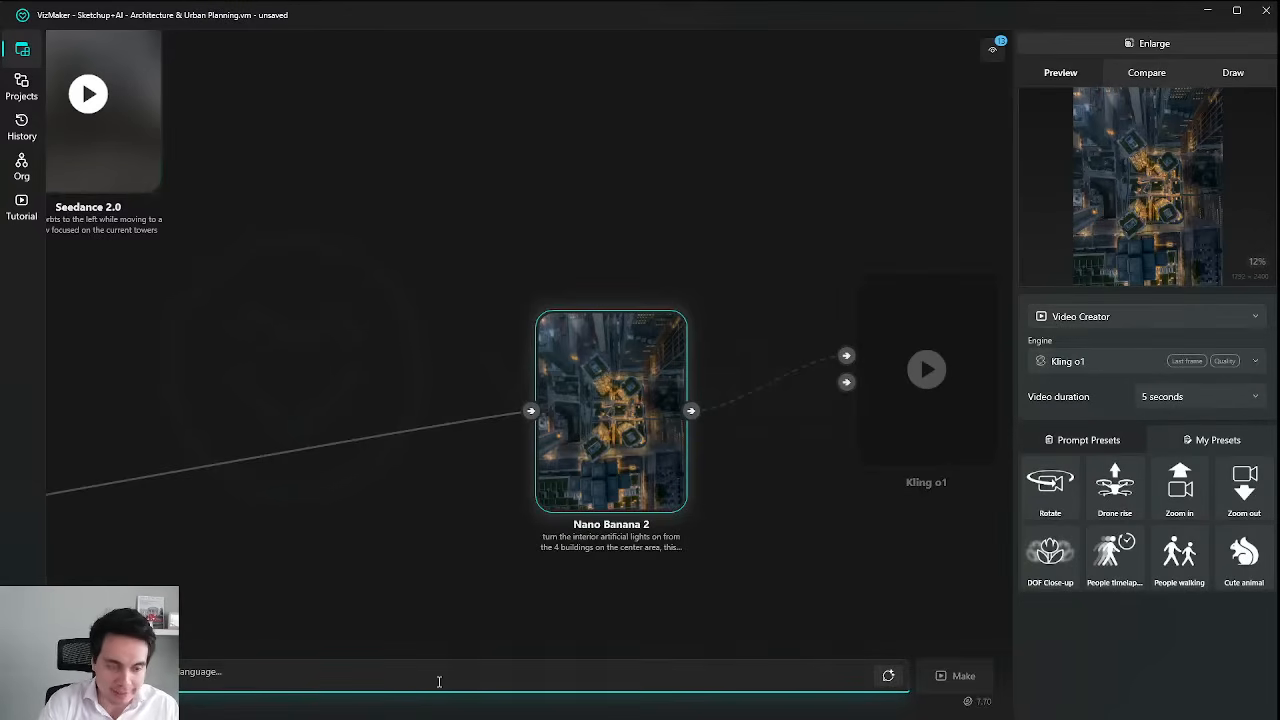
Generate a video from the night top-view image with the prompt "camera zoom in dynamically".
{"action": "type", "text": "camera zoom in"}
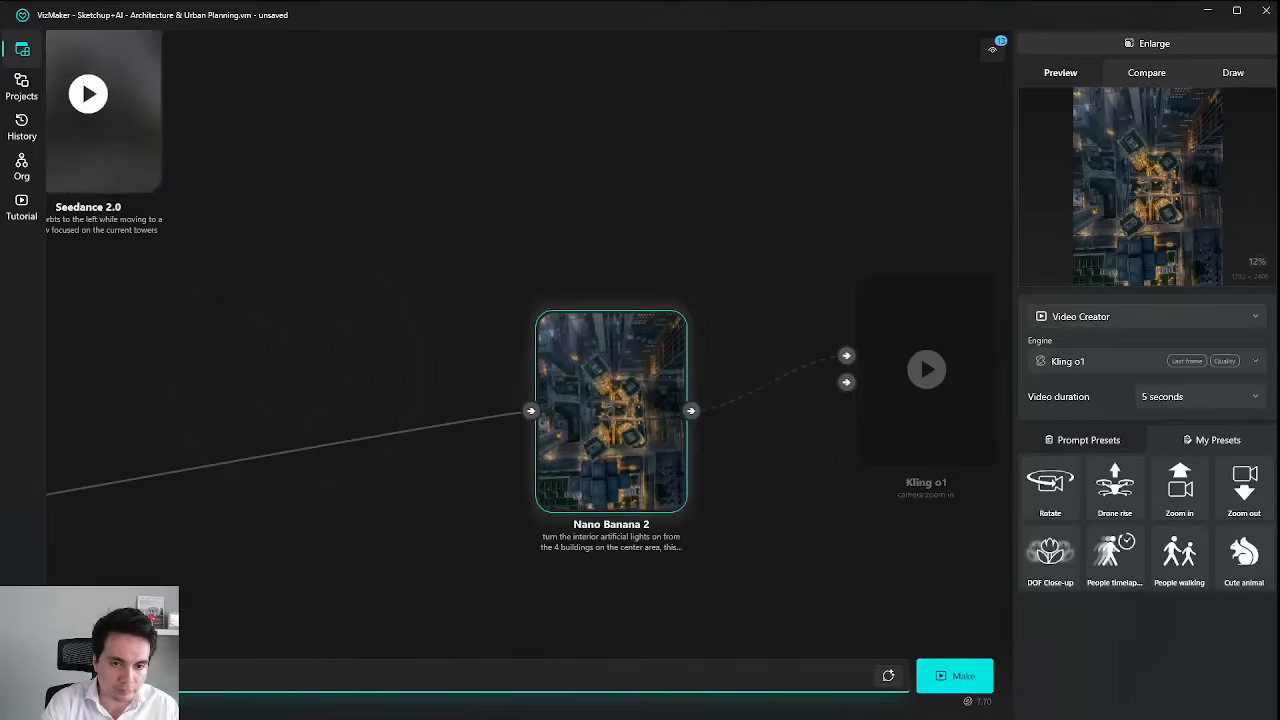
{"action": "type", "text": " dynami"}
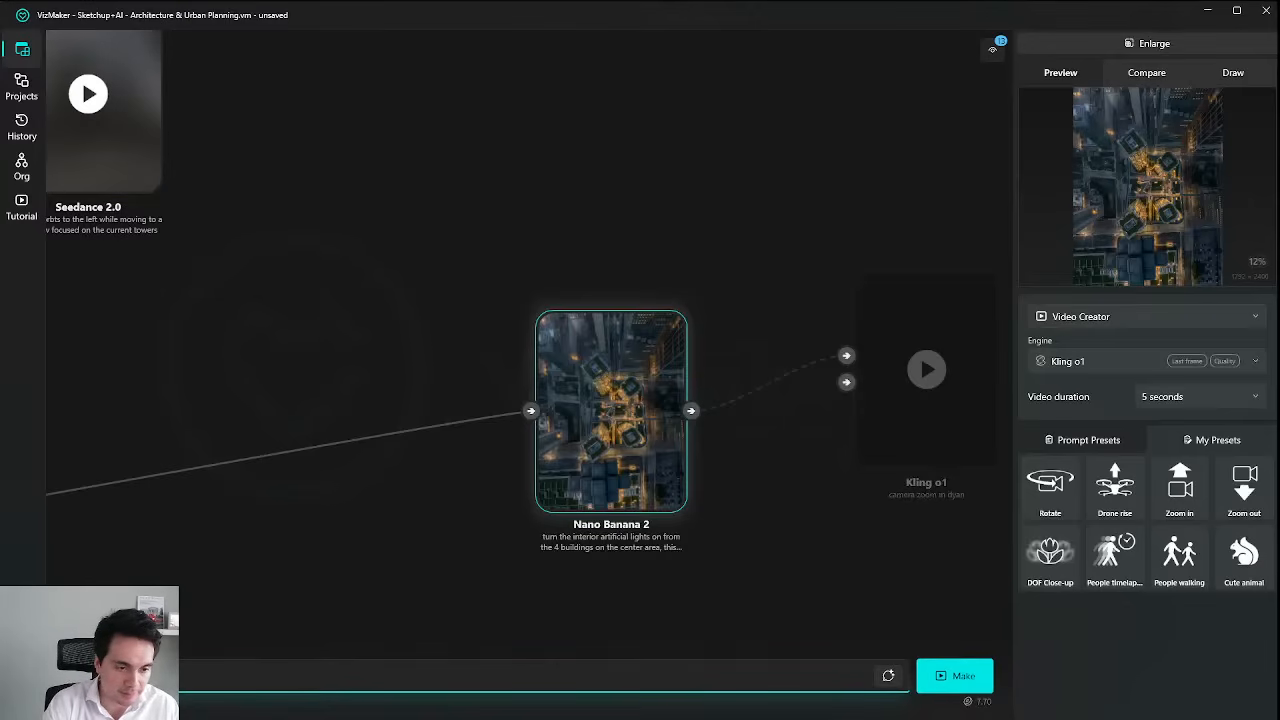
{"action": "type", "text": "cally"}
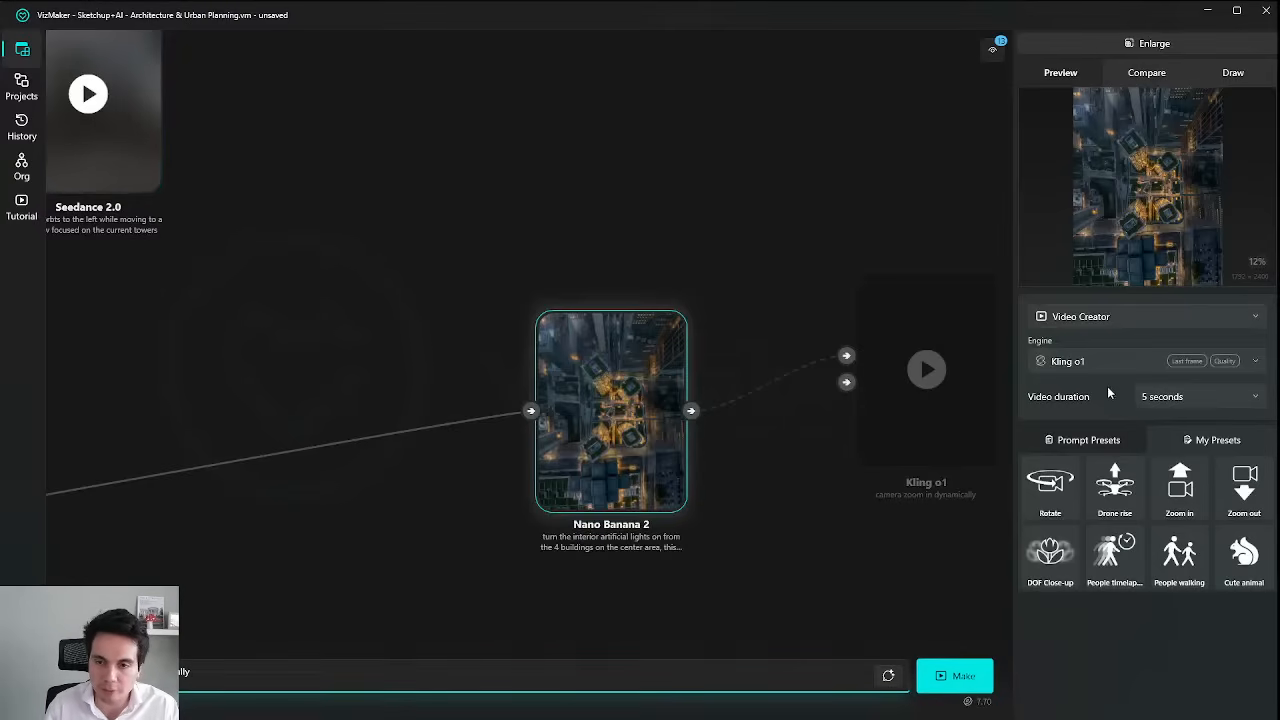
{"action": "left_click", "coordinate": [968, 684]}
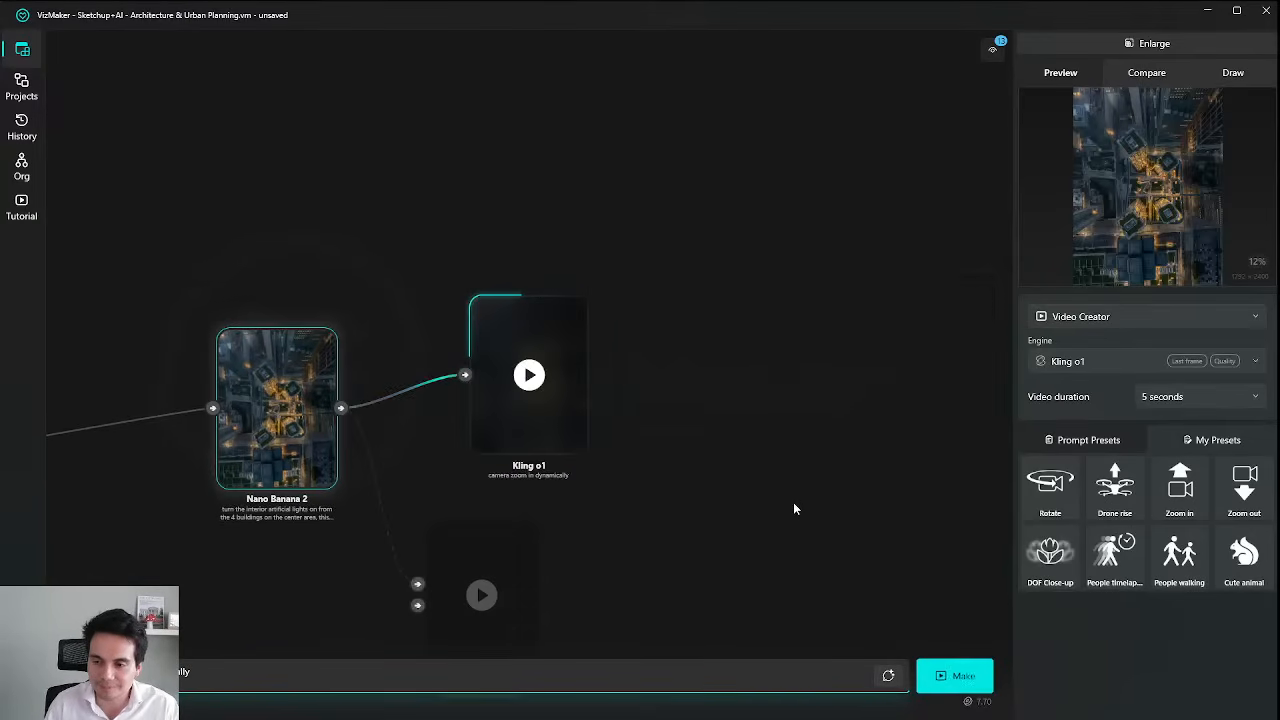
Arrange the timelapse, zoom-in and new dynamic zoom videos in one column and move the night source image back beside the other night top views.
{"action": "scroll", "coordinate": [759, 500], "scroll_direction": "down", "scroll_amount": 2}
{"action": "scroll", "coordinate": [759, 500], "scroll_direction": "down", "scroll_amount": 2}
{"action": "left_click_drag", "start_coordinate": [609, 475], "coordinate": [722, 560]}
{"action": "left_click_drag", "start_coordinate": [657, 436], "coordinate": [656, 490]}
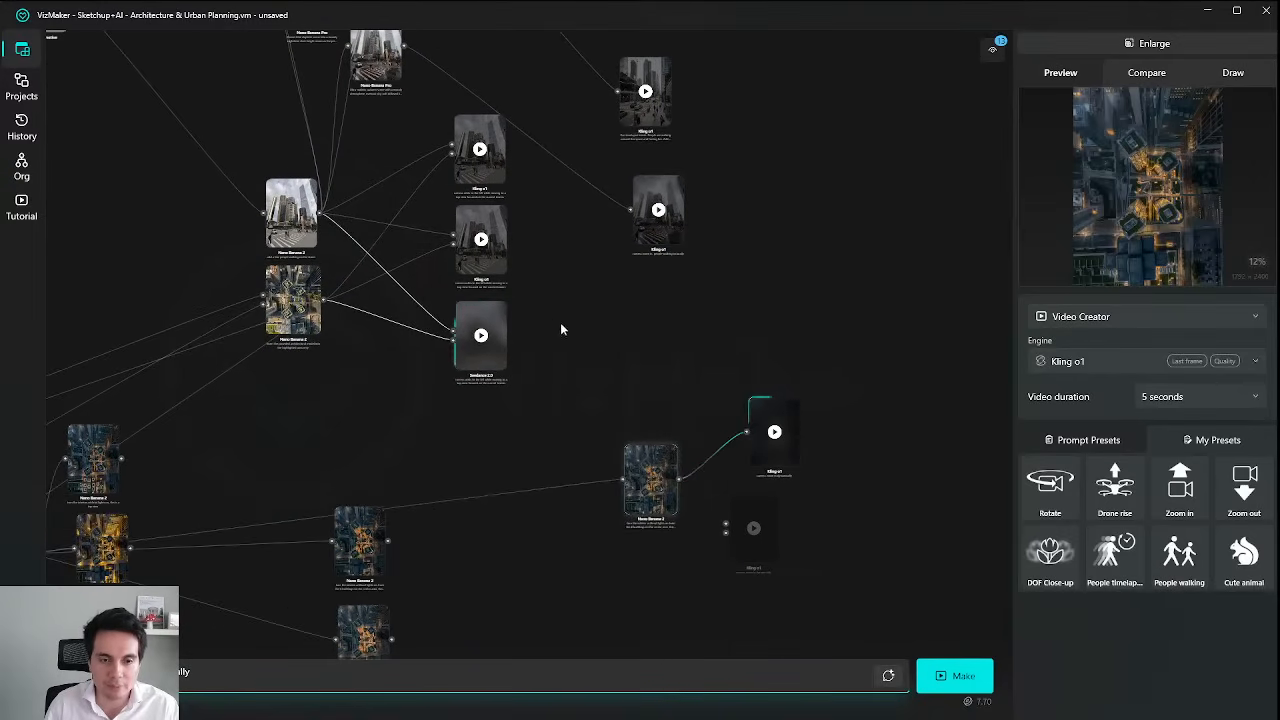
{"action": "scroll", "coordinate": [499, 279], "scroll_direction": "up", "scroll_amount": 3}
{"action": "left_click_drag", "start_coordinate": [520, 366], "coordinate": [602, 334]}
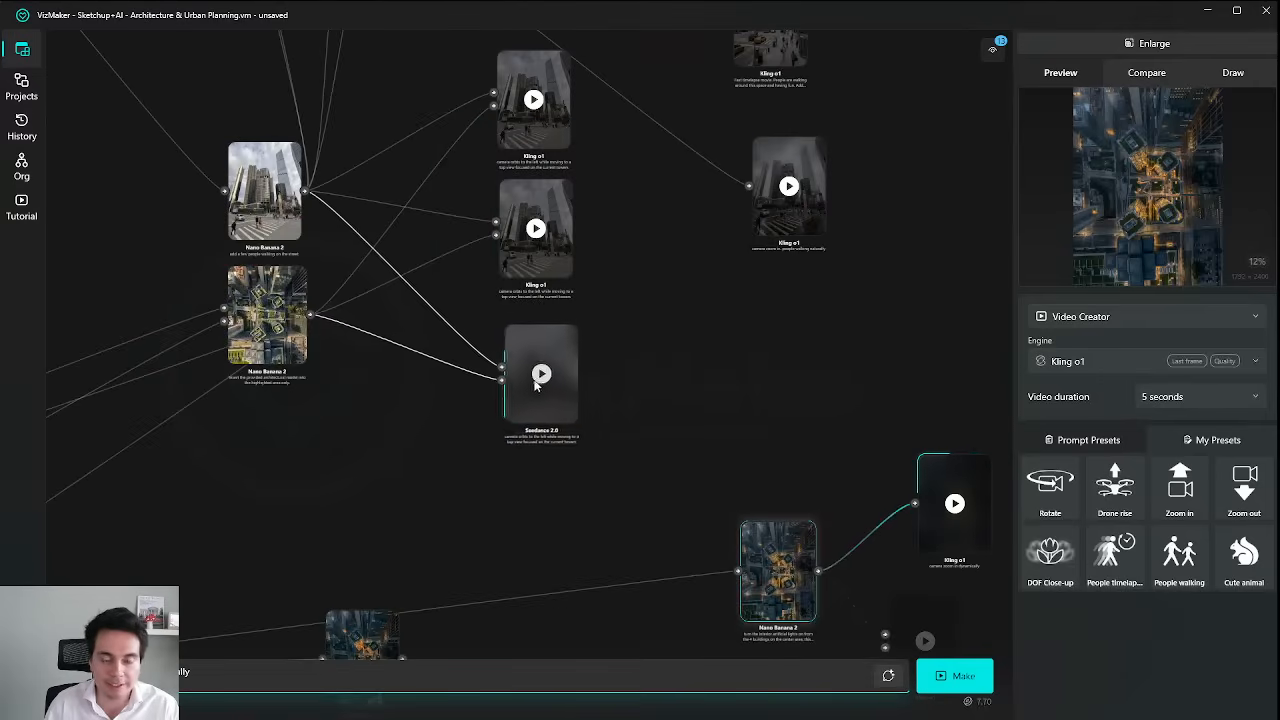
{"action": "scroll", "coordinate": [689, 417], "scroll_direction": "down", "scroll_amount": 5}
{"action": "left_click_drag", "start_coordinate": [772, 360], "coordinate": [717, 220]}
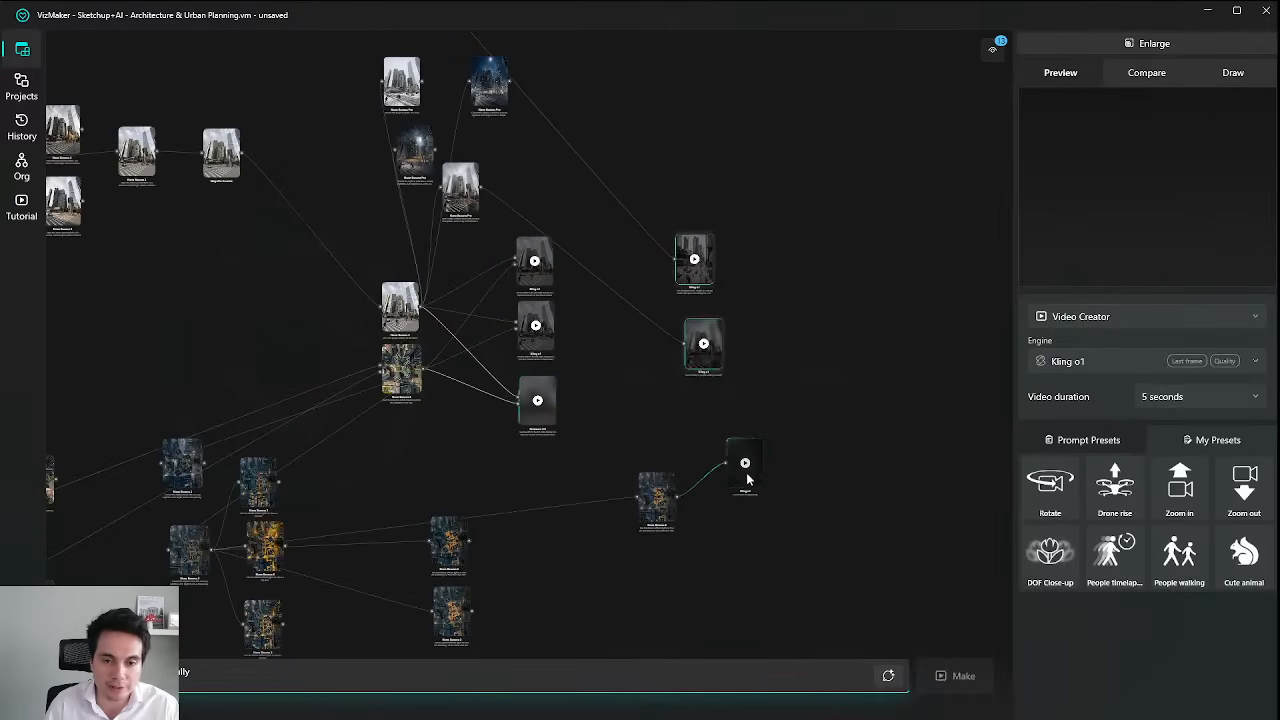
{"action": "left_click_drag", "start_coordinate": [746, 477], "coordinate": [724, 448]}
{"action": "left_click_drag", "start_coordinate": [666, 513], "coordinate": [458, 503]}
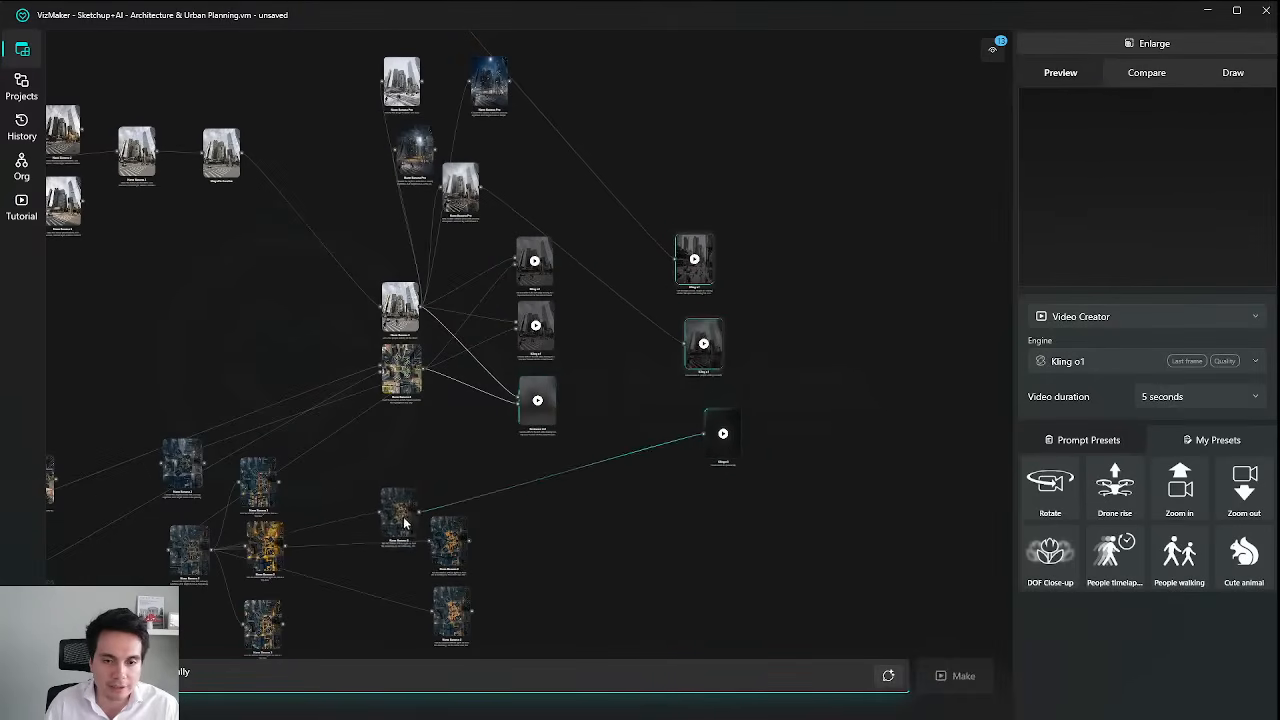
Play the Kling o1 fast timelapse video in the enlarged preview and return to the node canvas.
{"action": "scroll", "coordinate": [703, 362], "scroll_direction": "up", "scroll_amount": 5}
{"action": "scroll", "coordinate": [703, 258], "scroll_direction": "up", "scroll_amount": 3}
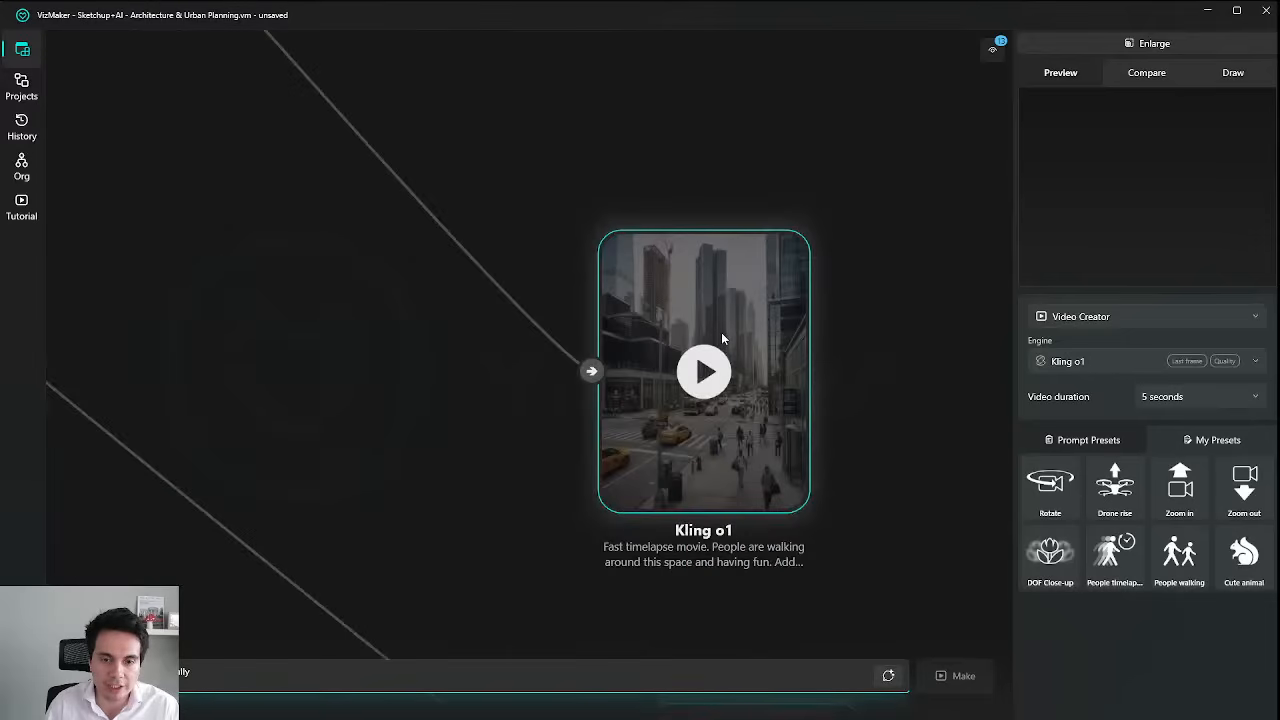
{"action": "left_click", "coordinate": [1160, 47]}
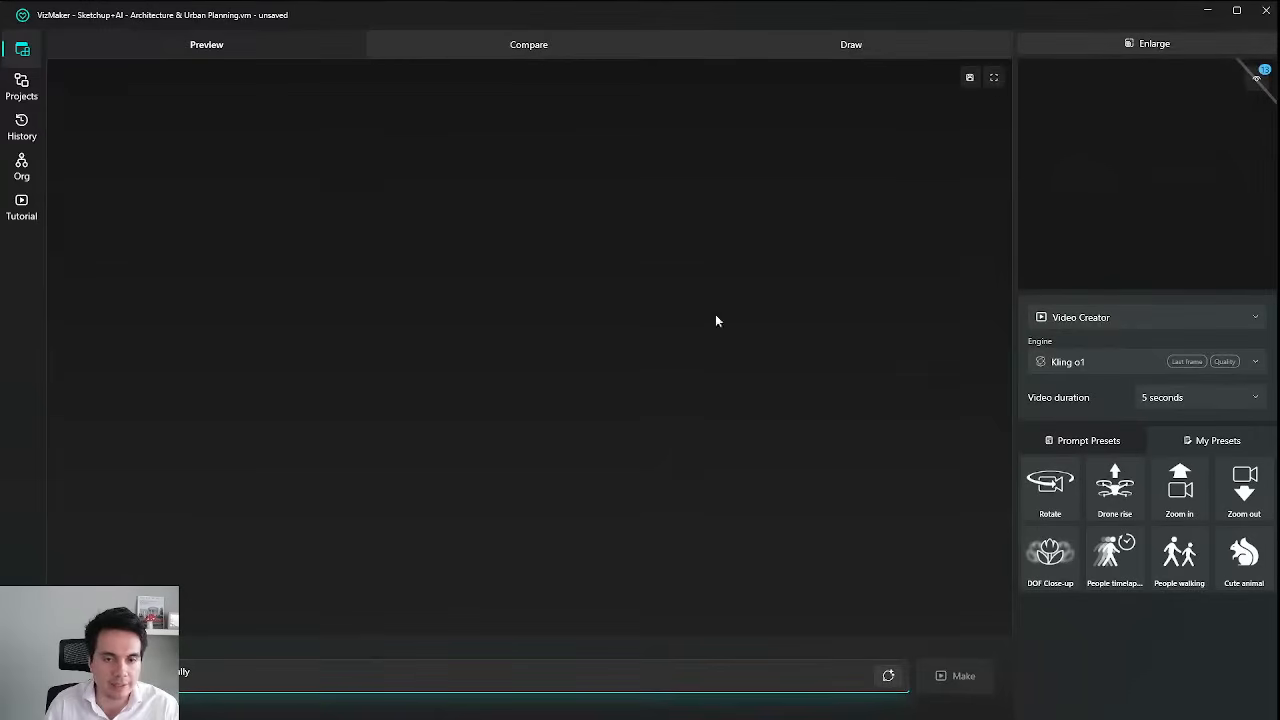
{"action": "left_click", "coordinate": [1160, 46]}
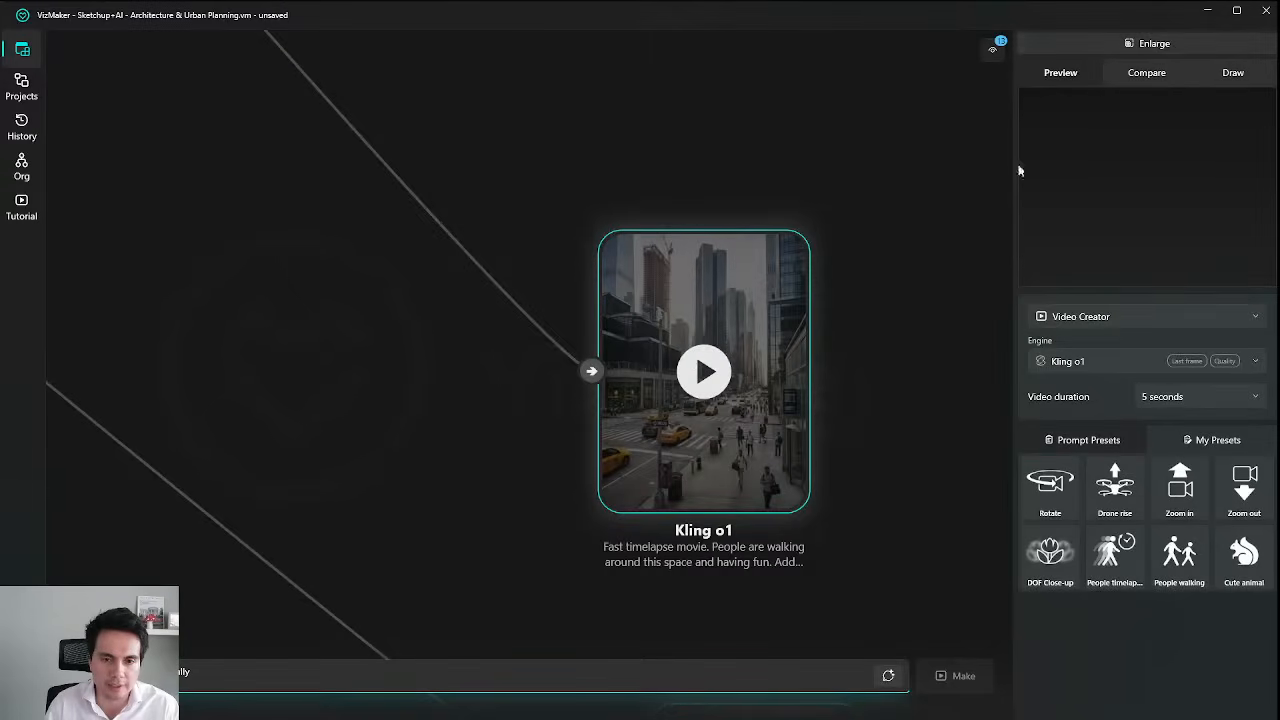
{"action": "left_click", "coordinate": [1179, 44]}
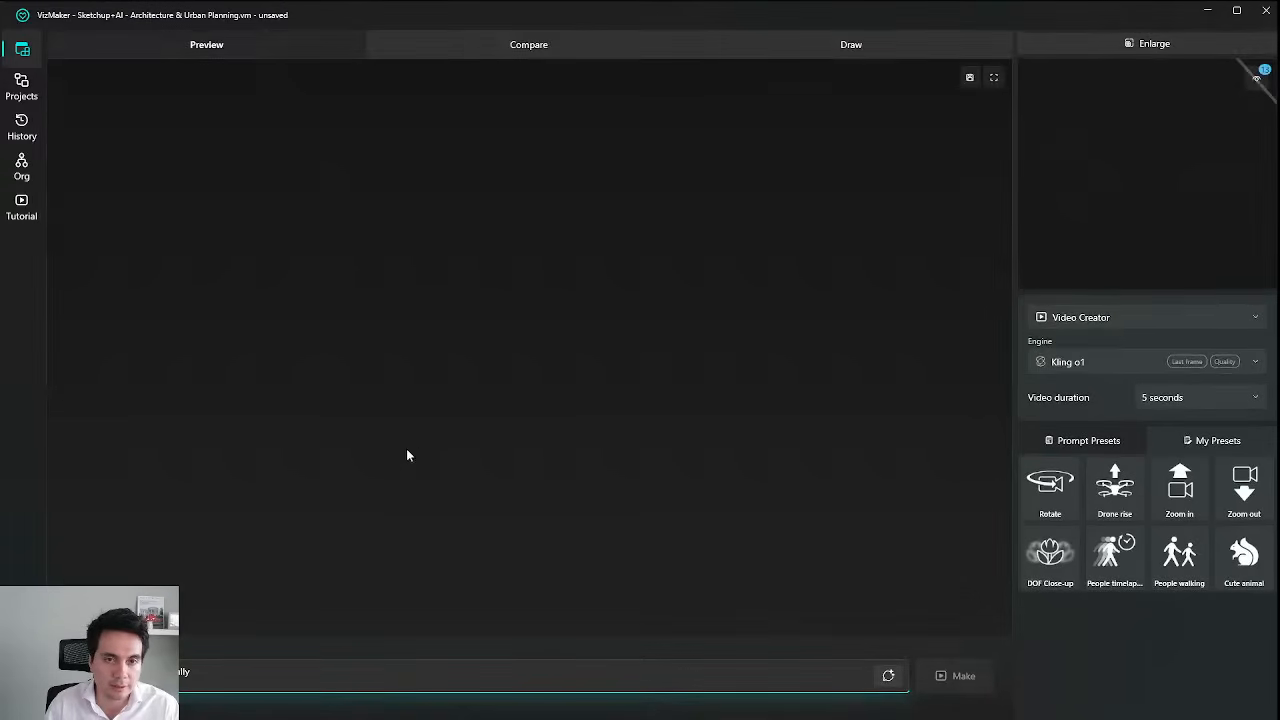
{"action": "left_click", "coordinate": [1096, 48]}
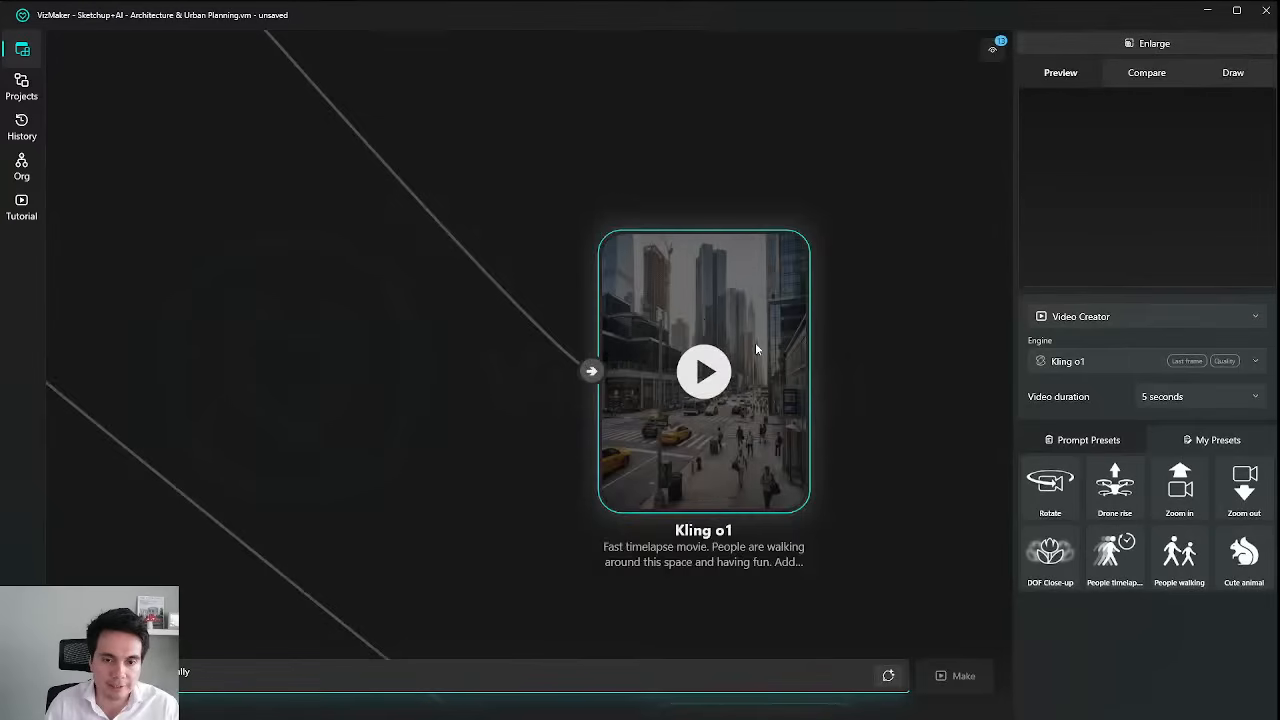
{"action": "left_click", "coordinate": [697, 378]}
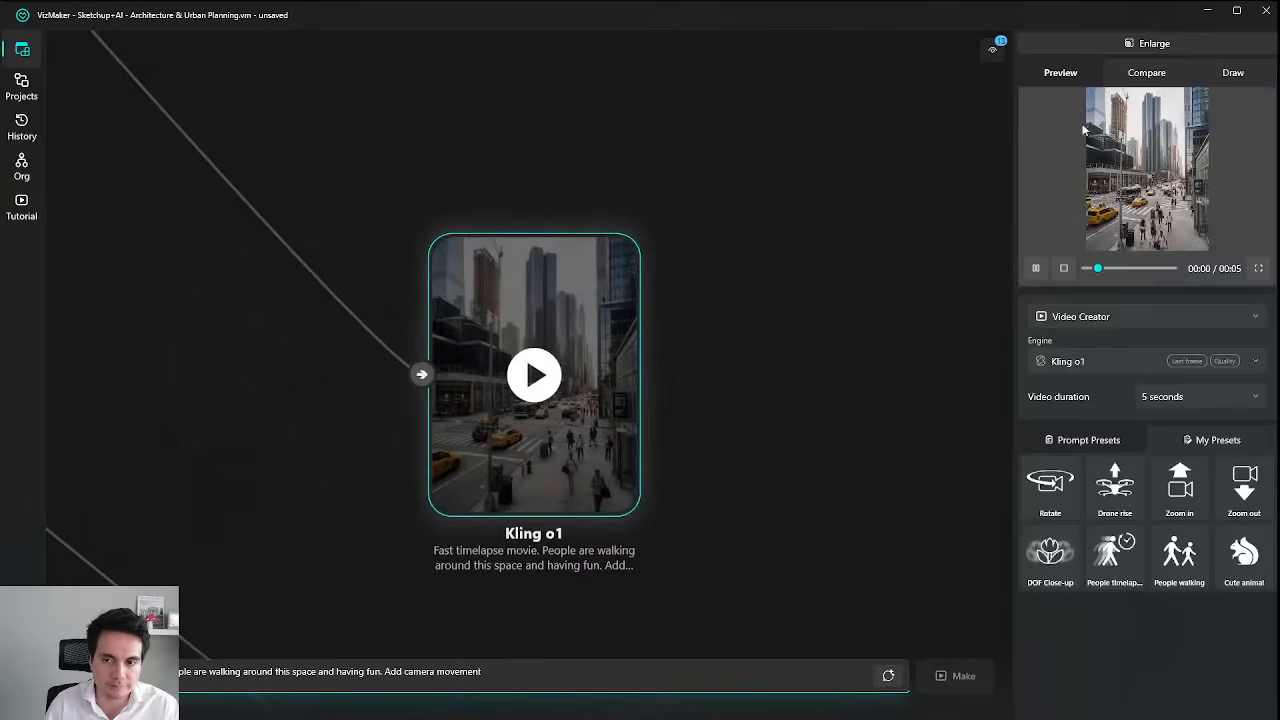
{"action": "left_click", "coordinate": [1184, 46]}
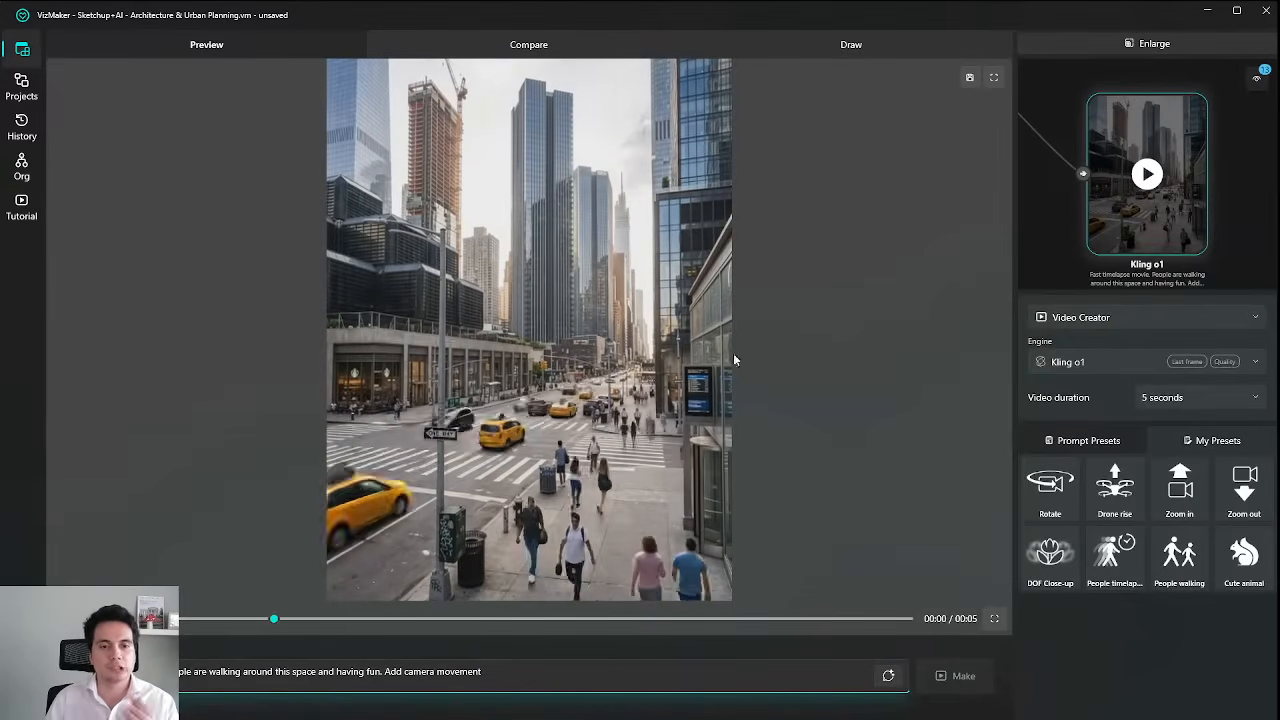
{"action": "left_click", "coordinate": [1134, 42]}
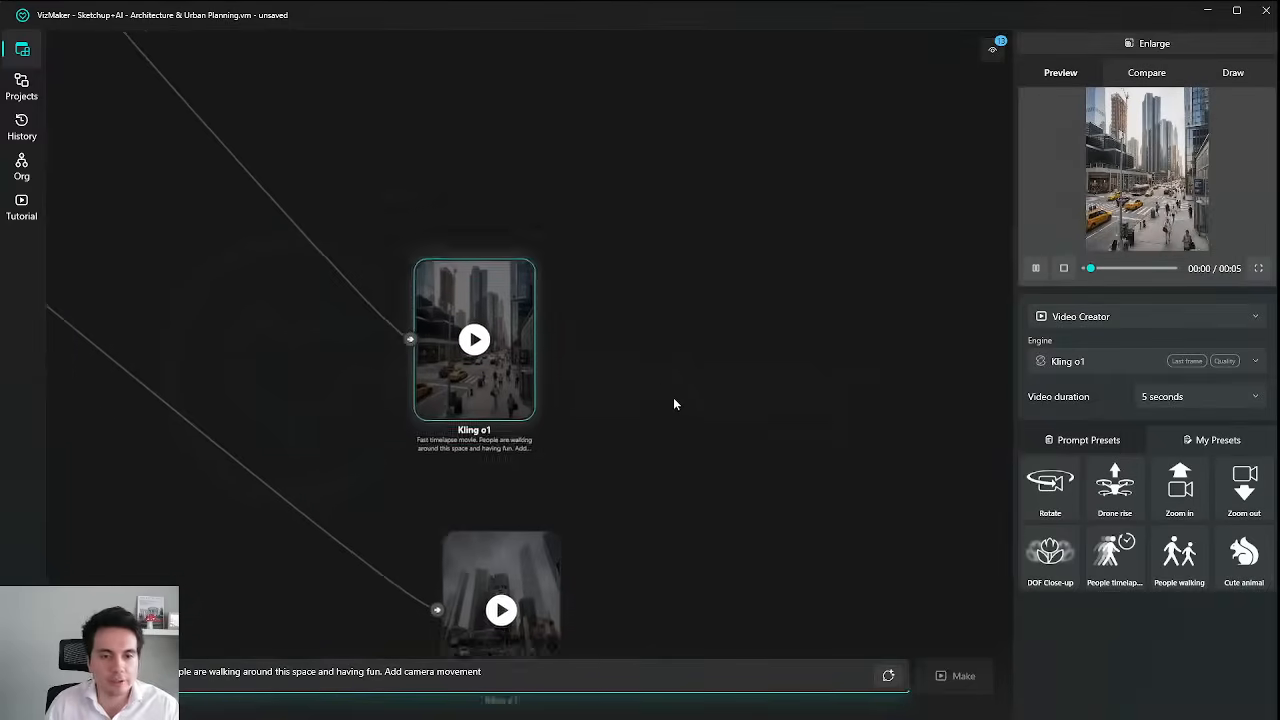
Play the Kling o1 zoom-in video with people walking naturally at enlarged size.
{"action": "scroll", "coordinate": [640, 370], "scroll_direction": "down", "scroll_amount": 5}
{"action": "scroll", "coordinate": [606, 342], "scroll_direction": "up", "scroll_amount": 8}
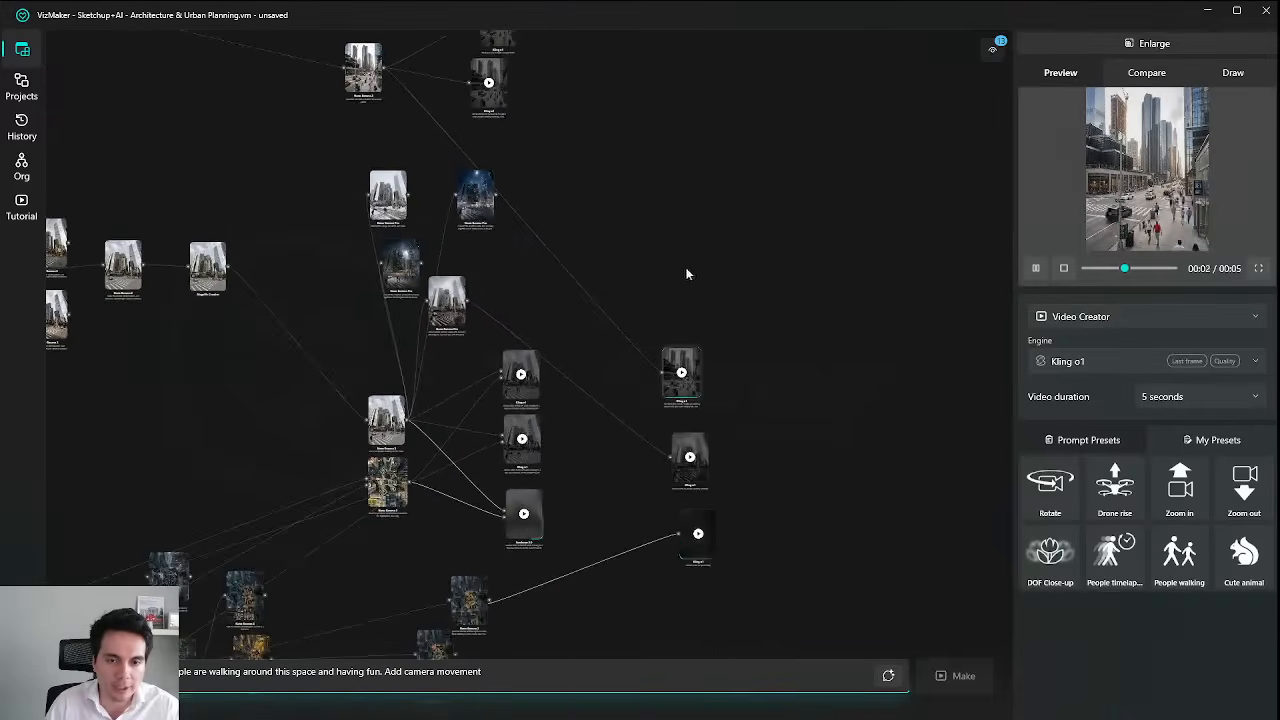
{"action": "scroll", "coordinate": [726, 410], "scroll_direction": "down", "scroll_amount": 5}
{"action": "left_click", "coordinate": [723, 450]}
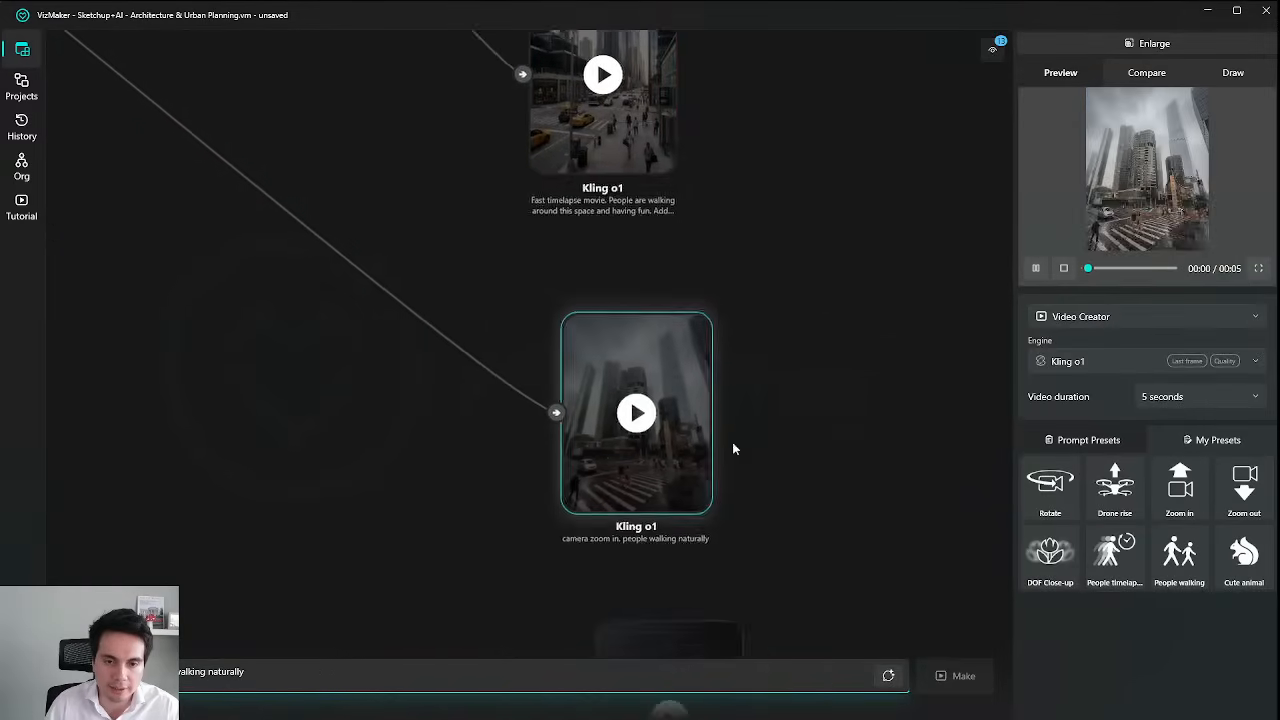
{"action": "left_click", "coordinate": [1138, 46]}
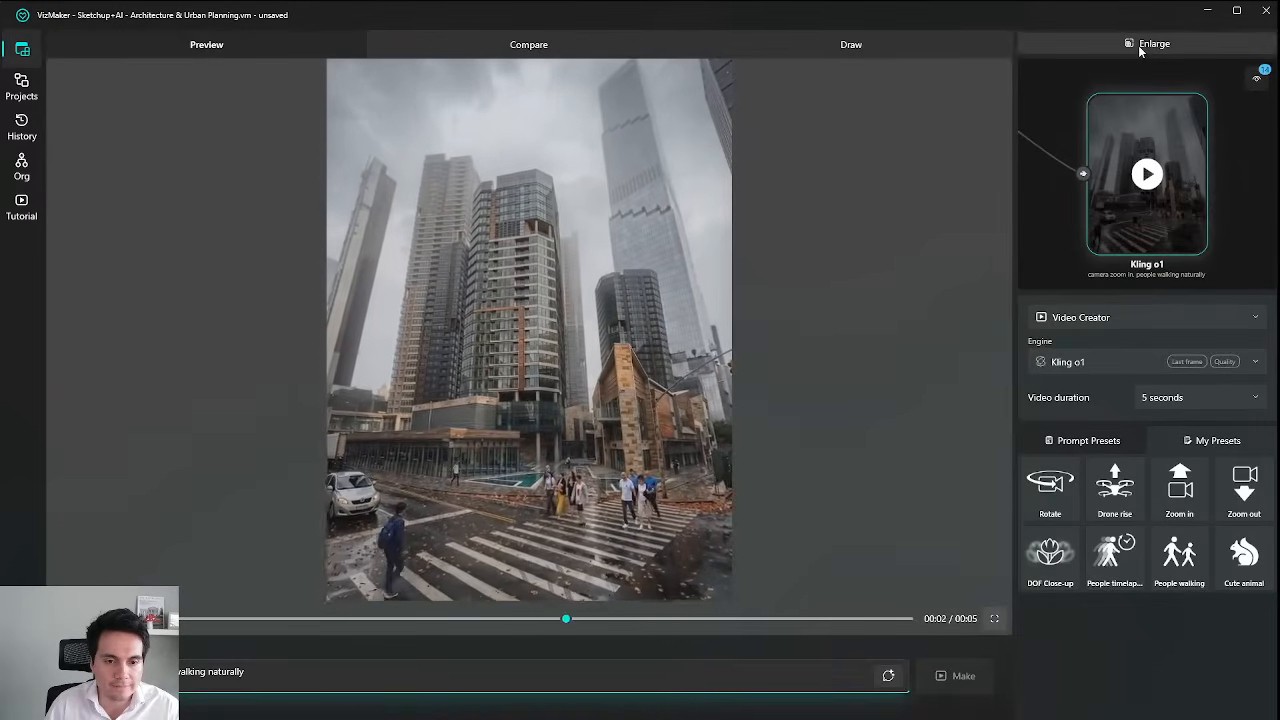
{"action": "left_click", "coordinate": [1140, 46]}
Check the dynamic zoom video's progress, look over the night images, and play the Seedance 2.0 orbit video enlarged.
{"action": "scroll", "coordinate": [552, 364], "scroll_direction": "down", "scroll_amount": 6}
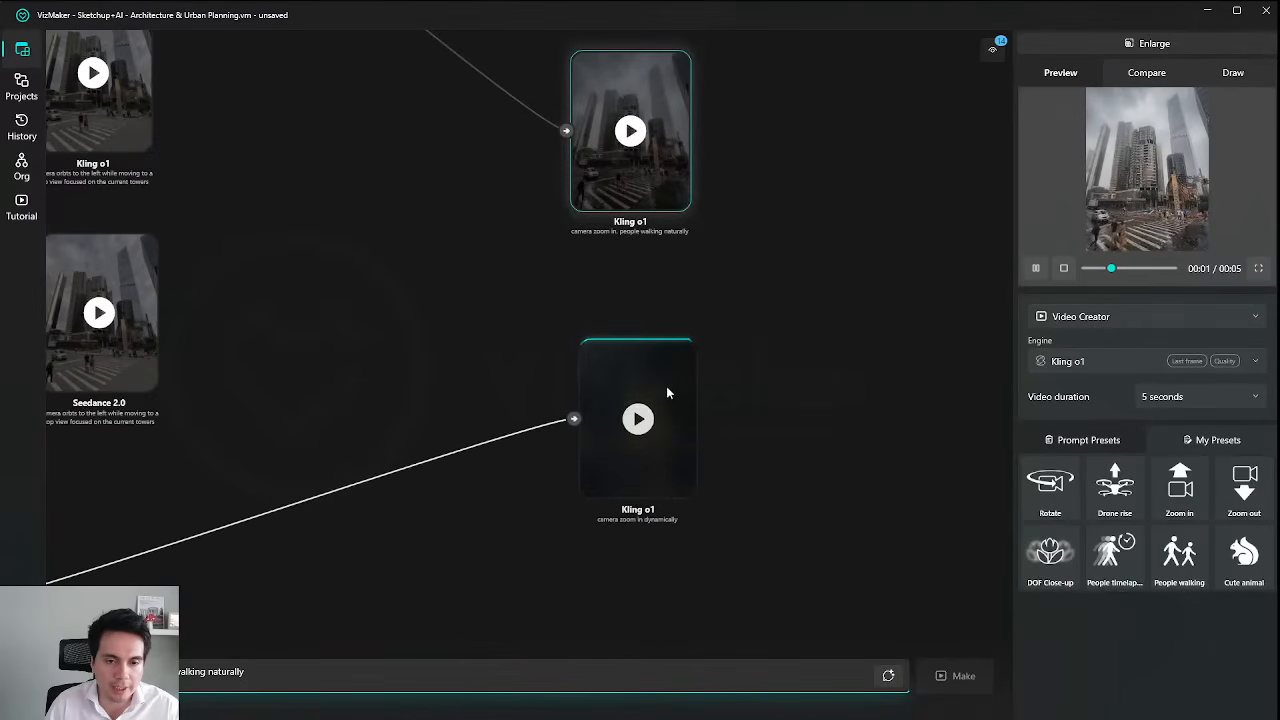
{"action": "scroll", "coordinate": [300, 337], "scroll_direction": "up", "scroll_amount": 5}
{"action": "left_click_drag", "start_coordinate": [291, 386], "coordinate": [417, 363]}
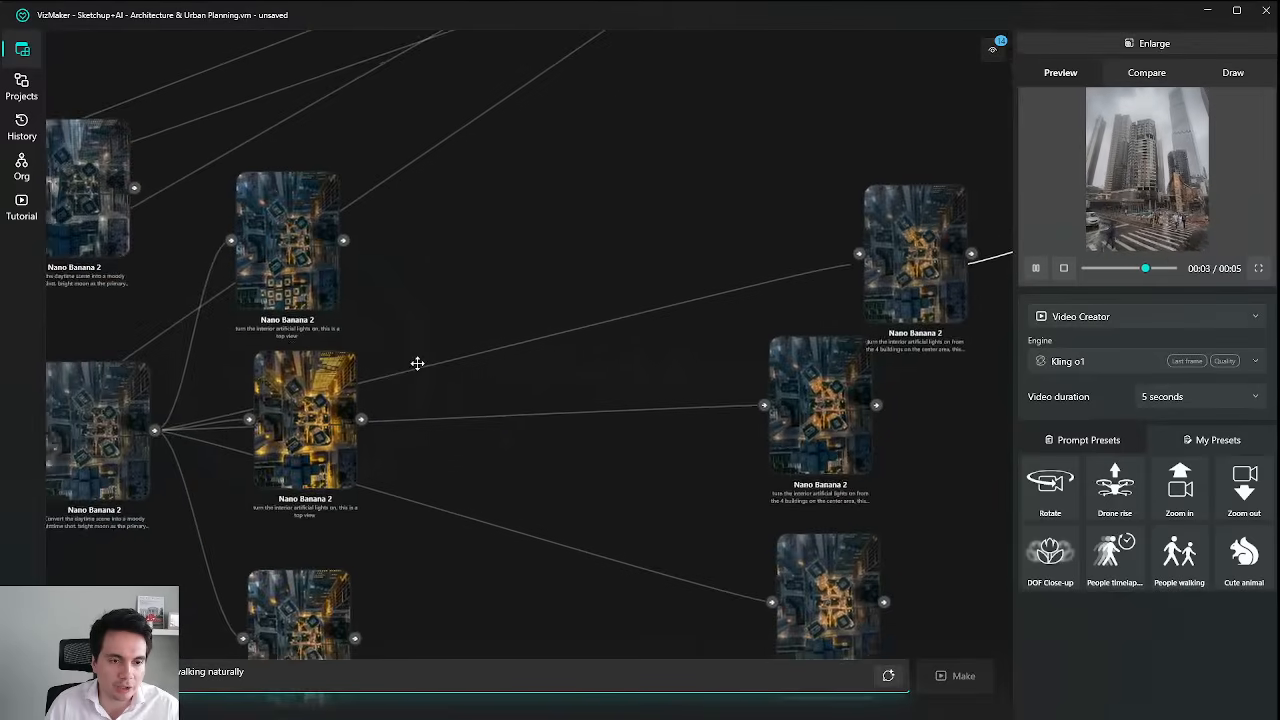
{"action": "scroll", "coordinate": [180, 380], "scroll_direction": "up", "scroll_amount": 2}
{"action": "scroll", "coordinate": [179, 380], "scroll_direction": "down", "scroll_amount": 2}
{"action": "left_click_drag", "start_coordinate": [640, 394], "coordinate": [578, 595]}
{"action": "scroll", "coordinate": [578, 595], "scroll_direction": "up", "scroll_amount": 3}
{"action": "left_click", "coordinate": [574, 296]}
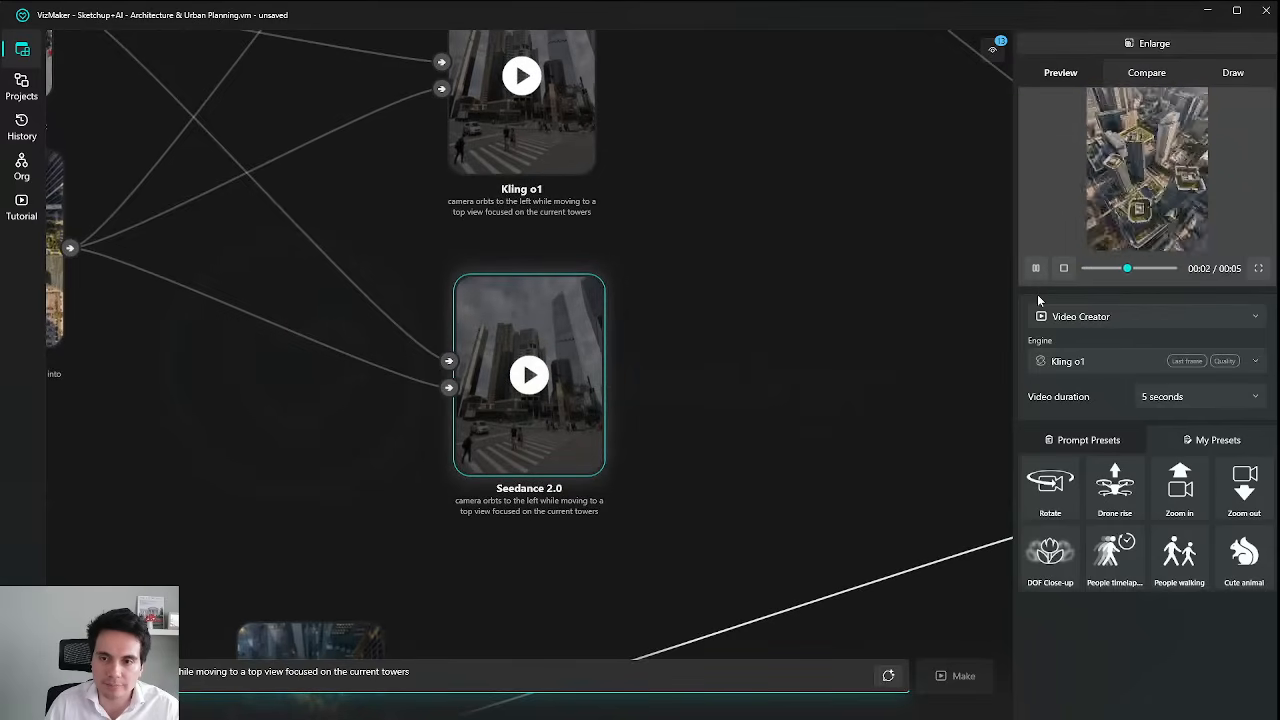
{"action": "left_click", "coordinate": [1151, 47]}
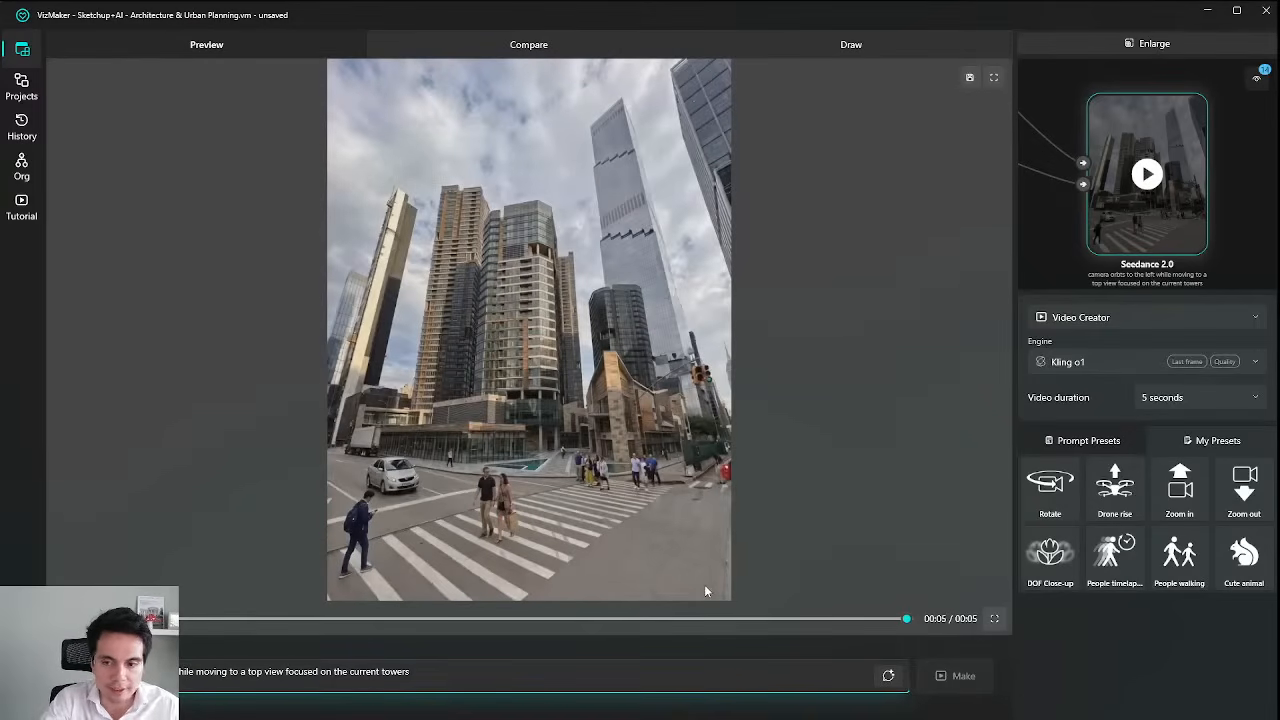
Switch the video engine to Seedance 2.0 and close the enlarged video preview.
{"action": "left_click", "coordinate": [1100, 370]}
{"action": "left_click", "coordinate": [1128, 552]}
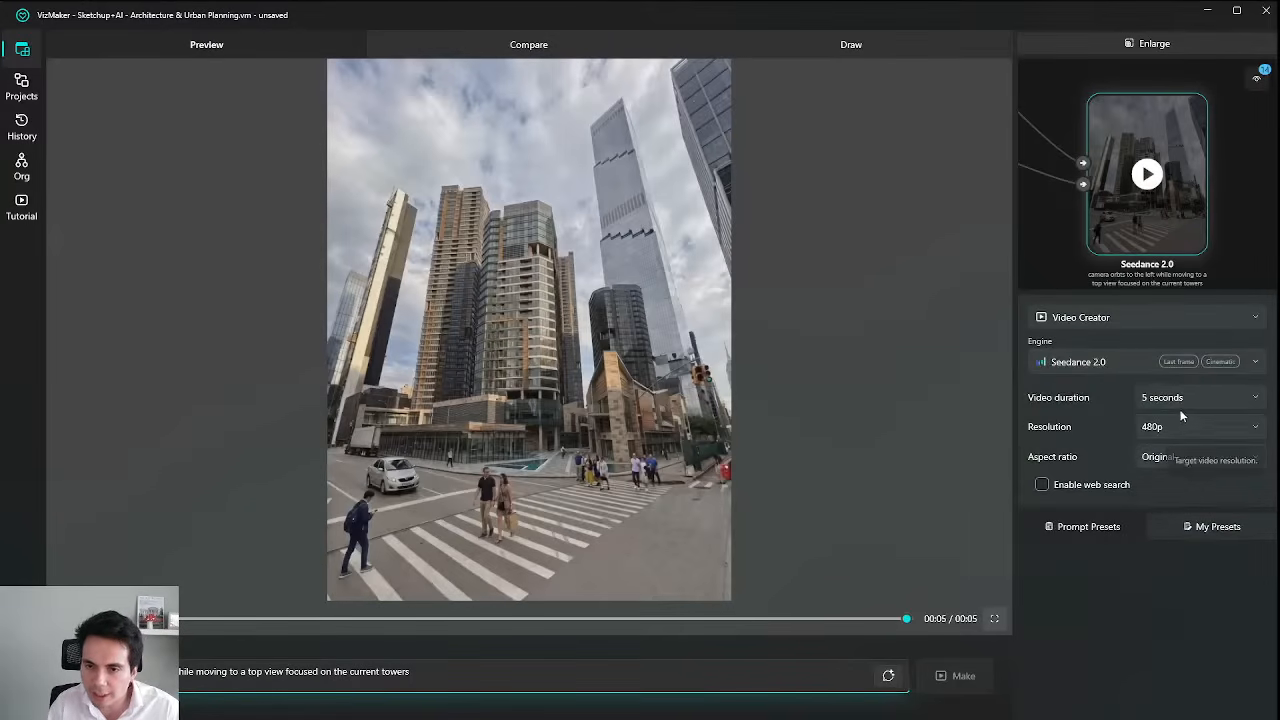
{"action": "left_click", "coordinate": [1160, 527]}
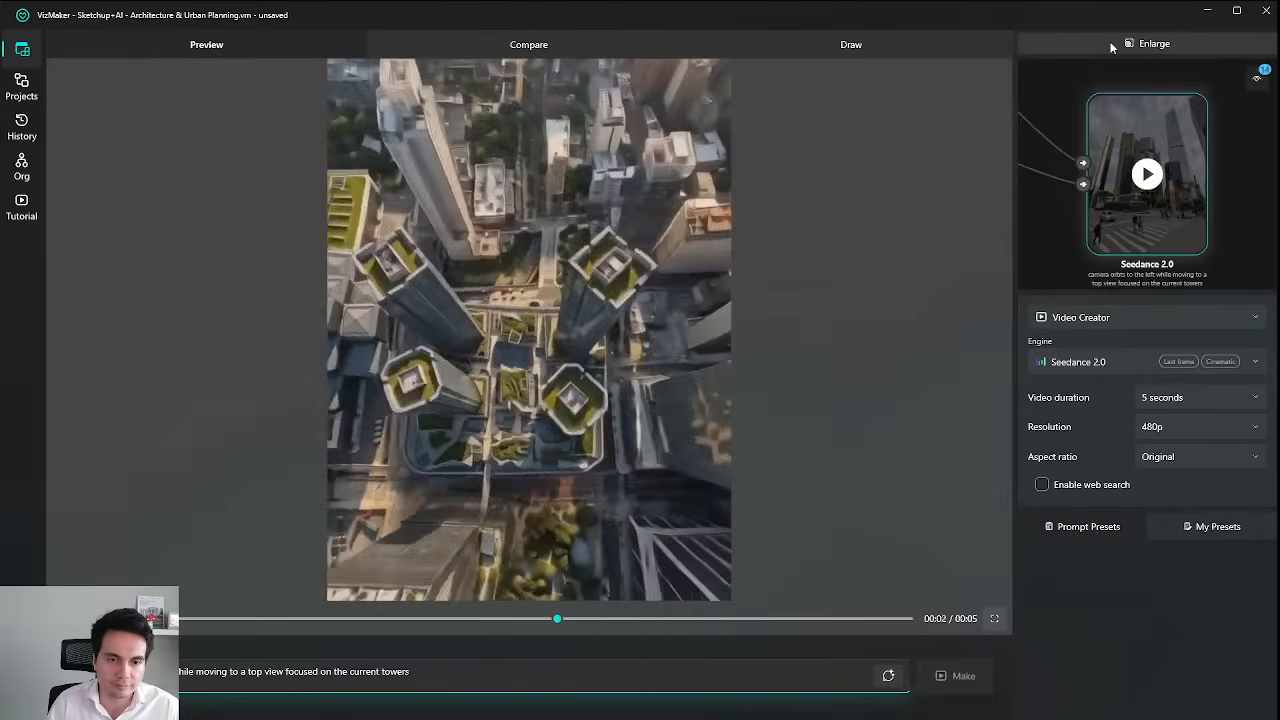
{"action": "left_click", "coordinate": [1109, 43]}
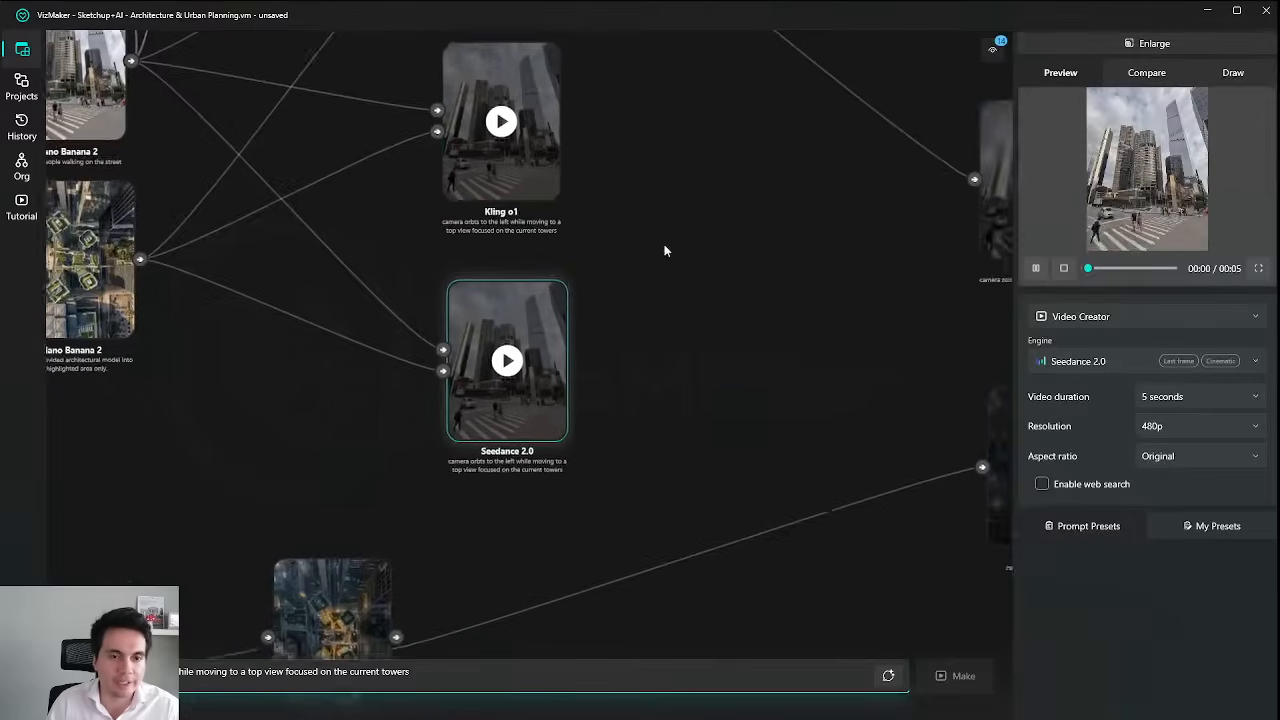
Play the Kling o1 dynamic night zoom-in video at enlarged size and return to the node canvas.
{"action": "scroll", "coordinate": [664, 244], "scroll_direction": "down", "scroll_amount": 3}
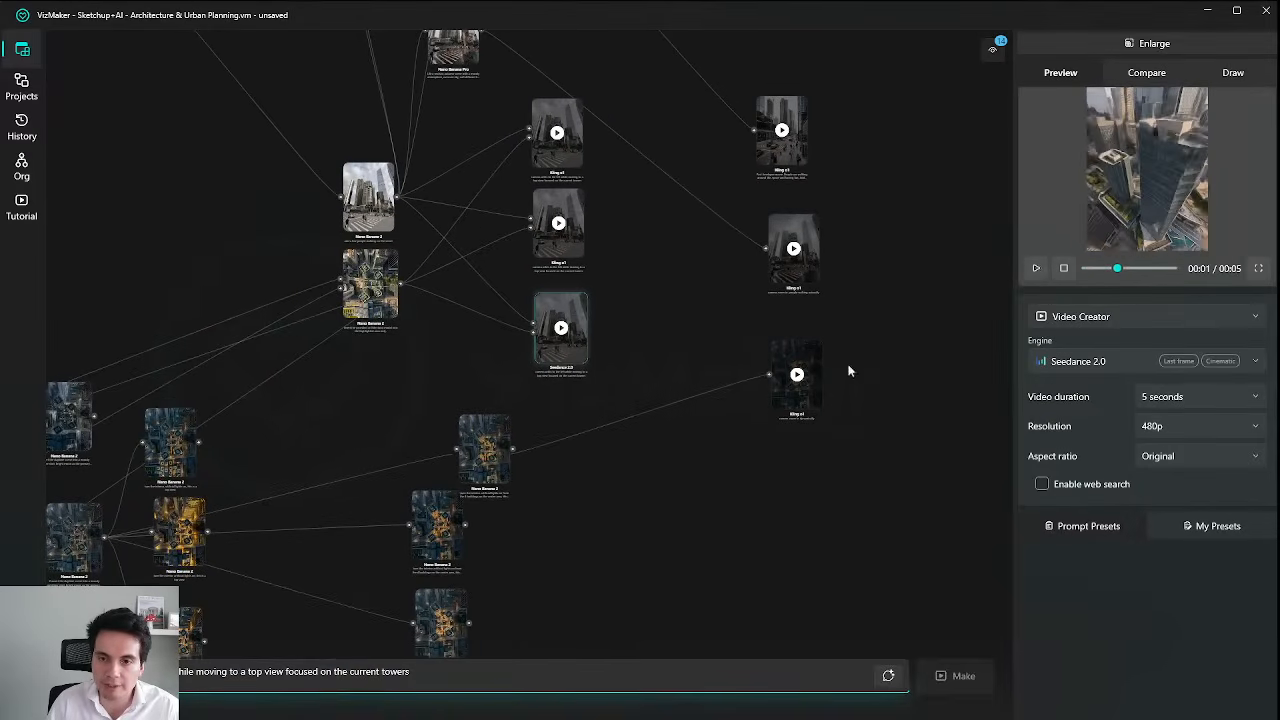
{"action": "scroll", "coordinate": [620, 337], "scroll_direction": "down", "scroll_amount": 1}
{"action": "left_click", "coordinate": [790, 373]}
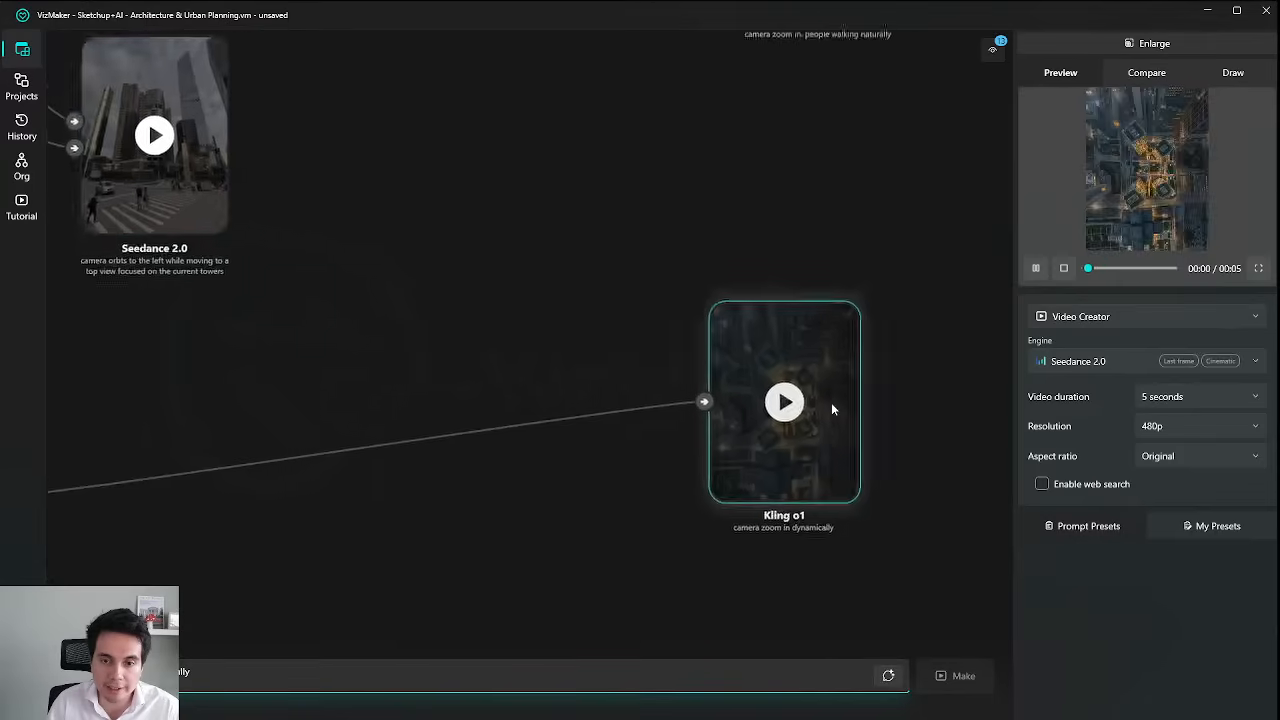
{"action": "left_click", "coordinate": [1150, 43]}
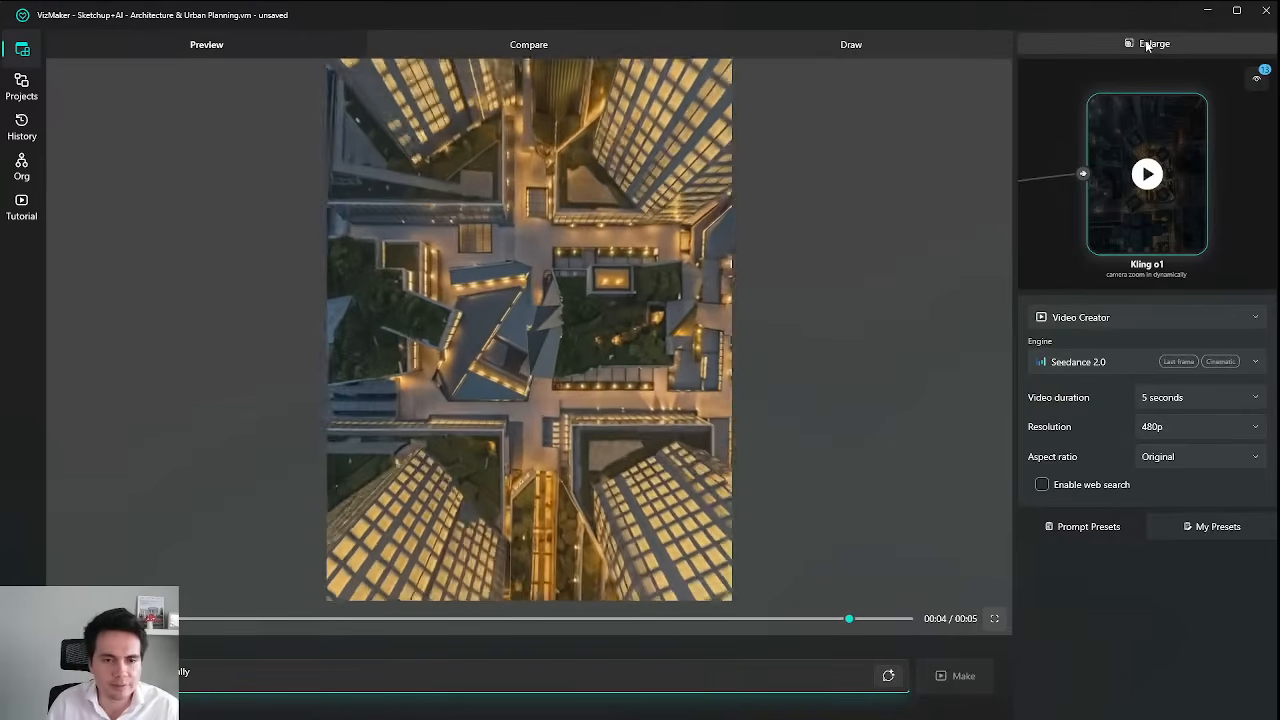
{"action": "left_click", "coordinate": [1120, 45]}
{"action": "scroll", "coordinate": [700, 320], "scroll_direction": "down", "scroll_amount": 3}
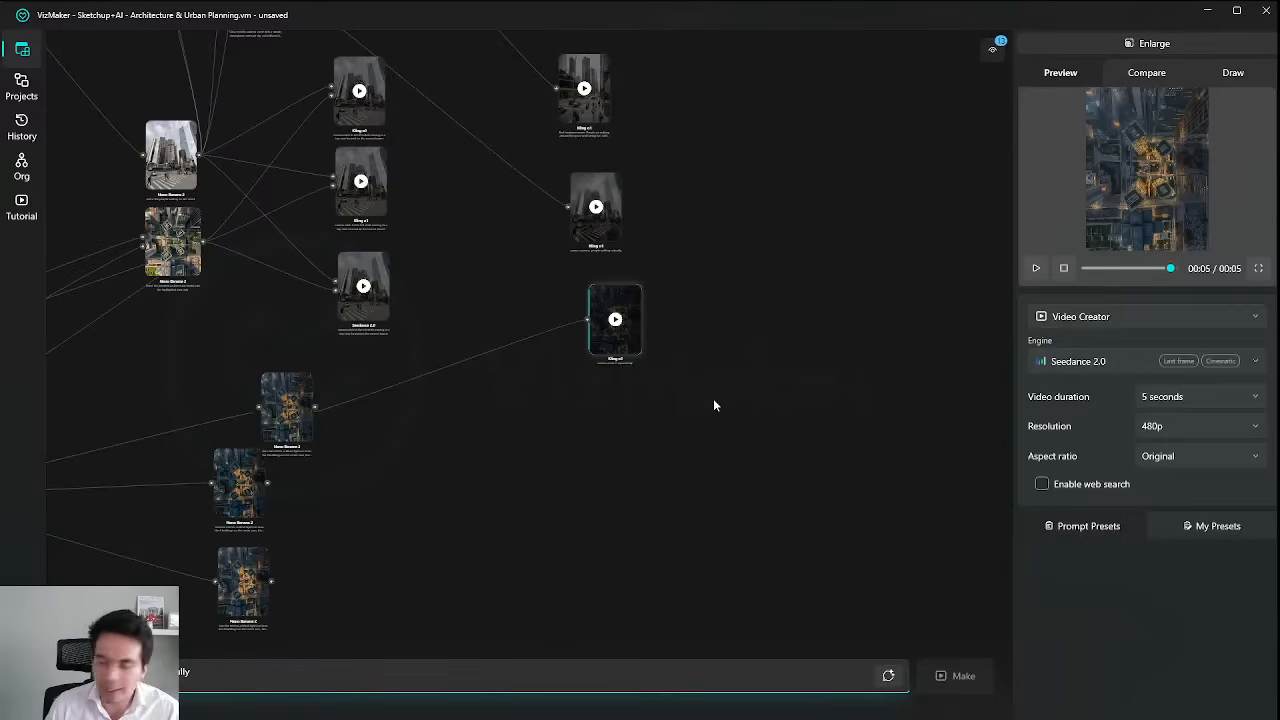
Deselect the night video and review the whole node graph, from the aerial chains to the street-level tower images.
{"action": "left_click", "coordinate": [667, 428]}
{"action": "left_click_drag", "start_coordinate": [572, 410], "coordinate": [756, 488]}
{"action": "scroll", "coordinate": [712, 400], "scroll_direction": "down", "scroll_amount": 5}
{"action": "left_click_drag", "start_coordinate": [511, 391], "coordinate": [721, 464]}
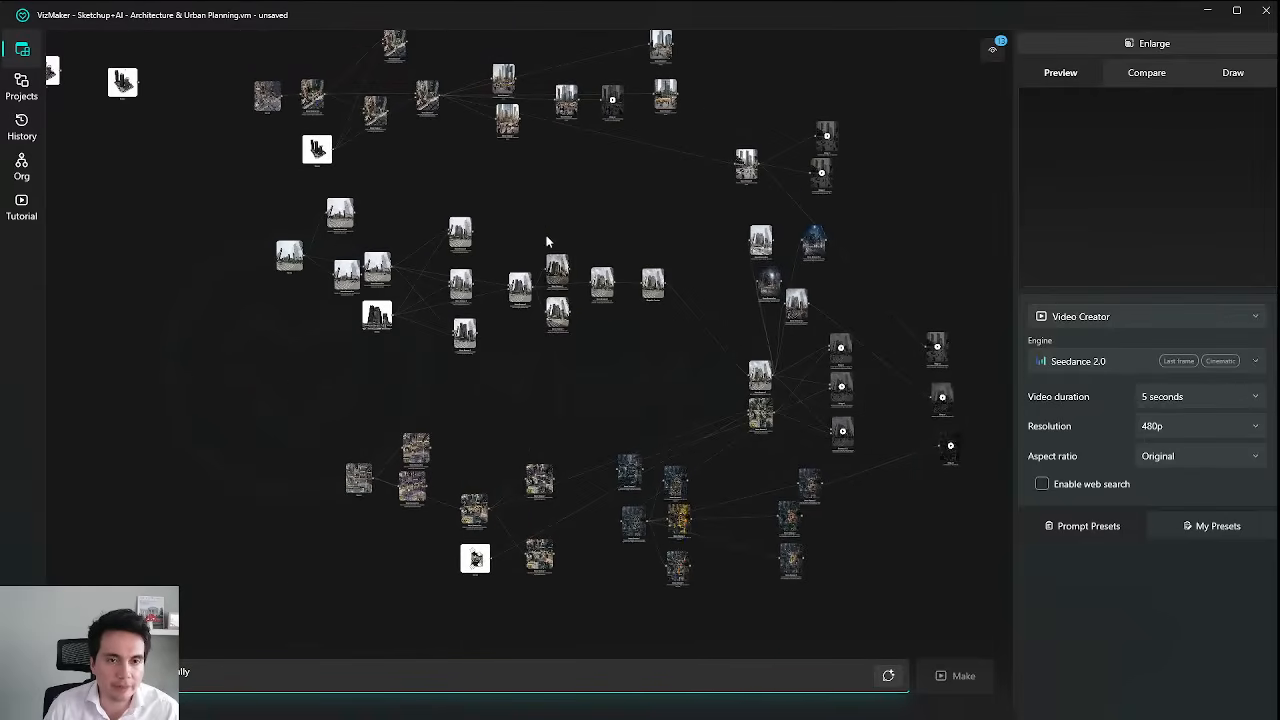
{"action": "scroll", "coordinate": [547, 240], "scroll_direction": "up", "scroll_amount": 3}
{"action": "scroll", "coordinate": [563, 268], "scroll_direction": "down", "scroll_amount": 4}
{"action": "scroll", "coordinate": [620, 240], "scroll_direction": "up", "scroll_amount": 4}
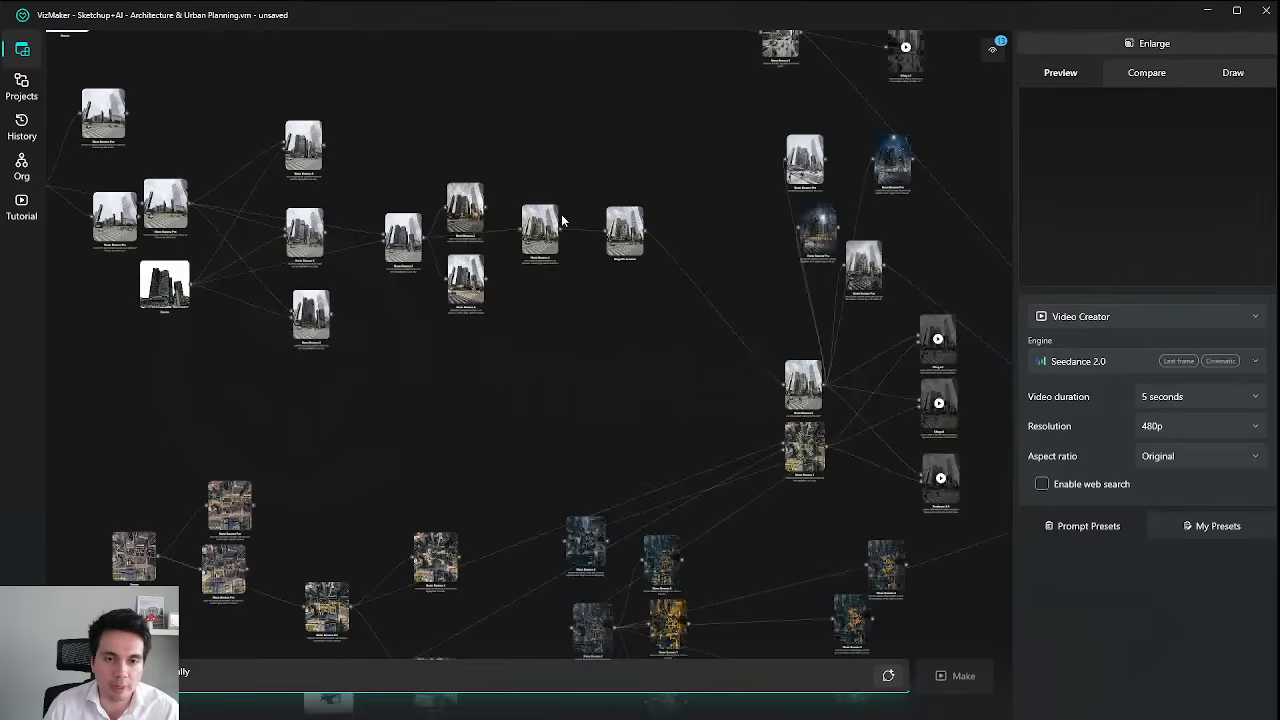
{"action": "scroll", "coordinate": [220, 197], "scroll_direction": "up", "scroll_amount": 5}
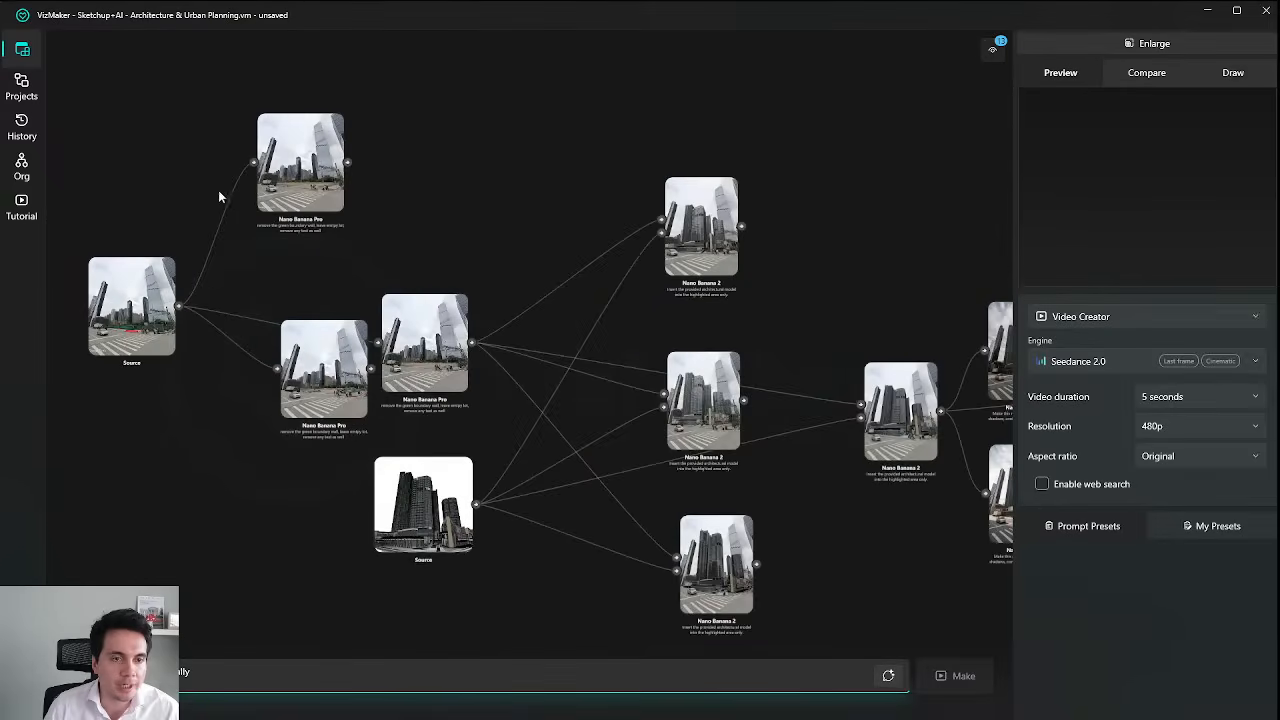
Move the upper empty-lot Nano Banana Pro image nearer its chain and switch to Image Editor with the Nano Banana Pro engine.
{"action": "left_click_drag", "start_coordinate": [369, 193], "coordinate": [473, 244]}
{"action": "left_click", "coordinate": [480, 242]}
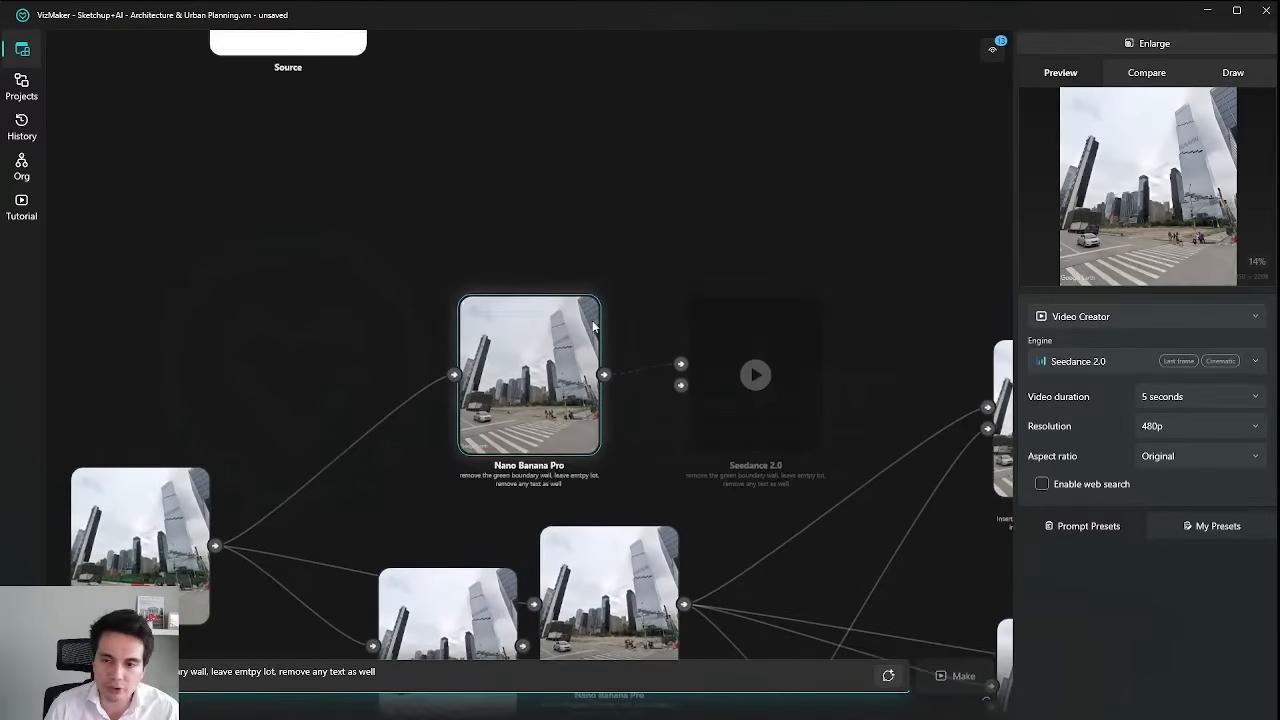
{"action": "left_click_drag", "start_coordinate": [501, 343], "coordinate": [444, 348]}
{"action": "scroll", "coordinate": [424, 448], "scroll_direction": "up", "scroll_amount": 2}
{"action": "left_click", "coordinate": [1093, 318]}
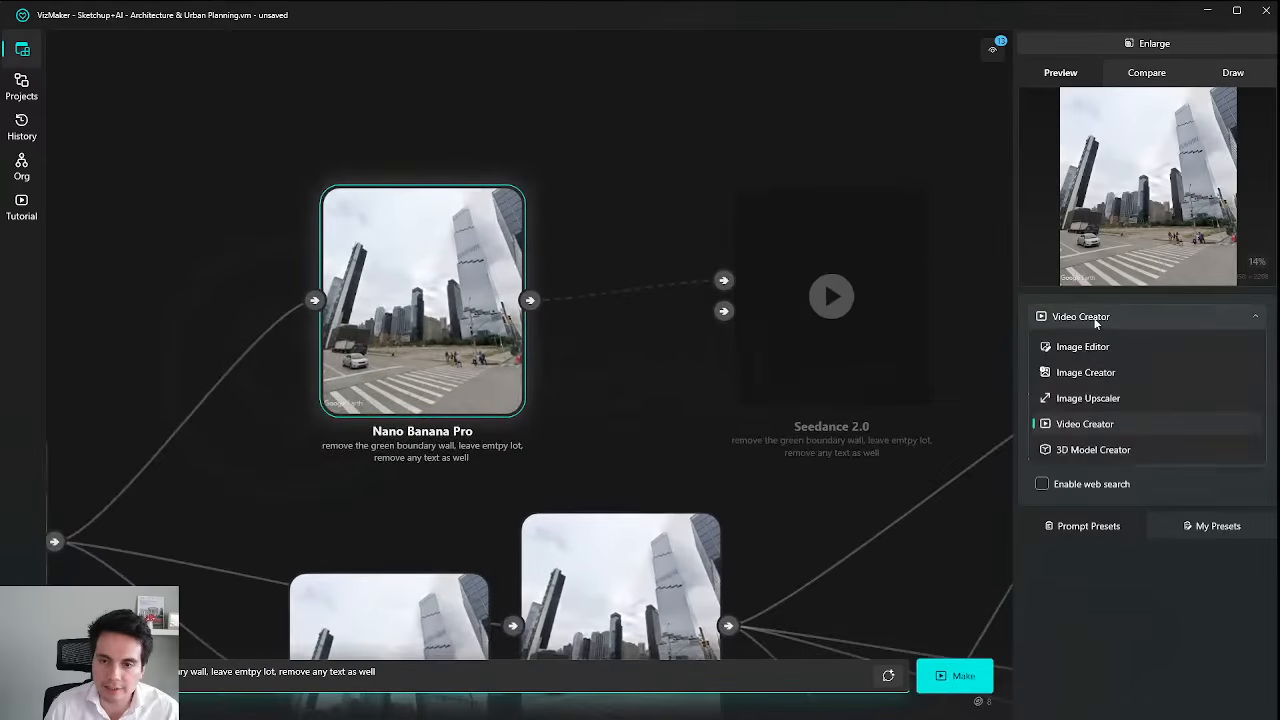
{"action": "left_click", "coordinate": [1098, 351]}
{"action": "left_click", "coordinate": [1116, 361]}
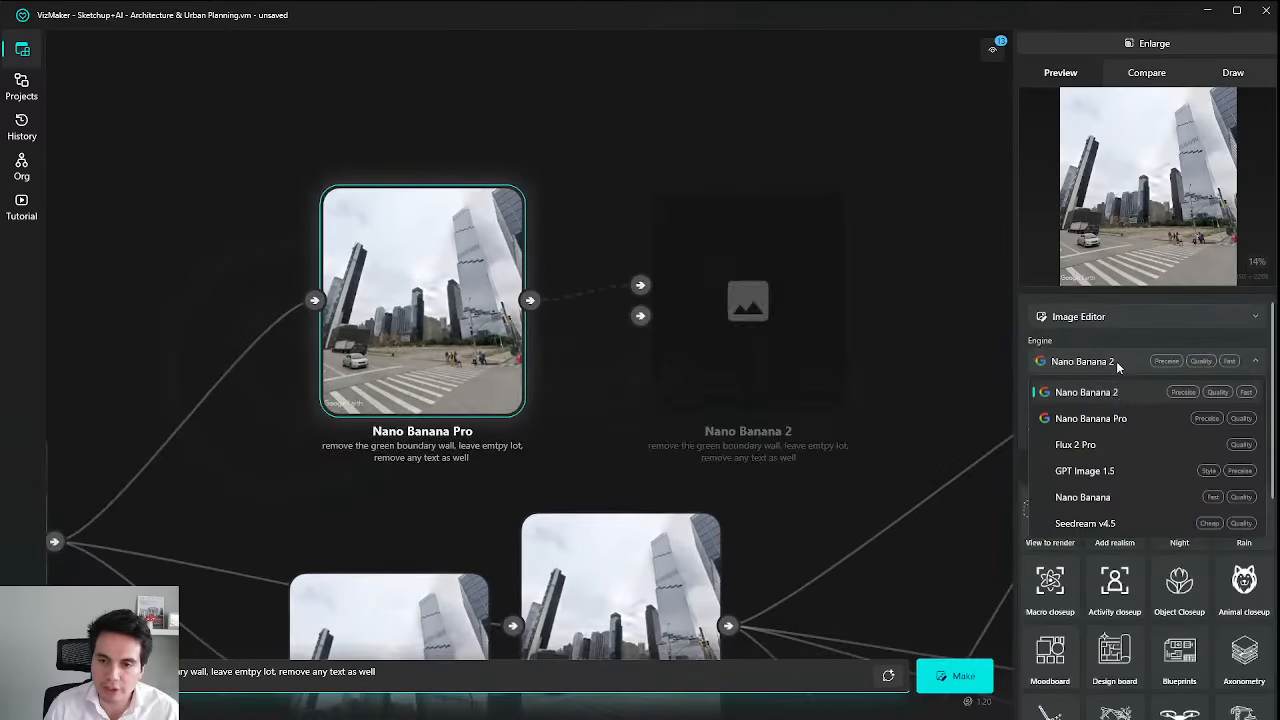
{"action": "left_click", "coordinate": [1124, 420]}
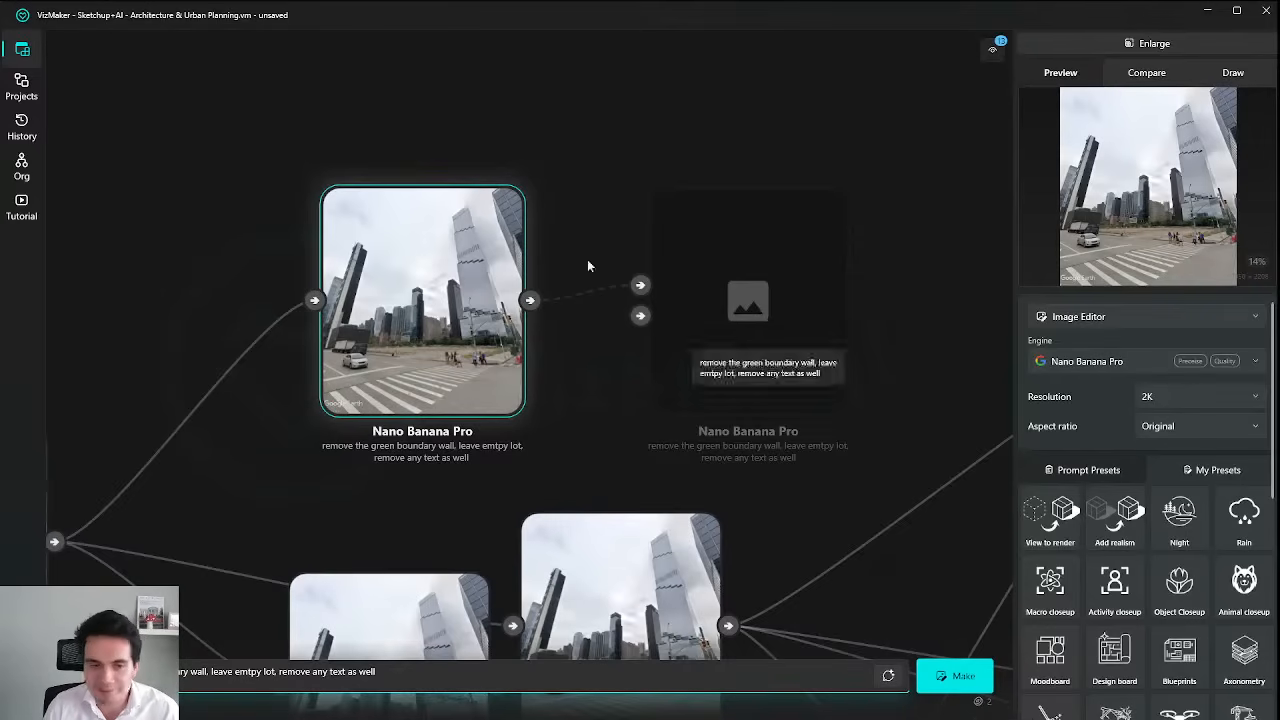
Space the second-stage empty-lot image away from its input and adjust the positions of the tower-insertion images beside it.
{"action": "scroll", "coordinate": [760, 391], "scroll_direction": "down", "scroll_amount": 5}
{"action": "left_click_drag", "start_coordinate": [905, 212], "coordinate": [894, 200]}
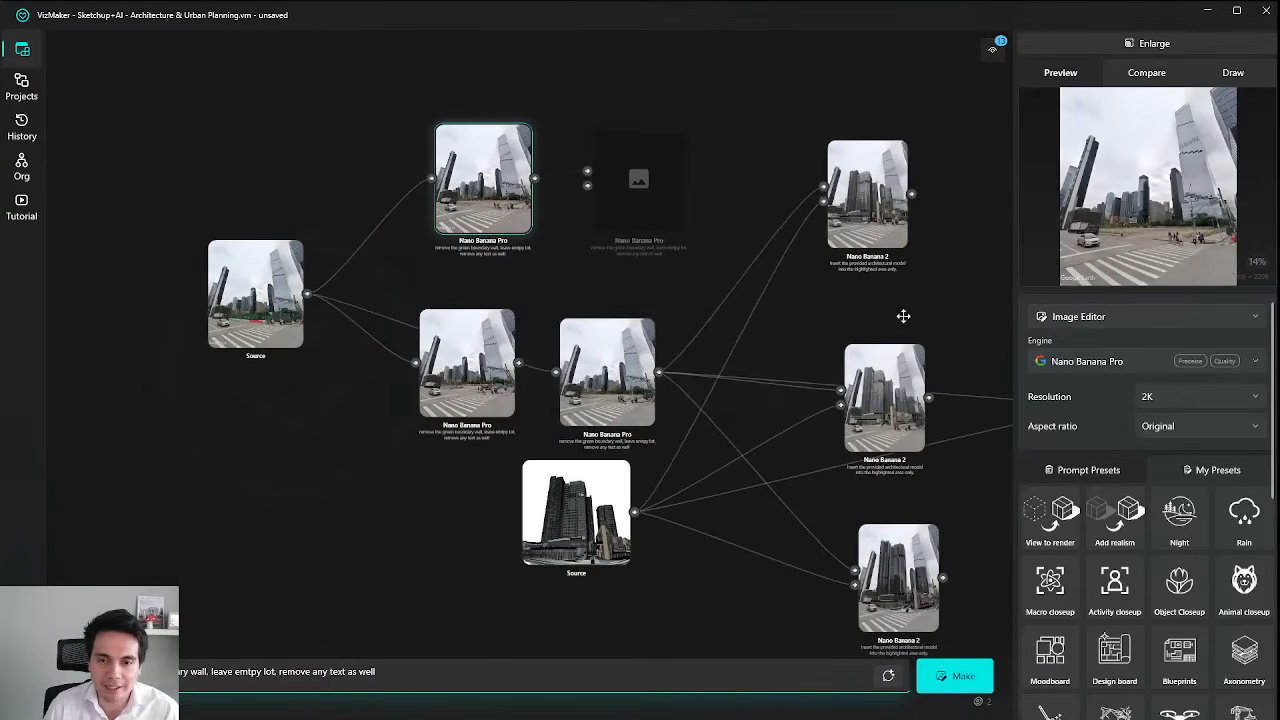
{"action": "left_click_drag", "start_coordinate": [904, 315], "coordinate": [826, 259]}
{"action": "left_click_drag", "start_coordinate": [808, 157], "coordinate": [798, 139]}
{"action": "left_click_drag", "start_coordinate": [815, 350], "coordinate": [804, 335]}
{"action": "left_click_drag", "start_coordinate": [832, 510], "coordinate": [819, 520]}
{"action": "scroll", "coordinate": [842, 455], "scroll_direction": "down", "scroll_amount": 4}
{"action": "left_click_drag", "start_coordinate": [844, 438], "coordinate": [747, 426]}
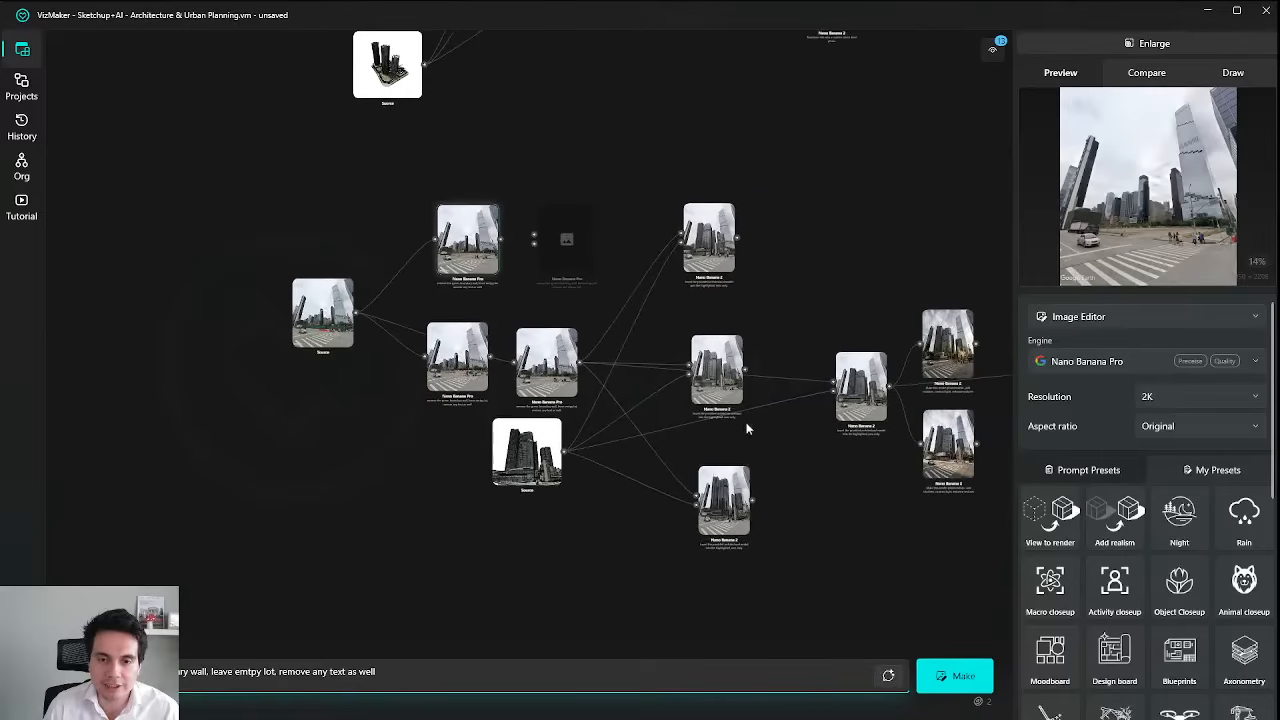
Shift the three stacked Nano Banana 2 tower-insertion images farther away from the empty-lot image.
{"action": "left_click_drag", "start_coordinate": [703, 269], "coordinate": [730, 279]}
{"action": "left_click_drag", "start_coordinate": [715, 385], "coordinate": [755, 379]}
{"action": "left_click_drag", "start_coordinate": [734, 516], "coordinate": [744, 503]}
{"action": "scroll", "coordinate": [740, 254], "scroll_direction": "up", "scroll_amount": 5}
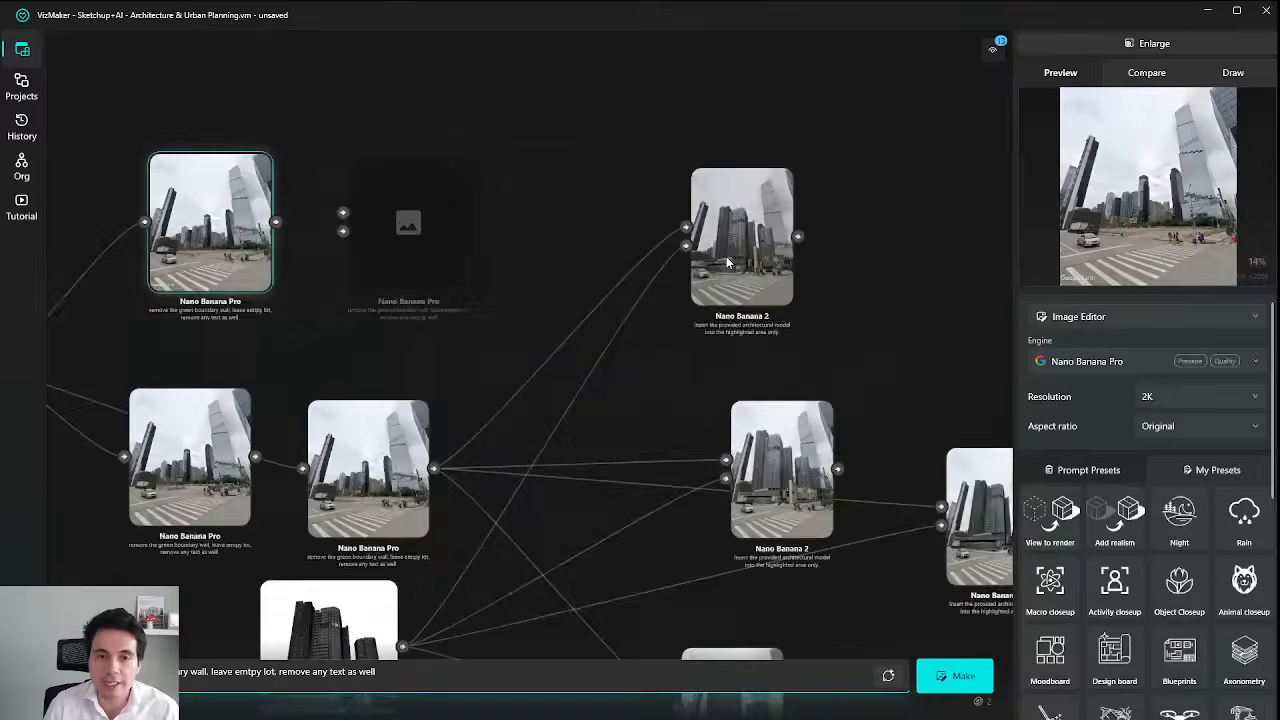
{"action": "scroll", "coordinate": [793, 347], "scroll_direction": "down", "scroll_amount": 2}
{"action": "left_click_drag", "start_coordinate": [793, 347], "coordinate": [759, 246]}
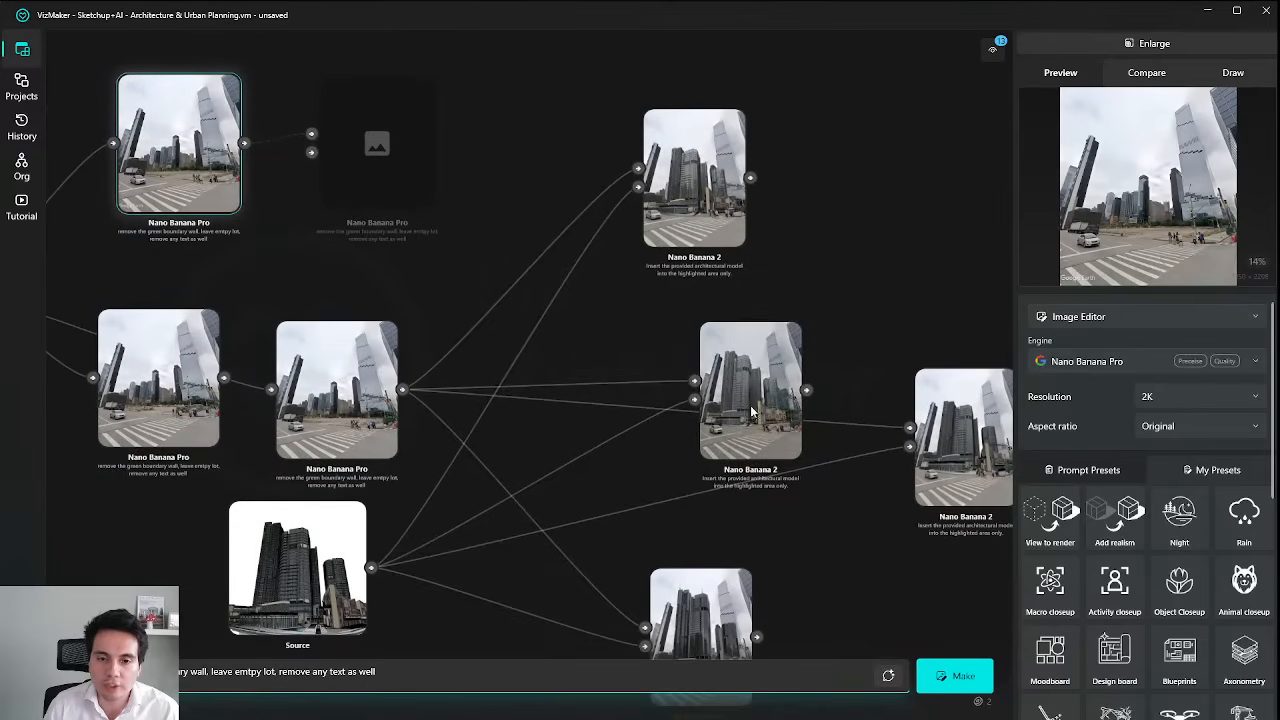
{"action": "left_click_drag", "start_coordinate": [754, 410], "coordinate": [739, 387]}
Arrange the three Nano Banana 2 tower-insertion images into a compact, evenly spaced column.
{"action": "scroll", "coordinate": [690, 262], "scroll_direction": "up", "scroll_amount": 4}
{"action": "left_click_drag", "start_coordinate": [694, 247], "coordinate": [761, 273]}
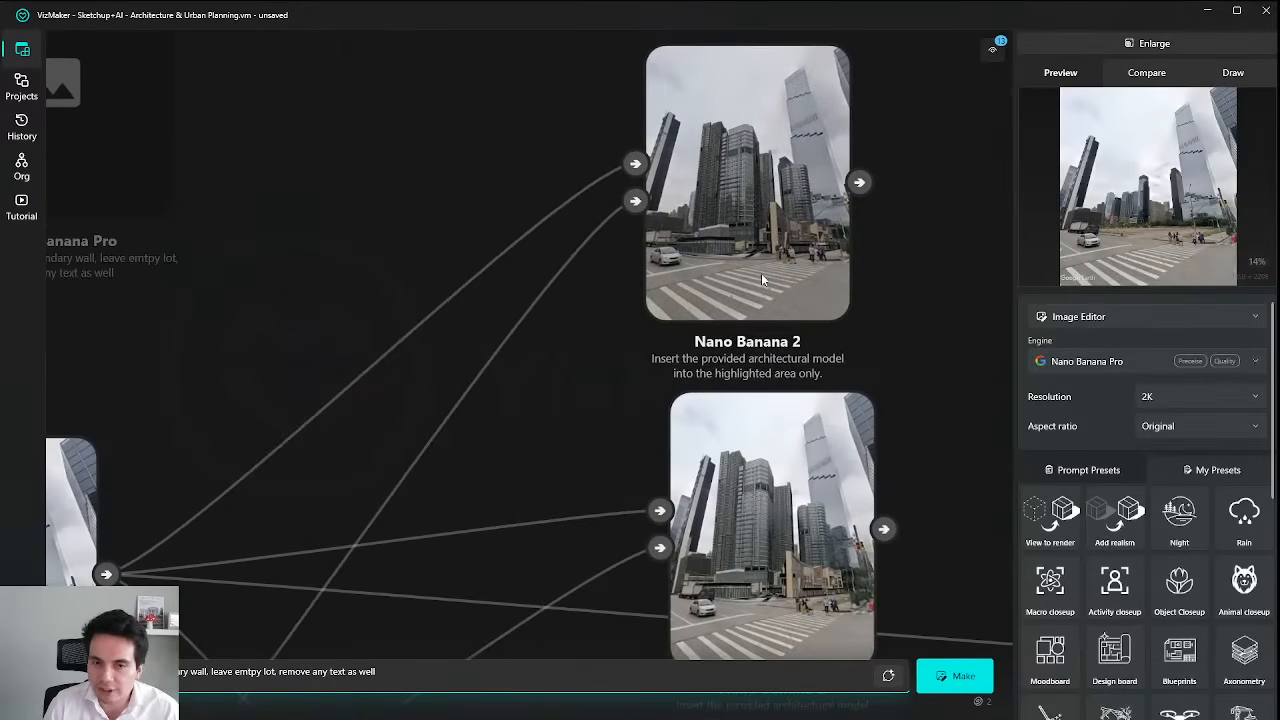
{"action": "scroll", "coordinate": [773, 275], "scroll_direction": "down", "scroll_amount": 3}
{"action": "left_click_drag", "start_coordinate": [898, 202], "coordinate": [718, 430]}
{"action": "left_click_drag", "start_coordinate": [832, 449], "coordinate": [747, 440]}
{"action": "left_click_drag", "start_coordinate": [778, 412], "coordinate": [760, 308]}
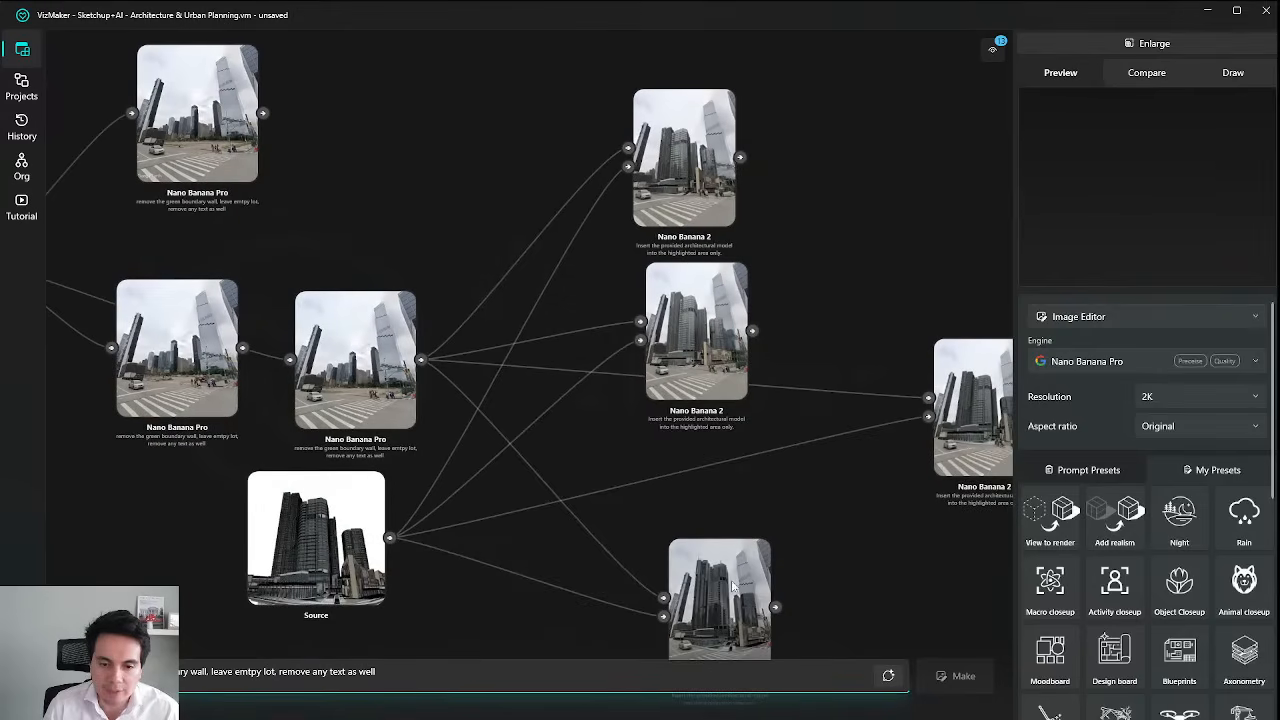
{"action": "left_click_drag", "start_coordinate": [767, 606], "coordinate": [603, 481]}
{"action": "scroll", "coordinate": [748, 520], "scroll_direction": "up", "scroll_amount": 3}
{"action": "scroll", "coordinate": [755, 500], "scroll_direction": "down", "scroll_amount": 3}
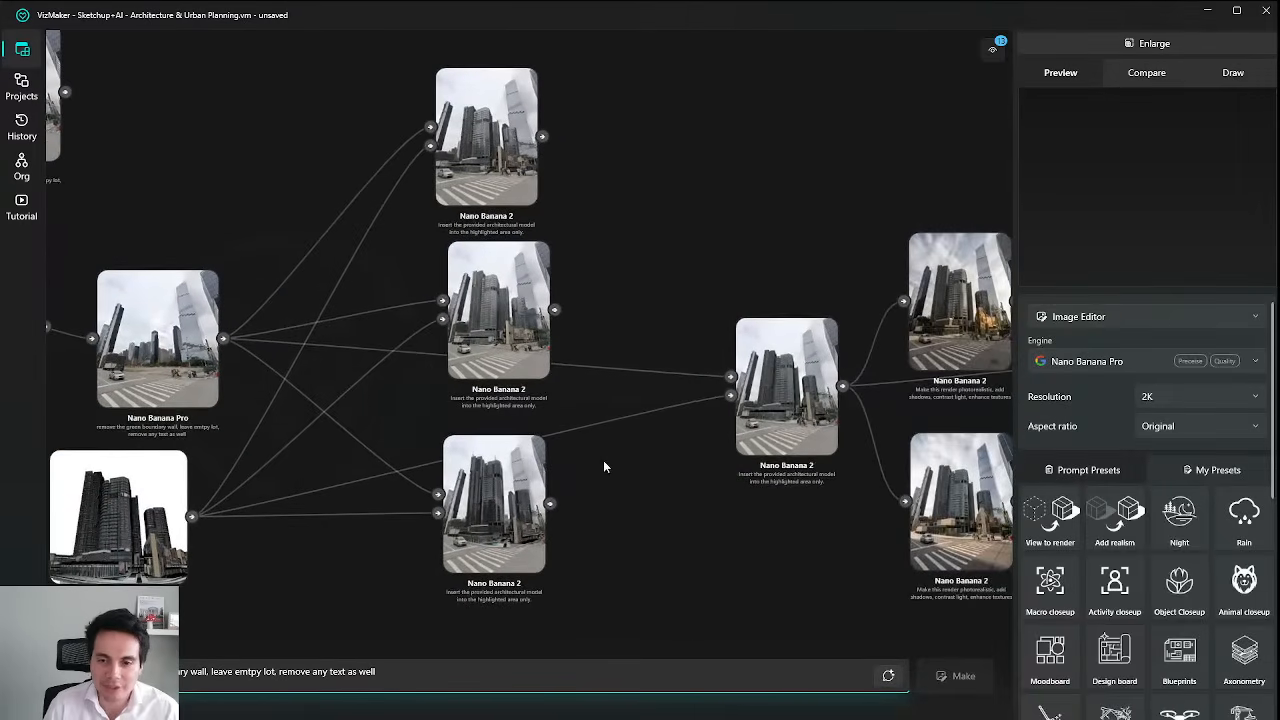
Move the chosen tower-insertion image closer to the column of three variants and check the rest of its chain.
{"action": "left_click_drag", "start_coordinate": [884, 402], "coordinate": [464, 389]}
{"action": "scroll", "coordinate": [811, 360], "scroll_direction": "down", "scroll_amount": 3}
{"action": "left_click_drag", "start_coordinate": [863, 344], "coordinate": [842, 328]}
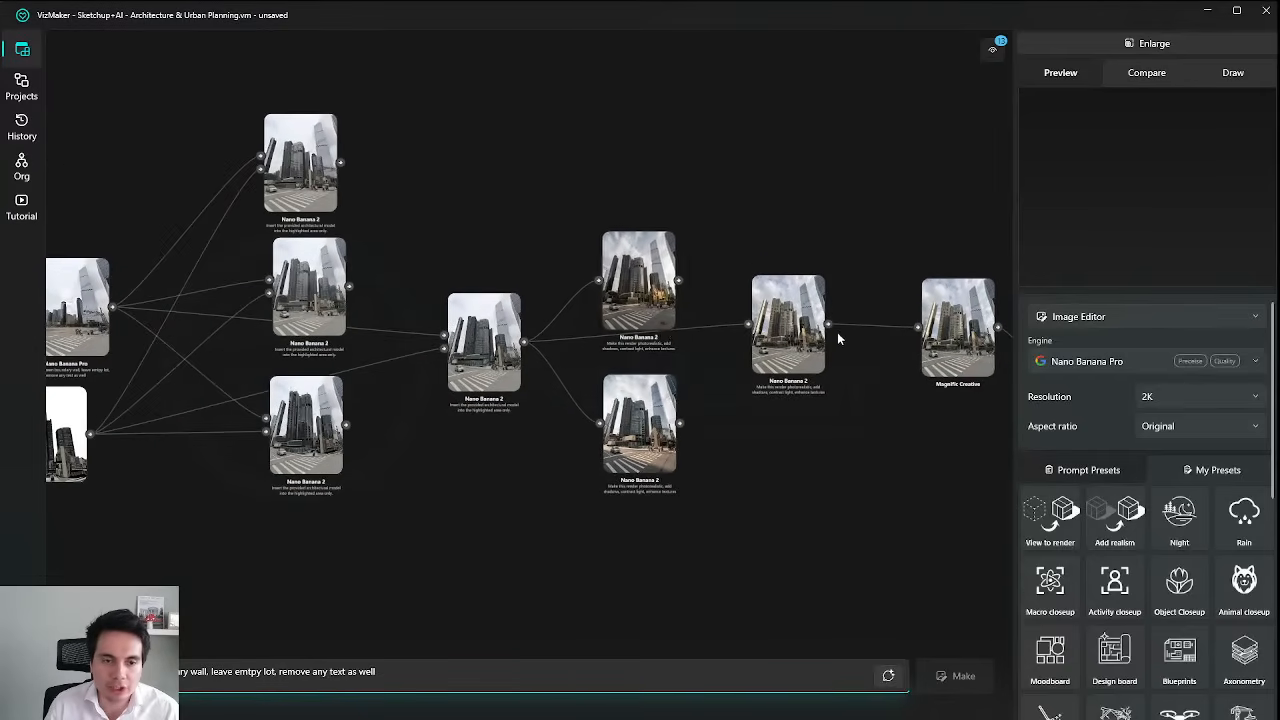
{"action": "scroll", "coordinate": [837, 334], "scroll_direction": "down", "scroll_amount": 3}
{"action": "mouse_move", "coordinate": [738, 340]}
{"action": "left_mouse_down"}
{"action": "mouse_move", "coordinate": [706, 342]}
{"action": "mouse_move", "coordinate": [735, 342]}
{"action": "left_mouse_up"}
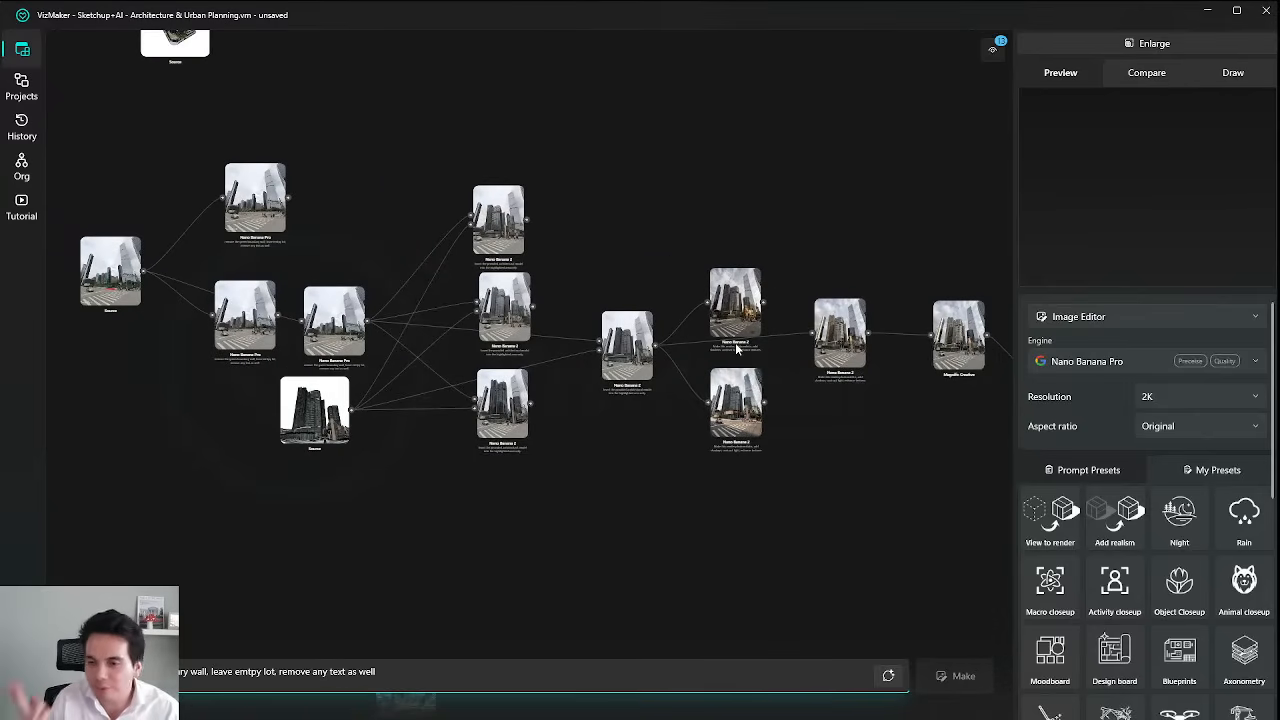
{"action": "scroll", "coordinate": [735, 342], "scroll_direction": "down", "scroll_amount": 3}
Select the uppermost tower-insertion image in the column and set the image engine to Nano Banana 2.
{"action": "scroll", "coordinate": [501, 280], "scroll_direction": "up", "scroll_amount": 5}
{"action": "left_click_drag", "start_coordinate": [443, 273], "coordinate": [371, 291]}
{"action": "scroll", "coordinate": [808, 304], "scroll_direction": "up", "scroll_amount": 3}
{"action": "left_click", "coordinate": [534, 371]}
{"action": "left_click", "coordinate": [1127, 362]}
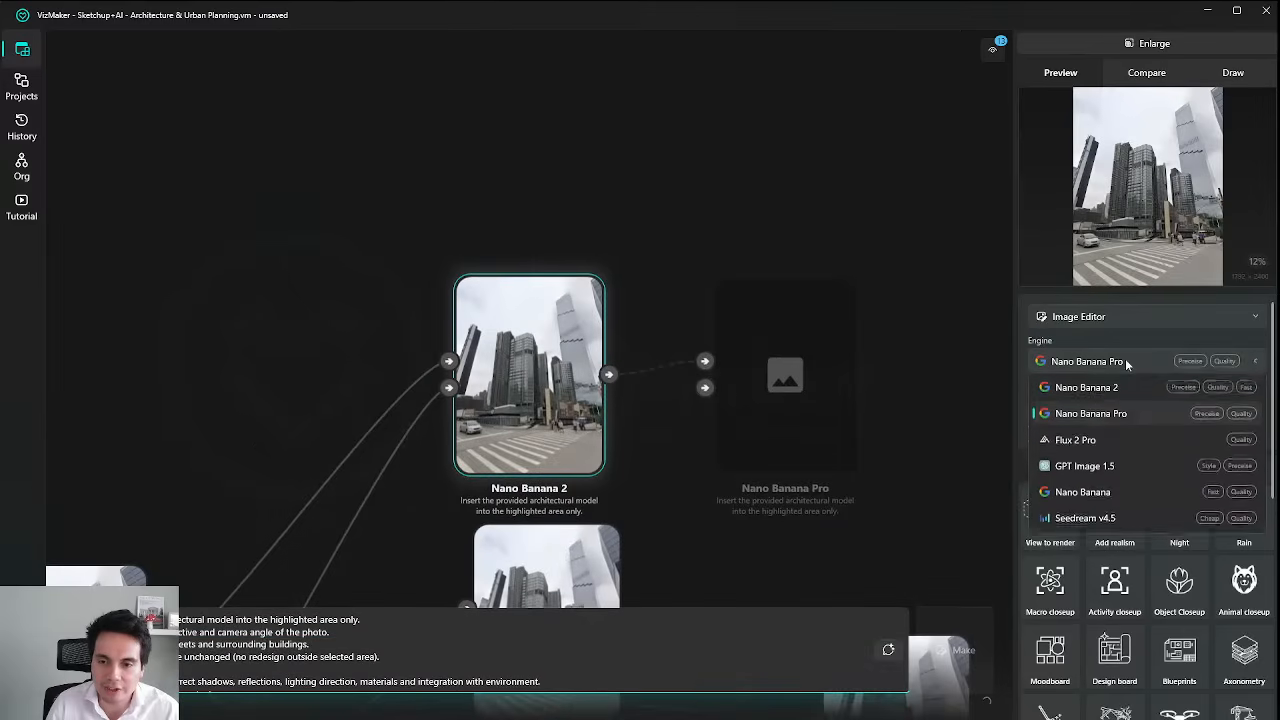
{"action": "left_click", "coordinate": [1124, 389]}
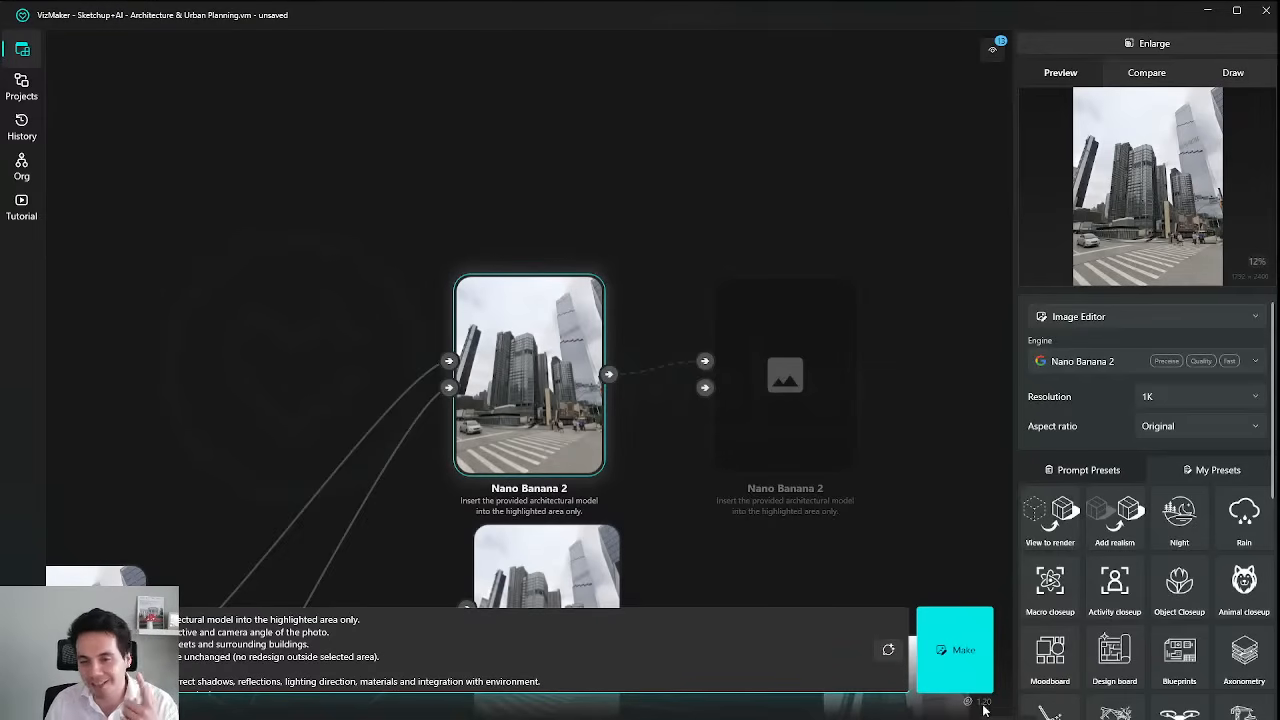
{"action": "left_click", "coordinate": [975, 680]}
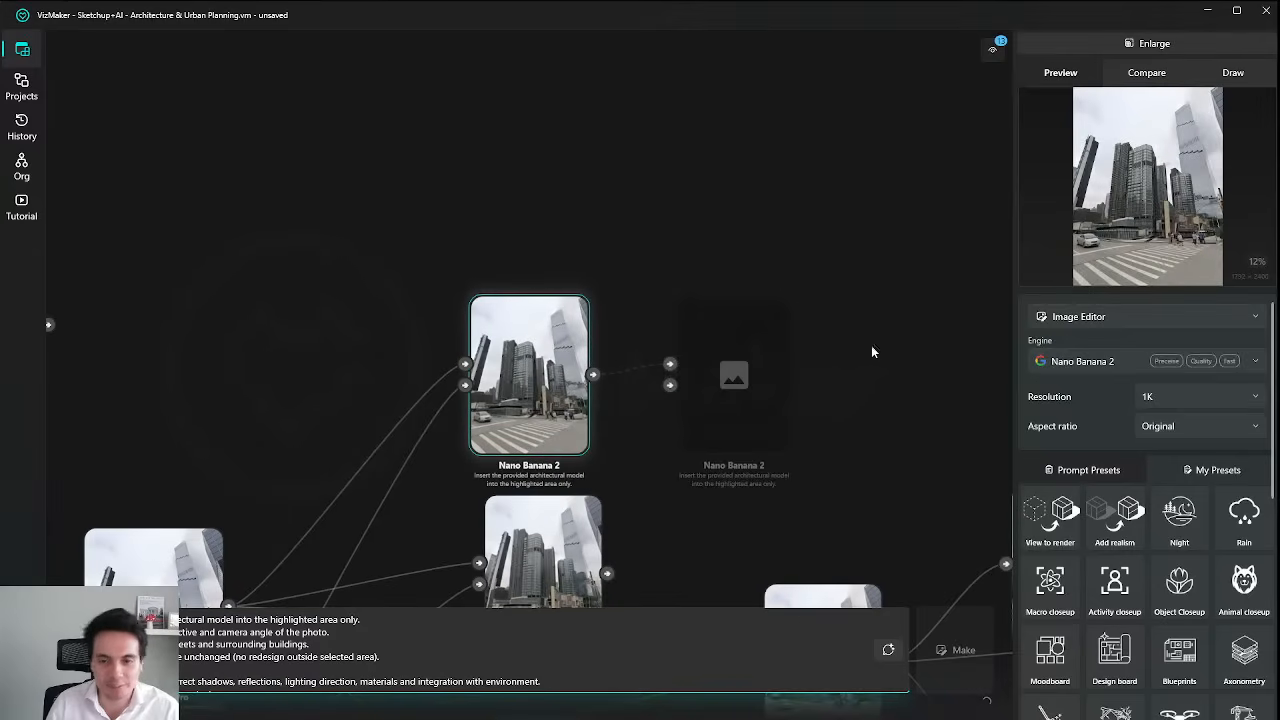
{"action": "left_click", "coordinate": [1123, 362]}
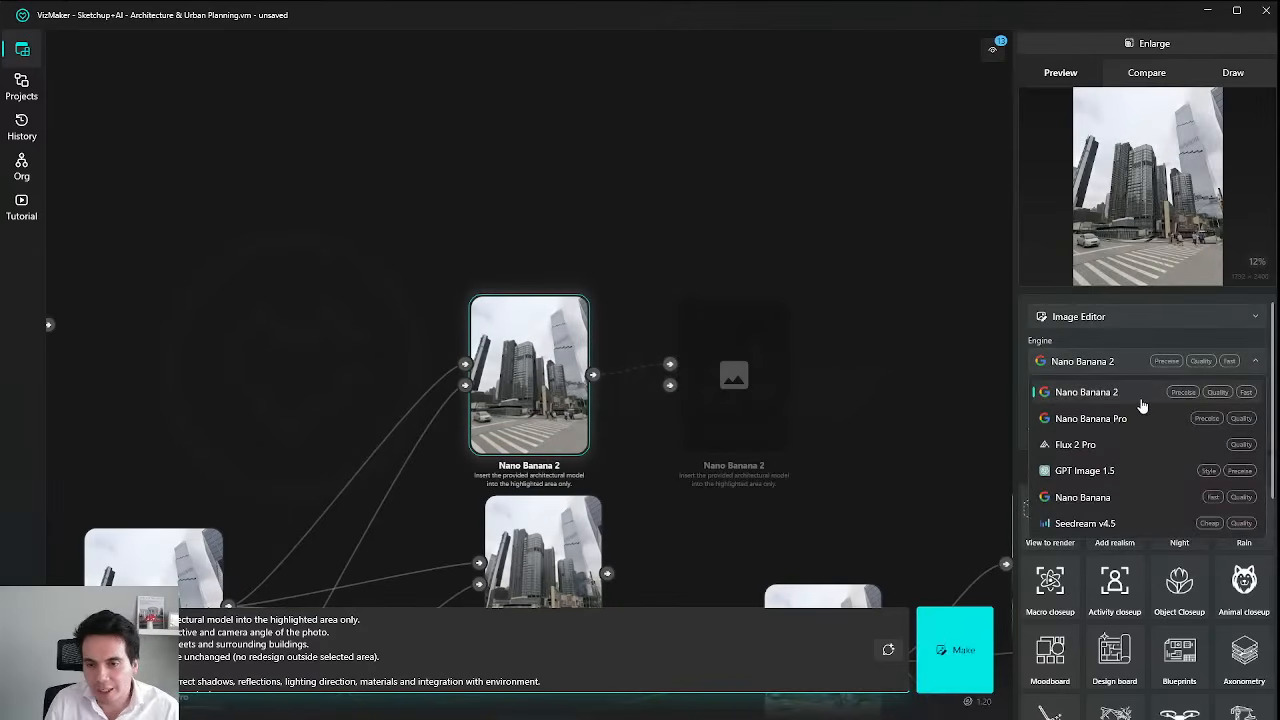
{"action": "left_click", "coordinate": [1142, 400]}
Look over the full node graph, covering the aerial, street-level and night image chains and the generated videos.
{"action": "scroll", "coordinate": [843, 348], "scroll_direction": "down", "scroll_amount": 5}
{"action": "scroll", "coordinate": [861, 374], "scroll_direction": "up", "scroll_amount": 3}
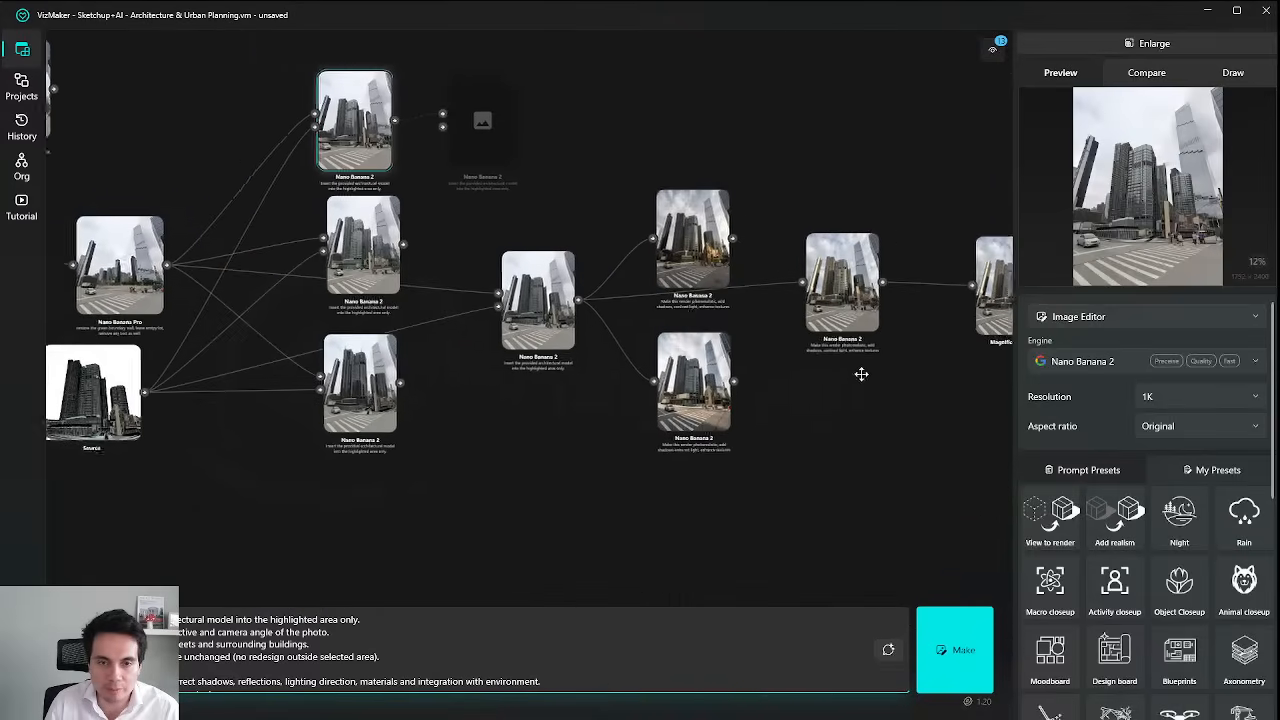
{"action": "scroll", "coordinate": [861, 374], "scroll_direction": "down", "scroll_amount": 6}
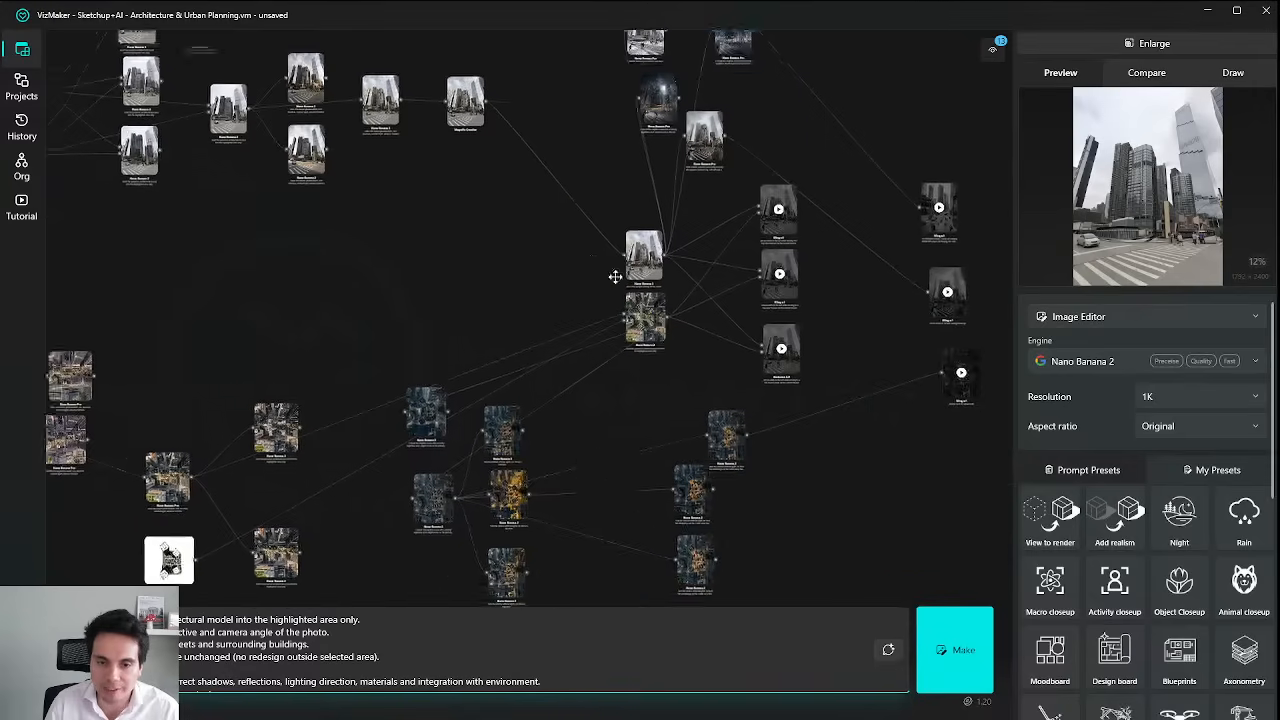
{"action": "scroll", "coordinate": [615, 277], "scroll_direction": "down", "scroll_amount": 4}
{"action": "scroll", "coordinate": [775, 330], "scroll_direction": "up", "scroll_amount": 4}
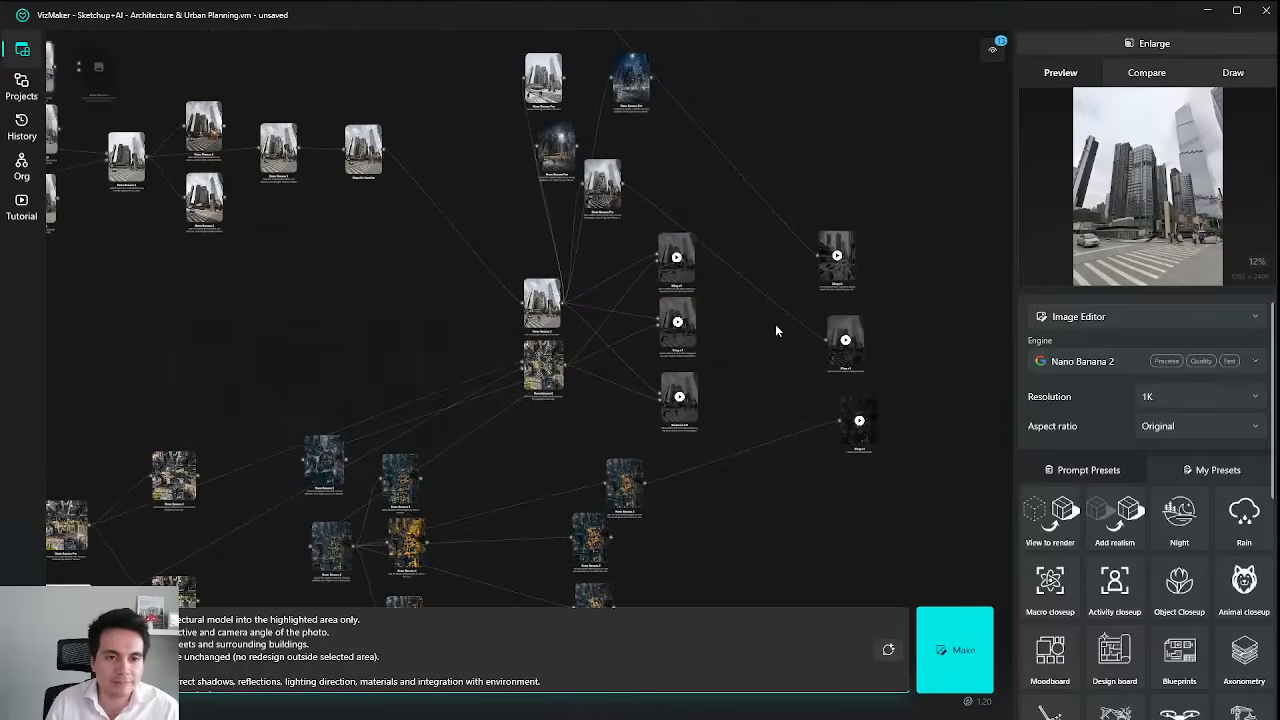
{"action": "scroll", "coordinate": [775, 330], "scroll_direction": "down", "scroll_amount": 3}
{"action": "scroll", "coordinate": [608, 228], "scroll_direction": "up", "scroll_amount": 3}
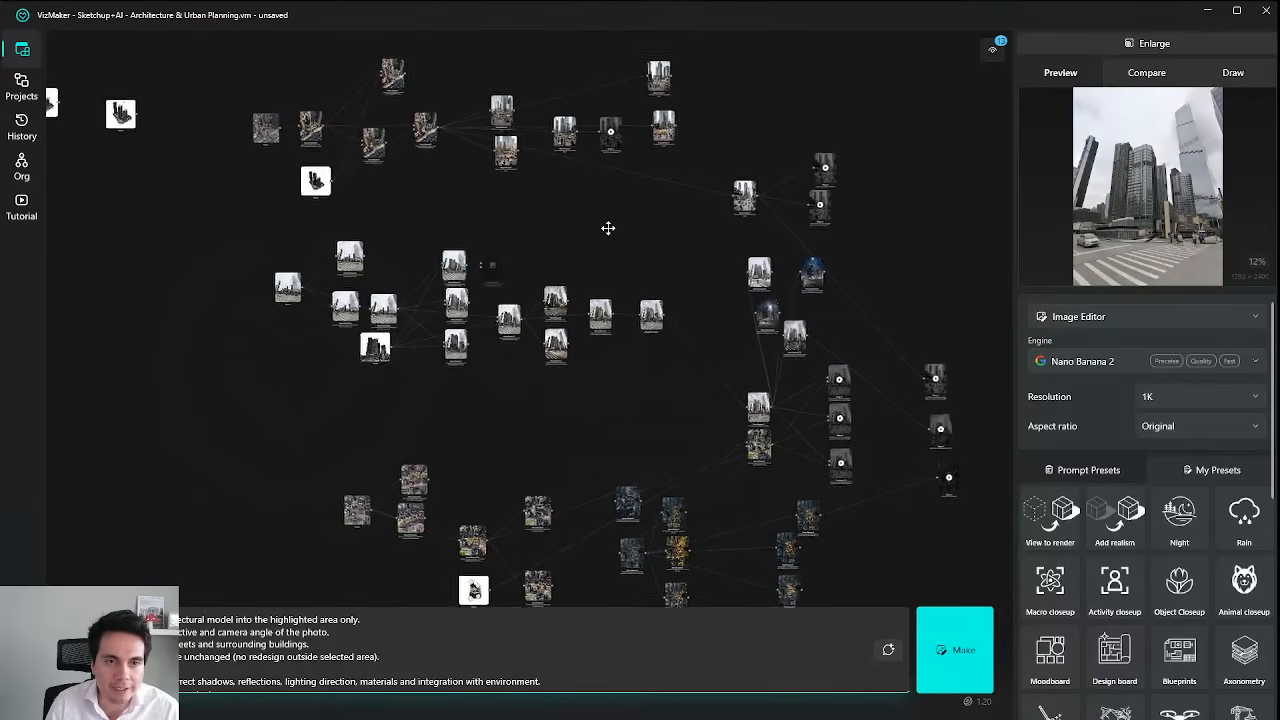
{"action": "left_click_drag", "start_coordinate": [608, 228], "coordinate": [540, 200]}
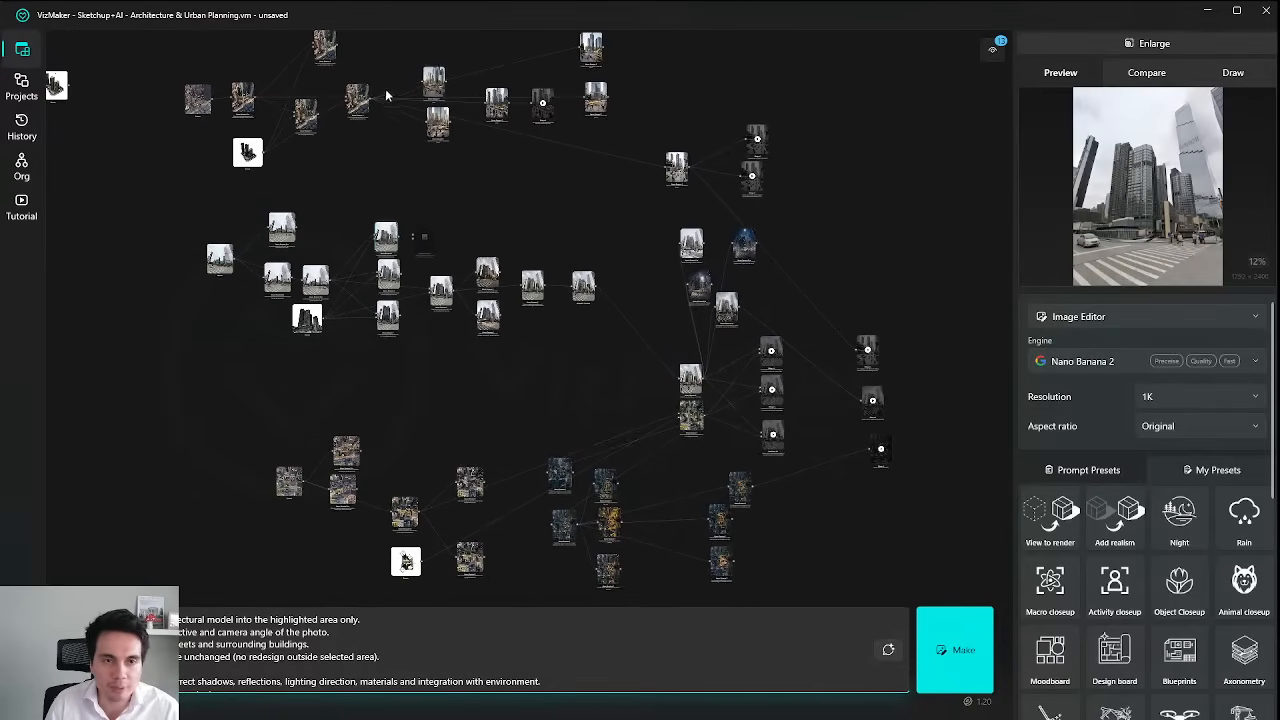
{"action": "scroll", "coordinate": [580, 197], "scroll_direction": "down", "scroll_amount": 2}
{"action": "scroll", "coordinate": [615, 207], "scroll_direction": "up", "scroll_amount": 2}
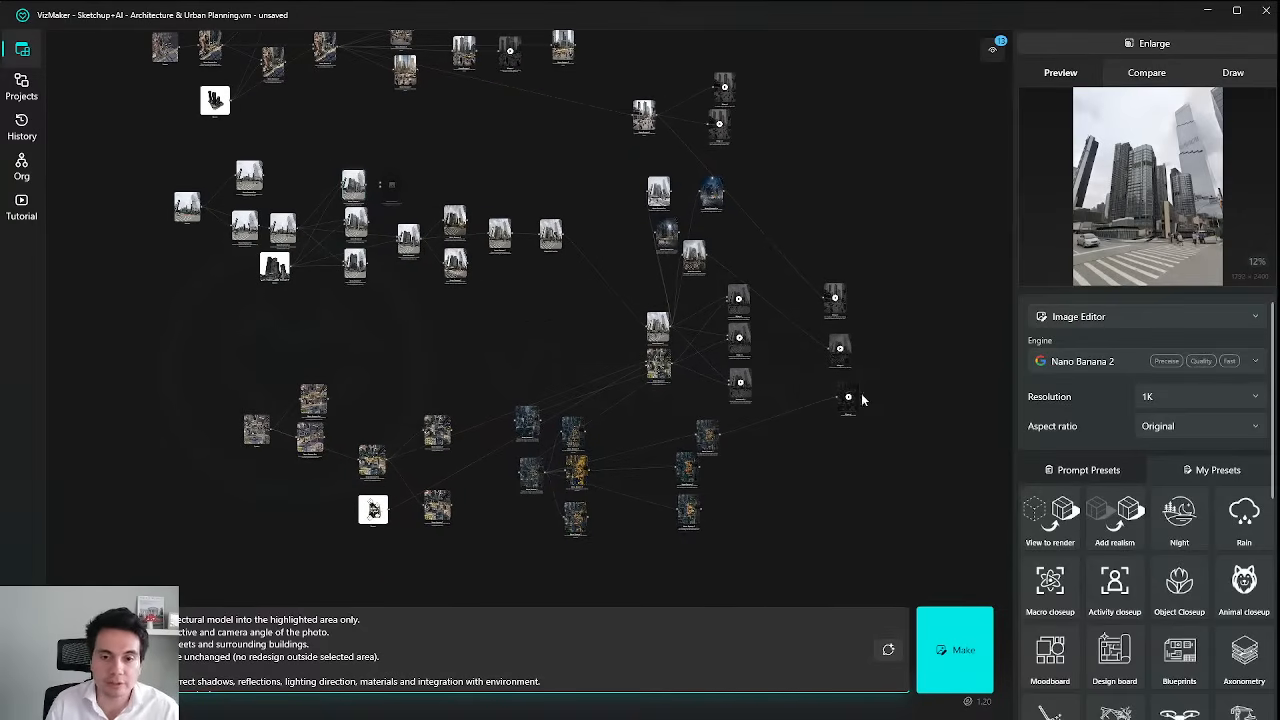
Align the Kling o1 dynamic zoom video beneath the people-walking zoom-in video and preview it.
{"action": "left_click_drag", "start_coordinate": [849, 396], "coordinate": [731, 402]}
{"action": "scroll", "coordinate": [848, 389], "scroll_direction": "up", "scroll_amount": 3}
{"action": "scroll", "coordinate": [891, 383], "scroll_direction": "down", "scroll_amount": 3}
{"action": "scroll", "coordinate": [731, 402], "scroll_direction": "up", "scroll_amount": 5}
{"action": "left_click_drag", "start_coordinate": [635, 454], "coordinate": [706, 391]}
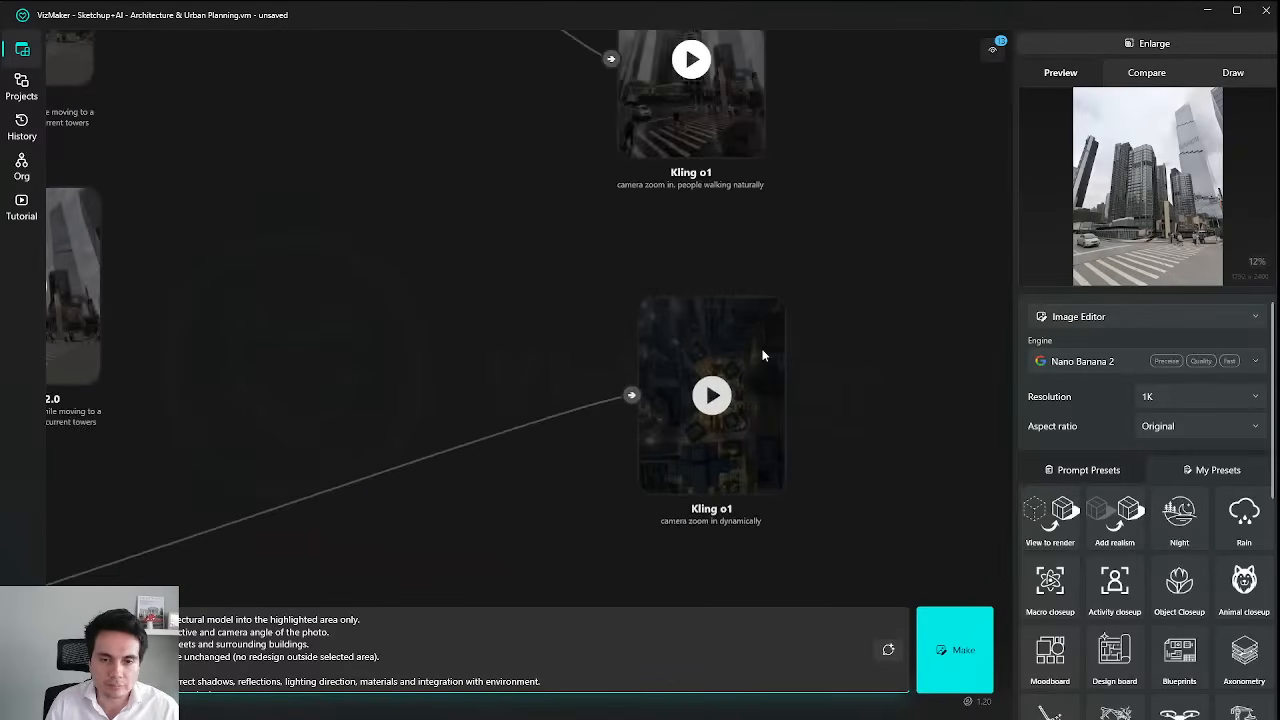
{"action": "left_click", "coordinate": [706, 391]}
Place the Seedance 2.0 orbit video below the Kling o1 dynamic zoom video, pause its preview and adjust the video column.
{"action": "scroll", "coordinate": [733, 251], "scroll_direction": "down", "scroll_amount": 8}
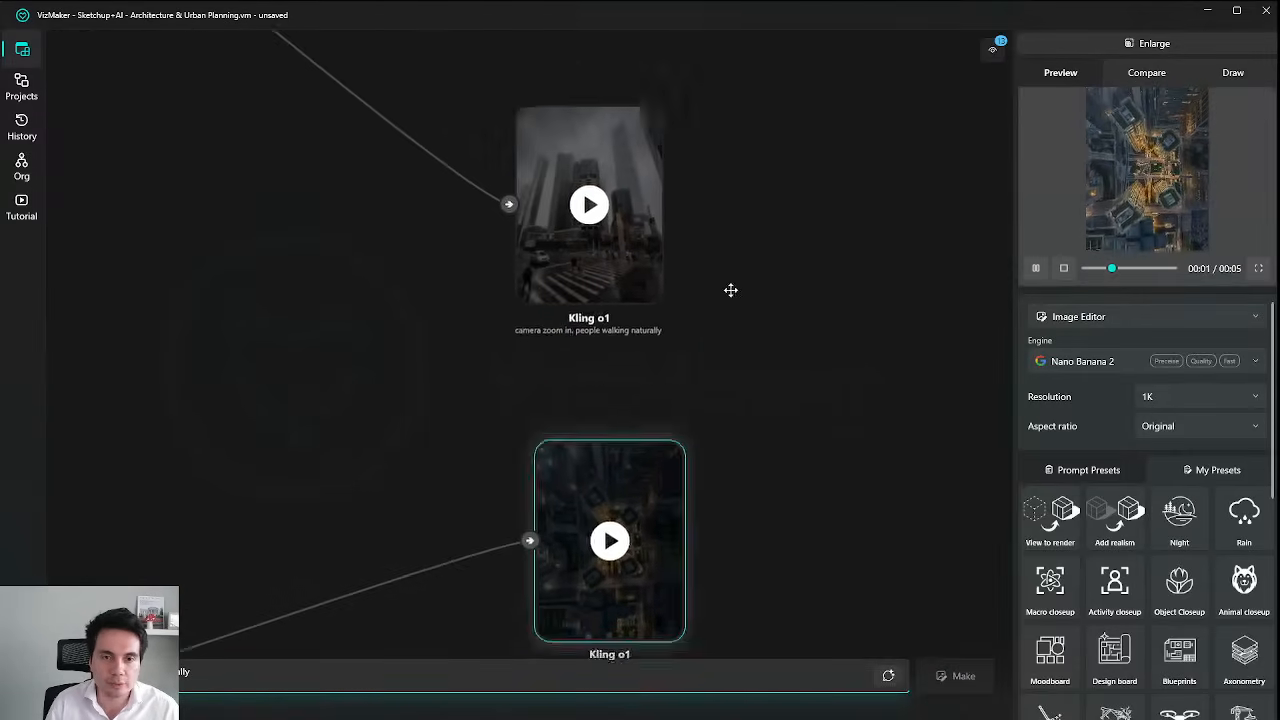
{"action": "scroll", "coordinate": [600, 390], "scroll_direction": "up", "scroll_amount": 6}
{"action": "left_click", "coordinate": [590, 390]}
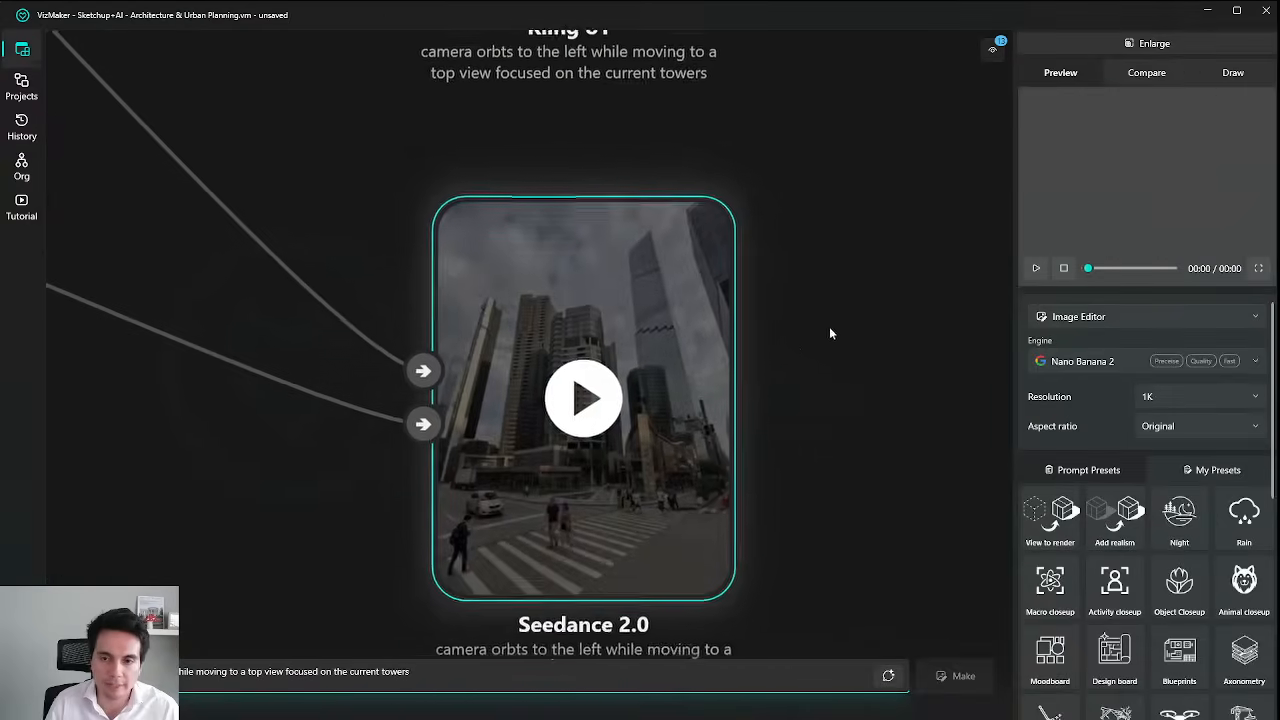
{"action": "scroll", "coordinate": [550, 215], "scroll_direction": "down", "scroll_amount": 6}
{"action": "left_click_drag", "start_coordinate": [602, 274], "coordinate": [847, 402]}
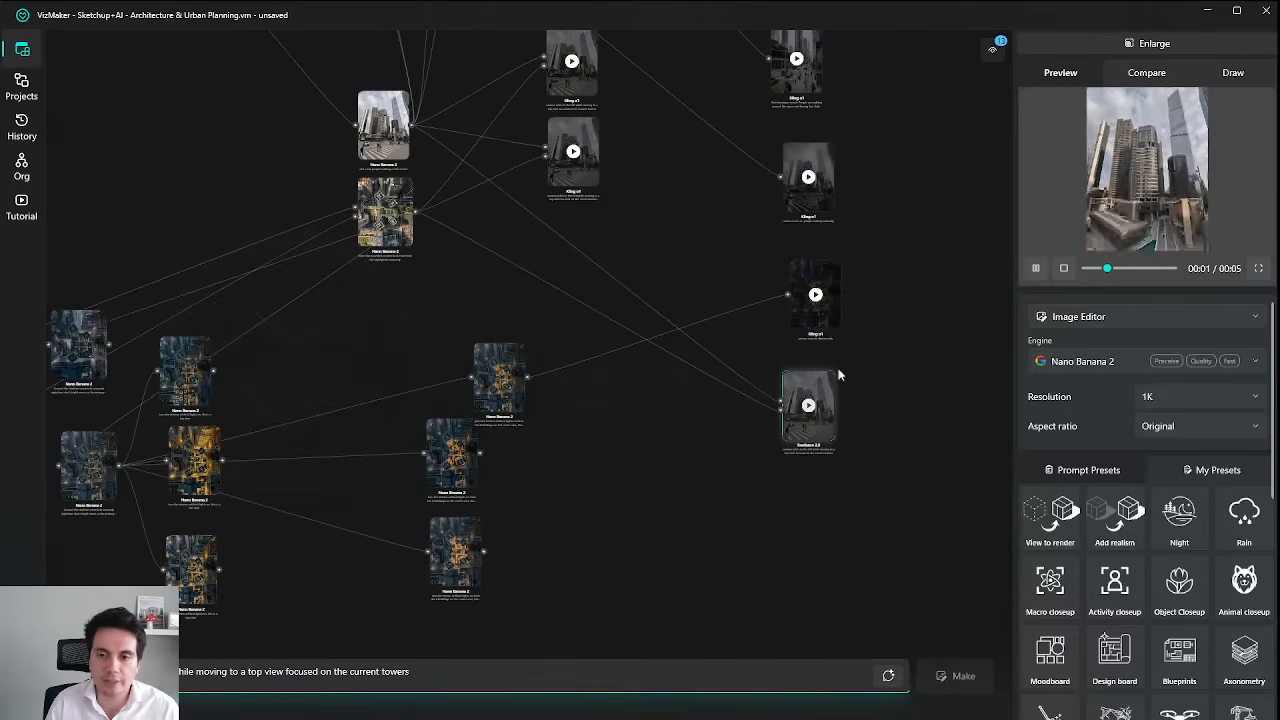
{"action": "left_click", "coordinate": [1036, 268]}
{"action": "left_click_drag", "start_coordinate": [834, 96], "coordinate": [694, 259]}
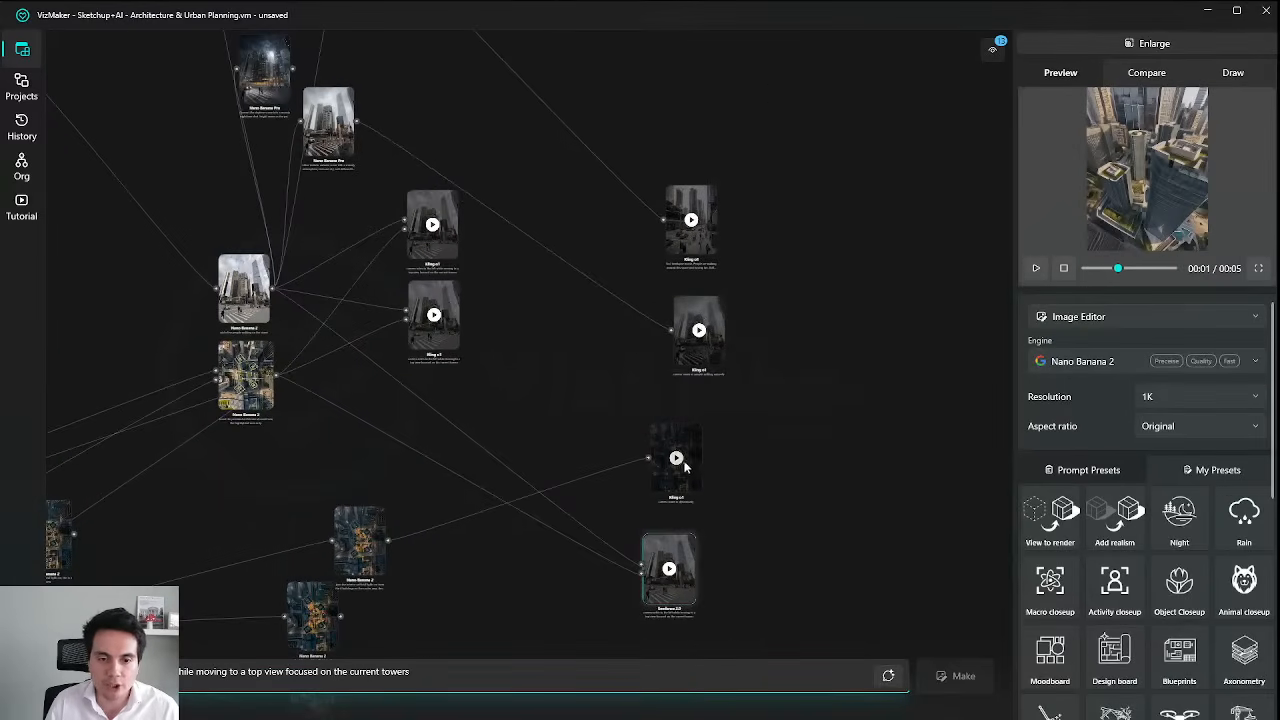
Tighten the spacing of the generated video column, bringing the Kling o1 clips and the Seedance 2.0 video closer together.
{"action": "left_click", "coordinate": [818, 519]}
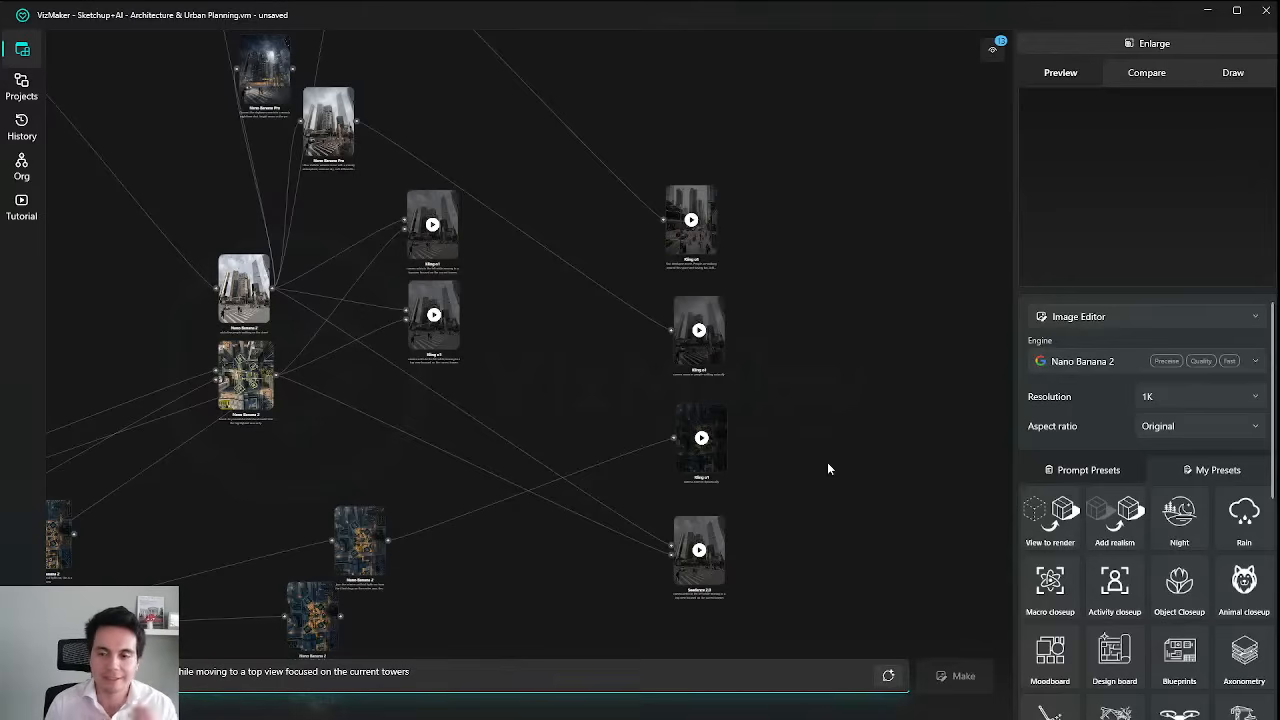
{"action": "scroll", "coordinate": [694, 326], "scroll_direction": "down", "scroll_amount": 2}
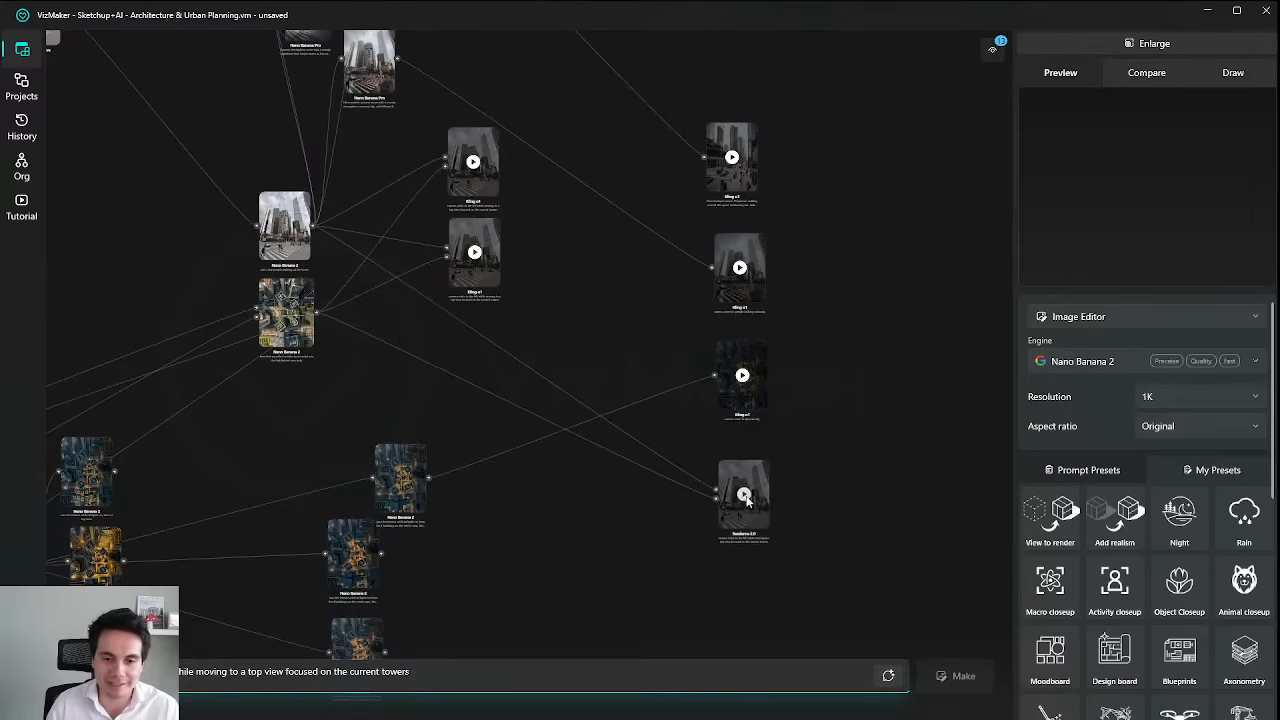
{"action": "left_click_drag", "start_coordinate": [745, 500], "coordinate": [751, 489]}
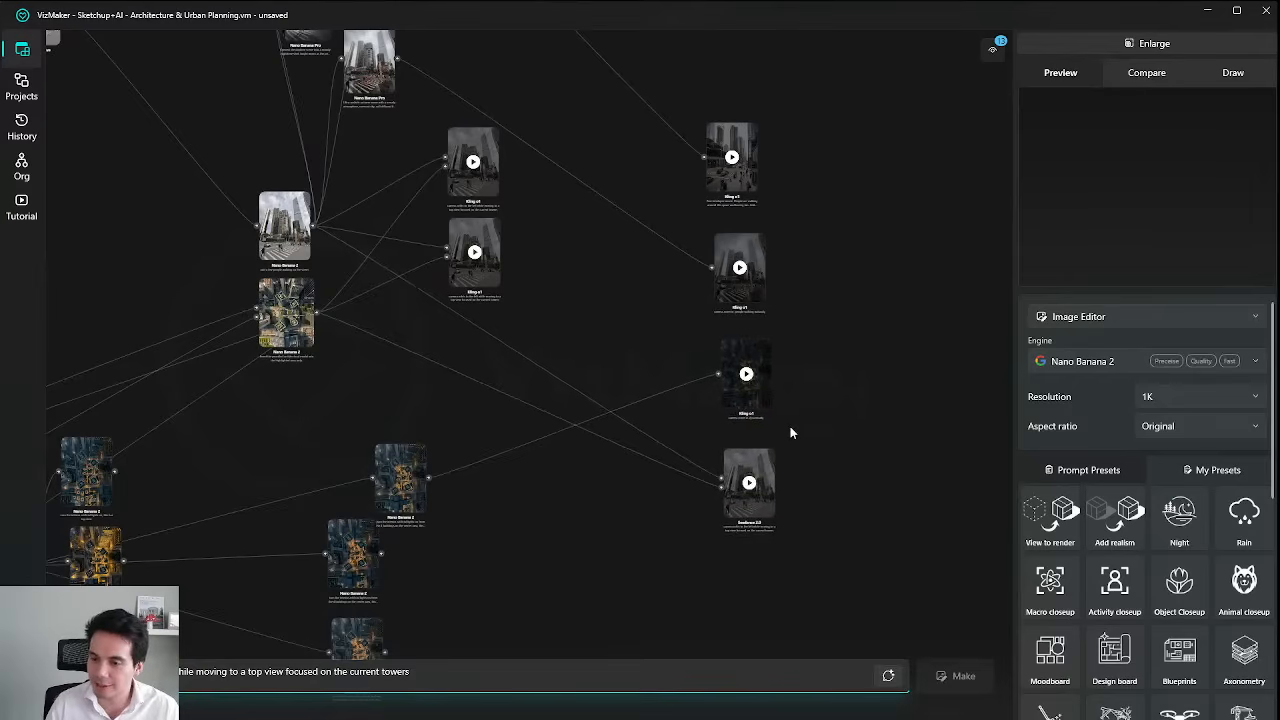
{"action": "scroll", "coordinate": [831, 340], "scroll_direction": "up", "scroll_amount": 5}
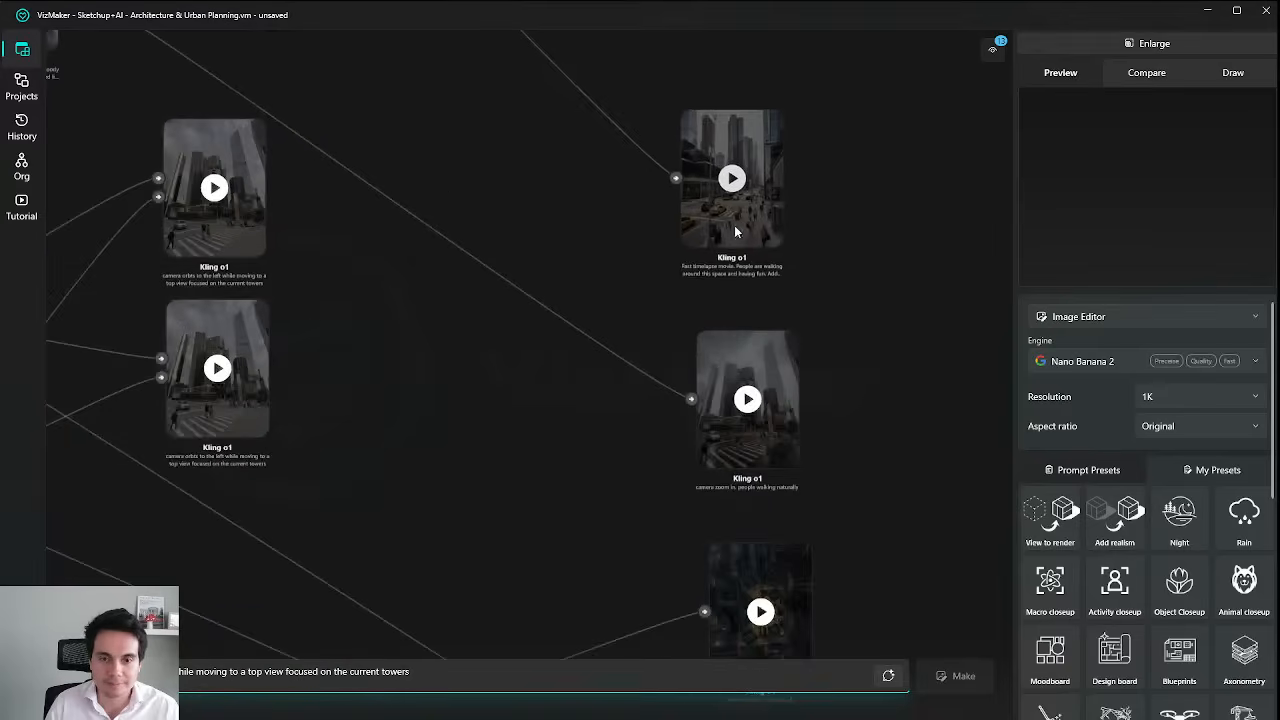
{"action": "scroll", "coordinate": [786, 345], "scroll_direction": "down", "scroll_amount": 5}
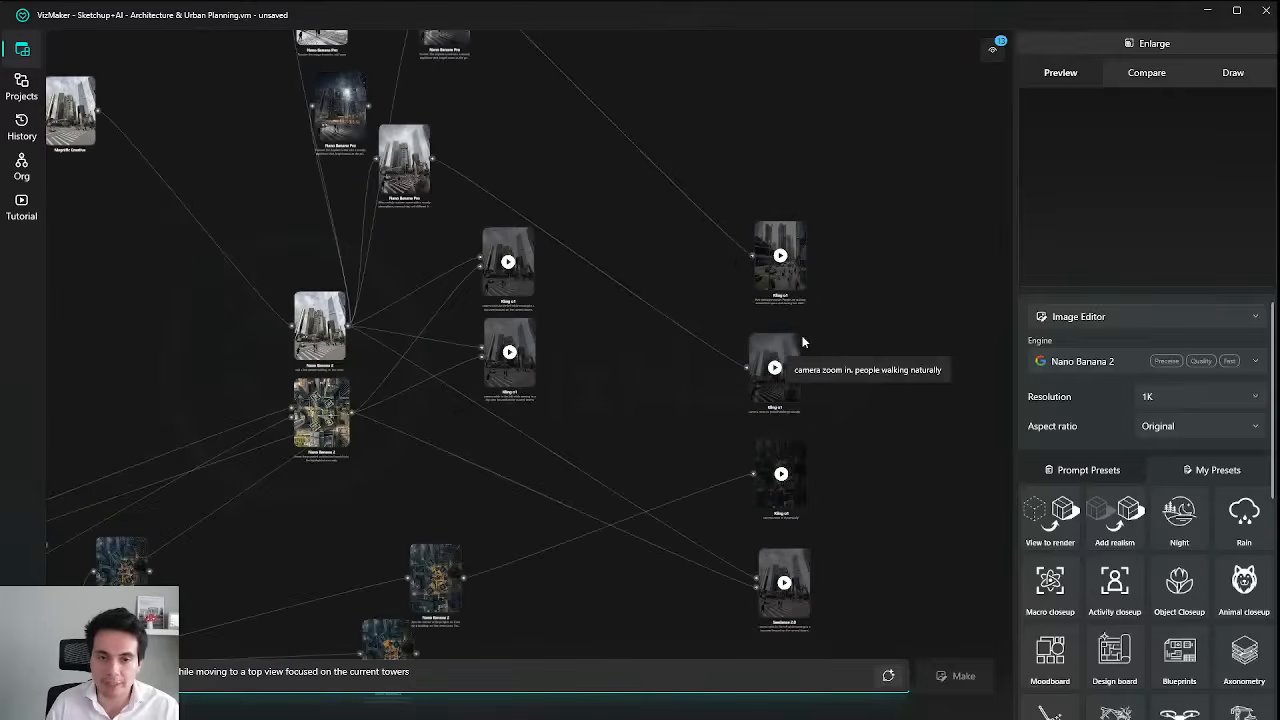
{"action": "scroll", "coordinate": [690, 292], "scroll_direction": "up", "scroll_amount": 5}
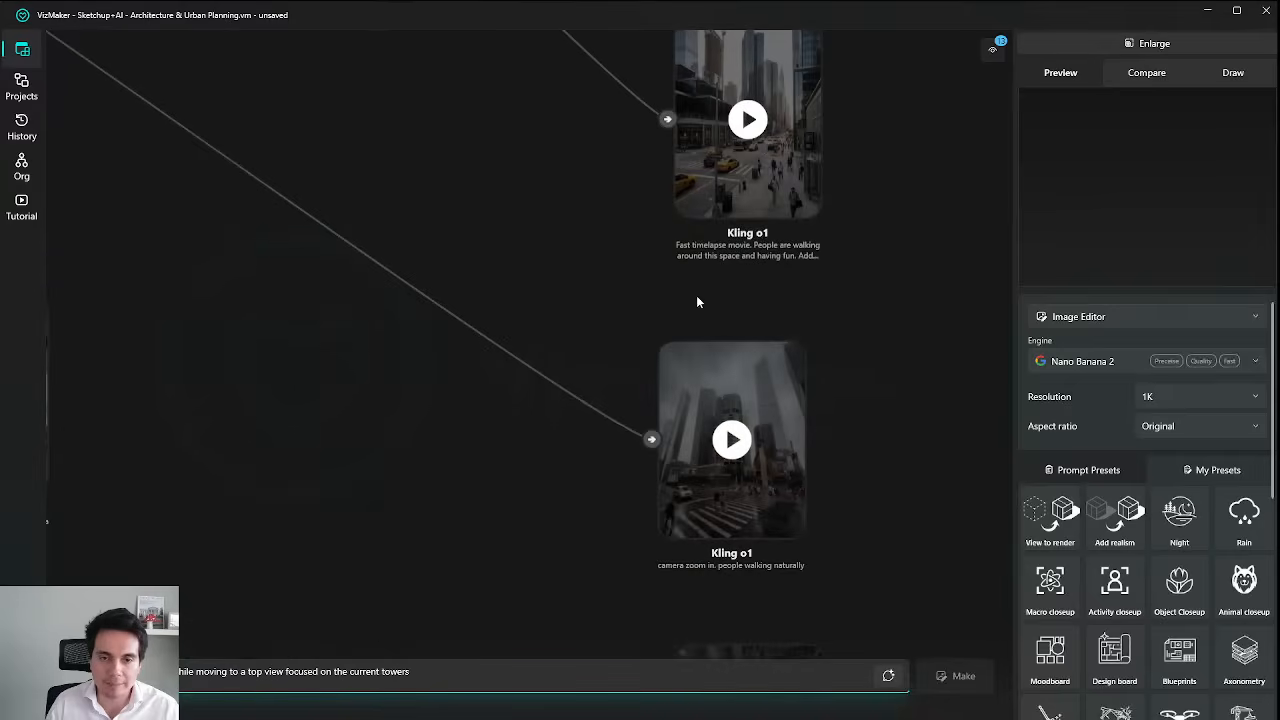
{"action": "scroll", "coordinate": [837, 287], "scroll_direction": "down", "scroll_amount": 3}
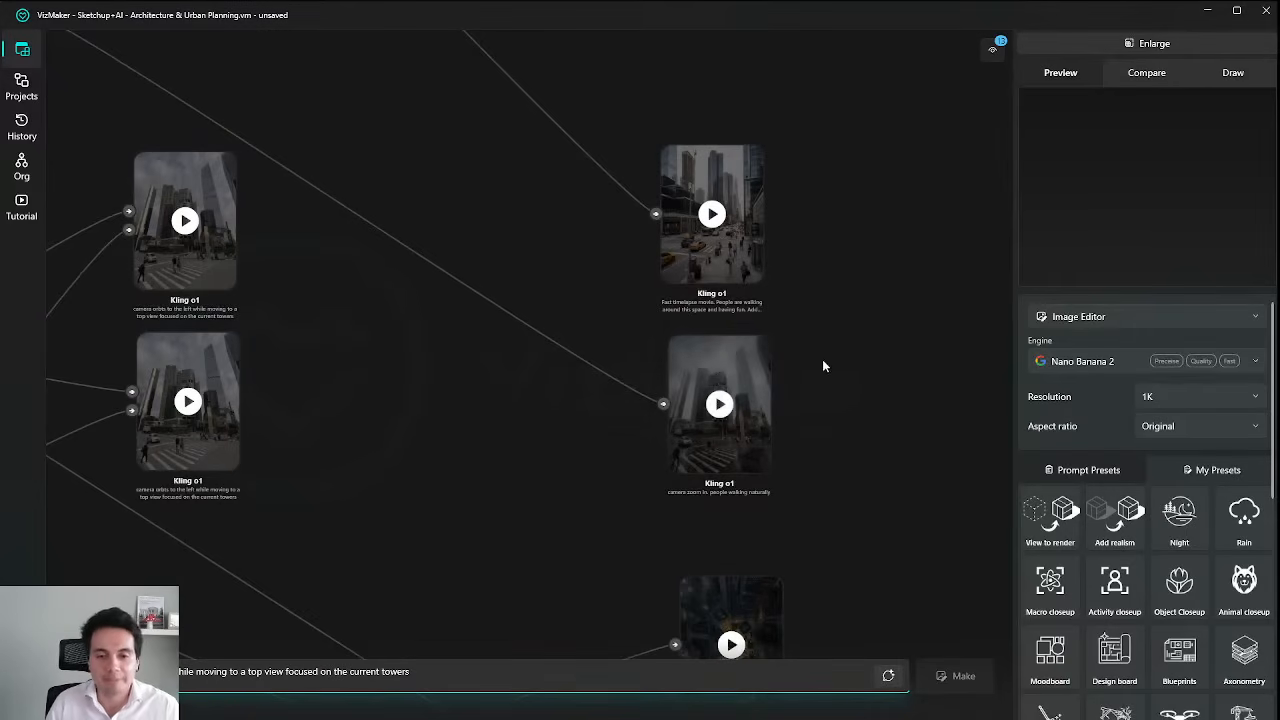
{"action": "scroll", "coordinate": [815, 375], "scroll_direction": "down", "scroll_amount": 3}
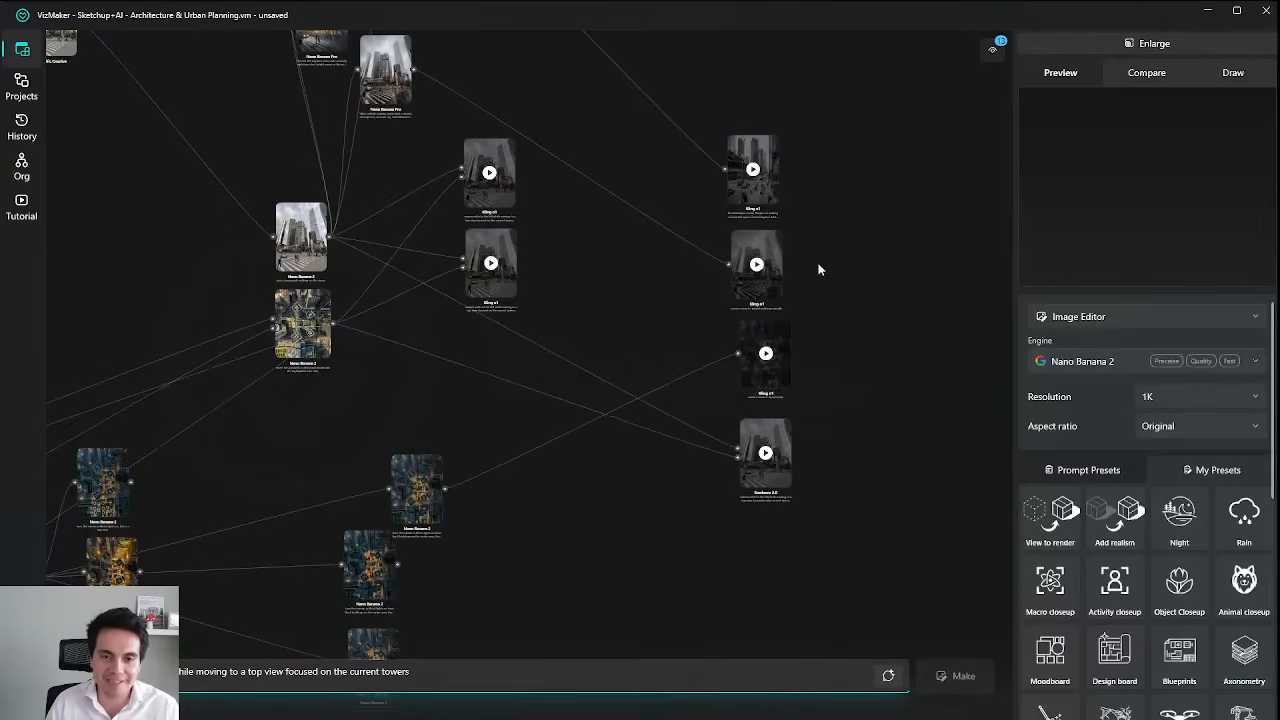
{"action": "scroll", "coordinate": [815, 262], "scroll_direction": "up", "scroll_amount": 3}
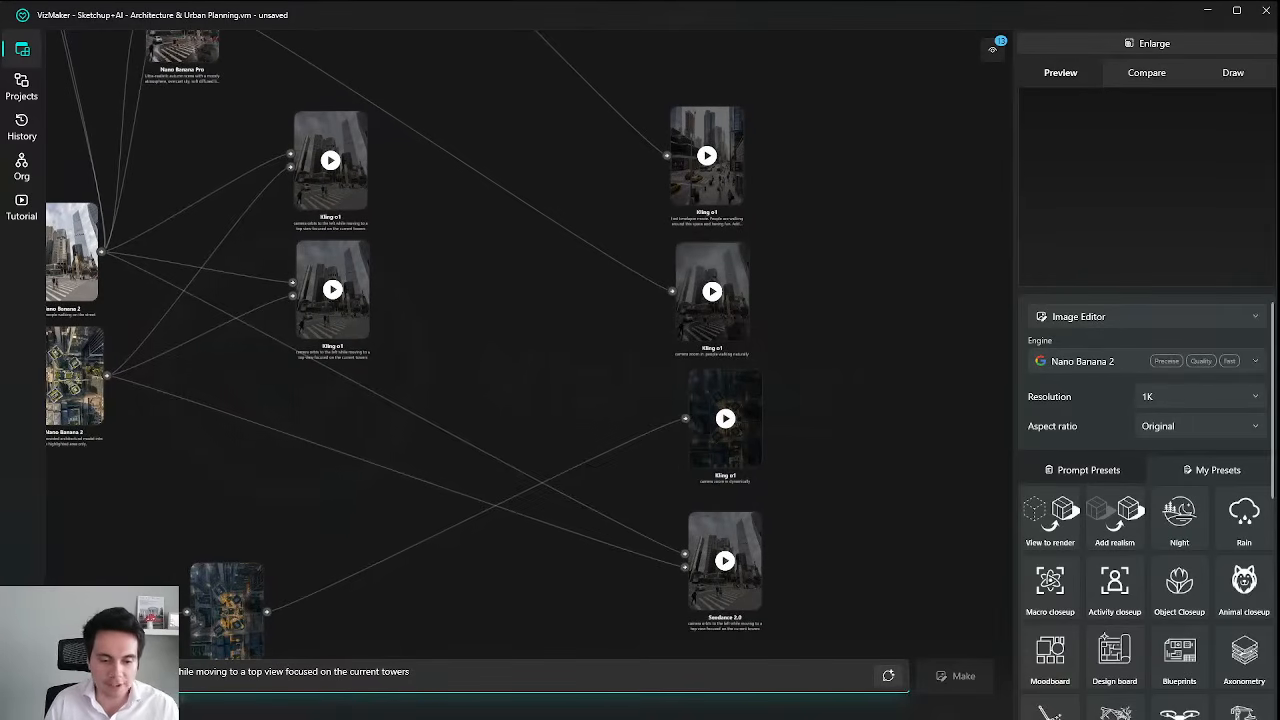
Launch DaVinci Resolve and reposition its project manager window over the node graph.
{"action": "key", "text": "super"}
{"action": "type", "text": "dav"}
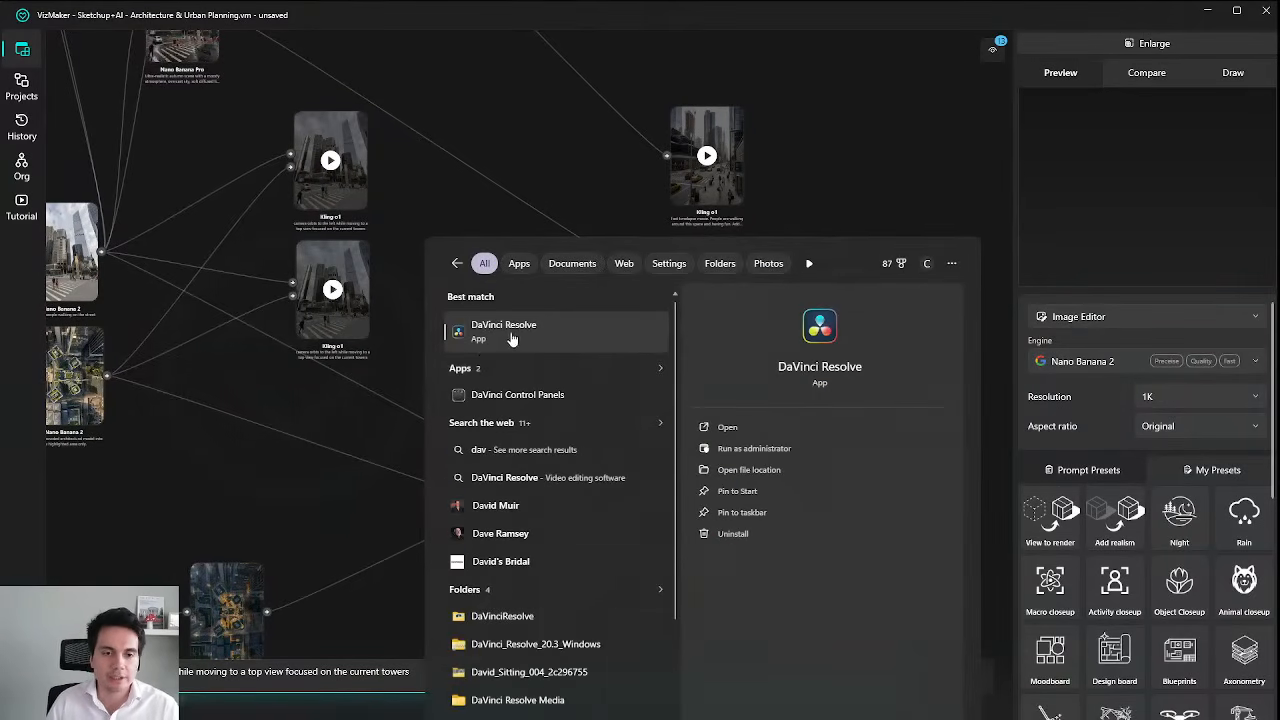
{"action": "left_click", "coordinate": [511, 338]}
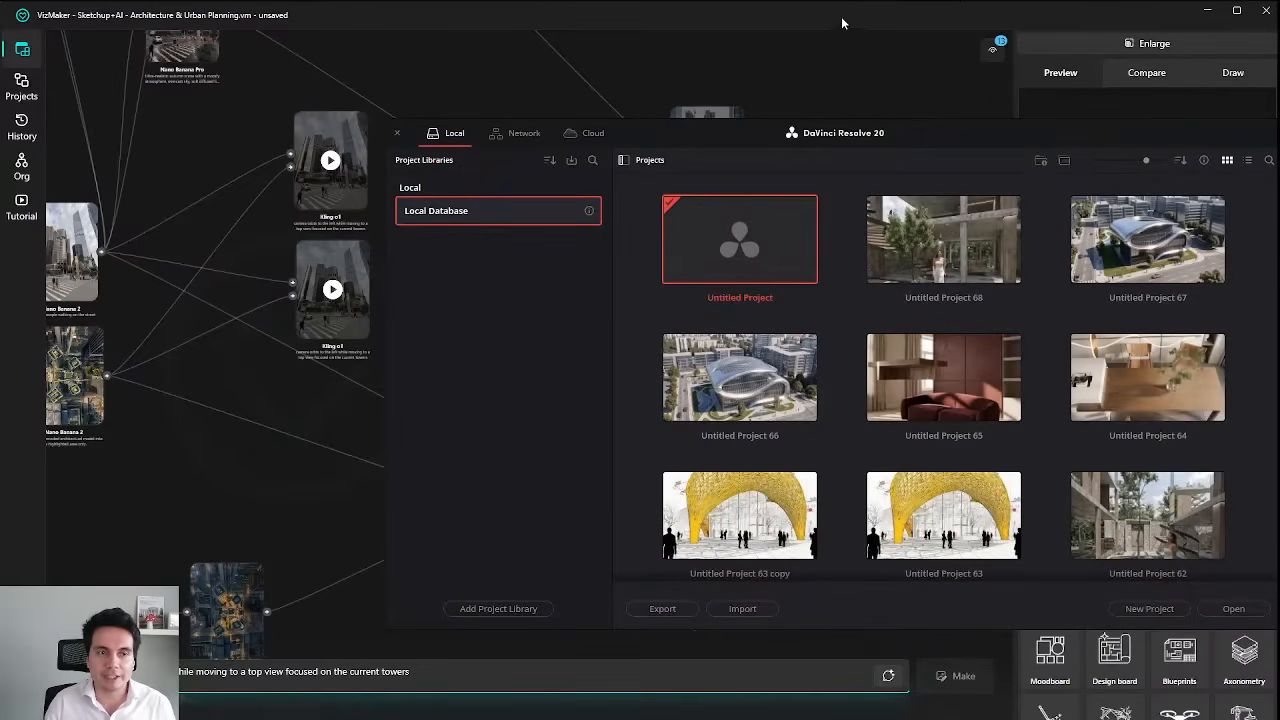
{"action": "left_click_drag", "start_coordinate": [967, 135], "coordinate": [797, 86]}
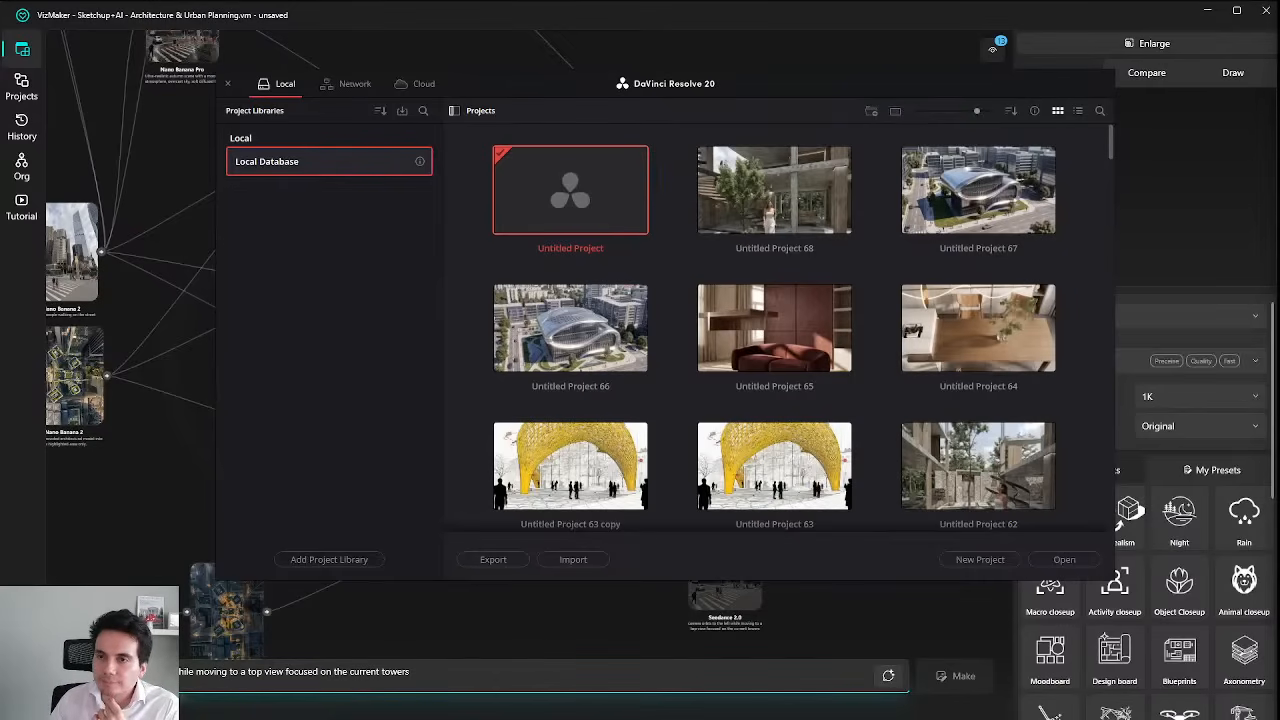
Examine the DaVinci Resolve product page on the Blackmagic Design website, including its download section, and return to the project manager.
{"action": "left_click_drag", "start_coordinate": [1278, 48], "coordinate": [474, 26]}
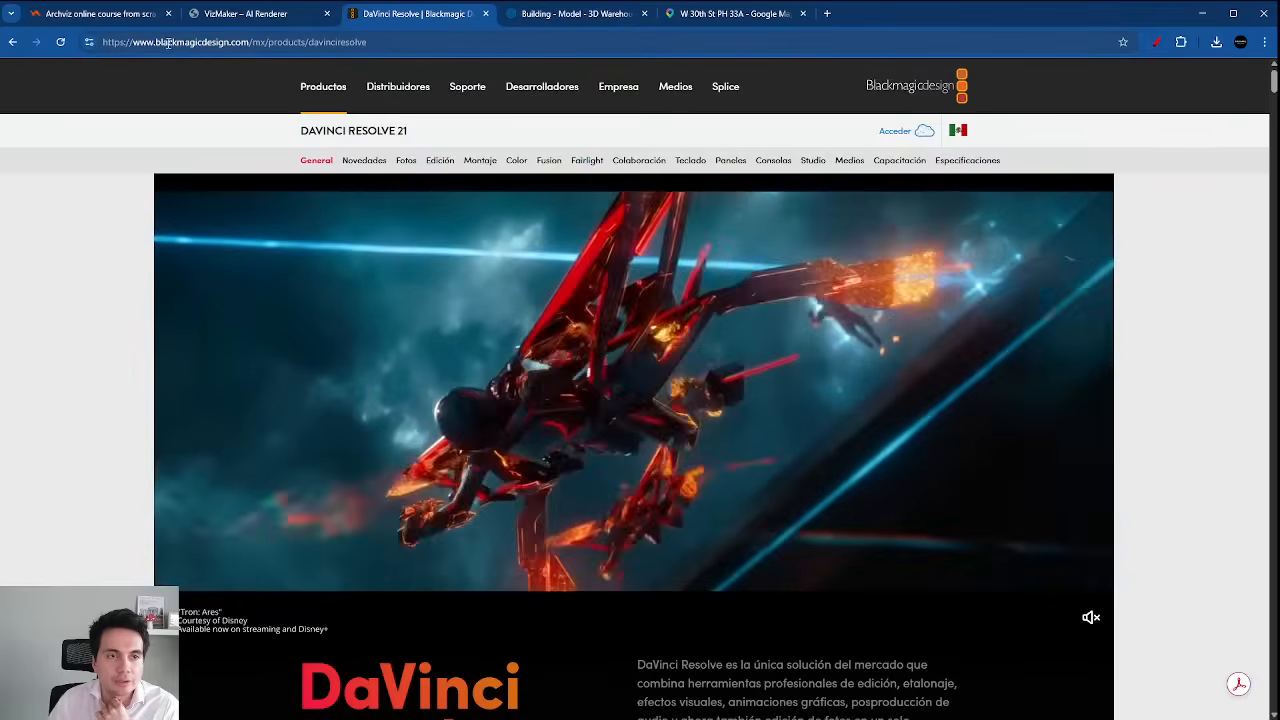
{"action": "scroll", "coordinate": [156, 295], "scroll_direction": "down", "scroll_amount": 3}
{"action": "scroll", "coordinate": [157, 294], "scroll_direction": "down", "scroll_amount": 4}
{"action": "scroll", "coordinate": [305, 427], "scroll_direction": "up", "scroll_amount": 1}
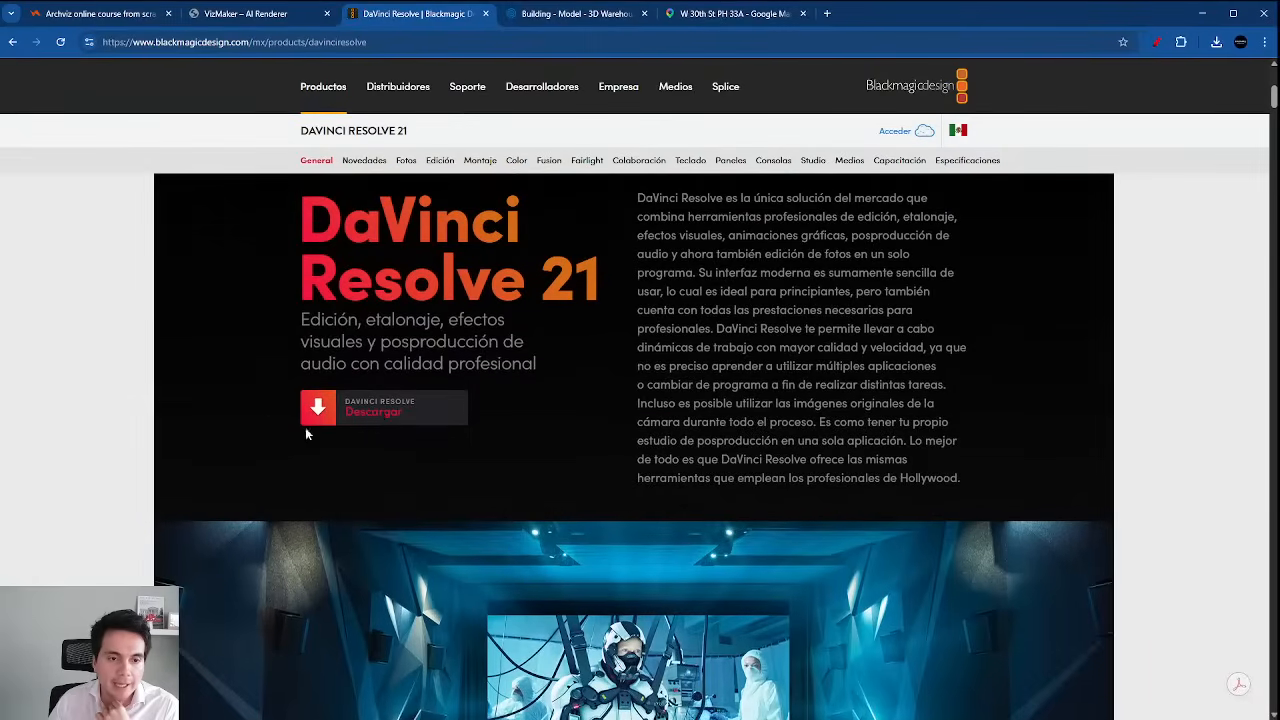
{"action": "scroll", "coordinate": [365, 460], "scroll_direction": "up", "scroll_amount": 1}
{"action": "scroll", "coordinate": [420, 474], "scroll_direction": "up", "scroll_amount": 2}
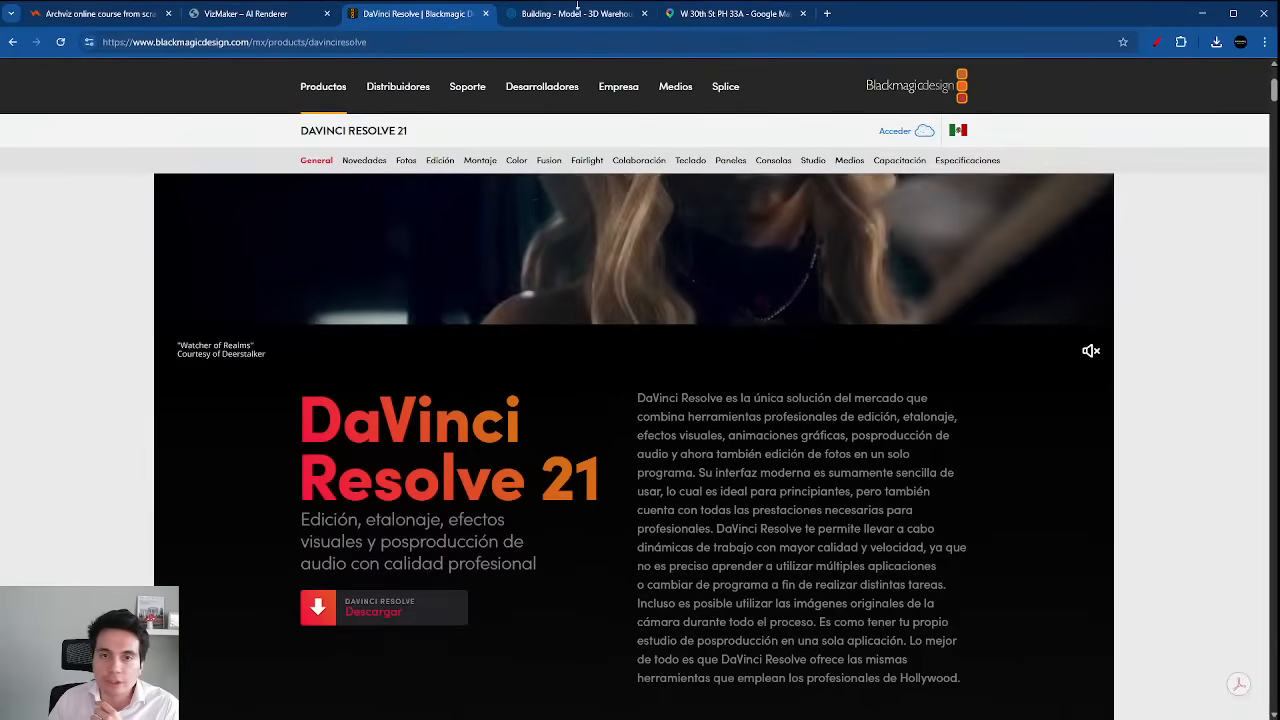
{"action": "left_click", "coordinate": [730, 14]}
{"action": "left_click", "coordinate": [1202, 13]}
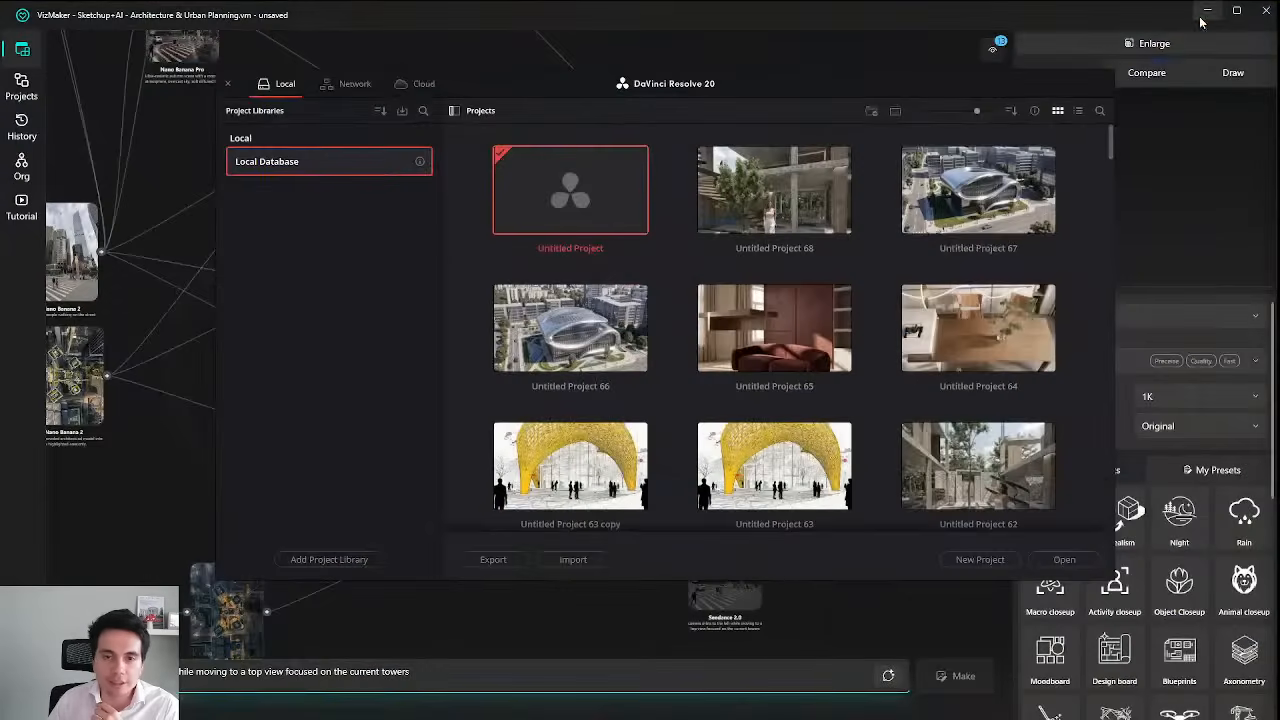
Create a new DaVinci Resolve project named Webinar SkethUp and fit its editing window to the screen.
{"action": "left_click_drag", "start_coordinate": [771, 93], "coordinate": [697, 93]}
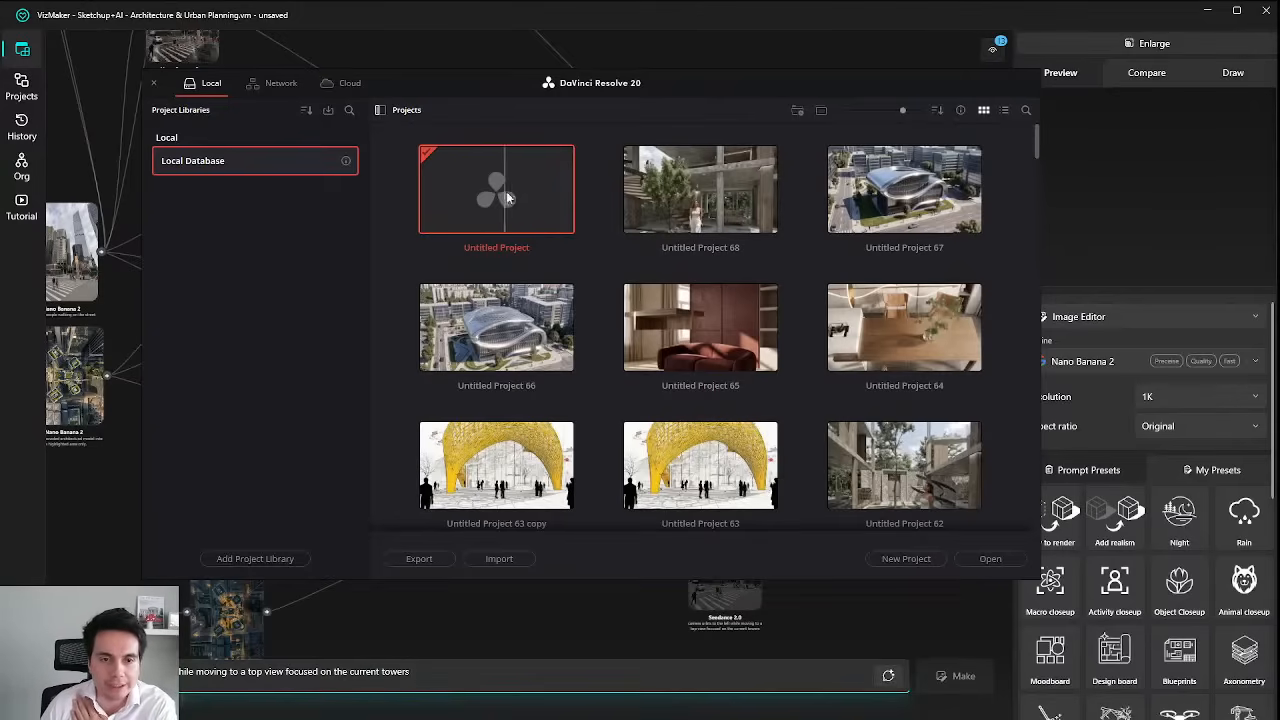
{"action": "left_click_drag", "start_coordinate": [614, 90], "coordinate": [608, 110]}
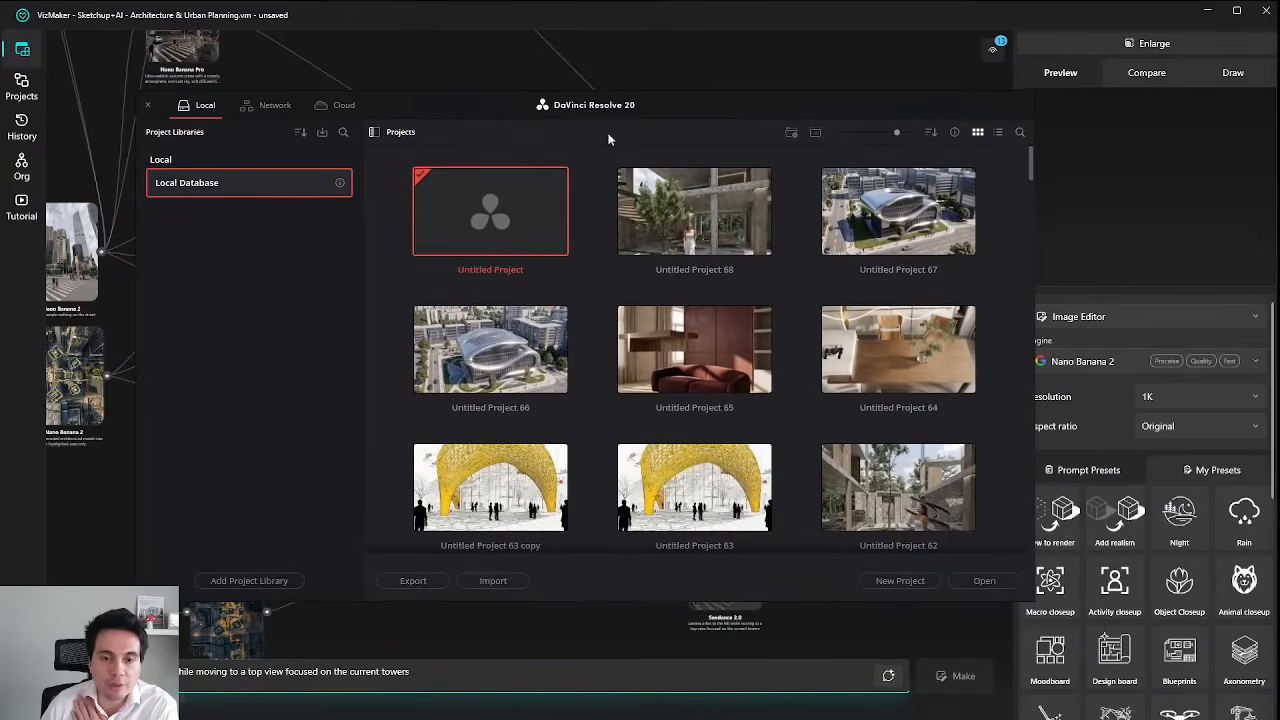
{"action": "double_click", "coordinate": [491, 214]}
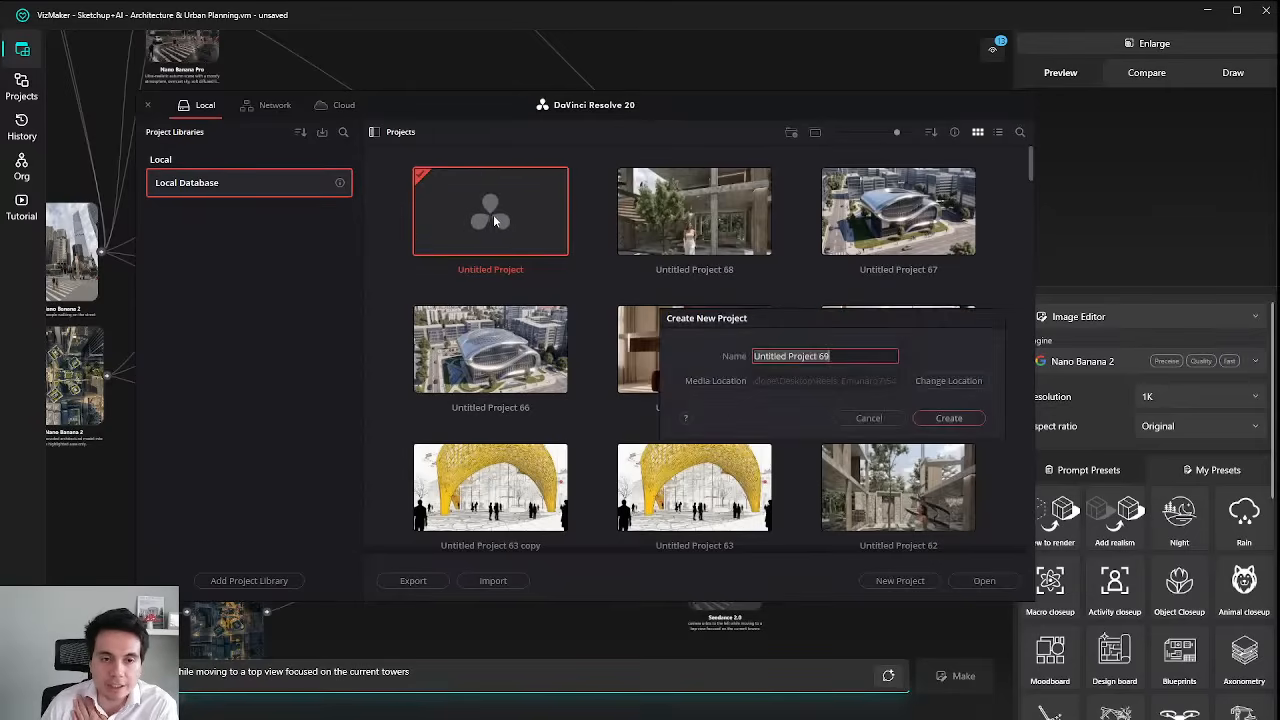
{"action": "left_click_drag", "start_coordinate": [809, 316], "coordinate": [712, 280]}
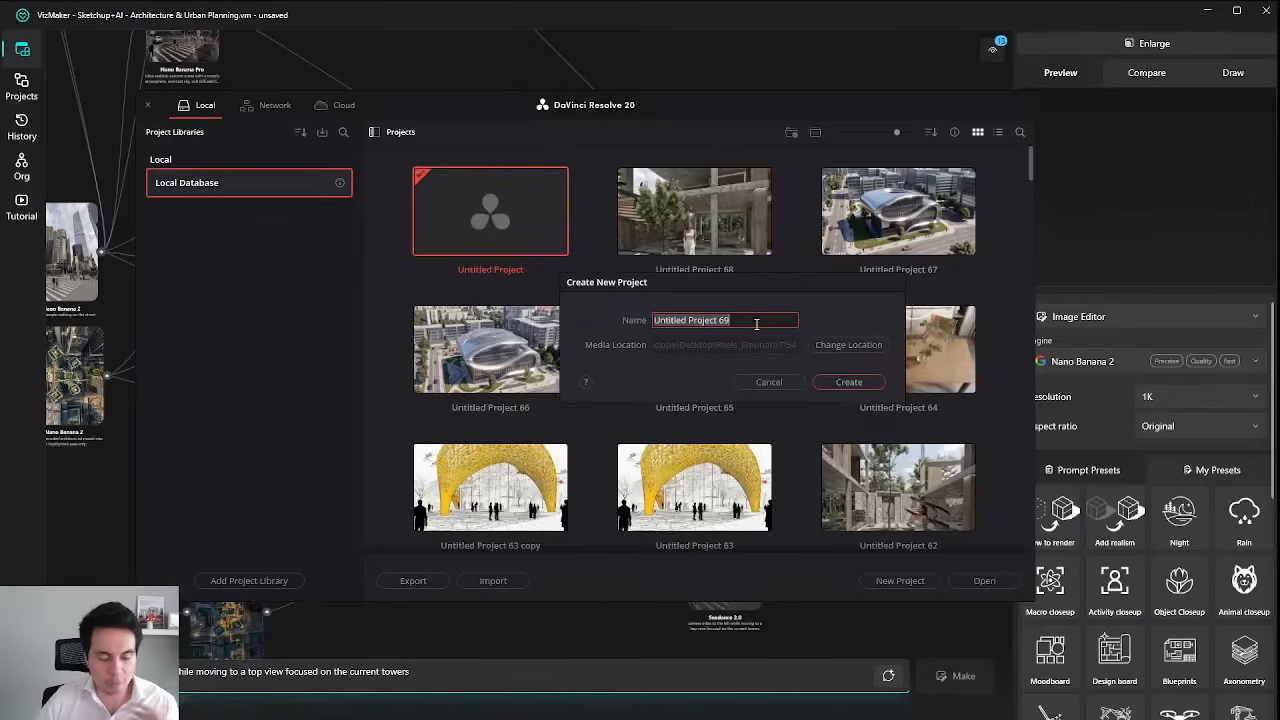
{"action": "type", "text": "We"}
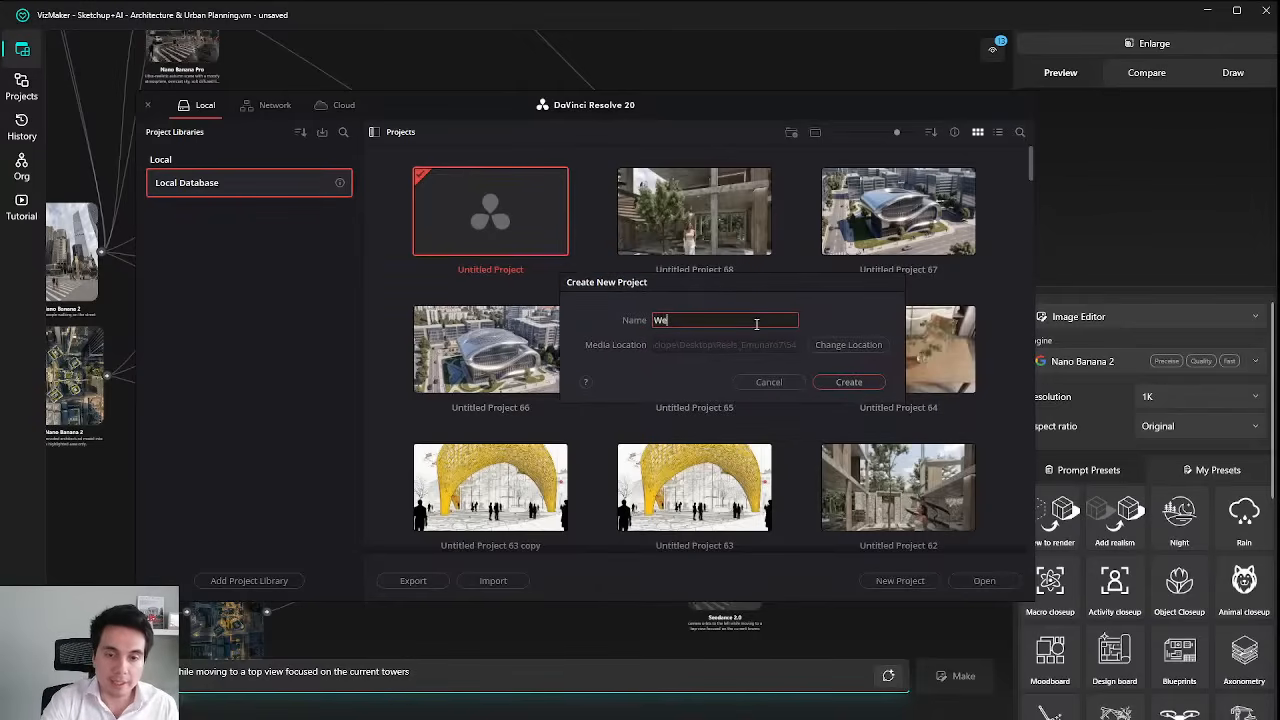
{"action": "type", "text": "binar"}
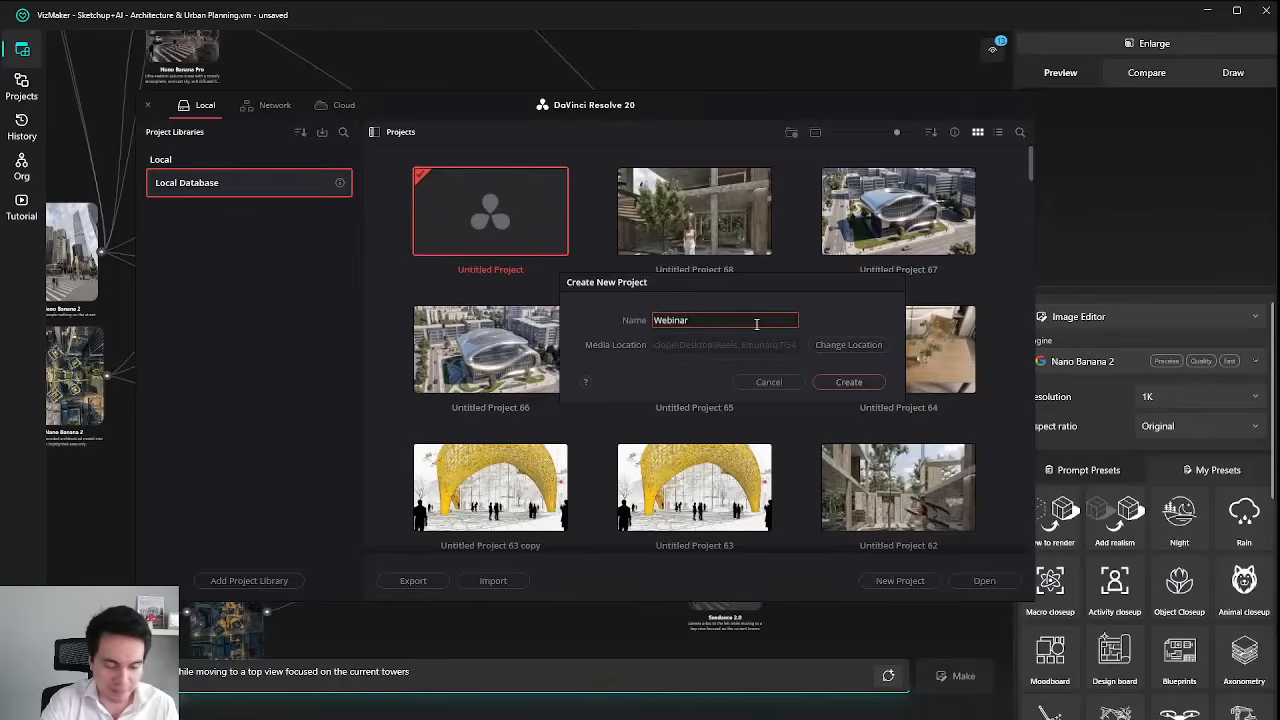
{"action": "type", "text": " SkethUp"}
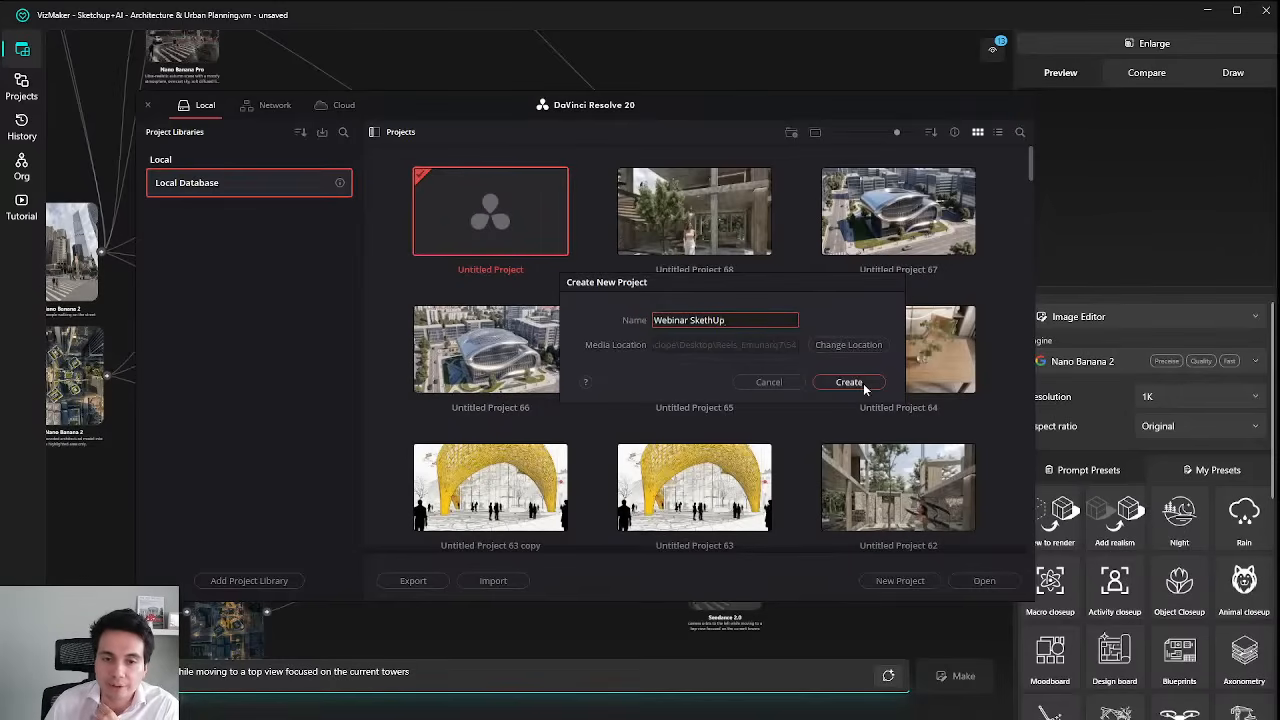
{"action": "left_click", "coordinate": [863, 383]}
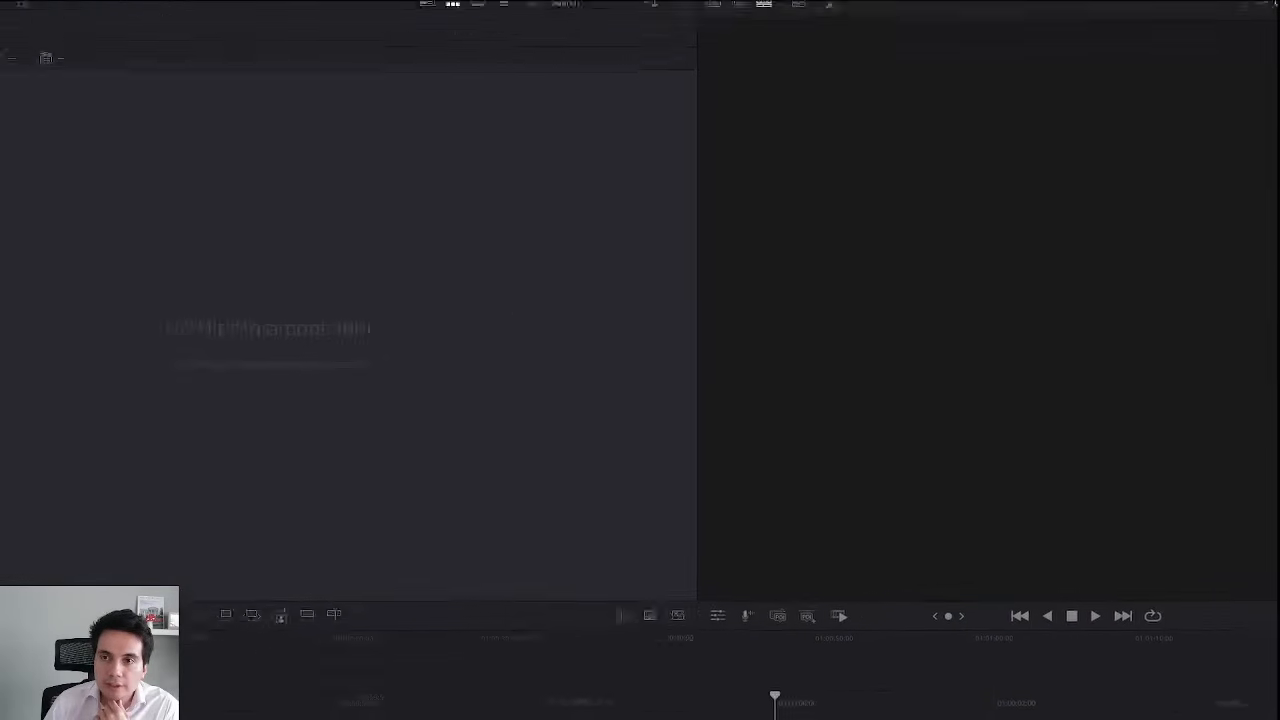
{"action": "left_click_drag", "start_coordinate": [960, 36], "coordinate": [914, 18]}
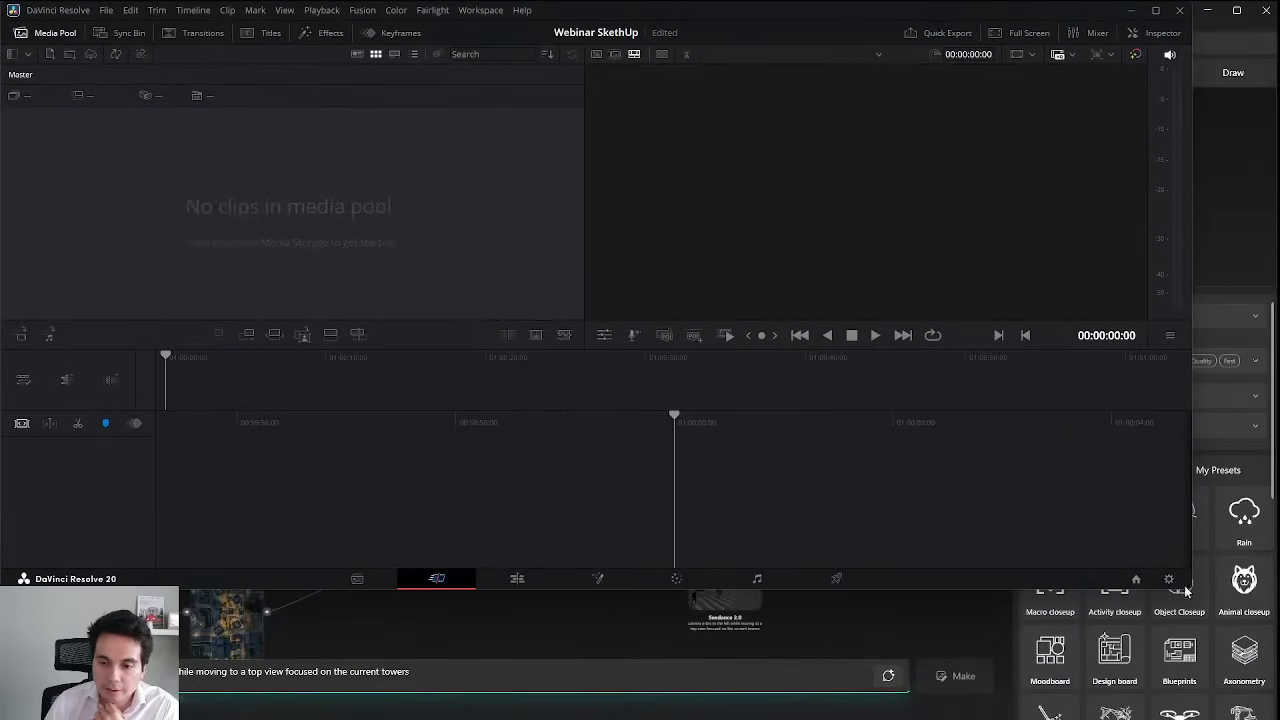
{"action": "left_click_drag", "start_coordinate": [1267, 695], "coordinate": [1279, 719]}
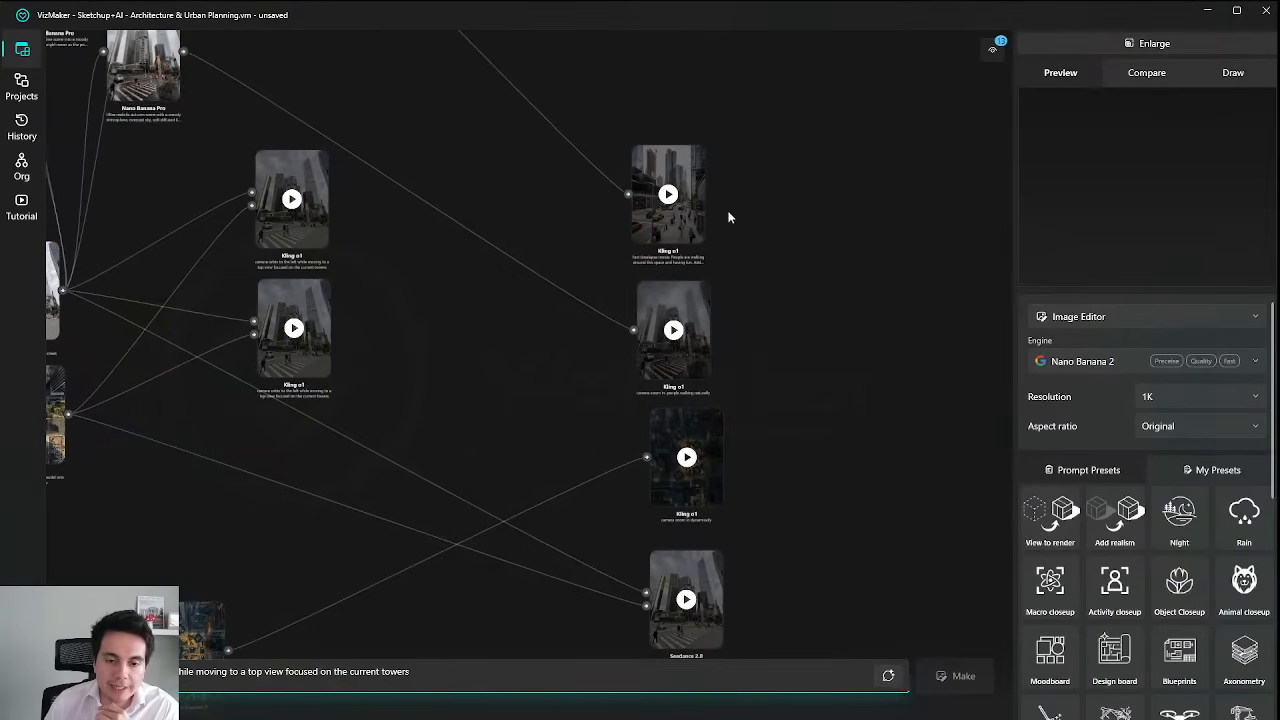
Switch to VizMaker and save the Kling o1 fast timelapse video as 01 in the Livestream14 folder.
{"action": "right_click", "coordinate": [684, 175]}
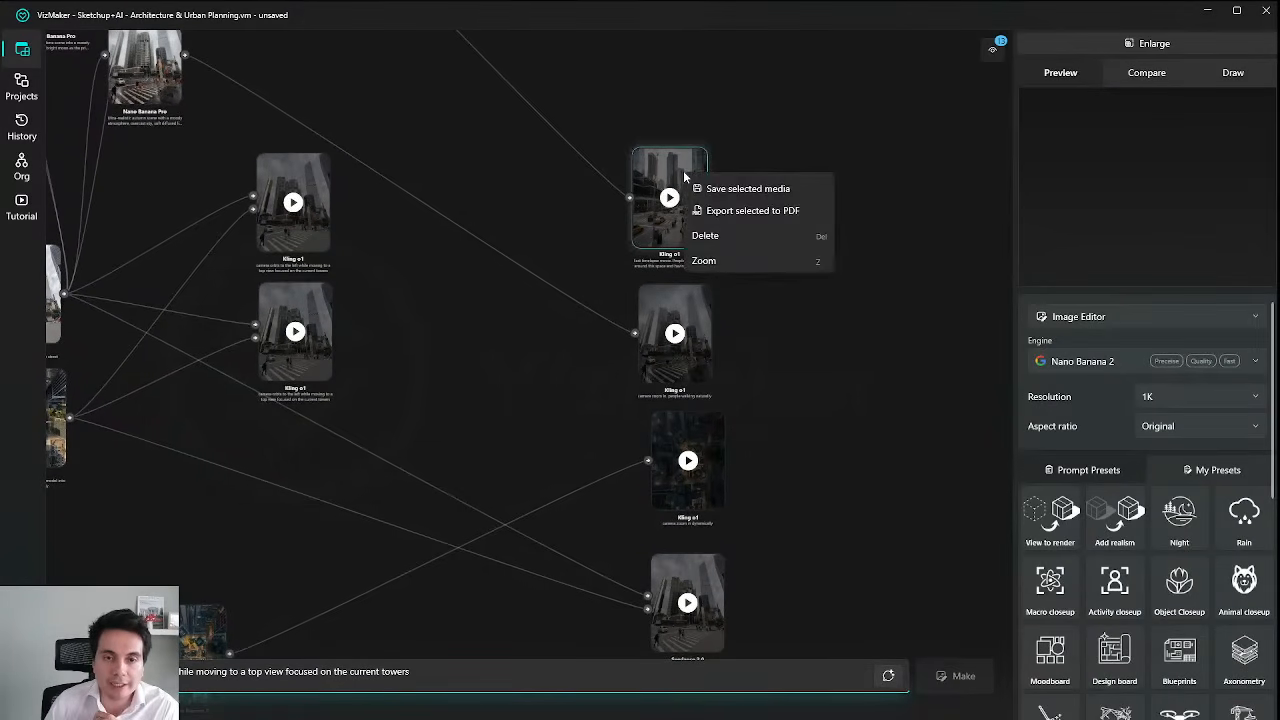
{"action": "left_click", "coordinate": [762, 190]}
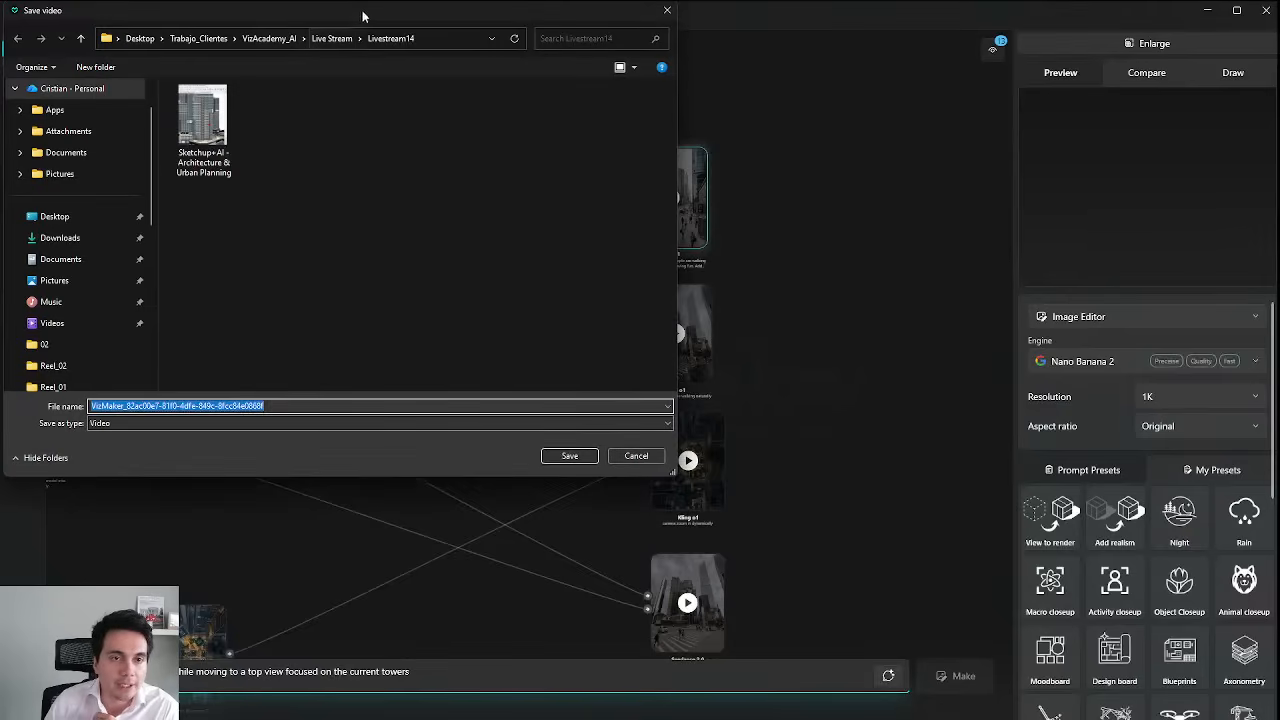
{"action": "left_click_drag", "start_coordinate": [363, 14], "coordinate": [600, 72]}
{"action": "type", "text": "01"}
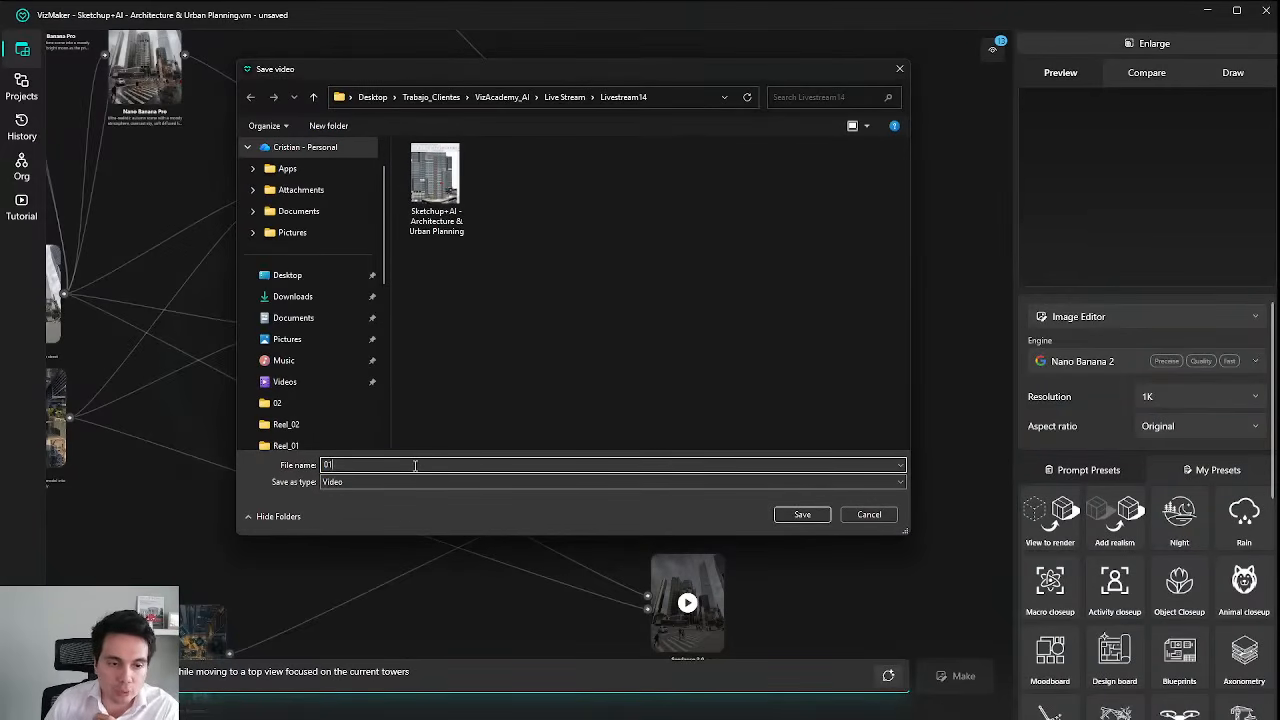
{"action": "left_click_drag", "start_coordinate": [390, 371], "coordinate": [275, 371]}
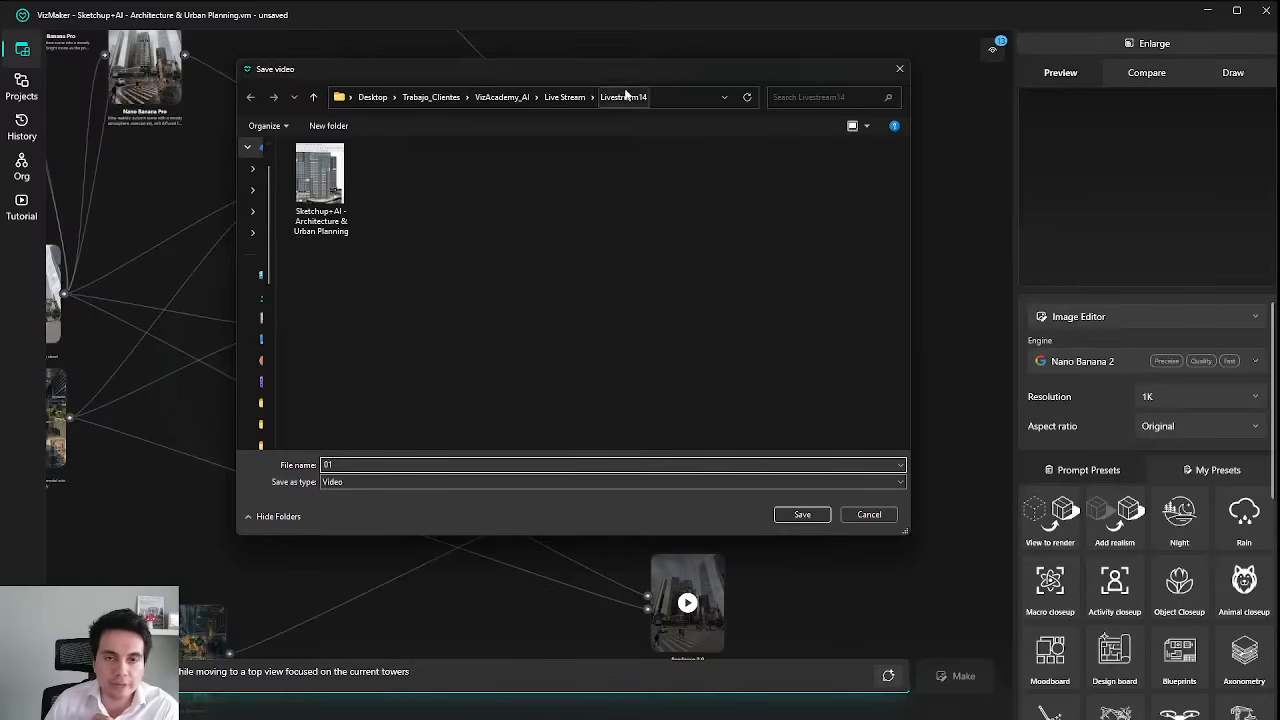
{"action": "left_click_drag", "start_coordinate": [663, 76], "coordinate": [633, 93]}
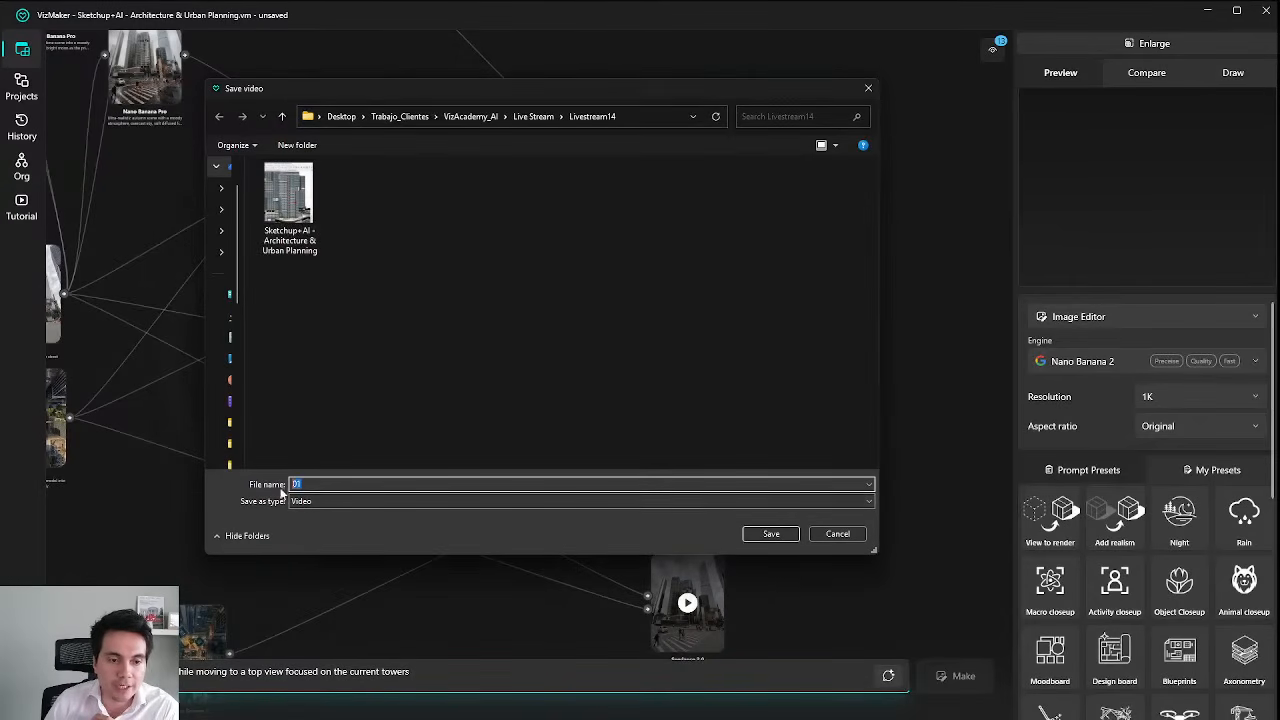
{"action": "left_click", "coordinate": [760, 535]}
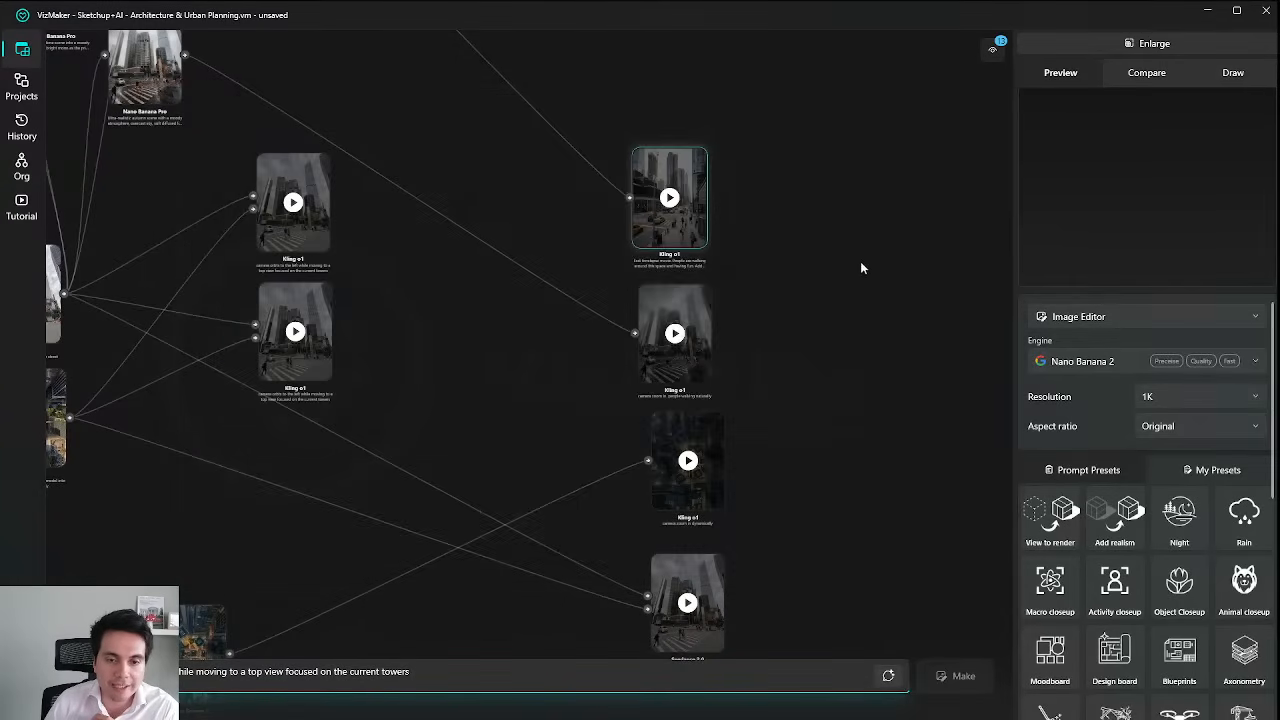
Save the Kling o1 video of the camera zooming in on people walking to the Livestream14 folder.
{"action": "right_click", "coordinate": [684, 308]}
{"action": "left_click", "coordinate": [774, 243]}
{"action": "left_click_drag", "start_coordinate": [770, 411], "coordinate": [761, 347]}
{"action": "right_click", "coordinate": [684, 252]}
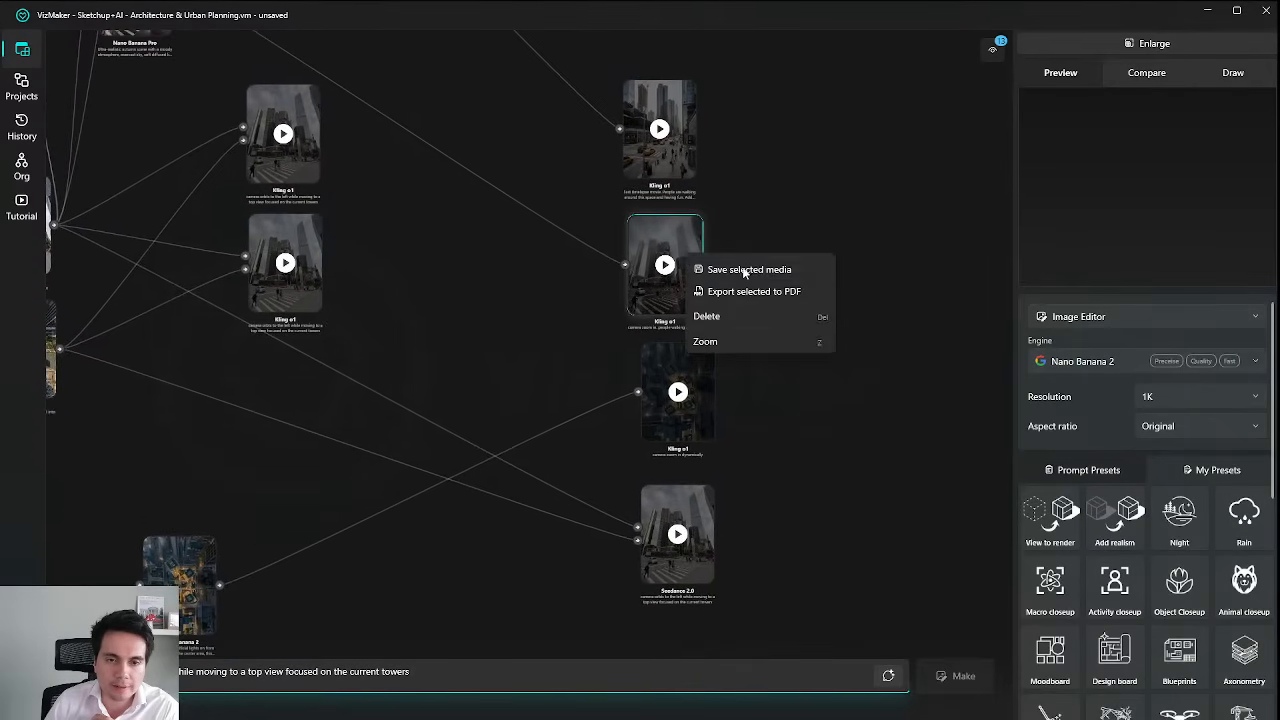
{"action": "left_click", "coordinate": [748, 270]}
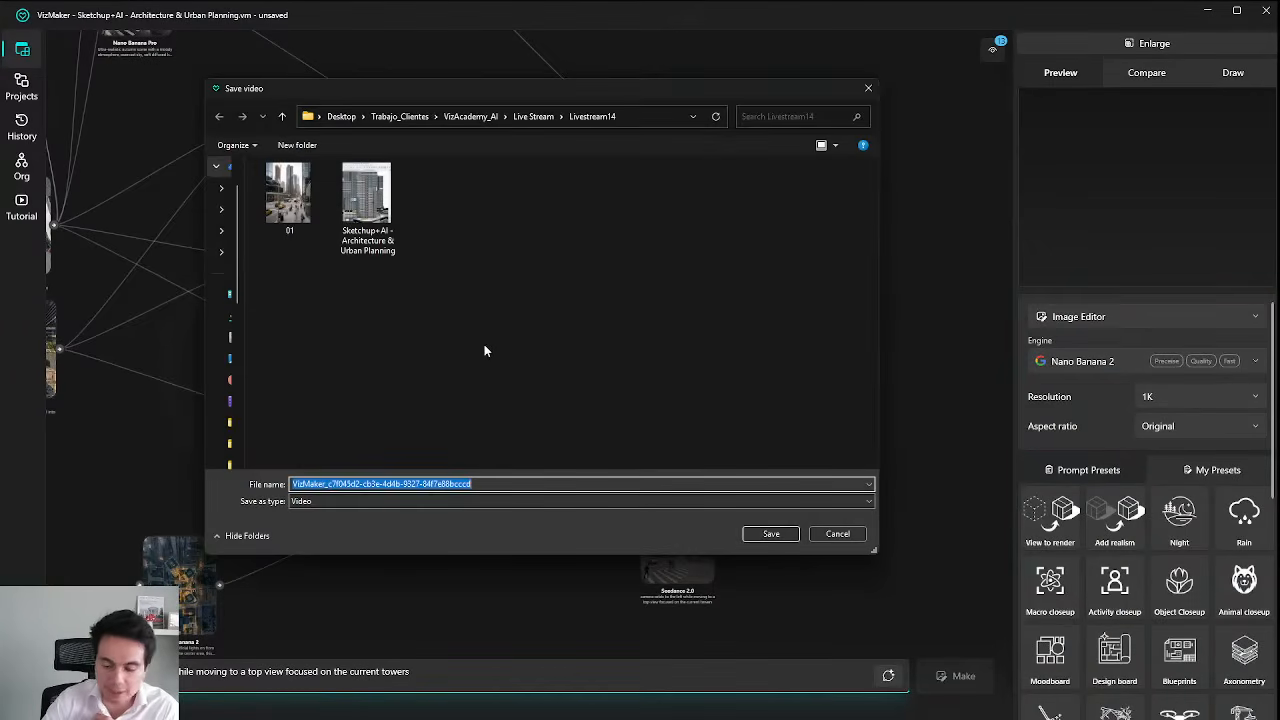
{"action": "type", "text": "01"}
{"action": "left_click", "coordinate": [771, 533]}
Save the Kling o1 night aerial video with the dynamic camera zoom as 03 in the Livestream14 folder.
{"action": "right_click", "coordinate": [686, 426]}
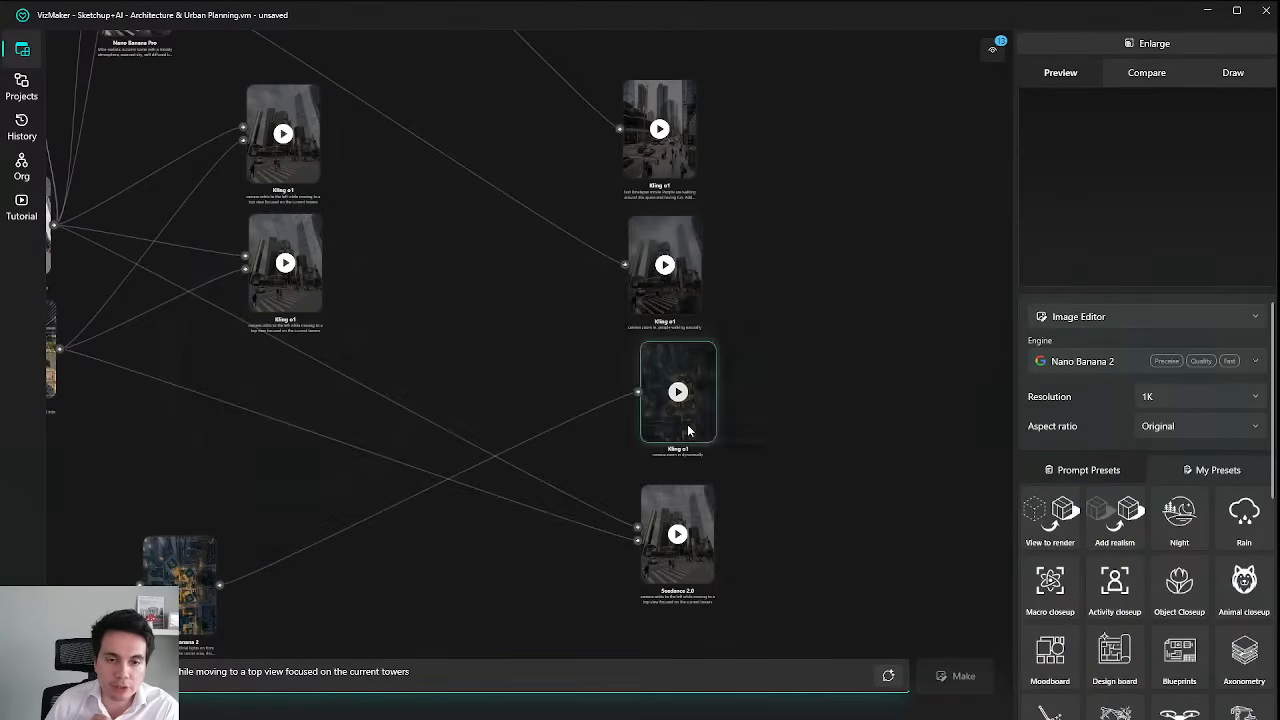
{"action": "left_click", "coordinate": [732, 456]}
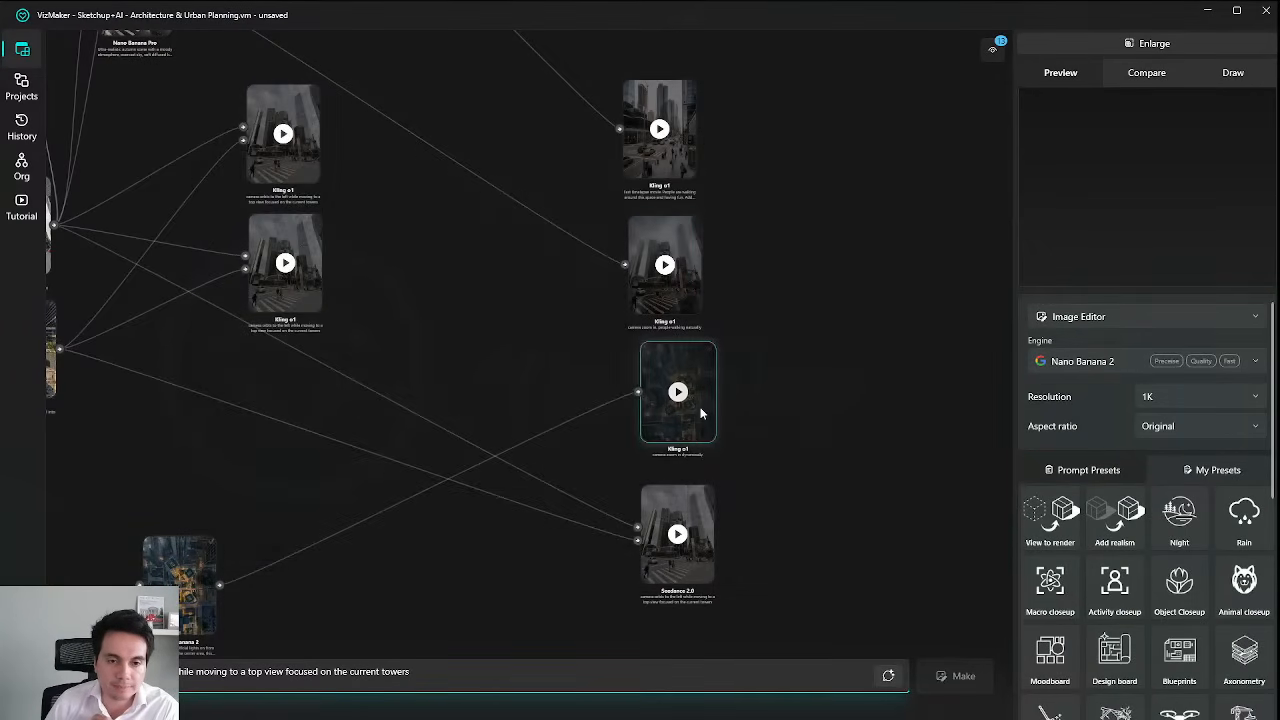
{"action": "right_click", "coordinate": [691, 398]}
{"action": "left_click", "coordinate": [740, 416]}
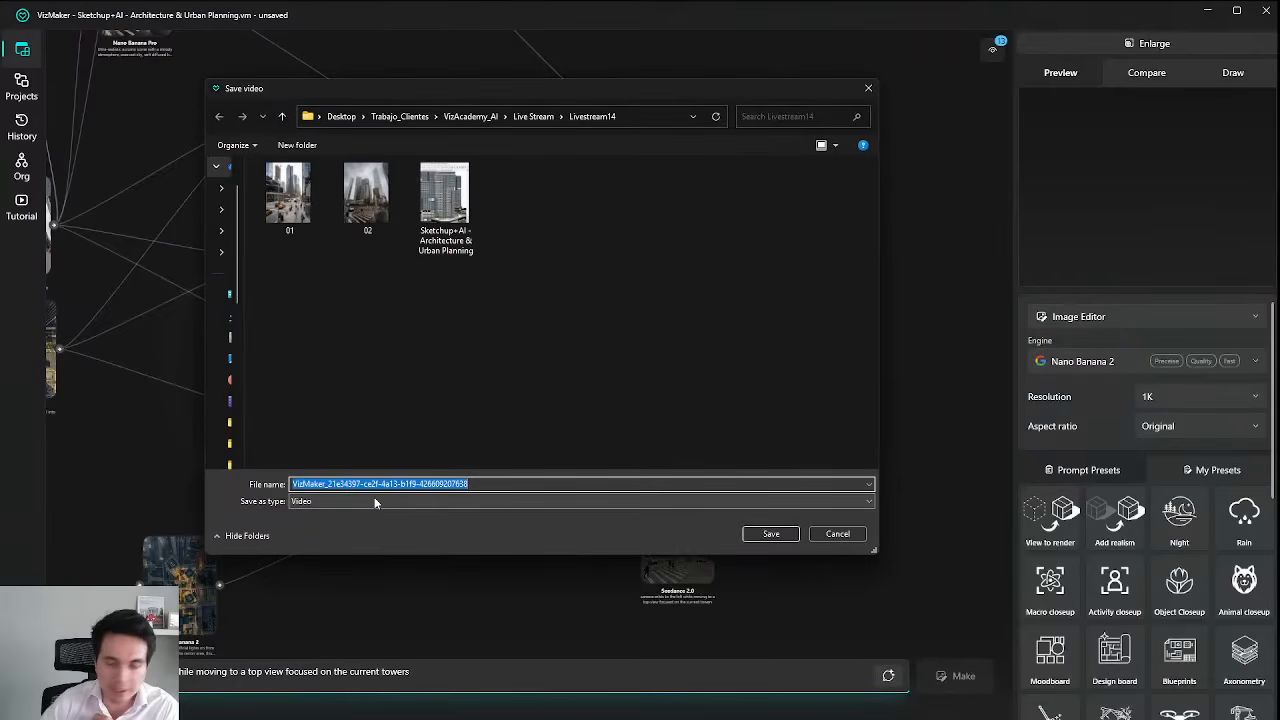
{"action": "type", "text": "03"}
{"action": "left_click", "coordinate": [771, 535]}
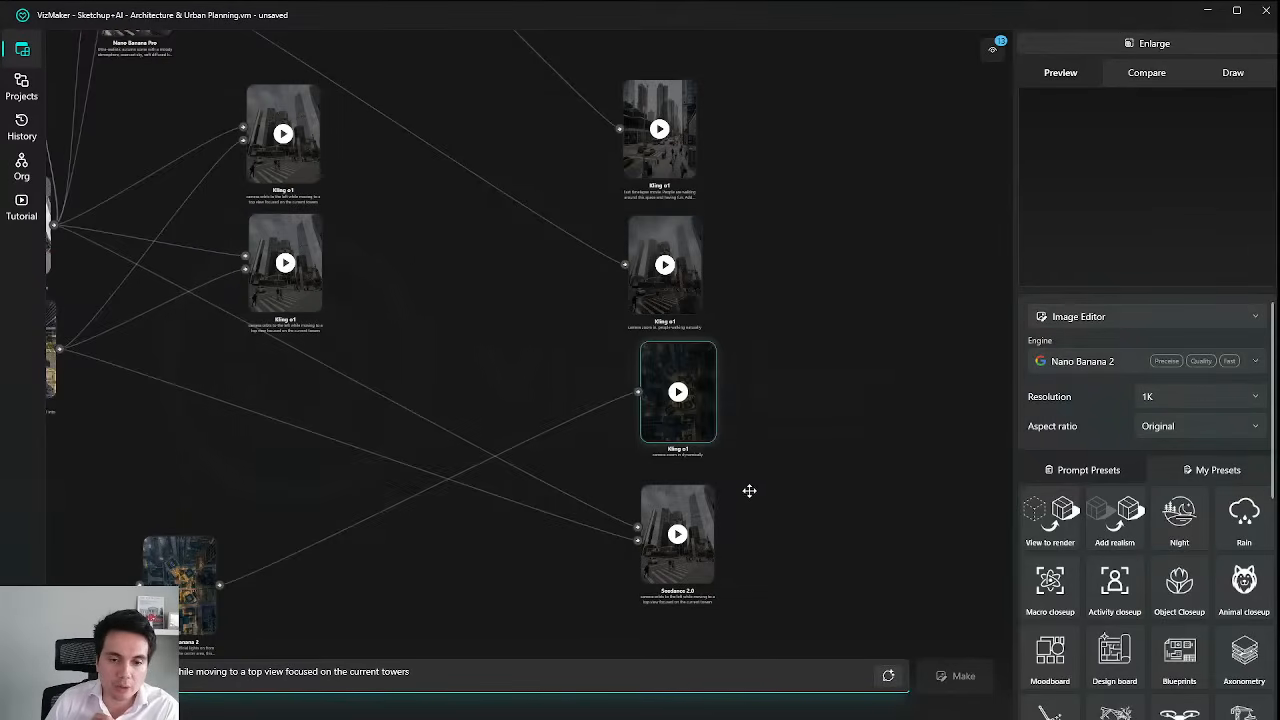
Save the Seedance 2.0 video moving to a top view of the towers as 04 in the Livestream14 folder.
{"action": "scroll", "coordinate": [748, 491], "scroll_direction": "down", "scroll_amount": 2}
{"action": "right_click", "coordinate": [665, 436]}
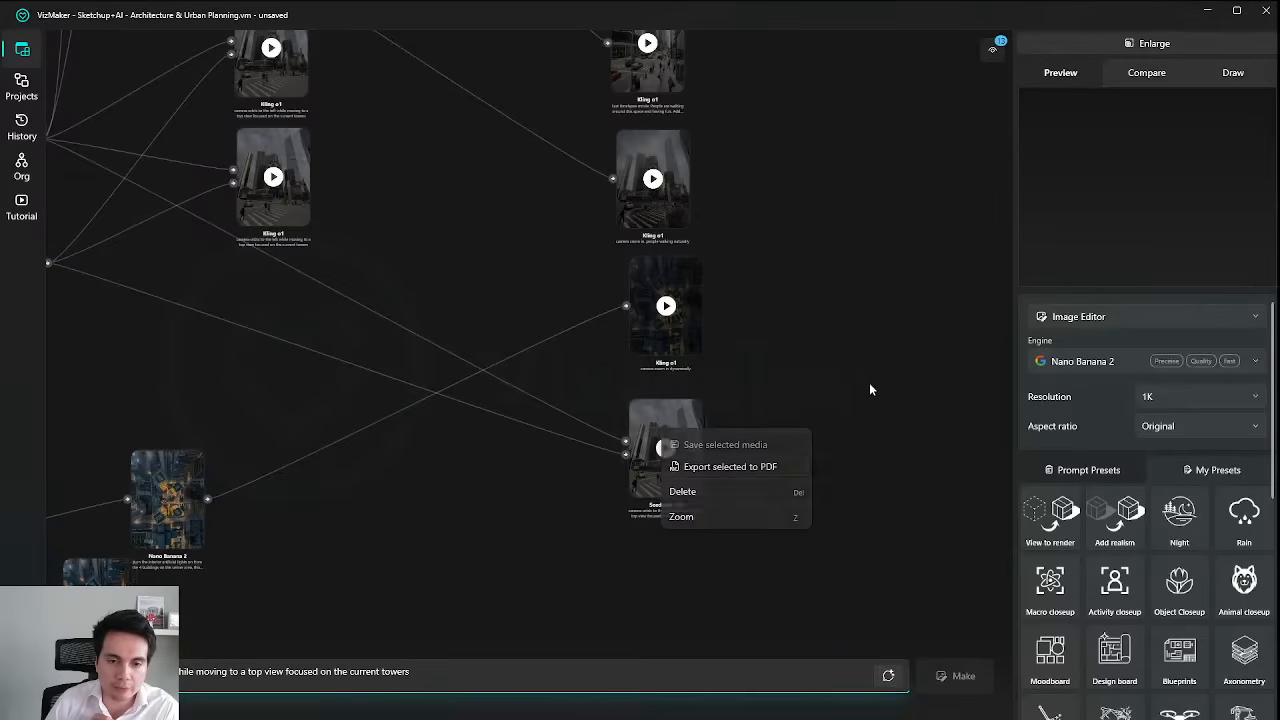
{"action": "left_click", "coordinate": [848, 410]}
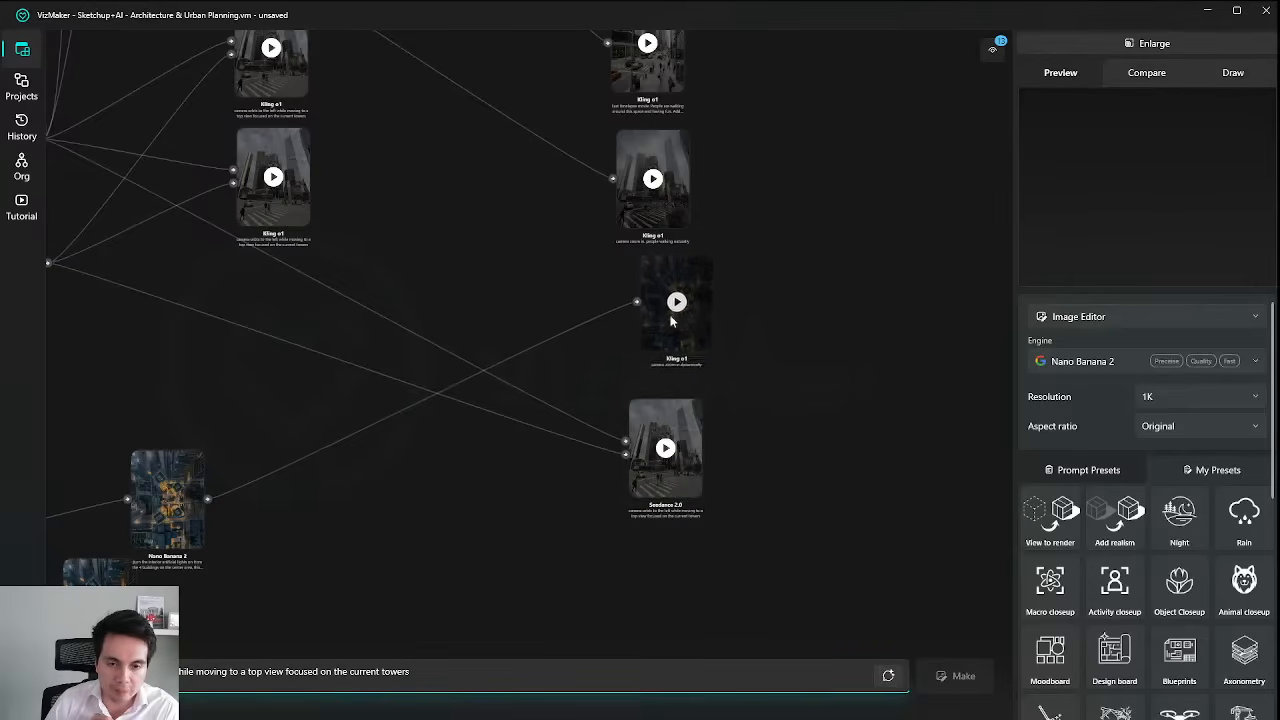
{"action": "right_click", "coordinate": [677, 414]}
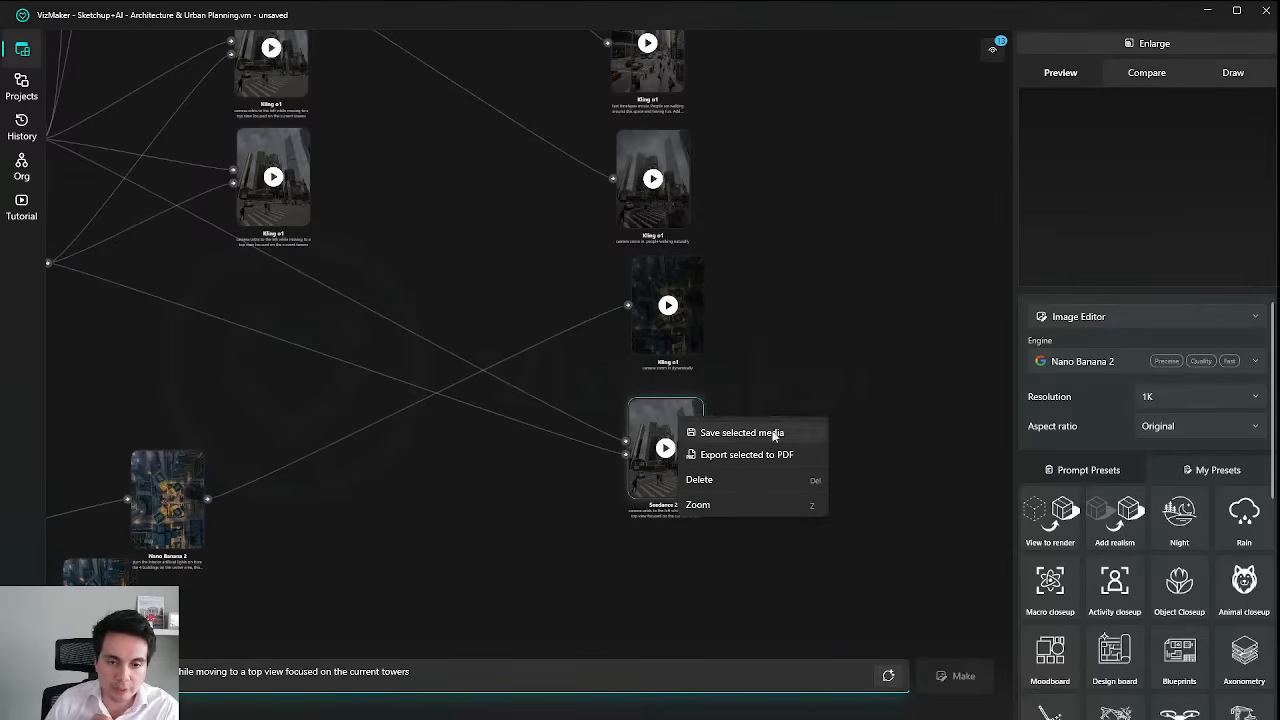
{"action": "left_click", "coordinate": [781, 434]}
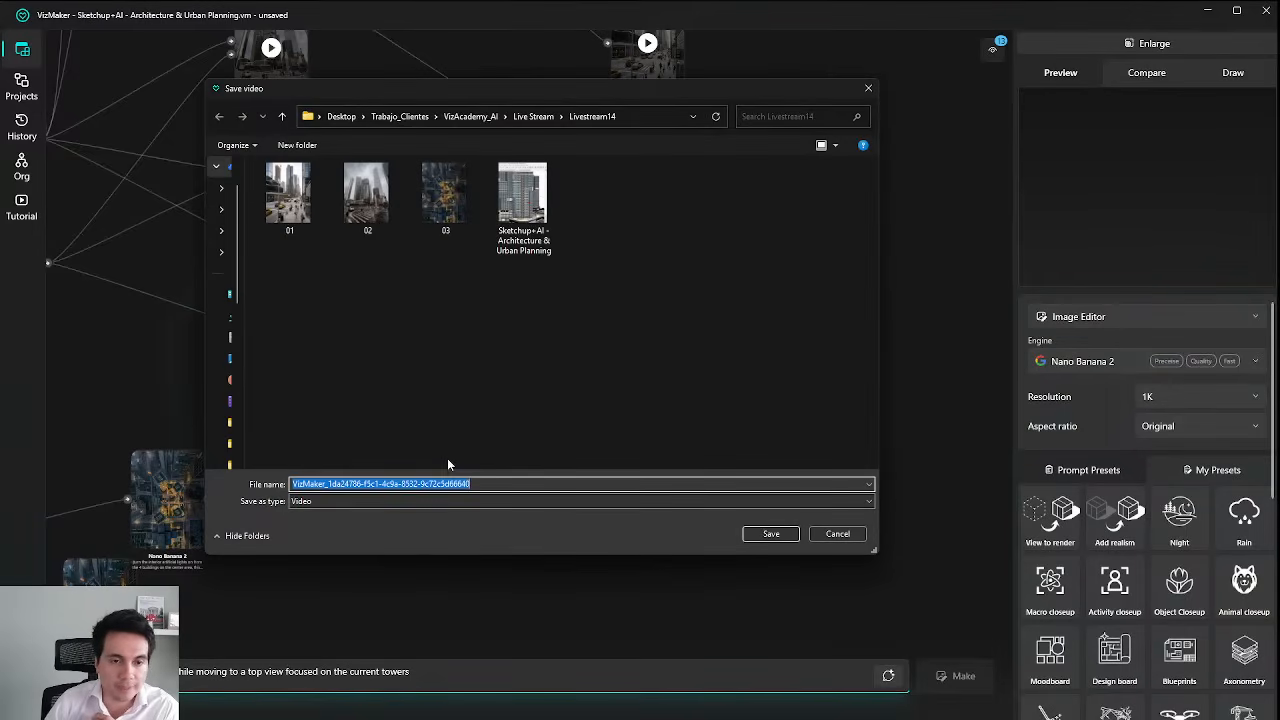
{"action": "type", "text": "04"}
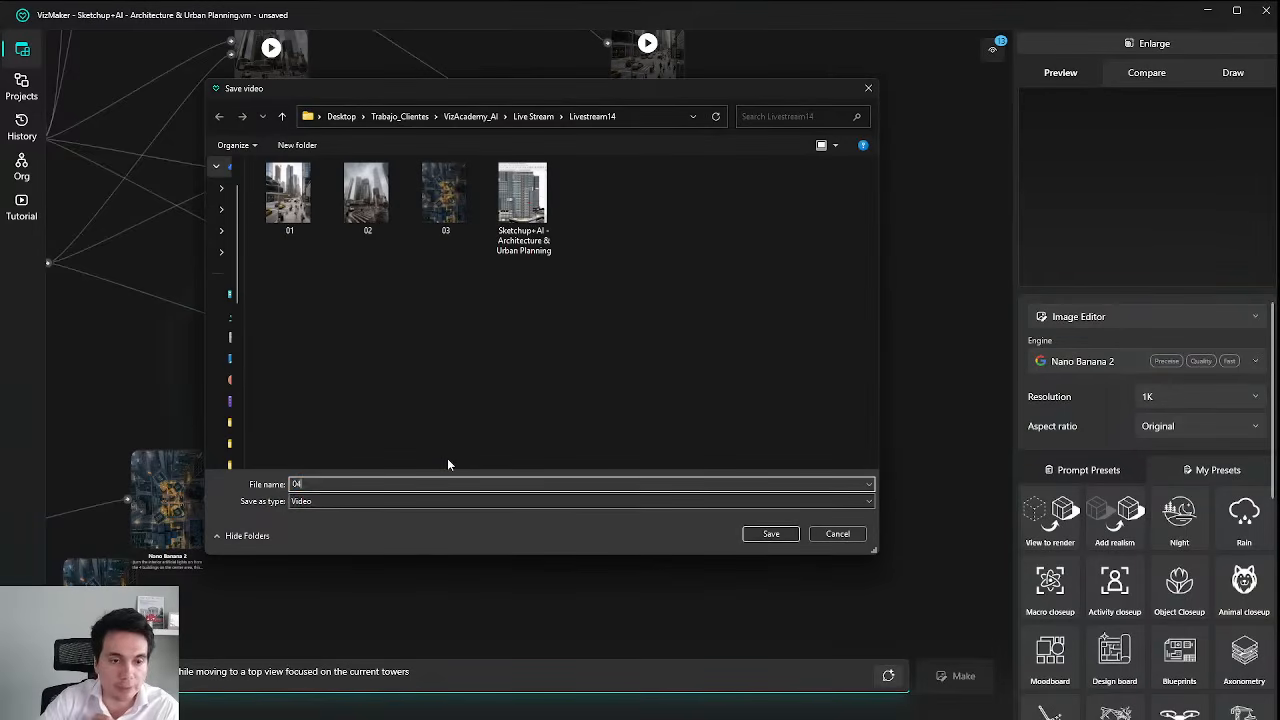
{"action": "left_click", "coordinate": [771, 534]}
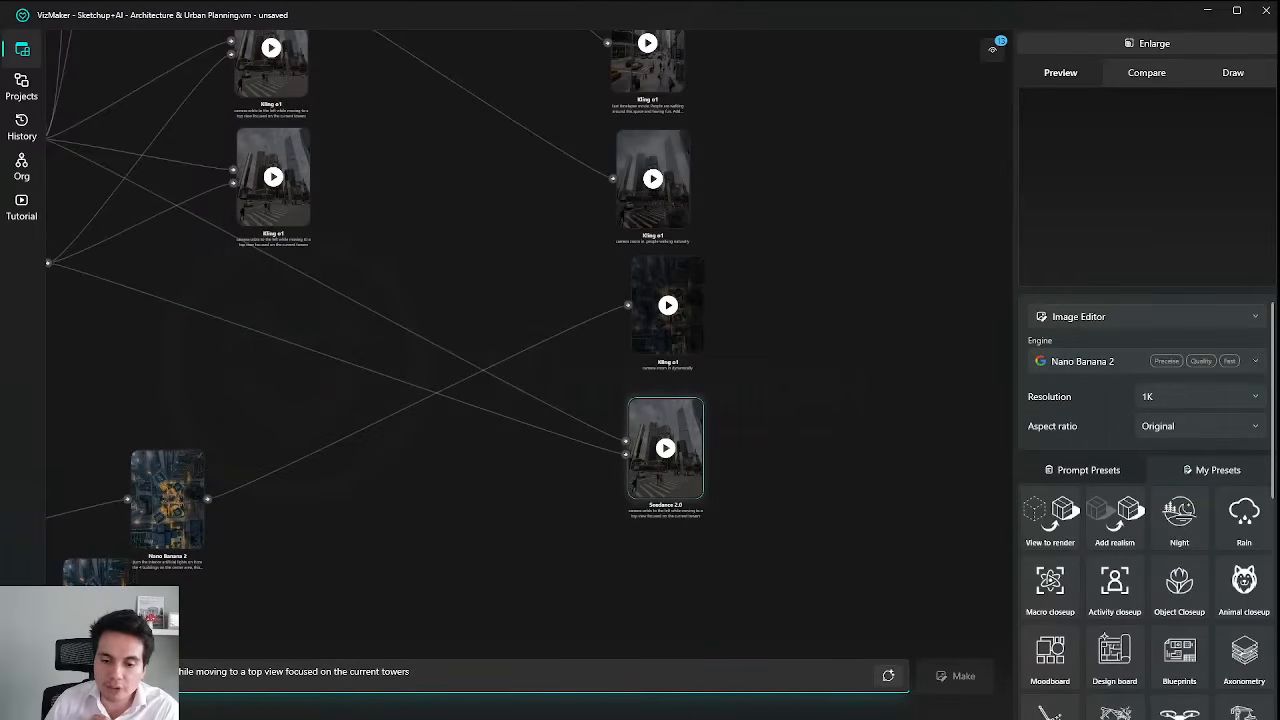
{"action": "left_click_drag", "start_coordinate": [574, 466], "coordinate": [690, 656]}
{"action": "left_click_drag", "start_coordinate": [486, 149], "coordinate": [429, 157]}
{"action": "left_click_drag", "start_coordinate": [621, 363], "coordinate": [576, 296]}
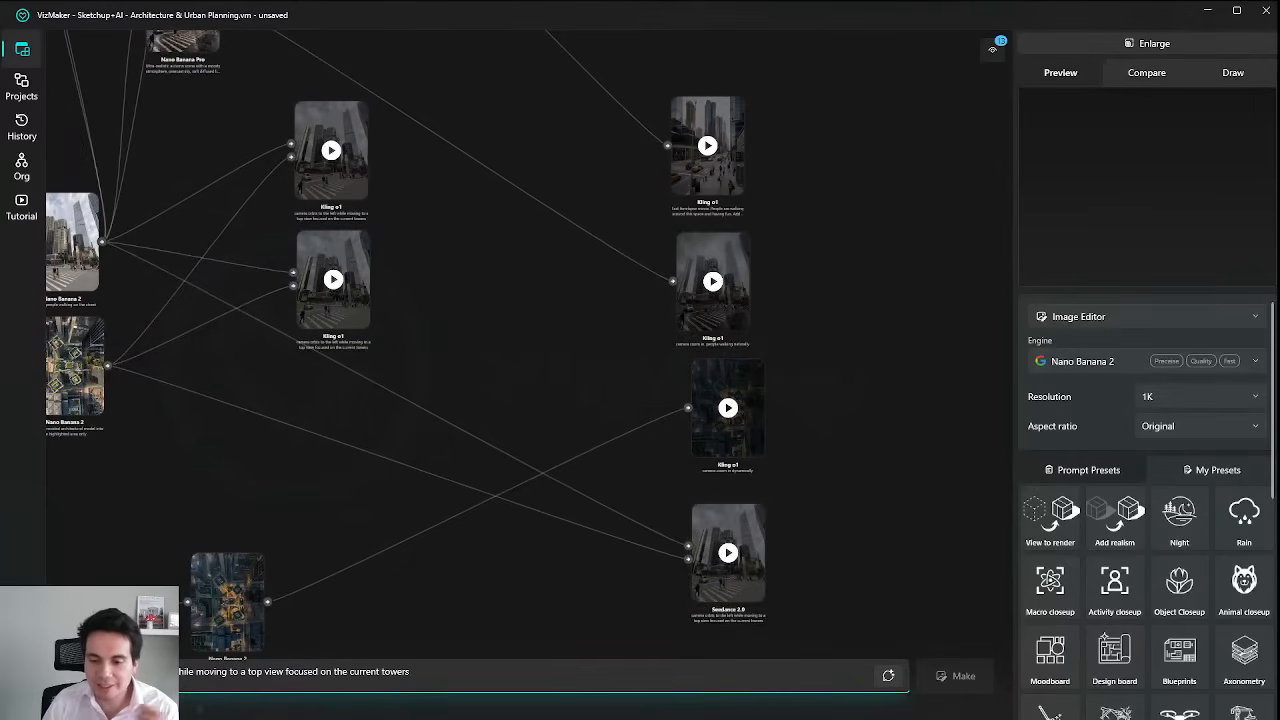
Switch to the Edit page in DaVinci Resolve and import 01.mp4, 02.mp4, 03.mp4 and 04.mp4 into the media pool.
{"action": "key", "text": "alt+Tab"}
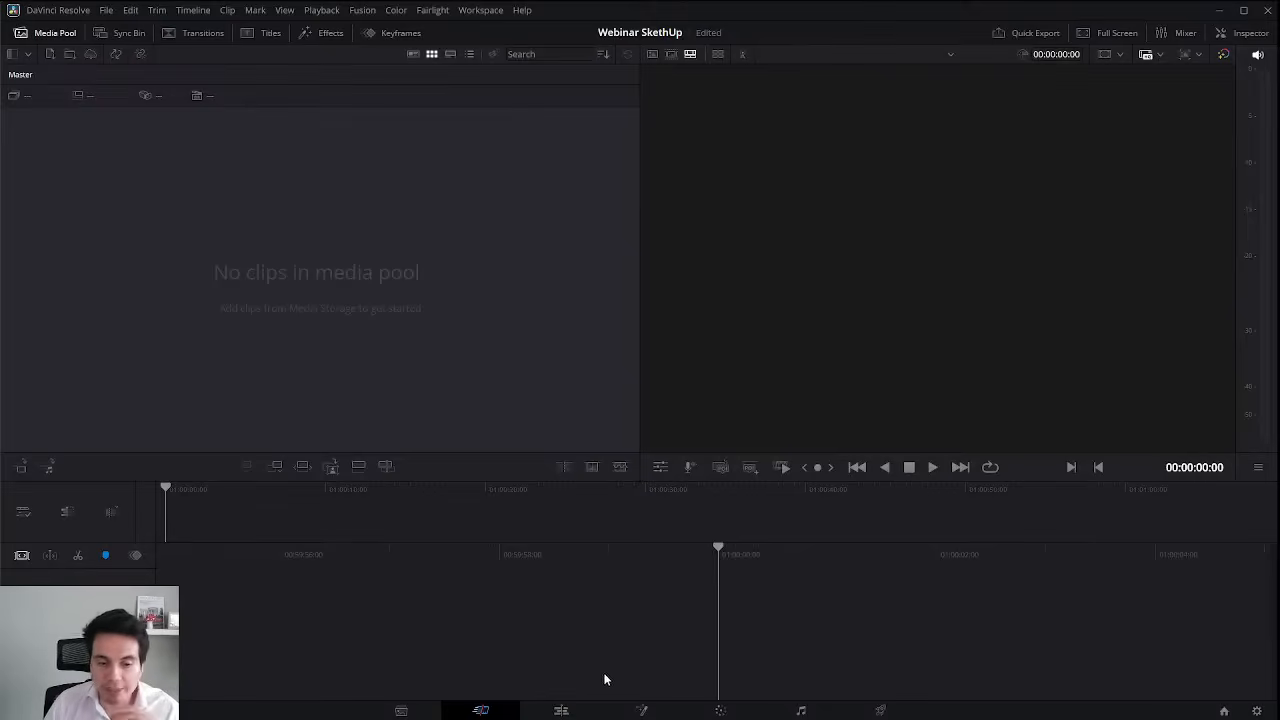
{"action": "left_click", "coordinate": [560, 711]}
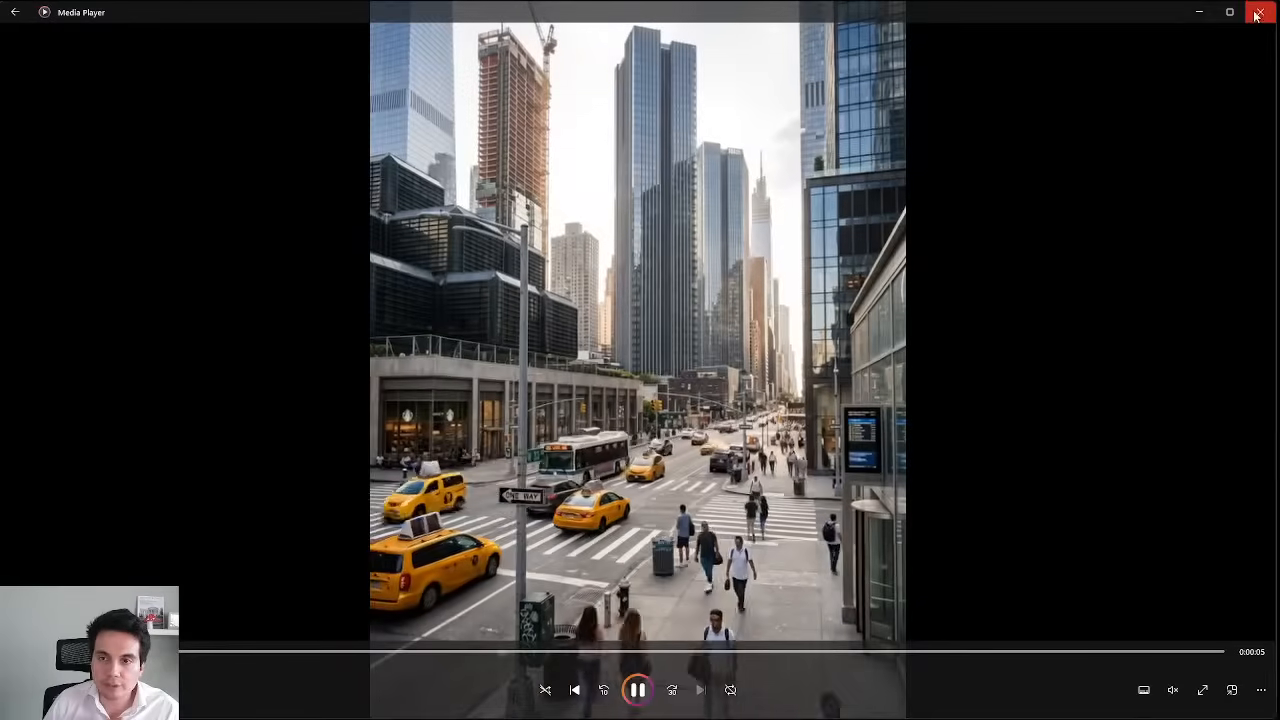
{"action": "left_click", "coordinate": [1257, 11]}
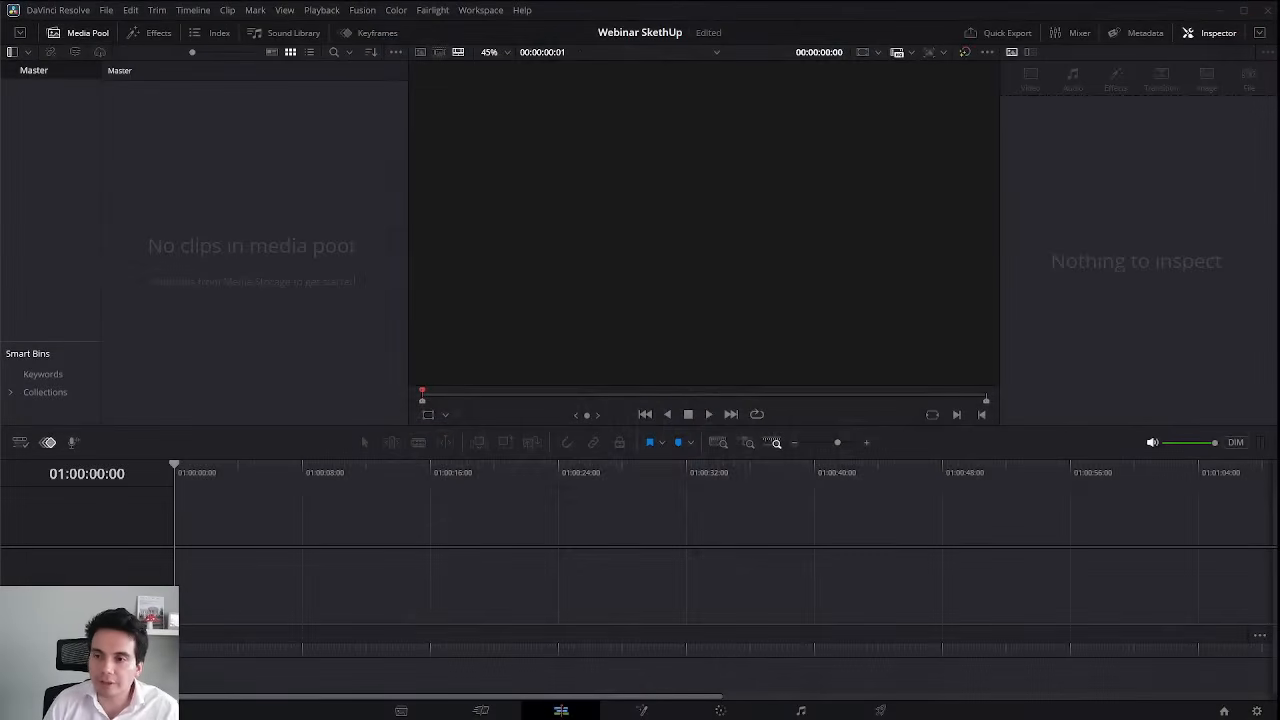
{"action": "left_click_drag", "start_coordinate": [1276, 182], "coordinate": [245, 205]}
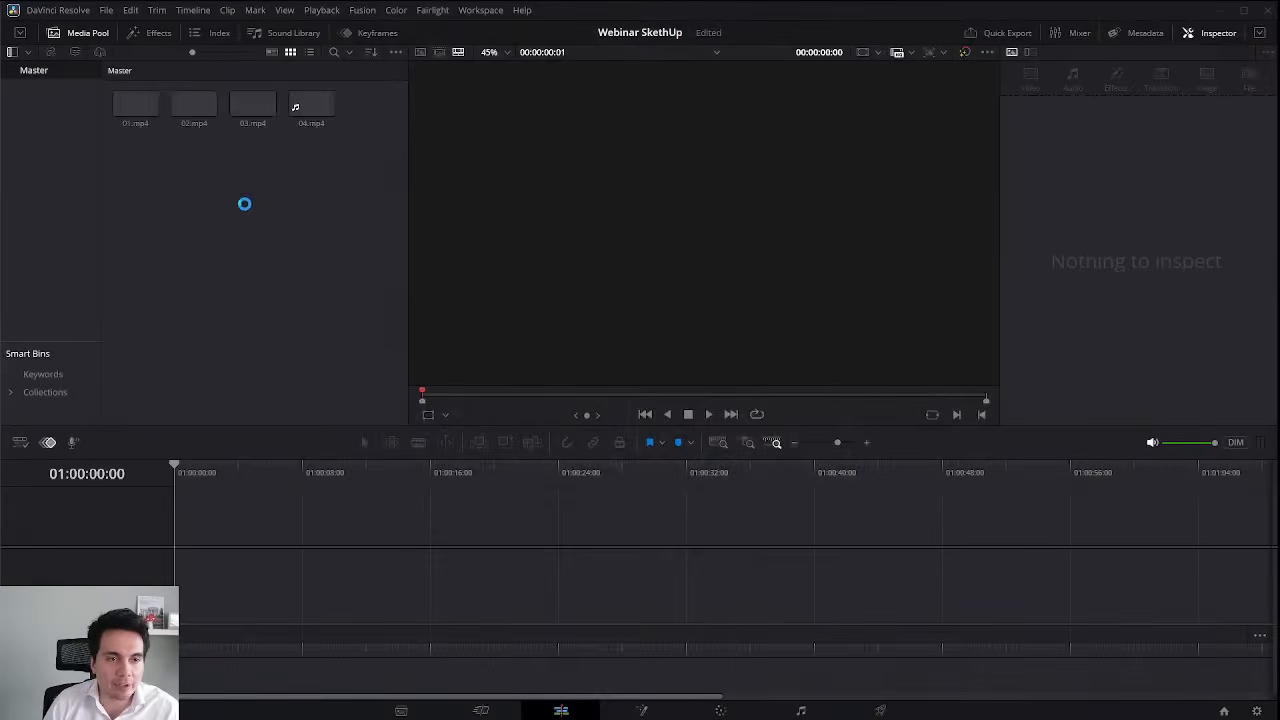
{"action": "left_click", "coordinate": [571, 321]}
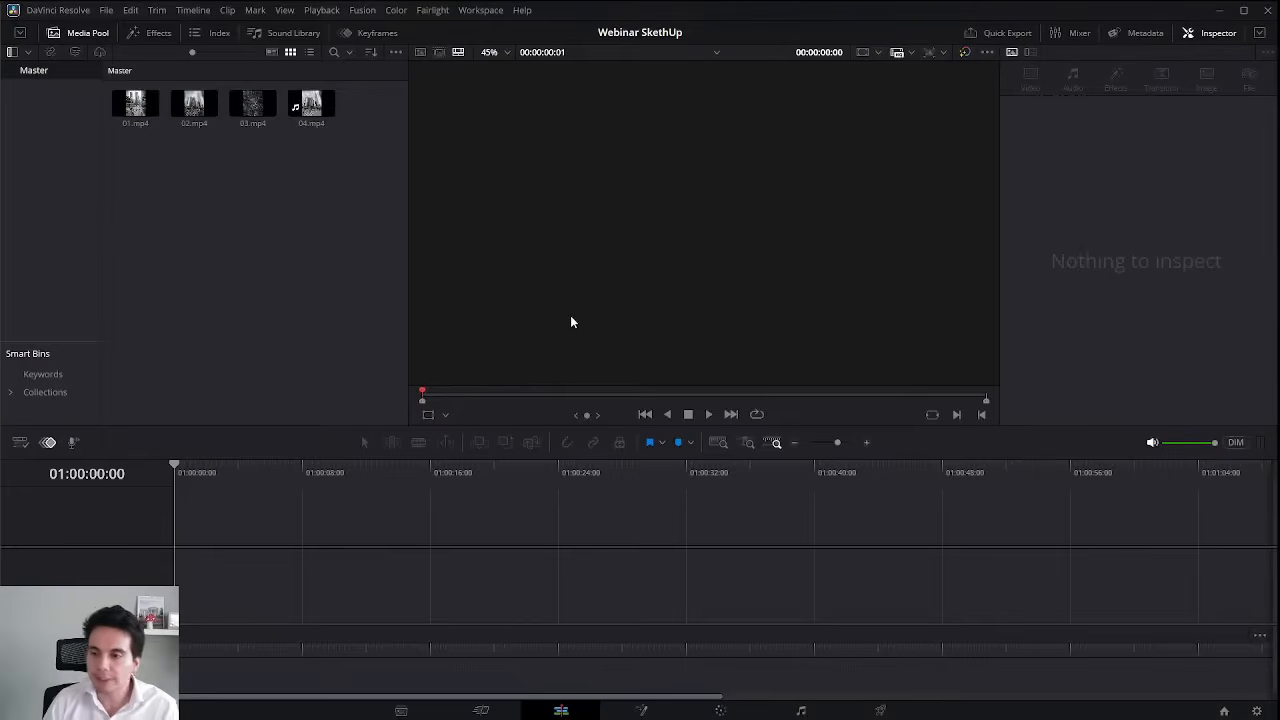
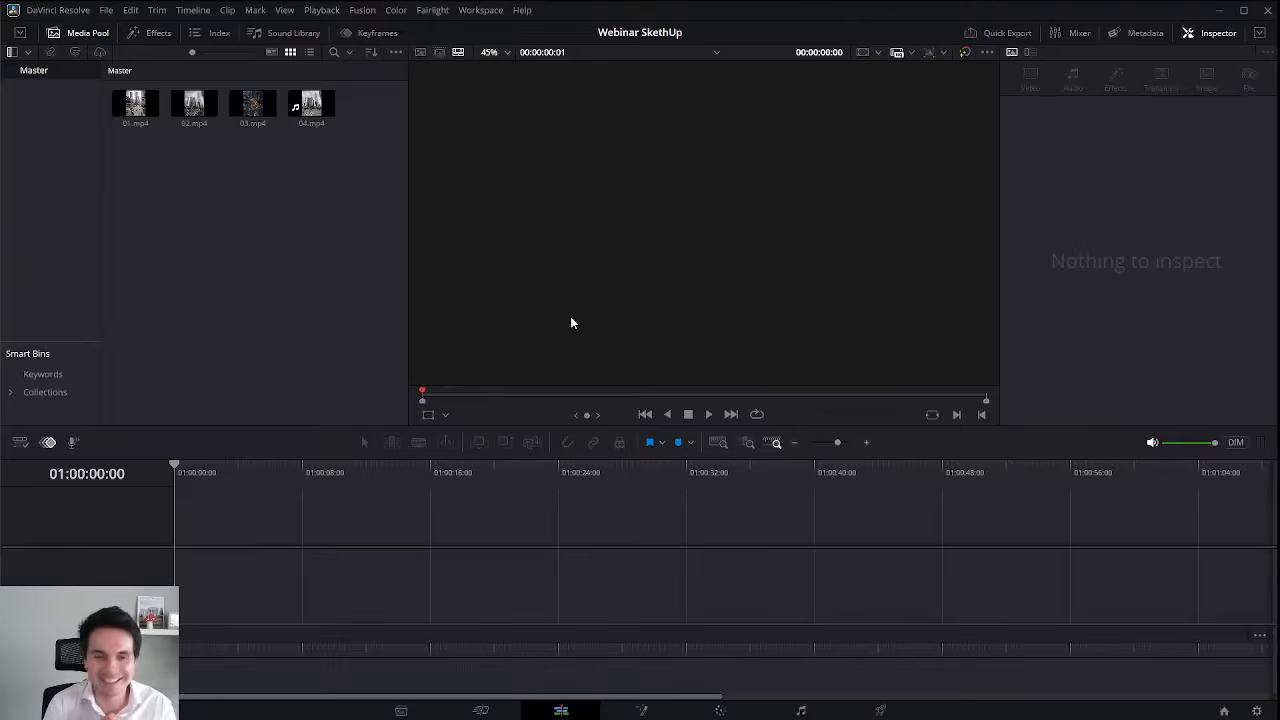
Place all four clips in numerical order on a new timeline and scrub through the sequence back to the first clip.
{"action": "left_click_drag", "start_coordinate": [357, 151], "coordinate": [122, 98]}
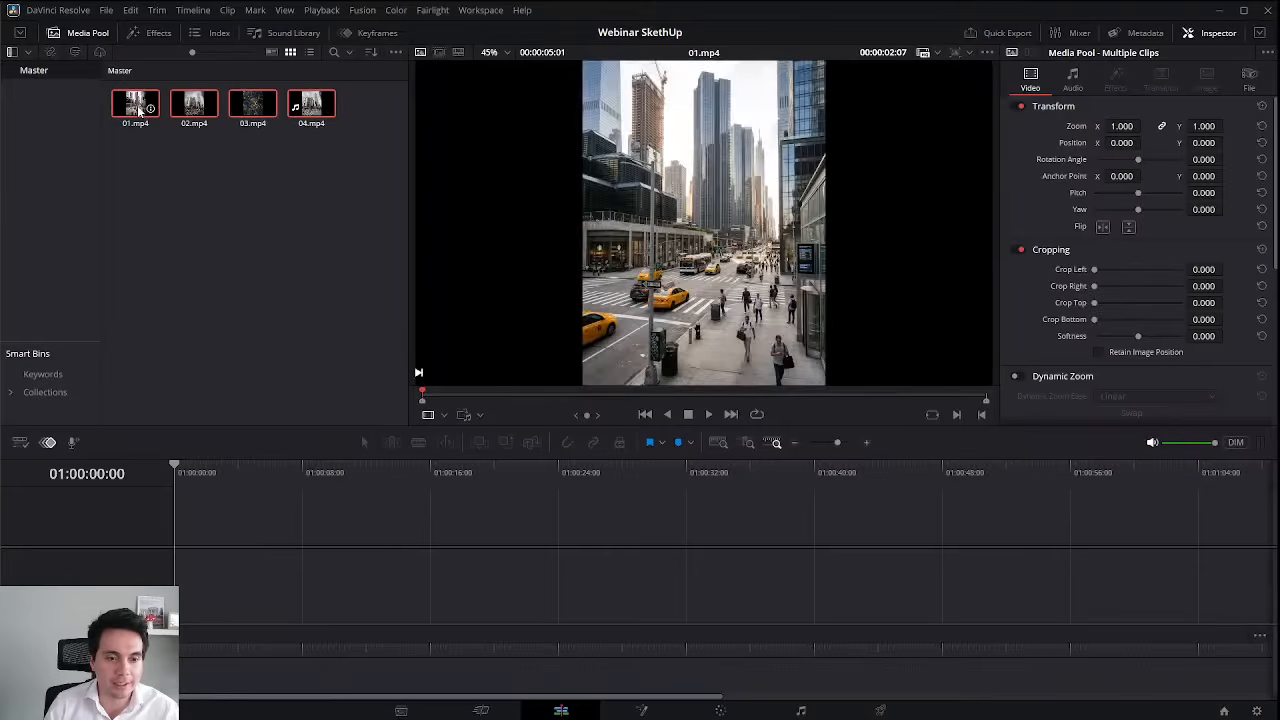
{"action": "left_click", "coordinate": [309, 168]}
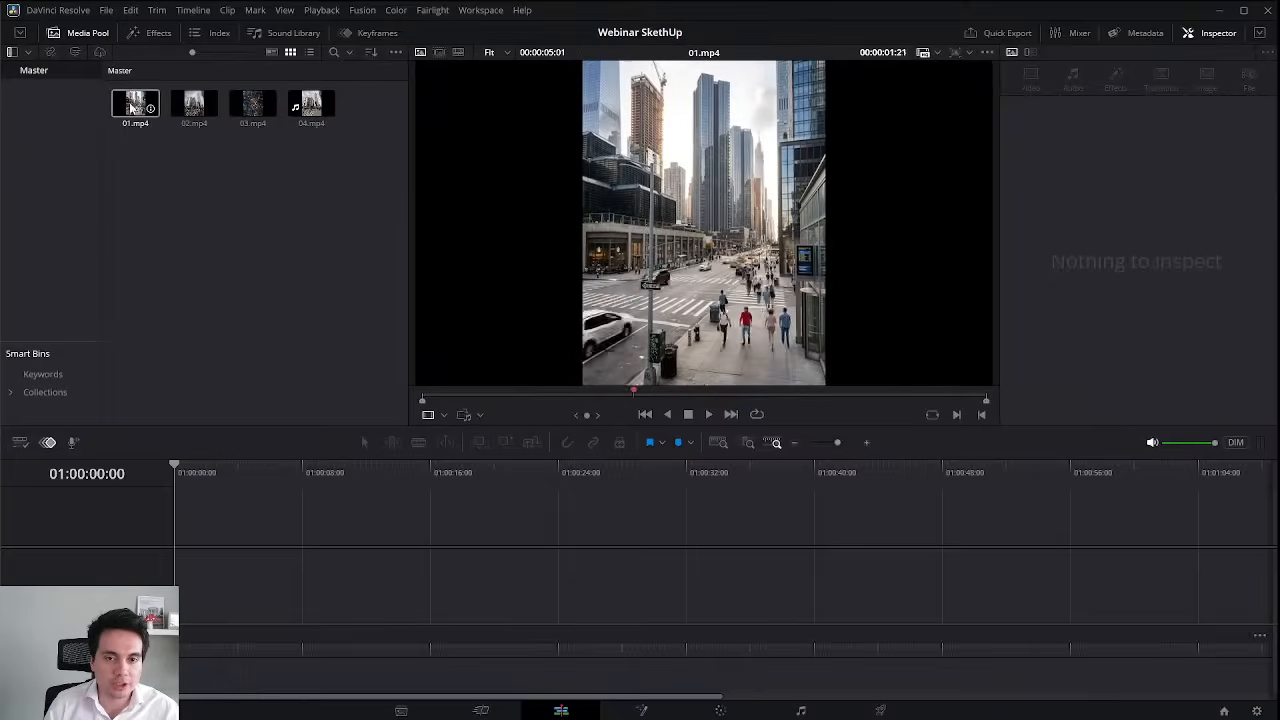
{"action": "left_click_drag", "start_coordinate": [352, 143], "coordinate": [182, 562]}
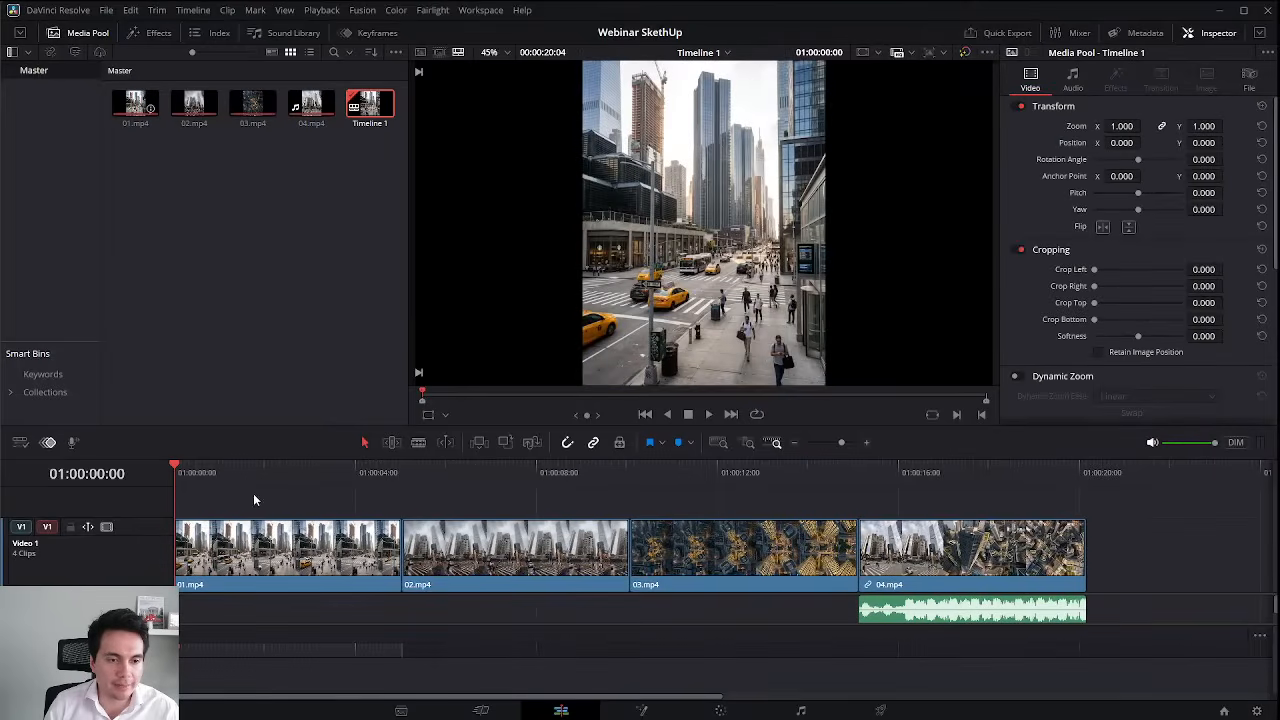
{"action": "left_click", "coordinate": [184, 470]}
{"action": "left_click_drag", "start_coordinate": [184, 470], "coordinate": [985, 540]}
{"action": "left_click", "coordinate": [1077, 555]}
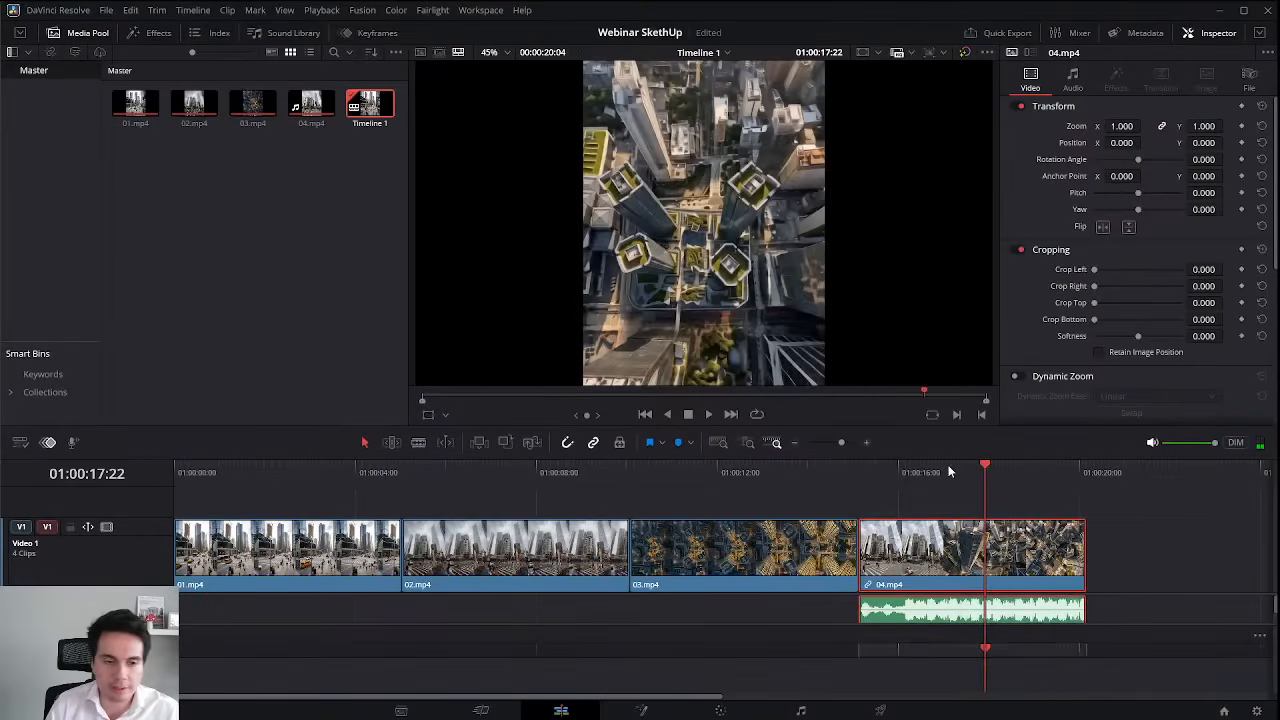
{"action": "left_click_drag", "start_coordinate": [976, 488], "coordinate": [420, 515]}
{"action": "left_click_drag", "start_coordinate": [329, 517], "coordinate": [215, 511]}
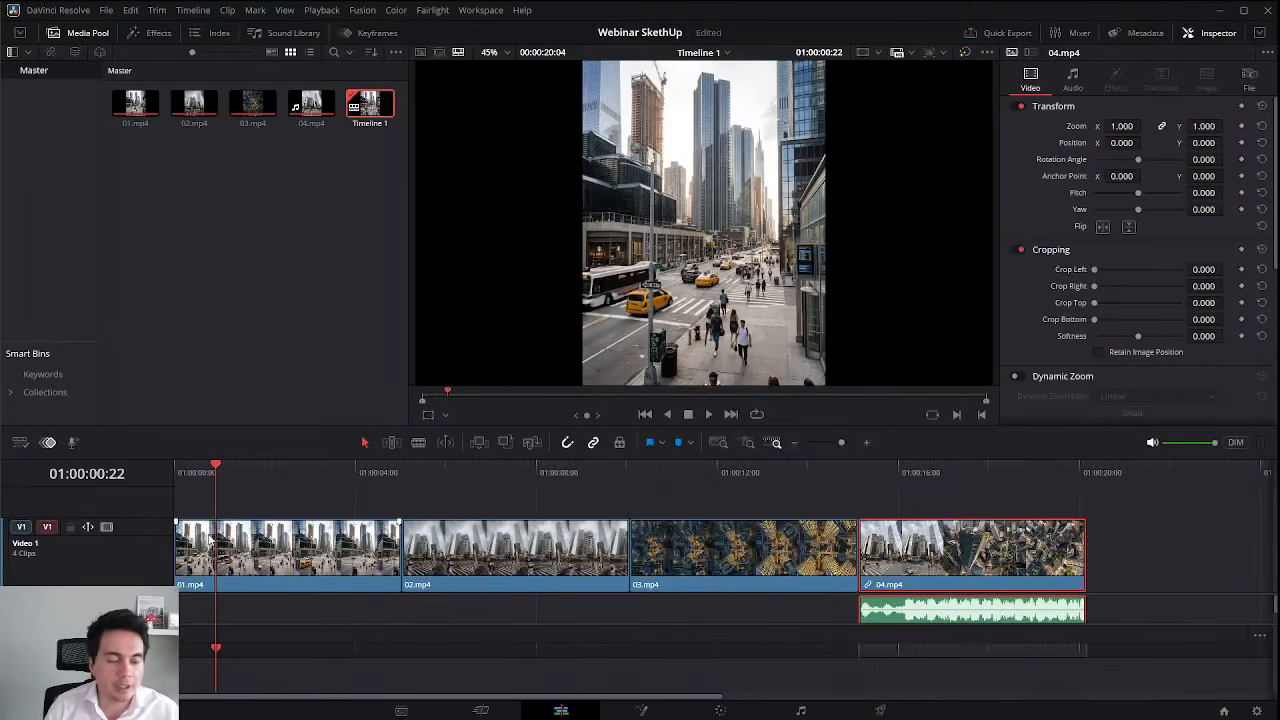
Show the retime controls on clip 01.mp4 and add a speed point at 01:00:00:20.
{"action": "left_click", "coordinate": [289, 566]}
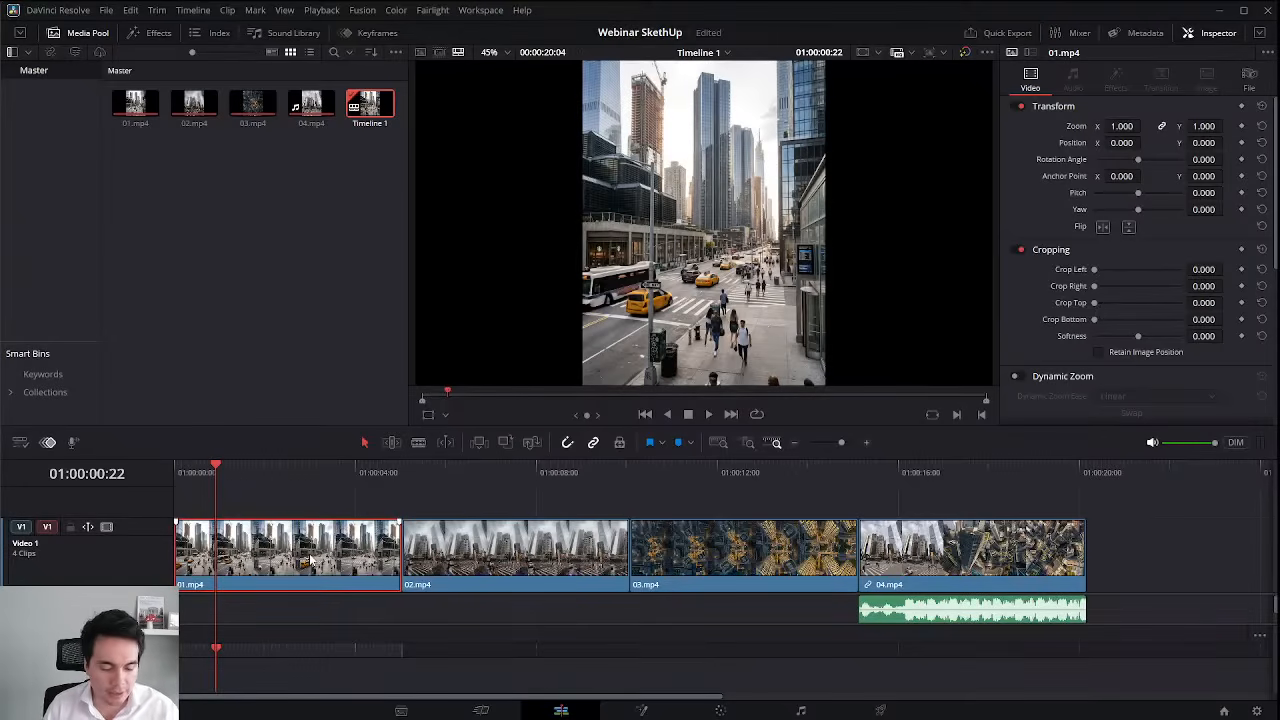
{"action": "key", "text": "ctrl+r"}
{"action": "mouse_move", "coordinate": [216, 469]}
{"action": "left_mouse_down"}
{"action": "mouse_move", "coordinate": [183, 471]}
{"action": "mouse_move", "coordinate": [209, 475]}
{"action": "left_mouse_up"}
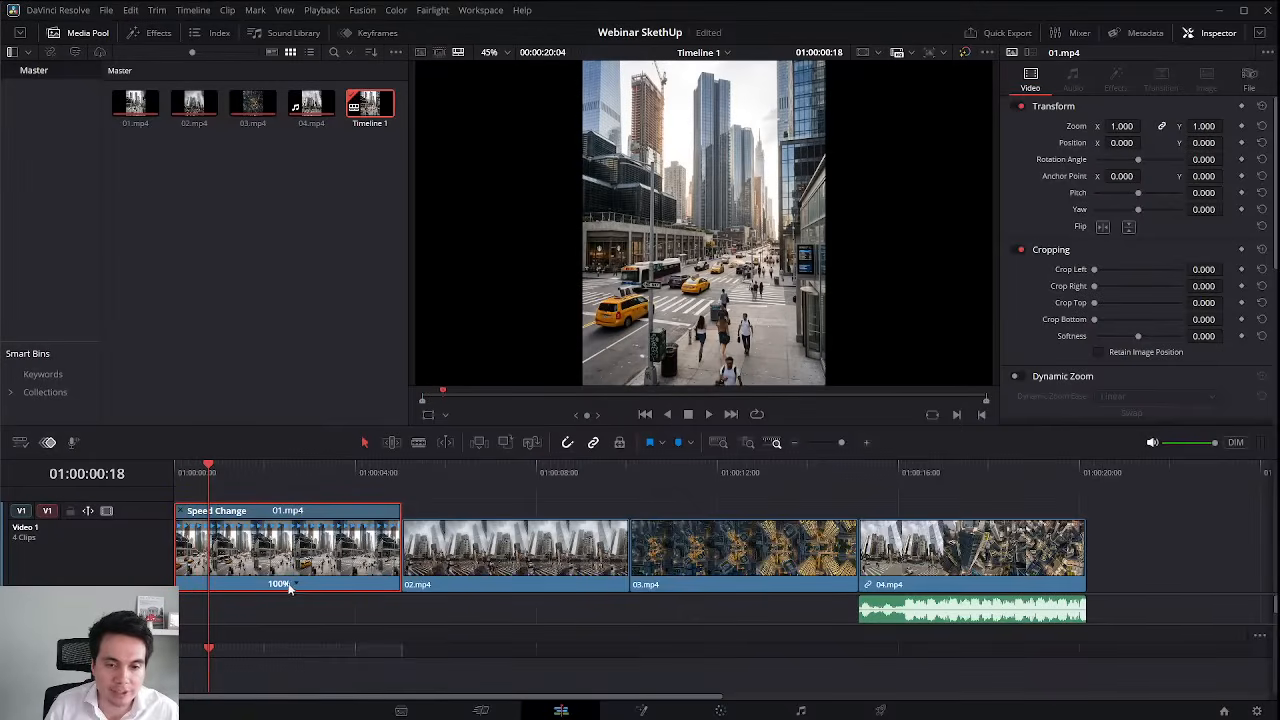
{"action": "left_click_drag", "start_coordinate": [843, 443], "coordinate": [845, 443]}
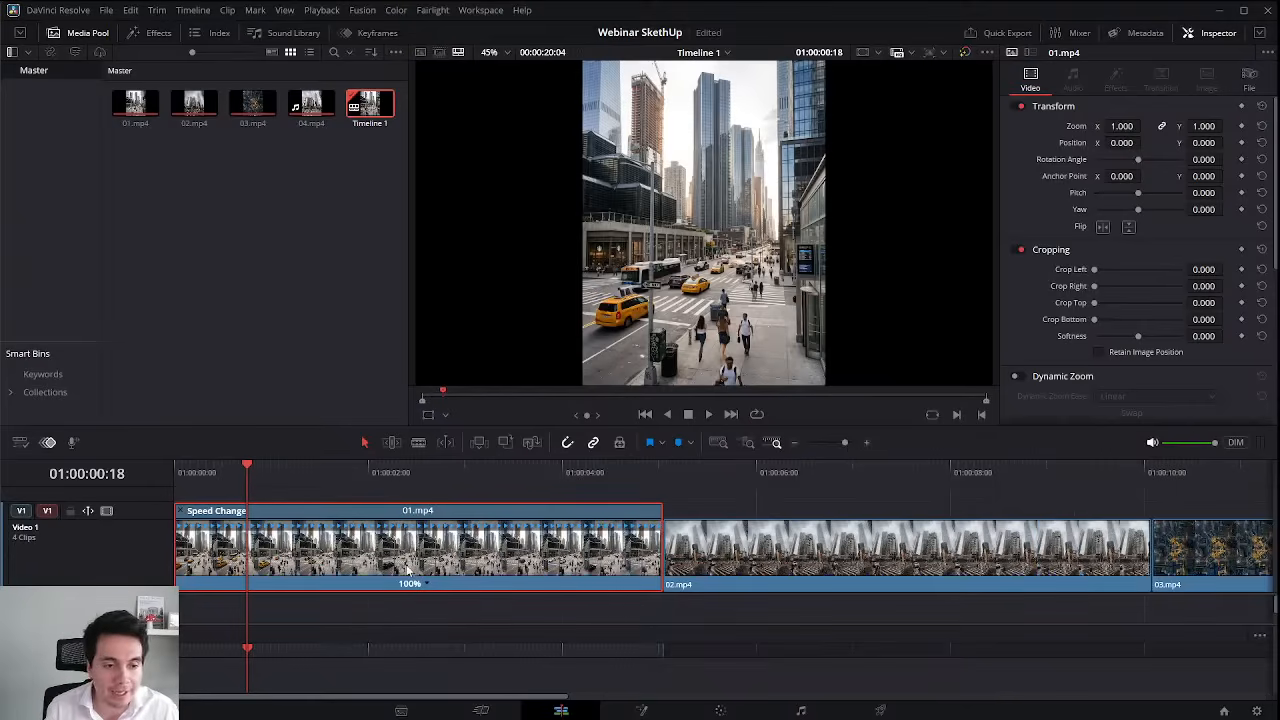
{"action": "mouse_move", "coordinate": [248, 470]}
{"action": "left_mouse_down"}
{"action": "mouse_move", "coordinate": [171, 471]}
{"action": "mouse_move", "coordinate": [228, 480]}
{"action": "mouse_move", "coordinate": [215, 484]}
{"action": "mouse_move", "coordinate": [167, 476]}
{"action": "mouse_move", "coordinate": [263, 494]}
{"action": "mouse_move", "coordinate": [240, 503]}
{"action": "mouse_move", "coordinate": [251, 473]}
{"action": "mouse_move", "coordinate": [234, 478]}
{"action": "mouse_move", "coordinate": [260, 478]}
{"action": "mouse_move", "coordinate": [174, 478]}
{"action": "mouse_move", "coordinate": [255, 483]}
{"action": "left_mouse_up"}
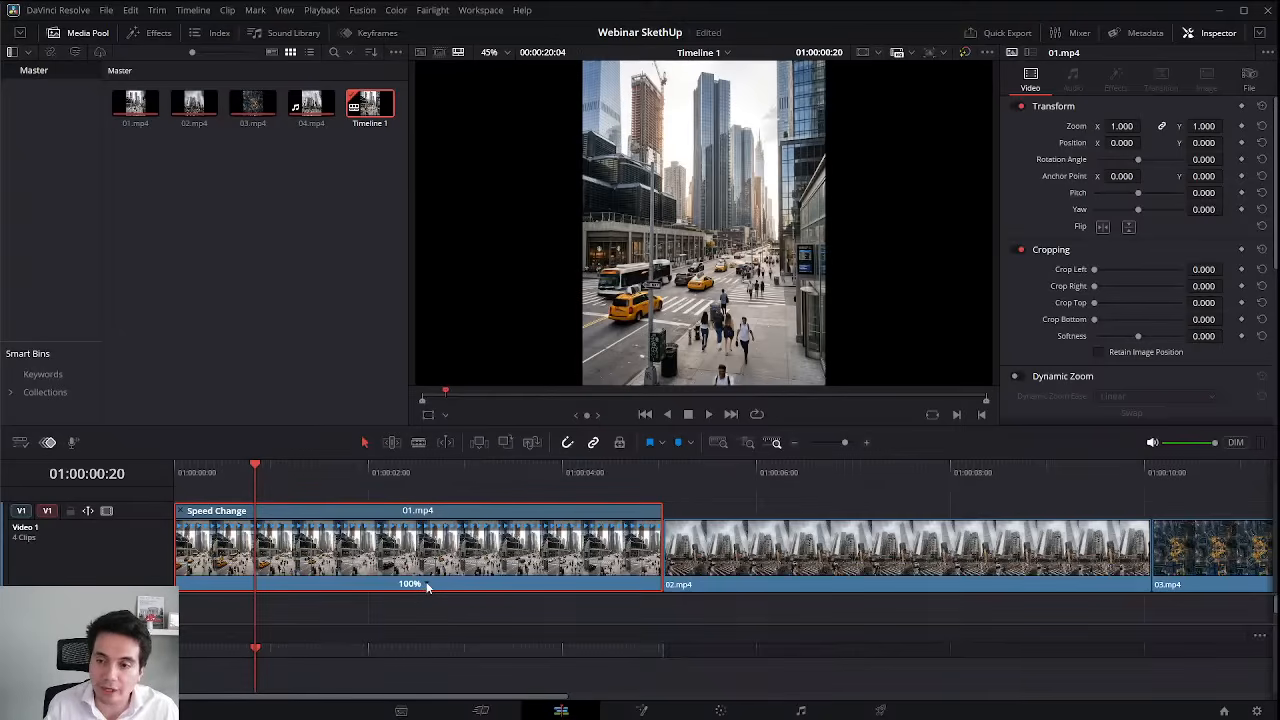
{"action": "left_click", "coordinate": [427, 585]}
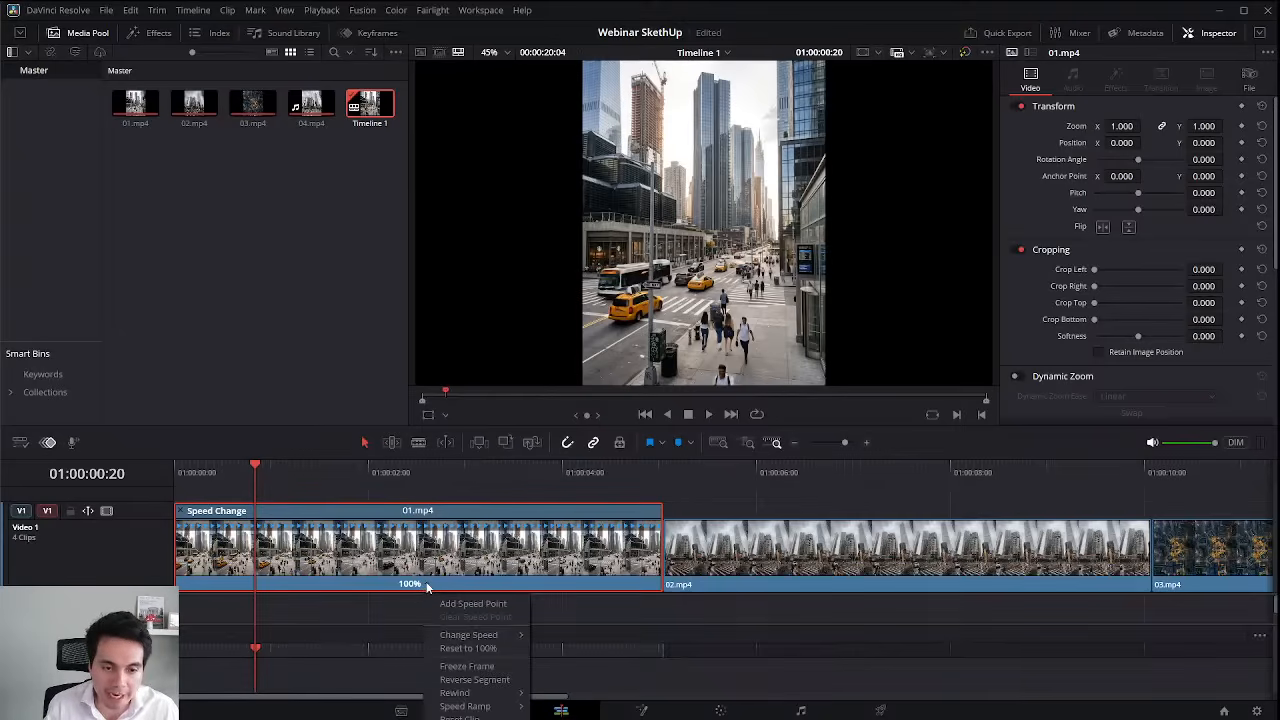
{"action": "left_click", "coordinate": [473, 604]}
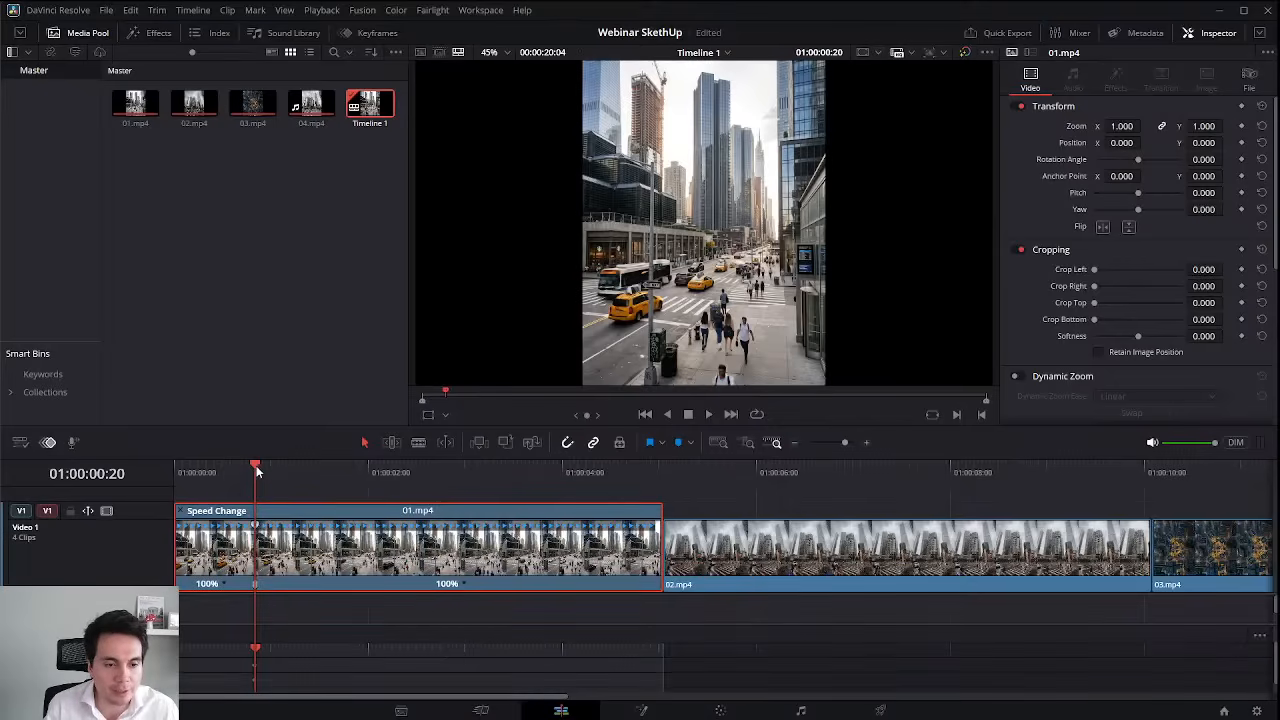
Add a second speed point to clip 01.mp4 at 01:00:04:10.
{"action": "left_click_drag", "start_coordinate": [257, 472], "coordinate": [601, 474]}
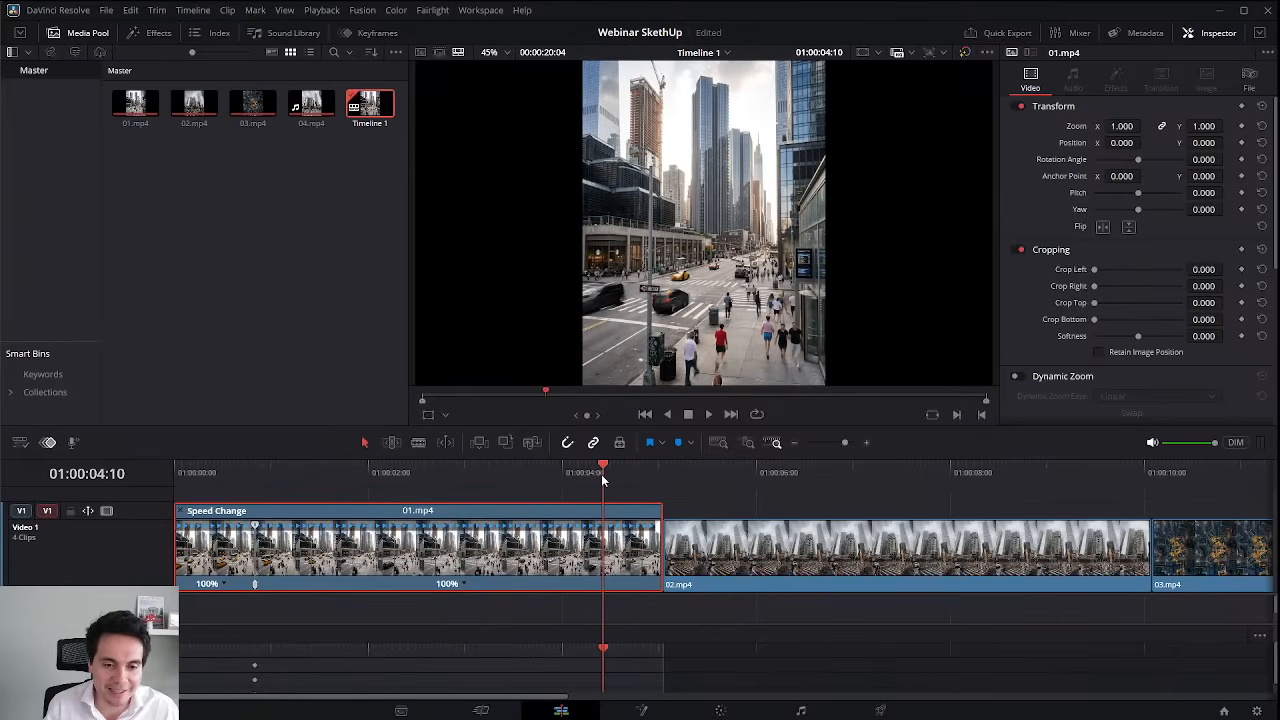
{"action": "left_click", "coordinate": [464, 587]}
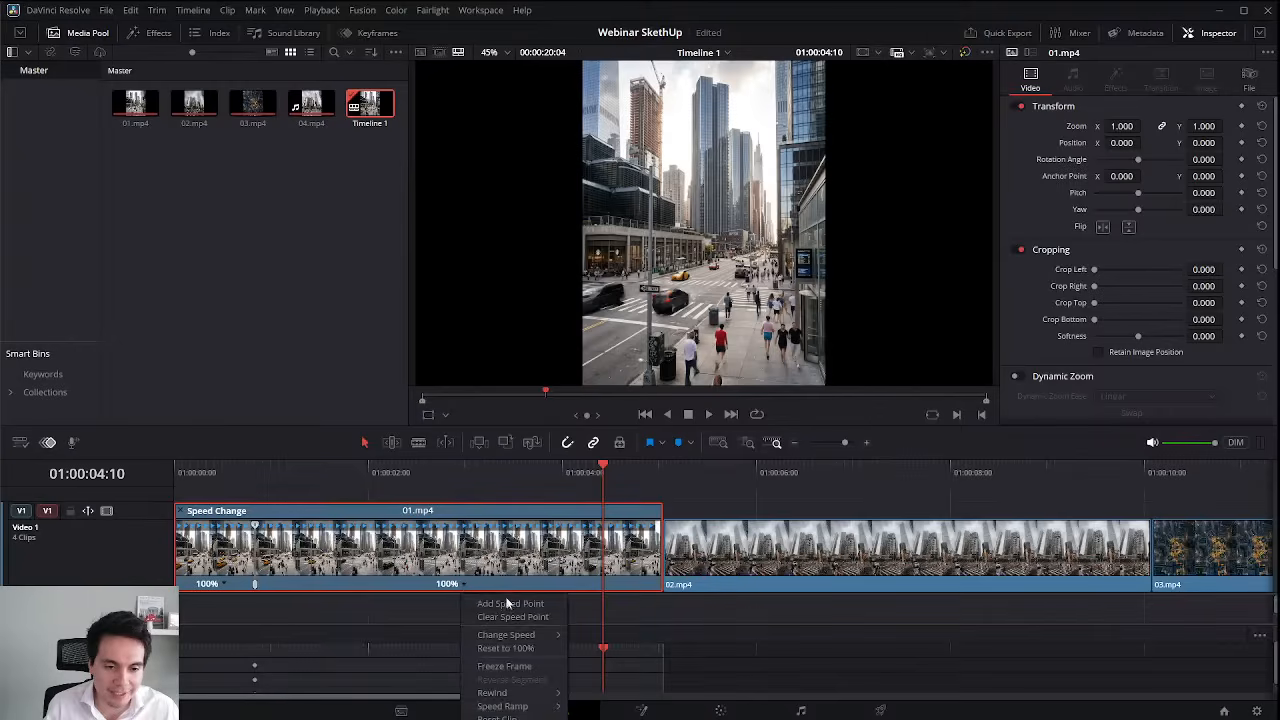
{"action": "left_click", "coordinate": [506, 604]}
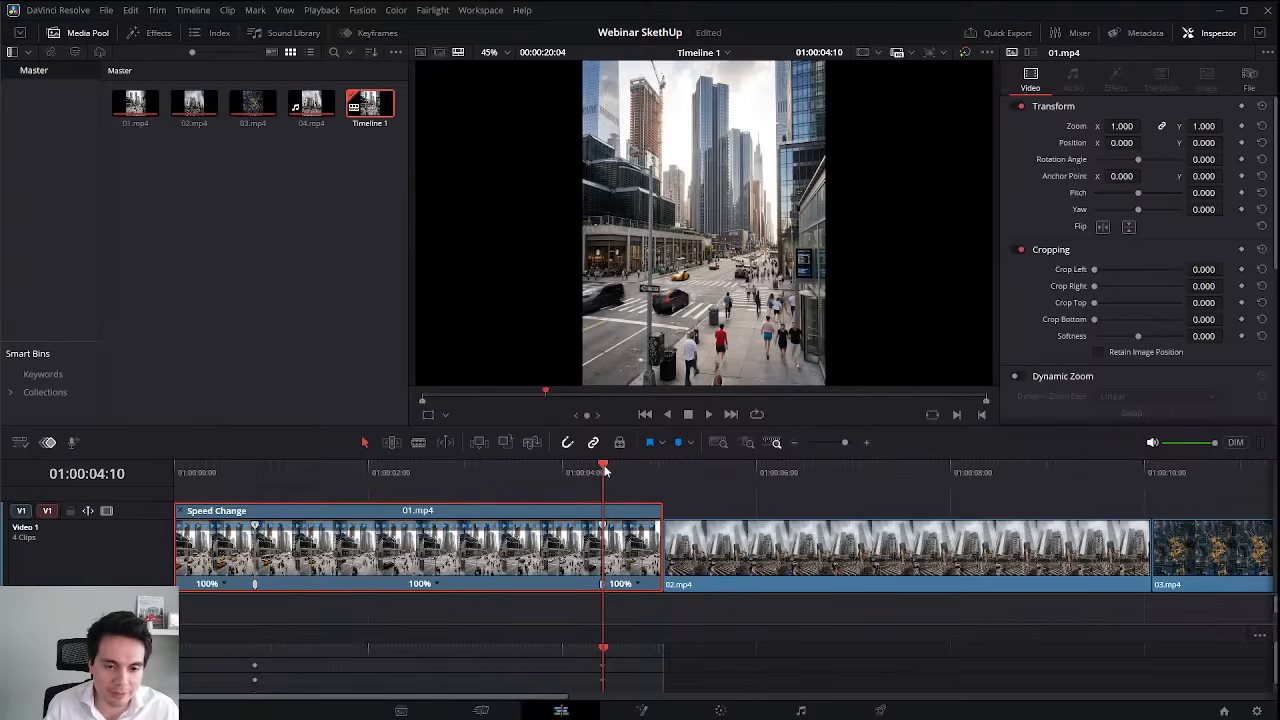
Speed up the segment between the two speed points of 01.mp4 to 277% and play the clip from the start.
{"action": "left_click_drag", "start_coordinate": [604, 470], "coordinate": [136, 468]}
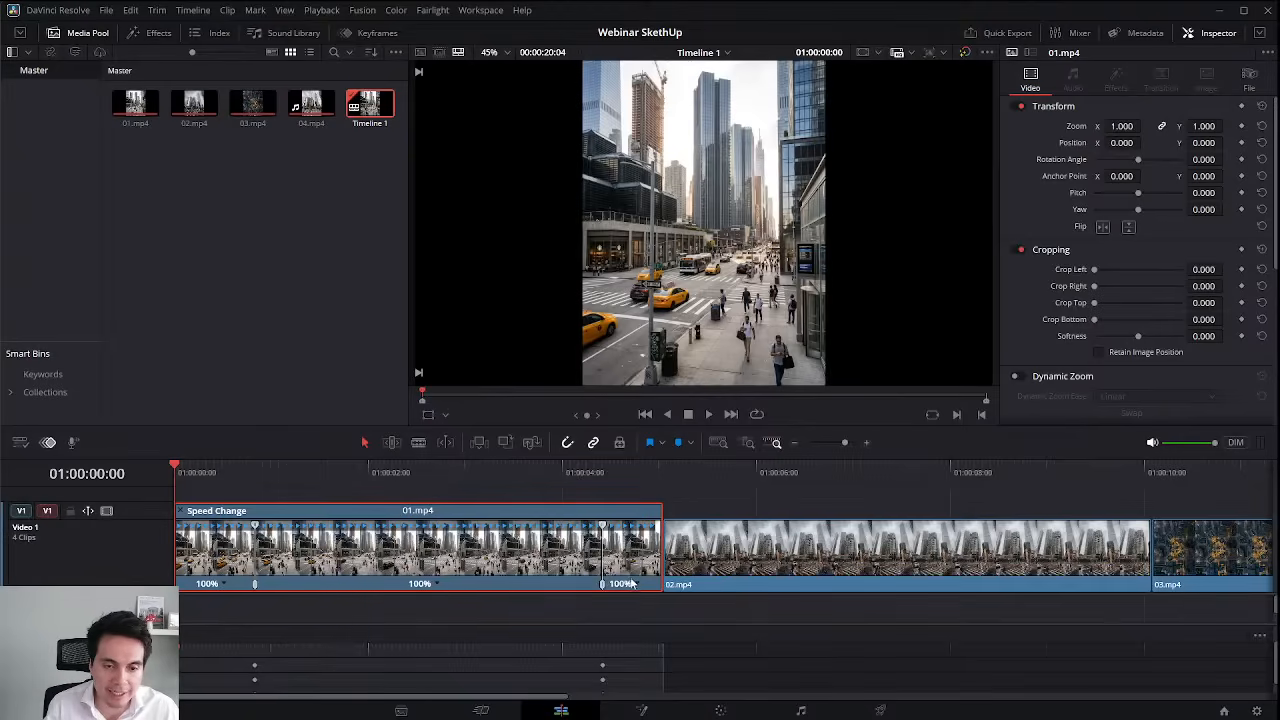
{"action": "left_click_drag", "start_coordinate": [170, 468], "coordinate": [692, 474]}
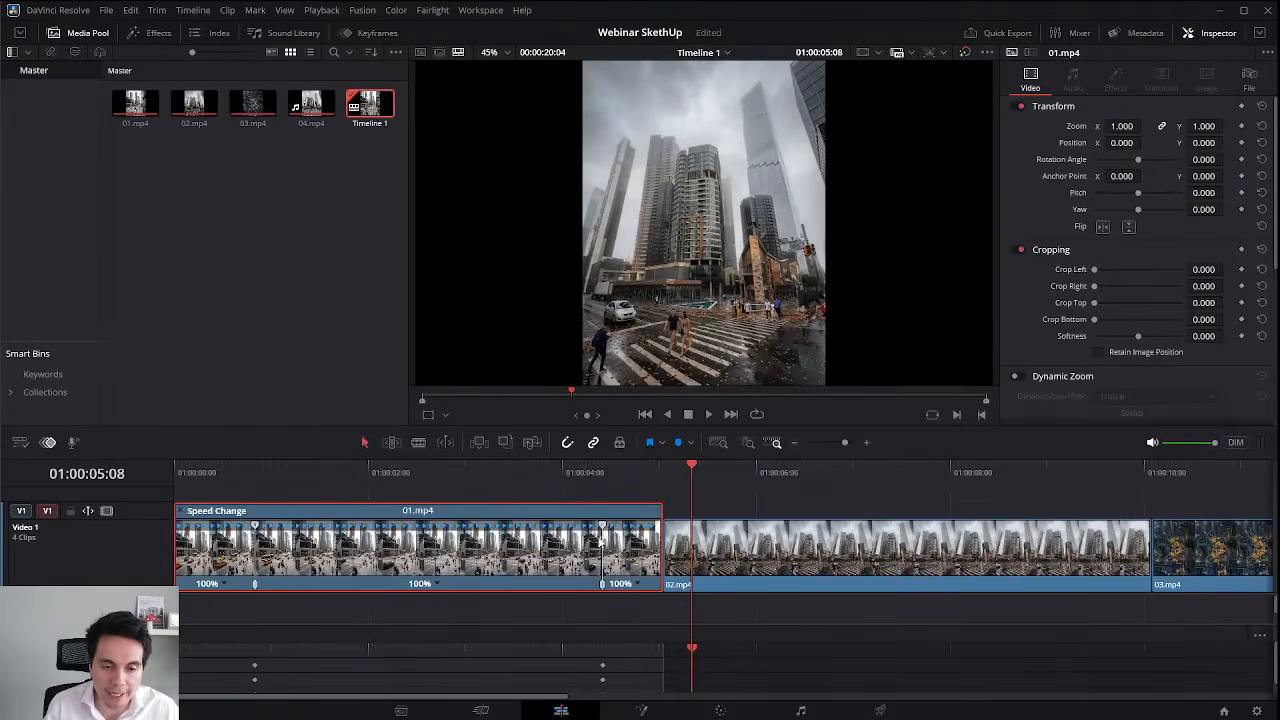
{"action": "left_click_drag", "start_coordinate": [604, 527], "coordinate": [380, 522]}
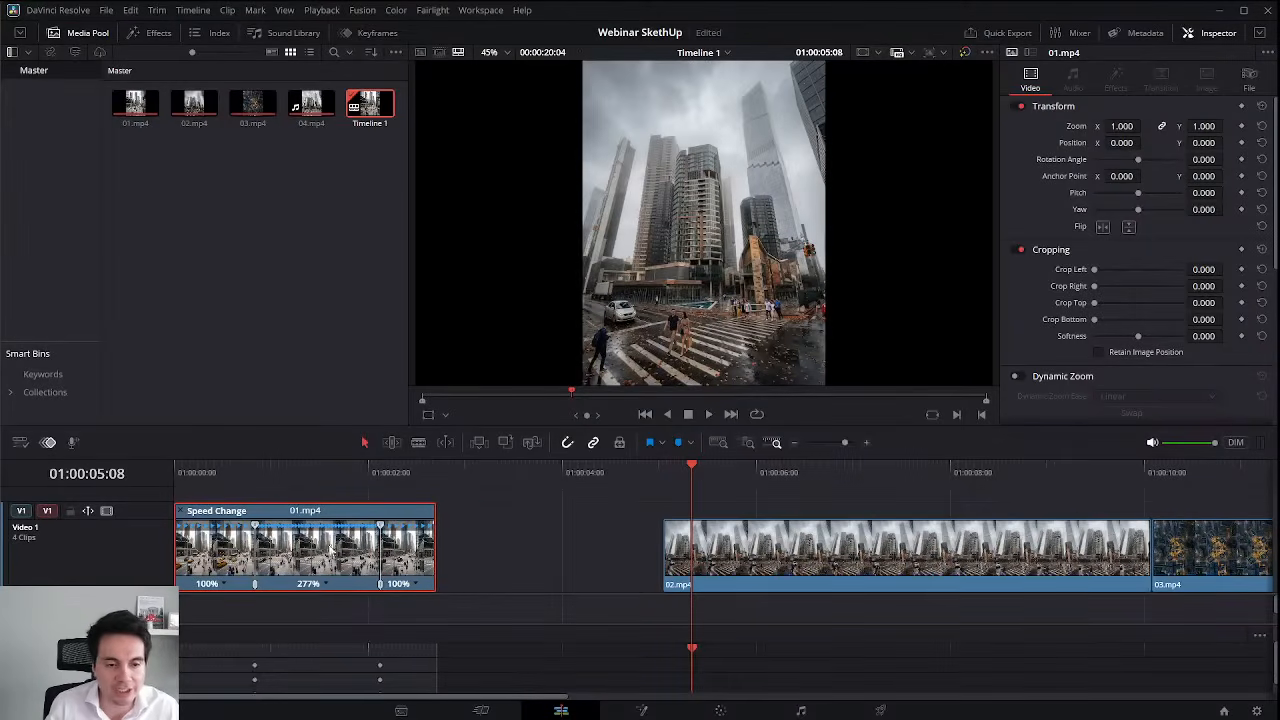
{"action": "left_click", "coordinate": [357, 471]}
{"action": "left_click", "coordinate": [178, 478]}
{"action": "key", "text": "space"}
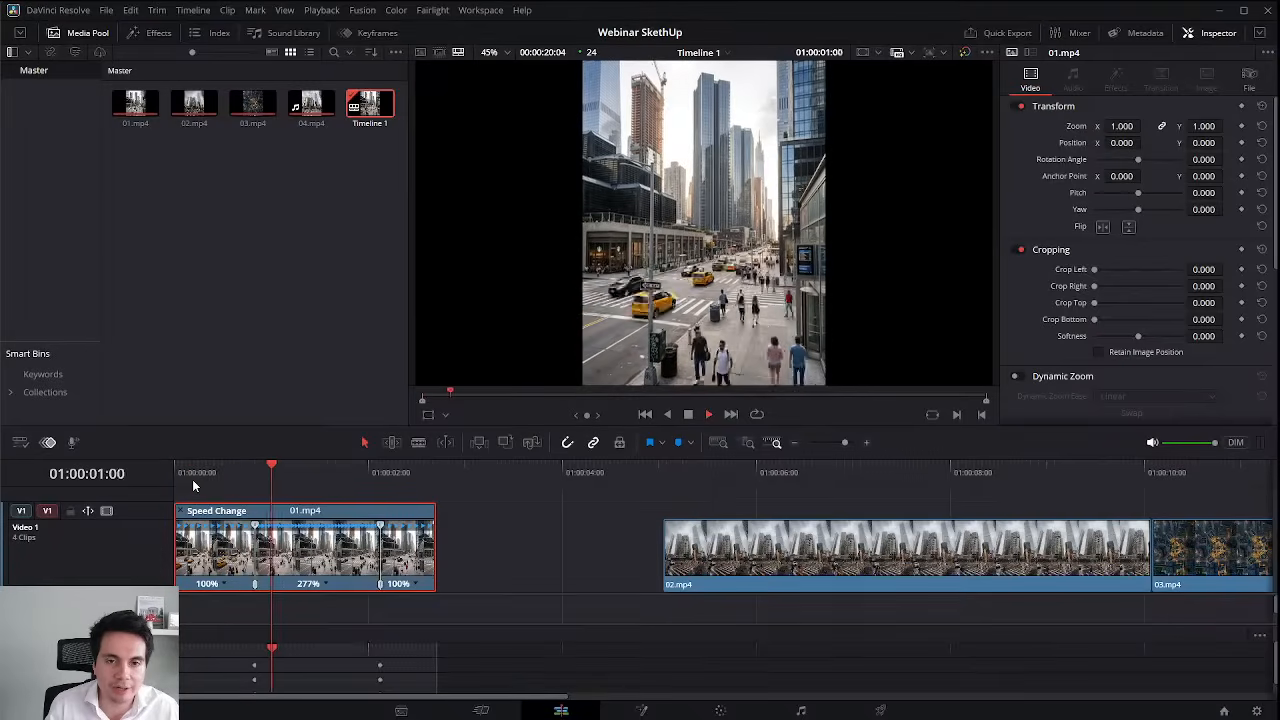
Play 01.mp4 from the start twice to review its speed ramp, then return to 01:00:02:09.
{"action": "left_click", "coordinate": [445, 469]}
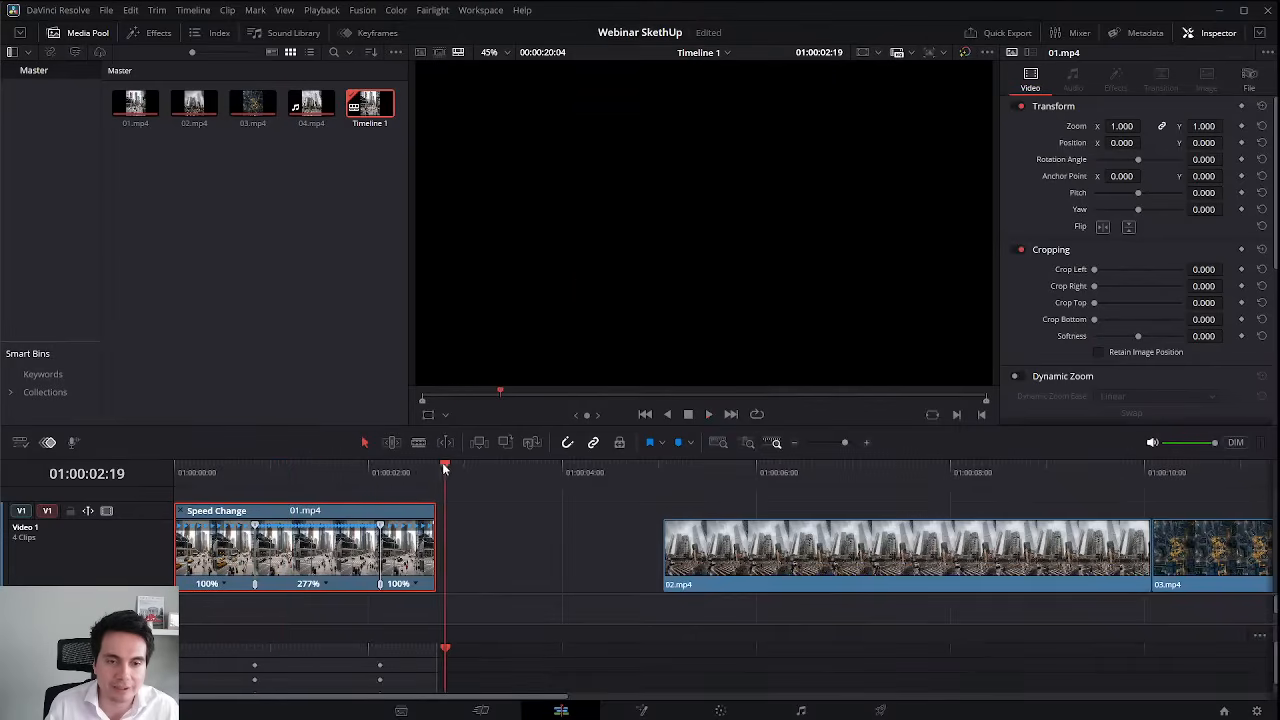
{"action": "left_click", "coordinate": [180, 476]}
{"action": "key", "text": "space"}
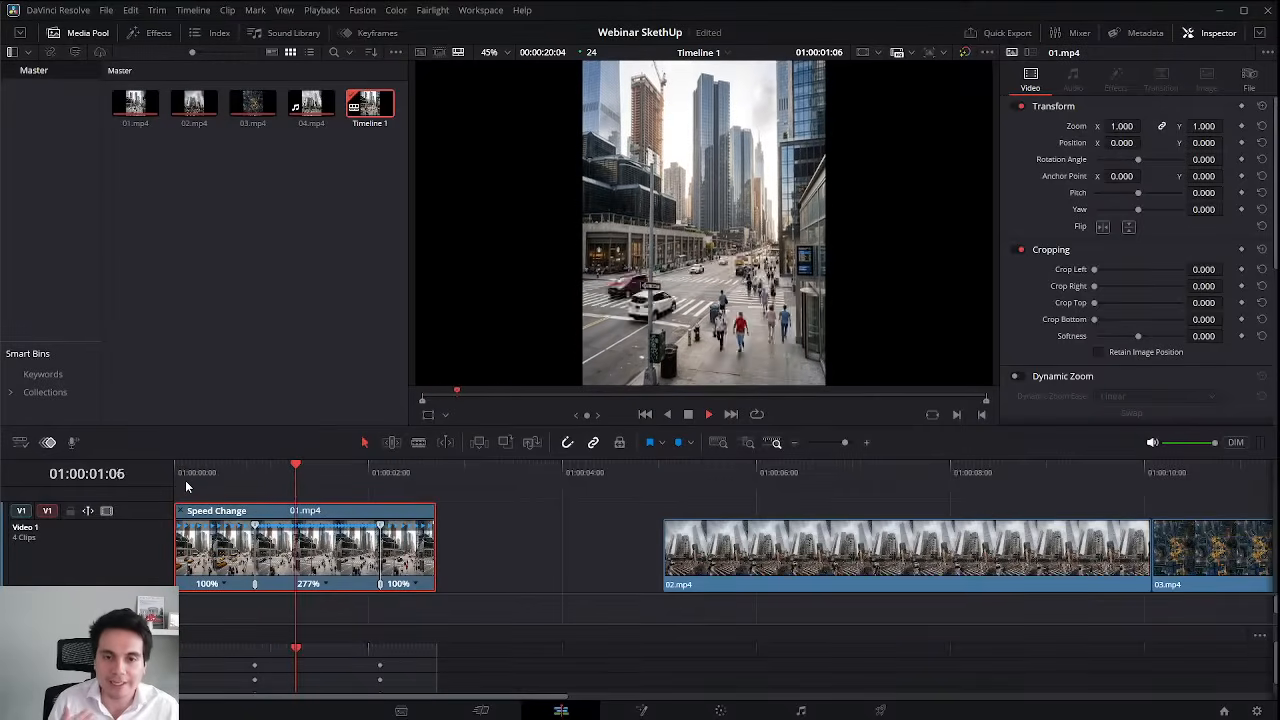
{"action": "key", "text": "space"}
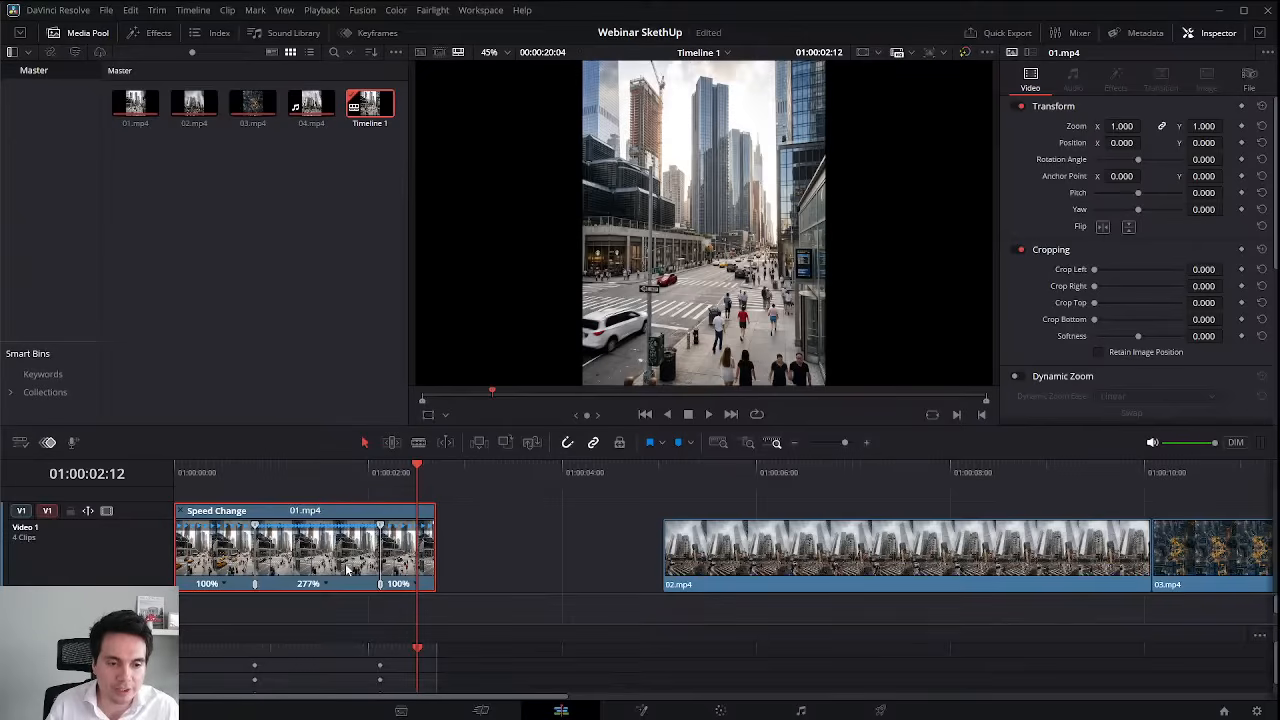
{"action": "key", "text": "Home"}
{"action": "key", "text": "space"}
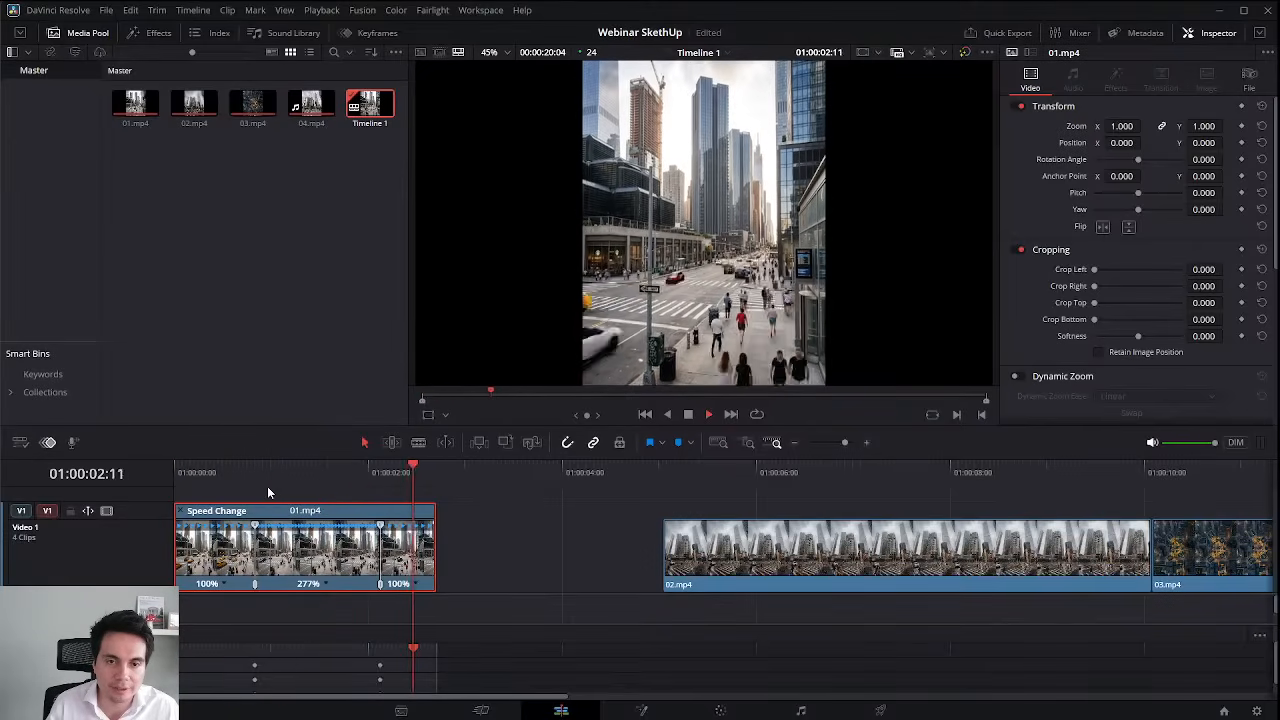
{"action": "key", "text": "space"}
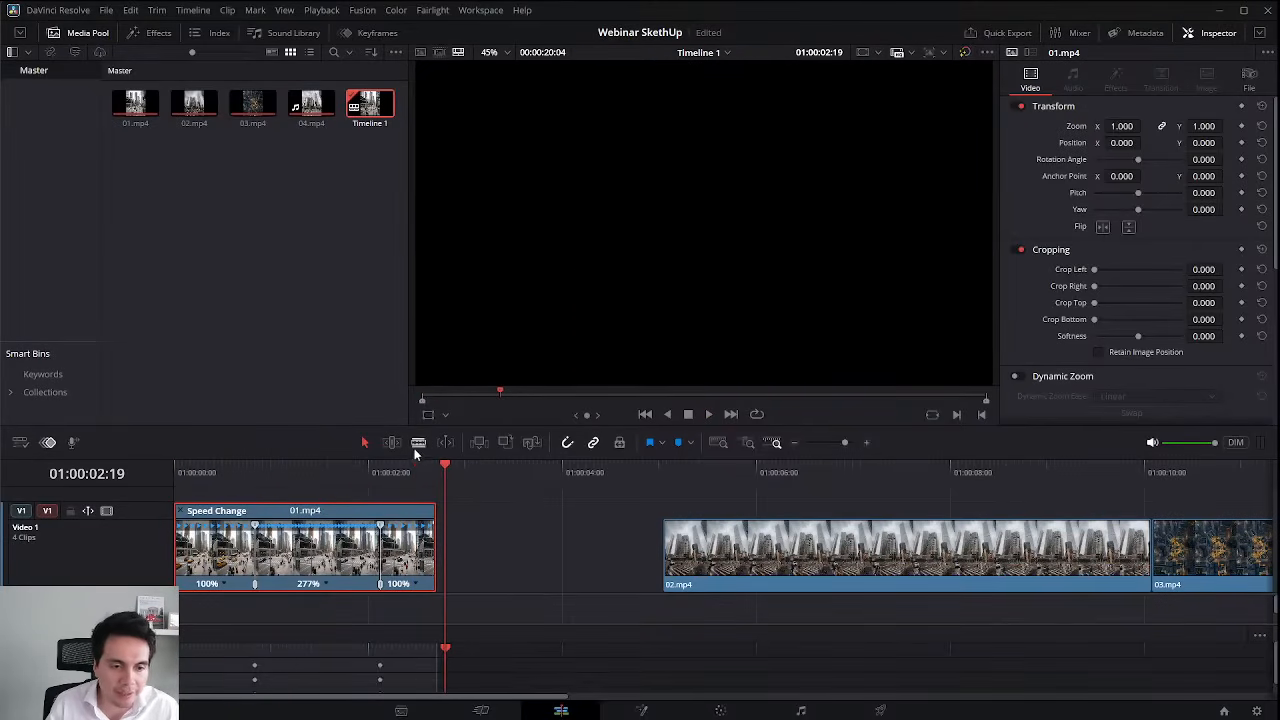
{"action": "left_click", "coordinate": [404, 472]}
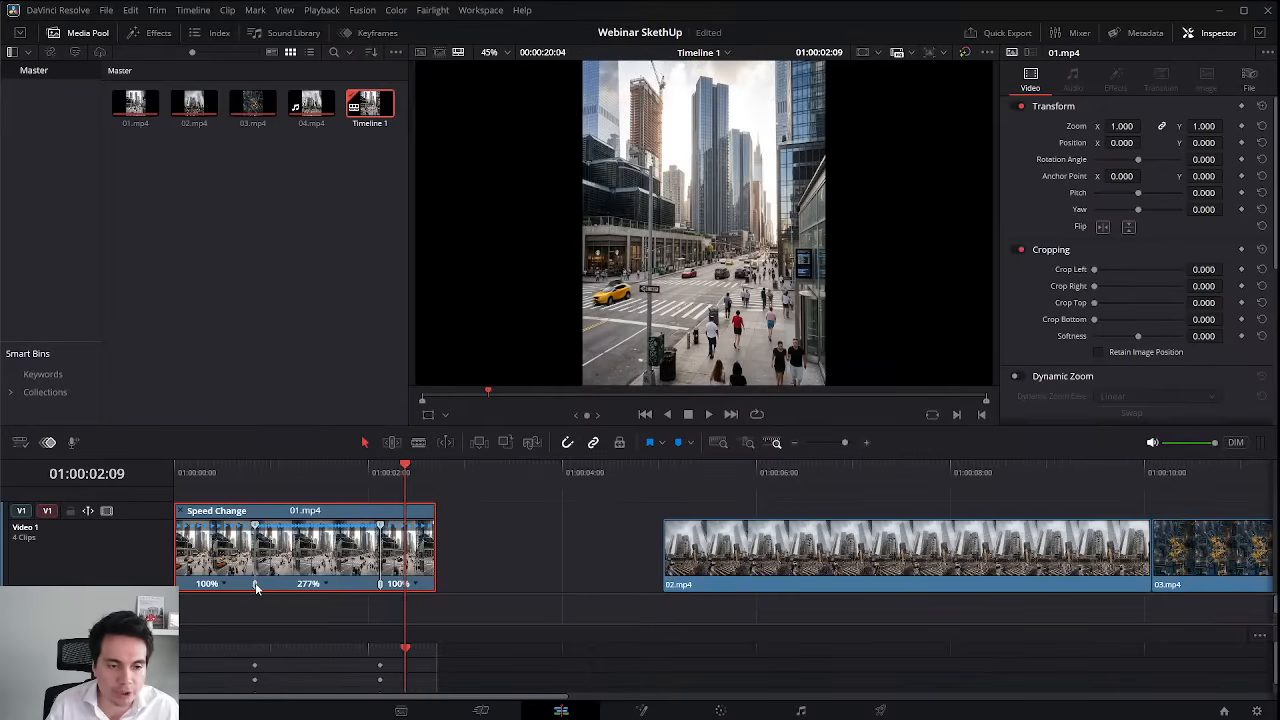
Move the first speed point of 01.mp4 earlier, speed up the middle segment to 390% and play the clip.
{"action": "left_click_drag", "start_coordinate": [256, 588], "coordinate": [214, 588]}
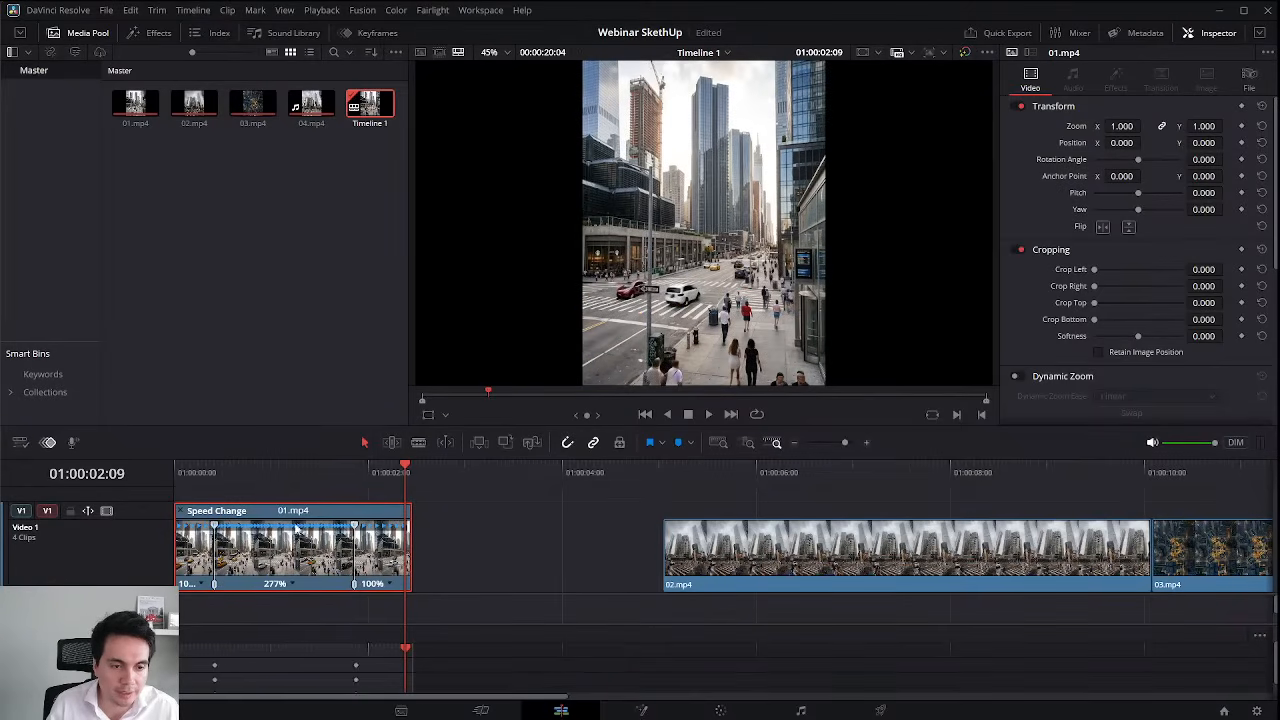
{"action": "left_click_drag", "start_coordinate": [348, 527], "coordinate": [313, 527]}
{"action": "key", "text": "Home"}
{"action": "key", "text": "space"}
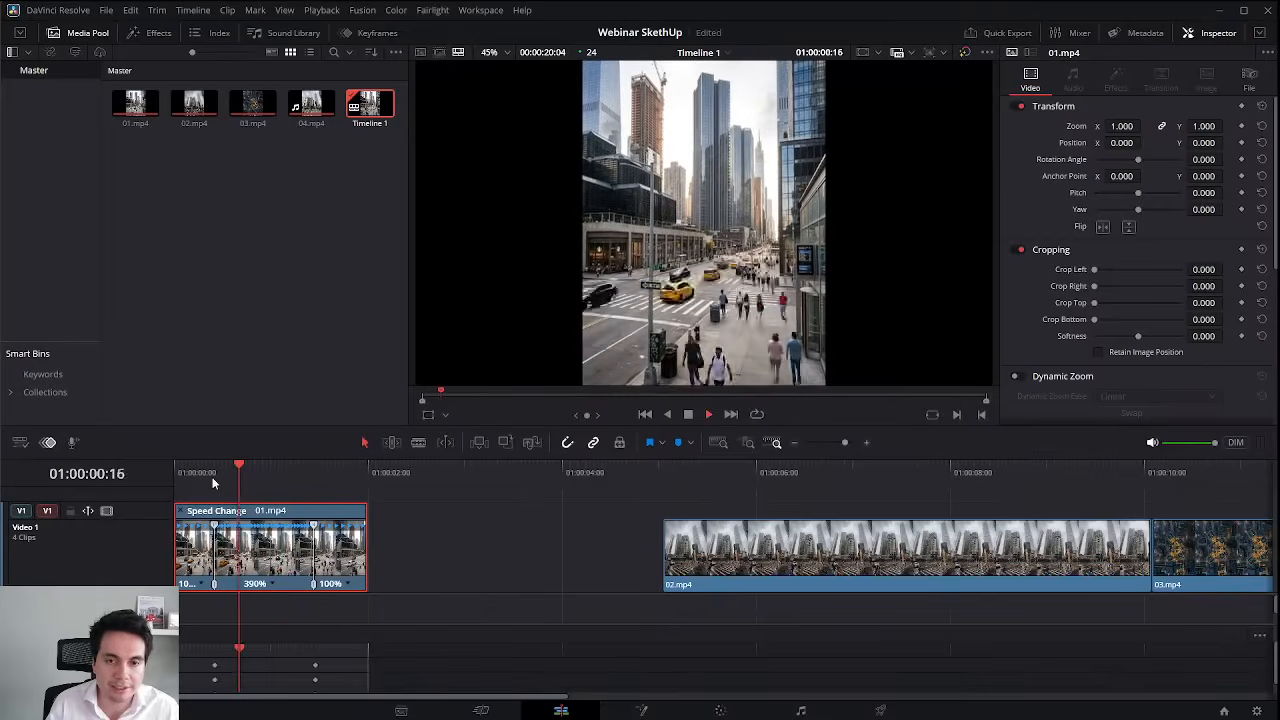
{"action": "key", "text": "space"}
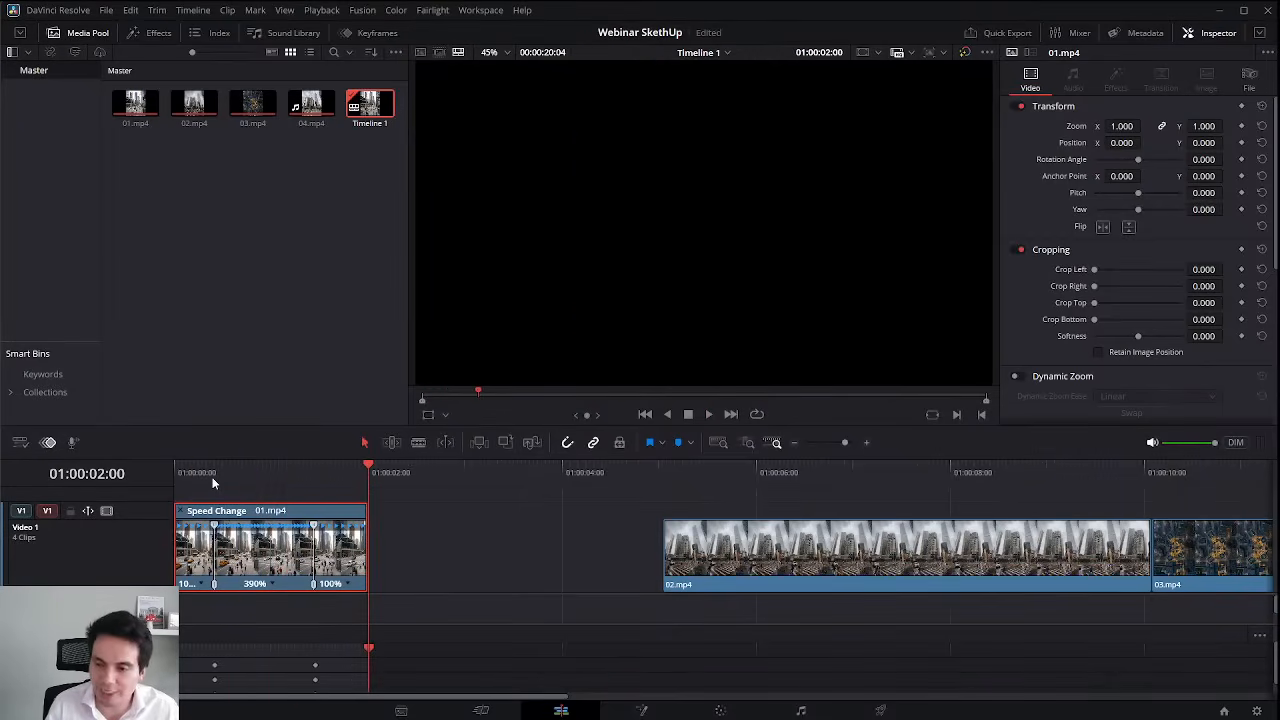
{"action": "left_click_drag", "start_coordinate": [373, 477], "coordinate": [346, 472]}
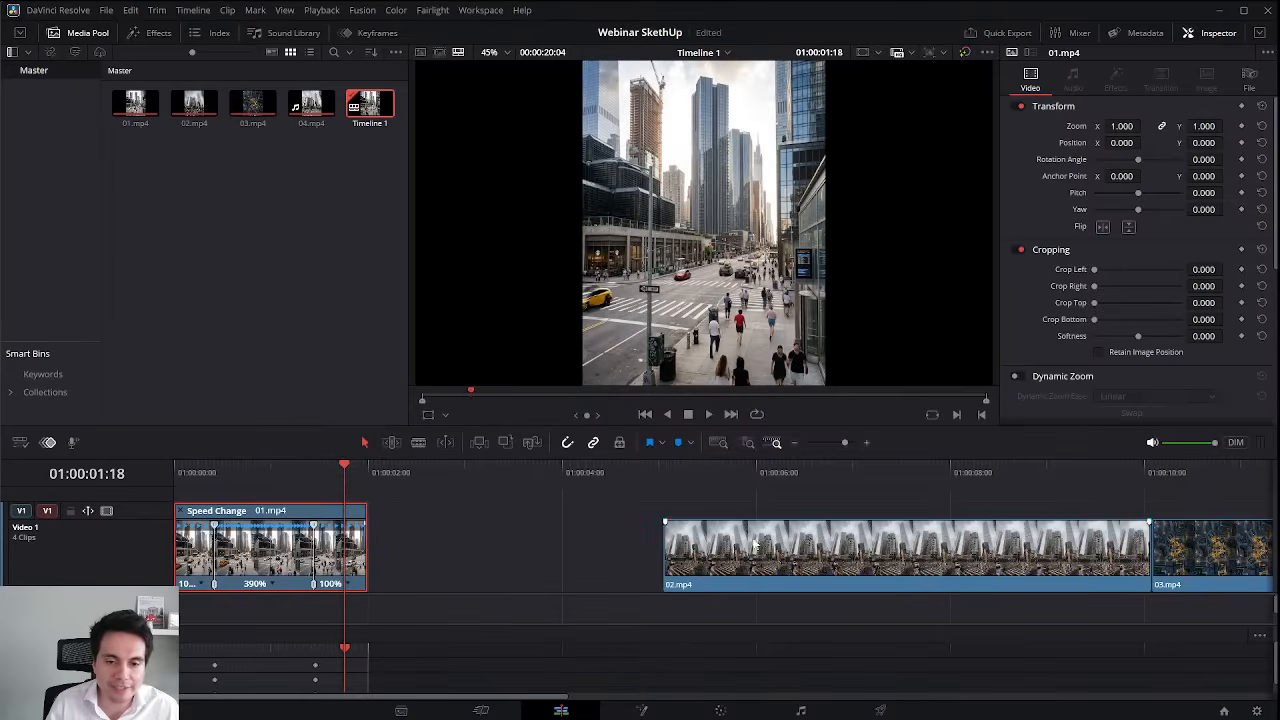
Move 02.mp4 closer to the end of 01.mp4, leaving a gap of about one second between them.
{"action": "left_click_drag", "start_coordinate": [780, 550], "coordinate": [503, 540]}
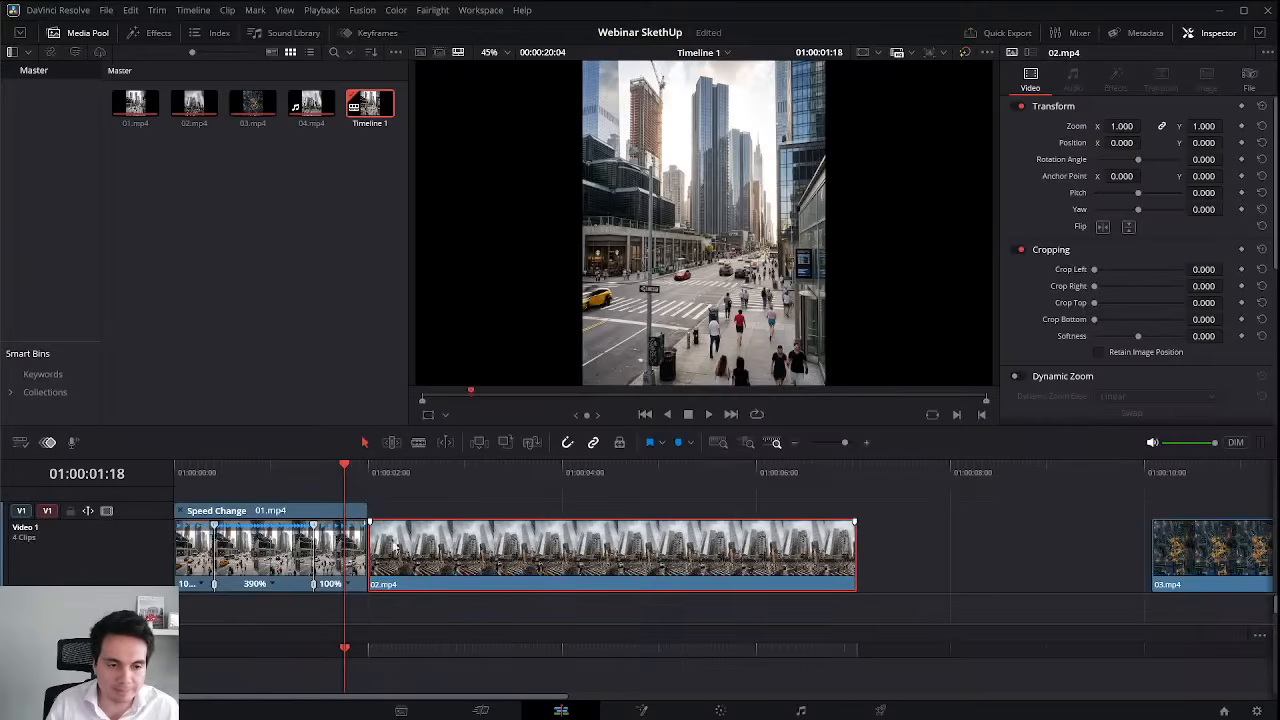
{"action": "left_click", "coordinate": [352, 550]}
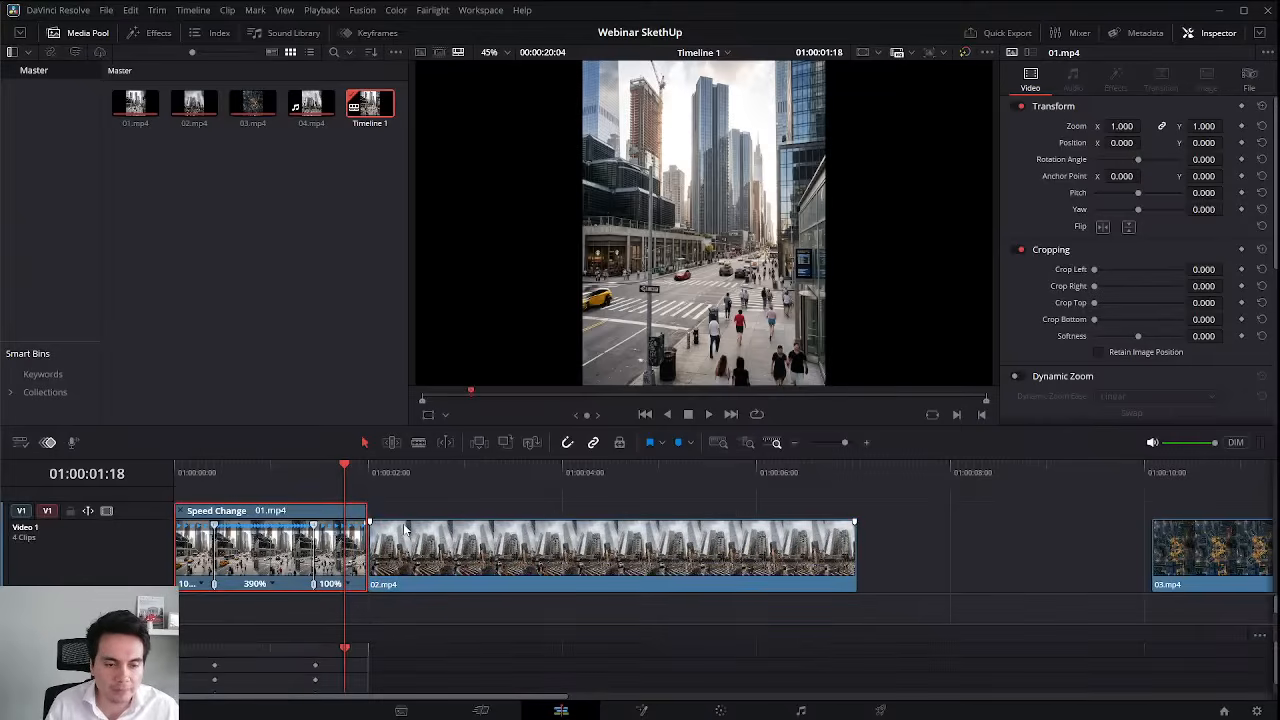
{"action": "left_click_drag", "start_coordinate": [410, 555], "coordinate": [514, 555]}
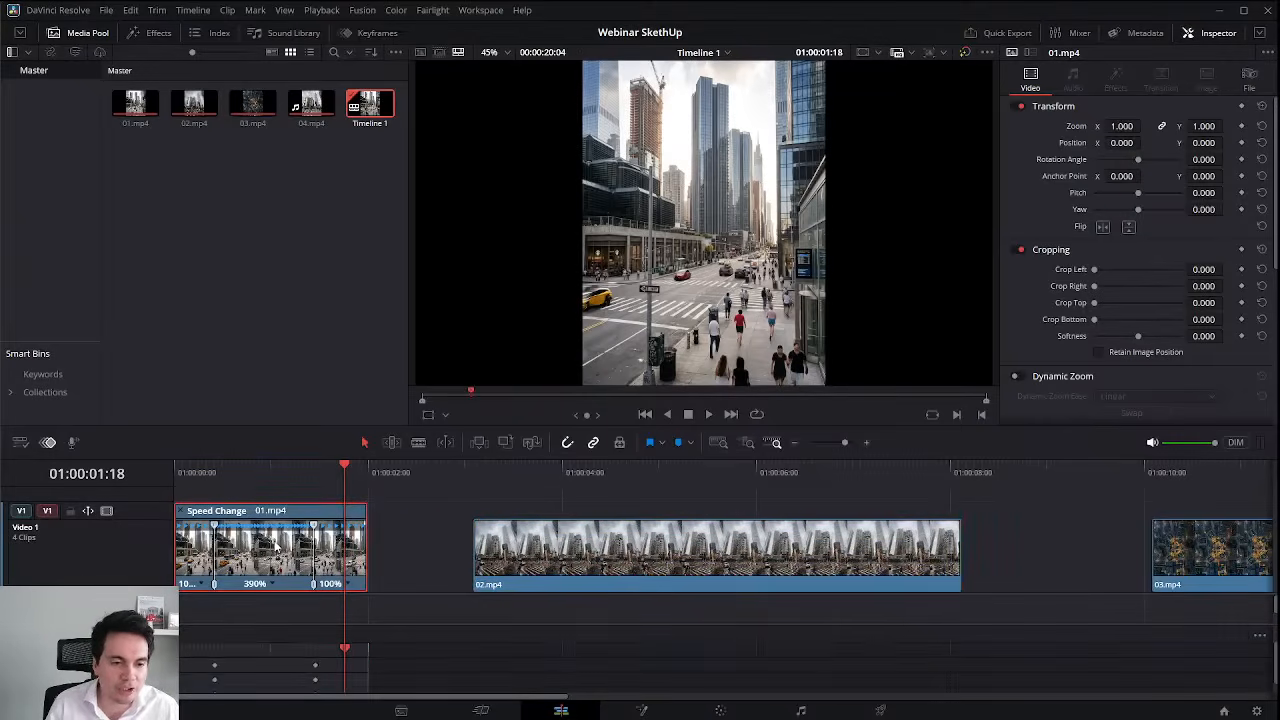
Show the retime curves of 01.mp4 in an enlarged keyframe area and play the clip from the start.
{"action": "scroll", "coordinate": [243, 620], "scroll_direction": "down", "scroll_amount": 2}
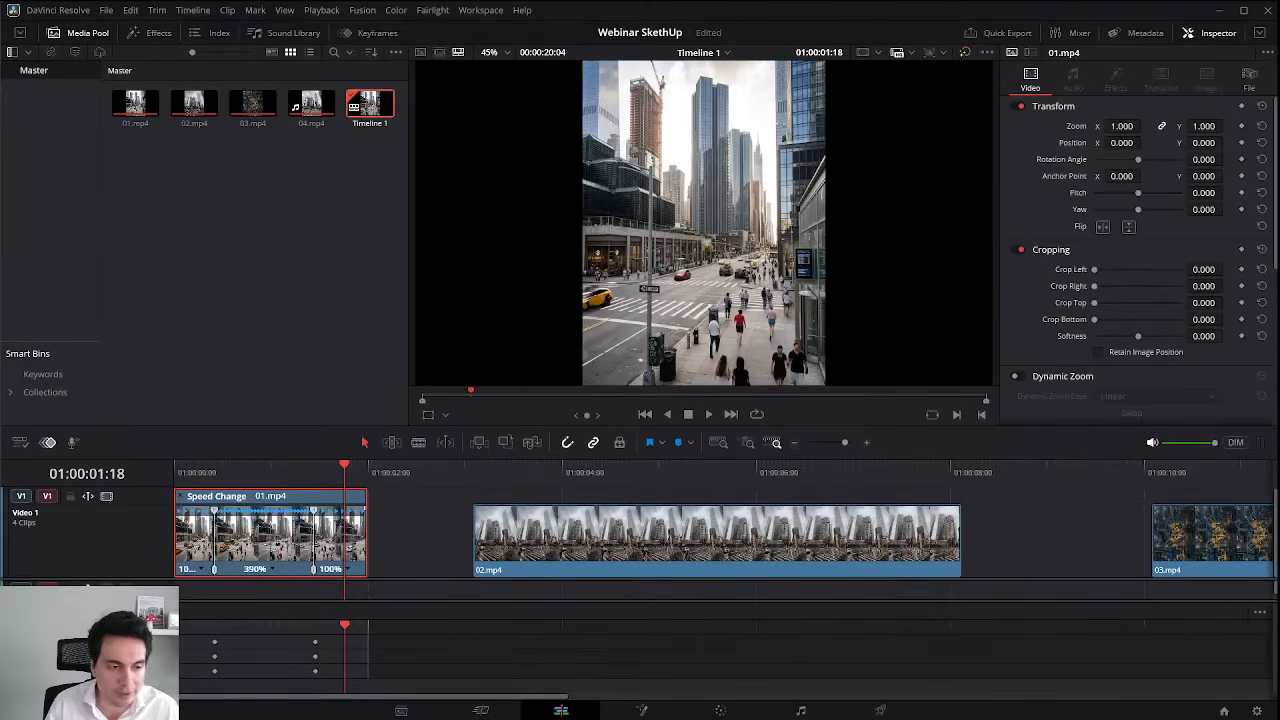
{"action": "left_click", "coordinate": [46, 612]}
{"action": "left_click_drag", "start_coordinate": [291, 600], "coordinate": [291, 583]}
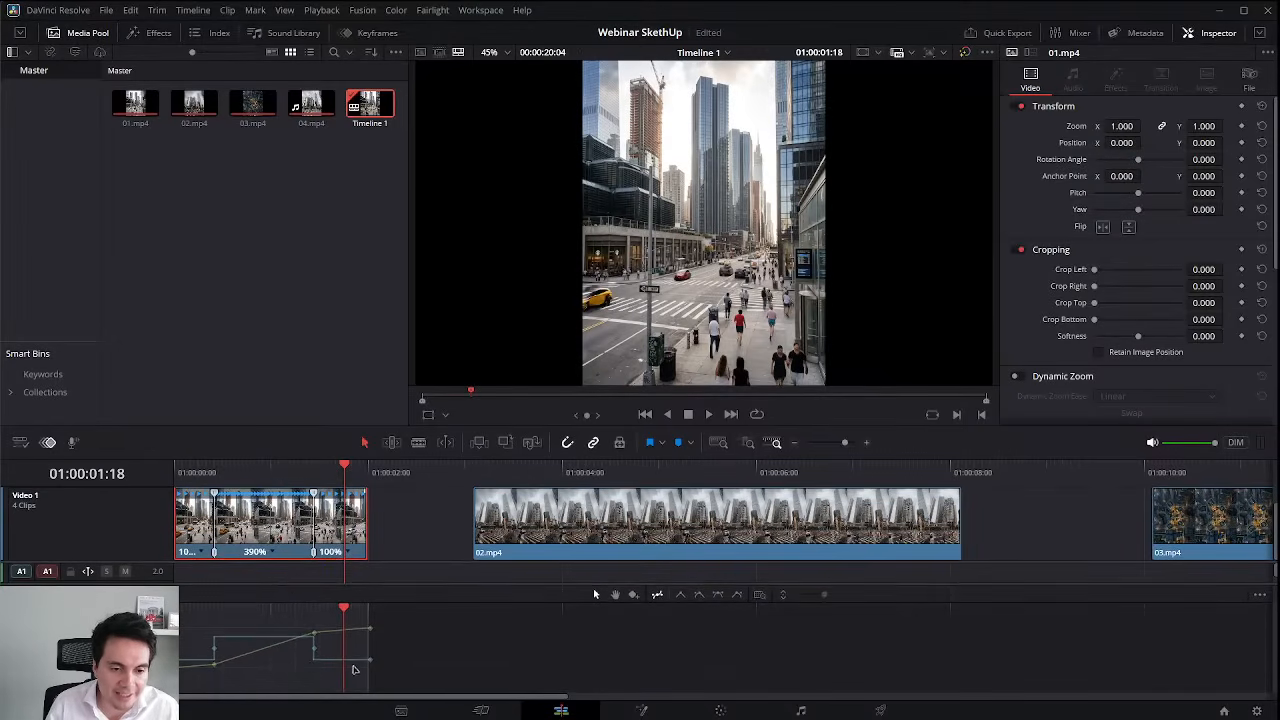
{"action": "left_click", "coordinate": [178, 472]}
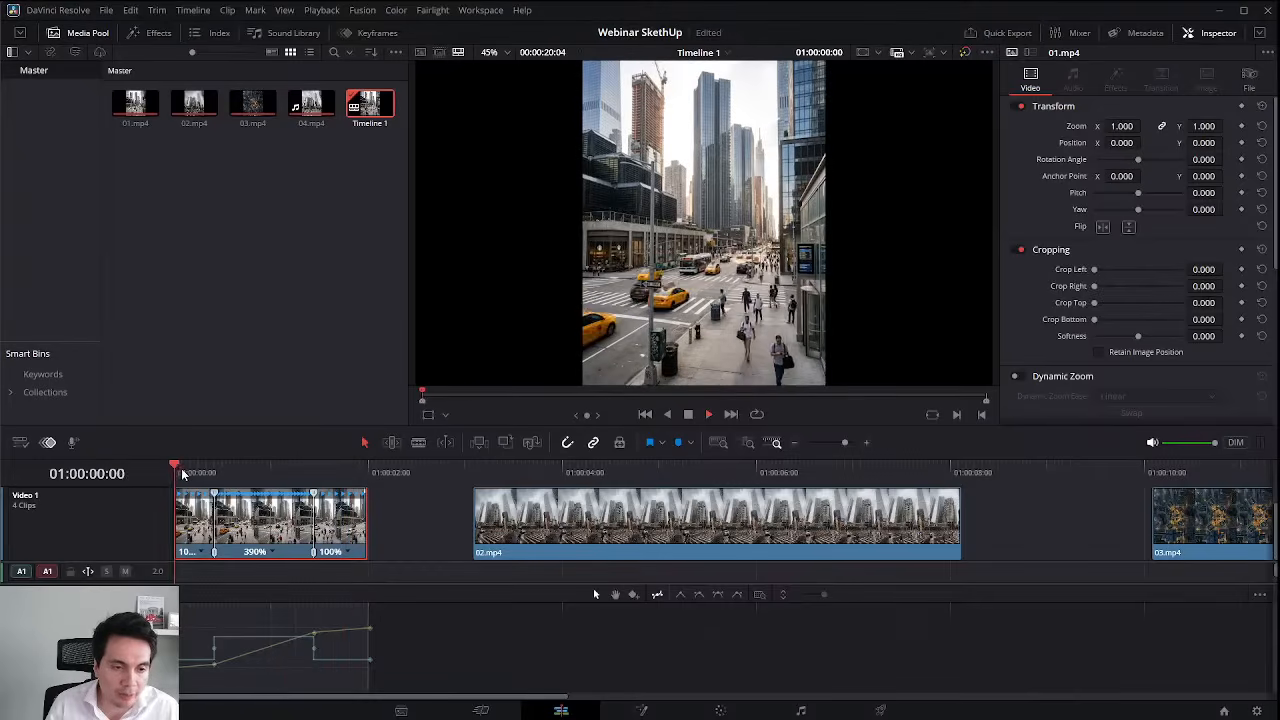
{"action": "key", "text": "space"}
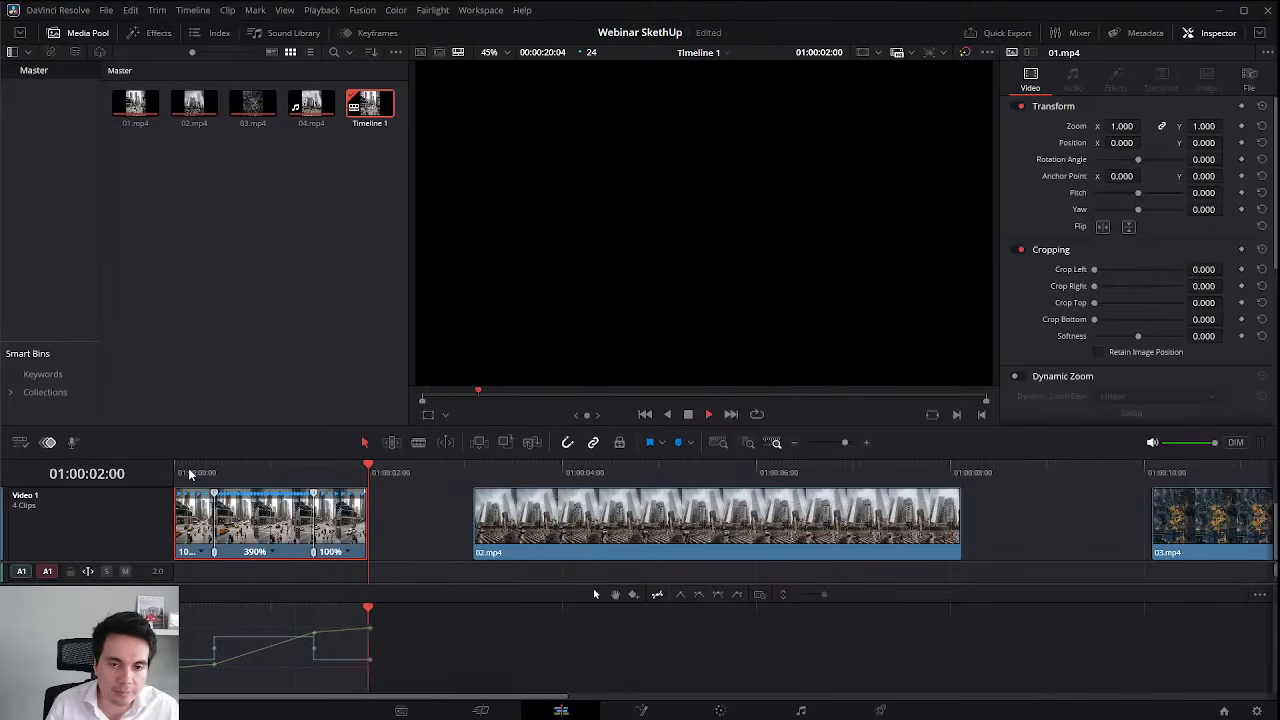
{"action": "key", "text": "space"}
Try to extend the end of 01.mp4 toward 02.mp4 and scrub back to 01:00:01:05.
{"action": "left_click_drag", "start_coordinate": [368, 533], "coordinate": [416, 536]}
{"action": "left_click", "coordinate": [416, 536]}
{"action": "left_click_drag", "start_coordinate": [354, 474], "coordinate": [292, 474]}
Apply Ease In and Out to both speed points on the retime speed curve of 01.mp4.
{"action": "left_click", "coordinate": [268, 535]}
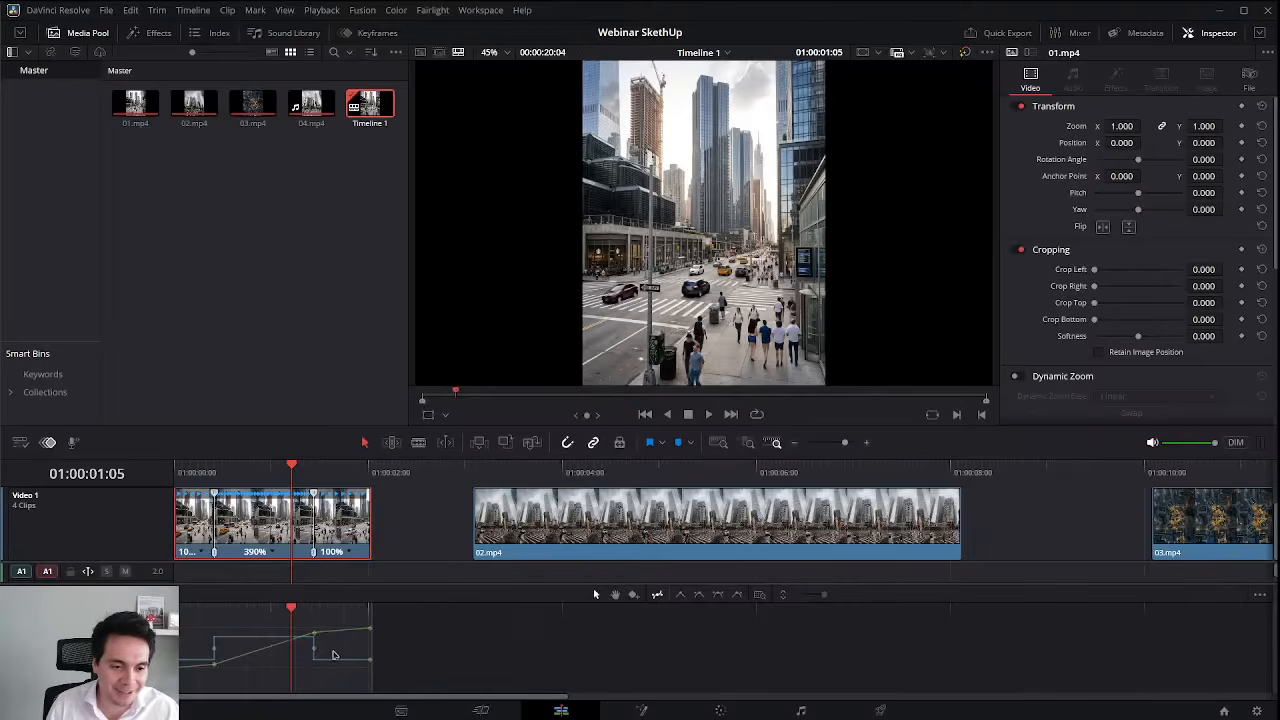
{"action": "left_click_drag", "start_coordinate": [334, 655], "coordinate": [199, 635]}
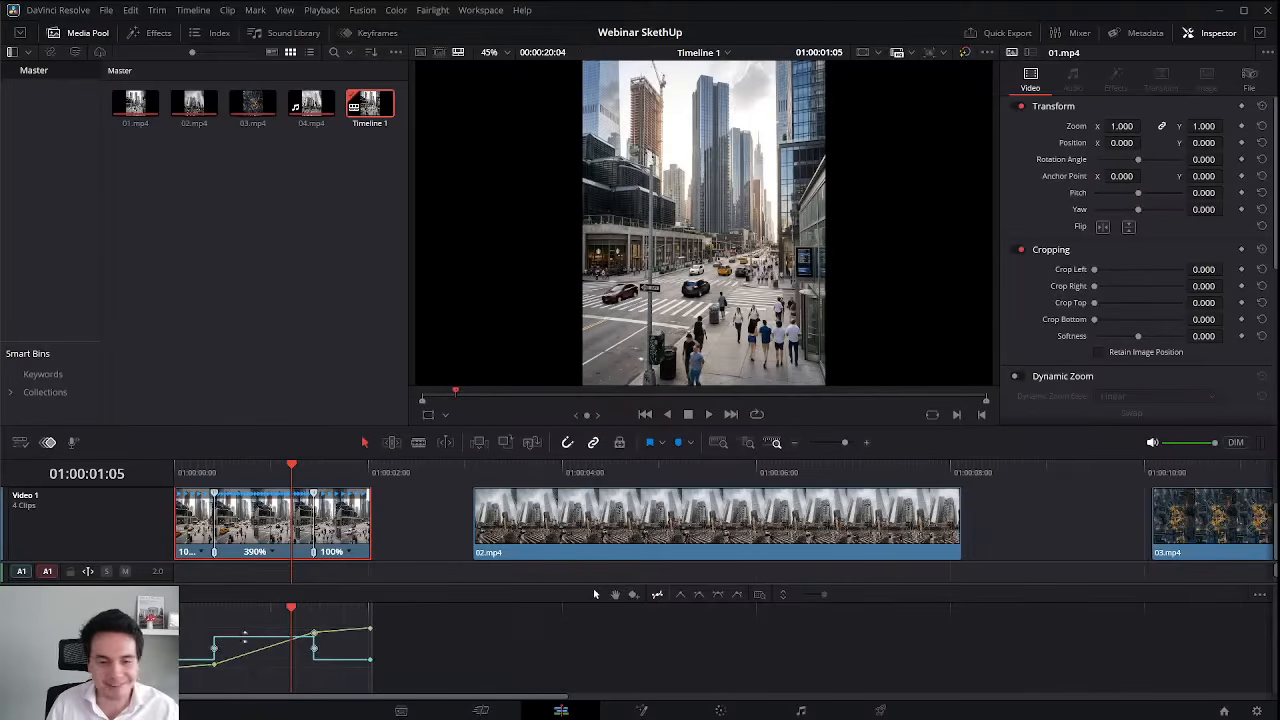
{"action": "mouse_move", "coordinate": [215, 651]}
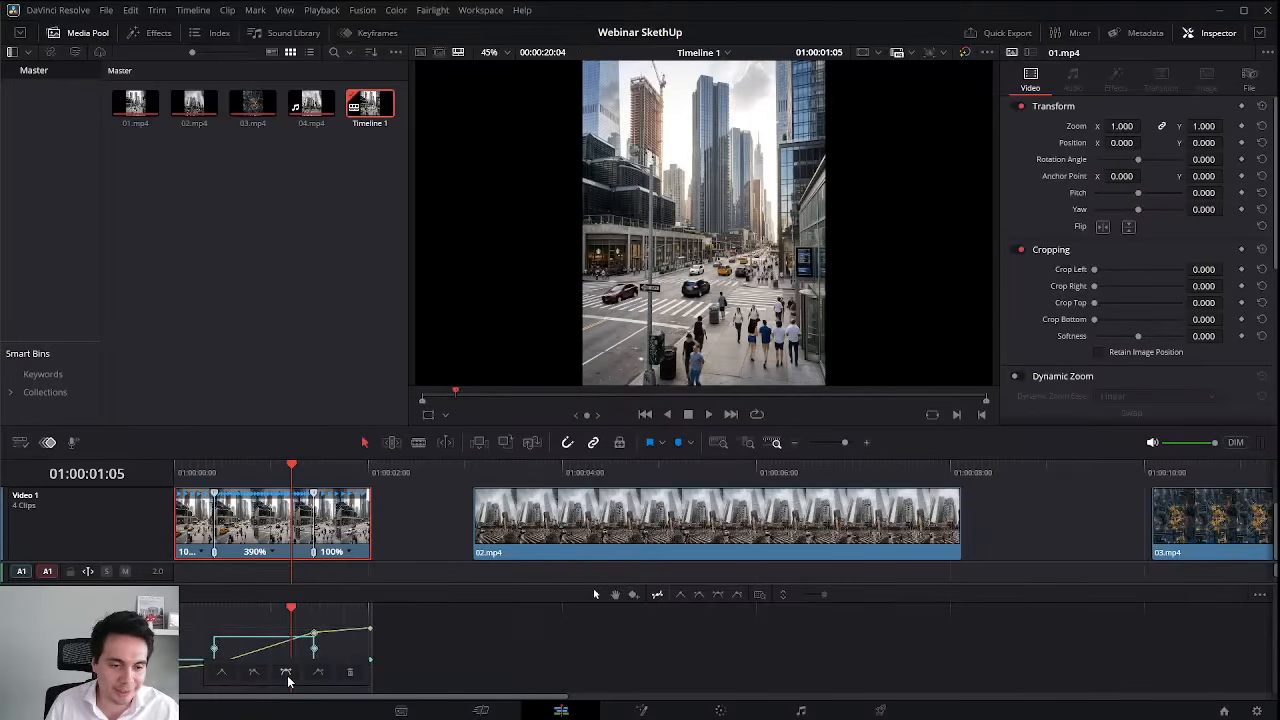
{"action": "left_click", "coordinate": [251, 615]}
{"action": "left_click_drag", "start_coordinate": [340, 659], "coordinate": [208, 640]}
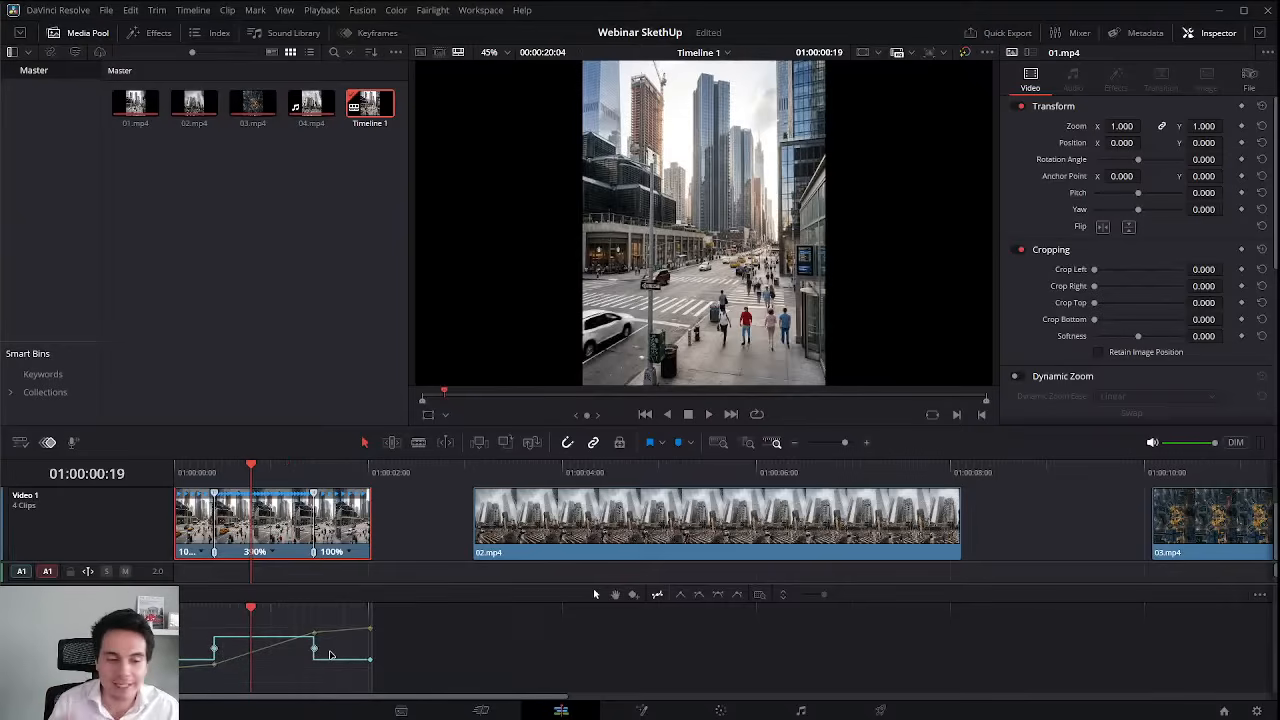
{"action": "left_click_drag", "start_coordinate": [330, 655], "coordinate": [205, 656]}
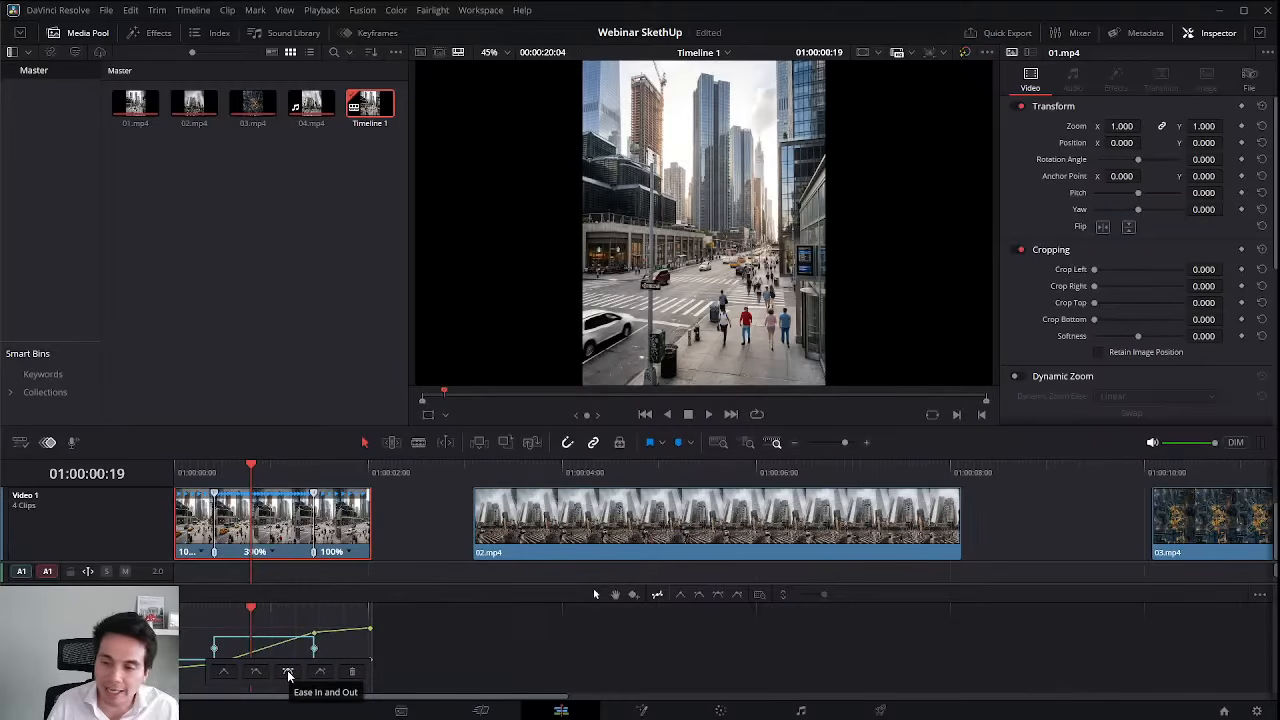
{"action": "left_click", "coordinate": [288, 673]}
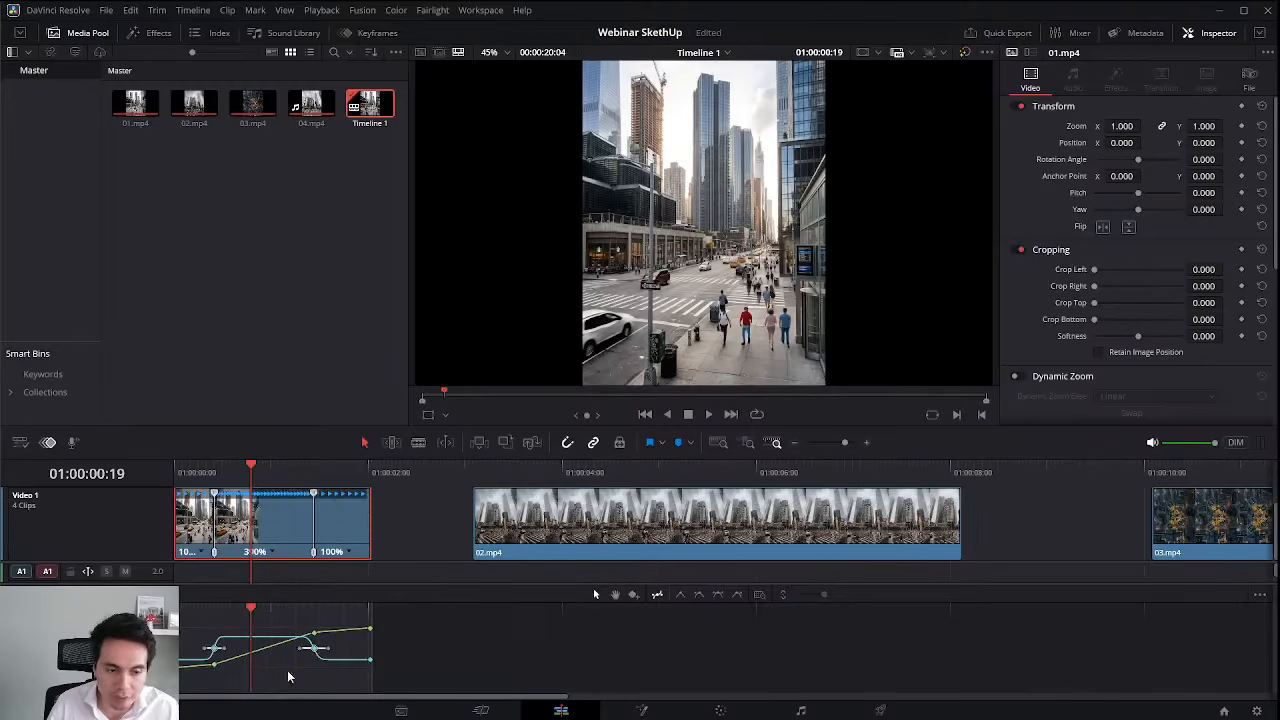
Lengthen the easing handles of both speed points on the retime speed curve and play 01.mp4 from the start.
{"action": "left_click", "coordinate": [229, 655]}
{"action": "left_click", "coordinate": [213, 649]}
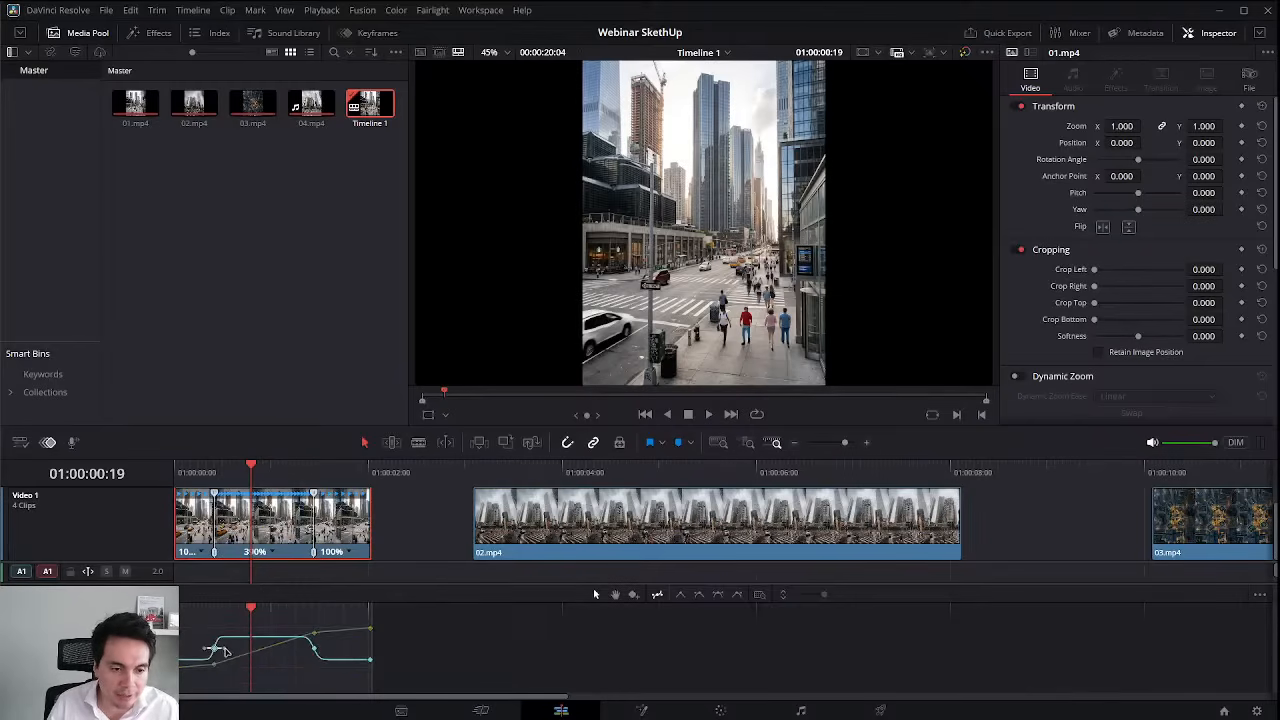
{"action": "left_click_drag", "start_coordinate": [229, 649], "coordinate": [247, 649]}
{"action": "left_click", "coordinate": [314, 650]}
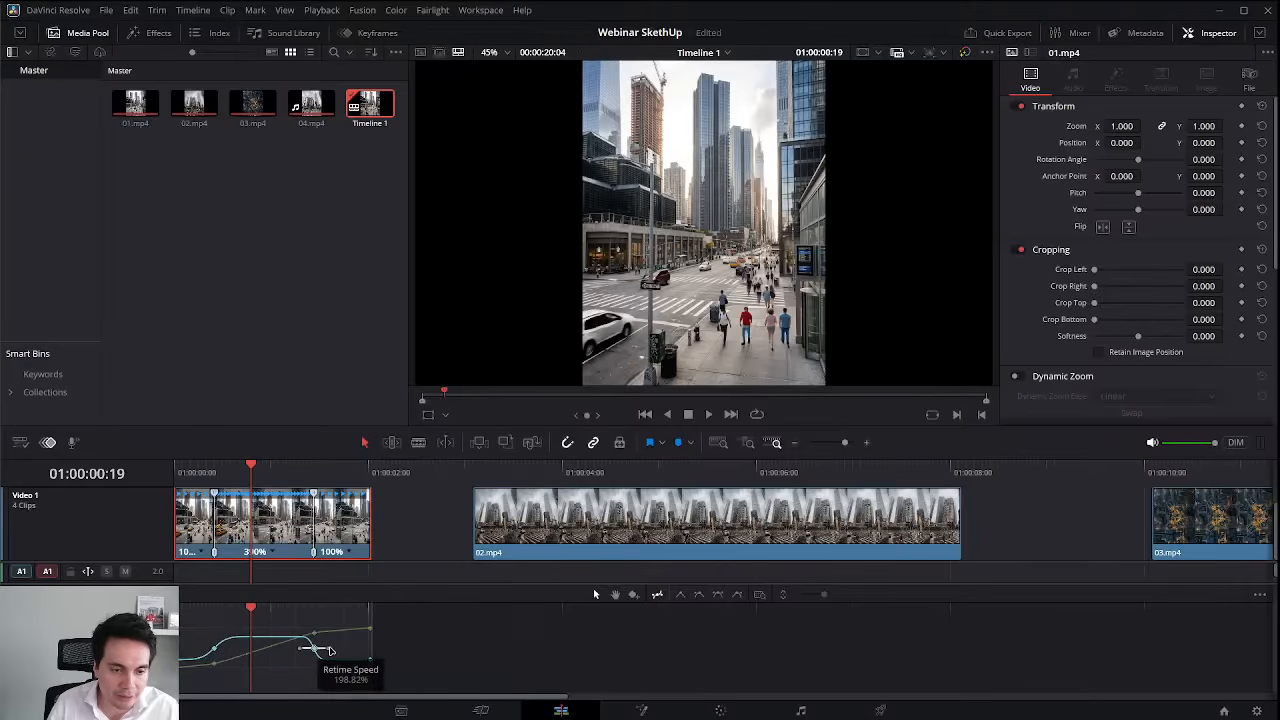
{"action": "left_click_drag", "start_coordinate": [330, 650], "coordinate": [345, 651]}
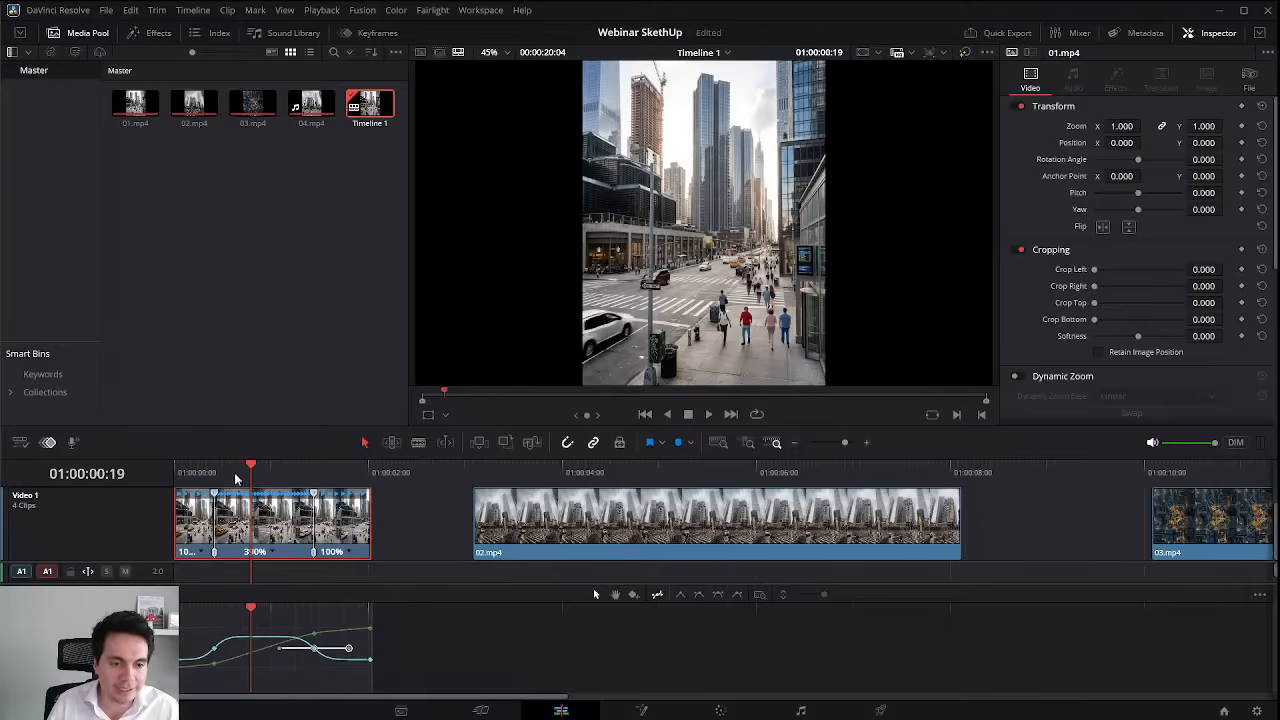
{"action": "left_click_drag", "start_coordinate": [236, 475], "coordinate": [162, 475]}
{"action": "key", "text": "space"}
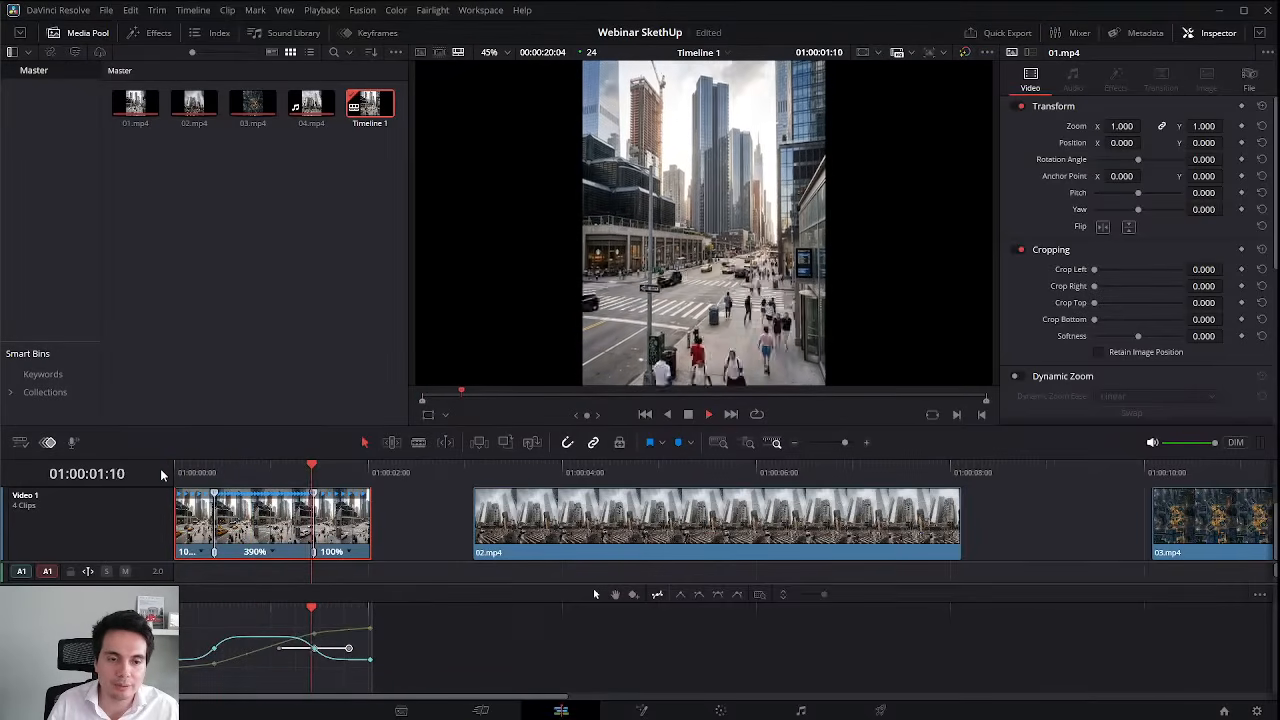
{"action": "key", "text": "space"}
Replay 01.mp4 and trim its end back to about 01:00:01:17.
{"action": "left_click", "coordinate": [372, 521]}
{"action": "left_click_drag", "start_coordinate": [322, 479], "coordinate": [156, 481]}
{"action": "key", "text": "space"}
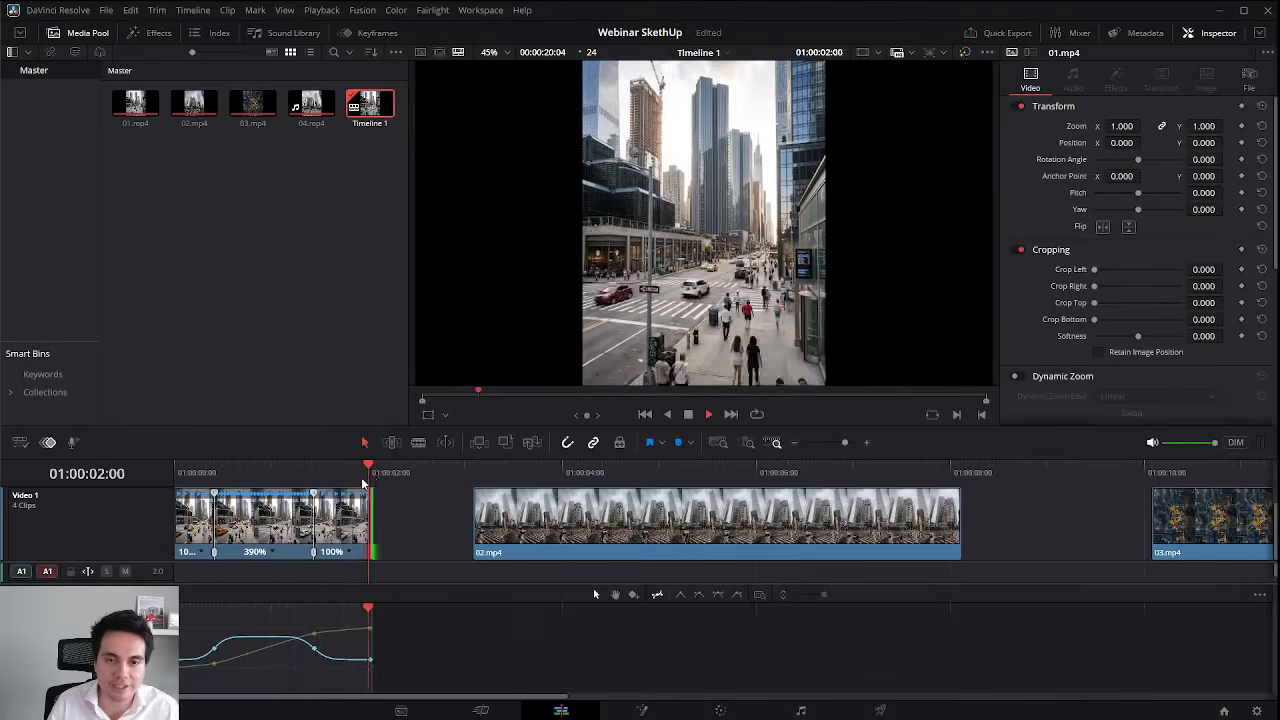
{"action": "key", "text": "space"}
{"action": "left_click_drag", "start_coordinate": [478, 470], "coordinate": [340, 470]}
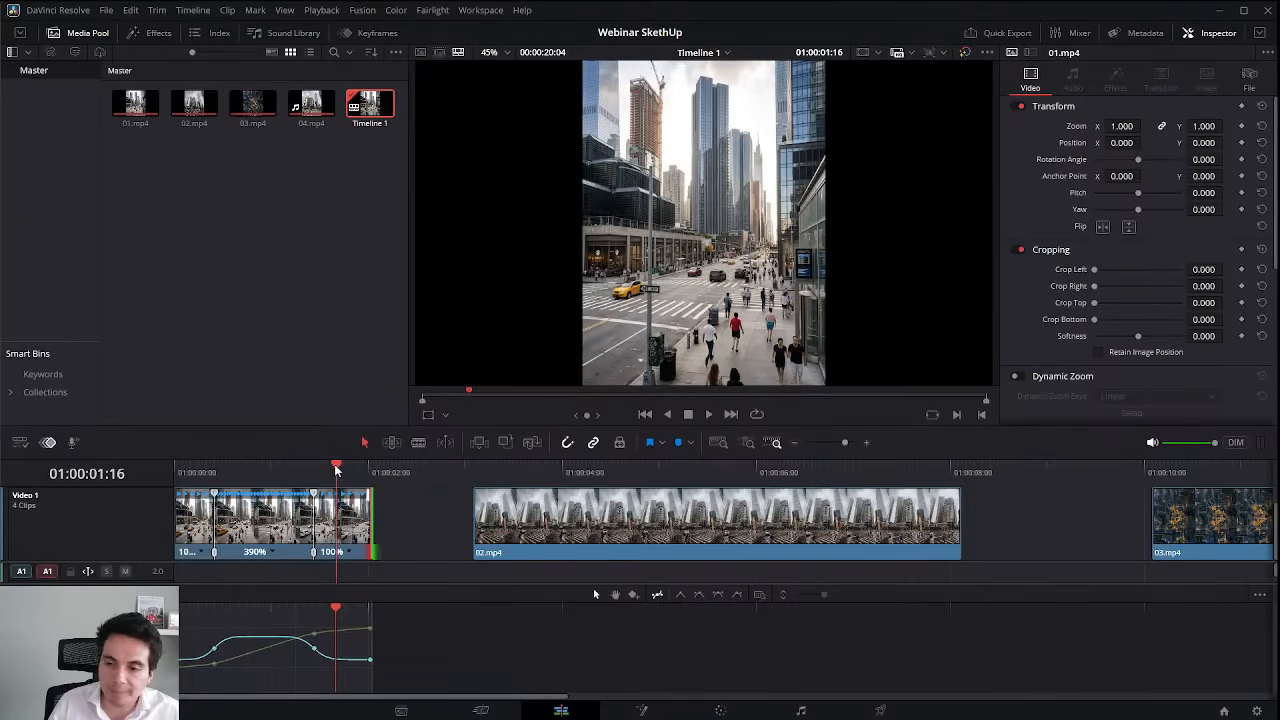
{"action": "left_click_drag", "start_coordinate": [375, 512], "coordinate": [343, 510]}
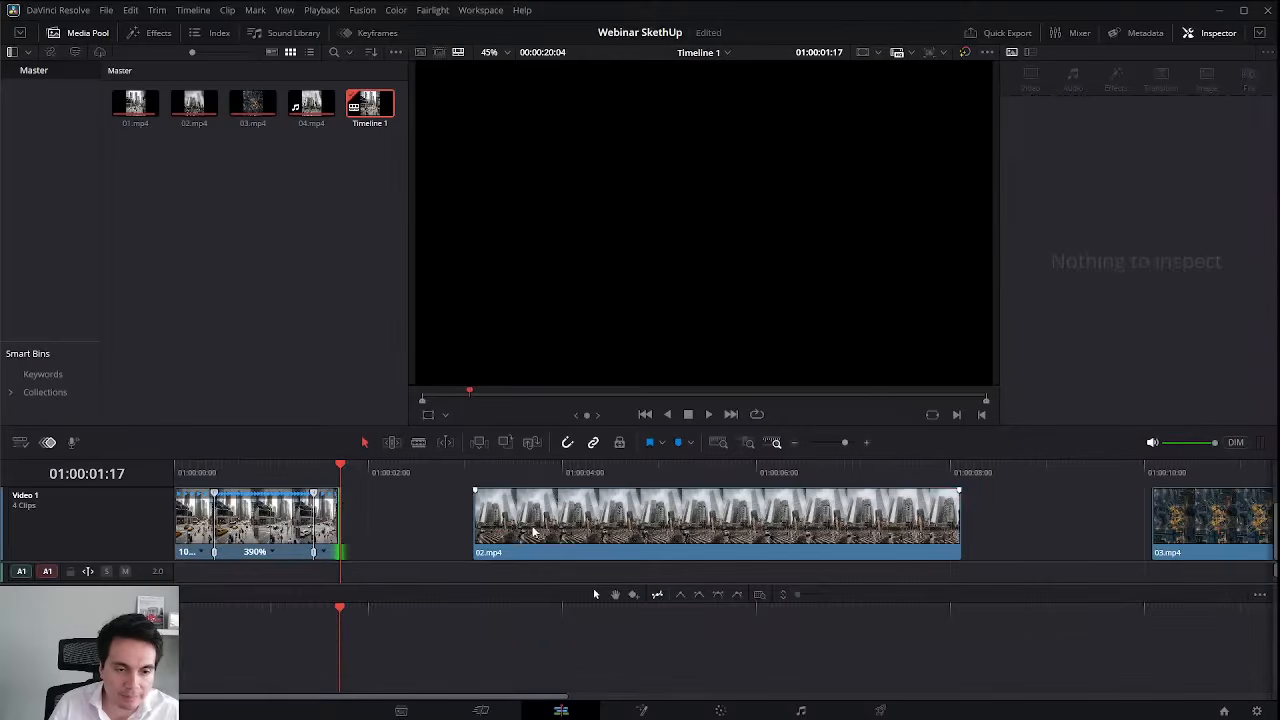
Trim the start of 02.mp4 slightly and move the clip directly against the end of 01.mp4.
{"action": "left_click_drag", "start_coordinate": [533, 532], "coordinate": [395, 517]}
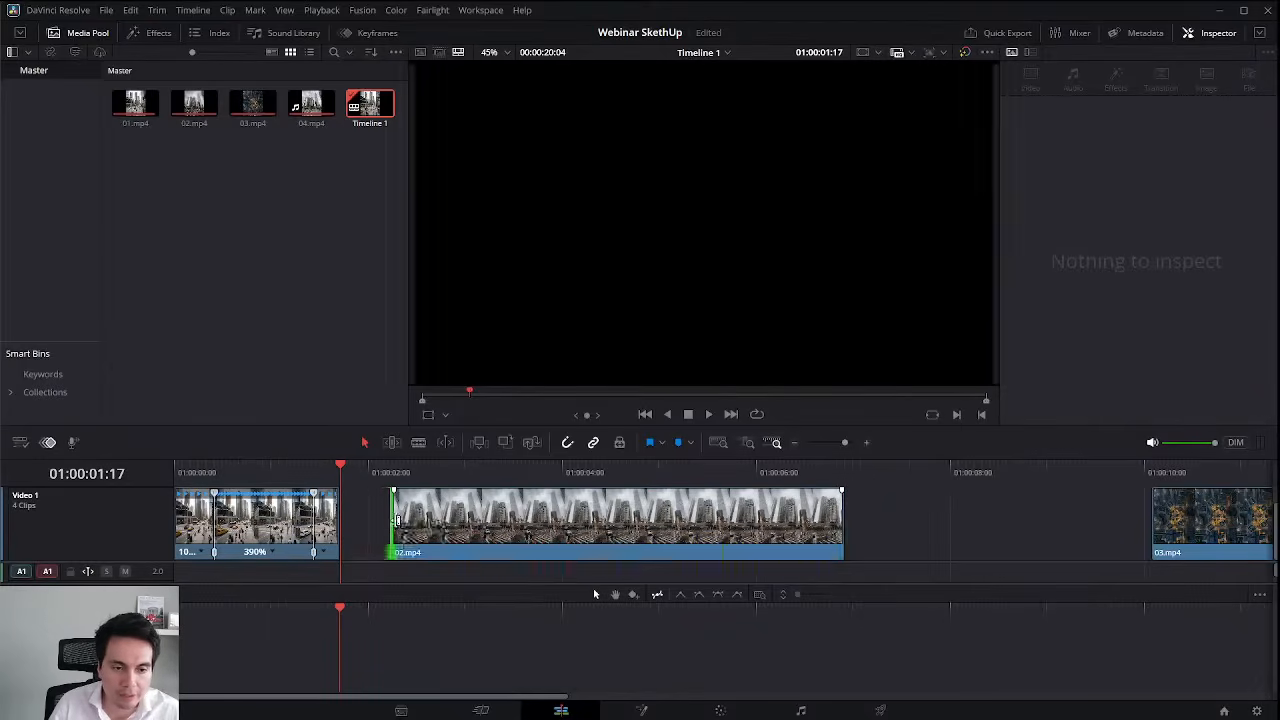
{"action": "left_click", "coordinate": [336, 475]}
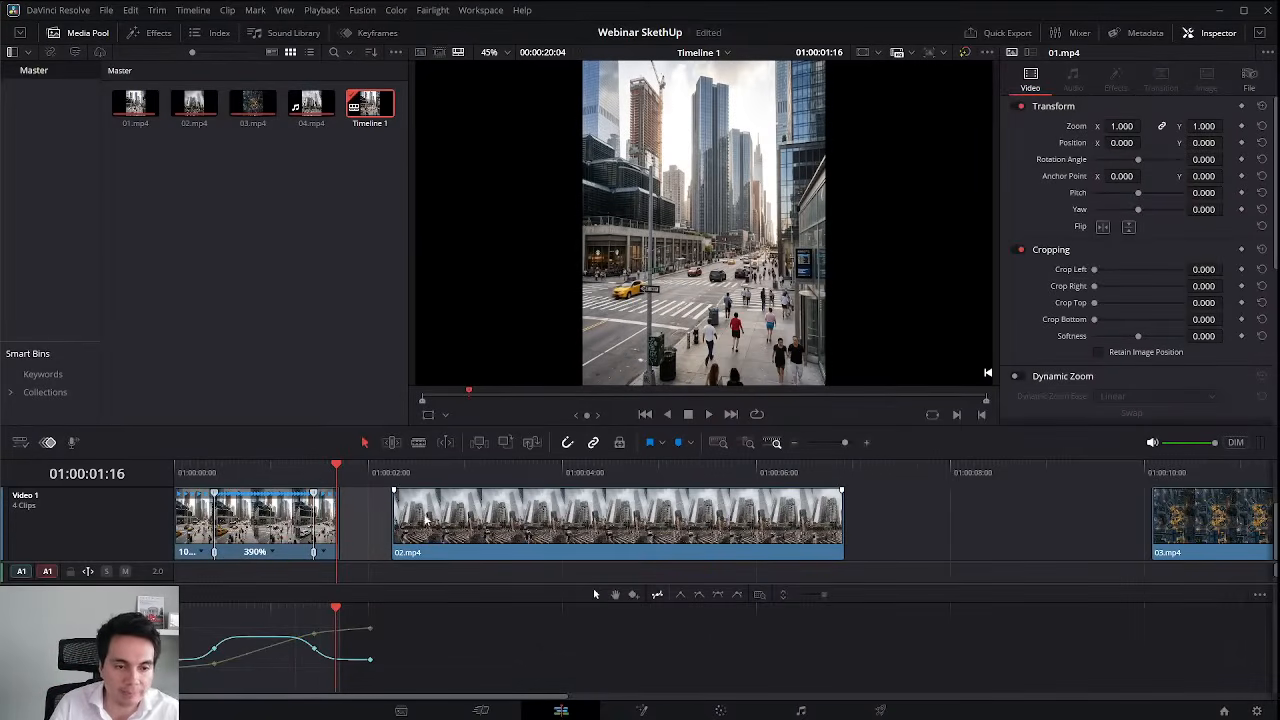
{"action": "left_click_drag", "start_coordinate": [425, 518], "coordinate": [379, 513]}
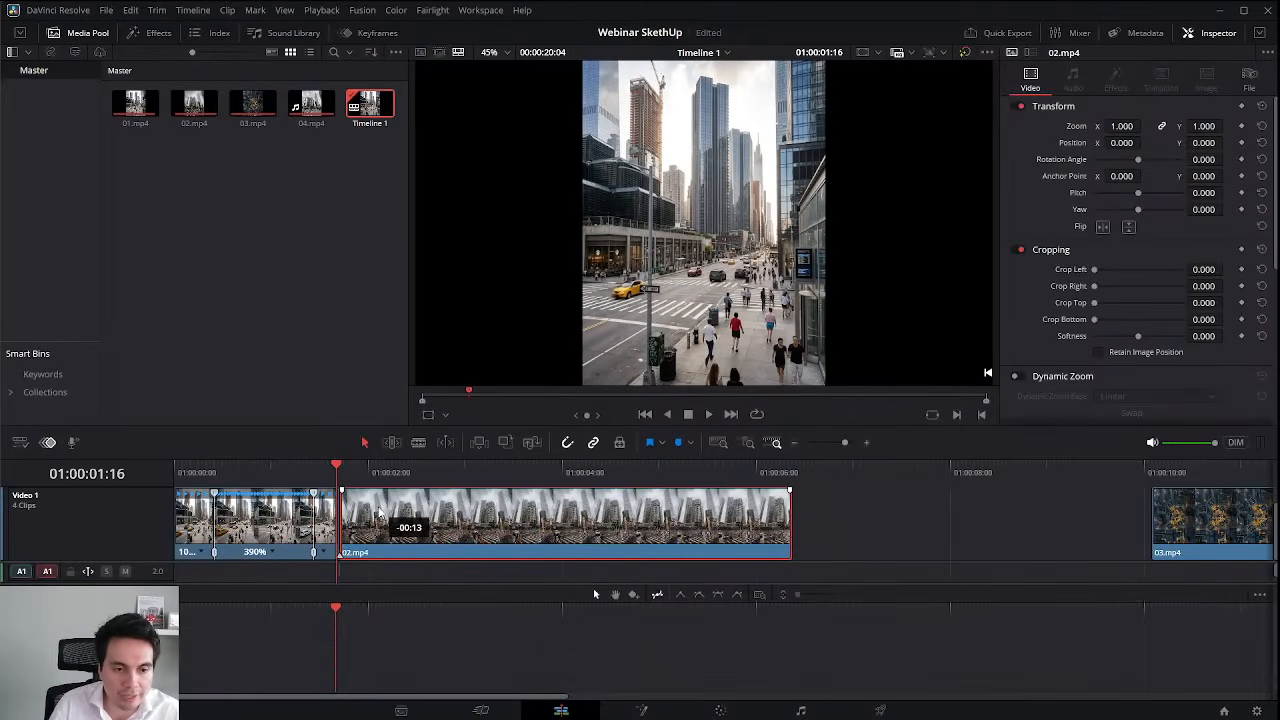
Try the Block Glitch Fusion transition at the cut between 01.mp4 and 02.mp4 and scrub back to just before it.
{"action": "left_click", "coordinate": [153, 36]}
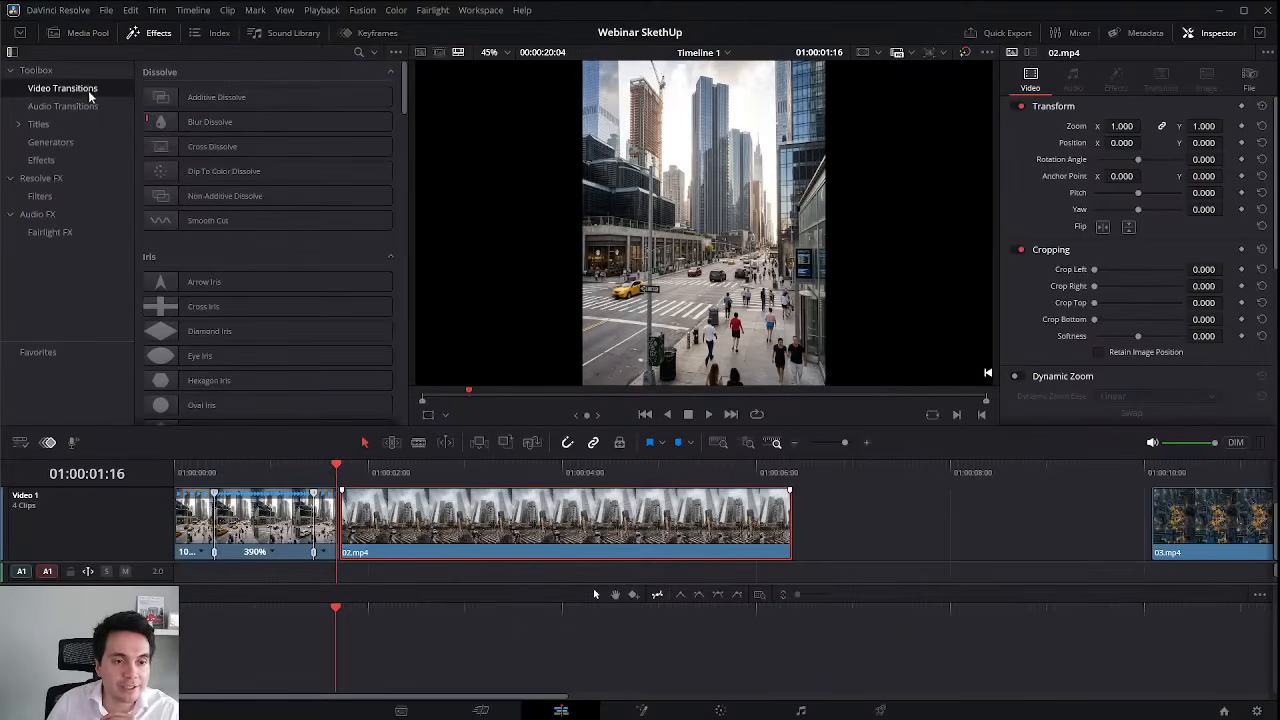
{"action": "scroll", "coordinate": [287, 136], "scroll_direction": "down", "scroll_amount": 2}
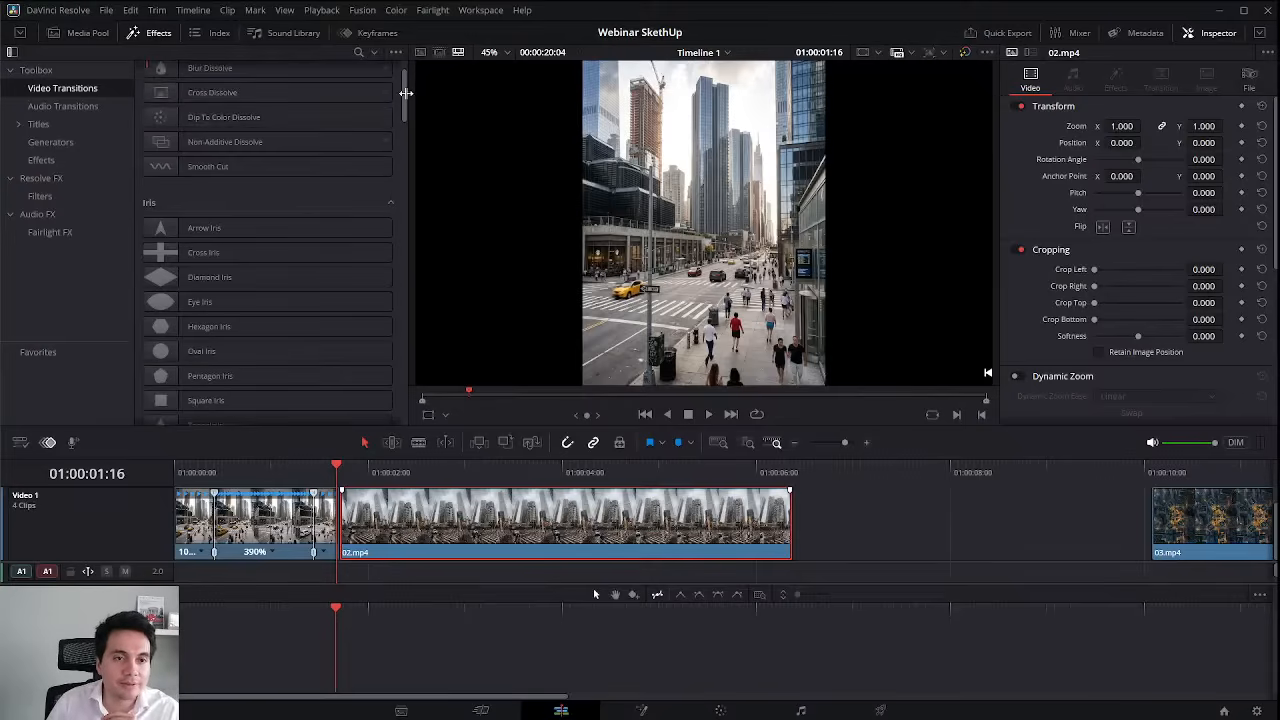
{"action": "left_click_drag", "start_coordinate": [404, 95], "coordinate": [413, 233]}
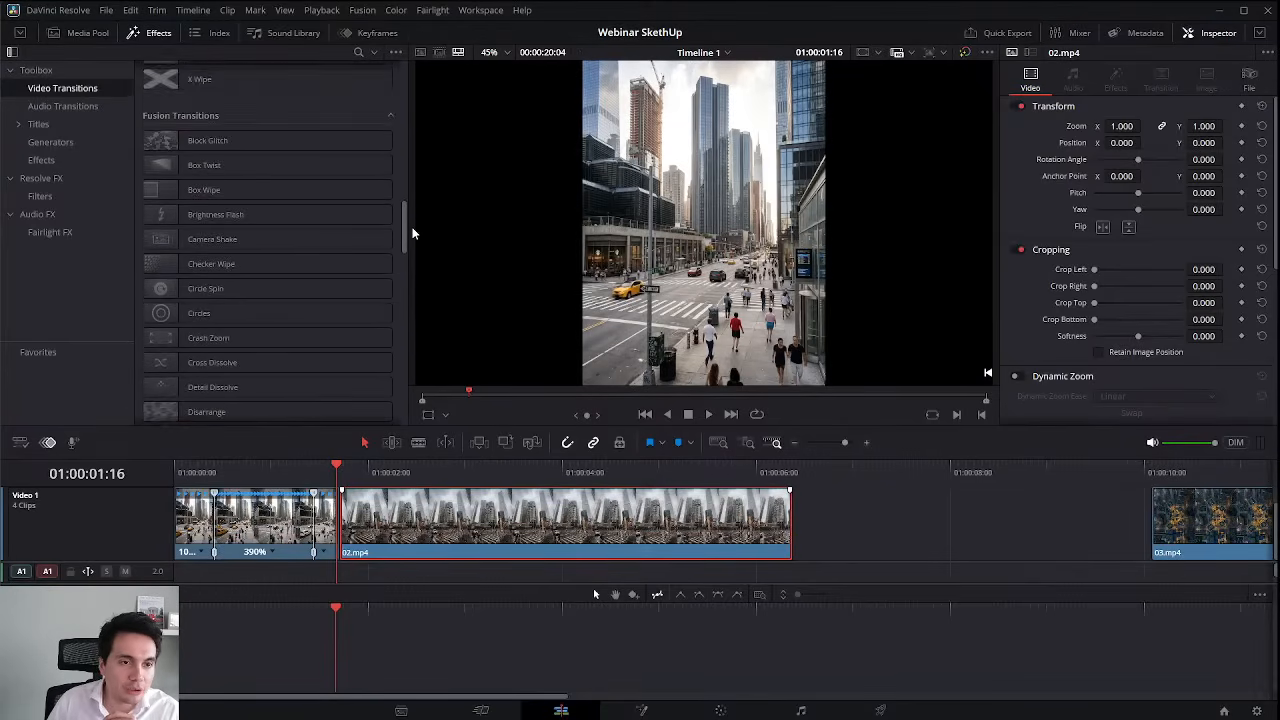
{"action": "left_click_drag", "start_coordinate": [233, 140], "coordinate": [345, 516]}
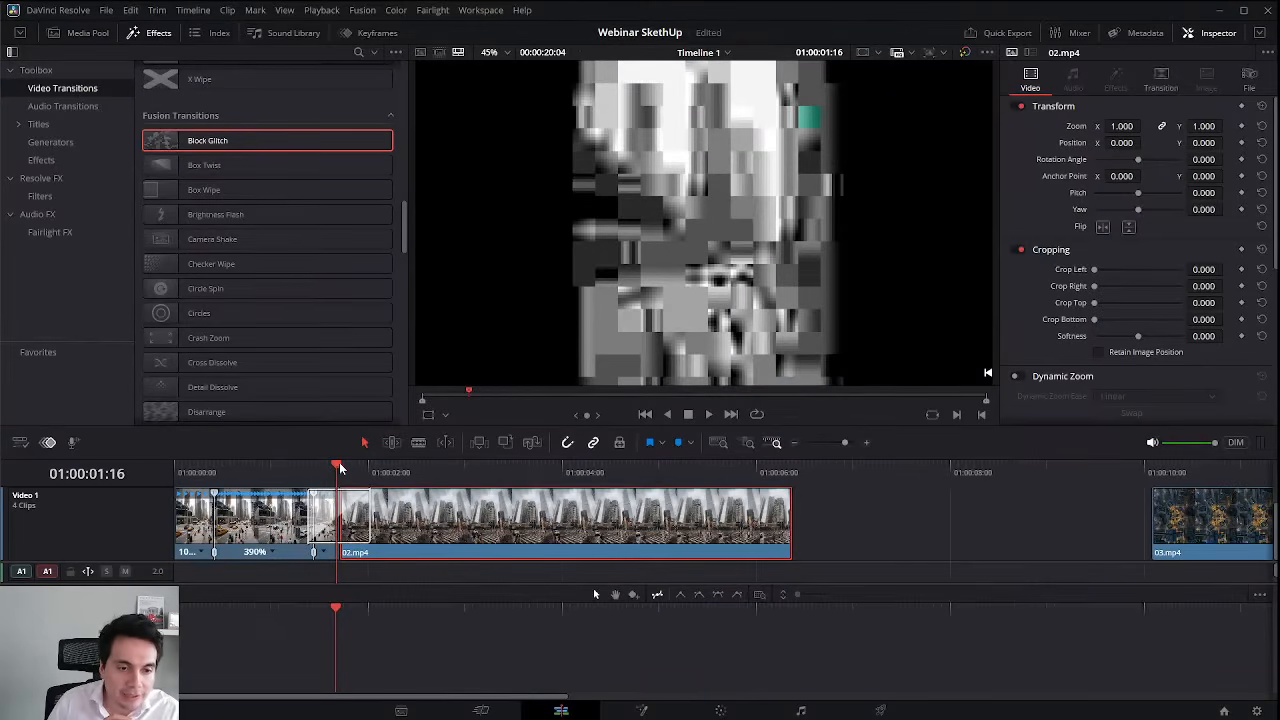
{"action": "left_click_drag", "start_coordinate": [340, 468], "coordinate": [296, 468]}
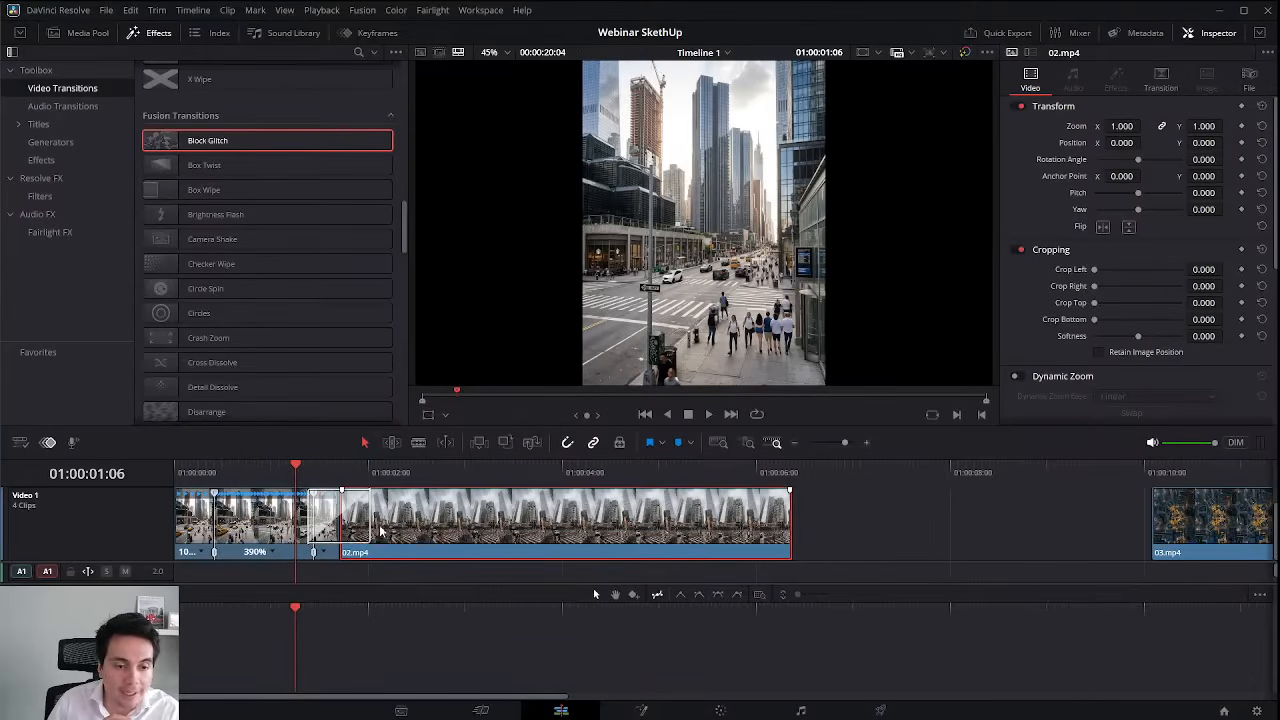
Shorten the Block Glitch transition to 8 frames and play the sequence across the cut.
{"action": "left_click_drag", "start_coordinate": [367, 510], "coordinate": [350, 512]}
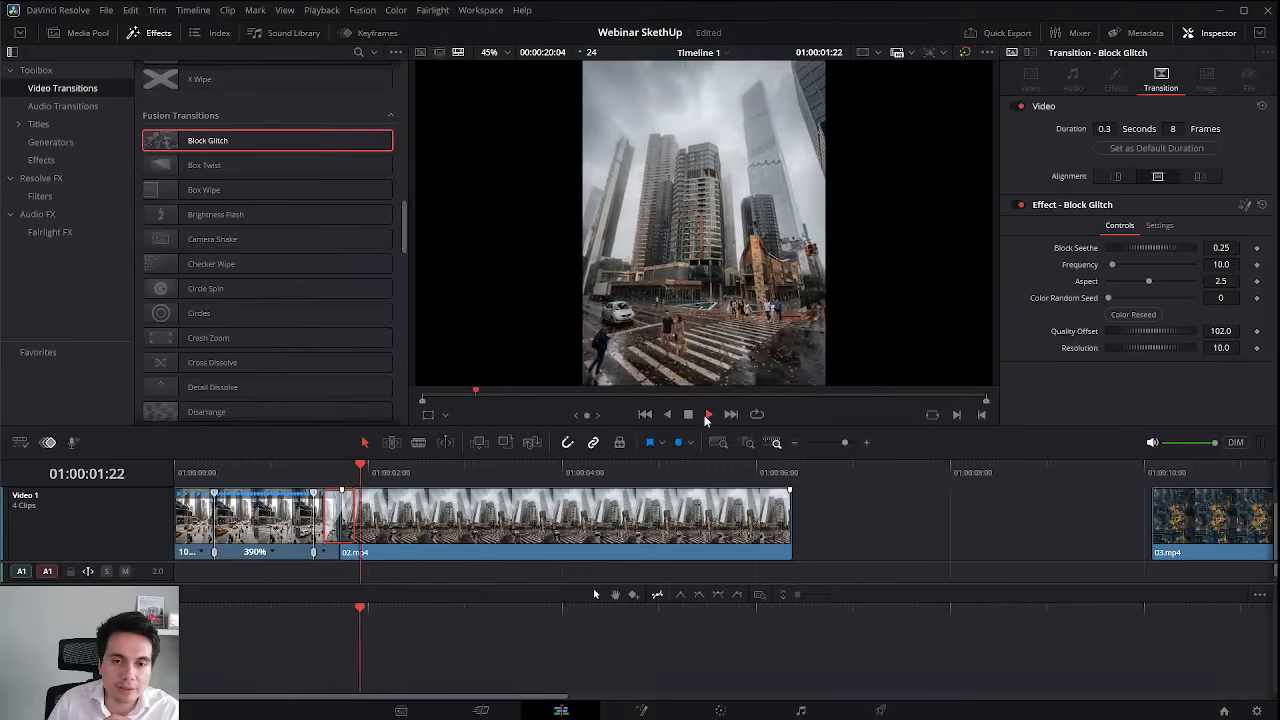
{"action": "left_click", "coordinate": [304, 472]}
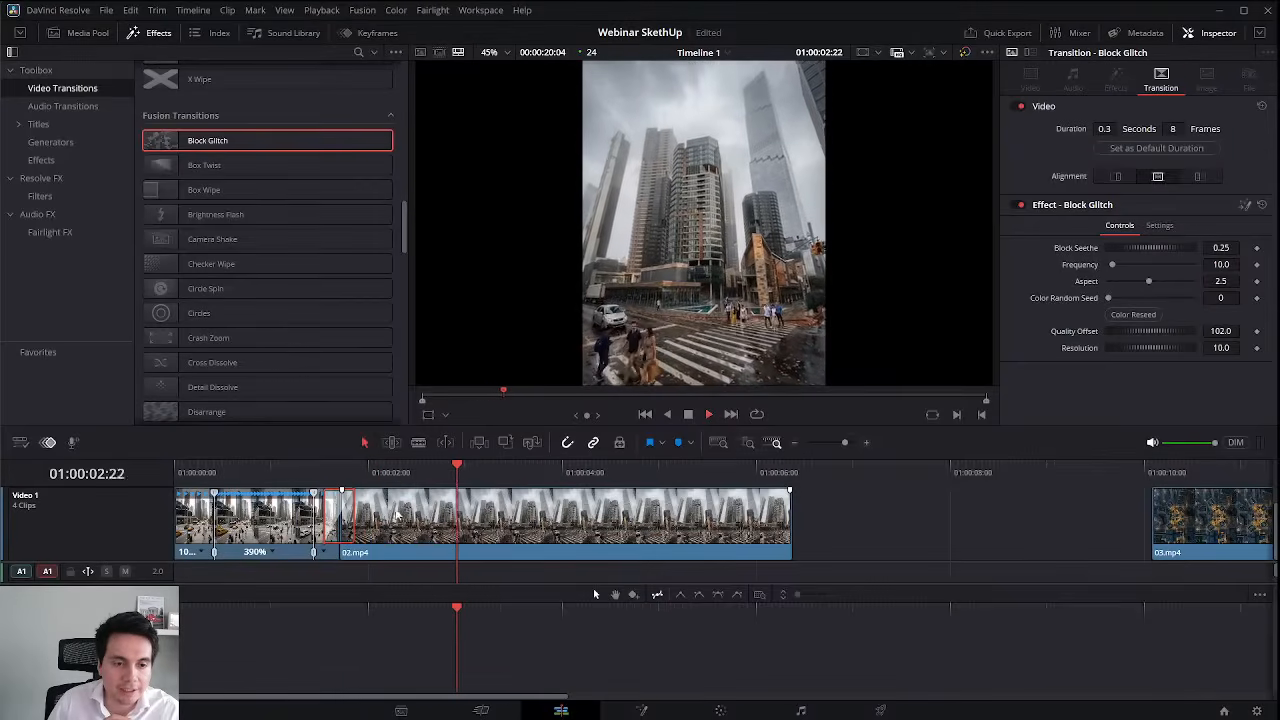
{"action": "left_click", "coordinate": [402, 540]}
{"action": "key", "text": "space"}
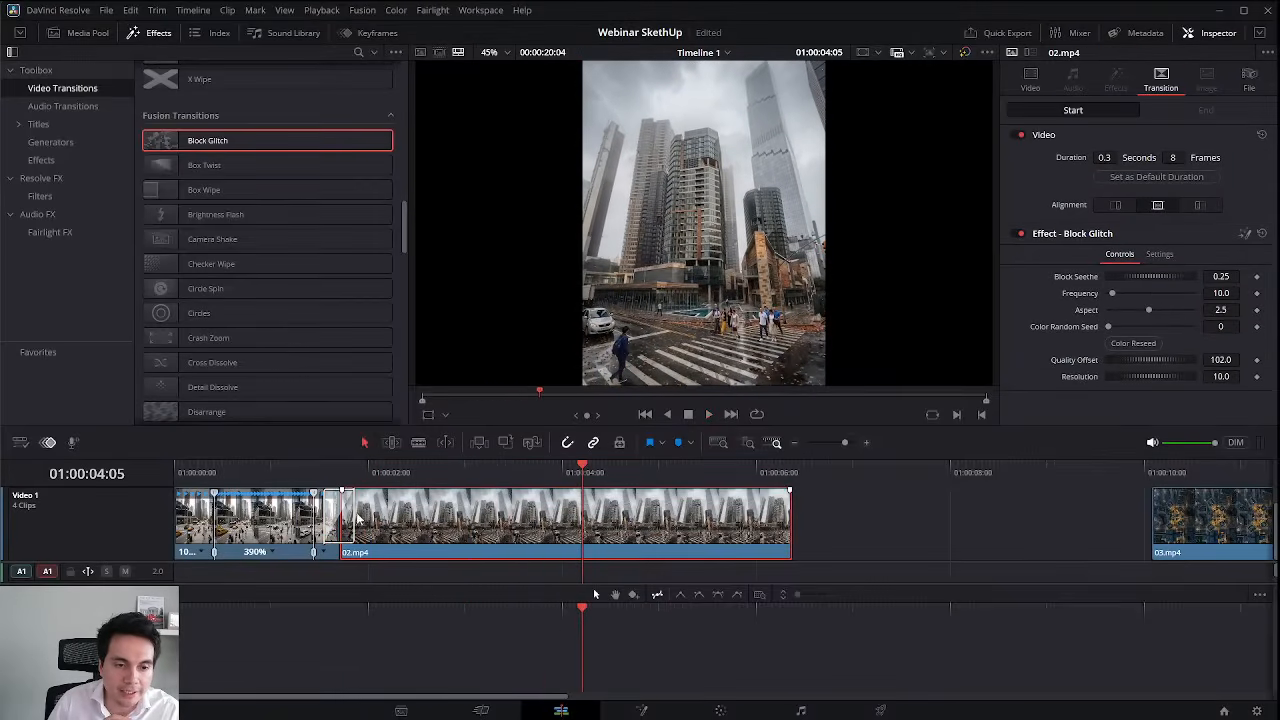
Shorten the 390% segment of 01.mp4, extend the clip's end to about 01:00:02:02, and butt 02.mp4 against it.
{"action": "left_click_drag", "start_coordinate": [357, 516], "coordinate": [446, 553]}
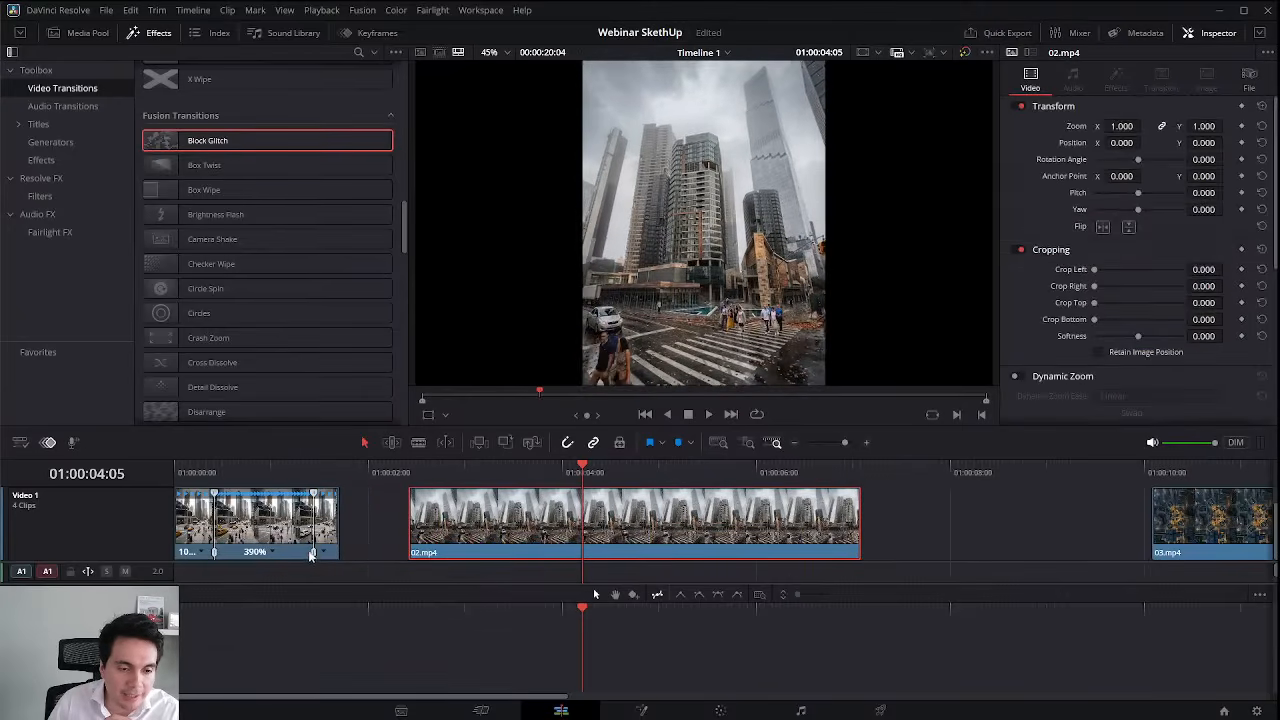
{"action": "left_click_drag", "start_coordinate": [311, 556], "coordinate": [301, 554]}
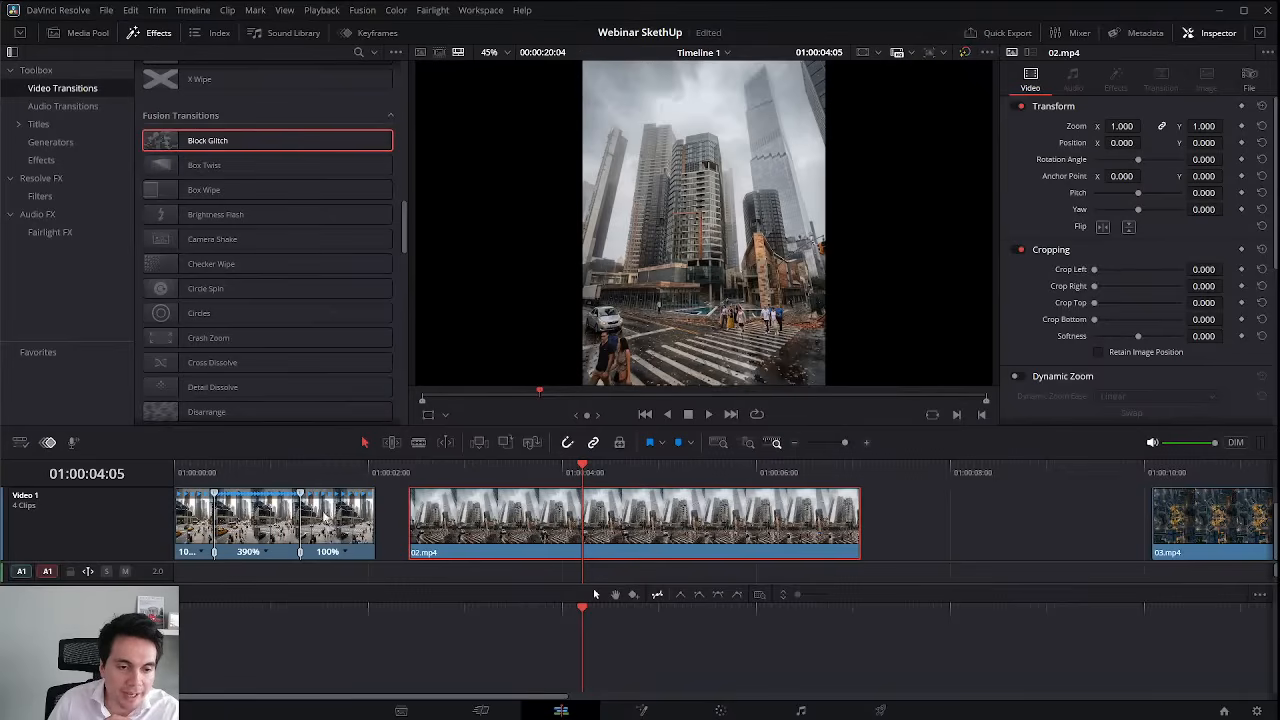
{"action": "left_click_drag", "start_coordinate": [444, 536], "coordinate": [411, 536]}
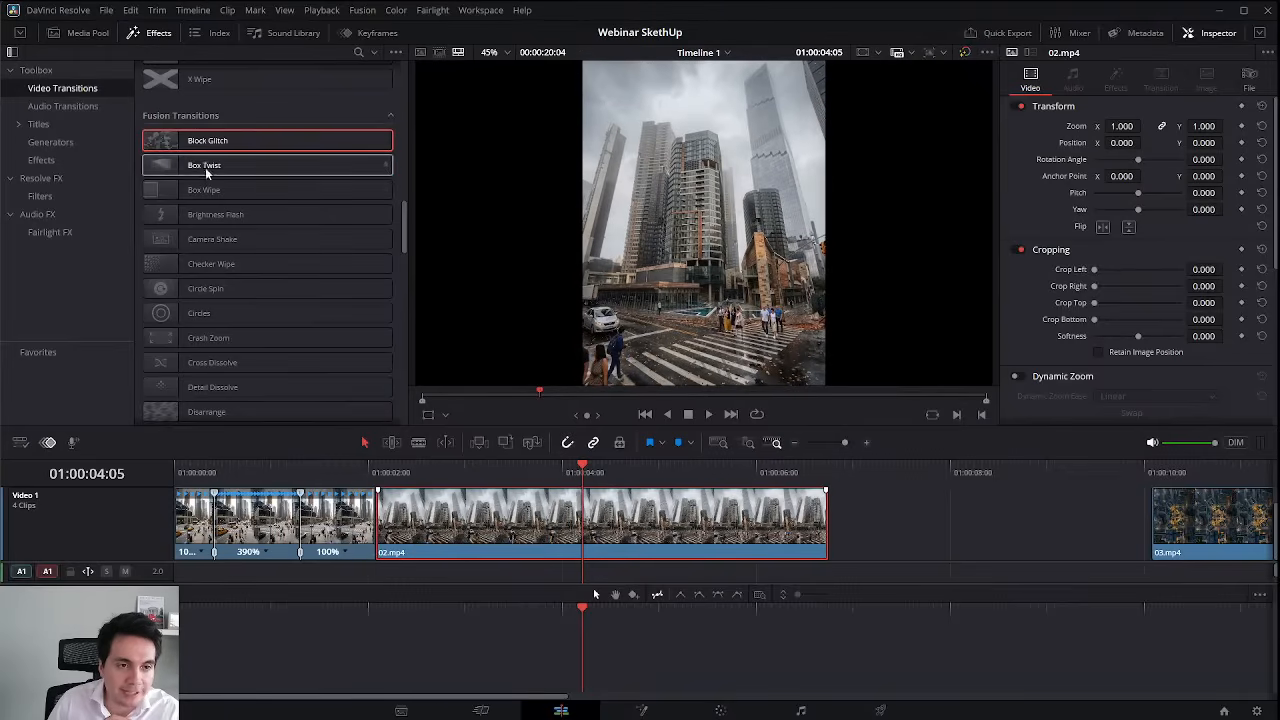
Try Block Glitch at the new cut between 01.mp4 and 02.mp4 and play it back.
{"action": "left_click_drag", "start_coordinate": [210, 143], "coordinate": [376, 518]}
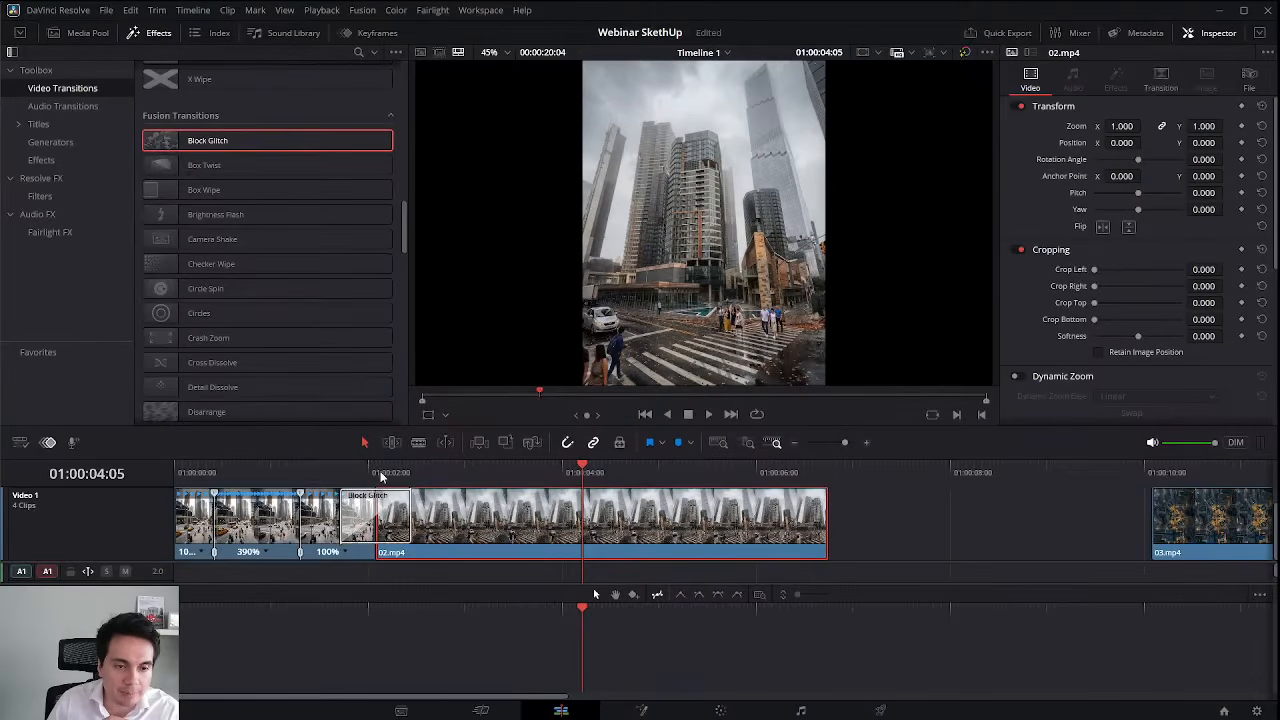
{"action": "left_click", "coordinate": [303, 465]}
{"action": "left_click", "coordinate": [708, 415]}
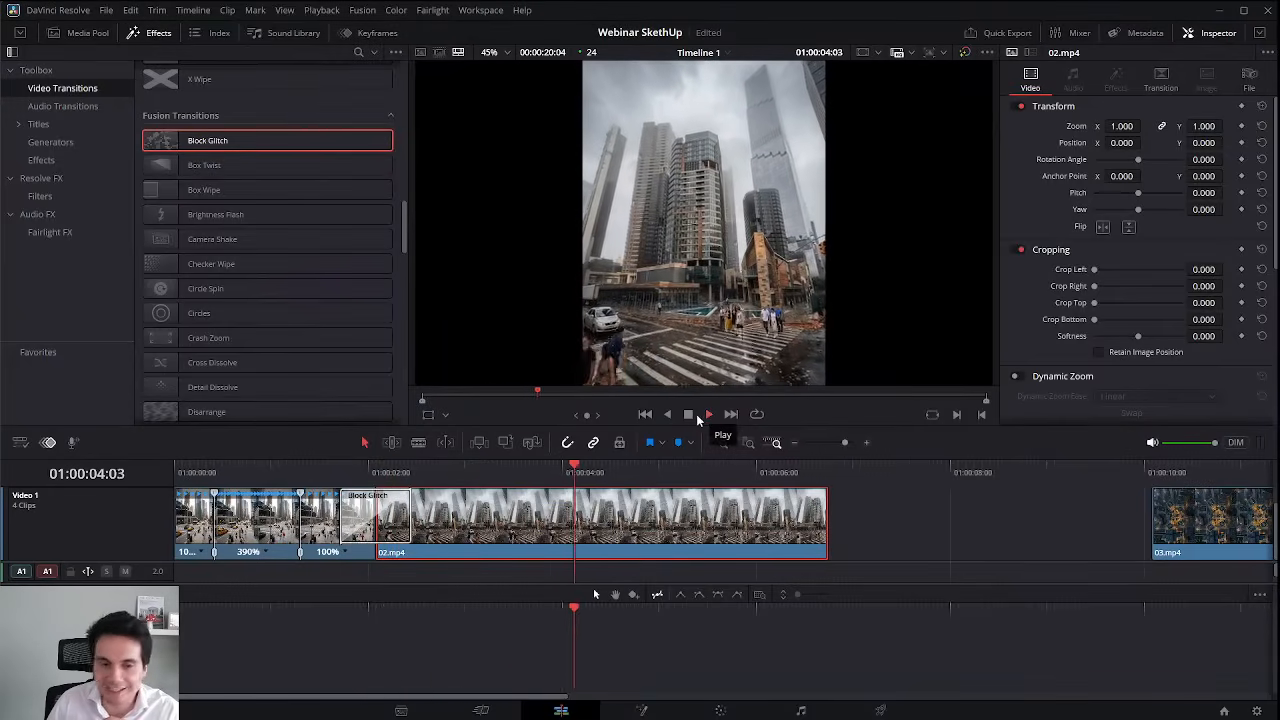
{"action": "left_click", "coordinate": [708, 415]}
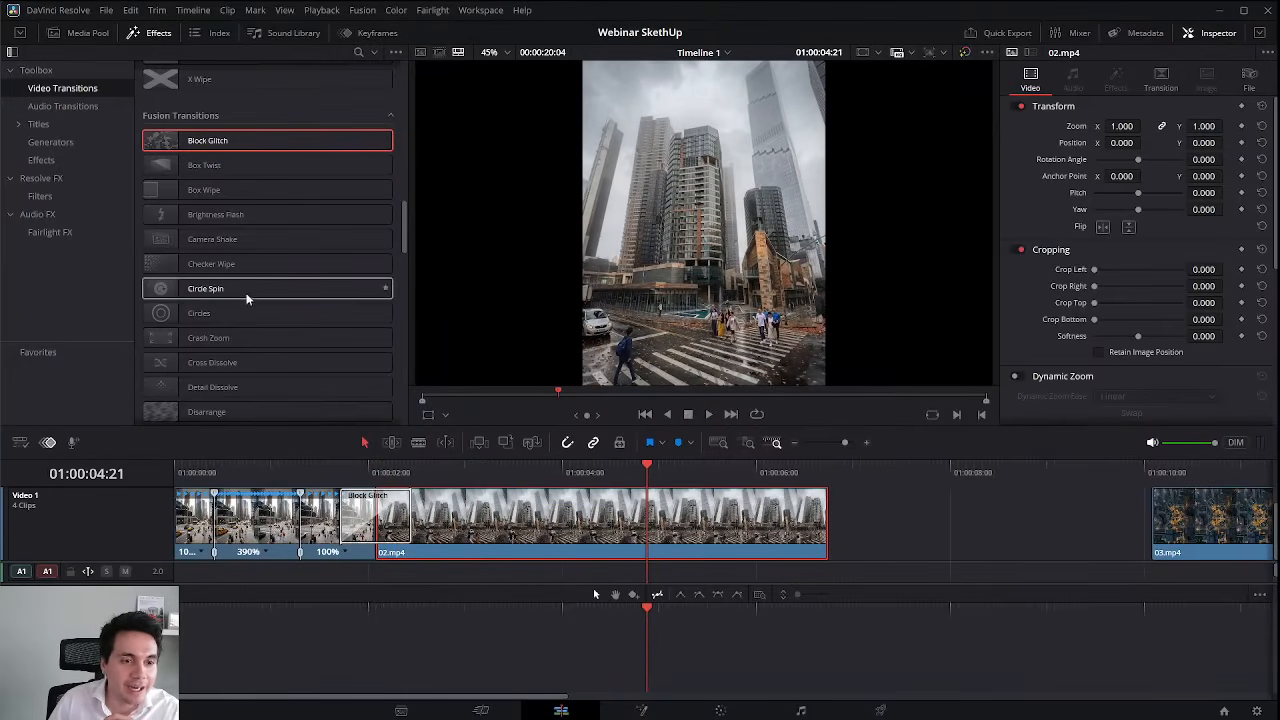
Try replacing the Block Glitch transition with Crash Zoom at the same cut, and delete the transition.
{"action": "left_click_drag", "start_coordinate": [258, 337], "coordinate": [370, 514]}
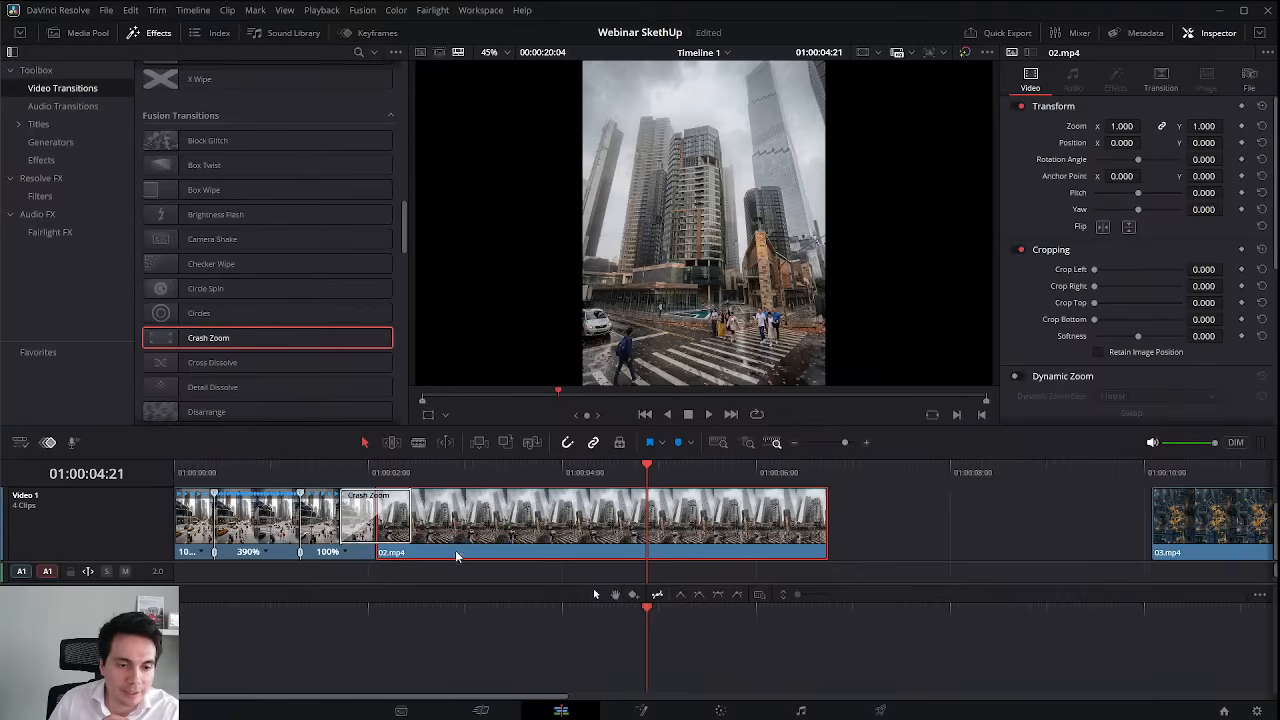
{"action": "left_click", "coordinate": [924, 533]}
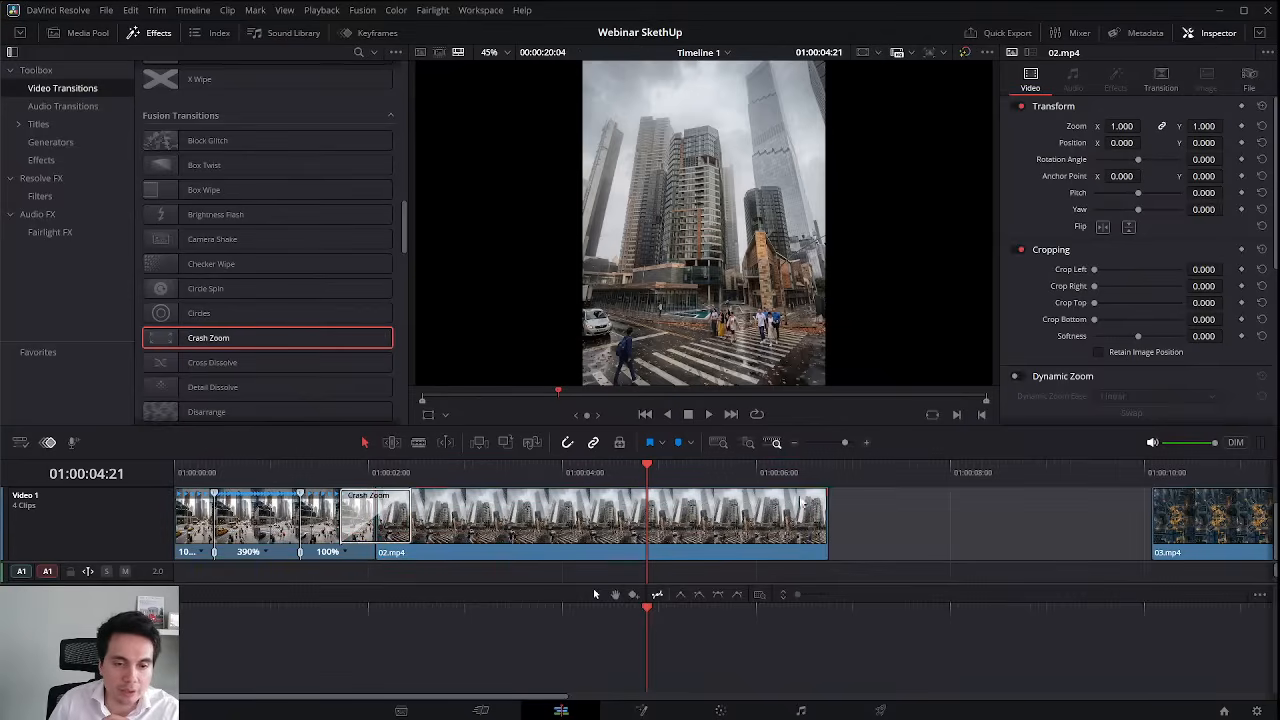
{"action": "left_click", "coordinate": [362, 514]}
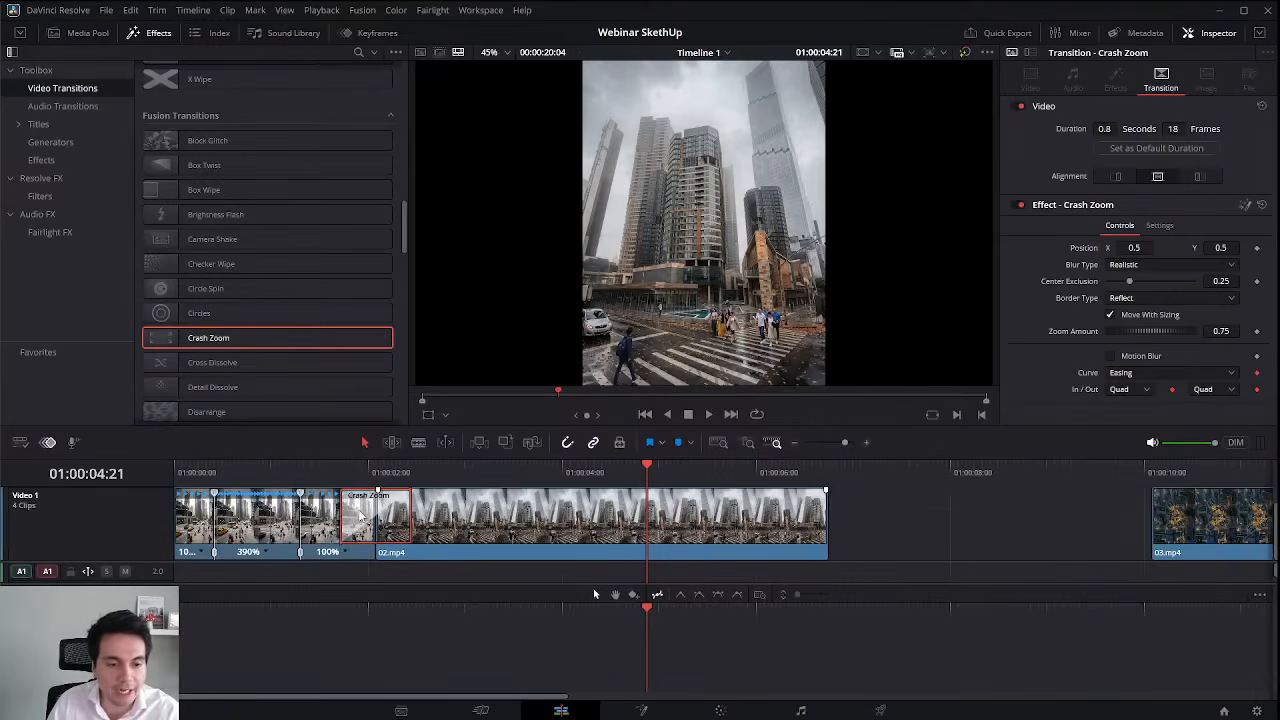
{"action": "key", "text": "Delete"}
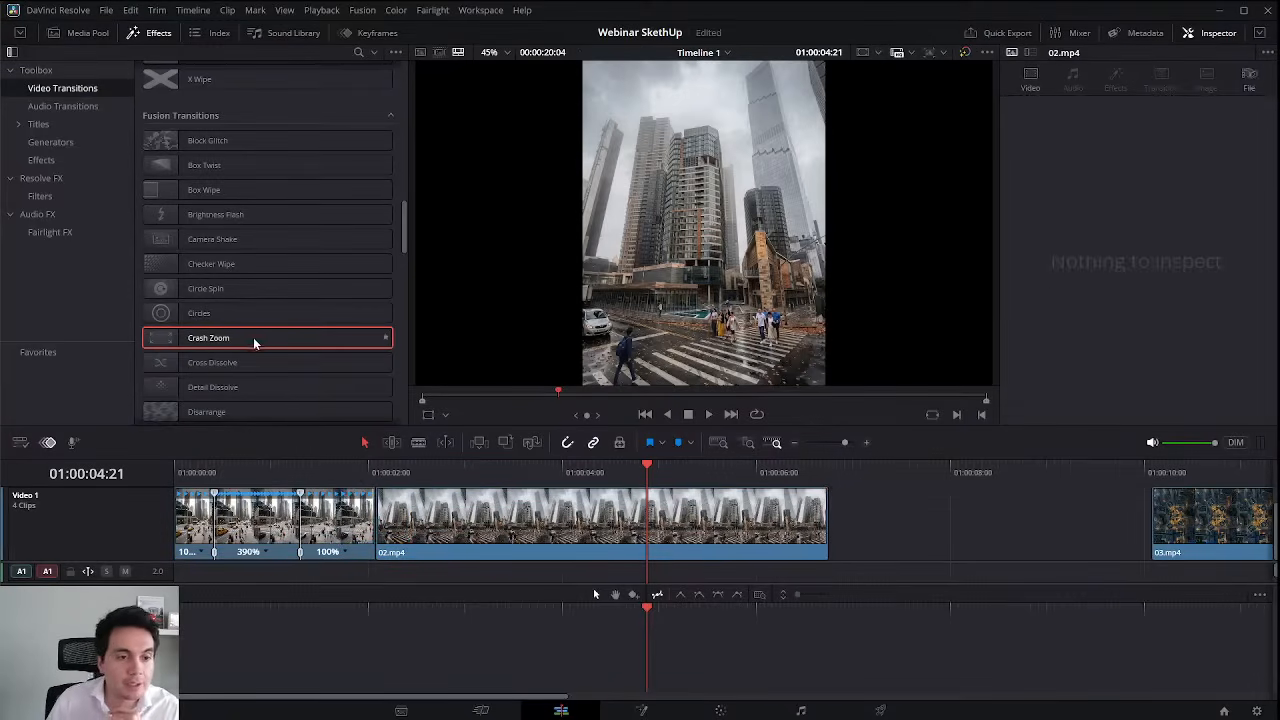
Try Crash Zoom again between 01.mp4 and 02.mp4, preview it across the cut, and remove it.
{"action": "left_click_drag", "start_coordinate": [233, 338], "coordinate": [375, 515]}
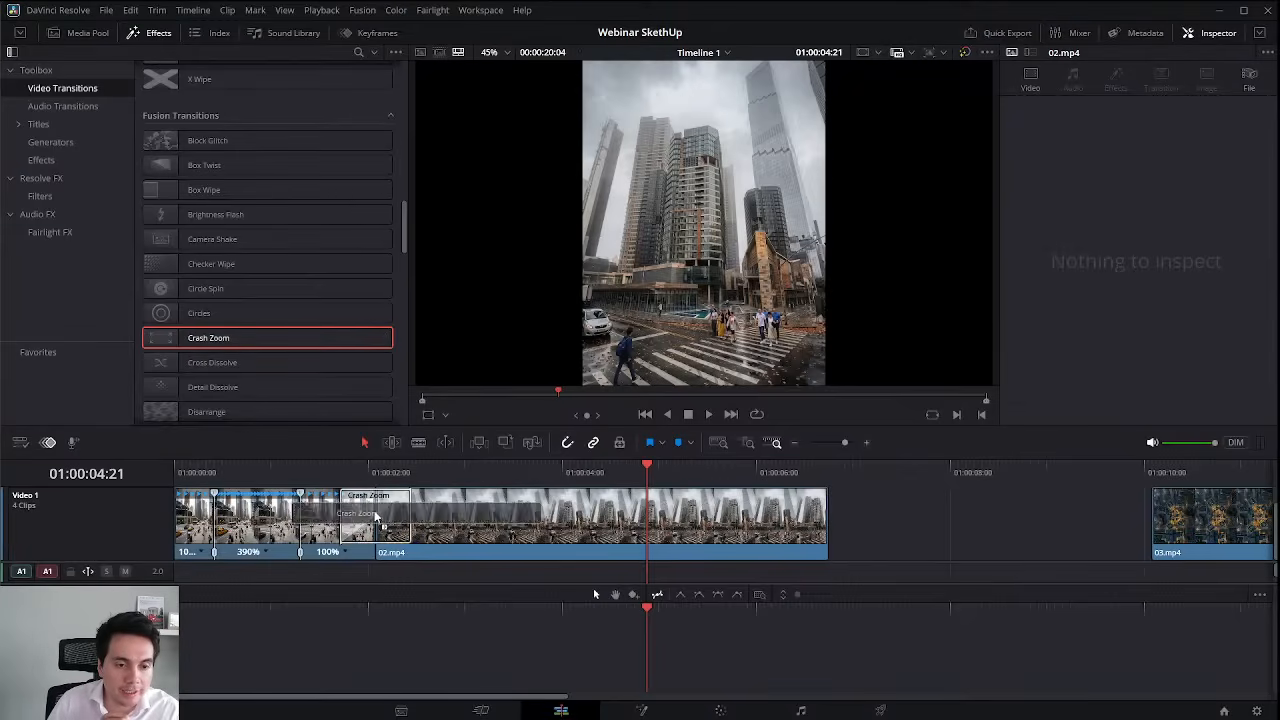
{"action": "left_click", "coordinate": [319, 466]}
{"action": "left_click", "coordinate": [708, 415]}
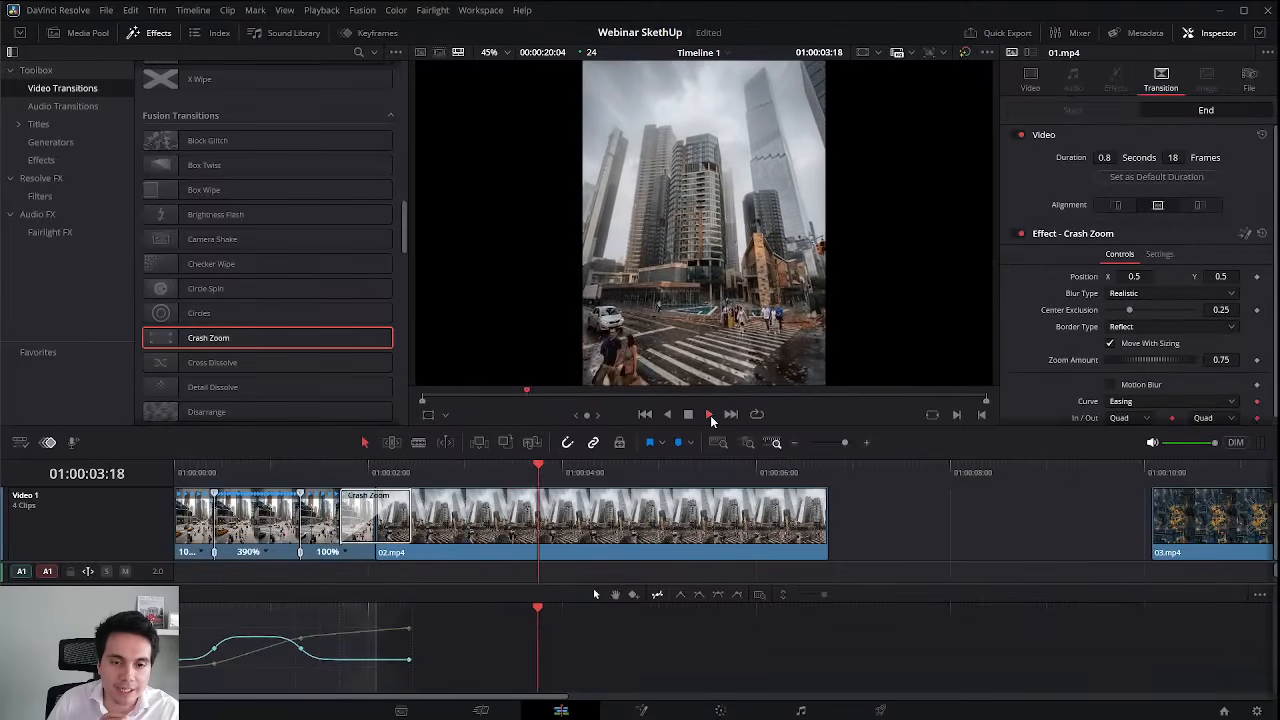
{"action": "left_click", "coordinate": [412, 470]}
{"action": "left_click", "coordinate": [333, 466]}
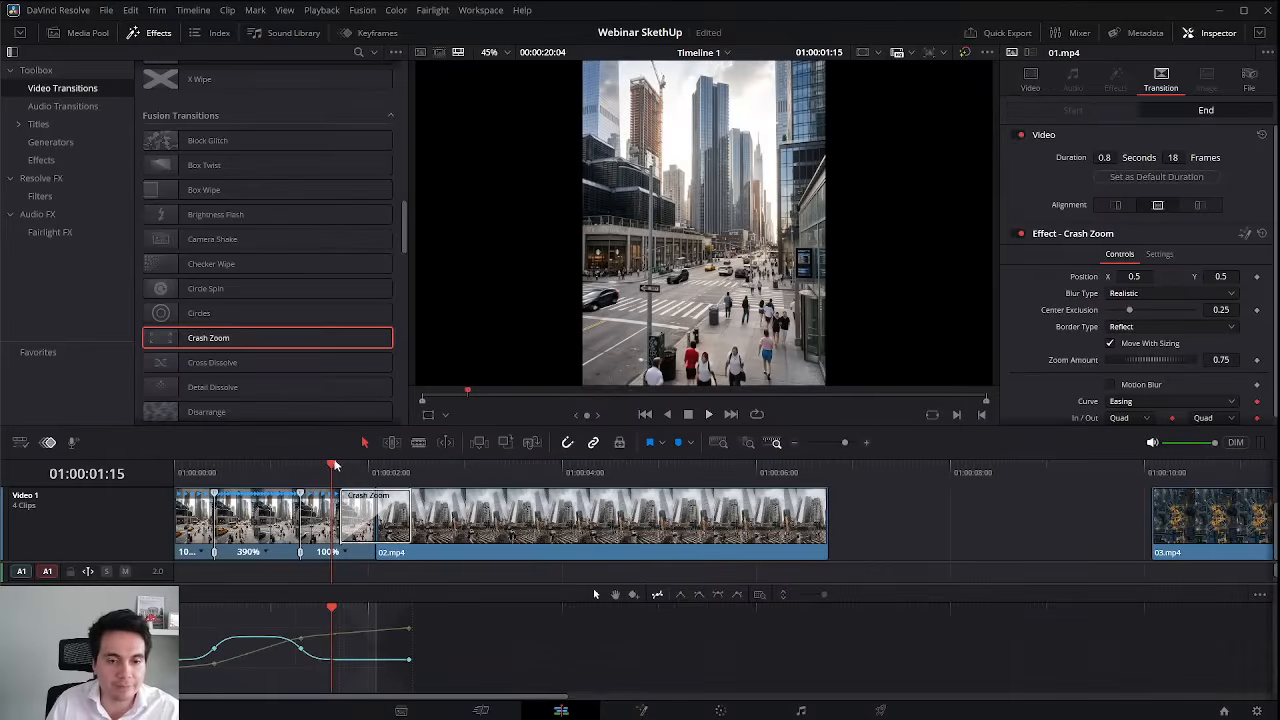
{"action": "left_click_drag", "start_coordinate": [340, 468], "coordinate": [396, 468]}
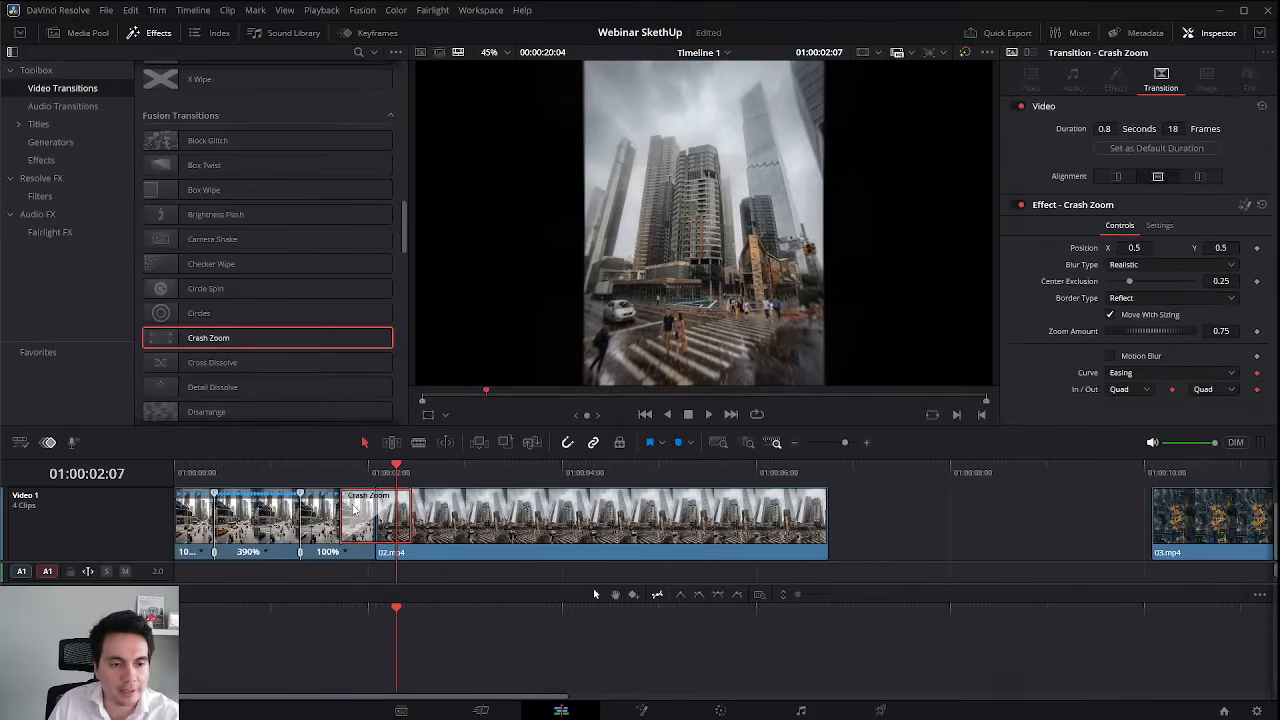
{"action": "key", "text": "Delete"}
Browse the Fusion video transitions for an alternative to use between 01.mp4 and 02.mp4.
{"action": "scroll", "coordinate": [286, 366], "scroll_direction": "down", "scroll_amount": 2}
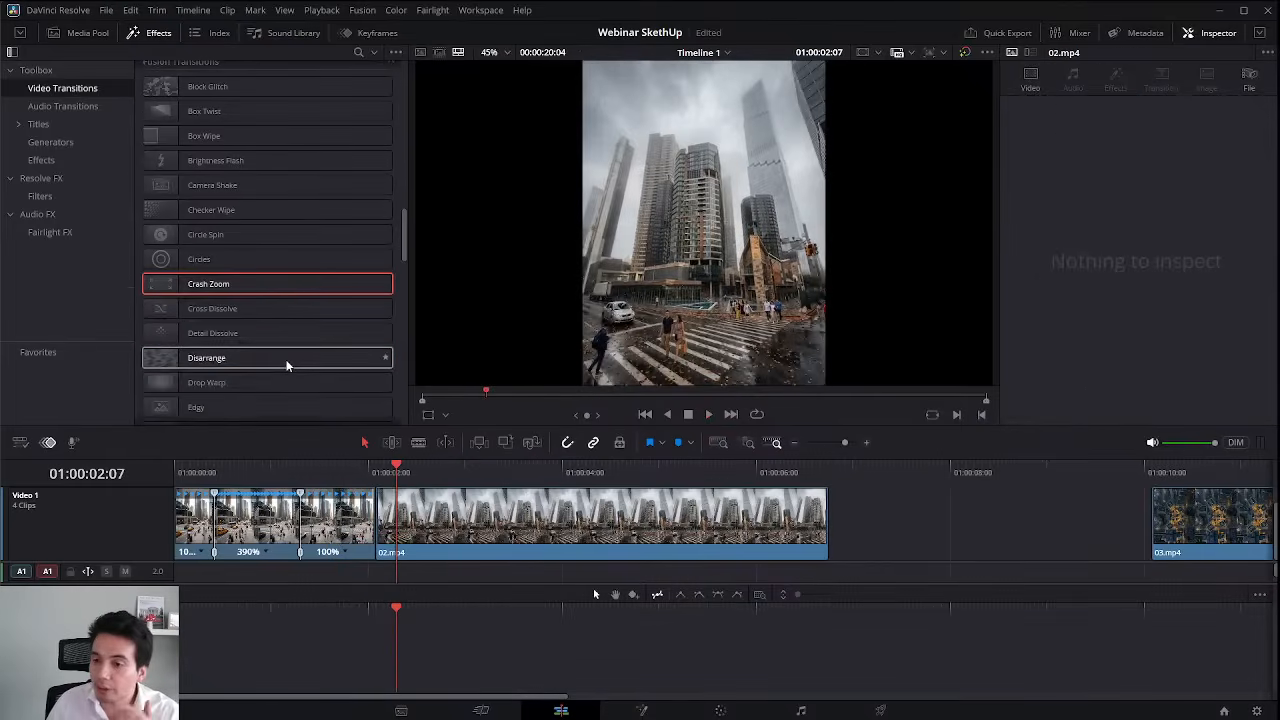
{"action": "scroll", "coordinate": [296, 357], "scroll_direction": "down", "scroll_amount": 15}
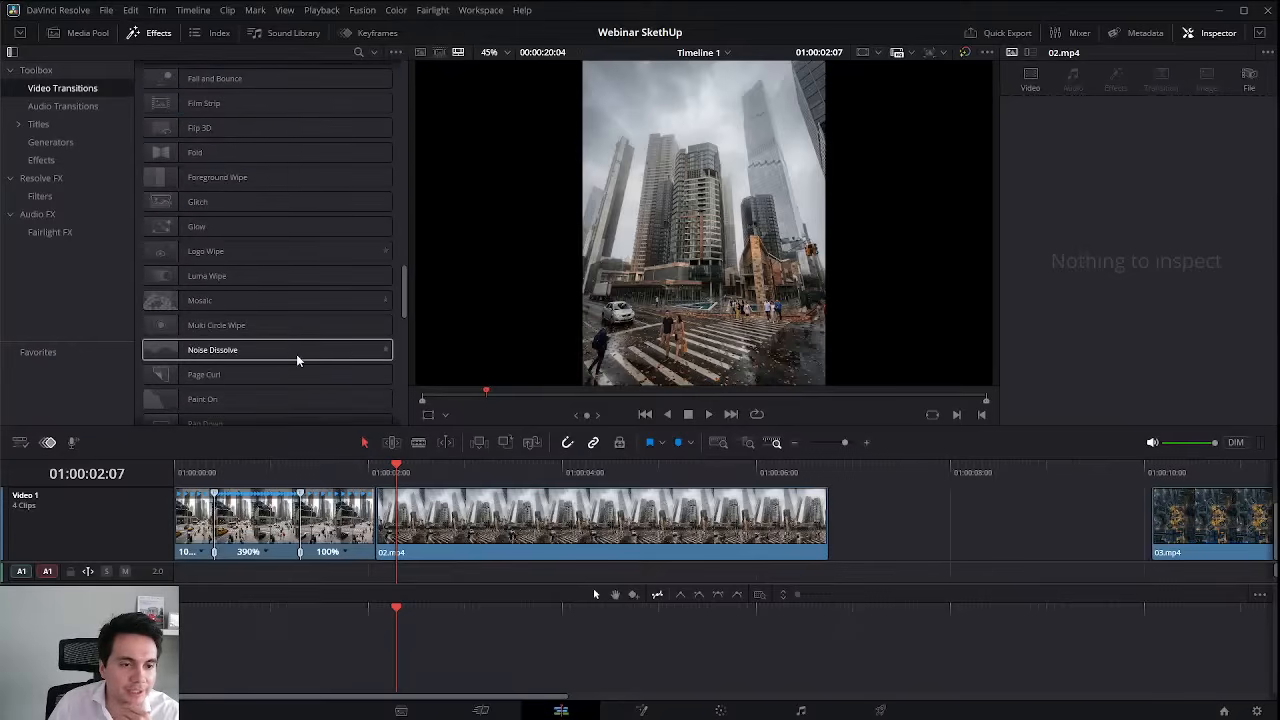
{"action": "scroll", "coordinate": [296, 354], "scroll_direction": "up", "scroll_amount": 4}
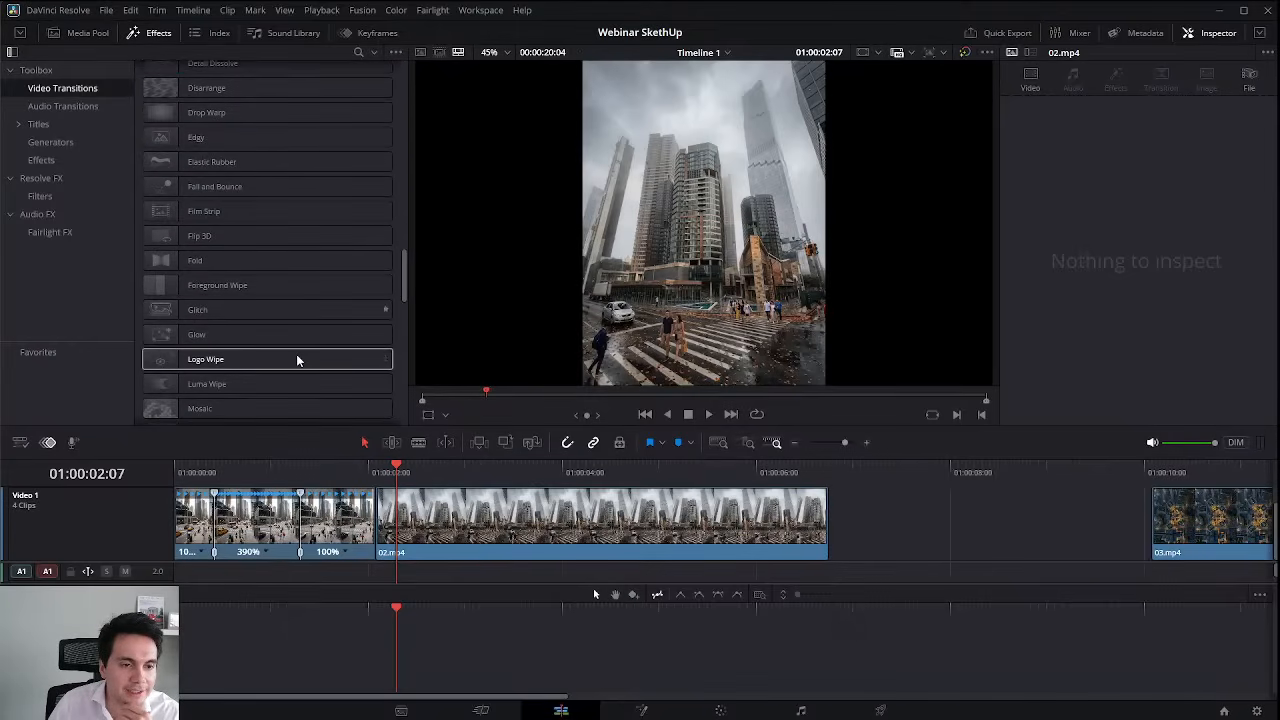
{"action": "scroll", "coordinate": [296, 354], "scroll_direction": "down", "scroll_amount": 6}
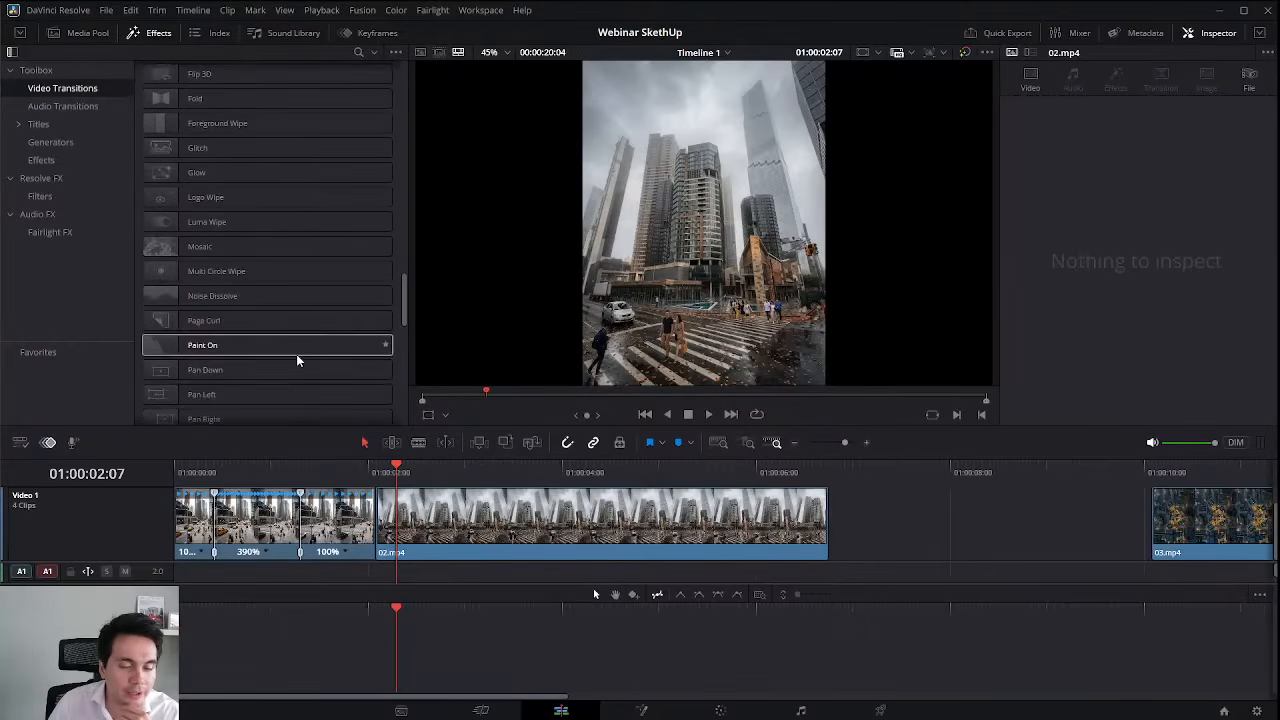
{"action": "scroll", "coordinate": [296, 360], "scroll_direction": "down", "scroll_amount": 14}
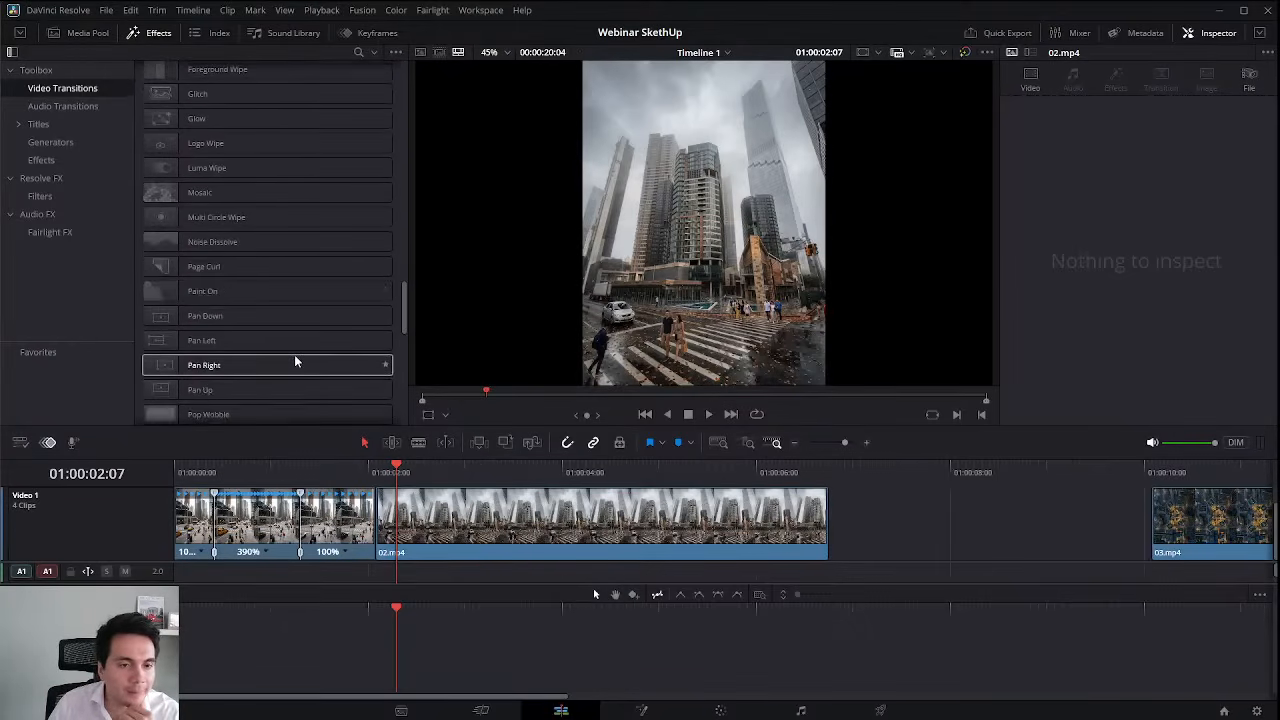
{"action": "scroll", "coordinate": [295, 361], "scroll_direction": "down", "scroll_amount": 2}
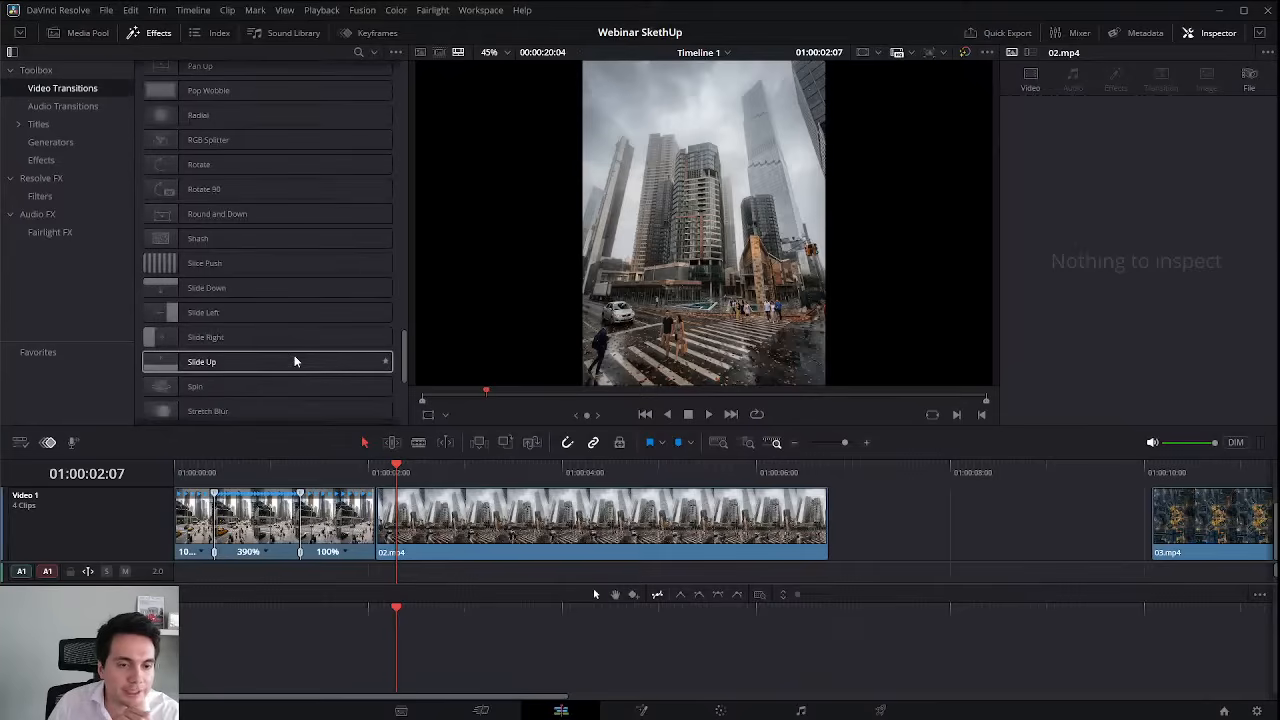
{"action": "scroll", "coordinate": [295, 358], "scroll_direction": "down", "scroll_amount": 4}
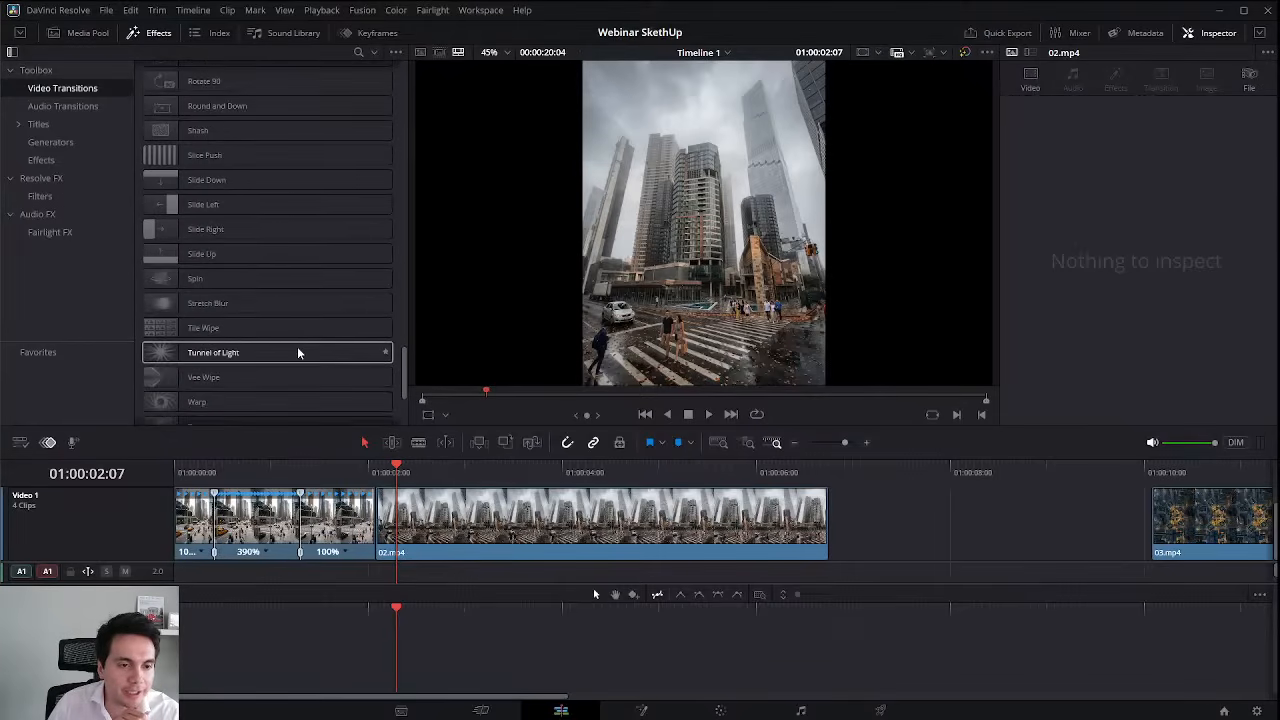
{"action": "scroll", "coordinate": [297, 352], "scroll_direction": "down", "scroll_amount": 2}
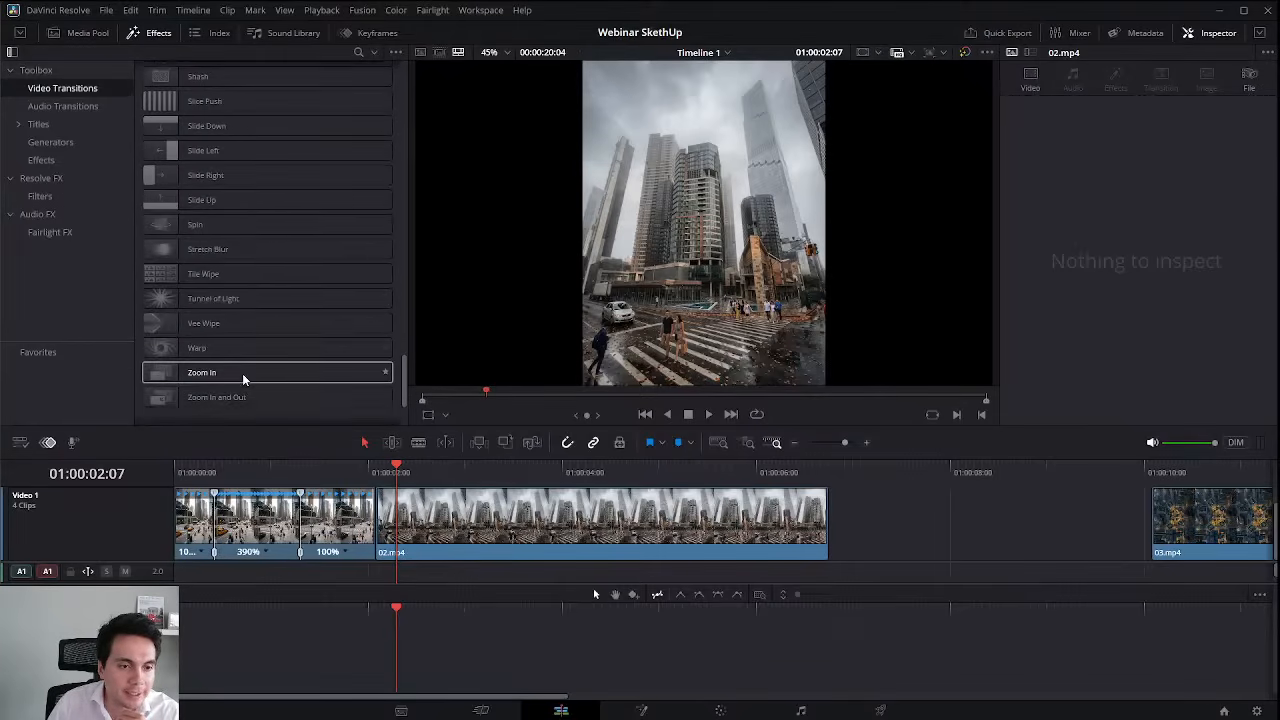
{"action": "scroll", "coordinate": [264, 348], "scroll_direction": "up", "scroll_amount": 8}
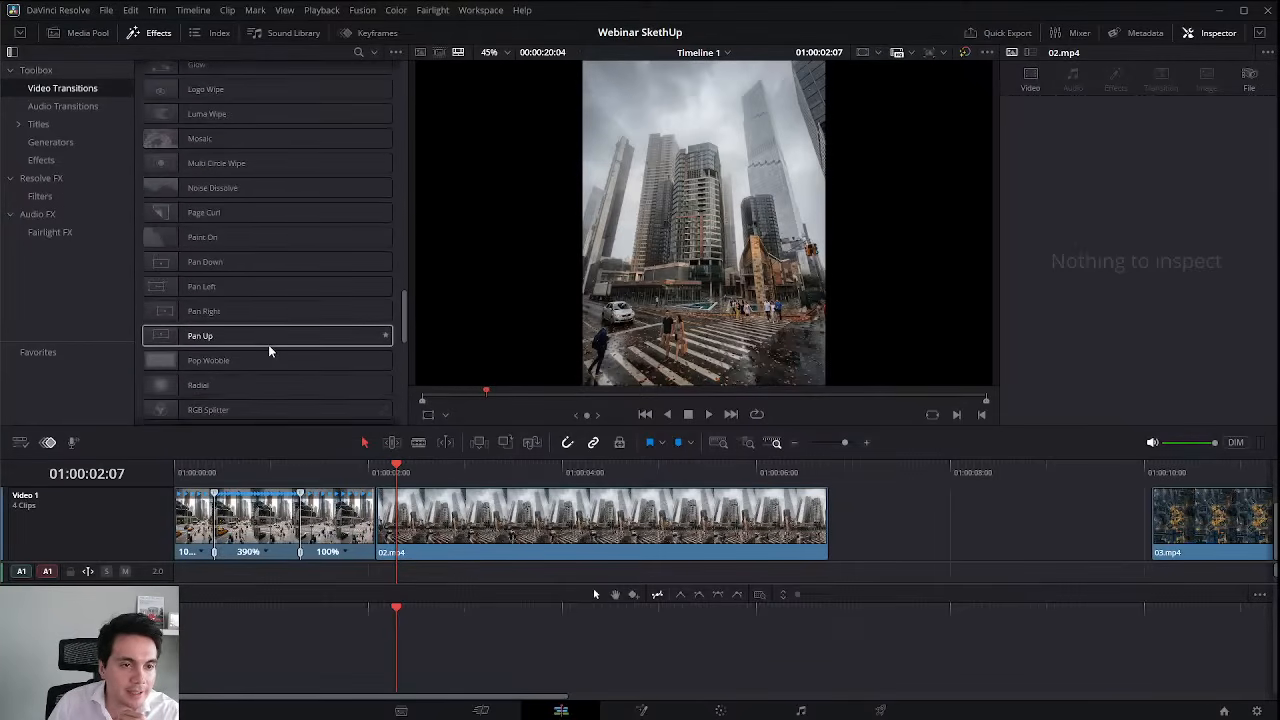
{"action": "scroll", "coordinate": [270, 335], "scroll_direction": "down", "scroll_amount": 10}
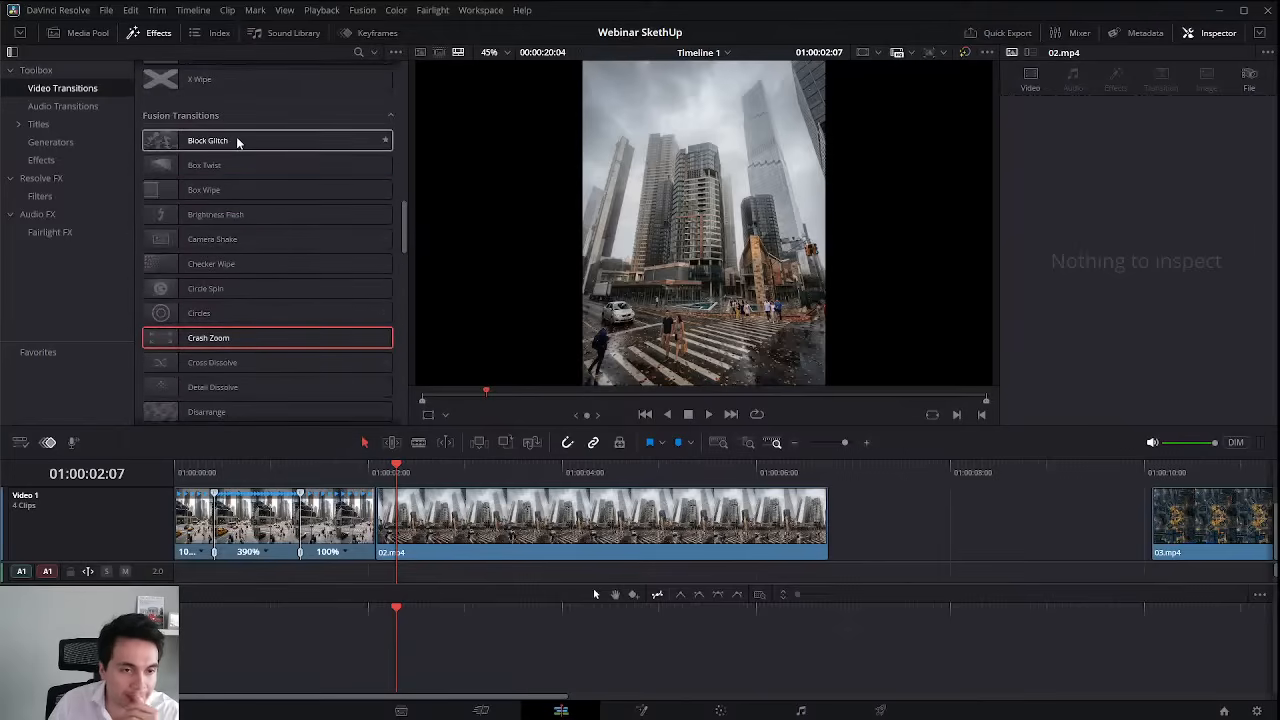
{"action": "scroll", "coordinate": [280, 260], "scroll_direction": "down", "scroll_amount": 1}
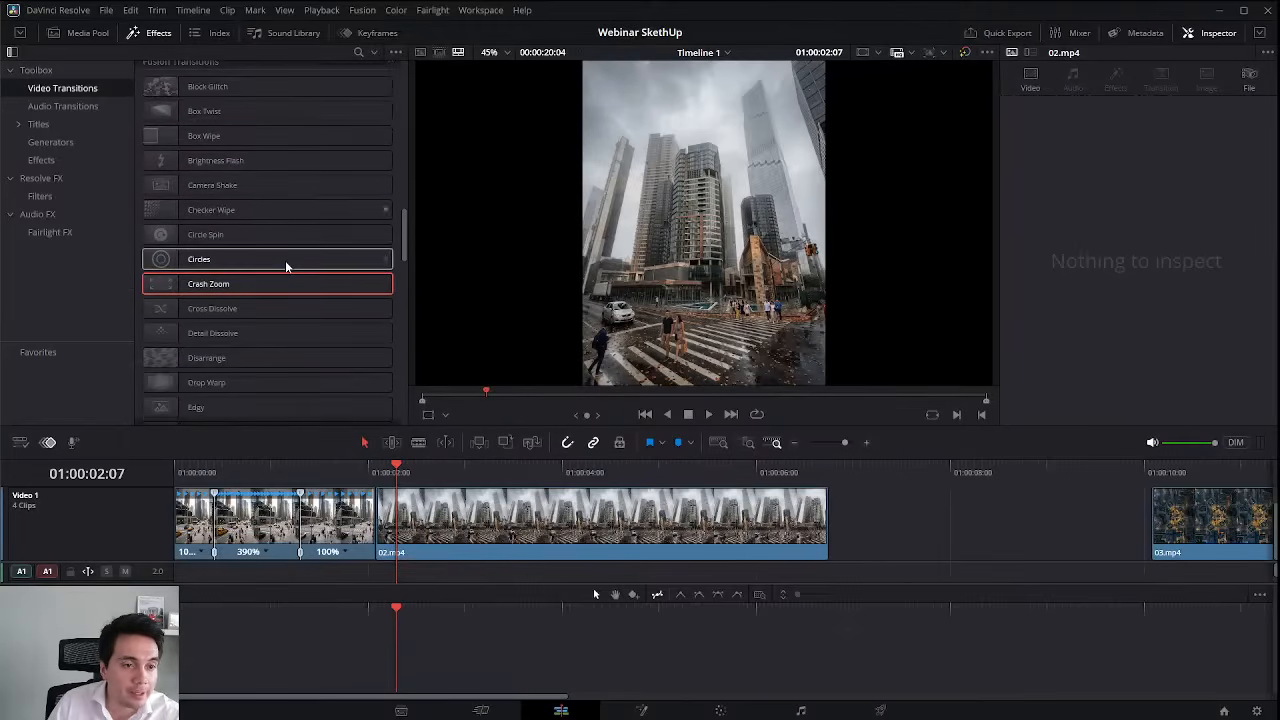
Apply the Cross Dissolve Fusion transition at the cut between 01.mp4 and 02.mp4 and play it back.
{"action": "left_click_drag", "start_coordinate": [232, 312], "coordinate": [388, 488]}
{"action": "left_click", "coordinate": [337, 472]}
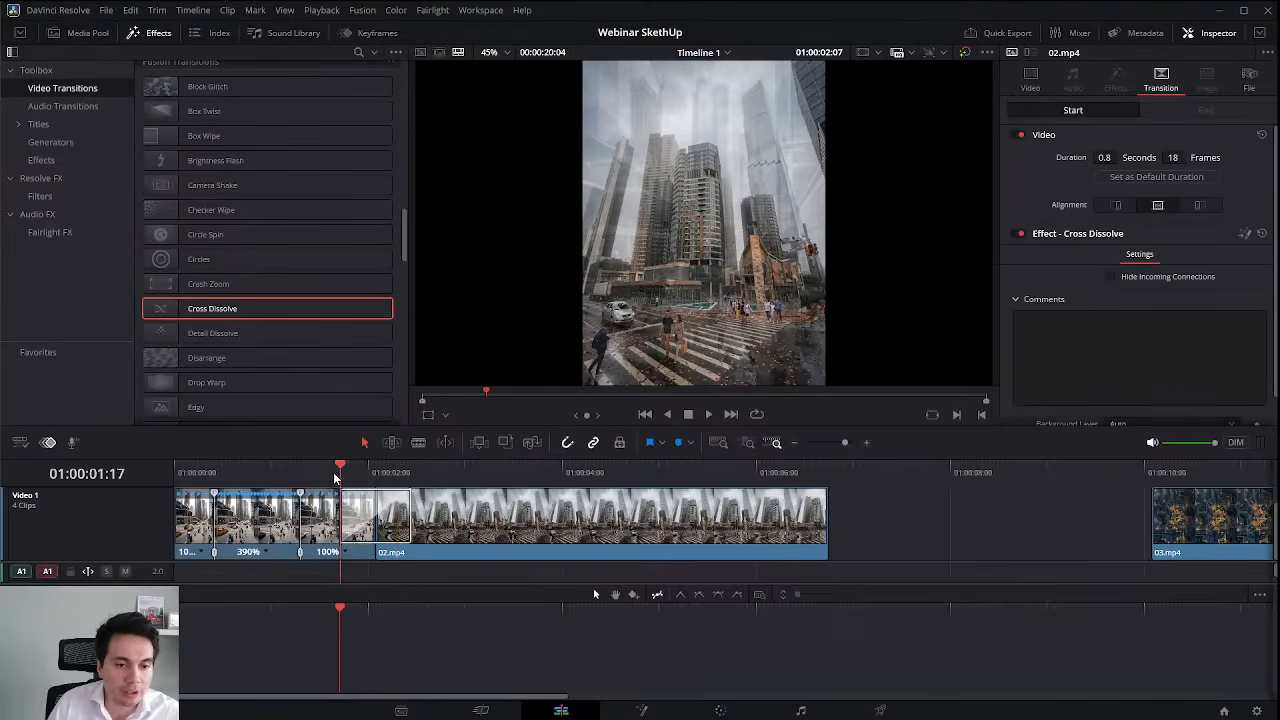
{"action": "key", "text": "space"}
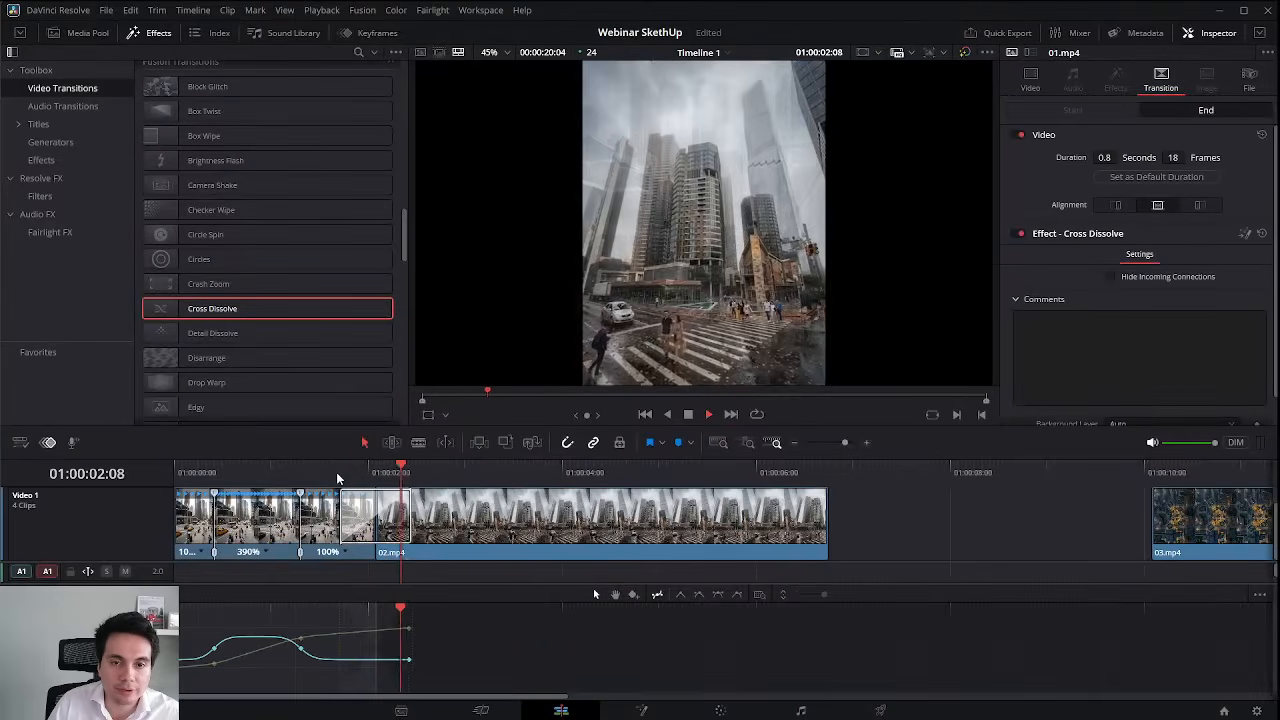
Try Detail Dissolve in place of Cross Dissolve between 01.mp4 and 02.mp4, play it back, and delete the transition.
{"action": "key", "text": "space"}
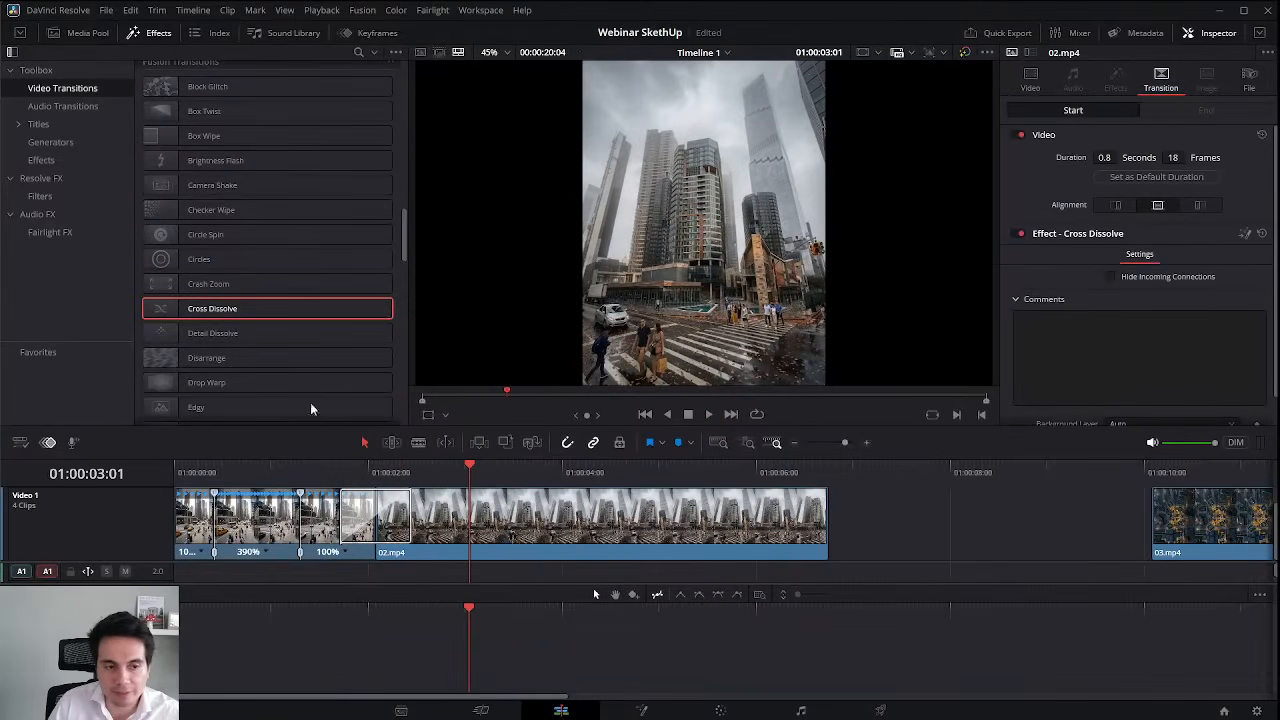
{"action": "left_click_drag", "start_coordinate": [262, 334], "coordinate": [380, 505]}
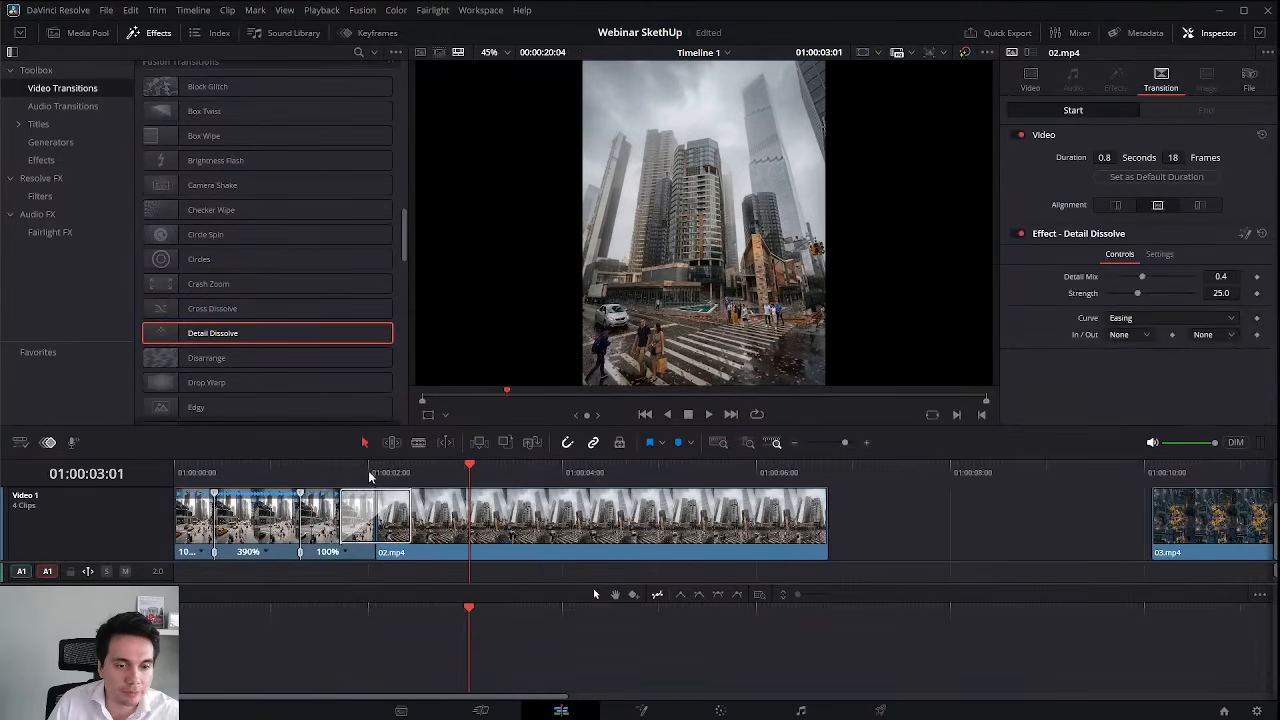
{"action": "left_click", "coordinate": [337, 472]}
{"action": "key", "text": "space"}
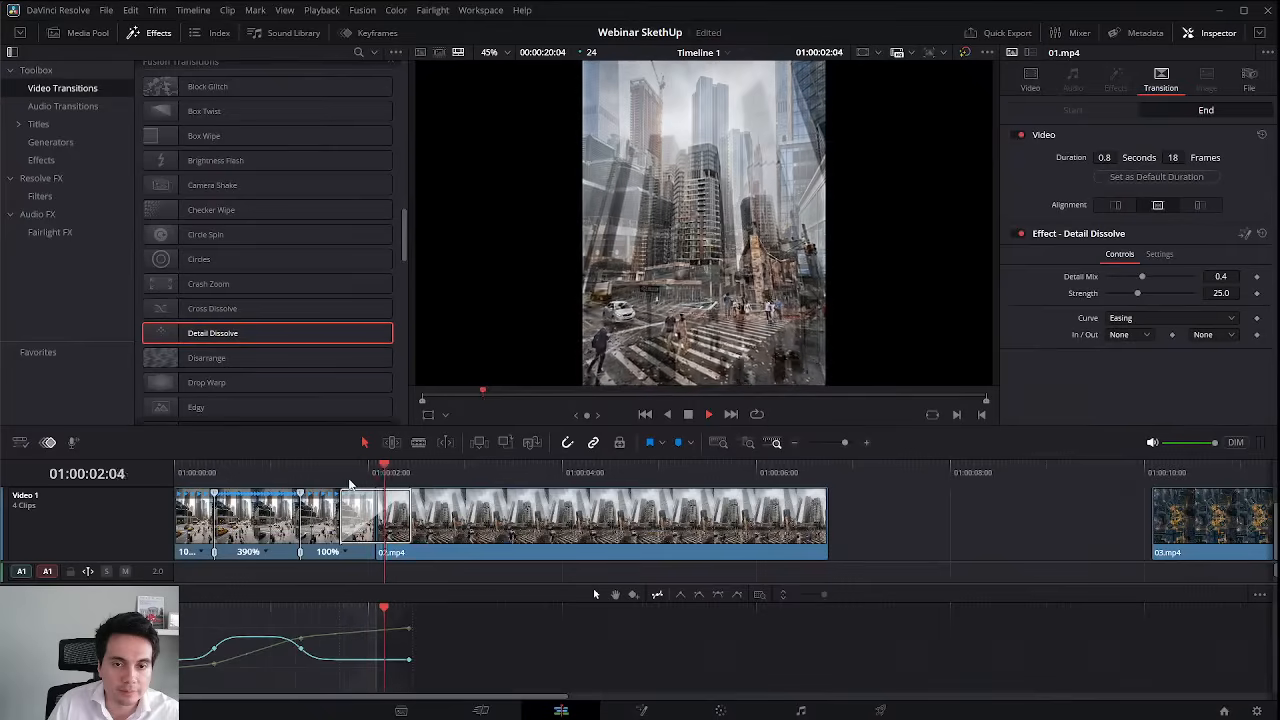
{"action": "key", "text": "space"}
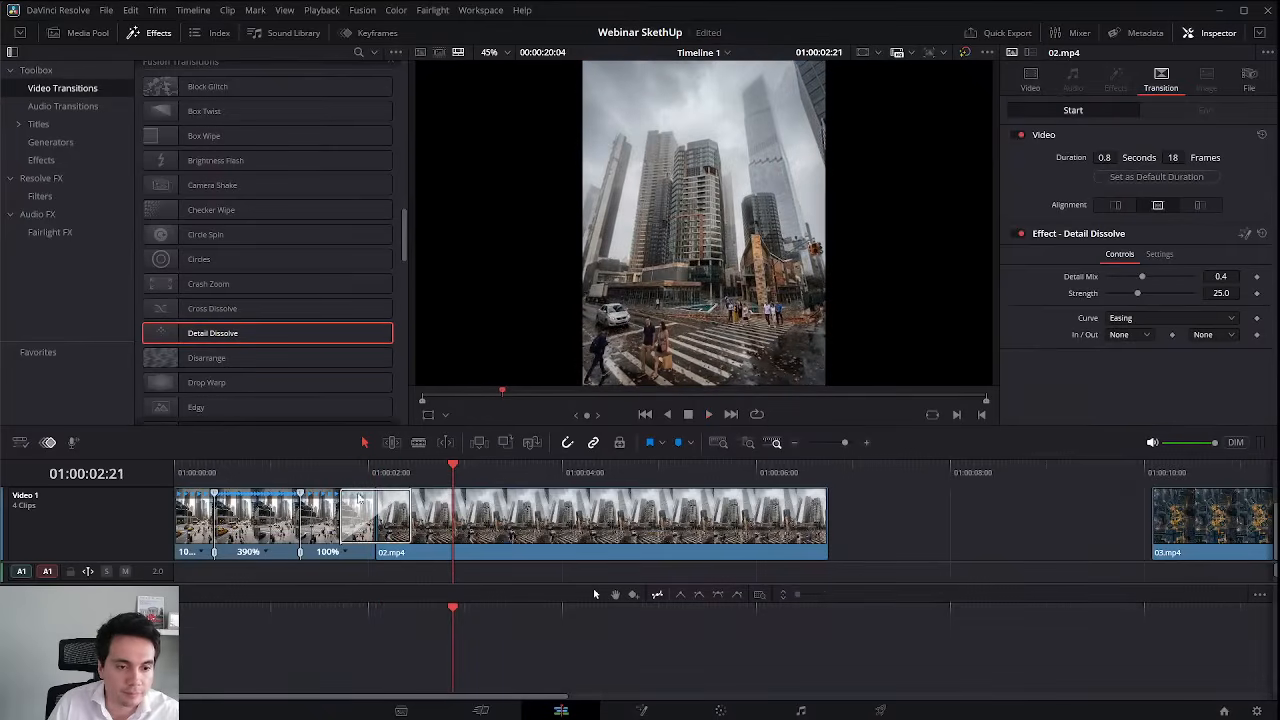
{"action": "left_click", "coordinate": [362, 527]}
{"action": "key", "text": "Delete"}
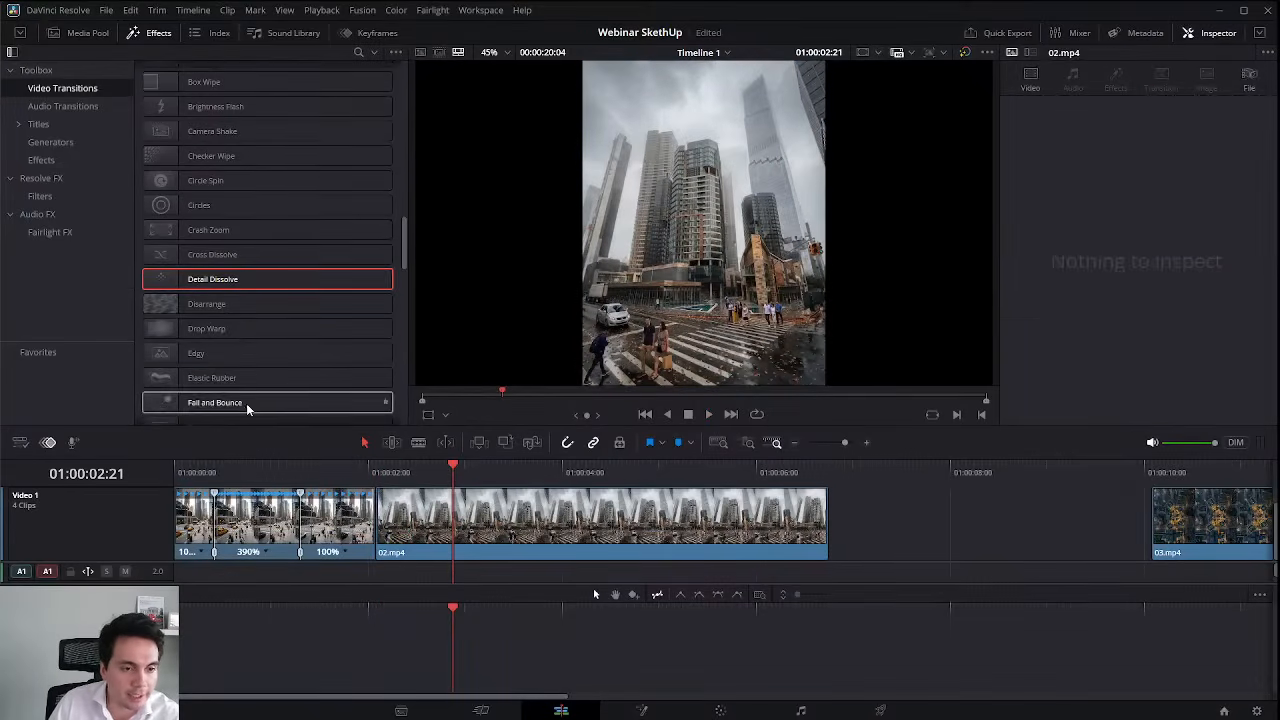
Try the Glitch Fusion transition at the cut between 01.mp4 and 02.mp4, preview it, and remove it.
{"action": "scroll", "coordinate": [255, 403], "scroll_direction": "down", "scroll_amount": 2}
{"action": "scroll", "coordinate": [261, 403], "scroll_direction": "down", "scroll_amount": 2}
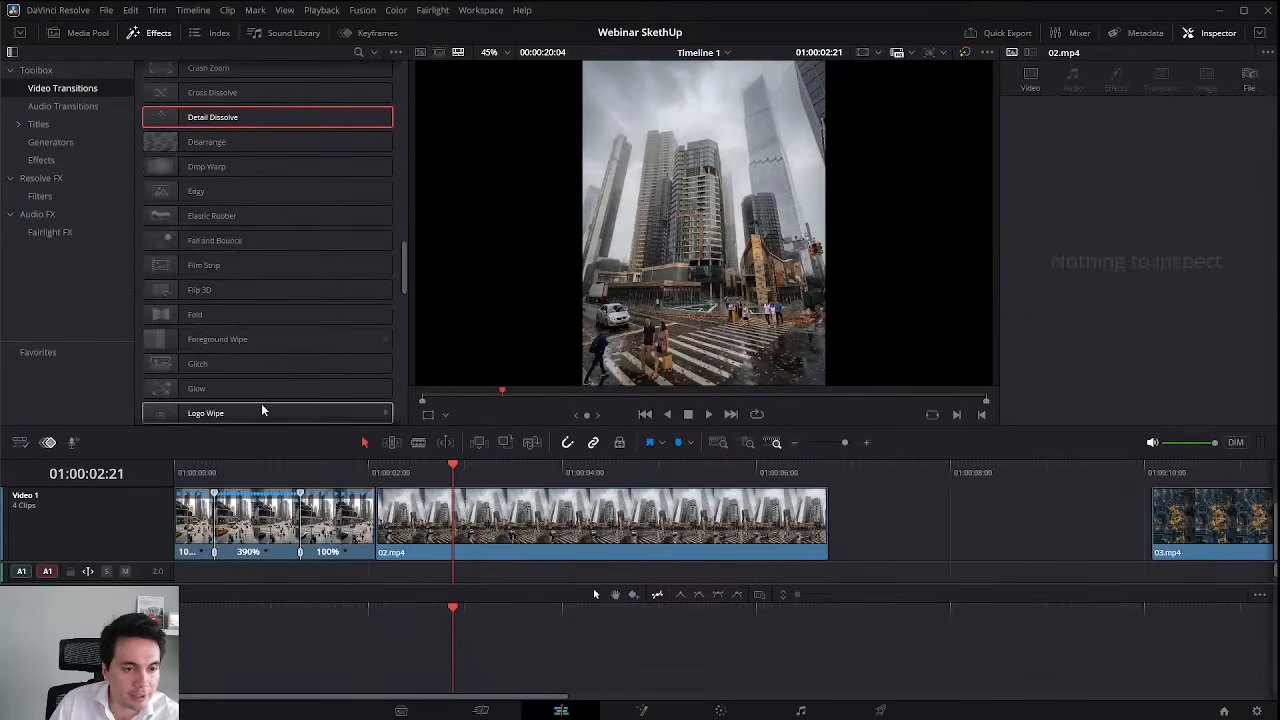
{"action": "left_click", "coordinate": [243, 390]}
{"action": "left_click_drag", "start_coordinate": [243, 378], "coordinate": [370, 512]}
{"action": "left_click", "coordinate": [320, 470]}
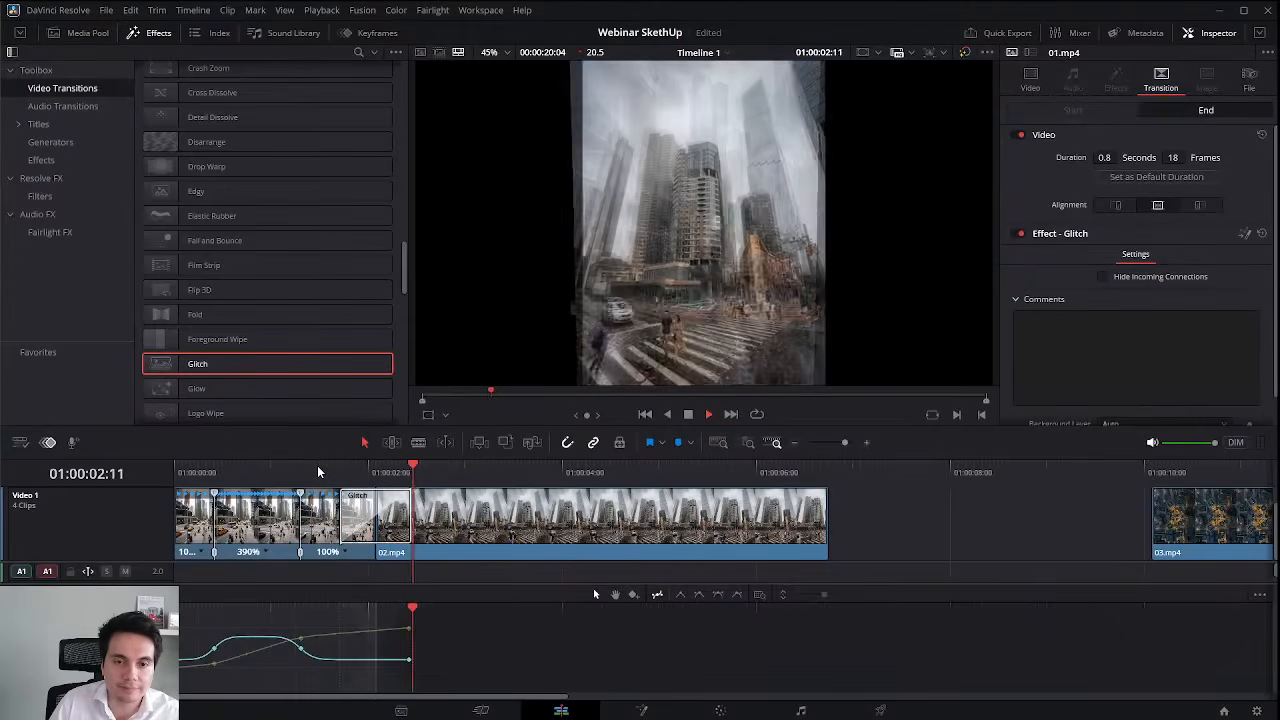
{"action": "key", "text": "space"}
Apply the Block Glitch Fusion transition at the cut between 01.mp4 and 02.mp4 and play it back.
{"action": "scroll", "coordinate": [273, 246], "scroll_direction": "down", "scroll_amount": 10}
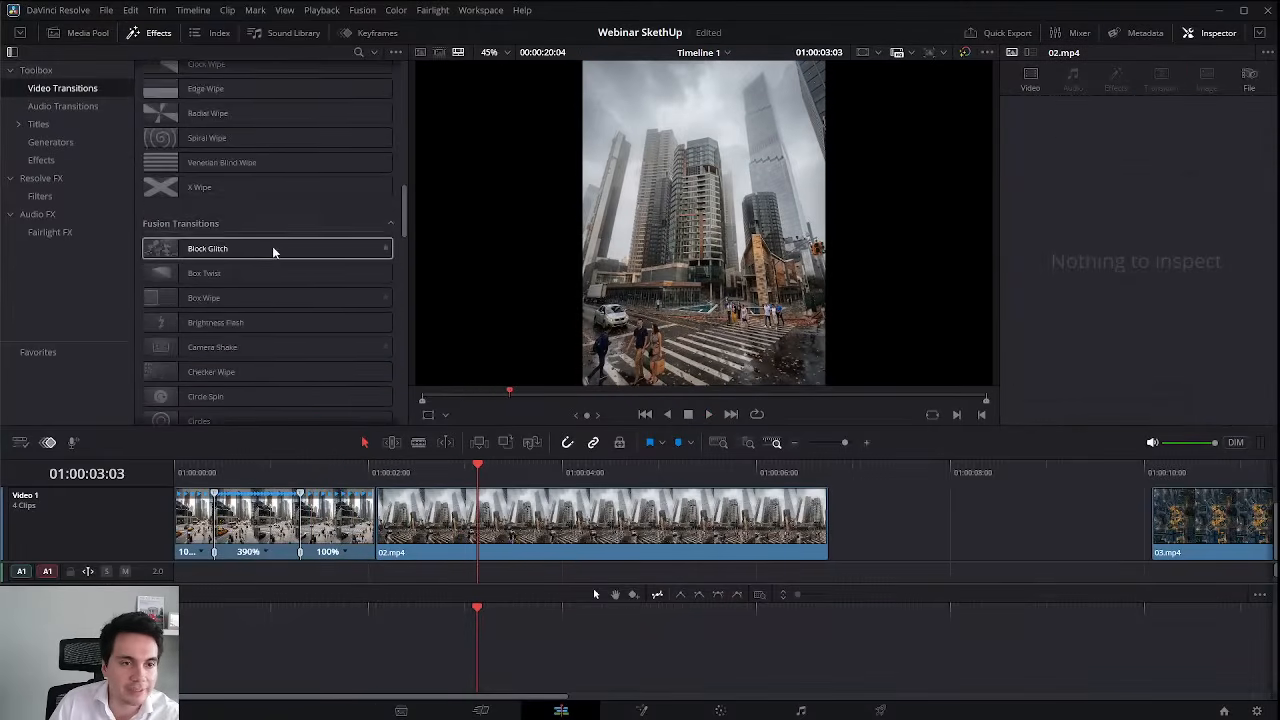
{"action": "left_click_drag", "start_coordinate": [237, 249], "coordinate": [381, 508]}
{"action": "left_click", "coordinate": [322, 471]}
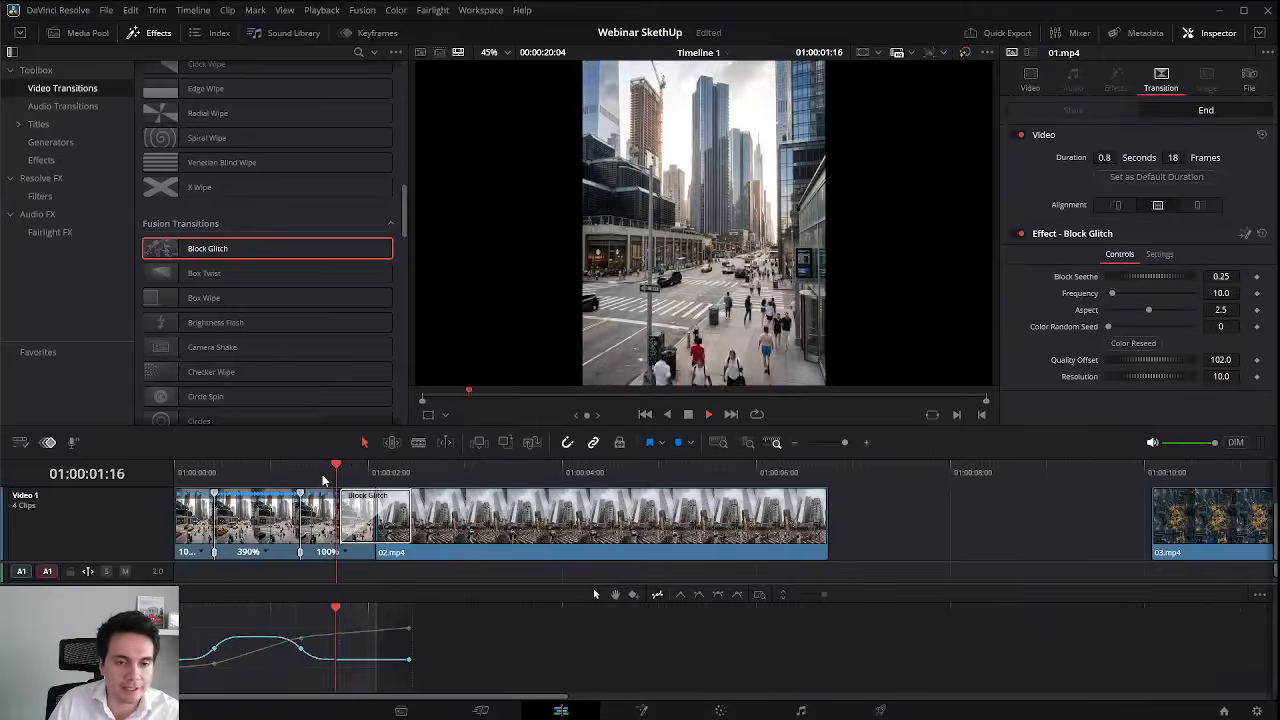
{"action": "key", "text": "space"}
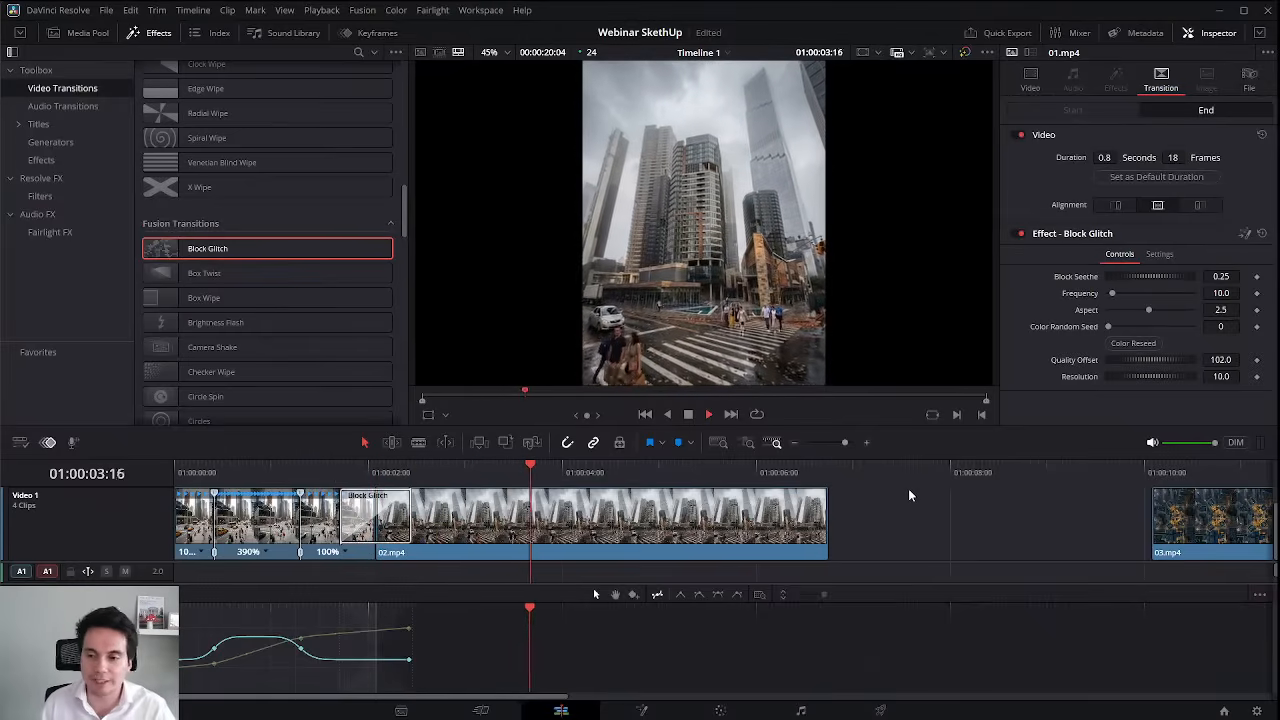
{"action": "key", "text": "space"}
Show the retime controls on 02.mp4 and add a speed point at 01:00:02:22.
{"action": "left_click_drag", "start_coordinate": [536, 475], "coordinate": [458, 497]}
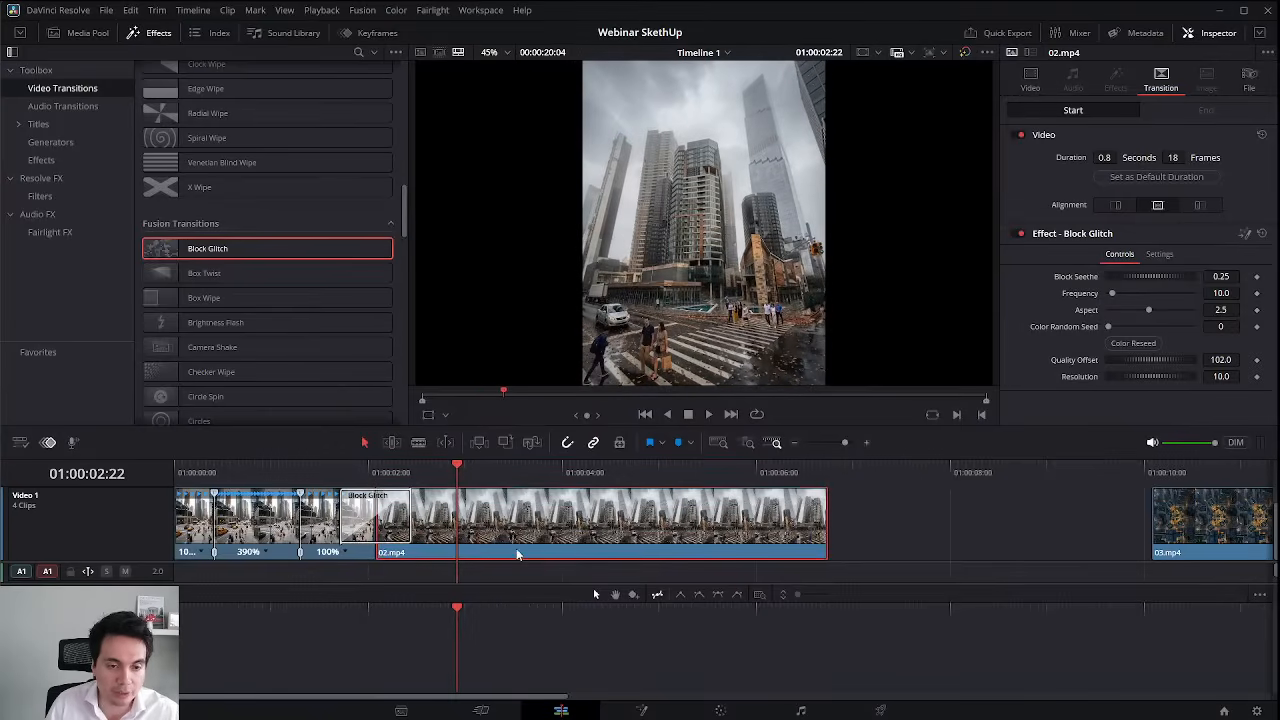
{"action": "key", "text": "ctrl+r"}
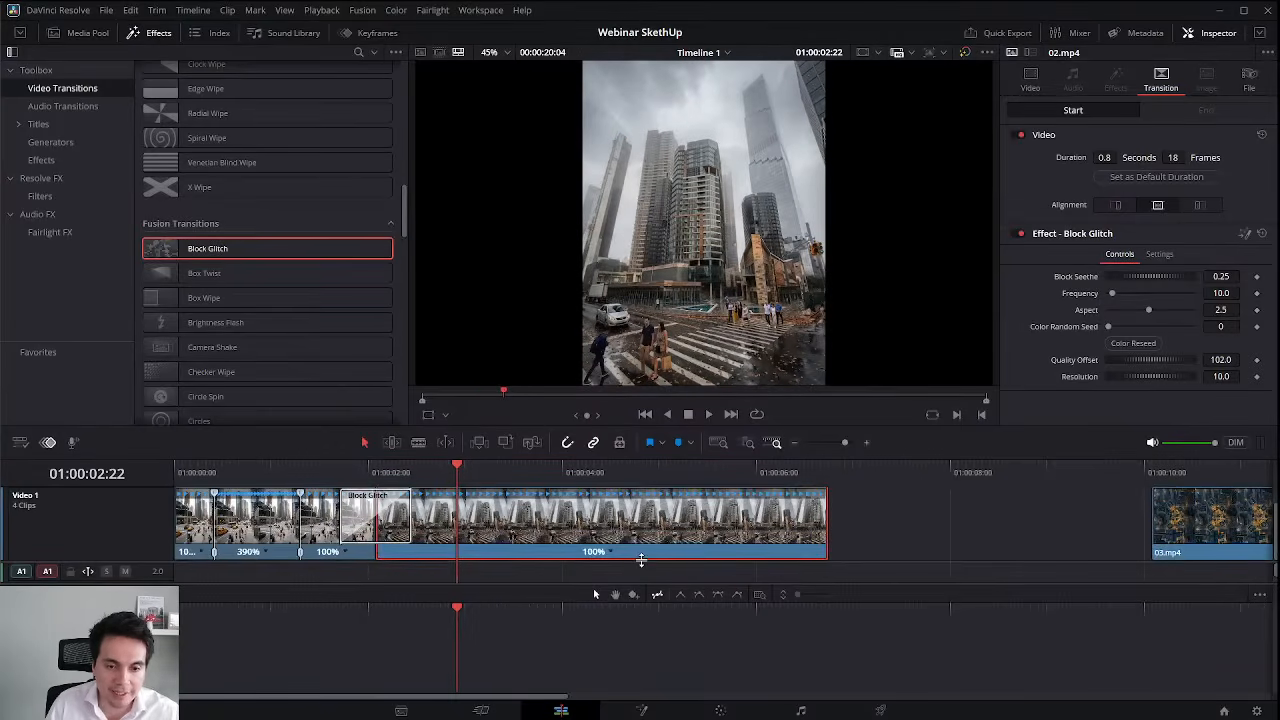
{"action": "left_click_drag", "start_coordinate": [641, 560], "coordinate": [641, 641]}
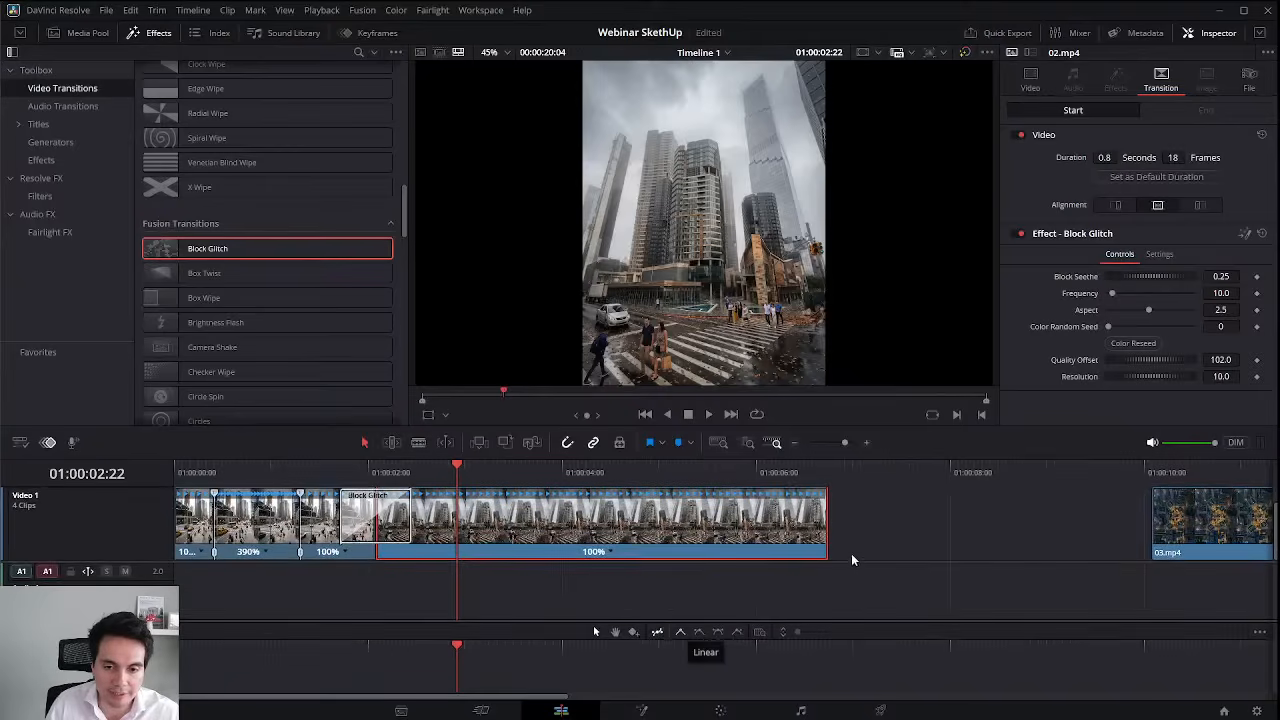
{"action": "left_click_drag", "start_coordinate": [849, 560], "coordinate": [847, 596]}
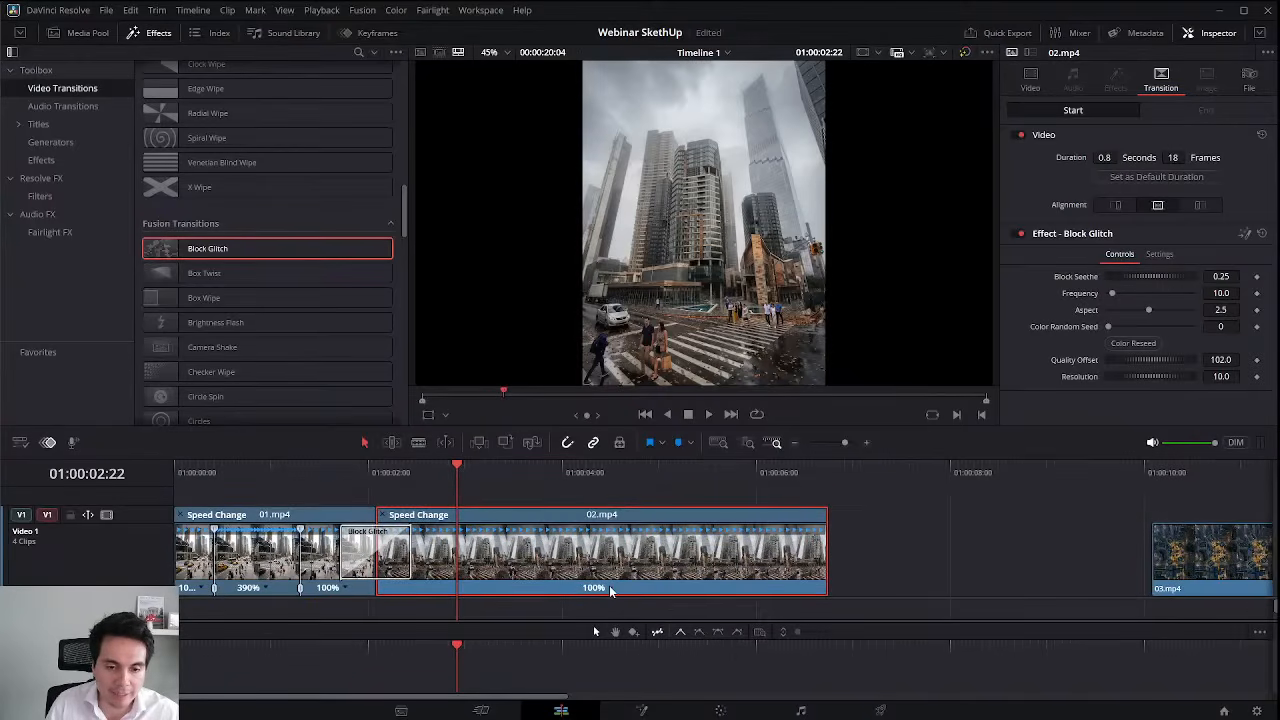
{"action": "right_click", "coordinate": [609, 590]}
{"action": "left_click", "coordinate": [625, 612]}
Add a second speed point to 02.mp4 at 01:00:06:04 and pull it earlier to speed the middle segment up to 355%.
{"action": "left_click_drag", "start_coordinate": [474, 488], "coordinate": [775, 503]}
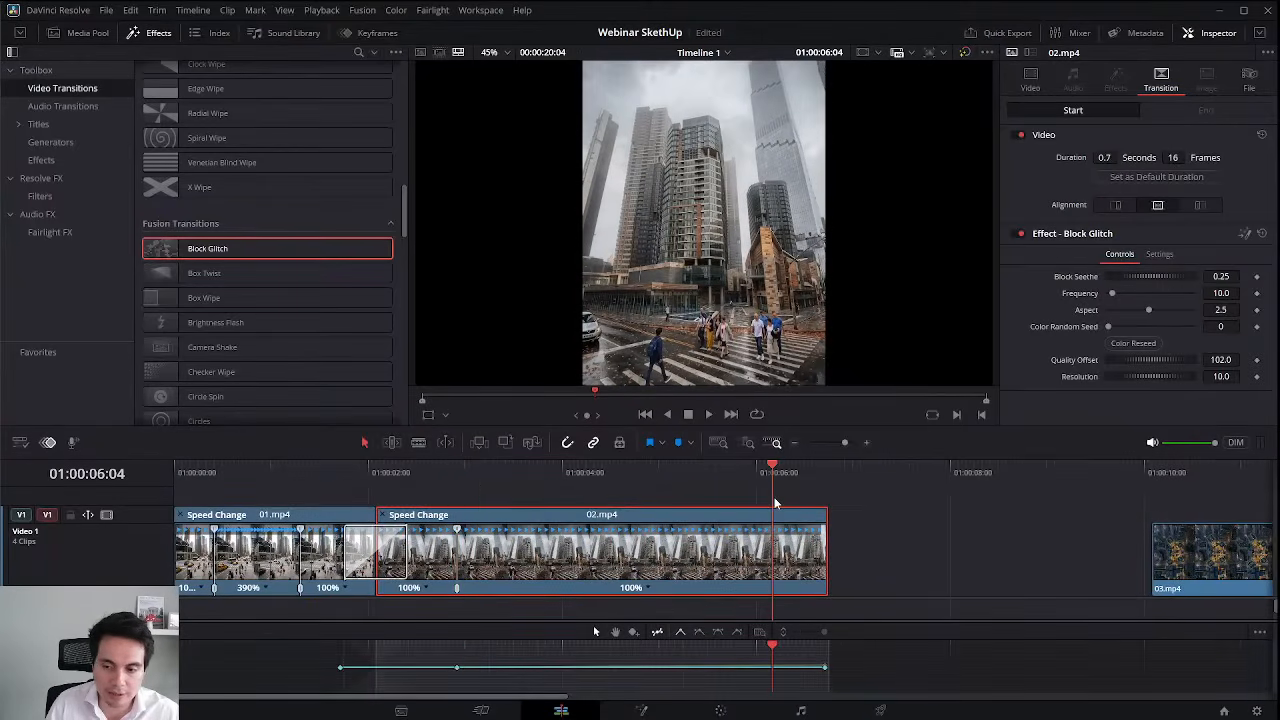
{"action": "right_click", "coordinate": [647, 590]}
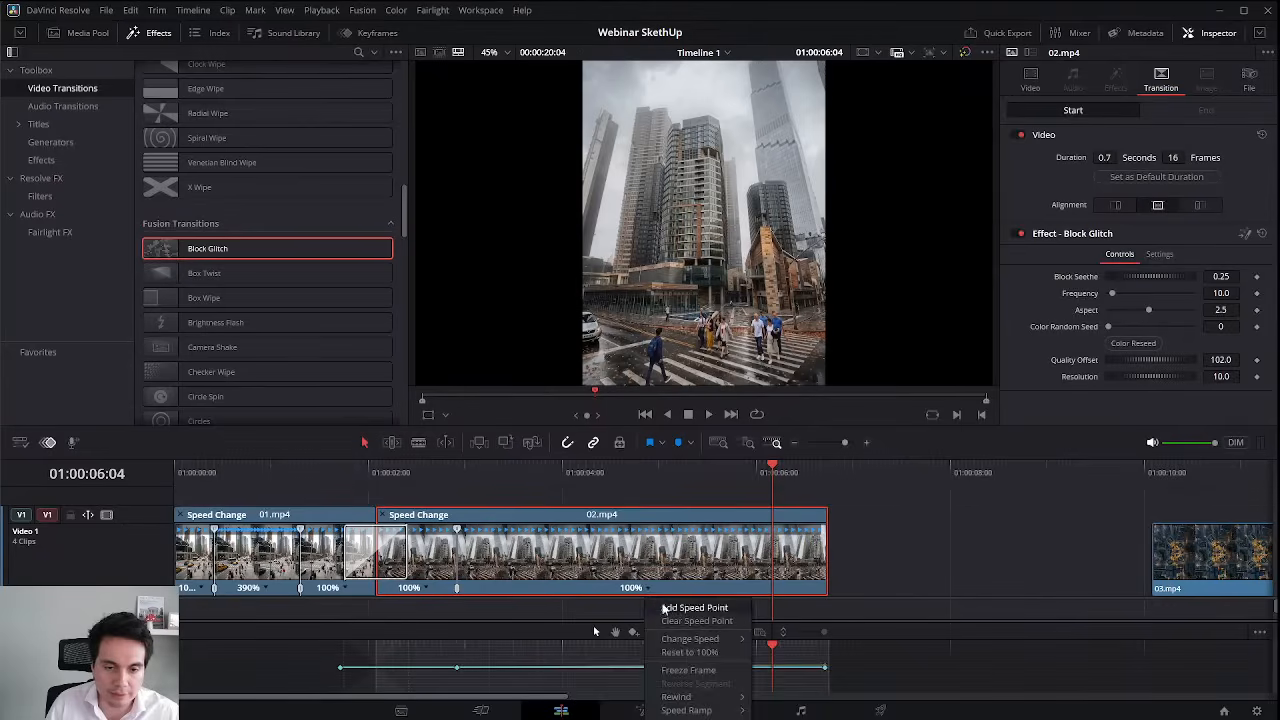
{"action": "left_click", "coordinate": [668, 609]}
{"action": "left_click_drag", "start_coordinate": [772, 529], "coordinate": [539, 527]}
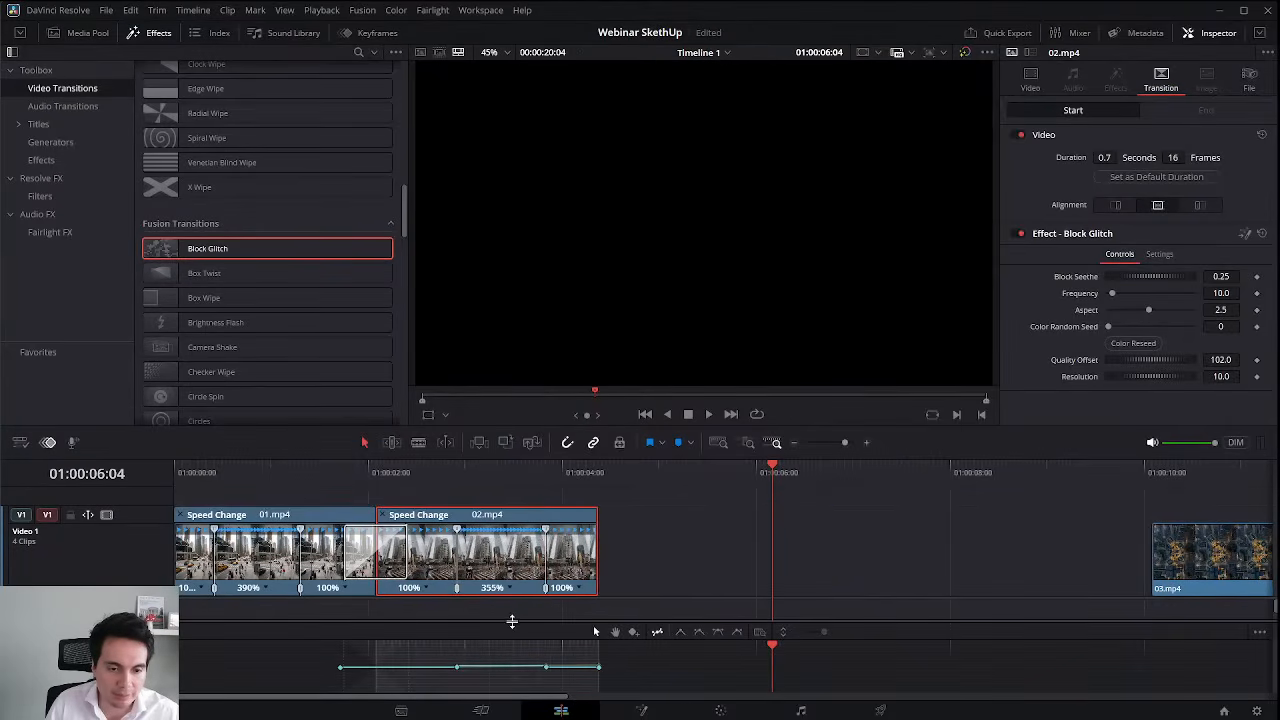
Smooth both speed points on 02.mp4's retime speed curve into eased ramps and play the result back.
{"action": "left_click_drag", "start_coordinate": [511, 621], "coordinate": [514, 569]}
{"action": "left_click_drag", "start_coordinate": [481, 649], "coordinate": [450, 658]}
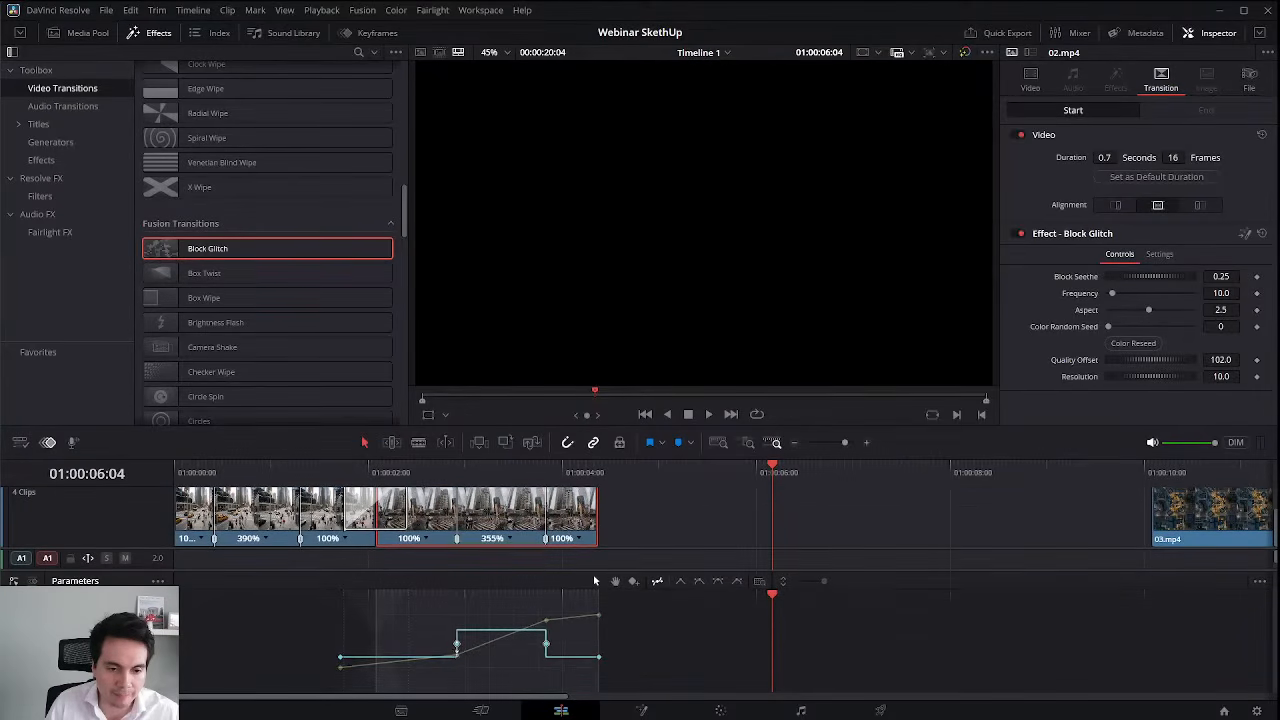
{"action": "left_click", "coordinate": [458, 666]}
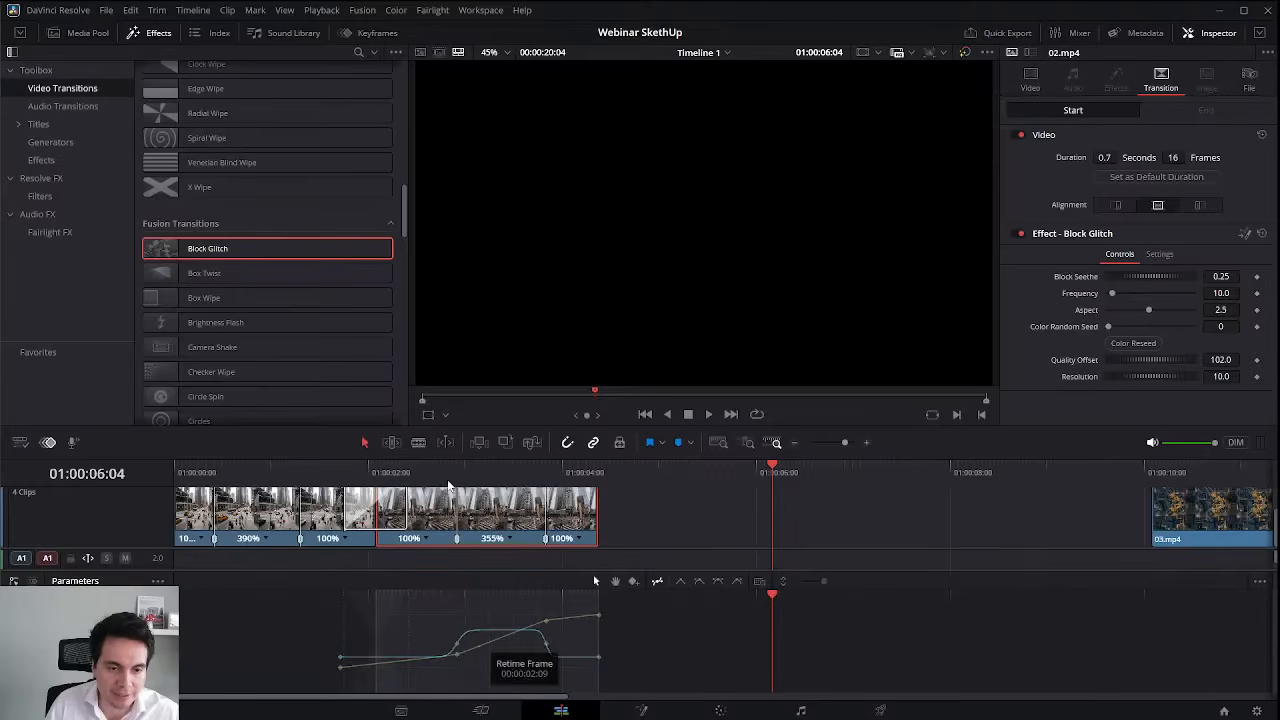
{"action": "left_click", "coordinate": [350, 468]}
{"action": "key", "text": "space"}
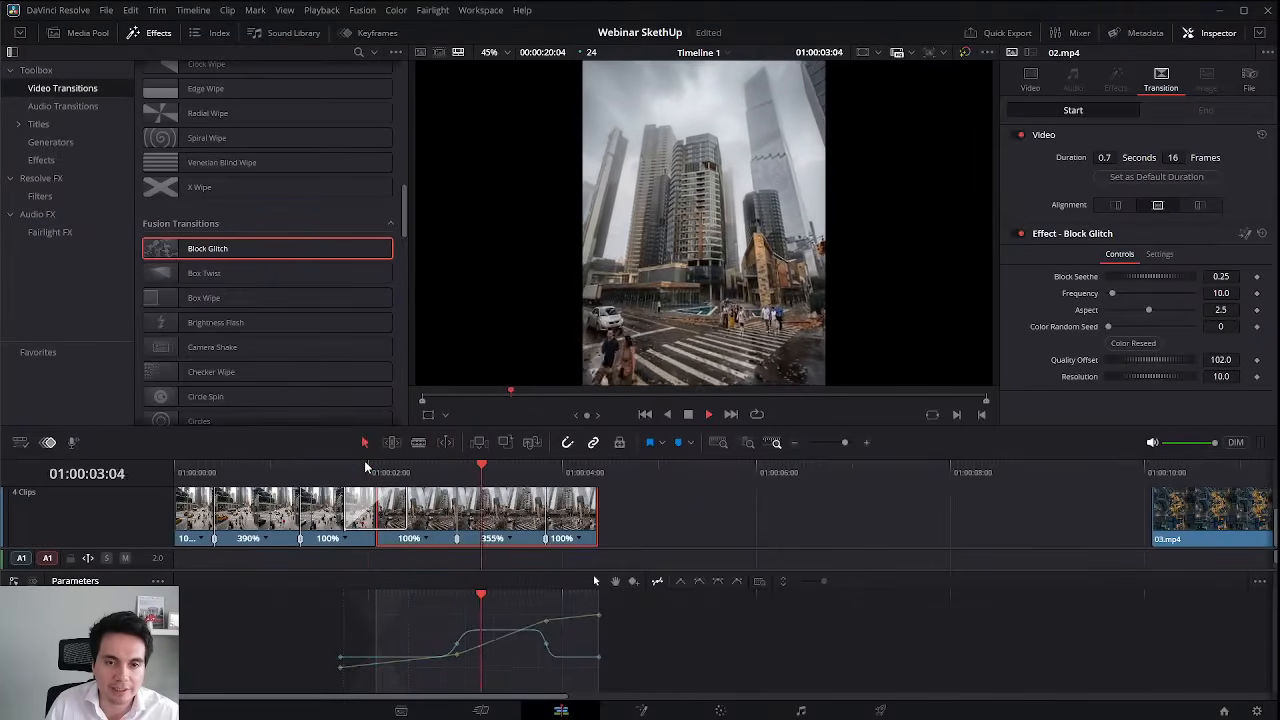
{"action": "key", "text": "space"}
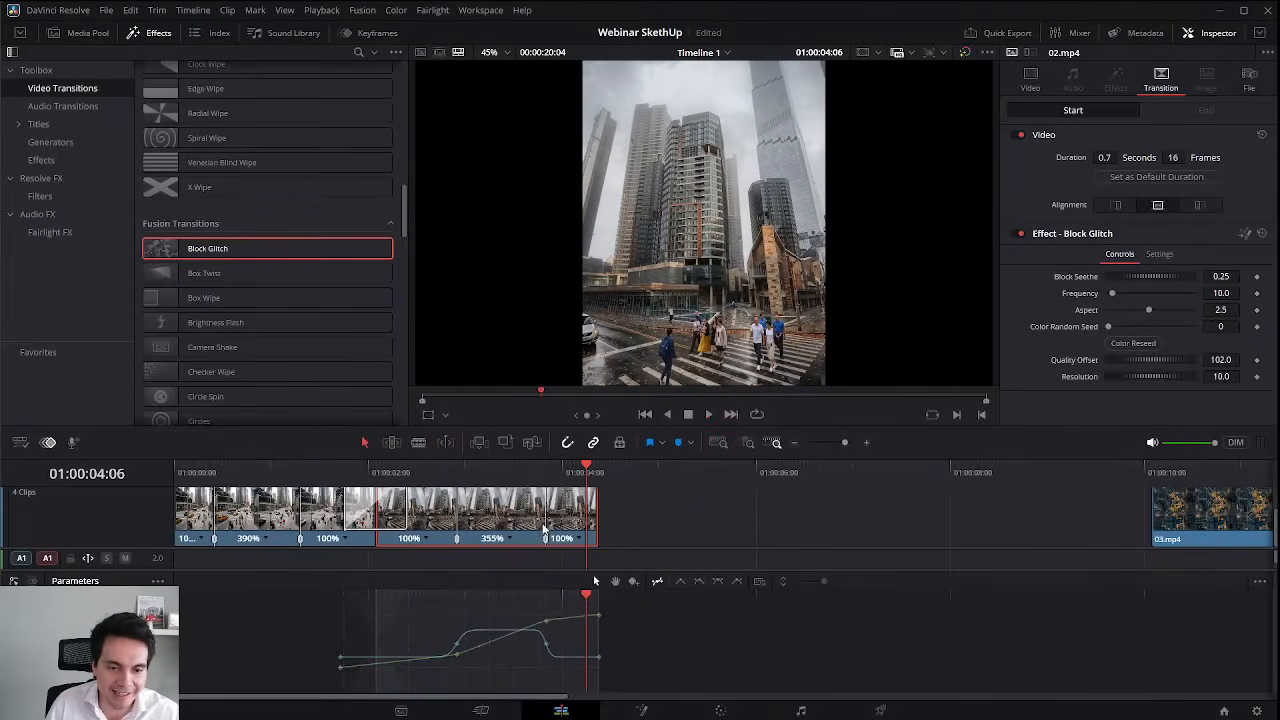
Pull the second speed point of 02.mp4 earlier to raise the middle segment to 600%, and preview the ramp.
{"action": "key", "text": "ctrl+r"}
{"action": "left_click_drag", "start_coordinate": [546, 514], "coordinate": [509, 514]}
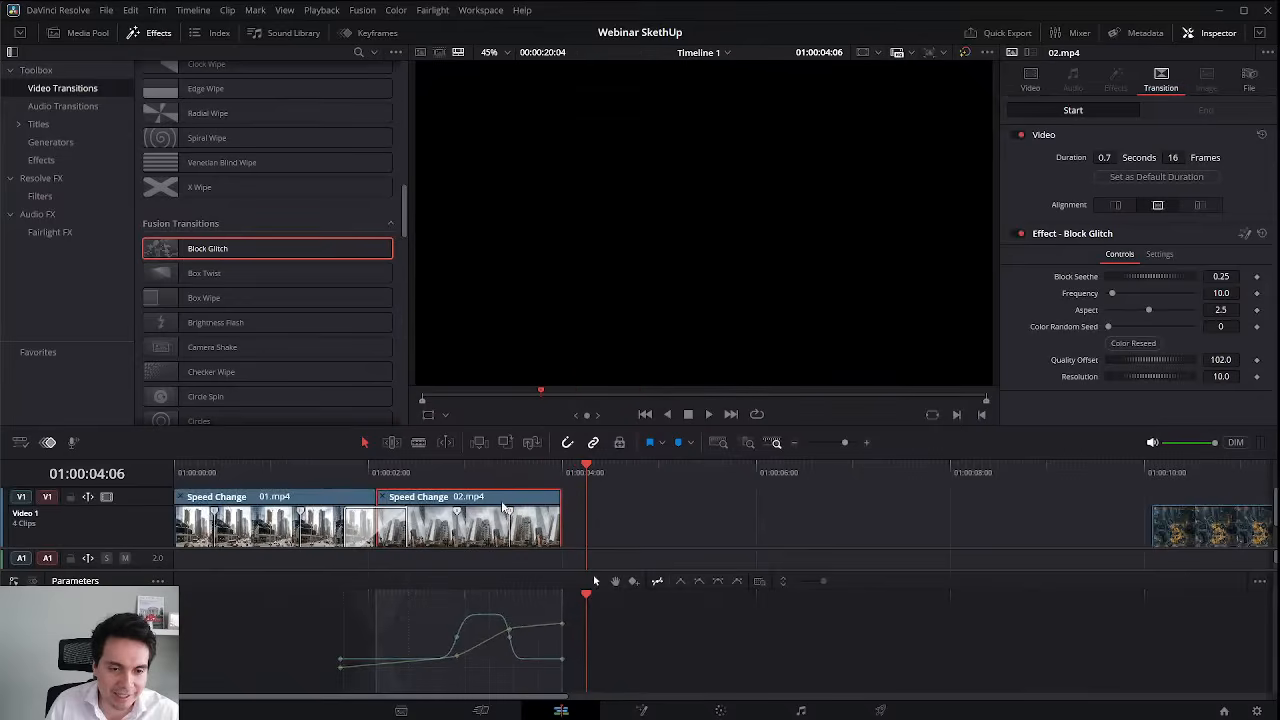
{"action": "left_click_drag", "start_coordinate": [436, 472], "coordinate": [404, 472]}
{"action": "key", "text": "space"}
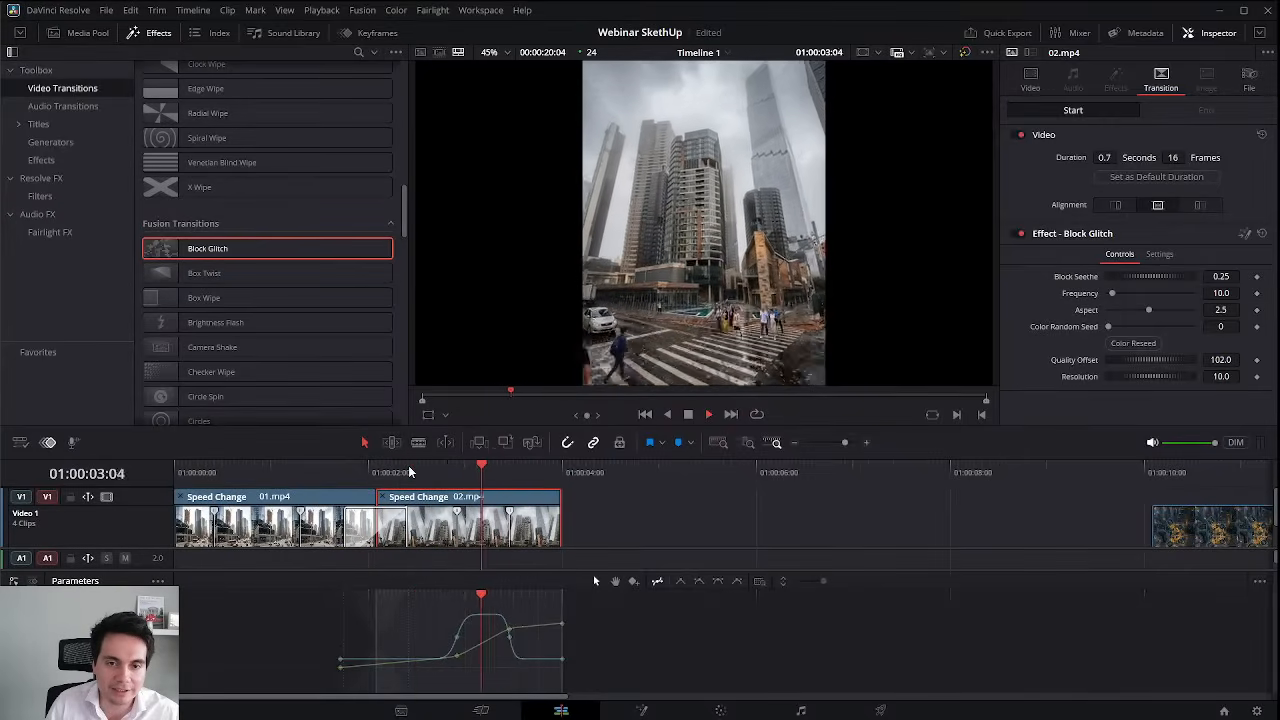
{"action": "left_click_drag", "start_coordinate": [560, 524], "coordinate": [636, 520]}
{"action": "scroll", "coordinate": [636, 520], "scroll_direction": "down", "scroll_amount": 1}
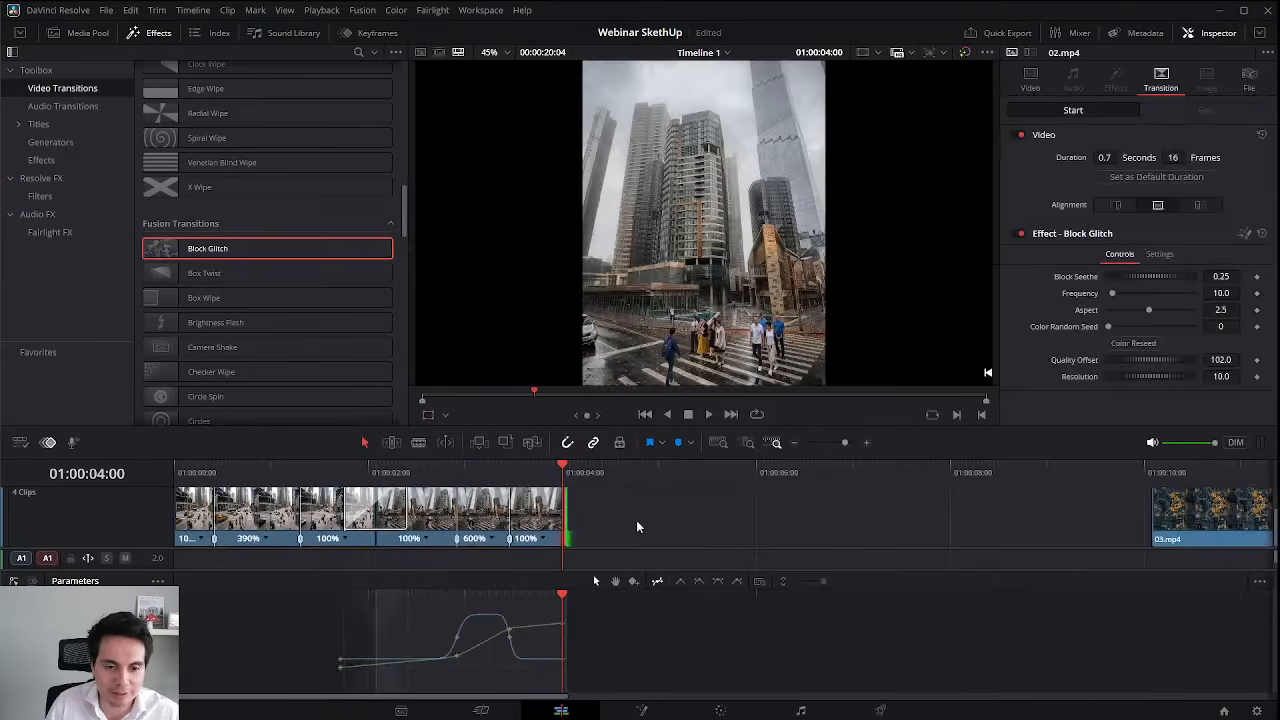
Move 03.mp4 behind 04.mp4 on the timeline, place 04.mp4 directly after 02.mp4, and play it through.
{"action": "left_click_drag", "start_coordinate": [1189, 520], "coordinate": [674, 484]}
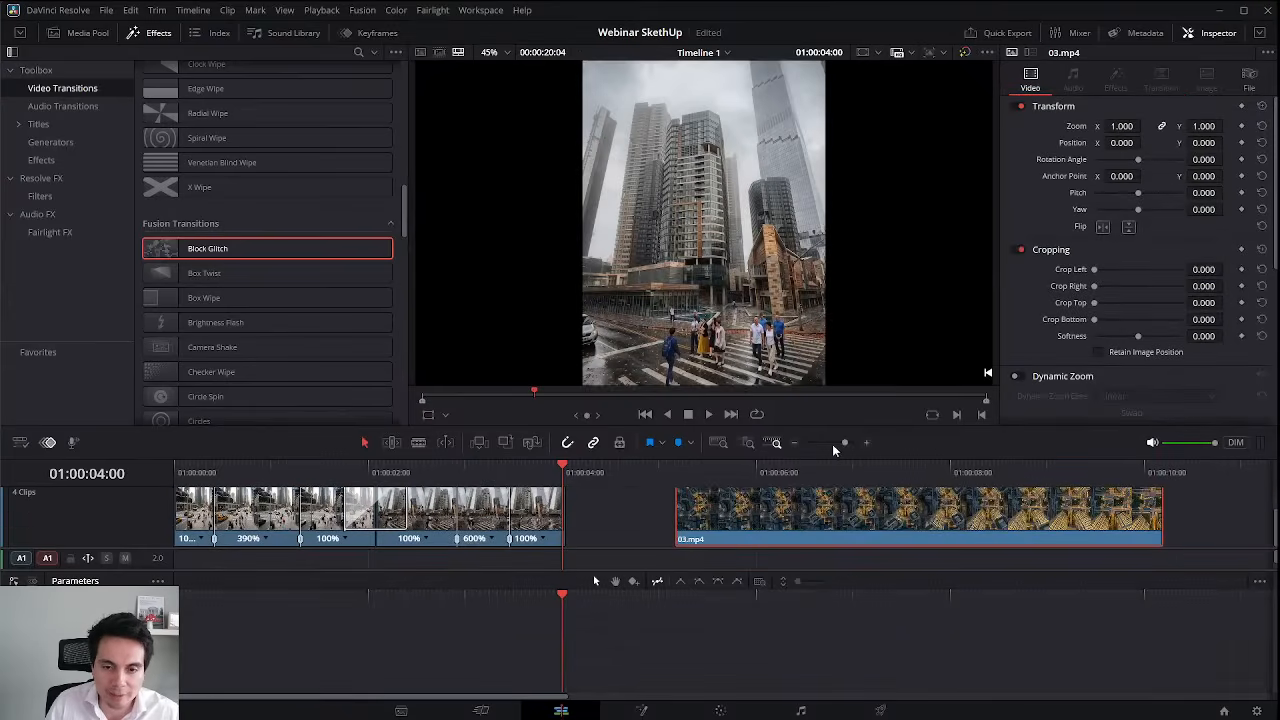
{"action": "left_click_drag", "start_coordinate": [845, 443], "coordinate": [840, 443]}
{"action": "left_click_drag", "start_coordinate": [411, 516], "coordinate": [999, 523]}
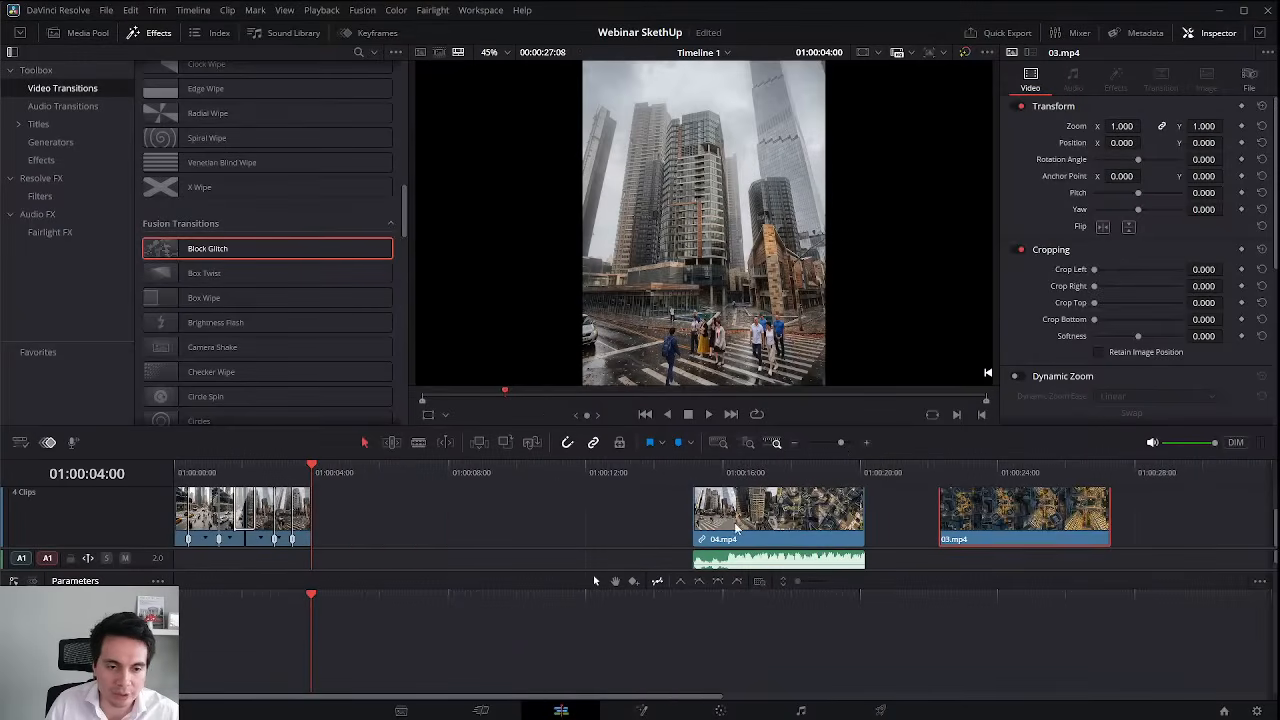
{"action": "left_click_drag", "start_coordinate": [737, 530], "coordinate": [369, 512]}
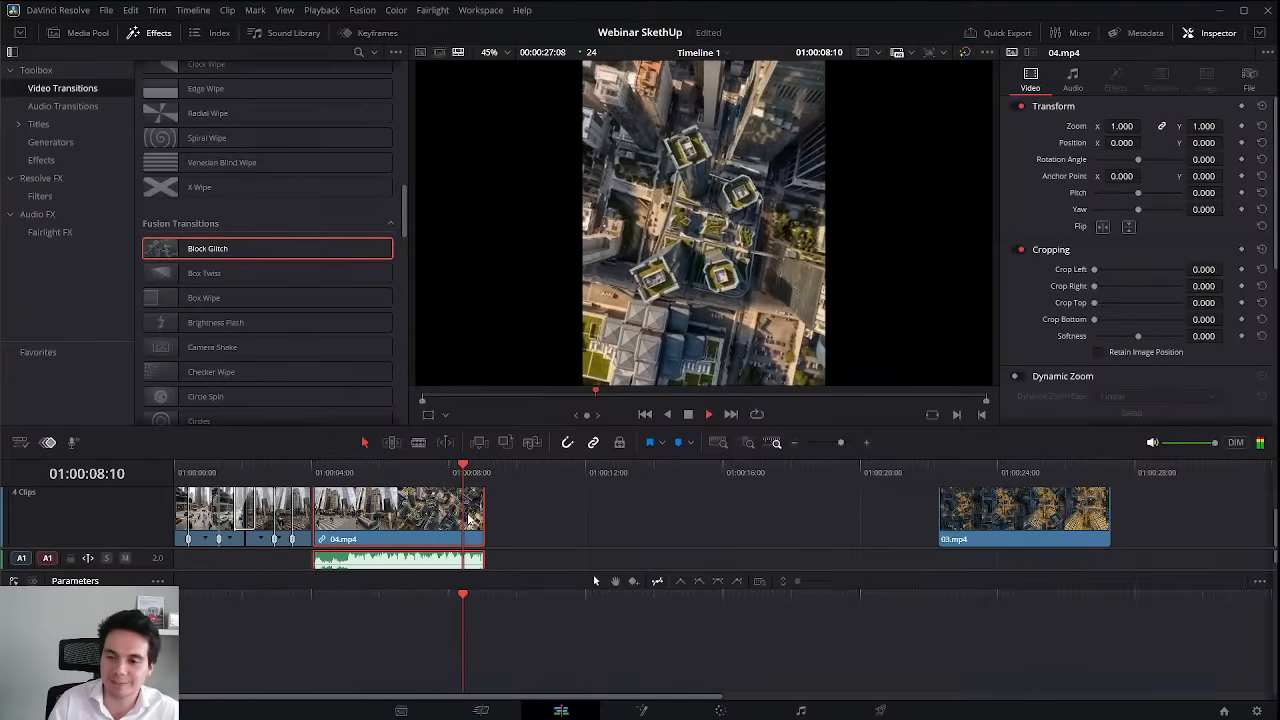
{"action": "key", "text": "space"}
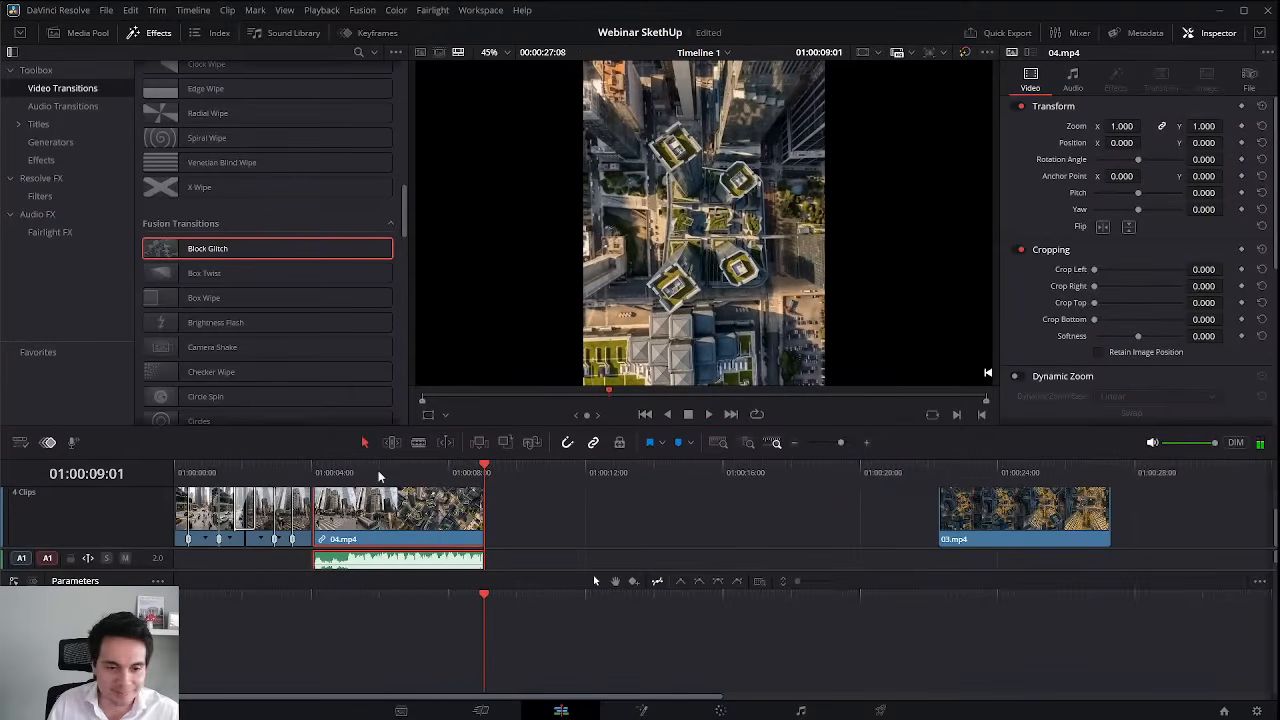
{"action": "key", "text": "Up"}
Show the retime controls on 04.mp4, add a speed point at 01:00:08:00, and pull it earlier to speed up the first segment.
{"action": "left_click_drag", "start_coordinate": [555, 571], "coordinate": [553, 617]}
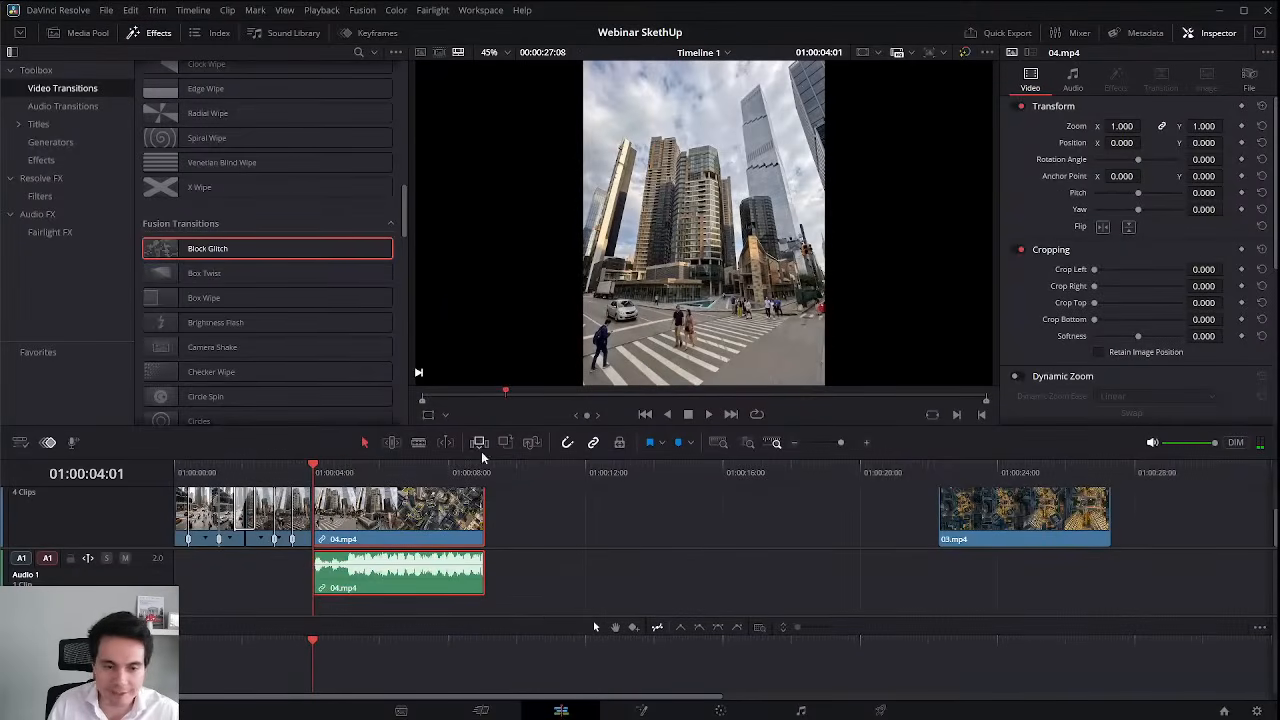
{"action": "mouse_move", "coordinate": [497, 450]}
{"action": "left_mouse_down"}
{"action": "mouse_move", "coordinate": [511, 402]}
{"action": "mouse_move", "coordinate": [509, 451]}
{"action": "mouse_move", "coordinate": [509, 430]}
{"action": "left_mouse_up"}
{"action": "left_click_drag", "start_coordinate": [516, 615], "coordinate": [518, 588]}
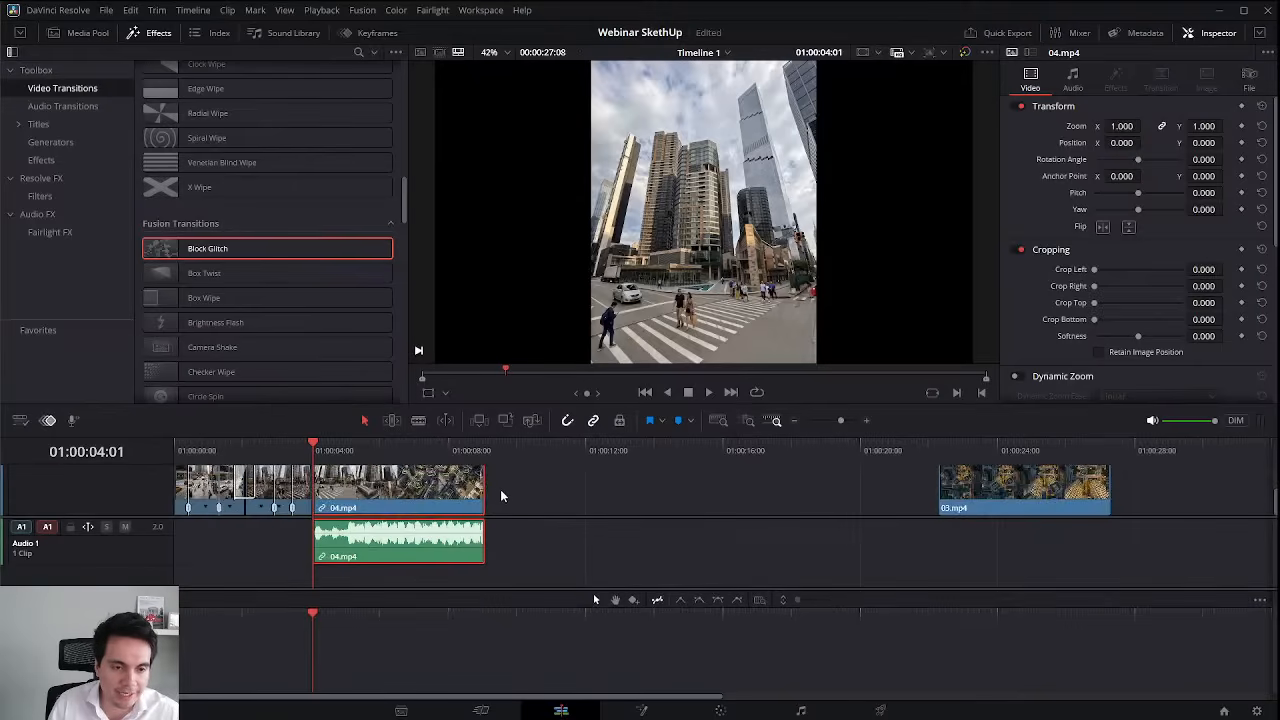
{"action": "left_click_drag", "start_coordinate": [497, 515], "coordinate": [499, 571]}
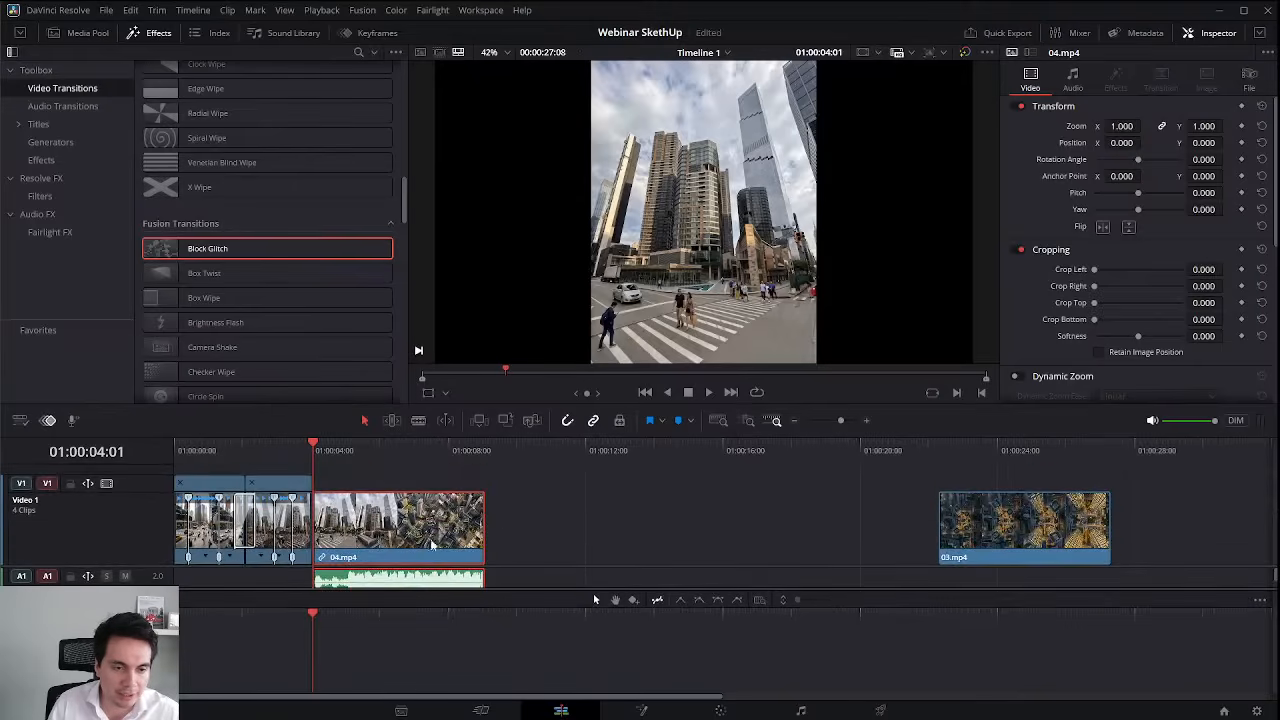
{"action": "left_click_drag", "start_coordinate": [313, 445], "coordinate": [449, 471]}
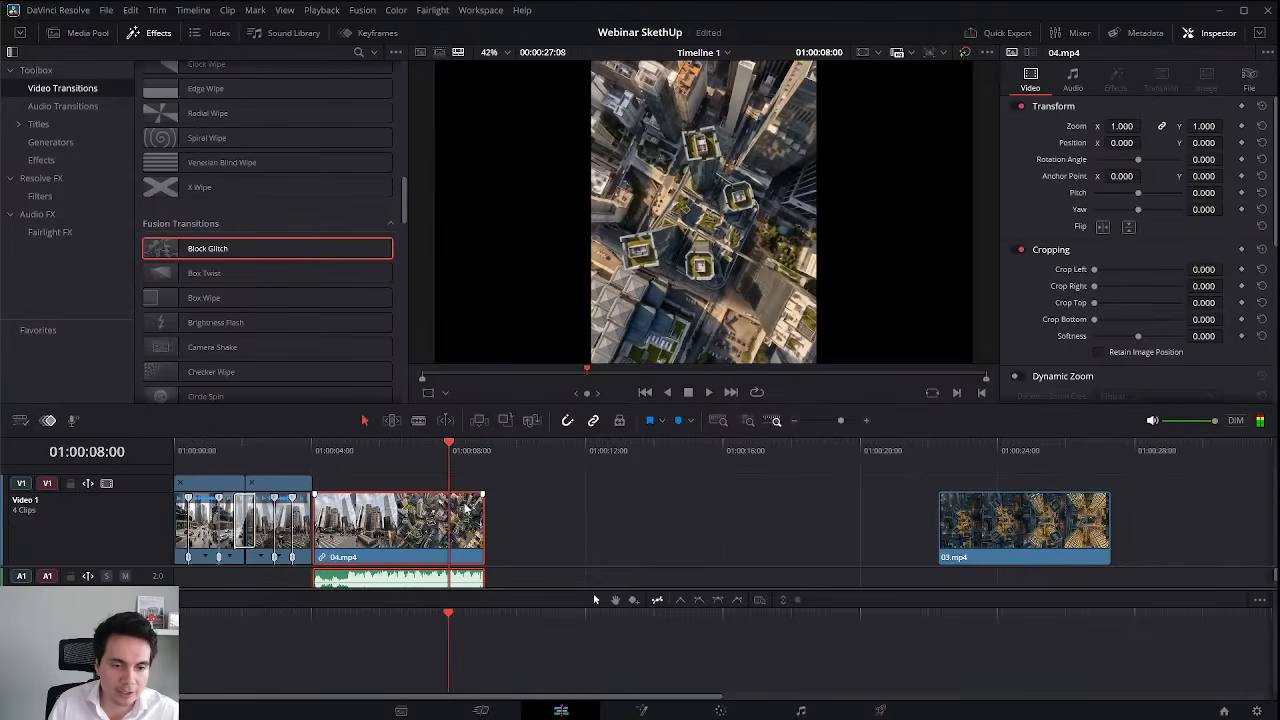
{"action": "key", "text": "ctrl+r"}
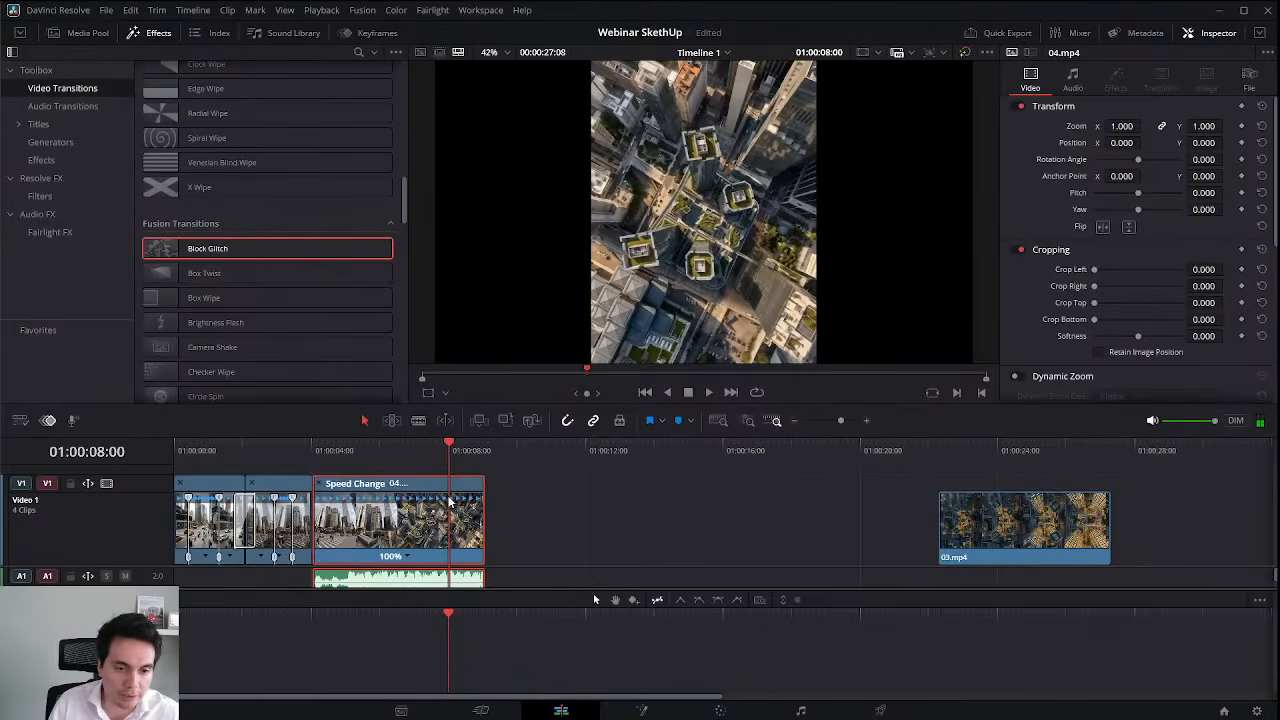
{"action": "left_click", "coordinate": [417, 556]}
{"action": "left_click", "coordinate": [455, 672]}
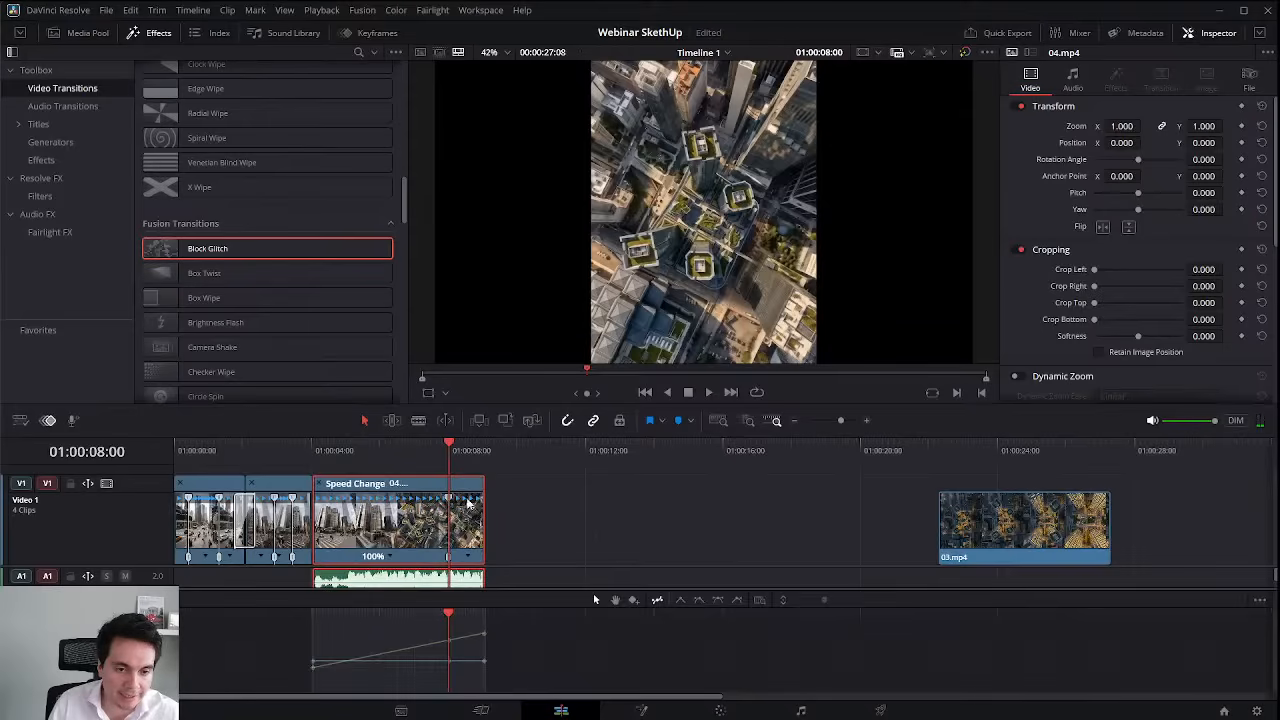
{"action": "left_click_drag", "start_coordinate": [449, 503], "coordinate": [347, 493]}
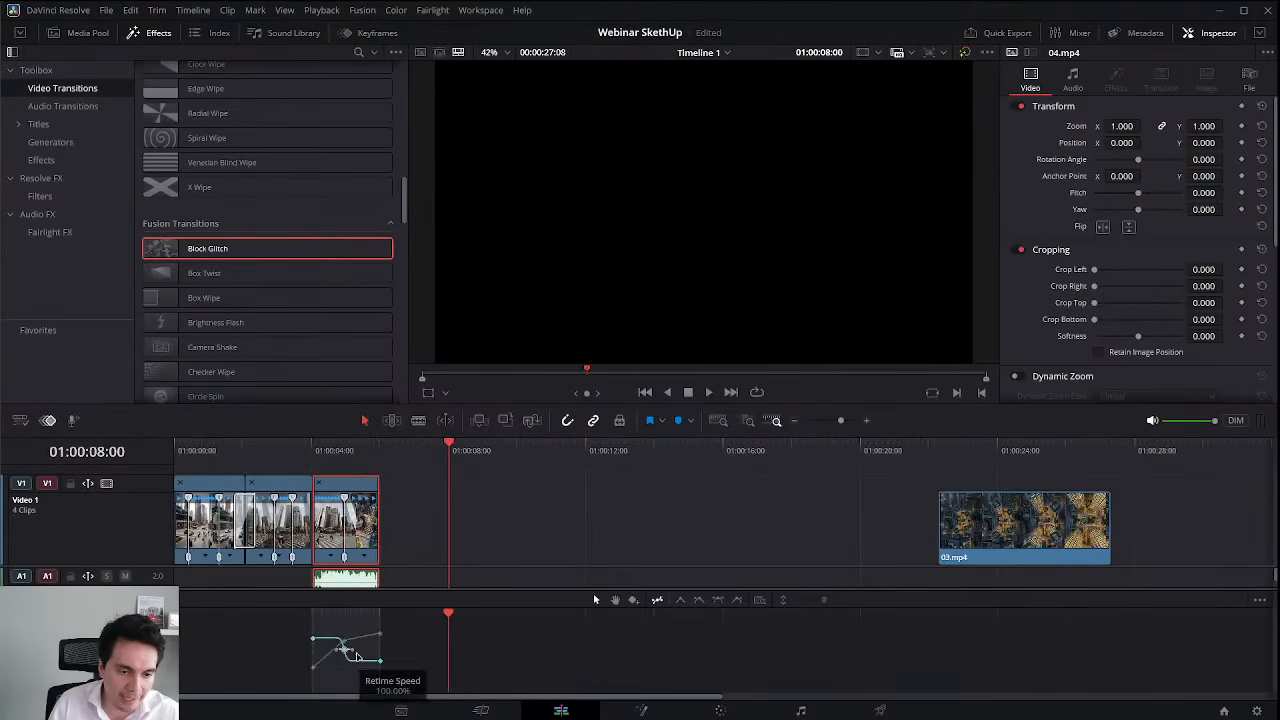
Widen the easing on 04.mp4's speed curve, move its speed point later to slow the first segment to 170%, and preview it.
{"action": "left_click_drag", "start_coordinate": [366, 651], "coordinate": [374, 651]}
{"action": "key", "text": "space"}
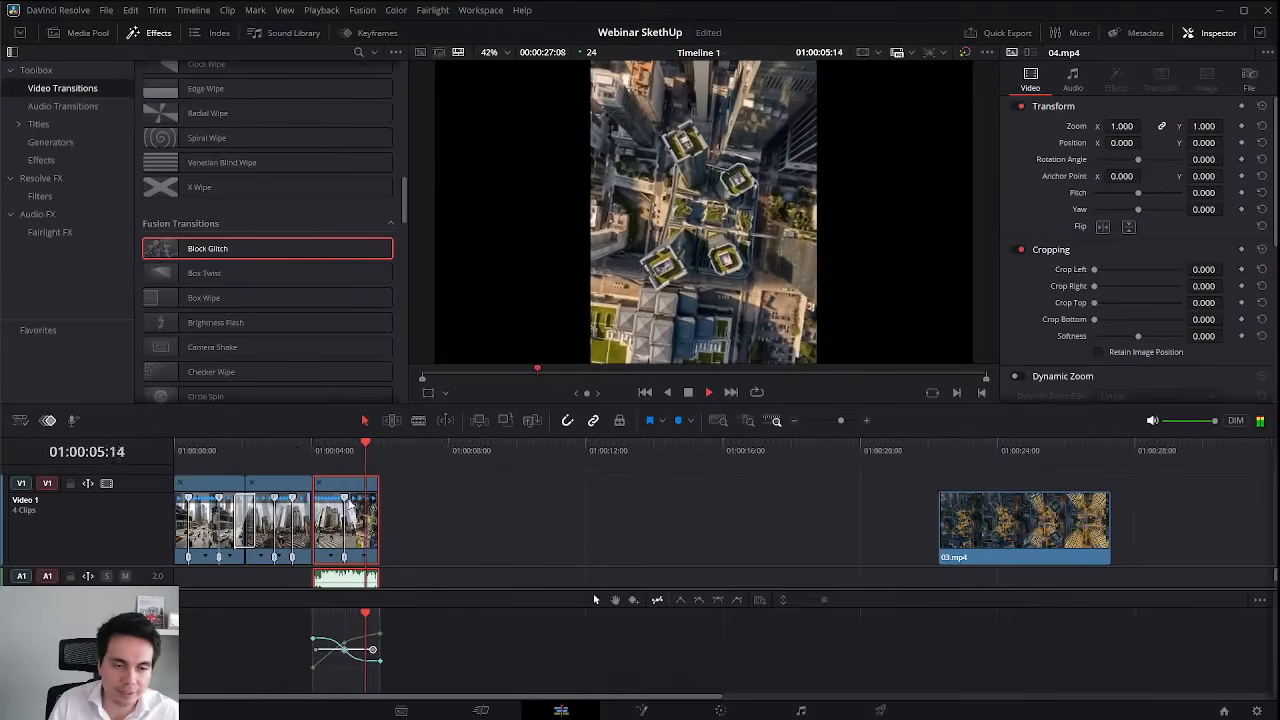
{"action": "left_click_drag", "start_coordinate": [345, 498], "coordinate": [392, 499]}
{"action": "left_click_drag", "start_coordinate": [361, 458], "coordinate": [312, 460]}
{"action": "key", "text": "space"}
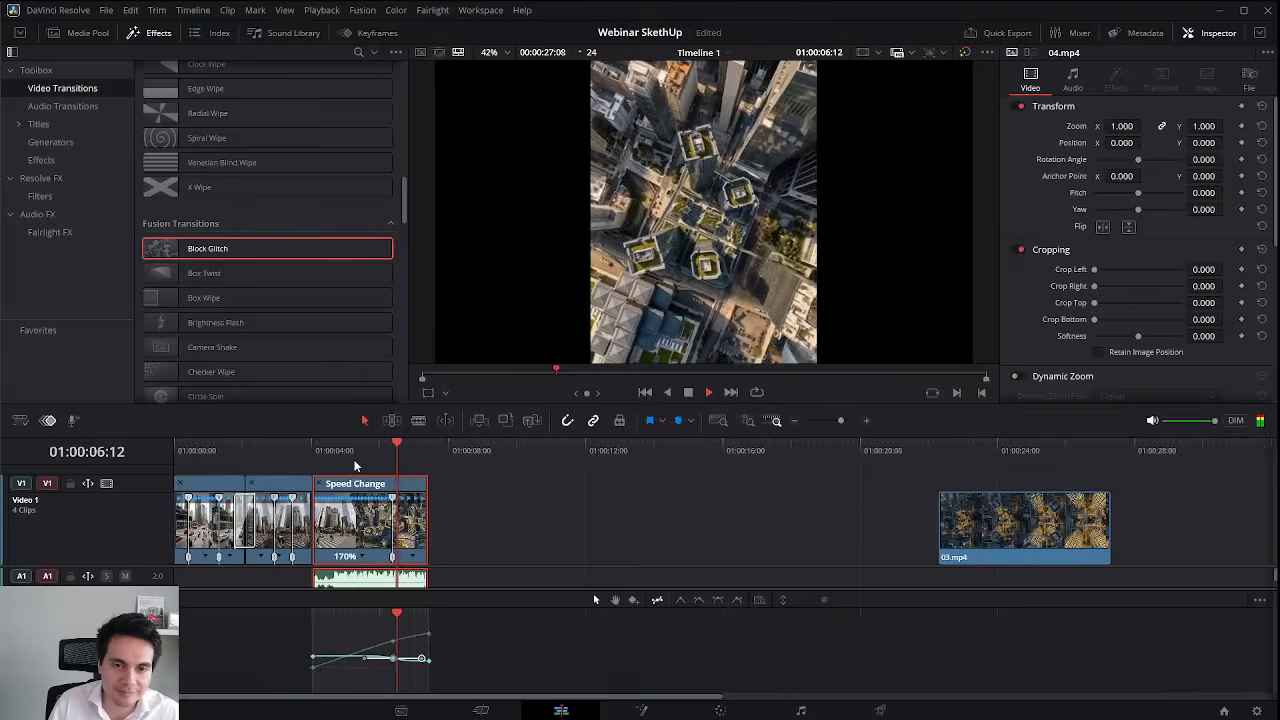
{"action": "key", "text": "space"}
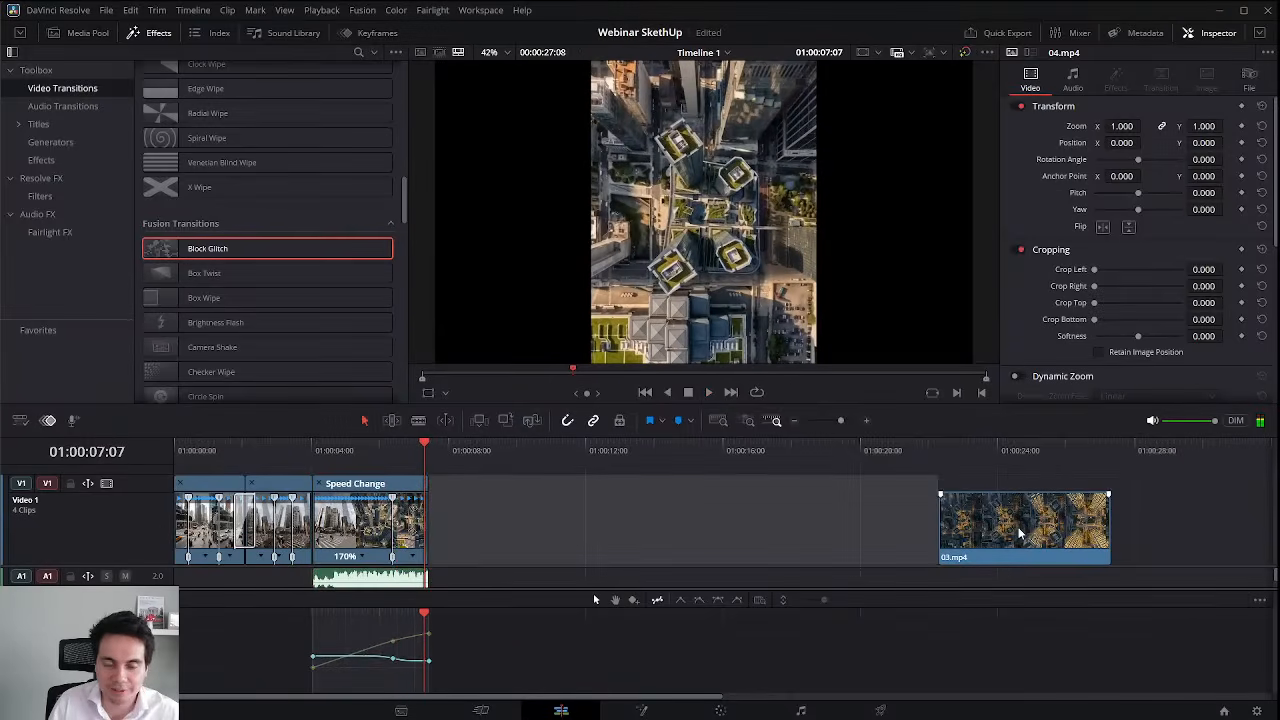
Place 03.mp4 directly after 04.mp4 on the timeline and play back the sequence through 02.mp4.
{"action": "left_click_drag", "start_coordinate": [1018, 507], "coordinate": [508, 507]}
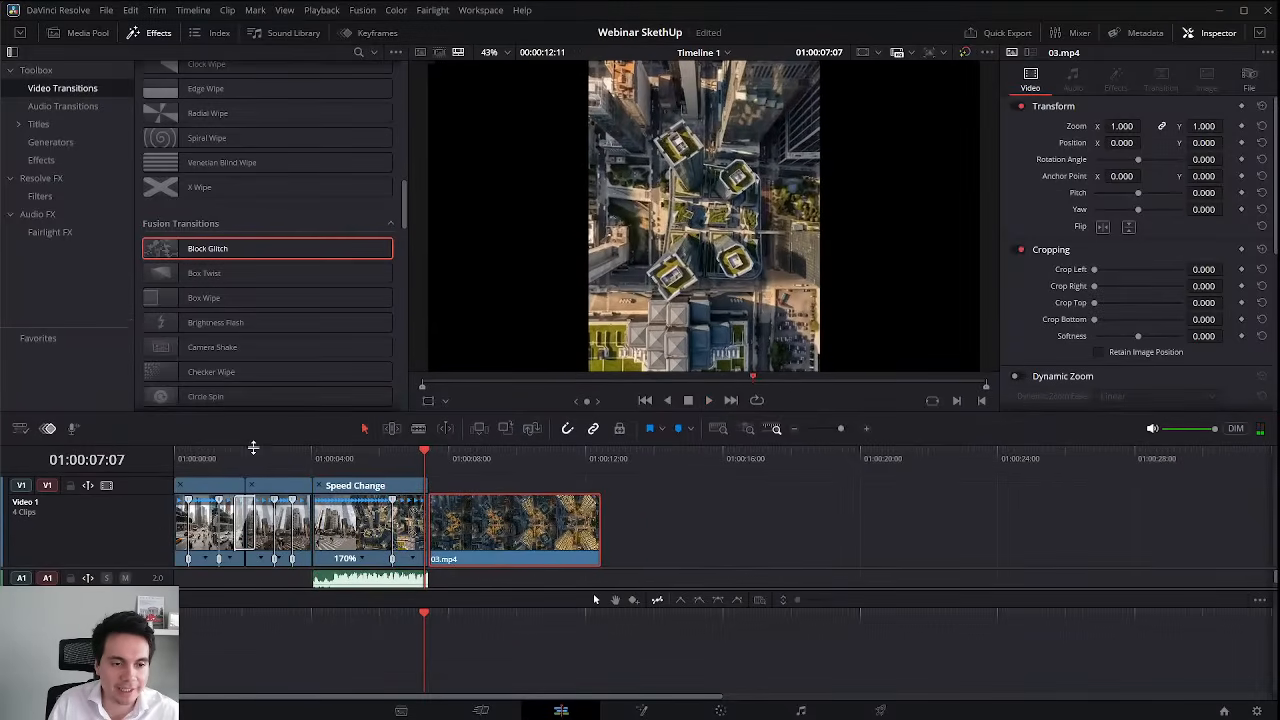
{"action": "left_click", "coordinate": [238, 450]}
{"action": "key", "text": "space"}
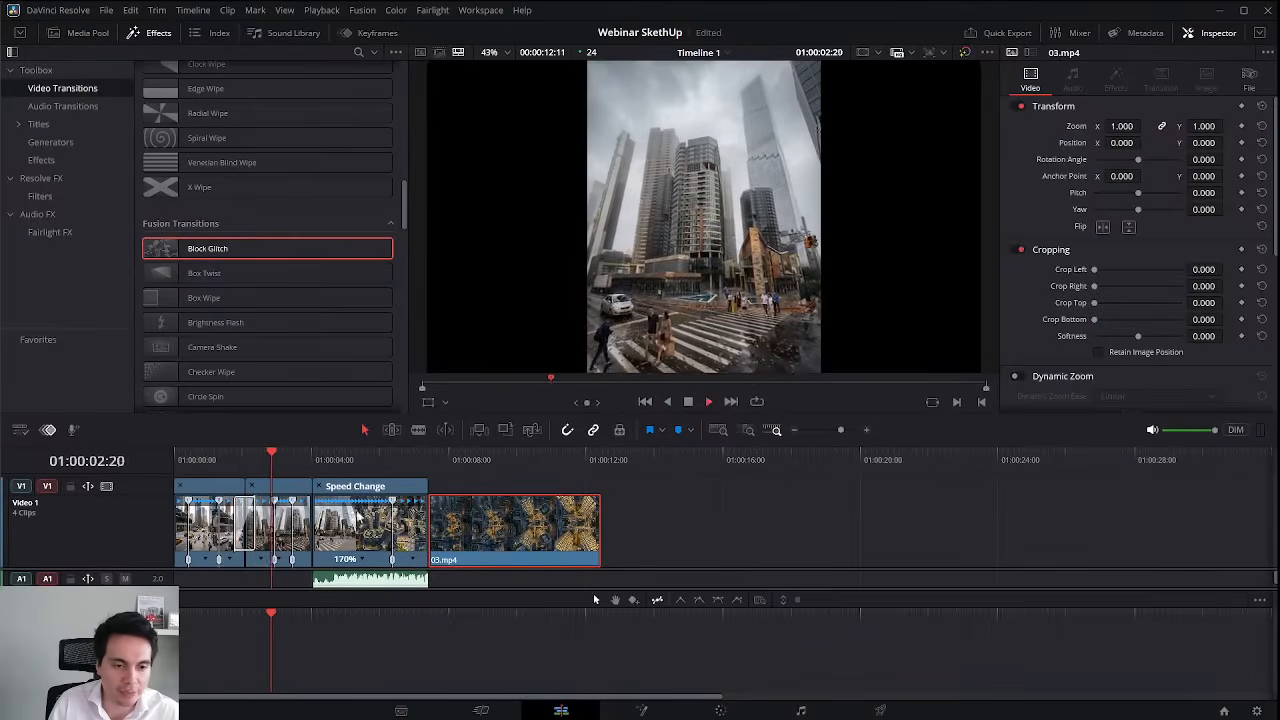
{"action": "key", "text": "space"}
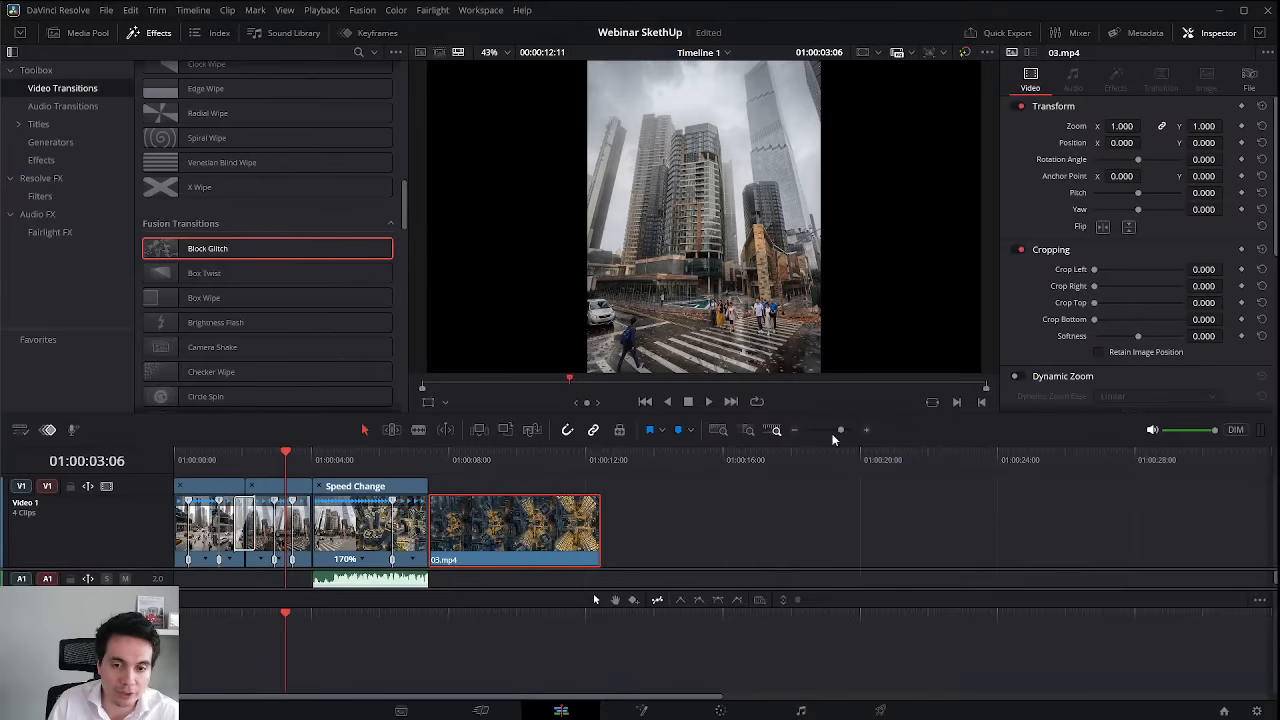
Trim a few frames off the start of 04.mp4 at its cut with 02.mp4.
{"action": "left_click_drag", "start_coordinate": [840, 430], "coordinate": [846, 432]}
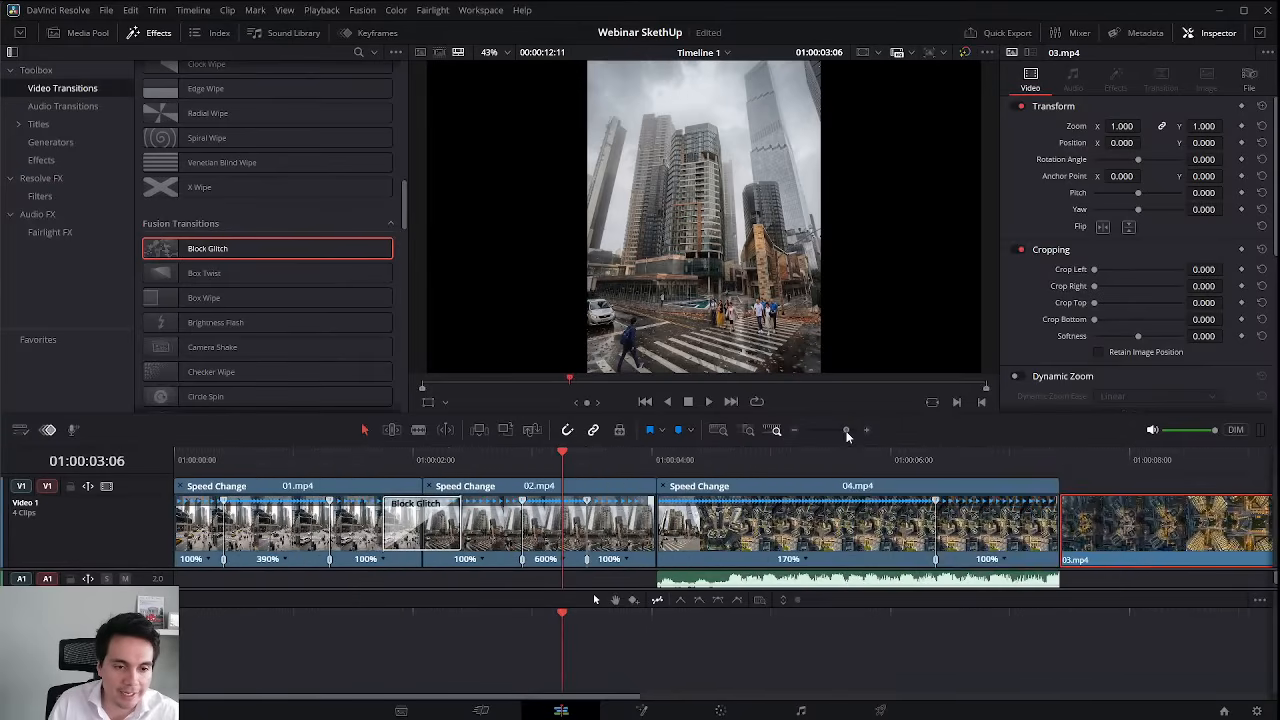
{"action": "left_click", "coordinate": [658, 530]}
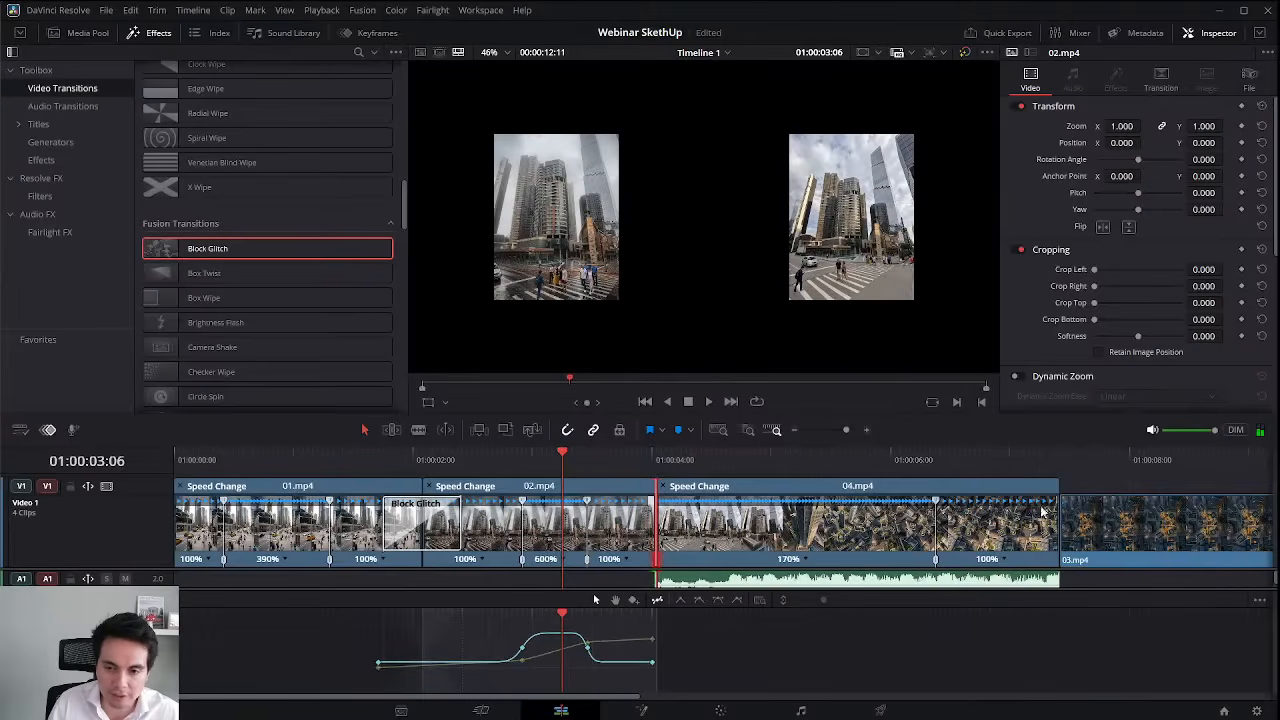
{"action": "left_click", "coordinate": [1042, 512]}
{"action": "left_click_drag", "start_coordinate": [658, 530], "coordinate": [698, 532]}
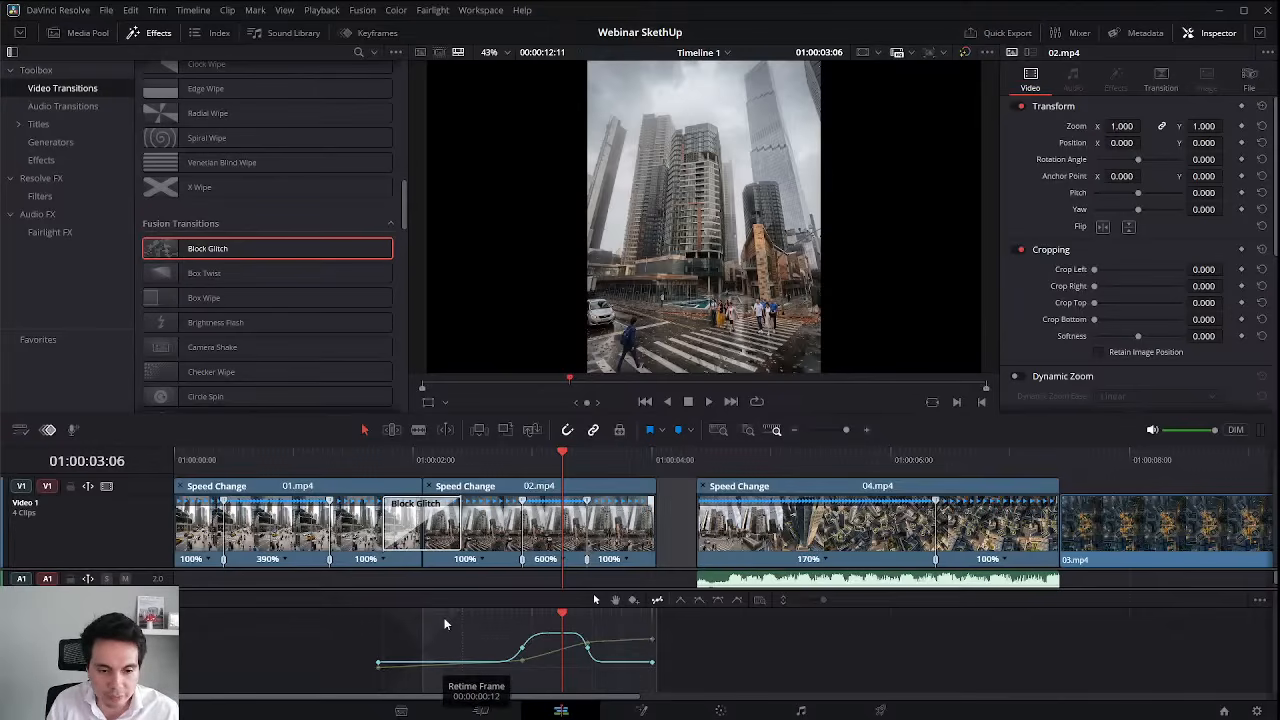
{"action": "left_click_drag", "start_coordinate": [600, 640], "coordinate": [582, 667]}
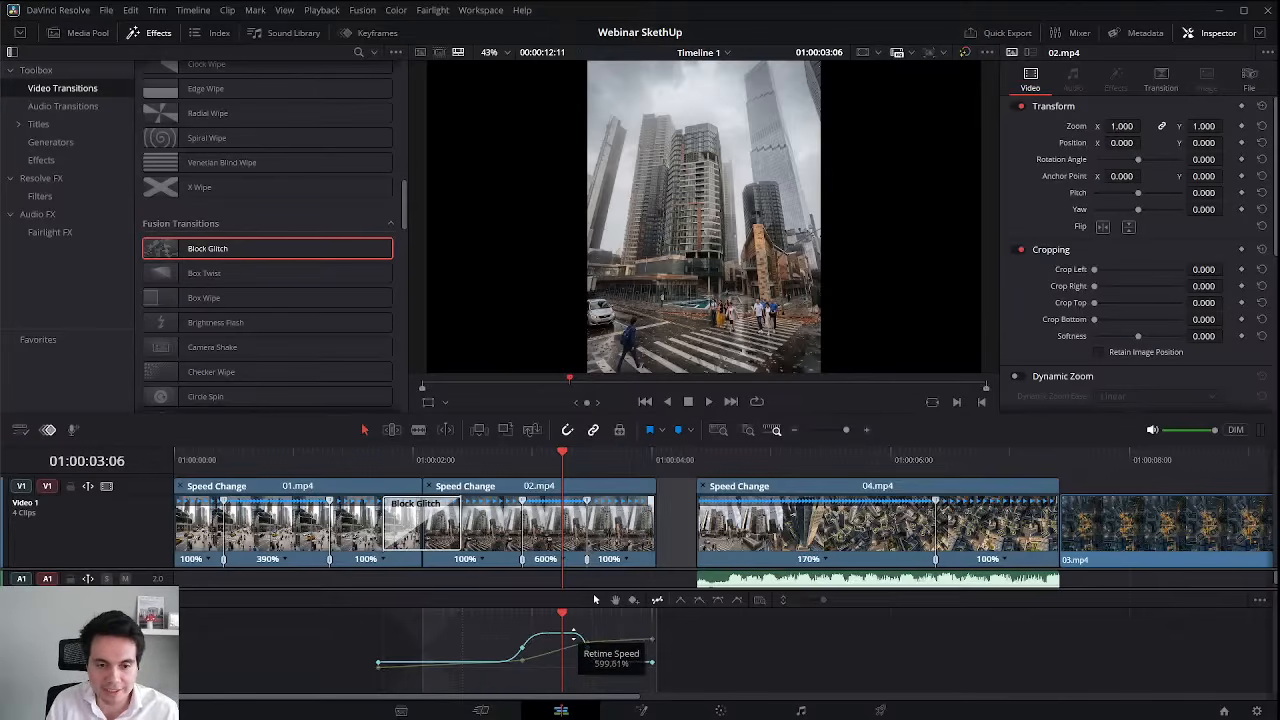
Pull the second speed point of 02.mp4 earlier to shorten its fast middle segment, playing the ramp before and after the change.
{"action": "left_click", "coordinate": [429, 464]}
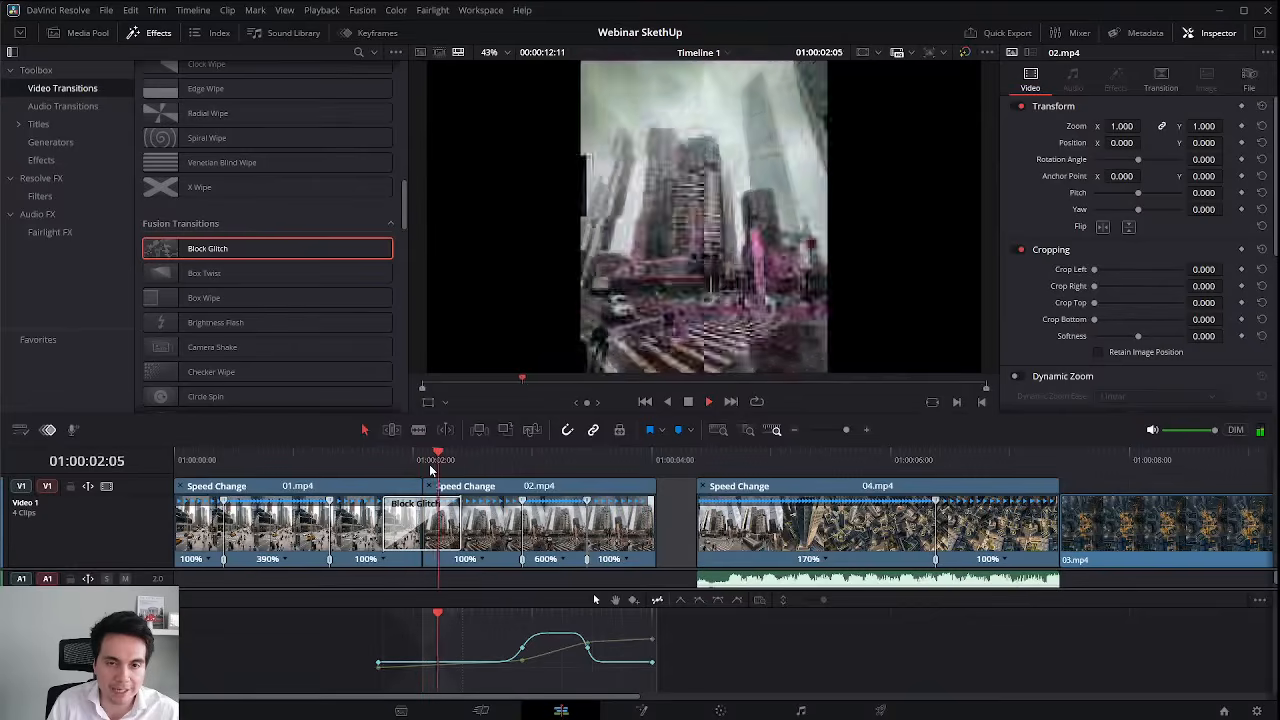
{"action": "key", "text": "space"}
{"action": "key", "text": "space"}
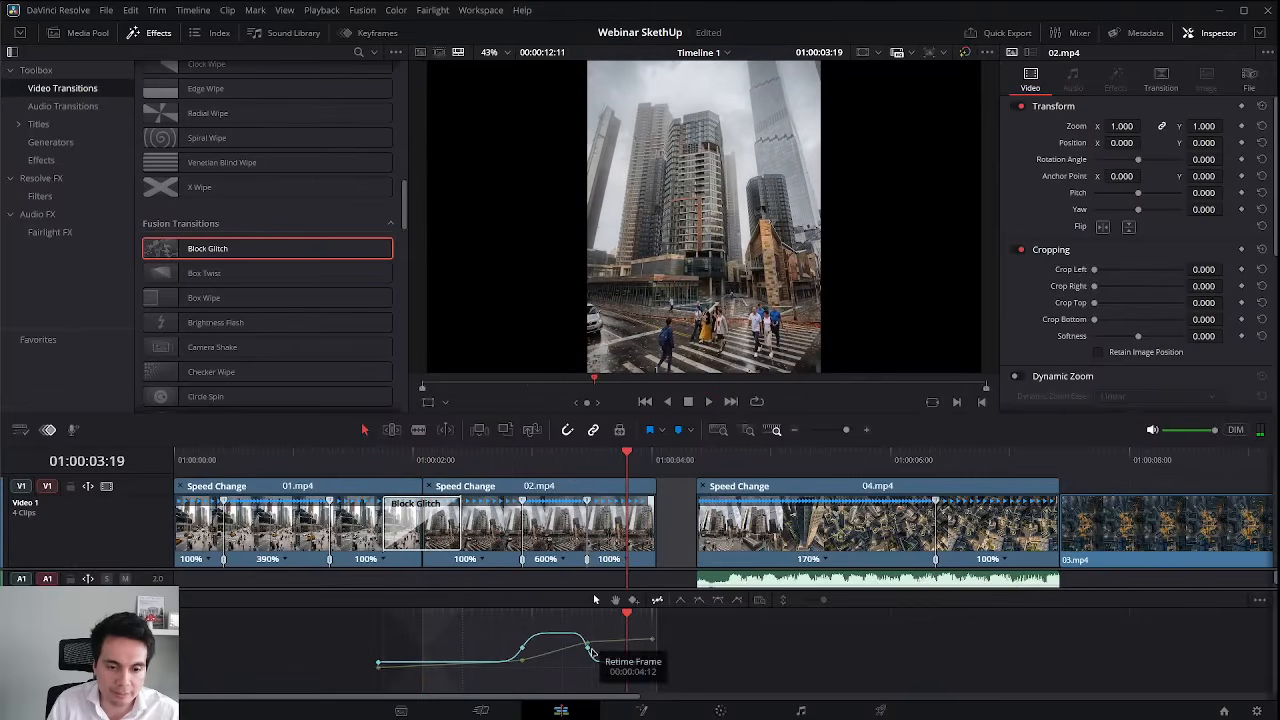
{"action": "left_click_drag", "start_coordinate": [586, 505], "coordinate": [546, 503]}
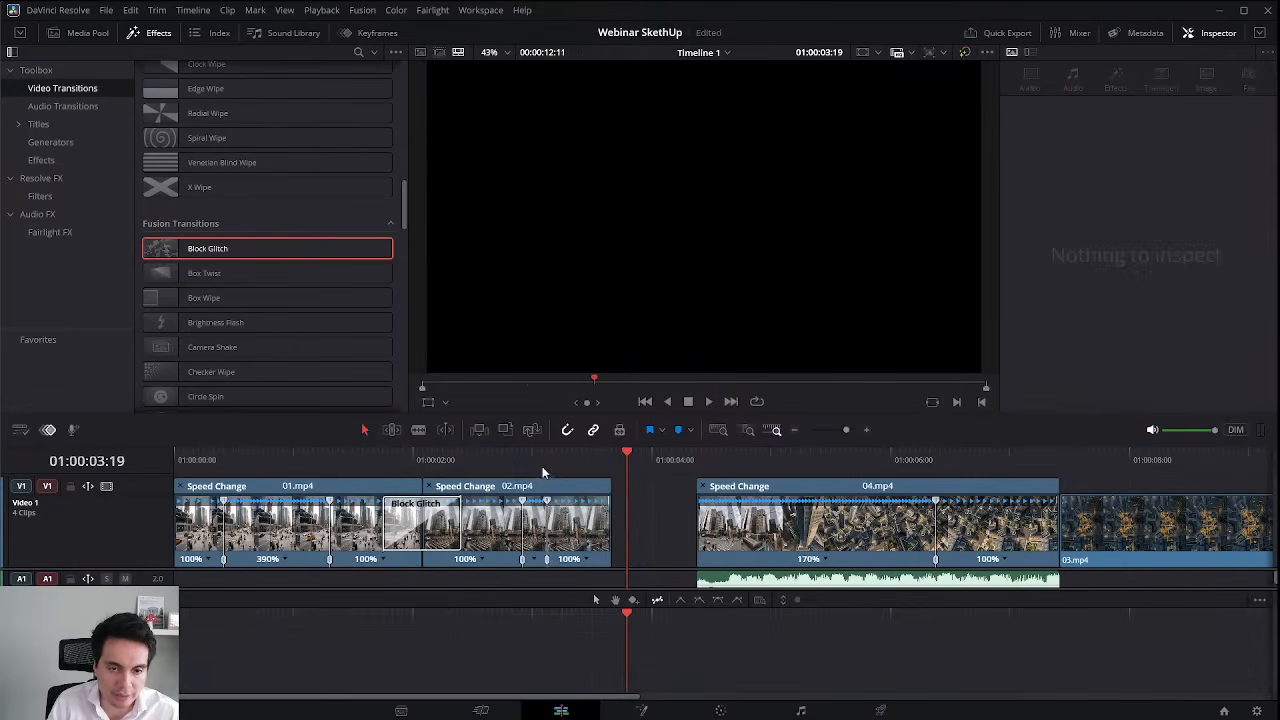
{"action": "left_click", "coordinate": [502, 464]}
{"action": "key", "text": "space"}
{"action": "left_click", "coordinate": [495, 464]}
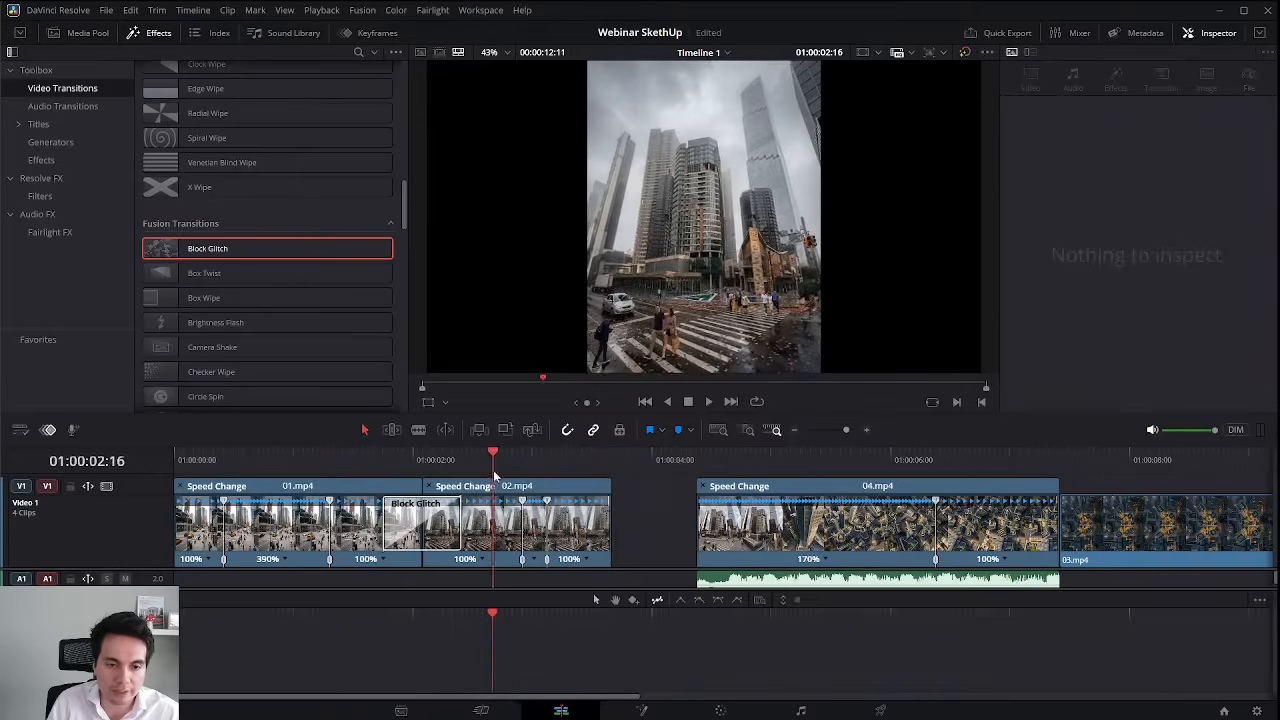
{"action": "key", "text": "space"}
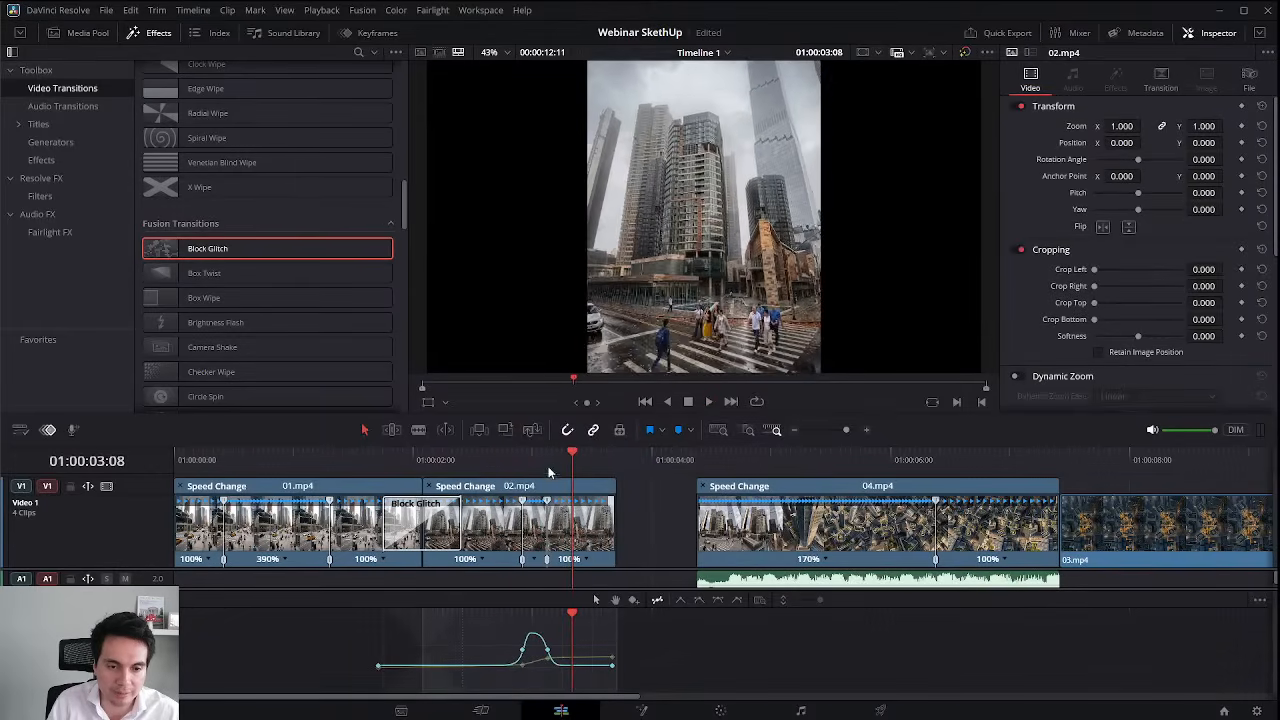
{"action": "left_click", "coordinate": [505, 464]}
{"action": "key", "text": "space"}
Shorten the end of 02.mp4, place 04.mp4 directly against it, and play across the cut.
{"action": "left_click_drag", "start_coordinate": [760, 520], "coordinate": [656, 519]}
{"action": "left_click_drag", "start_coordinate": [637, 460], "coordinate": [497, 460]}
{"action": "key", "text": "space"}
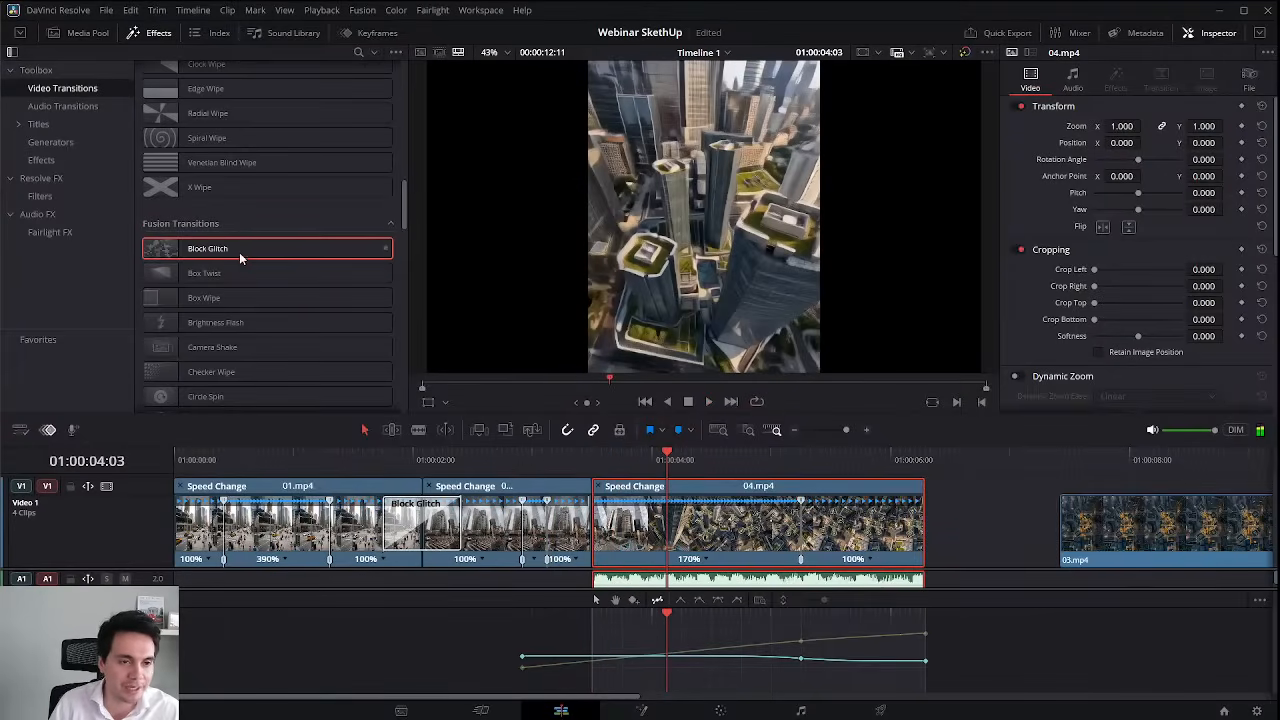
Add a Block Glitch transition between 02.mp4 and 04.mp4 and play it through.
{"action": "left_click", "coordinate": [567, 460]}
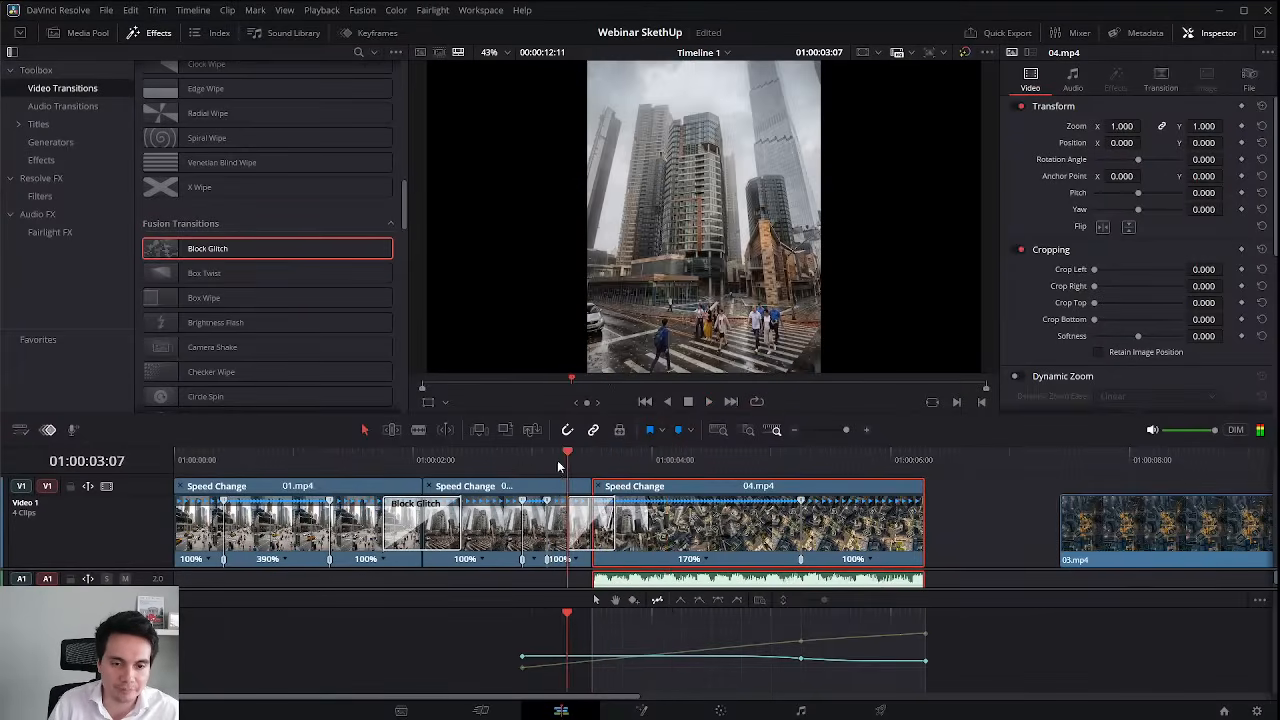
{"action": "key", "text": "space"}
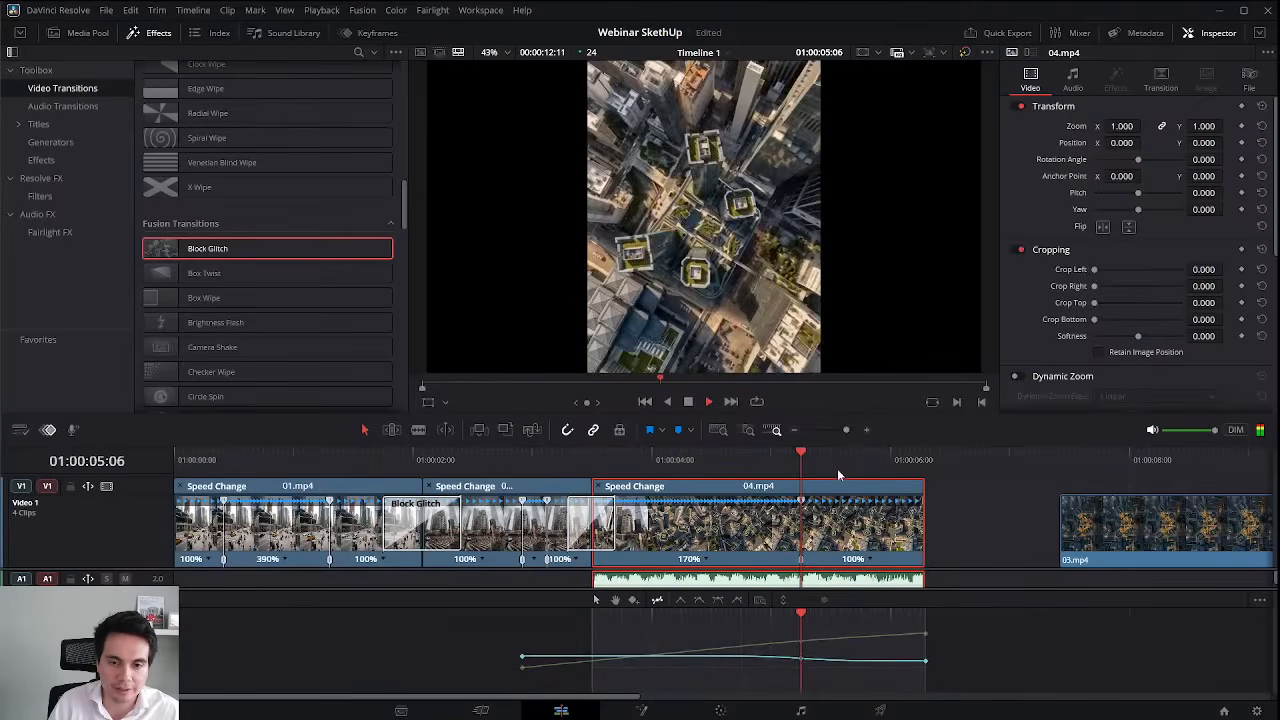
{"action": "key", "text": "space"}
Trim the end of 04.mp4 to 01:00:05:23 and the start of 03.mp4, join the two clips, and play the sequence.
{"action": "left_click_drag", "start_coordinate": [1147, 540], "coordinate": [1053, 540]}
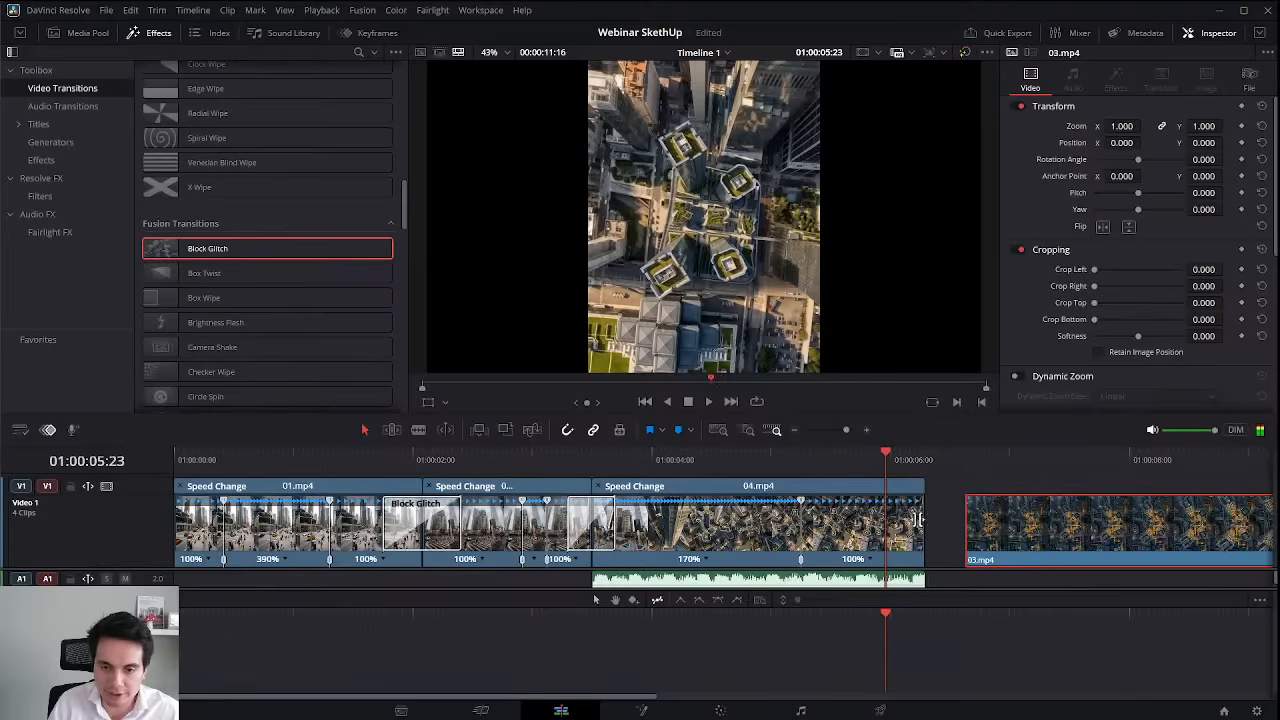
{"action": "left_click_drag", "start_coordinate": [916, 519], "coordinate": [884, 528]}
{"action": "mouse_move", "coordinate": [966, 526]}
{"action": "left_mouse_down"}
{"action": "mouse_move", "coordinate": [1022, 527]}
{"action": "mouse_move", "coordinate": [960, 523]}
{"action": "left_mouse_up"}
{"action": "left_click", "coordinate": [830, 464]}
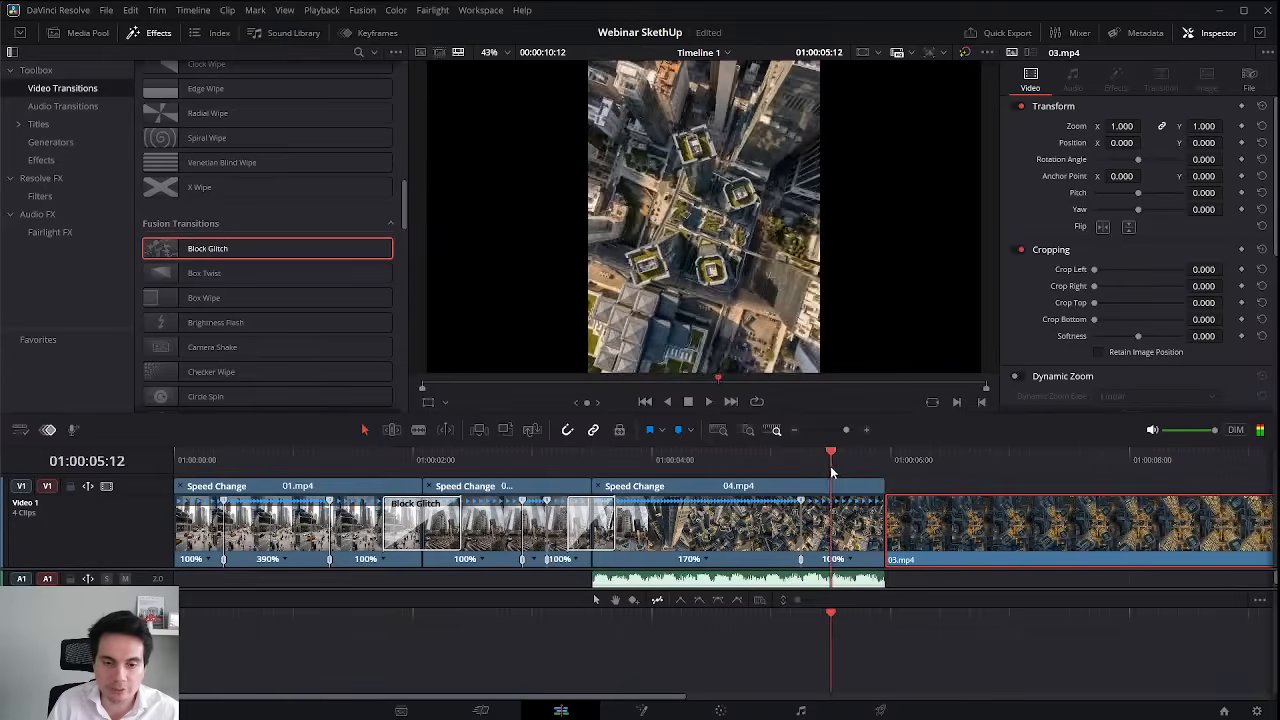
{"action": "left_click_drag", "start_coordinate": [830, 466], "coordinate": [180, 440]}
{"action": "key", "text": "space"}
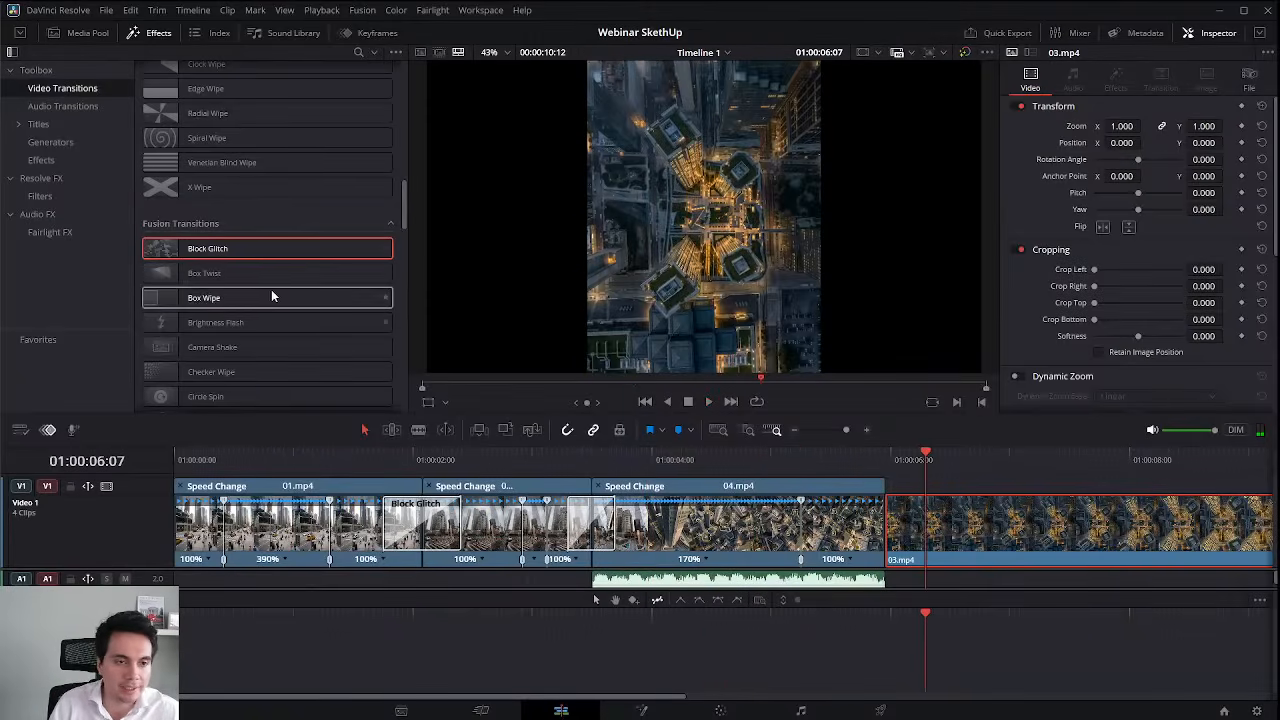
Add a Camera Shake transition between 04.mp4 and 03.mp4 and preview it.
{"action": "left_click_drag", "start_coordinate": [256, 347], "coordinate": [885, 522]}
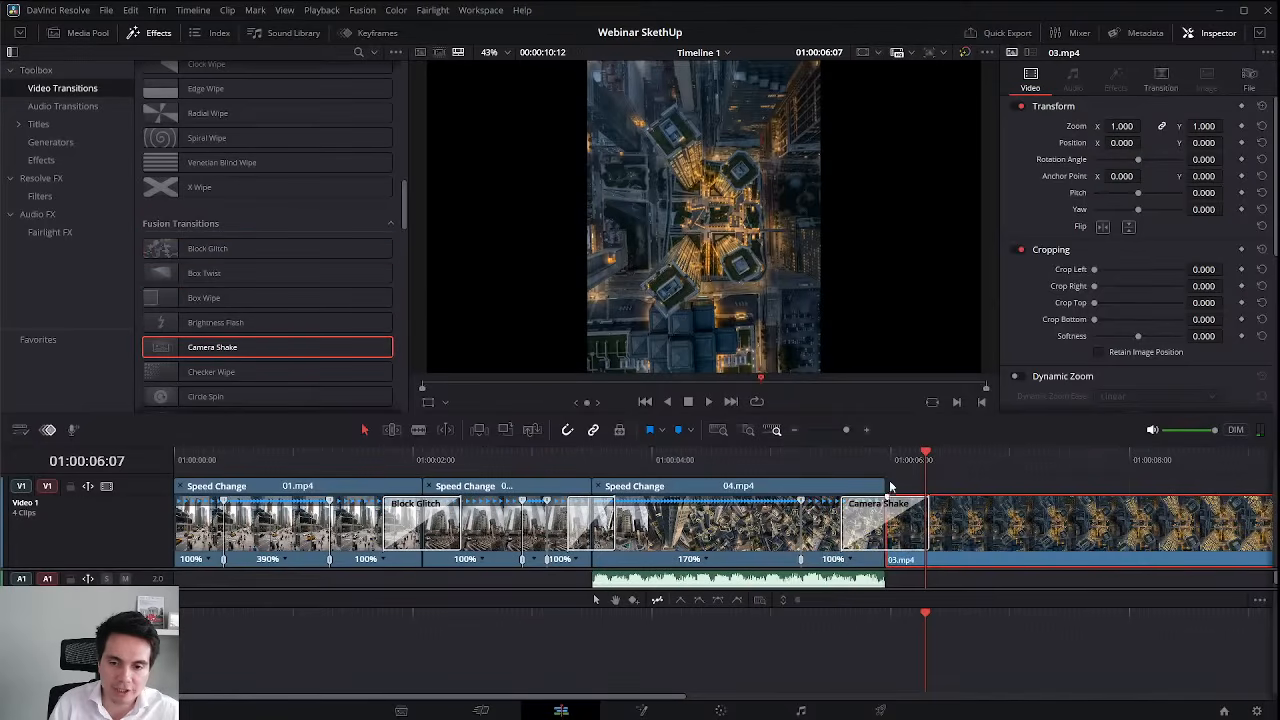
{"action": "left_click", "coordinate": [845, 460]}
{"action": "key", "text": "space"}
{"action": "left_click", "coordinate": [806, 461]}
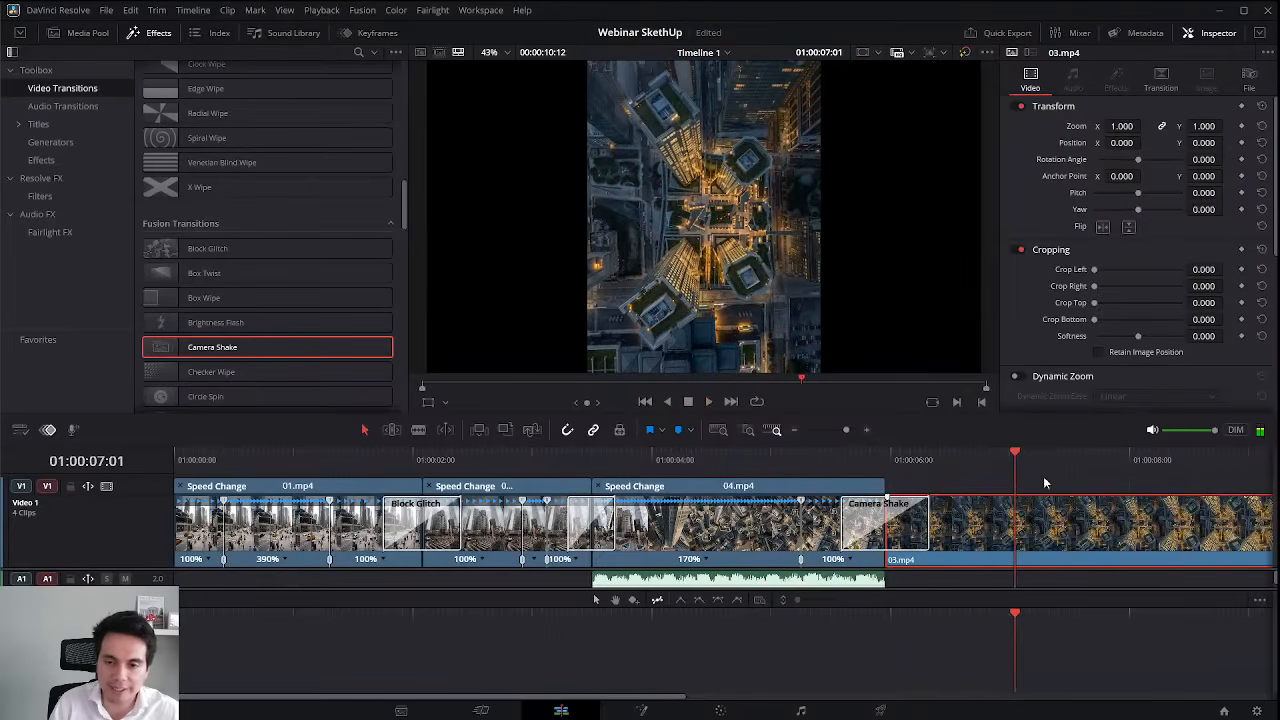
Show the retime controls on 03.mp4 and add speed points at 01:00:06:11 and 01:00:09:21.
{"action": "left_click_drag", "start_coordinate": [1005, 461], "coordinate": [946, 461]}
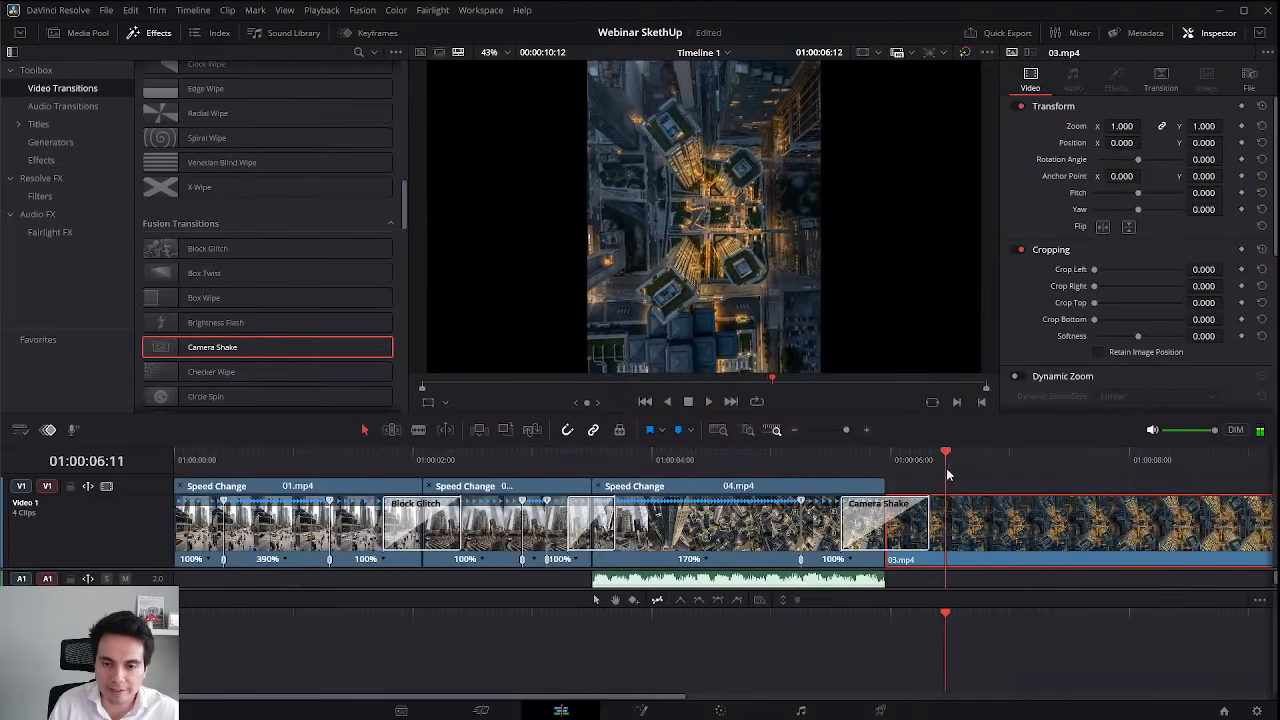
{"action": "scroll", "coordinate": [993, 538], "scroll_direction": "right", "scroll_amount": 2}
{"action": "scroll", "coordinate": [993, 538], "scroll_direction": "right", "scroll_amount": 3}
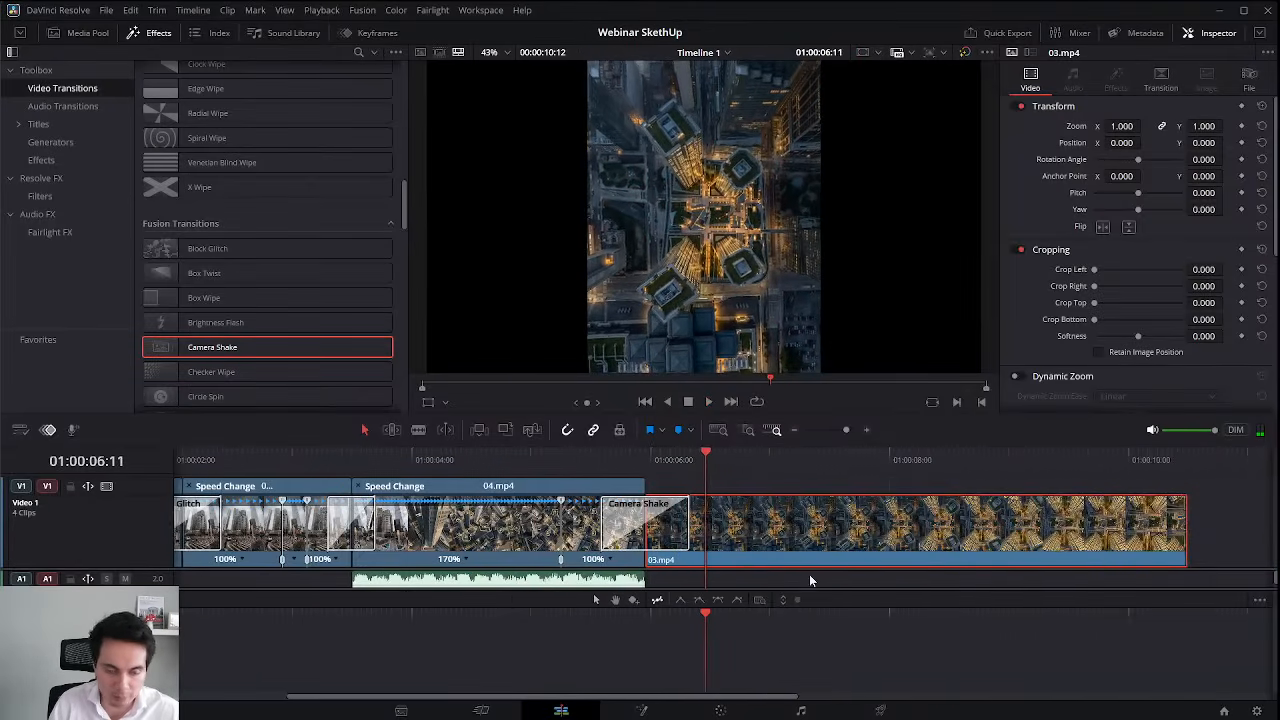
{"action": "key", "text": "ctrl+r"}
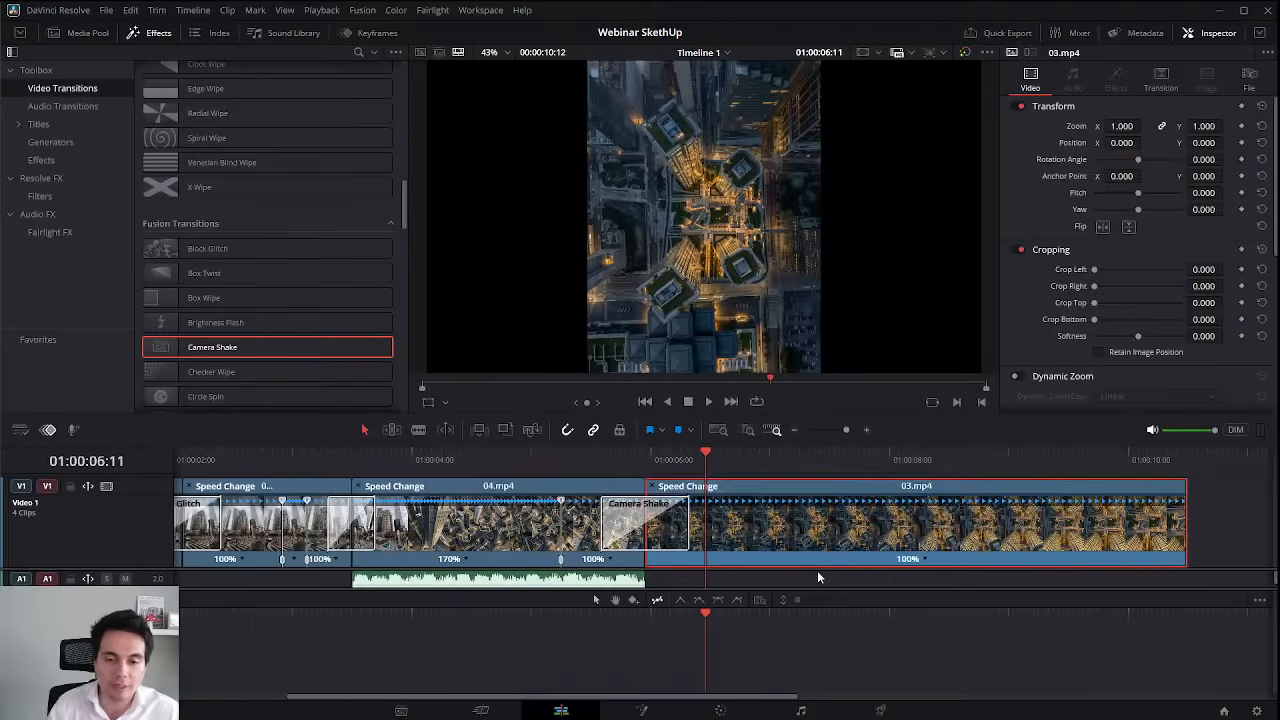
{"action": "left_click", "coordinate": [925, 560]}
{"action": "left_click", "coordinate": [946, 579]}
{"action": "left_click_drag", "start_coordinate": [708, 454], "coordinate": [1114, 476]}
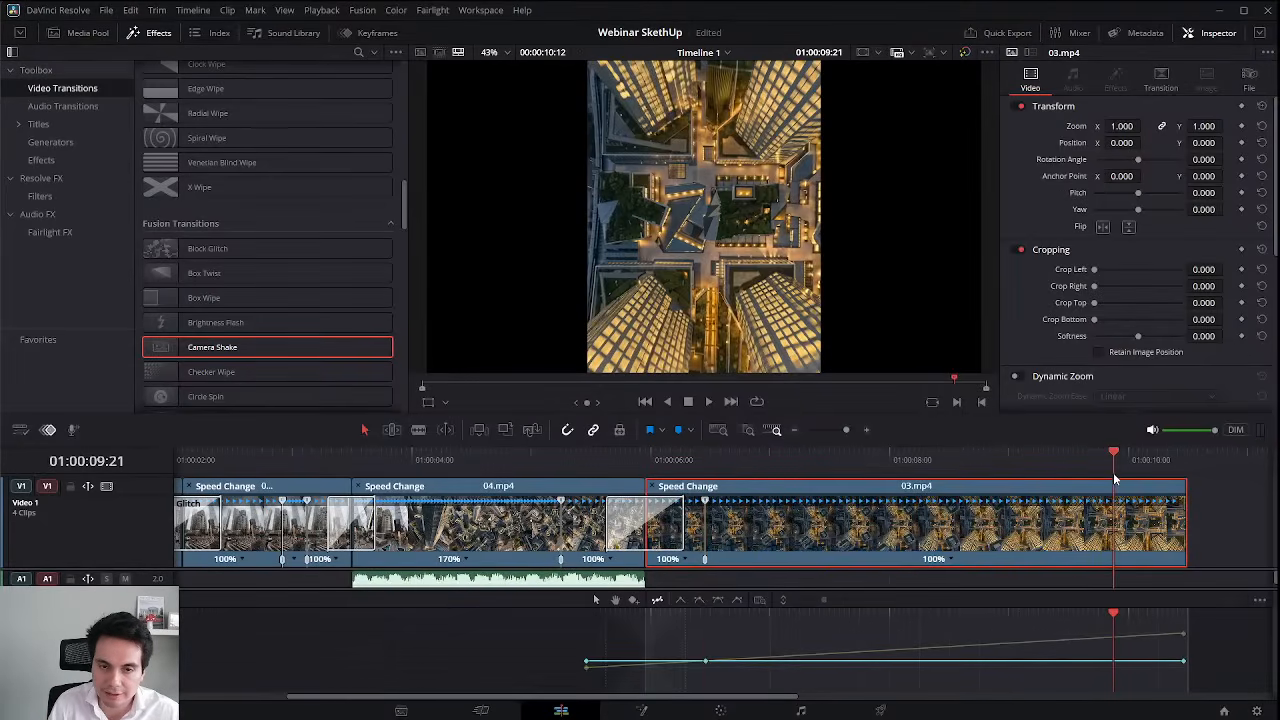
{"action": "left_click", "coordinate": [952, 562]}
{"action": "left_click", "coordinate": [990, 585]}
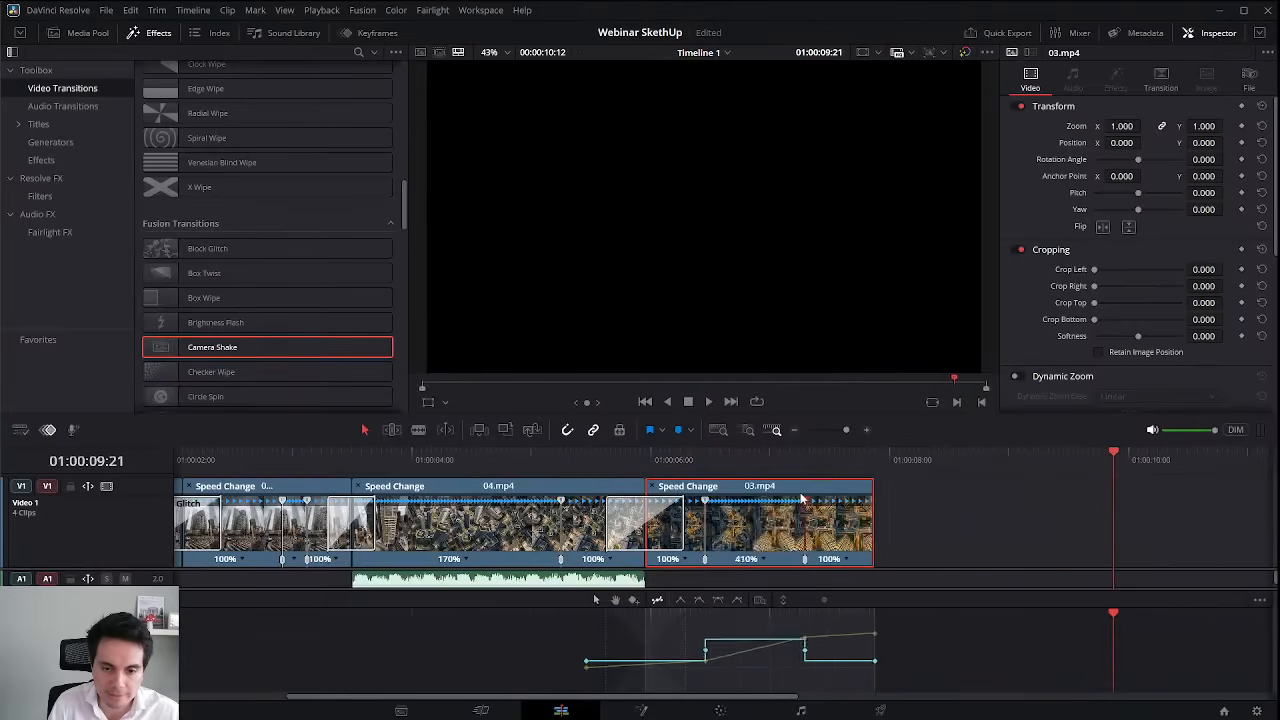
Pull 03.mp4's second speed point earlier to raise the middle segment to 513%, play it, and extend the clip's end.
{"action": "left_click_drag", "start_coordinate": [800, 497], "coordinate": [781, 497]}
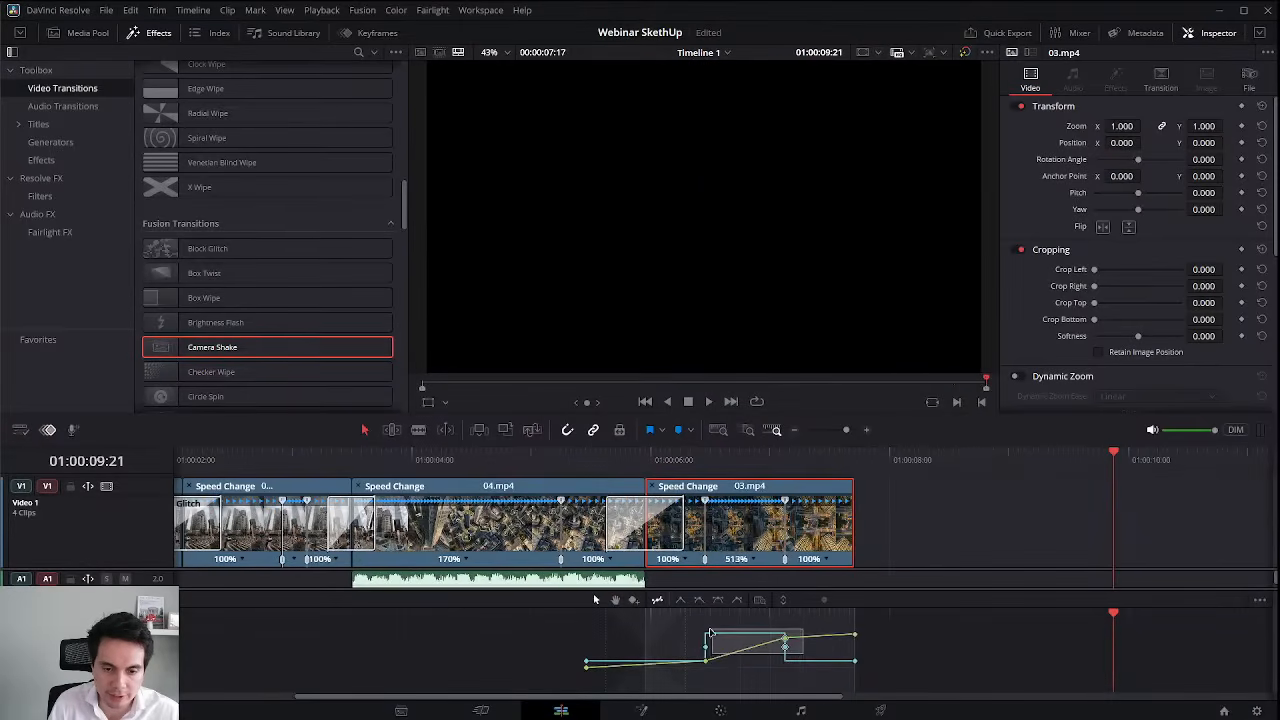
{"action": "left_click", "coordinate": [648, 460]}
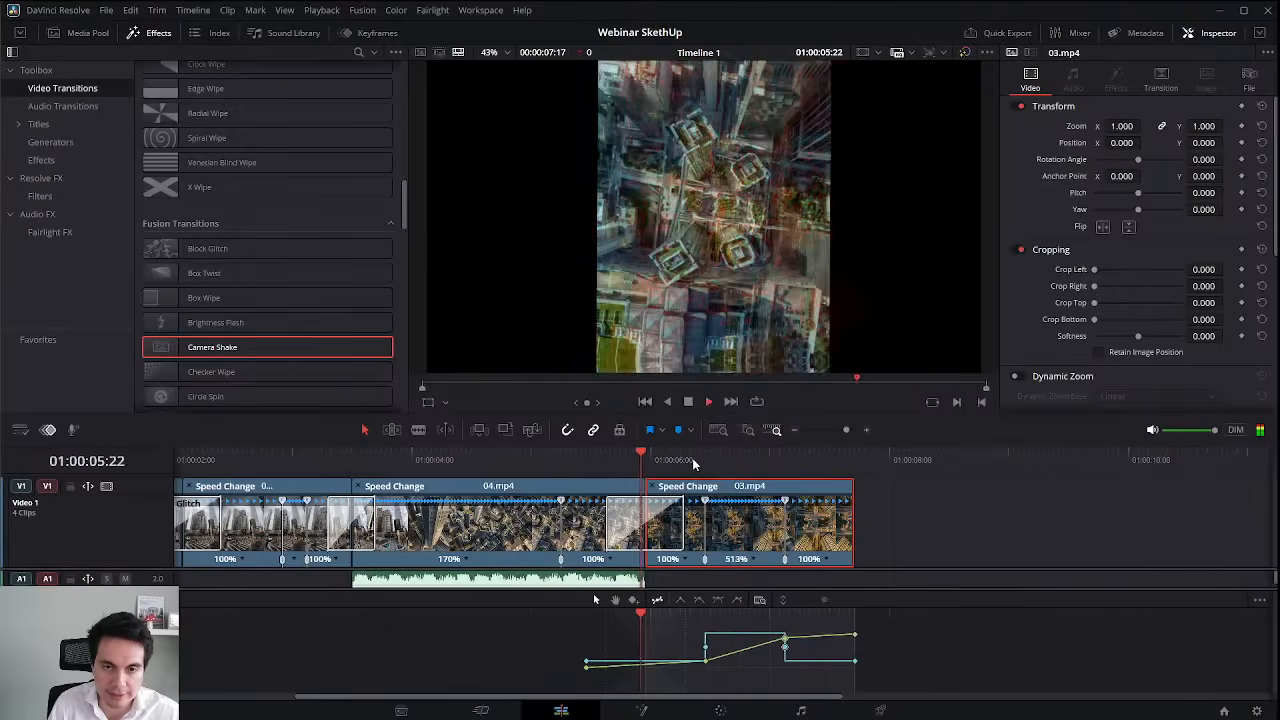
{"action": "key", "text": "space"}
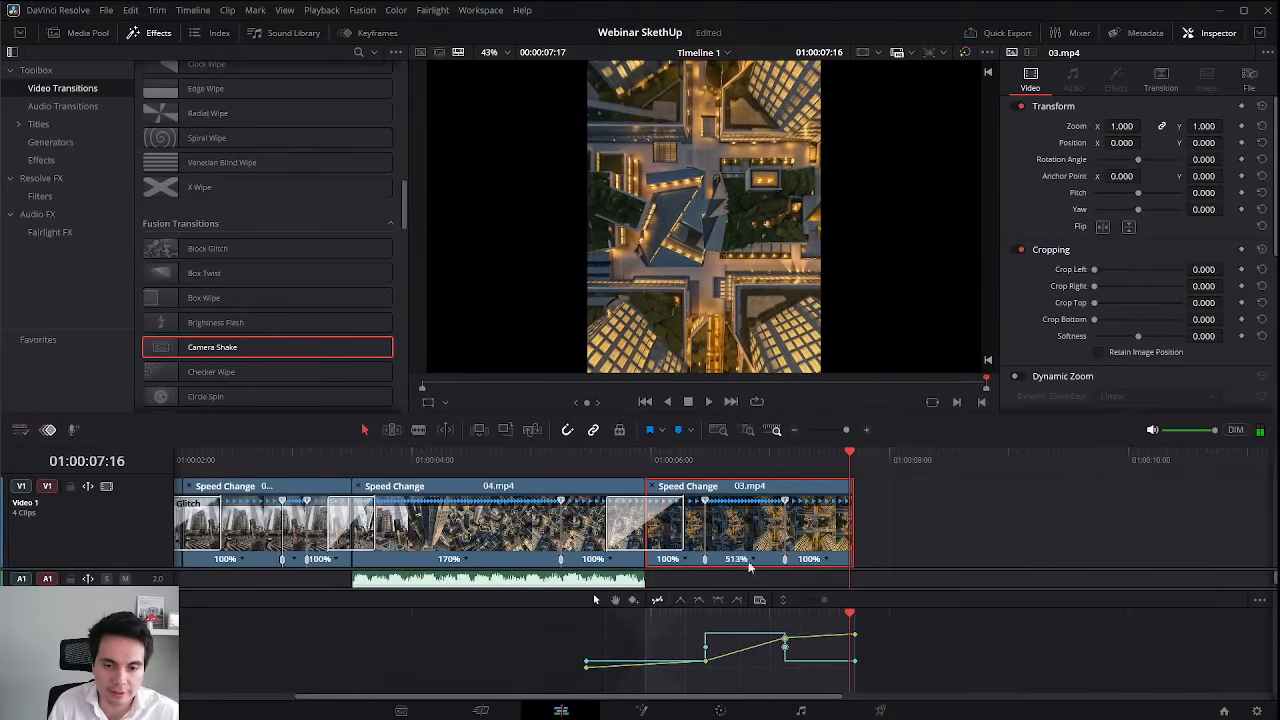
{"action": "left_click_drag", "start_coordinate": [852, 521], "coordinate": [927, 526]}
{"action": "left_click_drag", "start_coordinate": [822, 463], "coordinate": [720, 465]}
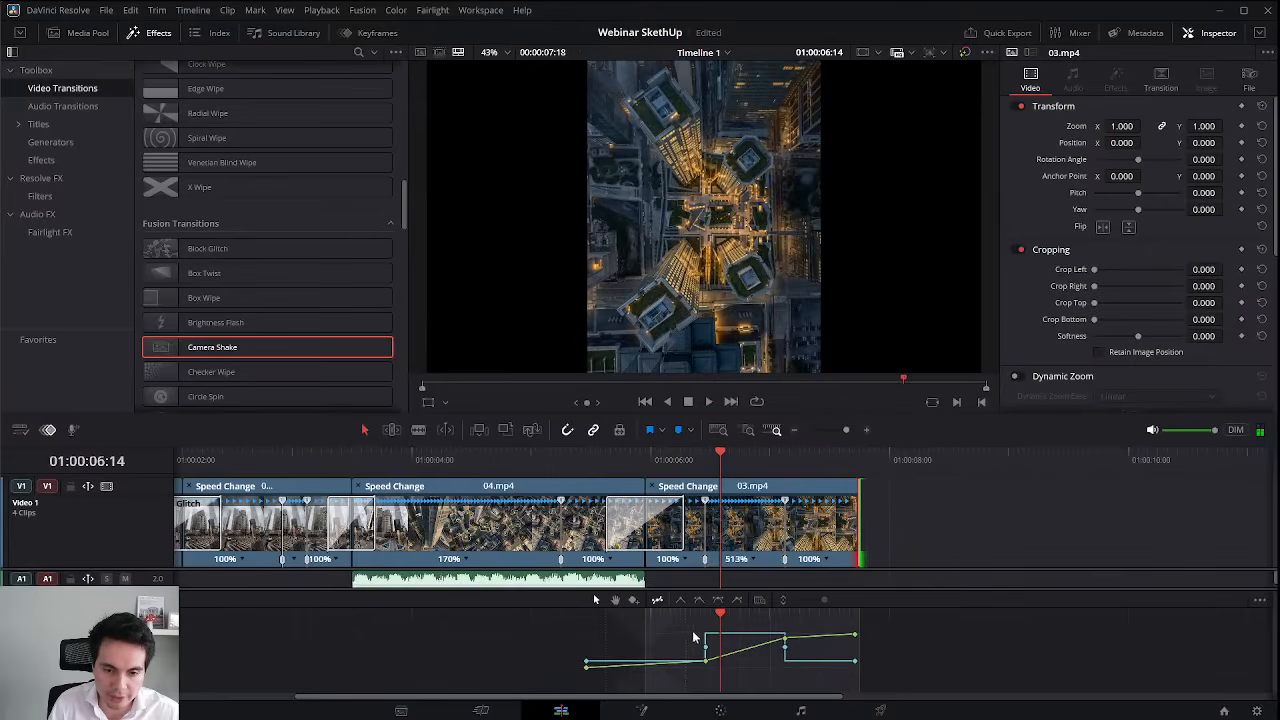
Smooth both speed points on 03.mp4's retime speed curve and widen the easing around the second point.
{"action": "left_click_drag", "start_coordinate": [797, 657], "coordinate": [774, 654]}
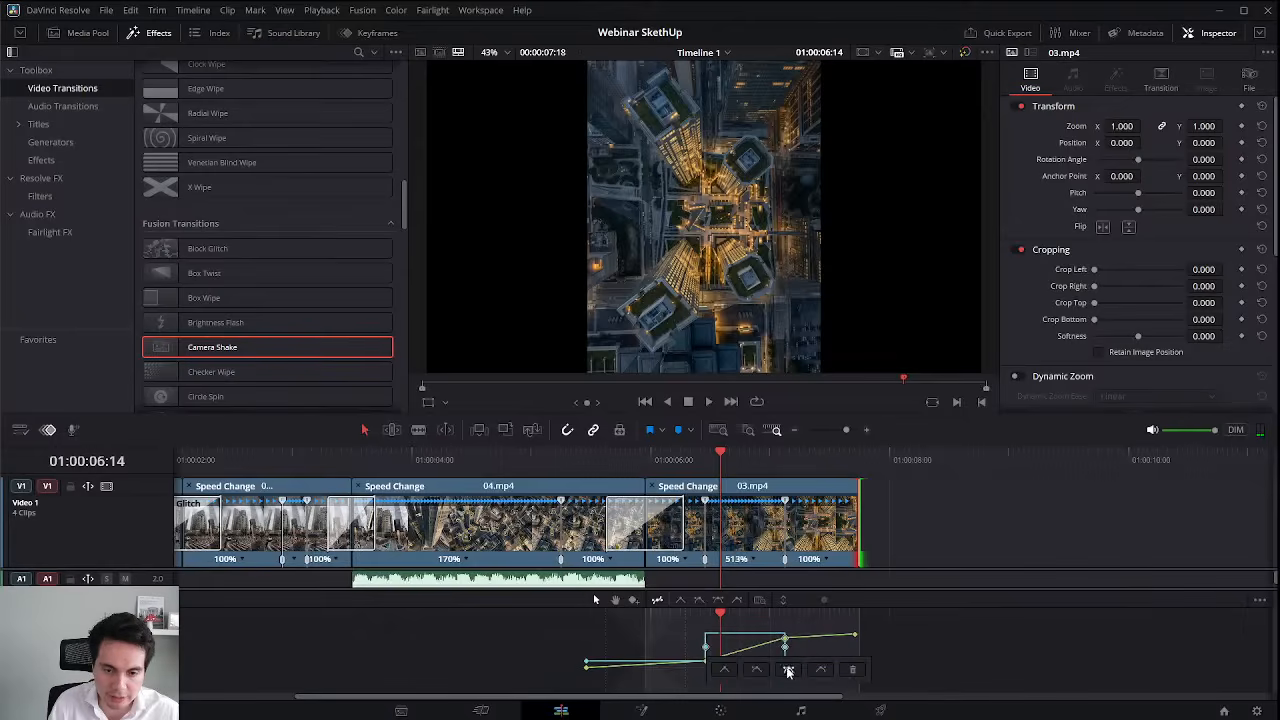
{"action": "left_click", "coordinate": [788, 670]}
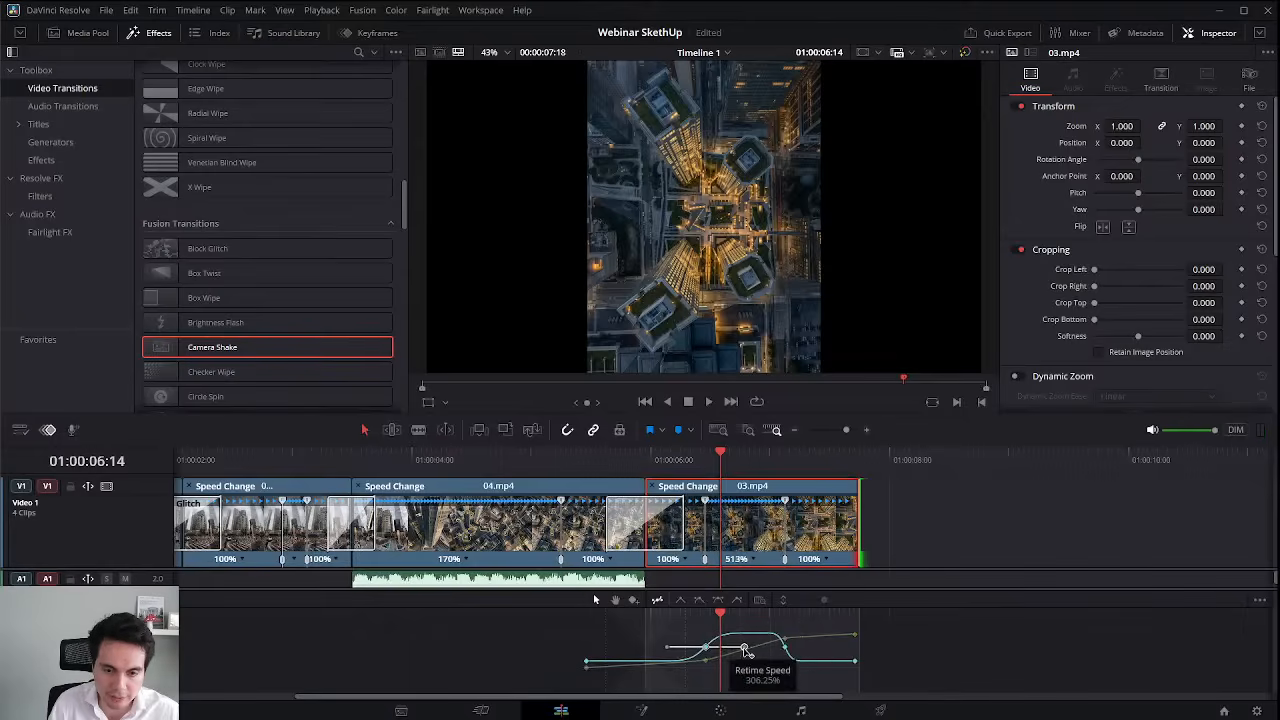
{"action": "left_click_drag", "start_coordinate": [745, 650], "coordinate": [824, 649]}
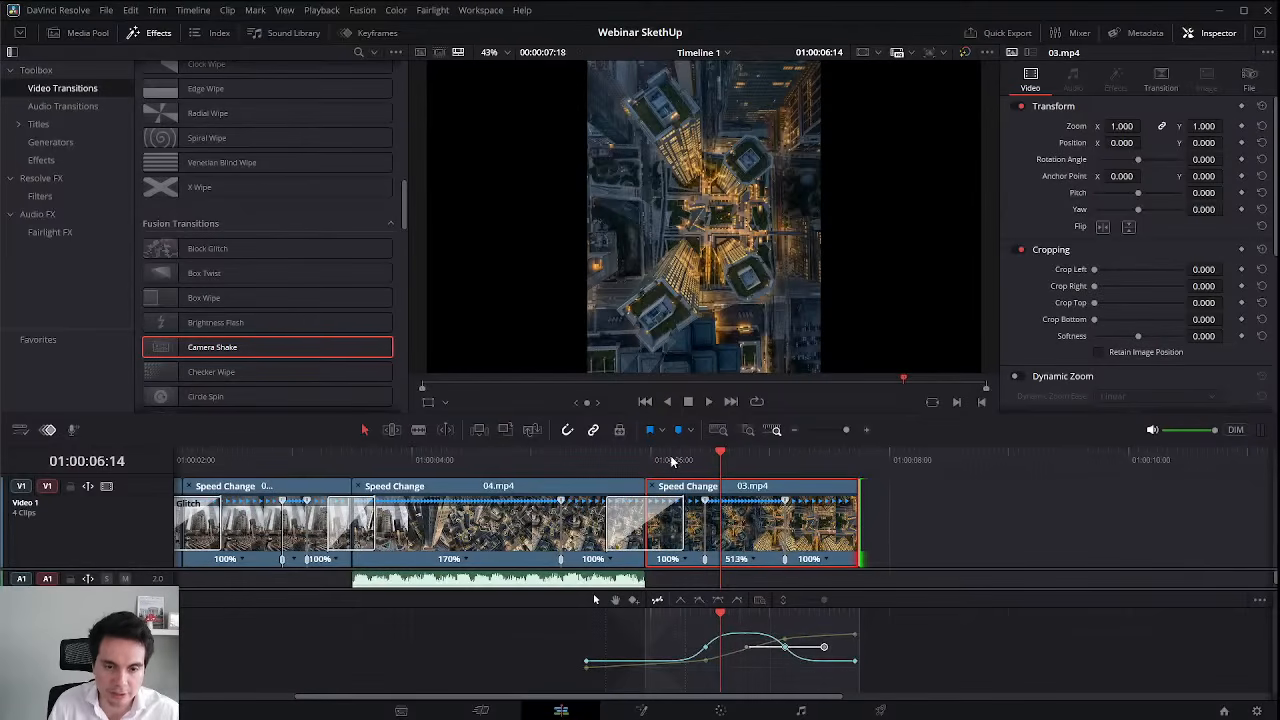
Play back the 03.mp4 speed ramp and the whole edited sequence from its start to review the timing and transitions.
{"action": "left_click", "coordinate": [587, 461]}
{"action": "key", "text": "space"}
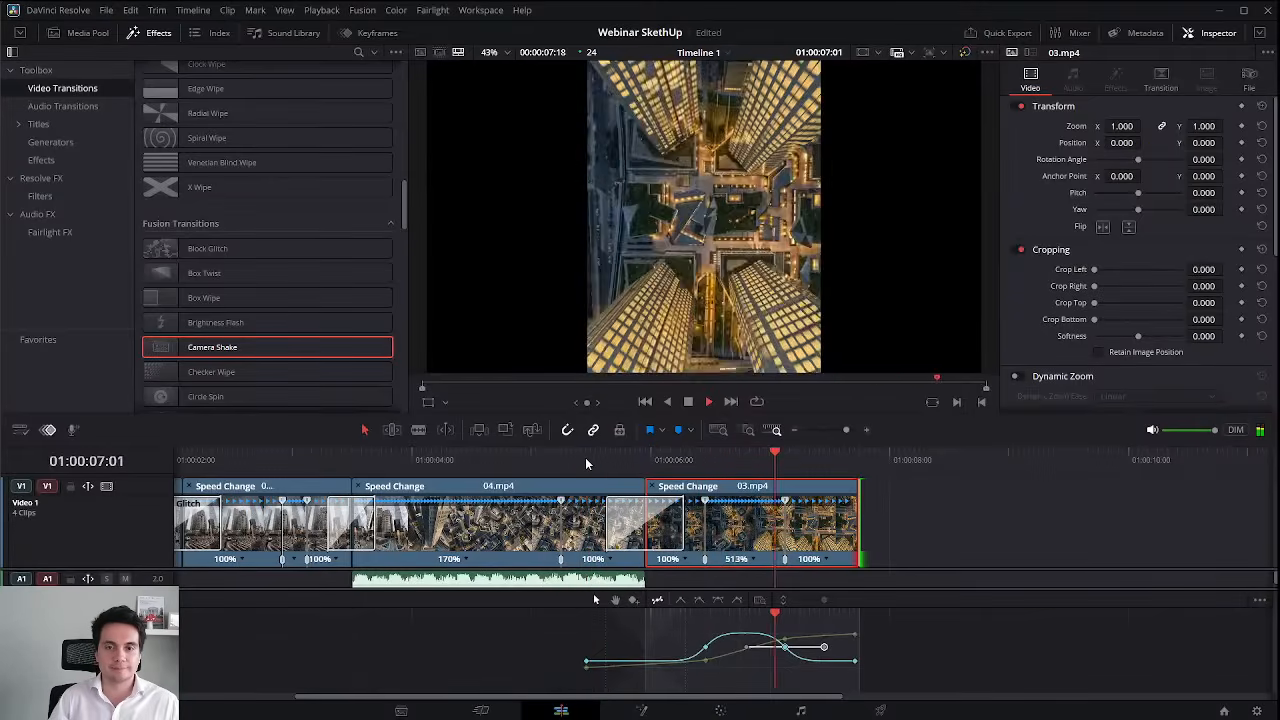
{"action": "left_click", "coordinate": [907, 520]}
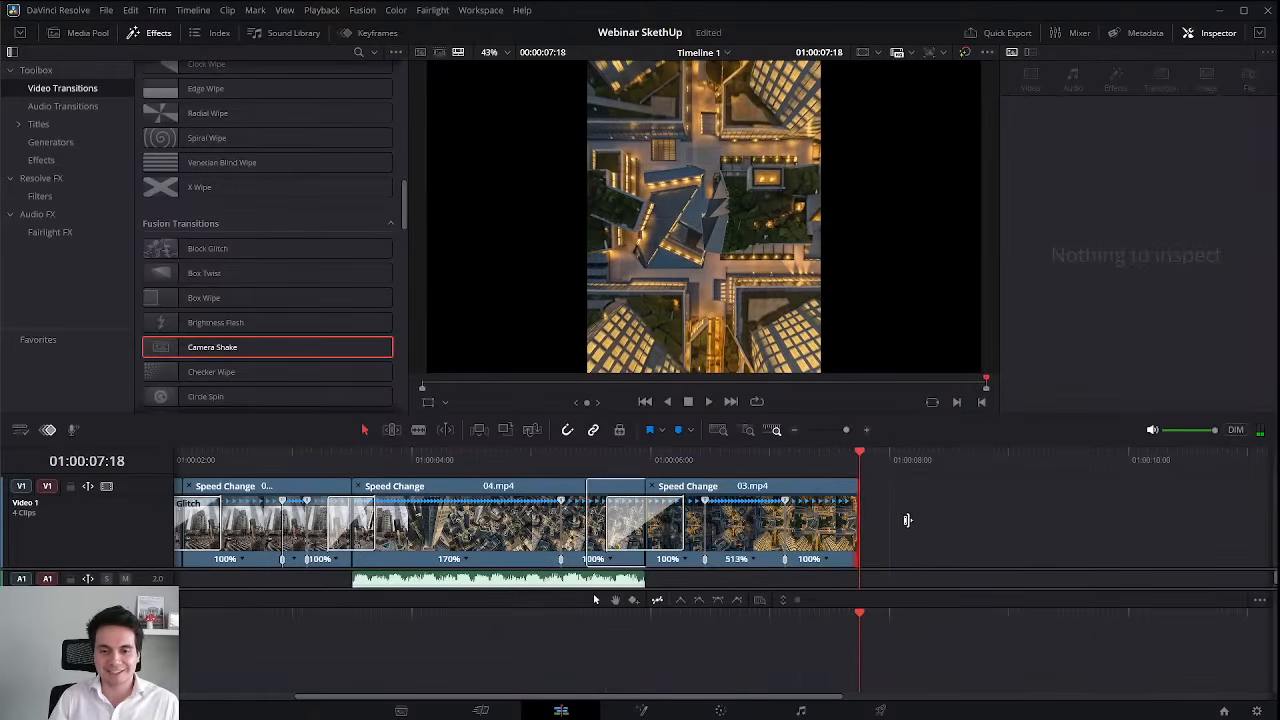
{"action": "key", "text": "Home"}
{"action": "key", "text": "space"}
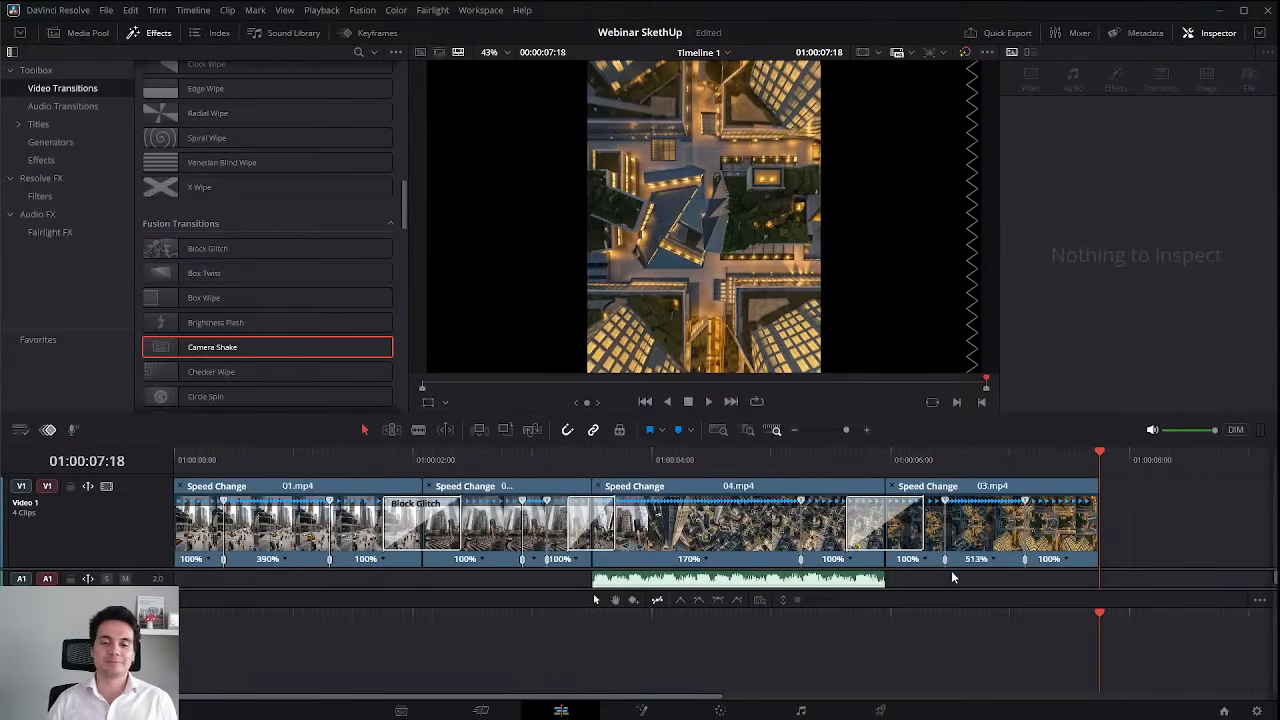
{"action": "left_click_drag", "start_coordinate": [308, 439], "coordinate": [768, 480]}
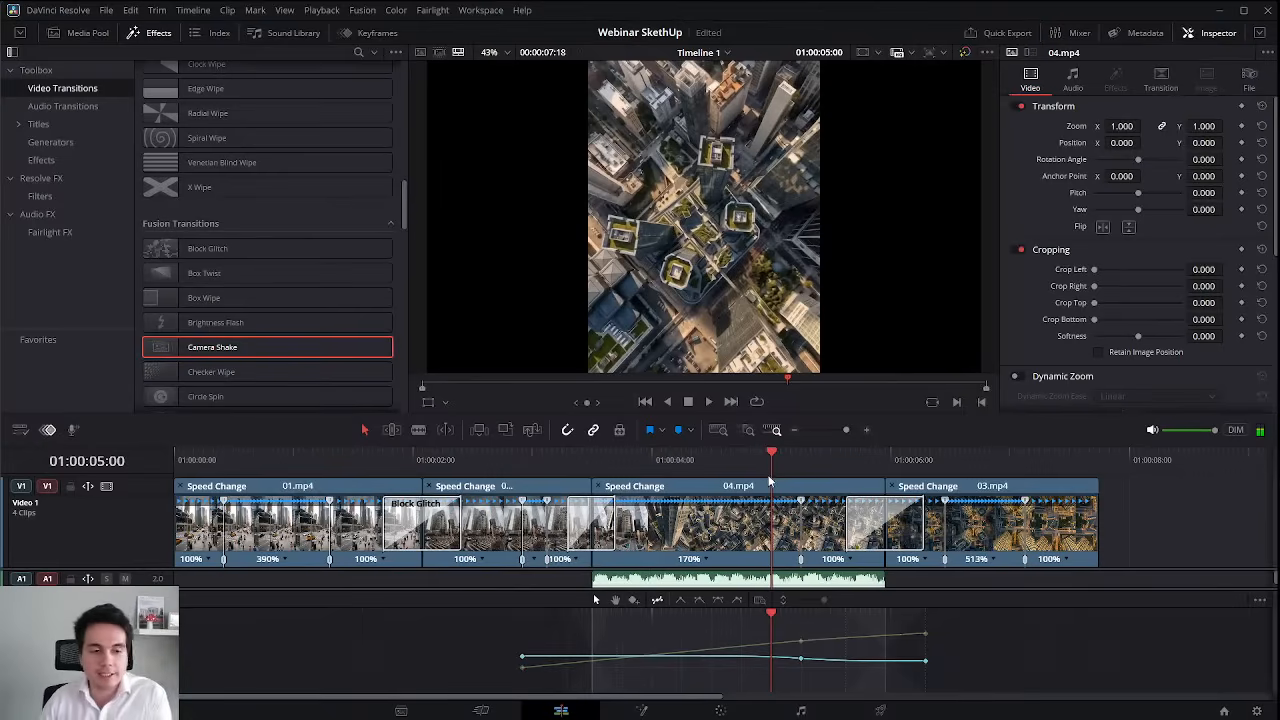
Go to the Deliver page, open the project settings and switch the timeline resolution to Custom.
{"action": "left_click", "coordinate": [879, 711]}
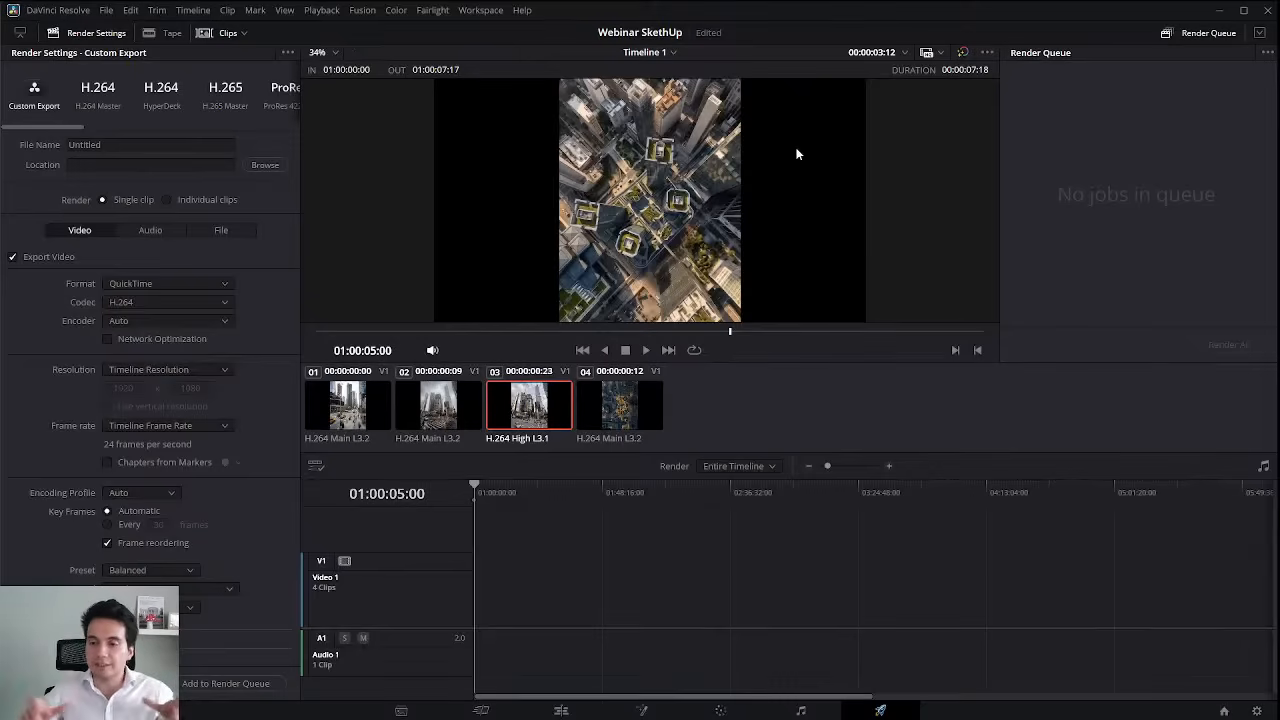
{"action": "left_click", "coordinate": [1257, 711]}
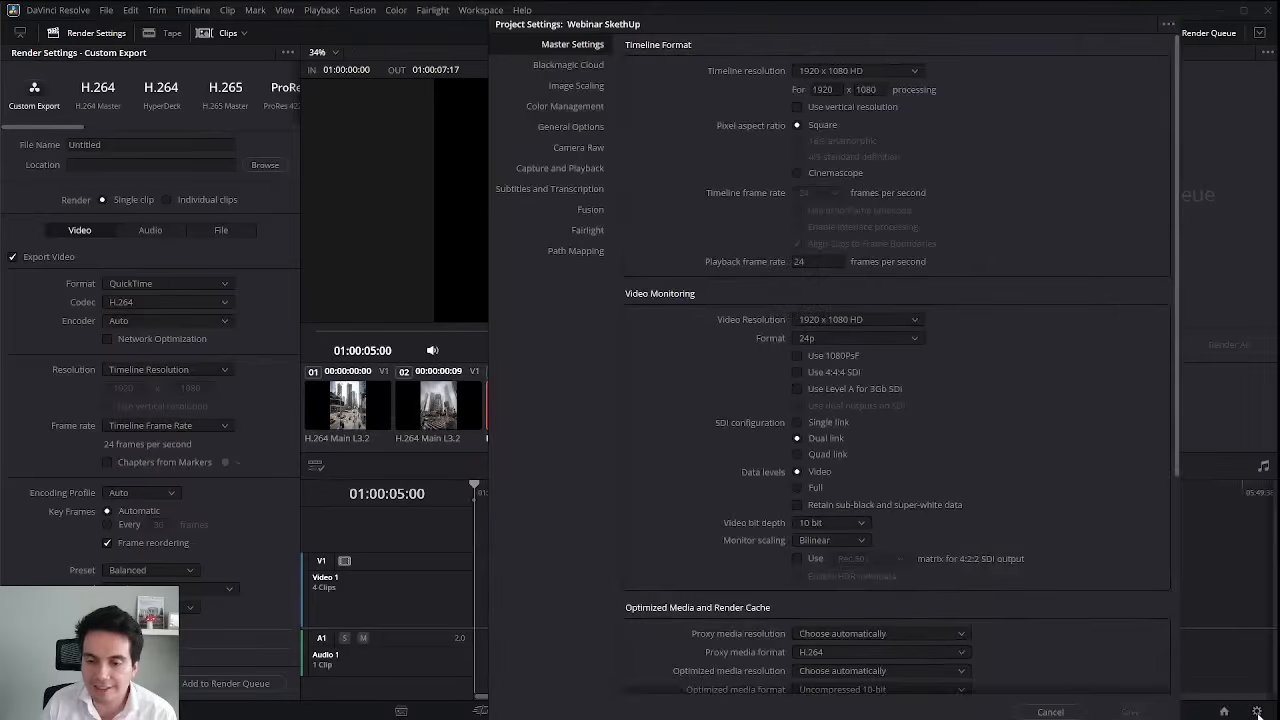
{"action": "left_click", "coordinate": [855, 71]}
{"action": "left_click", "coordinate": [835, 89]}
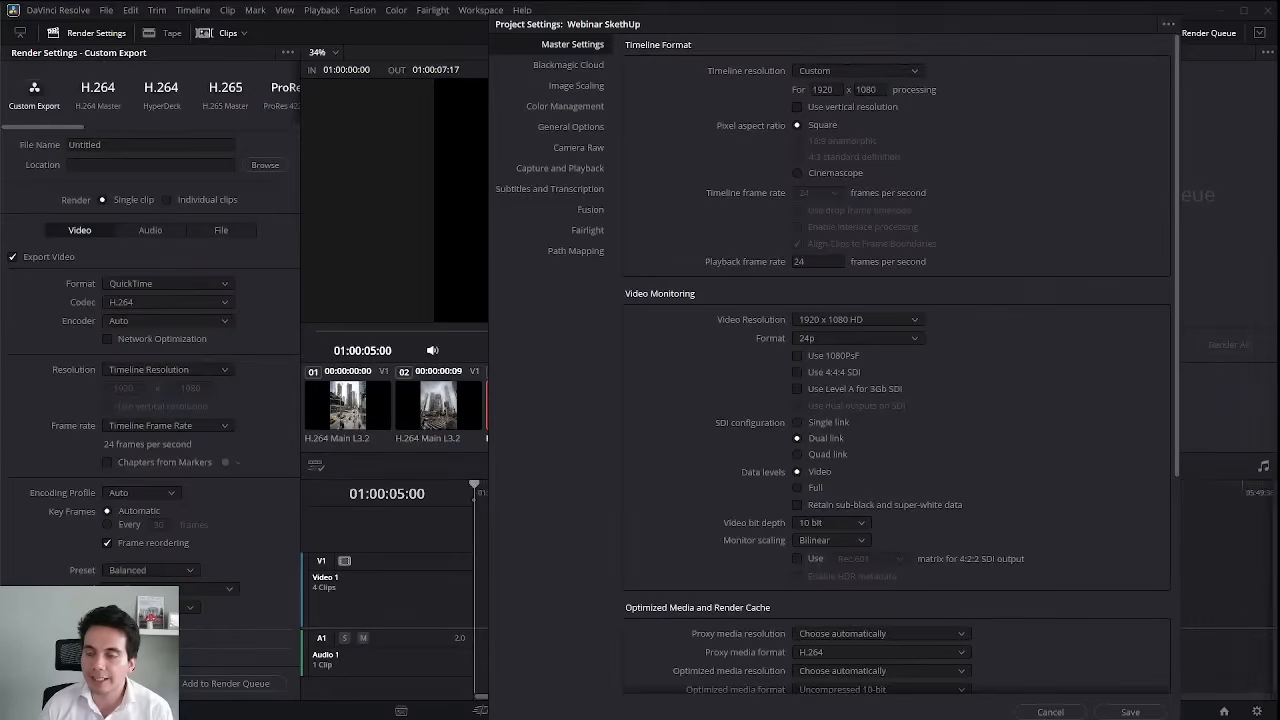
Check the frame width and height of source video 01 in its file properties in File Explorer.
{"action": "left_click_drag", "start_coordinate": [1031, 40], "coordinate": [988, 60]}
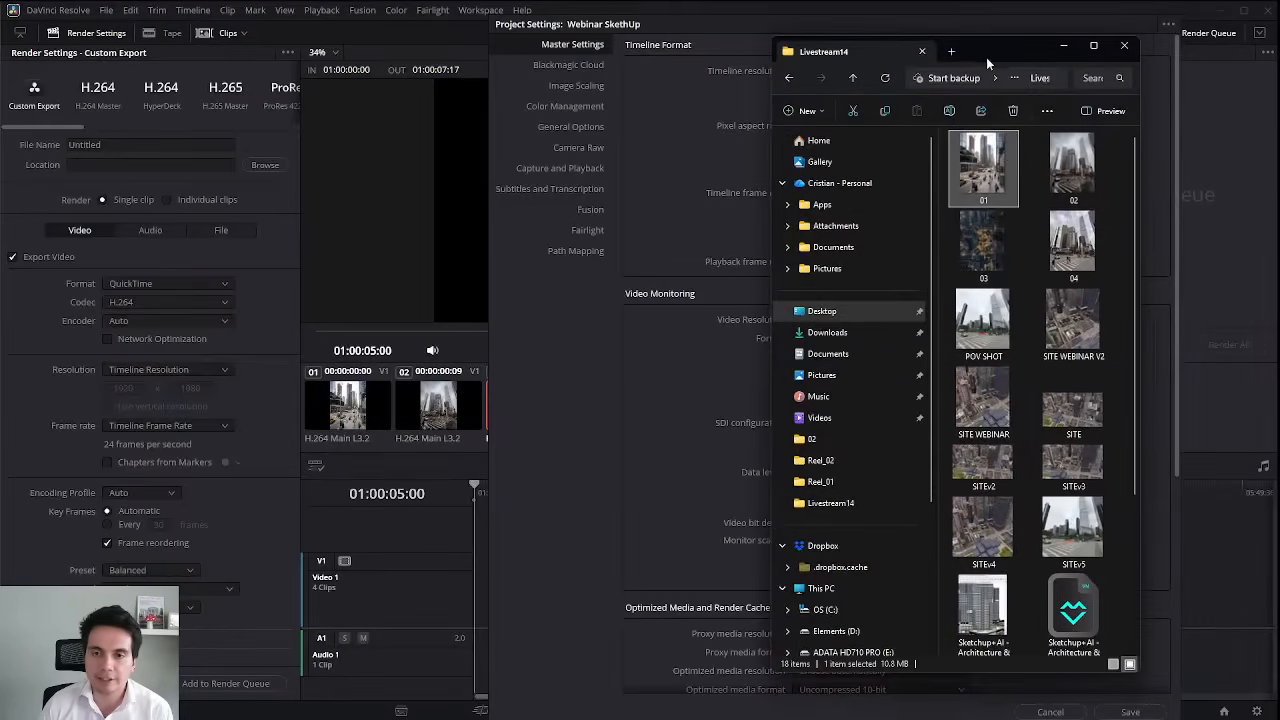
{"action": "right_click", "coordinate": [989, 155]}
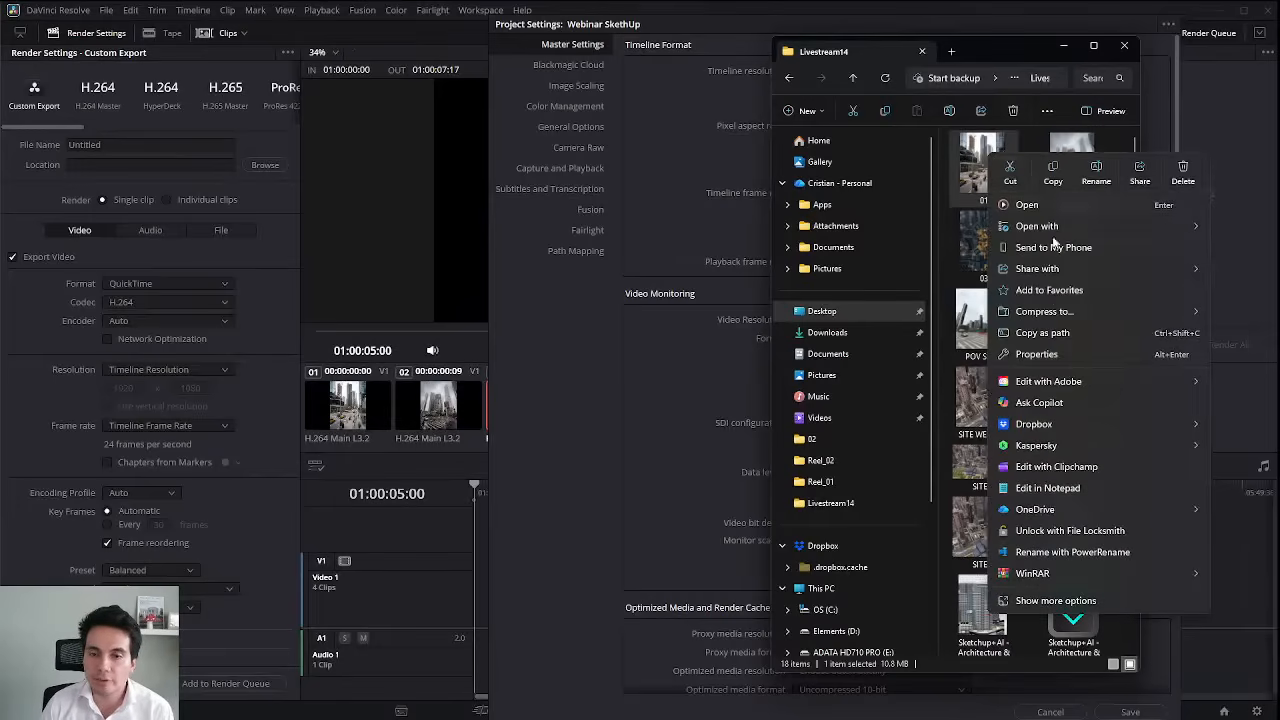
{"action": "left_click", "coordinate": [1052, 357]}
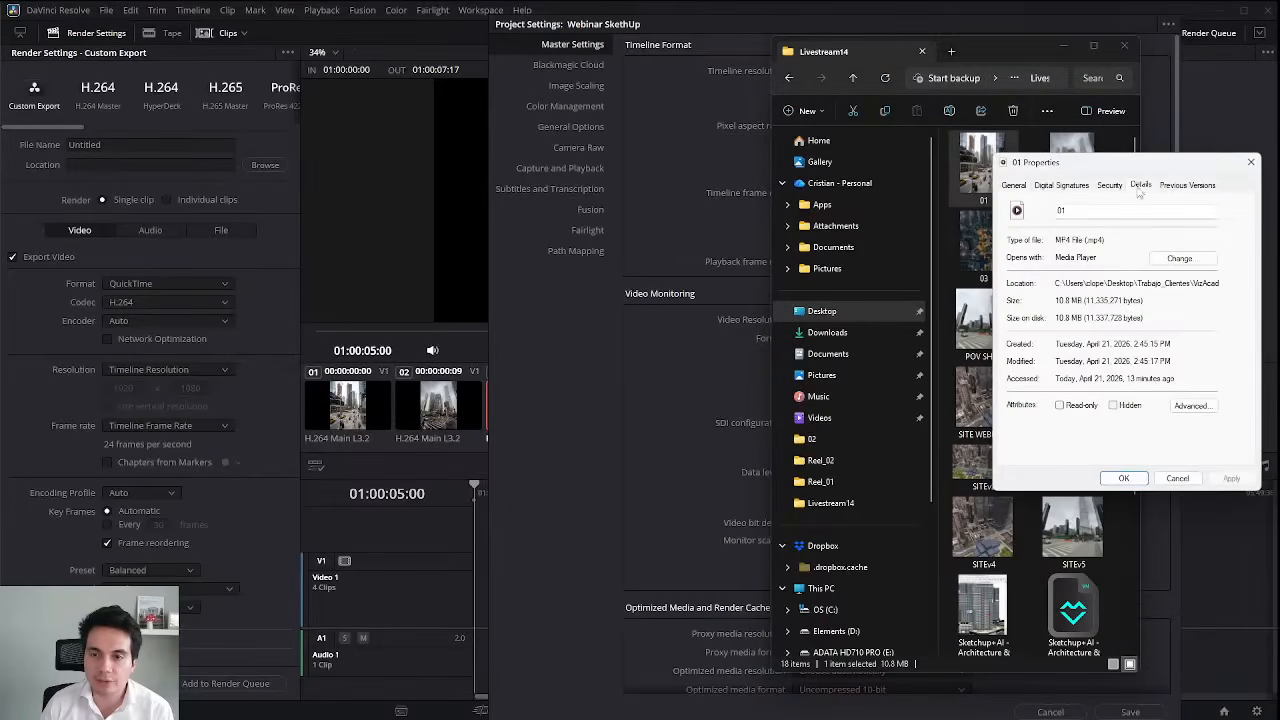
{"action": "left_click", "coordinate": [1140, 185]}
{"action": "left_click_drag", "start_coordinate": [1150, 165], "coordinate": [640, 138]}
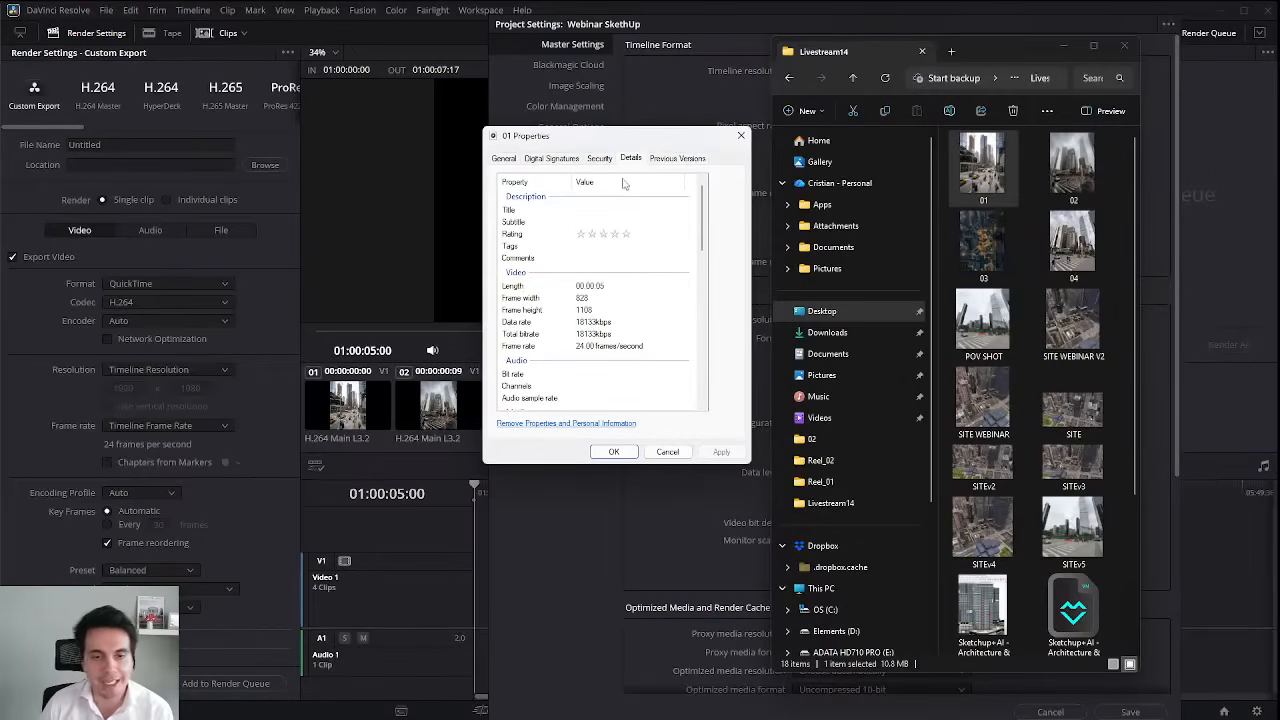
{"action": "left_click_drag", "start_coordinate": [624, 138], "coordinate": [1279, 178]}
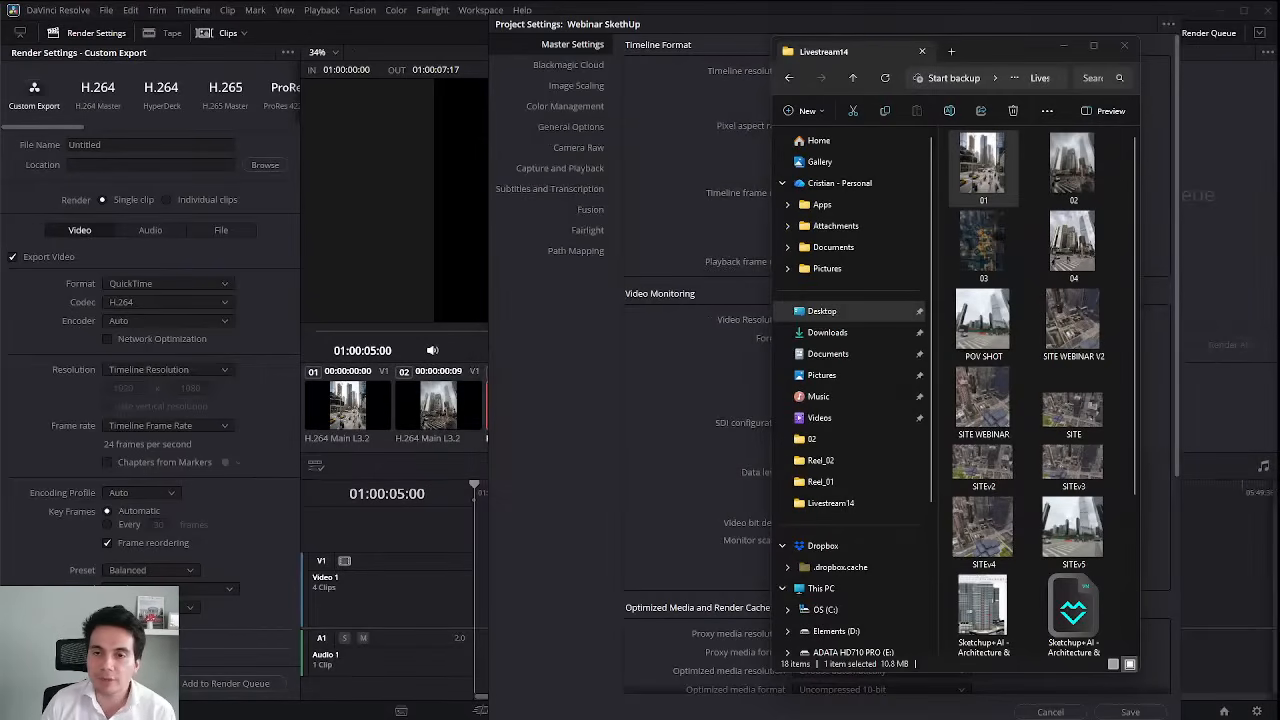
{"action": "left_click", "coordinate": [1062, 45]}
Set the custom timeline resolution to 828 x 1108 with vertical resolution enabled.
{"action": "double_click", "coordinate": [829, 89]}
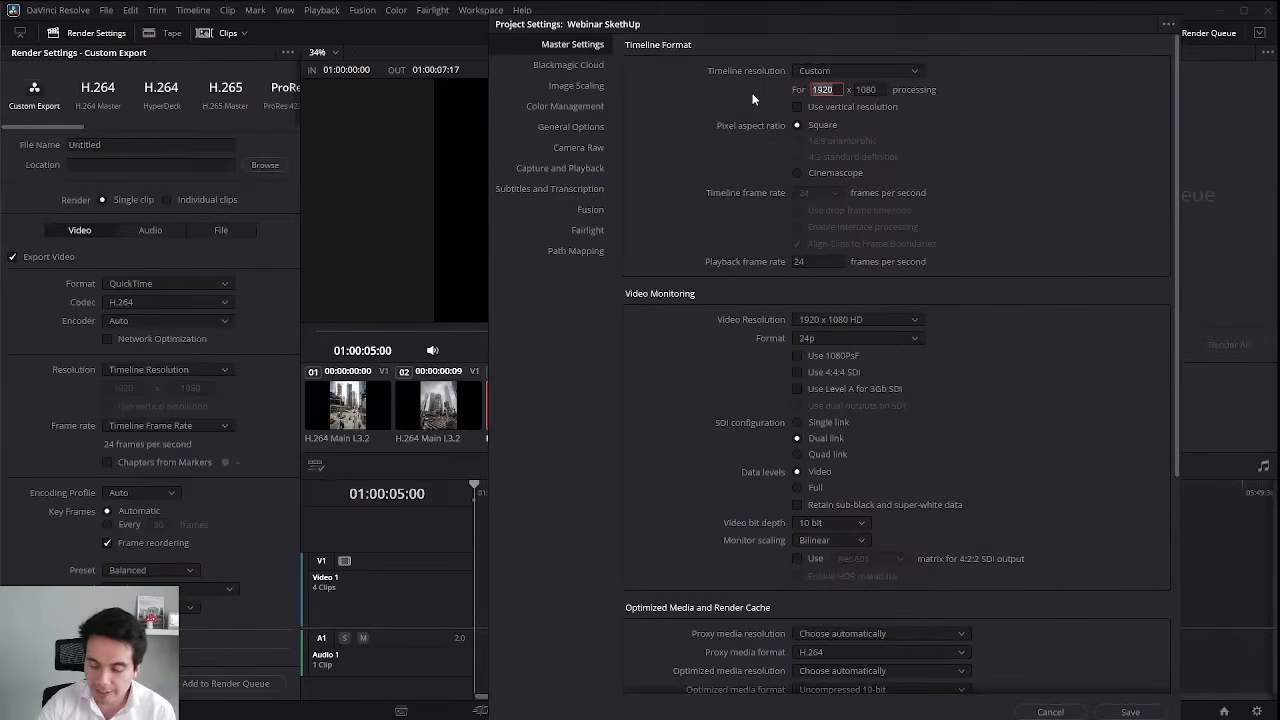
{"action": "type", "text": "828"}
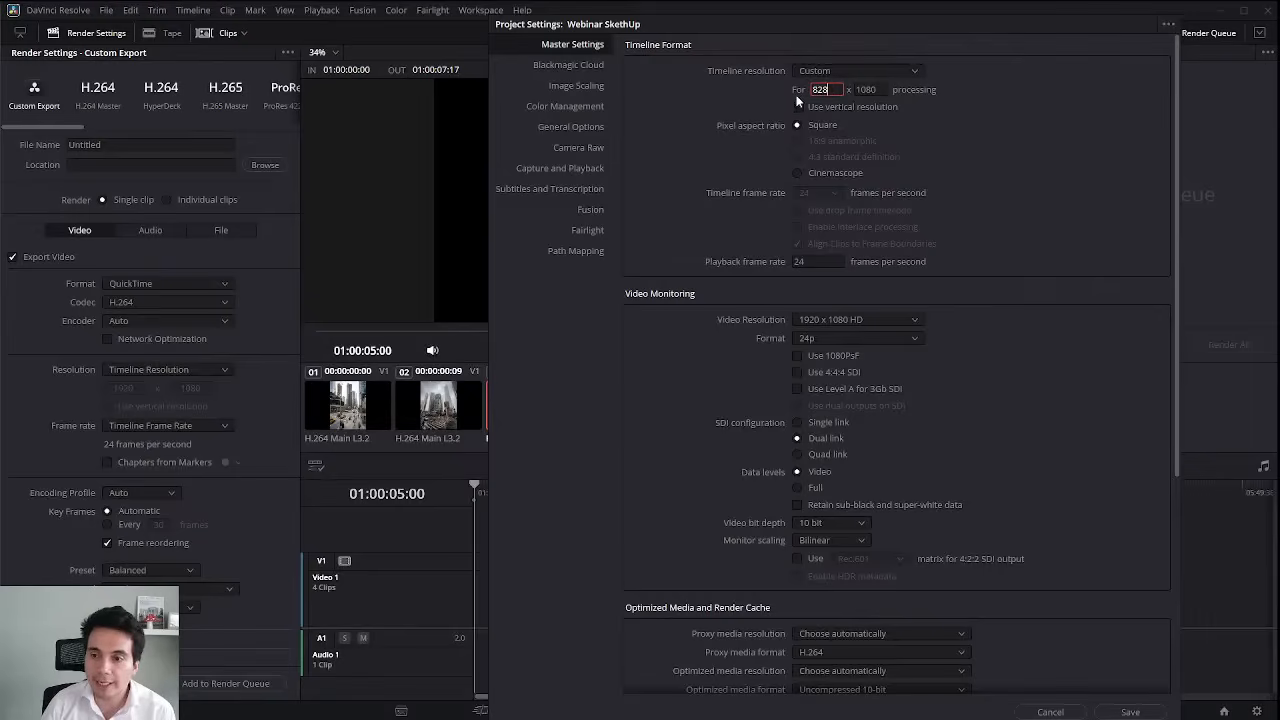
{"action": "left_click_drag", "start_coordinate": [880, 88], "coordinate": [812, 86]}
{"action": "type", "text": "1"}
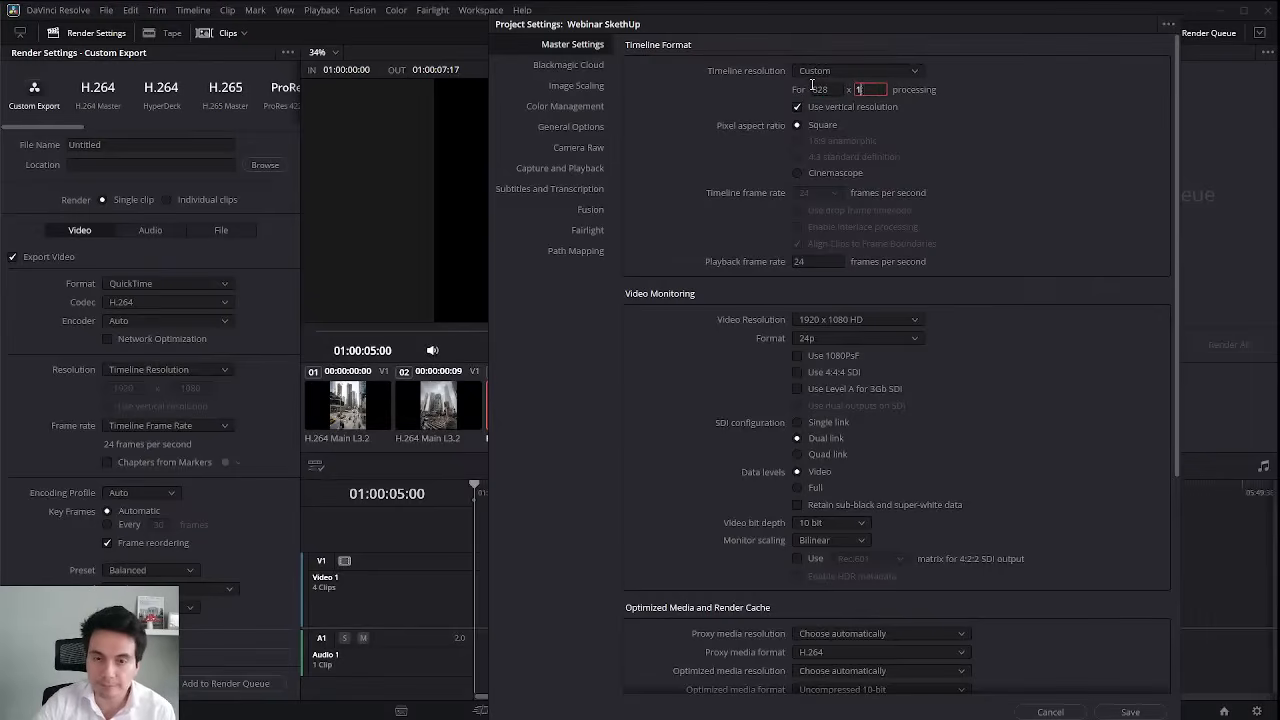
{"action": "type", "text": "108"}
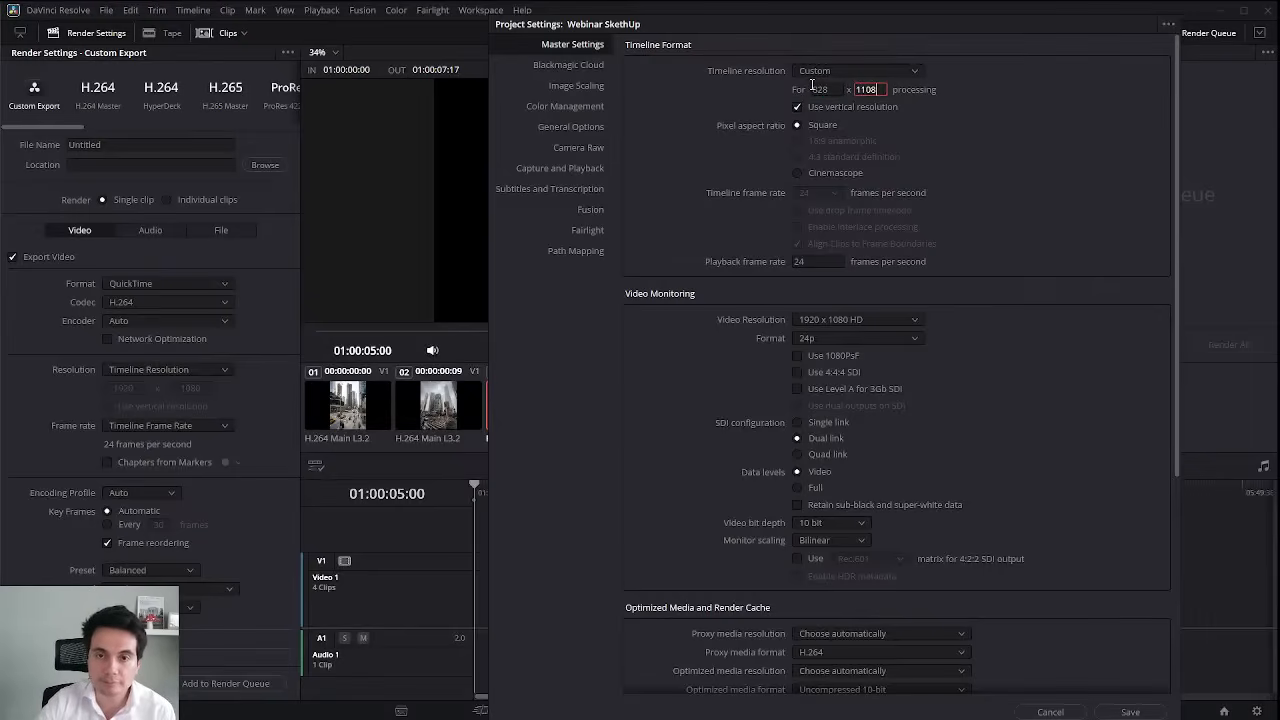
Keep input scaling for mismatched resolution files at Scale full frame with crop, and save the project settings.
{"action": "left_click", "coordinate": [585, 89]}
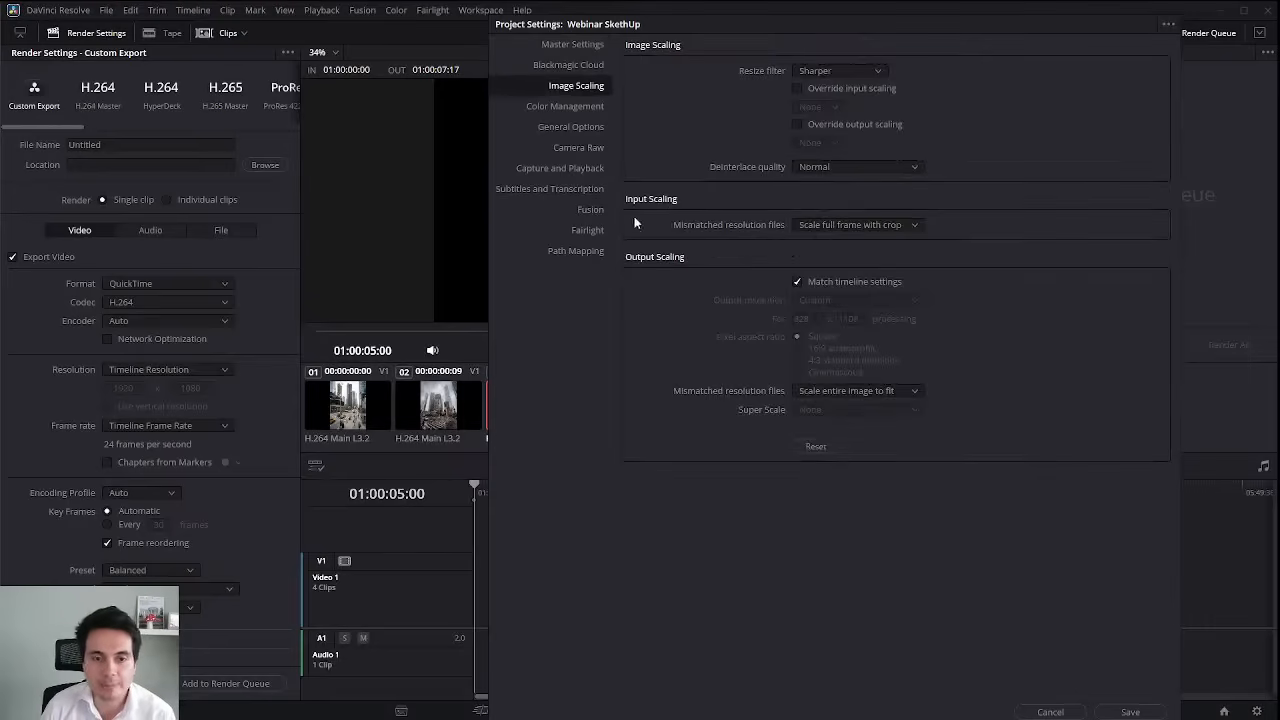
{"action": "left_click", "coordinate": [875, 225]}
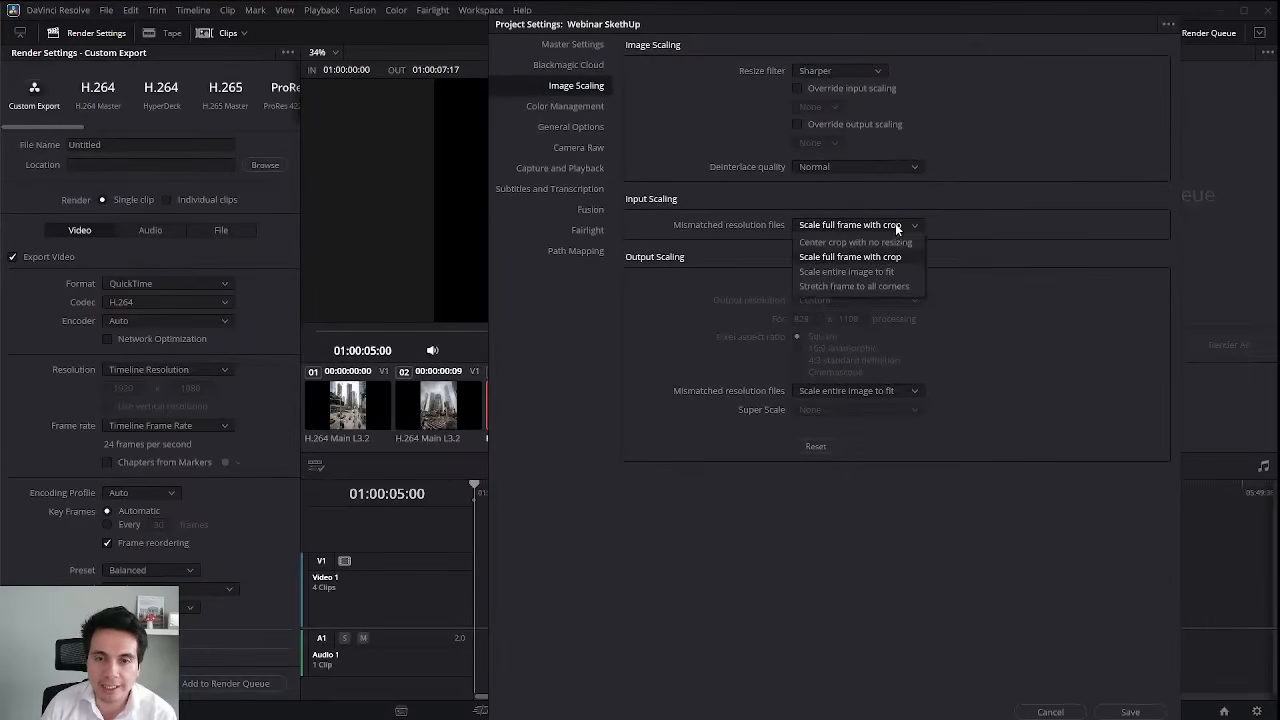
{"action": "left_click", "coordinate": [847, 257]}
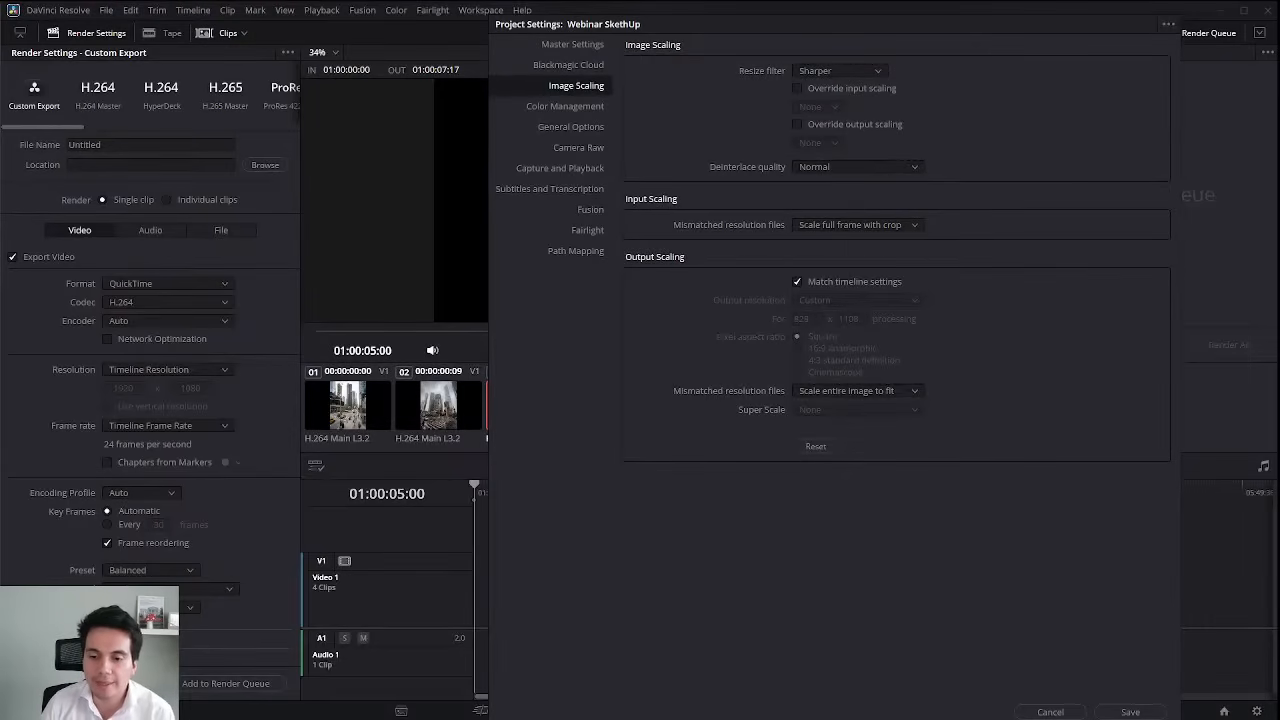
{"action": "left_click", "coordinate": [1129, 712]}
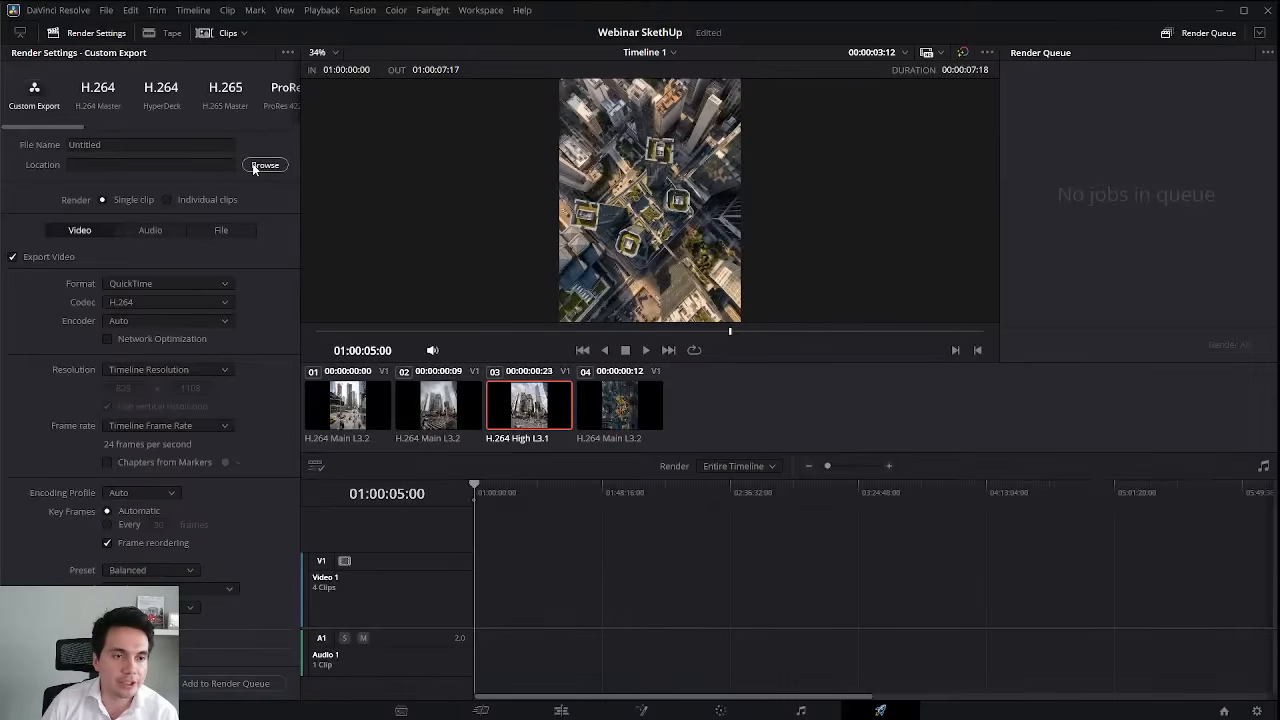
Name the export file EXTERIOR ANIMATION and set its destination to the Downloads folder.
{"action": "left_click", "coordinate": [145, 146]}
{"action": "double_click", "coordinate": [145, 146]}
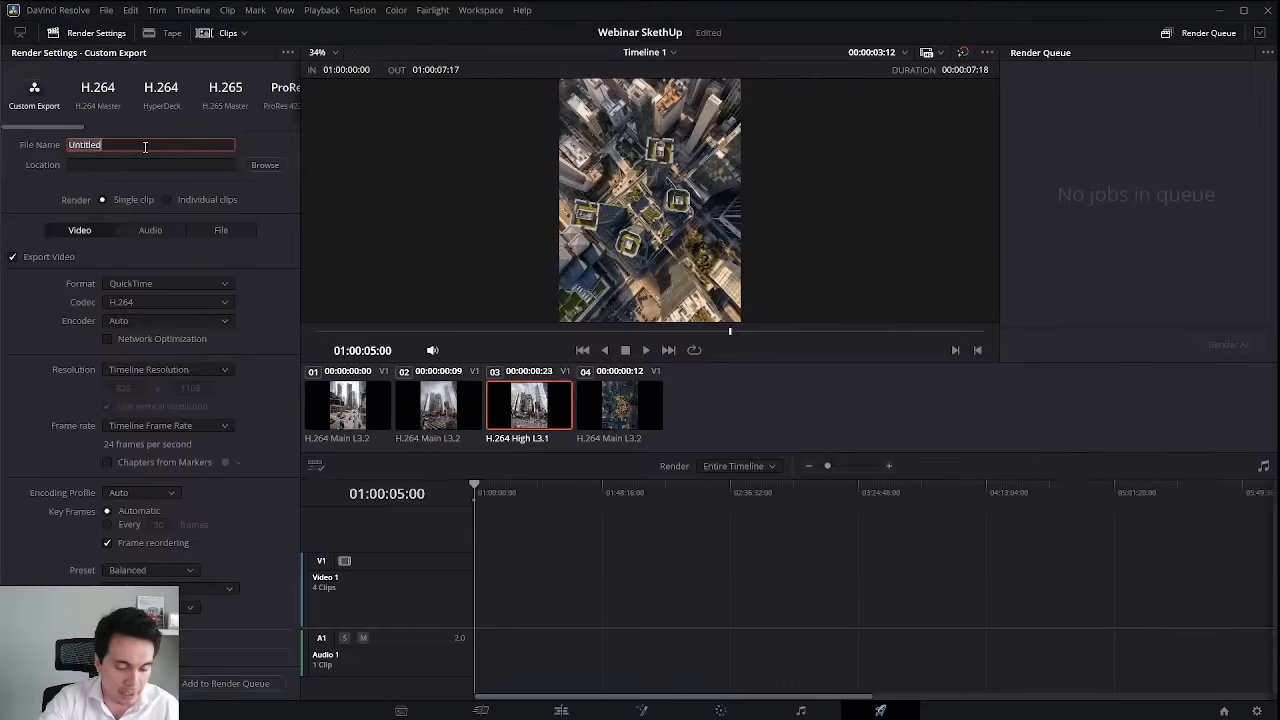
{"action": "type", "text": "EXTE"}
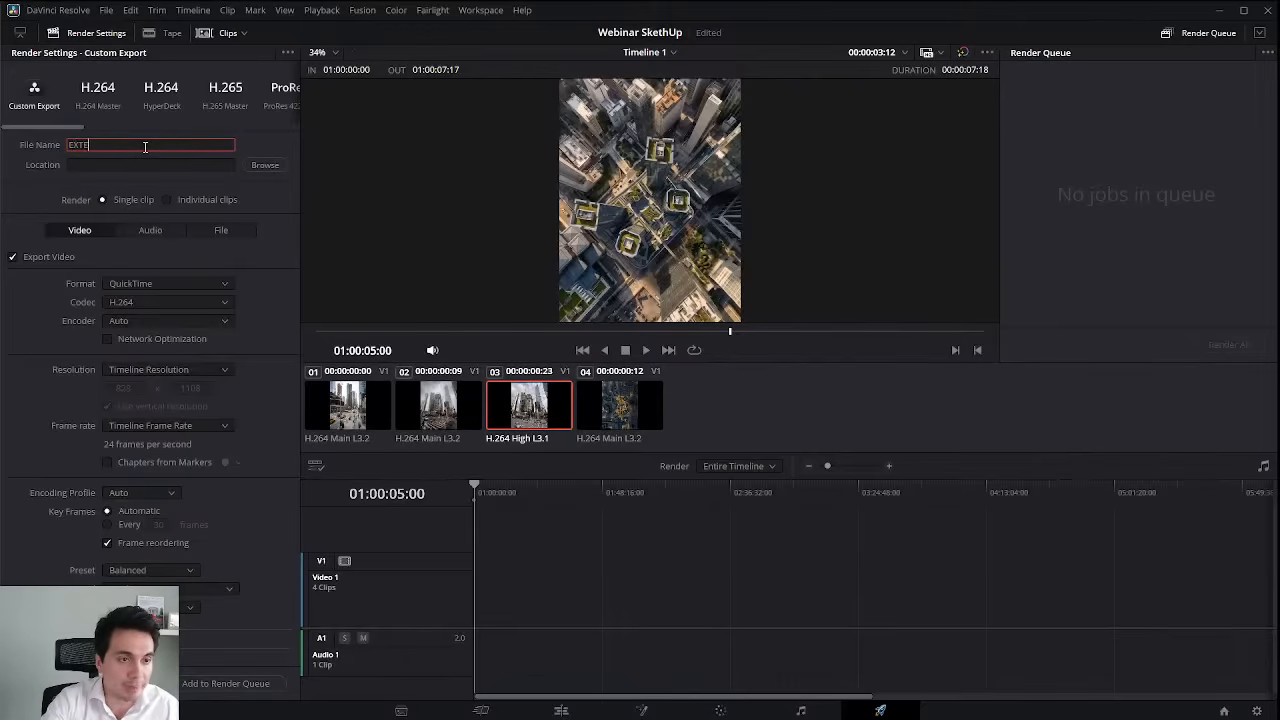
{"action": "type", "text": "RIOR ANIMATION"}
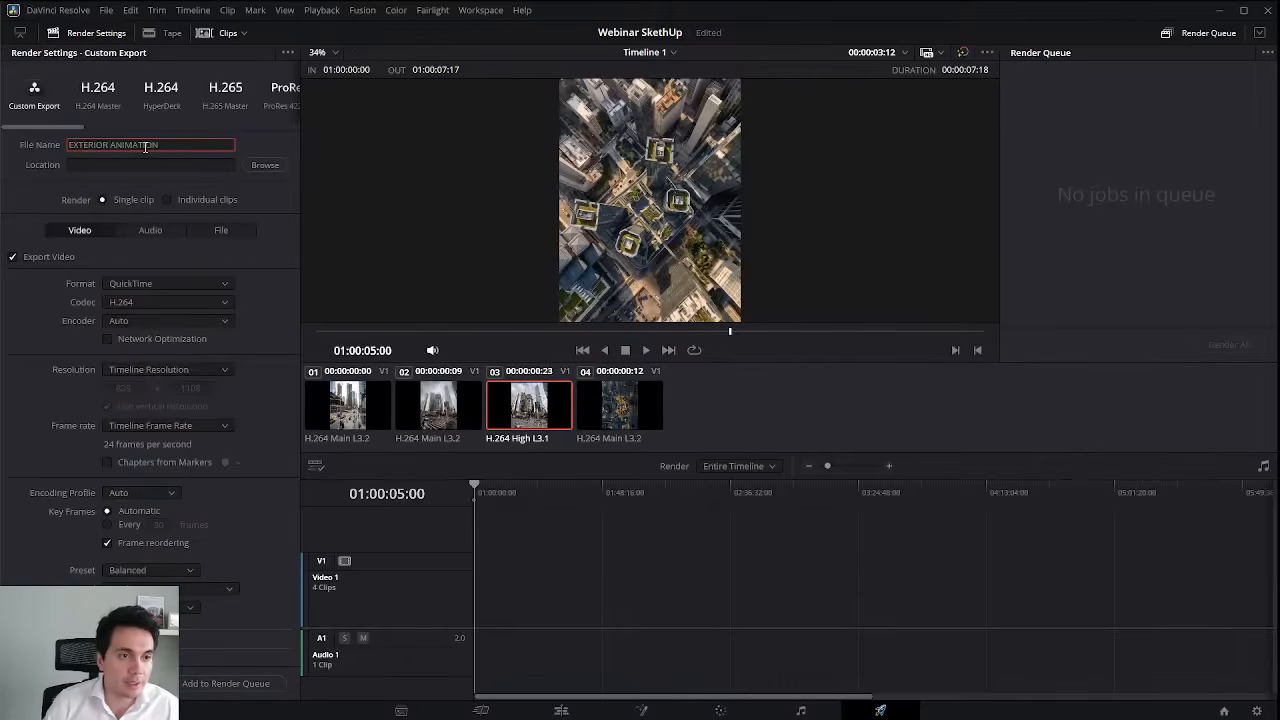
{"action": "left_click", "coordinate": [265, 165]}
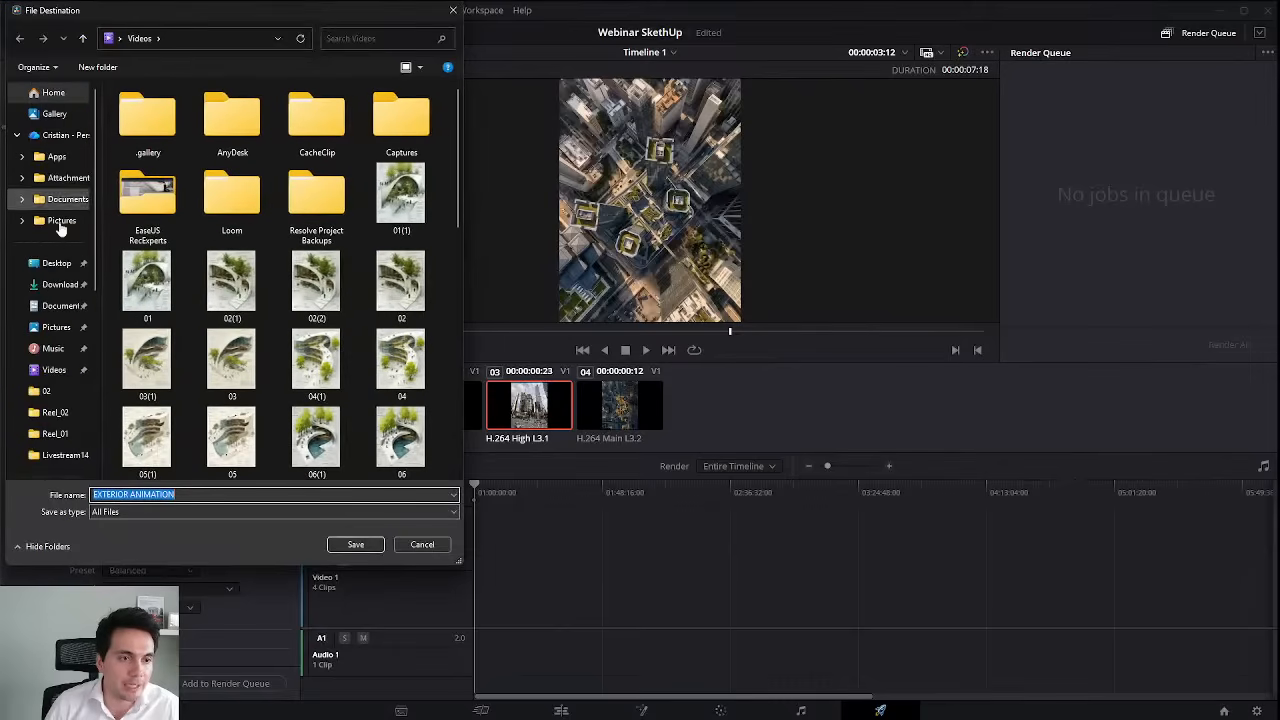
{"action": "left_click", "coordinate": [58, 284]}
{"action": "left_click", "coordinate": [355, 544]}
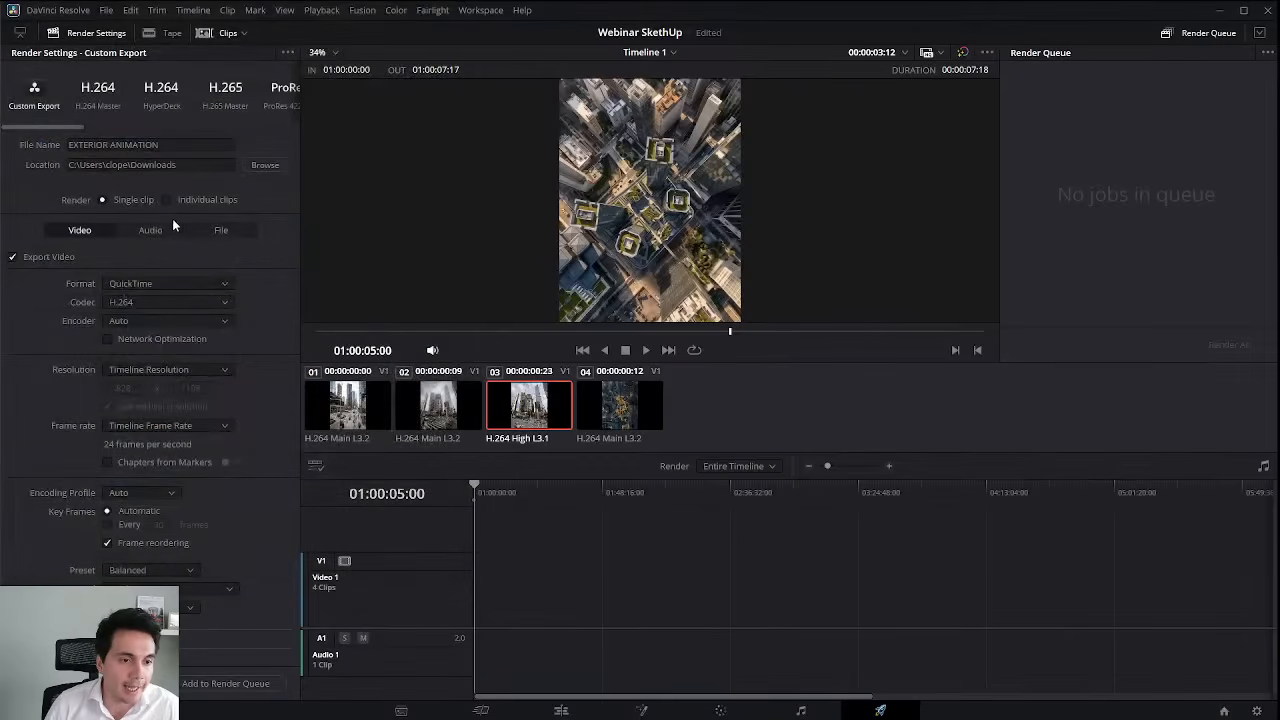
{"action": "left_click", "coordinate": [190, 285]}
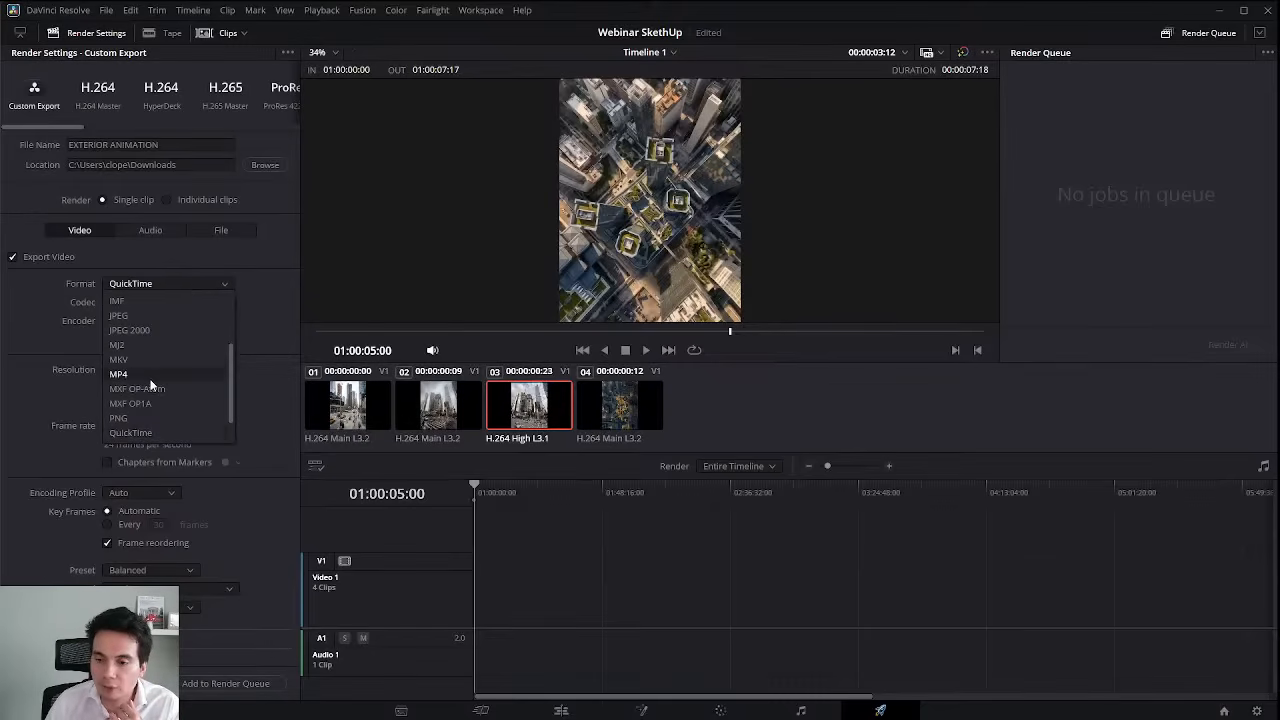
{"action": "left_click", "coordinate": [146, 284]}
{"action": "left_click", "coordinate": [146, 285]}
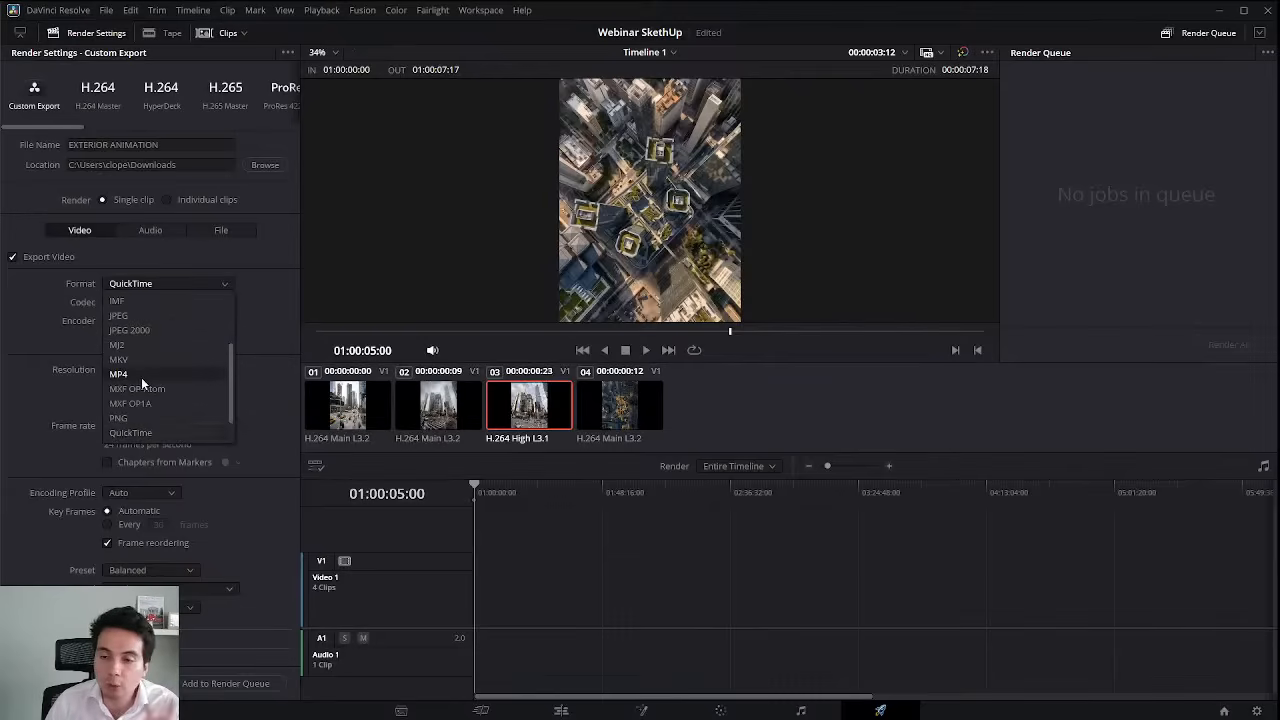
{"action": "left_click", "coordinate": [84, 362]}
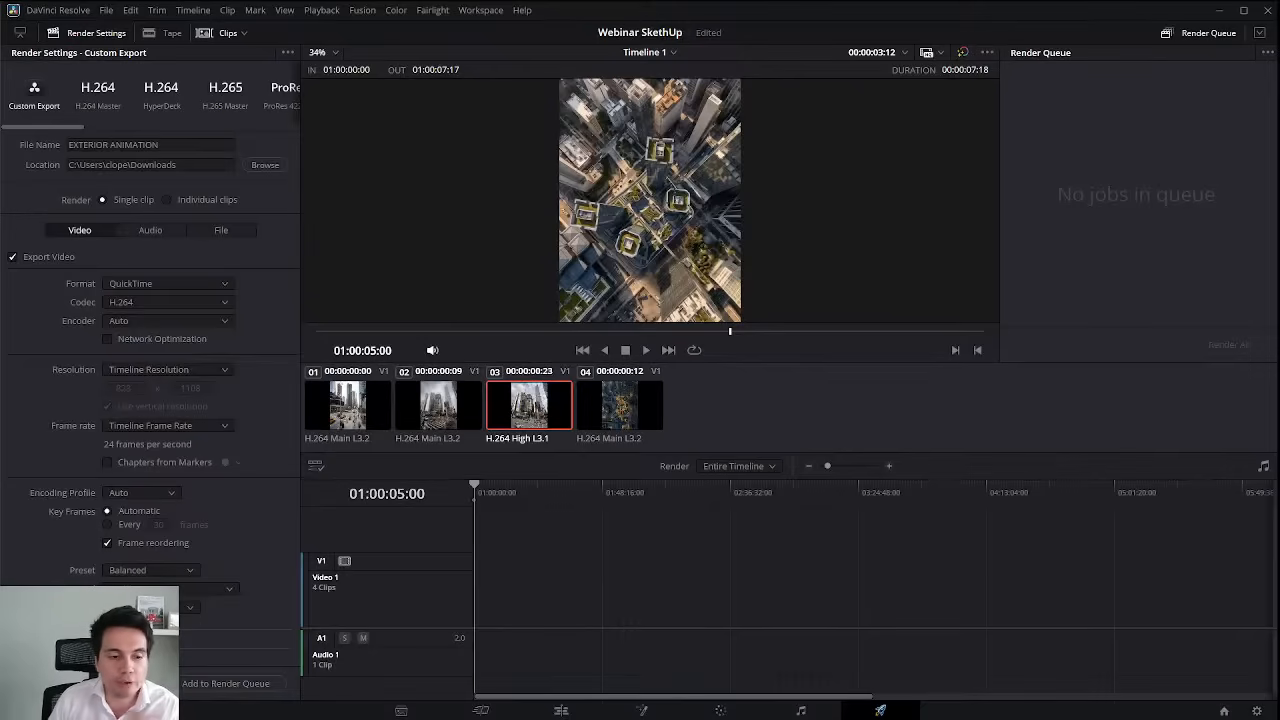
Add Timeline 1 to the render queue and render it, running the job again with the existing file replaced.
{"action": "left_click", "coordinate": [257, 686]}
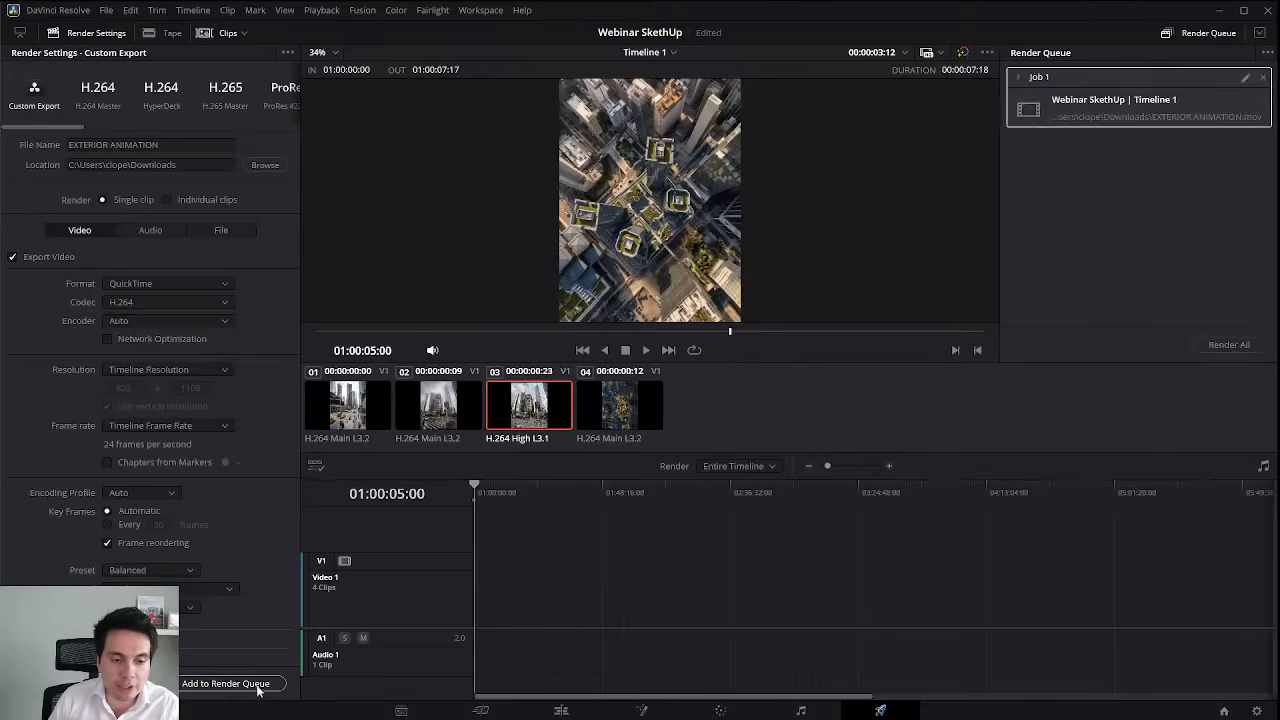
{"action": "left_click", "coordinate": [1236, 353]}
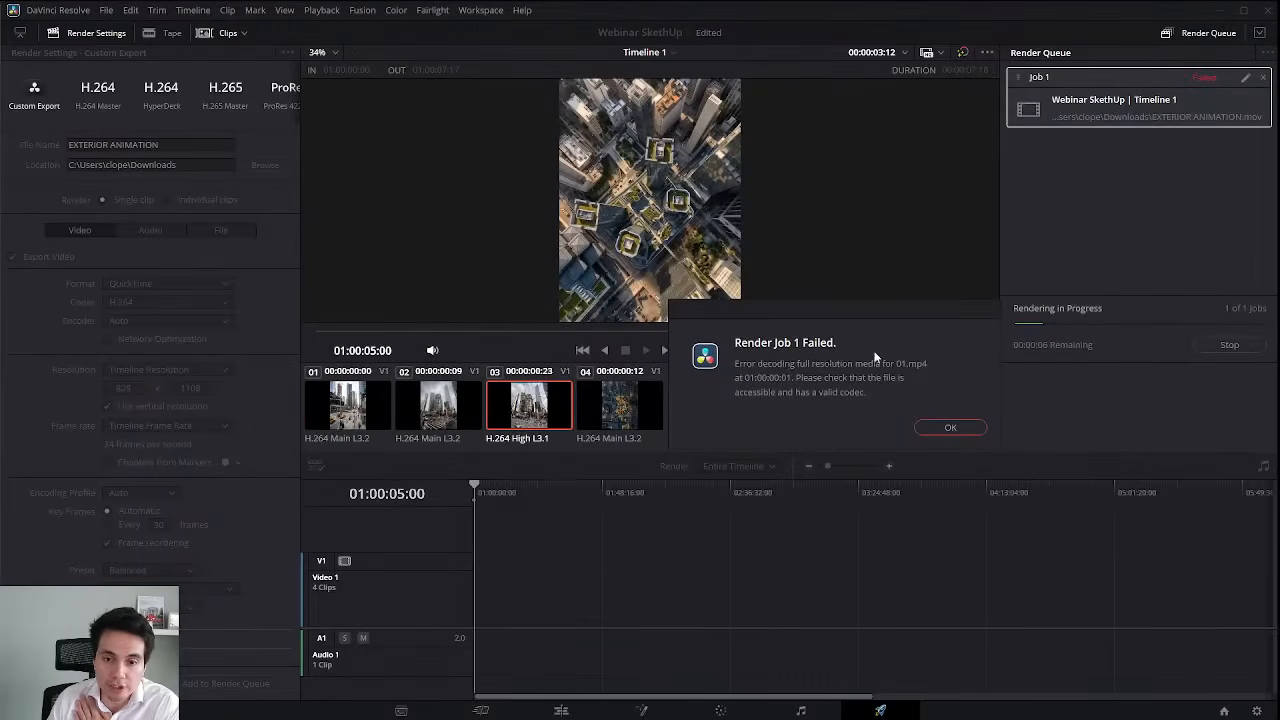
{"action": "left_click", "coordinate": [955, 428]}
{"action": "left_click", "coordinate": [1222, 347]}
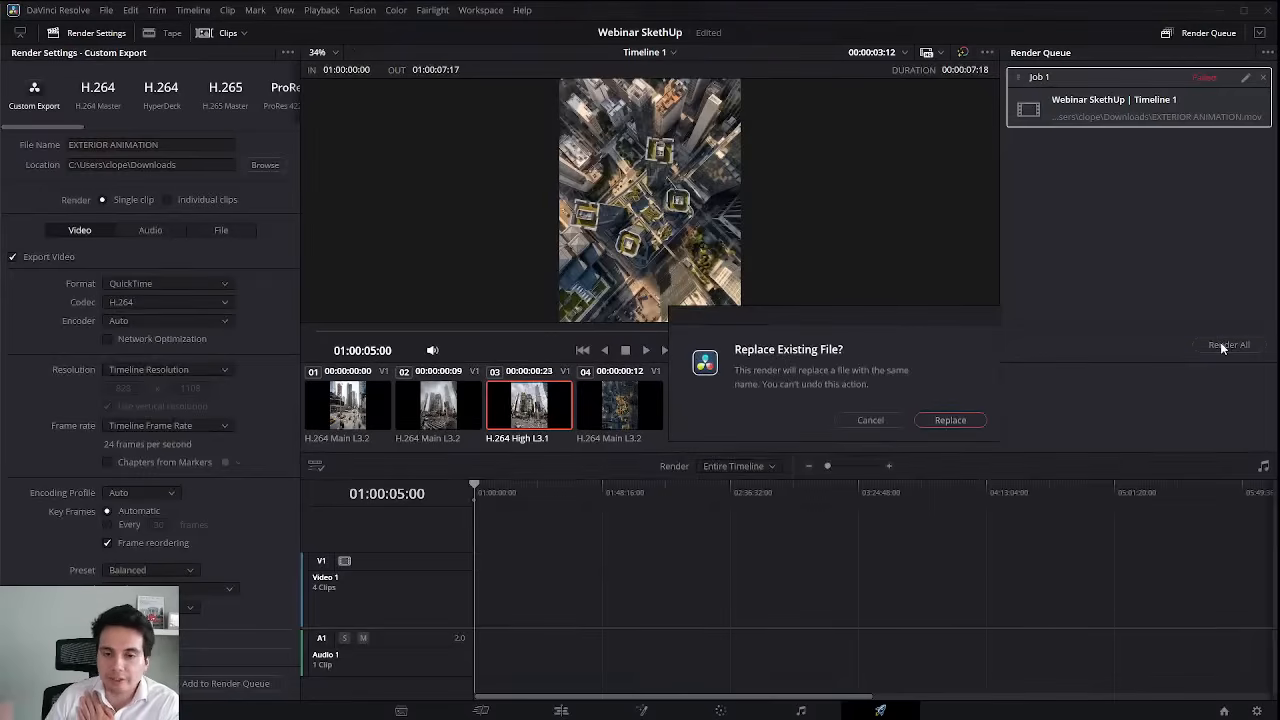
{"action": "left_click", "coordinate": [949, 418]}
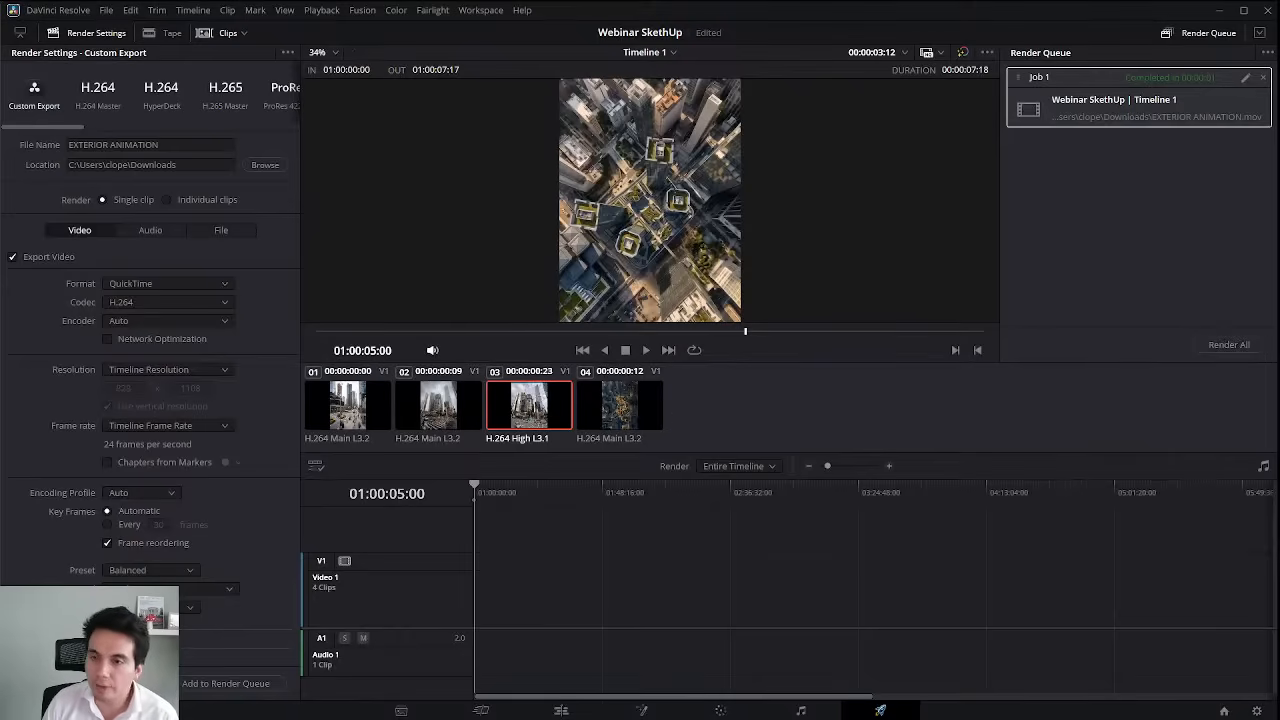
Open the rendered EXTERIOR ANIMATION video in Media Player and place its window beside the SketchUp model.
{"action": "left_click", "coordinate": [609, 711]}
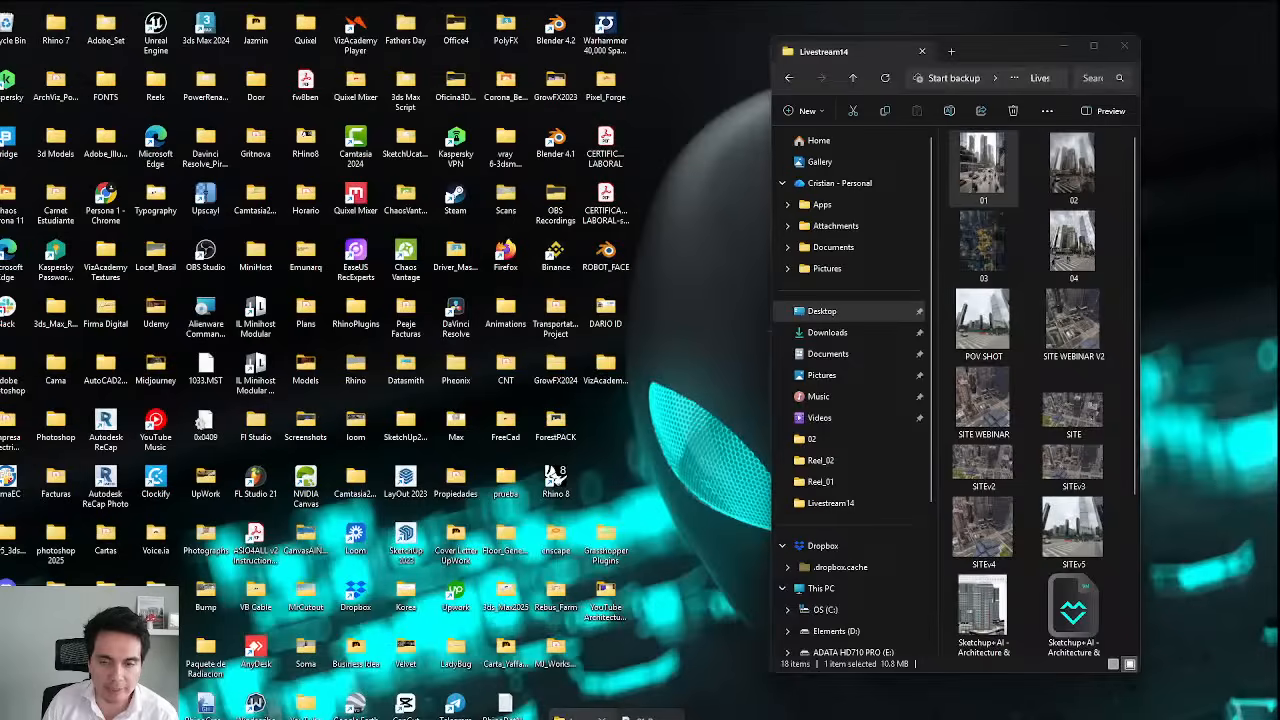
{"action": "left_click_drag", "start_coordinate": [1022, 52], "coordinate": [1279, 100]}
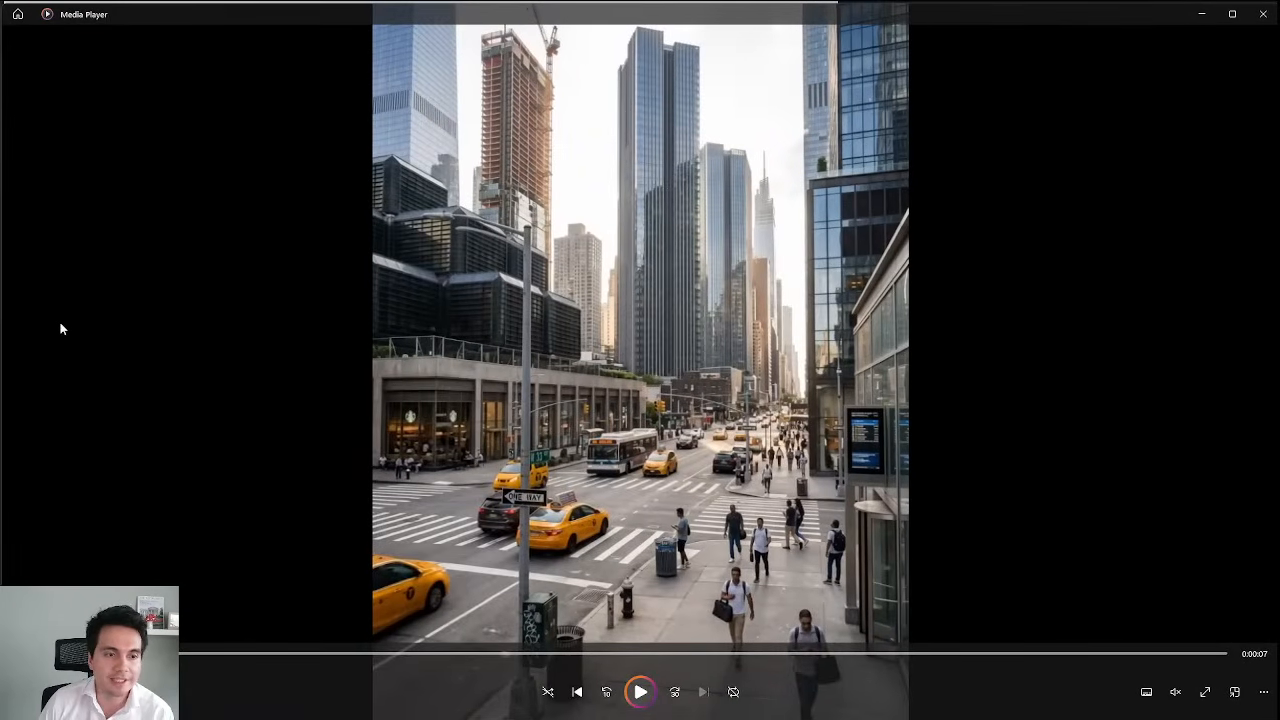
{"action": "mouse_move", "coordinate": [4, 320]}
{"action": "left_mouse_down"}
{"action": "mouse_move", "coordinate": [896, 360]}
{"action": "mouse_move", "coordinate": [838, 378]}
{"action": "left_mouse_up"}
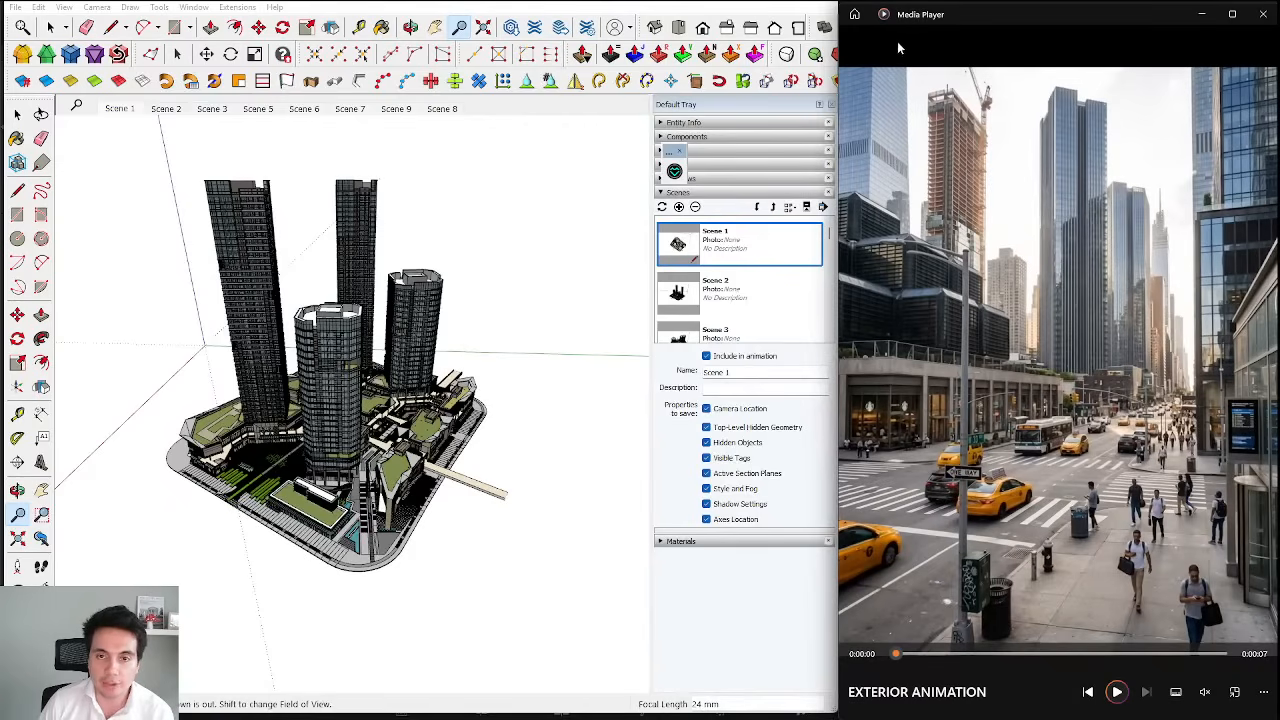
Widen the Media Player window over the SketchUp tray and play the EXTERIOR ANIMATION video.
{"action": "left_click_drag", "start_coordinate": [840, 175], "coordinate": [804, 172]}
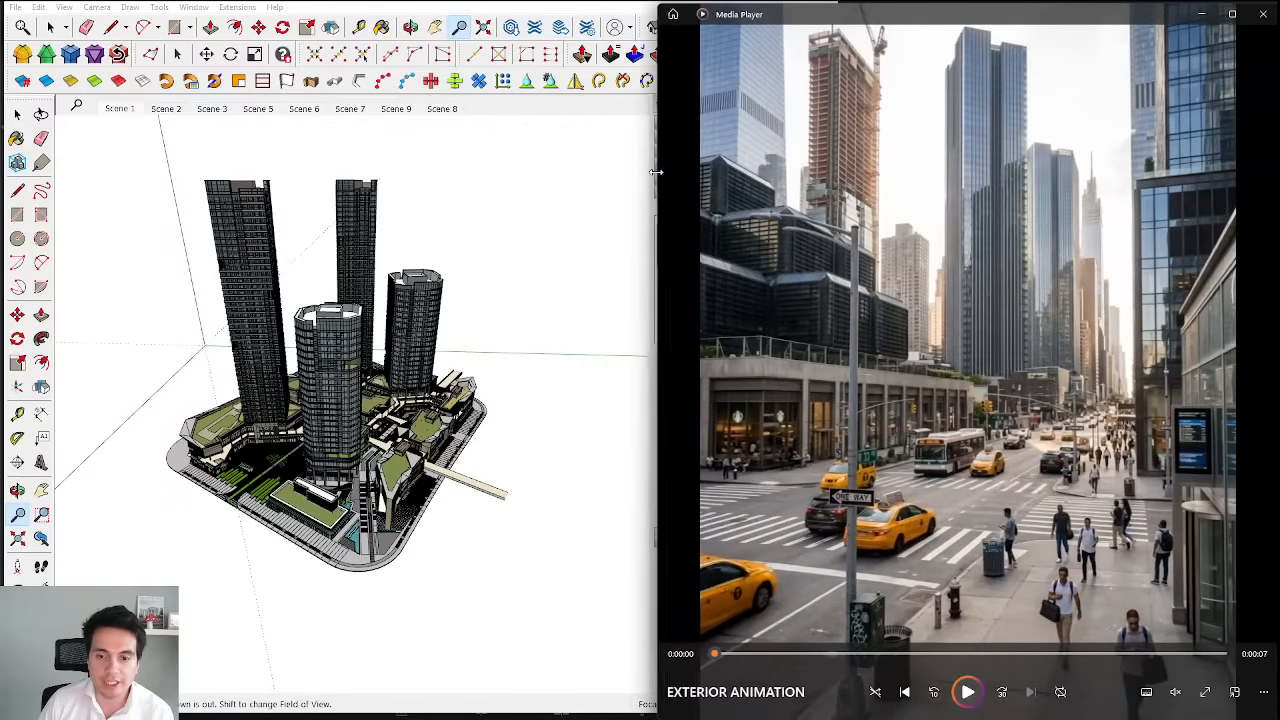
{"action": "left_click", "coordinate": [968, 692]}
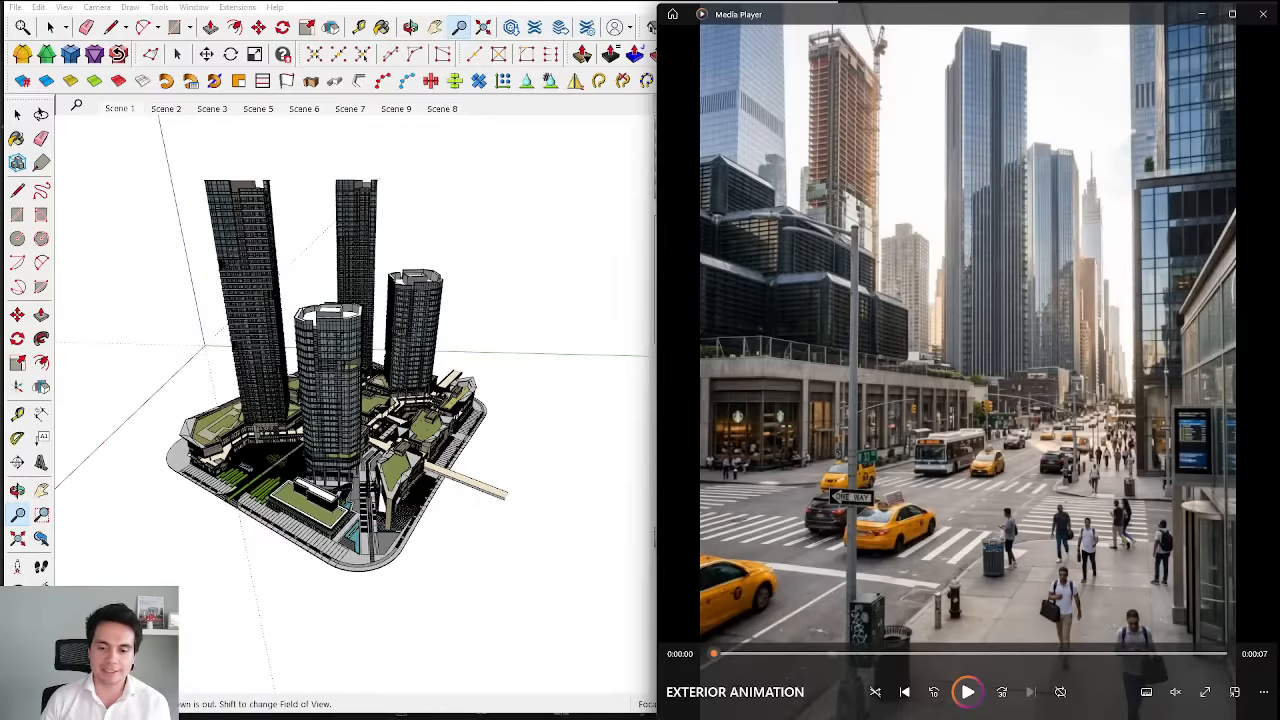
{"action": "left_click", "coordinate": [967, 692]}
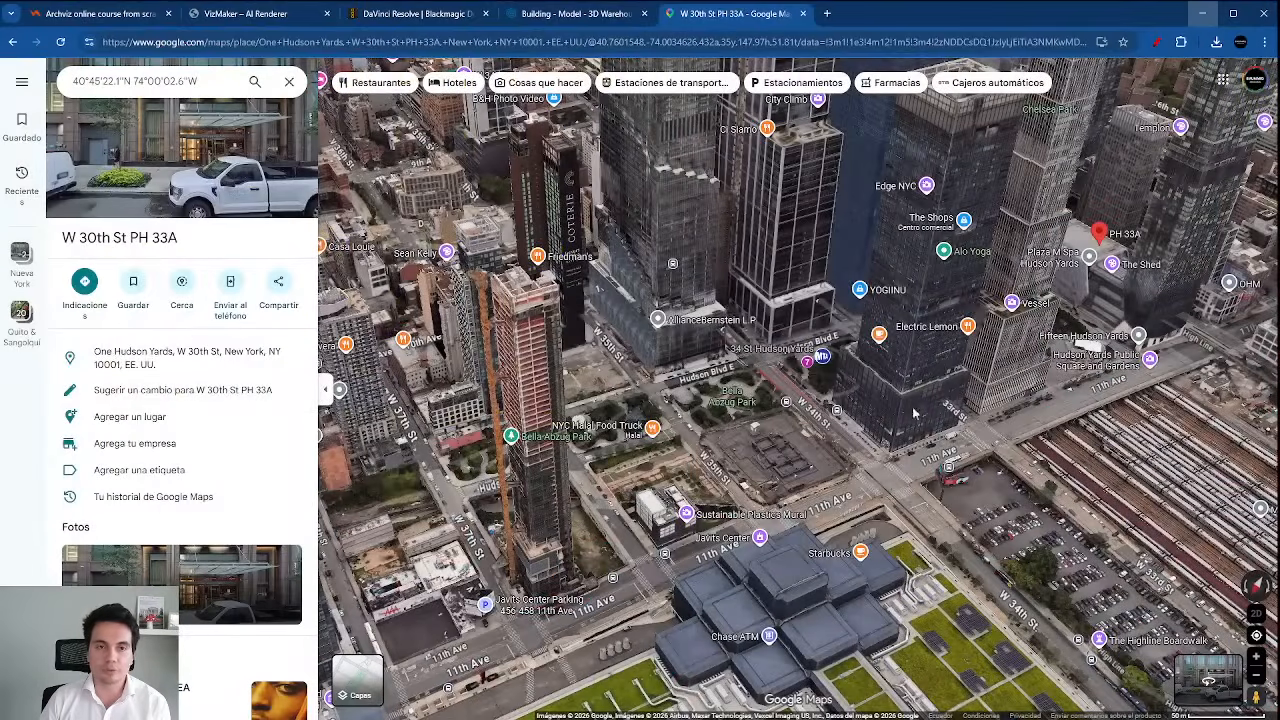
Switch to the VizAcademy website in the browser and look over the ArchViz course section on its home page.
{"action": "left_click", "coordinate": [112, 15]}
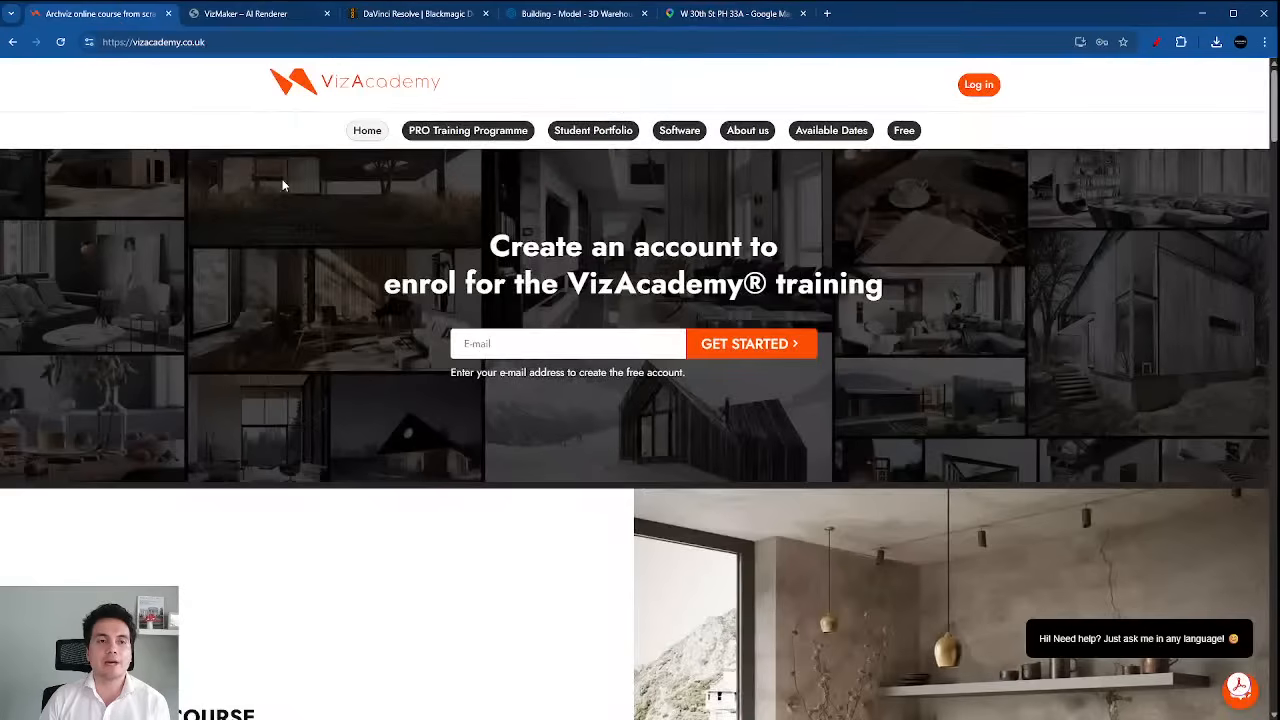
{"action": "scroll", "coordinate": [331, 244], "scroll_direction": "down", "scroll_amount": 3}
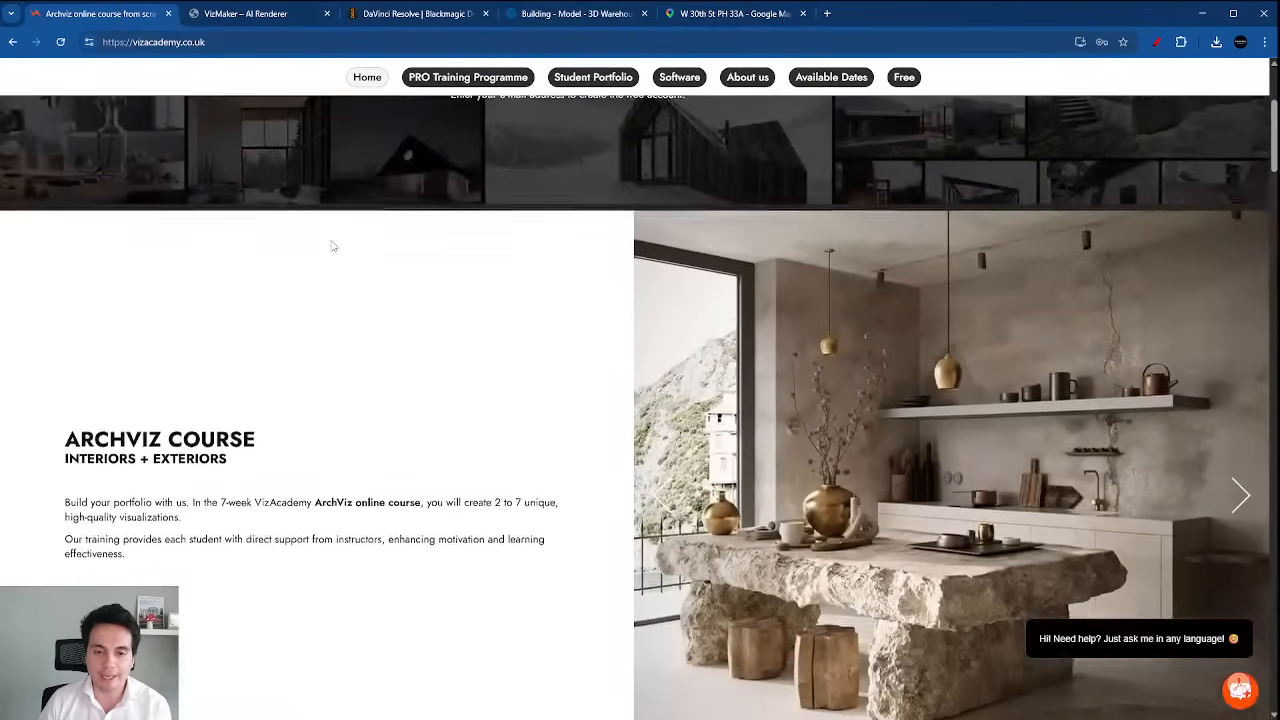
{"action": "scroll", "coordinate": [333, 246], "scroll_direction": "down", "scroll_amount": 3}
{"action": "scroll", "coordinate": [366, 260], "scroll_direction": "up", "scroll_amount": 5}
Open VizAcademy's Student Portfolio page and examine the student renders and course reviews.
{"action": "left_click", "coordinate": [593, 135]}
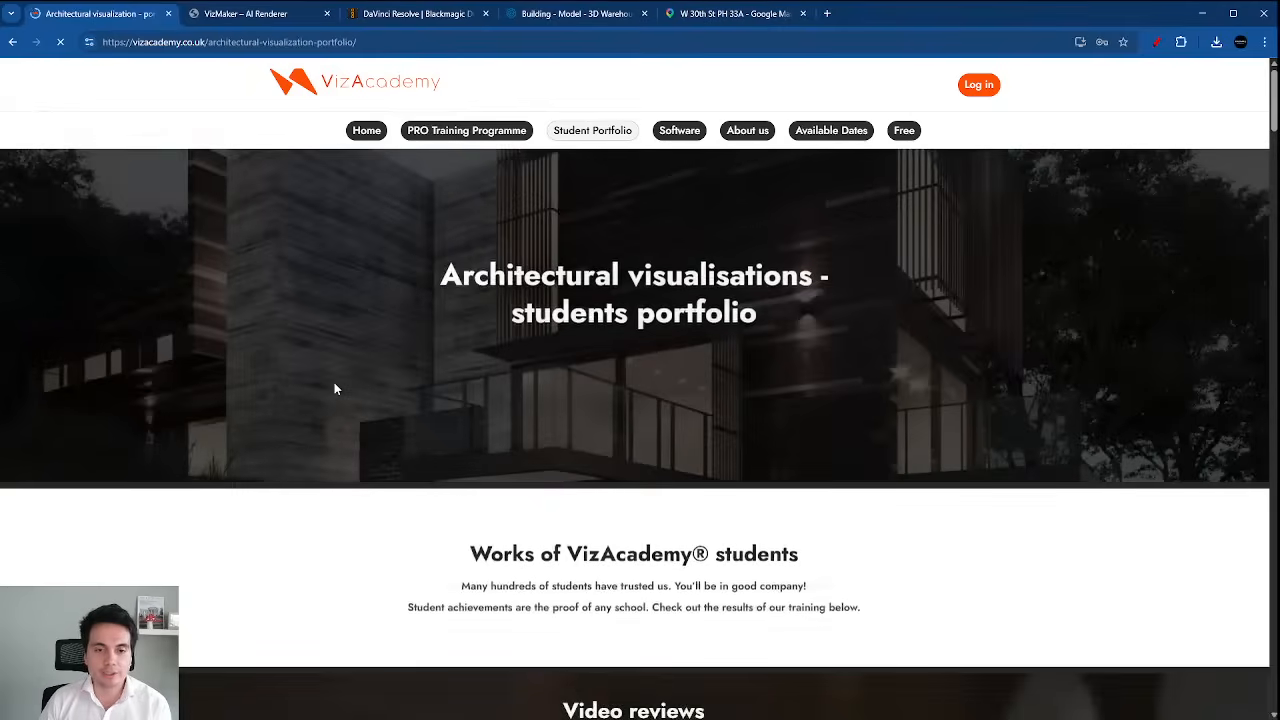
{"action": "scroll", "coordinate": [334, 388], "scroll_direction": "down", "scroll_amount": 10}
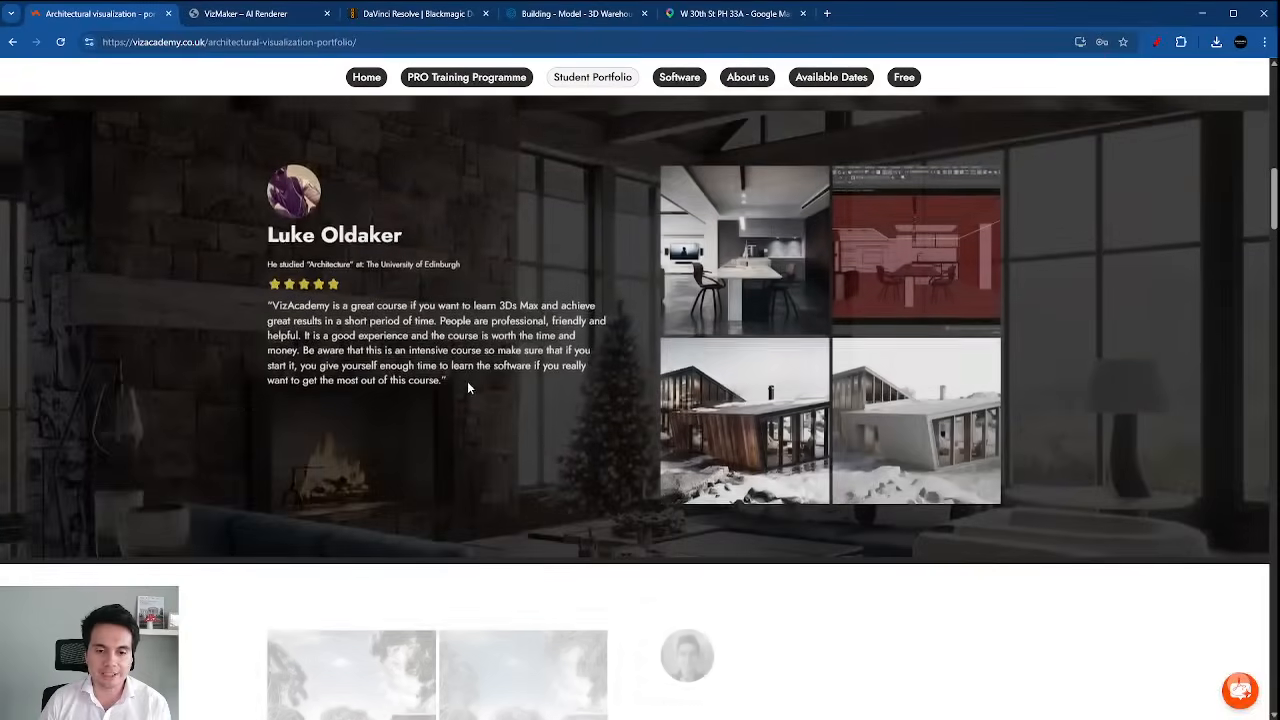
{"action": "scroll", "coordinate": [467, 387], "scroll_direction": "down", "scroll_amount": 12}
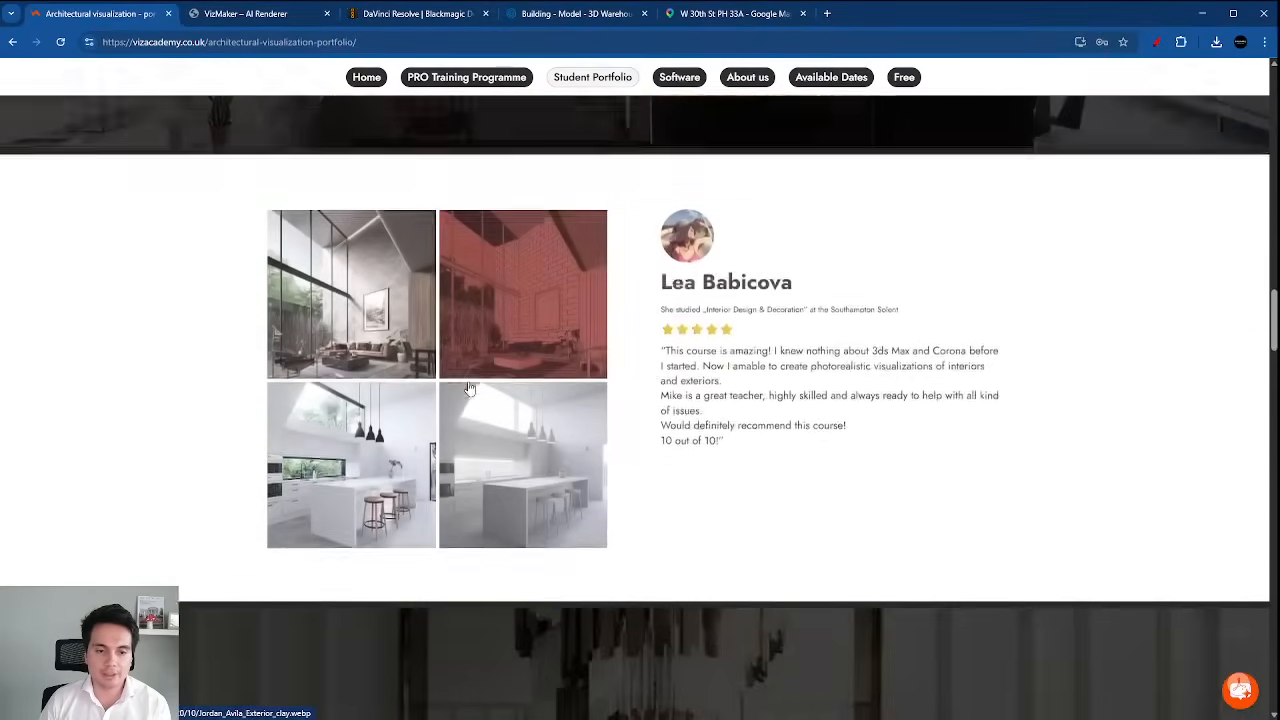
{"action": "scroll", "coordinate": [468, 388], "scroll_direction": "down", "scroll_amount": 10}
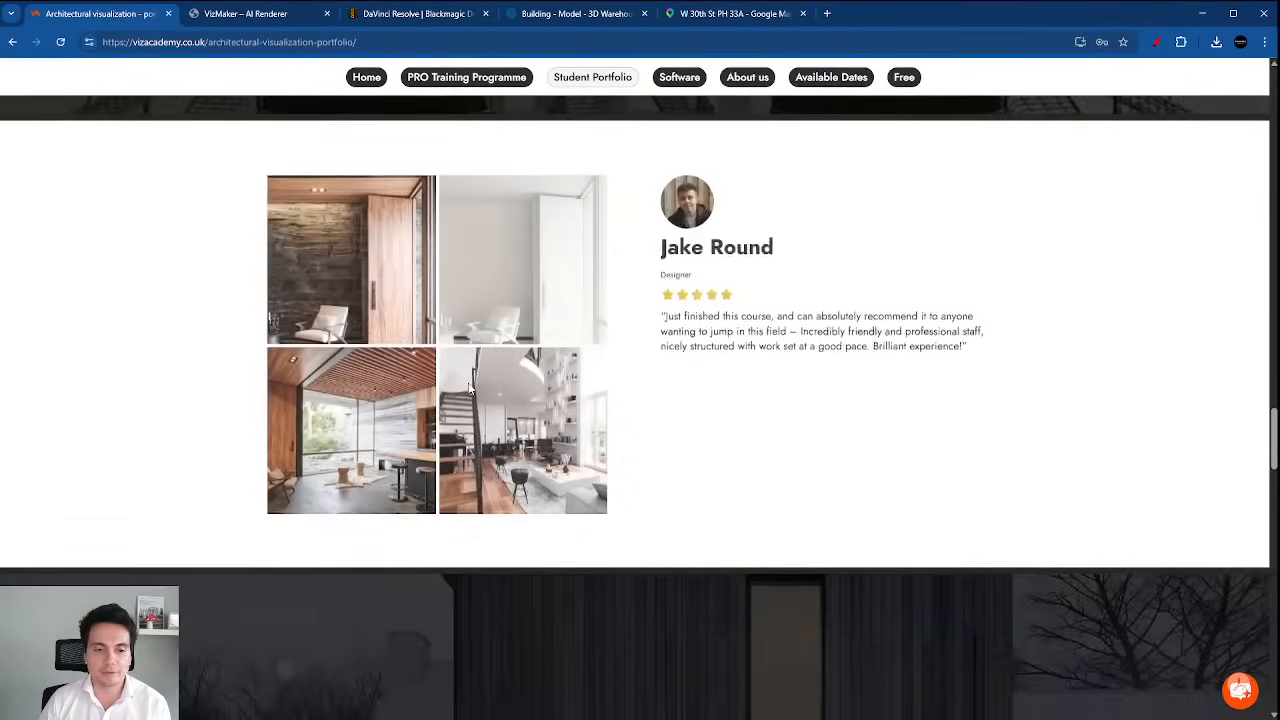
{"action": "scroll", "coordinate": [821, 377], "scroll_direction": "down", "scroll_amount": 3}
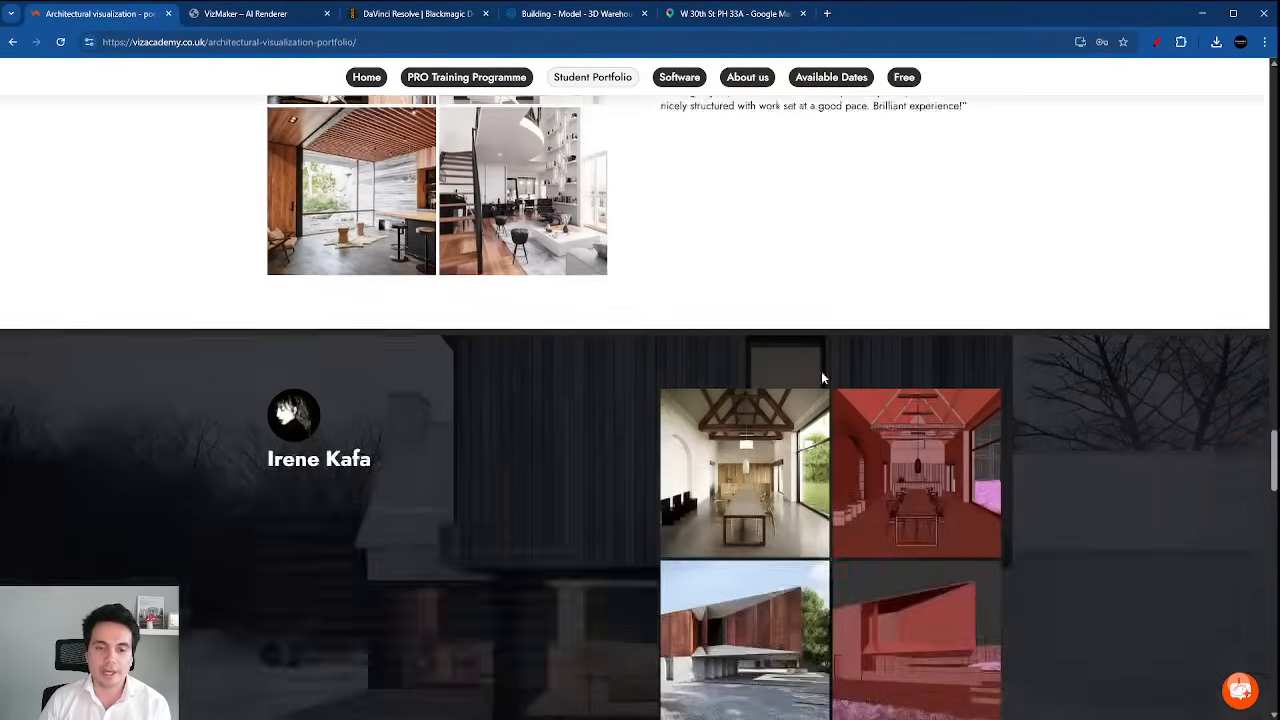
{"action": "scroll", "coordinate": [821, 377], "scroll_direction": "down", "scroll_amount": 9}
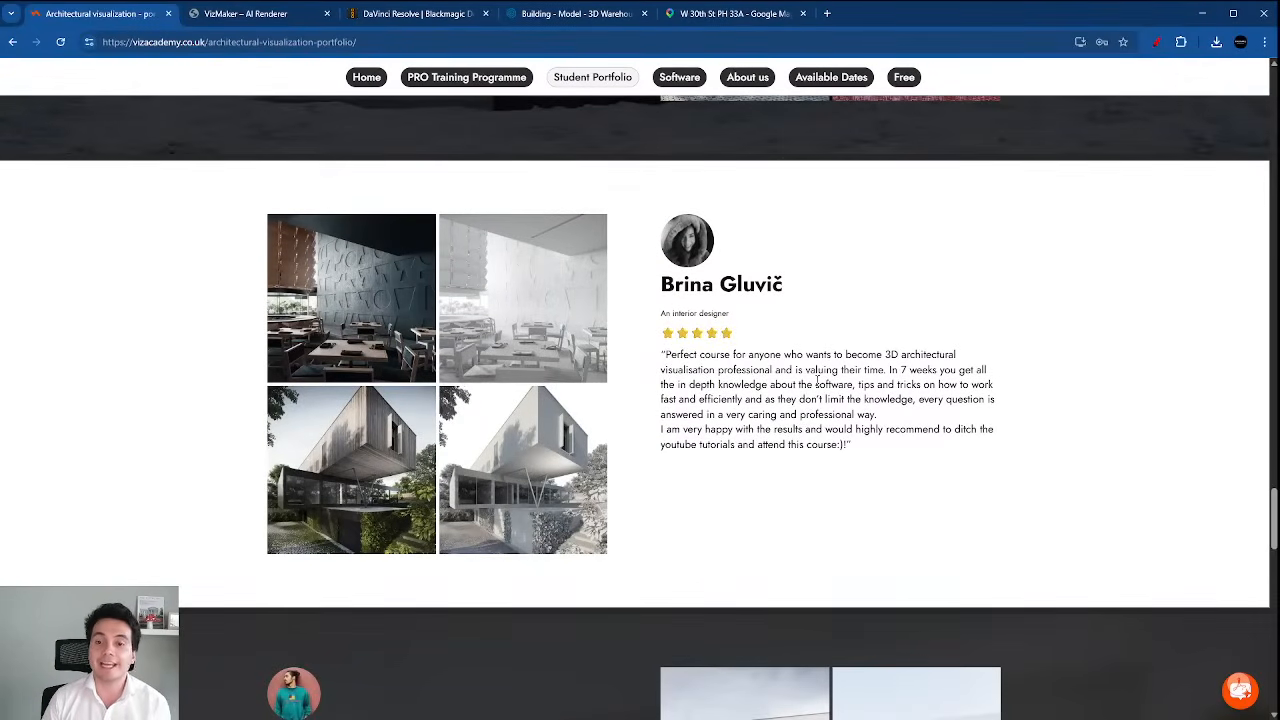
{"action": "scroll", "coordinate": [598, 405], "scroll_direction": "down", "scroll_amount": 9}
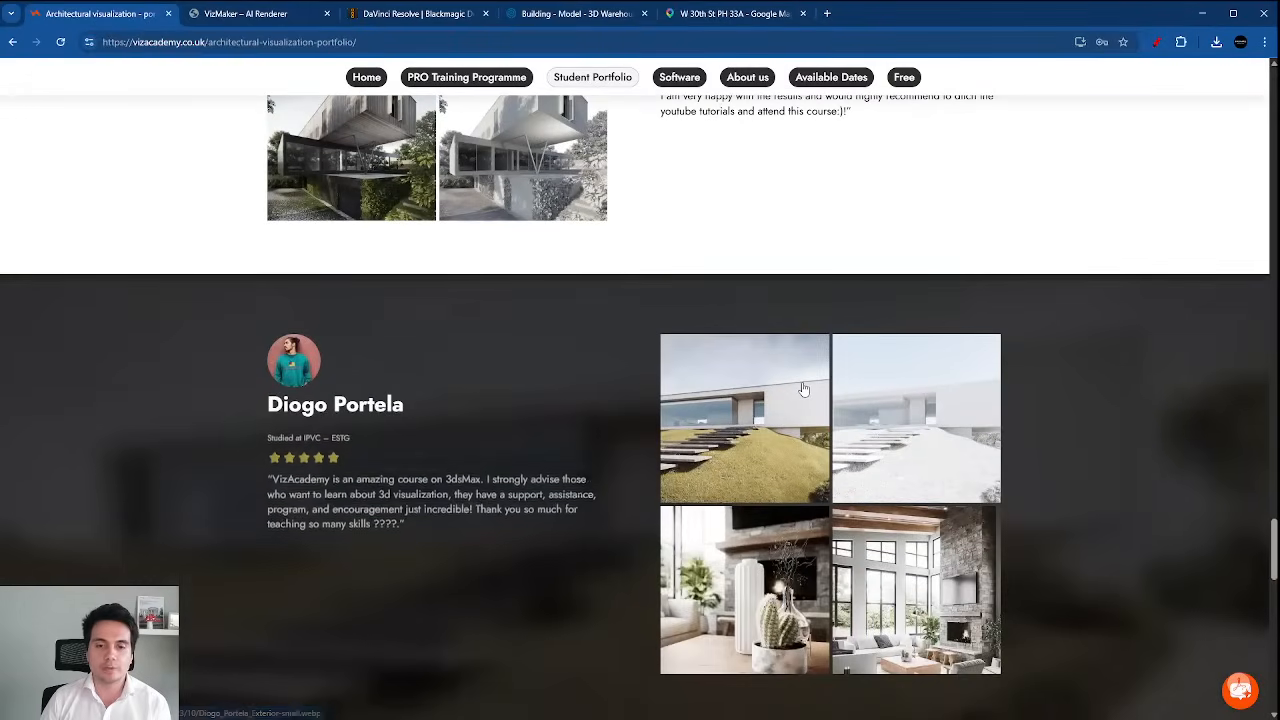
{"action": "scroll", "coordinate": [600, 404], "scroll_direction": "down", "scroll_amount": 5}
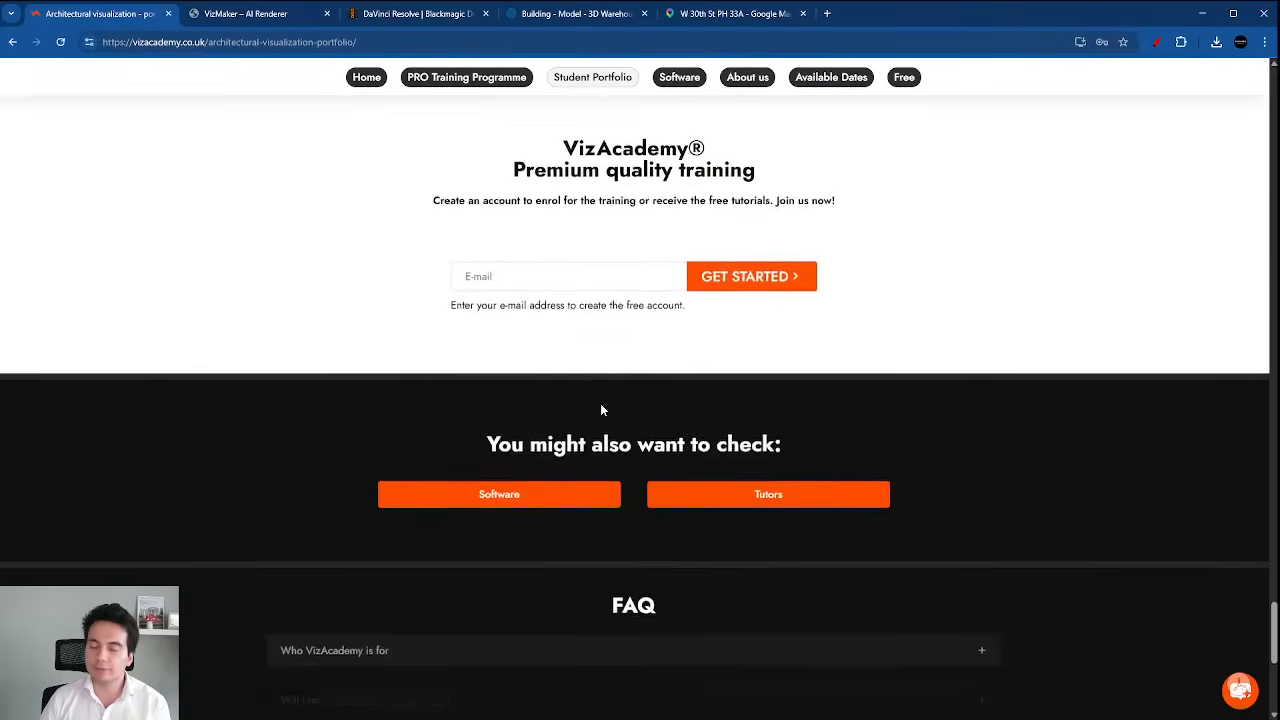
{"action": "scroll", "coordinate": [604, 402], "scroll_direction": "up", "scroll_amount": 10}
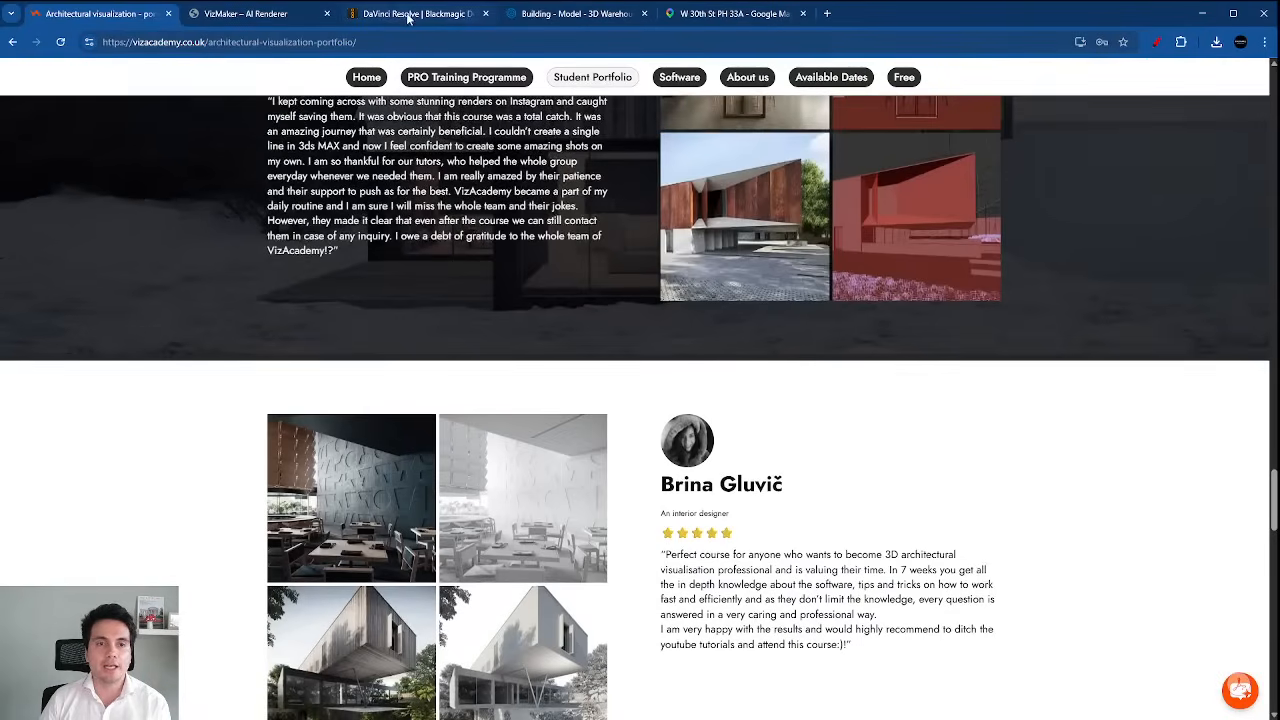
Switch to the VizMaker AI Renderer site and review its introduction and the Download section for the free desktop app.
{"action": "left_click", "coordinate": [283, 14]}
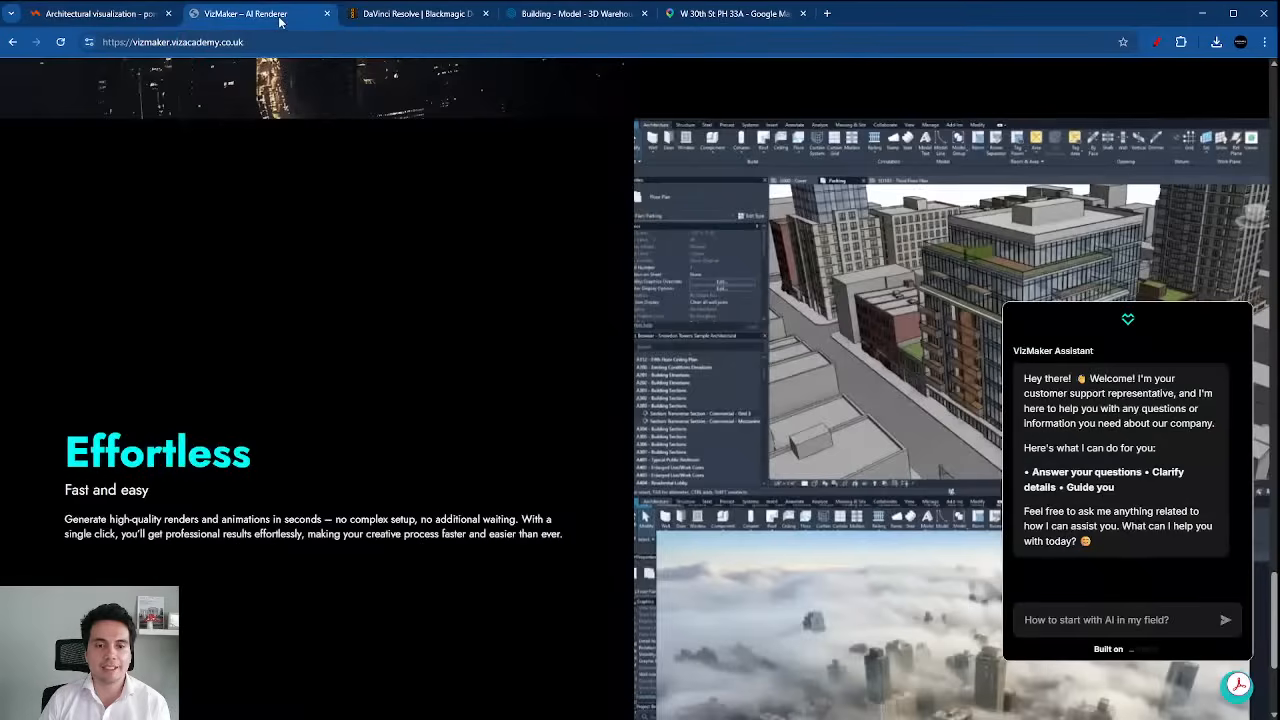
{"action": "scroll", "coordinate": [514, 350], "scroll_direction": "up", "scroll_amount": 4}
{"action": "scroll", "coordinate": [578, 204], "scroll_direction": "up", "scroll_amount": 3}
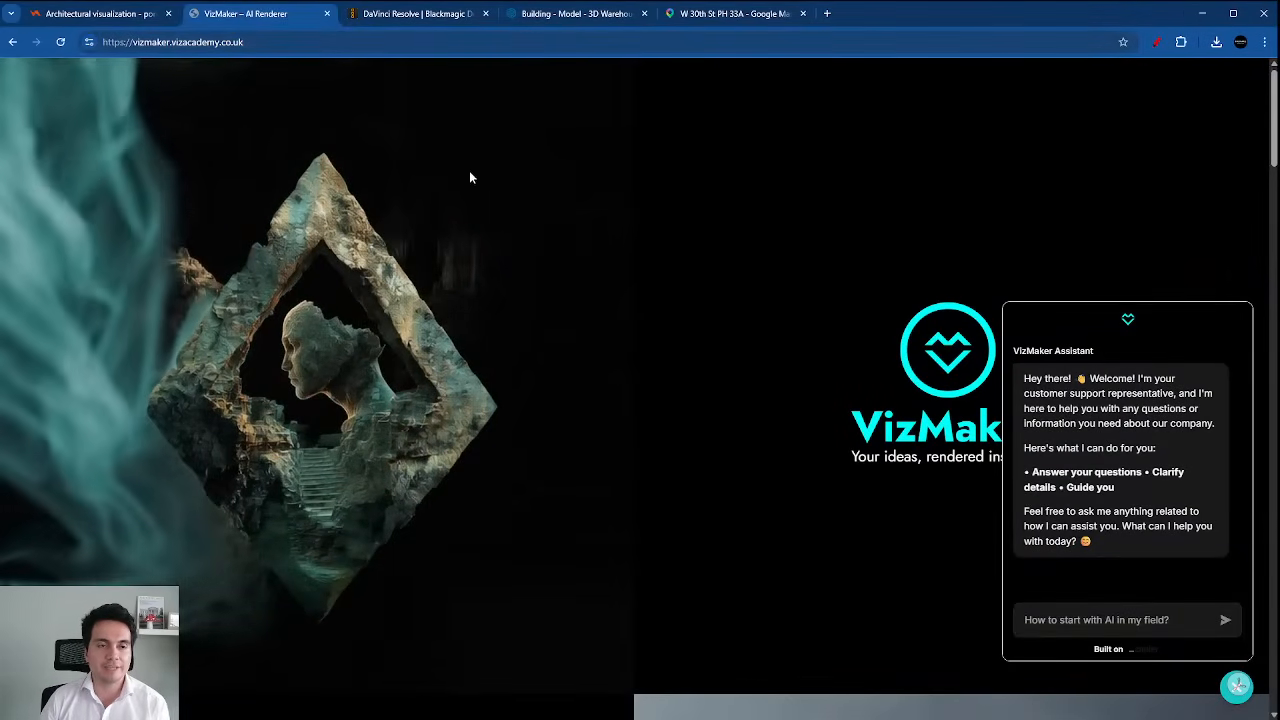
{"action": "scroll", "coordinate": [865, 297], "scroll_direction": "down", "scroll_amount": 7}
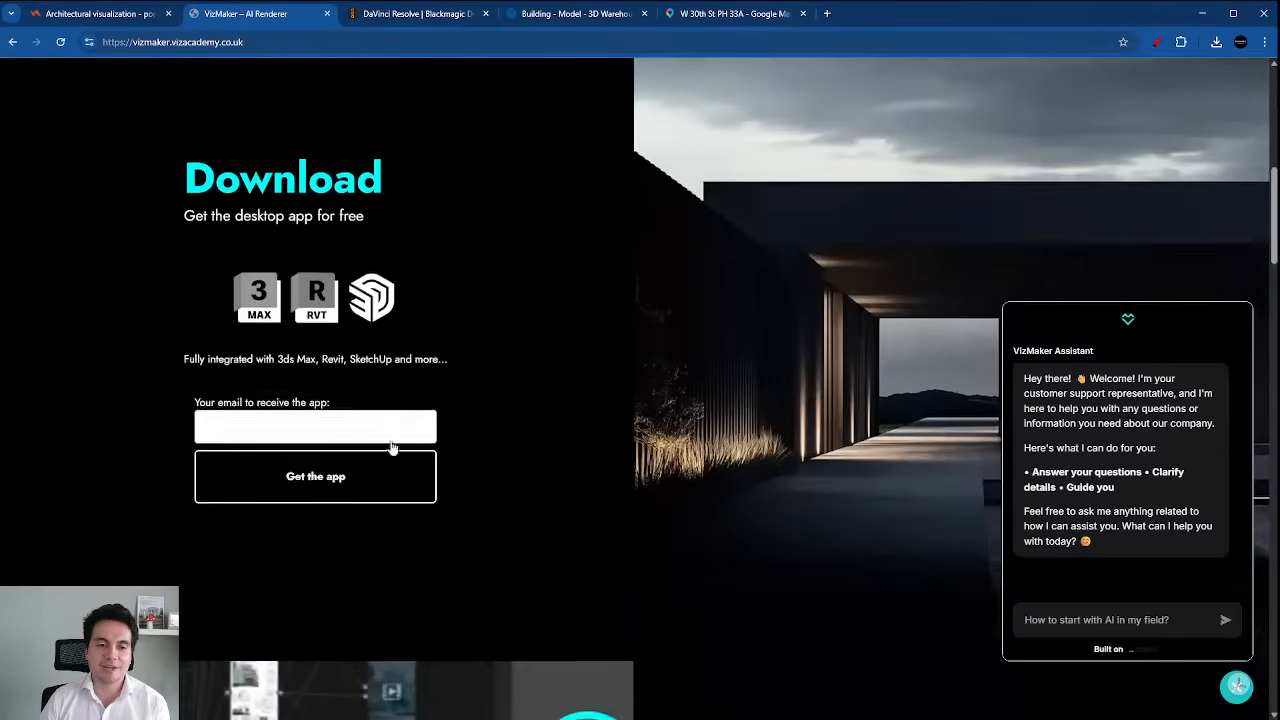
{"action": "scroll", "coordinate": [610, 457], "scroll_direction": "up", "scroll_amount": 7}
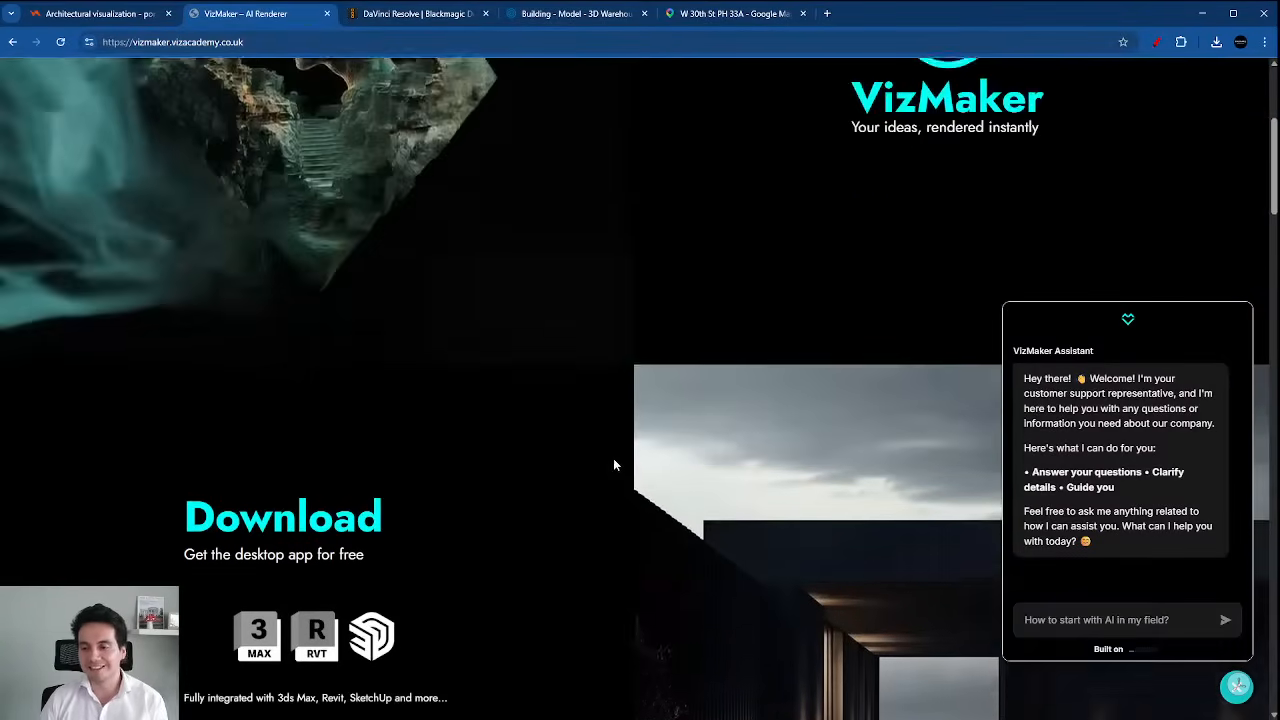